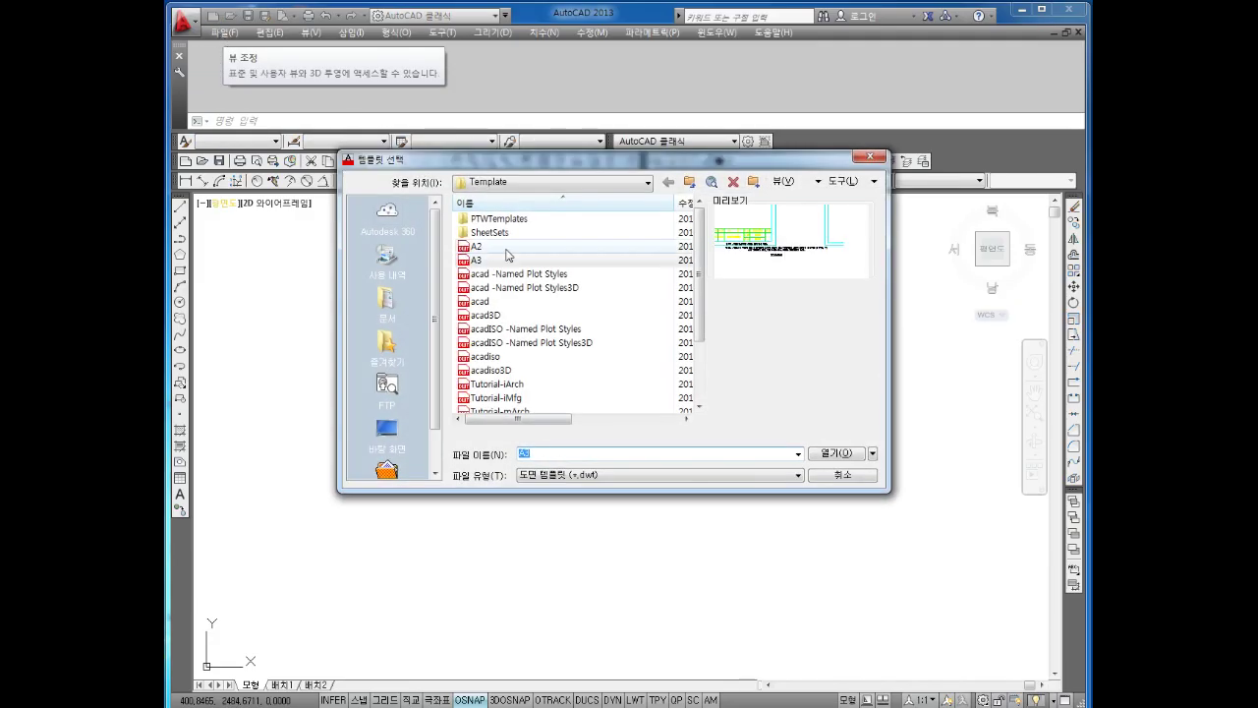
# Start a new drawing from the A3 template and erase the multi-line note below the title block.
pyautogui.click(494, 260)
pyautogui.click(843, 453)
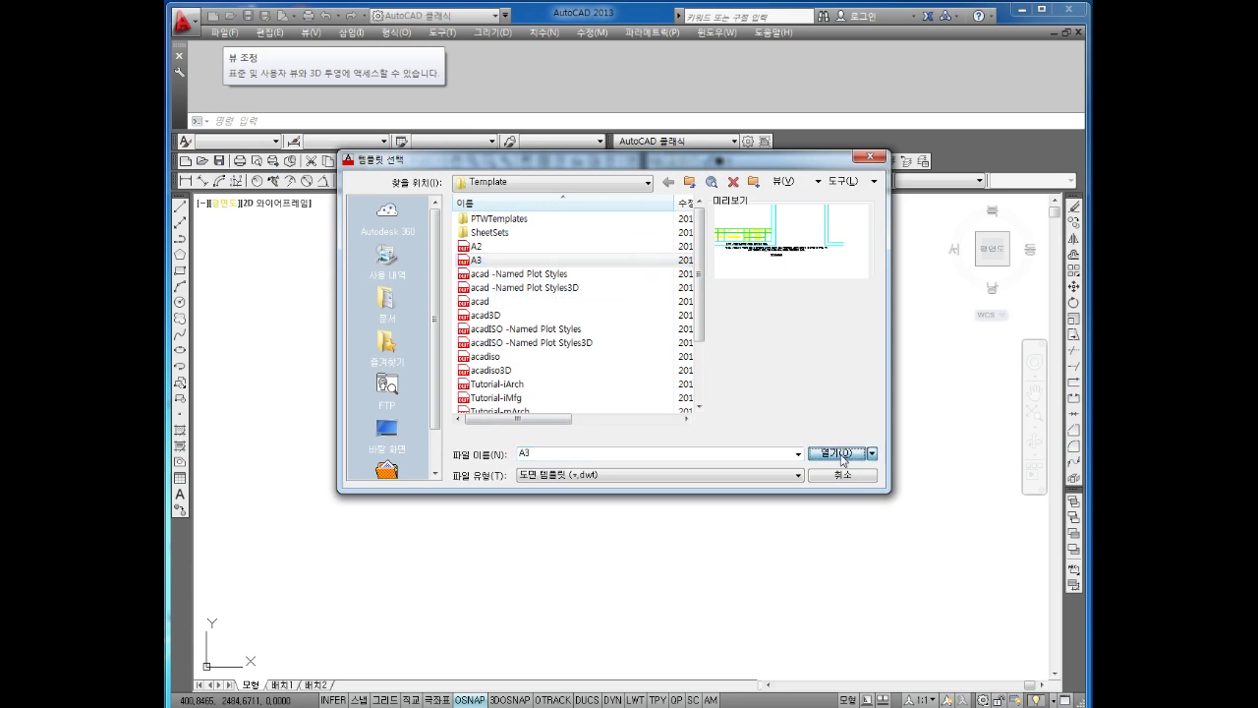
pyautogui.moveTo(764, 421); pyautogui.dragTo(688, 544)
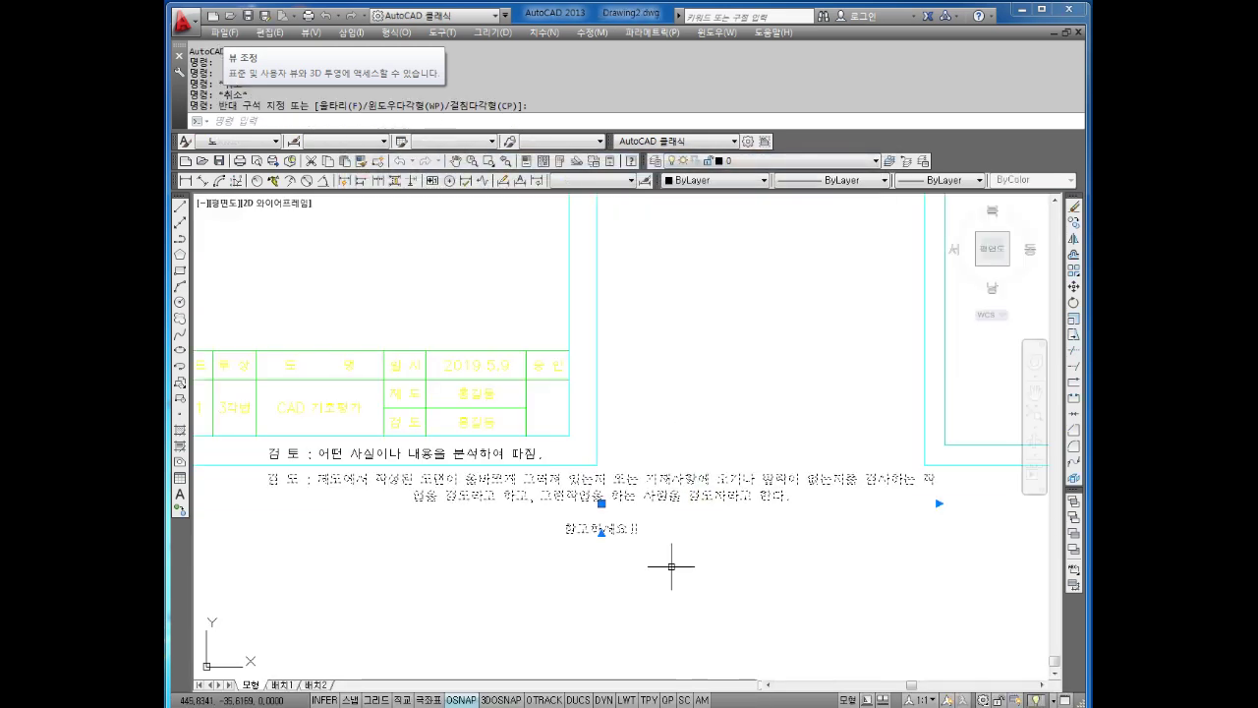
pyautogui.press('Delete')
# Erase the remaining review note line and zoom to show the whole drawing frame.
pyautogui.moveTo(519, 474); pyautogui.dragTo(587, 518, button='middle')
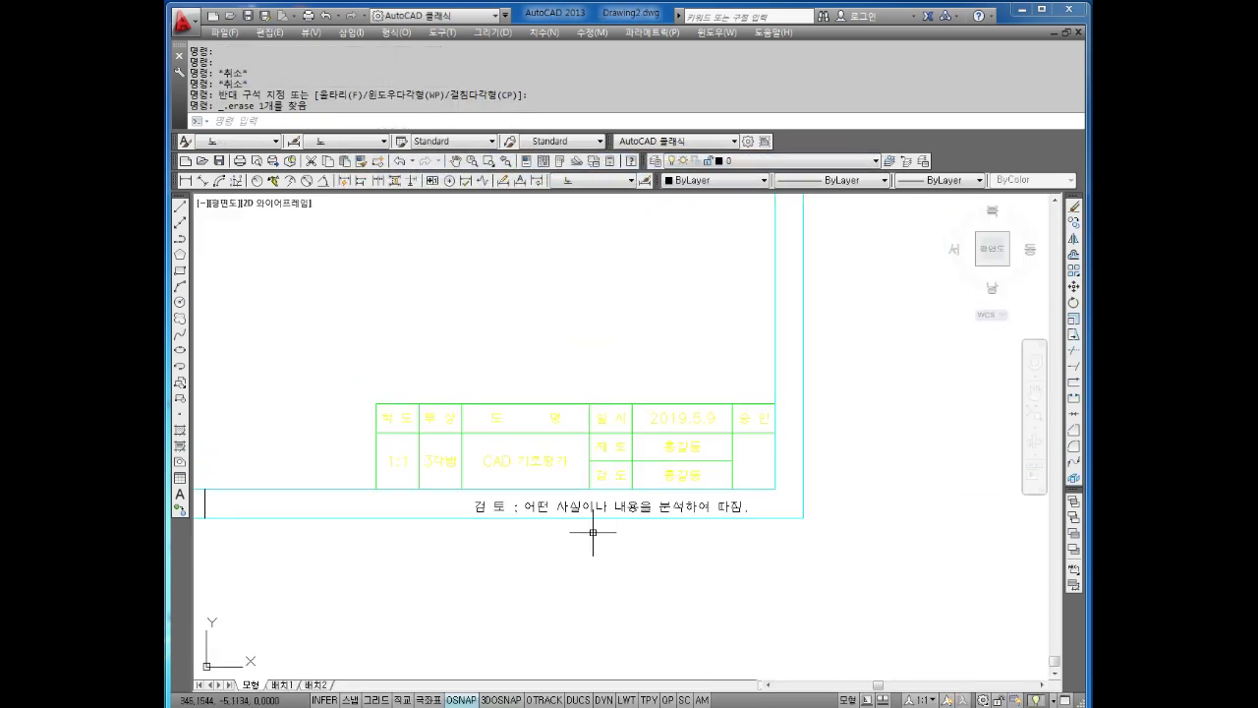
pyautogui.click(561, 504)
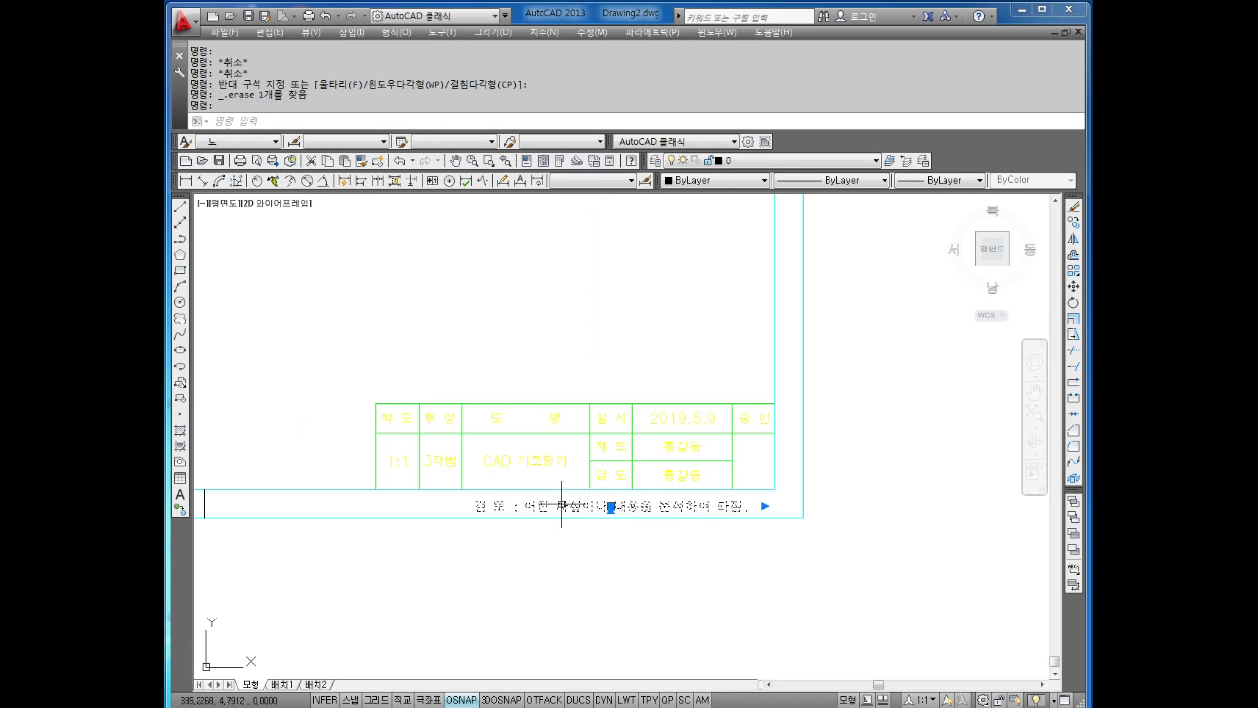
pyautogui.press('Delete')
pyautogui.scroll(-5, 562, 504)
pyautogui.moveTo(774, 419); pyautogui.dragTo(879, 419, button='middle')
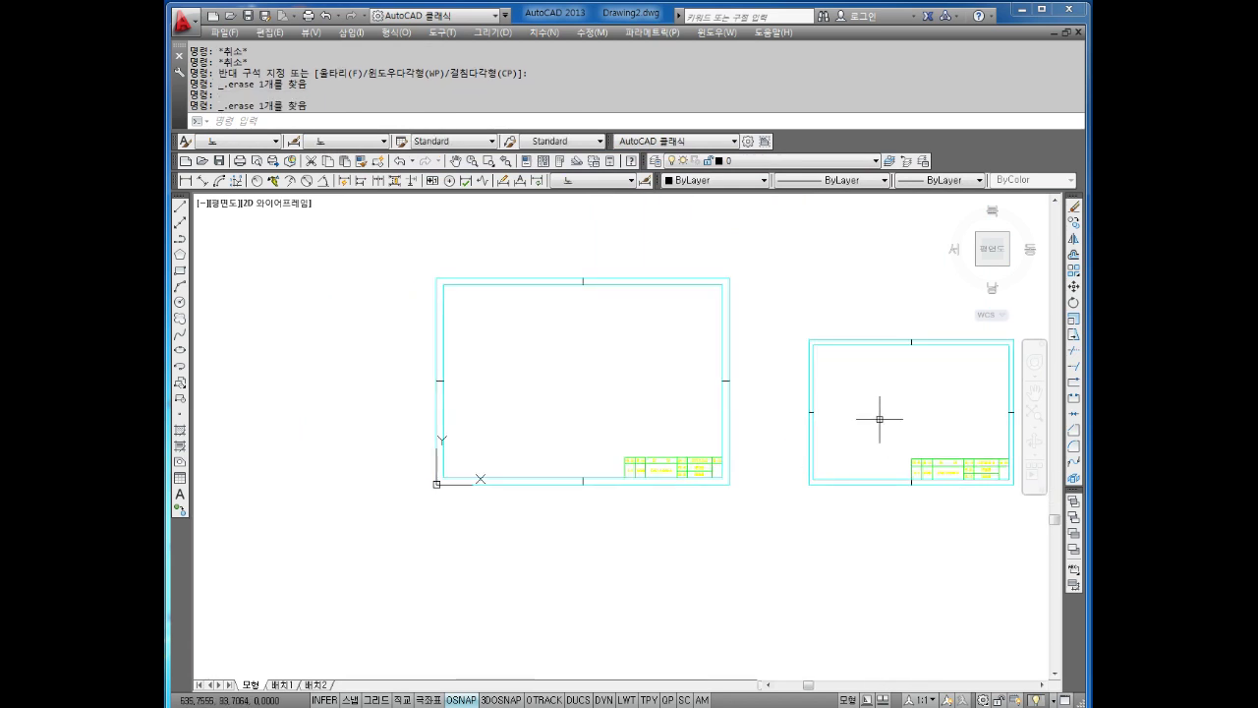
pyautogui.scroll(2, 622, 400)
pyautogui.scroll(2, 536, 448)
pyautogui.press('Escape')
pyautogui.press('Escape')
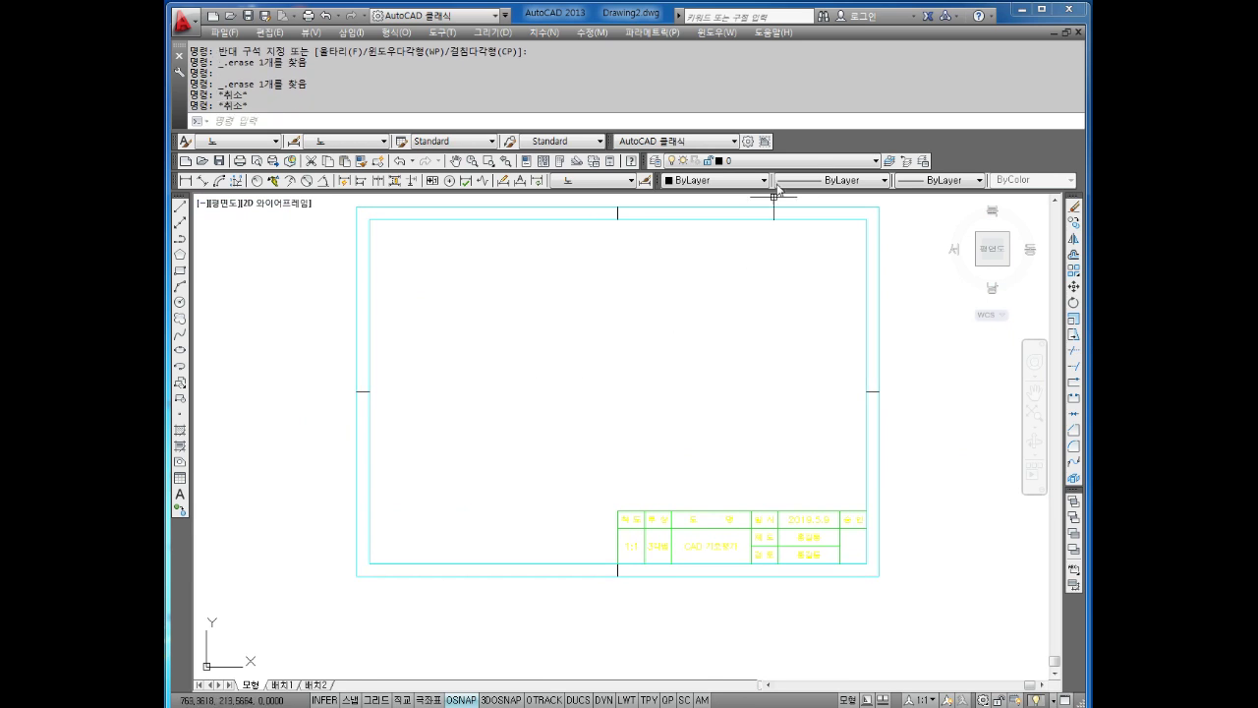
# Pick 외형선 from the layer list so it becomes the current layer.
pyautogui.click(786, 160)
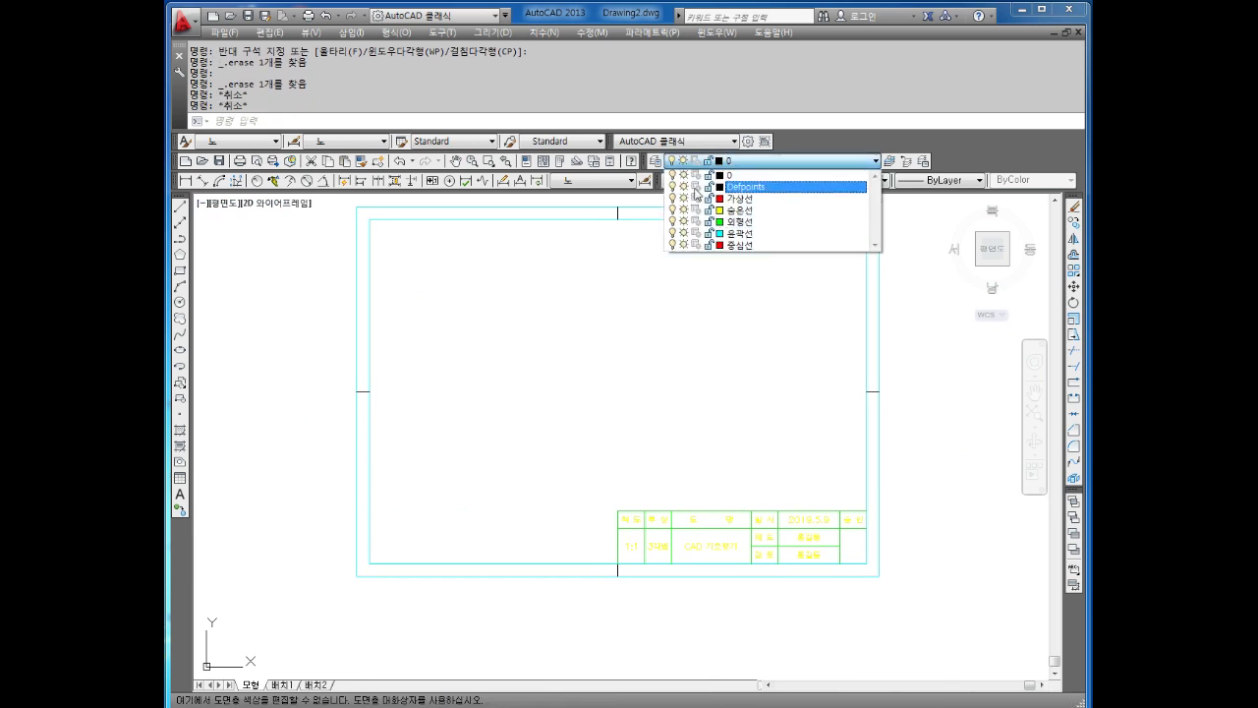
pyautogui.click(740, 221)
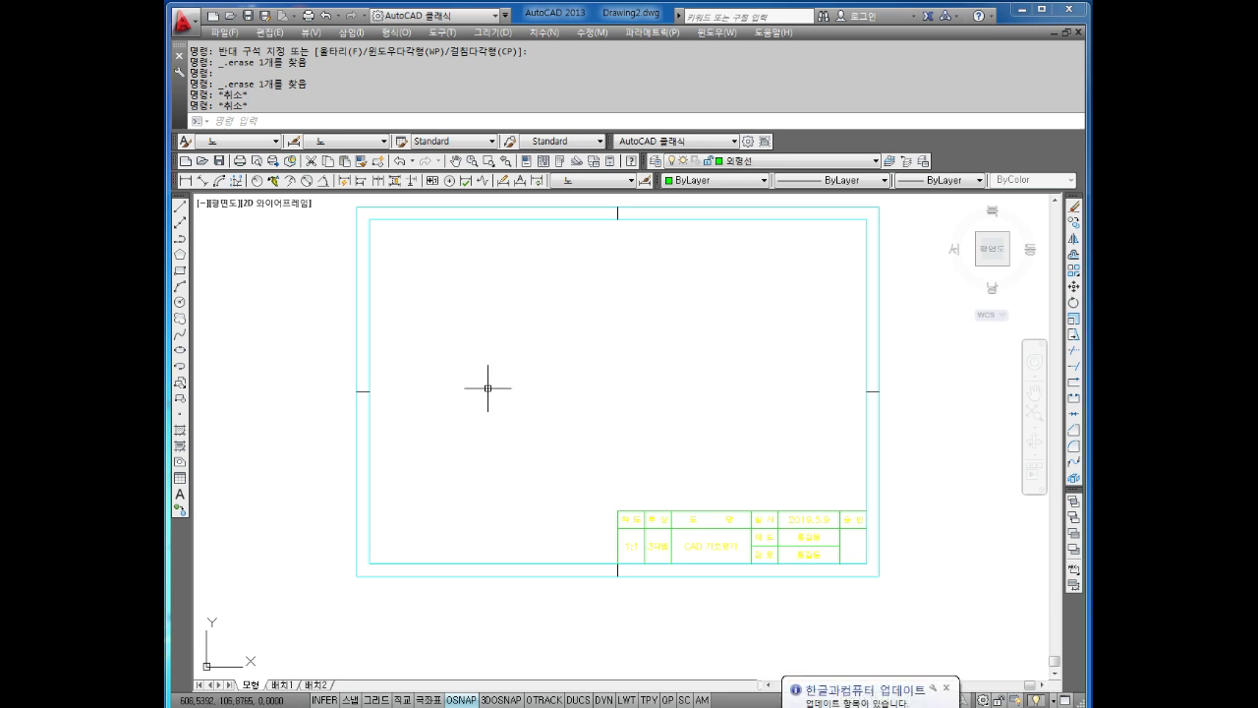
pyautogui.scroll(2, 488, 389)
# Draw a 35 by 15 rectangle with the REC command from a picked first corner.
pyautogui.press('Escape')
pyautogui.press('Escape')
pyautogui.press('Escape')
pyautogui.write('1')
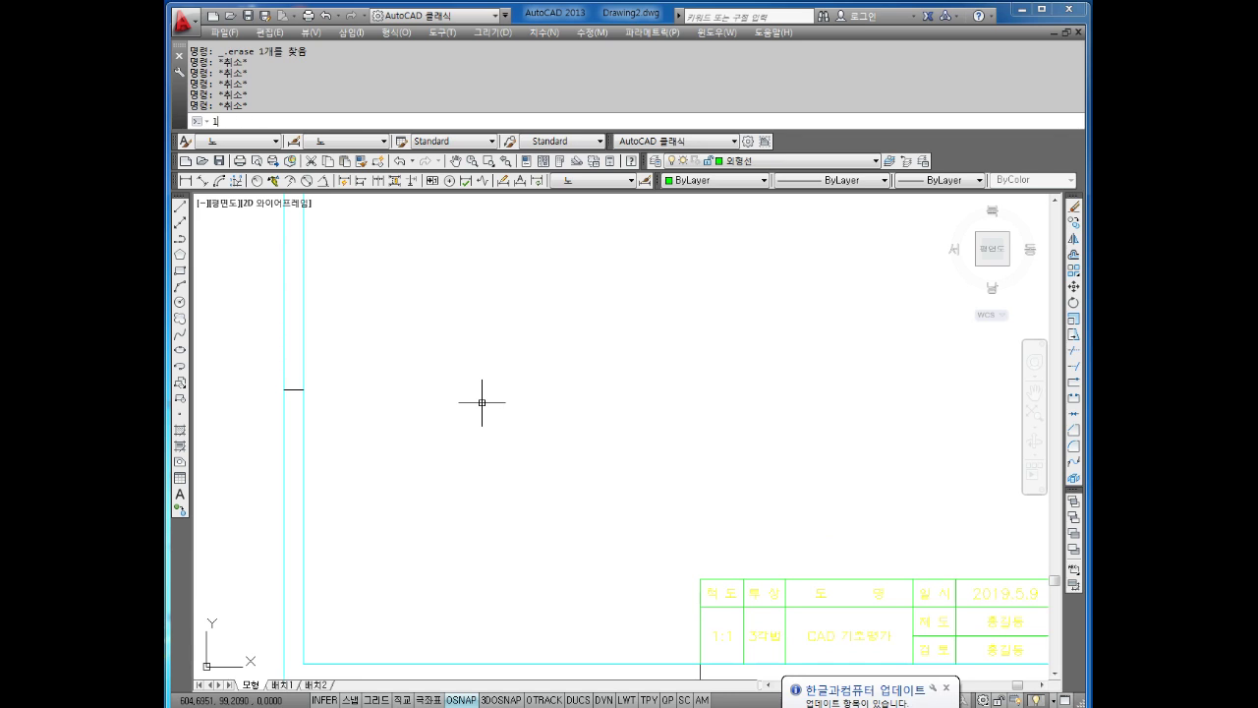
pyautogui.press('Return')
pyautogui.press('Escape')
pyautogui.press('Escape')
pyautogui.write('re')
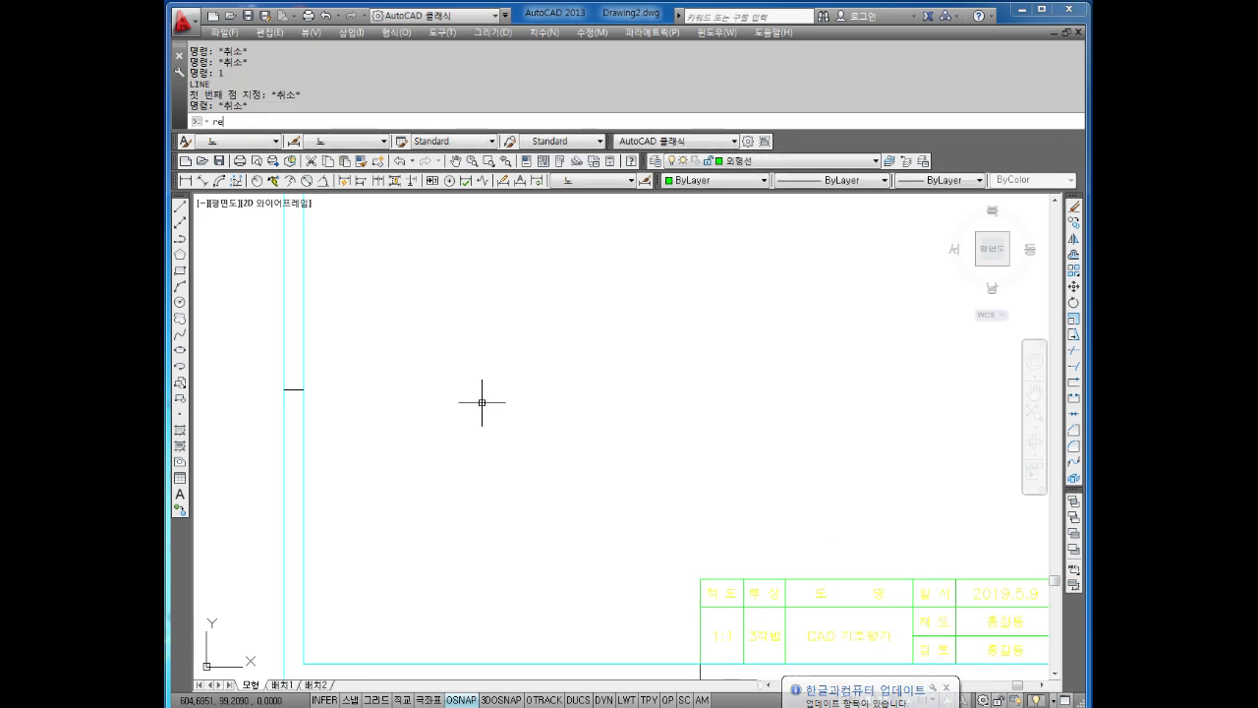
pyautogui.press('Return')
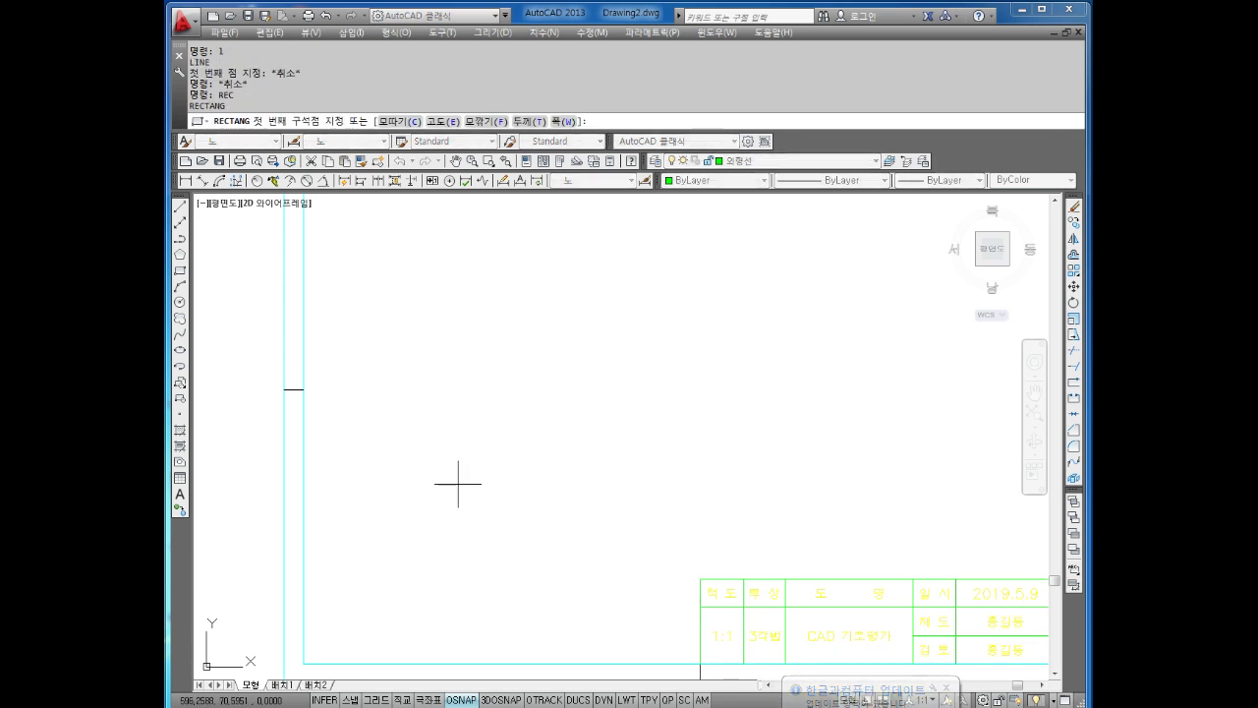
pyautogui.click(516, 441)
pyautogui.write('@35,1')
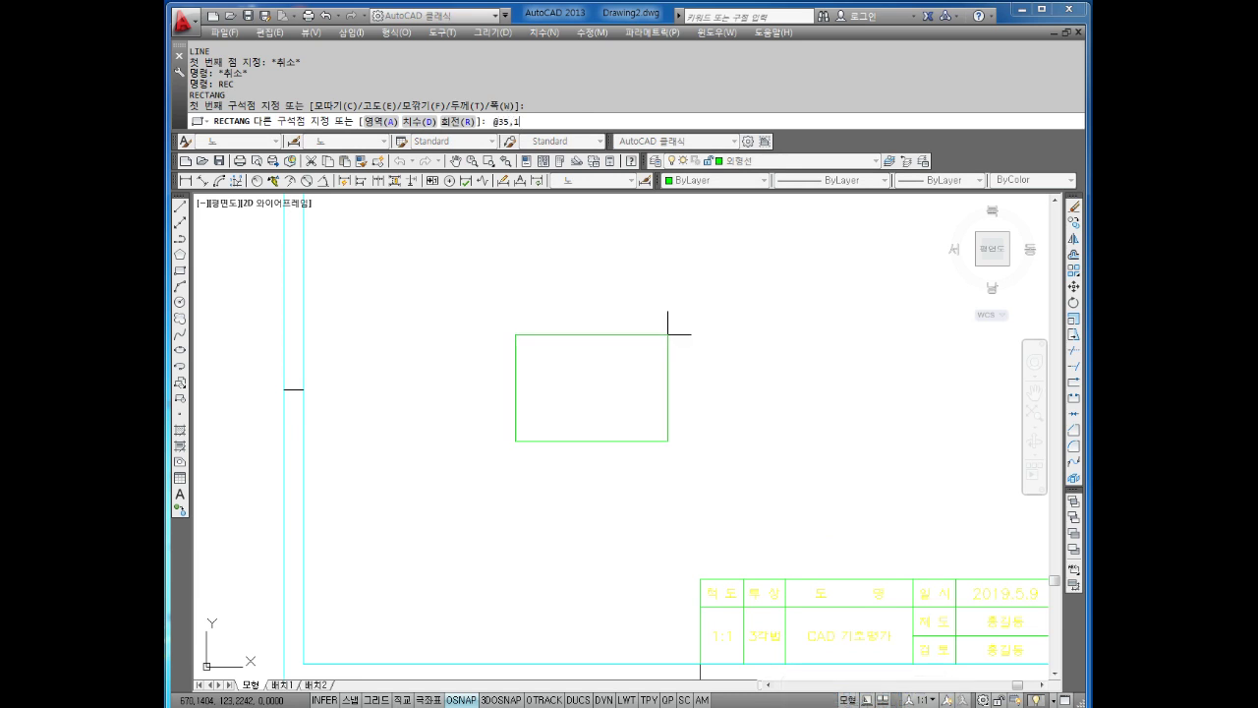
pyautogui.write('5')
pyautogui.press('Return')
pyautogui.press('Escape')
pyautogui.press('Escape')
# Select the new rectangle to check it, then recentre the view around it.
pyautogui.scroll(4, 541, 396)
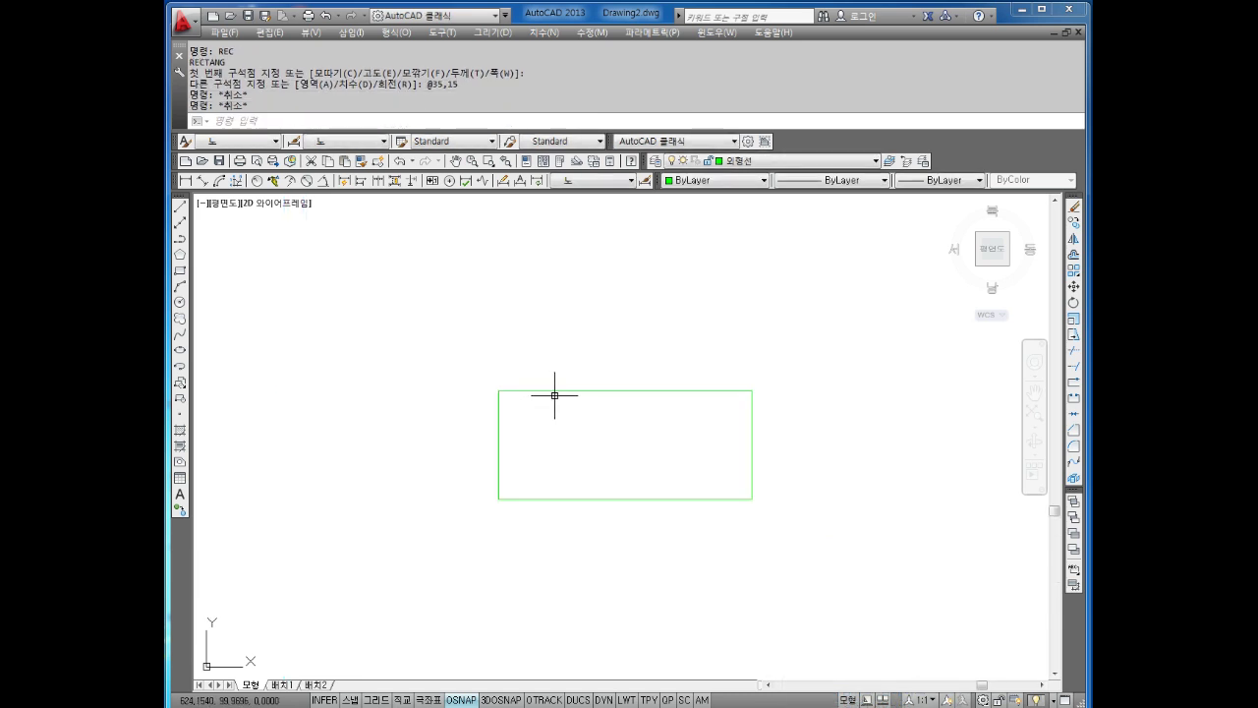
pyautogui.moveTo(573, 398); pyautogui.dragTo(576, 380, button='middle')
pyautogui.click(750, 334)
pyautogui.click(704, 382)
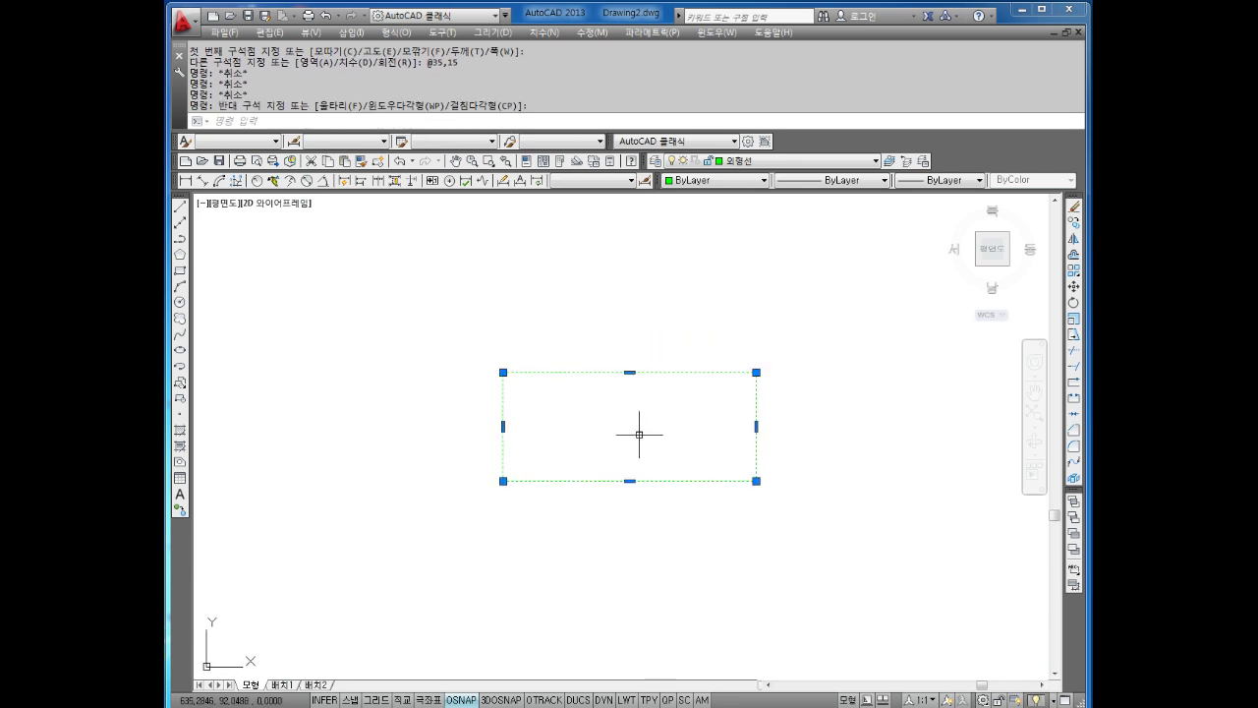
pyautogui.press('Escape')
pyautogui.press('Escape')
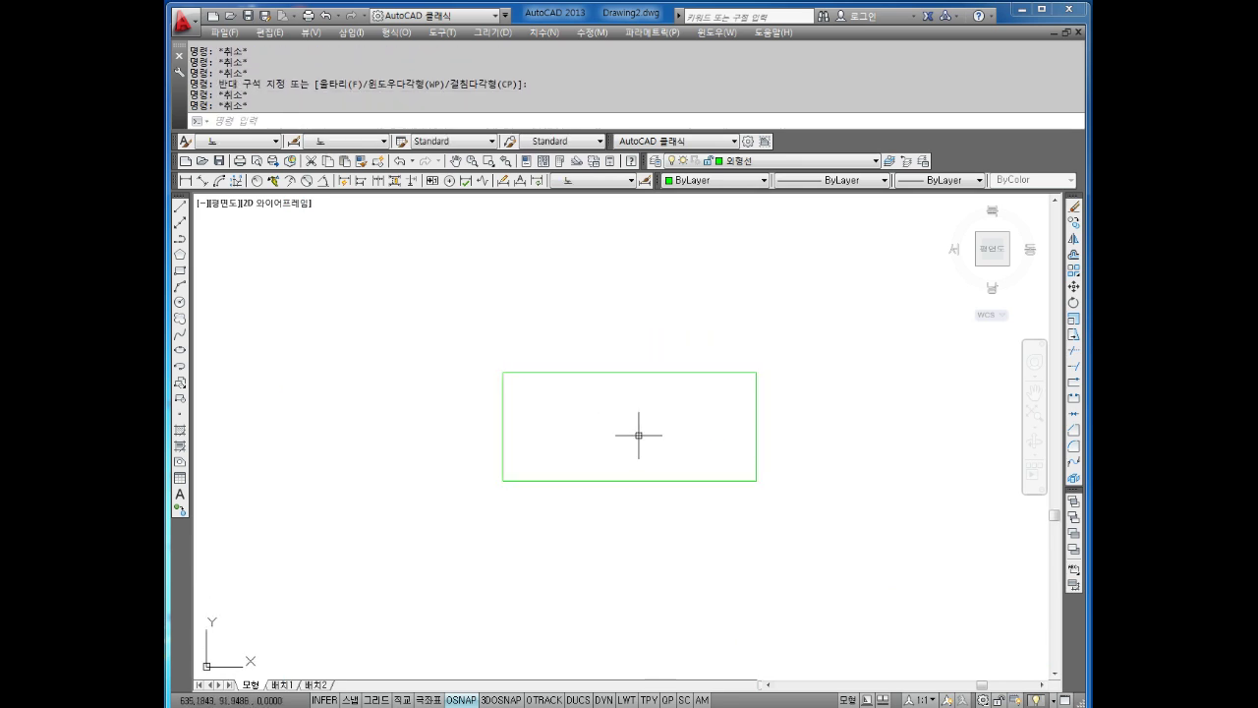
pyautogui.scroll(-2, 638, 436)
pyautogui.moveTo(654, 413); pyautogui.dragTo(638, 436, button='middle')
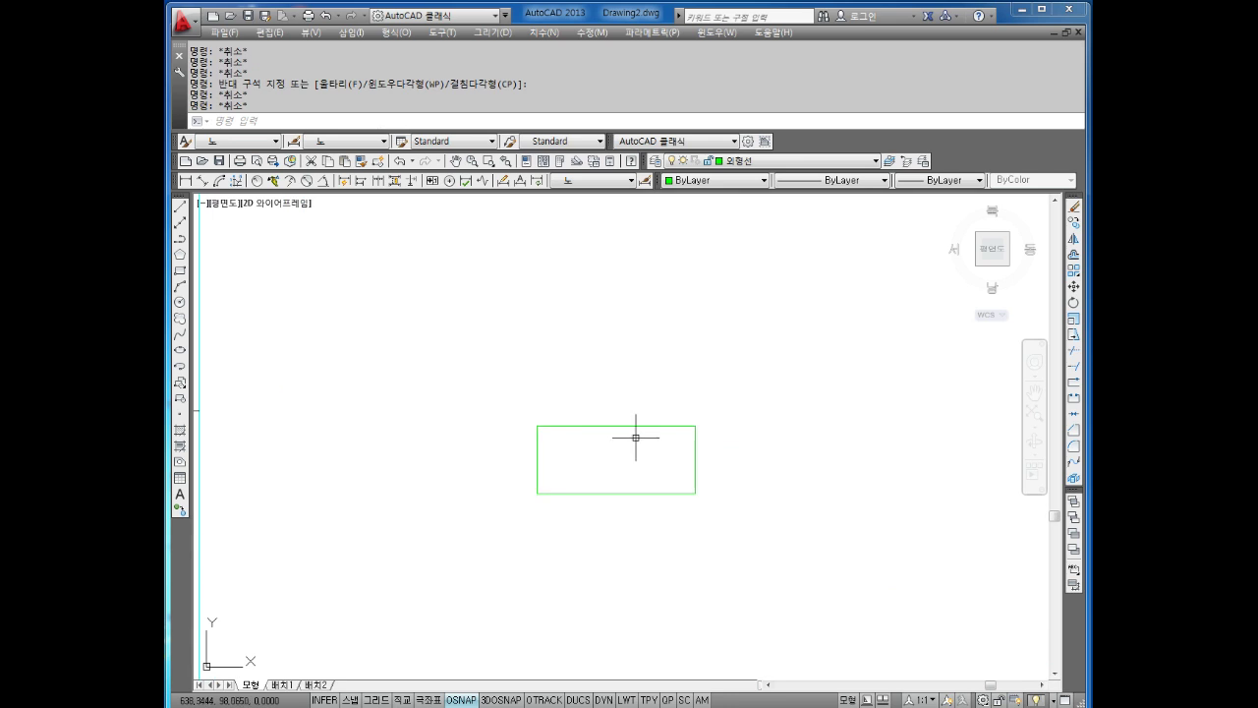
pyautogui.press('Escape')
pyautogui.press('Escape')
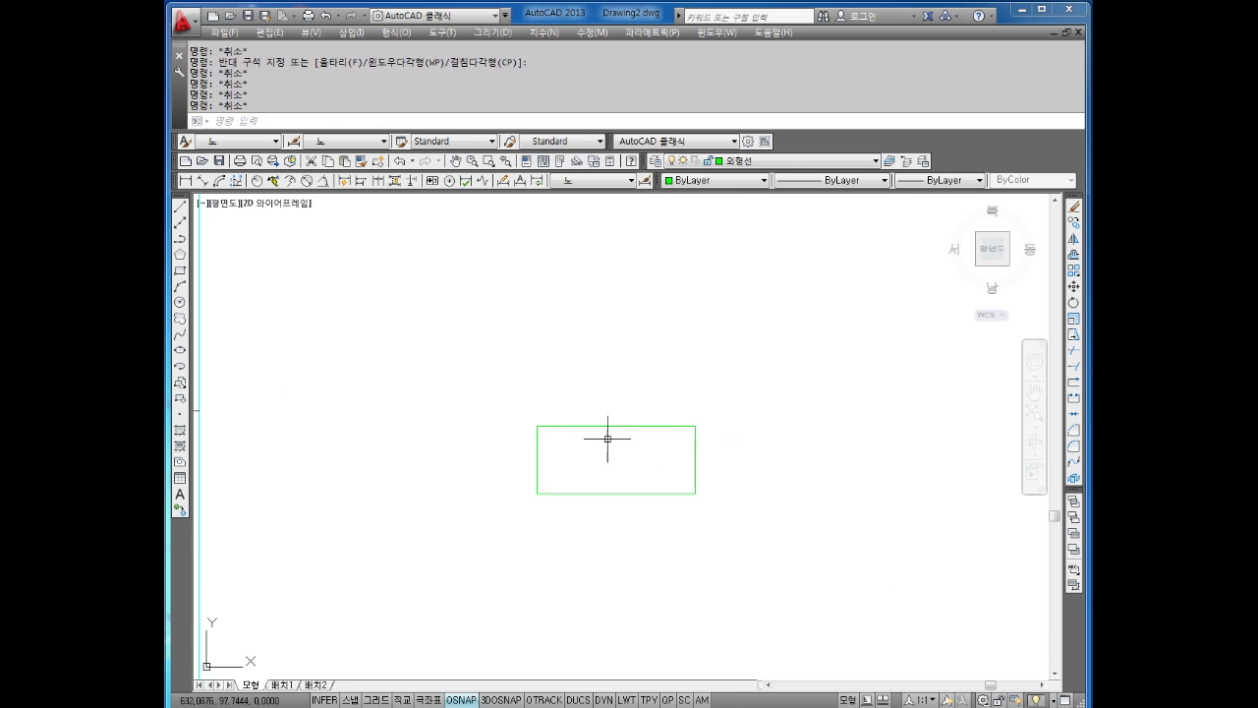
pyautogui.moveTo(606, 435); pyautogui.dragTo(592, 469, button='middle')
pyautogui.click(752, 409)
pyautogui.press('Escape')
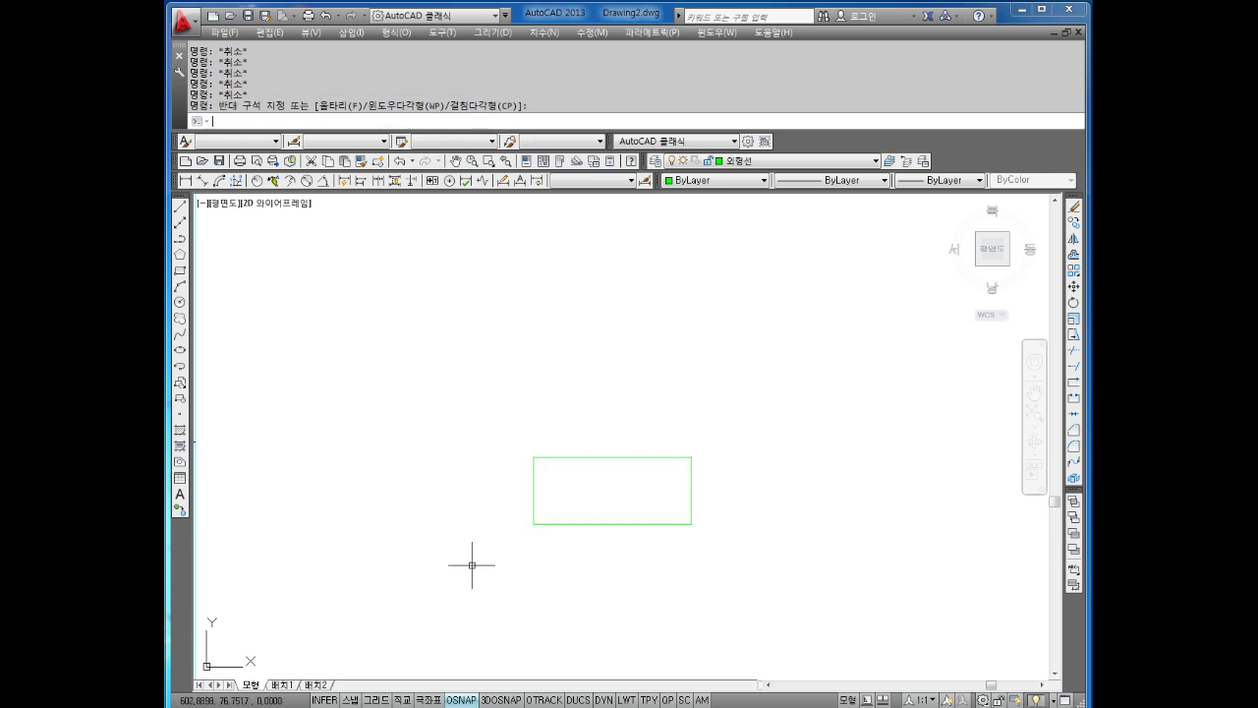
pyautogui.press('Escape')
# Draw a trial line up from the rectangle's top-left corner, then erase the stray vertical line.
pyautogui.write('l')
pyautogui.press('Return')
pyautogui.click(534, 457)
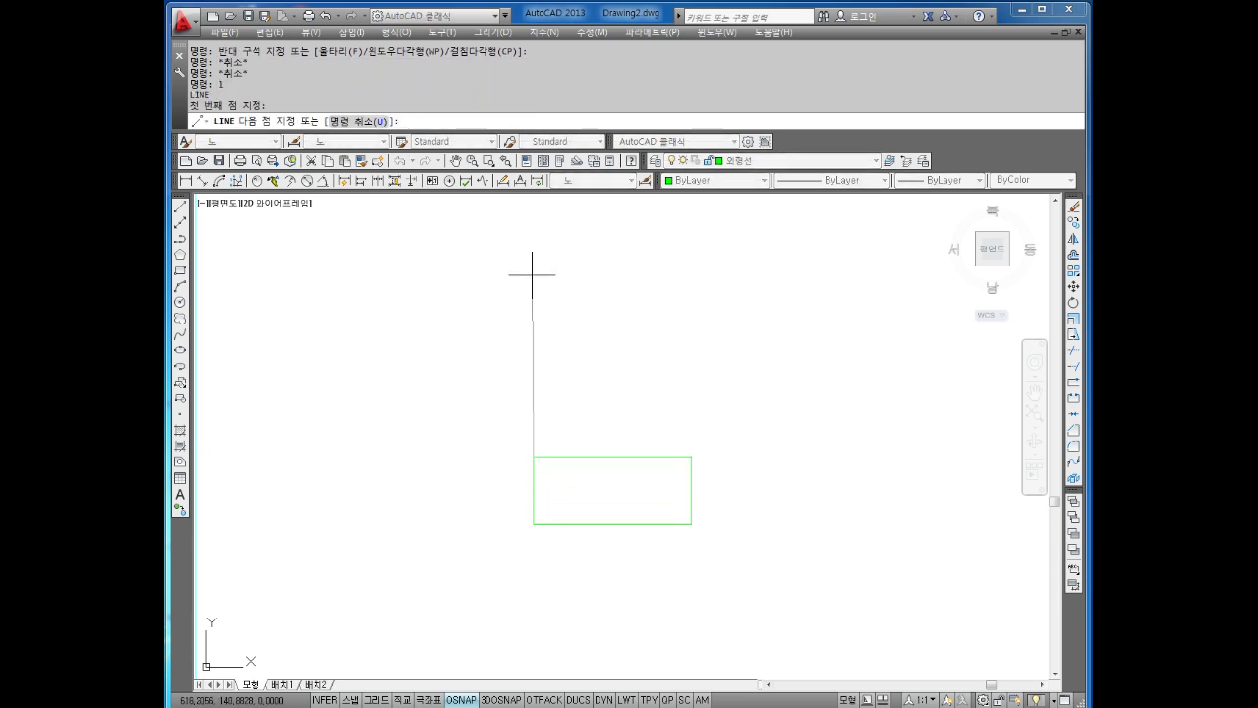
pyautogui.click(533, 227)
pyautogui.press('Escape')
pyautogui.press('Escape')
pyautogui.click(600, 303)
pyautogui.click(503, 375)
pyautogui.press('Delete')
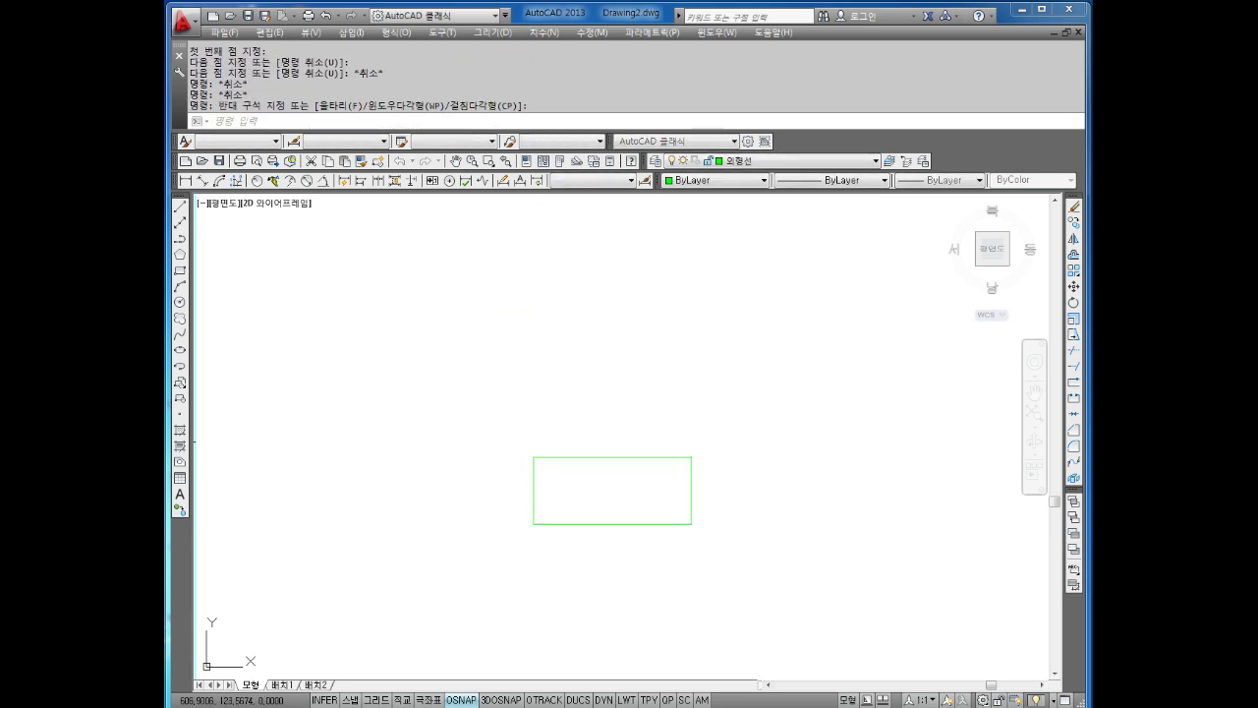
pyautogui.press('Escape')
pyautogui.press('Escape')
# Turn on Ortho (F8) and draw a vertical line up from the rectangle's top-left corner.
pyautogui.write('l')
pyautogui.press('Return')
pyautogui.click(534, 457)
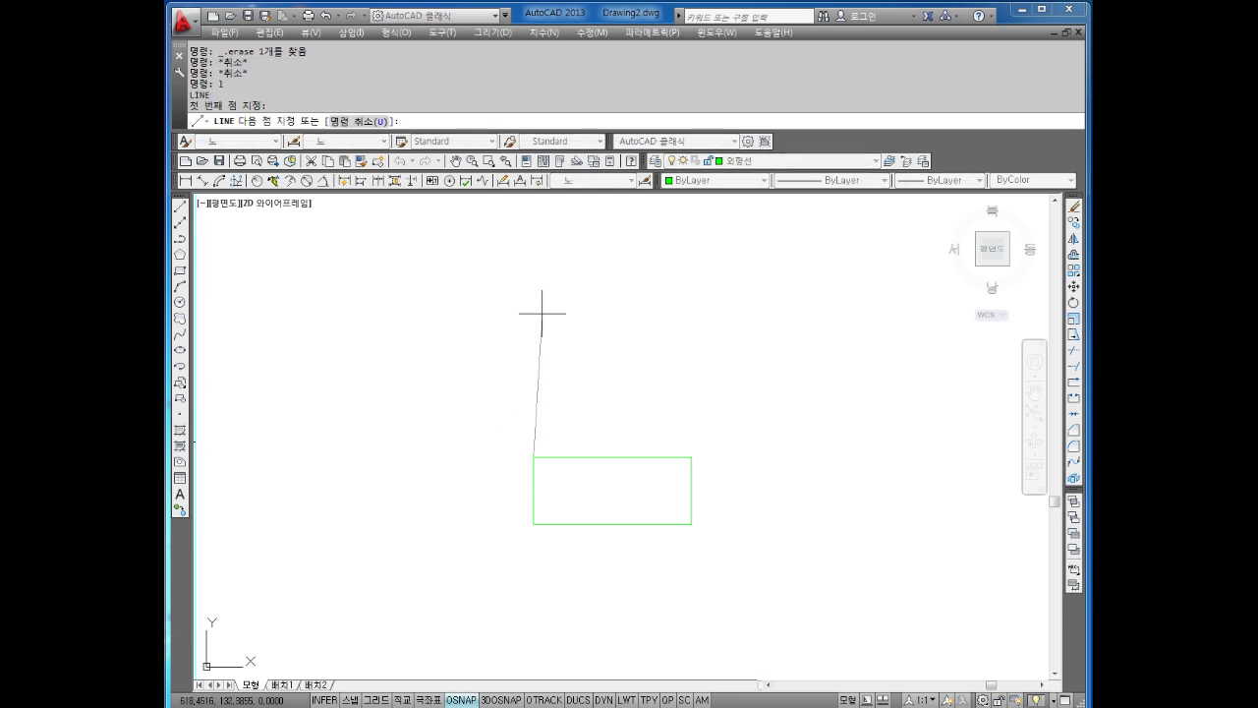
pyautogui.press('F8')
pyautogui.click(535, 267)
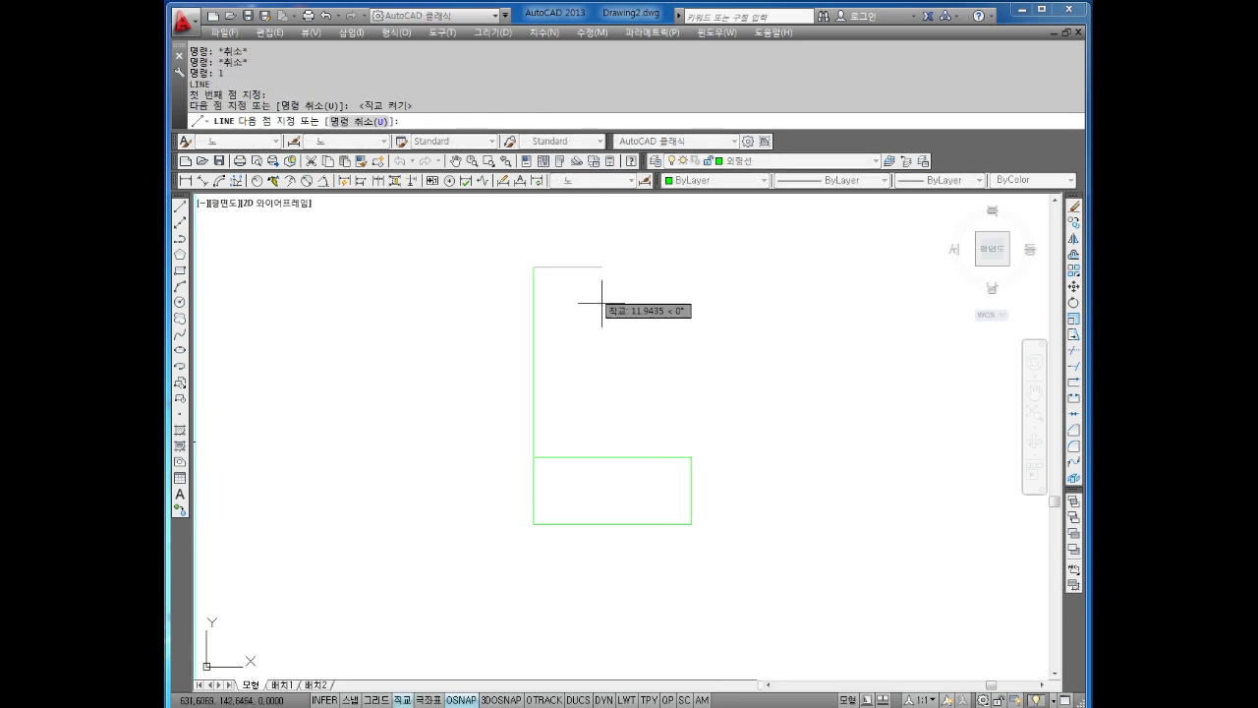
pyautogui.press('Escape')
pyautogui.click(534, 478)
pyautogui.click(513, 495)
pyautogui.click(534, 485)
pyautogui.press('Escape')
pyautogui.press('Escape')
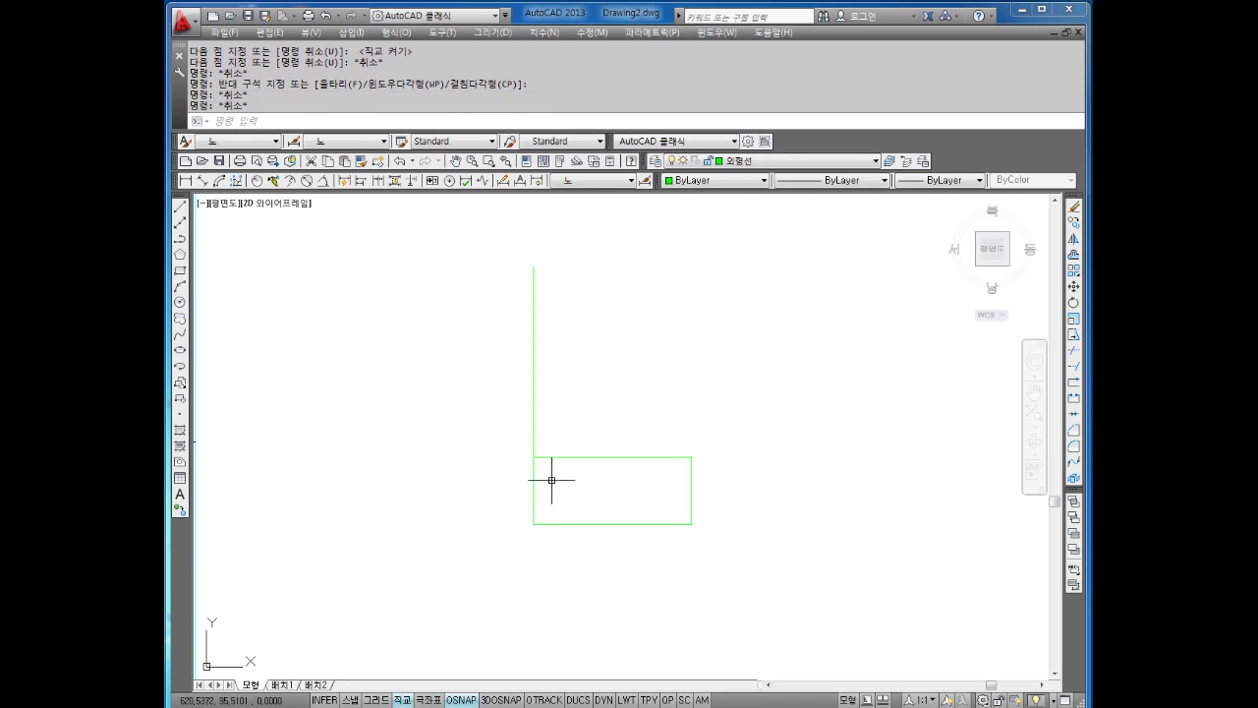
pyautogui.click(553, 481)
pyautogui.press('Escape')
pyautogui.click(558, 480)
pyautogui.click(497, 495)
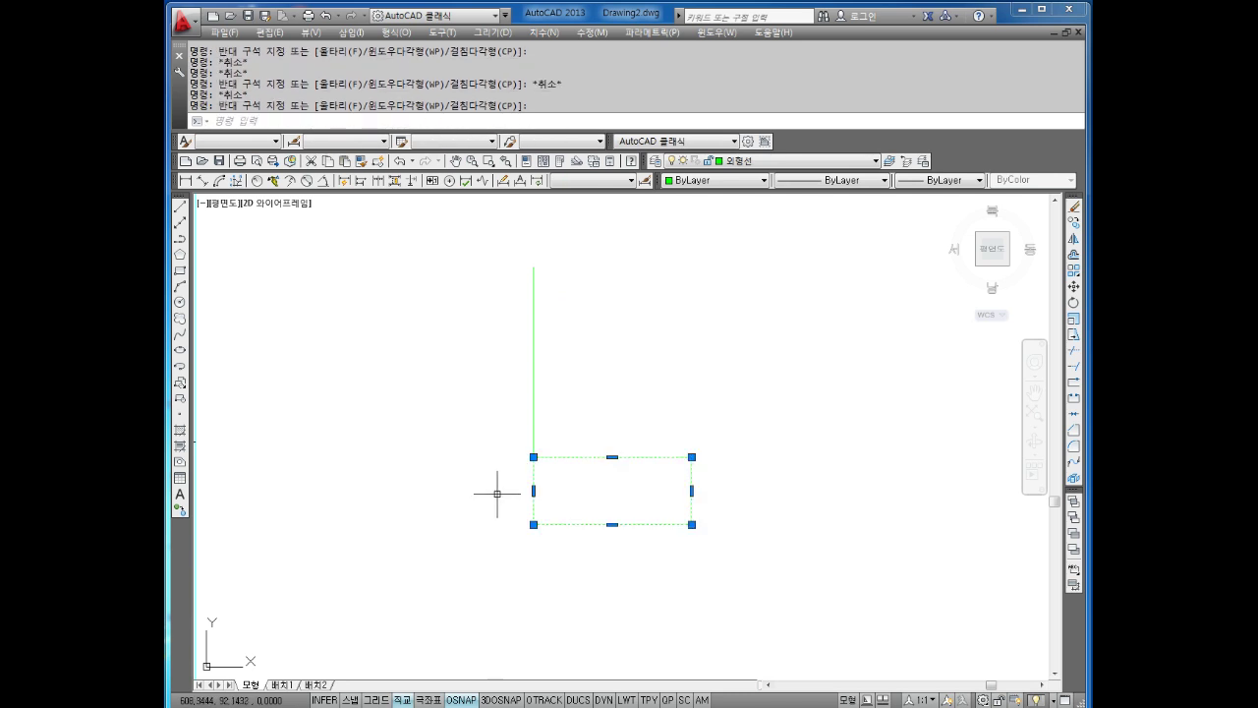
pyautogui.press('Escape')
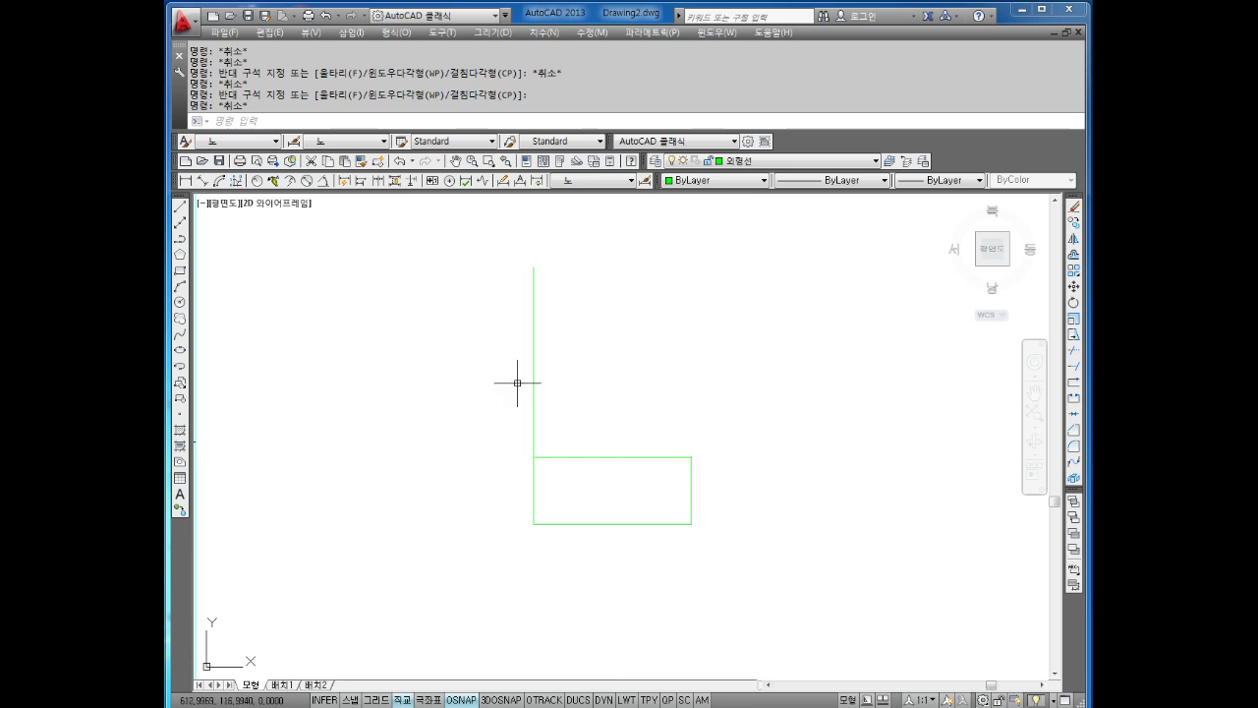
# Select and erase the vertical line above the rectangle.
pyautogui.press('Escape')
pyautogui.press('Escape')
pyautogui.click(583, 333)
pyautogui.click(500, 360)
pyautogui.scroll(-4, 499, 360)
pyautogui.press('Escape')
pyautogui.press('Escape')
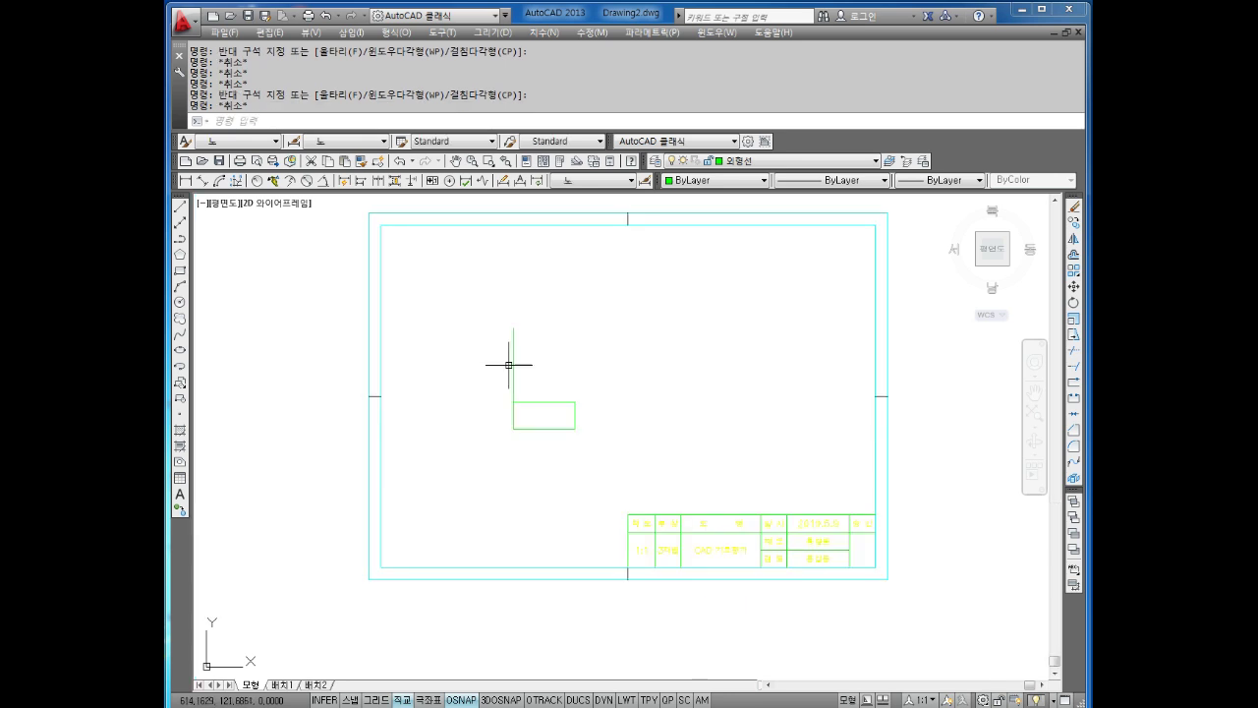
pyautogui.click(557, 360)
pyautogui.click(500, 394)
pyautogui.press('Delete')
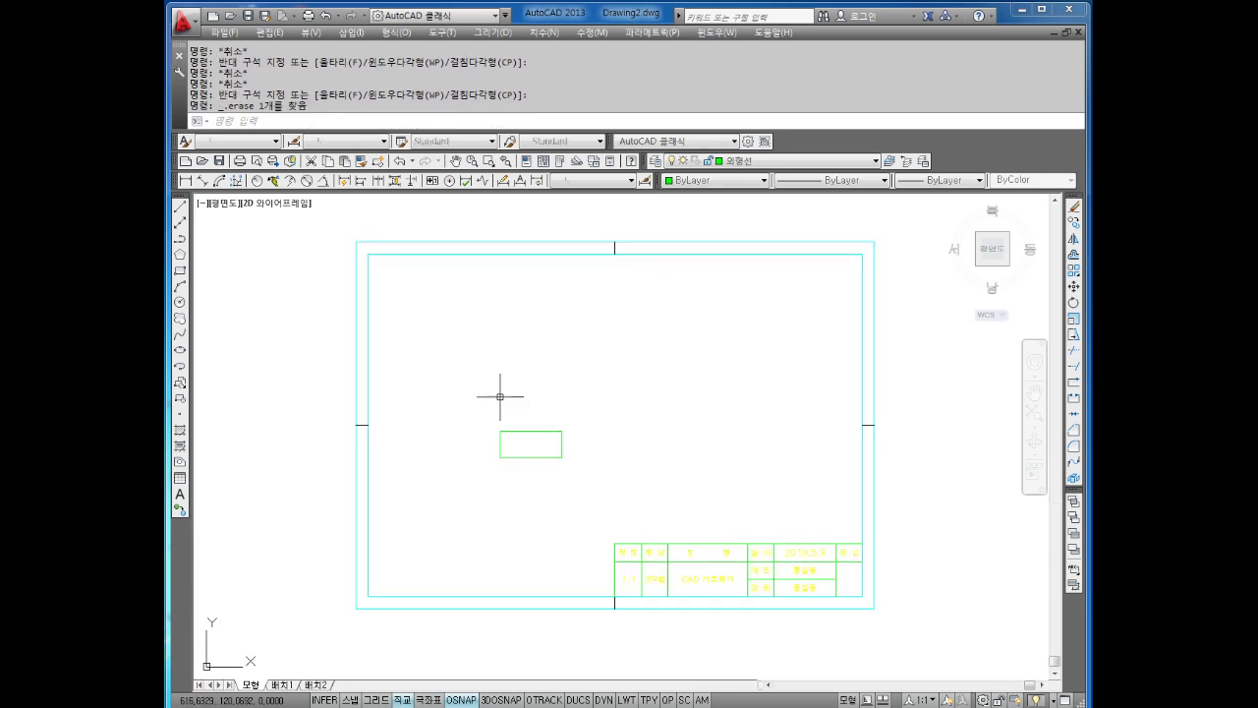
pyautogui.press('Escape')
pyautogui.press('Escape')
# Redraw the upright straight up from the rectangle's top-left corner.
pyautogui.press('Return')
pyautogui.click(500, 431)
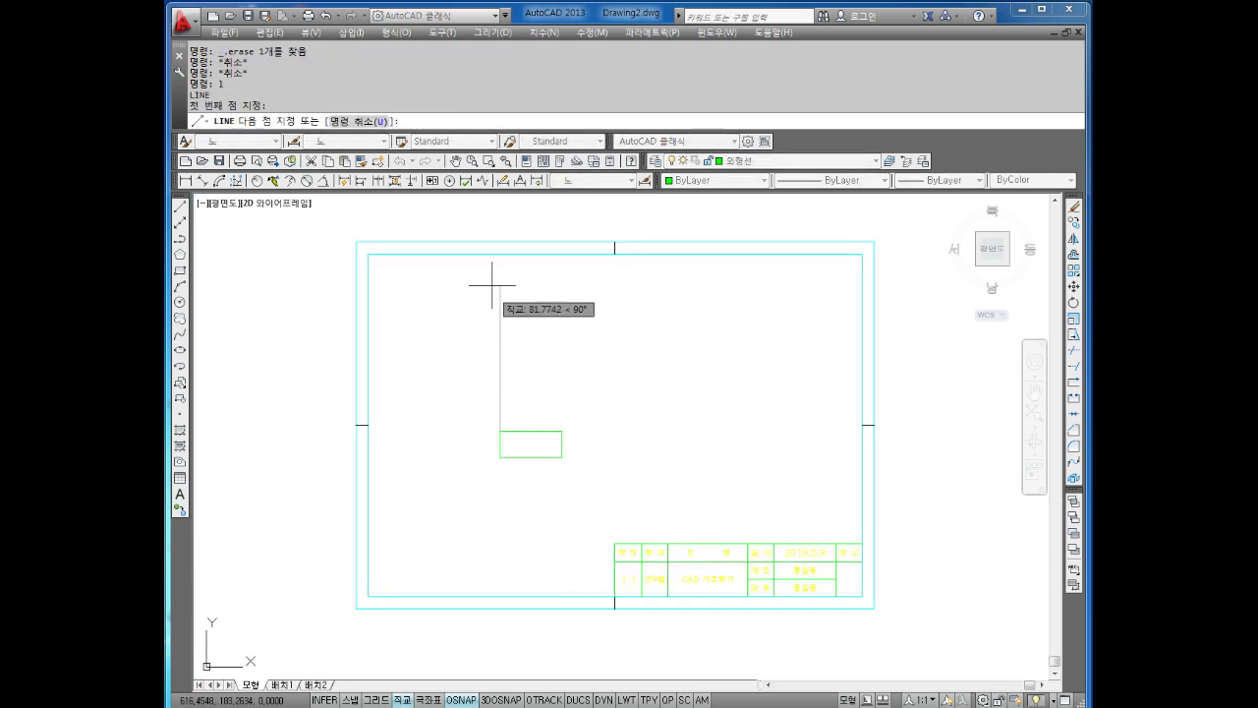
pyautogui.click(501, 272)
pyautogui.press('Escape')
pyautogui.press('Return')
pyautogui.press('Escape')
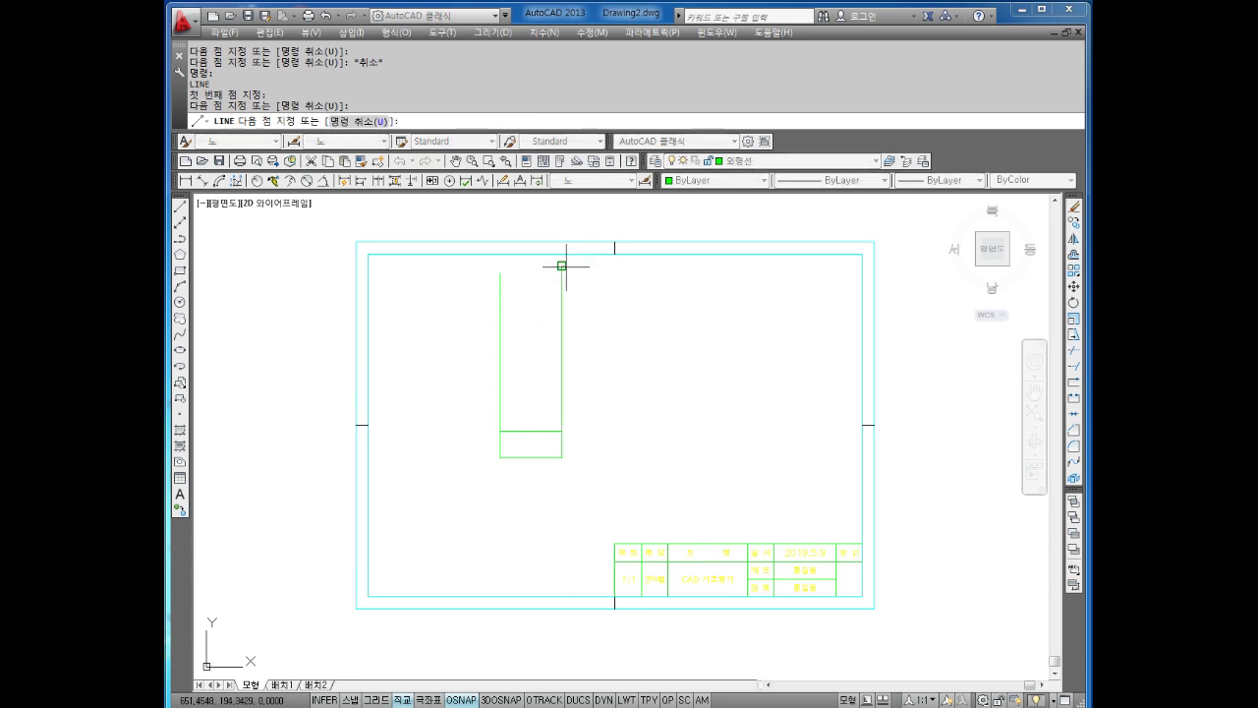
pyautogui.scroll(4, 491, 363)
pyautogui.scroll(-2, 589, 339)
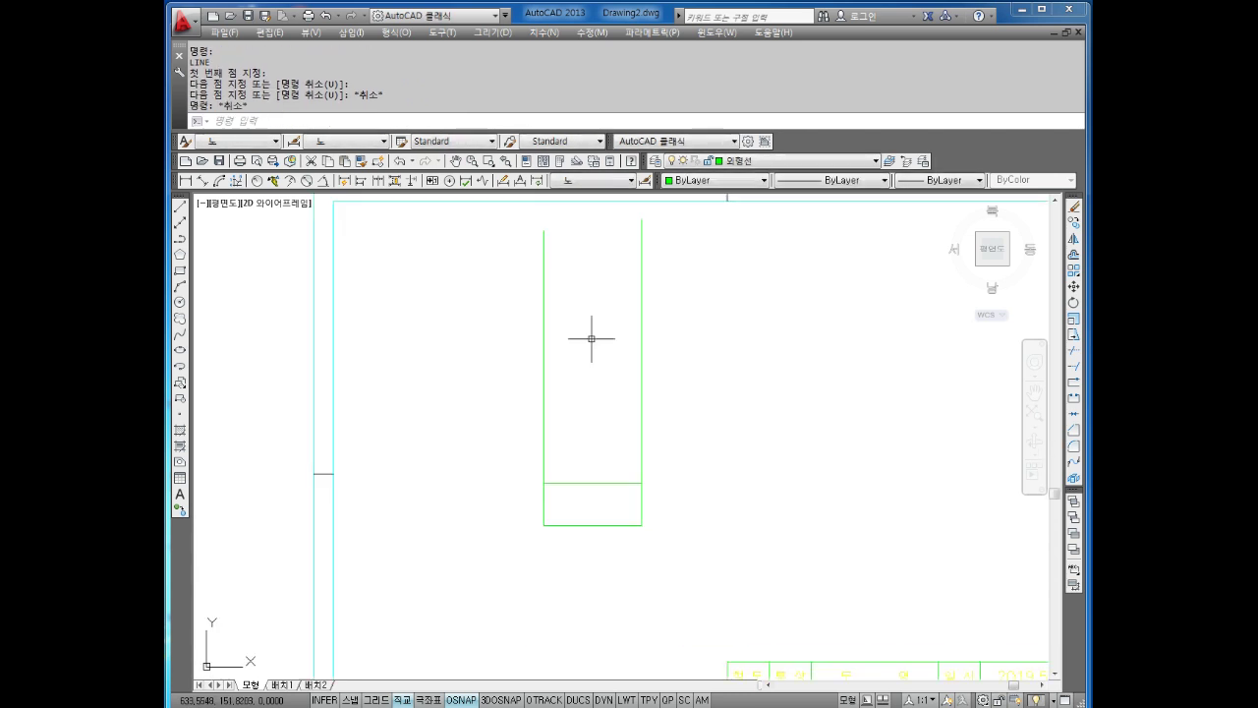
pyautogui.click(708, 354)
pyautogui.press('Escape')
pyautogui.press('Escape')
pyautogui.press('Escape')
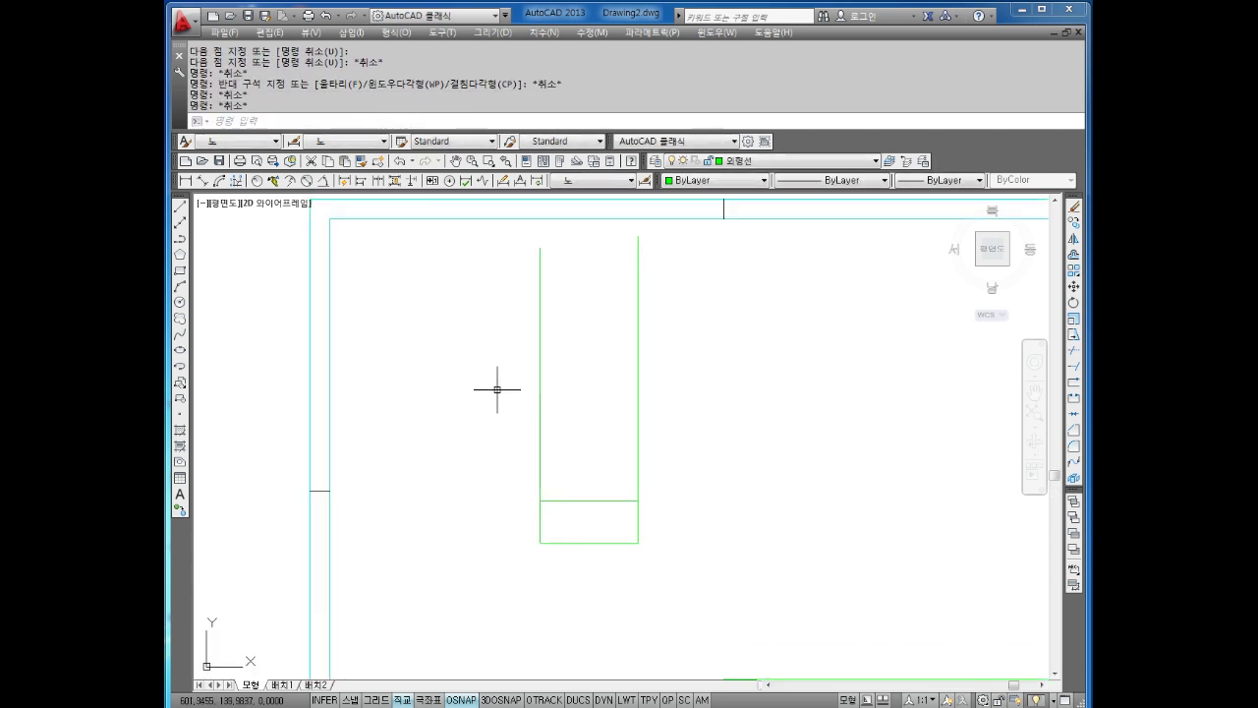
pyautogui.press('Escape')
# Draw a horizontal line from left of the uprights to past the right upright.
pyautogui.write('l')
pyautogui.press('Return')
pyautogui.click(504, 343)
pyautogui.click(718, 335)
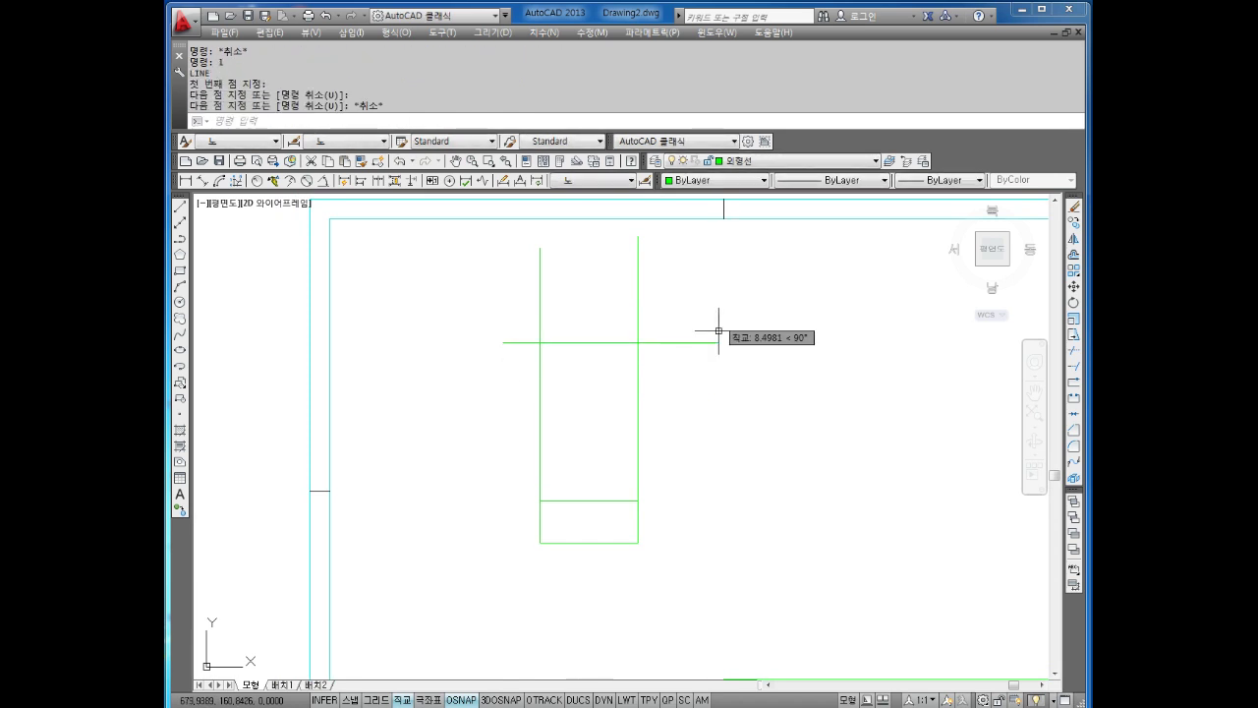
pyautogui.press('Escape')
pyautogui.press('Escape')
pyautogui.press('Escape')
pyautogui.press('Escape')
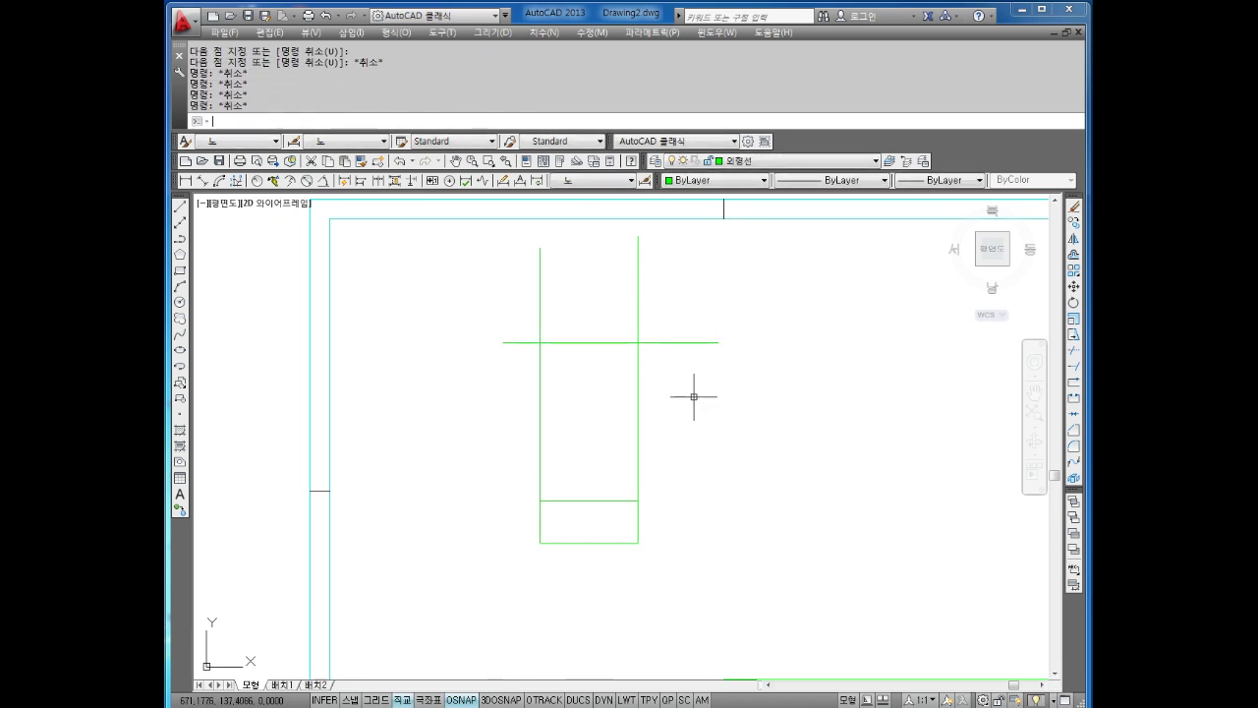
pyautogui.press('Escape')
pyautogui.press('Escape')
# Offset the horizontal line 10 units downward.
pyautogui.write('o')
pyautogui.press('Return')
pyautogui.write('10')
pyautogui.press('Return')
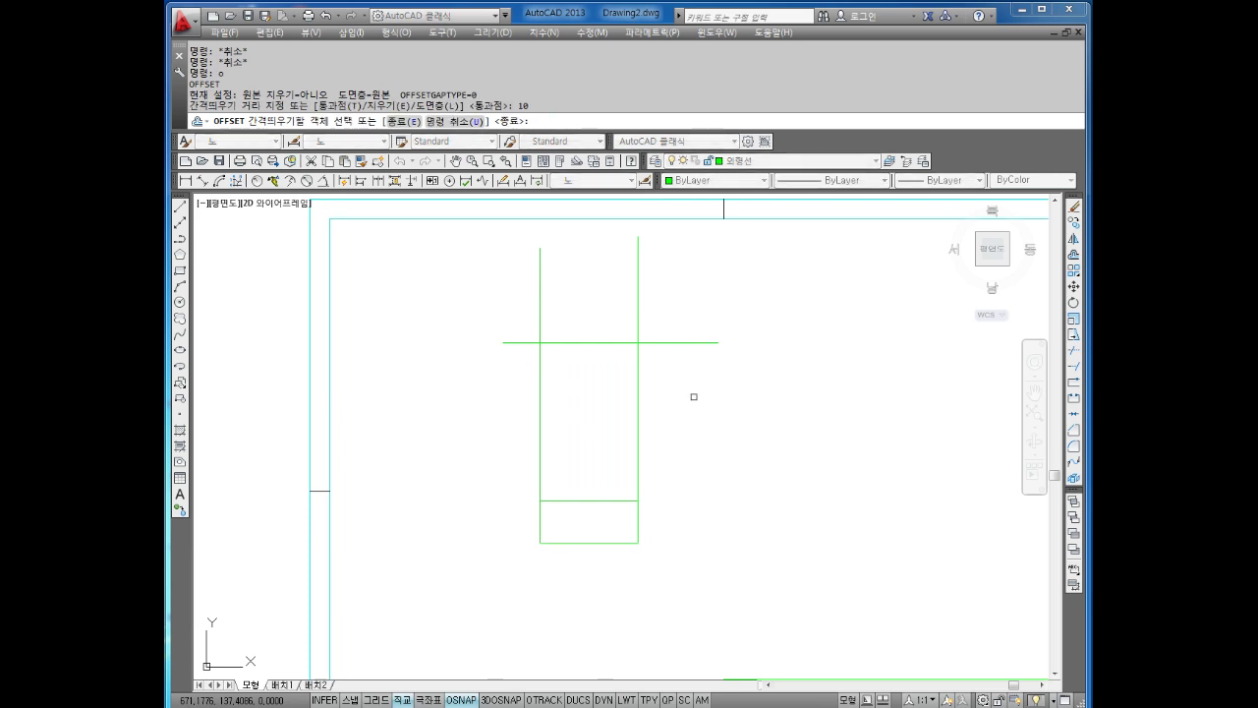
pyautogui.click(678, 344)
pyautogui.click(680, 398)
pyautogui.press('Escape')
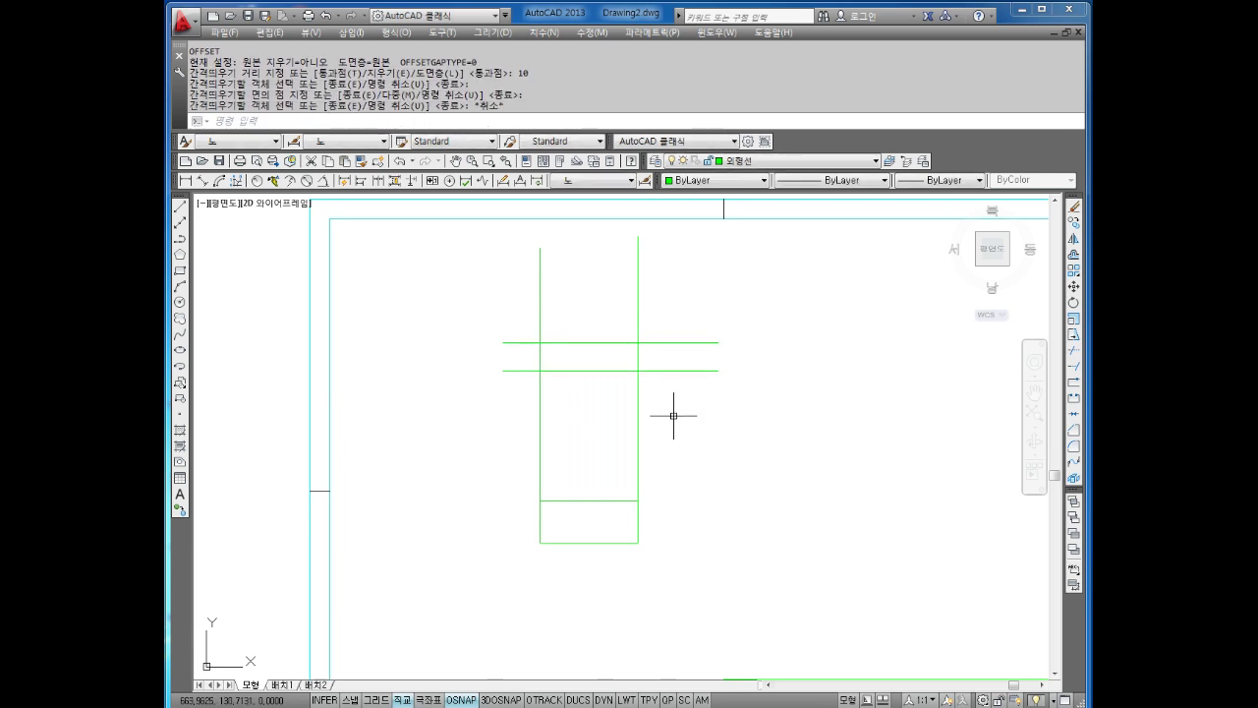
pyautogui.press('Escape')
pyautogui.press('Escape')
# Trim the excess vertical and horizontal line ends with crossing windows.
pyautogui.press('Return')
pyautogui.press('Return')
pyautogui.moveTo(712, 419); pyautogui.dragTo(556, 462)
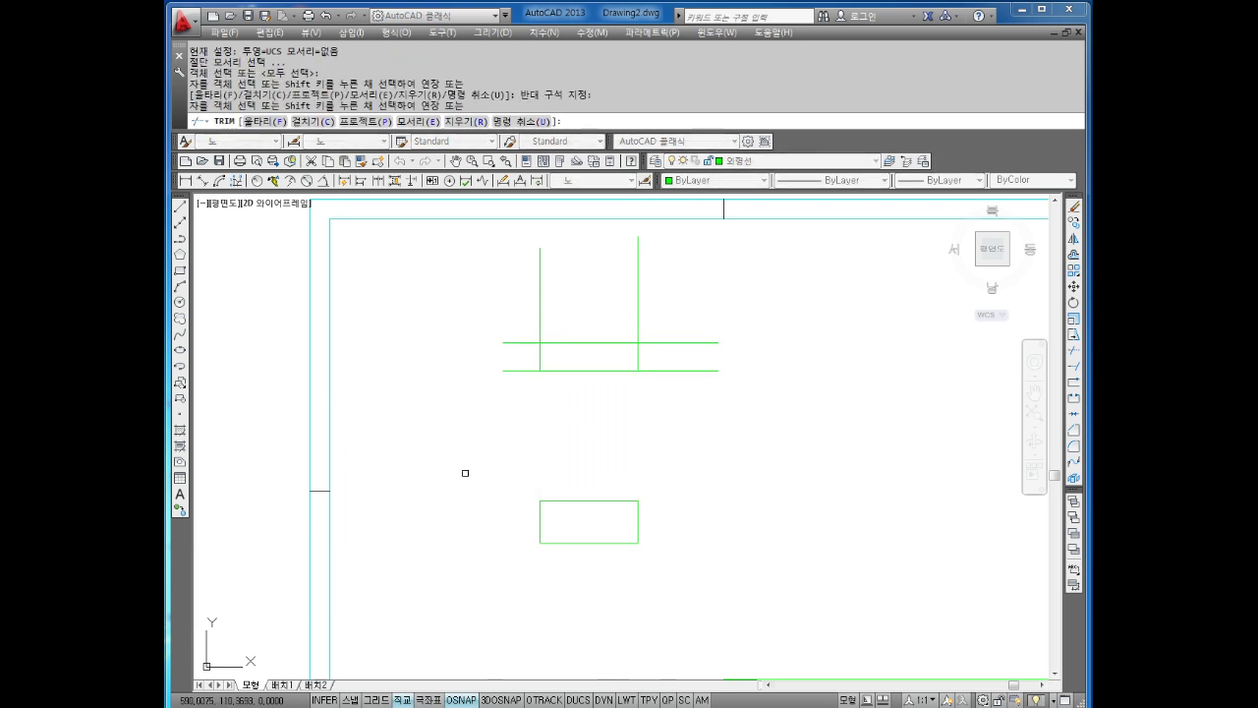
pyautogui.moveTo(700, 303); pyautogui.dragTo(693, 407)
pyautogui.moveTo(707, 275); pyautogui.dragTo(517, 313)
pyautogui.click(517, 314)
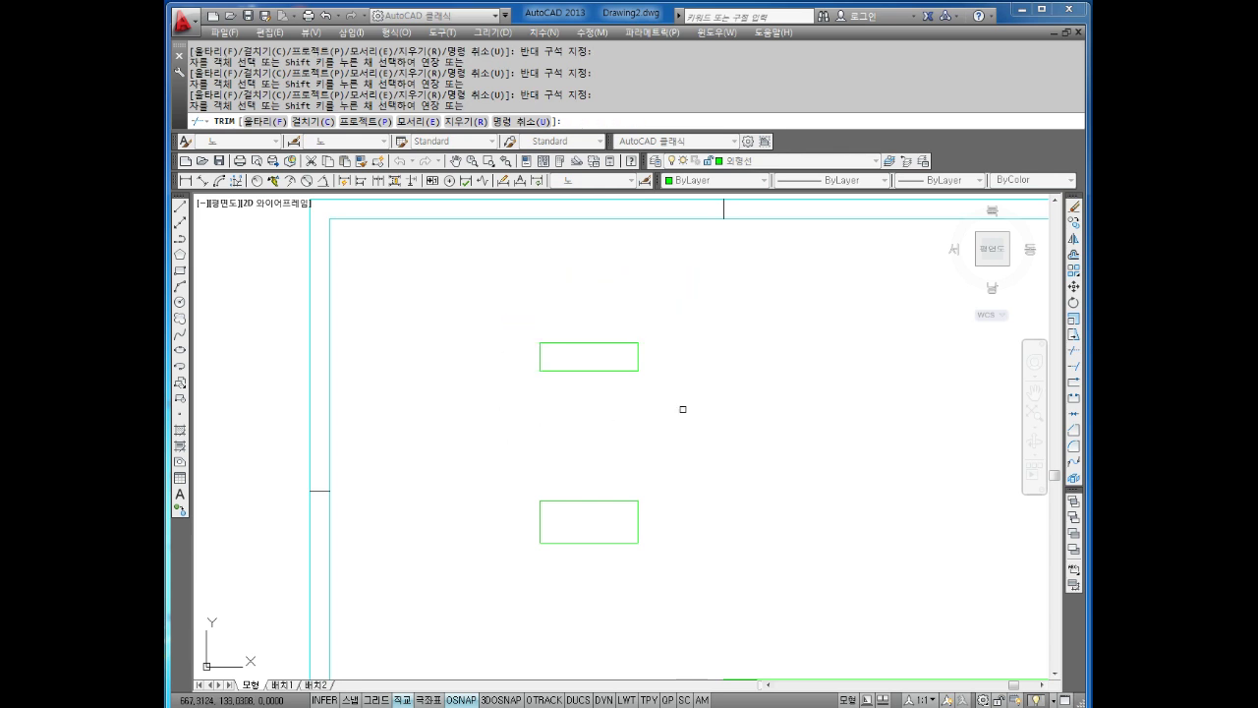
pyautogui.scroll(2, 666, 492)
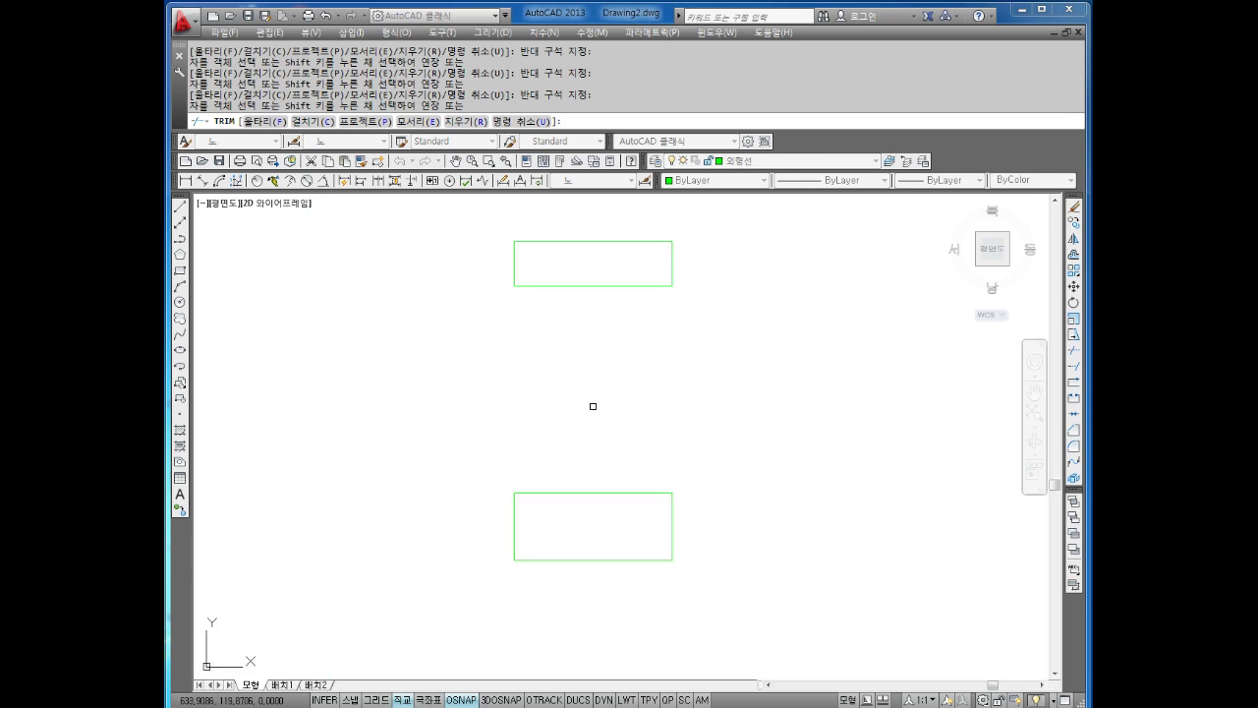
pyautogui.press('Escape')
pyautogui.press('Escape')
pyautogui.press('Escape')
# Window-select the upper trial rectangle and delete it.
pyautogui.click(776, 230)
pyautogui.click(481, 377)
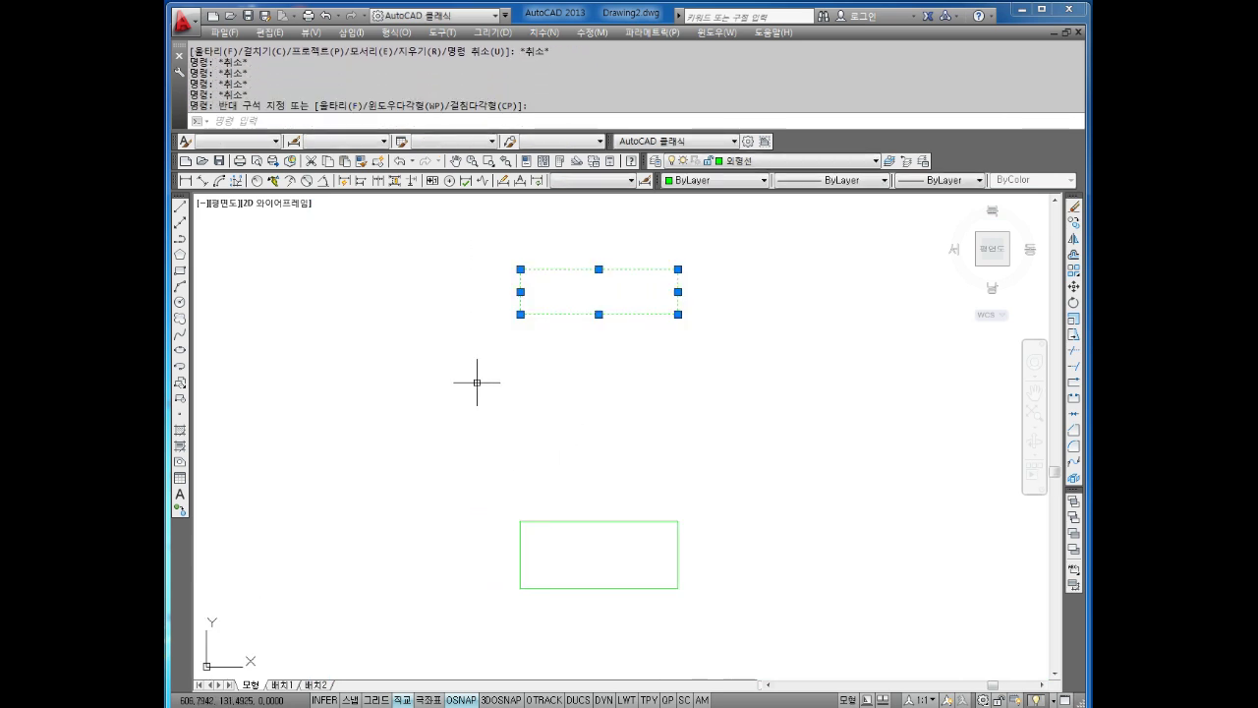
pyautogui.press('Delete')
pyautogui.press('Escape')
pyautogui.press('Escape')
pyautogui.press('Escape')
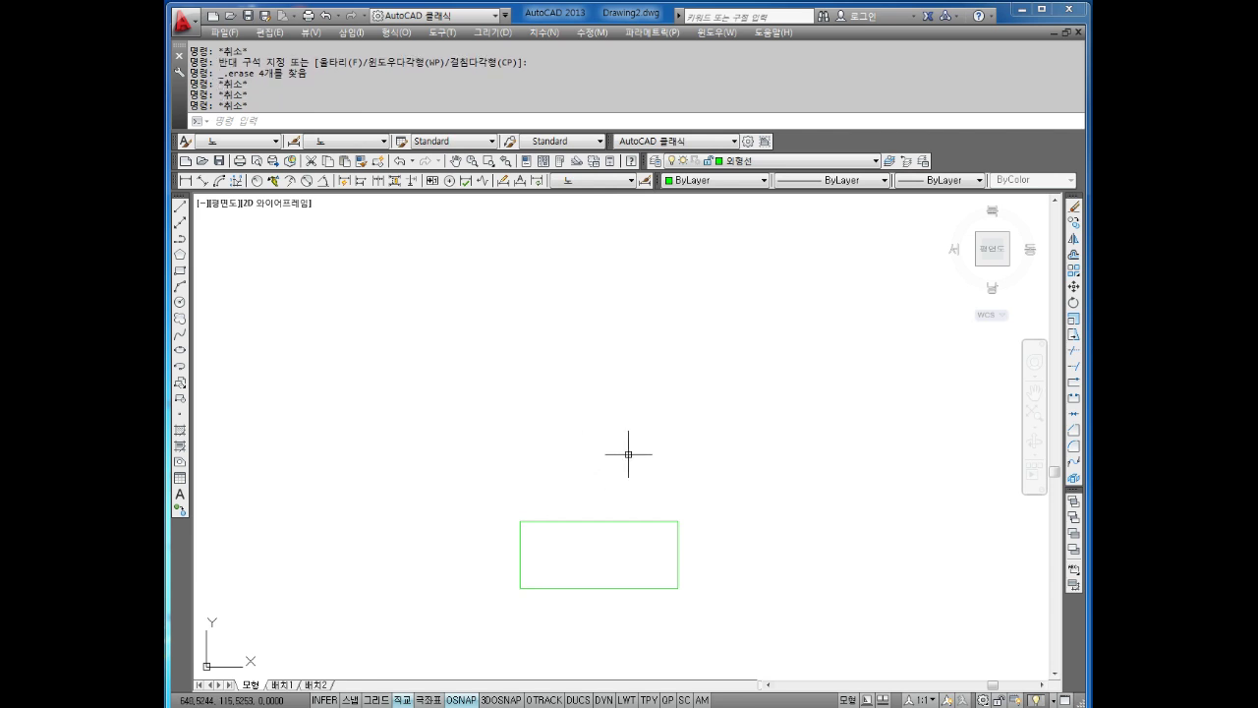
pyautogui.press('Escape')
pyautogui.press('Escape')
pyautogui.press('Escape')
pyautogui.write('x')
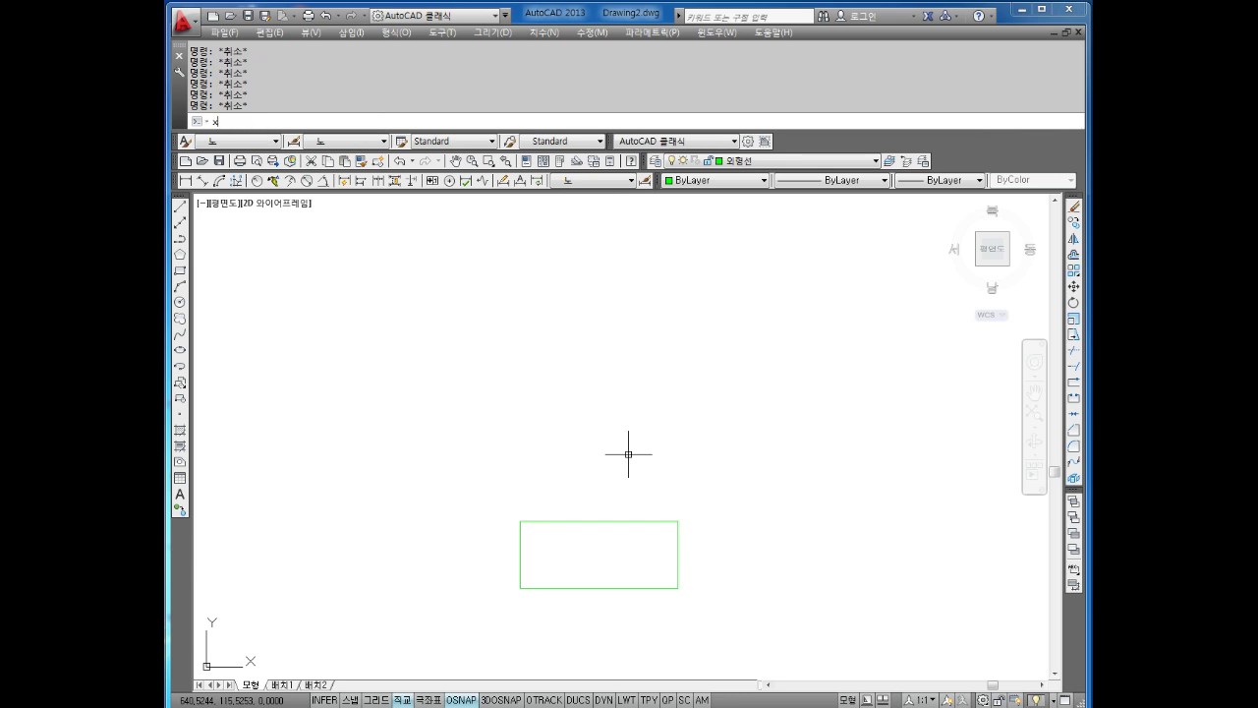
pyautogui.write('l')
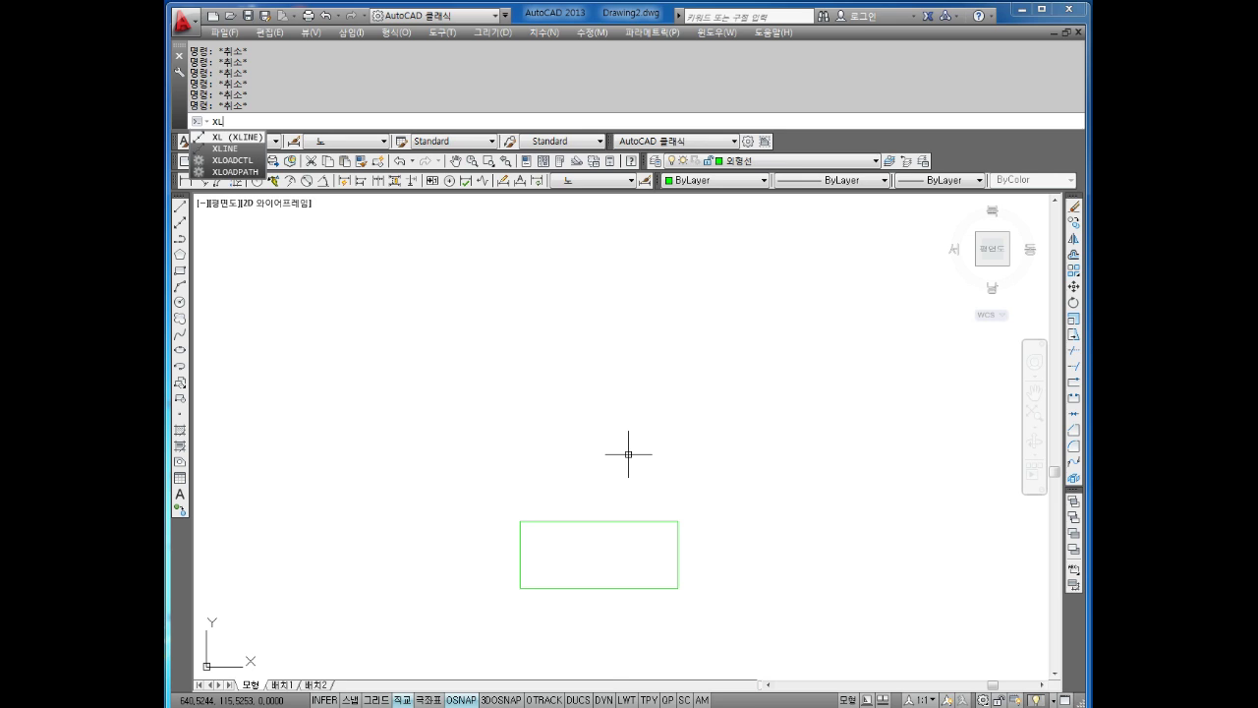
# Start the XL construction-line command with the Vertical option.
pyautogui.press('Return')
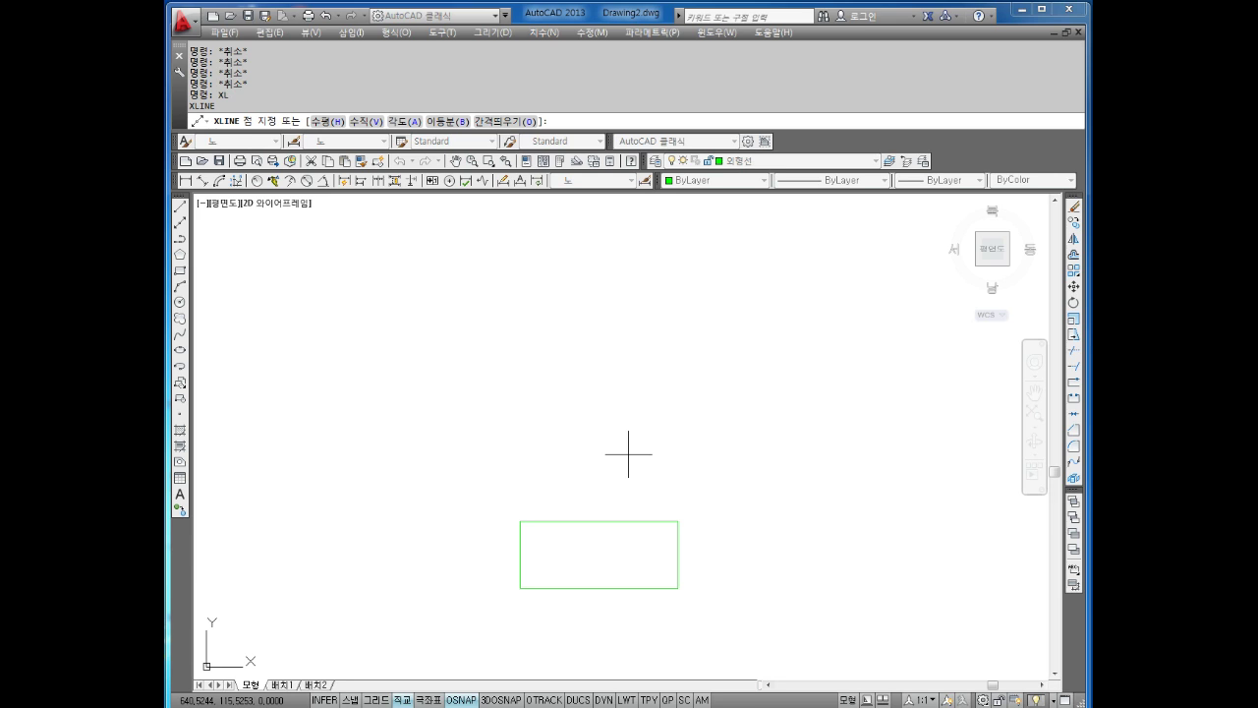
pyautogui.press('Return')
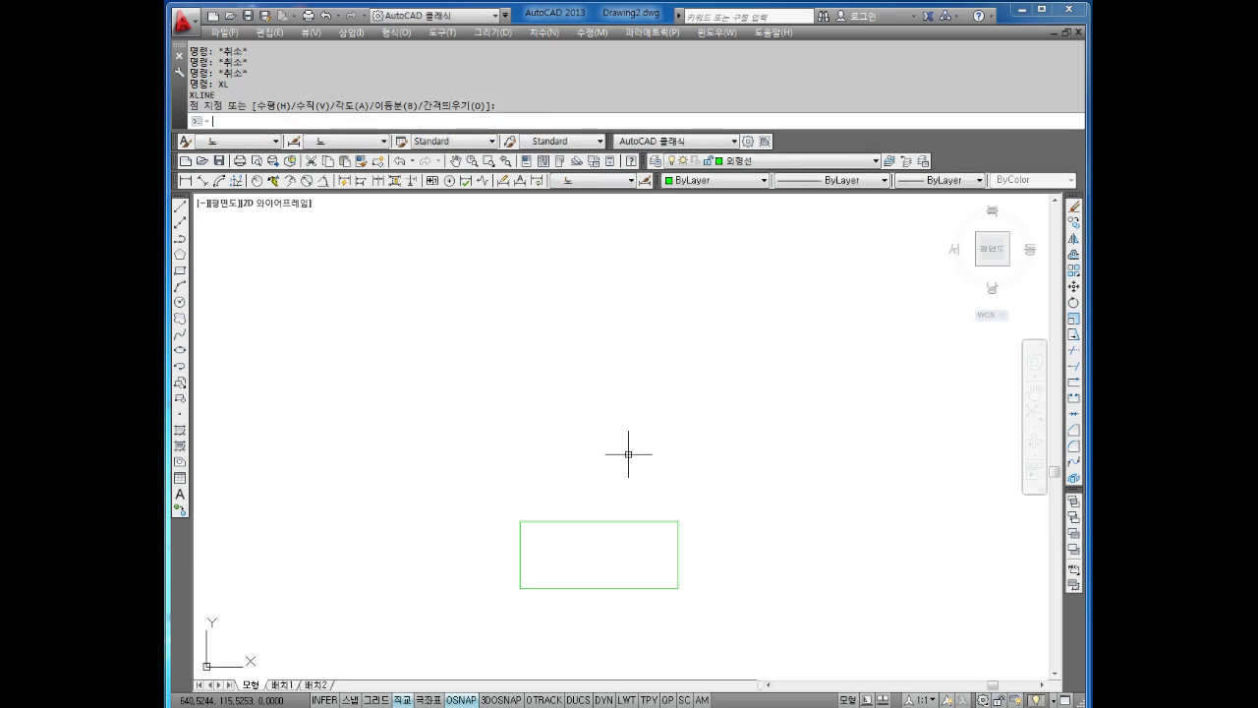
pyautogui.press('Escape')
pyautogui.write('xl')
pyautogui.press('Return')
pyautogui.write('v')
pyautogui.press('Return')
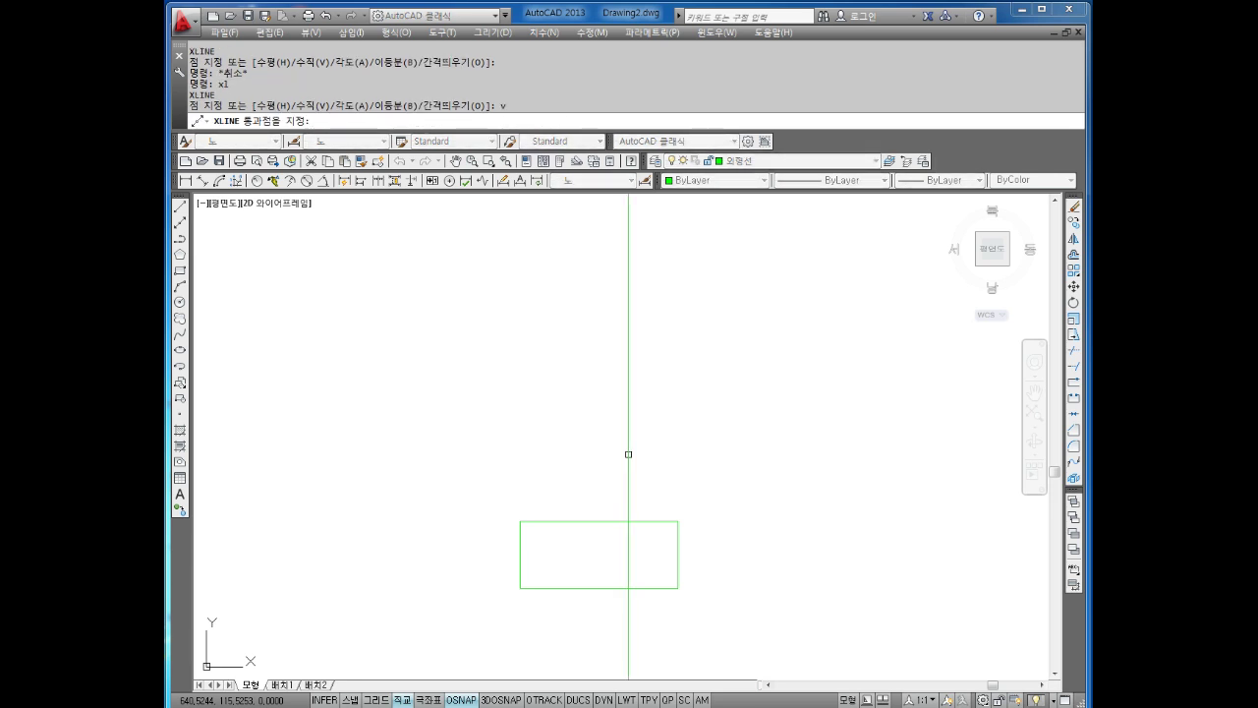
# Place vertical construction lines through the rectangle's left and right edges.
pyautogui.scroll(-5, 561, 477)
pyautogui.scroll(-2, 562, 478)
pyautogui.scroll(5, 562, 478)
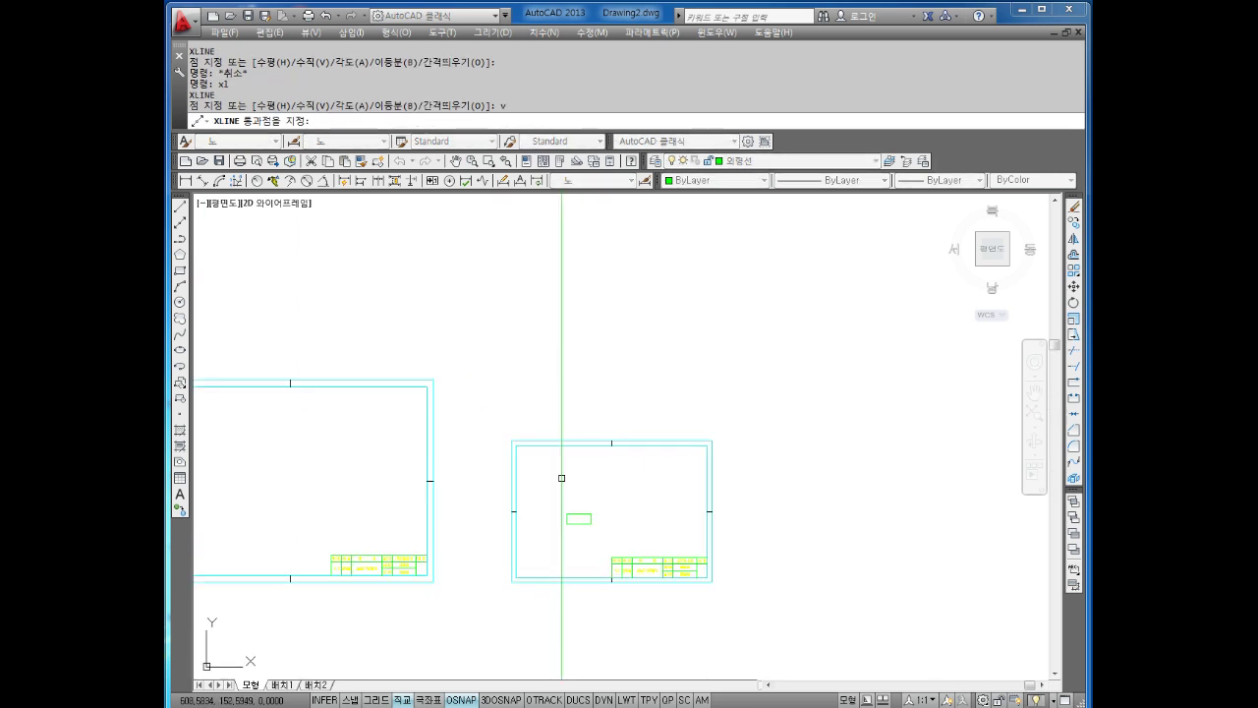
pyautogui.scroll(4, 562, 478)
pyautogui.scroll(2, 595, 522)
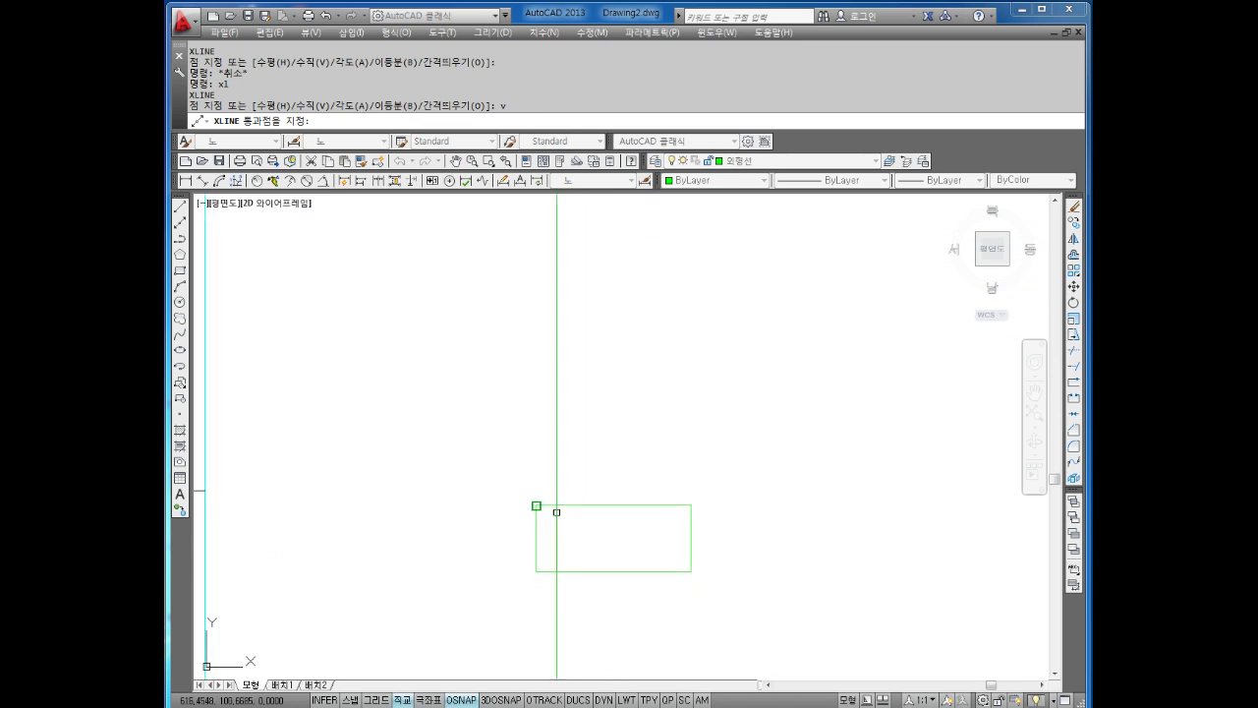
pyautogui.click(535, 506)
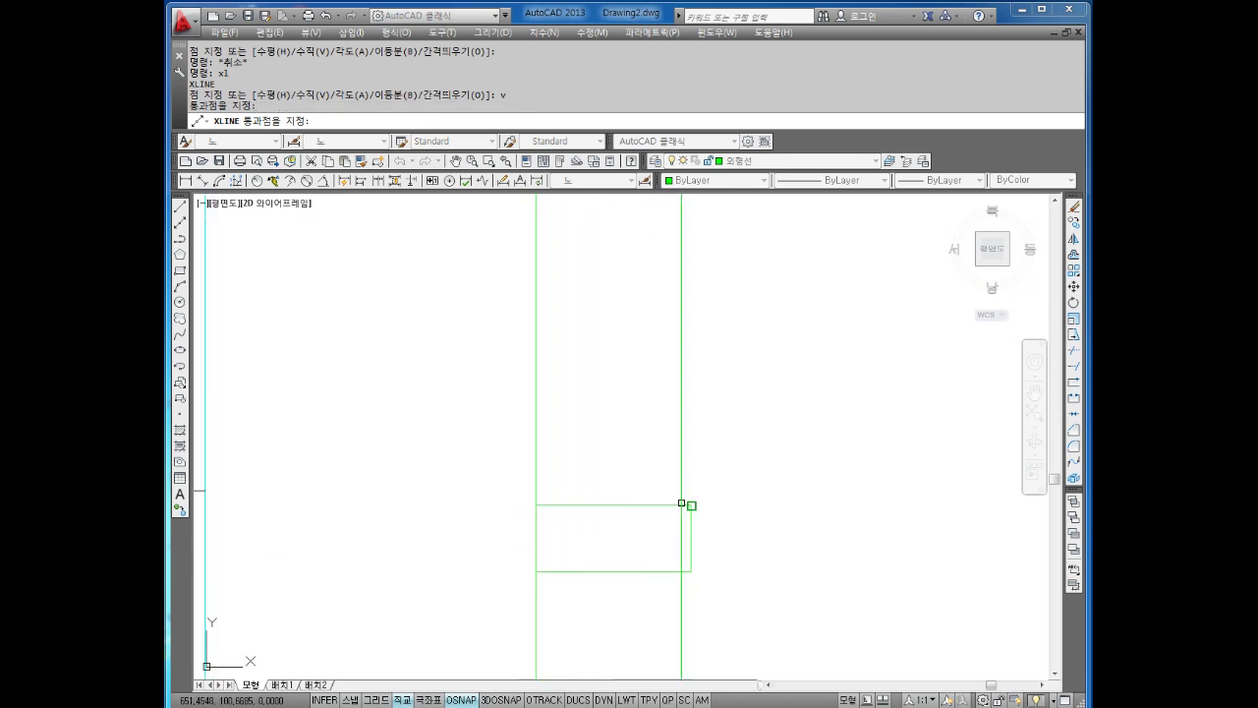
pyautogui.click(683, 503)
pyautogui.press('Escape')
pyautogui.press('Escape')
pyautogui.press('Escape')
pyautogui.press('Escape')
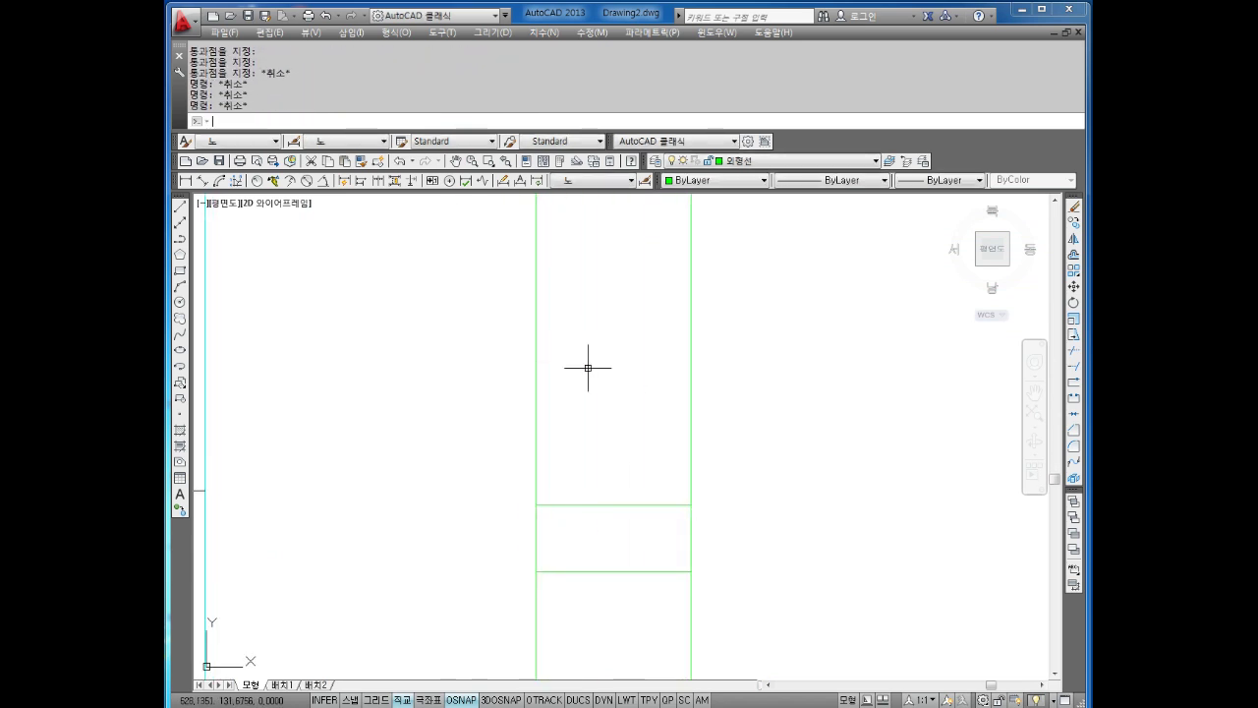
# Draw a horizontal line across the vertical construction lines and trim the verticals between them.
pyautogui.write('l')
pyautogui.press('Return')
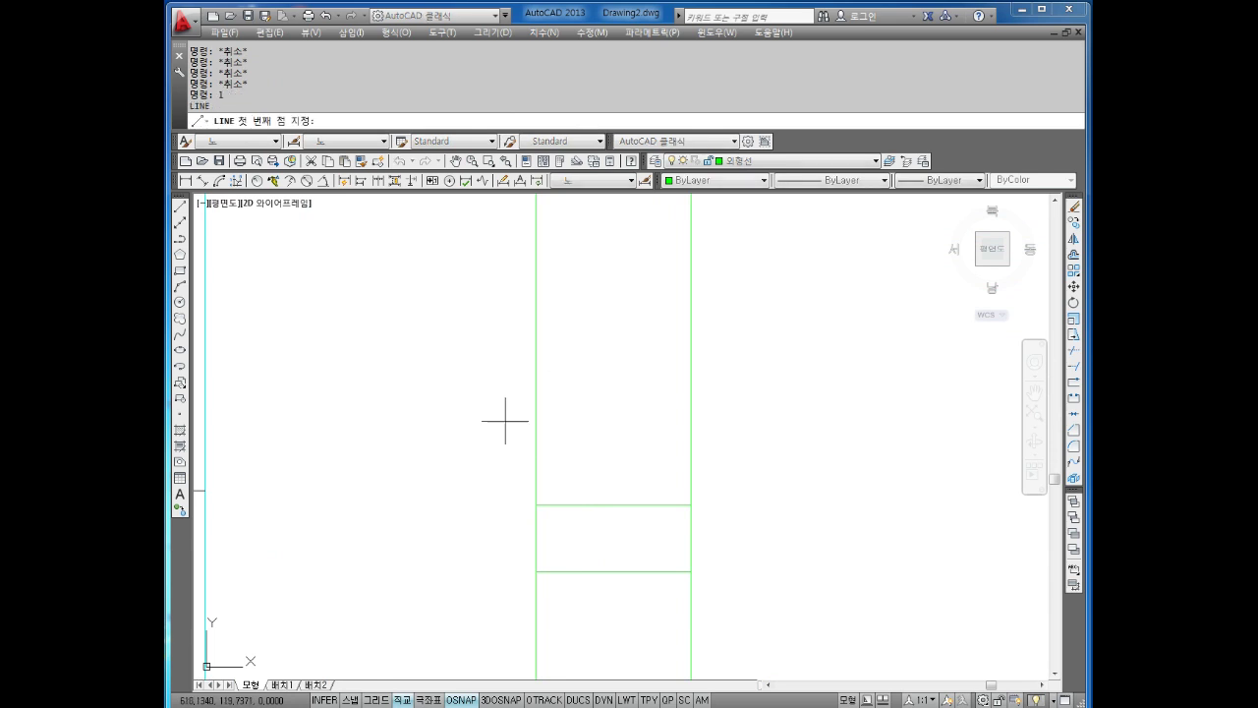
pyautogui.click(470, 417)
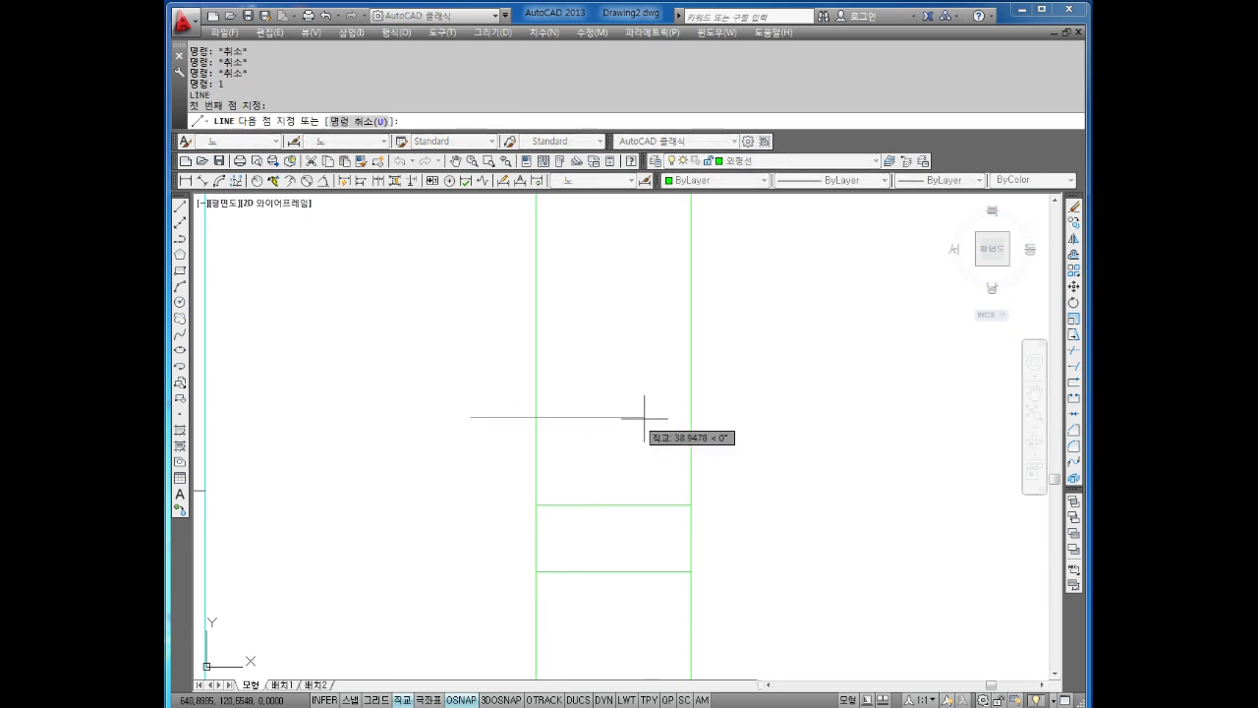
pyautogui.click(726, 416)
pyautogui.press('Escape')
pyautogui.press('Escape')
pyautogui.press('Escape')
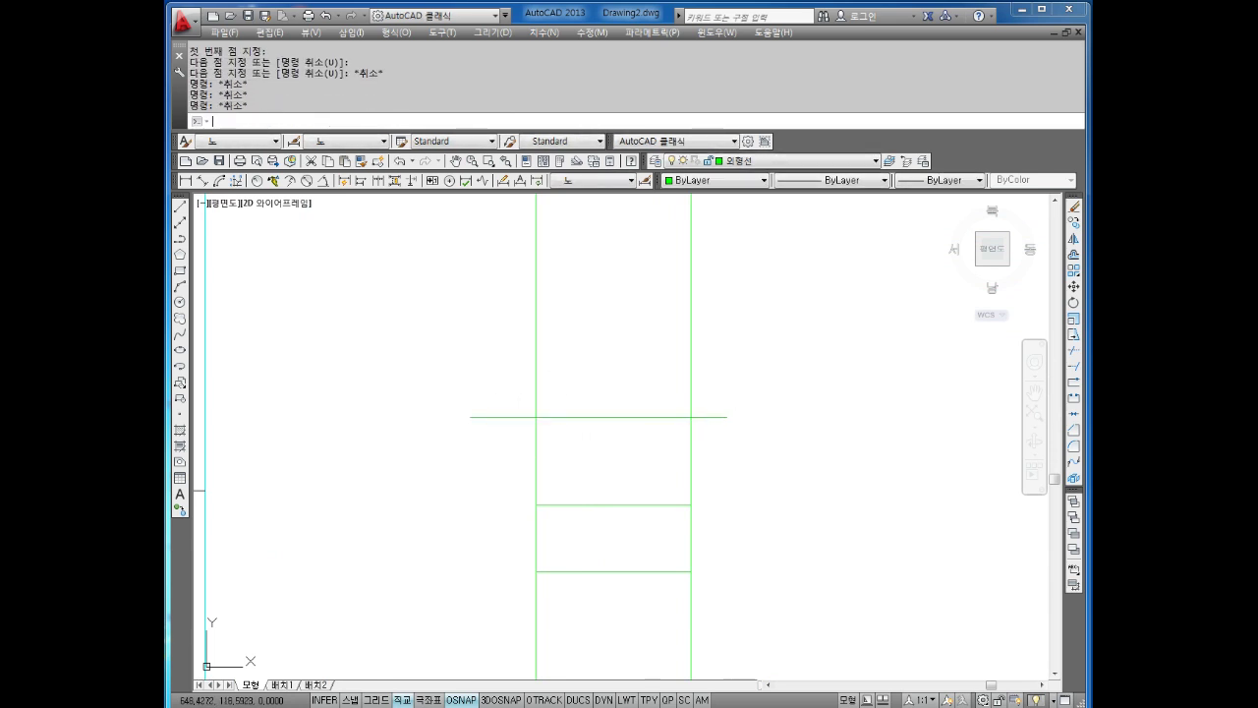
pyautogui.press('Escape')
pyautogui.press('Escape')
pyautogui.press('Escape')
pyautogui.press('Return')
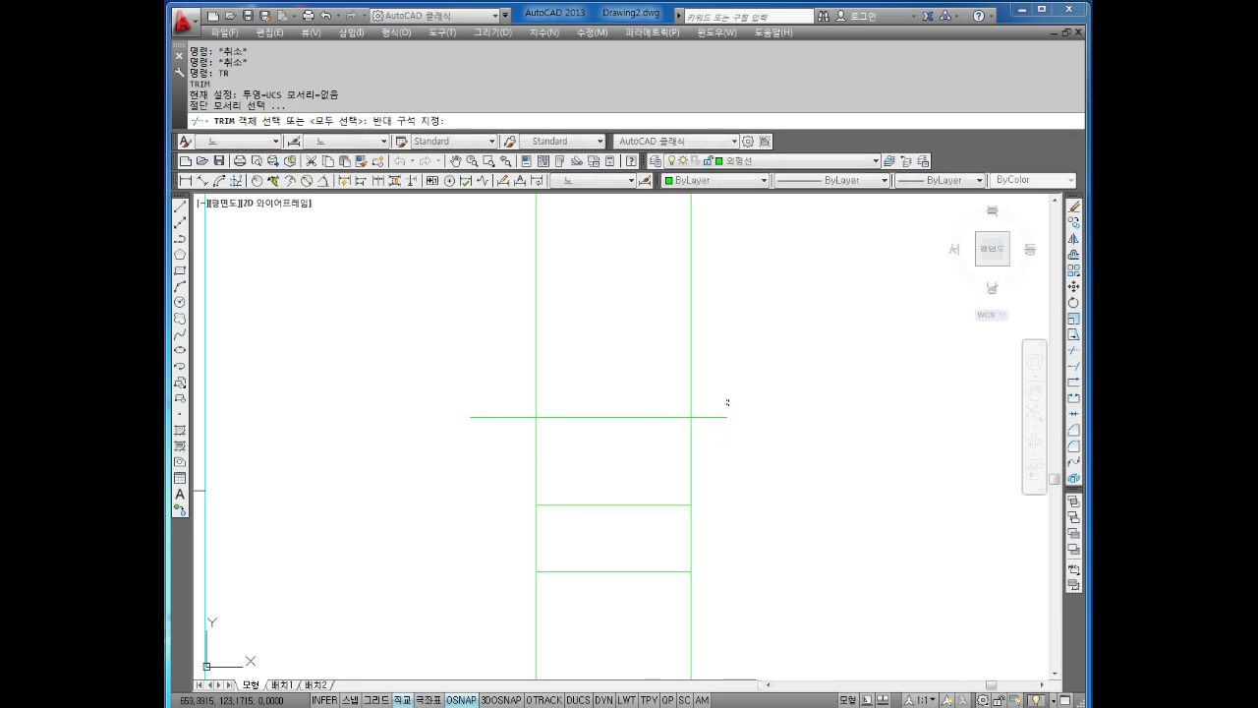
pyautogui.press('Return')
pyautogui.moveTo(724, 401)
pyautogui.mouseDown()
pyautogui.moveTo(700, 432)
pyautogui.moveTo(449, 478)
pyautogui.mouseUp()
pyautogui.press('Escape')
pyautogui.press('Escape')
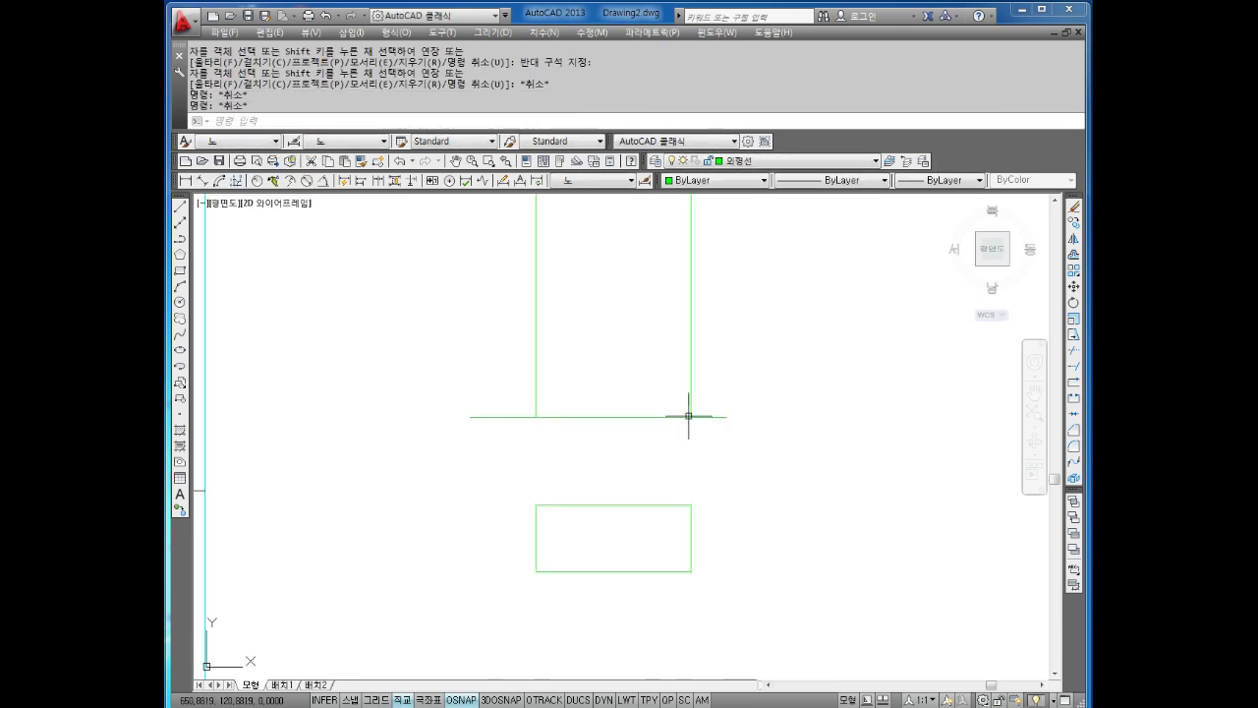
# Offset the new horizontal line 10 units upward.
pyautogui.write('op')
pyautogui.press('Return')
pyautogui.press('Escape')
pyautogui.write('o')
pyautogui.press('Return')
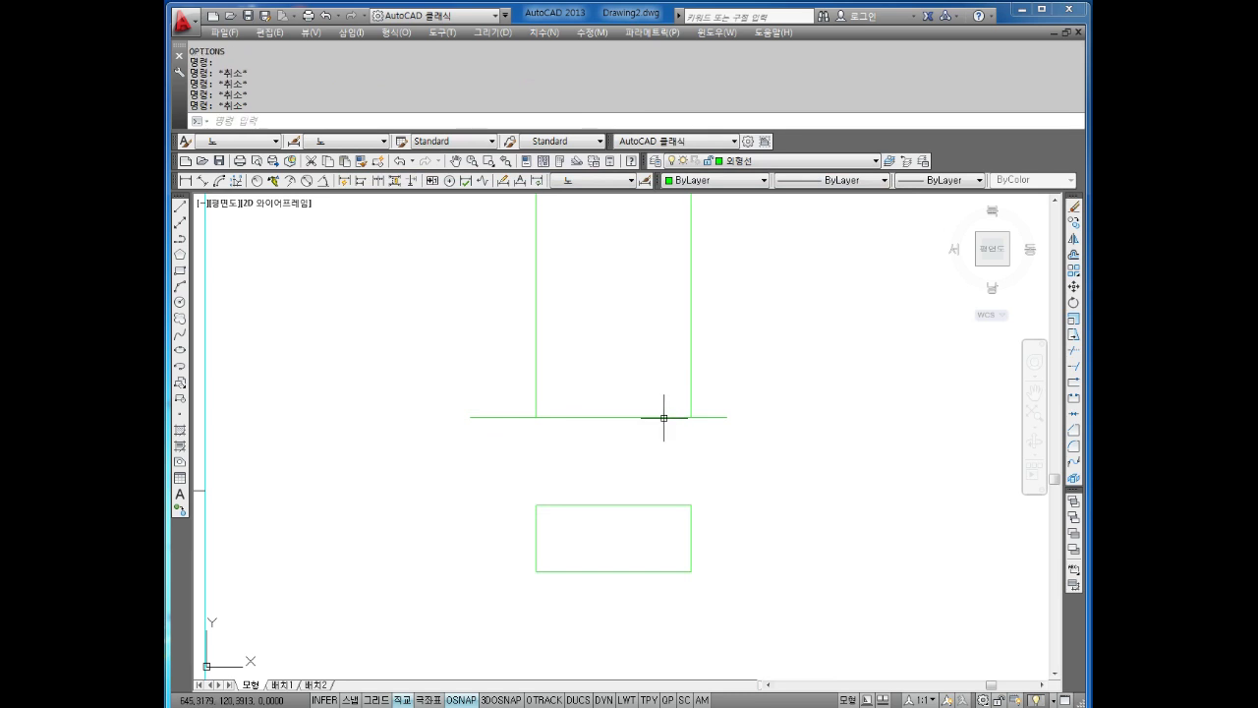
pyautogui.write('10')
pyautogui.press('Return')
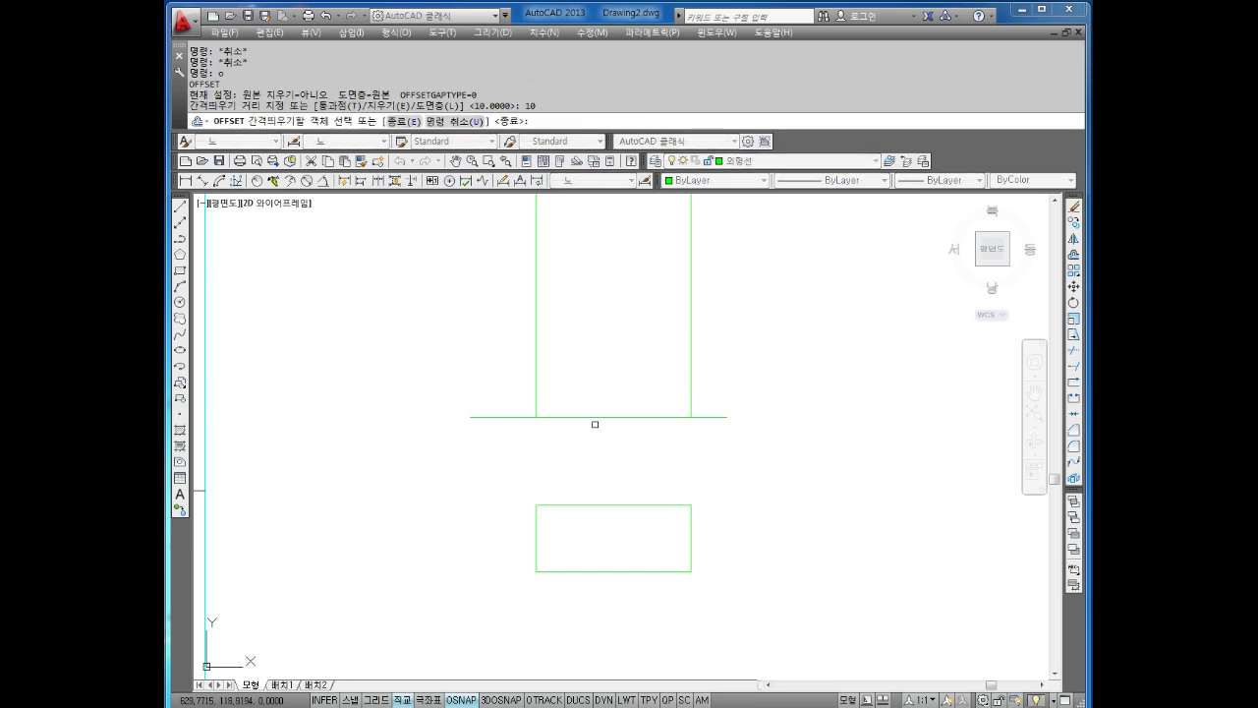
pyautogui.click(595, 417)
pyautogui.click(595, 398)
pyautogui.press('Escape')
# Trim the upper verticals and left and right line stubs to close the 10-unit-tall box.
pyautogui.press('Escape')
pyautogui.press('Escape')
pyautogui.write('tr')
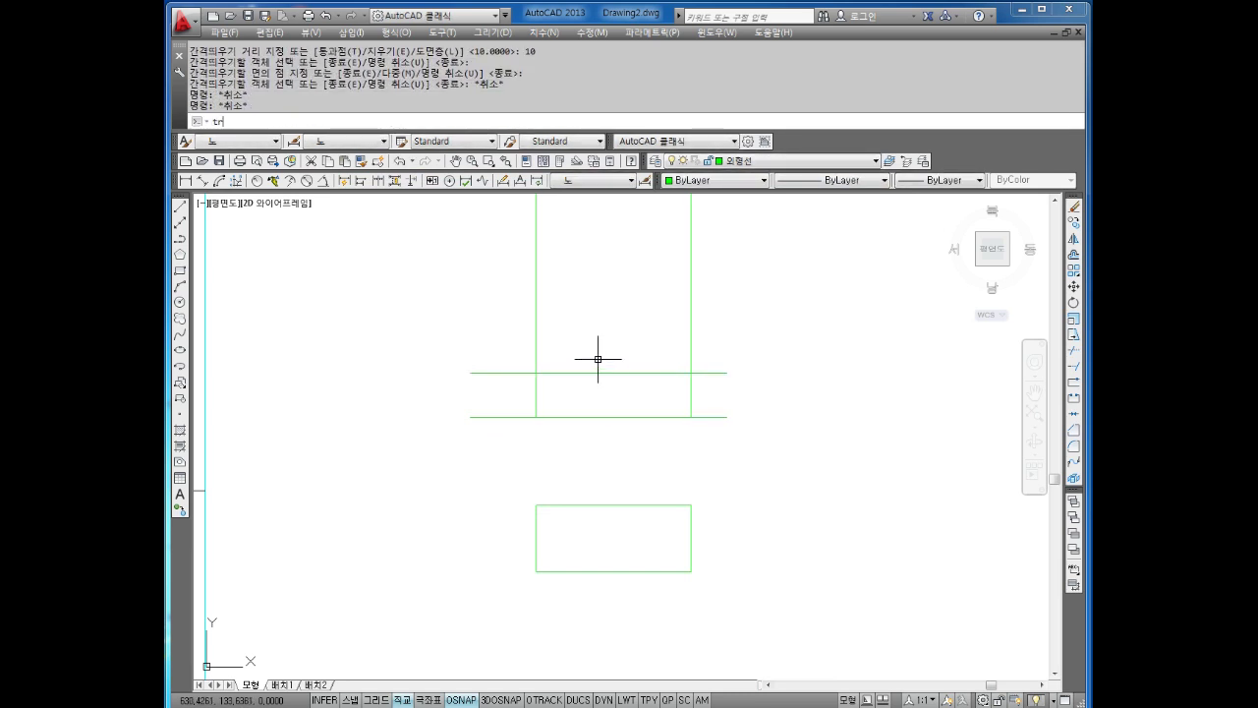
pyautogui.write(']')
pyautogui.press('Return')
pyautogui.write(']')
pyautogui.press('Return')
pyautogui.press('Escape')
pyautogui.press('Escape')
pyautogui.press('Escape')
pyautogui.write('tr')
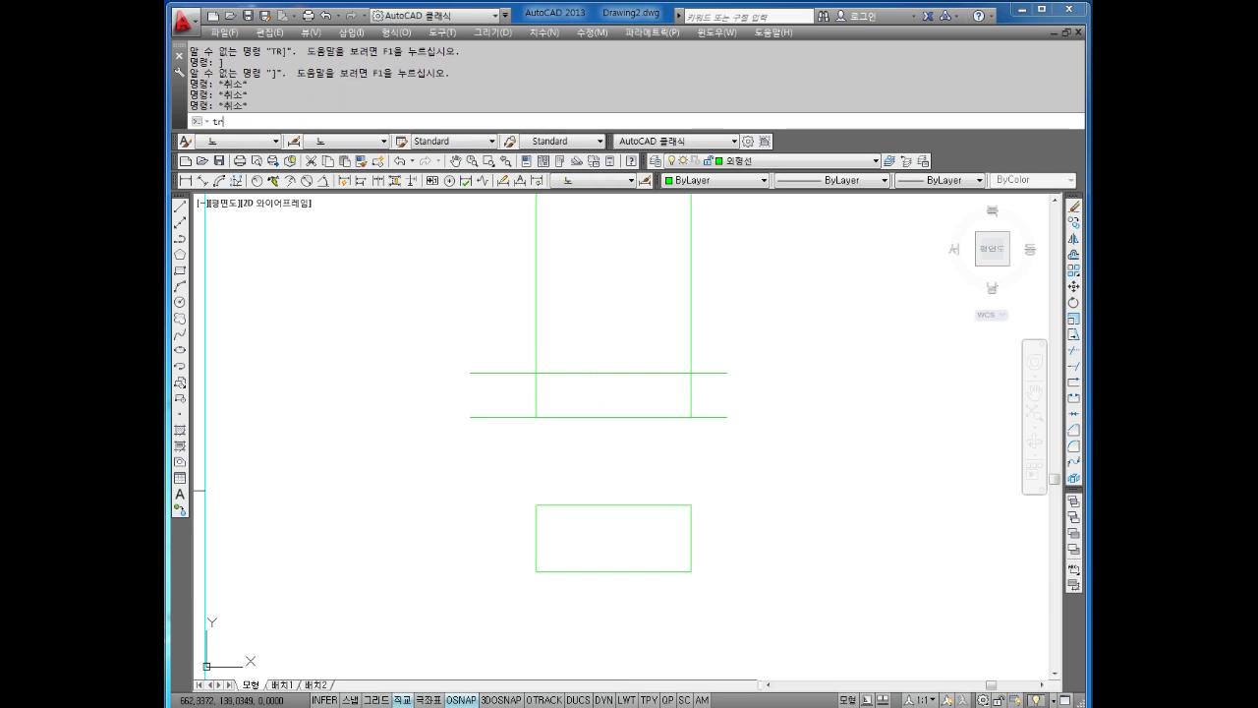
pyautogui.press('Return')
pyautogui.write(']')
pyautogui.press('Return')
pyautogui.click(729, 302)
pyautogui.click(394, 344)
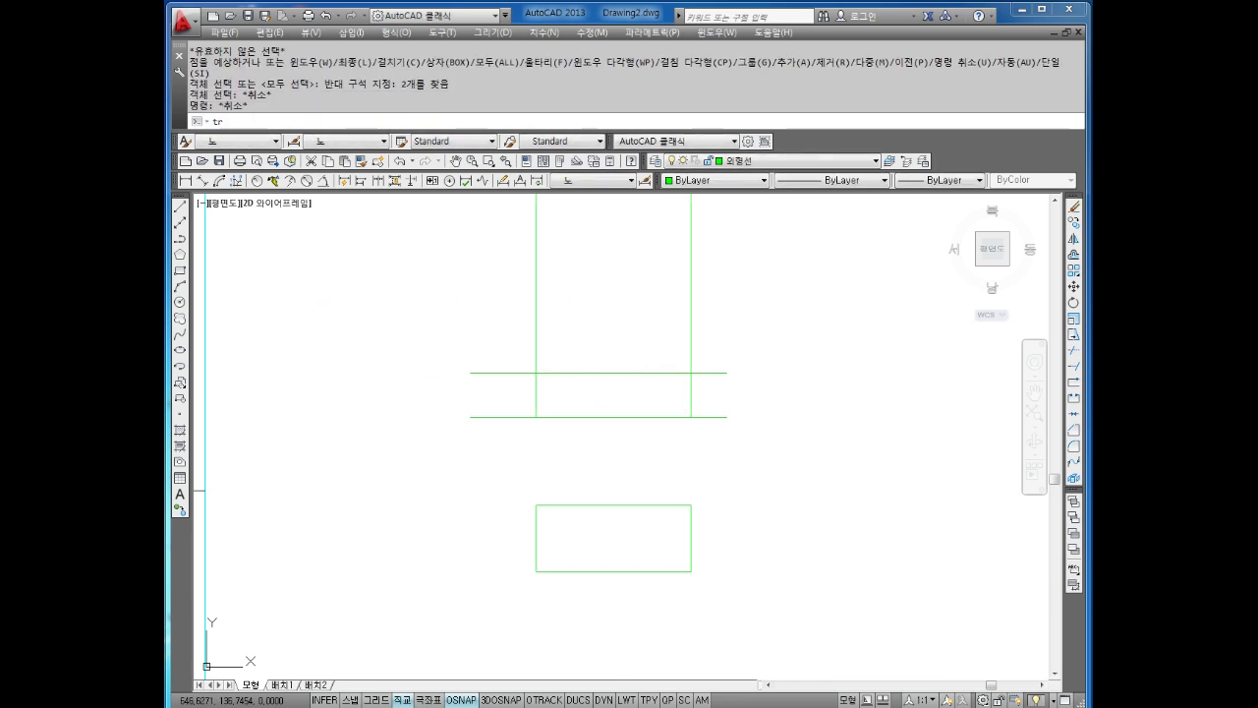
pyautogui.write(']')
pyautogui.press('Return')
pyautogui.write(']')
pyautogui.press('Return')
pyautogui.press('Escape')
pyautogui.press('Escape')
pyautogui.press('Return')
pyautogui.press('Return')
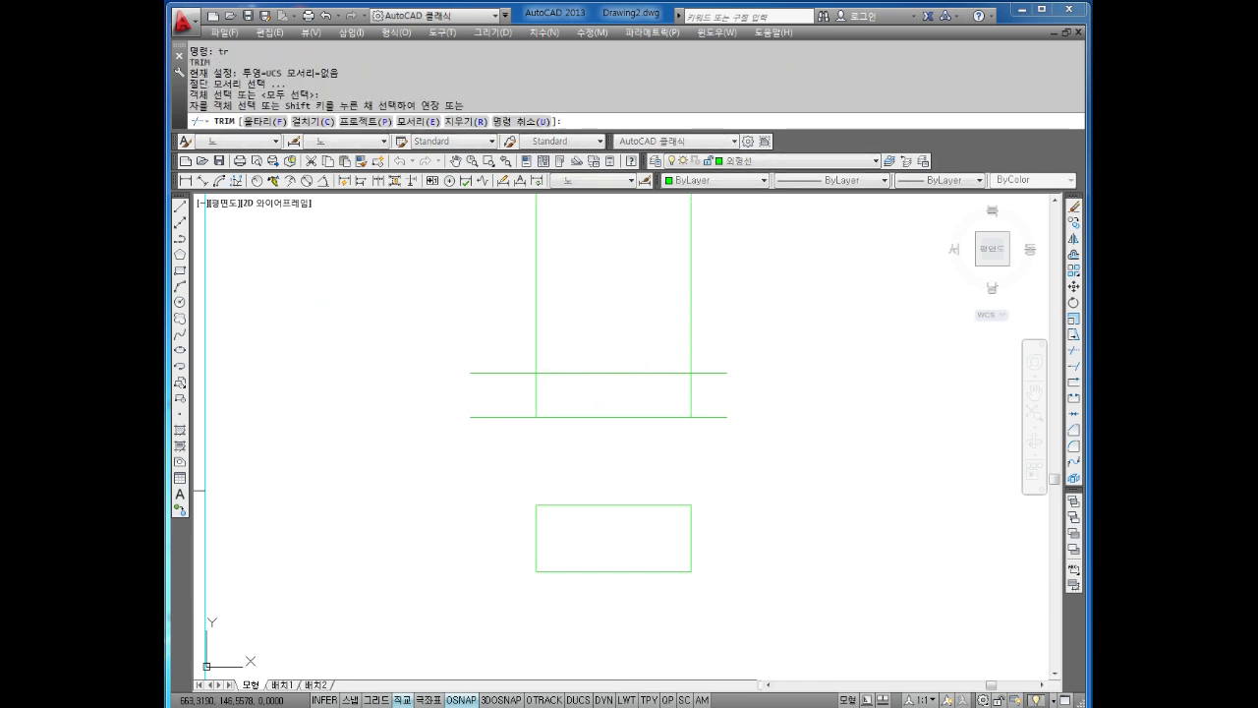
pyautogui.moveTo(729, 322)
pyautogui.mouseDown()
pyautogui.moveTo(492, 344)
pyautogui.moveTo(449, 444)
pyautogui.mouseUp()
pyautogui.moveTo(727, 331); pyautogui.dragTo(702, 457)
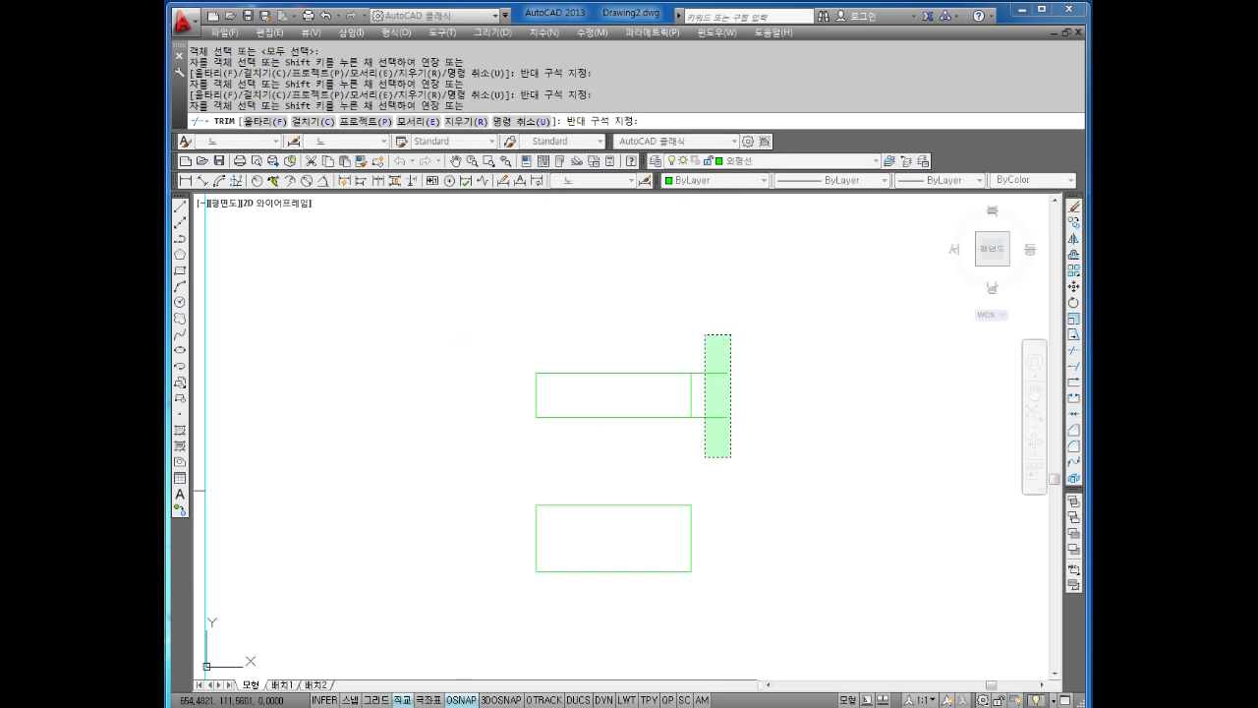
pyautogui.scroll(2, 697, 432)
pyautogui.press('Escape')
pyautogui.press('Escape')
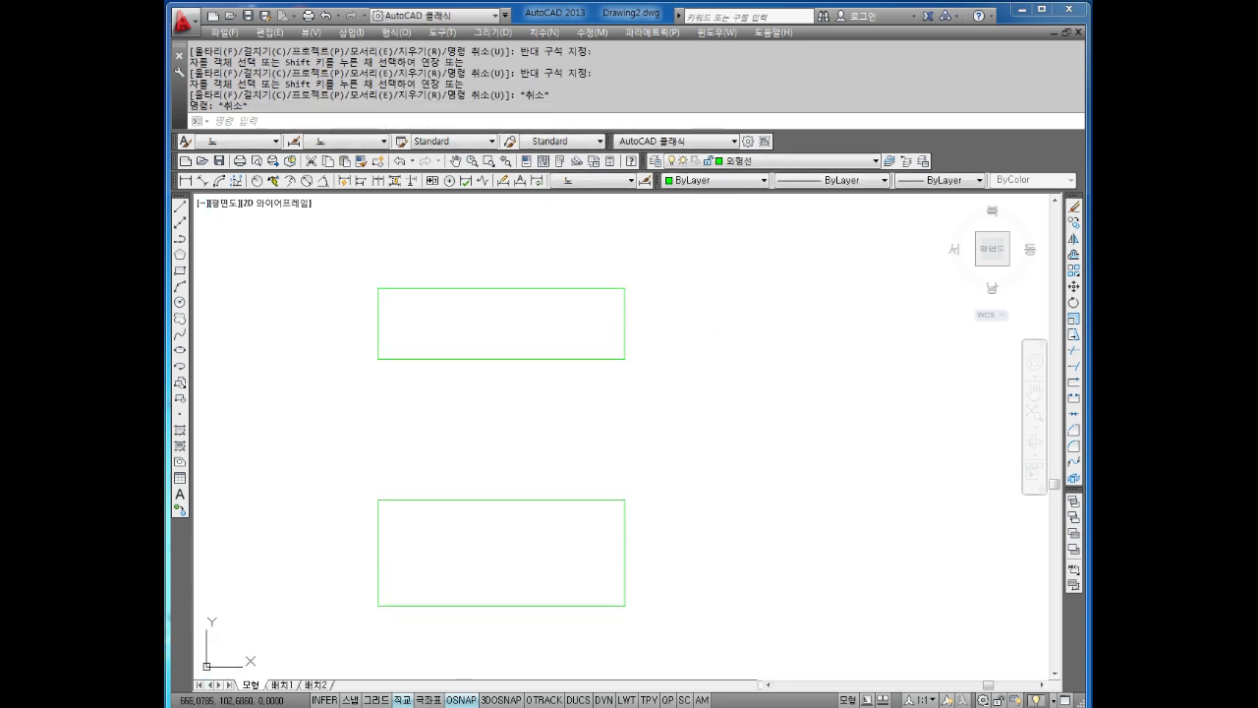
pyautogui.press('Escape')
pyautogui.press('Escape')
pyautogui.write('l')
pyautogui.press('Return')
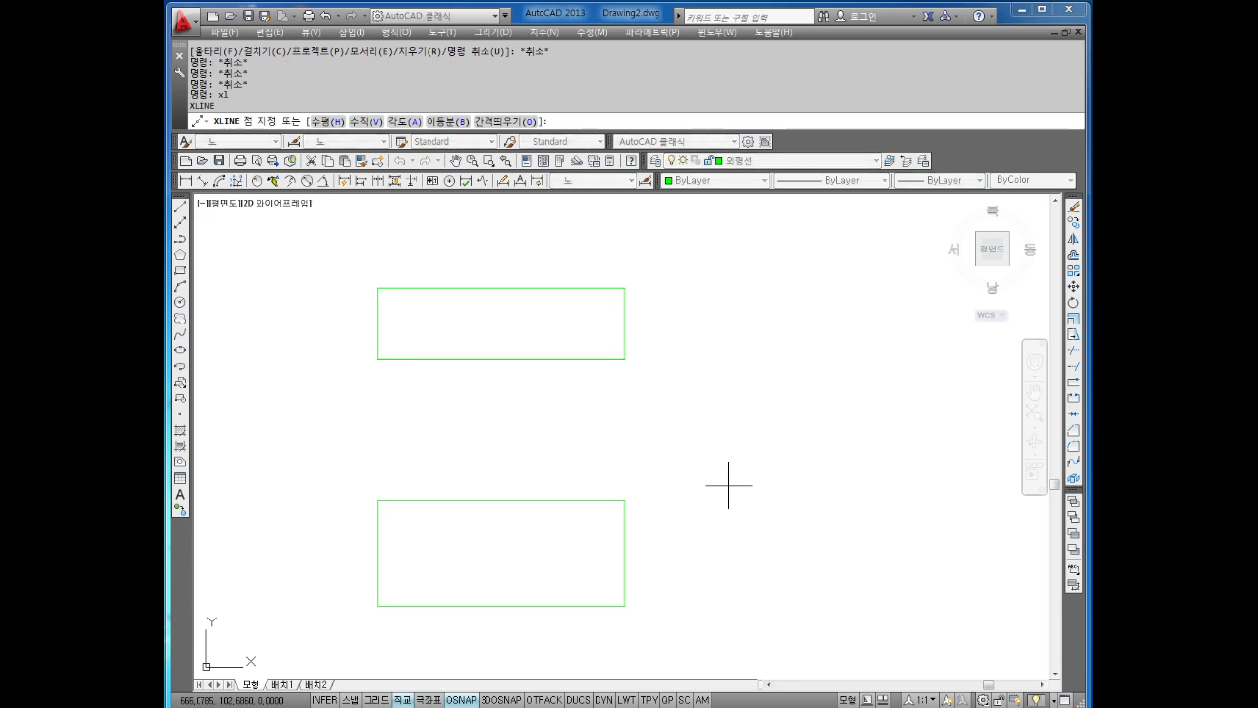
# Place horizontal construction lines through the bottom and top edges of both rectangles.
pyautogui.write('h')
pyautogui.press('Return')
pyautogui.scroll(-1, 714, 486)
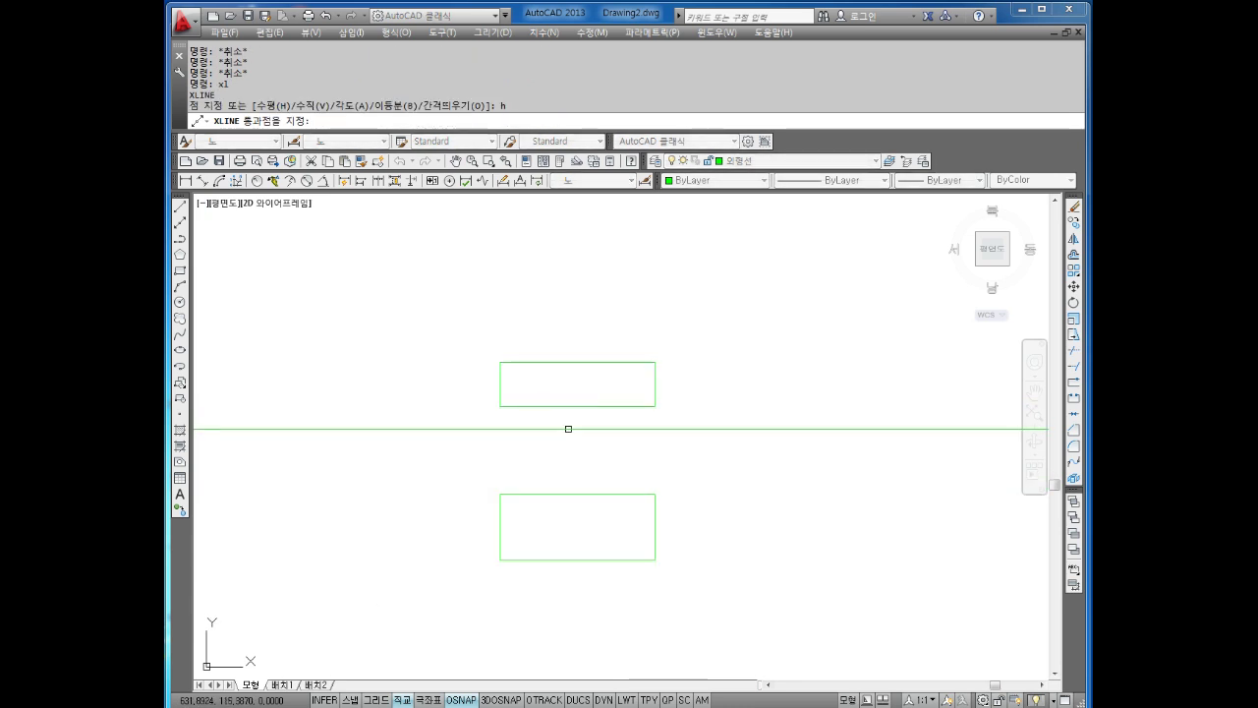
pyautogui.moveTo(672, 490); pyautogui.dragTo(647, 455, button='middle')
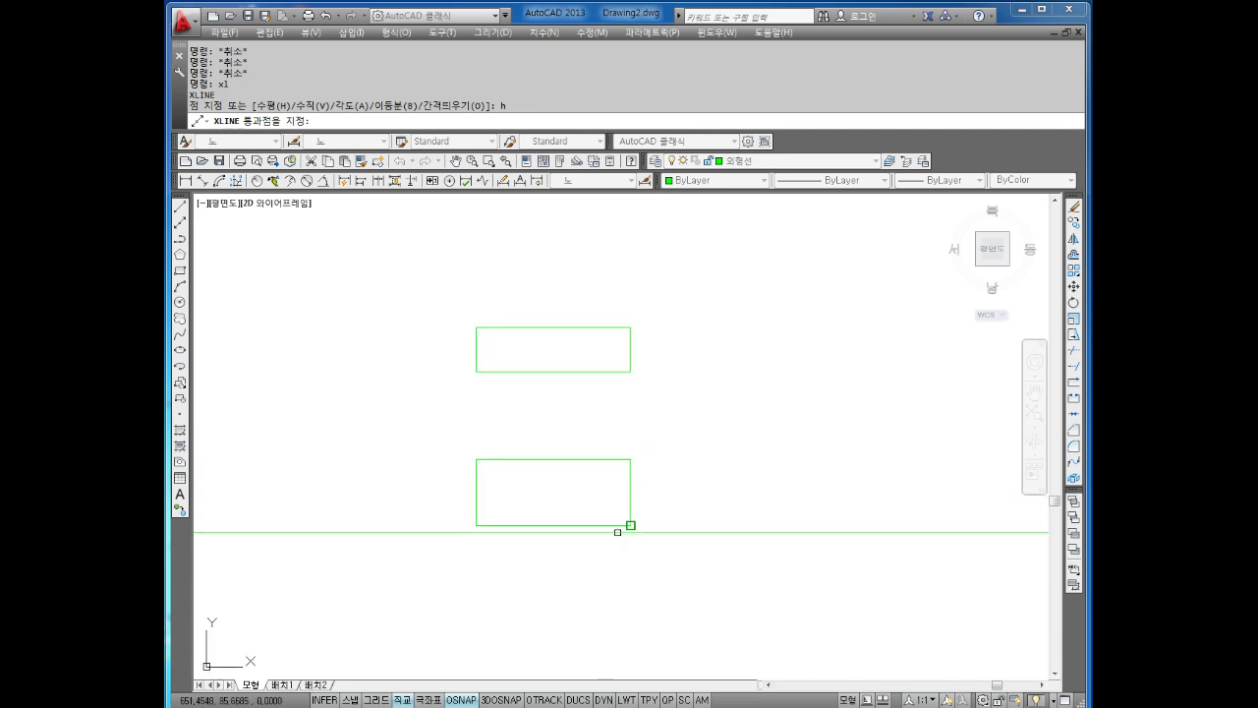
pyautogui.click(630, 525)
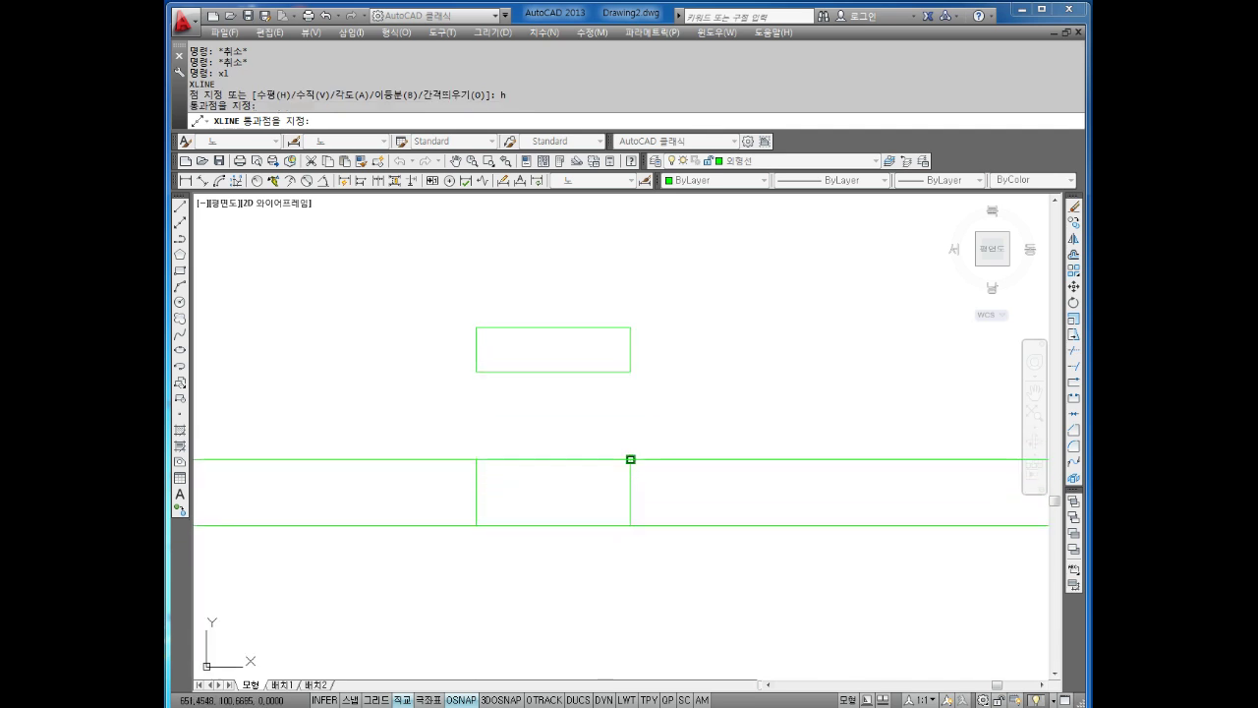
pyautogui.click(630, 459)
pyautogui.click(630, 372)
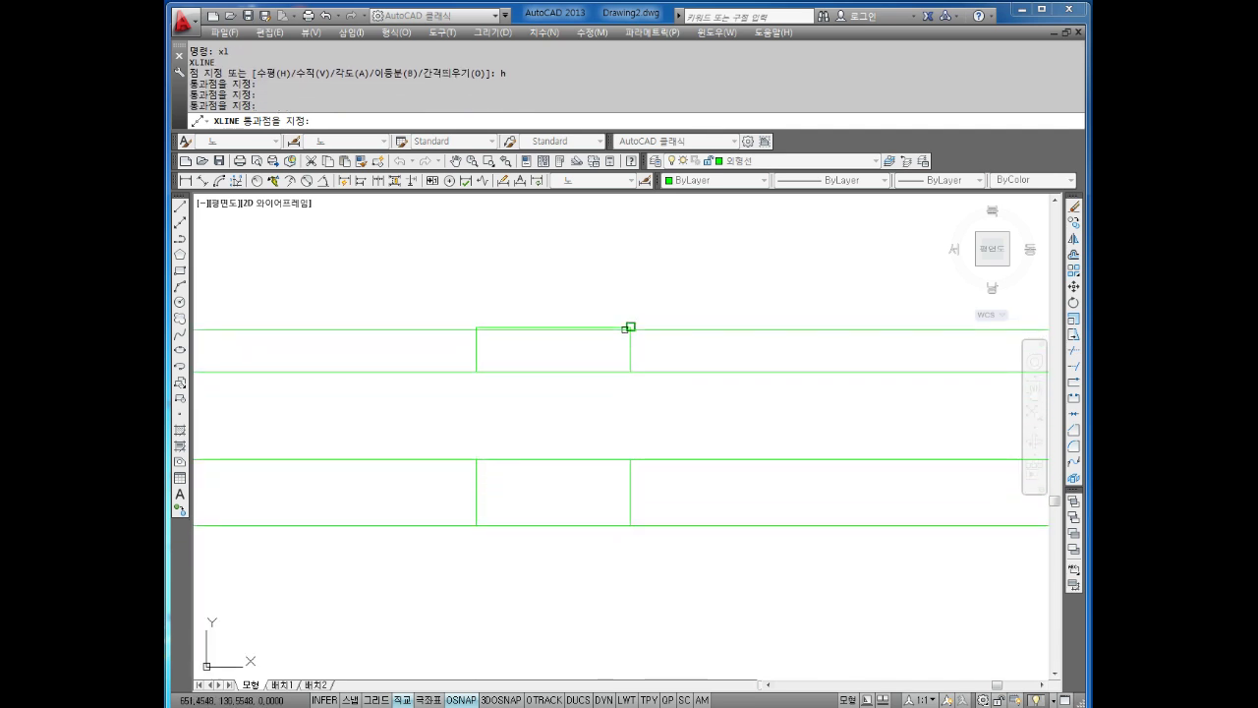
pyautogui.click(630, 327)
pyautogui.press('Escape')
pyautogui.press('Escape')
# Crossing-select the new horizontal construction lines to check them, then clear the selection.
pyautogui.moveTo(699, 413); pyautogui.dragTo(672, 387, button='middle')
pyautogui.scroll(-3, 671, 388)
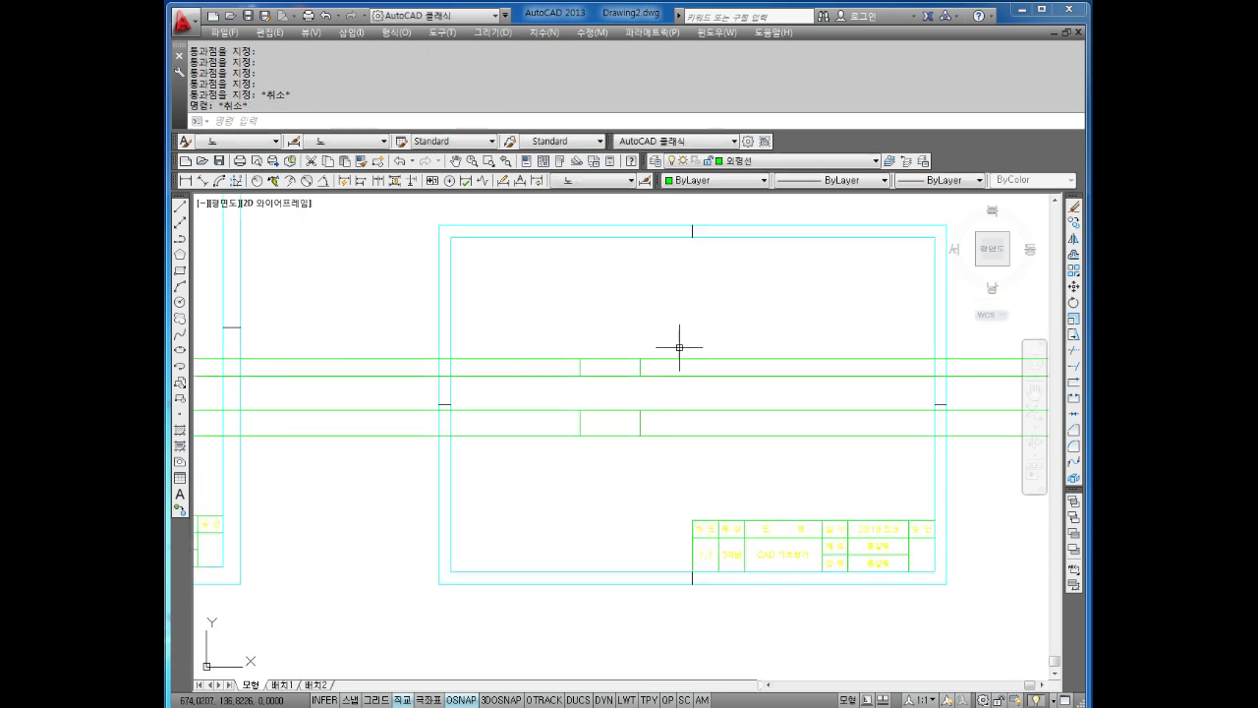
pyautogui.scroll(2, 702, 421)
pyautogui.scroll(1, 662, 421)
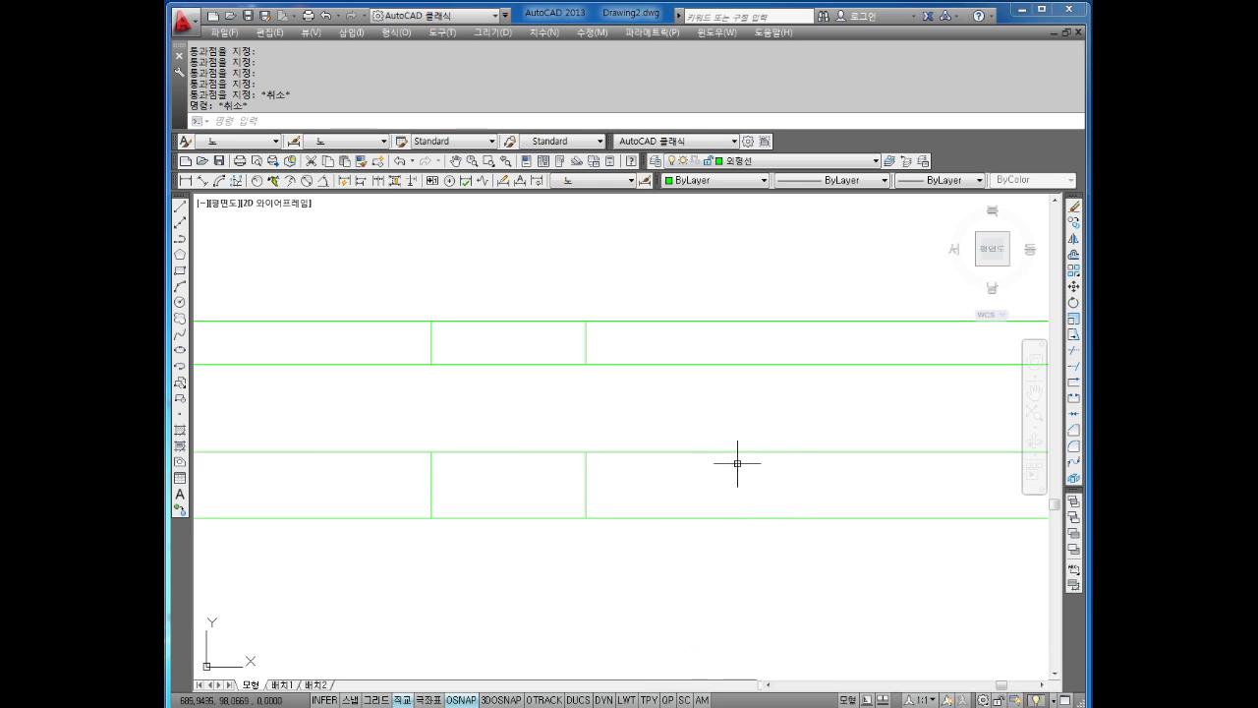
pyautogui.click(809, 277)
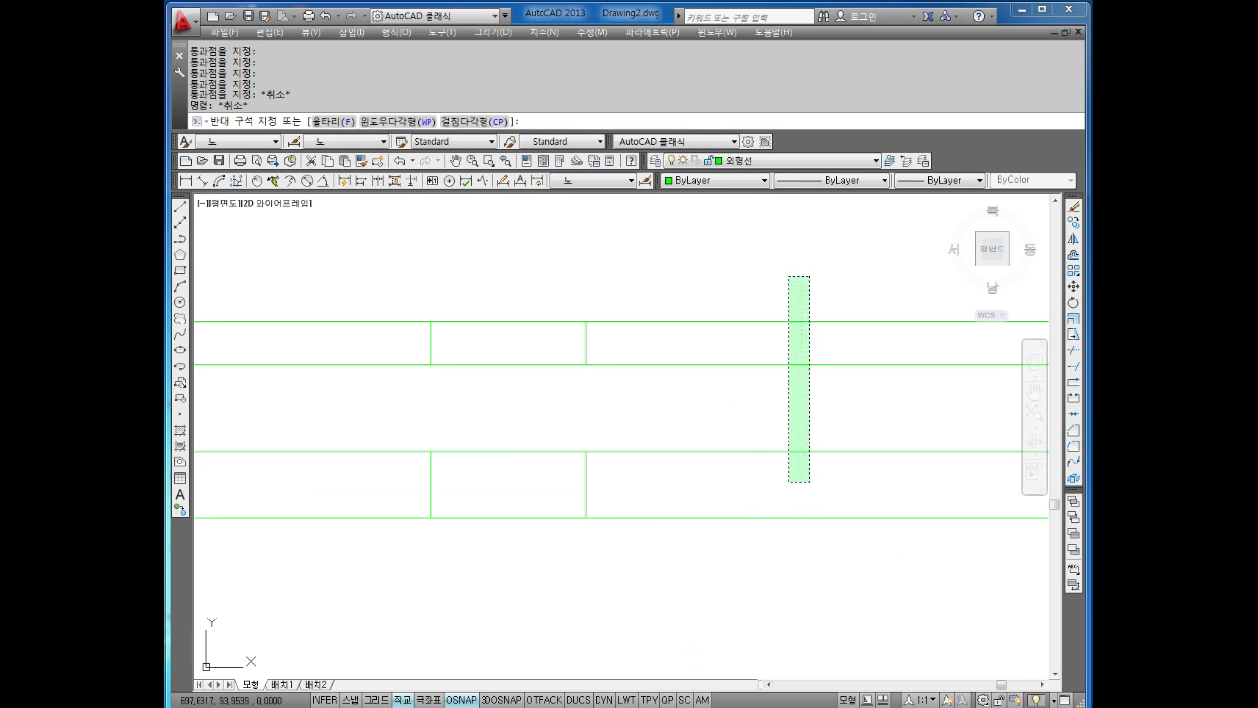
pyautogui.click(750, 578)
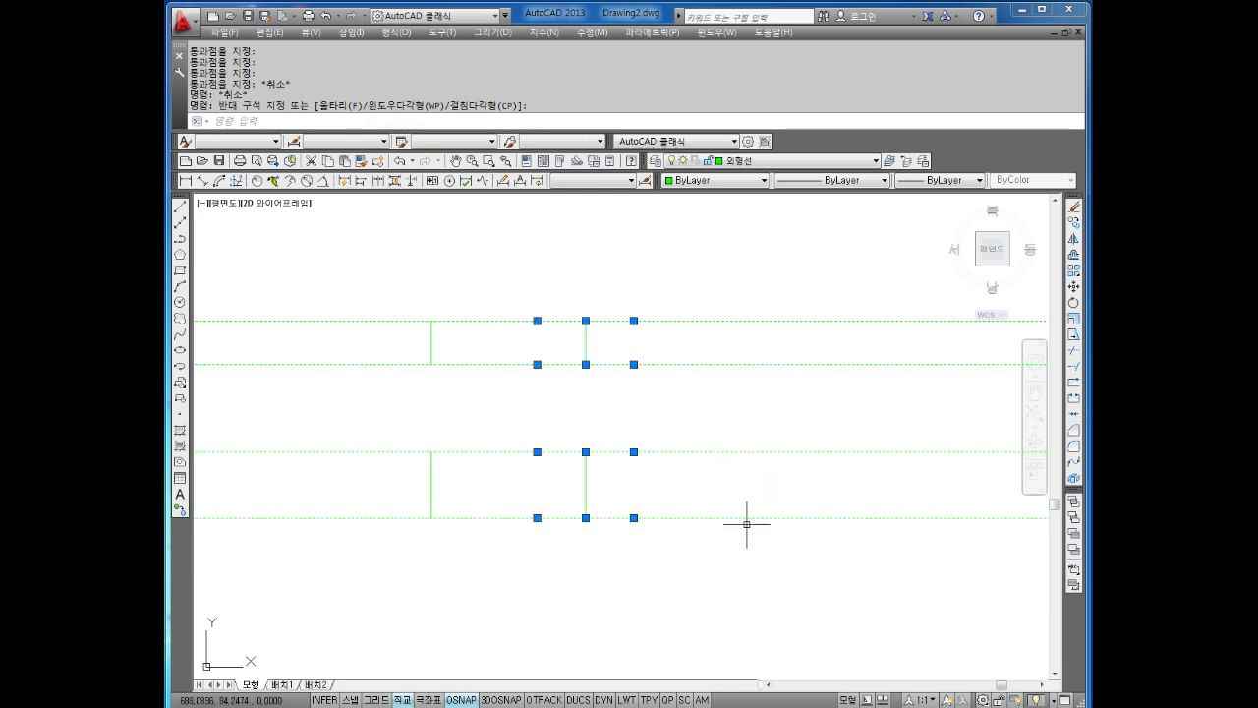
pyautogui.moveTo(730, 443)
pyautogui.mouseDown(button='middle')
pyautogui.moveTo(688, 429)
pyautogui.moveTo(636, 446)
pyautogui.mouseUp(button='middle')
pyautogui.press('Escape')
pyautogui.press('Escape')
pyautogui.press('Escape')
pyautogui.press('Escape')
pyautogui.press('Escape')
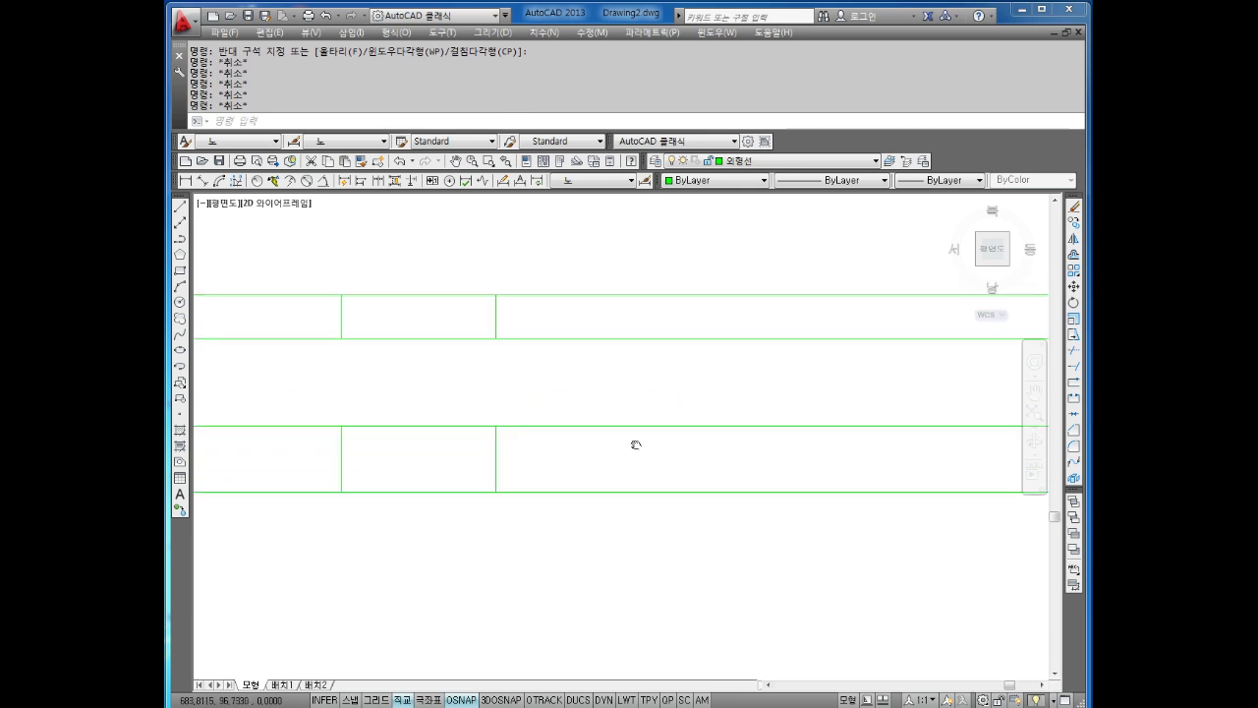
pyautogui.press('Escape')
pyautogui.write('xl')
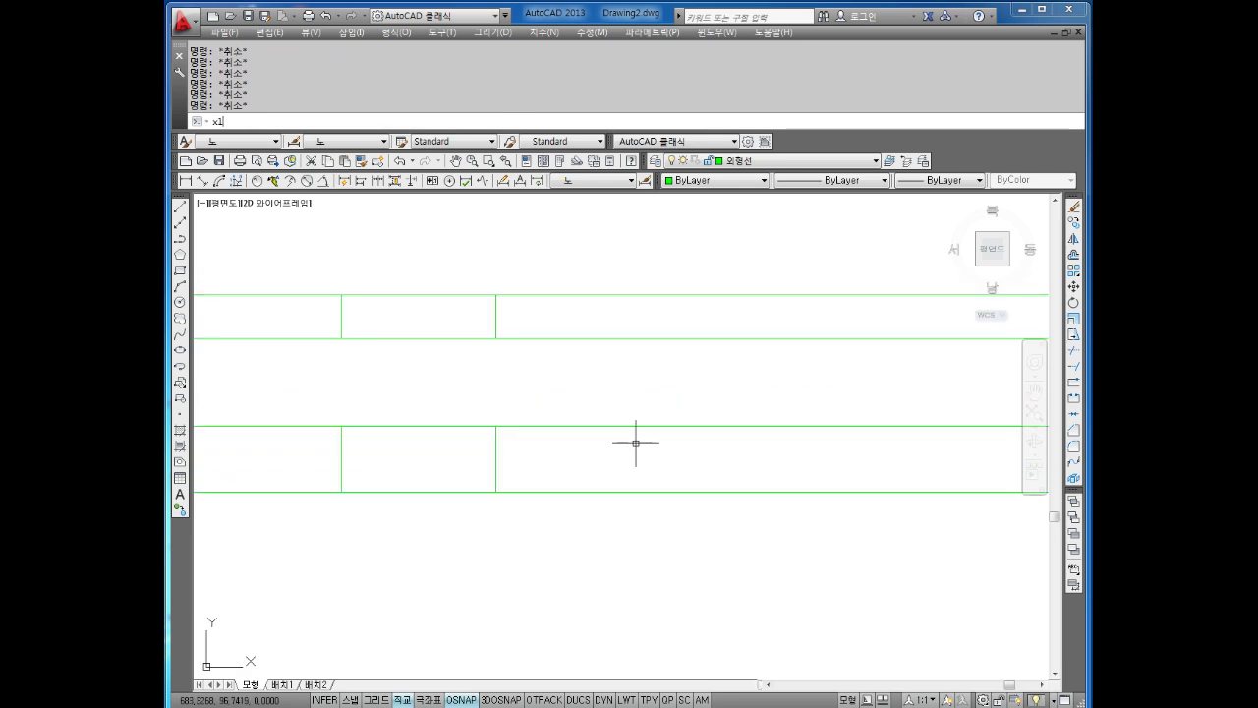
# Place a 45° XLINE through the lower rectangle's top-right corner.
pyautogui.press('Return')
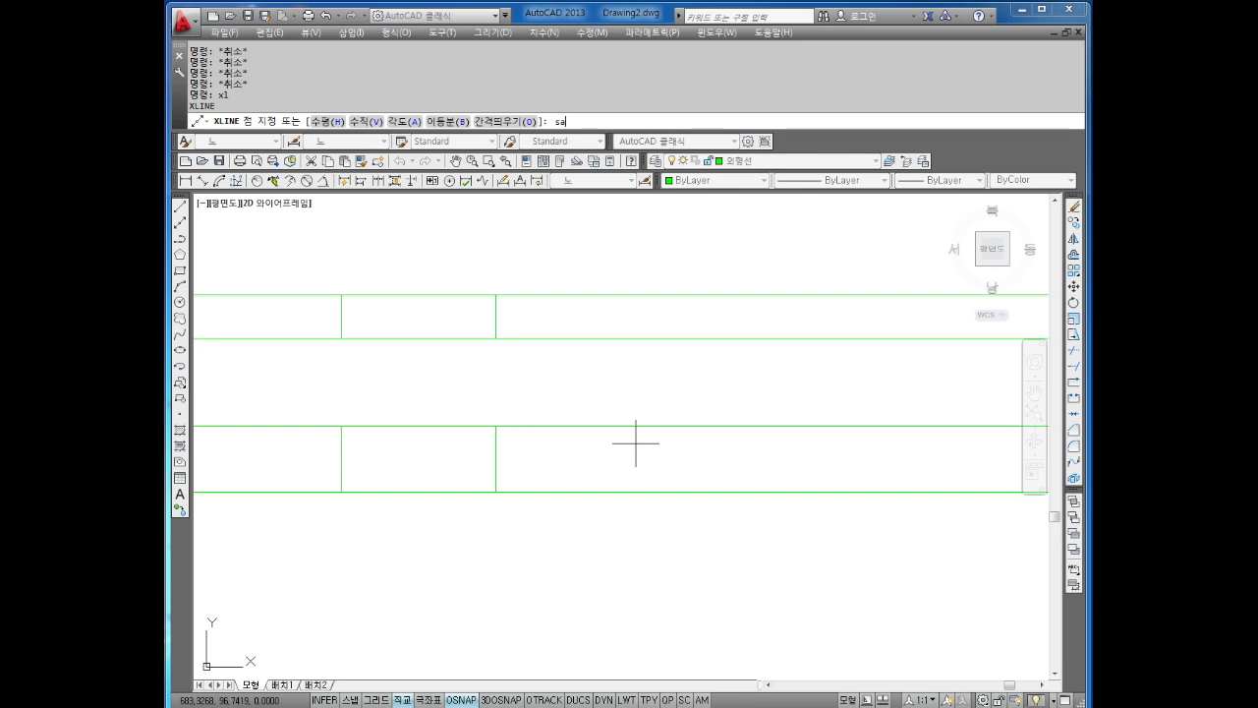
pyautogui.write('a')
pyautogui.press('Return')
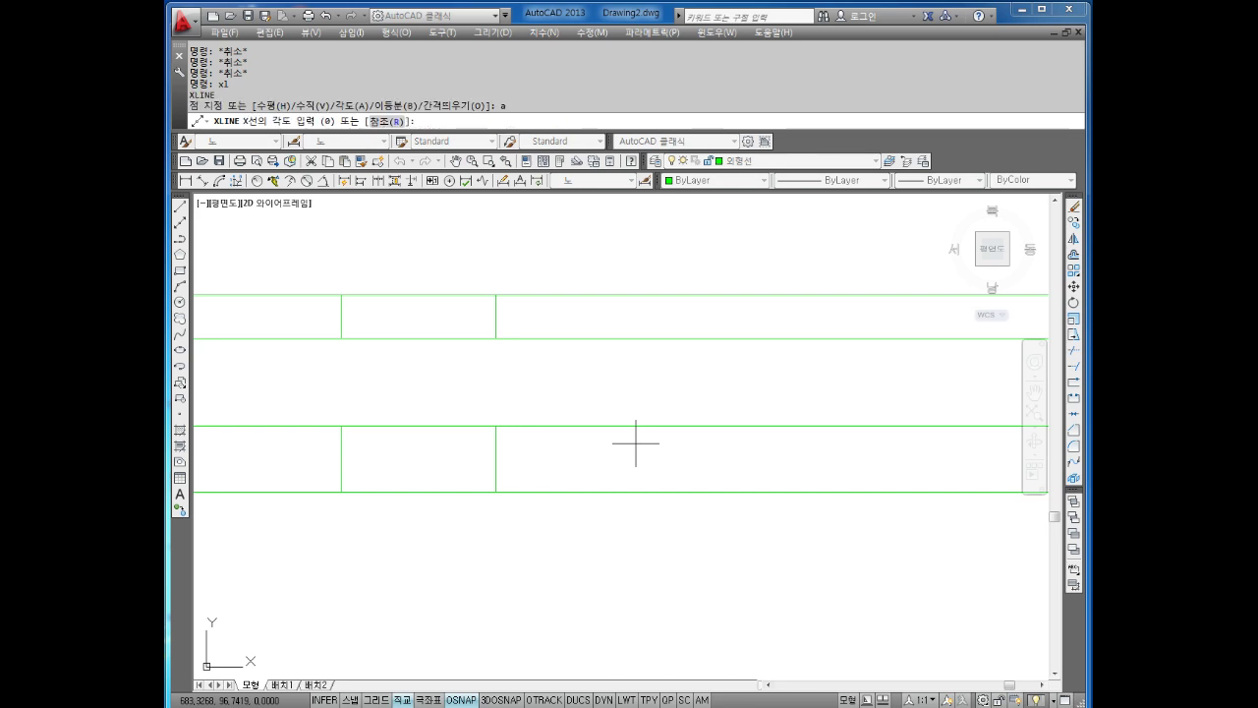
pyautogui.press('Return')
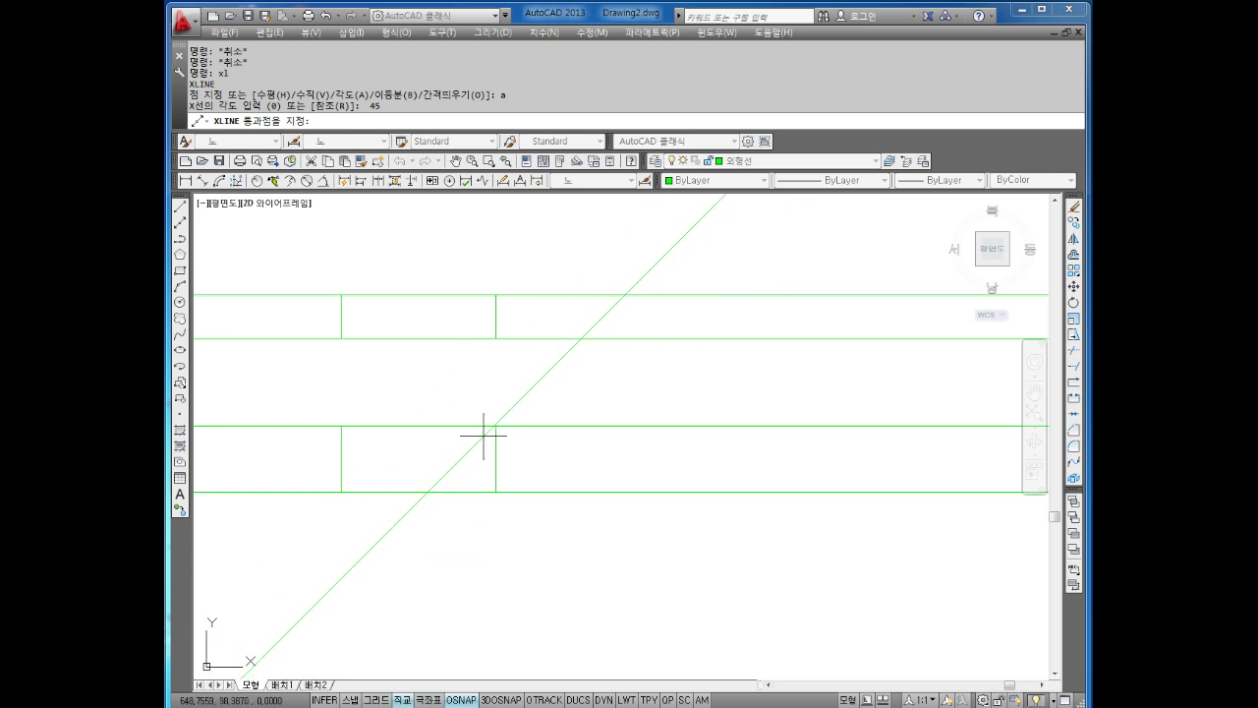
pyautogui.click(495, 425)
pyautogui.press('Escape')
pyautogui.press('Escape')
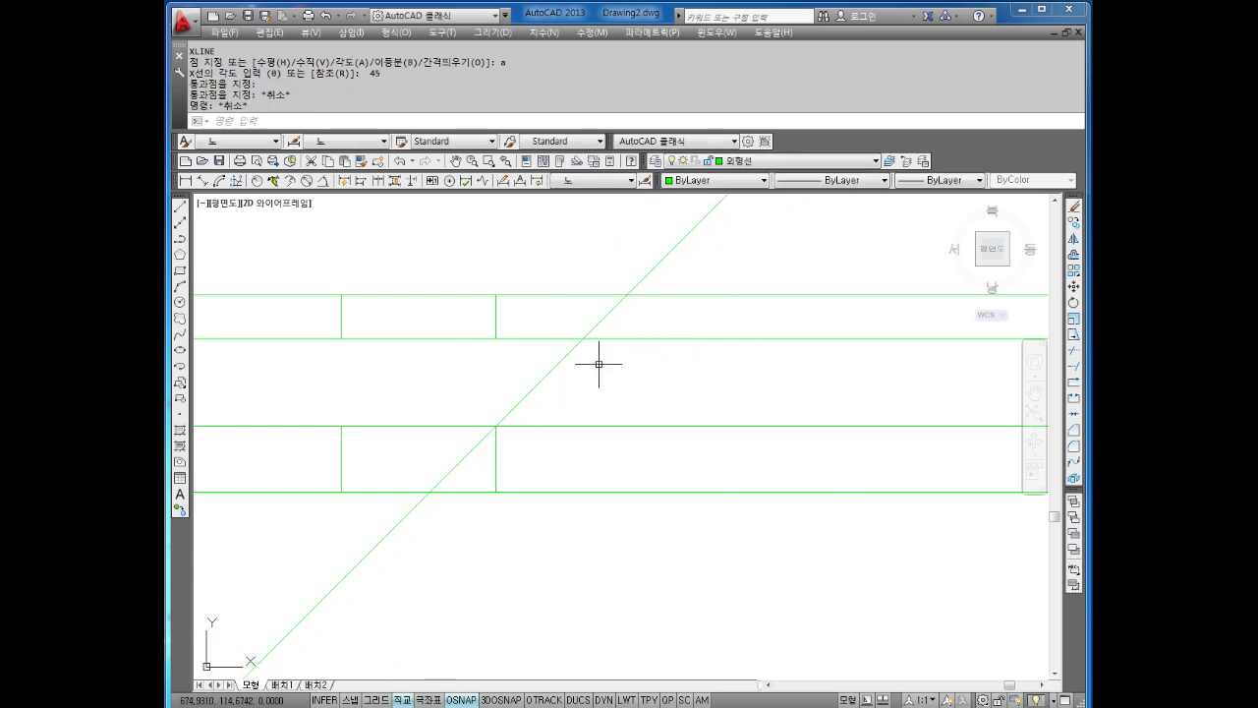
pyautogui.scroll(-2, 599, 364)
pyautogui.scroll(2, 615, 355)
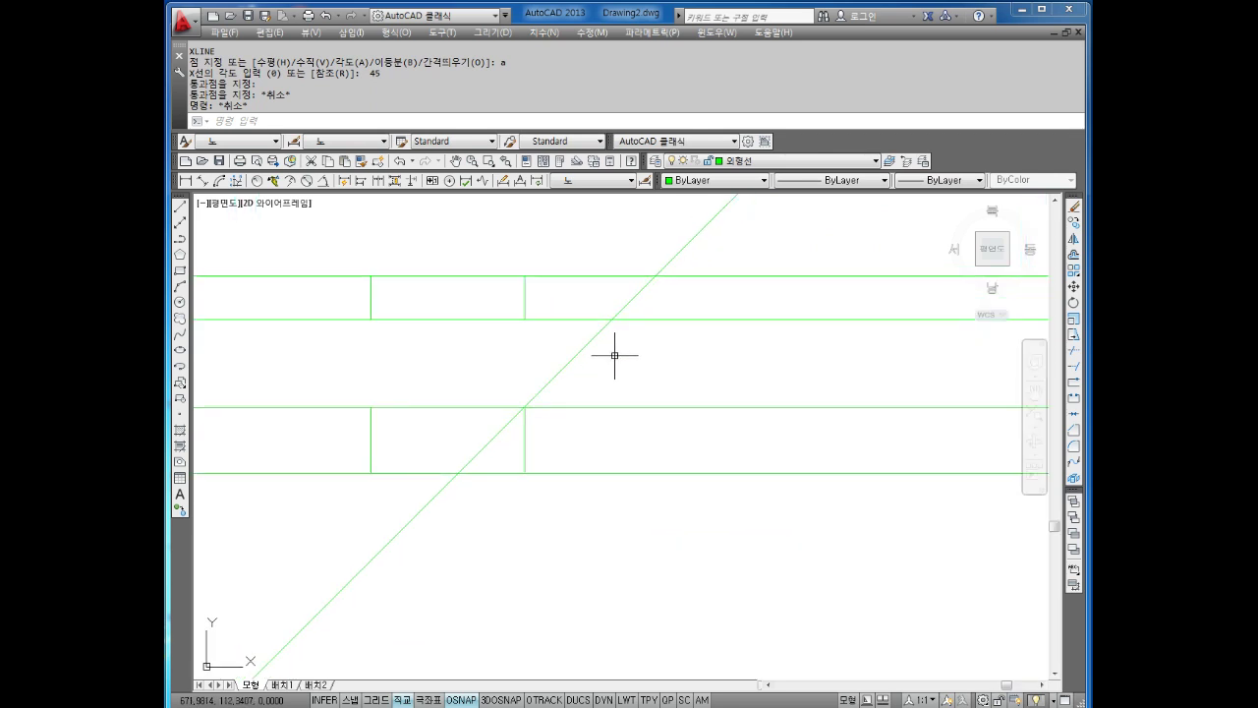
# Add two vertical XLINEs at the 45° line's crossings with the horizontal construction lines.
pyautogui.press('Escape')
pyautogui.press('Escape')
pyautogui.press('Escape')
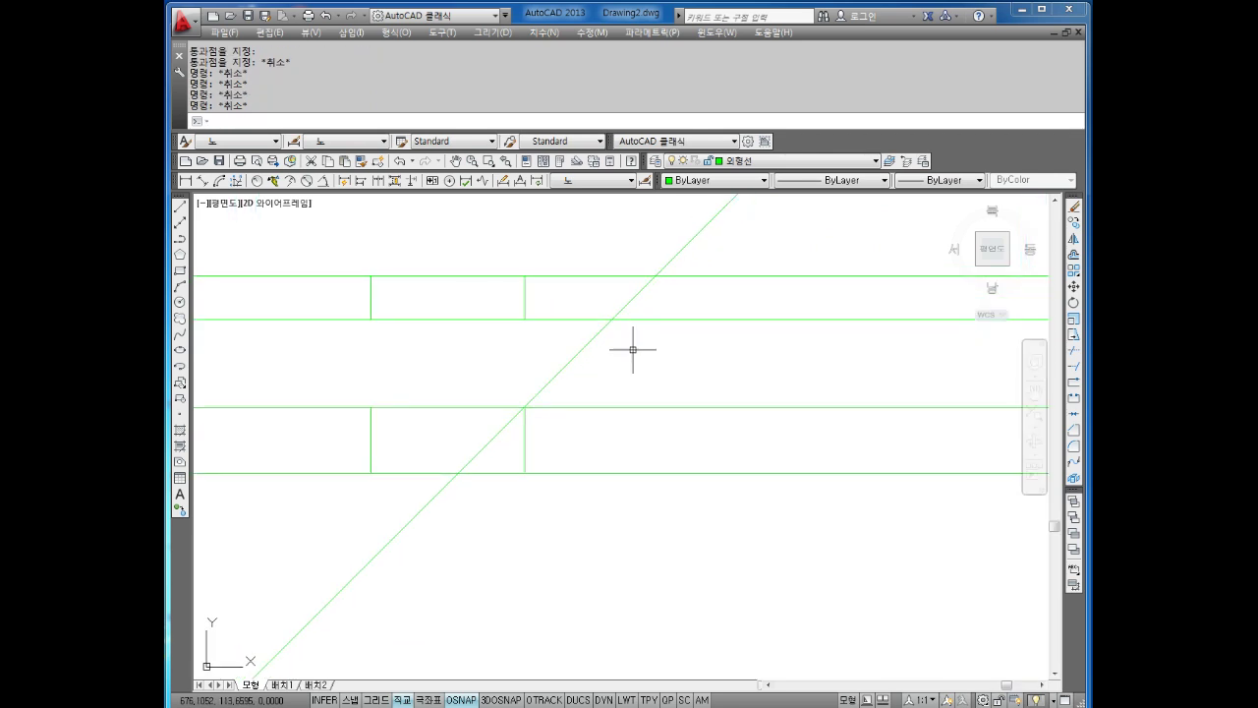
pyautogui.press('Escape')
pyautogui.press('Escape')
pyautogui.write('l')
pyautogui.press('Return')
pyautogui.write('v')
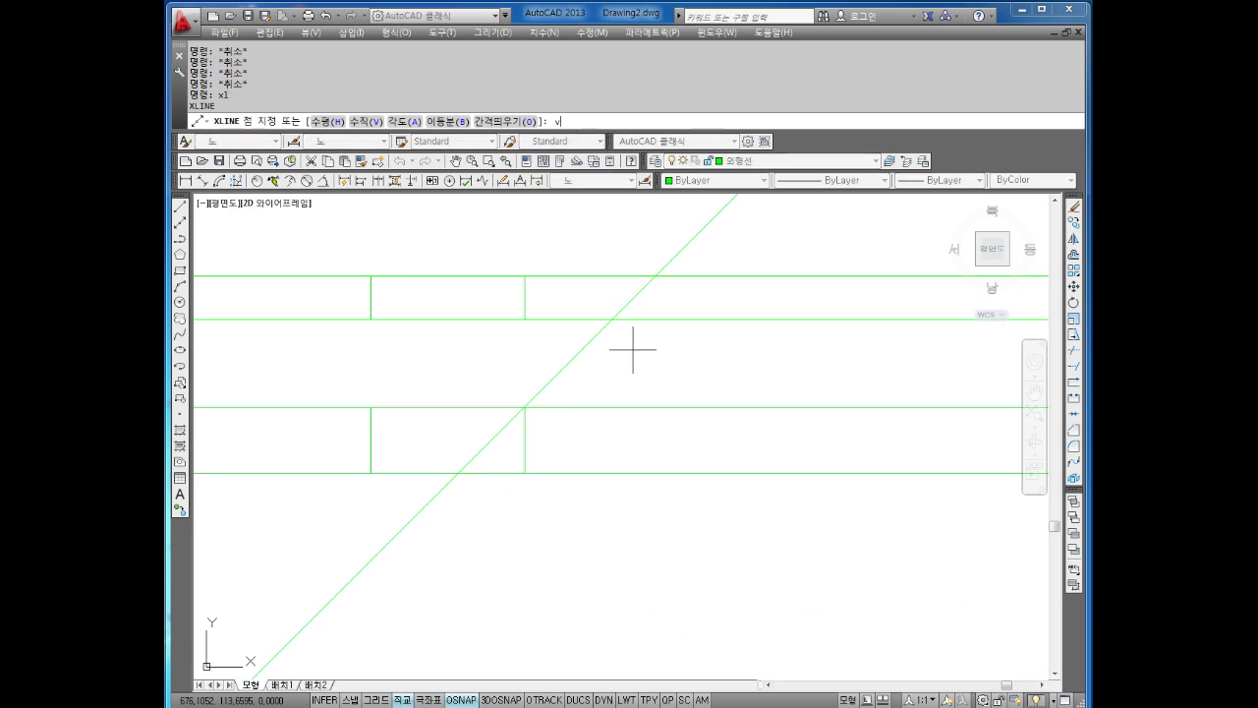
pyautogui.press('Return')
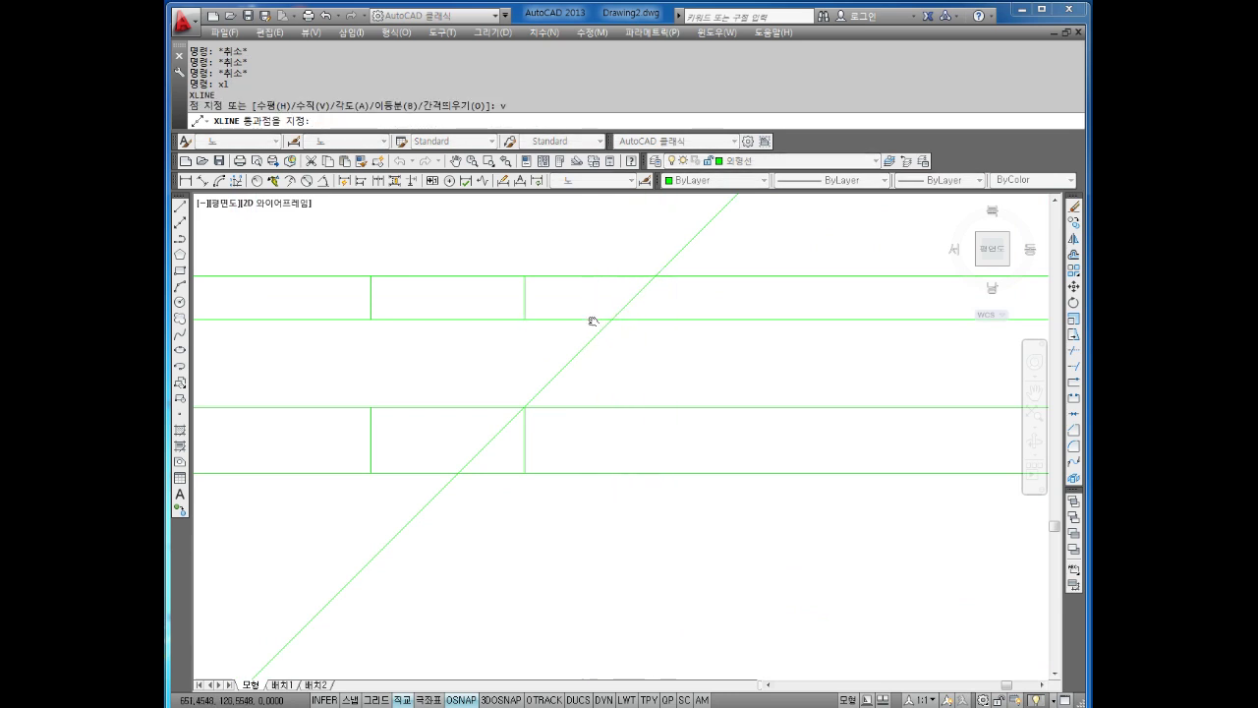
pyautogui.scroll(2, 590, 317)
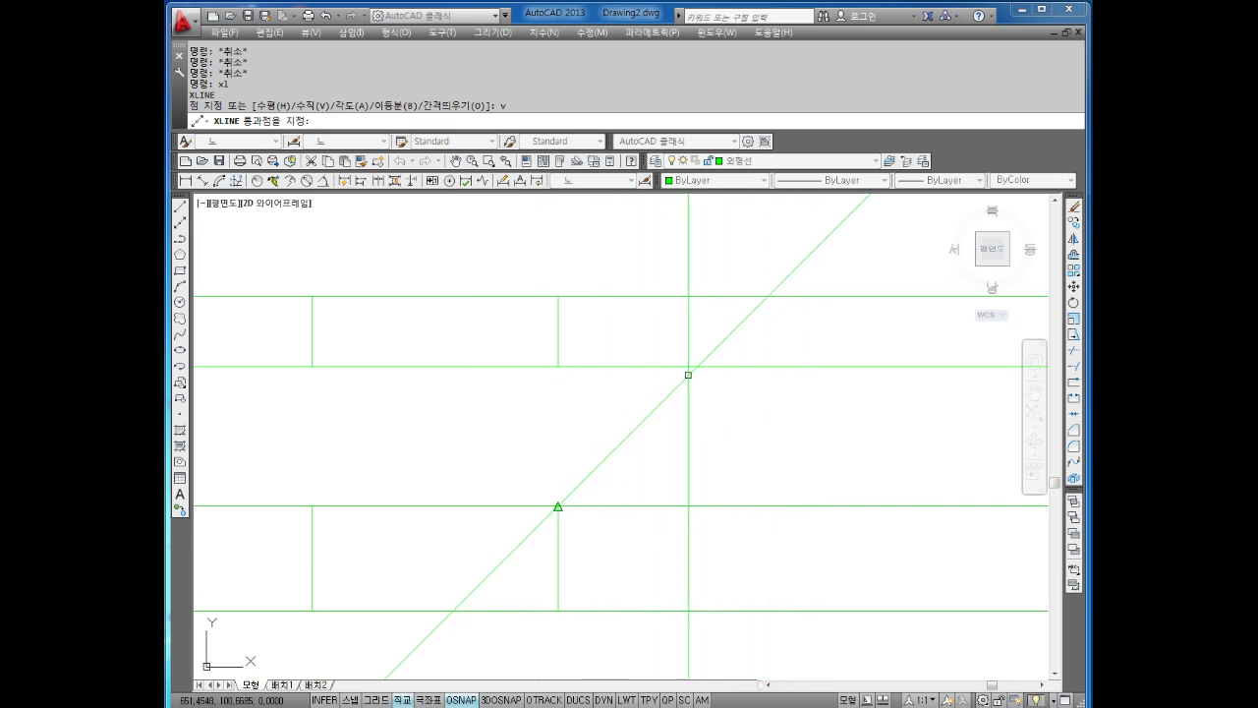
pyautogui.click(697, 367)
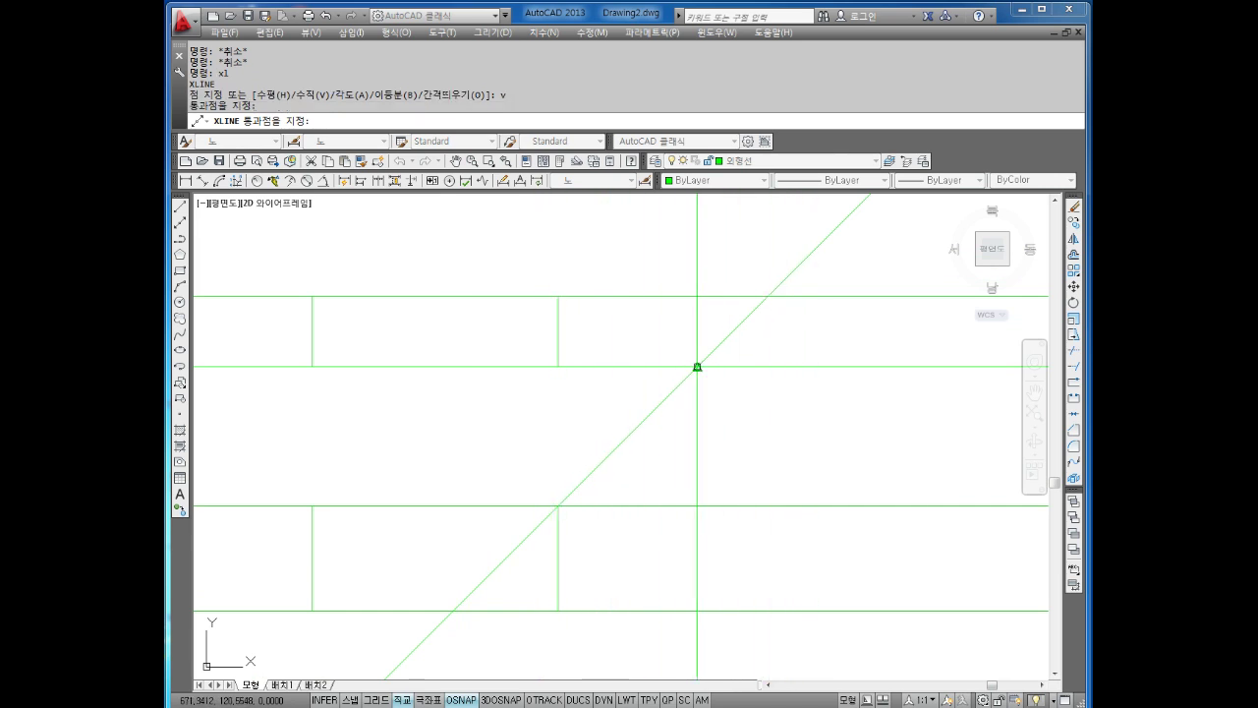
pyautogui.click(767, 296)
pyautogui.press('Escape')
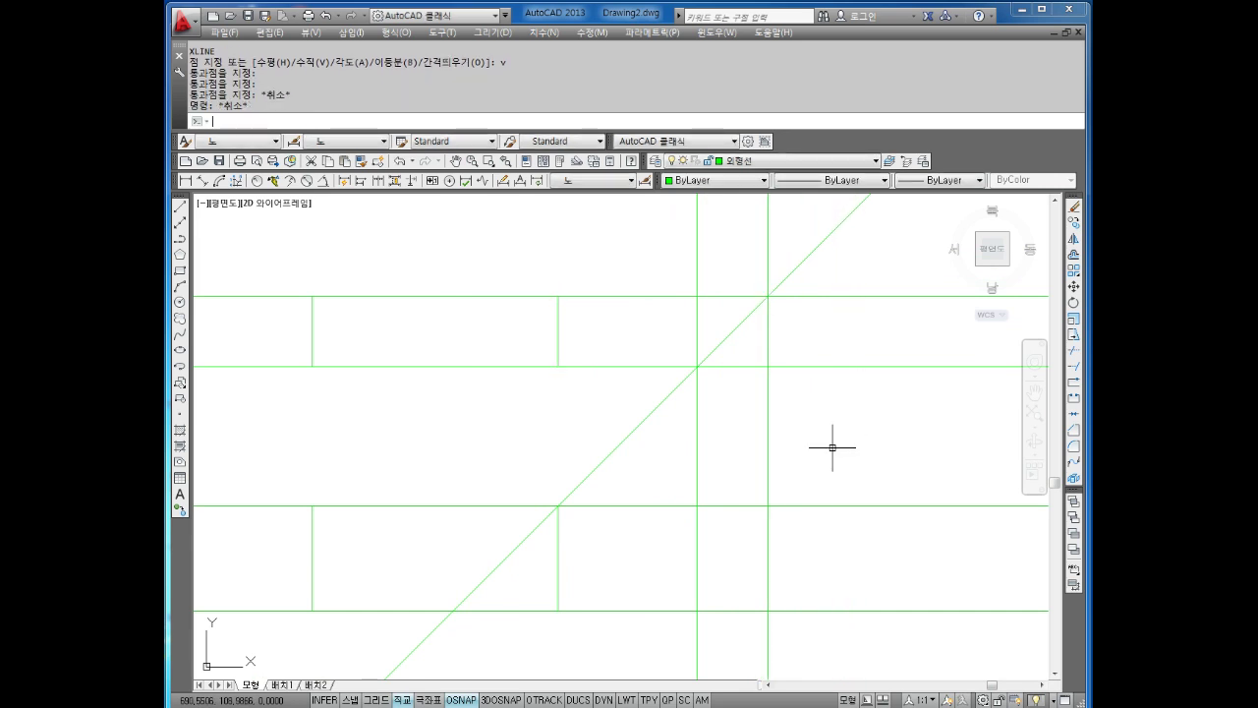
pyautogui.scroll(-1, 828, 445)
pyautogui.scroll(-1, 829, 450)
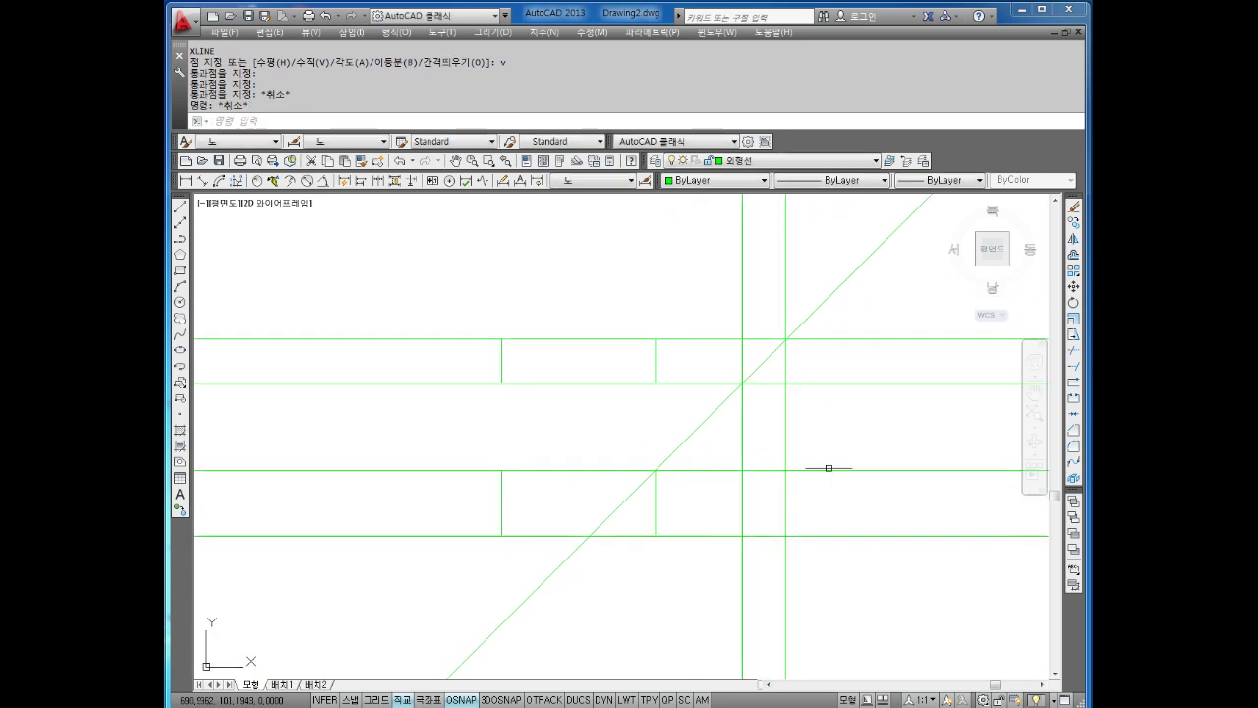
pyautogui.scroll(1, 801, 437)
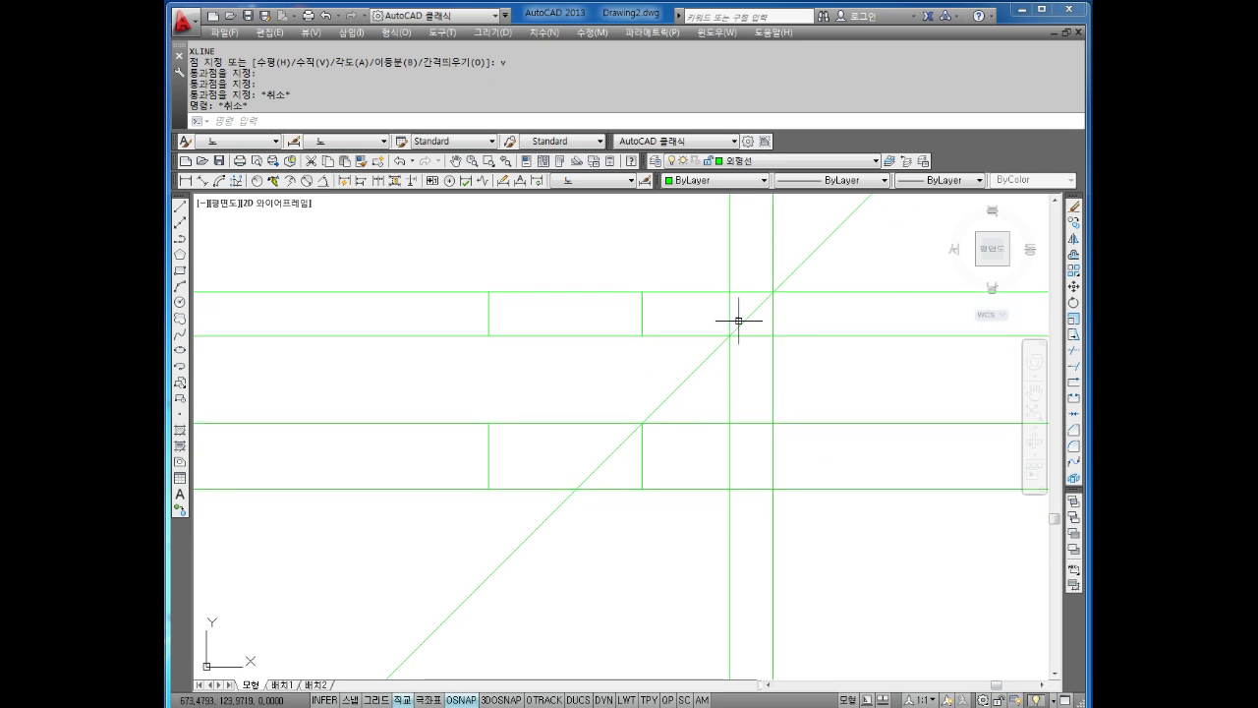
pyautogui.scroll(1, 781, 451)
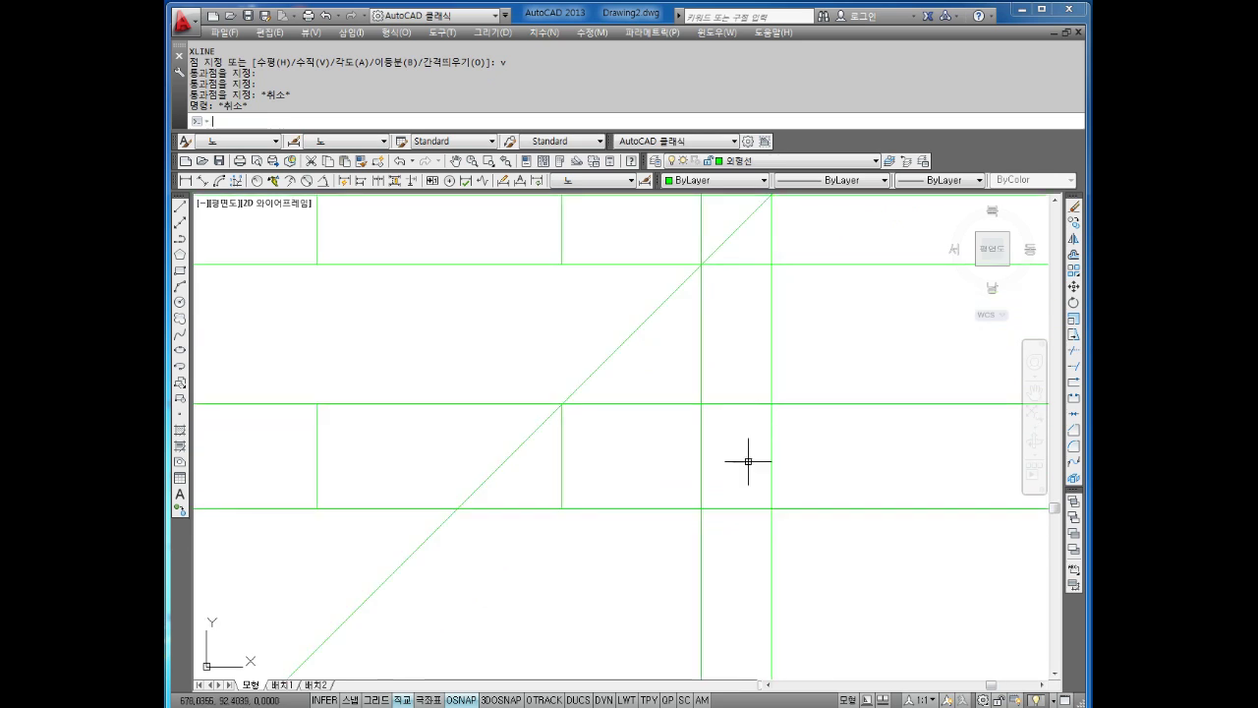
pyautogui.press('Escape')
pyautogui.press('Escape')
# Draw a circle to the right of the lower rectangle, straddling the two new vertical lines.
pyautogui.write('c')
pyautogui.press('Return')
pyautogui.click(724, 463)
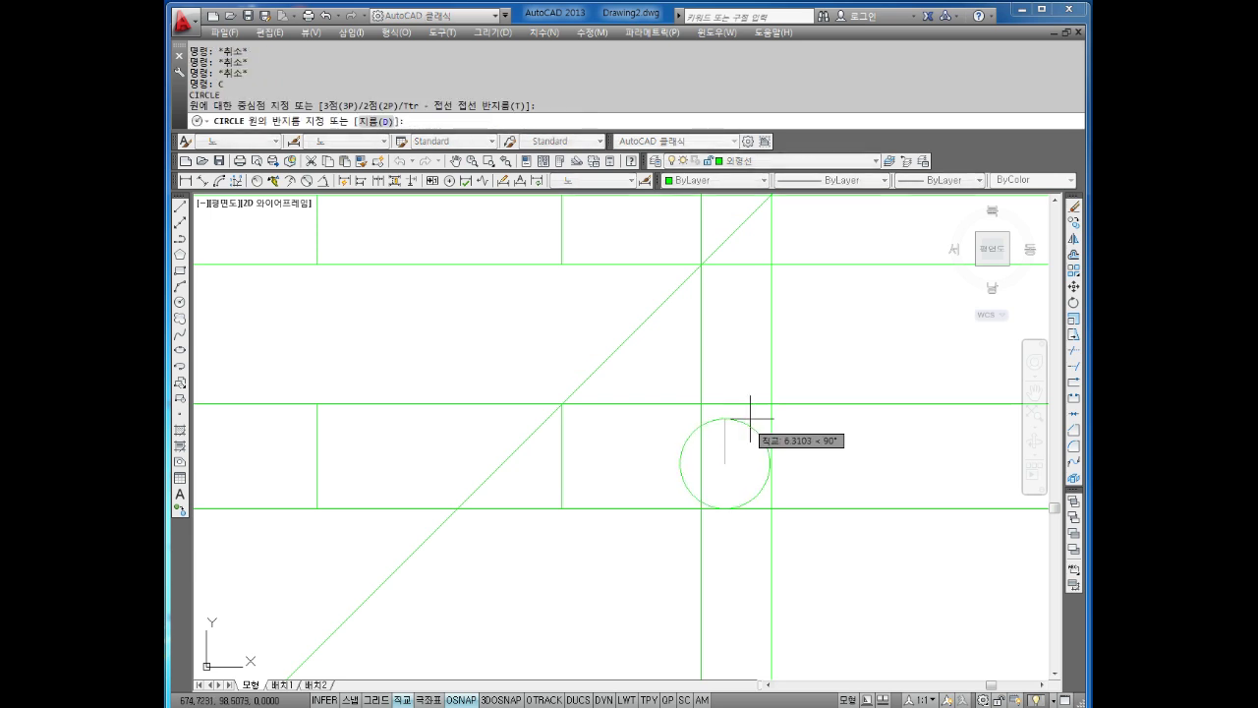
pyautogui.press('Escape')
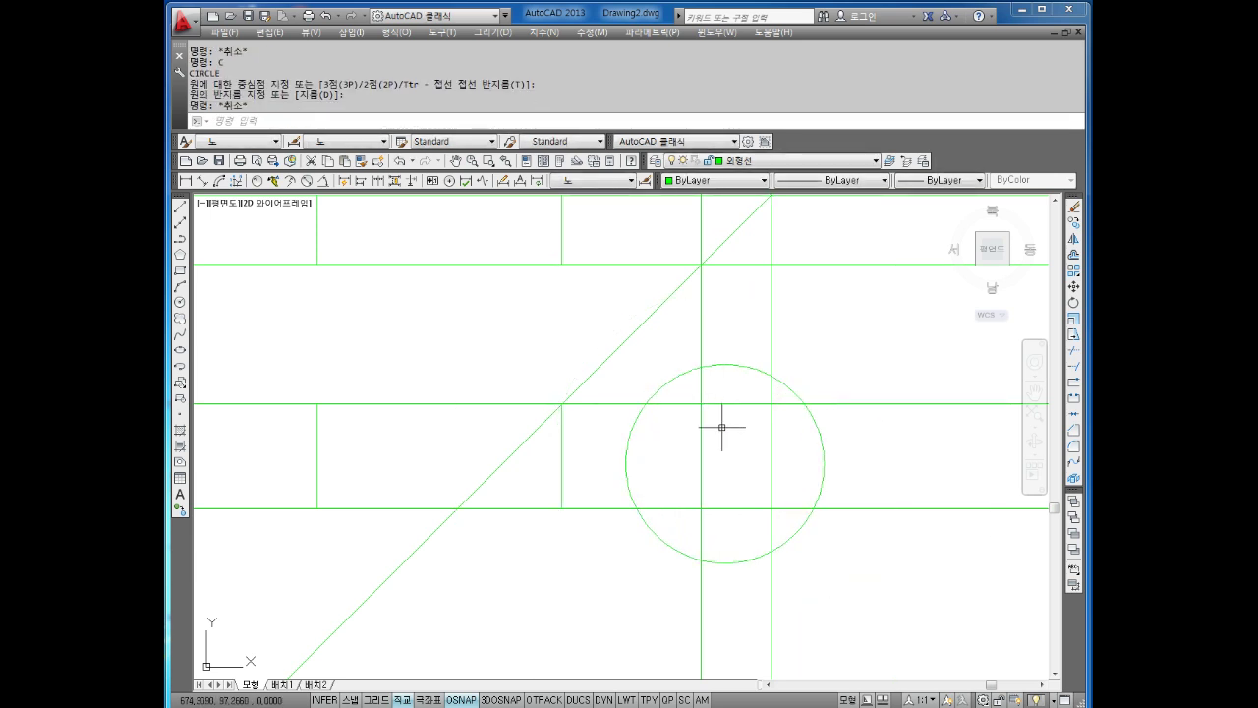
pyautogui.scroll(-2, 742, 462)
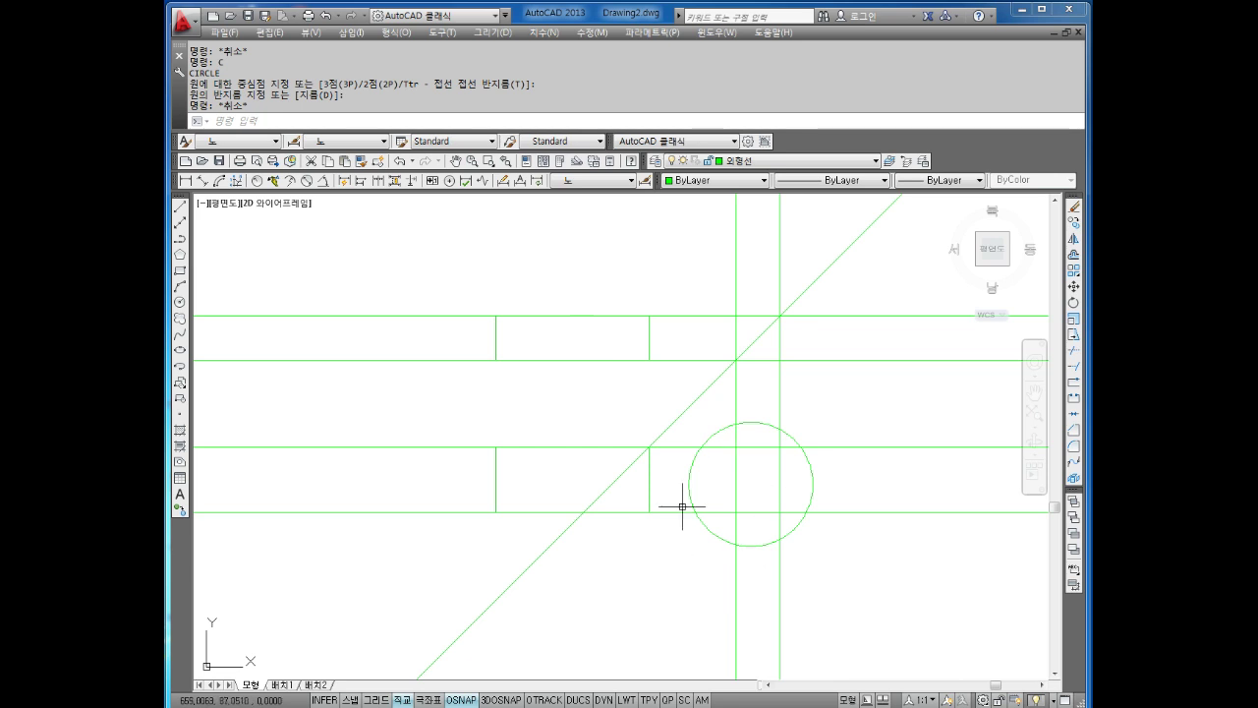
pyautogui.scroll(2, 791, 480)
pyautogui.press('Escape')
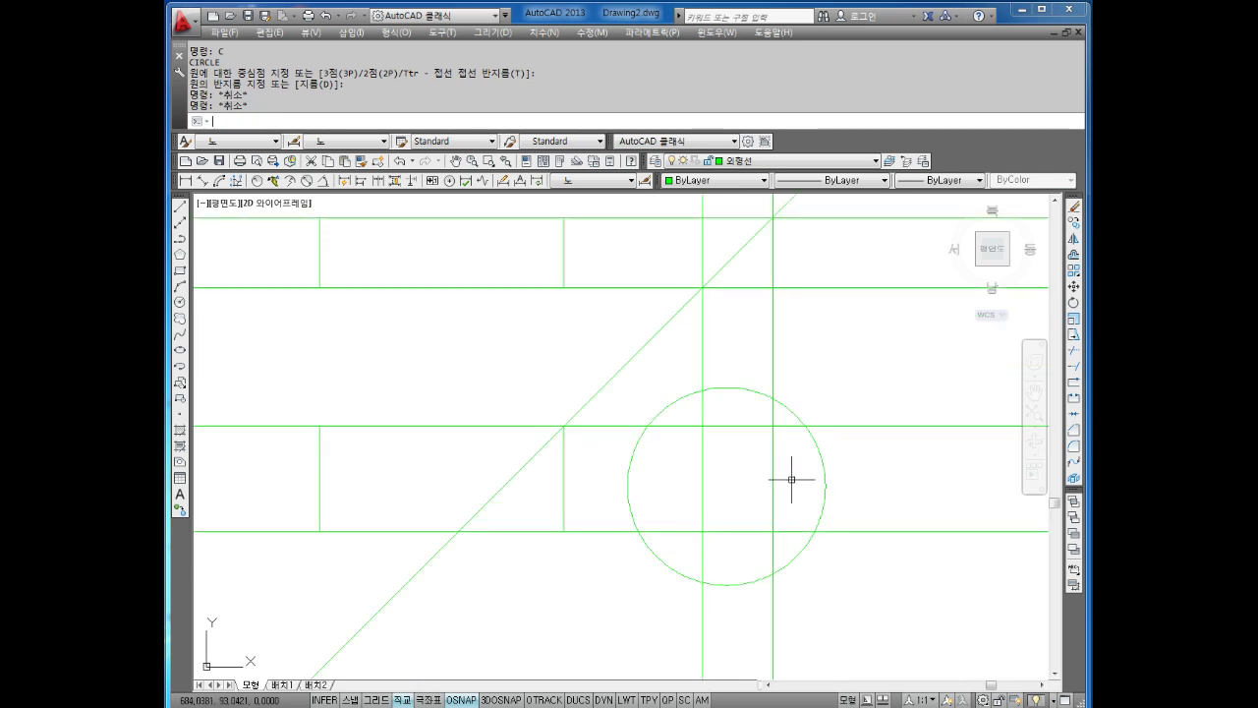
pyautogui.press('Escape')
pyautogui.press('Escape')
pyautogui.press('Escape')
pyautogui.press('Escape')
pyautogui.press('Return')
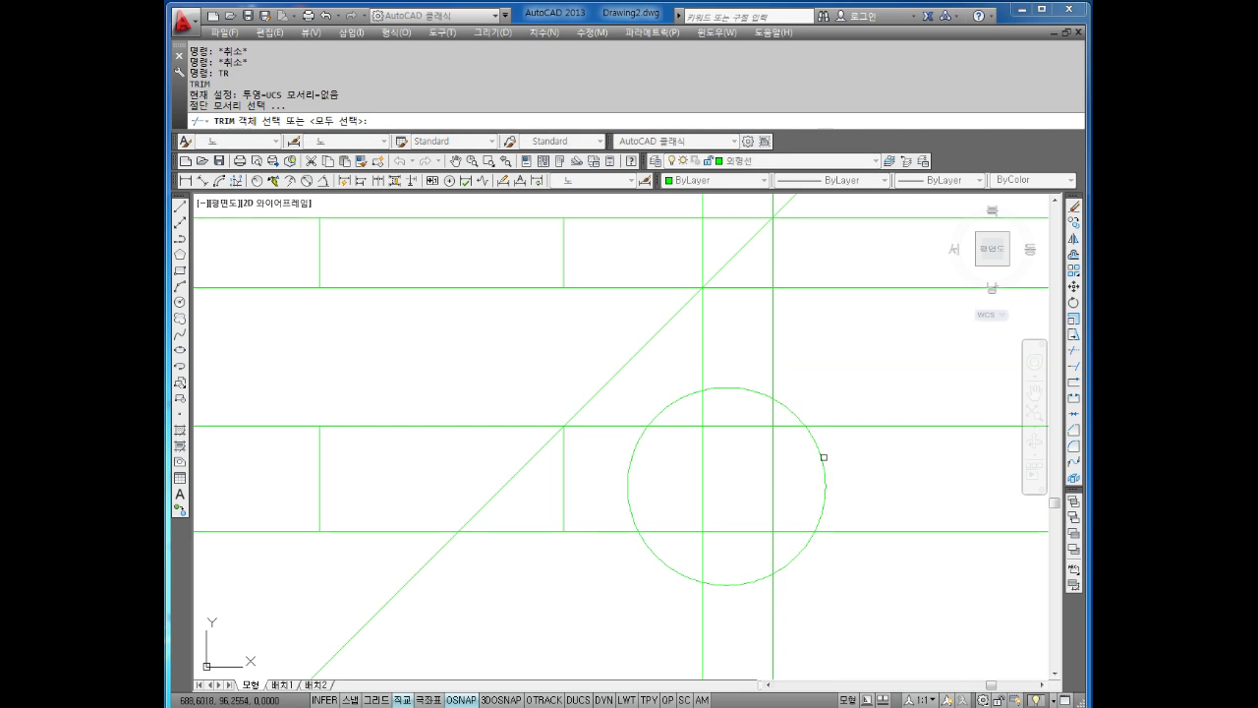
# Select and delete the circle.
pyautogui.press('Escape')
pyautogui.moveTo(836, 450); pyautogui.dragTo(797, 480)
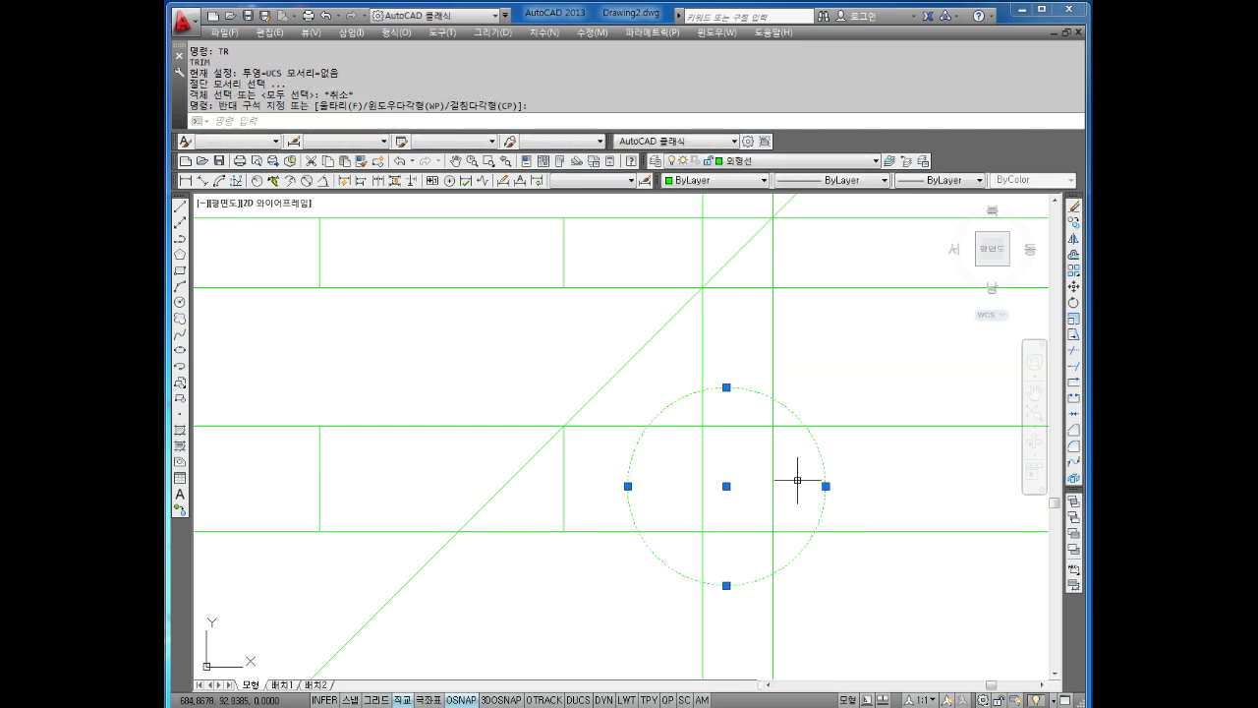
pyautogui.press('Delete')
pyautogui.press('Escape')
pyautogui.press('Escape')
pyautogui.write('tr')
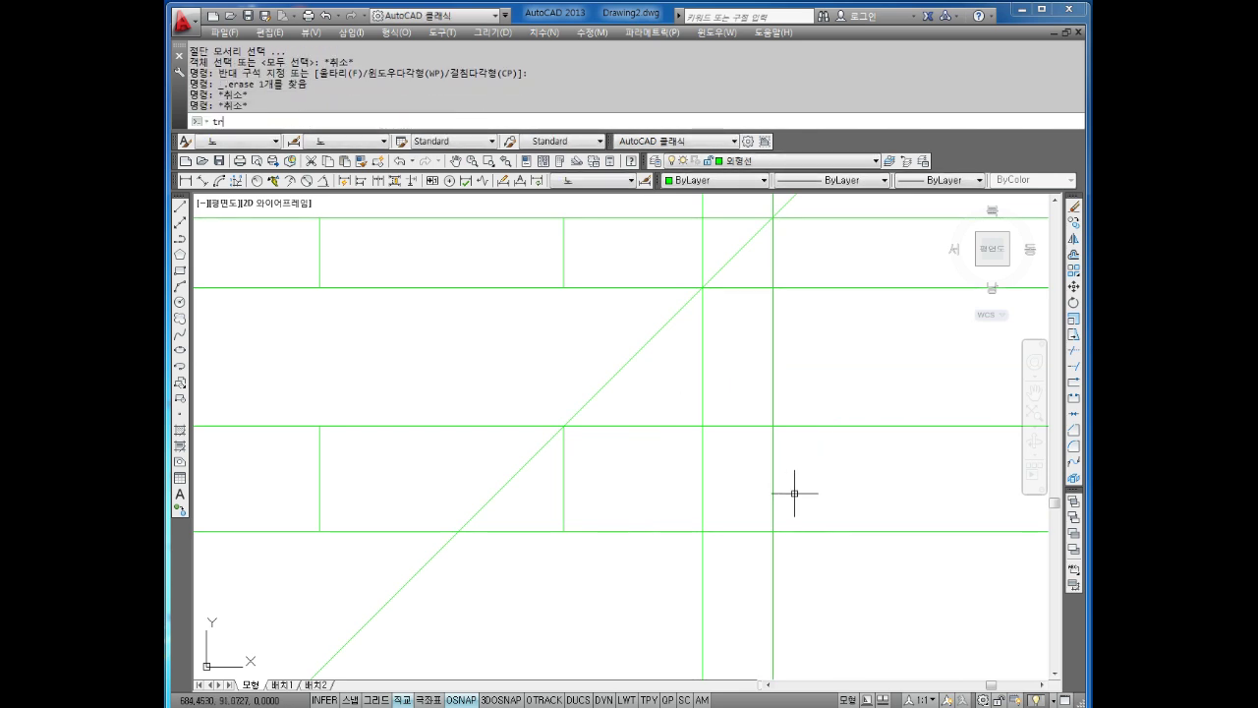
# Trim the construction line ends and vertical projection lines beyond the views.
pyautogui.press('Return')
pyautogui.press('Return')
pyautogui.moveTo(860, 379); pyautogui.dragTo(861, 536)
pyautogui.moveTo(832, 594); pyautogui.dragTo(708, 626)
pyautogui.moveTo(618, 563); pyautogui.dragTo(608, 608)
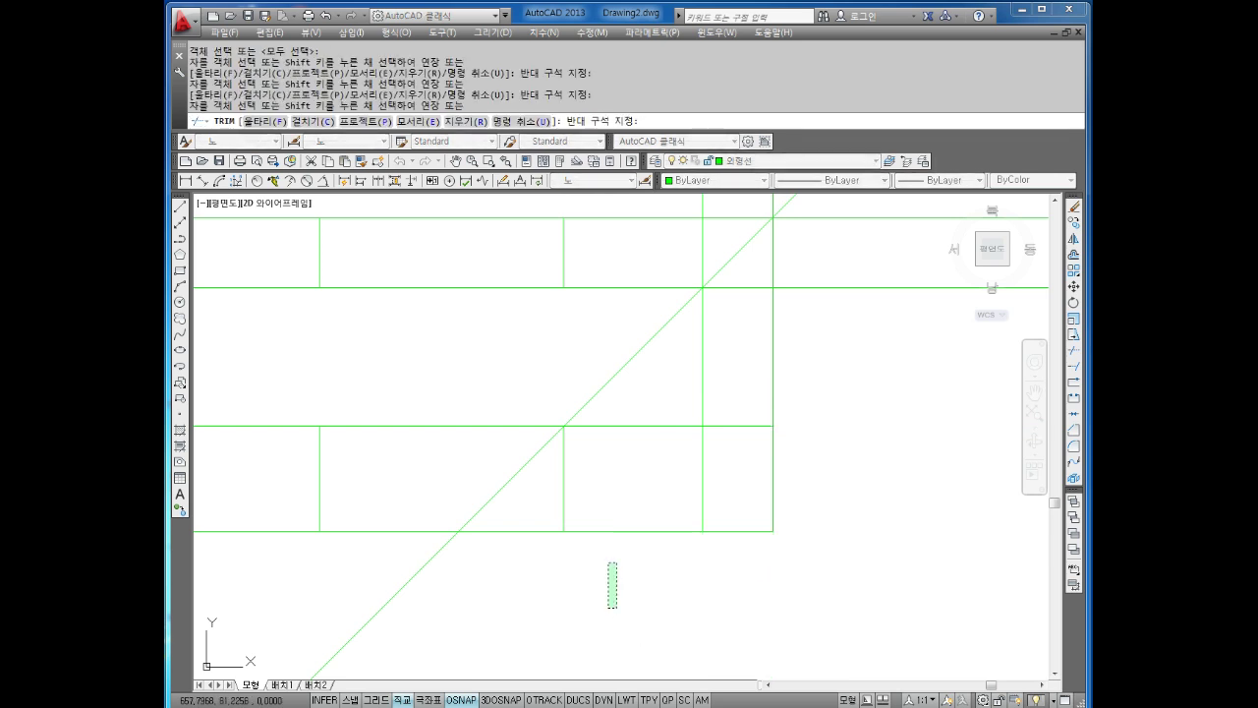
pyautogui.moveTo(863, 333); pyautogui.dragTo(725, 359)
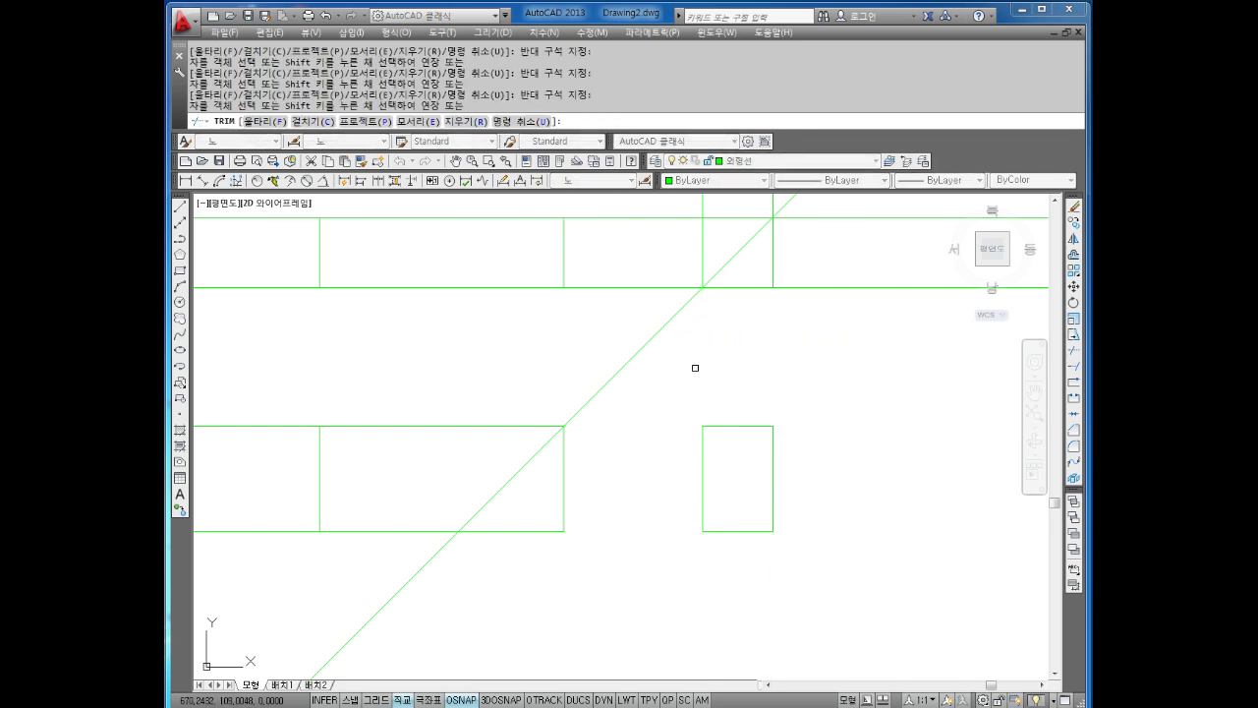
pyautogui.moveTo(695, 368); pyautogui.dragTo(730, 431, button='middle')
pyautogui.press('Escape')
pyautogui.press('Escape')
# Erase the remaining projection lines, the diagonal line, and the two lines beside the lower-left view.
pyautogui.moveTo(823, 384); pyautogui.dragTo(729, 235)
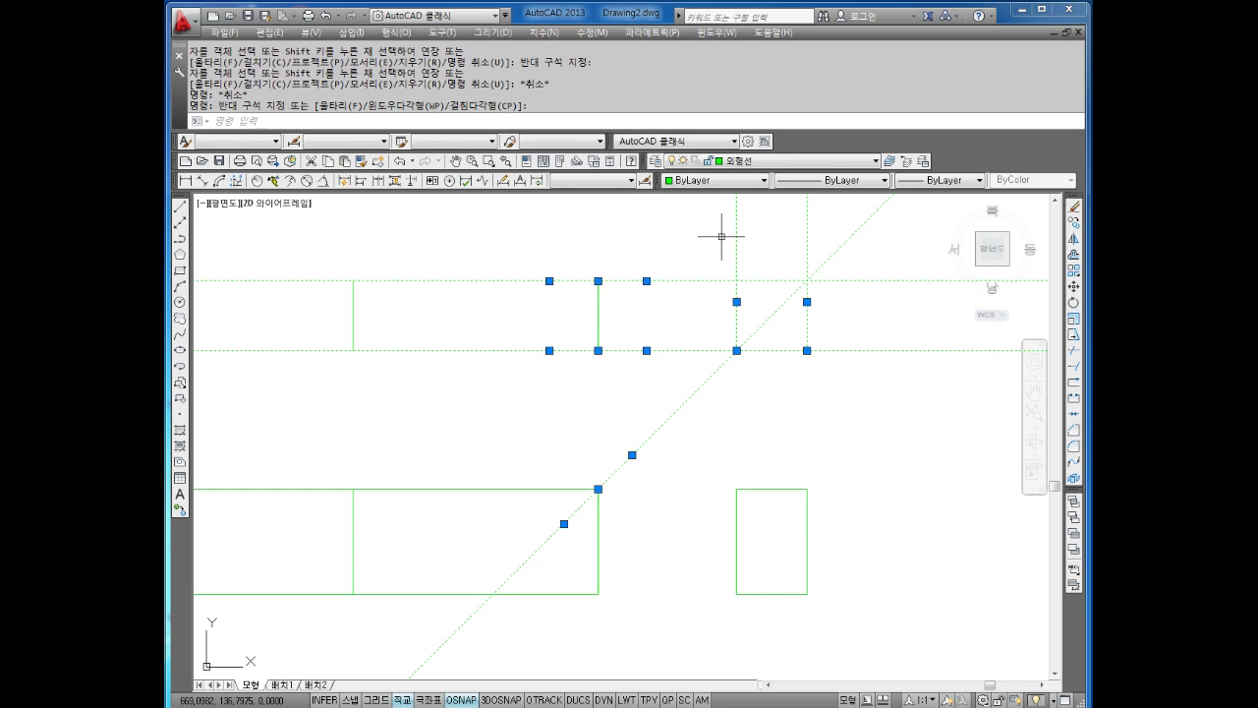
pyautogui.press('Delete')
pyautogui.press('Escape')
pyautogui.moveTo(309, 458); pyautogui.dragTo(255, 617)
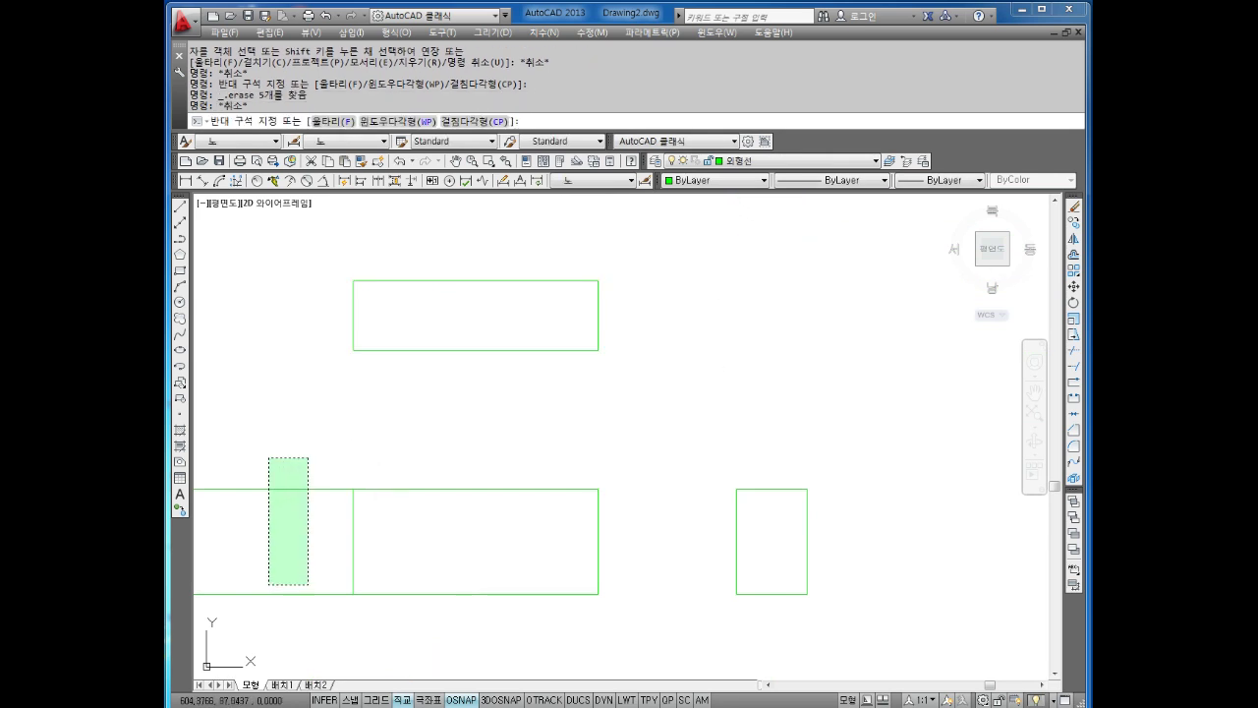
pyautogui.press('Delete')
pyautogui.scroll(-4, 641, 499)
pyautogui.scroll(-2, 641, 499)
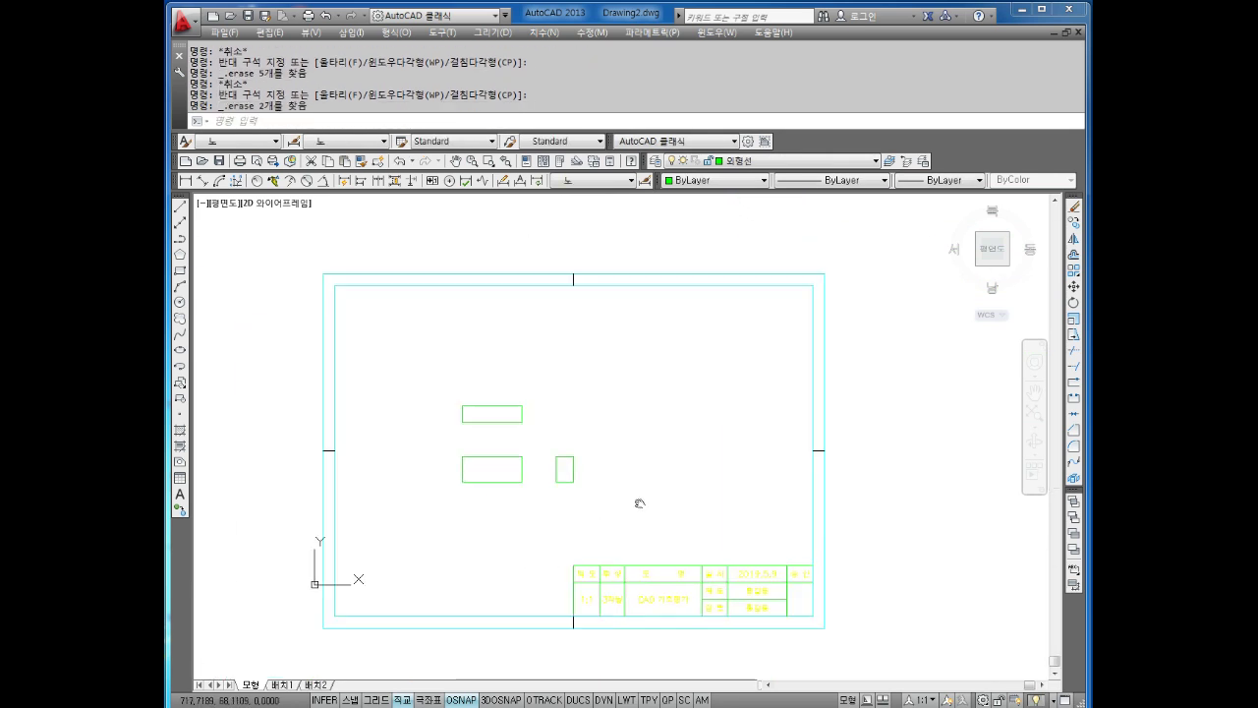
pyautogui.scroll(6, 517, 449)
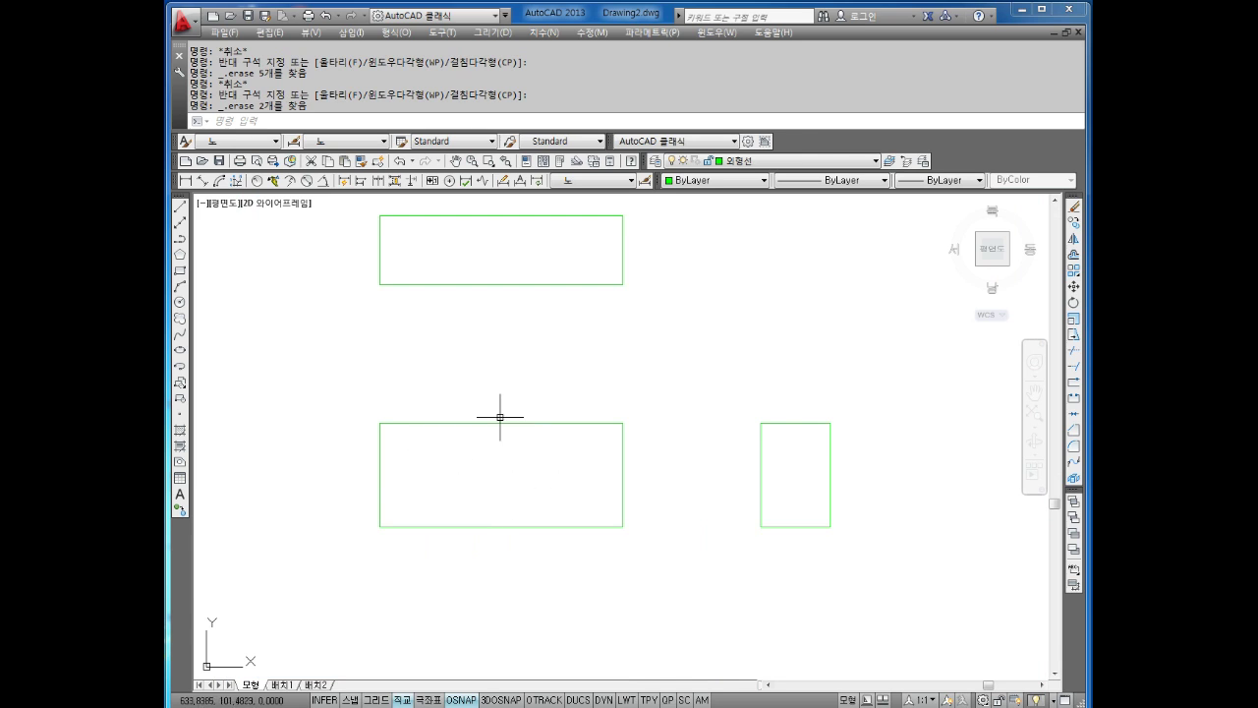
pyautogui.moveTo(500, 413); pyautogui.dragTo(555, 439, button='middle')
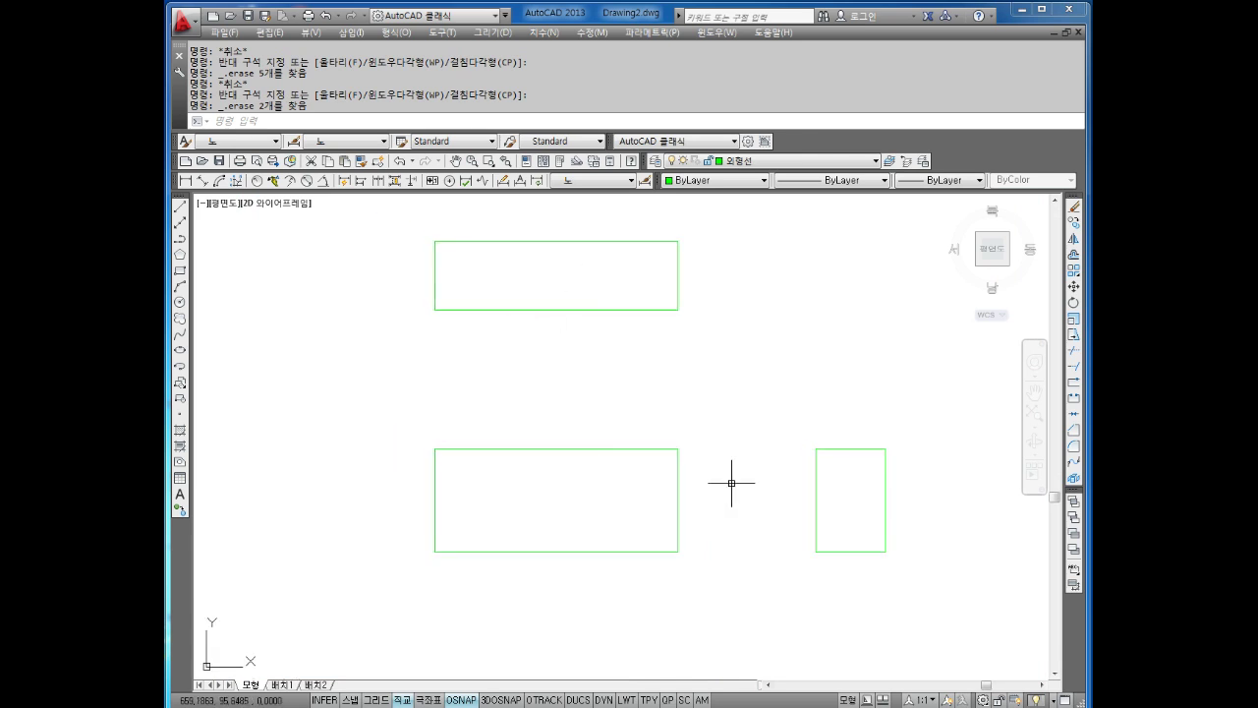
pyautogui.press('Escape')
pyautogui.press('Escape')
pyautogui.moveTo(704, 478); pyautogui.dragTo(675, 475, button='middle')
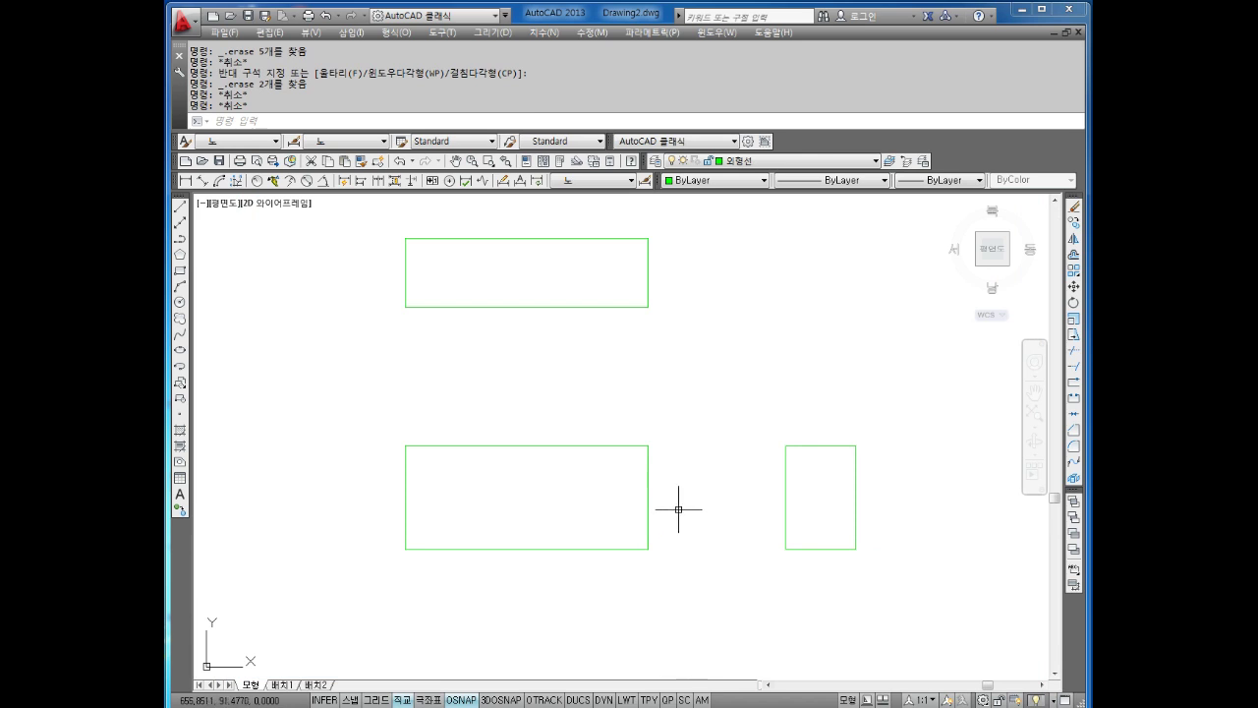
pyautogui.scroll(-2, 661, 485)
pyautogui.moveTo(661, 485); pyautogui.dragTo(621, 437, button='middle')
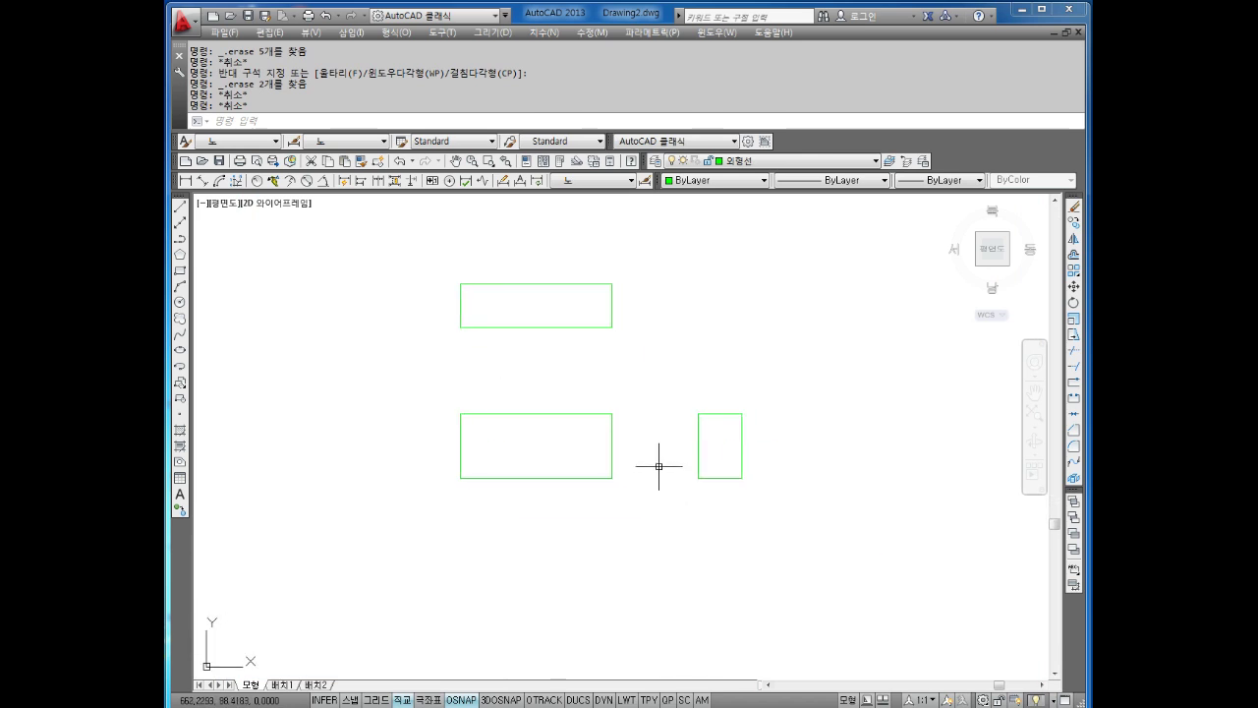
pyautogui.scroll(-2, 692, 463)
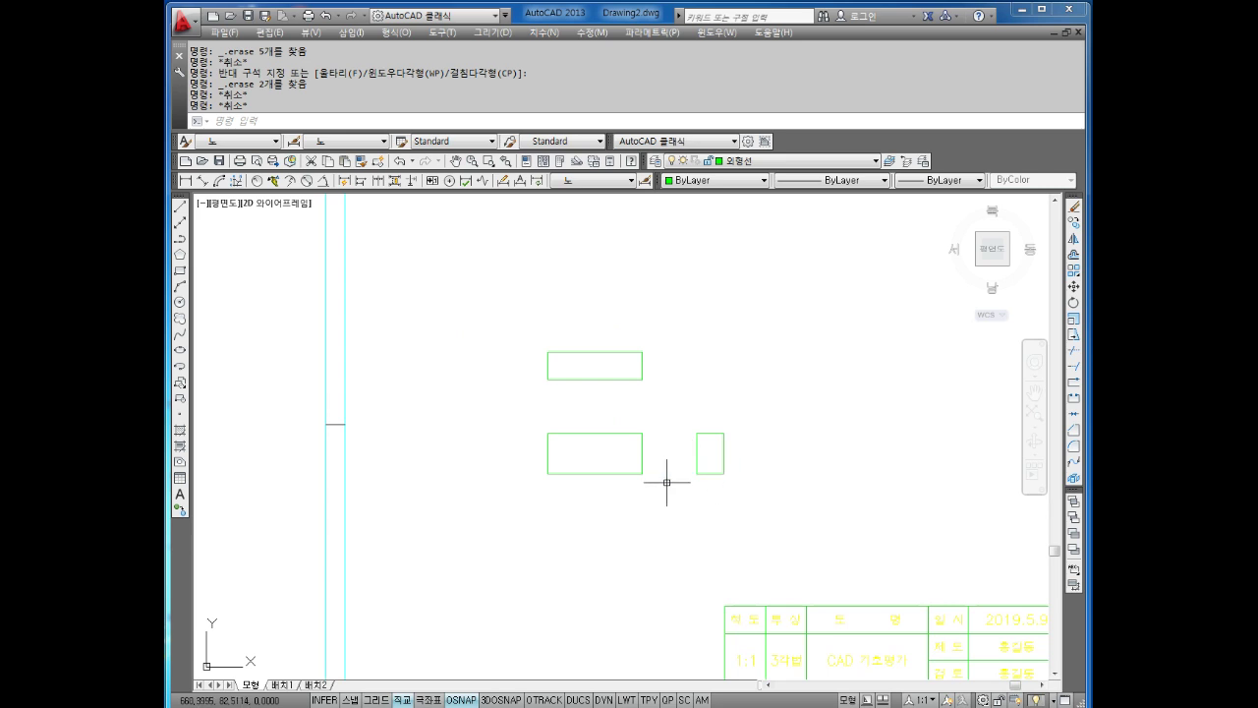
pyautogui.moveTo(751, 463); pyautogui.dragTo(592, 433, button='middle')
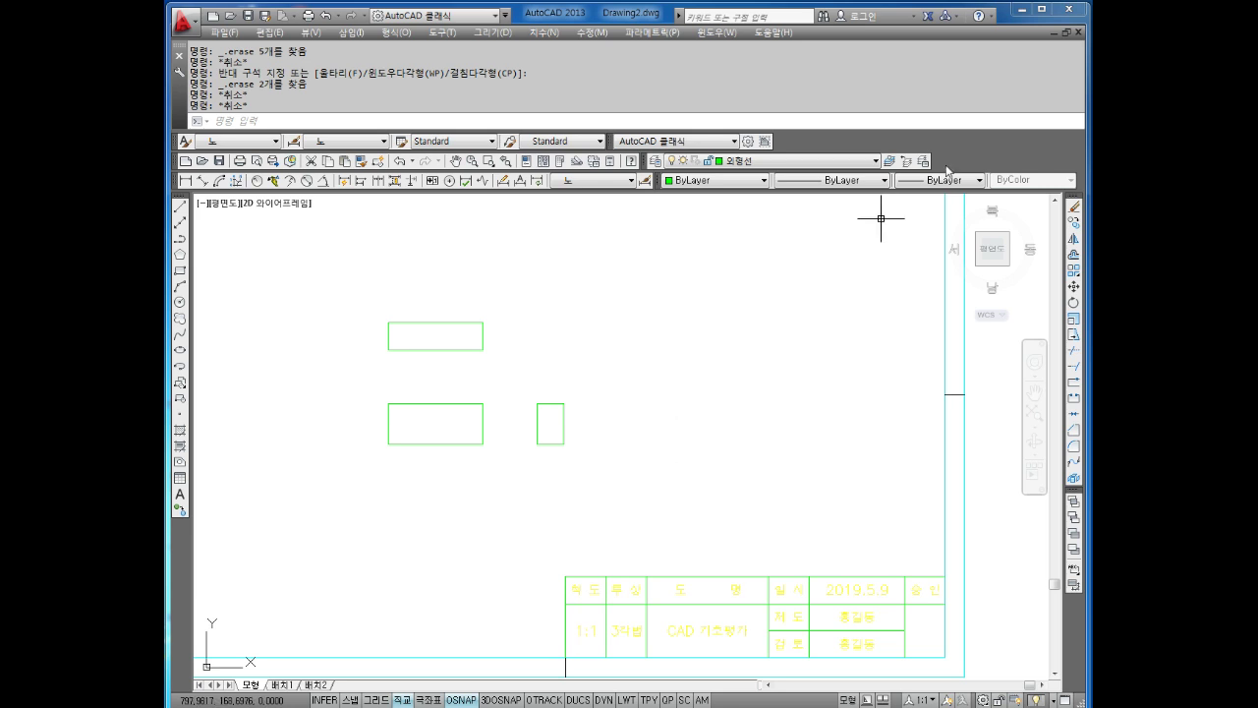
pyautogui.press('Escape')
pyautogui.moveTo(519, 361); pyautogui.dragTo(517, 340, button='middle')
pyautogui.moveTo(443, 348)
pyautogui.mouseDown(button='middle')
pyautogui.moveTo(505, 385)
pyautogui.moveTo(504, 402)
pyautogui.mouseUp(button='middle')
pyautogui.scroll(-5, 561, 407)
pyautogui.scroll(5, 561, 407)
pyautogui.press('Escape')
pyautogui.press('Escape')
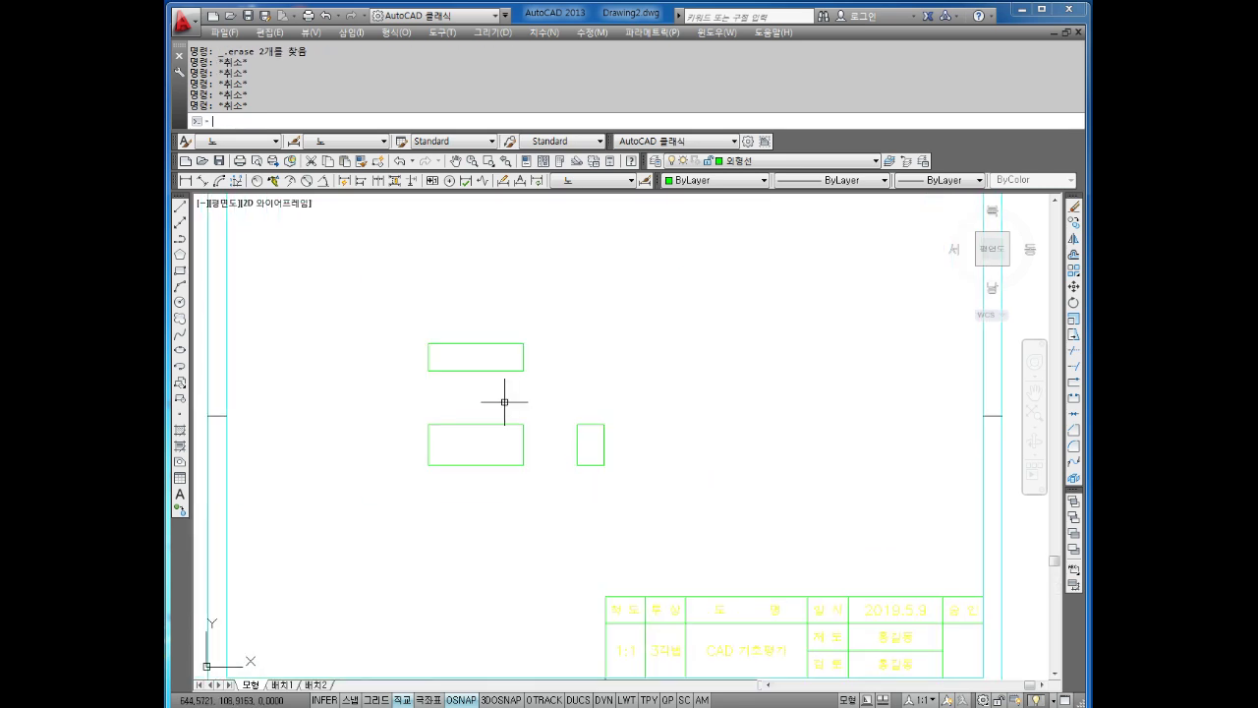
# Move all nine view objects up and to the left inside the frame, with Ortho off.
pyautogui.write('m')
pyautogui.press('Return')
pyautogui.click(728, 285)
pyautogui.click(421, 497)
pyautogui.press('Return')
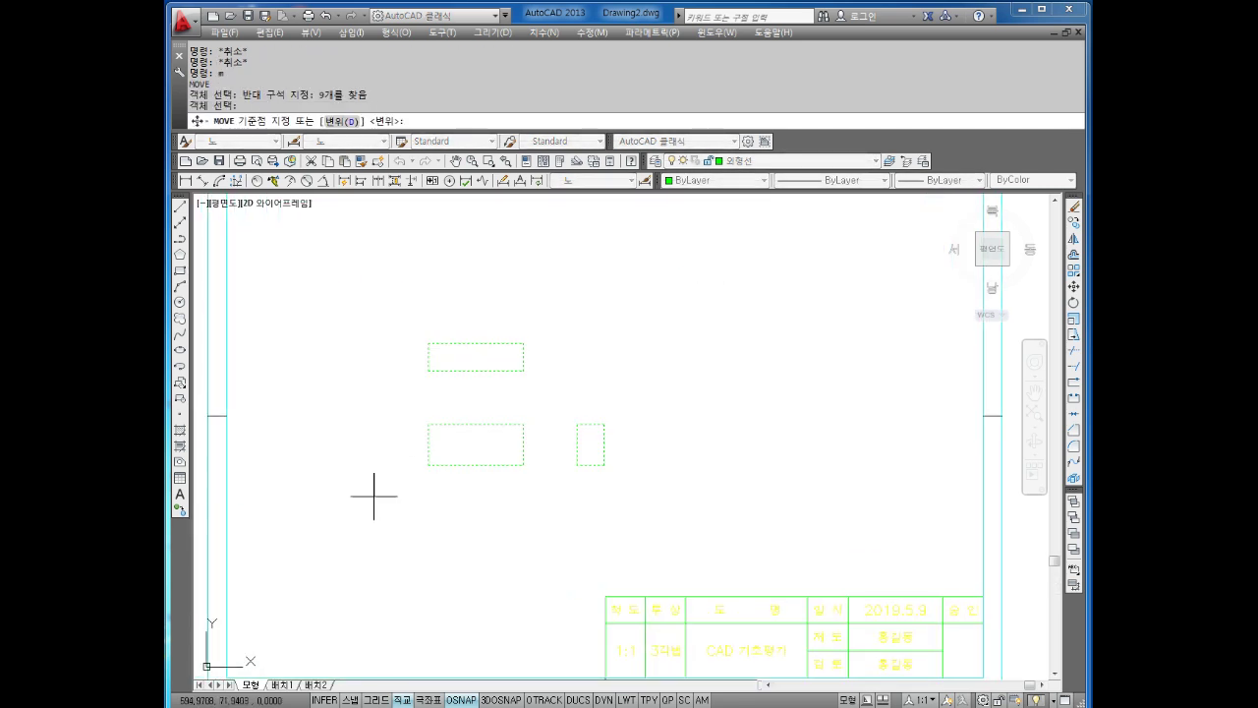
pyautogui.click(393, 438)
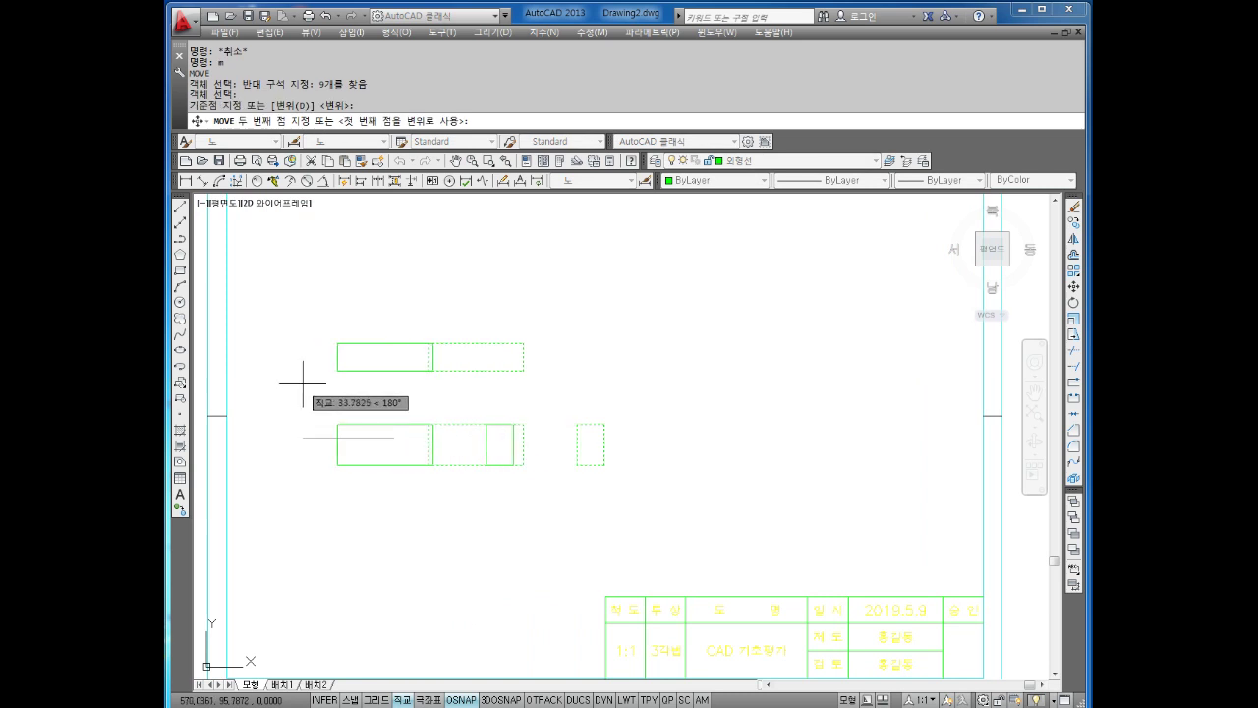
pyautogui.press('F8')
pyautogui.moveTo(418, 330); pyautogui.dragTo(435, 437, button='middle')
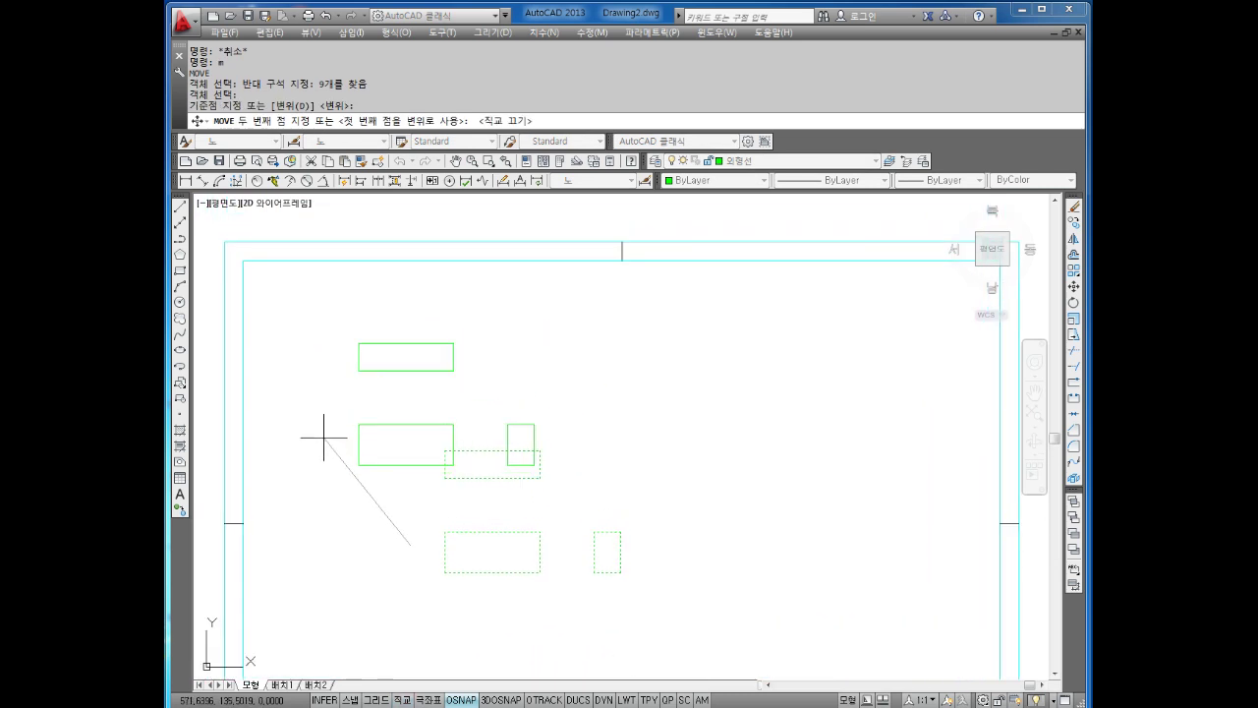
pyautogui.click(332, 439)
pyautogui.moveTo(435, 435); pyautogui.dragTo(528, 388, button='middle')
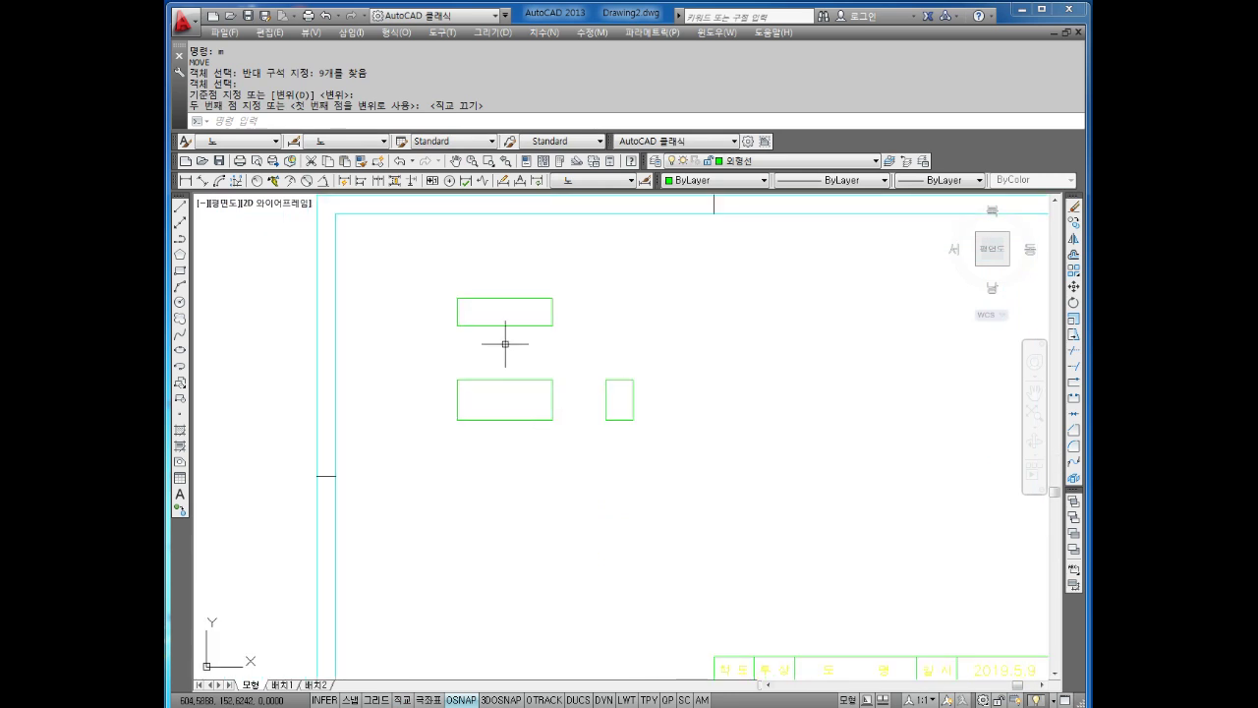
pyautogui.moveTo(711, 224); pyautogui.dragTo(694, 211, button='middle')
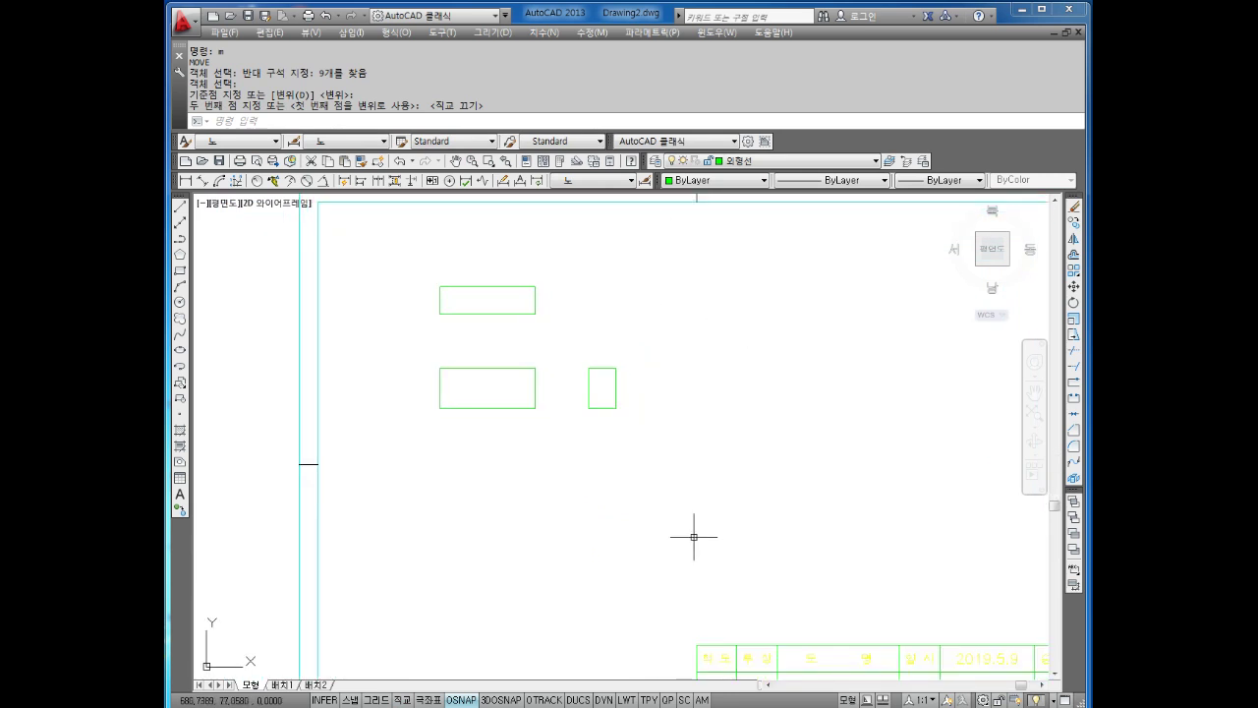
pyautogui.moveTo(694, 534); pyautogui.dragTo(689, 533, button='middle')
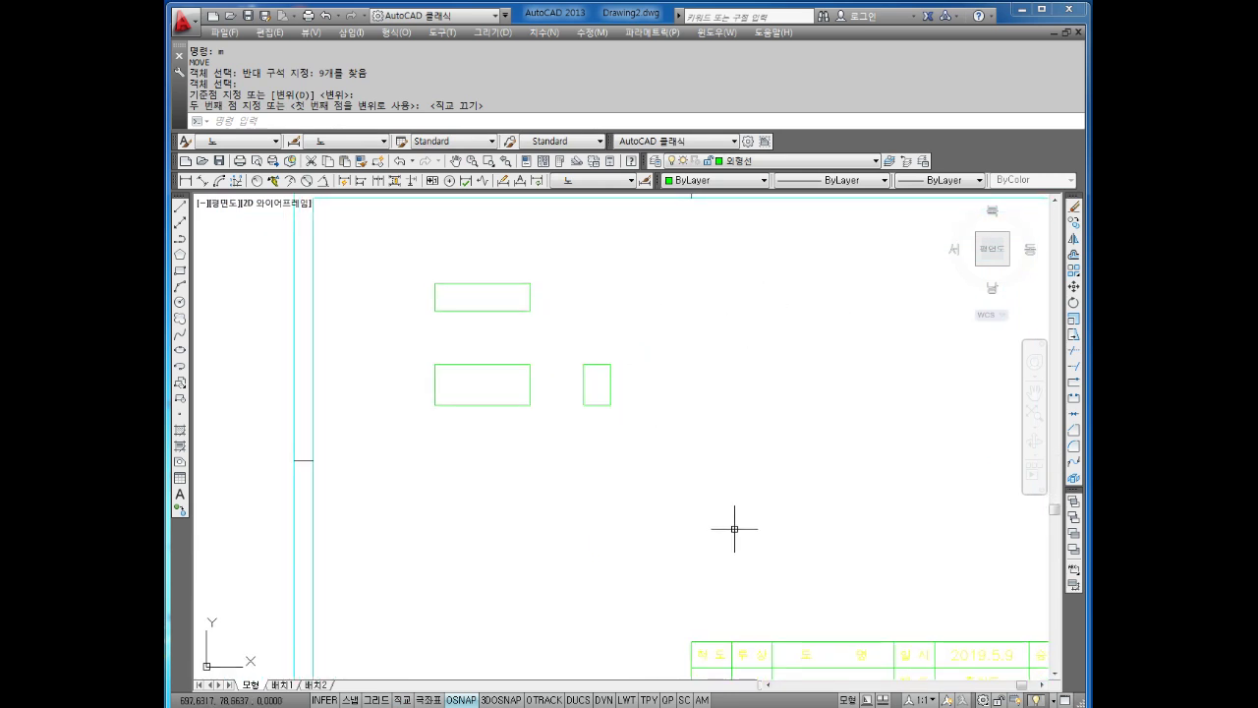
pyautogui.moveTo(825, 430); pyautogui.dragTo(784, 443, button='middle')
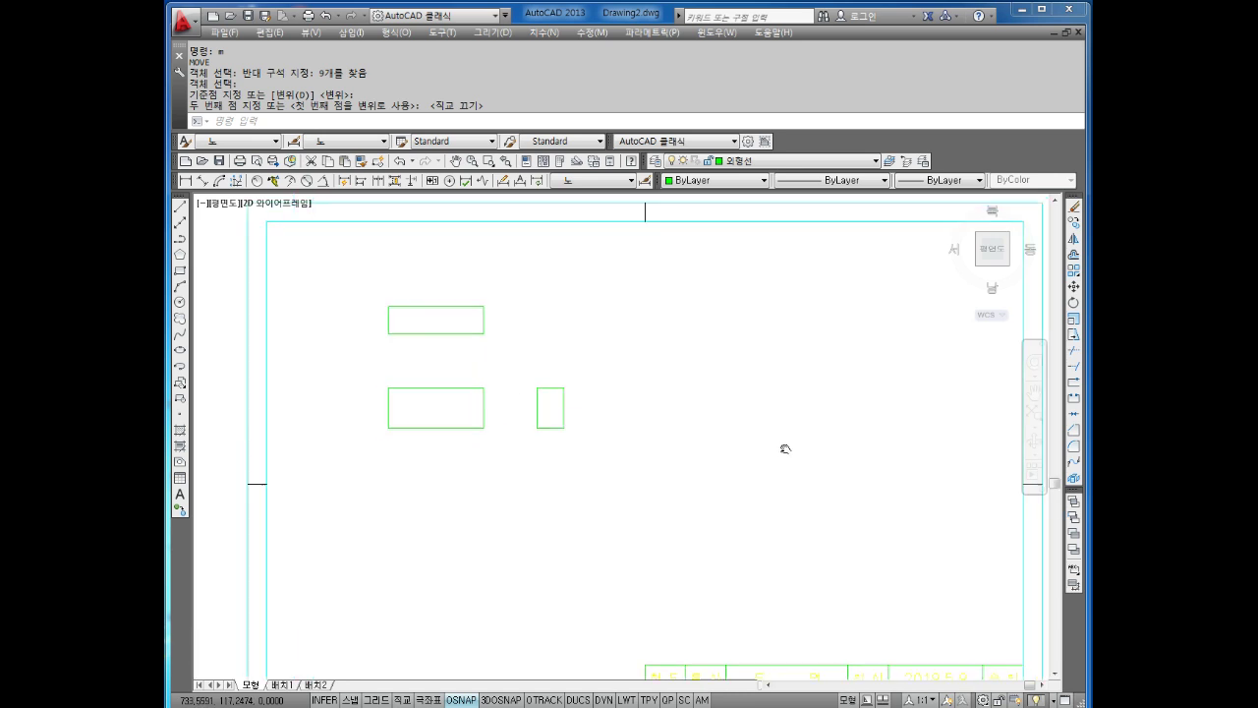
pyautogui.moveTo(806, 396); pyautogui.dragTo(708, 446, button='middle')
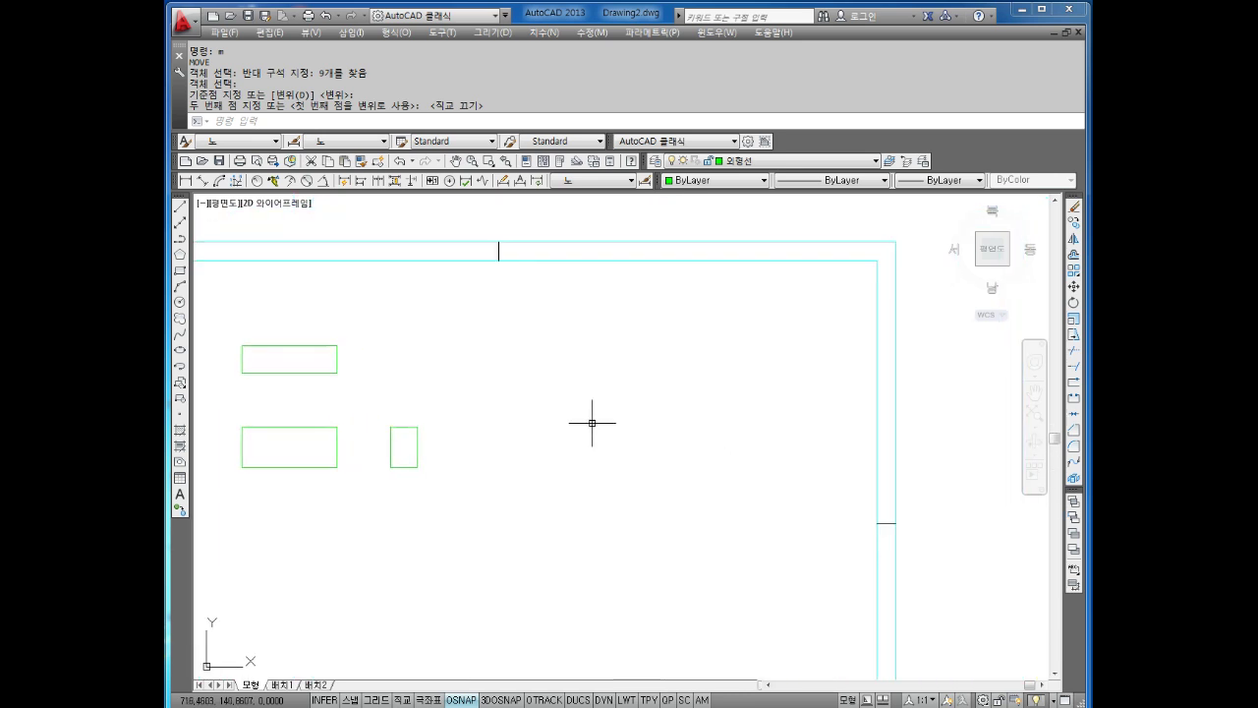
pyautogui.press('Escape')
pyautogui.press('Escape')
pyautogui.press('Escape')
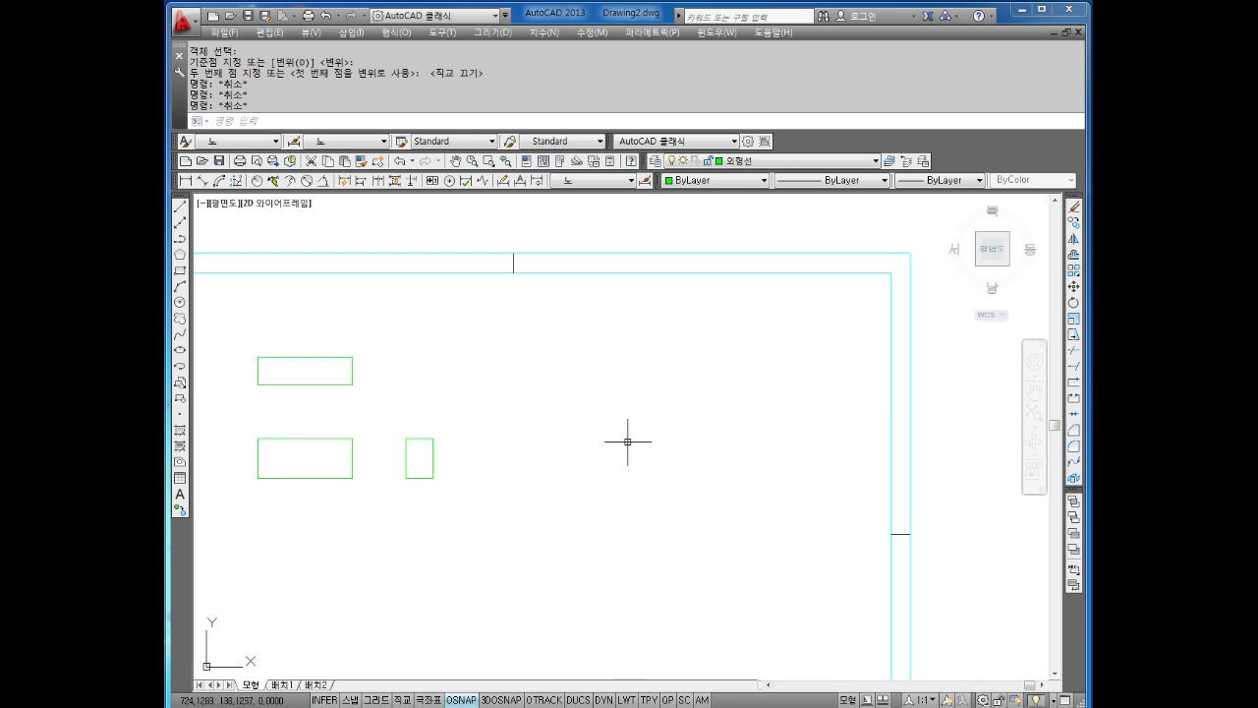
# With Ortho on, draw outline edges of 20, 15 and 10 from a new start point.
pyautogui.moveTo(688, 444); pyautogui.dragTo(615, 446, button='middle')
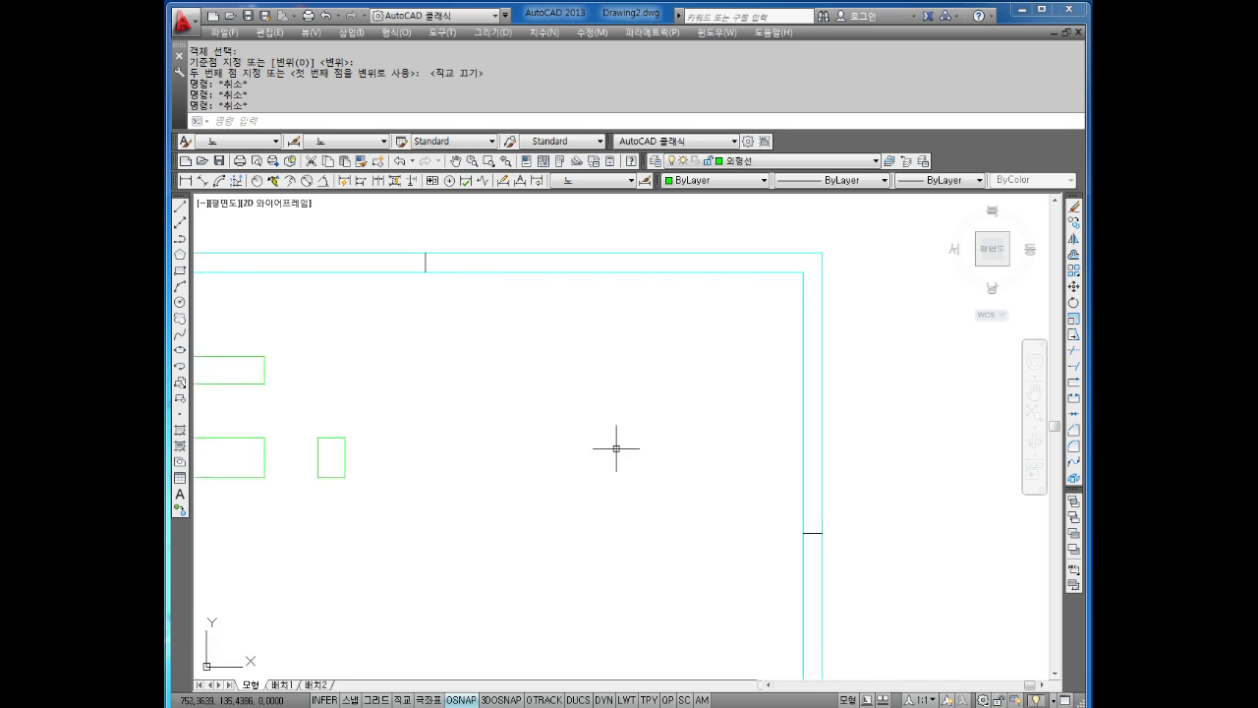
pyautogui.press('Escape')
pyautogui.press('Escape')
pyautogui.press('Escape')
pyautogui.write('l')
pyautogui.press('Return')
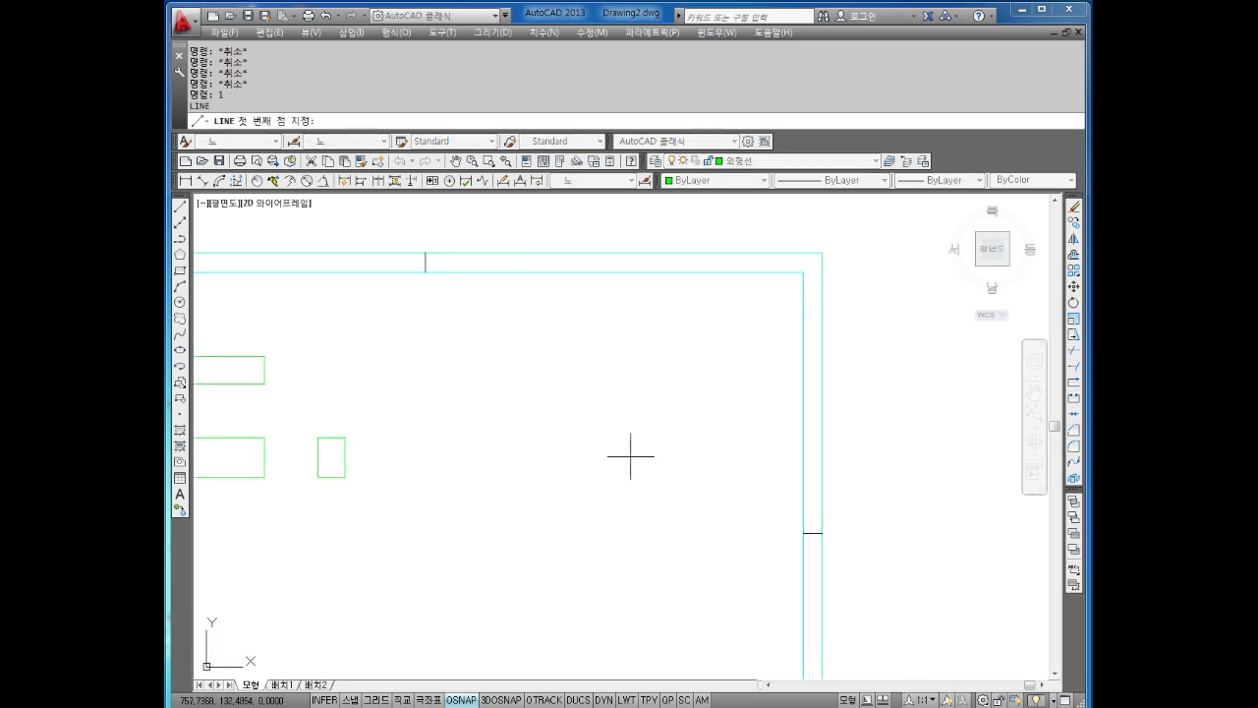
pyautogui.click(692, 466)
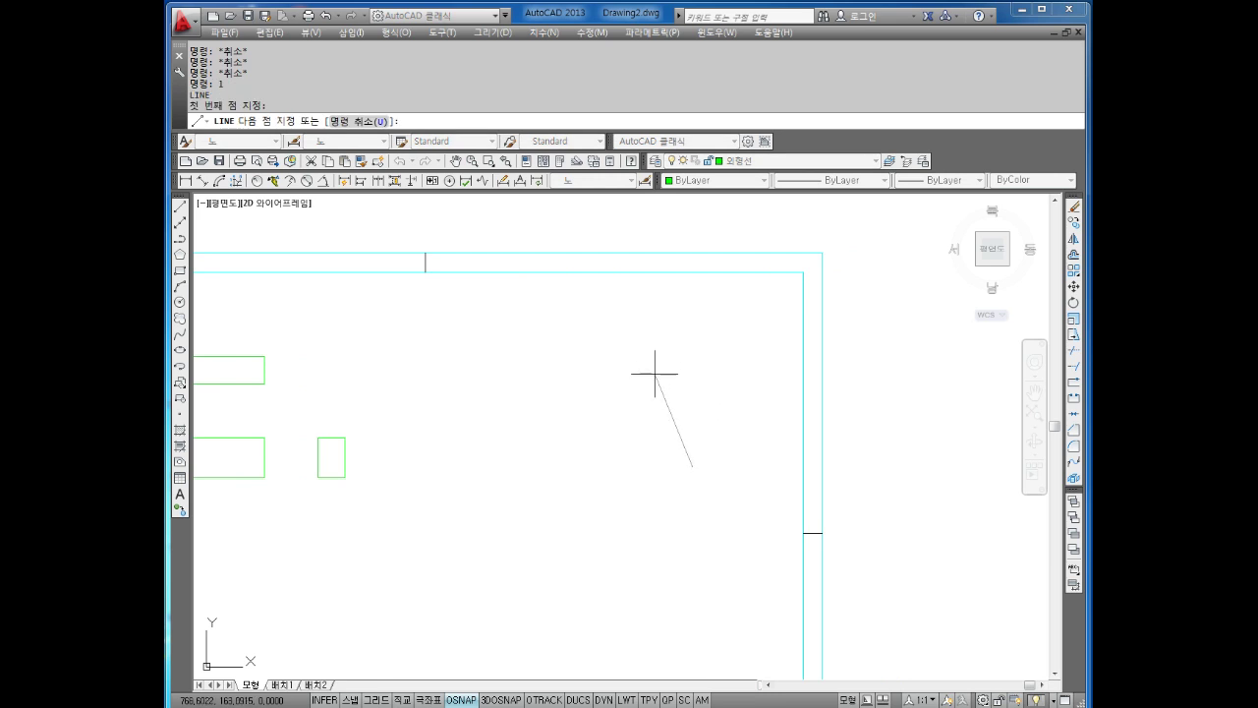
pyautogui.press('F8')
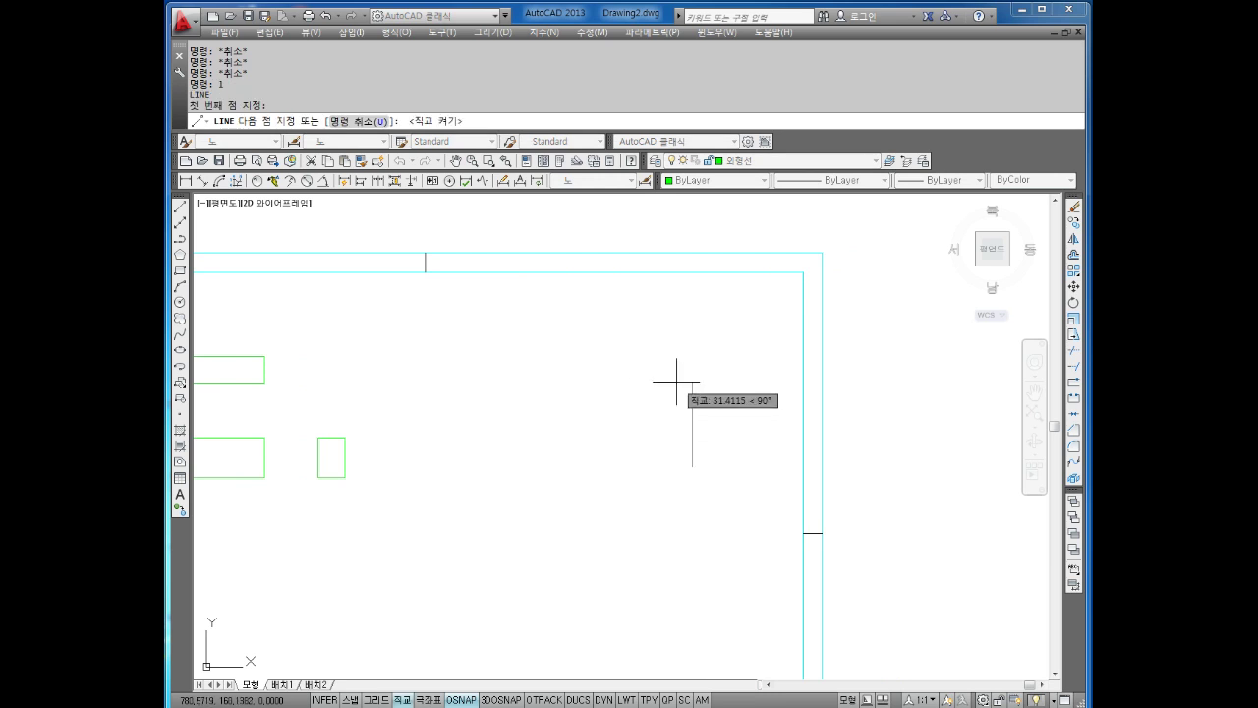
pyautogui.write('20')
pyautogui.press('Return')
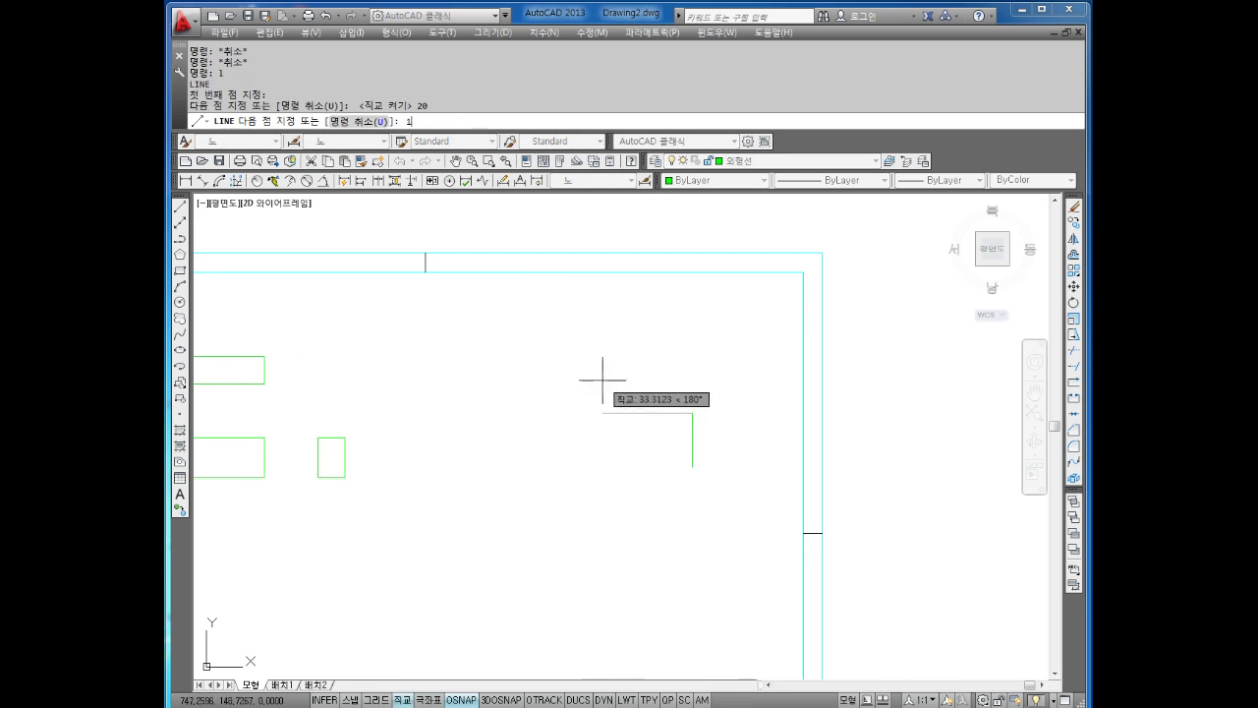
pyautogui.write('5')
pyautogui.press('Return')
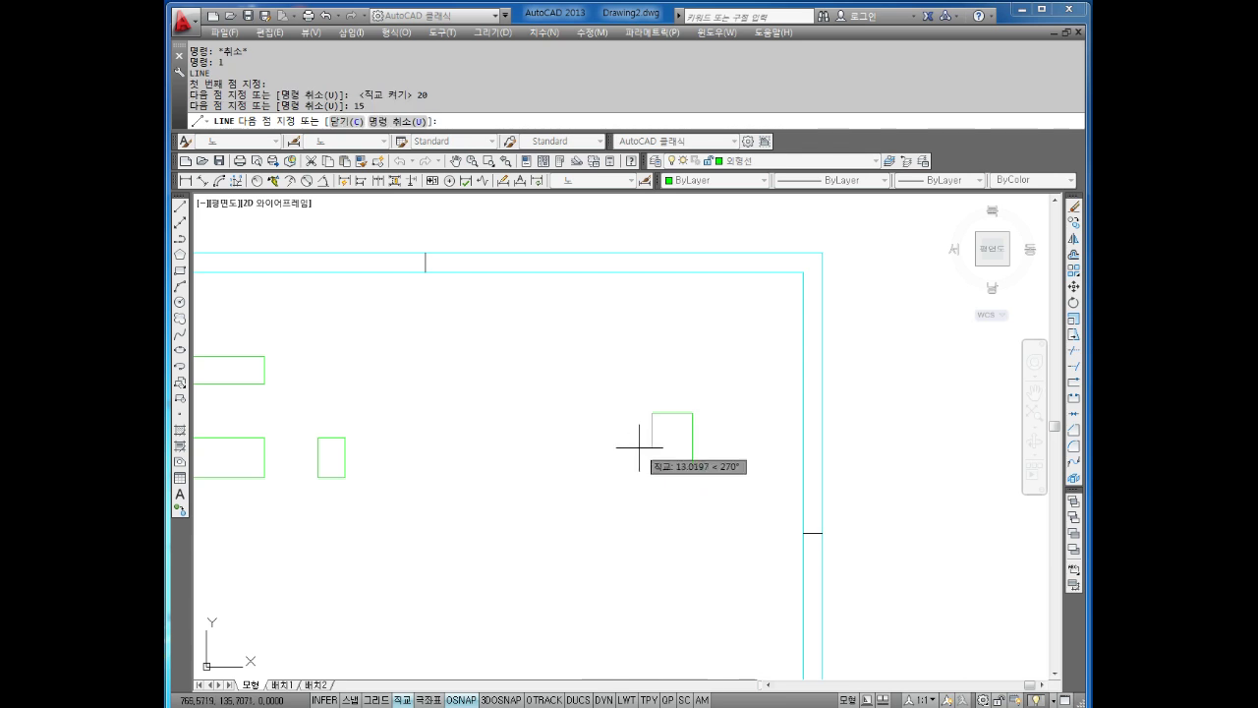
pyautogui.press('Return')
pyautogui.press('Return')
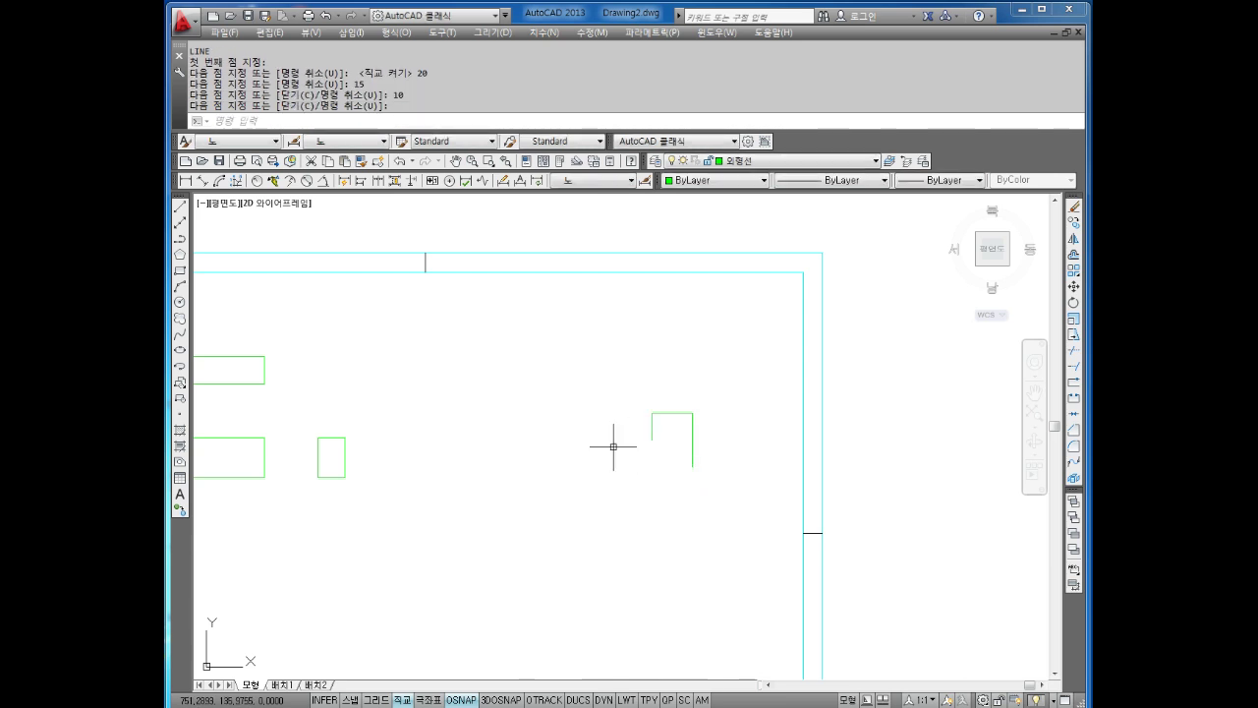
# Continue the outline with edges of 15, 10 and 30 to close the step.
pyautogui.press('Return')
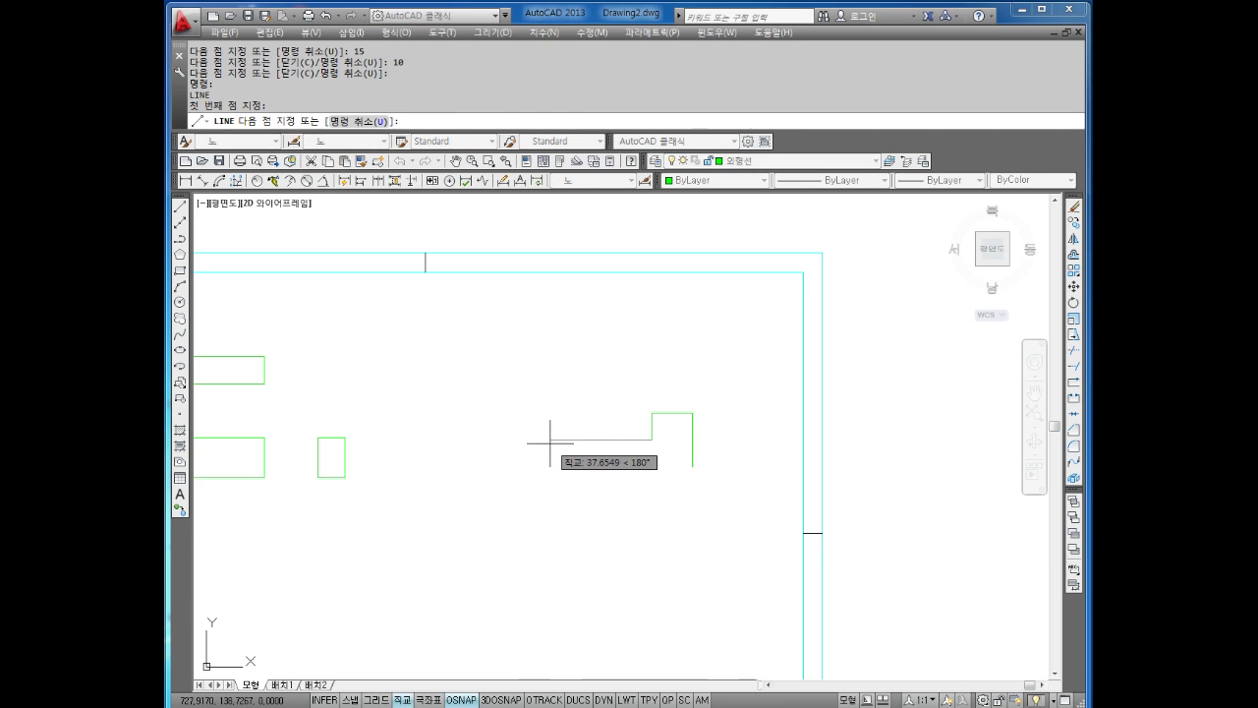
pyautogui.write('15')
pyautogui.press('Return')
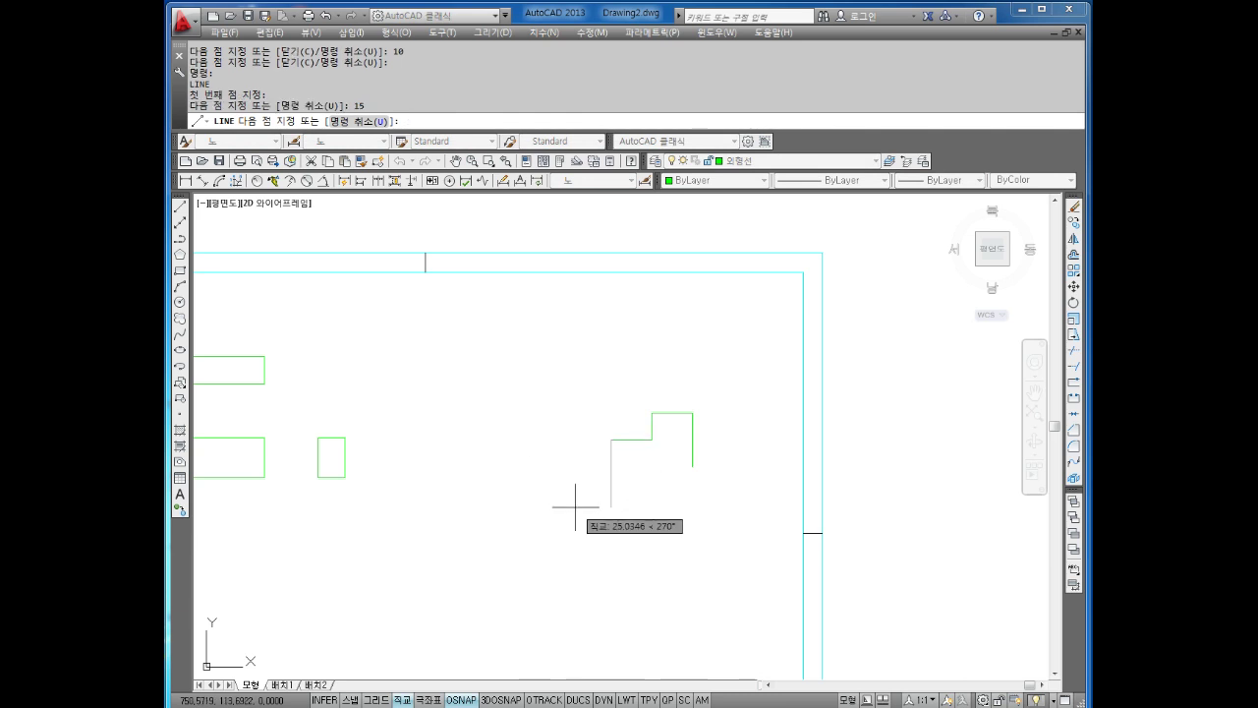
pyautogui.write(' 10')
pyautogui.press('Return')
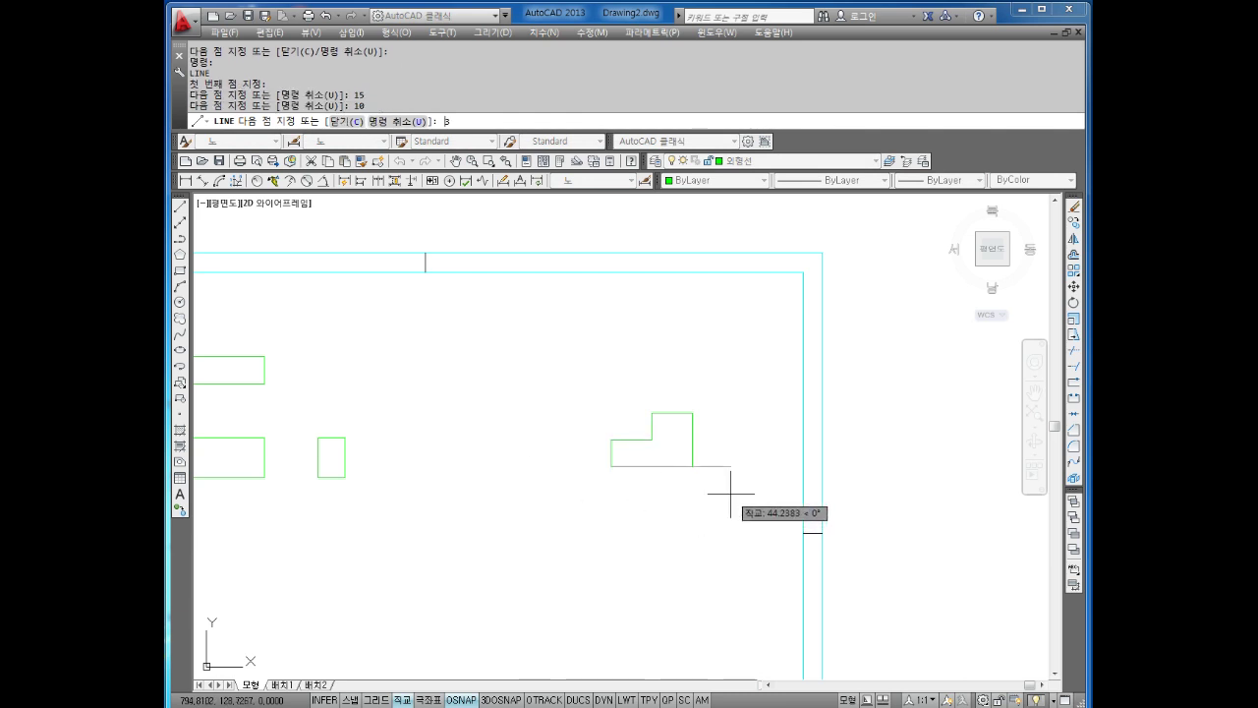
pyautogui.write('0')
pyautogui.press('Return')
pyautogui.press('Escape')
pyautogui.press('Escape')
pyautogui.scroll(1, 637, 423)
# Zoom to the whole drawing and start XLINE in vertical mode.
pyautogui.scroll(1, 611, 452)
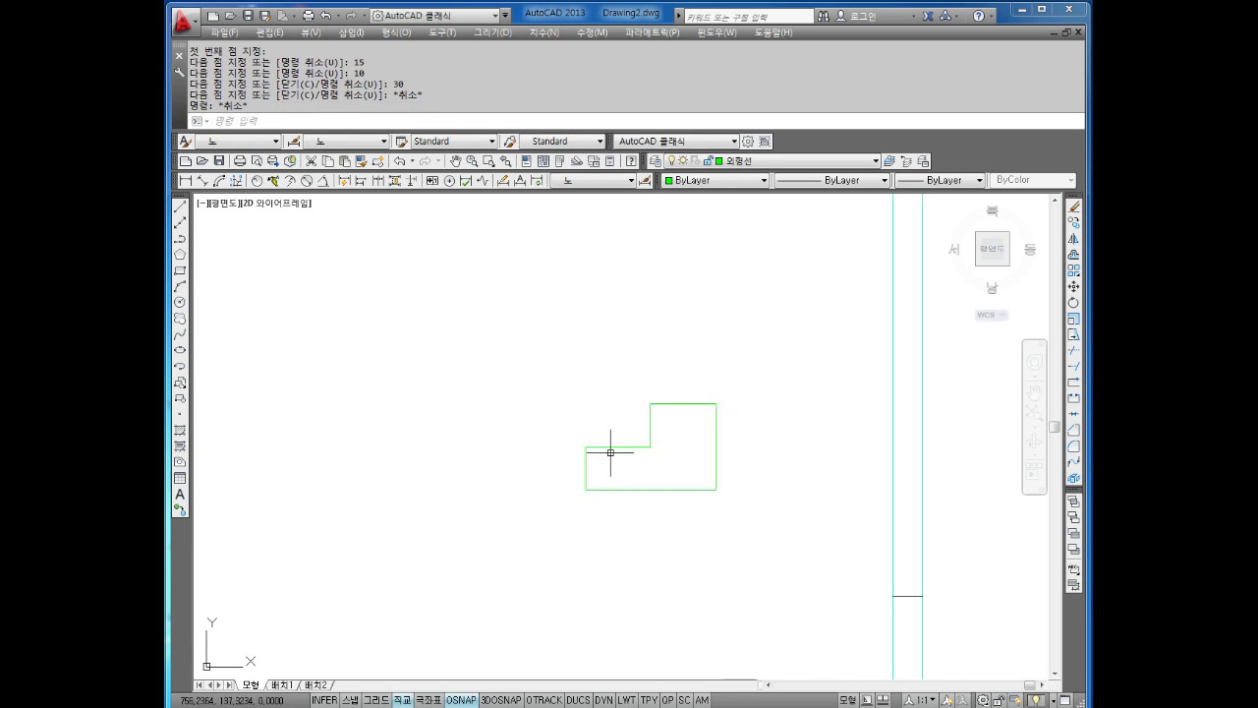
pyautogui.scroll(1, 639, 403)
pyautogui.scroll(-1, 659, 408)
pyautogui.middleClick(647, 389)
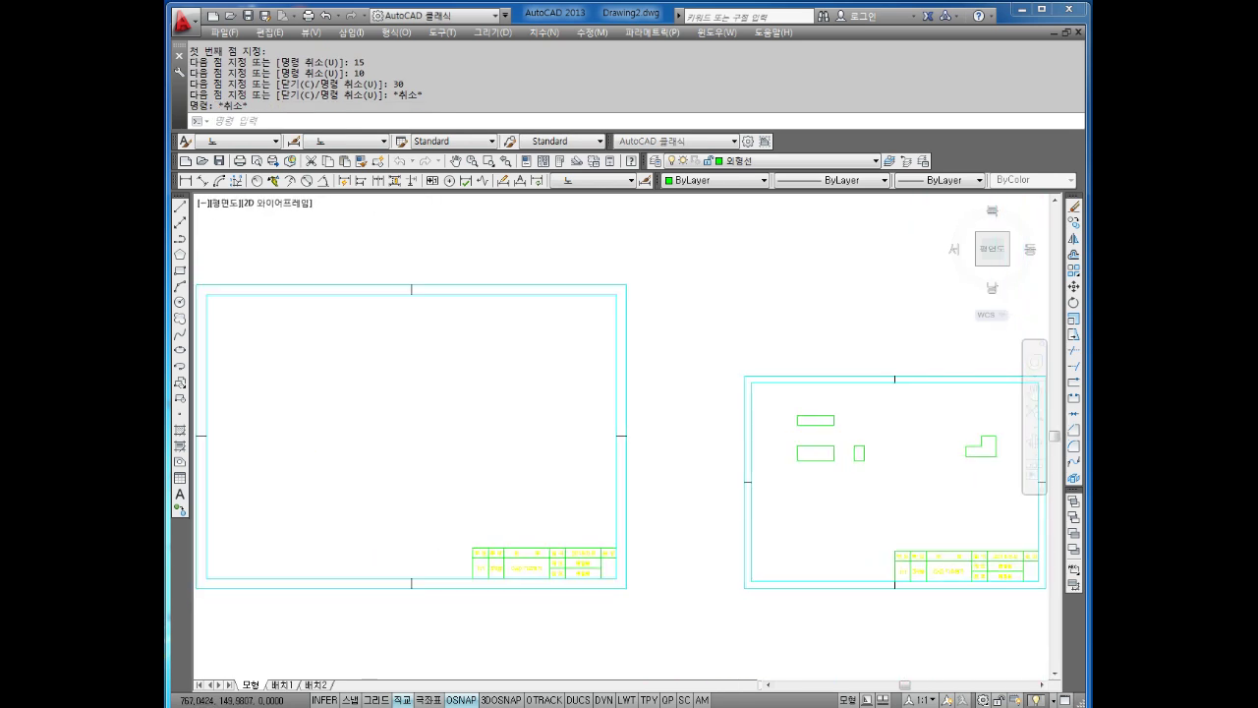
pyautogui.press('Escape')
pyautogui.press('Escape')
pyautogui.press('Escape')
pyautogui.write('xl')
pyautogui.press('Return')
pyautogui.write('v')
pyautogui.press('Return')
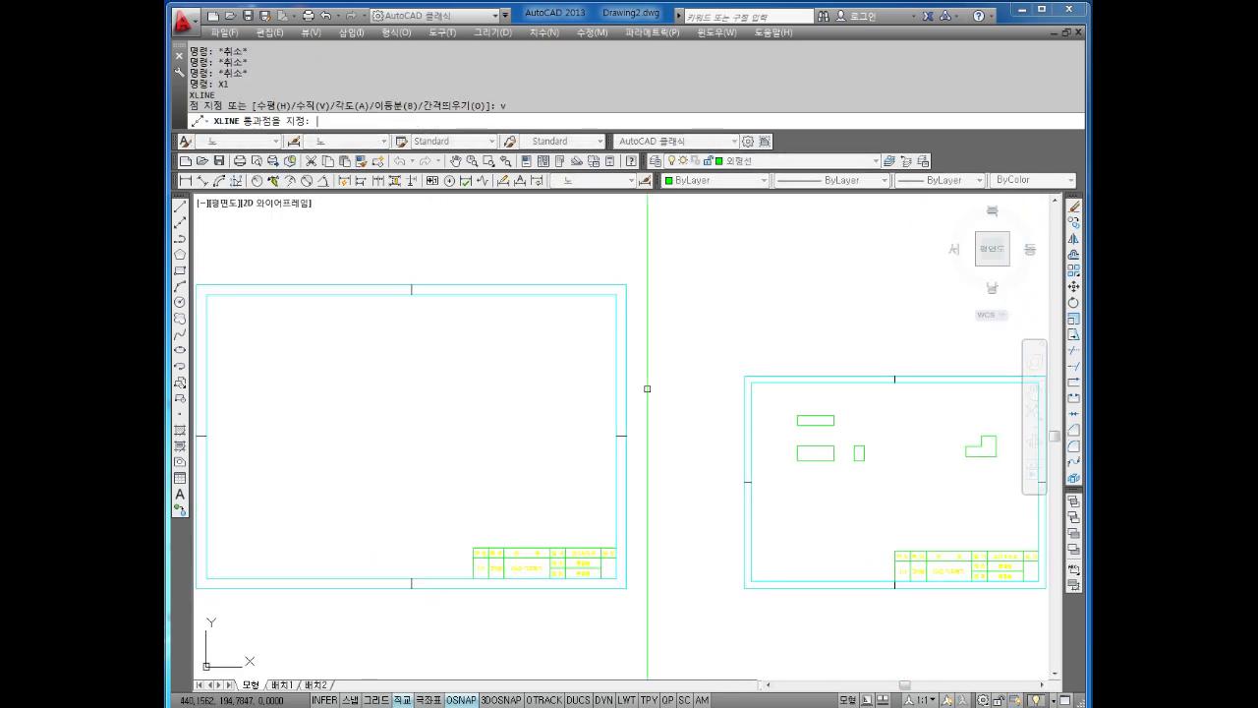
# Place vertical construction lines through the L-shape's left edge, step corner and right edge.
pyautogui.scroll(2, 708, 399)
pyautogui.scroll(2, 697, 384)
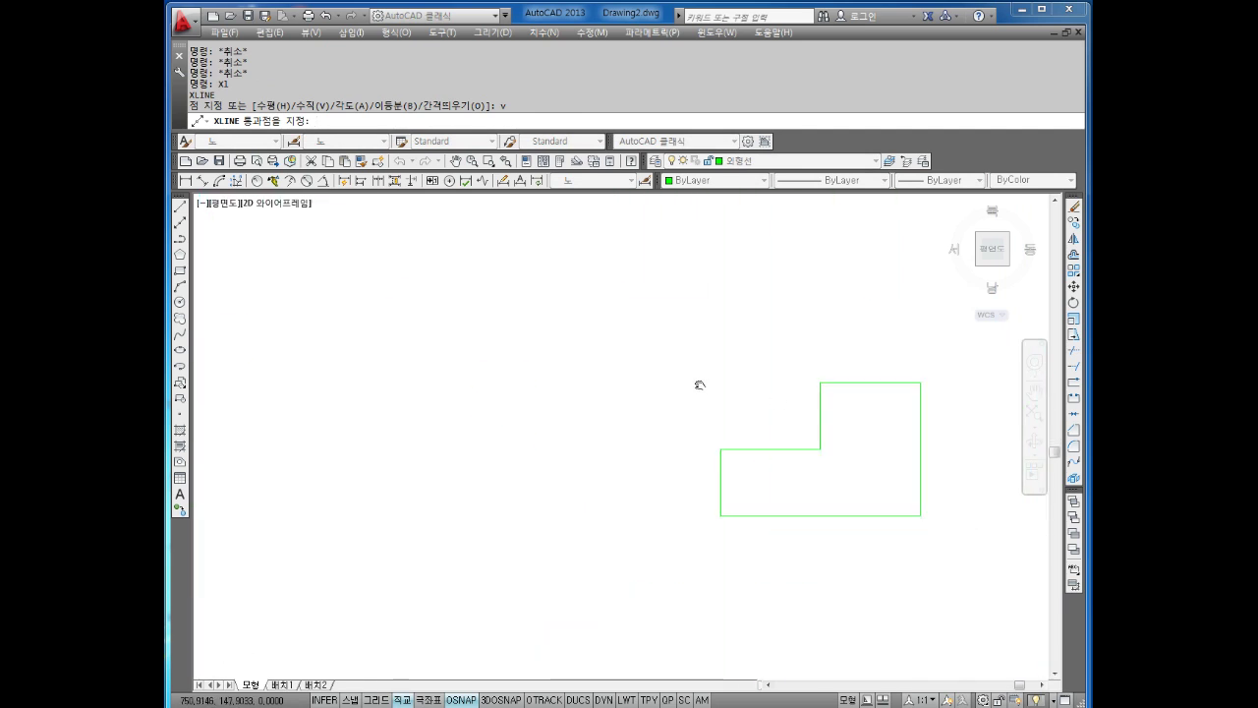
pyautogui.scroll(1, 736, 396)
pyautogui.moveTo(736, 397); pyautogui.dragTo(718, 418, button='middle')
pyautogui.click(596, 451)
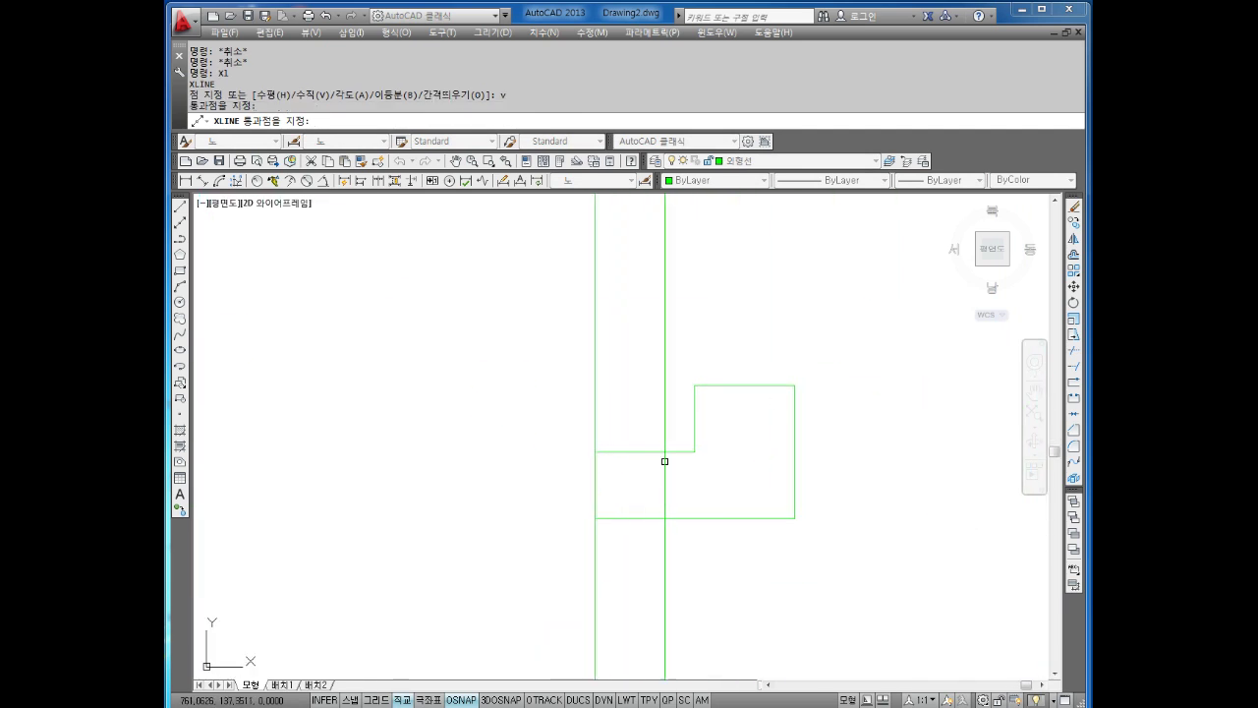
pyautogui.click(695, 386)
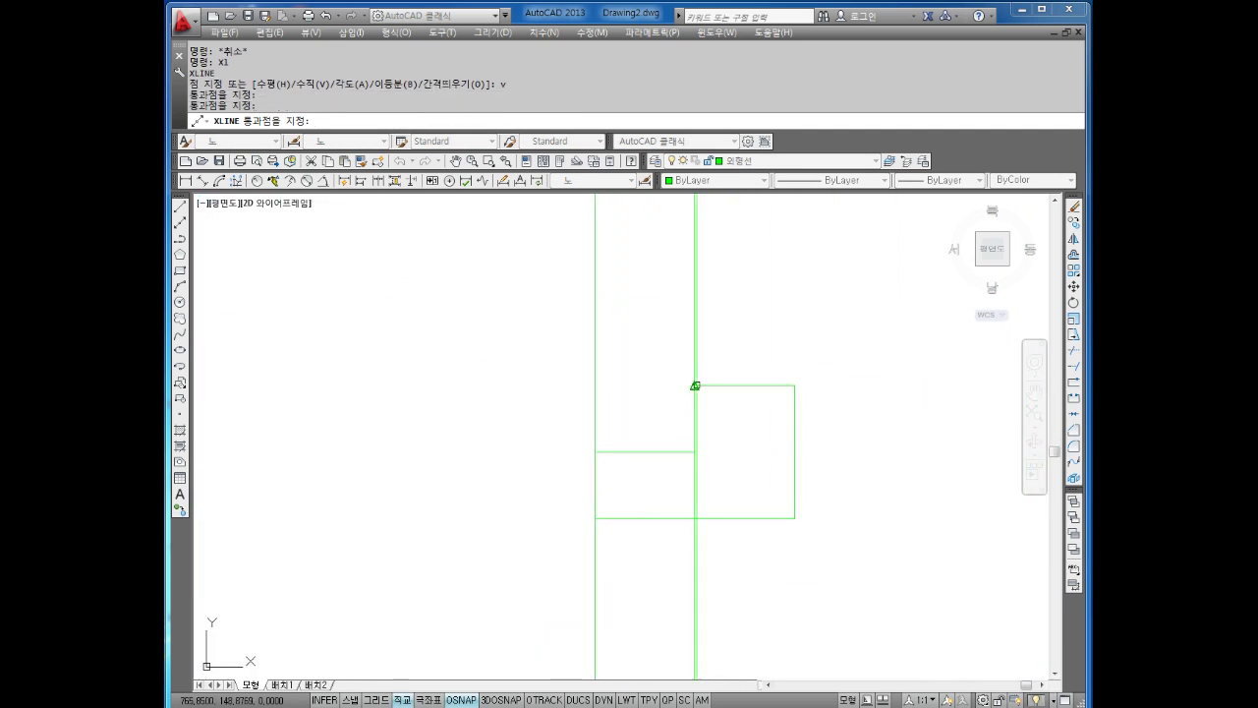
pyautogui.click(794, 383)
pyautogui.scroll(-2, 838, 387)
pyautogui.press('Escape')
pyautogui.press('Escape')
pyautogui.press('Escape')
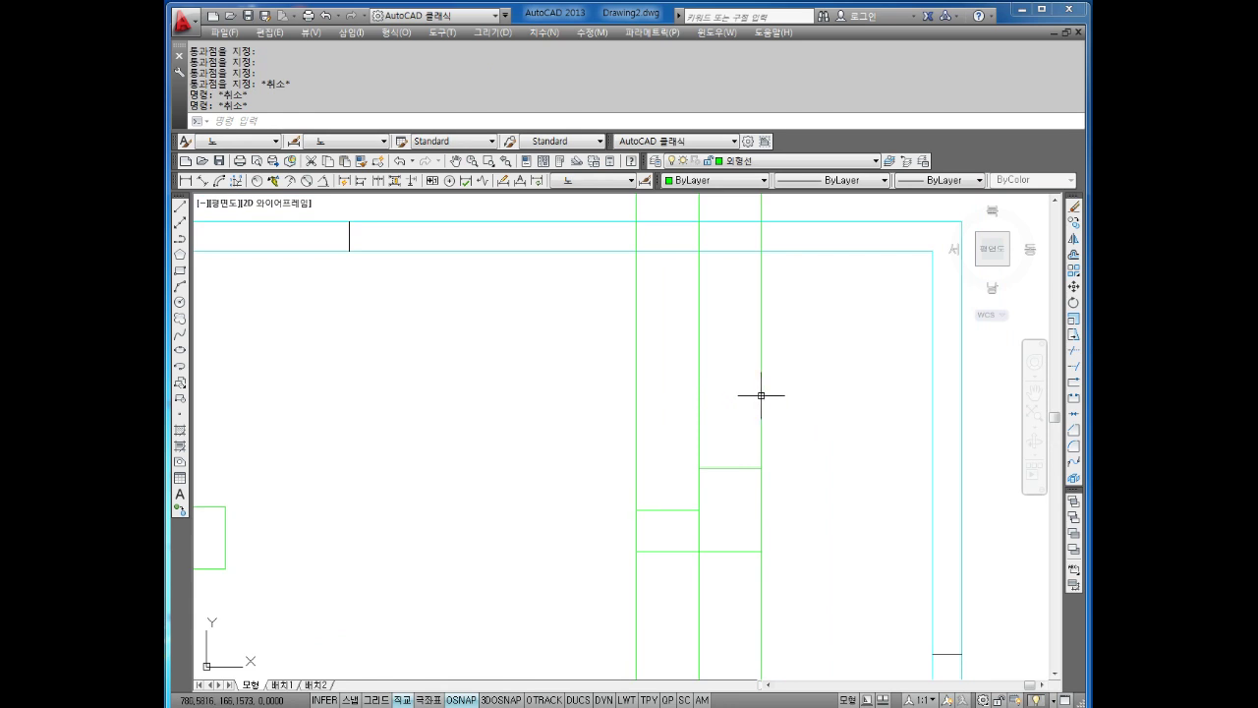
# Clear any pending command and start the LINE command.
pyautogui.scroll(-2, 753, 413)
pyautogui.press('Escape')
pyautogui.press('Escape')
pyautogui.scroll(2, 761, 413)
pyautogui.press('Escape')
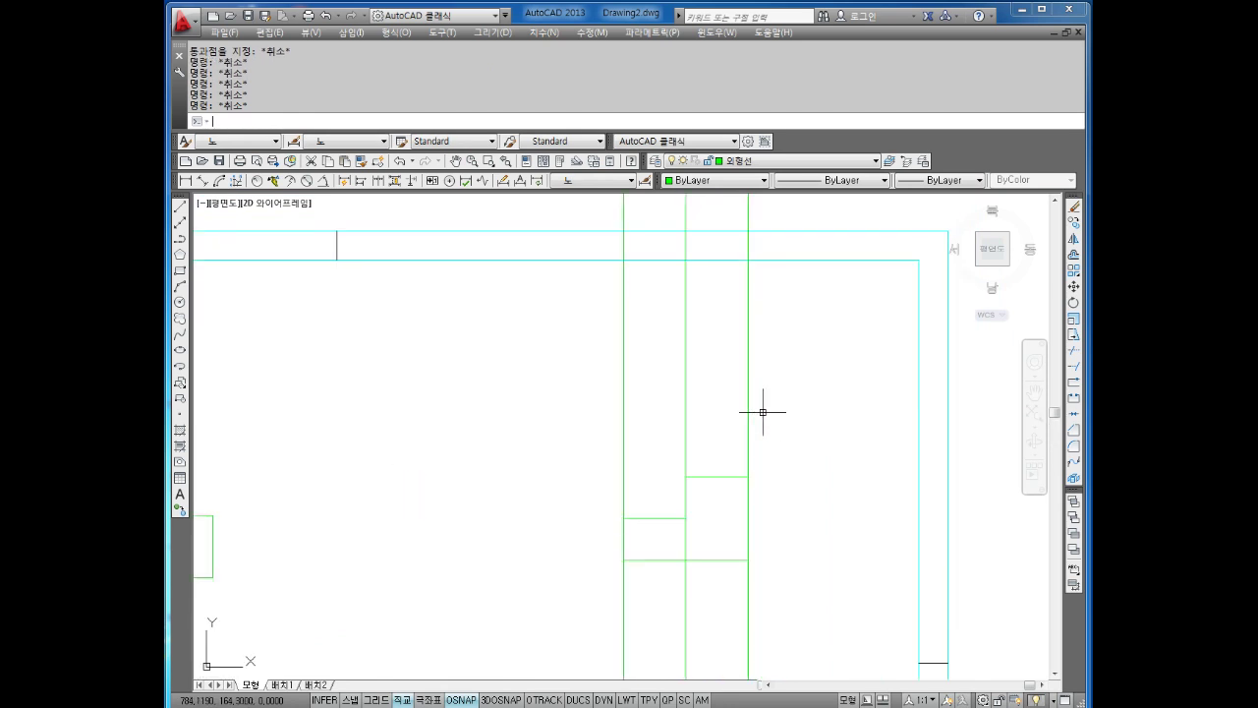
pyautogui.press('Escape')
pyautogui.write('l')
pyautogui.press('Return')
# Draw a horizontal line across the three projection lines and trim their parts below it.
pyautogui.click(792, 408)
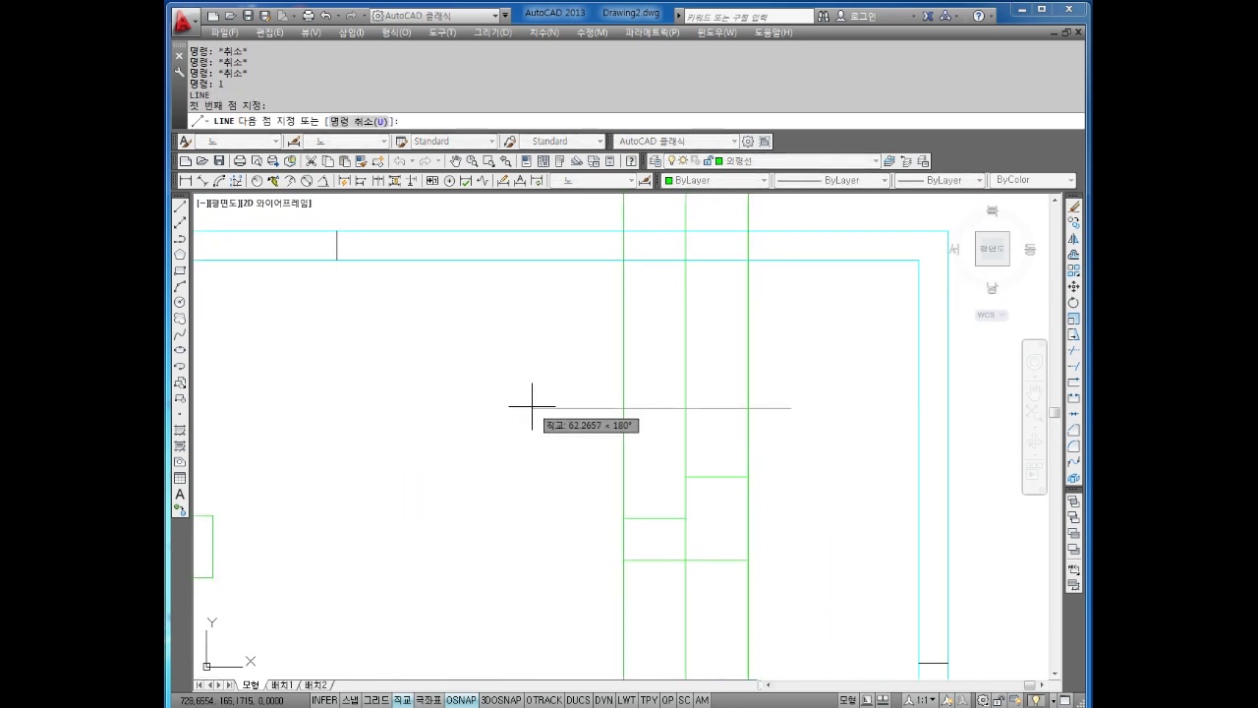
pyautogui.click(564, 408)
pyautogui.press('Escape')
pyautogui.write('tr')
pyautogui.press('Return')
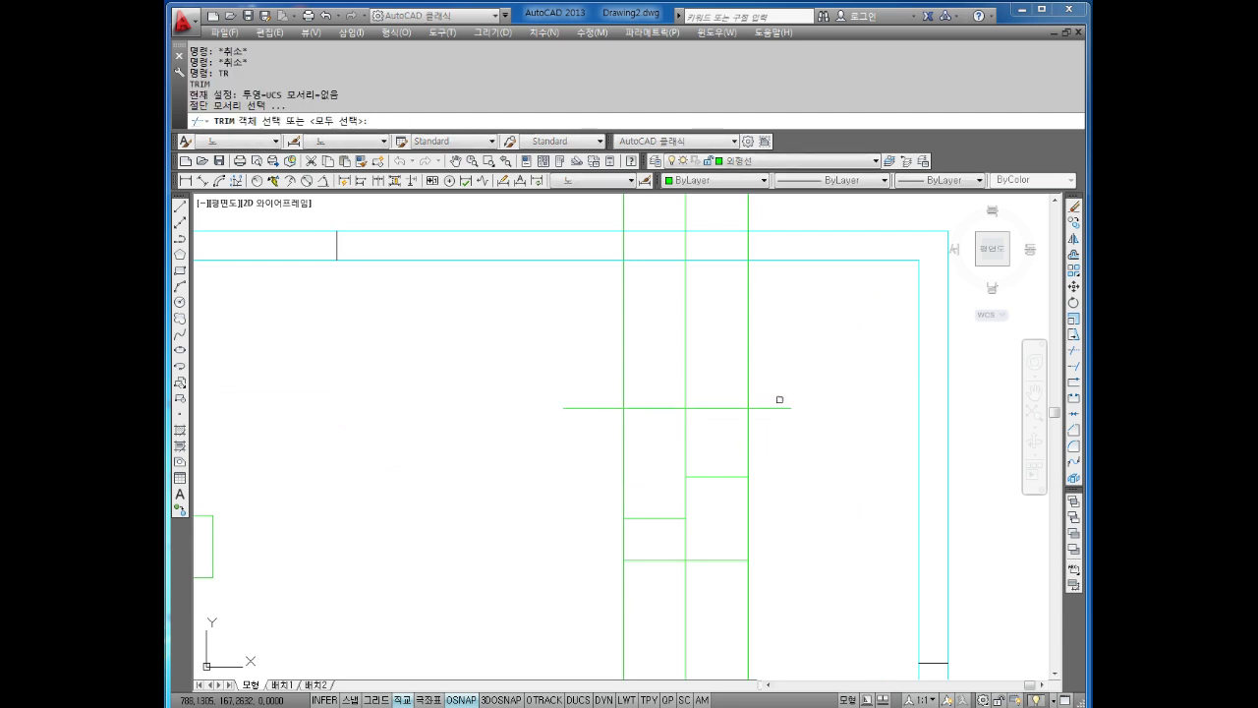
pyautogui.press('Return')
pyautogui.doubleClick(776, 444)
pyautogui.press('Escape')
pyautogui.press('Escape')
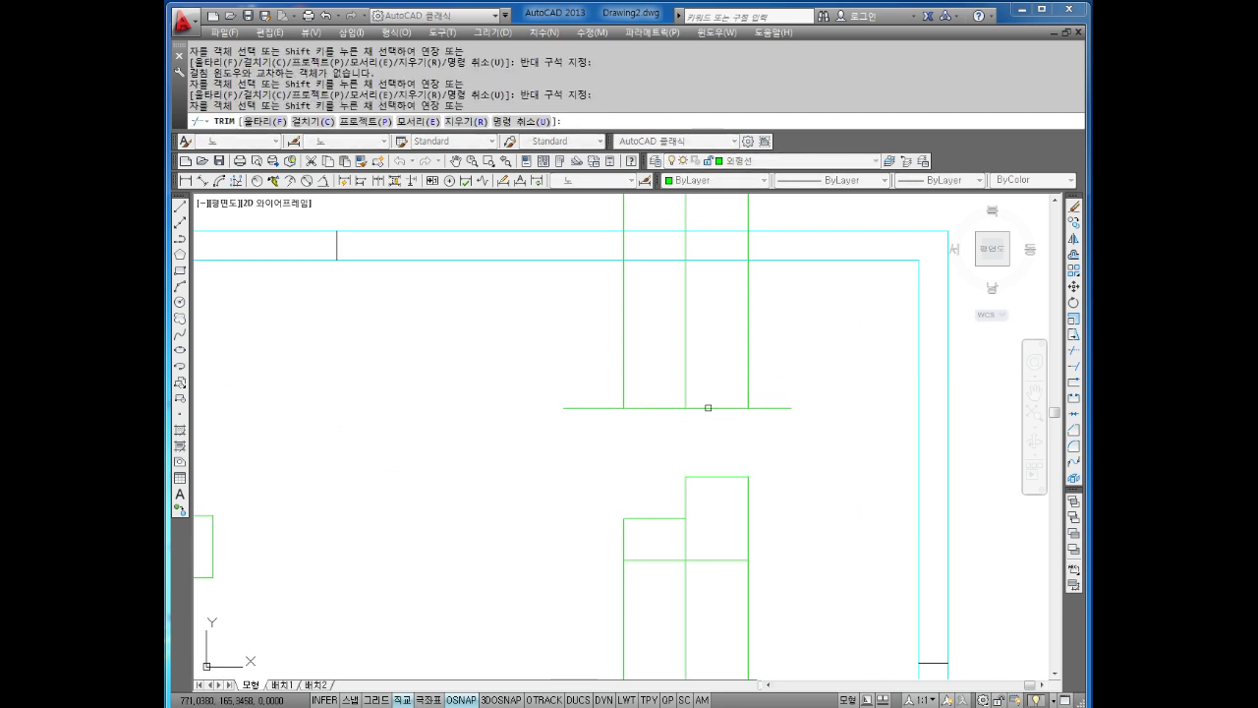
# Delete the three leftover projection lines lying over the L-shape.
pyautogui.click(786, 557)
pyautogui.click(511, 613)
pyautogui.press('Delete')
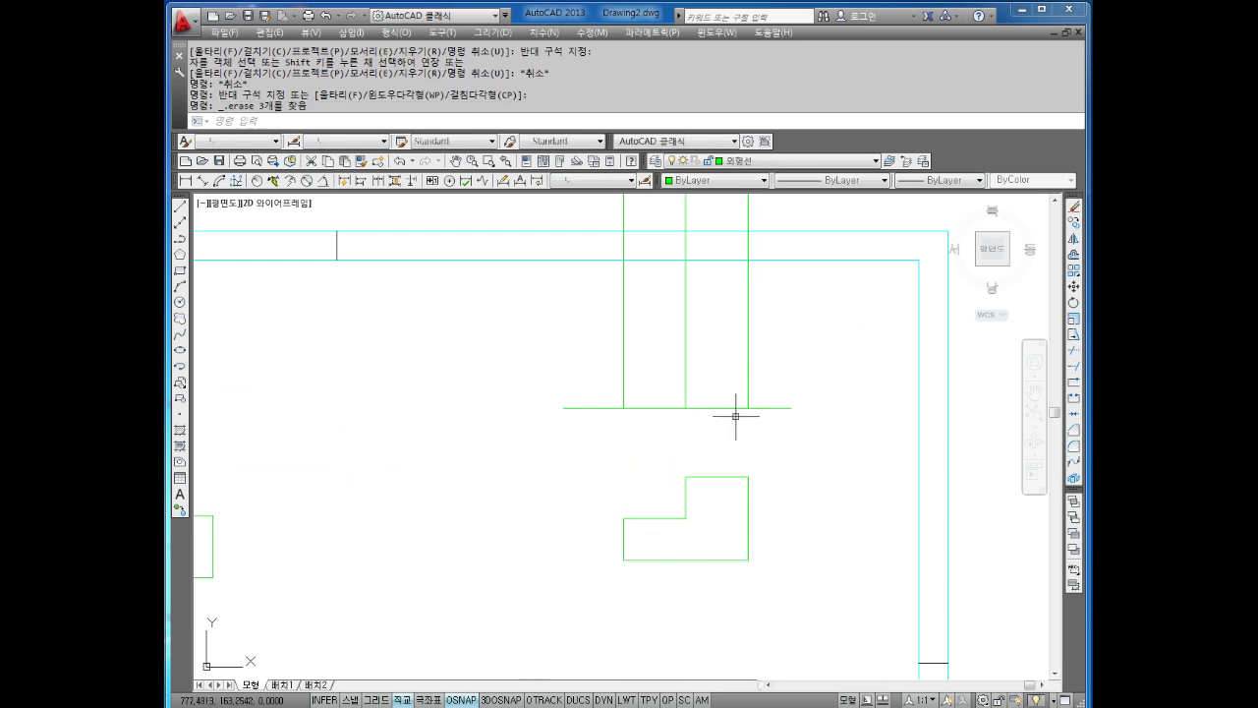
pyautogui.moveTo(735, 416); pyautogui.dragTo(727, 476, button='middle')
pyautogui.press('Escape')
pyautogui.press('Escape')
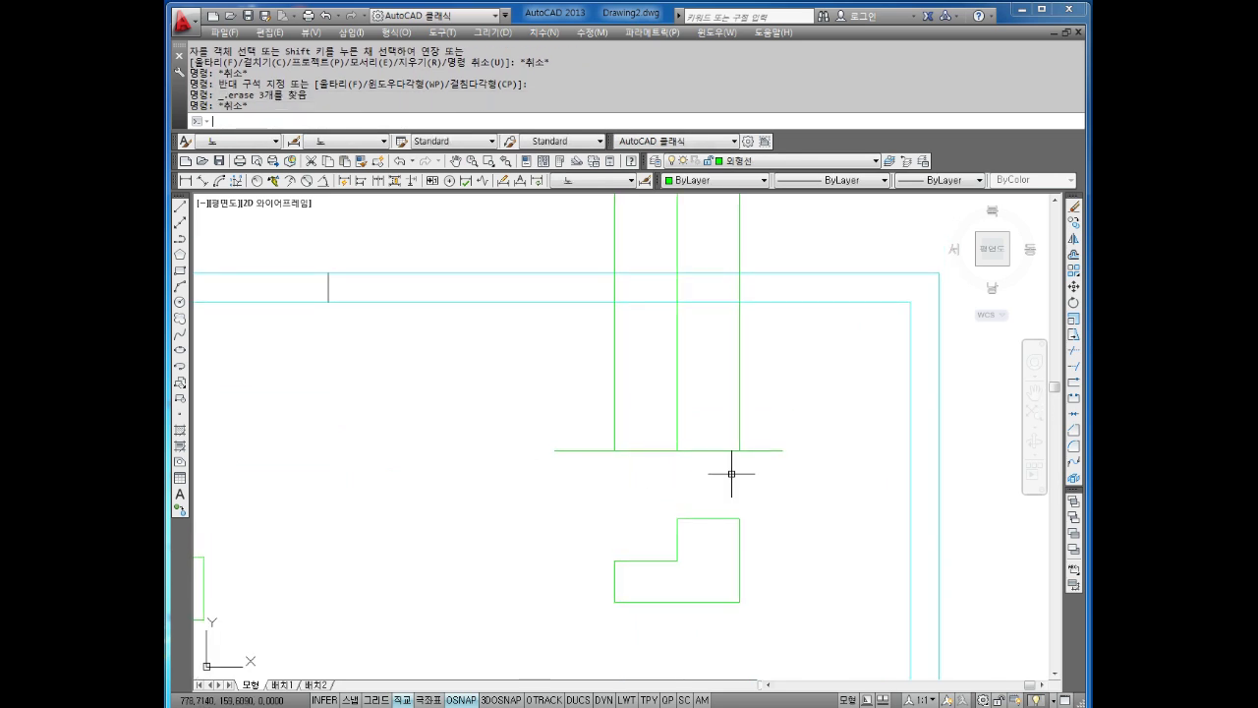
pyautogui.press('Escape')
pyautogui.press('Escape')
pyautogui.press('Escape')
pyautogui.press('Escape')
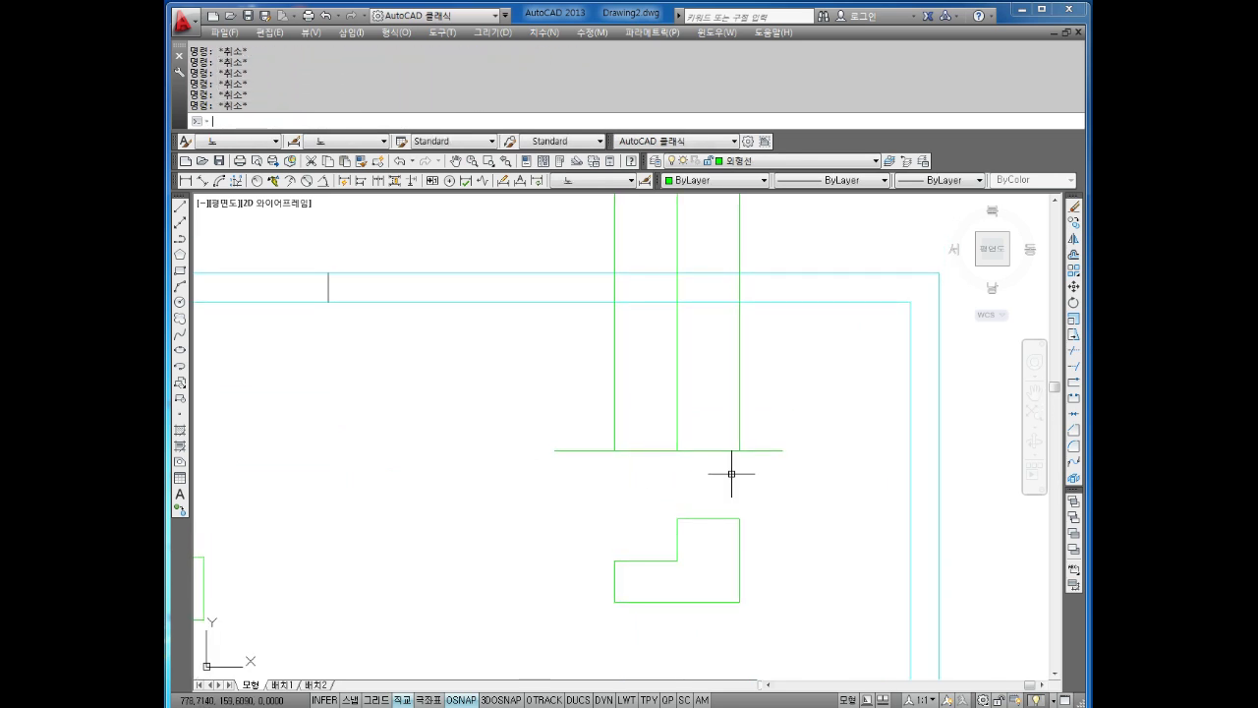
pyautogui.write('o')
pyautogui.press('Return')
# Offset the horizontal line 10 units upward to form the top view's upper edge.
pyautogui.write('10')
pyautogui.press('Return')
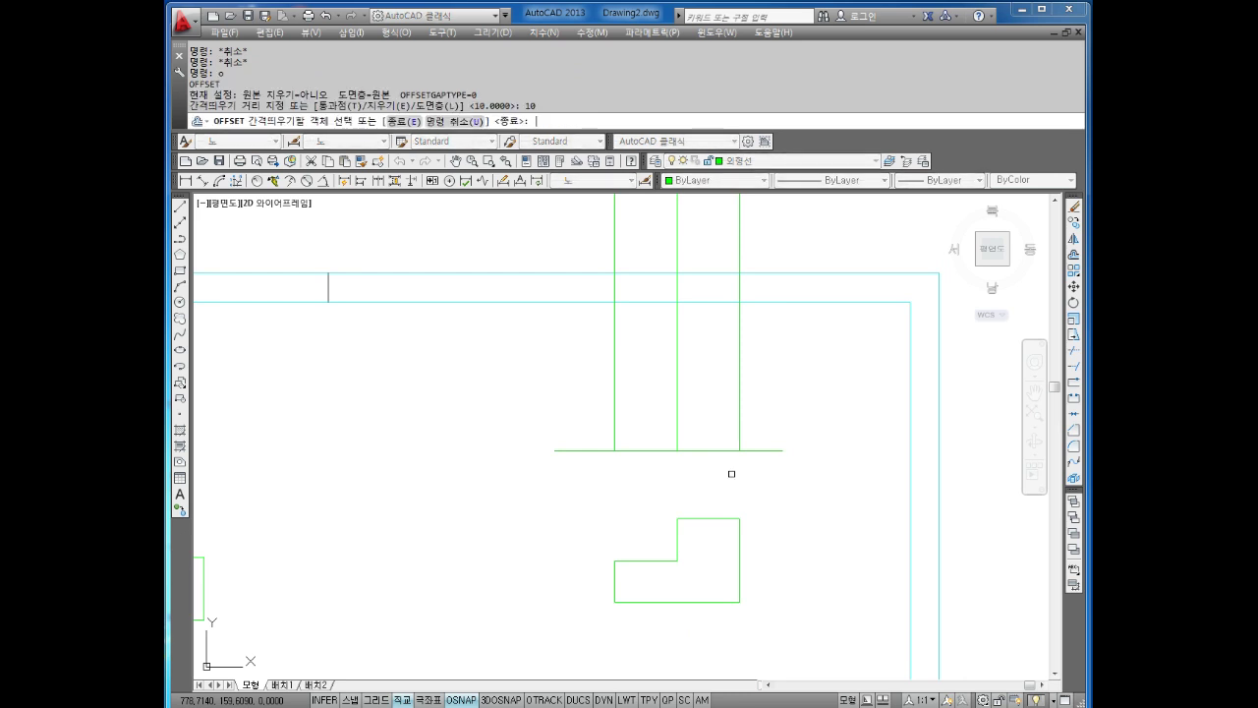
pyautogui.click(763, 454)
pyautogui.click(748, 397)
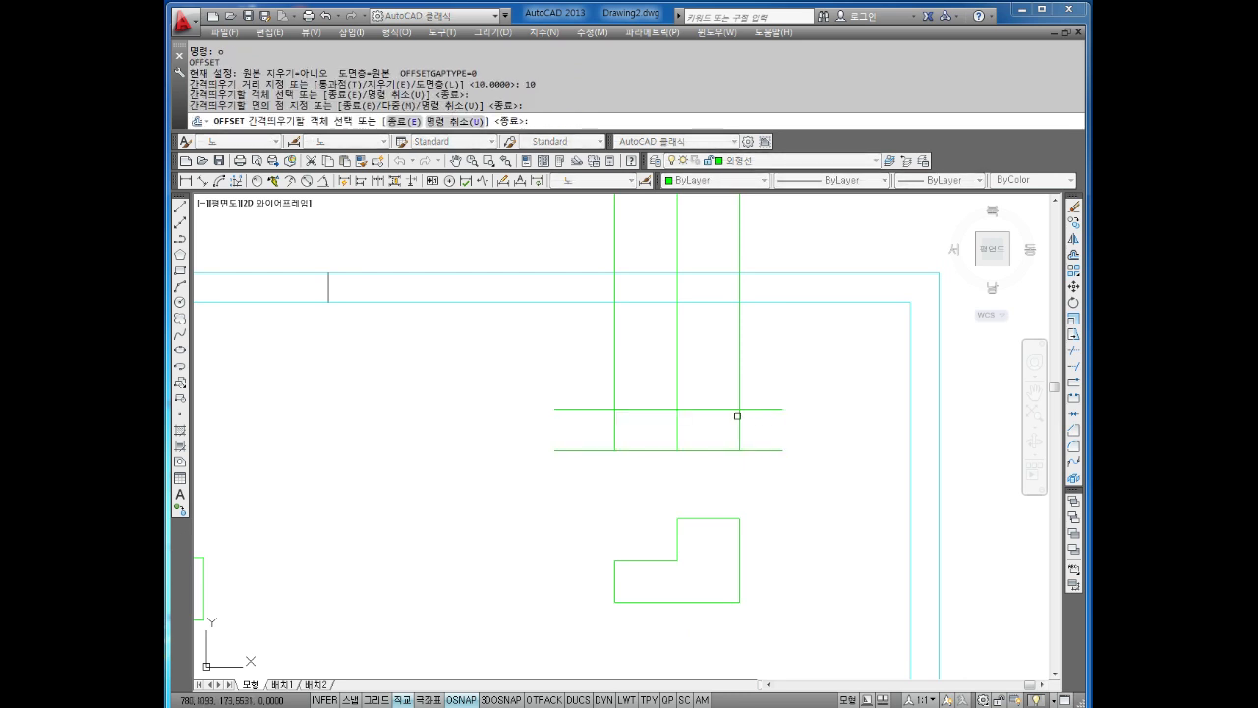
pyautogui.scroll(2, 737, 416)
pyautogui.press('Escape')
pyautogui.press('Escape')
pyautogui.press('Escape')
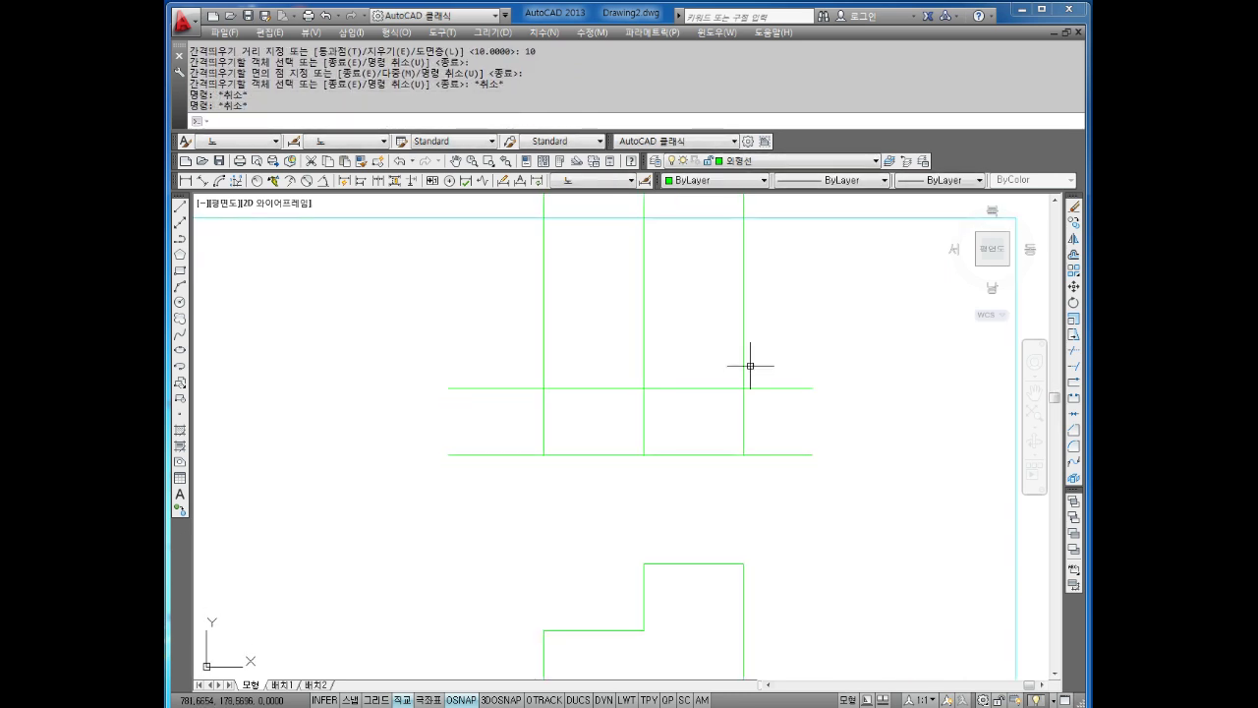
pyautogui.write('tr')
# Trim the vertical projection lines above the new top edge.
pyautogui.press('Return')
pyautogui.moveTo(758, 410); pyautogui.dragTo(727, 374)
pyautogui.press('Return')
pyautogui.moveTo(801, 295); pyautogui.dragTo(531, 307)
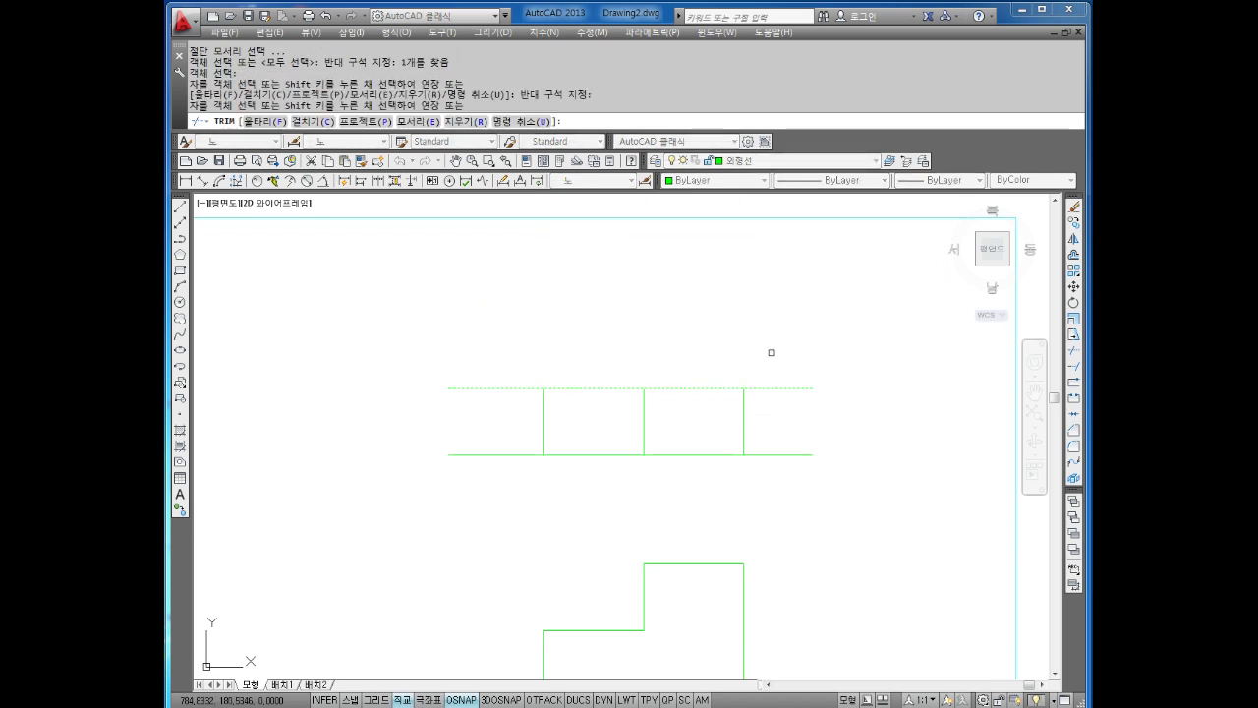
pyautogui.moveTo(866, 355); pyautogui.dragTo(793, 480)
pyautogui.click(792, 479)
pyautogui.press('Return')
# Trim the horizontal lines' overhangs on the right and left of the top view.
pyautogui.write('tr')
pyautogui.press('Return')
pyautogui.press('Return')
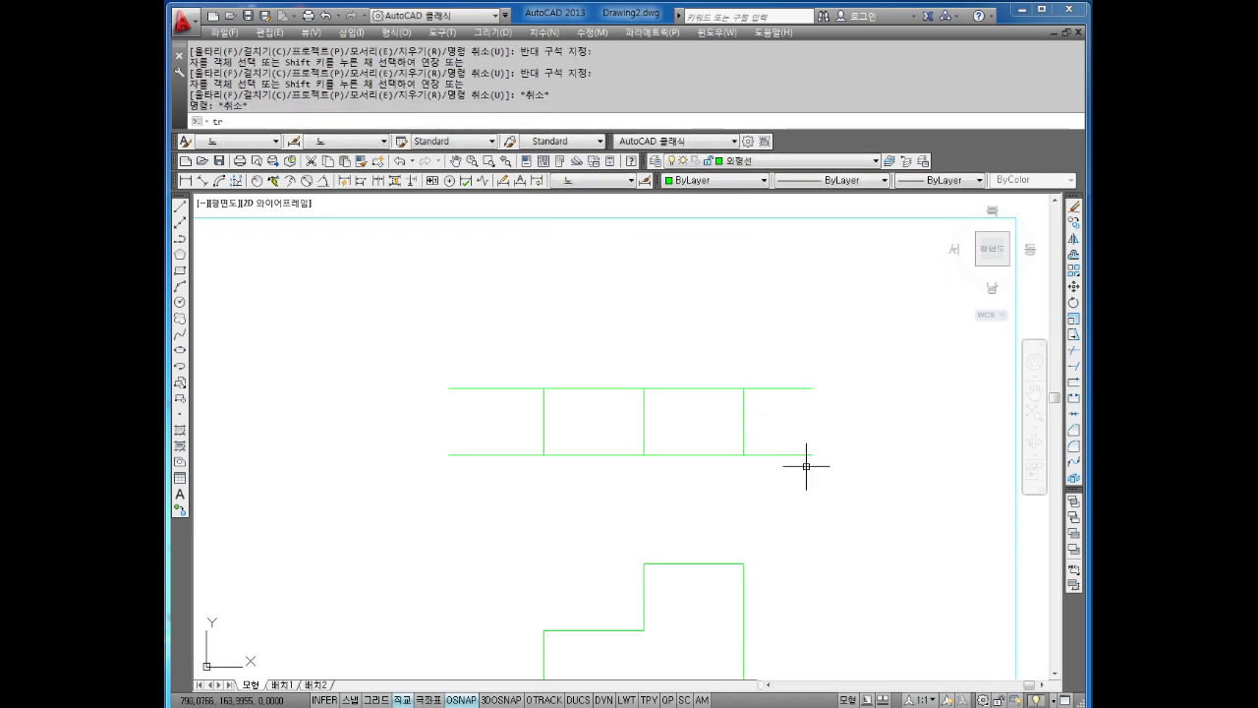
pyautogui.click(829, 343)
pyautogui.click(802, 395)
pyautogui.moveTo(499, 438); pyautogui.dragTo(449, 505)
pyautogui.scroll(-3, 452, 505)
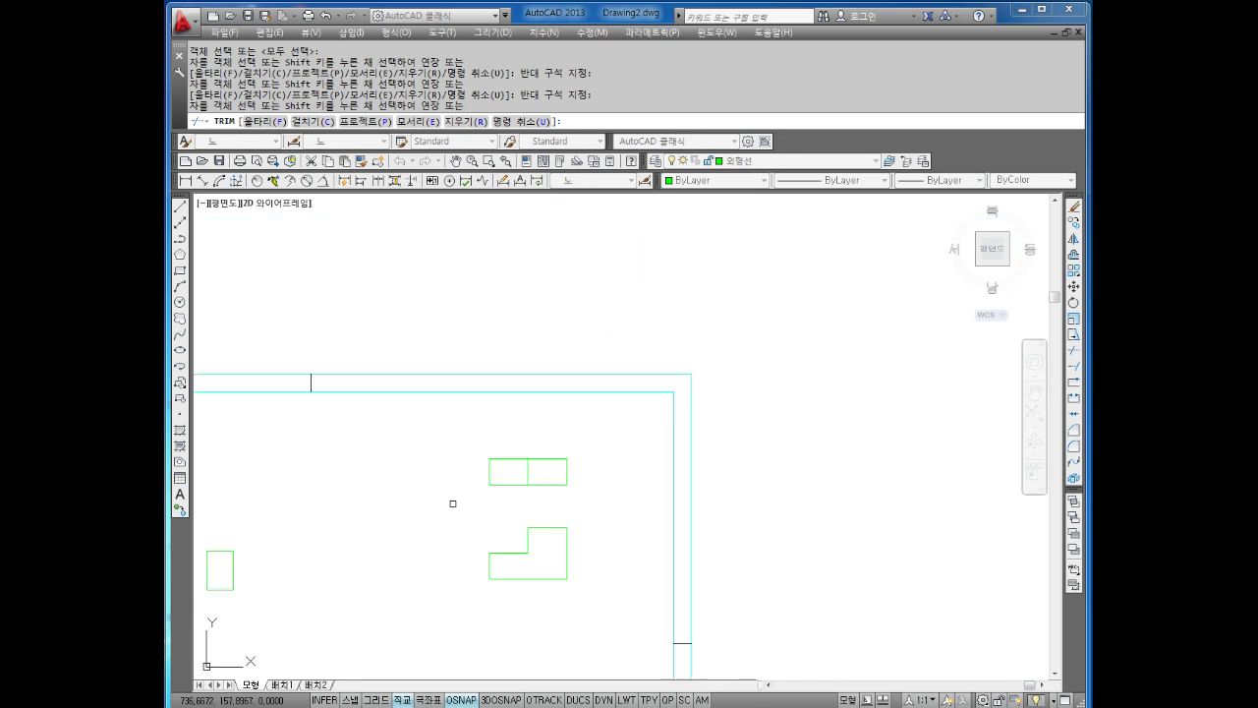
pyautogui.press('Escape')
pyautogui.scroll(4, 532, 497)
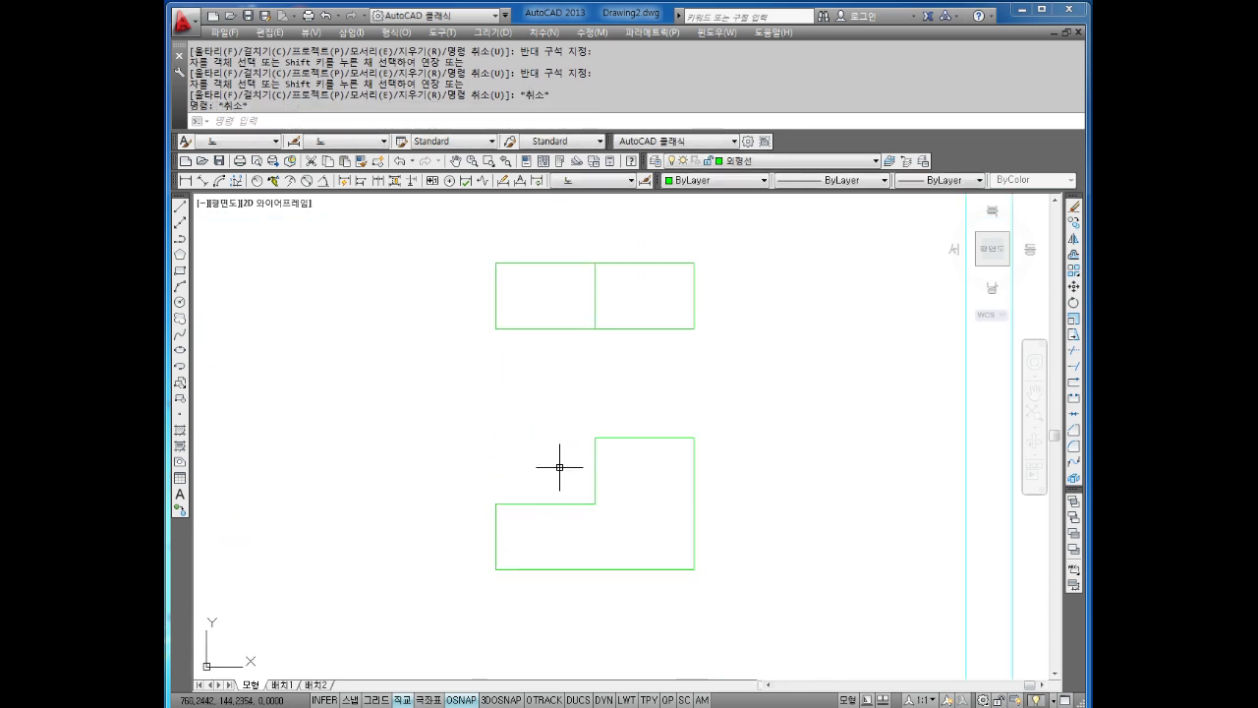
pyautogui.scroll(-2, 652, 455)
pyautogui.press('Escape')
pyautogui.press('Escape')
pyautogui.press('Escape')
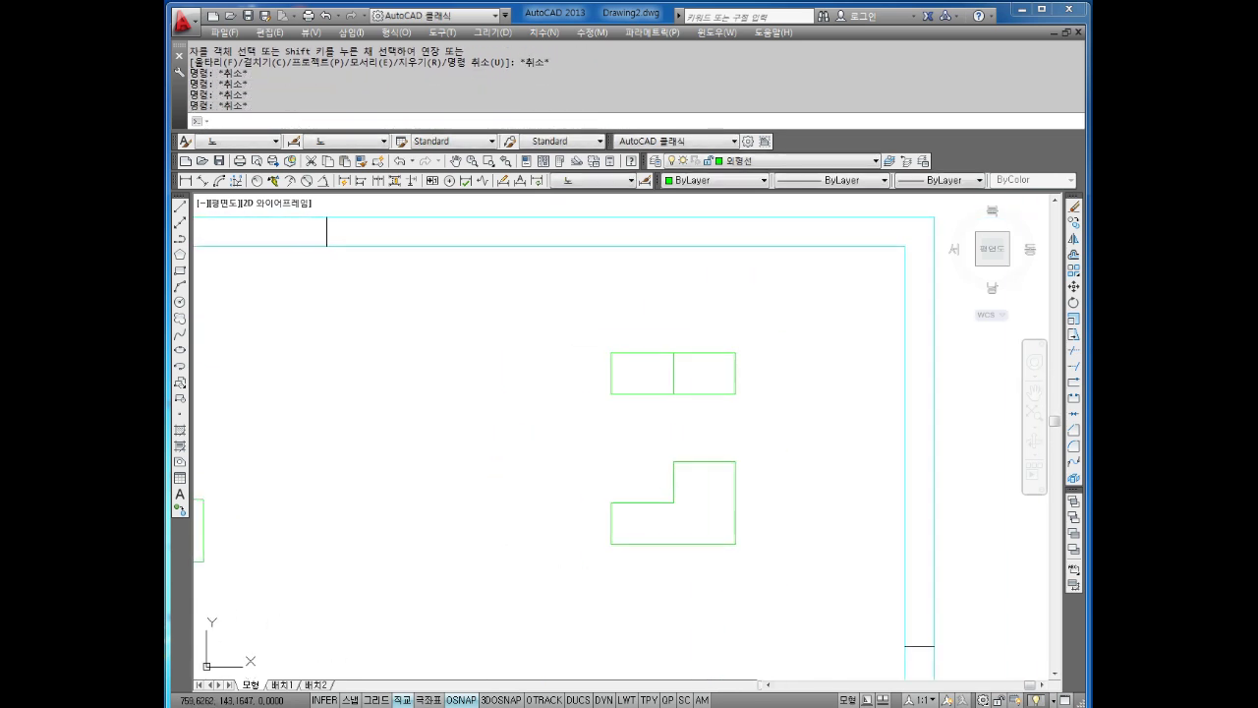
pyautogui.press('Escape')
pyautogui.press('Escape')
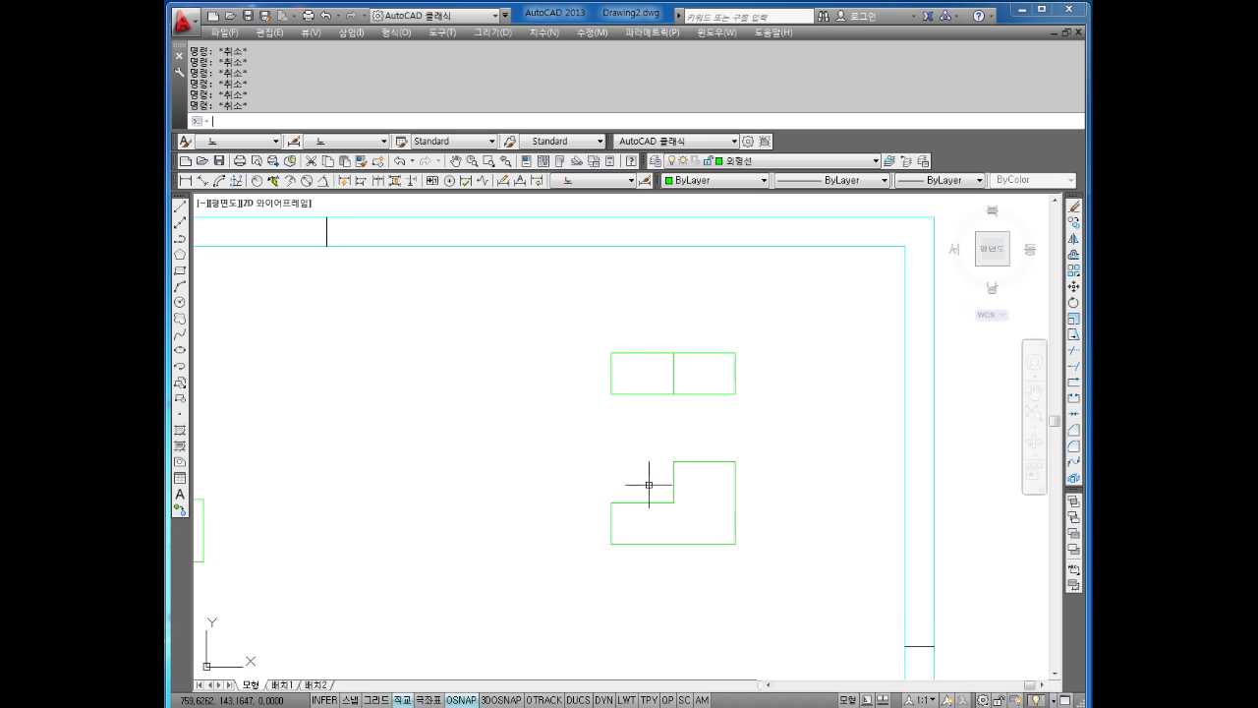
pyautogui.write('x1')
pyautogui.press('Return')
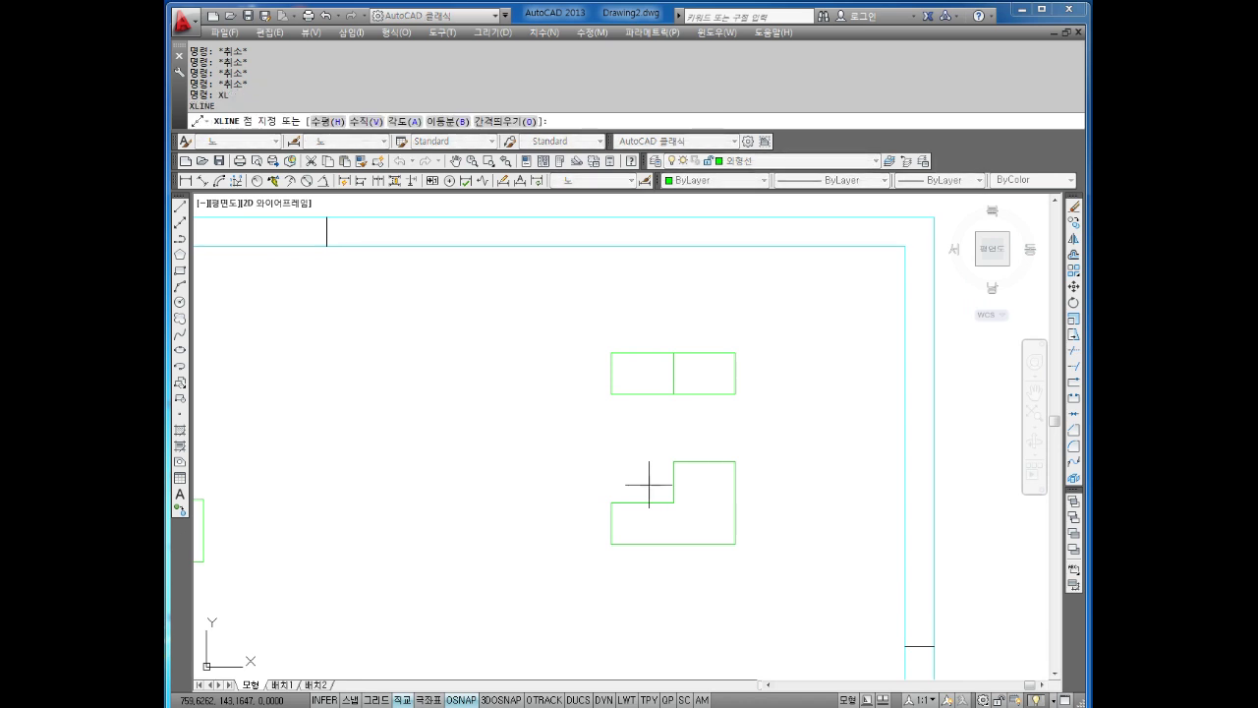
pyautogui.write('h')
# Place five horizontal construction lines through the L-shape's bottom, step and top, and the top view's two edges.
pyautogui.press('Return')
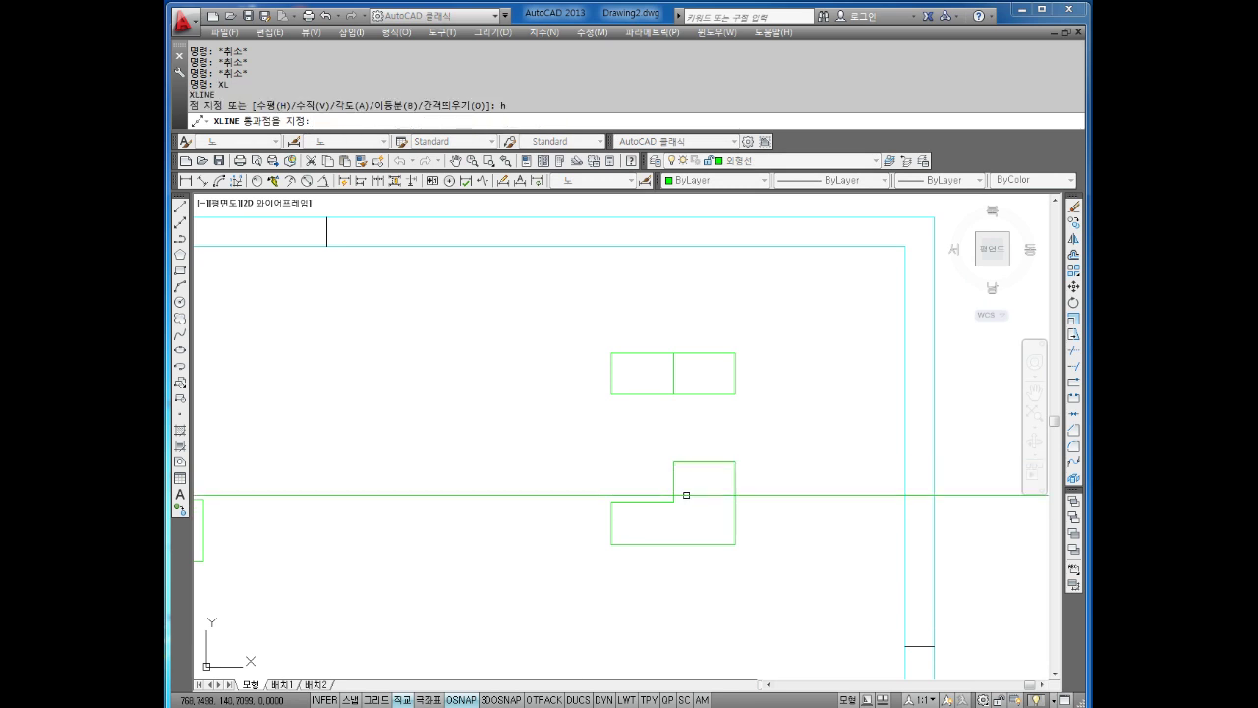
pyautogui.click(611, 544)
pyautogui.click(612, 502)
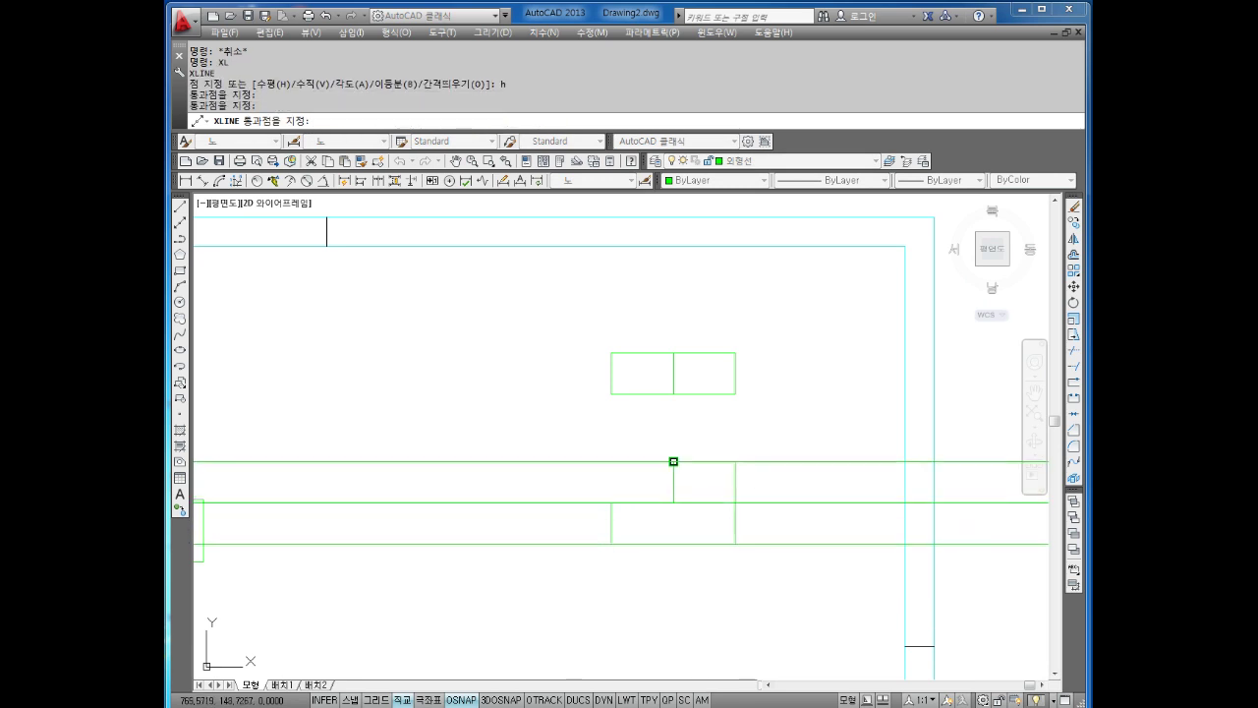
pyautogui.click(674, 461)
pyautogui.click(611, 394)
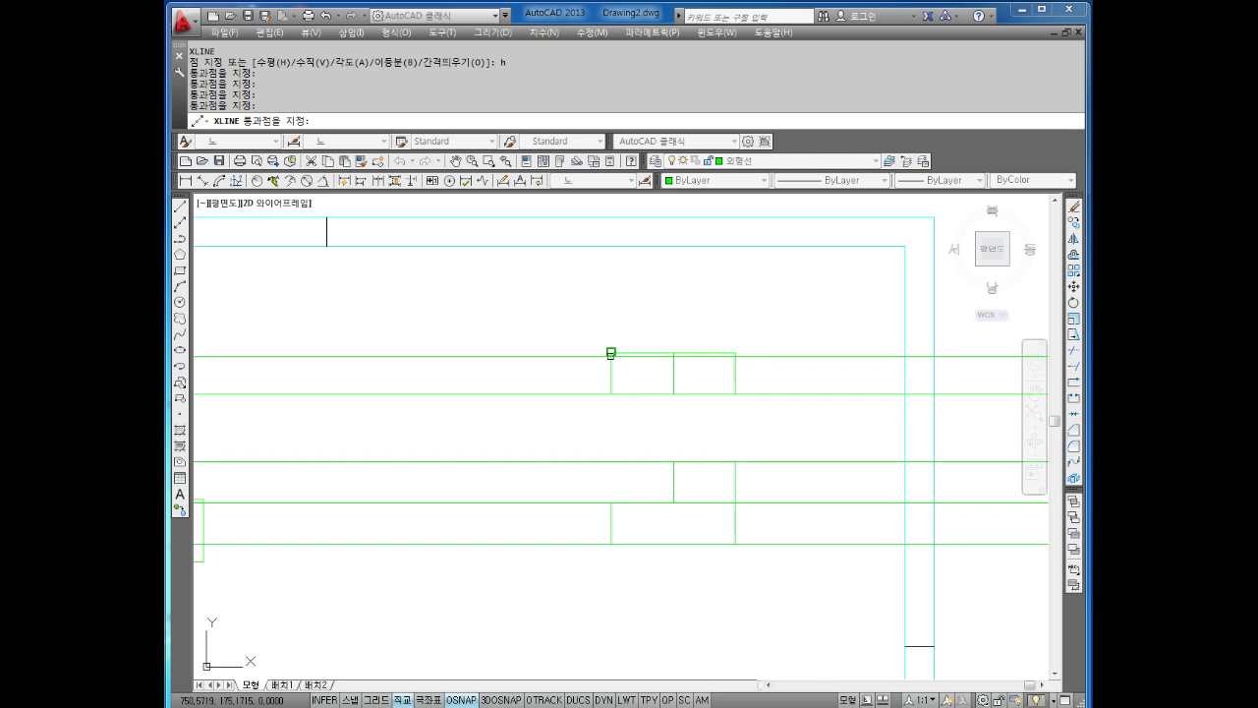
pyautogui.click(611, 352)
pyautogui.press('Escape')
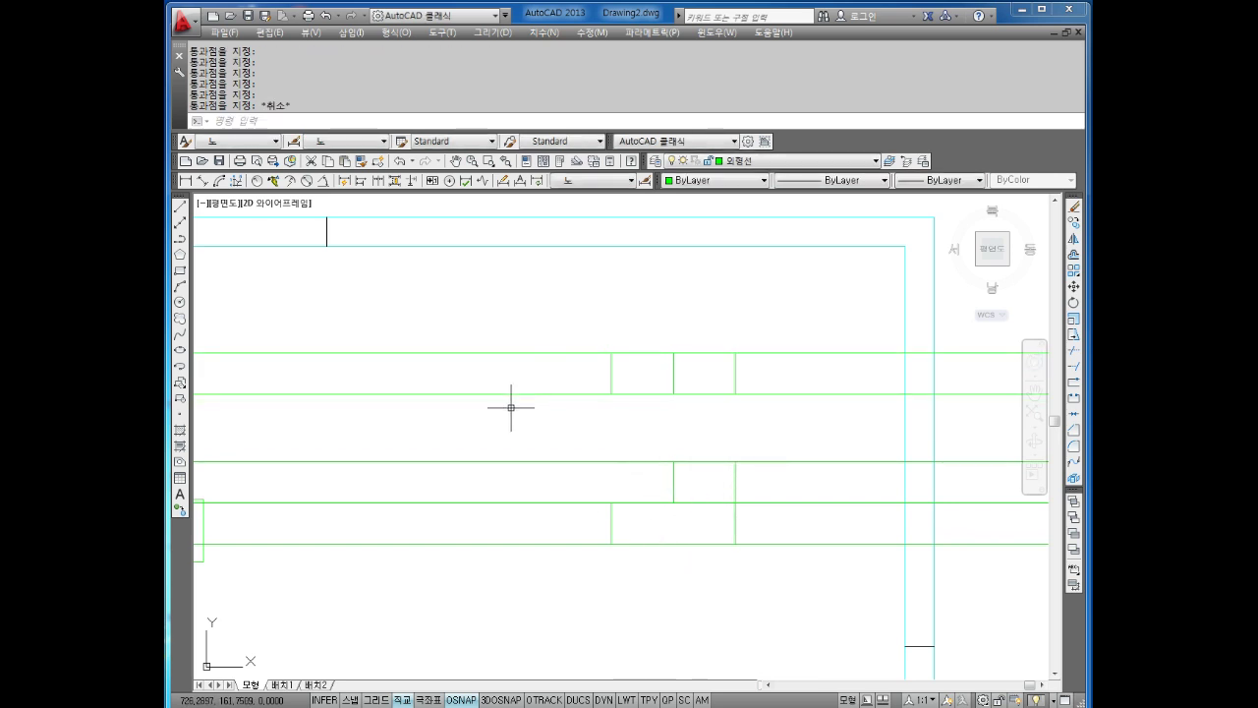
# Draw a −45° construction line through the edge midpoint.
pyautogui.moveTo(566, 415); pyautogui.dragTo(594, 397, button='middle')
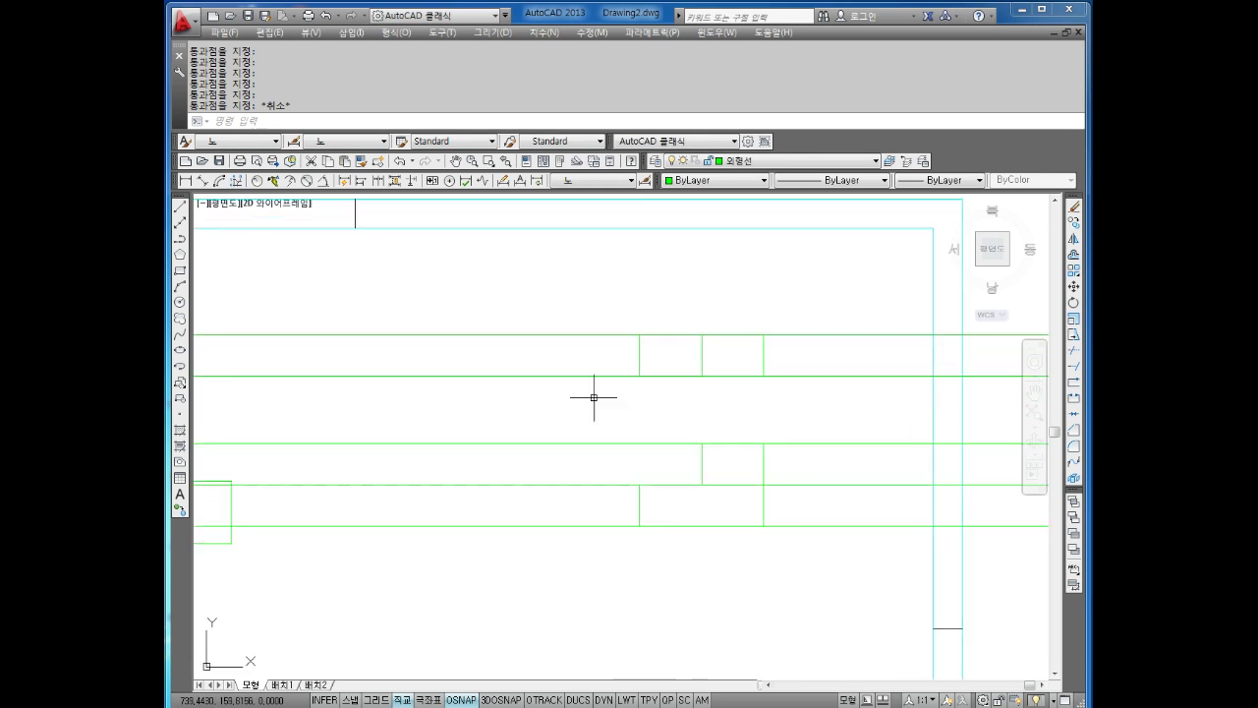
pyautogui.press('Escape')
pyautogui.press('Escape')
pyautogui.press('Escape')
pyautogui.write('x')
pyautogui.press('Return')
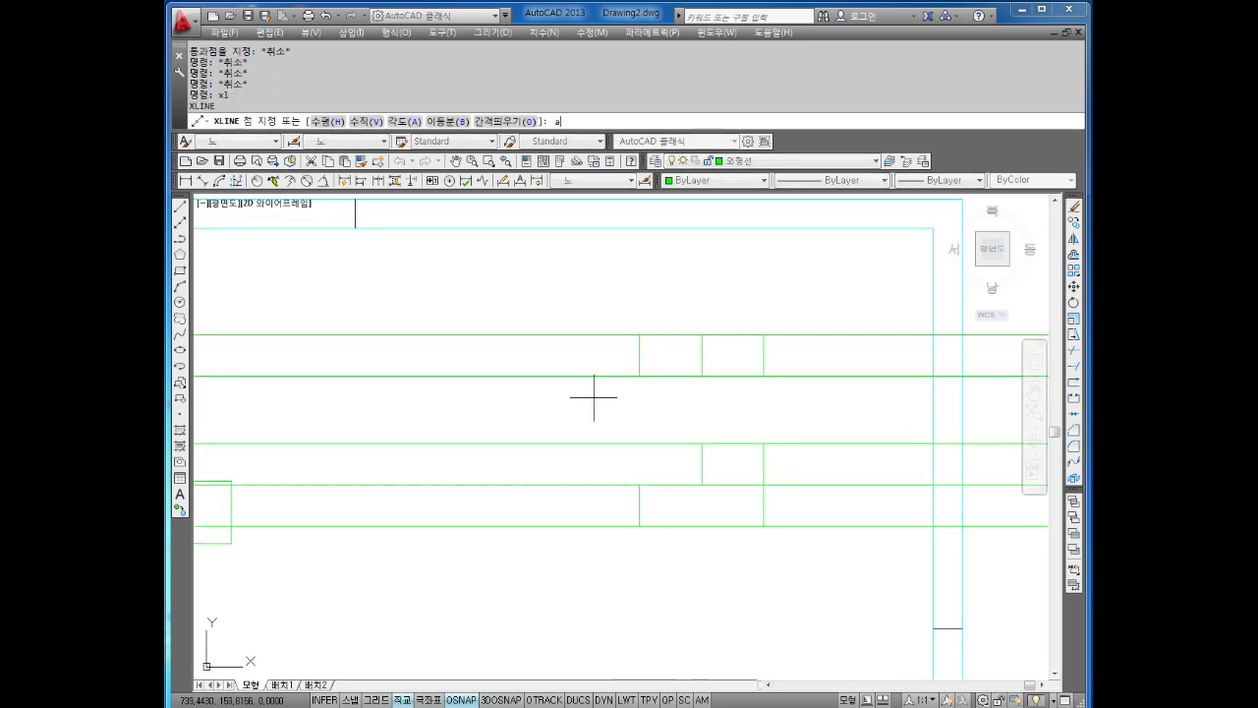
pyautogui.write('a')
pyautogui.press('Return')
pyautogui.write('-45')
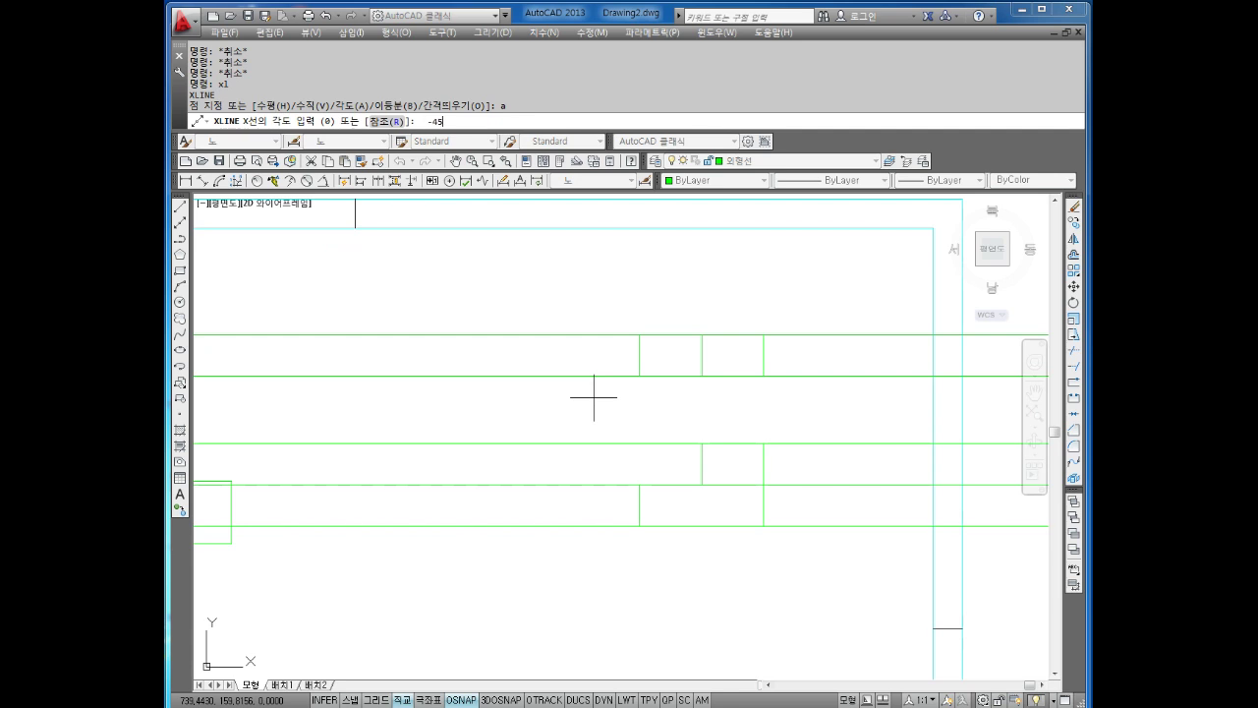
pyautogui.press('Return')
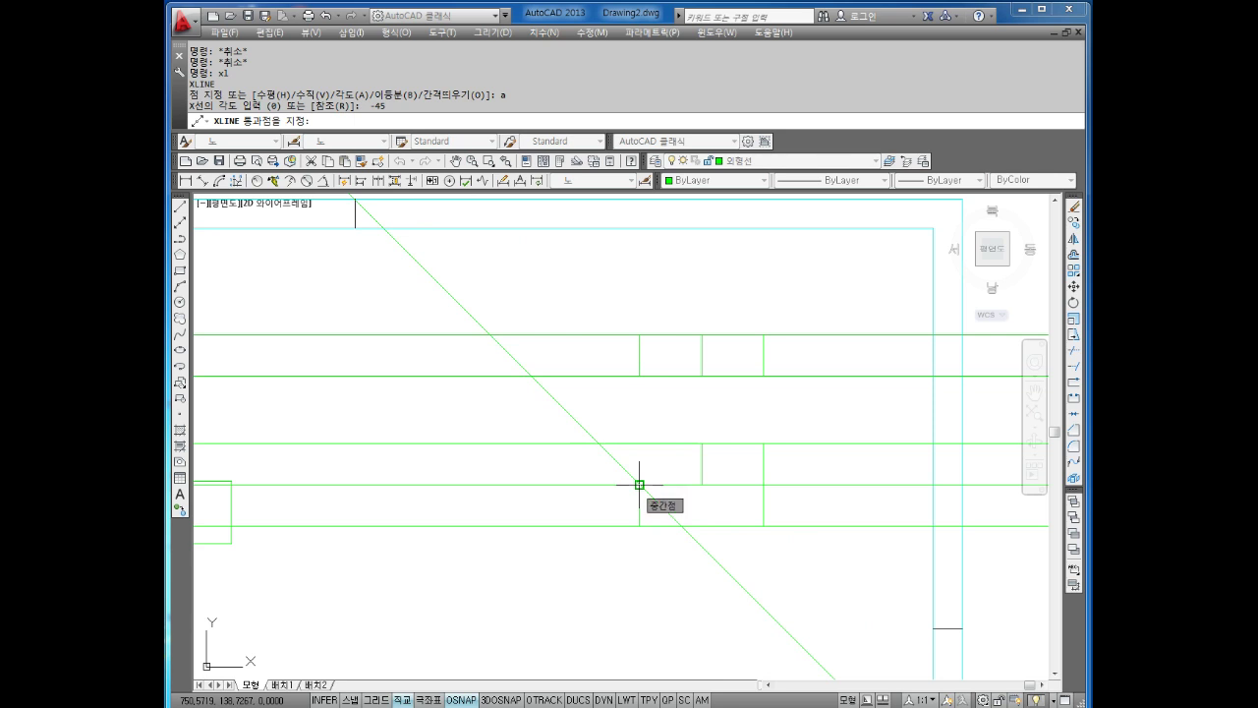
pyautogui.click(639, 484)
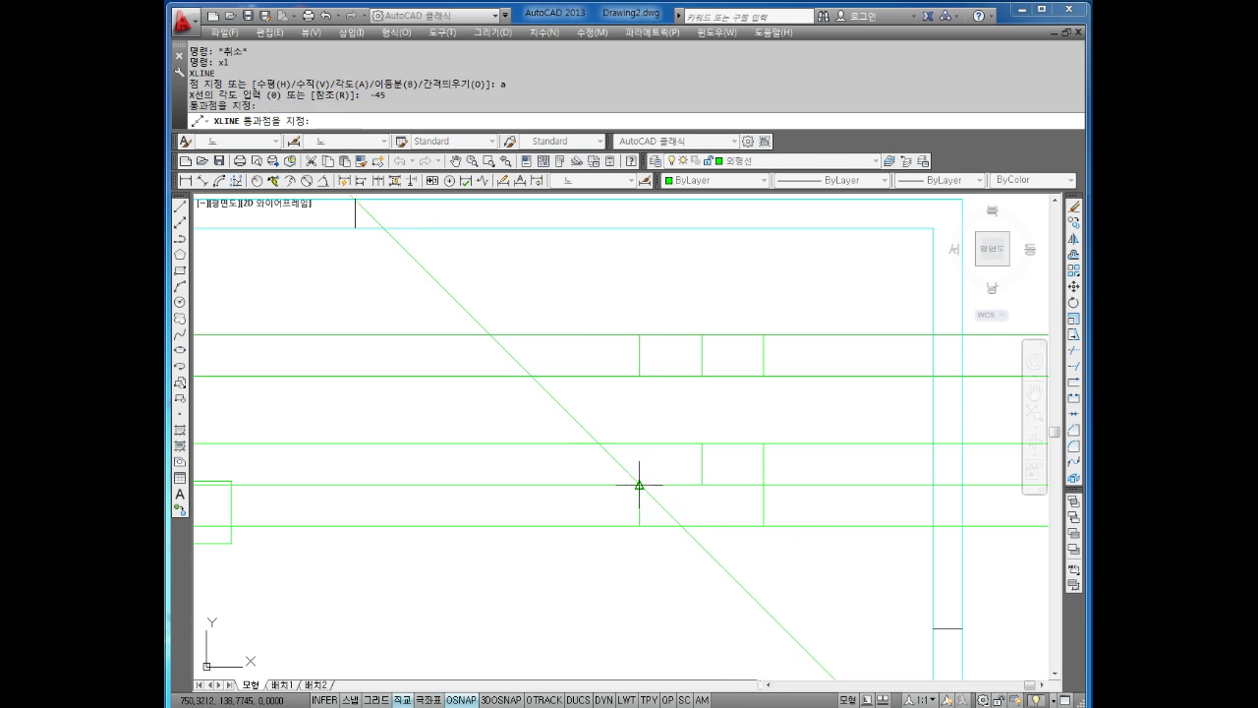
pyautogui.moveTo(591, 436); pyautogui.dragTo(617, 463, button='middle')
pyautogui.press('Escape')
pyautogui.press('Escape')
pyautogui.press('Escape')
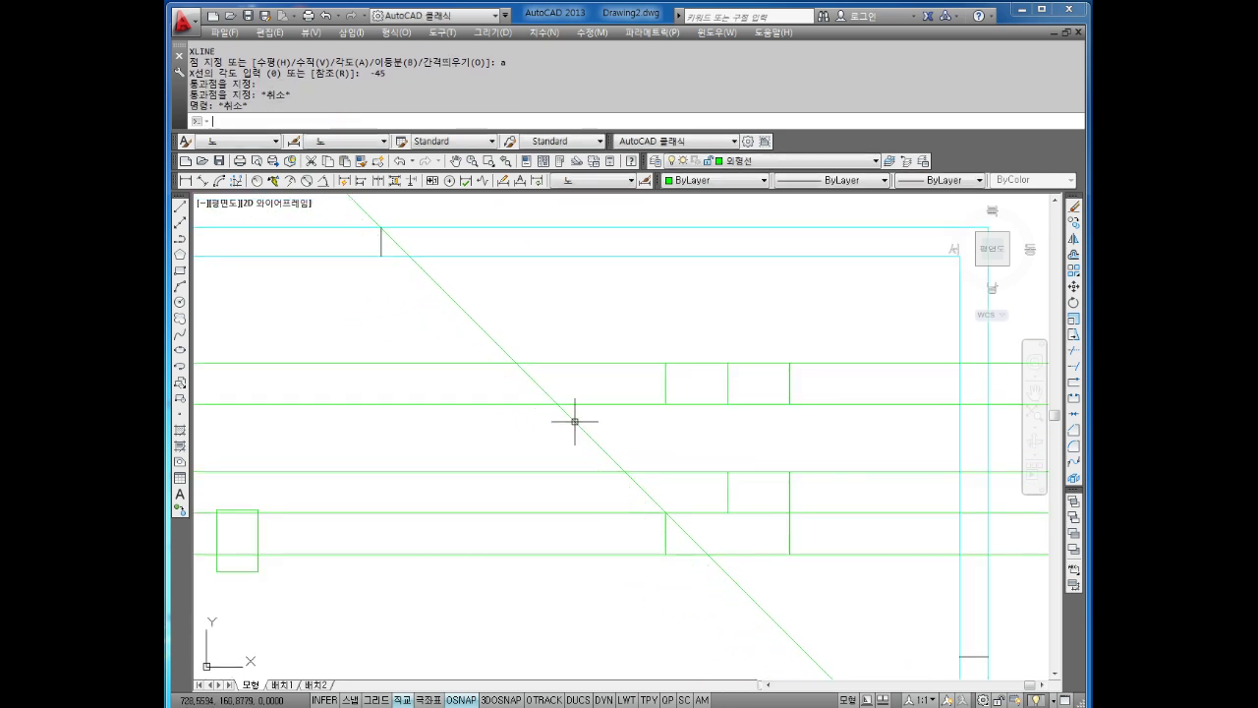
pyautogui.press('Escape')
pyautogui.press('Escape')
# Start a vertical construction line for projecting the side view.
pyautogui.press('Return')
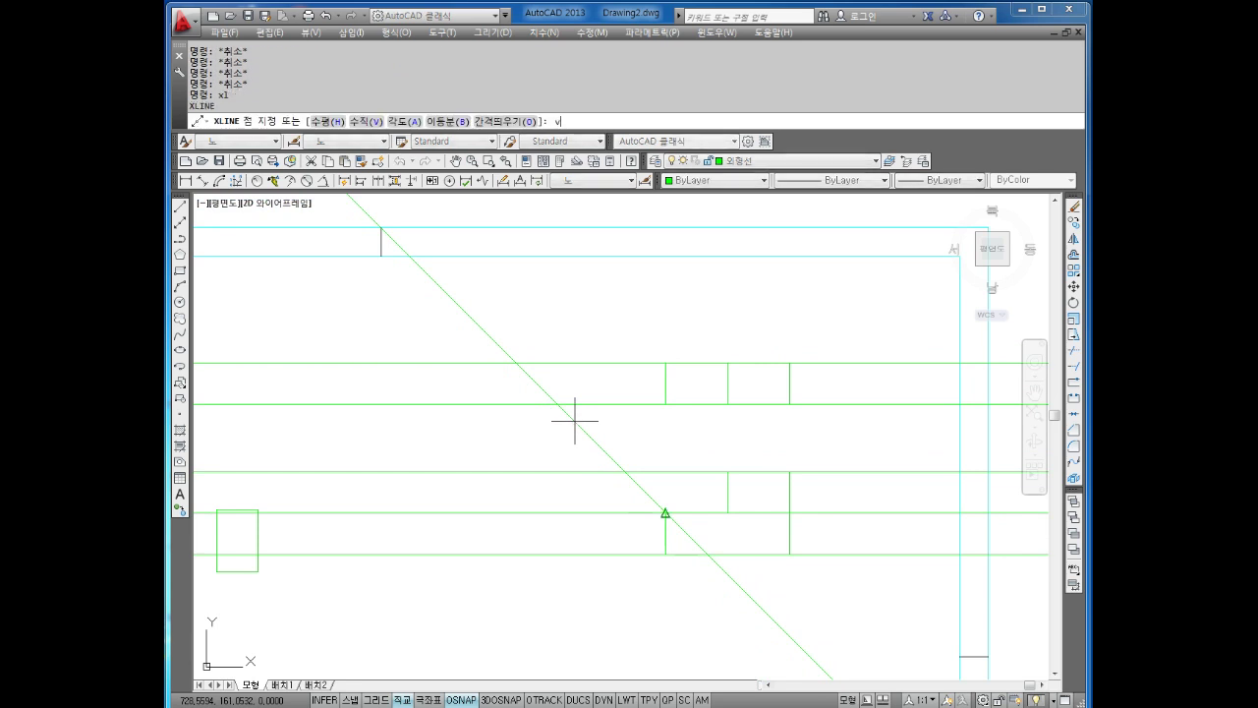
pyautogui.write('v')
pyautogui.press('Return')
pyautogui.moveTo(541, 426); pyautogui.dragTo(584, 412, button='middle')
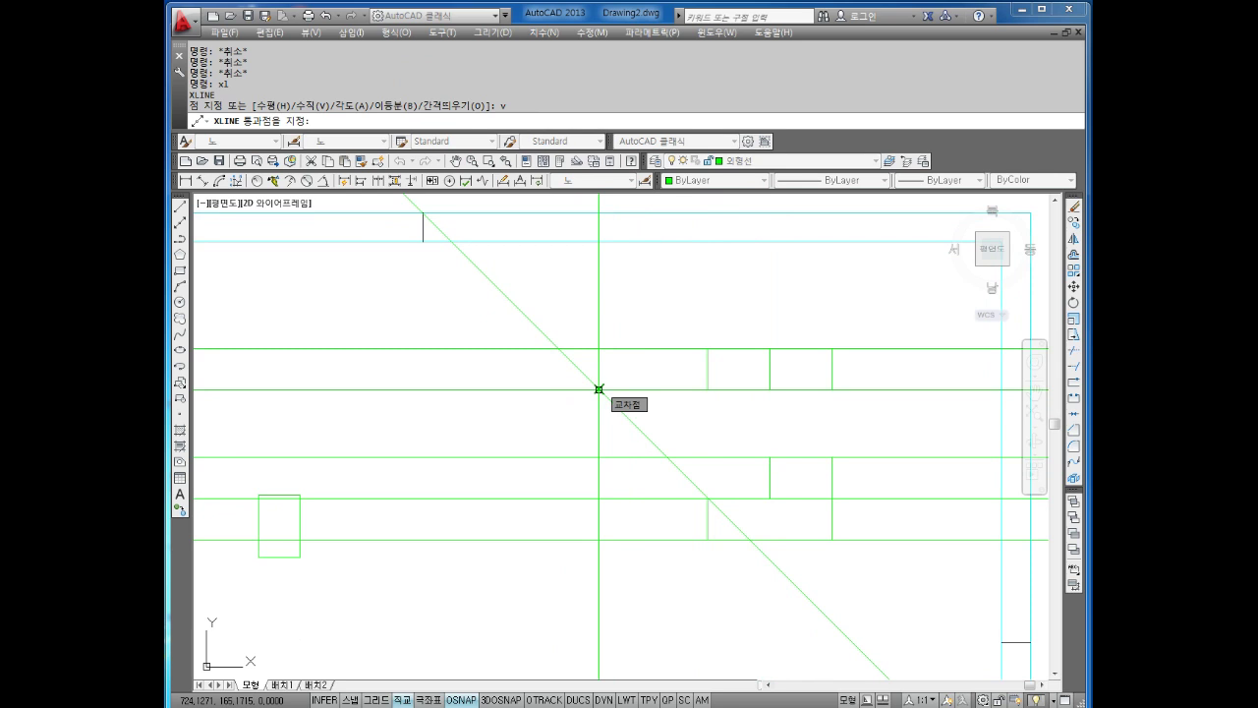
# Place two vertical construction lines through the diagonal's intersections with the horizontal lines.
pyautogui.click(599, 389)
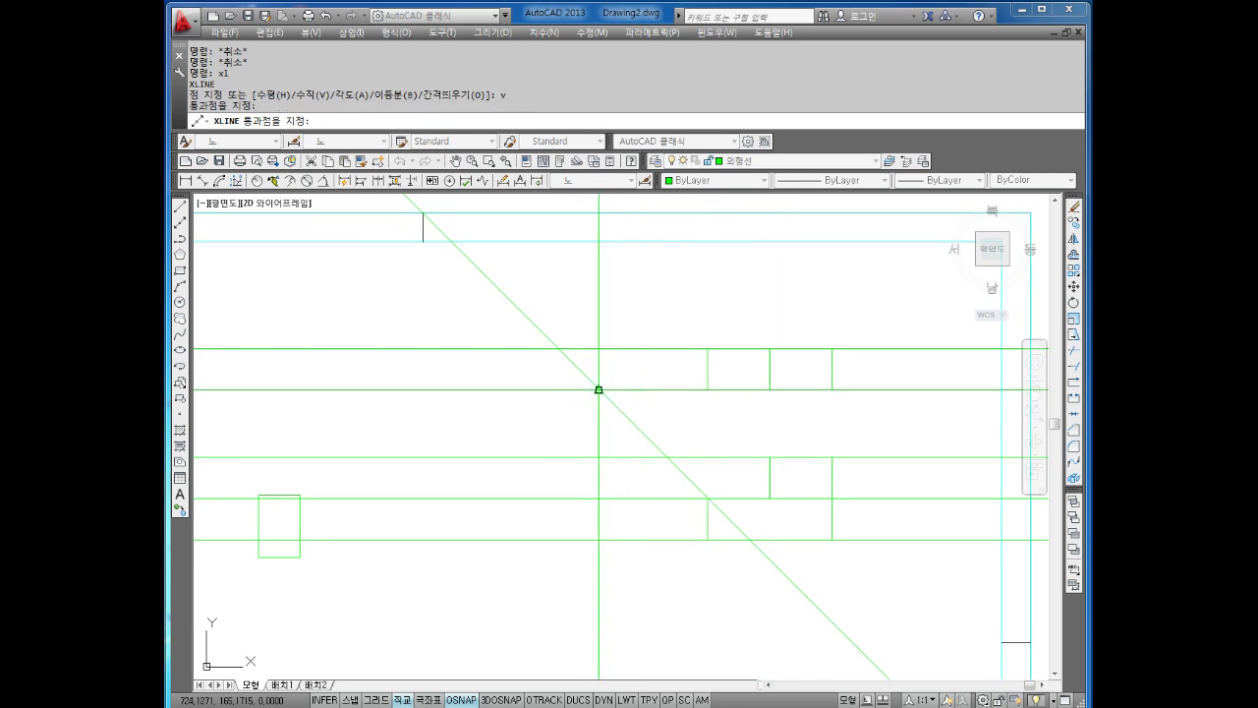
pyautogui.click(557, 348)
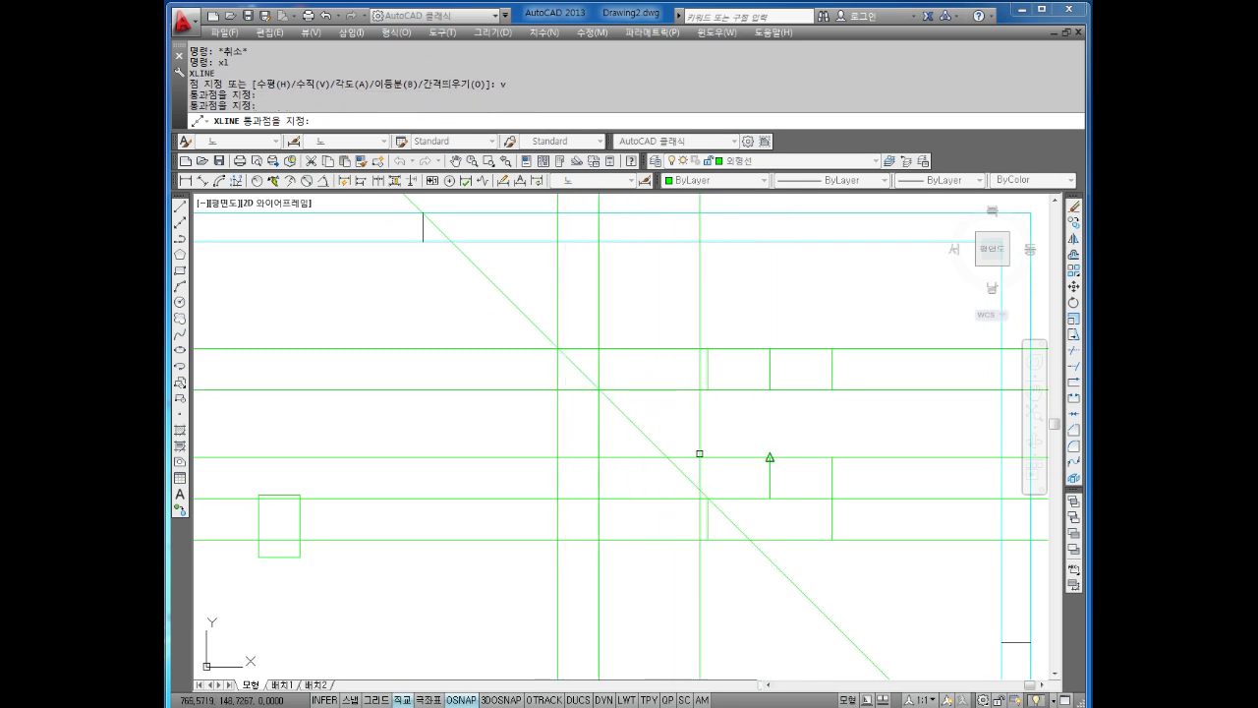
pyautogui.moveTo(733, 494); pyautogui.dragTo(653, 436, button='middle')
pyautogui.press('Escape')
pyautogui.press('Escape')
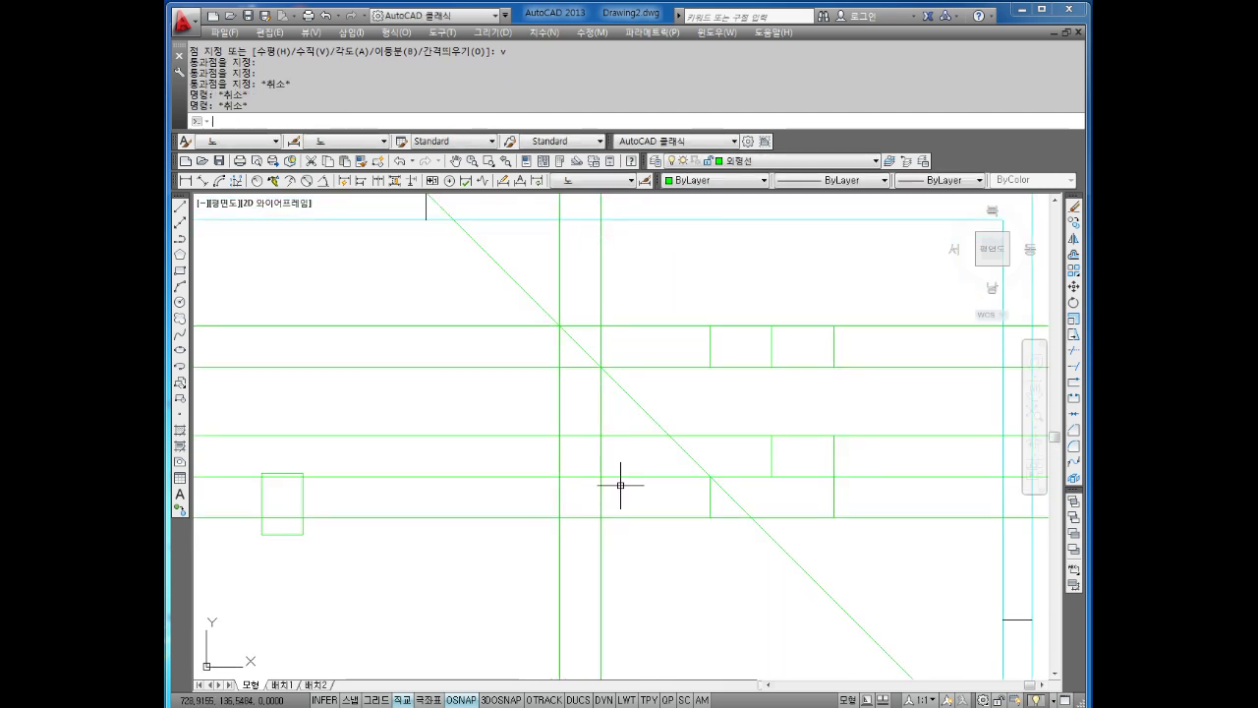
pyautogui.press('Escape')
pyautogui.press('Escape')
pyautogui.press('Escape')
pyautogui.press('Return')
pyautogui.scroll(2, 620, 489)
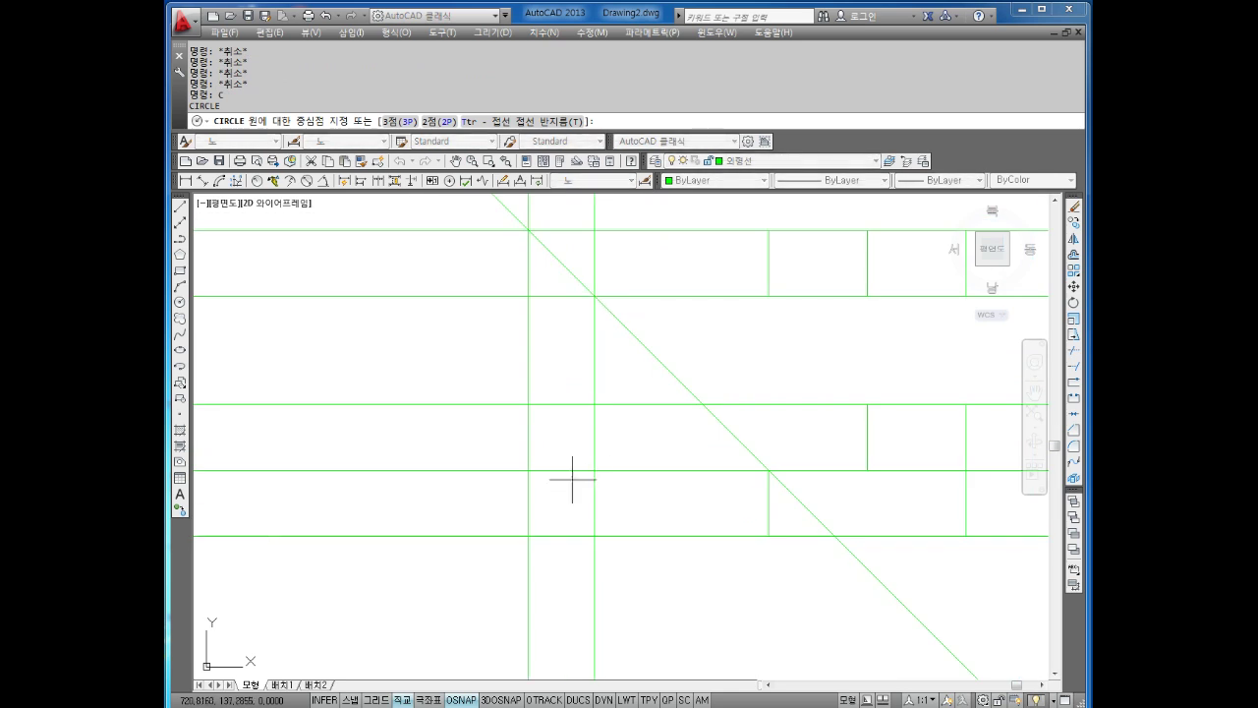
pyautogui.click(561, 489)
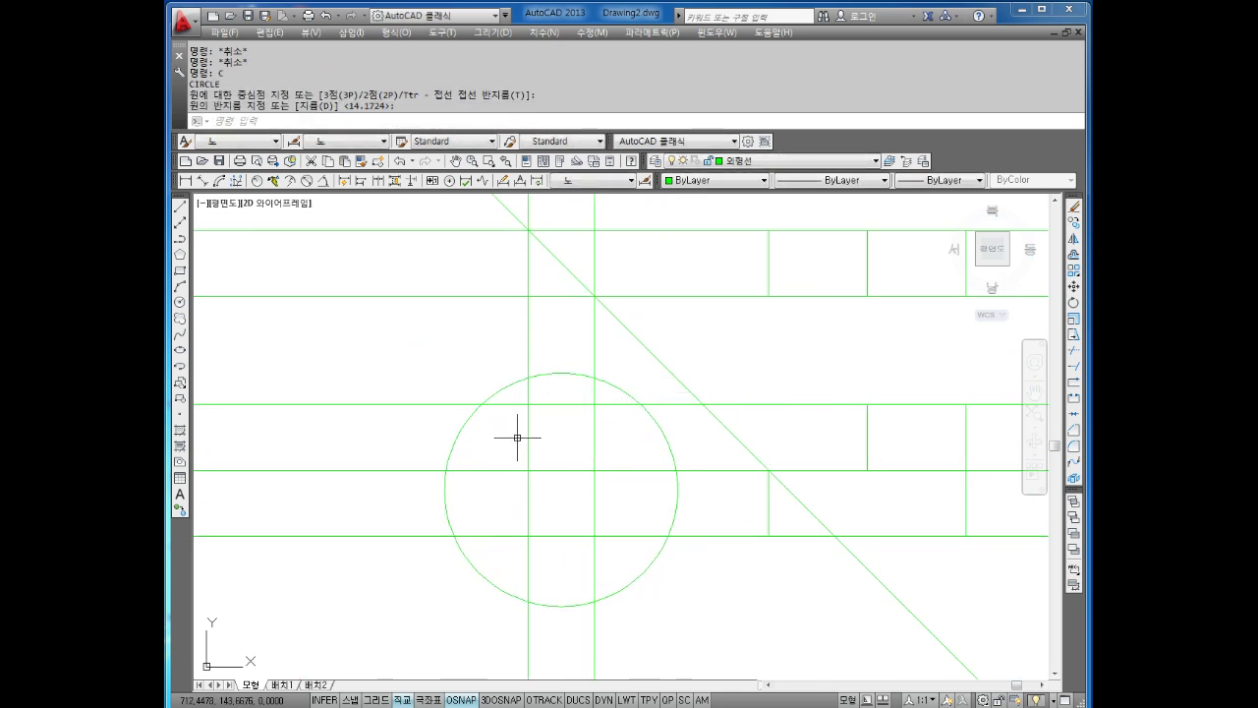
pyautogui.press('Escape')
pyautogui.press('Escape')
pyautogui.press('Escape')
pyautogui.click(677, 413)
pyautogui.click(649, 436)
pyautogui.press('Delete')
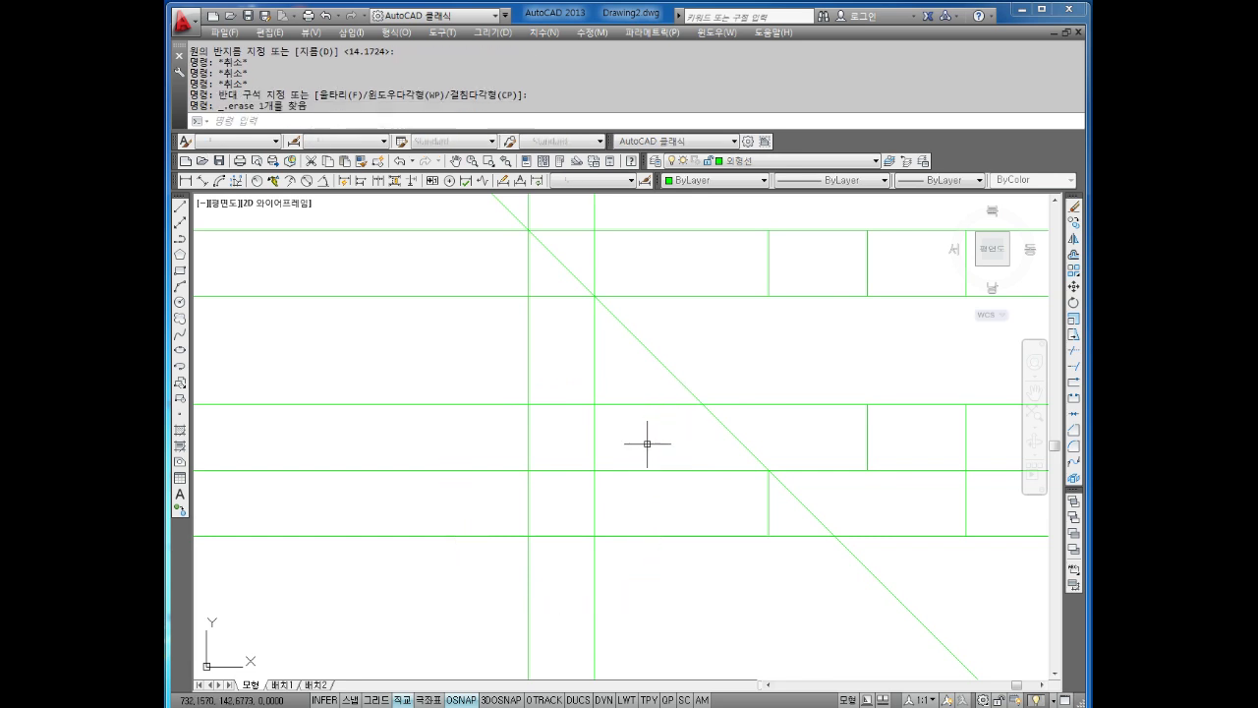
pyautogui.write('tr')
pyautogui.press('Return')
pyautogui.press('Return')
# Trim the excess construction-line segments around and between the views.
pyautogui.click(666, 390)
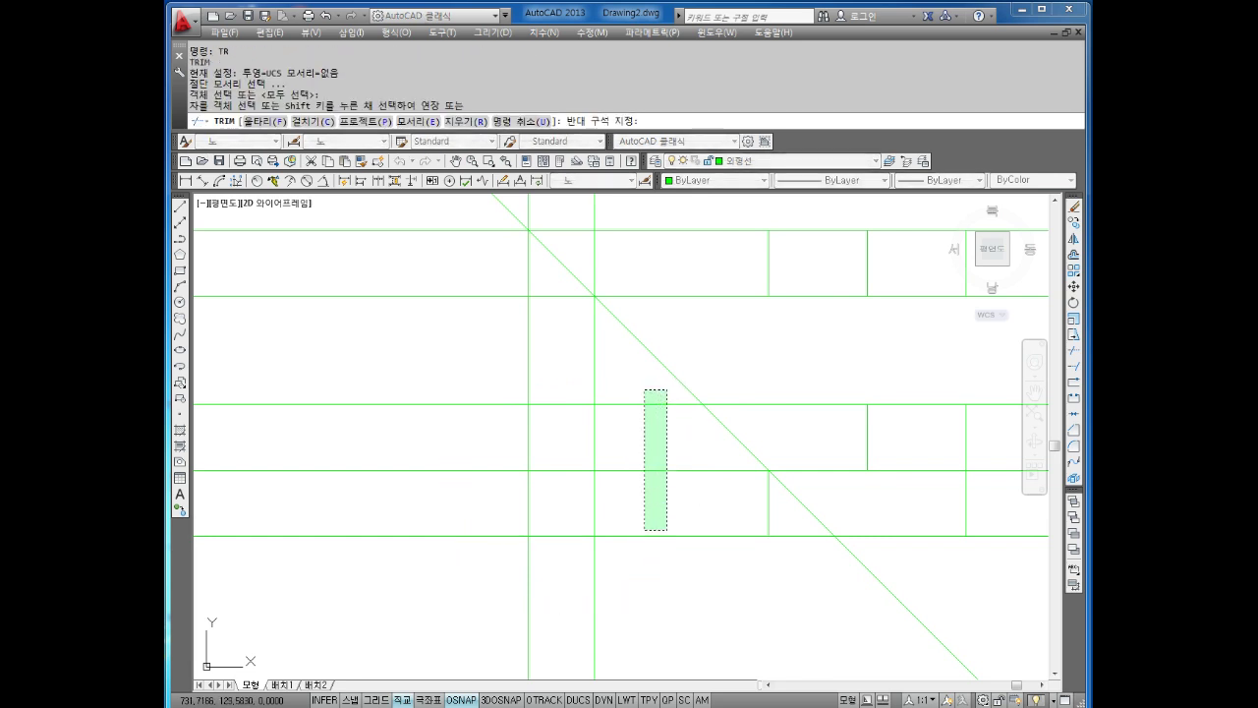
pyautogui.click(645, 531)
pyautogui.click(637, 582)
pyautogui.click(548, 623)
pyautogui.click(483, 423)
pyautogui.click(469, 548)
pyautogui.click(580, 584)
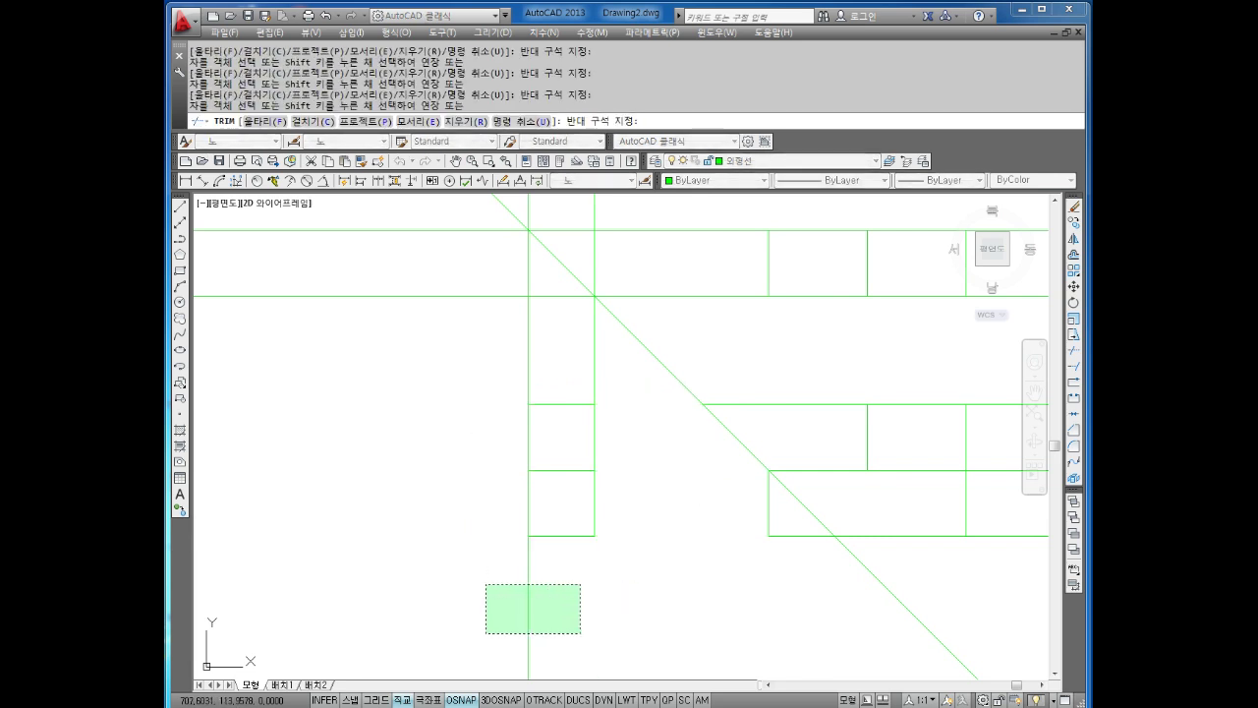
pyautogui.click(486, 633)
pyautogui.moveTo(630, 443); pyautogui.dragTo(661, 533, button='middle')
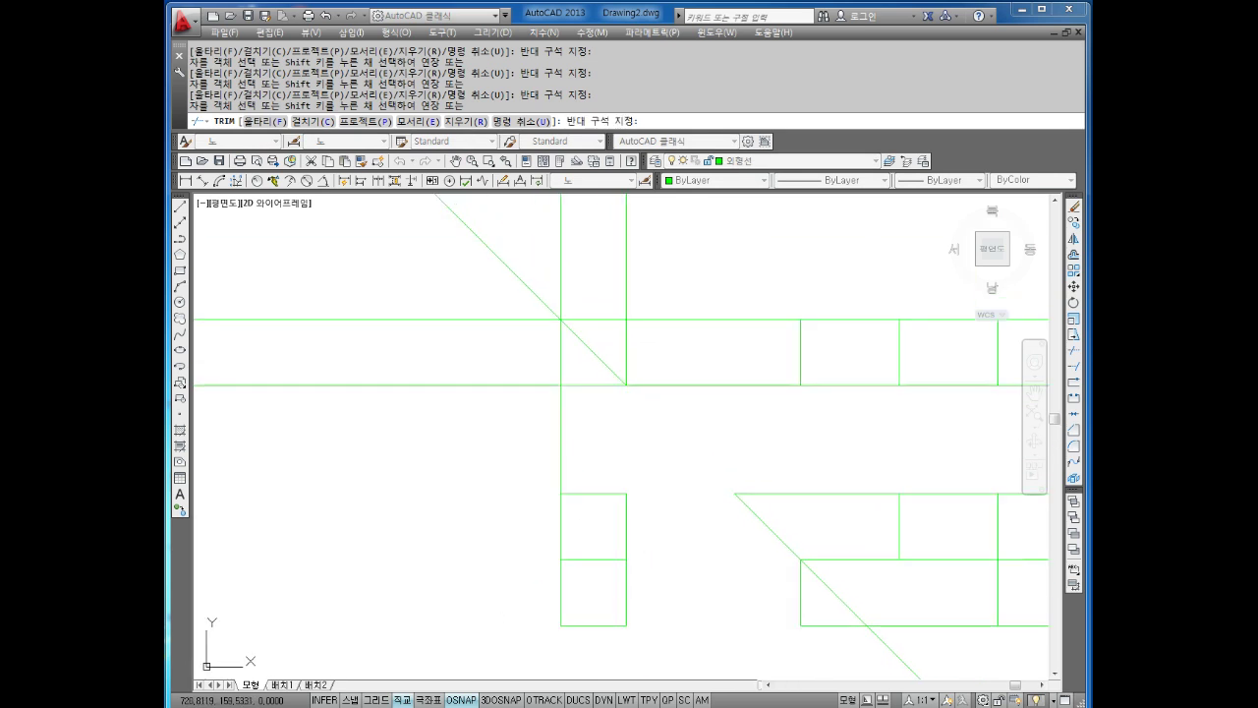
pyautogui.click(560, 442)
pyautogui.press('Escape')
# Erase the leftover construction lines and the wide rectangle's right lines, leaving an L-shape.
pyautogui.click(675, 309)
pyautogui.click(495, 394)
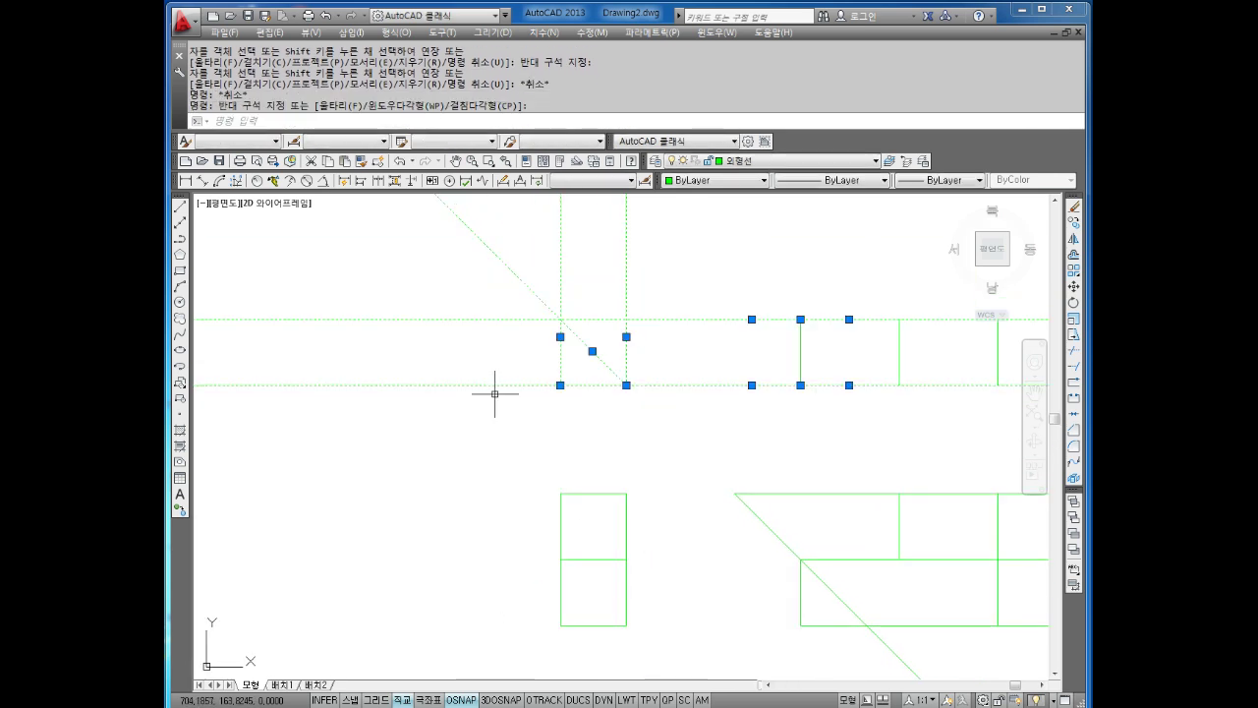
pyautogui.press('Delete')
pyautogui.moveTo(773, 527); pyautogui.dragTo(694, 444, button='middle')
pyautogui.click(704, 394)
pyautogui.click(668, 473)
pyautogui.press('Delete')
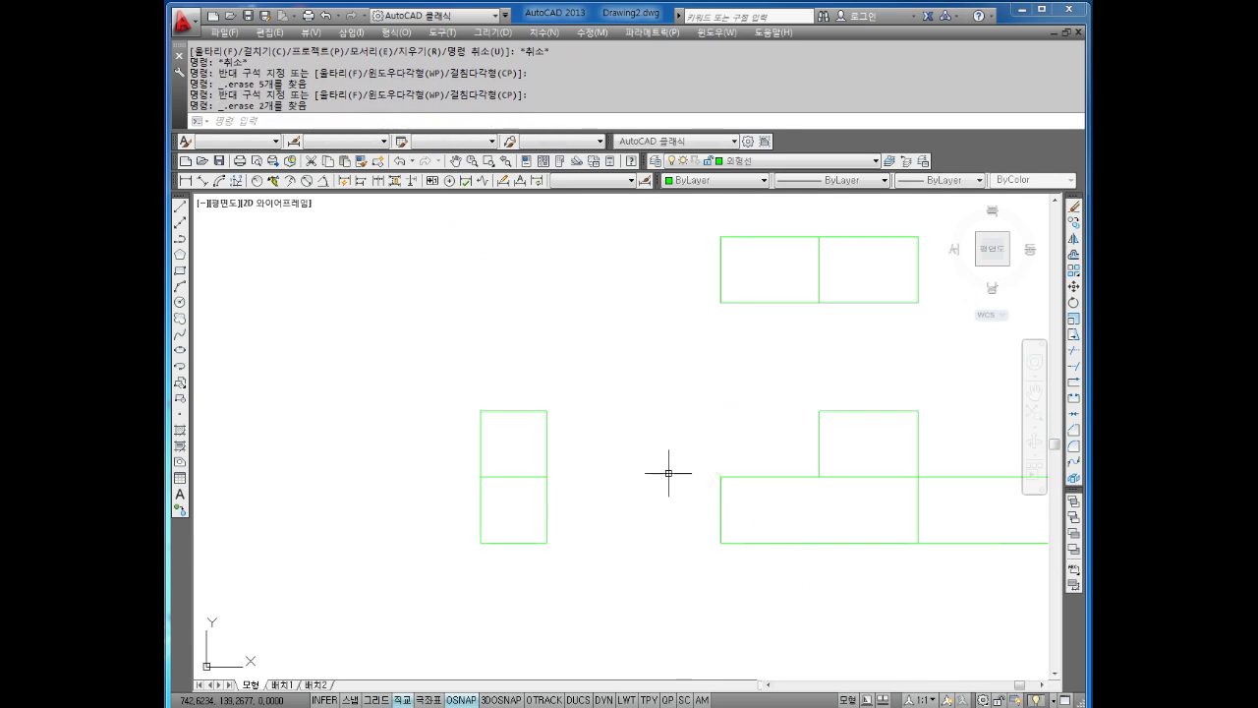
pyautogui.scroll(-2, 669, 473)
pyautogui.click(913, 441)
pyautogui.click(857, 535)
pyautogui.press('Delete')
pyautogui.moveTo(817, 576); pyautogui.dragTo(757, 540, button='middle')
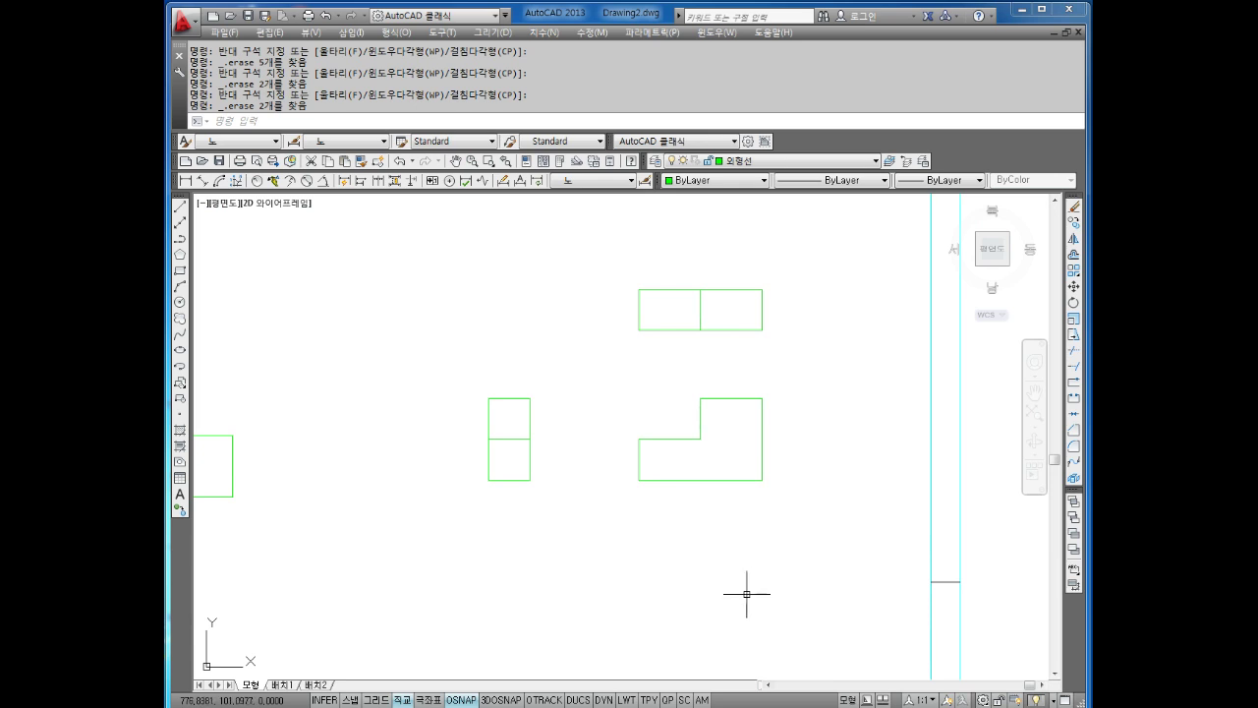
pyautogui.scroll(-2, 752, 552)
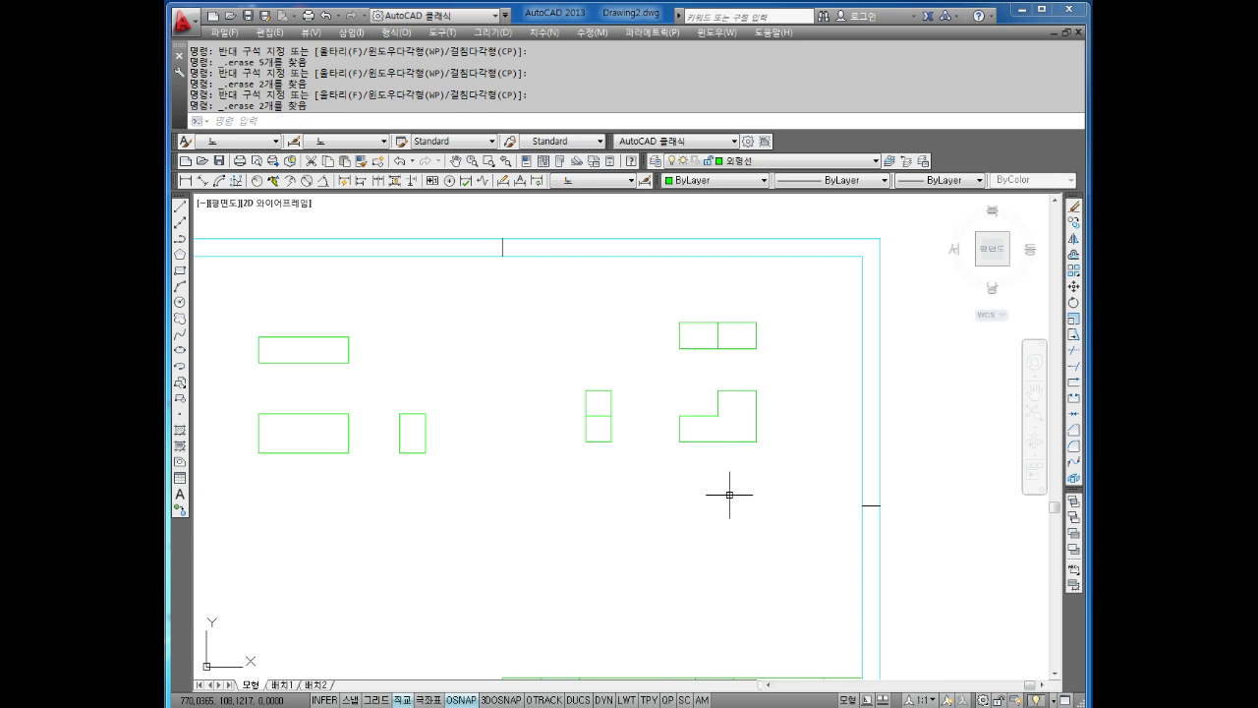
pyautogui.scroll(-2, 472, 541)
pyautogui.scroll(3, 462, 472)
pyautogui.scroll(1, 455, 458)
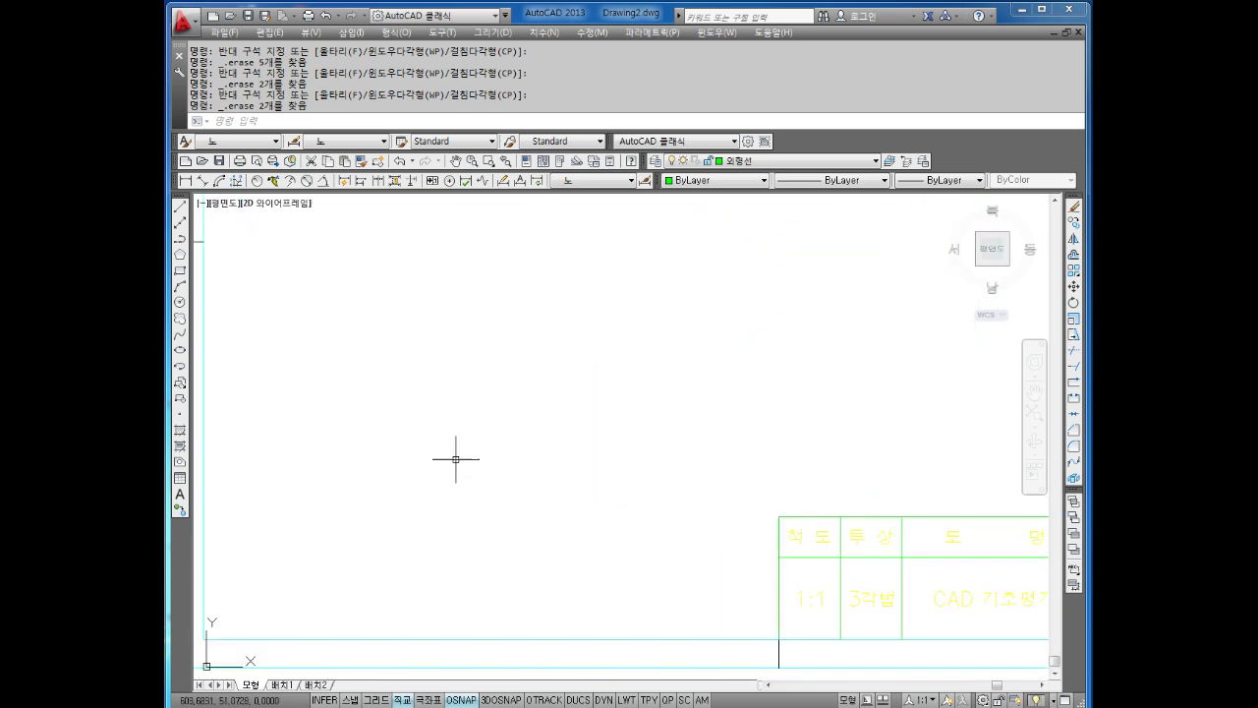
pyautogui.scroll(1, 498, 396)
pyautogui.scroll(-3, 499, 403)
pyautogui.scroll(2, 505, 416)
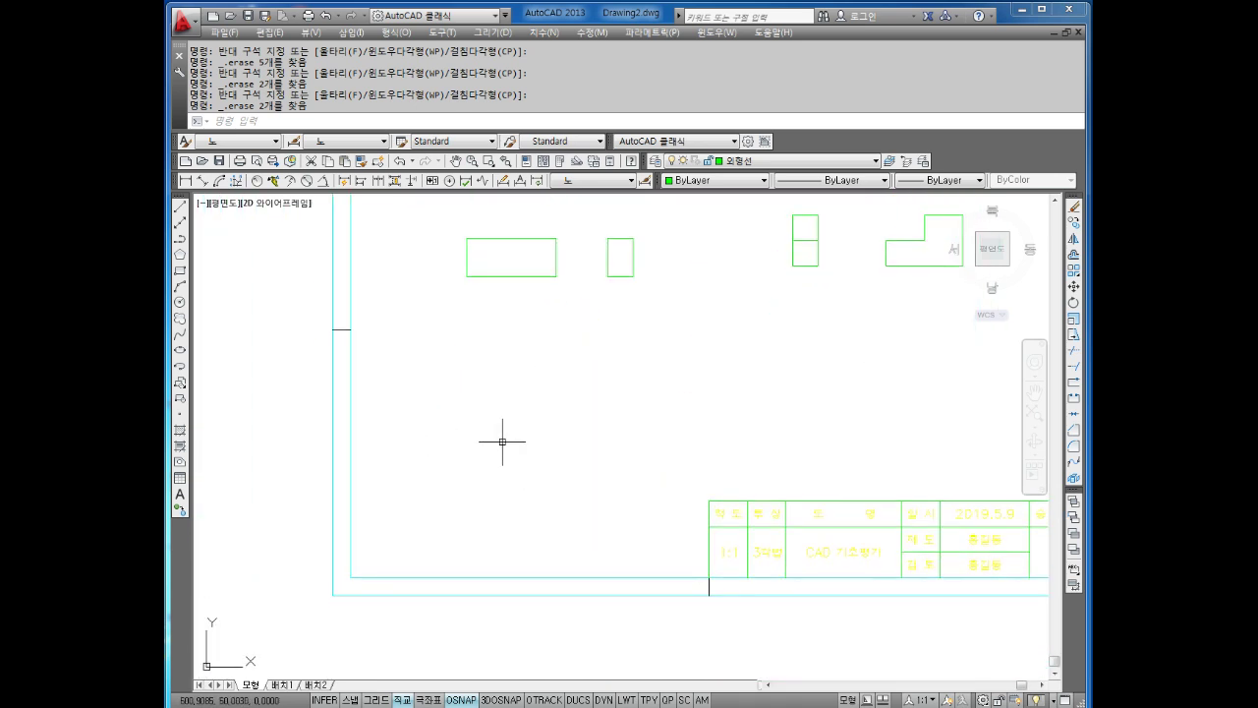
pyautogui.scroll(1, 503, 440)
pyautogui.press('Escape')
pyautogui.press('Escape')
pyautogui.press('Escape')
pyautogui.write('l')
pyautogui.press('Return')
# Draw the 40 × 20 rectangle outline with LINE segments of 40, 20 and 40.
pyautogui.click(415, 525)
pyautogui.write('40')
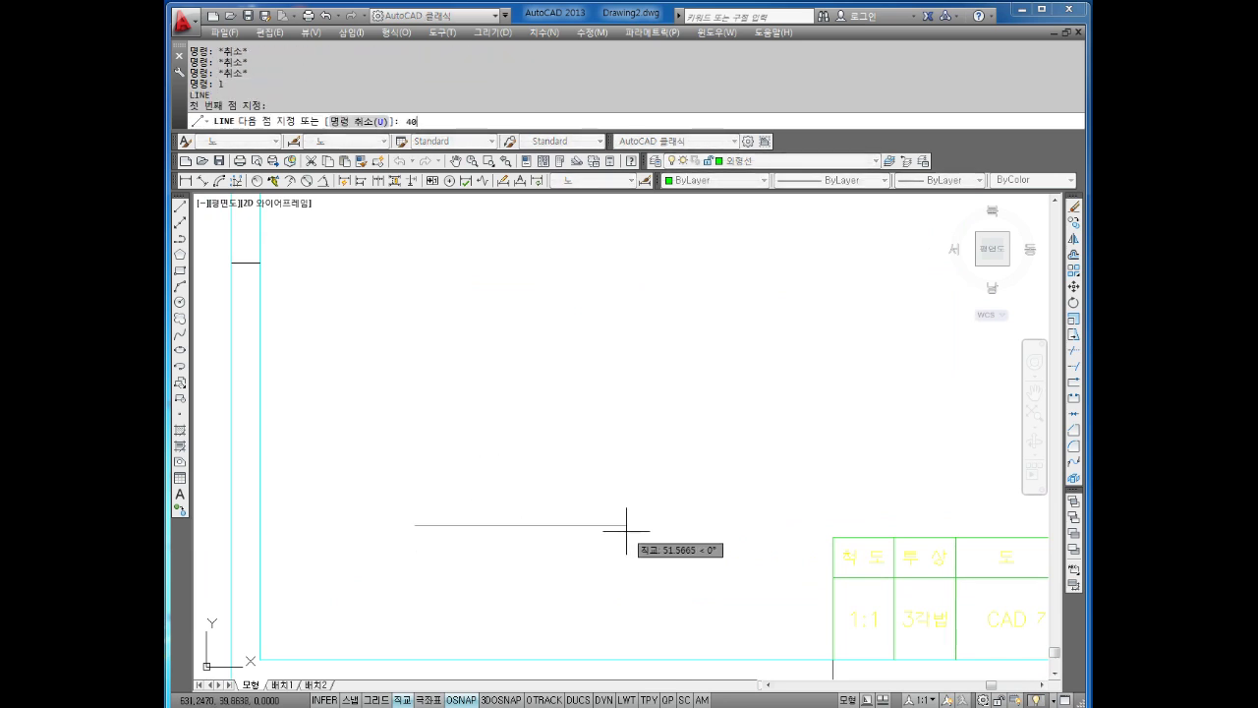
pyautogui.press('Return')
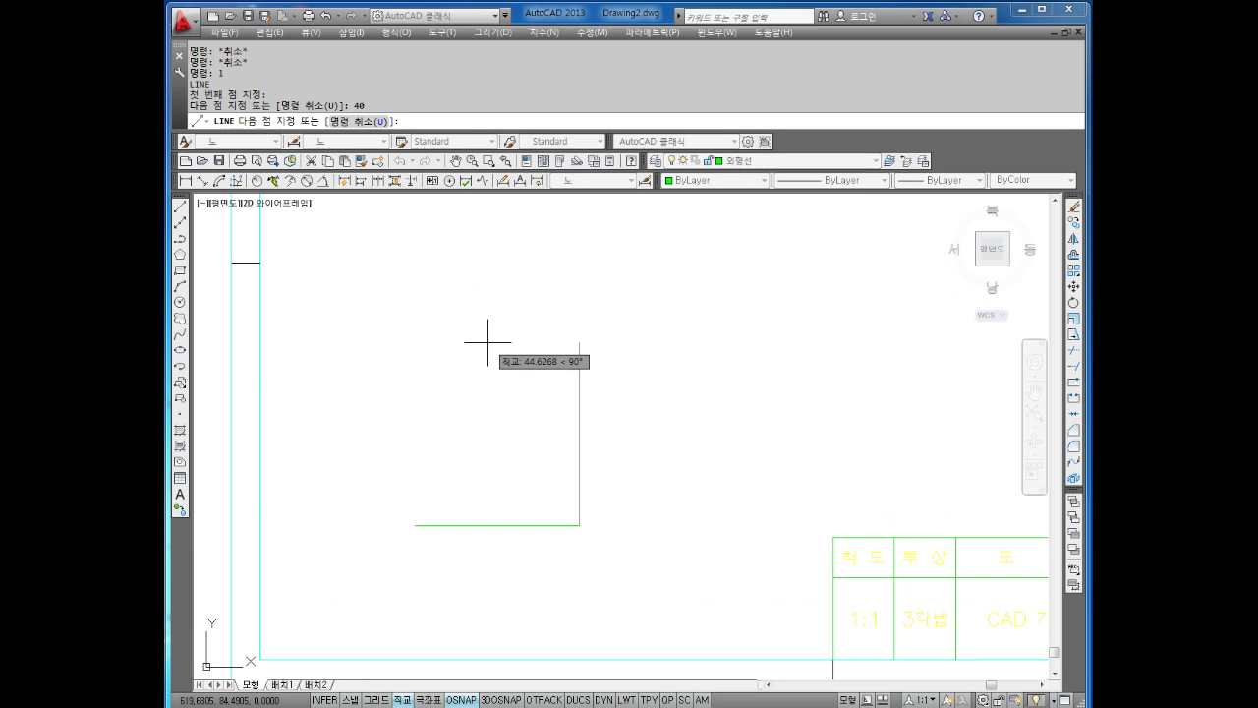
pyautogui.write('20')
pyautogui.press('Return')
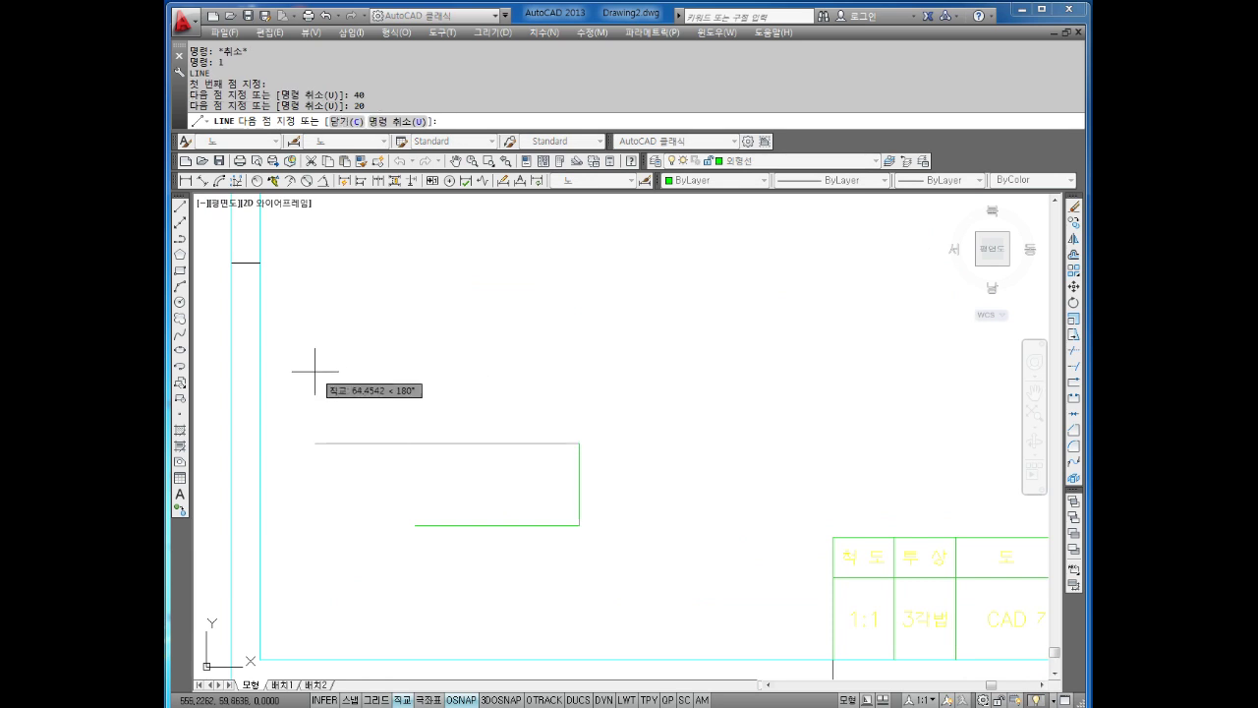
pyautogui.write('40')
pyautogui.press('Return')
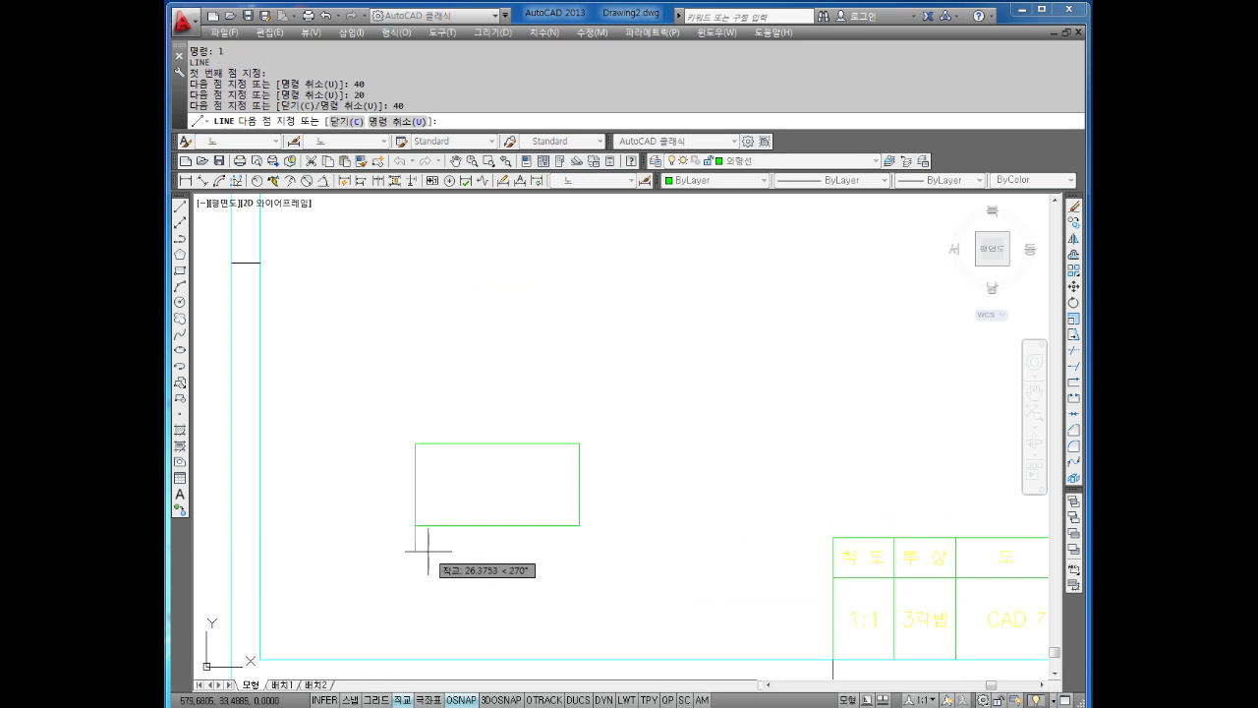
pyautogui.press('Escape')
pyautogui.press('Escape')
pyautogui.press('Escape')
pyautogui.press('Escape')
pyautogui.scroll(2, 472, 497)
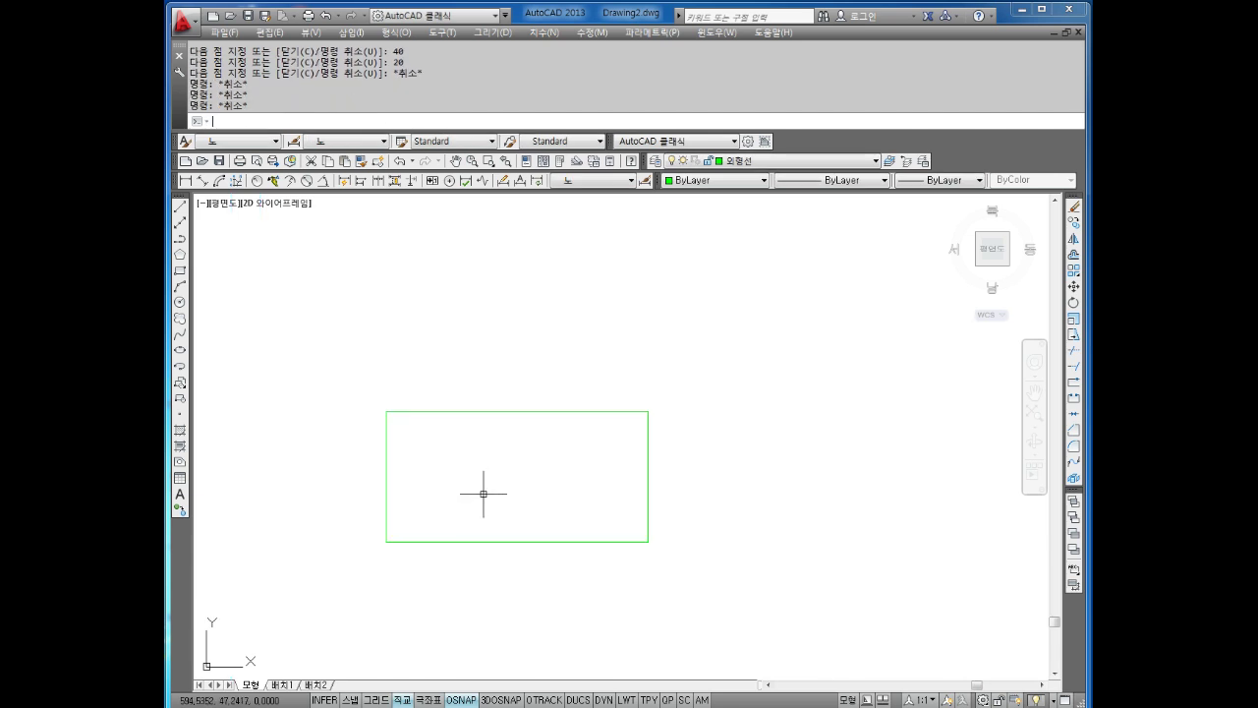
pyautogui.press('Escape')
pyautogui.press('Escape')
pyautogui.press('Escape')
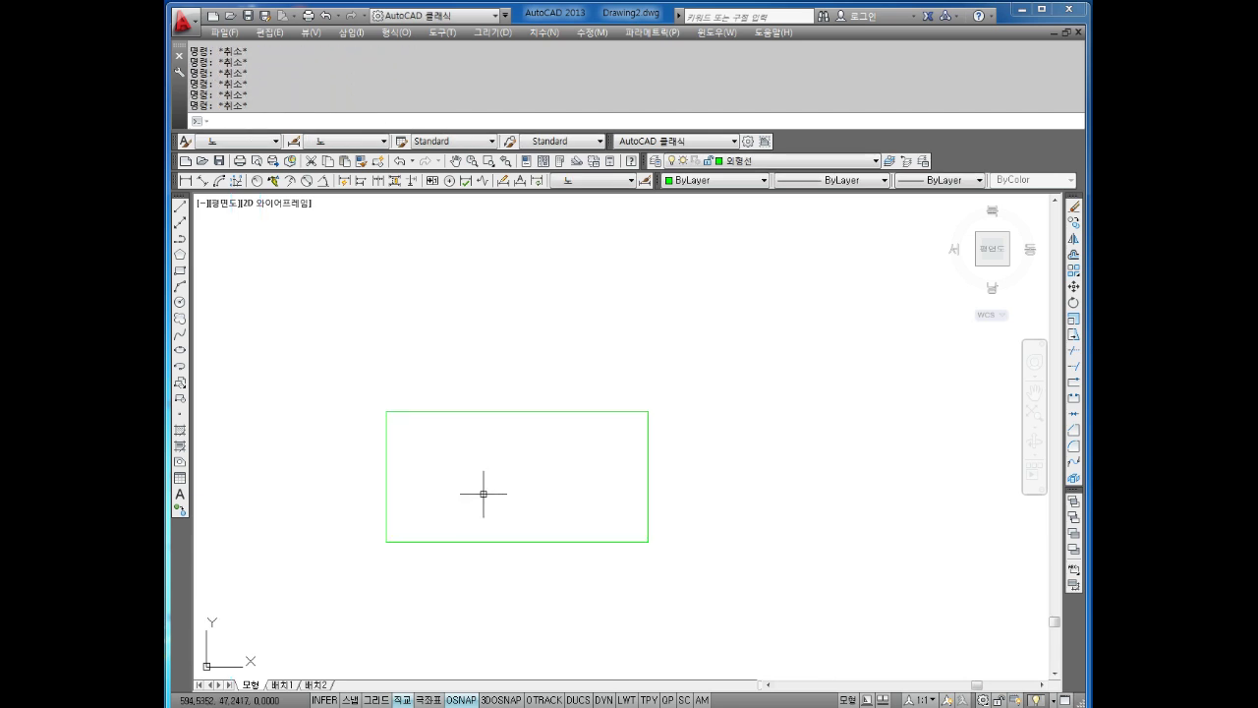
# Offset the rectangle's top and bottom edges 5 units inward.
pyautogui.write('o')
pyautogui.press('Return')
pyautogui.write('5')
pyautogui.press('Return')
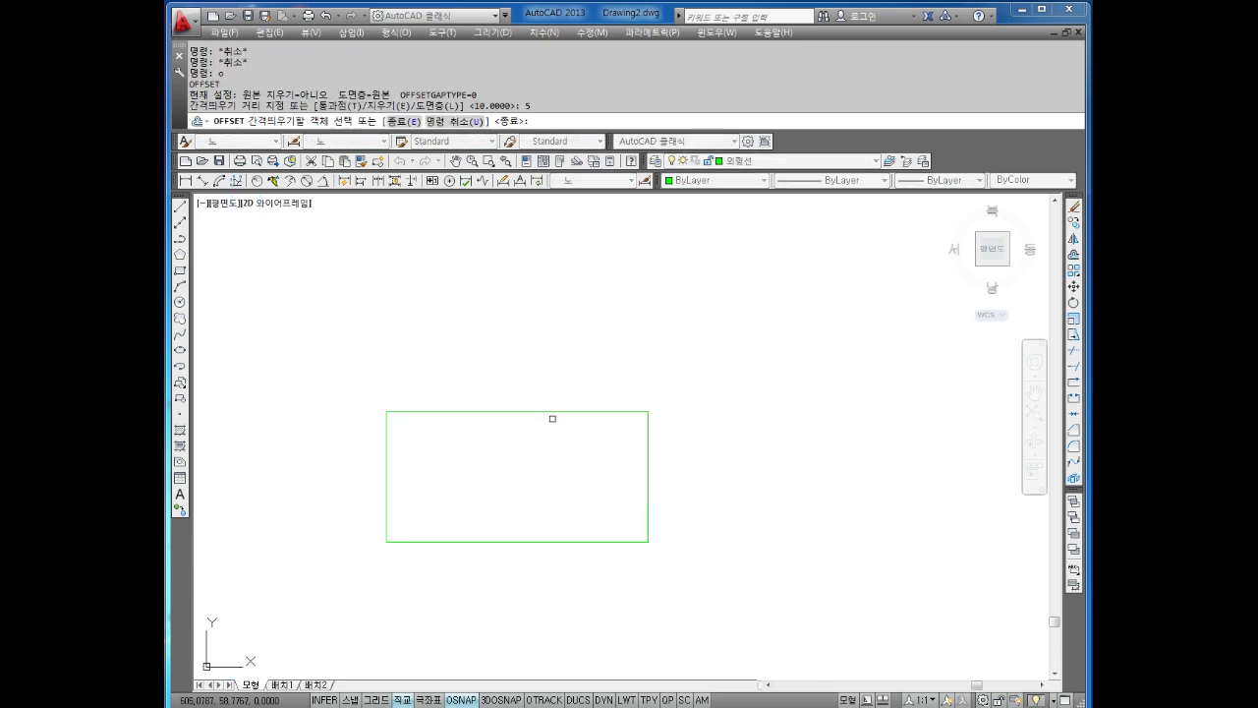
pyautogui.click(552, 412)
pyautogui.click(542, 467)
pyautogui.click(532, 491)
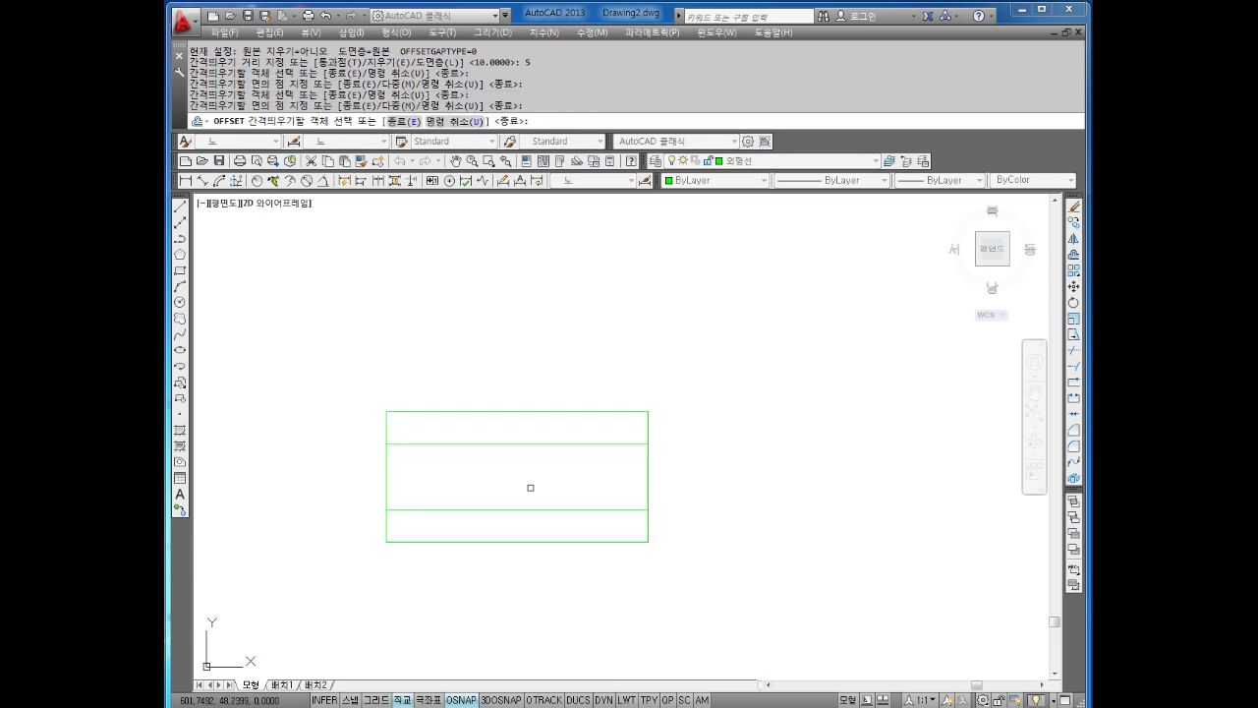
pyautogui.press('Escape')
pyautogui.press('Return')
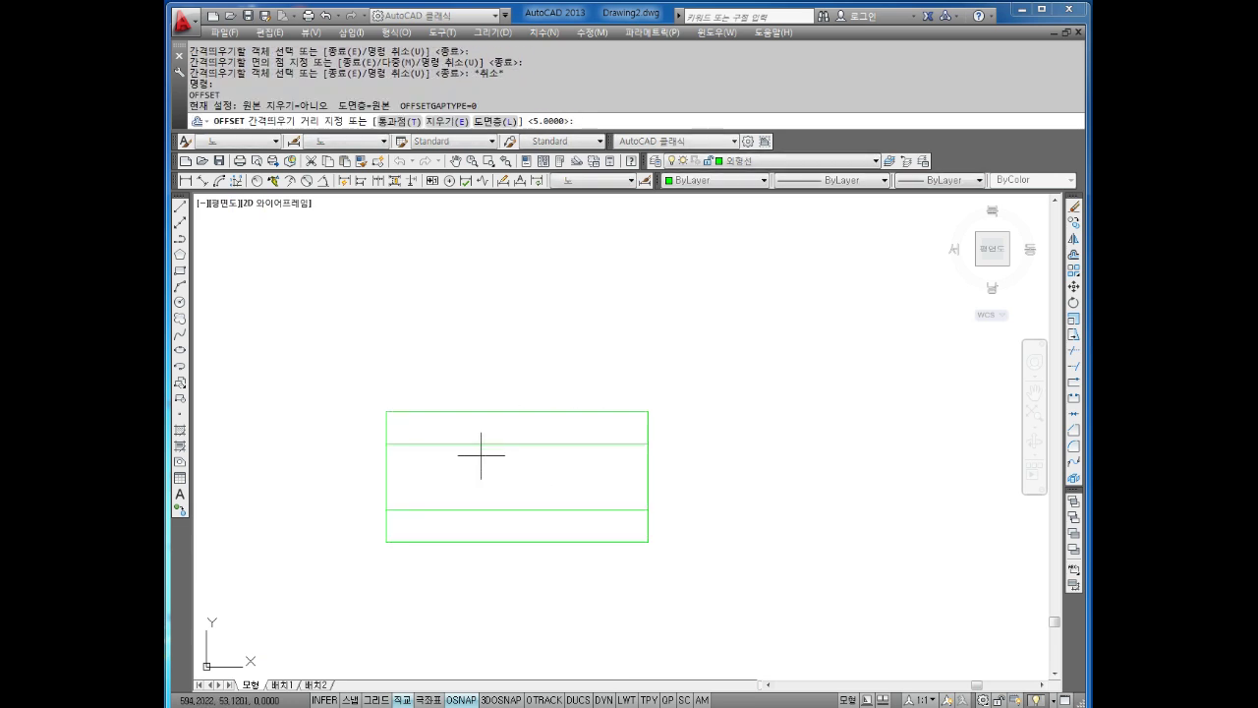
pyautogui.press('Escape')
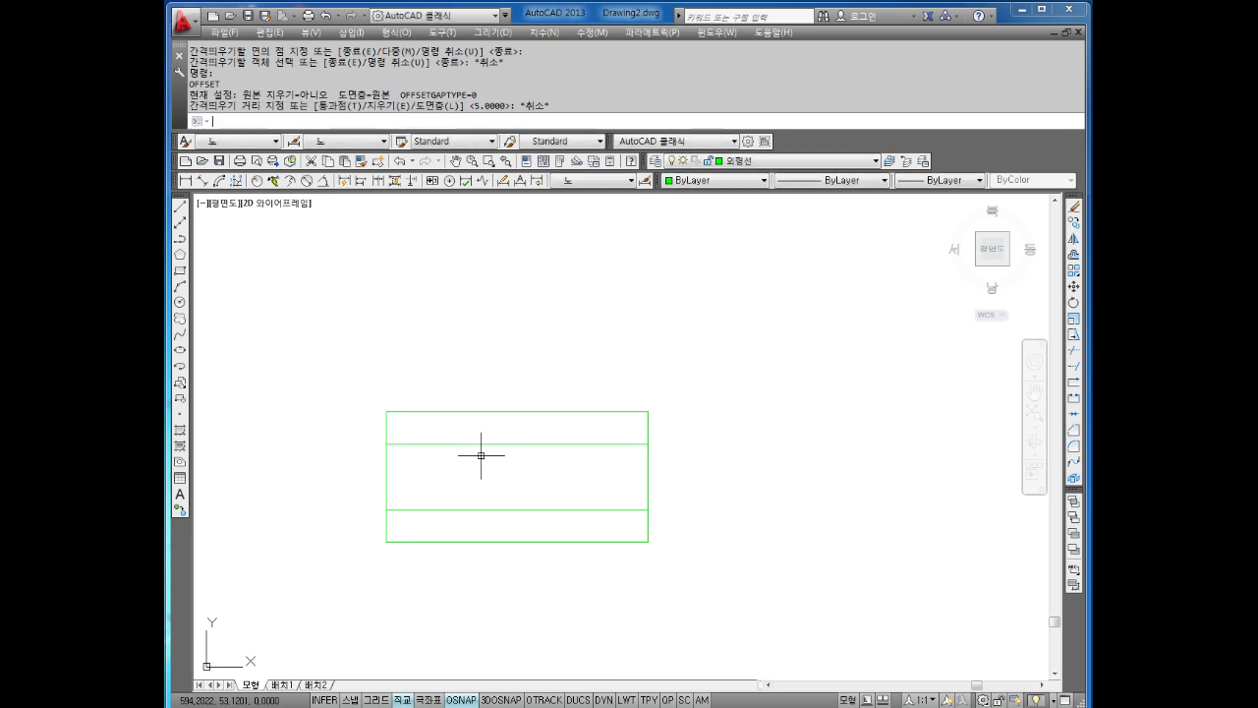
# Offset the rectangle's left and right edges 10 units inward.
pyautogui.write('o')
pyautogui.press('Return')
pyautogui.write('10')
pyautogui.press('Return')
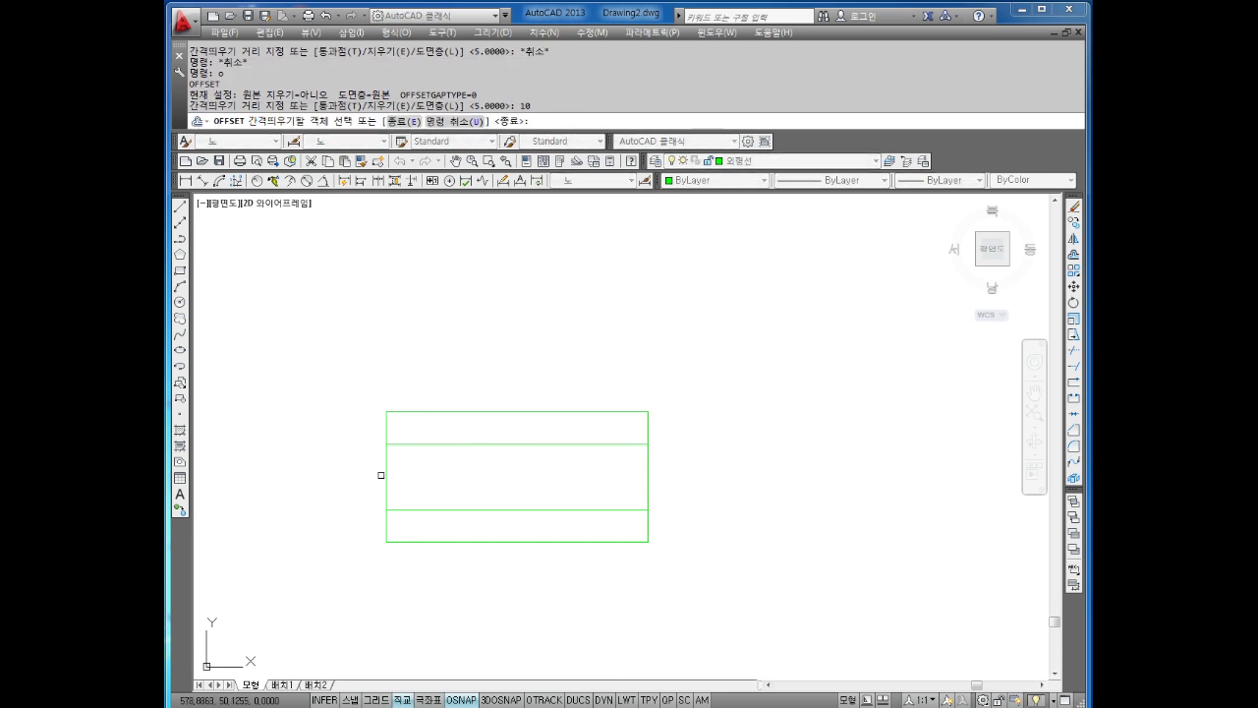
pyautogui.click(414, 473)
pyautogui.click(388, 472)
pyautogui.click(463, 459)
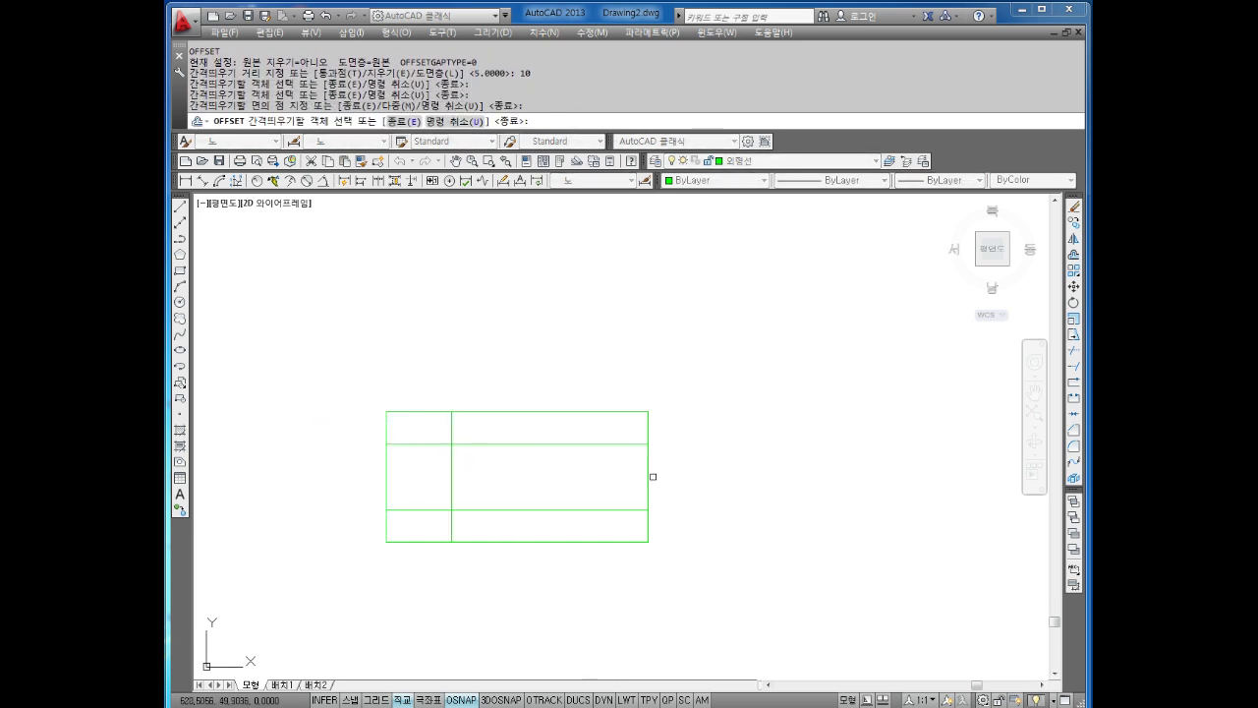
pyautogui.click(648, 477)
pyautogui.click(597, 477)
pyautogui.press('Return')
# Trim the overhanging offset-line ends to leave a clean inner rectangle.
pyautogui.write('tr')
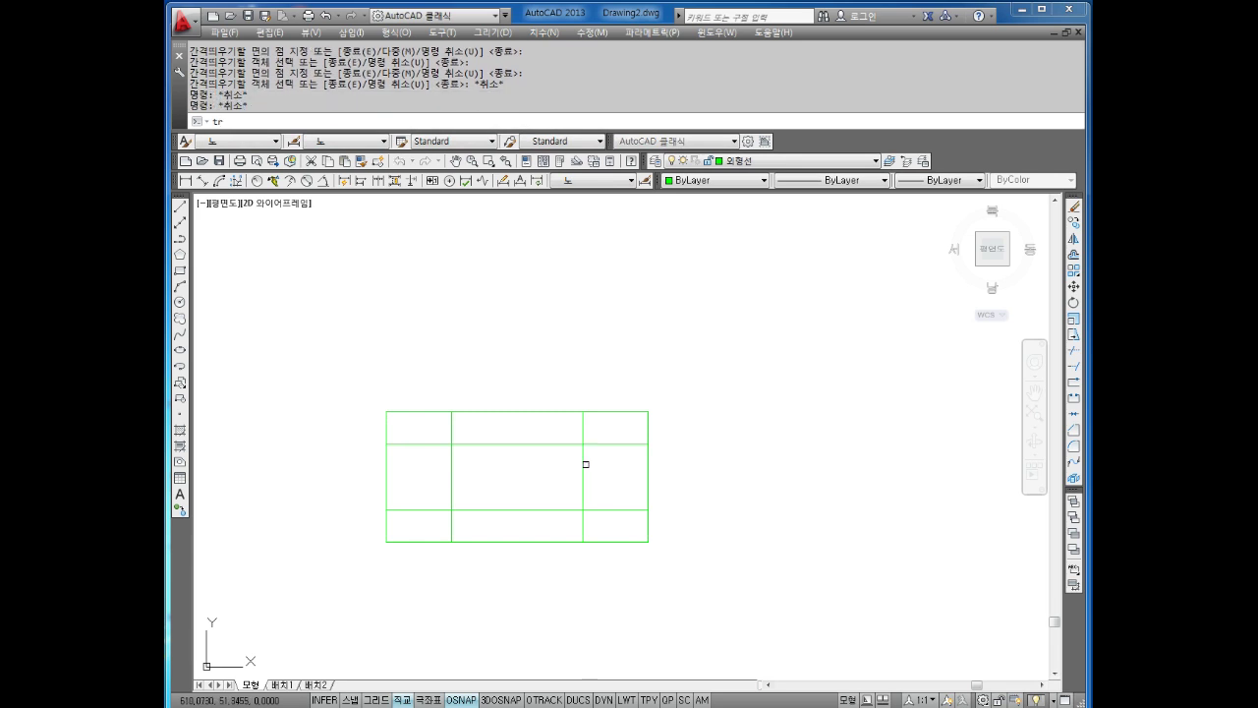
pyautogui.press('Return')
pyautogui.moveTo(603, 433); pyautogui.dragTo(580, 527)
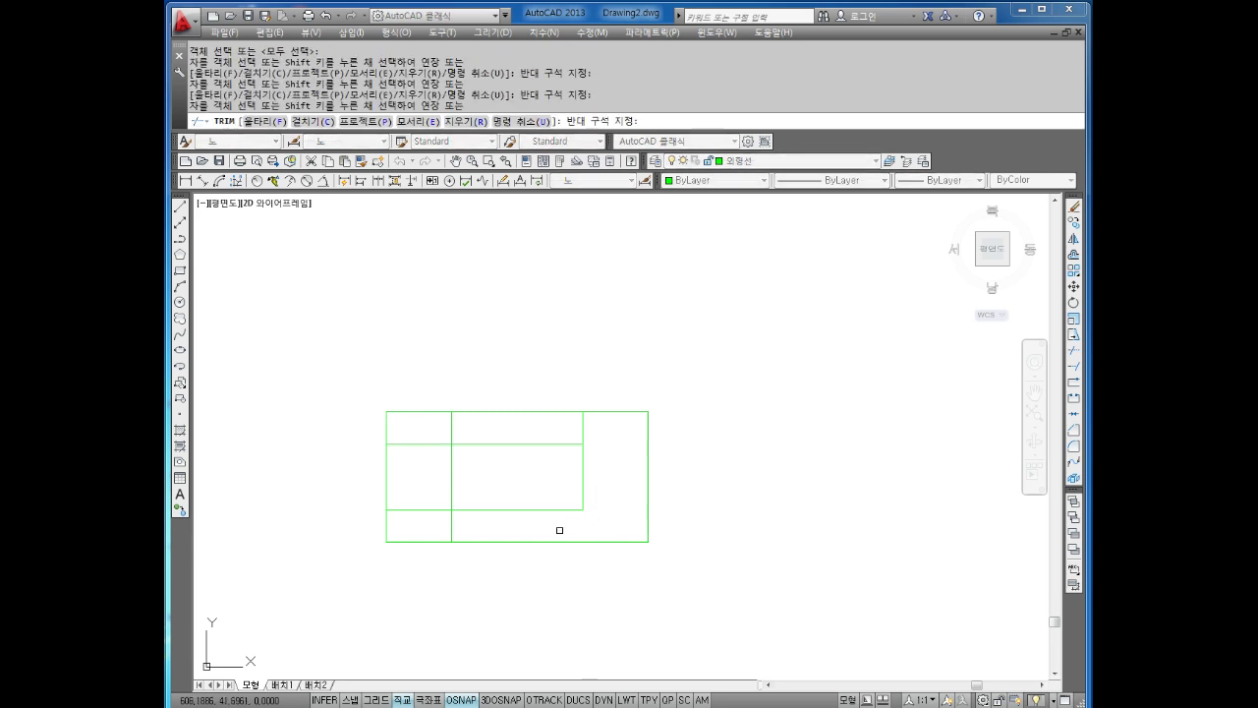
pyautogui.click(512, 532)
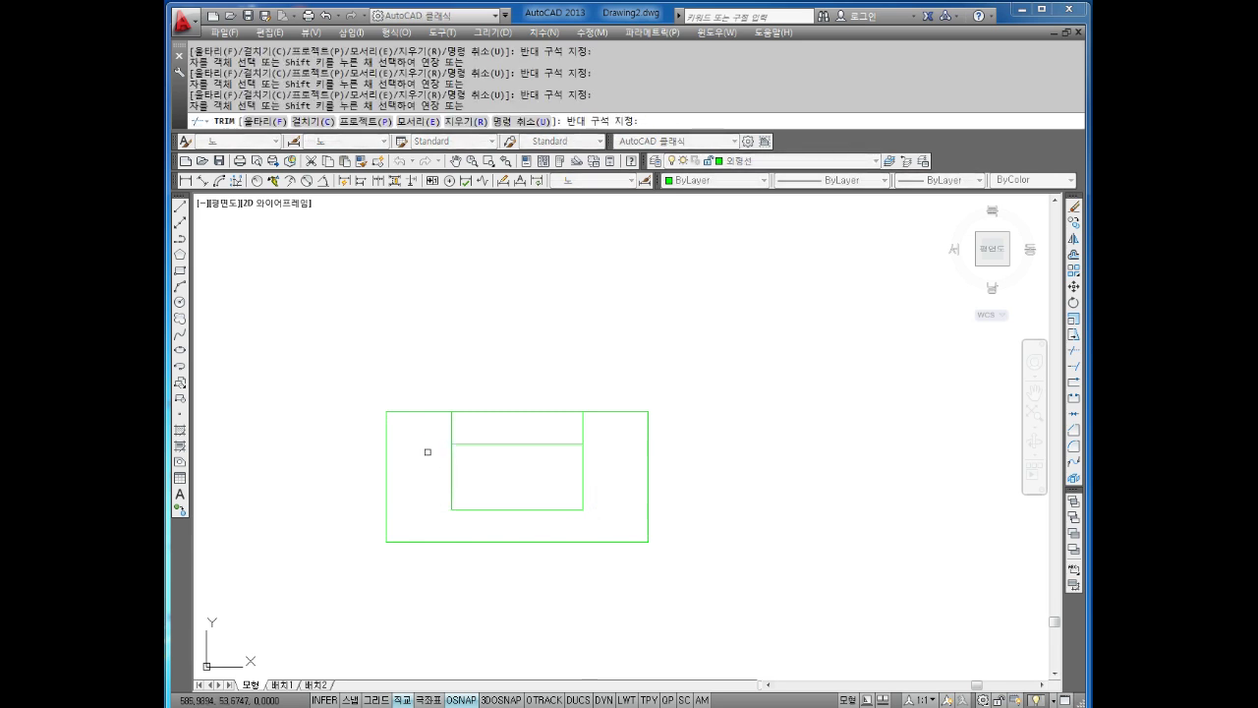
pyautogui.moveTo(601, 422); pyautogui.dragTo(429, 438)
pyautogui.moveTo(488, 439)
pyautogui.mouseDown(button='middle')
pyautogui.moveTo(570, 422)
pyautogui.moveTo(593, 467)
pyautogui.mouseUp(button='middle')
pyautogui.scroll(-2, 588, 449)
# Project vertical construction lines upward through the four rectangle corners.
pyautogui.press('Escape')
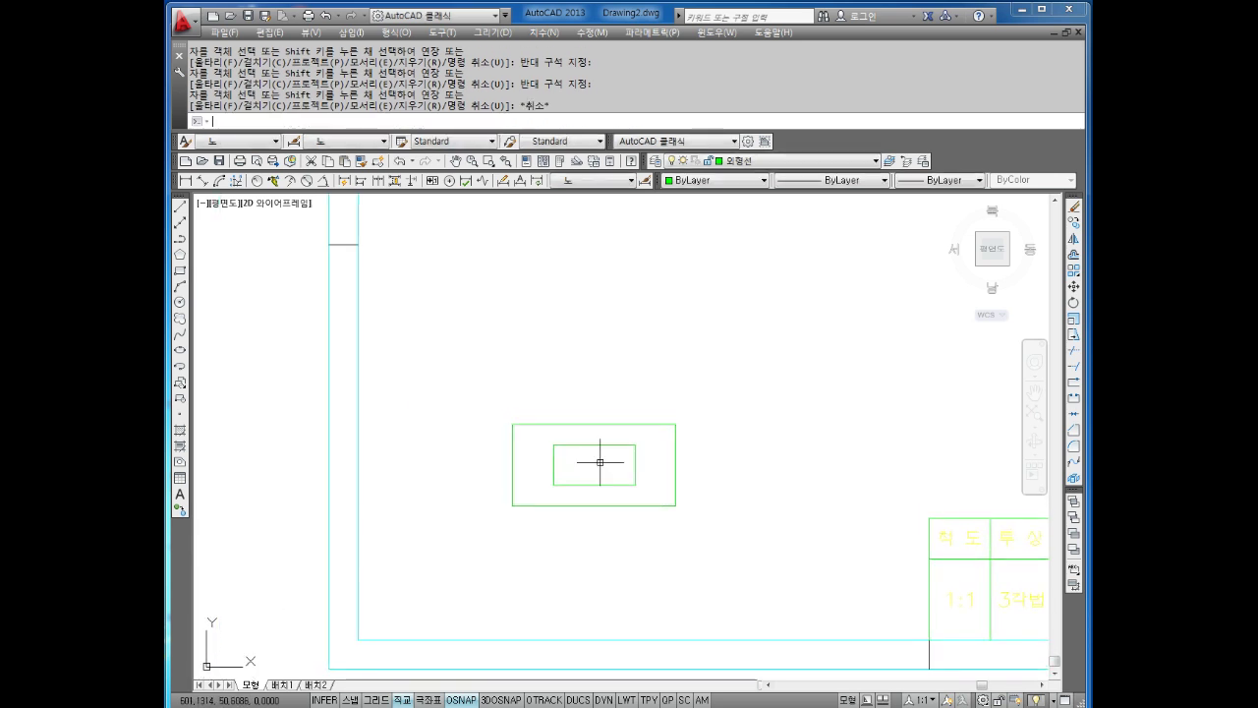
pyautogui.press('Escape')
pyautogui.press('Escape')
pyautogui.write('l')
pyautogui.press('Return')
pyautogui.write('v')
pyautogui.press('Return')
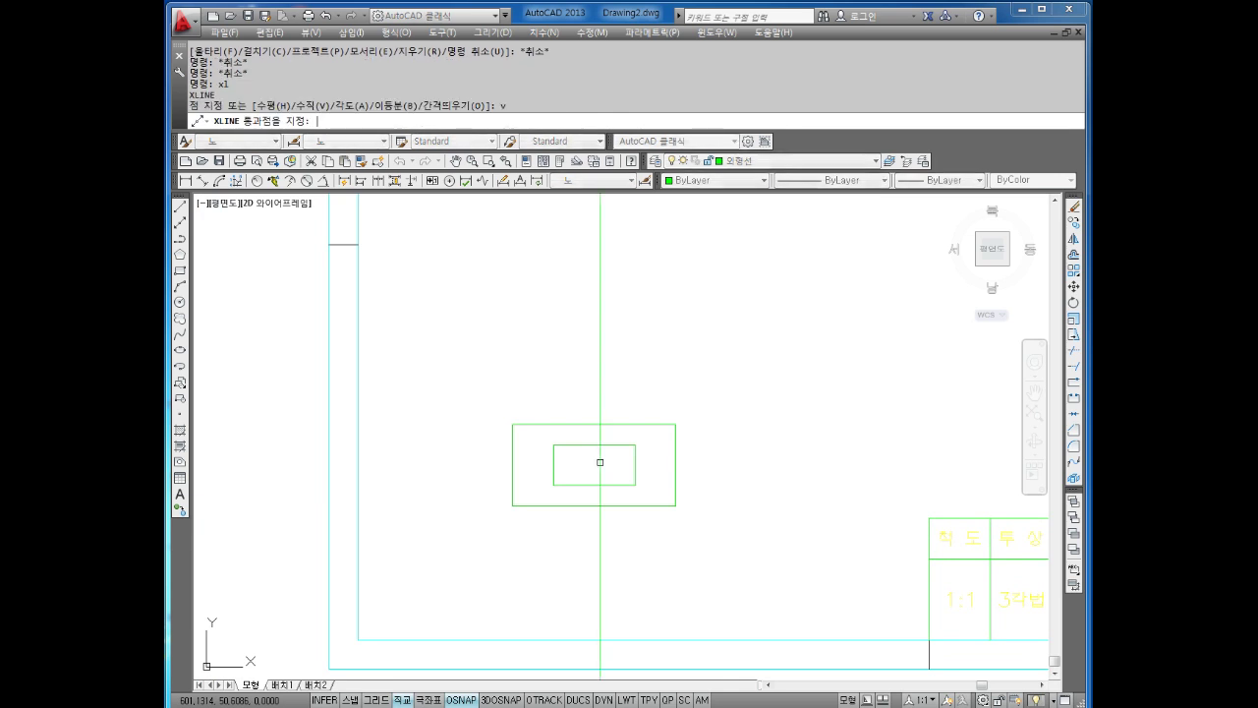
pyautogui.click(513, 424)
pyautogui.click(553, 445)
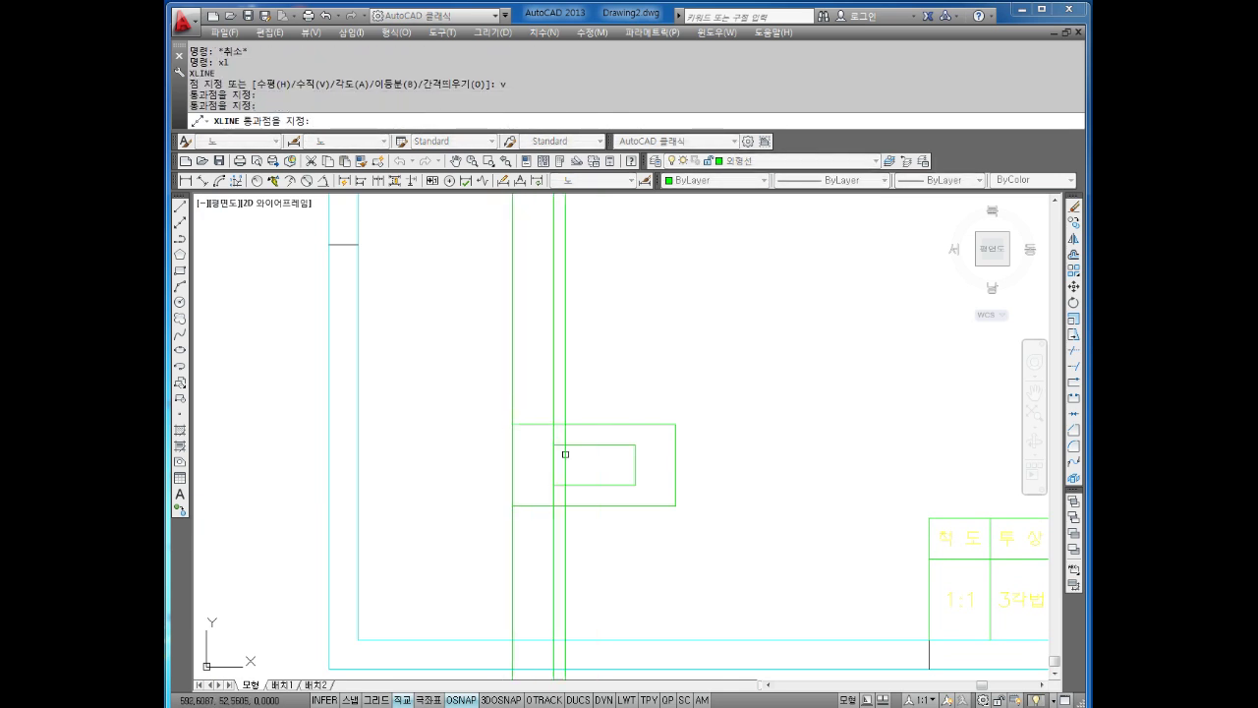
pyautogui.click(635, 445)
pyautogui.click(675, 424)
pyautogui.press('Escape')
pyautogui.press('Escape')
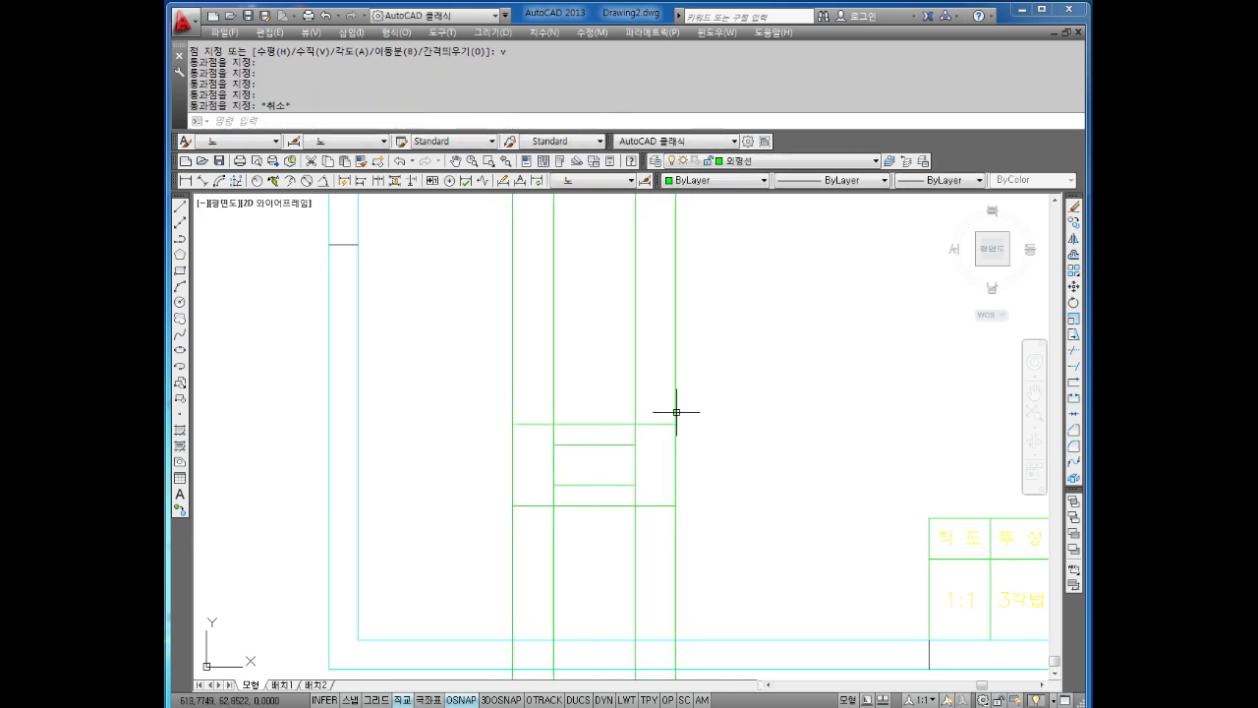
pyautogui.moveTo(656, 382); pyautogui.dragTo(677, 430, button='middle')
pyautogui.press('Escape')
pyautogui.press('Escape')
pyautogui.press('Escape')
# Draw a horizontal base line across the projections and remove the segments below it.
pyautogui.write('l')
pyautogui.press('Return')
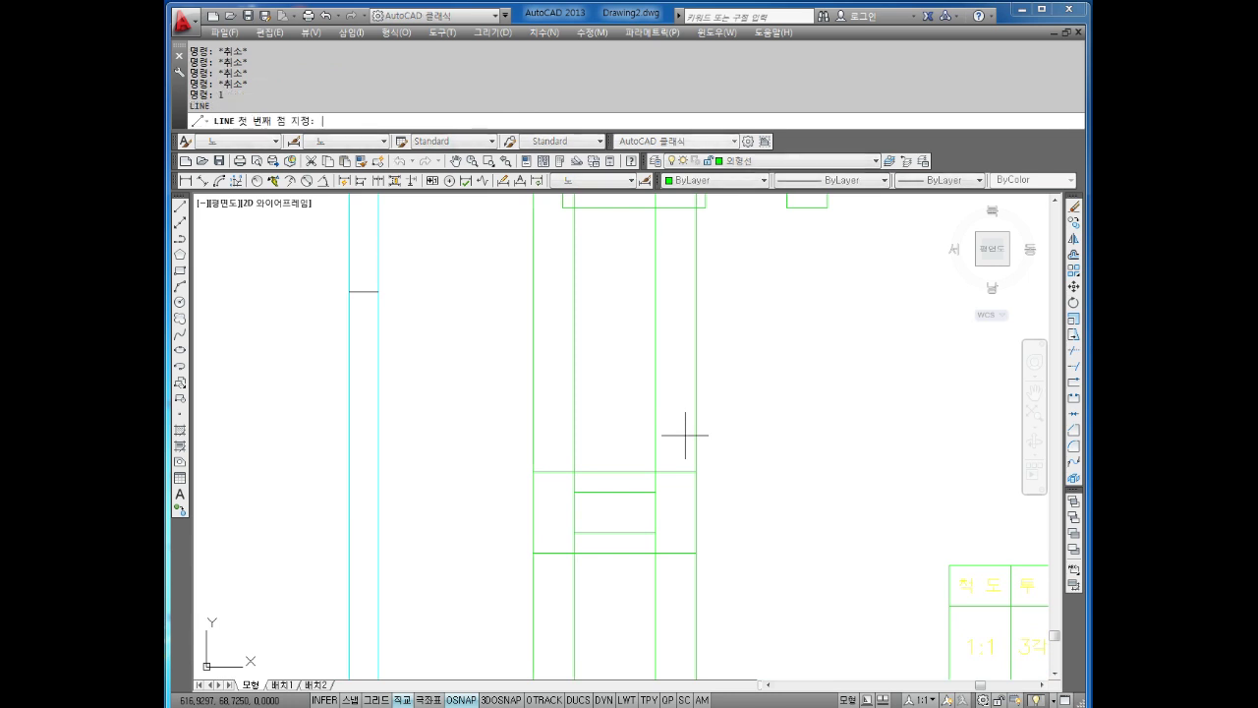
pyautogui.click(742, 381)
pyautogui.press('Escape')
pyautogui.press('Escape')
pyautogui.press('Escape')
pyautogui.write('ㅂ')
pyautogui.press('Return')
pyautogui.click(753, 433)
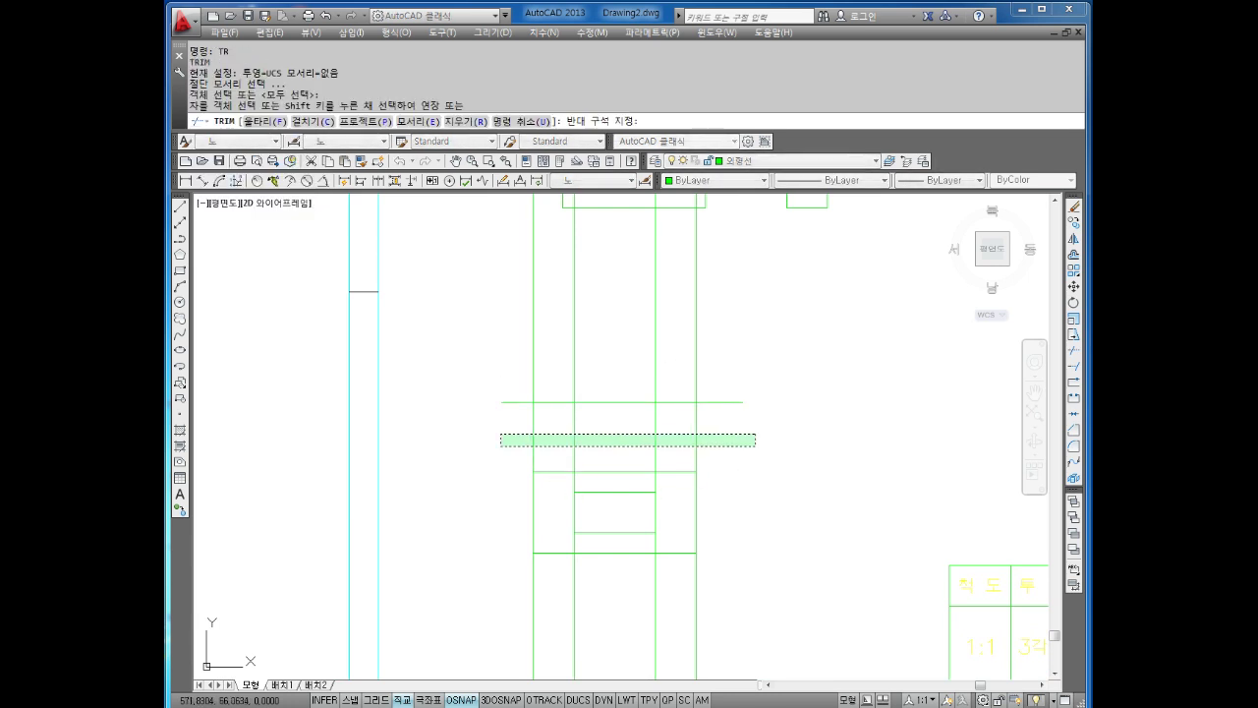
pyautogui.click(499, 444)
pyautogui.press('Escape')
pyautogui.press('Escape')
pyautogui.click(791, 581)
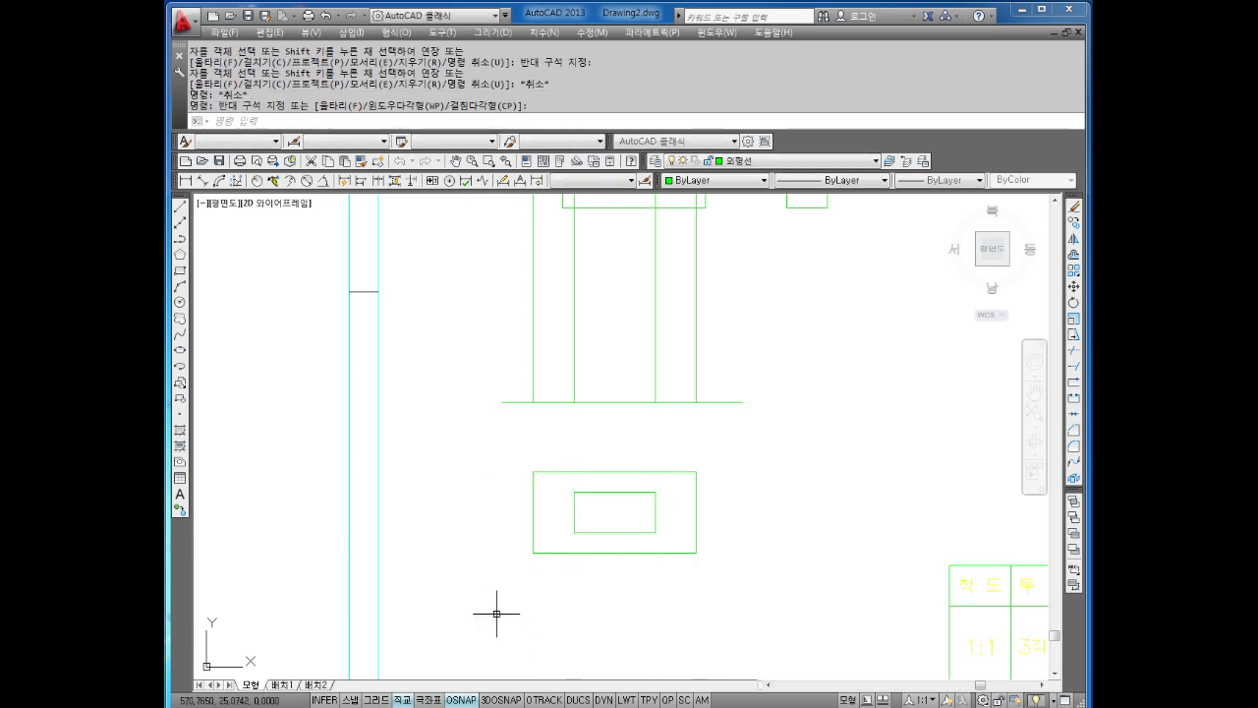
pyautogui.press('Delete')
pyautogui.press('Escape')
pyautogui.press('Escape')
# Offset the horizontal base line upward 5 units twice.
pyautogui.write('o')
pyautogui.press('Return')
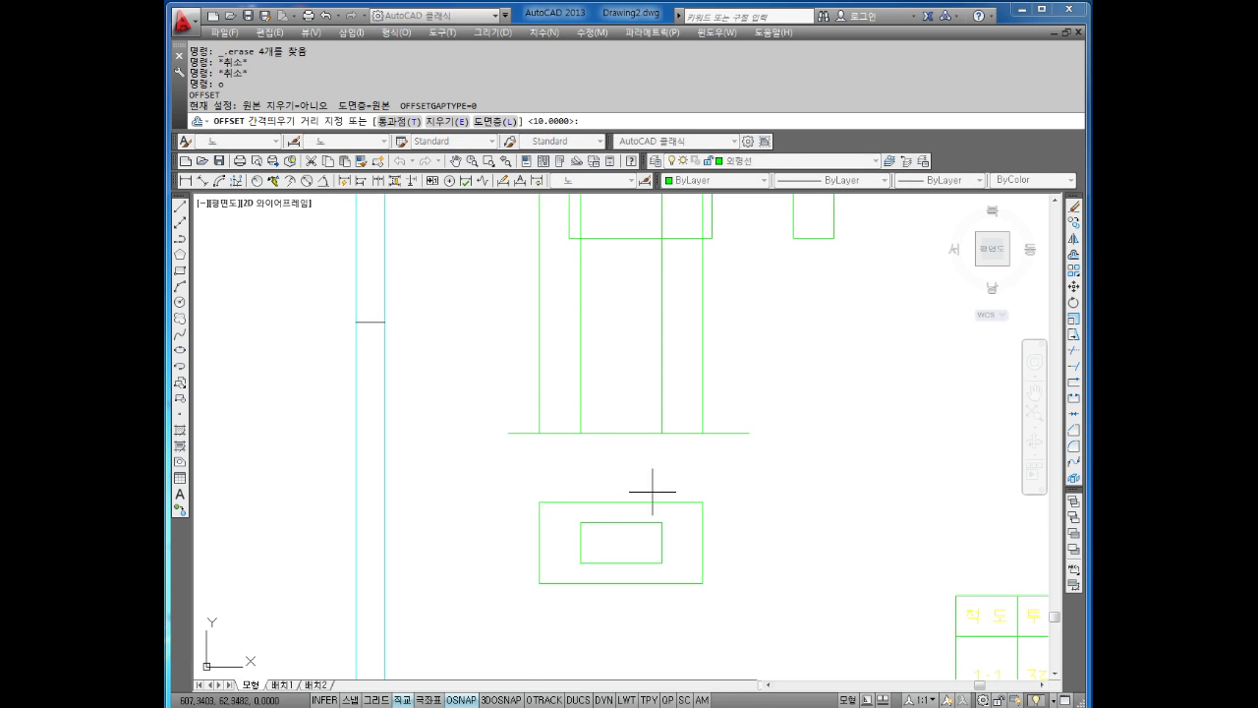
pyautogui.press('Return')
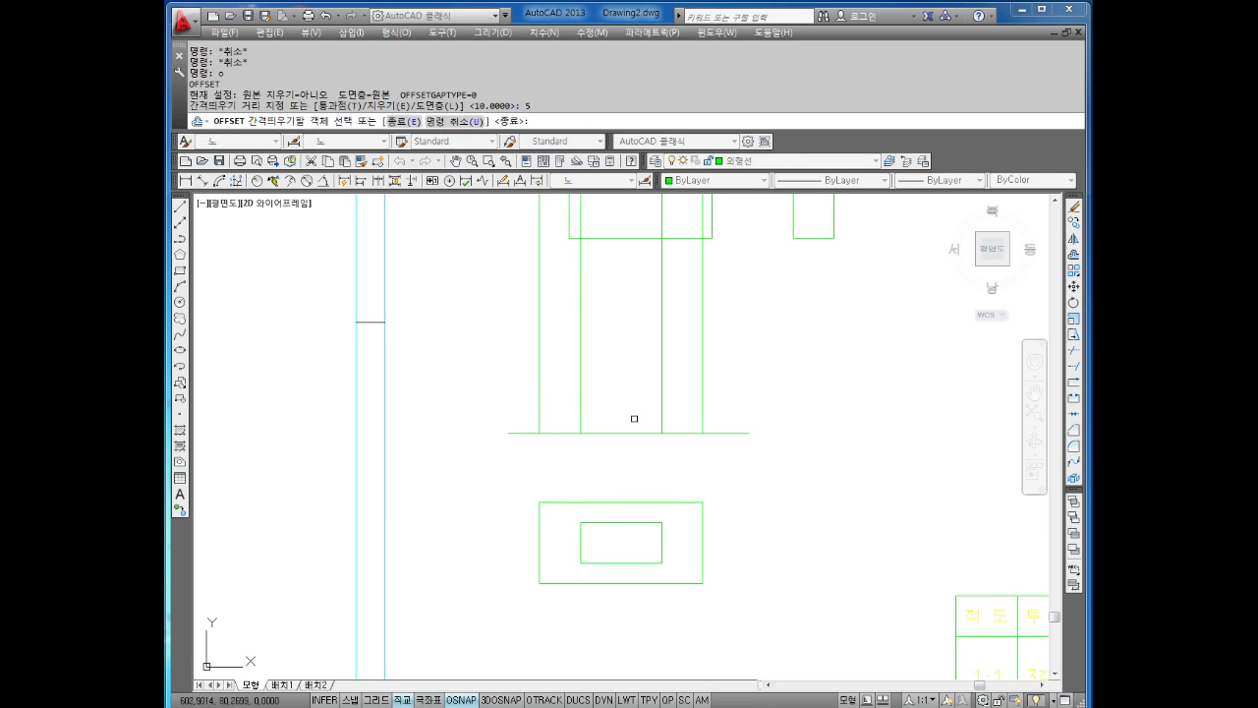
pyautogui.click(631, 432)
pyautogui.click(629, 416)
pyautogui.click(629, 412)
pyautogui.click(629, 401)
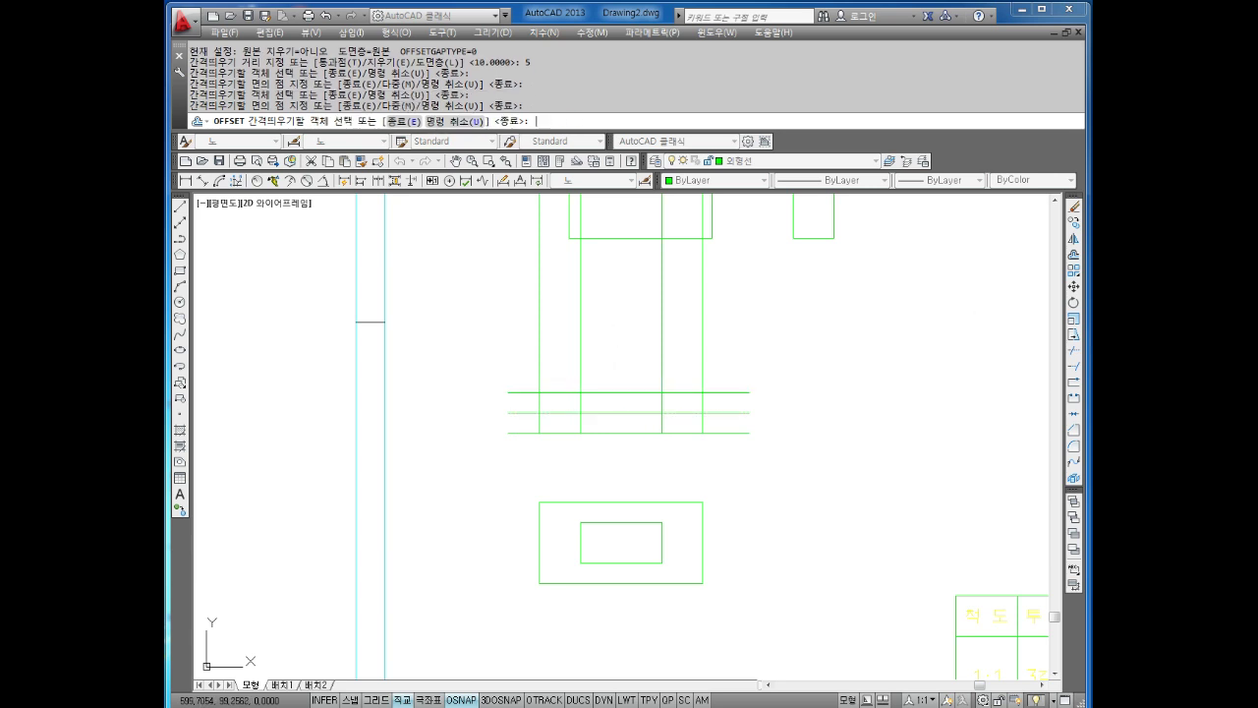
pyautogui.press('Escape')
# Trim the vertical projection lines off above the top offset line.
pyautogui.write('tr')
pyautogui.press('Return')
pyautogui.press('Return')
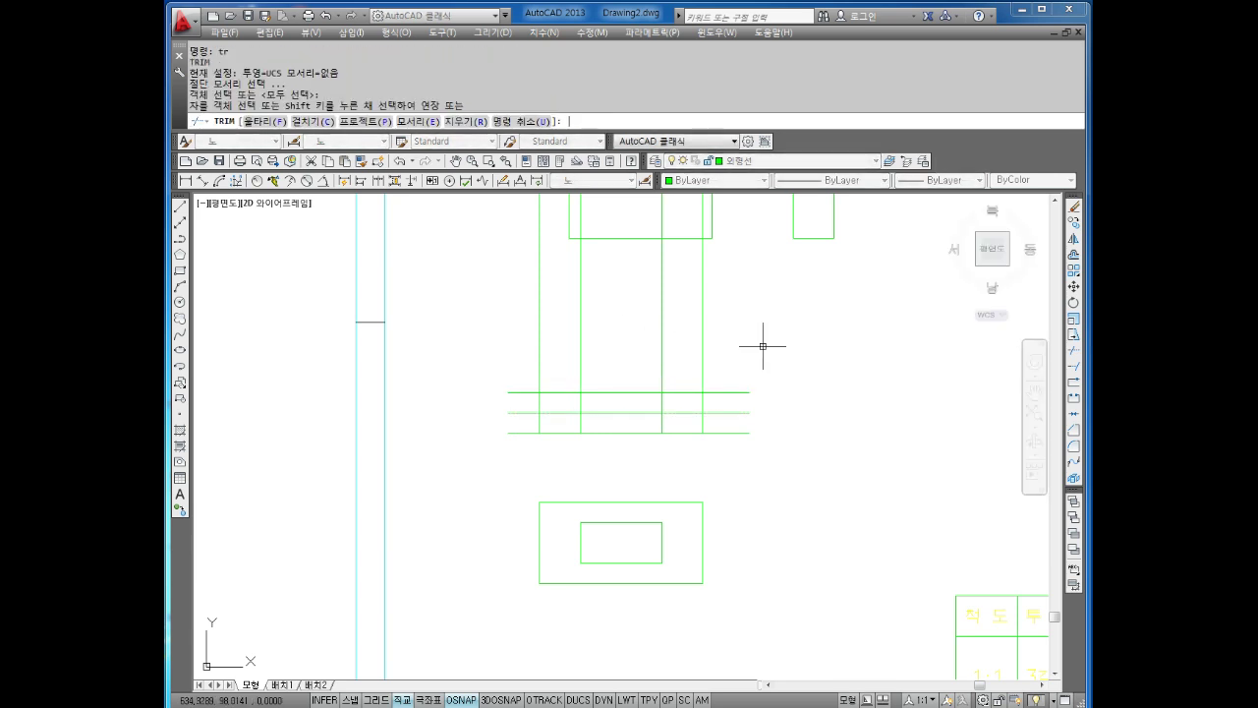
pyautogui.press('Escape')
pyautogui.press('Escape')
pyautogui.press('Escape')
pyautogui.press('Return')
pyautogui.click(772, 372)
pyautogui.click(736, 401)
pyautogui.press('Return')
pyautogui.click(758, 318)
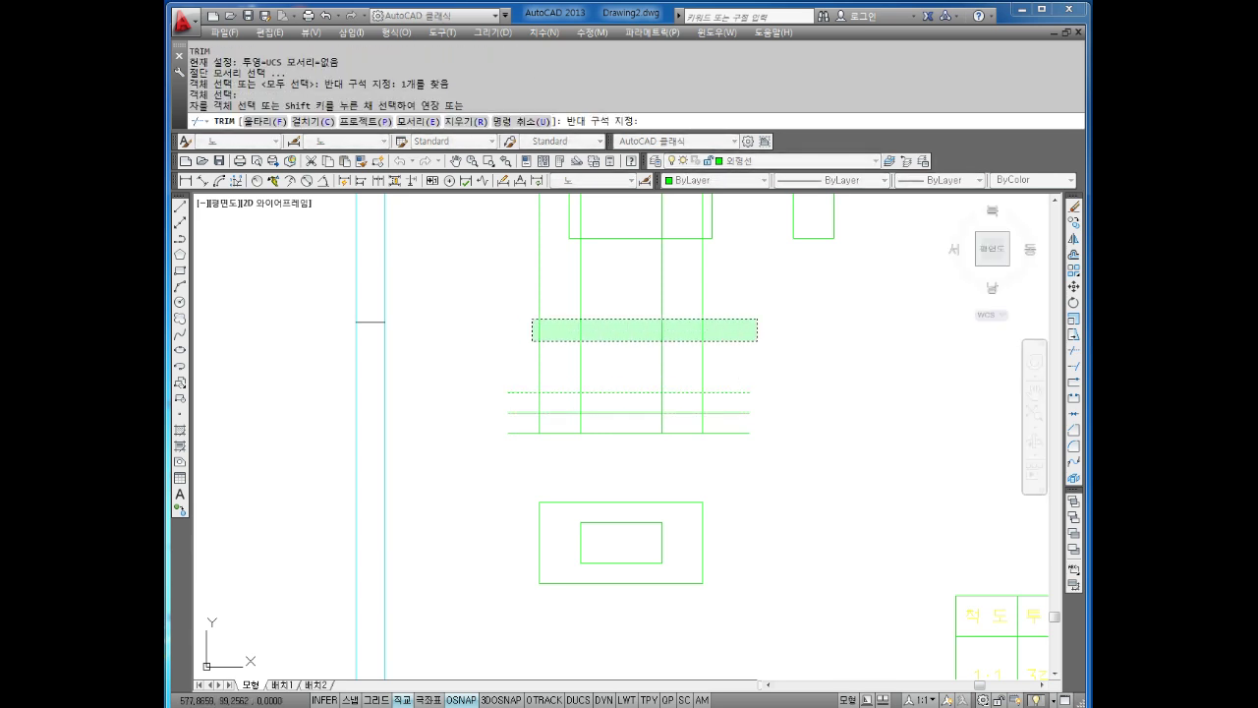
pyautogui.click(531, 342)
pyautogui.press('Escape')
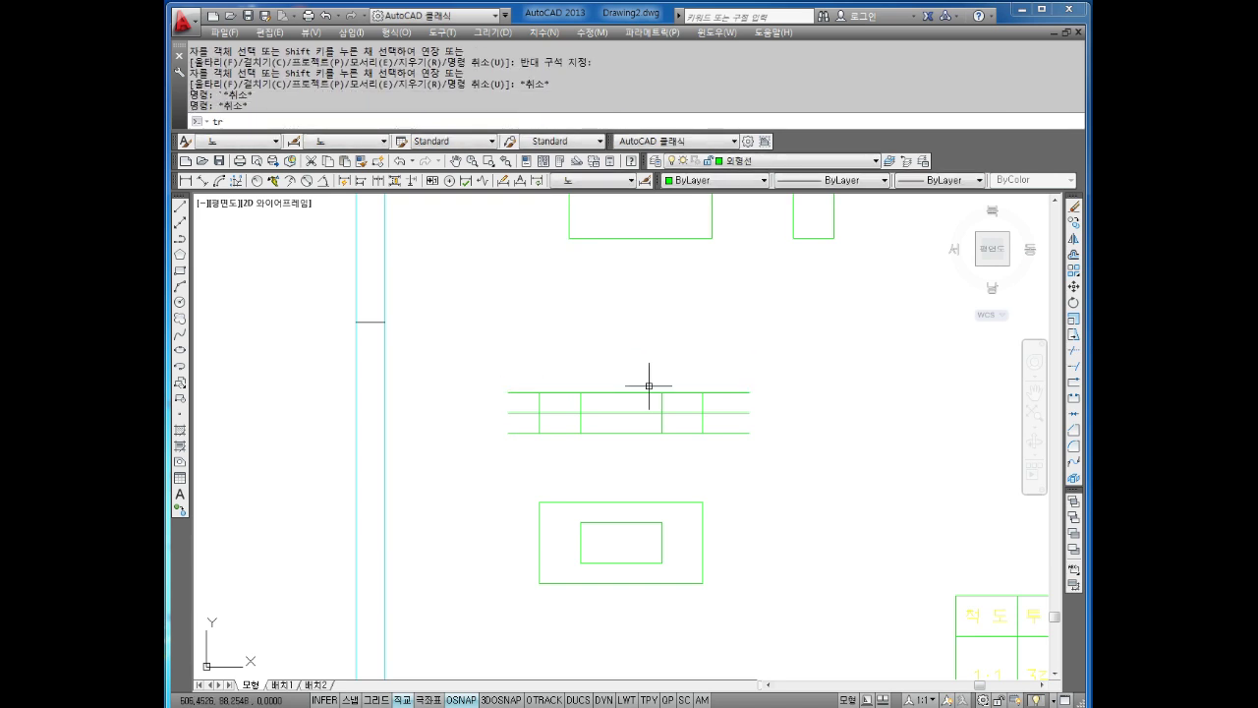
# Trim the overhanging ends and lower corners to form the narrower 5-unit step.
pyautogui.write('tr')
pyautogui.press('Return')
pyautogui.press('Return')
pyautogui.click(722, 362)
pyautogui.click(718, 459)
pyautogui.click(718, 459)
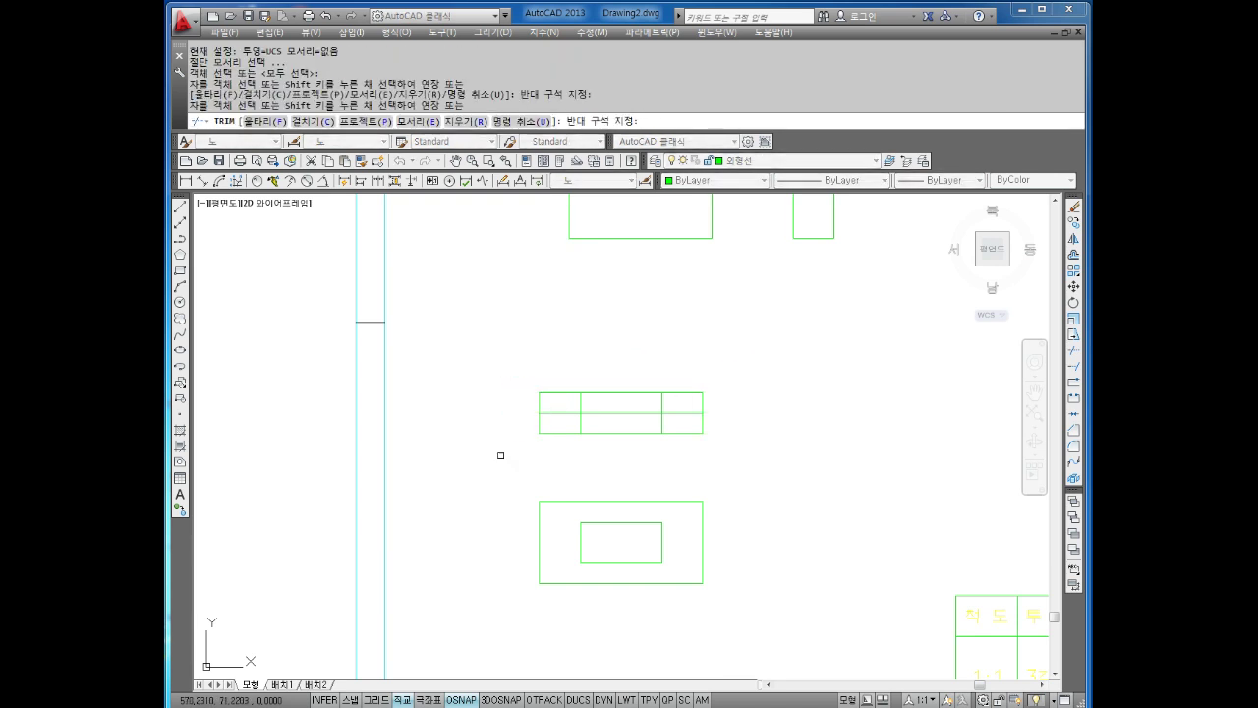
pyautogui.click(547, 429)
pyautogui.click(718, 419)
pyautogui.click(694, 439)
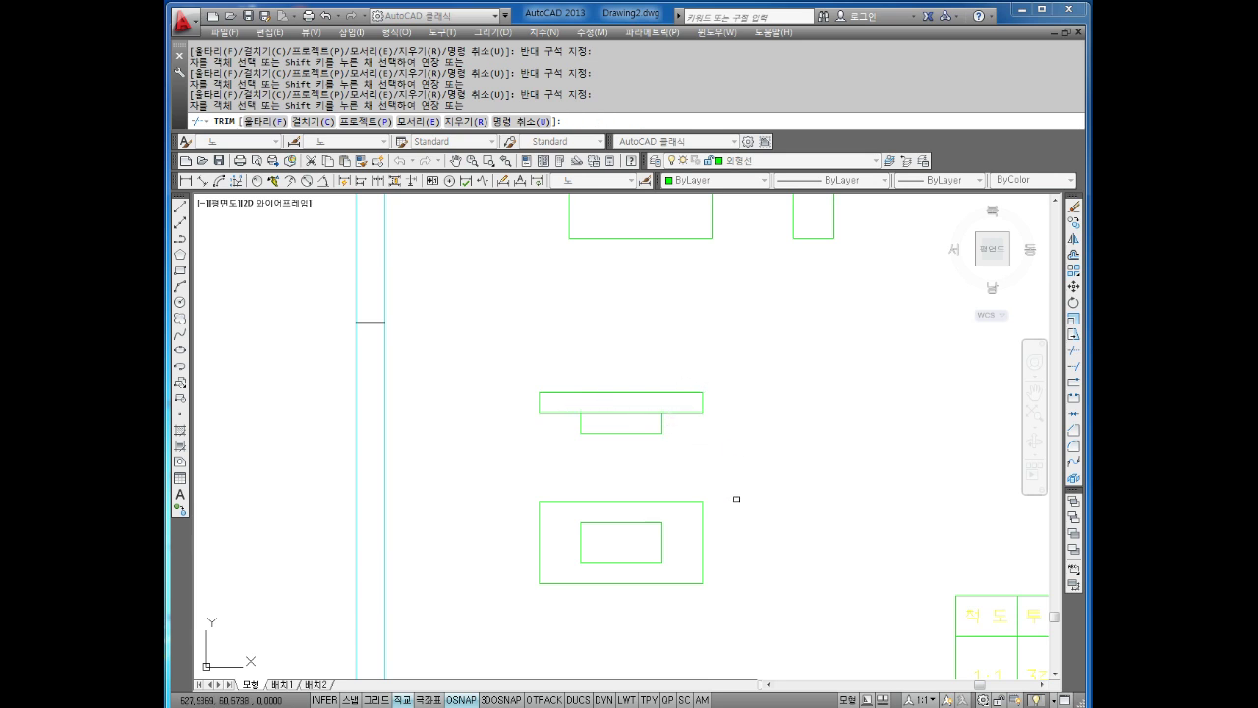
pyautogui.press('Escape')
pyautogui.press('Escape')
pyautogui.press('Escape')
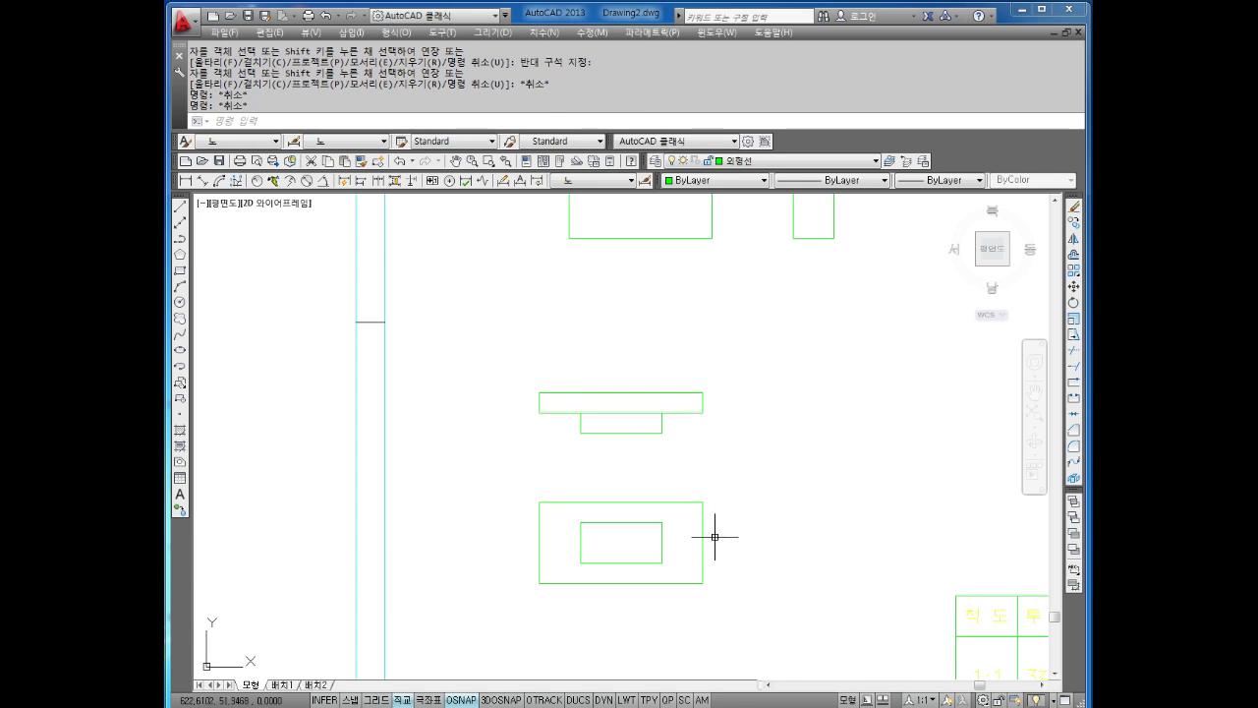
# Pan the views left and run horizontal xlines through the plan's and inner rectangle's bottom edges.
pyautogui.moveTo(714, 537); pyautogui.dragTo(658, 487, button='middle')
pyautogui.press('Escape')
pyautogui.press('Escape')
pyautogui.press('Escape')
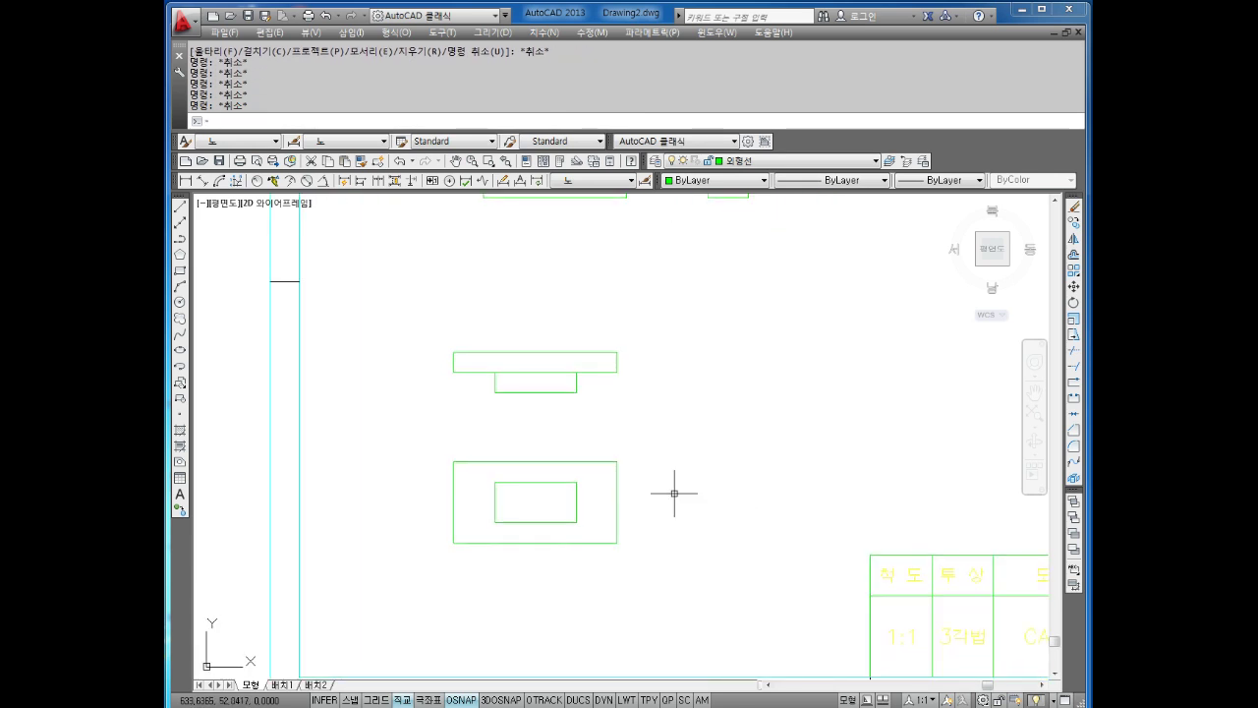
pyautogui.write('xl')
pyautogui.press('Return')
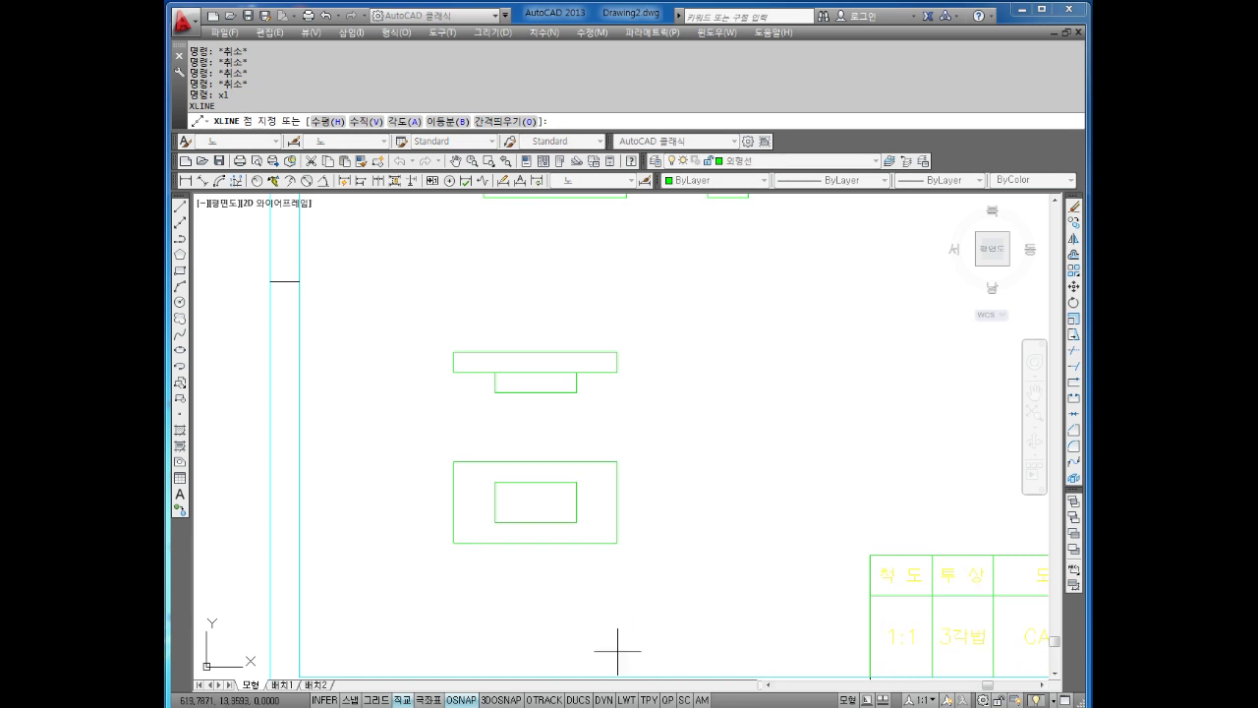
pyautogui.press('Escape')
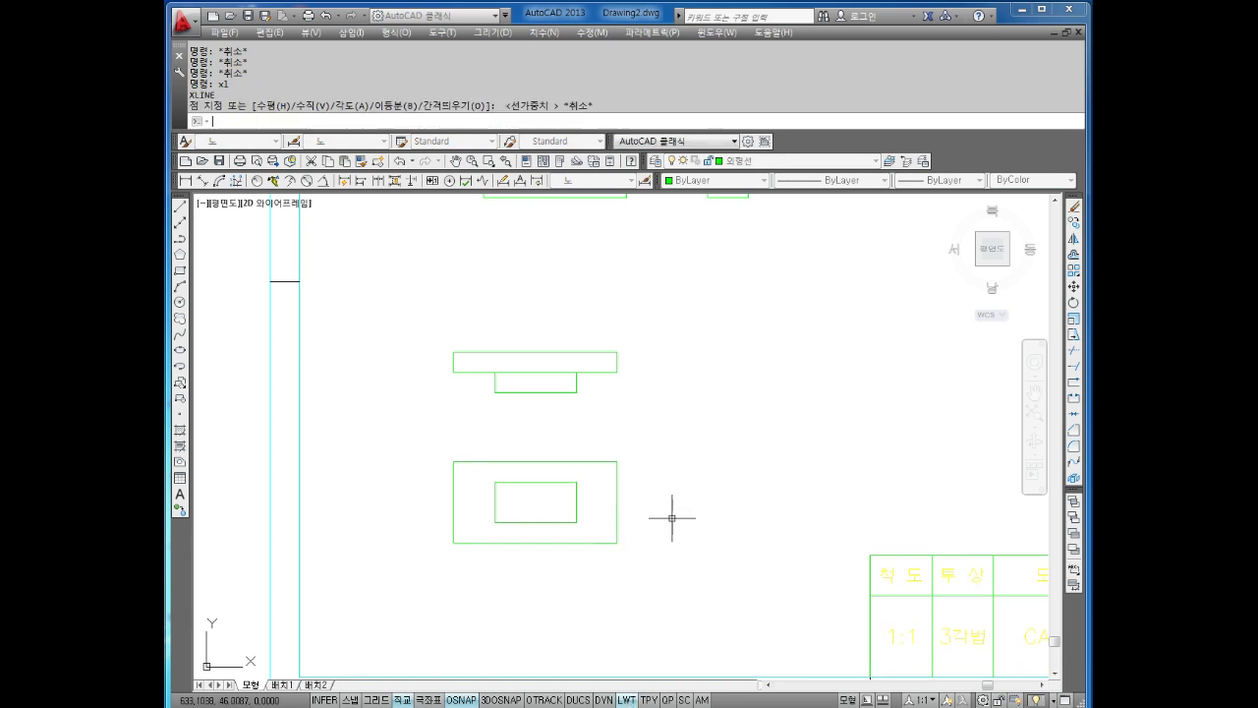
pyautogui.press('Escape')
pyautogui.press('Escape')
pyautogui.write('l')
pyautogui.press('Return')
pyautogui.write('h')
pyautogui.press('Return')
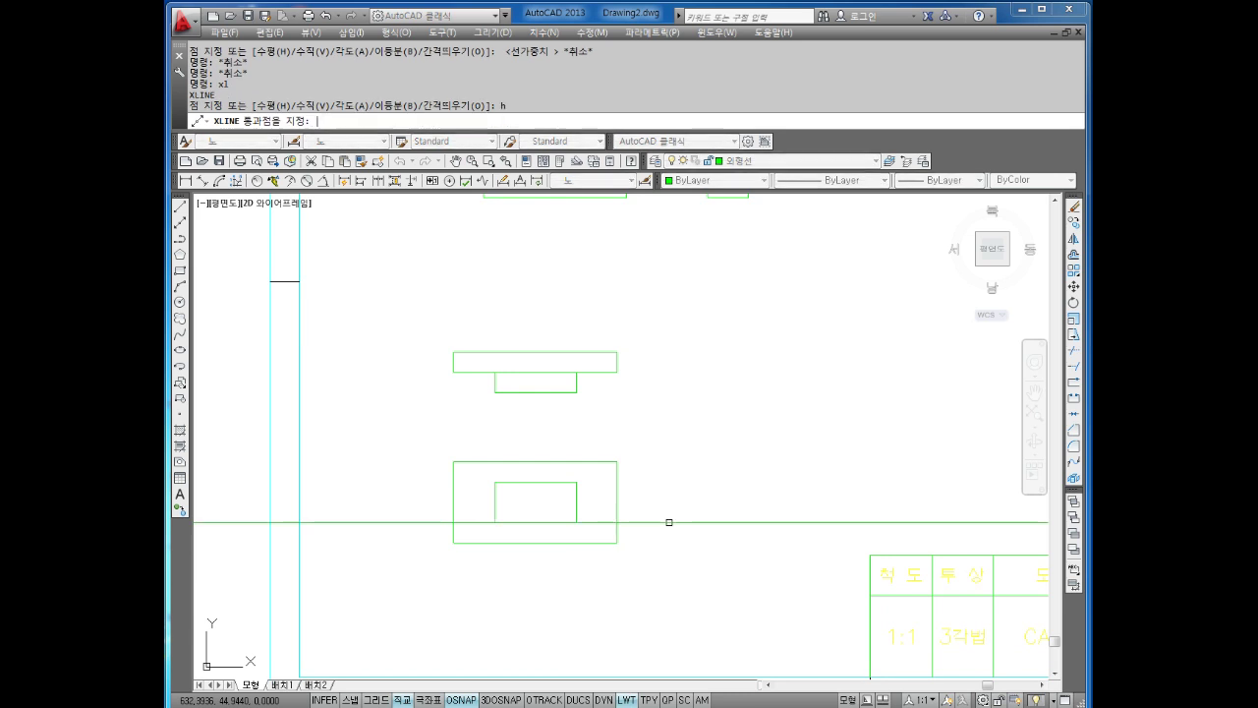
pyautogui.click(616, 542)
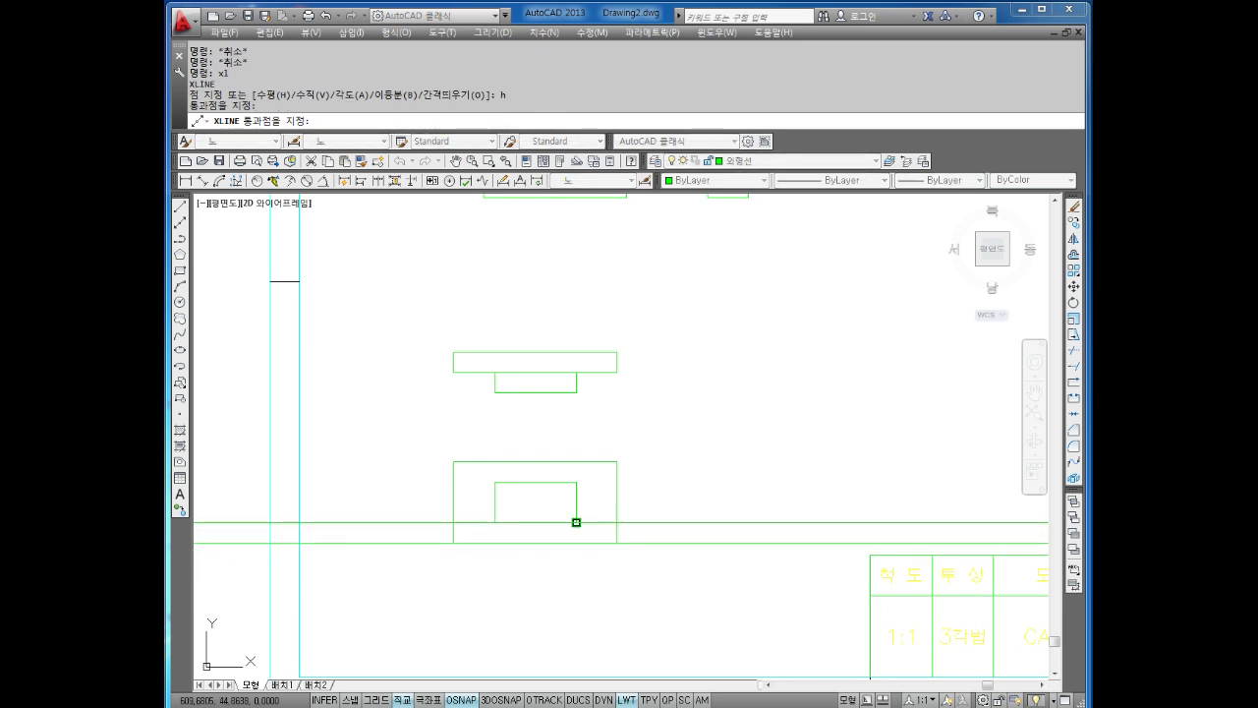
pyautogui.click(576, 522)
pyautogui.press('Return')
# Add horizontal xlines through the plan's top edges and the front view's three edges.
pyautogui.press('Return')
pyautogui.write('h')
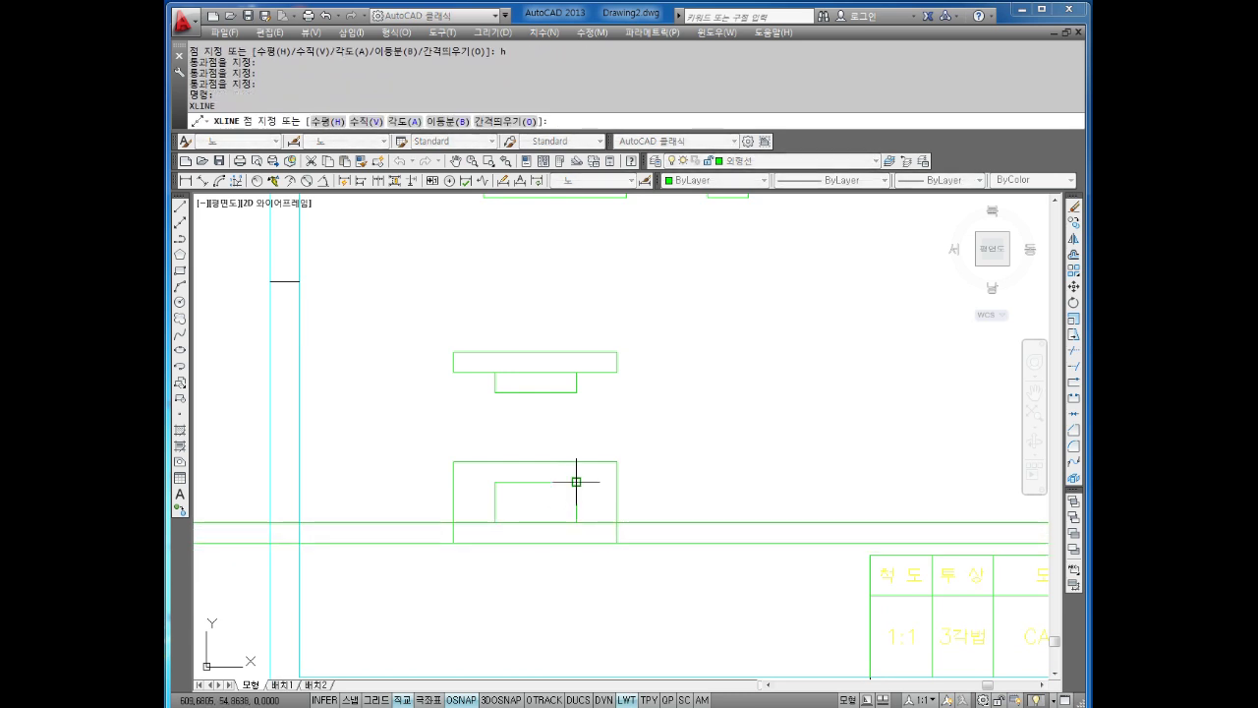
pyautogui.press('Return')
pyautogui.click(576, 482)
pyautogui.click(616, 461)
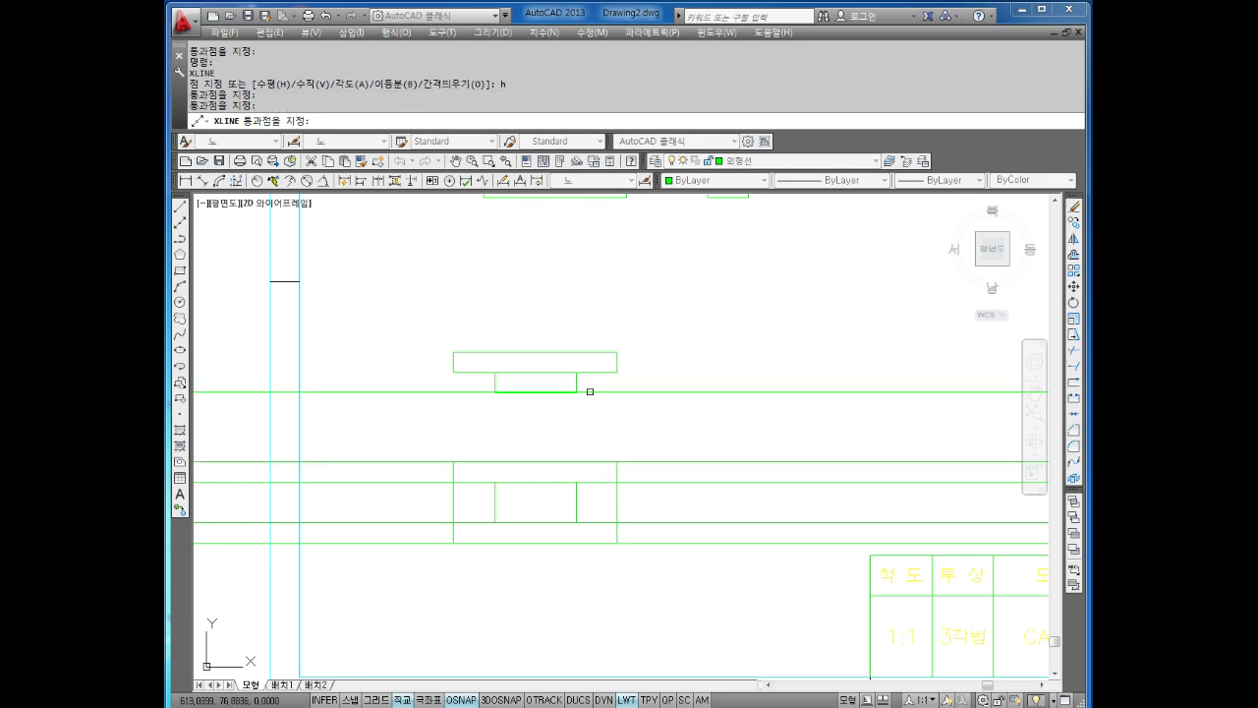
pyautogui.click(576, 392)
pyautogui.click(616, 372)
pyautogui.click(616, 352)
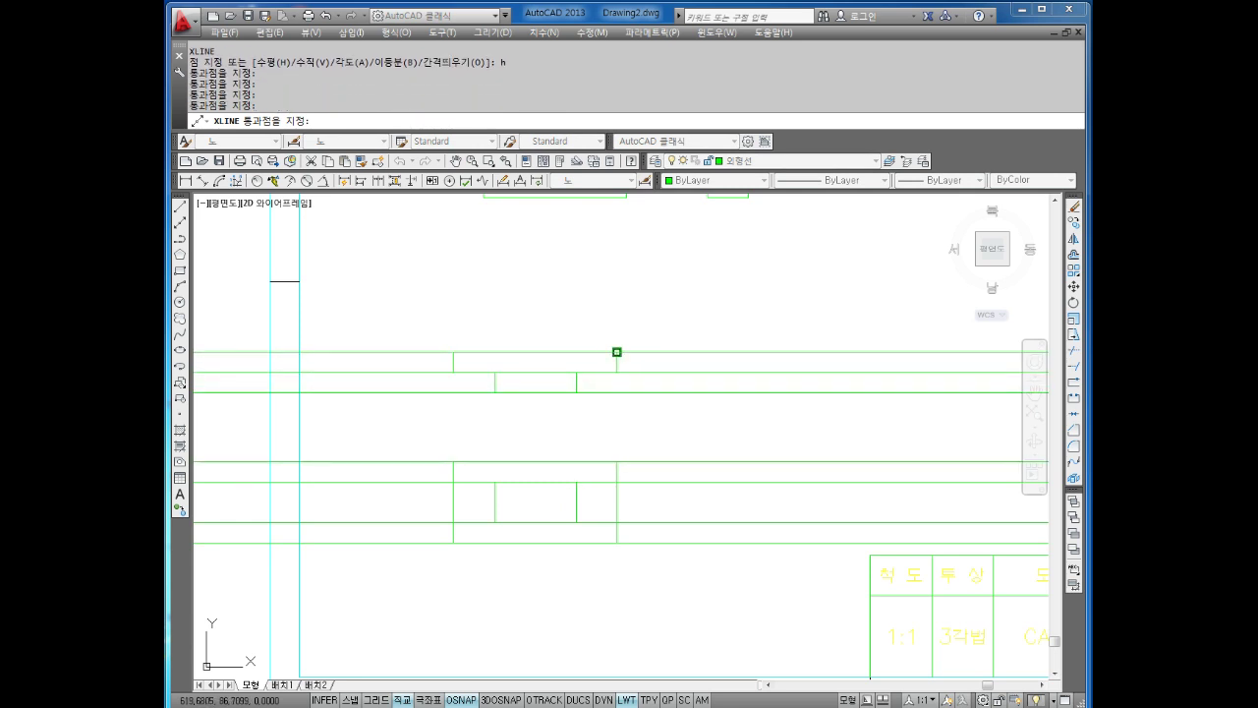
pyautogui.press('Escape')
# Shift the drawing up-left and restart the XLINE command for an angled line.
pyautogui.press('Escape')
pyautogui.press('Escape')
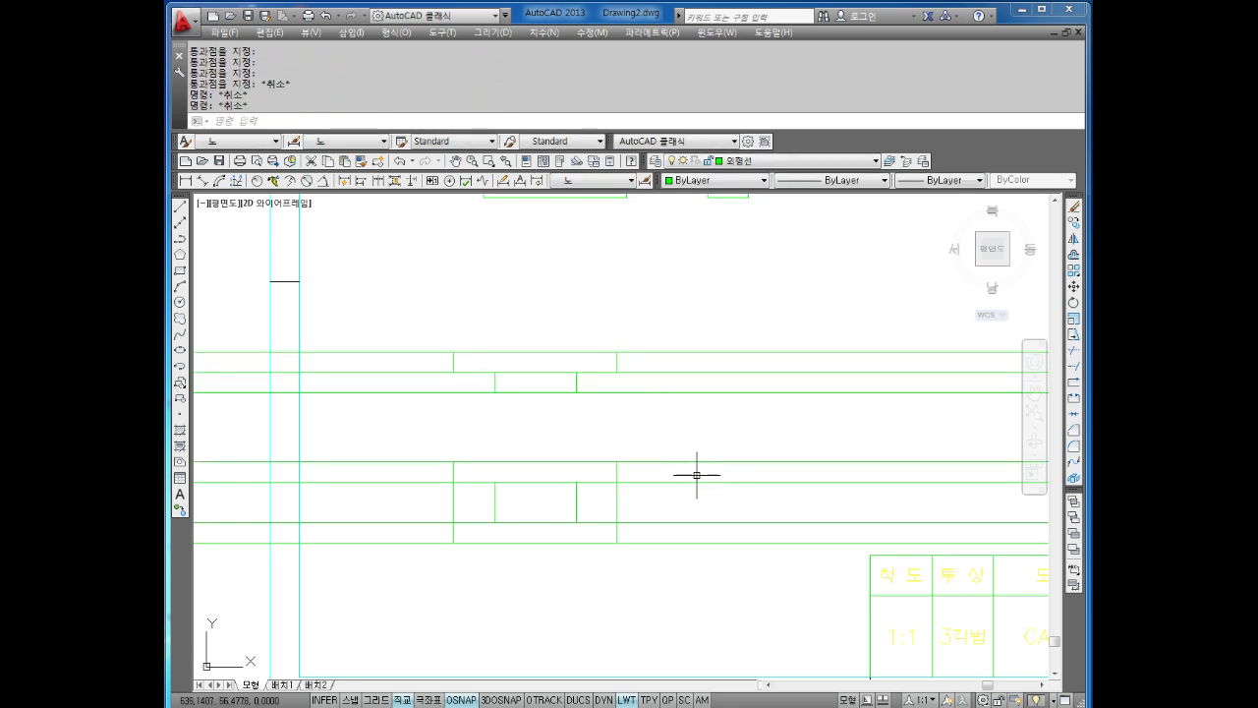
pyautogui.moveTo(697, 475); pyautogui.dragTo(662, 453, button='middle')
pyautogui.press('Escape')
pyautogui.press('Escape')
pyautogui.press('Escape')
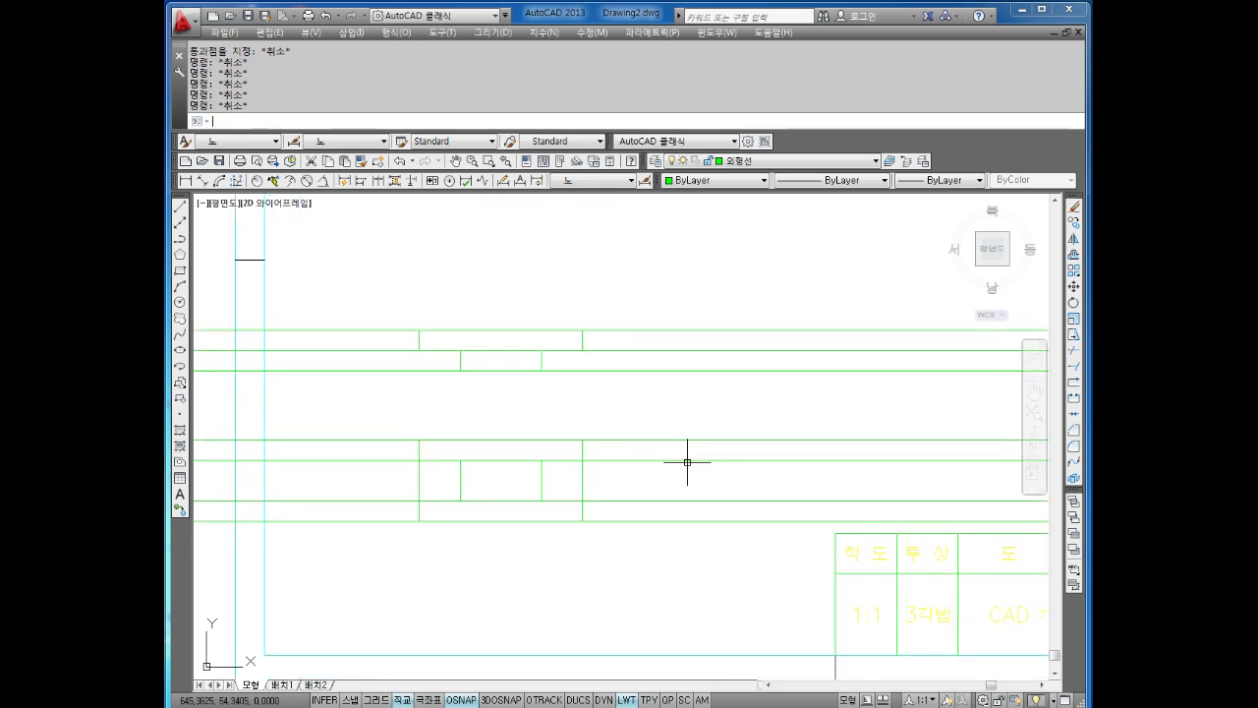
pyautogui.write('xl')
pyautogui.press('Return')
pyautogui.write('s')
pyautogui.press('Return')
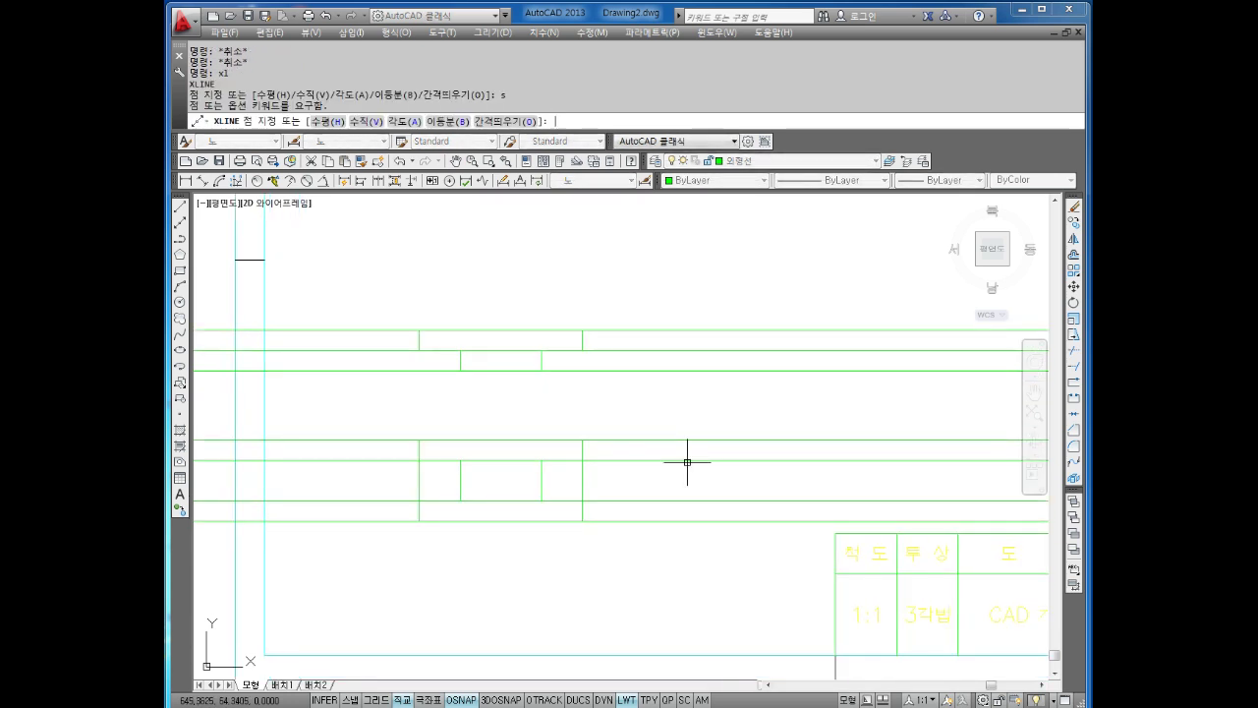
pyautogui.press('Escape')
pyautogui.press('Escape')
pyautogui.write('x')
pyautogui.press('Escape')
pyautogui.press('Escape')
pyautogui.press('Escape')
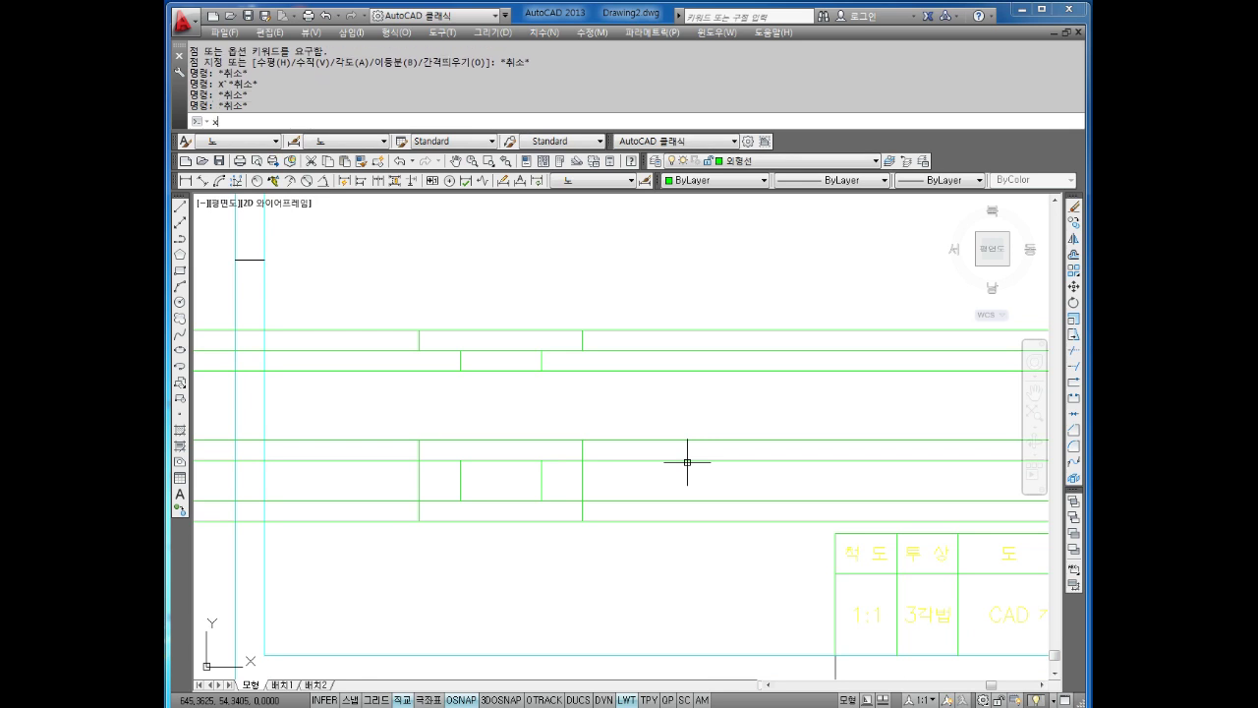
pyautogui.write('xl')
pyautogui.press('Return')
# Place a 45° construction line through the corner intersection of the horizontals.
pyautogui.press('Return')
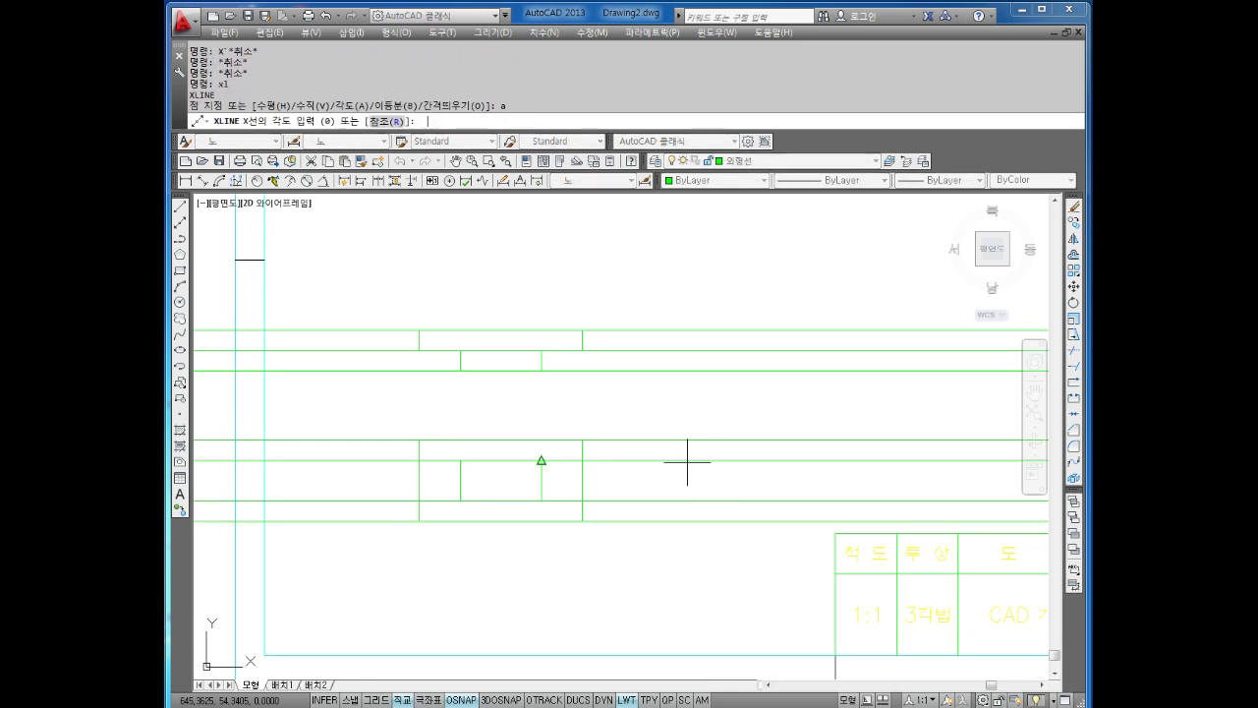
pyautogui.write('45')
pyautogui.press('Return')
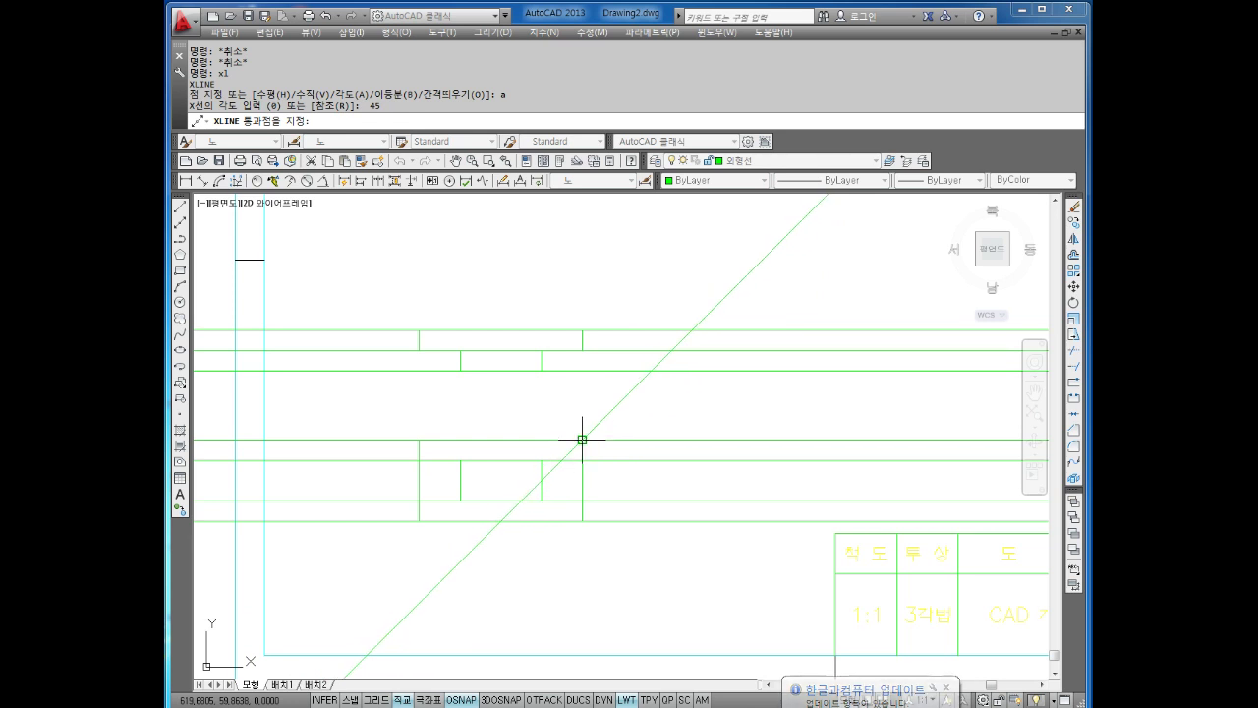
pyautogui.click(582, 439)
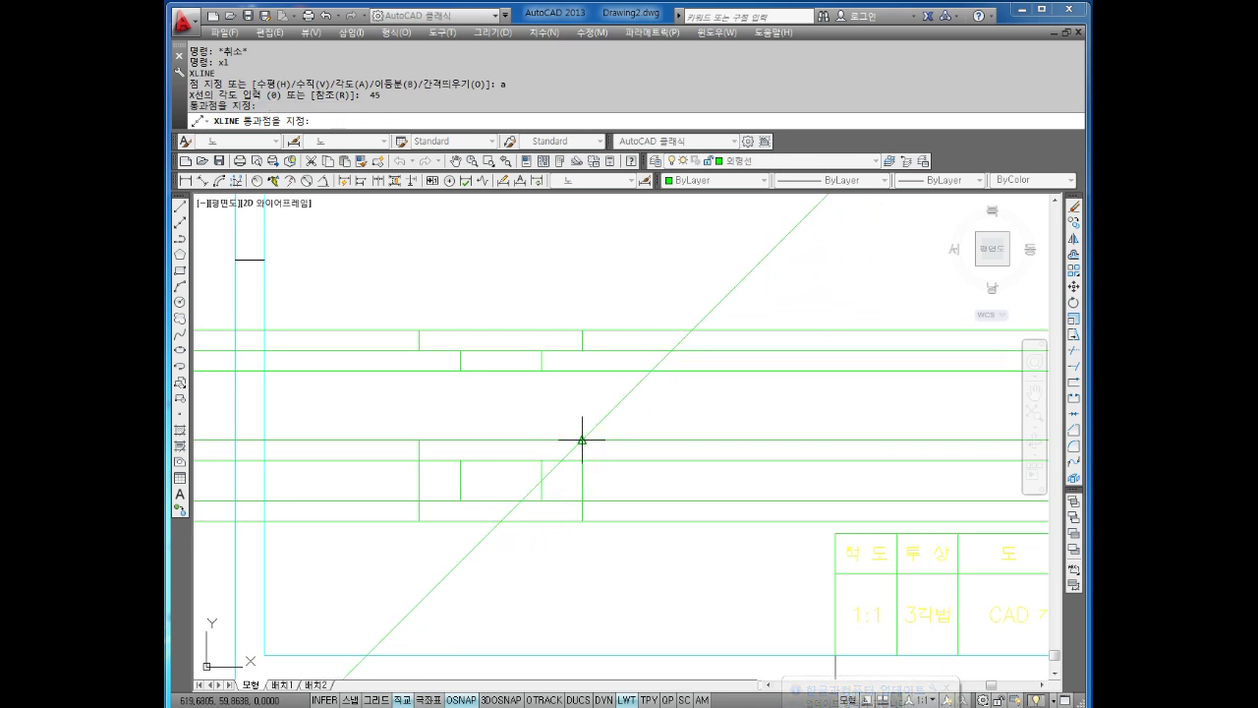
pyautogui.press('Escape')
pyautogui.press('Escape')
pyautogui.press('Escape')
pyautogui.press('Escape')
pyautogui.write('xl')
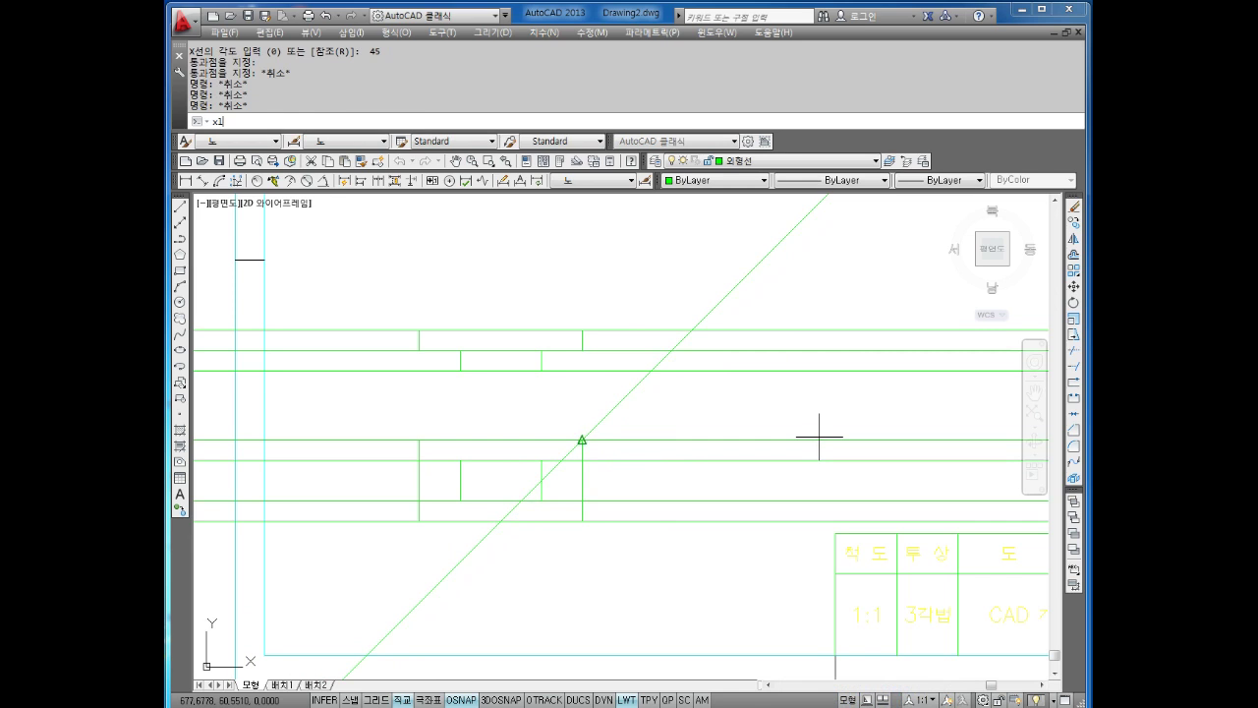
# Drop three vertical xlines through the 45° line's crossings with the horizontals.
pyautogui.press('Return')
pyautogui.write('v')
pyautogui.press('Return')
pyautogui.scroll(2, 670, 383)
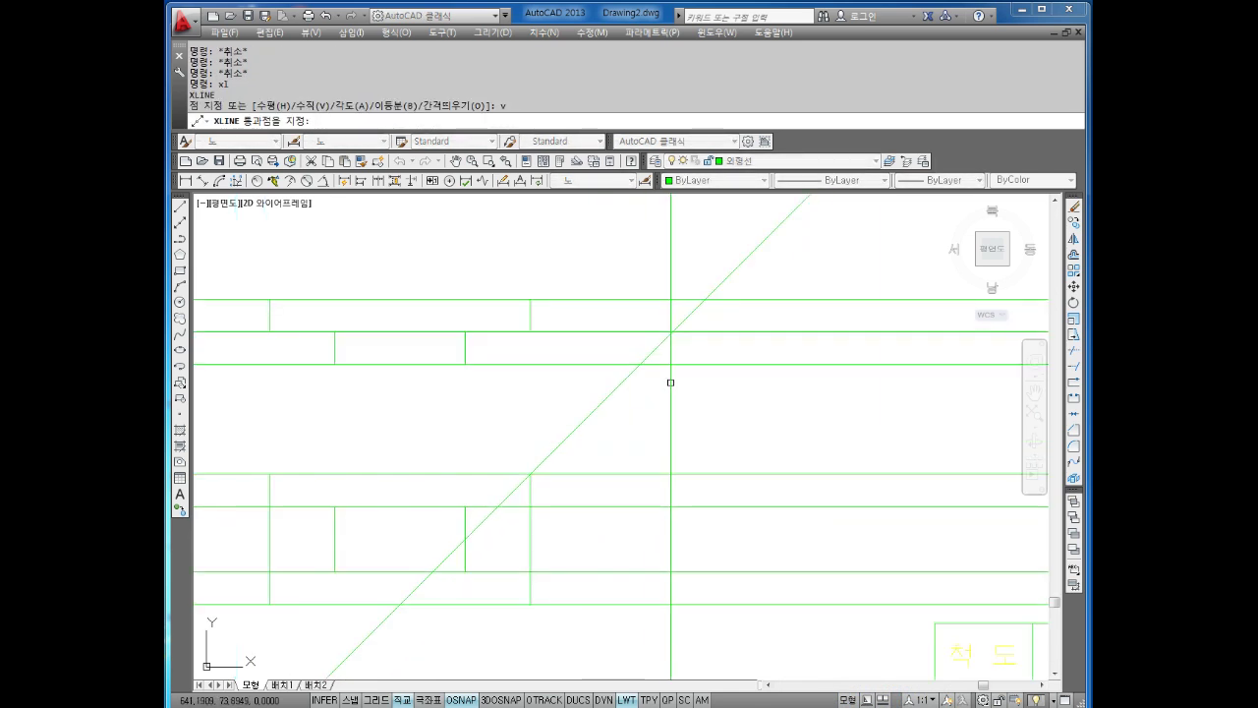
pyautogui.scroll(-2, 669, 382)
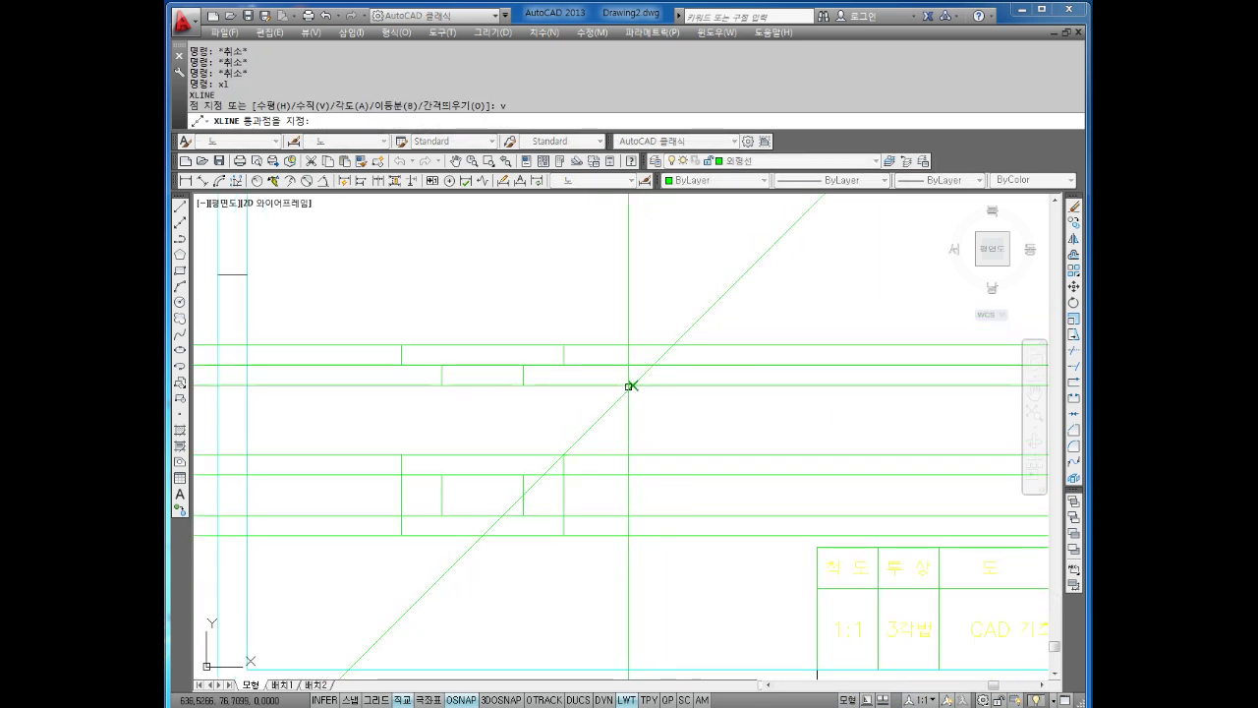
pyautogui.click(629, 385)
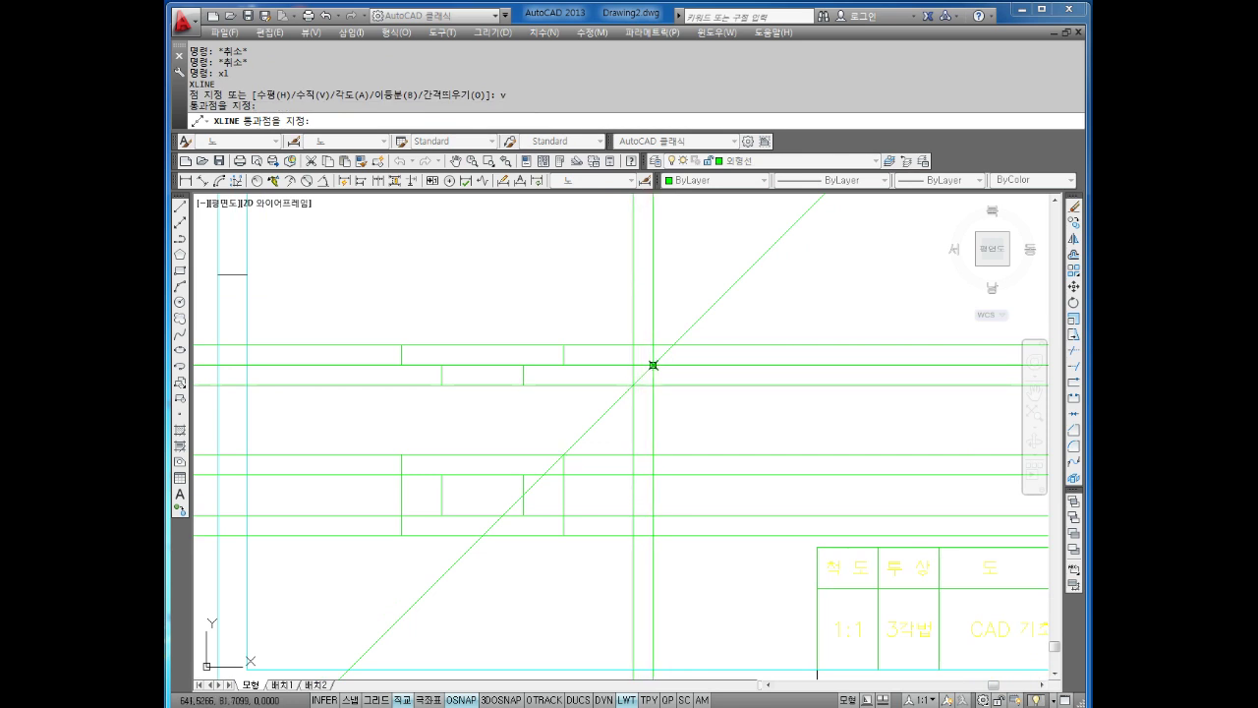
pyautogui.click(653, 364)
pyautogui.click(672, 345)
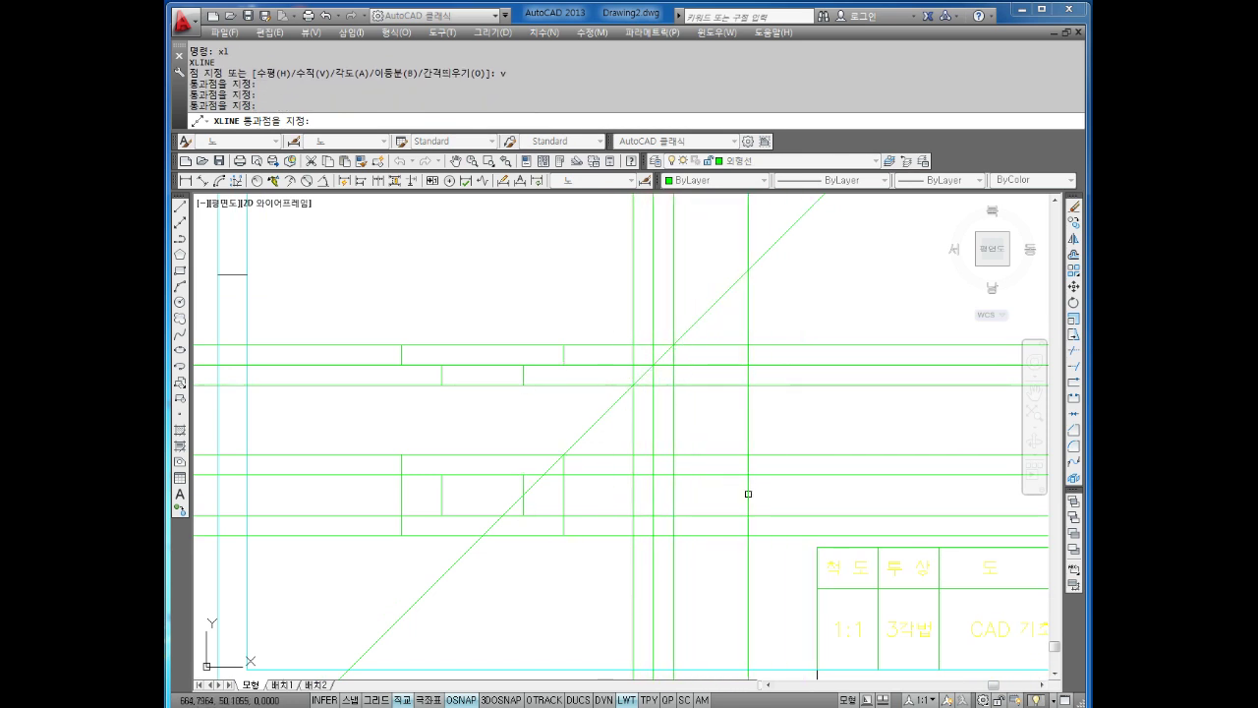
pyautogui.scroll(2, 710, 486)
# Trim the excess construction line ends around and between the views using TR.
pyautogui.press('Escape')
pyautogui.write('tr')
pyautogui.press('Return')
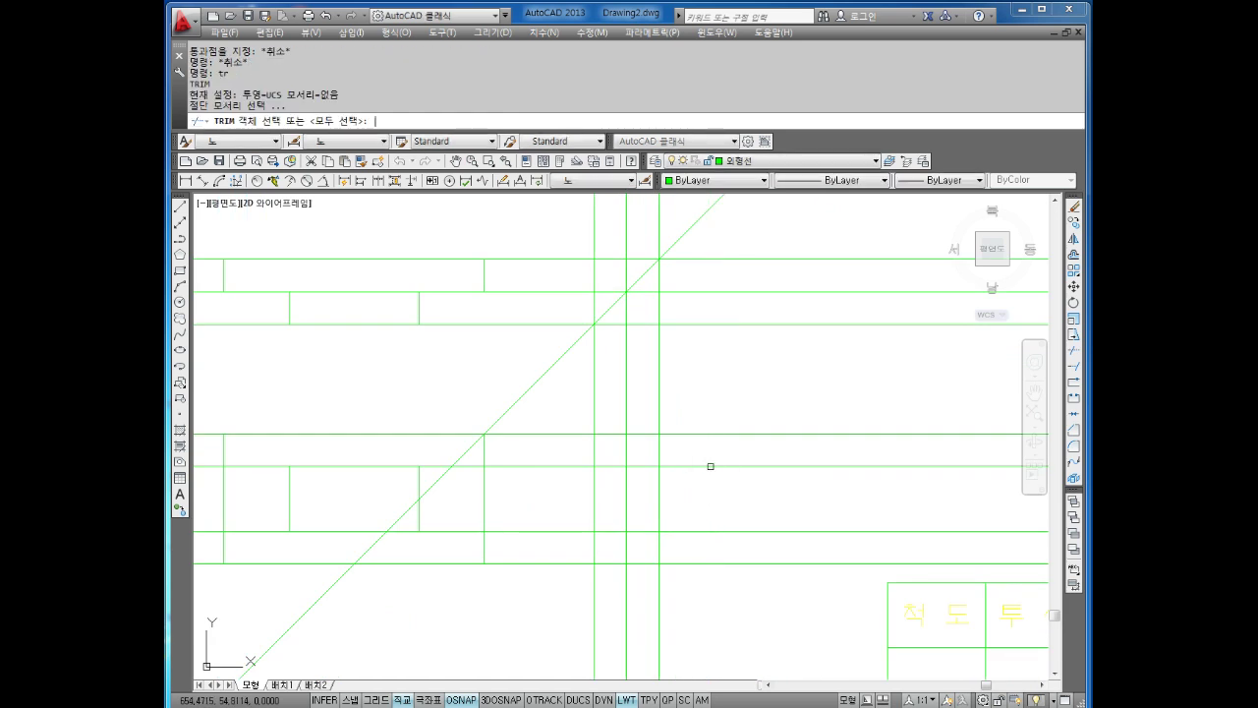
pyautogui.press('Return')
pyautogui.moveTo(723, 413); pyautogui.dragTo(696, 535)
pyautogui.moveTo(702, 618)
pyautogui.mouseDown()
pyautogui.moveTo(531, 637)
pyautogui.moveTo(527, 434)
pyautogui.mouseUp()
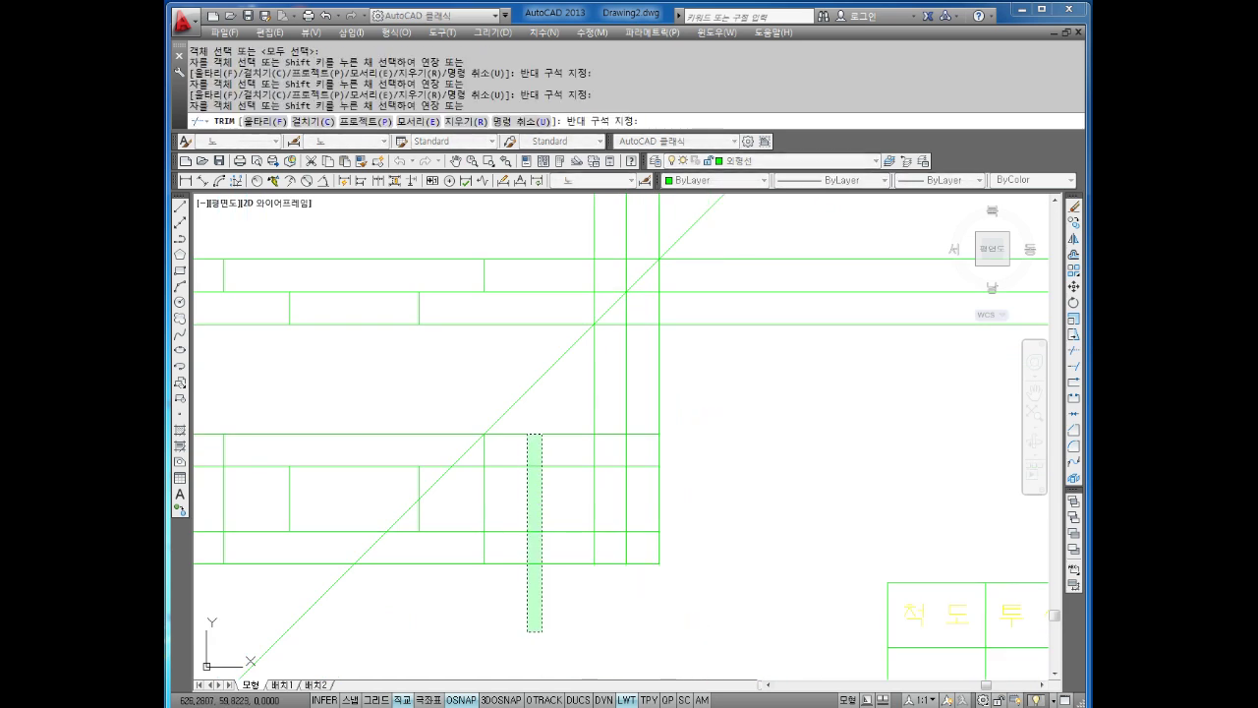
pyautogui.moveTo(672, 352); pyautogui.dragTo(622, 383)
pyautogui.moveTo(659, 366); pyautogui.dragTo(679, 404, button='middle')
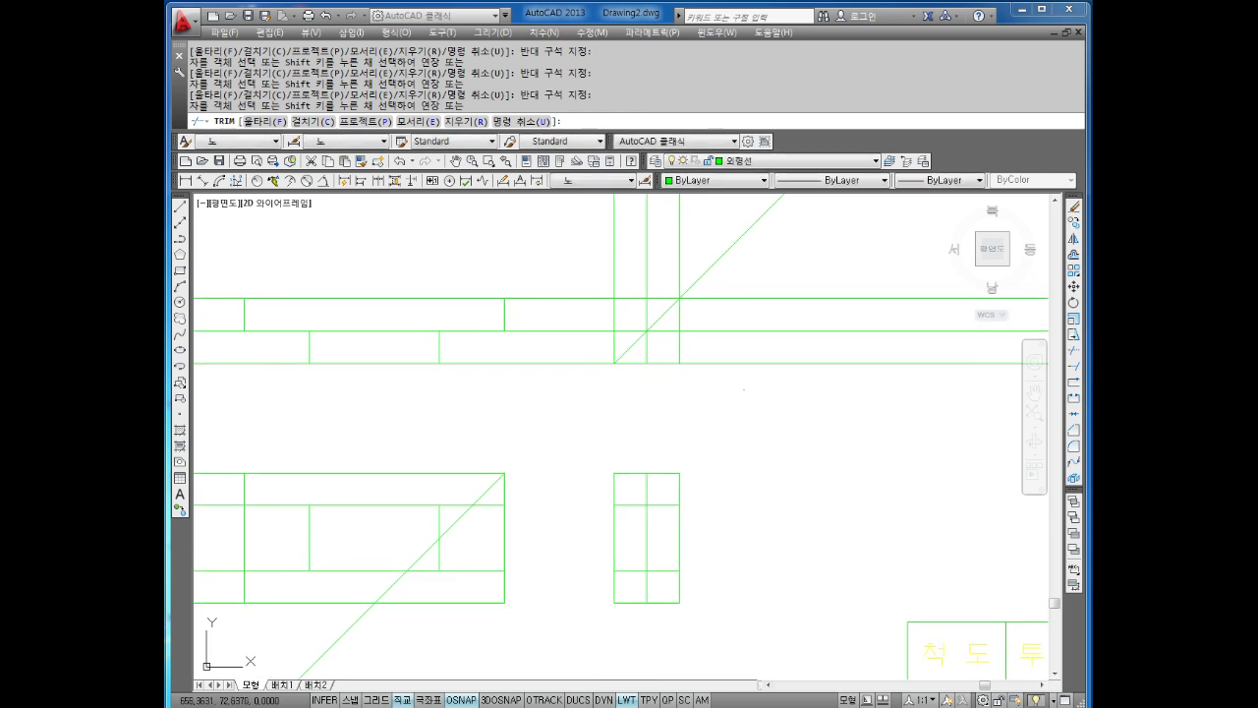
pyautogui.press('Escape')
pyautogui.press('Escape')
# Erase the leftover upper construction lines, the diagonal, and the four long lines on the left.
pyautogui.moveTo(745, 391); pyautogui.dragTo(604, 259)
pyautogui.press('Delete')
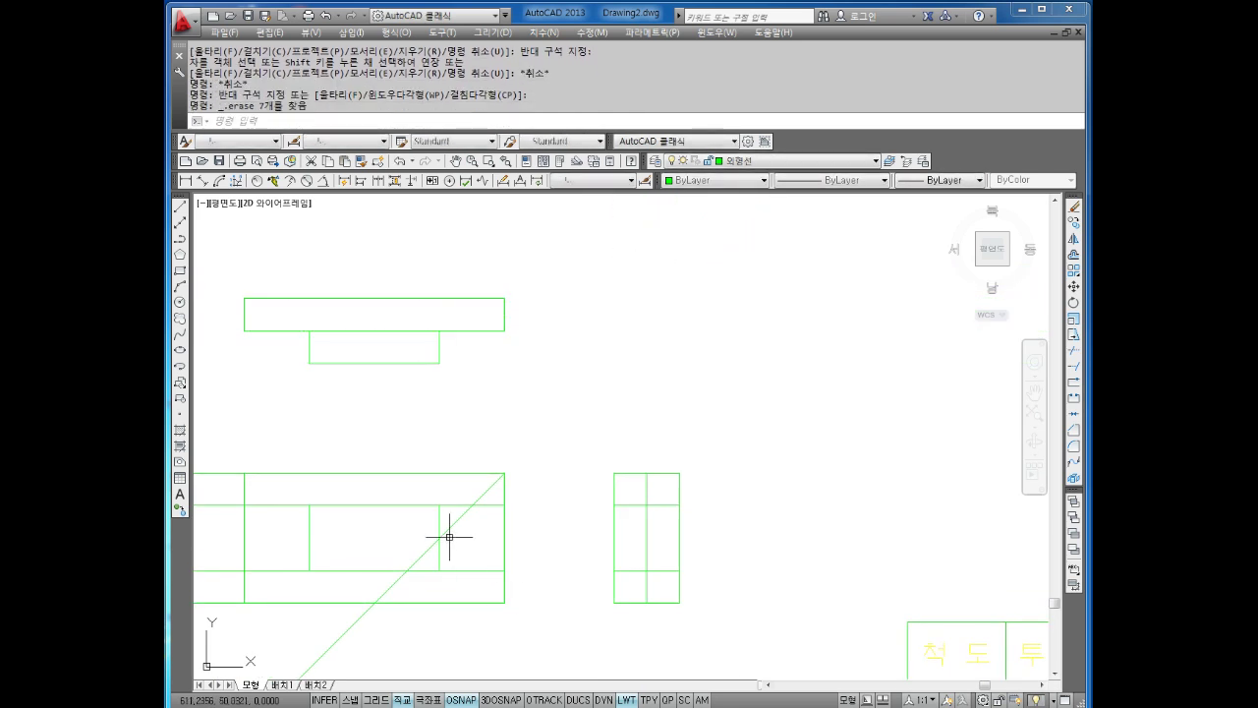
pyautogui.click(450, 527)
pyautogui.press('Delete')
pyautogui.scroll(-4, 505, 484)
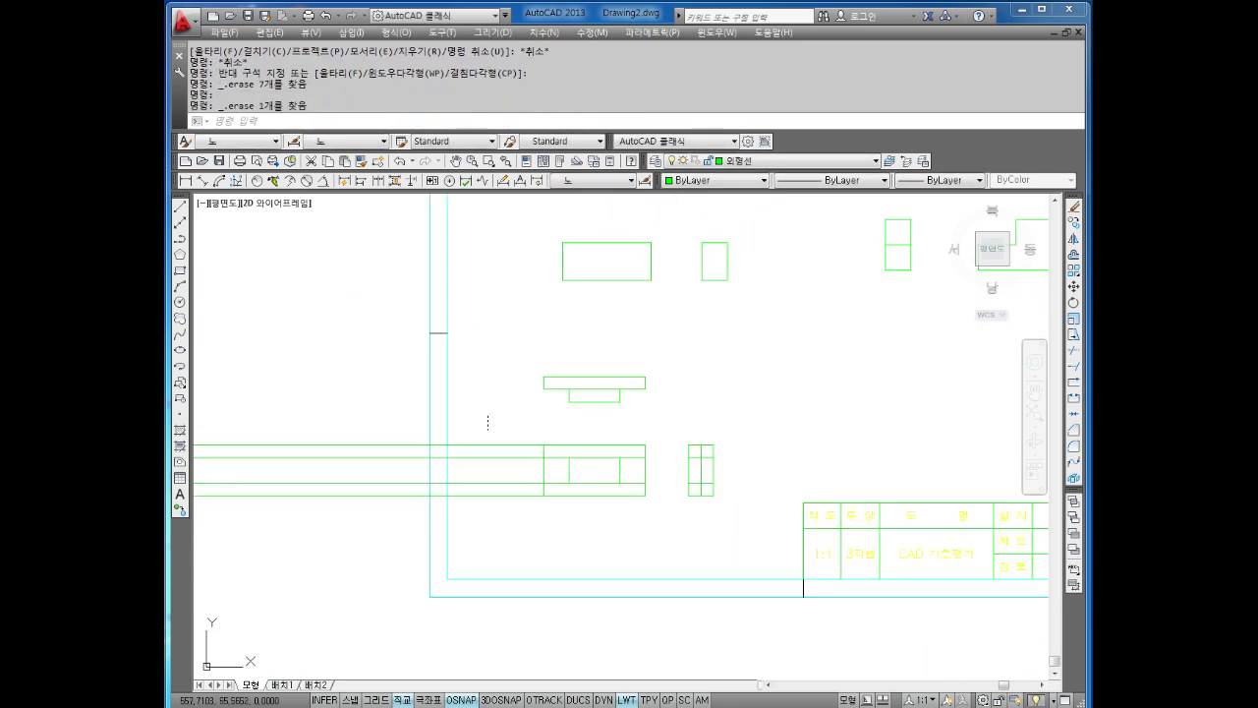
pyautogui.moveTo(488, 422); pyautogui.dragTo(462, 506)
pyautogui.press('Delete')
pyautogui.scroll(3, 659, 433)
pyautogui.moveTo(731, 483); pyautogui.dragTo(681, 432, button='middle')
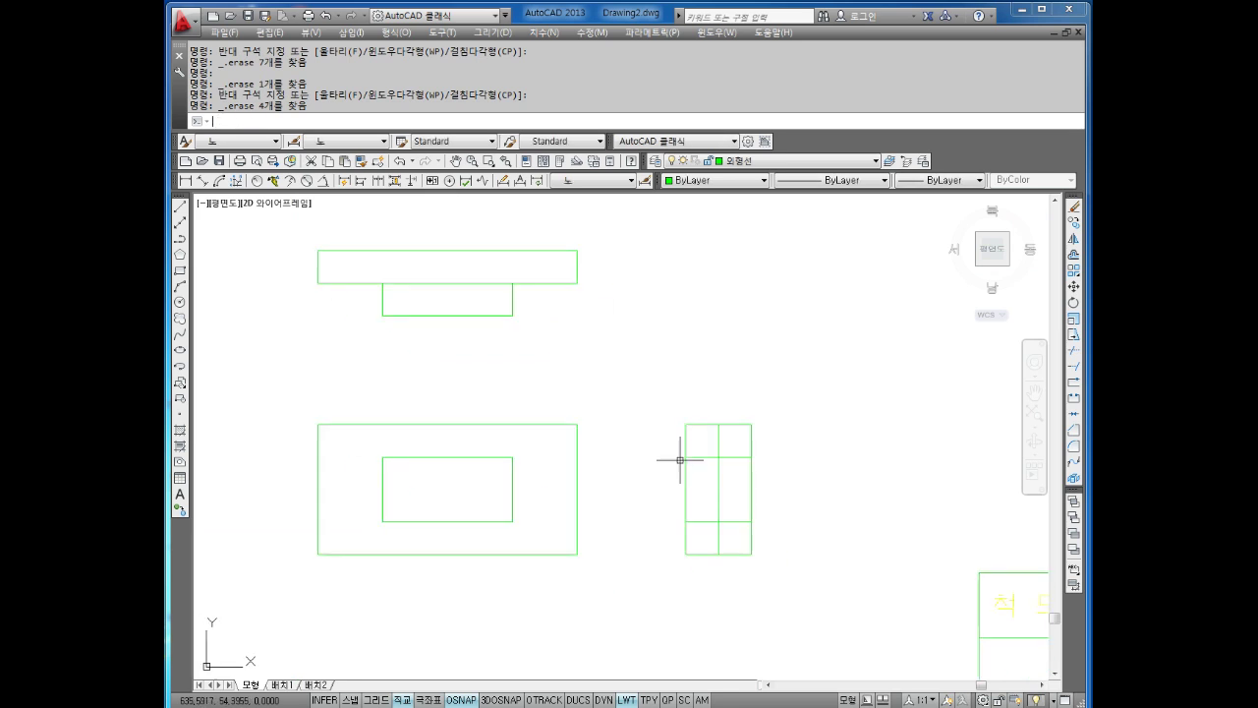
# Trim the remaining overhangs on the upper-left and lower-left of the side view.
pyautogui.press('Escape')
pyautogui.press('Escape')
pyautogui.press('Escape')
pyautogui.write('r')
pyautogui.press('Return')
pyautogui.press('Return')
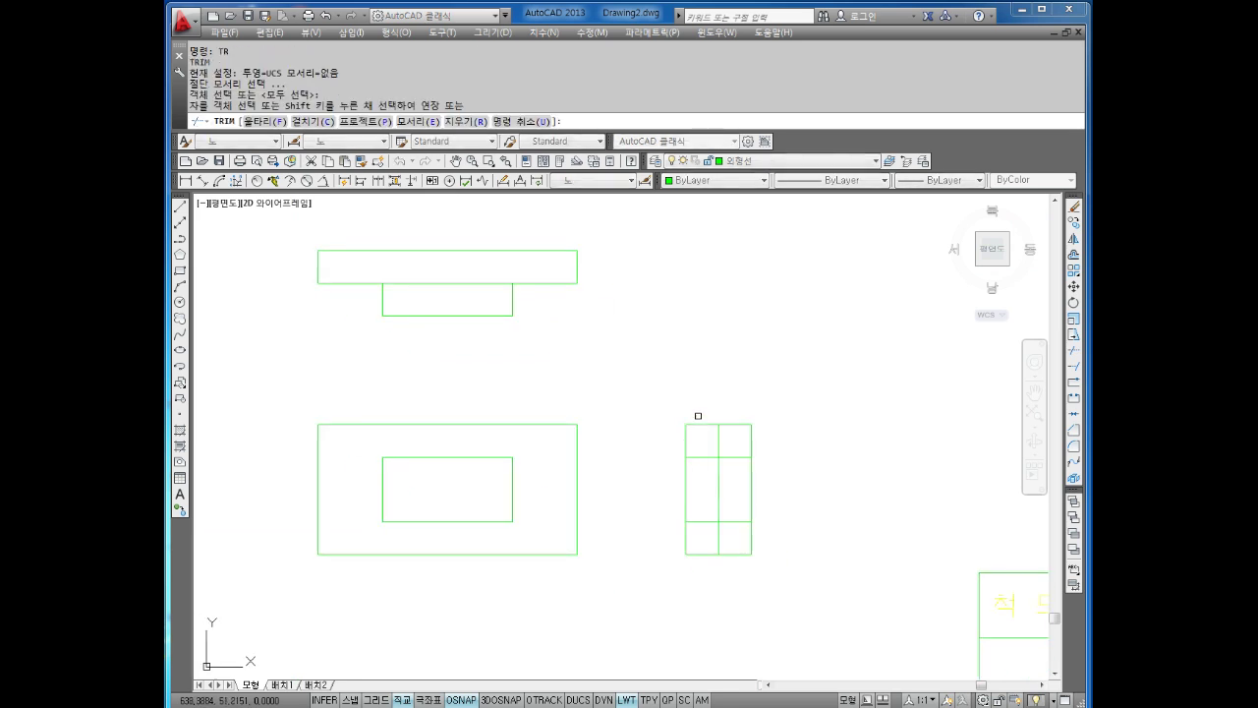
pyautogui.moveTo(691, 416); pyautogui.dragTo(665, 443)
pyautogui.moveTo(703, 540)
pyautogui.mouseDown()
pyautogui.moveTo(691, 556)
pyautogui.moveTo(728, 449)
pyautogui.mouseUp()
pyautogui.scroll(-2, 731, 481)
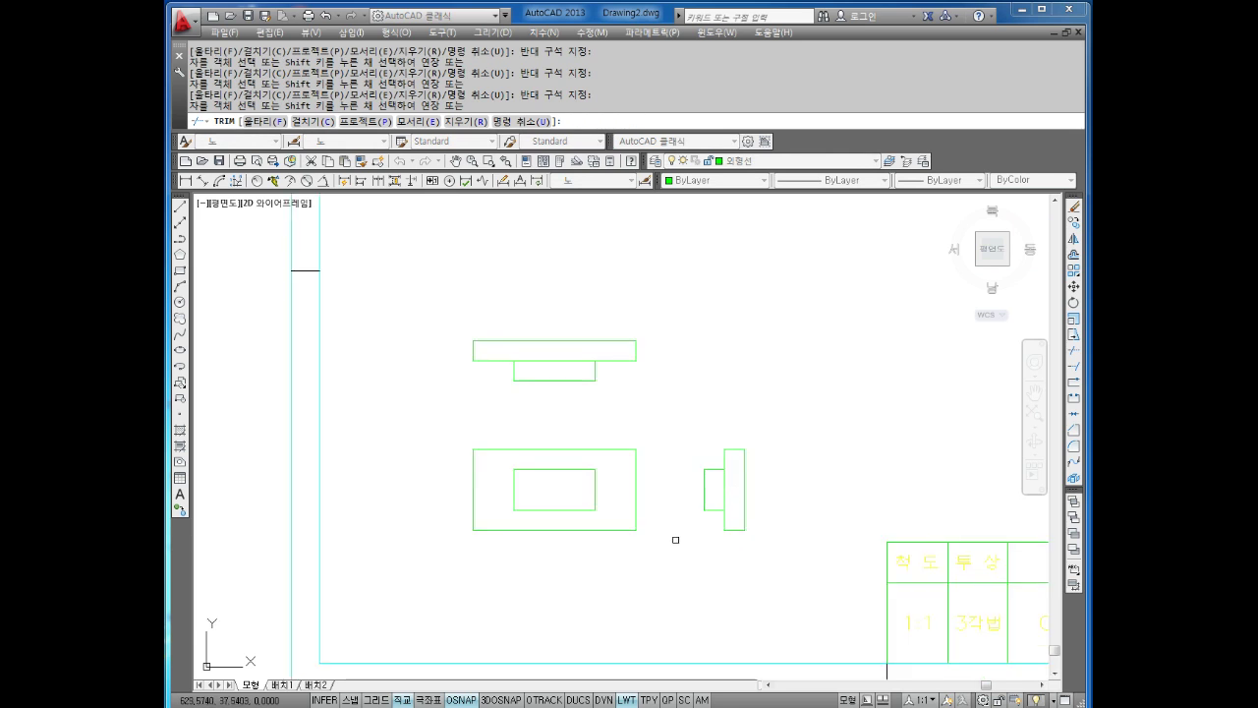
pyautogui.press('Escape')
pyautogui.press('Escape')
pyautogui.press('Escape')
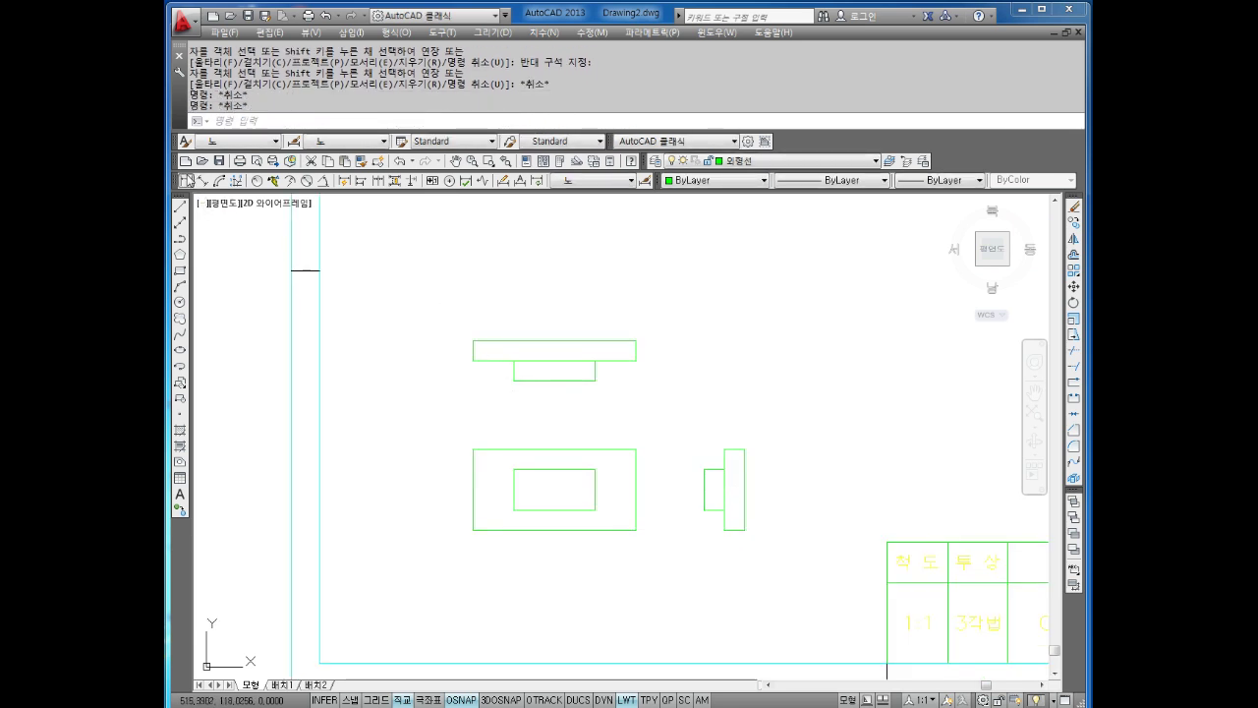
pyautogui.click(186, 180)
# Dimension the front view's widths: 20 across the inner rectangle and 40 overall above it.
pyautogui.scroll(2, 476, 469)
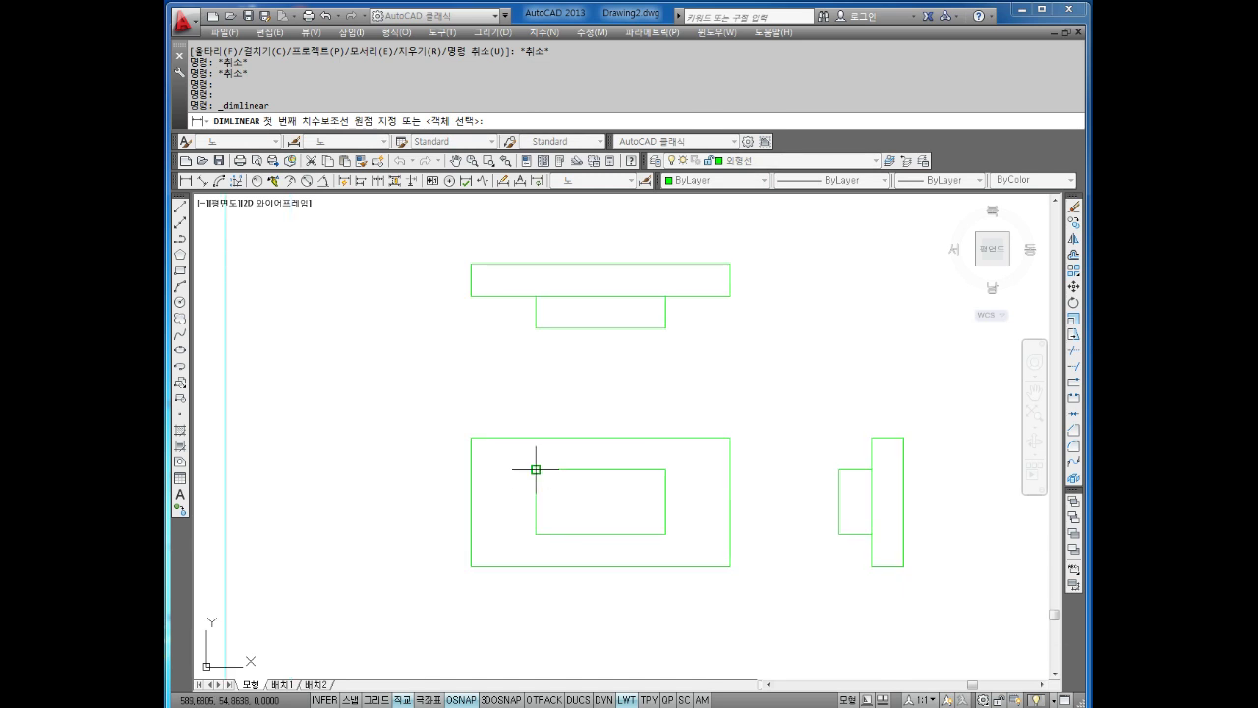
pyautogui.click(535, 469)
pyautogui.click(665, 469)
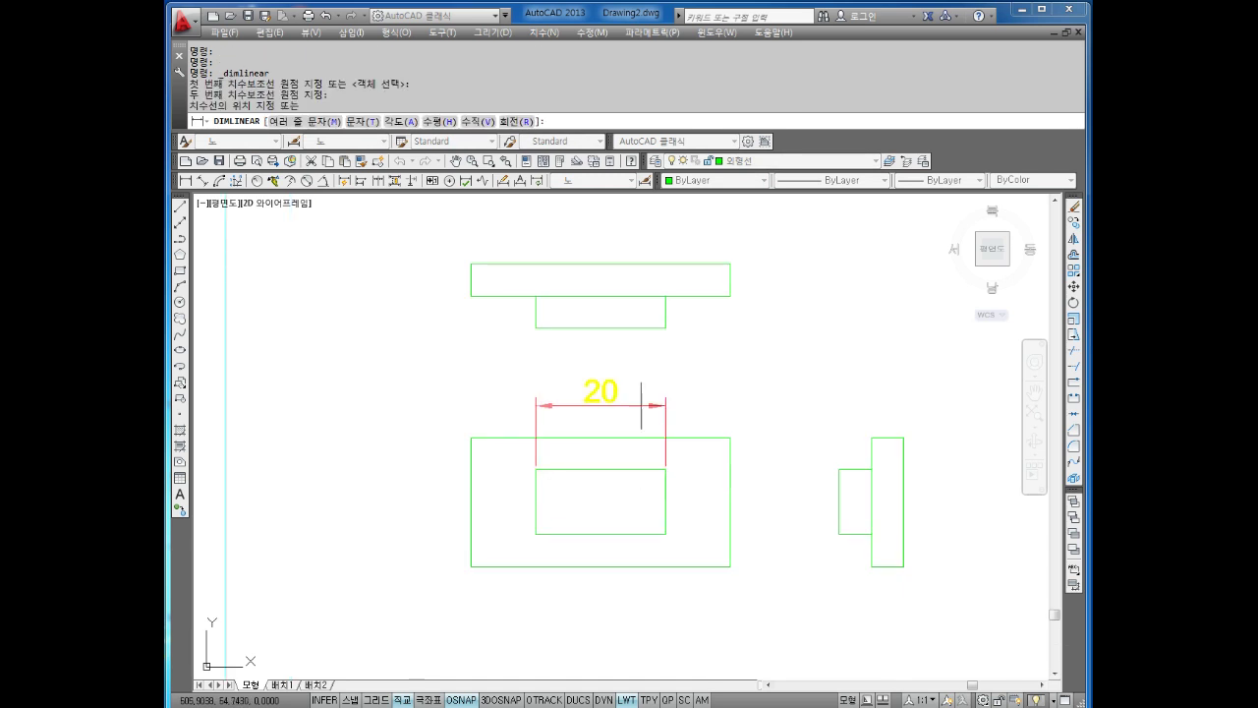
pyautogui.click(641, 403)
pyautogui.press('Return')
pyautogui.click(471, 437)
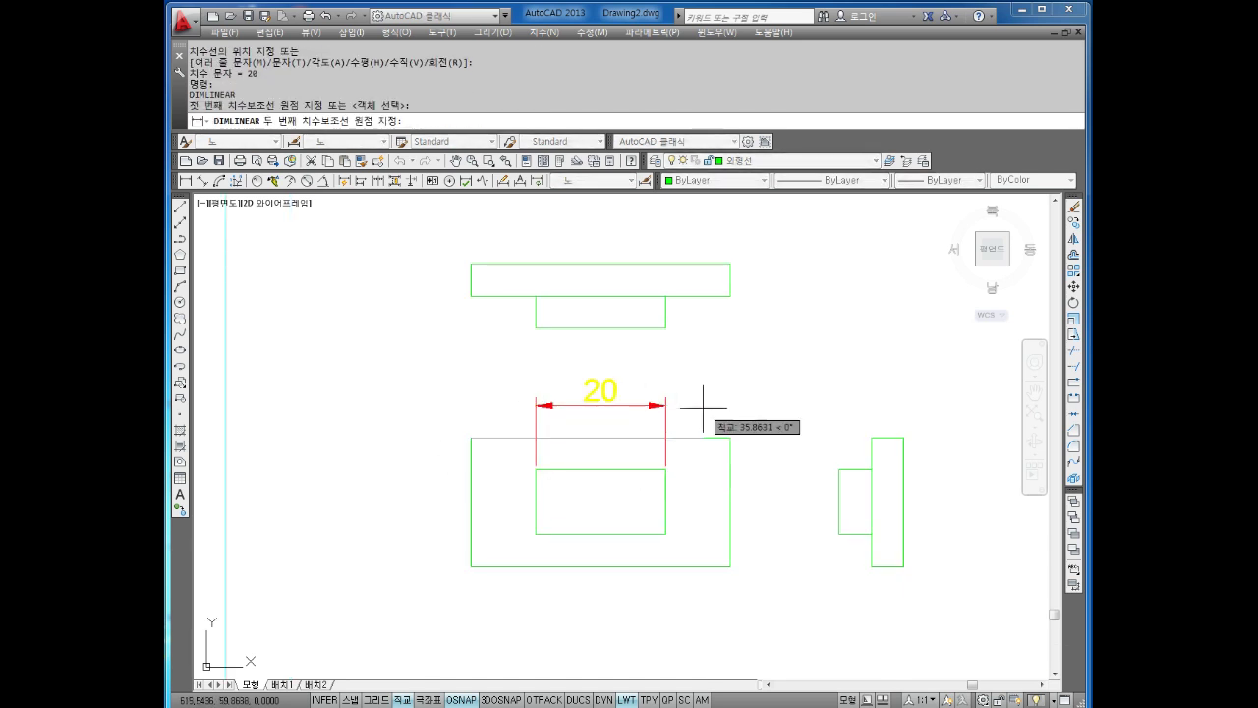
pyautogui.click(731, 438)
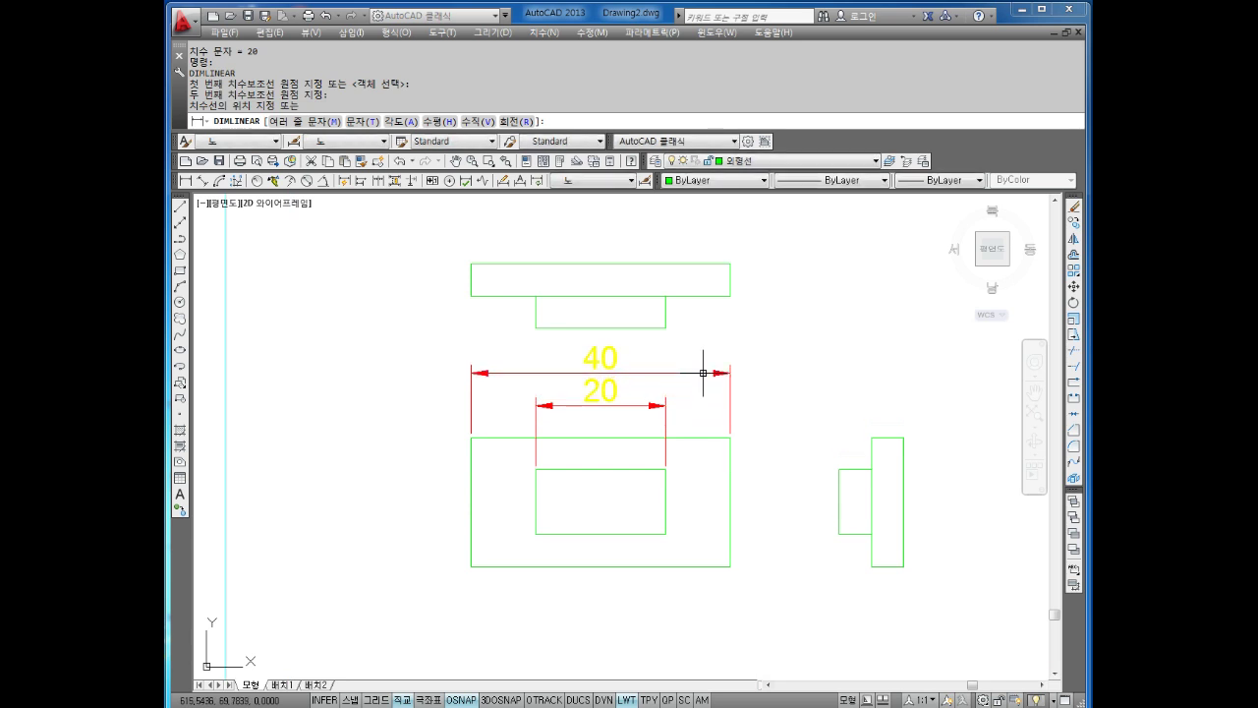
pyautogui.click(703, 373)
# Add vertical dimensions of 10 beside the inner rectangle and 20 right of the front view.
pyautogui.press('Return')
pyautogui.click(666, 469)
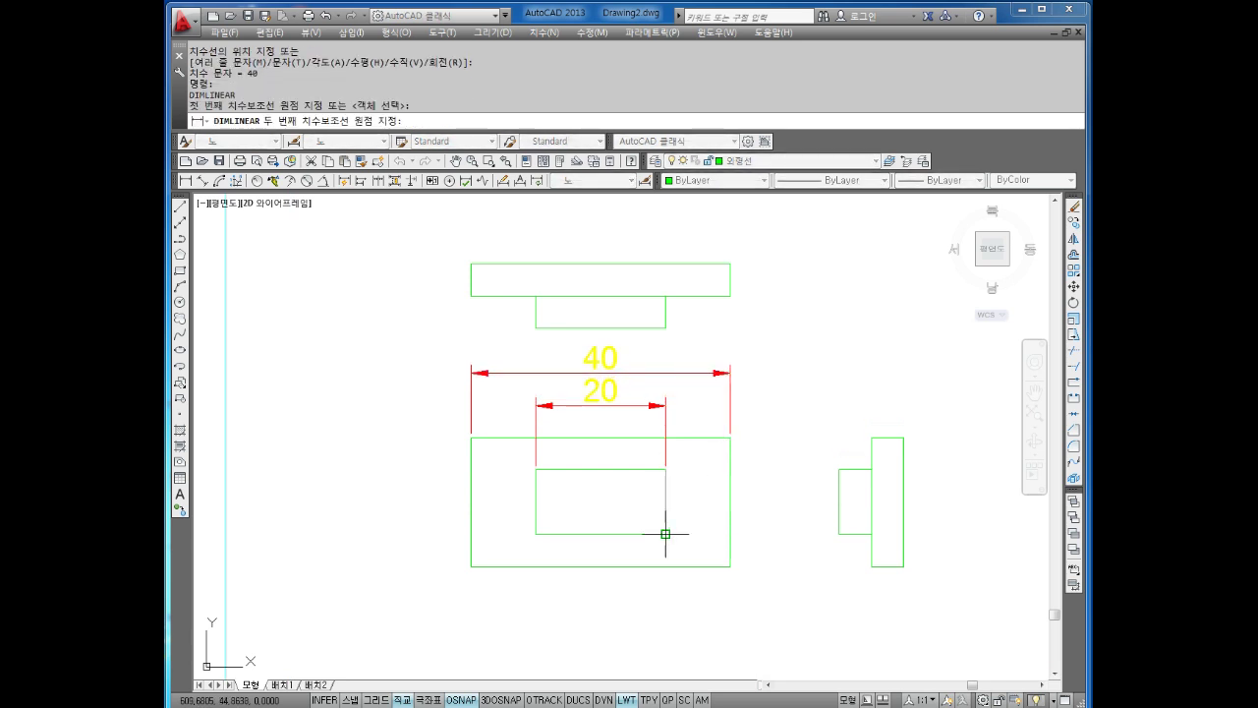
pyautogui.click(665, 534)
pyautogui.click(718, 498)
pyautogui.press('Return')
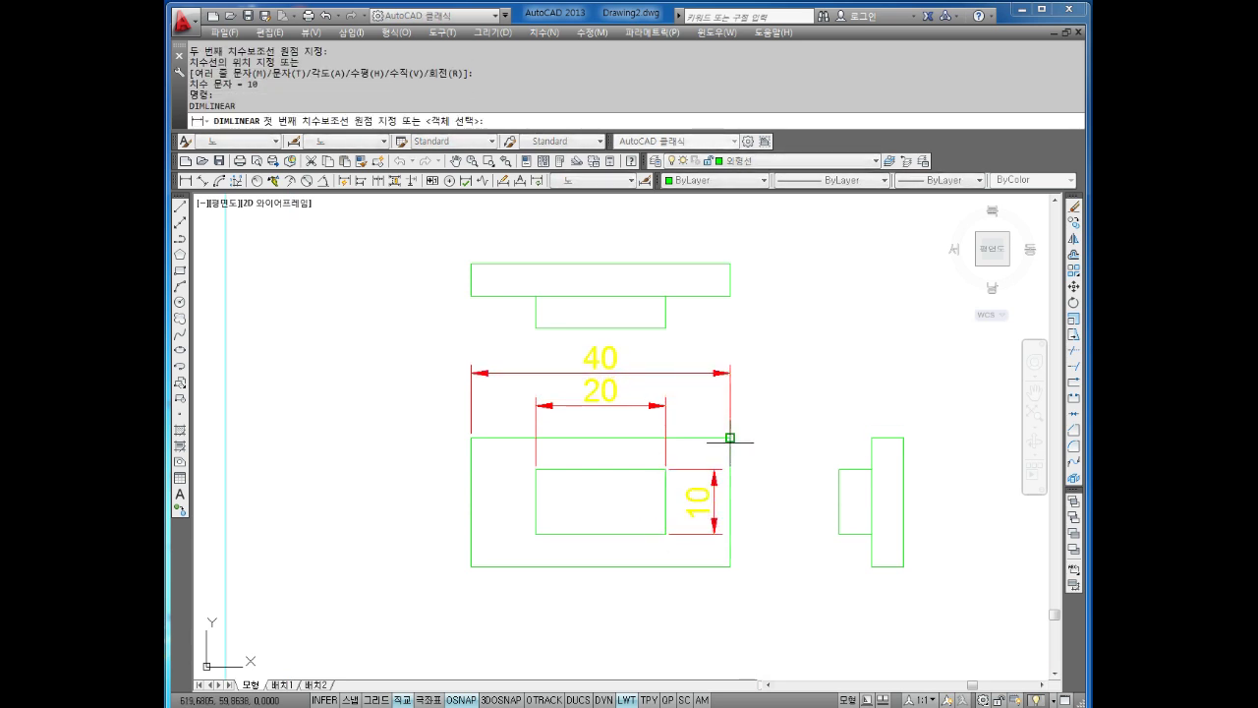
pyautogui.click(730, 438)
pyautogui.click(731, 566)
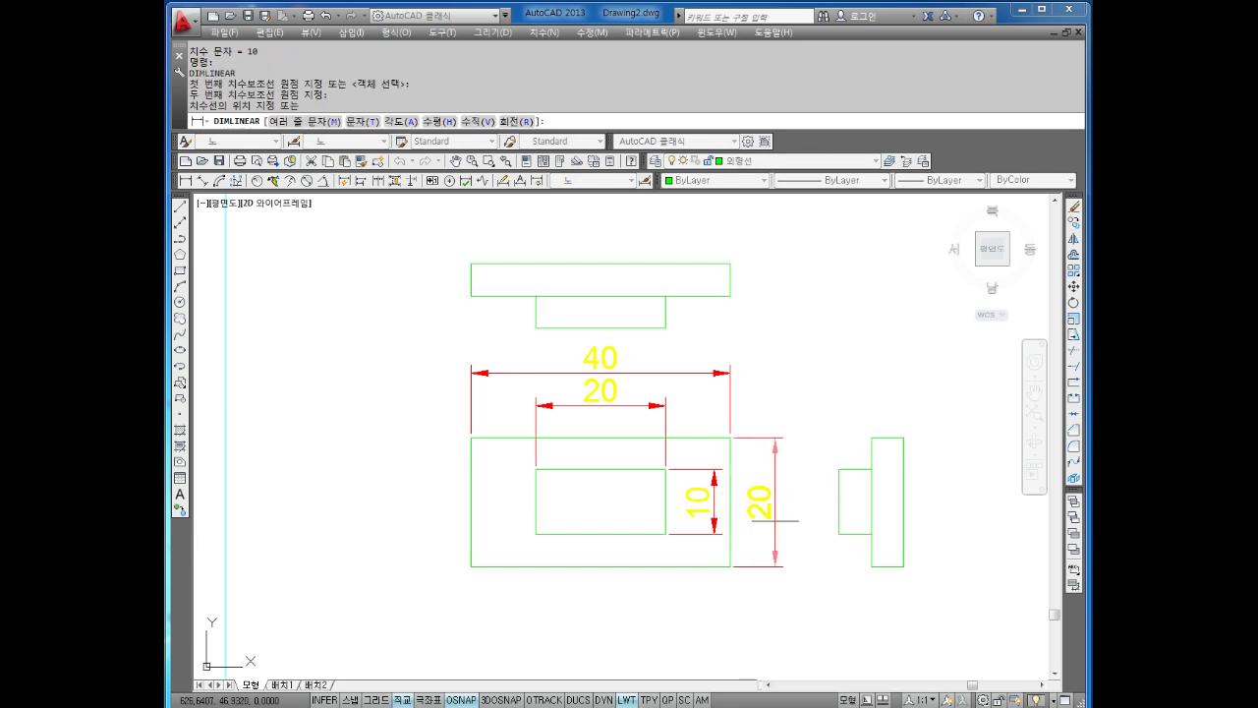
pyautogui.click(781, 520)
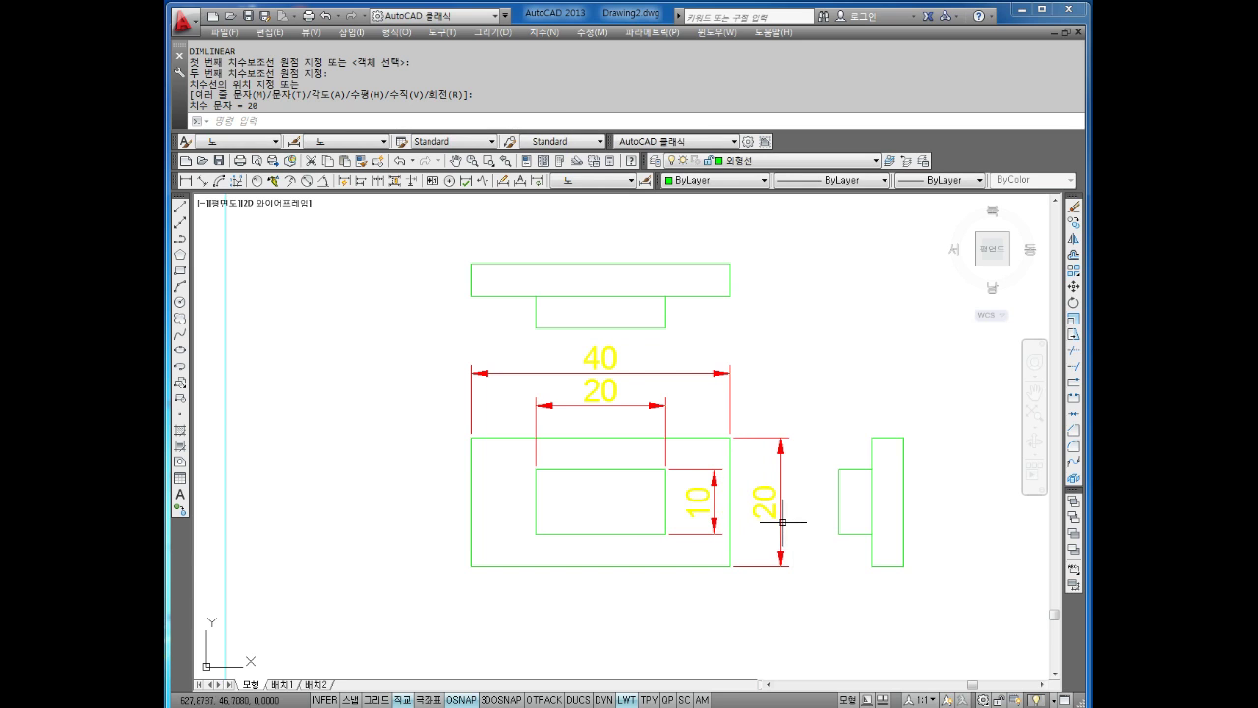
# Dimension the side view with 5 and 10 placed above it.
pyautogui.moveTo(881, 333); pyautogui.dragTo(802, 334, button='middle')
pyautogui.press('Return')
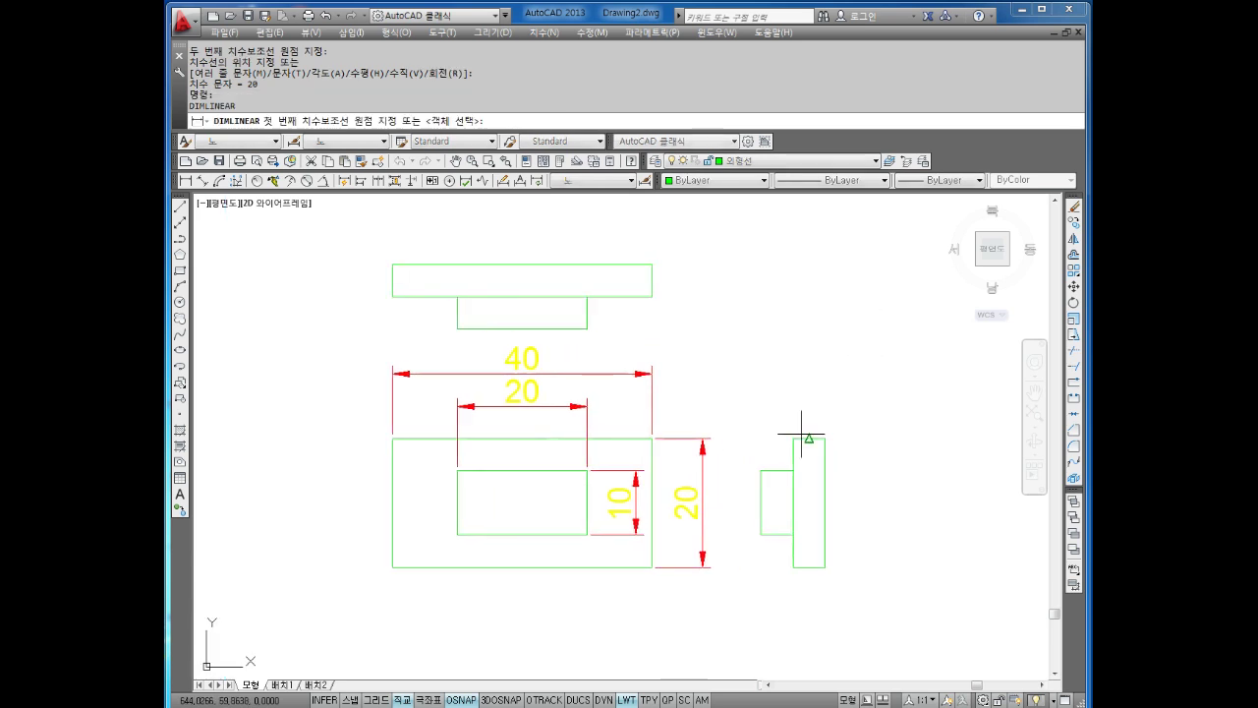
pyautogui.click(793, 438)
pyautogui.click(794, 438)
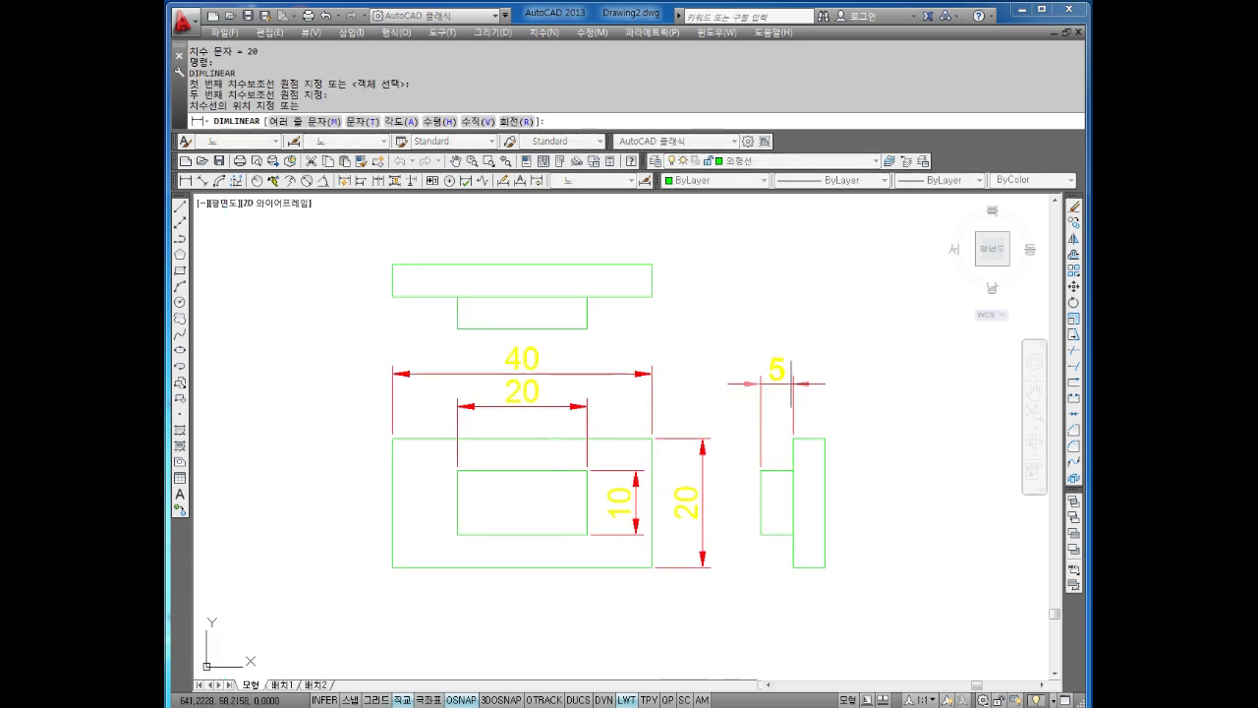
pyautogui.click(590, 405)
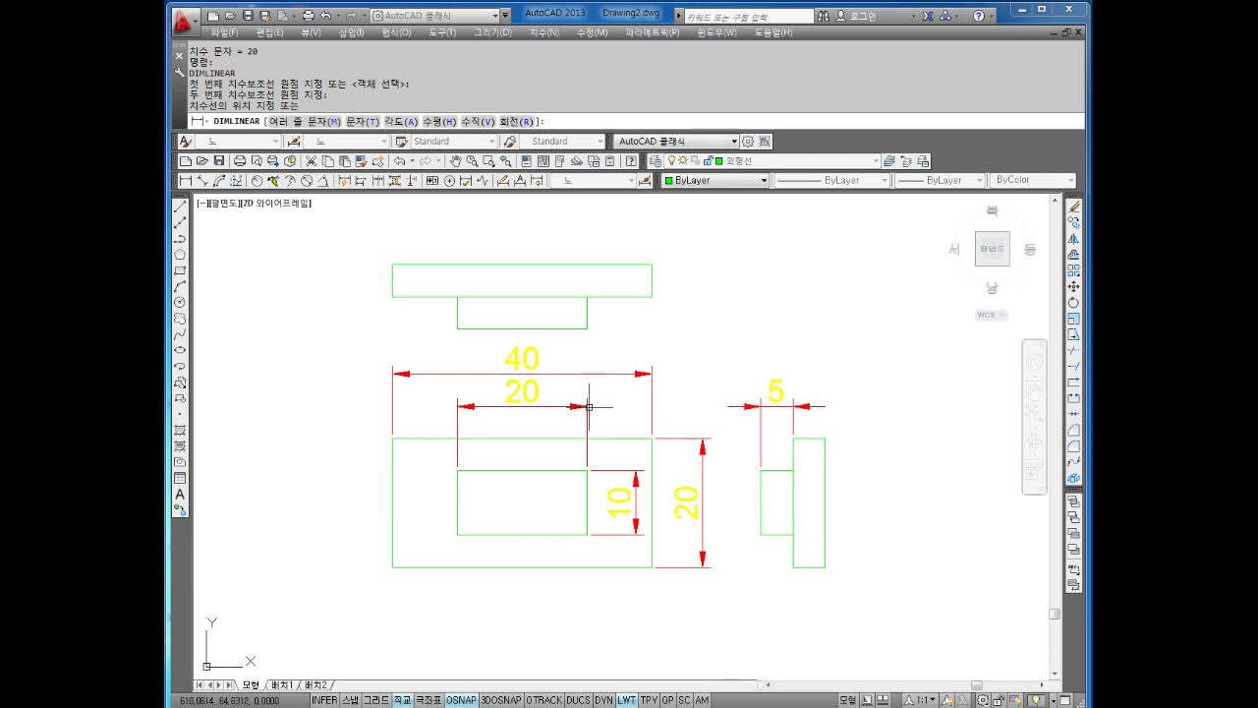
pyautogui.press('Return')
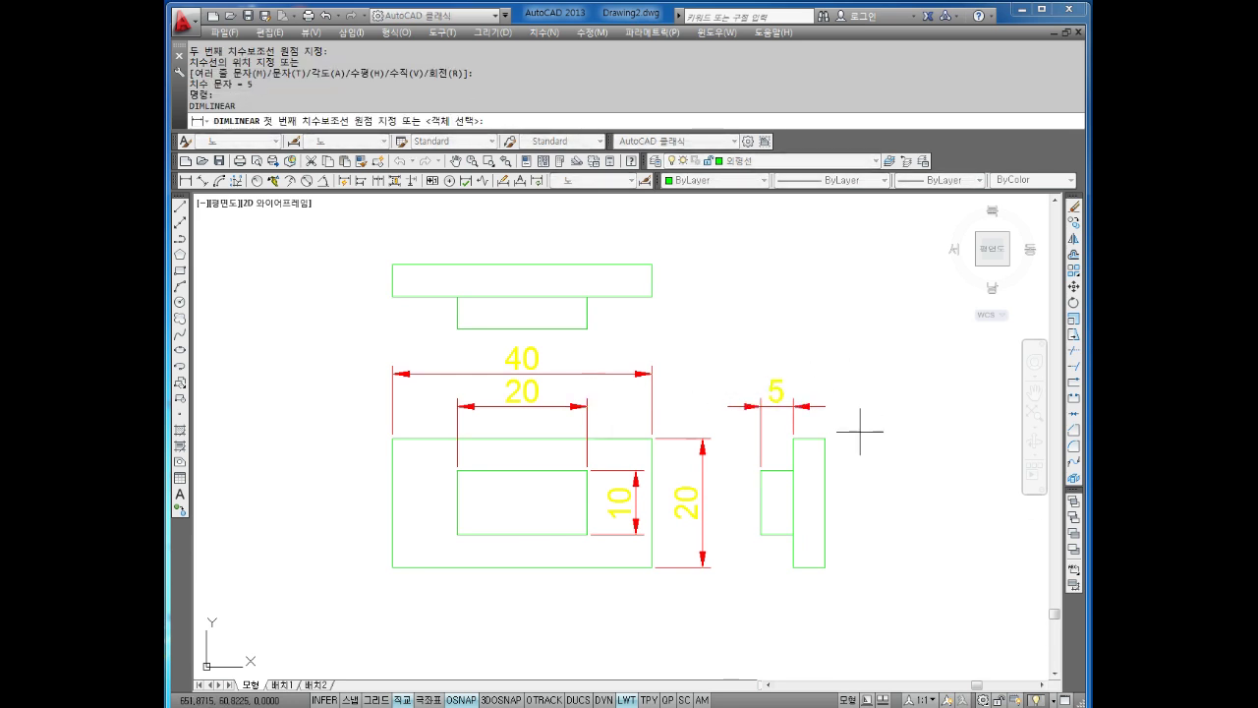
pyautogui.click(761, 470)
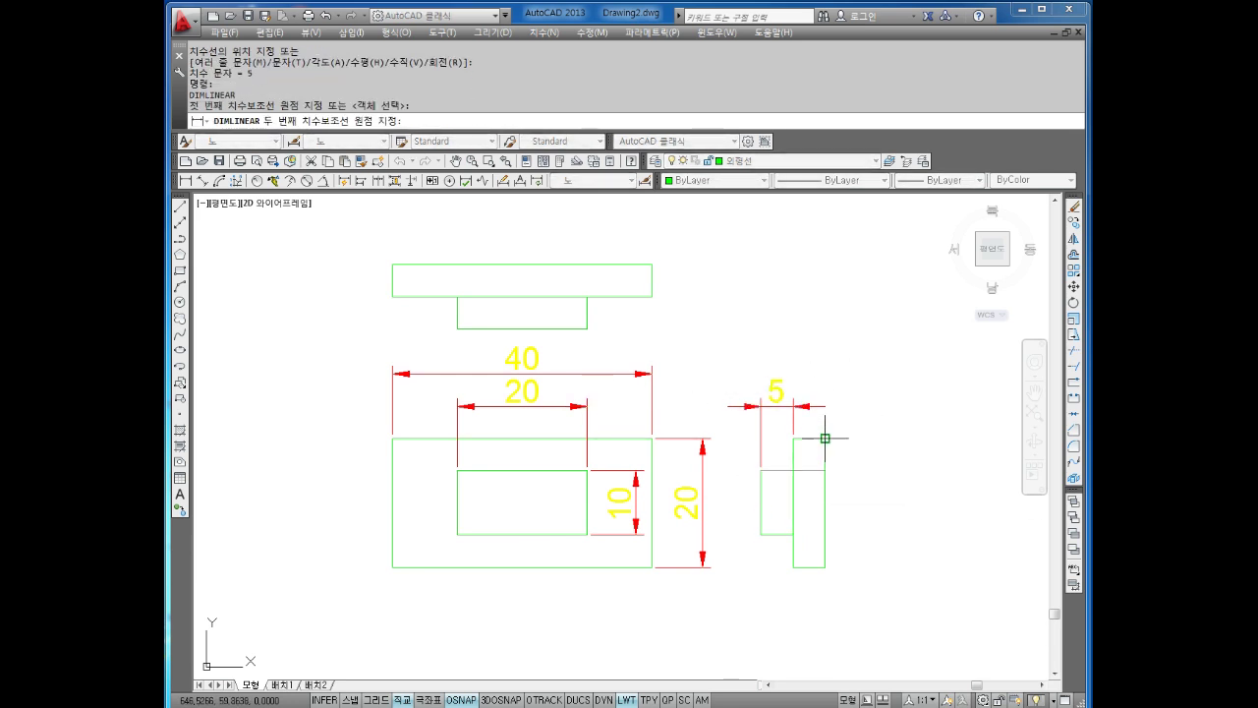
pyautogui.click(825, 437)
pyautogui.click(652, 375)
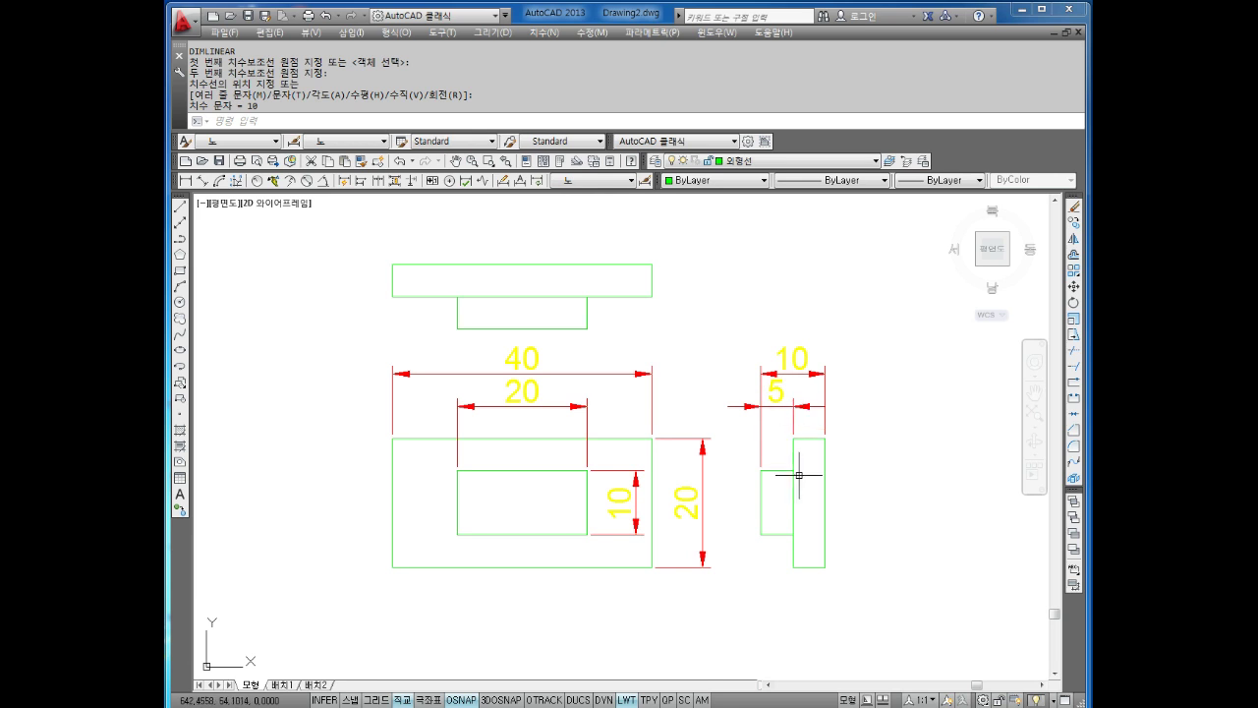
# Zoom out until the dimensioned views, sheet border and title block are all visible.
pyautogui.scroll(-2, 777, 446)
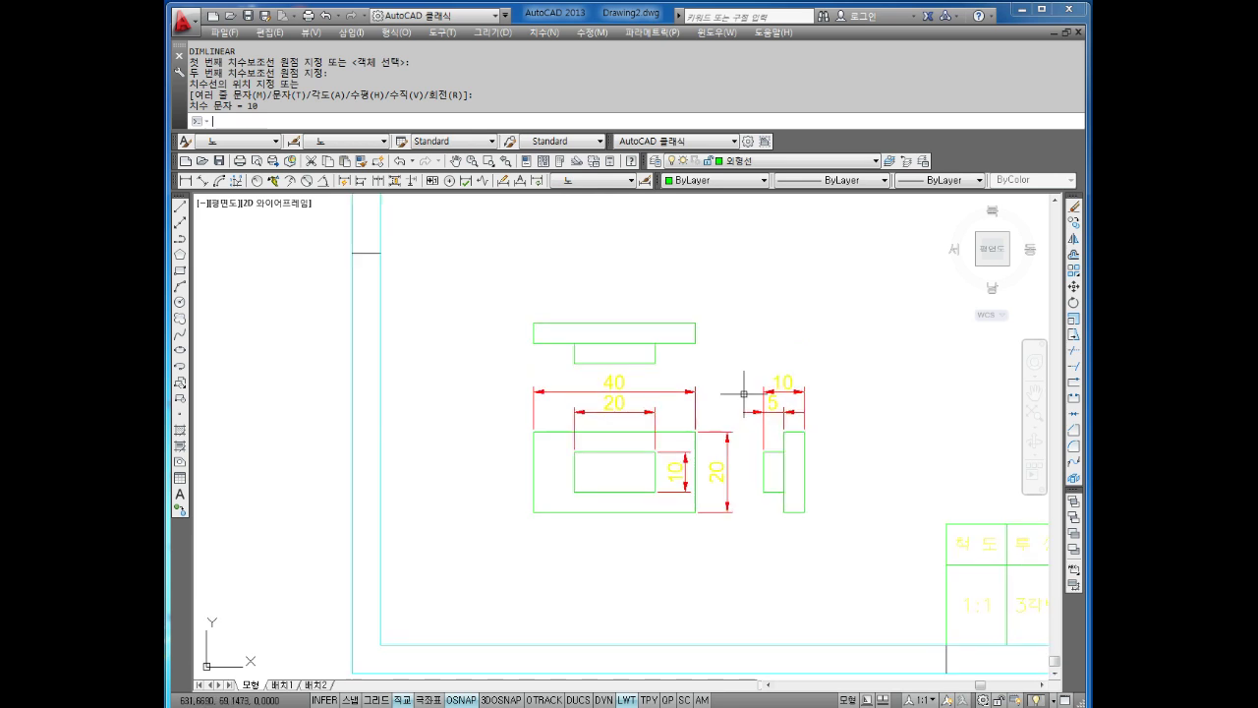
pyautogui.press('Escape')
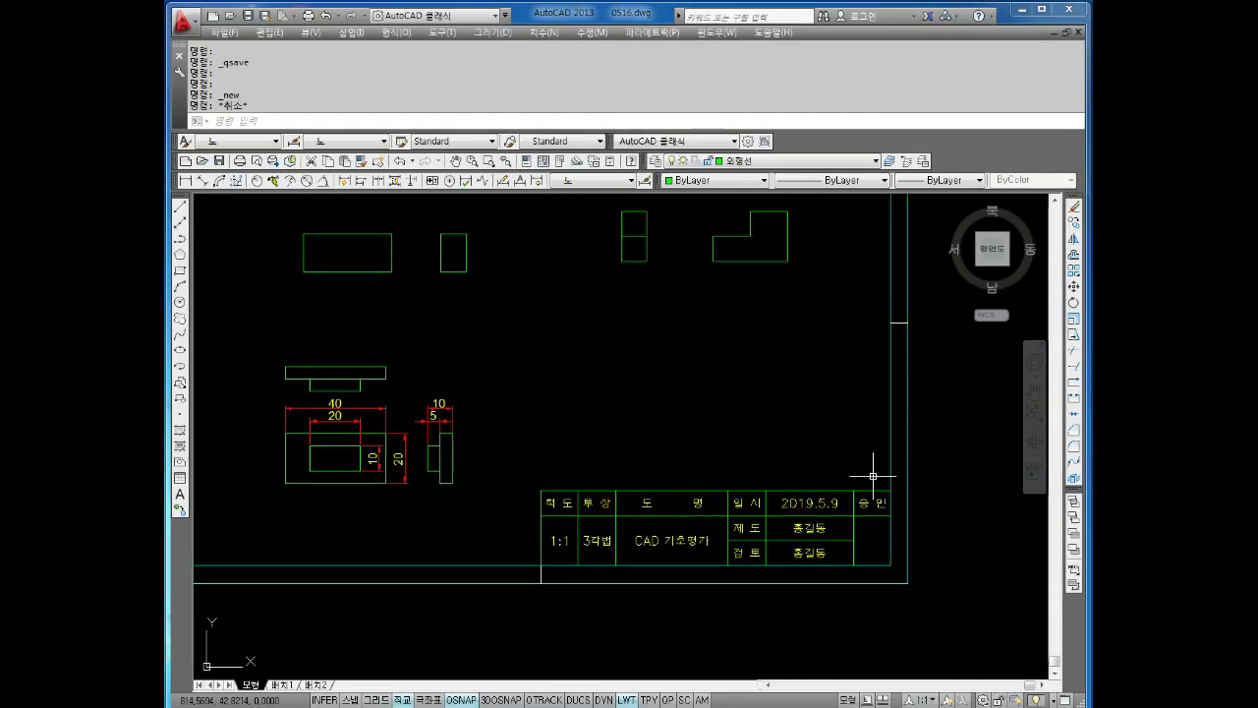
# Erase the title block table with a crossing window.
pyautogui.click(876, 471)
pyautogui.click(524, 535)
pyautogui.press('Delete')
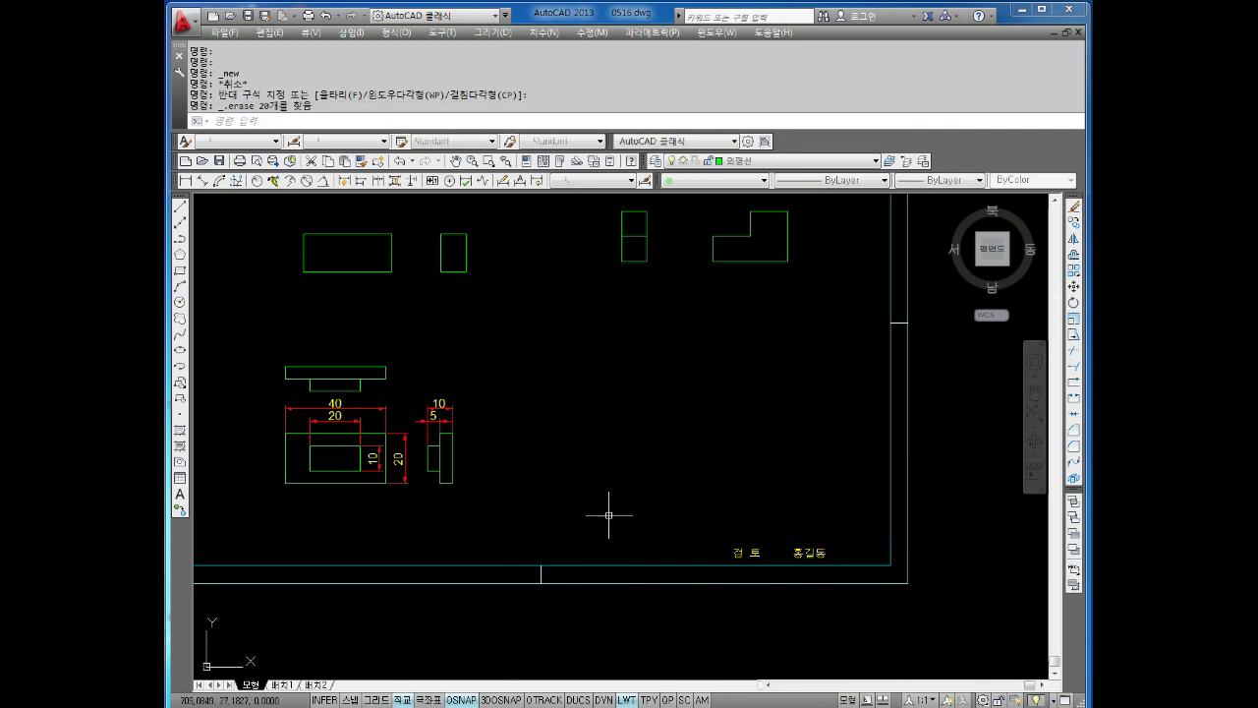
# Erase the two leftover title block texts.
pyautogui.click(897, 539)
pyautogui.press('Escape')
pyautogui.press('Escape')
pyautogui.click(830, 525)
pyautogui.click(695, 553)
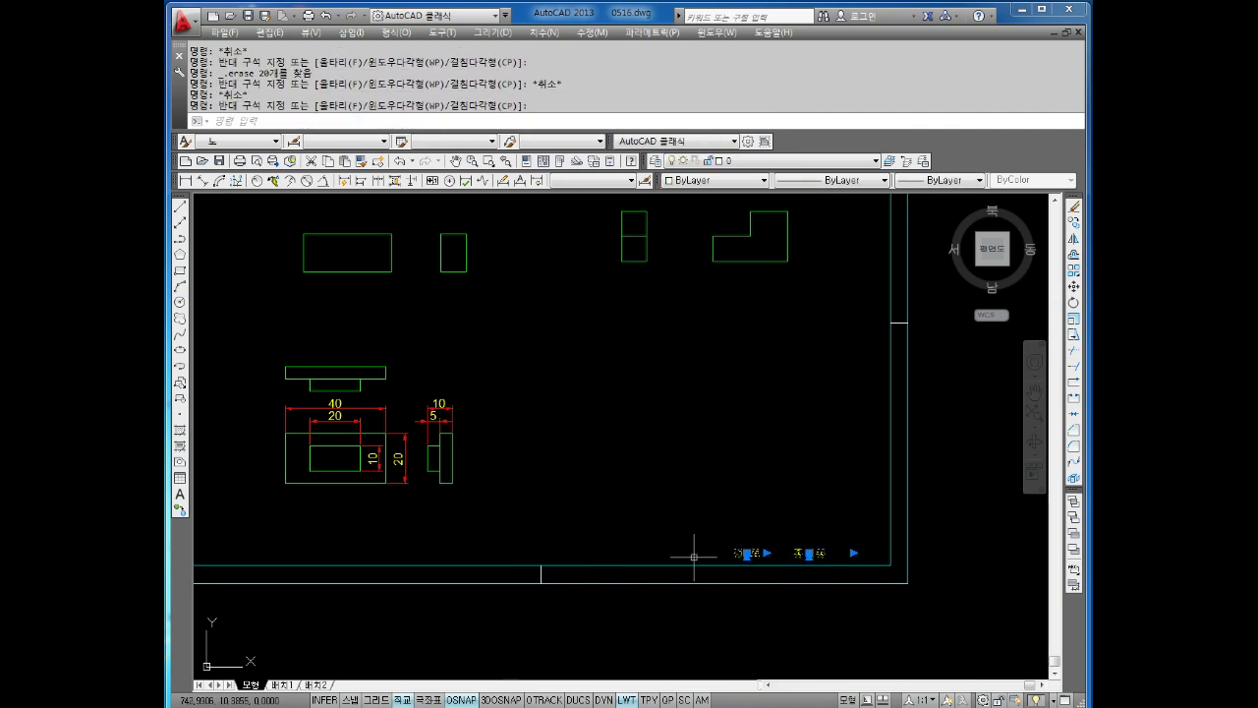
pyautogui.press('Delete')
# Zoom and pan the view onto the upper rectangles.
pyautogui.scroll(3, 829, 514)
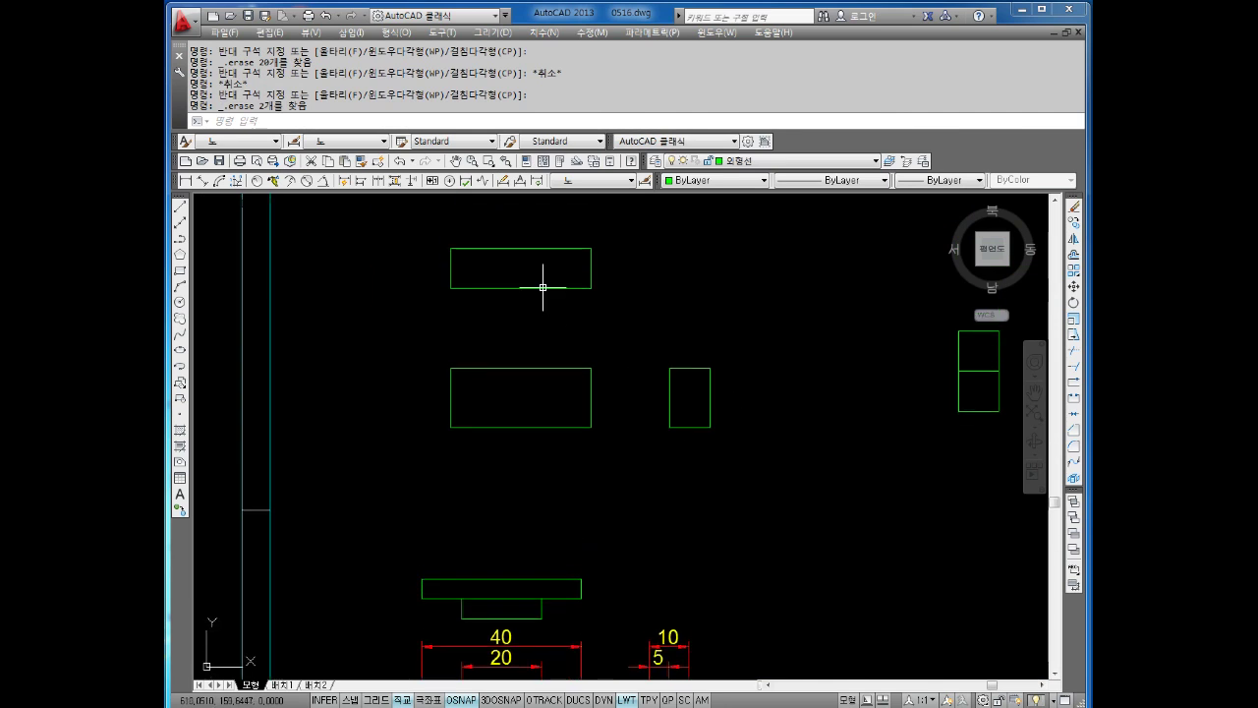
pyautogui.moveTo(541, 281); pyautogui.dragTo(615, 363, button='middle')
pyautogui.scroll(-3, 615, 363)
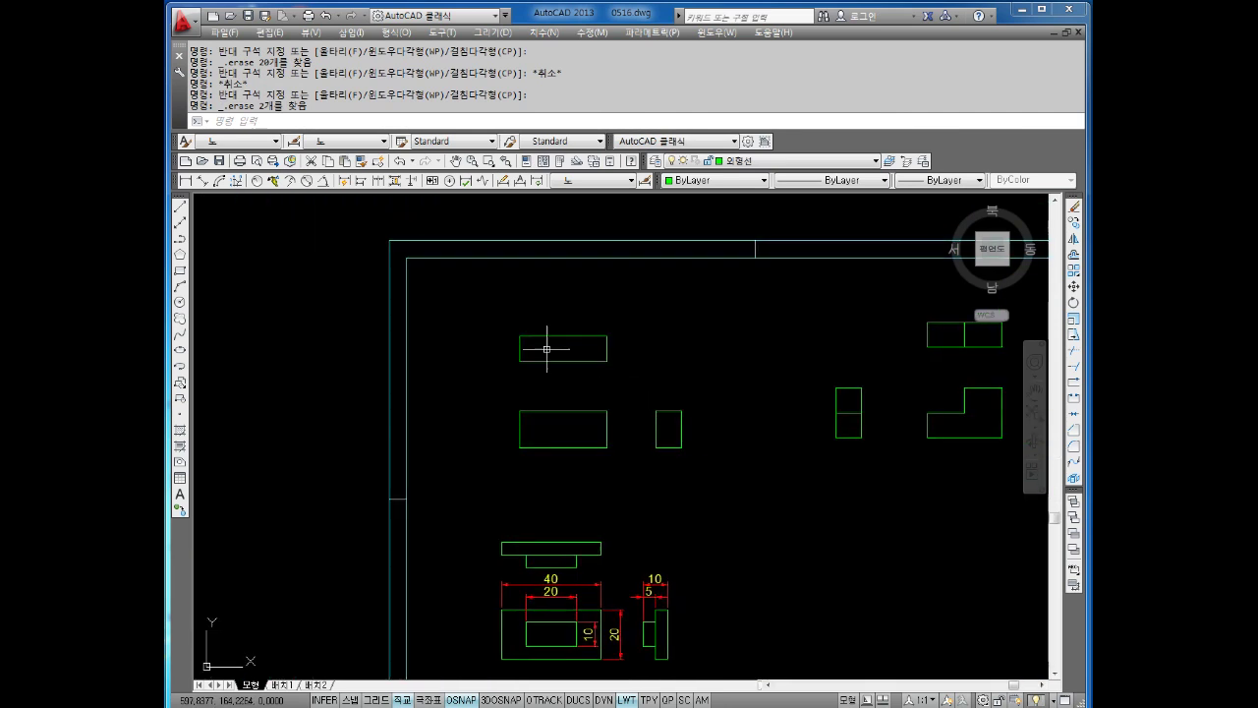
pyautogui.scroll(2, 590, 364)
pyautogui.press('Escape')
pyautogui.press('Escape')
pyautogui.press('Escape')
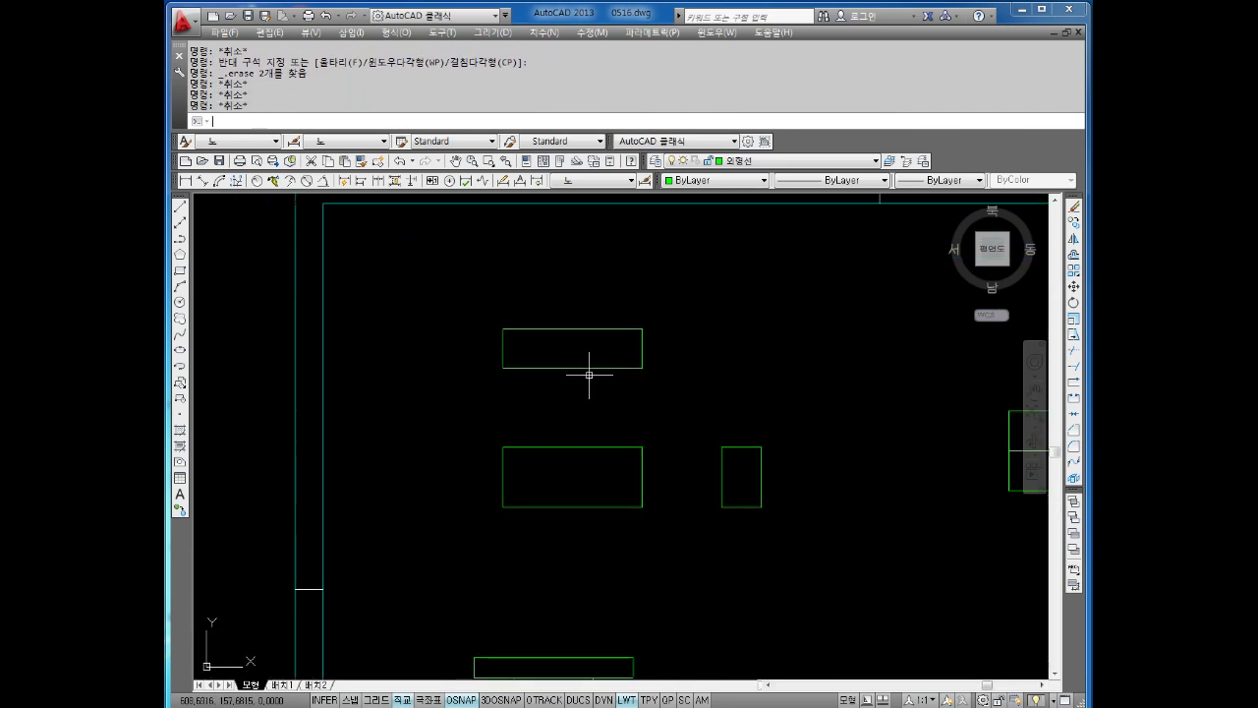
pyautogui.write('c')
# Draw a trial circle near the sheet's top-left, then erase the oversized result.
pyautogui.press('Return')
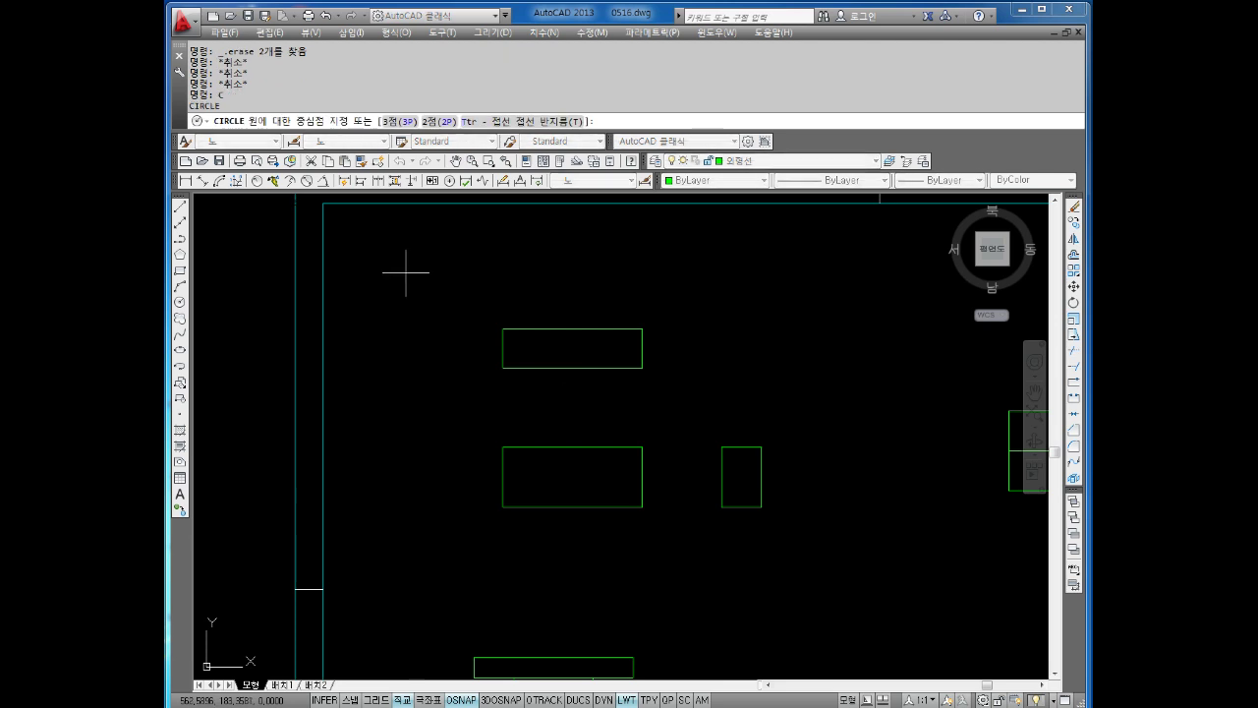
pyautogui.click(406, 272)
pyautogui.write('5')
pyautogui.press('Return')
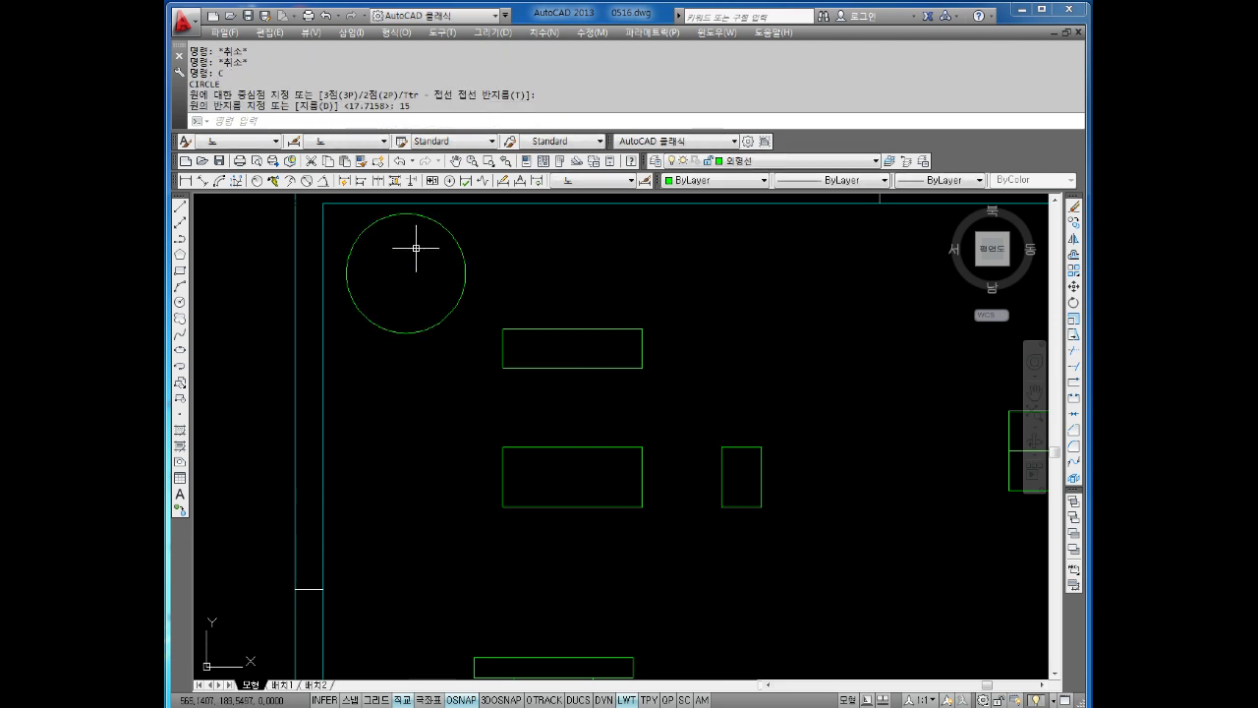
pyautogui.click(463, 238)
pyautogui.click(407, 273)
pyautogui.press('Delete')
pyautogui.press('Return')
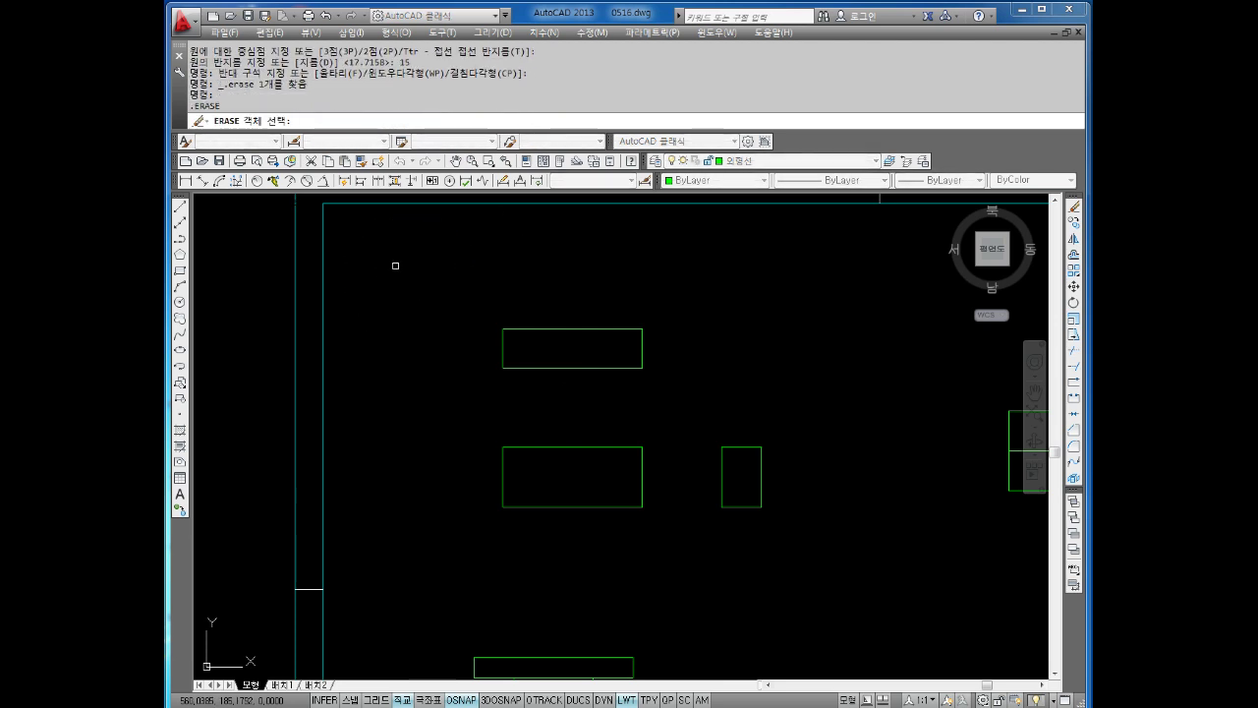
pyautogui.click(394, 266)
pyautogui.press('Escape')
# Draw a radius-5 circle above the top view and make it red.
pyautogui.press('Escape')
pyautogui.write('c')
pyautogui.press('Return')
pyautogui.click(411, 273)
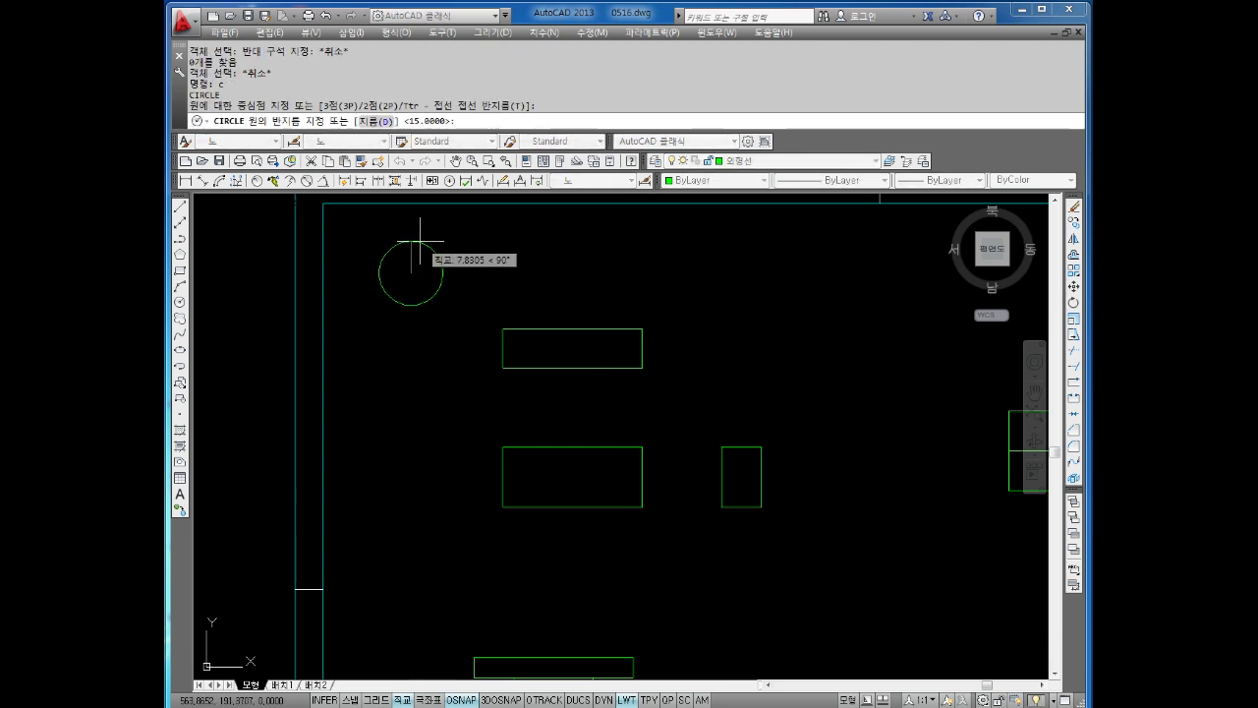
pyautogui.write('5')
pyautogui.press('Return')
pyautogui.press('Escape')
pyautogui.press('Escape')
pyautogui.click(406, 268)
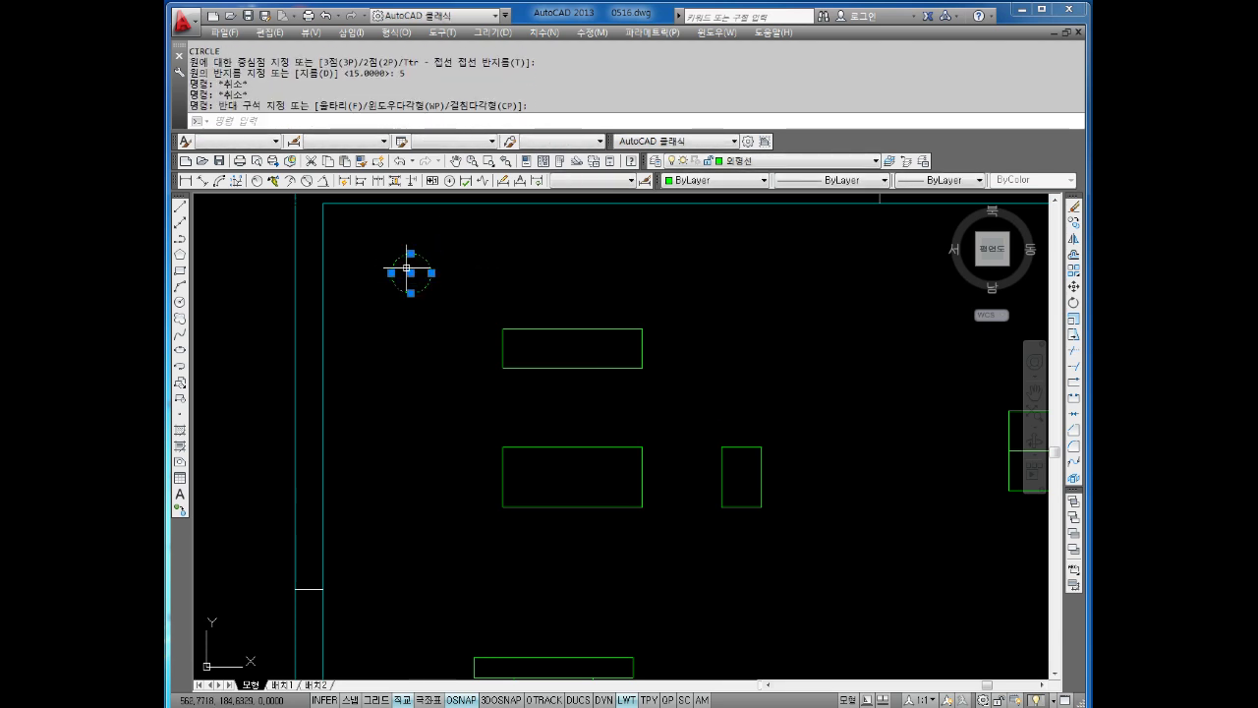
pyautogui.click(764, 179)
pyautogui.click(702, 213)
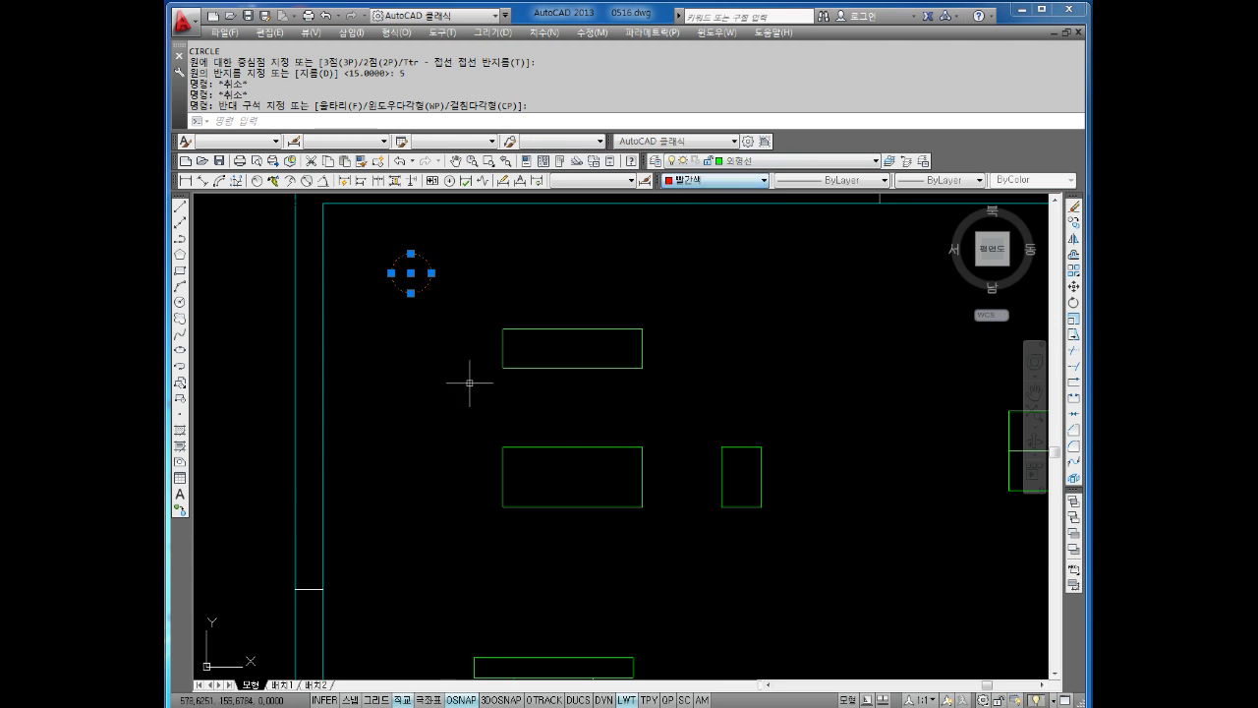
pyautogui.press('Escape')
pyautogui.press('Escape')
pyautogui.press('Escape')
pyautogui.press('Escape')
pyautogui.write('mt')
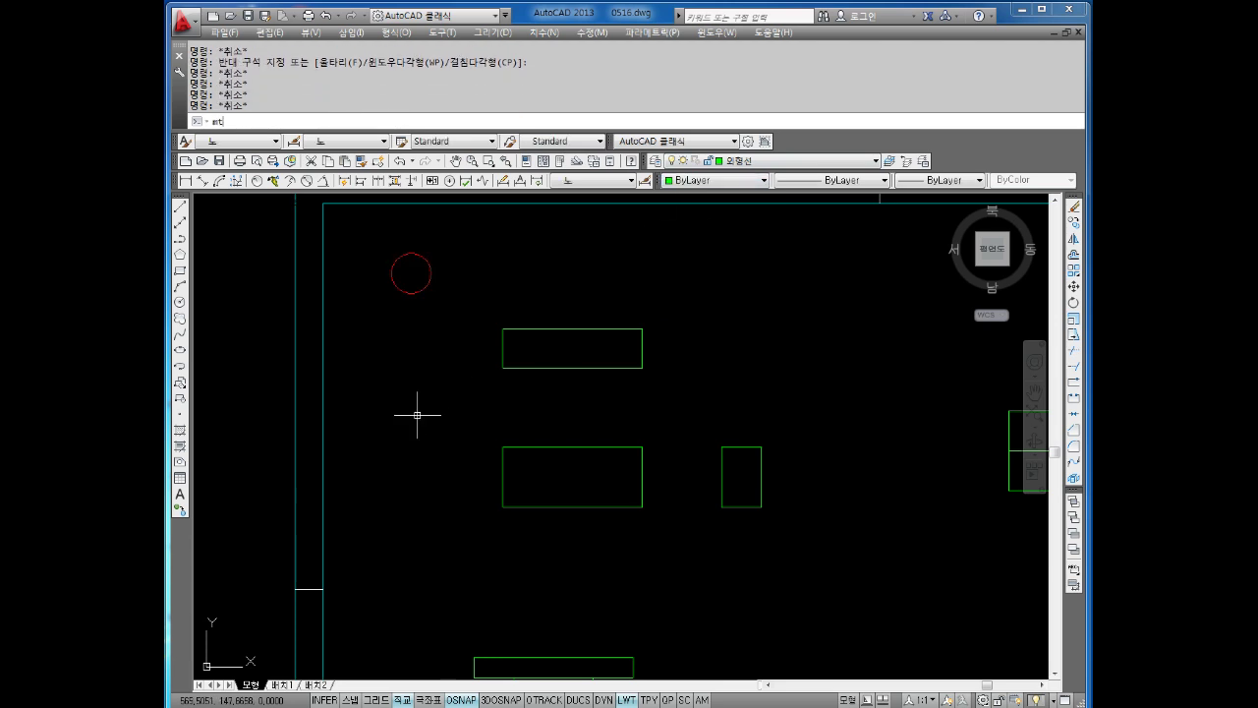
# Write the label number 1 as yellow multiline text beside the circle.
pyautogui.press('Return')
pyautogui.click(386, 252)
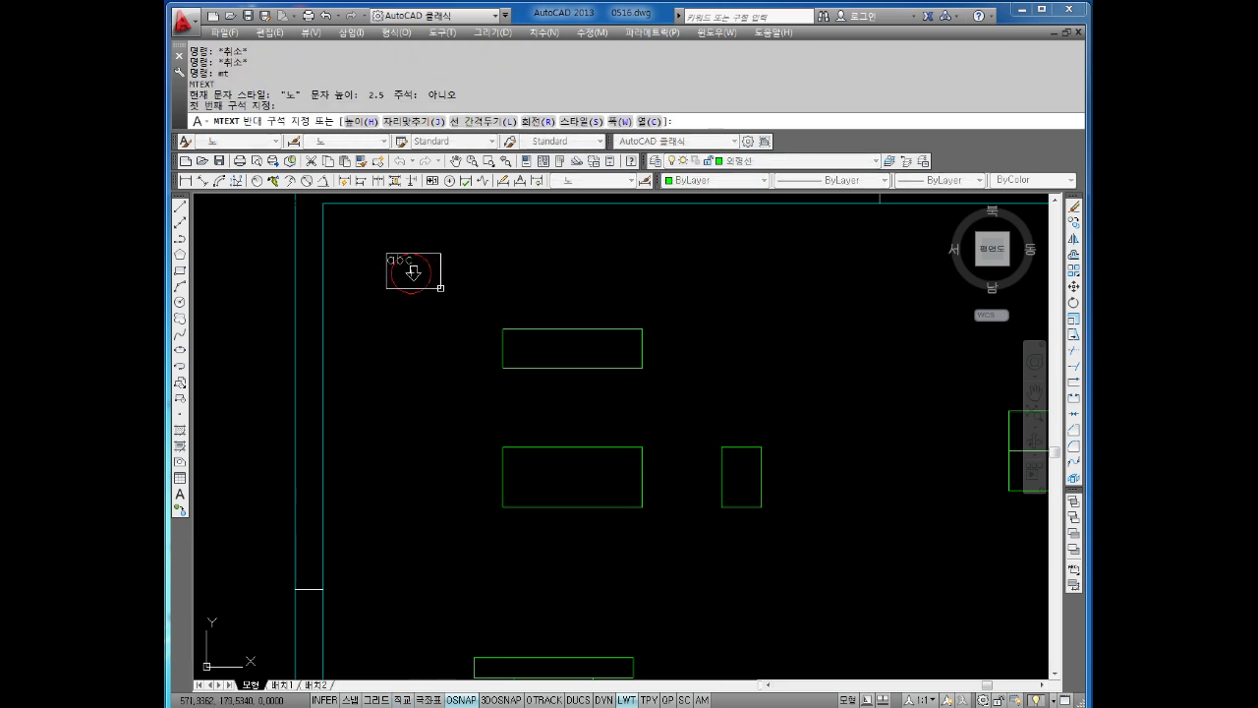
pyautogui.click(441, 287)
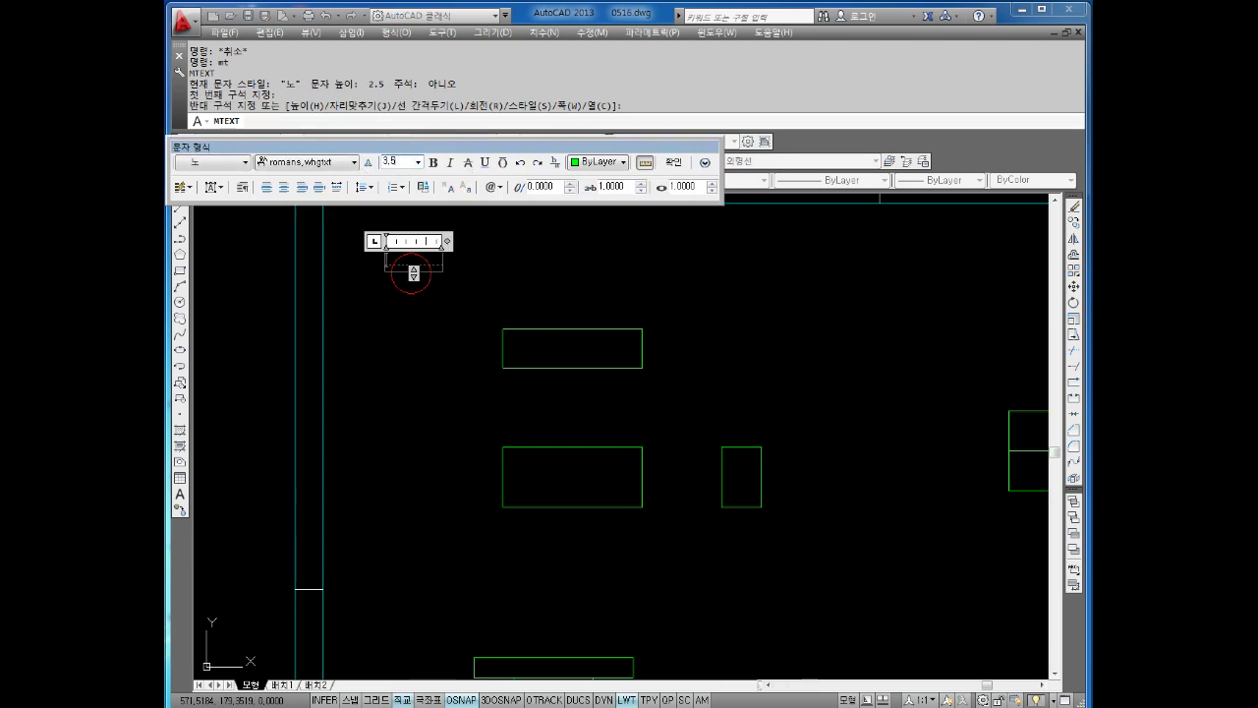
pyautogui.click(601, 159)
pyautogui.click(592, 211)
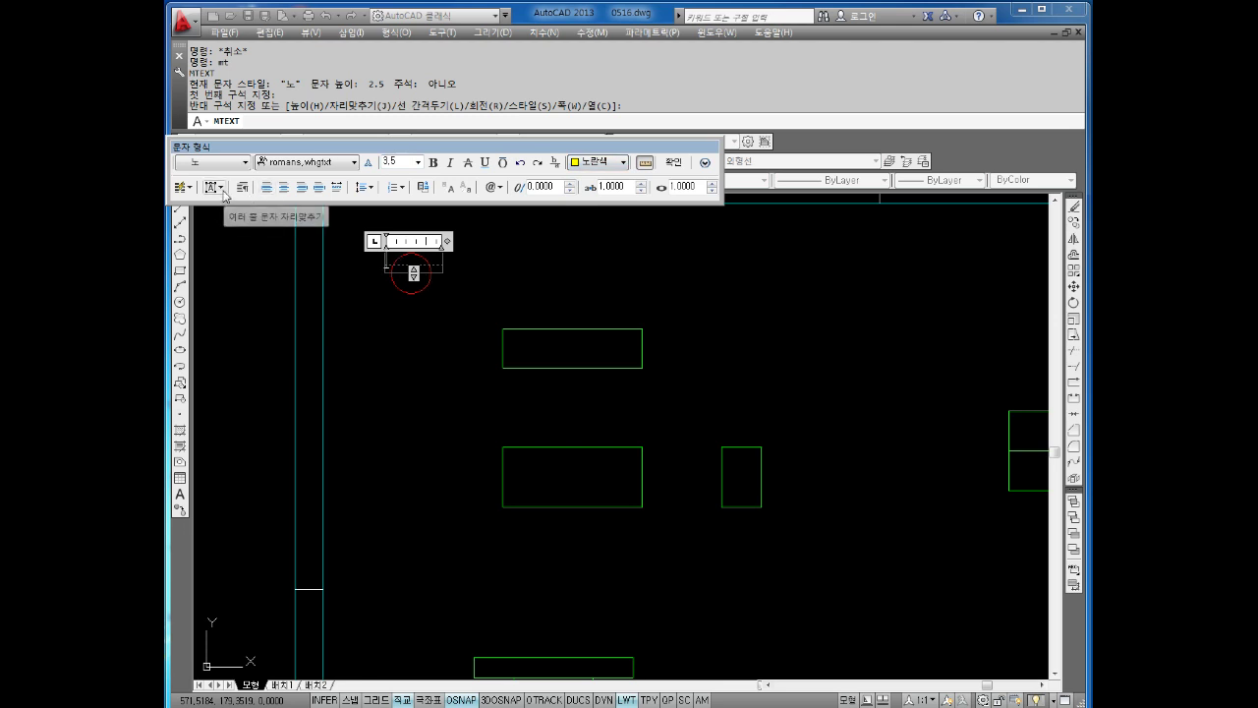
pyautogui.click(413, 266)
pyautogui.scroll(2, 401, 259)
pyautogui.press('Escape')
pyautogui.press('Escape')
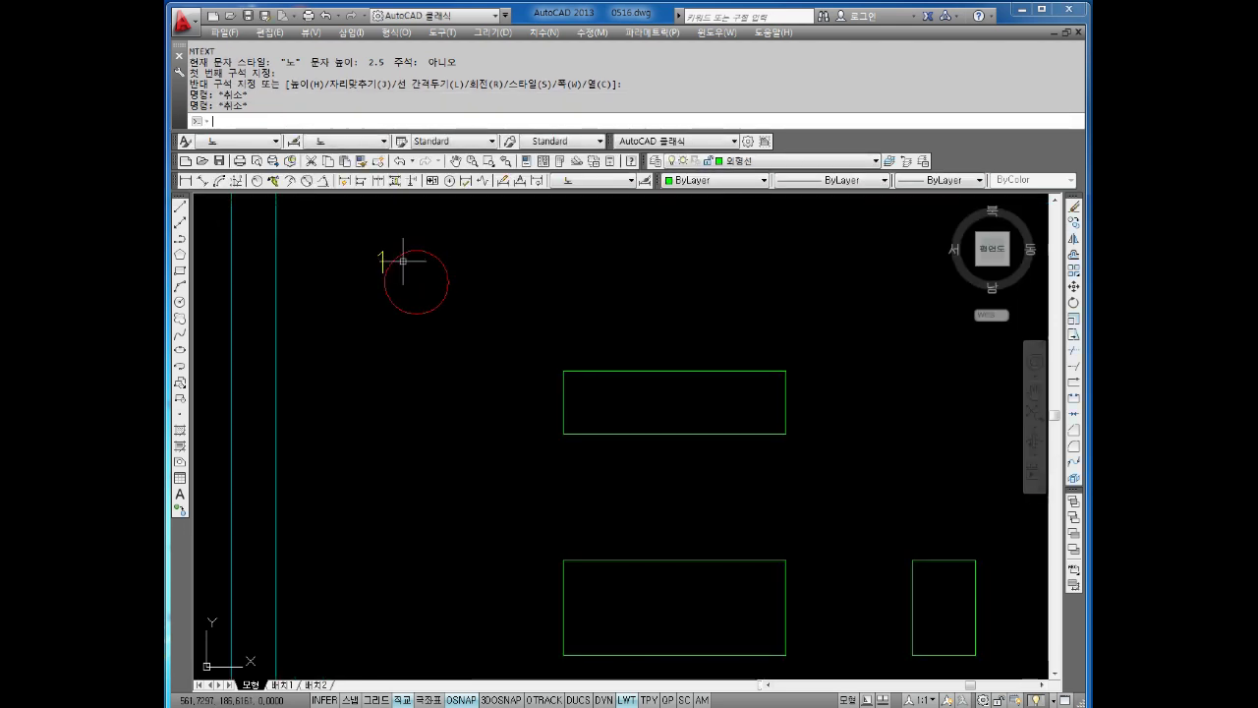
pyautogui.write('M')
# Move the number 1 text into the centre of the red circle.
pyautogui.press('Return')
pyautogui.click(381, 260)
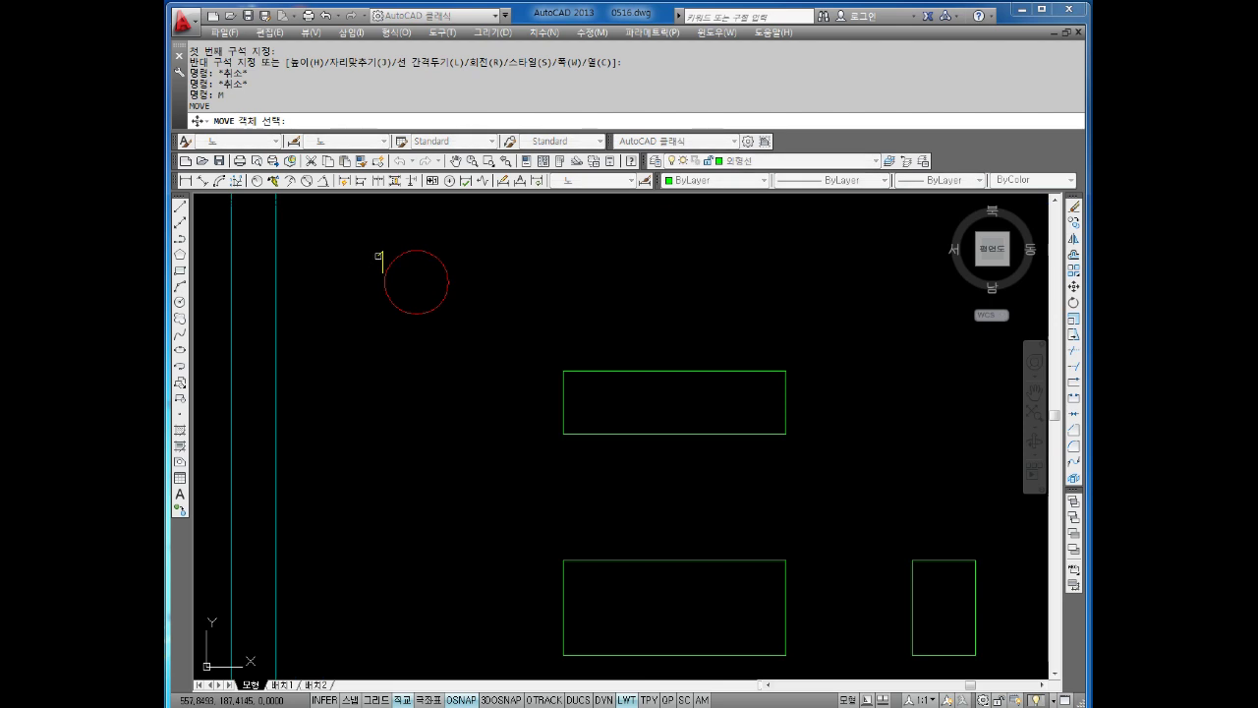
pyautogui.press('Return')
pyautogui.click(381, 257)
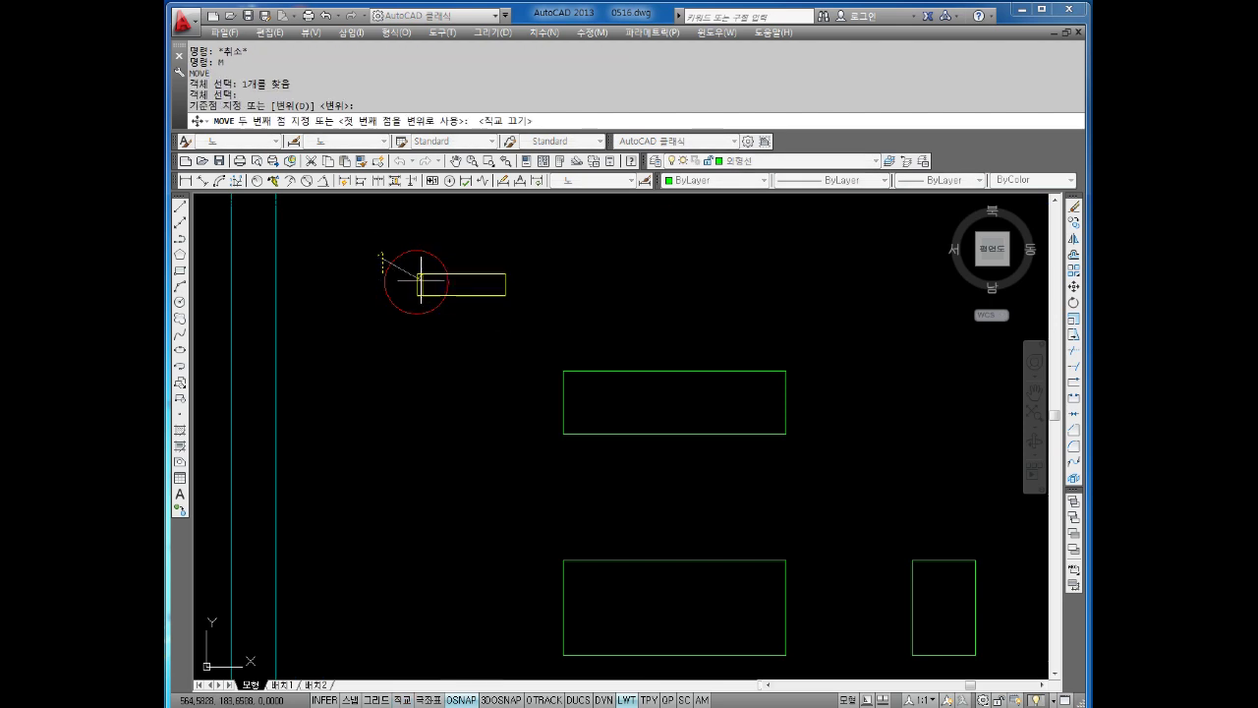
pyautogui.click(417, 280)
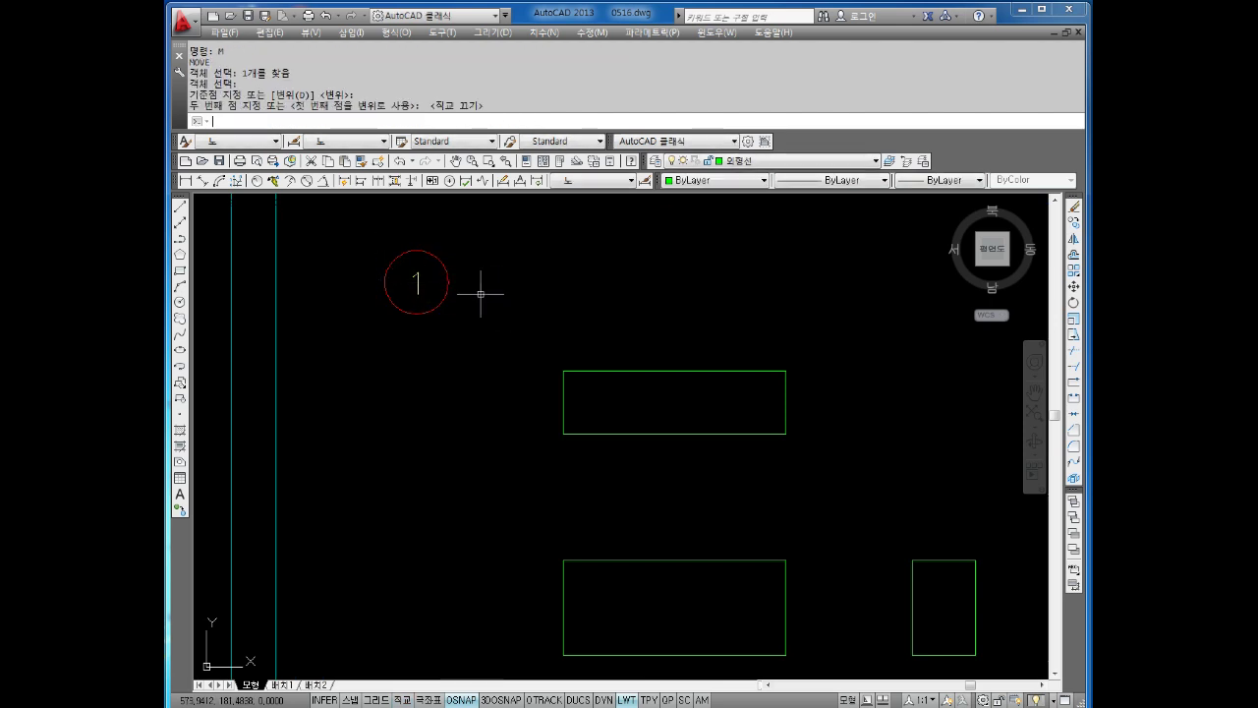
pyautogui.press('Escape')
pyautogui.press('Escape')
# Change the red circle's radius to 4 in Quick Properties.
pyautogui.click(445, 264)
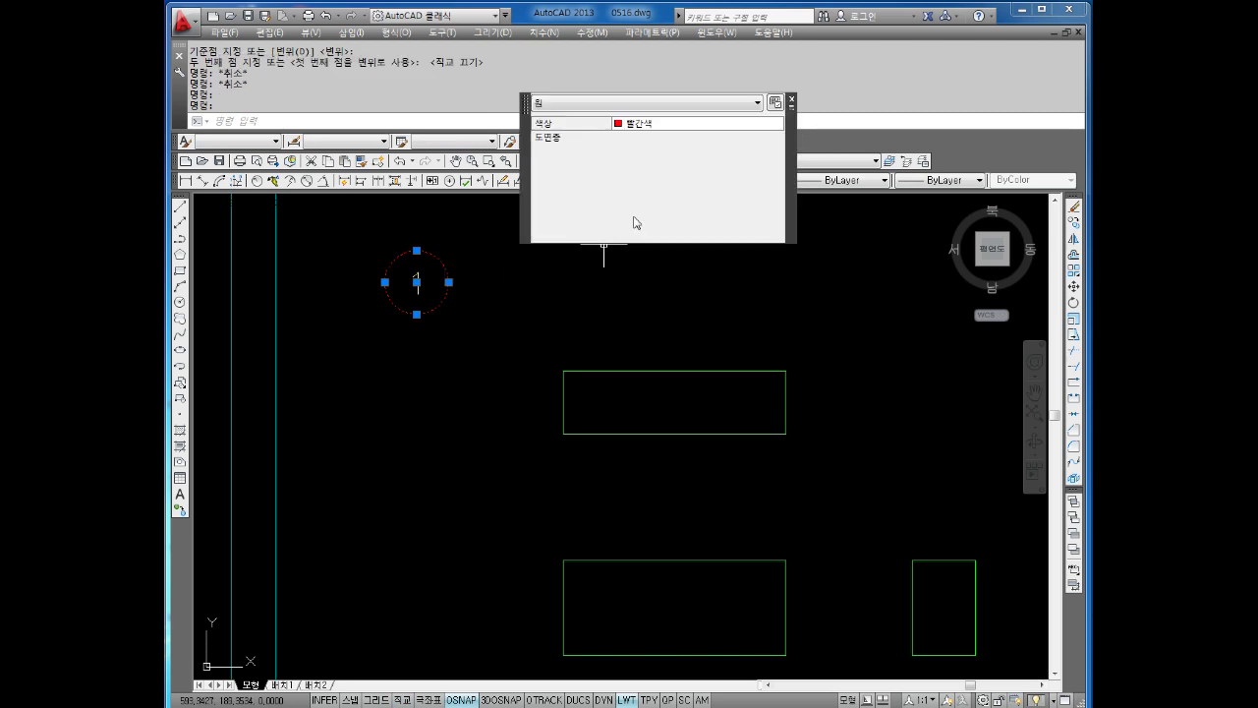
pyautogui.click(619, 192)
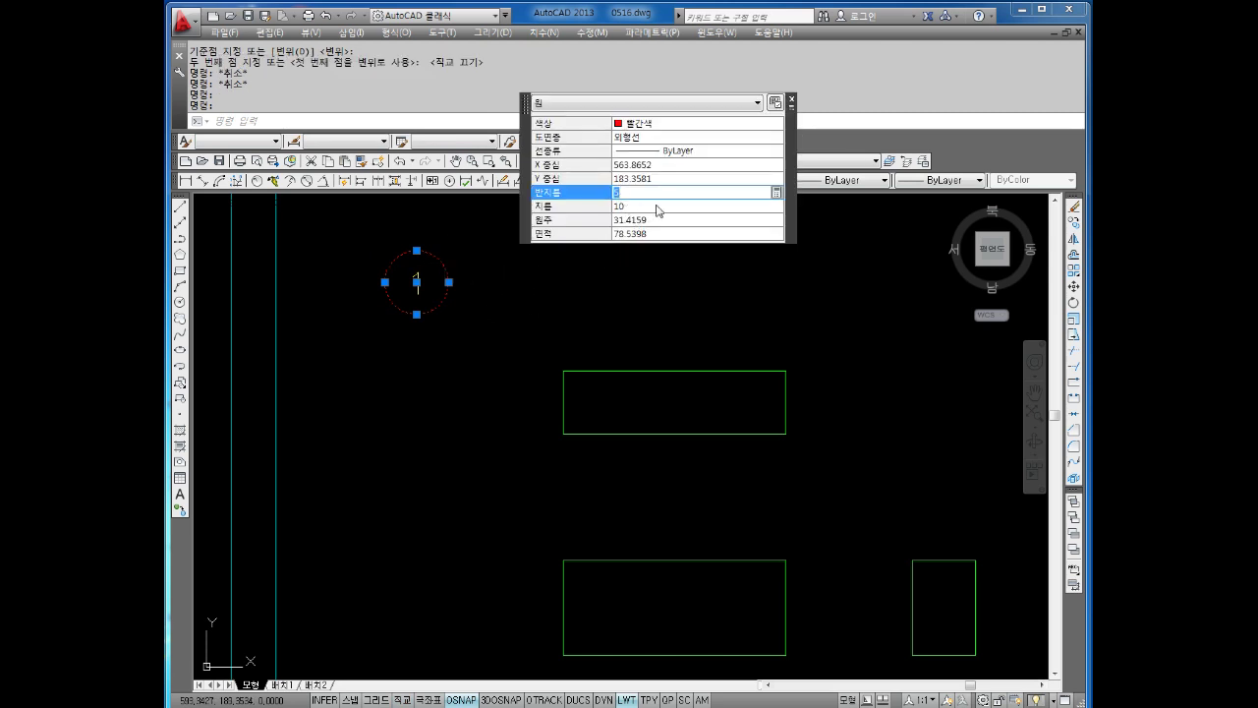
pyautogui.write('4')
pyautogui.press('Return')
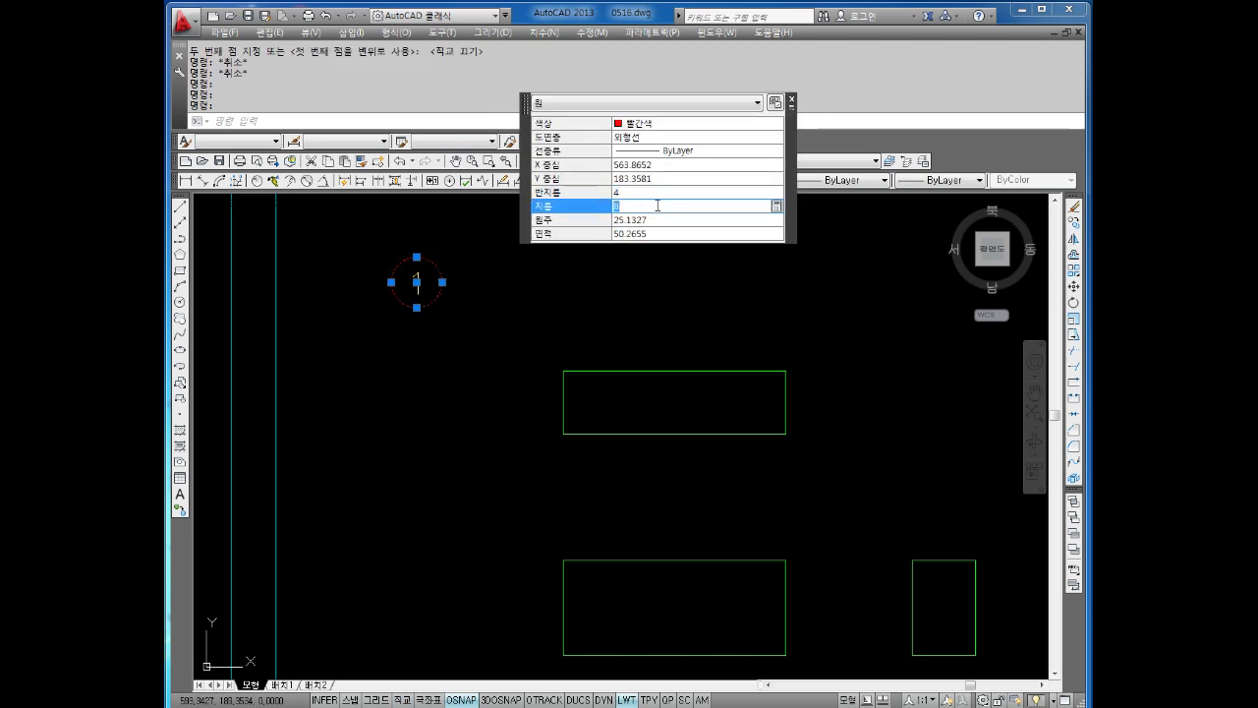
pyautogui.click(502, 314)
pyautogui.press('Escape')
pyautogui.press('Escape')
pyautogui.scroll(-3, 502, 314)
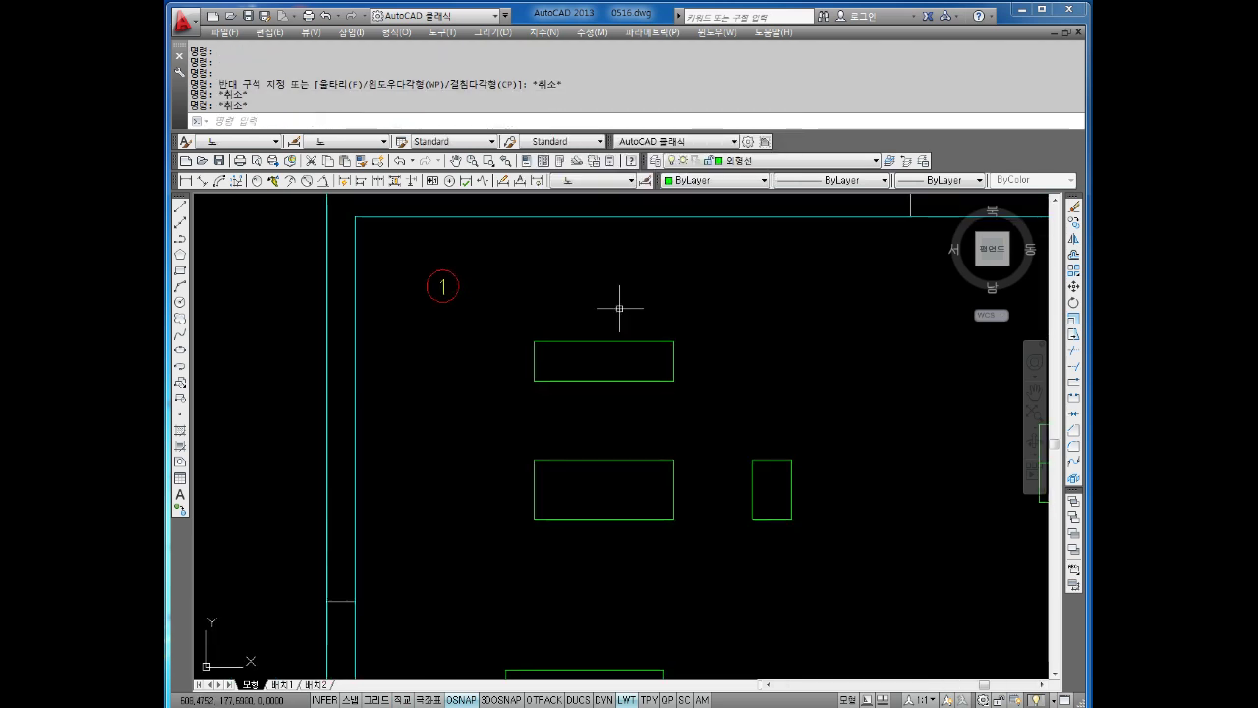
# Add the 10 height dimension on the upper rectangle and the 35 width above the lower one.
pyautogui.click(185, 180)
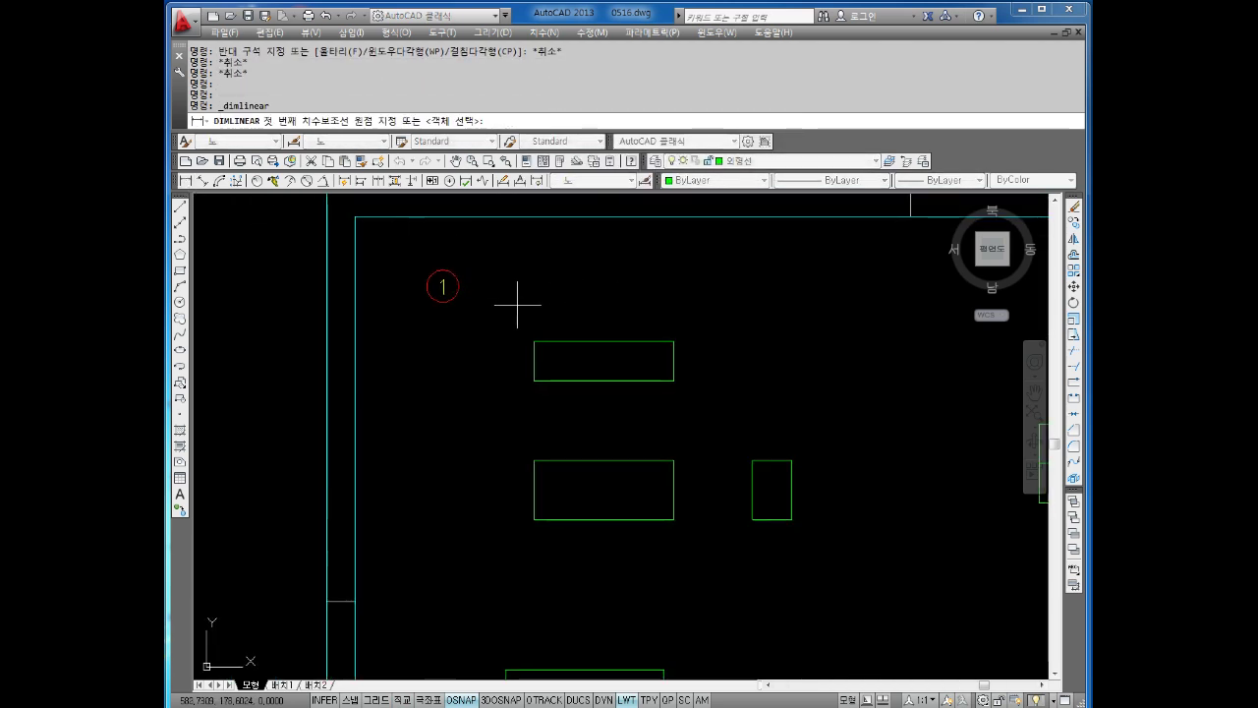
pyautogui.click(674, 375)
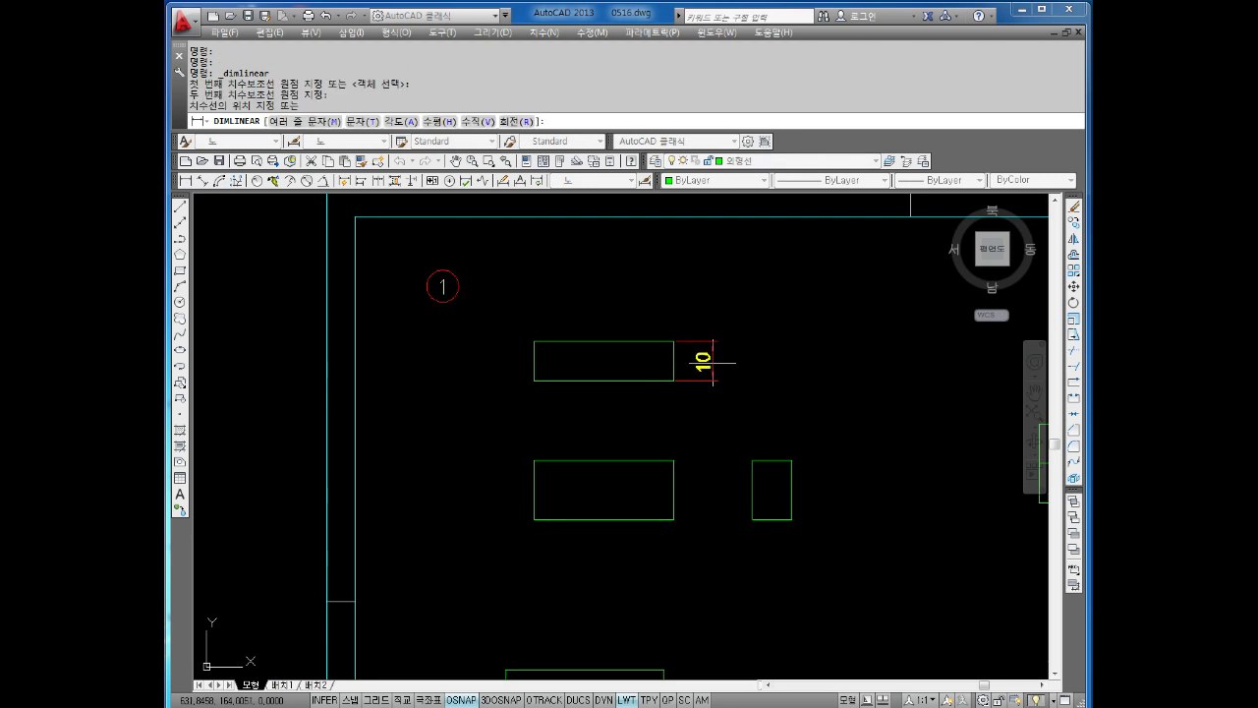
pyautogui.click(716, 362)
pyautogui.press('Return')
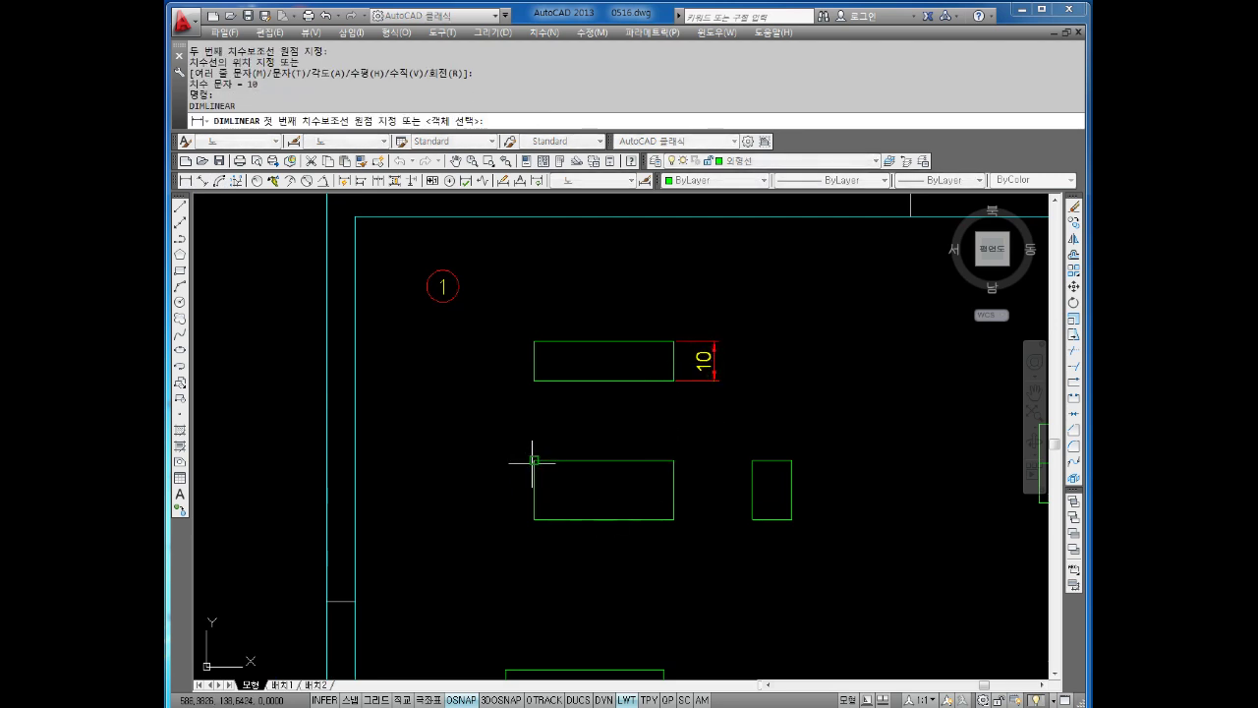
pyautogui.click(534, 460)
pyautogui.click(673, 460)
pyautogui.click(680, 433)
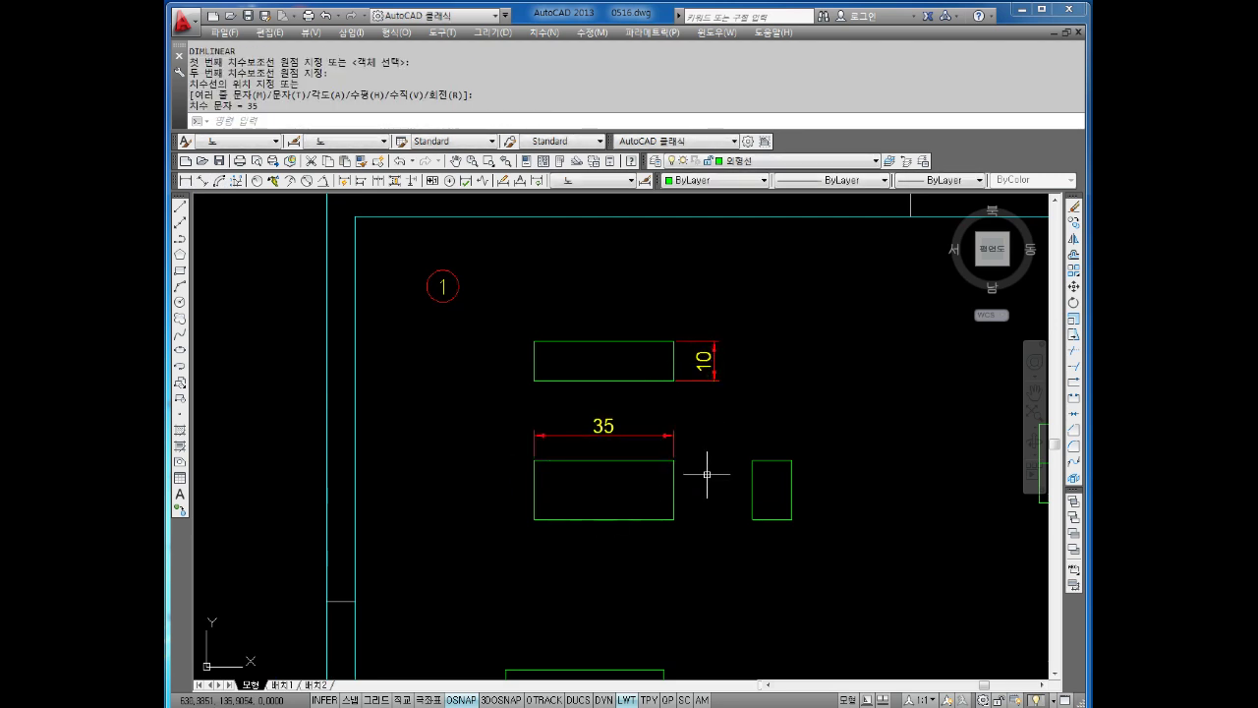
# Add the 15 height dimension on the lower rectangle's right side.
pyautogui.press('Return')
pyautogui.click(674, 519)
pyautogui.click(673, 461)
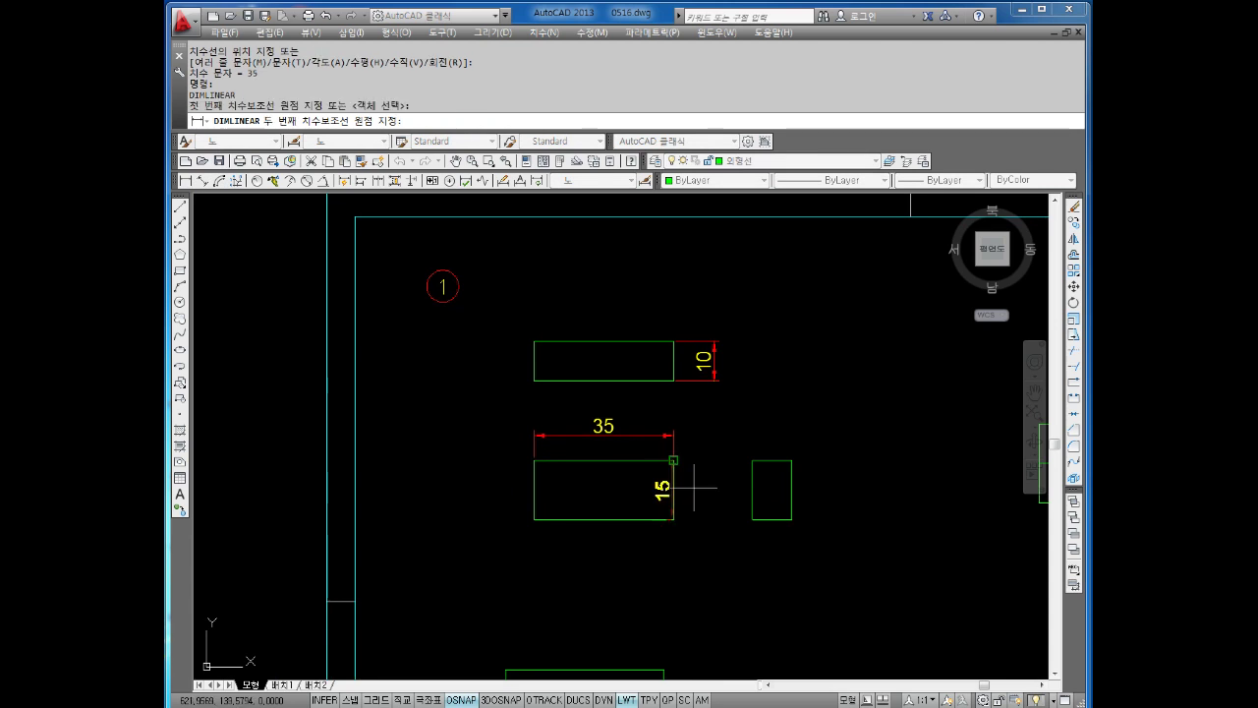
pyautogui.click(714, 379)
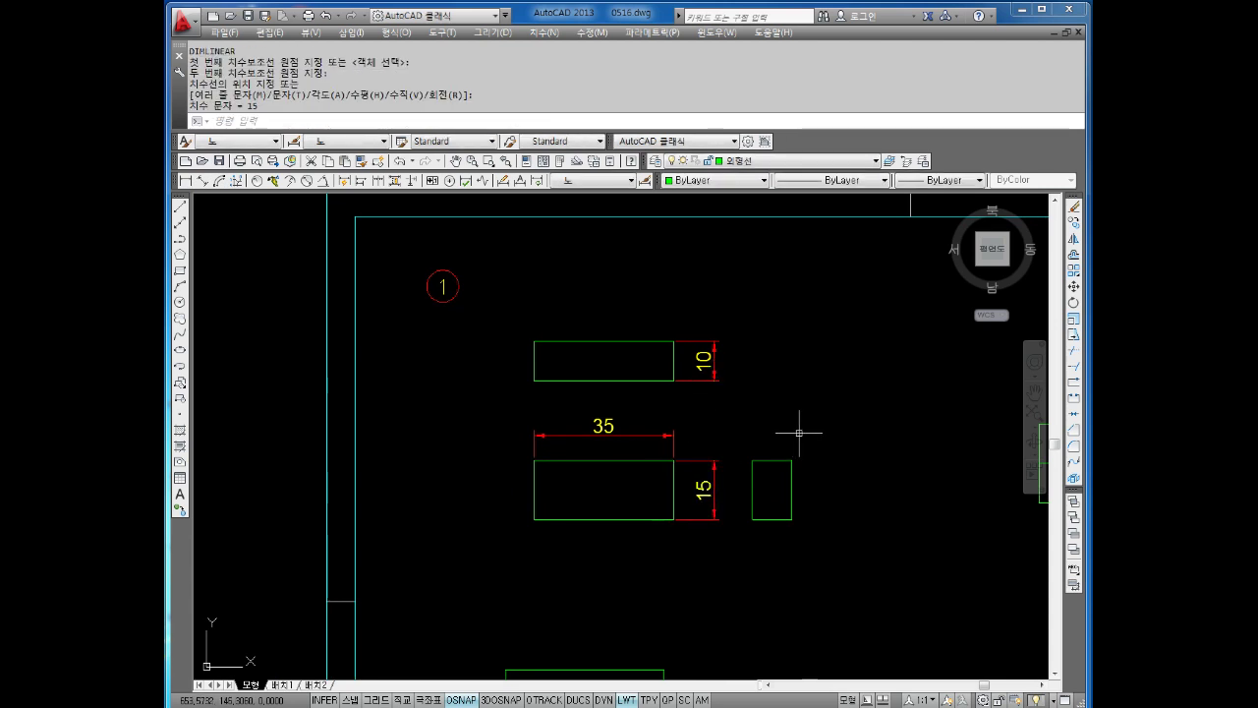
pyautogui.scroll(2, 753, 430)
pyautogui.scroll(-2, 691, 429)
pyautogui.moveTo(719, 396); pyautogui.dragTo(691, 411, button='middle')
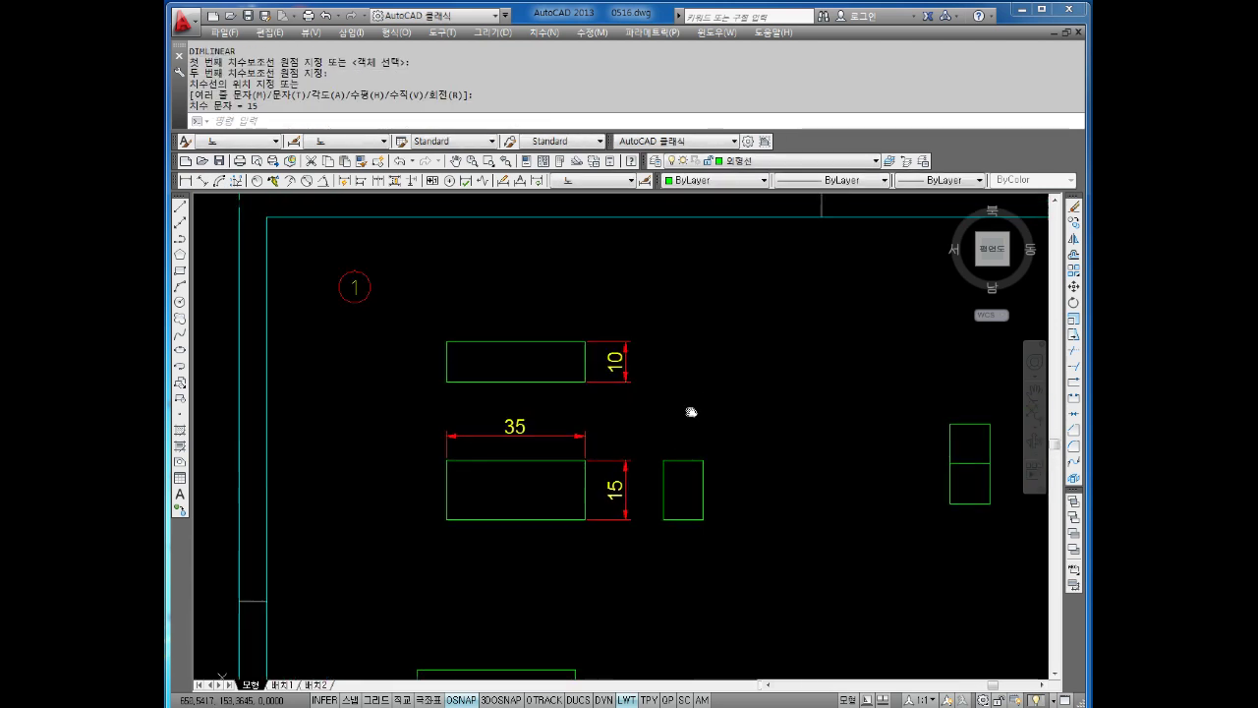
# Run SNAP and step through its style prompts, keeping the standard style for now.
pyautogui.press('Escape')
pyautogui.write('sna')
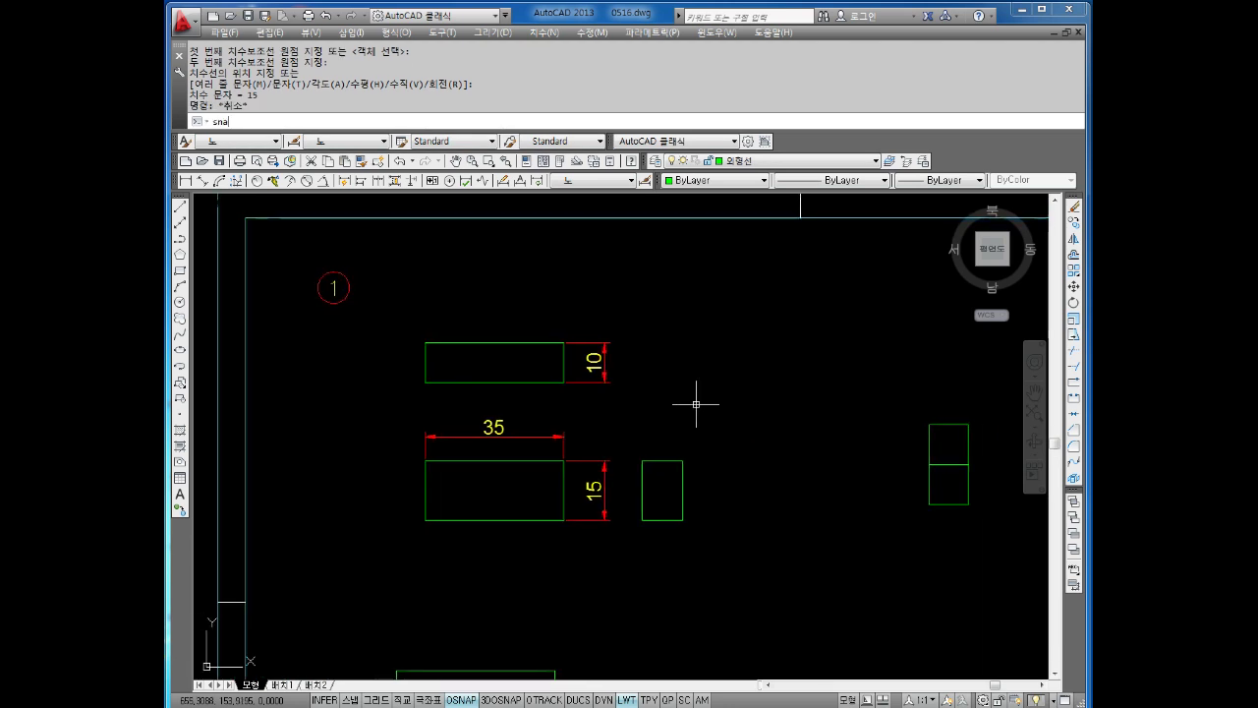
pyautogui.write('p')
pyautogui.press('Return')
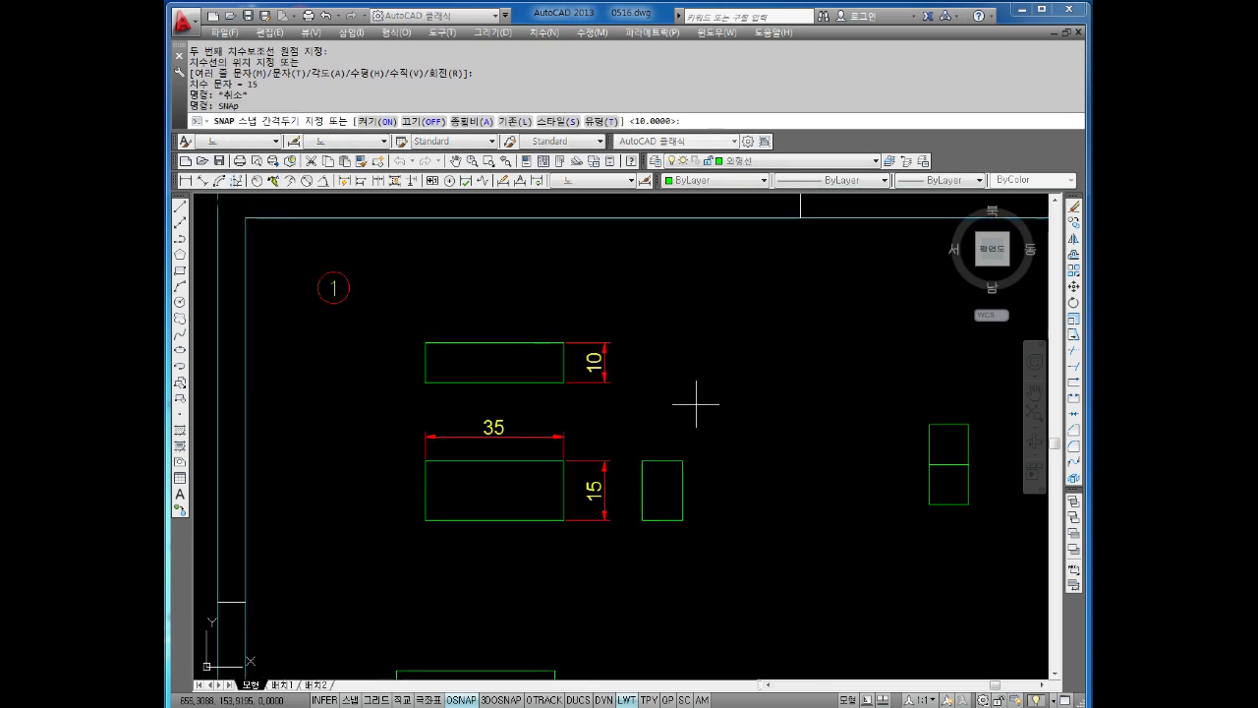
pyautogui.press('Return')
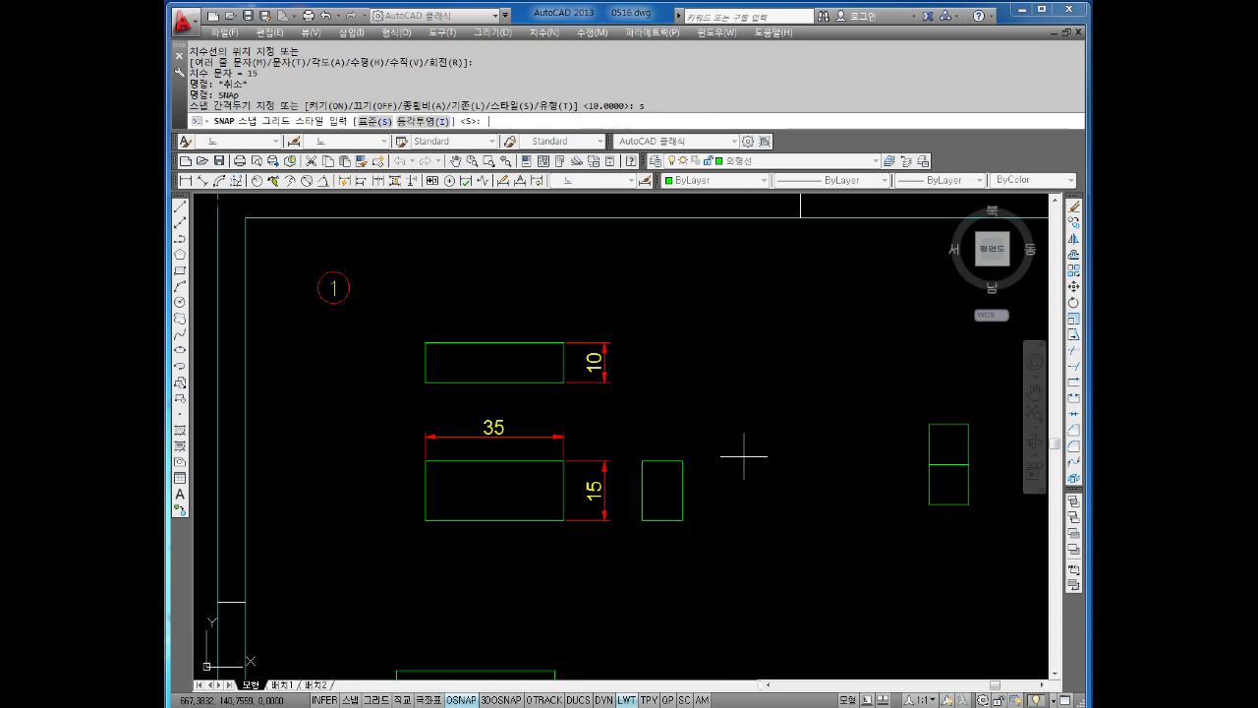
pyautogui.press('Return')
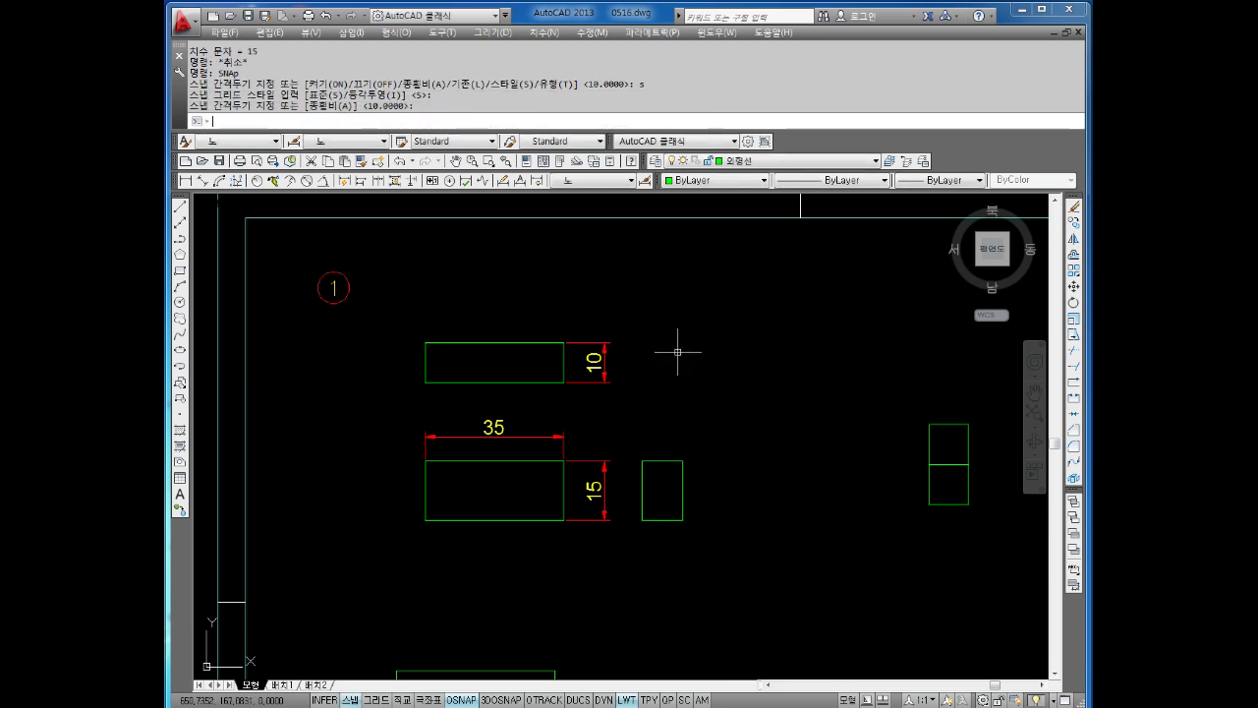
pyautogui.press('Return')
pyautogui.write('s')
pyautogui.press('Return')
pyautogui.write('s')
pyautogui.press('Escape')
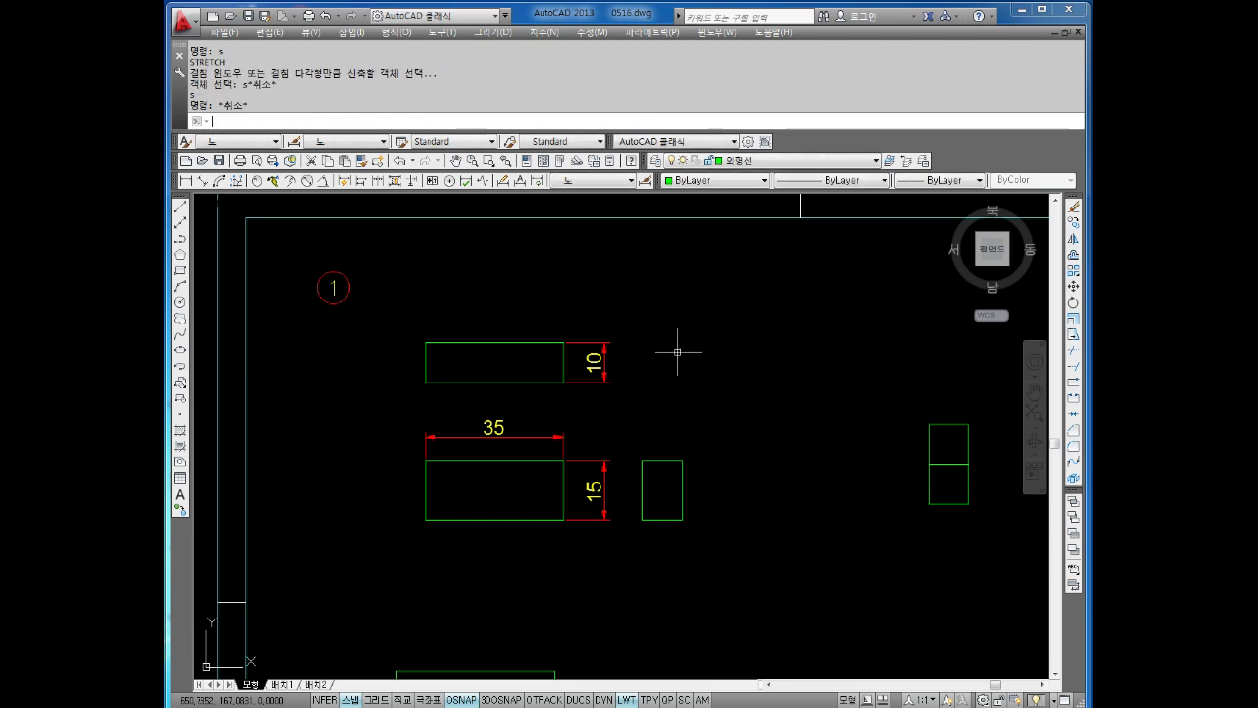
pyautogui.press('Return')
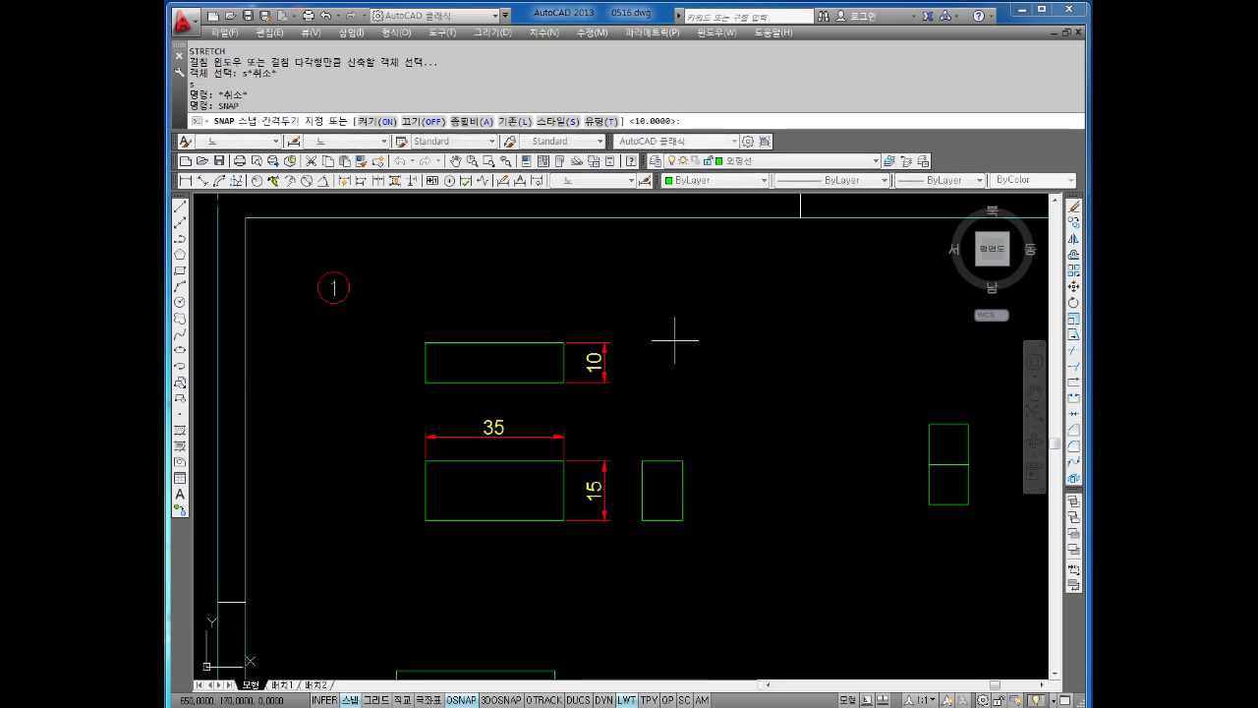
pyautogui.press('Return')
pyautogui.write('s')
pyautogui.press('Return')
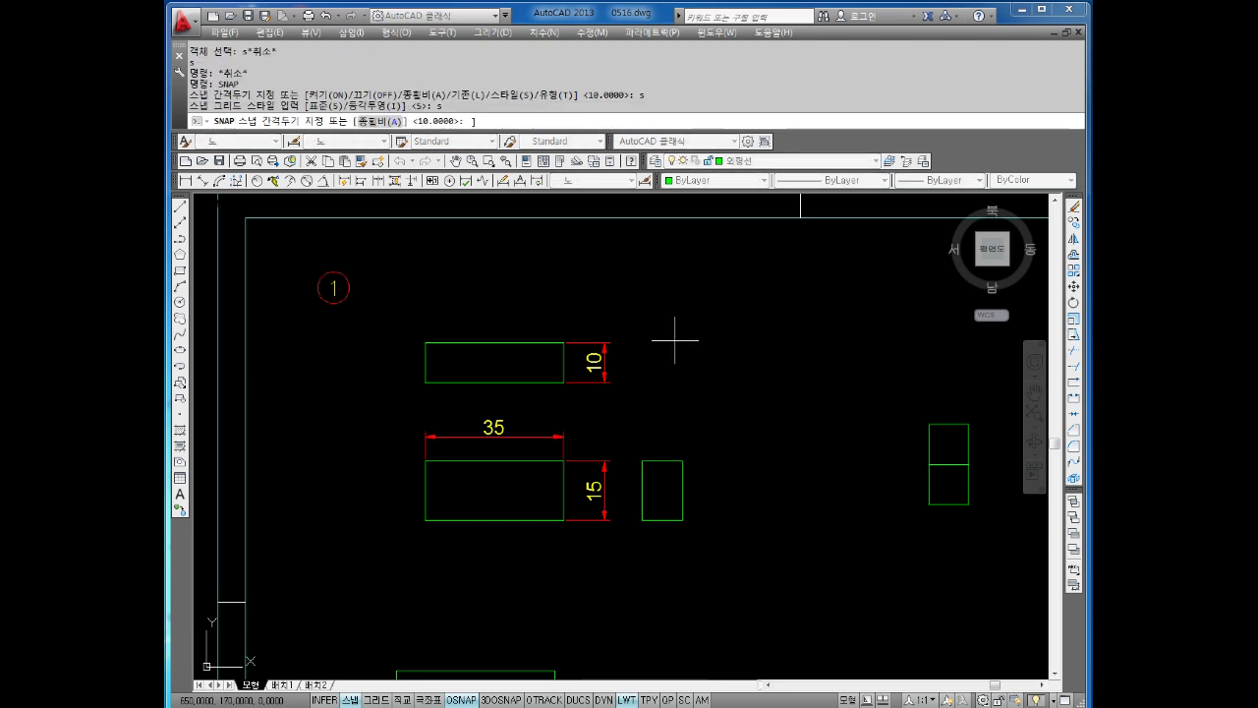
pyautogui.press('Return')
pyautogui.press('Return')
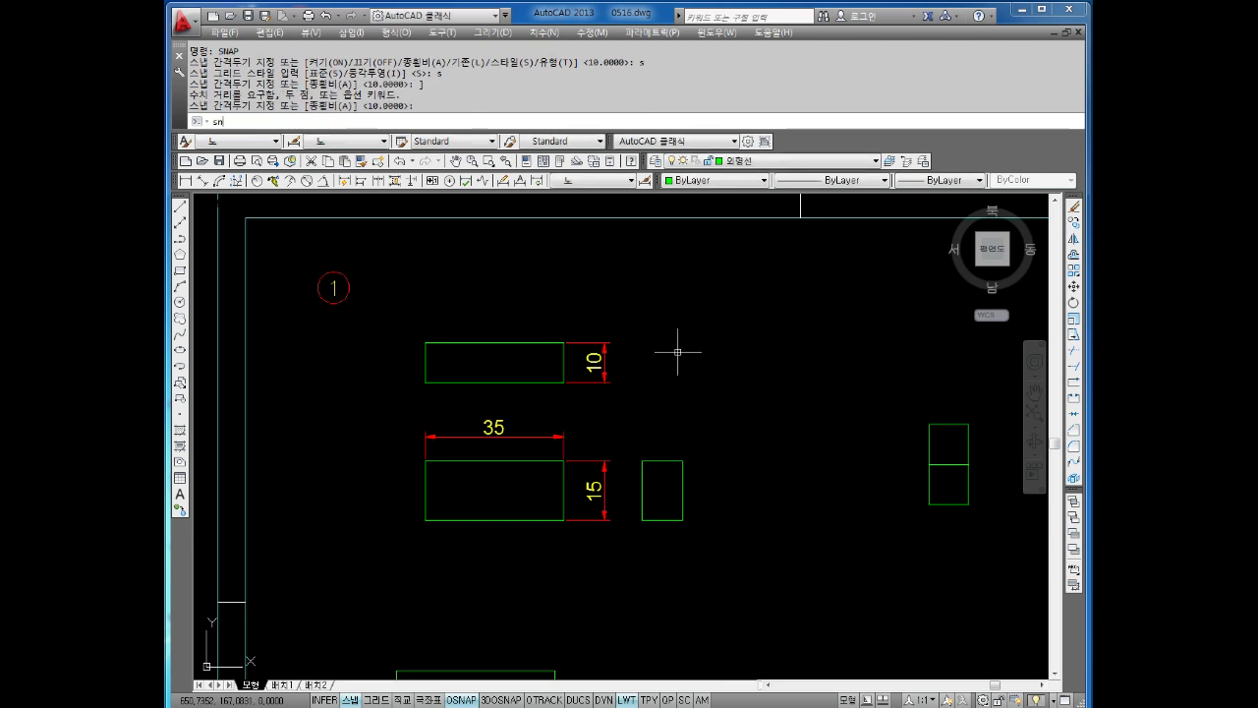
# Switch the SNAP style to Isometric.
pyautogui.press('Return')
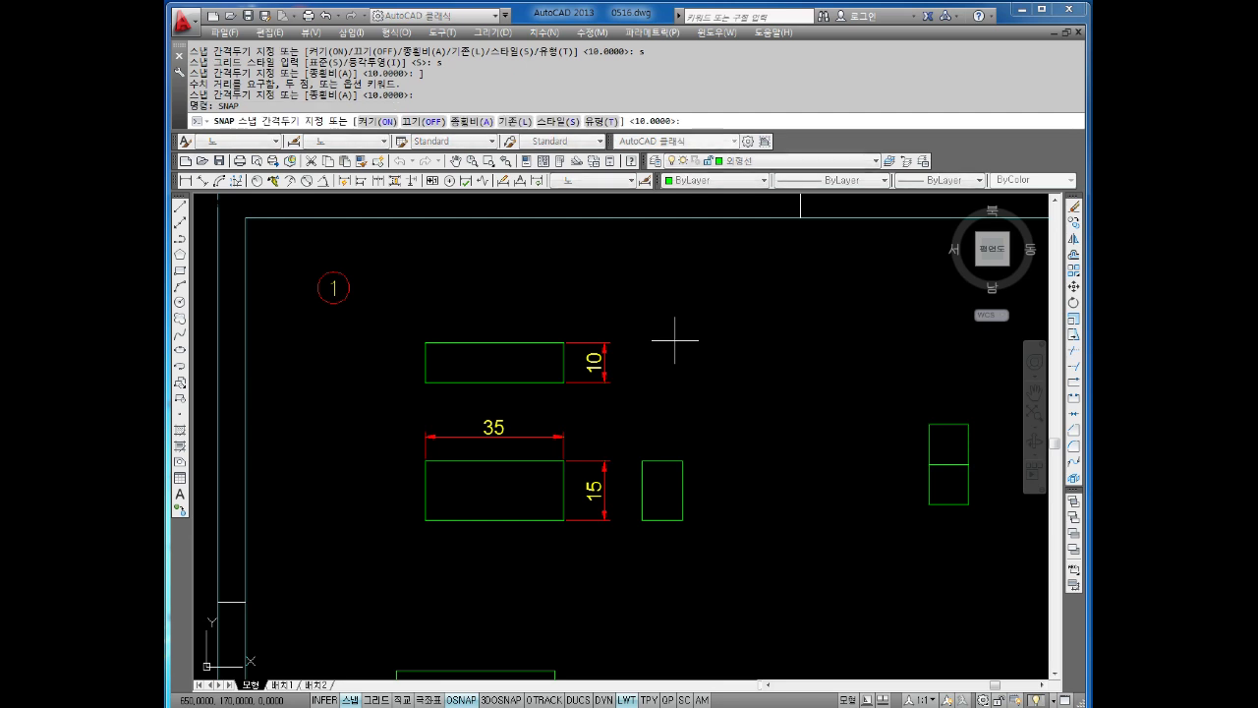
pyautogui.write('s')
pyautogui.press('Return')
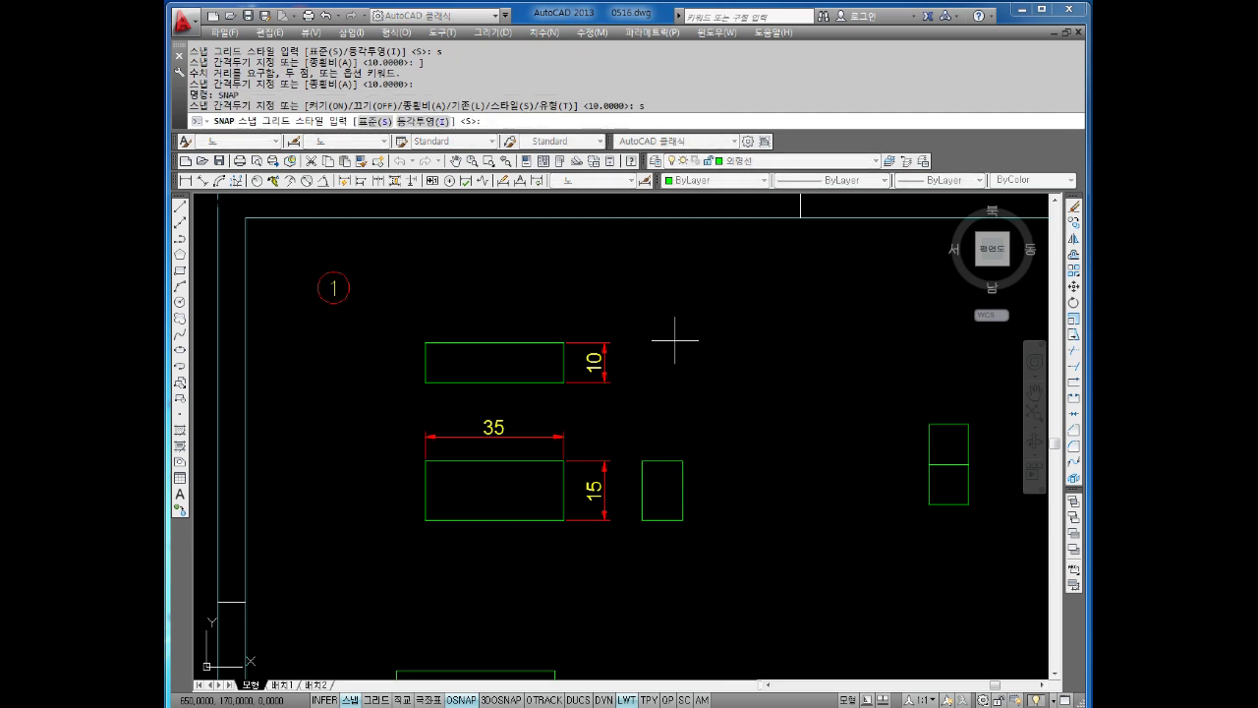
pyautogui.press('Return')
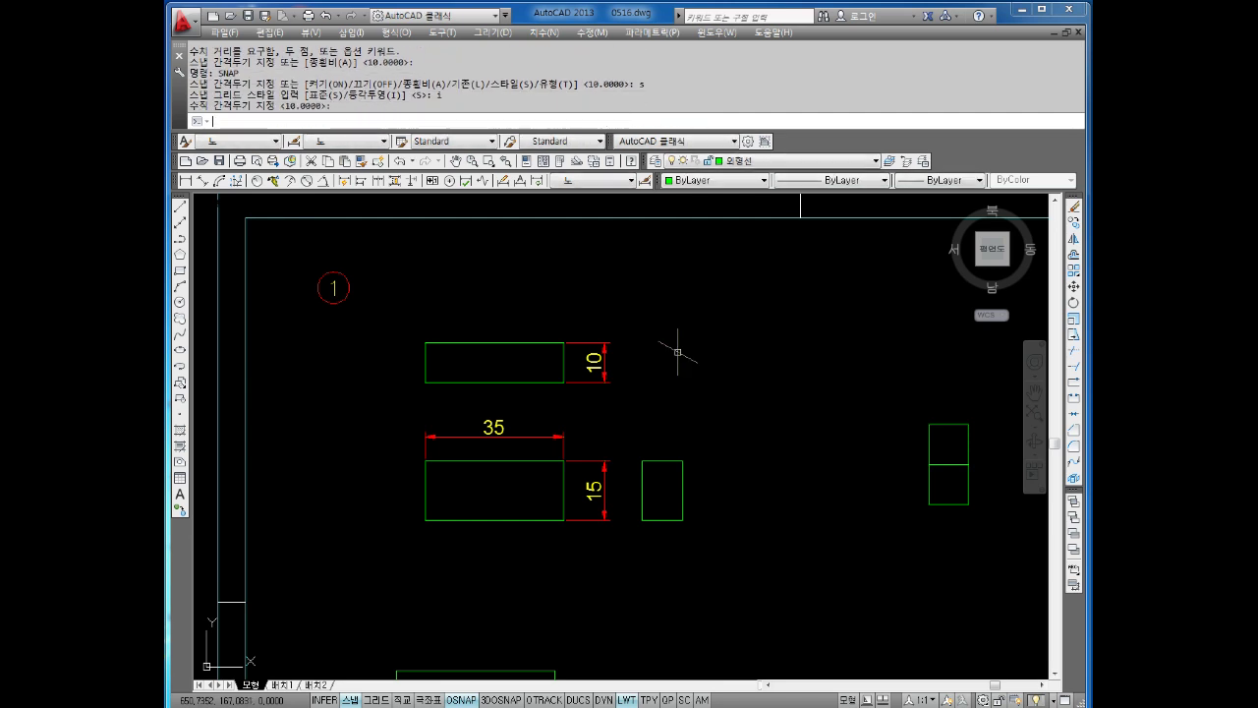
pyautogui.press('Escape')
pyautogui.press('Escape')
# Start the isometric box with Ortho on, drawing its 15, 10 and 15 edges.
pyautogui.write('1')
pyautogui.press('Return')
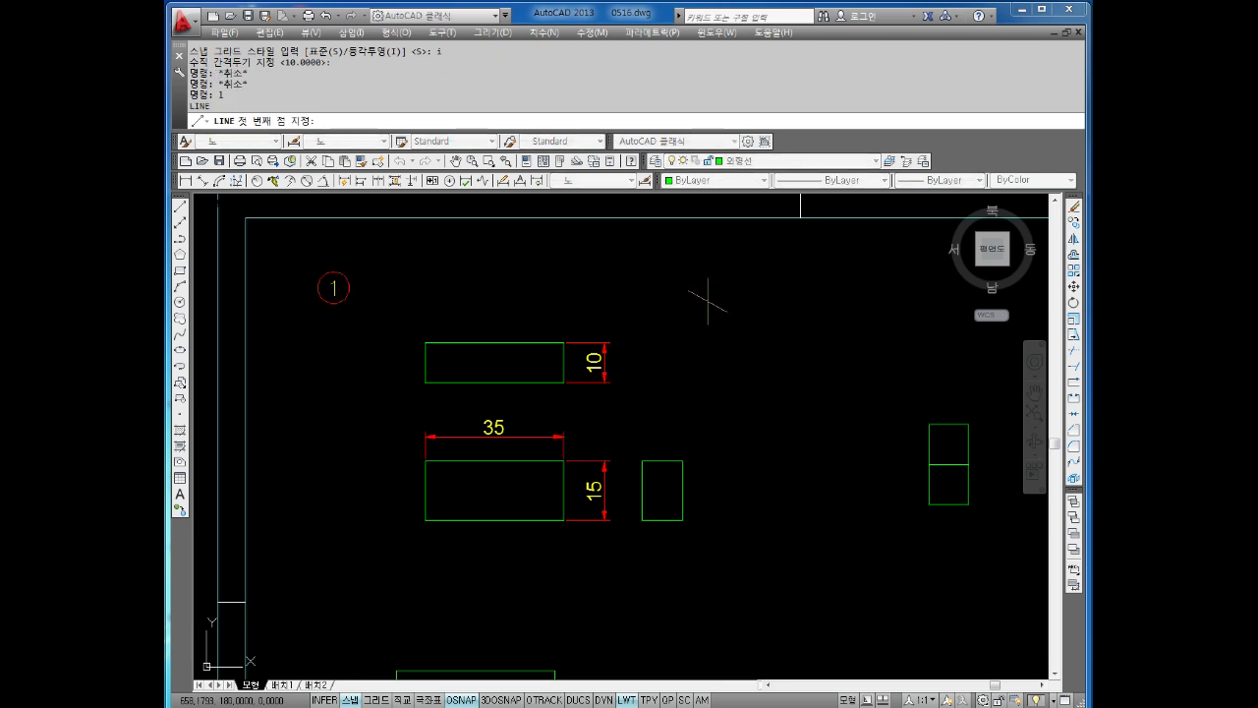
pyautogui.click(708, 302)
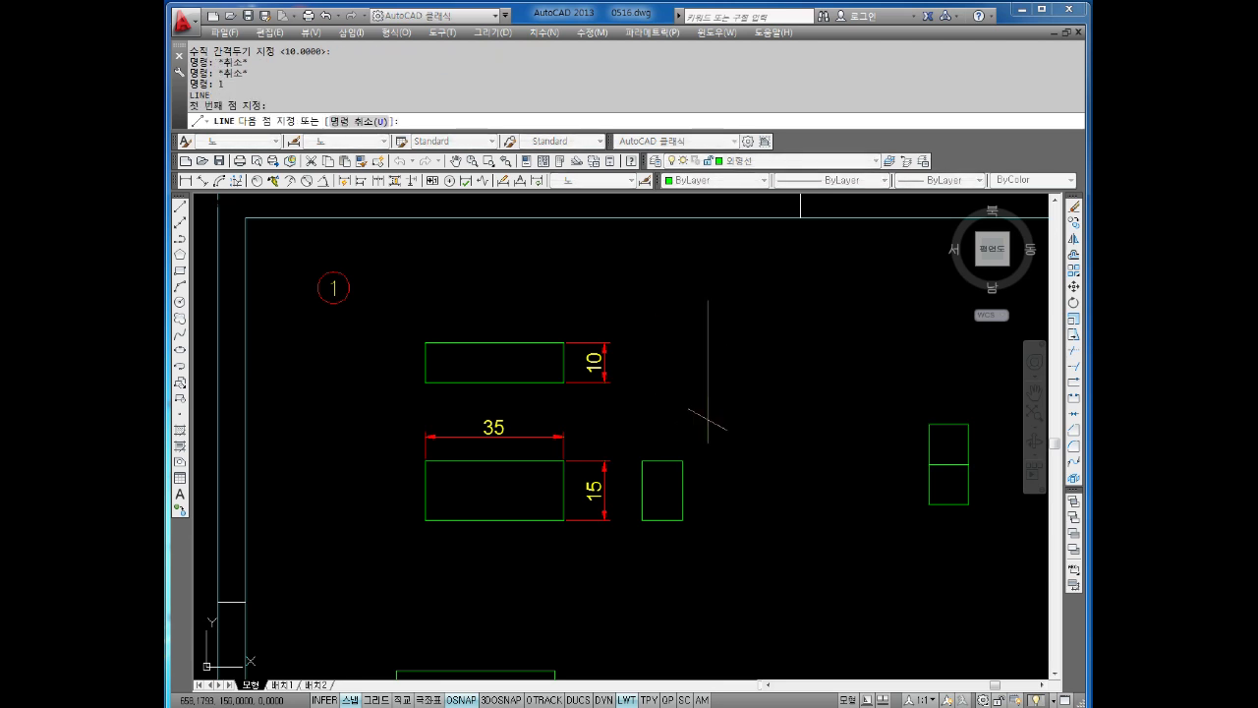
pyautogui.press('F8')
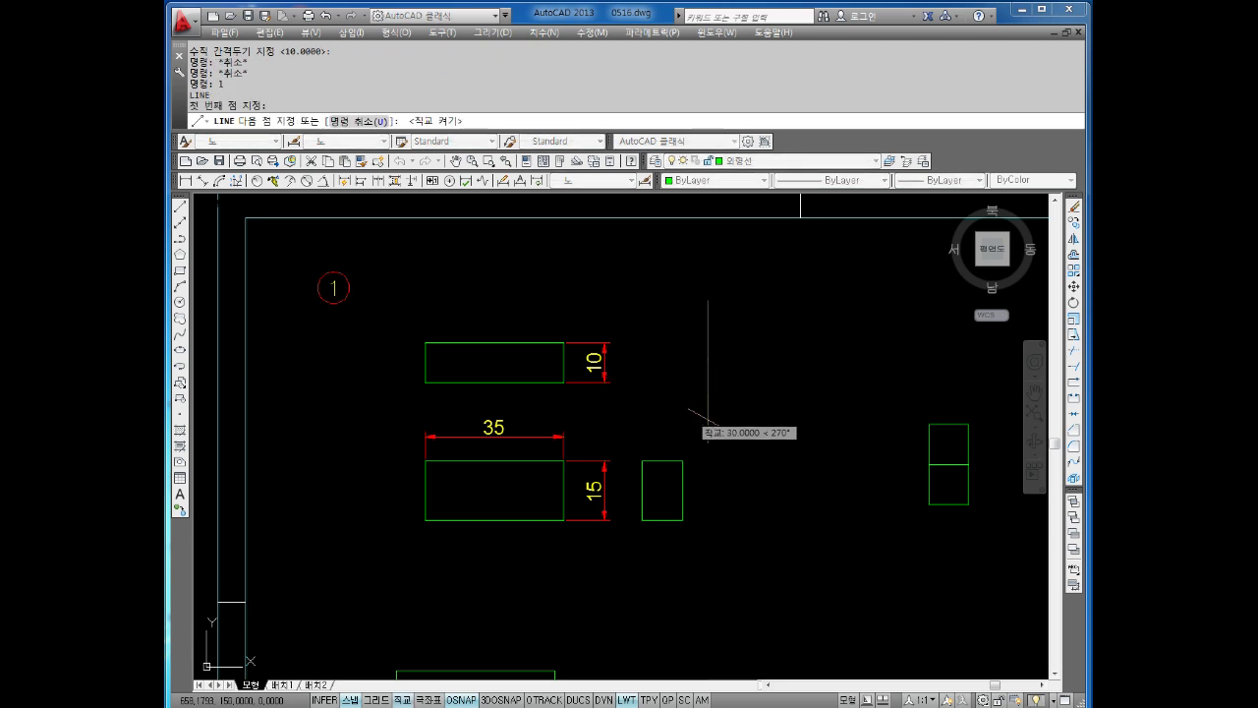
pyautogui.click(351, 700)
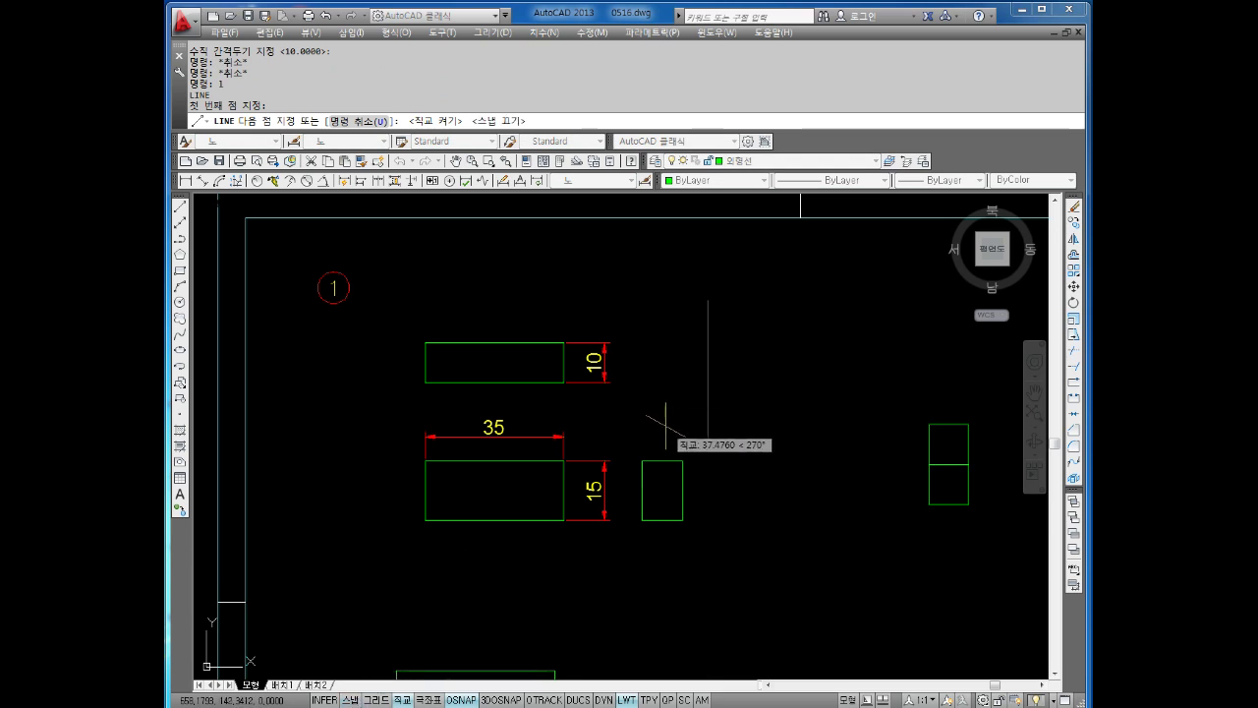
pyautogui.write('15')
pyautogui.press('Return')
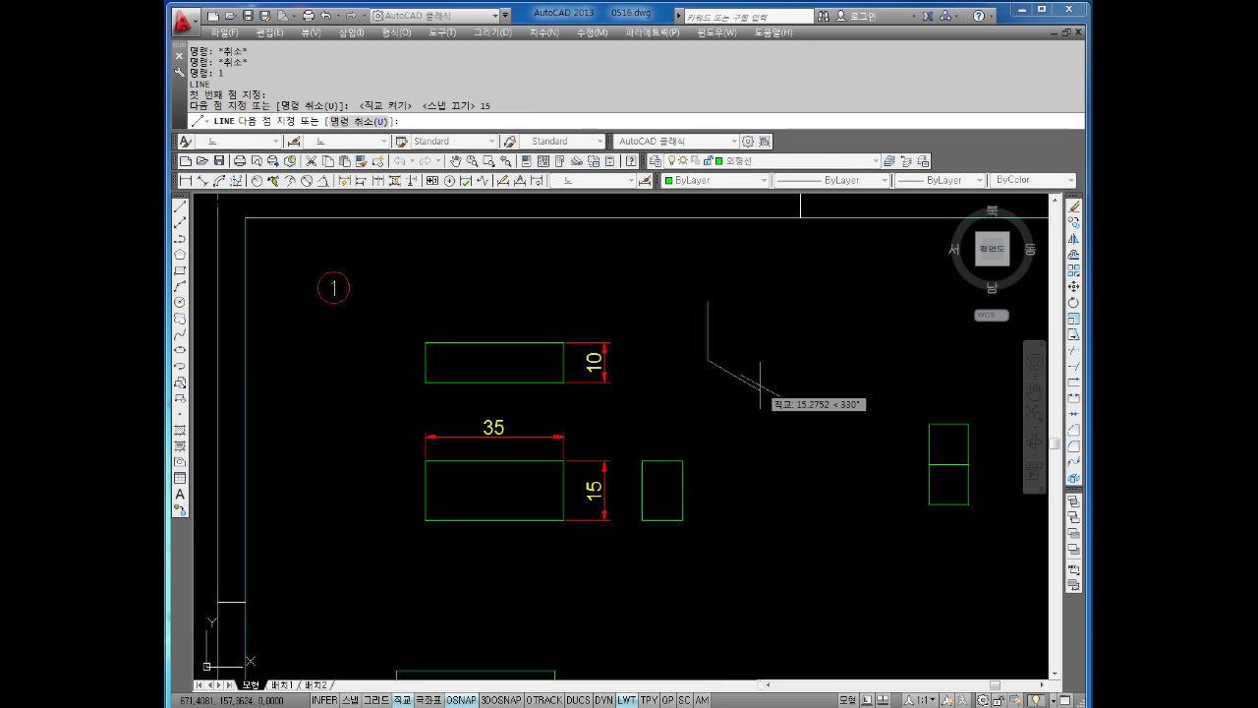
pyautogui.write('10')
pyautogui.press('Return')
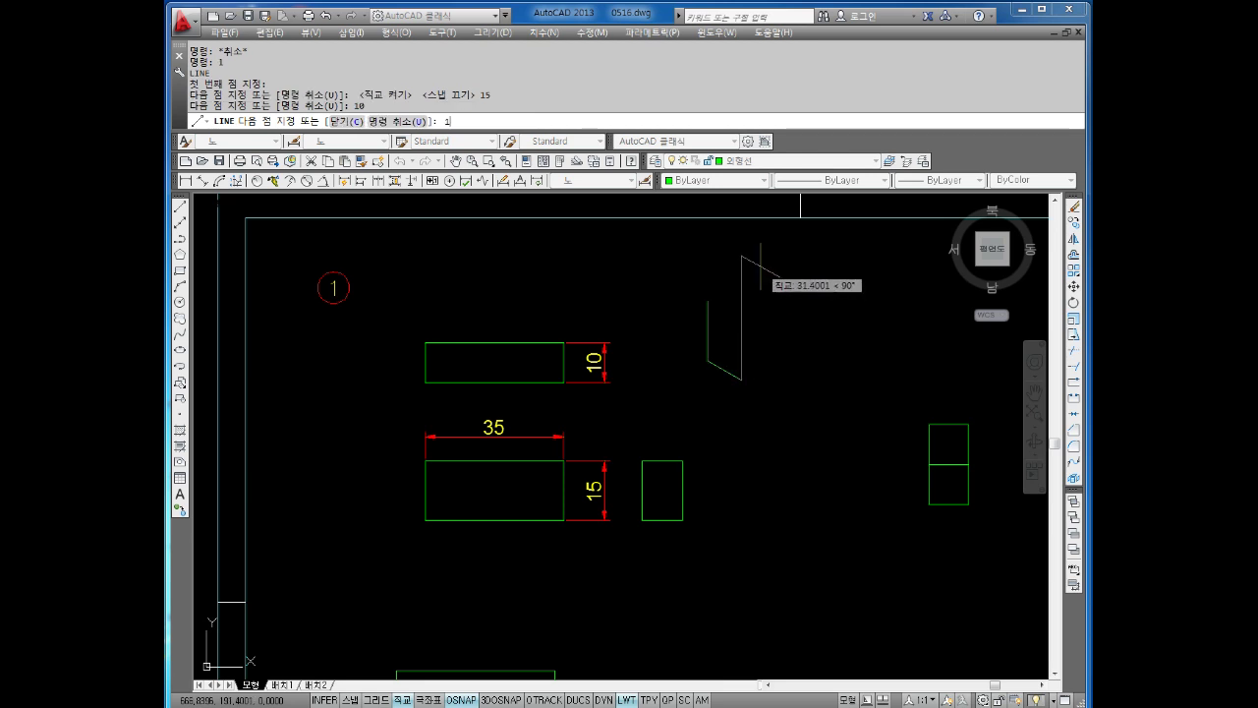
pyautogui.write('5')
pyautogui.press('Return')
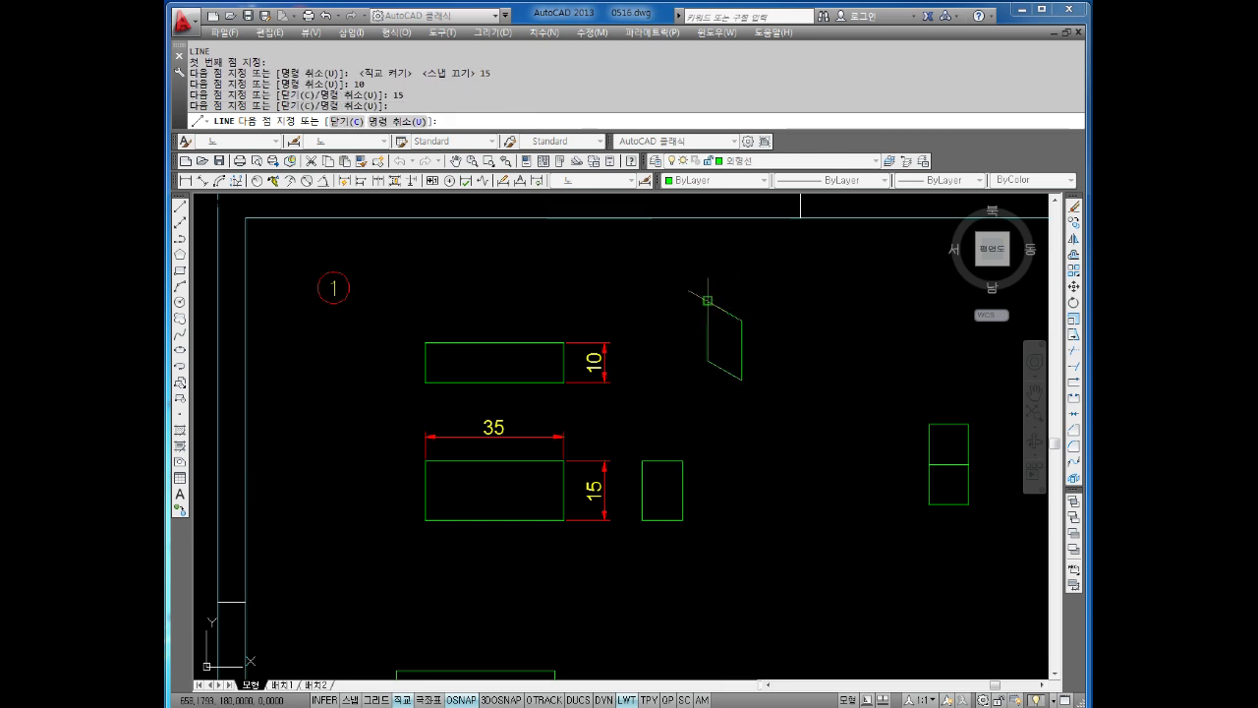
# Complete the box with 35 and 10 top edges and a 15 back edge, closing the outline.
pyautogui.press('F5')
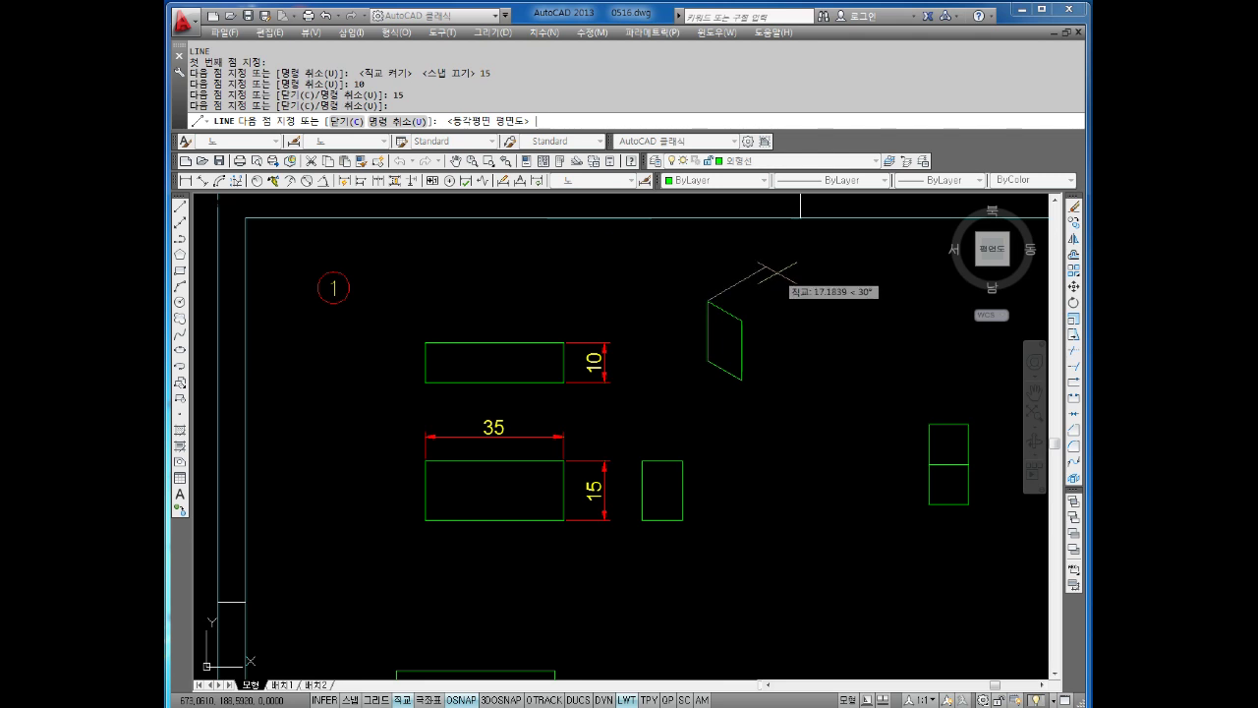
pyautogui.write('35')
pyautogui.press('Return')
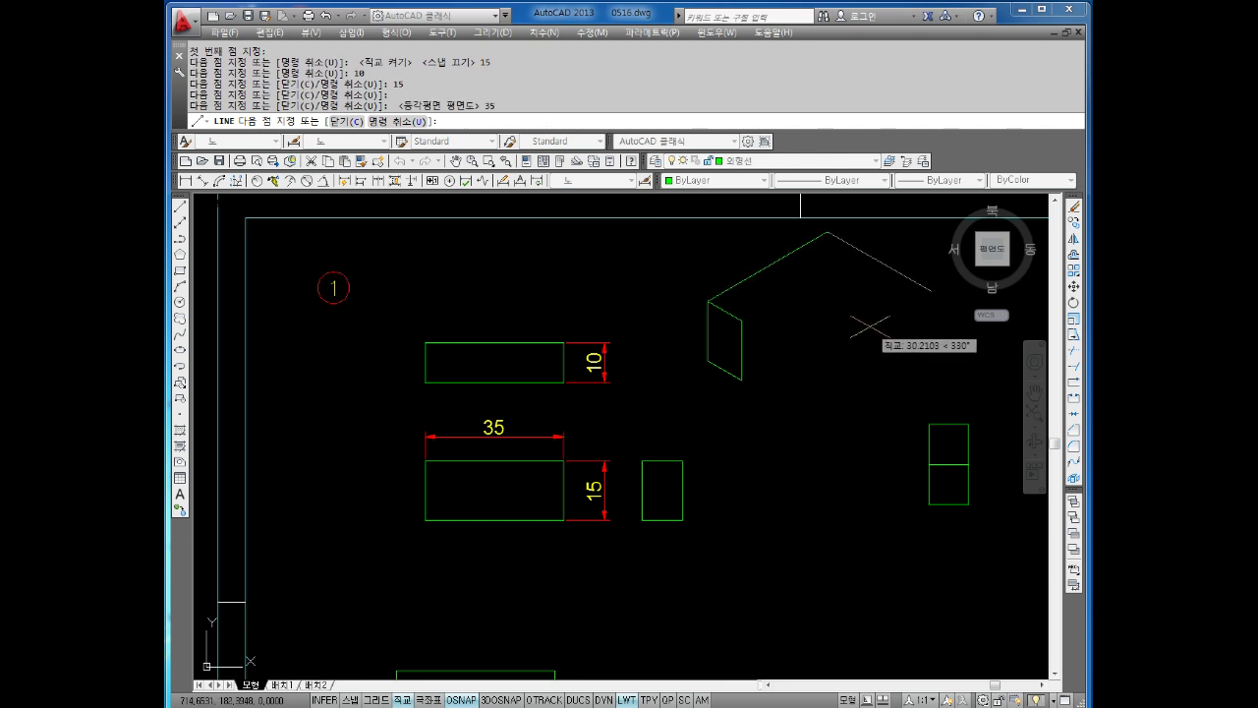
pyautogui.write('10')
pyautogui.press('Return')
pyautogui.press('F5')
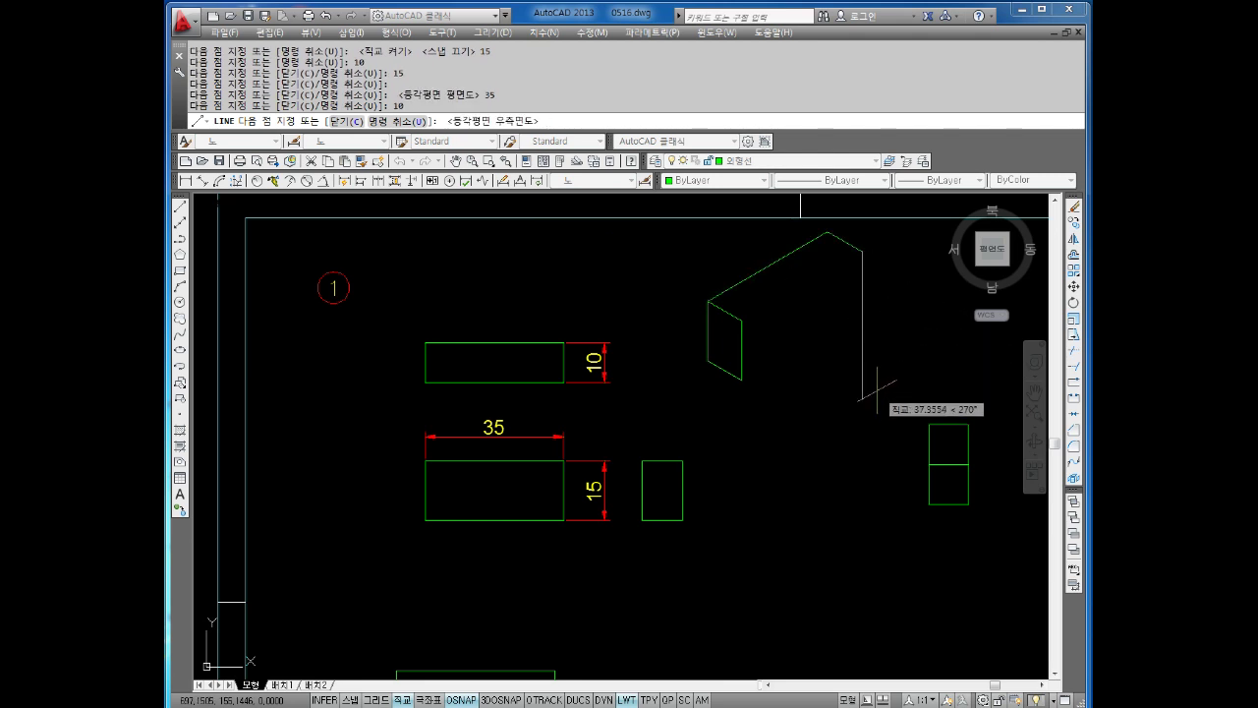
pyautogui.write('5')
pyautogui.press('Return')
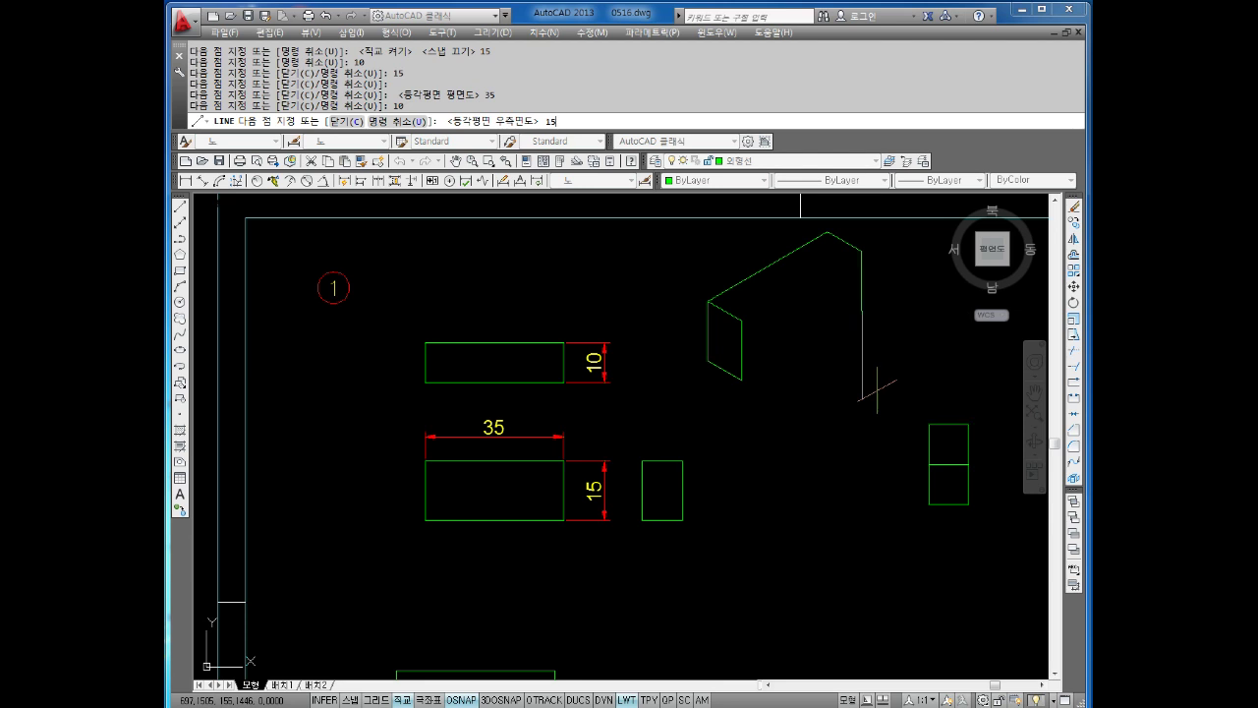
pyautogui.click(741, 379)
pyautogui.press('Escape')
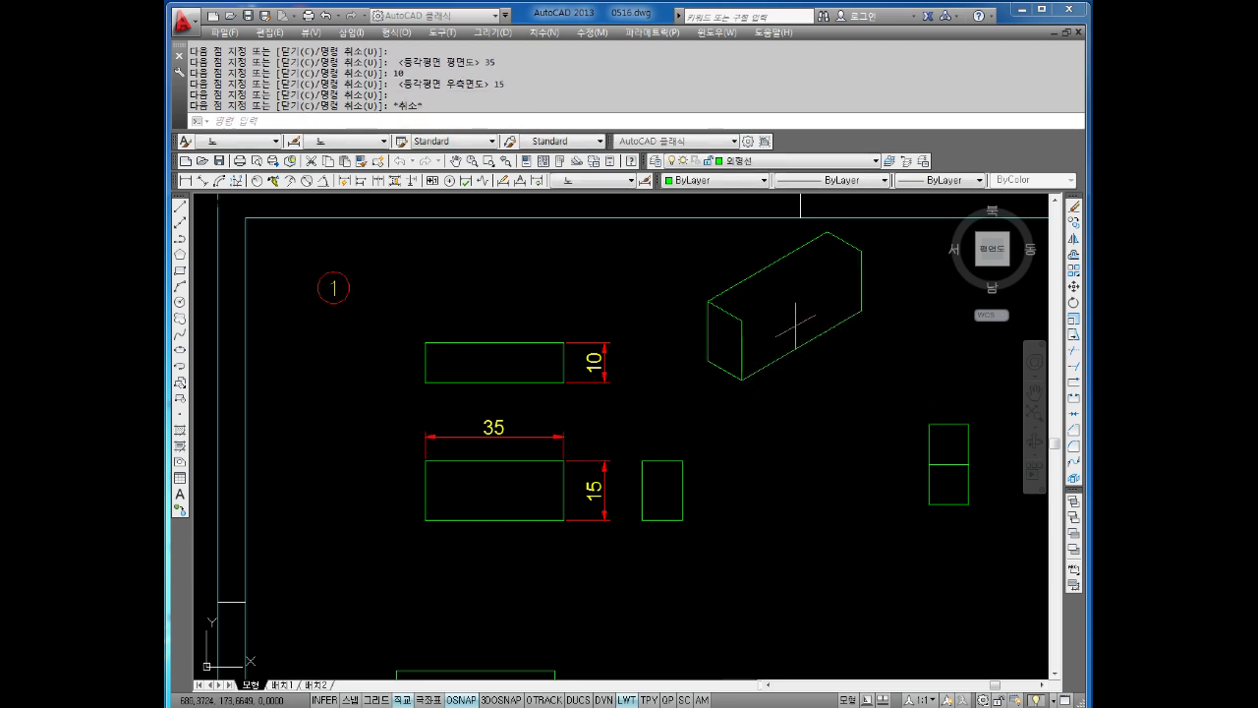
pyautogui.press('Return')
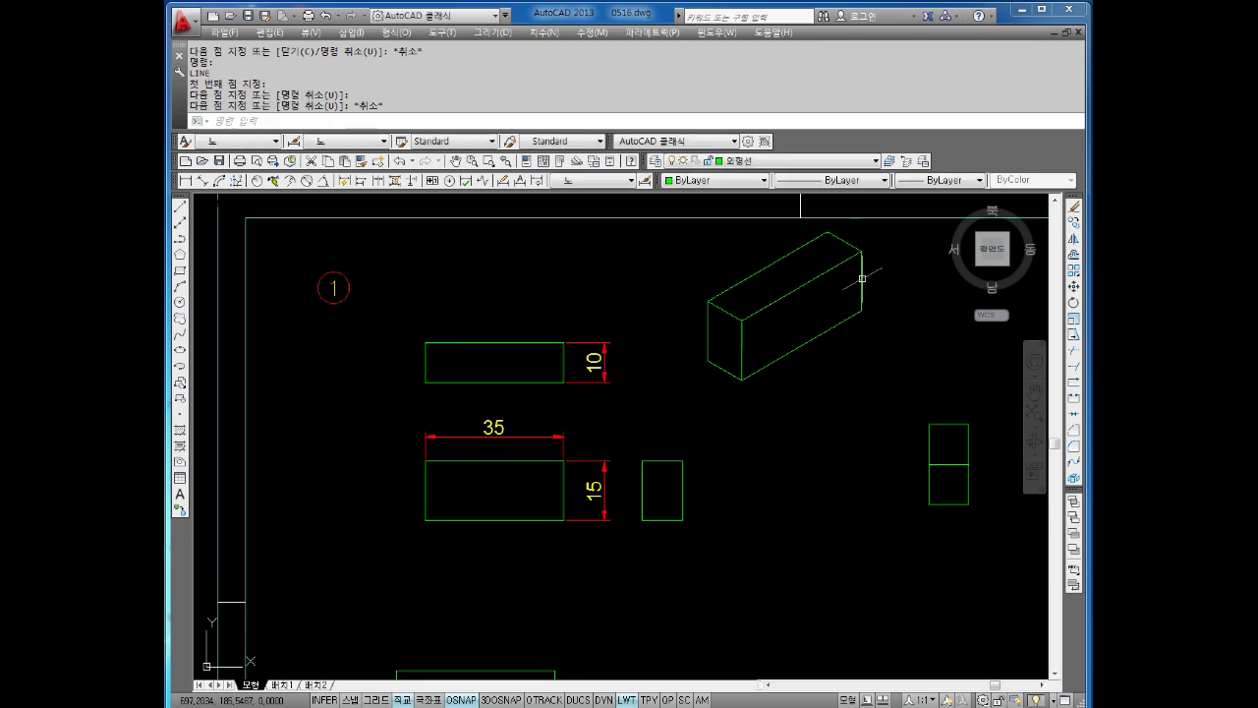
pyautogui.moveTo(851, 275); pyautogui.dragTo(810, 301, button='middle')
pyautogui.press('Escape')
pyautogui.press('Escape')
pyautogui.press('Escape')
pyautogui.press('Escape')
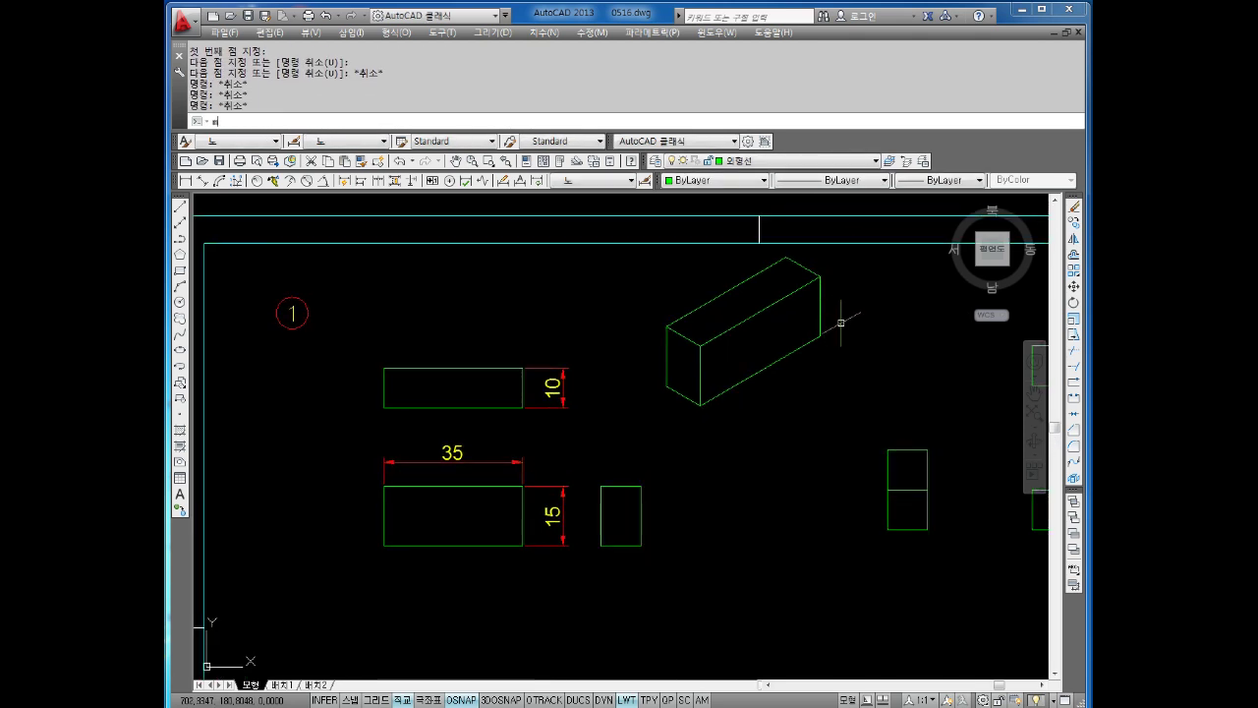
# Begin moving the isometric box, cancel, and zoom and pan to see the sheet.
pyautogui.write('m')
pyautogui.press('Return')
pyautogui.click(861, 253)
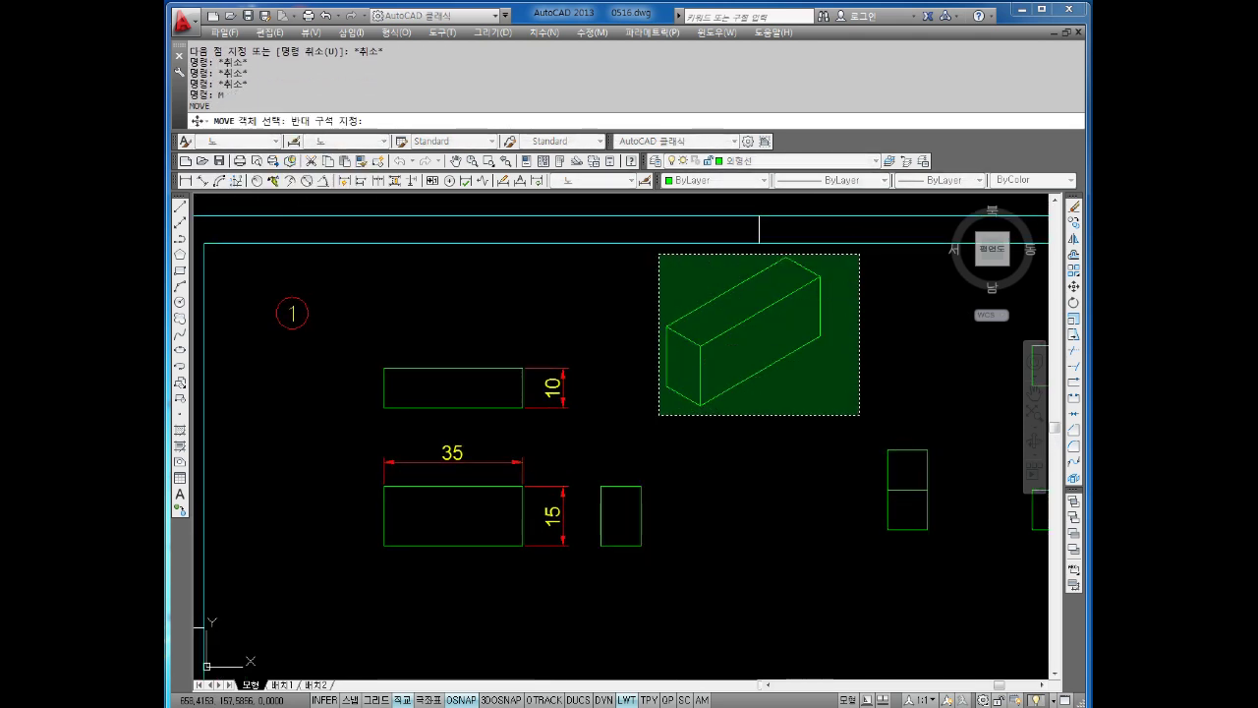
pyautogui.click(659, 415)
pyautogui.press('Return')
pyautogui.click(701, 404)
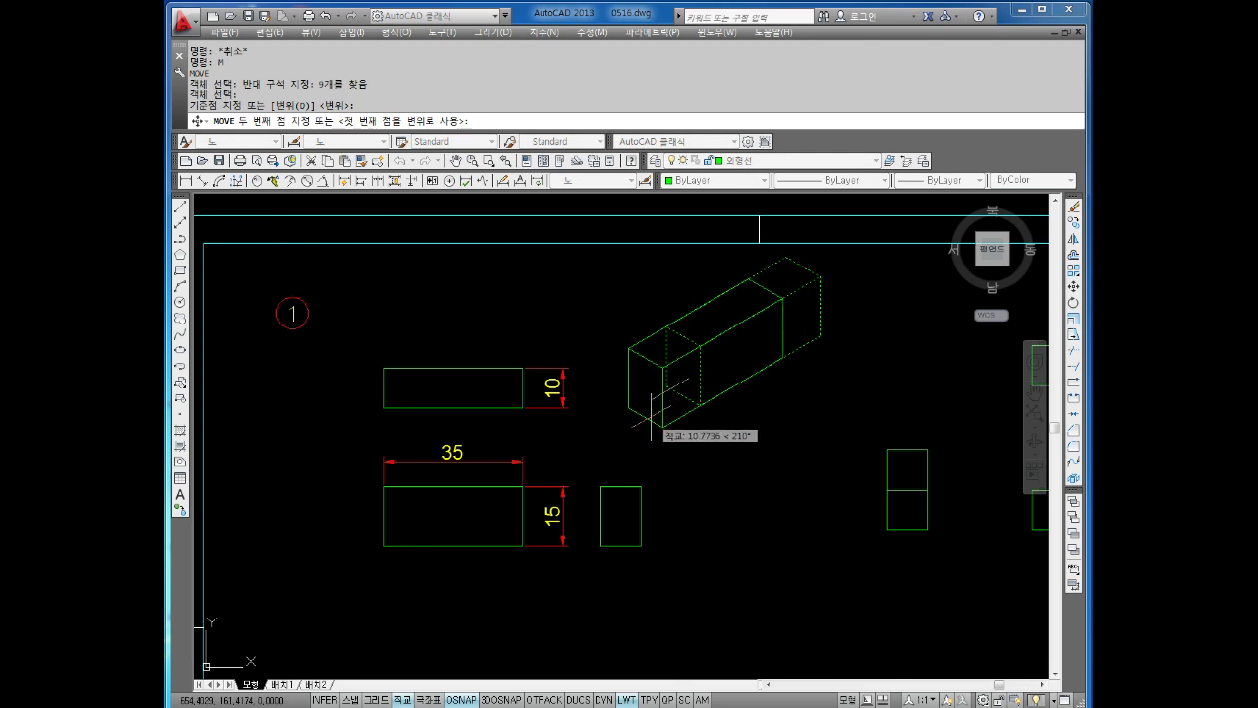
pyautogui.press('Escape')
pyautogui.scroll(-4, 708, 369)
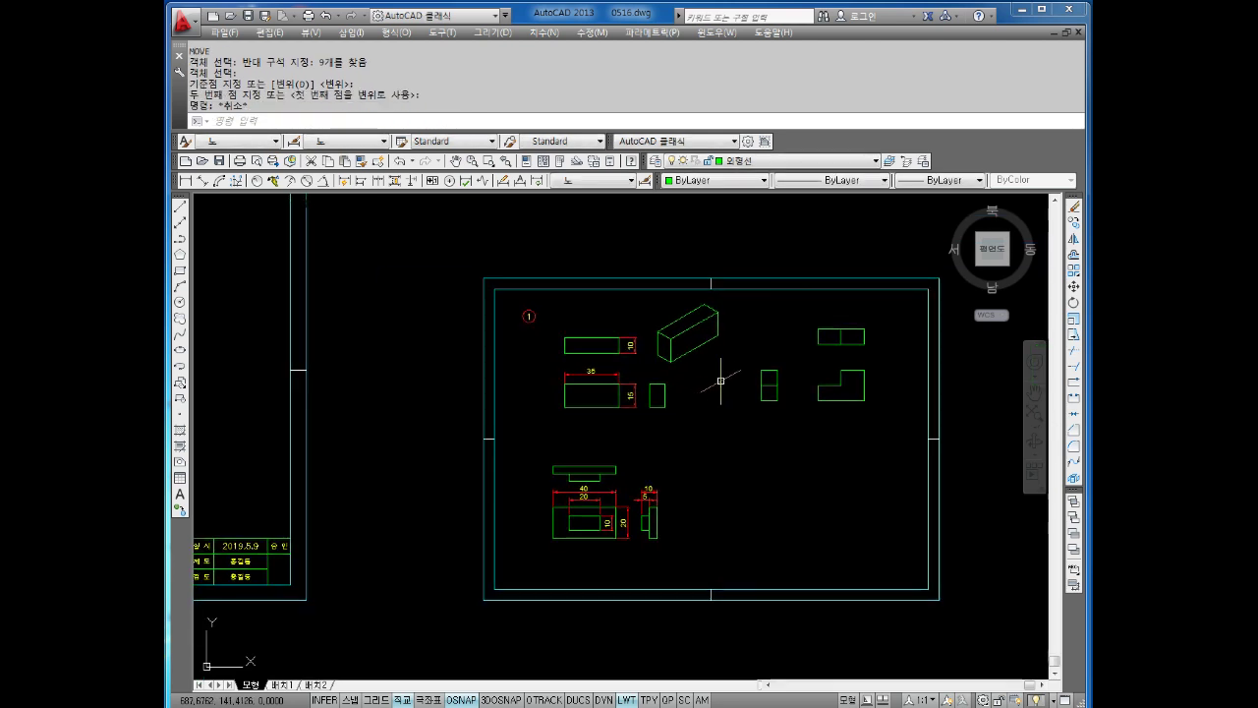
pyautogui.moveTo(710, 380); pyautogui.dragTo(734, 358, button='middle')
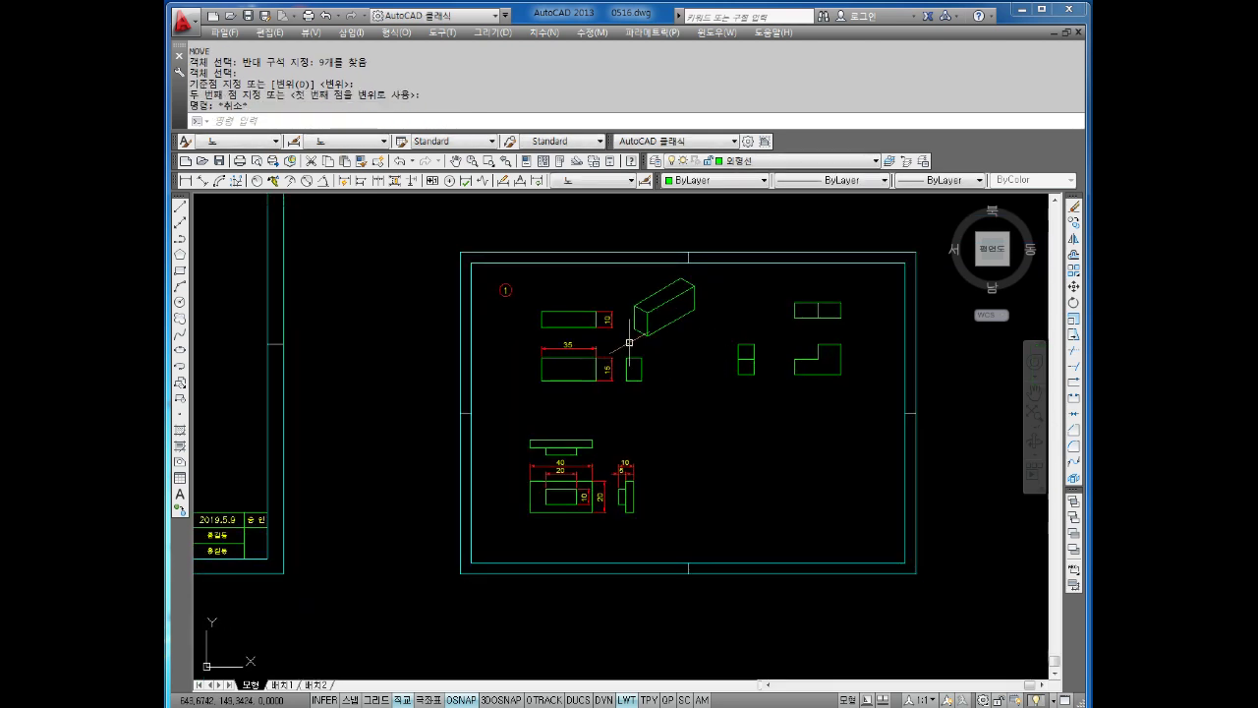
pyautogui.scroll(2, 649, 354)
pyautogui.press('Escape')
pyautogui.press('Escape')
pyautogui.write('en')
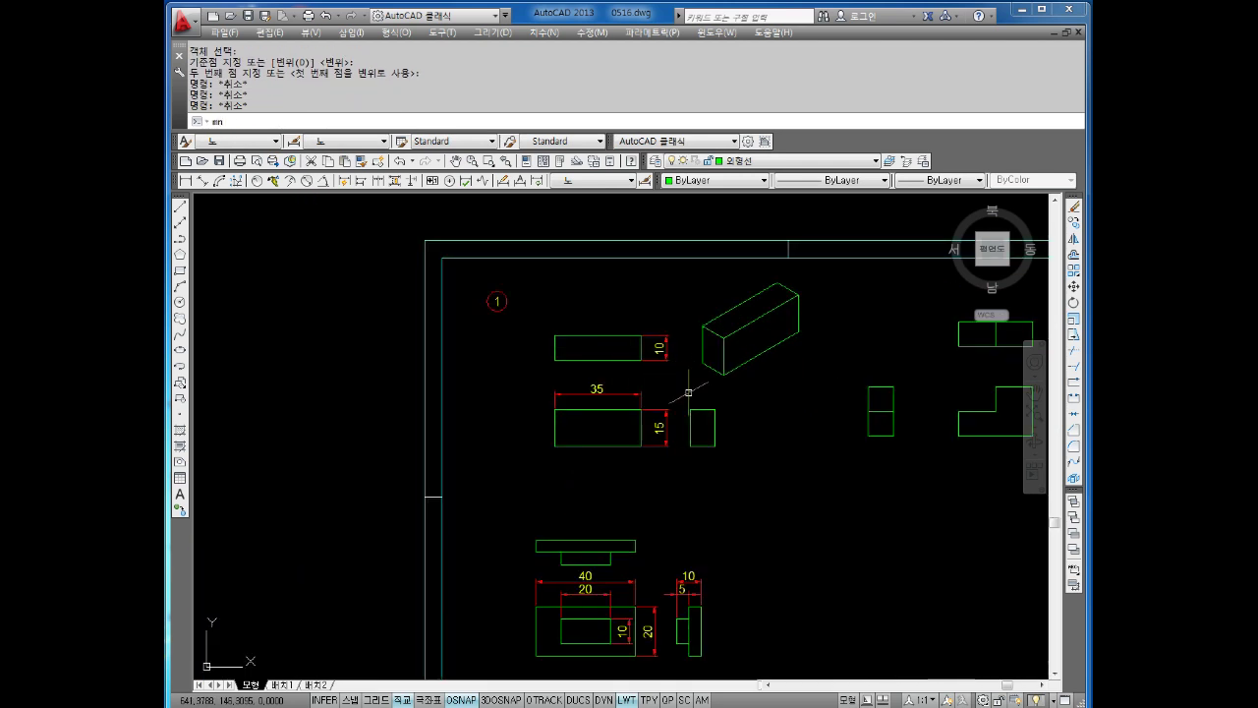
pyautogui.press('Escape')
pyautogui.press('Escape')
# Move group 1's 21 objects, with Ortho off, leftward next to circled label 1.
pyautogui.write('m')
pyautogui.press('Return')
pyautogui.click(816, 283)
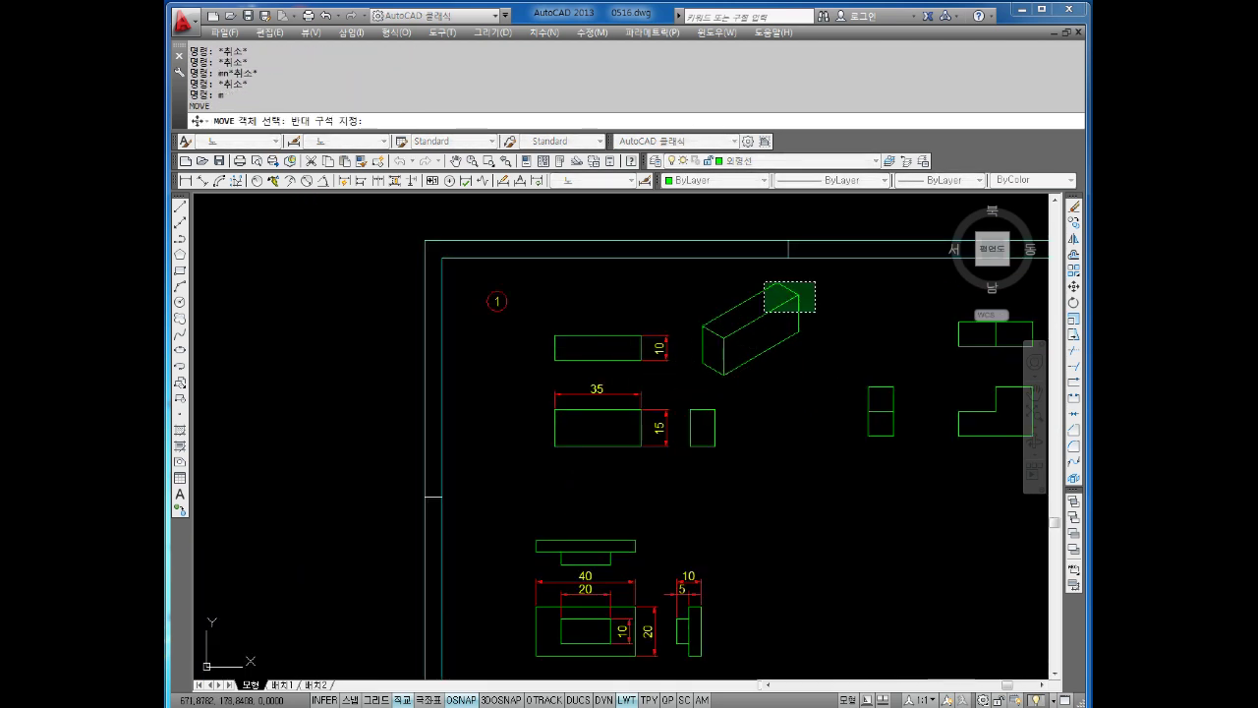
pyautogui.click(541, 468)
pyautogui.press('Return')
pyautogui.click(521, 398)
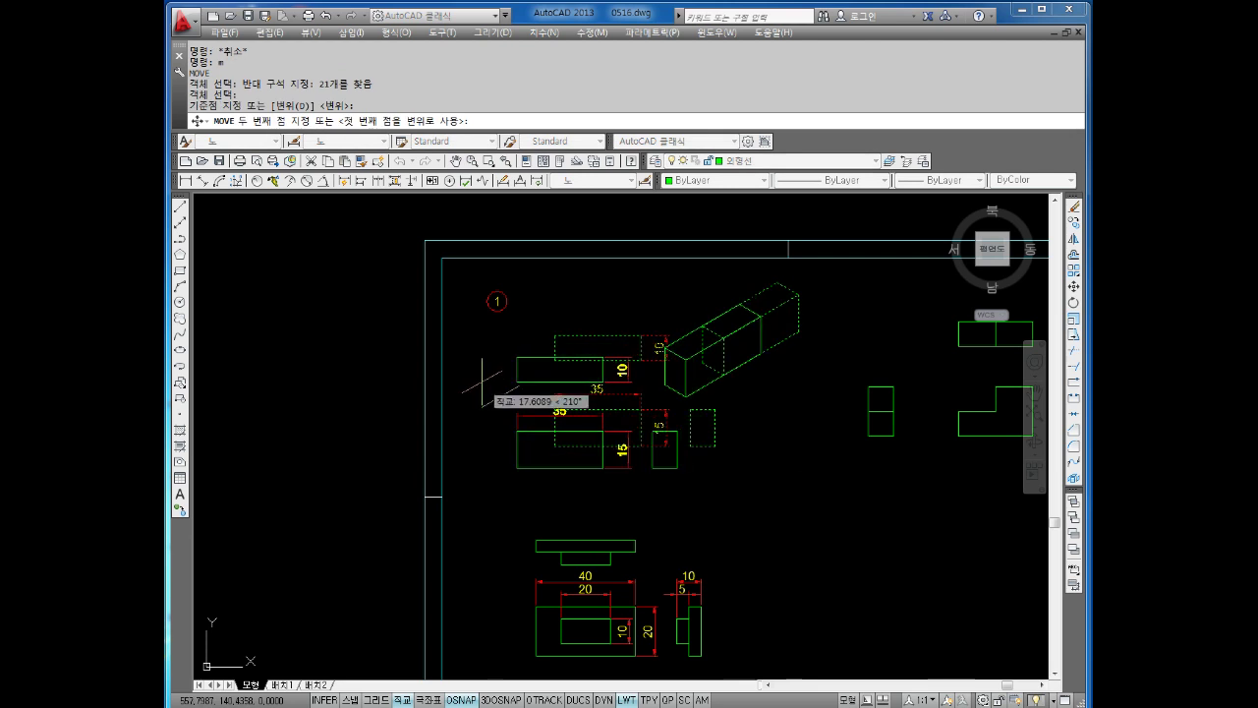
pyautogui.press('F8')
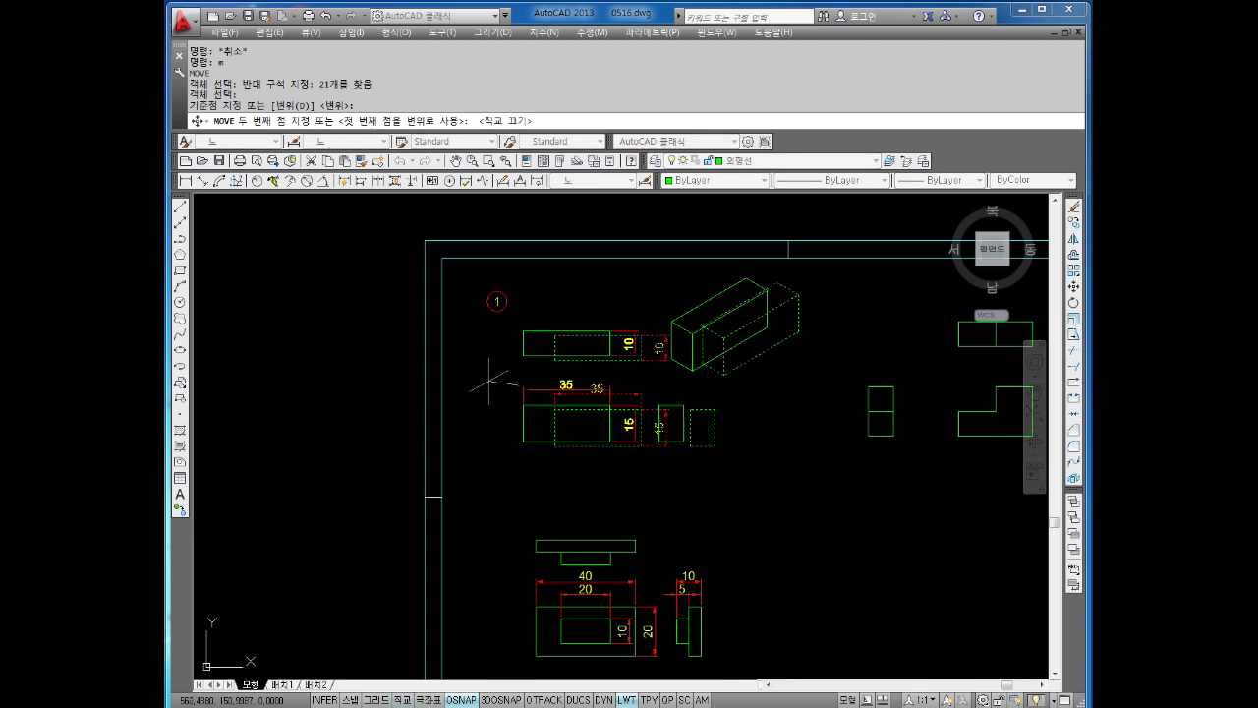
pyautogui.click(489, 386)
pyautogui.scroll(-5, 752, 377)
pyautogui.scroll(4, 737, 364)
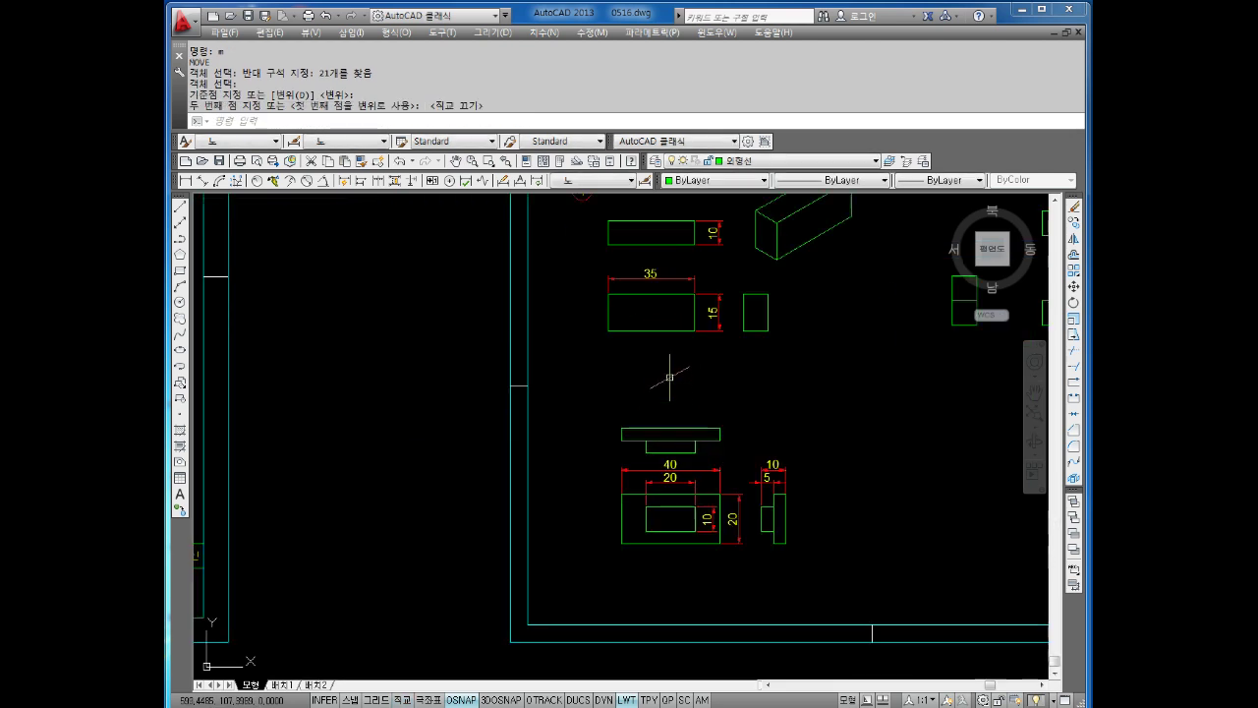
pyautogui.scroll(1, 682, 416)
pyautogui.press('Escape')
pyautogui.press('Escape')
# Copy the circled 1 label straight down, with Ortho on, to sit above the lower view group.
pyautogui.press('Return')
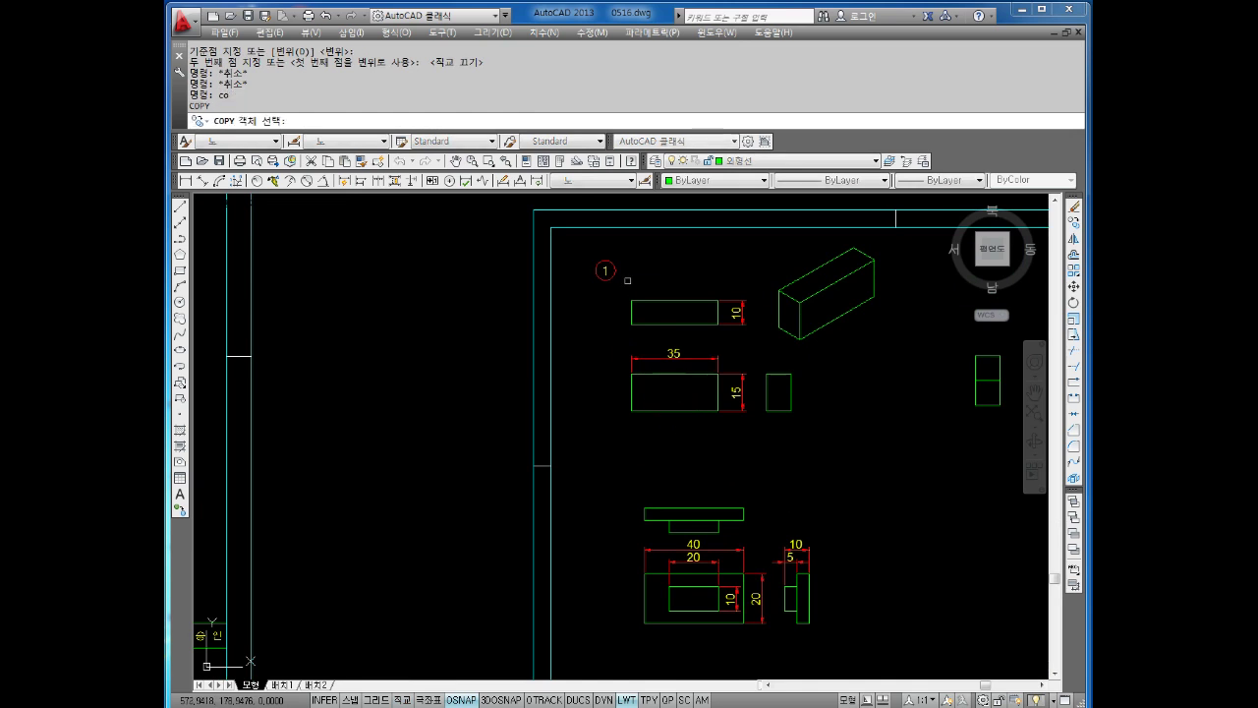
pyautogui.click(621, 286)
pyautogui.click(575, 254)
pyautogui.press('Return')
pyautogui.click(606, 269)
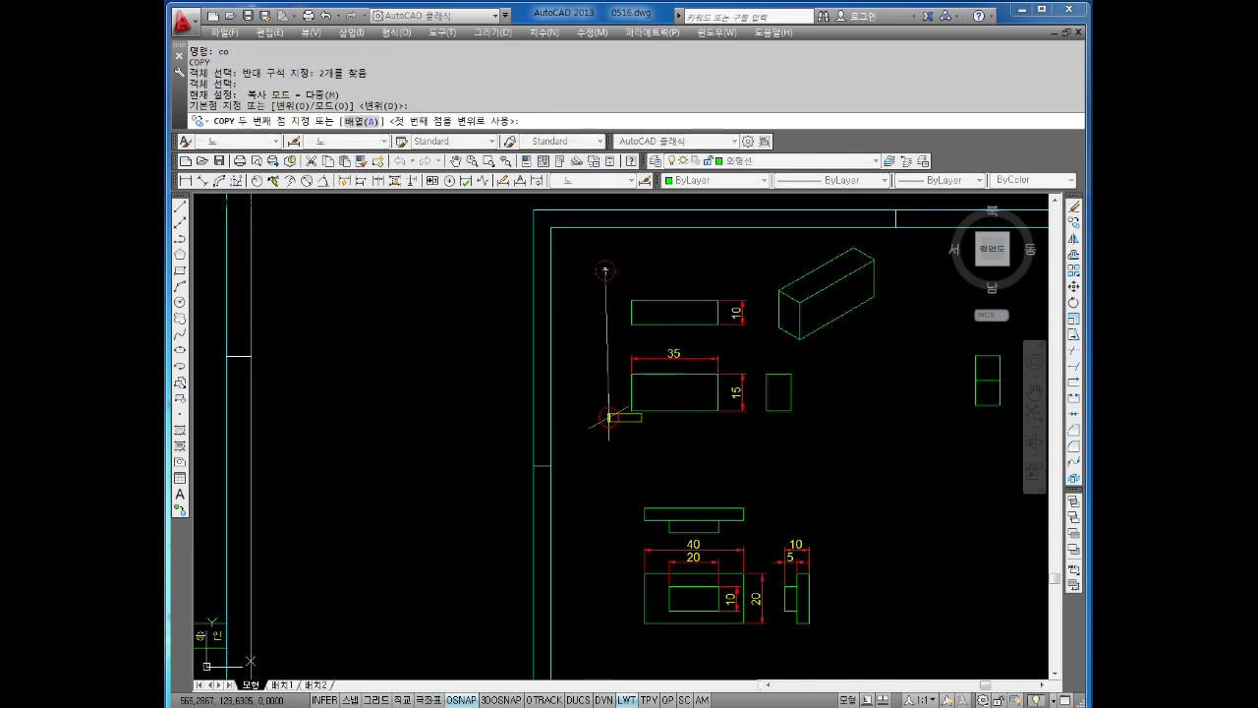
pyautogui.press('F8')
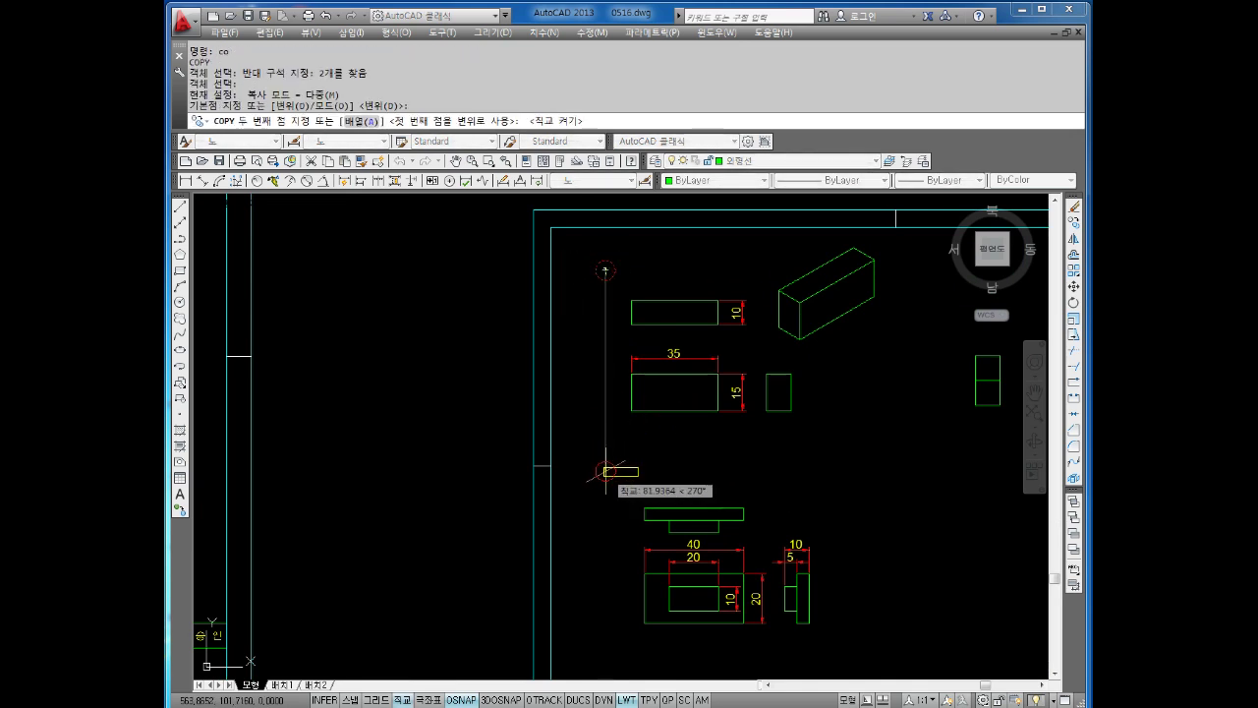
pyautogui.click(605, 478)
pyautogui.press('Escape')
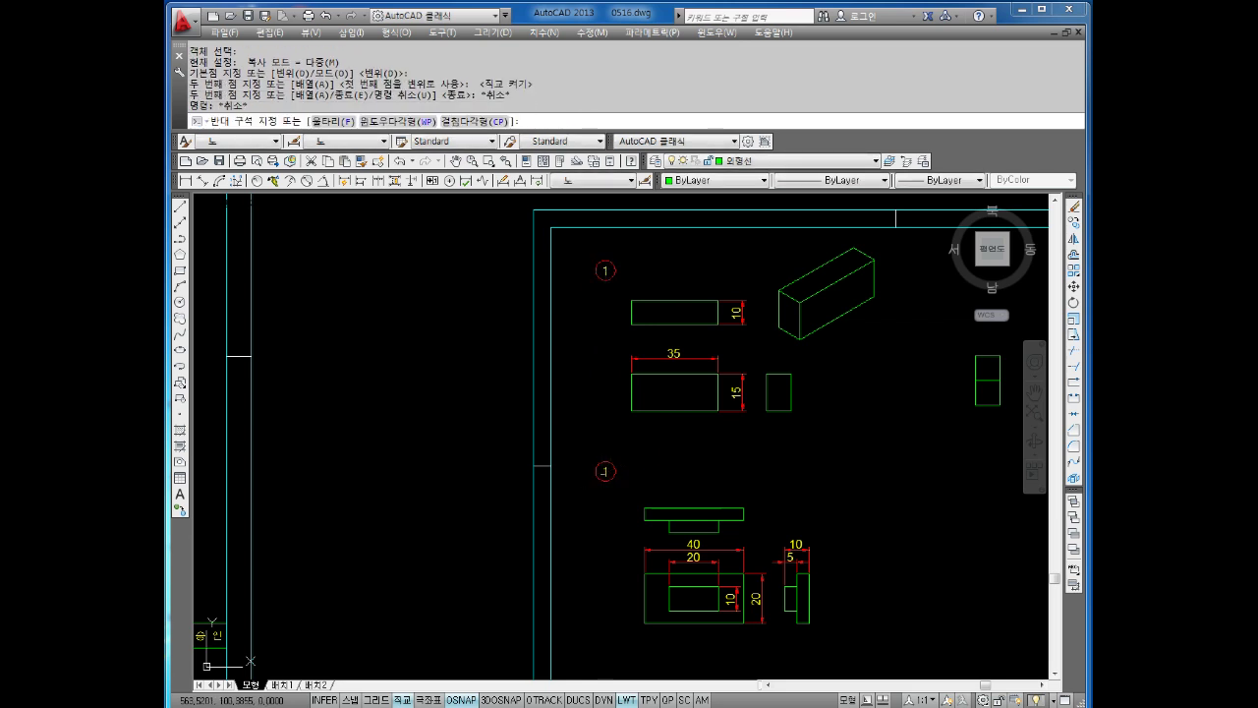
pyautogui.press('Escape')
# Renumber the copied label to 3 and frame the lower view group.
pyautogui.doubleClick(606, 472)
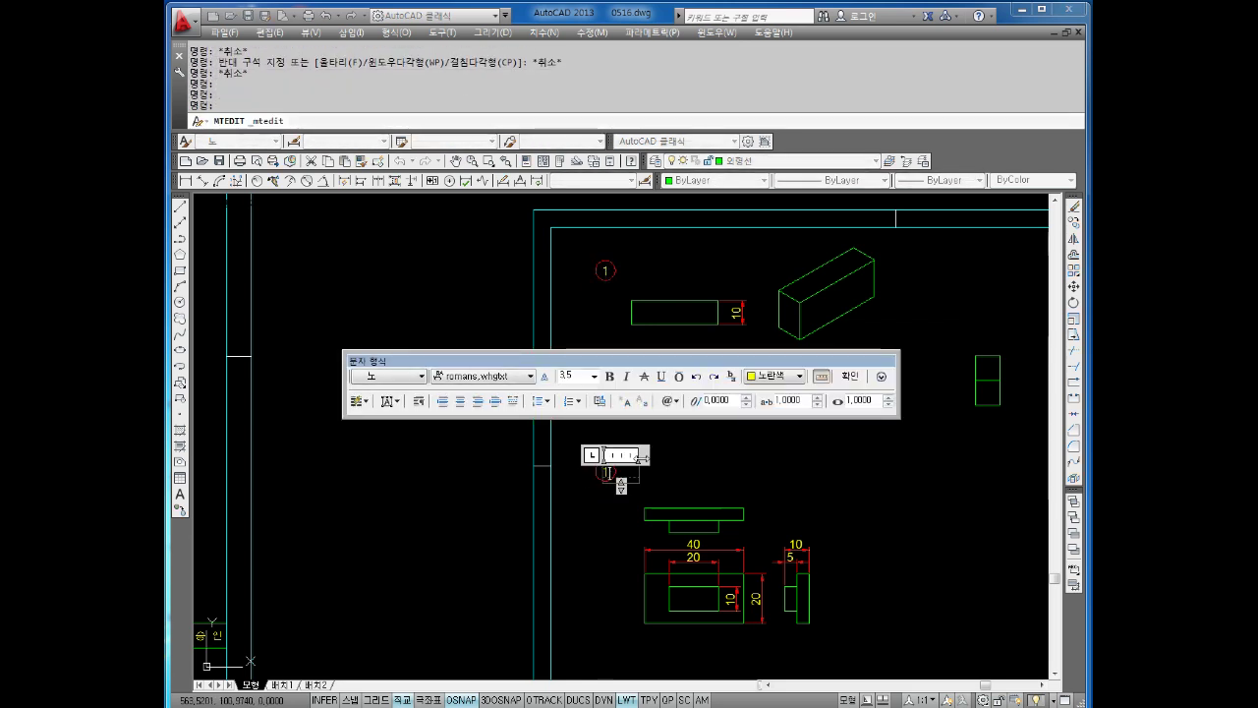
pyautogui.write('3')
pyautogui.press('Escape')
pyautogui.press('Escape')
pyautogui.moveTo(758, 478); pyautogui.dragTo(675, 385, button='middle')
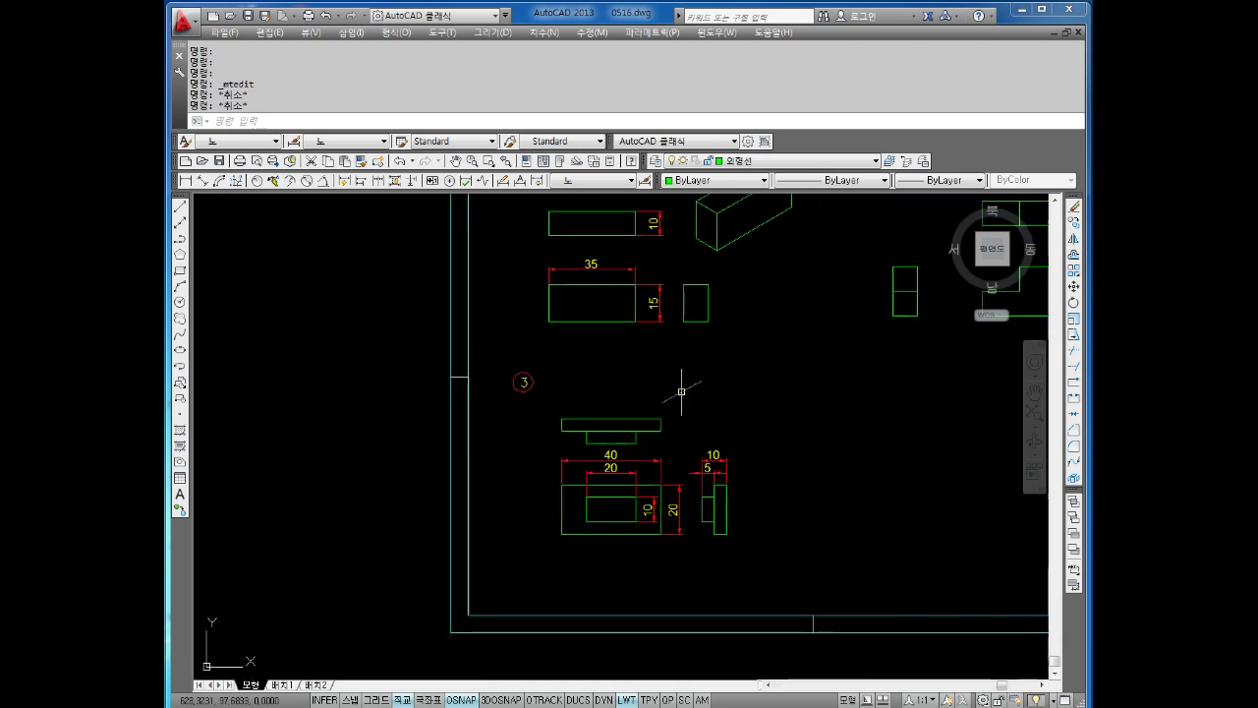
pyautogui.scroll(2, 712, 498)
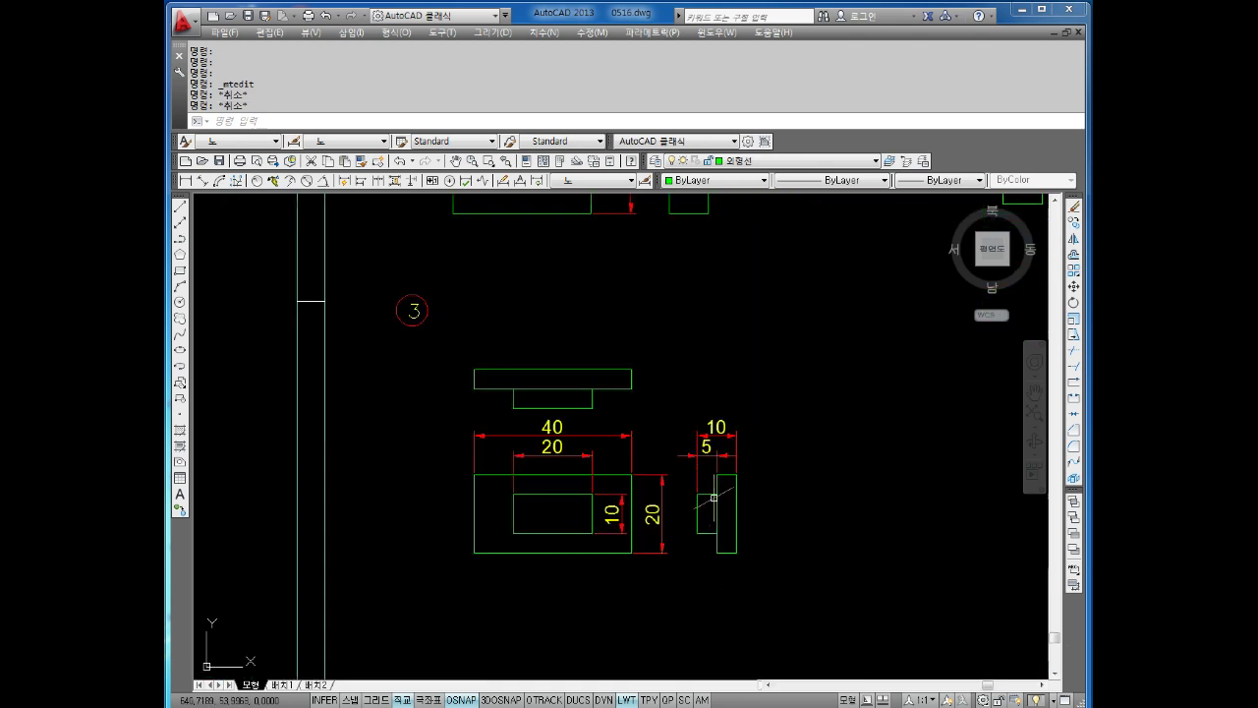
pyautogui.moveTo(713, 352); pyautogui.dragTo(707, 368, button='middle')
pyautogui.press('Escape')
pyautogui.press('Escape')
pyautogui.press('Escape')
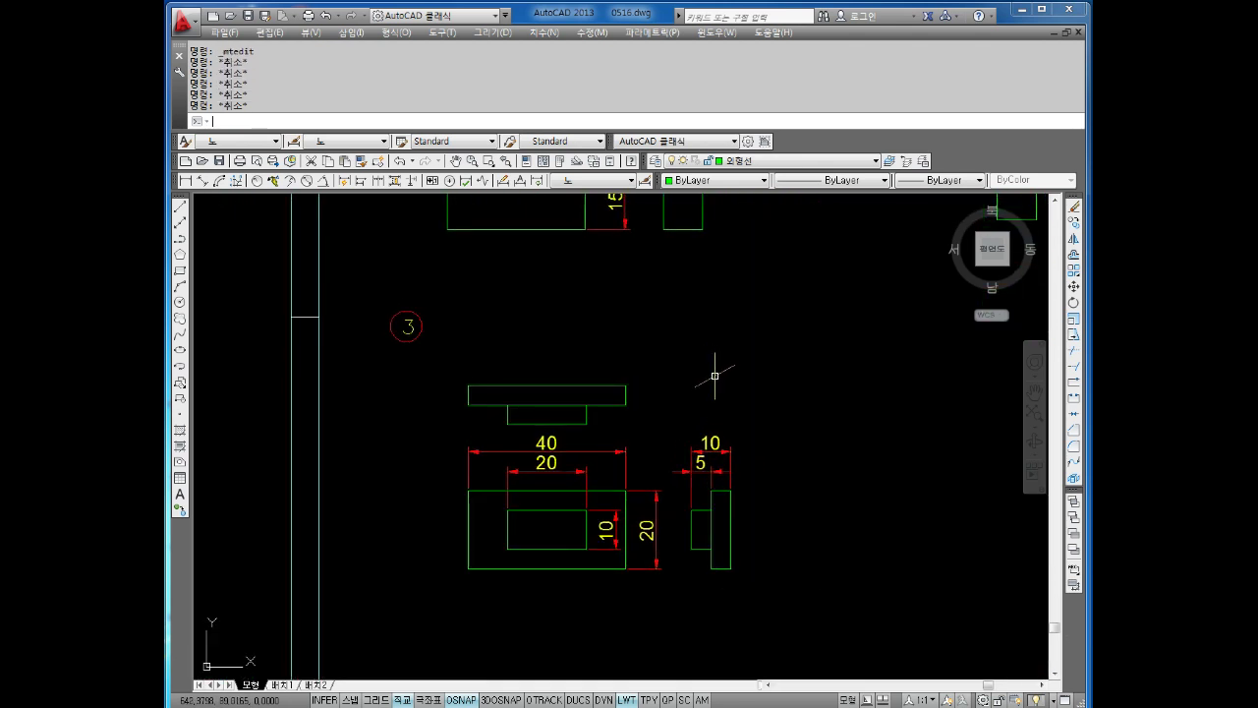
# Draw the isometric top face outline with 40, 5 and 40-unit edges, cycling isoplanes.
pyautogui.write('l')
pyautogui.press('Return')
pyautogui.click(698, 351)
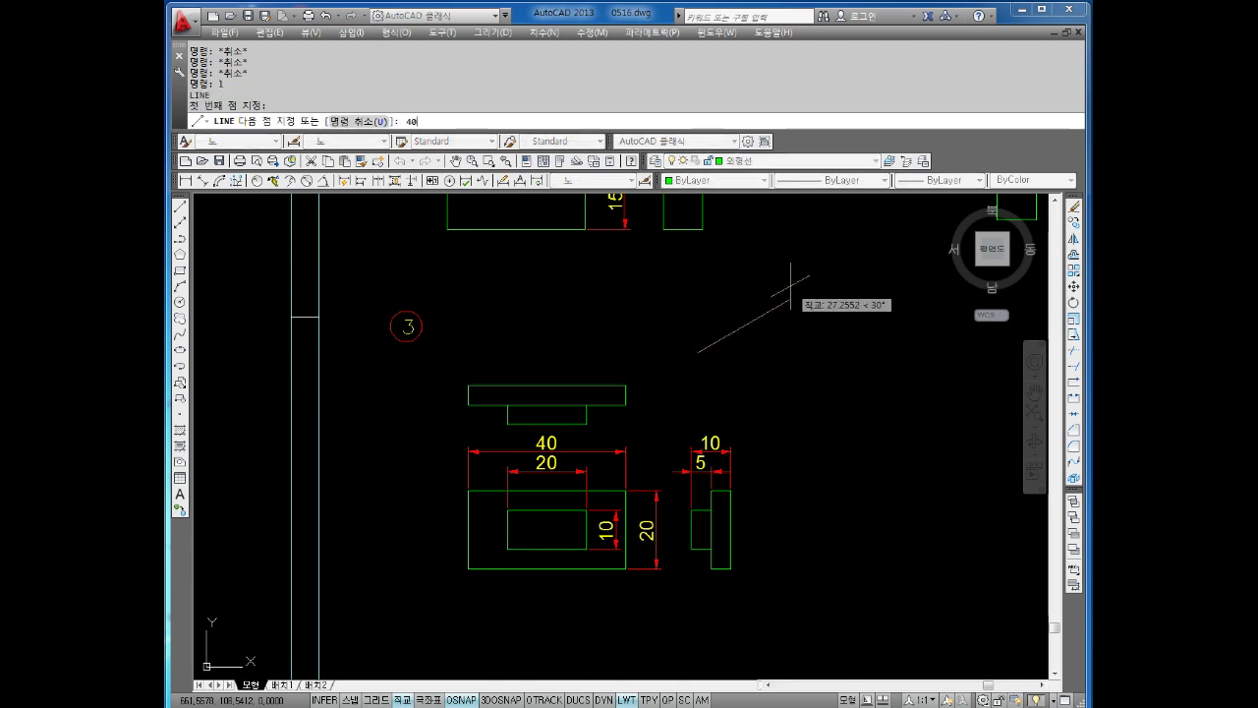
pyautogui.press('Return')
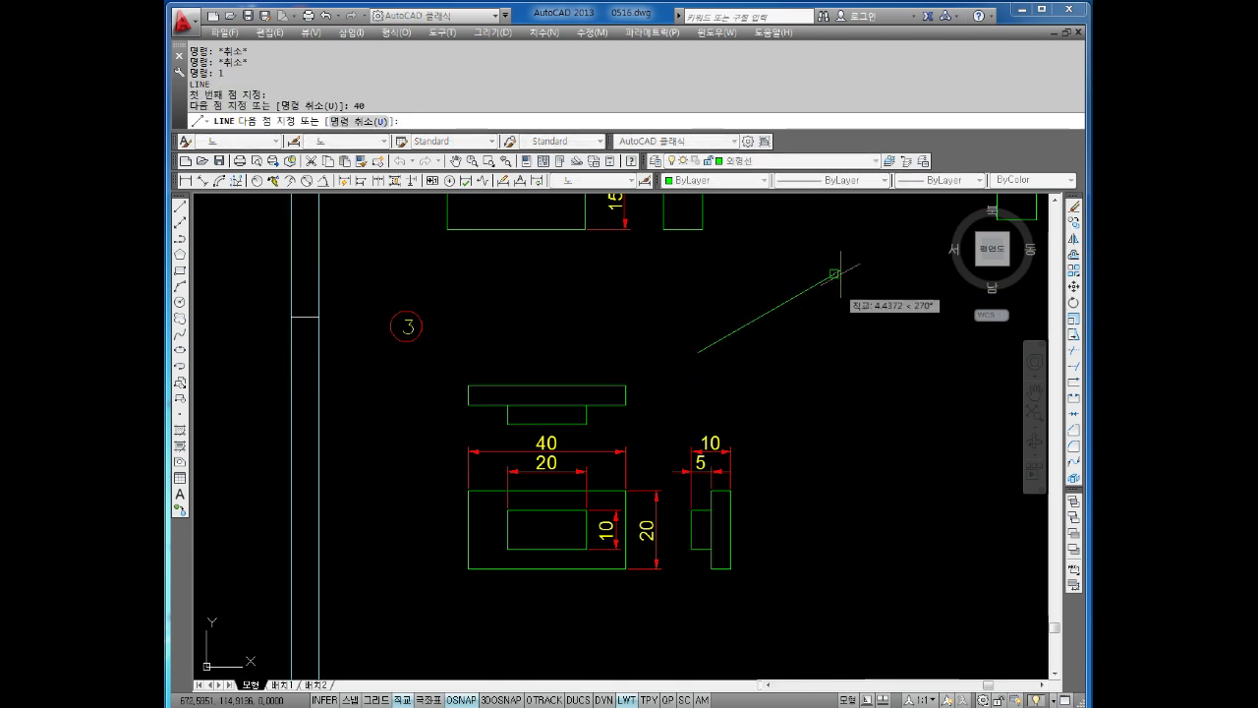
pyautogui.press('F5')
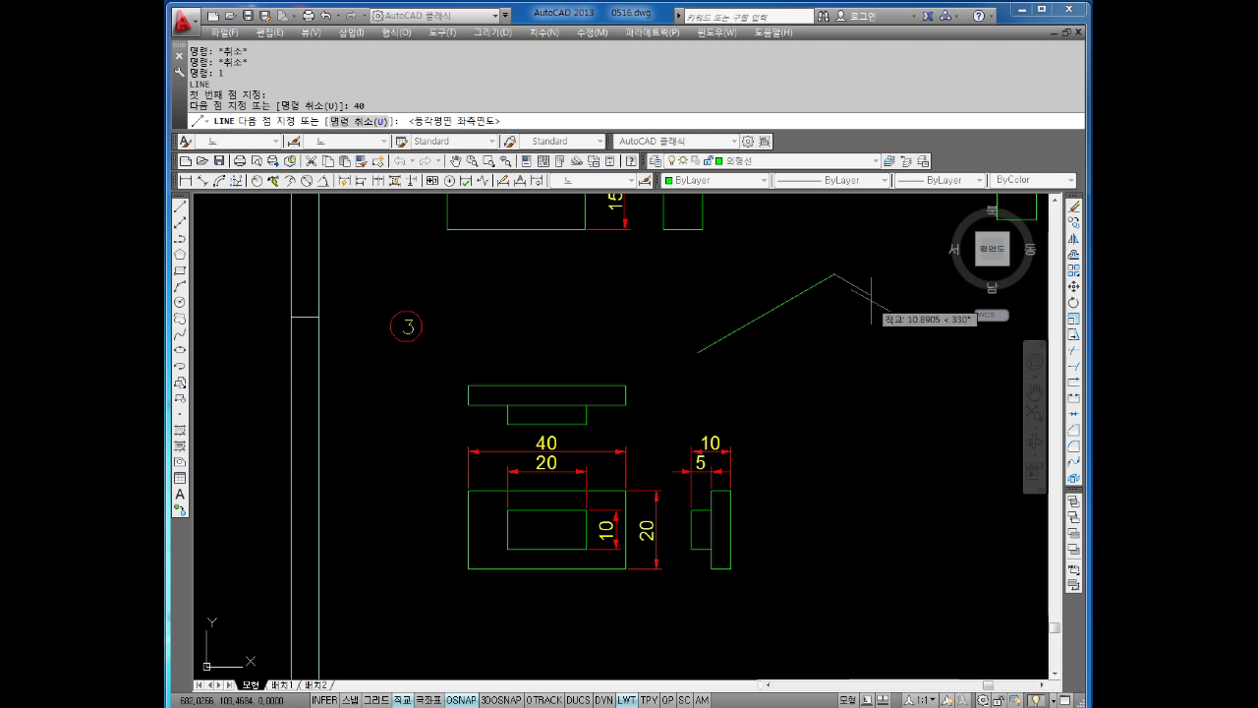
pyautogui.write('5')
pyautogui.press('Return')
pyautogui.press('F5')
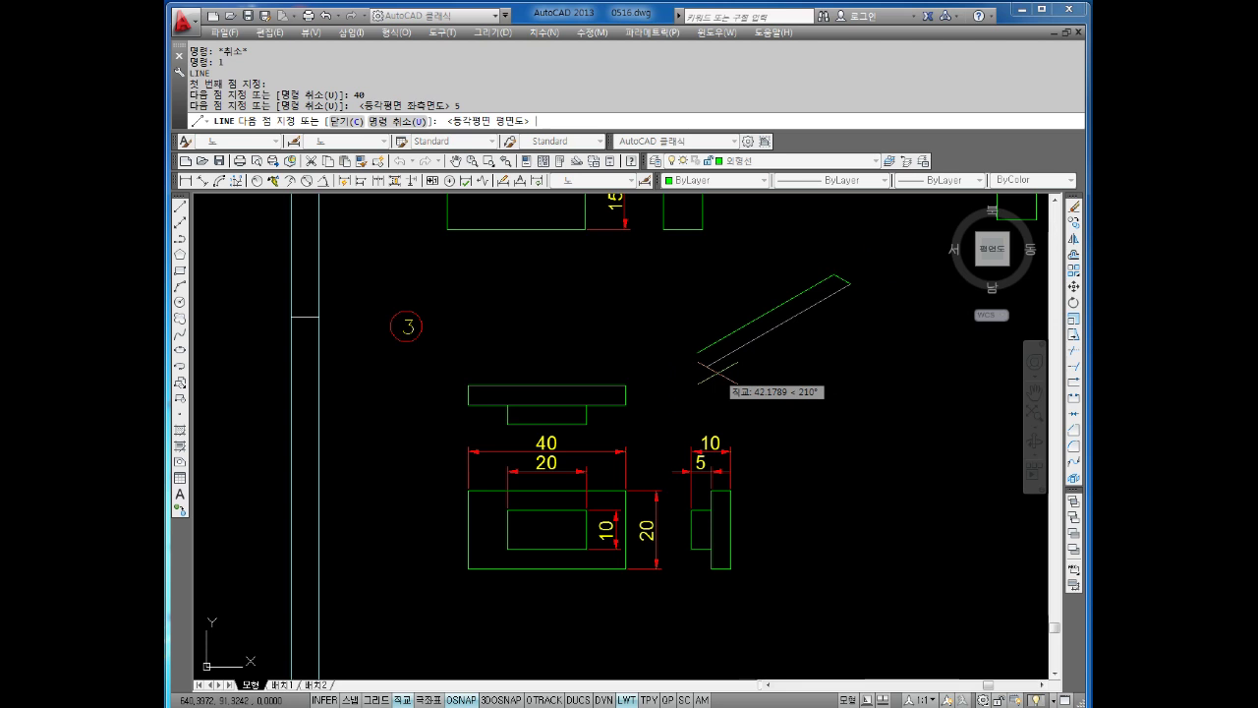
pyautogui.write('40')
pyautogui.press('Return')
# Add the 20-unit vertical edge, then undo the extra short segment and end the line.
pyautogui.press('F5')
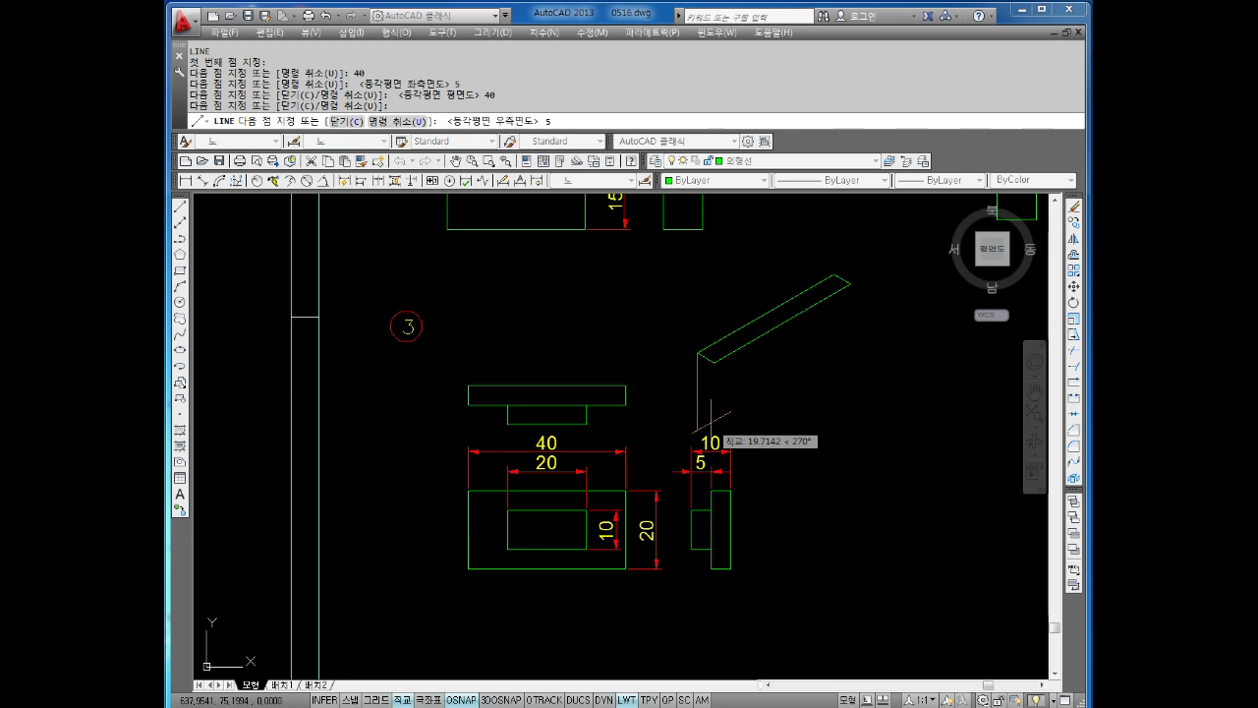
pyautogui.press('Return')
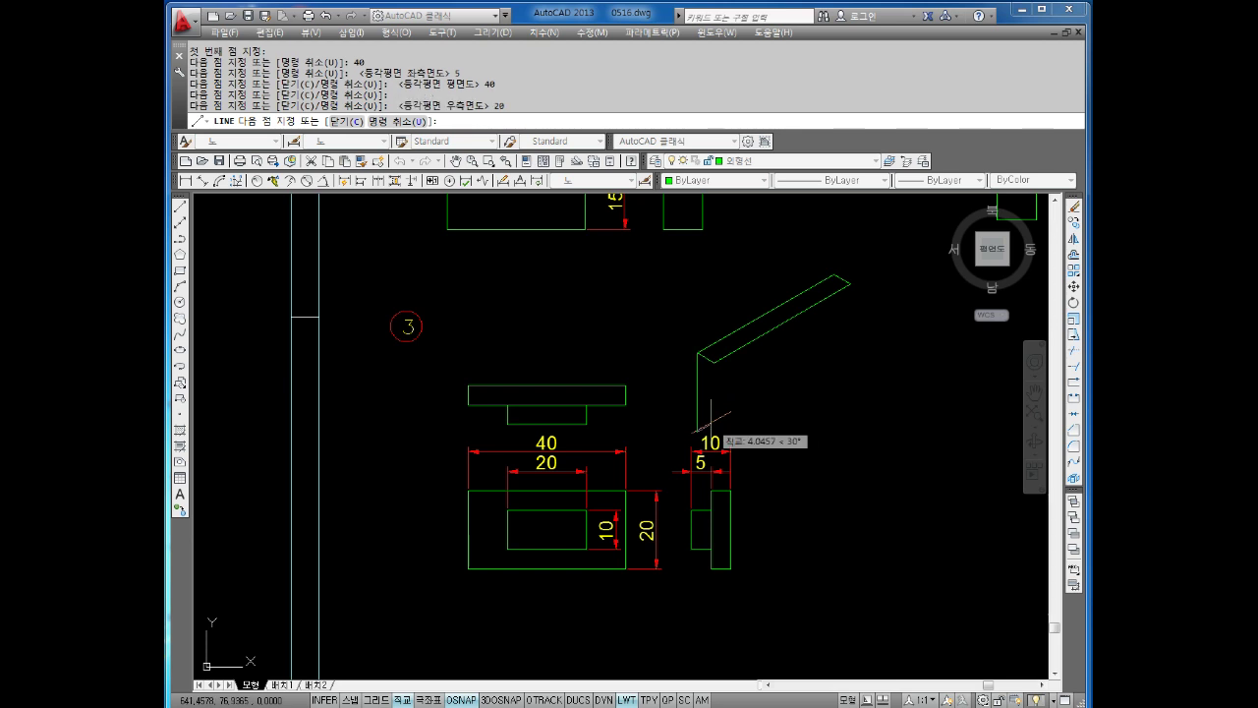
pyautogui.press('F5')
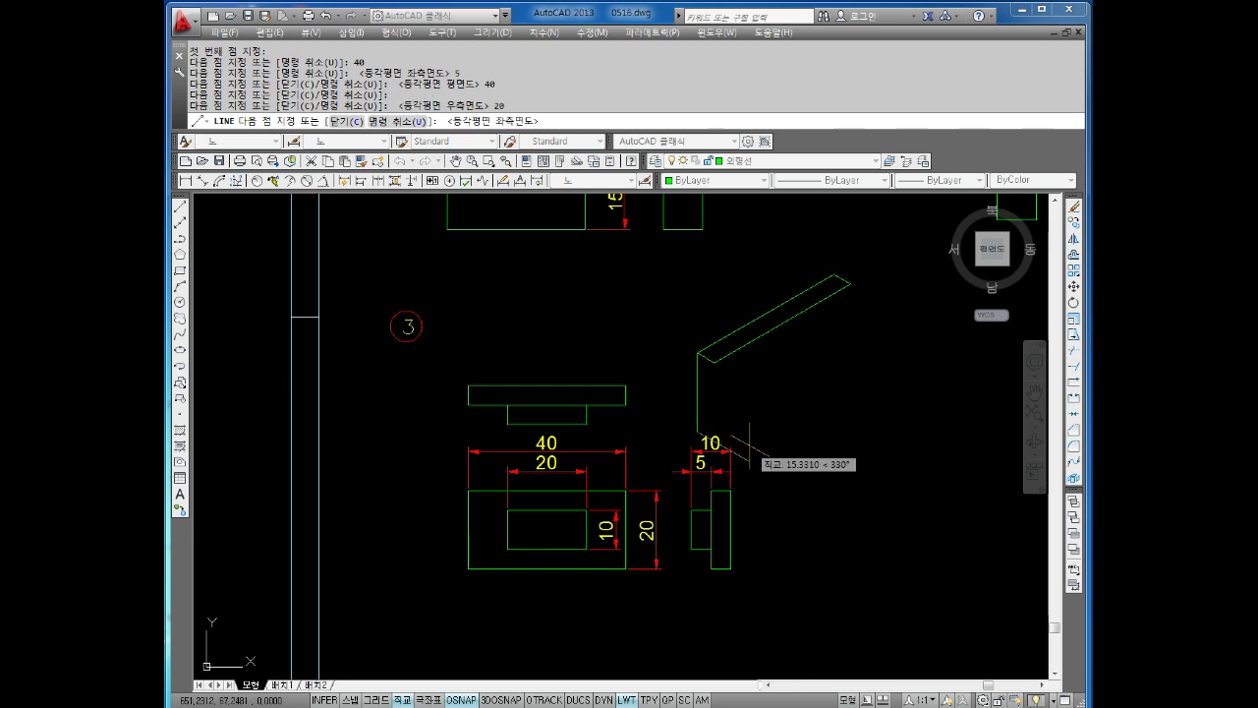
pyautogui.write('5')
pyautogui.press('Return')
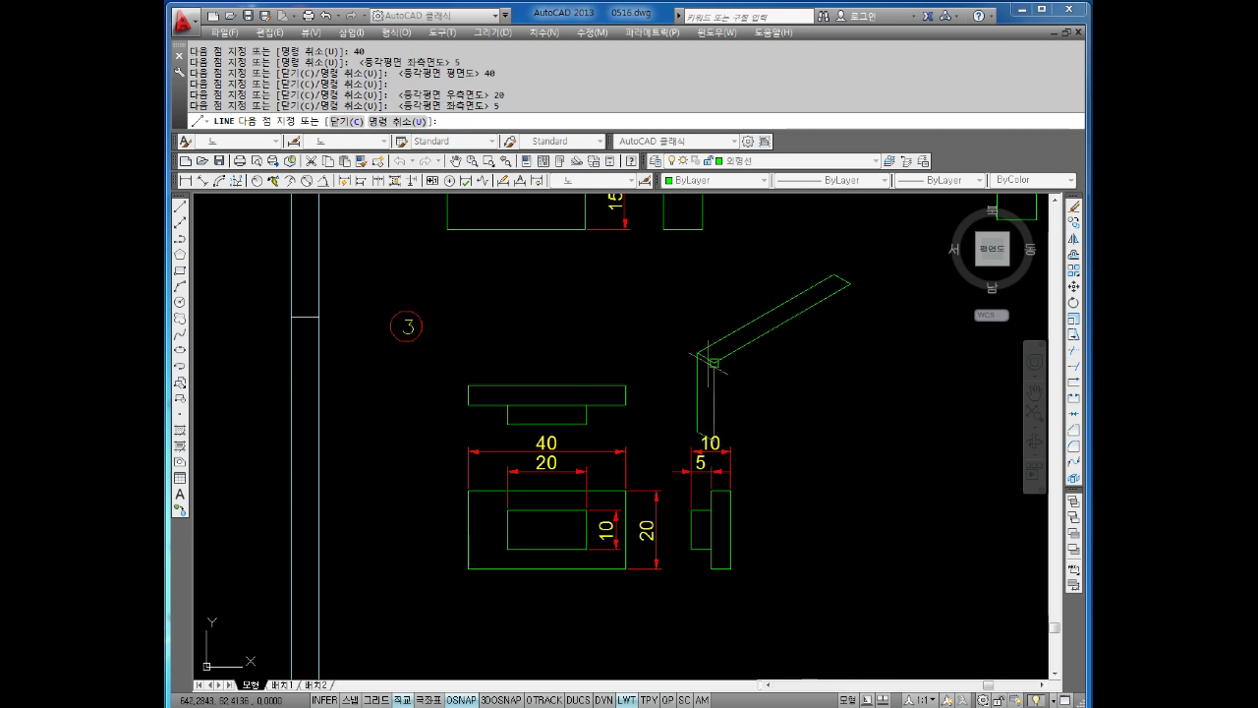
pyautogui.click(705, 356)
pyautogui.write('u')
pyautogui.press('Return')
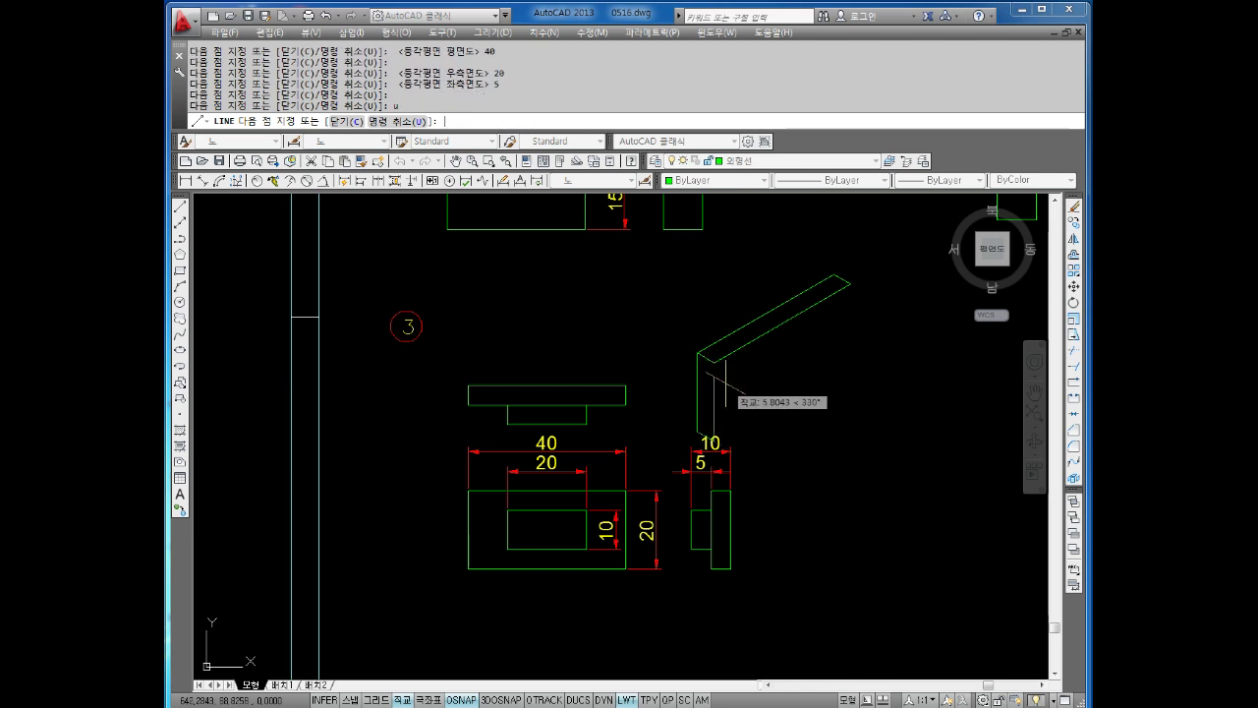
pyautogui.press('Escape')
pyautogui.press('Escape')
pyautogui.press('Escape')
pyautogui.press('Escape')
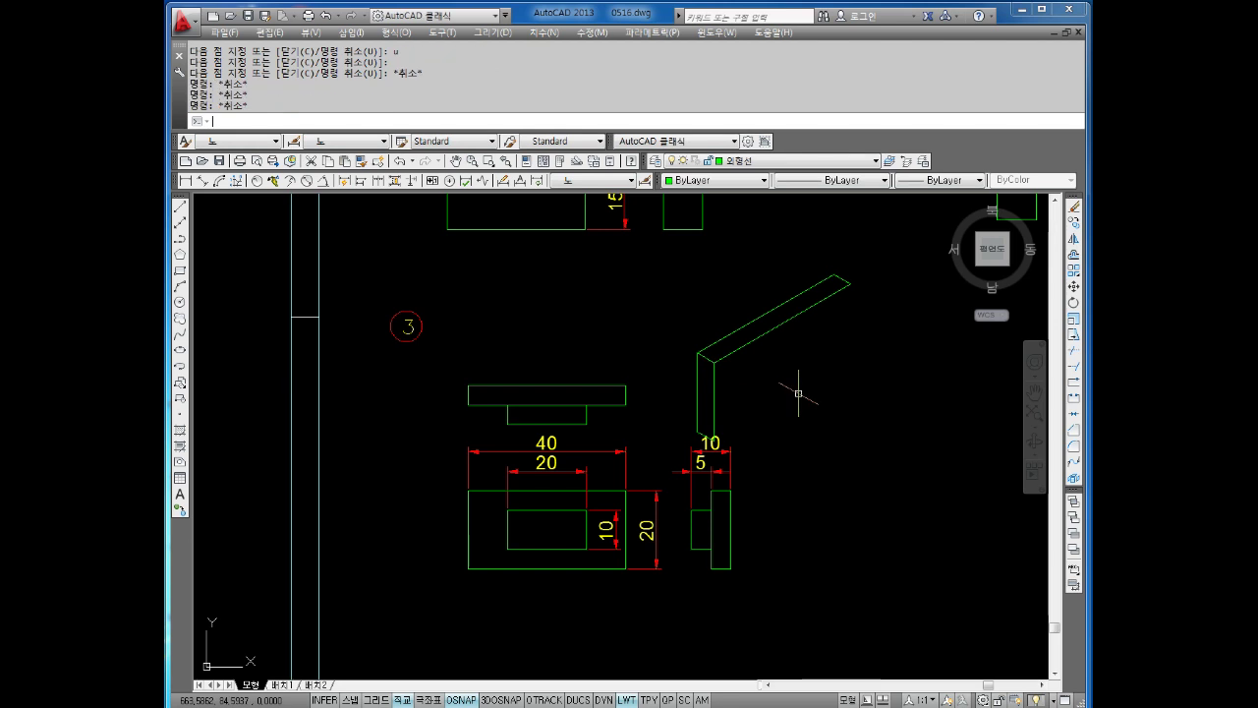
# Reposition the isometric sketch by windowing all its lines and moving them.
pyautogui.write('ㅂ')
pyautogui.press('Return')
pyautogui.click(754, 363)
pyautogui.click(687, 386)
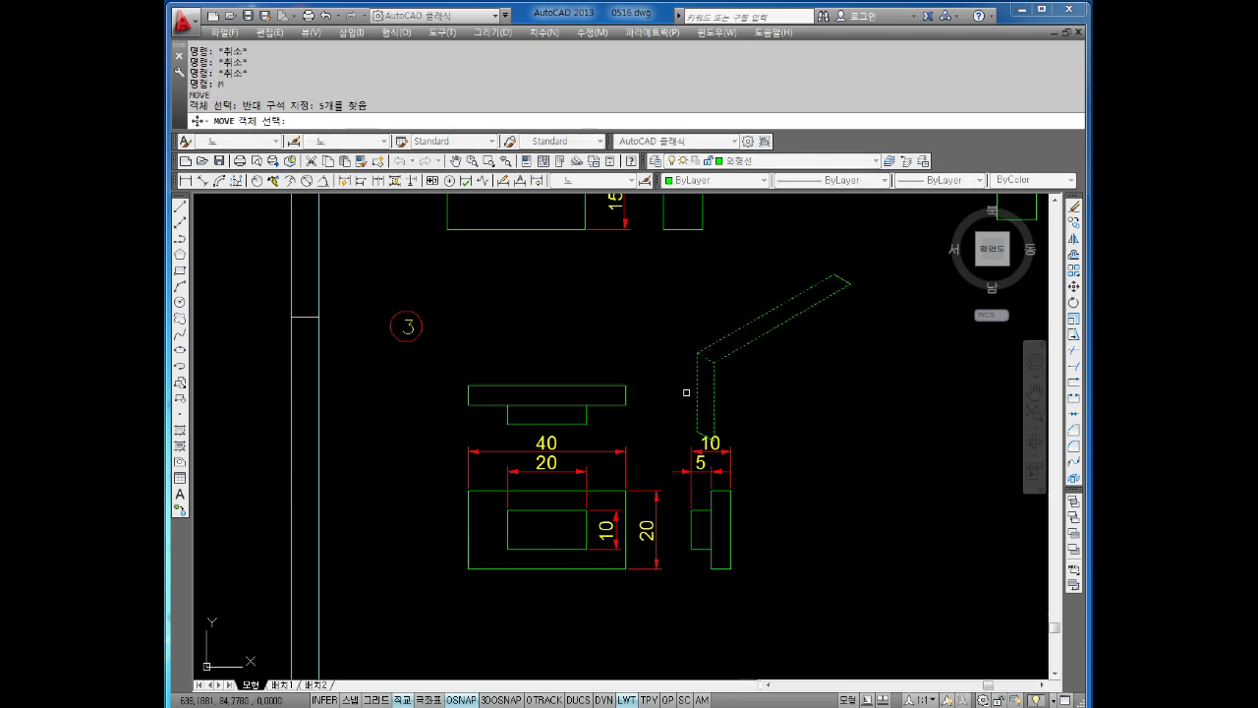
pyautogui.scroll(3, 703, 423)
pyautogui.click(693, 437)
pyautogui.press('Return')
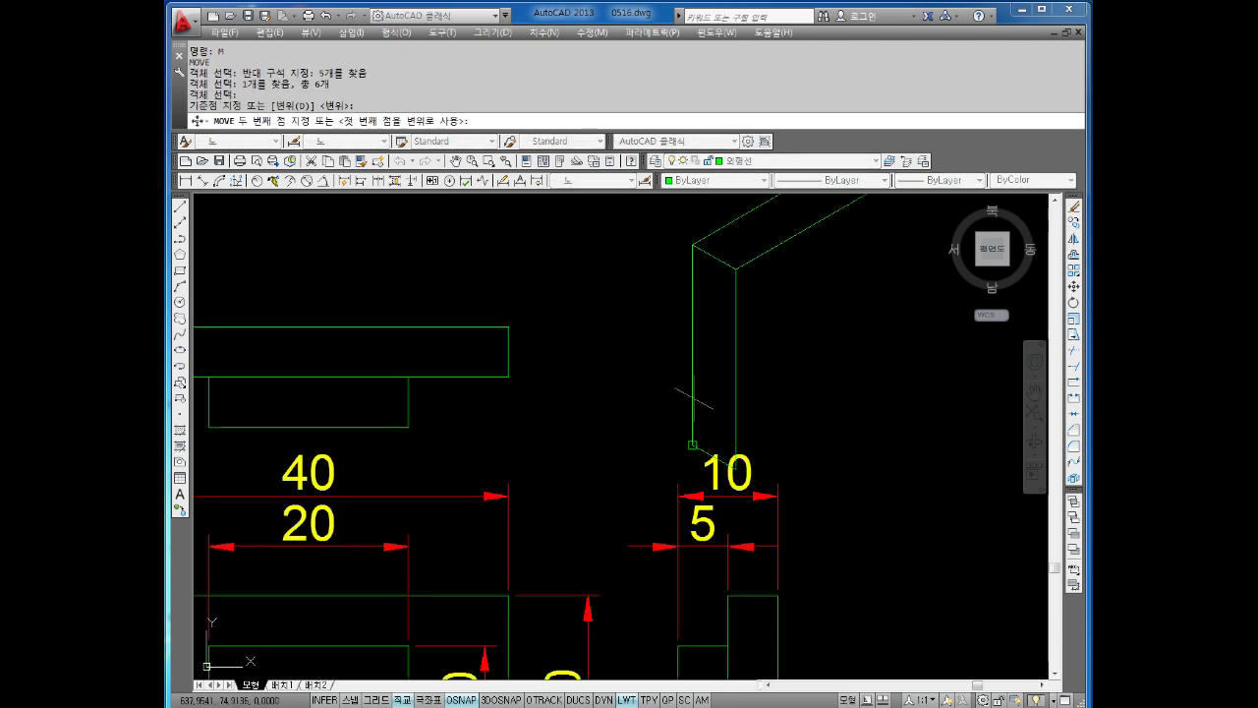
pyautogui.click(692, 432)
pyautogui.click(656, 375)
pyautogui.scroll(-3, 708, 364)
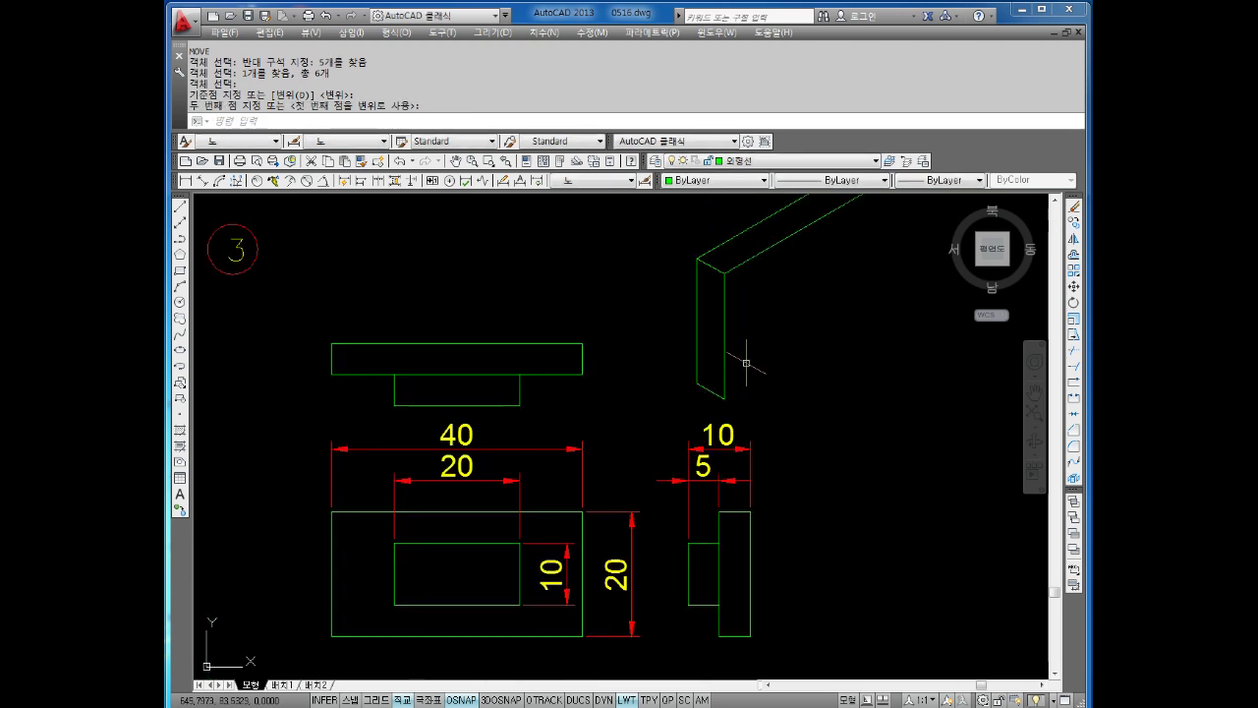
pyautogui.scroll(-4, 767, 360)
pyautogui.scroll(2, 777, 339)
pyautogui.scroll(4, 779, 327)
pyautogui.press('Escape')
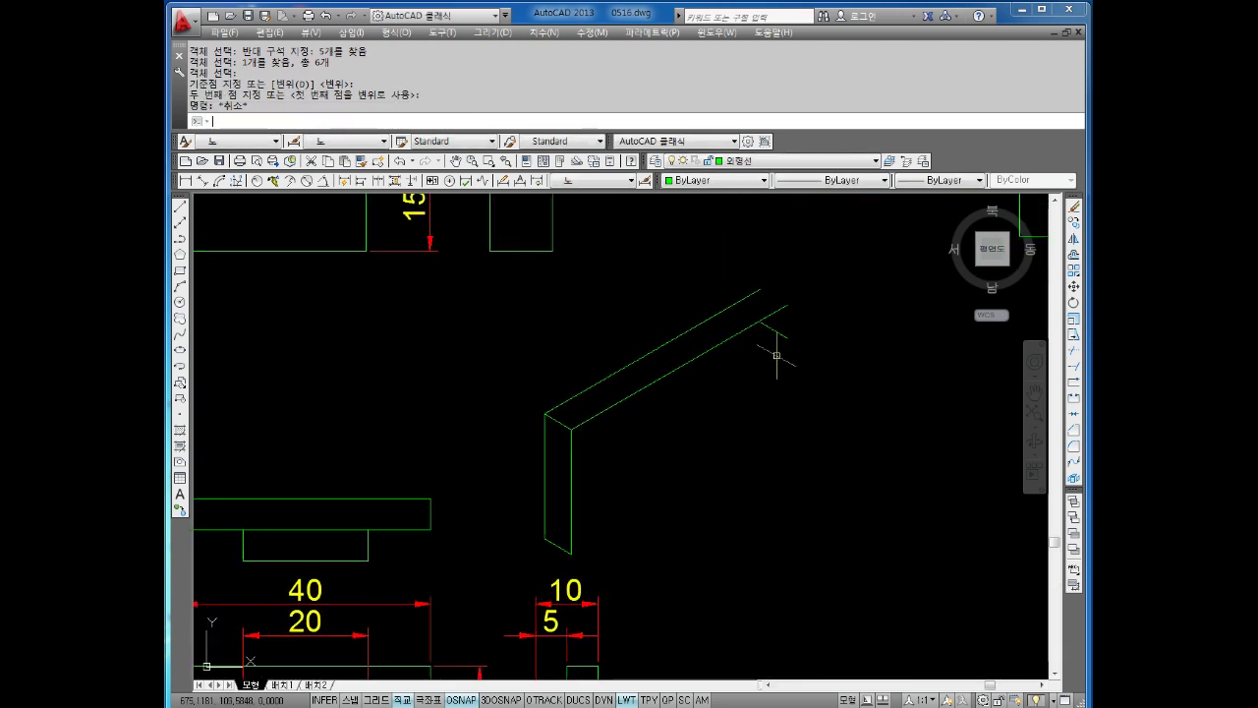
# Try moving the line at the sketch corner, then cancel the move.
pyautogui.write('m')
pyautogui.press('Return')
pyautogui.click(787, 340)
pyautogui.press('Return')
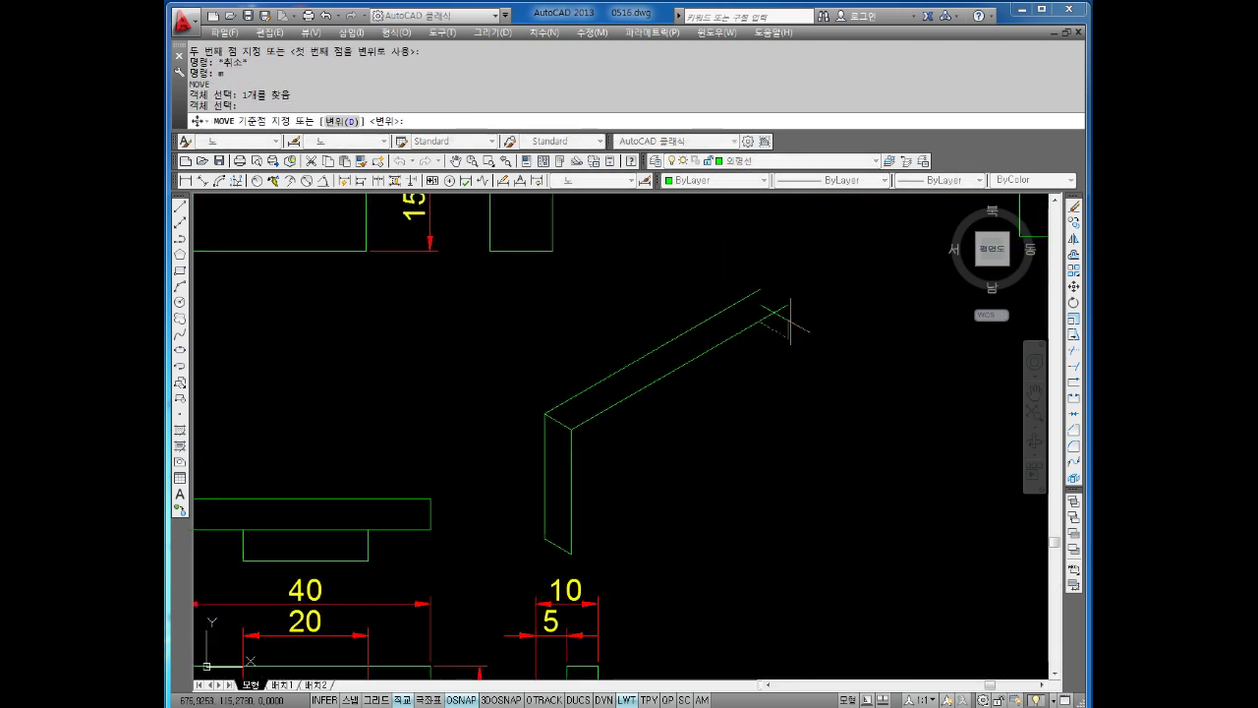
pyautogui.click(790, 321)
pyautogui.press('Escape')
pyautogui.press('Escape')
# Start a new line at the isometric sketch's top-right corner.
pyautogui.moveTo(786, 399); pyautogui.dragTo(775, 377, button='middle')
pyautogui.press('Escape')
pyautogui.press('Escape')
pyautogui.write('1')
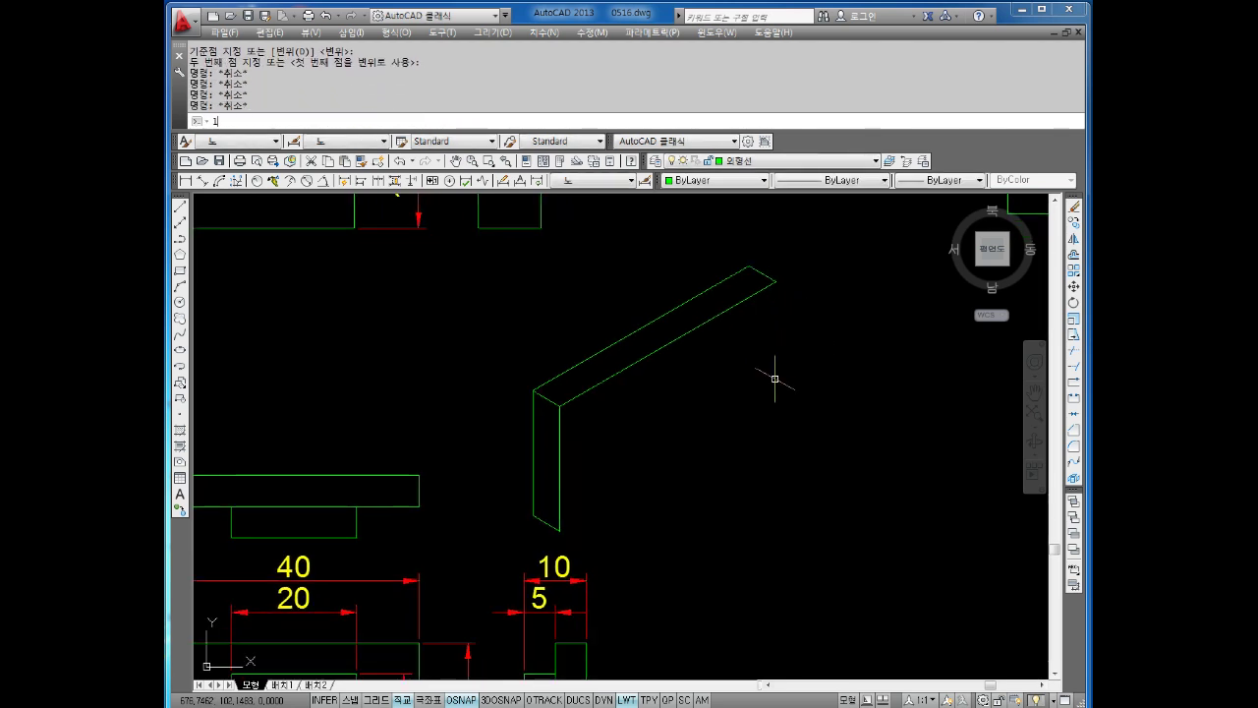
pyautogui.press('Return')
pyautogui.click(782, 281)
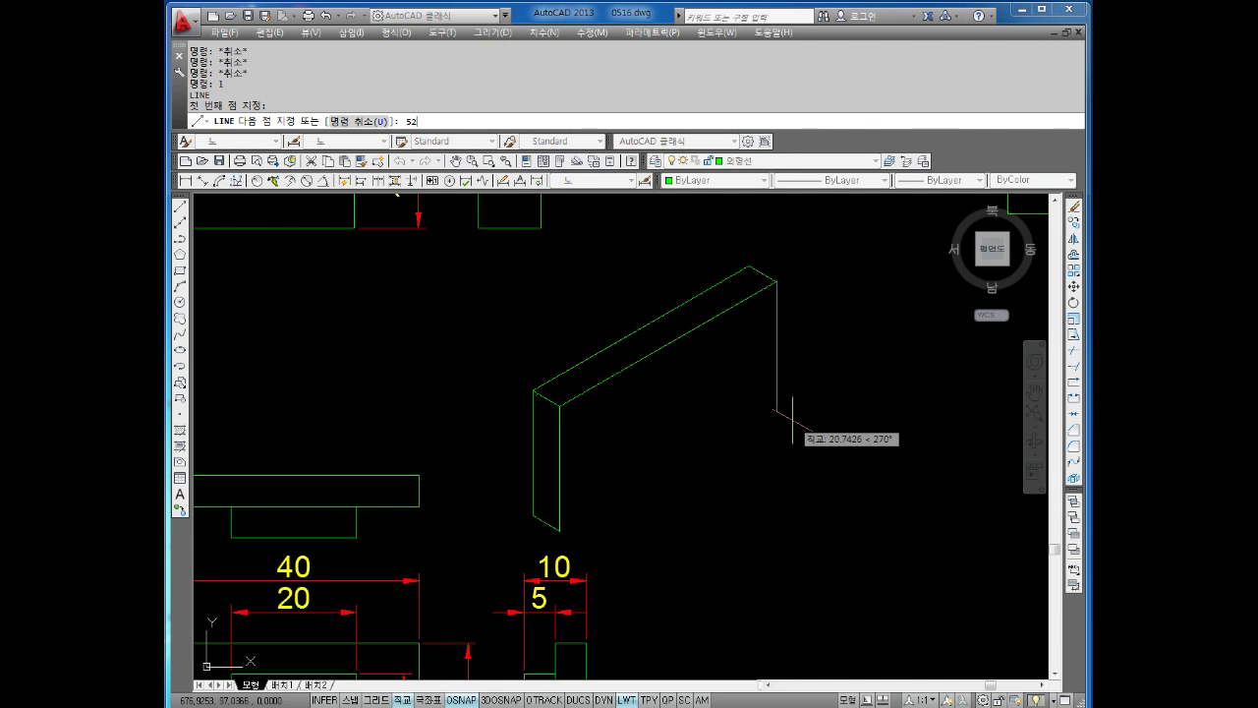
# Draw the 20-unit vertical edge down and the bottom edge back to the front.
pyautogui.write('20')
pyautogui.press('Return')
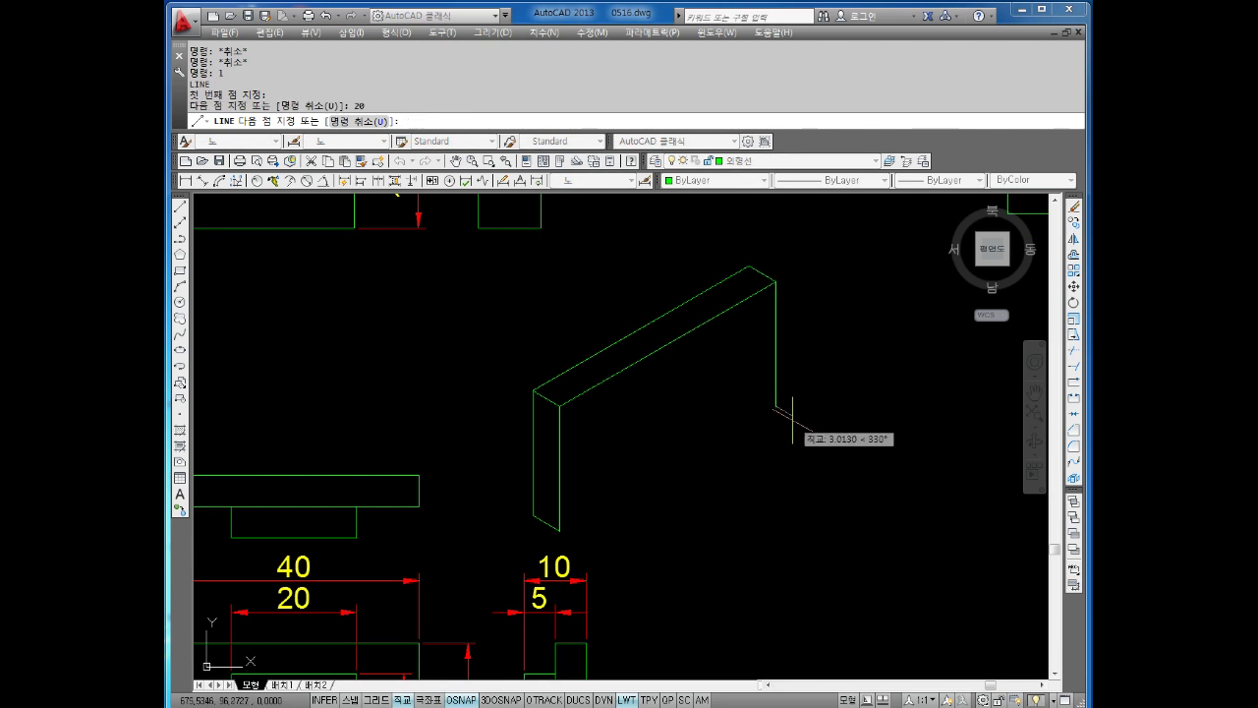
pyautogui.click(560, 531)
pyautogui.press('Escape')
pyautogui.press('Escape')
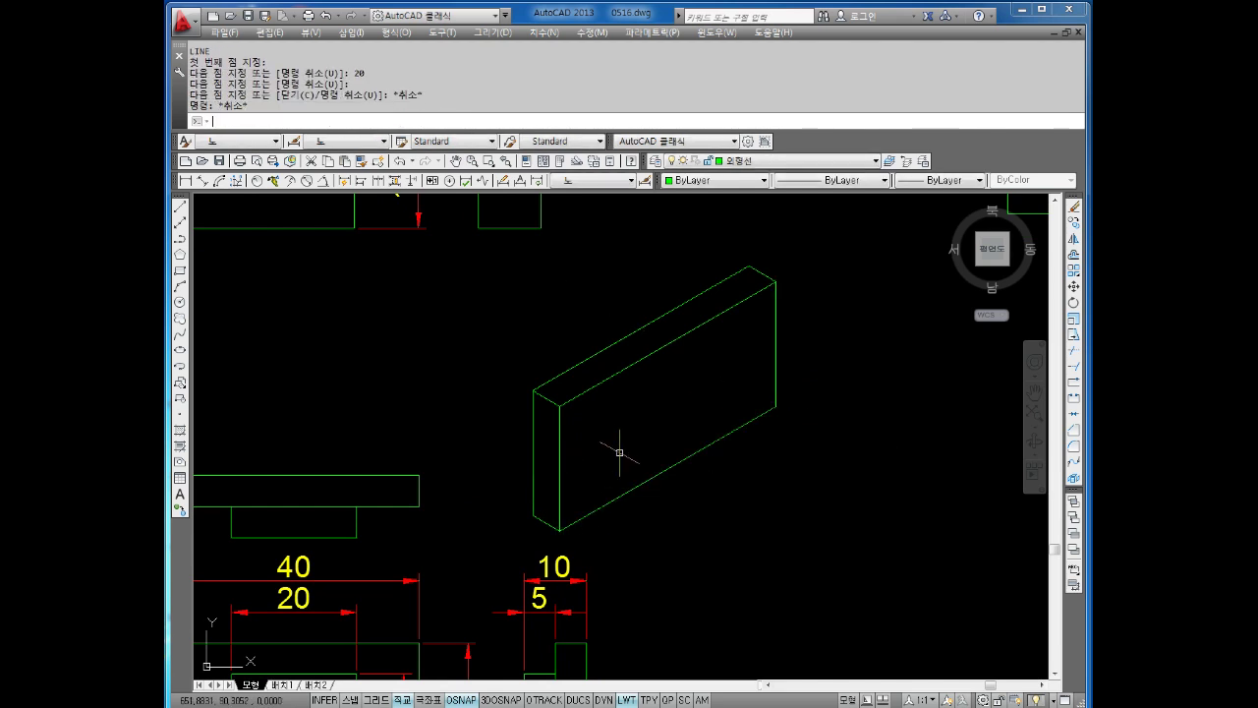
pyautogui.press('Escape')
pyautogui.press('Escape')
pyautogui.press('Escape')
pyautogui.press('Escape')
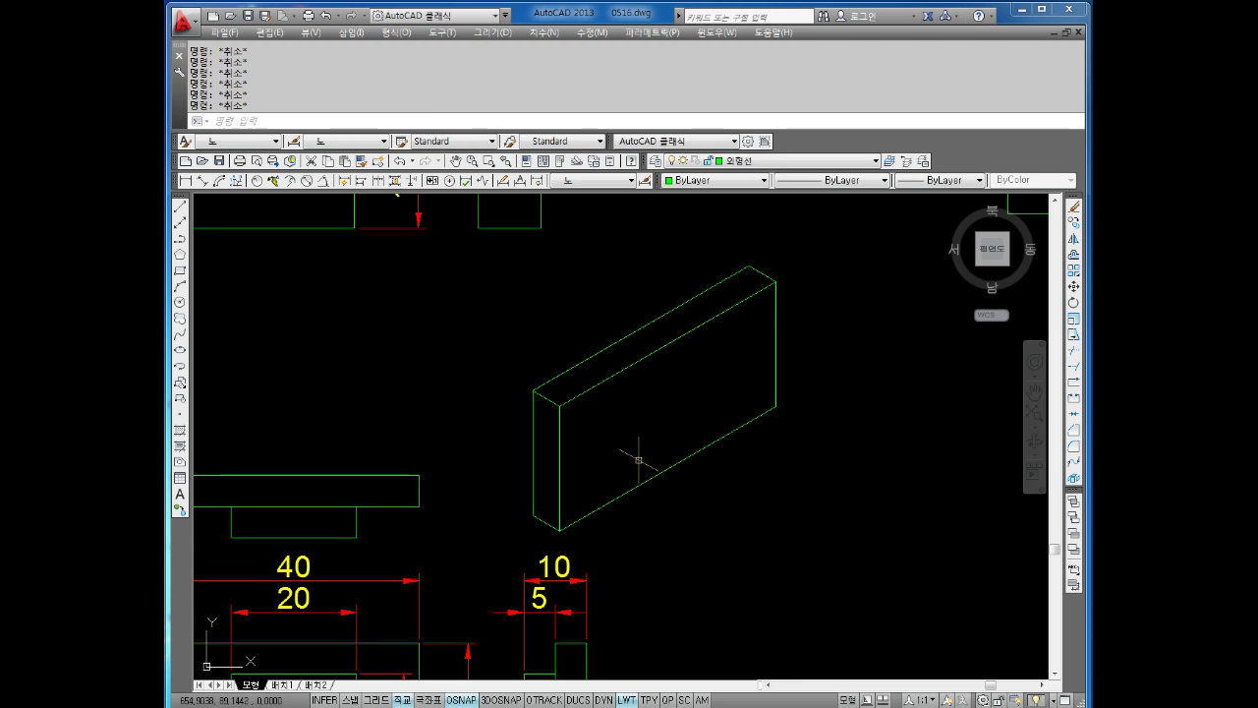
pyautogui.write('l')
# Start the slot outline on the top edge with 10, 5 and 20-unit segments.
pyautogui.press('Return')
pyautogui.click(560, 405)
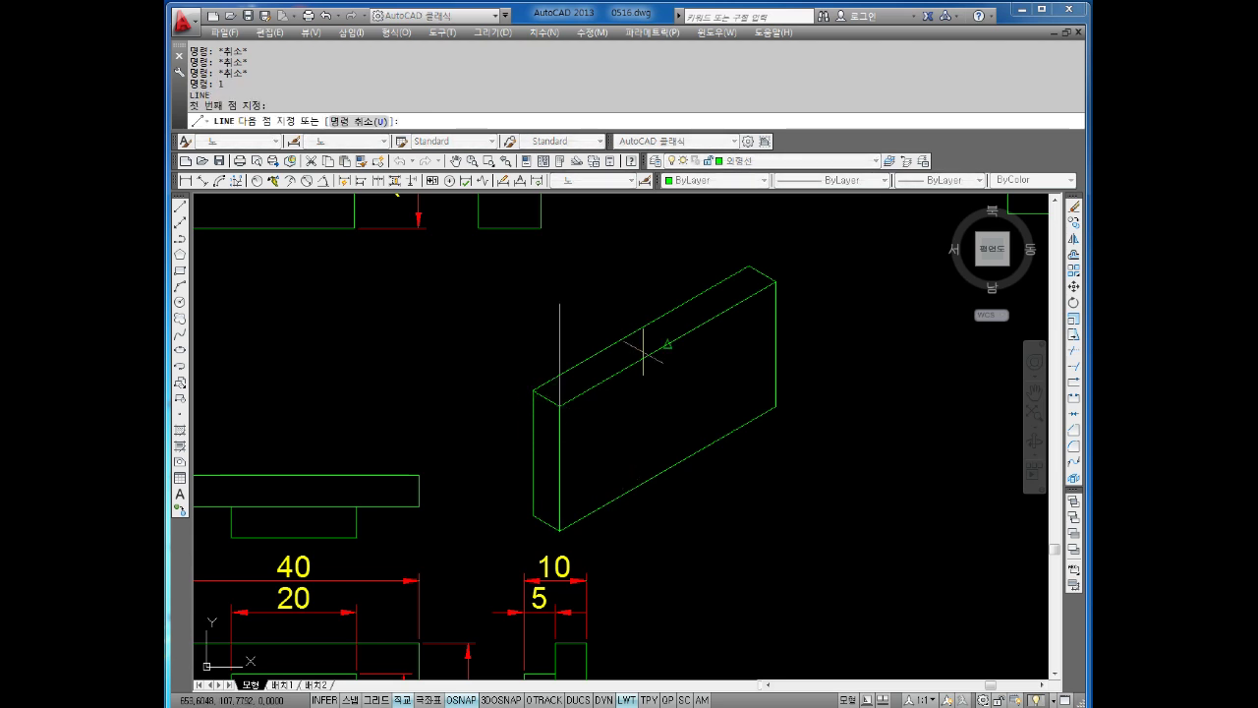
pyautogui.press('F5')
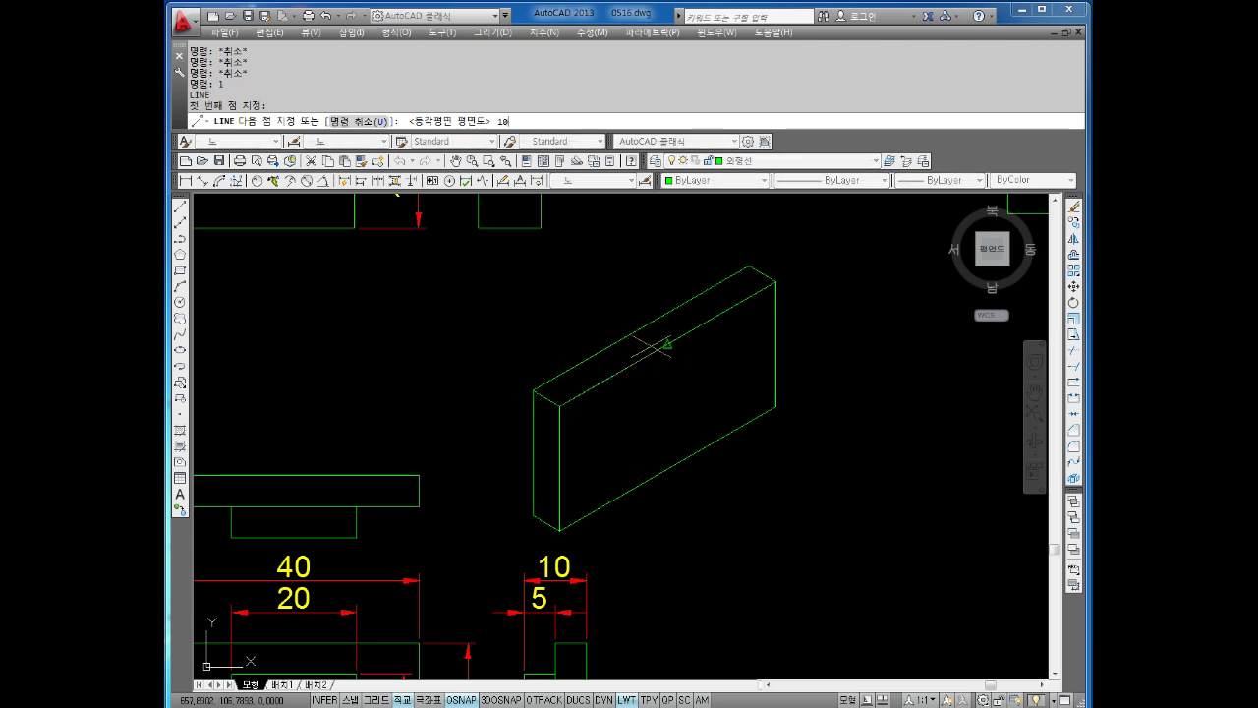
pyautogui.press('Return')
pyautogui.press('F5')
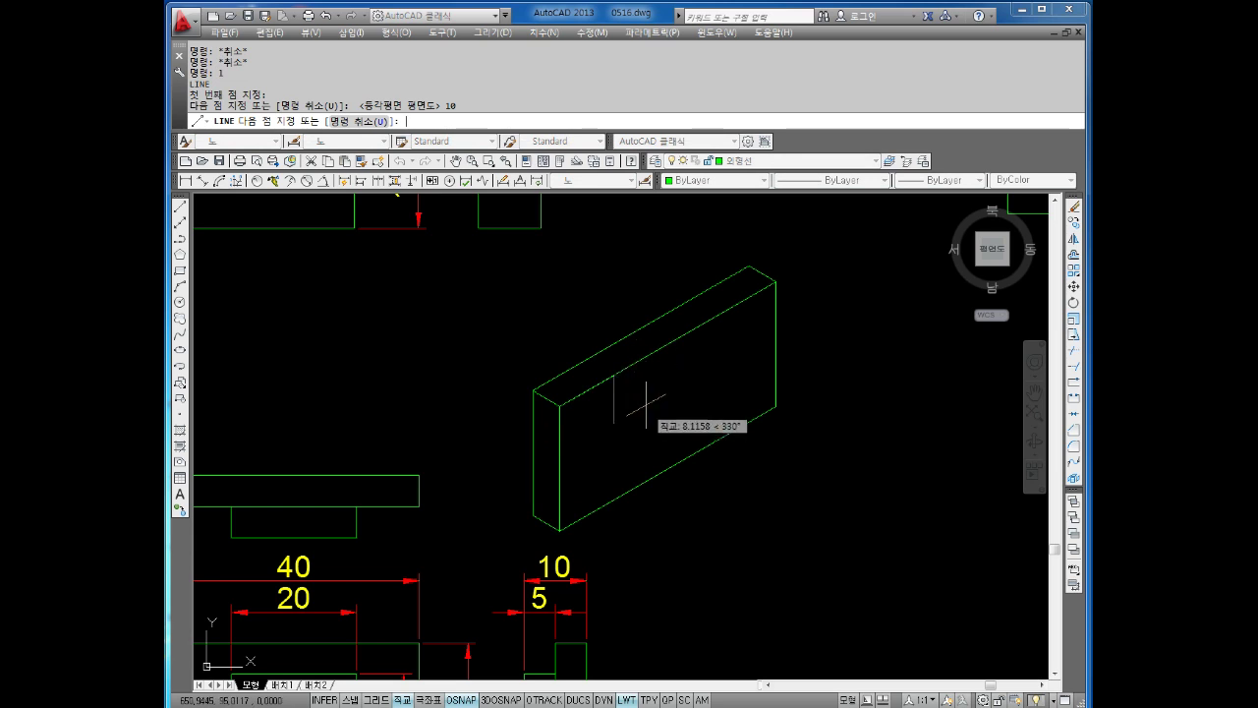
pyautogui.write('5')
pyautogui.press('Return')
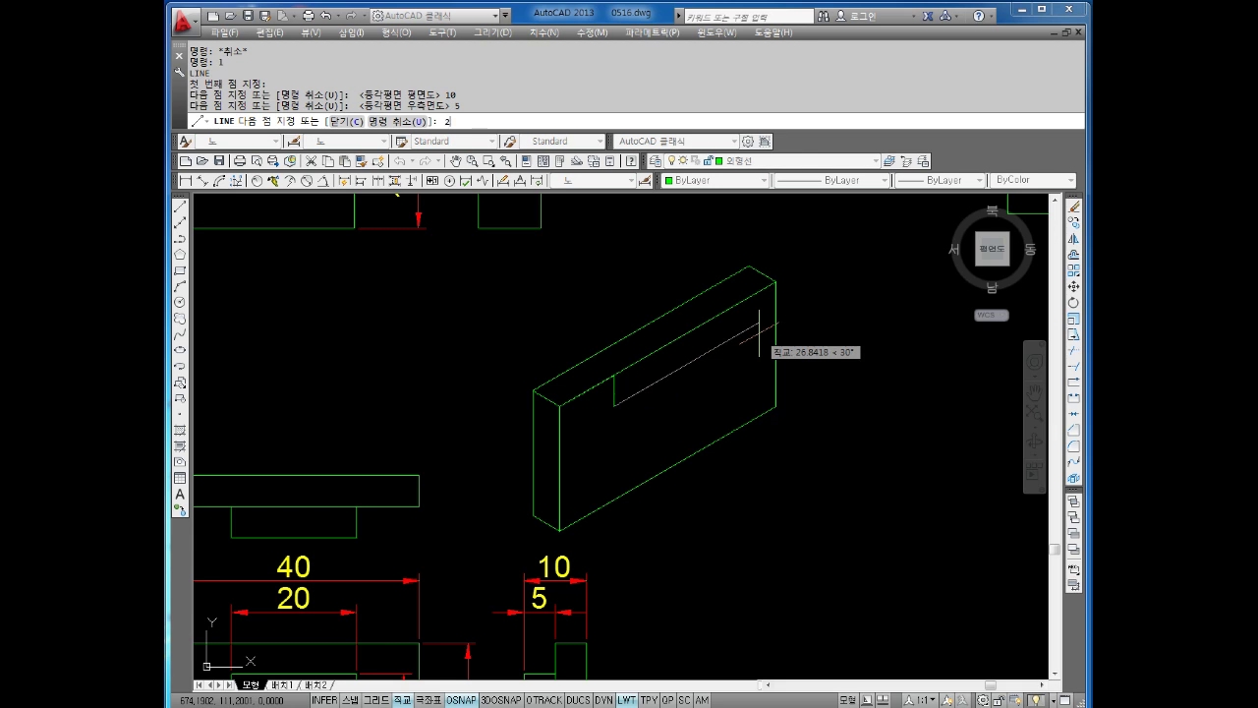
pyautogui.write('0')
pyautogui.press('Return')
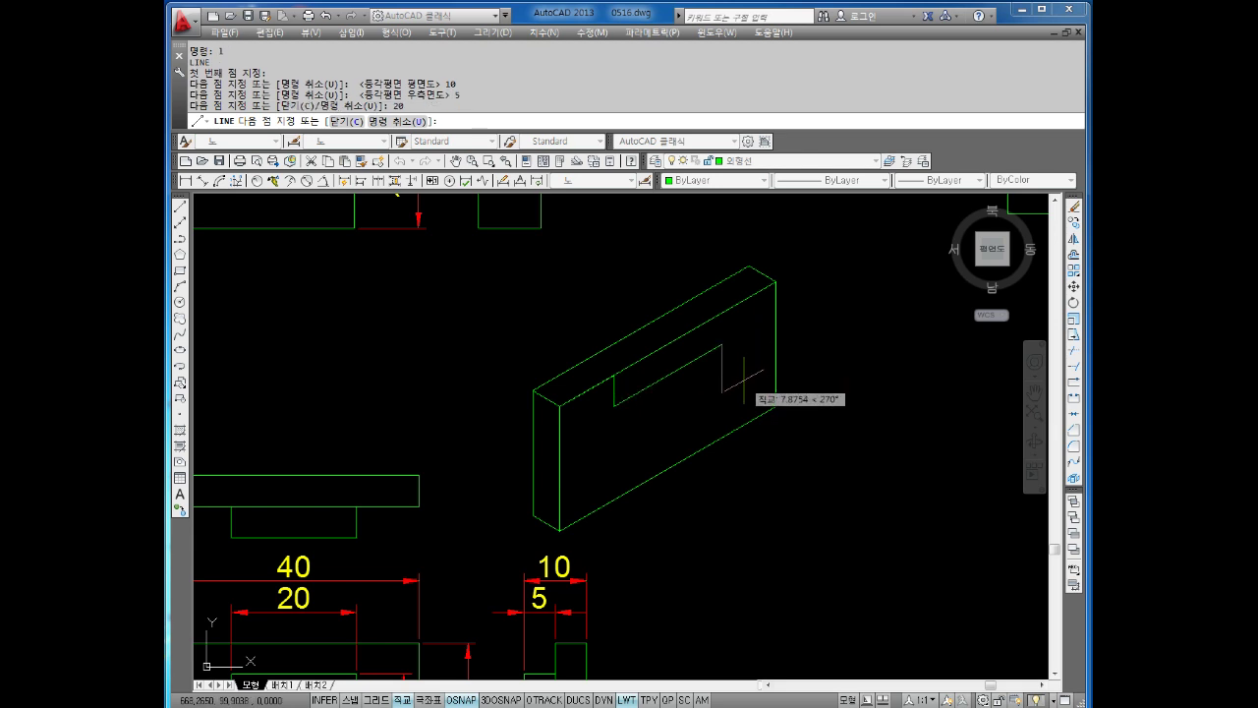
# Finish the slot with a 5-unit segment and a 20-unit closing edge.
pyautogui.press('F5')
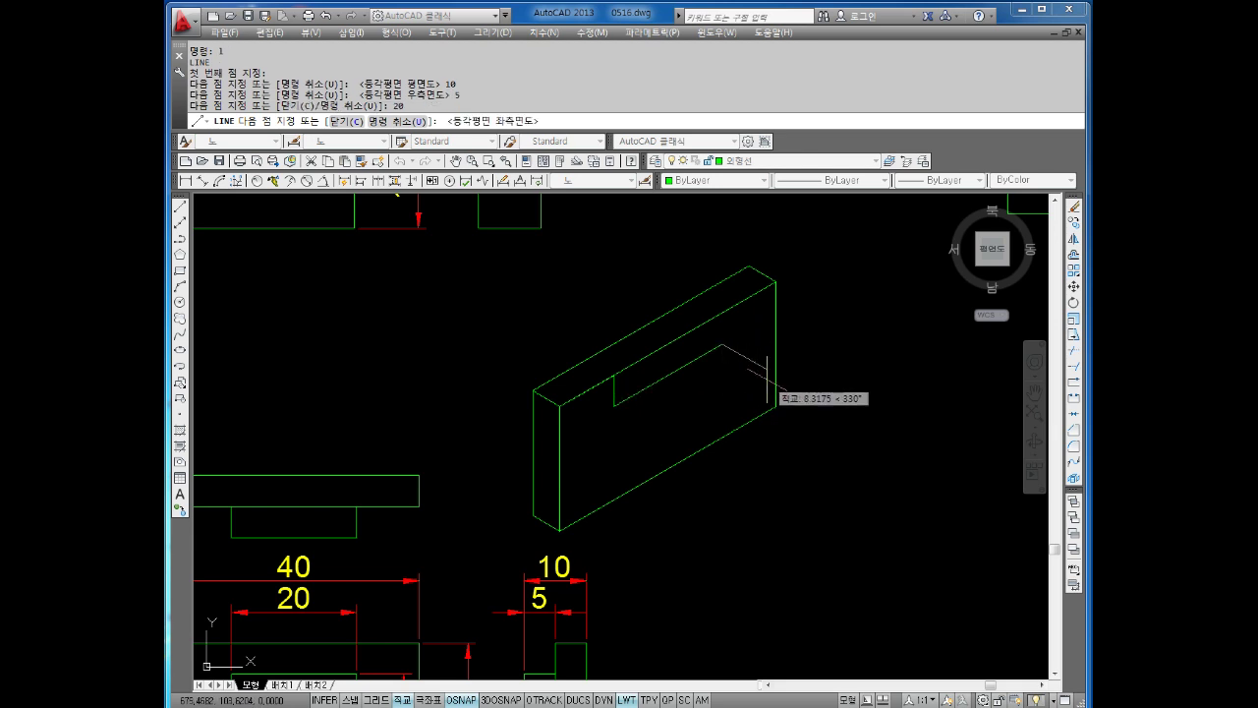
pyautogui.write('5')
pyautogui.press('Return')
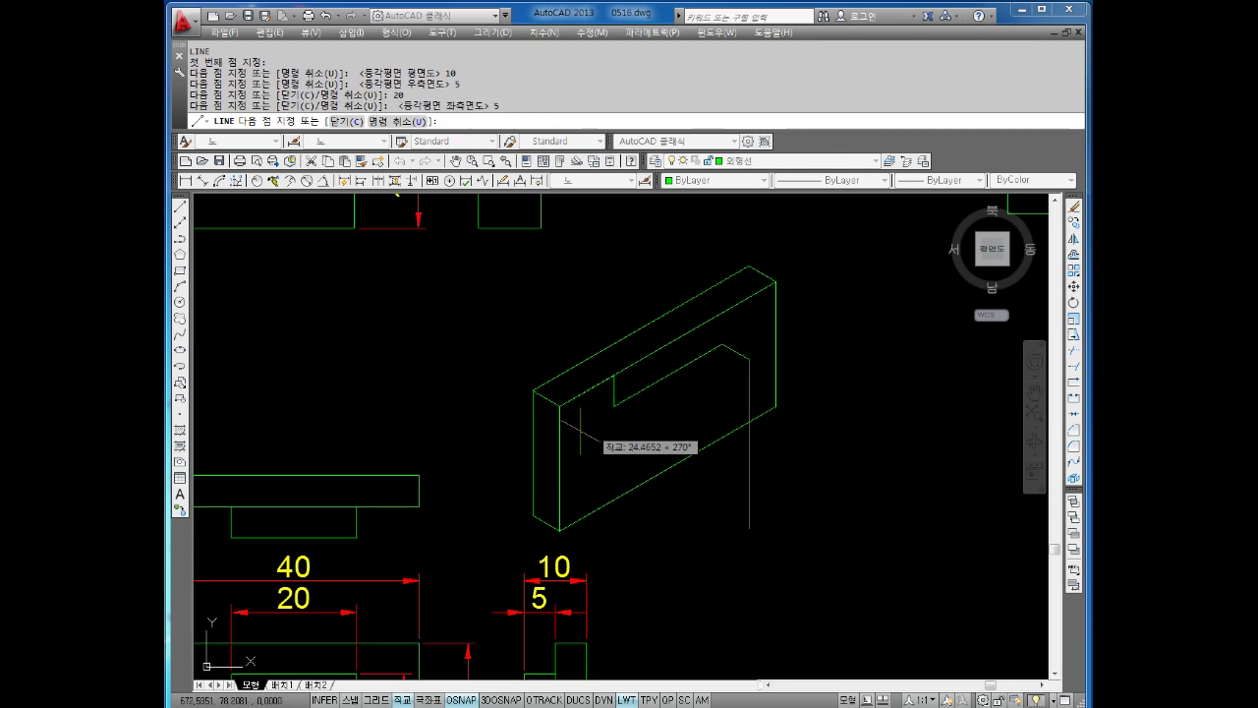
pyautogui.press('F5')
pyautogui.write('2')
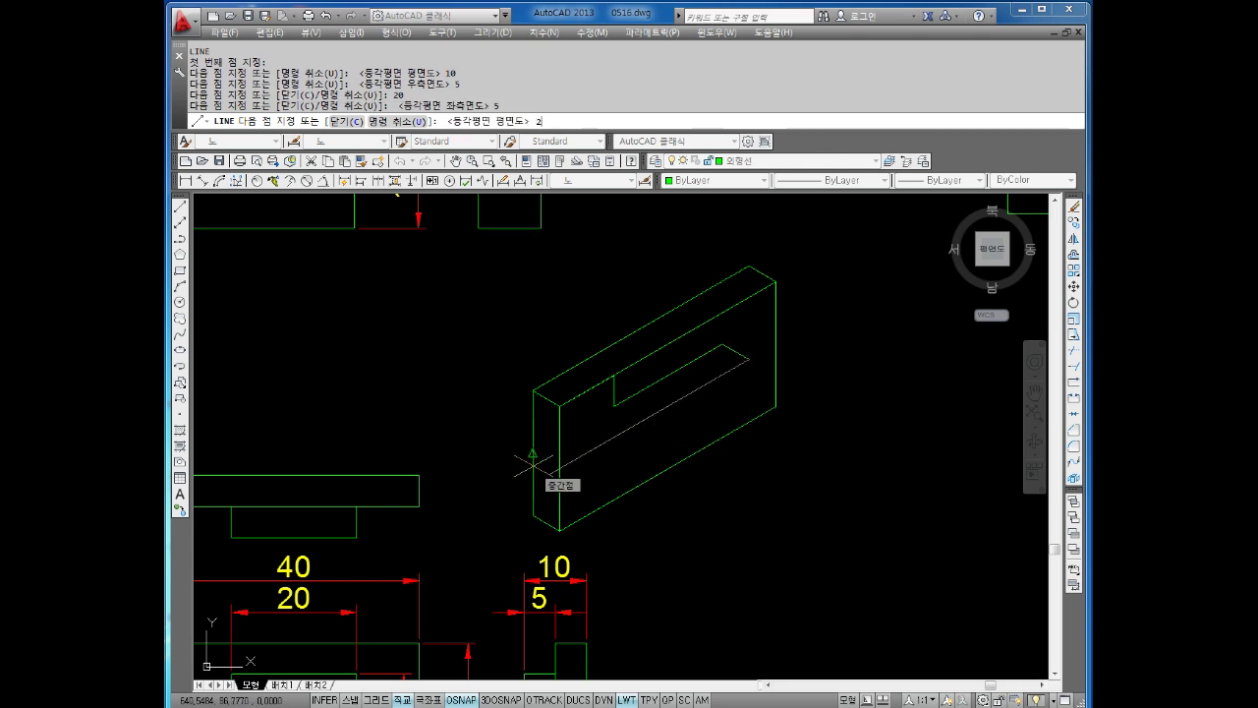
pyautogui.write('0')
pyautogui.press('Return')
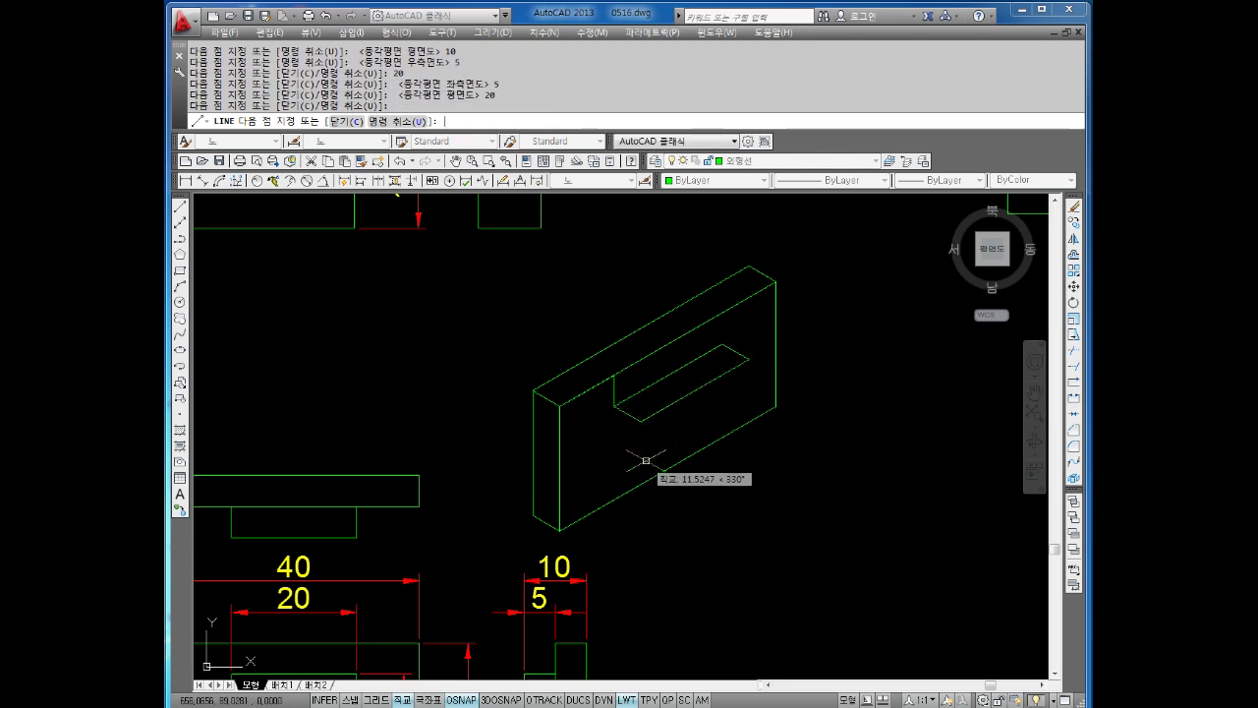
pyautogui.press('Escape')
pyautogui.press('Escape')
# Draw a line from the slot's inner corner: 10 units down, then 20 along the block.
pyautogui.press('space')
pyautogui.click(642, 420)
pyautogui.press('F5')
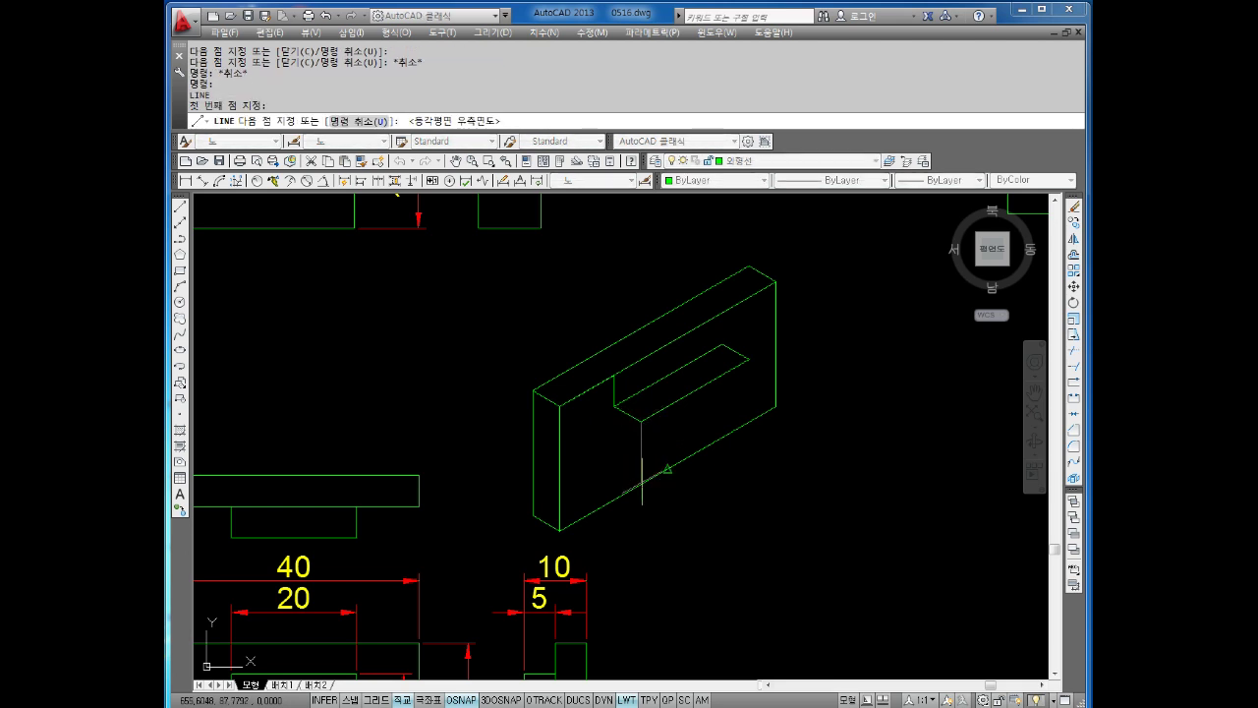
pyautogui.write('10')
pyautogui.press('Return')
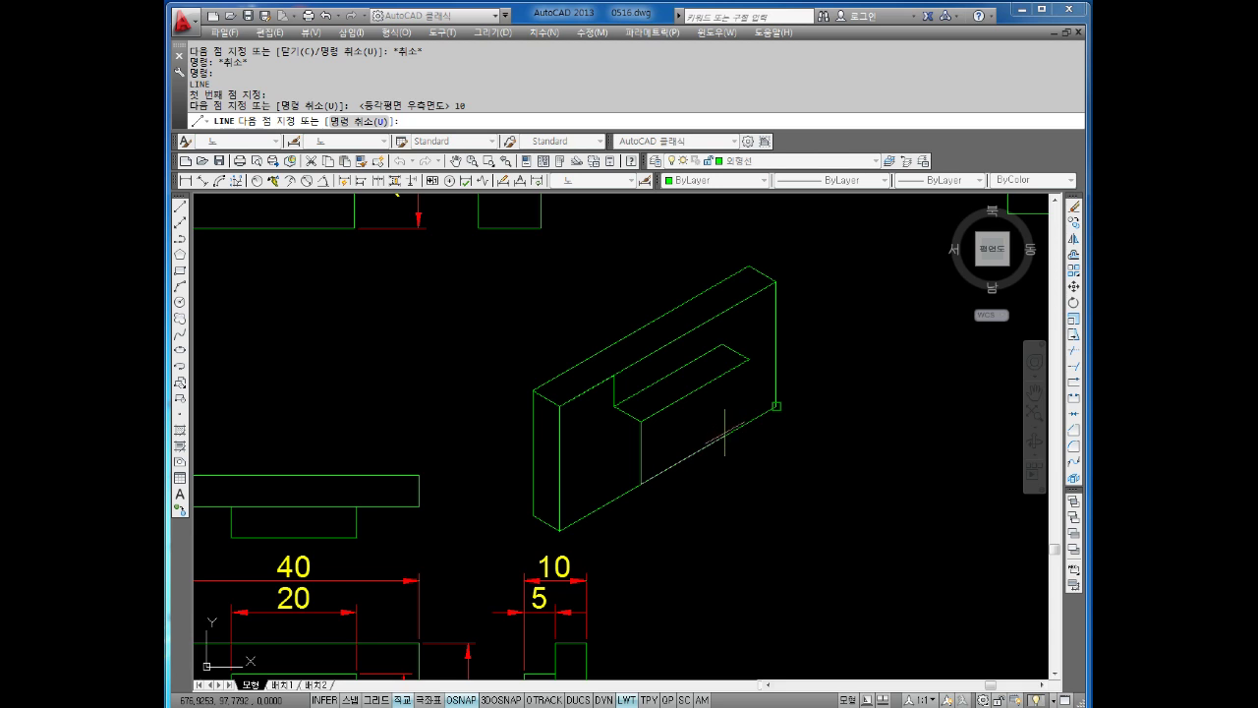
pyautogui.press('F5')
pyautogui.press('F5')
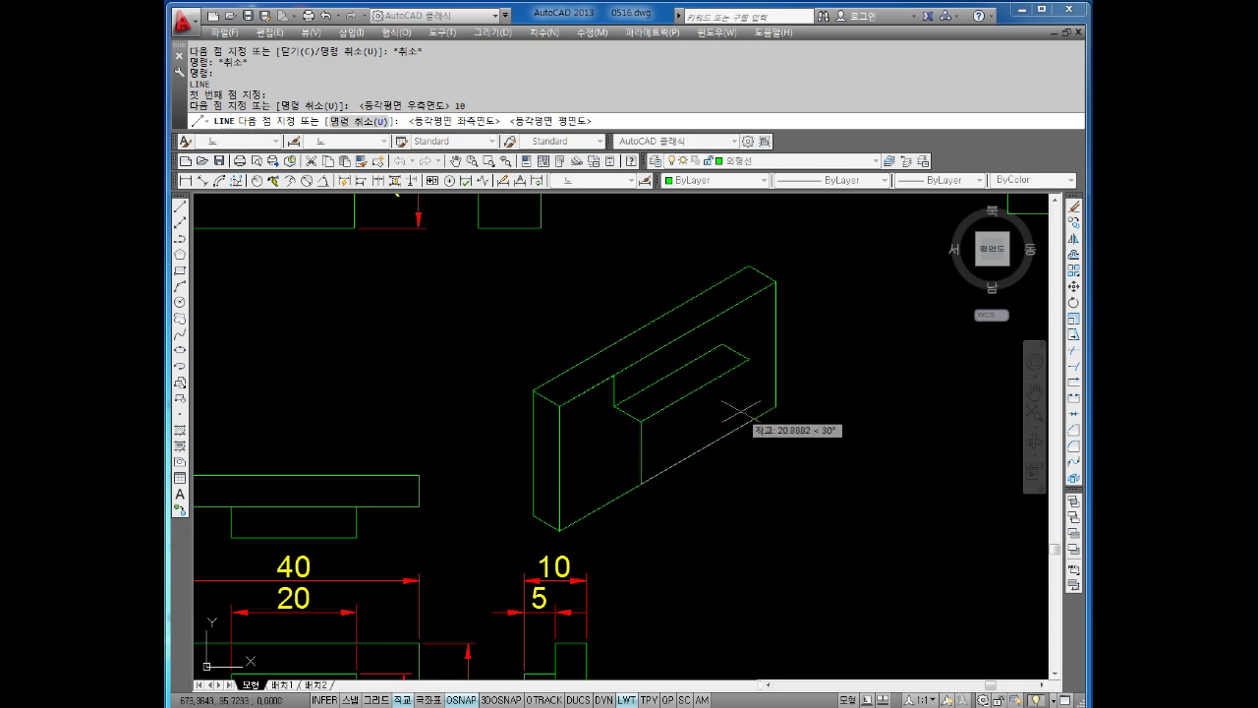
pyautogui.write('20')
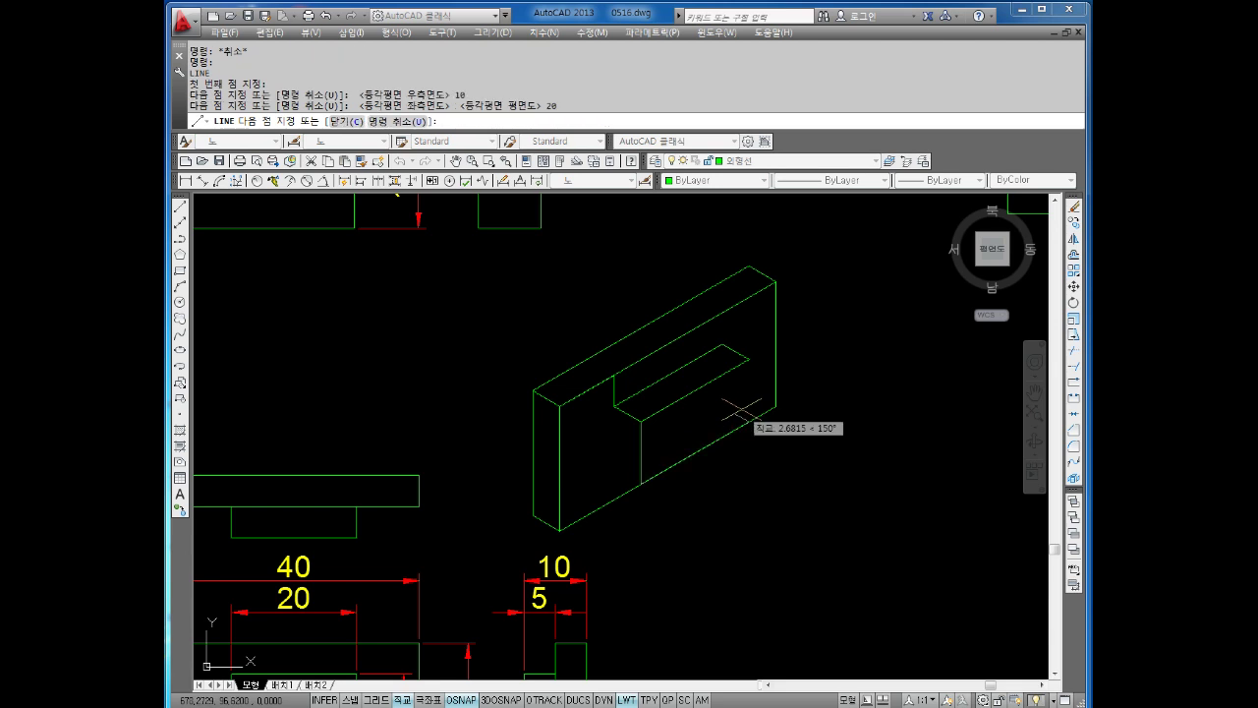
pyautogui.press('Return')
pyautogui.press('Escape')
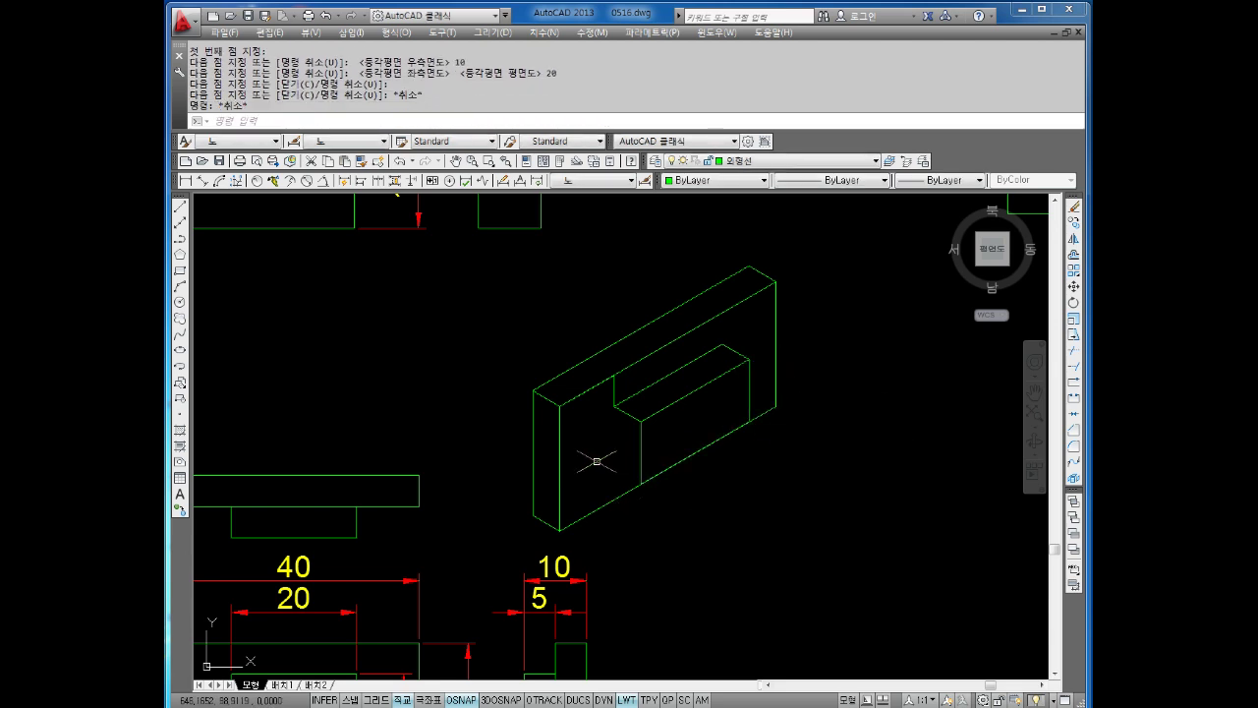
pyautogui.press('Escape')
pyautogui.press('Escape')
pyautogui.press('Escape')
# Draw a 20-unit line up from the box's lower-left corner, then undo those segments.
pyautogui.write('l')
pyautogui.press('Return')
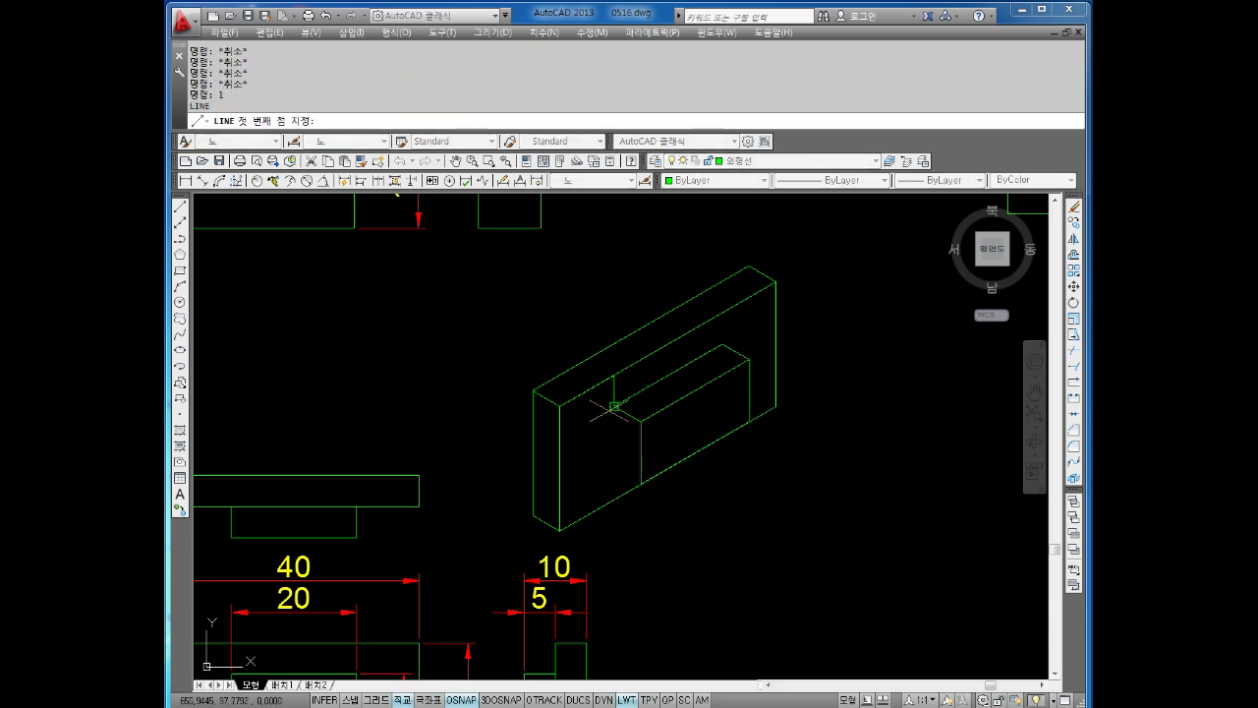
pyautogui.click(560, 531)
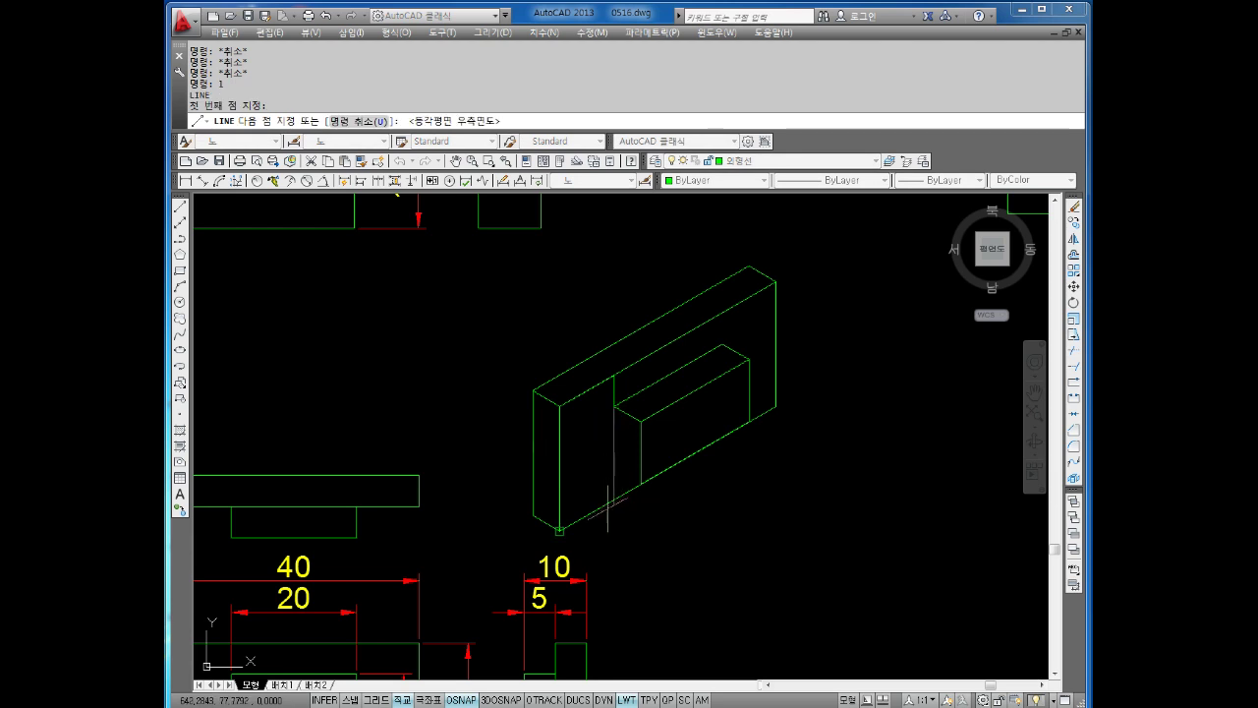
pyautogui.write('20')
pyautogui.press('Return')
pyautogui.click(640, 484)
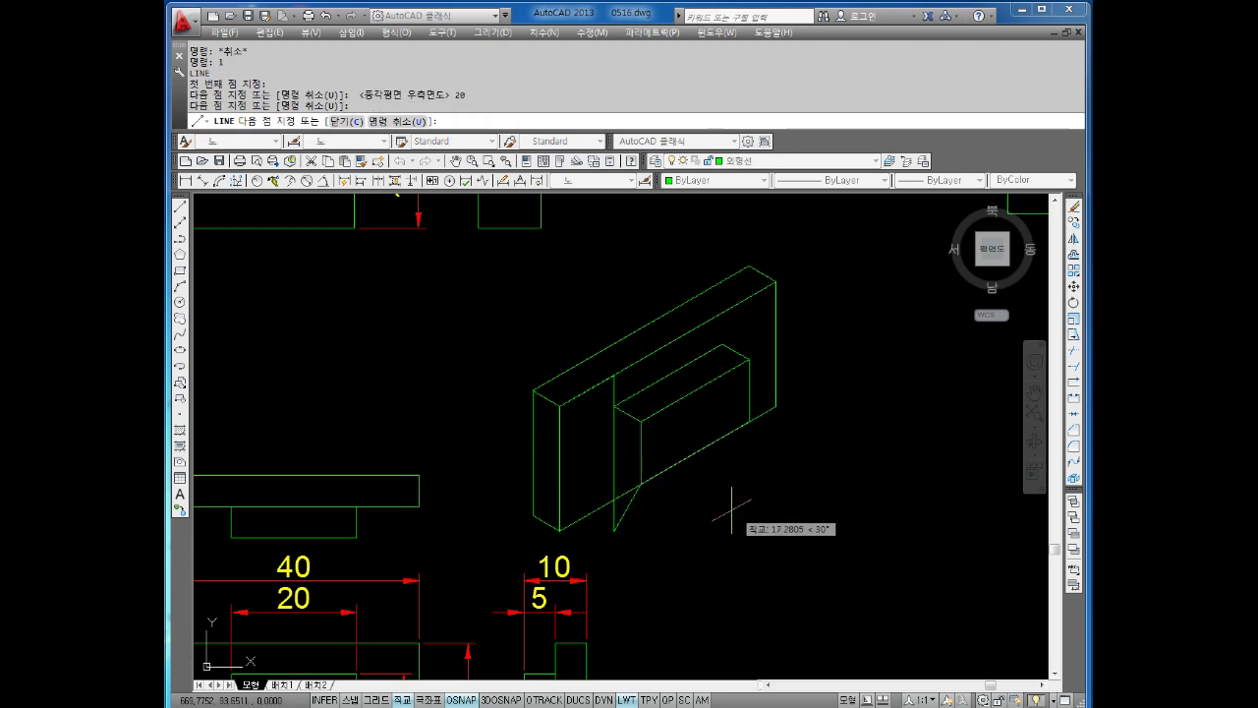
pyautogui.write('u')
pyautogui.press('Return')
pyautogui.write('u')
pyautogui.press('Return')
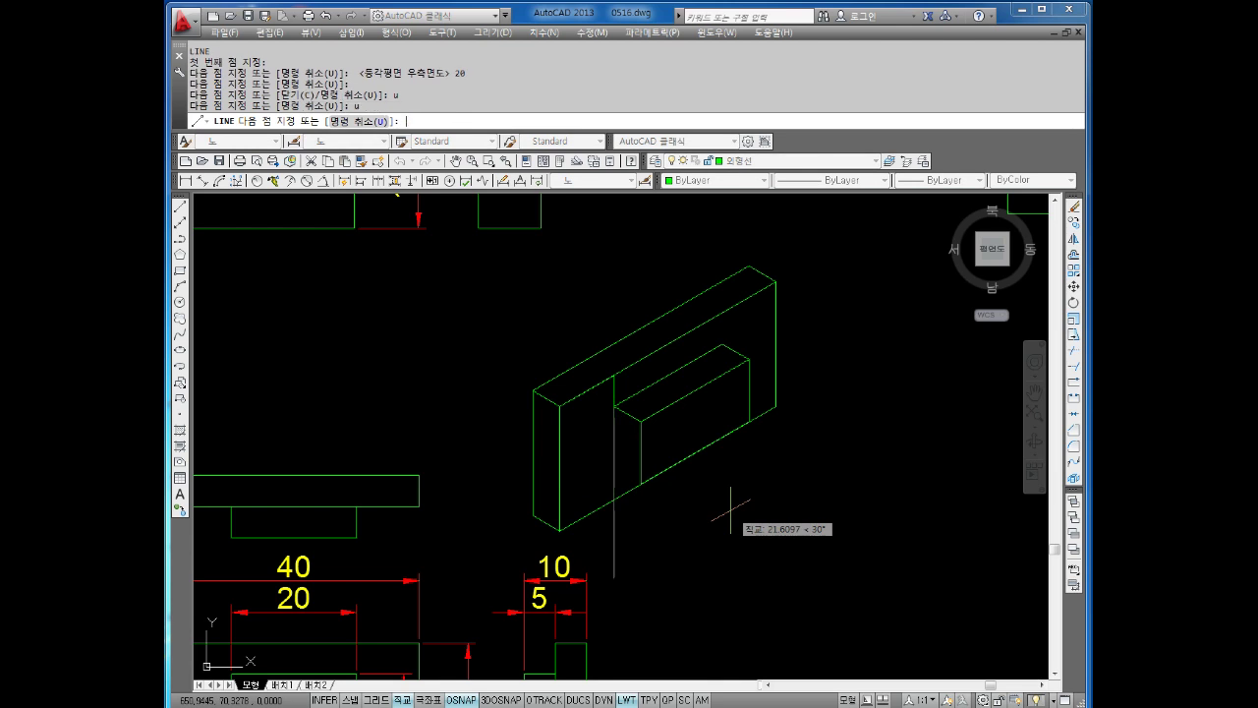
pyautogui.write('u')
pyautogui.press('Return')
pyautogui.press('Escape')
# Draw the raised block's edge from the slot's front edge, 10 units down.
pyautogui.write('l')
pyautogui.press('Return')
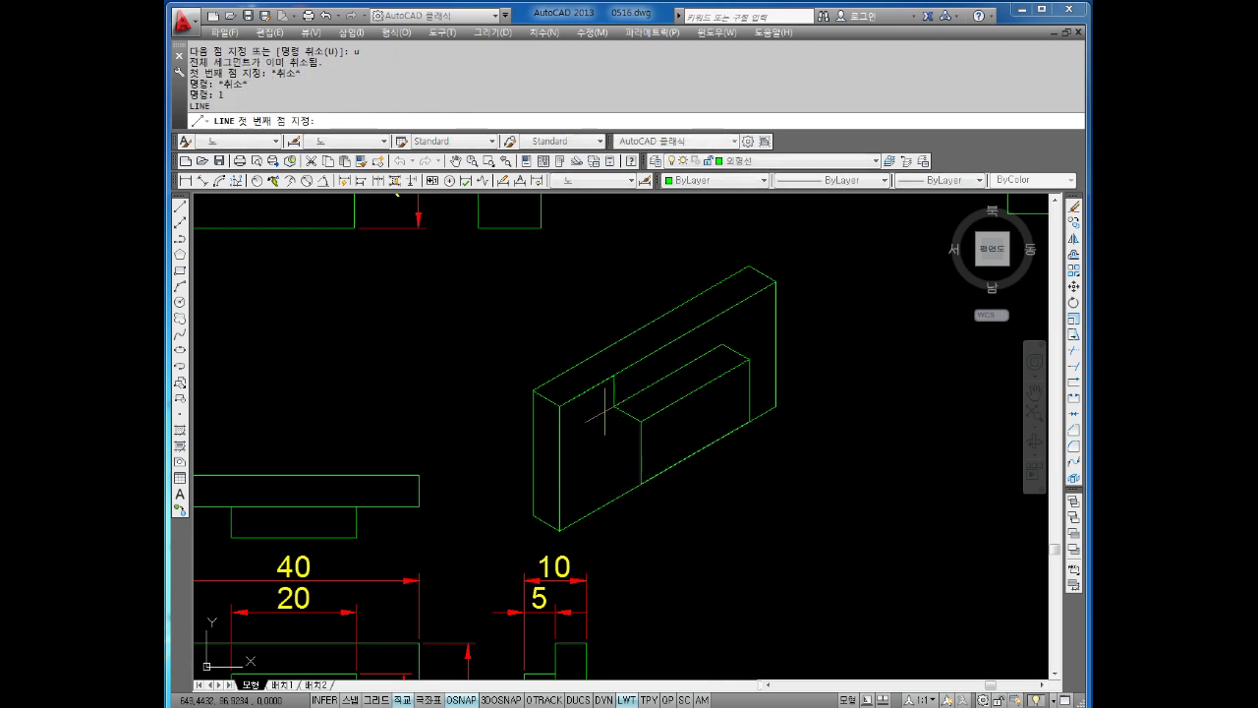
pyautogui.click(614, 408)
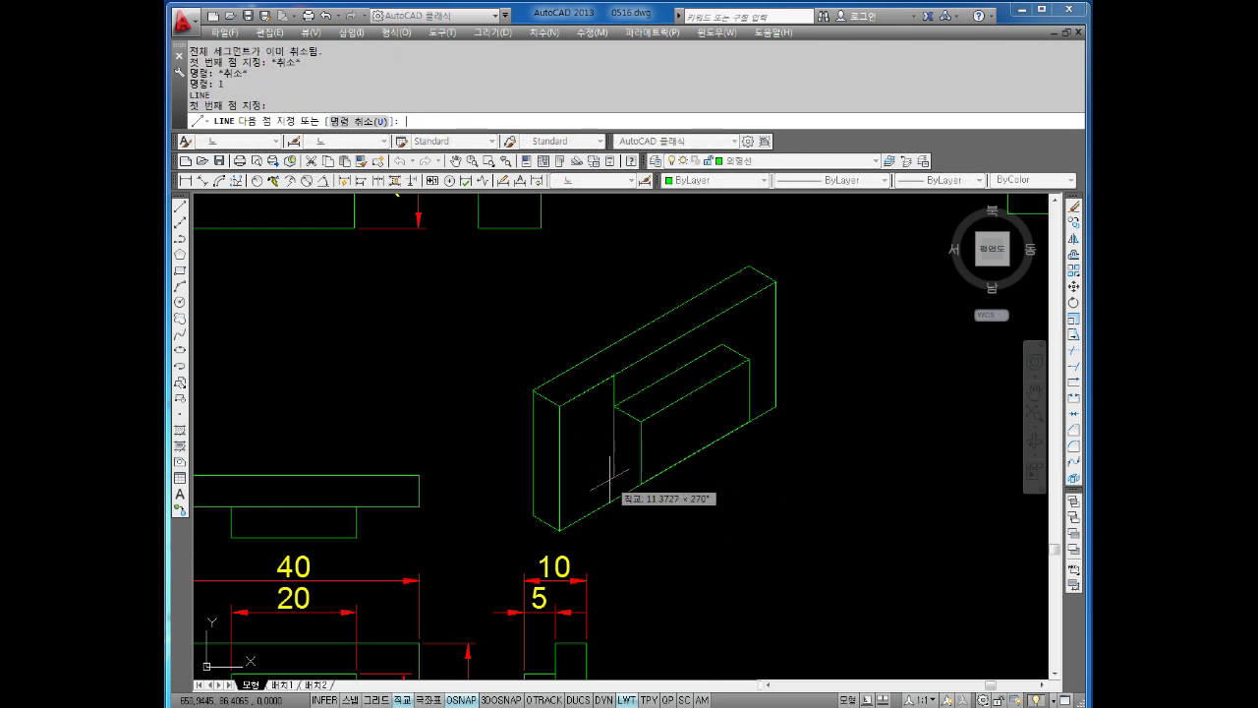
pyautogui.write('10')
pyautogui.press('Return')
pyautogui.click(640, 482)
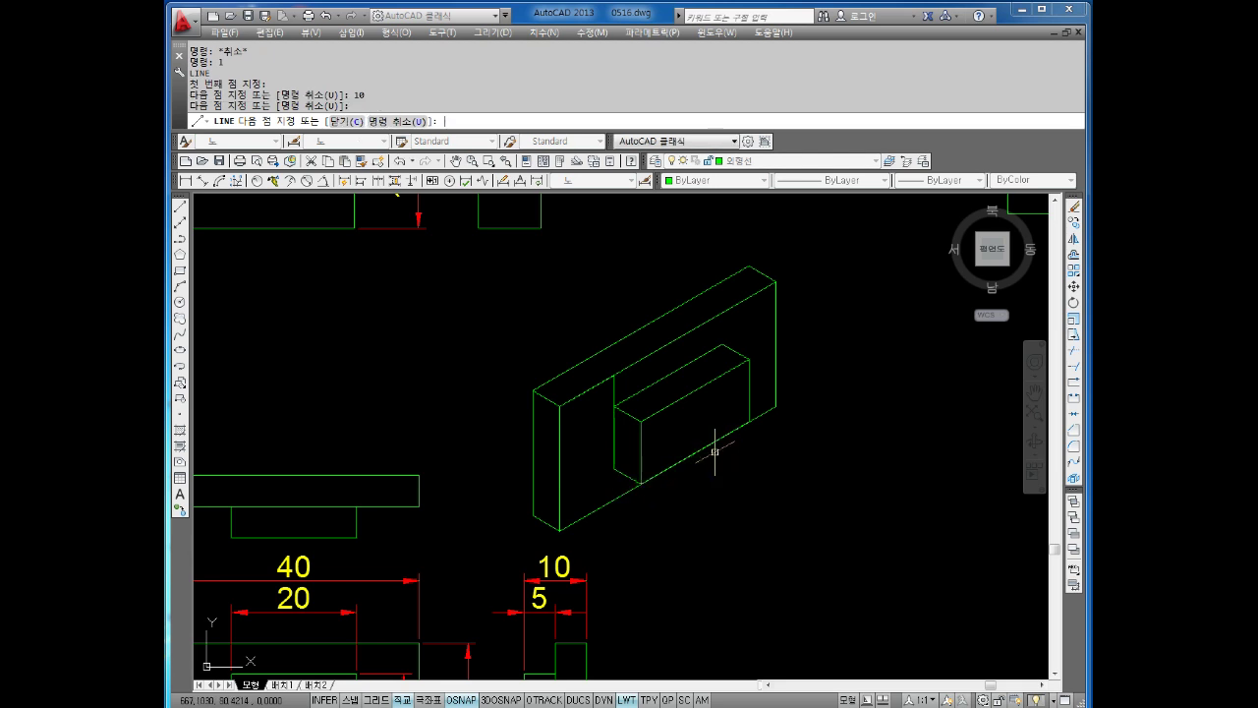
pyautogui.press('Escape')
# Select the stray short vertical line near the inner box.
pyautogui.click(613, 390)
pyautogui.press('Return')
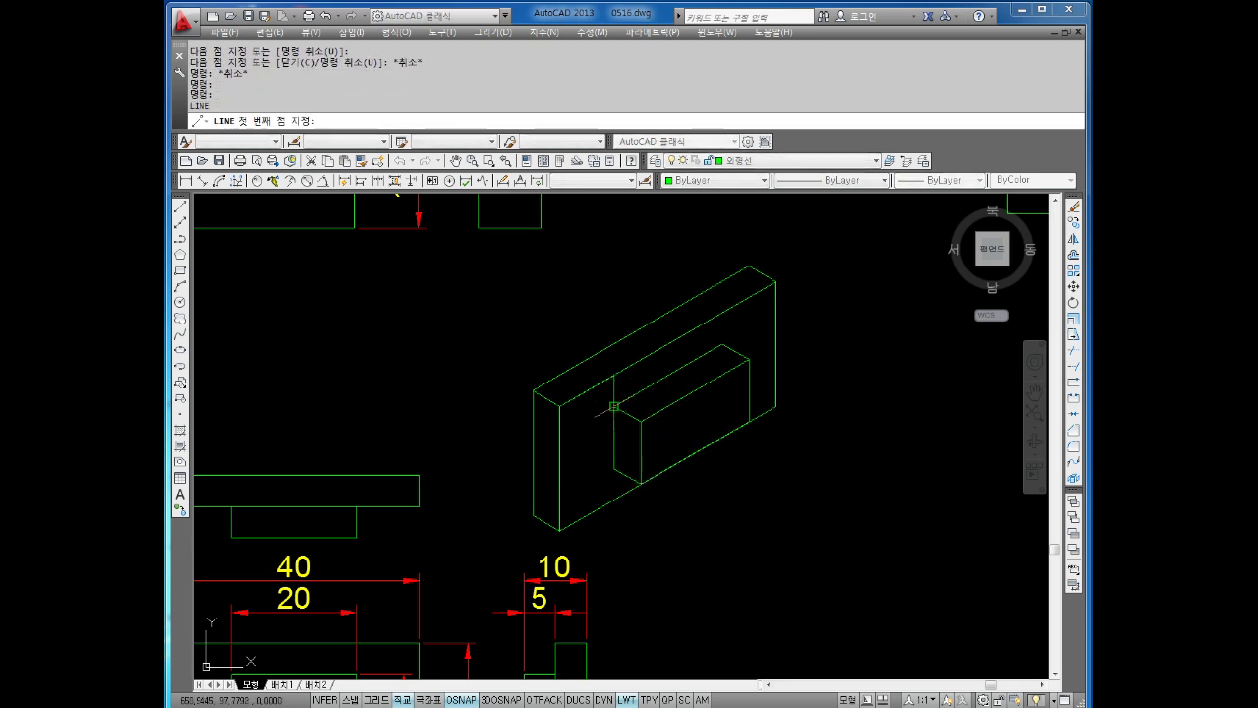
pyautogui.click(617, 390)
pyautogui.press('Escape')
pyautogui.click(618, 391)
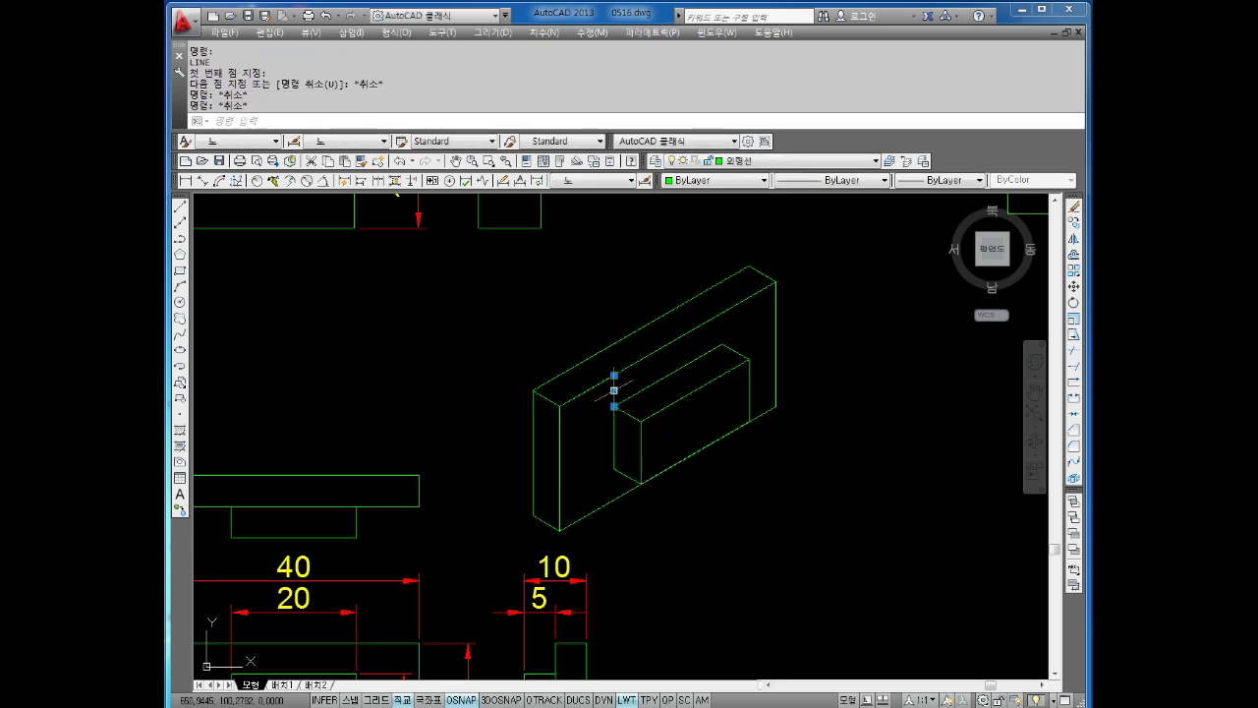
# Delete the stray short line and reposition the view over the sheet's views.
pyautogui.press('Delete')
pyautogui.press('Escape')
pyautogui.scroll(-1, 830, 439)
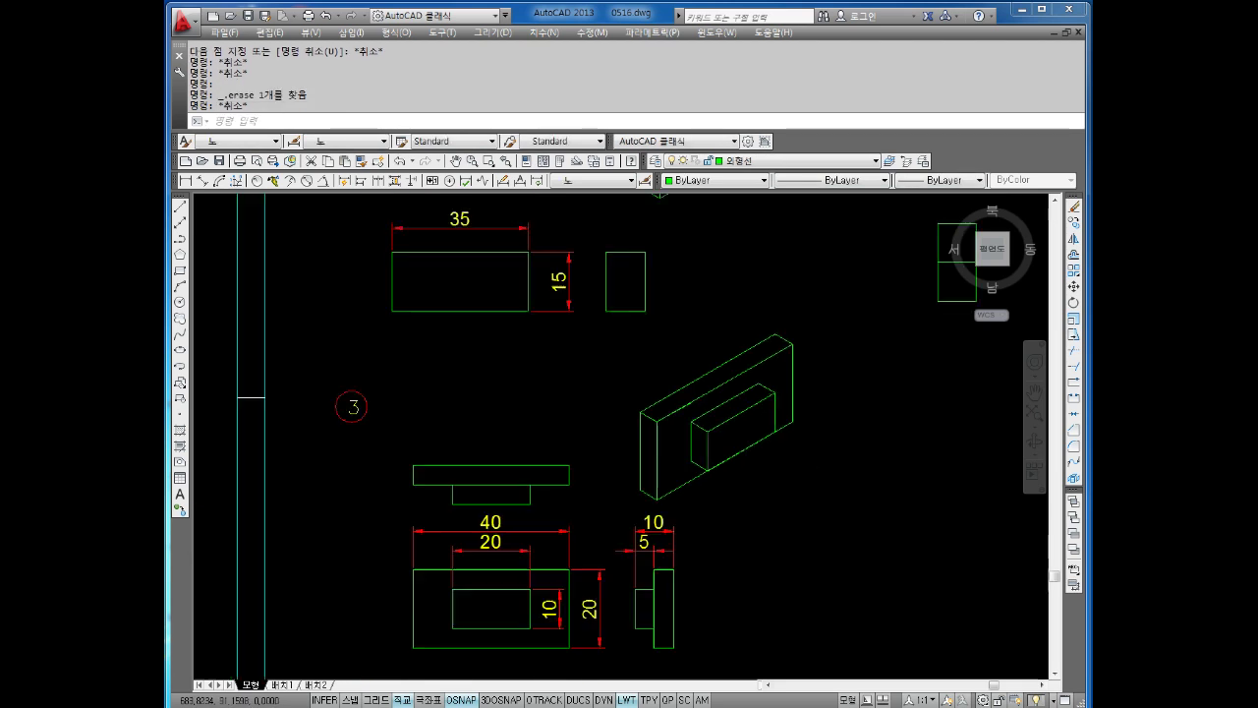
pyautogui.scroll(-3, 816, 443)
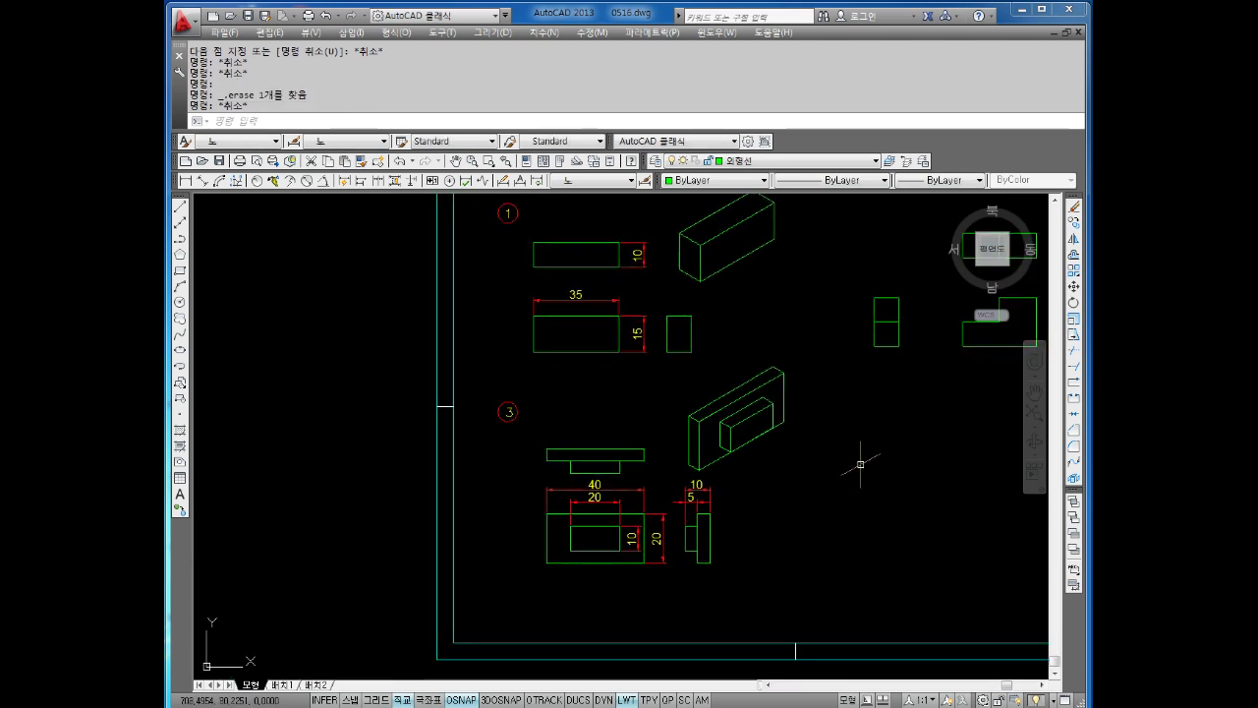
pyautogui.scroll(-2, 872, 441)
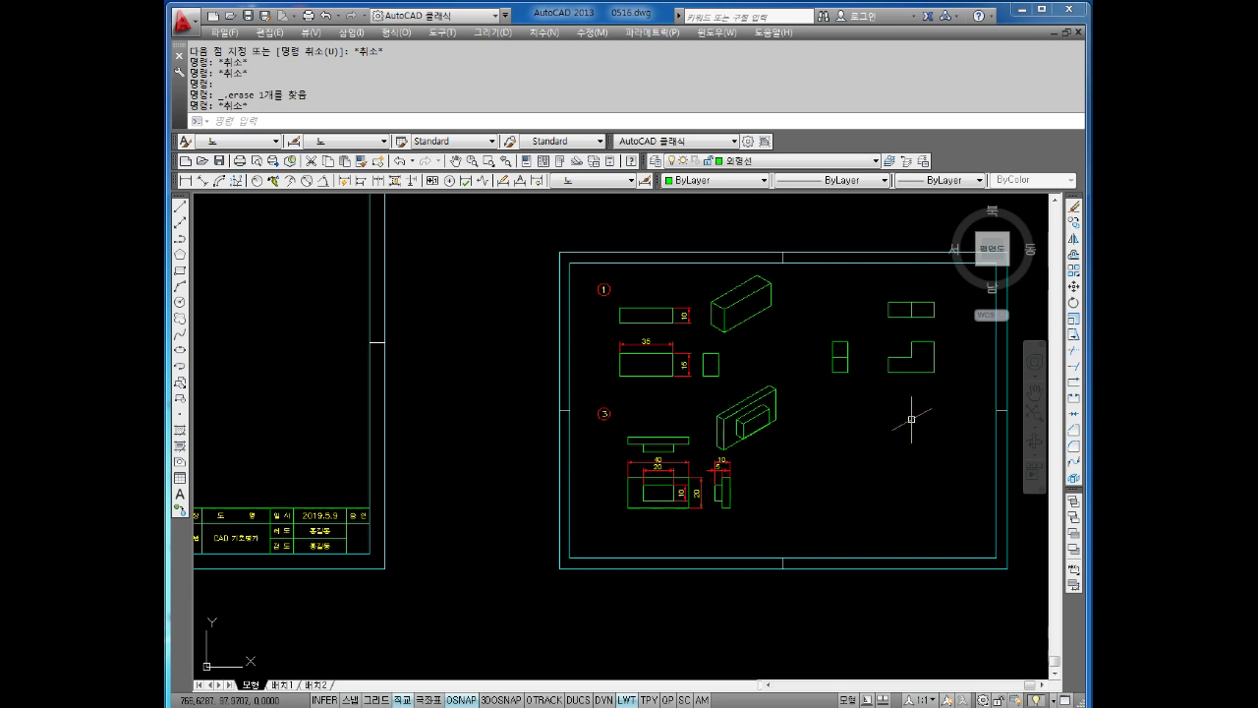
pyautogui.scroll(1, 911, 419)
pyautogui.scroll(1, 814, 351)
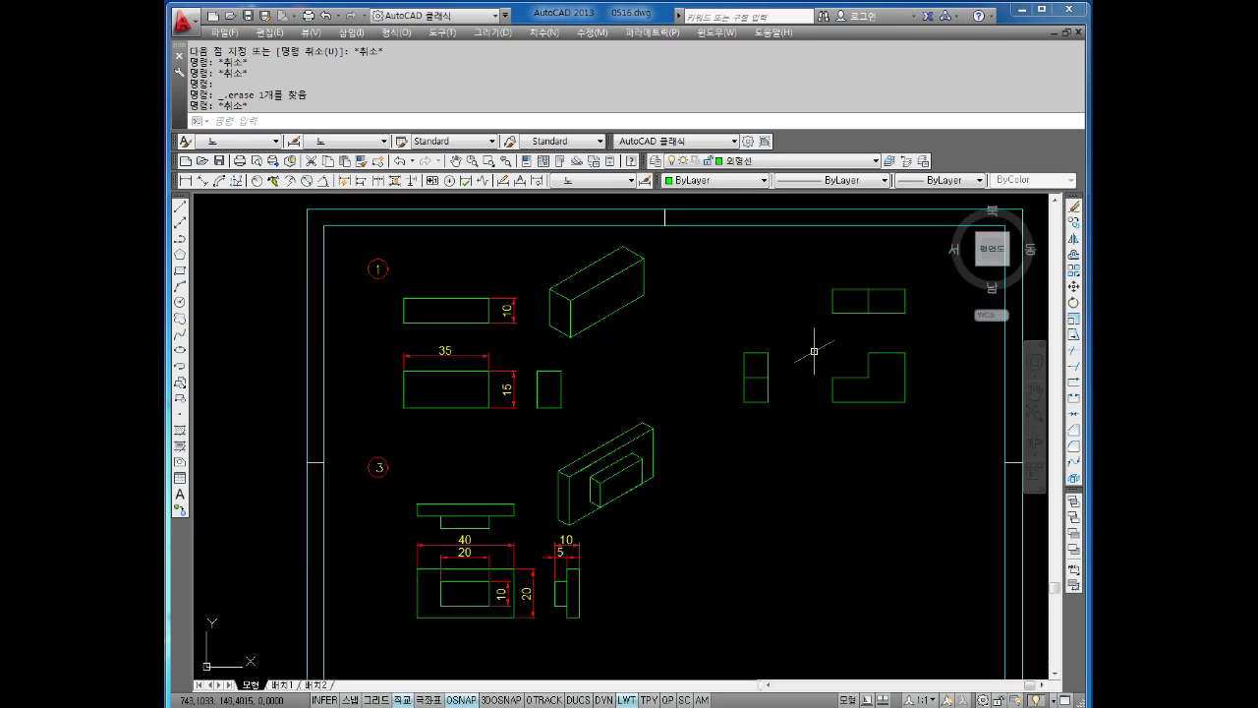
pyautogui.moveTo(822, 355); pyautogui.dragTo(795, 384, button='middle')
pyautogui.scroll(1, 795, 385)
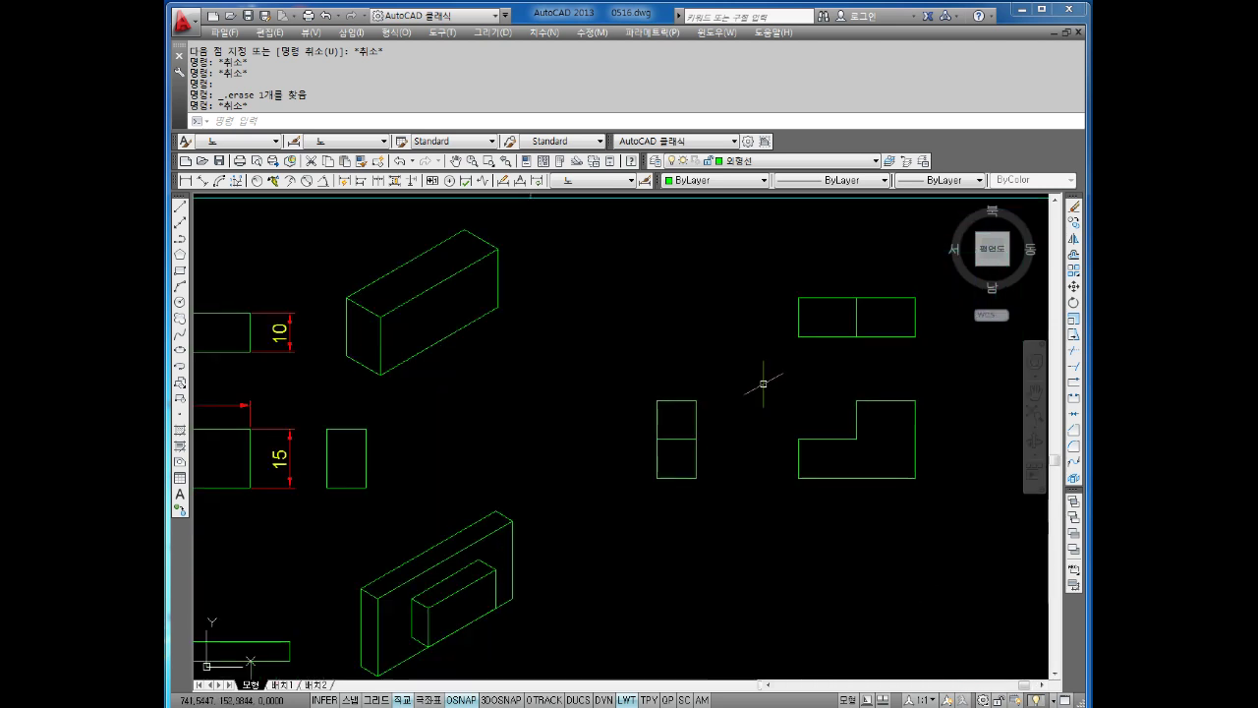
pyautogui.scroll(-2, 661, 383)
pyautogui.scroll(1, 570, 354)
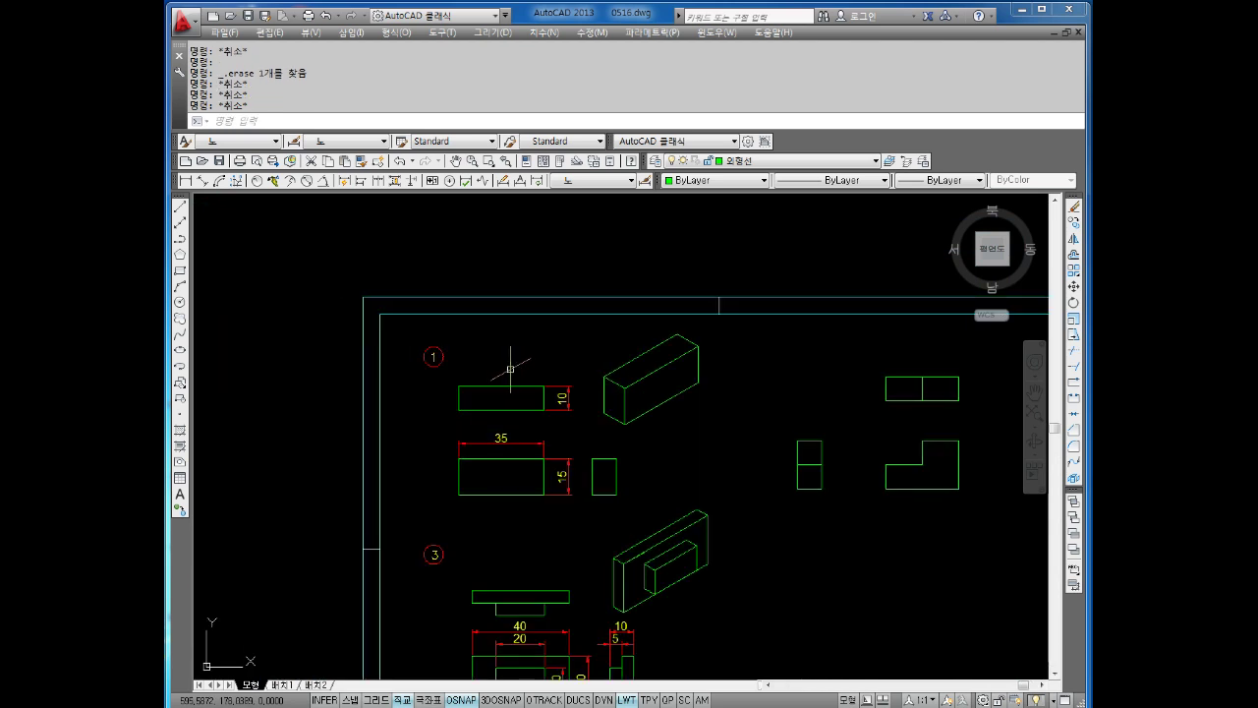
pyautogui.write('co')
# Begin copying the circled 1 label, then abandon the attempt.
pyautogui.press('Return')
pyautogui.click(458, 344)
pyautogui.click(405, 372)
pyautogui.press('Return')
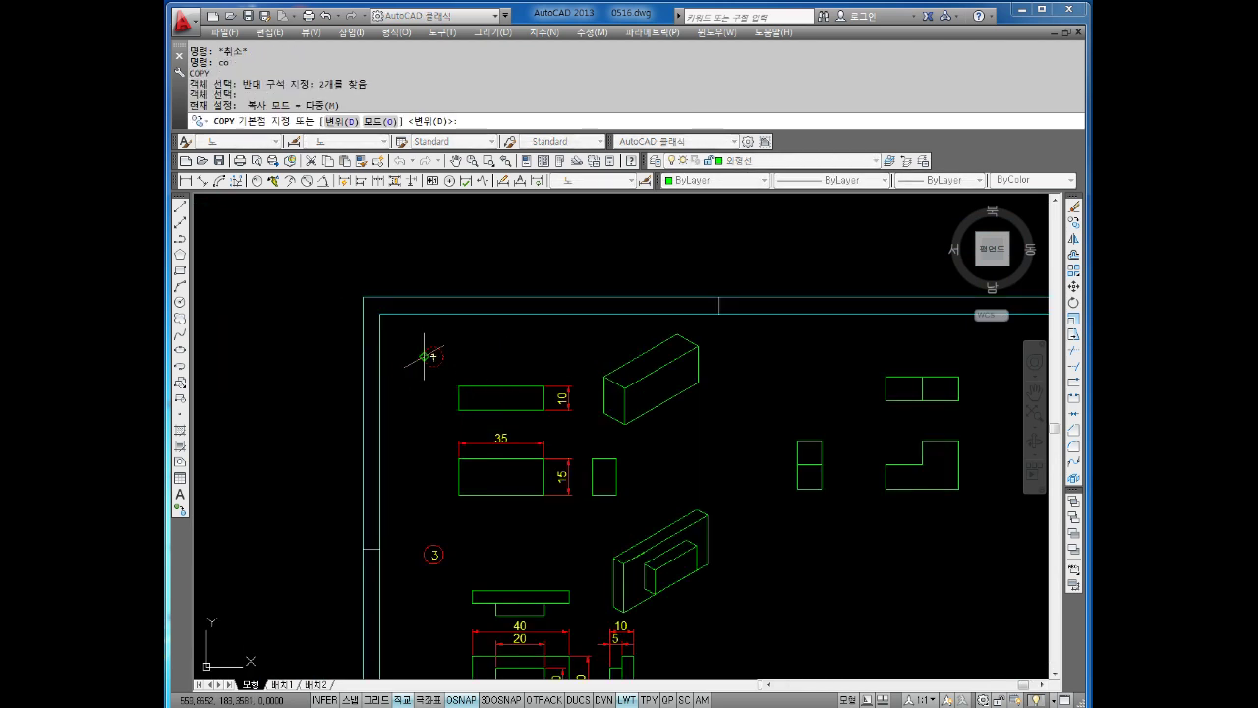
pyautogui.click(433, 356)
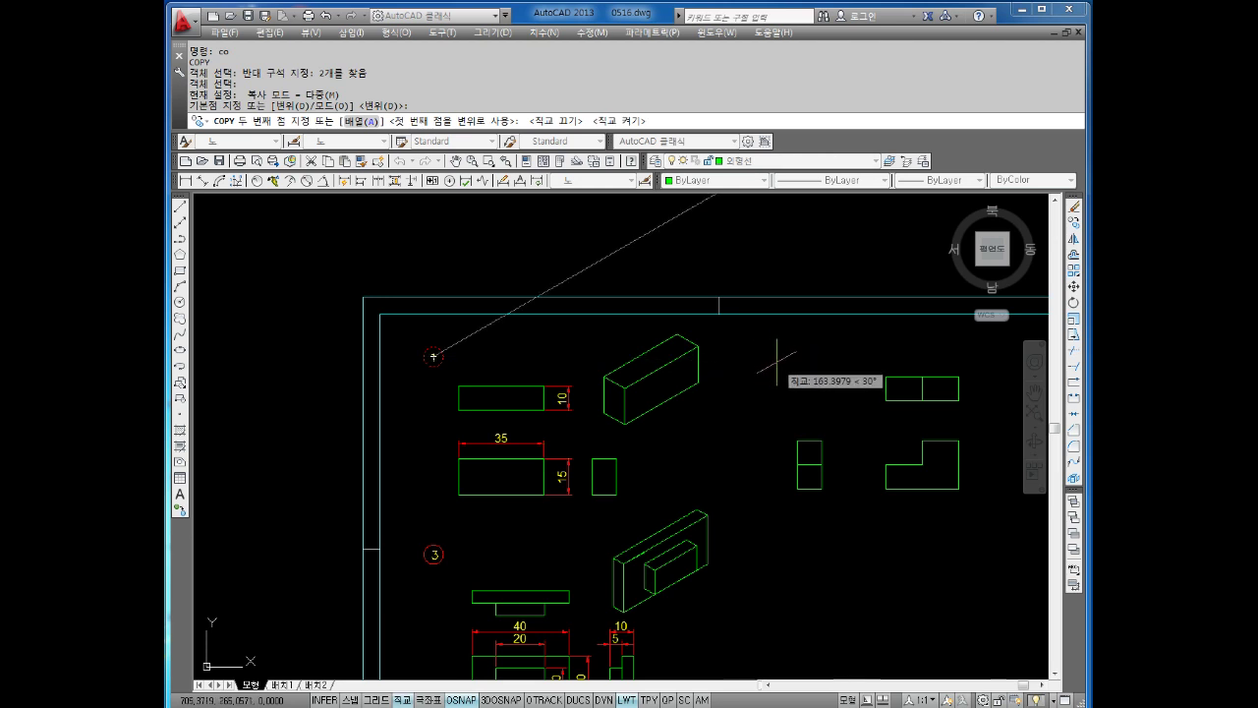
pyautogui.press('F8')
pyautogui.press('F5')
pyautogui.press('F5')
pyautogui.press('F5')
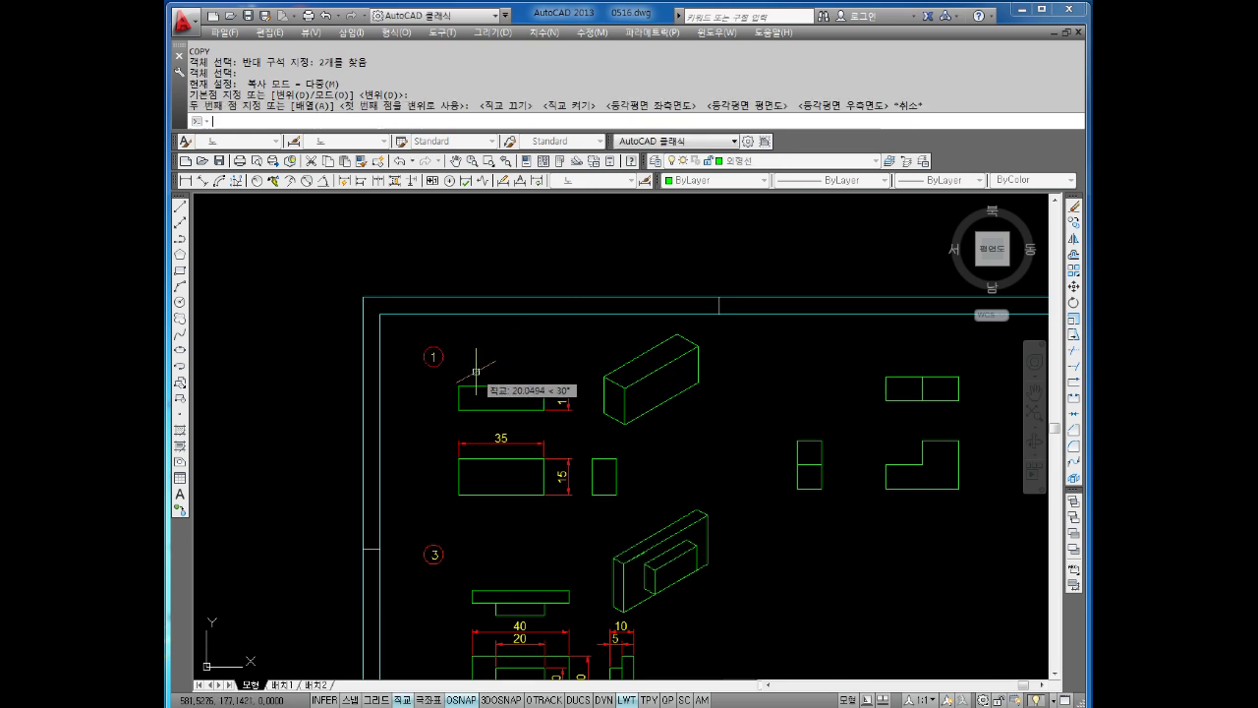
pyautogui.press('Escape')
pyautogui.press('Escape')
pyautogui.press('Escape')
pyautogui.press('Escape')
pyautogui.press('Escape')
pyautogui.press('Escape')
pyautogui.write('snap')
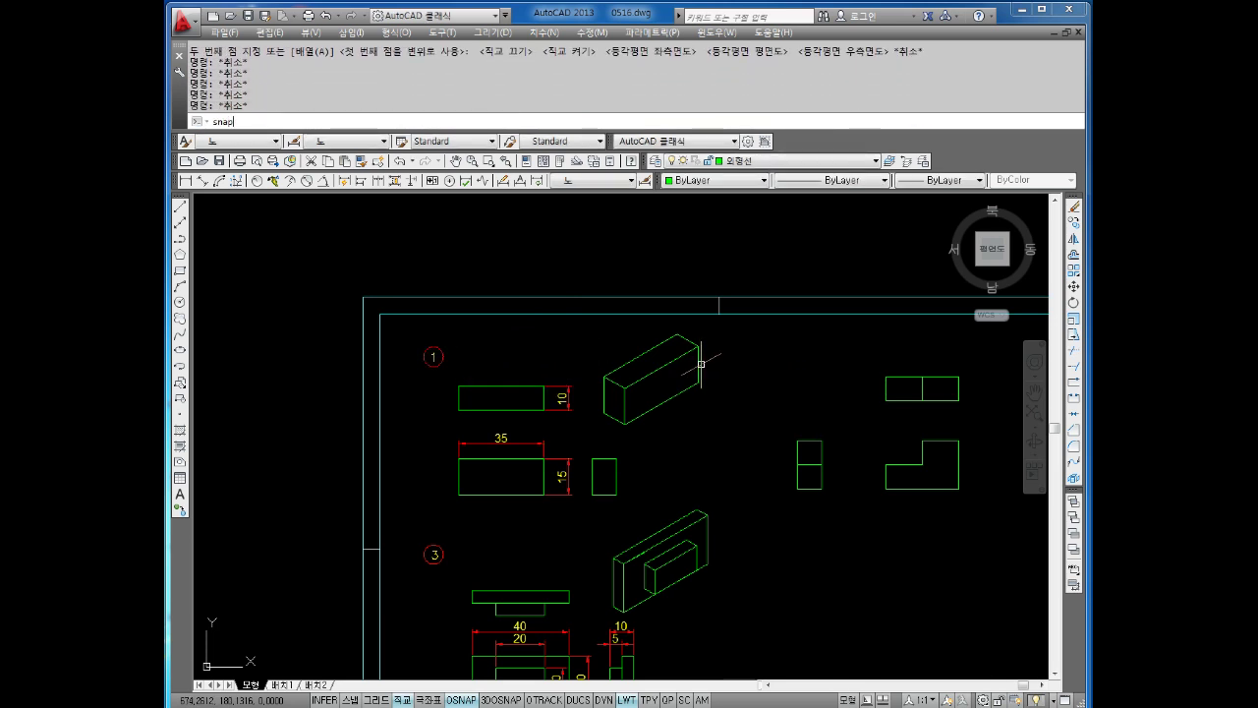
# Reset the snap style to standard.
pyautogui.press('Return')
pyautogui.write('s')
pyautogui.press('Return')
pyautogui.write('s')
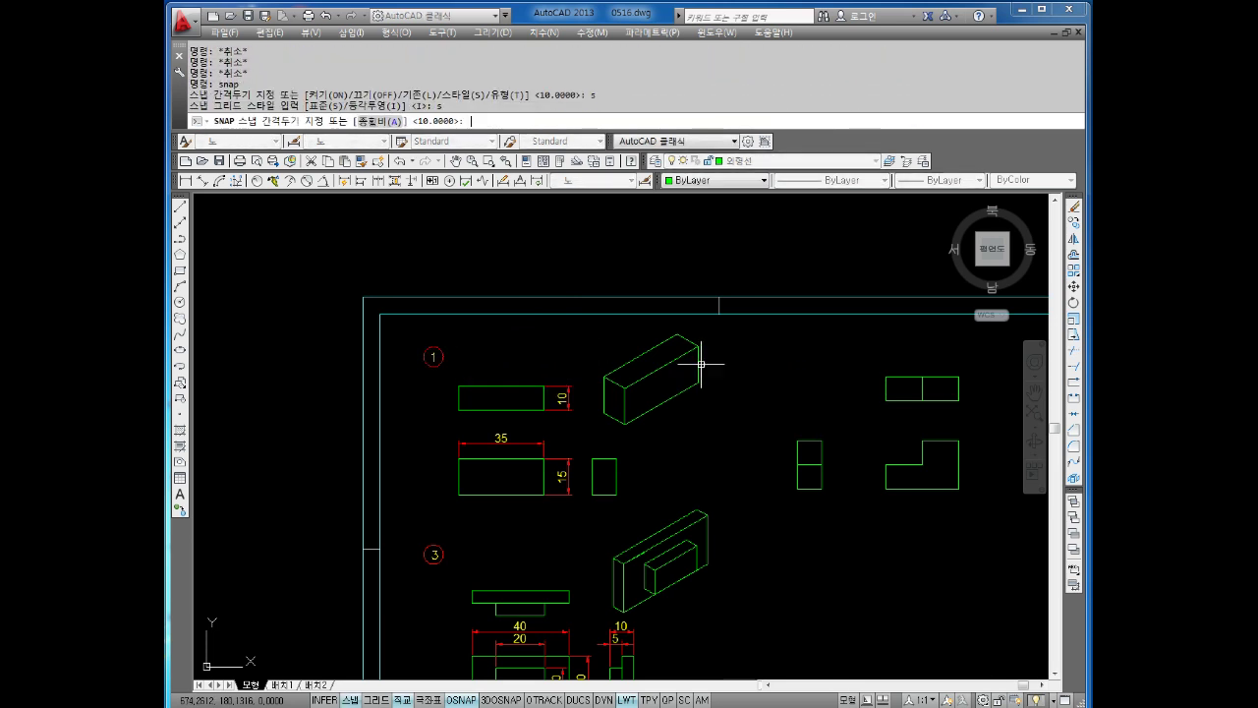
pyautogui.press('Return')
pyautogui.press('Escape')
pyautogui.press('Escape')
pyautogui.press('Escape')
# Copy the circled 1 label to the top-left of the right-hand views.
pyautogui.write('co')
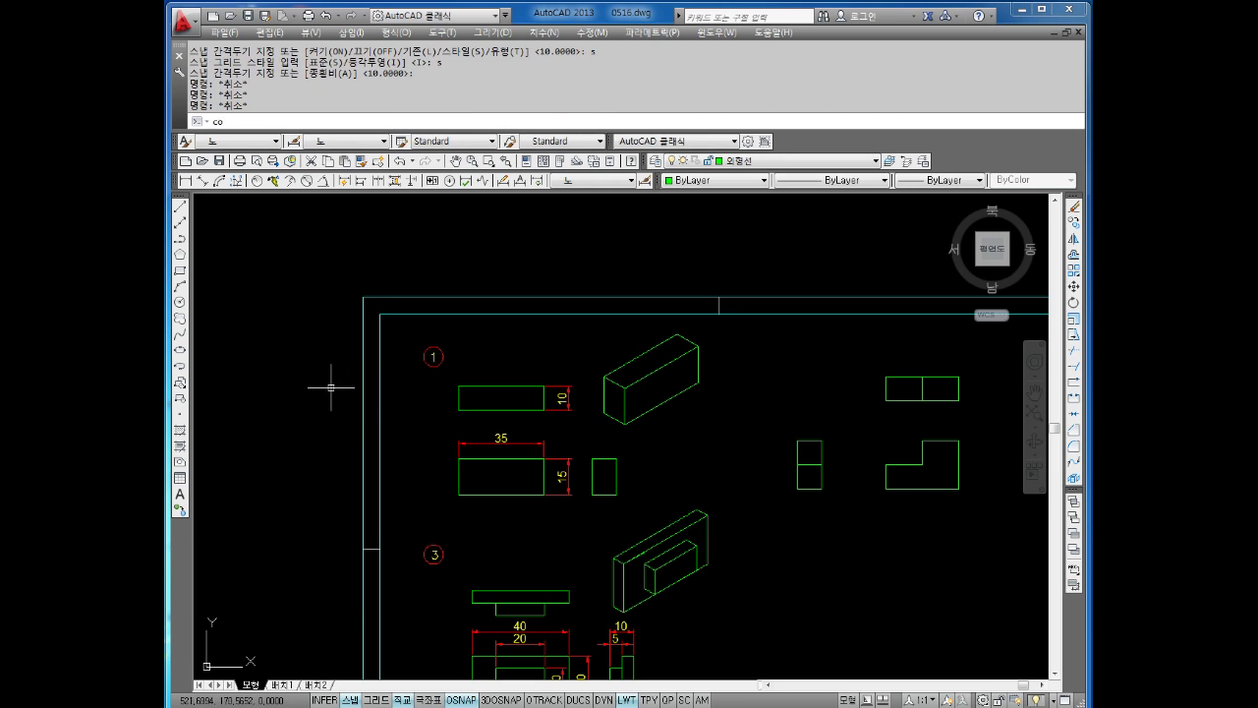
pyautogui.press('Return')
pyautogui.click(440, 391)
pyautogui.click(425, 362)
pyautogui.press('Return')
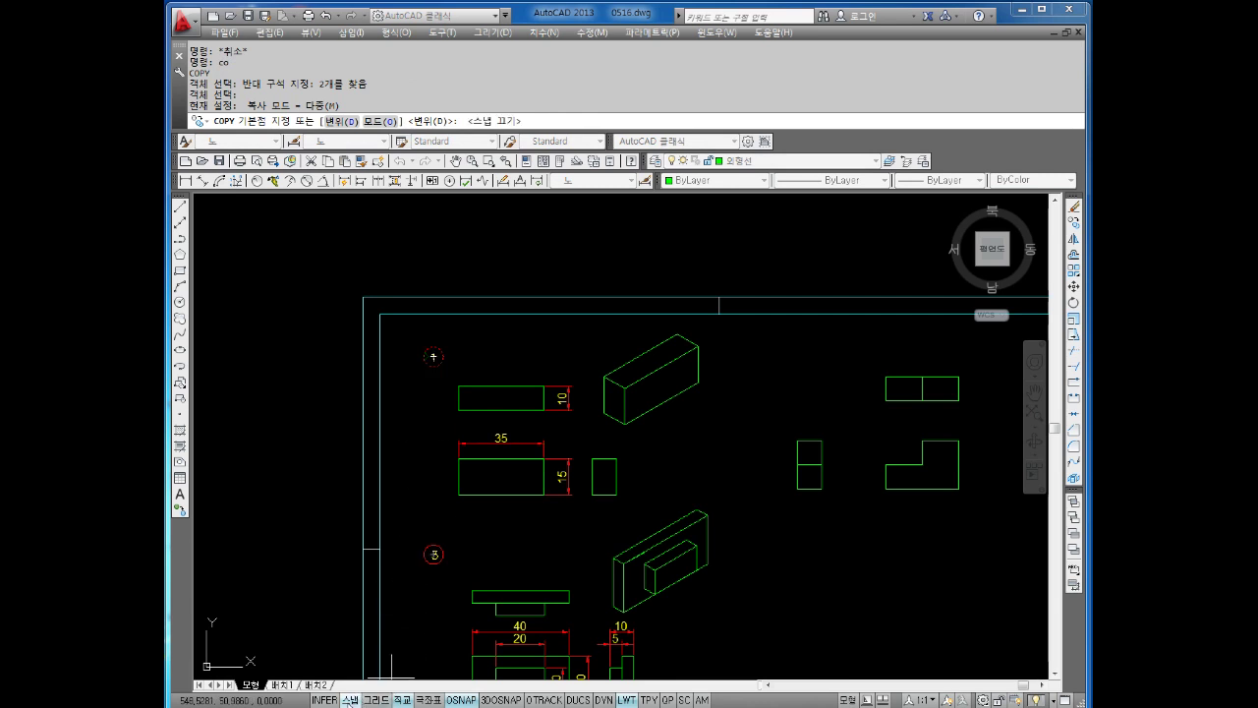
pyautogui.click(433, 356)
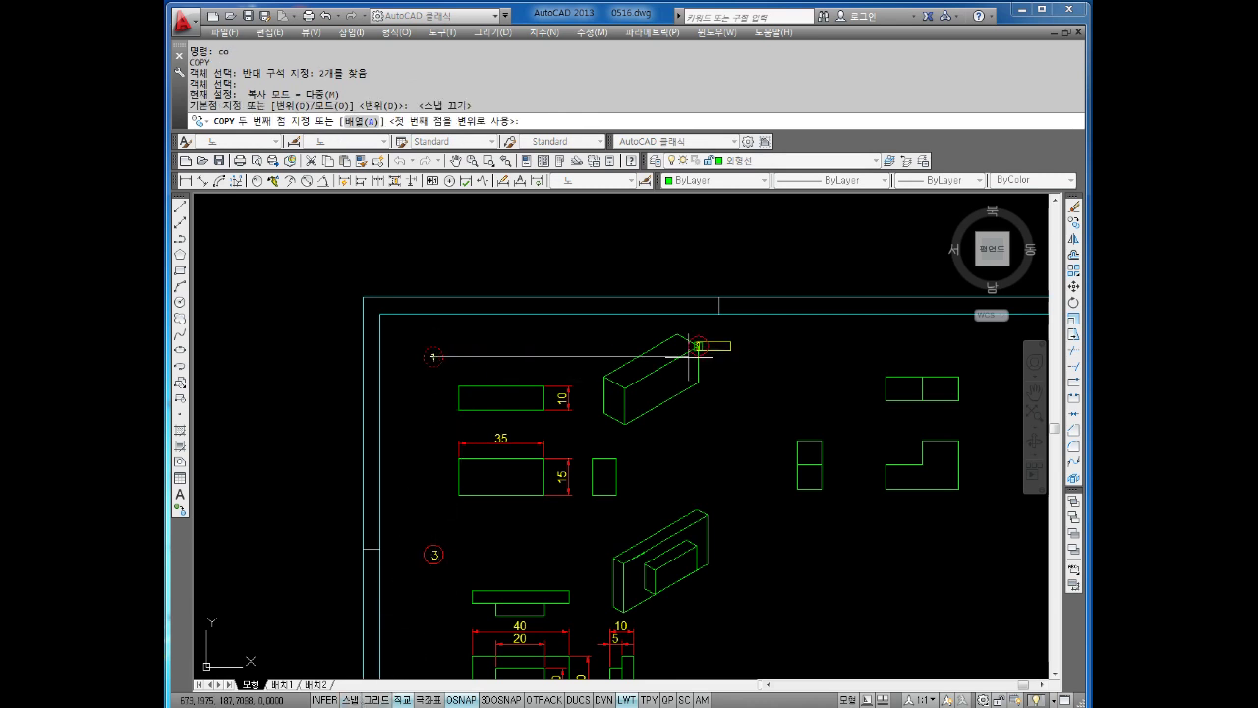
pyautogui.click(774, 356)
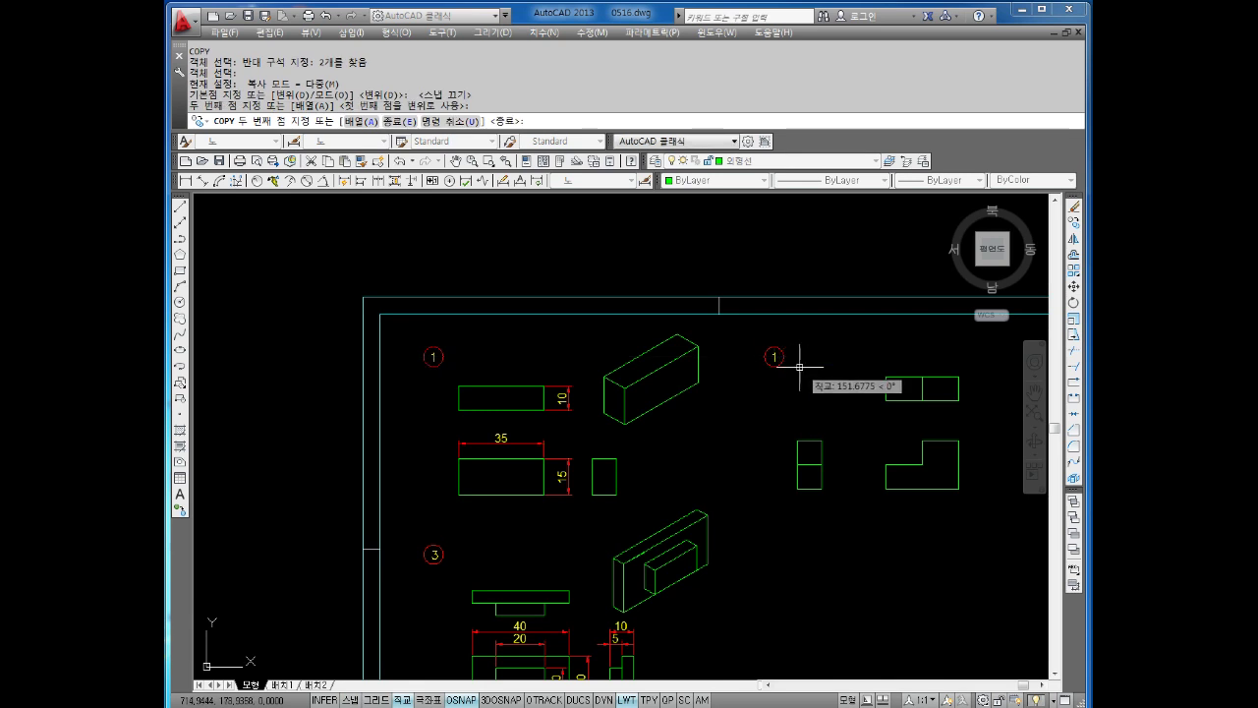
pyautogui.press('Escape')
# Renumber the copied label to 3 and recenter the sheet.
pyautogui.doubleClick(776, 356)
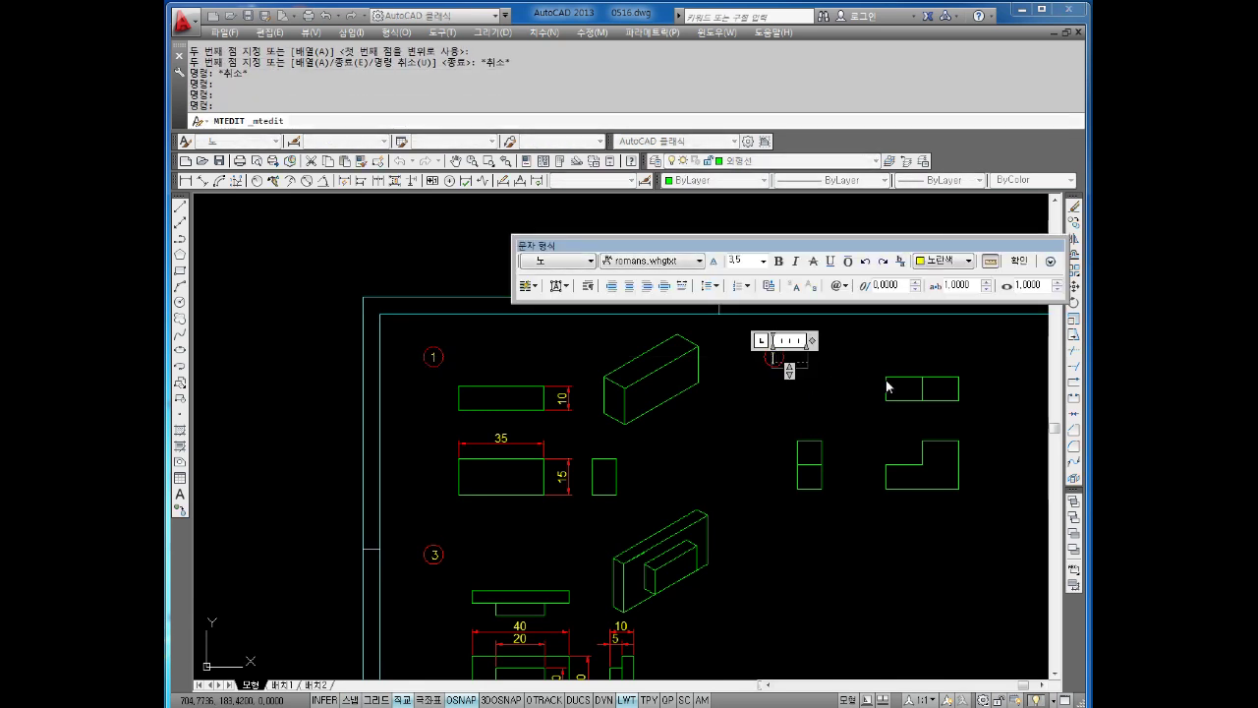
pyautogui.write('3')
pyautogui.click(871, 549)
pyautogui.moveTo(944, 546); pyautogui.dragTo(839, 493, button='middle')
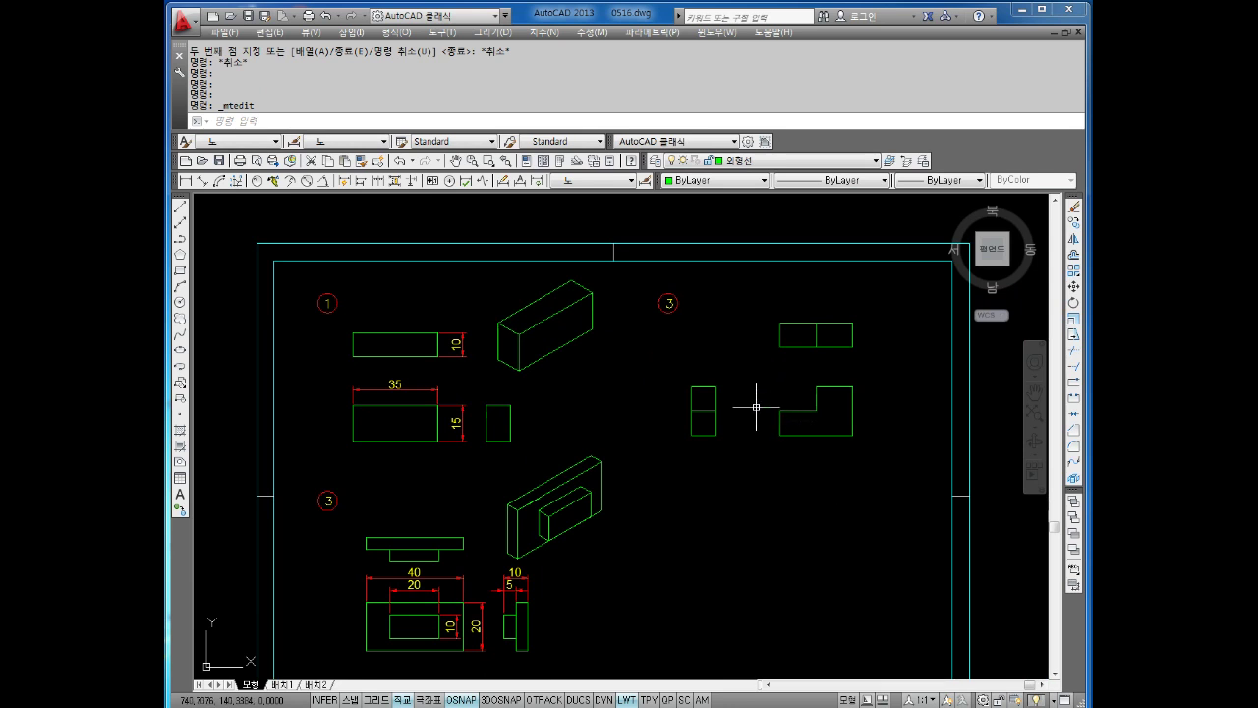
pyautogui.scroll(2, 756, 406)
# Move the right-hand group of views further left.
pyautogui.press('Escape')
pyautogui.write('m')
pyautogui.press('Return')
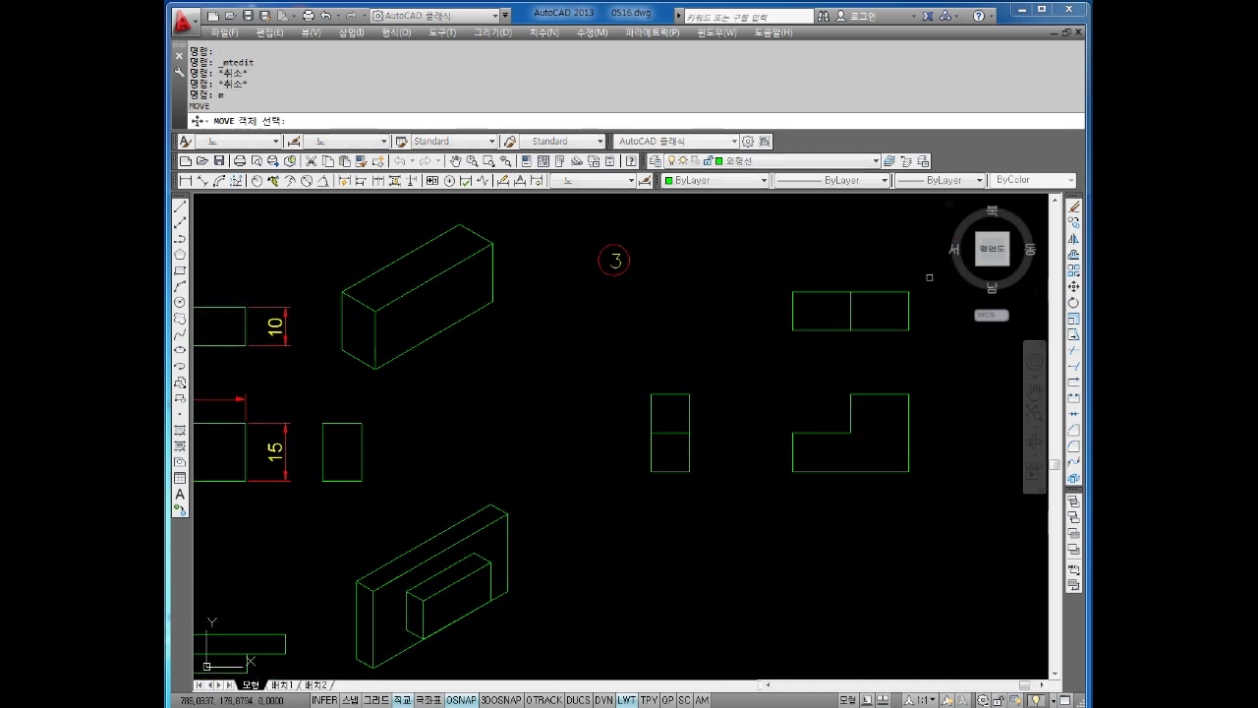
pyautogui.click(932, 273)
pyautogui.click(737, 494)
pyautogui.press('Return')
pyautogui.click(793, 471)
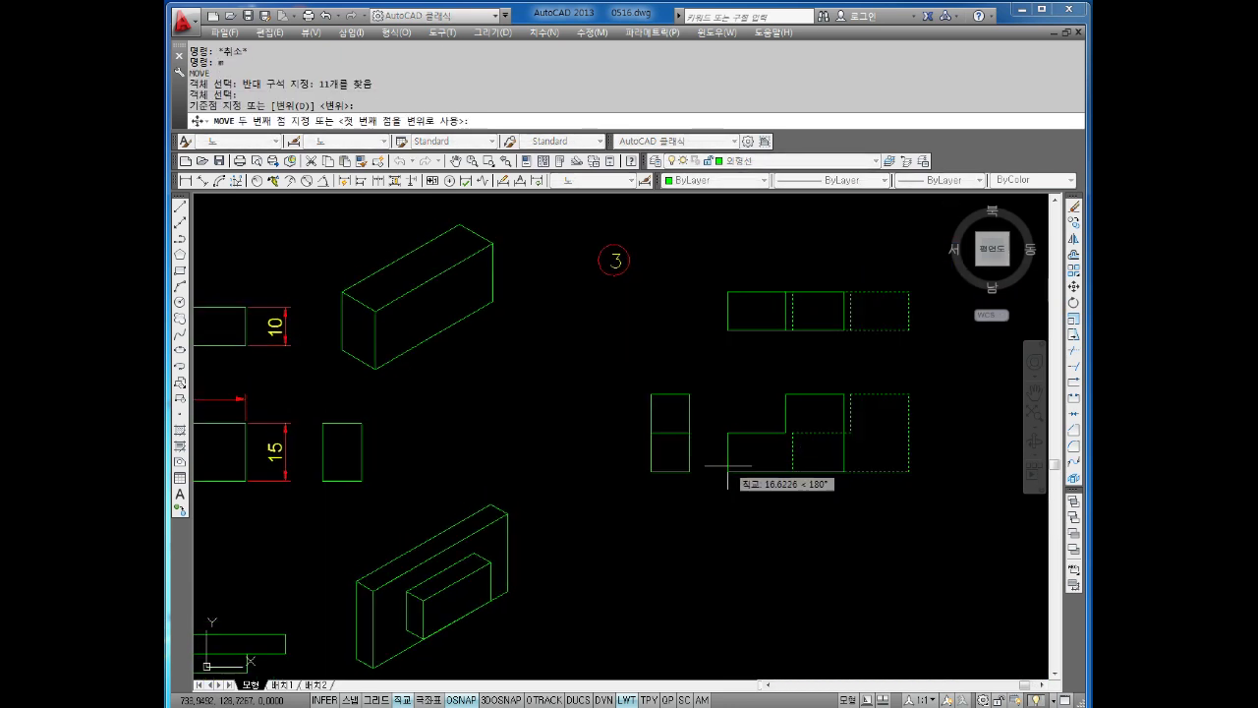
pyautogui.click(743, 460)
pyautogui.press('Escape')
# Nudge the small two-cell side view slightly left toward the L-shaped view.
pyautogui.click(652, 464)
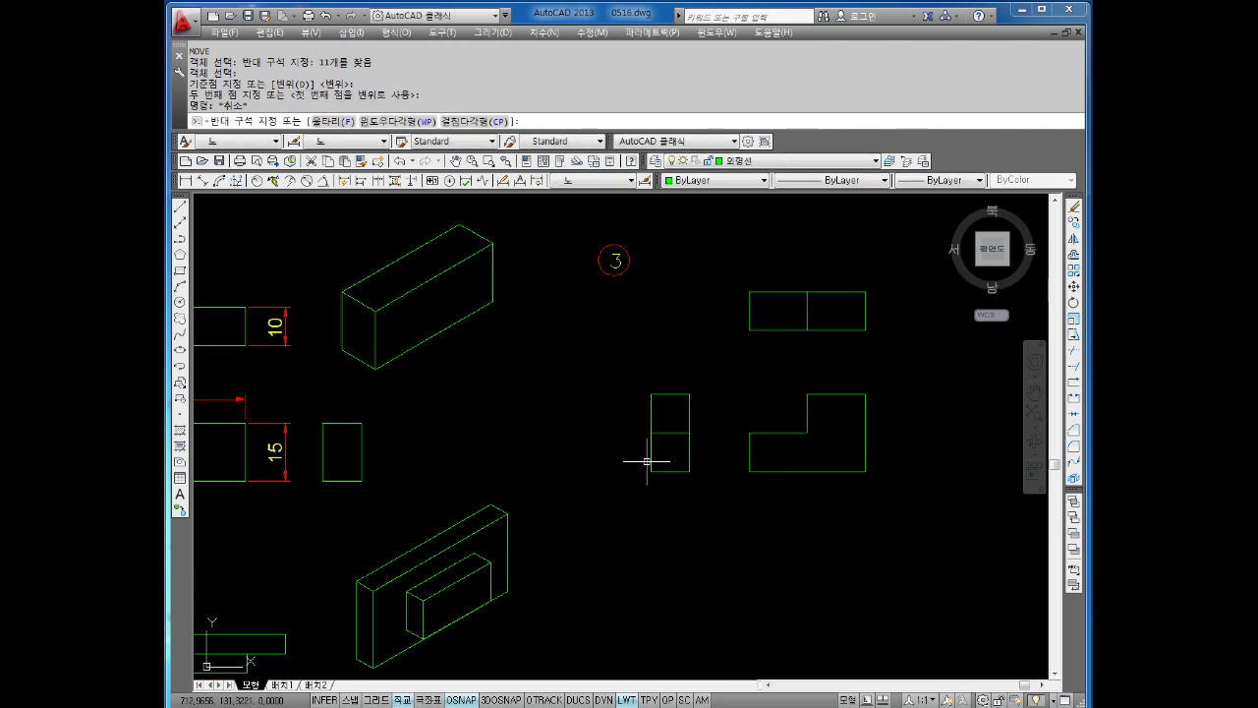
pyautogui.press('Escape')
pyautogui.press('Escape')
pyautogui.write('m')
pyautogui.press('Return')
pyautogui.moveTo(703, 379); pyautogui.dragTo(645, 482)
pyautogui.press('Return')
pyautogui.click(650, 472)
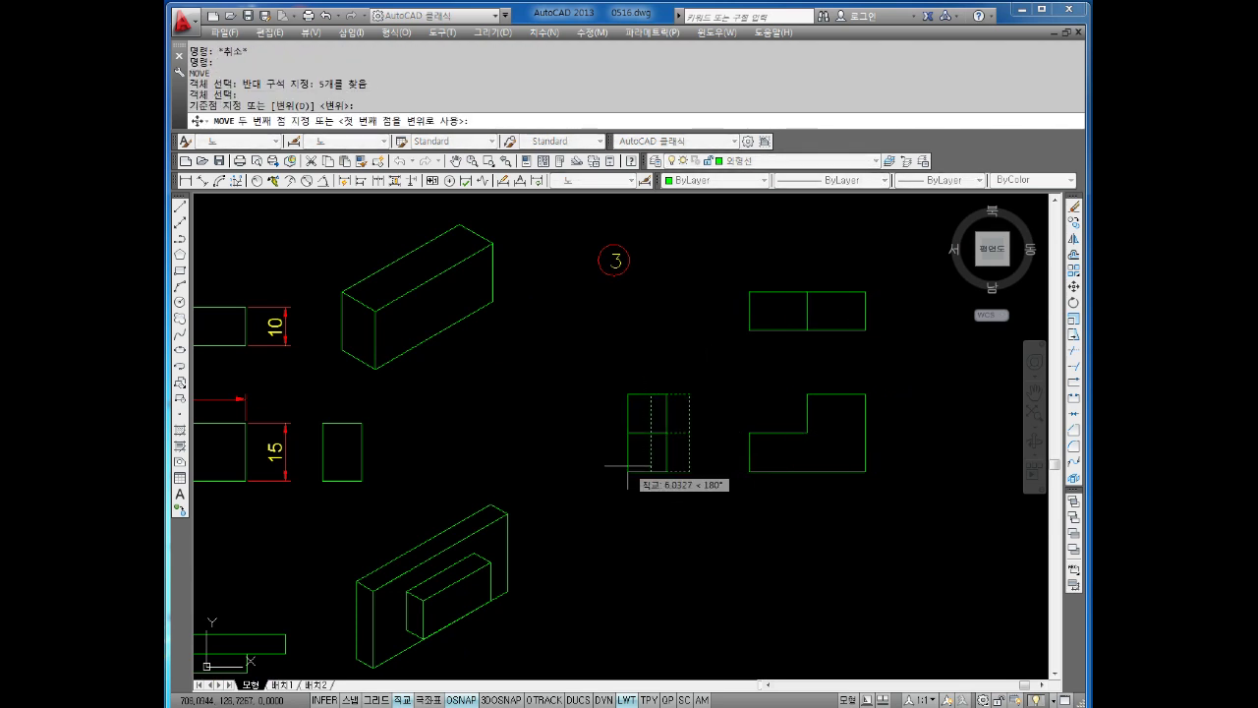
pyautogui.click(628, 472)
pyautogui.press('Escape')
pyautogui.press('Escape')
pyautogui.moveTo(805, 440); pyautogui.dragTo(738, 462, button='middle')
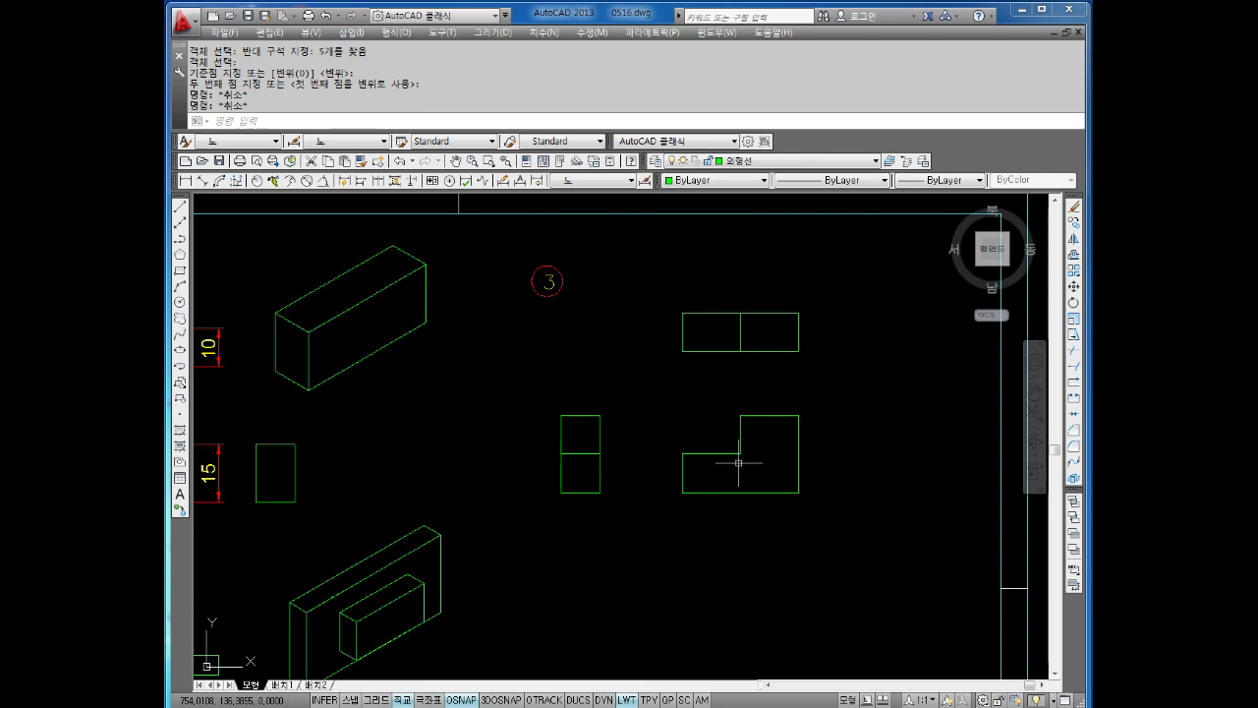
pyautogui.moveTo(860, 407); pyautogui.dragTo(801, 422, button='middle')
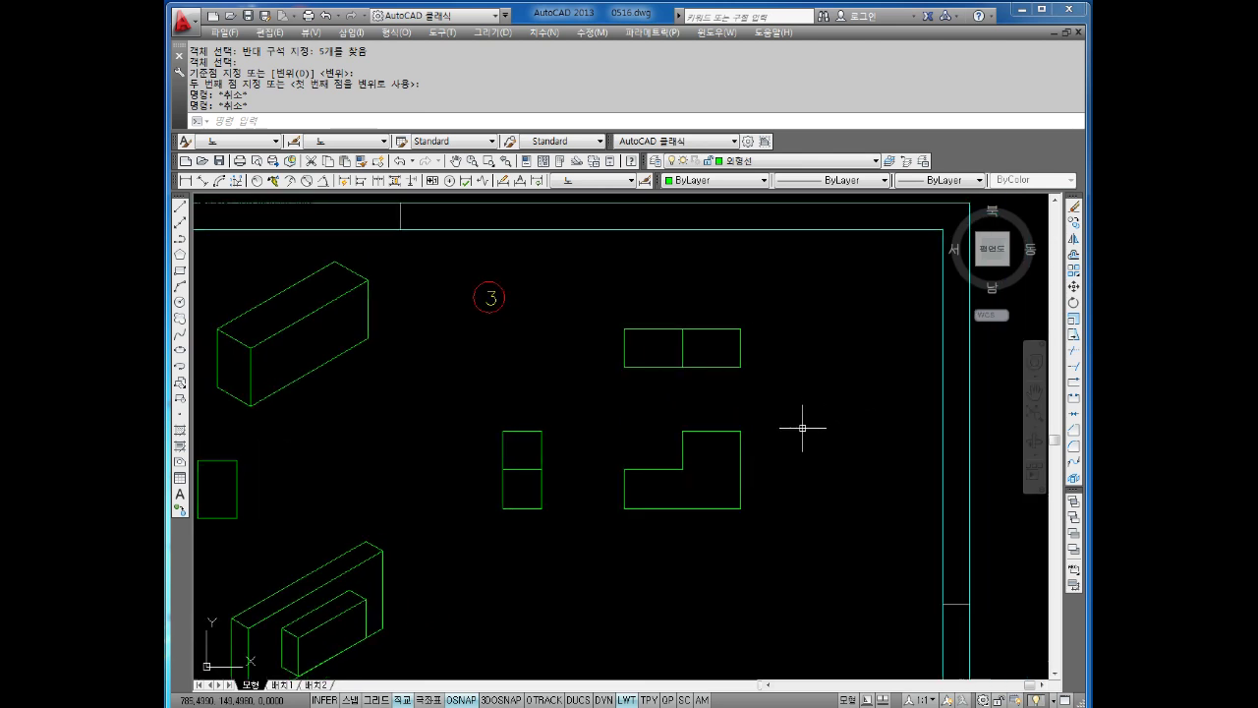
# Dimension the L-shape's top step as 15 and its bottom width as 30.
pyautogui.click(183, 180)
pyautogui.click(682, 431)
pyautogui.click(741, 431)
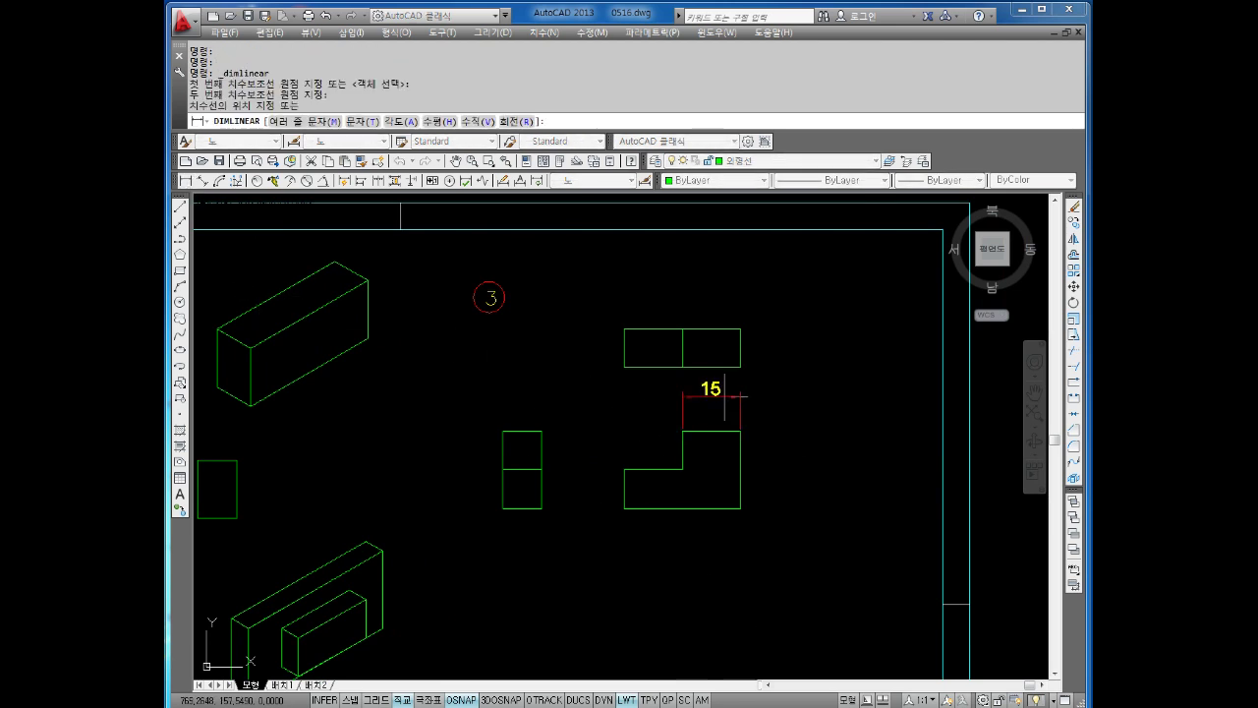
pyautogui.click(724, 411)
pyautogui.press('Return')
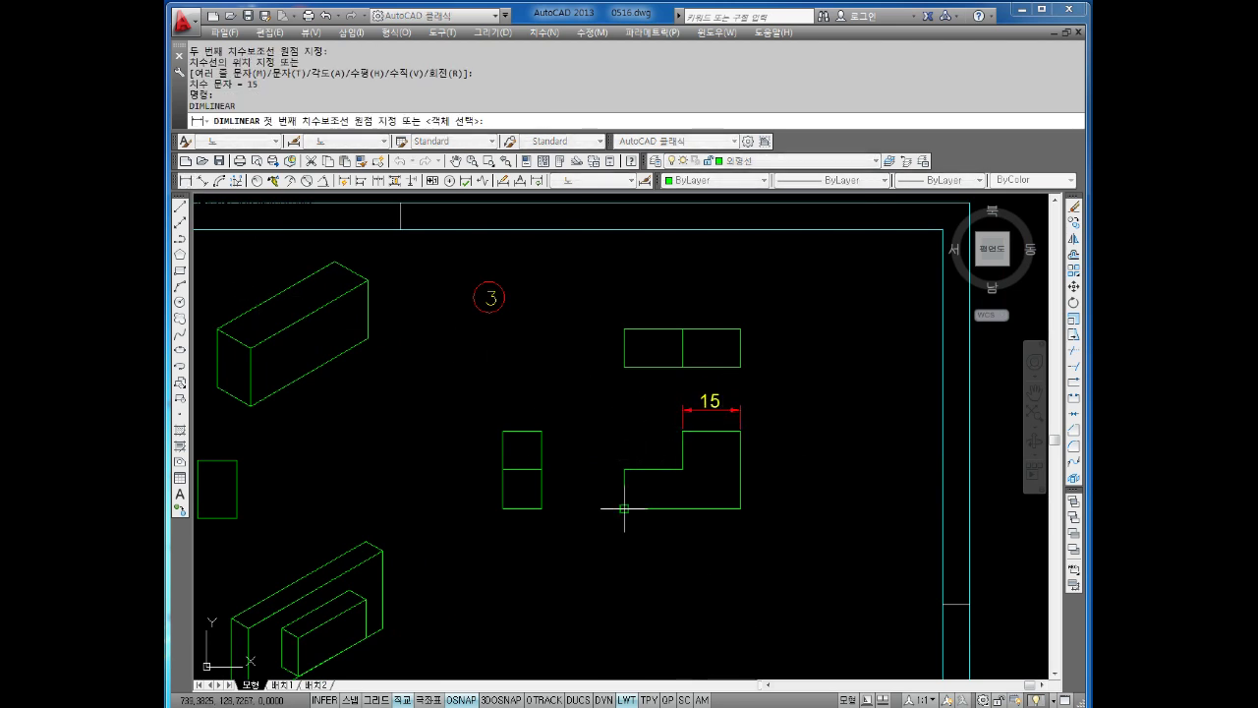
pyautogui.click(728, 509)
pyautogui.click(625, 509)
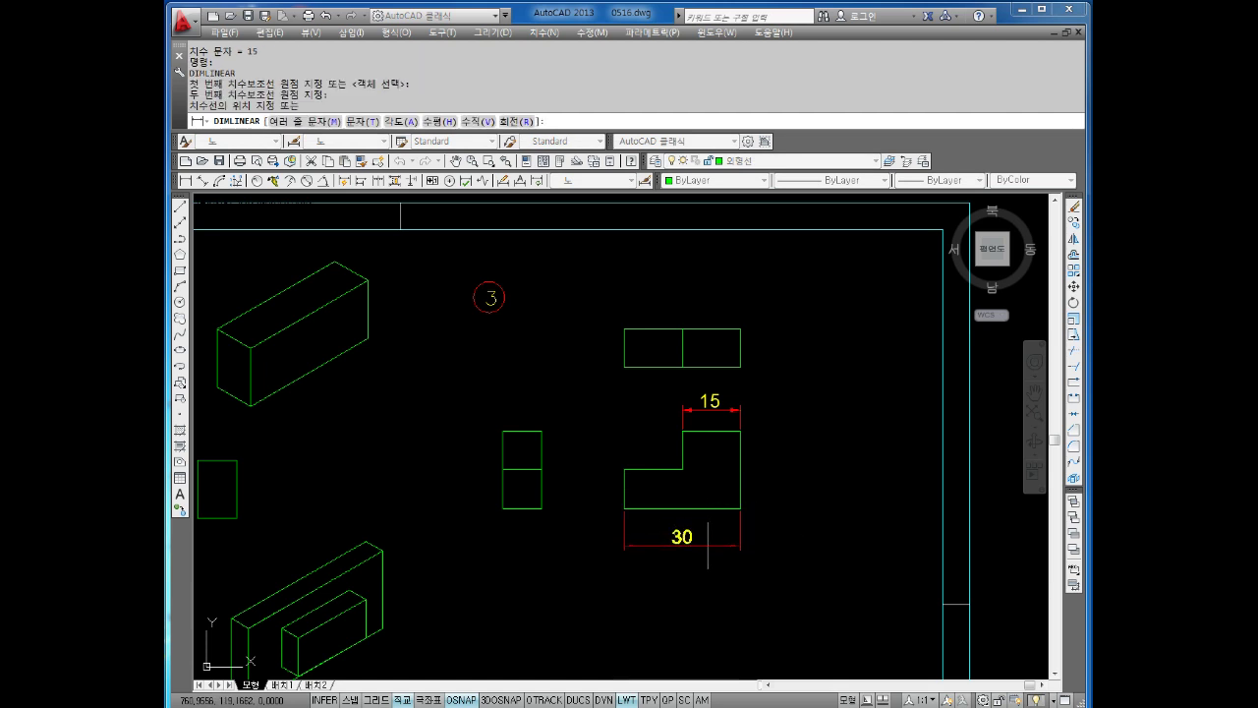
pyautogui.click(708, 545)
# Add vertical dimensions 10 and 20 left of the L-shaped front view.
pyautogui.press('Return')
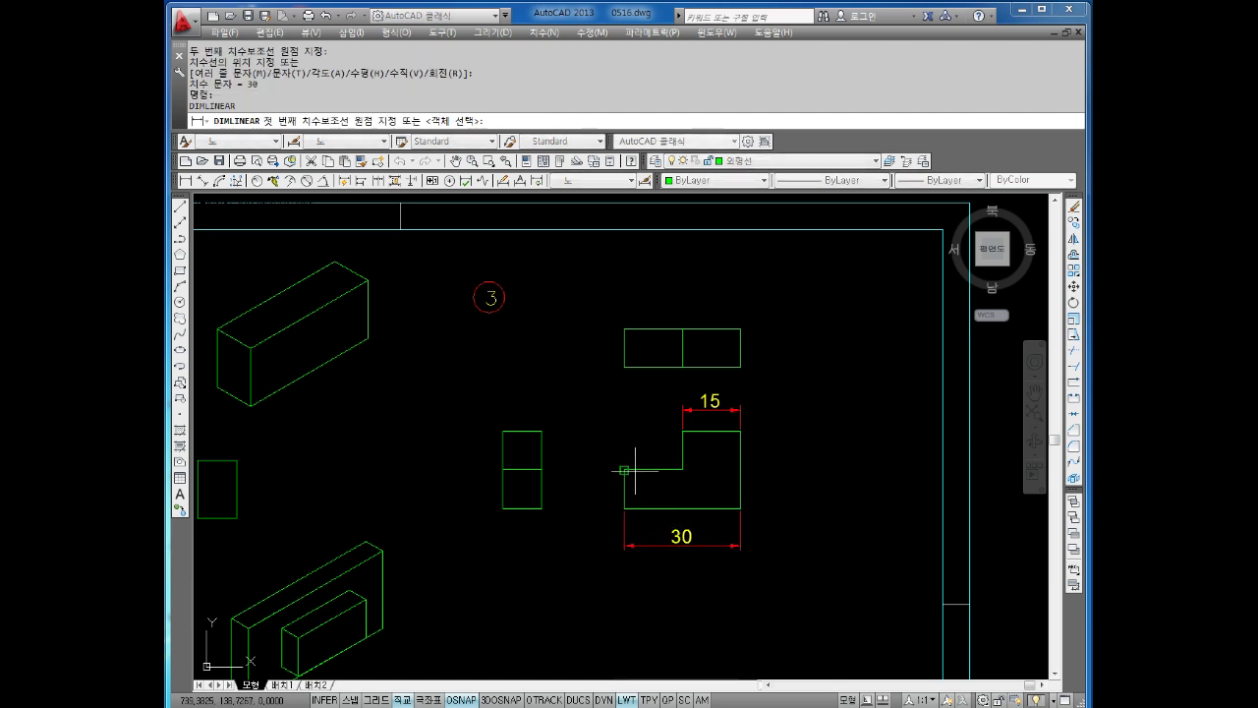
pyautogui.click(624, 468)
pyautogui.click(624, 508)
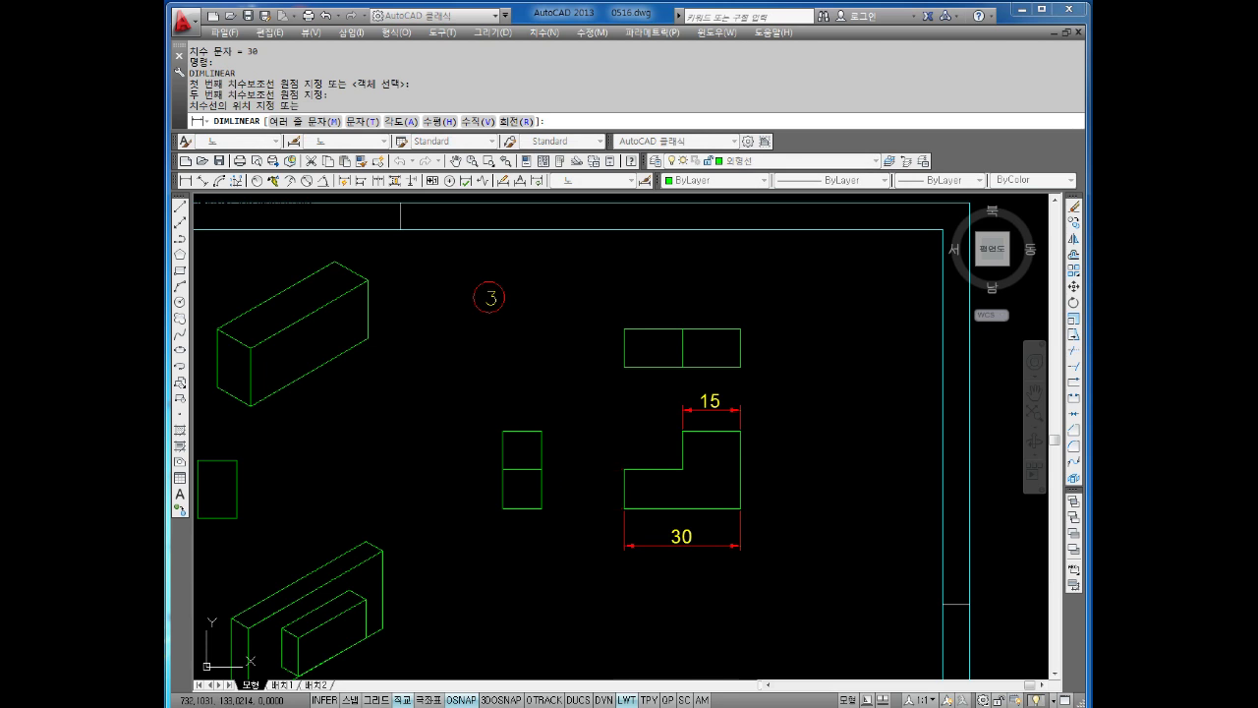
pyautogui.click(596, 488)
pyautogui.press('Return')
pyautogui.click(625, 469)
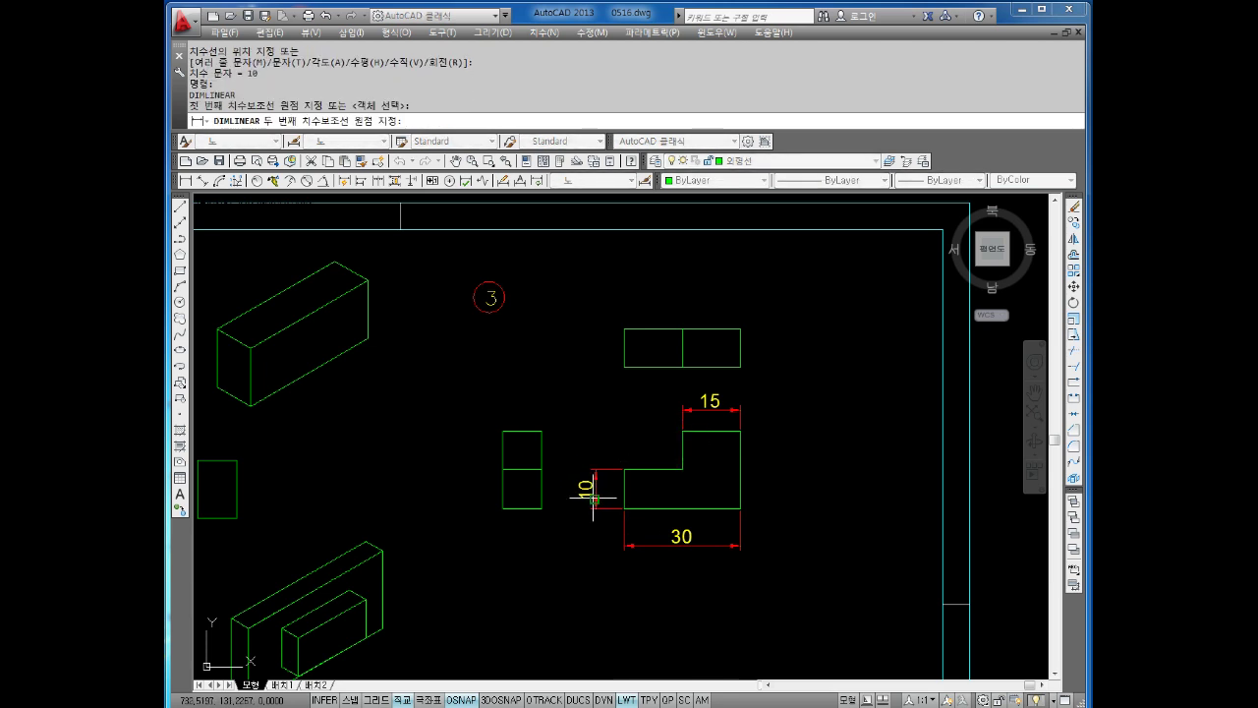
pyautogui.click(594, 499)
pyautogui.click(568, 472)
# Add a 10 height dimension left of the upper rectangle.
pyautogui.press('Return')
pyautogui.click(624, 366)
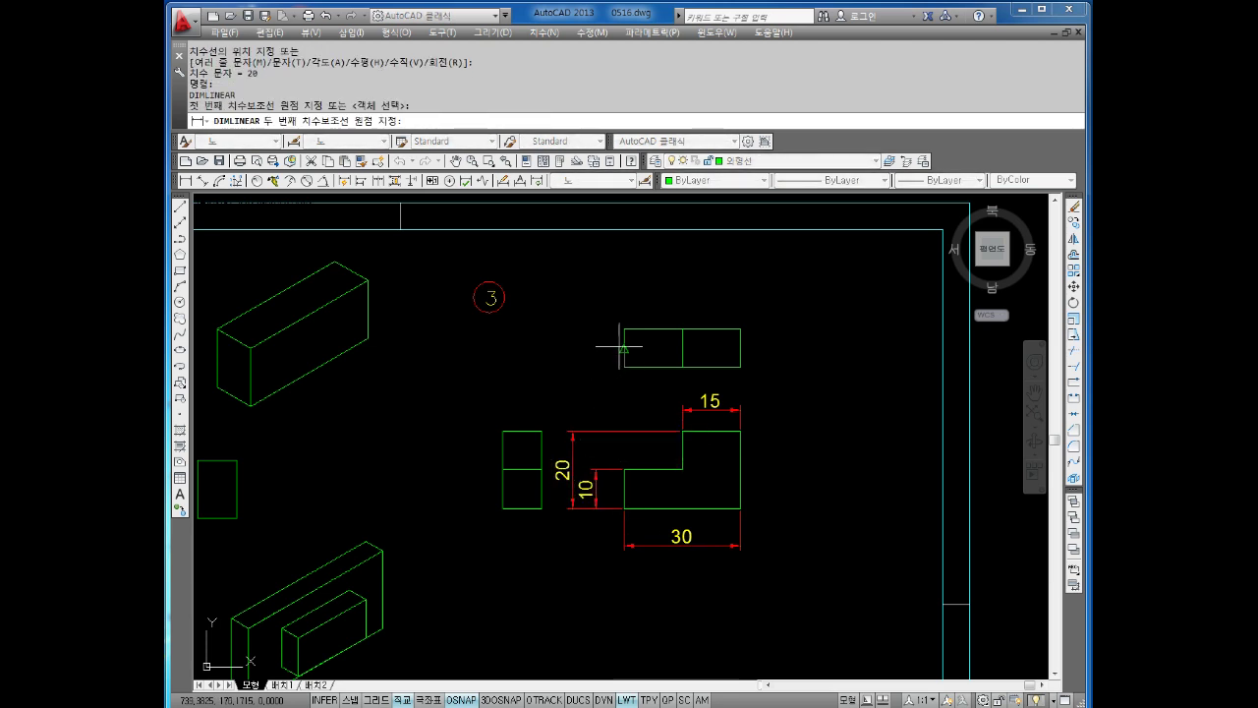
pyautogui.click(624, 329)
pyautogui.click(588, 344)
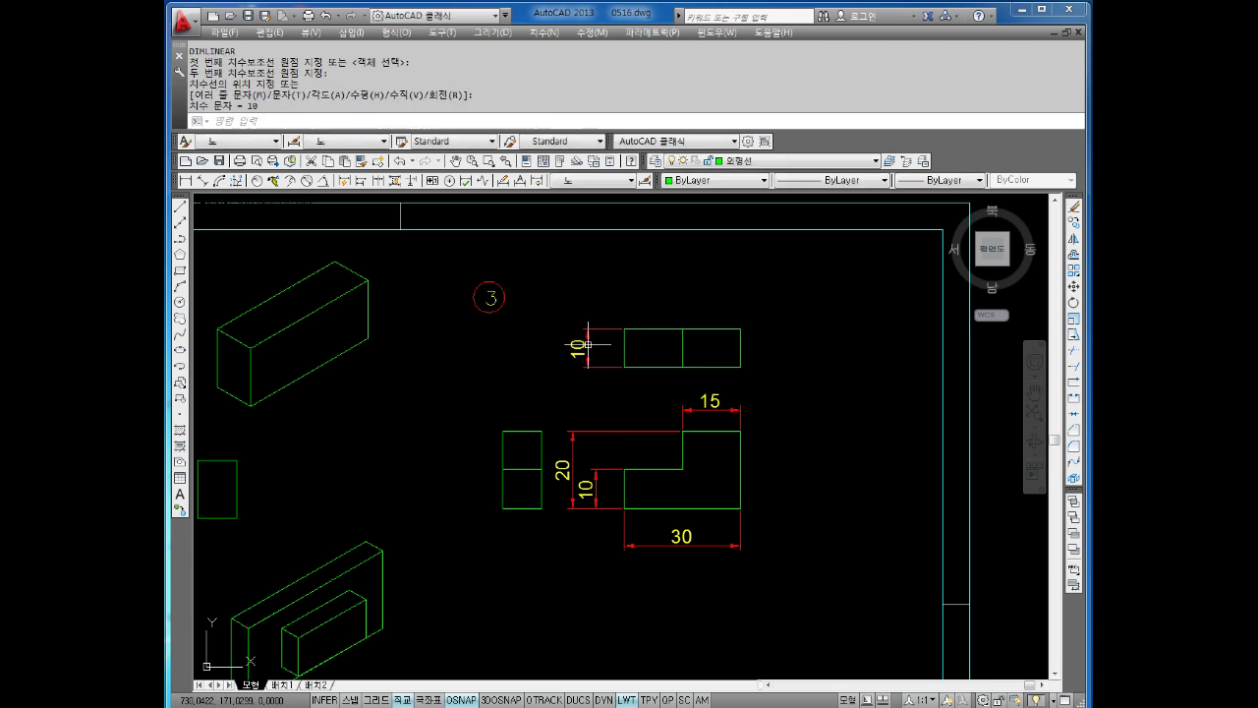
pyautogui.press('Escape')
pyautogui.press('Escape')
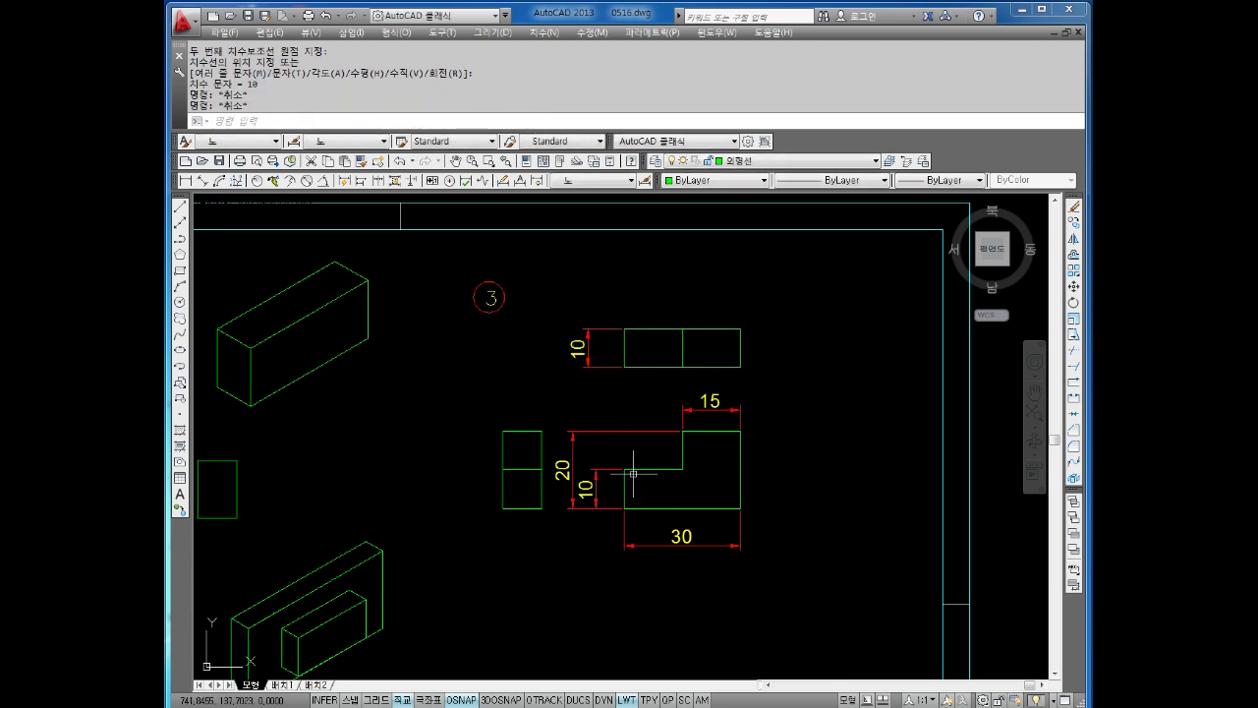
pyautogui.scroll(-2, 633, 473)
pyautogui.scroll(1, 603, 455)
pyautogui.scroll(1, 678, 481)
# Start moving the small side-view rectangle, then cancel and pan the sheet slightly down.
pyautogui.press('Escape')
pyautogui.press('Escape')
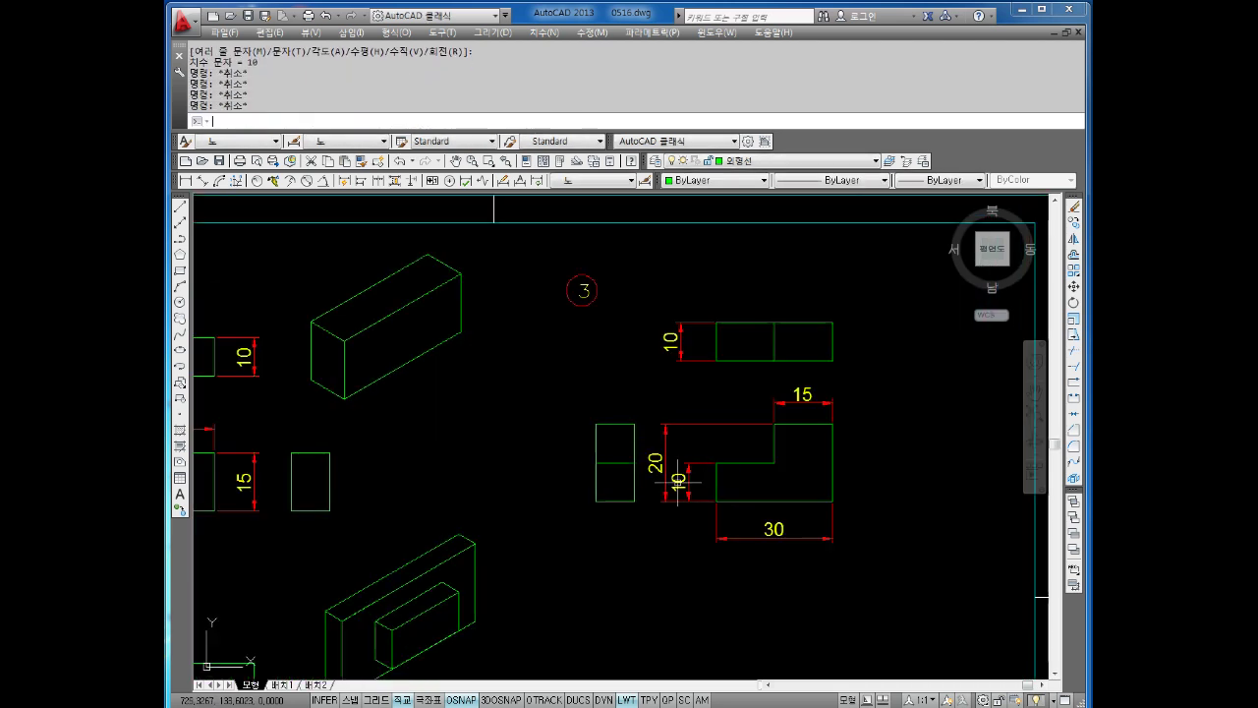
pyautogui.write('m')
pyautogui.press('Return')
pyautogui.moveTo(639, 405); pyautogui.dragTo(578, 512)
pyautogui.press('Return')
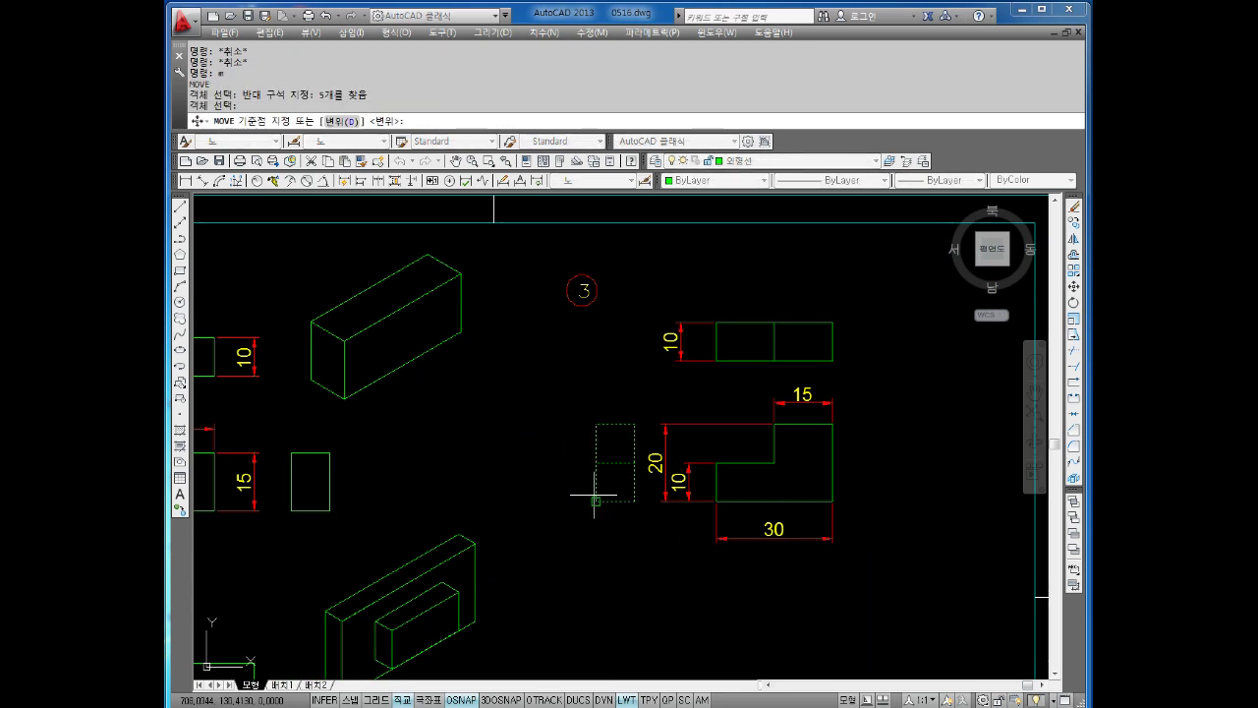
pyautogui.click(596, 499)
pyautogui.press('Escape')
pyautogui.scroll(-2, 576, 489)
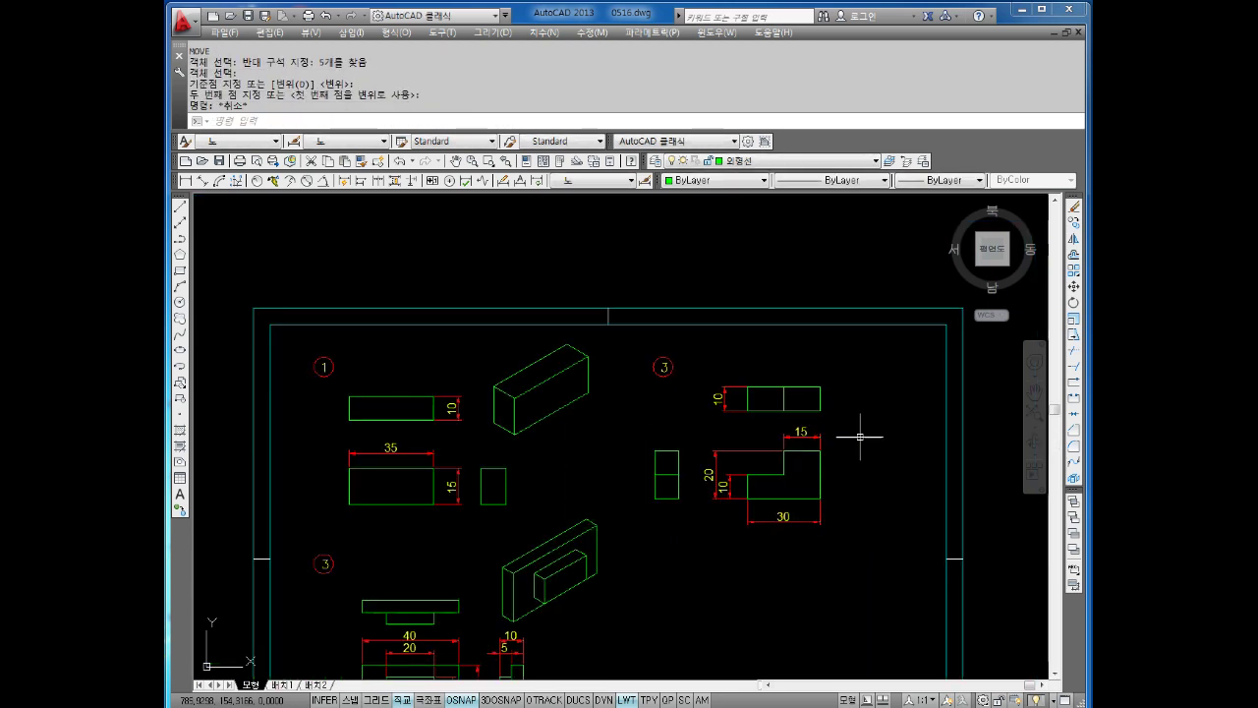
pyautogui.scroll(-1, 758, 416)
pyautogui.scroll(1, 739, 446)
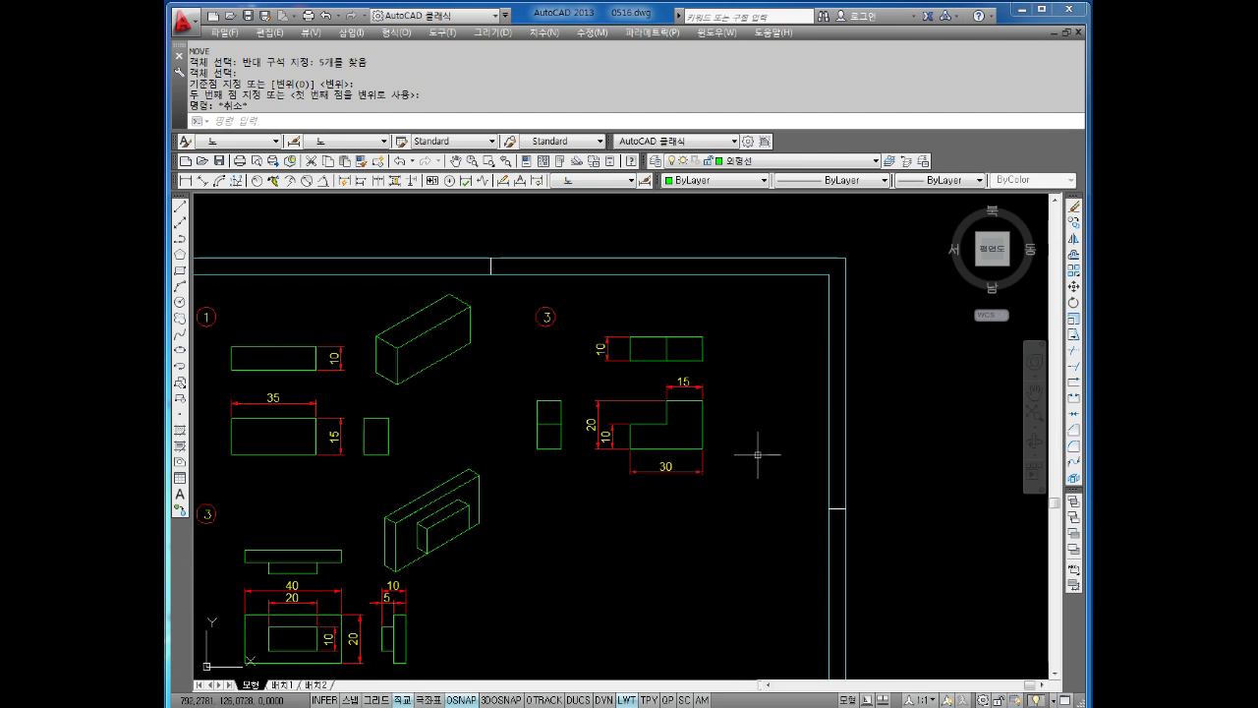
pyautogui.moveTo(759, 449); pyautogui.dragTo(747, 483, button='middle')
pyautogui.press('Escape')
pyautogui.press('Escape')
pyautogui.write('snap')
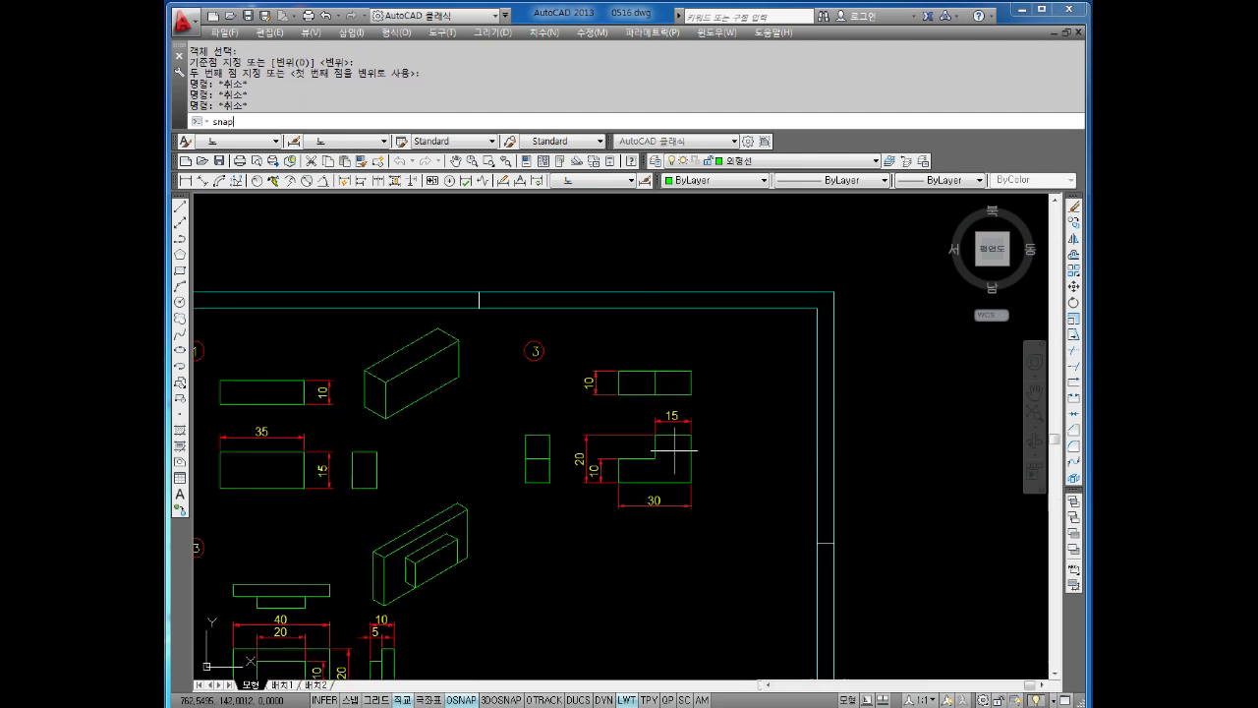
# Set snap to isometric style with default spacing, turn snapping off, and start LINE.
pyautogui.press('Return')
pyautogui.write('s')
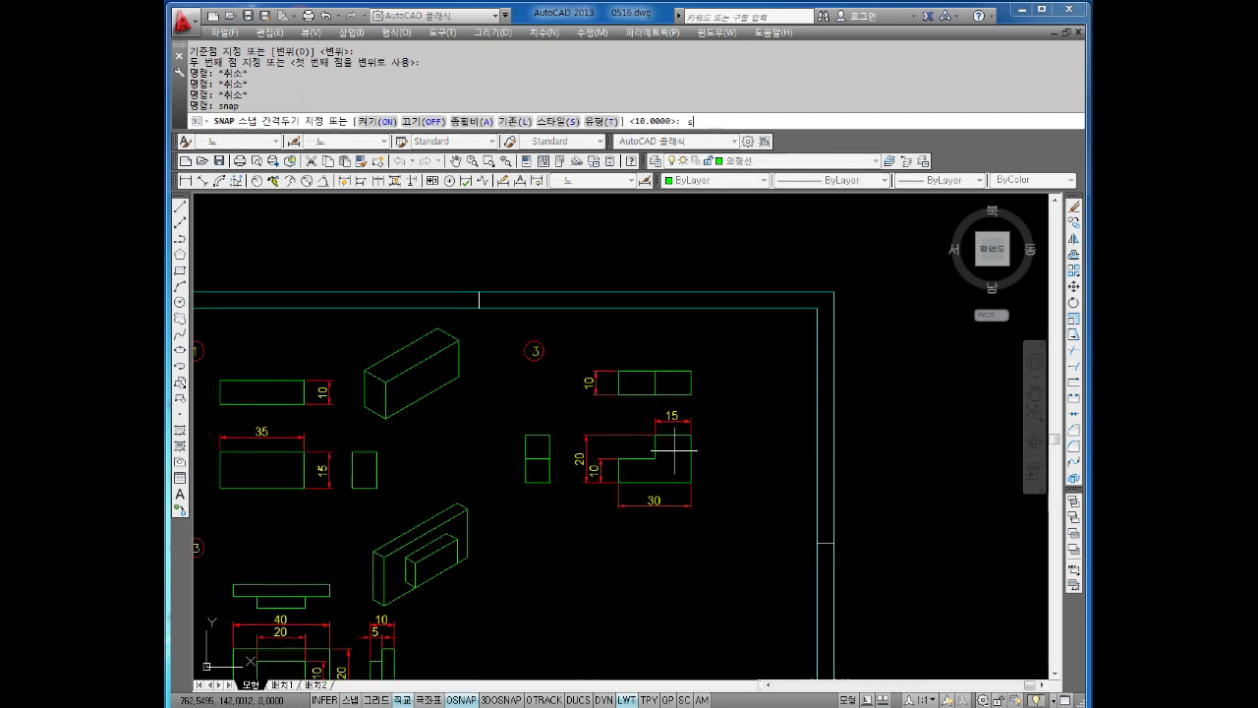
pyautogui.press('Return')
pyautogui.press('Return')
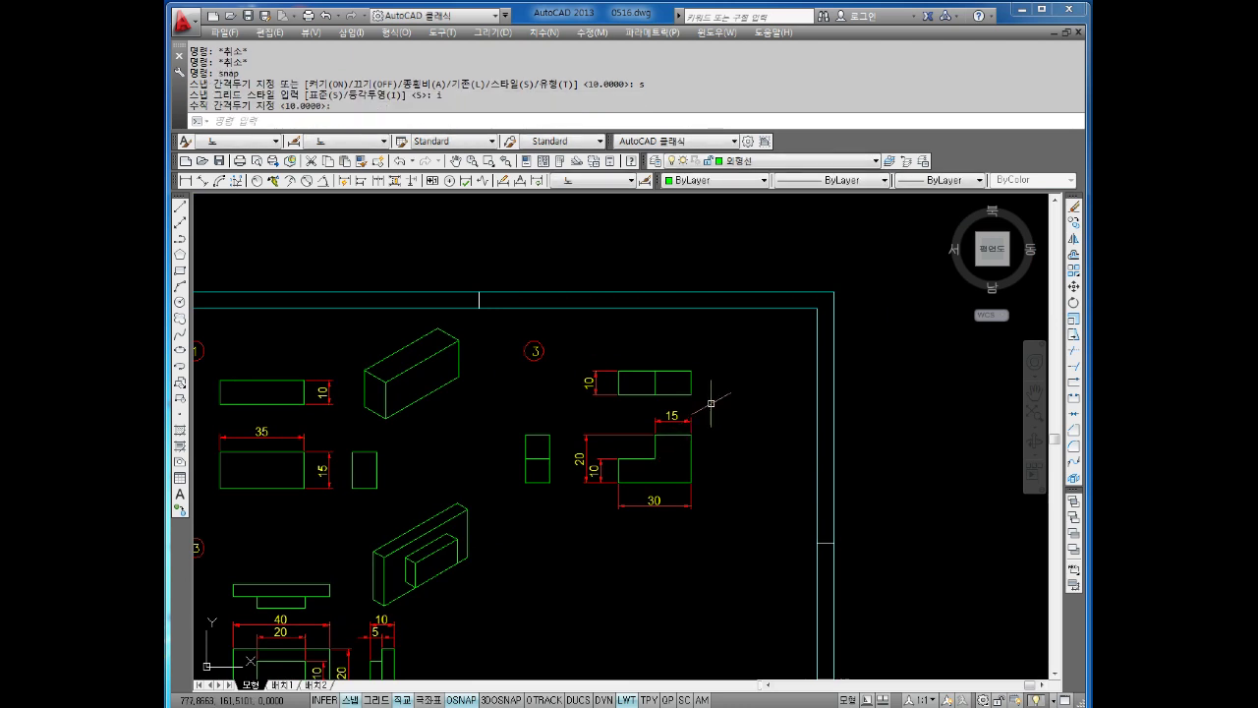
pyautogui.press('Return')
pyautogui.press('F5')
pyautogui.click(356, 700)
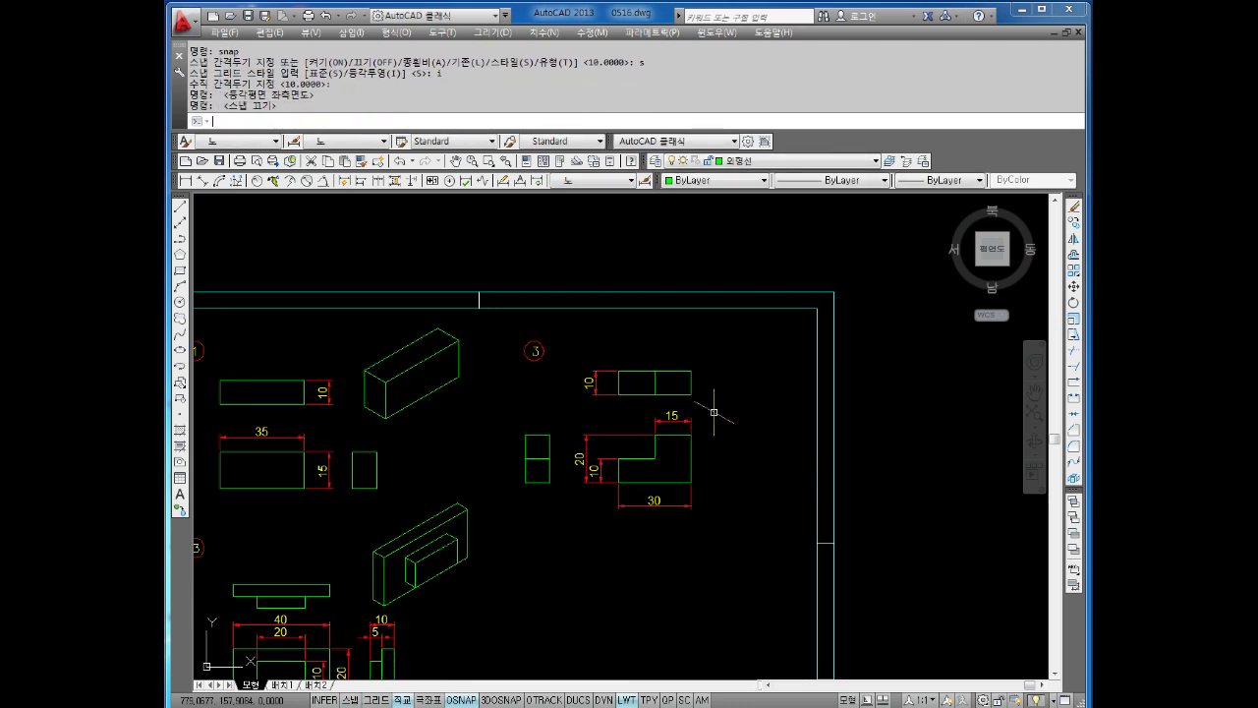
pyautogui.press('Escape')
pyautogui.press('Escape')
pyautogui.write('l')
pyautogui.press('Return')
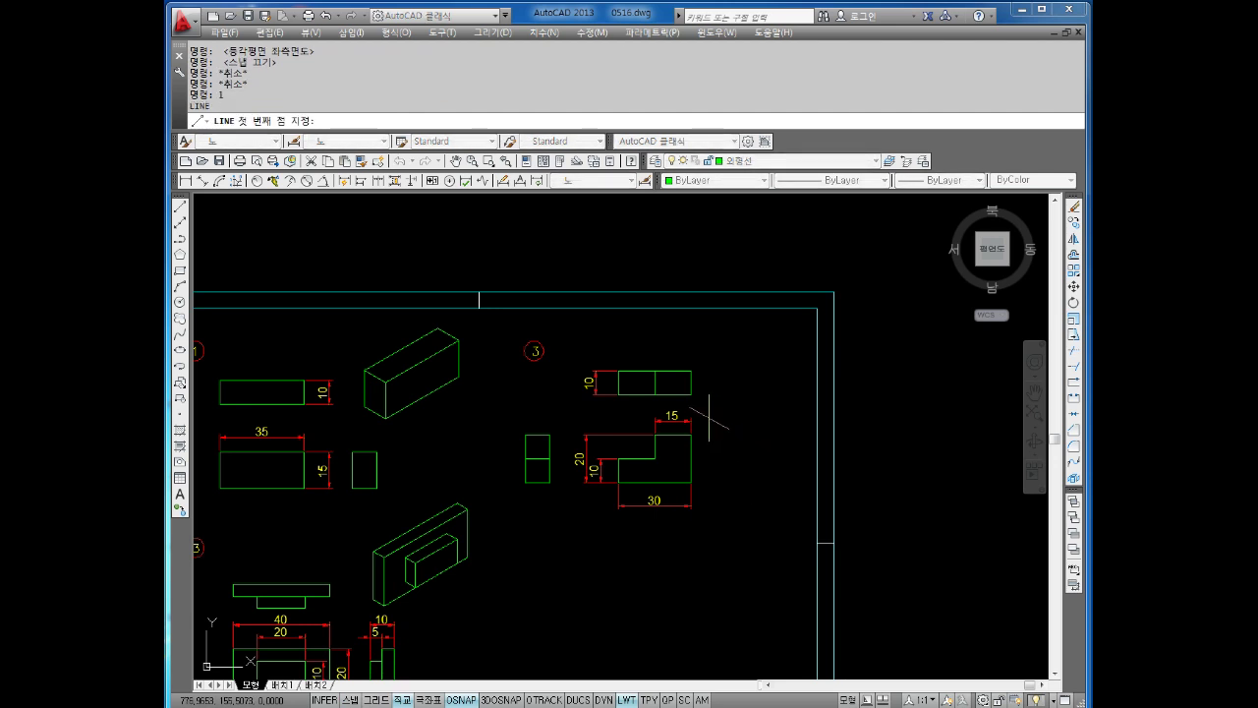
# Start part 3's isometric sketch with a face outline of 10, 5 and 10 unit edges.
pyautogui.click(709, 417)
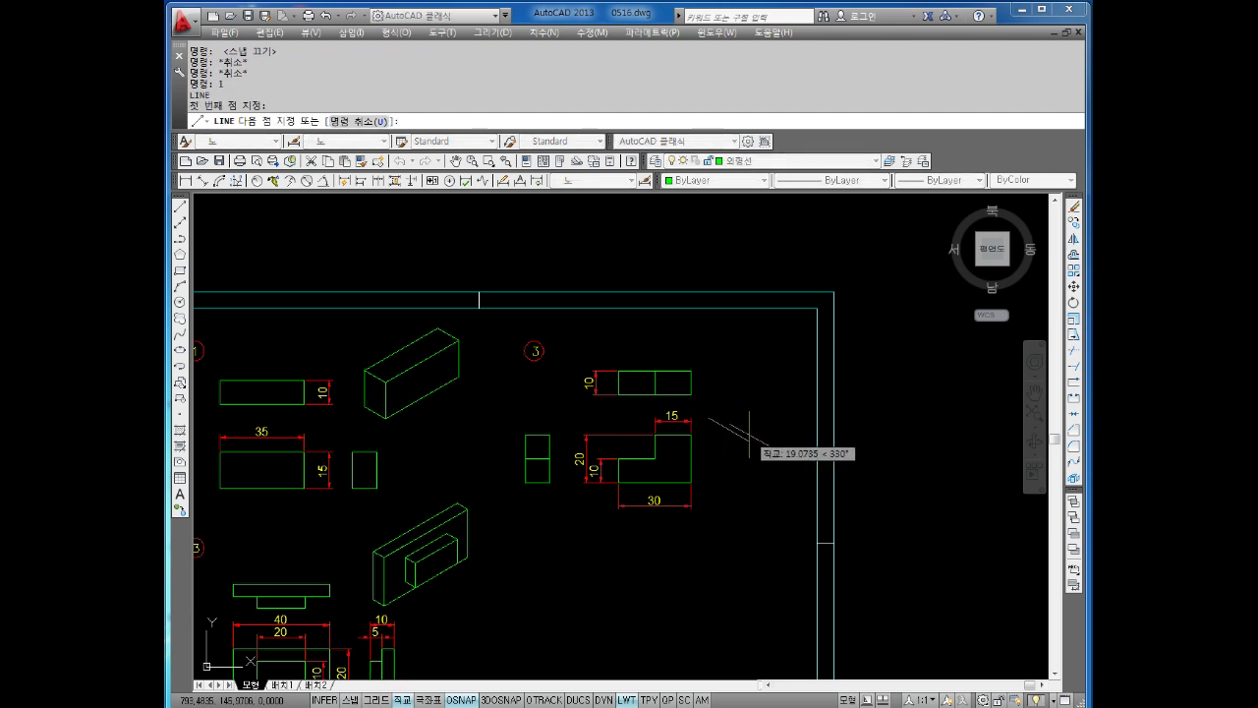
pyautogui.write('10')
pyautogui.press('Return')
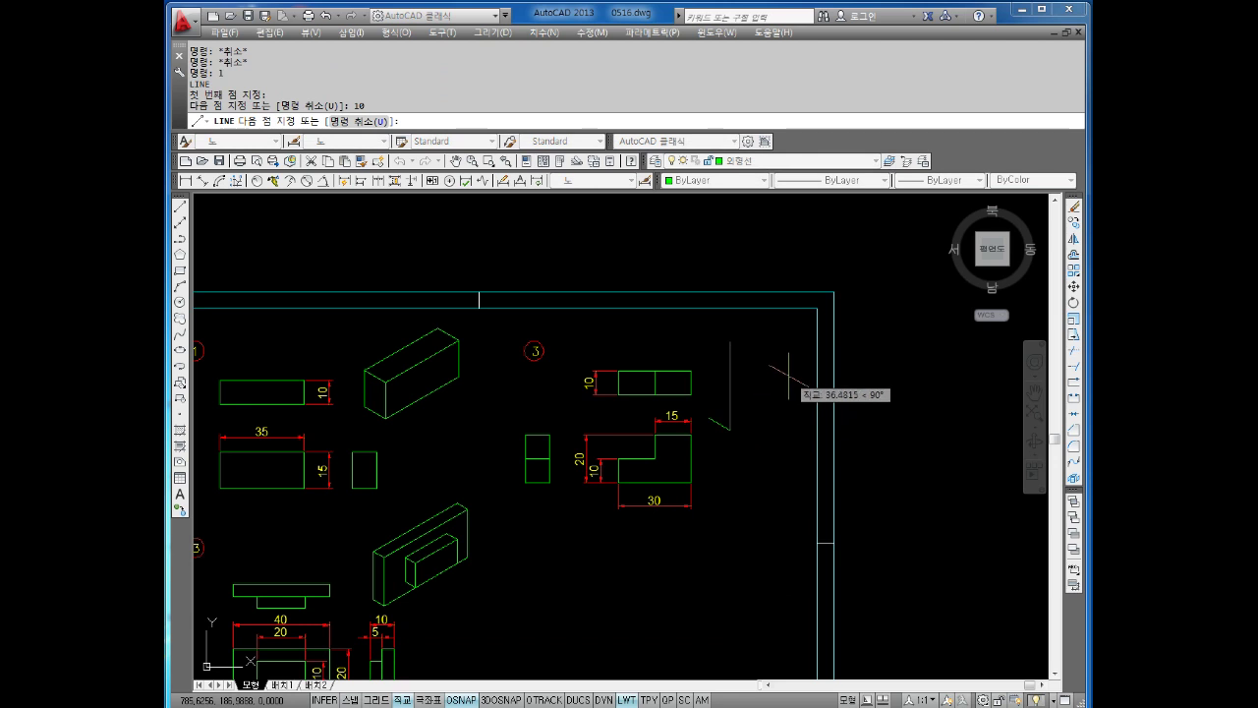
pyautogui.press('F5')
pyautogui.press('F5')
pyautogui.write('5')
pyautogui.press('Return')
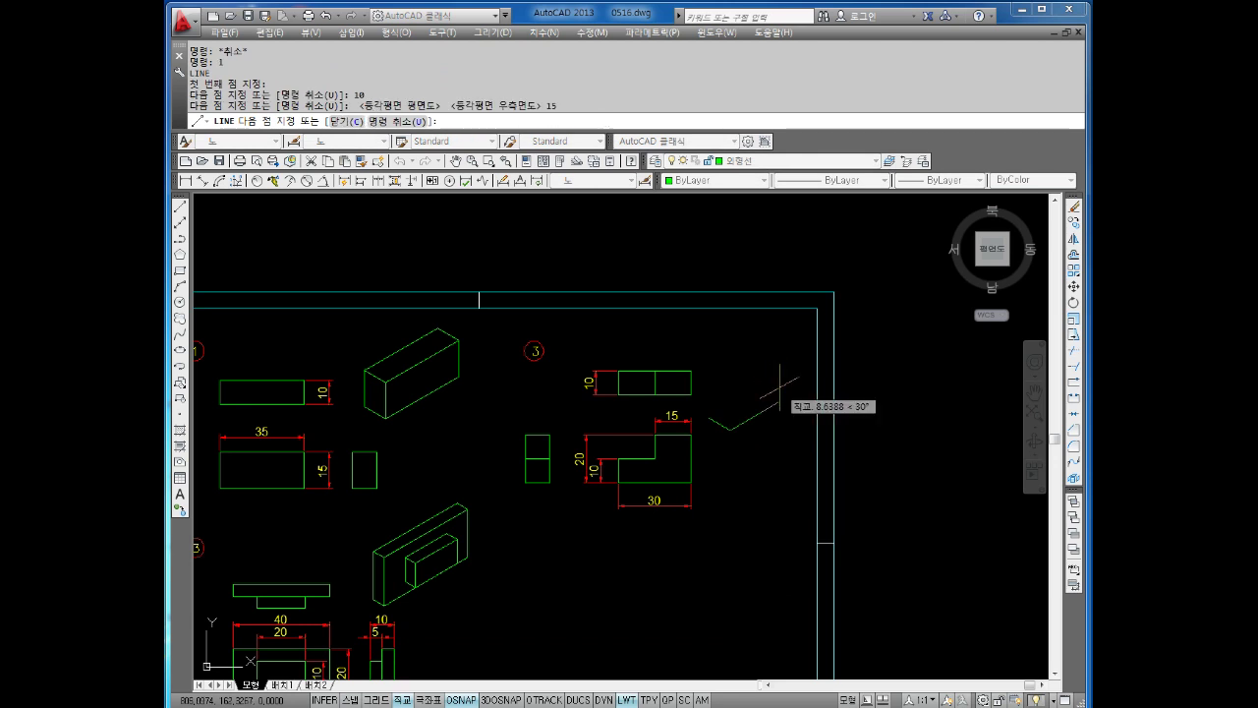
pyautogui.press('F5')
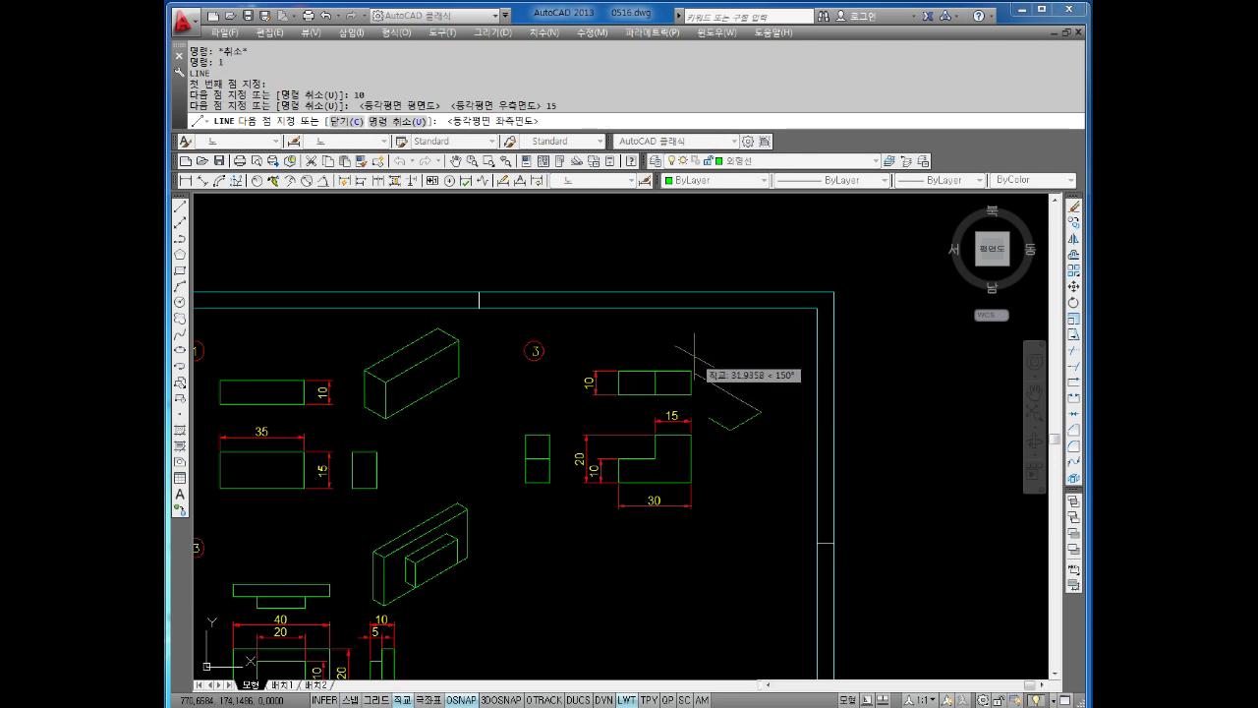
pyautogui.write('10')
pyautogui.press('Return')
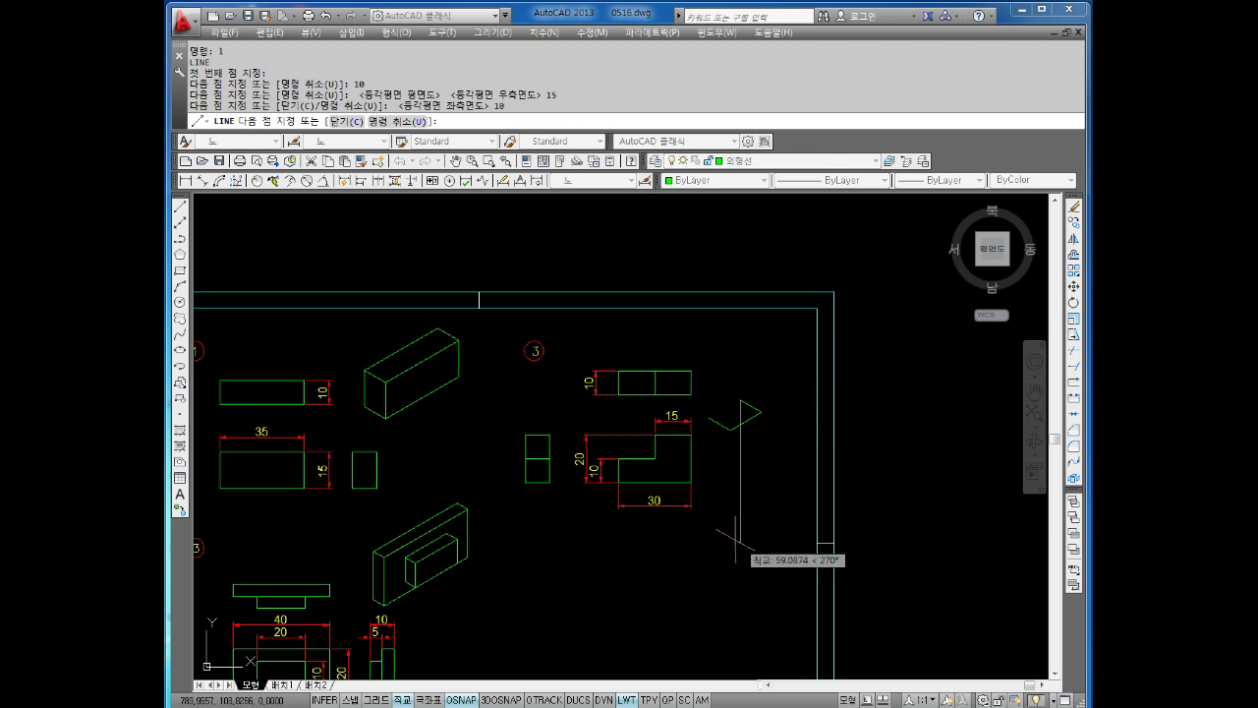
pyautogui.press('F5')
pyautogui.press('Return')
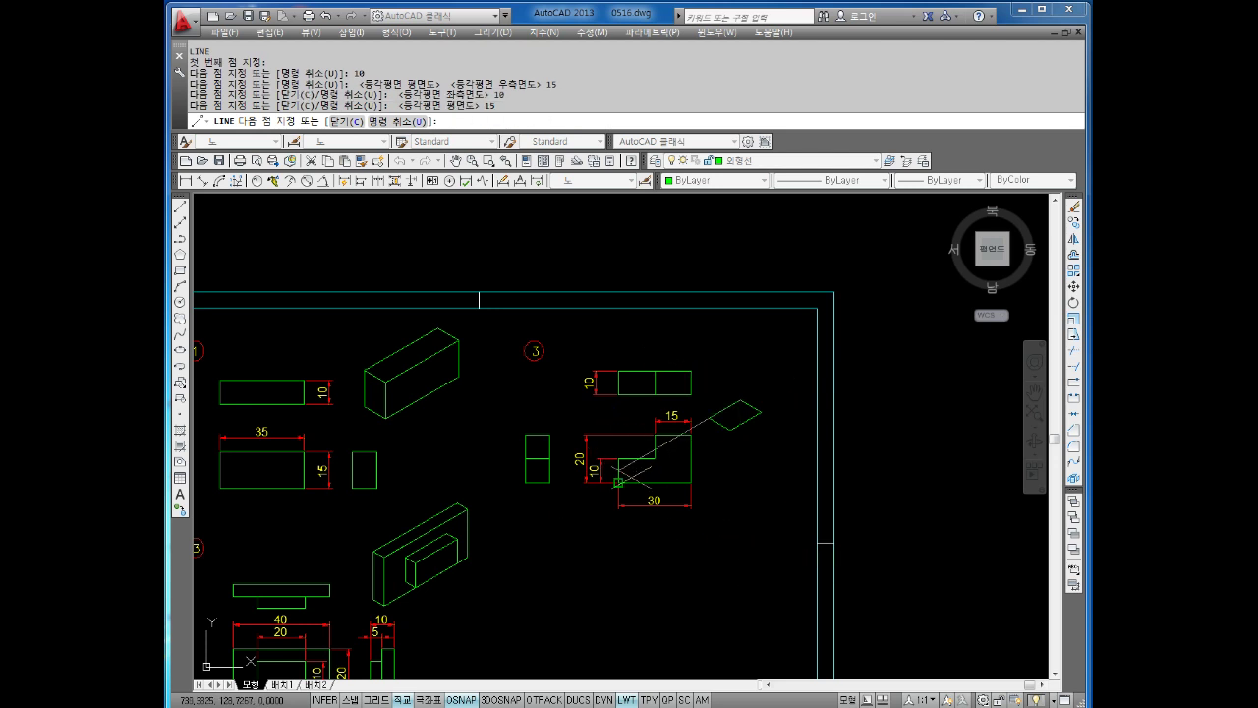
pyautogui.press('Escape')
pyautogui.press('Escape')
# Draw the adjacent isometric face from the top corner with 10, 10 and 5 unit edges.
pyautogui.write('l')
pyautogui.press('Return')
pyautogui.click(736, 399)
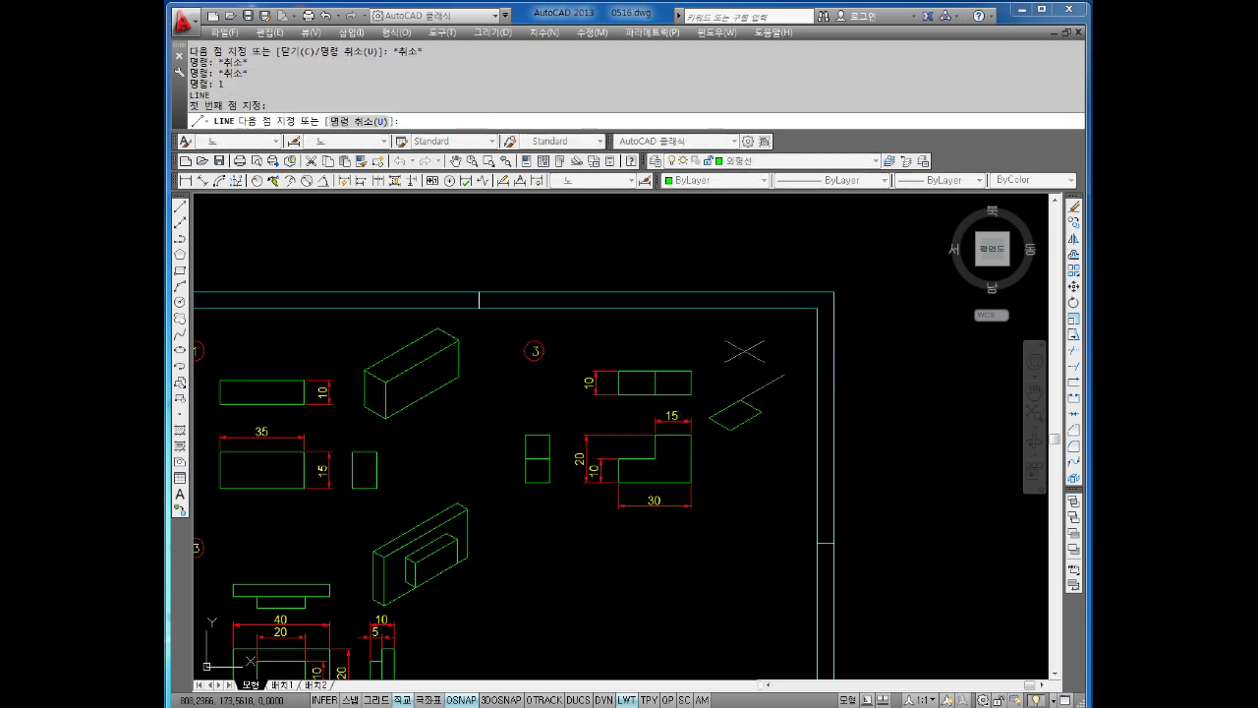
pyautogui.press('F5')
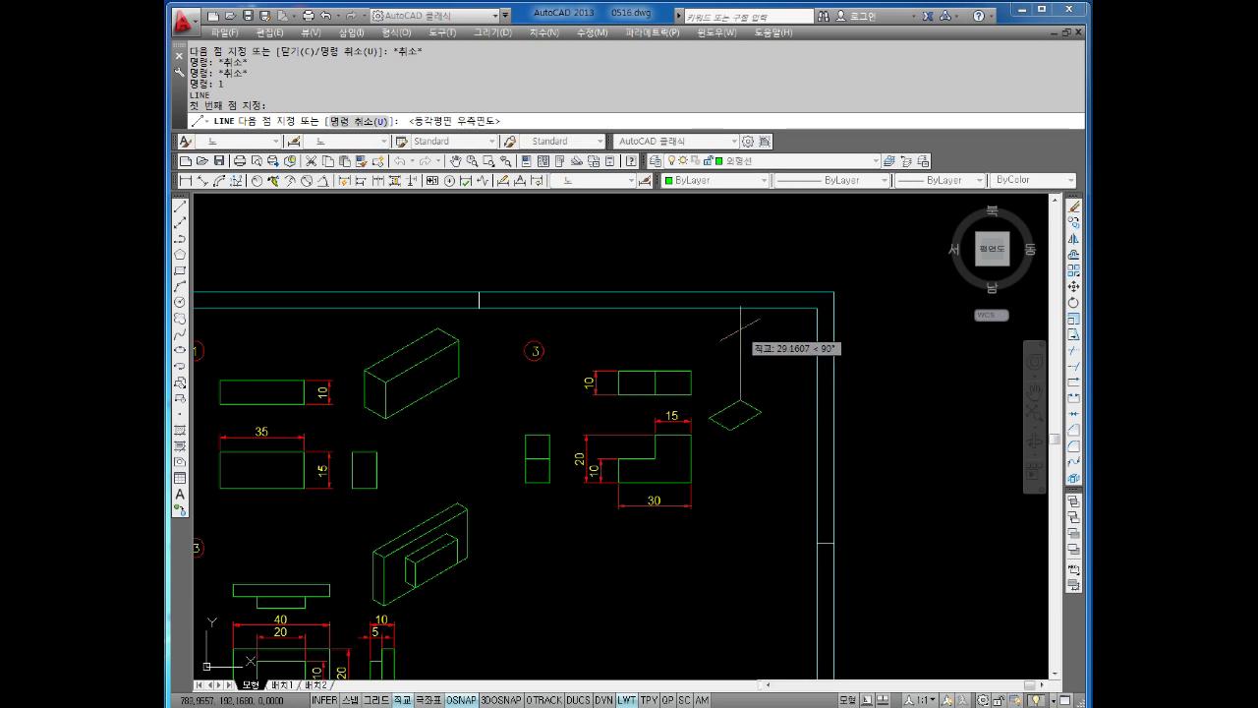
pyautogui.write('10')
pyautogui.press('Return')
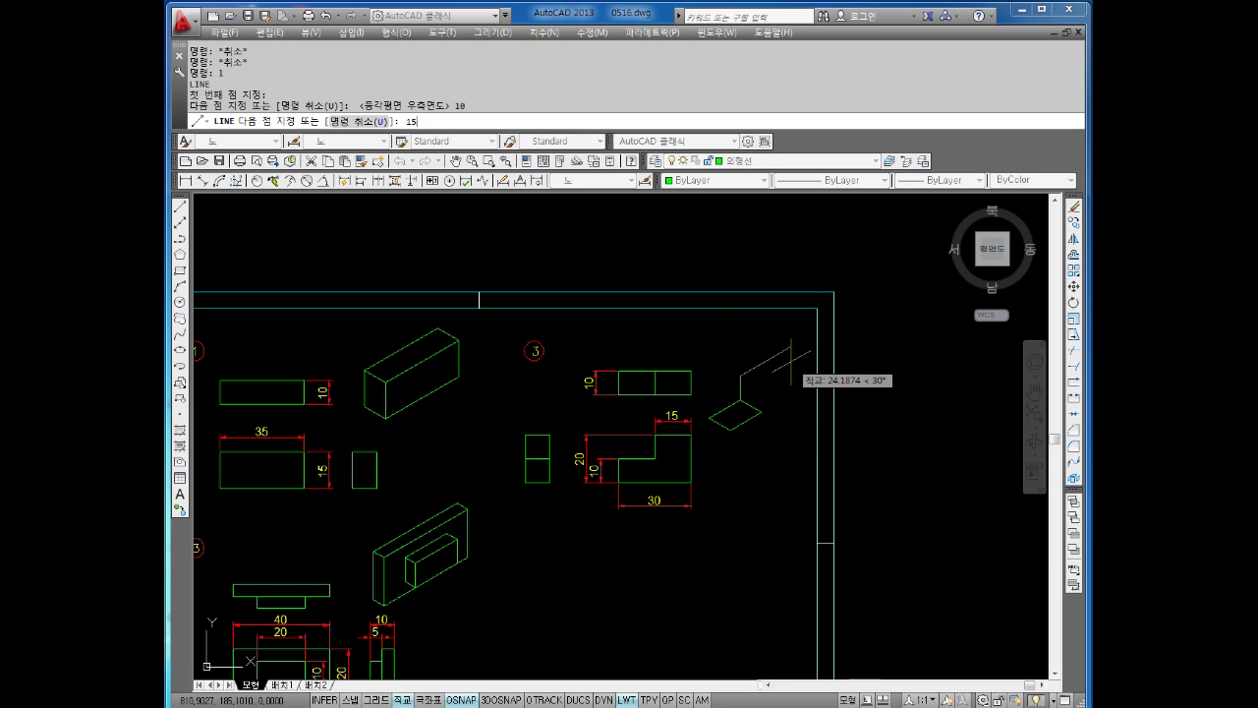
pyautogui.press('Return')
pyautogui.press('F5')
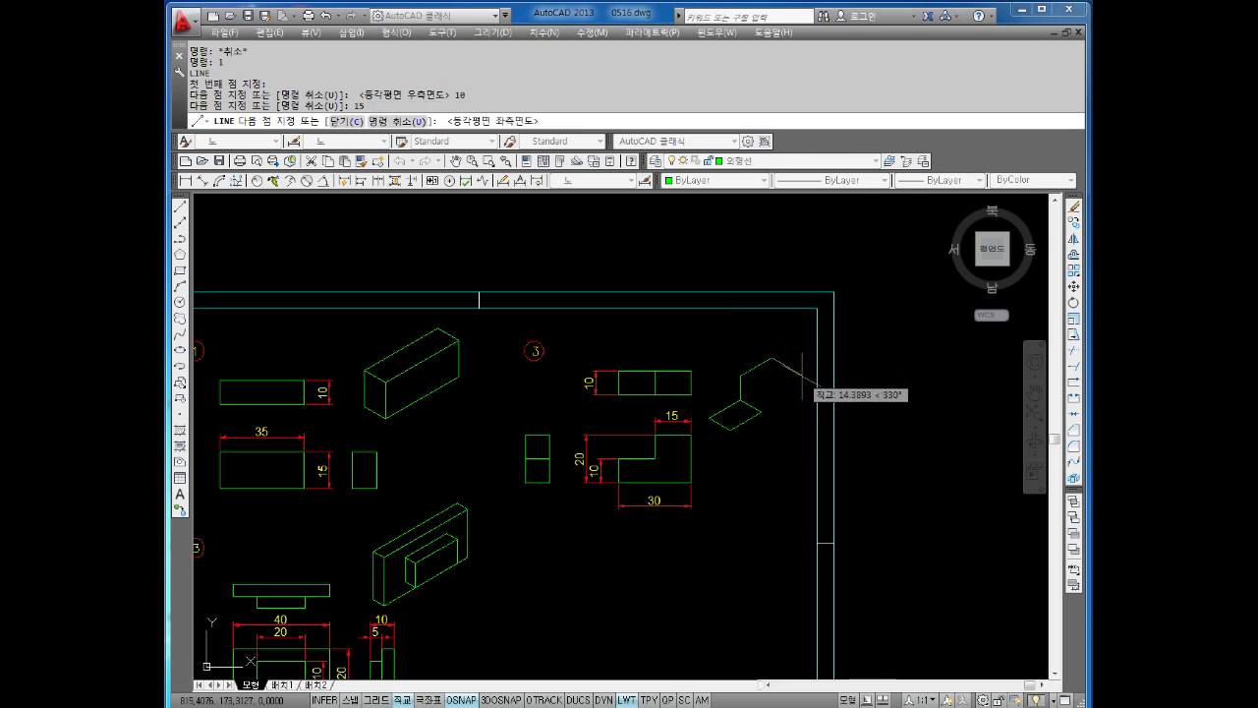
pyautogui.write('10')
pyautogui.press('Return')
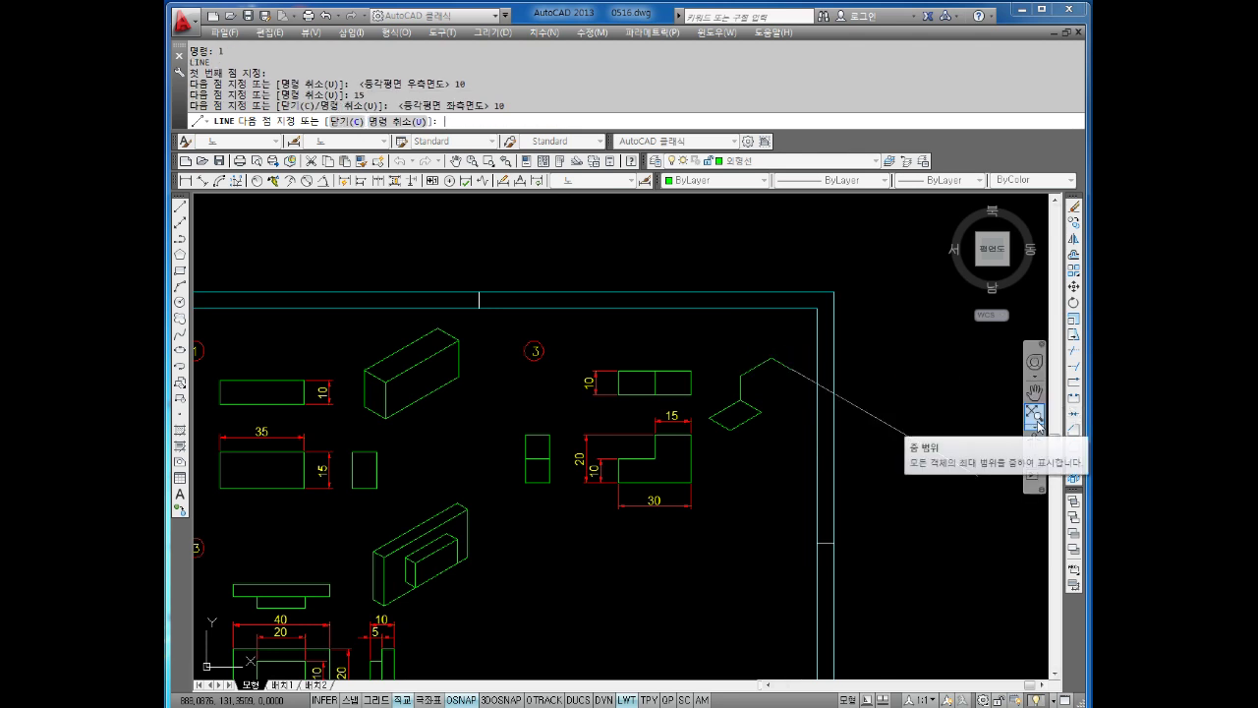
pyautogui.press('F5')
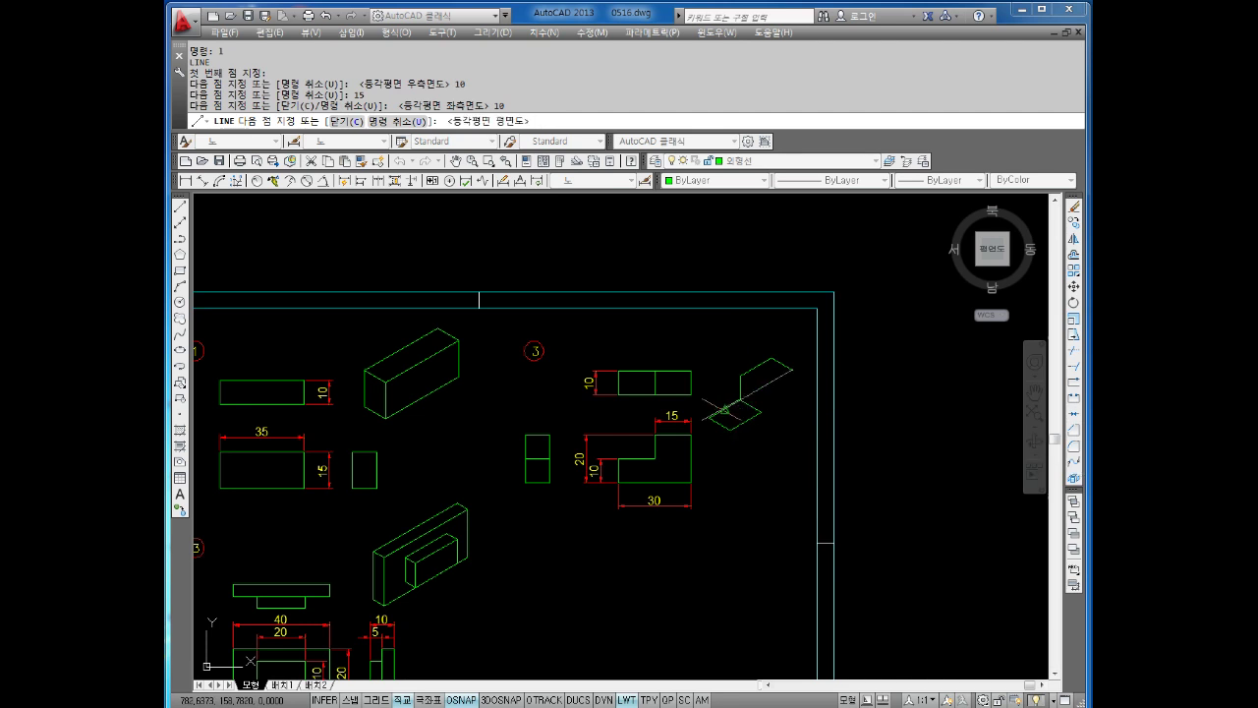
pyautogui.write('15')
pyautogui.press('Return')
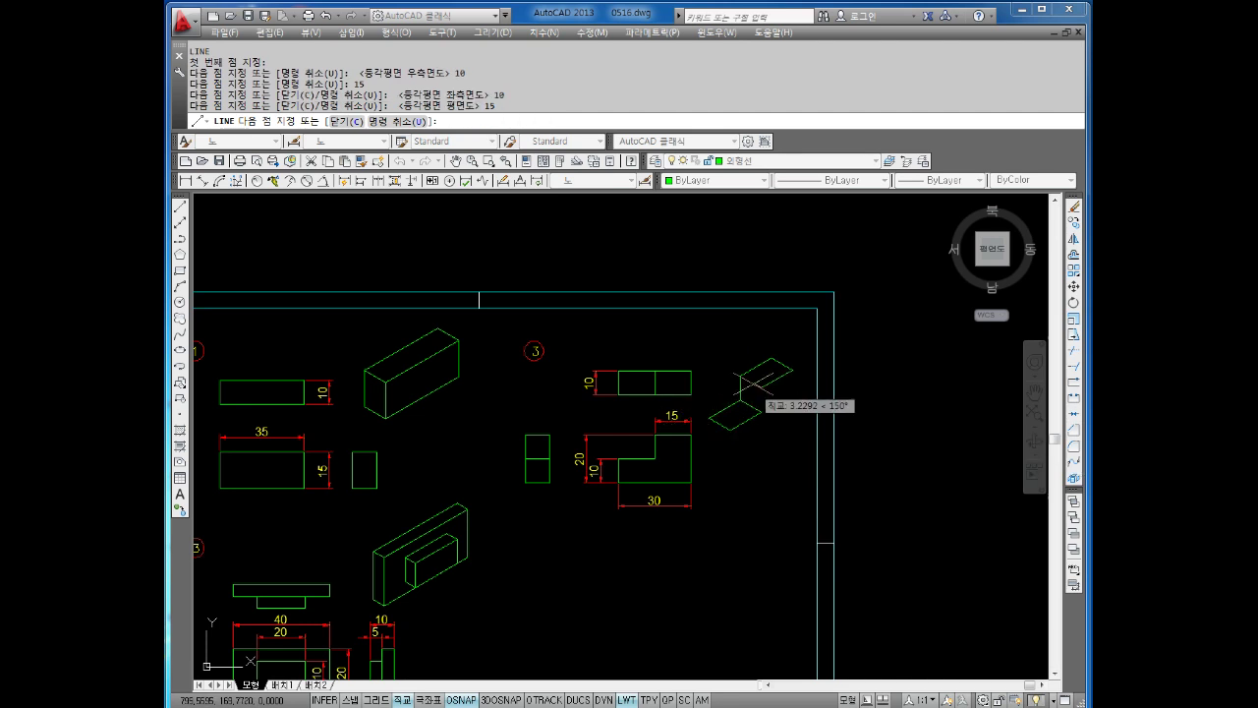
pyautogui.press('Escape')
# Add a short vertical connecting edge, then a 20-unit vertical and a 30-unit top edge.
pyautogui.press('Return')
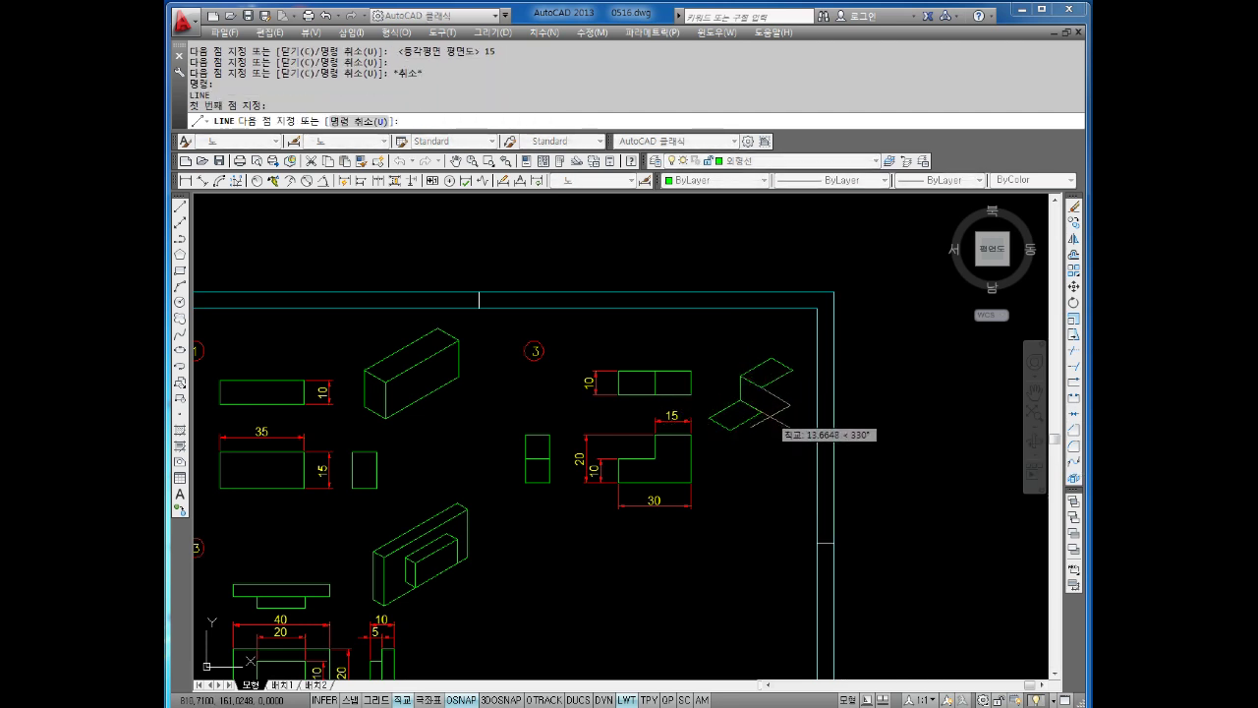
pyautogui.click(762, 385)
pyautogui.click(761, 411)
pyautogui.press('Escape')
pyautogui.press('Return')
pyautogui.click(792, 371)
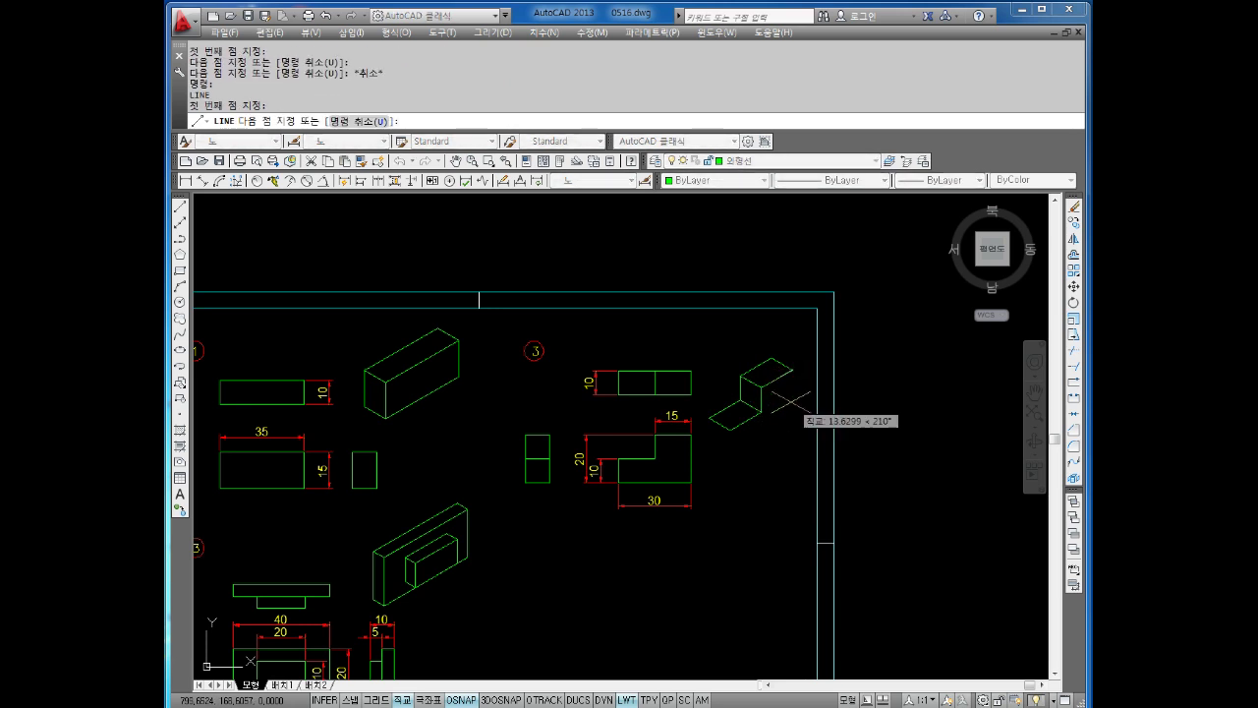
pyautogui.press('F5')
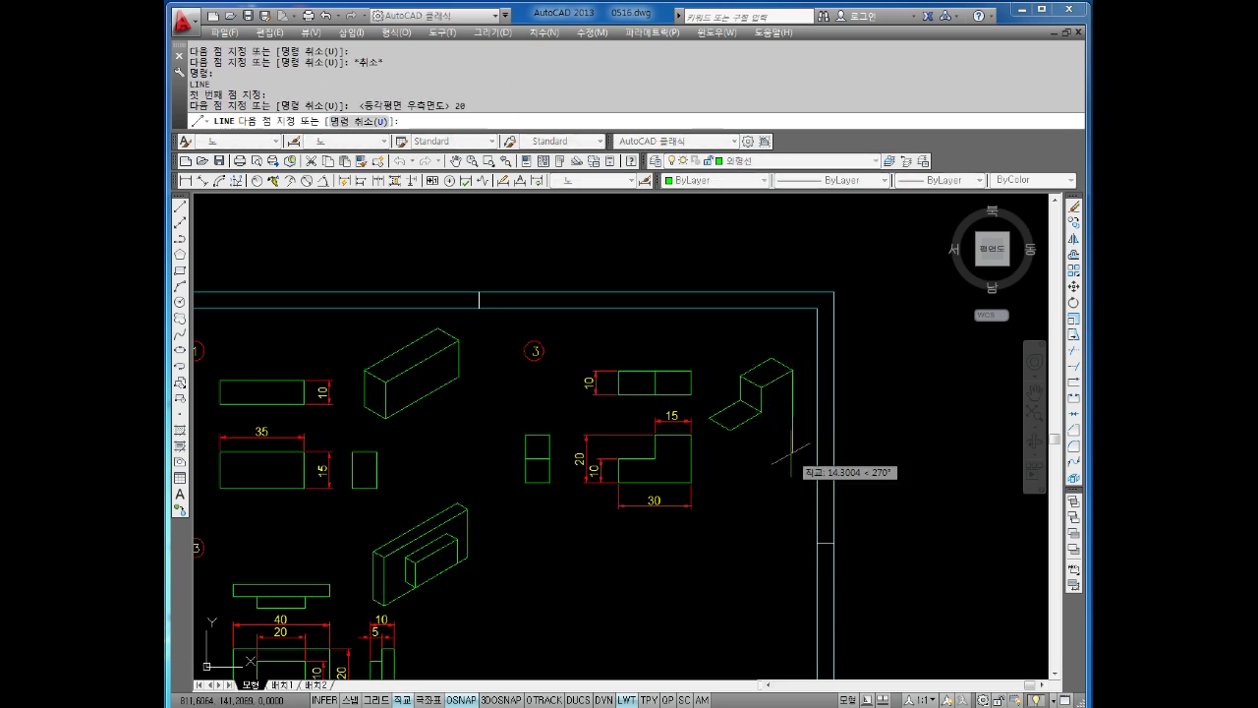
pyautogui.write('20')
pyautogui.press('Return')
pyautogui.press('F5')
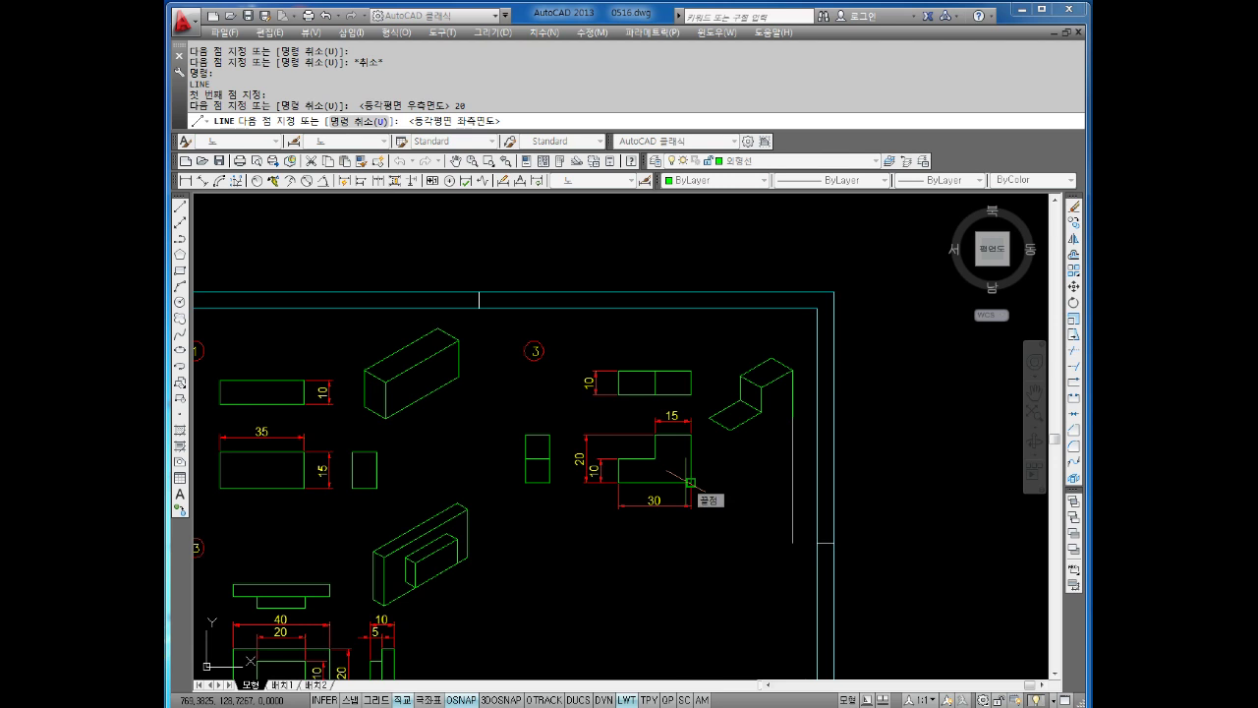
pyautogui.press('F5')
pyautogui.write('30')
pyautogui.press('Return')
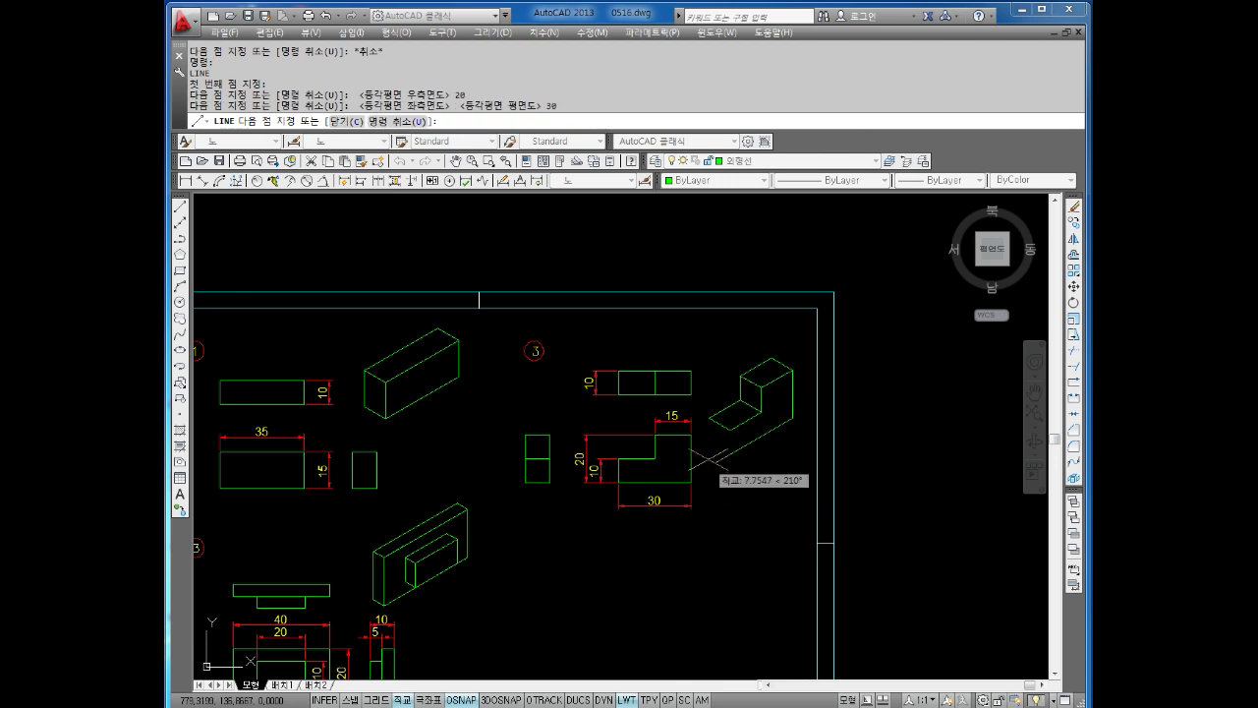
pyautogui.press('Escape')
# Draw the final 10-unit edge from the sketch's corner to close the stepped block.
pyautogui.press('Return')
pyautogui.click(691, 440)
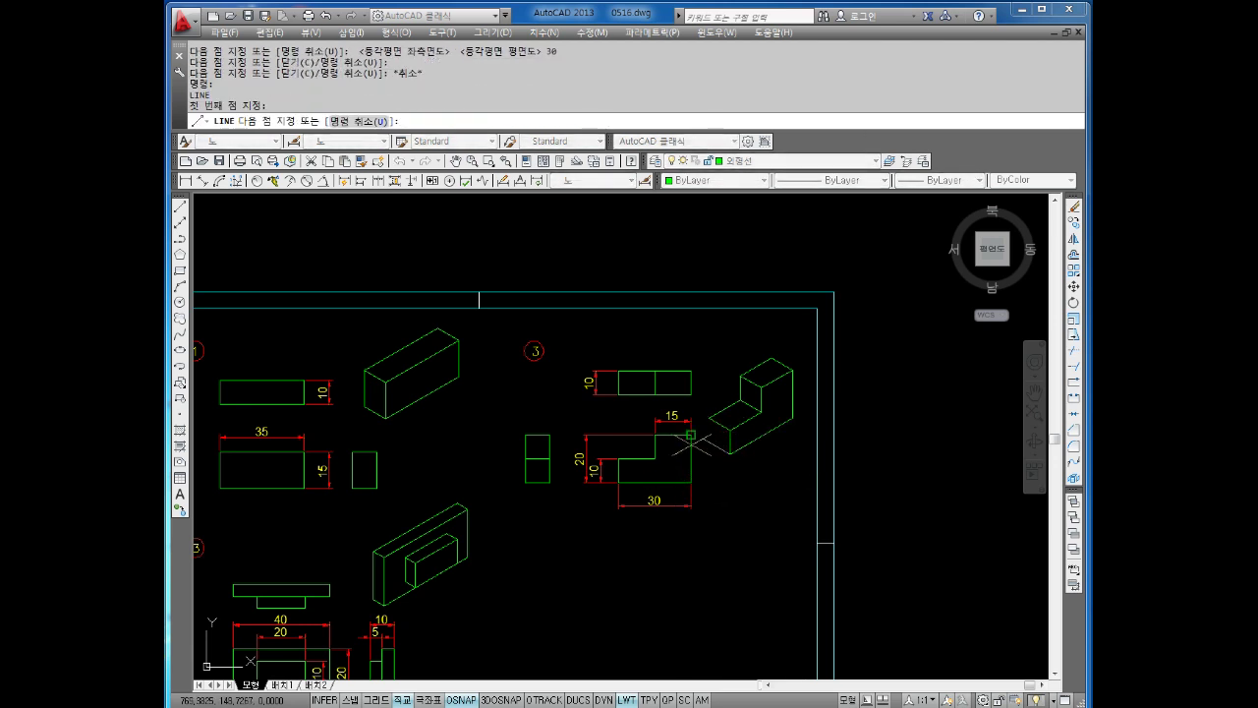
pyautogui.write('10')
pyautogui.press('Return')
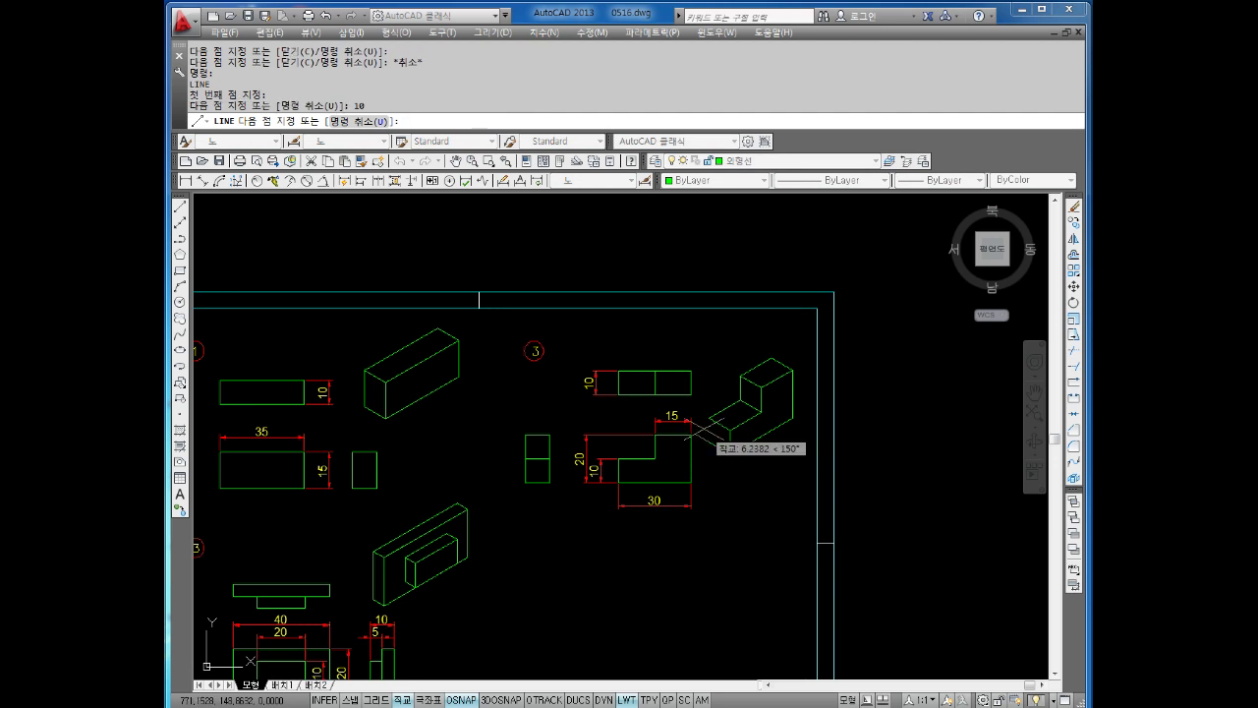
pyautogui.press('Escape')
pyautogui.press('Escape')
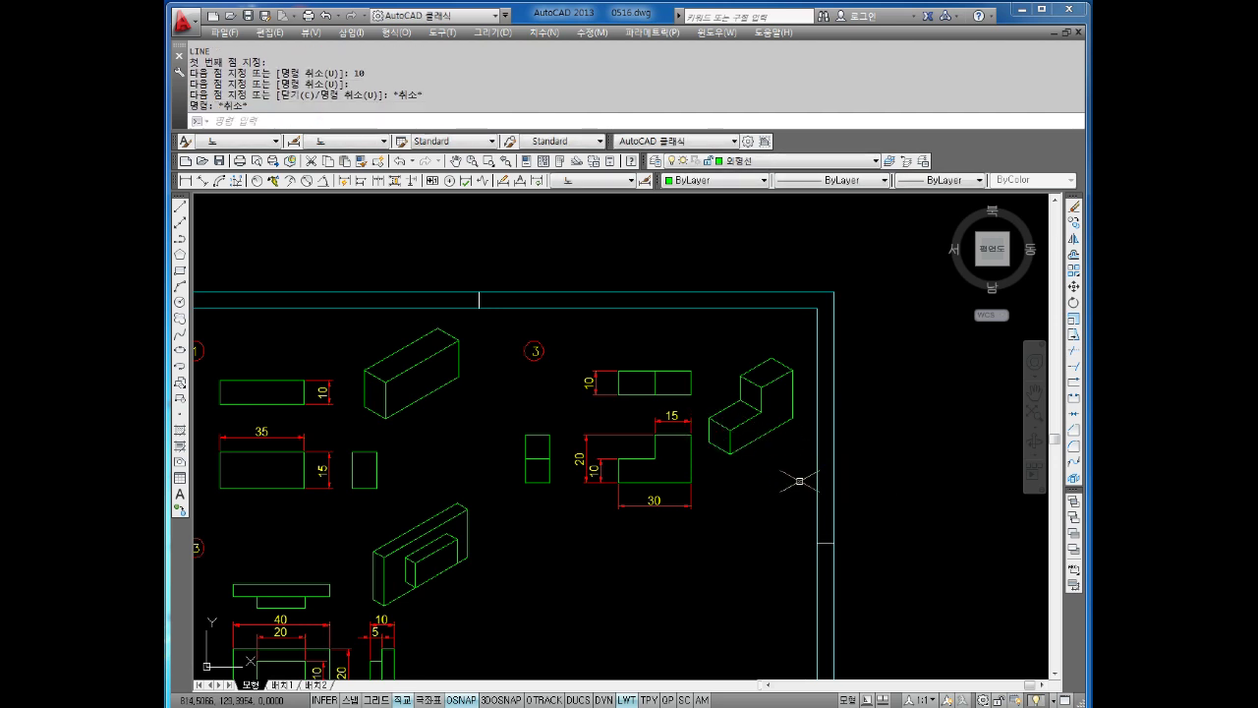
# Begin moving the first view group, then cancel the move and pan the sheet.
pyautogui.scroll(-1, 796, 454)
pyautogui.scroll(2, 791, 447)
pyautogui.scroll(-1, 786, 437)
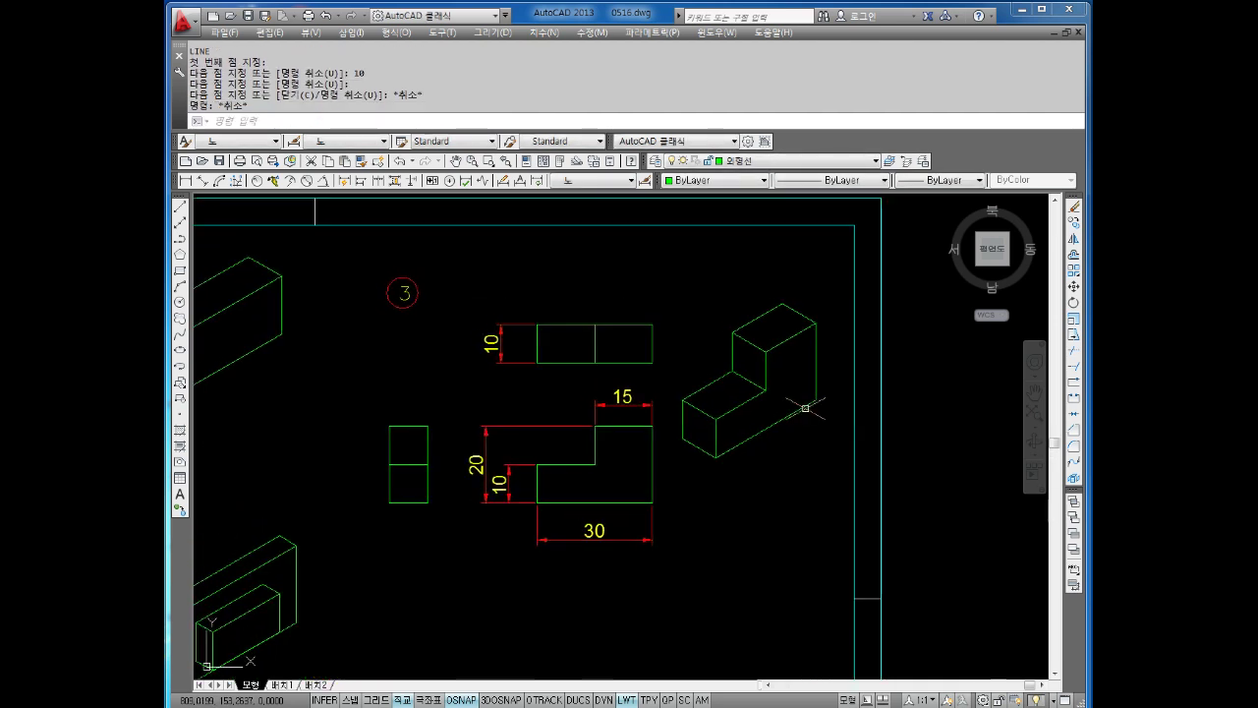
pyautogui.scroll(-4, 782, 427)
pyautogui.scroll(2, 703, 438)
pyautogui.scroll(2, 687, 410)
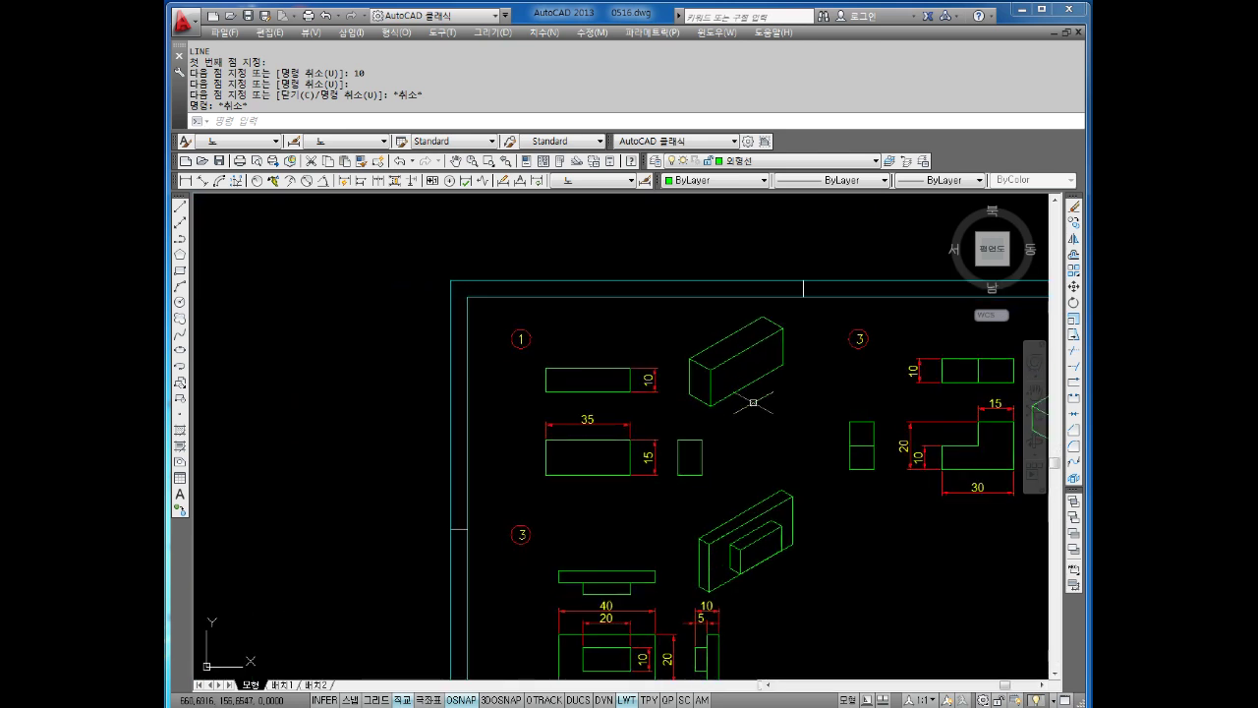
pyautogui.press('Escape')
pyautogui.press('Escape')
pyautogui.press('Escape')
pyautogui.write('m')
pyautogui.press('Return')
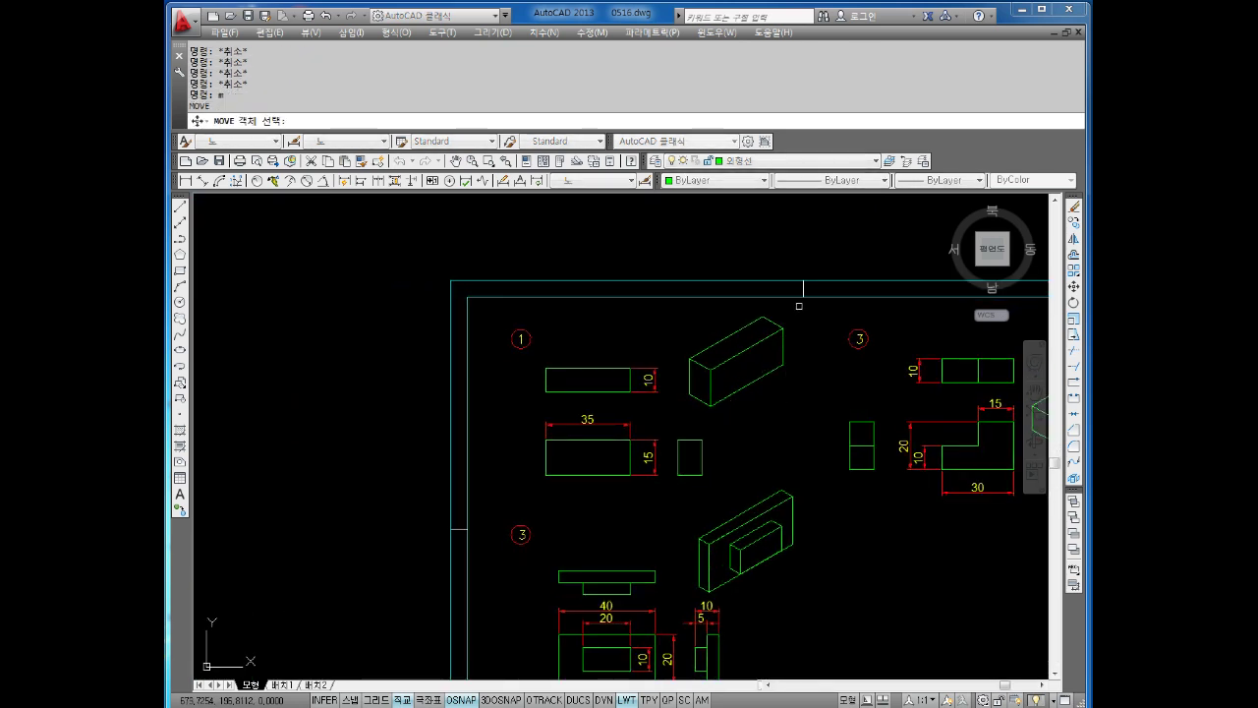
pyautogui.click(801, 305)
pyautogui.click(501, 497)
pyautogui.press('Return')
pyautogui.click(514, 447)
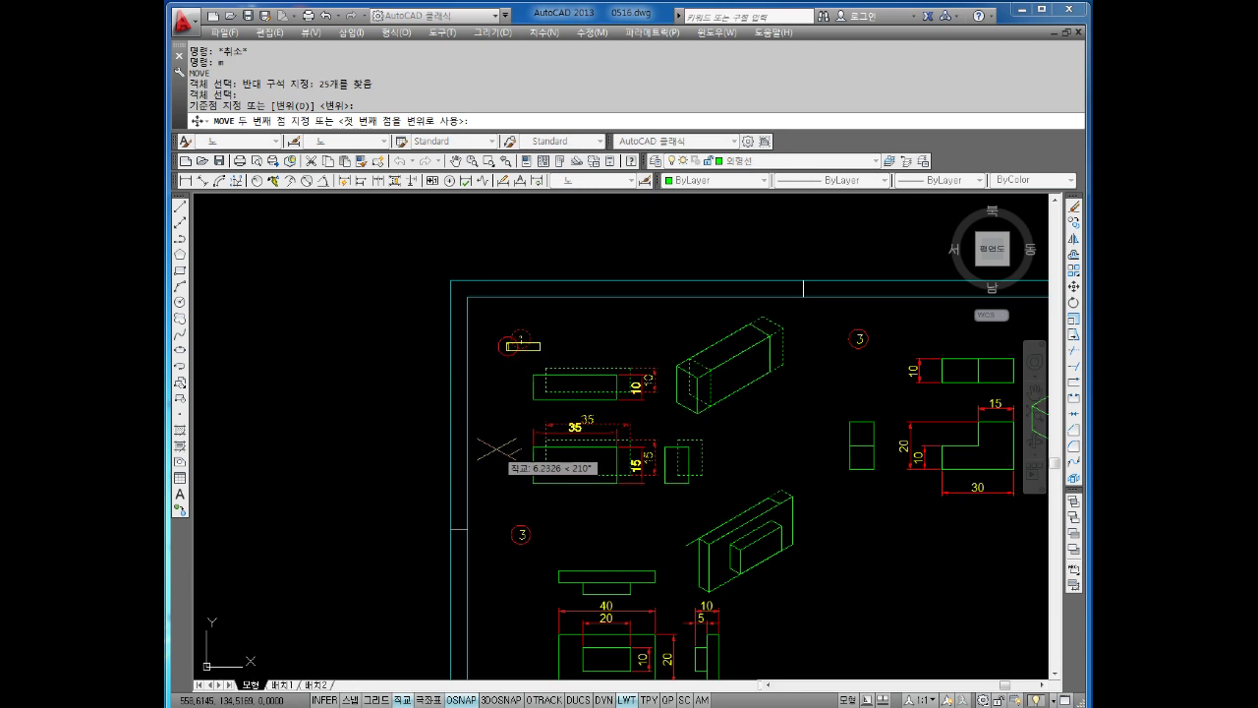
pyautogui.press('F8')
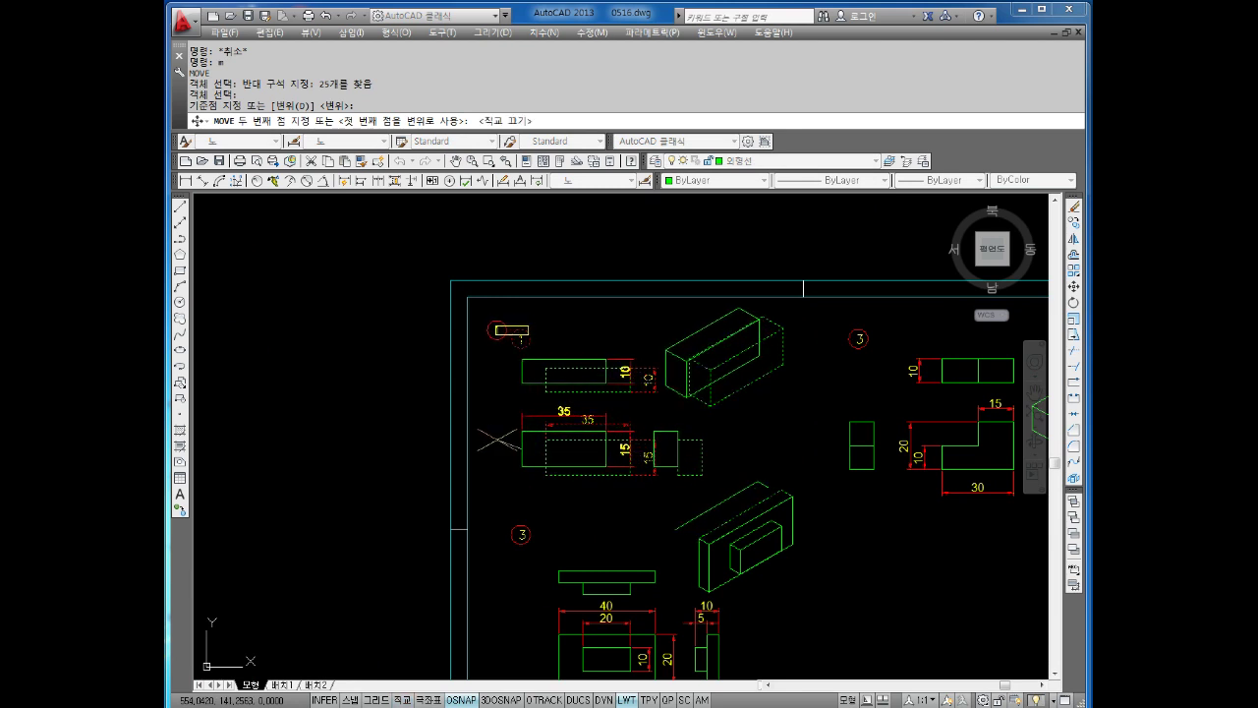
pyautogui.press('Escape')
pyautogui.press('Escape')
pyautogui.press('Escape')
pyautogui.moveTo(799, 308); pyautogui.dragTo(813, 330, button='middle')
# Move the first view group's 23 objects to their new spot inside the border.
pyautogui.write('m')
pyautogui.press('Return')
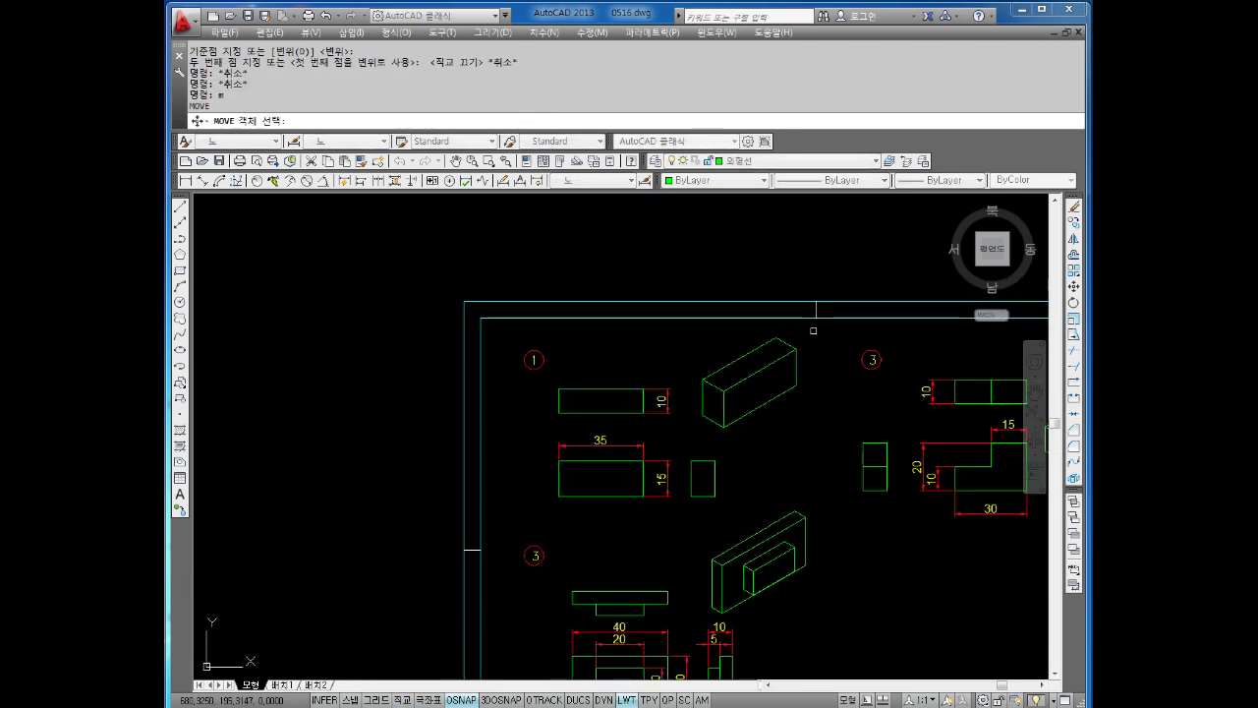
pyautogui.click(813, 330)
pyautogui.click(509, 505)
pyautogui.press('Return')
pyautogui.click(524, 489)
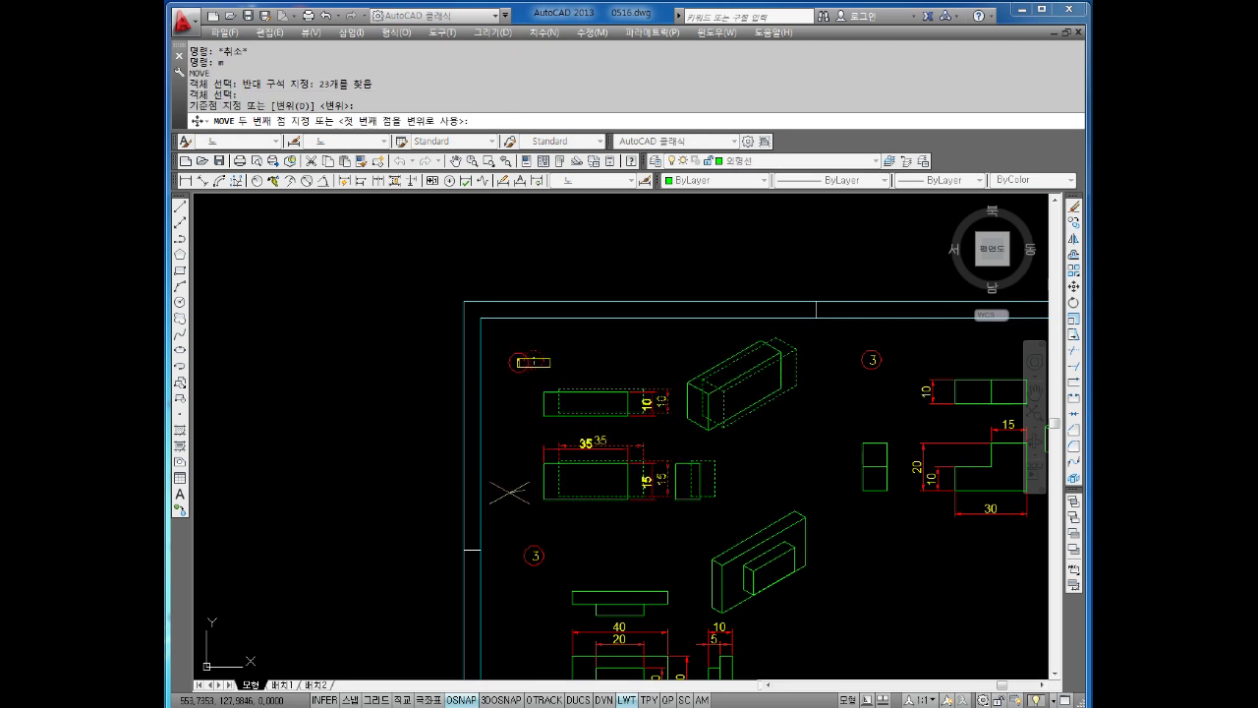
pyautogui.click(509, 493)
# Move the lower label-3 group's 49 objects left, using the label circle's centre as base point.
pyautogui.scroll(-2, 723, 459)
pyautogui.scroll(-1, 722, 459)
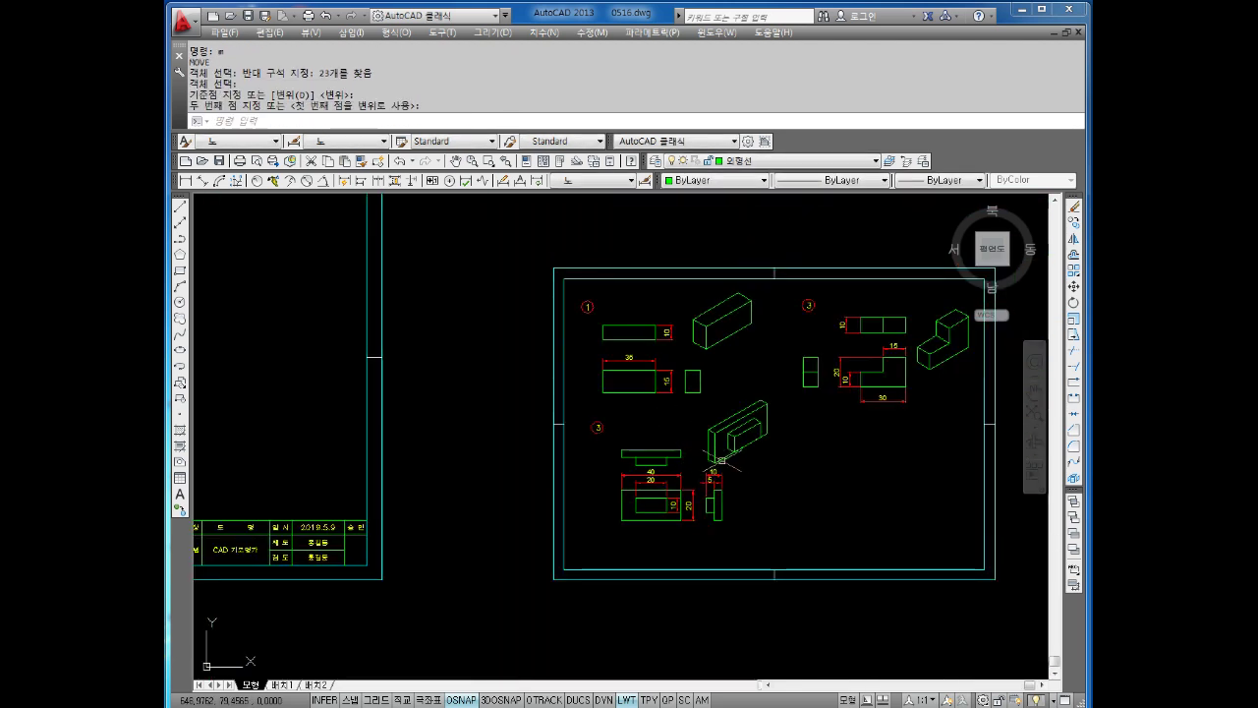
pyautogui.press('Escape')
pyautogui.press('Escape')
pyautogui.write('m')
pyautogui.press('Return')
pyautogui.click(782, 401)
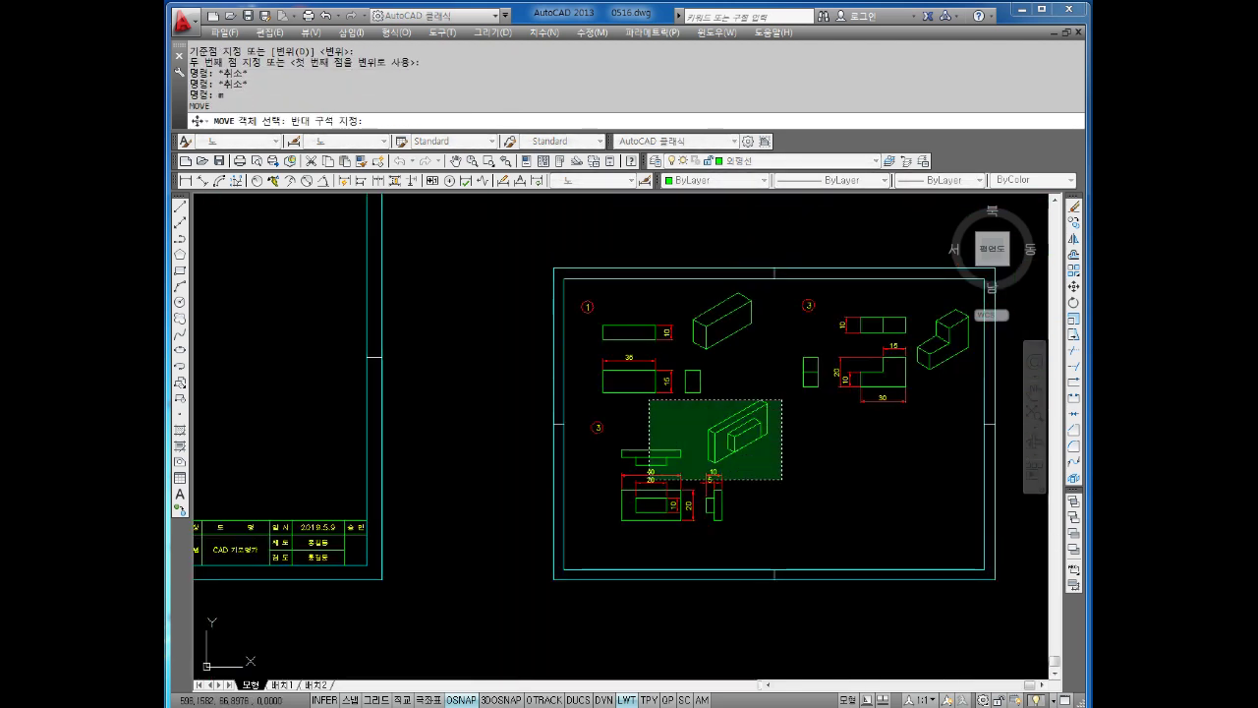
pyautogui.click(574, 544)
pyautogui.press('Return')
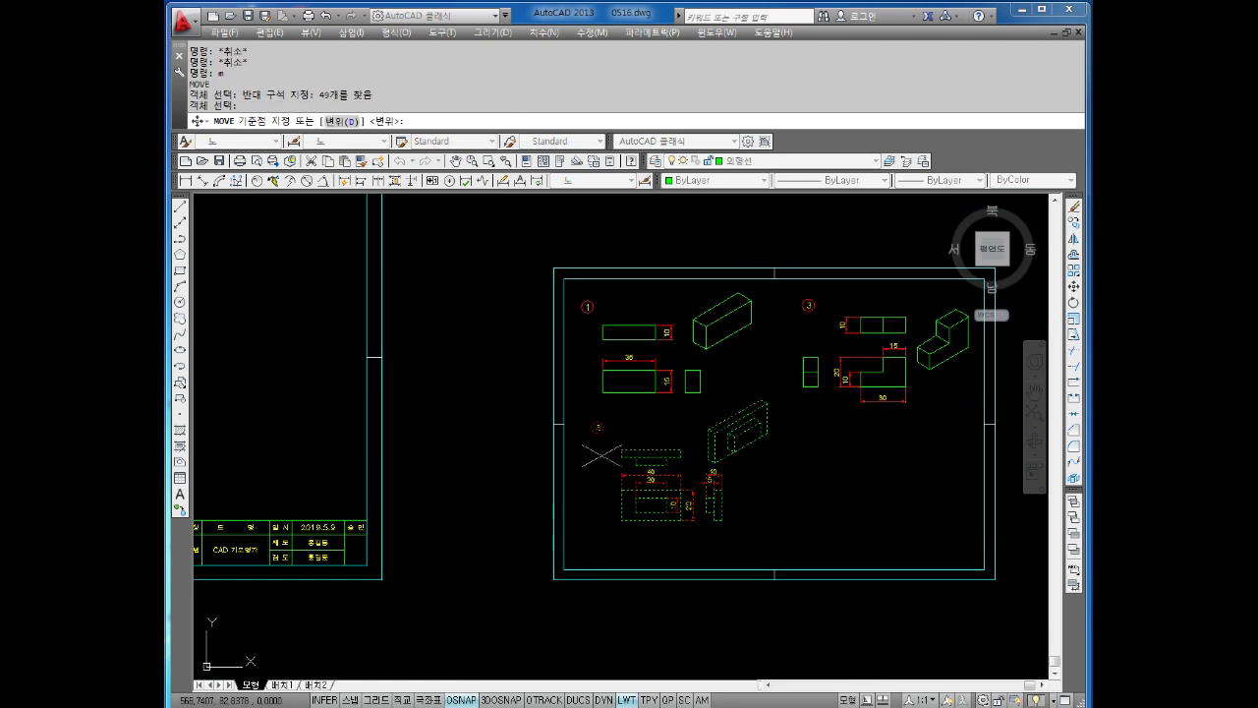
pyautogui.scroll(5, 597, 423)
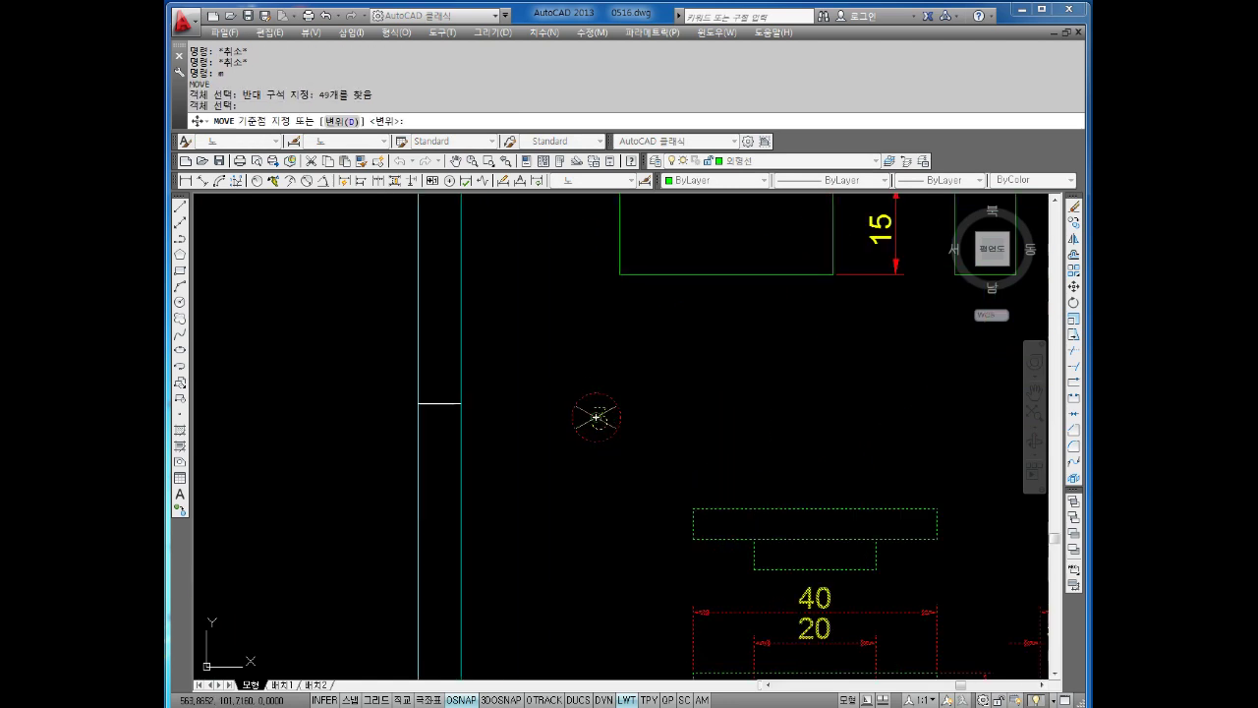
pyautogui.click(596, 417)
pyautogui.scroll(-5, 584, 419)
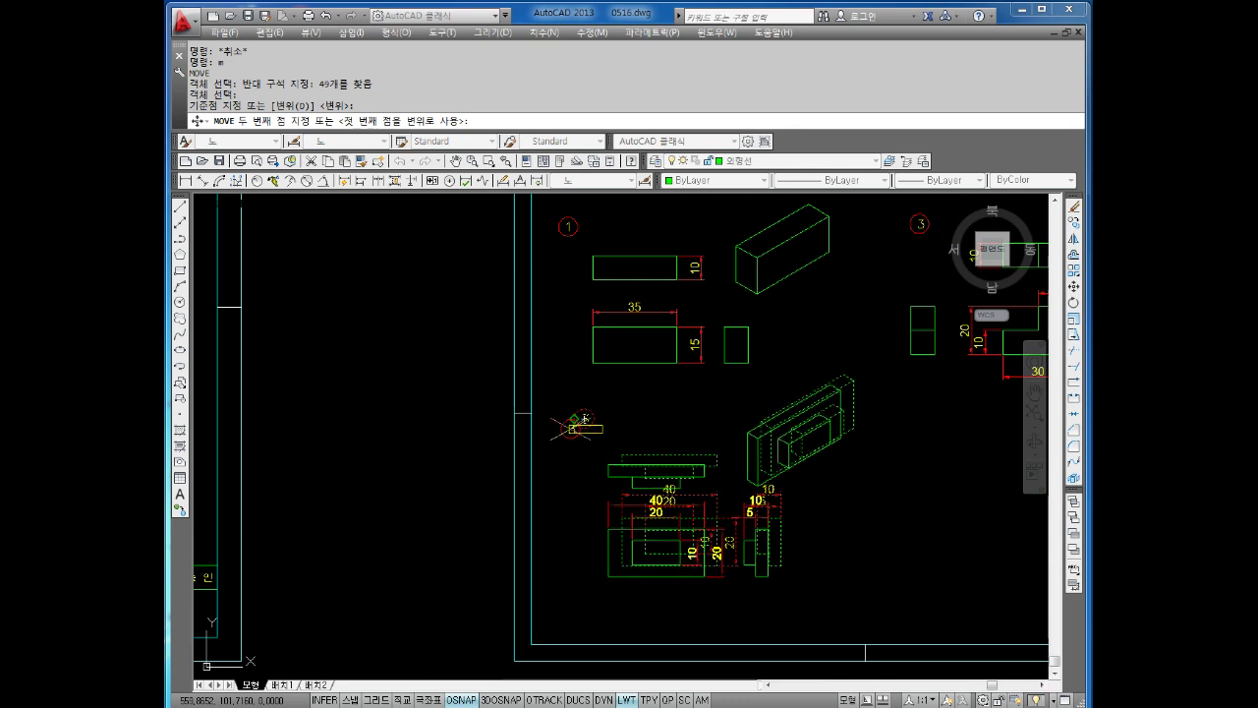
pyautogui.click(574, 444)
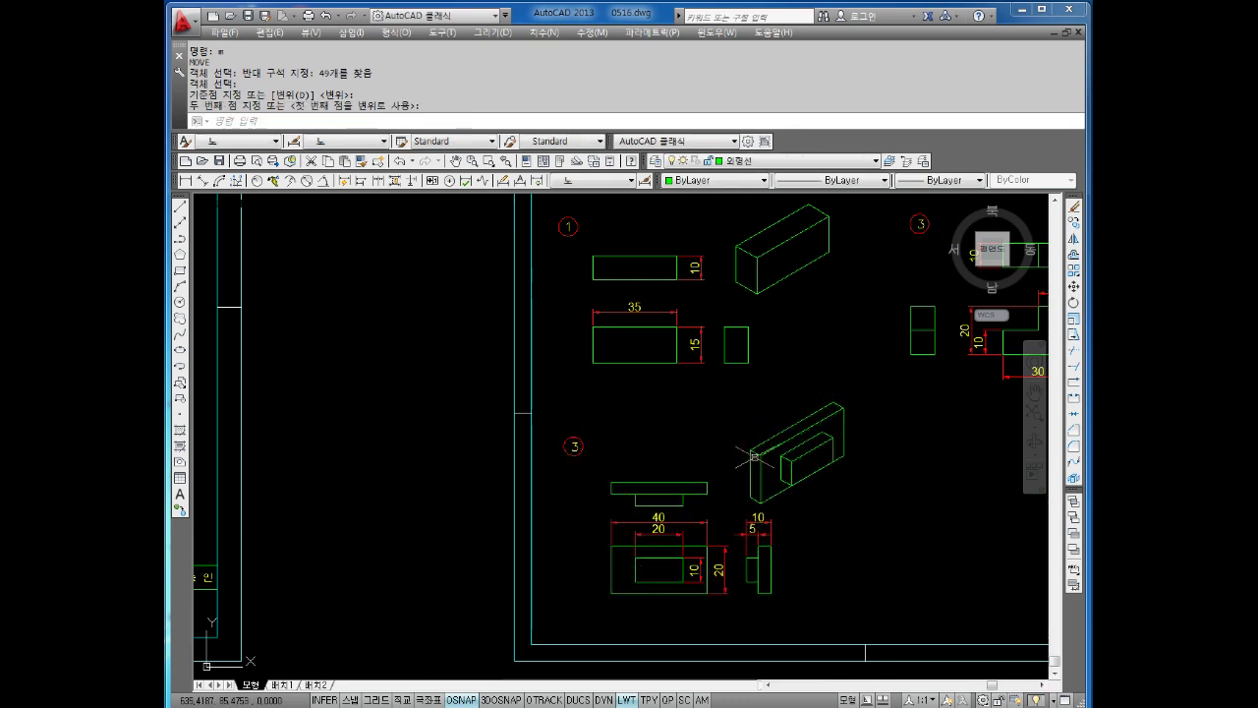
pyautogui.scroll(-2, 753, 456)
pyautogui.moveTo(893, 449)
pyautogui.mouseDown(button='middle')
pyautogui.moveTo(842, 443)
pyautogui.moveTo(802, 405)
pyautogui.mouseUp(button='middle')
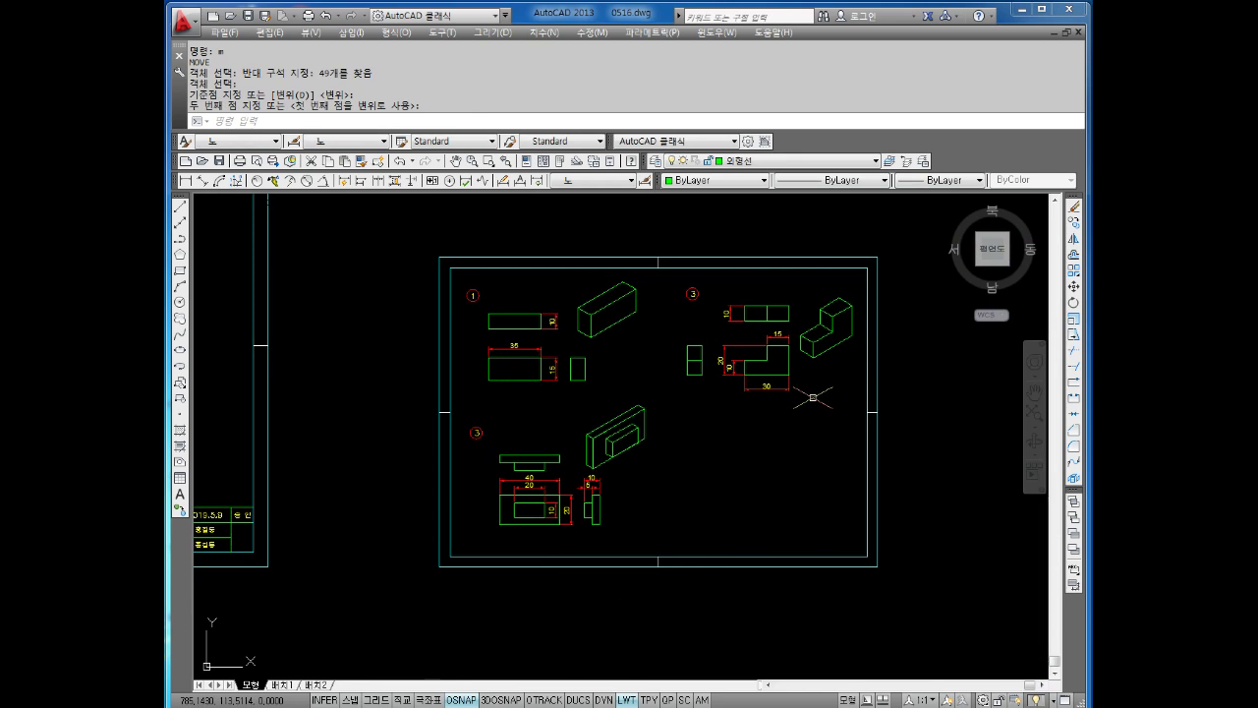
pyautogui.scroll(2, 550, 395)
# Draw a vertical guide line from the circled 1 label down past circle 3.
pyautogui.press('Escape')
pyautogui.press('Escape')
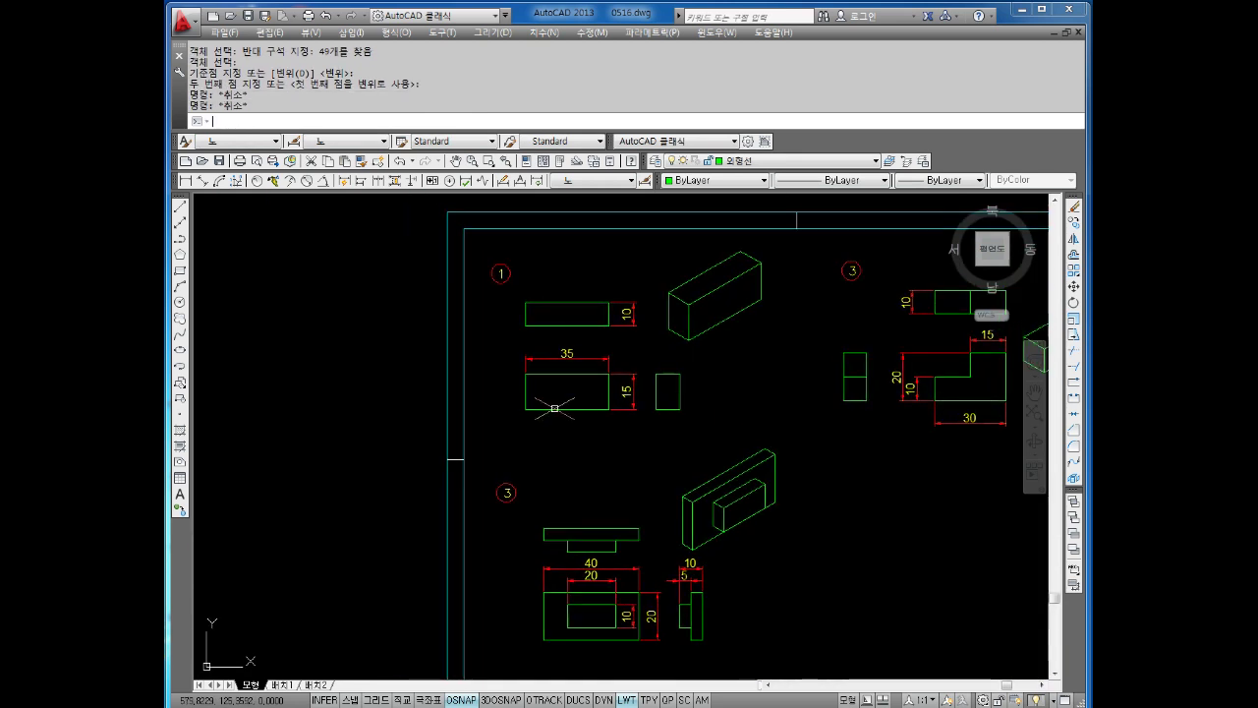
pyautogui.write('l')
pyautogui.write('1')
pyautogui.press('Return')
pyautogui.click(500, 273)
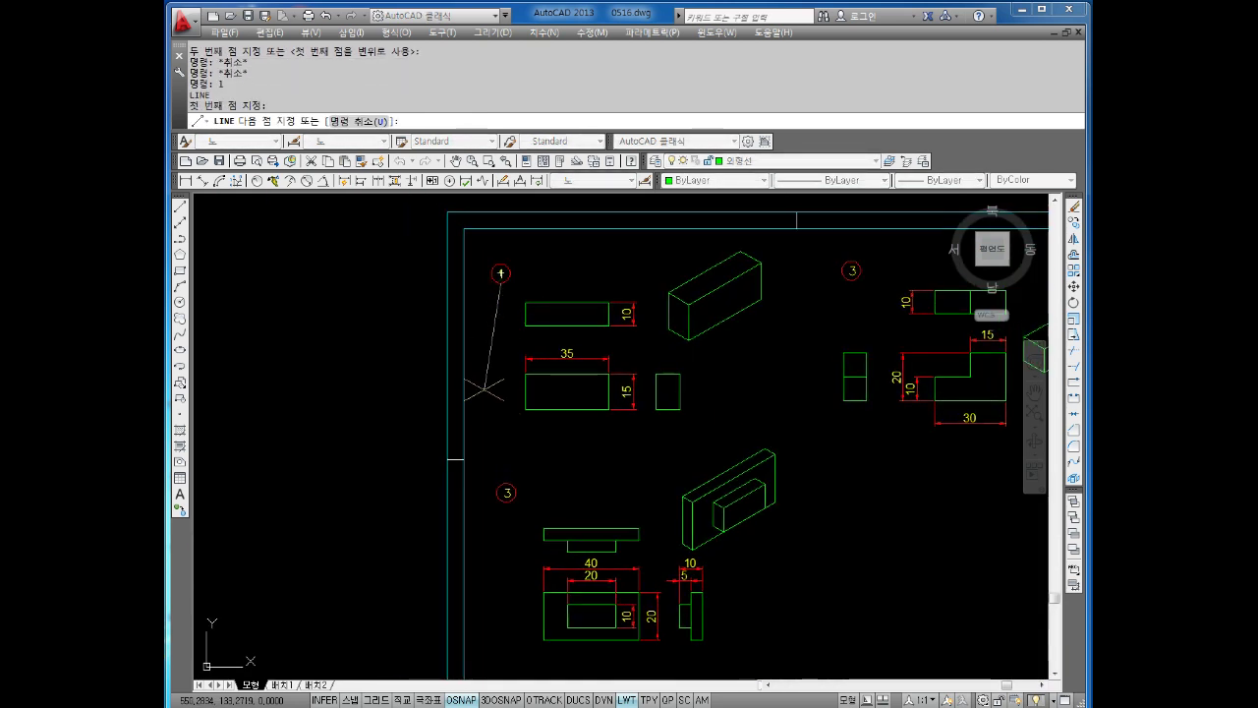
pyautogui.press('F5')
pyautogui.press('F5')
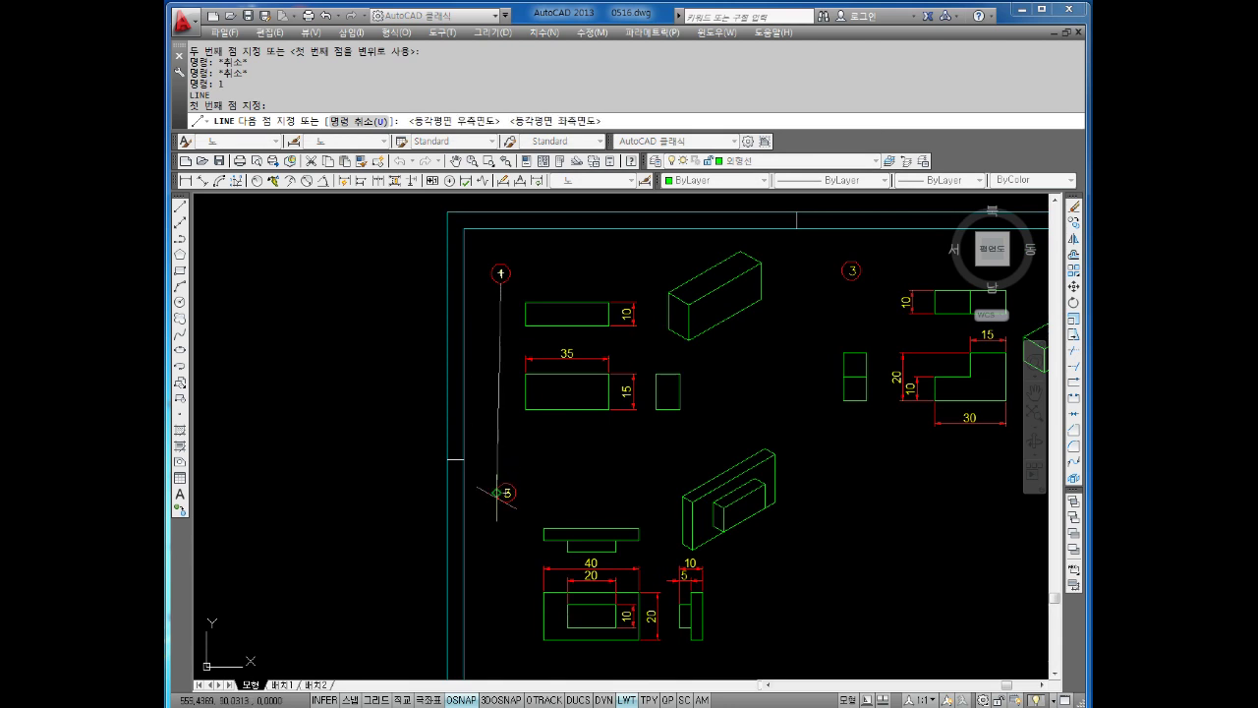
pyautogui.press('F8')
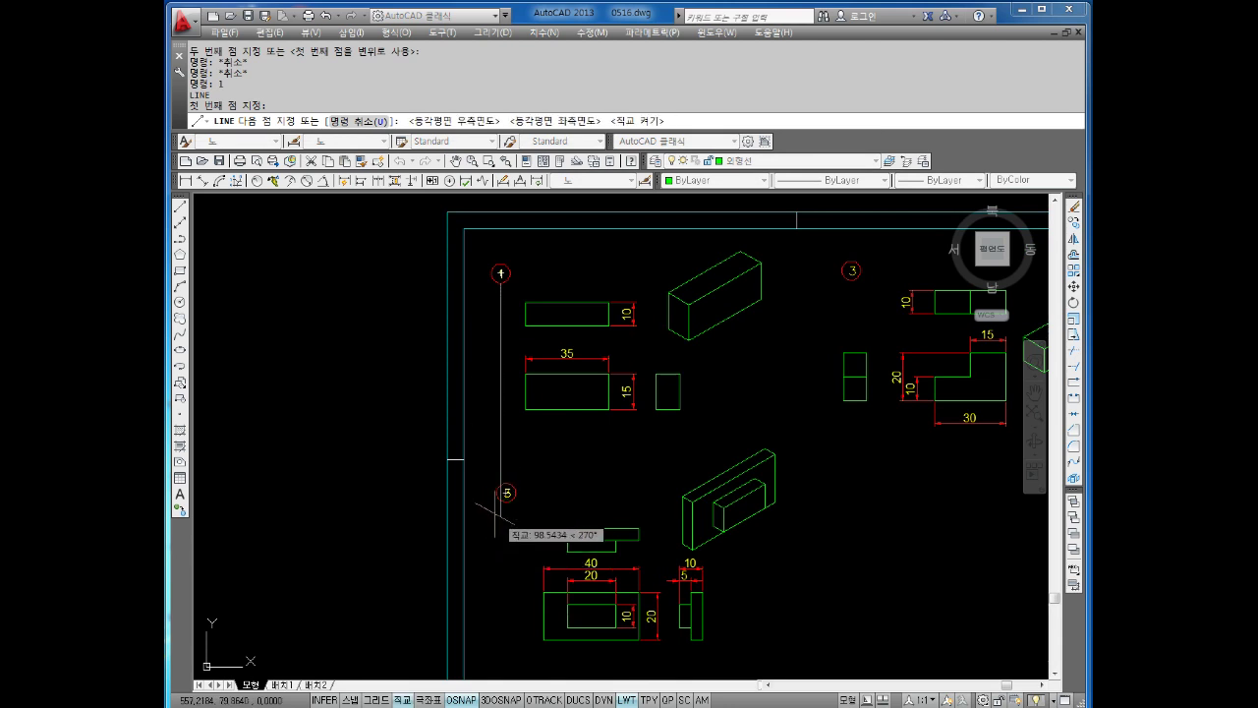
pyautogui.scroll(5, 491, 506)
pyautogui.click(547, 568)
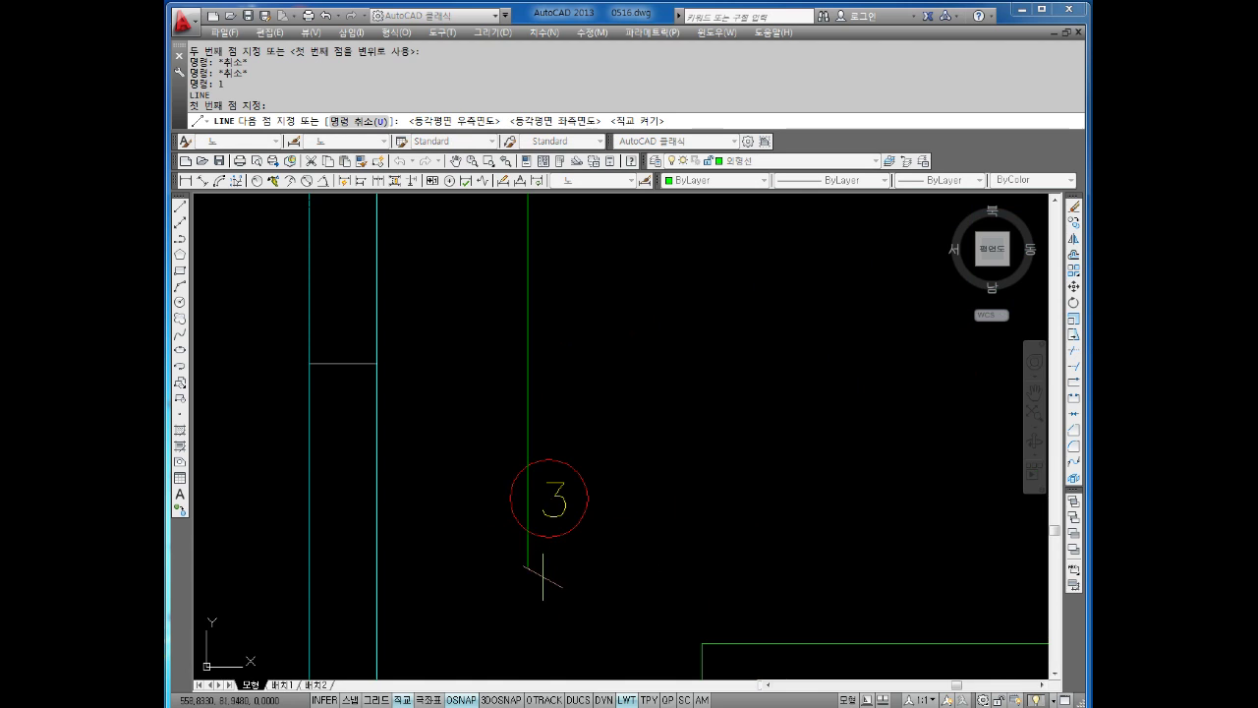
pyautogui.press('Escape')
pyautogui.scroll(-5, 585, 536)
pyautogui.scroll(3, 598, 476)
# Attempt to move the circled 3 label onto the guide line, then abandon the move.
pyautogui.press('Escape')
pyautogui.press('Escape')
pyautogui.press('Escape')
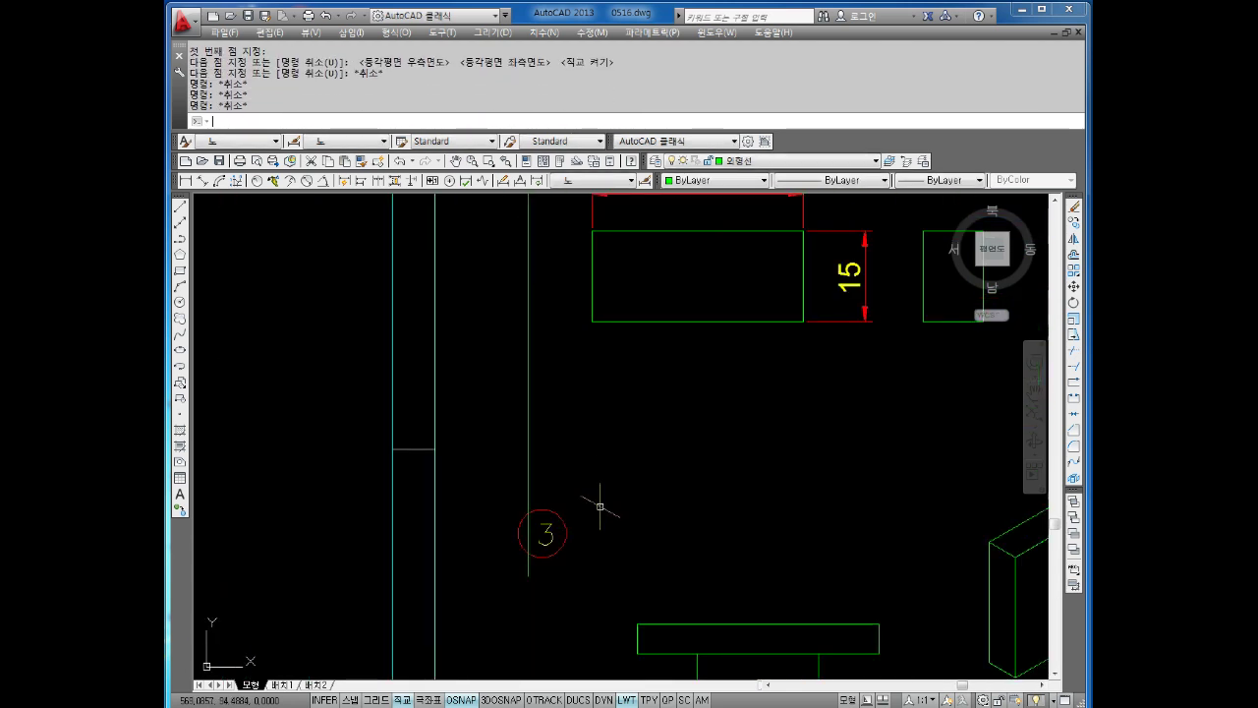
pyautogui.write('m')
pyautogui.press('Return')
pyautogui.click(593, 503)
pyautogui.click(546, 570)
pyautogui.press('Return')
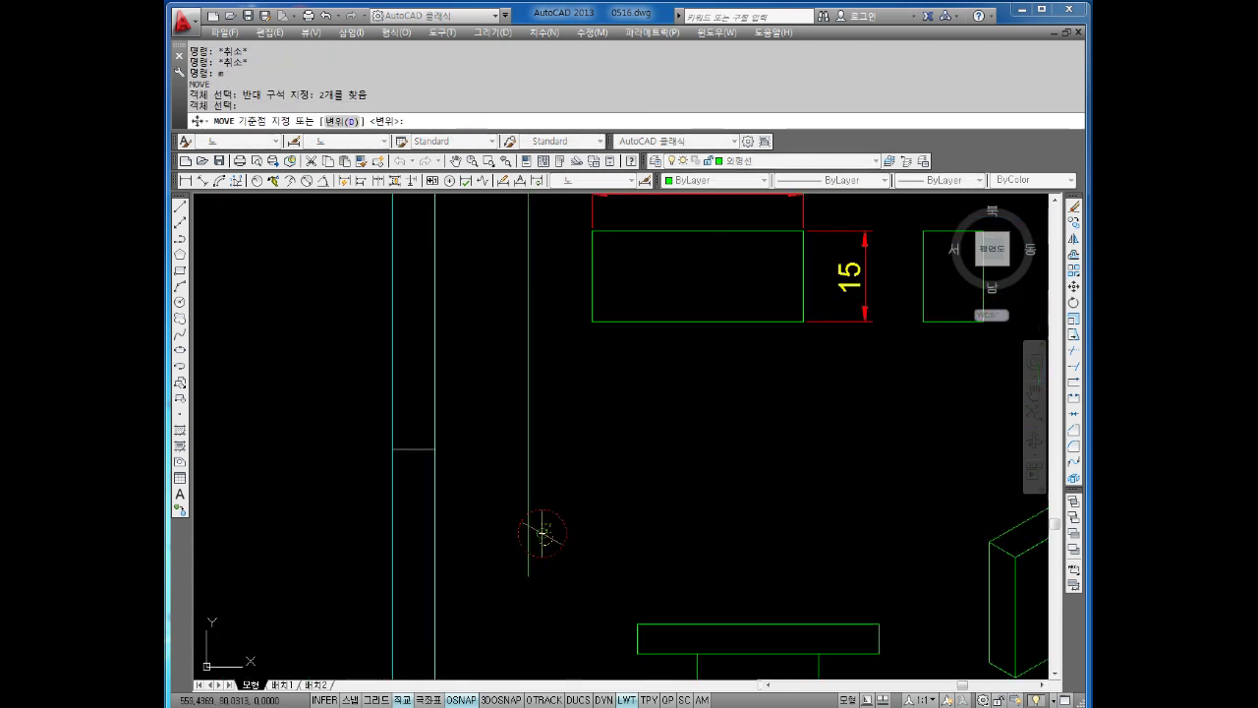
pyautogui.click(543, 534)
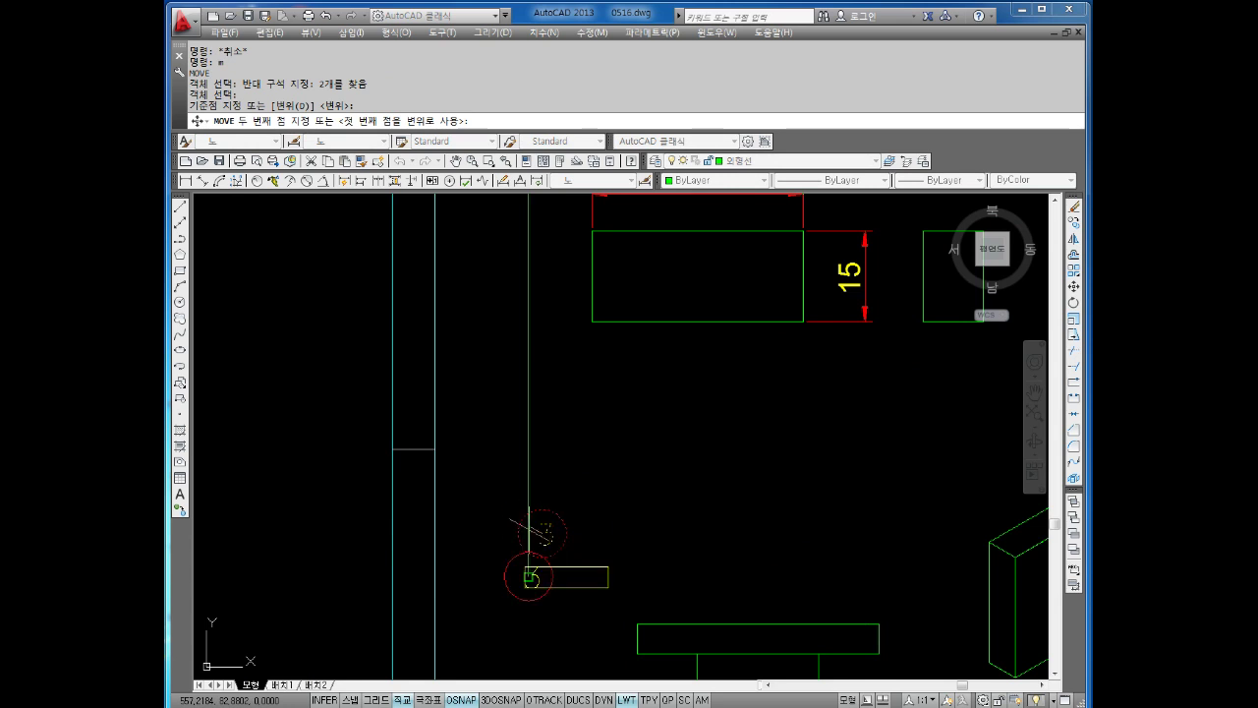
pyautogui.keyDown('shift'); pyautogui.rightClick(534, 530); pyautogui.keyUp('shift')
pyautogui.click(590, 477)
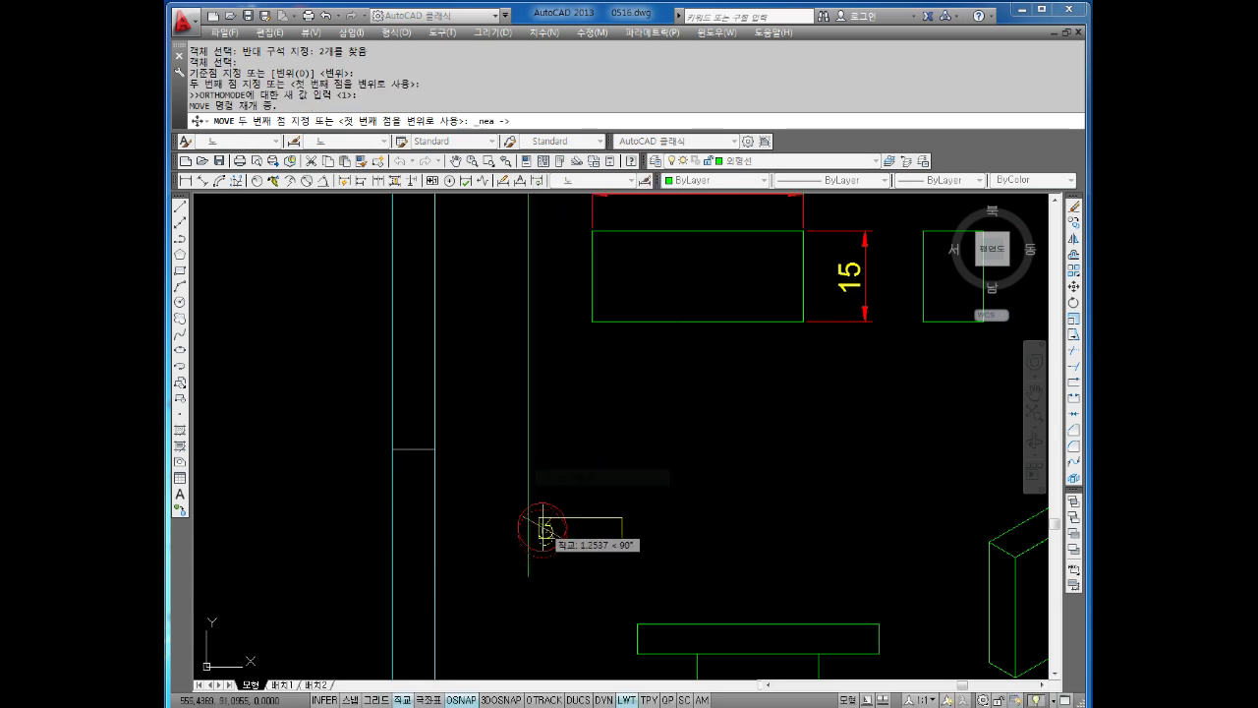
pyautogui.press('Escape')
pyautogui.press('Escape')
# Delete the vertical construction line and zoom out to see the sheet.
pyautogui.click(529, 441)
pyautogui.click(526, 442)
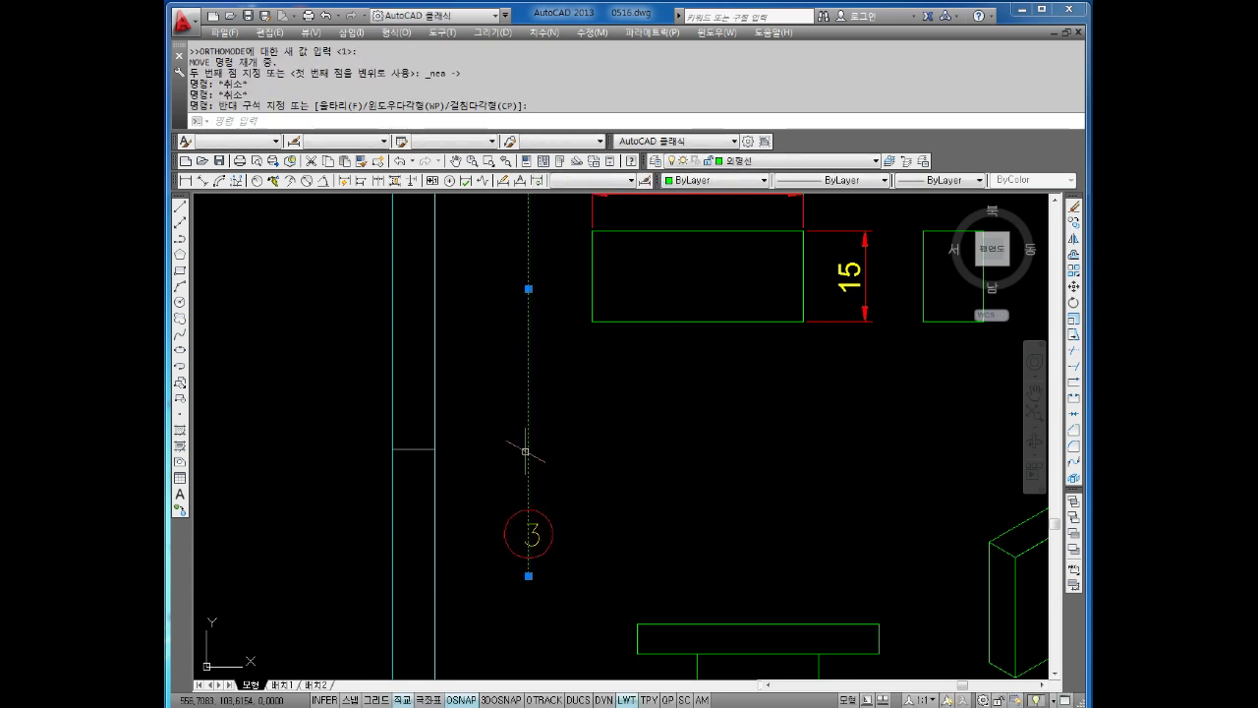
pyautogui.press('Delete')
pyautogui.scroll(-8, 526, 442)
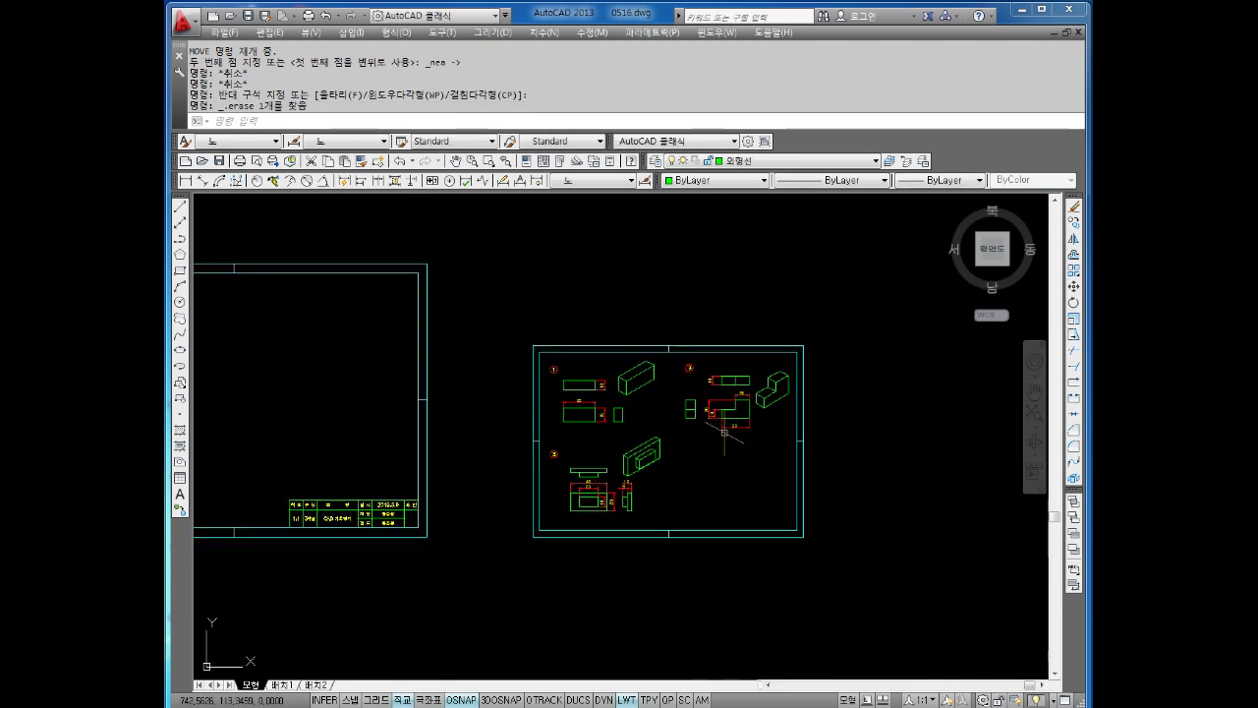
# Switch the snap style back to Standard through the SNAP command's Style option.
pyautogui.press('Escape')
pyautogui.press('Escape')
pyautogui.write('SNAp')
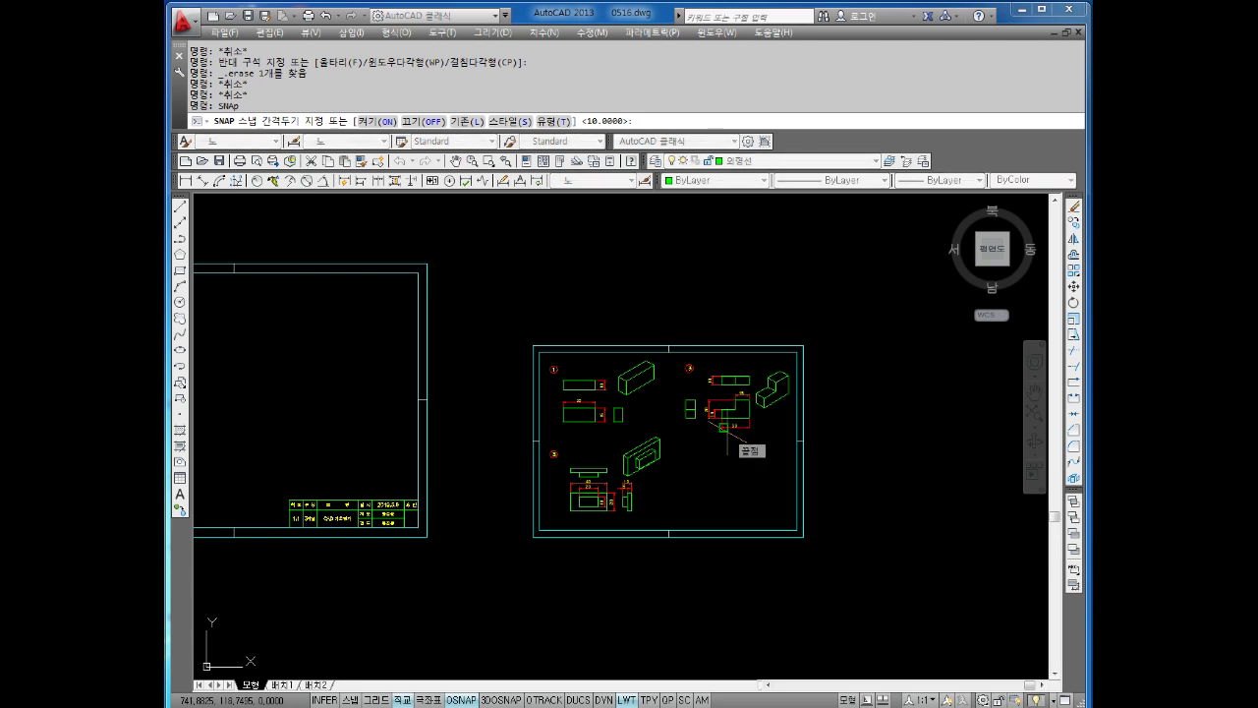
pyautogui.write('s')
pyautogui.press('Return')
pyautogui.write('s')
pyautogui.press('Return')
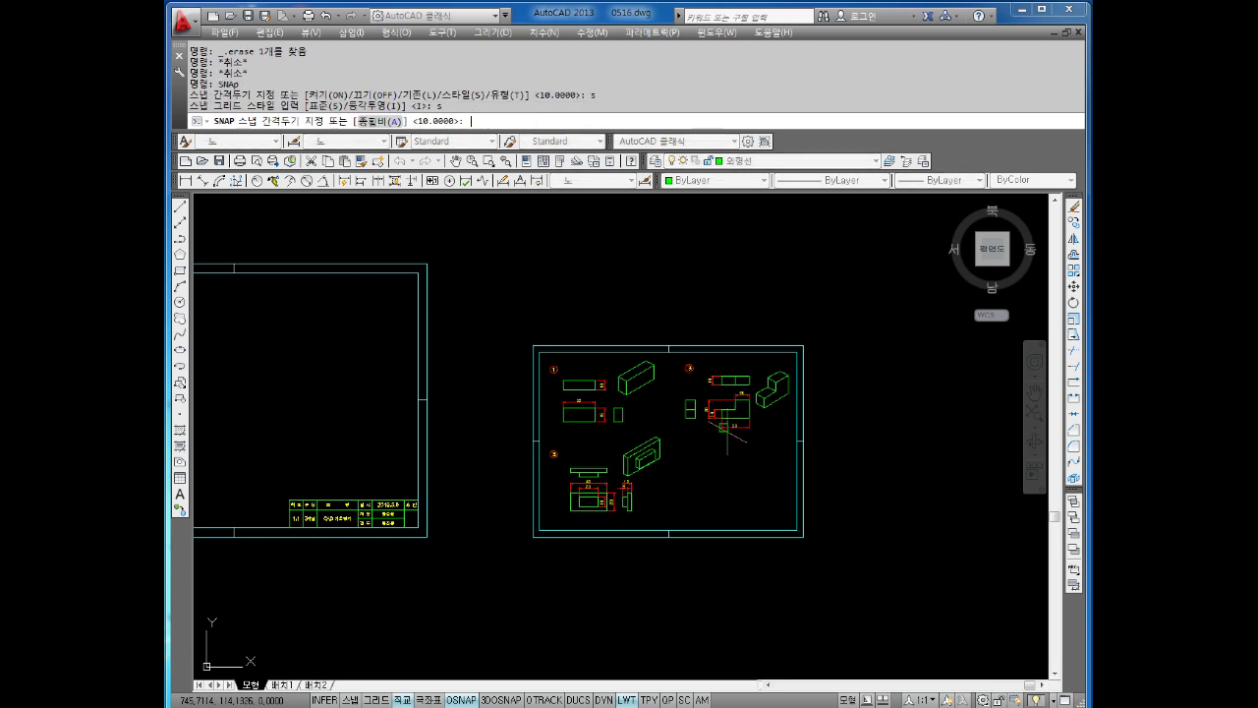
pyautogui.press('Return')
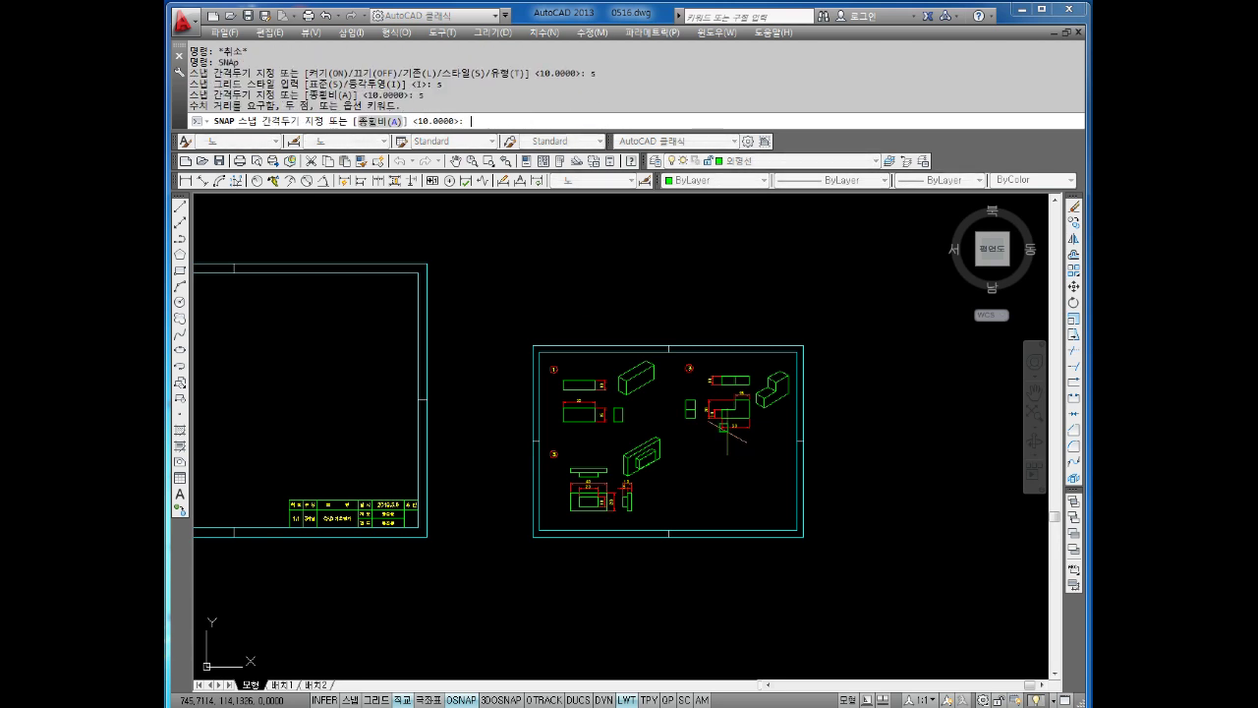
pyautogui.press('Escape')
pyautogui.press('Escape')
pyautogui.write('sna')
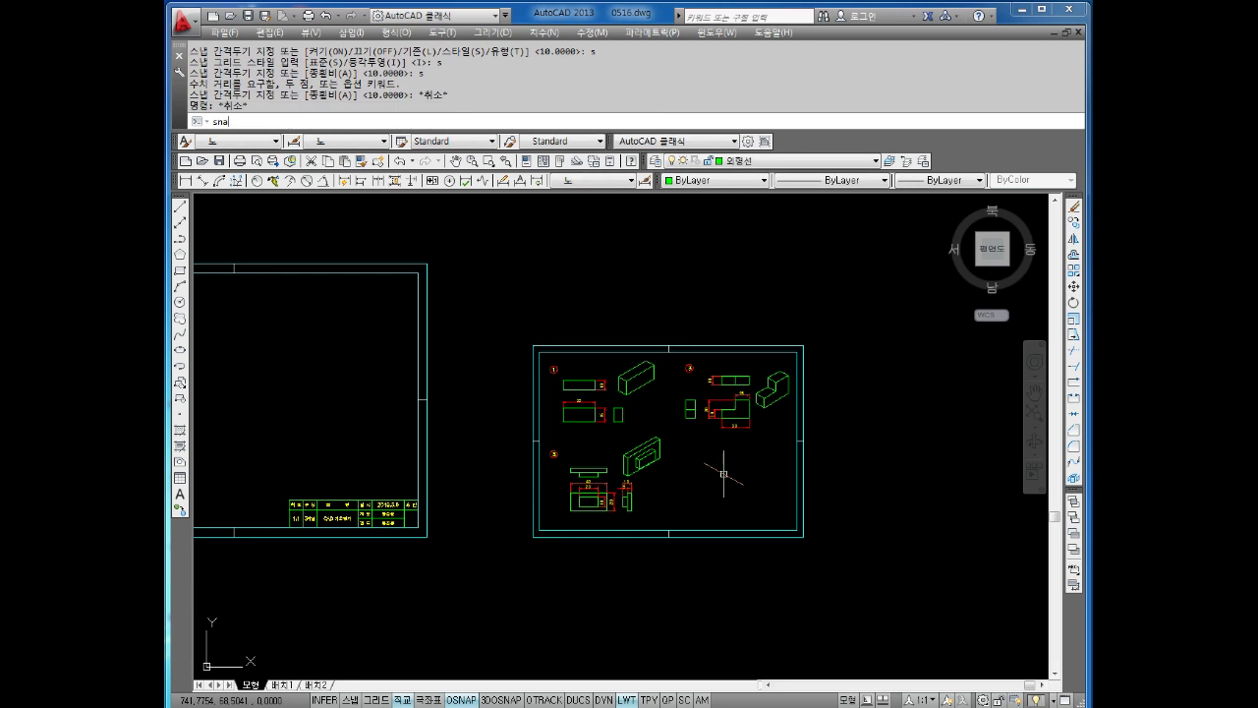
pyautogui.write('p')
pyautogui.press('Return')
pyautogui.write('s')
pyautogui.press('Return')
pyautogui.press('Return')
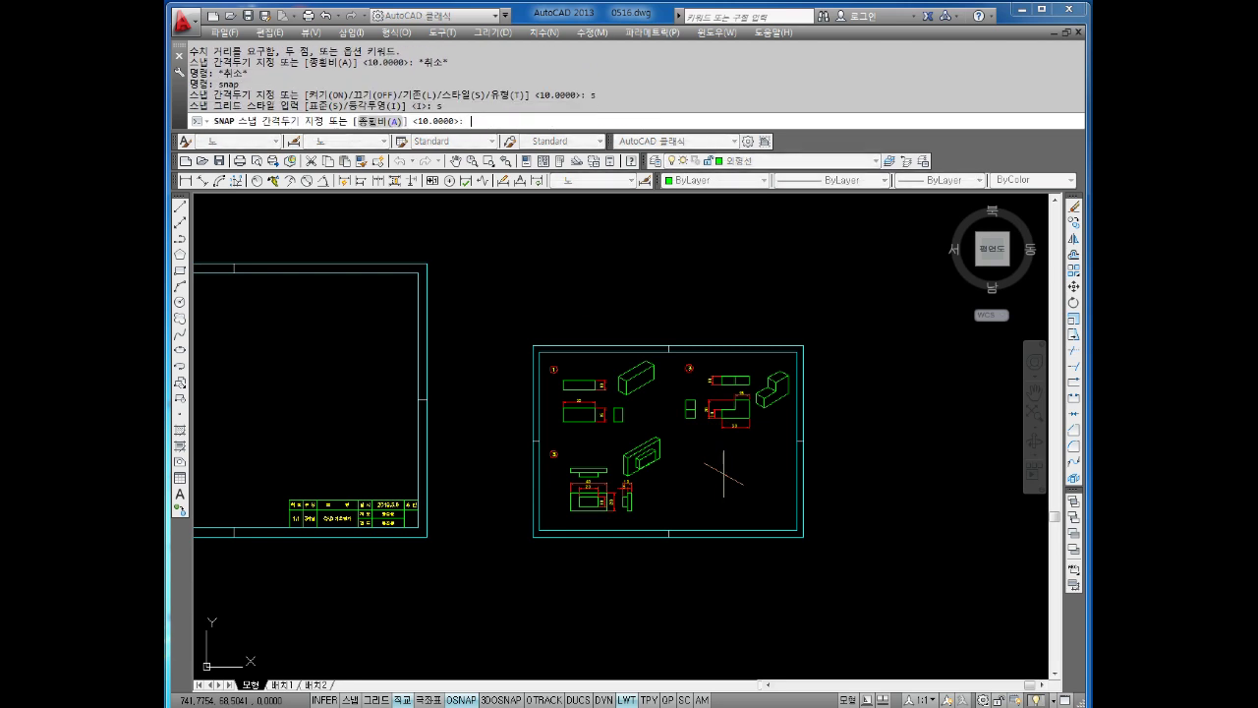
pyautogui.press('Escape')
pyautogui.press('Escape')
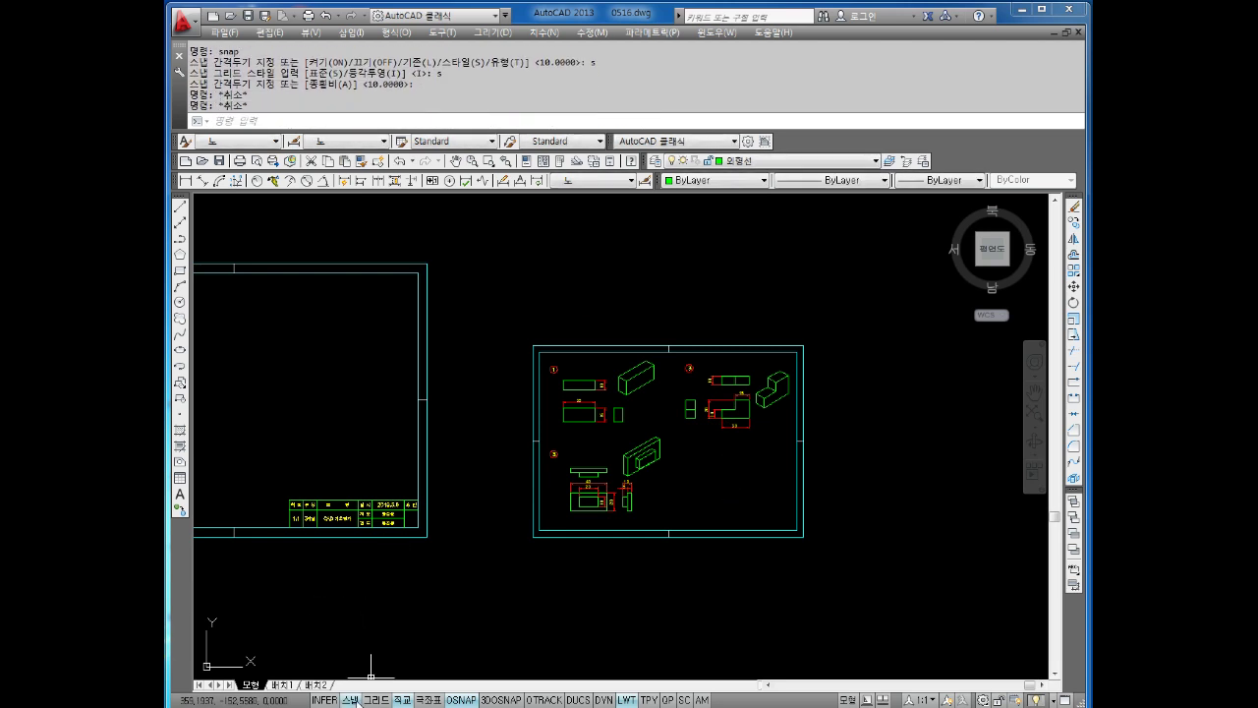
# Turn snap mode off from the status bar.
pyautogui.click(350, 700)
pyautogui.scroll(2, 718, 458)
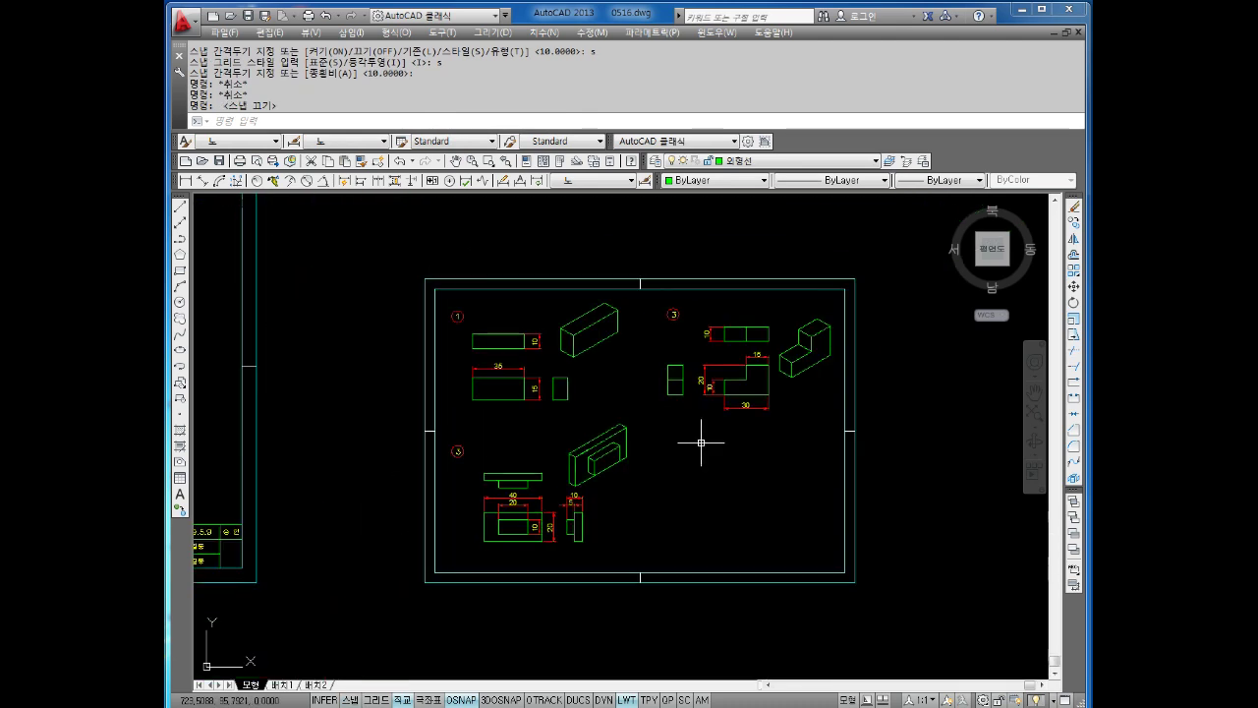
pyautogui.scroll(3, 678, 320)
# Inspect the circled 3 label, then start a copy of it and cancel.
pyautogui.doubleClick(665, 303)
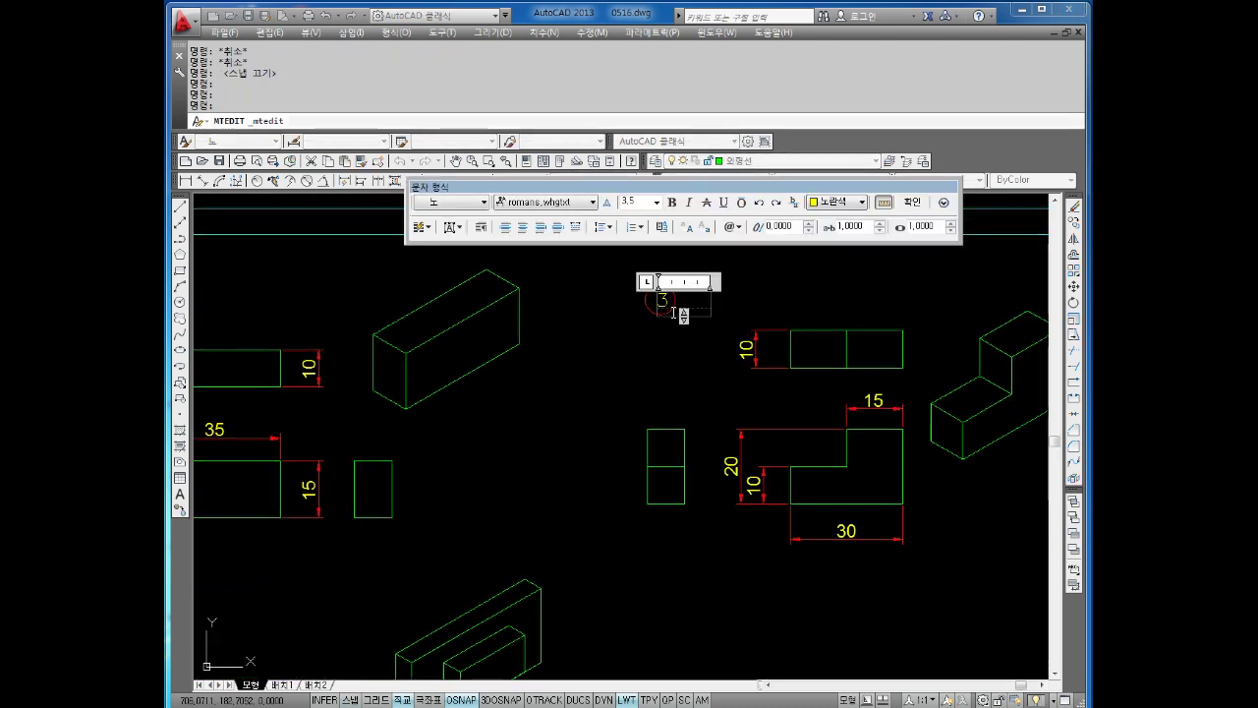
pyautogui.write('2')
pyautogui.press('Escape')
pyautogui.scroll(-2, 678, 324)
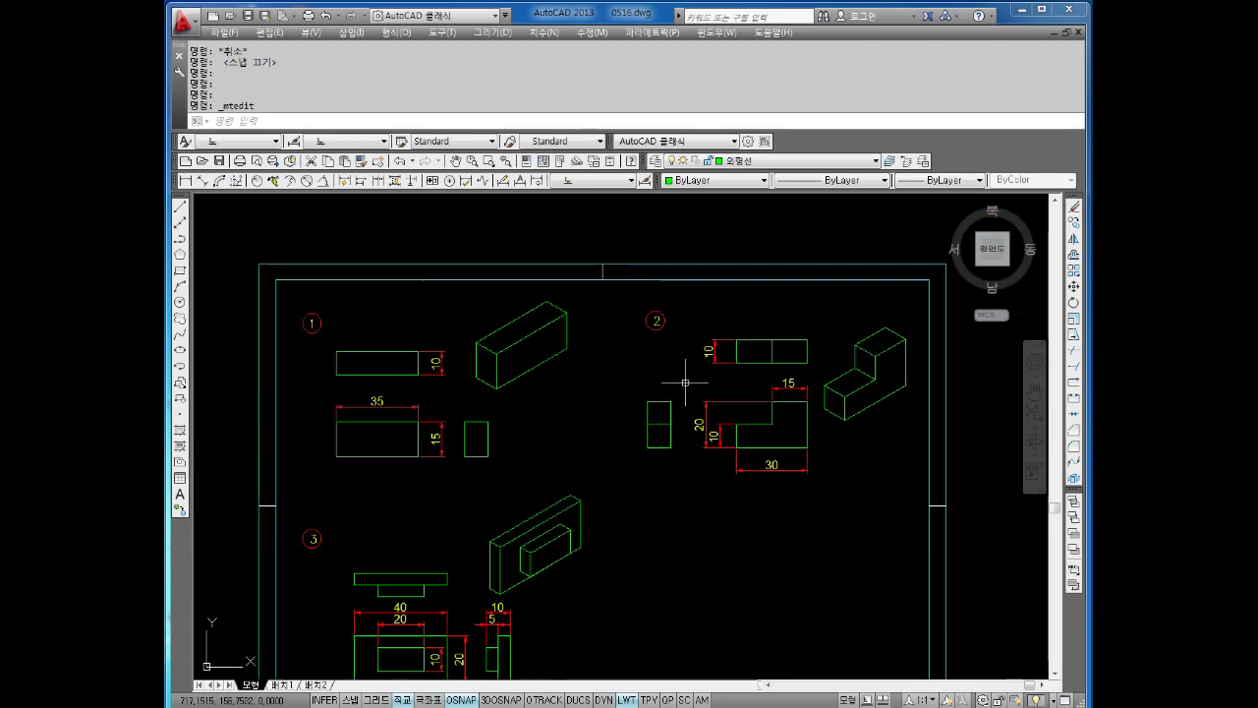
pyautogui.moveTo(716, 382); pyautogui.dragTo(691, 341, button='middle')
pyautogui.write('c')
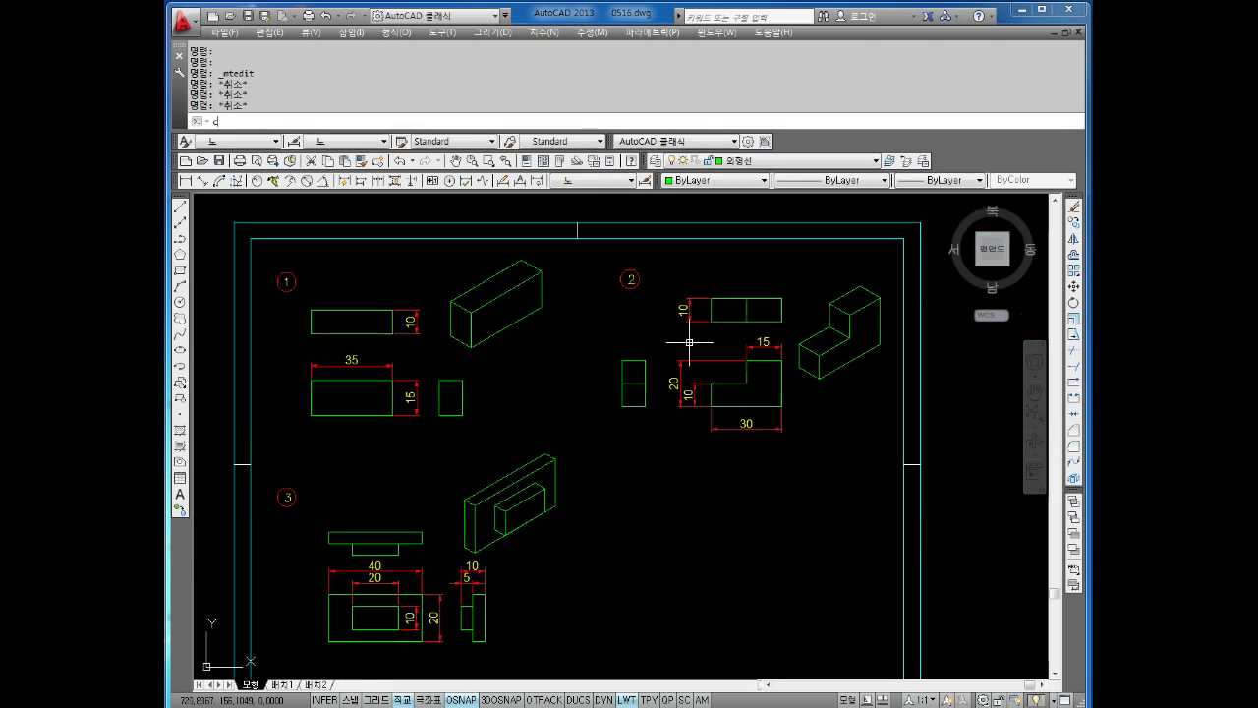
pyautogui.write('o')
pyautogui.press('Return')
pyautogui.click(332, 474)
pyautogui.click(279, 517)
pyautogui.press('Return')
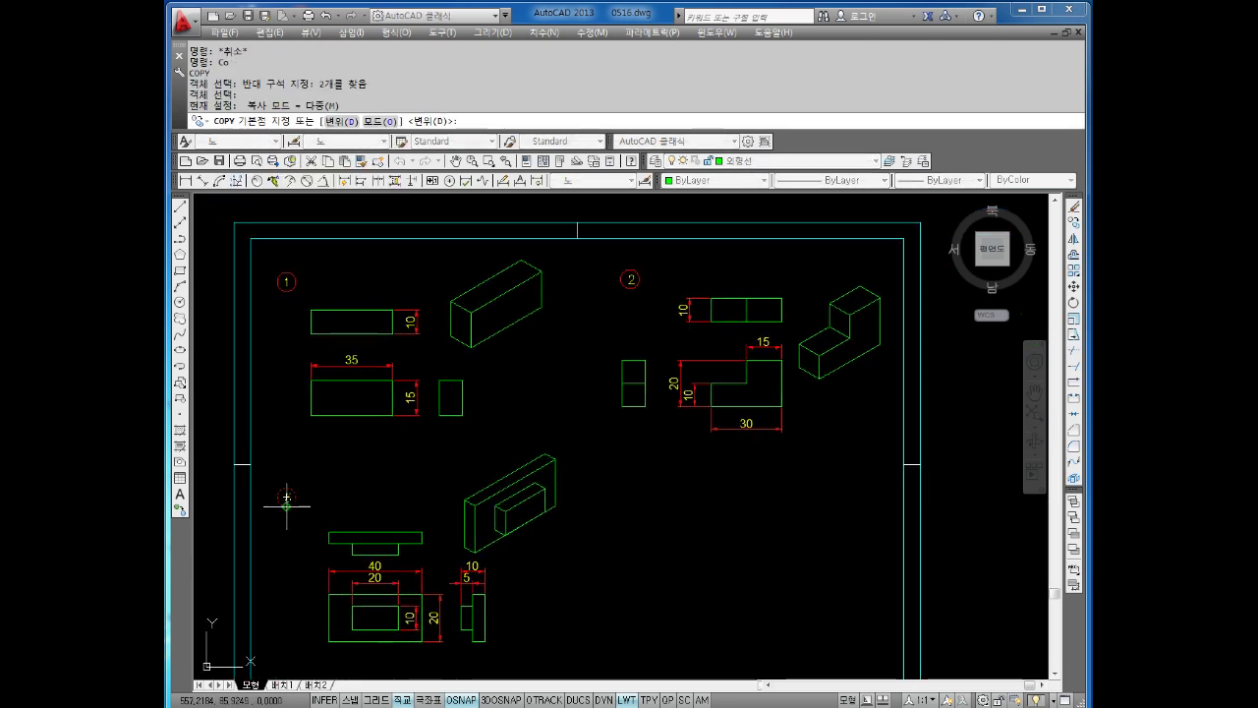
pyautogui.click(286, 498)
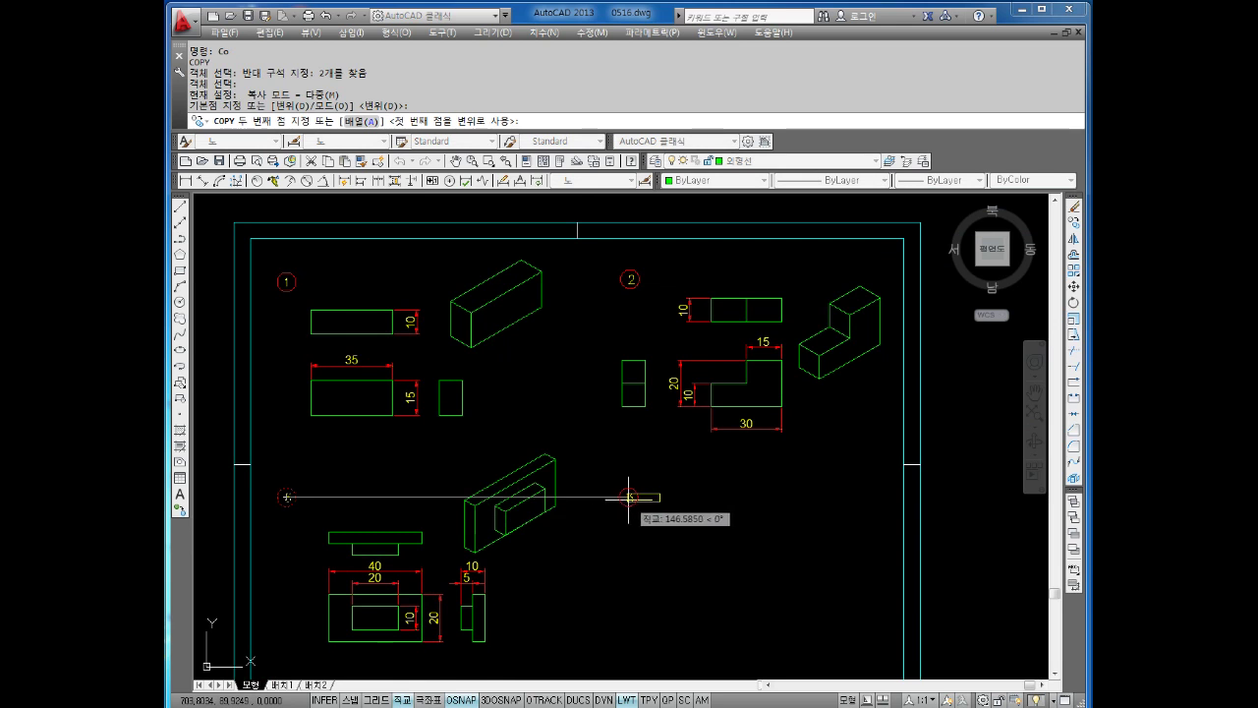
pyautogui.press('Escape')
pyautogui.press('Escape')
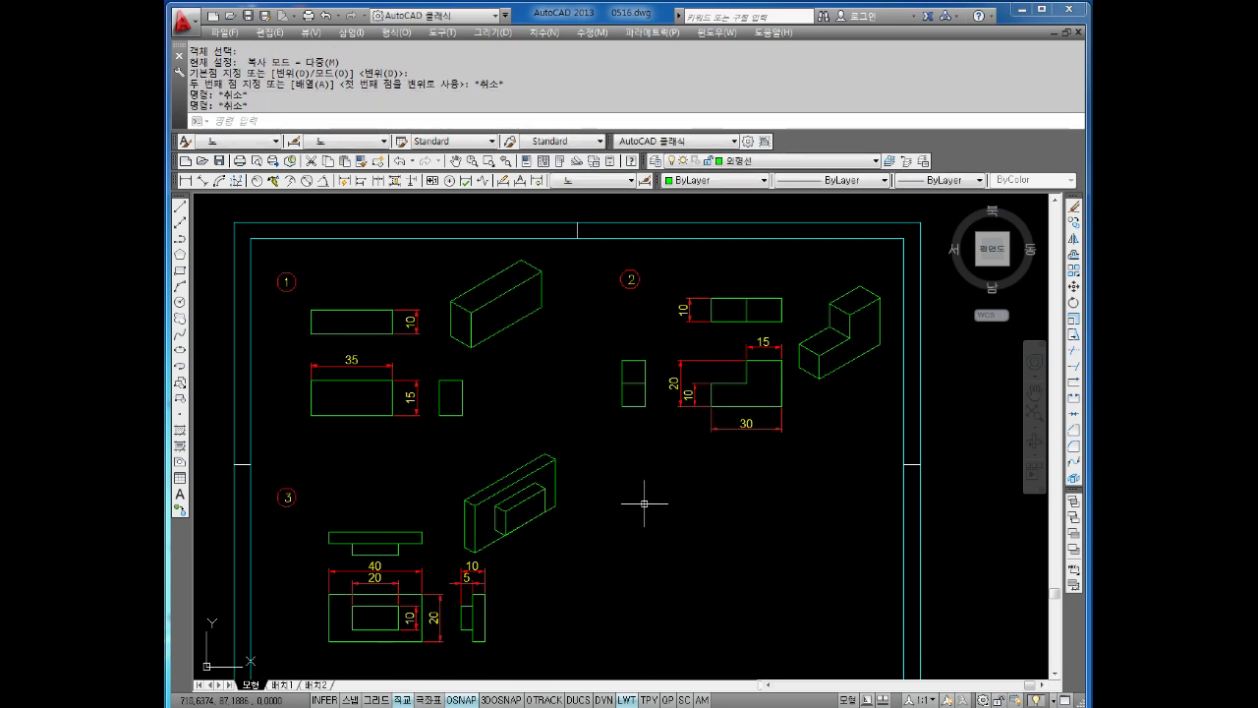
# Draw a vertical guide line down from circle 2 and a horizontal guide from circle 3.
pyautogui.write('l')
pyautogui.press('Return')
pyautogui.click(630, 287)
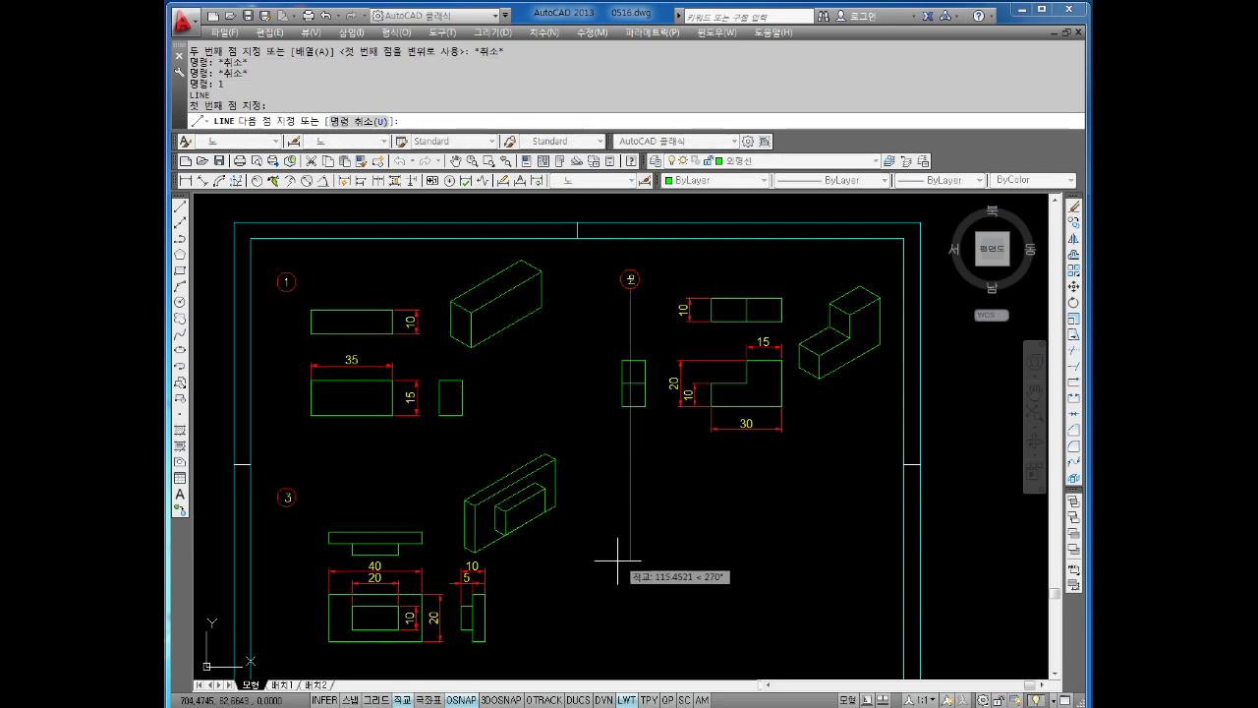
pyautogui.click(610, 568)
pyautogui.press('Escape')
pyautogui.press('Return')
pyautogui.click(295, 497)
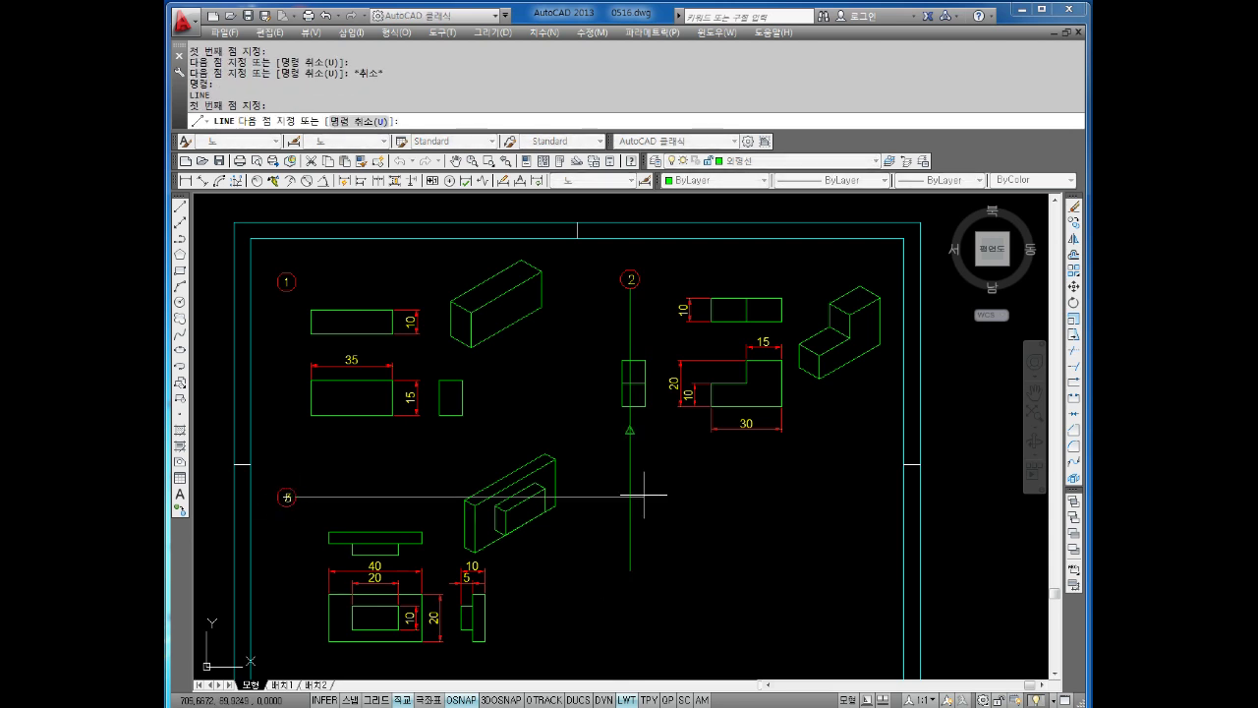
pyautogui.click(703, 496)
pyautogui.press('Escape')
pyautogui.write('Co')
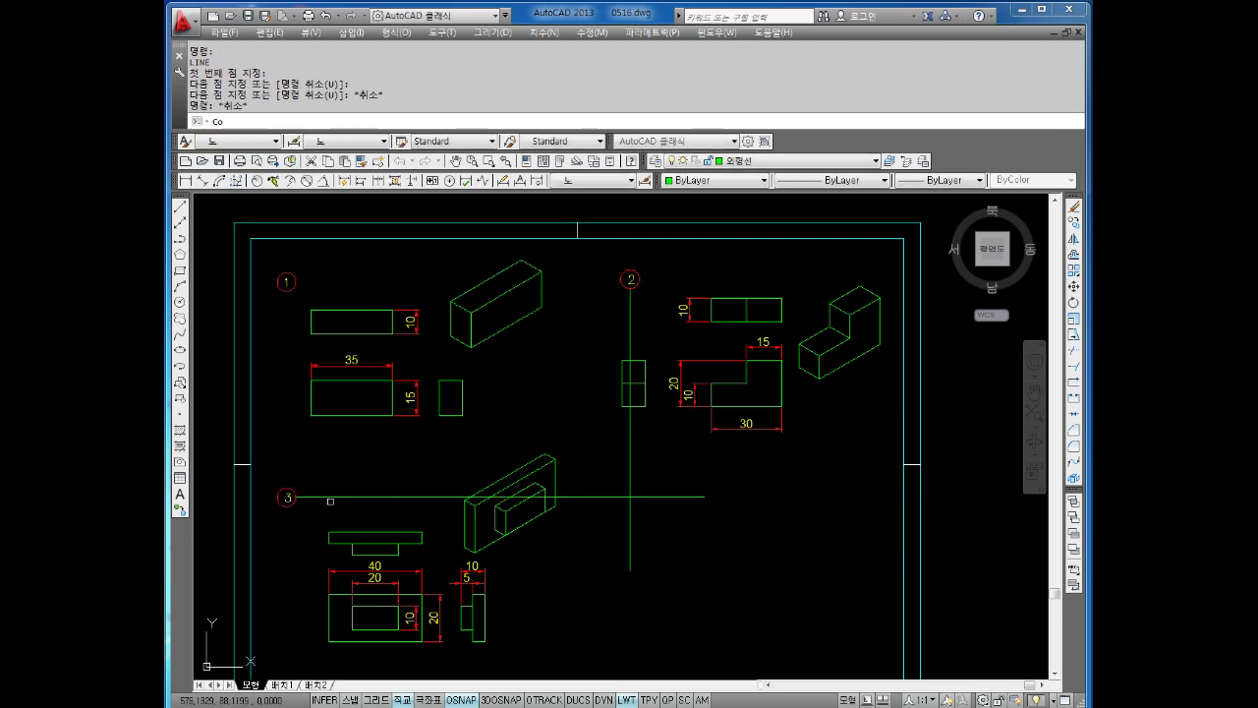
# Copy the circled 3 label from its centre to where the guide lines cross.
pyautogui.press('Return')
pyautogui.click(330, 502)
pyautogui.click(282, 491)
pyautogui.click(289, 497)
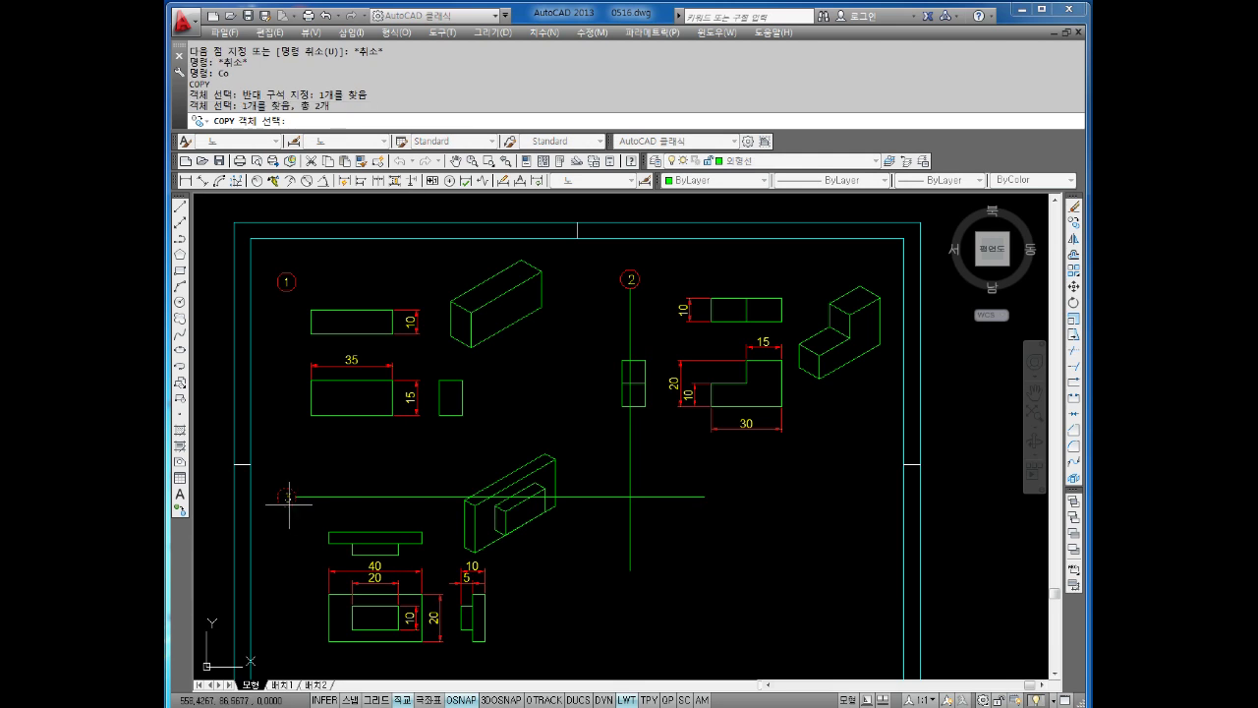
pyautogui.press('Return')
pyautogui.click(287, 496)
pyautogui.click(630, 497)
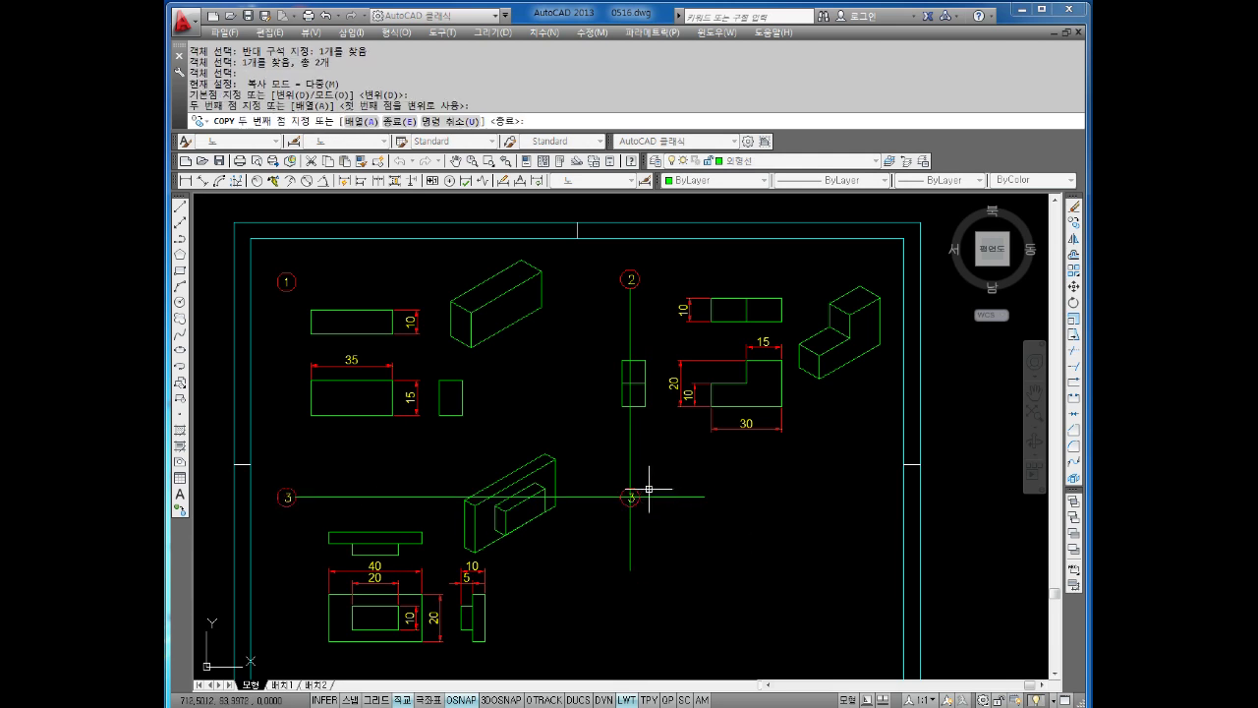
pyautogui.press('Escape')
# Erase both guide lines and save the drawing as 0516.dwg.
pyautogui.moveTo(689, 472); pyautogui.dragTo(660, 537)
pyautogui.press('Delete')
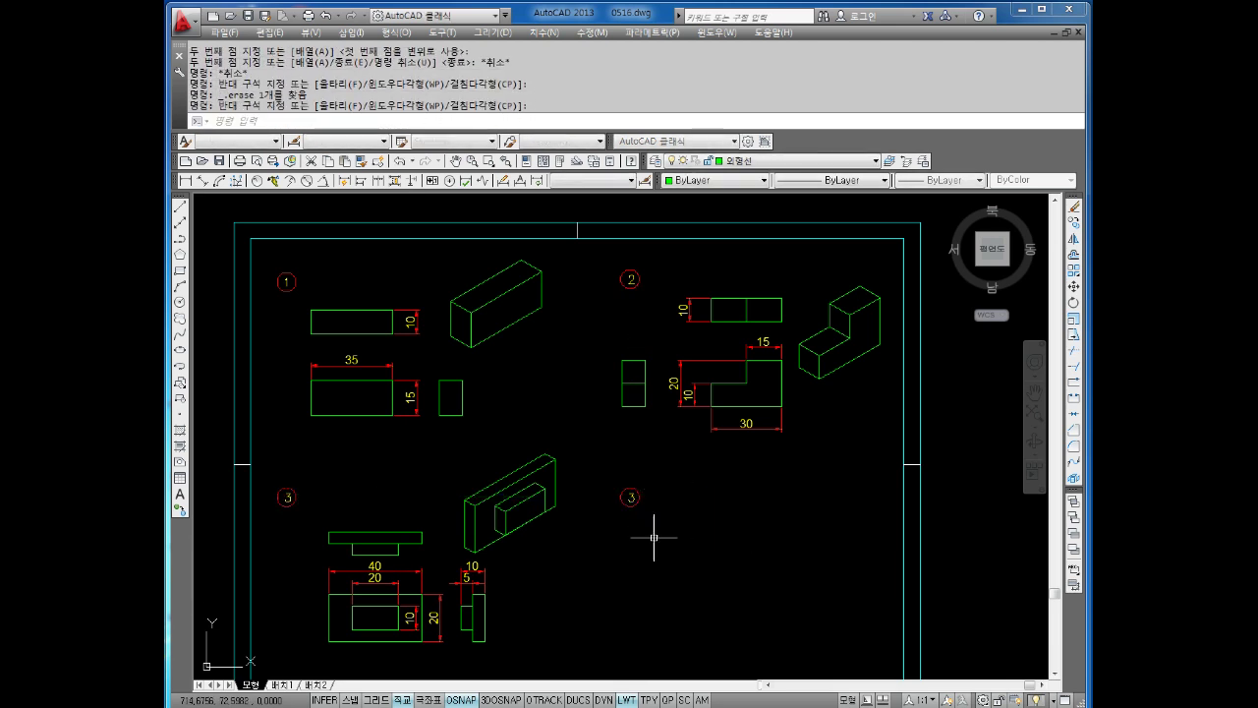
pyautogui.click(653, 538)
pyautogui.press('Delete')
pyautogui.moveTo(668, 495); pyautogui.dragTo(667, 484, button='middle')
pyautogui.hotkey('ctrl', 's')
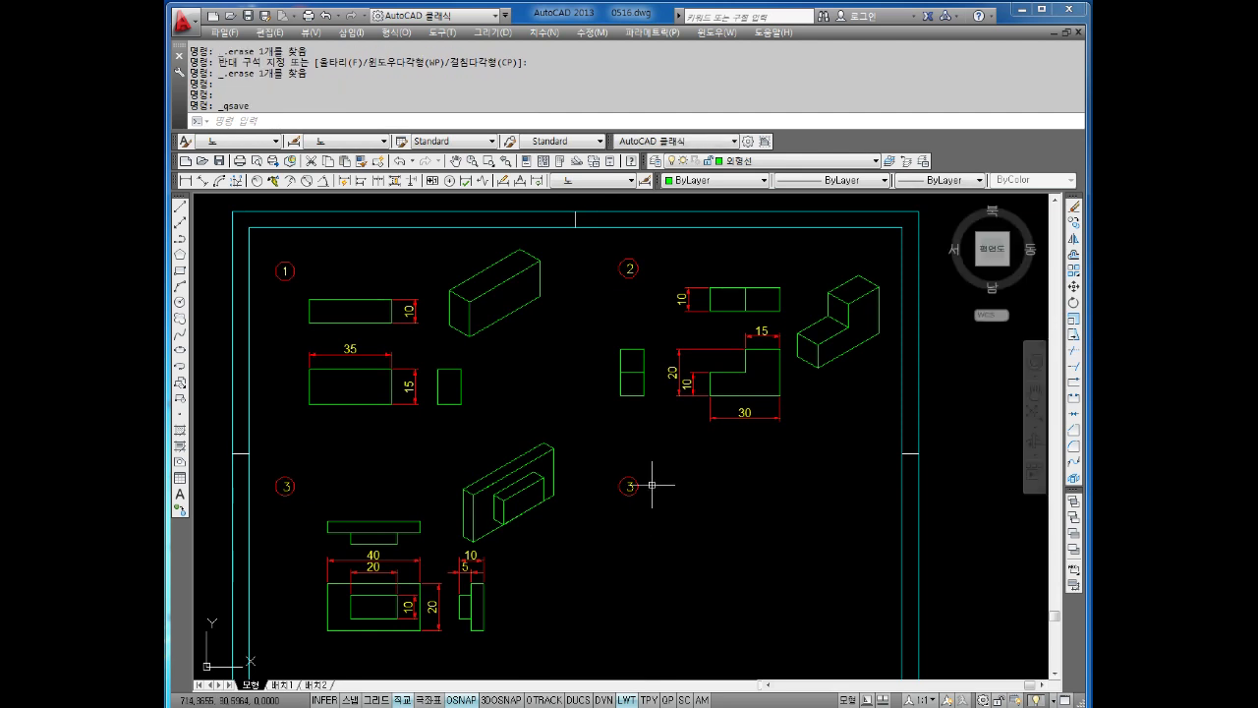
# Draw a 40-unit horizontal line in the empty area below the new circled 3 label.
pyautogui.moveTo(612, 472); pyautogui.dragTo(608, 460, button='middle')
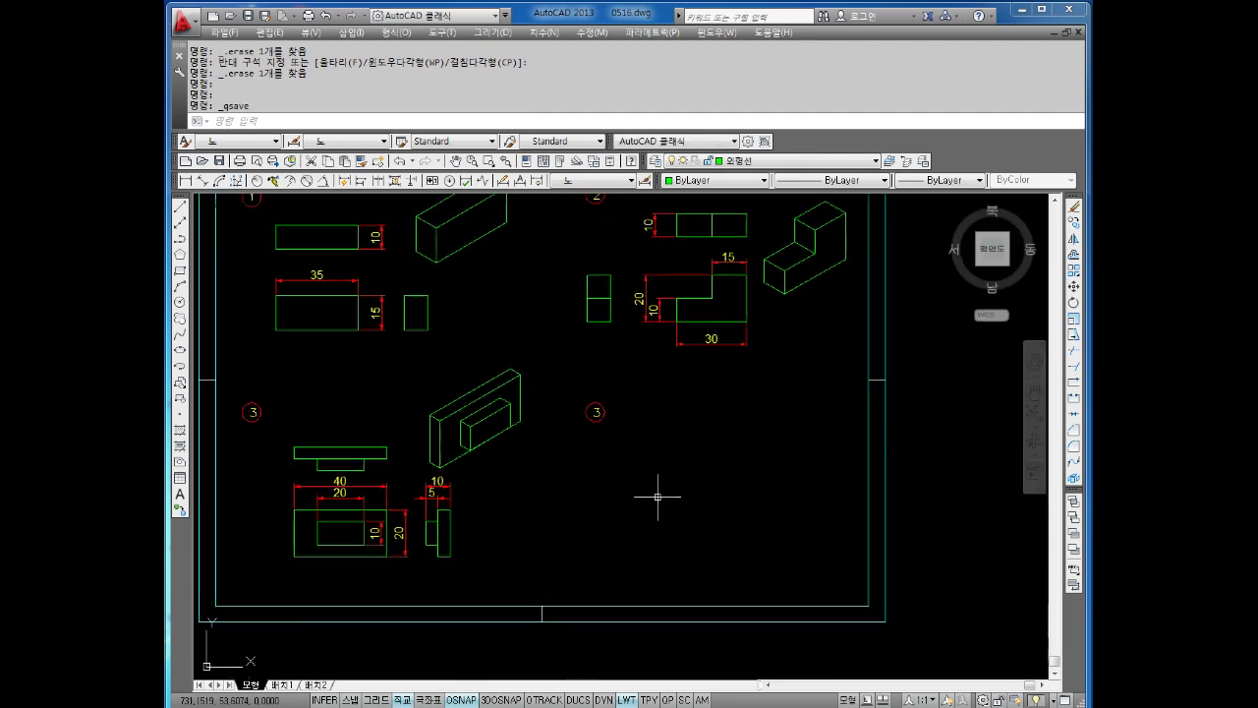
pyautogui.scroll(2, 657, 497)
pyautogui.press('Escape')
pyautogui.moveTo(677, 482); pyautogui.dragTo(637, 444, button='middle')
pyautogui.press('Return')
pyautogui.click(569, 513)
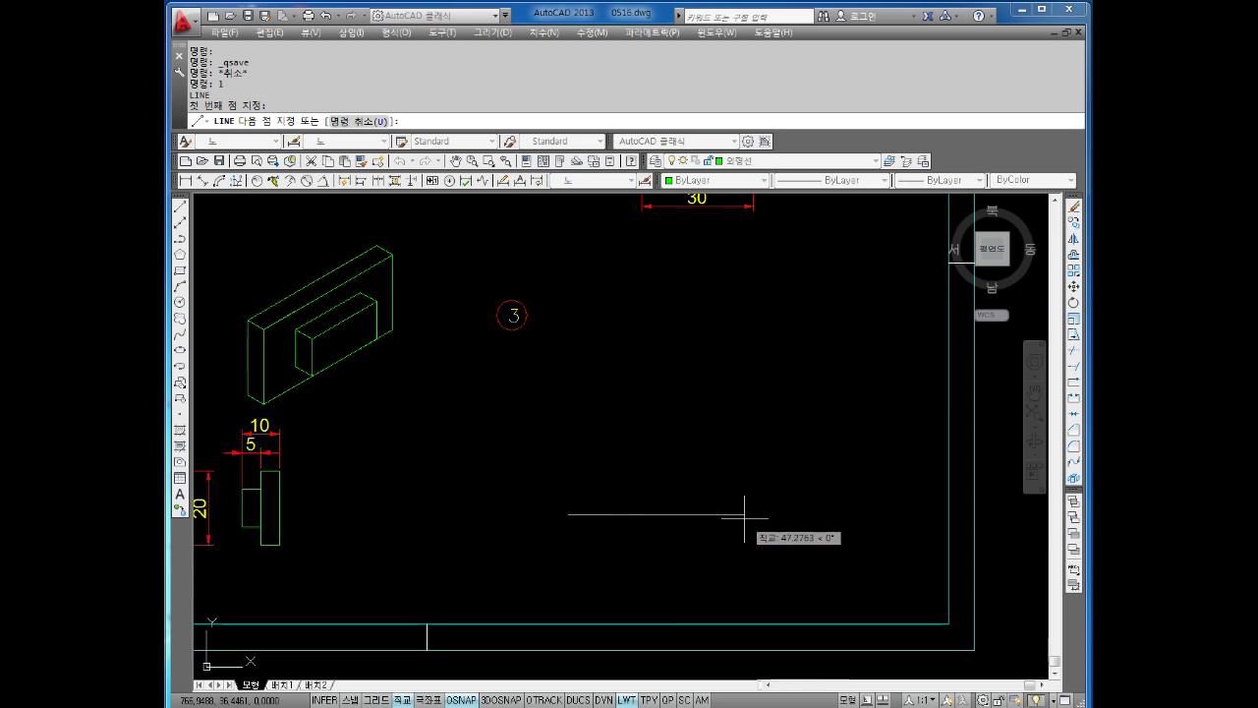
pyautogui.write('40')
pyautogui.press('Return')
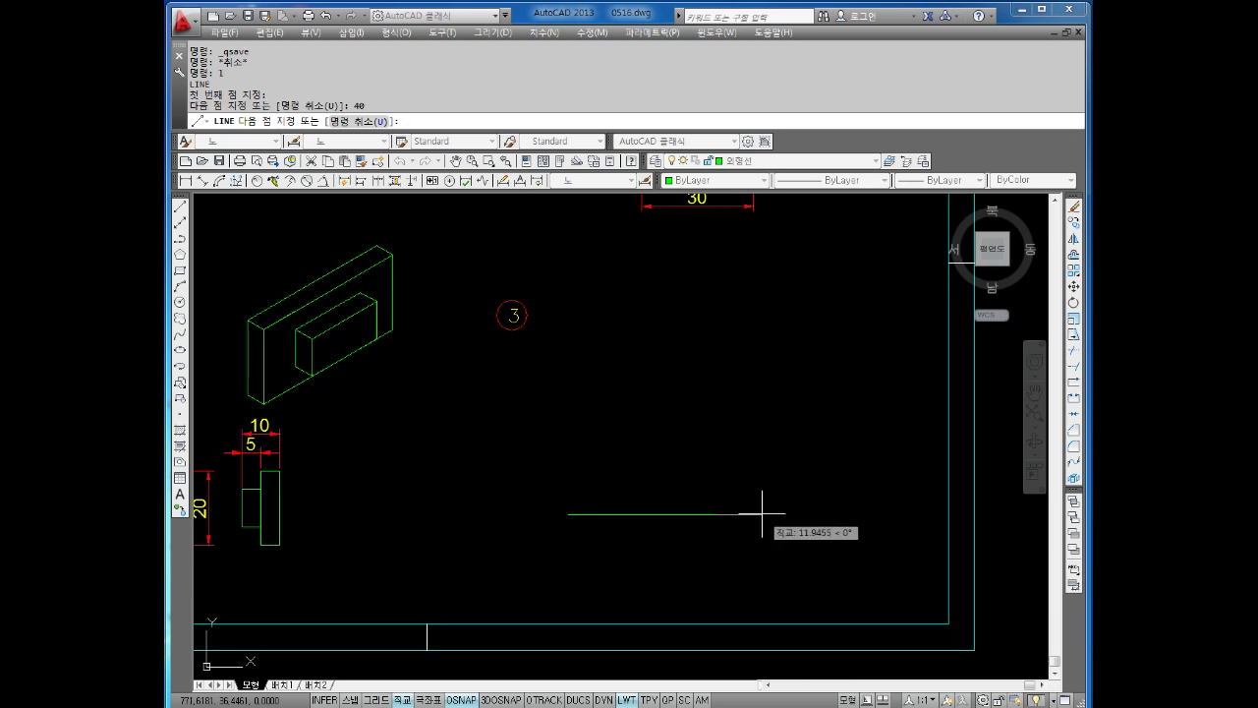
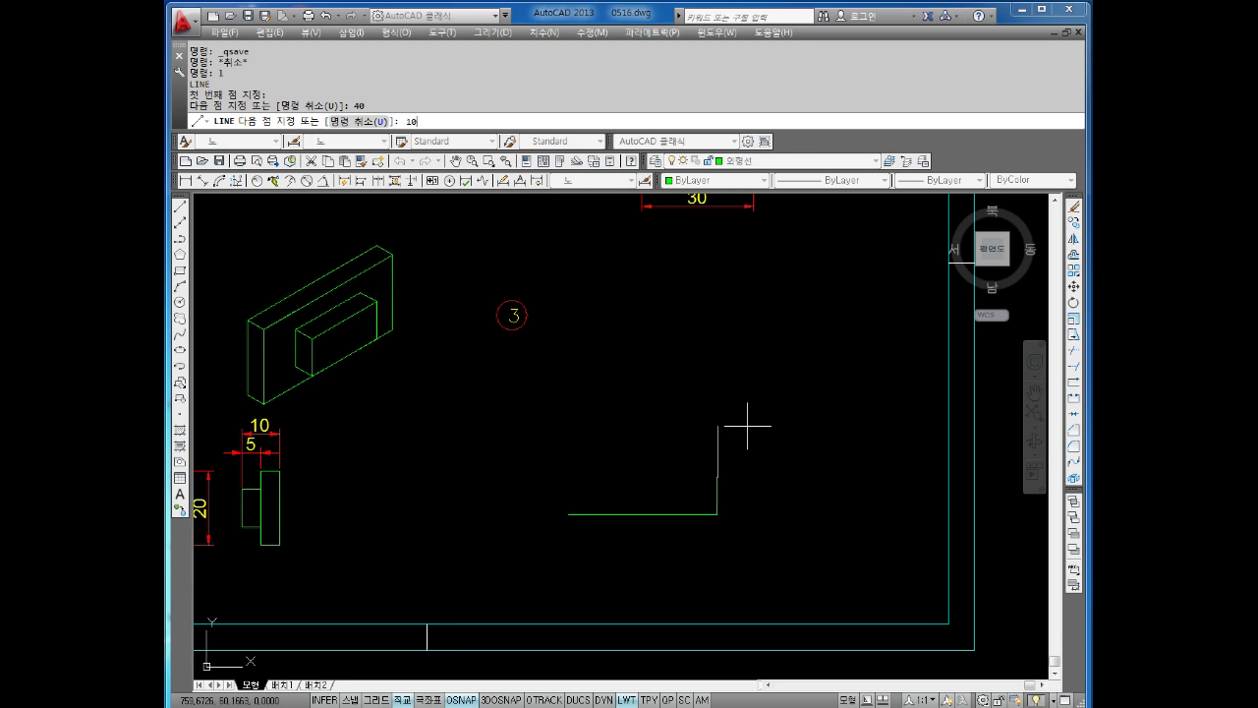
# Complete the lower 40×10 rectangle with its 40-unit bottom edge and 10-unit closing edge.
pyautogui.press('Return')
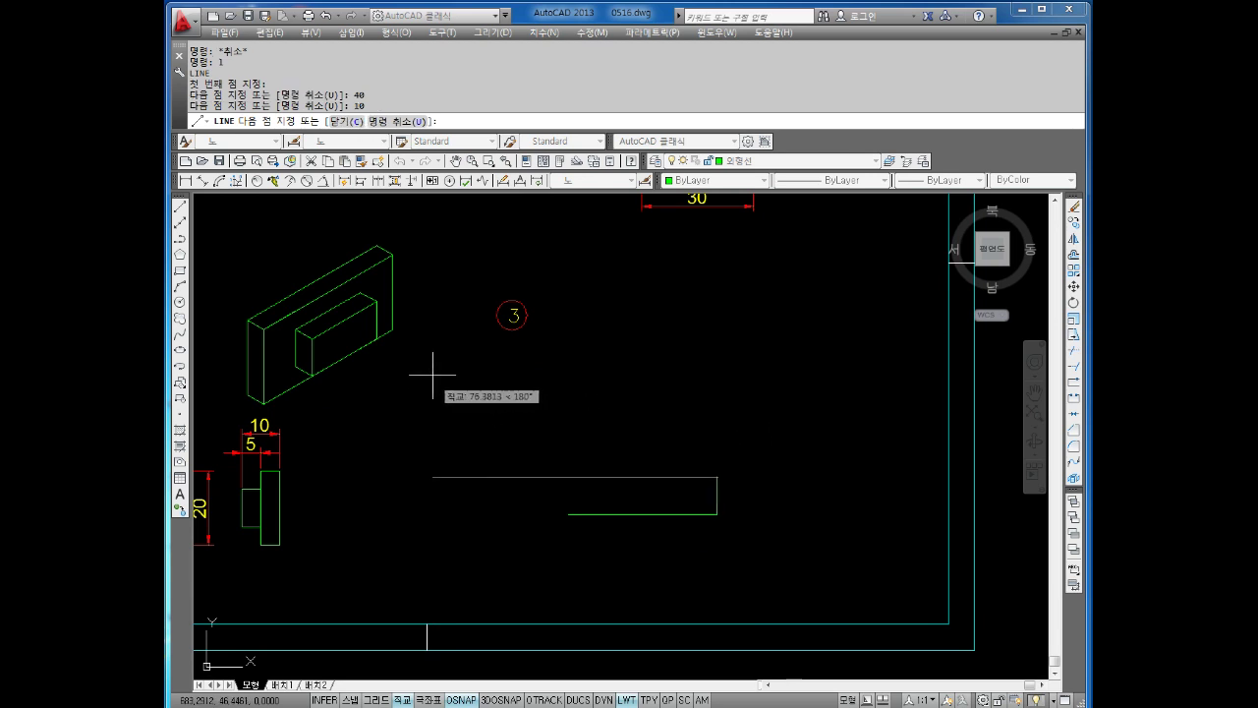
pyautogui.write('40')
pyautogui.press('Return')
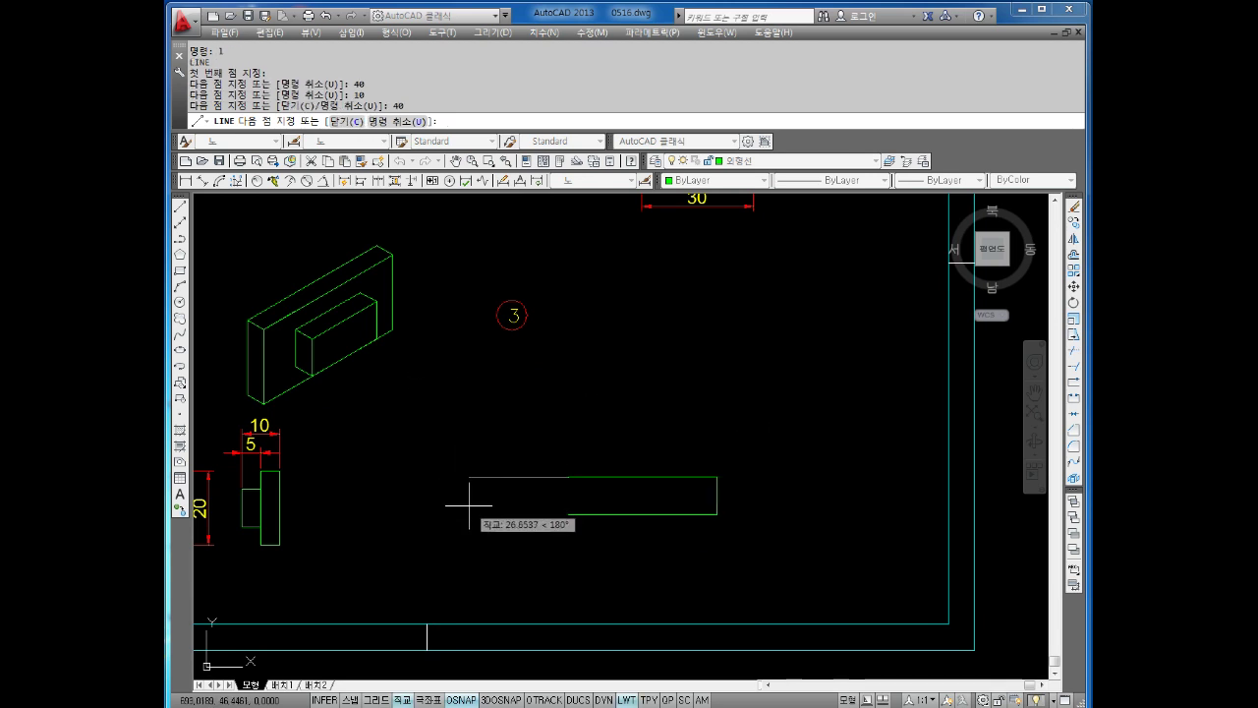
pyautogui.write('10')
pyautogui.press('Return')
pyautogui.press('Escape')
pyautogui.press('Escape')
pyautogui.press('Escape')
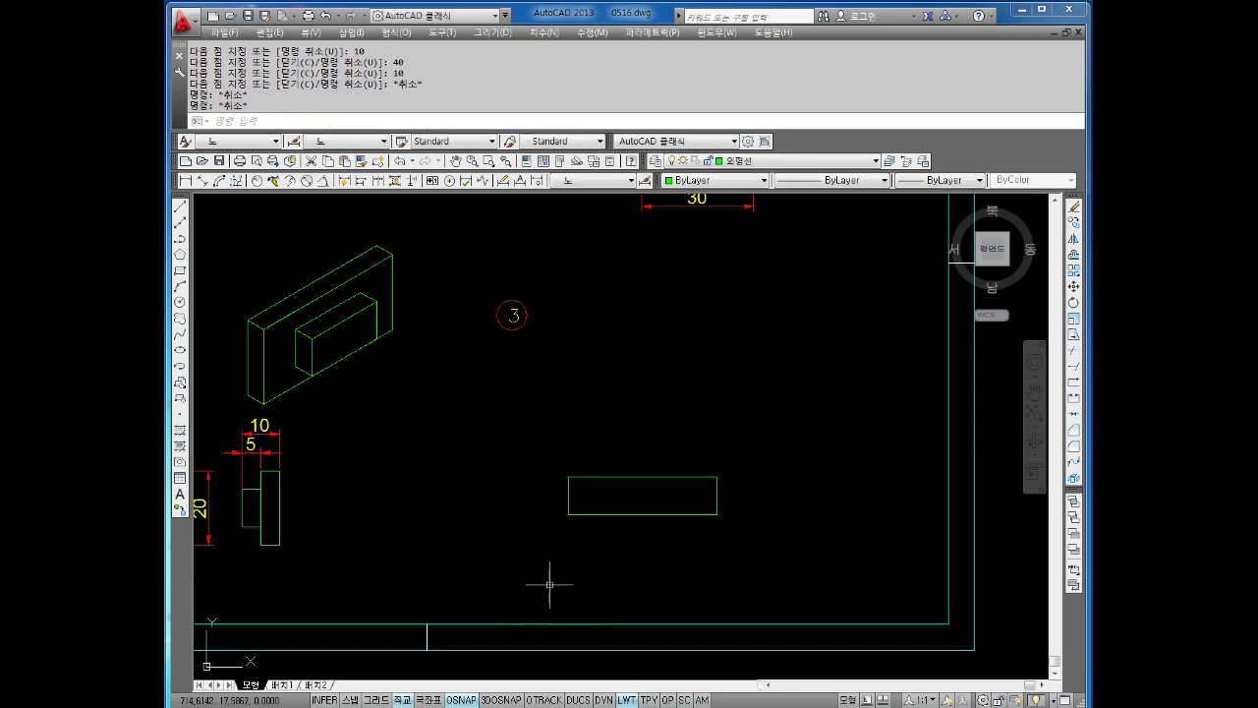
# Add a second 10-high row above it with a 40-unit top edge.
pyautogui.press('Return')
pyautogui.click(568, 476)
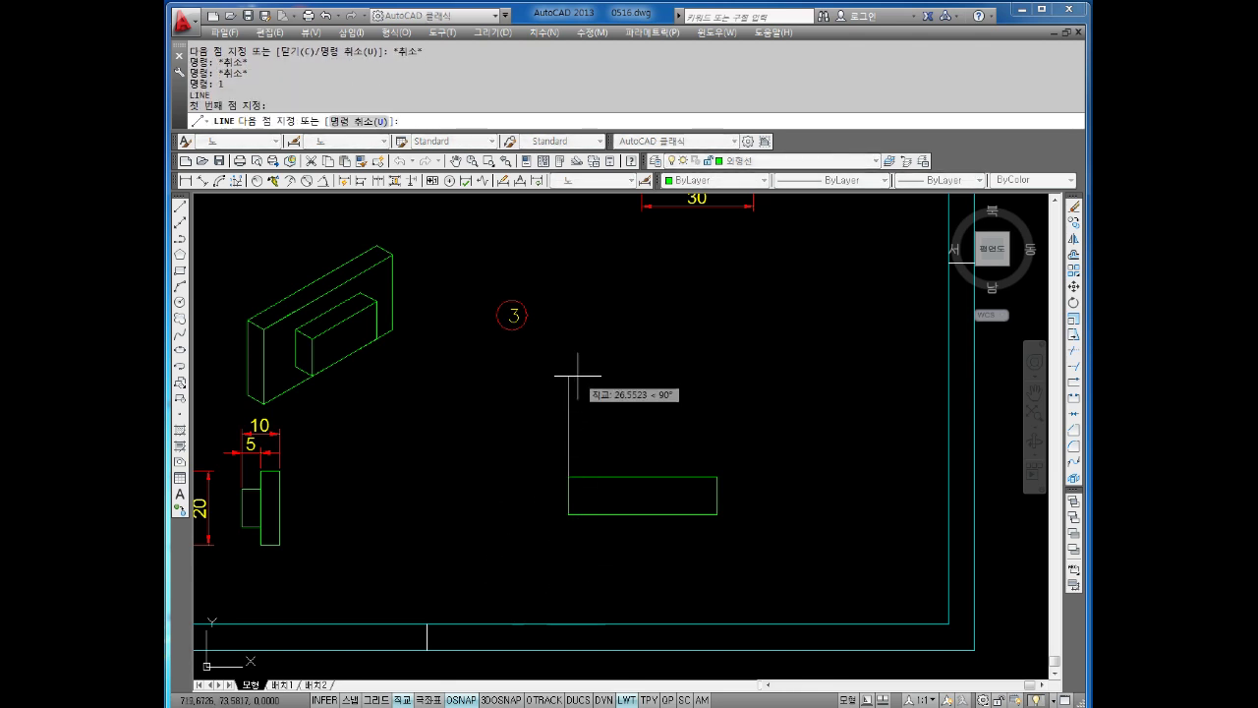
pyautogui.write('10')
pyautogui.press('Return')
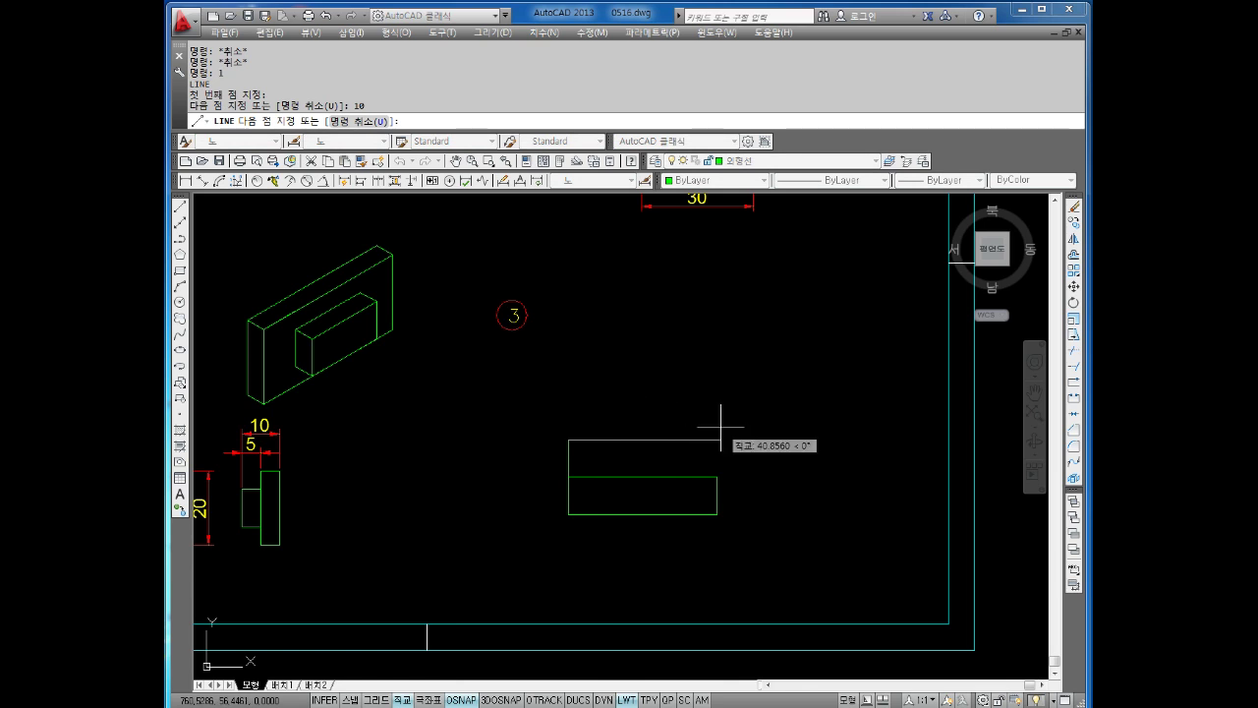
pyautogui.write('0')
pyautogui.press('Return')
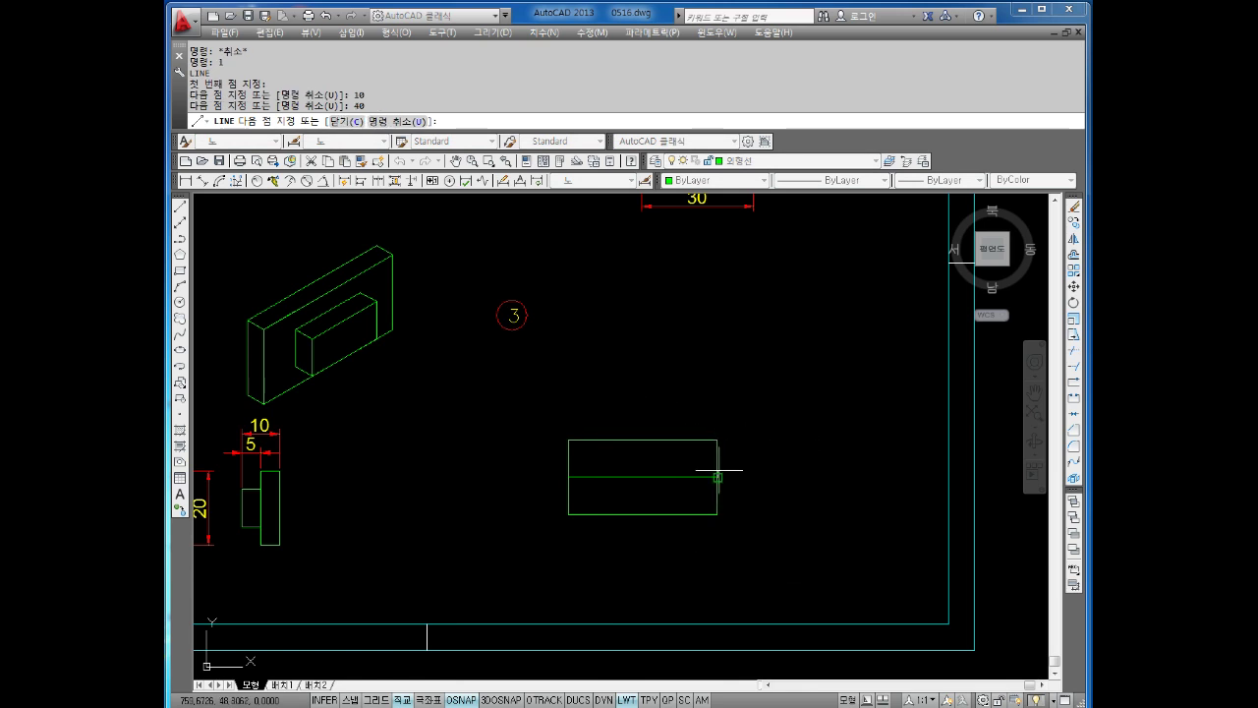
pyautogui.press('Escape')
# Draw a vertical line from the top edge's midpoint to the bottom edge's midpoint.
pyautogui.press('Escape')
pyautogui.write('1')
pyautogui.press('Return')
pyautogui.click(643, 440)
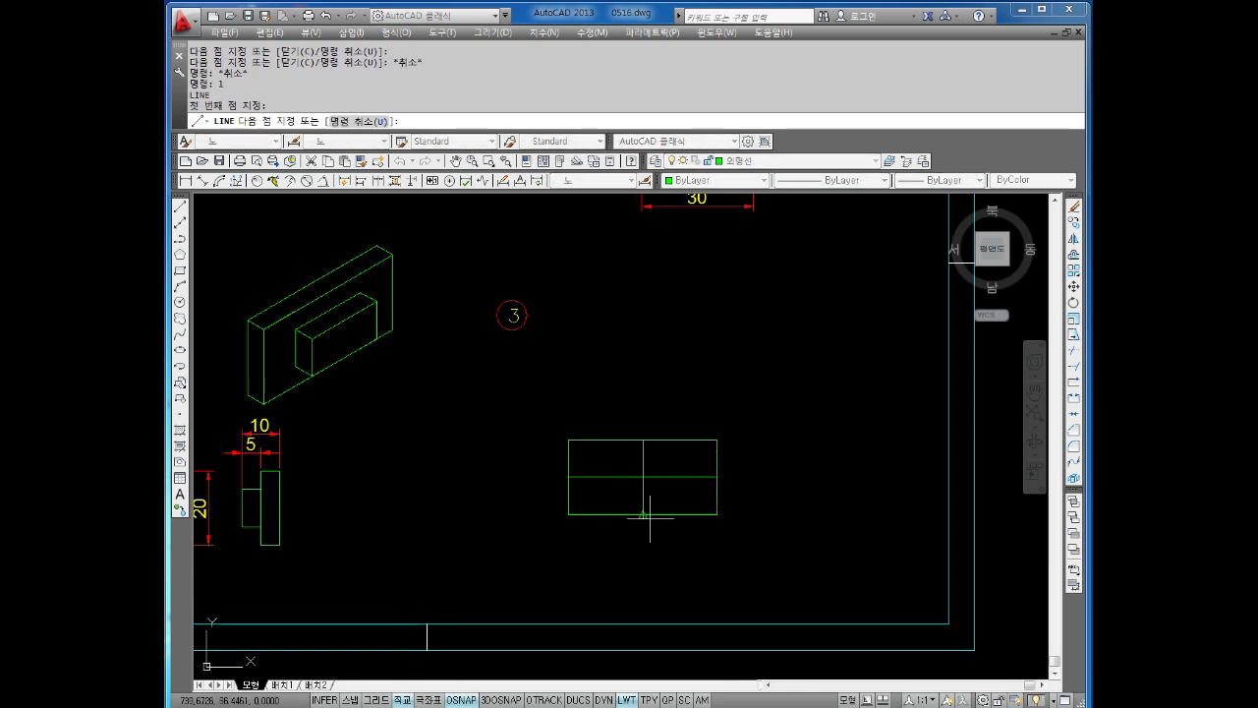
pyautogui.click(642, 514)
pyautogui.press('Escape')
pyautogui.press('Escape')
pyautogui.press('Escape')
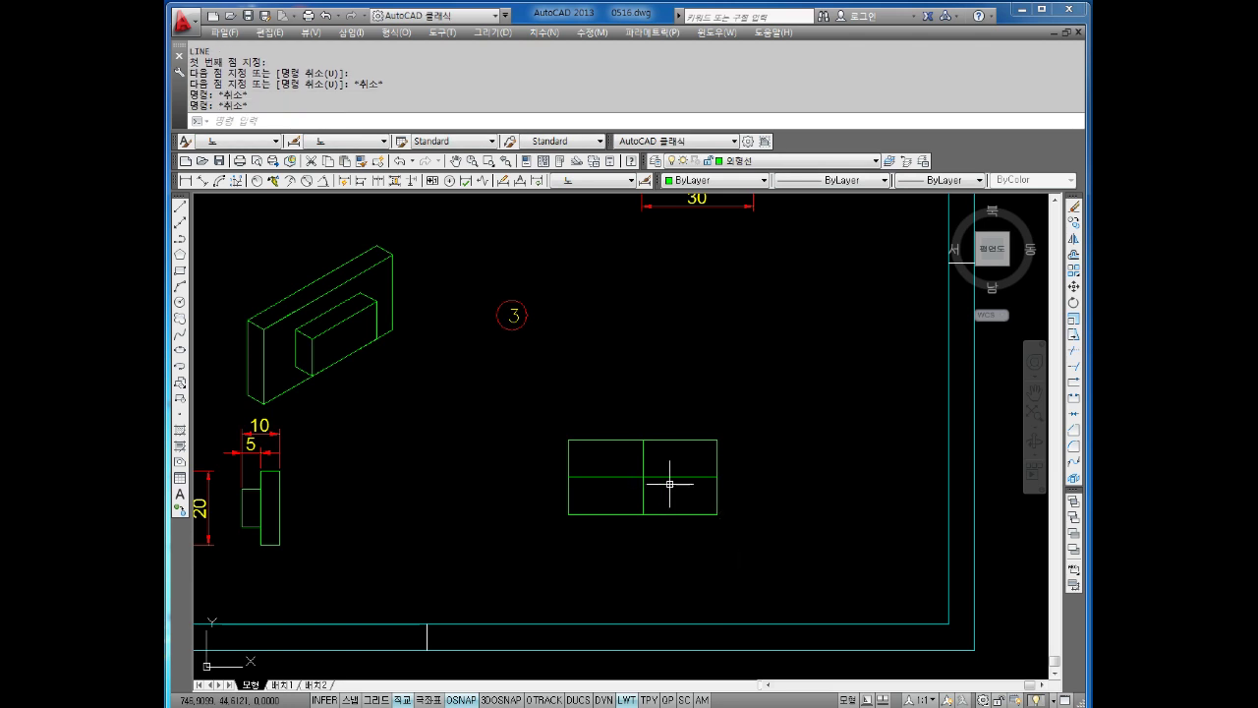
pyautogui.moveTo(669, 484); pyautogui.dragTo(721, 514, button='middle')
pyautogui.press('Escape')
pyautogui.press('Escape')
pyautogui.press('Escape')
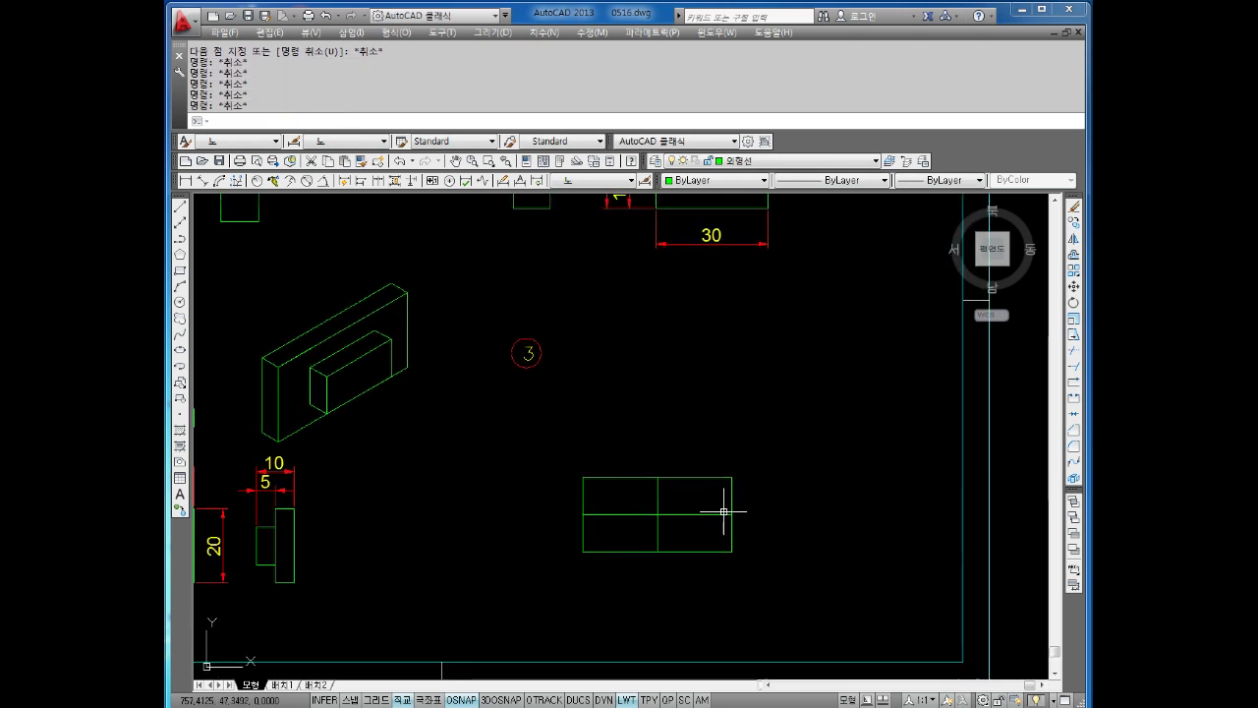
pyautogui.write('xl')
# Project the front view's left edge, middle line and right edge upward with vertical construction lines.
pyautogui.press('Return')
pyautogui.write('v')
pyautogui.press('Return')
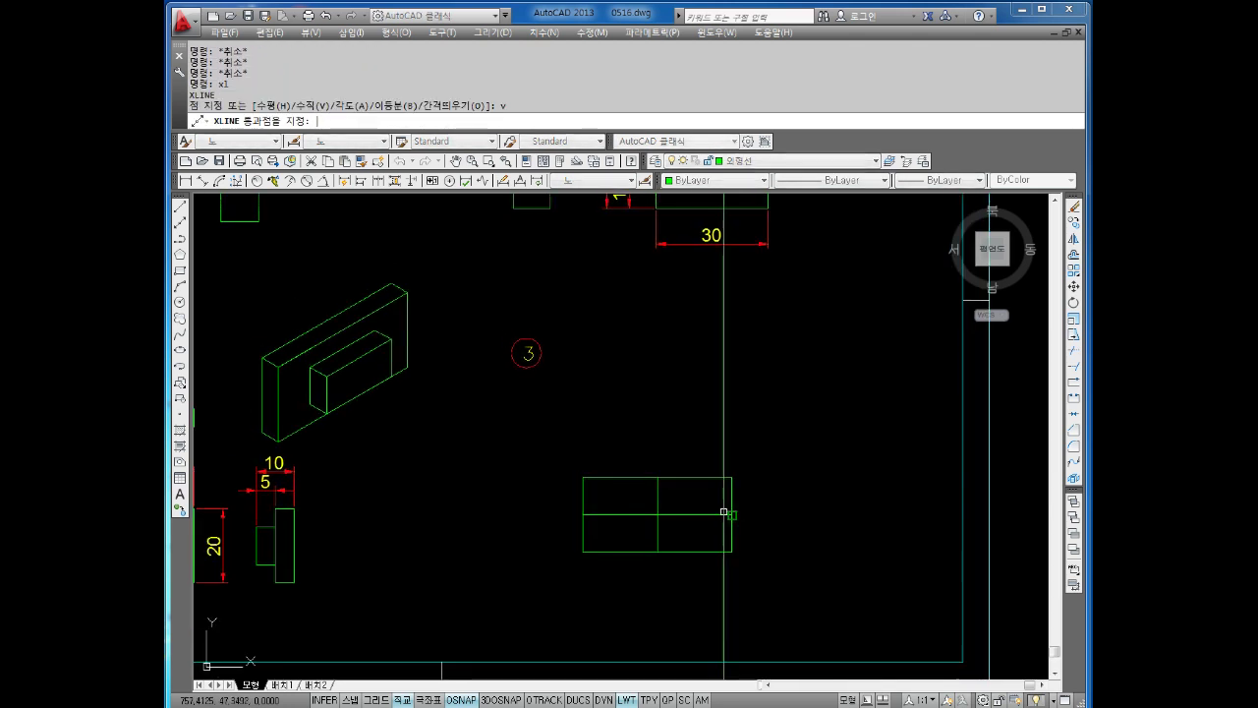
pyautogui.click(583, 478)
pyautogui.click(657, 478)
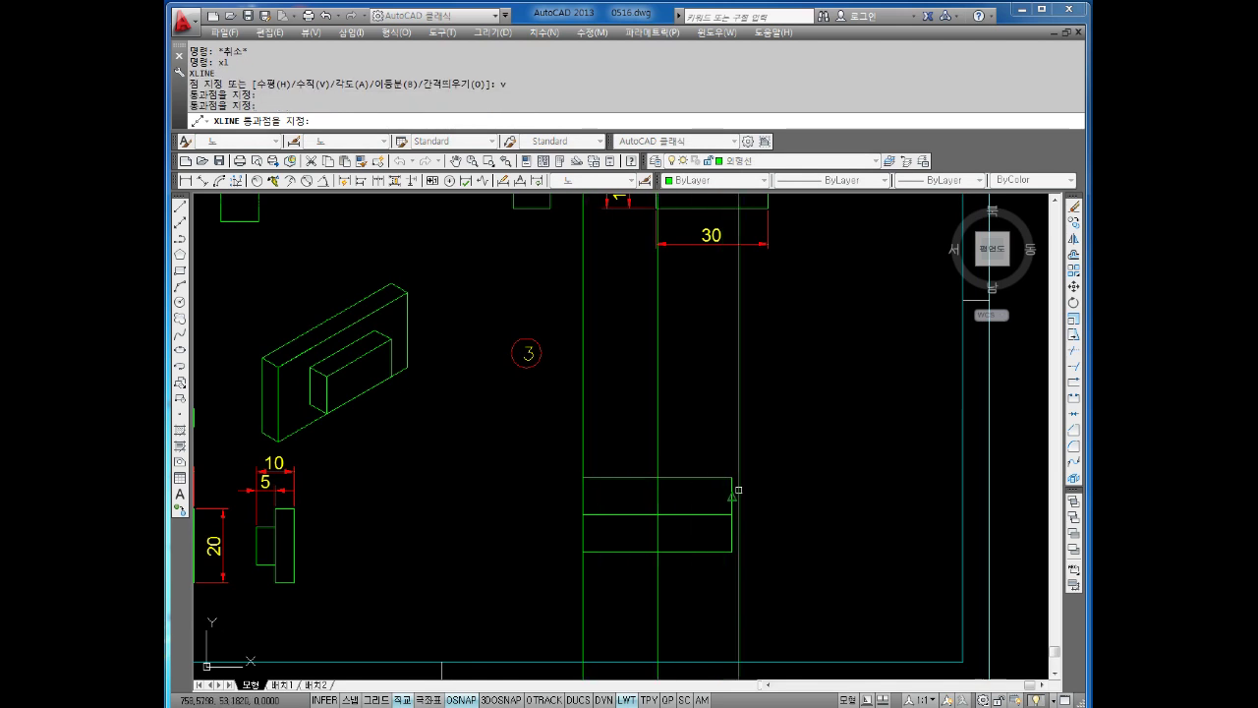
pyautogui.click(732, 478)
pyautogui.press('Escape')
# Draw a horizontal line across the three projection lines above the front view.
pyautogui.press('Escape')
pyautogui.press('Escape')
pyautogui.write('l')
pyautogui.press('Return')
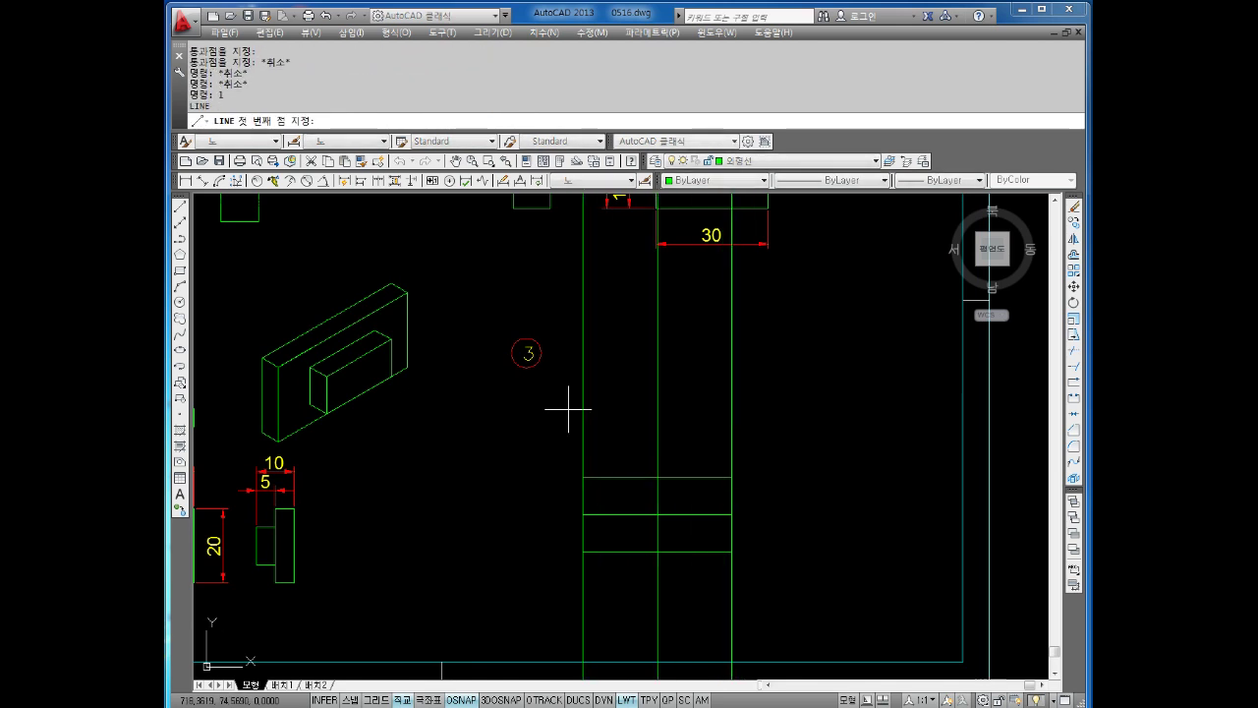
pyautogui.click(551, 411)
pyautogui.click(772, 426)
pyautogui.press('Escape')
pyautogui.press('Escape')
pyautogui.press('Escape')
pyautogui.press('Escape')
pyautogui.press('Escape')
pyautogui.press('Escape')
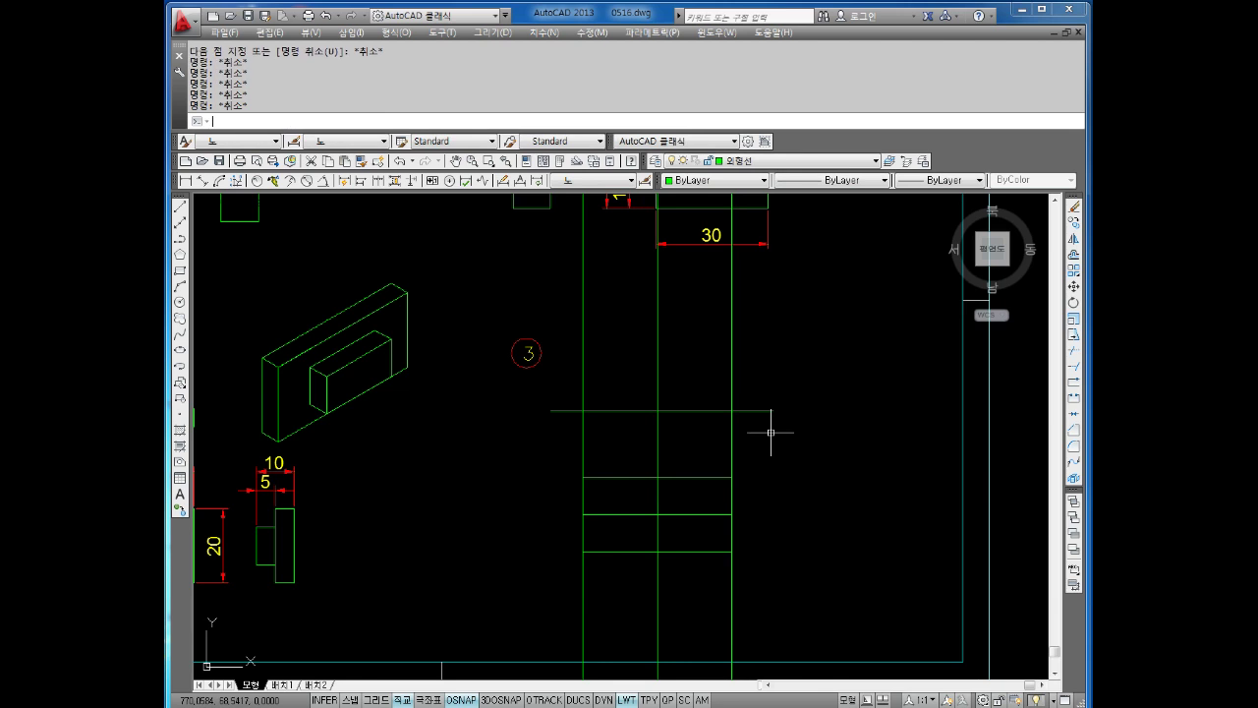
# Offset the horizontal line upward twice at a 5-unit distance.
pyautogui.write('o')
pyautogui.press('Return')
pyautogui.write('5')
pyautogui.press('Return')
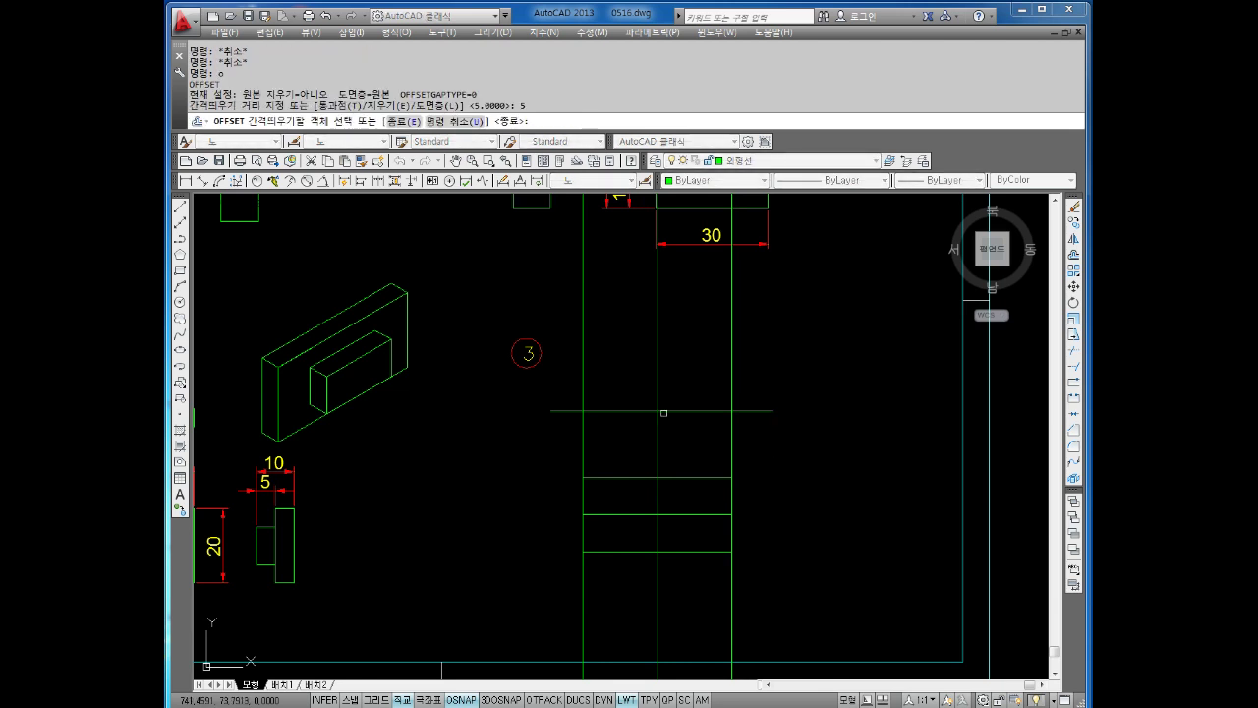
pyautogui.click(663, 411)
pyautogui.click(682, 386)
pyautogui.click(682, 392)
pyautogui.click(684, 378)
pyautogui.click(686, 392)
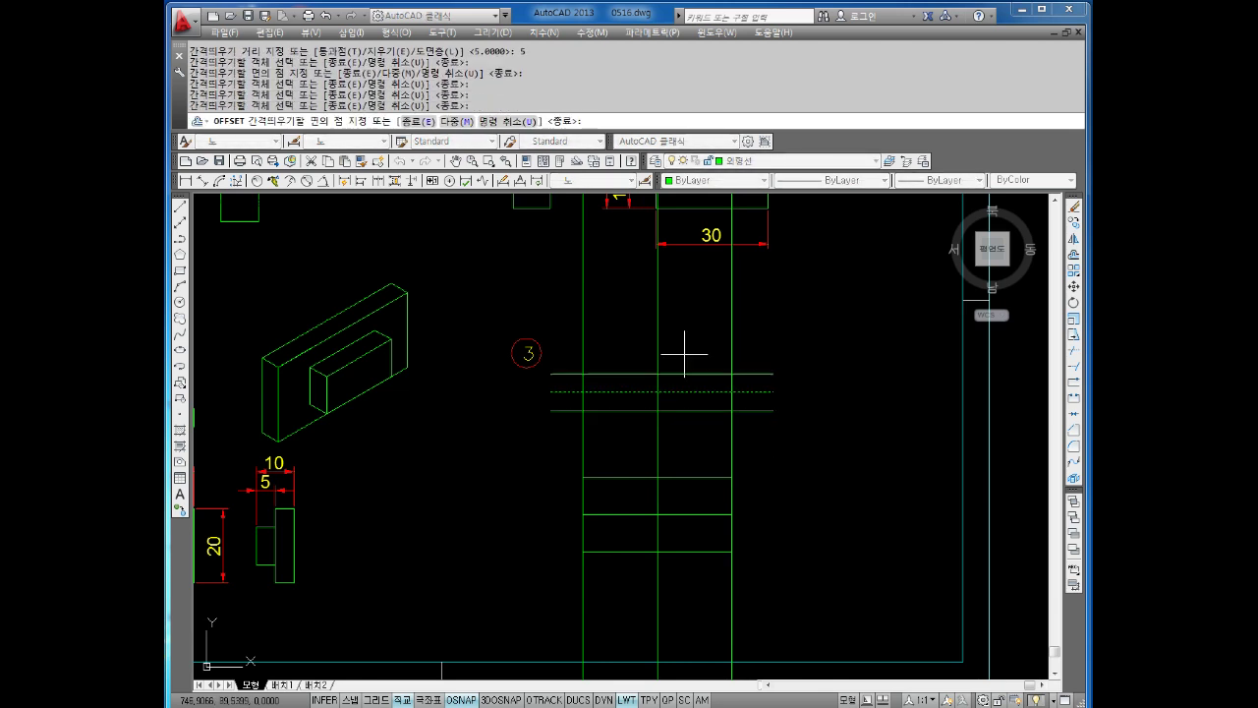
pyautogui.press('Escape')
# Trim the construction lines extending above the upper view.
pyautogui.write('tr')
pyautogui.press('Return')
pyautogui.click(753, 444)
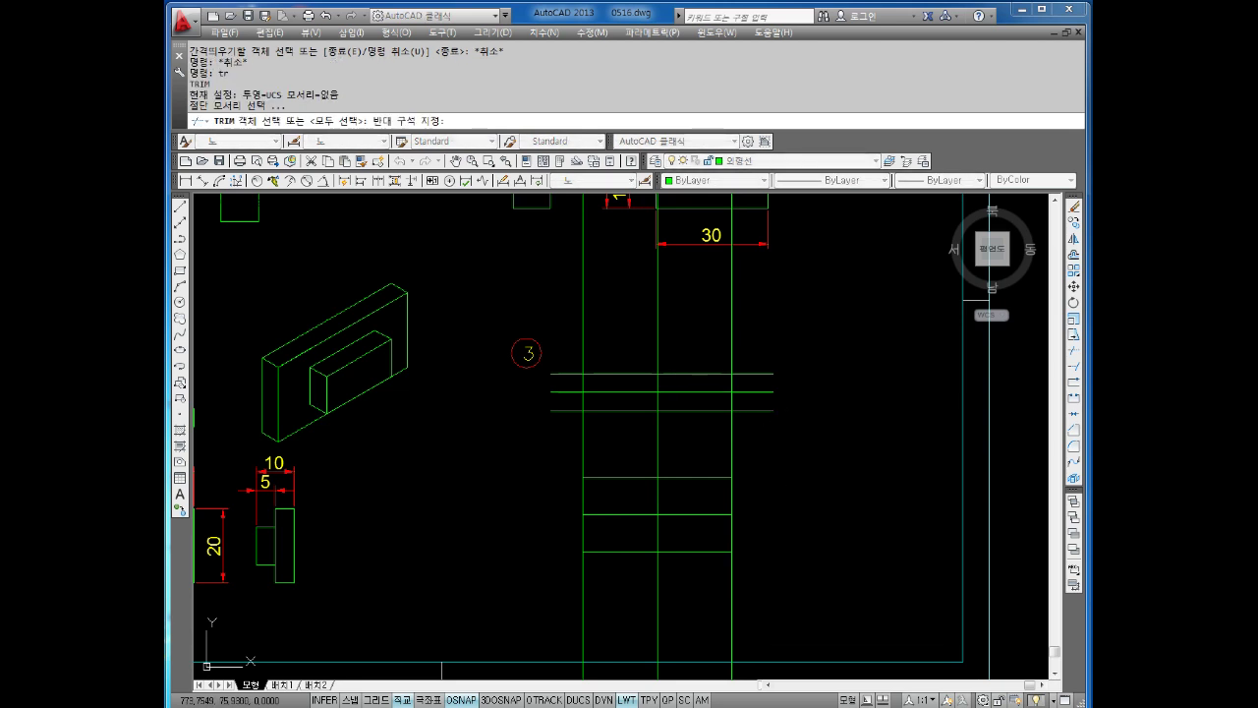
pyautogui.click(680, 411)
pyautogui.click(768, 380)
pyautogui.press('Return')
pyautogui.click(805, 442)
pyautogui.click(517, 460)
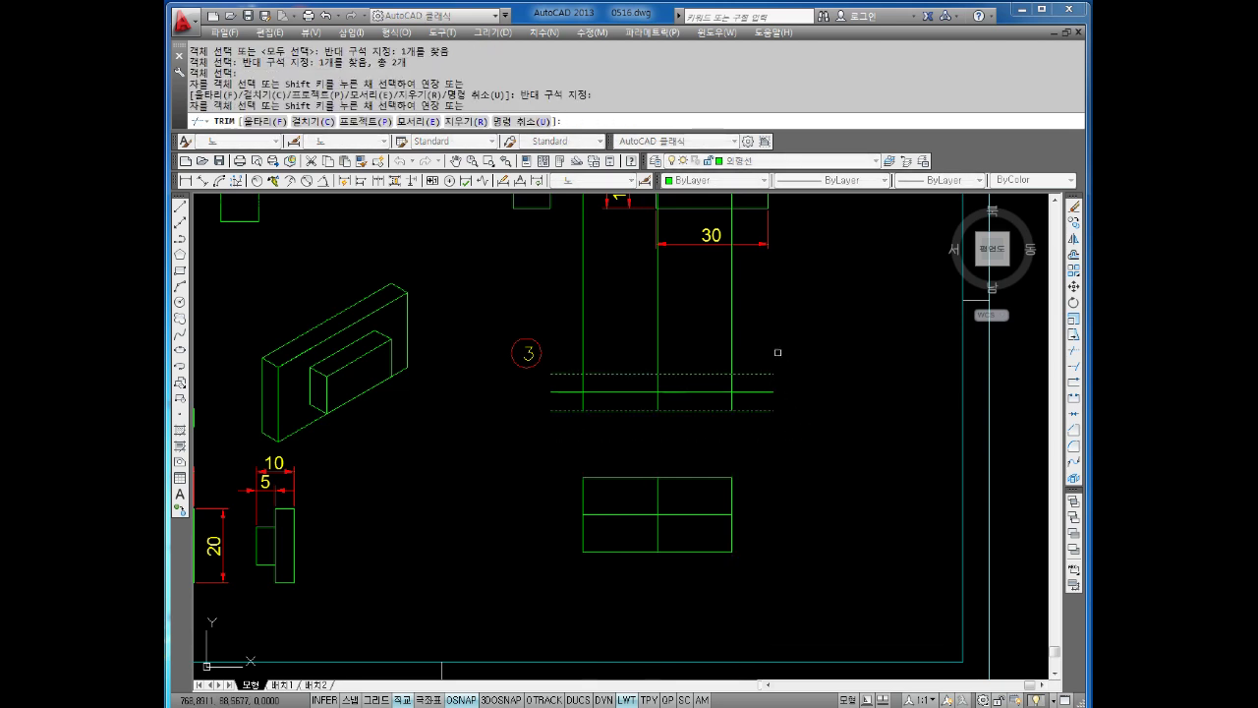
# Trim the construction lines between the views and the horizontal lines' overhanging ends.
pyautogui.click(798, 328)
pyautogui.click(539, 281)
pyautogui.click(733, 361)
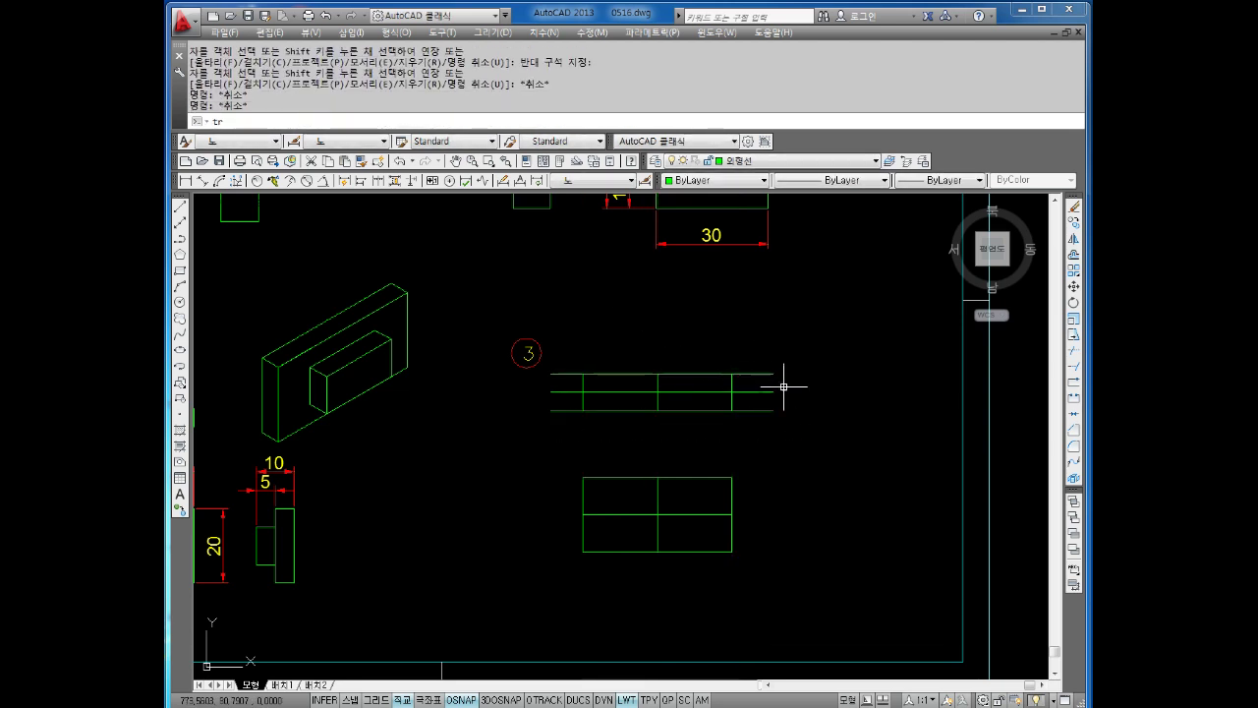
pyautogui.click(786, 413)
pyautogui.press('Return')
pyautogui.press('Return')
pyautogui.press('Return')
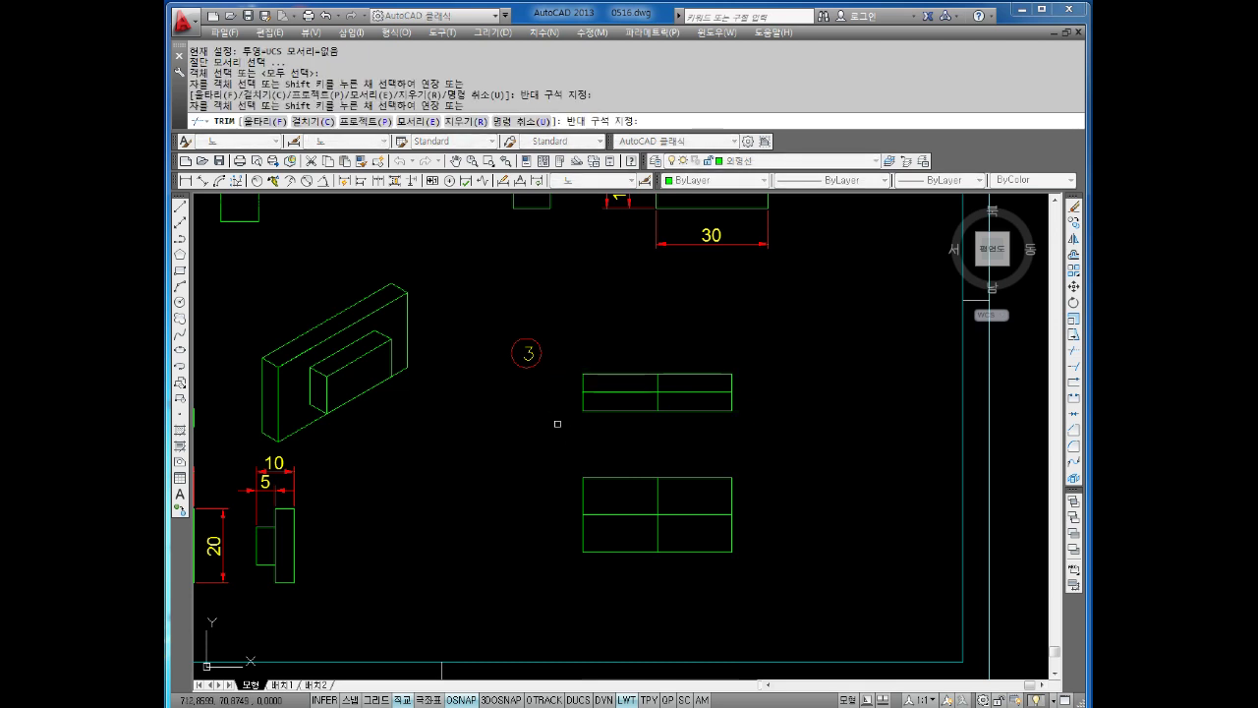
pyautogui.click(559, 427)
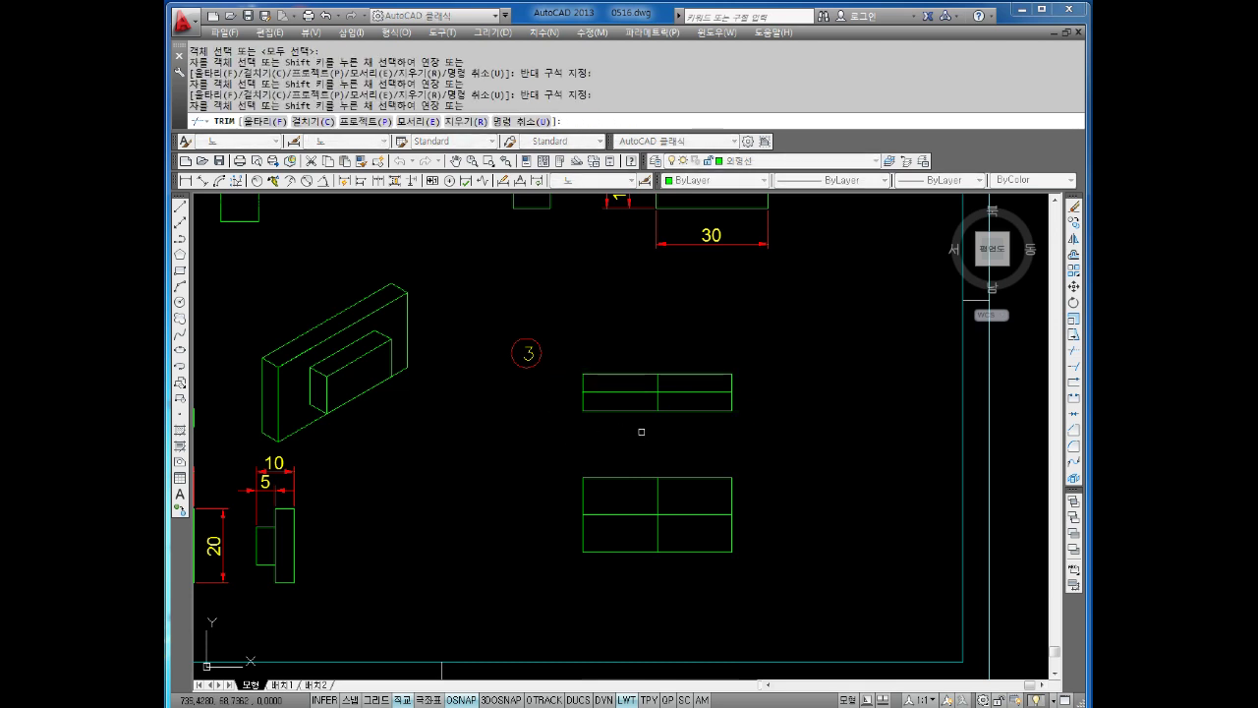
pyautogui.scroll(2, 641, 431)
pyautogui.press('Escape')
pyautogui.press('Escape')
# Trim away the upper half of the upper view's vertical divider.
pyautogui.write('tr')
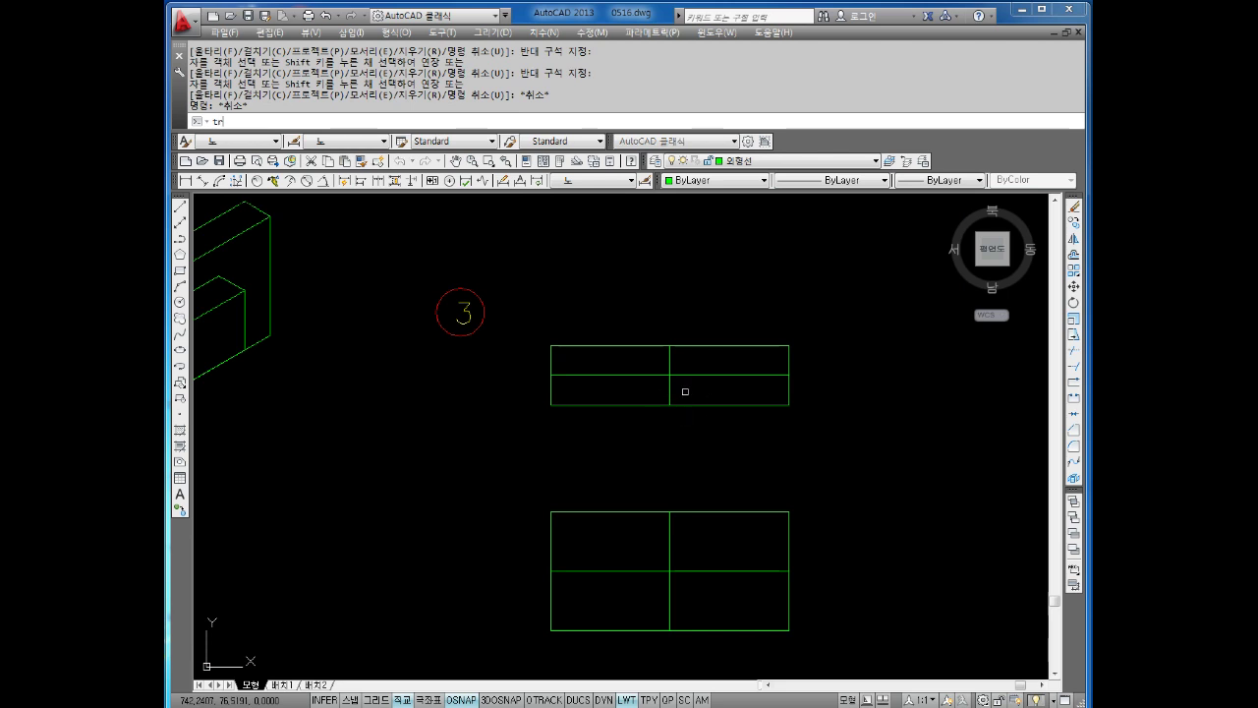
pyautogui.press('Return')
pyautogui.press('Return')
pyautogui.click(669, 361)
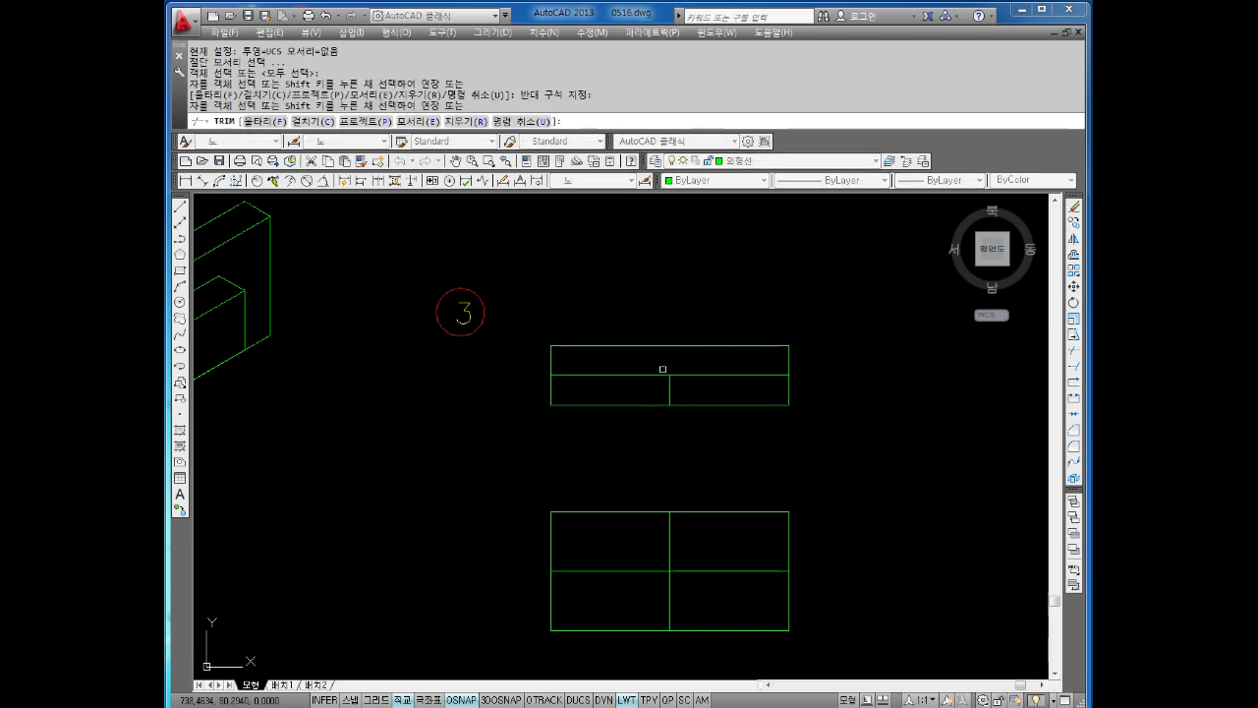
pyautogui.press('Escape')
pyautogui.press('Escape')
pyautogui.press('Escape')
pyautogui.press('Escape')
pyautogui.press('Escape')
pyautogui.press('Escape')
pyautogui.write('b')
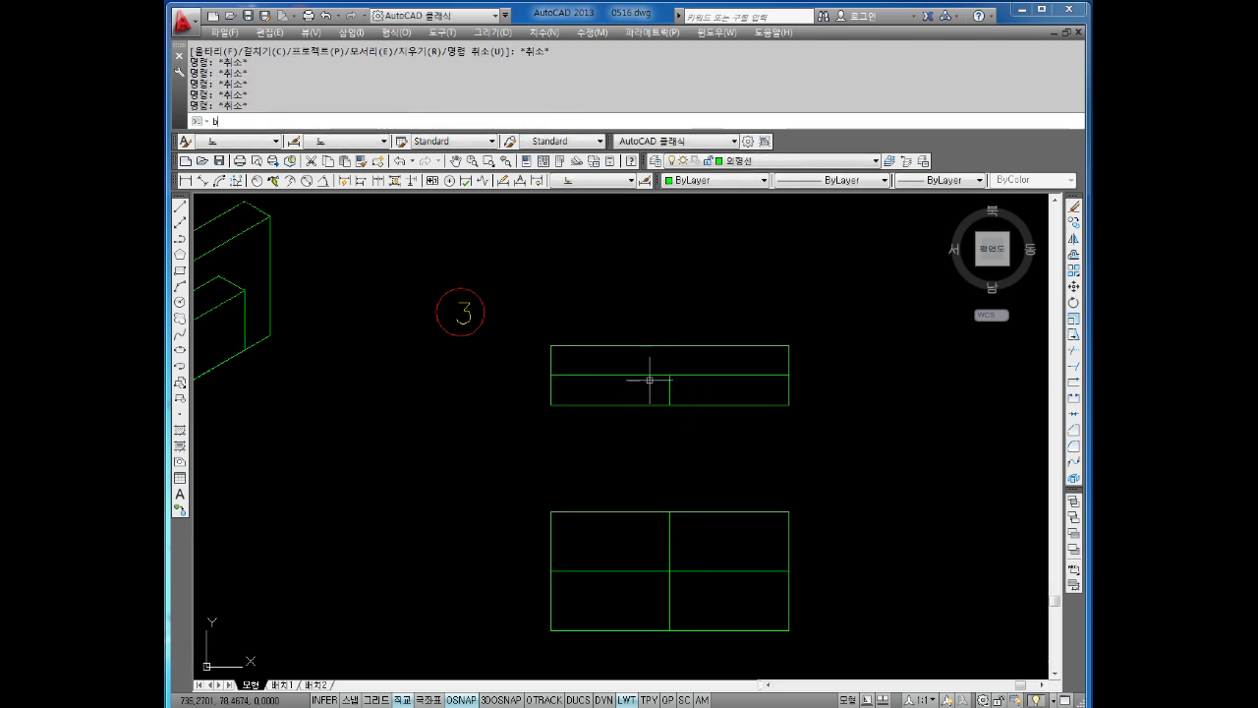
# Break the middle horizontal line at its midpoint and put its left half on the hidden-line layer.
pyautogui.write('r')
pyautogui.press('Return')
pyautogui.click(663, 374)
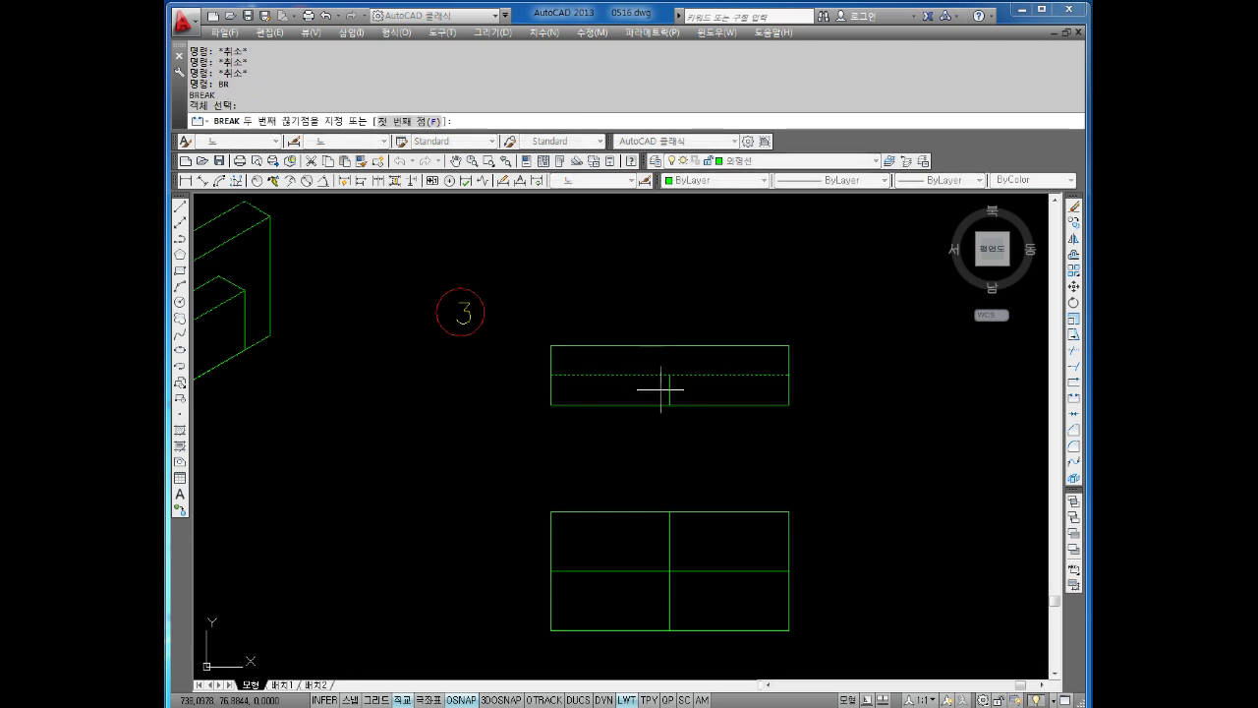
pyautogui.write('f')
pyautogui.press('Return')
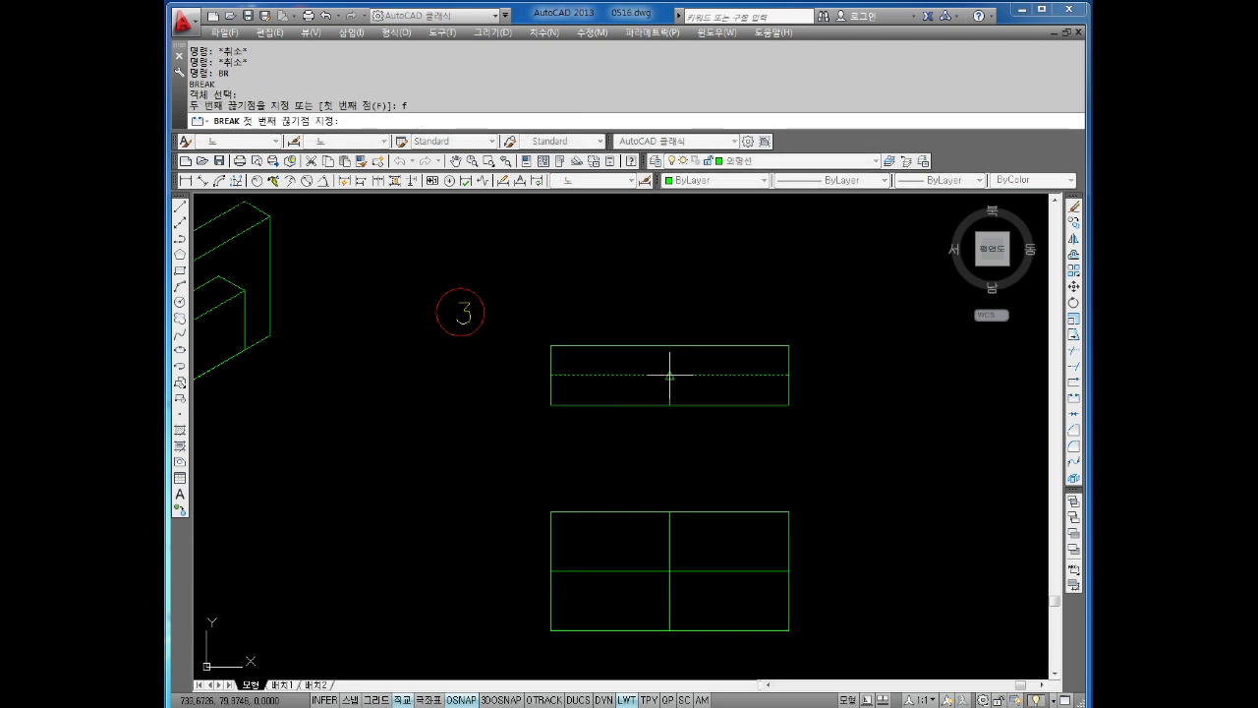
pyautogui.click(670, 374)
pyautogui.press('Return')
pyautogui.click(669, 374)
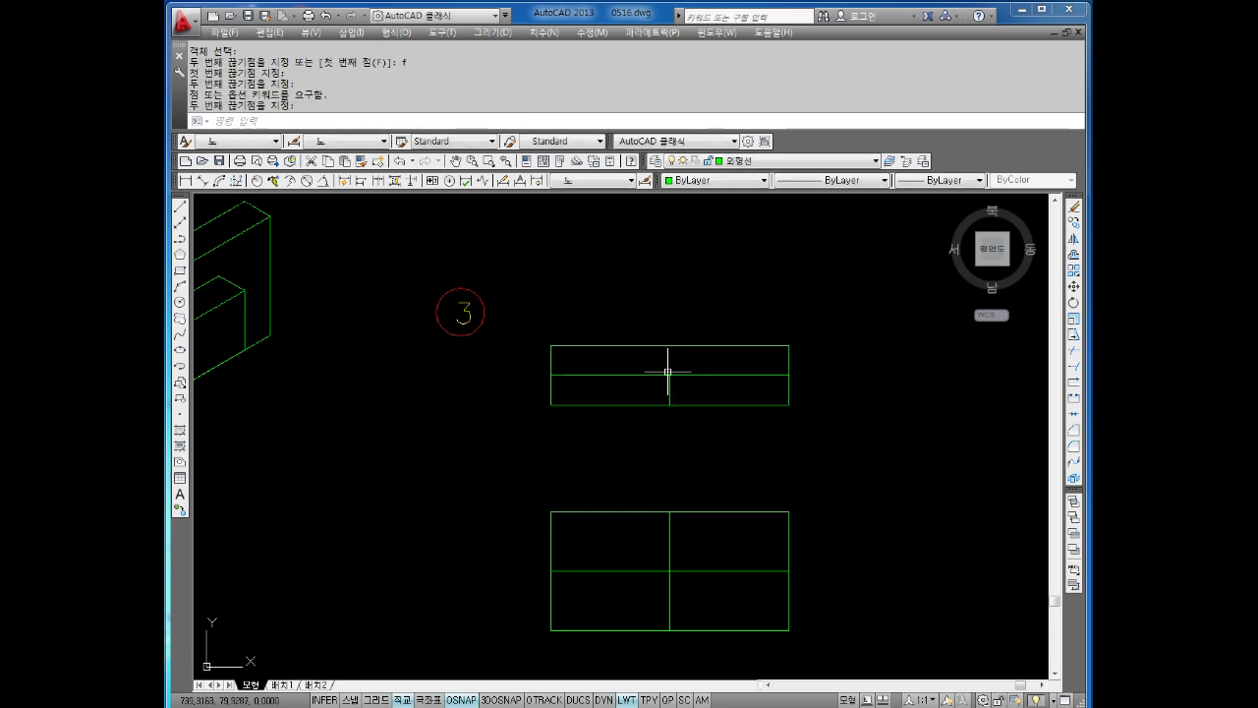
pyautogui.click(632, 374)
pyautogui.click(750, 173)
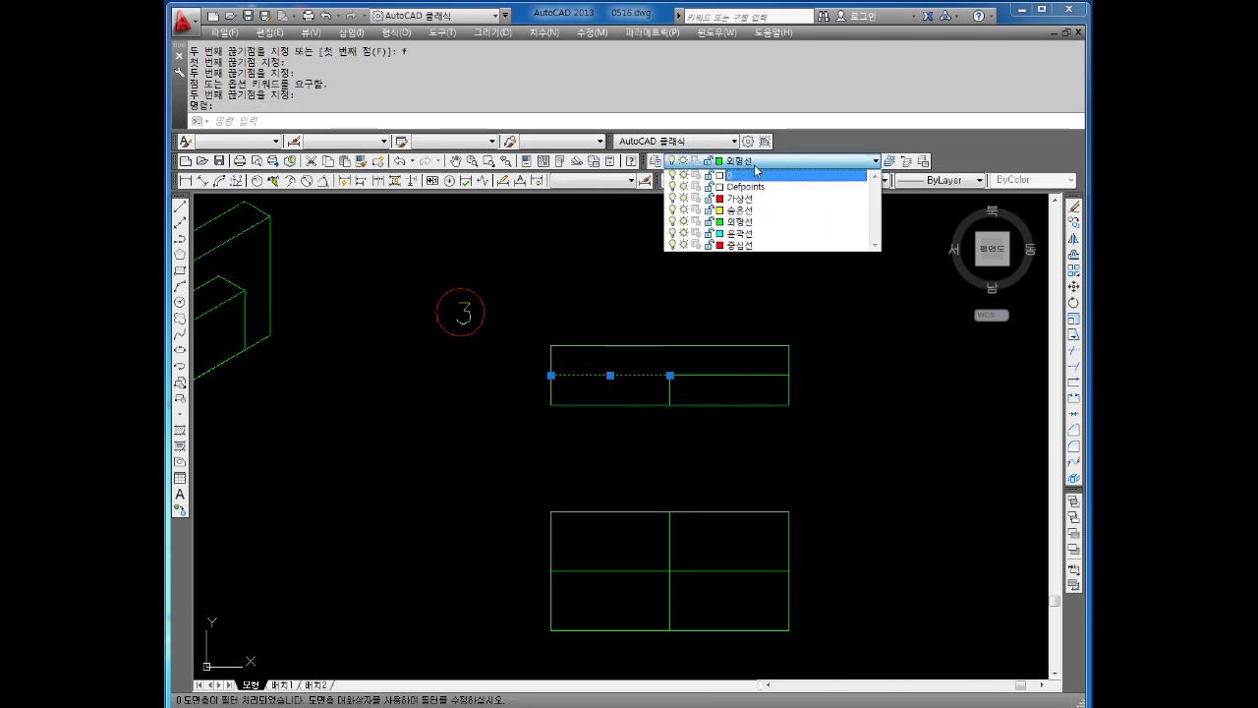
pyautogui.press('Escape')
pyautogui.press('Escape')
pyautogui.press('Escape')
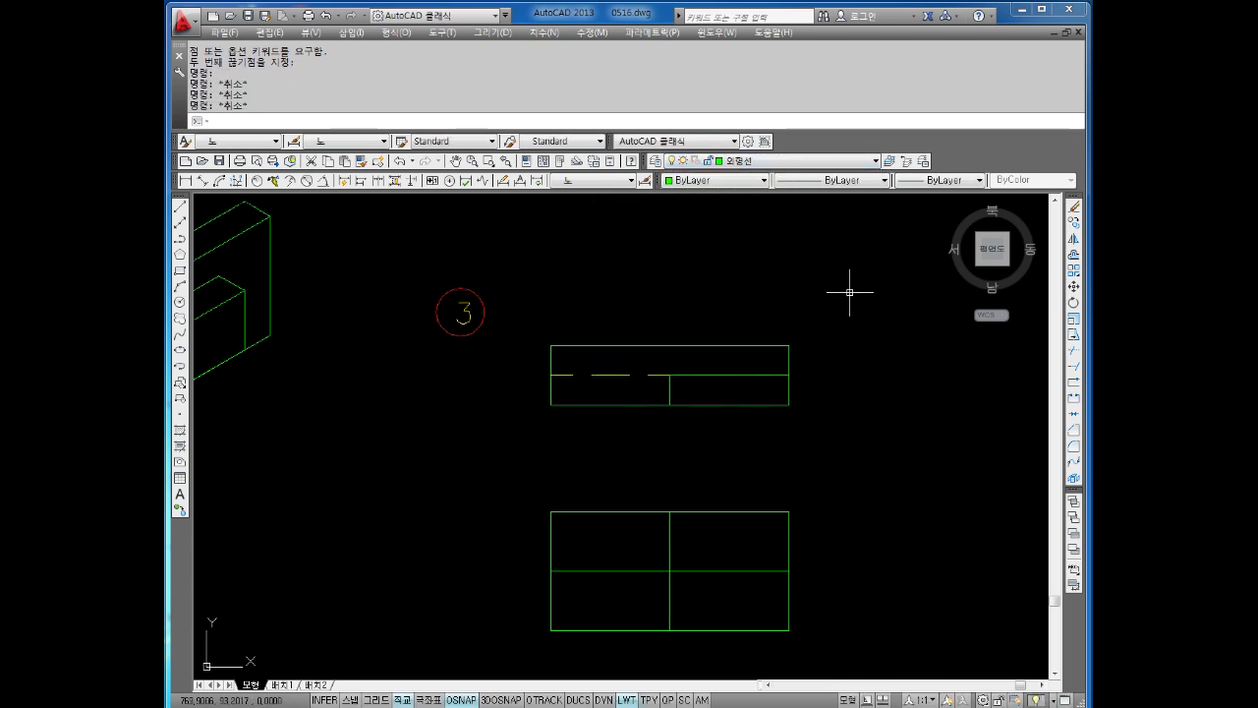
pyautogui.click(636, 120)
pyautogui.write('lts')
# Set the global linetype scale to 0.3 so the hidden line shows dashed.
pyautogui.press('Return')
pyautogui.write('0.3')
pyautogui.press('Return')
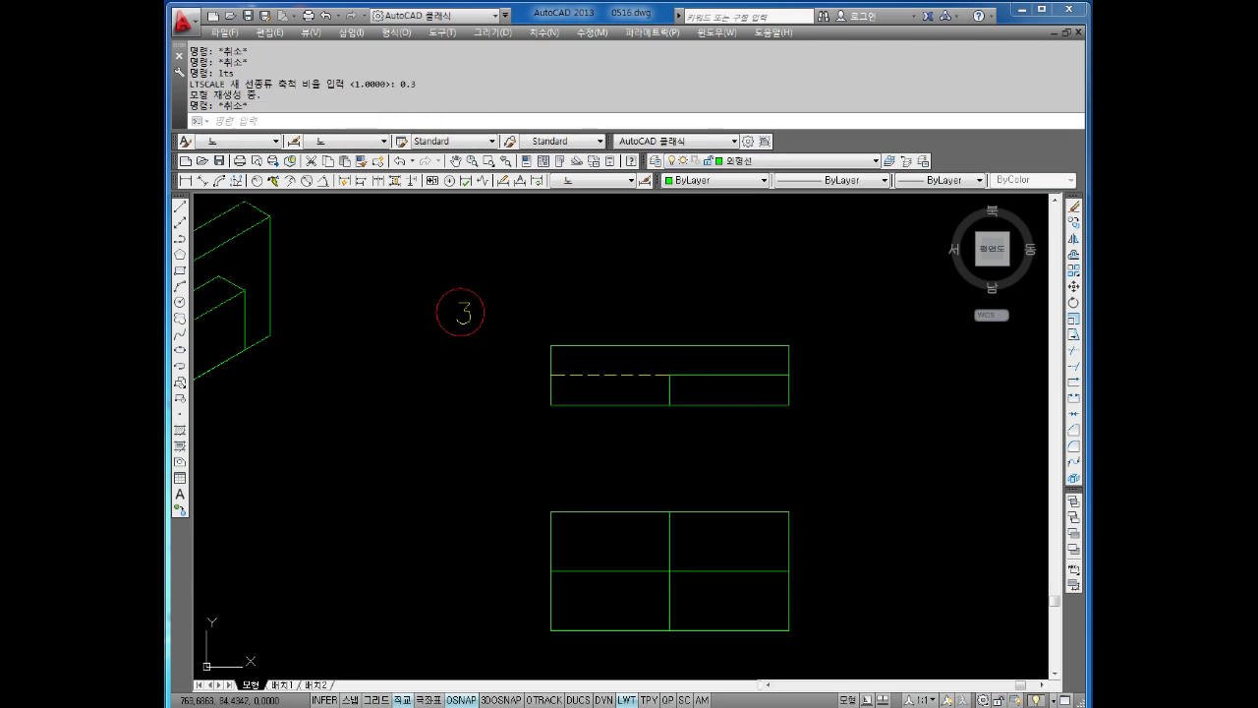
pyautogui.press('Escape')
pyautogui.press('Escape')
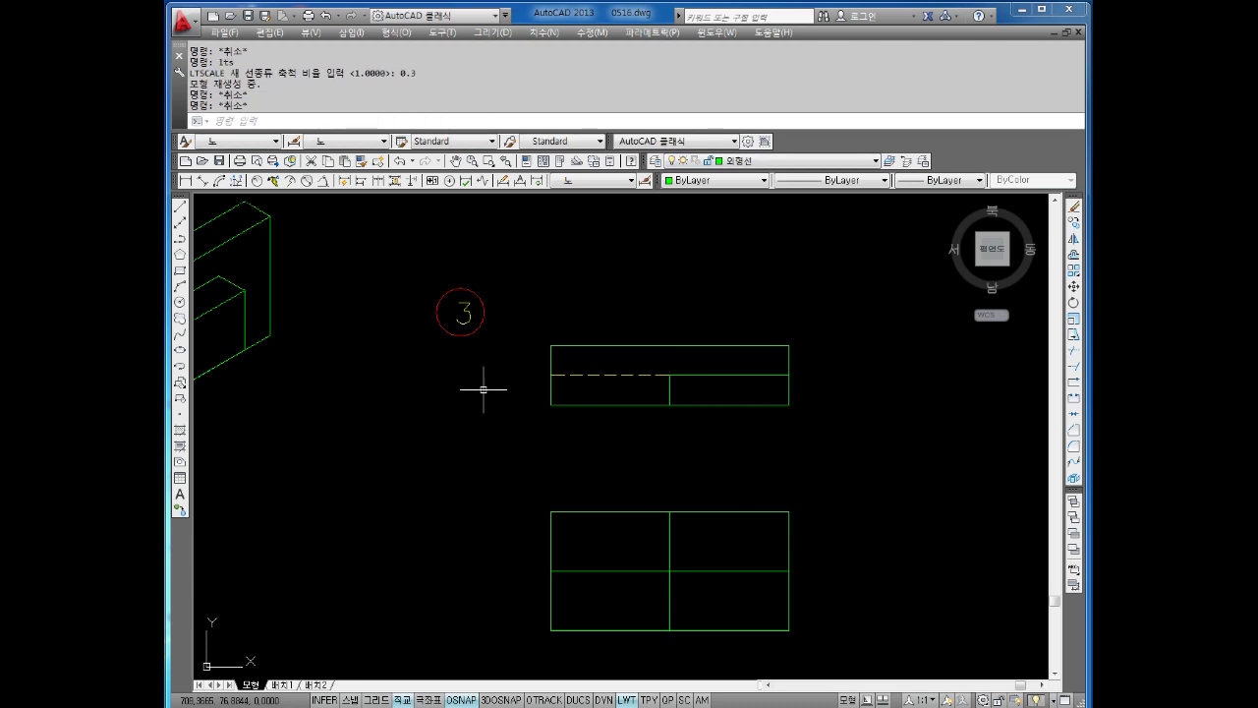
pyautogui.moveTo(617, 437); pyautogui.dragTo(576, 360, button='middle')
pyautogui.scroll(-2, 576, 360)
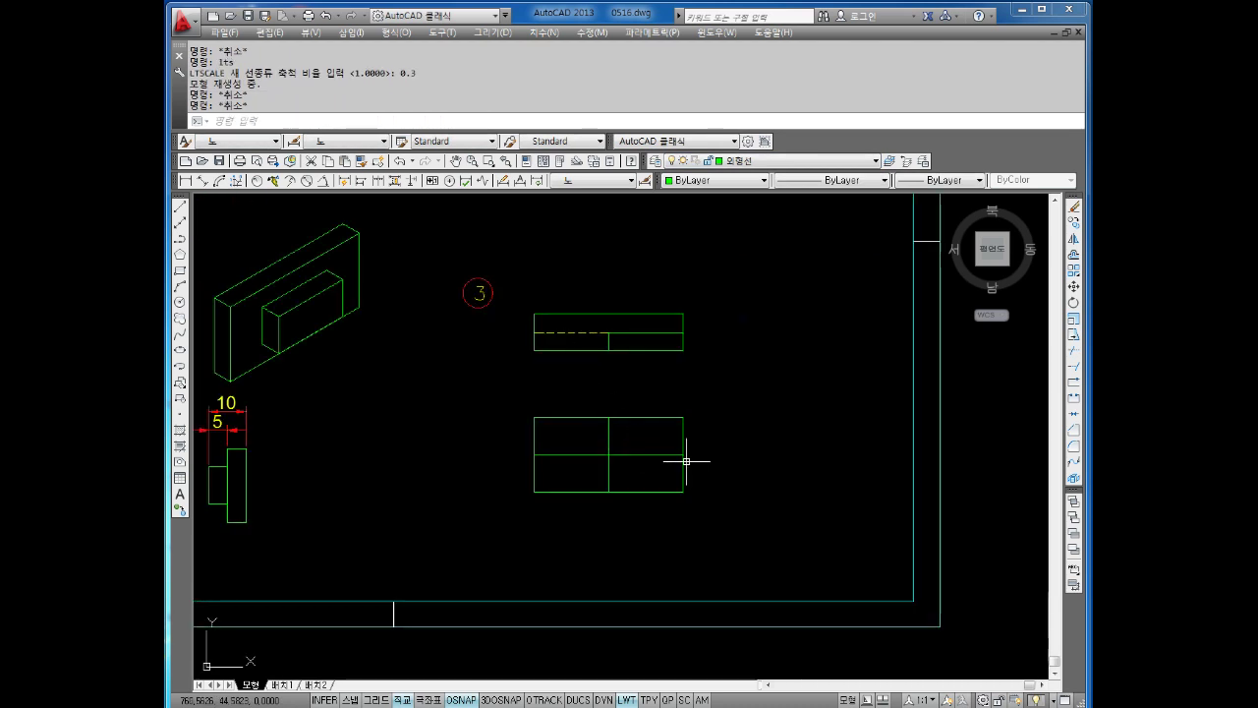
# Project the front and top view edges sideways with horizontal construction lines, deleting one stray line.
pyautogui.press('Escape')
pyautogui.press('Escape')
pyautogui.write('xl')
pyautogui.press('Return')
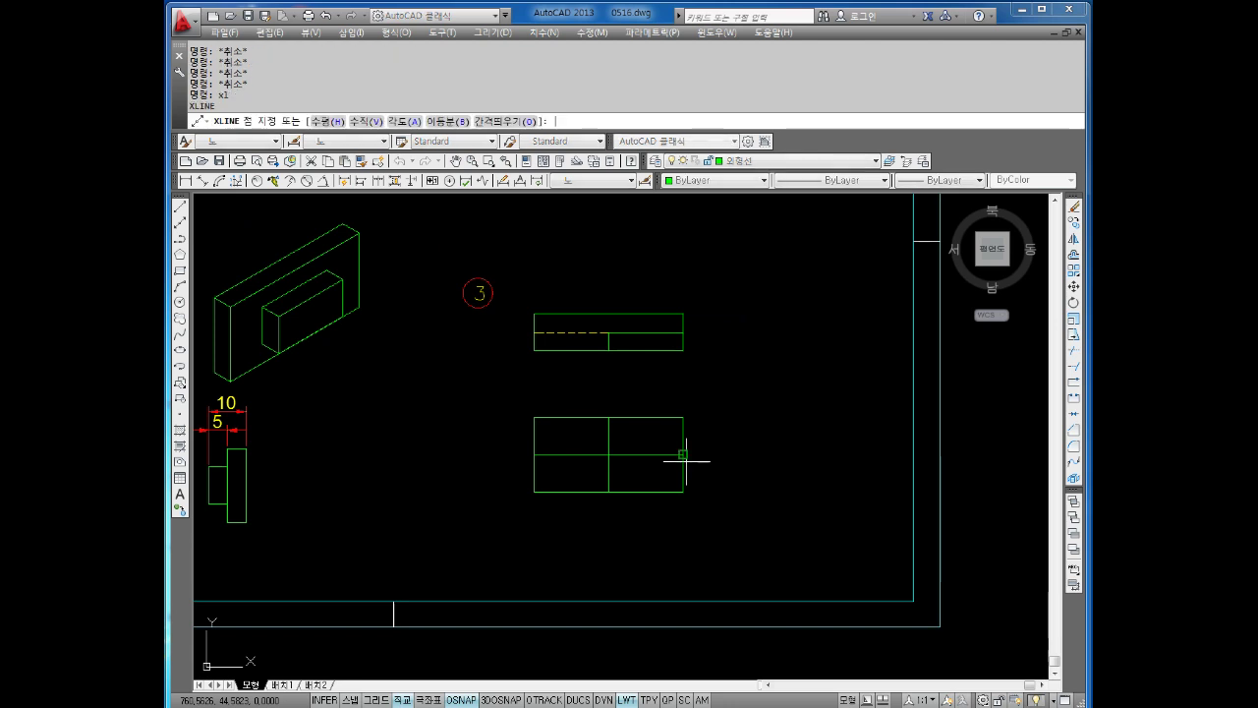
pyautogui.write('h')
pyautogui.press('Return')
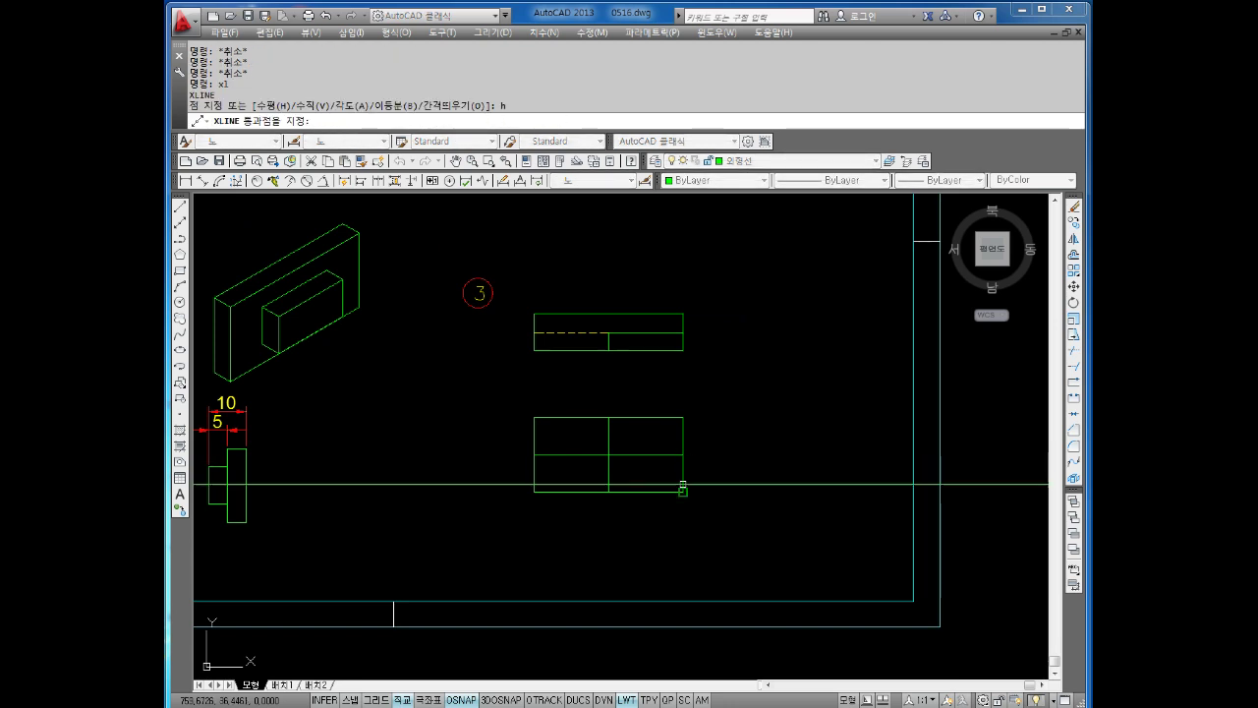
pyautogui.click(683, 491)
pyautogui.click(683, 454)
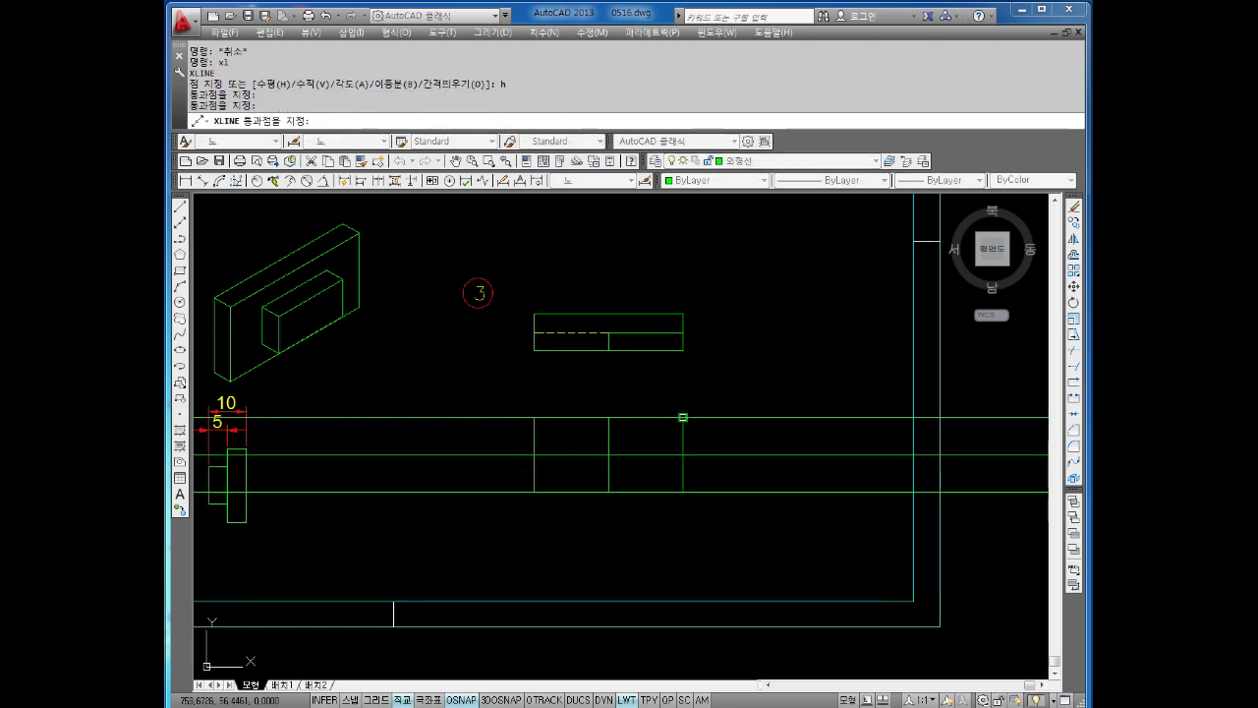
pyautogui.click(683, 388)
pyautogui.click(683, 419)
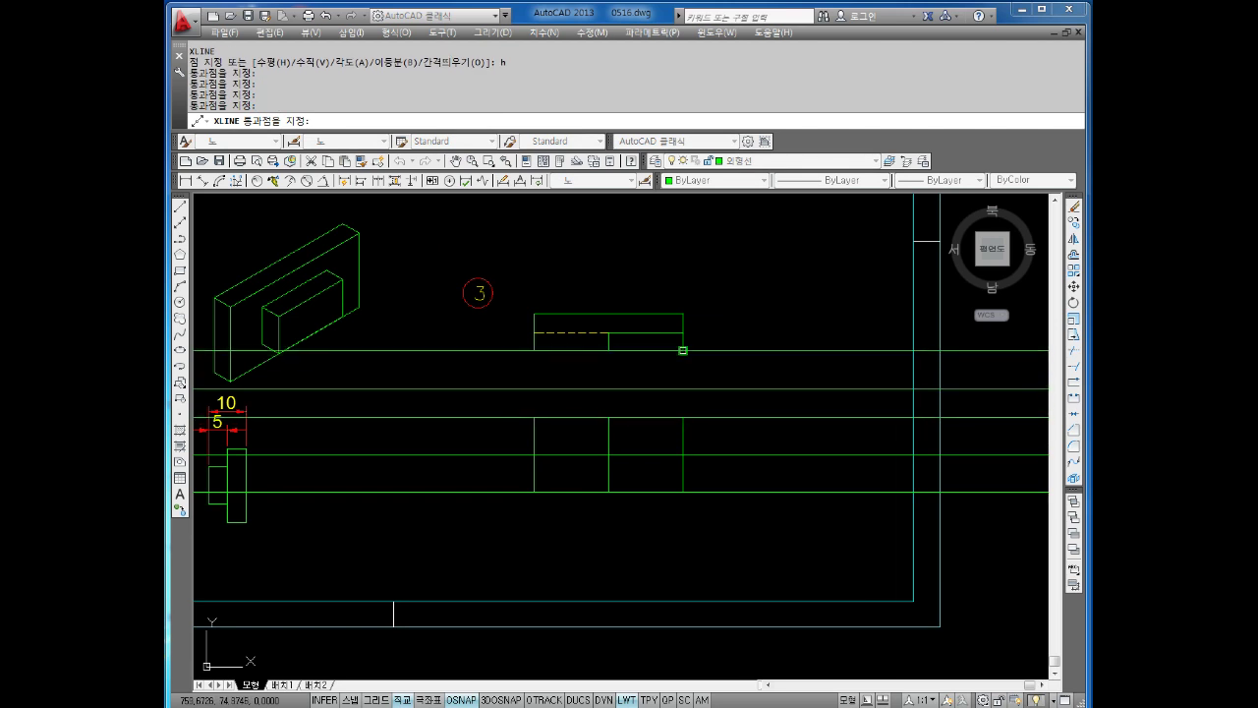
pyautogui.click(683, 350)
pyautogui.click(684, 332)
pyautogui.press('Escape')
pyautogui.press('Escape')
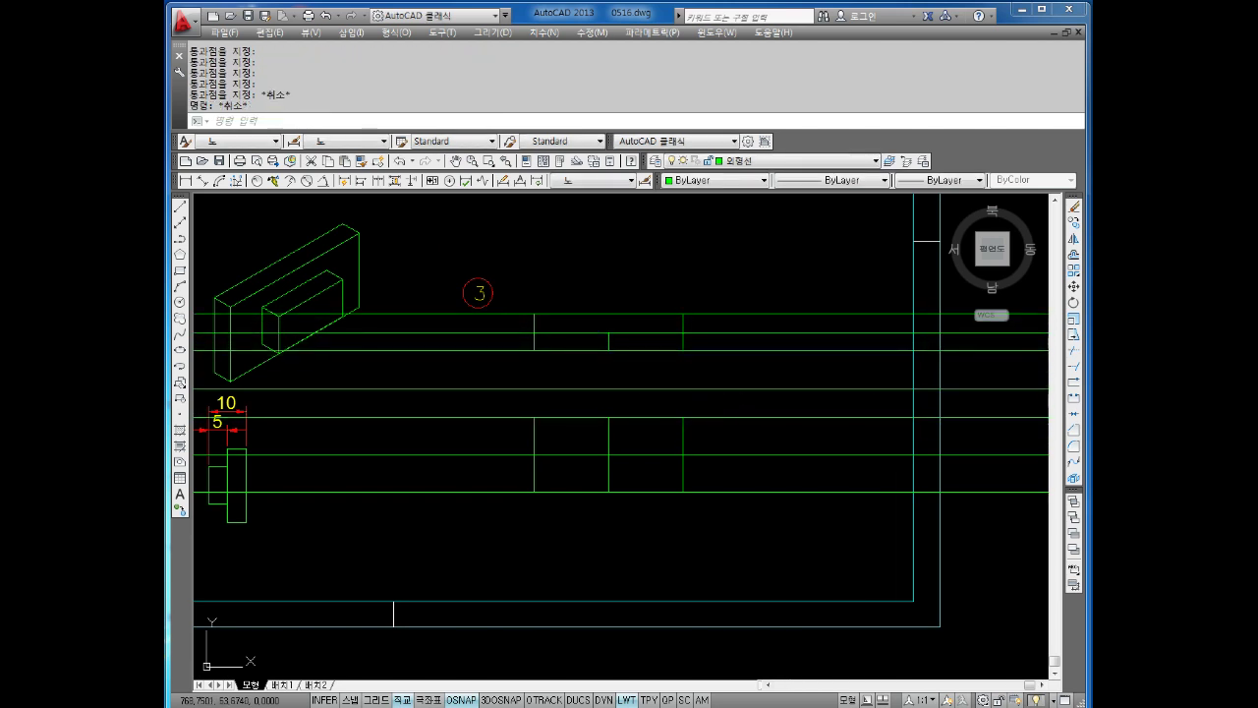
pyautogui.click(727, 388)
pyautogui.press('Delete')
pyautogui.press('Escape')
pyautogui.press('Escape')
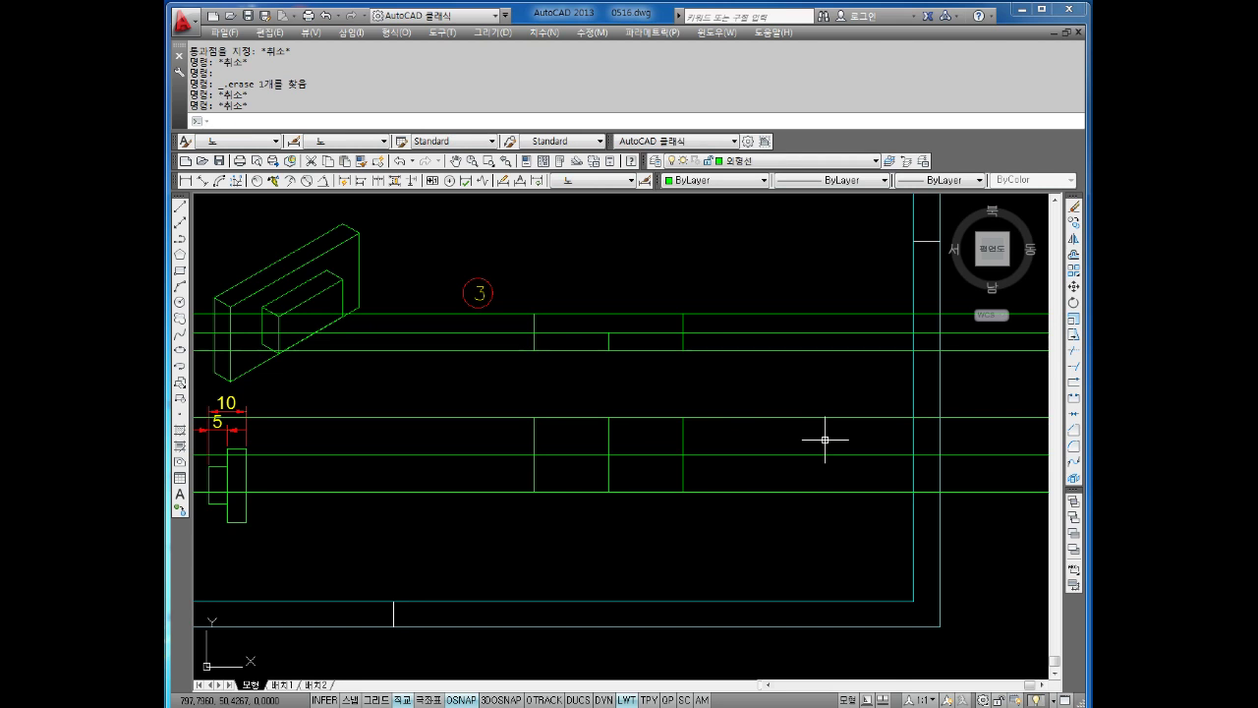
pyautogui.write('xl')
# Place a 45° miter construction line through the view corner.
pyautogui.press('Return')
pyautogui.write('a')
pyautogui.press('Return')
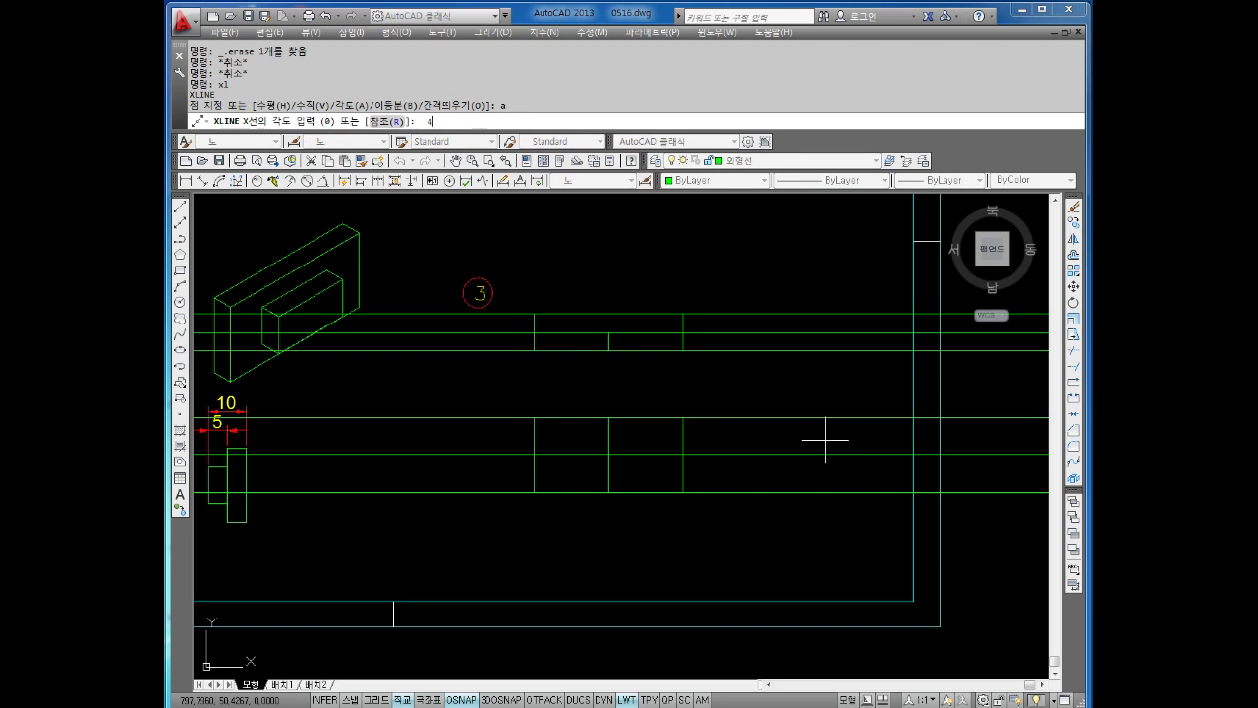
pyautogui.write('5')
pyautogui.press('Return')
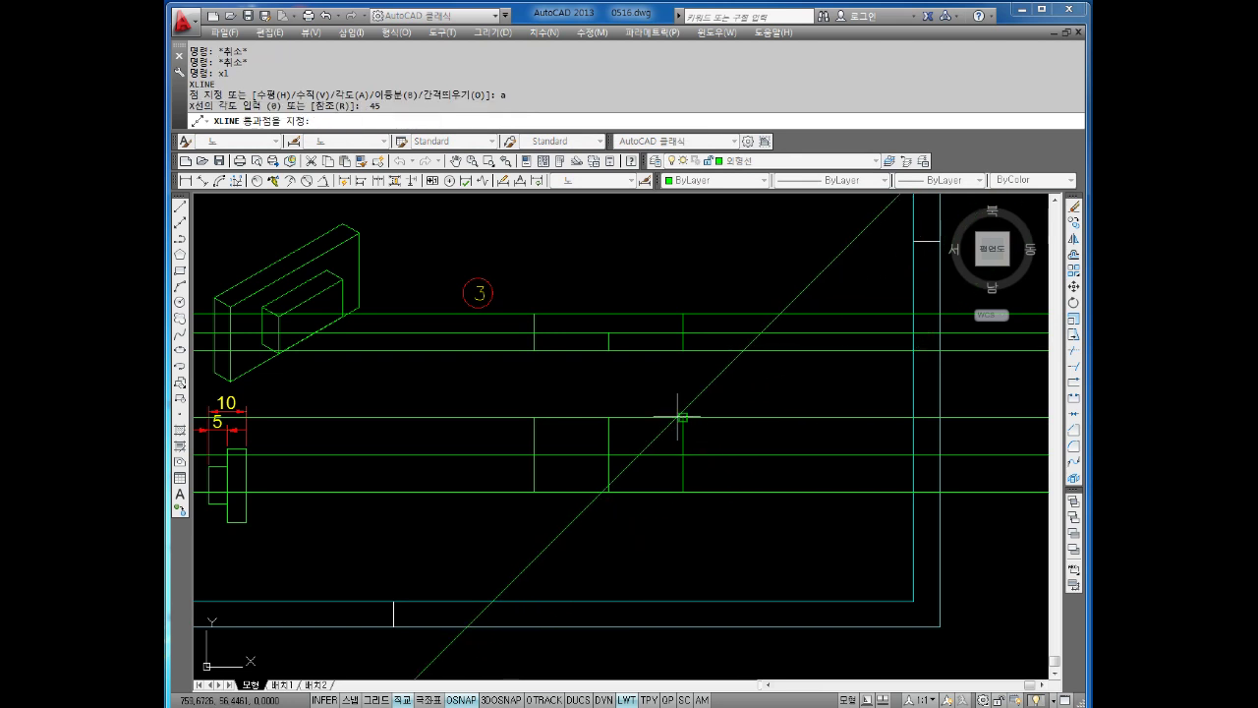
pyautogui.click(679, 418)
pyautogui.press('Escape')
pyautogui.press('Escape')
pyautogui.press('Escape')
# Drop three vertical construction lines from the miter intersections.
pyautogui.write('xl')
pyautogui.press('Return')
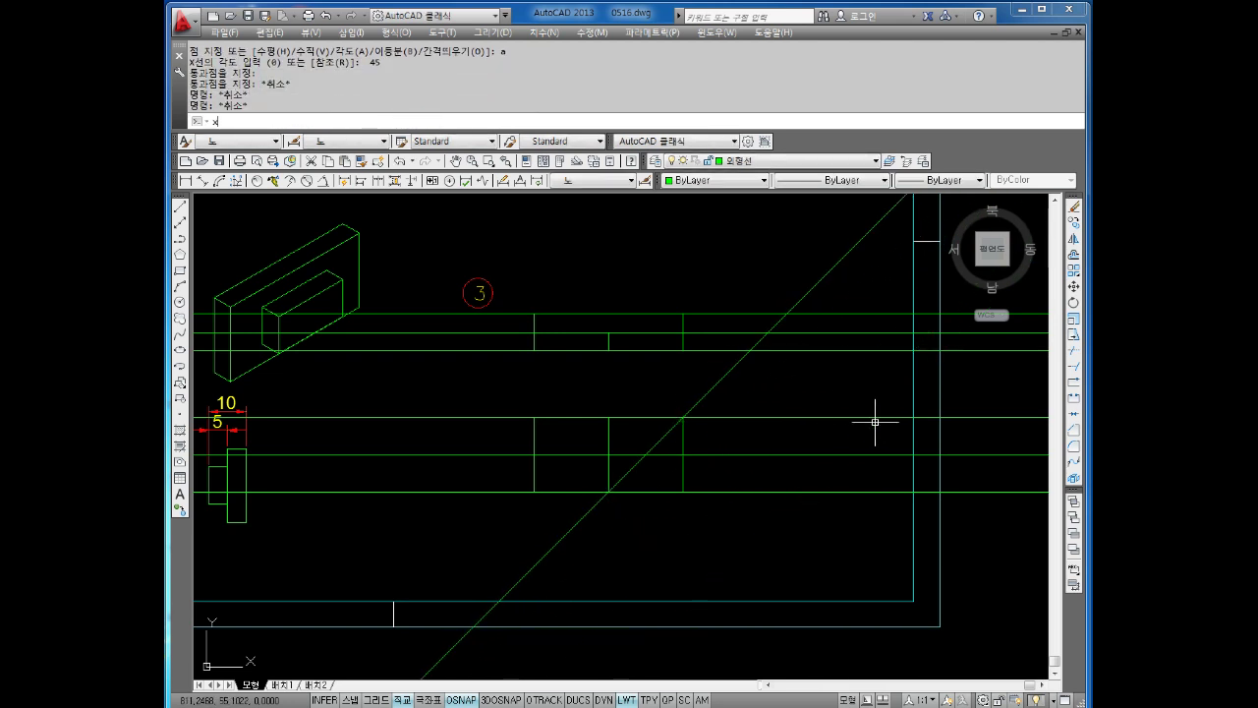
pyautogui.write('v')
pyautogui.press('Return')
pyautogui.click(750, 346)
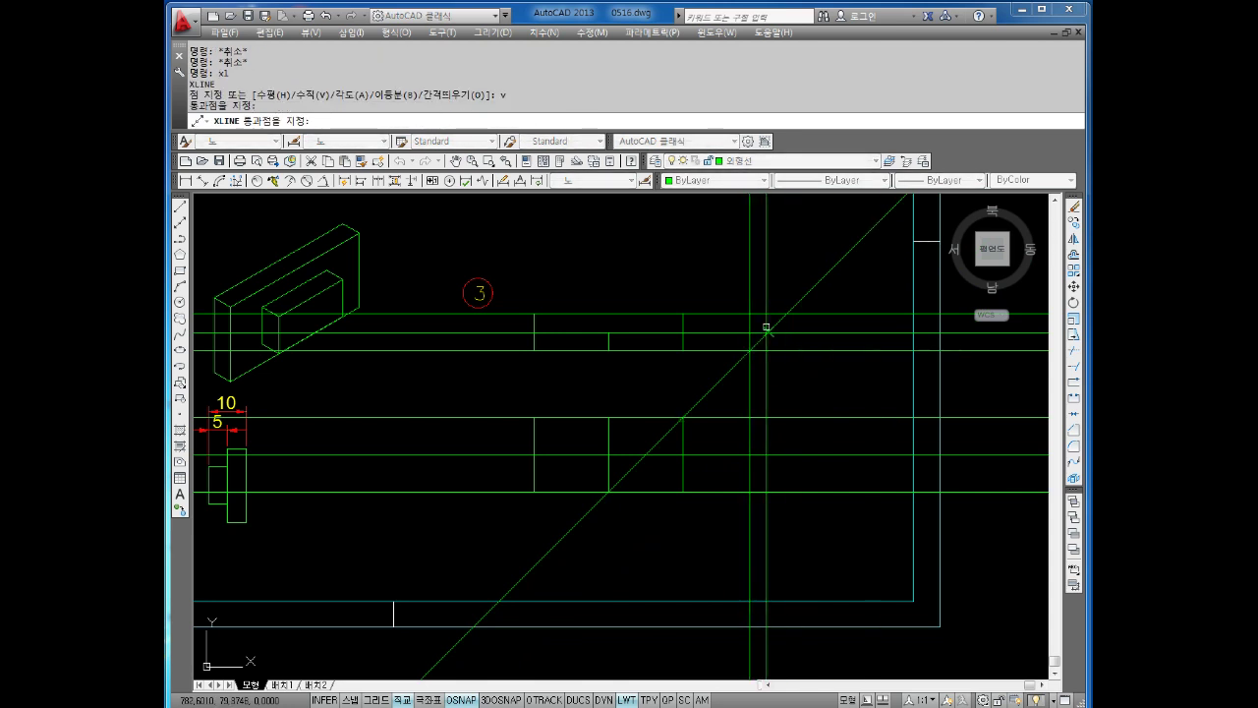
pyautogui.click(769, 328)
pyautogui.click(786, 325)
pyautogui.press('Escape')
pyautogui.press('Escape')
pyautogui.press('Escape')
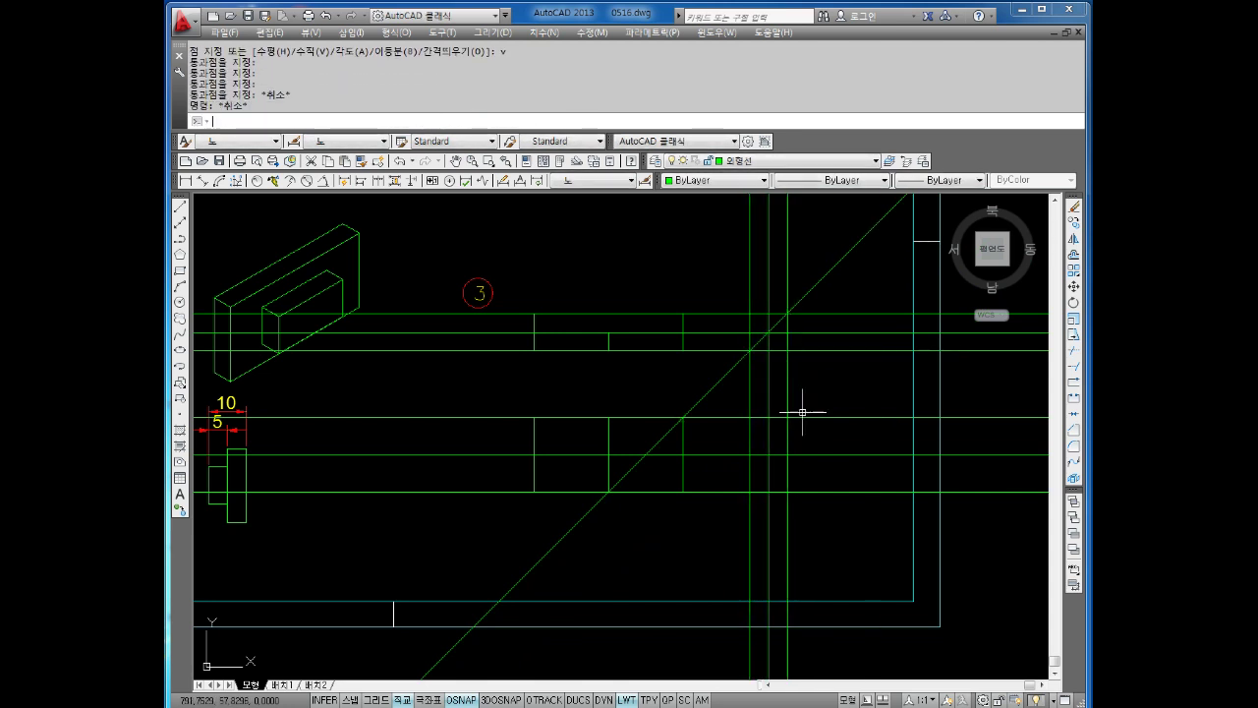
# Trim the excess construction-line segments to outline the side view.
pyautogui.write('tr')
pyautogui.press('Return')
pyautogui.press('Return')
pyautogui.click(844, 393)
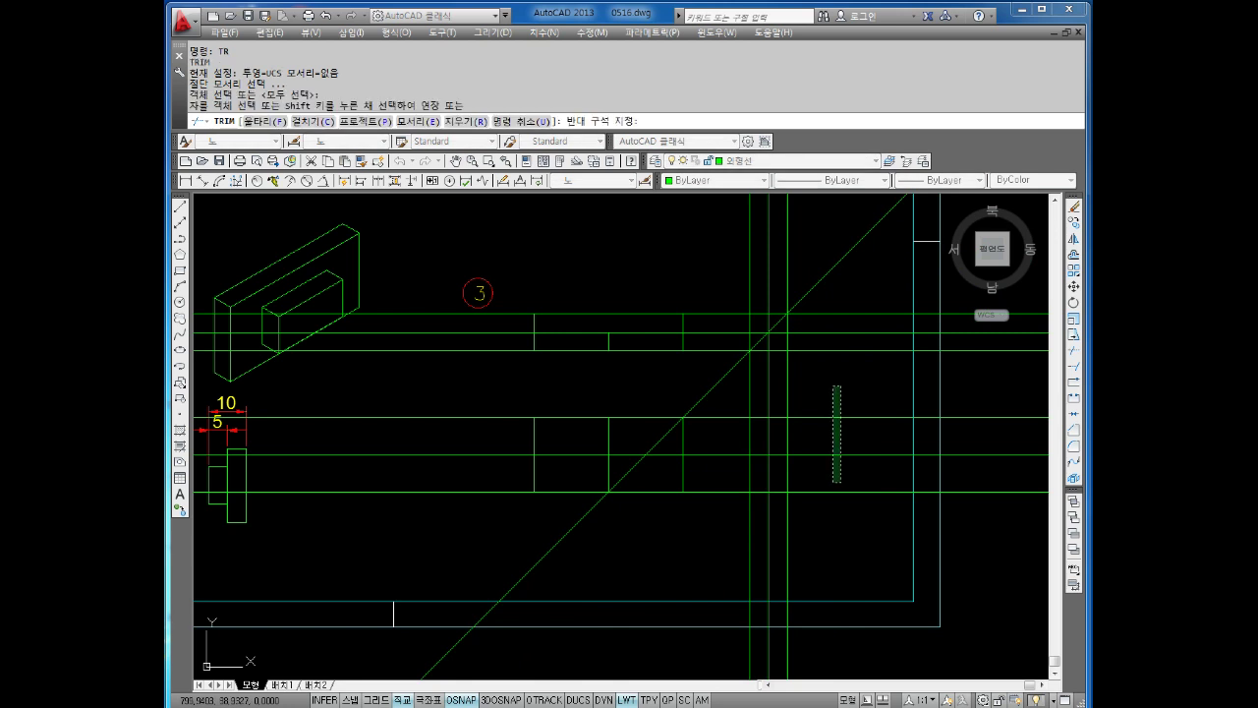
pyautogui.click(834, 496)
pyautogui.click(828, 521)
pyautogui.click(737, 559)
pyautogui.click(731, 445)
pyautogui.click(715, 524)
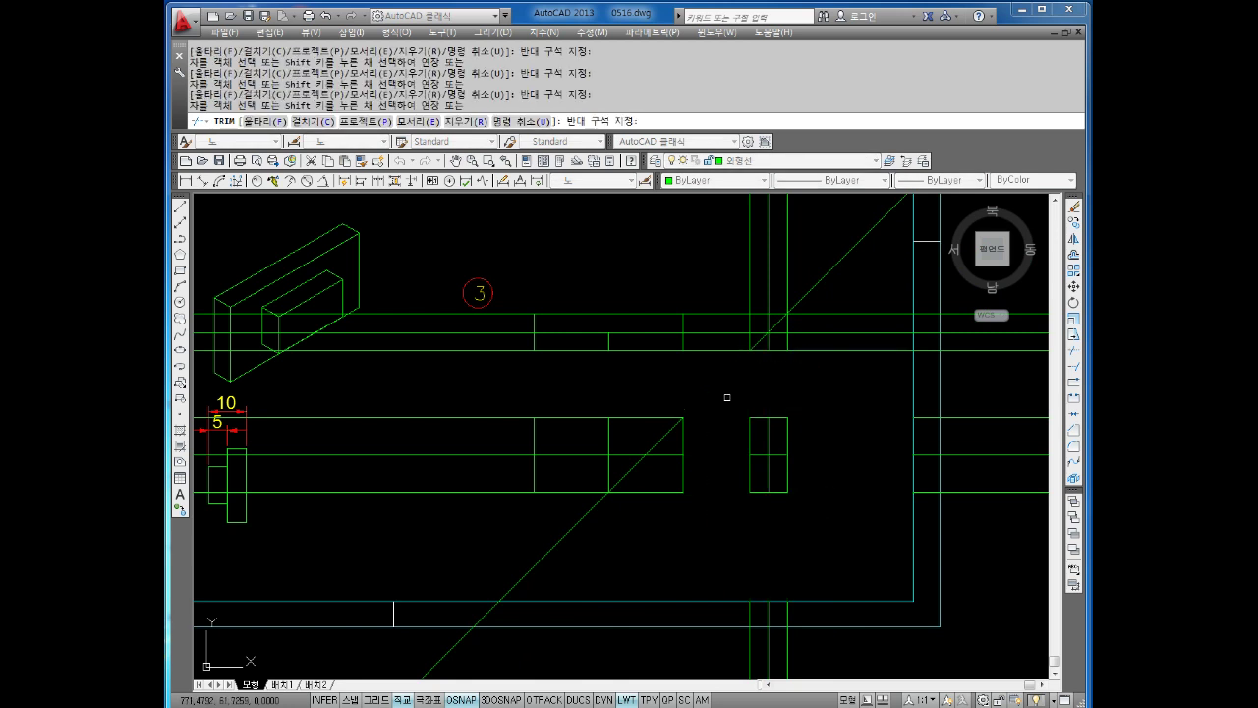
pyautogui.press('Escape')
# Erase the leftover horizontal, vertical and diagonal miter construction lines.
pyautogui.moveTo(871, 272); pyautogui.dragTo(738, 358)
pyautogui.press('Delete')
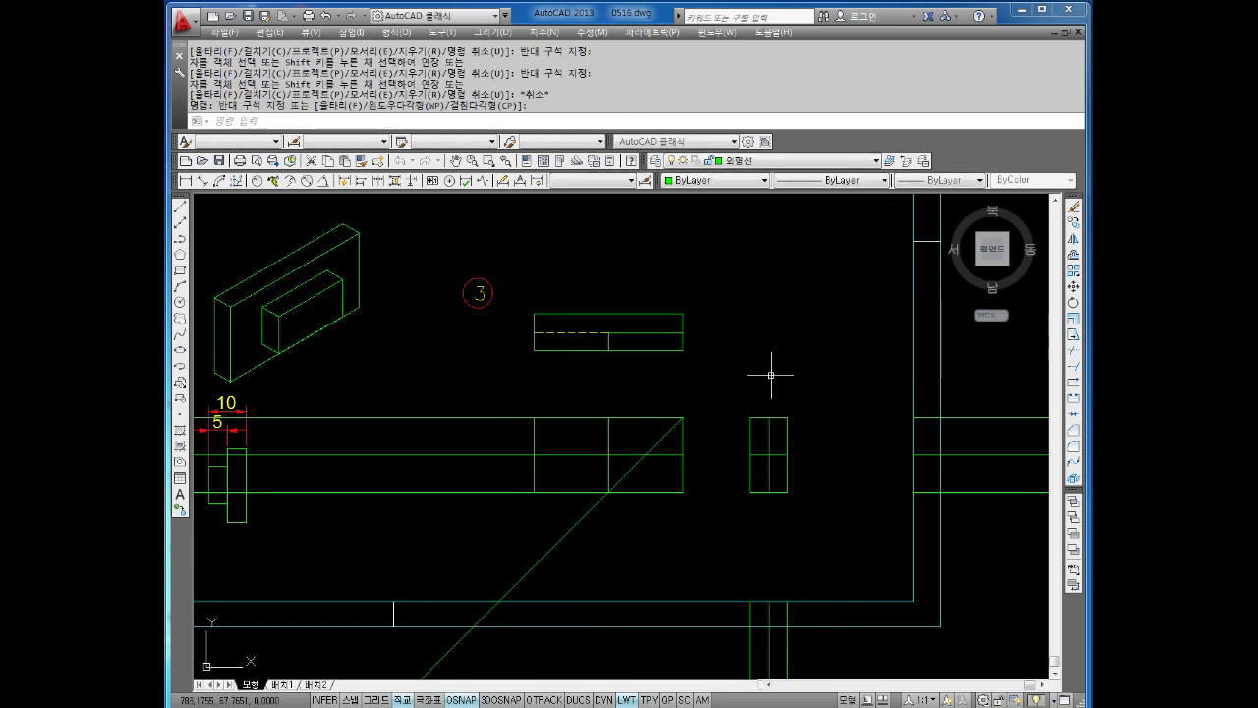
pyautogui.click(1017, 399)
pyautogui.click(1006, 557)
pyautogui.press('Delete')
pyautogui.moveTo(969, 623); pyautogui.dragTo(675, 604)
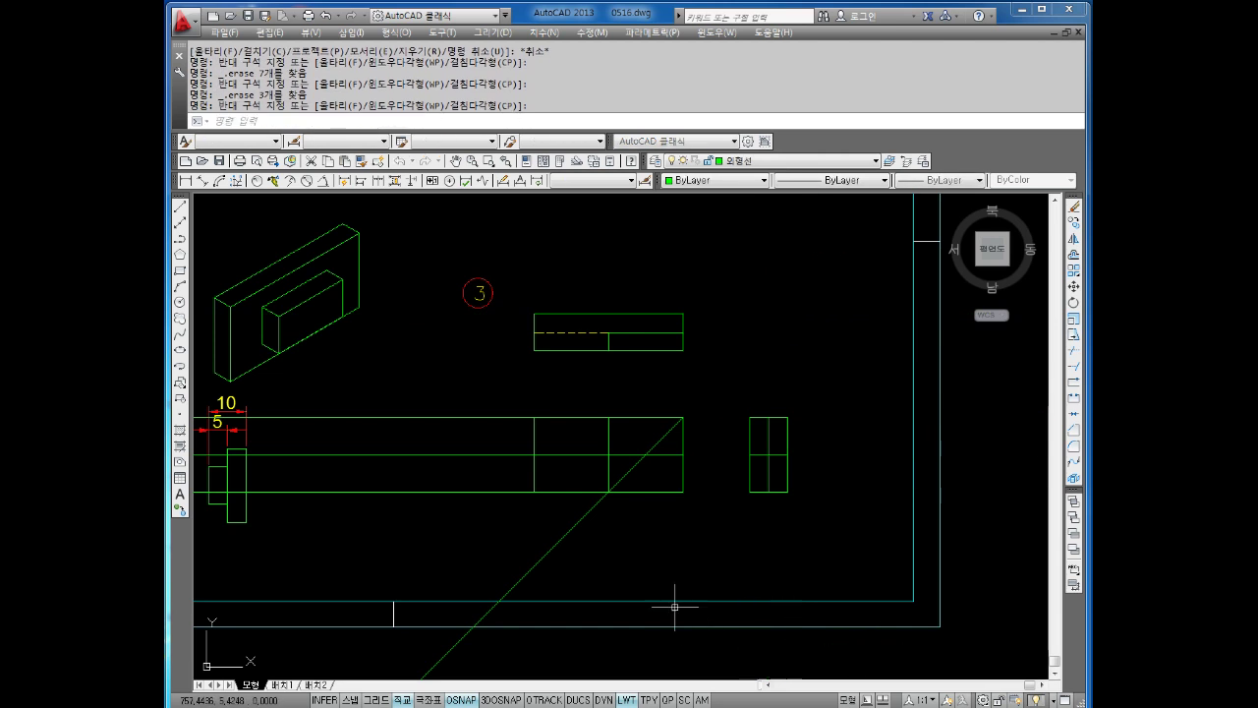
pyautogui.press('Delete')
pyautogui.click(649, 533)
pyautogui.click(542, 514)
pyautogui.press('Delete')
pyautogui.moveTo(472, 506); pyautogui.dragTo(315, 403)
pyautogui.press('Delete')
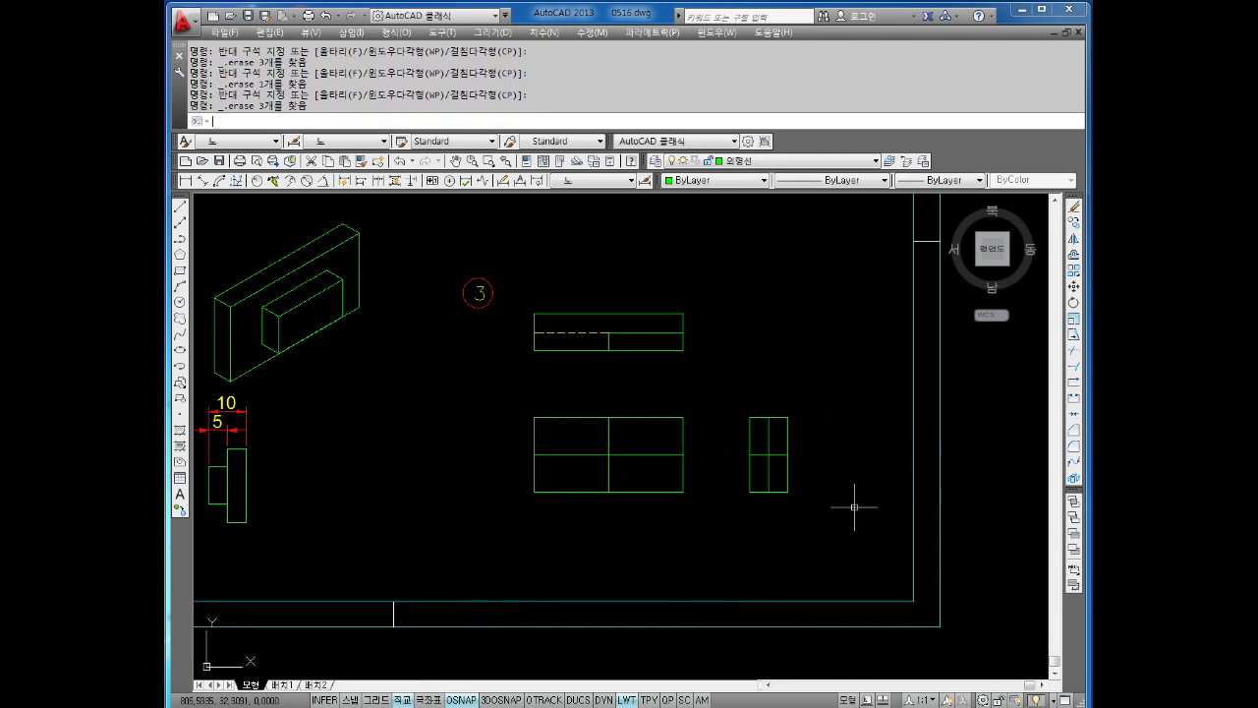
pyautogui.press('Escape')
pyautogui.press('Return')
pyautogui.press('Return')
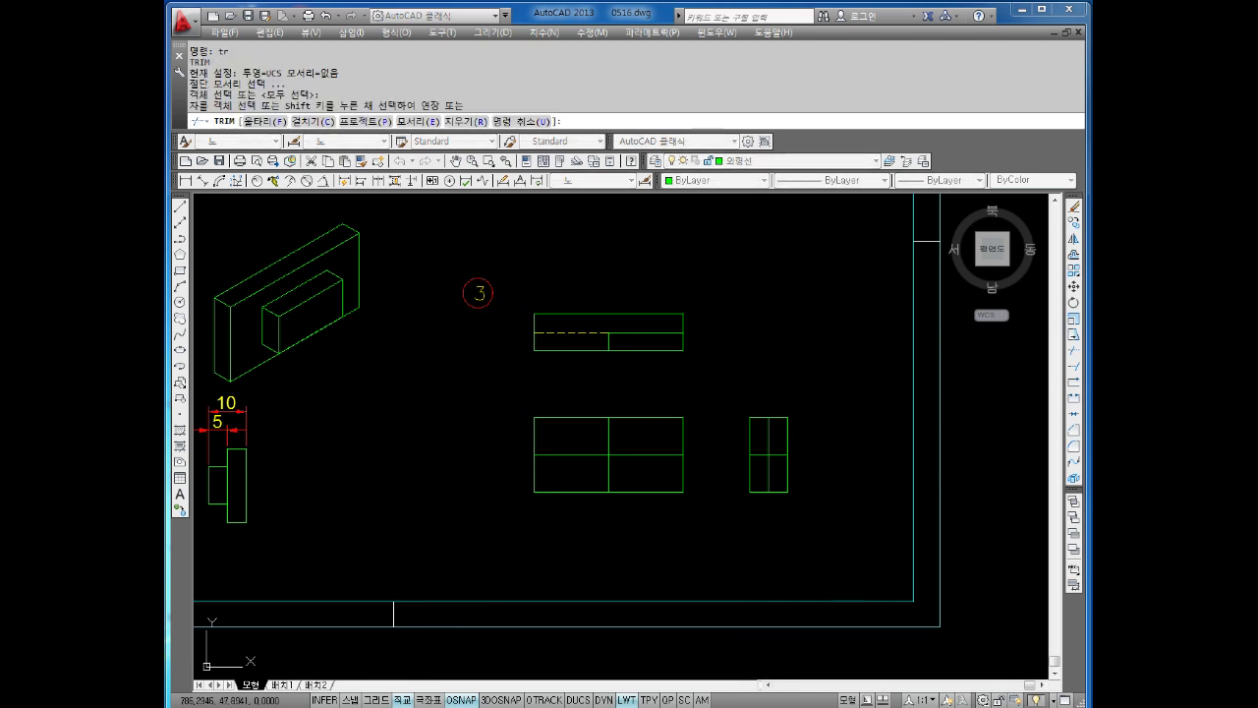
# Cancel the leftover trim and BREAK the side view's middle vertical line at its midpoint.
pyautogui.click(781, 478)
pyautogui.click(779, 471)
pyautogui.press('Escape')
pyautogui.scroll(4, 779, 468)
pyautogui.press('Escape')
pyautogui.write('br')
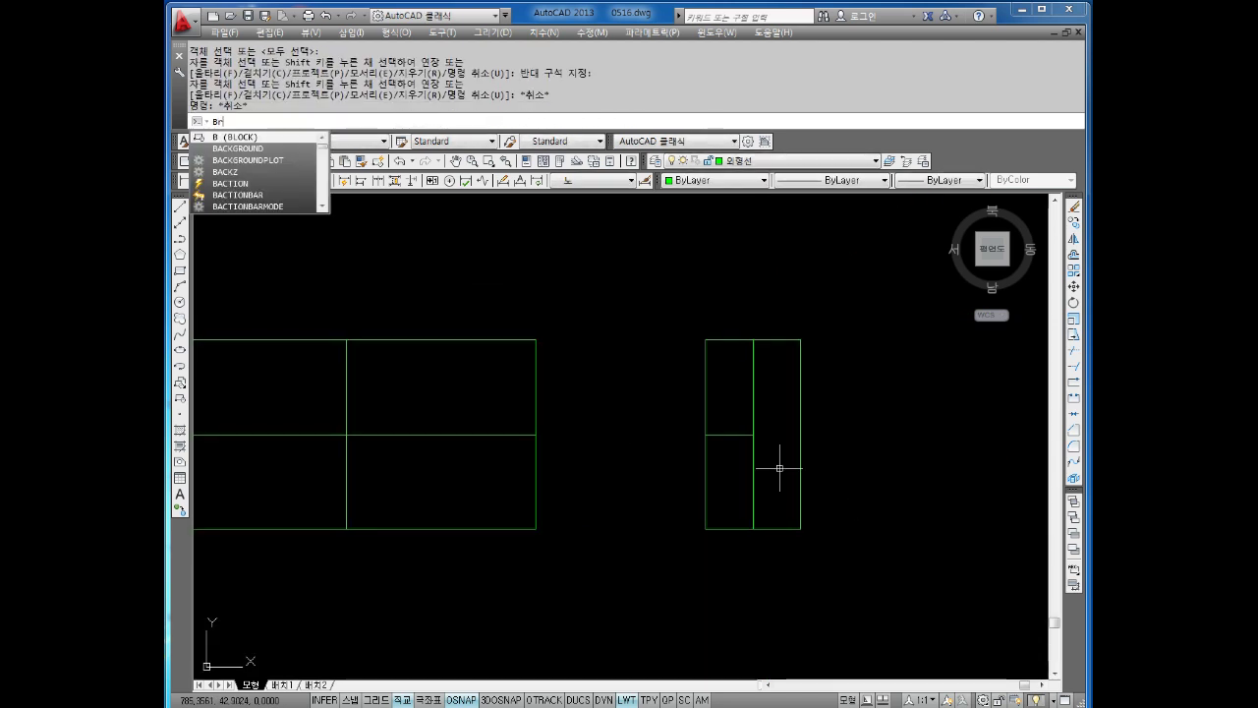
pyautogui.press('Return')
pyautogui.click(753, 457)
pyautogui.write('f')
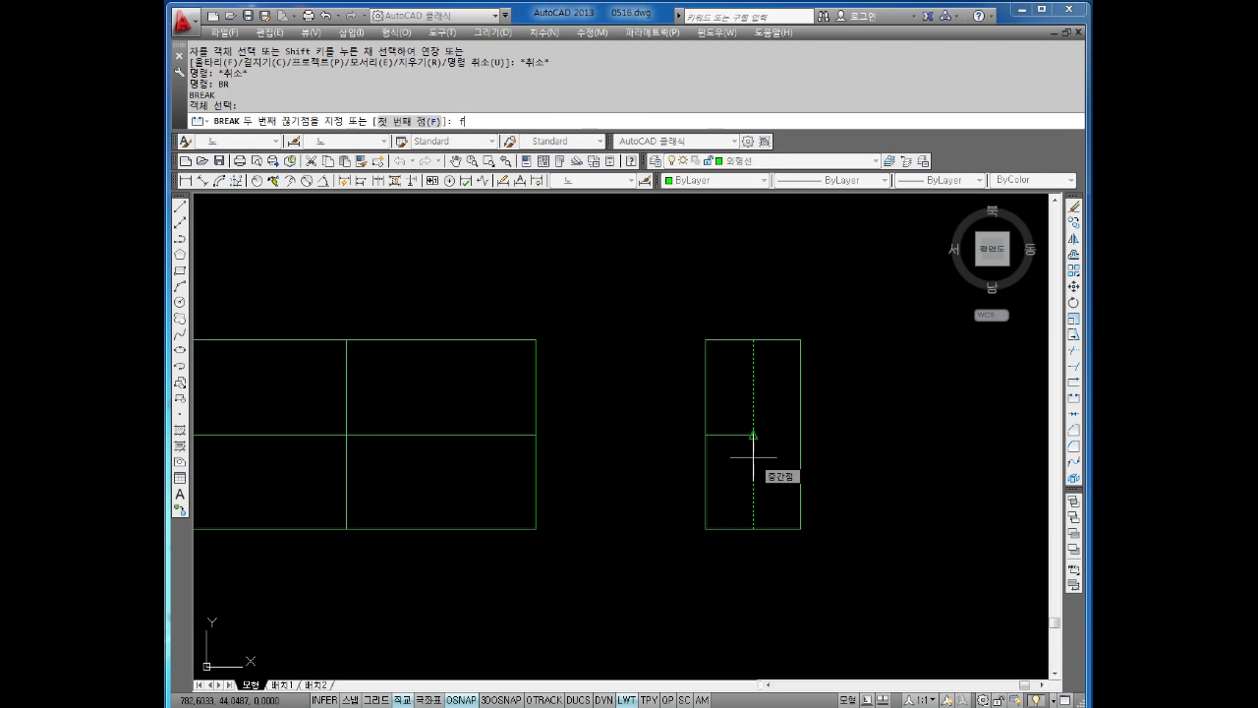
pyautogui.press('Return')
pyautogui.click(753, 435)
pyautogui.press('Escape')
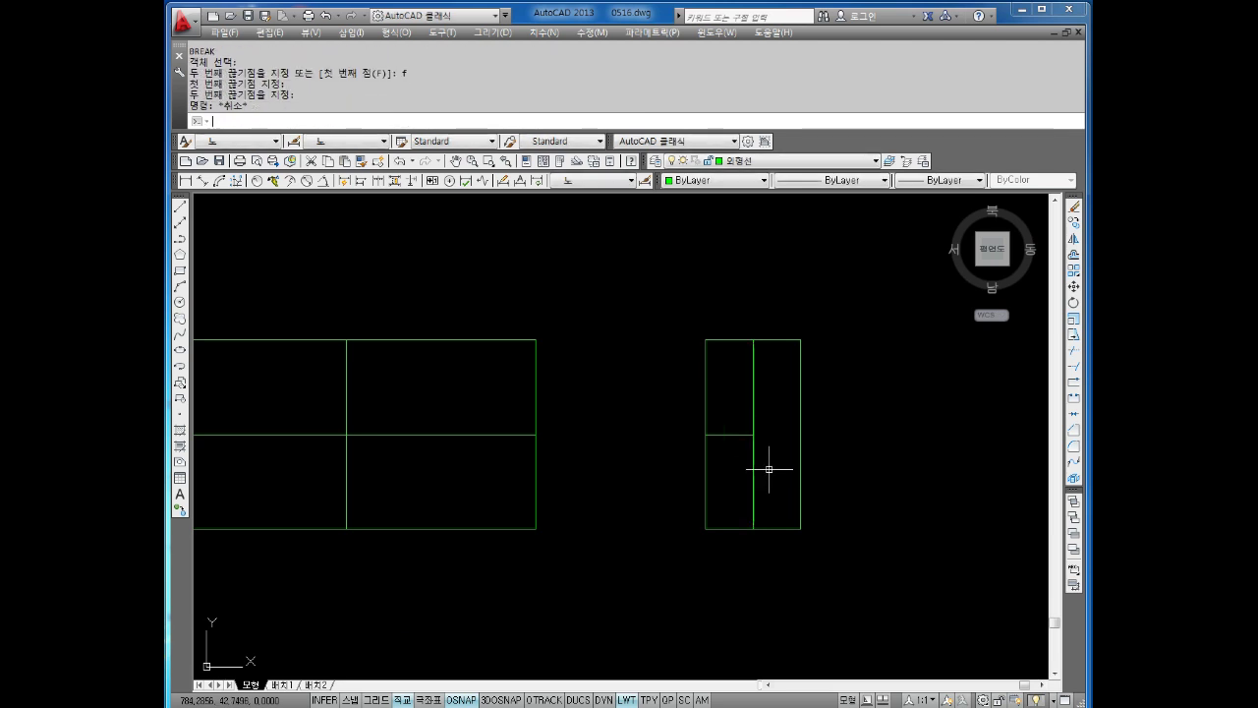
pyautogui.press('Escape')
# Move the lower half of the split line onto the hidden-line layer.
pyautogui.click(749, 476)
pyautogui.click(726, 162)
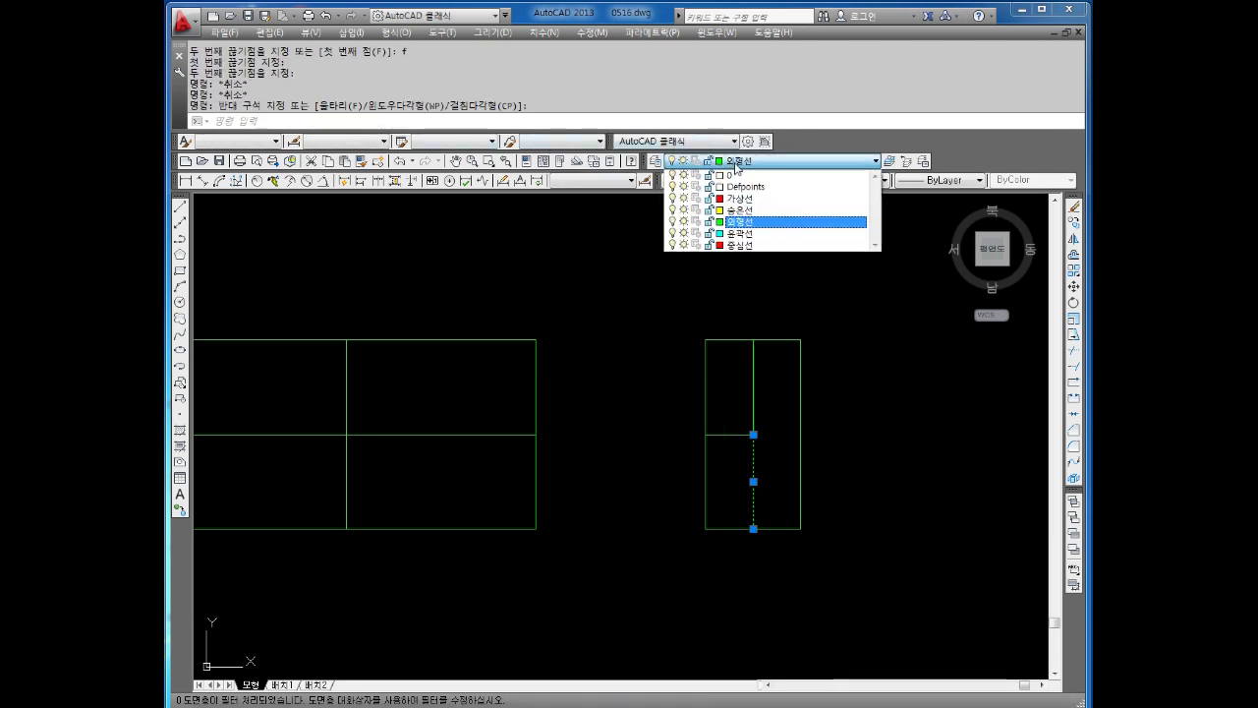
pyautogui.click(757, 210)
pyautogui.press('Escape')
pyautogui.press('Escape')
pyautogui.scroll(-2, 813, 351)
pyautogui.scroll(-2, 813, 351)
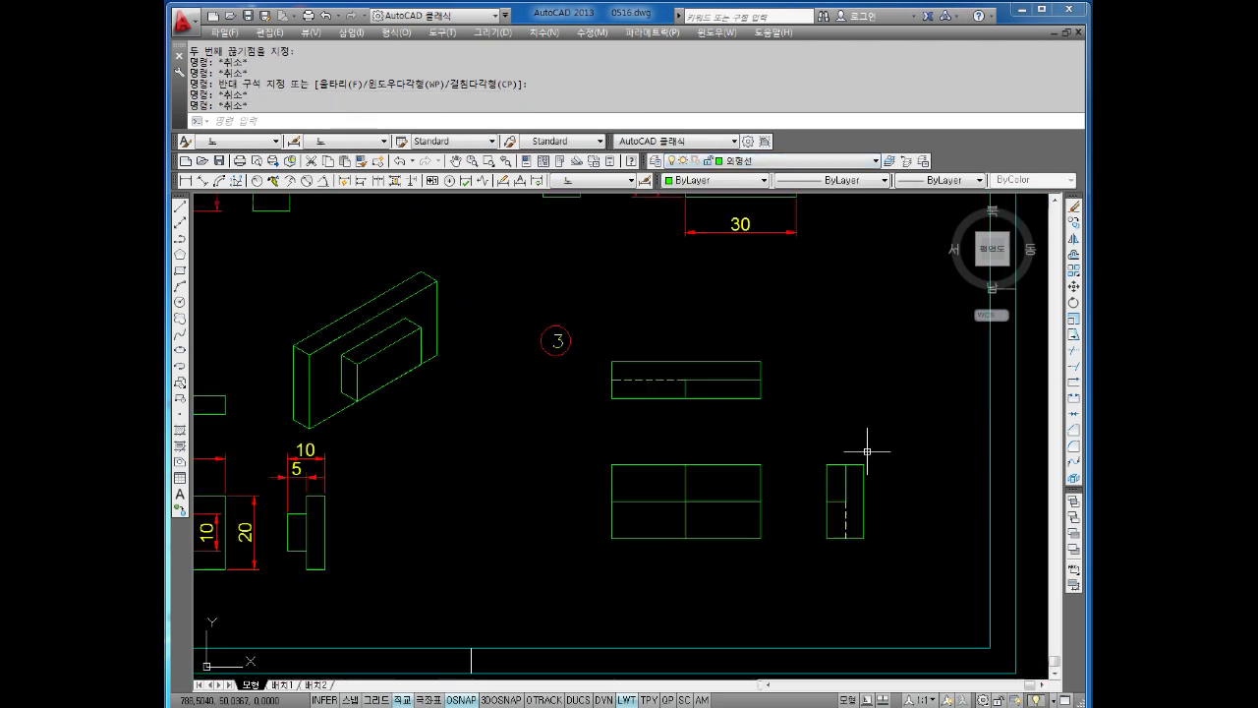
pyautogui.scroll(-1, 845, 423)
pyautogui.scroll(1, 826, 403)
pyautogui.scroll(-1, 836, 402)
pyautogui.scroll(-1, 835, 402)
pyautogui.scroll(1, 837, 409)
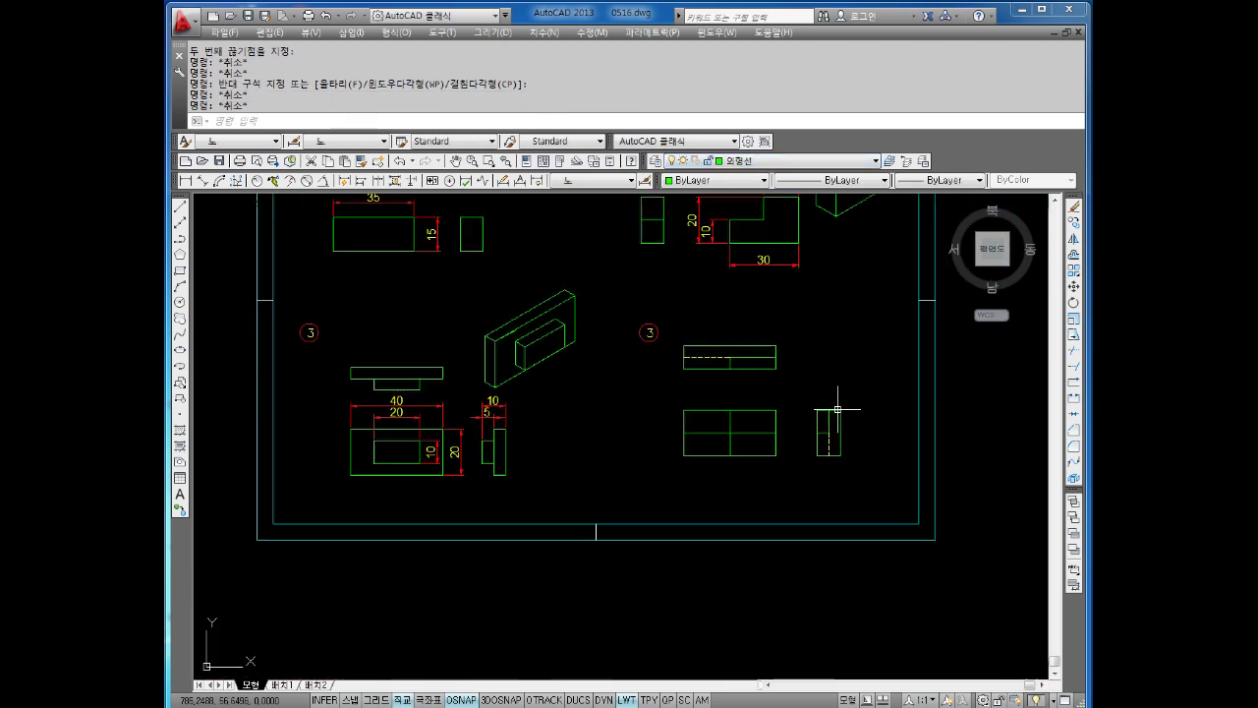
# Select part 3's views for a move, then cancel without moving them.
pyautogui.write('m')
pyautogui.press('Return')
pyautogui.click(866, 333)
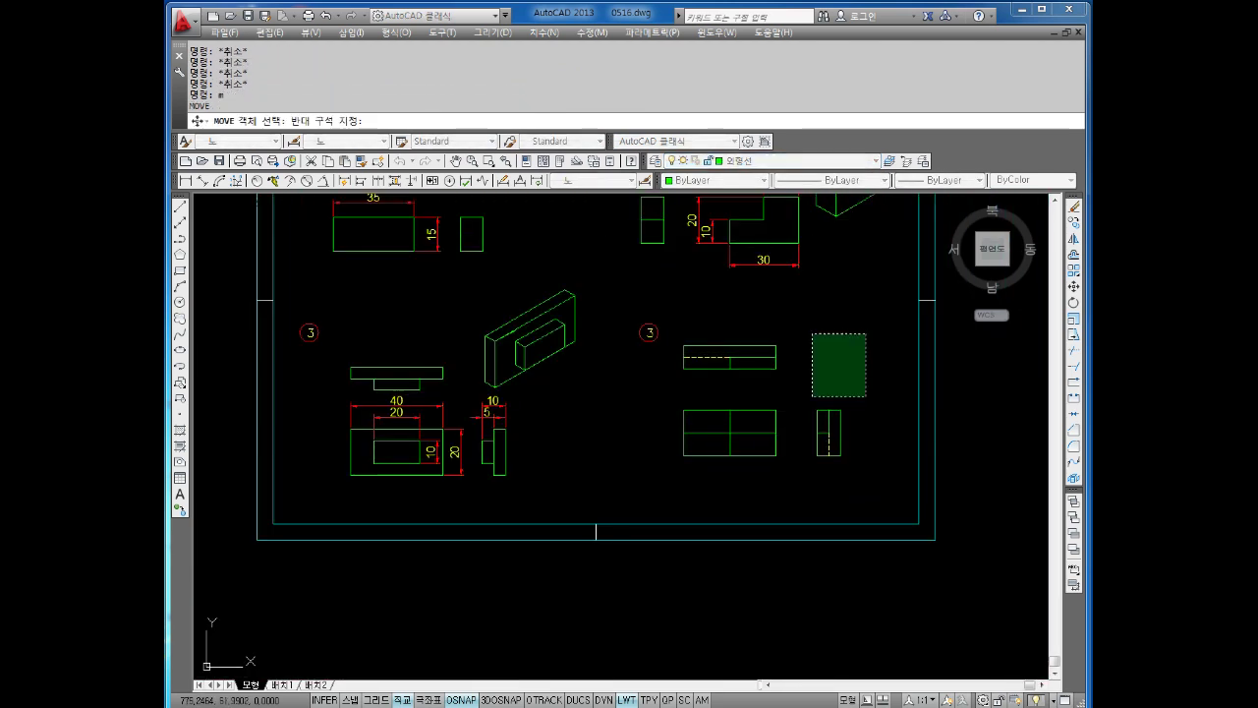
pyautogui.click(680, 479)
pyautogui.press('Return')
pyautogui.click(683, 455)
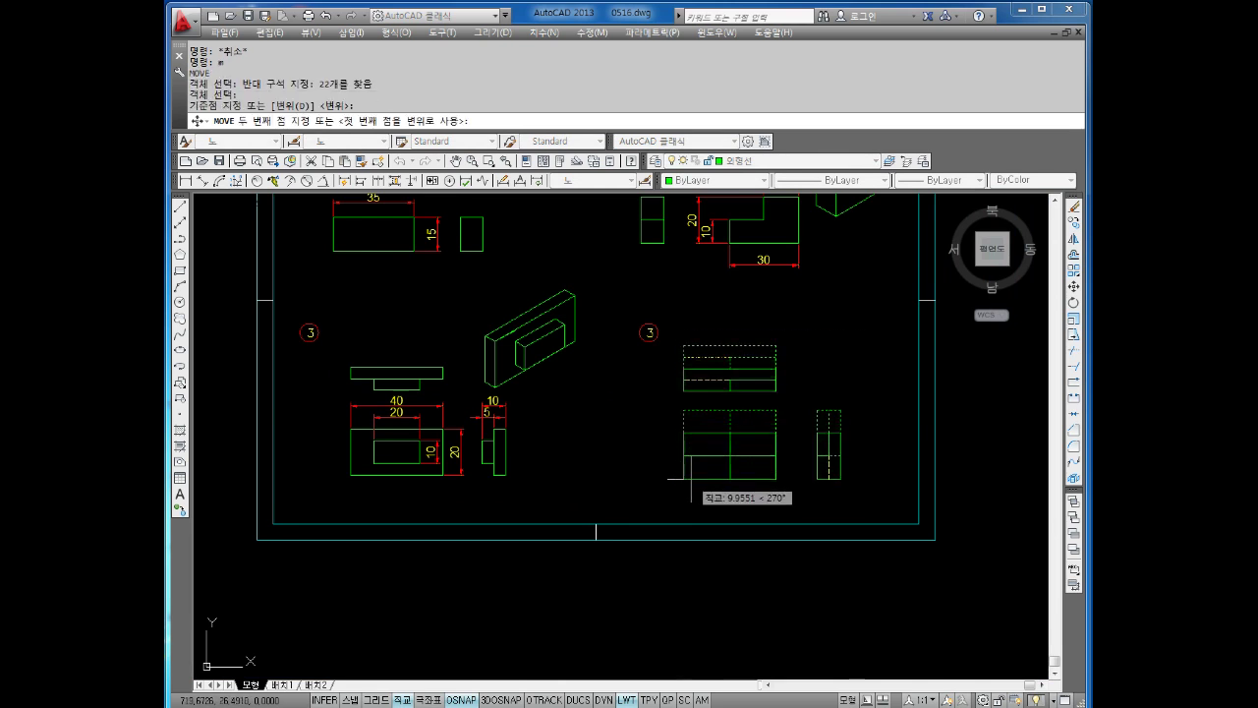
pyautogui.press('Escape')
pyautogui.press('Escape')
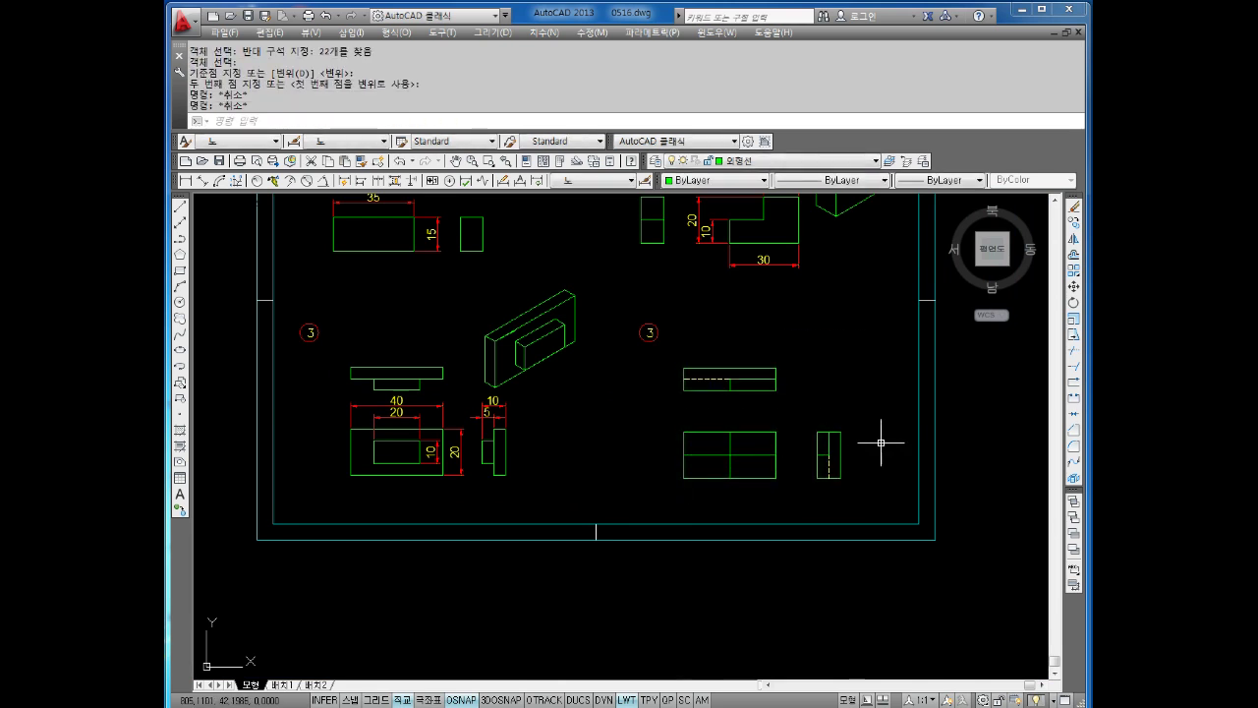
# Add vertical 10 and 20 linear dimensions beside part 3's front view.
pyautogui.click(186, 182)
pyautogui.scroll(2, 651, 366)
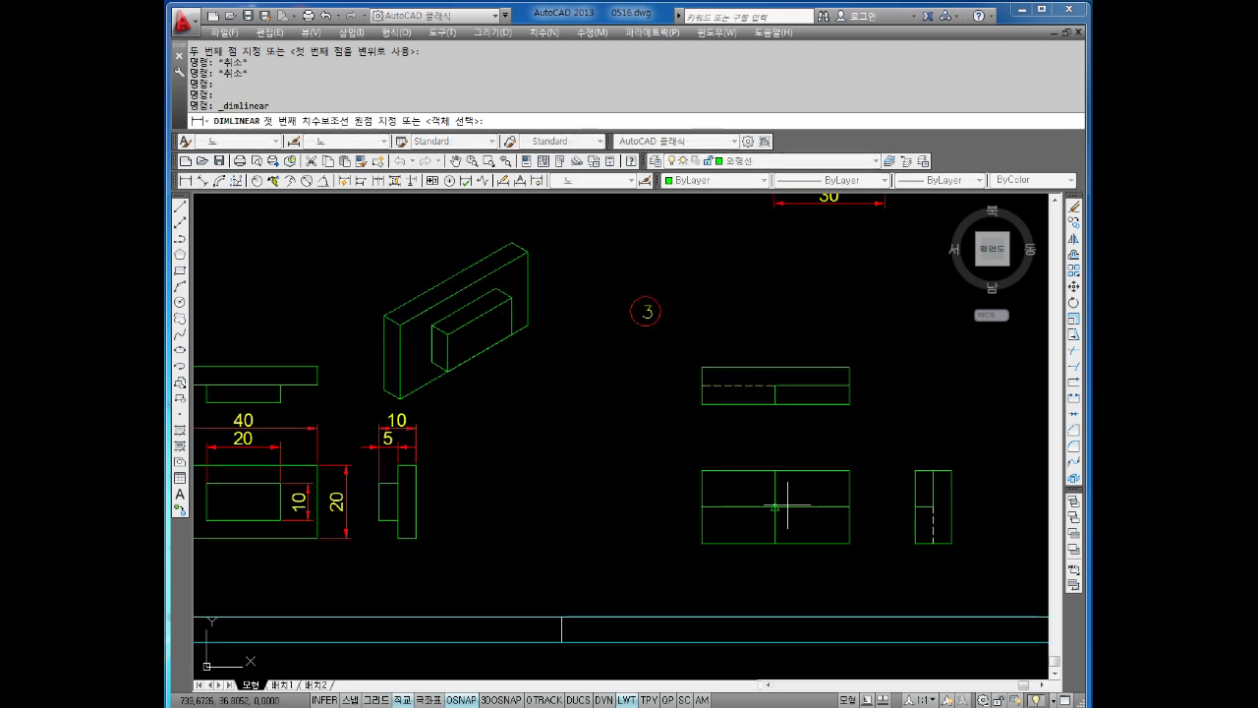
pyautogui.click(849, 506)
pyautogui.click(849, 543)
pyautogui.click(872, 518)
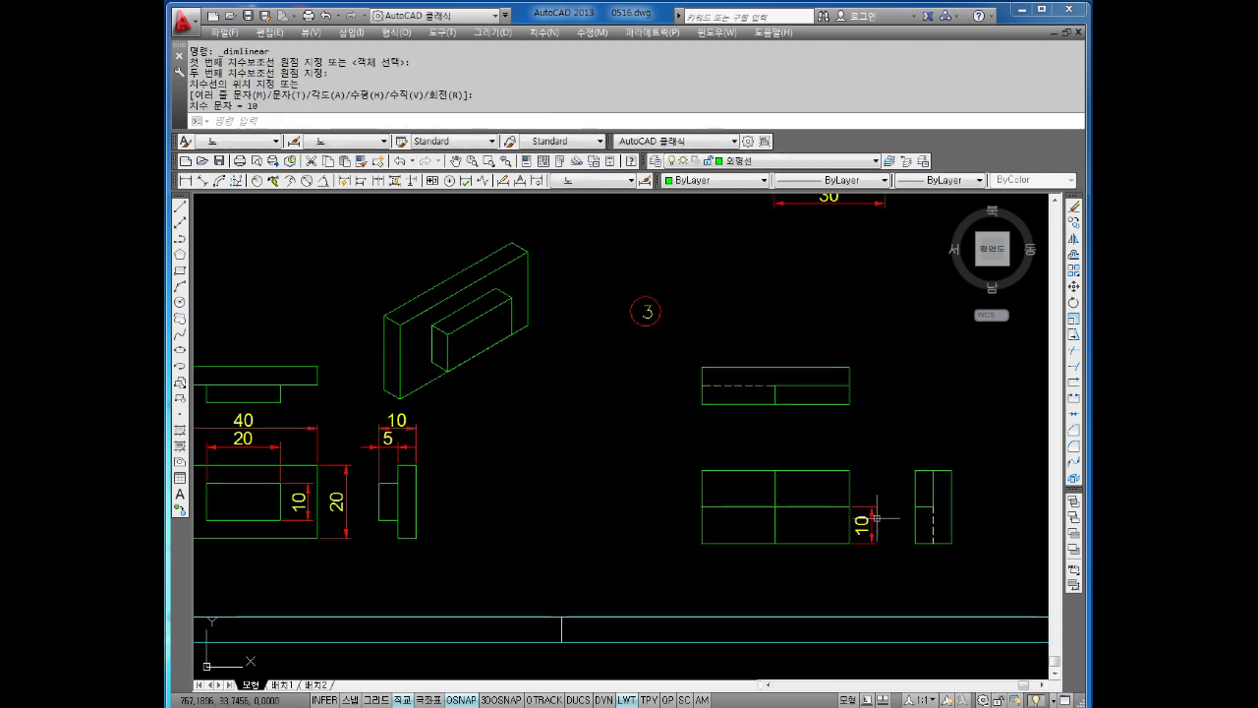
pyautogui.press('Return')
pyautogui.click(849, 506)
pyautogui.click(852, 546)
pyautogui.click(894, 506)
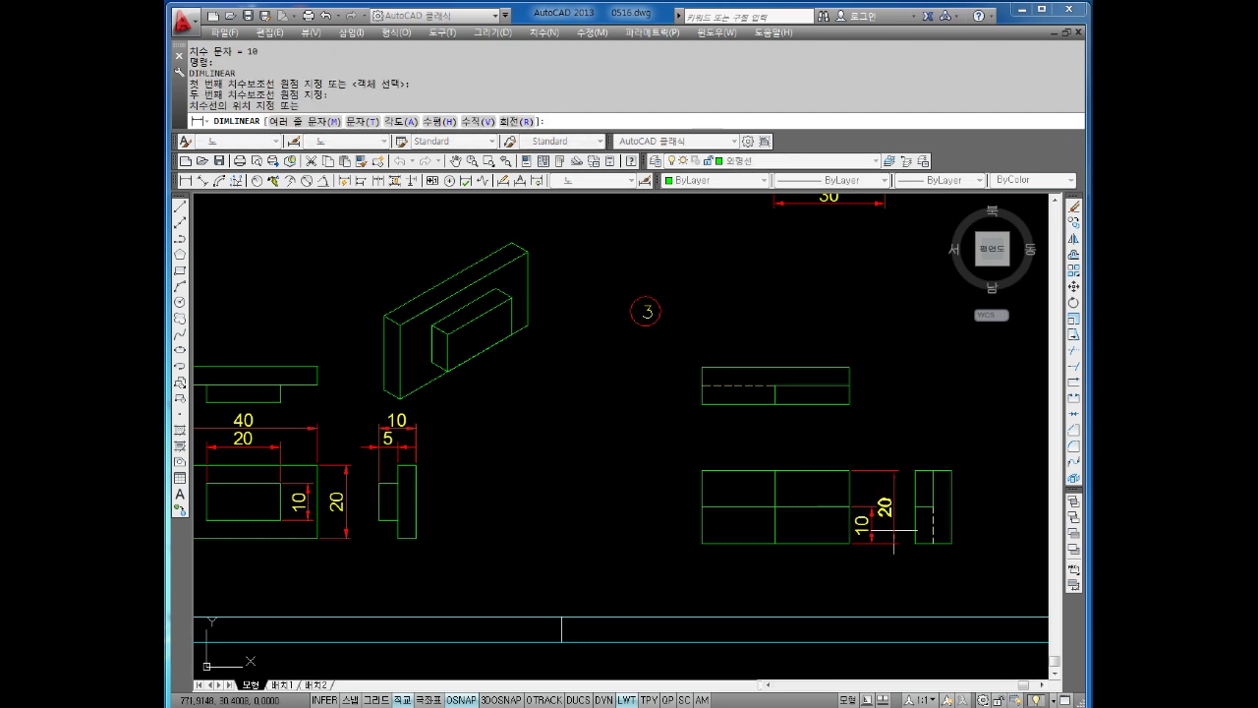
pyautogui.press('Escape')
# Grip-stretch the 20 and 10 vertical dimensions to realign them side by side.
pyautogui.scroll(2, 1022, 521)
pyautogui.click(810, 528)
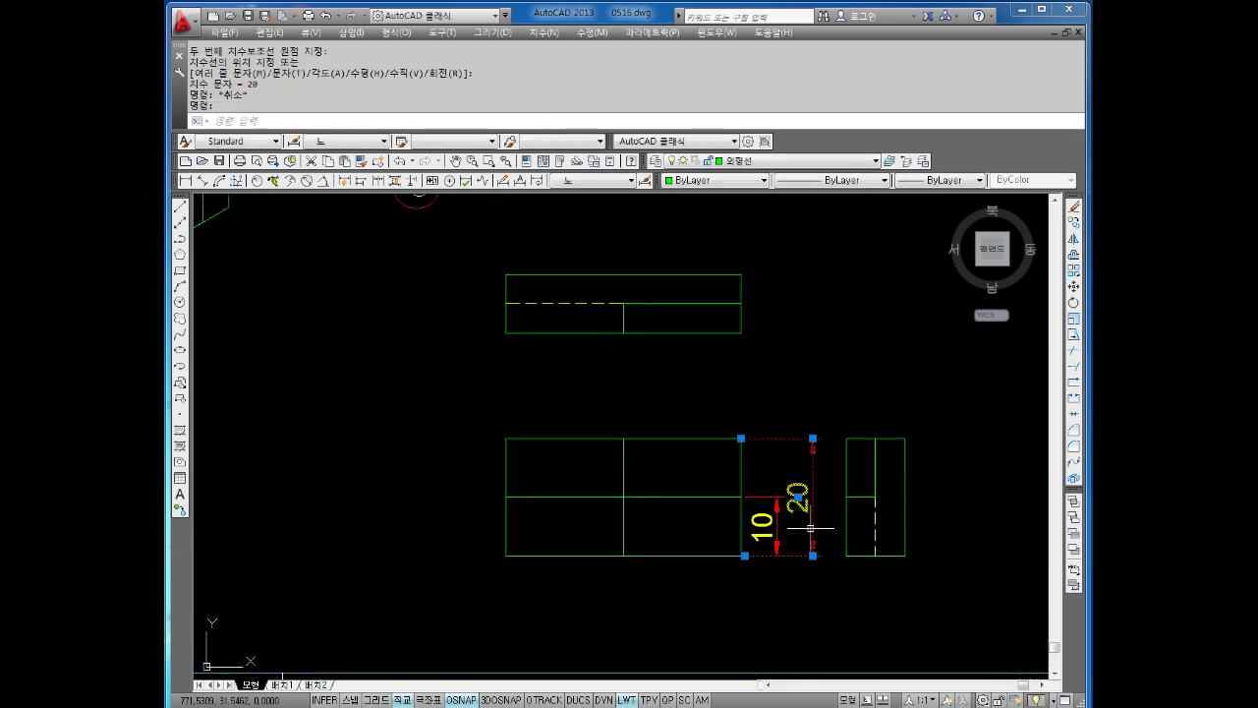
pyautogui.click(814, 556)
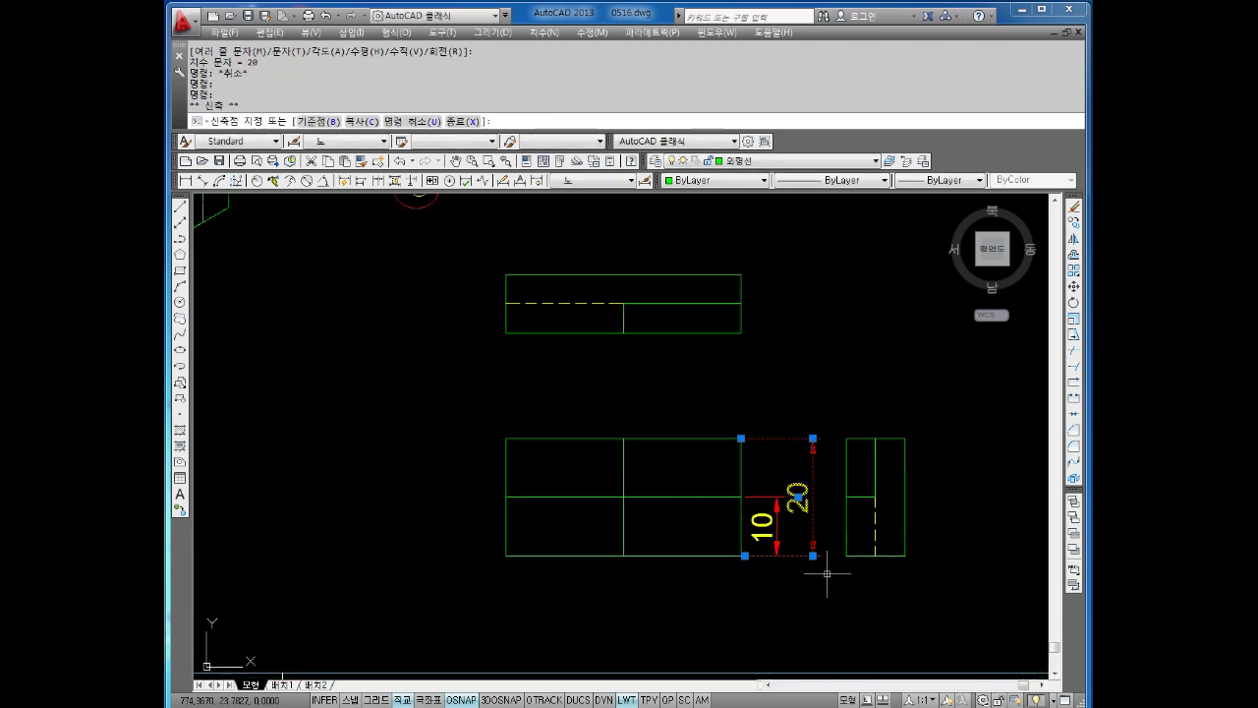
pyautogui.click(832, 576)
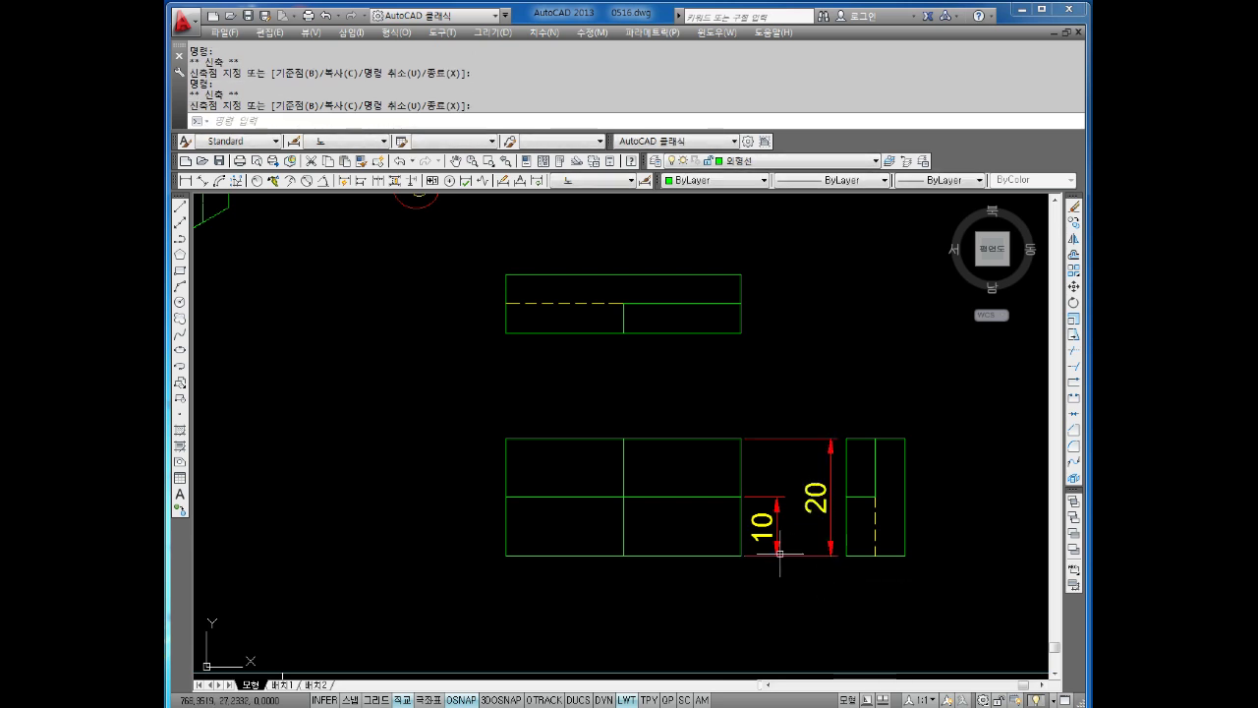
pyautogui.press('Escape')
pyautogui.click(774, 543)
pyautogui.click(774, 535)
pyautogui.click(778, 540)
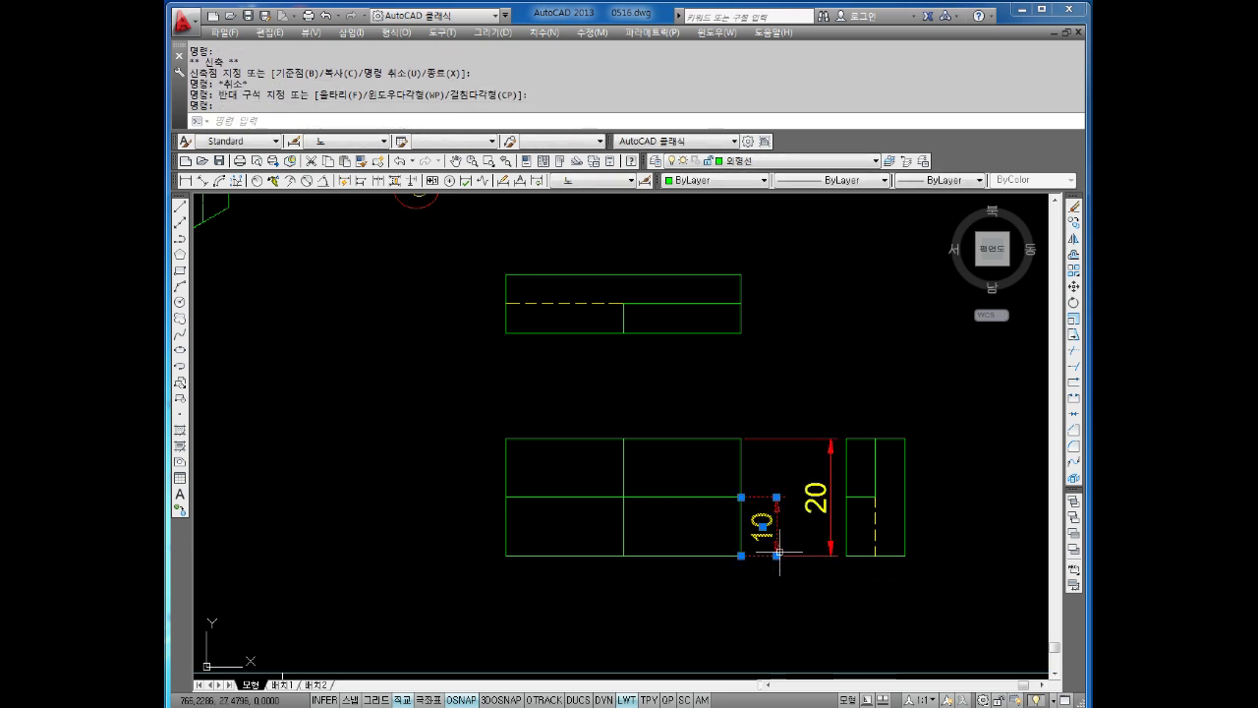
pyautogui.click(777, 556)
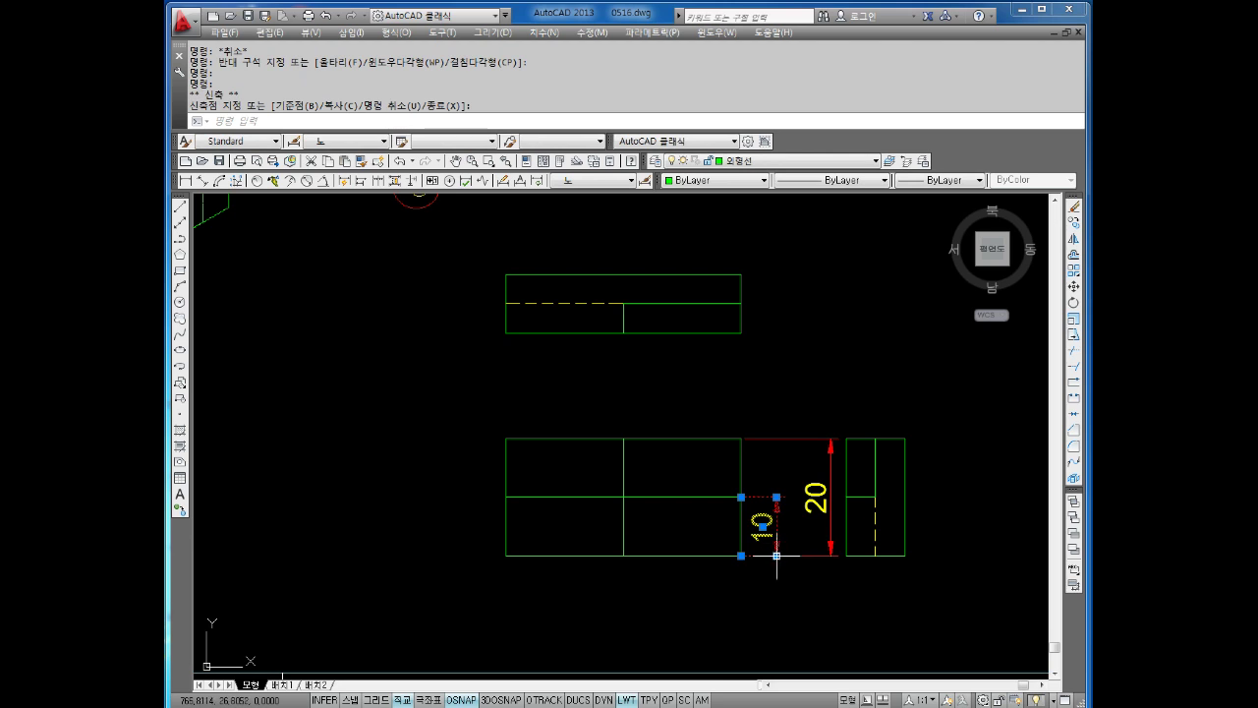
pyautogui.click(776, 556)
pyautogui.click(777, 555)
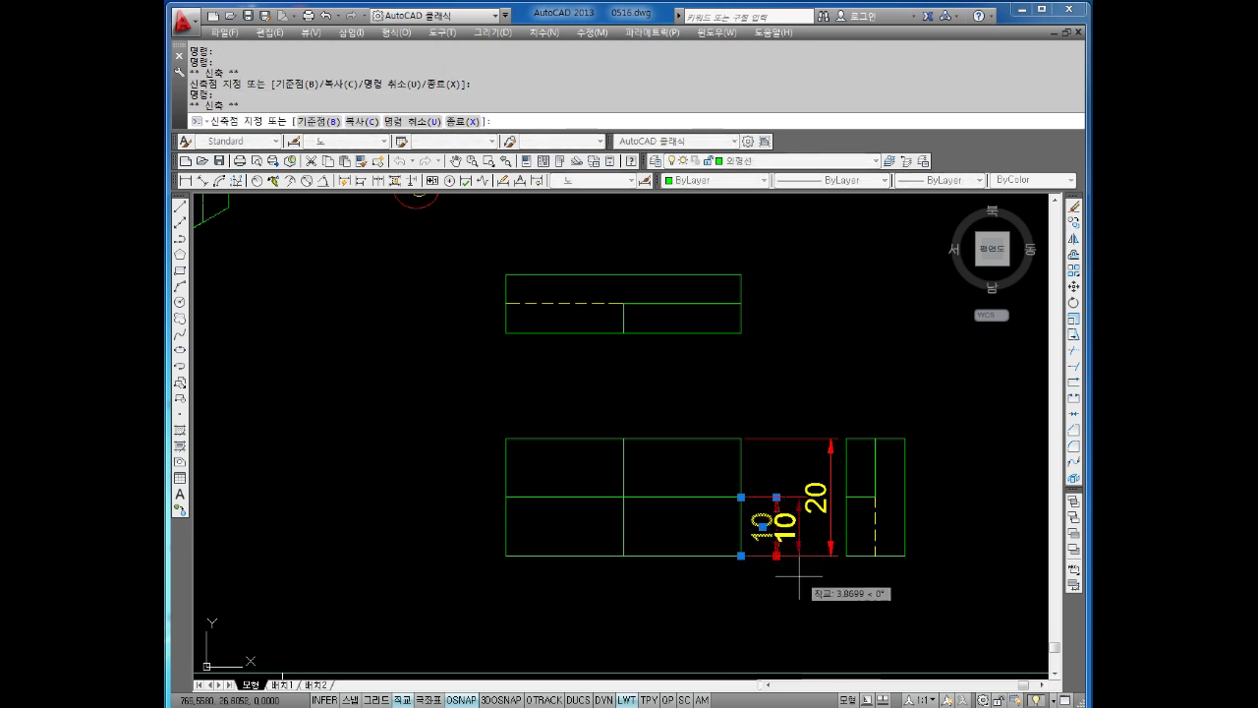
pyautogui.click(798, 575)
pyautogui.press('Escape')
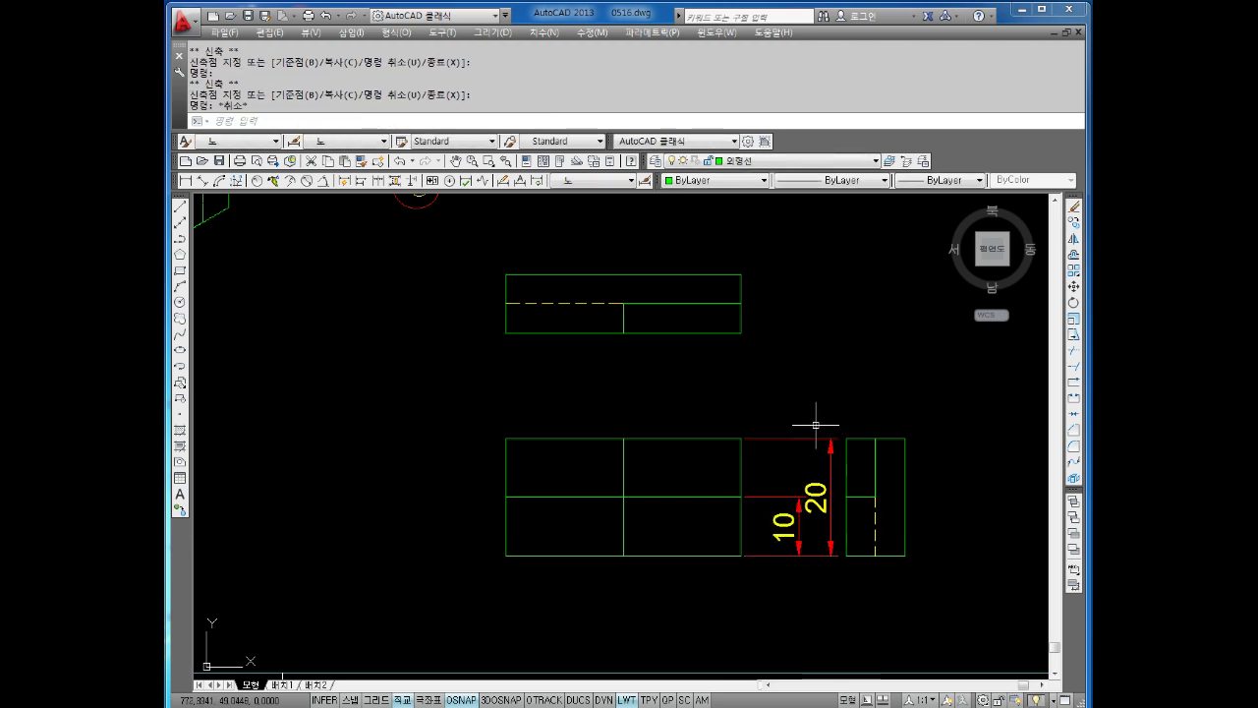
# Dimension the front view's top with widths 20 and 40.
pyautogui.moveTo(810, 418); pyautogui.dragTo(831, 424, button='middle')
pyautogui.click(187, 181)
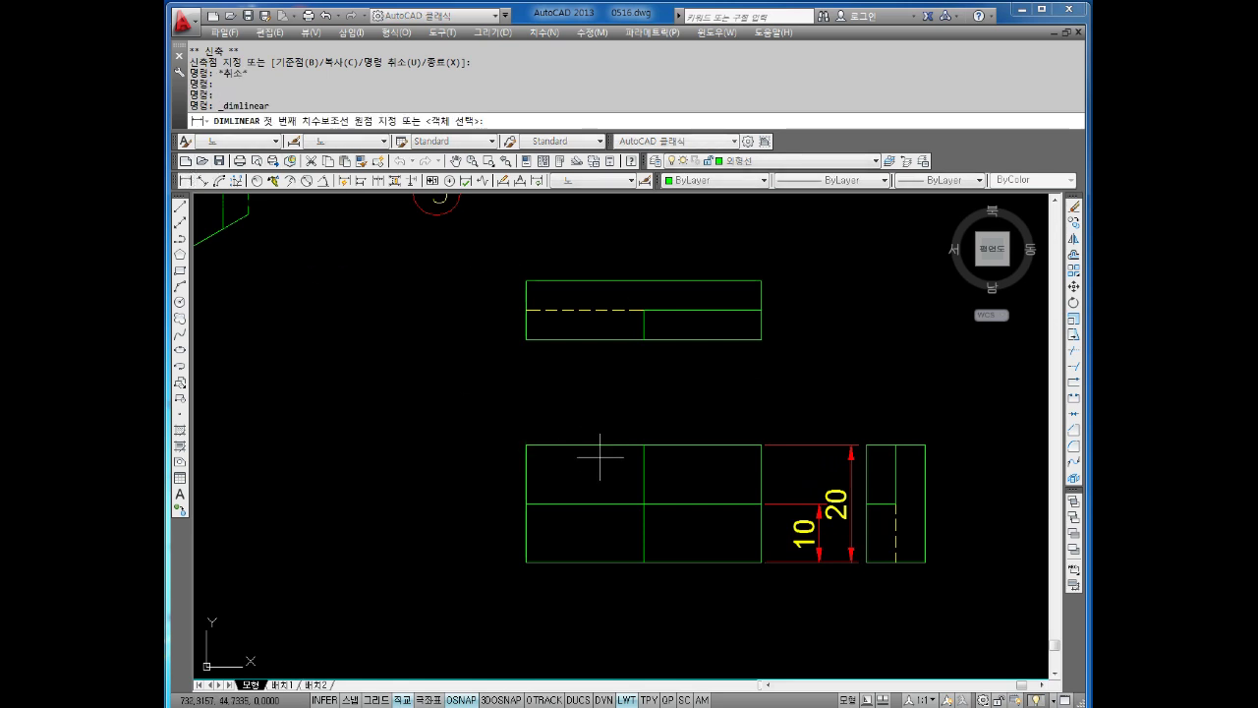
pyautogui.moveTo(667, 398); pyautogui.dragTo(662, 398, button='middle')
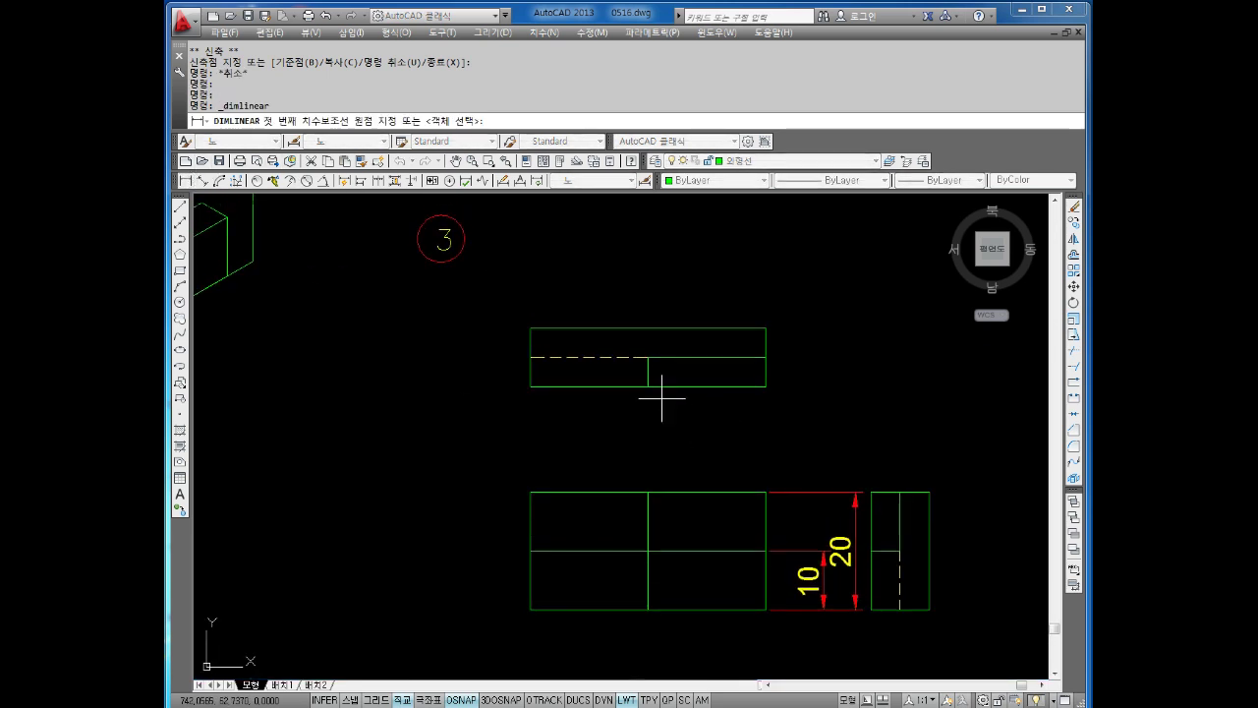
pyautogui.click(648, 492)
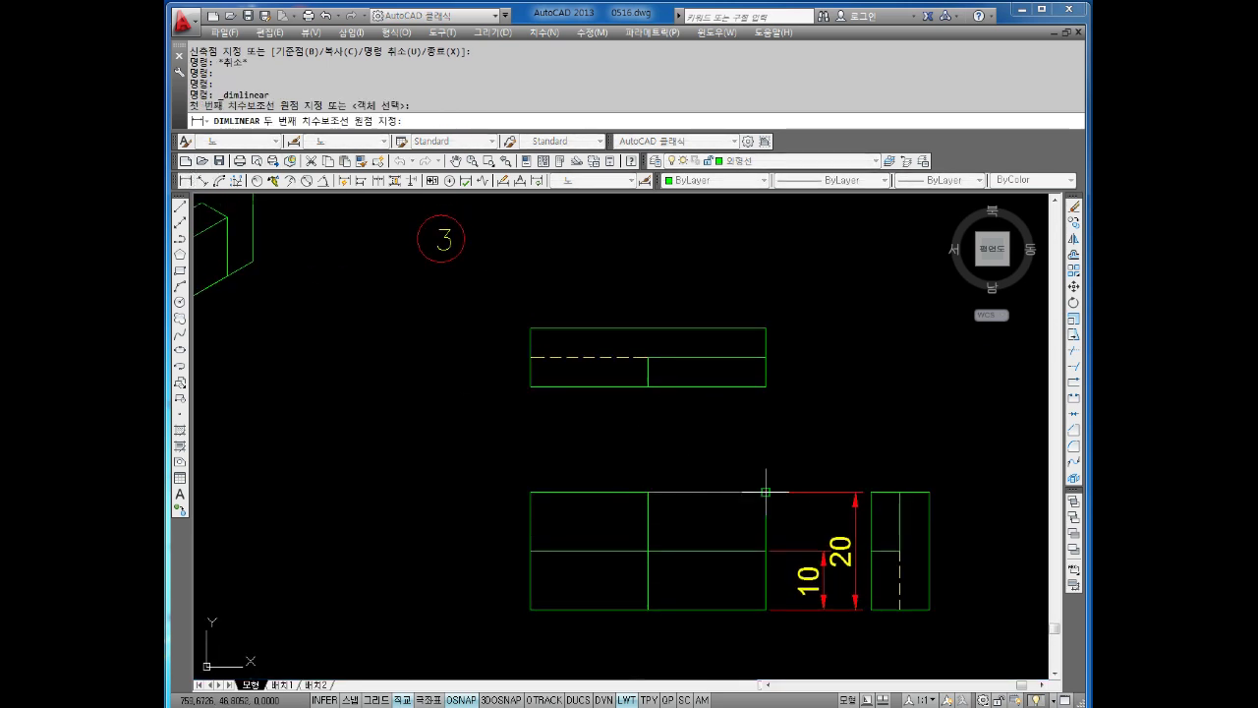
pyautogui.click(766, 492)
pyautogui.click(755, 459)
pyautogui.press('Return')
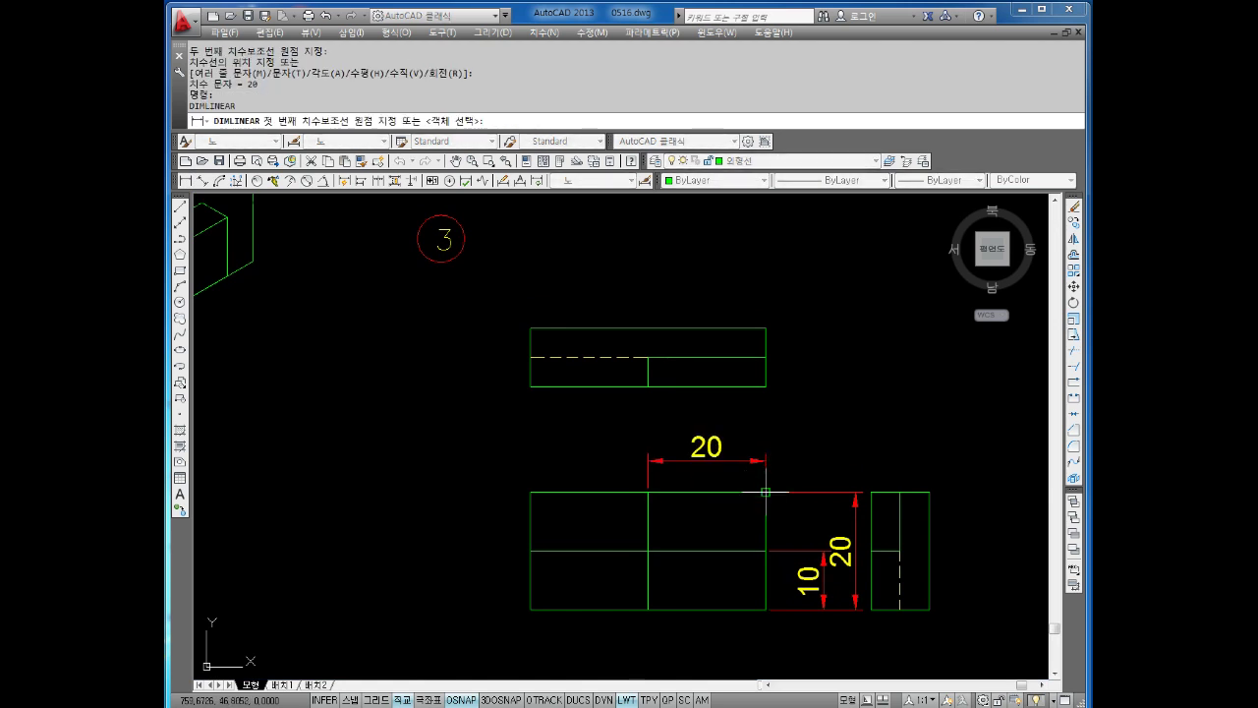
pyautogui.click(763, 491)
pyautogui.click(530, 492)
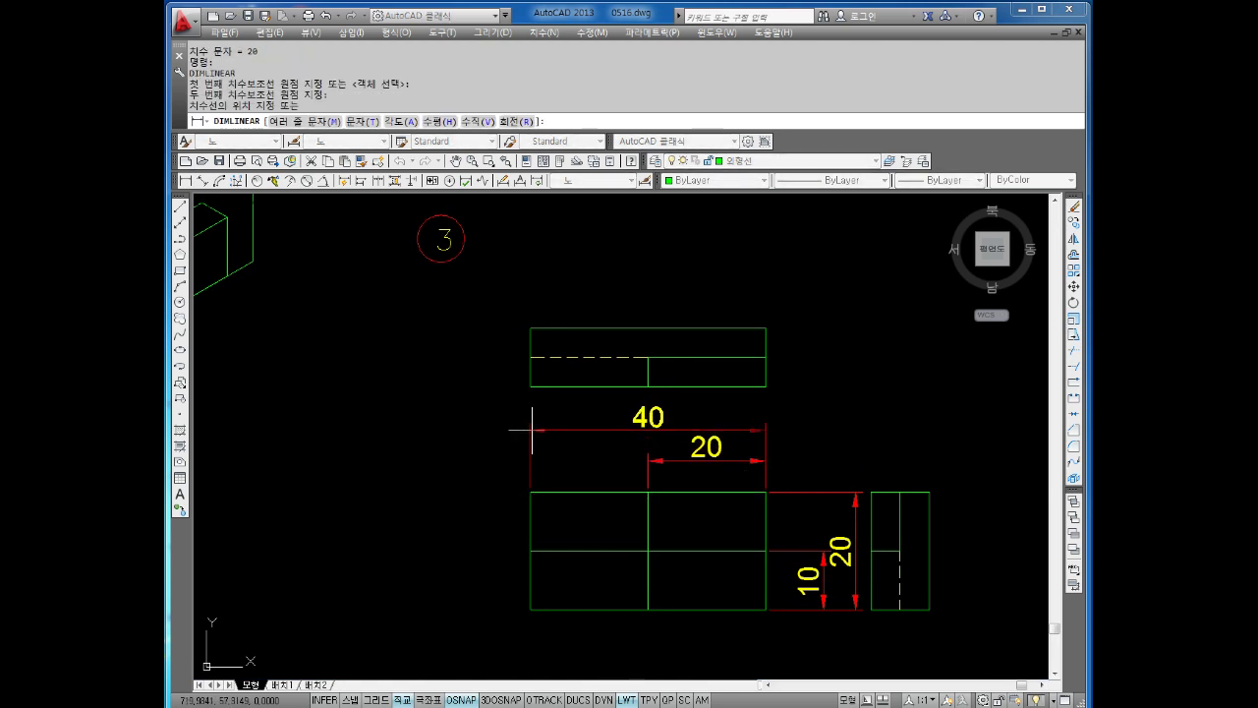
pyautogui.click(532, 430)
# Add widths 10 and 5 above the side view, then zoom out.
pyautogui.moveTo(834, 446); pyautogui.dragTo(738, 421, button='middle')
pyautogui.press('Return')
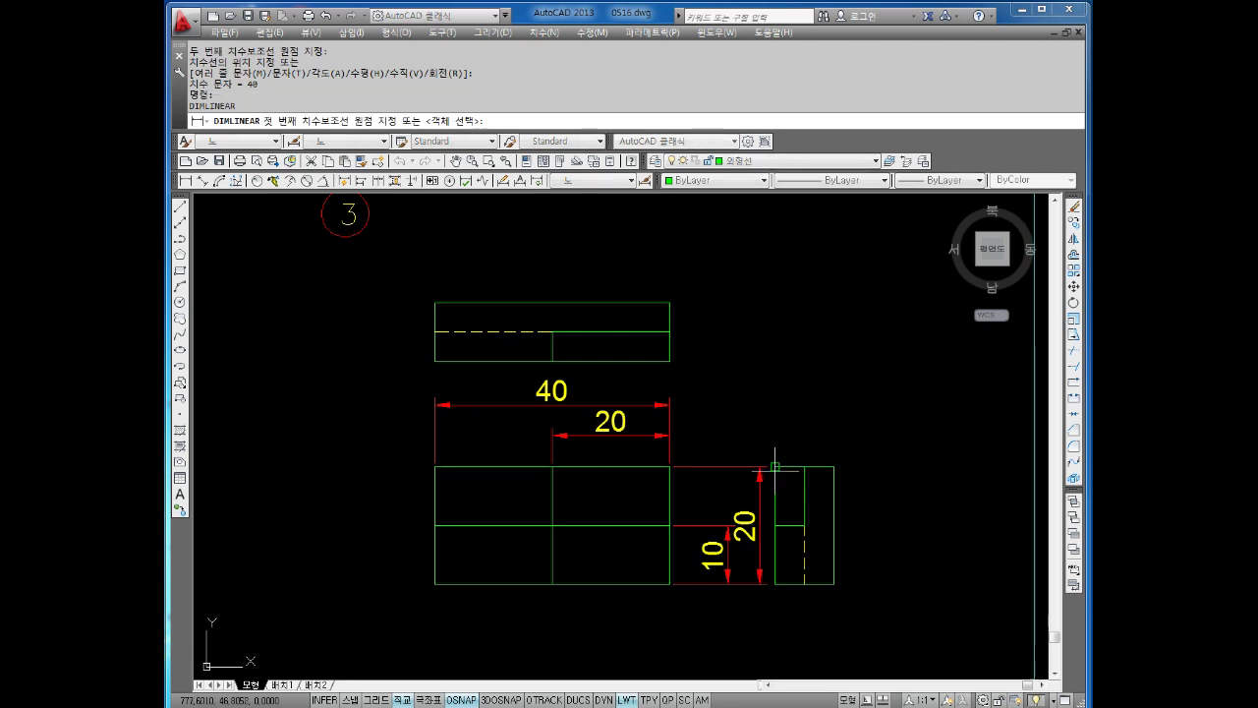
pyautogui.click(775, 466)
pyautogui.click(834, 466)
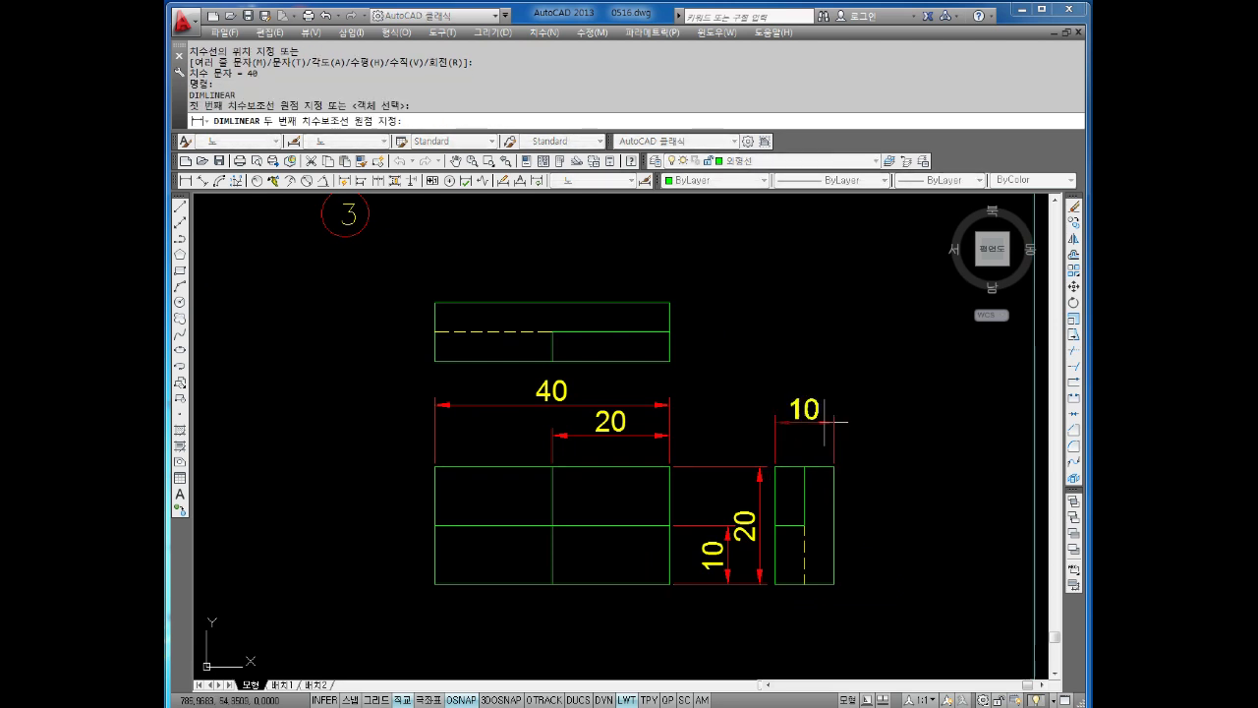
pyautogui.click(675, 403)
pyautogui.press('Return')
pyautogui.click(804, 466)
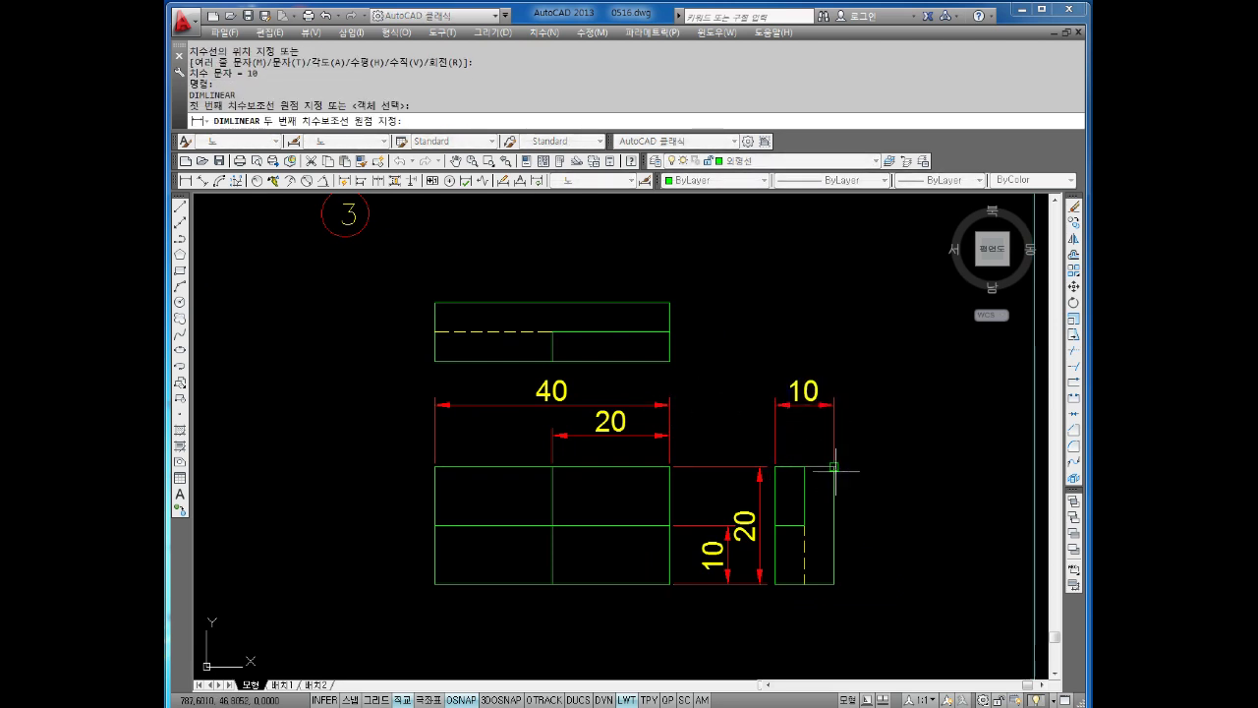
pyautogui.click(833, 466)
pyautogui.click(669, 434)
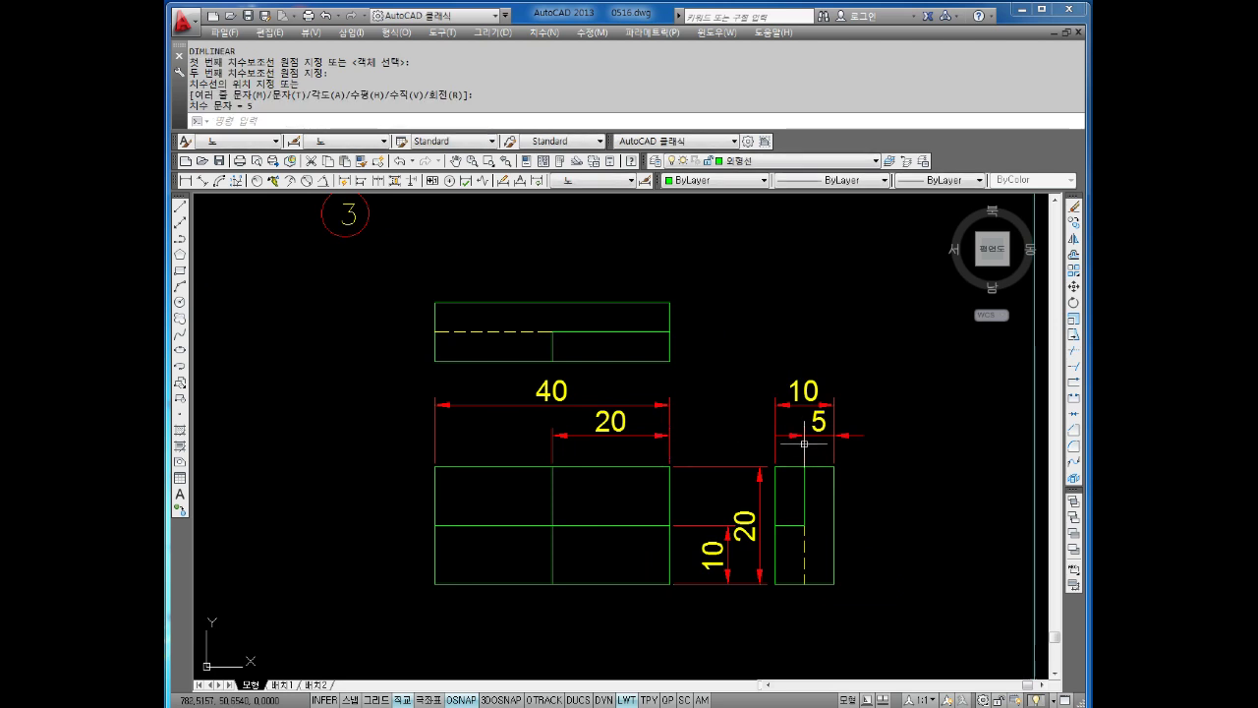
pyautogui.scroll(-2, 787, 433)
pyautogui.moveTo(833, 397); pyautogui.dragTo(758, 419, button='middle')
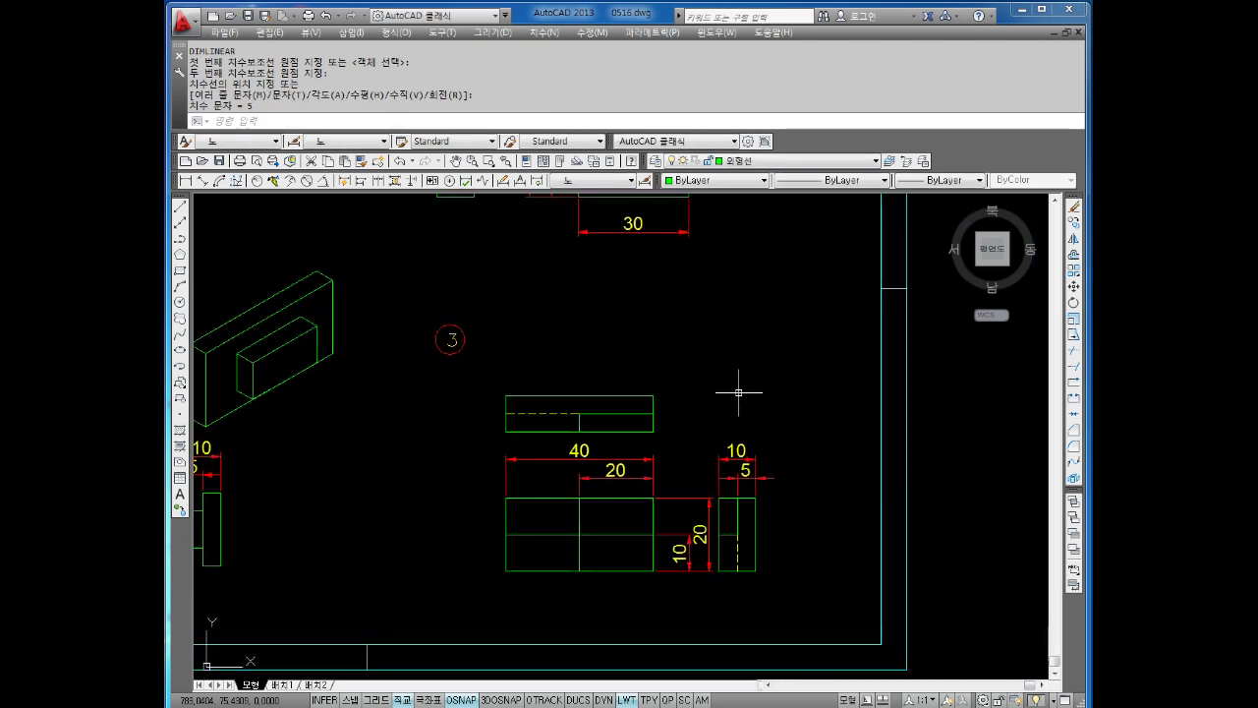
# Set the snap grid to isometric style with the default vertical spacing.
pyautogui.press('Escape')
pyautogui.press('Escape')
pyautogui.write('l')
pyautogui.press('Return')
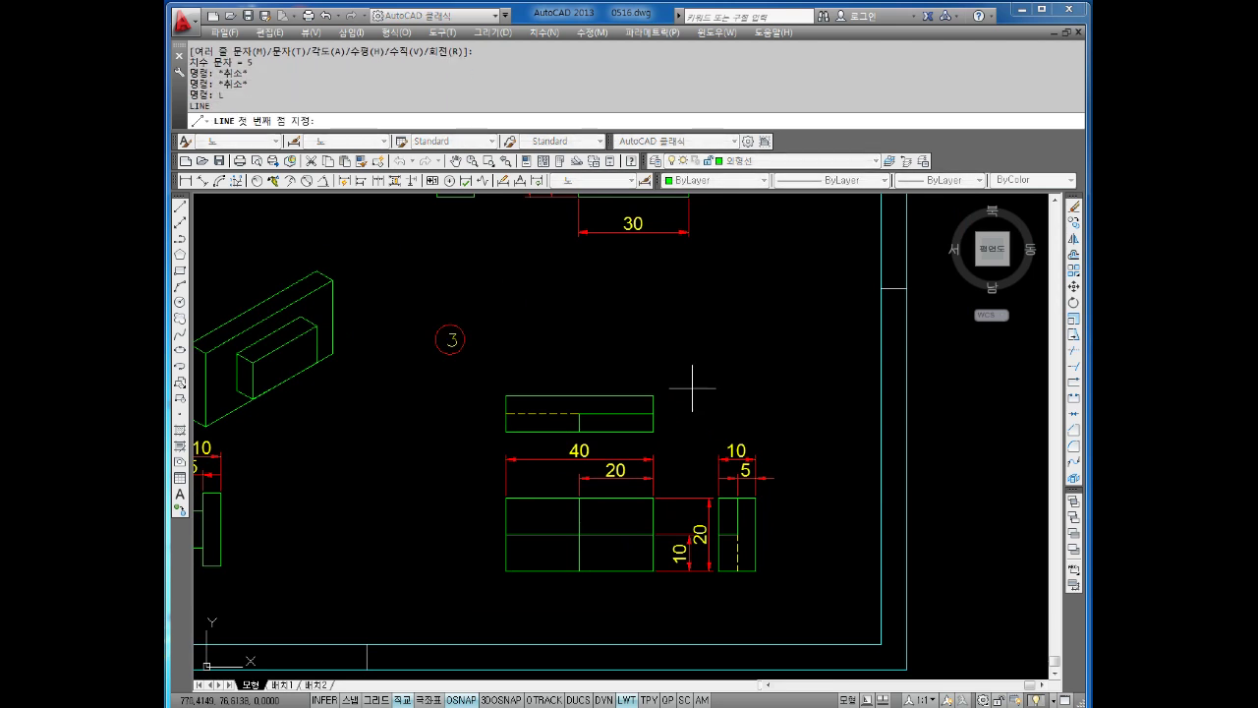
pyautogui.press('Escape')
pyautogui.press('Escape')
pyautogui.write('snap')
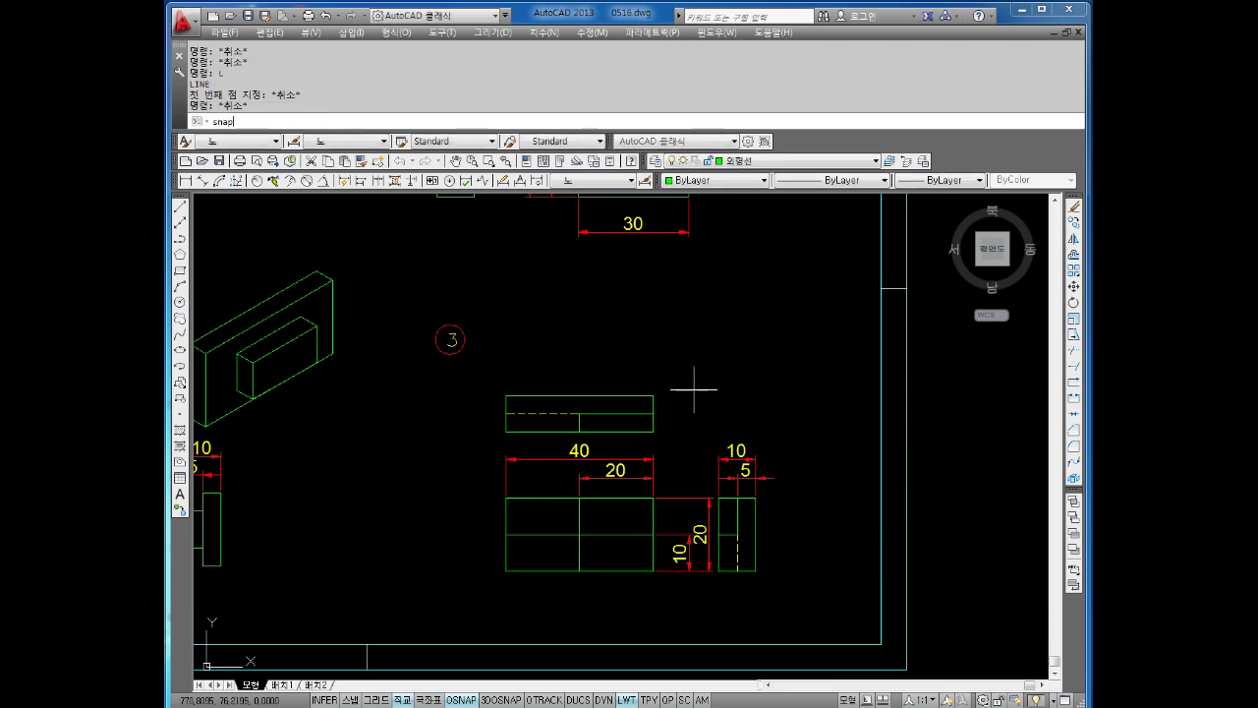
pyautogui.press('Return')
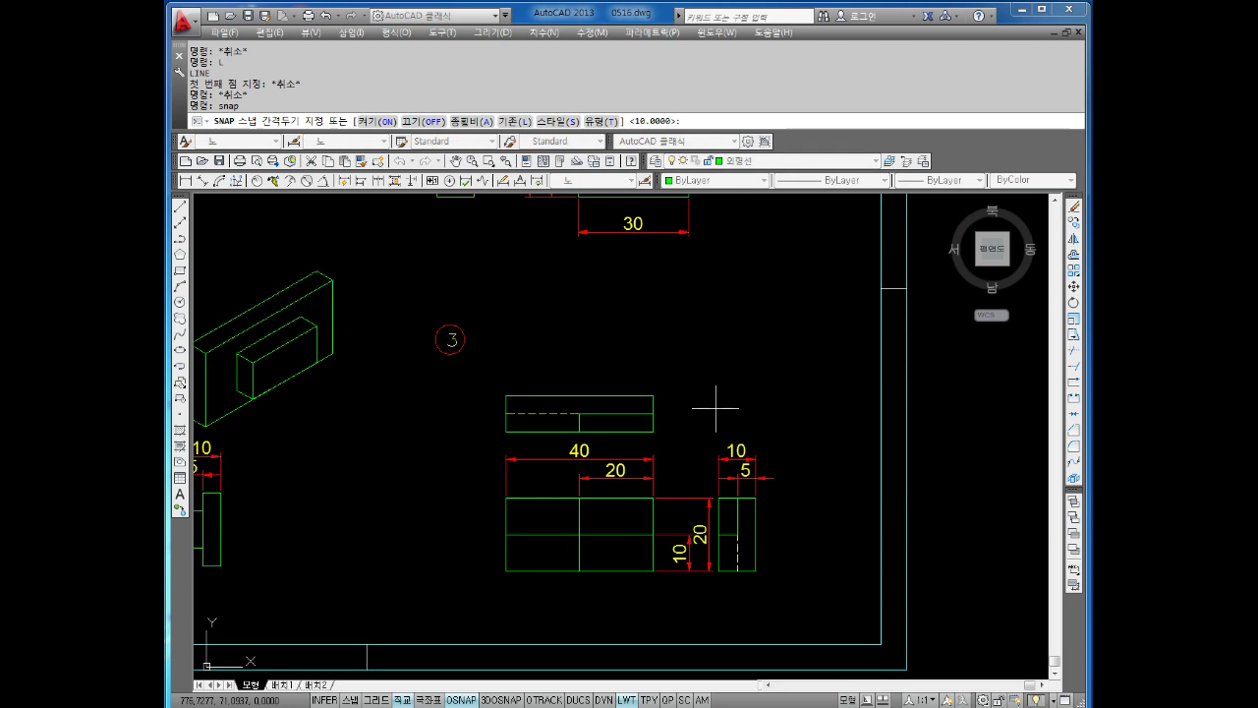
pyautogui.write('s')
pyautogui.press('Return')
pyautogui.write('i')
pyautogui.press('Return')
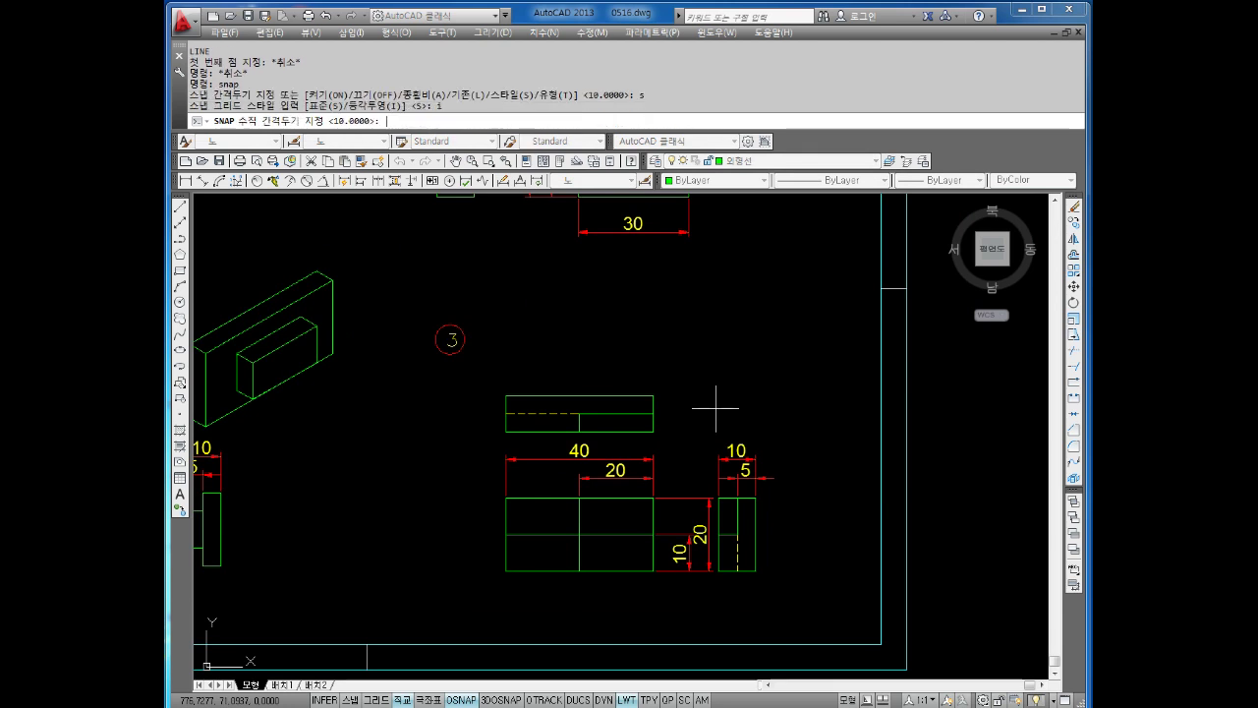
pyautogui.press('Return')
pyautogui.press('Escape')
pyautogui.press('Escape')
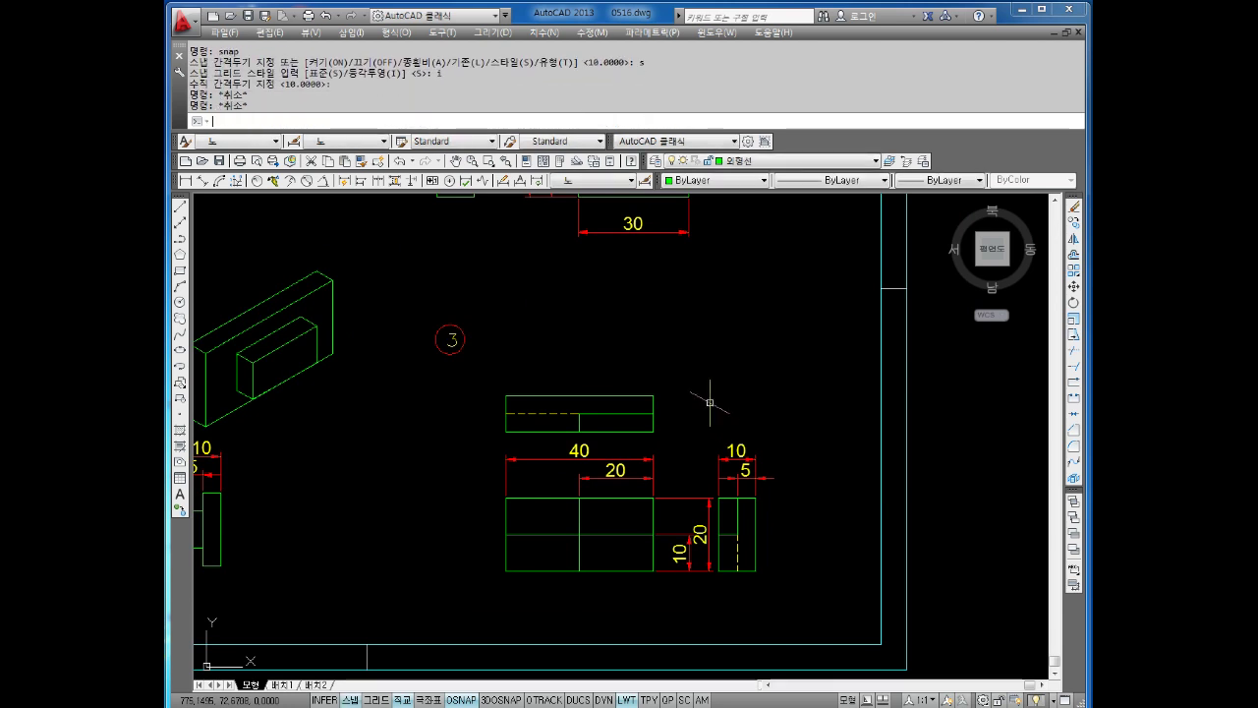
pyautogui.write('1')
# With snap off, draw the notch profile from 20, 10, 10, 5 and 10-unit segments.
pyautogui.press('Return')
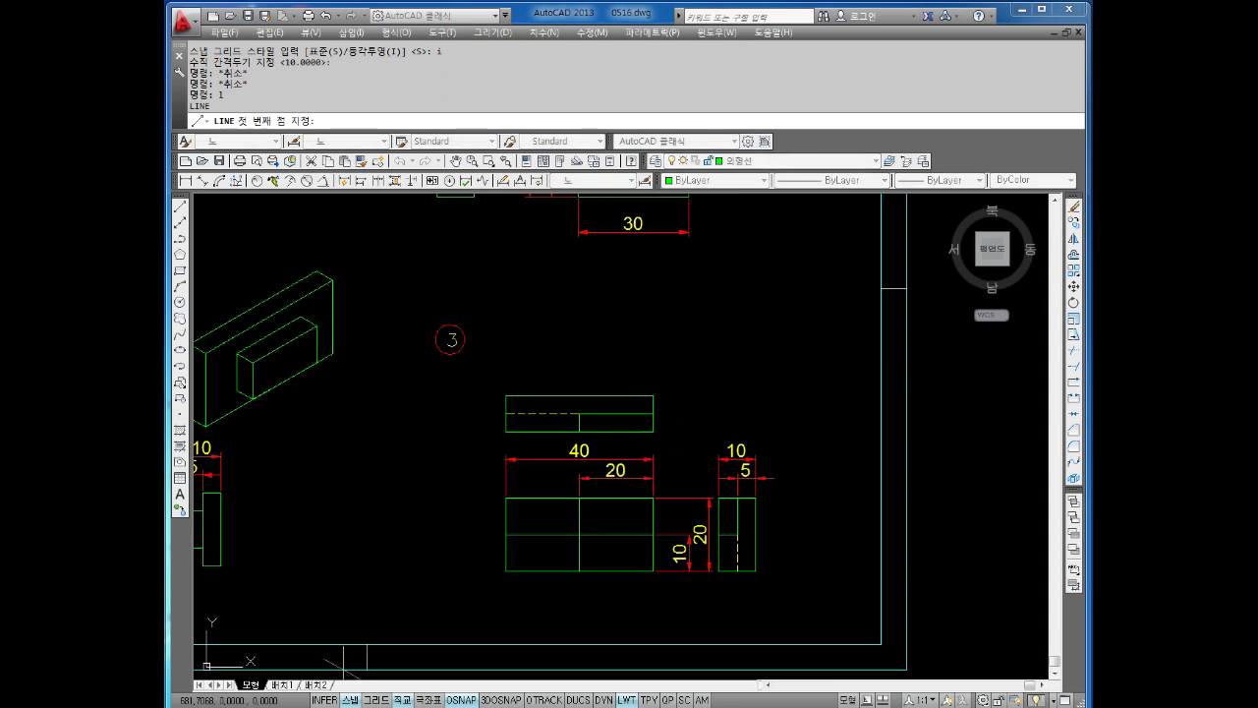
pyautogui.press('F9')
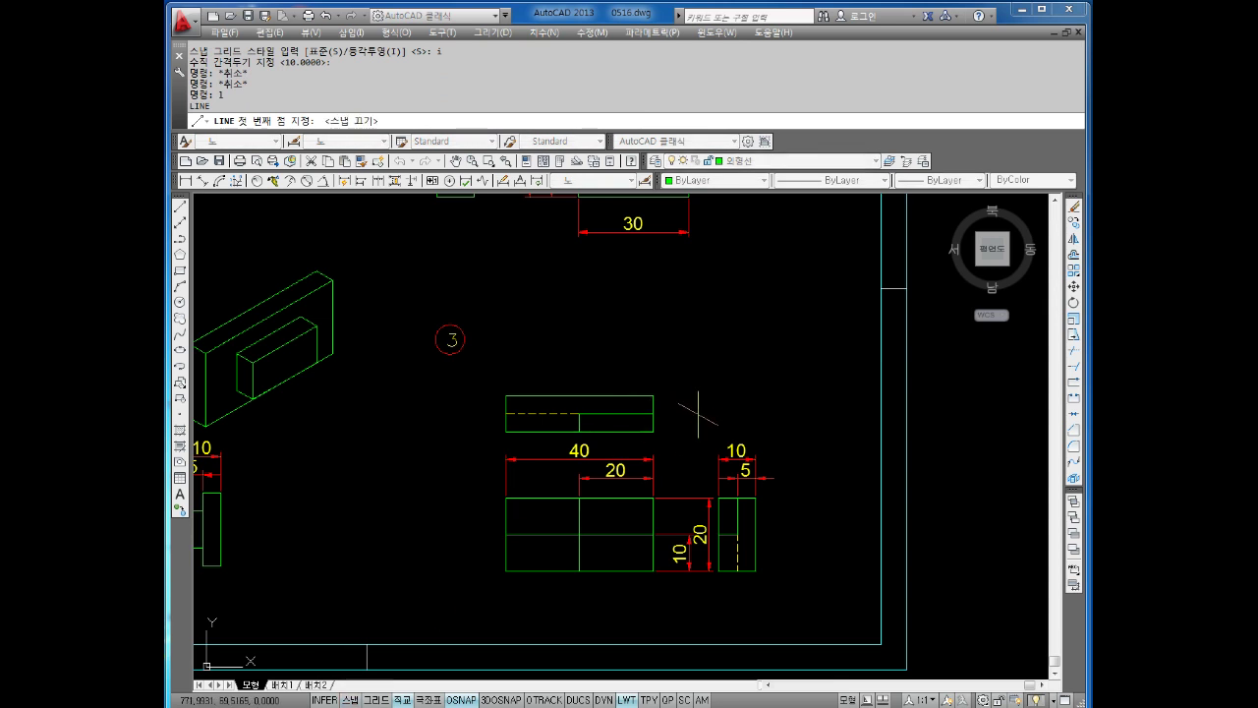
pyautogui.click(698, 413)
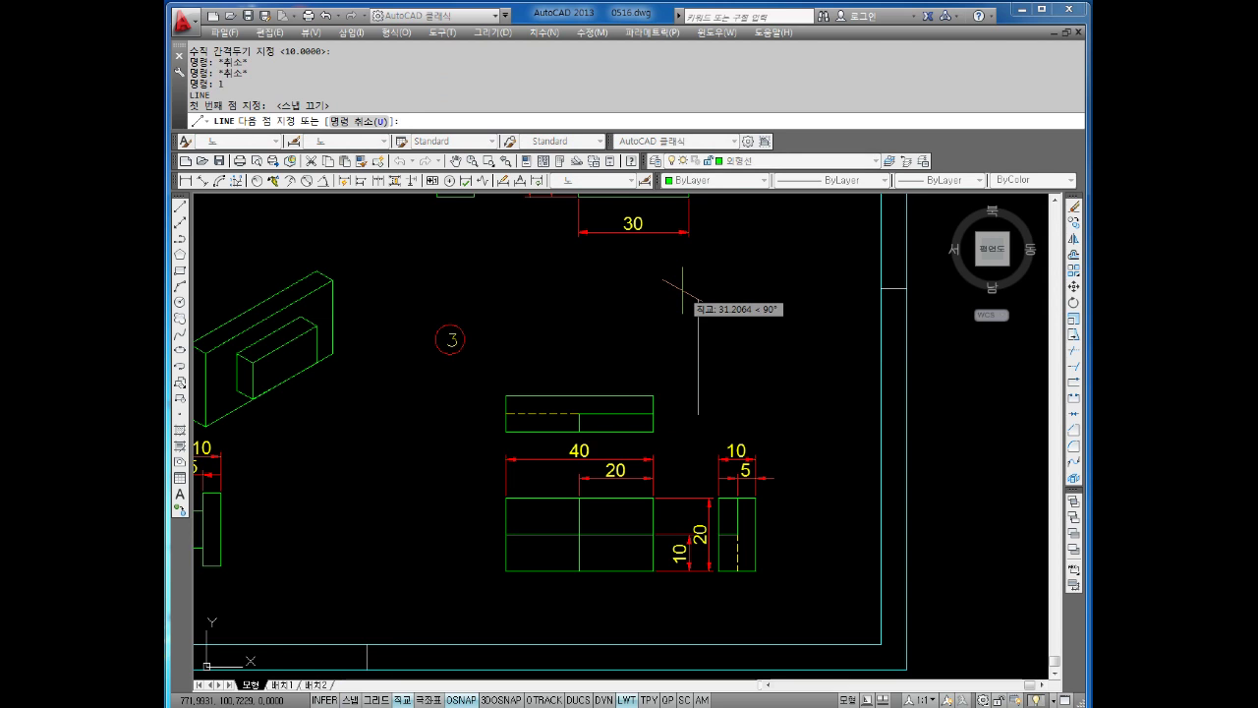
pyautogui.write('20')
pyautogui.press('Return')
pyautogui.write('10')
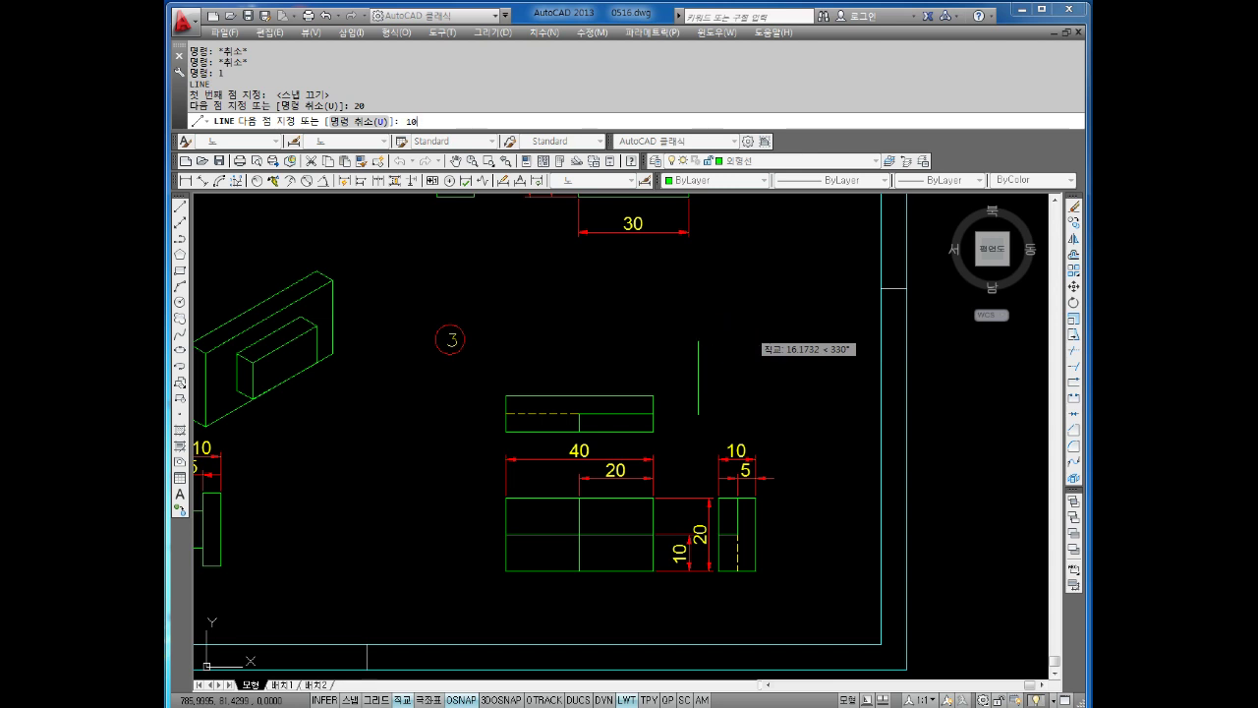
pyautogui.press('Return')
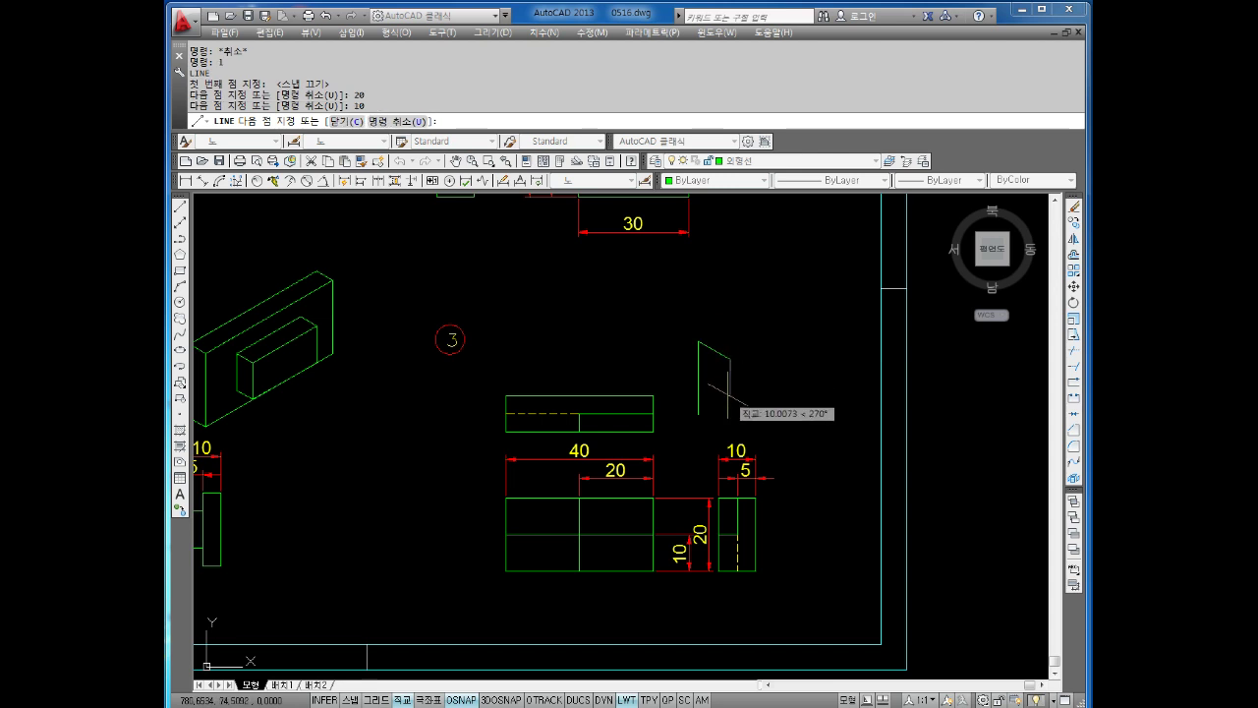
pyautogui.write('10')
pyautogui.press('Return')
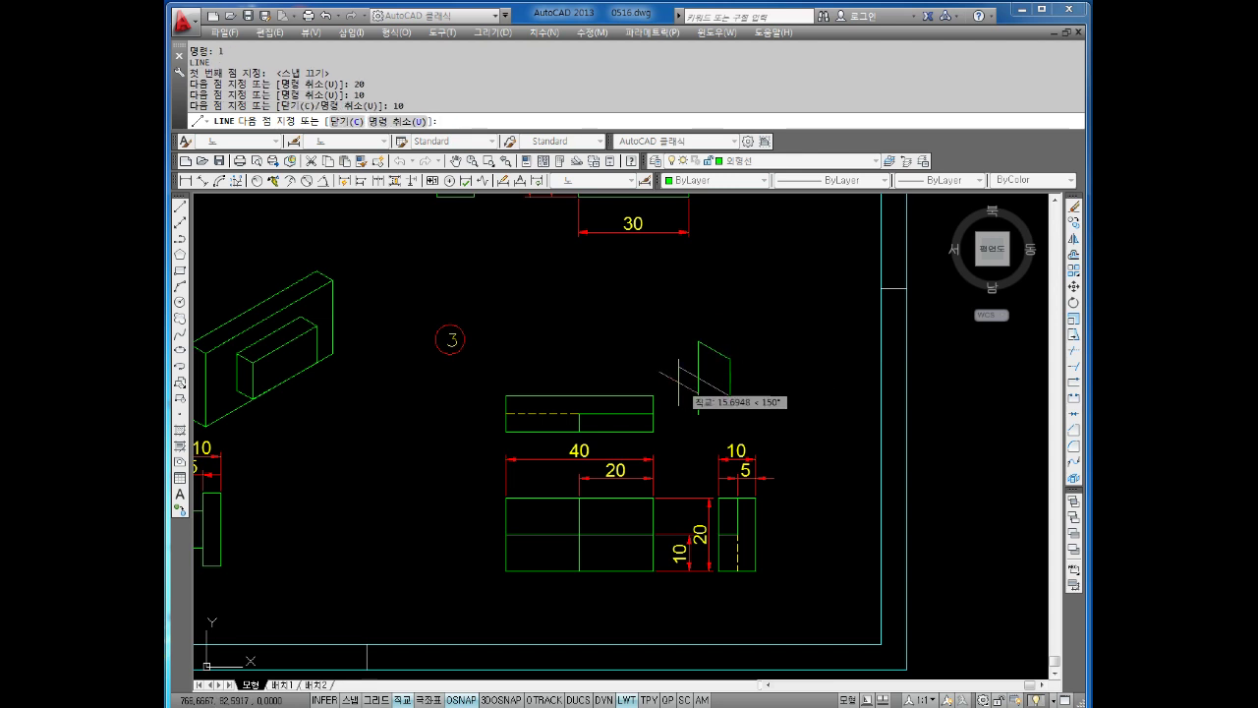
pyautogui.write('5')
pyautogui.press('Return')
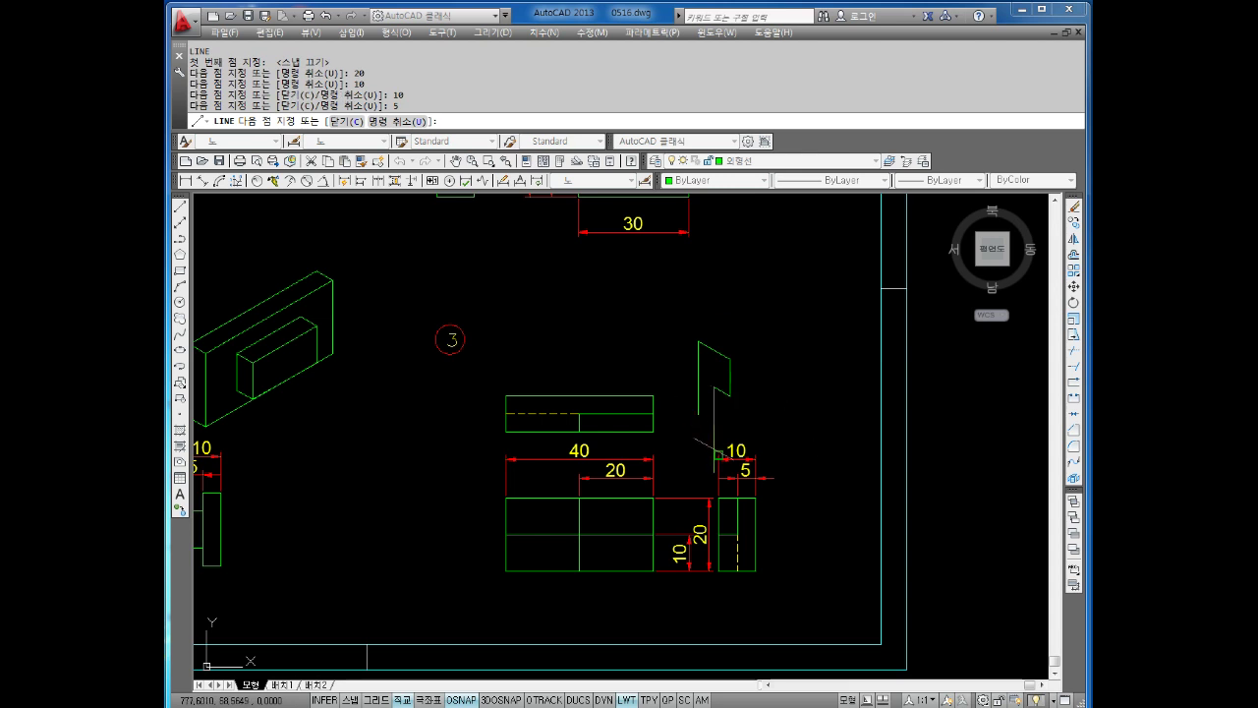
pyautogui.press('Return')
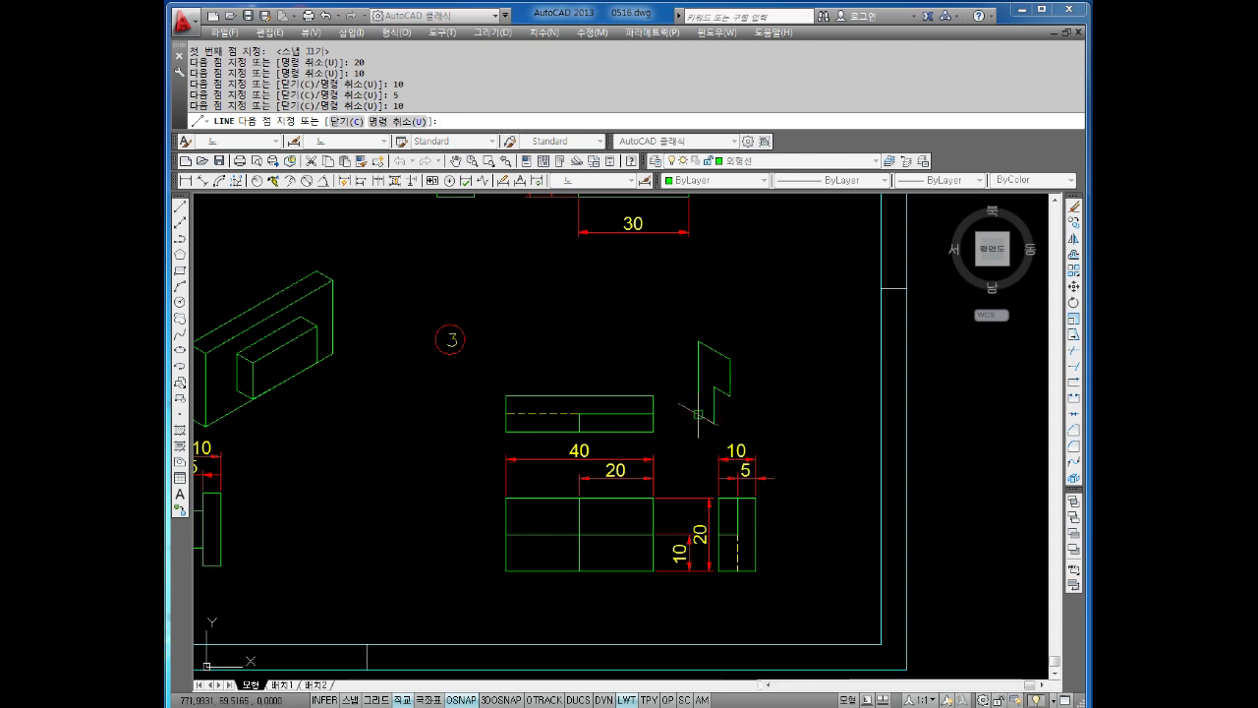
pyautogui.press('Escape')
pyautogui.press('Escape')
# On the top isoplane, draw 20, 5, 20, 5 and 40-unit edges from the shape's top end.
pyautogui.press('Return')
pyautogui.click(729, 361)
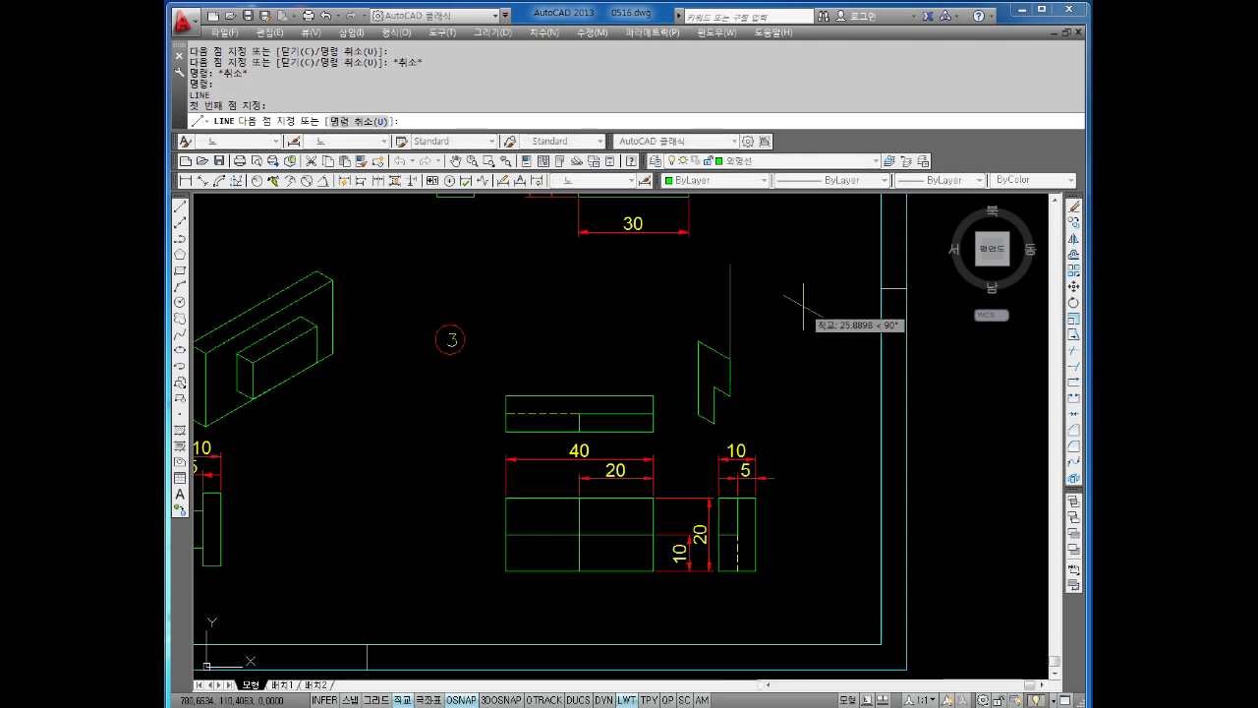
pyautogui.press('F5')
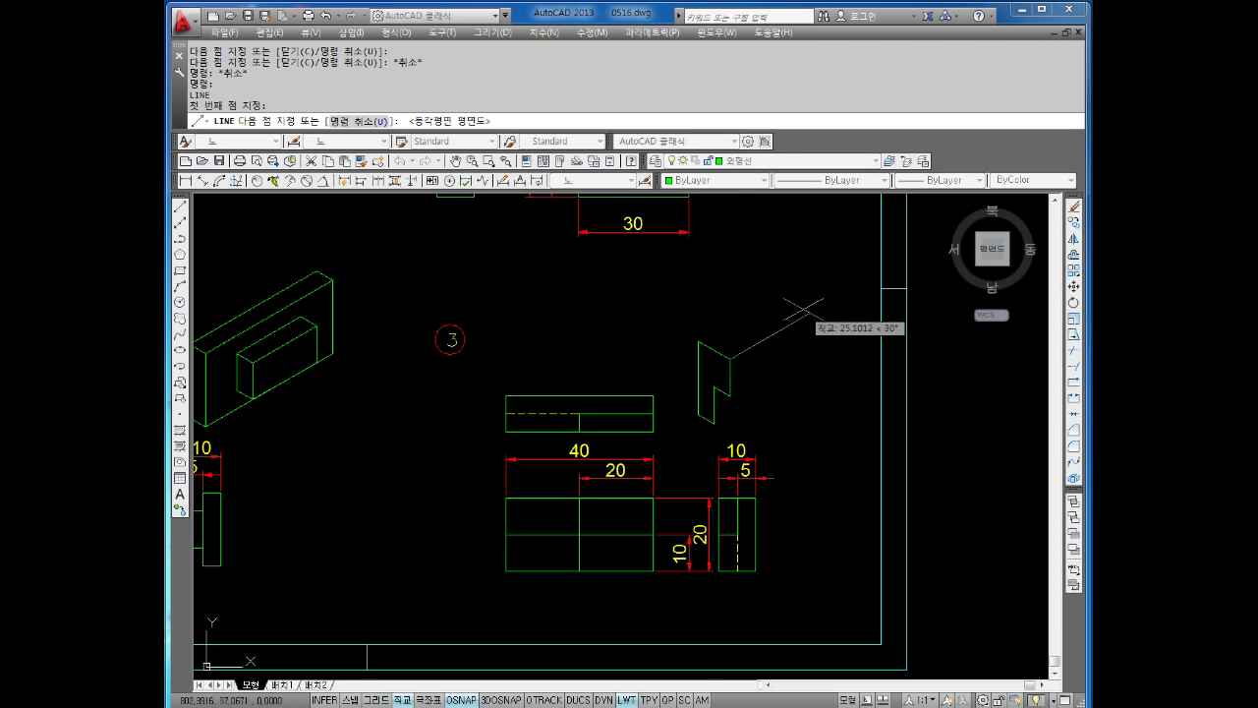
pyautogui.write('20')
pyautogui.press('Return')
pyautogui.write('5')
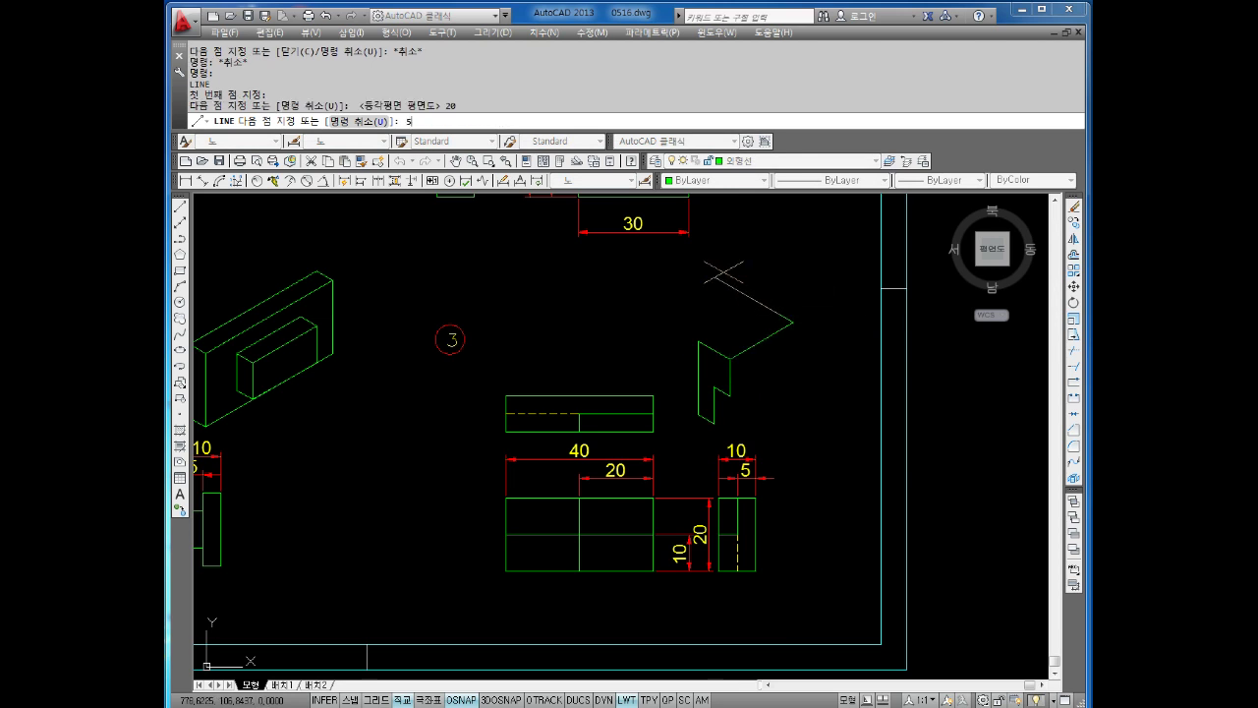
pyautogui.press('Return')
pyautogui.write('20')
pyautogui.press('Return')
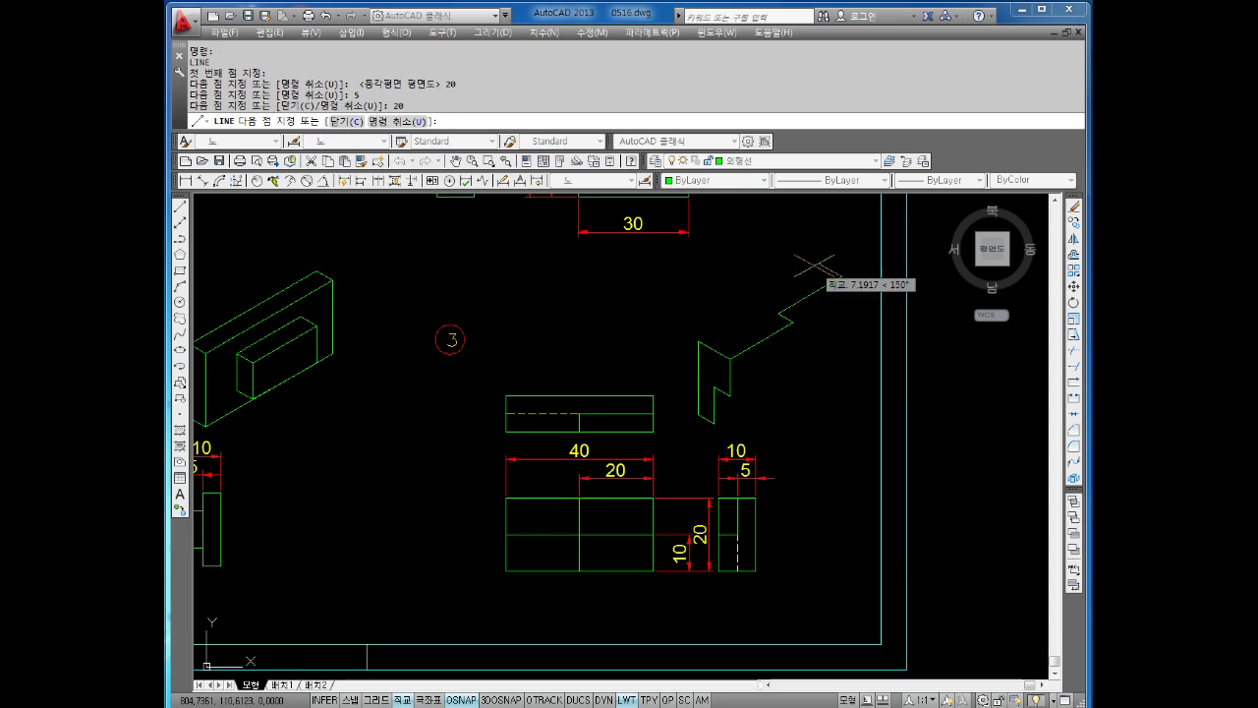
pyautogui.press('Return')
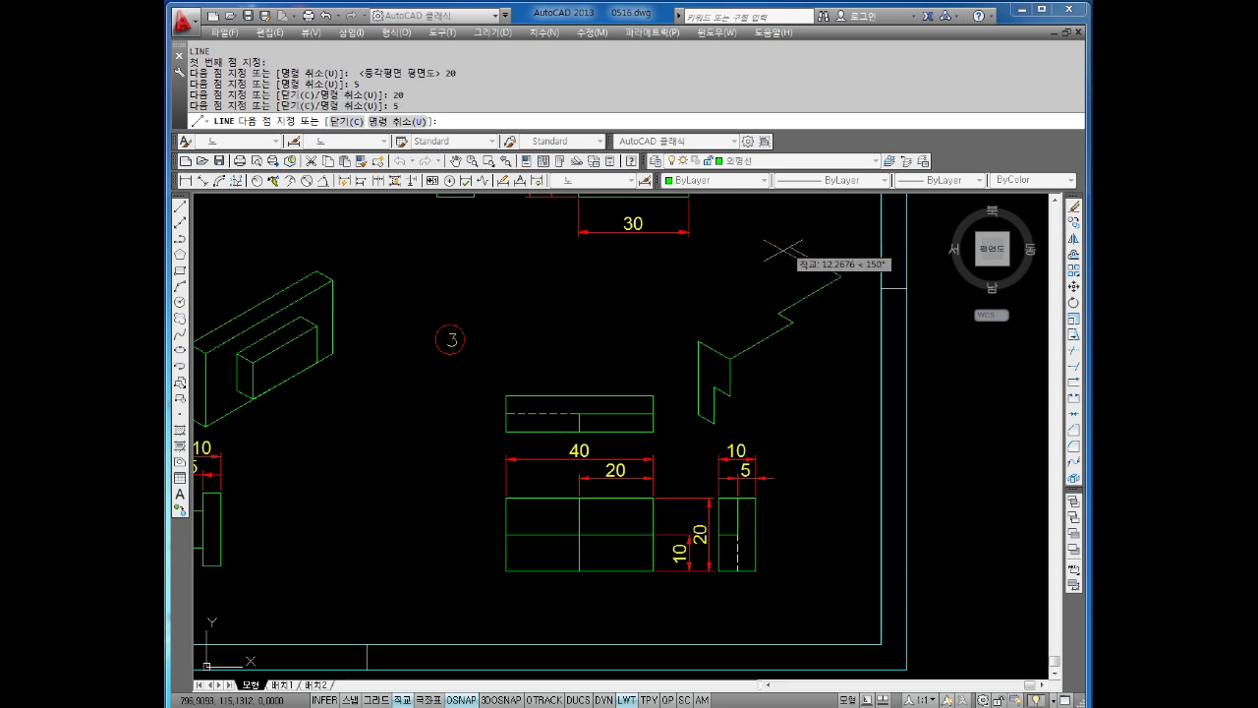
pyautogui.write('40')
pyautogui.press('Return')
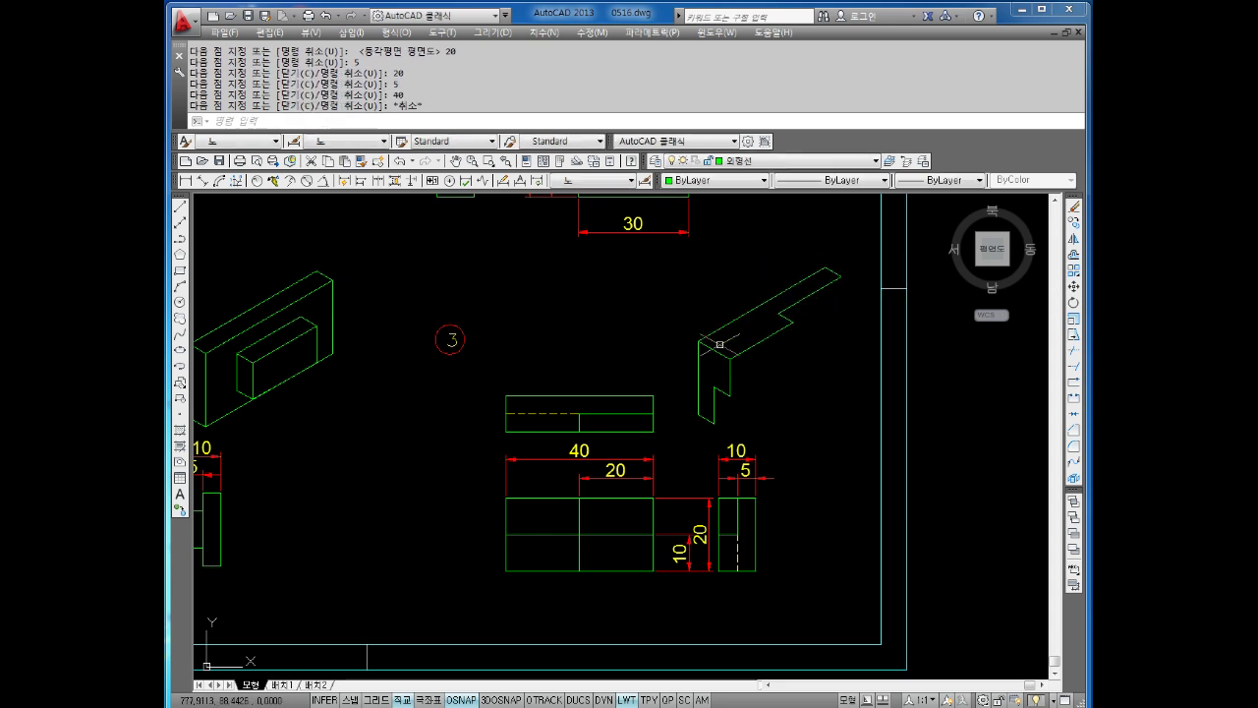
pyautogui.press('Escape')
pyautogui.press('Escape')
# On the right isoplane, draw 10 and 20-unit edges from the block's top-right corner.
pyautogui.press('Return')
pyautogui.click(837, 275)
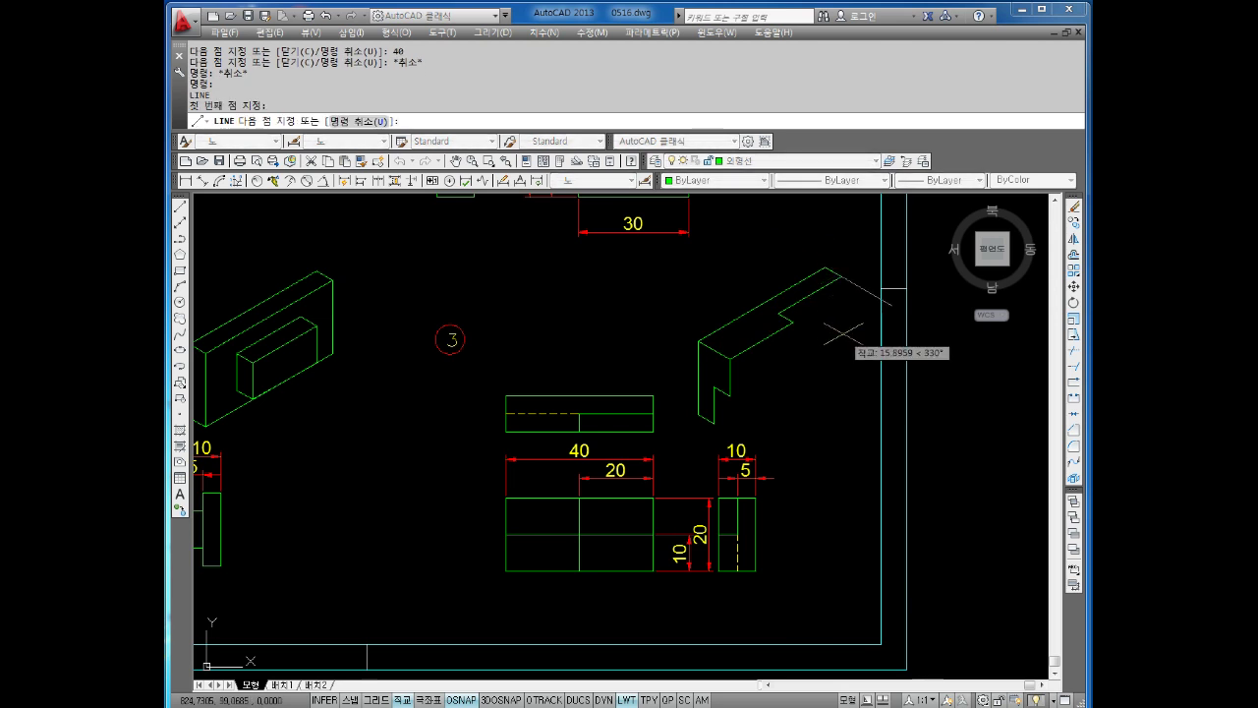
pyautogui.press('F5')
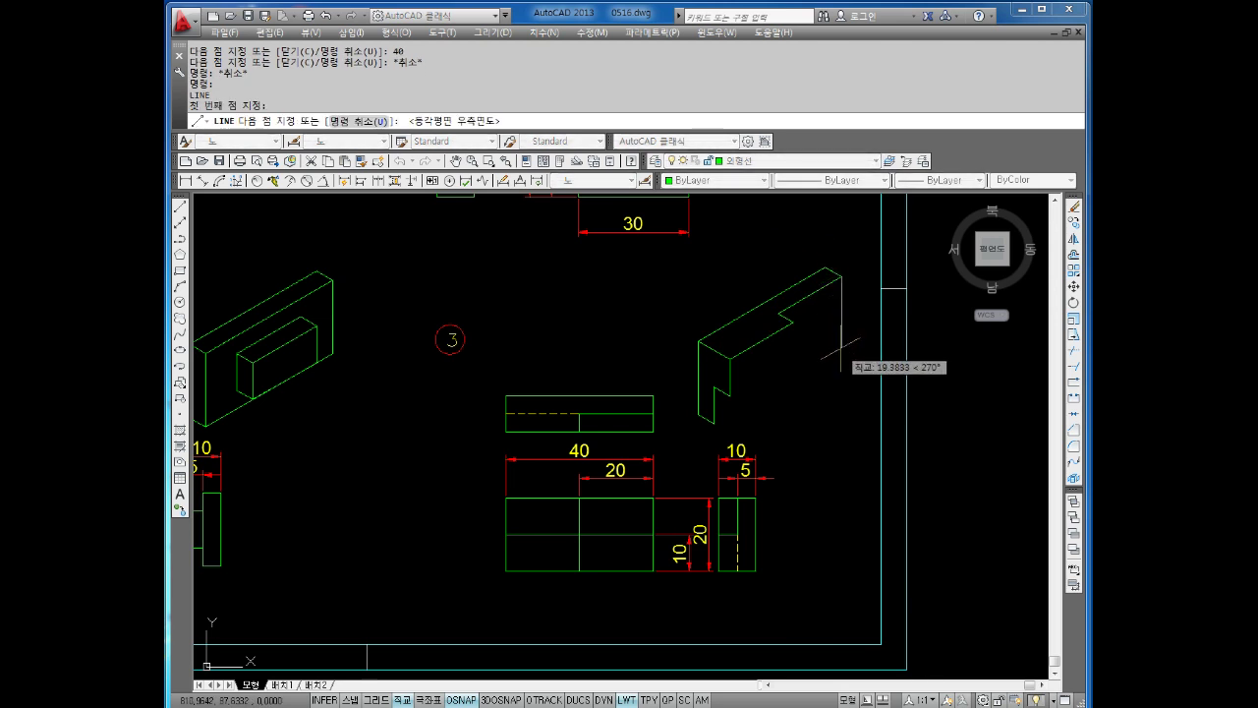
pyautogui.write('10')
pyautogui.press('Return')
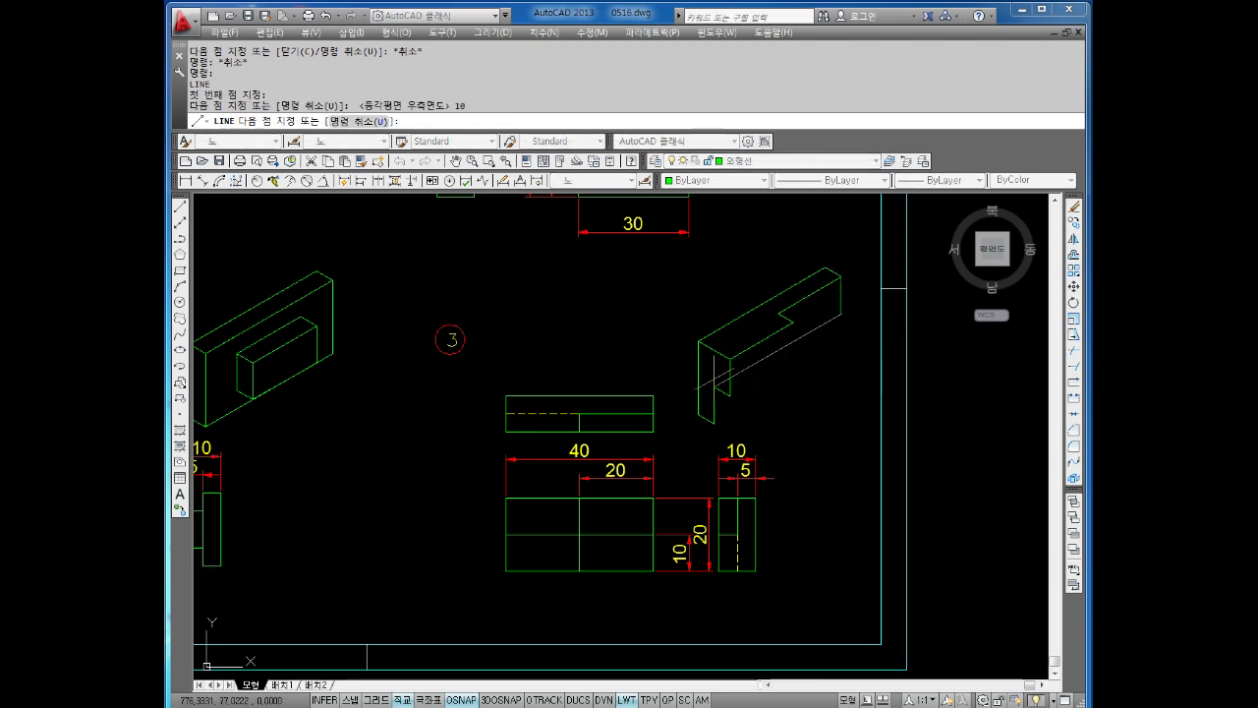
pyautogui.write('20')
pyautogui.press('Return')
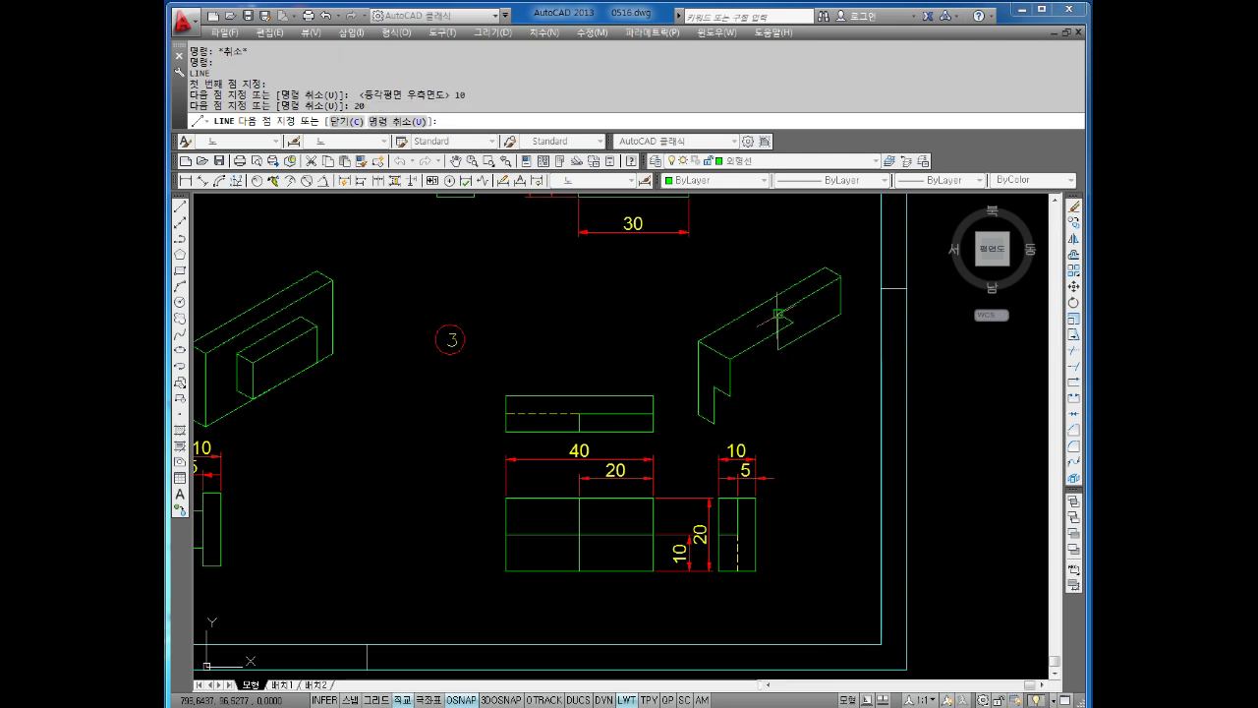
pyautogui.press('Escape')
pyautogui.press('Escape')
# Draw the 20-unit and 10-unit edges starting at the notch corner.
pyautogui.press('Return')
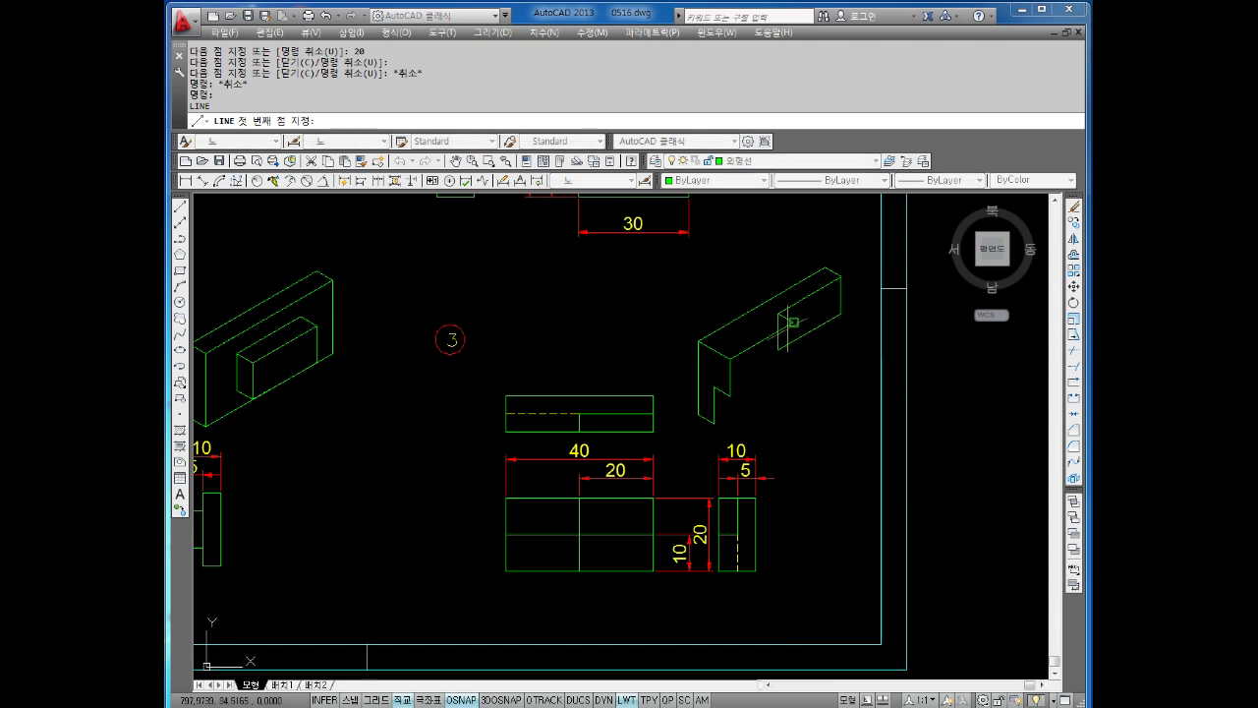
pyautogui.click(793, 322)
pyautogui.write('20')
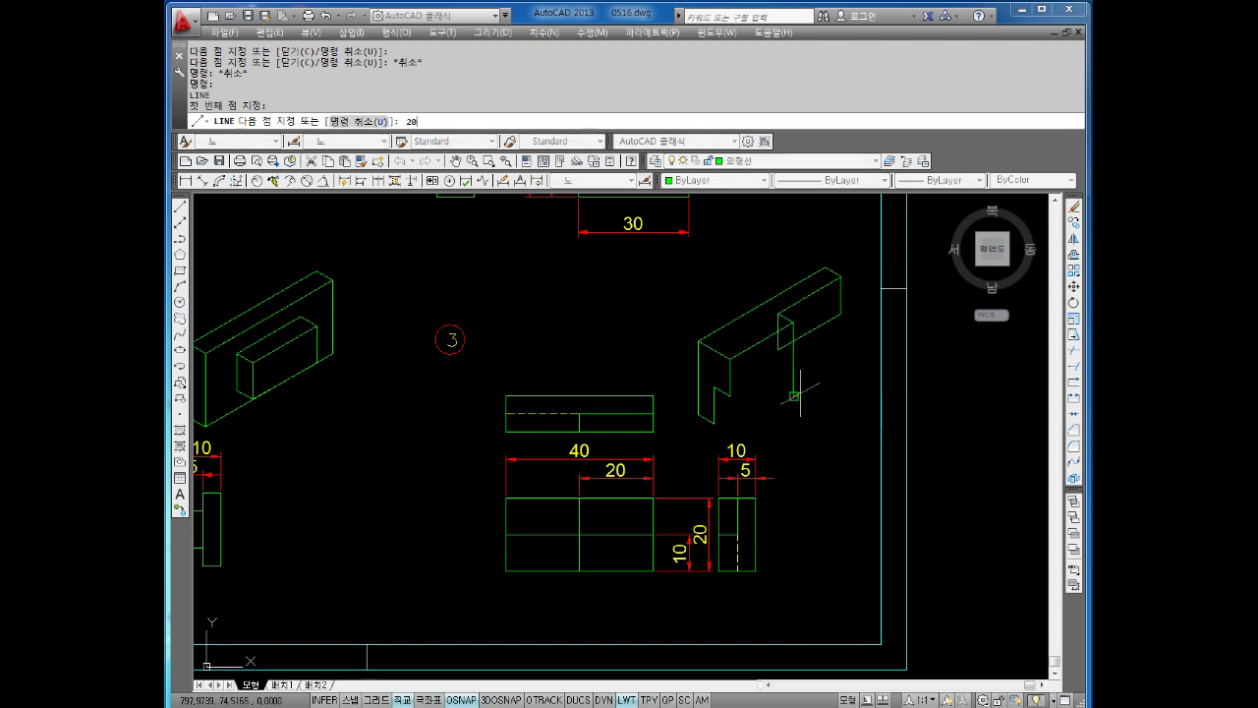
pyautogui.press('Return')
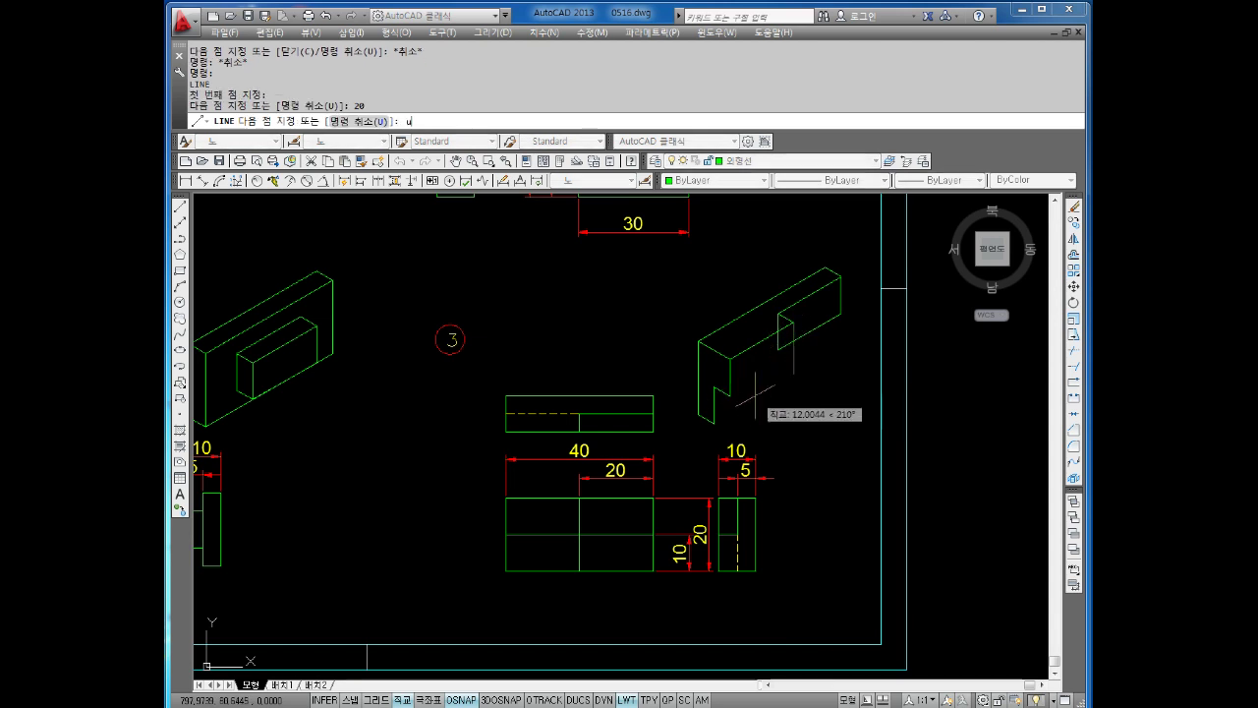
pyautogui.press('Return')
pyautogui.write('0')
pyautogui.press('Return')
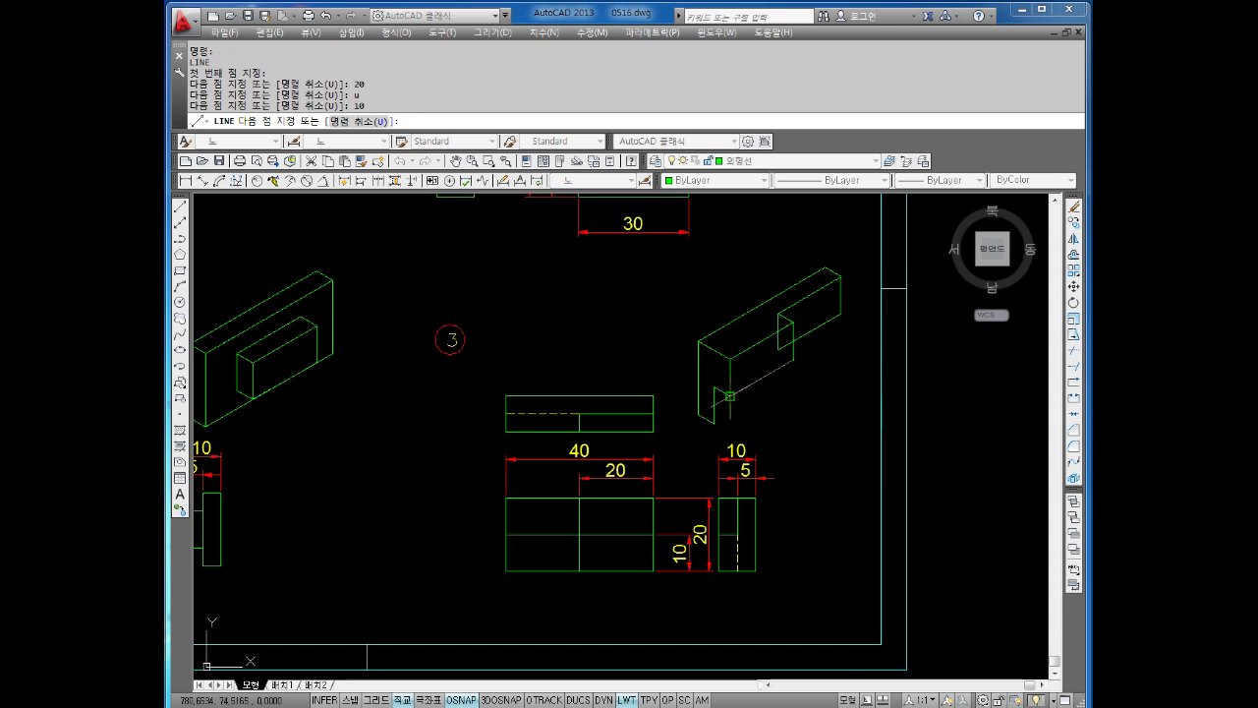
pyautogui.click(730, 406)
pyautogui.press('Escape')
# From the cut's lower corner, draw a 20-unit edge and a 5-unit left-face edge.
pyautogui.press('Return')
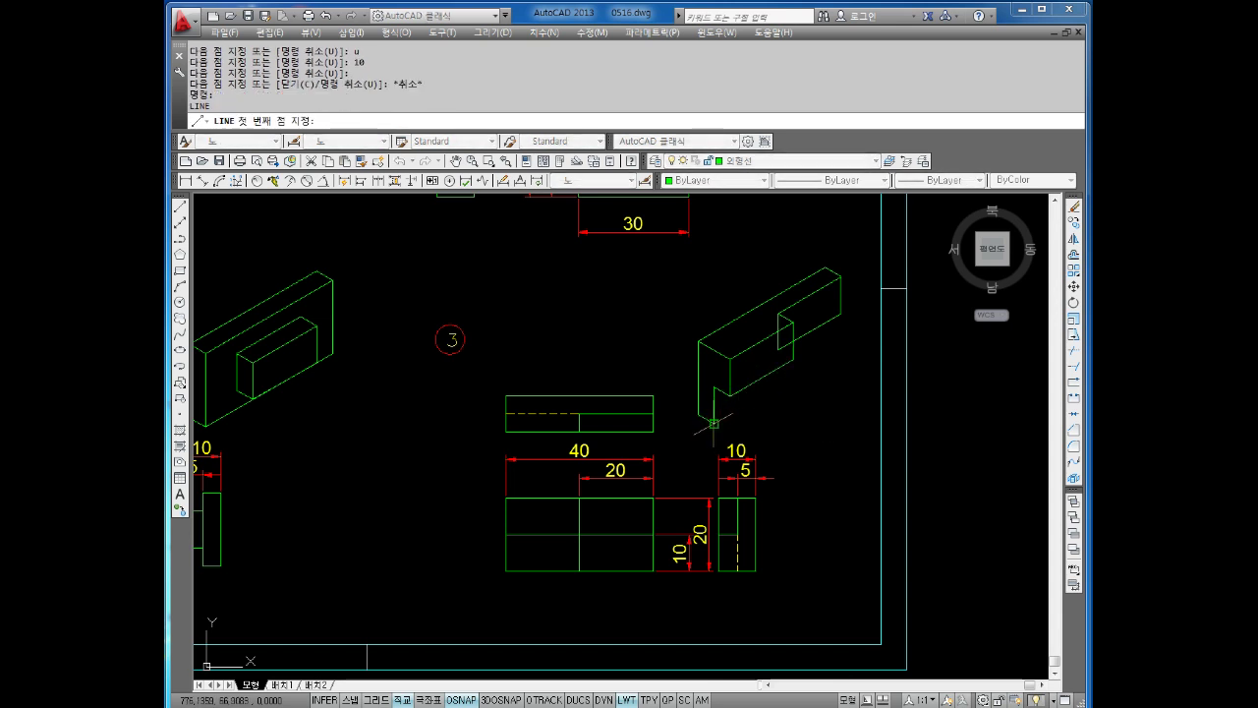
pyautogui.click(714, 423)
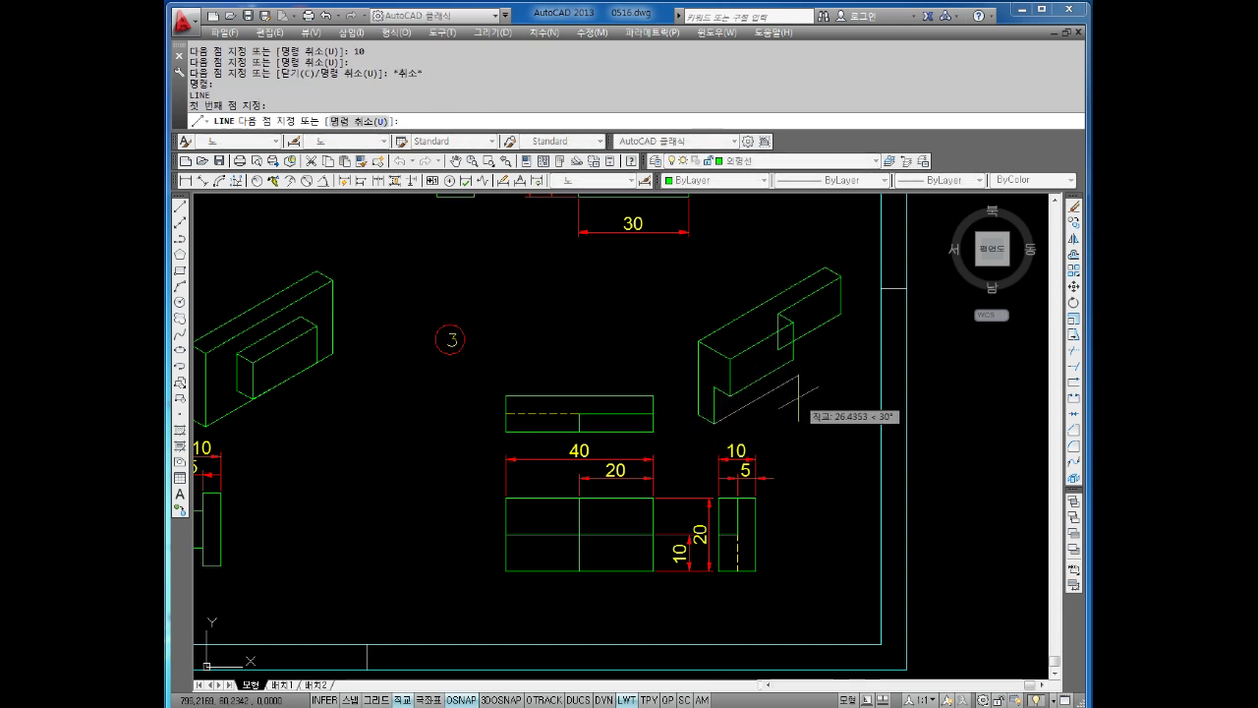
pyautogui.write('20')
pyautogui.press('Return')
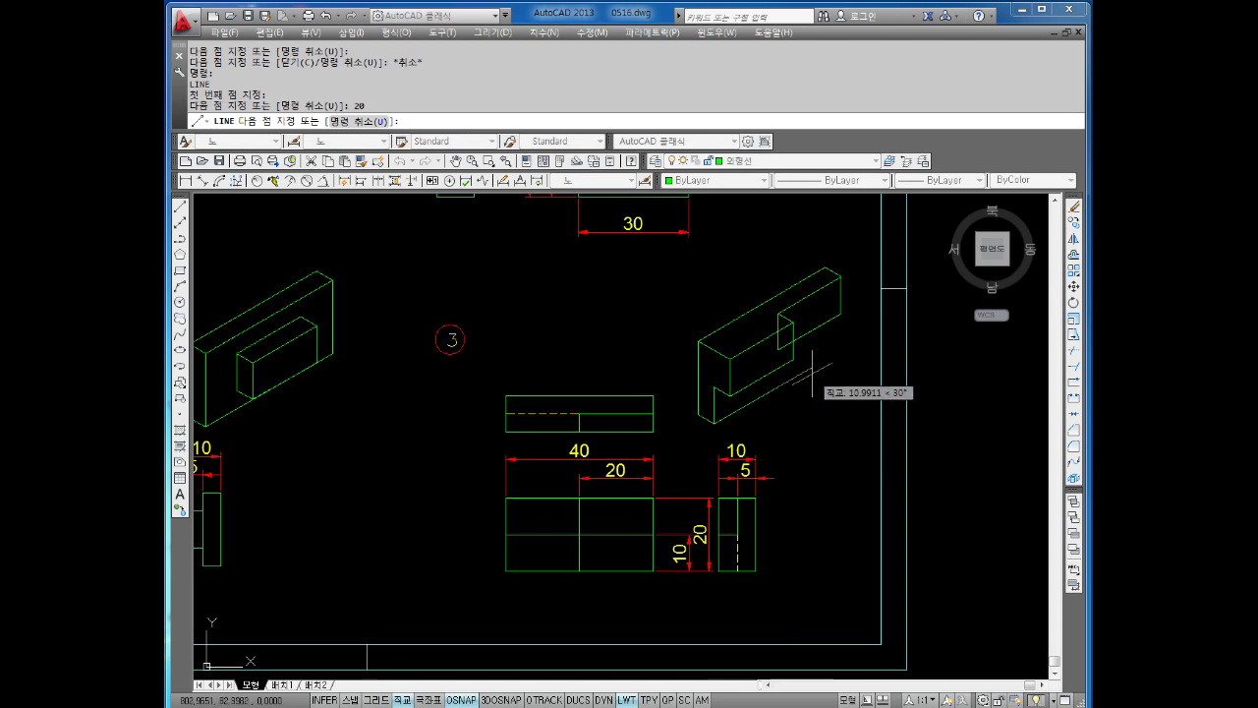
pyautogui.press('F5')
pyautogui.write('5')
pyautogui.press('Return')
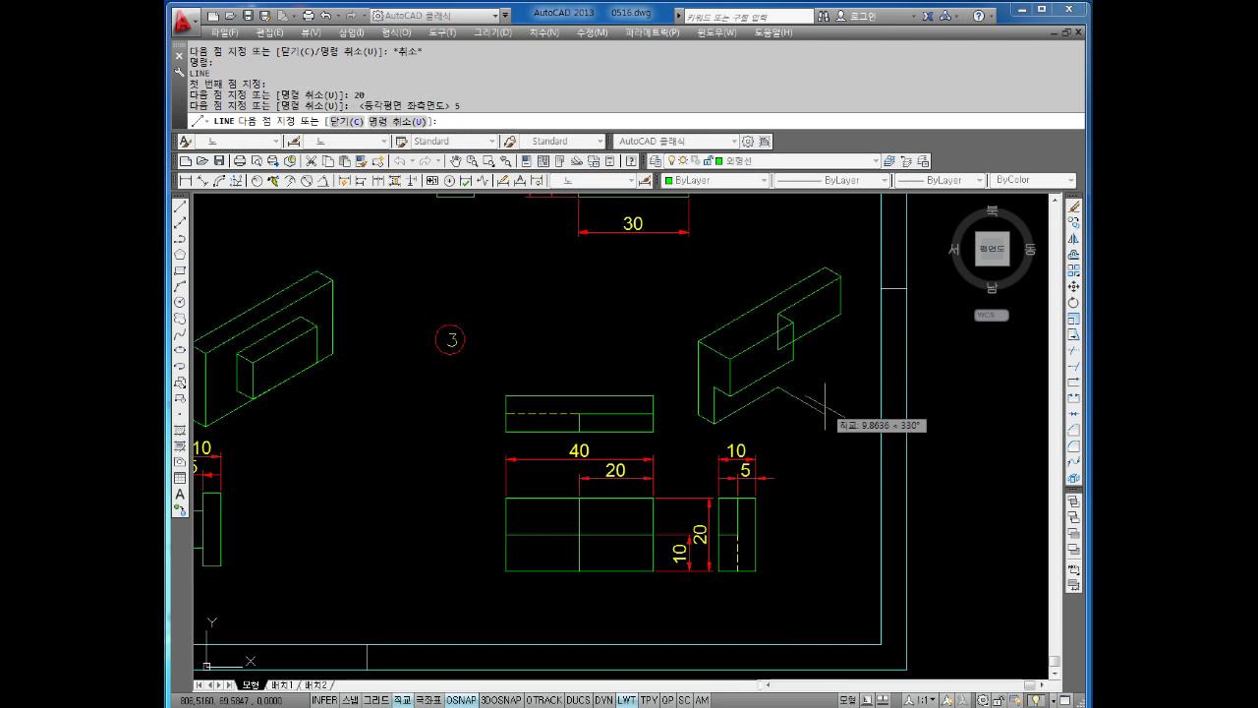
pyautogui.press('Escape')
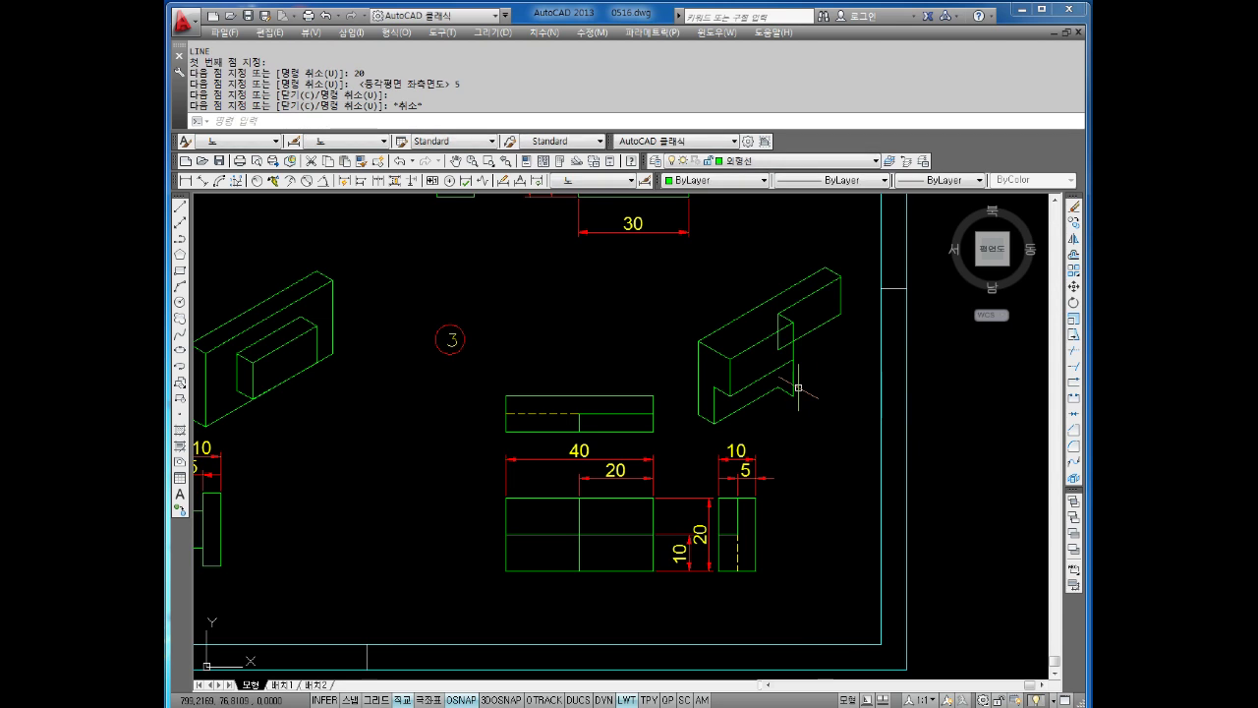
pyautogui.press('Return')
pyautogui.click(792, 353)
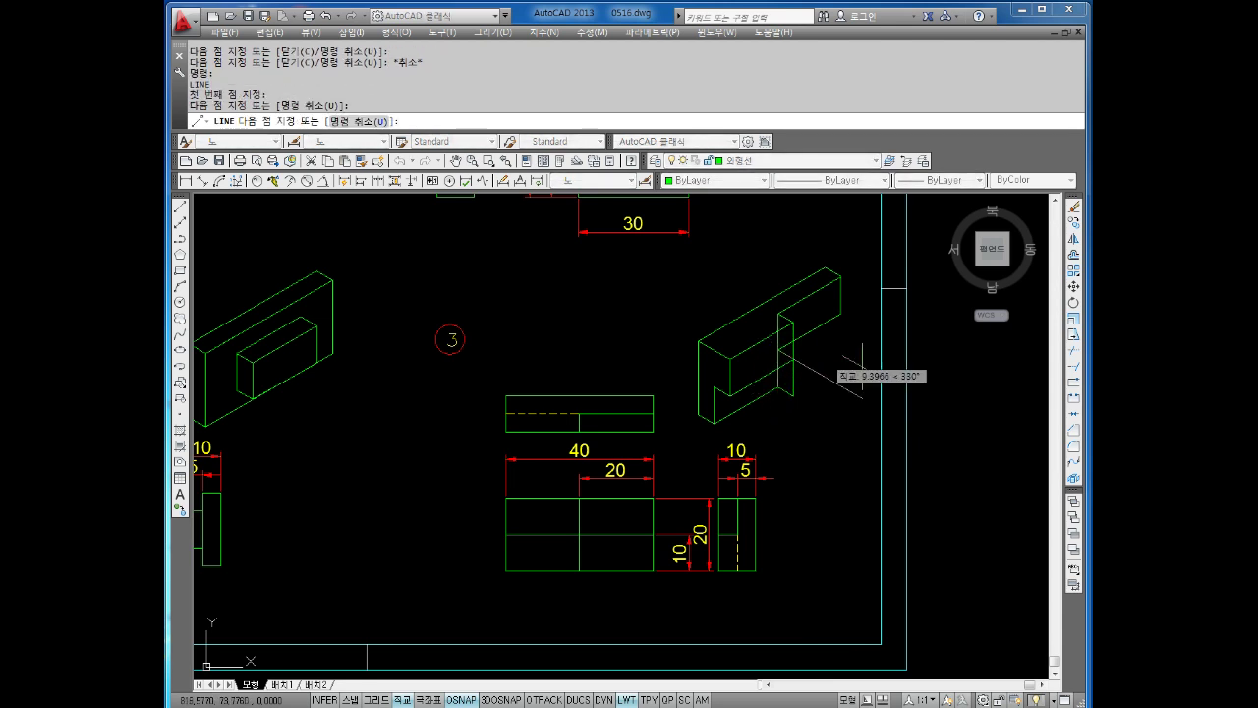
pyautogui.press('Escape')
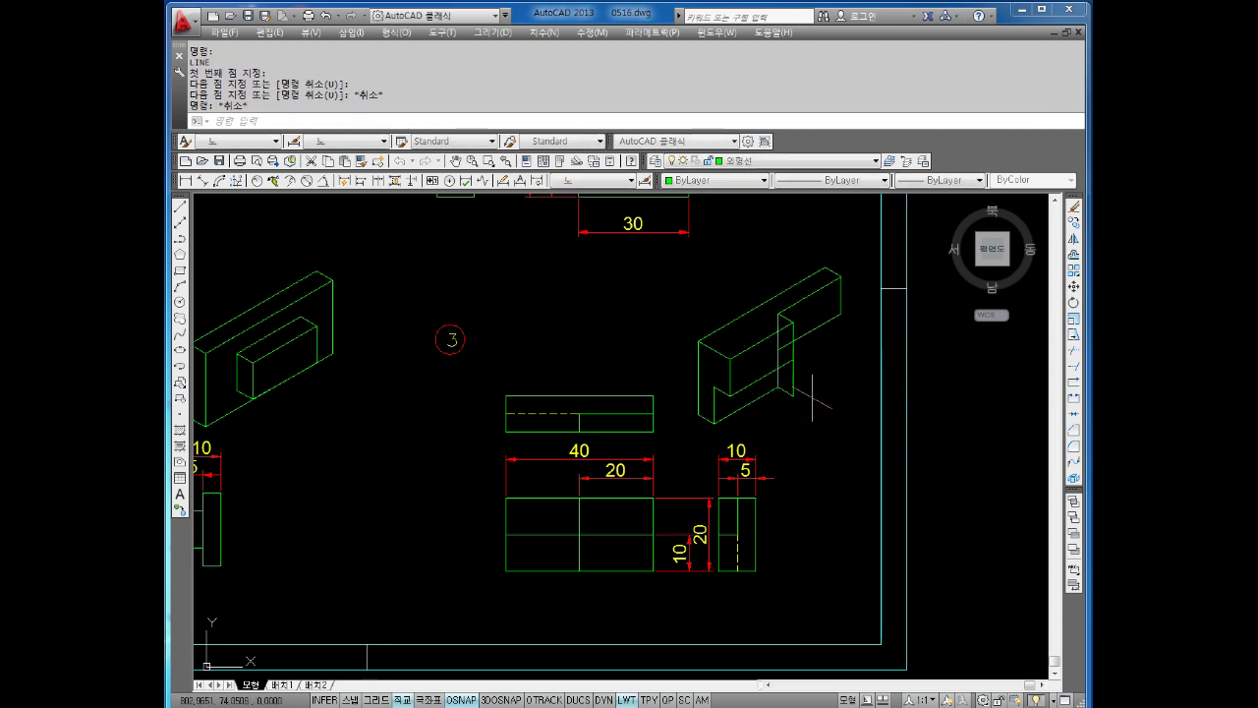
# Add the back edge: 20 units on the top isoplane, then 10 on the right isoplane.
pyautogui.press('Return')
pyautogui.click(792, 364)
pyautogui.press('F5')
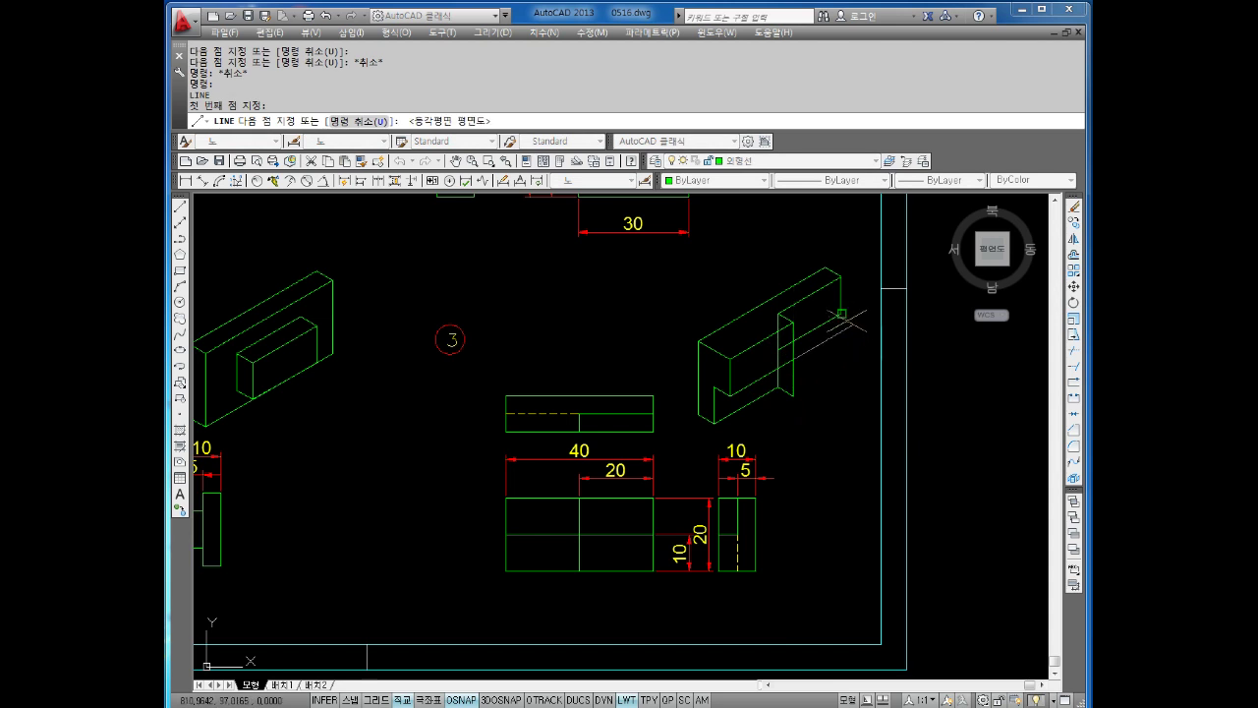
pyautogui.write('20')
pyautogui.press('Return')
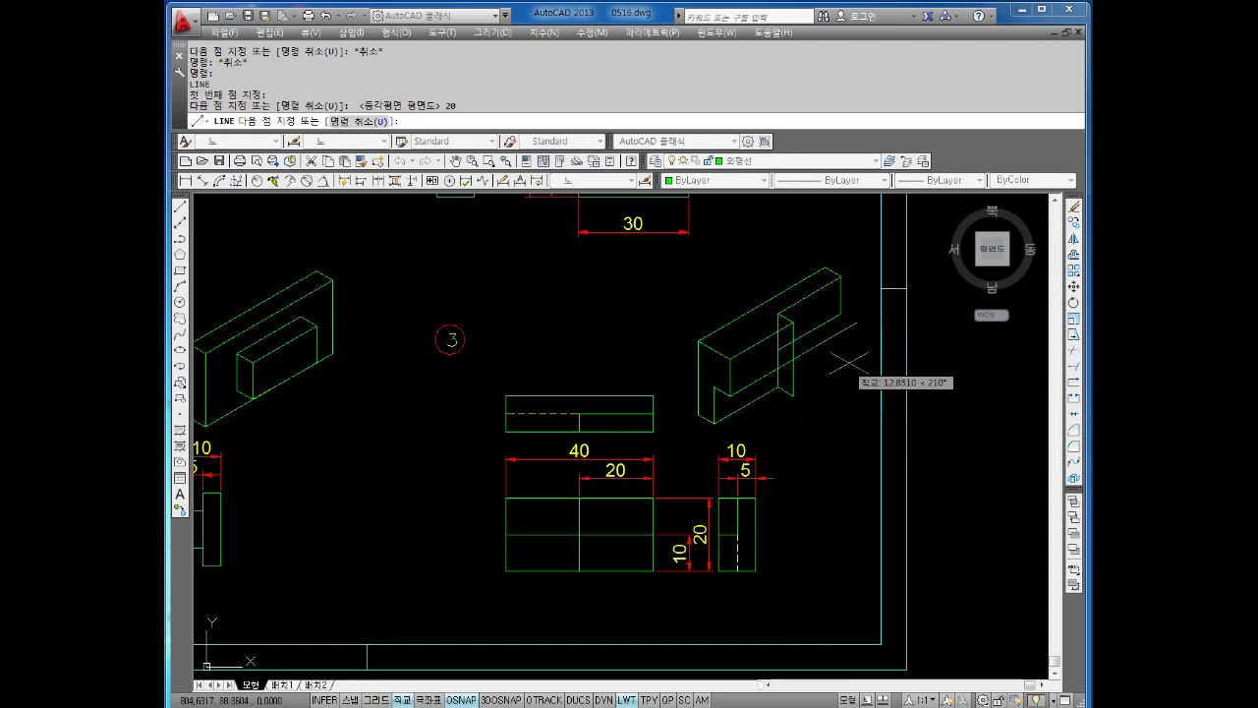
pyautogui.press('F5')
pyautogui.write('10')
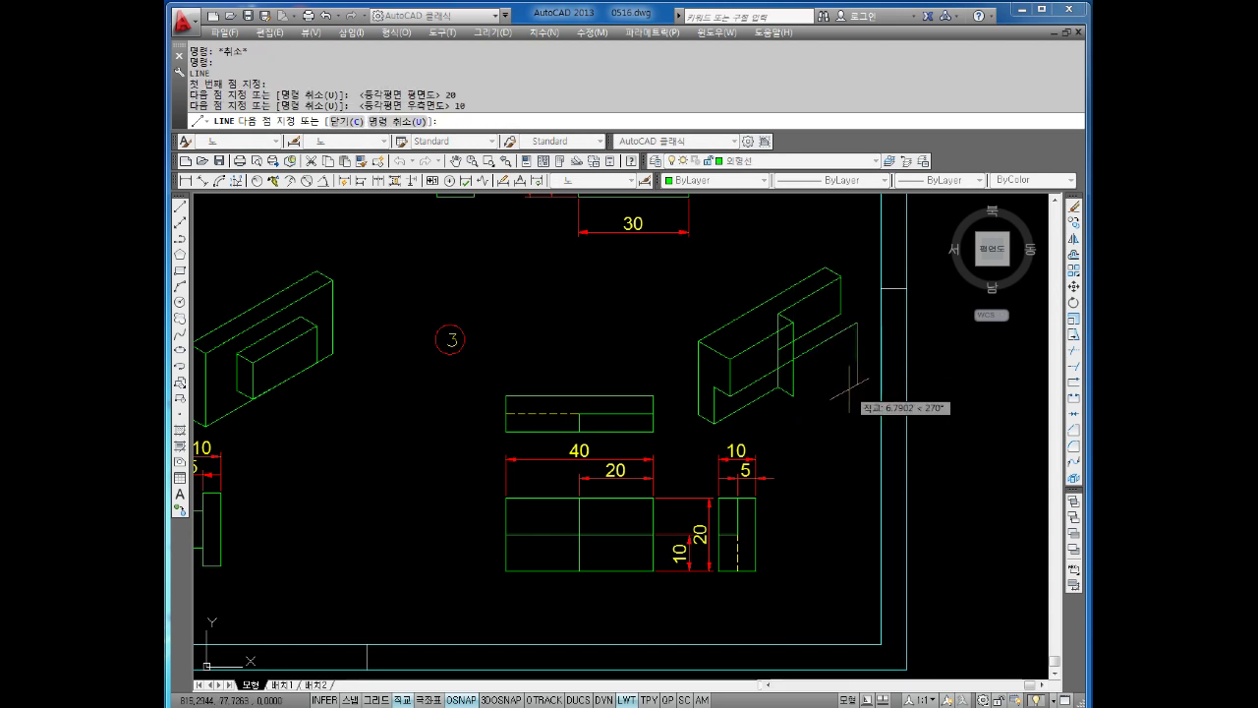
pyautogui.press('Return')
pyautogui.press('Escape')
pyautogui.press('Return')
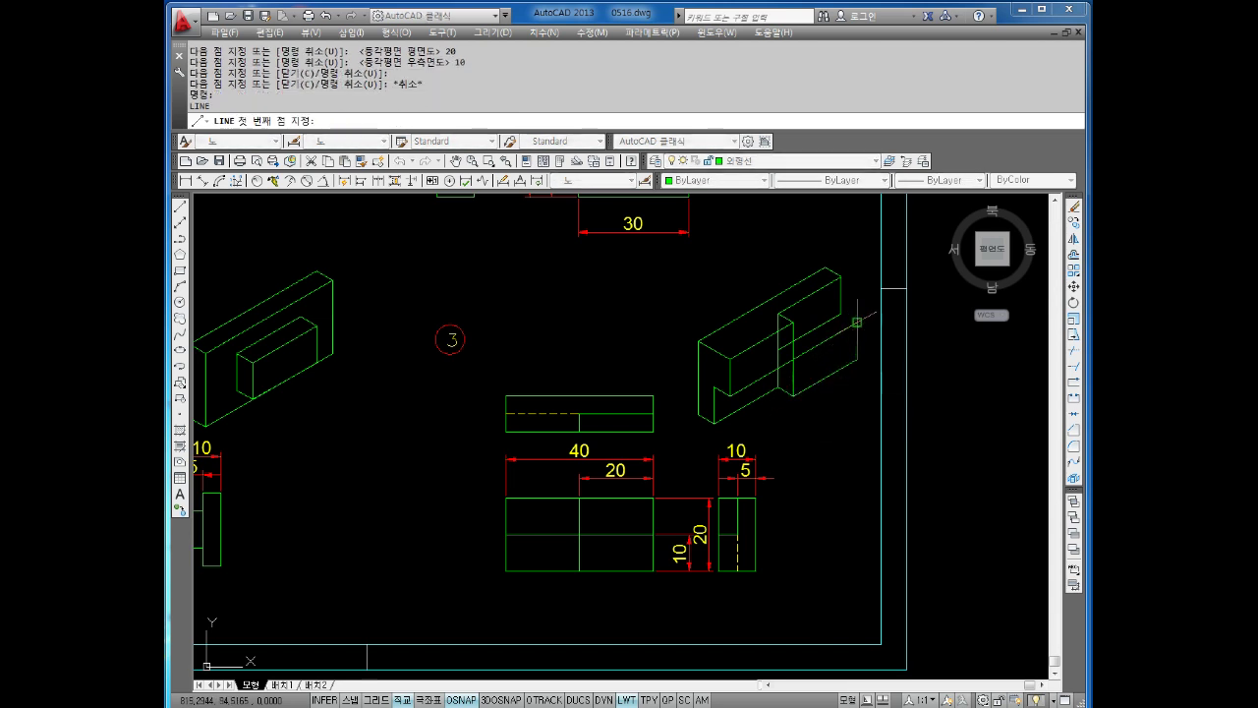
pyautogui.click(842, 313)
pyautogui.press('Escape')
pyautogui.press('Escape')
pyautogui.press('Escape')
pyautogui.press('Escape')
# Trim three stray edges off the isometric notch and delete the leftover vertical segment.
pyautogui.scroll(4, 826, 325)
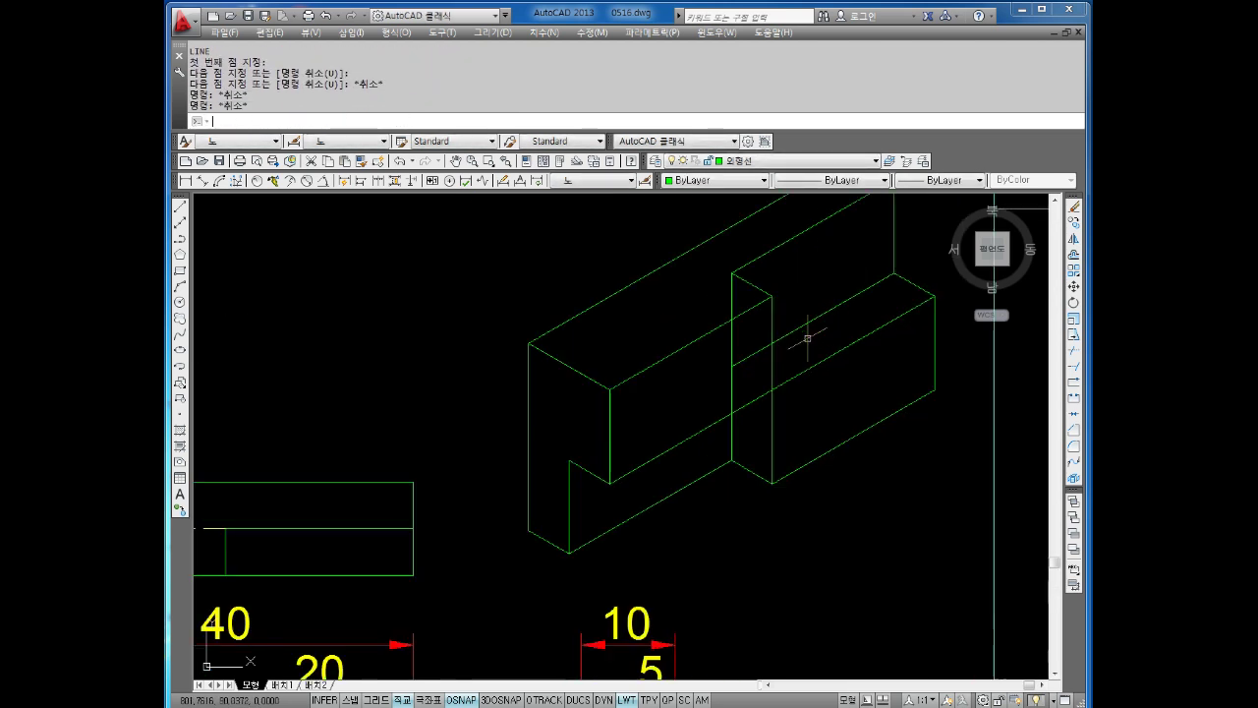
pyautogui.press('Escape')
pyautogui.press('Return')
pyautogui.press('Return')
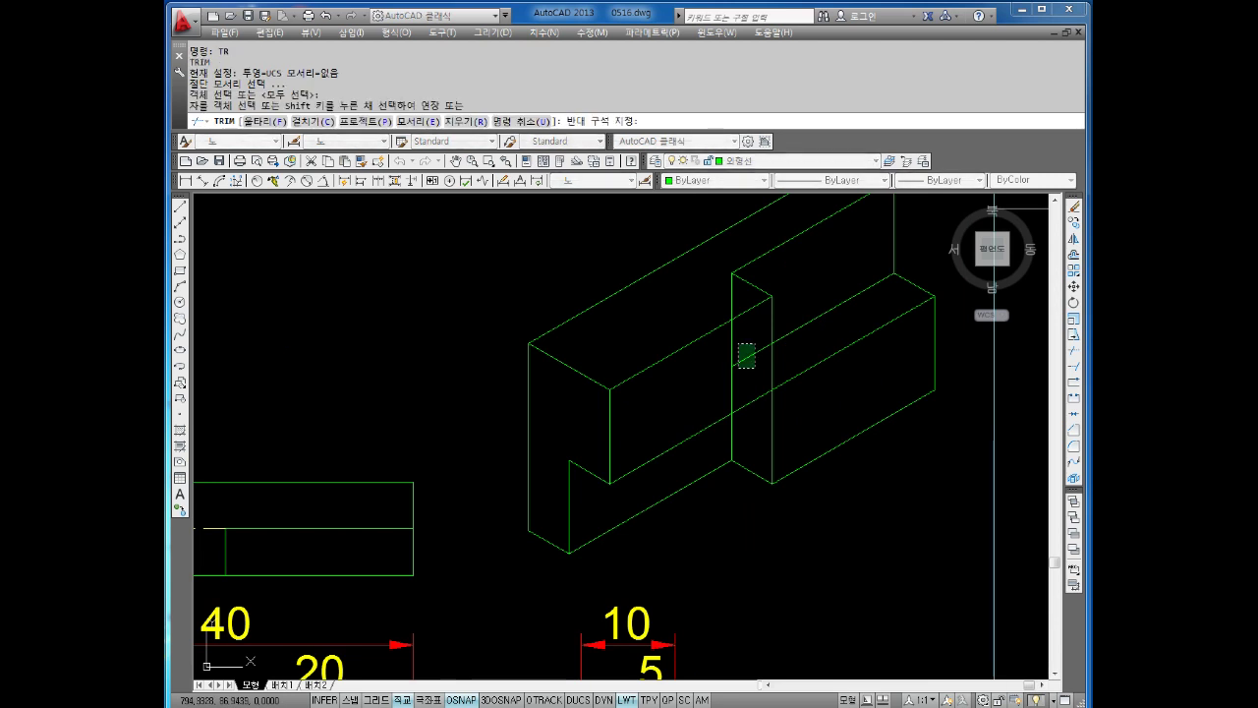
pyautogui.click(748, 356)
pyautogui.click(736, 364)
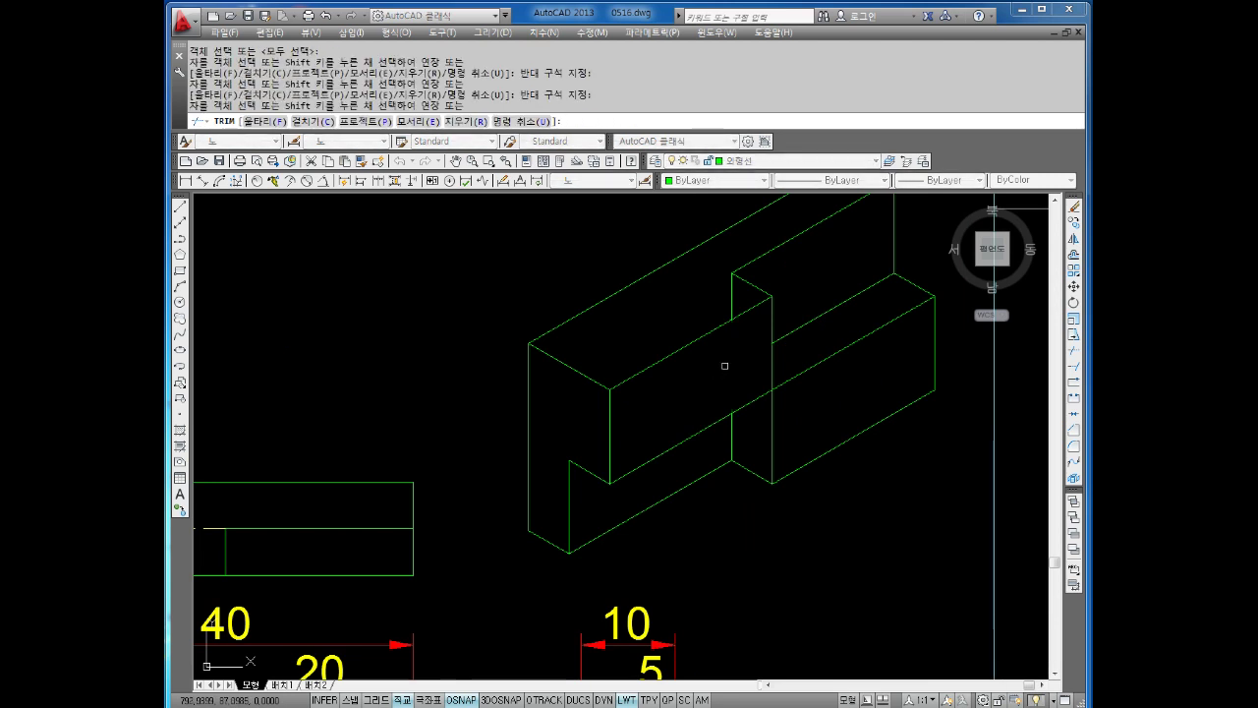
pyautogui.click(737, 291)
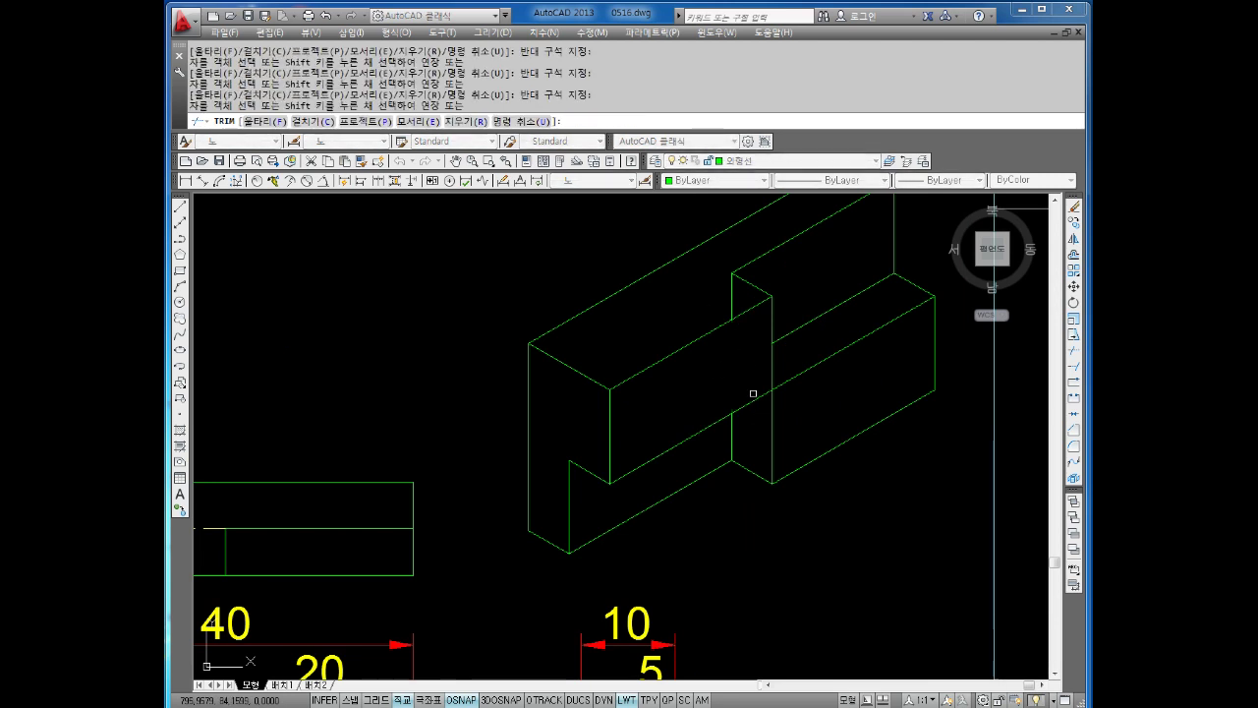
pyautogui.press('Escape')
pyautogui.press('Escape')
pyautogui.click(733, 295)
pyautogui.press('Delete')
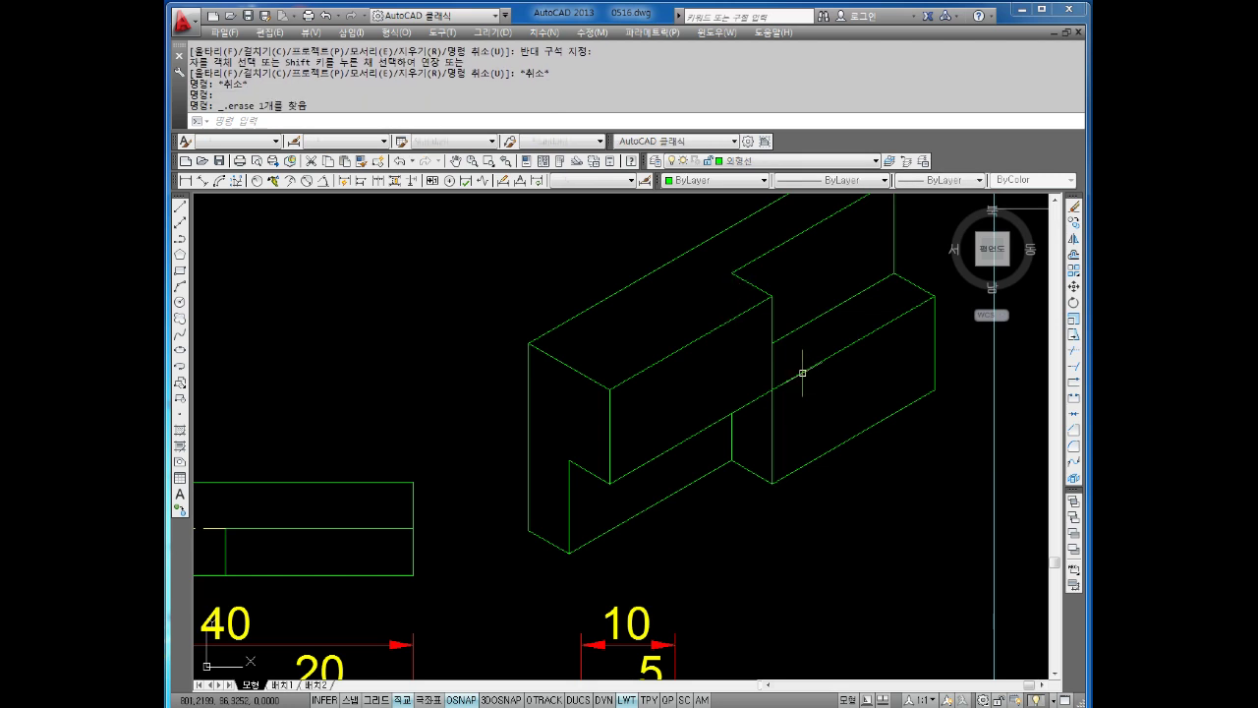
pyautogui.scroll(-4, 802, 373)
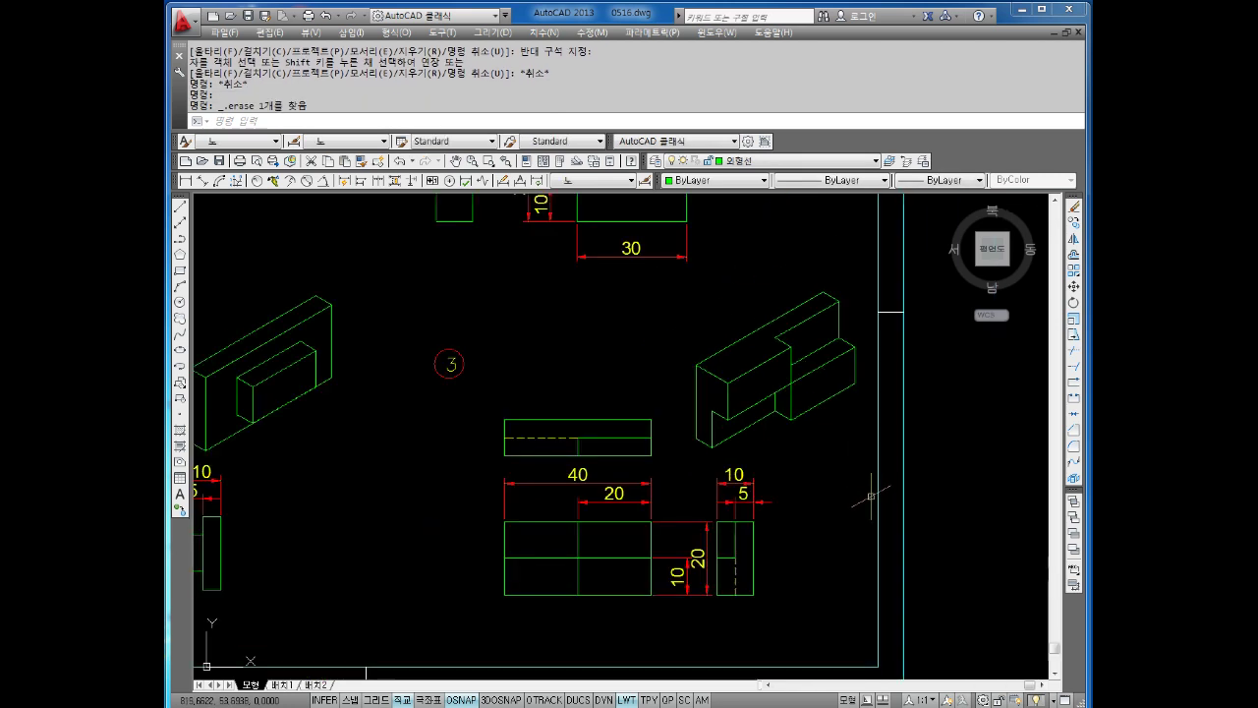
pyautogui.scroll(-2, 798, 450)
pyautogui.scroll(-3, 803, 460)
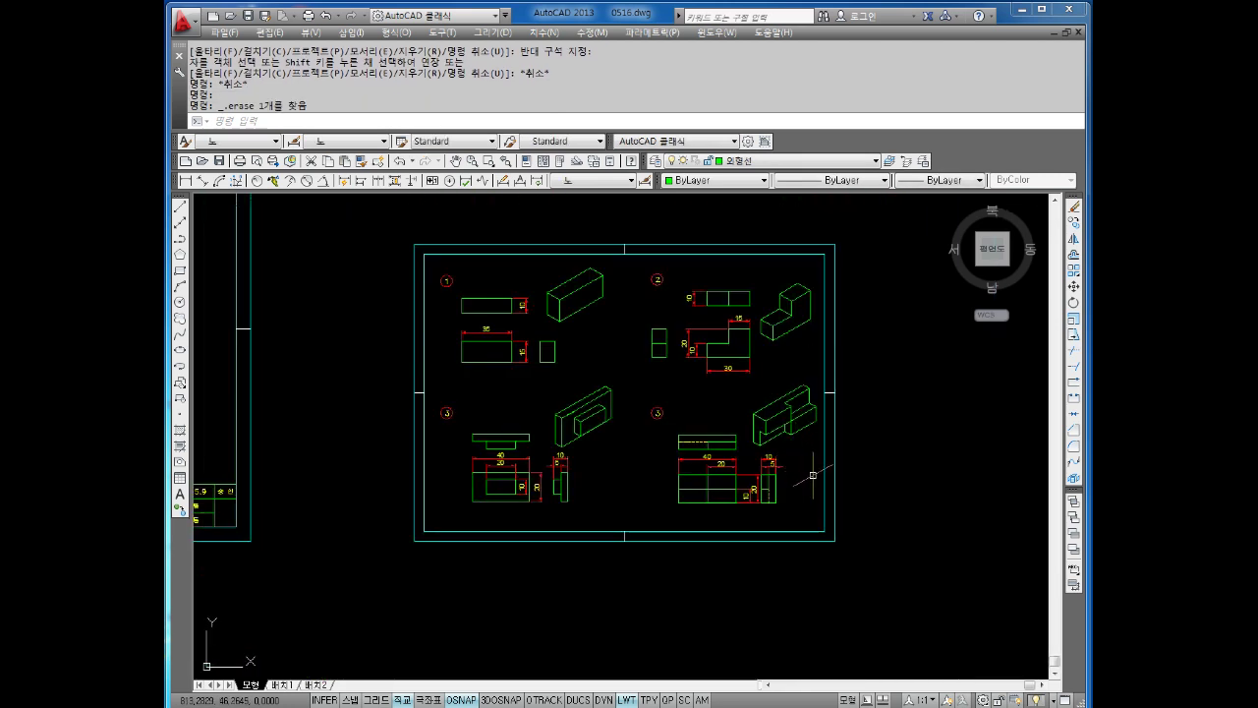
# Save the drawing and bring the finished sheet and title block into view.
pyautogui.hotkey('ctrl', 's')
pyautogui.scroll(-4, 669, 430)
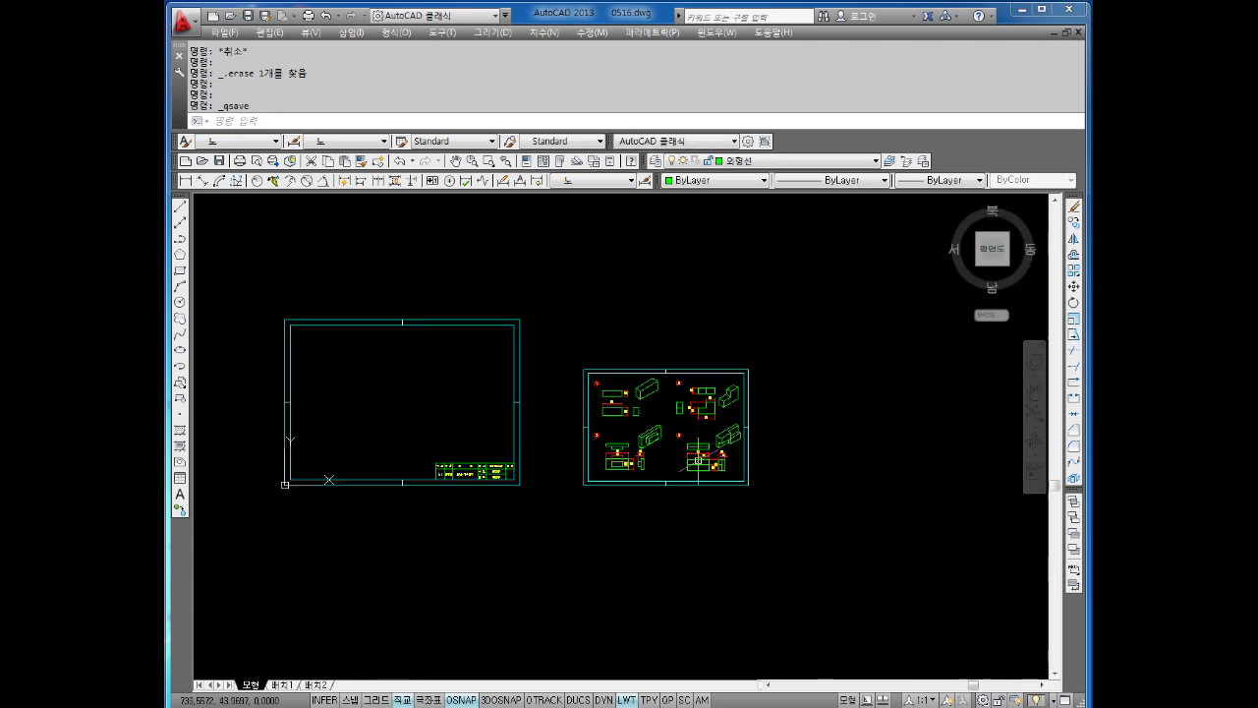
pyautogui.scroll(2, 663, 425)
pyautogui.moveTo(775, 462); pyautogui.dragTo(717, 436, button='middle')
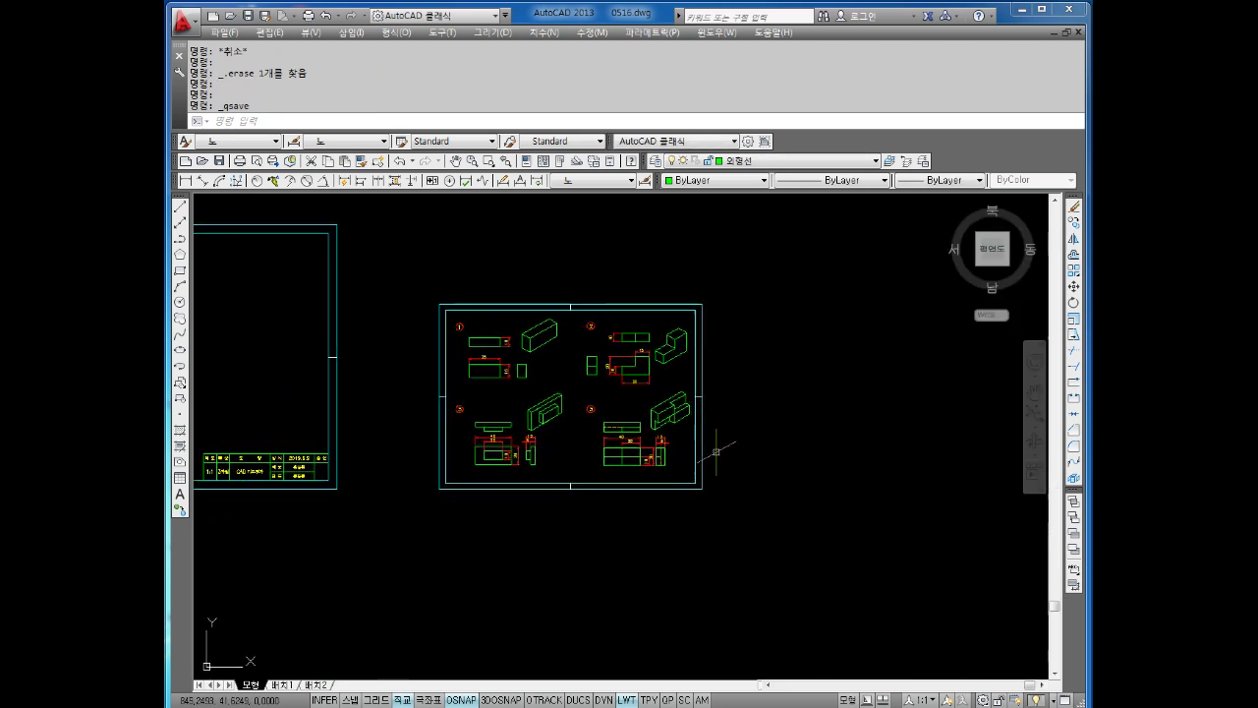
# Return the snap style to standard and turn grid snapping off.
pyautogui.press('Escape')
pyautogui.write('l')
pyautogui.press('Return')
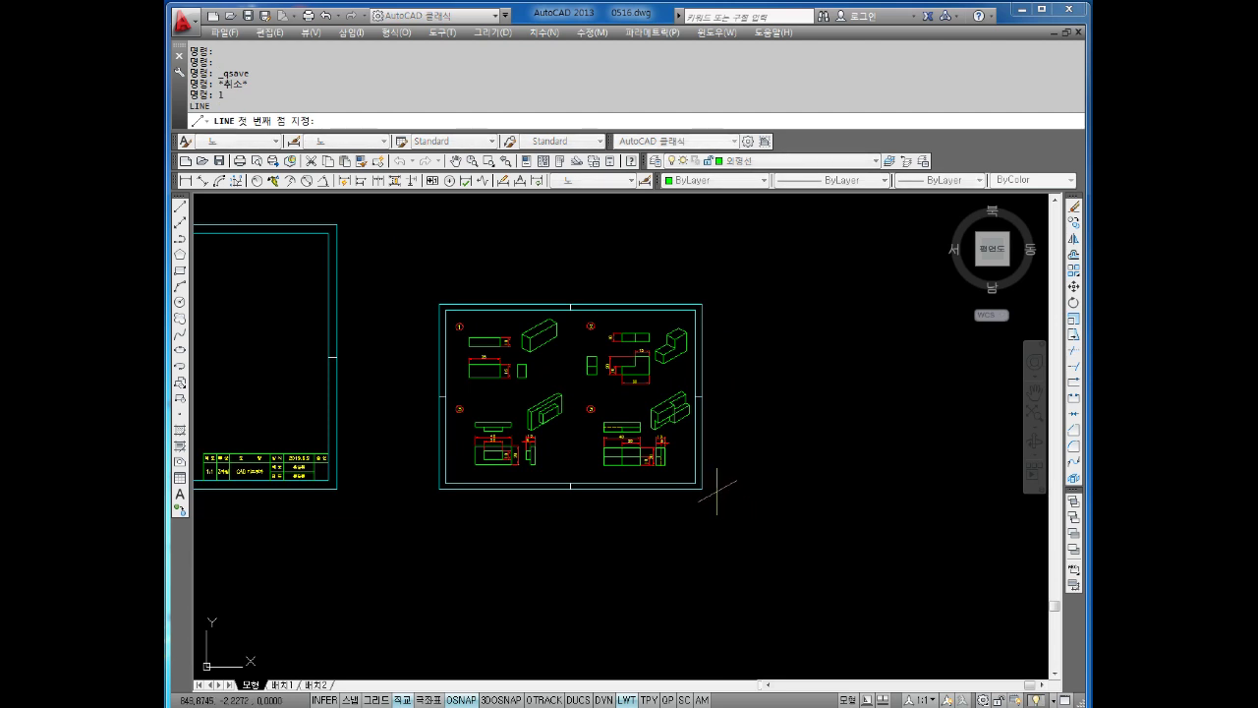
pyautogui.click(701, 489)
pyautogui.press('Escape')
pyautogui.press('Escape')
pyautogui.write('s')
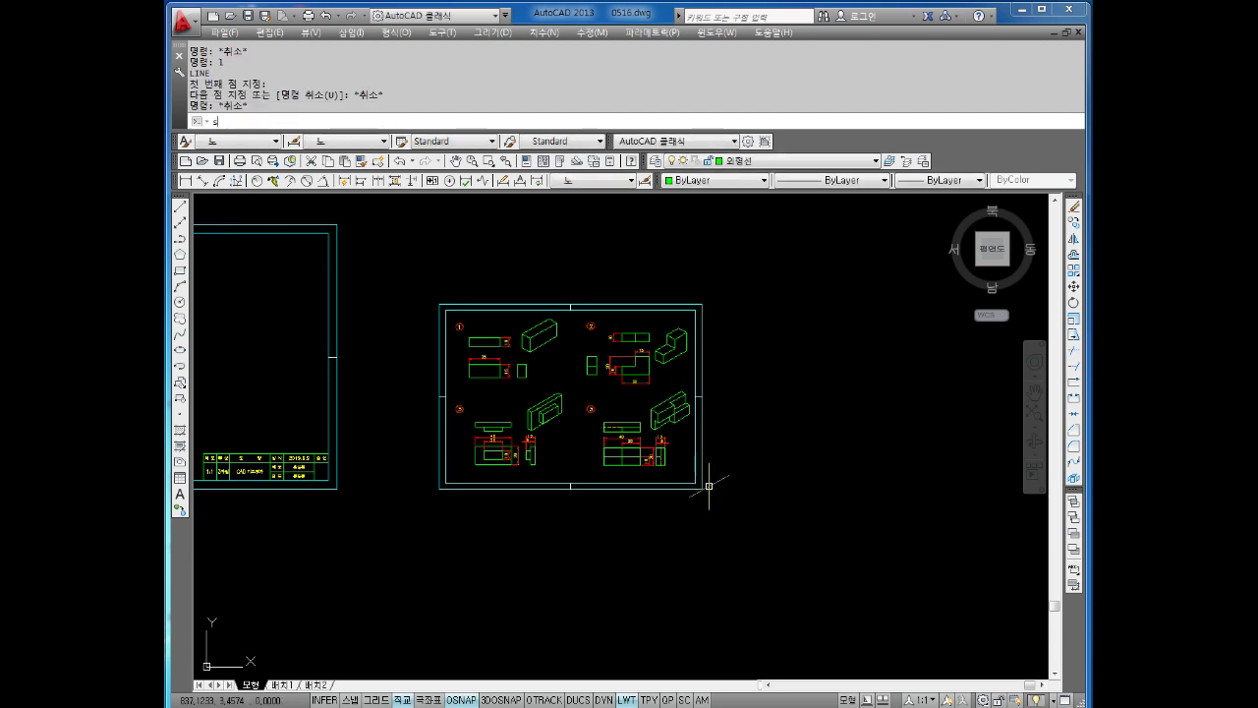
pyautogui.write('nap')
pyautogui.press('Return')
pyautogui.write('s')
pyautogui.press('Return')
pyautogui.write('s')
pyautogui.press('Return')
pyautogui.press('s')
pyautogui.press('Return')
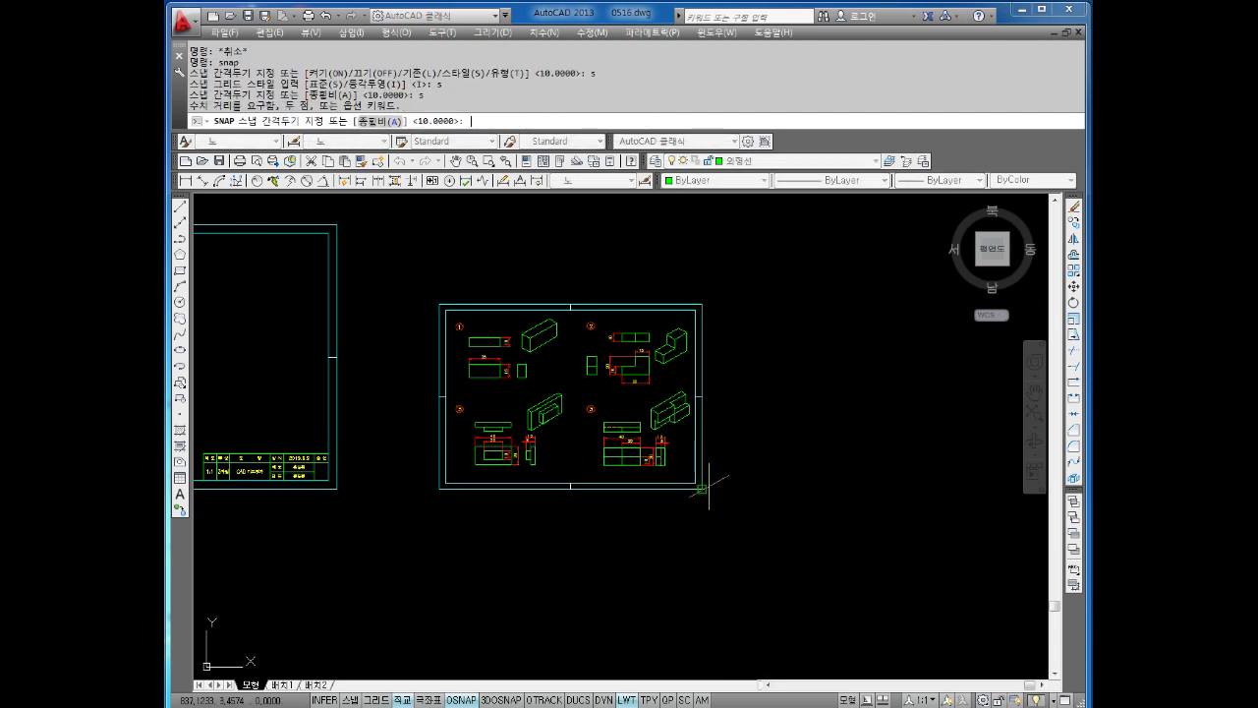
pyautogui.press('Escape')
pyautogui.press('Escape')
pyautogui.press('Escape')
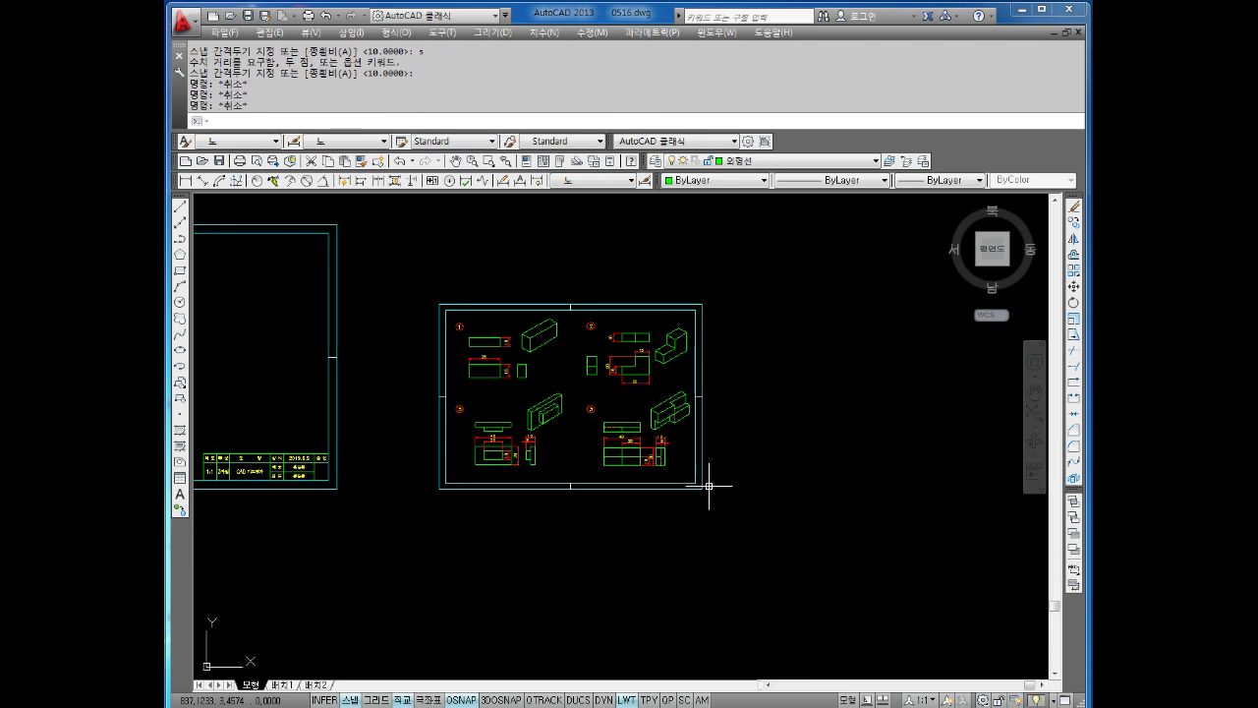
pyautogui.click(350, 700)
pyautogui.press('Escape')
pyautogui.press('Escape')
# Draw a 20-unit line from the sheet's lower-right corner.
pyautogui.write('l')
pyautogui.press('Return')
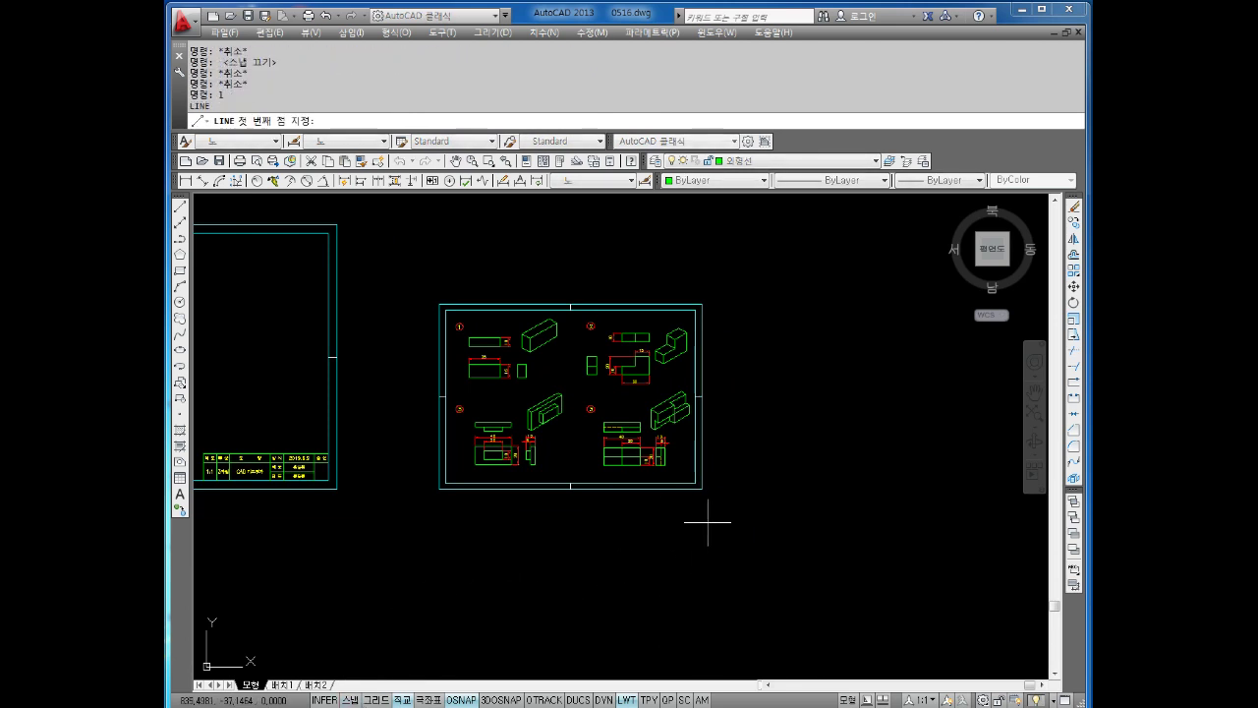
pyautogui.click(702, 488)
pyautogui.write('20')
pyautogui.press('Return')
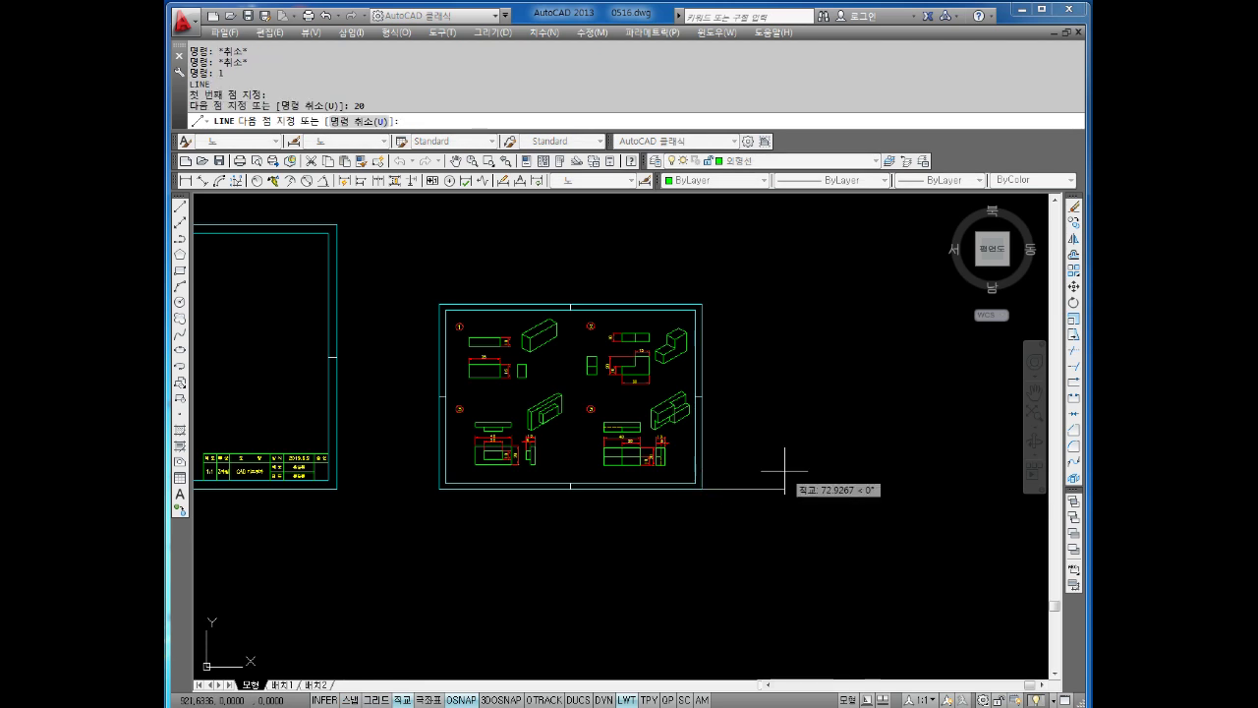
pyautogui.press('Escape')
pyautogui.press('Escape')
pyautogui.scroll(3, 589, 442)
pyautogui.scroll(-3, 649, 445)
pyautogui.press('Escape')
# Begin a COPY with a selection window around the whole sheet.
pyautogui.write('c')
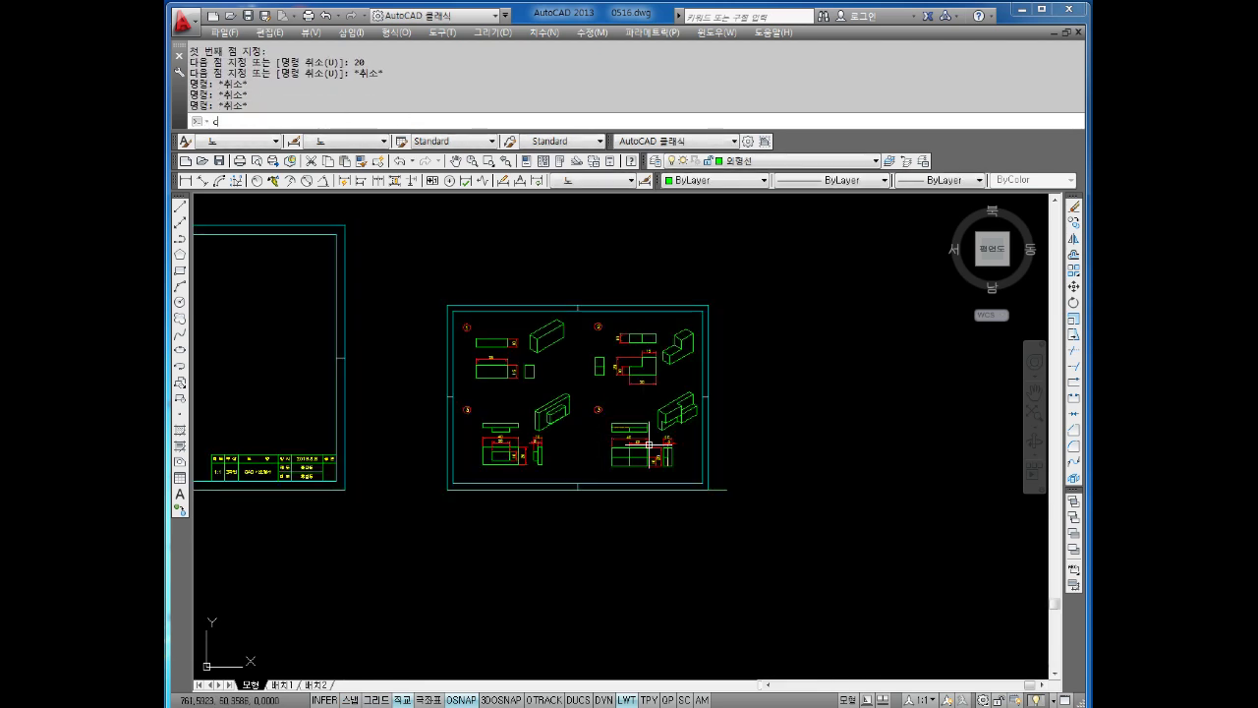
pyautogui.write('o')
pyautogui.press('Return')
pyautogui.click(796, 272)
# Copy the whole sheet from its lower-left corner to the end of the 20-unit line.
pyautogui.click(410, 505)
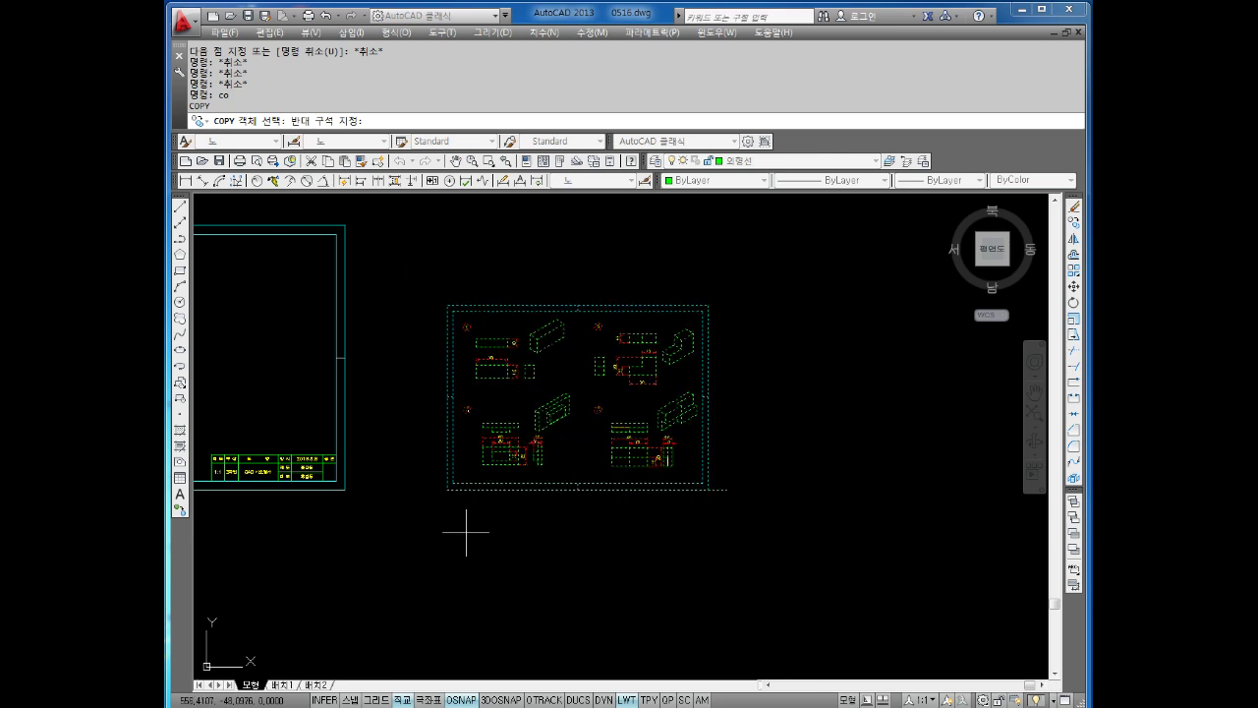
pyautogui.press('Return')
pyautogui.click(448, 489)
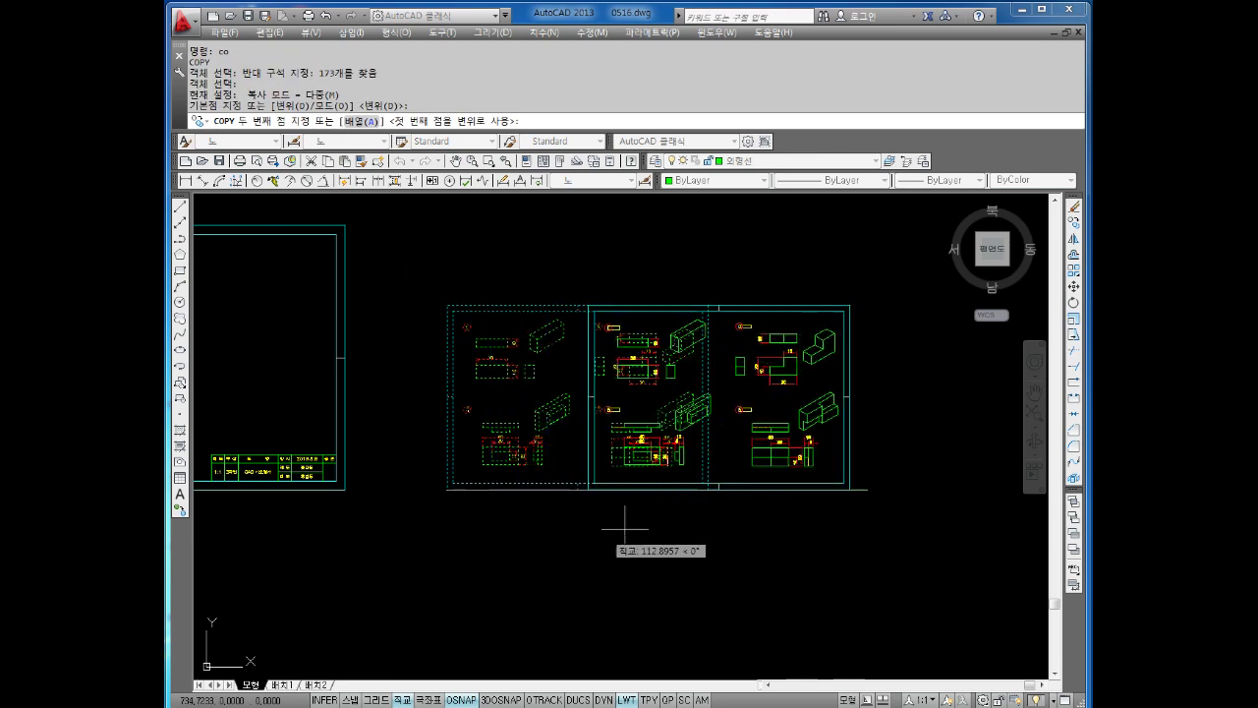
pyautogui.click(725, 491)
pyautogui.press('Escape')
pyautogui.press('Escape')
# Change the lower-right circled problem number from 3 to 4.
pyautogui.scroll(5, 690, 437)
pyautogui.scroll(-3, 550, 433)
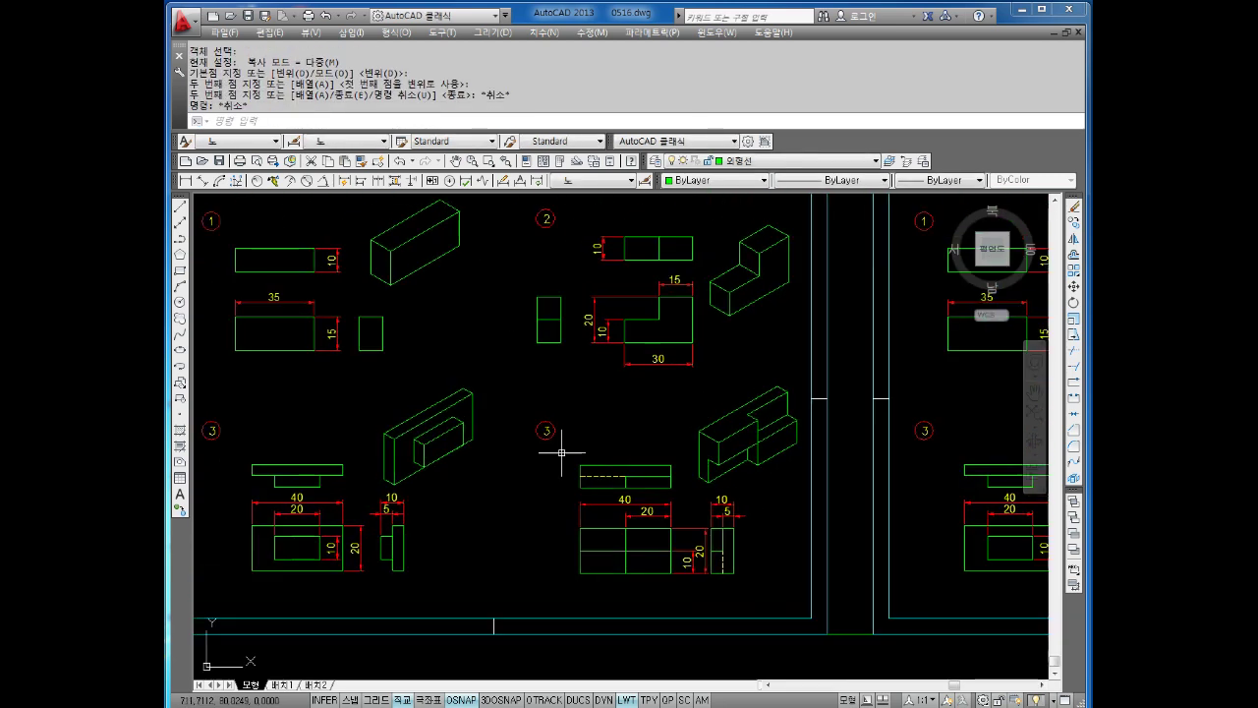
pyautogui.scroll(5, 561, 425)
pyautogui.doubleClick(564, 420)
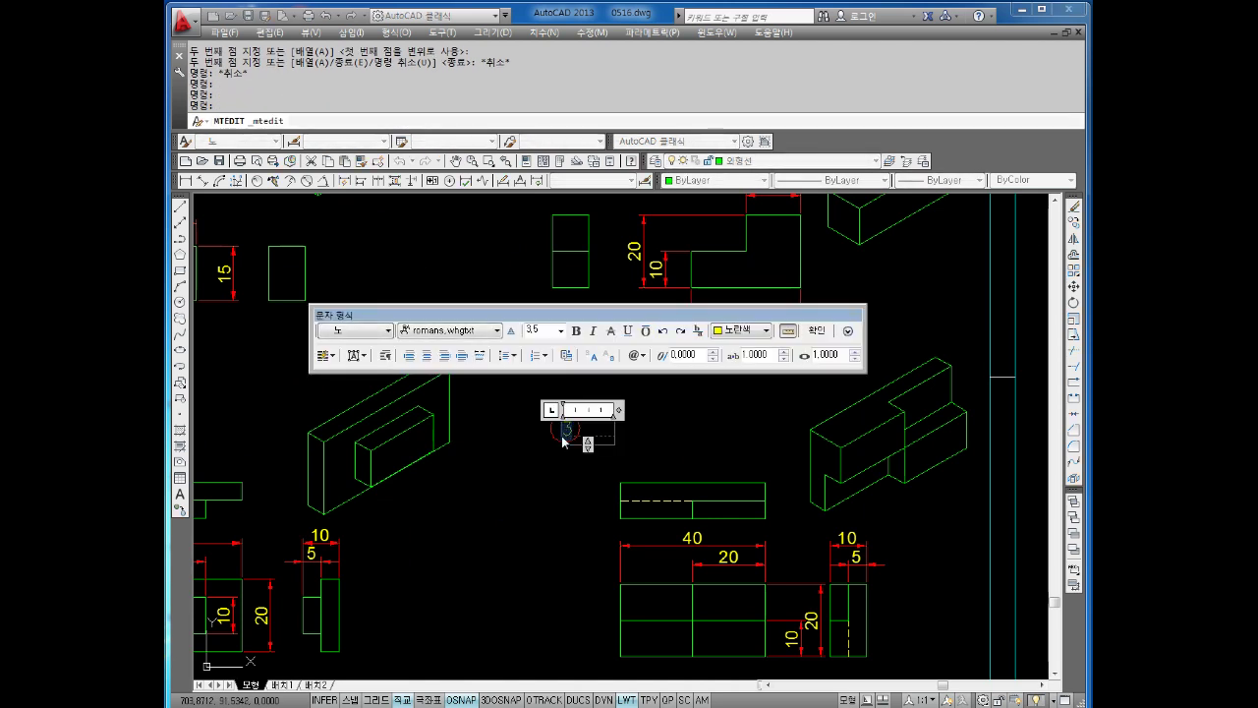
pyautogui.click(566, 442)
pyautogui.scroll(-2, 551, 493)
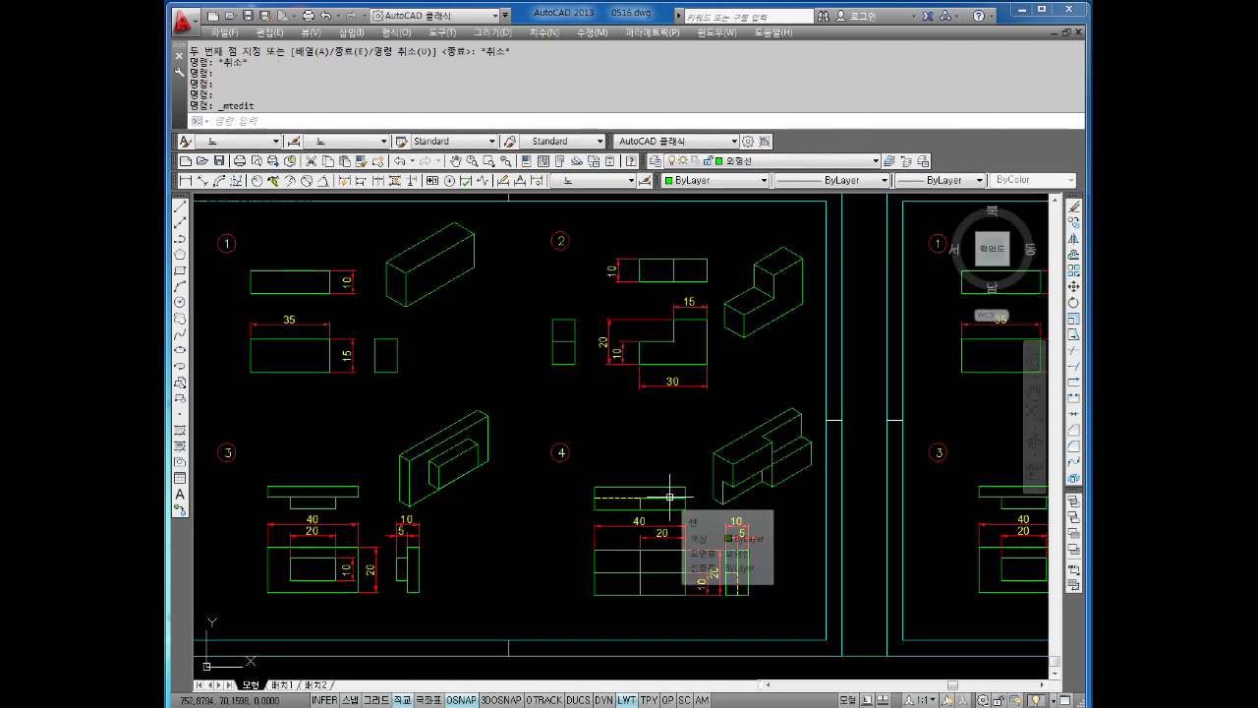
pyautogui.moveTo(485, 476); pyautogui.dragTo(568, 488, button='middle')
pyautogui.press('Escape')
pyautogui.press('Escape')
pyautogui.press('Escape')
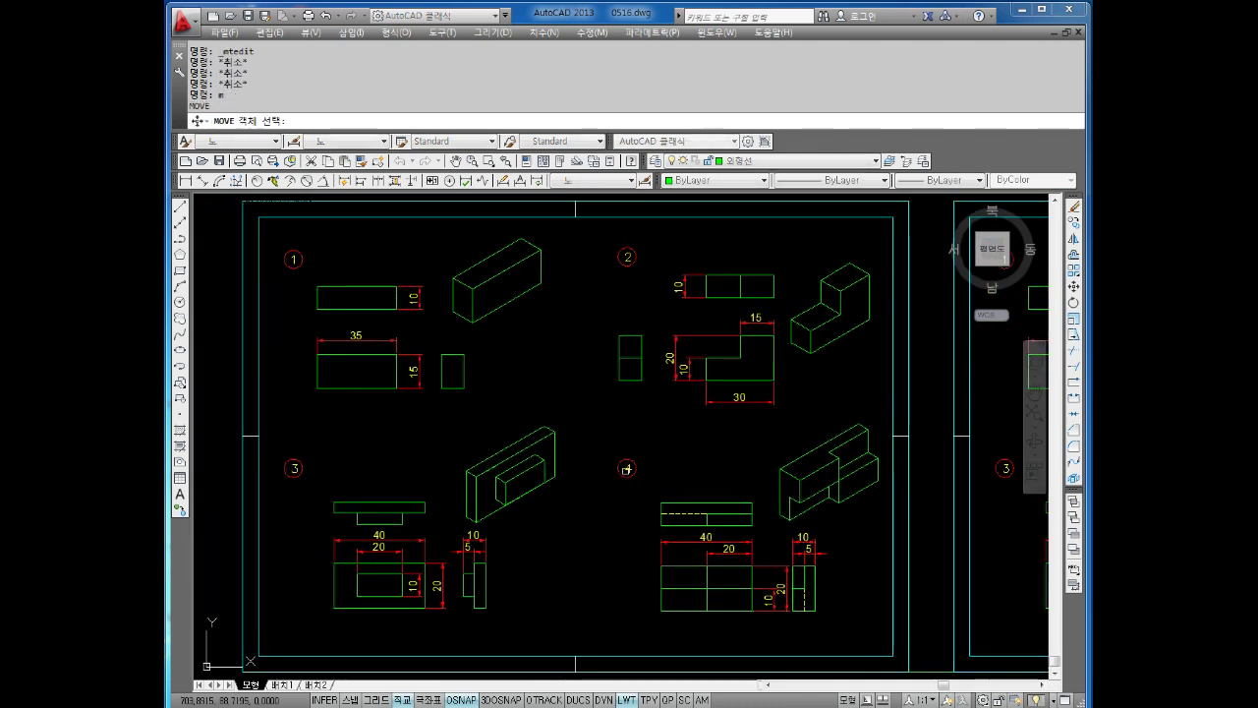
# Begin moving the problem 2, 3 and 4 numbers, then cancel the move.
pyautogui.write('m')
pyautogui.press('Return')
pyautogui.click(626, 468)
pyautogui.click(634, 266)
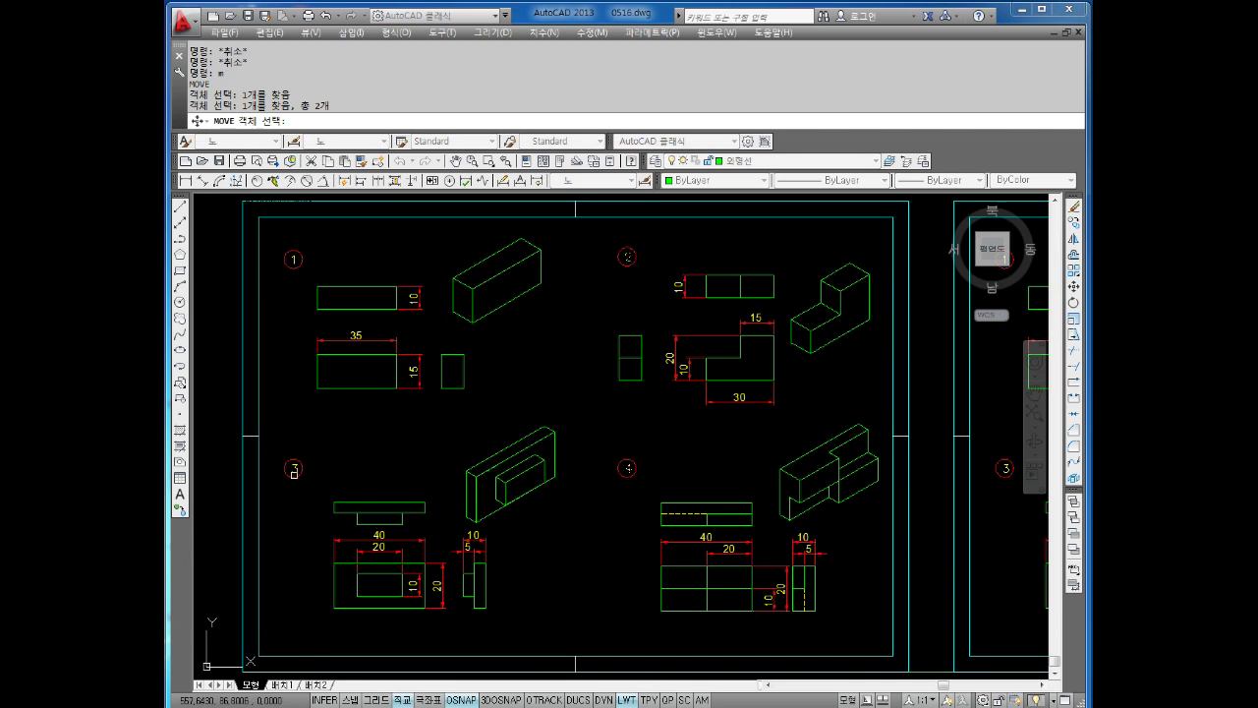
pyautogui.click(294, 470)
pyautogui.scroll(4, 294, 469)
pyautogui.scroll(4, 294, 469)
pyautogui.press('Return')
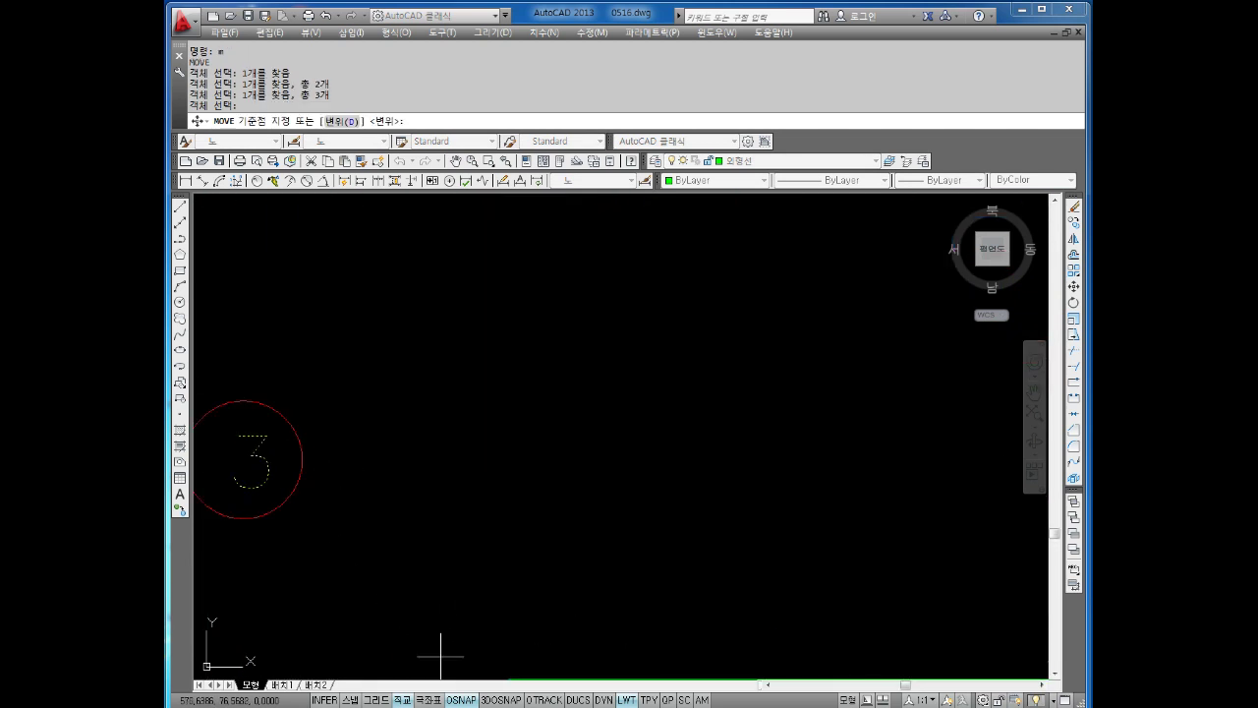
pyautogui.moveTo(444, 669); pyautogui.dragTo(532, 549, button='middle')
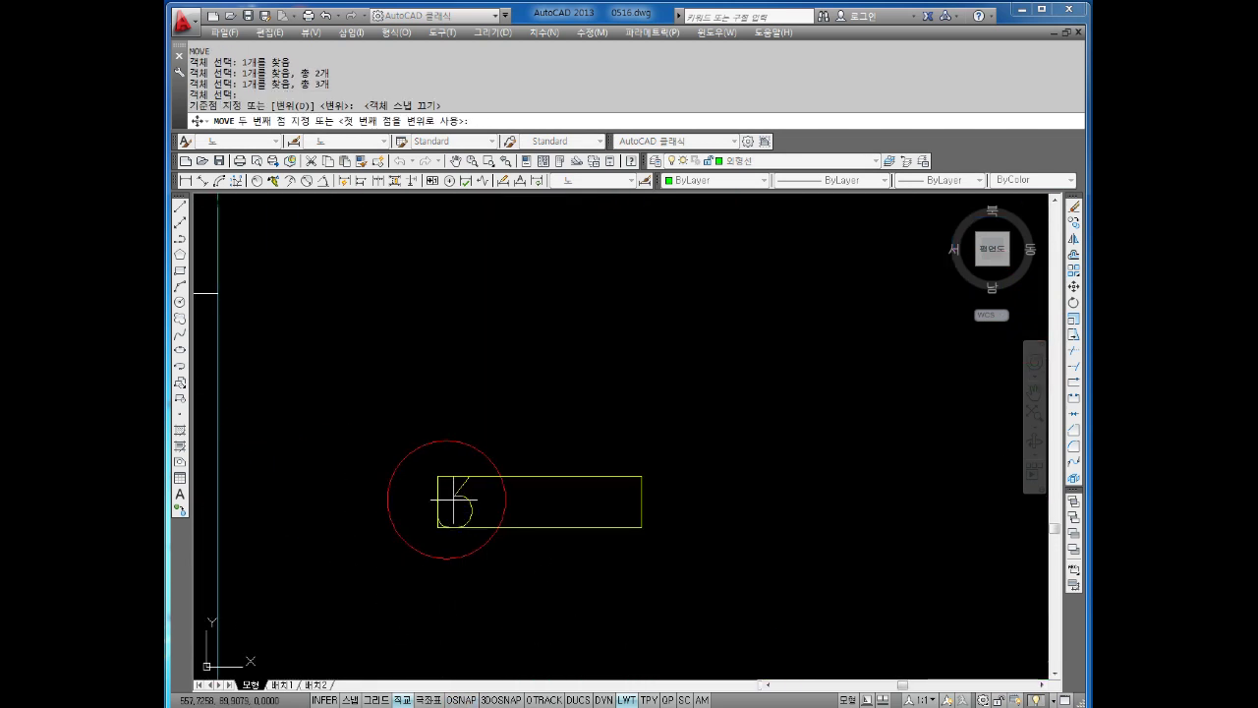
pyautogui.click(508, 510)
pyautogui.scroll(-5, 508, 510)
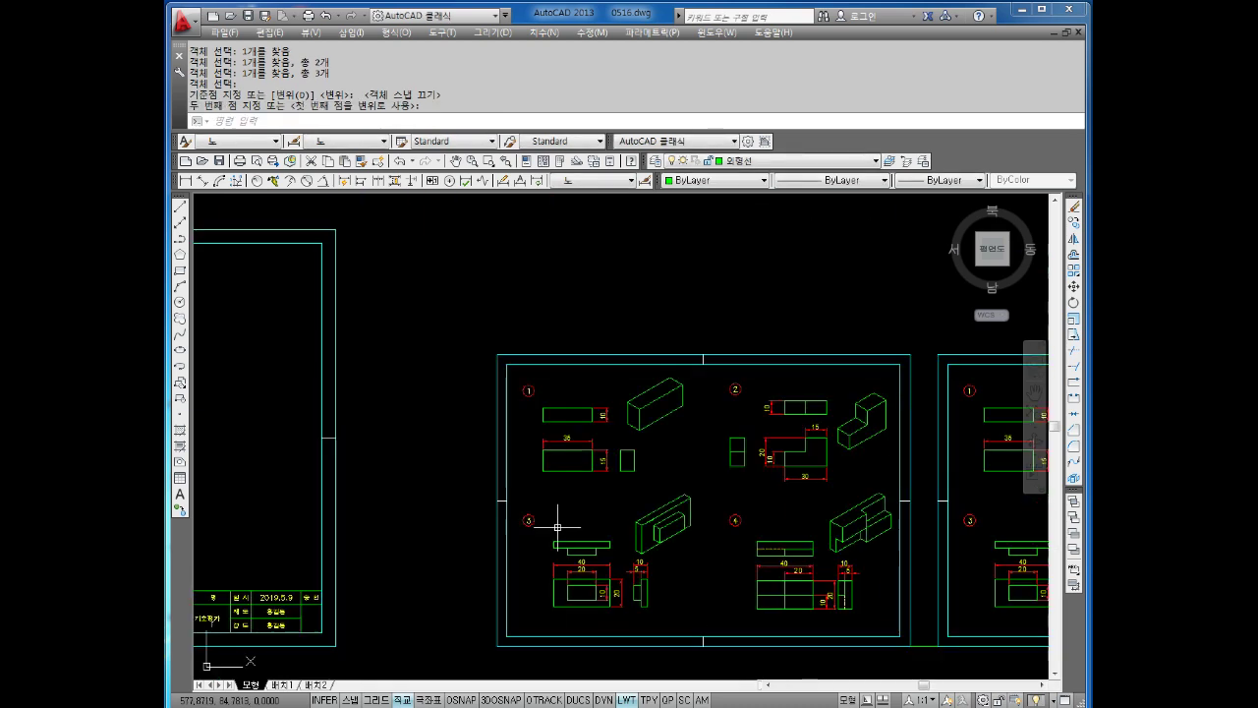
pyautogui.scroll(-3, 556, 501)
pyautogui.press('Escape')
# Erase the copied right-hand sheet and its leftover lines, bringing the original back into view.
pyautogui.click(834, 287)
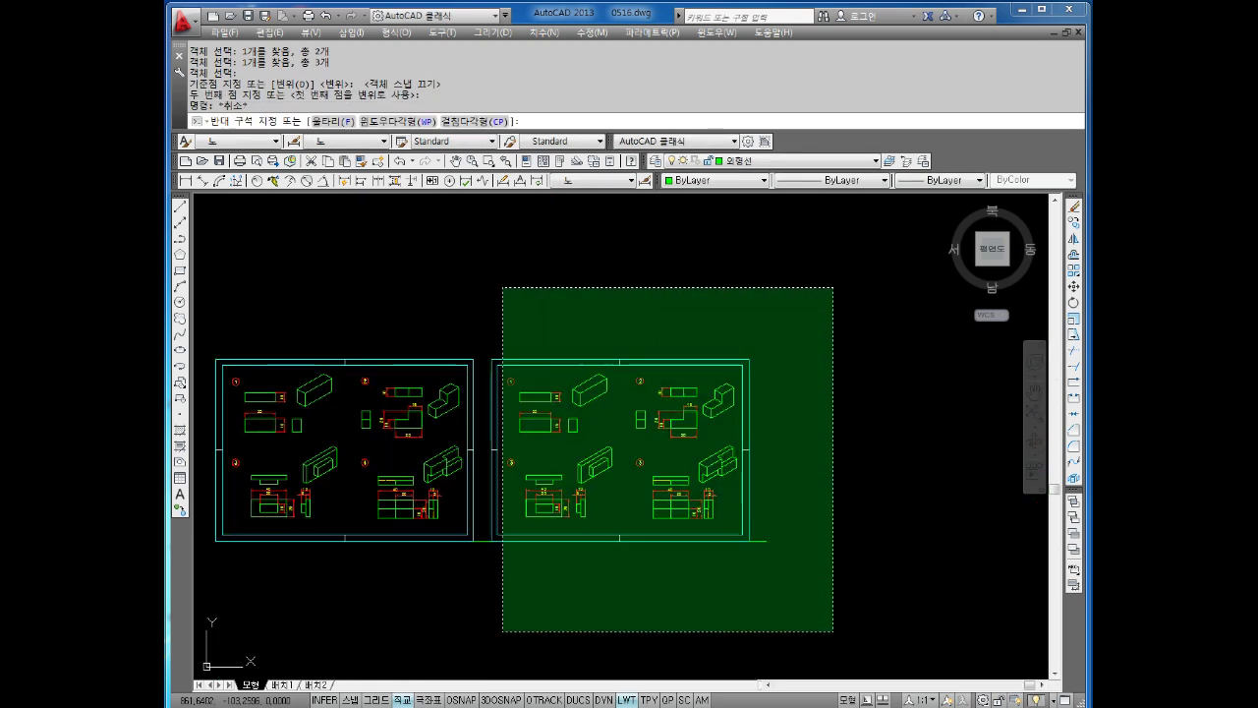
pyautogui.click(488, 629)
pyautogui.press('Delete')
pyautogui.click(529, 339)
pyautogui.click(495, 496)
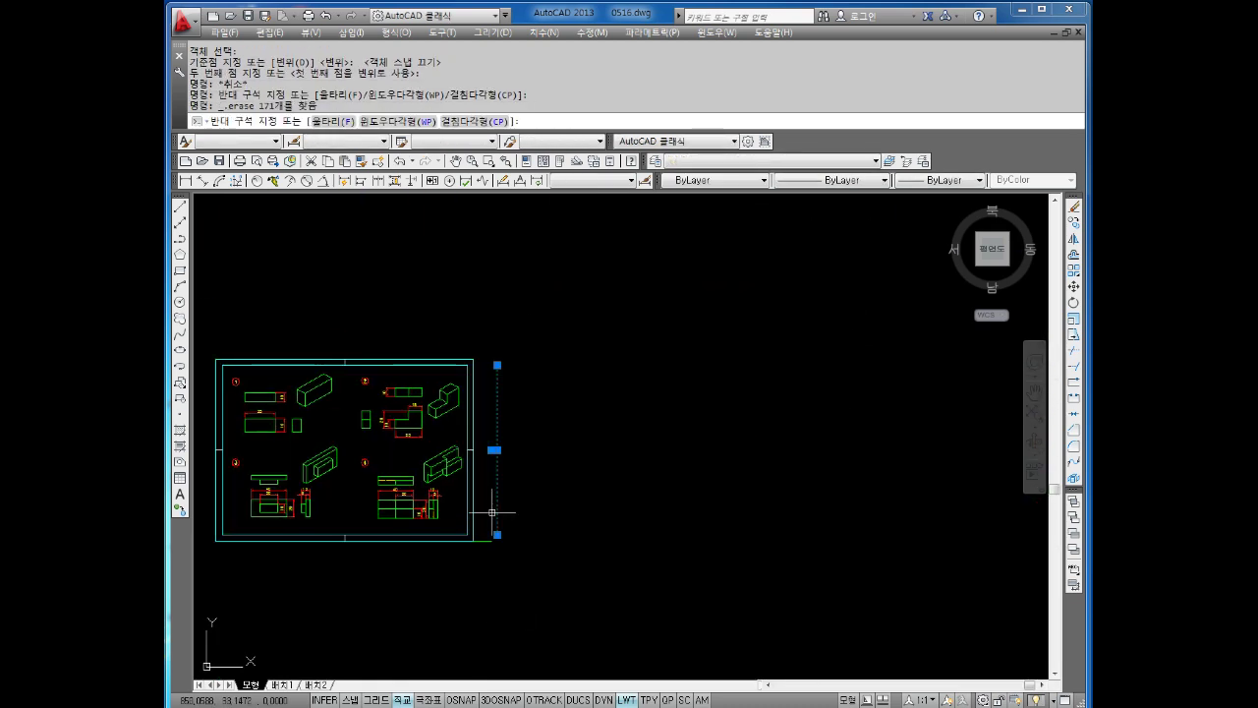
pyautogui.press('Delete')
pyautogui.moveTo(337, 553); pyautogui.dragTo(450, 529, button='middle')
pyautogui.press('Escape')
pyautogui.press('Escape')
pyautogui.press('Escape')
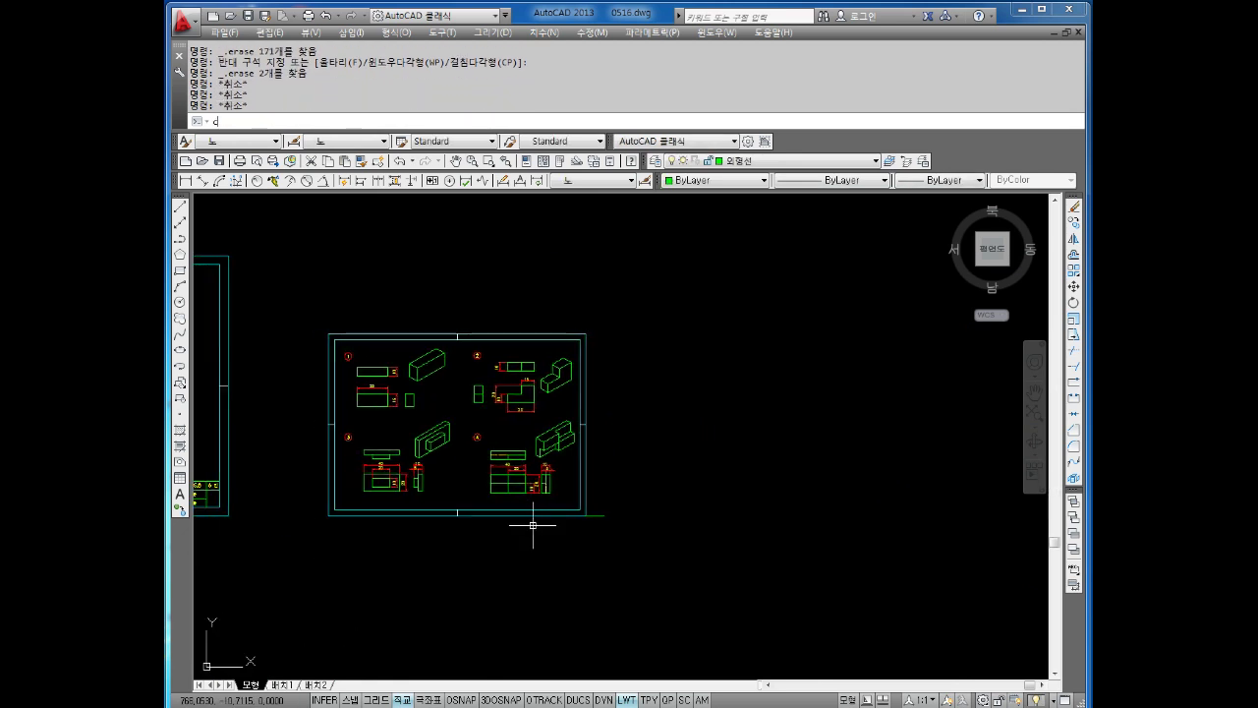
# Copy the whole sheet with OSNAP on, from its lower-left corner to the 20 line's end.
pyautogui.write('co')
pyautogui.press('Return')
pyautogui.click(595, 310)
pyautogui.click(316, 551)
pyautogui.press('Return')
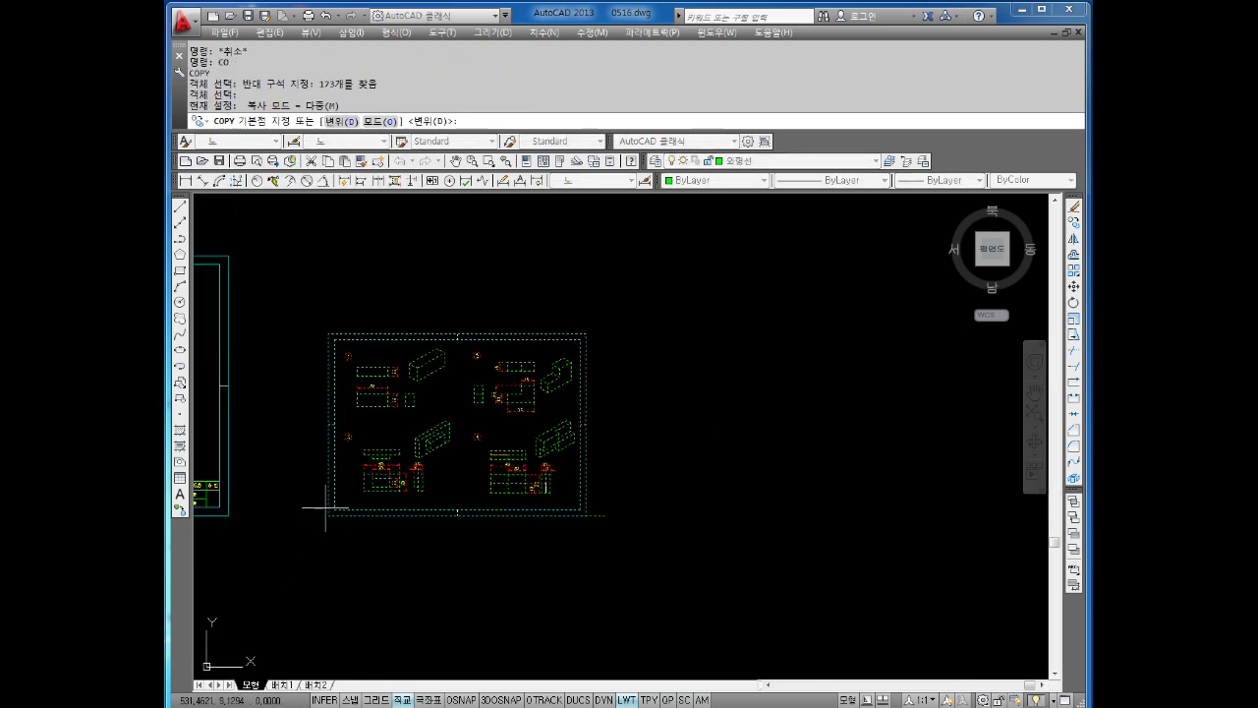
pyautogui.press('F3')
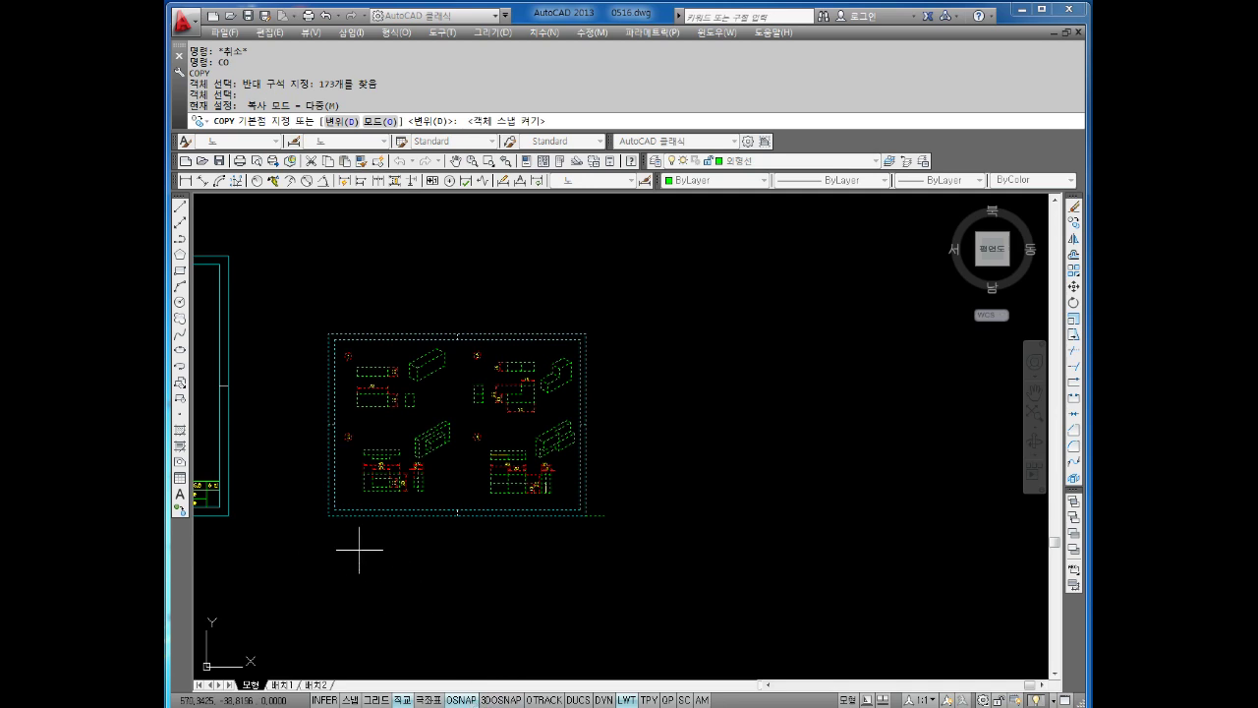
pyautogui.click(328, 515)
pyautogui.click(604, 515)
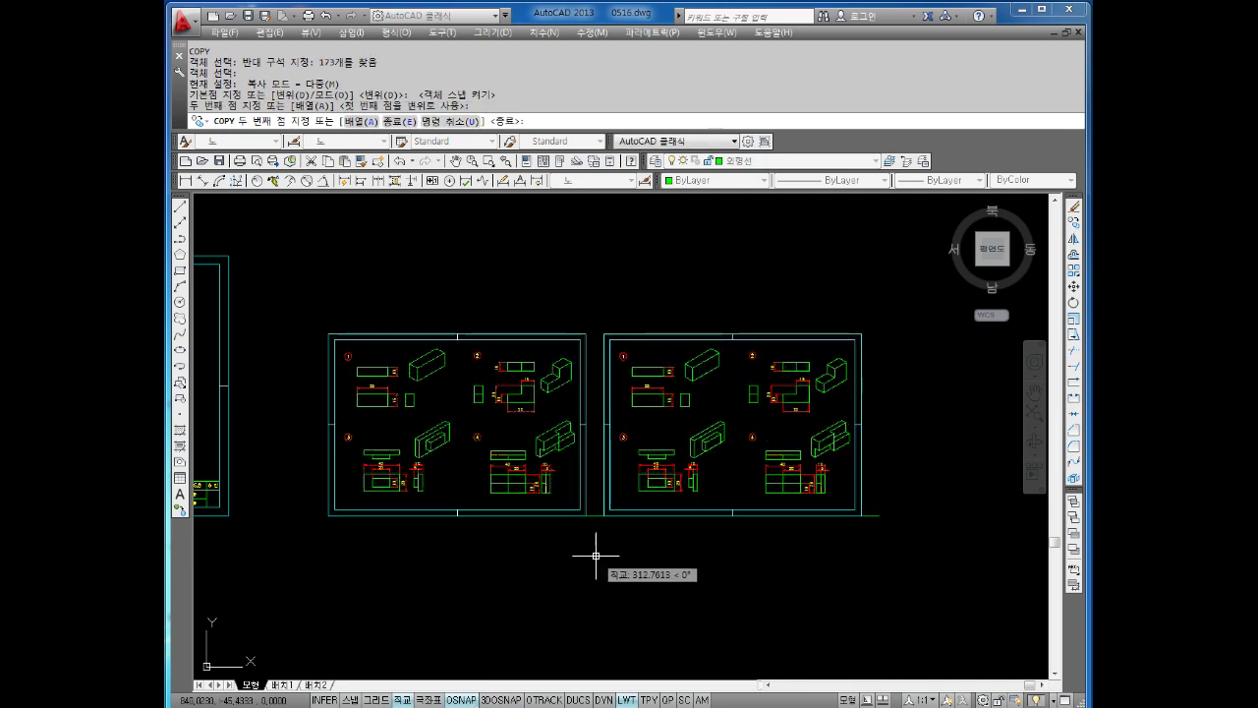
pyautogui.press('Escape')
pyautogui.scroll(4, 586, 402)
pyautogui.scroll(-2, 779, 486)
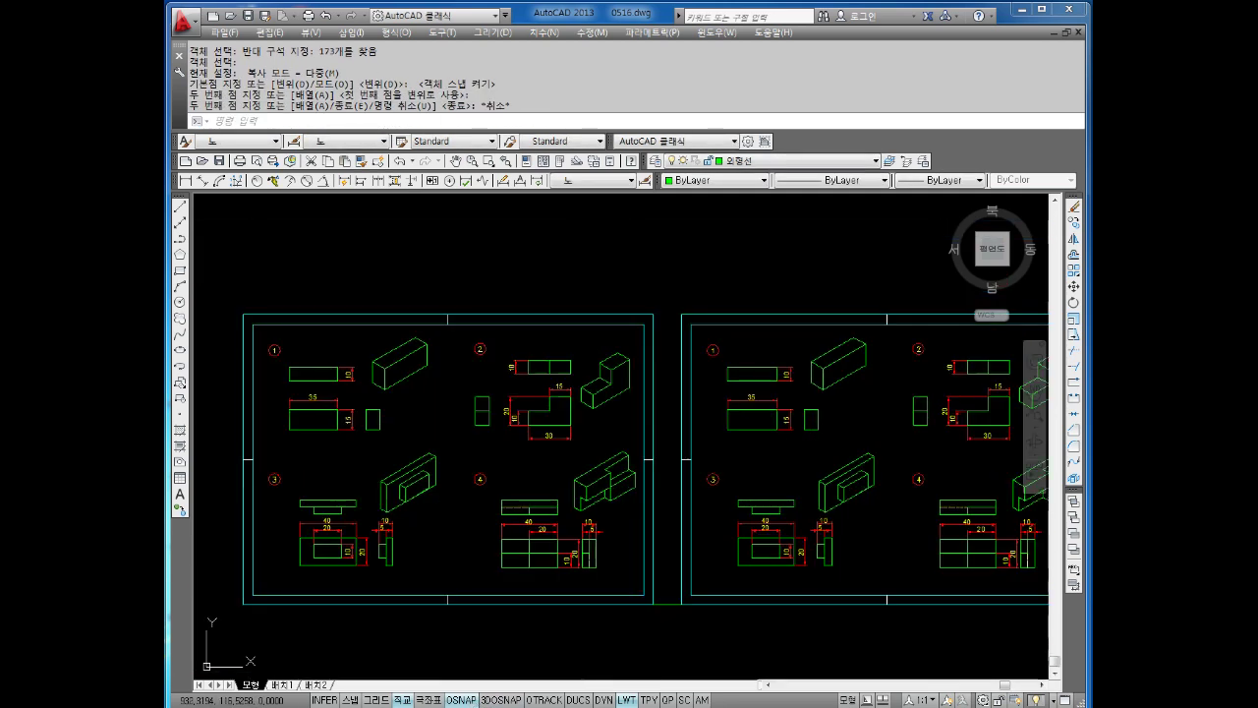
pyautogui.scroll(4, 639, 344)
# Change the copy's first circled number from 1 to 5 and save the drawing.
pyautogui.doubleClick(631, 358)
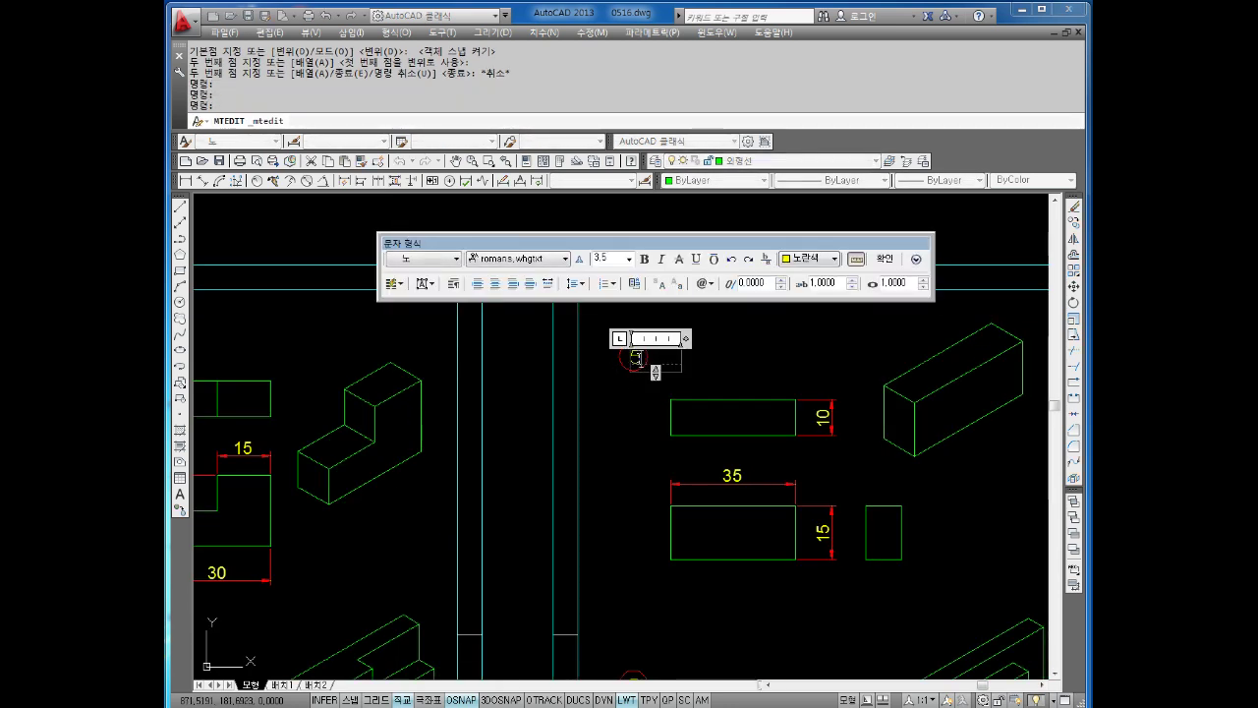
pyautogui.click(639, 429)
pyautogui.scroll(-5, 688, 452)
pyautogui.scroll(-1, 693, 462)
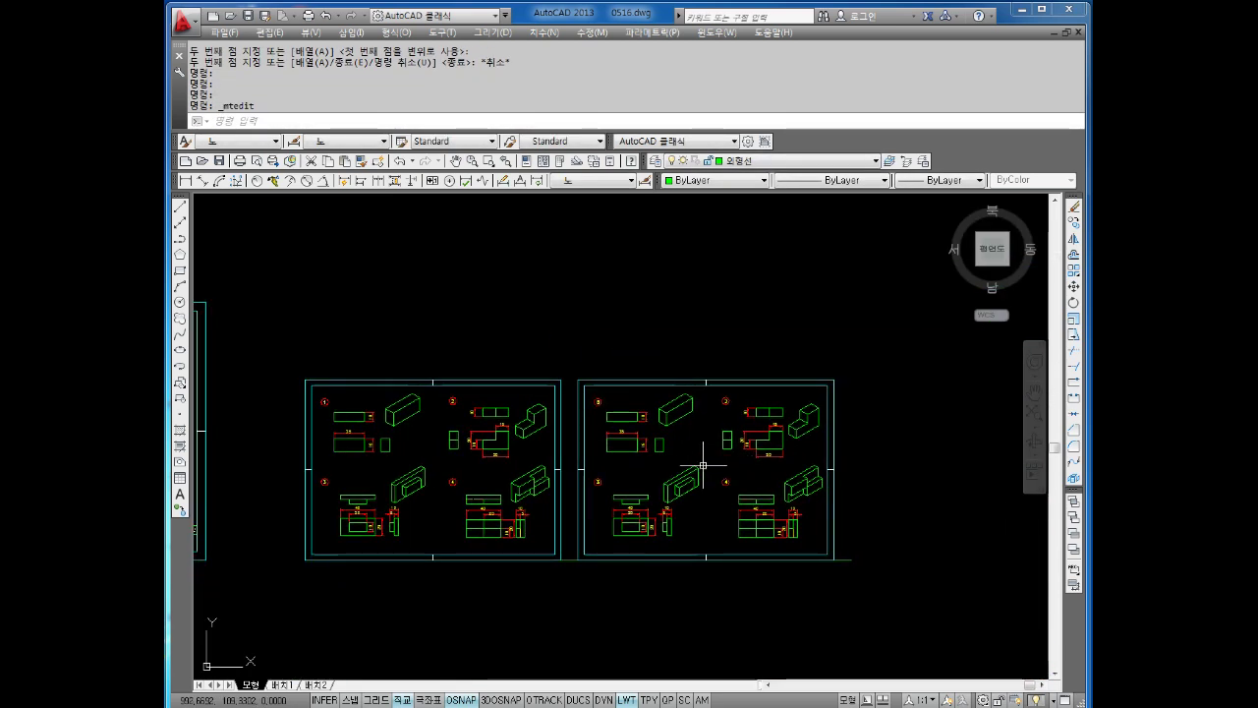
pyautogui.hotkey('ctrl', 's')
pyautogui.scroll(4, 668, 425)
pyautogui.press('Escape')
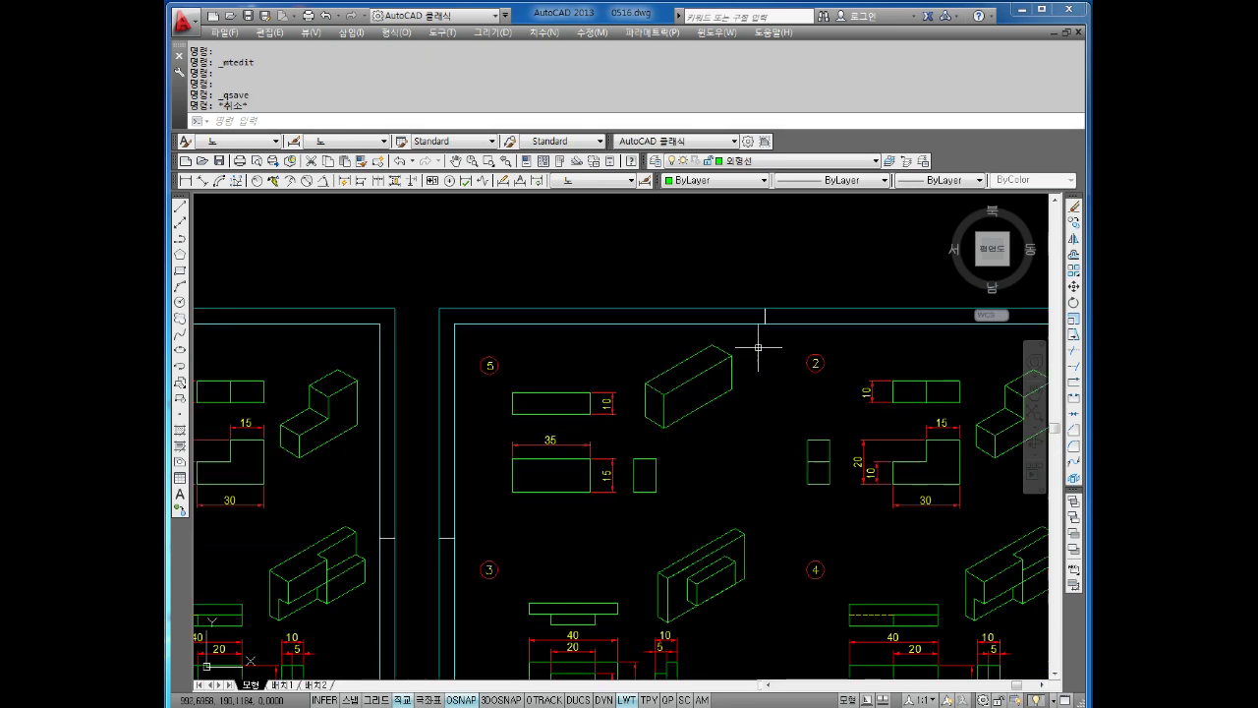
# Erase the old views from the copy's first three problem areas.
pyautogui.click(758, 346)
pyautogui.click(522, 511)
pyautogui.press('Delete')
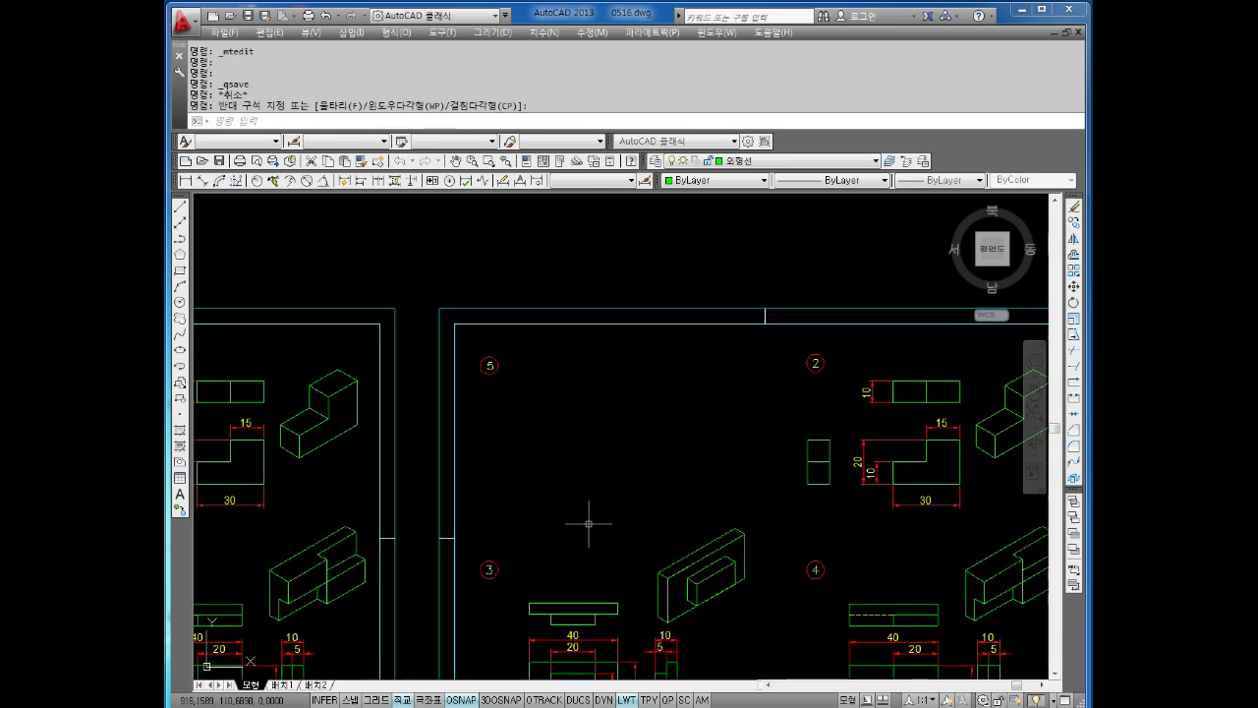
pyautogui.moveTo(752, 515); pyautogui.dragTo(778, 297, button='middle')
pyautogui.click(778, 297)
pyautogui.click(537, 535)
pyautogui.press('Delete')
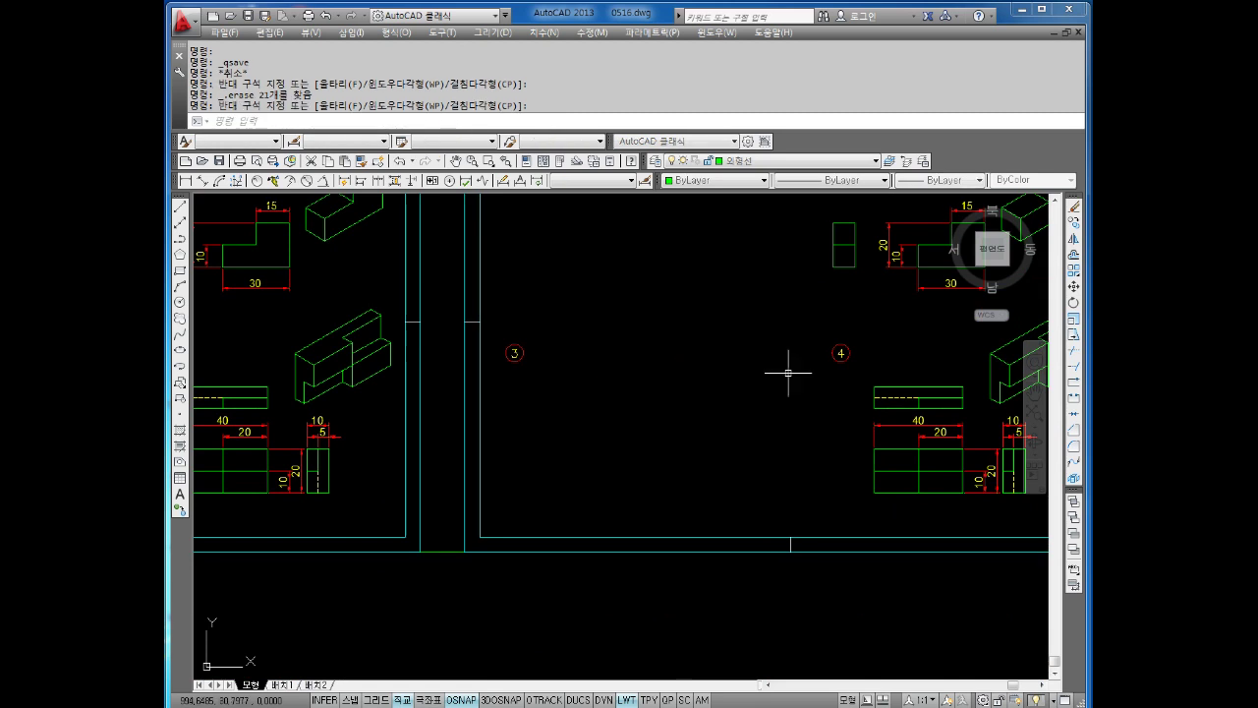
pyautogui.moveTo(786, 365); pyautogui.dragTo(460, 523, button='middle')
pyautogui.click(761, 295)
pyautogui.click(553, 486)
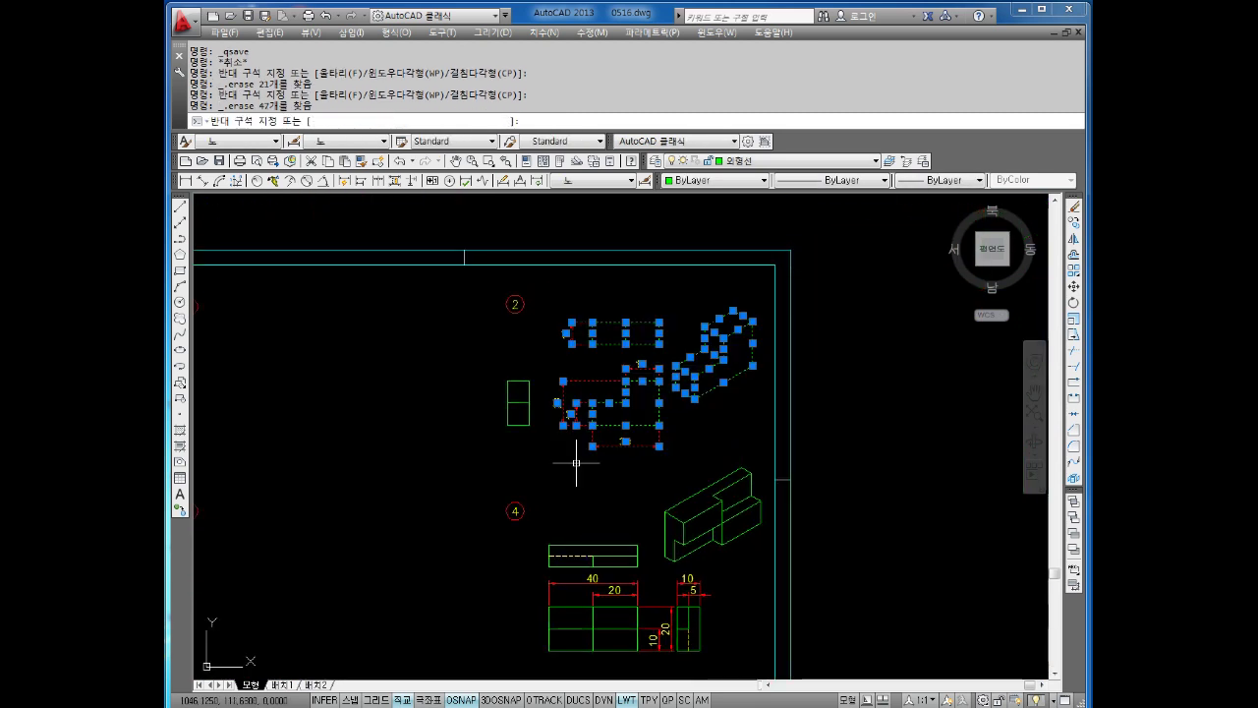
pyautogui.press('Delete')
# Erase the leftover rectangle and line pieces and the last problem's old views.
pyautogui.click(568, 370)
pyautogui.click(503, 452)
pyautogui.click(606, 427)
pyautogui.click(540, 370)
pyautogui.press('Delete')
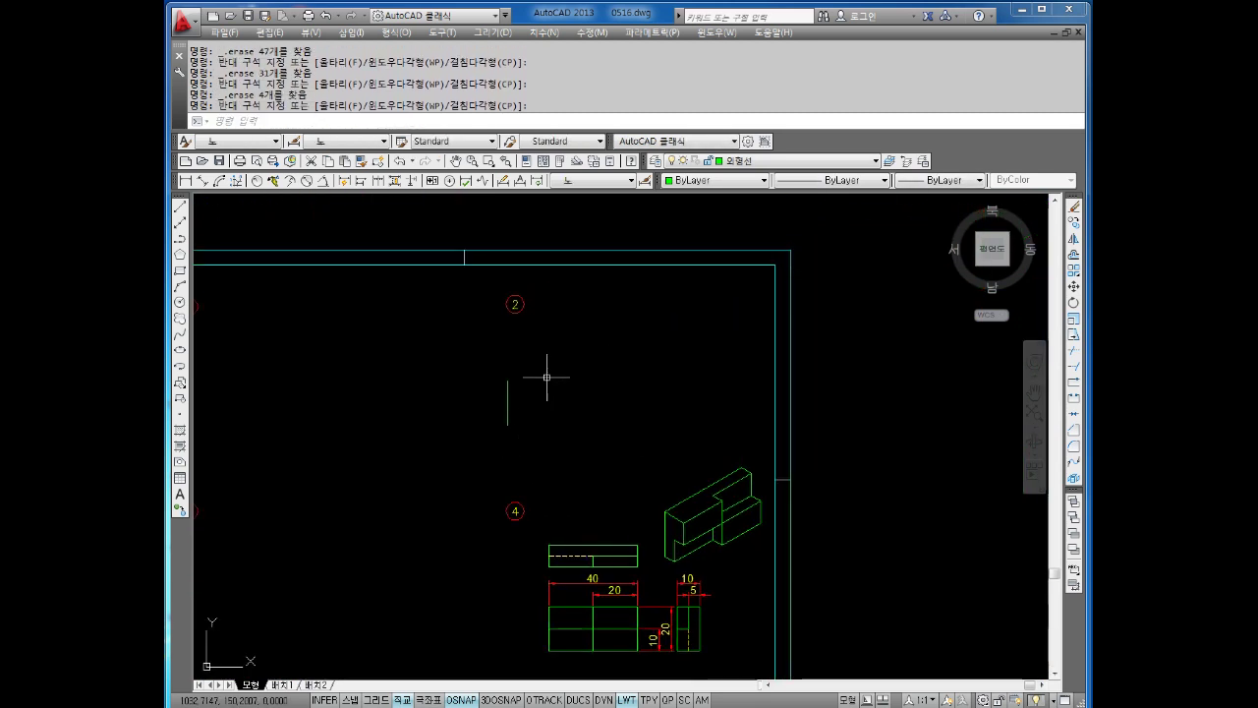
pyautogui.moveTo(731, 412); pyautogui.dragTo(743, 347, button='middle')
pyautogui.click(779, 391)
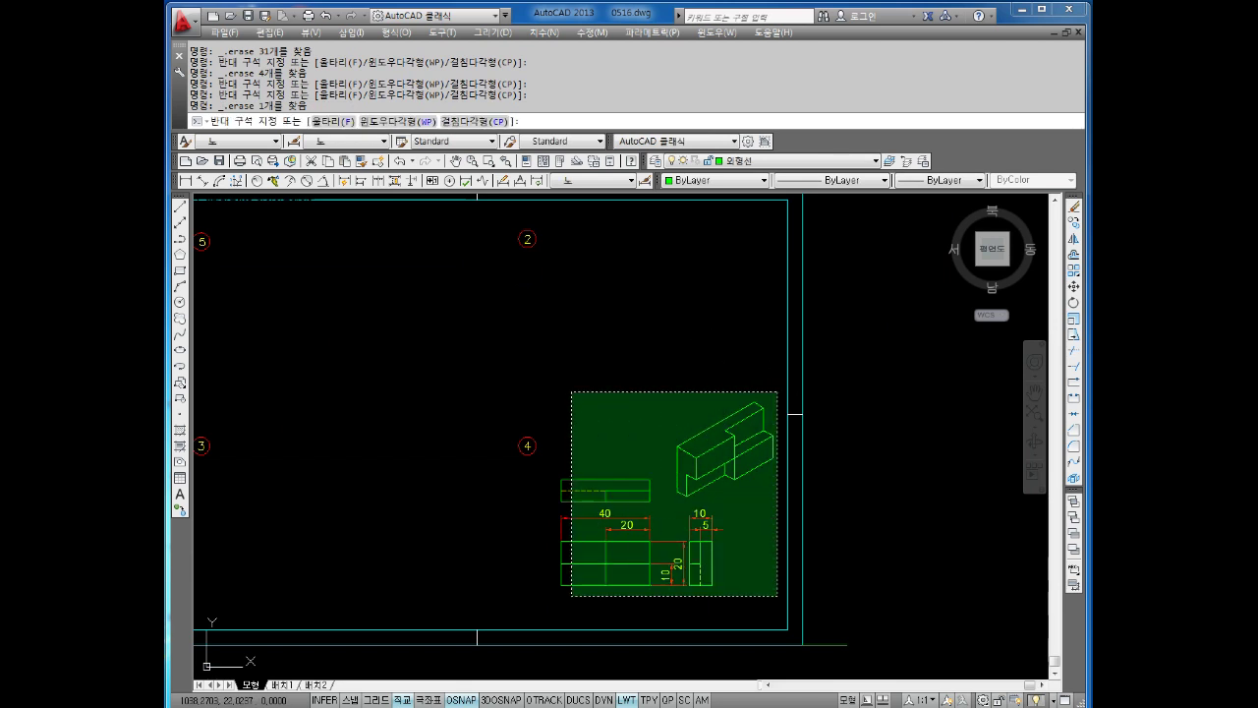
pyautogui.click(553, 610)
pyautogui.press('Delete')
pyautogui.moveTo(541, 272); pyautogui.dragTo(628, 305, button='middle')
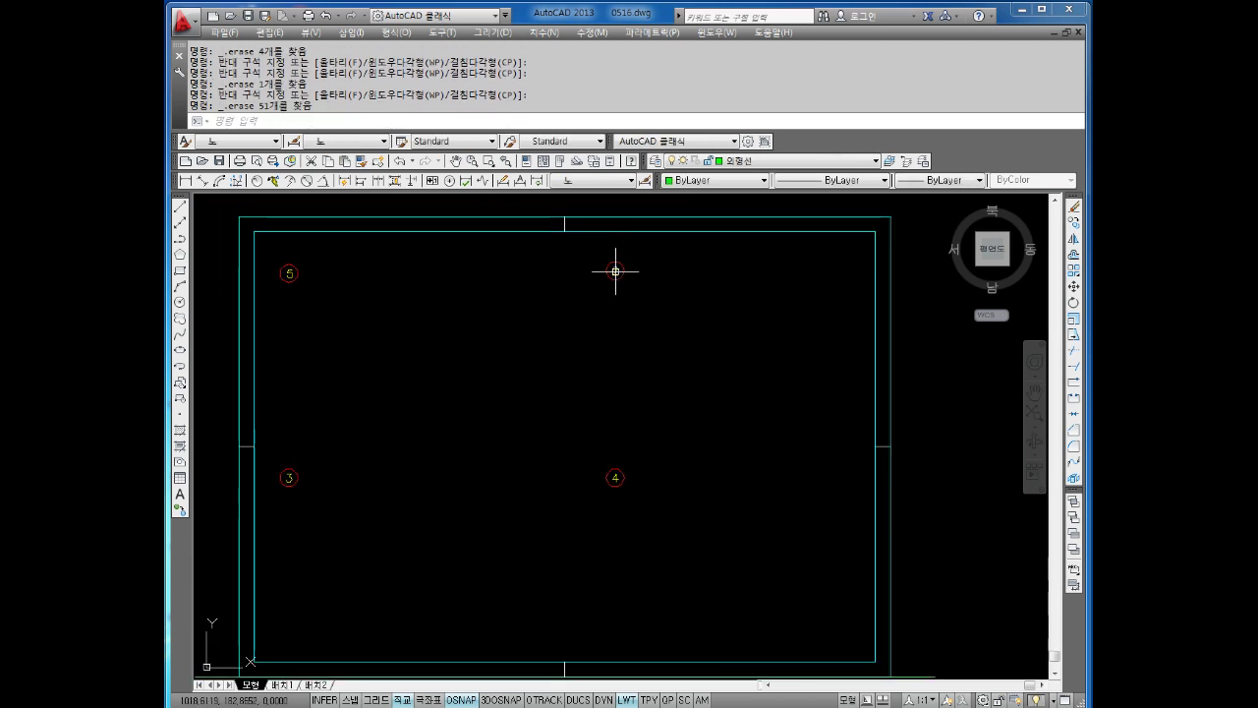
# Edit the copy's remaining circled numbers so they read 6, 7 and 8.
pyautogui.doubleClick(616, 271)
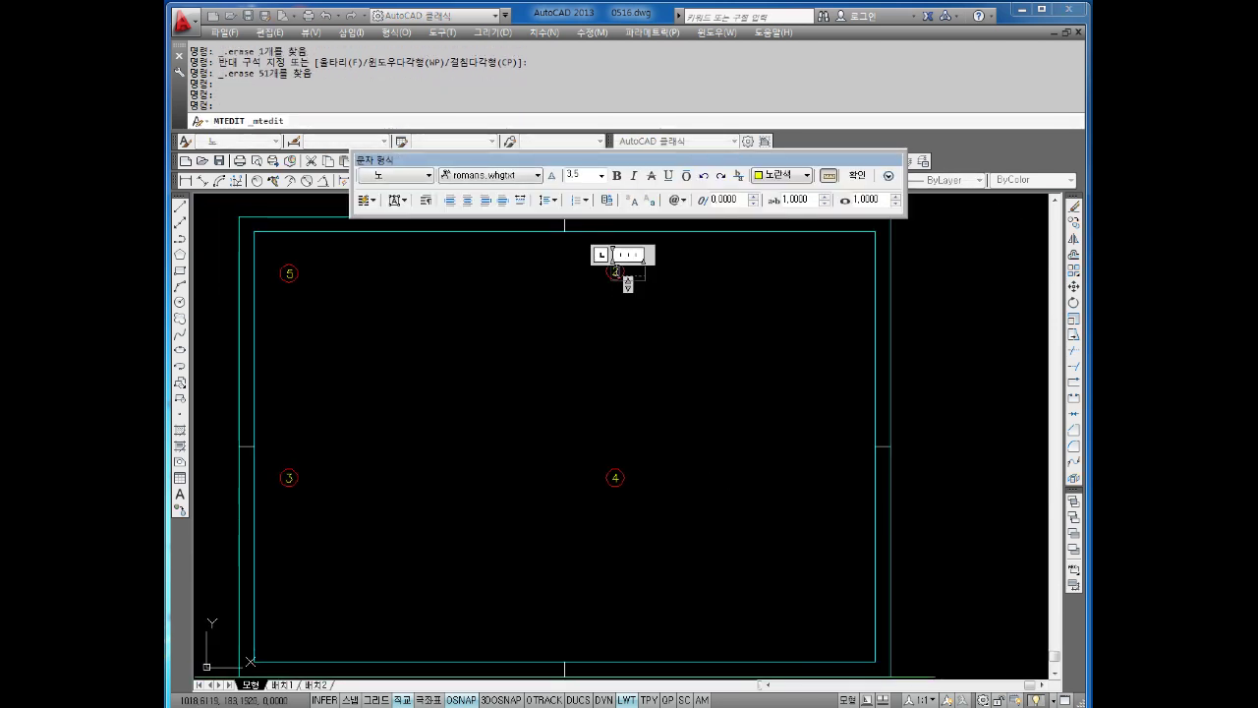
pyautogui.write('6')
pyautogui.click(586, 380)
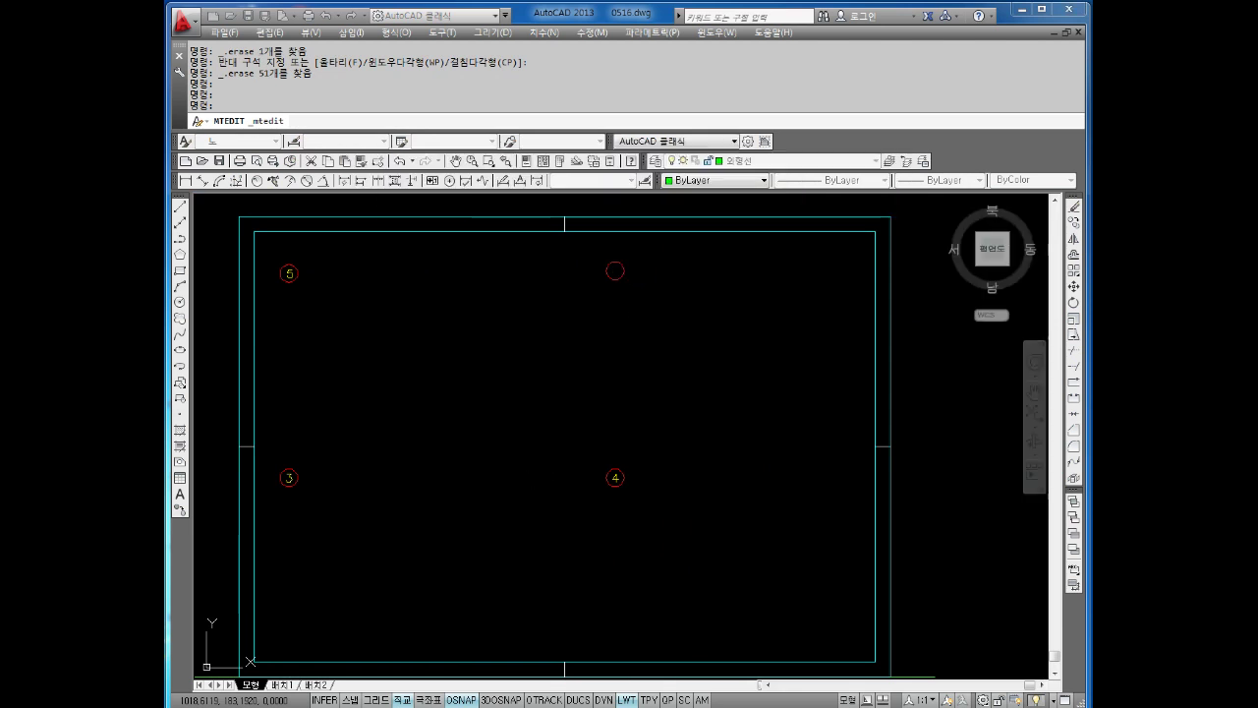
pyautogui.doubleClick(289, 476)
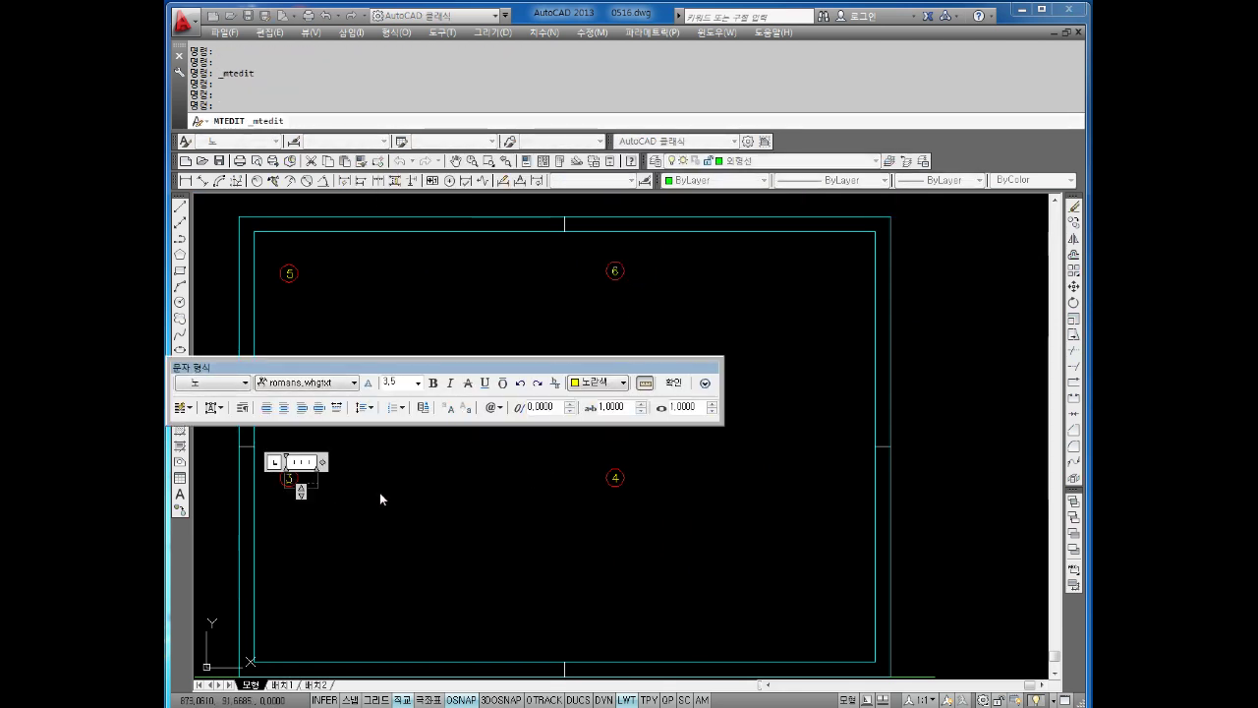
pyautogui.write('7')
pyautogui.click(381, 497)
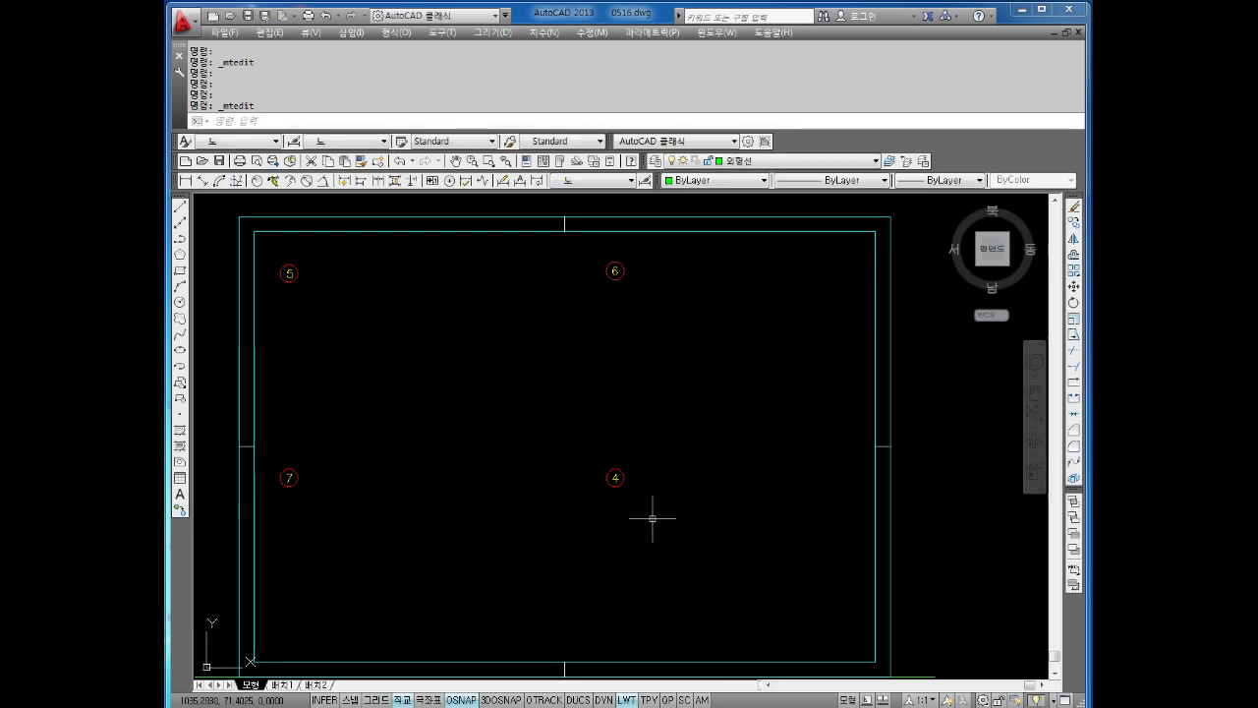
pyautogui.doubleClick(614, 478)
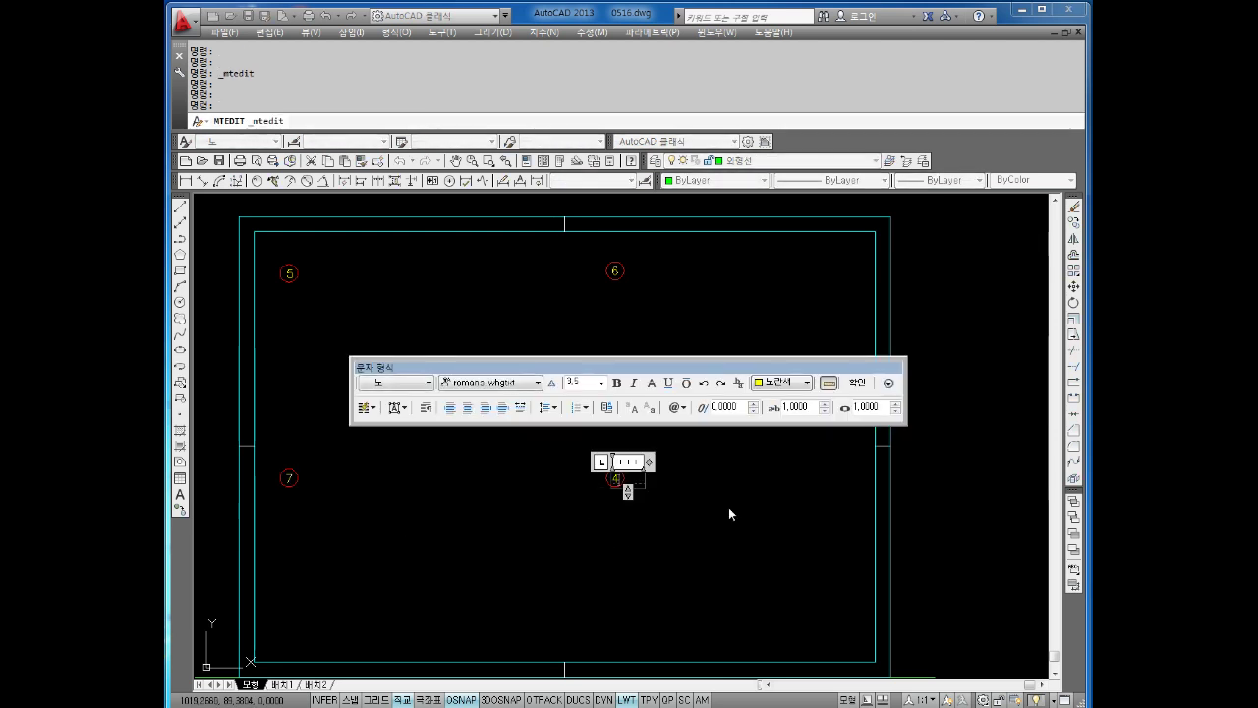
pyautogui.write('8')
pyautogui.click(729, 508)
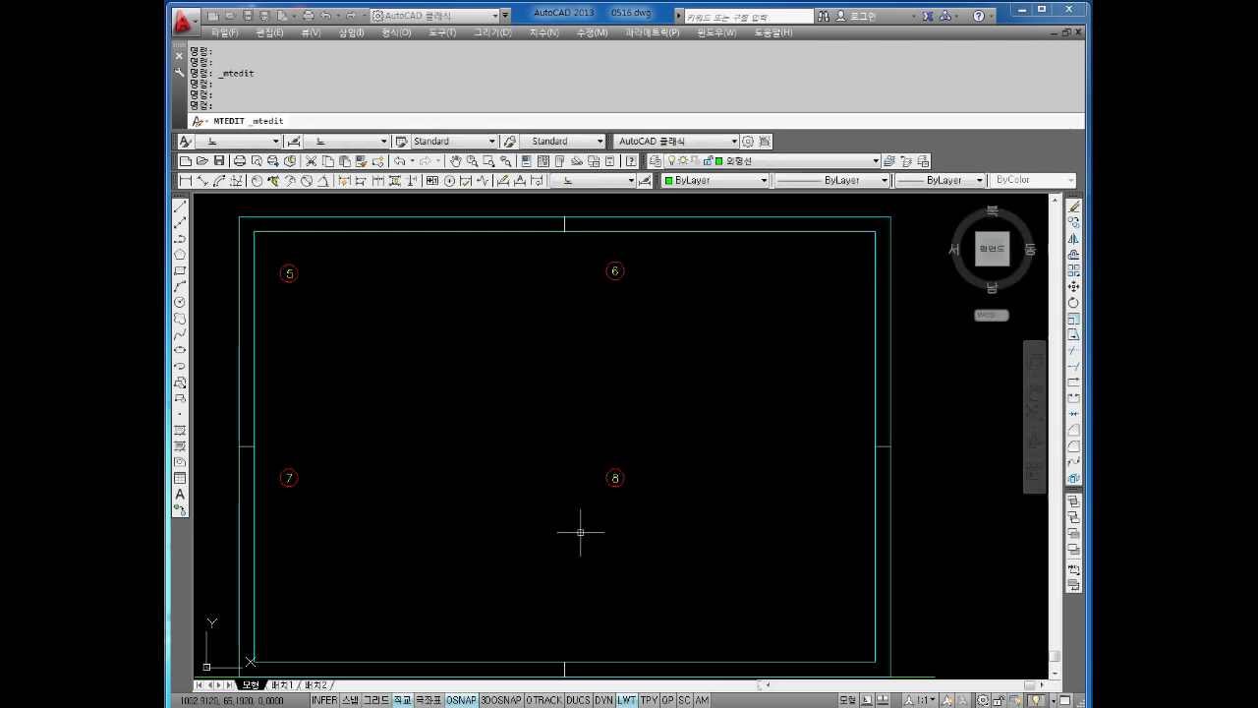
# Pan to show both title-block sheets and save the drawing.
pyautogui.scroll(-2, 606, 537)
pyautogui.moveTo(607, 537)
pyautogui.mouseDown(button='middle')
pyautogui.moveTo(682, 520)
pyautogui.moveTo(703, 550)
pyautogui.mouseUp(button='middle')
pyautogui.hotkey('ctrl', 's')
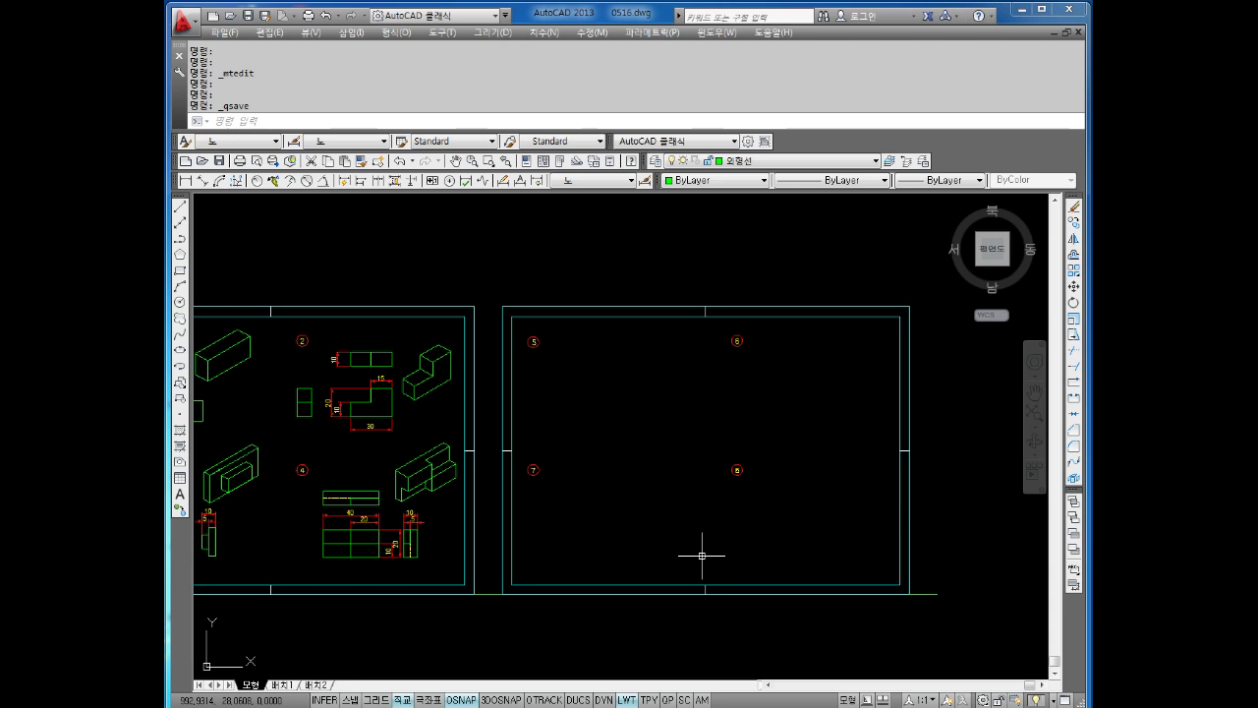
# Zoom in and draw a closed 40 × 20 rectangle with LINE as problem 5's front view.
pyautogui.scroll(2, 749, 406)
pyautogui.scroll(2, 562, 349)
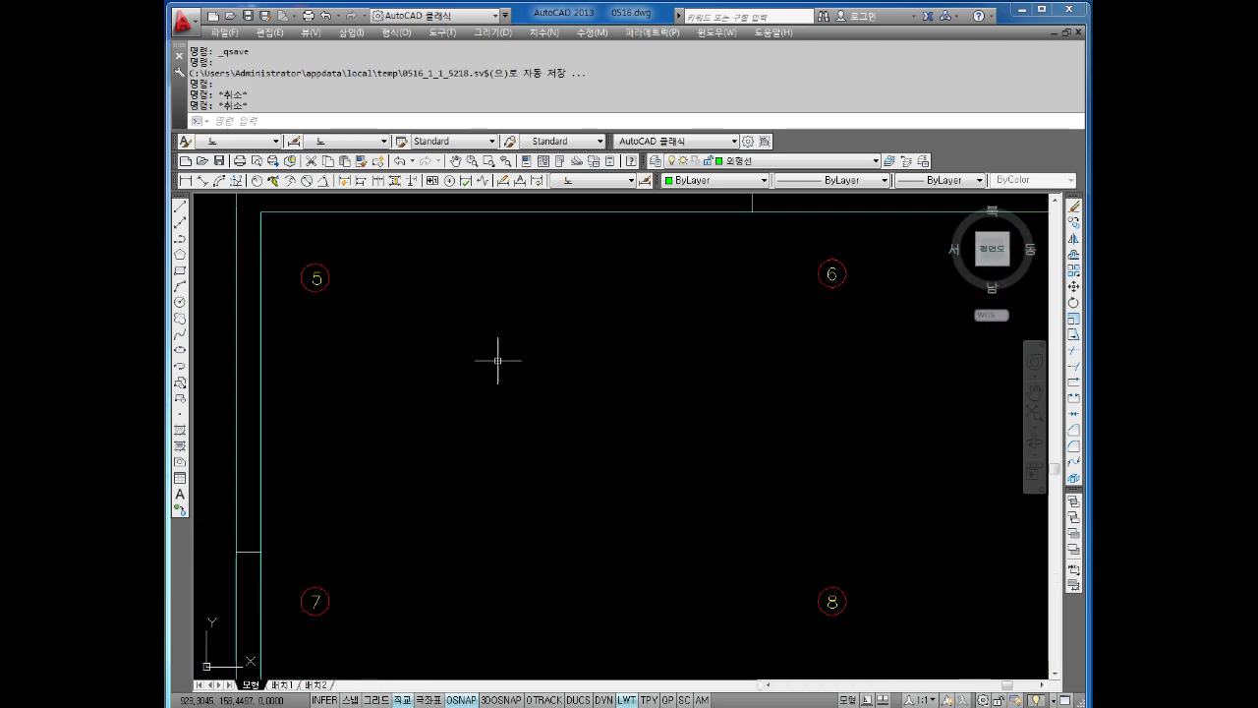
pyautogui.moveTo(499, 357); pyautogui.dragTo(548, 357, button='middle')
pyautogui.write('l')
pyautogui.press('Return')
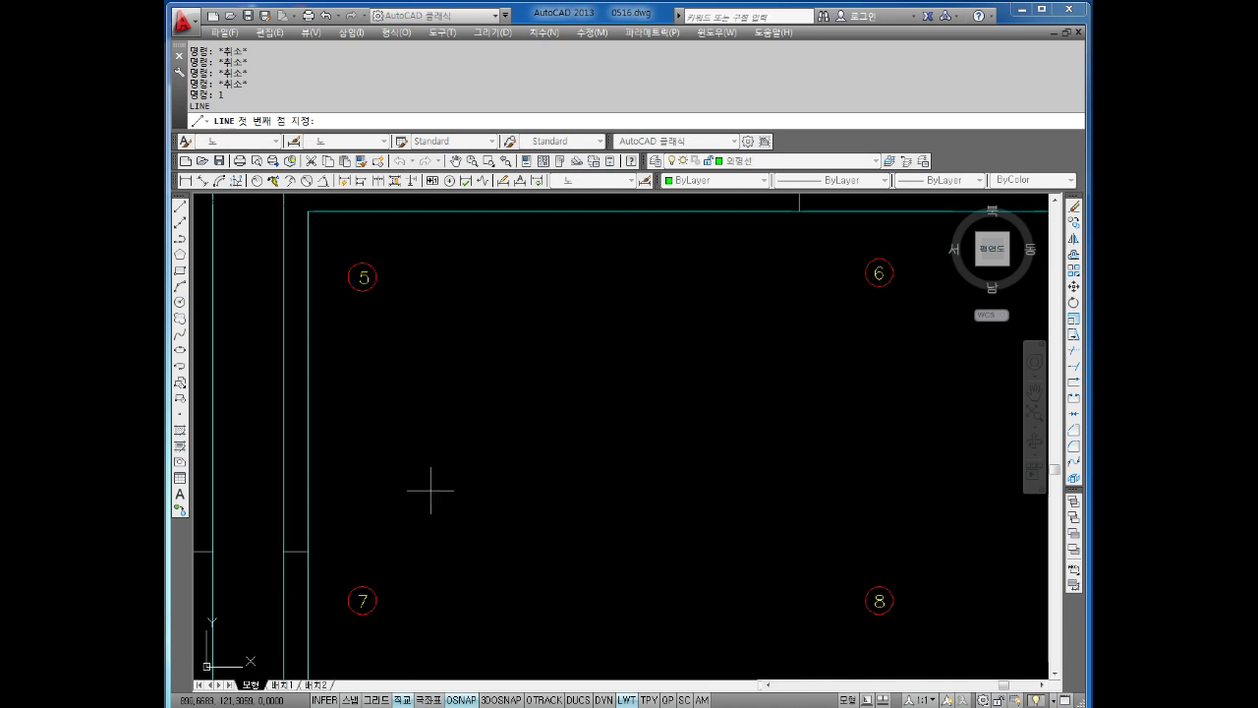
pyautogui.click(436, 510)
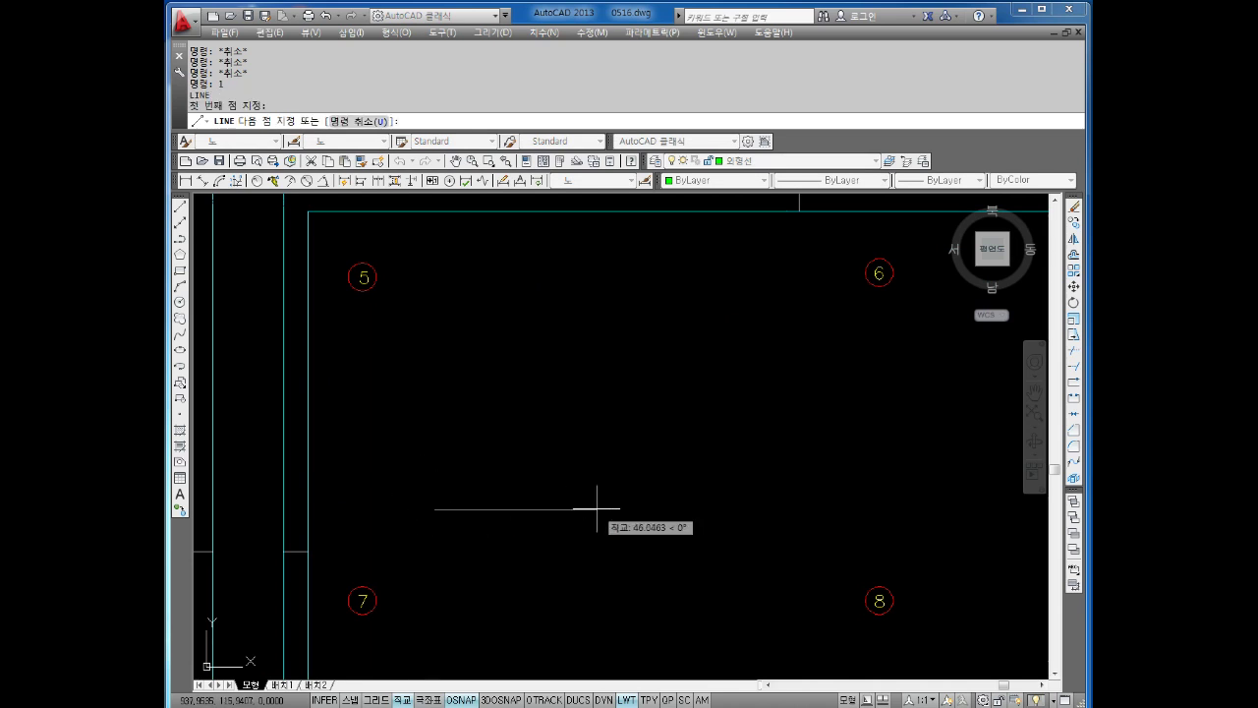
pyautogui.write('40')
pyautogui.press('Return')
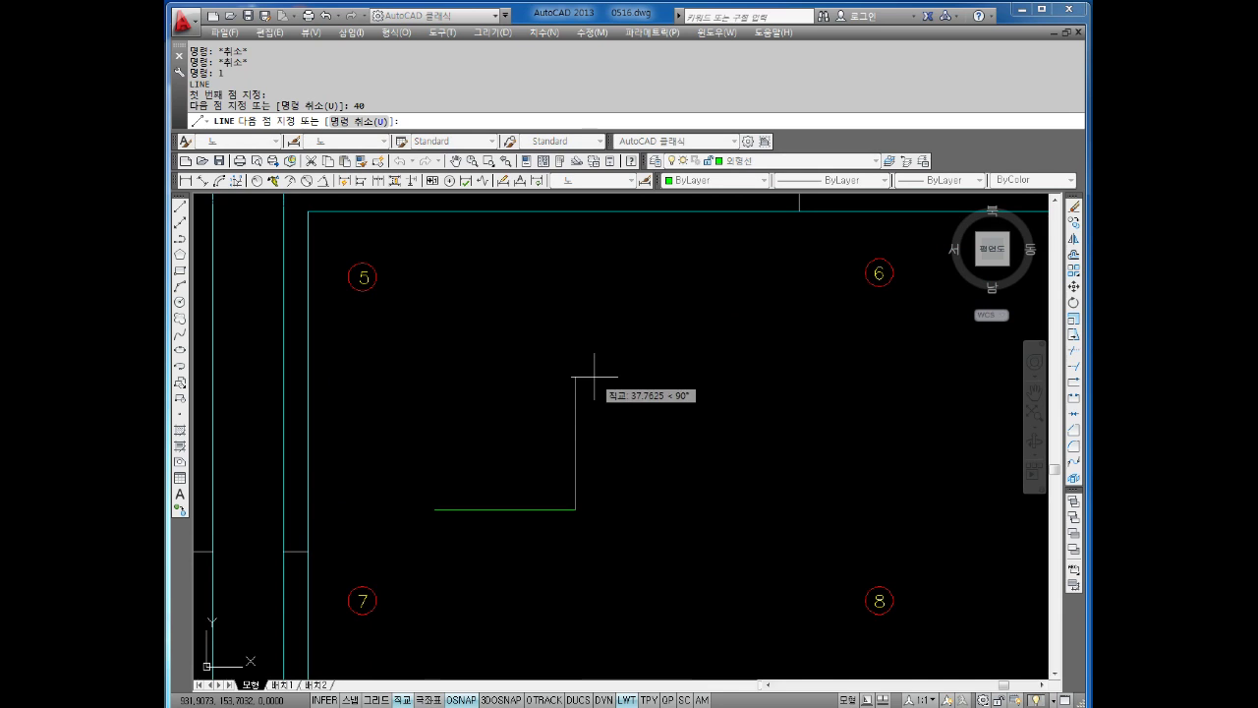
pyautogui.write('20')
pyautogui.press('Return')
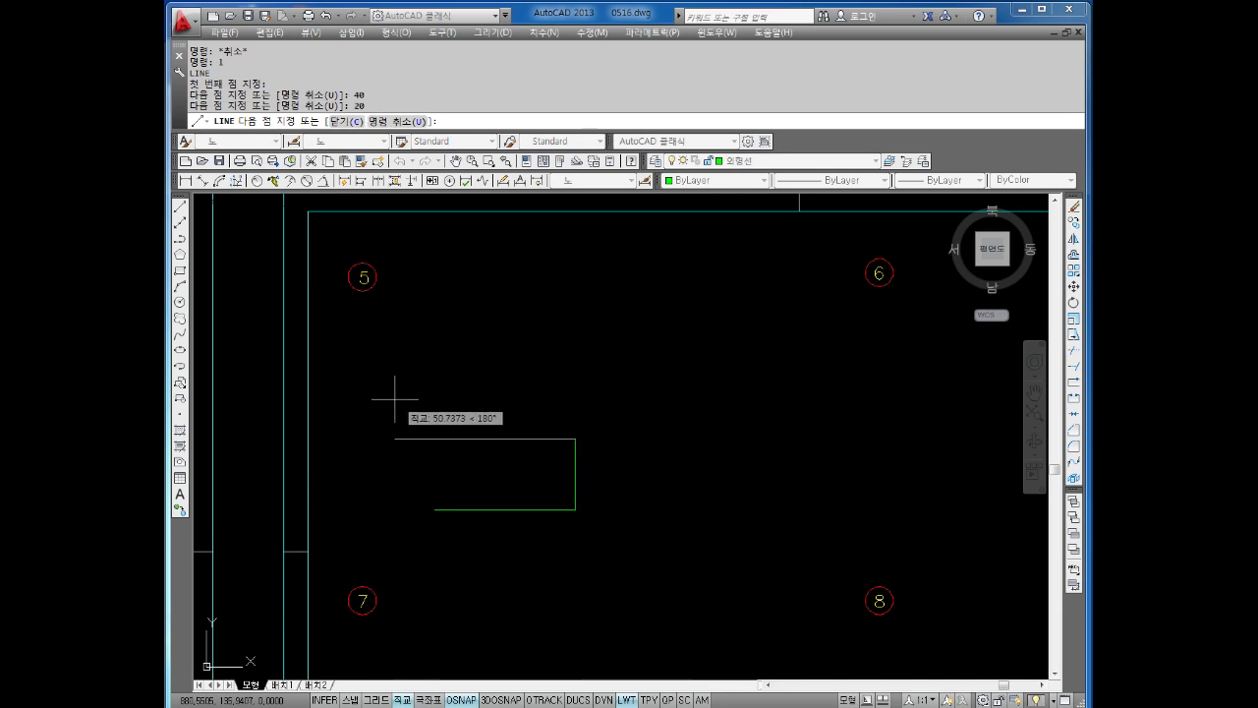
pyautogui.write('0')
pyautogui.press('Return')
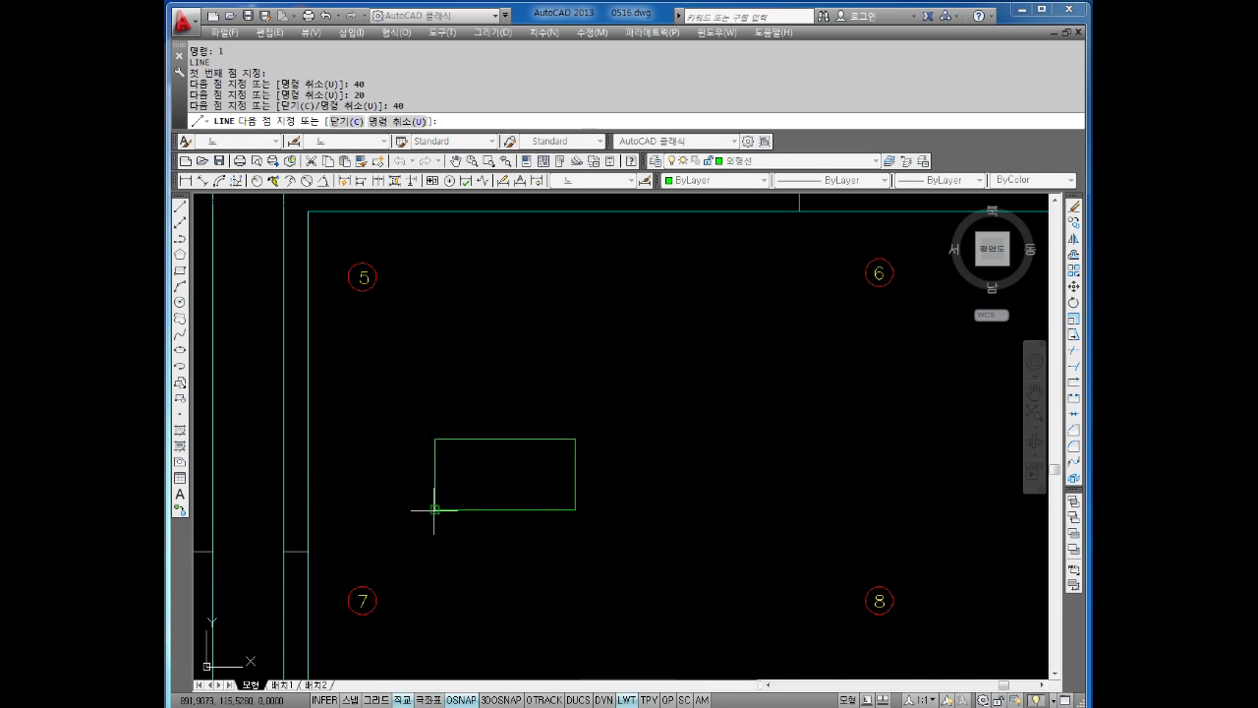
pyautogui.click(435, 509)
pyautogui.press('Escape')
pyautogui.press('Escape')
pyautogui.press('Return')
# Offset the rectangle's left and right edges 10 units inward.
pyautogui.write('10')
pyautogui.press('Return')
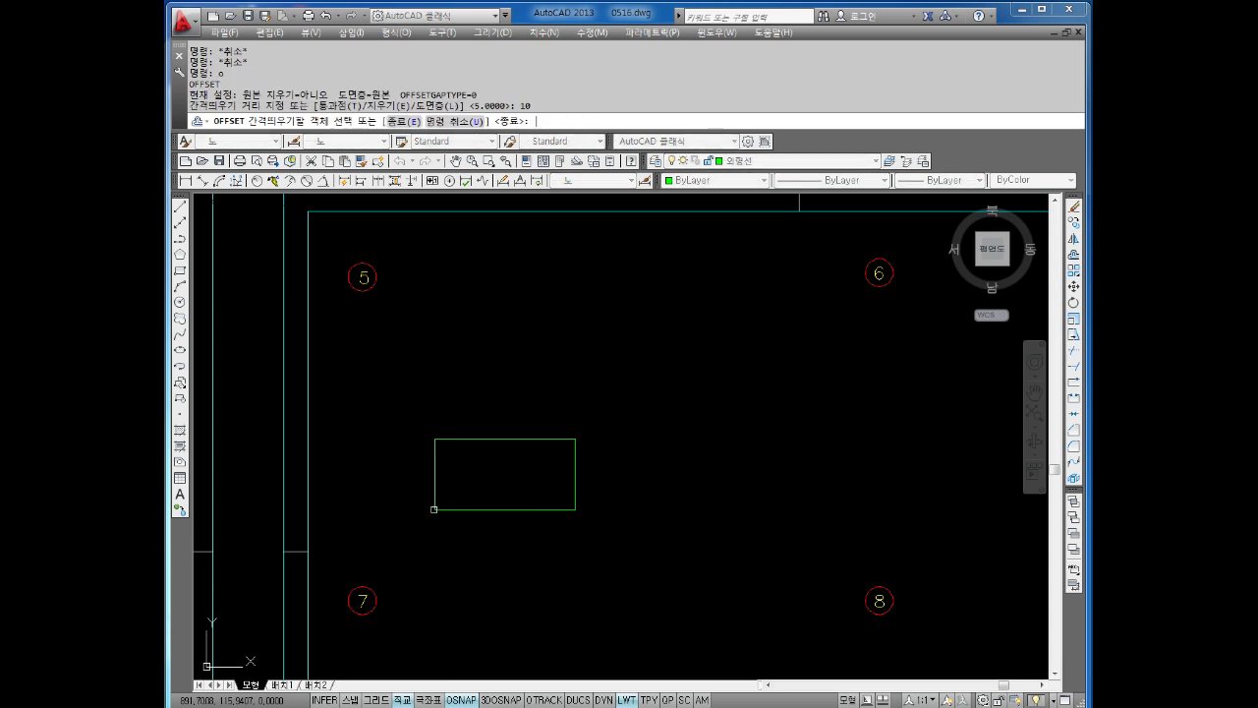
pyautogui.click(433, 480)
pyautogui.click(481, 481)
pyautogui.click(575, 483)
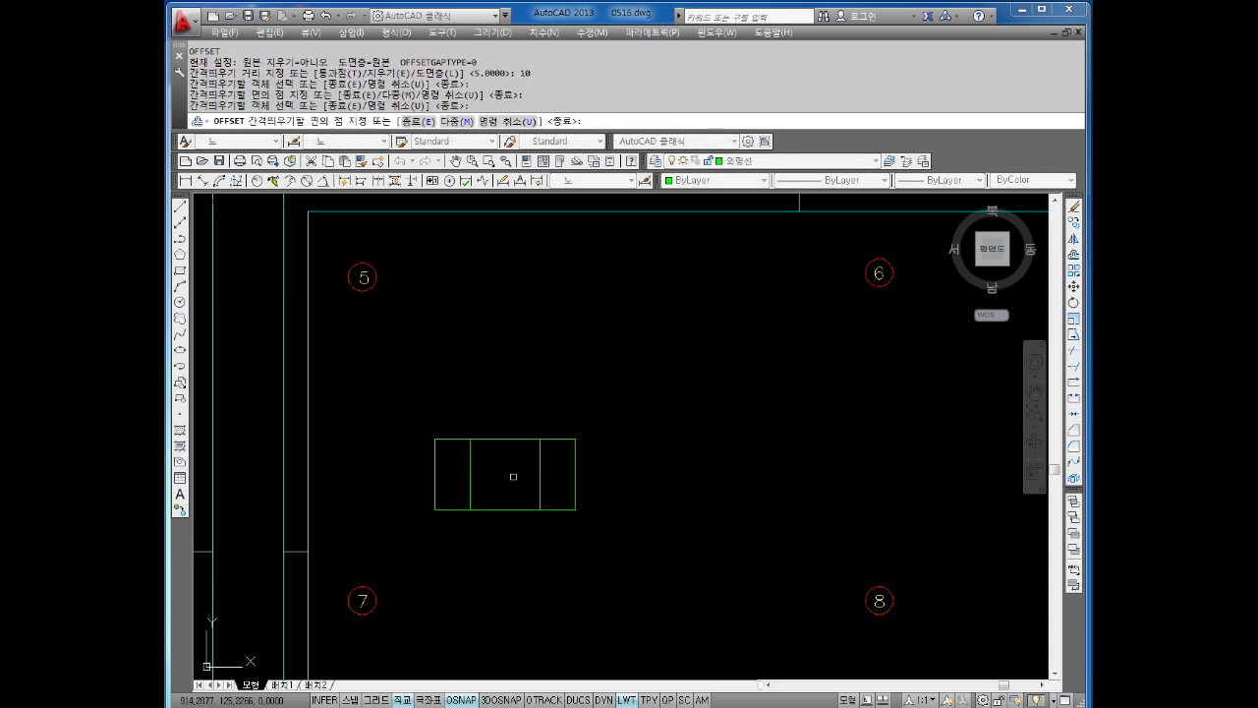
pyautogui.click(513, 477)
pyautogui.press('Escape')
pyautogui.press('Escape')
pyautogui.press('Escape')
pyautogui.press('Escape')
pyautogui.write('x1')
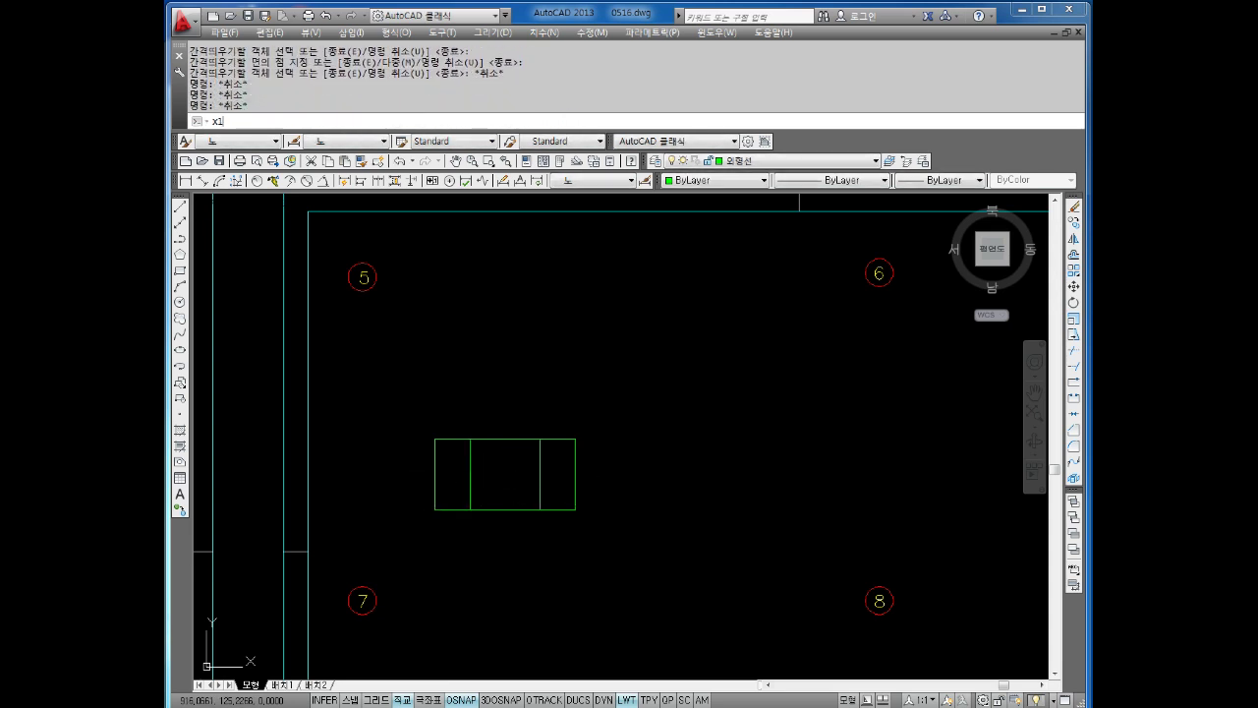
# Run vertical construction lines up through the front view's four vertical lines.
pyautogui.press('Return')
pyautogui.write('v')
pyautogui.press('Return')
pyautogui.click(434, 439)
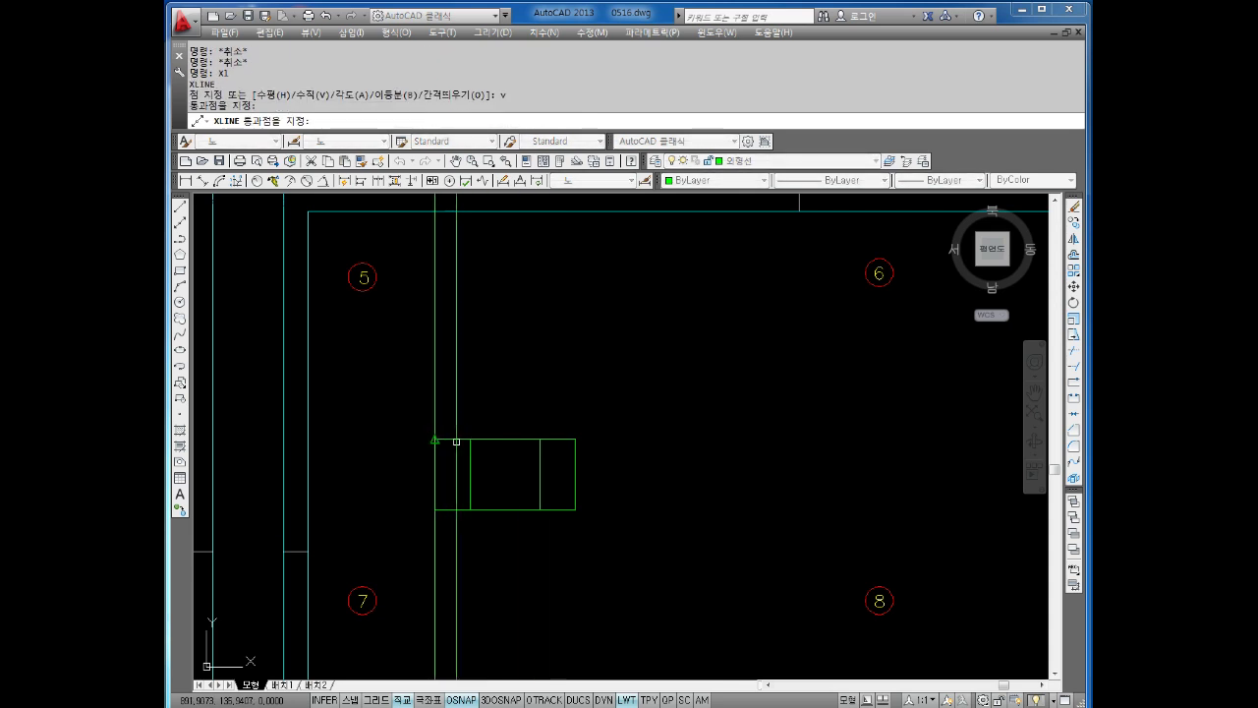
pyautogui.click(470, 439)
pyautogui.click(539, 439)
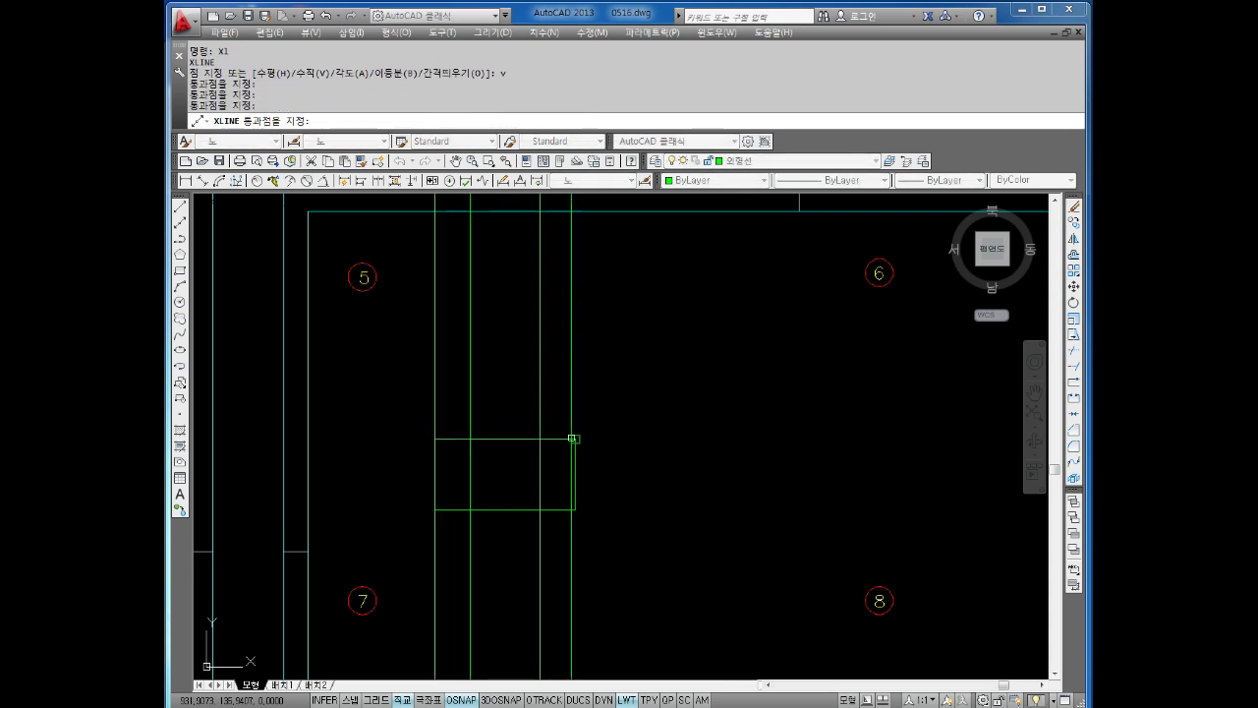
pyautogui.click(575, 438)
pyautogui.press('Escape')
# Draw a horizontal line above the front view and offset it 10 units upward.
pyautogui.press('Escape')
pyautogui.press('Escape')
pyautogui.write('l')
pyautogui.press('Return')
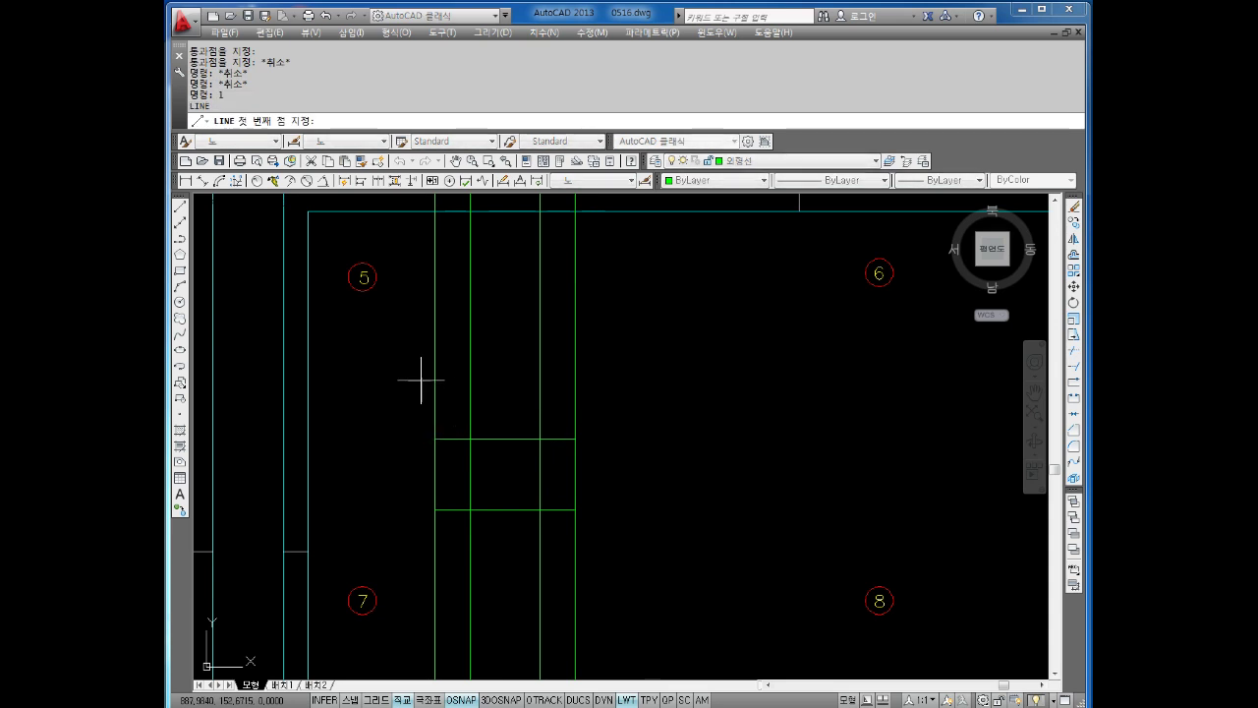
pyautogui.click(411, 366)
pyautogui.click(588, 367)
pyautogui.press('Escape')
pyautogui.press('Escape')
pyautogui.press('Escape')
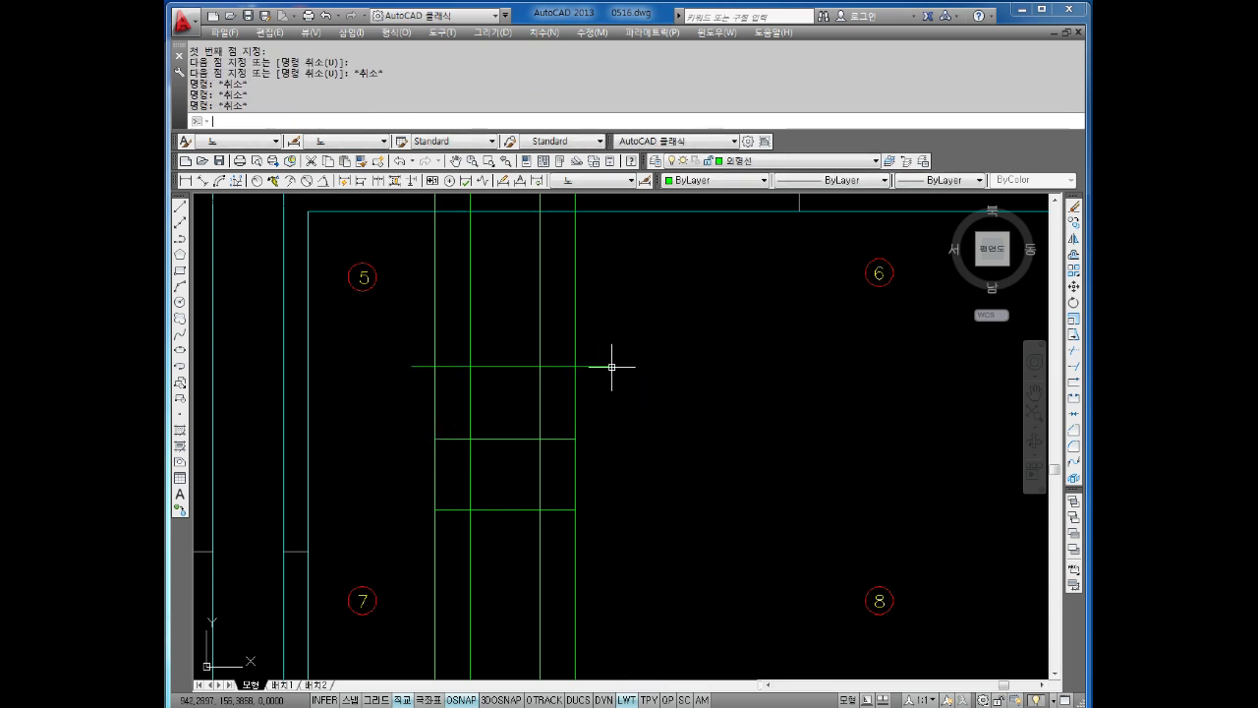
pyautogui.write('o')
pyautogui.press('Return')
pyautogui.write('10')
pyautogui.press('Return')
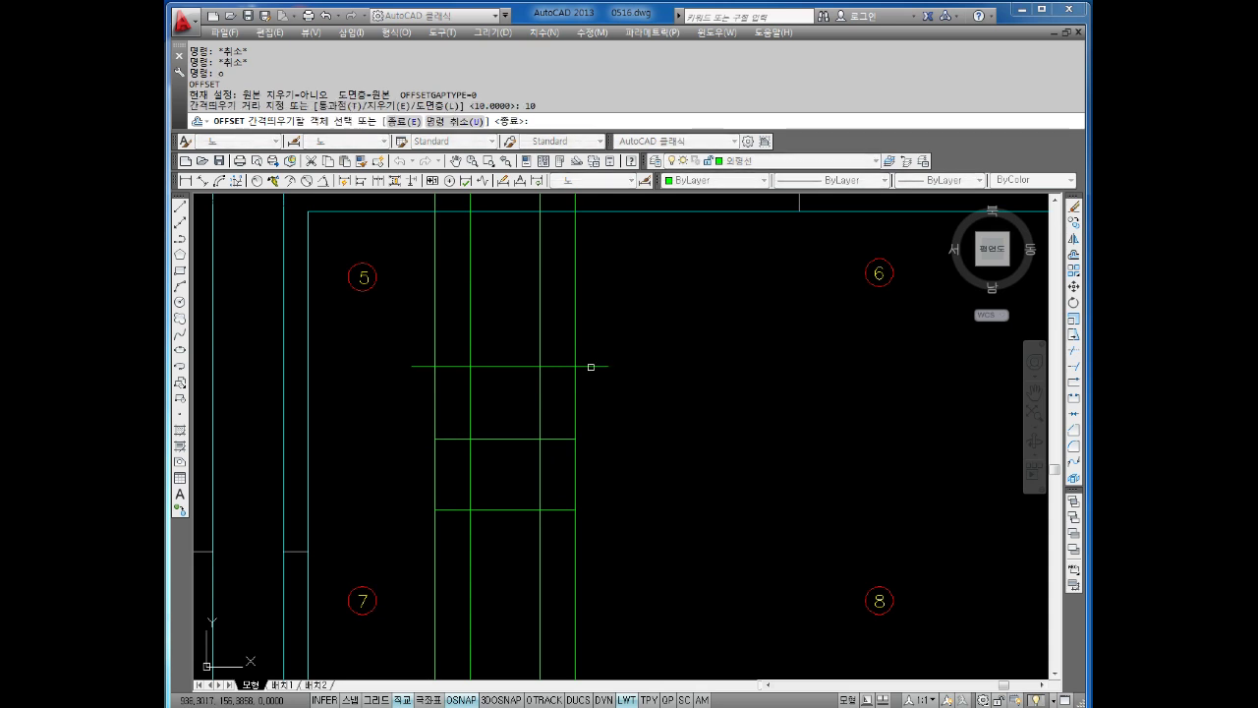
pyautogui.click(591, 367)
pyautogui.click(596, 325)
pyautogui.press('Escape')
# Trim the construction lines and horizontal line ends to leave the 10-high top view.
pyautogui.write('tr')
pyautogui.press('Return')
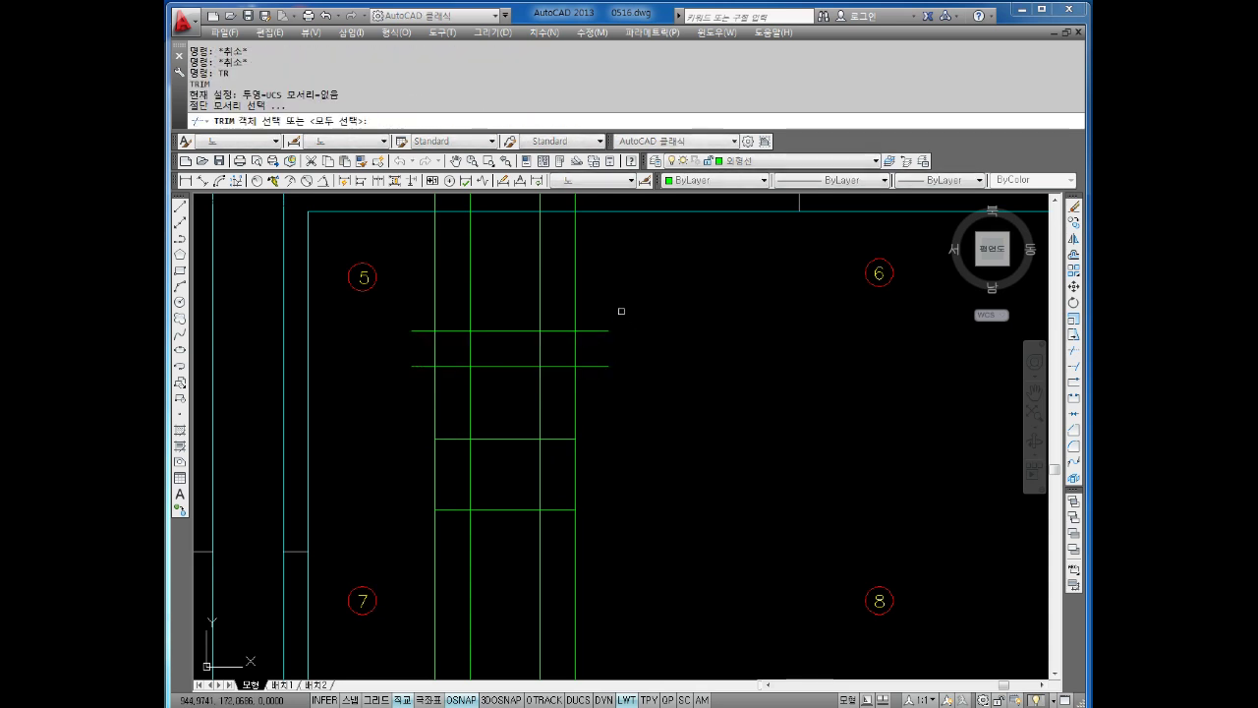
pyautogui.click(621, 311)
pyautogui.click(590, 382)
pyautogui.press('Return')
pyautogui.click(650, 389)
pyautogui.click(406, 413)
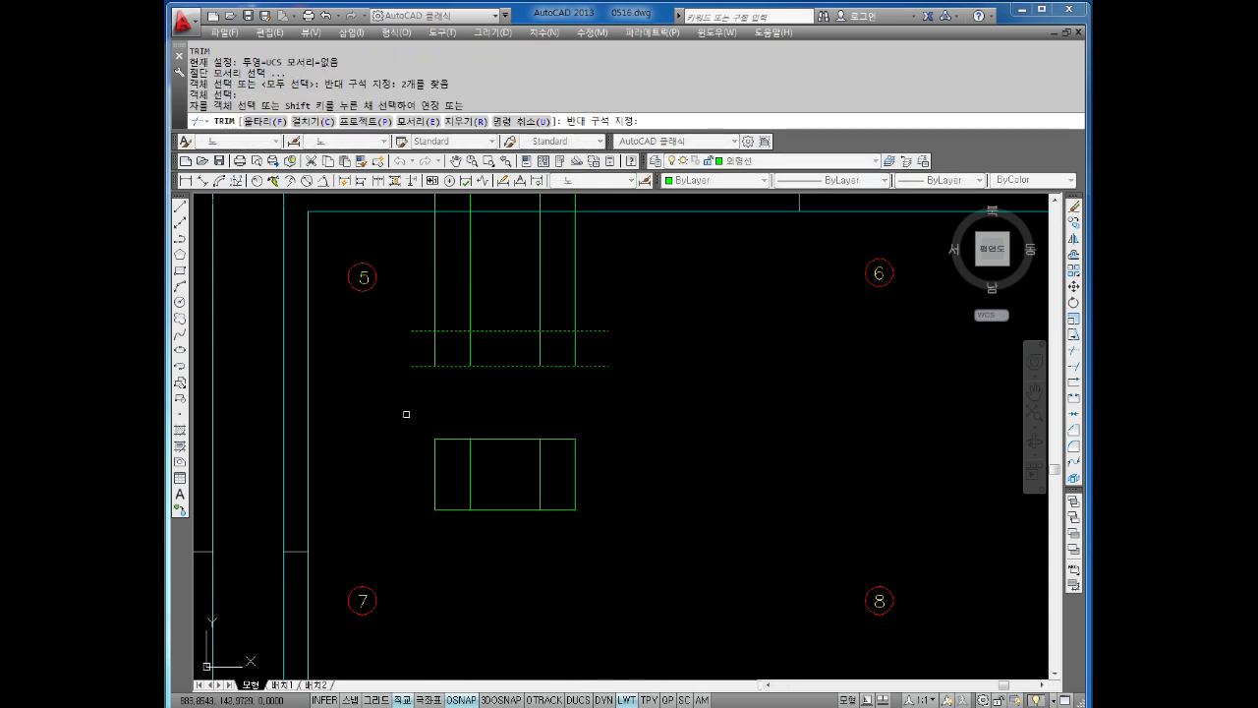
pyautogui.click(608, 279)
pyautogui.click(411, 299)
pyautogui.press('Escape')
pyautogui.press('Escape')
pyautogui.press('Escape')
pyautogui.press('Escape')
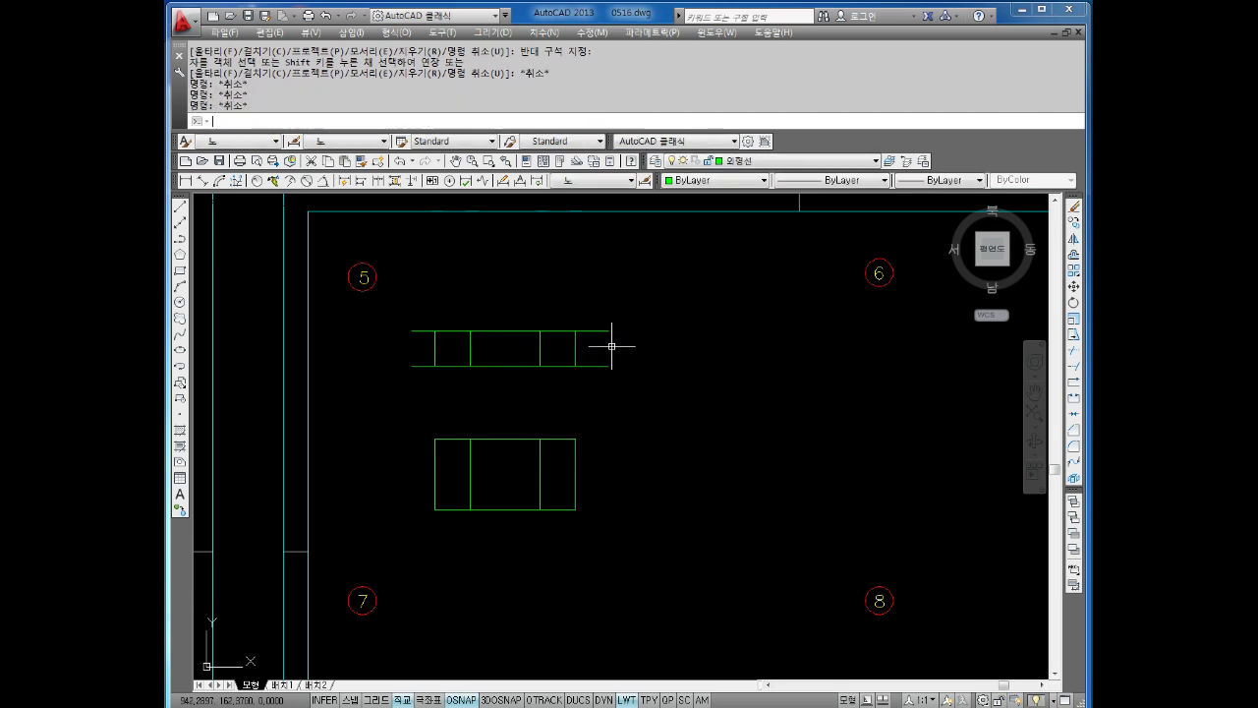
pyautogui.write('tr')
pyautogui.press('Return')
pyautogui.press('Return')
pyautogui.click(643, 321)
pyautogui.click(616, 385)
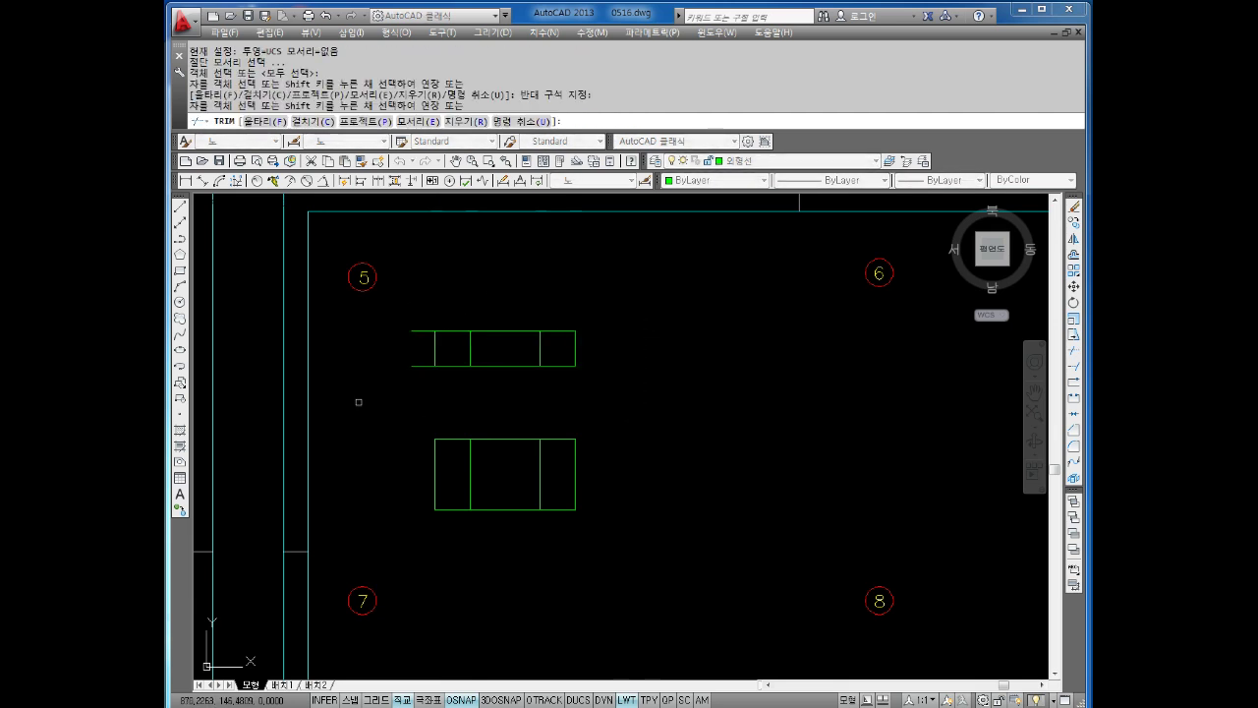
pyautogui.press('Escape')
pyautogui.press('Escape')
pyautogui.press('Escape')
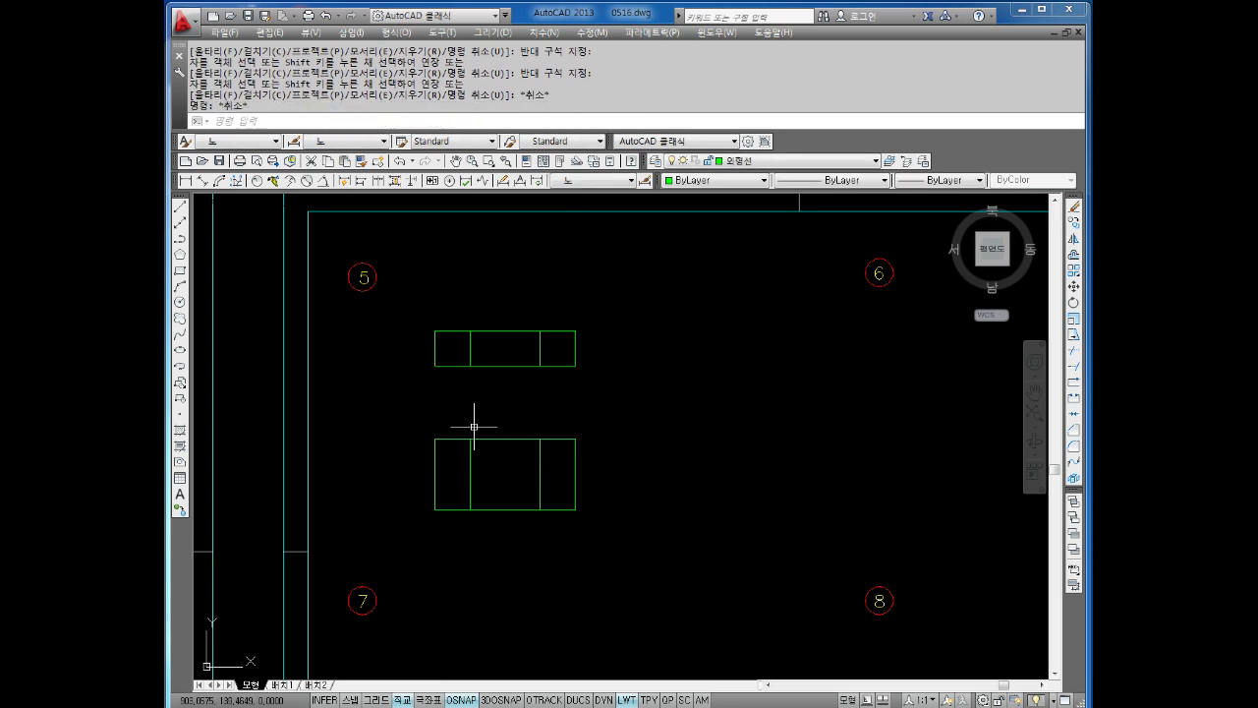
# Run horizontal construction lines through problem 5's front-view bottom, front-view top and top-view lower edge.
pyautogui.write('xl')
pyautogui.press('Return')
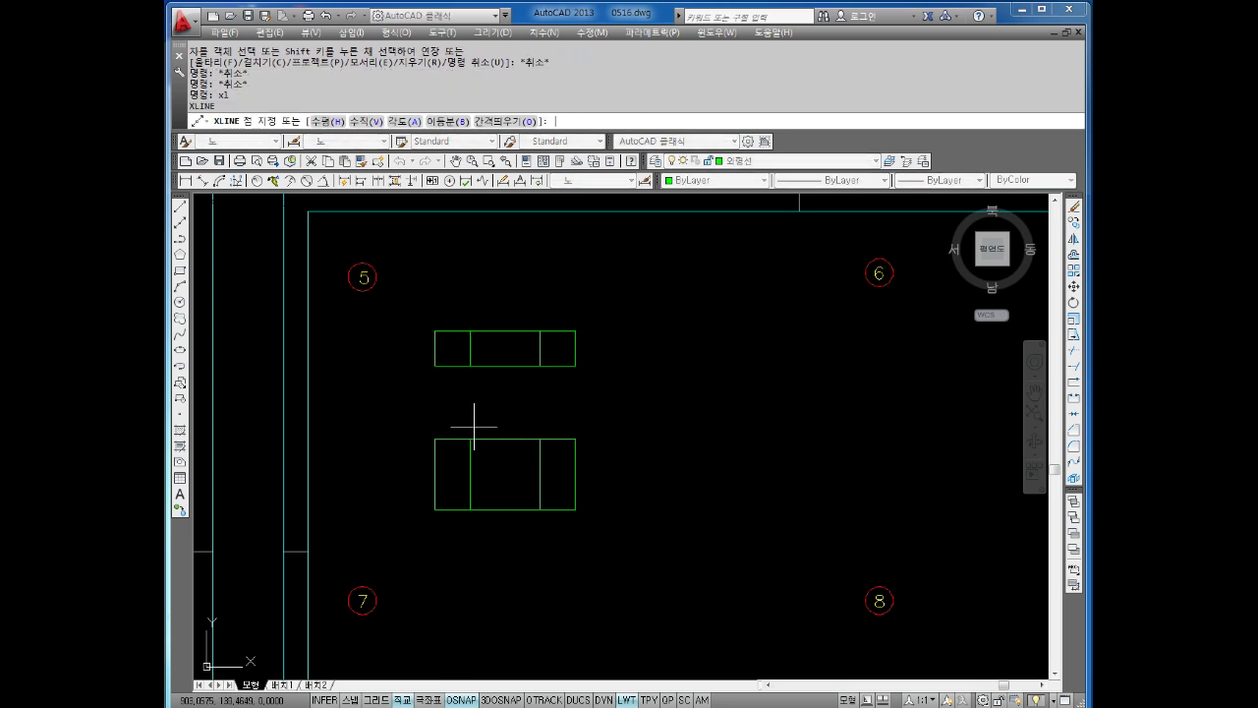
pyautogui.write('h')
pyautogui.press('Return')
pyautogui.press('Escape')
pyautogui.press('Escape')
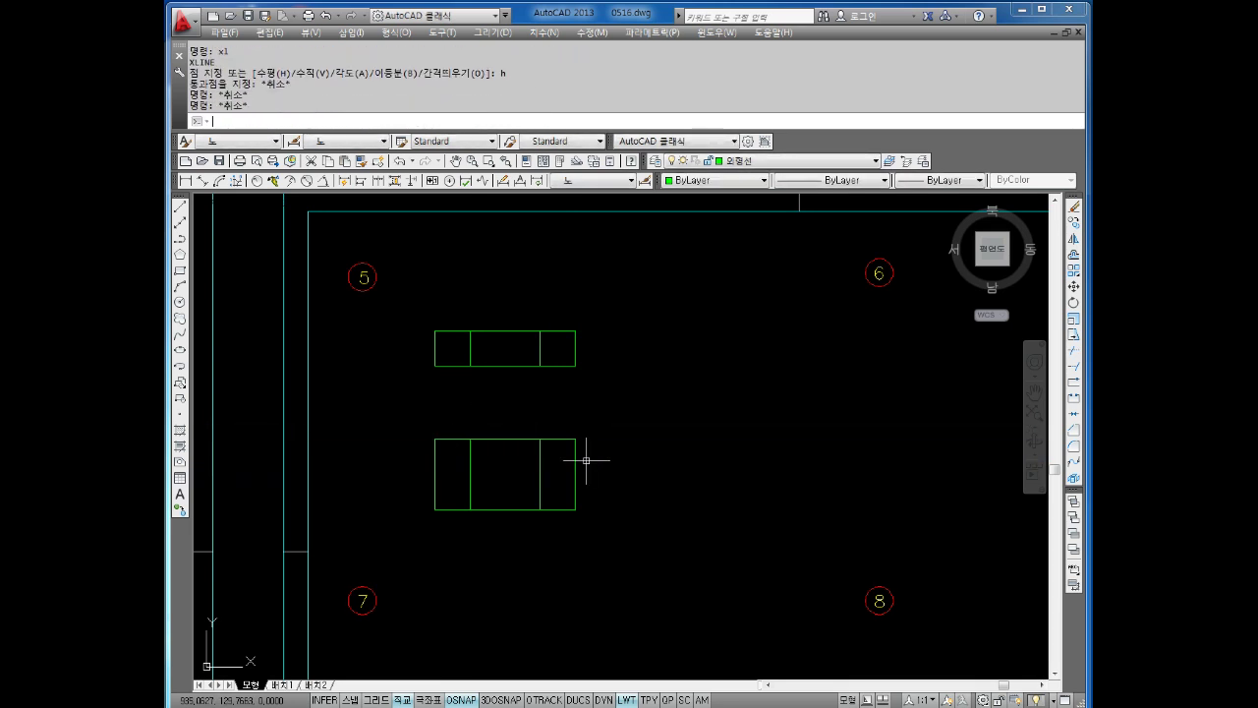
pyautogui.write('l')
pyautogui.press('Return')
pyautogui.write('h')
pyautogui.press('Return')
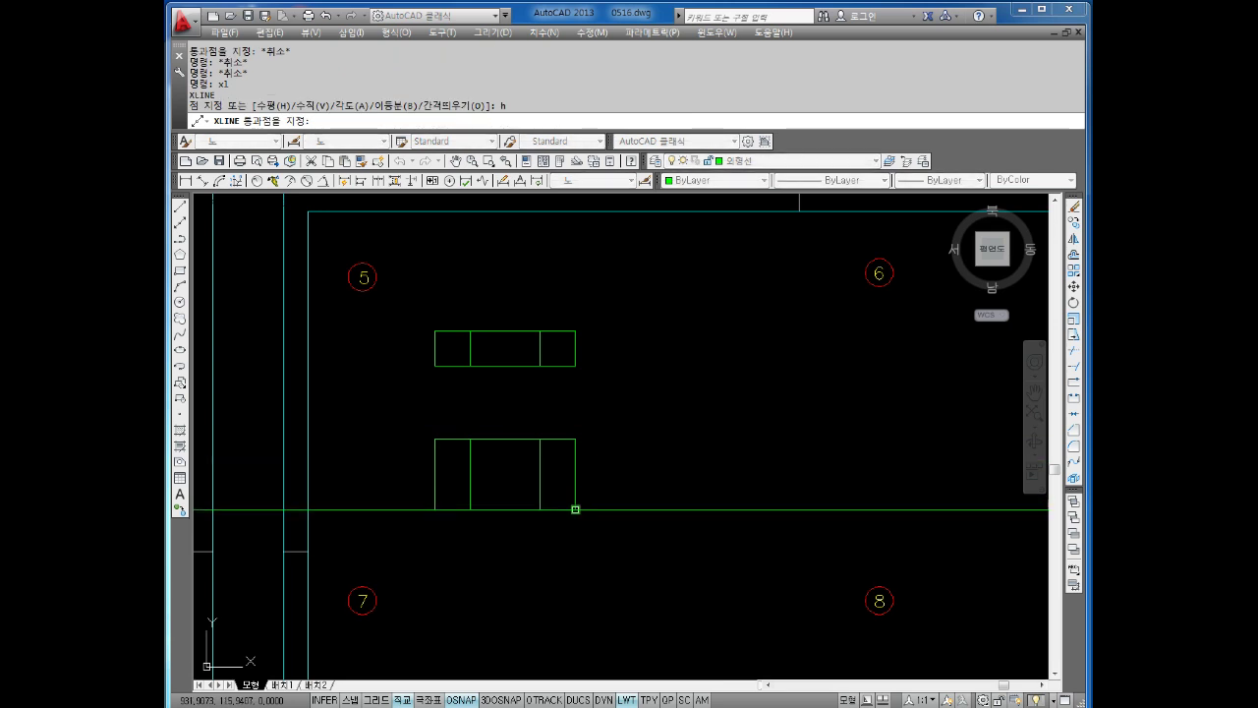
pyautogui.click(575, 509)
pyautogui.click(575, 439)
pyautogui.click(575, 365)
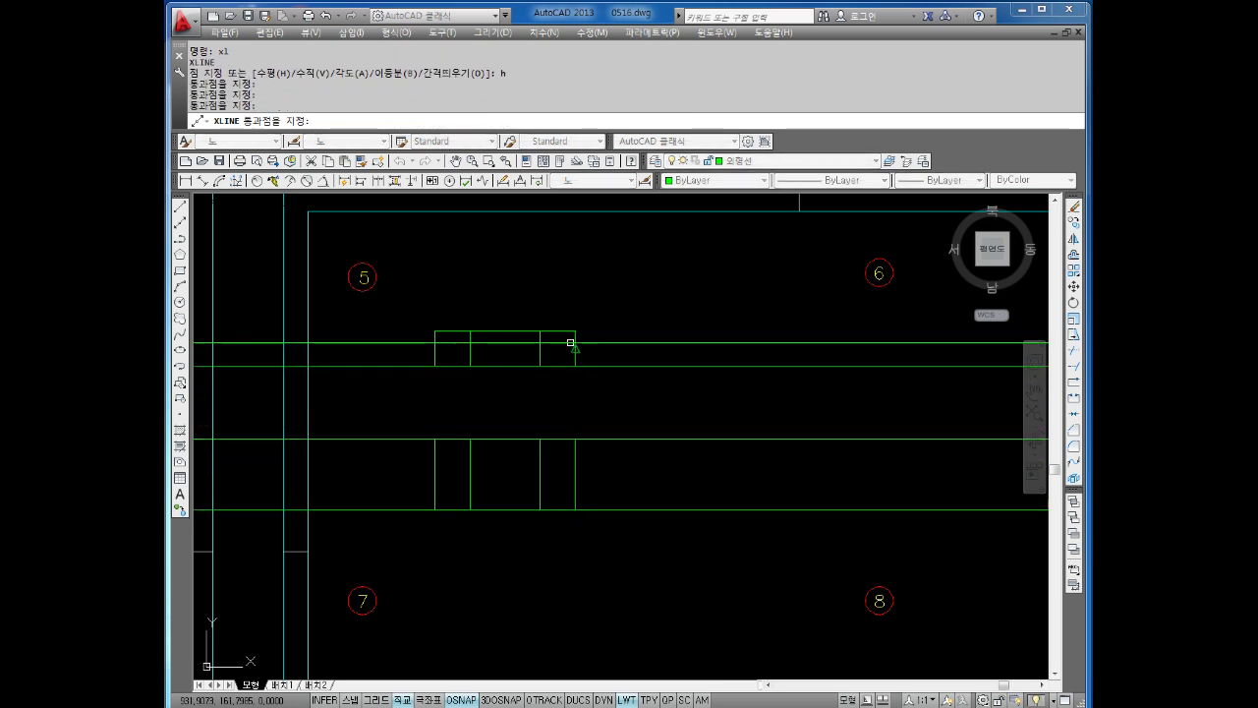
pyautogui.press('Escape')
pyautogui.press('Escape')
pyautogui.press('Escape')
pyautogui.press('Escape')
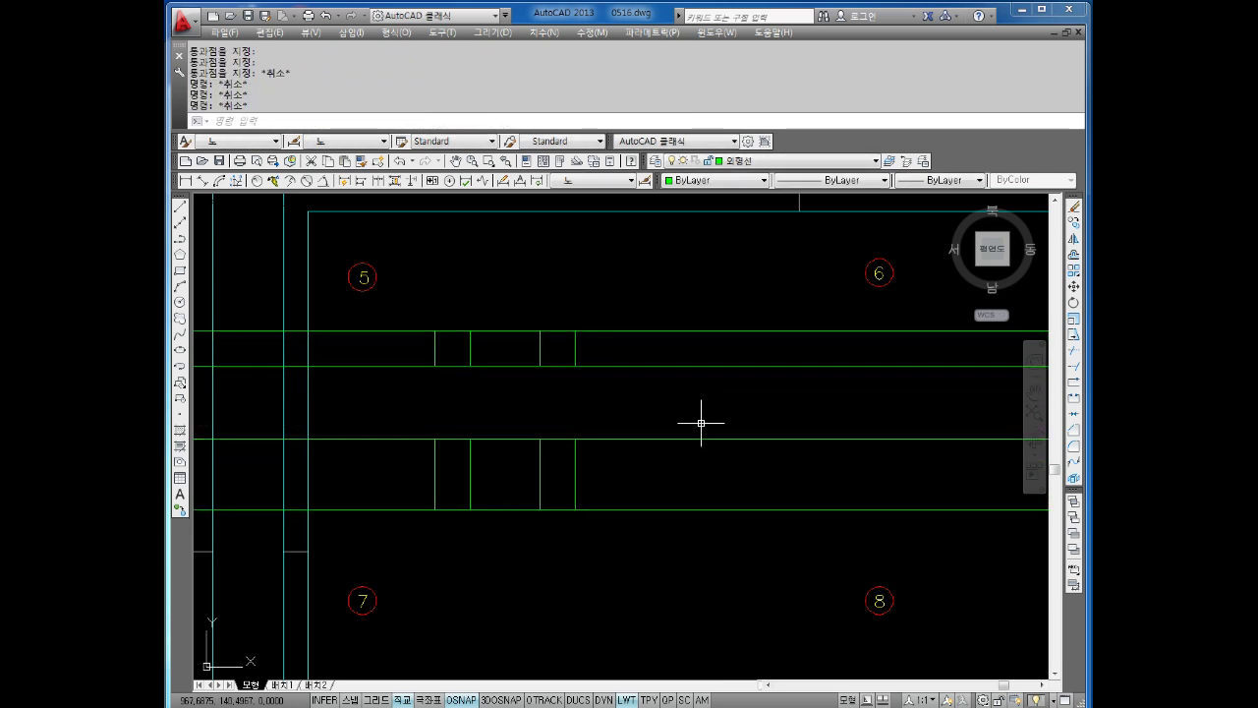
# Place a 45° construction line through the front view's top-right corner.
pyautogui.write('xl')
pyautogui.press('Return')
pyautogui.write('a')
pyautogui.press('Return')
pyautogui.write('45')
pyautogui.press('Return')
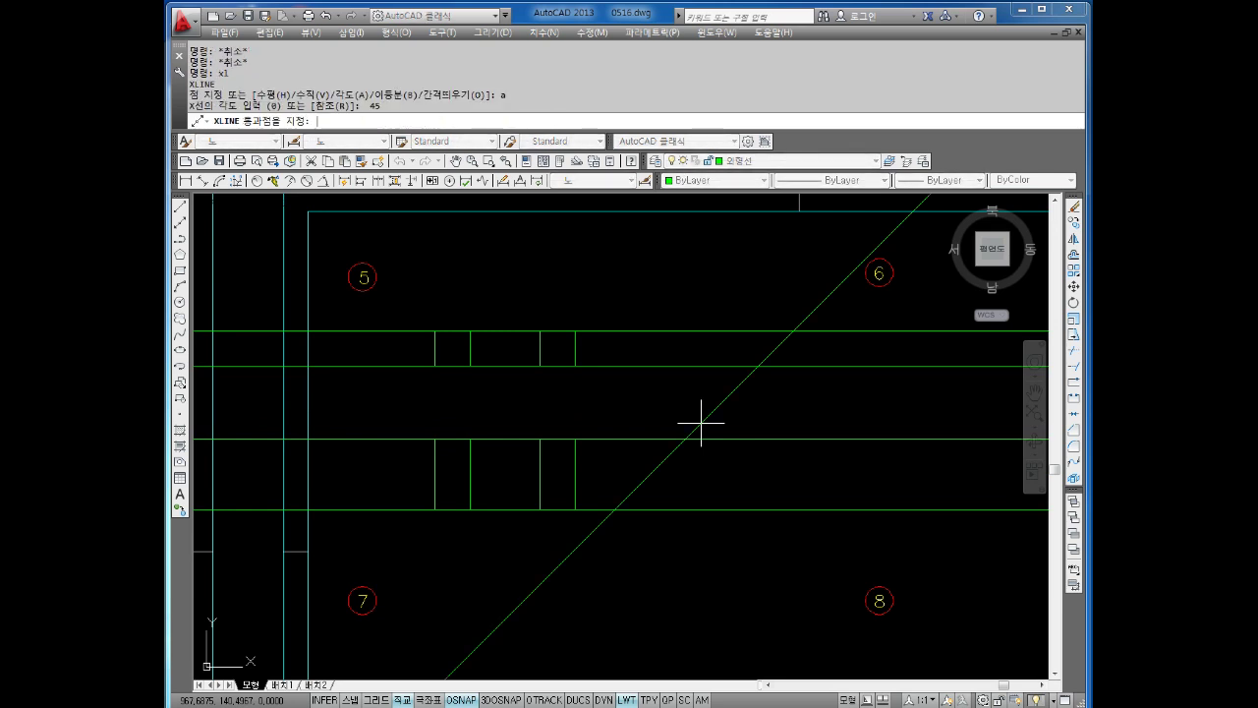
pyautogui.click(575, 438)
pyautogui.press('Escape')
pyautogui.press('Escape')
pyautogui.press('Escape')
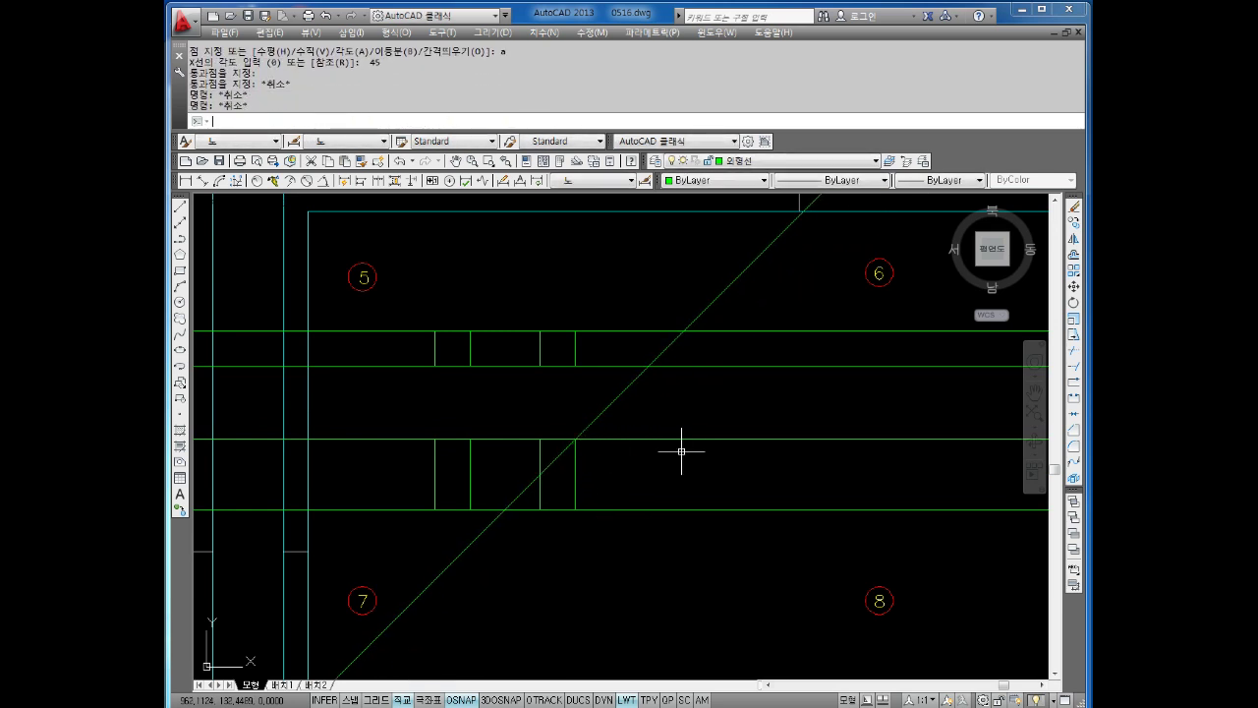
pyautogui.write('xl')
# Drop a vertical projection line where the 45° line meets the top view's edge.
pyautogui.press('Return')
pyautogui.write('v')
pyautogui.press('Return')
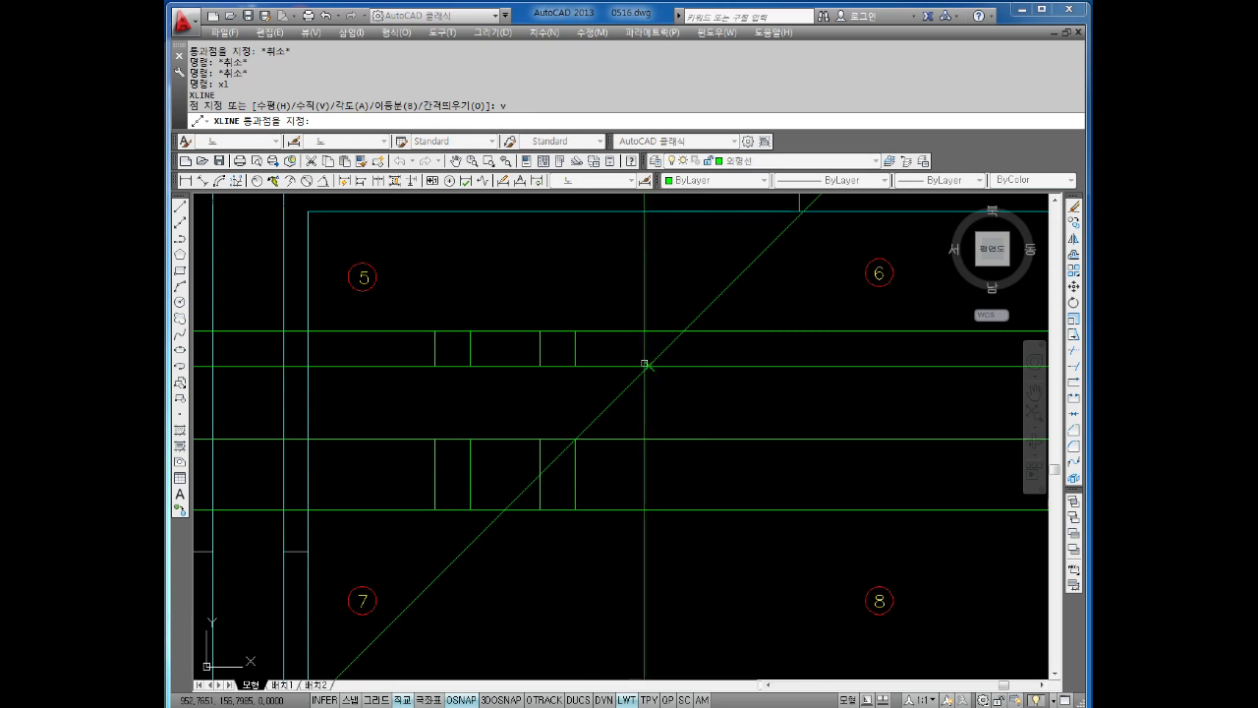
pyautogui.click(650, 365)
pyautogui.click(682, 335)
pyautogui.press('Escape')
pyautogui.press('Escape')
pyautogui.press('Escape')
pyautogui.press('Escape')
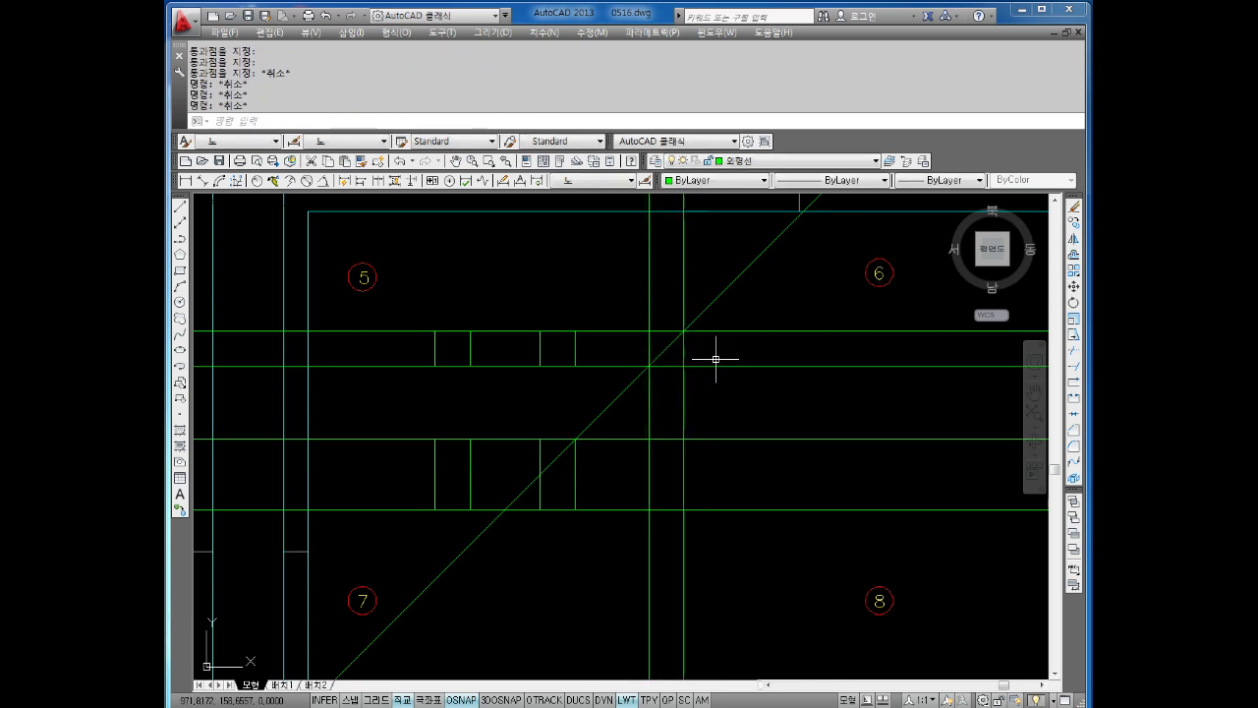
pyautogui.press('Escape')
pyautogui.write('tr')
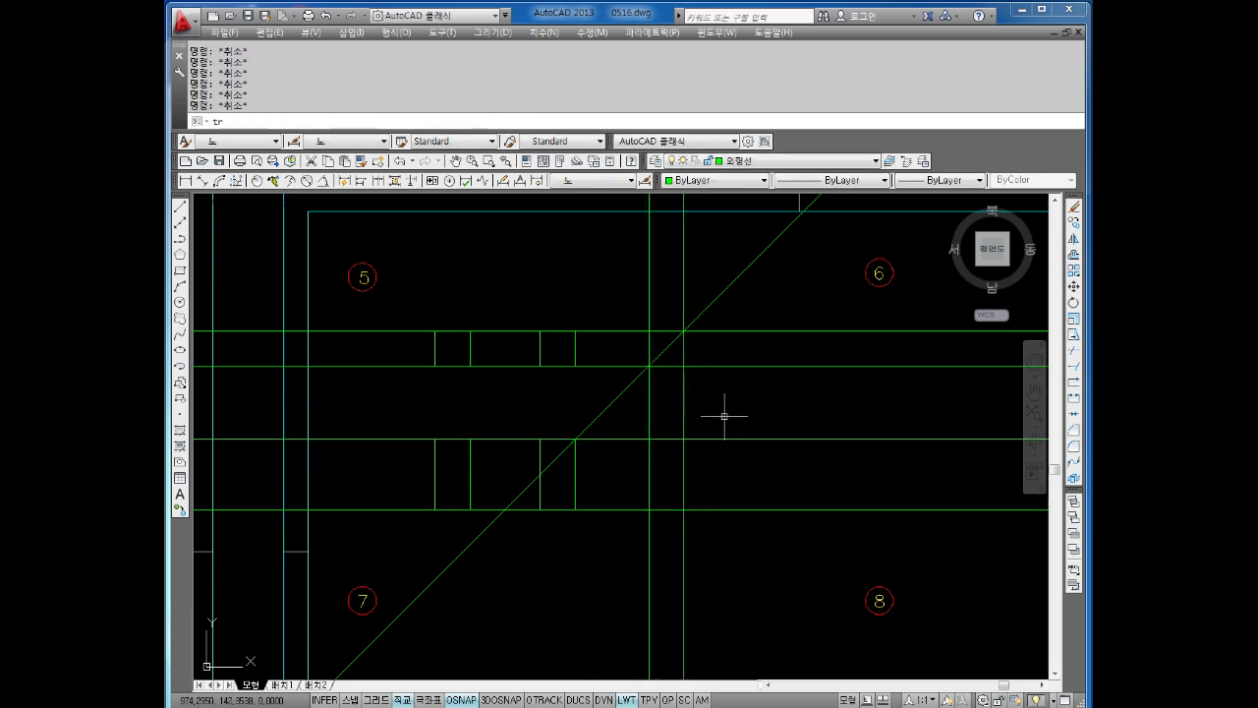
# Trim the projection lines around and between the front and side views with crossing windows.
pyautogui.press('Return')
pyautogui.press('Return')
pyautogui.moveTo(744, 421); pyautogui.dragTo(752, 516)
pyautogui.moveTo(721, 564); pyautogui.dragTo(641, 596)
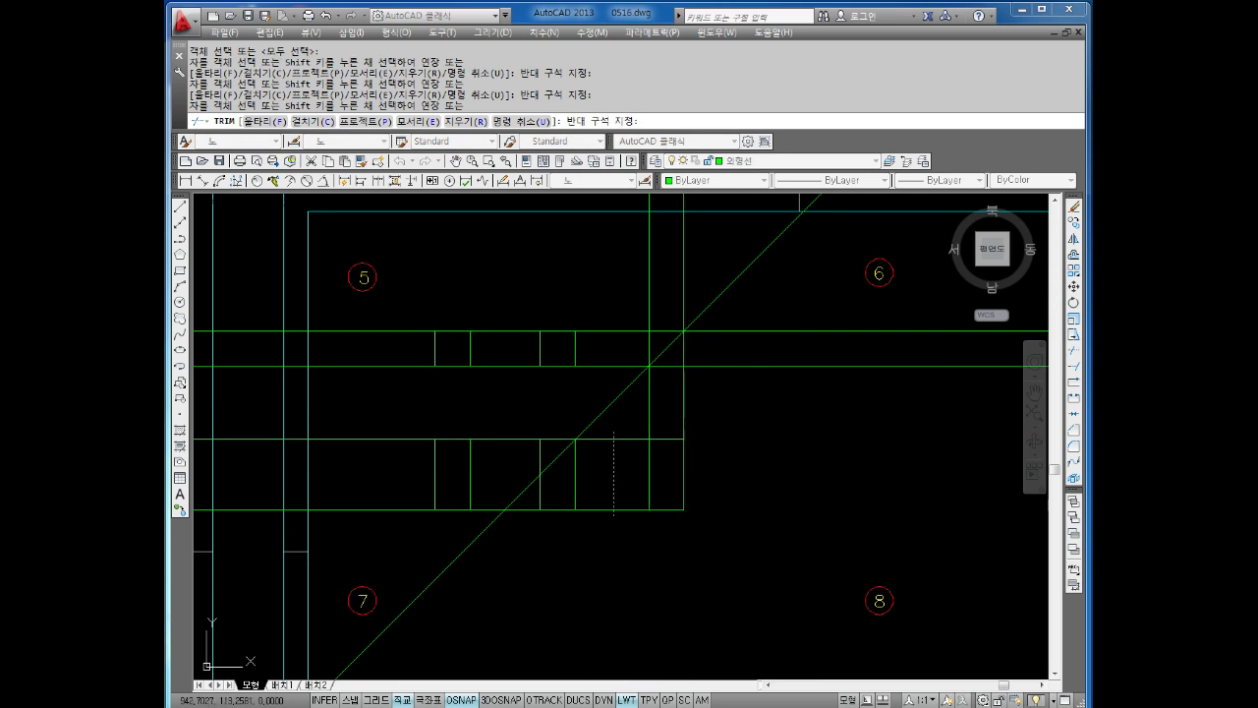
pyautogui.moveTo(613, 513); pyautogui.dragTo(614, 543)
pyautogui.moveTo(641, 424); pyautogui.dragTo(610, 525)
pyautogui.moveTo(716, 403); pyautogui.dragTo(630, 424)
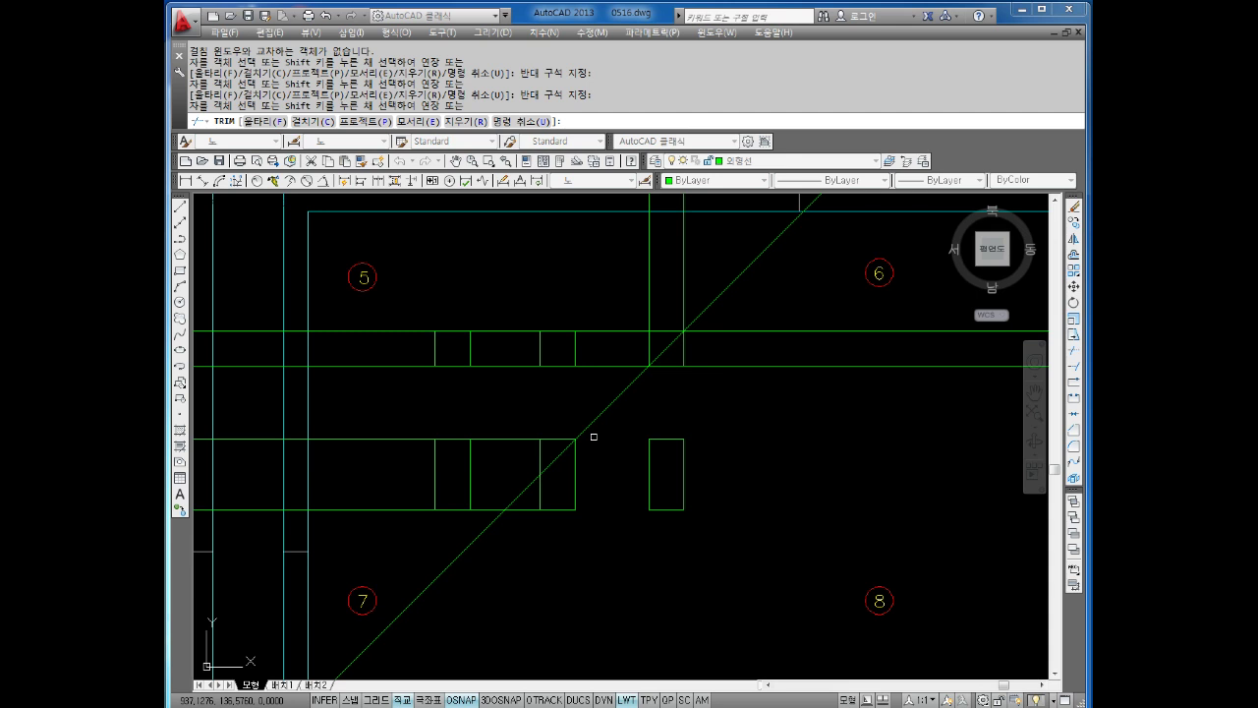
pyautogui.press('Escape')
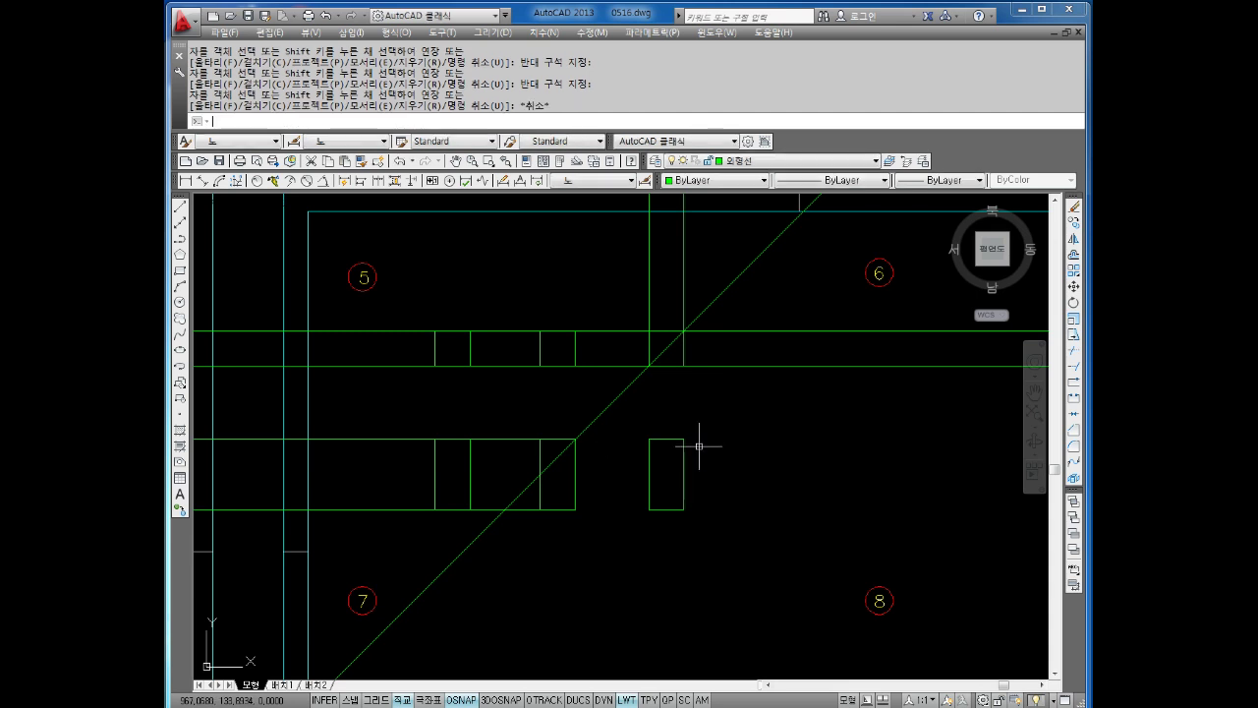
pyautogui.press('Escape')
pyautogui.press('Escape')
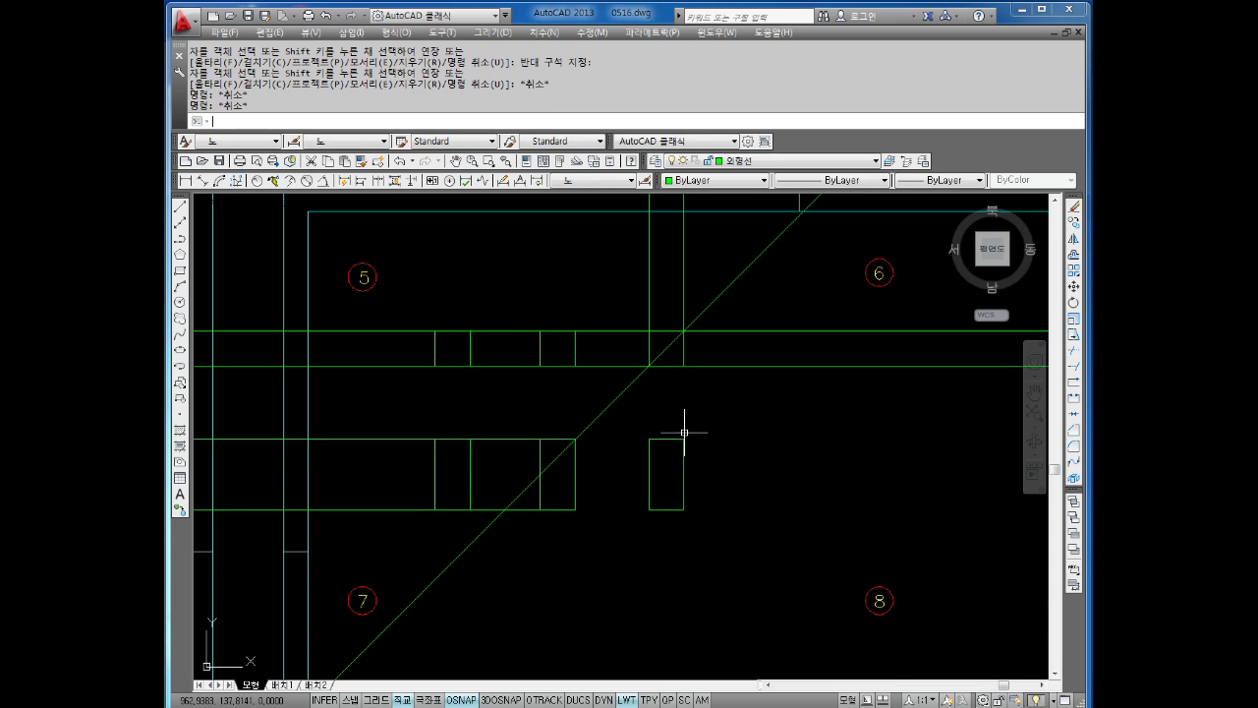
pyautogui.press('Escape')
pyautogui.press('Escape')
pyautogui.press('Escape')
# Erase the leftover construction lines and stray lines, then zoom to the whole drawing.
pyautogui.click(710, 374)
pyautogui.click(629, 300)
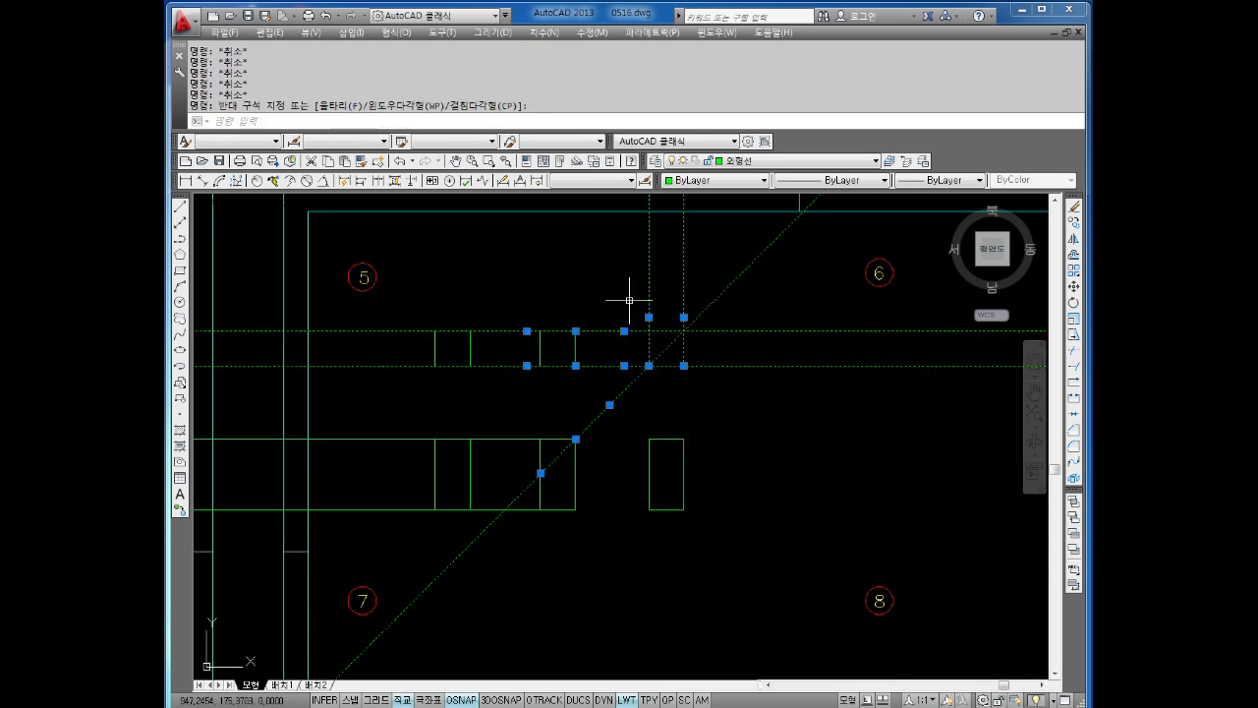
pyautogui.press('Delete')
pyautogui.press('Escape')
pyautogui.press('Escape')
pyautogui.press('Escape')
pyautogui.click(403, 403)
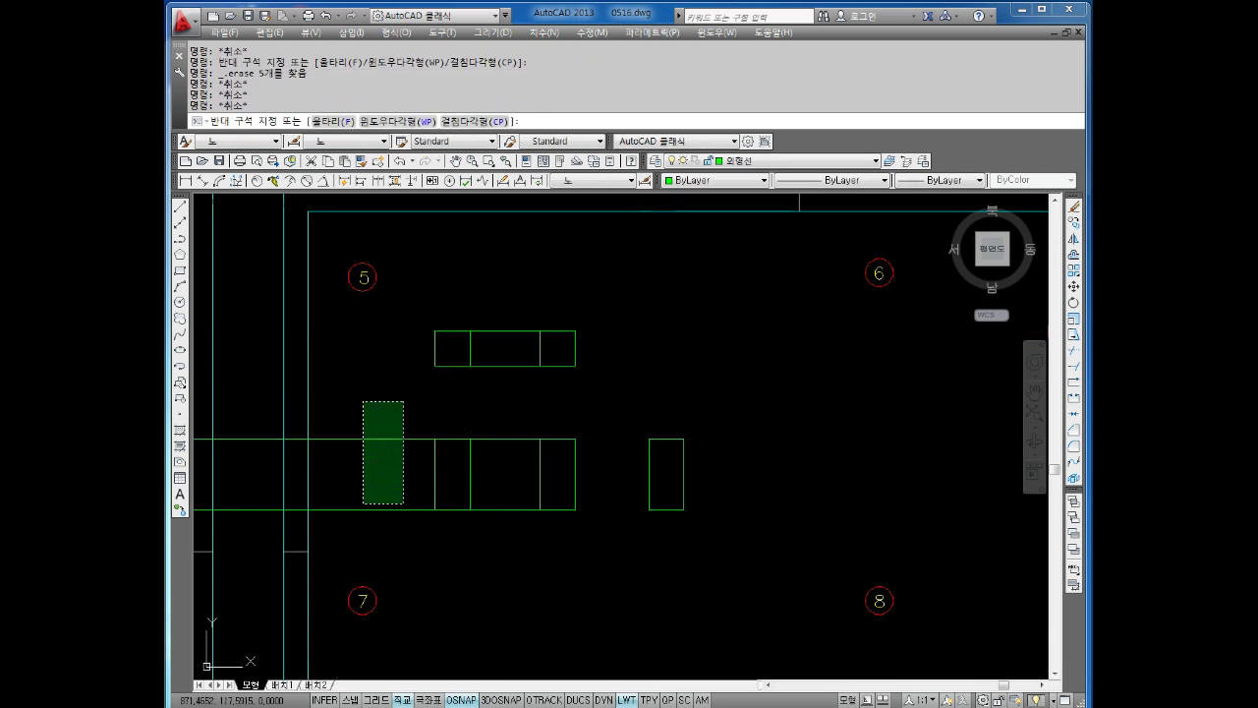
pyautogui.click(364, 503)
pyautogui.press('Delete')
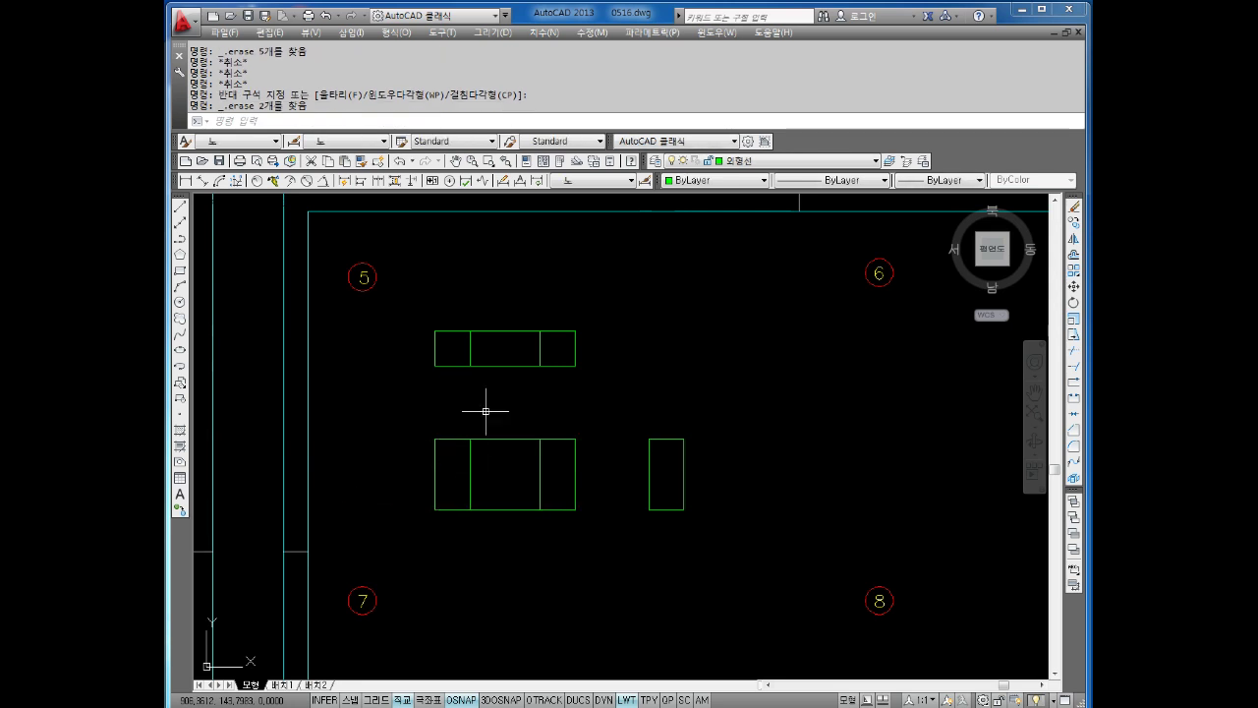
pyautogui.middleClick(712, 432)
pyautogui.scroll(-2, 629, 442)
# Erase the remaining vertical and horizontal construction lines around problem 5.
pyautogui.scroll(3, 774, 548)
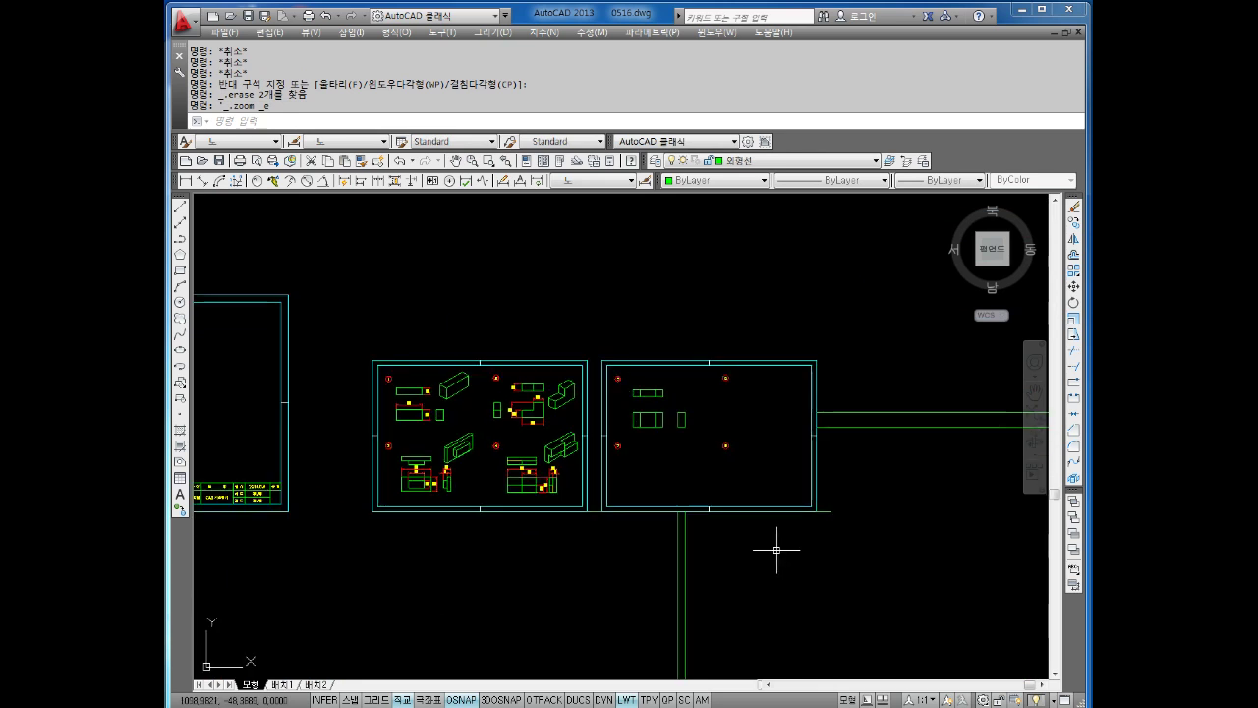
pyautogui.click(681, 551)
pyautogui.click(557, 576)
pyautogui.click(718, 536)
pyautogui.press('Delete')
pyautogui.click(932, 385)
pyautogui.click(893, 450)
pyautogui.press('Delete')
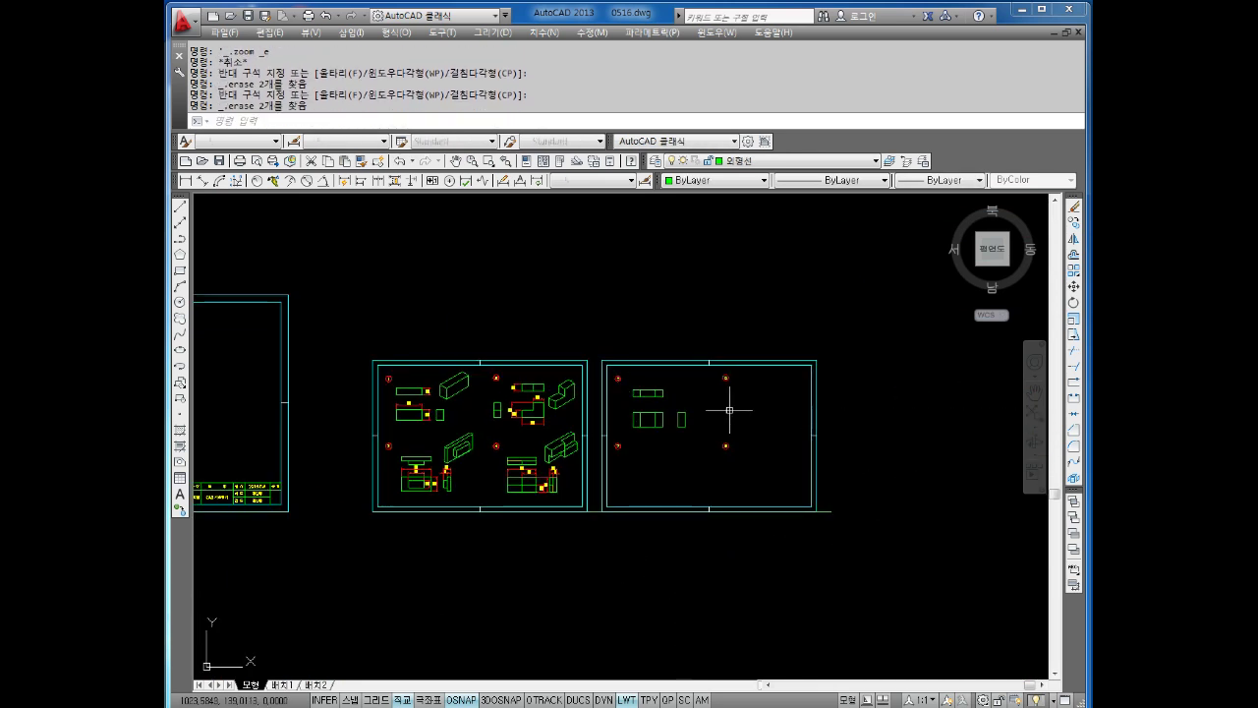
pyautogui.scroll(6, 718, 411)
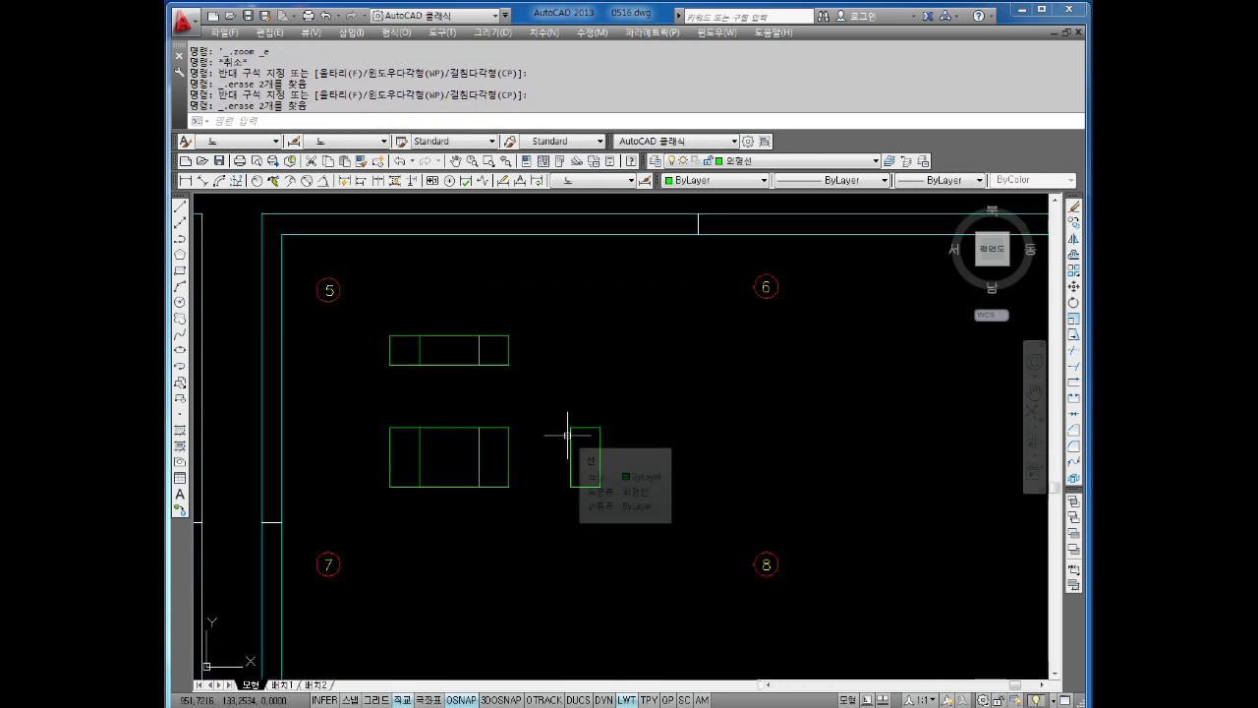
pyautogui.moveTo(570, 436); pyautogui.dragTo(588, 420, button='middle')
pyautogui.scroll(2, 590, 425)
pyautogui.press('Escape')
# Draw a corner-to-corner diagonal in the side view and put it on the 숨은선 hidden-line layer.
pyautogui.write('l')
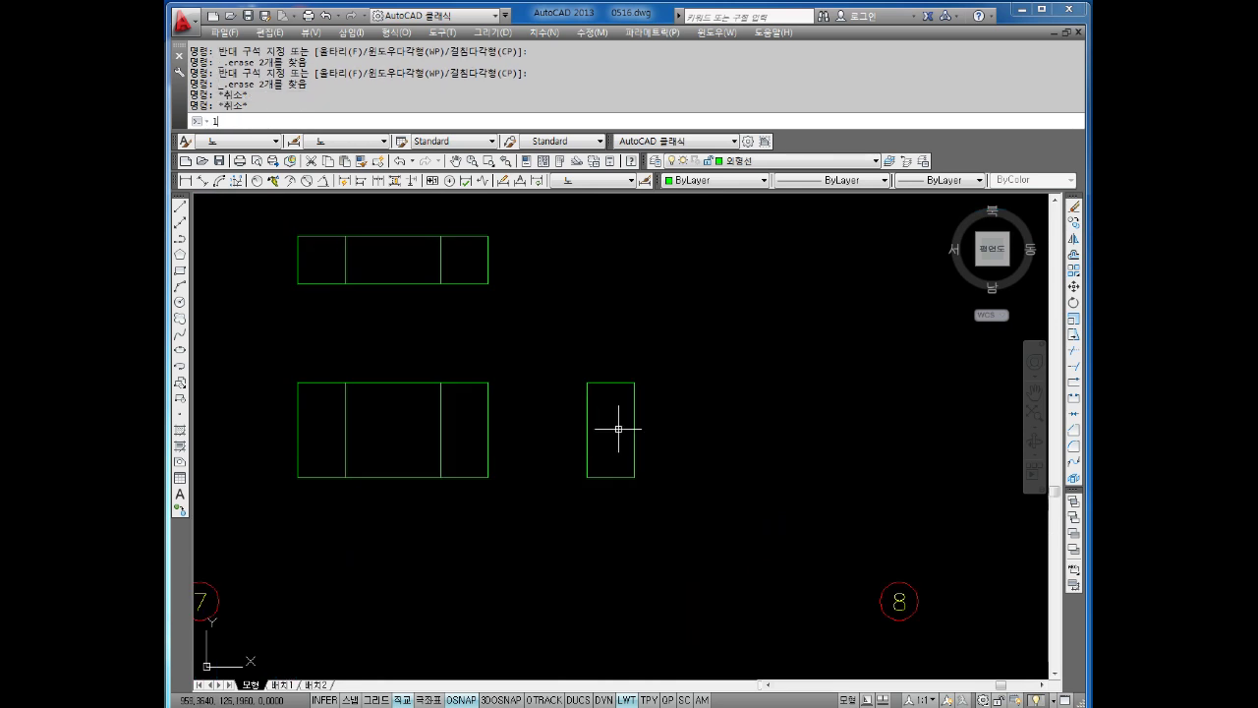
pyautogui.press('Return')
pyautogui.click(634, 477)
pyautogui.click(588, 476)
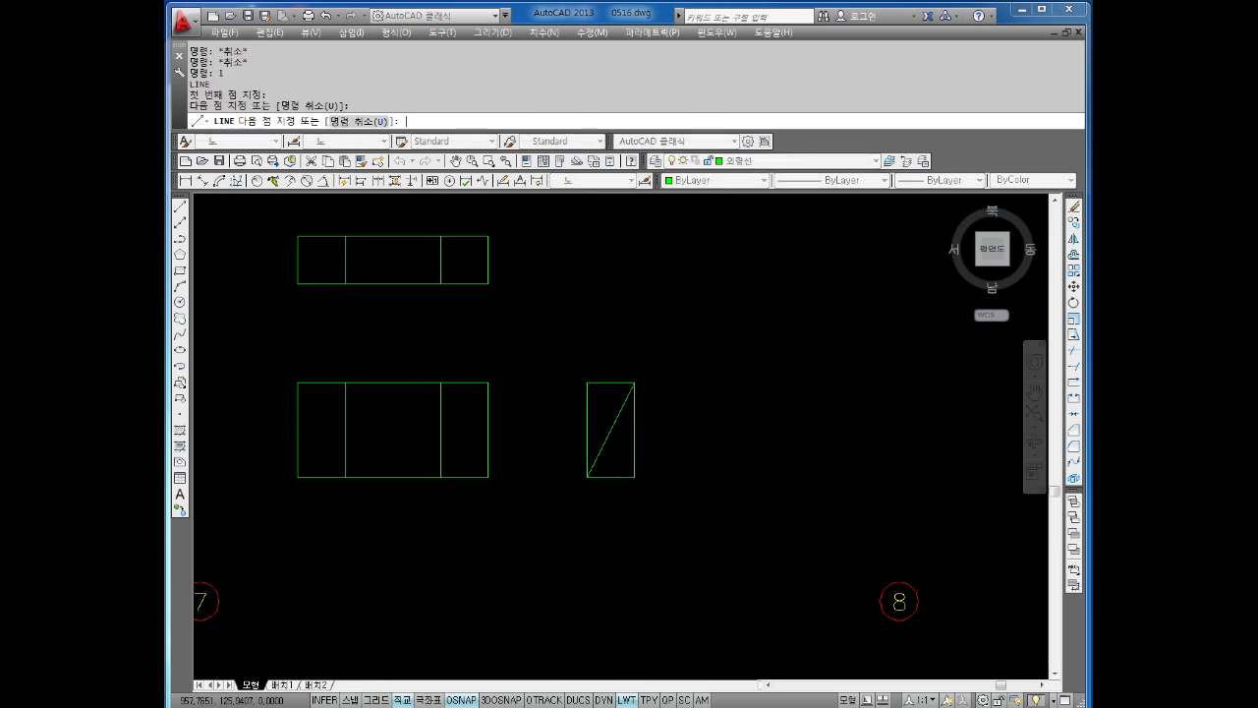
pyautogui.press('Escape')
pyautogui.click(605, 435)
pyautogui.click(752, 161)
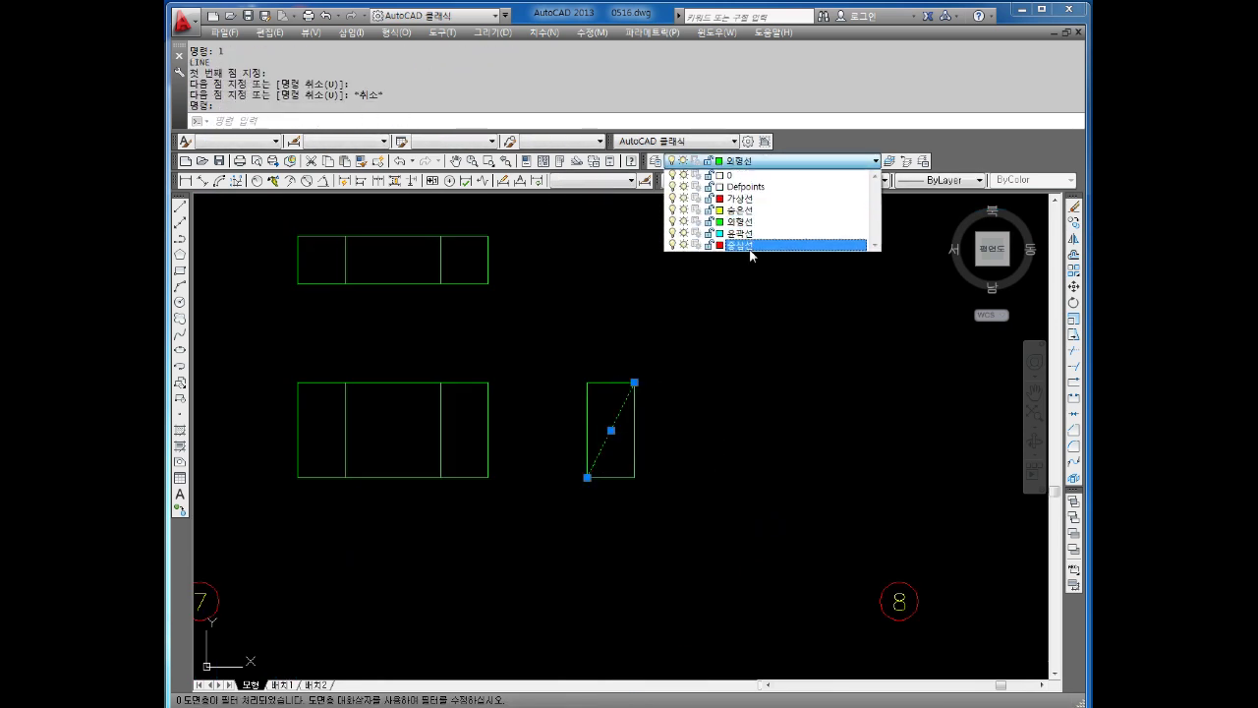
pyautogui.click(741, 209)
pyautogui.press('Escape')
pyautogui.press('Escape')
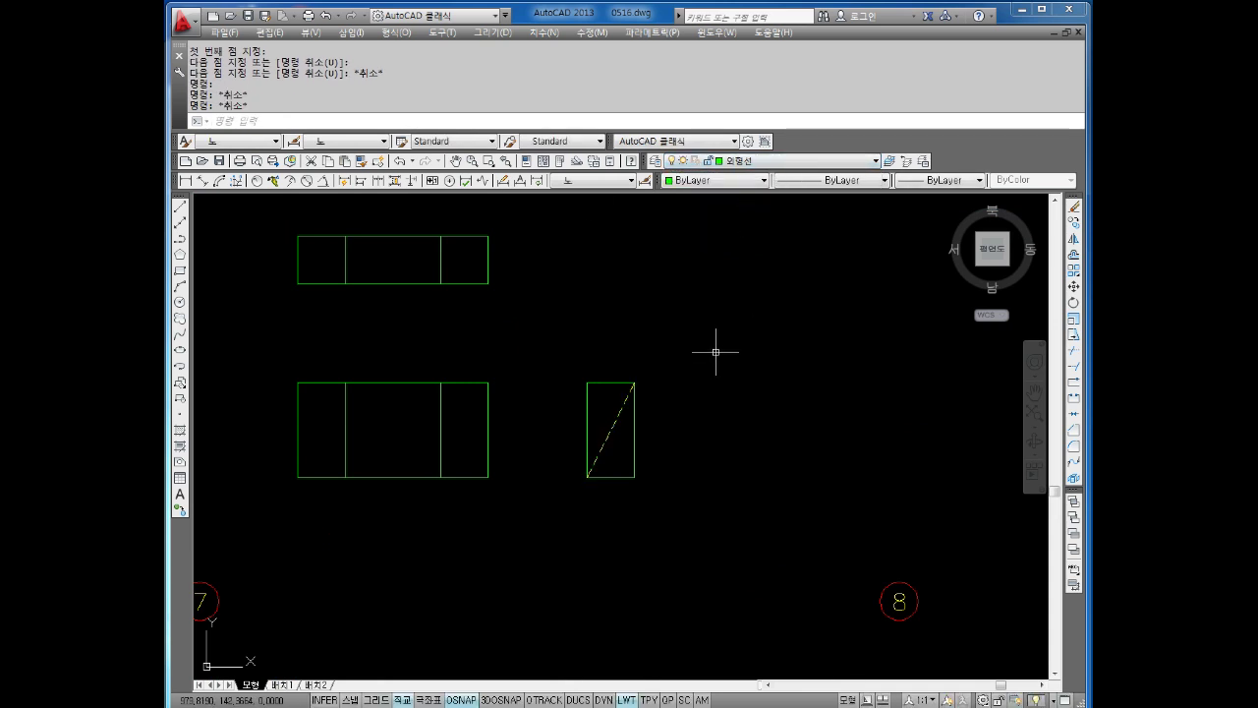
pyautogui.scroll(-4, 717, 354)
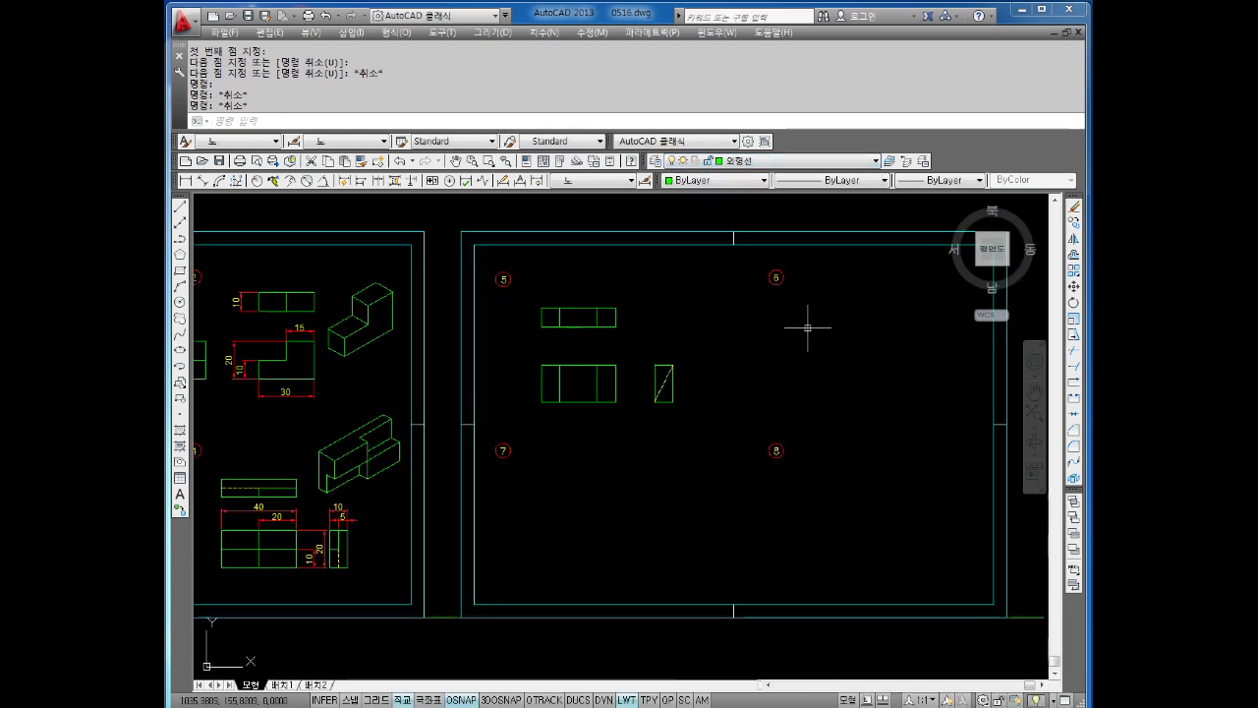
pyautogui.scroll(5, 699, 351)
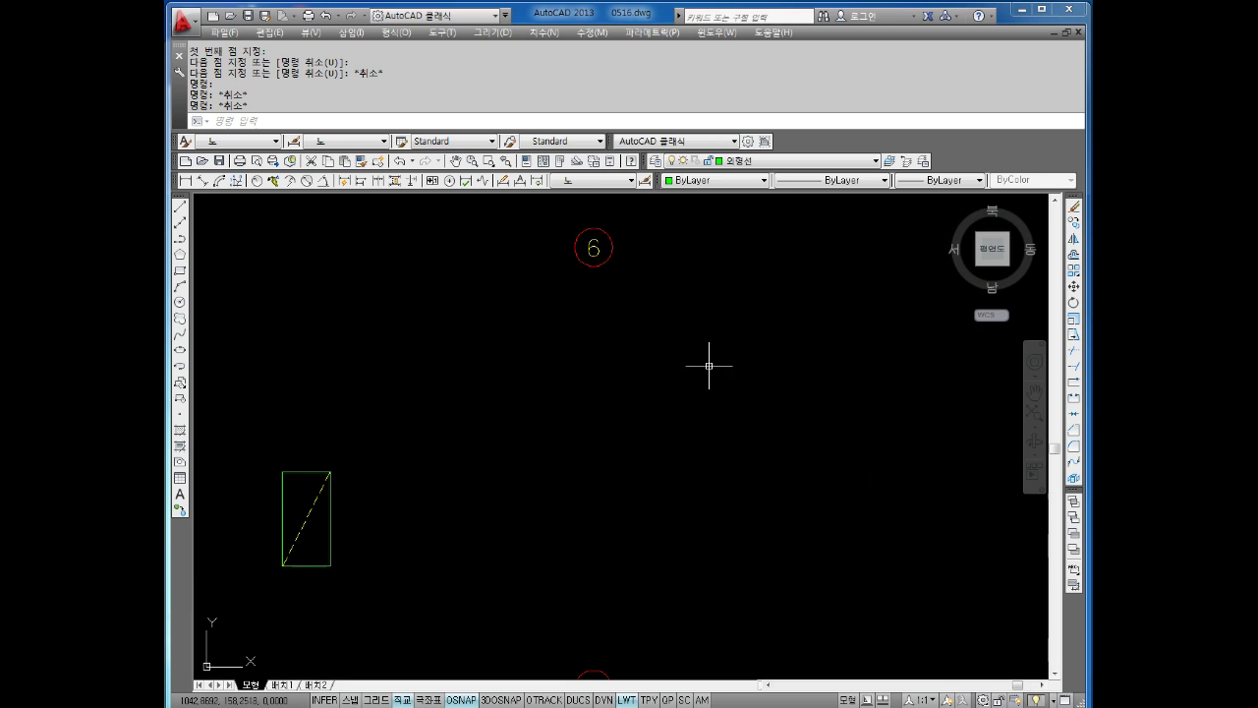
# Draw problem 6's 40-unit bottom edge starting from the side view's bottom corner.
pyautogui.press('Escape')
pyautogui.press('Escape')
pyautogui.scroll(-2, 726, 414)
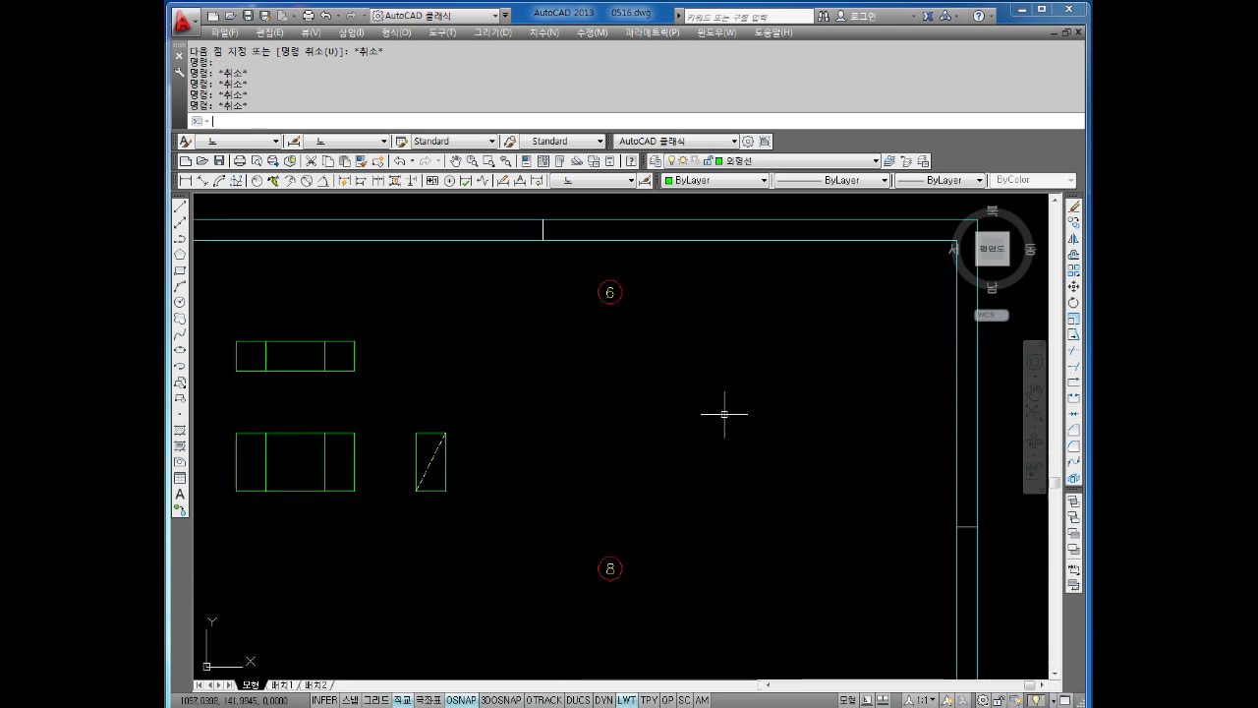
pyautogui.press('Escape')
pyautogui.press('Escape')
pyautogui.write('1')
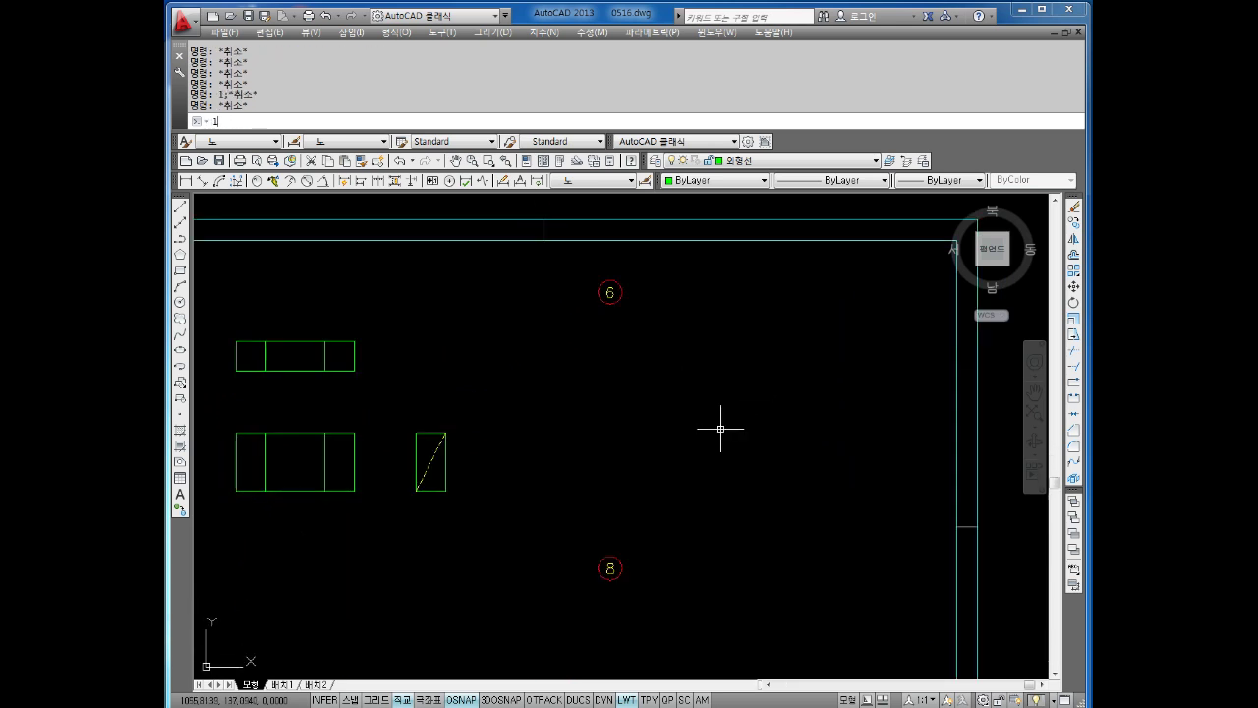
pyautogui.press('Return')
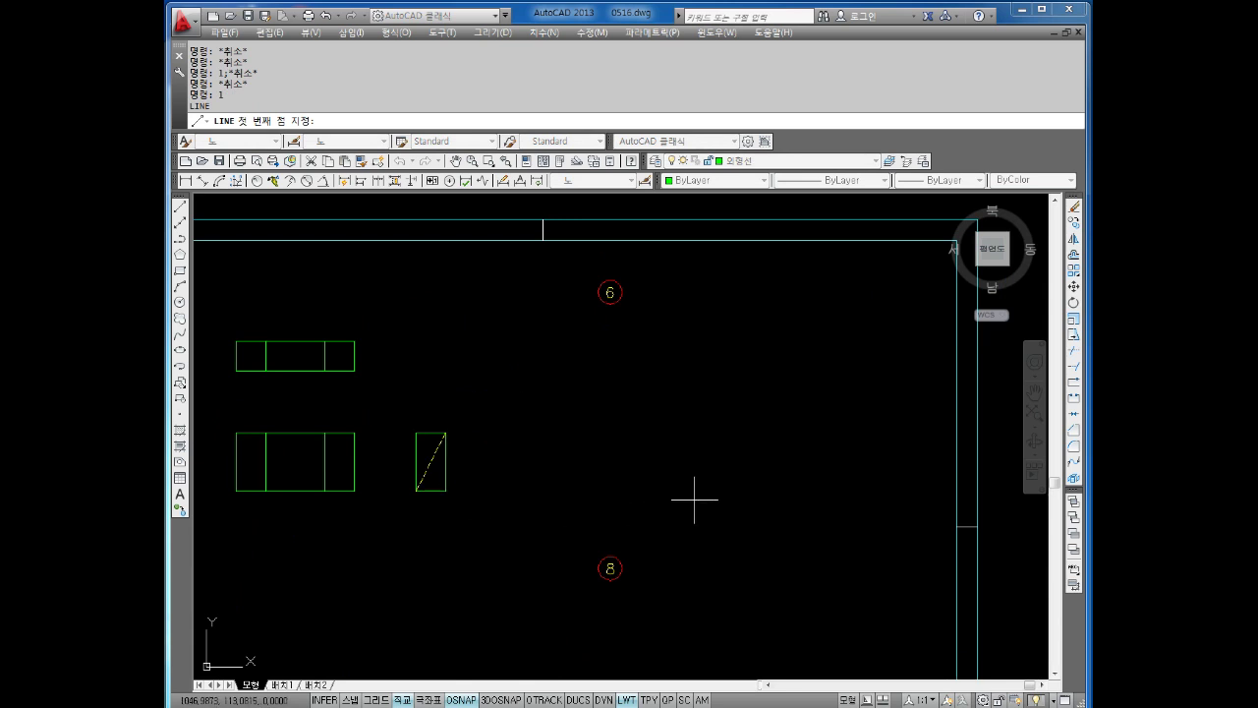
pyautogui.click(448, 489)
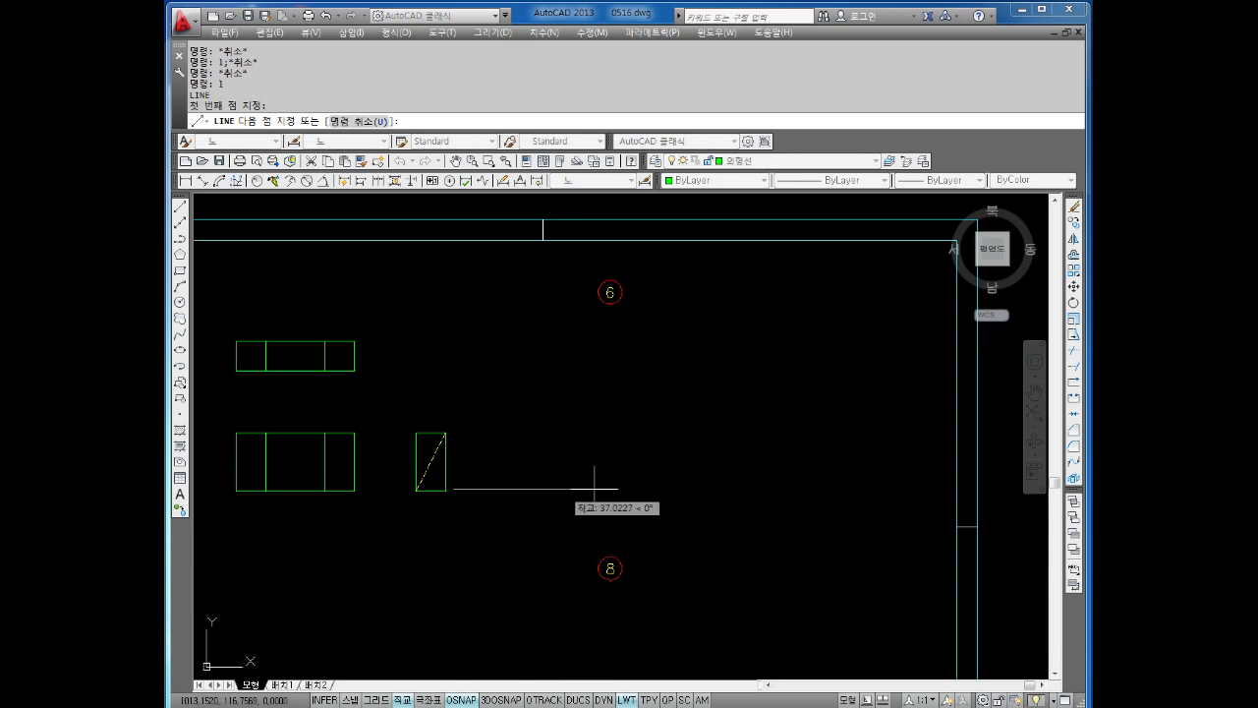
pyautogui.press('Escape')
pyautogui.press('Return')
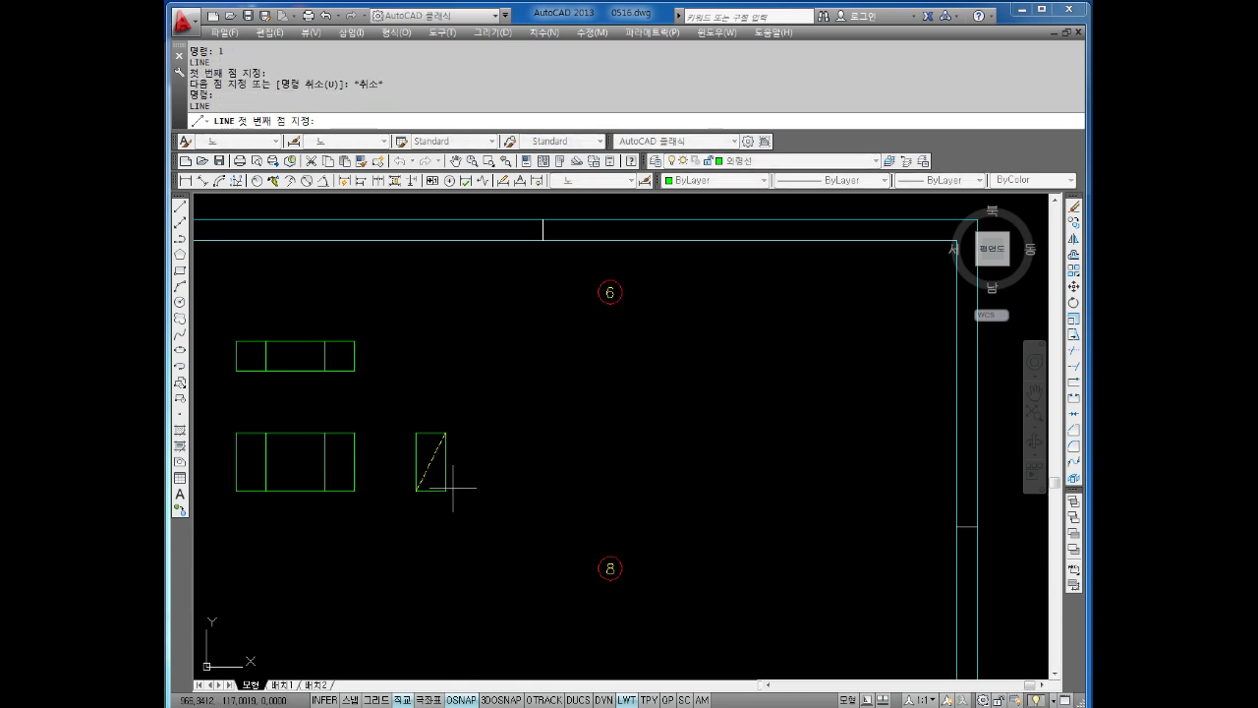
pyautogui.click(446, 489)
pyautogui.click(653, 488)
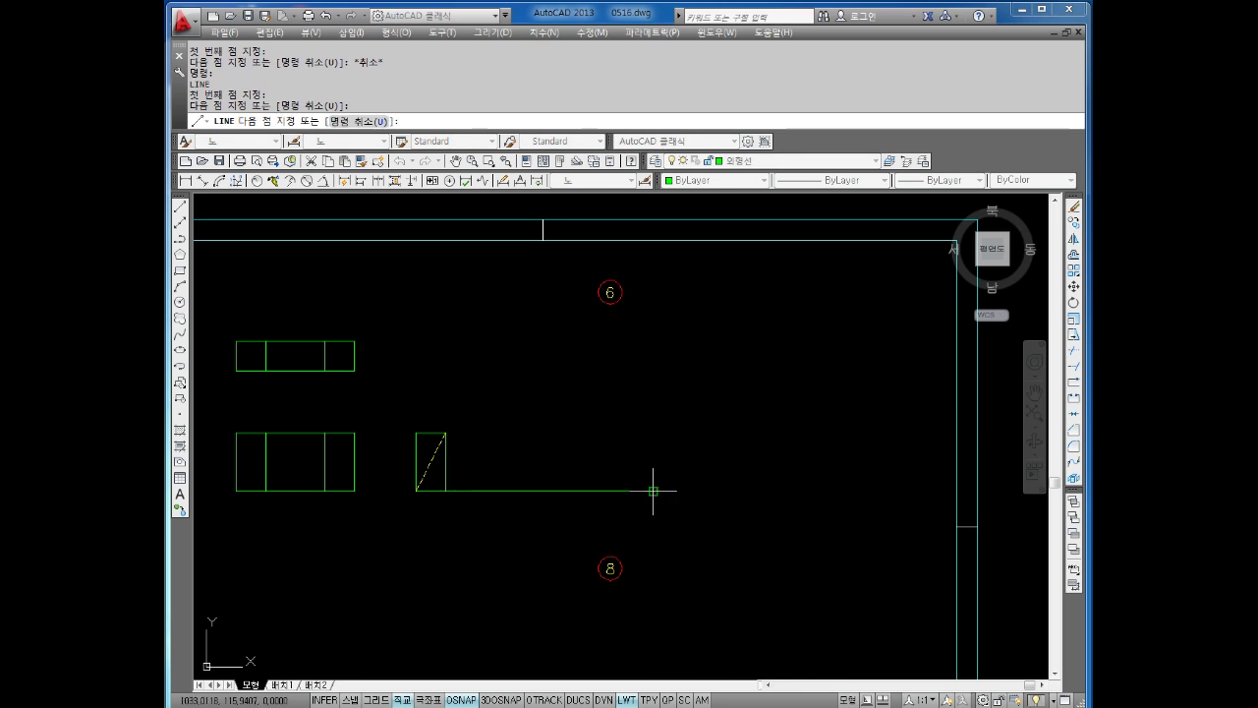
pyautogui.write('40')
pyautogui.press('Return')
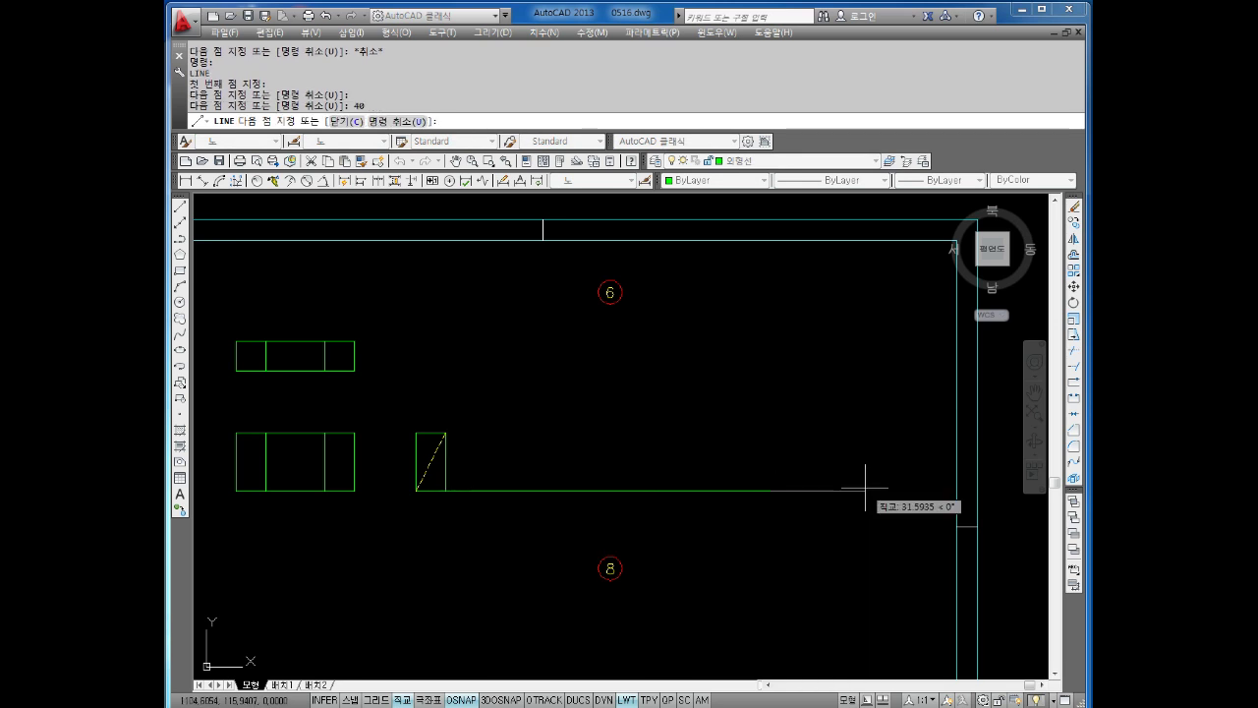
# Continue the outline with a 20-unit vertical edge, a 10-unit edge and a 15-unit edge.
pyautogui.write('20')
pyautogui.press('Return')
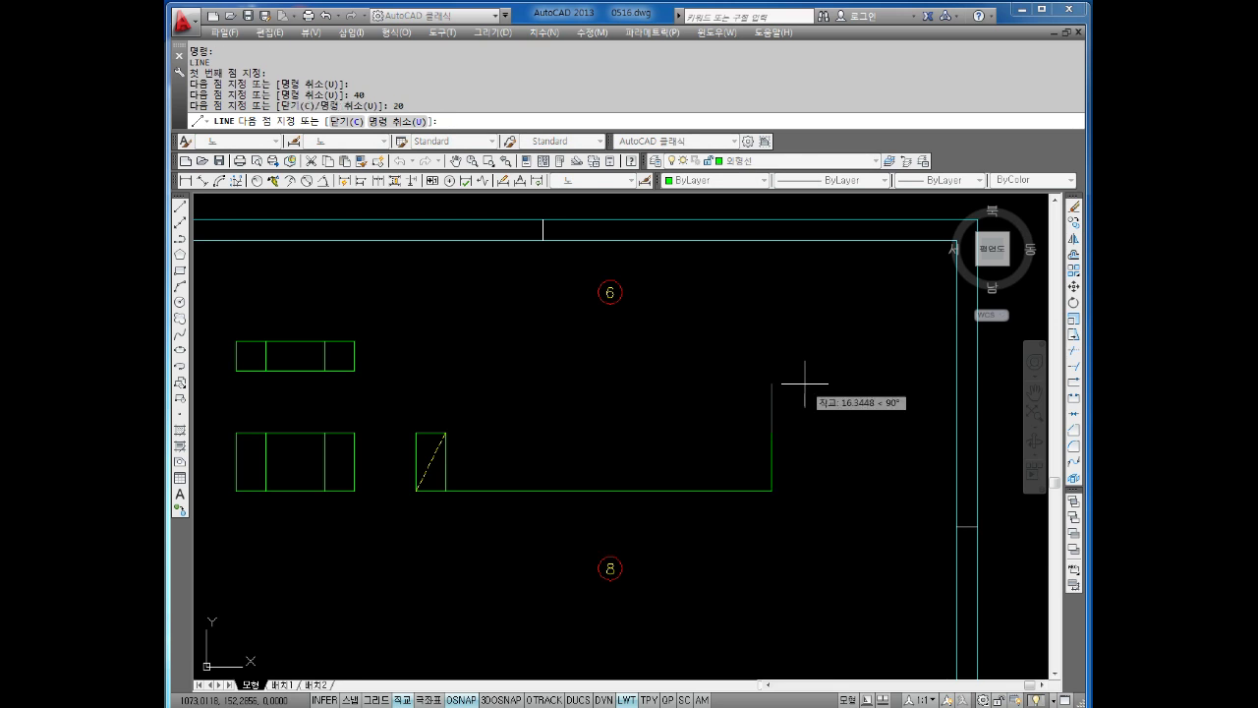
pyautogui.write('10')
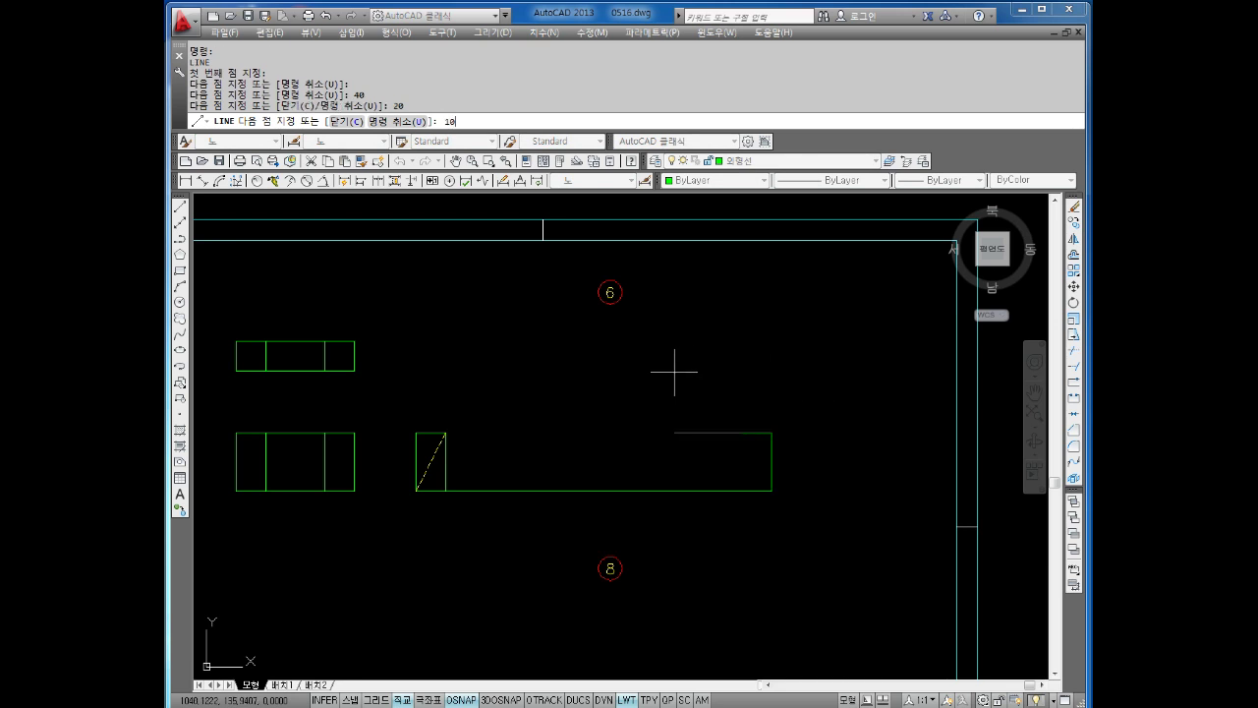
pyautogui.press('Return')
pyautogui.write('10')
pyautogui.press('Return')
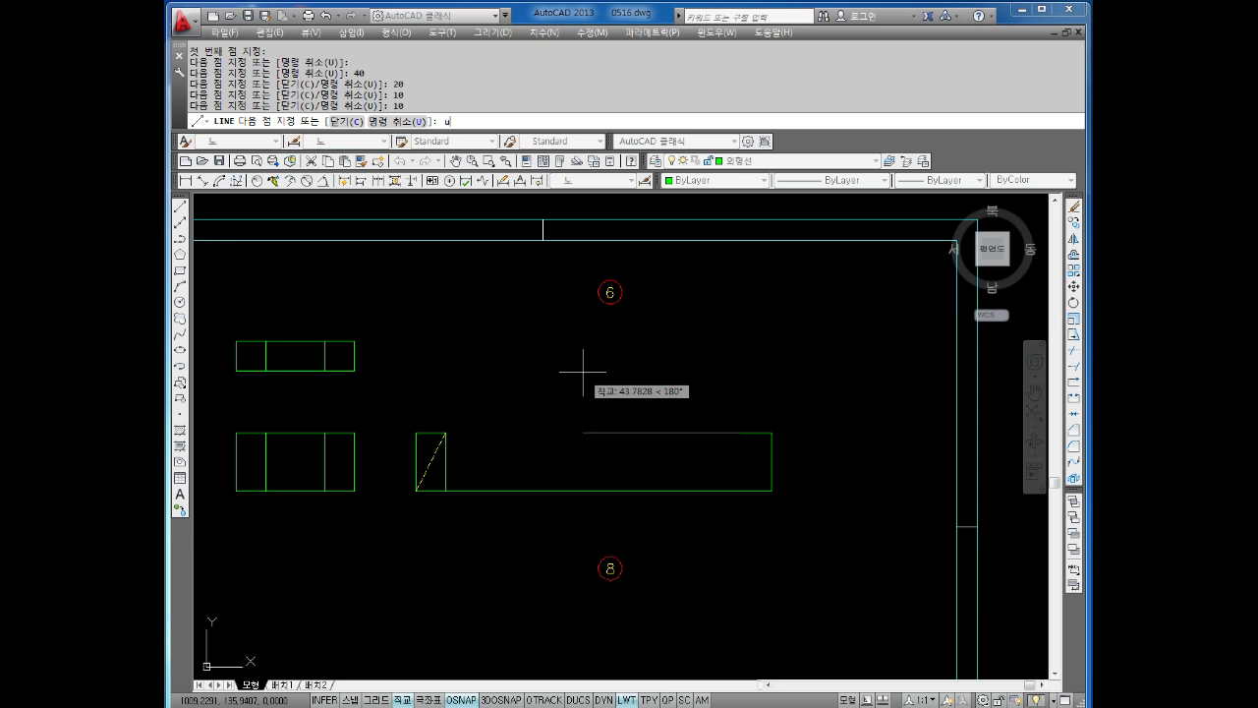
pyautogui.press('Return')
pyautogui.write('u')
pyautogui.press('Return')
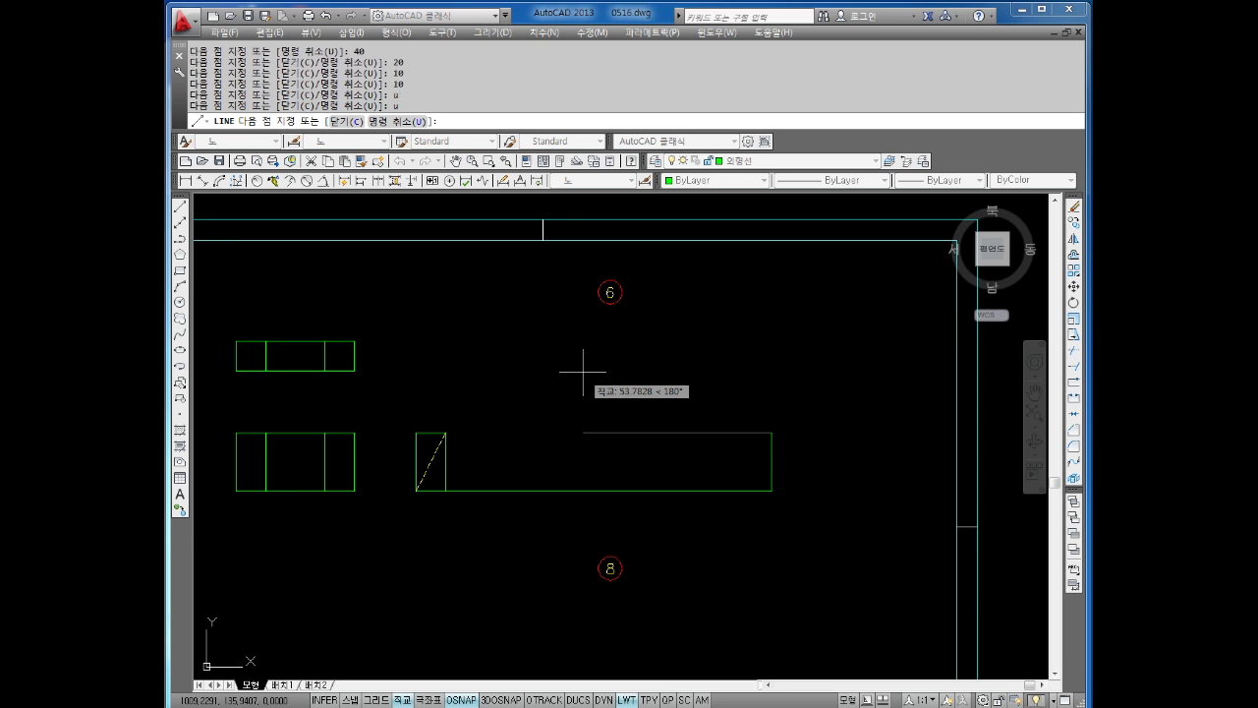
pyautogui.write('15')
pyautogui.press('Return')
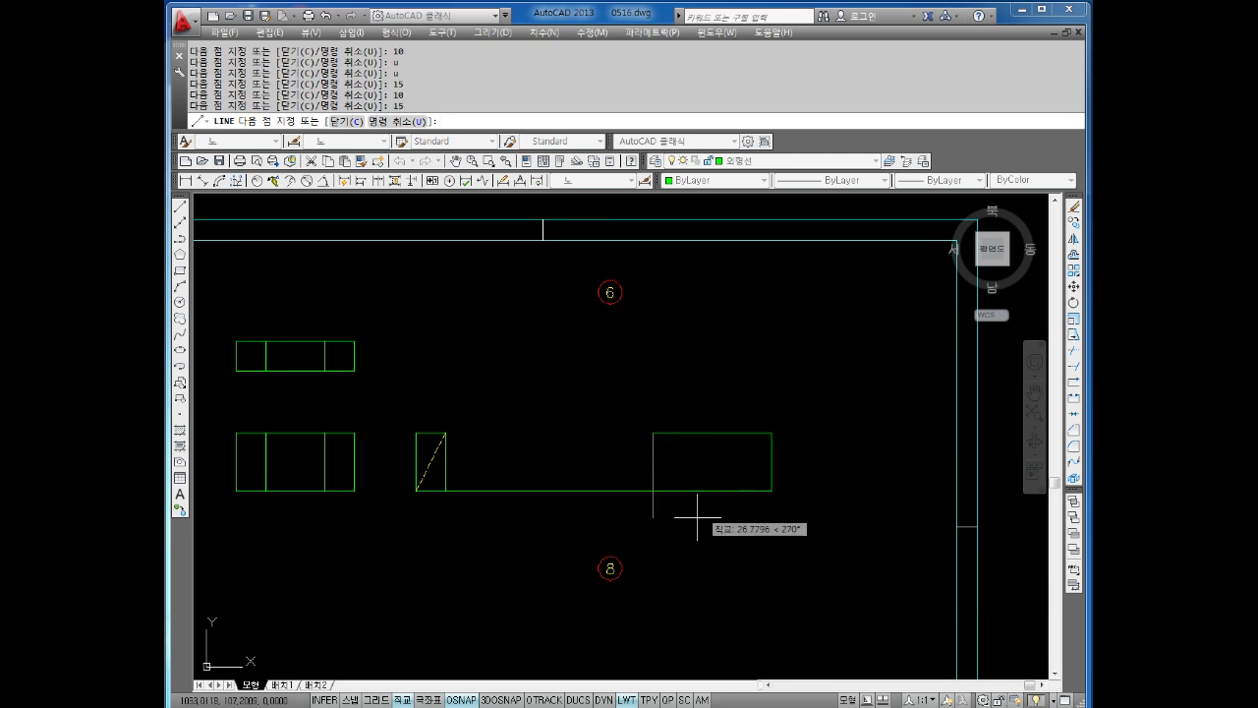
pyautogui.press('Escape')
# Erase the extra connecting line and the stray top segment.
pyautogui.click(580, 491)
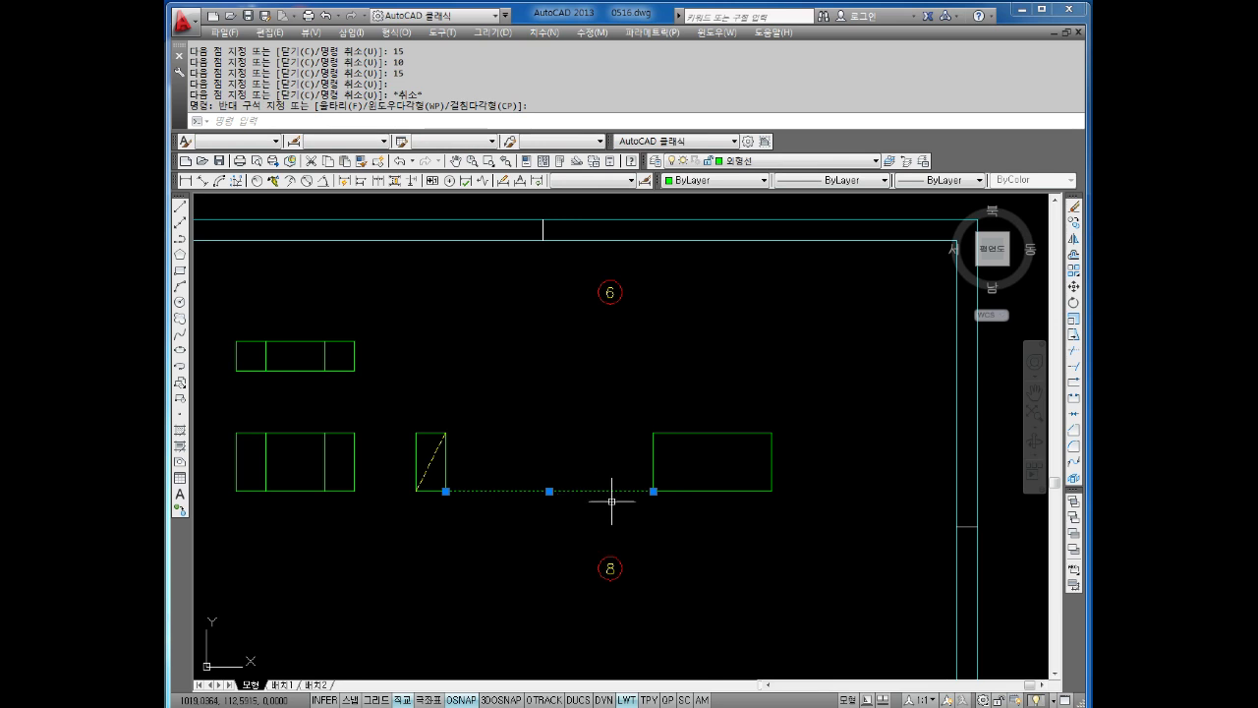
pyautogui.press('Delete')
pyautogui.scroll(2, 706, 460)
pyautogui.scroll(2, 706, 442)
pyautogui.click(730, 421)
pyautogui.click(720, 385)
pyautogui.press('Delete')
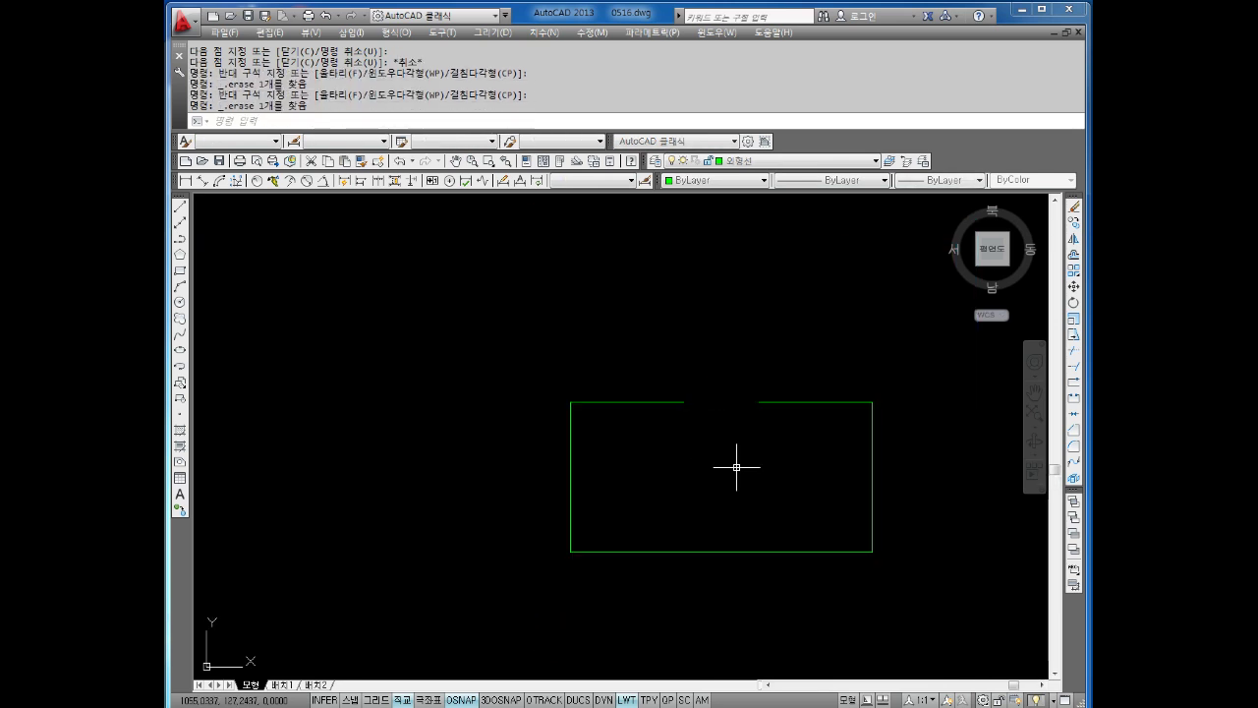
pyautogui.press('Escape')
pyautogui.press('Escape')
pyautogui.press('Escape')
pyautogui.press('Escape')
pyautogui.press('Escape')
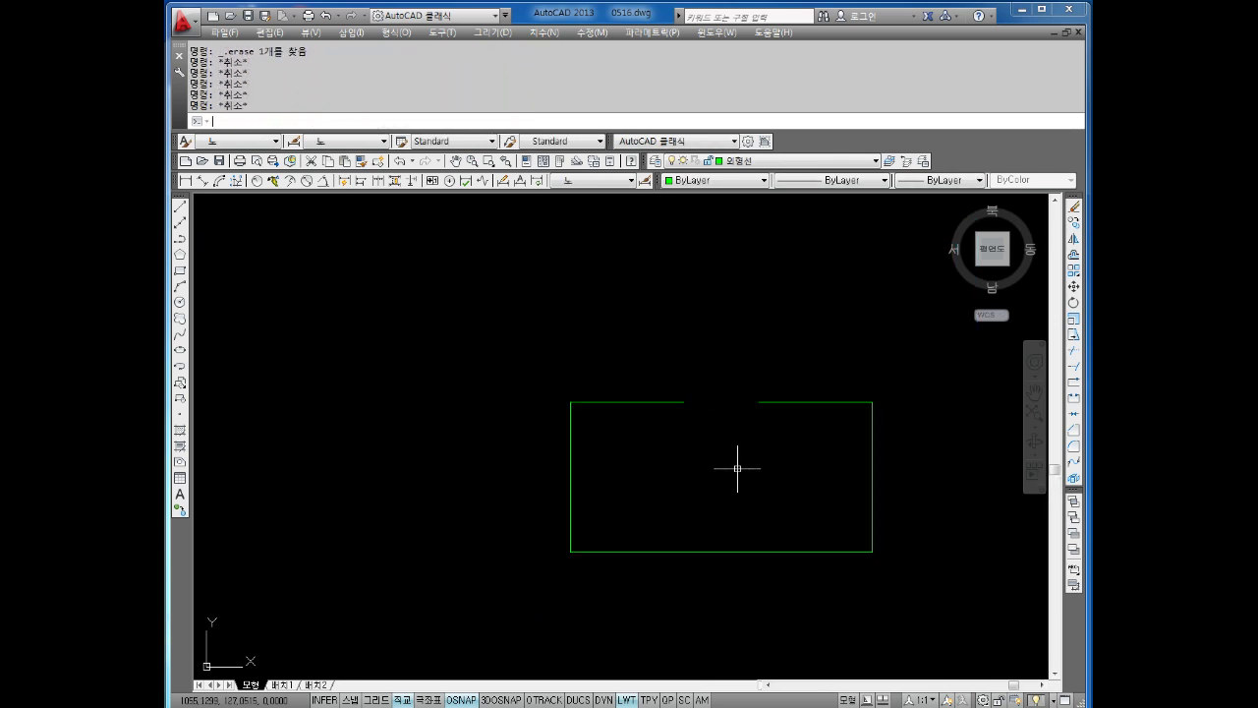
pyautogui.write('l')
# Draw a helper line from the bottom edge's midpoint: 10 units up, then 10 units across.
pyautogui.press('Return')
pyautogui.click(723, 551)
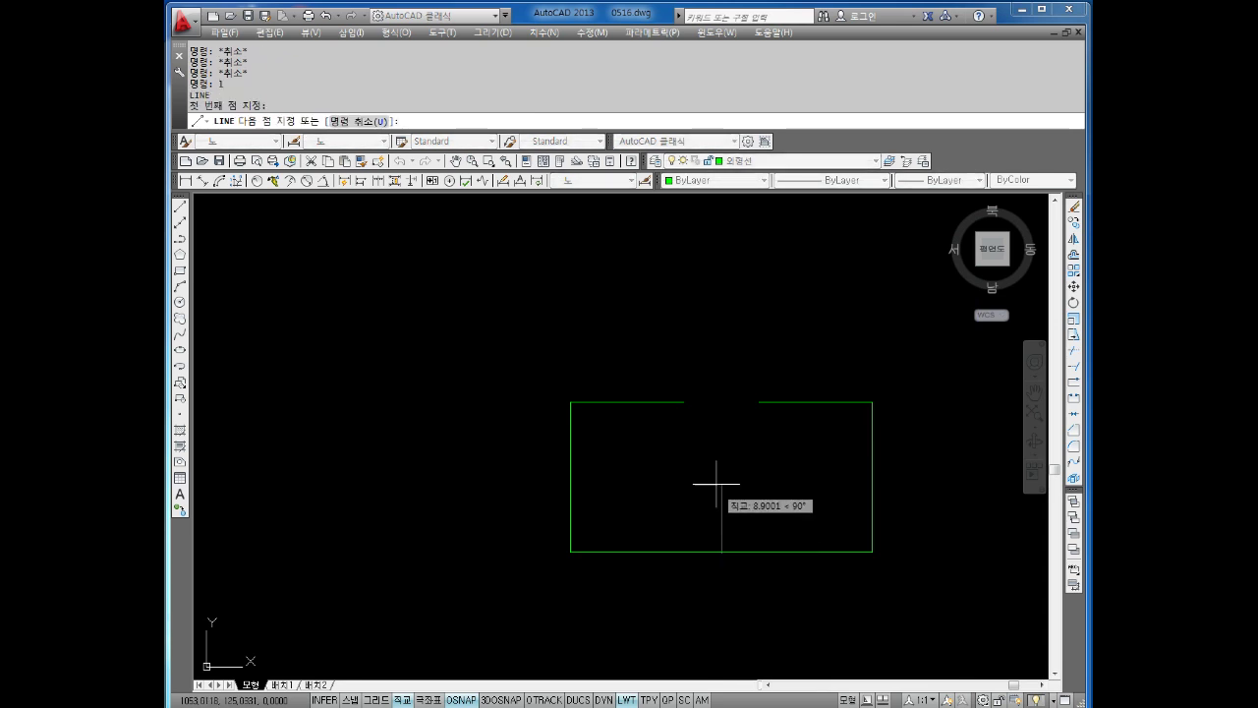
pyautogui.write('10')
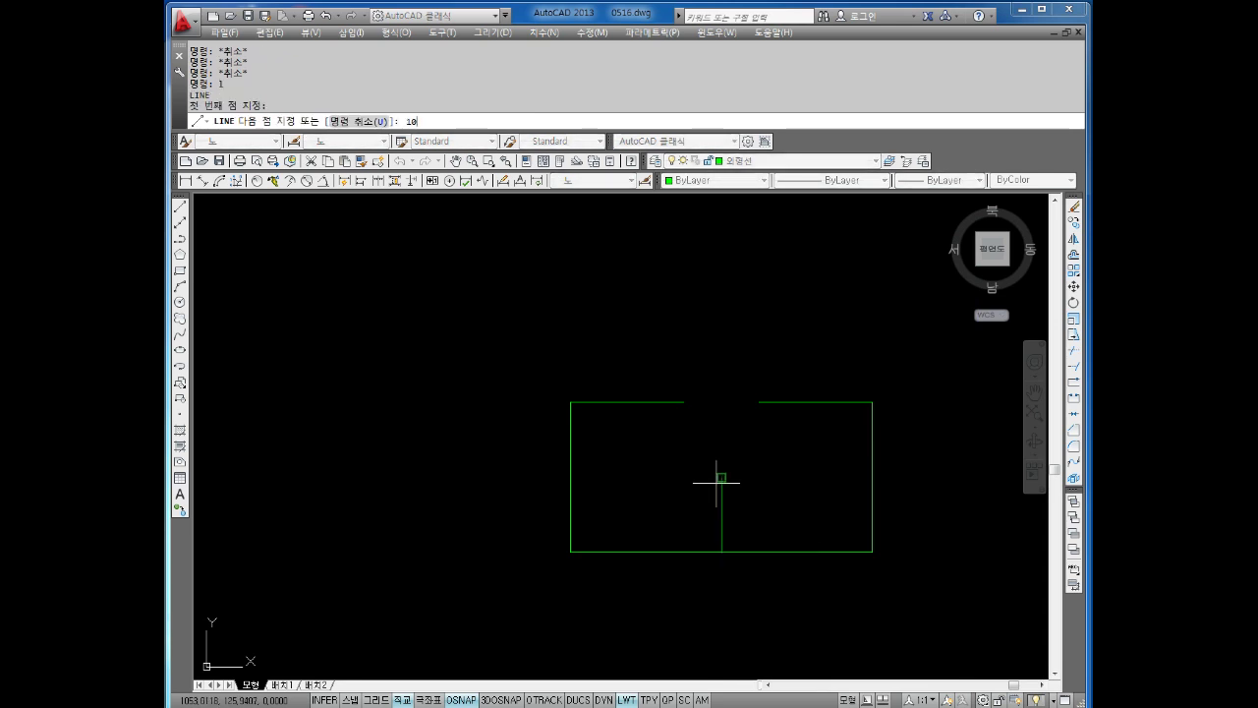
pyautogui.press('Return')
pyautogui.write('10')
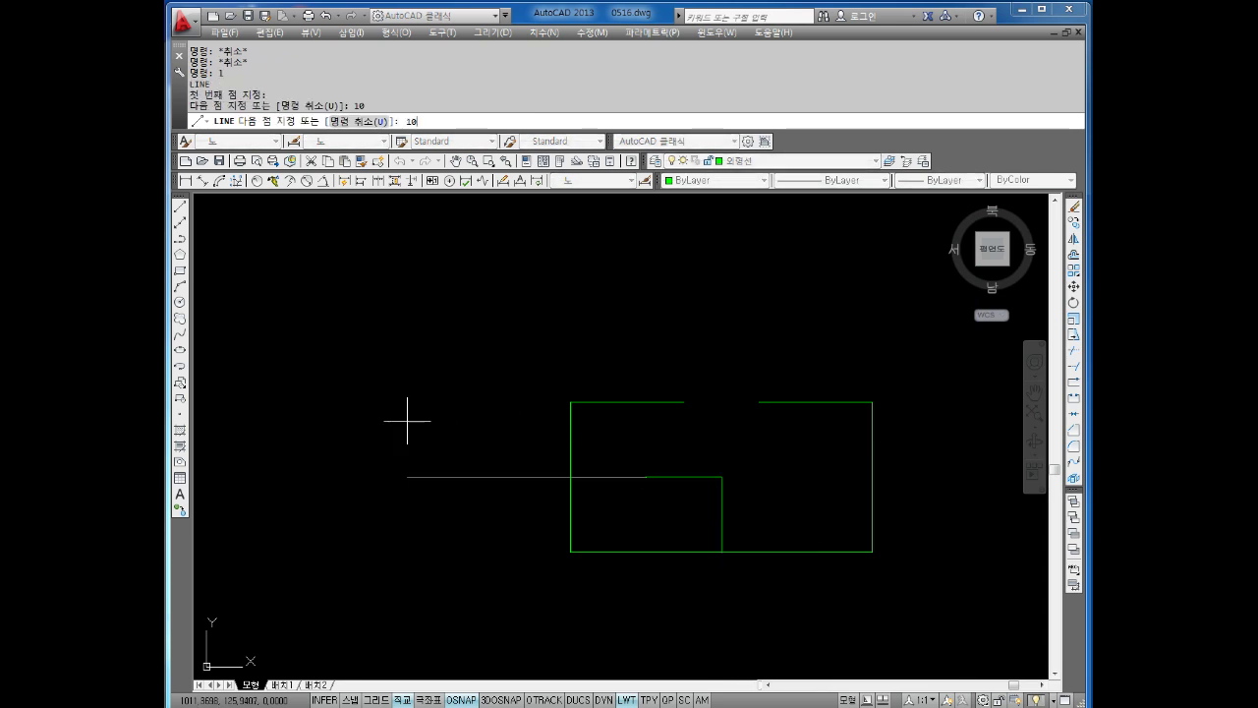
pyautogui.press('Return')
pyautogui.press('Escape')
pyautogui.press('Escape')
# Extend the notch base and draw both slanted notch sides up to the top edge.
pyautogui.press('Return')
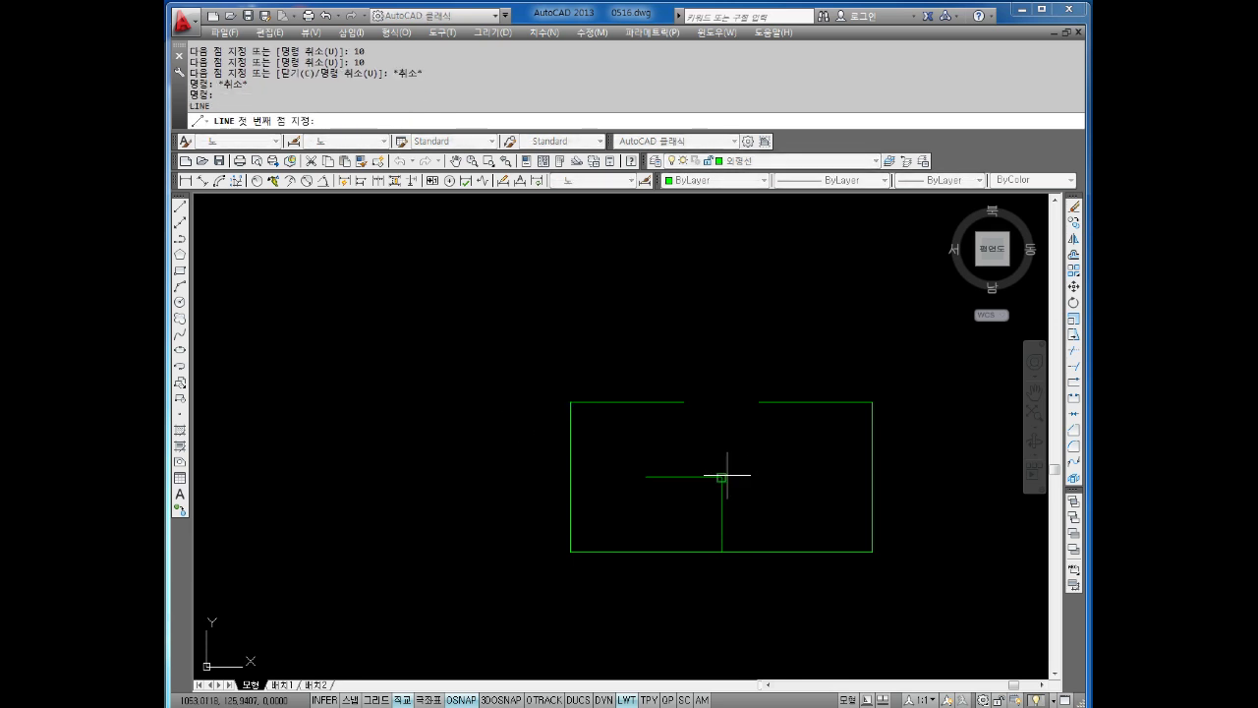
pyautogui.click(727, 475)
pyautogui.write('0')
pyautogui.press('Return')
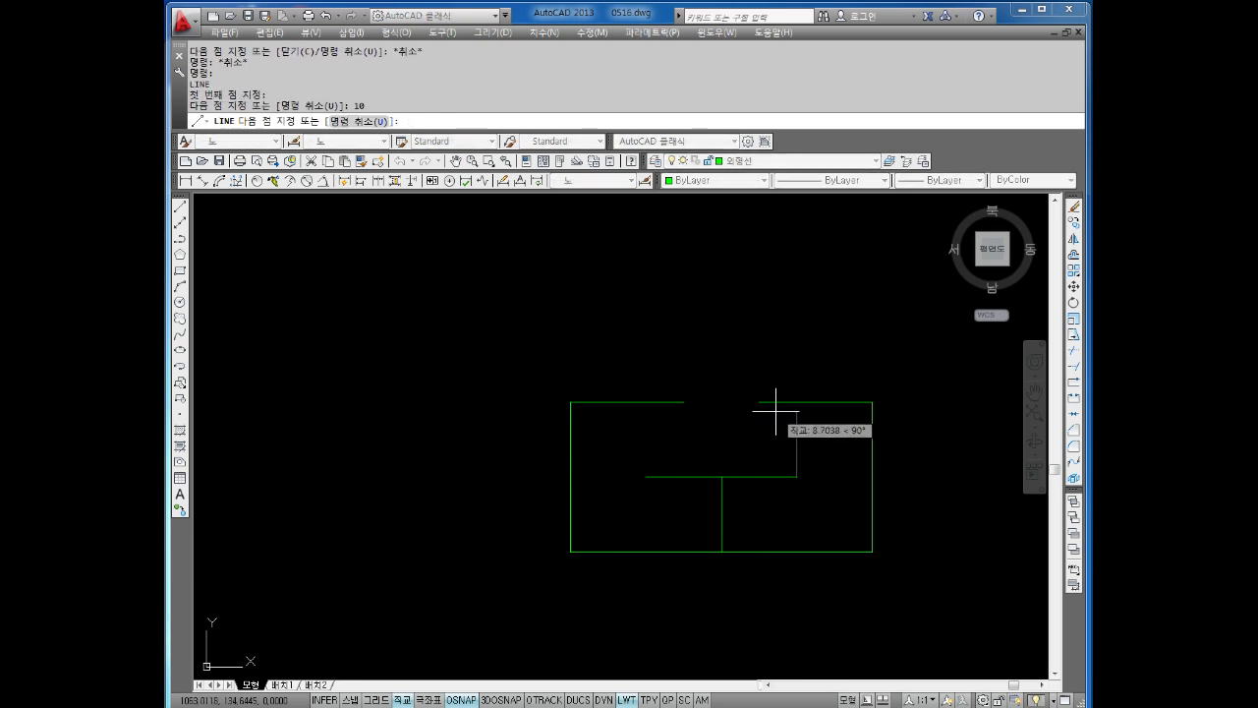
pyautogui.click(760, 402)
pyautogui.press('Escape')
pyautogui.press('Return')
pyautogui.click(646, 477)
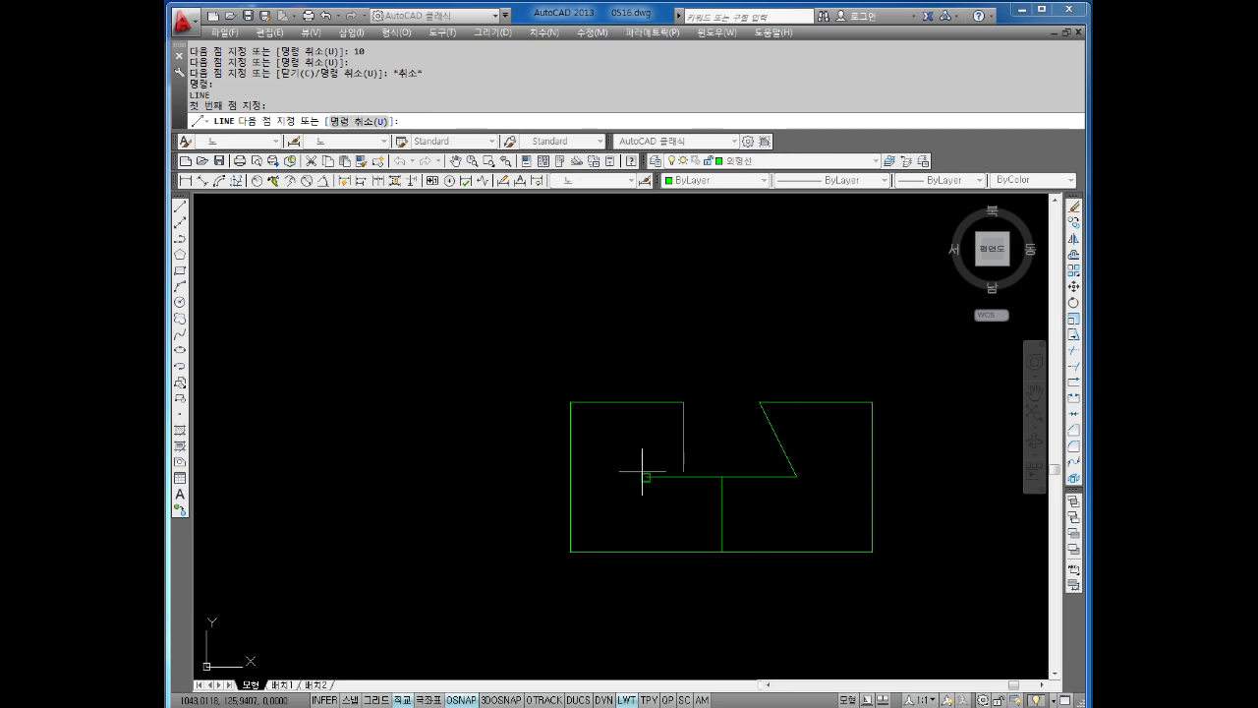
pyautogui.click(684, 402)
pyautogui.press('Escape')
# Erase the leftover vertical helper line and zoom out to the sheet.
pyautogui.click(783, 514)
pyautogui.click(674, 528)
pyautogui.press('Delete')
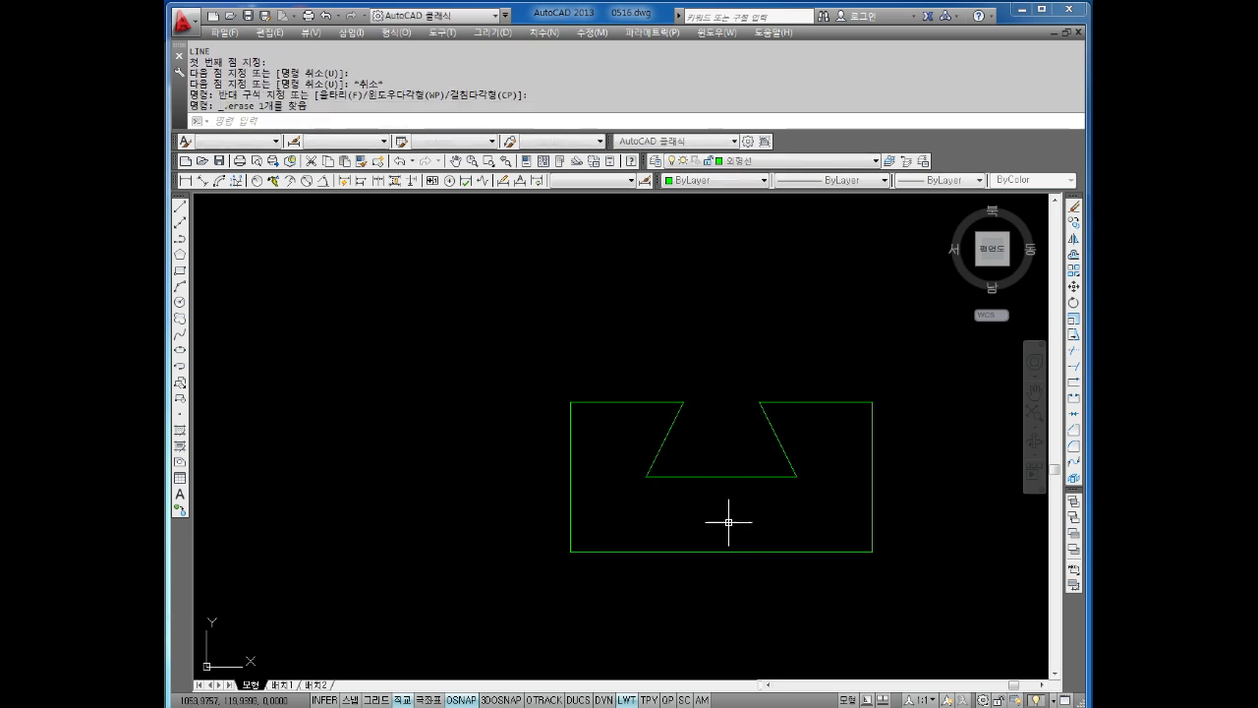
pyautogui.scroll(-2, 727, 482)
pyautogui.scroll(-3, 689, 531)
pyautogui.scroll(2, 728, 512)
pyautogui.moveTo(724, 511); pyautogui.dragTo(725, 492, button='middle')
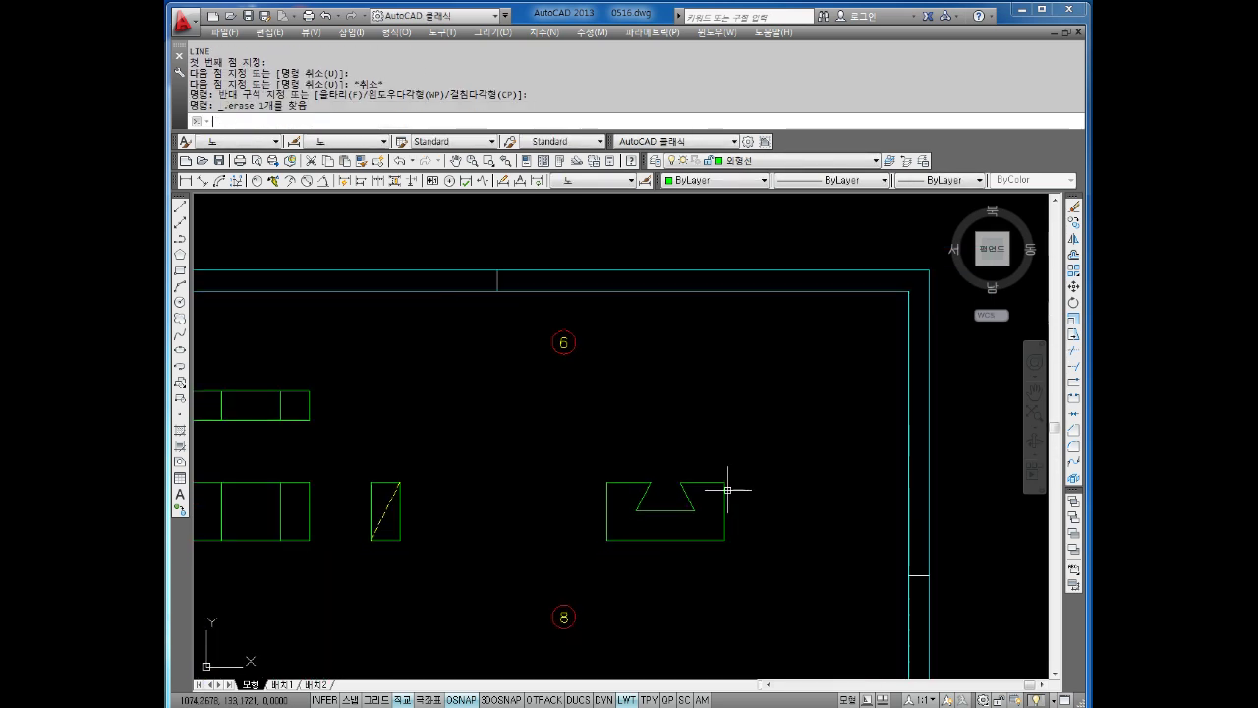
pyautogui.press('Escape')
pyautogui.press('Escape')
pyautogui.press('Escape')
# Project four vertical construction lines up from problem 6's front-view and notch corners.
pyautogui.press('Return')
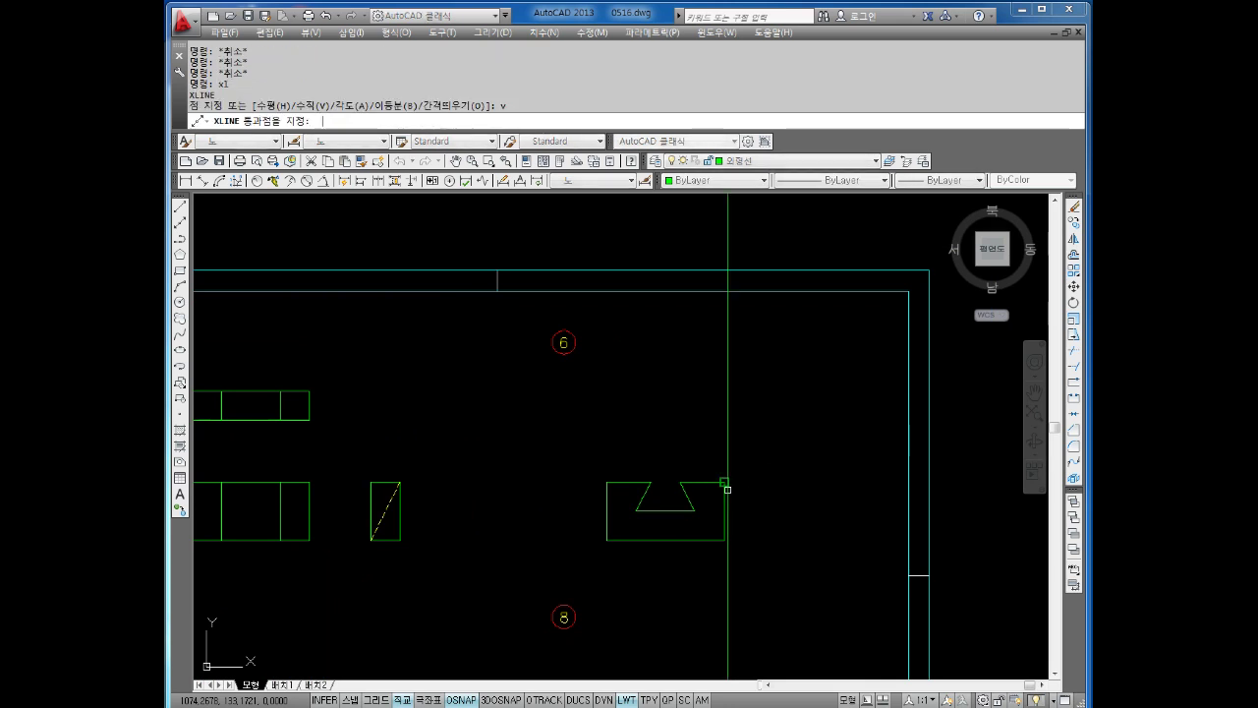
pyautogui.write('v')
pyautogui.press('Return')
pyautogui.click(606, 480)
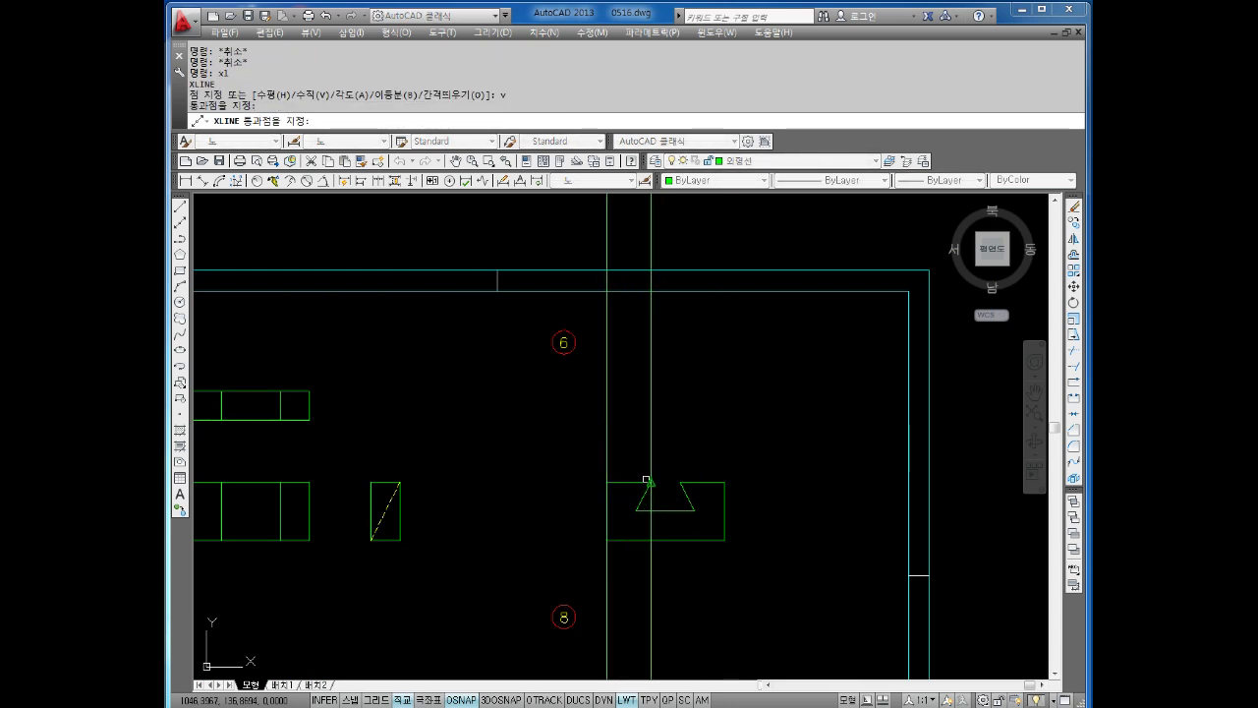
pyautogui.click(651, 482)
pyautogui.click(636, 481)
pyautogui.click(694, 482)
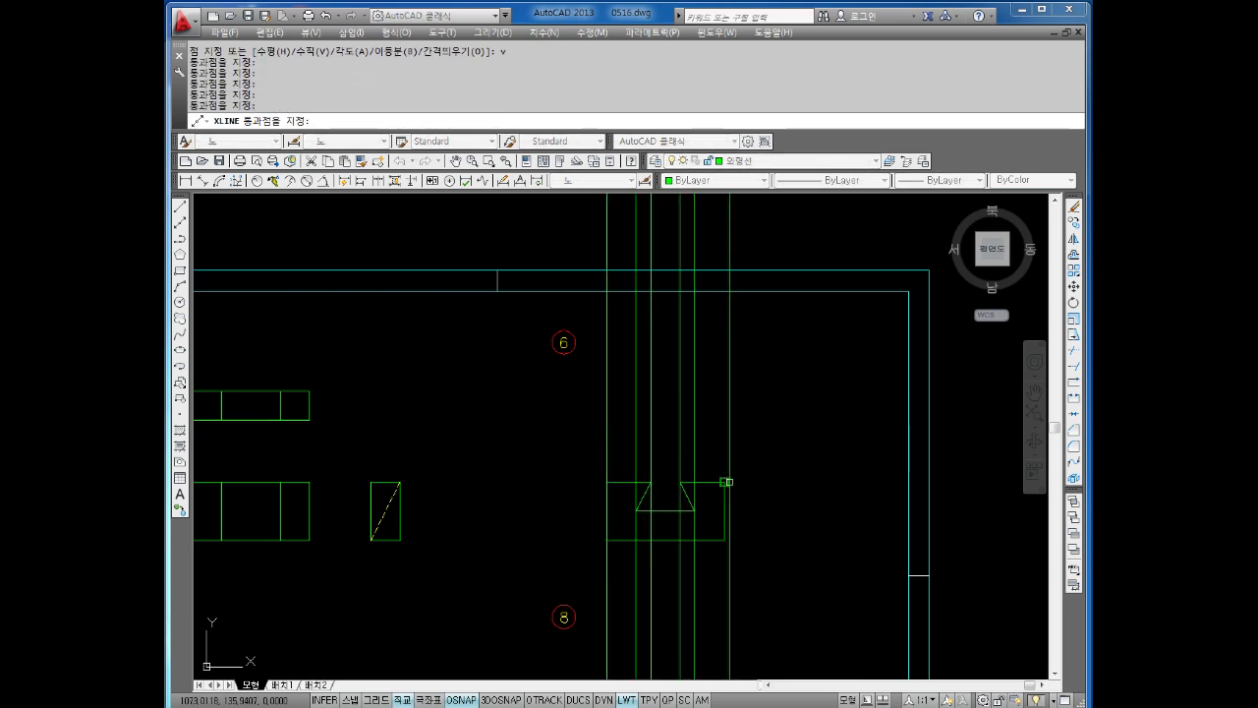
pyautogui.press('Escape')
# Draw a horizontal line across the projections and offset a copy 10 units above it.
pyautogui.press('Escape')
pyautogui.write('1')
pyautogui.press('Return')
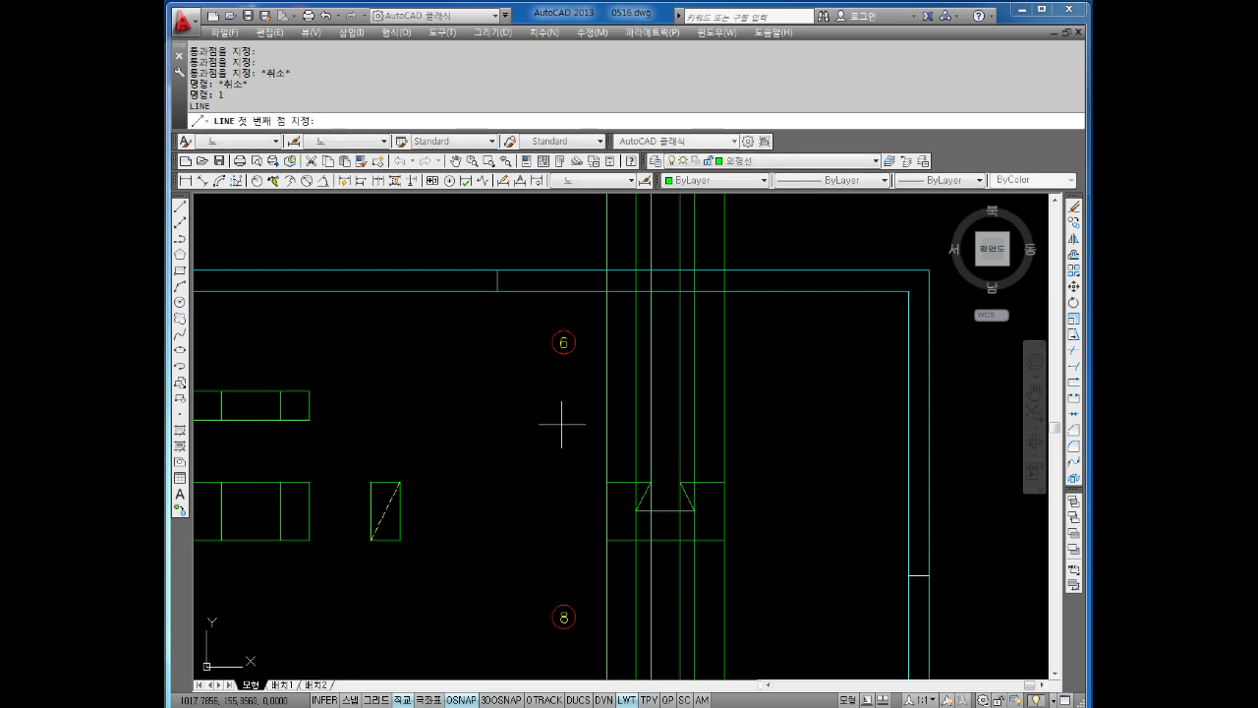
pyautogui.click(561, 424)
pyautogui.click(787, 423)
pyautogui.press('Escape')
pyautogui.press('Escape')
pyautogui.write('o')
pyautogui.press('Return')
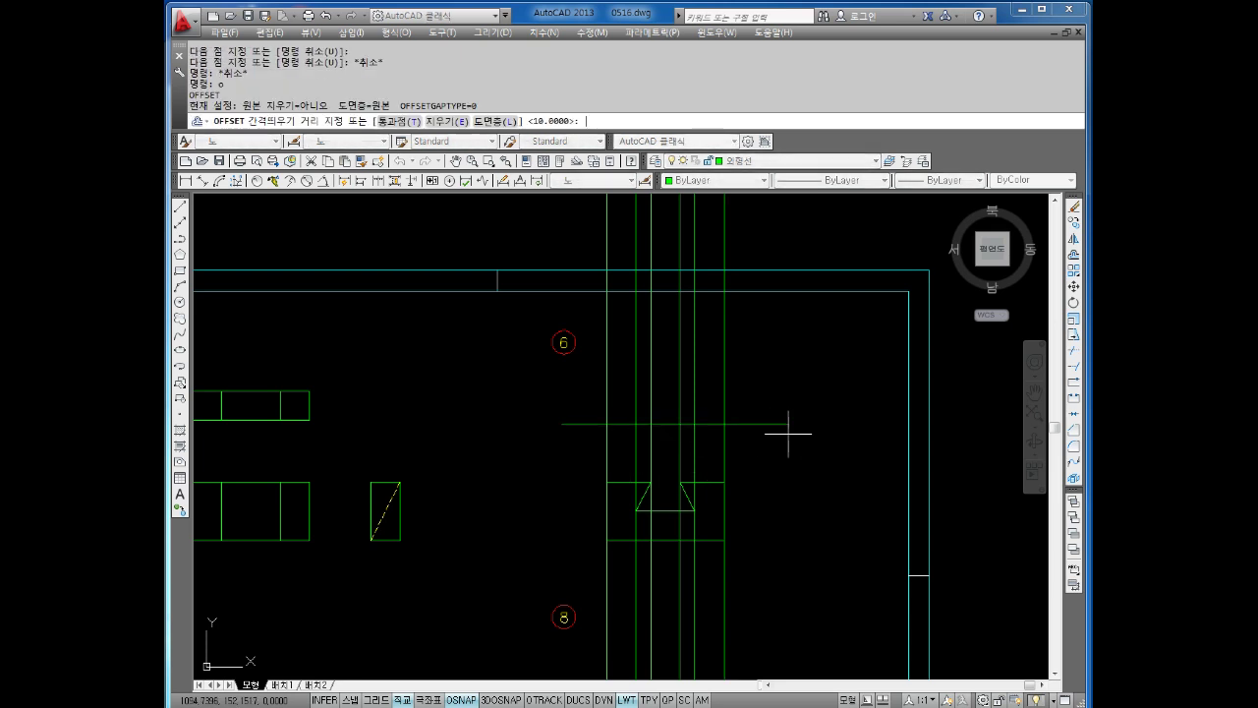
pyautogui.press('Return')
pyautogui.click(757, 423)
pyautogui.click(820, 385)
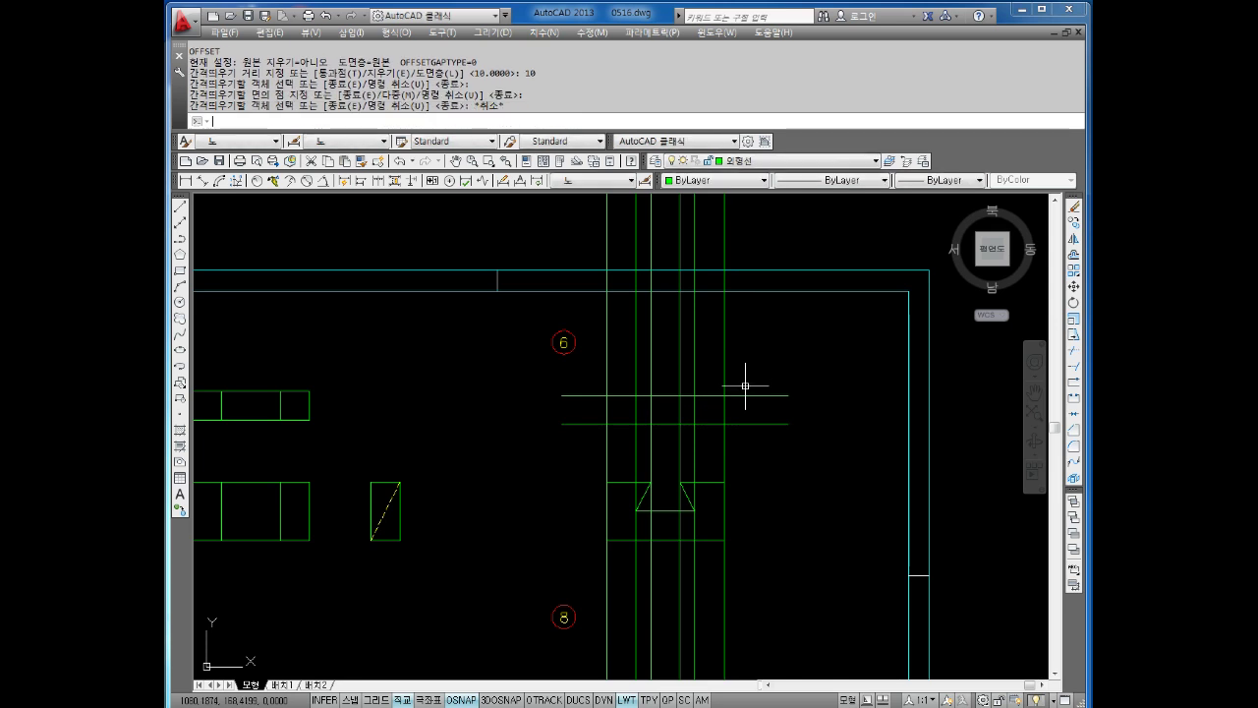
pyautogui.press('Escape')
# Trim the projection lines and horizontal ends to leave the top-view outline.
pyautogui.write('tr')
pyautogui.press('Return')
pyautogui.click(753, 442)
pyautogui.click(763, 383)
pyautogui.press('Return')
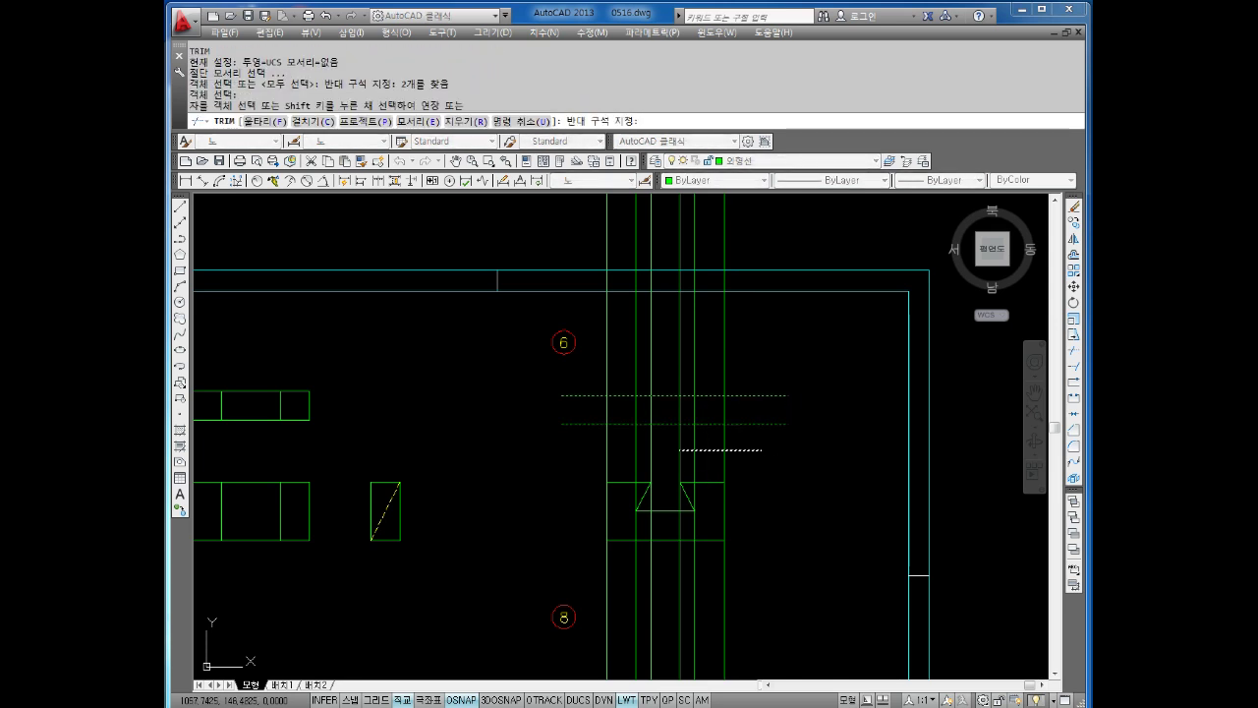
pyautogui.click(764, 459)
pyautogui.click(742, 393)
pyautogui.moveTo(762, 365); pyautogui.dragTo(599, 381)
pyautogui.press('Escape')
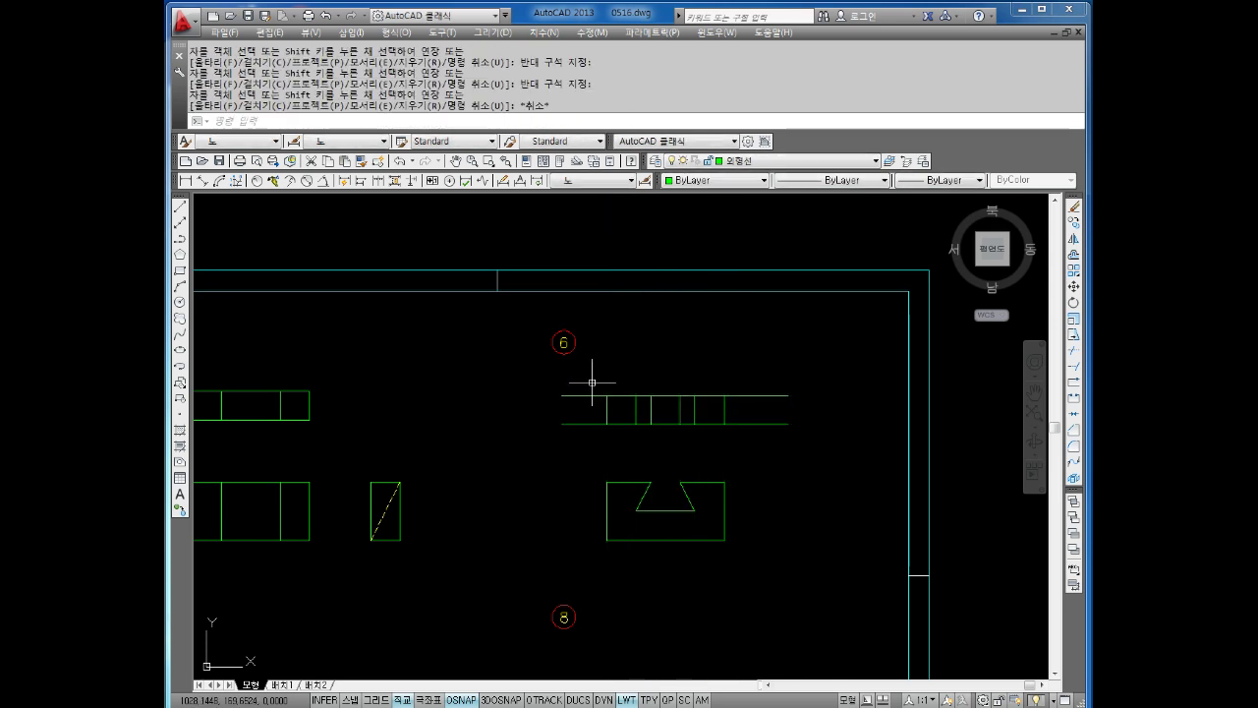
pyautogui.press('Return')
pyautogui.press('Return')
pyautogui.click(582, 395)
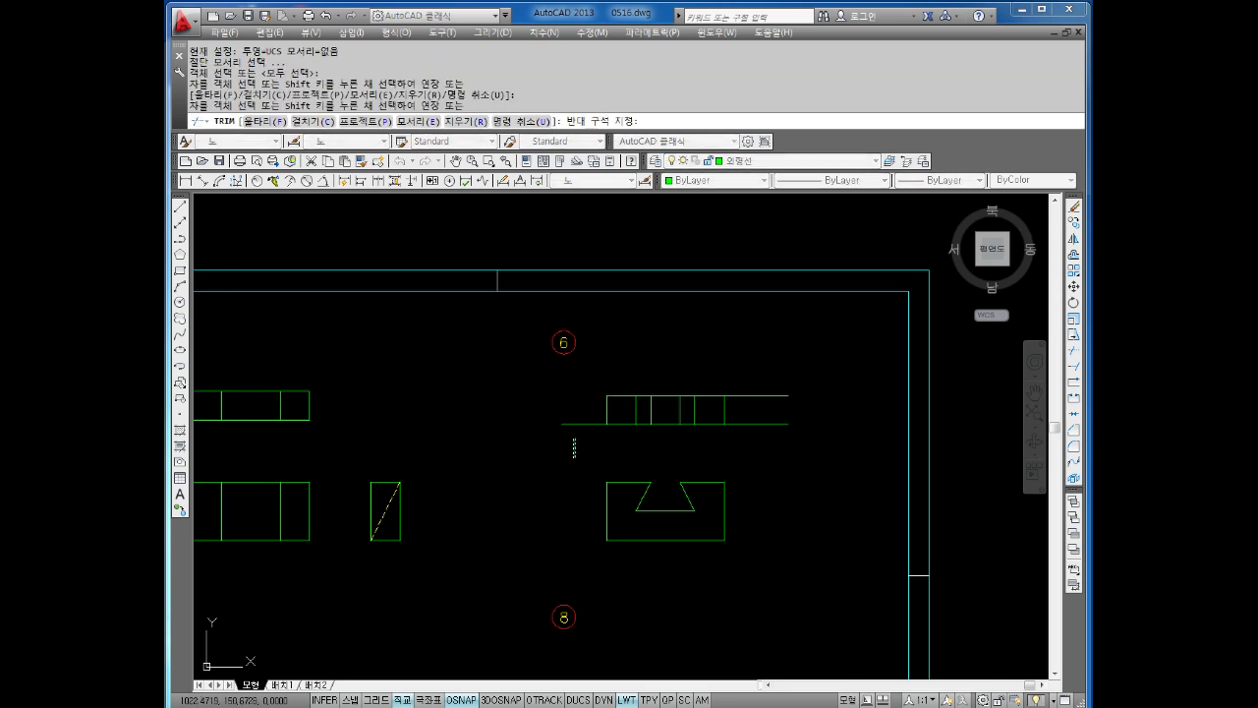
pyautogui.click(578, 424)
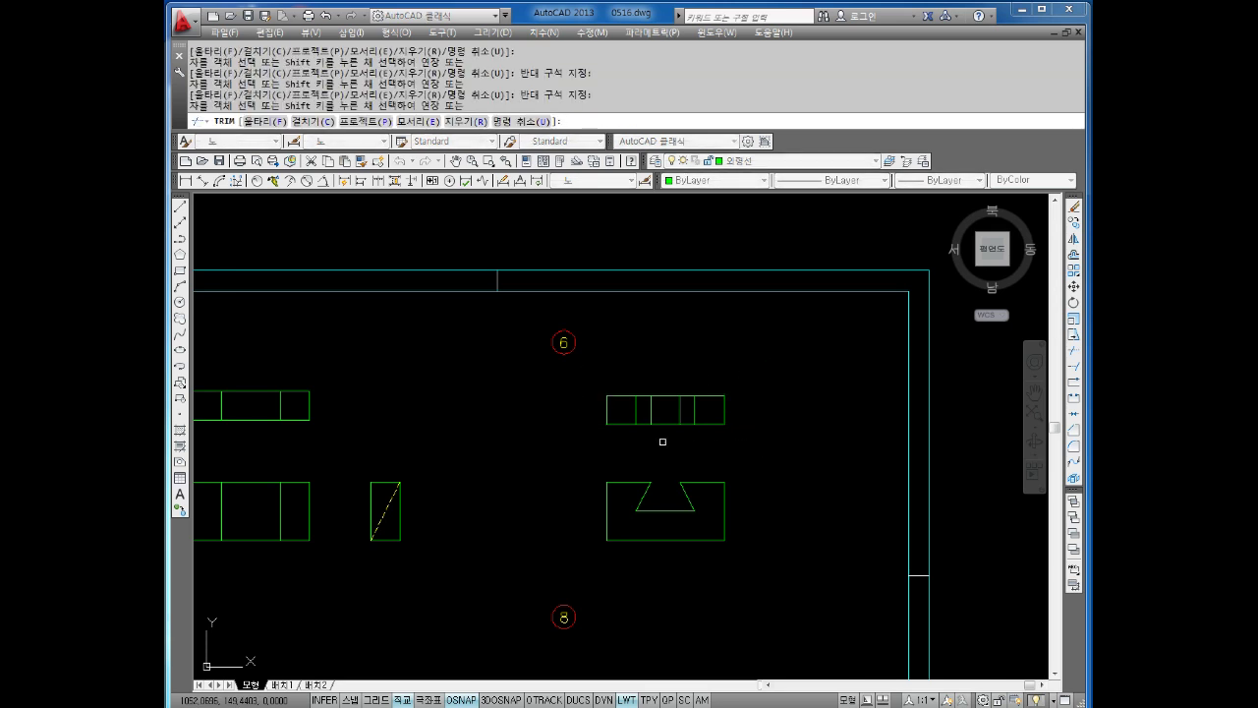
pyautogui.scroll(2, 654, 419)
pyautogui.press('Escape')
# Move the top view's notch edge lines to the 숨은선 hidden-line layer.
pyautogui.click(719, 407)
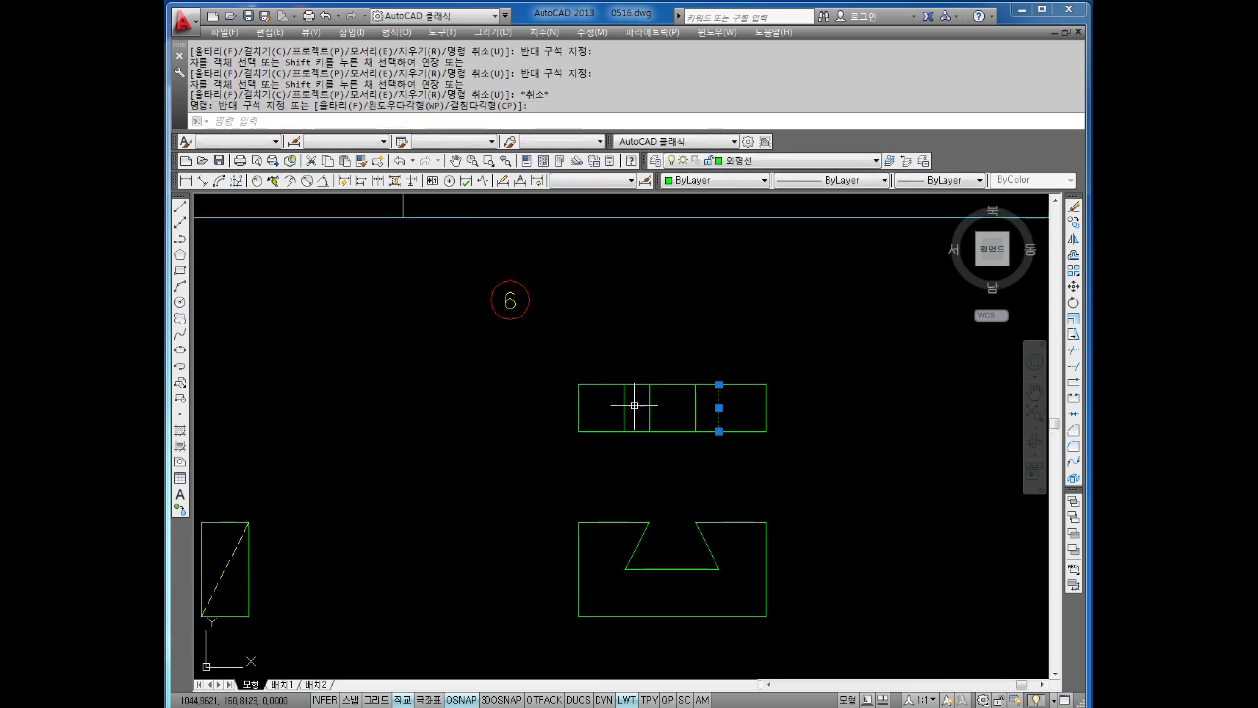
pyautogui.click(625, 407)
pyautogui.click(606, 408)
pyautogui.click(606, 408)
pyautogui.click(737, 160)
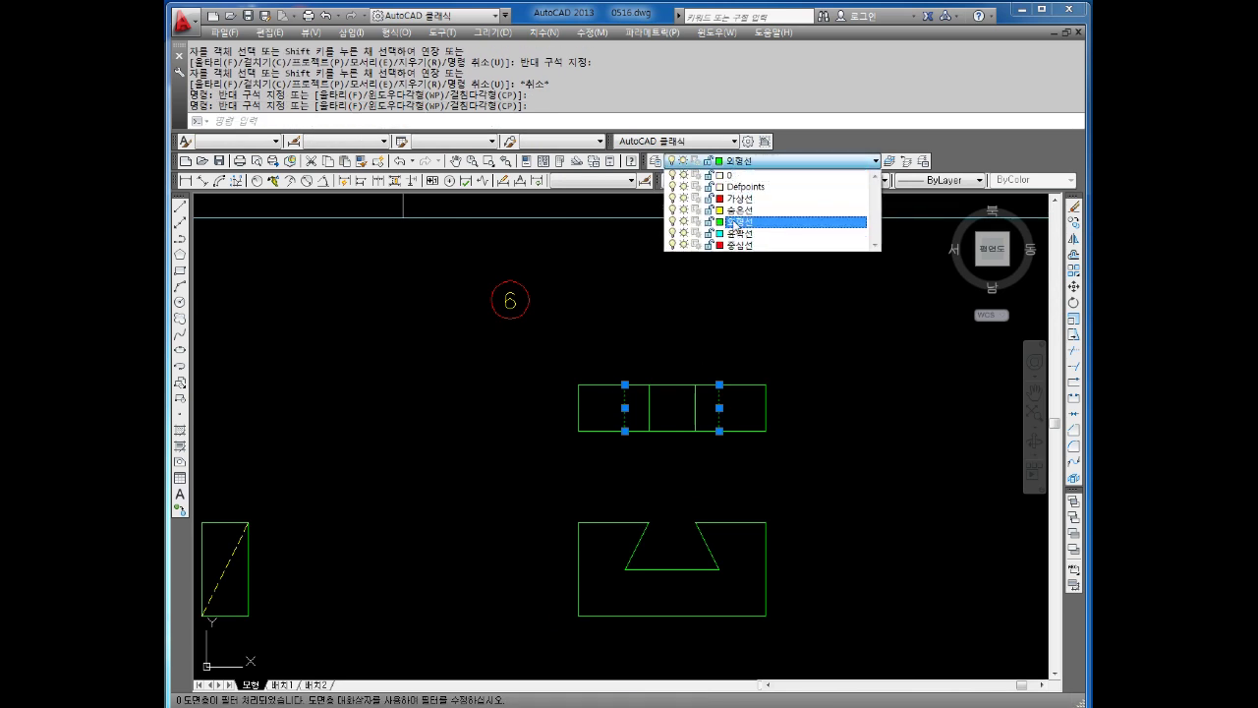
pyautogui.click(734, 210)
pyautogui.press('Escape')
pyautogui.press('Escape')
pyautogui.moveTo(832, 399); pyautogui.dragTo(768, 339, button='middle')
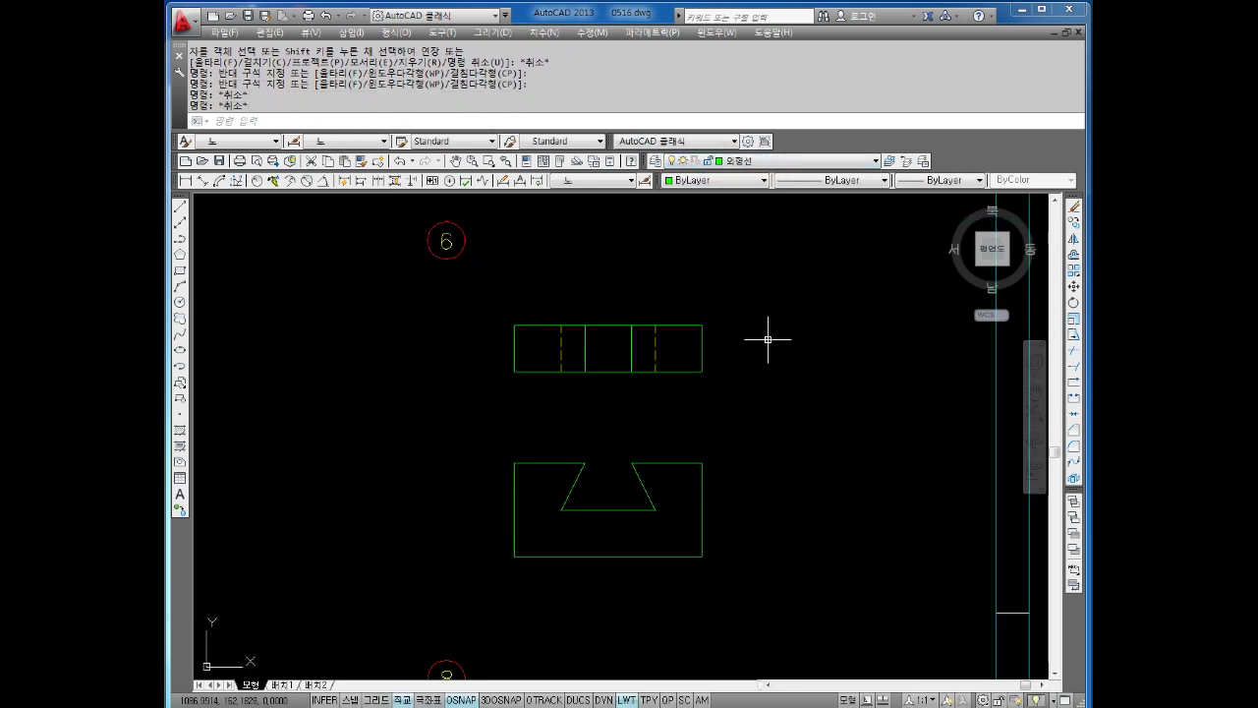
pyautogui.scroll(-2, 767, 339)
pyautogui.press('Escape')
pyautogui.press('Escape')
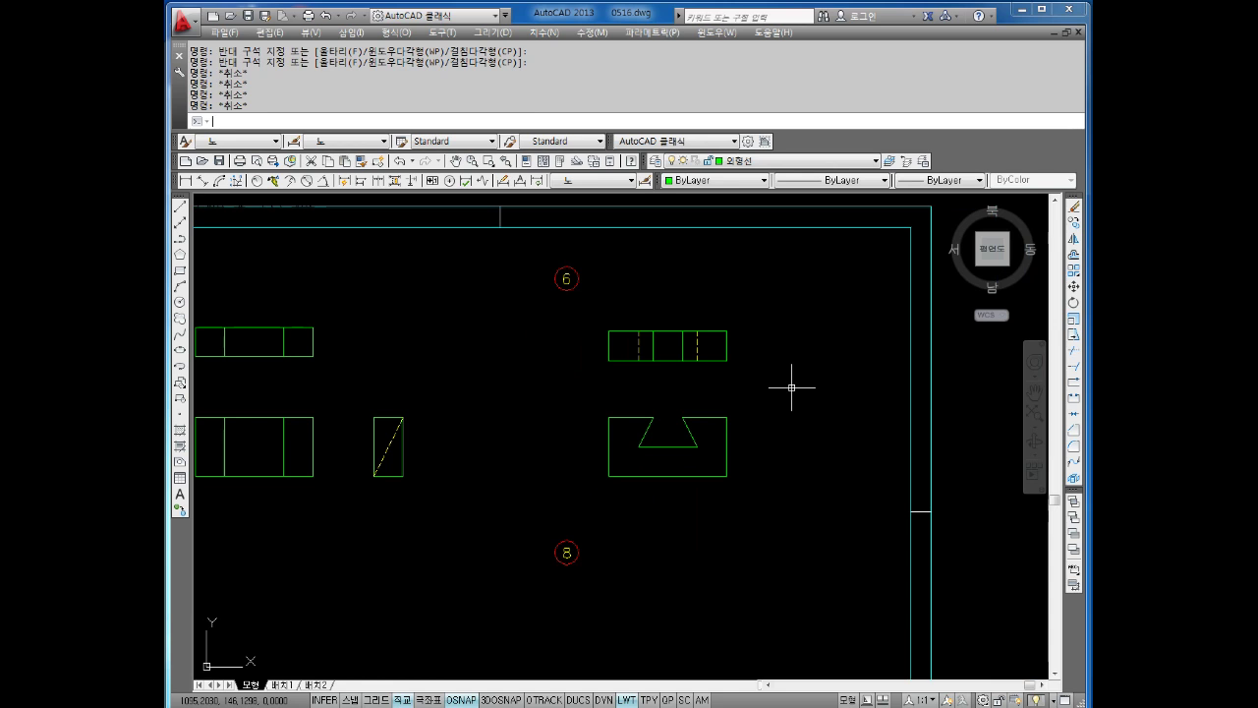
pyautogui.write('xl')
# Project five horizontal construction lines from problem 6's front and top views.
pyautogui.press('Return')
pyautogui.press('Return')
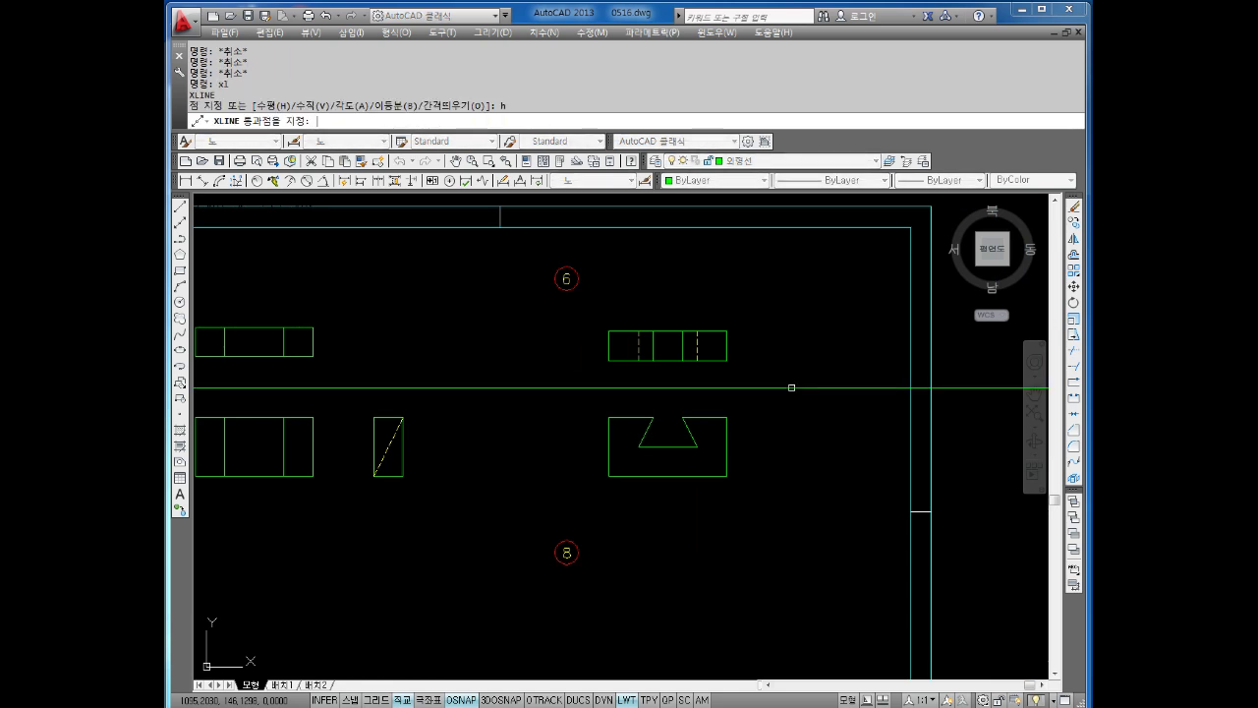
pyautogui.click(727, 476)
pyautogui.click(697, 446)
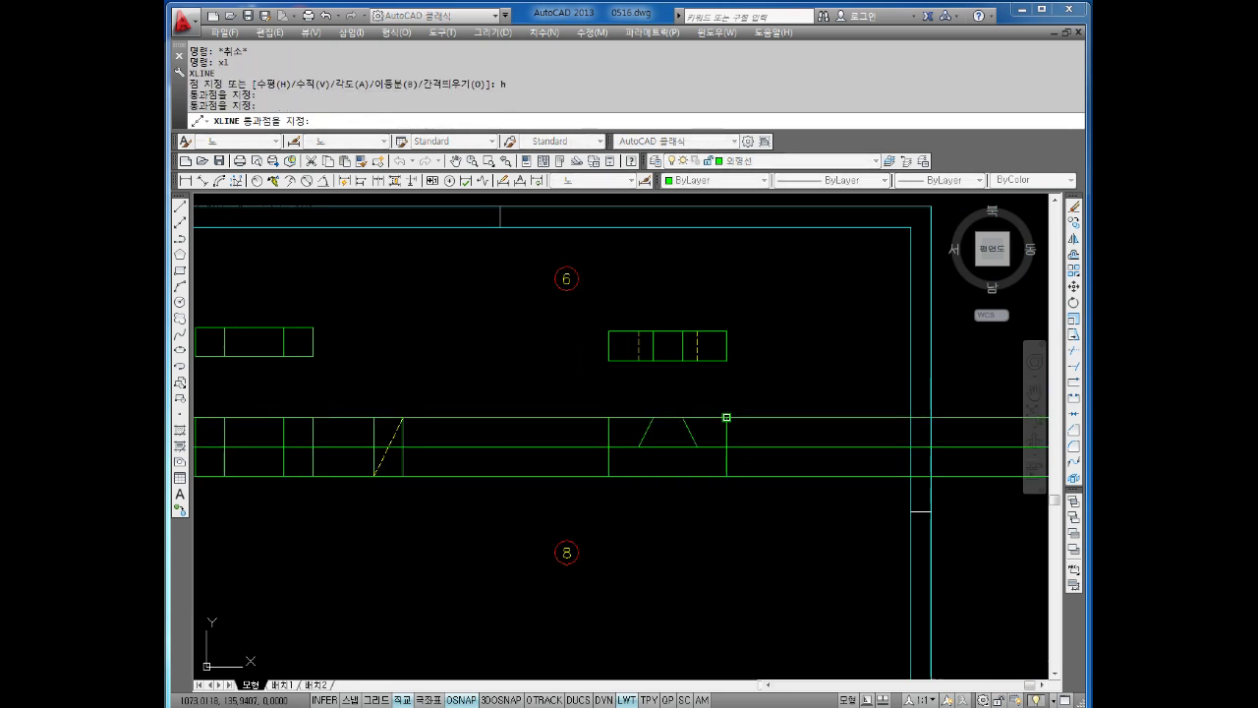
pyautogui.click(726, 418)
pyautogui.click(726, 360)
pyautogui.click(727, 331)
pyautogui.press('Escape')
pyautogui.press('Escape')
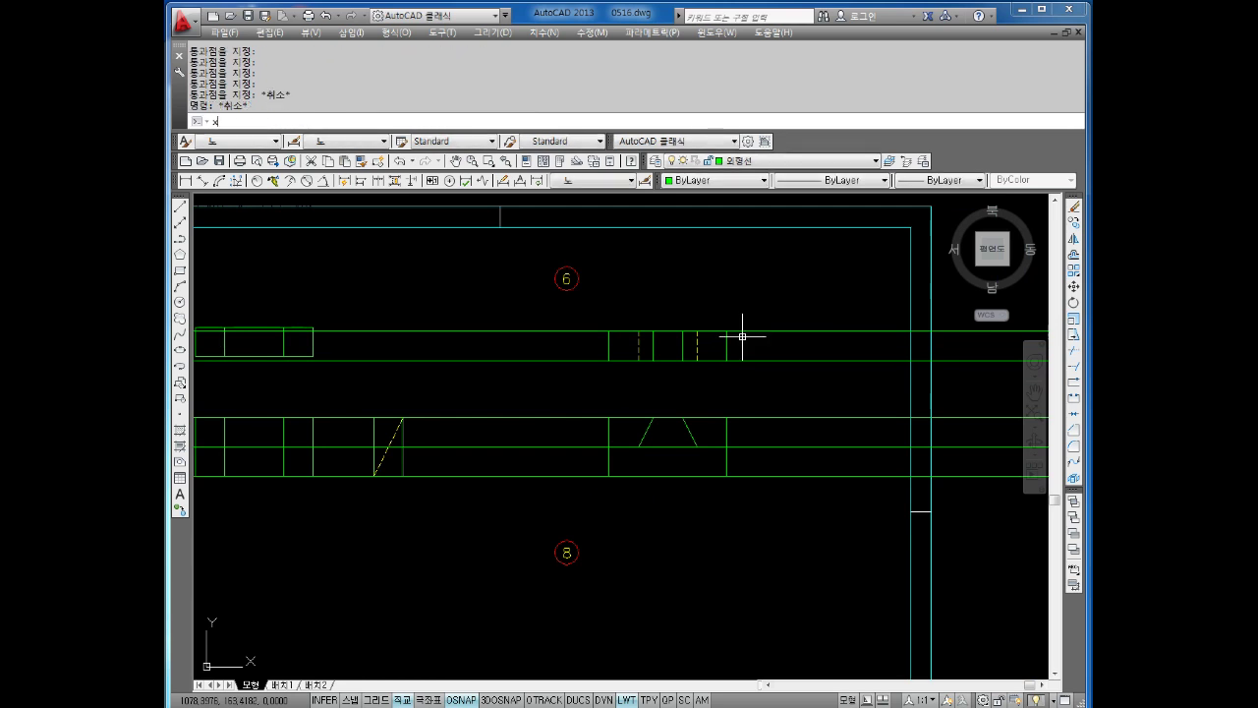
# Place a 45° miter construction line through the corner between the views.
pyautogui.write('xl')
pyautogui.press('Return')
pyautogui.write('a')
pyautogui.press('Return')
pyautogui.write('45')
pyautogui.press('Return')
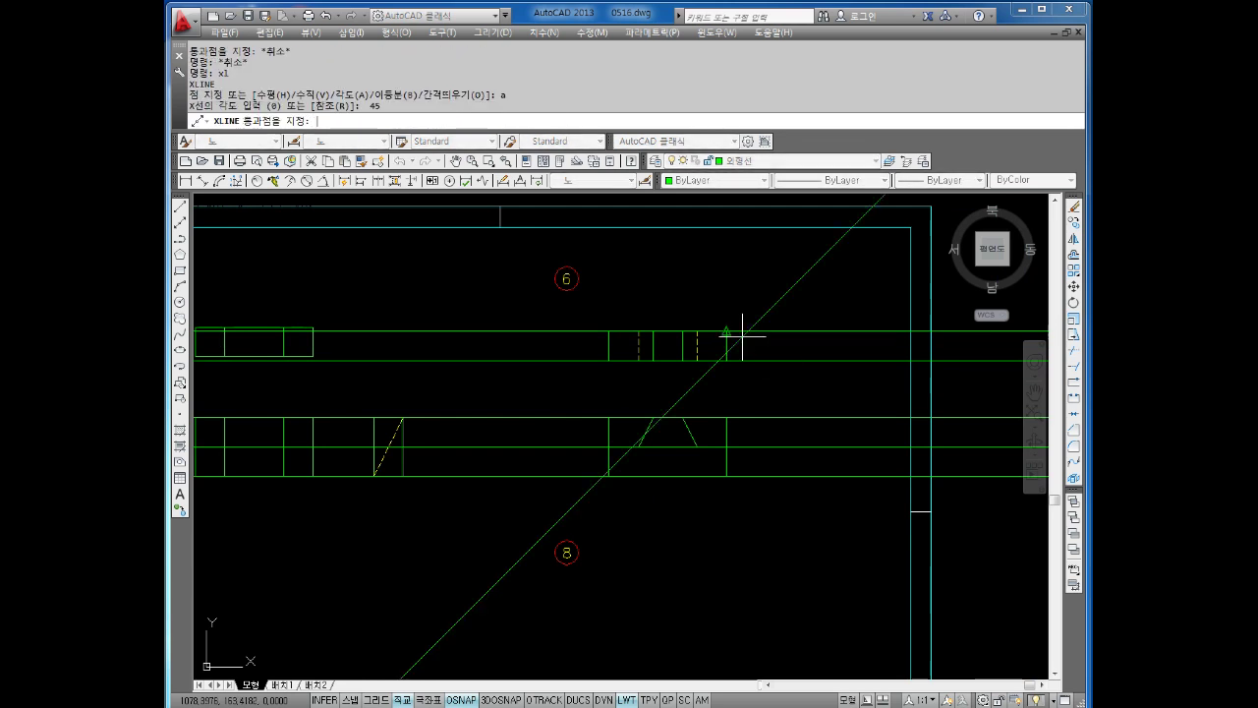
pyautogui.click(727, 418)
pyautogui.press('Escape')
pyautogui.press('Escape')
pyautogui.press('Escape')
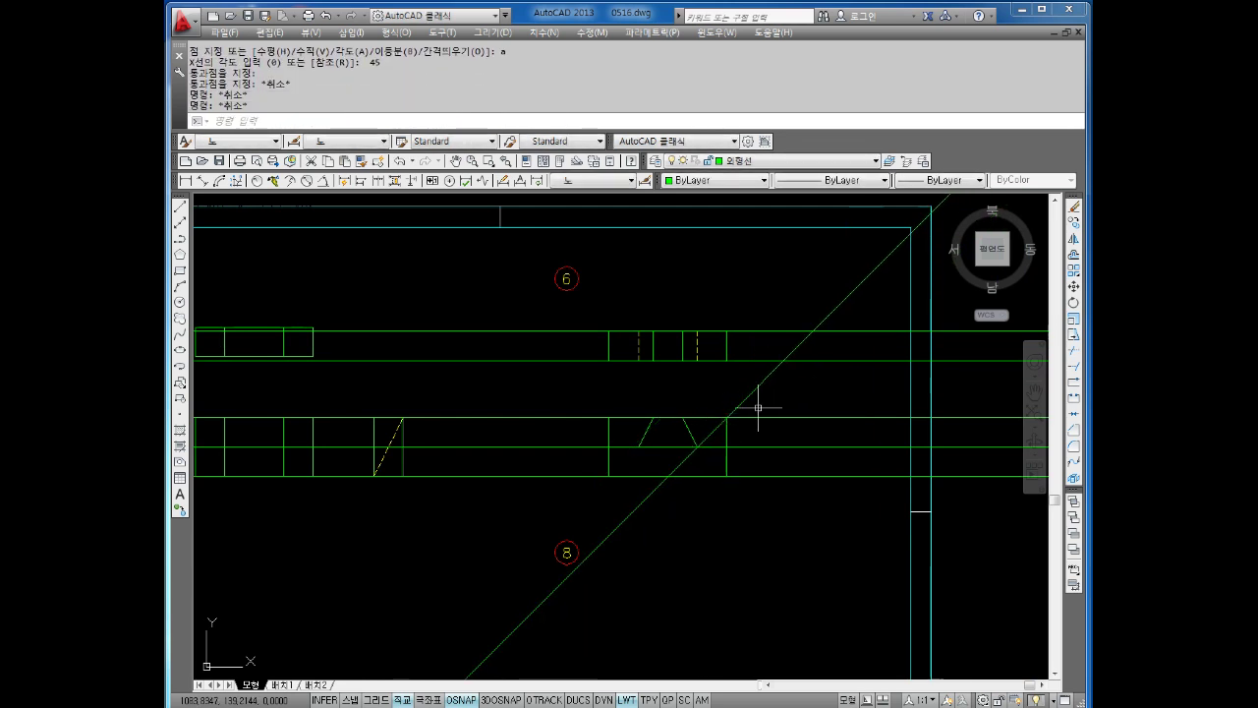
# Project two vertical construction lines from where the top-view lines meet the miter.
pyautogui.write('xl')
pyautogui.press('Return')
pyautogui.write('v')
pyautogui.press('Return')
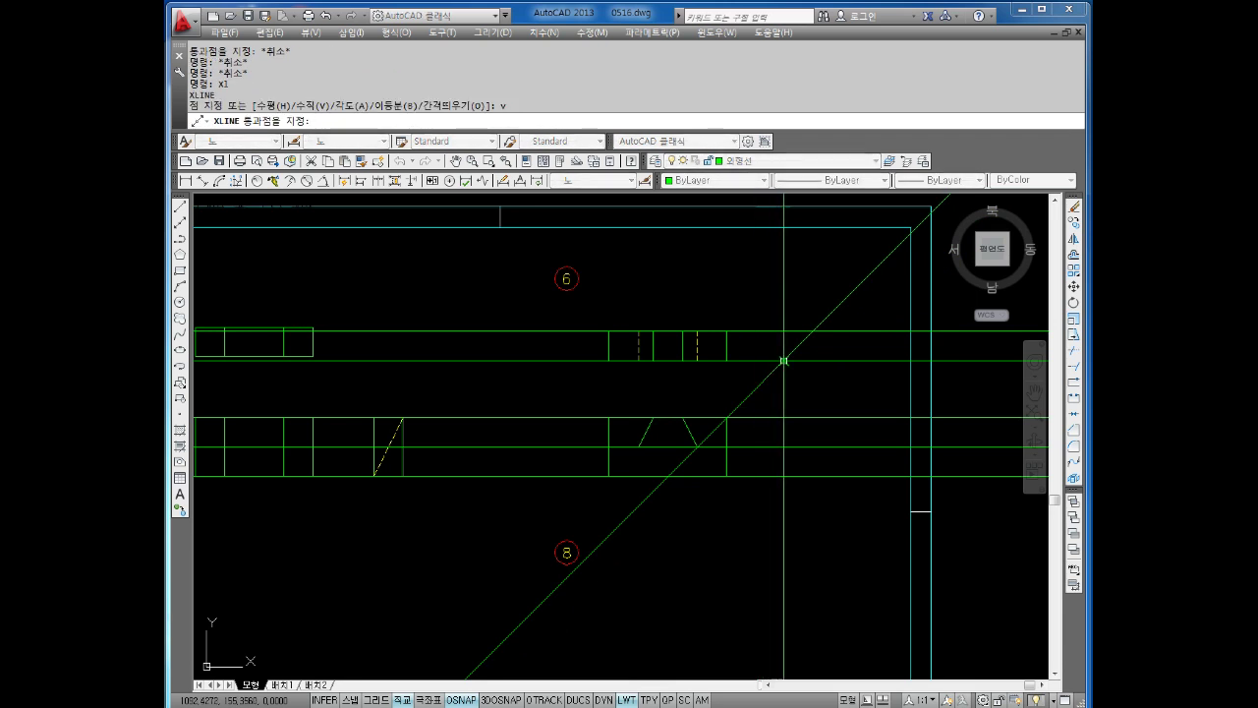
pyautogui.click(784, 360)
pyautogui.click(813, 332)
pyautogui.press('Escape')
pyautogui.press('Escape')
pyautogui.press('Escape')
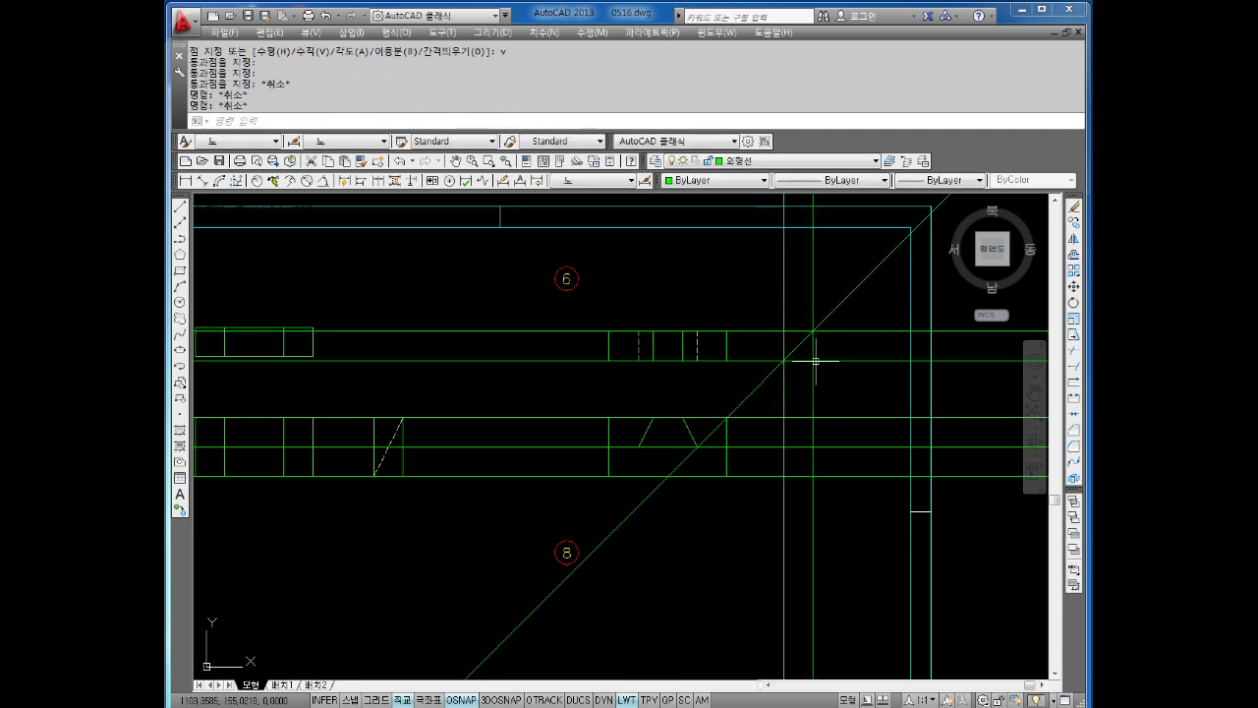
pyautogui.write('tr')
# Trim the excess projection lines around the front and side views.
pyautogui.press('Return')
pyautogui.doubleClick(840, 396)
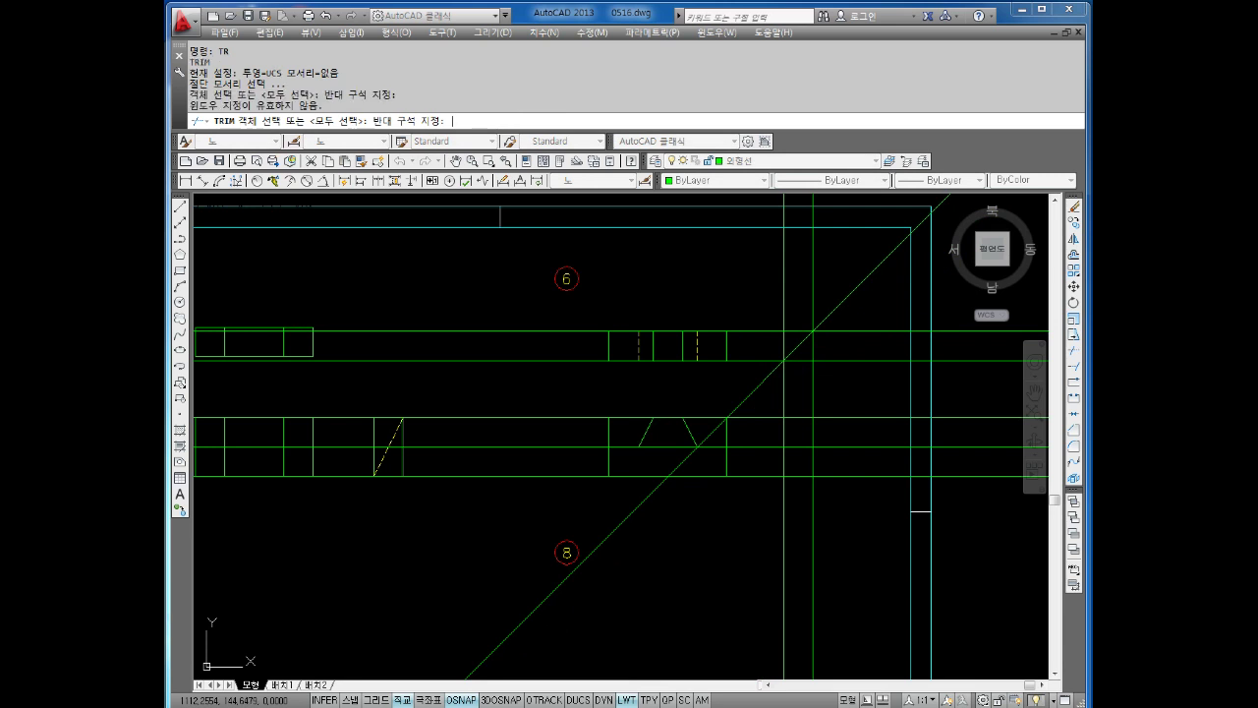
pyautogui.press('Escape')
pyautogui.press('Escape')
pyautogui.press('Escape')
pyautogui.write('t')
pyautogui.press('Return')
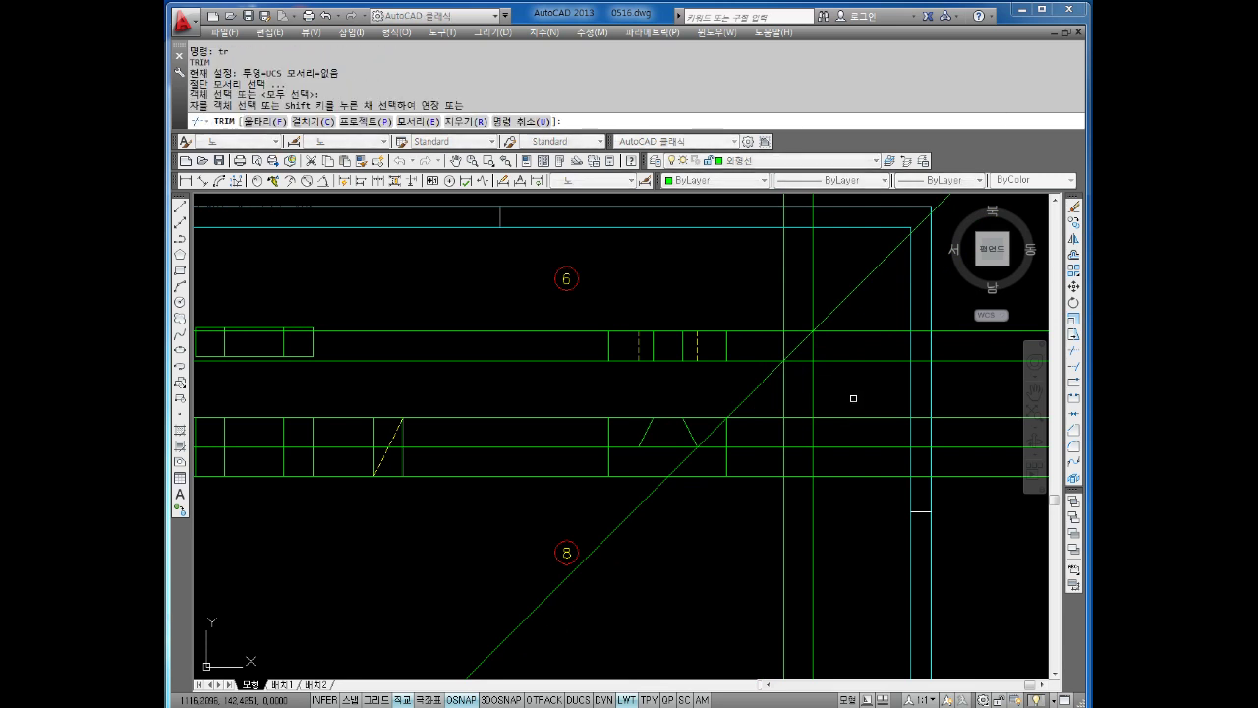
pyautogui.click(849, 513)
pyautogui.click(849, 521)
pyautogui.click(777, 453)
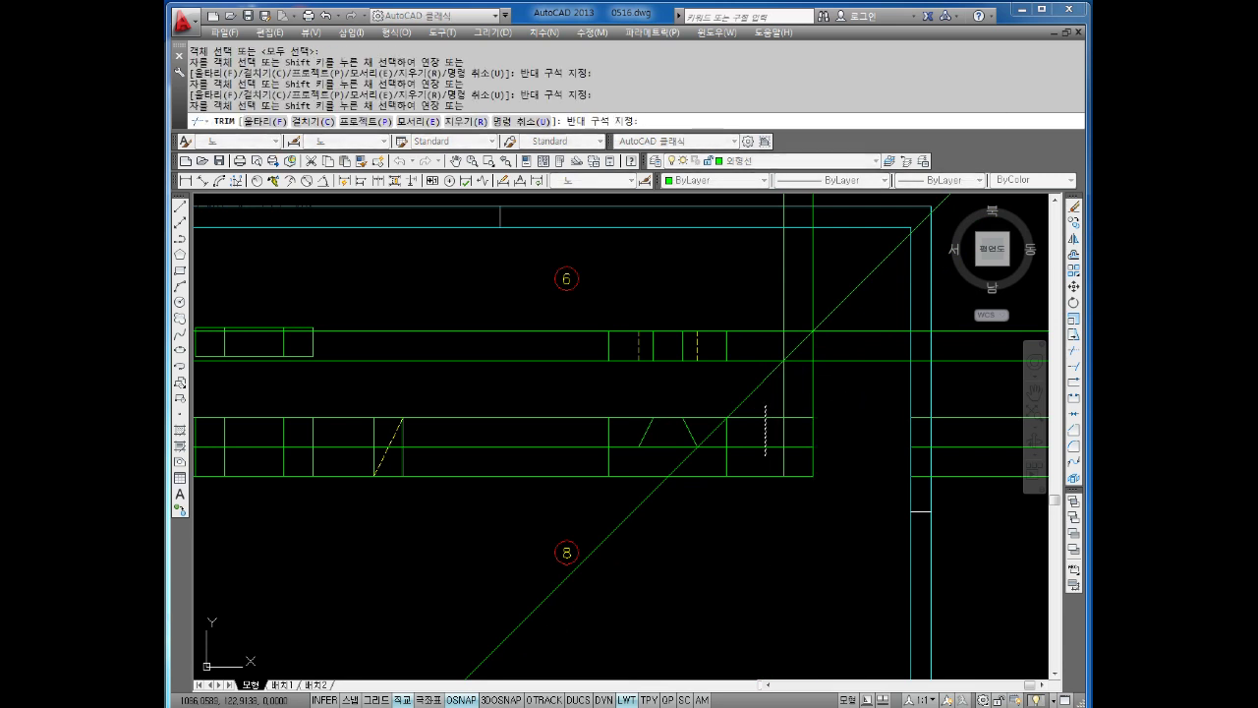
pyautogui.click(747, 408)
pyautogui.press('Escape')
# Erase the diagonal guide line and nearby leftover construction lines.
pyautogui.moveTo(871, 281); pyautogui.dragTo(756, 369)
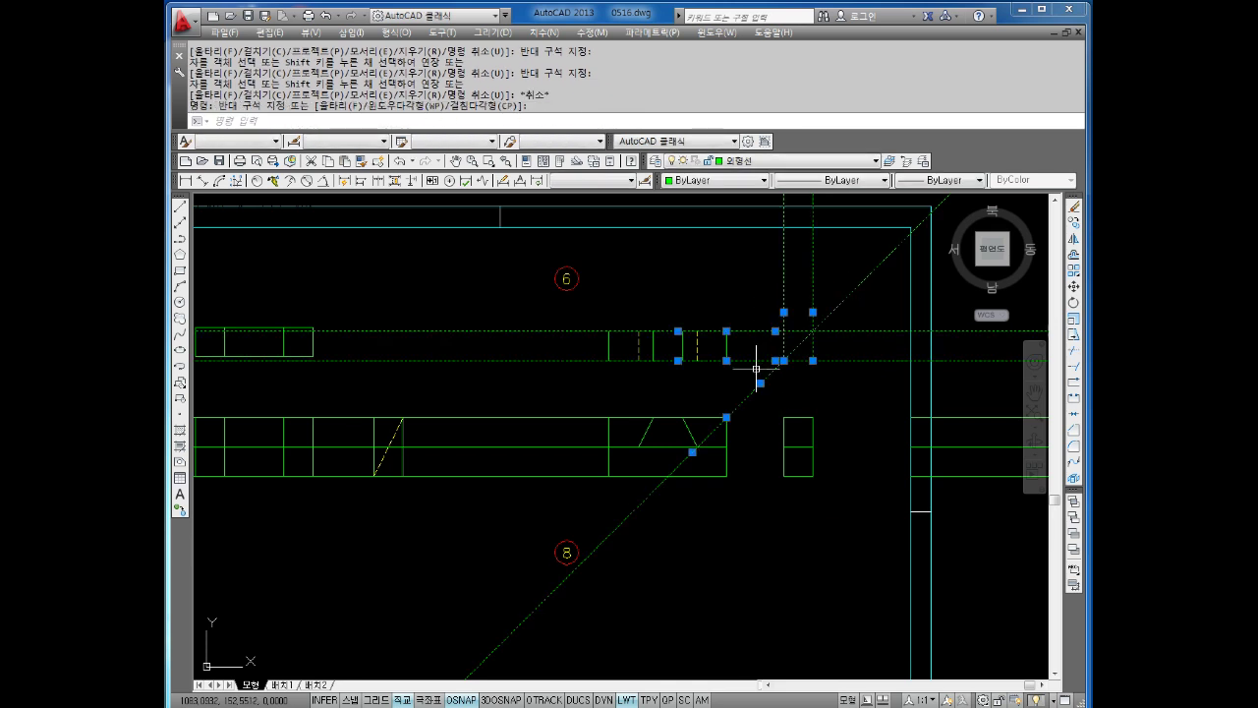
pyautogui.press('Delete')
pyautogui.scroll(-4, 812, 400)
# Erase the leftover construction lines, stray vertical lines and long horizontal projections.
pyautogui.moveTo(843, 398); pyautogui.dragTo(894, 463)
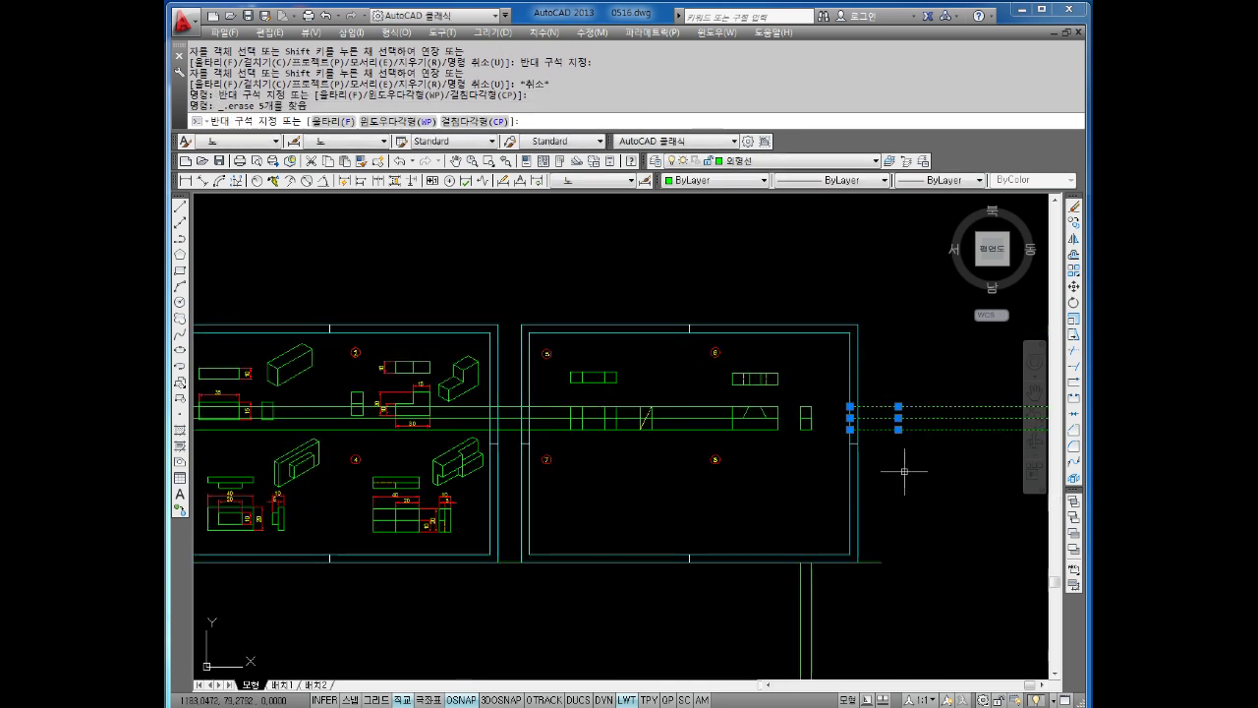
pyautogui.press('Delete')
pyautogui.moveTo(855, 596); pyautogui.dragTo(769, 641)
pyautogui.press('Delete')
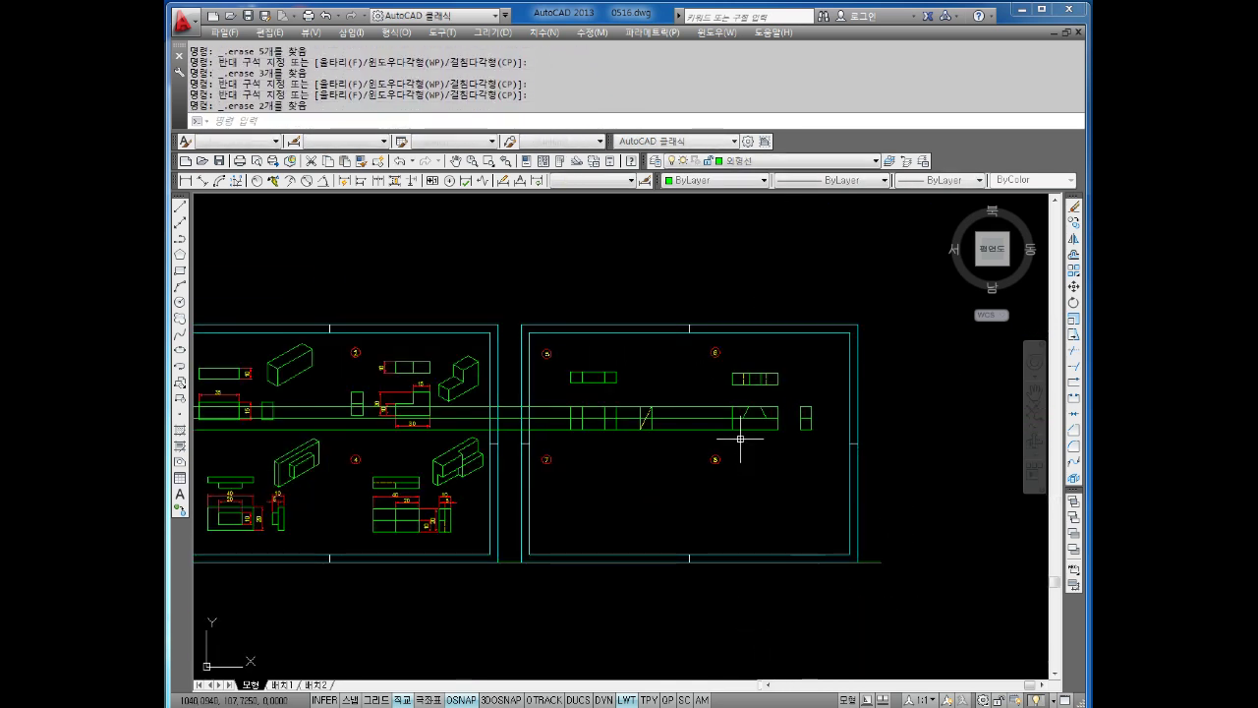
pyautogui.moveTo(717, 395); pyautogui.dragTo(686, 435)
pyautogui.press('Delete')
pyautogui.scroll(5, 804, 384)
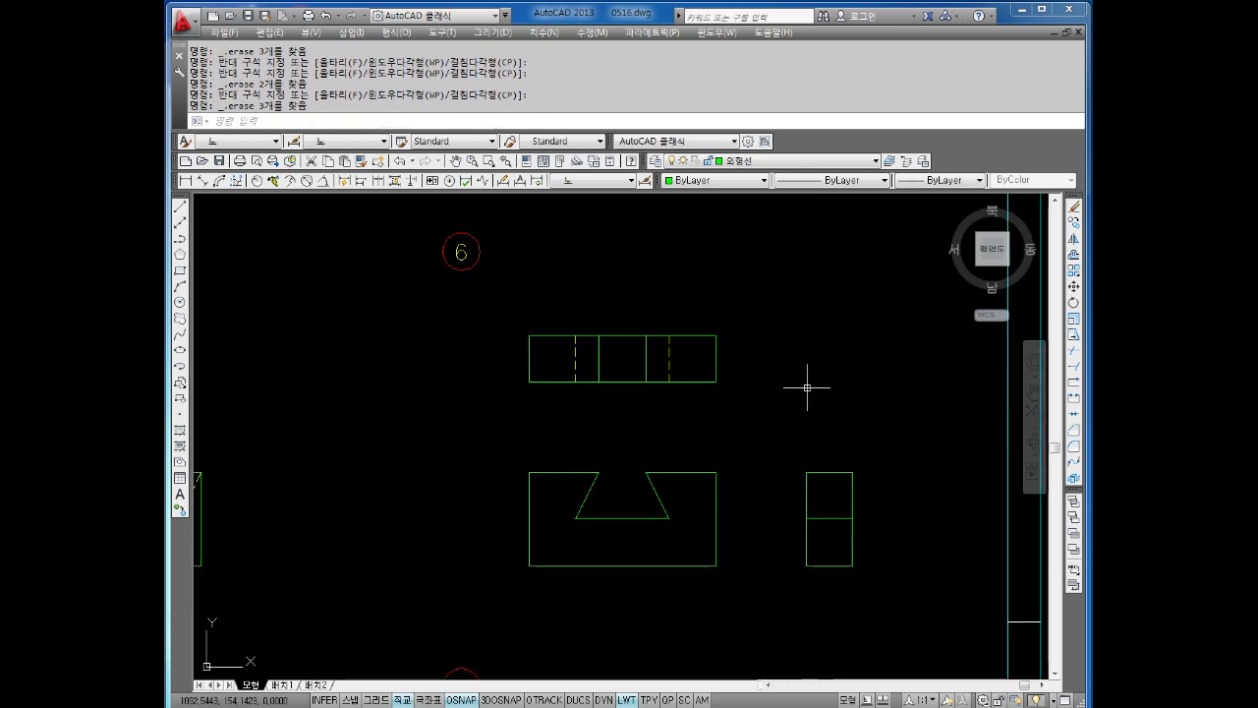
pyautogui.press('Escape')
# Put the short middle line of problem 6's side view on the hidden-line layer.
pyautogui.click(486, 277)
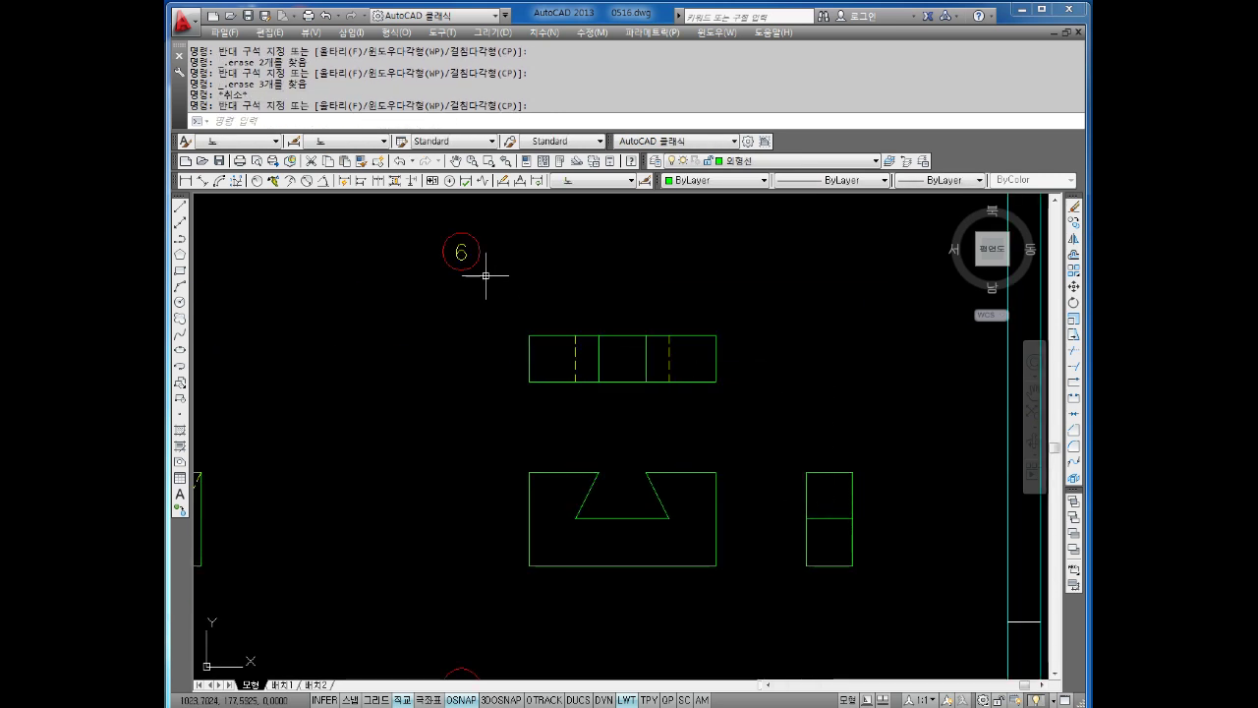
pyautogui.click(820, 517)
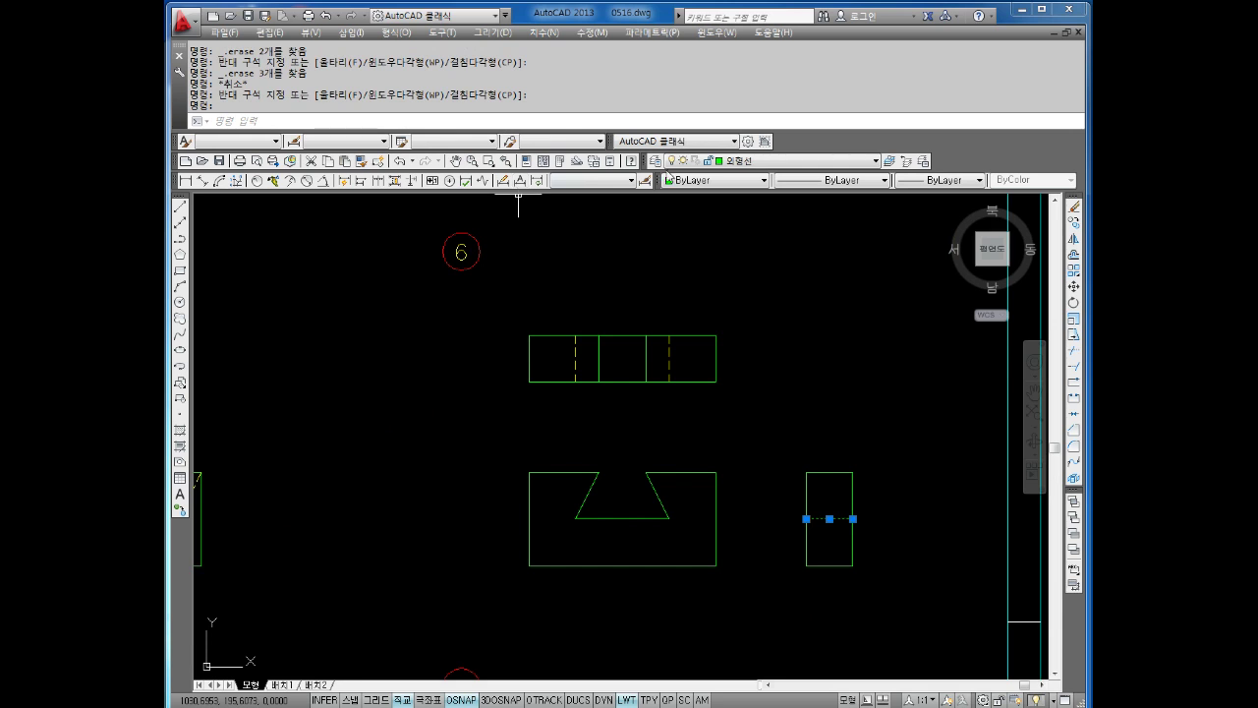
pyautogui.click(669, 165)
pyautogui.click(747, 209)
pyautogui.press('Escape')
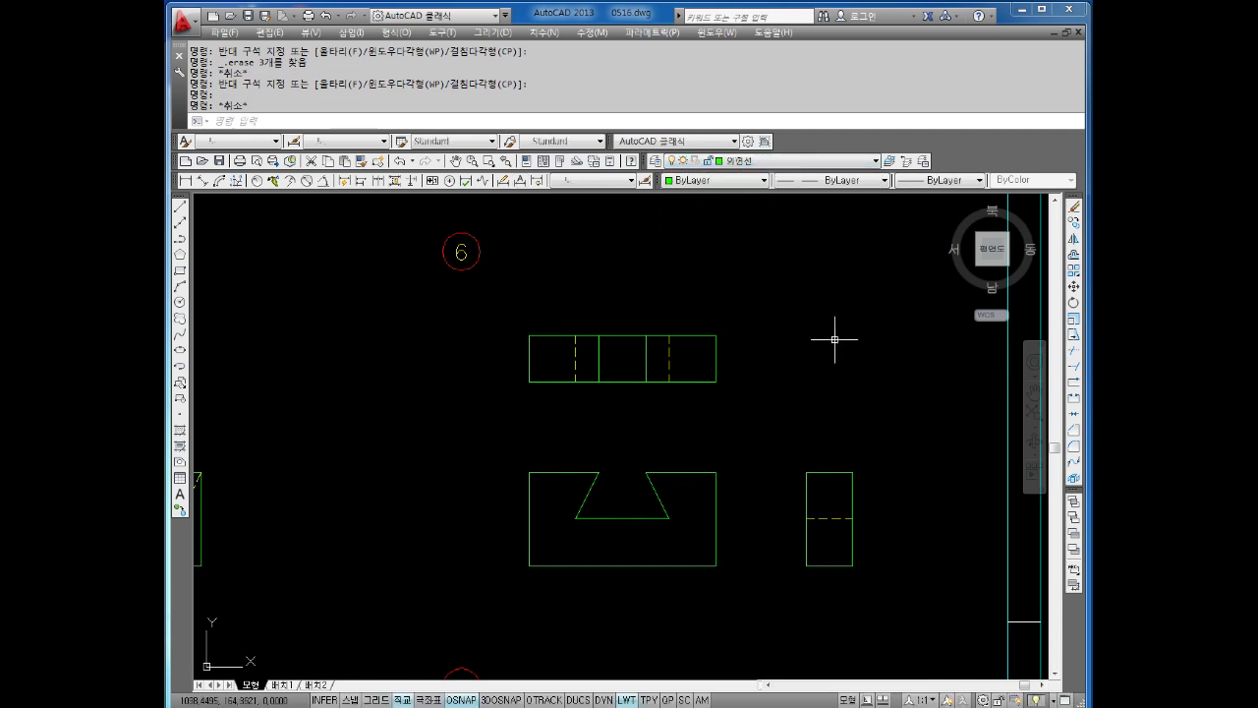
pyautogui.press('Escape')
pyautogui.scroll(-2, 835, 340)
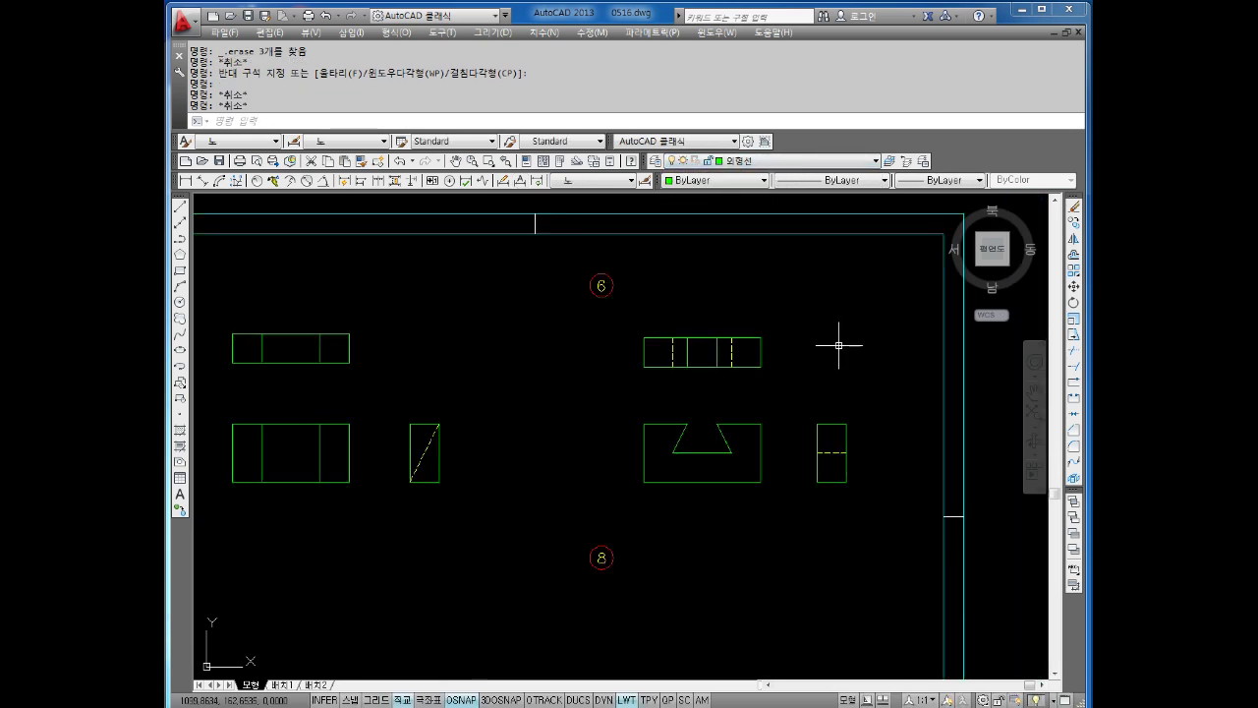
pyautogui.scroll(-2, 698, 343)
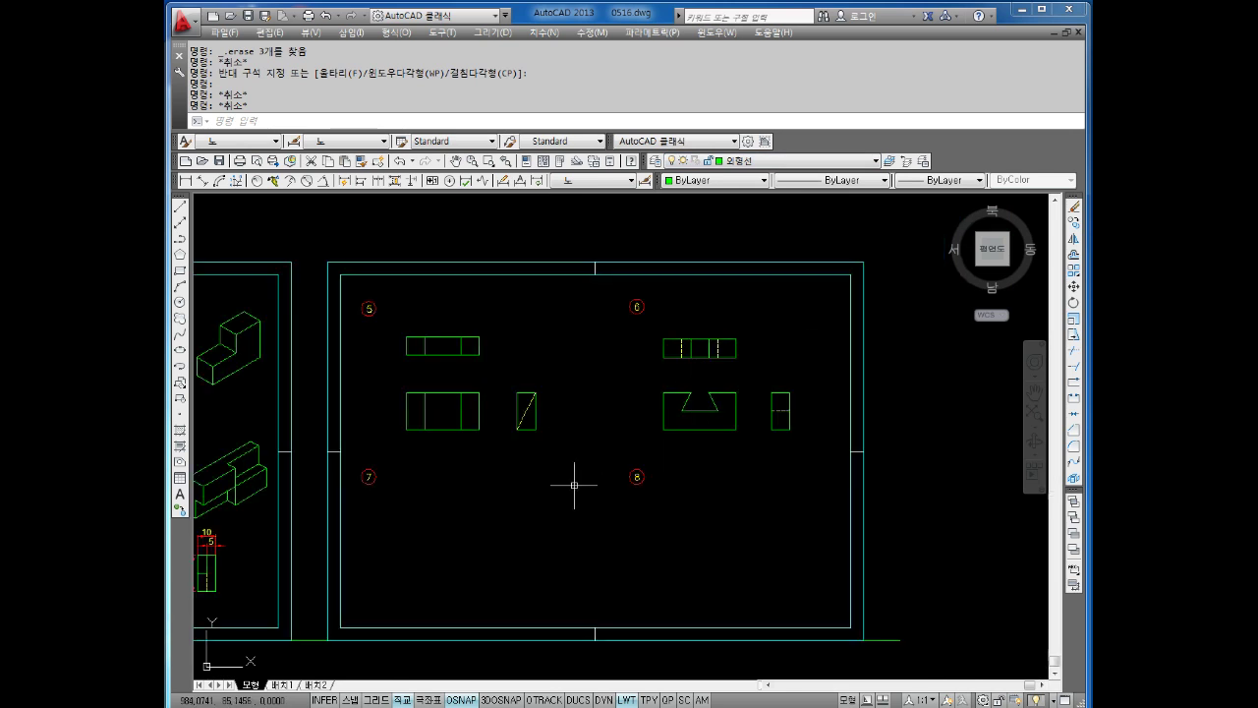
pyautogui.scroll(3, 369, 345)
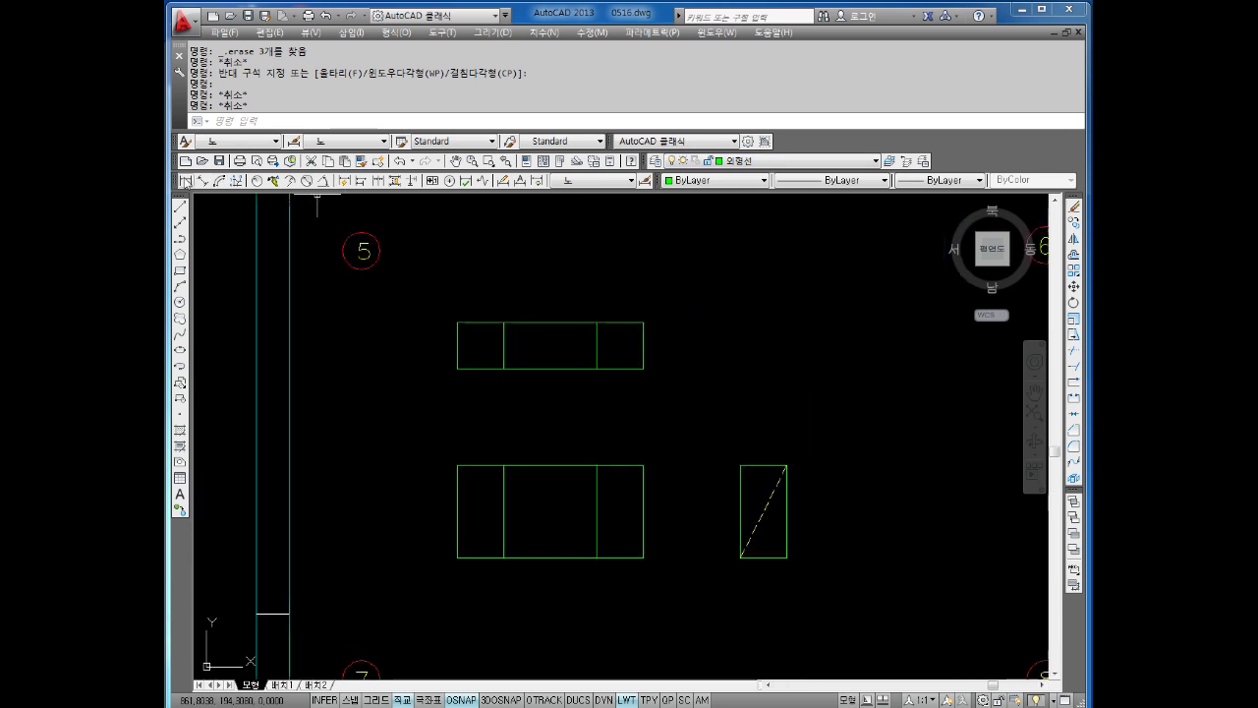
# Add the 10 height dimension beside problem 5's top view.
pyautogui.click(185, 181)
pyautogui.click(644, 369)
pyautogui.click(644, 322)
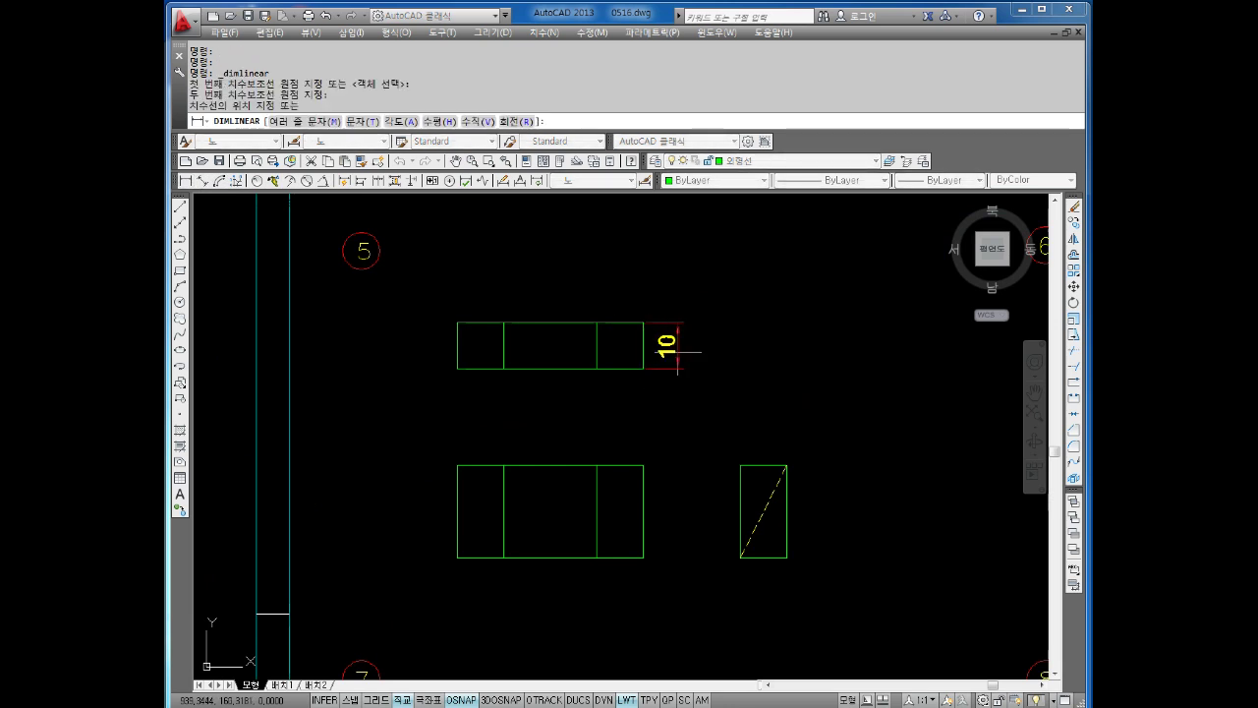
pyautogui.click(685, 351)
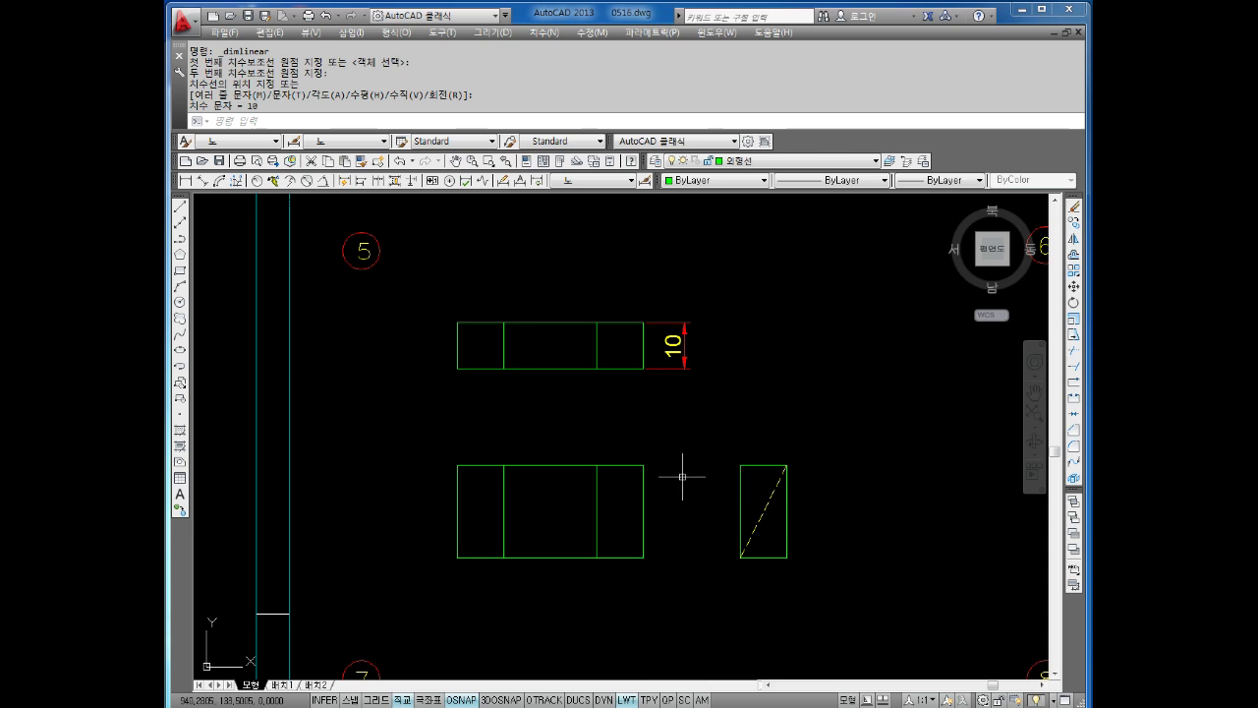
# Dimension problem 5's front view with 20 and 40 widths and a 20 height.
pyautogui.press('Return')
pyautogui.click(597, 465)
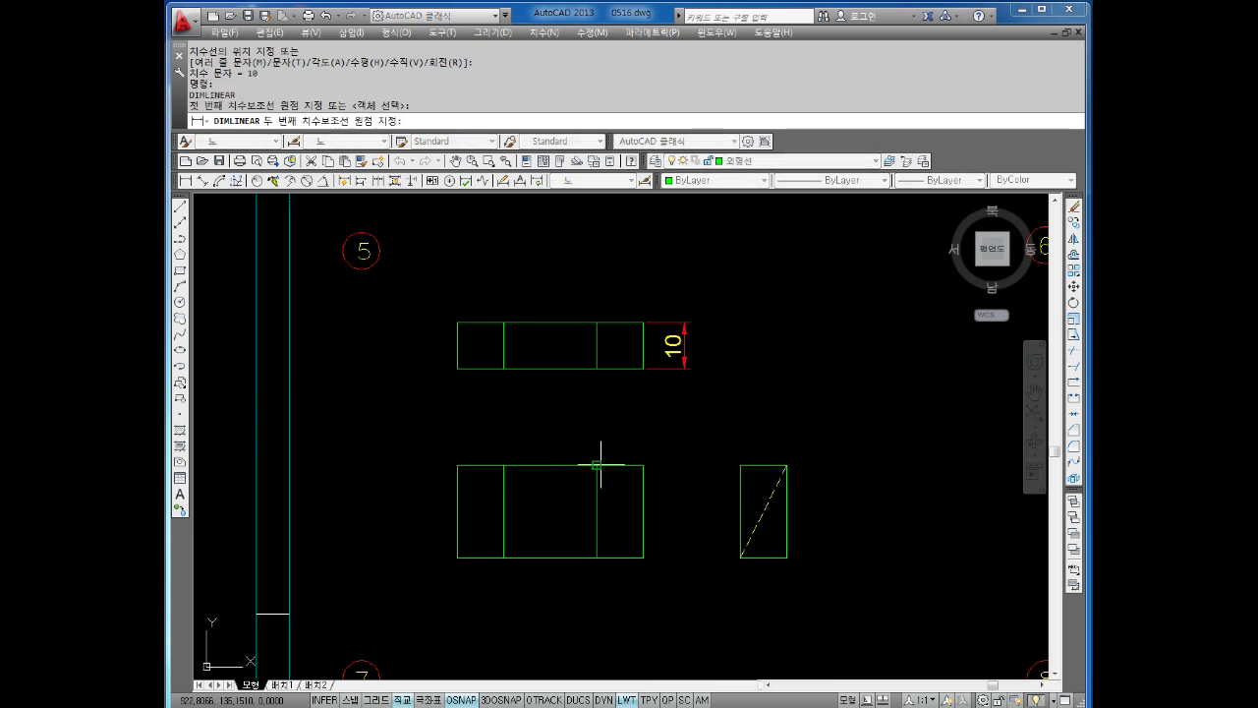
pyautogui.click(597, 465)
pyautogui.click(590, 430)
pyautogui.press('Return')
pyautogui.click(644, 465)
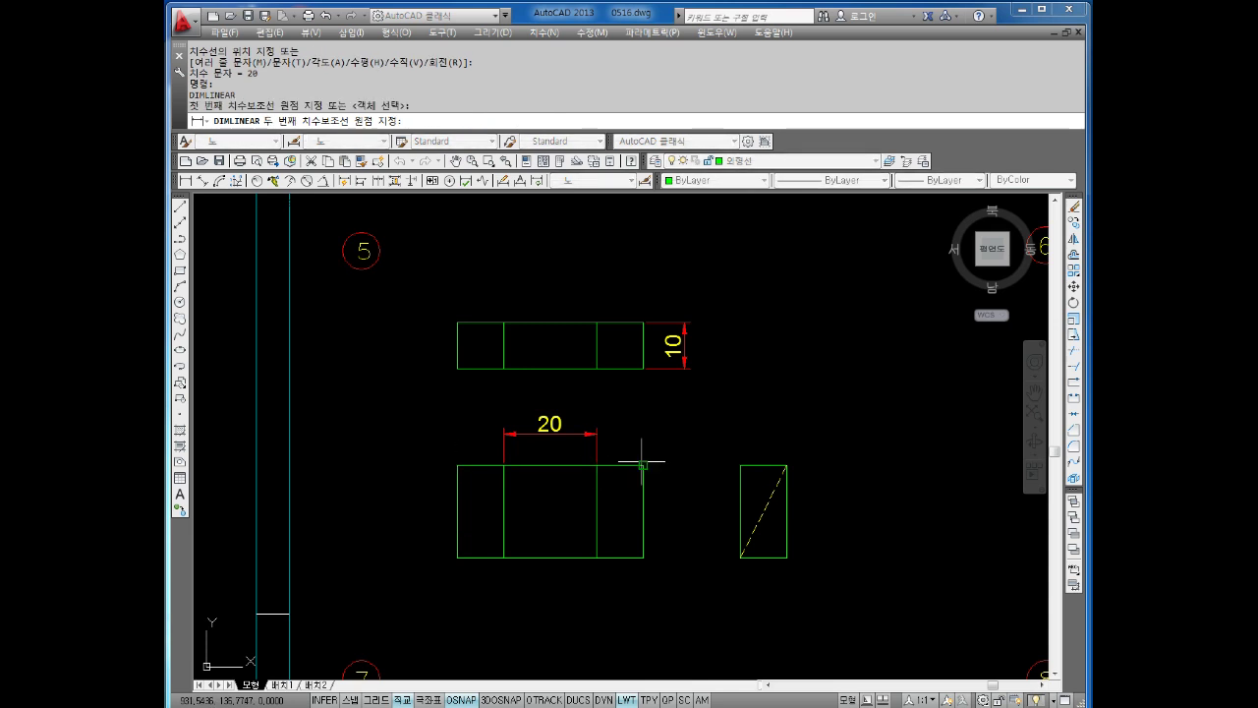
pyautogui.click(643, 465)
pyautogui.click(634, 413)
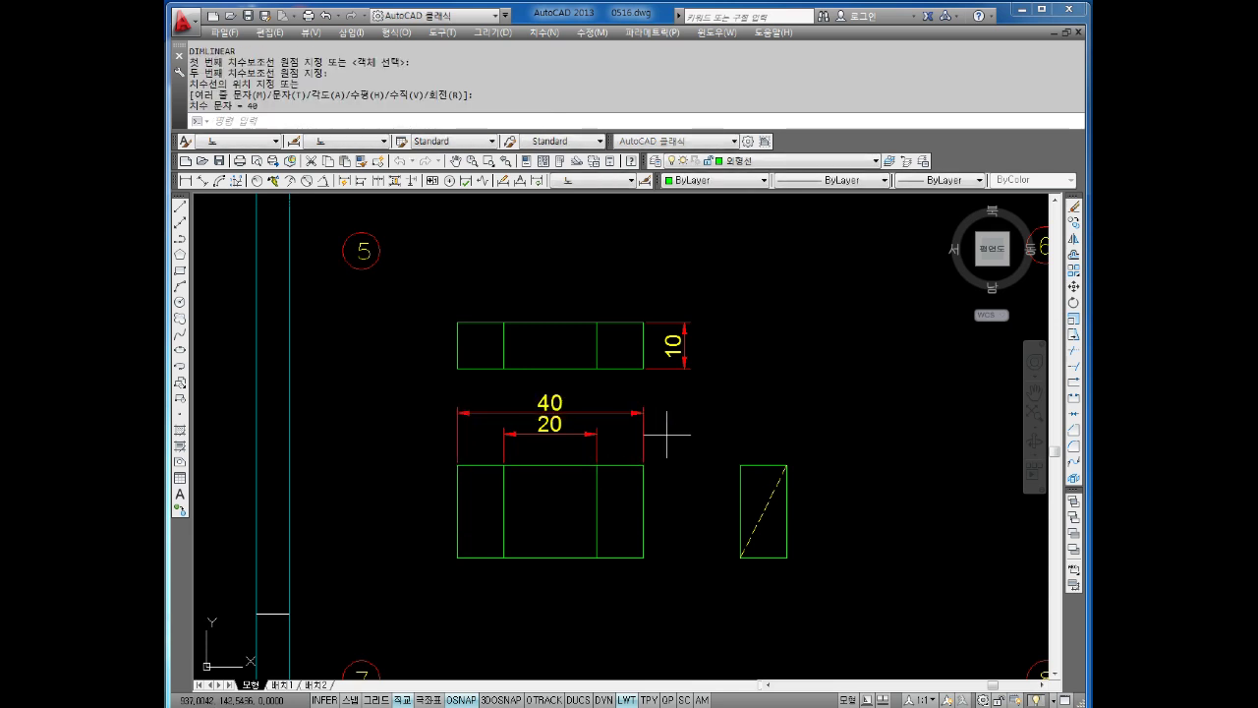
pyautogui.press('Return')
pyautogui.click(644, 465)
pyautogui.click(644, 557)
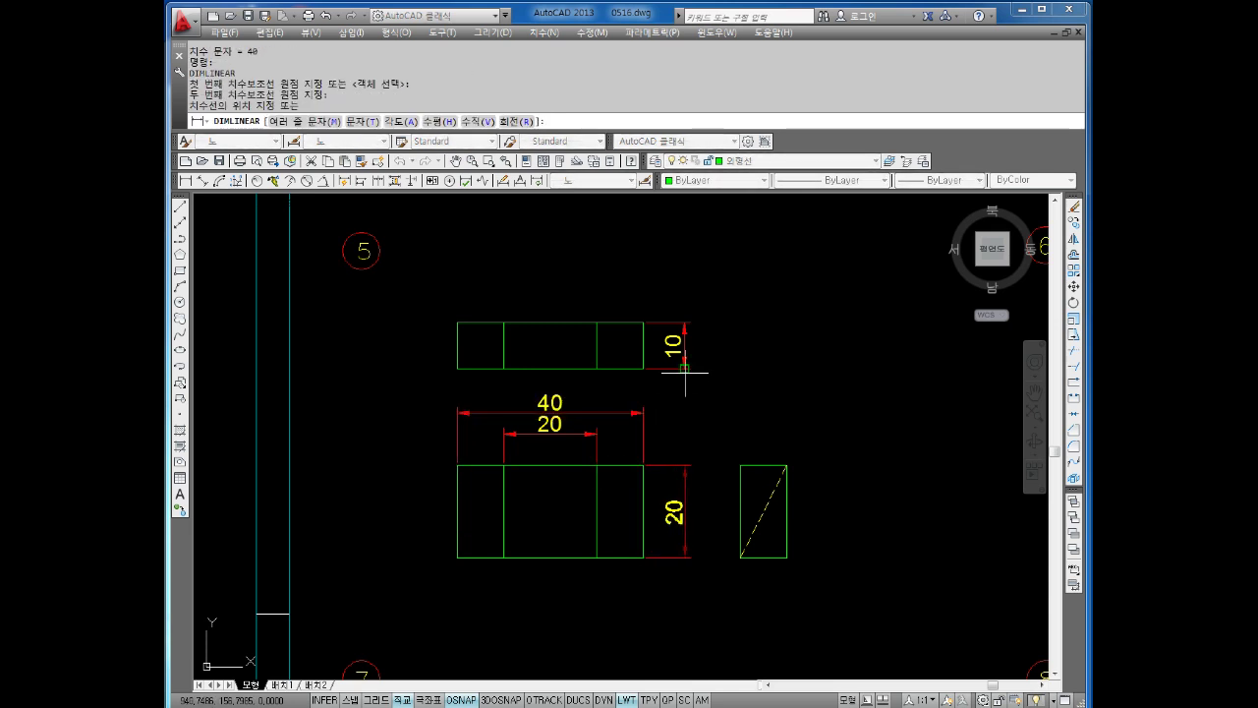
pyautogui.click(685, 371)
pyautogui.scroll(-2, 672, 387)
pyautogui.scroll(-1, 671, 387)
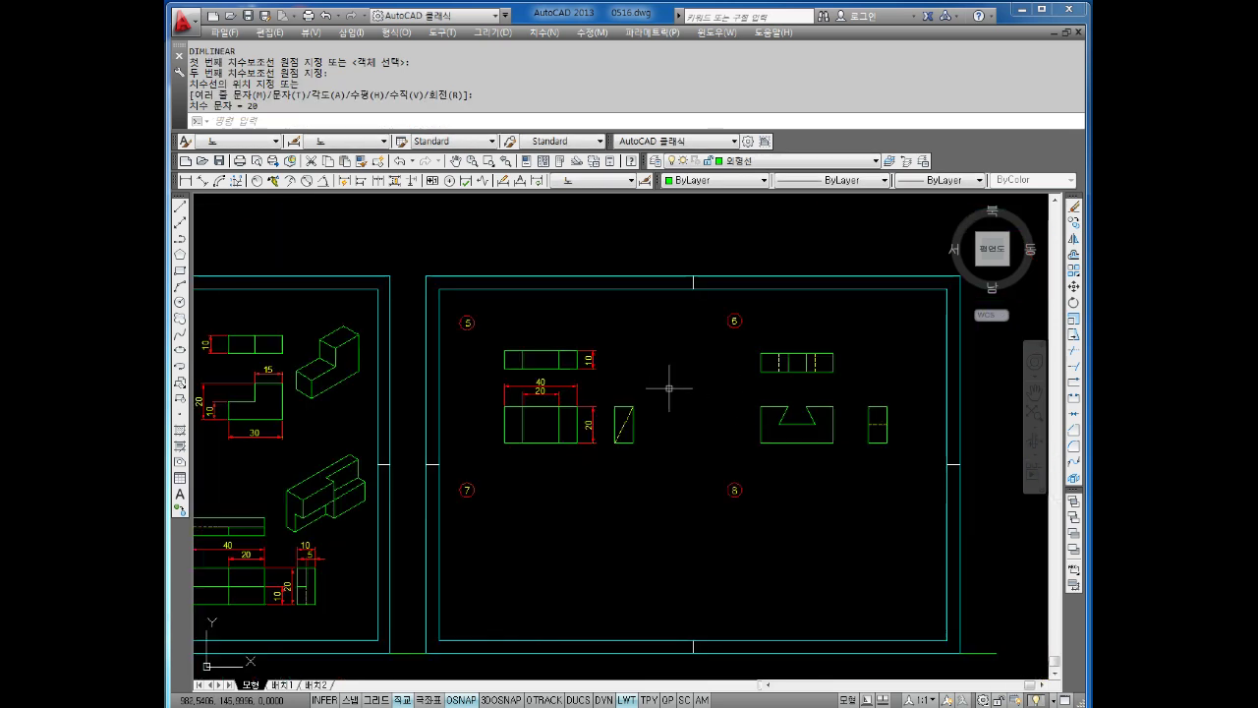
# Add the 10 height to problem 6's top view and the 20 height to its front view.
pyautogui.scroll(-1, 755, 383)
pyautogui.scroll(2, 755, 383)
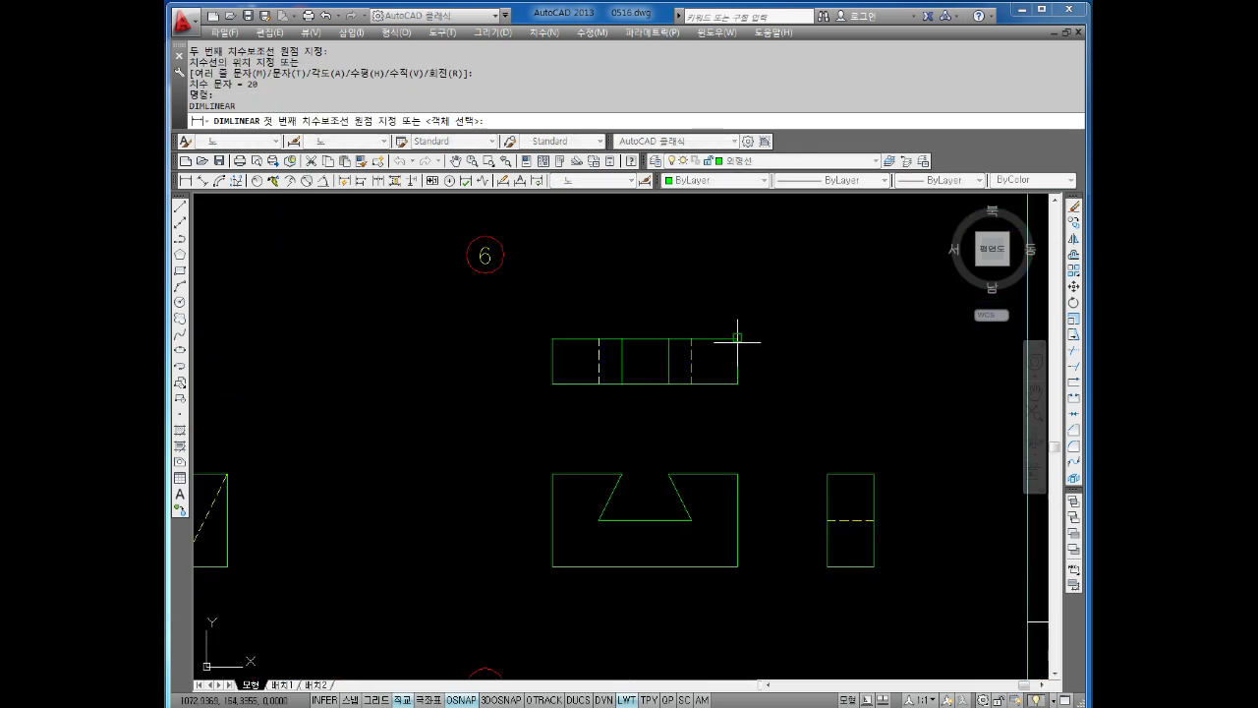
pyautogui.press('Return')
pyautogui.click(737, 339)
pyautogui.click(738, 383)
pyautogui.click(780, 357)
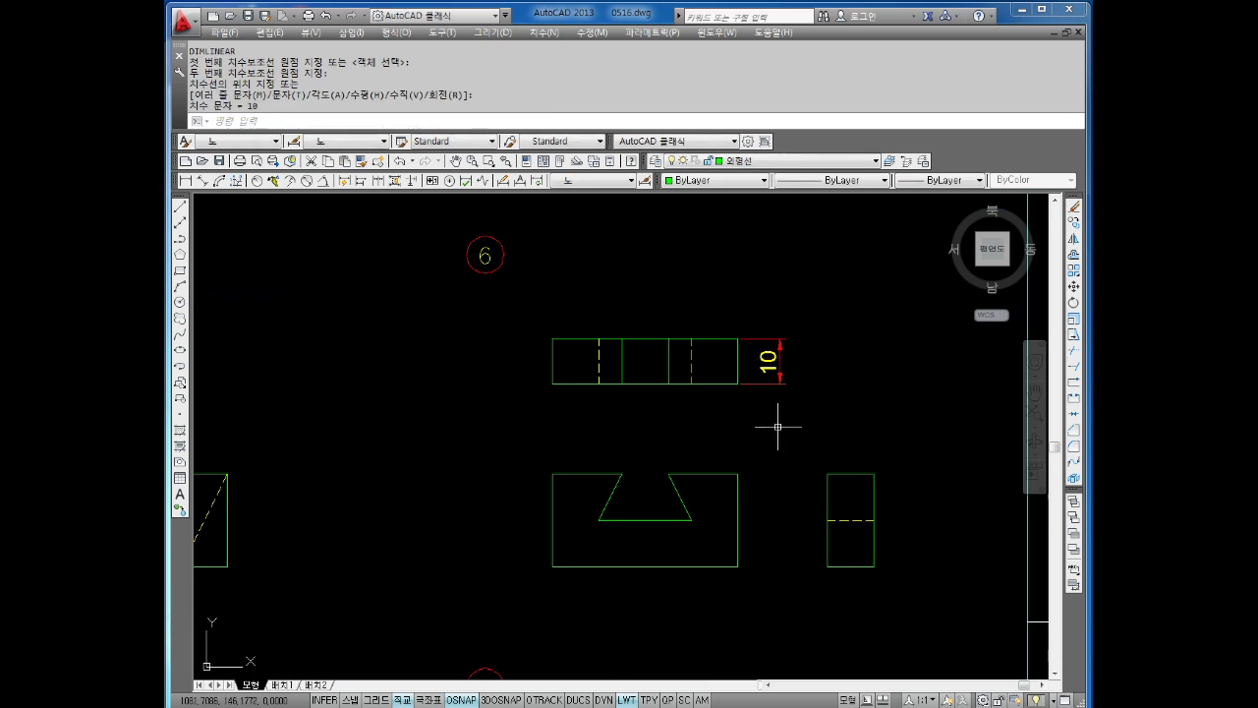
pyautogui.press('Return')
pyautogui.click(737, 474)
pyautogui.click(739, 567)
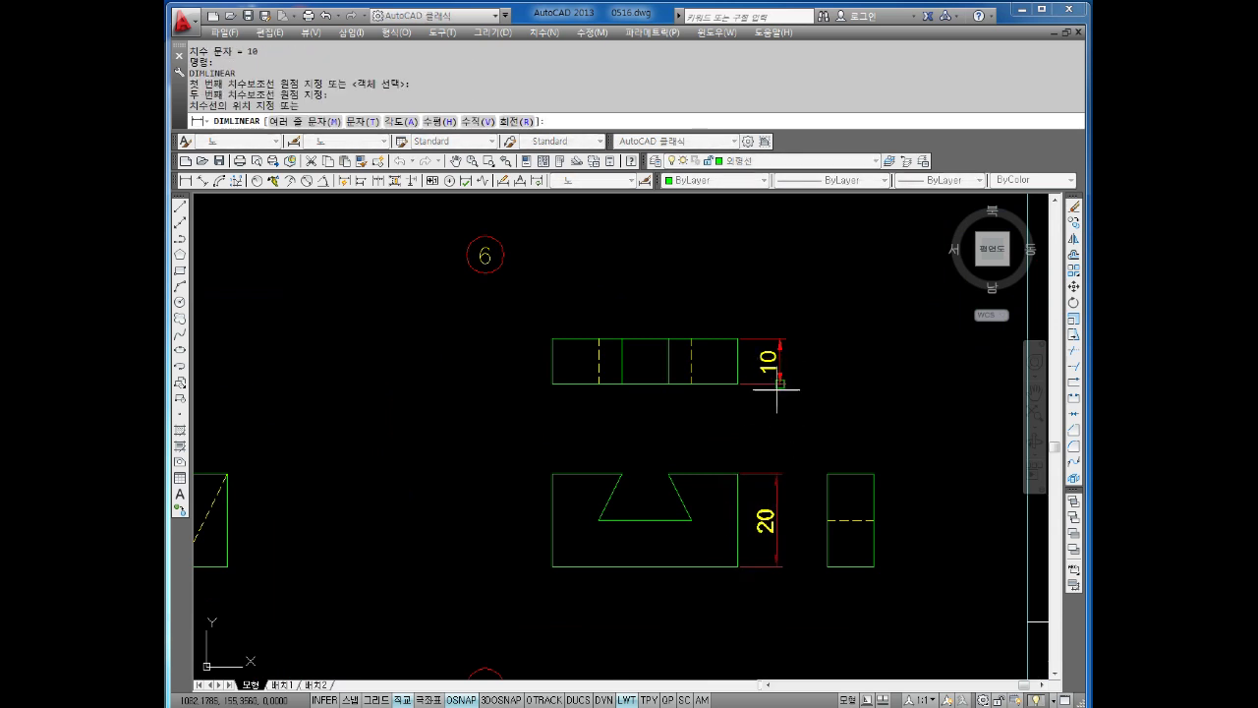
pyautogui.click(779, 383)
# Dimension the front view's 40 overall width and the slot's 10 top opening.
pyautogui.press('Return')
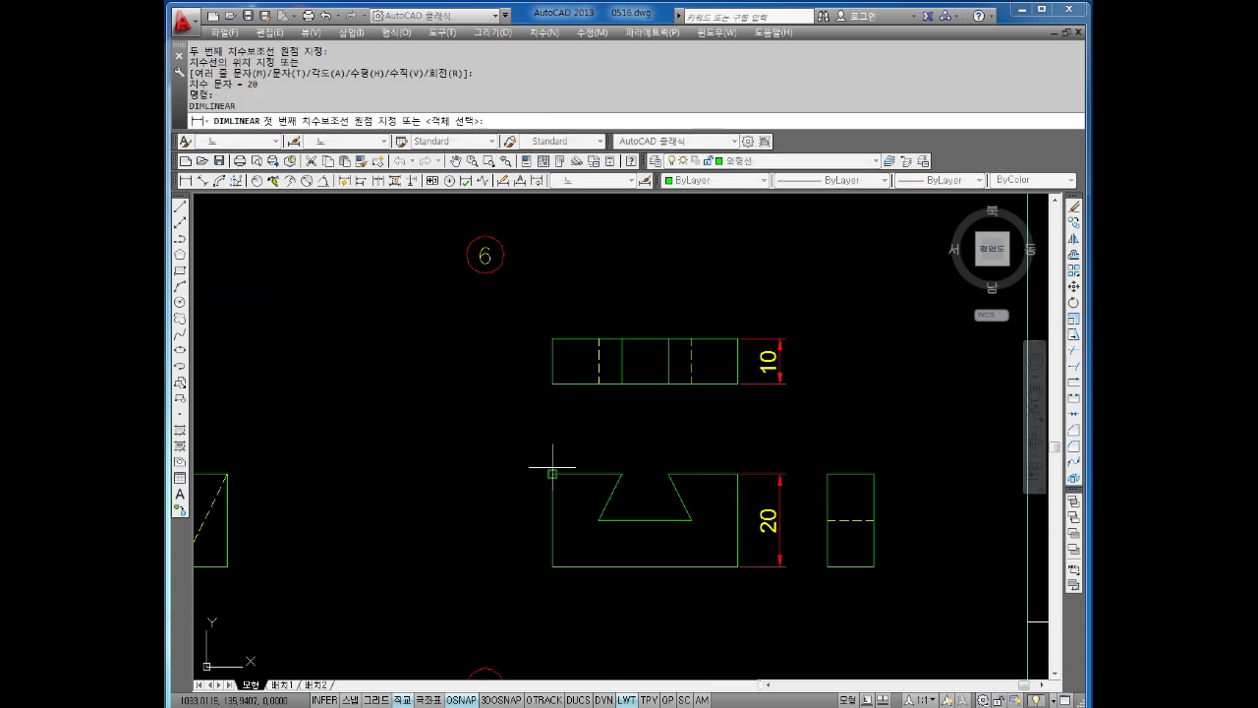
pyautogui.click(552, 474)
pyautogui.click(736, 474)
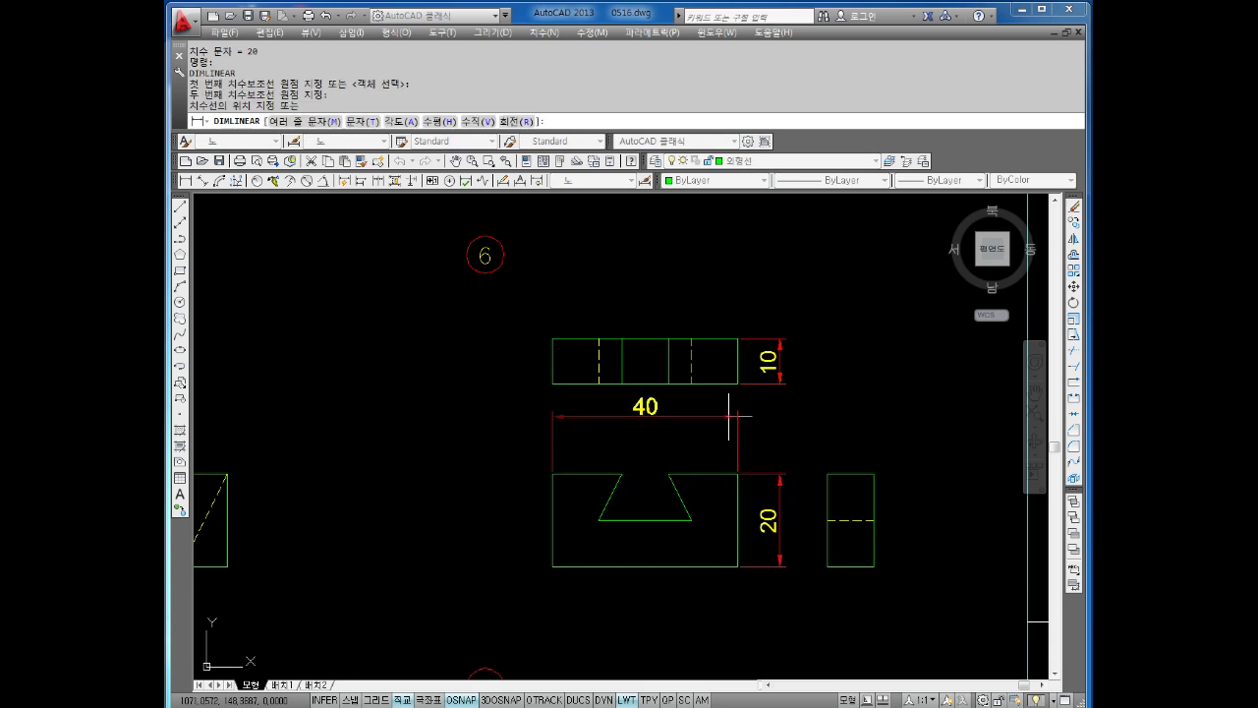
pyautogui.click(729, 421)
pyautogui.press('Return')
pyautogui.click(669, 474)
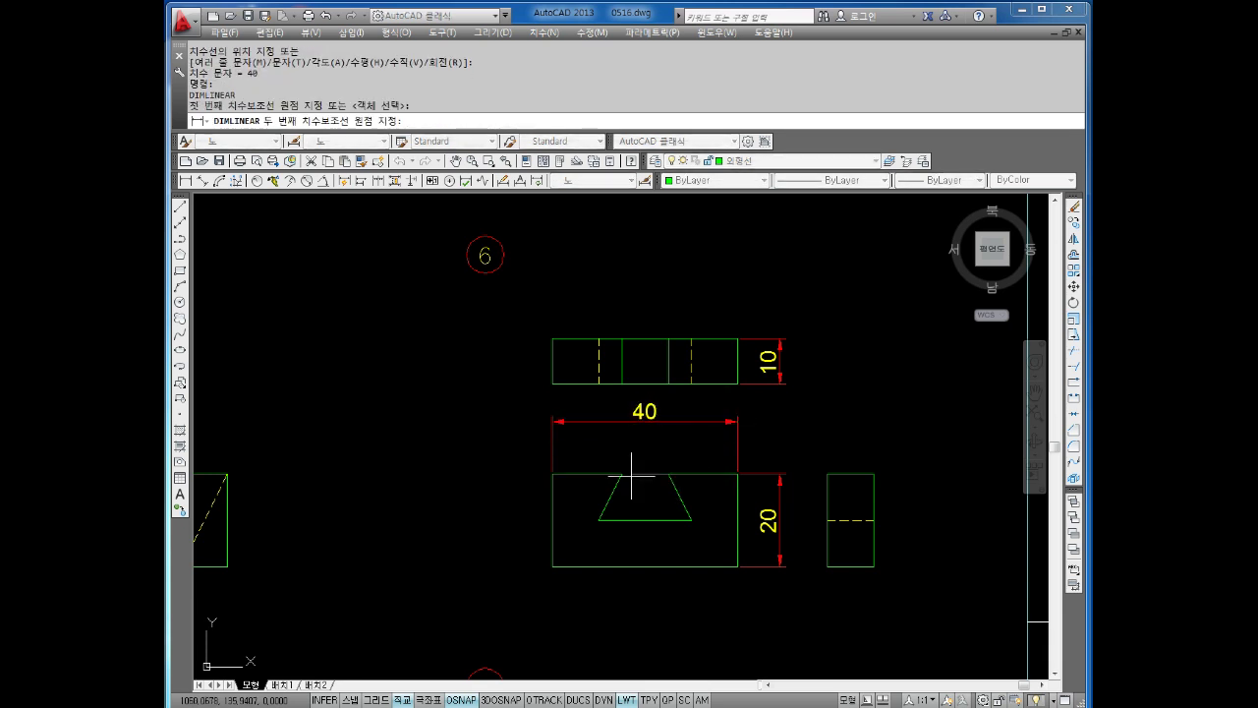
pyautogui.click(622, 474)
pyautogui.click(645, 444)
# Dimension the slot's 10 depth, redoing the first misplaced attempt.
pyautogui.press('Return')
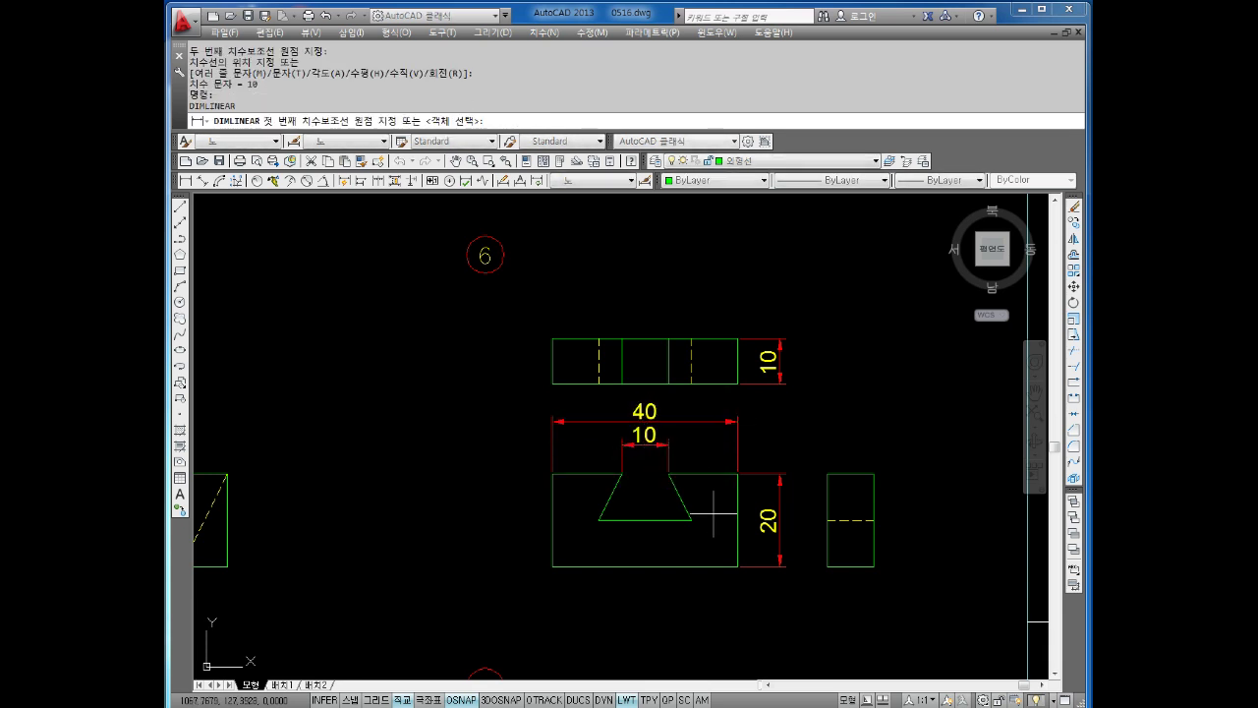
pyautogui.click(669, 474)
pyautogui.click(691, 491)
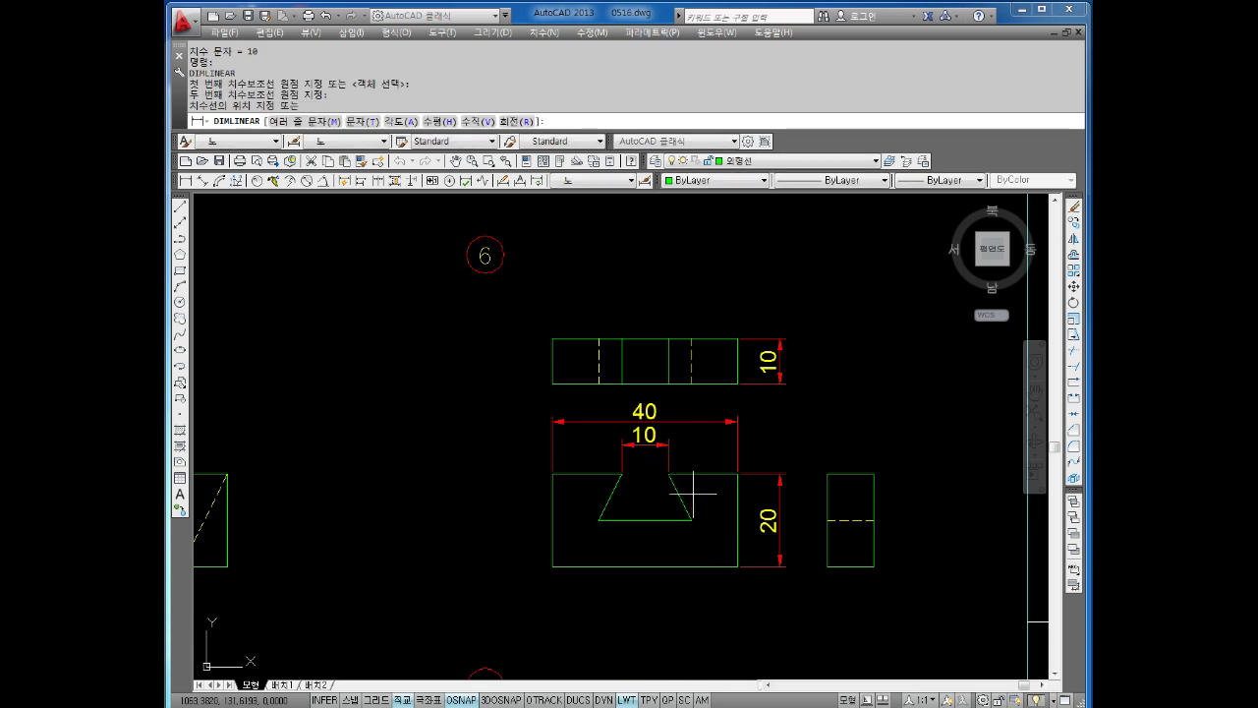
pyautogui.press('Escape')
pyautogui.press('Return')
pyautogui.click(692, 518)
pyautogui.click(692, 518)
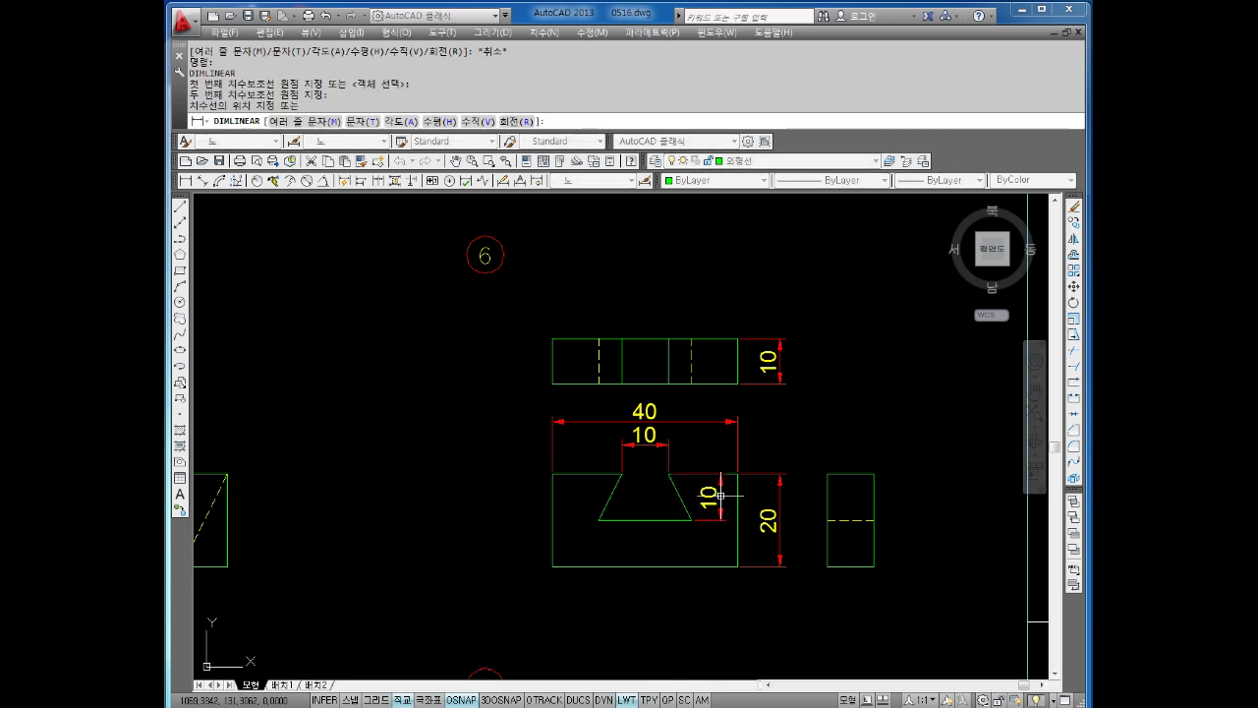
pyautogui.click(721, 495)
# Add the 20 bottom width below the slot and zoom back out.
pyautogui.press('Return')
pyautogui.click(598, 520)
pyautogui.click(691, 520)
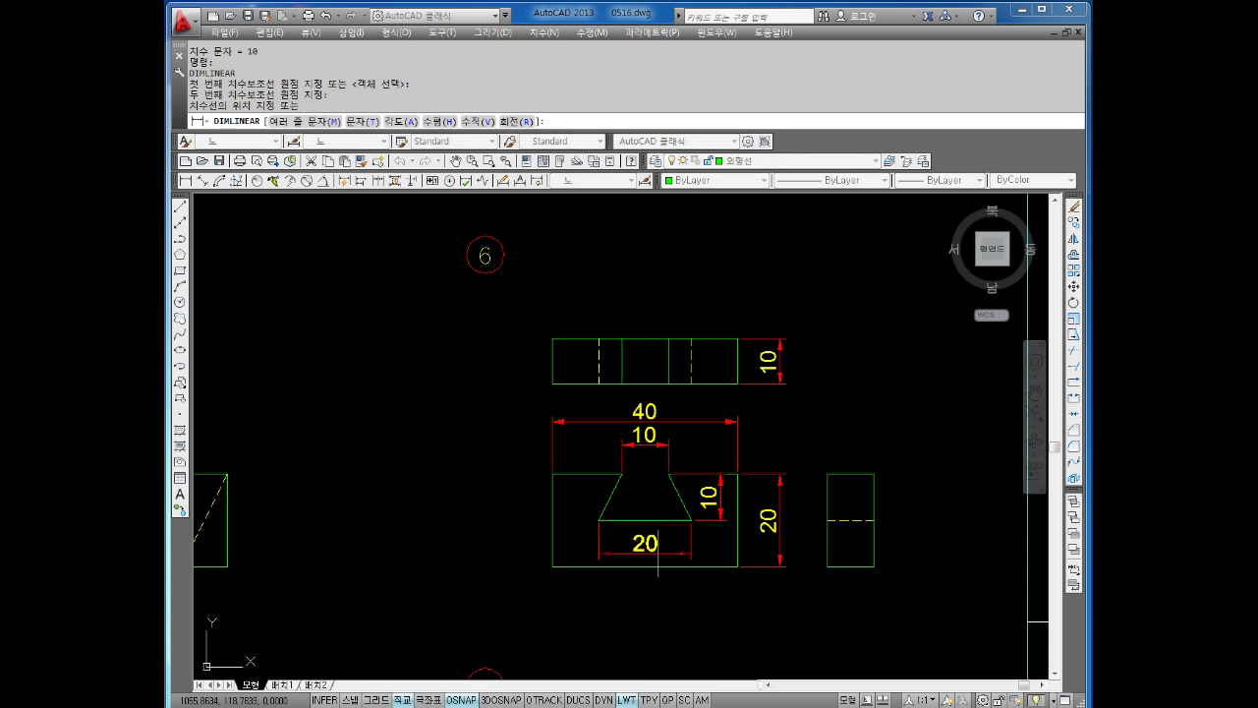
pyautogui.click(661, 549)
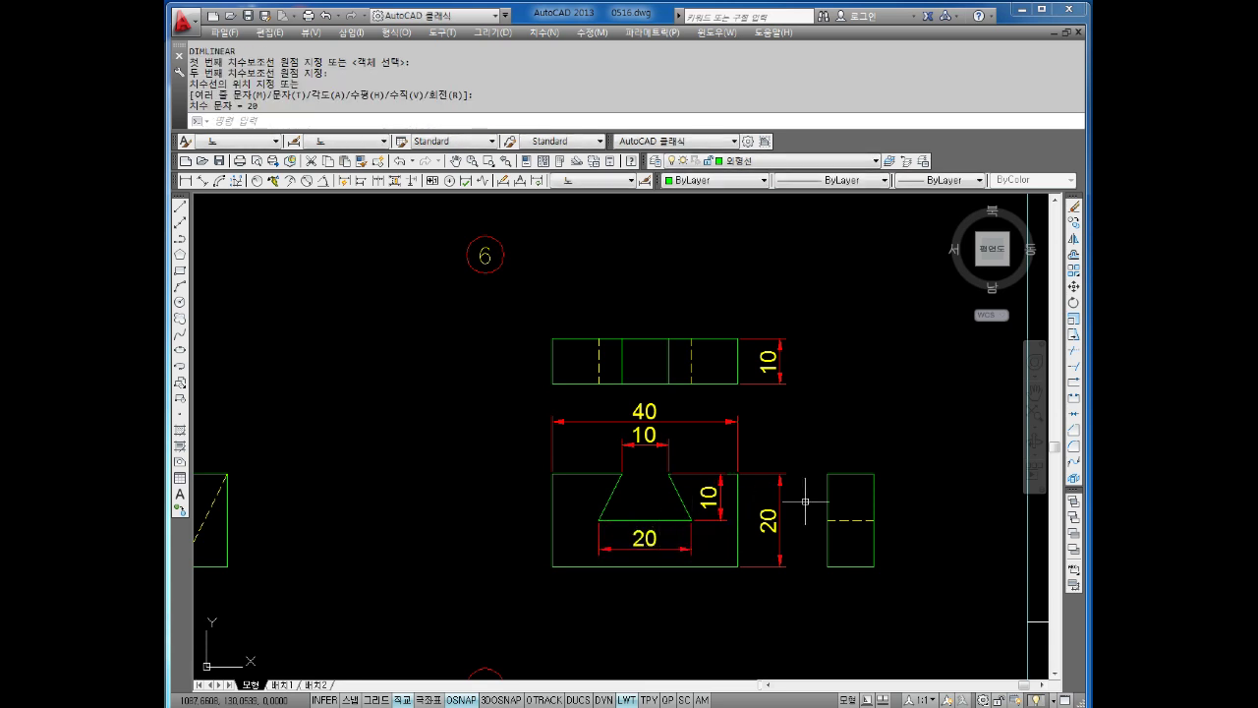
pyautogui.press('Escape')
pyautogui.press('Escape')
pyautogui.scroll(-3, 807, 501)
pyautogui.scroll(-2, 811, 501)
pyautogui.scroll(-2, 811, 501)
pyautogui.scroll(3, 656, 479)
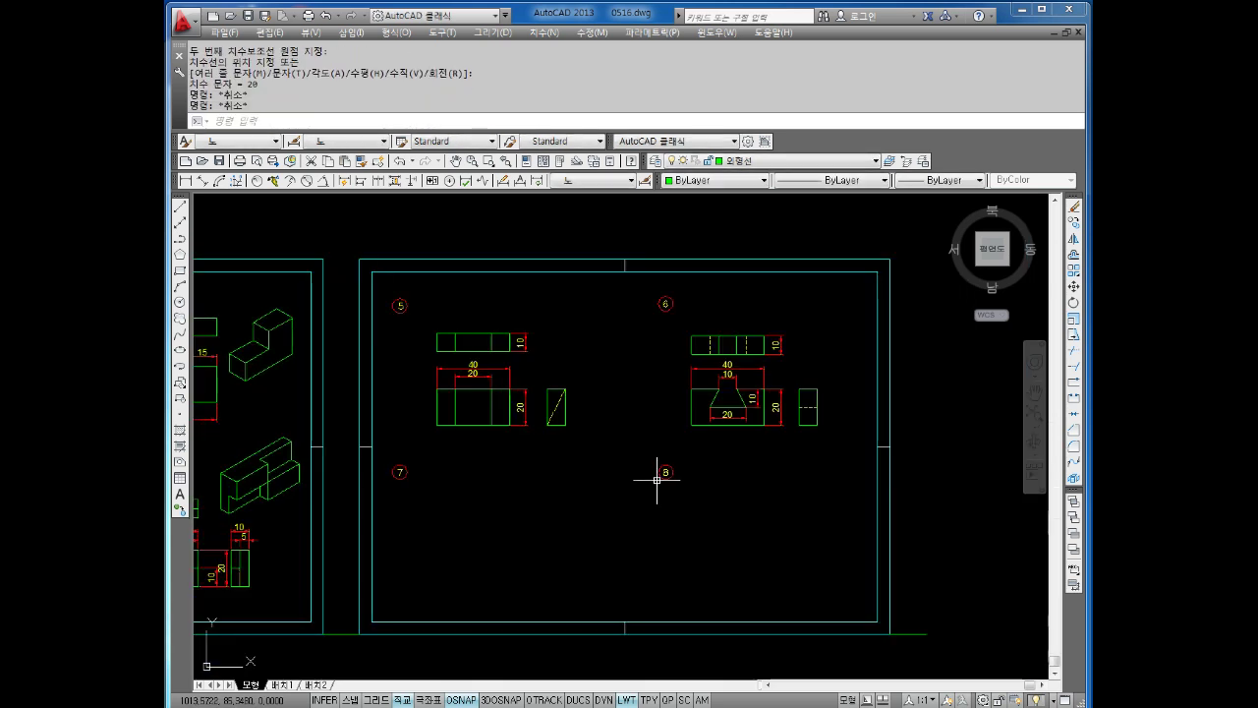
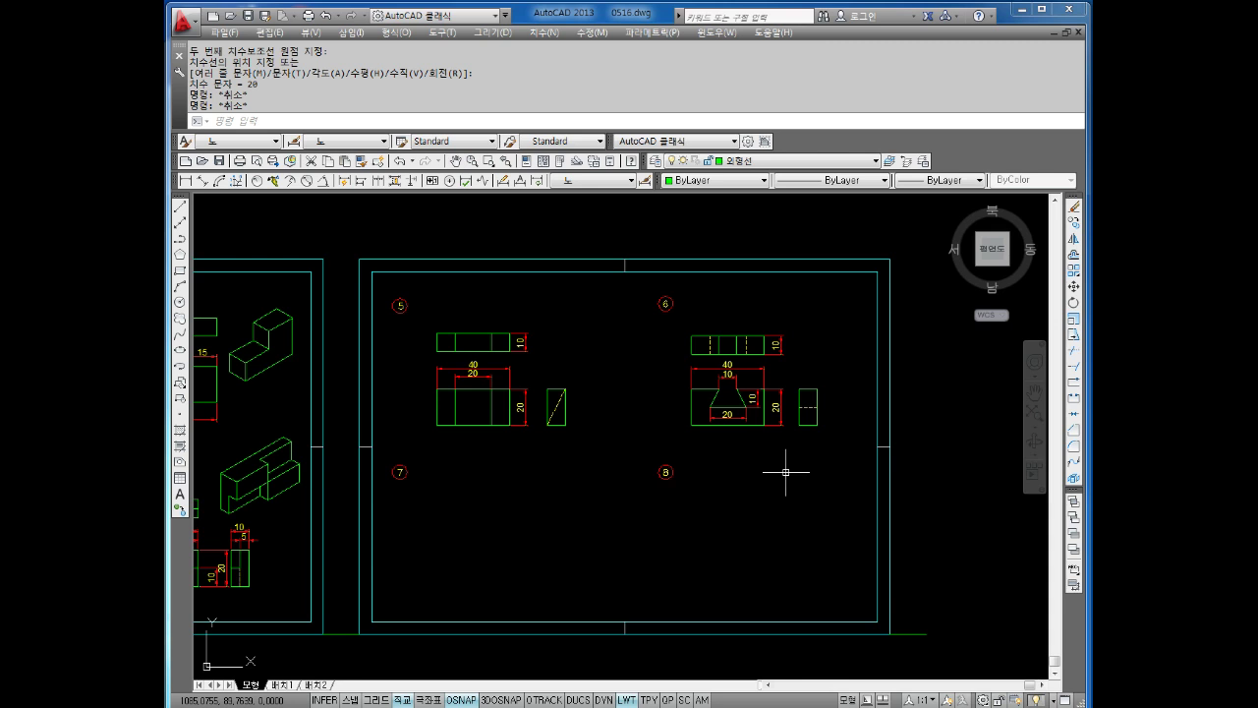
# Start figure 7's front view below label 7 with a 40-unit bottom edge and 10-unit rise.
pyautogui.scroll(2, 402, 562)
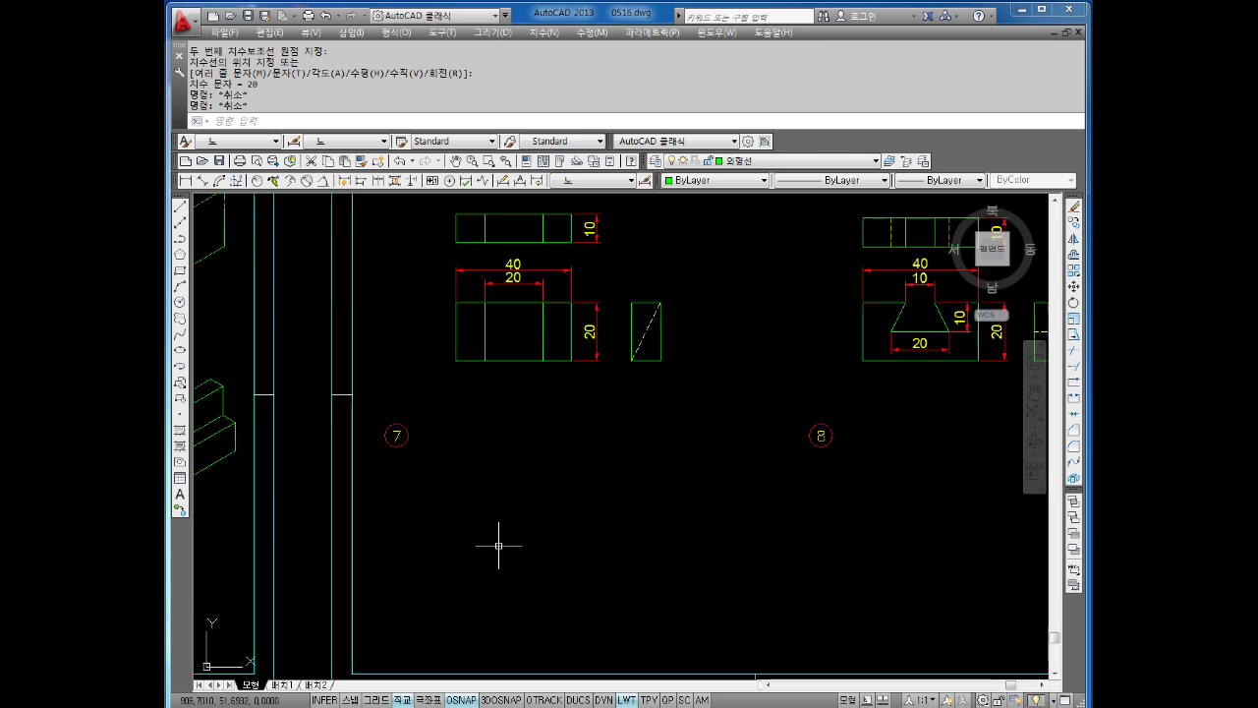
pyautogui.moveTo(499, 542); pyautogui.dragTo(495, 513, button='middle')
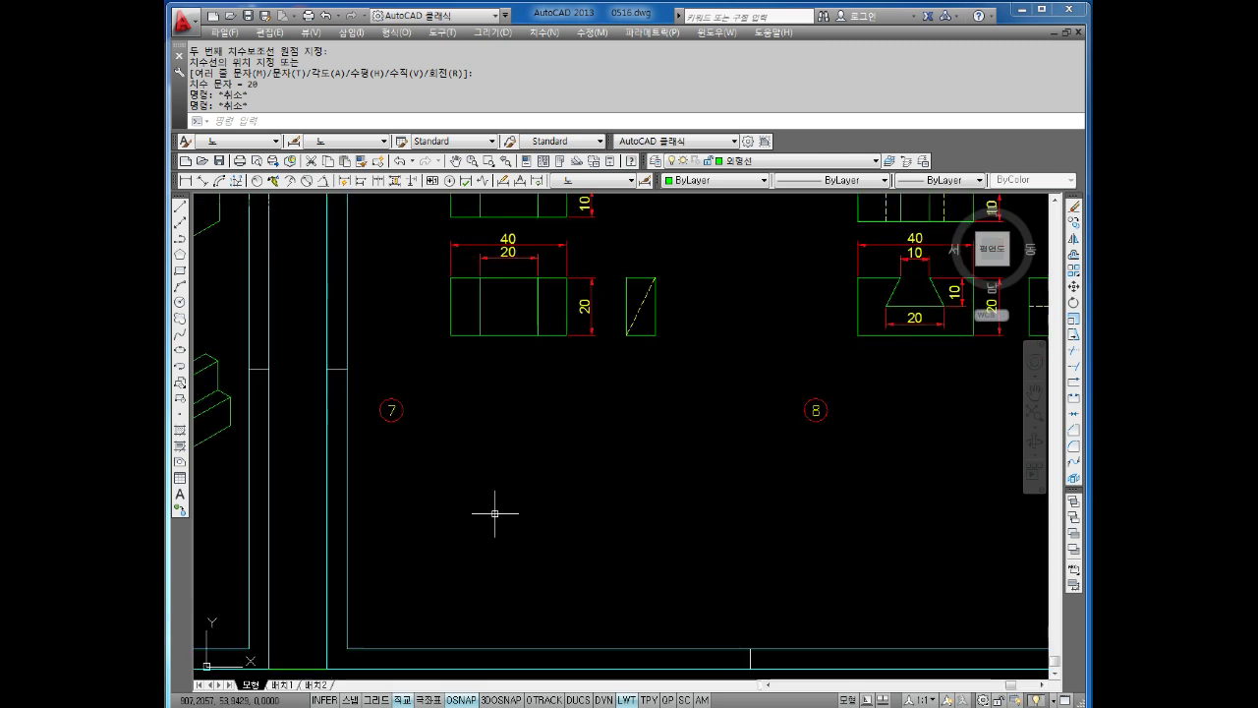
pyautogui.press('Escape')
pyautogui.press('Escape')
pyautogui.press('Return')
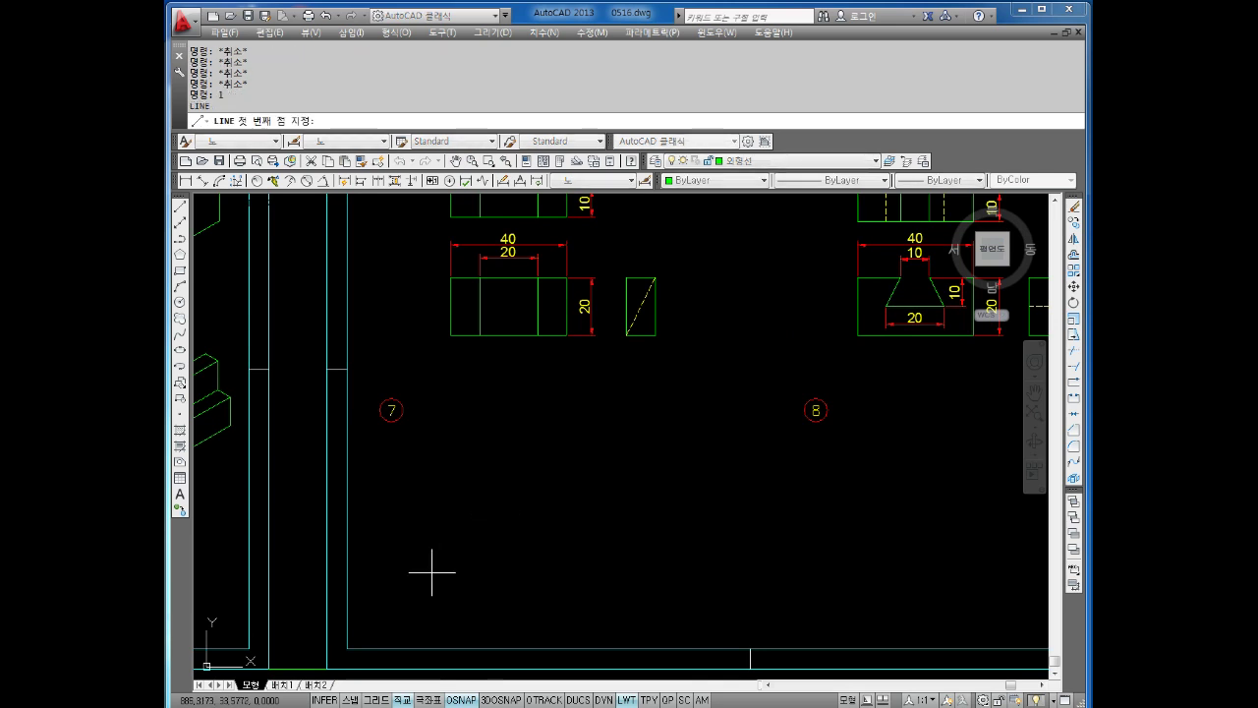
pyautogui.click(455, 336)
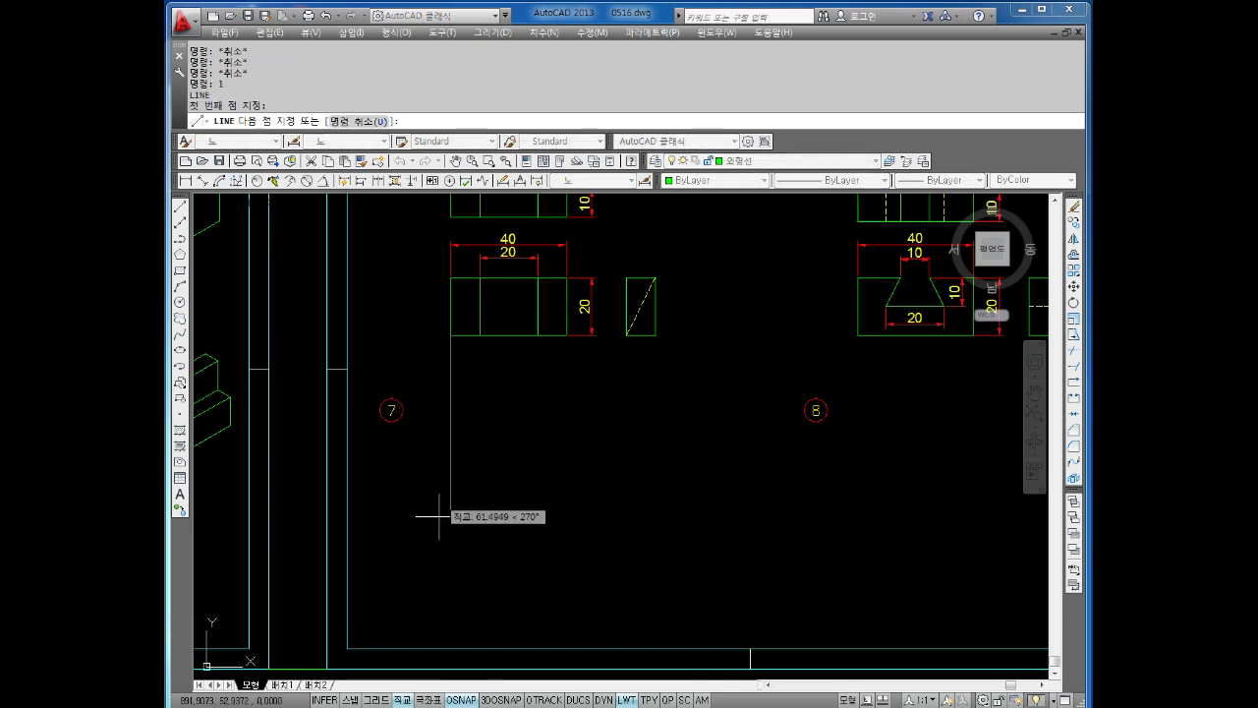
pyautogui.click(444, 591)
pyautogui.write('40')
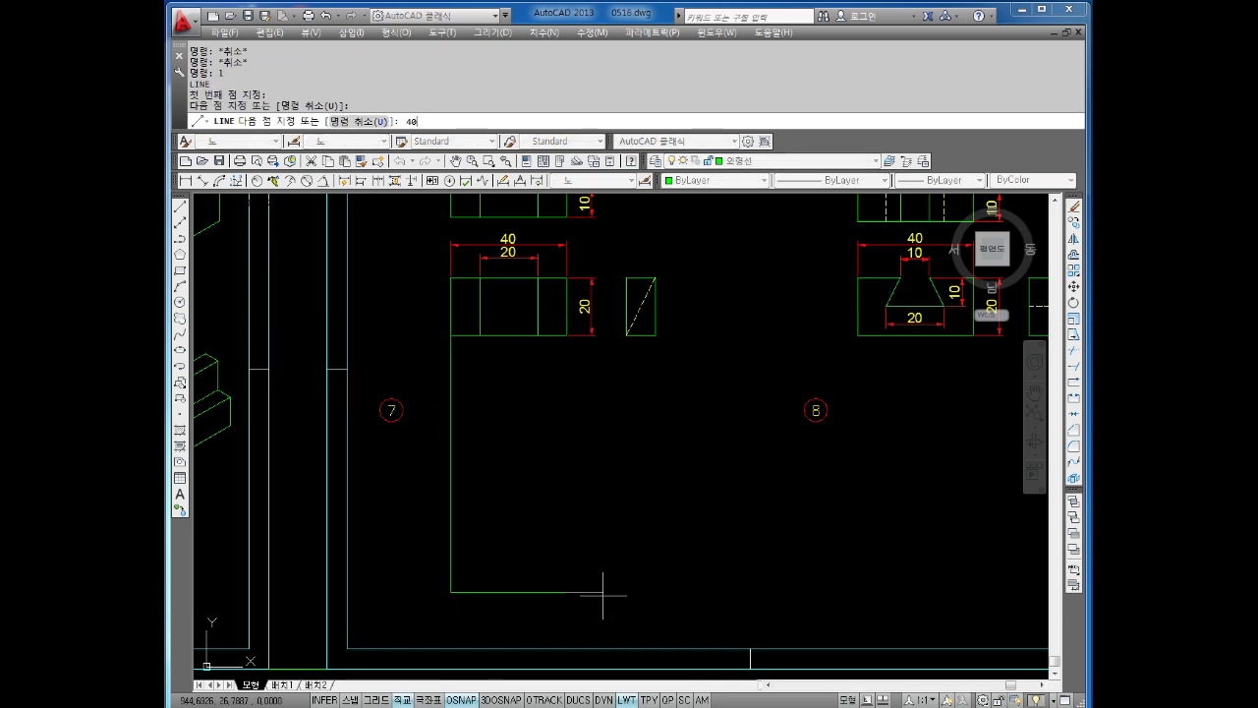
pyautogui.press('Return')
pyautogui.write('10')
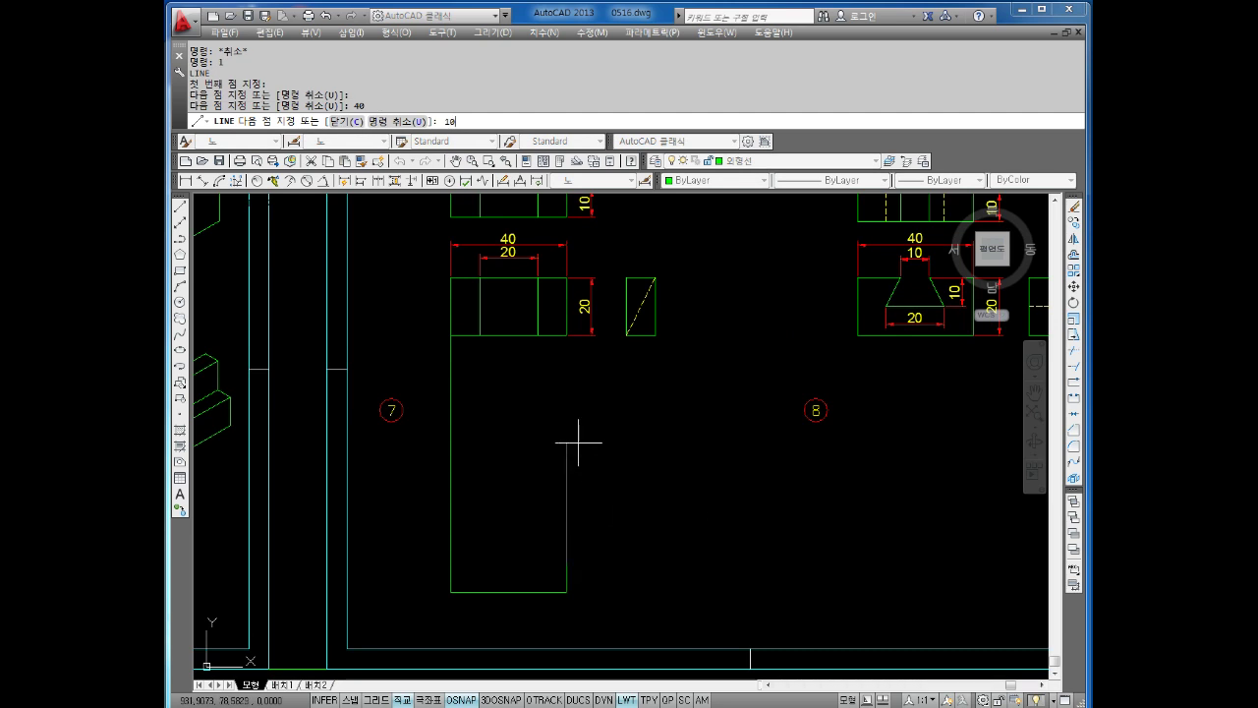
pyautogui.press('Return')
# Finish the outline with a second 10-unit rise, a 10-unit step and a 20-wide, 10-deep notch.
pyautogui.write('10')
pyautogui.press('Return')
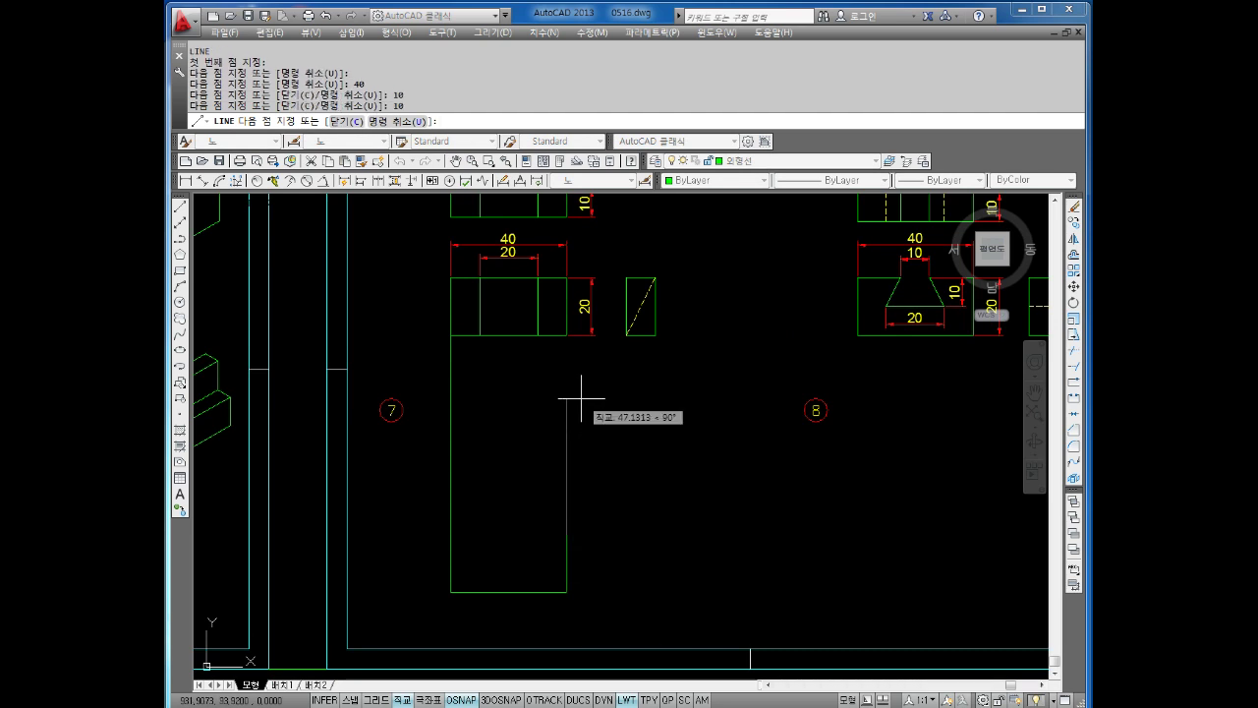
pyautogui.write('10')
pyautogui.press('Return')
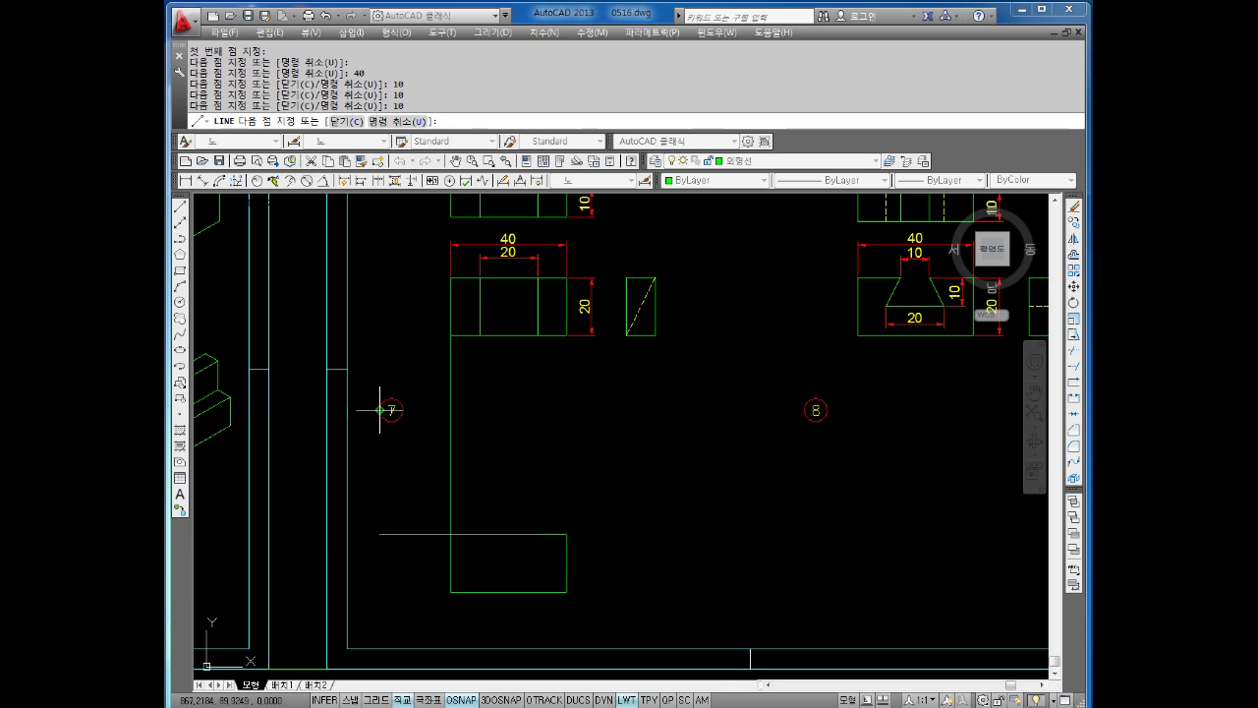
pyautogui.write('0')
pyautogui.press('Return')
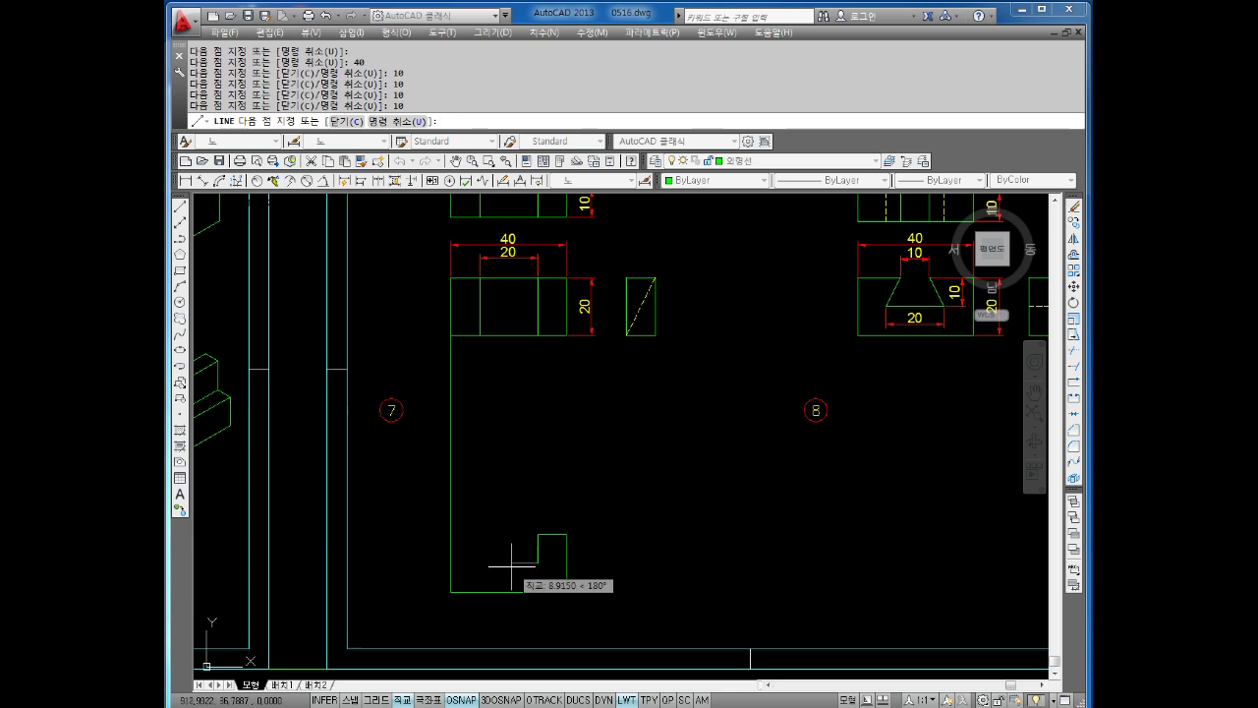
pyautogui.write('0')
pyautogui.press('Return')
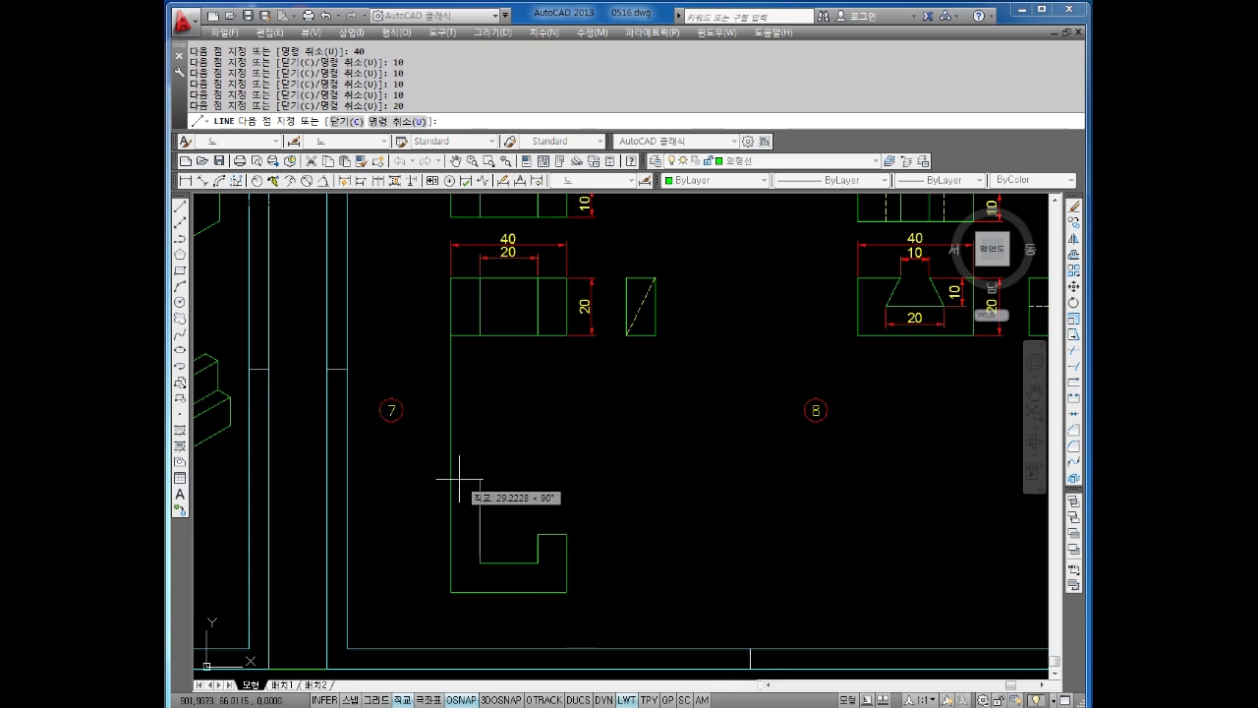
pyautogui.write('0')
pyautogui.press('Return')
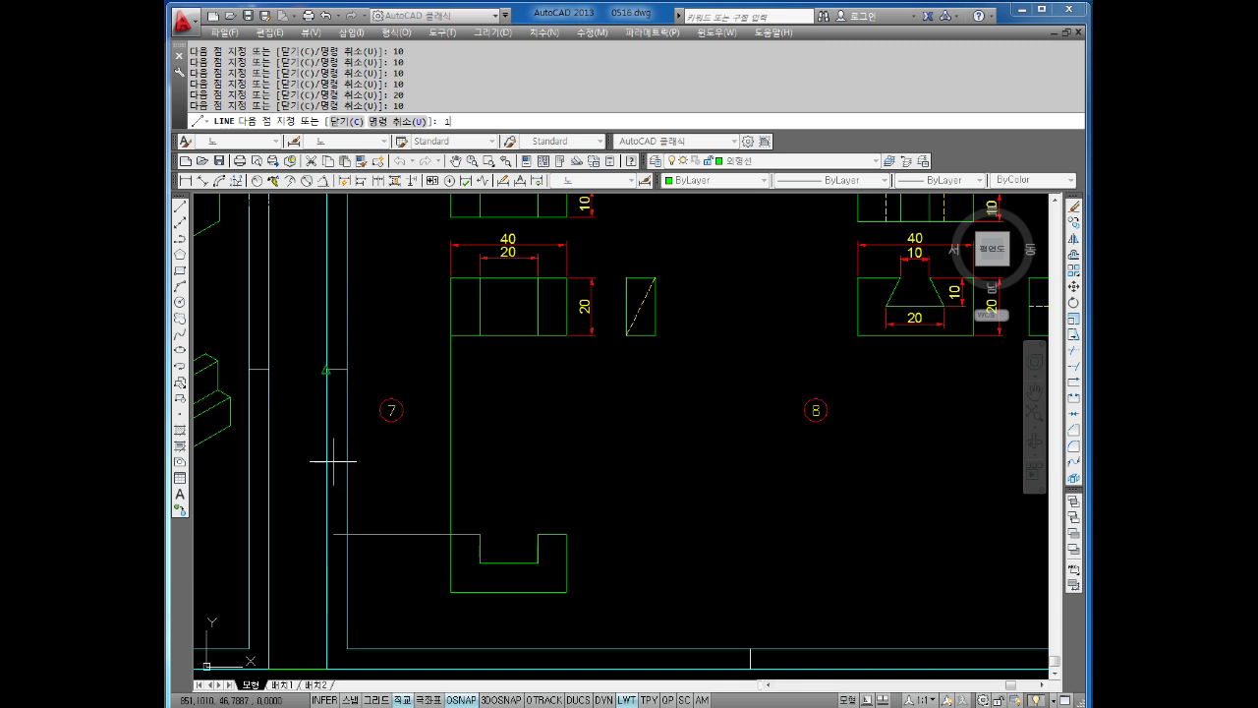
pyautogui.press('Escape')
pyautogui.press('Escape')
# Trim the leftover vertical line above figure 7's outline.
pyautogui.write('tr')
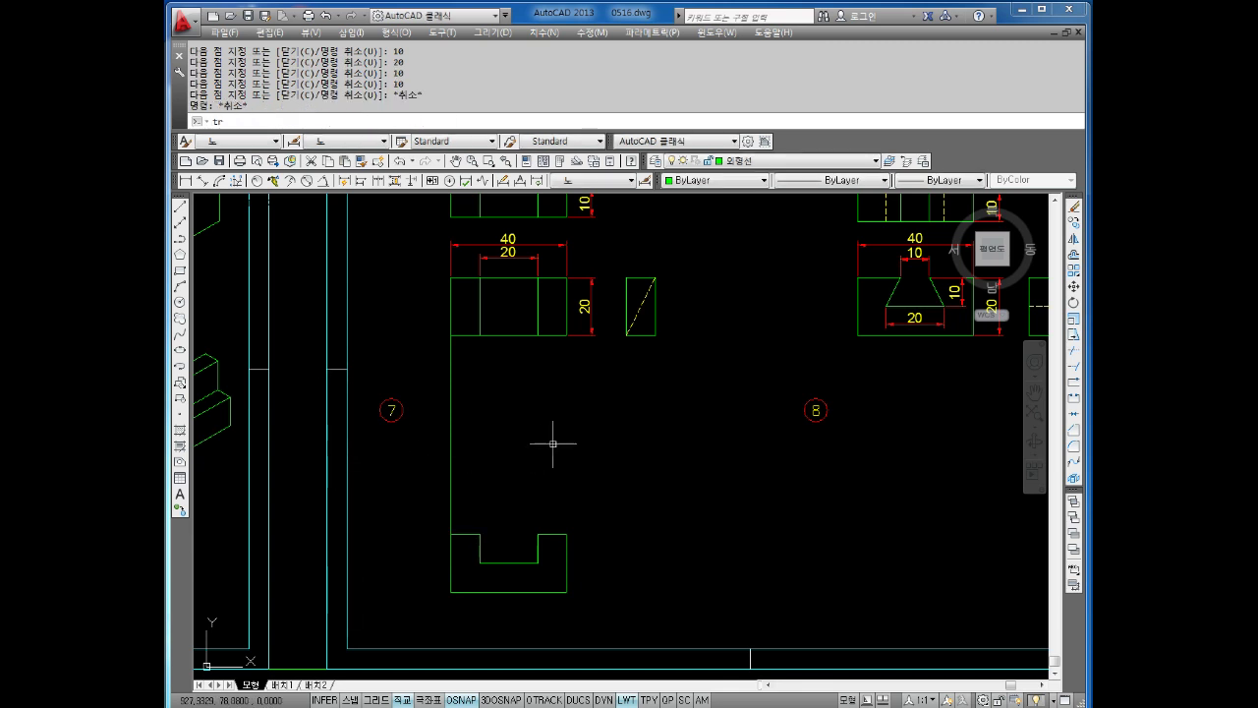
pyautogui.press('Return')
pyautogui.press('Return')
pyautogui.moveTo(531, 435); pyautogui.dragTo(442, 471)
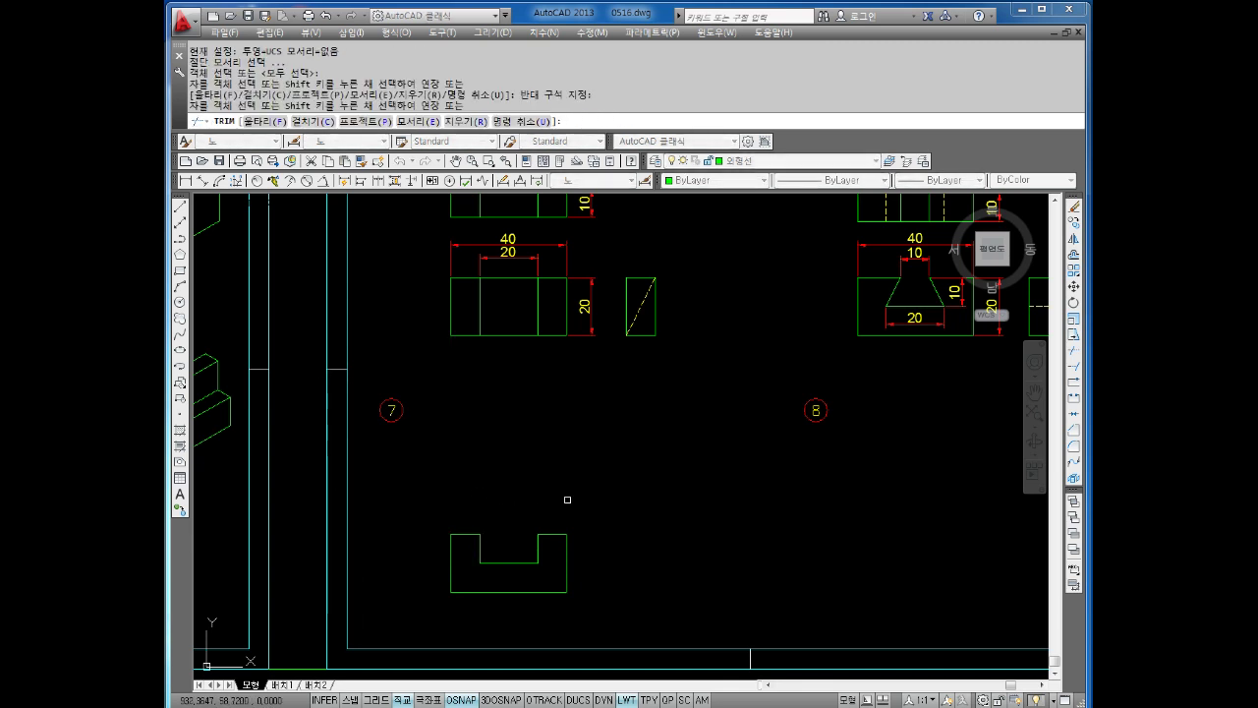
pyautogui.press('Escape')
pyautogui.press('Escape')
pyautogui.press('Escape')
pyautogui.press('Escape')
pyautogui.press('Escape')
pyautogui.press('Escape')
pyautogui.press('Escape')
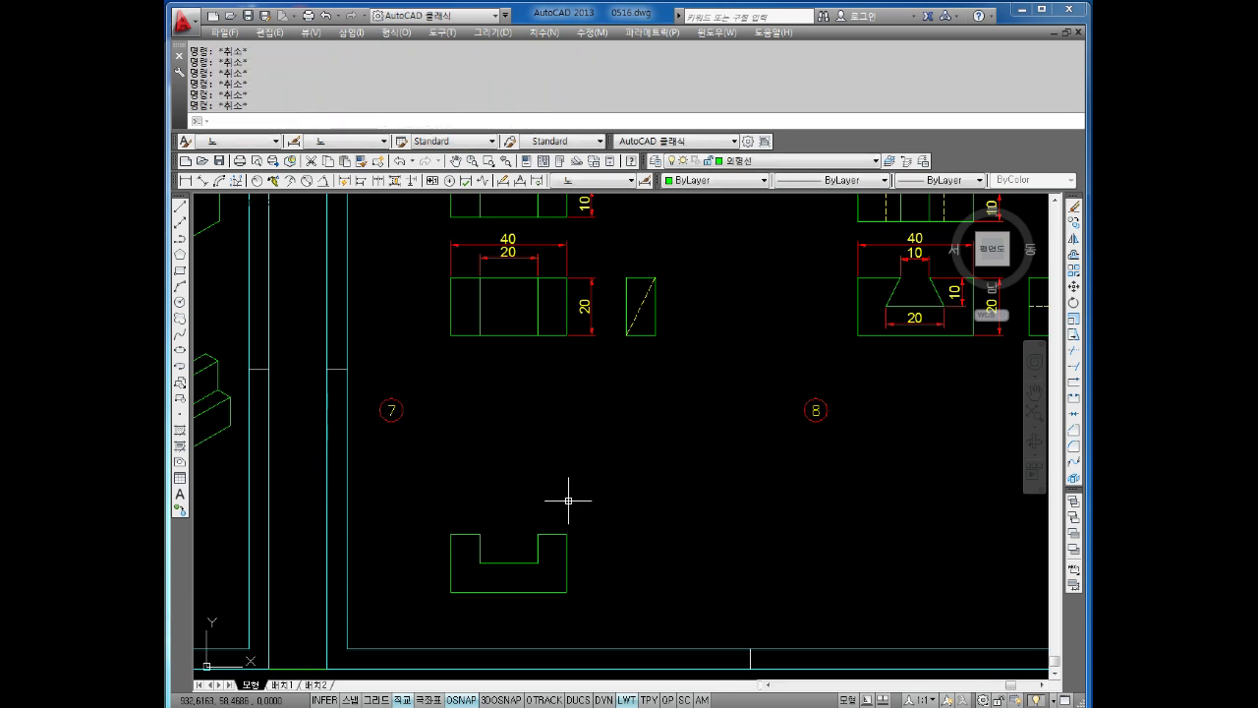
# Project the outline's two outer edges and two notch edges upward with vertical construction lines.
pyautogui.write('xl')
pyautogui.press('Return')
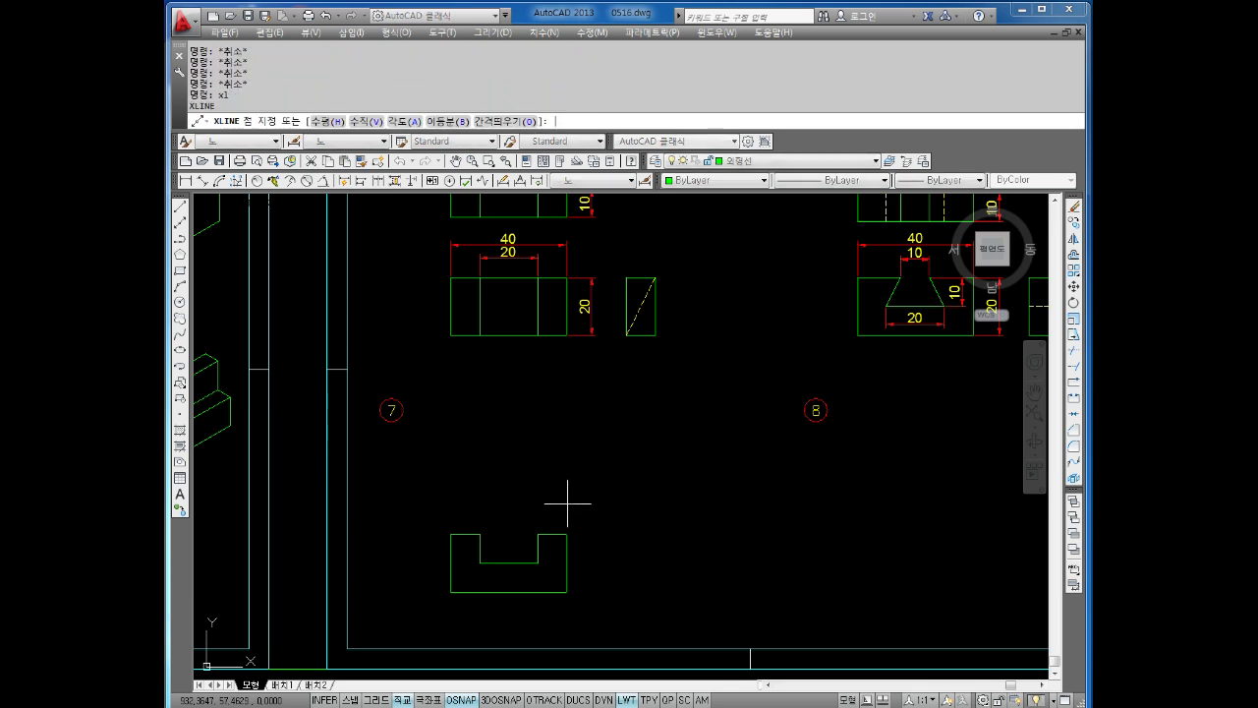
pyautogui.write('v')
pyautogui.press('Return')
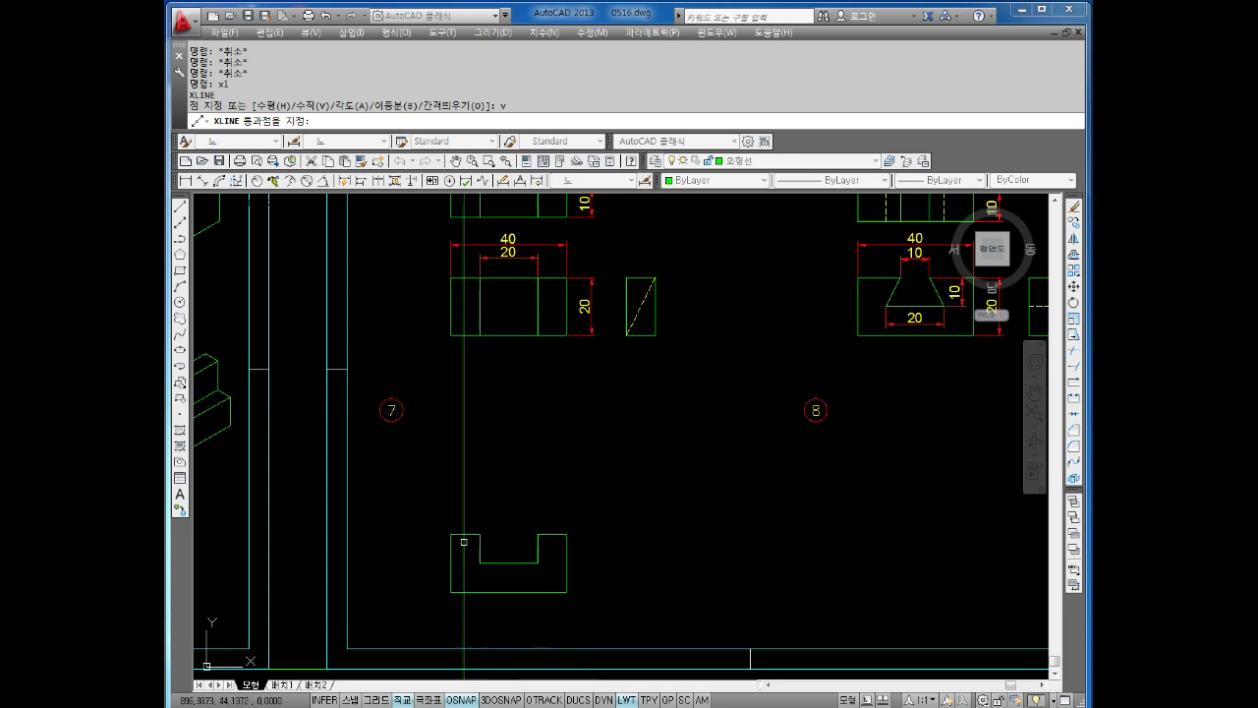
pyautogui.click(450, 534)
pyautogui.click(480, 534)
pyautogui.click(538, 534)
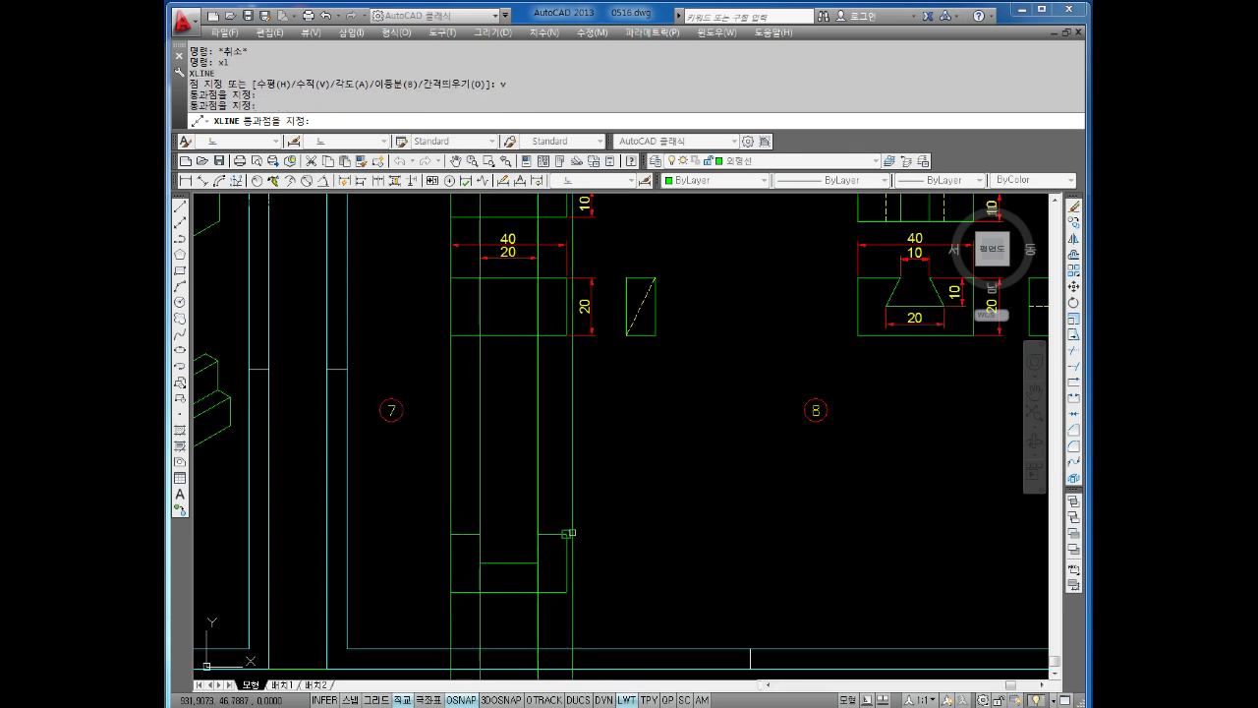
pyautogui.click(566, 531)
pyautogui.press('Escape')
pyautogui.press('Escape')
# Draw a horizontal line across the projections and offset a copy 10 units above it.
pyautogui.write('l')
pyautogui.press('Return')
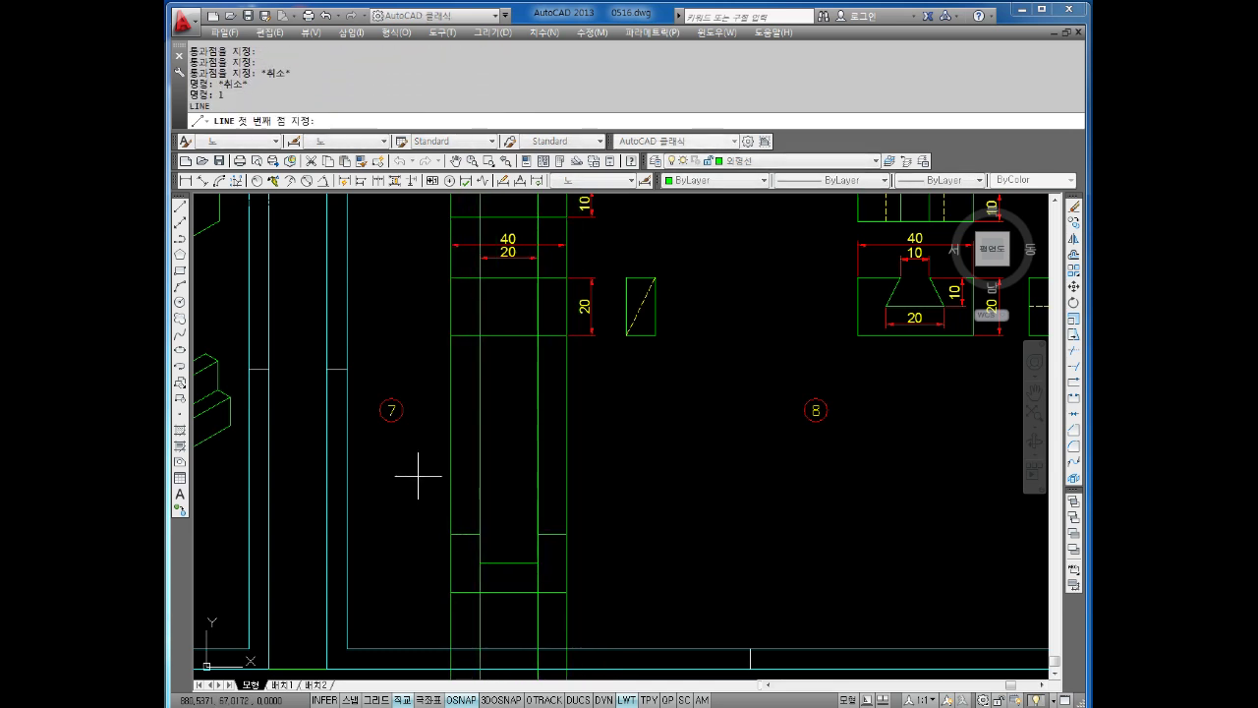
pyautogui.click(417, 477)
pyautogui.click(605, 462)
pyautogui.press('Escape')
pyautogui.write('o')
pyautogui.press('Return')
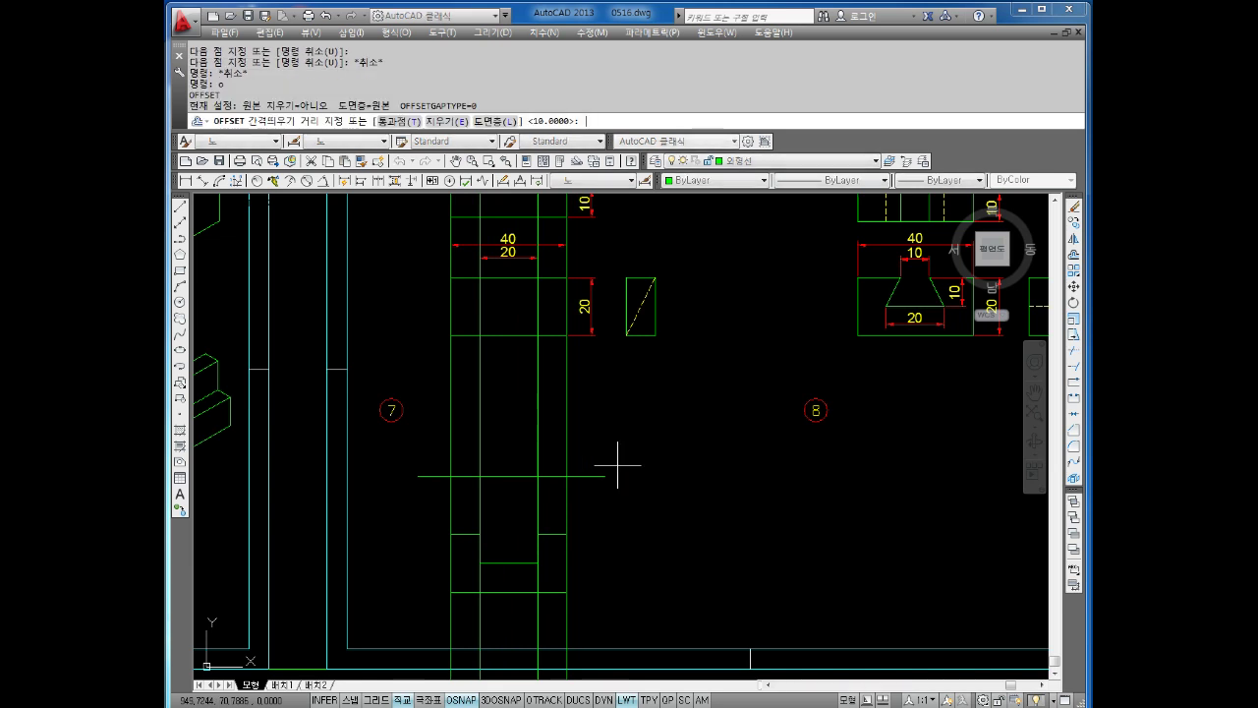
pyautogui.write('10')
pyautogui.press('Return')
pyautogui.click(610, 476)
pyautogui.click(593, 438)
pyautogui.press('Escape')
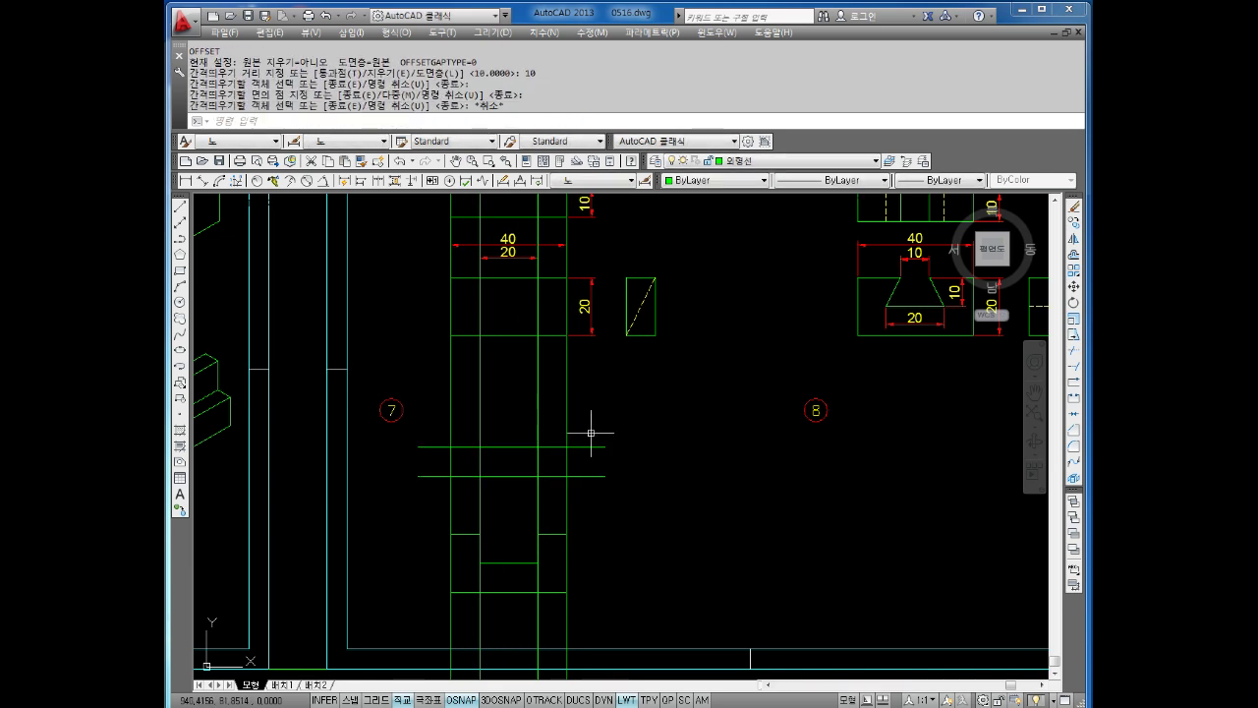
pyautogui.press('Escape')
# Trim the construction lines and horizontals down to the 40 × 10 top-view strip.
pyautogui.write('tr')
pyautogui.press('Return')
pyautogui.moveTo(607, 437); pyautogui.dragTo(413, 482)
pyautogui.press('Return')
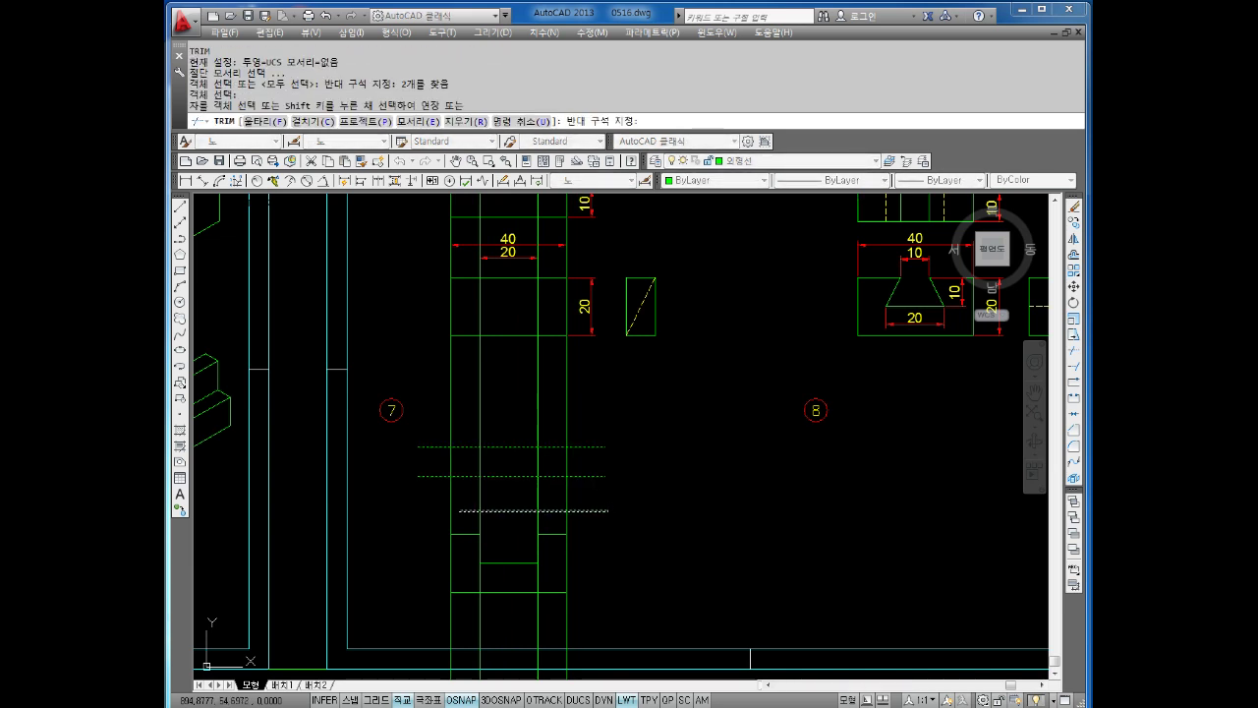
pyautogui.moveTo(609, 678); pyautogui.dragTo(572, 421)
pyautogui.click(476, 396)
pyautogui.press('Escape')
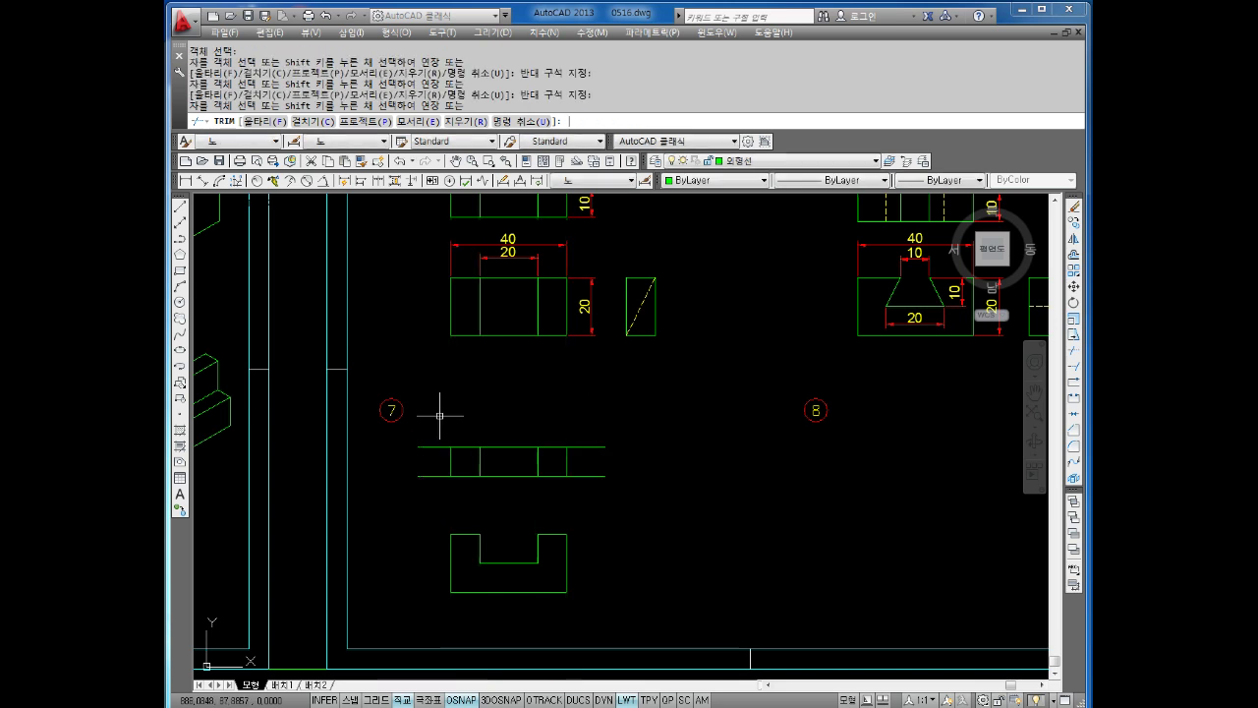
pyautogui.press('Escape')
pyautogui.press('Return')
pyautogui.press('Return')
pyautogui.moveTo(598, 422); pyautogui.dragTo(570, 466)
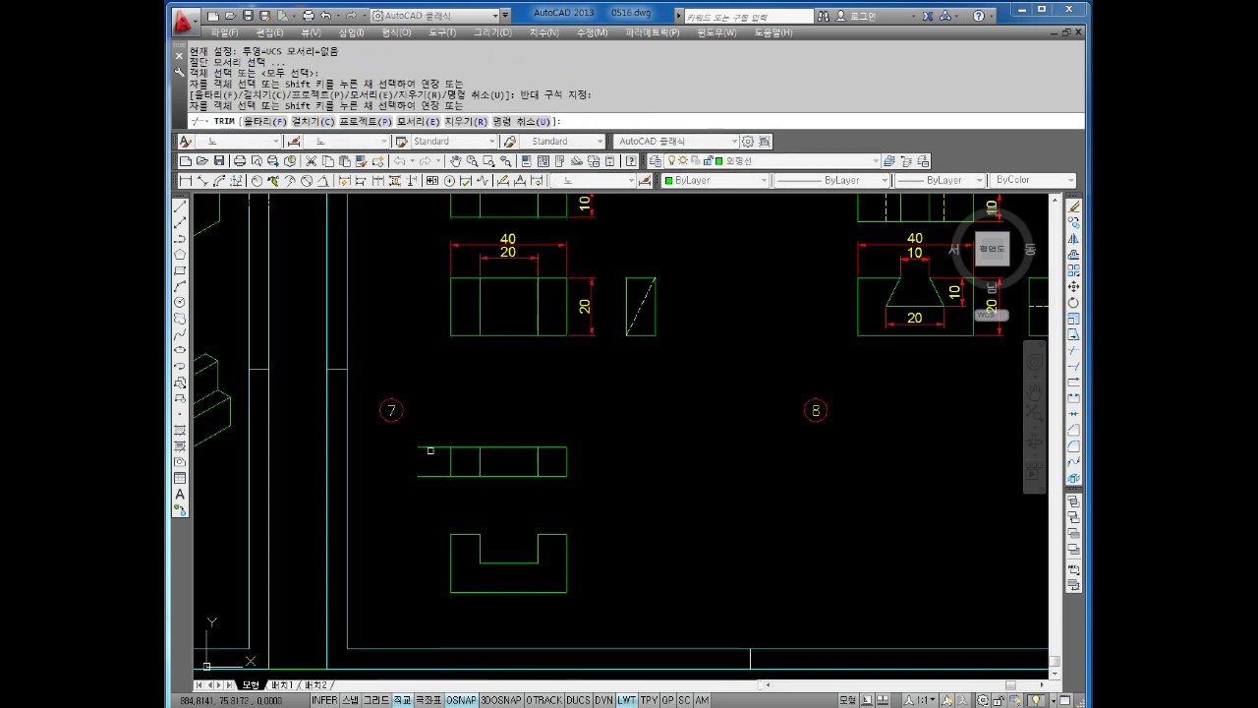
pyautogui.press('Escape')
pyautogui.press('Escape')
pyautogui.press('Escape')
pyautogui.write('xl')
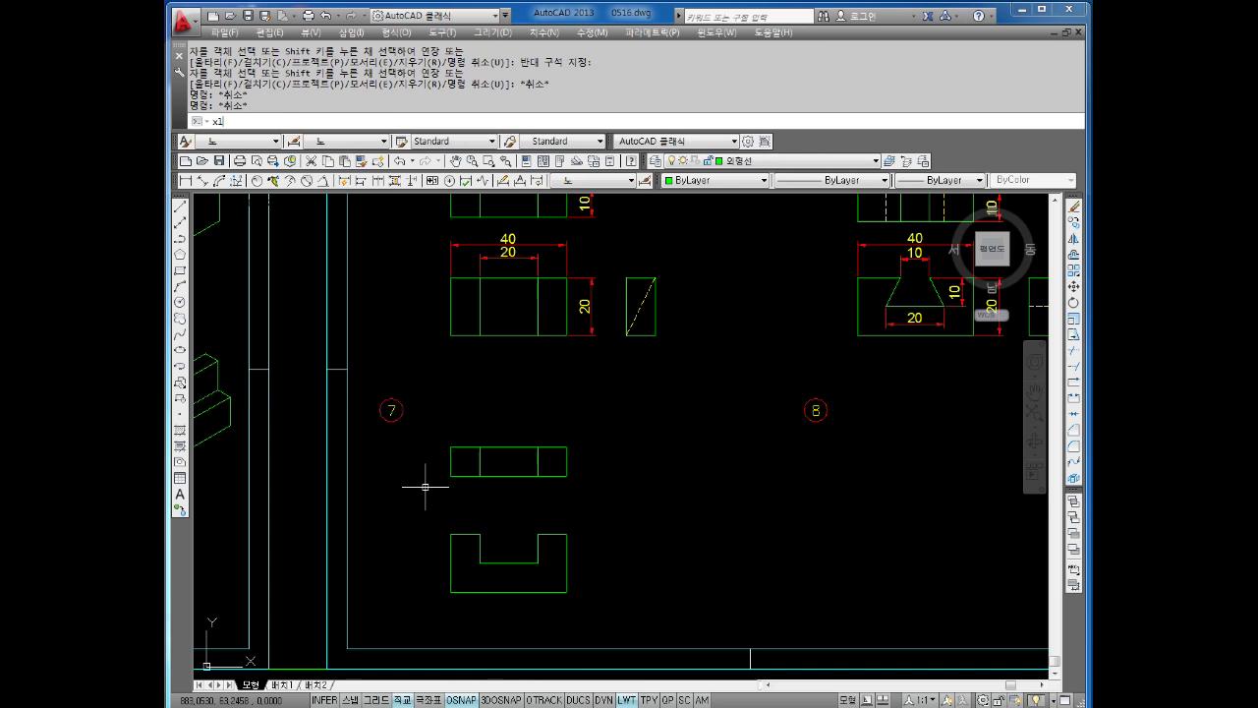
# Place a 45° mitre construction line through the outline's corner.
pyautogui.press('Return')
pyautogui.write('a')
pyautogui.press('Return')
pyautogui.write('45')
pyautogui.press('Return')
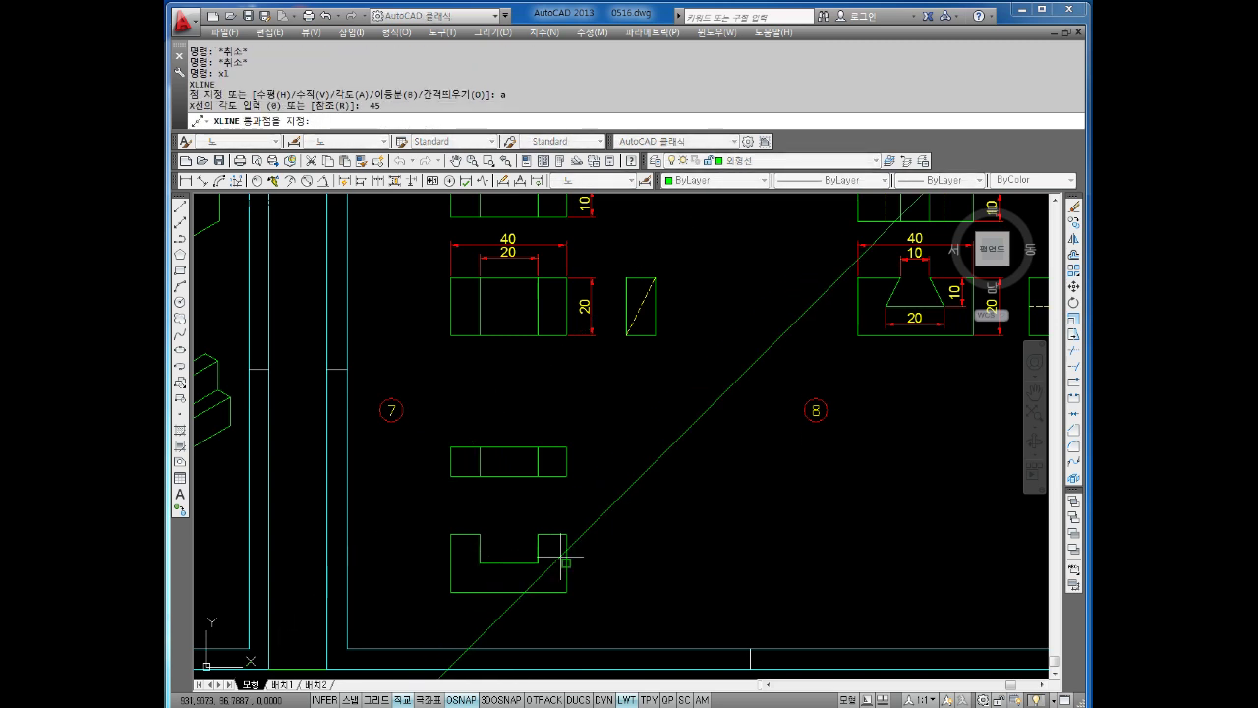
pyautogui.click(564, 536)
pyautogui.press('Escape')
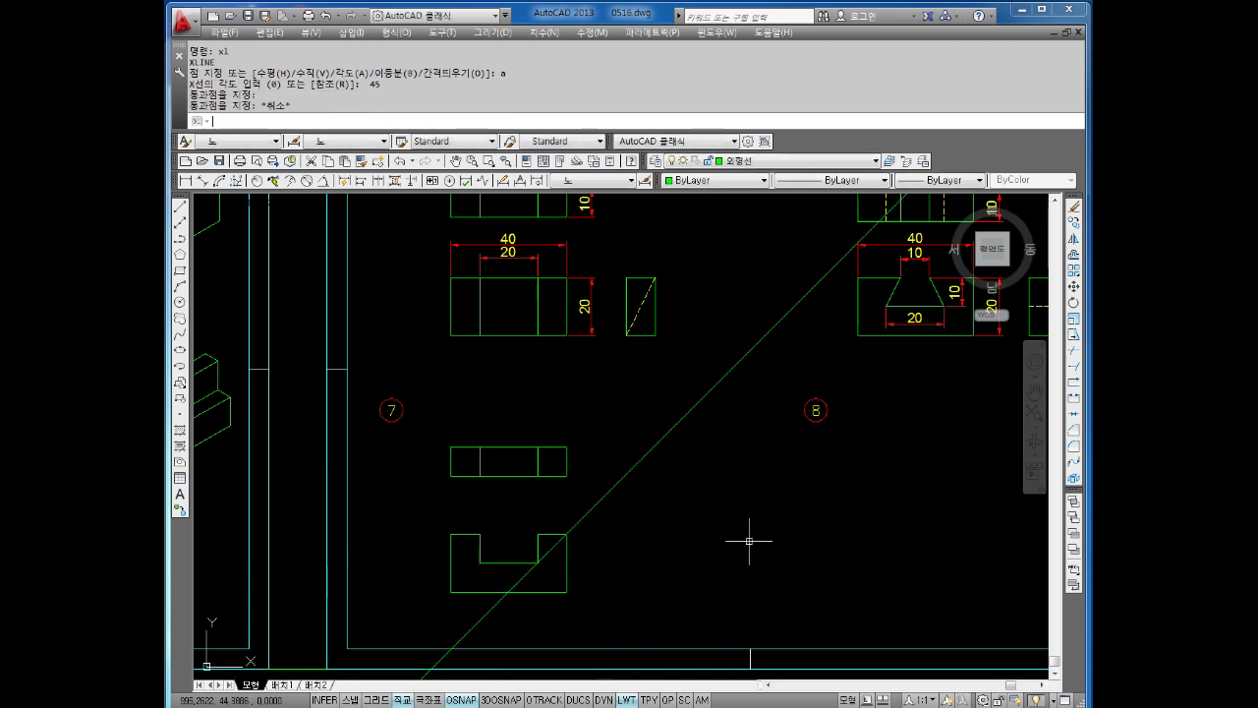
pyautogui.press('Escape')
# Project the five horizontal edges of the front and top views sideways with horizontal construction lines.
pyautogui.write('xl')
pyautogui.press('Return')
pyautogui.write('h')
pyautogui.press('Return')
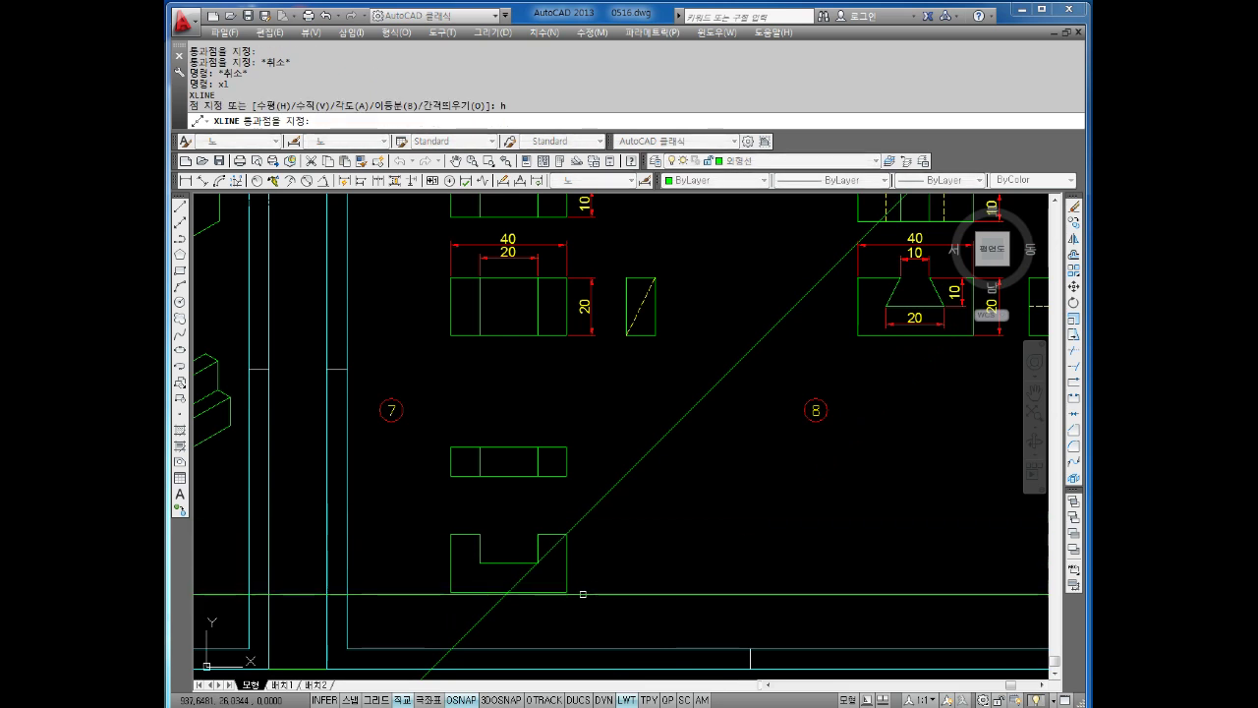
pyautogui.click(566, 592)
pyautogui.click(479, 563)
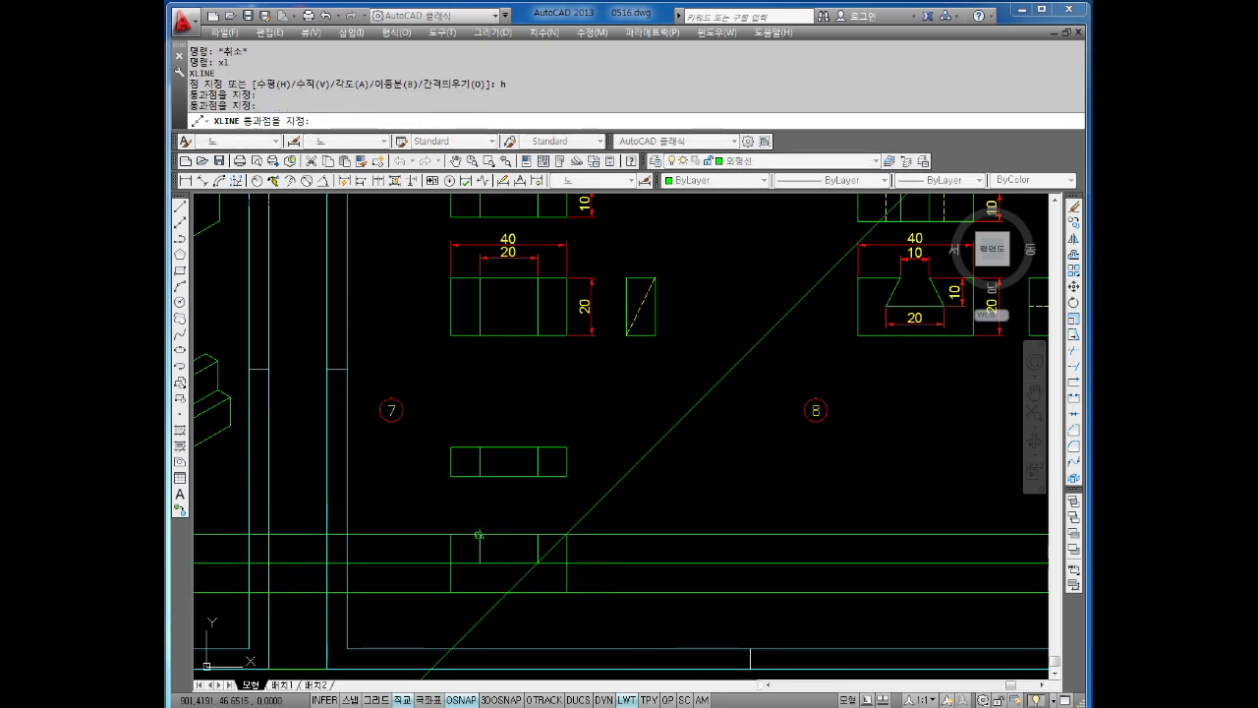
pyautogui.click(479, 535)
pyautogui.click(566, 476)
pyautogui.click(566, 448)
pyautogui.press('Escape')
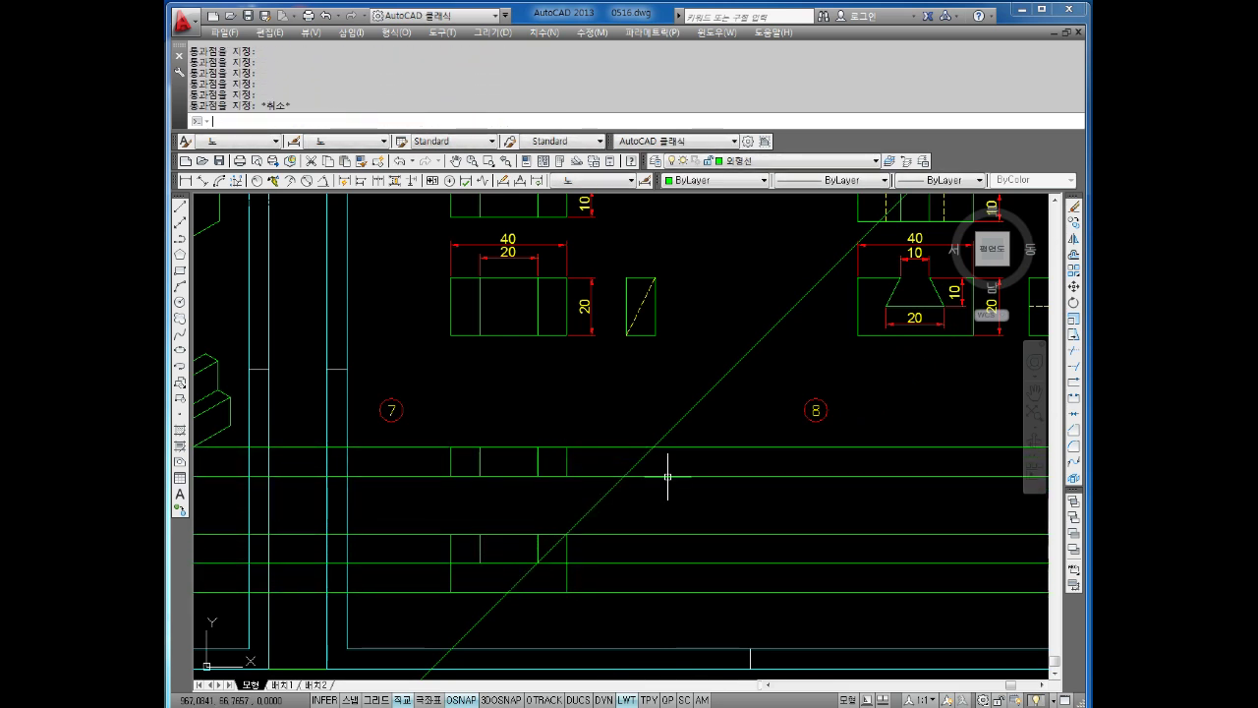
pyautogui.press('Escape')
pyautogui.press('Escape')
# Drop vertical construction lines from the two mitre crossings.
pyautogui.write('xl')
pyautogui.press('Return')
pyautogui.write('v')
pyautogui.press('Return')
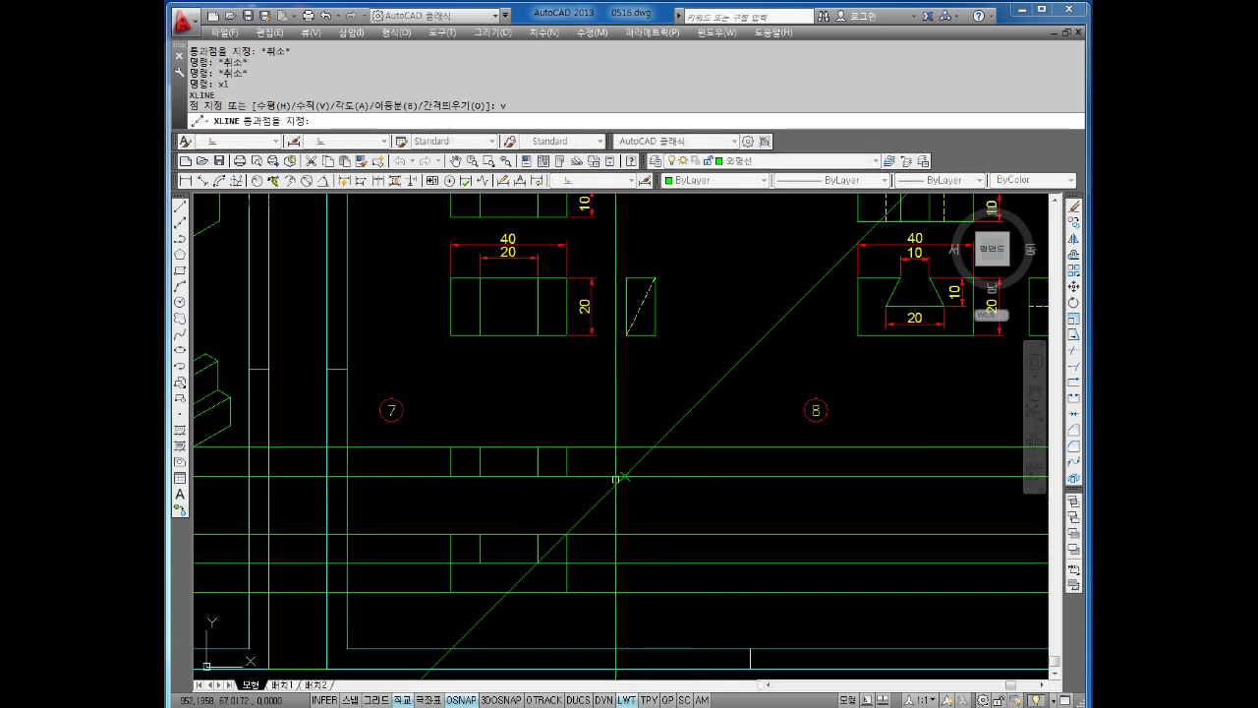
pyautogui.click(625, 476)
pyautogui.click(653, 447)
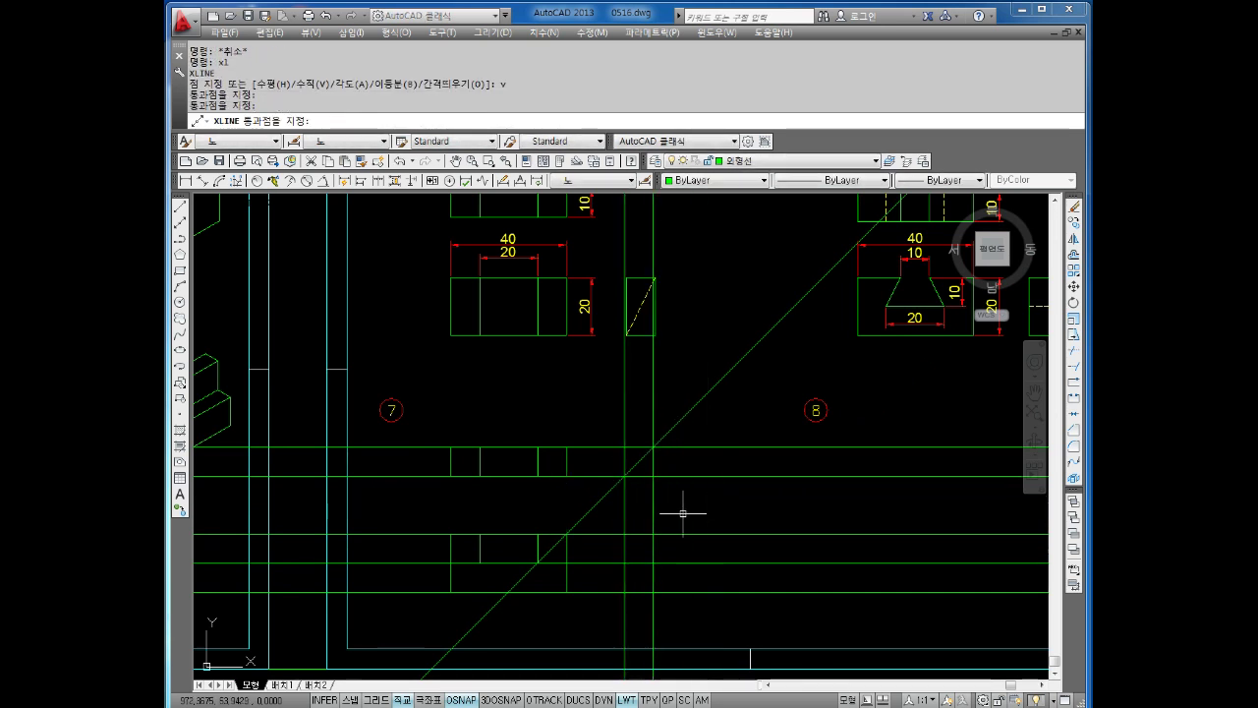
pyautogui.press('Escape')
pyautogui.press('Escape')
pyautogui.press('Escape')
pyautogui.press('Return')
pyautogui.press('Return')
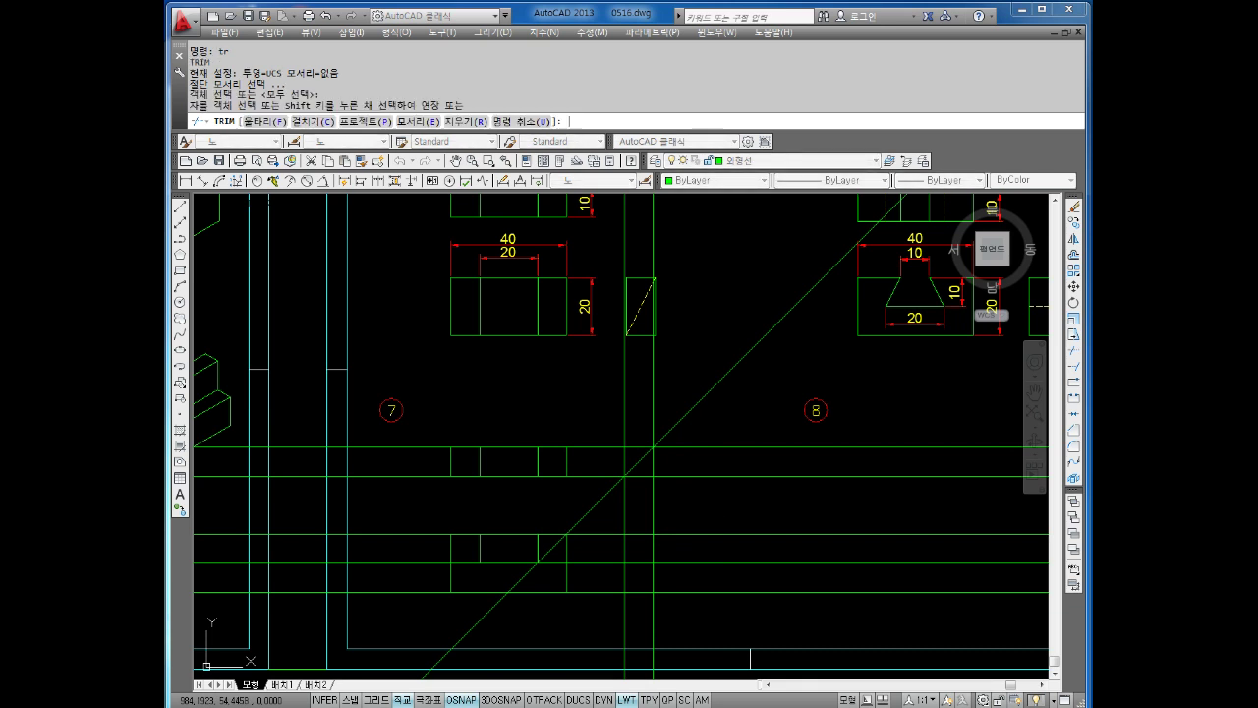
# Trim the construction lines crossing between figure 7's views.
pyautogui.moveTo(715, 519); pyautogui.dragTo(688, 590)
pyautogui.click(589, 620)
pyautogui.click(592, 521)
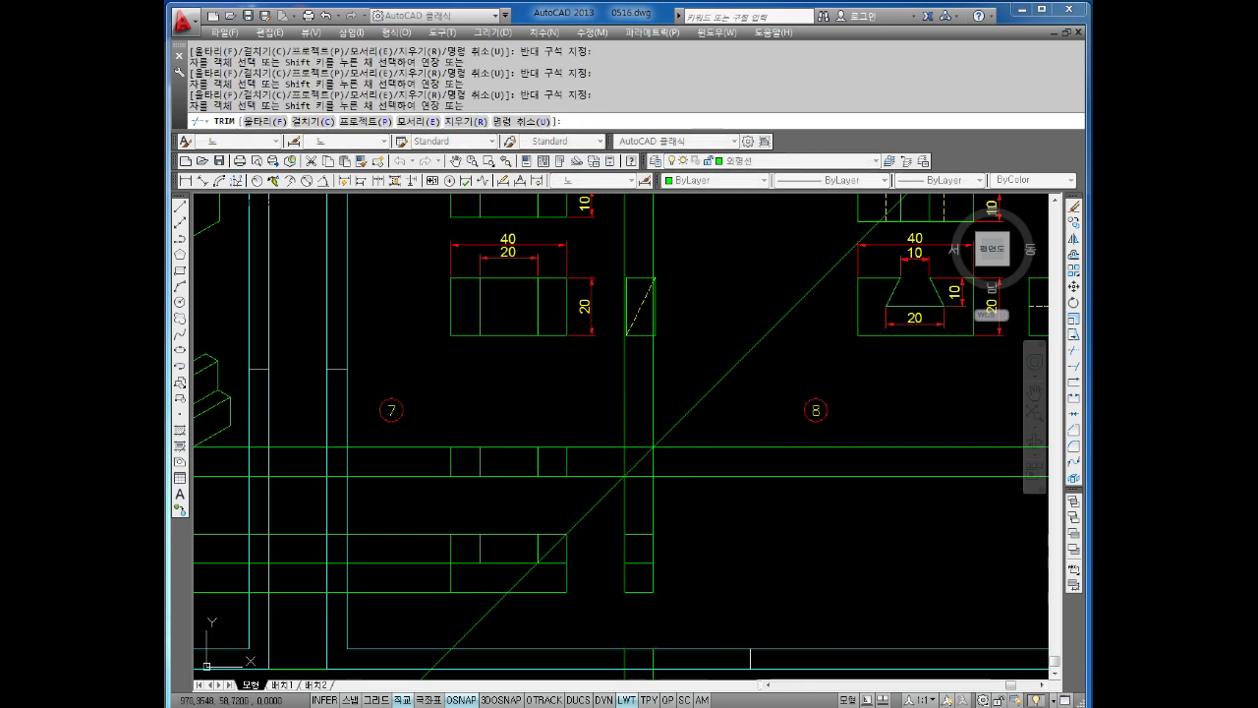
pyautogui.press('Escape')
pyautogui.press('Escape')
# Erase the leftover line segments, horizontal construction lines and the diagonal mitre line.
pyautogui.click(705, 488)
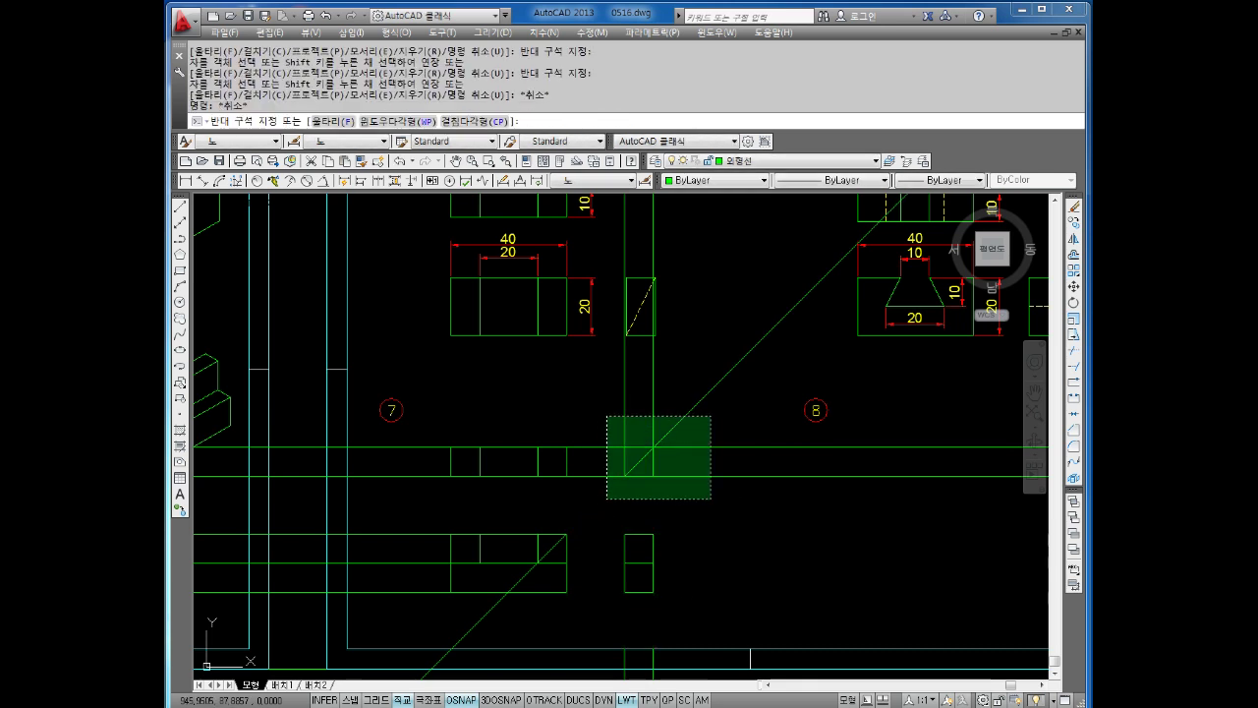
pyautogui.click(595, 416)
pyautogui.press('Delete')
pyautogui.click(411, 492)
pyautogui.click(403, 605)
pyautogui.press('Delete')
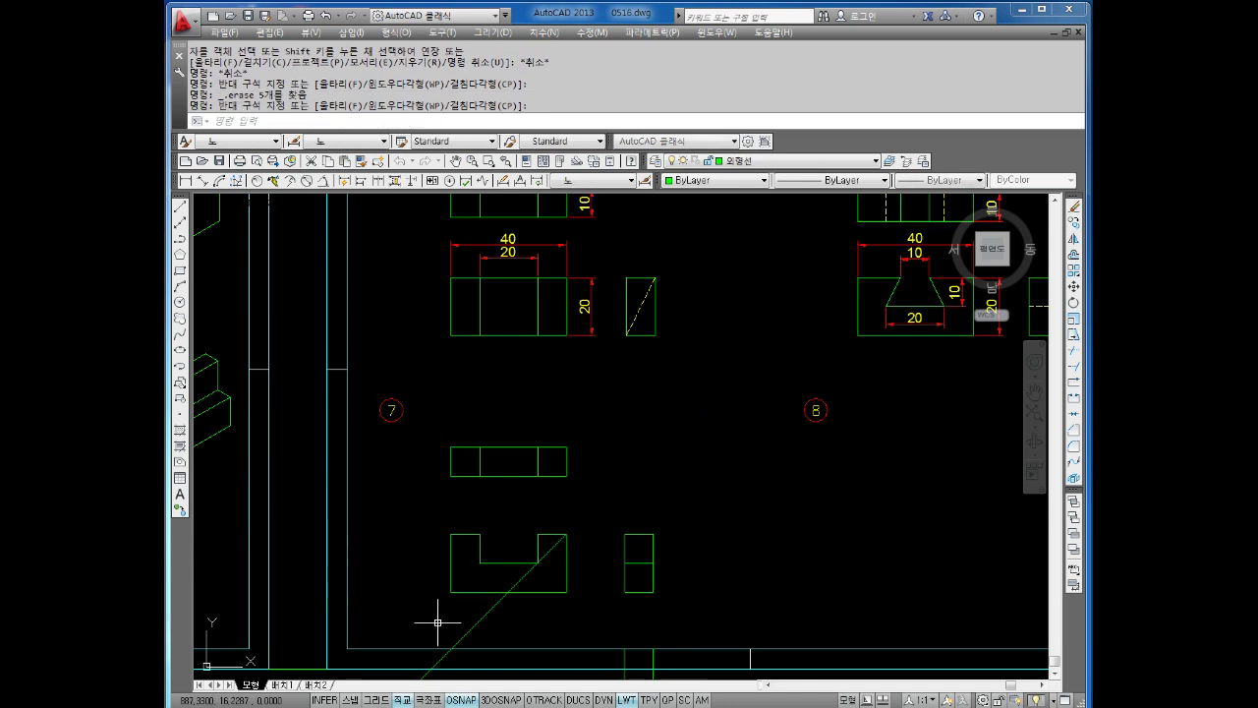
pyautogui.click(505, 620)
pyautogui.click(448, 635)
pyautogui.press('Delete')
# Erase the remaining lines beneath the views and the three leftover vertical construction lines.
pyautogui.moveTo(663, 637); pyautogui.dragTo(736, 539, button='middle')
pyautogui.click(736, 539)
pyautogui.click(472, 613)
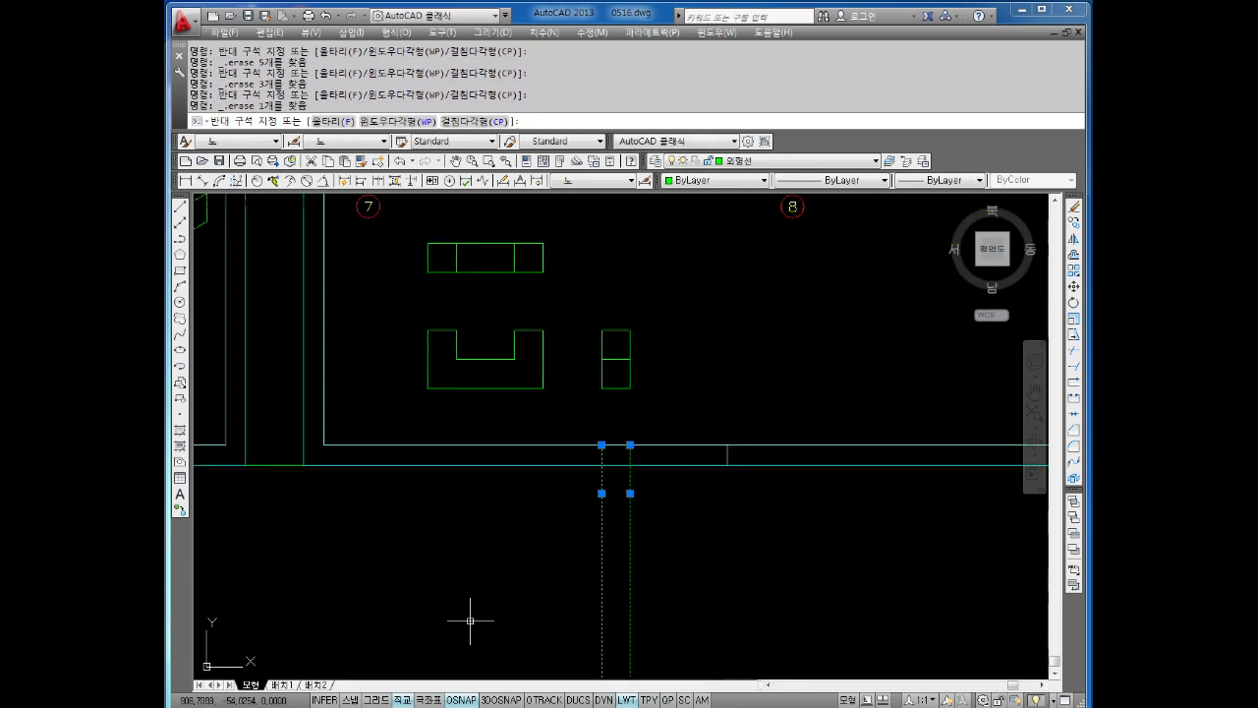
pyautogui.press('Delete')
pyautogui.scroll(-3, 609, 554)
pyautogui.scroll(4, 843, 531)
pyautogui.scroll(-3, 844, 531)
pyautogui.scroll(-3, 640, 528)
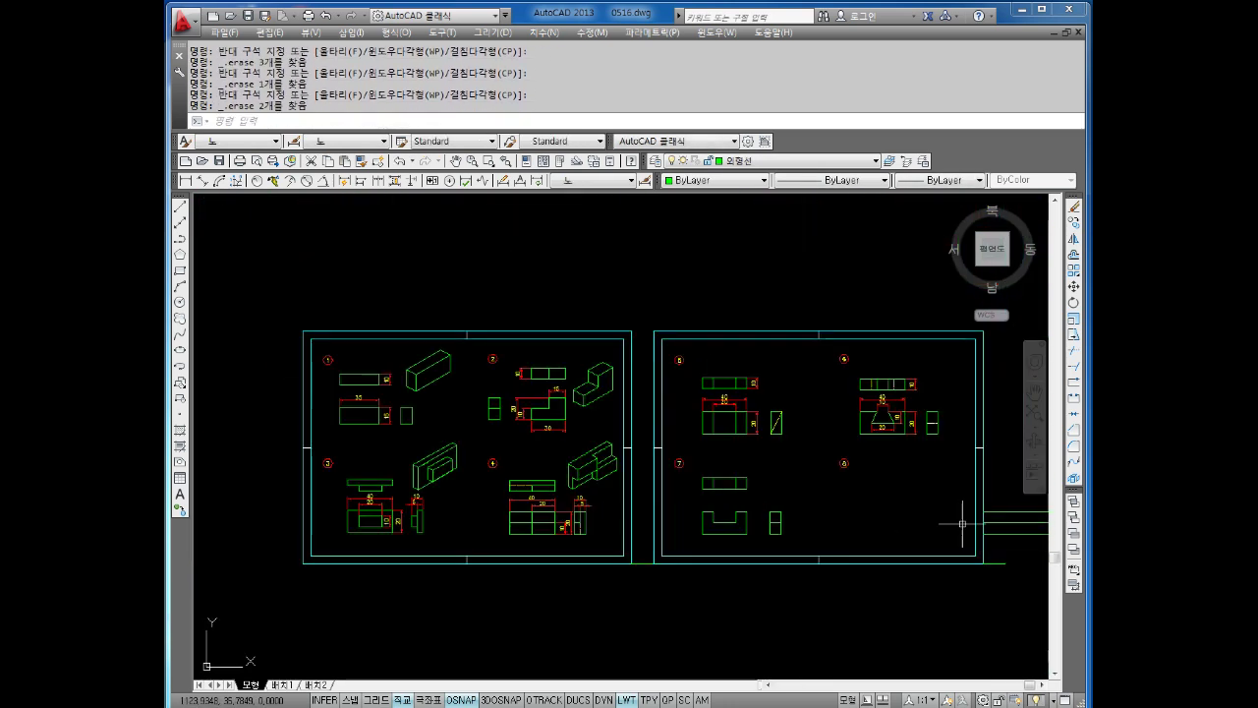
pyautogui.scroll(2, 868, 514)
pyautogui.press('Escape')
pyautogui.click(869, 514)
pyautogui.click(856, 573)
pyautogui.press('Delete')
# Move the side view's middle line onto the hidden-line layer so it shows dashed.
pyautogui.scroll(3, 534, 517)
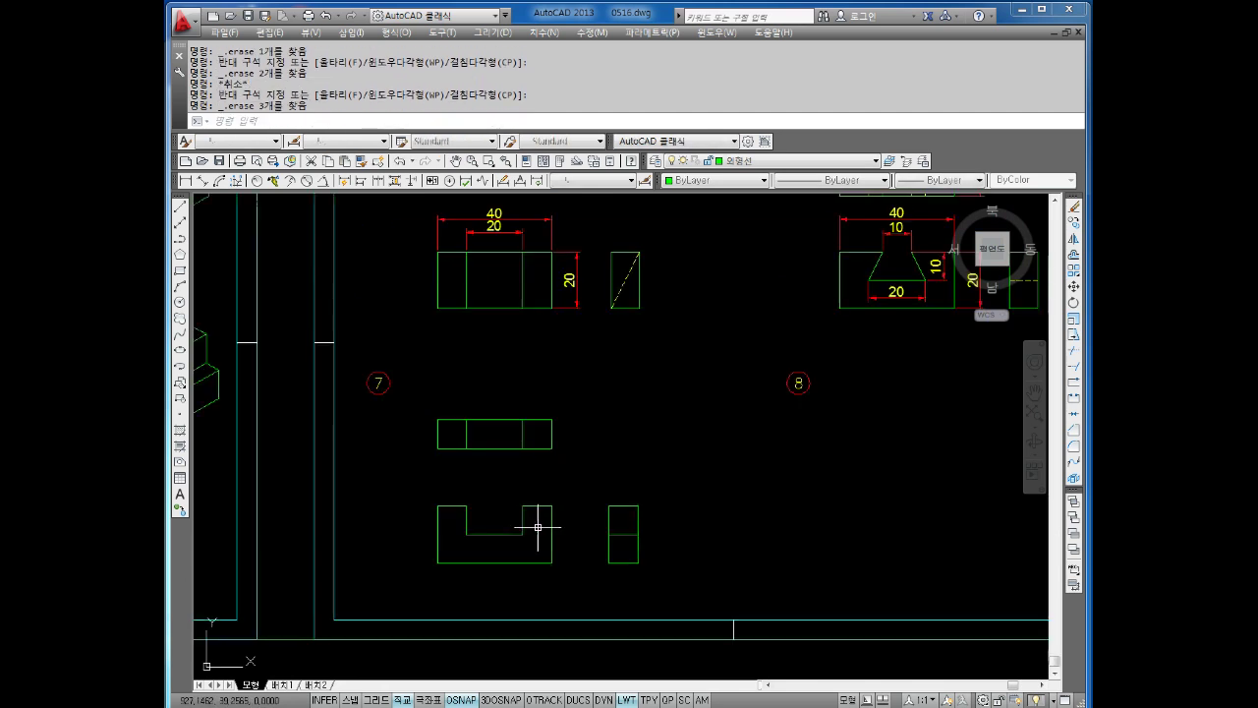
pyautogui.scroll(3, 533, 517)
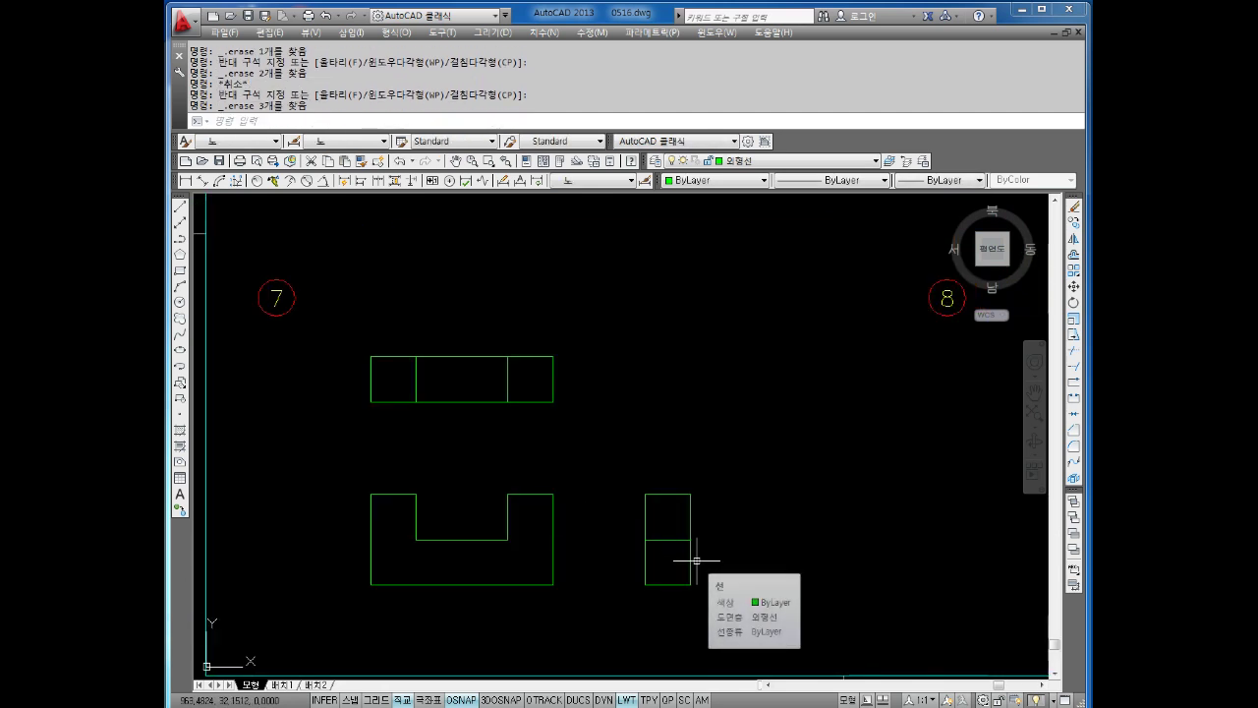
pyautogui.moveTo(604, 558); pyautogui.dragTo(654, 542, button='middle')
pyautogui.click(711, 514)
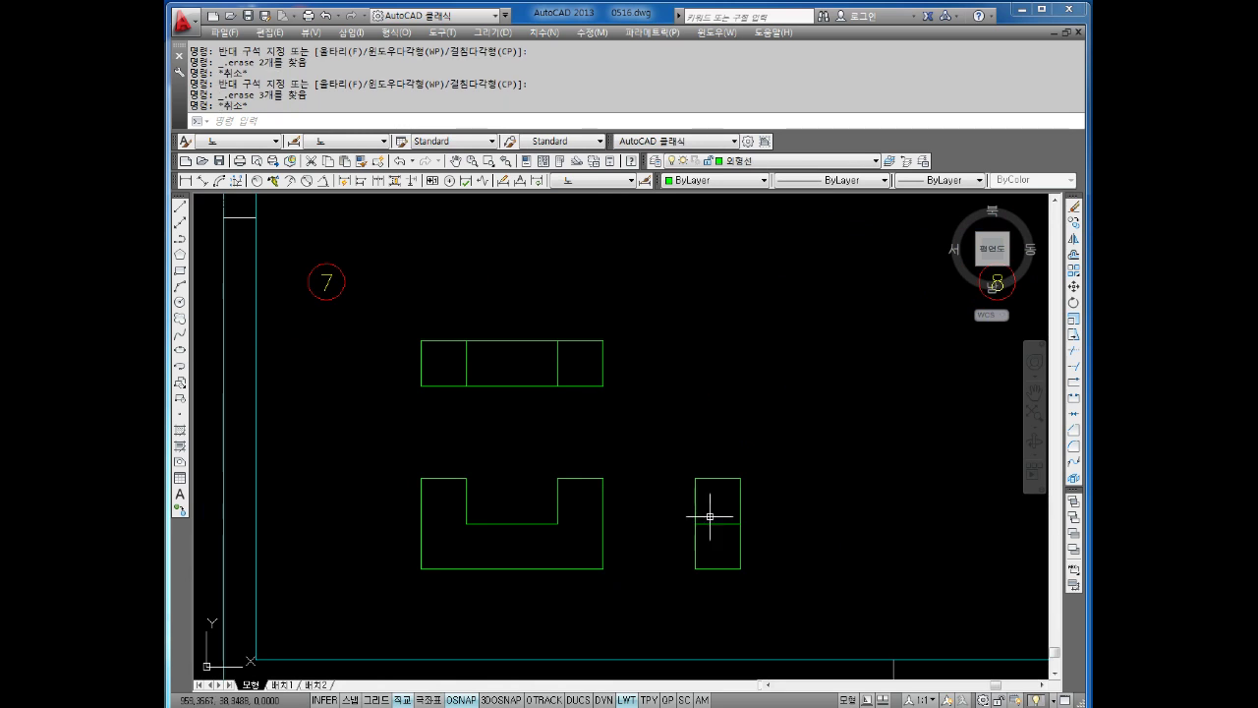
pyautogui.click(700, 536)
pyautogui.click(708, 160)
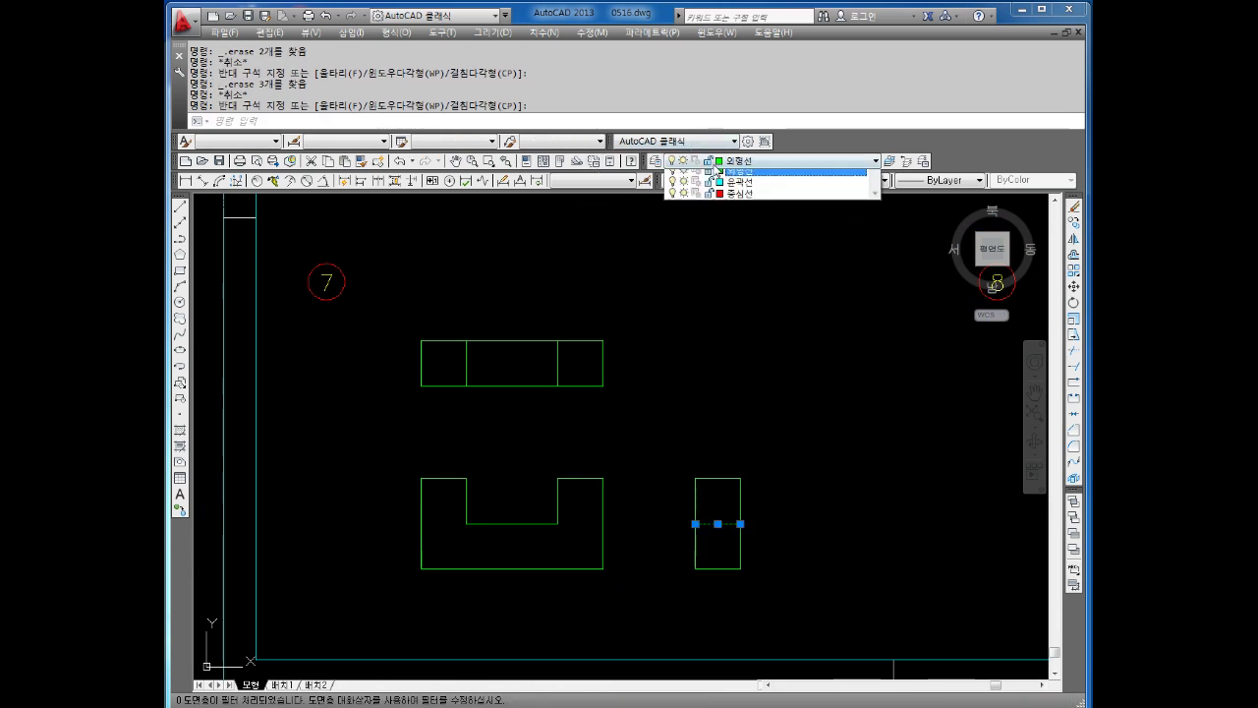
pyautogui.click(747, 219)
pyautogui.press('Escape')
pyautogui.press('Escape')
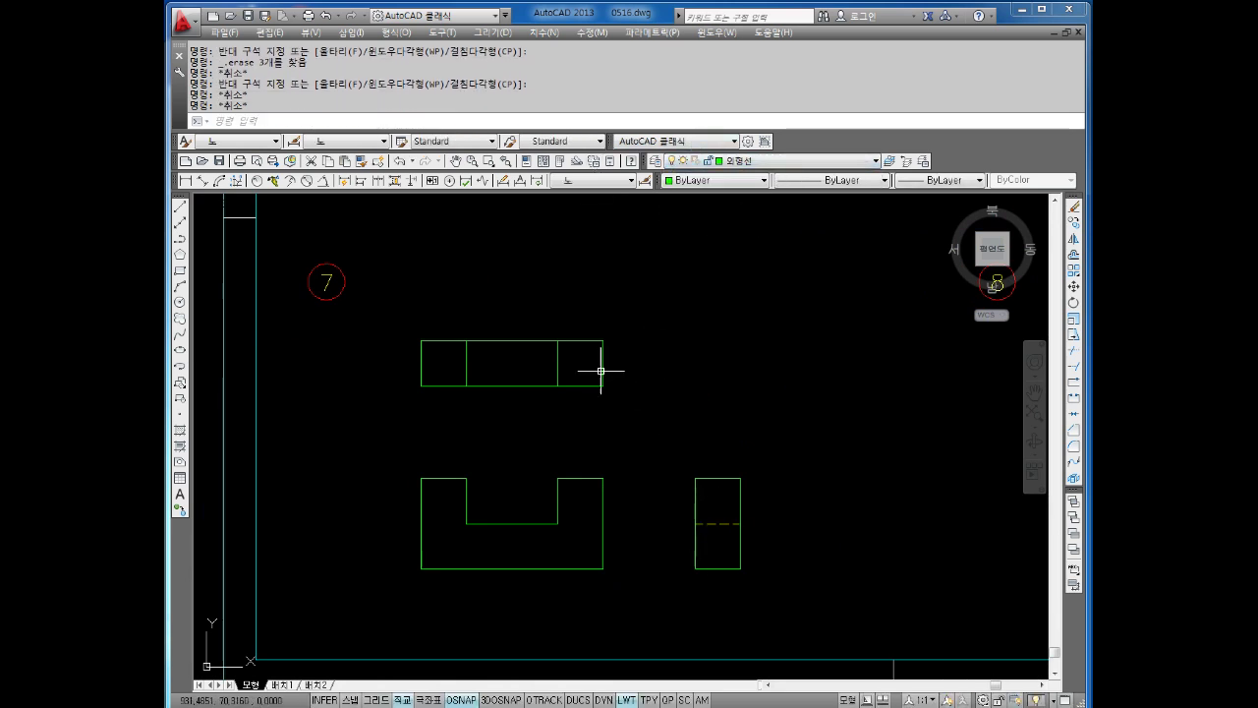
pyautogui.scroll(-5, 794, 357)
pyautogui.scroll(2, 669, 370)
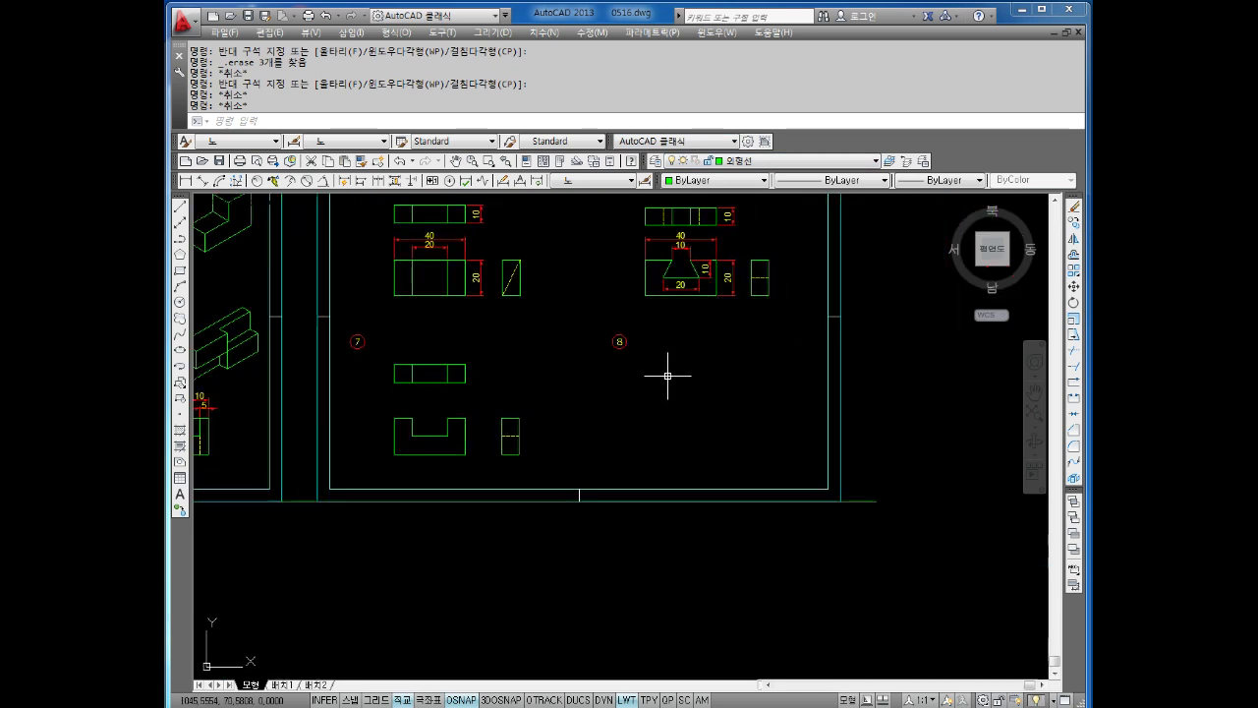
pyautogui.scroll(2, 620, 390)
# Start figure 8's outline with a 40-unit base, 10-unit right rise and 15-unit step inward.
pyautogui.press('Escape')
pyautogui.press('Escape')
pyautogui.press('Return')
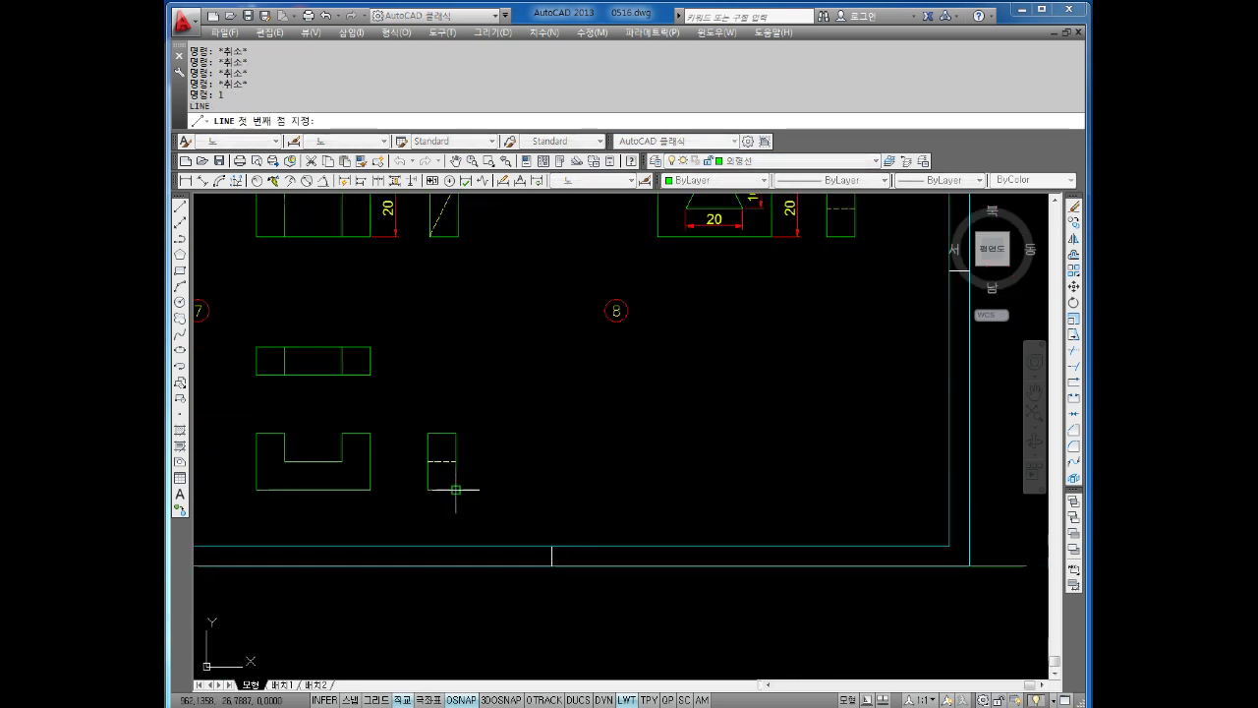
pyautogui.click(456, 489)
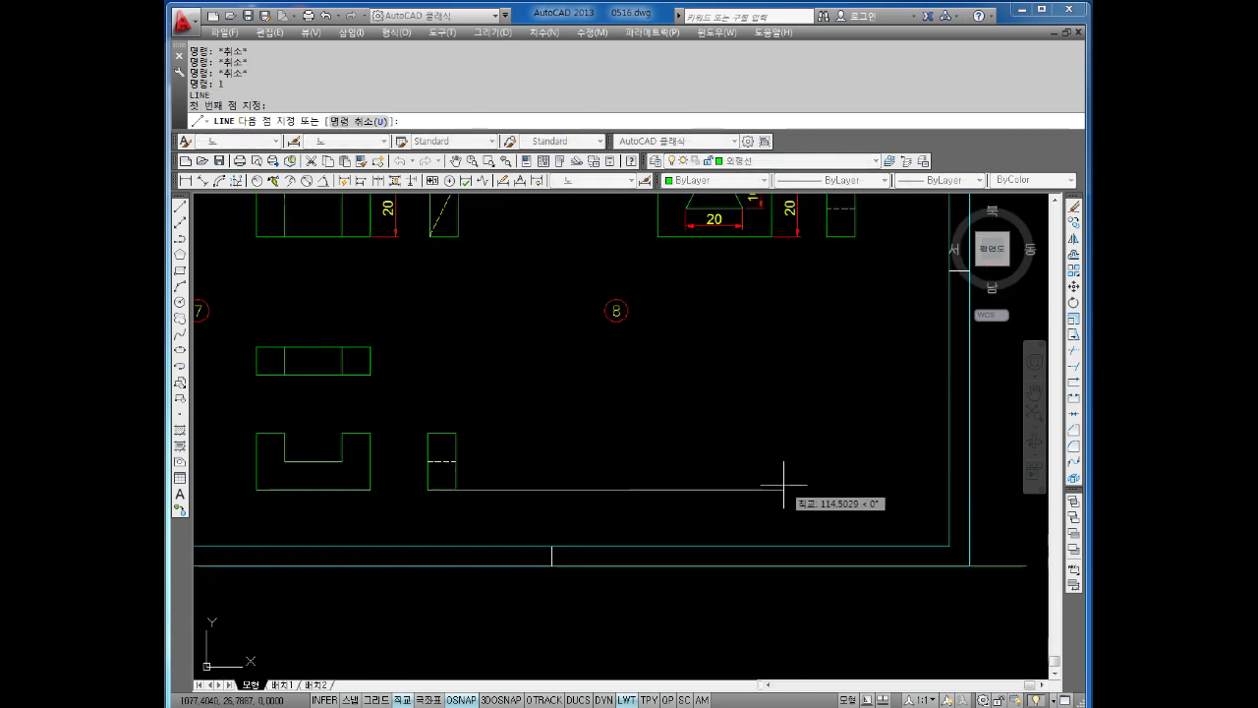
pyautogui.click(657, 483)
pyautogui.press('Return')
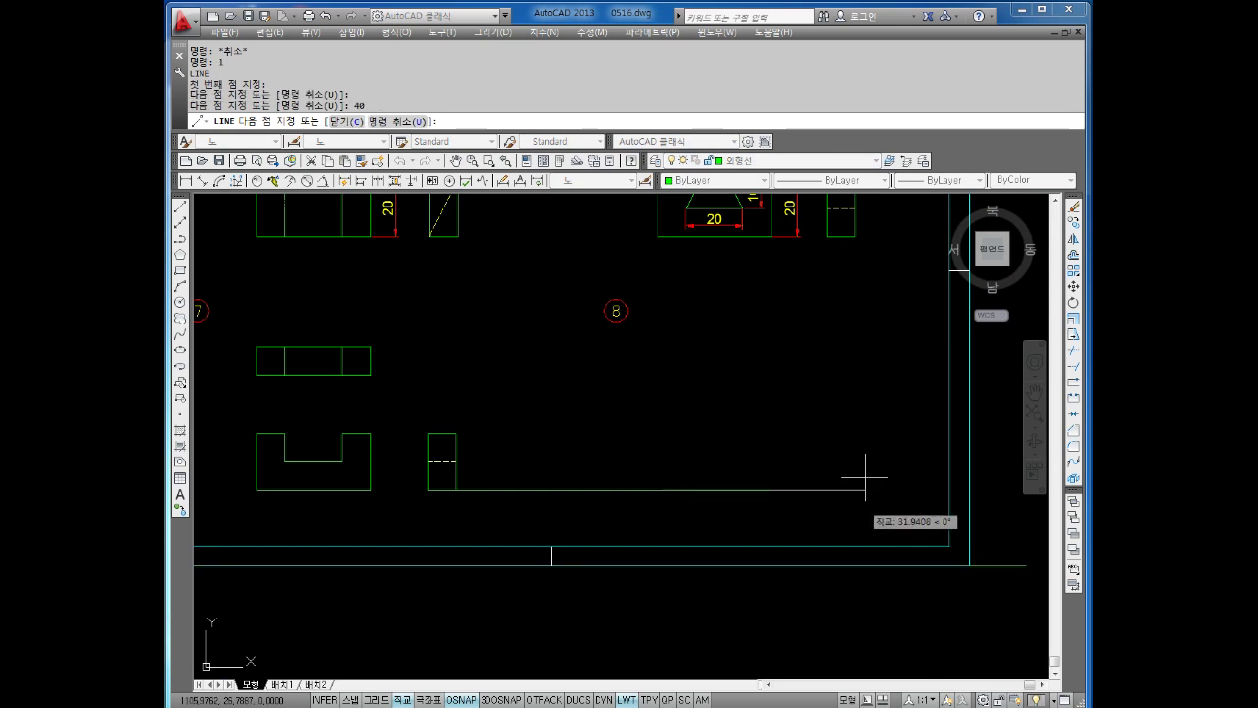
pyautogui.write('10')
pyautogui.press('Return')
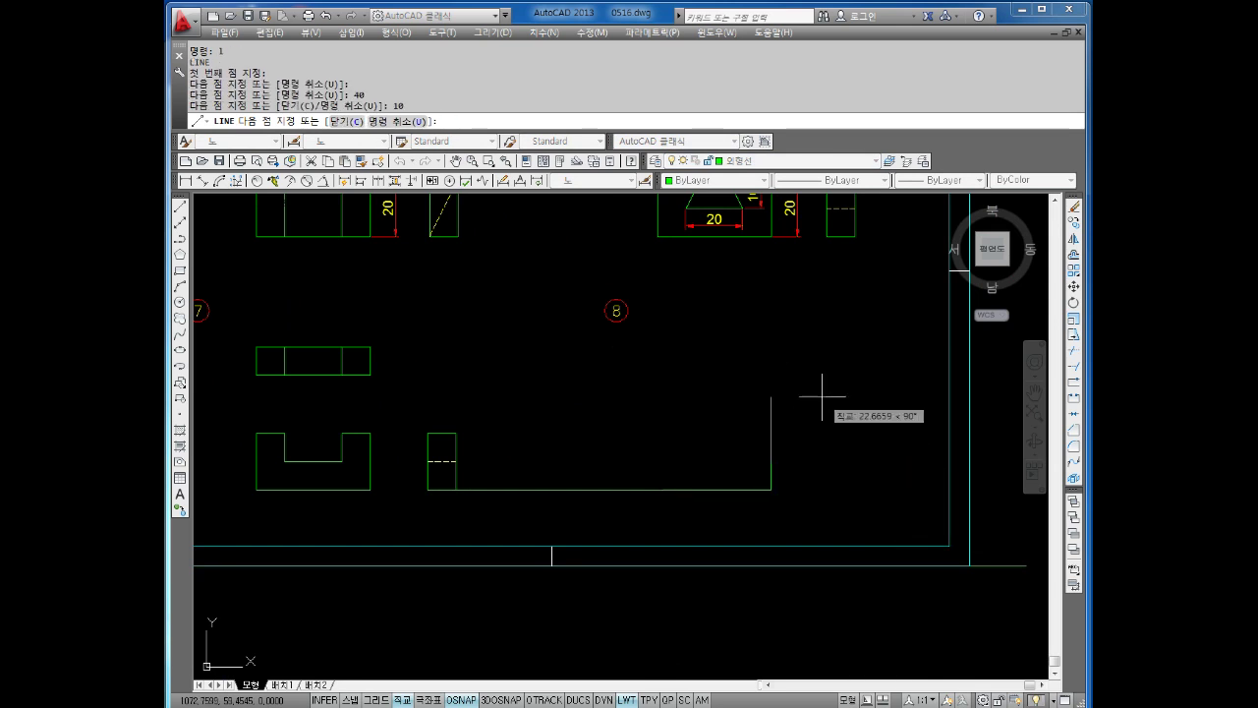
pyautogui.write('15')
pyautogui.press('Return')
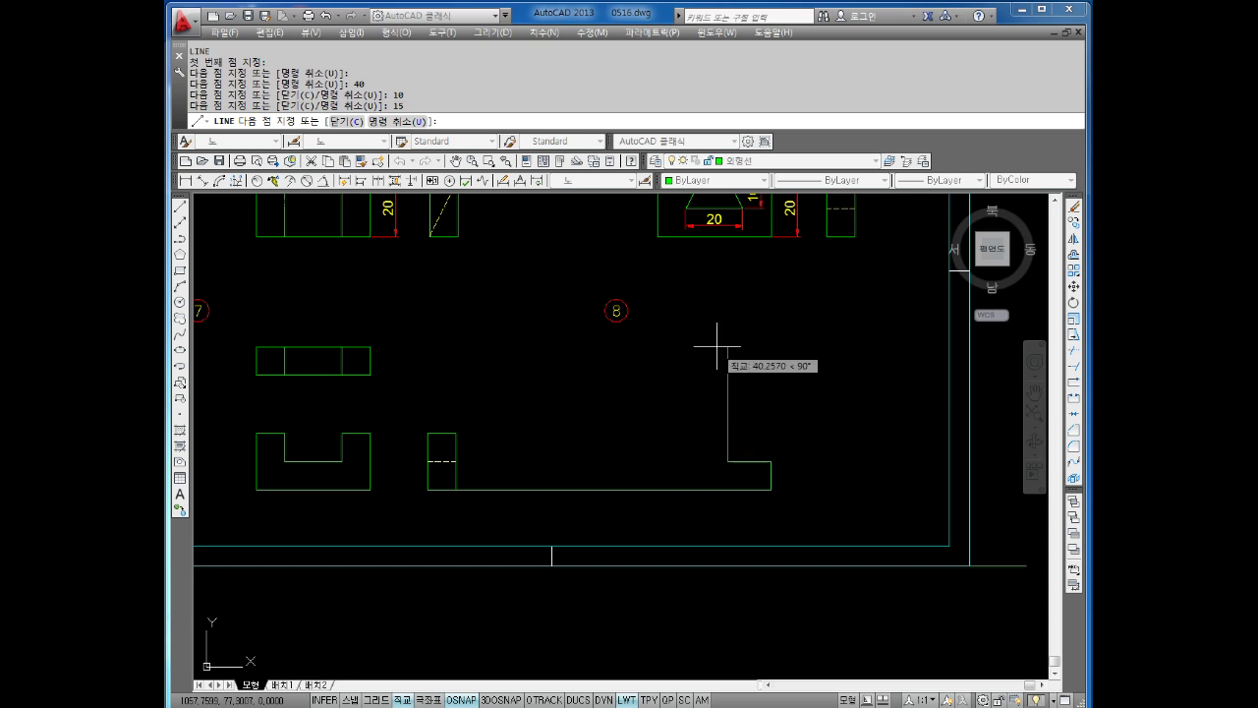
# Complete the centred 10 × 10 raised block and the 15-unit left step.
pyautogui.write('10')
pyautogui.press('Return')
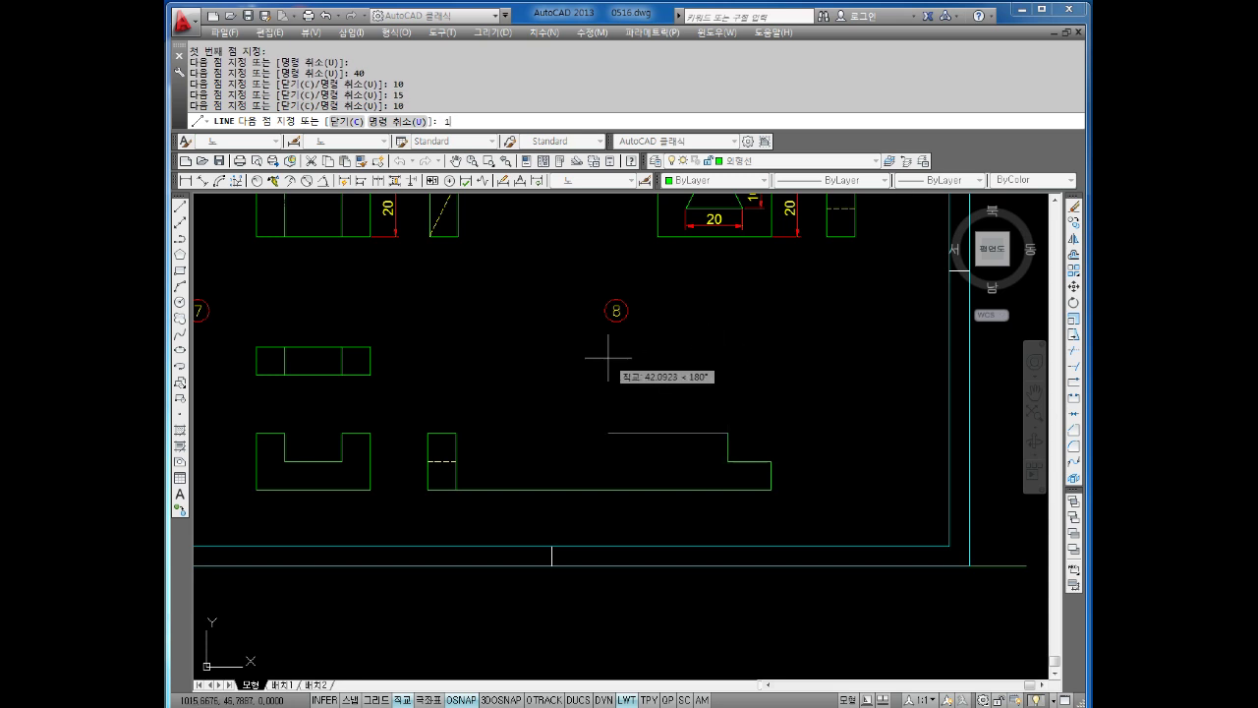
pyautogui.write('0')
pyautogui.press('Return')
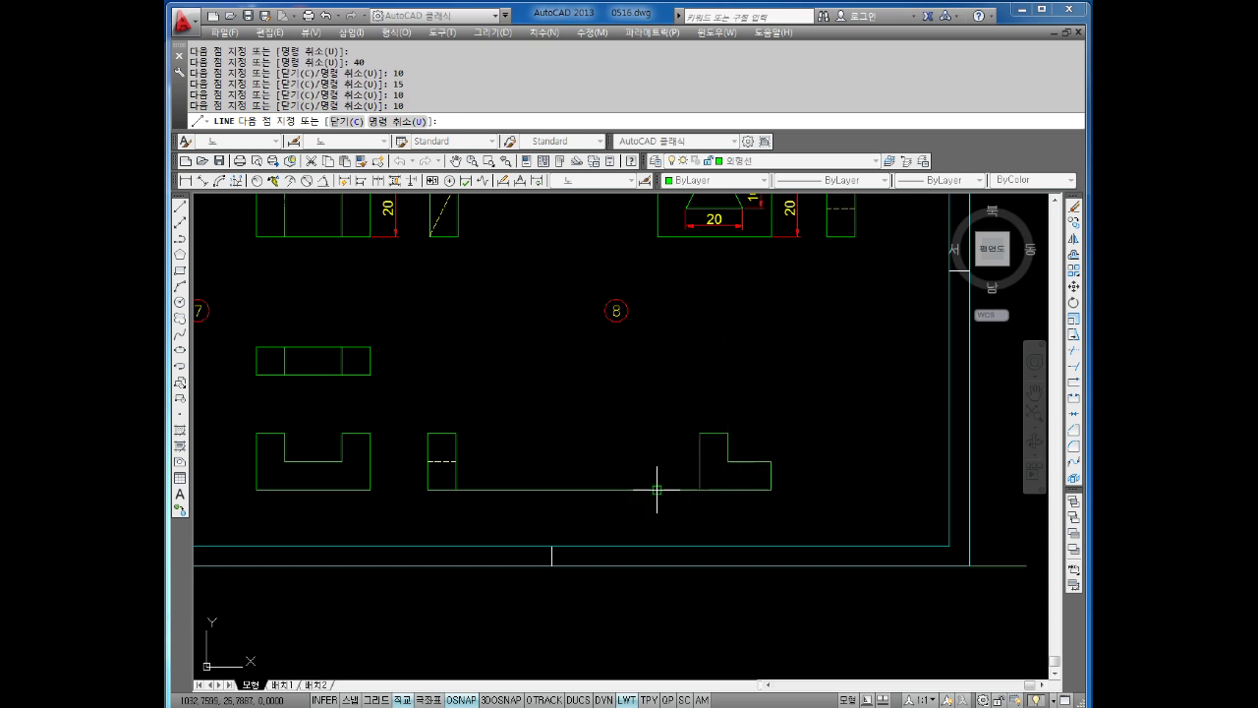
pyautogui.write('10')
pyautogui.press('Return')
pyautogui.write('5')
pyautogui.press('Return')
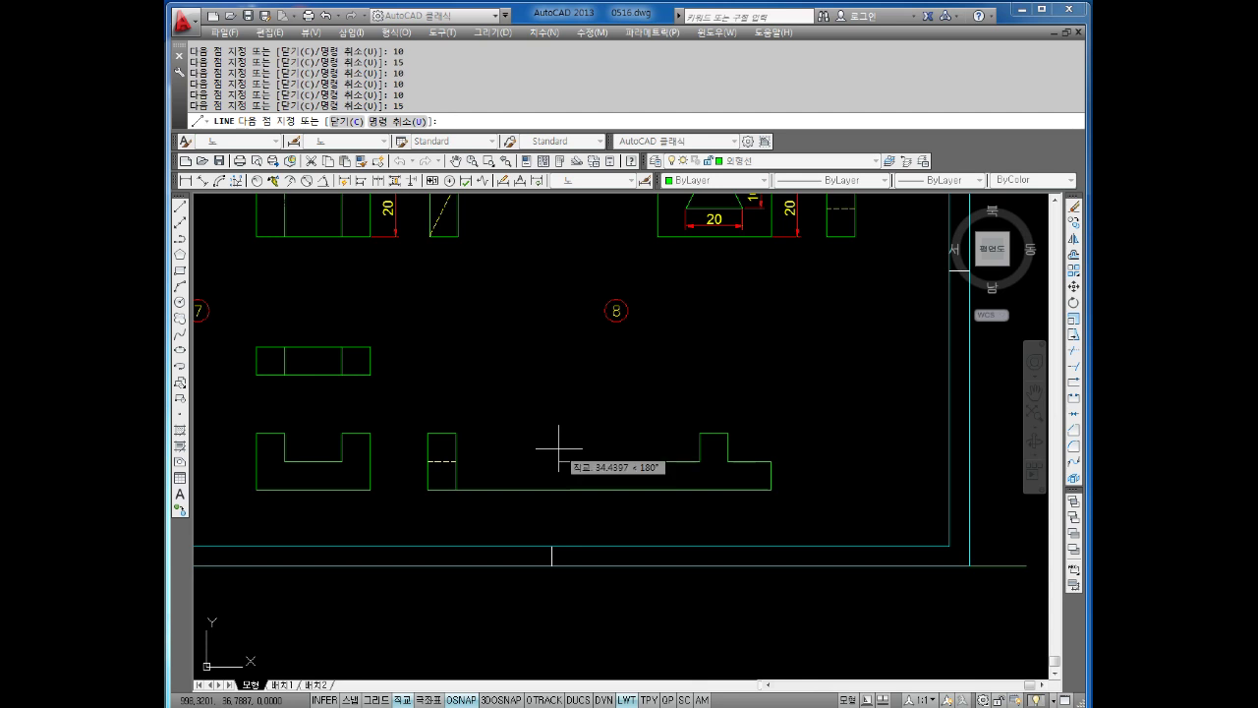
pyautogui.press('Escape')
# Erase the stray helper line connecting to the side view.
pyautogui.click(609, 462)
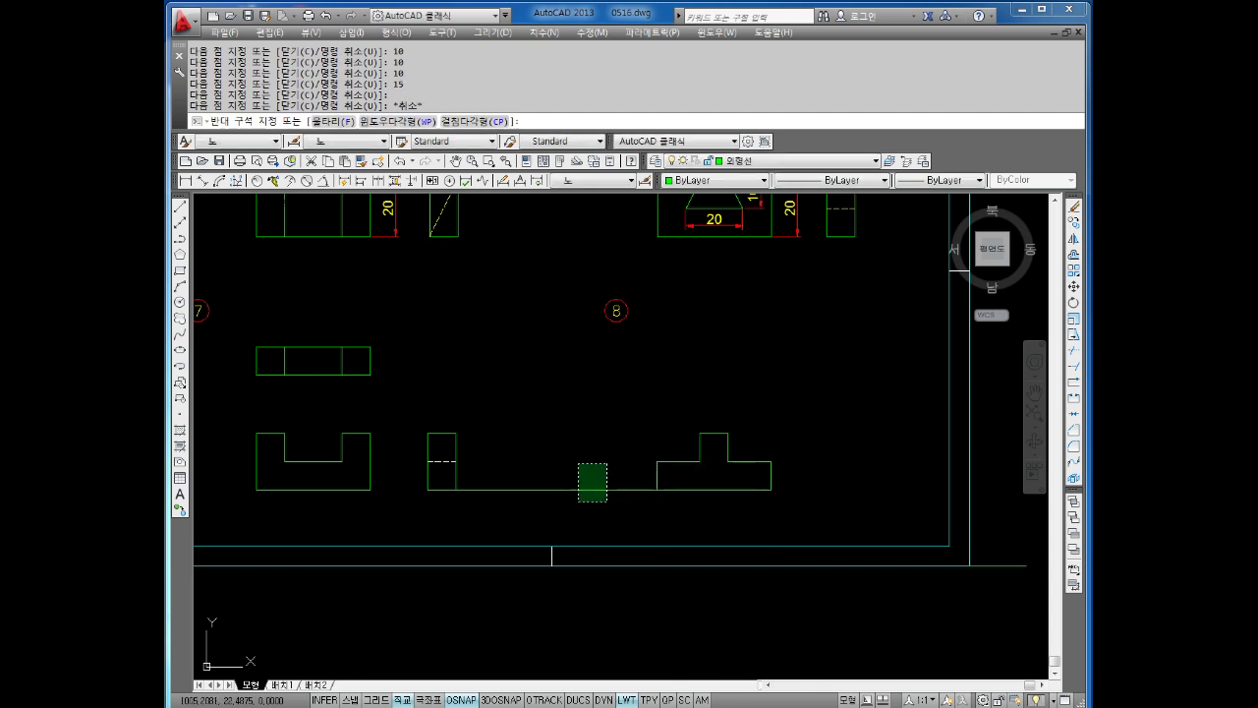
pyautogui.click(577, 501)
pyautogui.press('Delete')
# Project vertical construction lines up from the front view's outer edges and the central block's edges.
pyautogui.scroll(2, 779, 427)
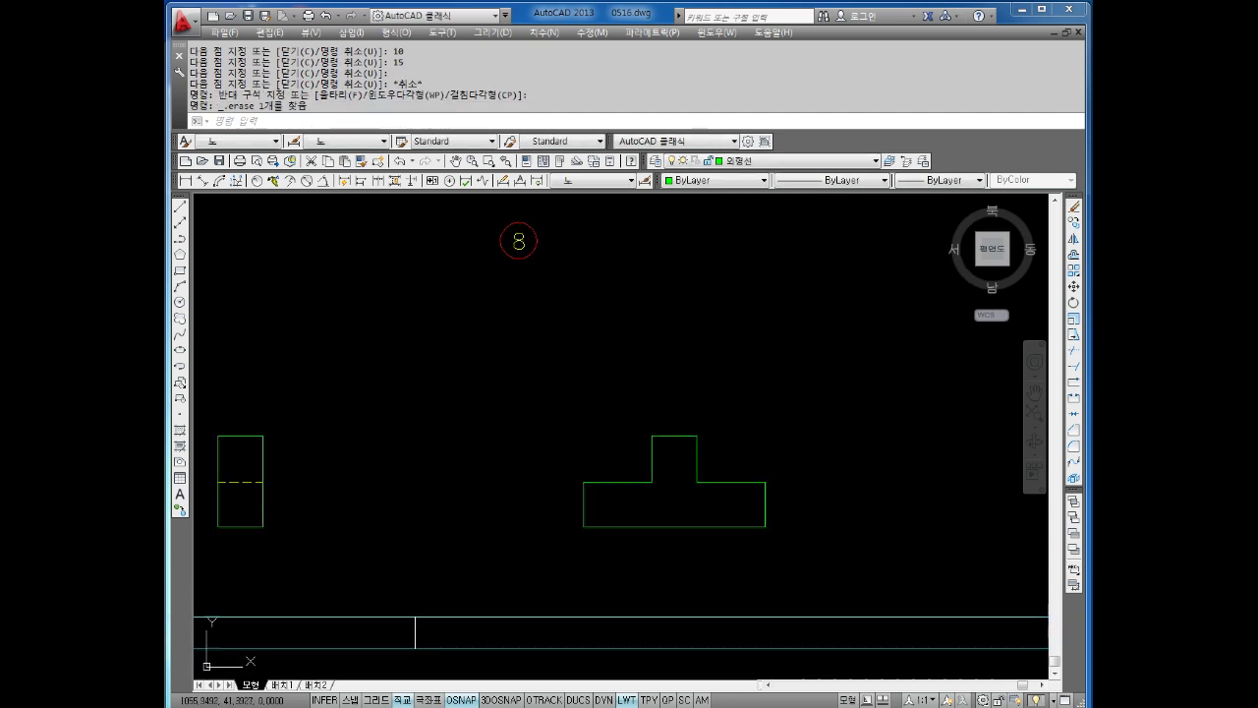
pyautogui.press('Escape')
pyautogui.press('Escape')
pyautogui.write('l')
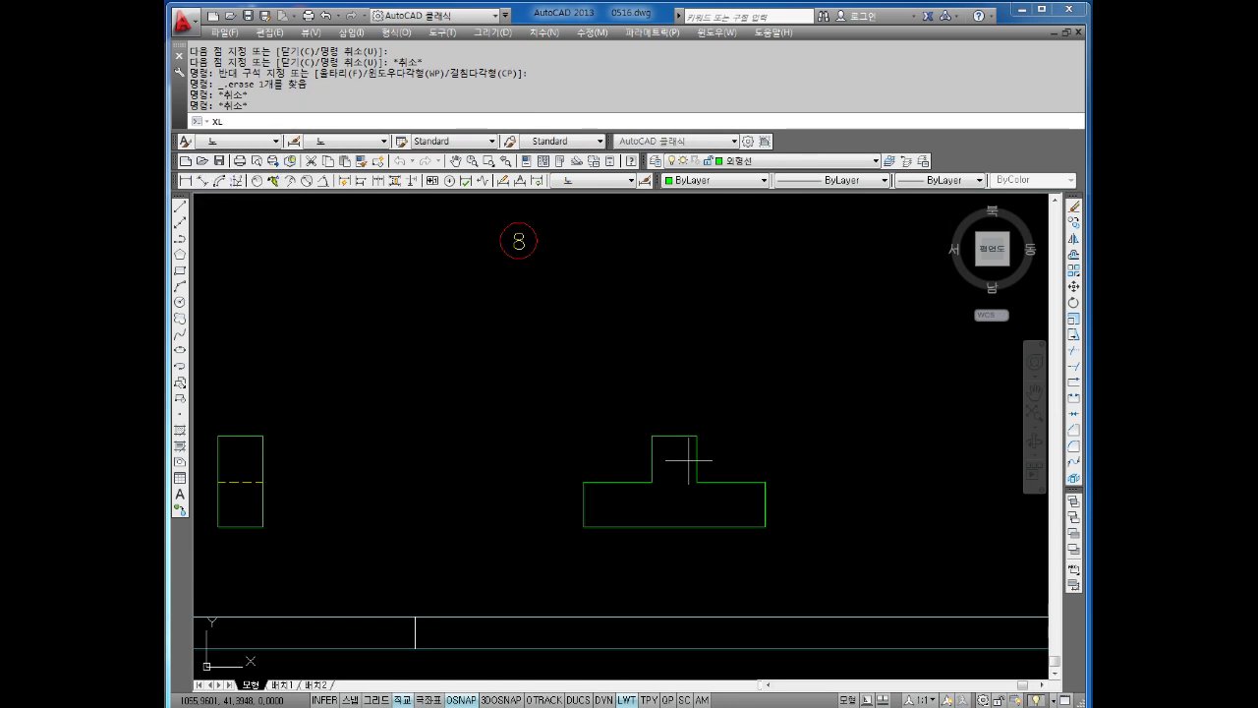
pyautogui.press('Return')
pyautogui.write('v')
pyautogui.press('Return')
pyautogui.click(584, 482)
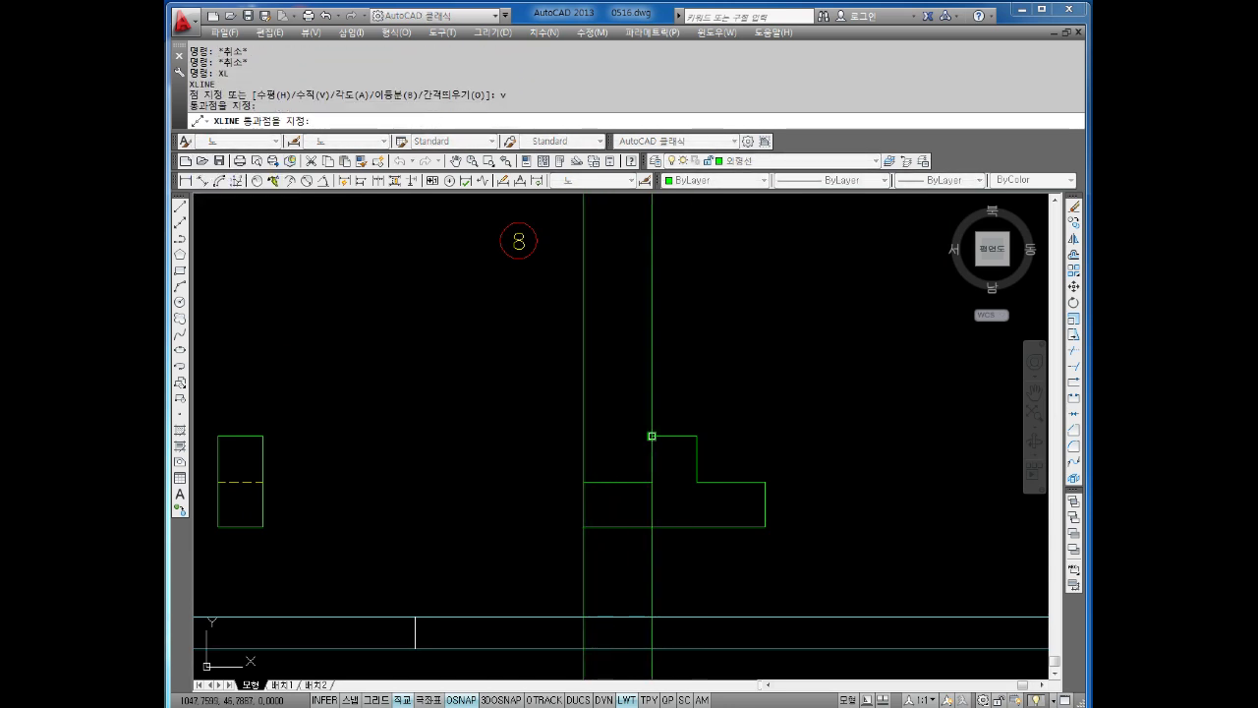
pyautogui.click(653, 436)
pyautogui.click(697, 435)
pyautogui.click(768, 483)
pyautogui.moveTo(751, 413); pyautogui.dragTo(750, 455, button='middle')
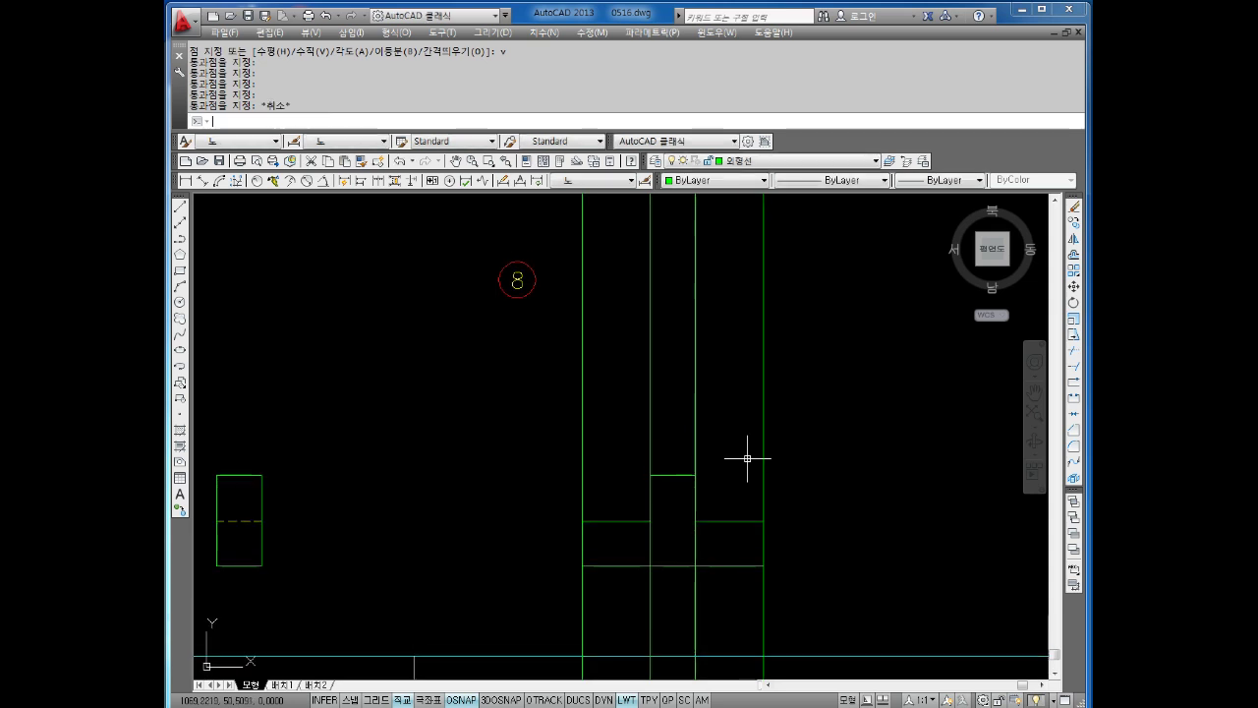
pyautogui.press('Escape')
pyautogui.press('Escape')
# Draw the top view's lower edge across the projections and offset it 10 units upward.
pyautogui.write('l')
pyautogui.press('Return')
pyautogui.click(551, 399)
pyautogui.click(809, 399)
pyautogui.press('Escape')
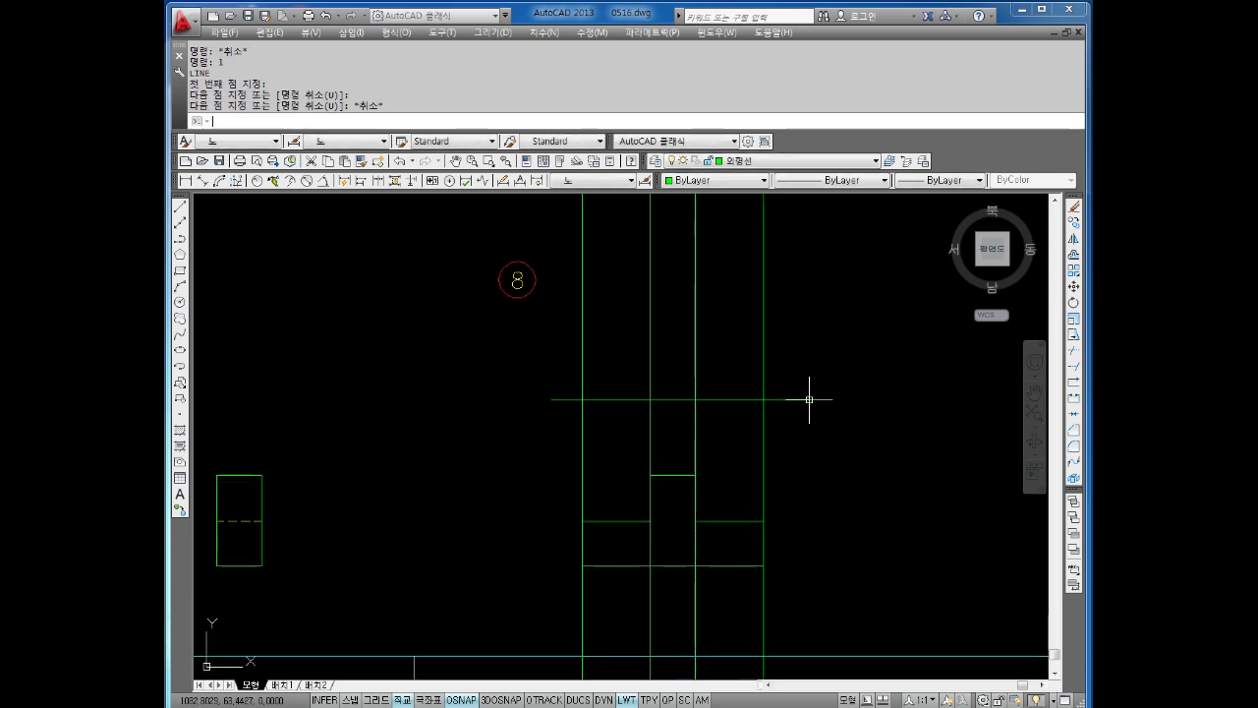
pyautogui.write('o')
pyautogui.press('Return')
pyautogui.write('10')
pyautogui.press('Return')
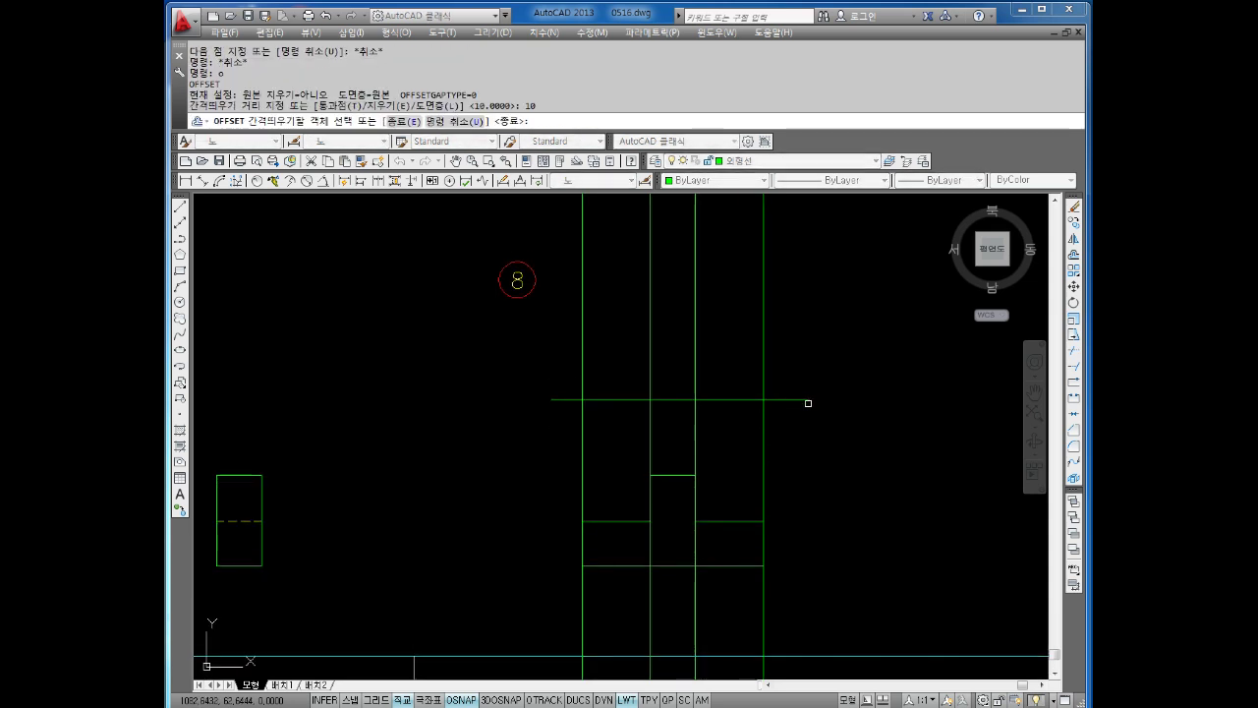
pyautogui.click(789, 339)
pyautogui.press('Escape')
pyautogui.press('Escape')
# Trim the projection lines to the 10-unit strip and select the leftover lines below it.
pyautogui.write('tr')
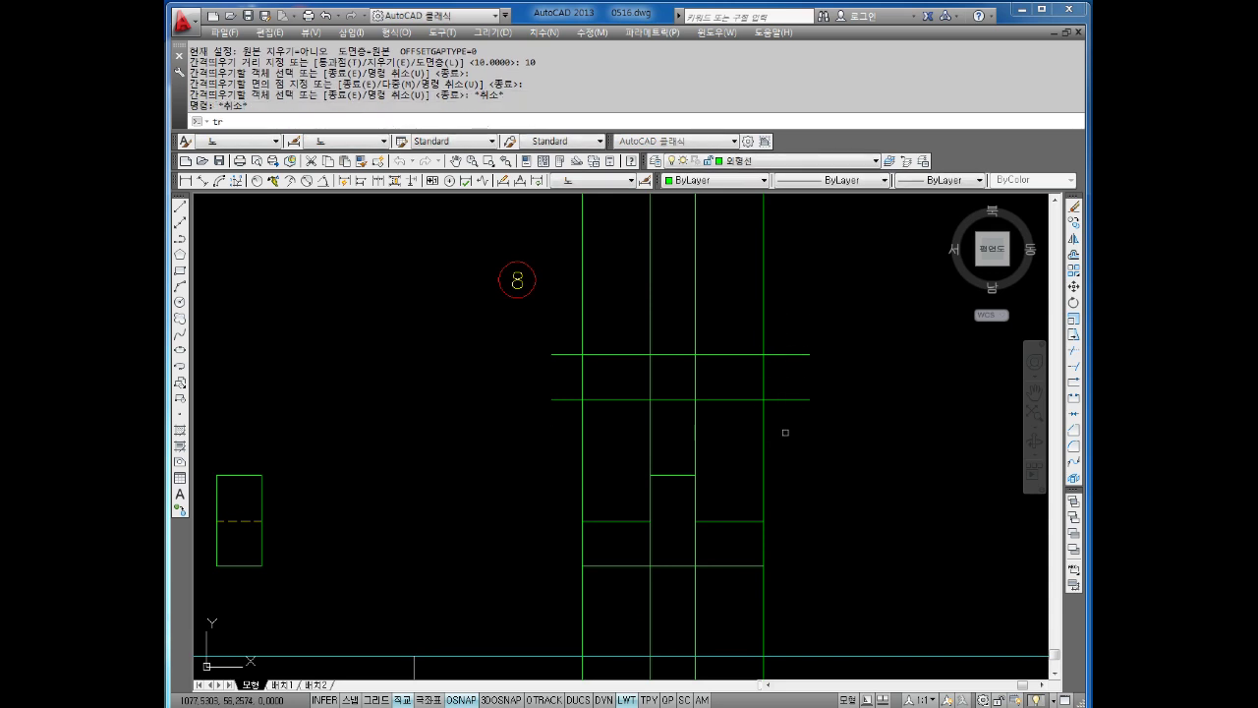
pyautogui.press('Return')
pyautogui.press('Return')
pyautogui.moveTo(820, 427); pyautogui.dragTo(533, 441)
pyautogui.moveTo(810, 300); pyautogui.dragTo(574, 321)
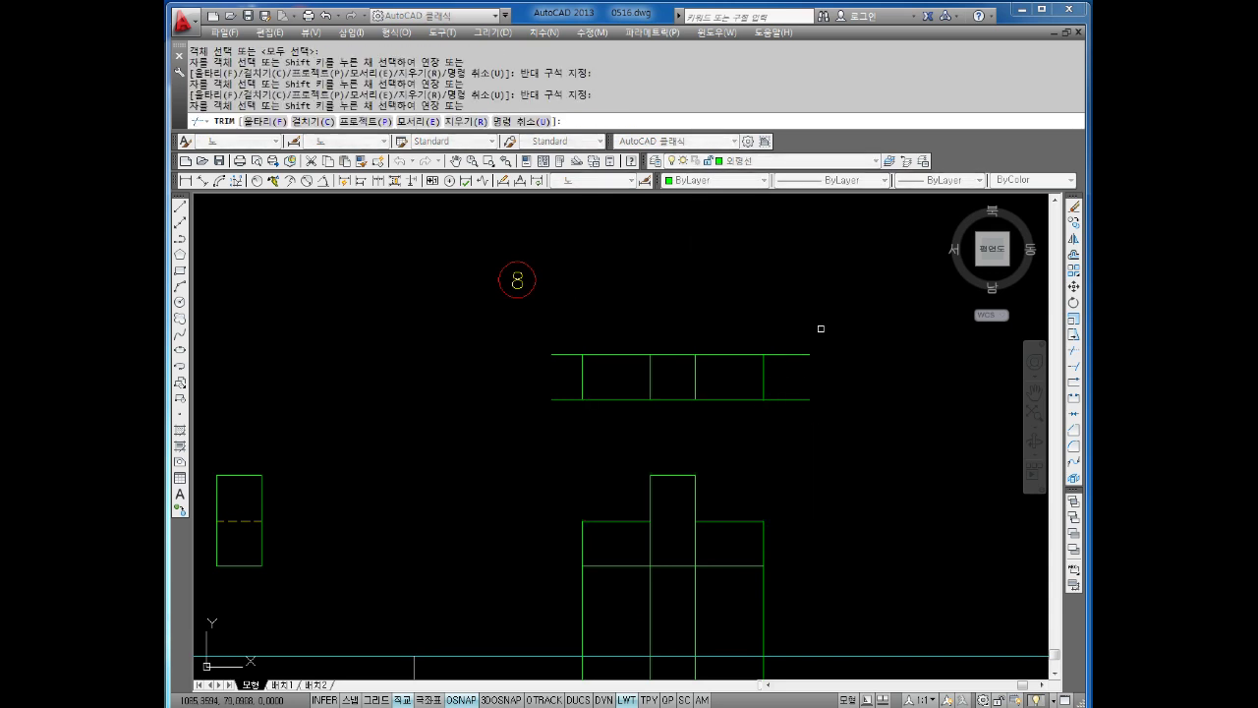
pyautogui.moveTo(820, 329); pyautogui.dragTo(800, 421)
pyautogui.press('Escape')
pyautogui.press('Escape')
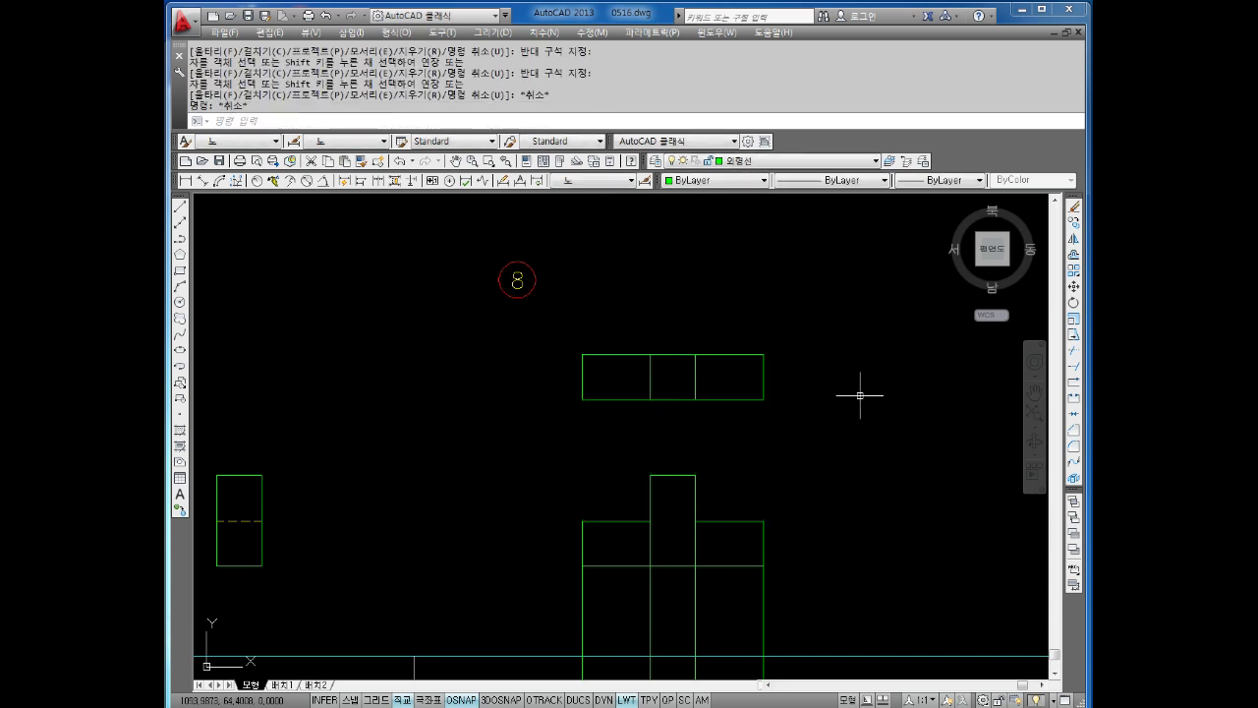
pyautogui.moveTo(857, 390); pyautogui.dragTo(767, 365, button='middle')
pyautogui.click(712, 578)
pyautogui.click(356, 578)
# Erase the leftover projection lines from the top view construction.
pyautogui.press('Delete')
pyautogui.scroll(-3, 378, 576)
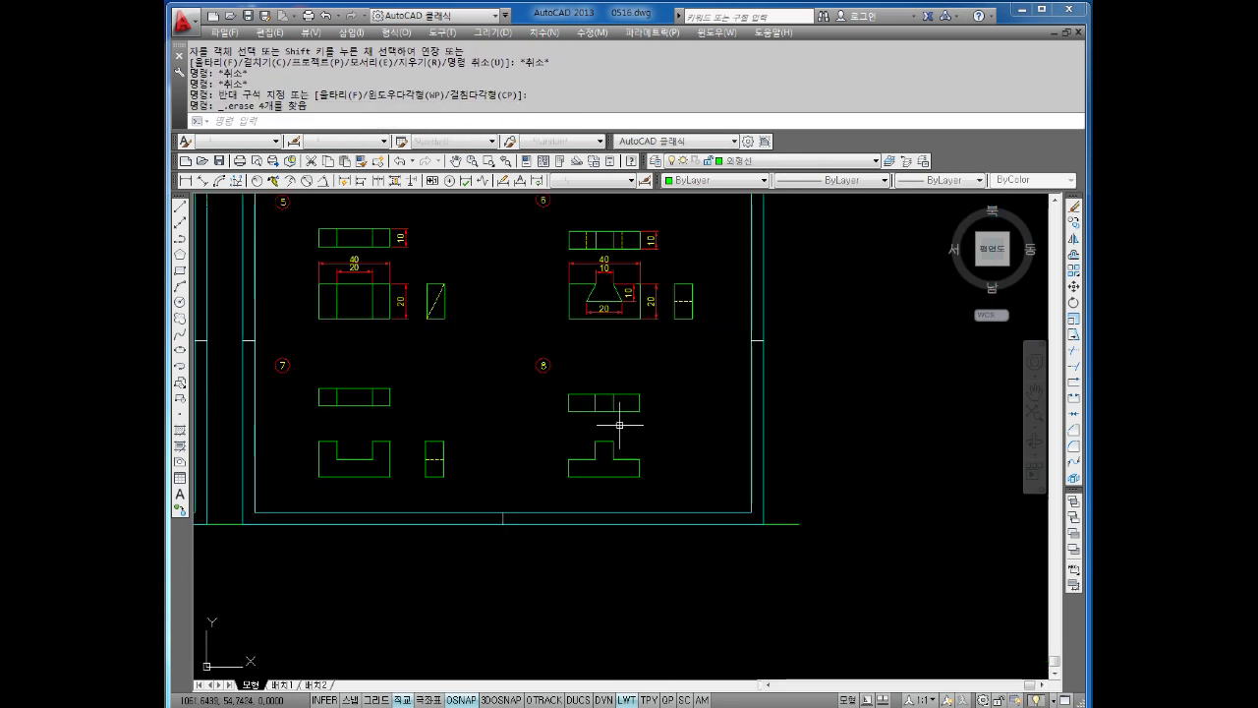
pyautogui.scroll(3, 654, 469)
pyautogui.moveTo(655, 469); pyautogui.dragTo(675, 449, button='middle')
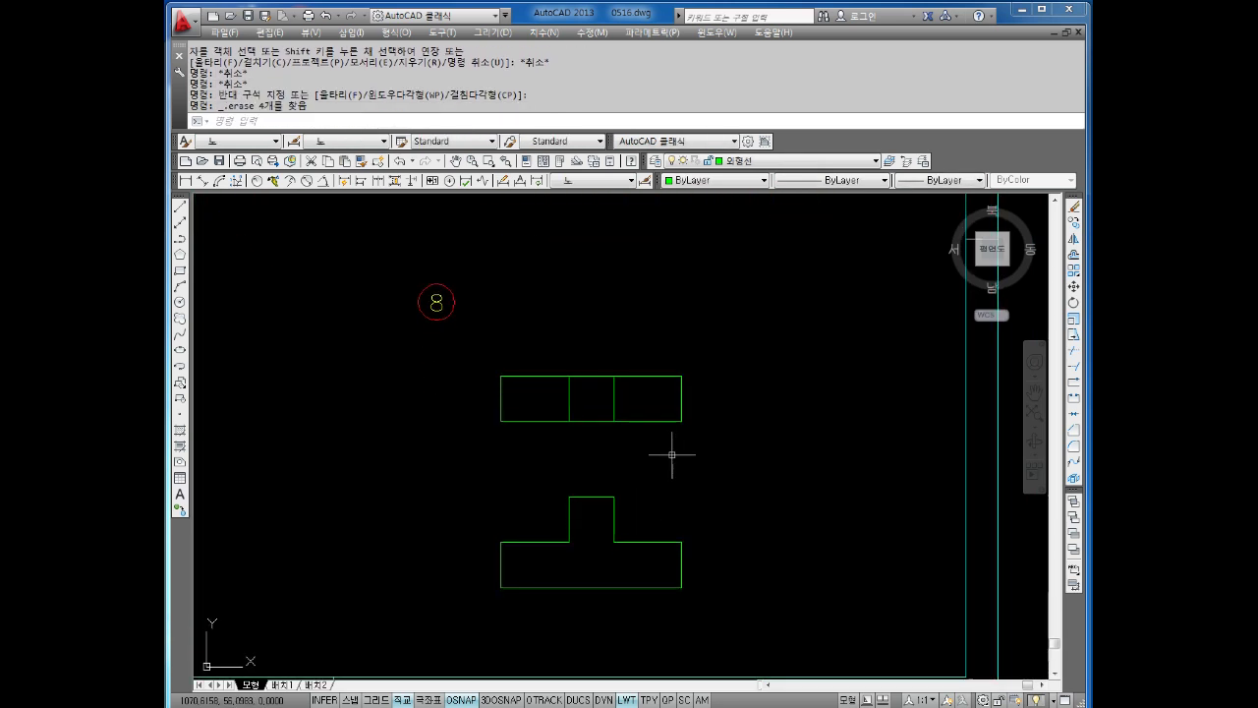
# Place a 45° construction line through the front view area with XLINE.
pyautogui.press('Escape')
pyautogui.press('Escape')
pyautogui.write('xl')
pyautogui.press('Return')
pyautogui.write('a')
pyautogui.press('Return')
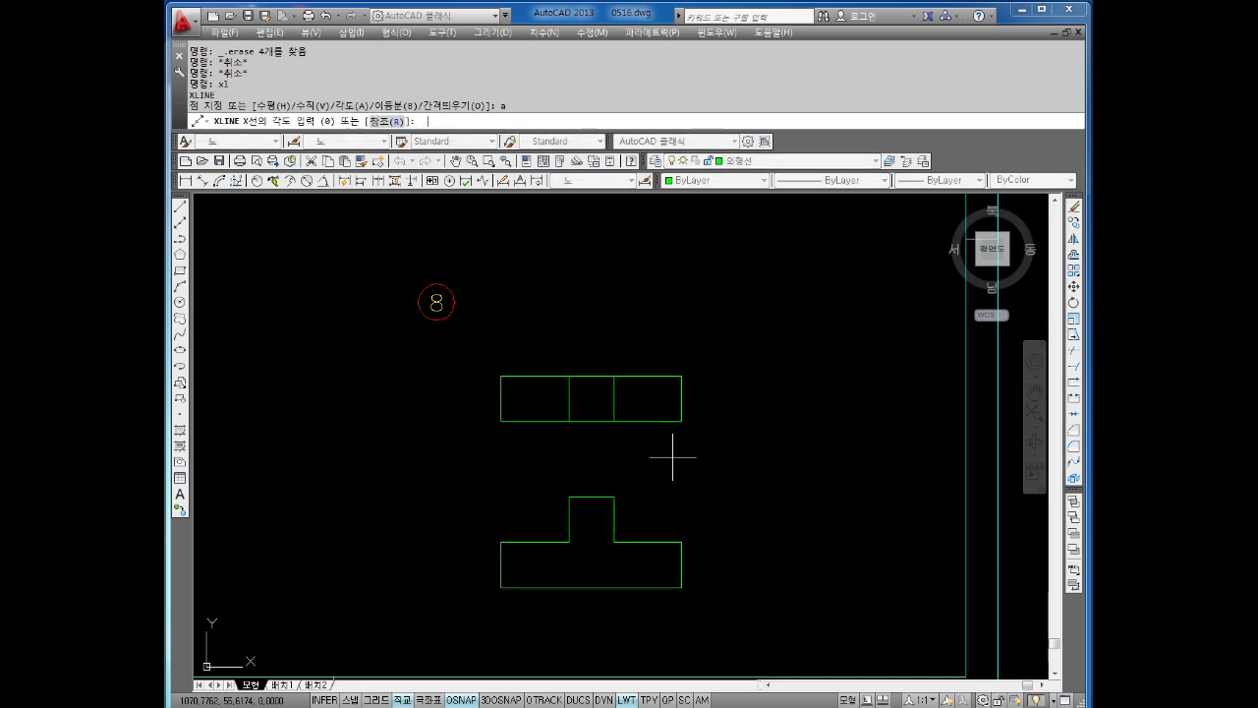
pyautogui.press('Return')
pyautogui.click(615, 541)
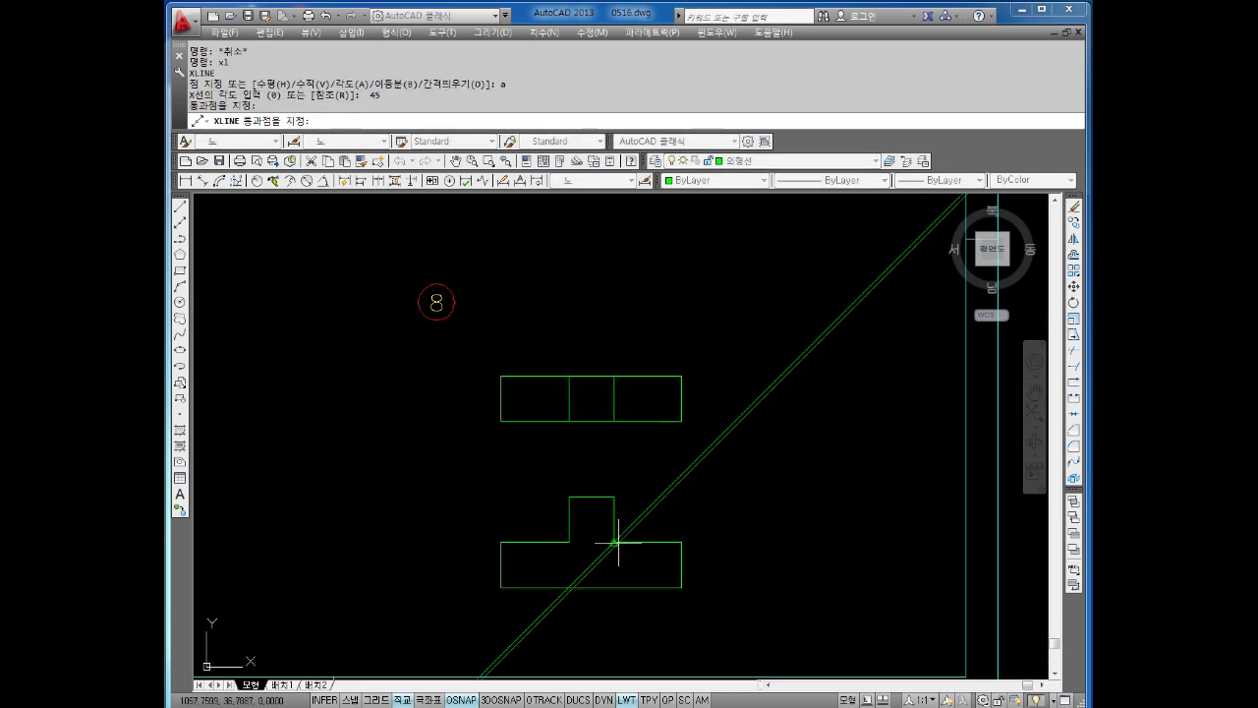
pyautogui.press('Escape')
pyautogui.press('Escape')
pyautogui.press('Escape')
# Run horizontal construction lines along the front view's bottom, base top, stem top and top view's edges.
pyautogui.write('xl')
pyautogui.press('Return')
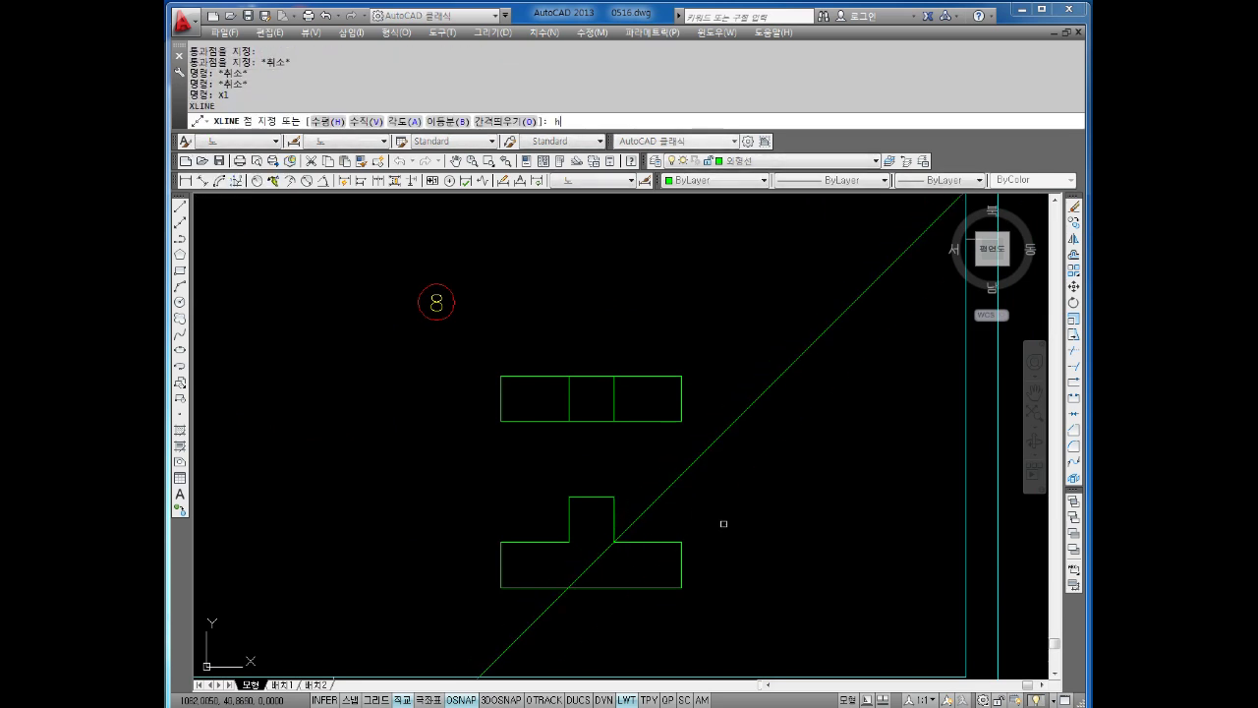
pyautogui.write('h')
pyautogui.press('Return')
pyautogui.click(682, 587)
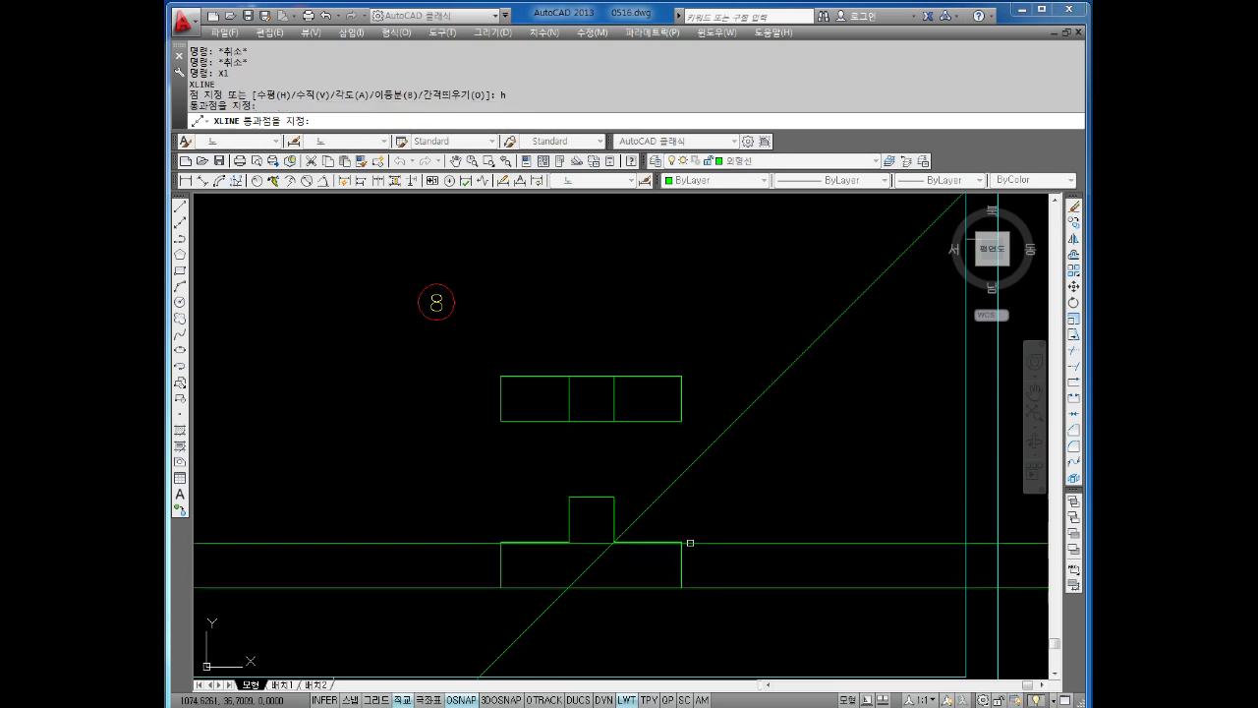
pyautogui.click(682, 540)
pyautogui.click(615, 496)
pyautogui.click(679, 422)
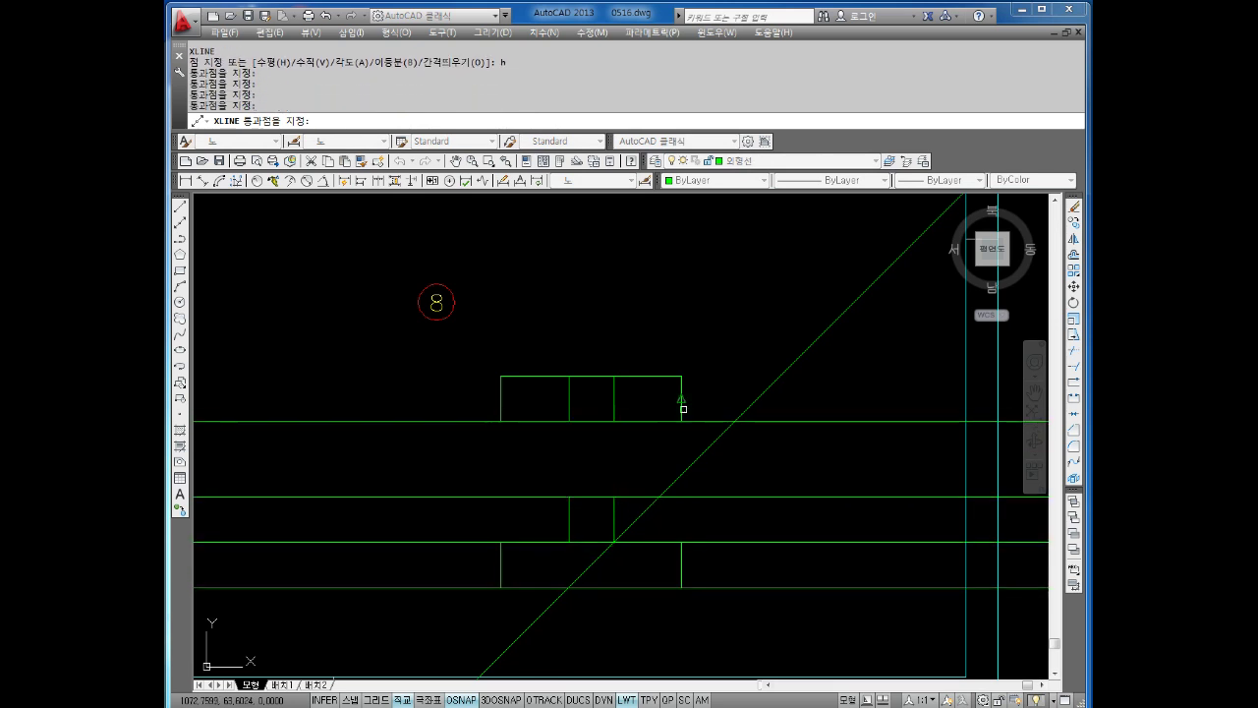
pyautogui.click(681, 375)
pyautogui.press('Escape')
pyautogui.press('Escape')
pyautogui.press('Escape')
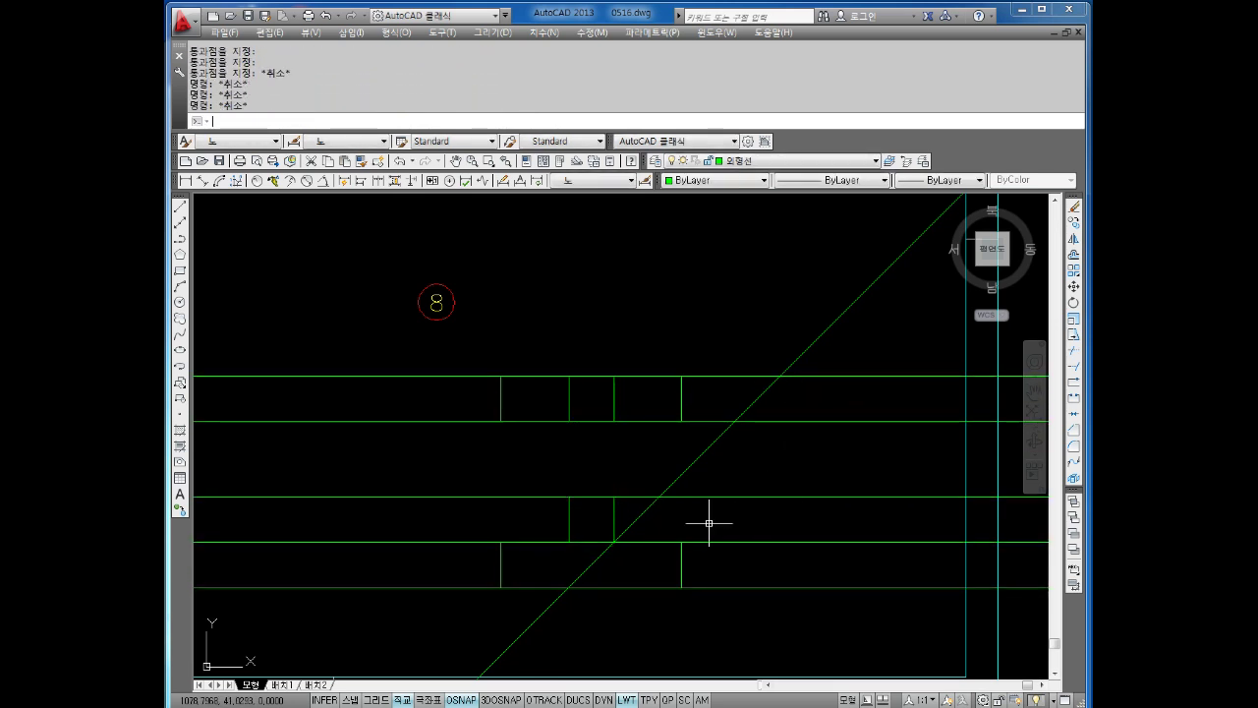
pyautogui.press('Escape')
pyautogui.press('Escape')
pyautogui.press('Escape')
pyautogui.press('Escape')
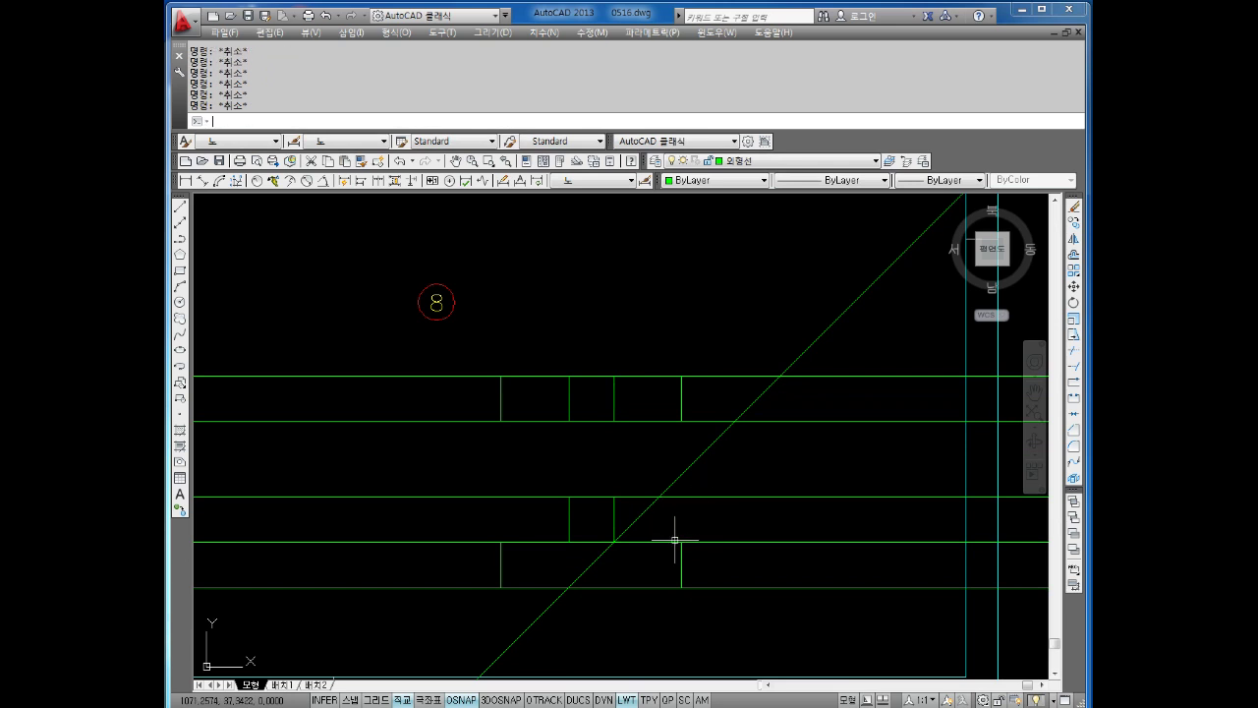
pyautogui.write('ㅐ')
# Move the 45° construction line to a new base point beside the front view.
pyautogui.press('Return')
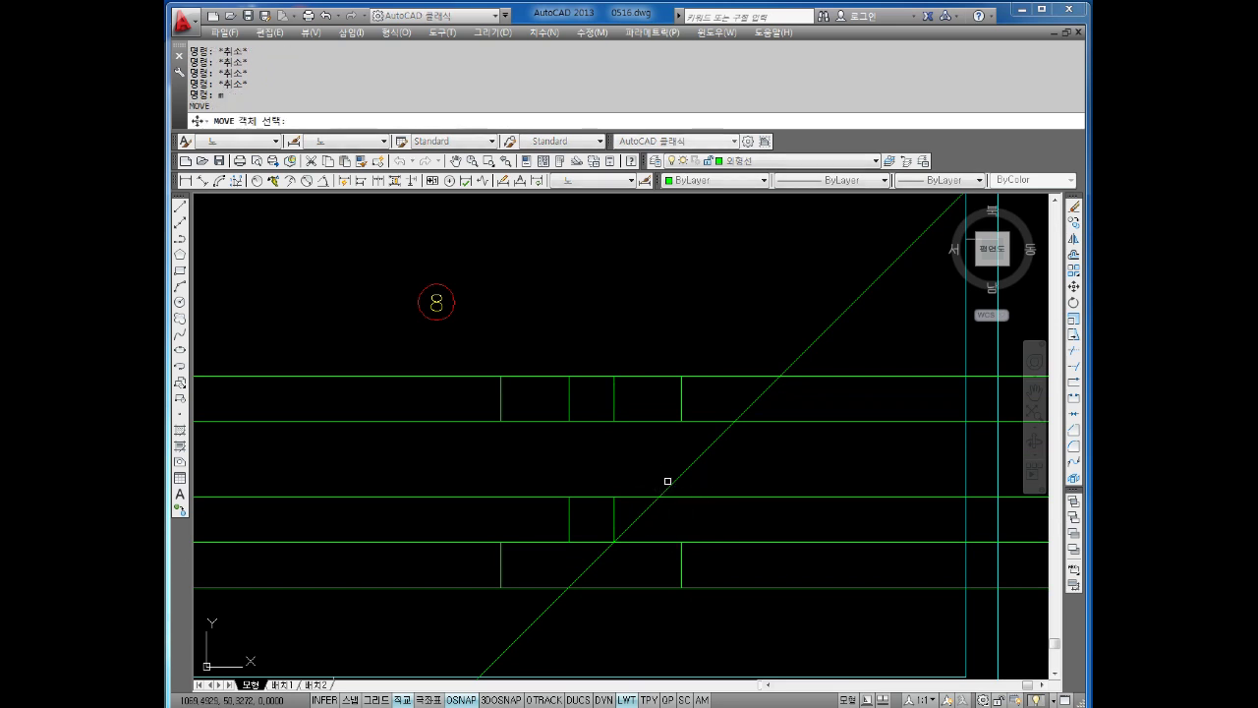
pyautogui.doubleClick(669, 484)
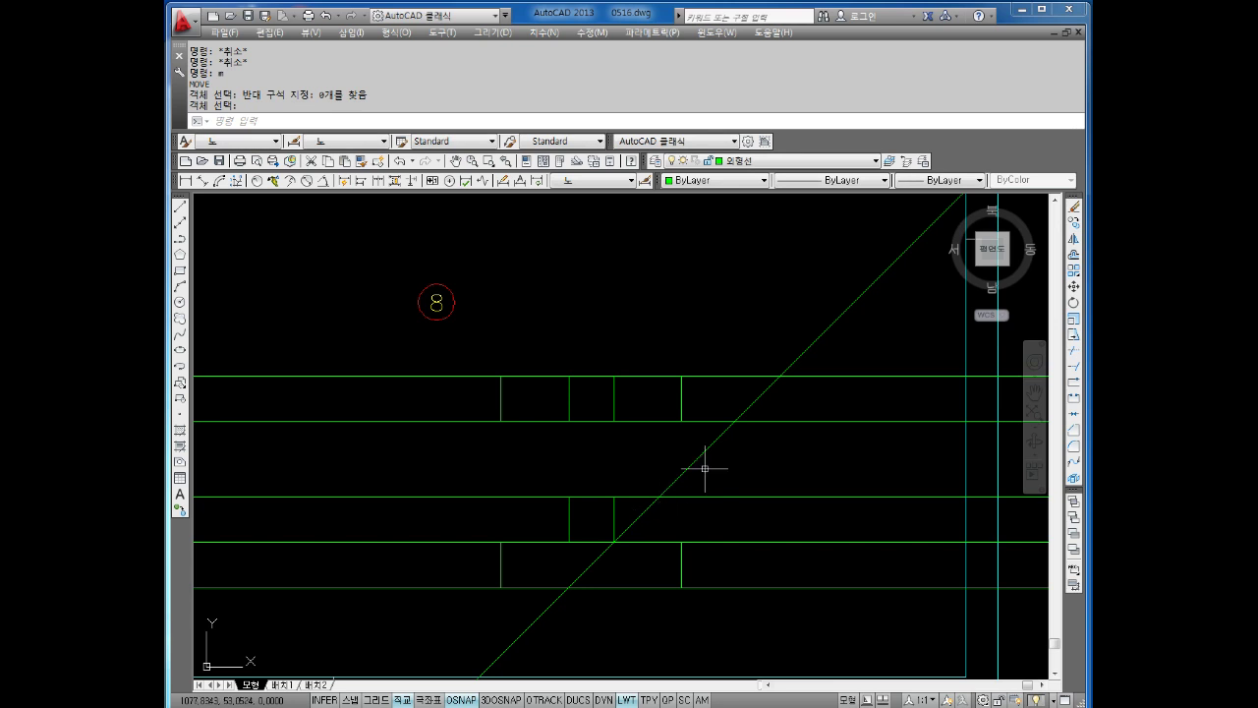
pyautogui.click(696, 460)
pyautogui.press('Return')
pyautogui.click(661, 497)
pyautogui.press('Escape')
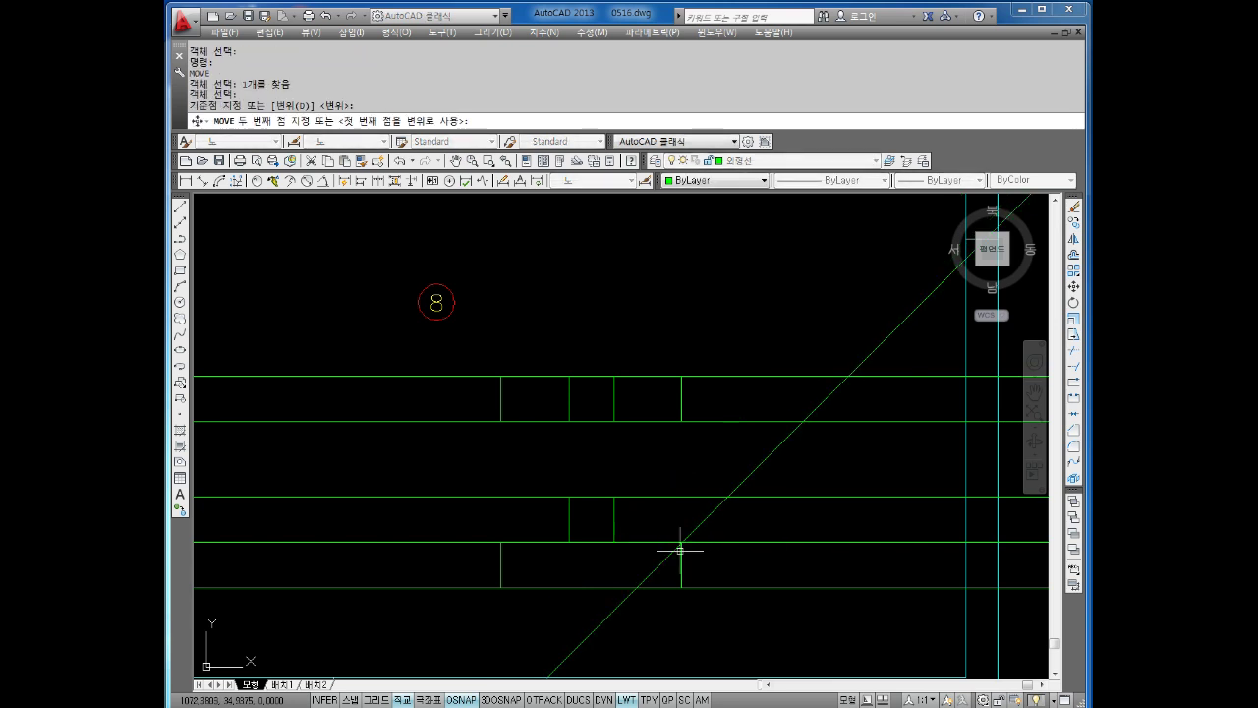
pyautogui.press('Escape')
pyautogui.press('Escape')
# Drop two vertical lines at the 45° intersections and trim the side view outline.
pyautogui.write('xl')
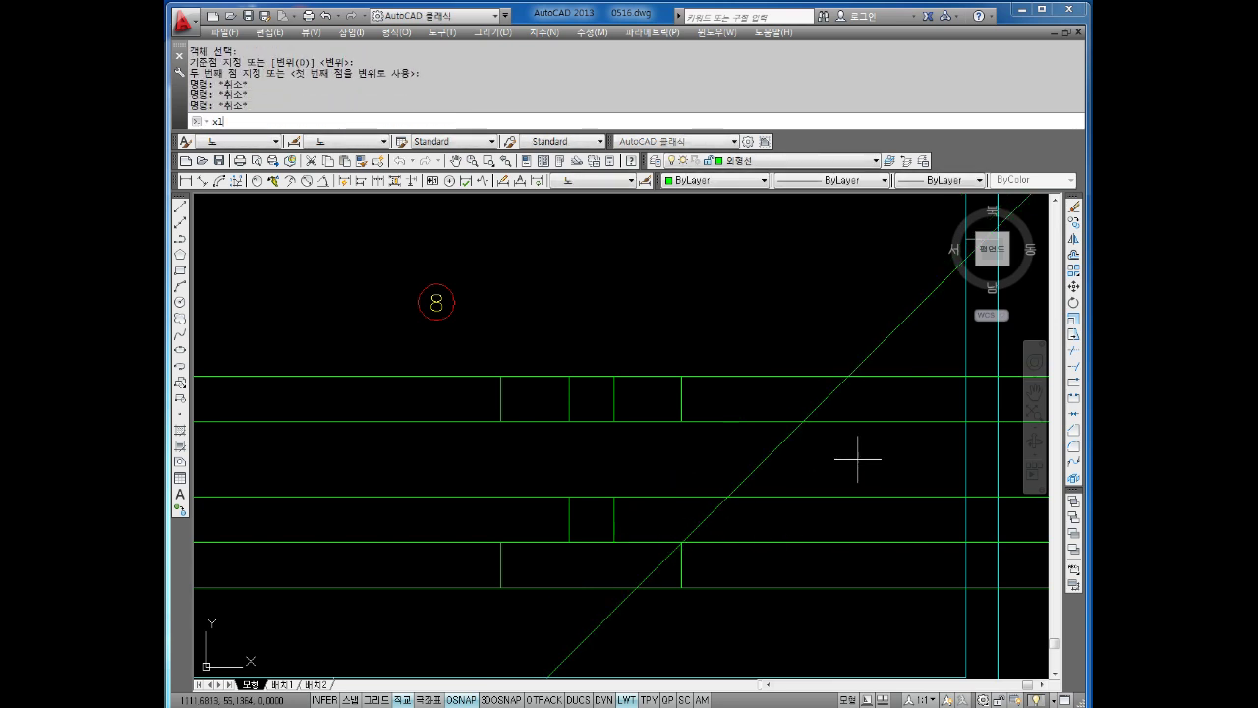
pyautogui.press('Return')
pyautogui.write('v')
pyautogui.press('Return')
pyautogui.click(801, 421)
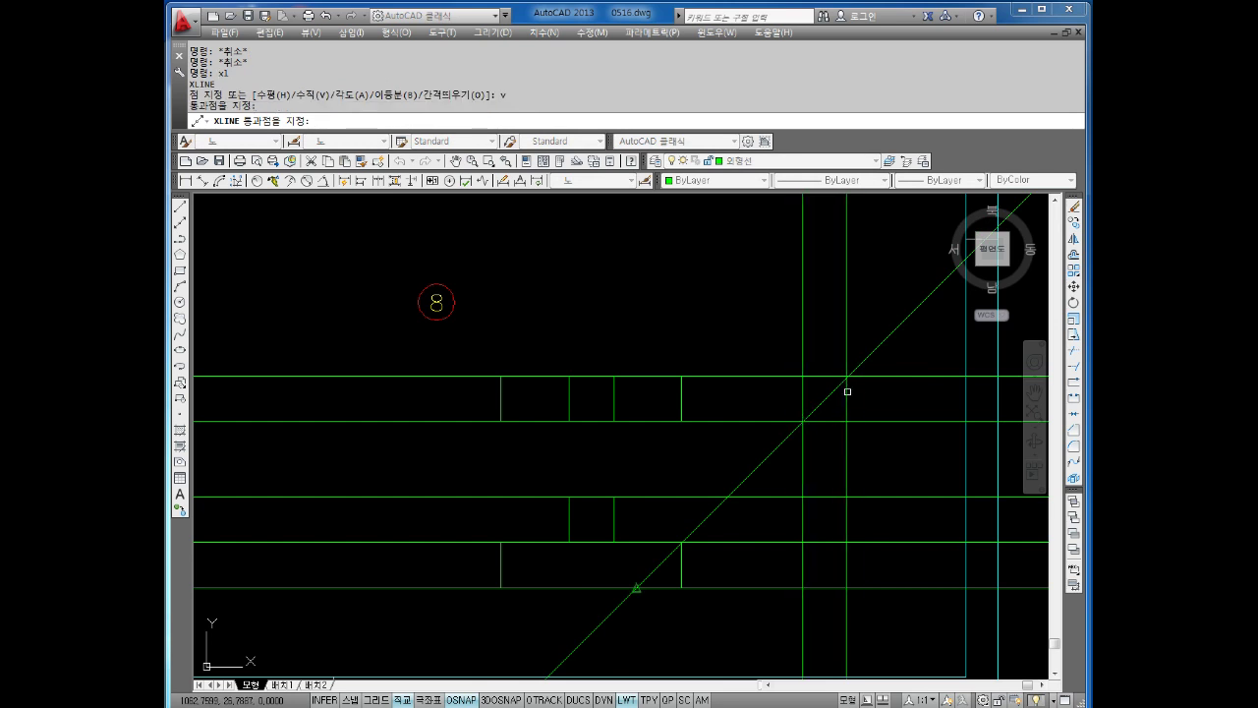
pyautogui.click(847, 391)
pyautogui.press('Escape')
pyautogui.press('Escape')
pyautogui.moveTo(892, 430); pyautogui.dragTo(820, 393, button='middle')
pyautogui.write('tr')
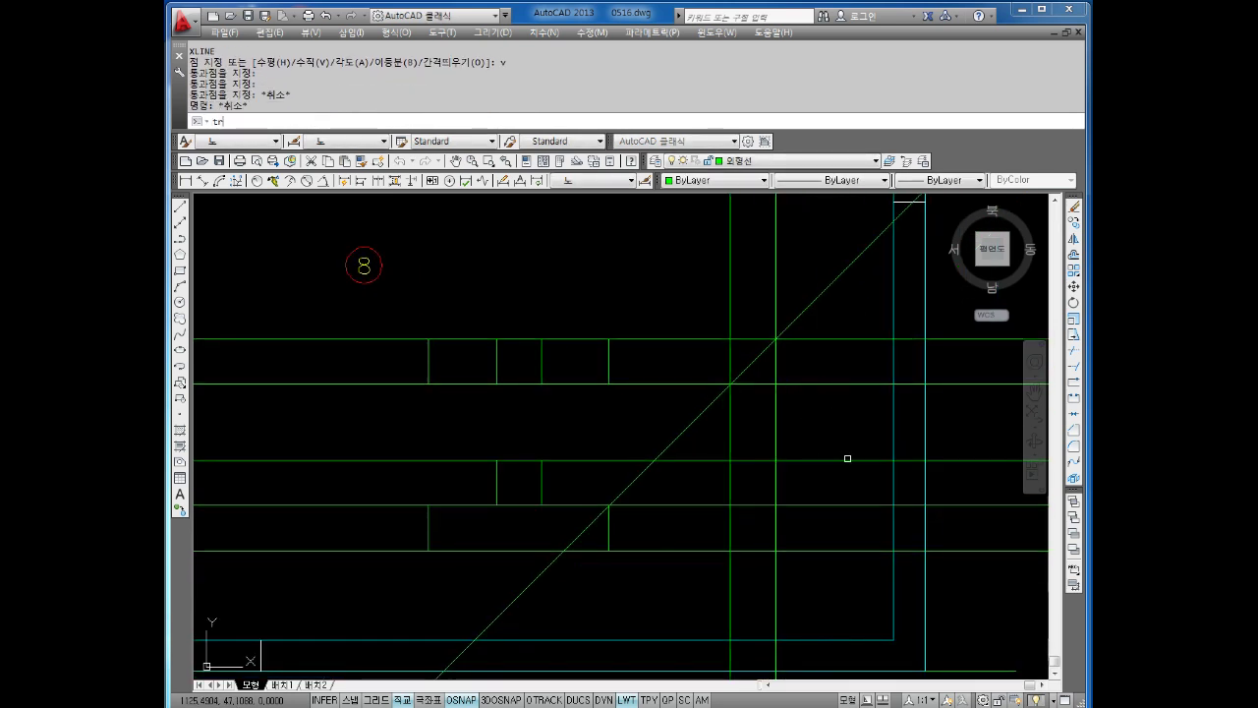
pyautogui.press('Return')
pyautogui.press('Return')
pyautogui.moveTo(806, 570)
pyautogui.mouseDown()
pyautogui.moveTo(718, 587)
pyautogui.moveTo(722, 441)
pyautogui.mouseUp()
pyautogui.press('Escape')
# Box-select and delete the unwanted construction lines around the side view.
pyautogui.click(805, 397)
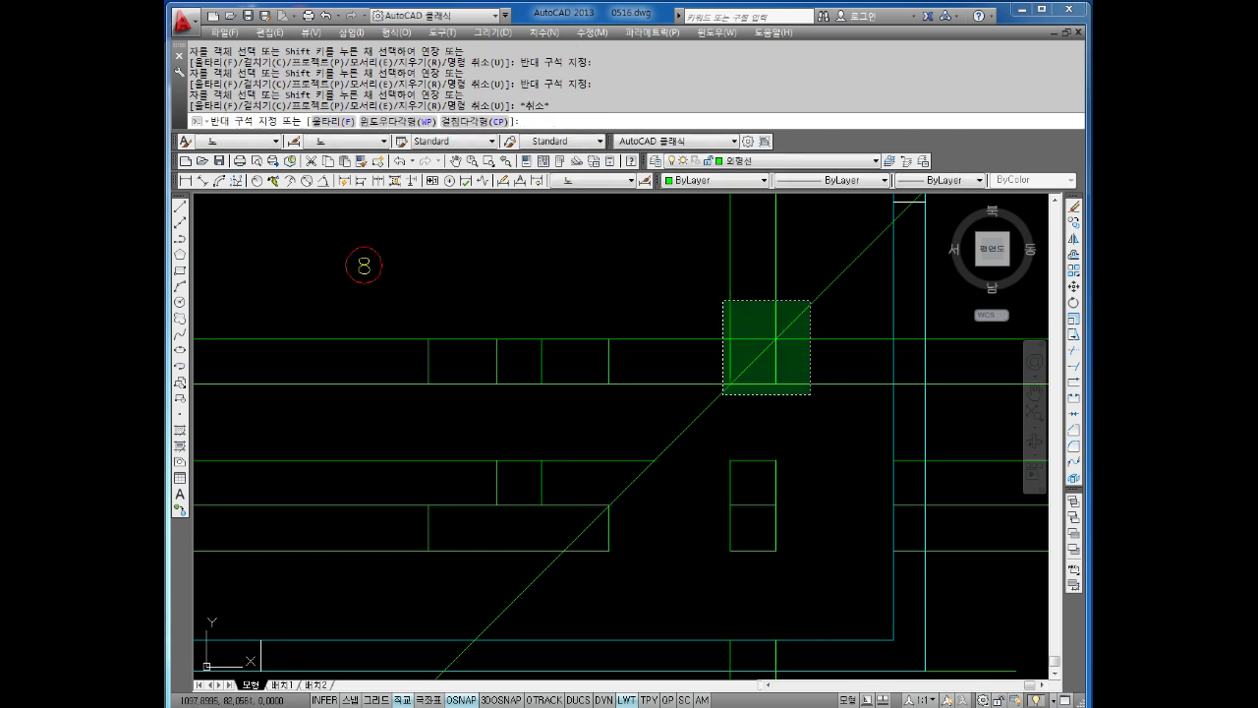
pyautogui.click(722, 301)
pyautogui.press('Delete')
pyautogui.click(1018, 452)
pyautogui.click(997, 515)
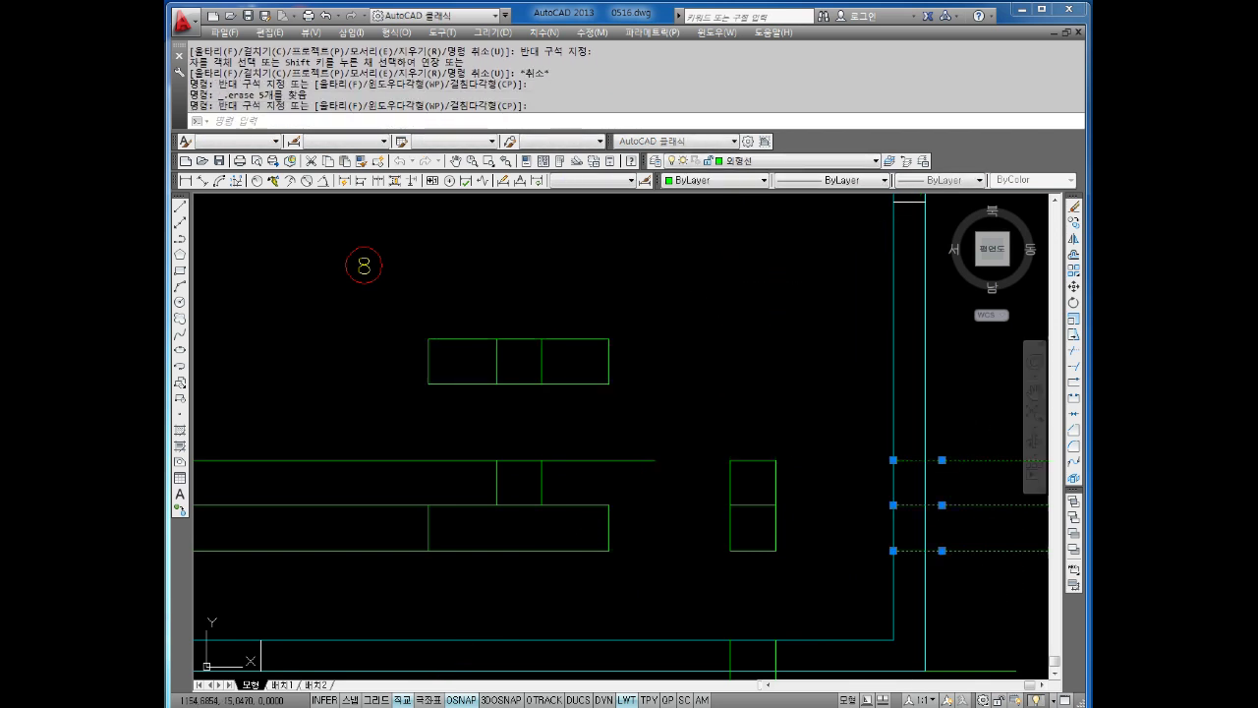
pyautogui.press('Delete')
pyautogui.click(917, 611)
pyautogui.click(635, 561)
pyautogui.press('Delete')
# Delete the long horizontal construction lines and recenter the view on figure 8.
pyautogui.scroll(-3, 638, 536)
pyautogui.scroll(4, 595, 477)
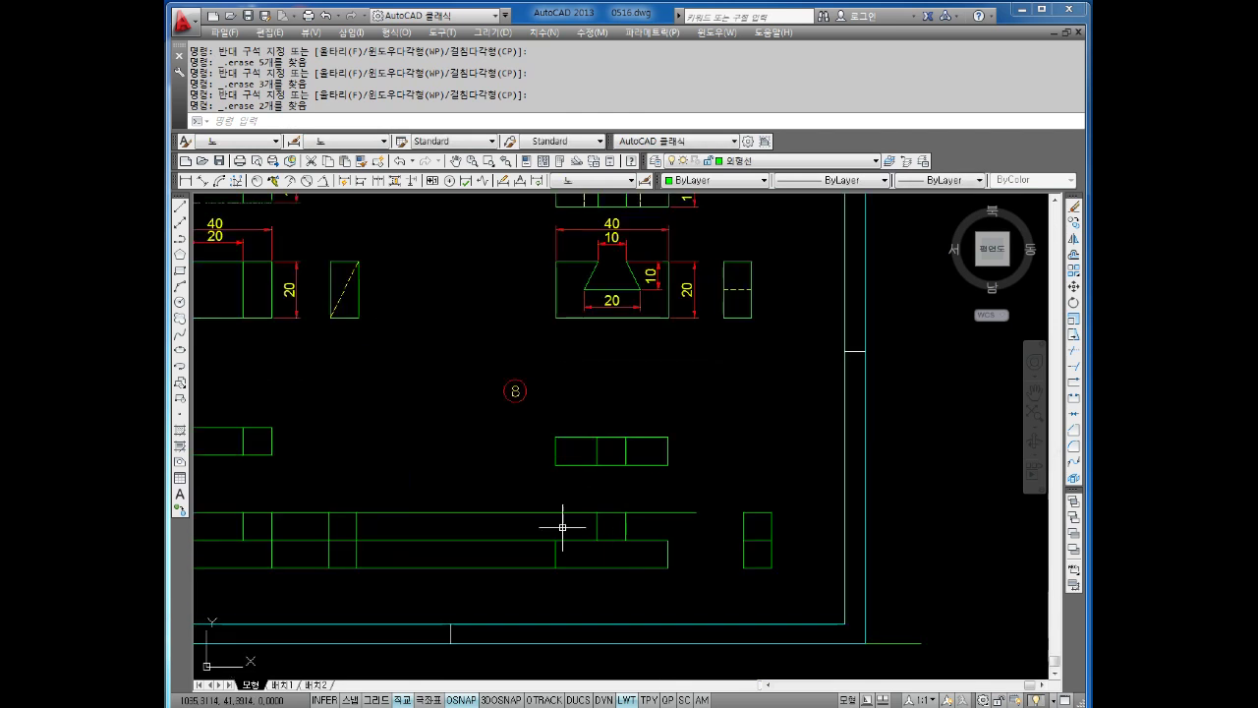
pyautogui.click(519, 469)
pyautogui.click(464, 580)
pyautogui.press('Delete')
pyautogui.moveTo(734, 516); pyautogui.dragTo(711, 499, button='middle')
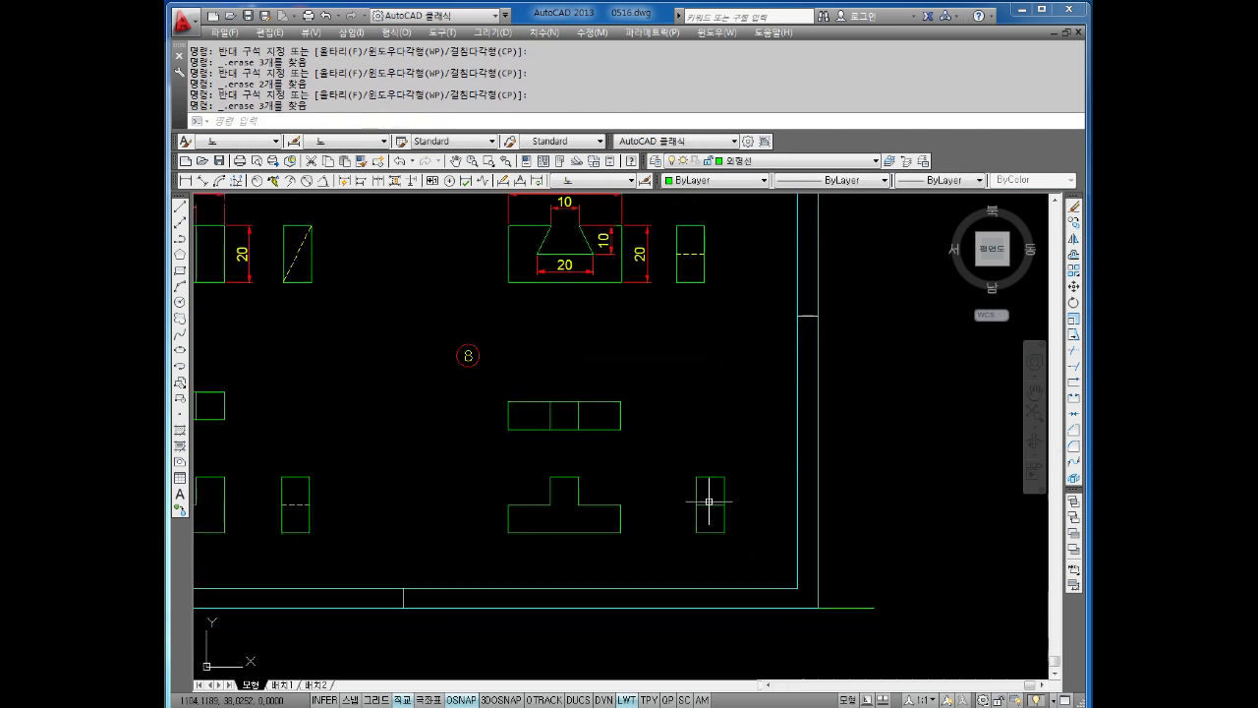
pyautogui.scroll(2, 631, 499)
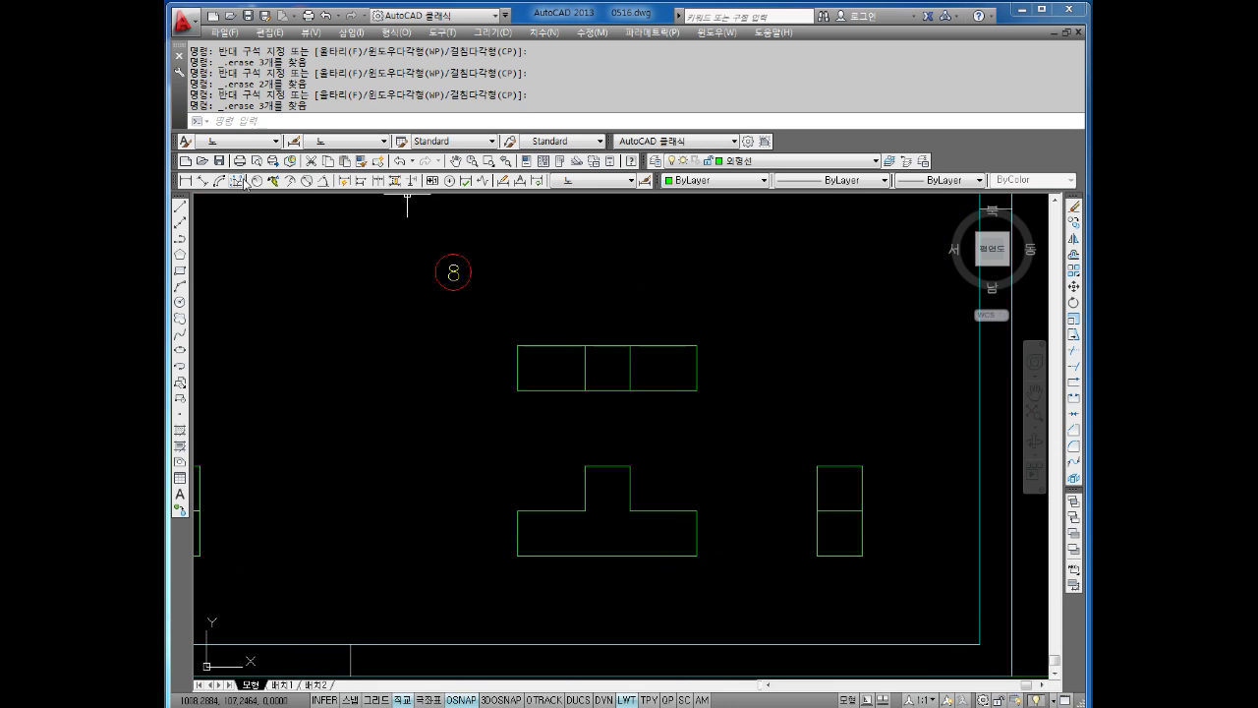
# Dimension figure 8's top view height 10, stem width 10 and overall width 40.
pyautogui.click(184, 181)
pyautogui.click(697, 345)
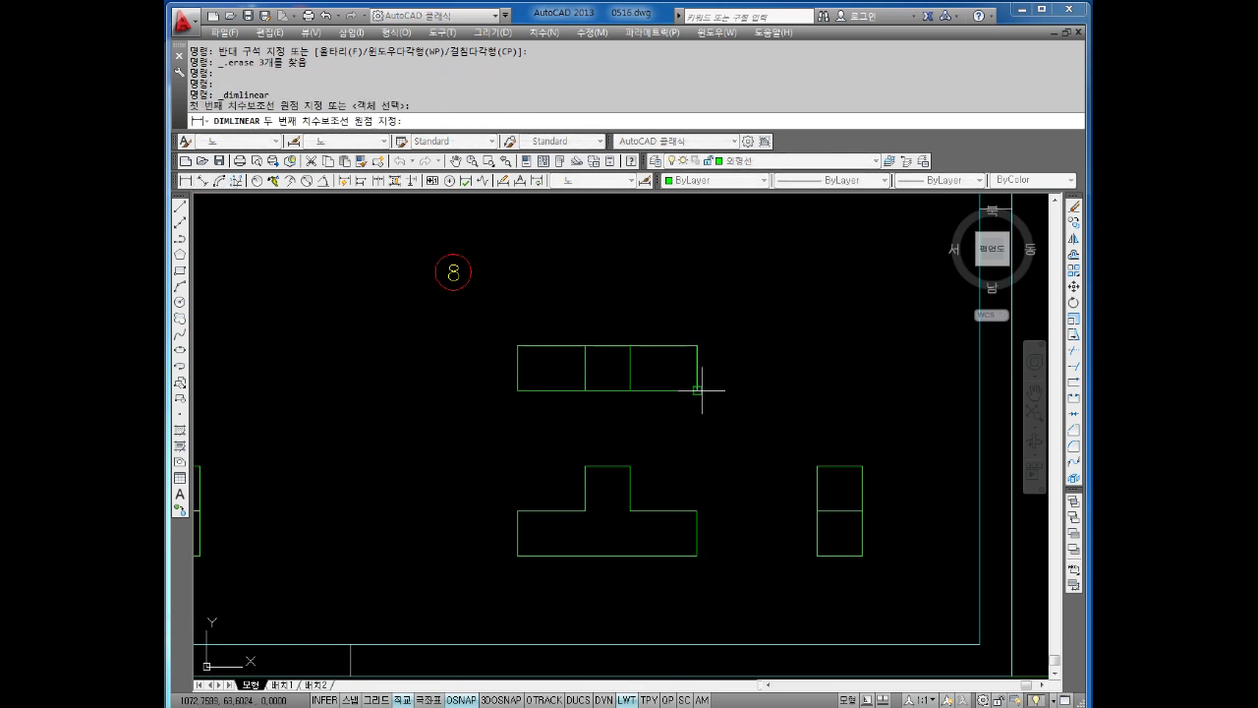
pyautogui.click(699, 390)
pyautogui.click(750, 373)
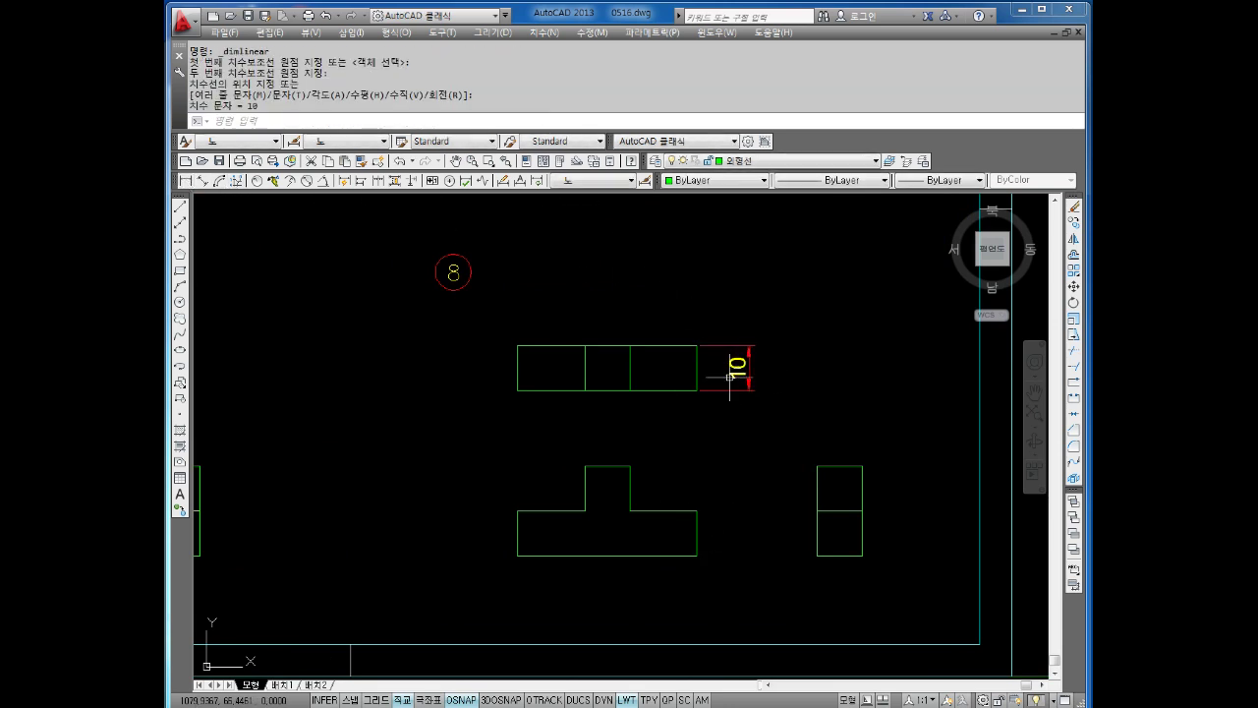
pyautogui.press('Return')
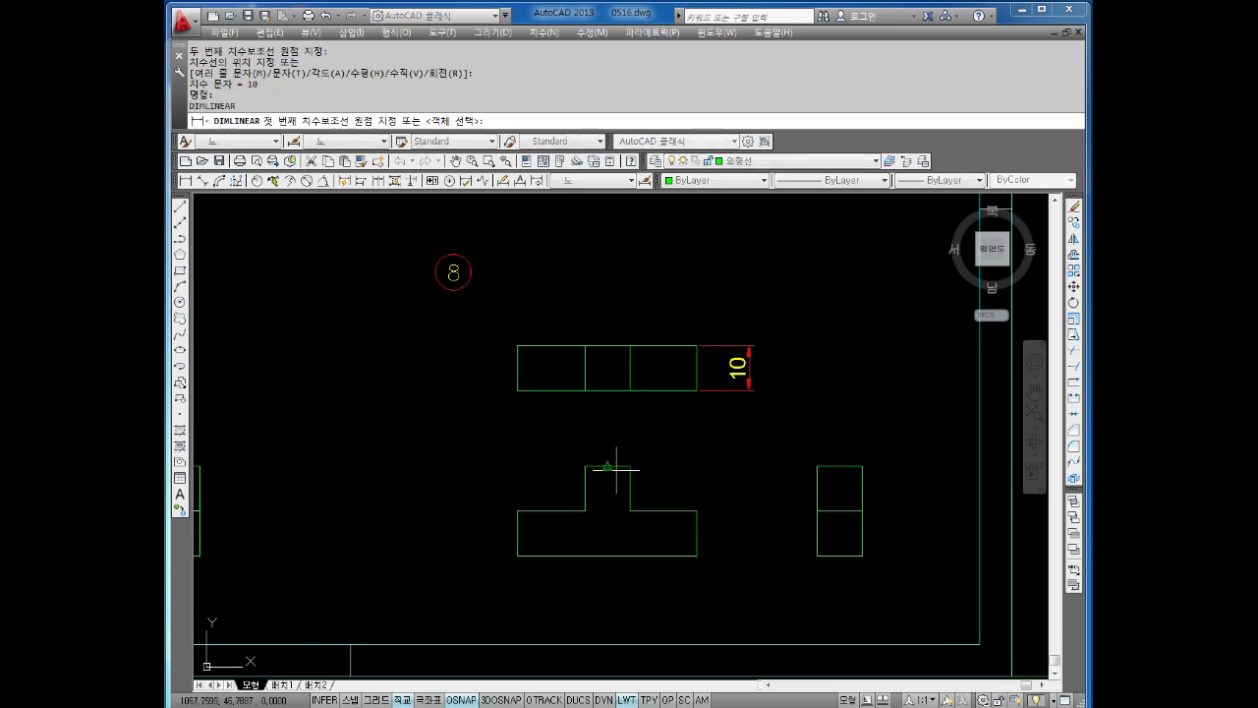
pyautogui.click(586, 466)
pyautogui.click(631, 466)
pyautogui.click(621, 442)
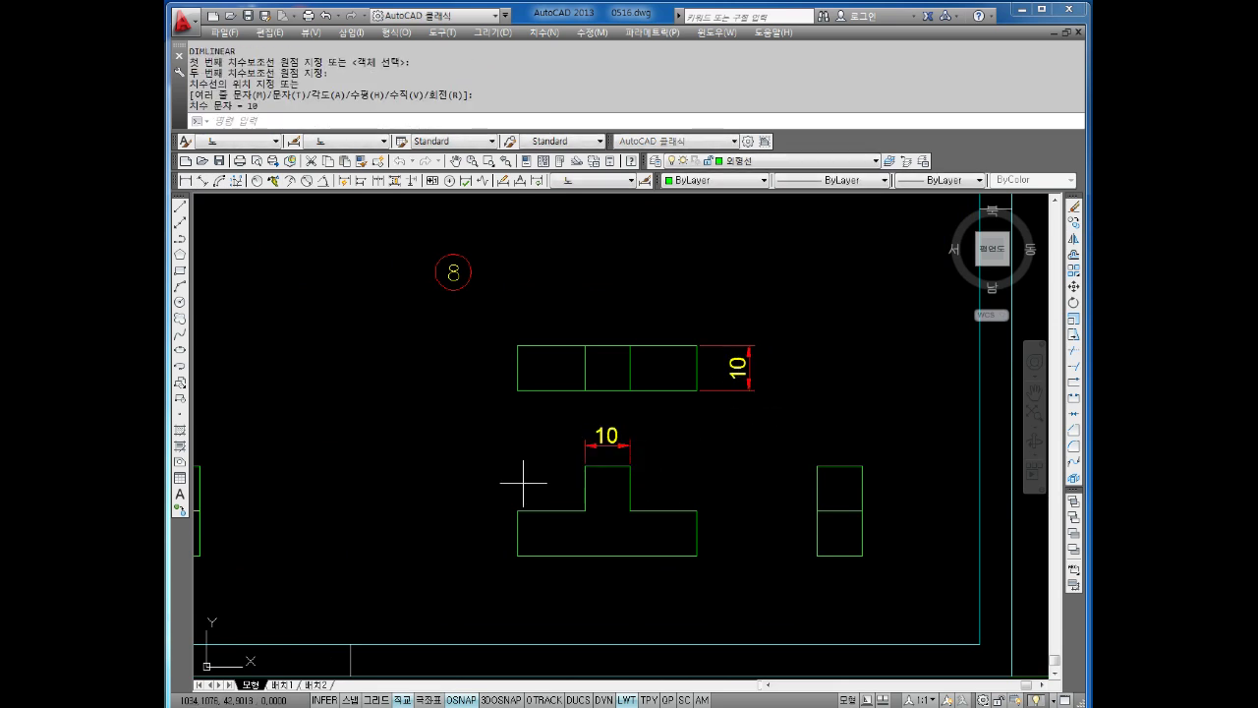
pyautogui.press('Return')
pyautogui.click(519, 511)
pyautogui.click(697, 510)
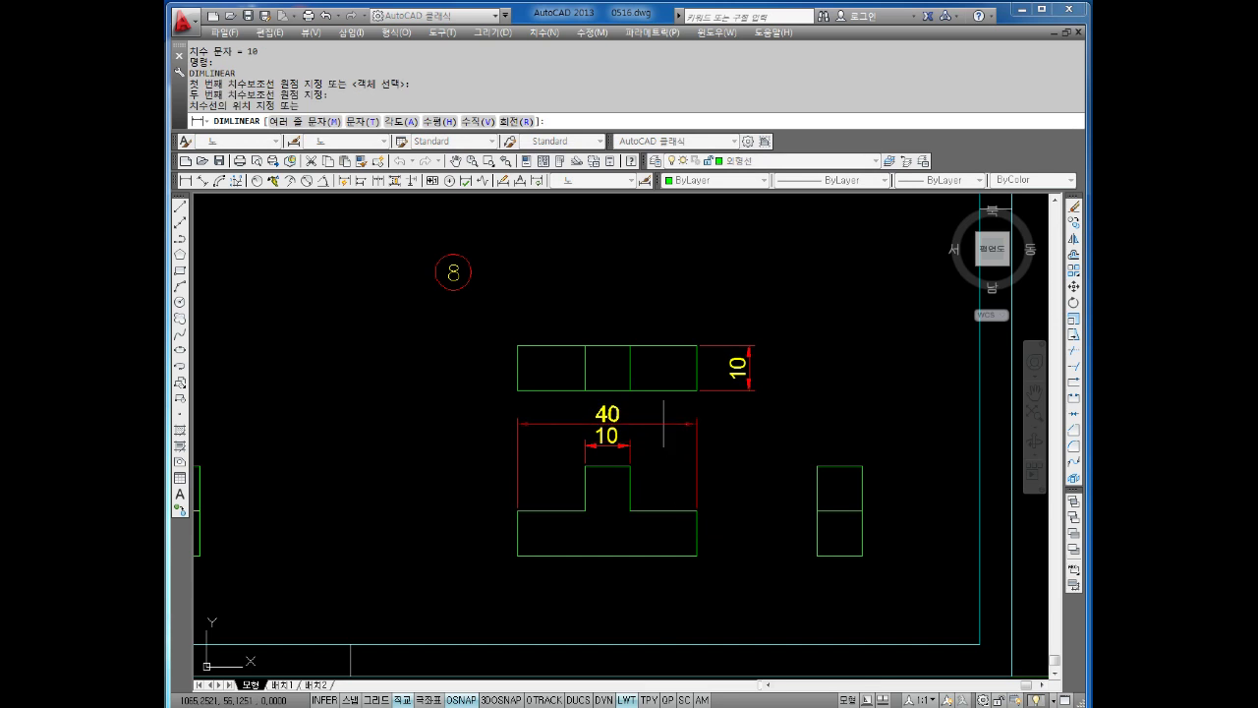
pyautogui.click(693, 424)
# Add the 10 base height and 20 overall height dimensions, then bring figure 7 into view.
pyautogui.press('Return')
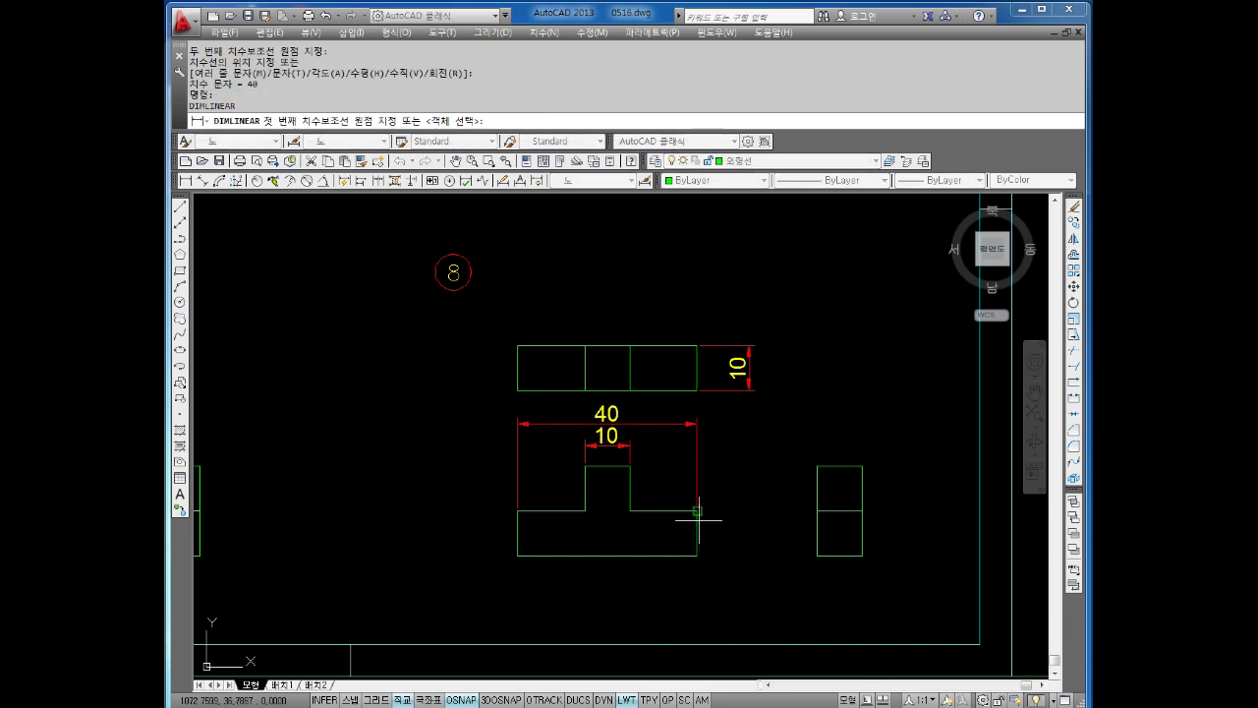
pyautogui.click(697, 511)
pyautogui.click(697, 556)
pyautogui.click(749, 420)
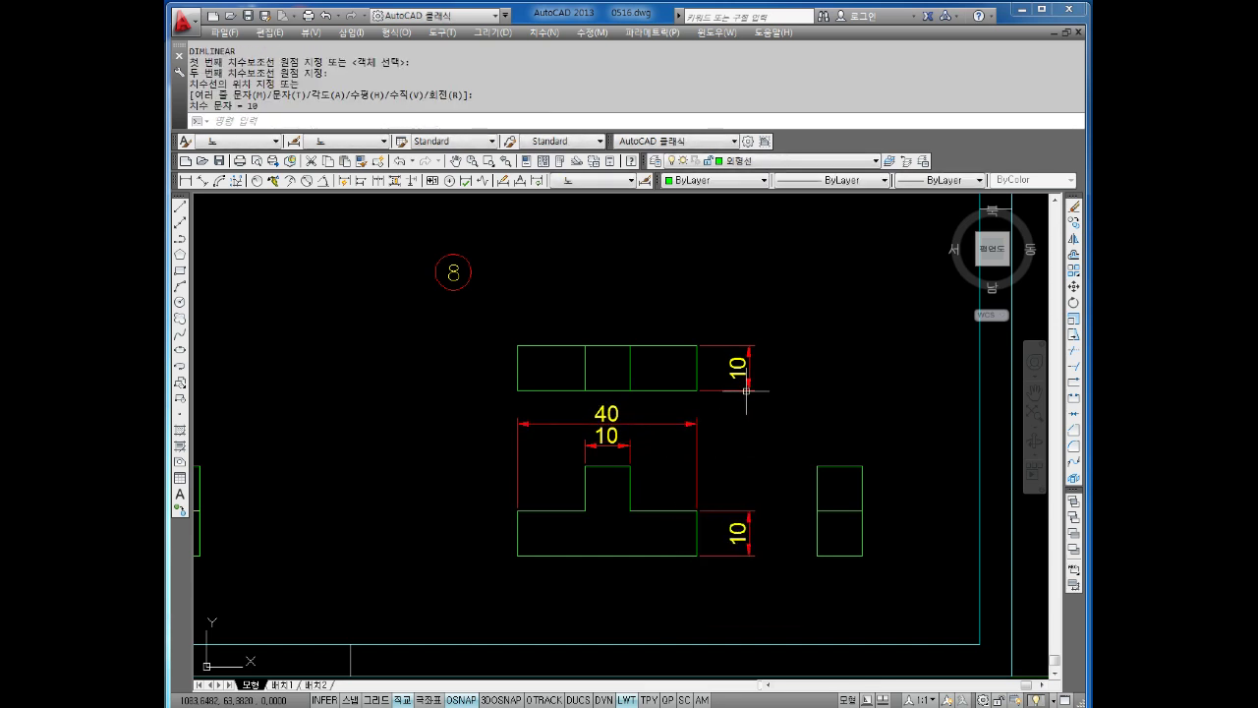
pyautogui.press('Return')
pyautogui.click(630, 511)
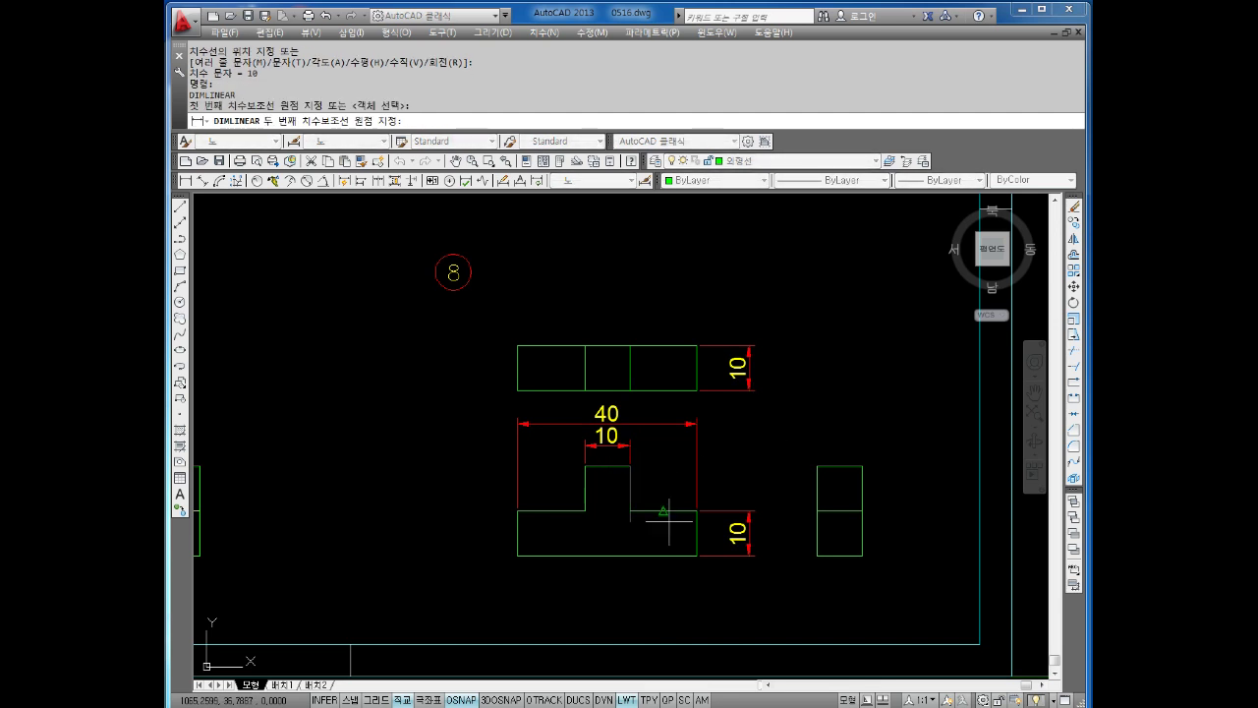
pyautogui.click(697, 556)
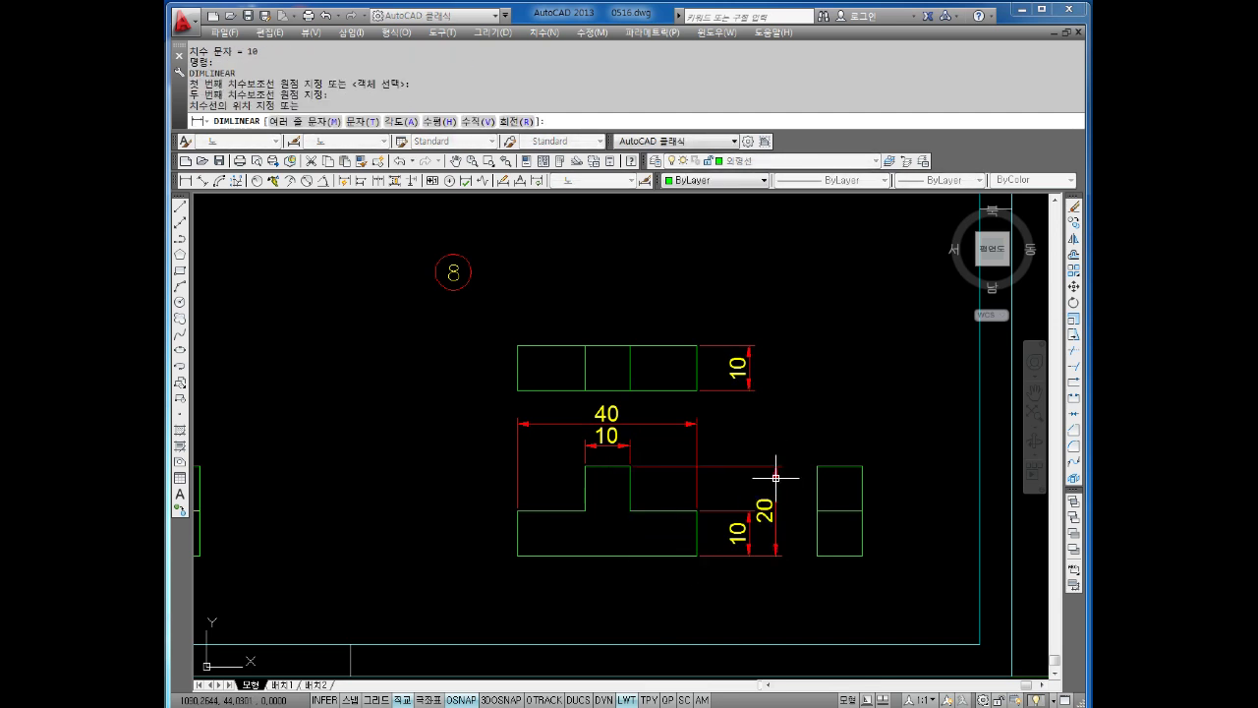
pyautogui.click(776, 472)
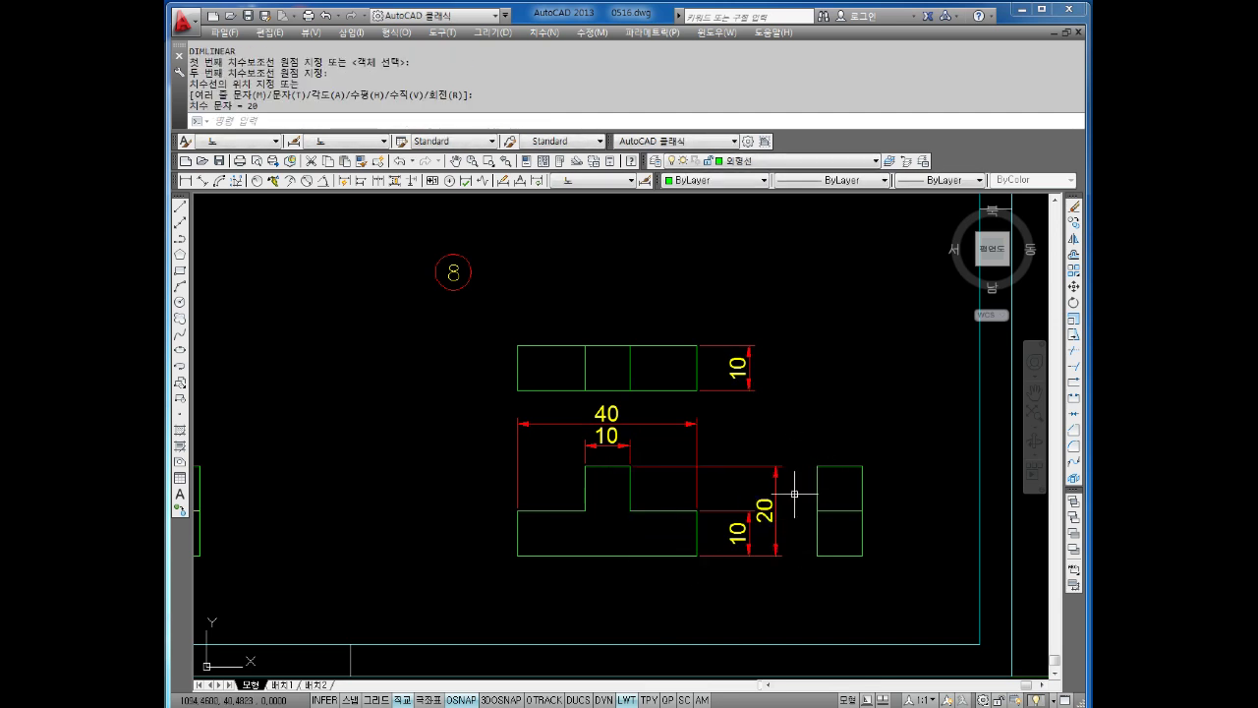
pyautogui.scroll(-2, 637, 452)
pyautogui.scroll(2, 443, 427)
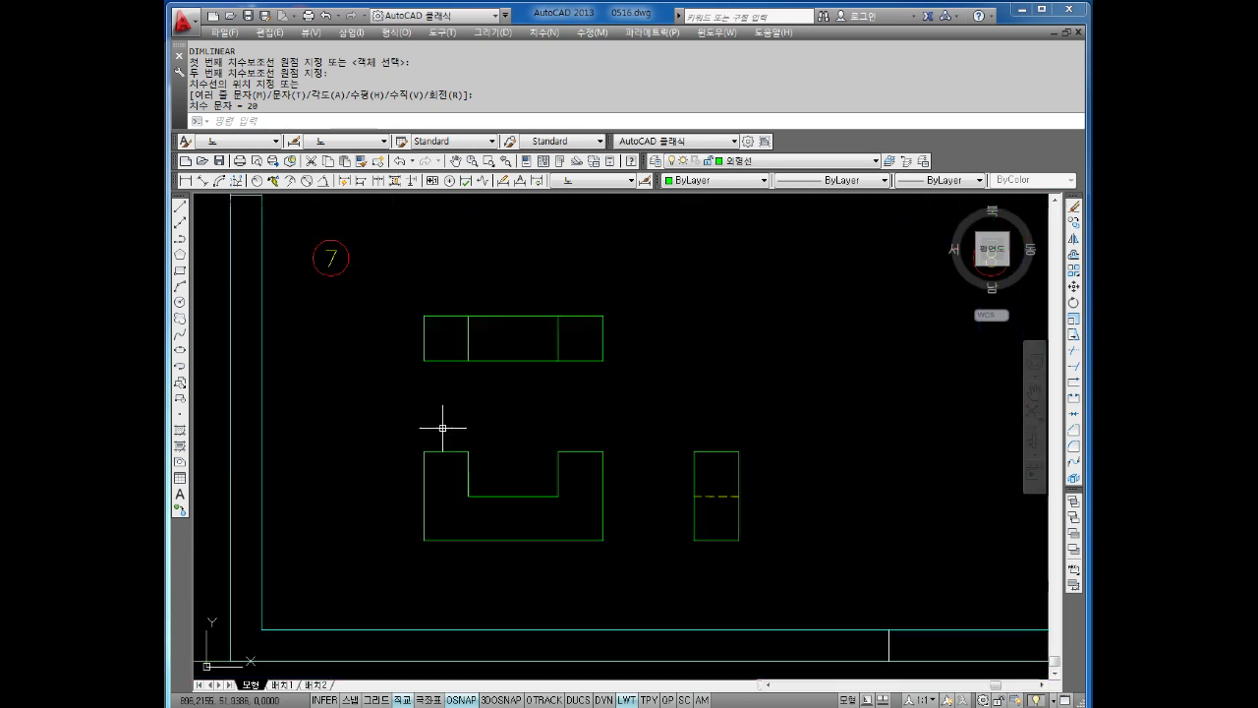
# Dimension figure 7's top view height 10, notch width 20 and overall width 40.
pyautogui.press('Return')
pyautogui.click(602, 361)
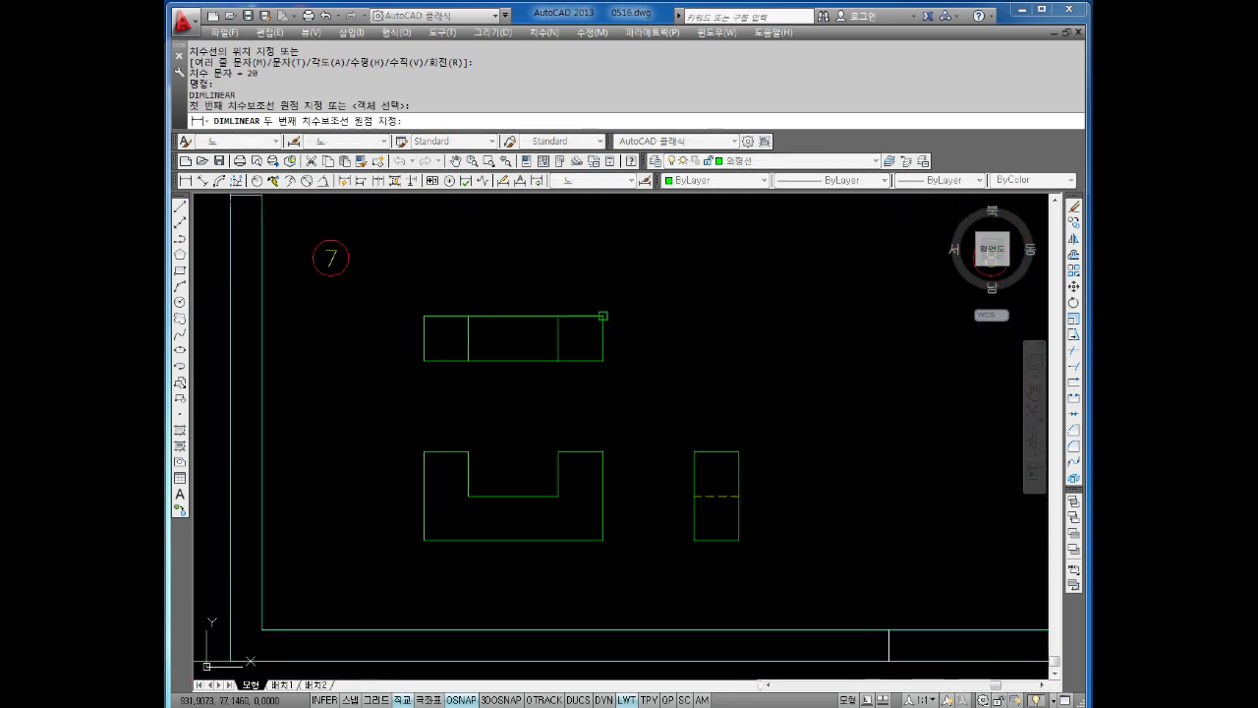
pyautogui.click(603, 316)
pyautogui.click(657, 341)
pyautogui.press('Return')
pyautogui.click(558, 451)
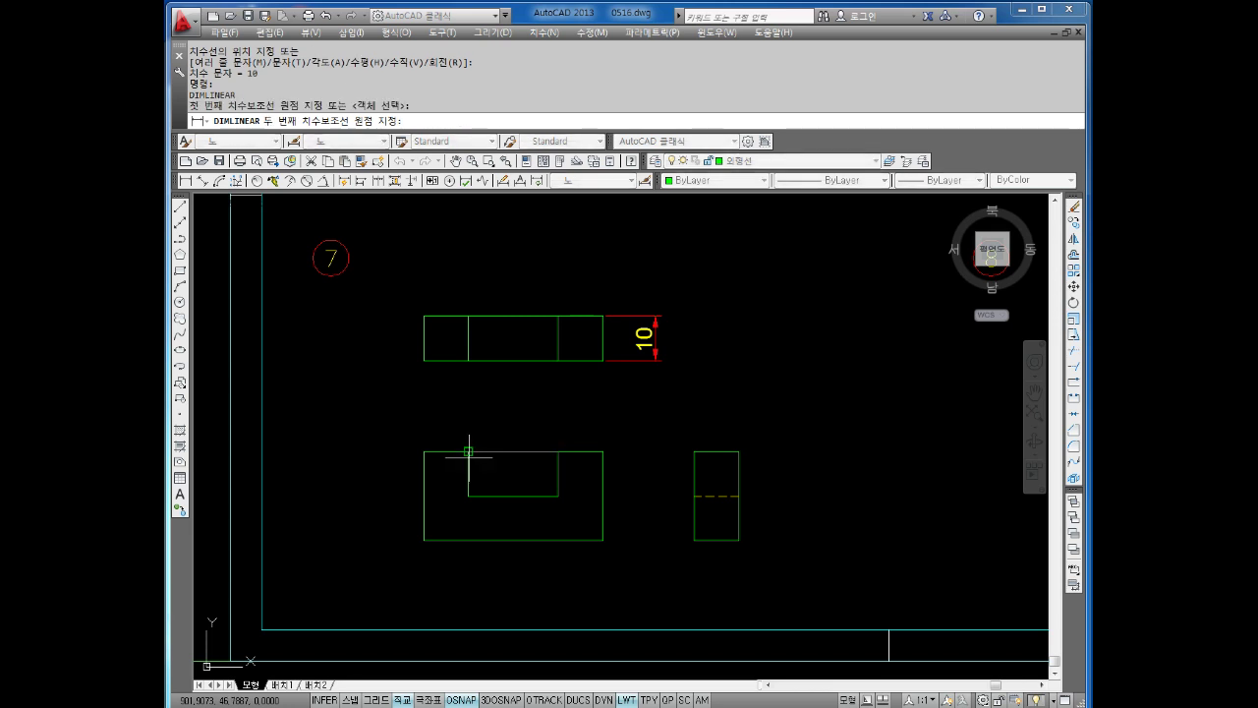
pyautogui.click(468, 451)
pyautogui.click(500, 421)
pyautogui.press('Return')
pyautogui.click(423, 451)
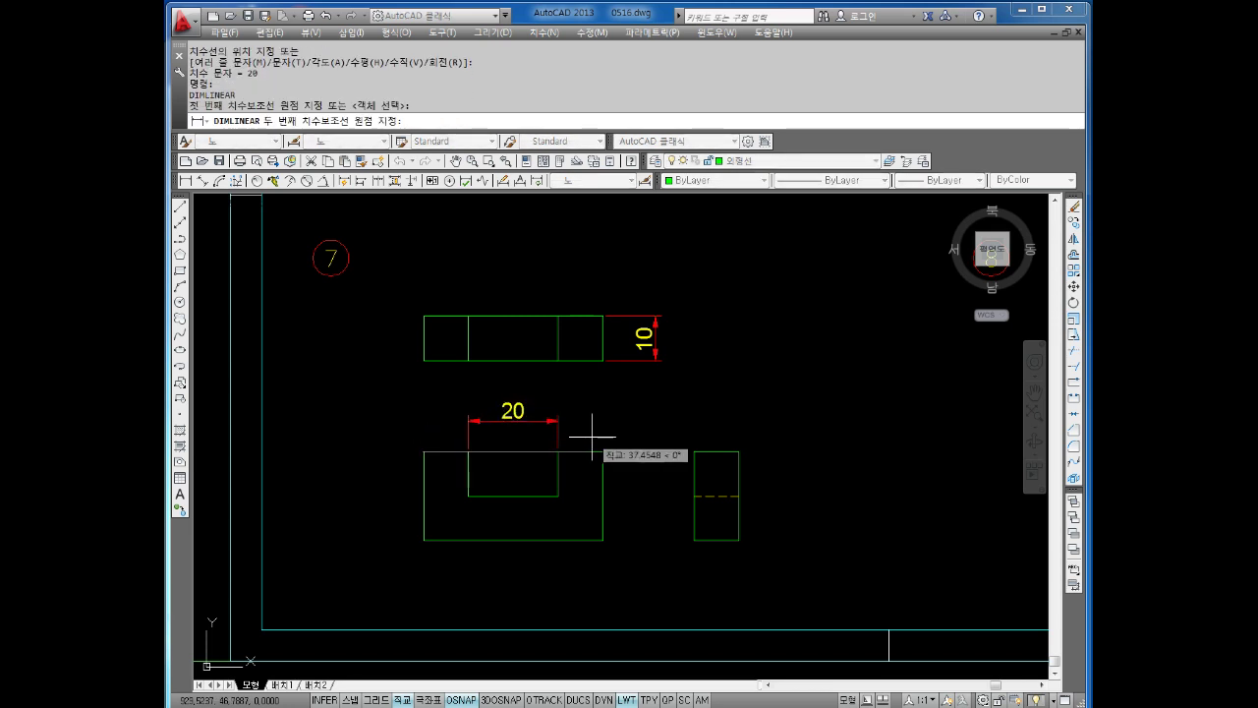
pyautogui.click(602, 451)
pyautogui.click(579, 398)
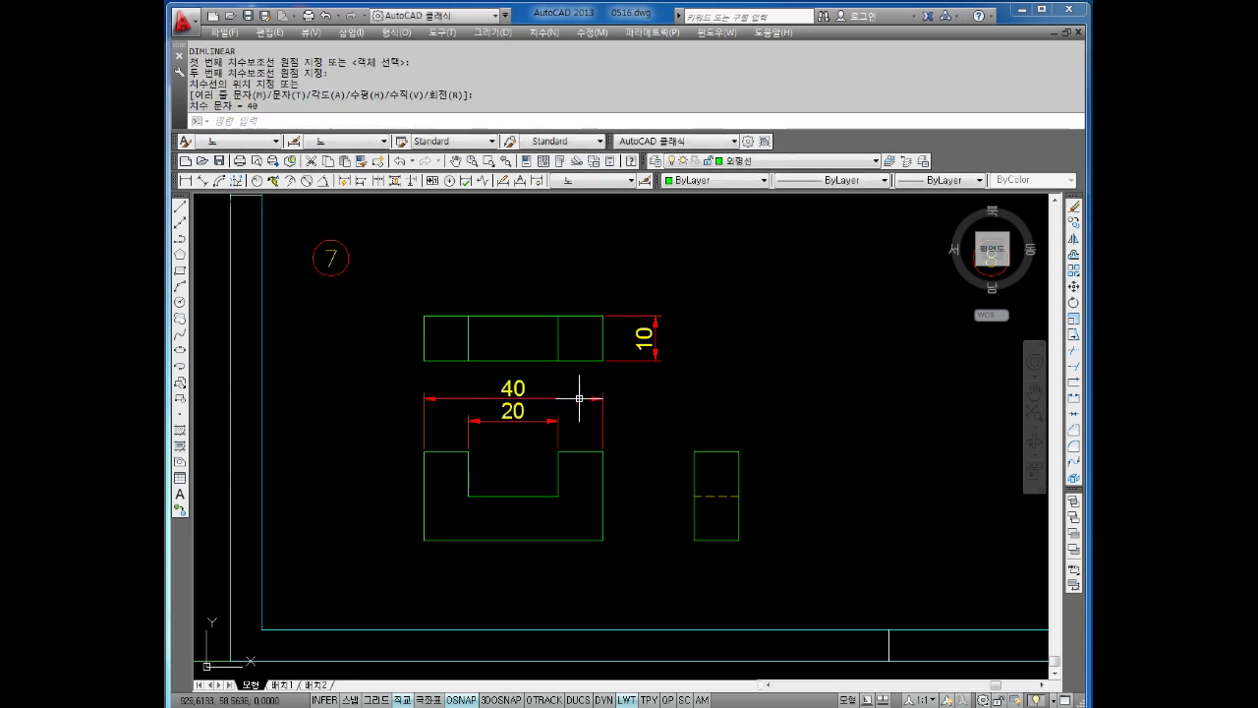
# Add the 20 height and 10 notch depth dimensions, then save 0518.dwg.
pyautogui.press('Return')
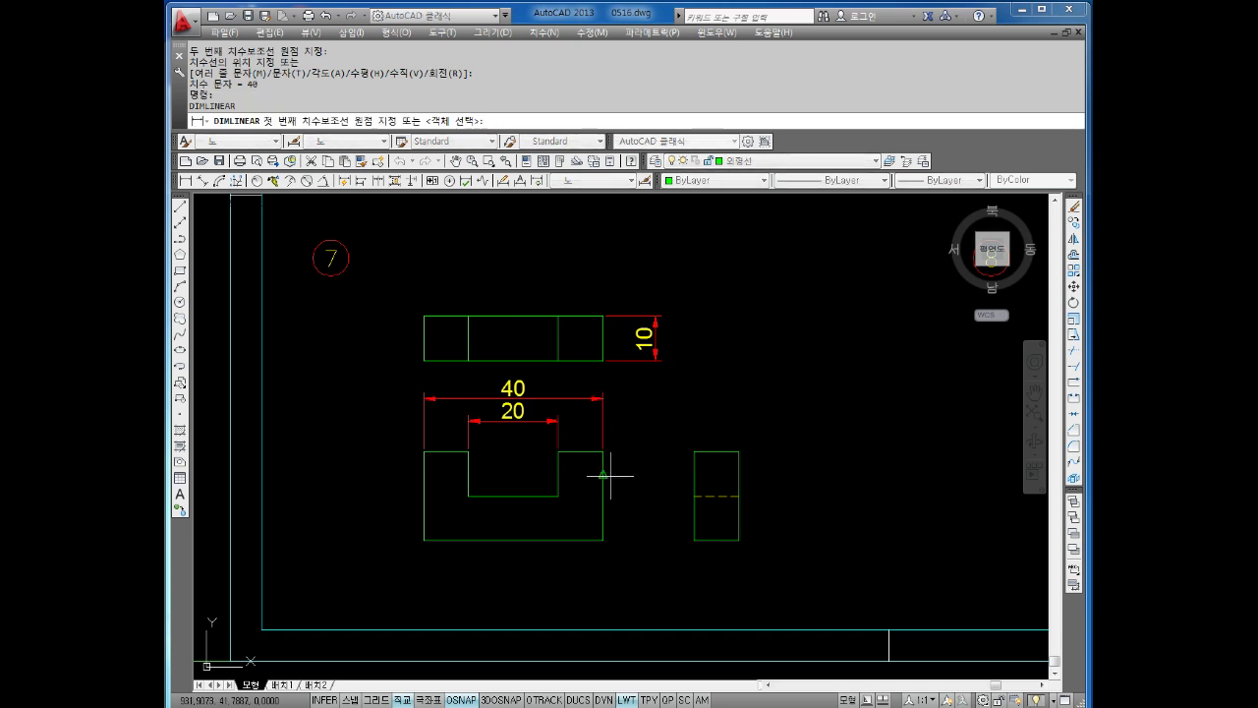
pyautogui.click(602, 451)
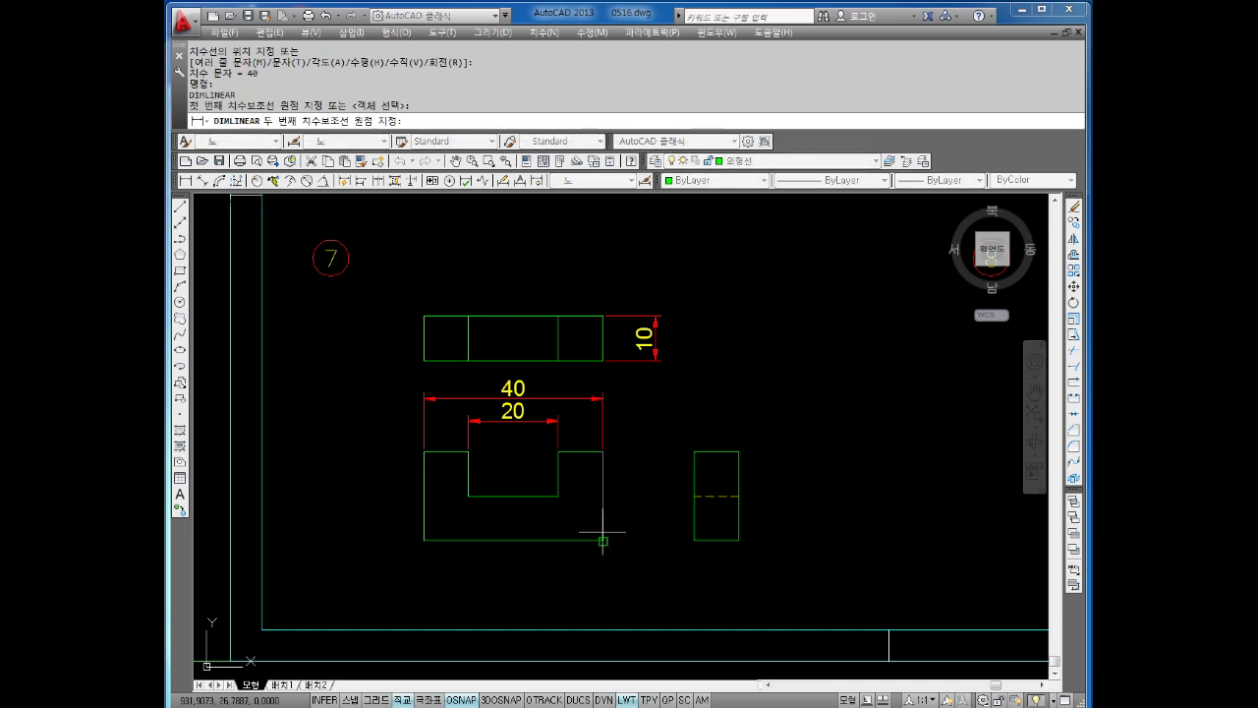
pyautogui.click(602, 539)
pyautogui.click(646, 373)
pyautogui.press('Return')
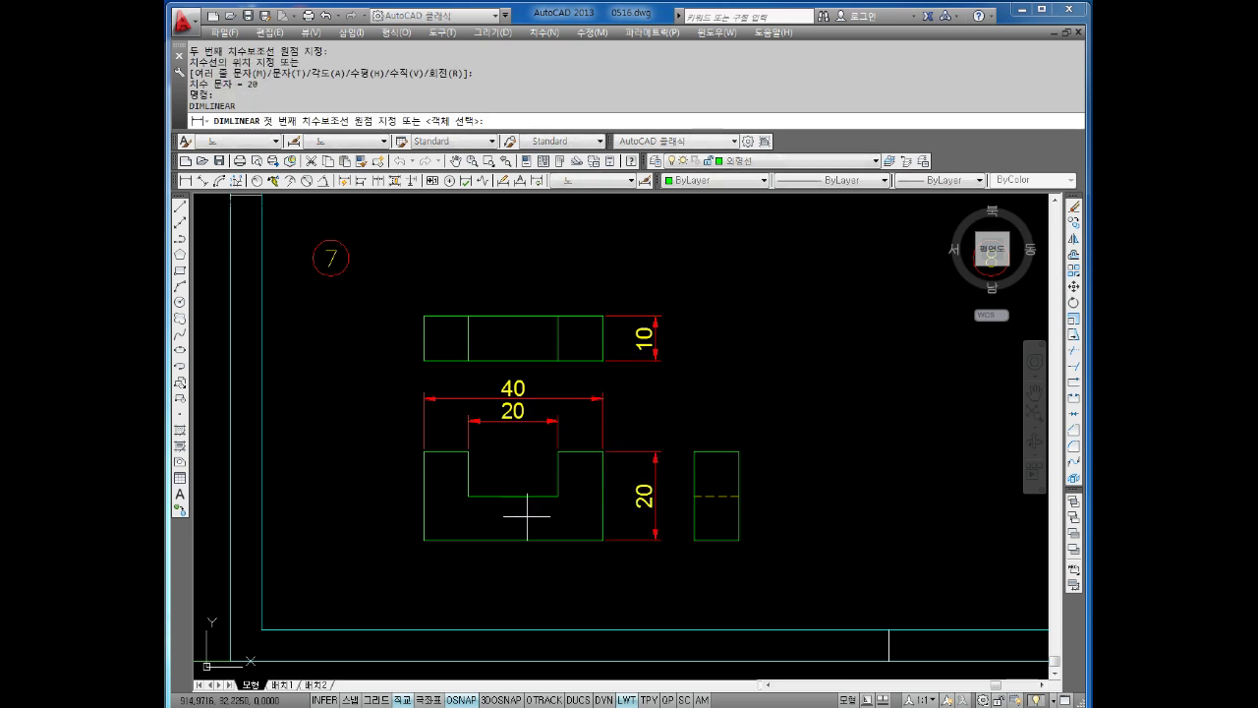
pyautogui.click(557, 496)
pyautogui.click(558, 451)
pyautogui.click(532, 472)
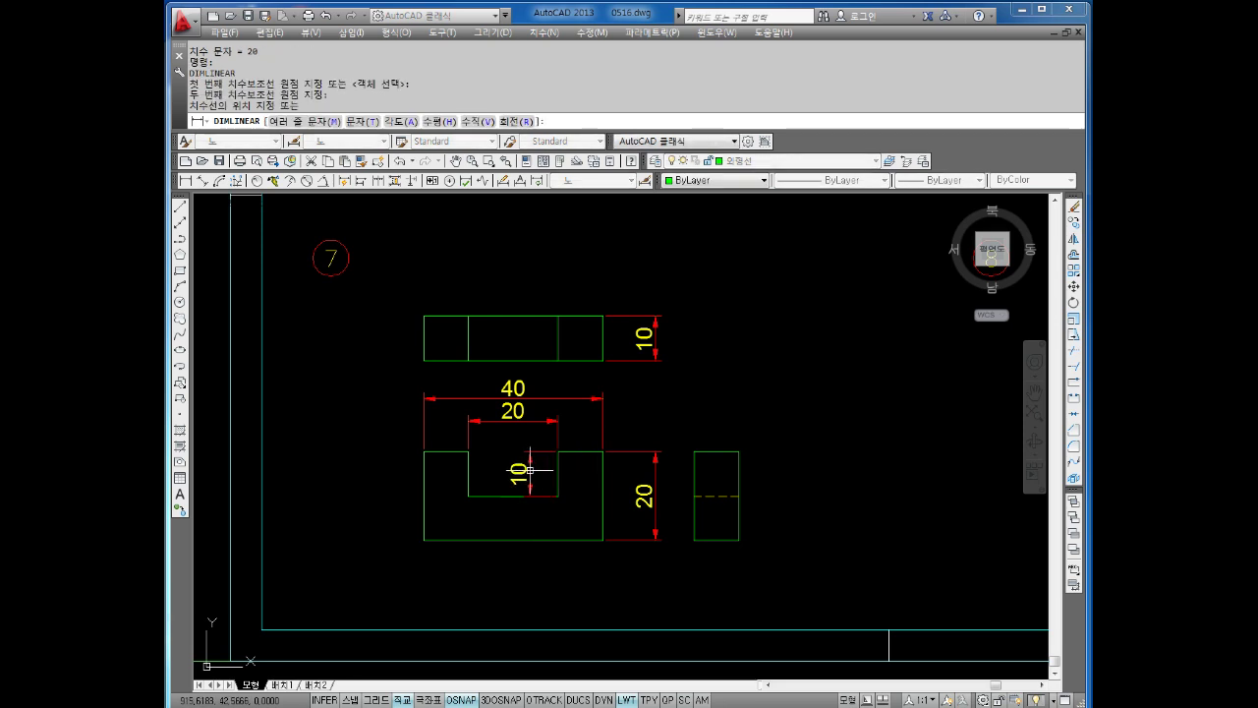
pyautogui.scroll(-1, 783, 466)
pyautogui.scroll(-1, 784, 466)
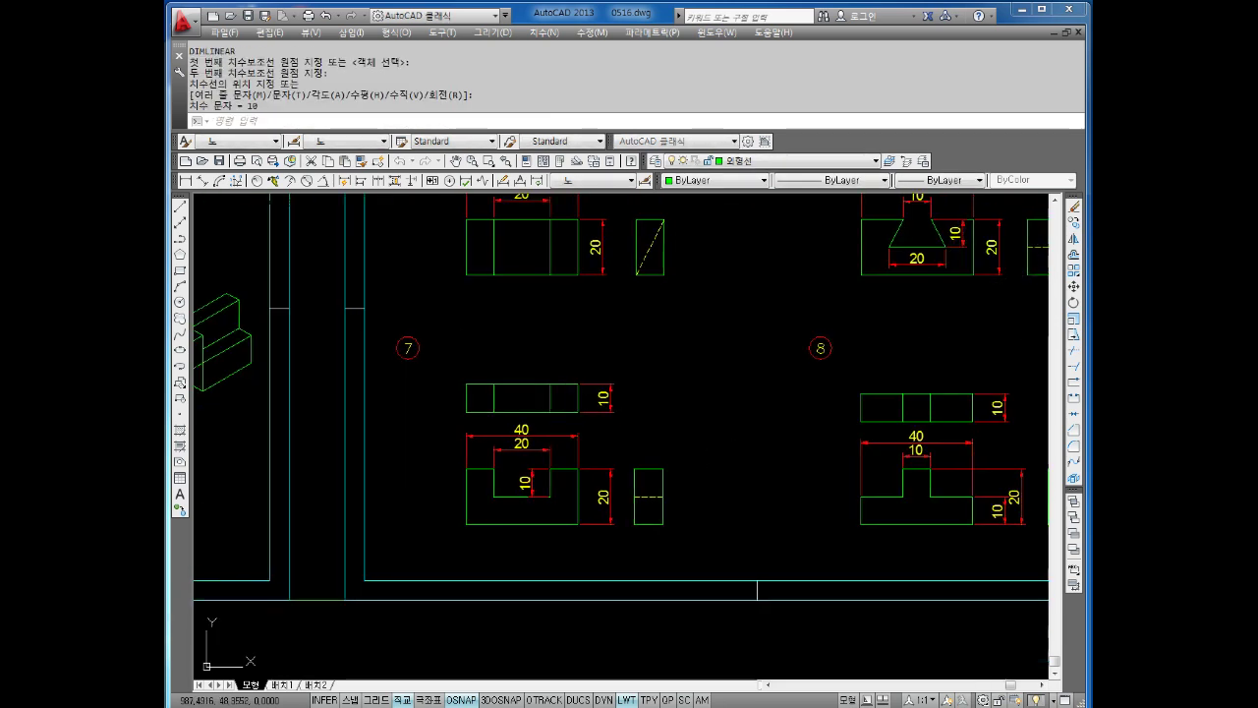
pyautogui.hotkey('ctrl', 's')
# Copy all 117 objects of the figures 5–8 sheet to a new position directly to its right.
pyautogui.scroll(-3, 688, 420)
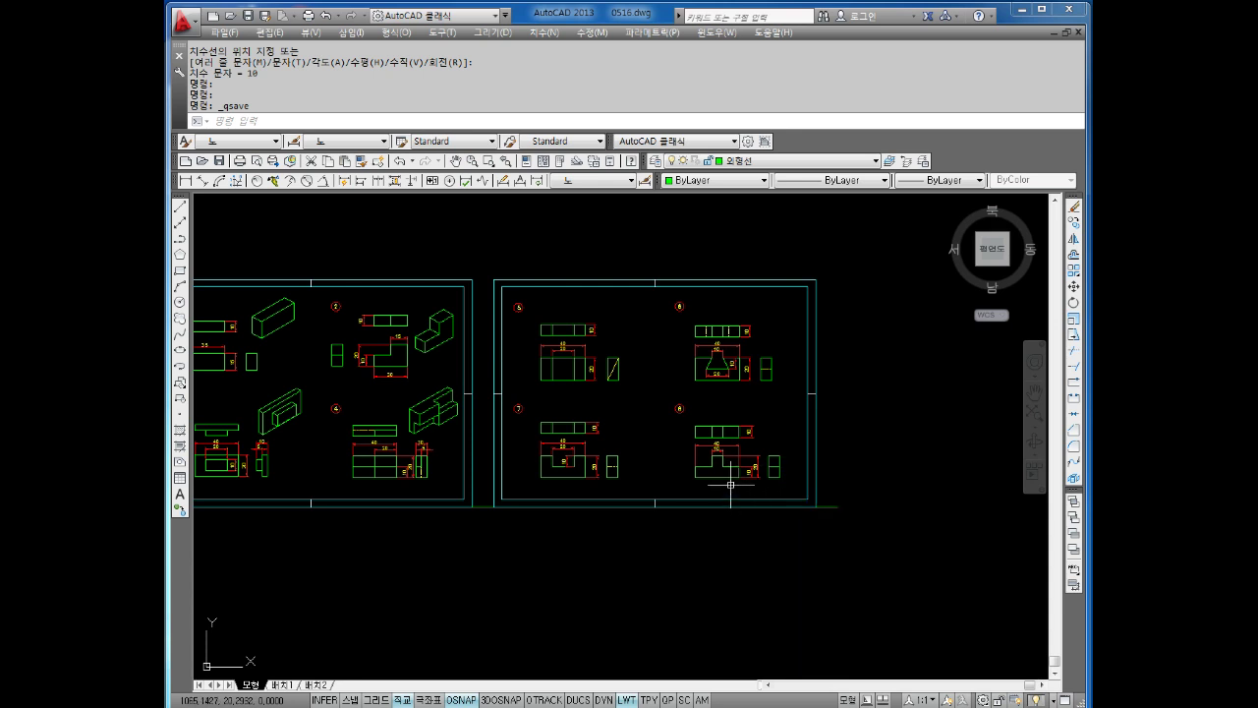
pyautogui.press('Escape')
pyautogui.press('Escape')
pyautogui.write('o')
pyautogui.press('Return')
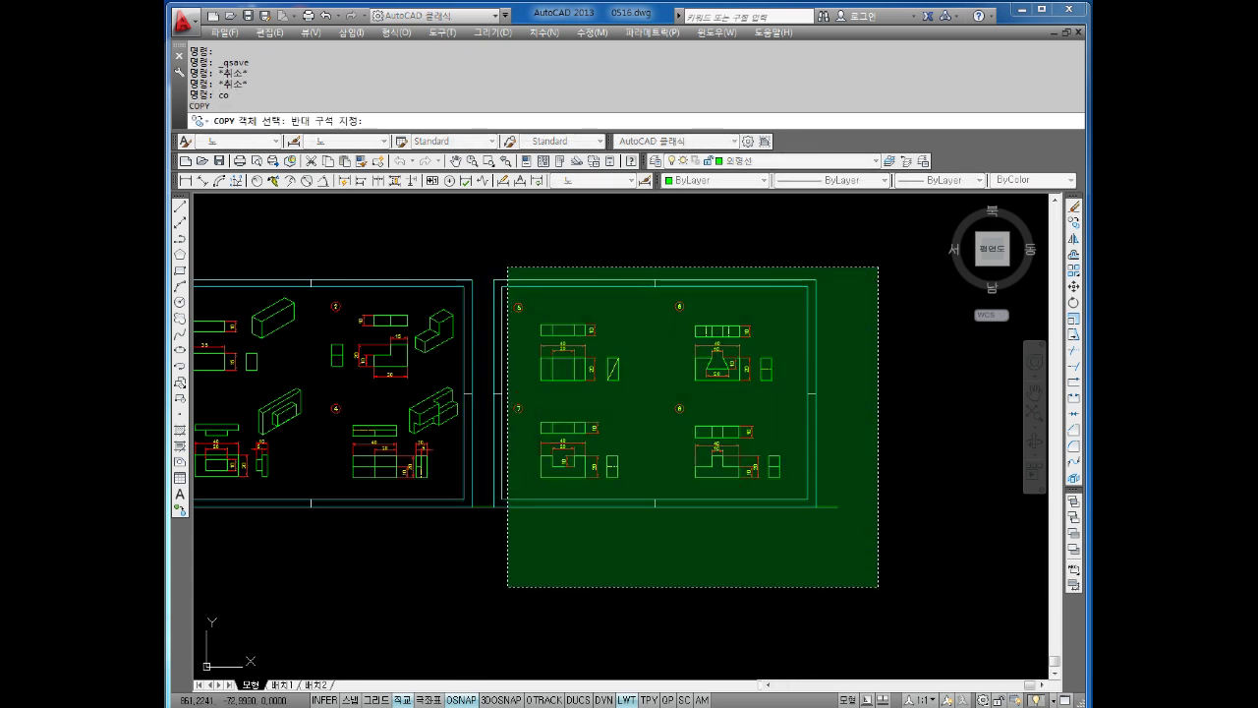
pyautogui.click(481, 582)
pyautogui.press('Return')
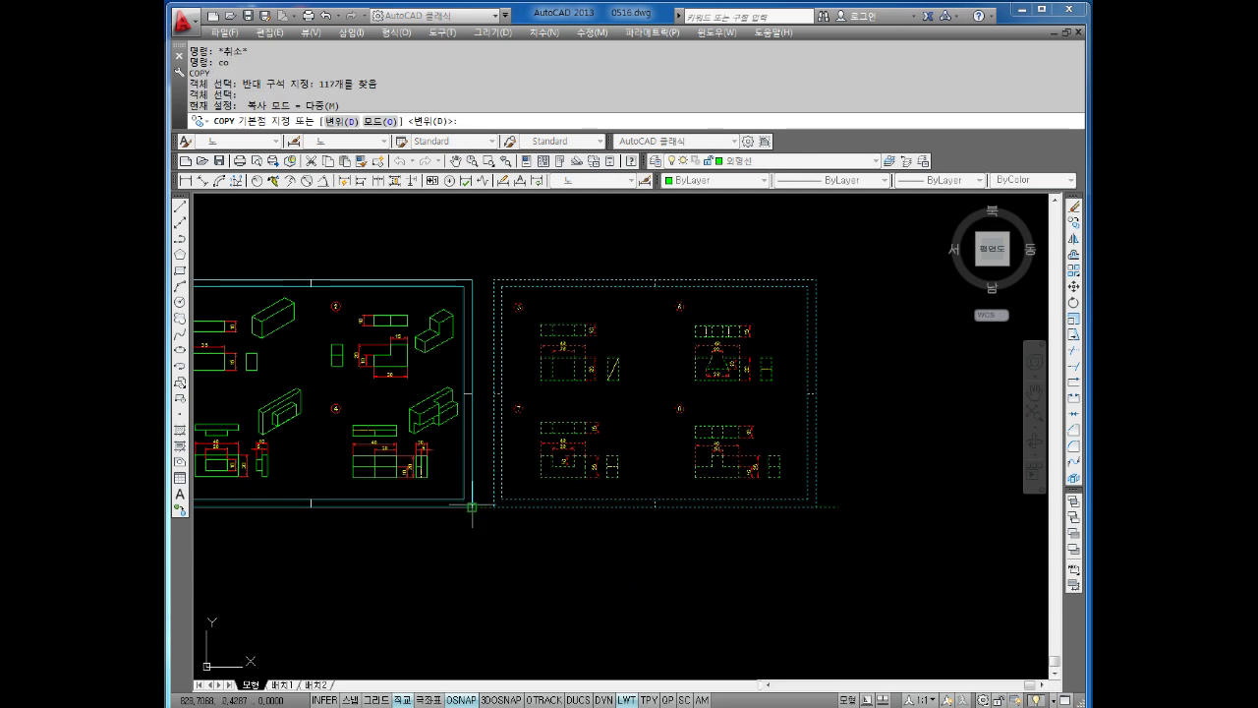
pyautogui.click(472, 507)
pyautogui.click(816, 508)
pyautogui.press('Escape')
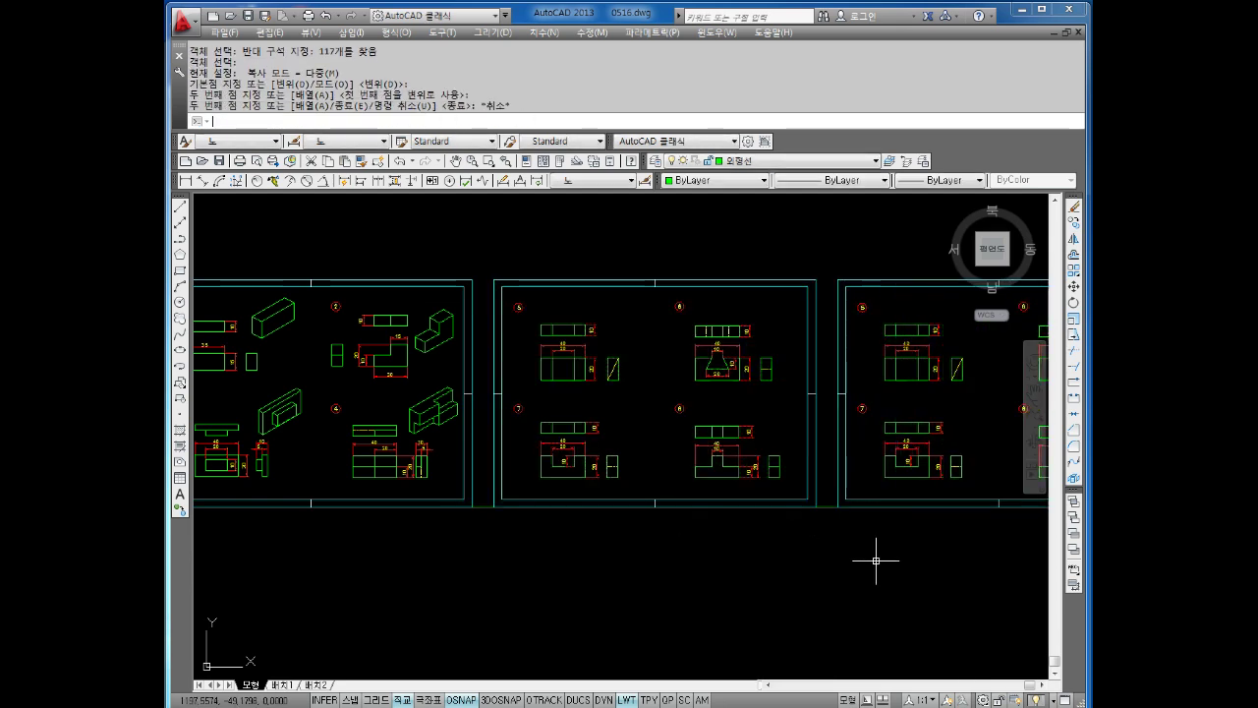
pyautogui.press('Escape')
pyautogui.moveTo(876, 560); pyautogui.dragTo(669, 555, button='middle')
pyautogui.scroll(4, 674, 422)
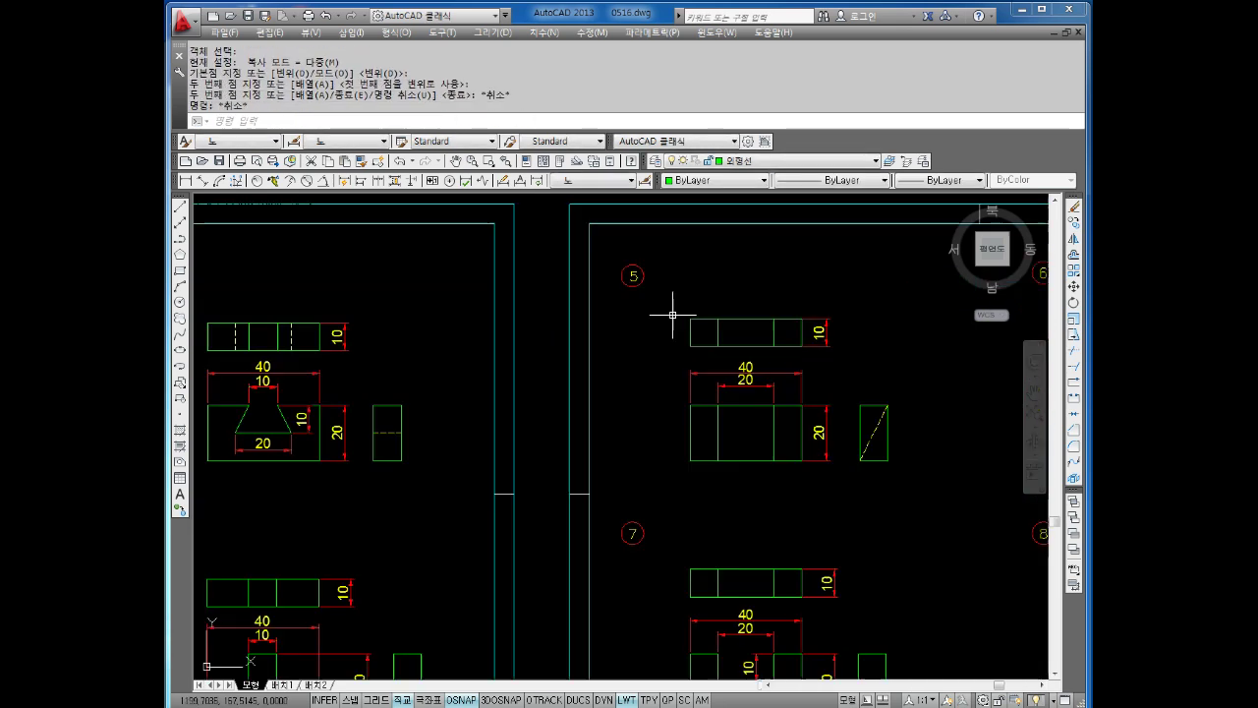
# Retype the copied sheet's circled labels 5, 6, 7, 8 as 9, 10, 11 and 12.
pyautogui.doubleClick(634, 276)
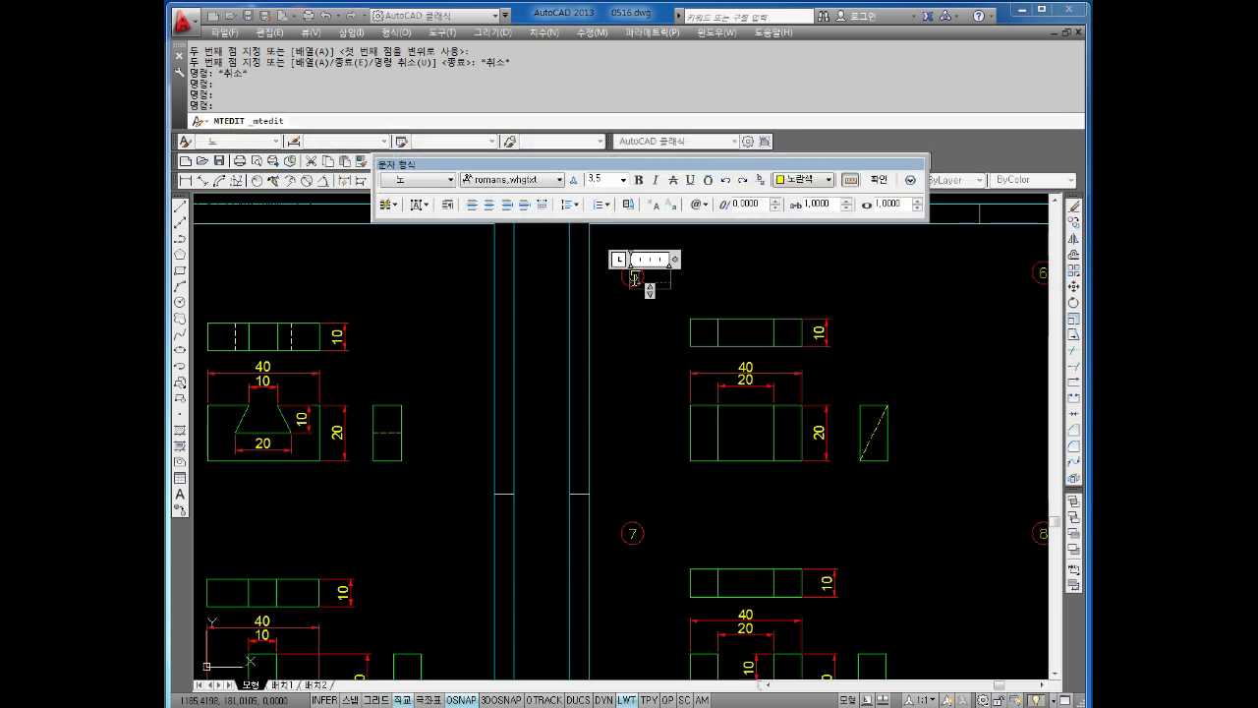
pyautogui.write('9')
pyautogui.click(633, 303)
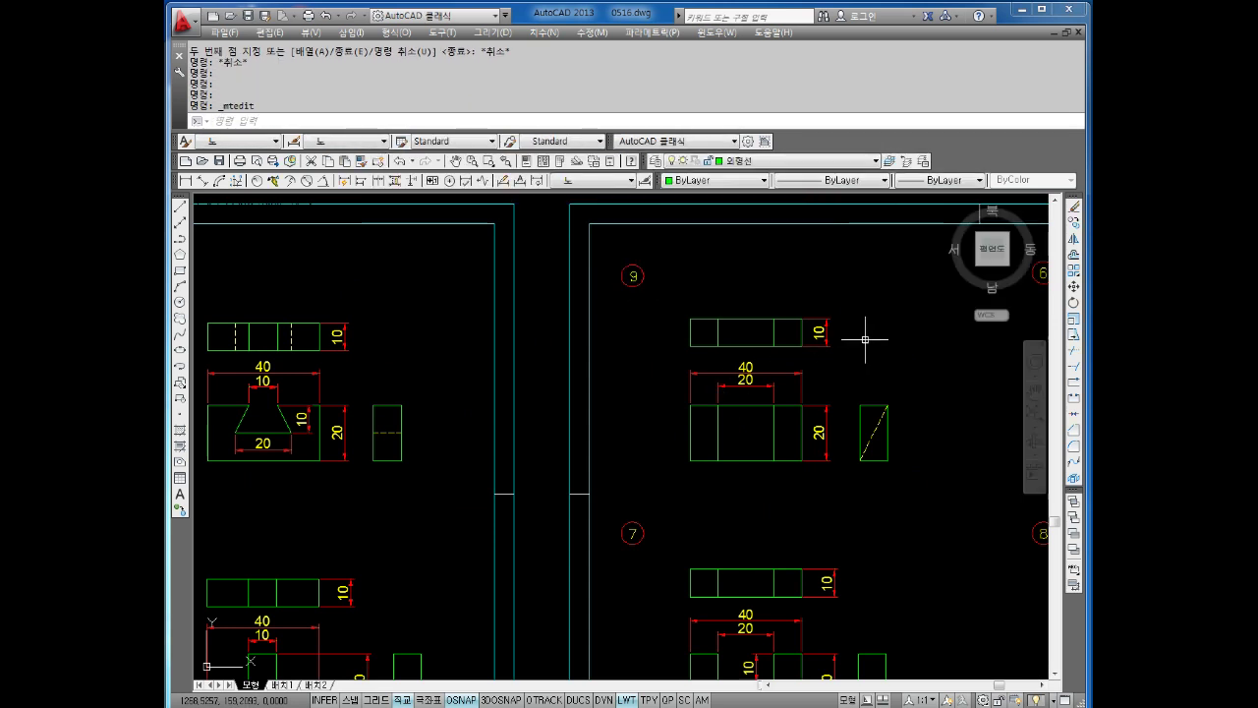
pyautogui.moveTo(874, 340); pyautogui.dragTo(550, 275, button='middle')
pyautogui.doubleClick(717, 276)
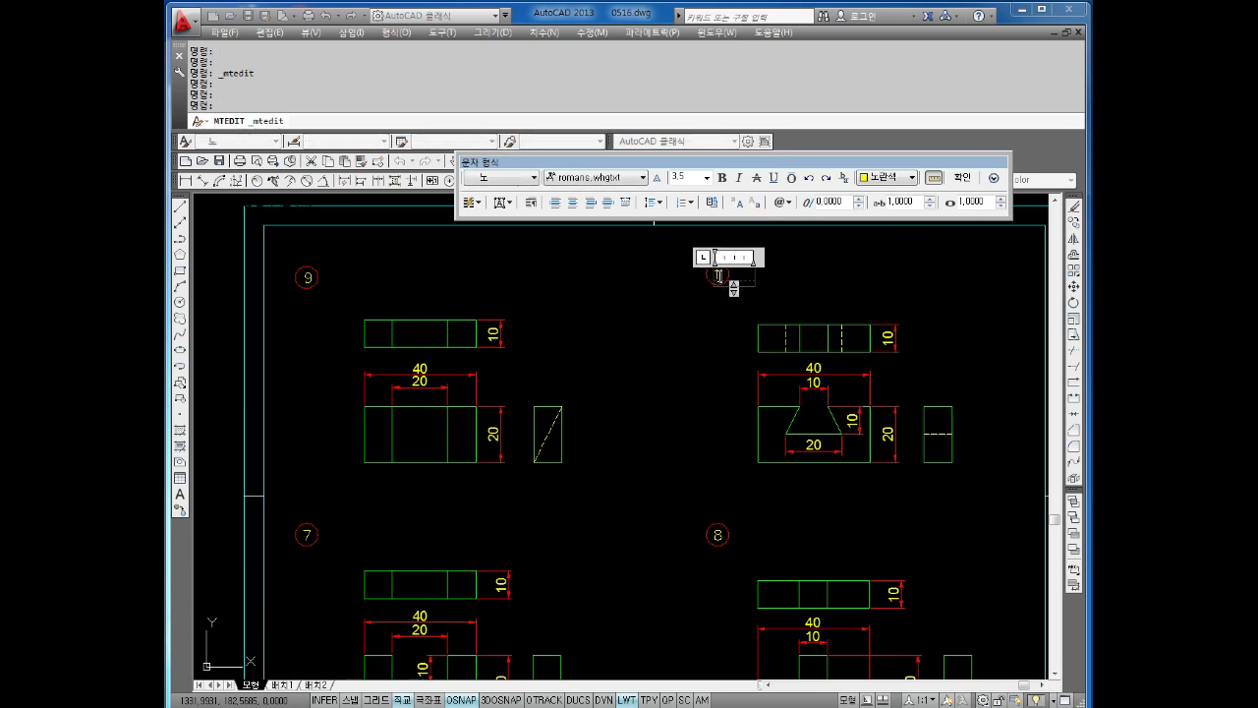
pyautogui.write('10')
pyautogui.click(391, 510)
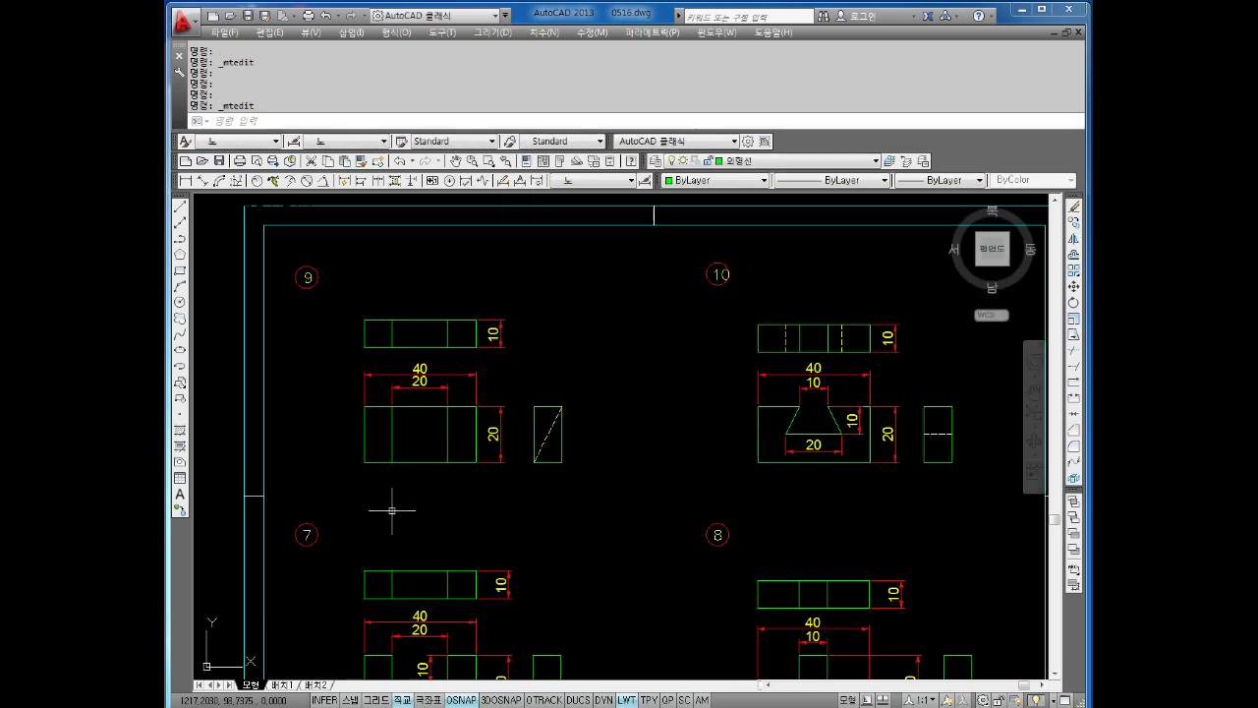
pyautogui.doubleClick(304, 529)
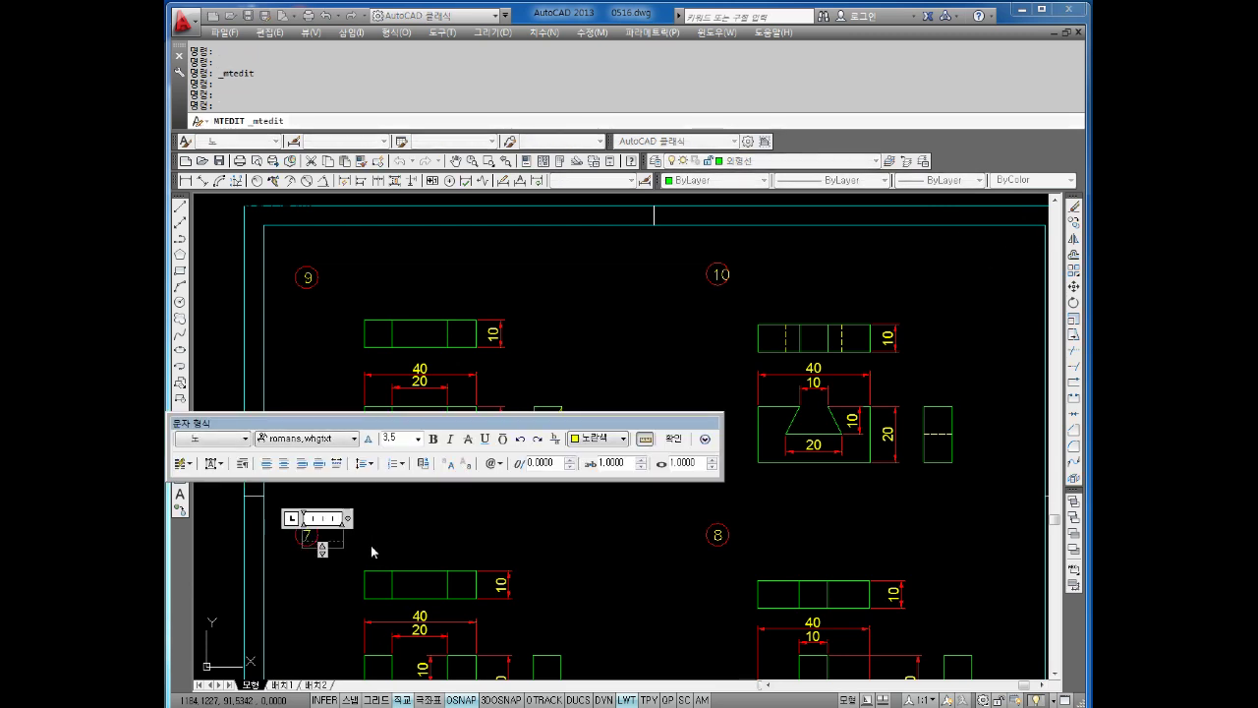
pyautogui.write('11')
pyautogui.click(557, 590)
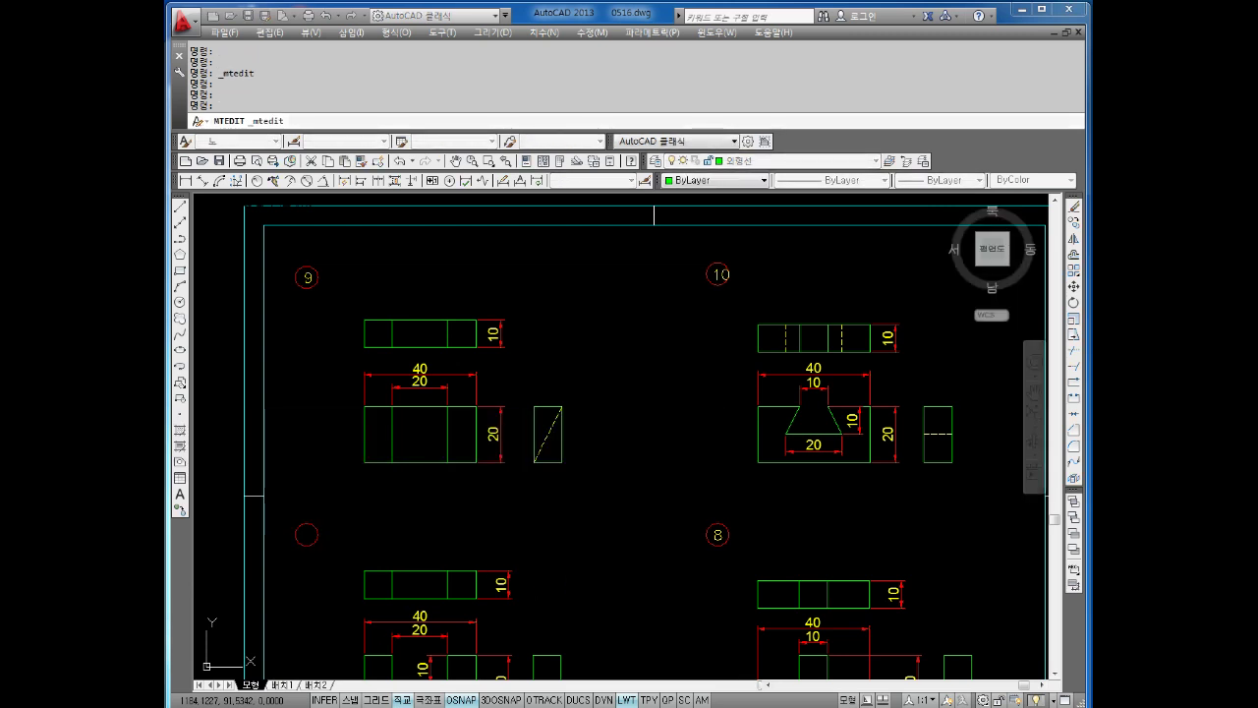
pyautogui.doubleClick(716, 532)
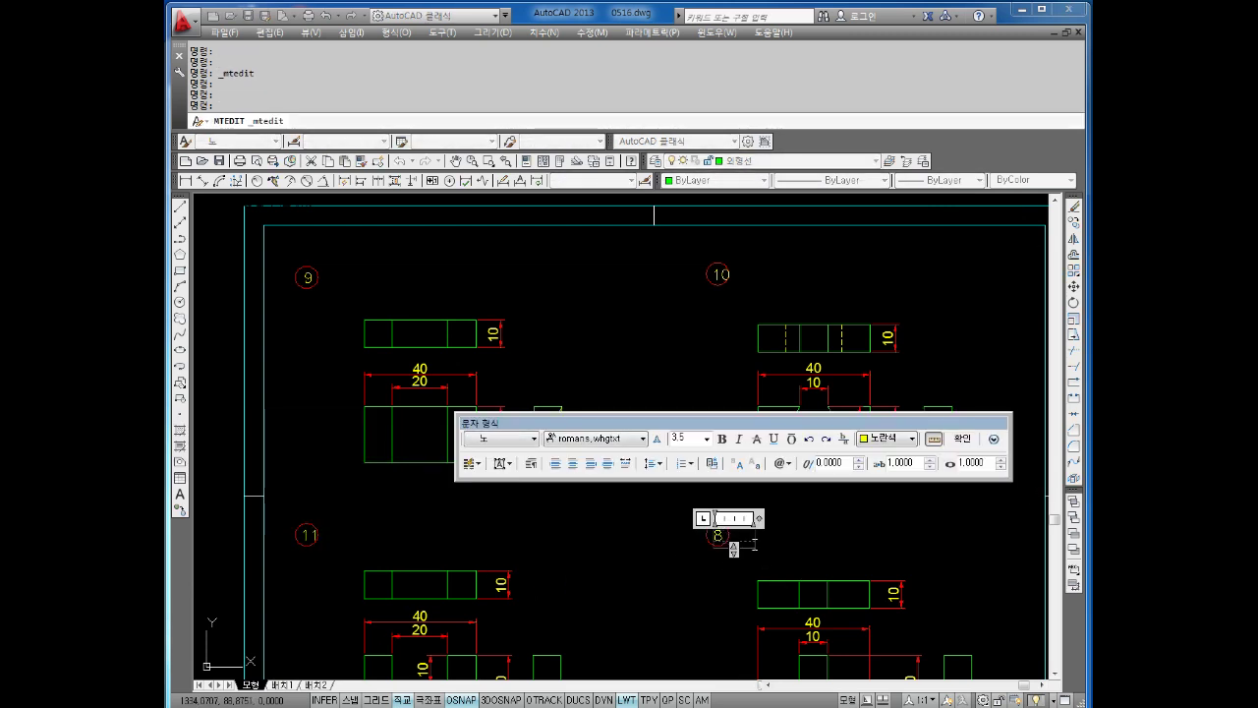
pyautogui.write('12')
pyautogui.press('Escape')
pyautogui.write('ㅌ')
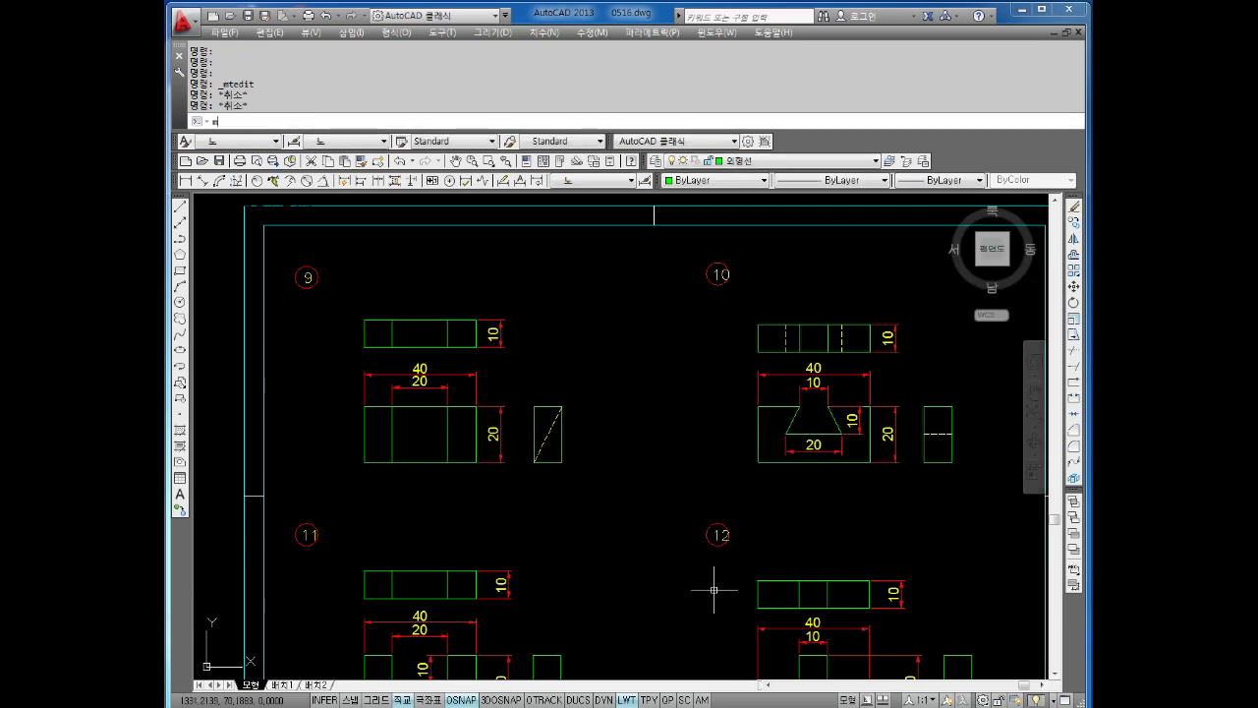
# Move the 10, 11 and 12 labels so they sit centred inside their circles.
pyautogui.press('Return')
pyautogui.click(719, 275)
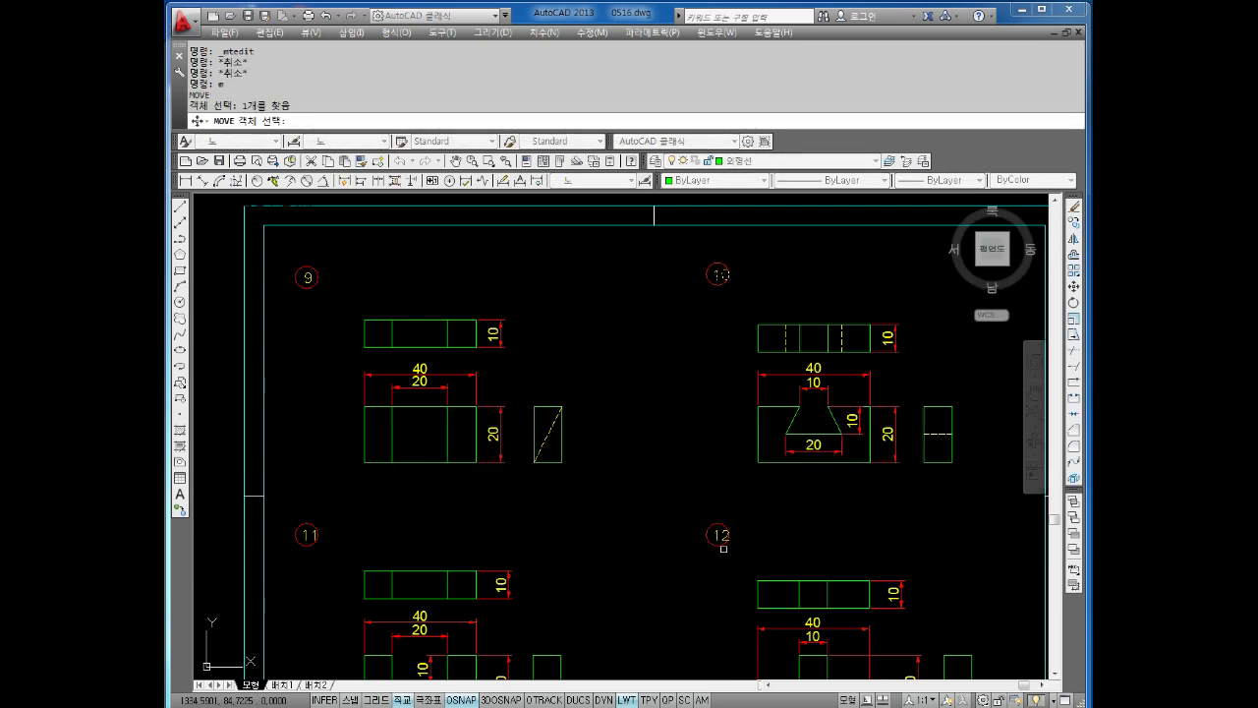
pyautogui.click(718, 535)
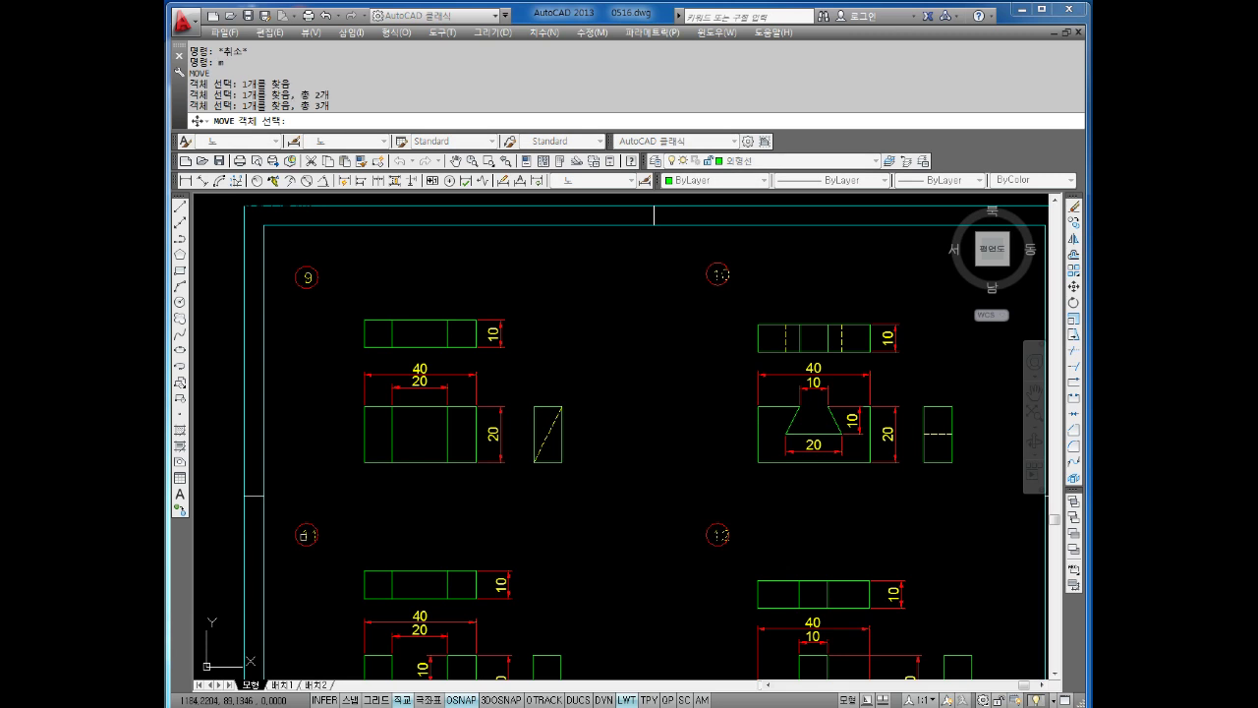
pyautogui.scroll(8, 309, 535)
pyautogui.click(342, 538)
pyautogui.press('Return')
pyautogui.click(341, 538)
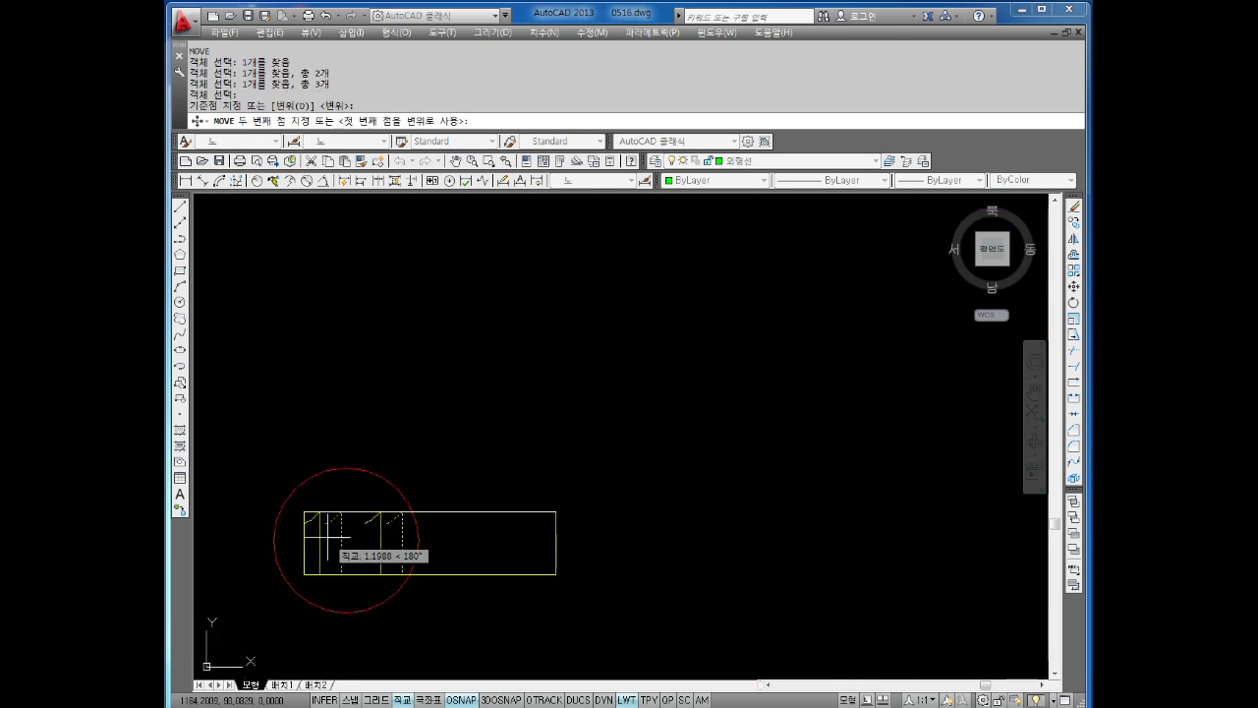
pyautogui.click(341, 538)
pyautogui.scroll(-8, 487, 538)
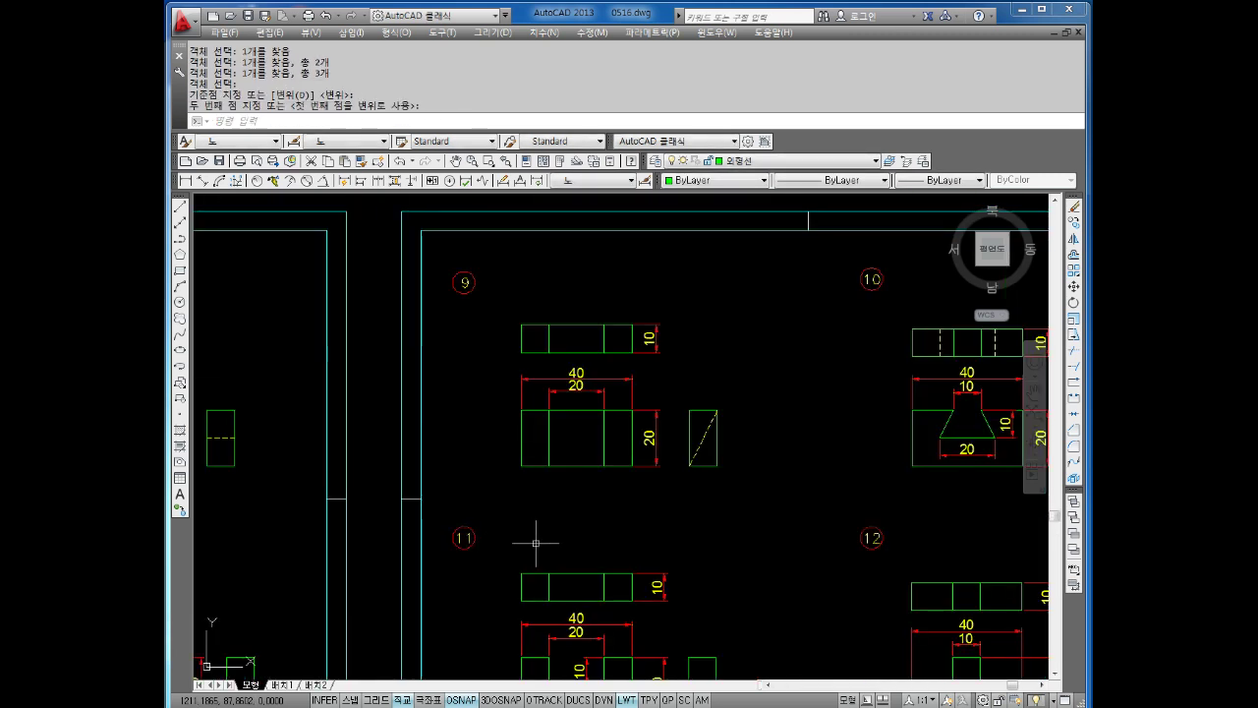
pyautogui.scroll(-4, 535, 542)
pyautogui.scroll(2, 644, 568)
pyautogui.moveTo(635, 570); pyautogui.dragTo(631, 513, button='middle')
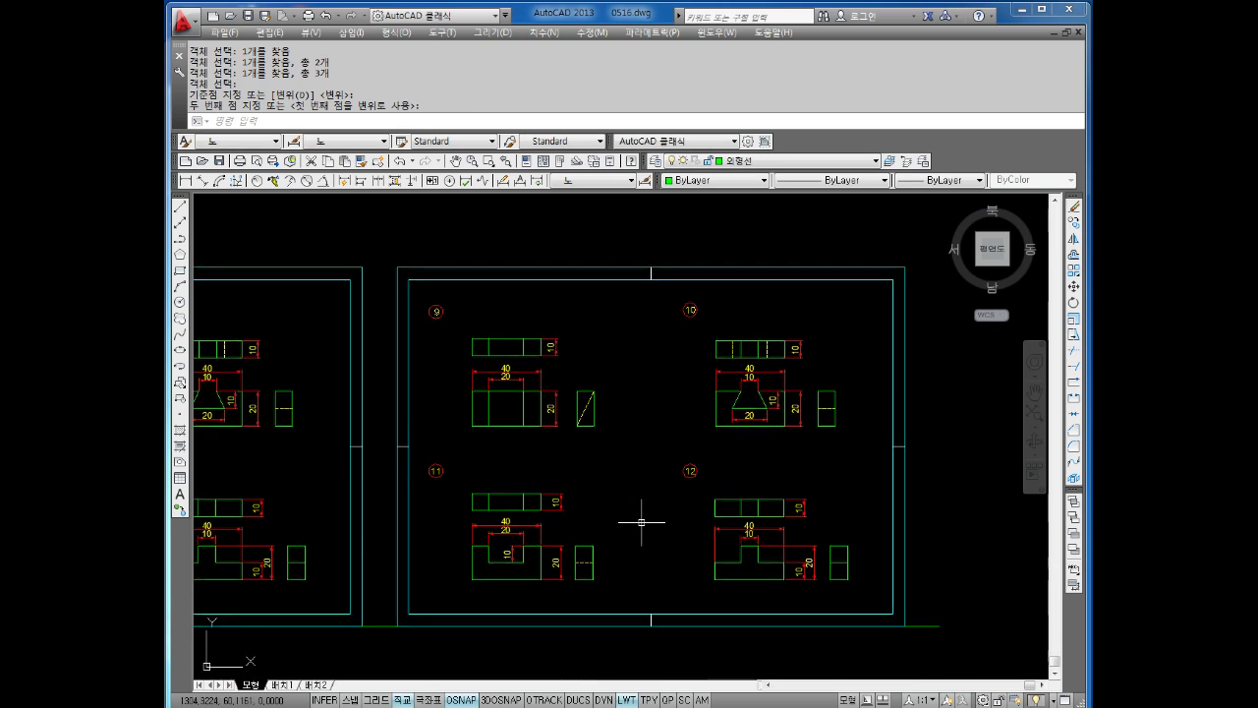
# Save the drawing, then erase the copied views under labels 9 and 11.
pyautogui.hotkey('ctrl', 's')
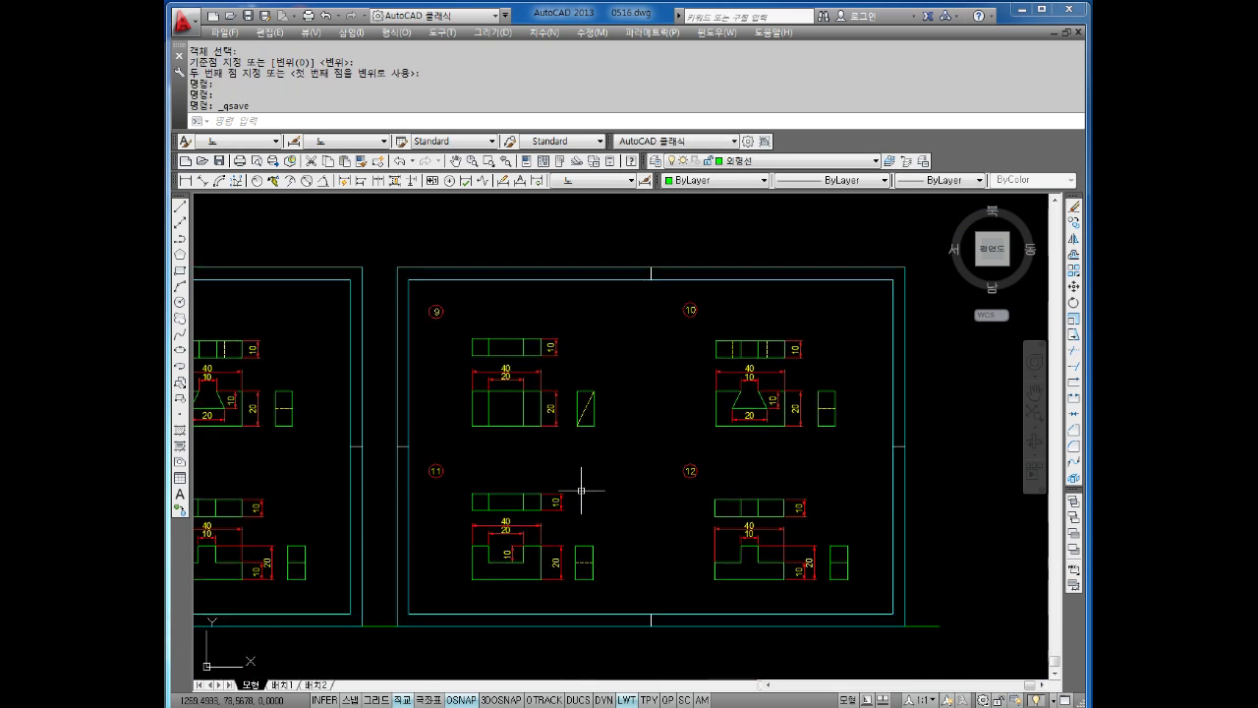
pyautogui.press('Escape')
pyautogui.click(621, 315)
pyautogui.click(464, 437)
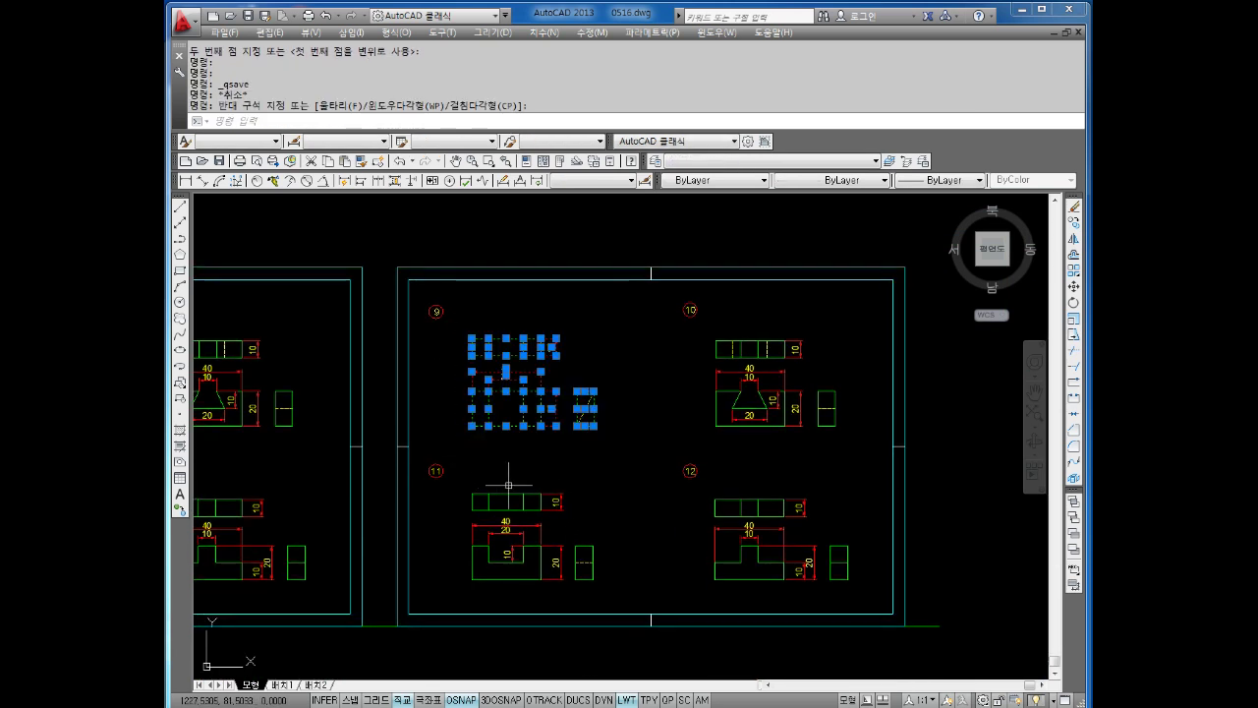
pyautogui.press('Delete')
pyautogui.click(633, 479)
pyautogui.click(460, 570)
pyautogui.press('Delete')
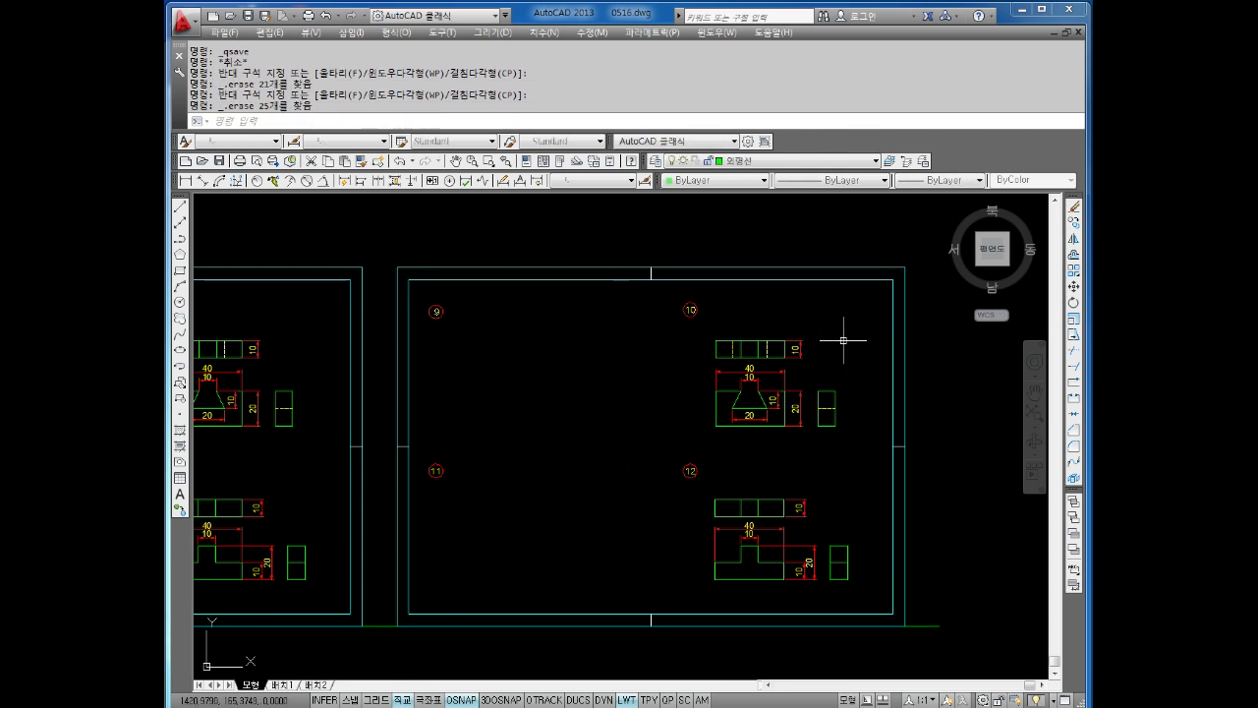
# Erase the copied views under labels 10 and 12, leaving only the numbered circles.
pyautogui.click(860, 328)
pyautogui.click(707, 444)
pyautogui.press('Delete')
pyautogui.click(871, 486)
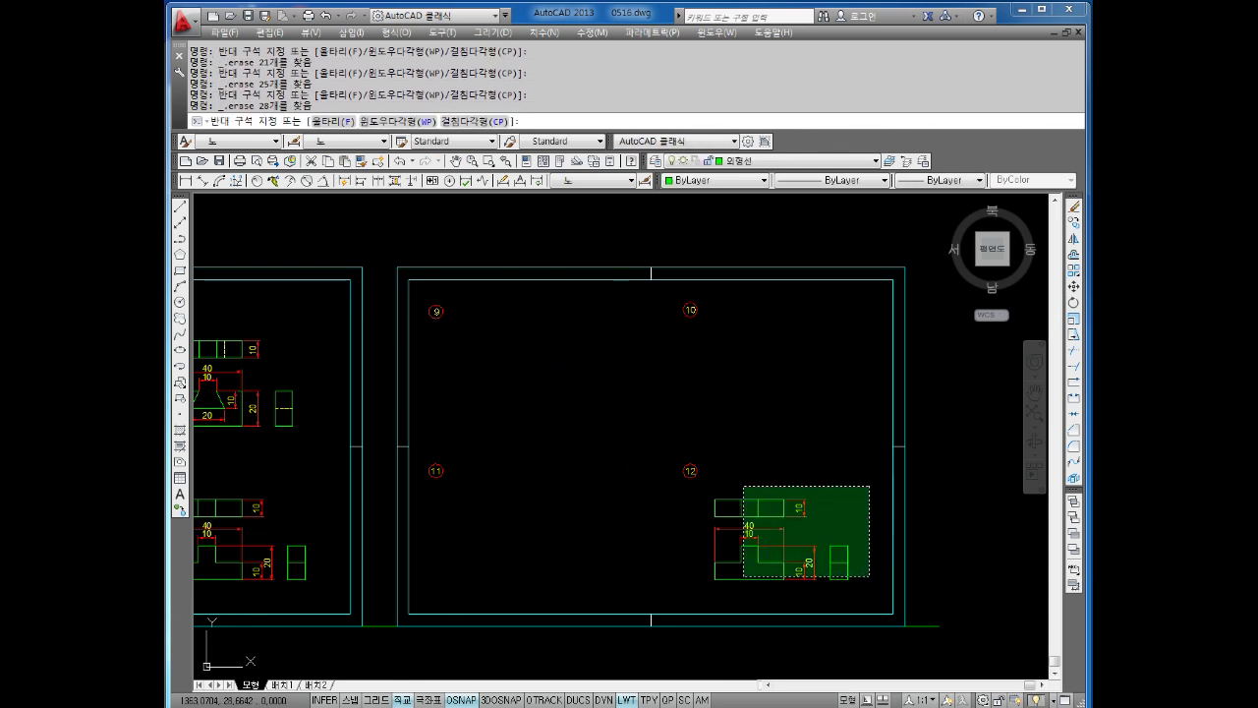
pyautogui.click(700, 593)
pyautogui.press('Delete')
pyautogui.scroll(2, 521, 363)
pyautogui.moveTo(498, 362); pyautogui.dragTo(534, 388, button='middle')
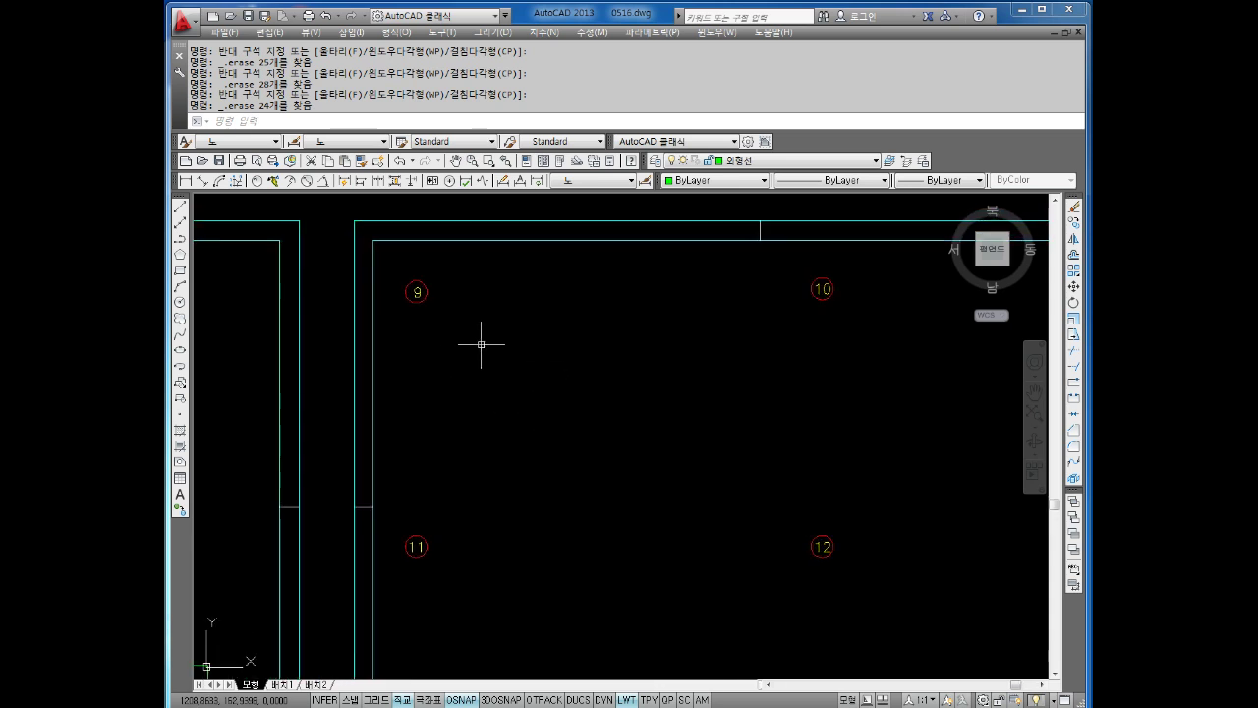
pyautogui.scroll(-2, 480, 349)
pyautogui.press('Escape')
pyautogui.press('Escape')
pyautogui.scroll(4, 497, 399)
pyautogui.press('Escape')
pyautogui.write('1')
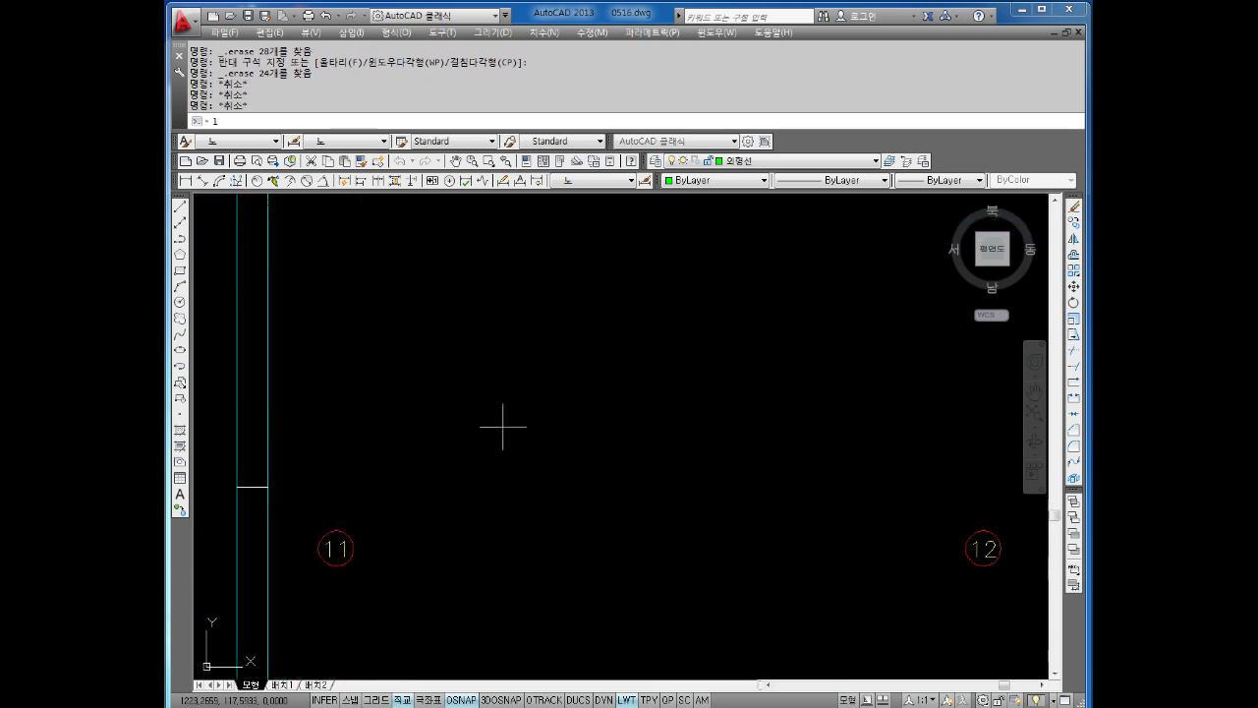
pyautogui.press('Return')
pyautogui.scroll(-2, 496, 422)
# Draw the stepped outline below label 9 with segments 20, 15, 20, 5, 15, 20 and 5.
pyautogui.click(425, 401)
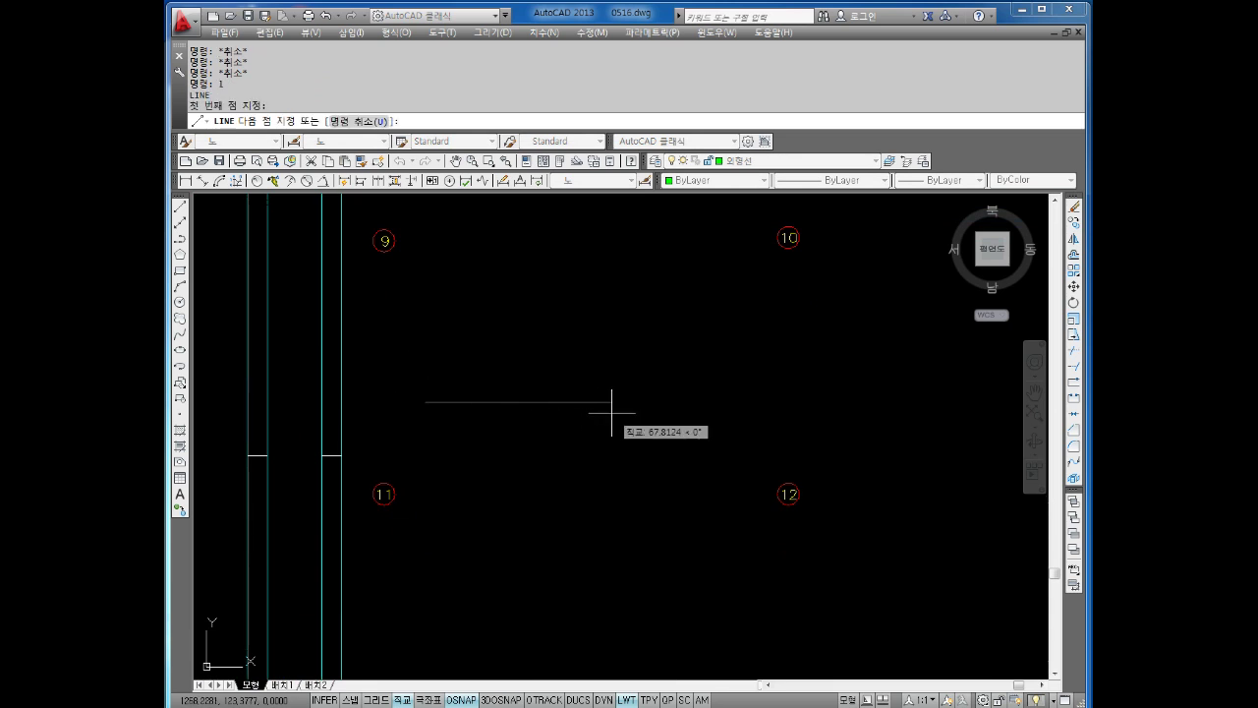
pyautogui.write('20')
pyautogui.press('Return')
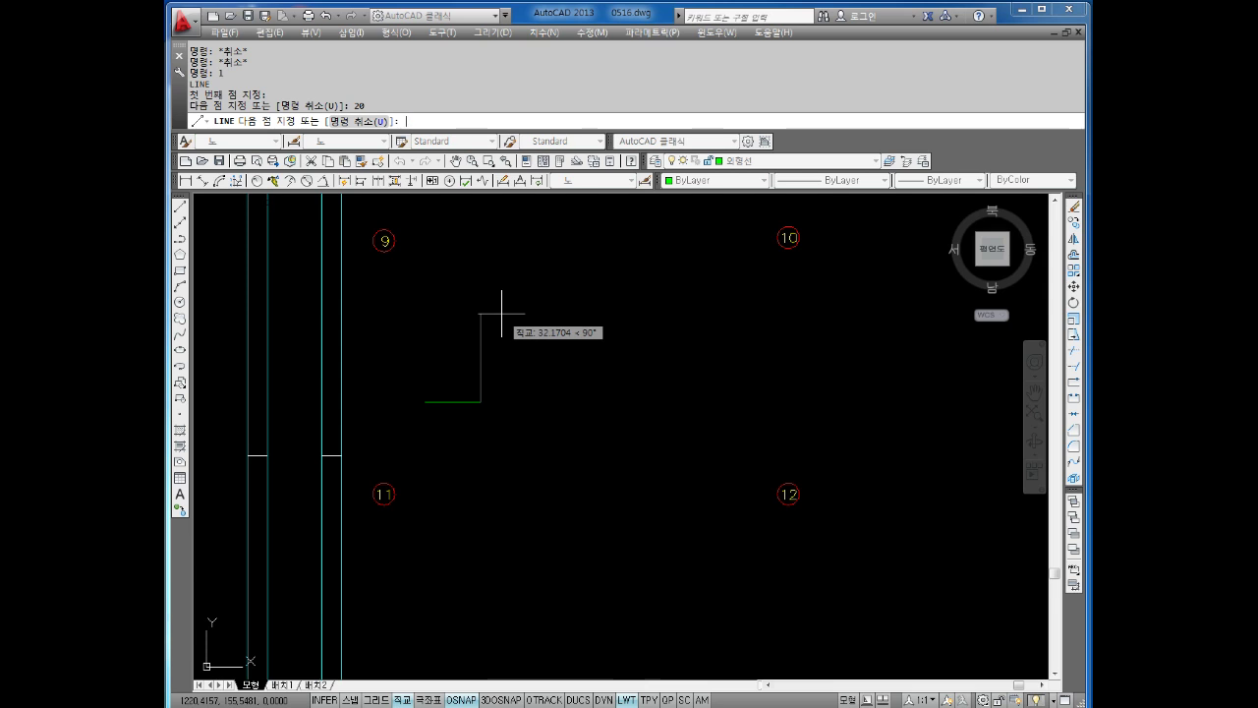
pyautogui.write('5')
pyautogui.press('Return')
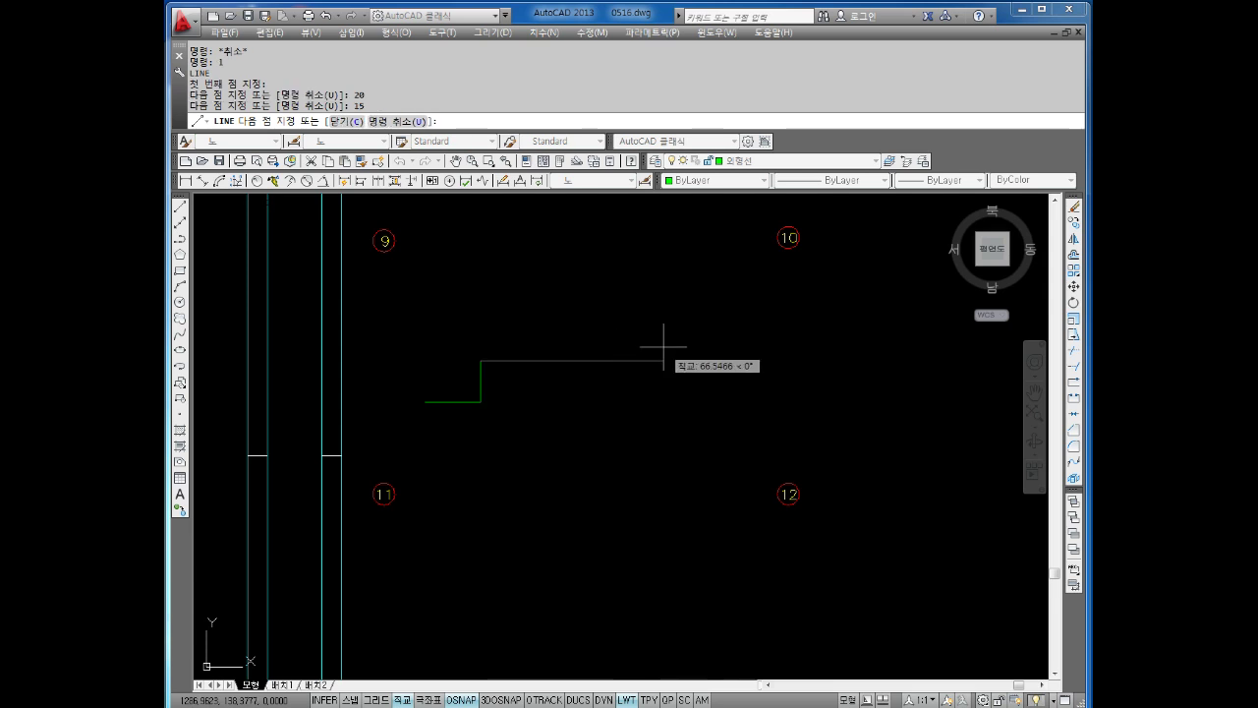
pyautogui.write('20')
pyautogui.press('Return')
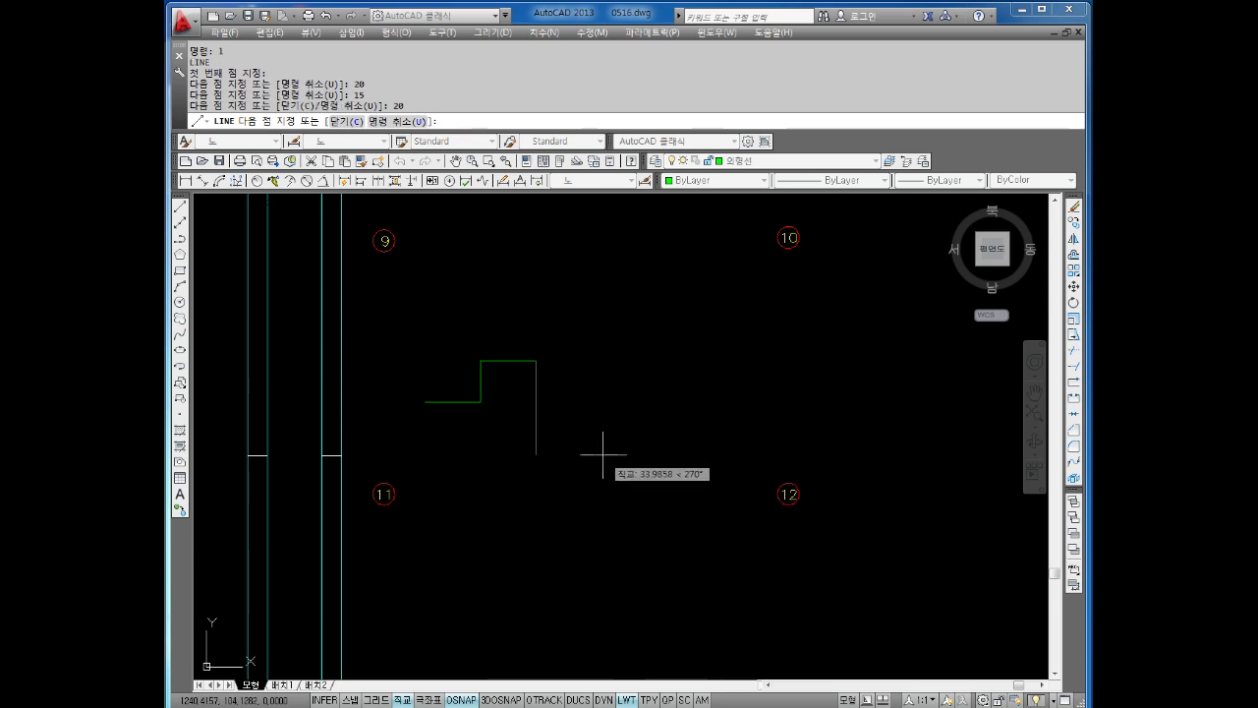
pyautogui.write('5')
pyautogui.press('Return')
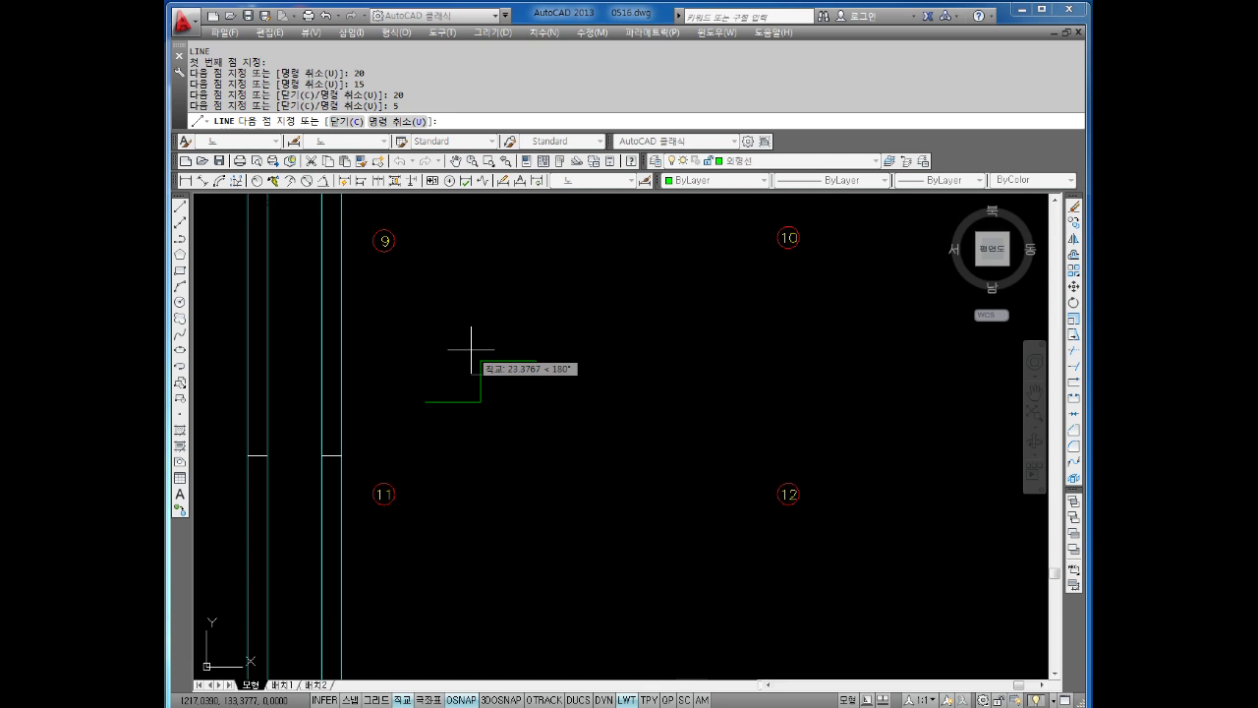
pyautogui.write('5')
pyautogui.press('Return')
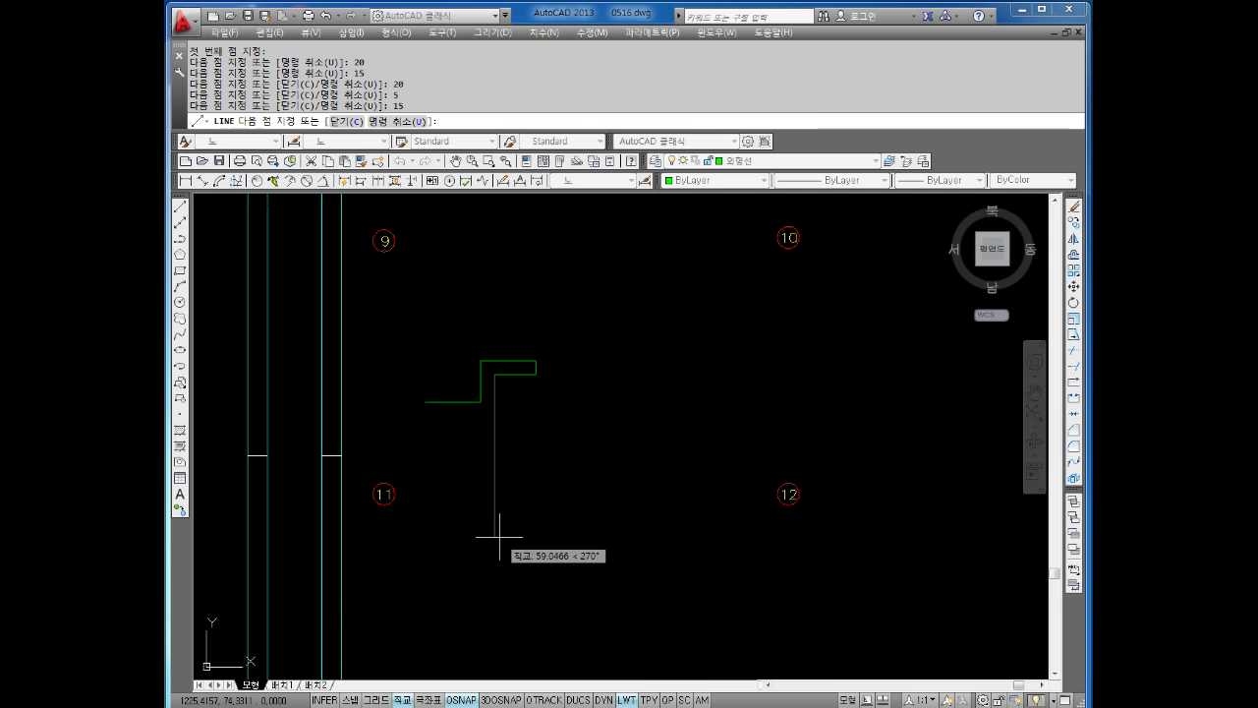
pyautogui.press('Return')
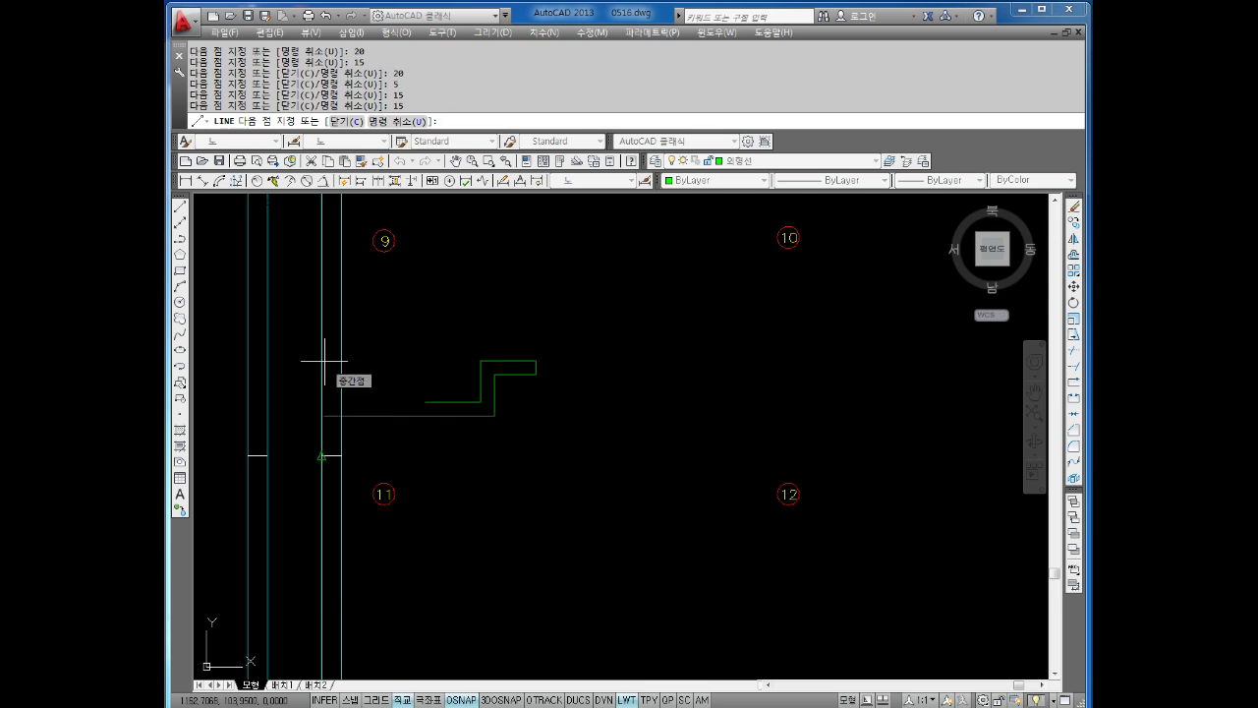
pyautogui.write('20')
pyautogui.press('Return')
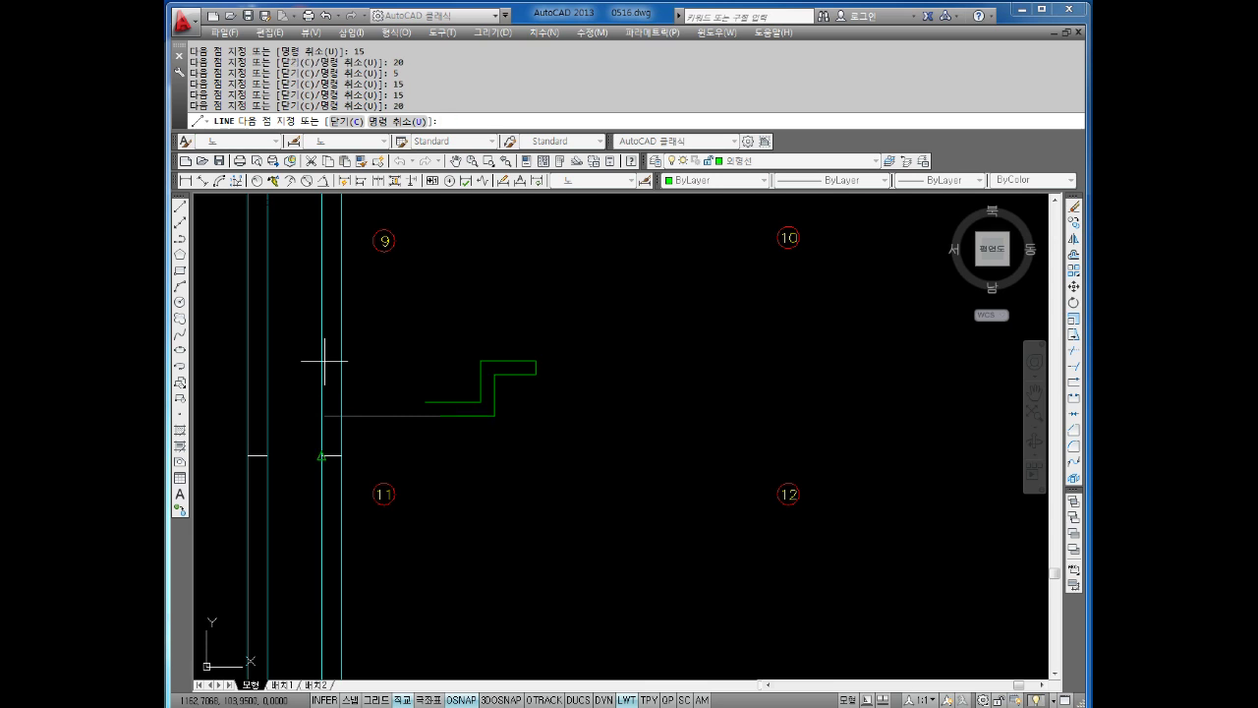
pyautogui.write('5')
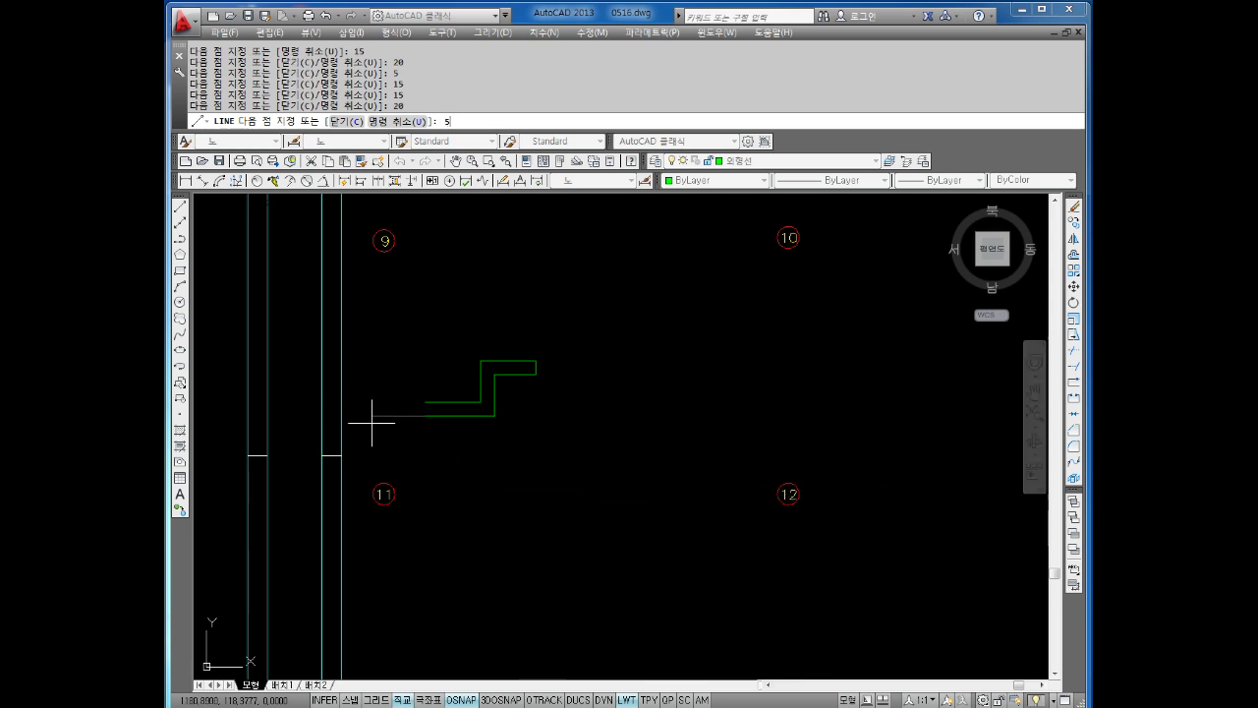
pyautogui.press('Return')
pyautogui.scroll(2, 449, 351)
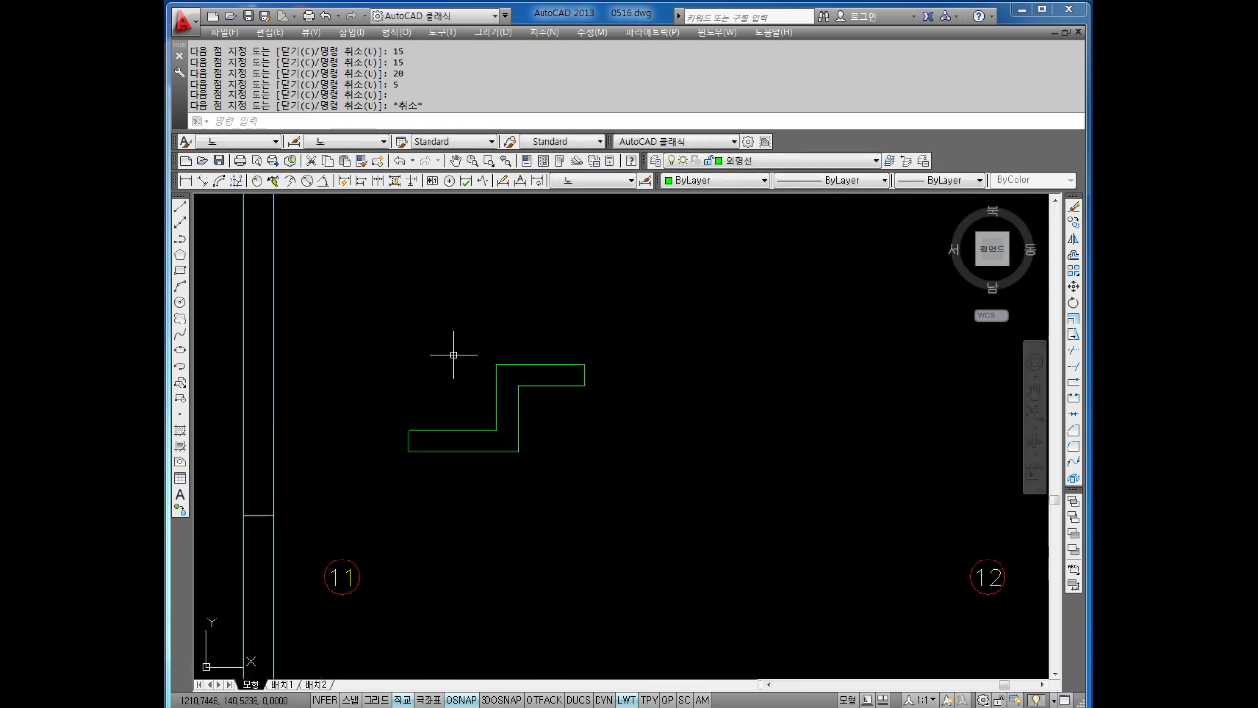
pyautogui.press('Escape')
pyautogui.press('Escape')
pyautogui.press('Escape')
# Add an inner step line from the outline's corner: 10 units left, then 15 down.
pyautogui.press('Return')
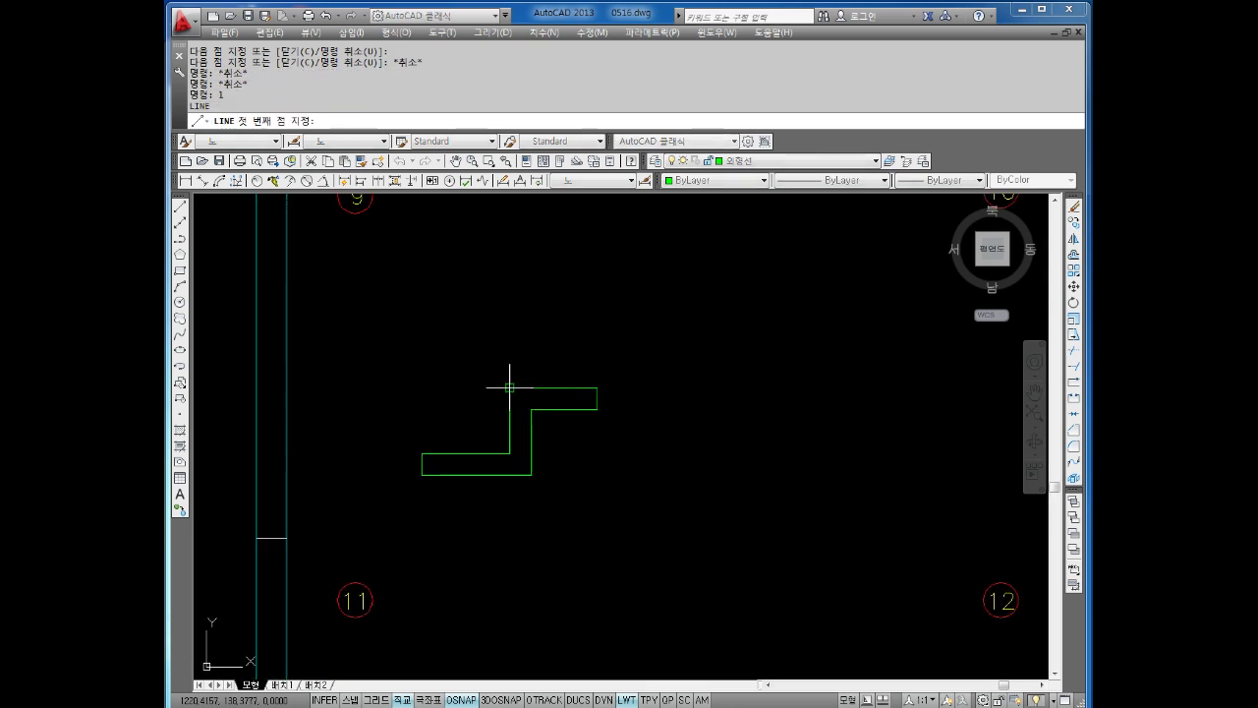
pyautogui.click(509, 387)
pyautogui.write('0')
pyautogui.press('Return')
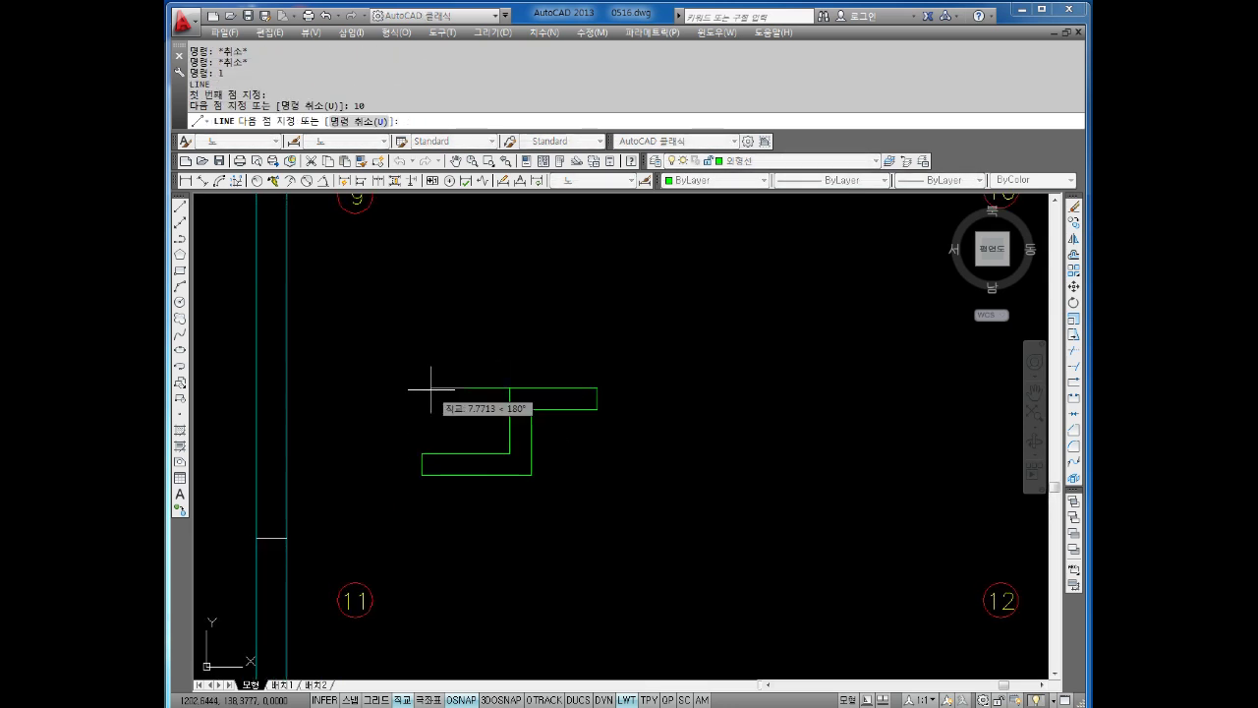
pyautogui.write('15')
pyautogui.press('Return')
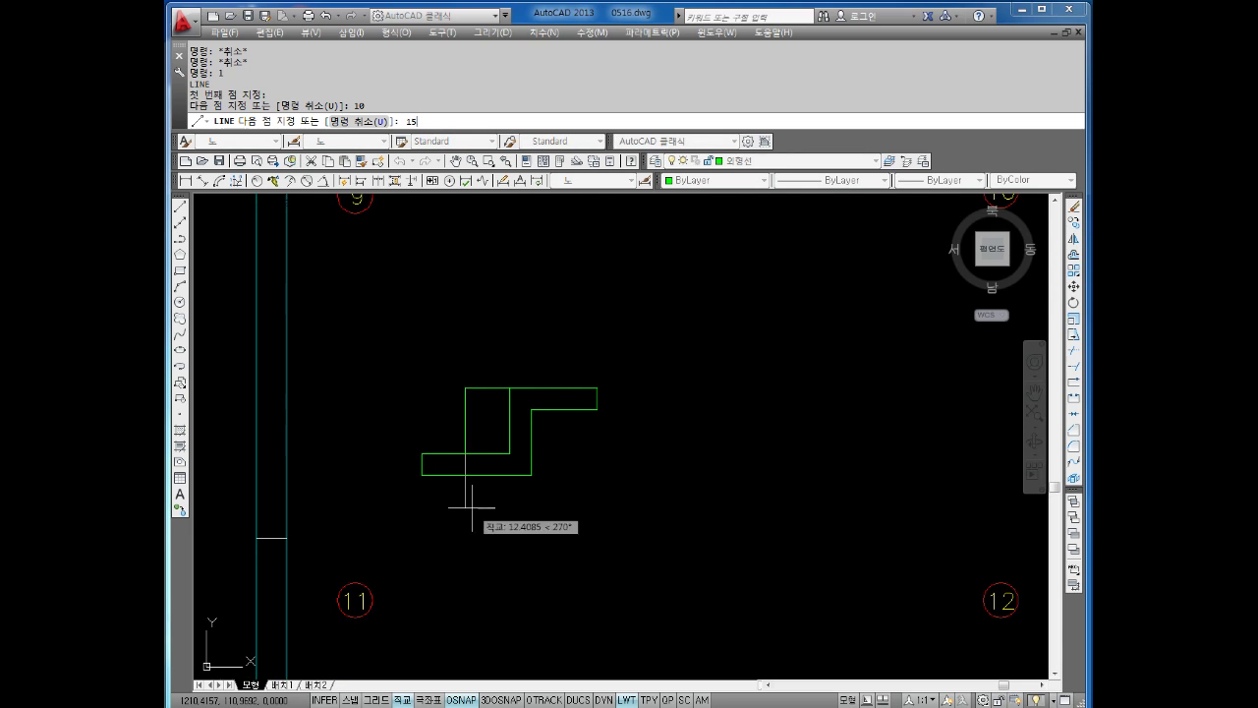
pyautogui.press('Escape')
pyautogui.moveTo(570, 433); pyautogui.dragTo(639, 449, button='middle')
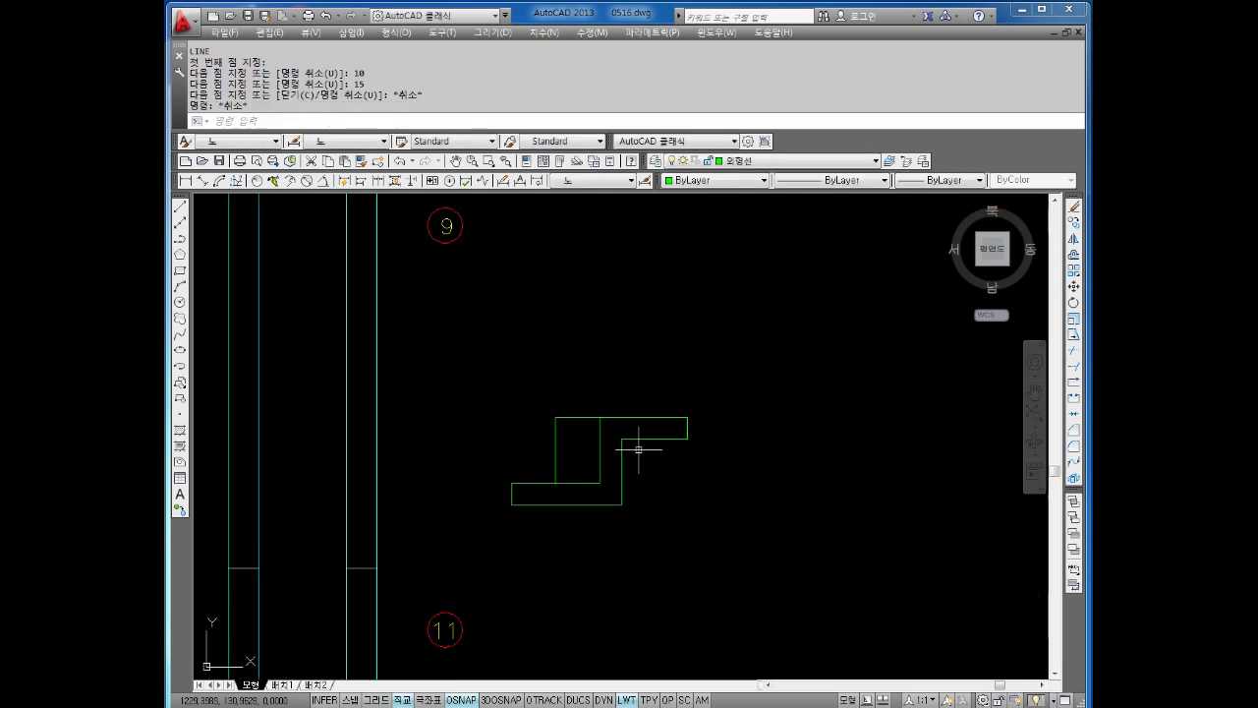
# Project vertical construction lines up from the five edges of the stepped profile.
pyautogui.press('Escape')
pyautogui.press('Escape')
pyautogui.write('l')
pyautogui.press('Return')
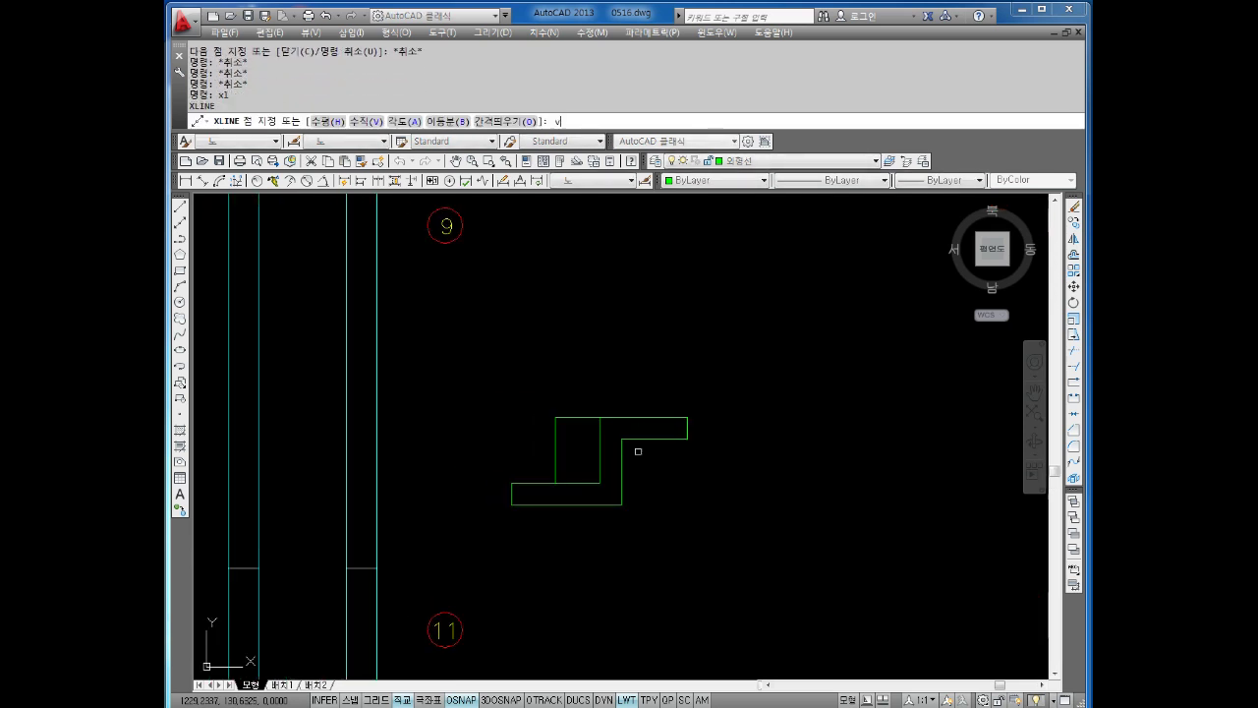
pyautogui.write('v')
pyautogui.press('Return')
pyautogui.click(512, 497)
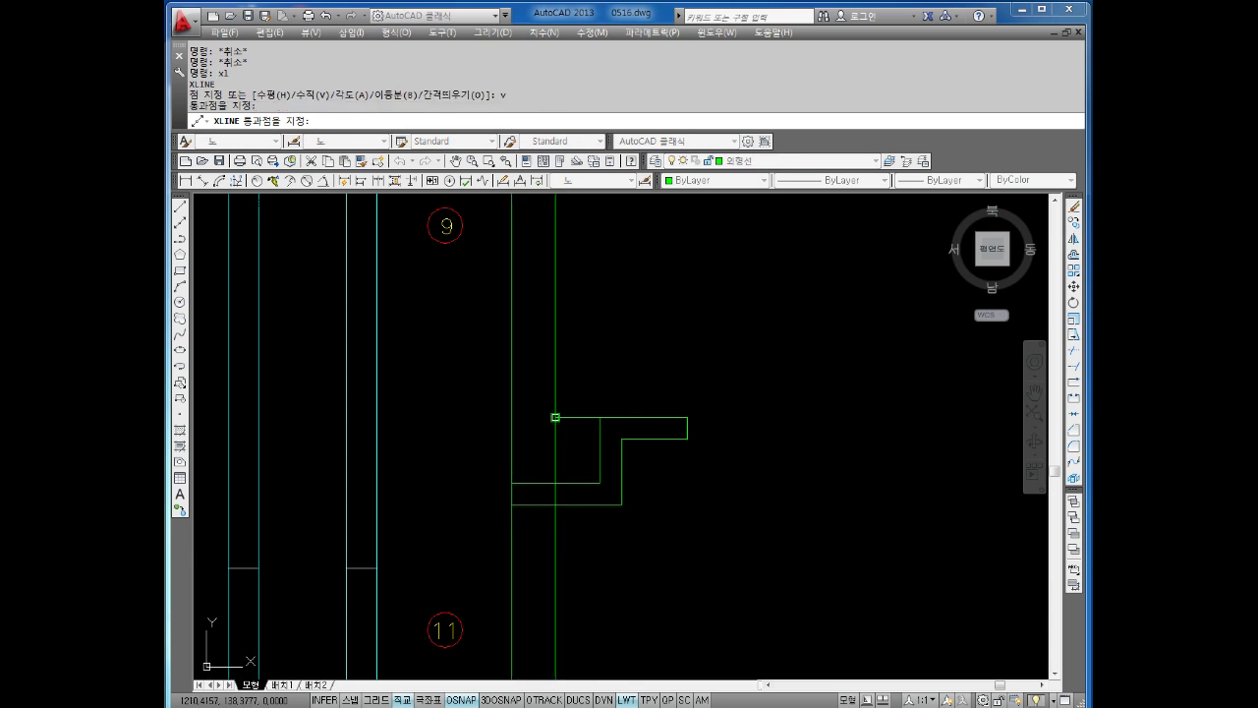
pyautogui.click(556, 417)
pyautogui.click(600, 422)
pyautogui.click(622, 438)
pyautogui.click(686, 423)
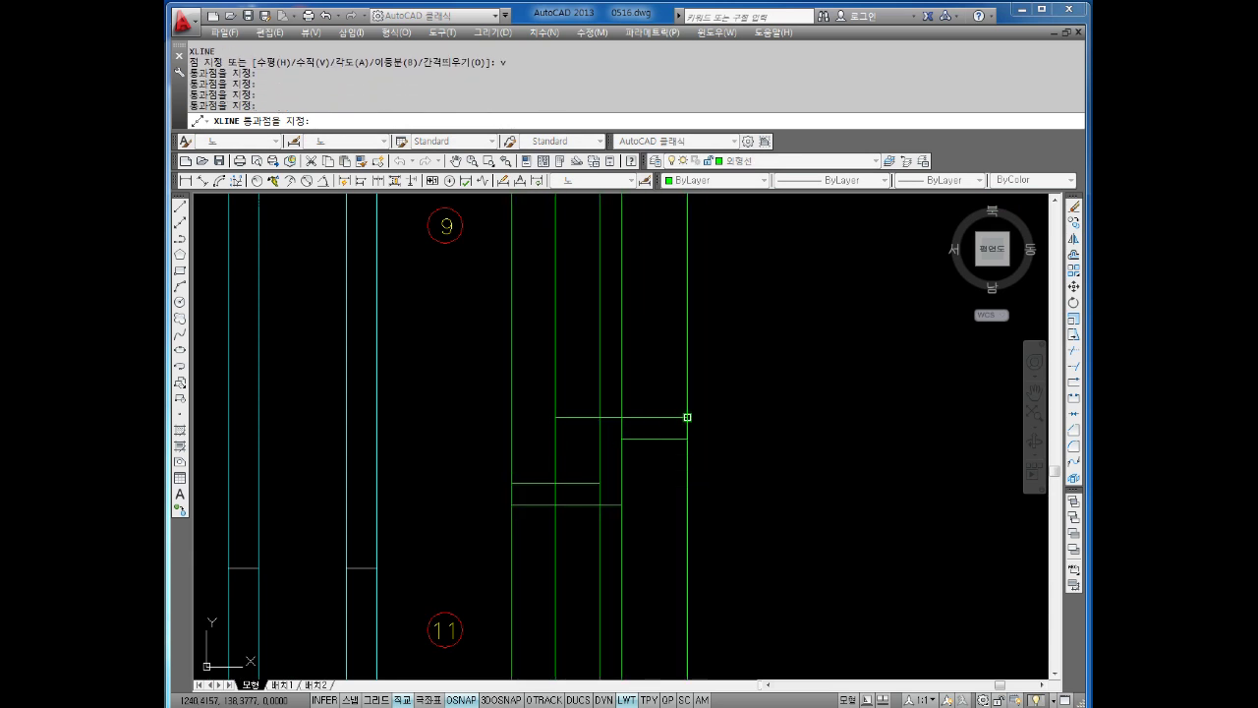
pyautogui.press('Escape')
pyautogui.press('Escape')
# Draw a horizontal line across the construction lines above the profile.
pyautogui.write('k')
pyautogui.press('Escape')
pyautogui.write('l')
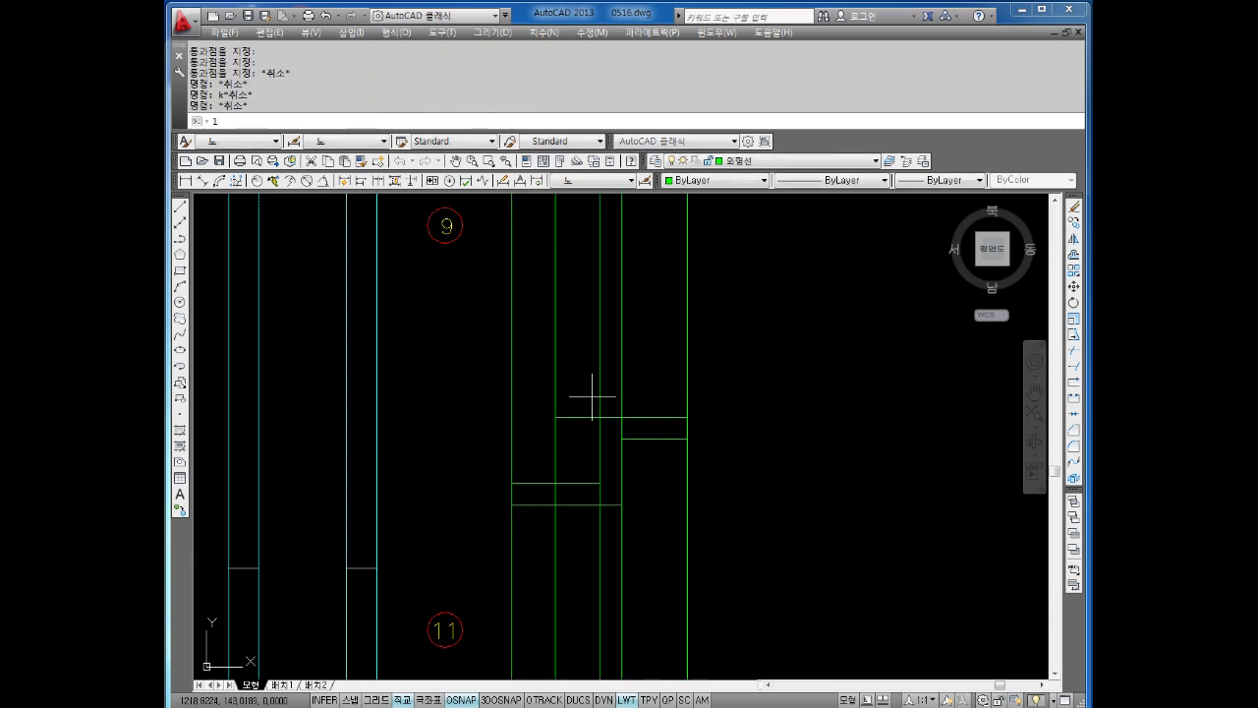
pyautogui.press('Return')
pyautogui.click(484, 340)
pyautogui.click(725, 340)
# Offset the horizontal line 10 units upward to set the top view's depth.
pyautogui.press('Escape')
pyautogui.press('Escape')
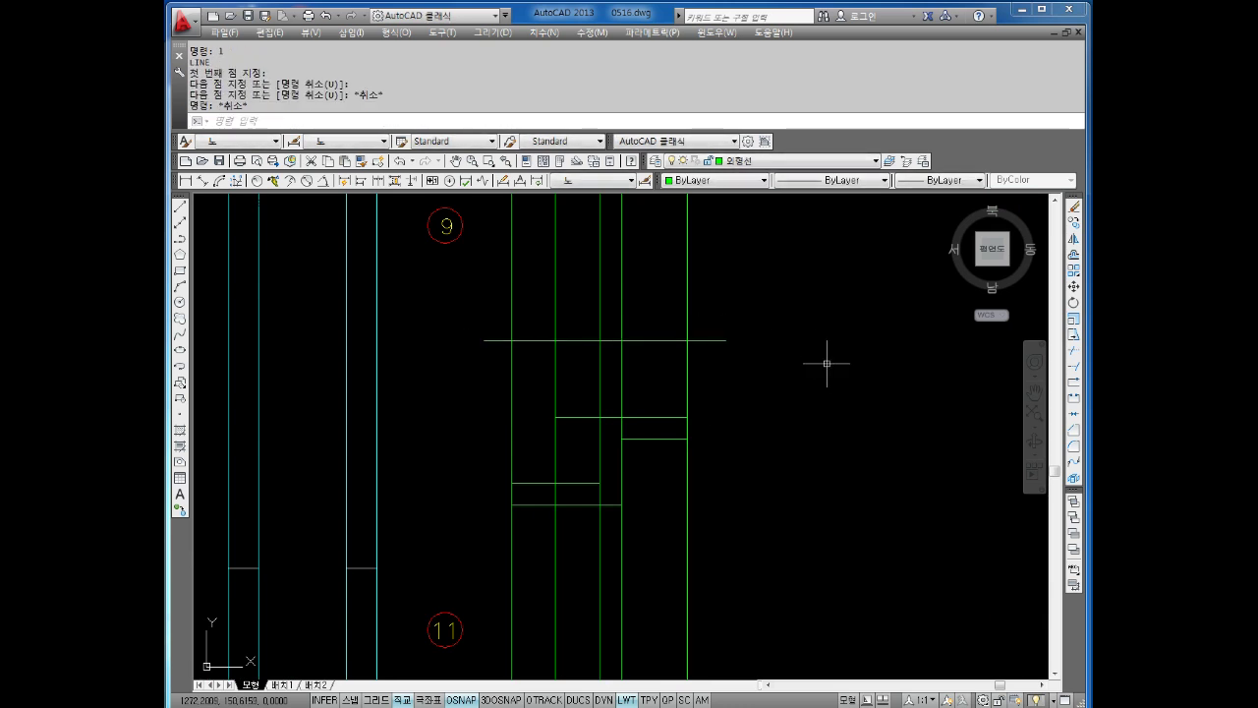
pyautogui.write('o')
pyautogui.press('Return')
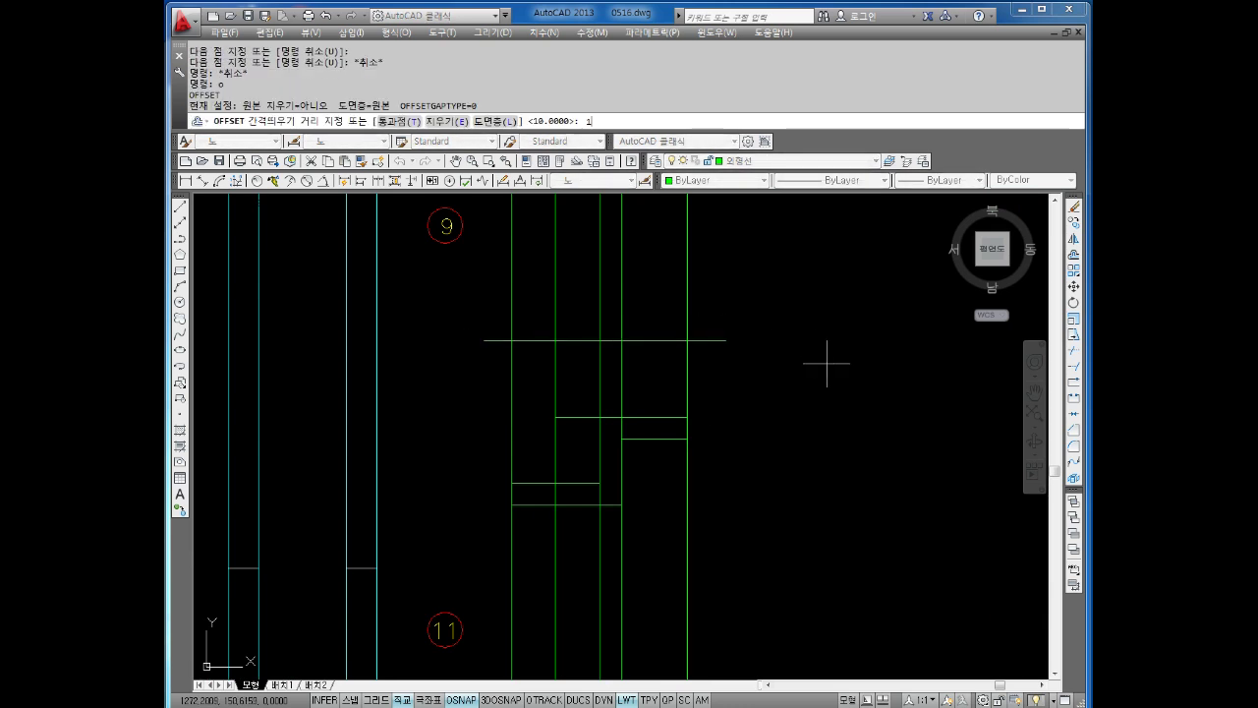
pyautogui.write('0')
pyautogui.press('Return')
pyautogui.click(710, 340)
pyautogui.click(710, 290)
pyautogui.press('Escape')
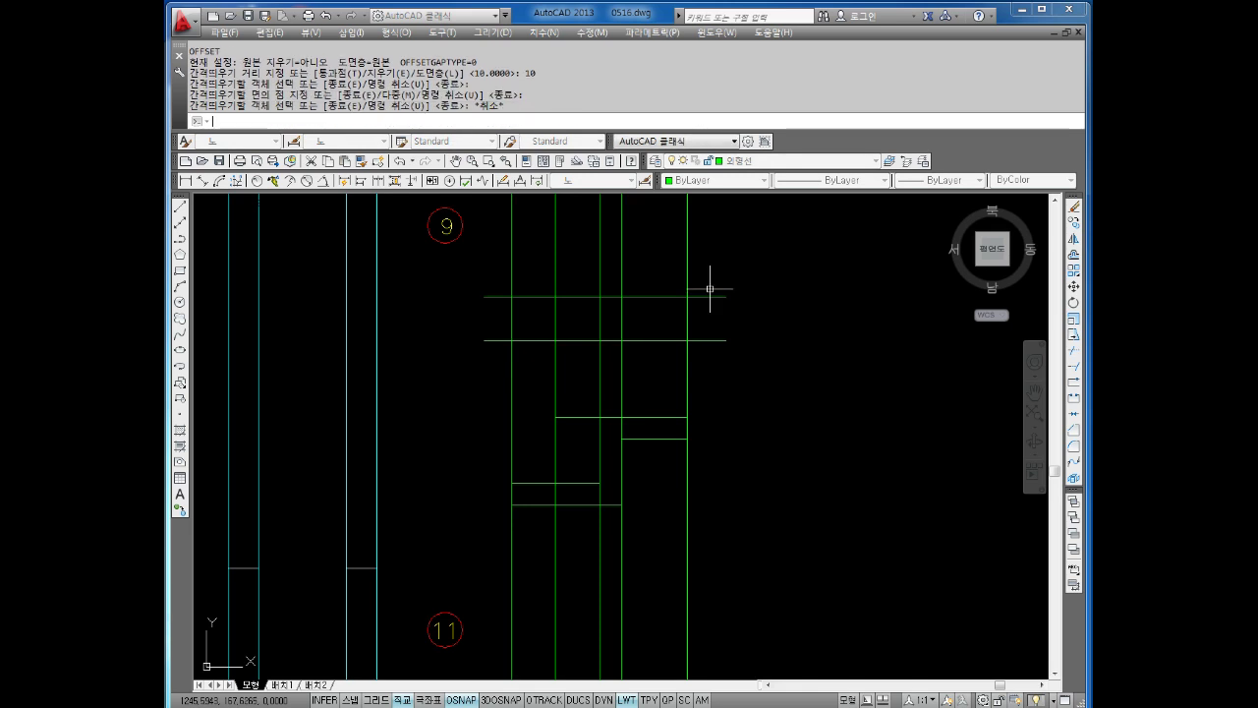
# Trim the construction lines and horizontal overhangs to form the top-view rectangle.
pyautogui.press('Escape')
pyautogui.write('ㅌ')
pyautogui.press('Return')
pyautogui.click(743, 283)
pyautogui.click(710, 344)
pyautogui.press('Return')
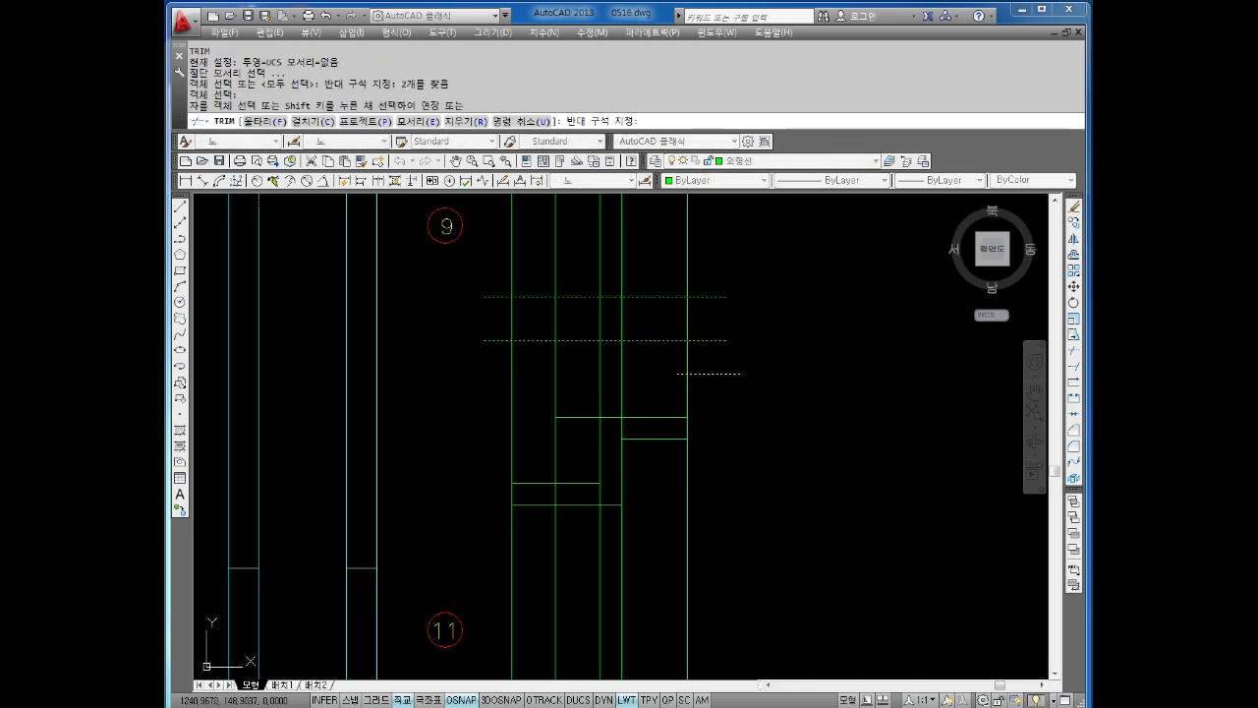
pyautogui.click(708, 383)
pyautogui.click(754, 233)
pyautogui.click(514, 265)
pyautogui.press('Escape')
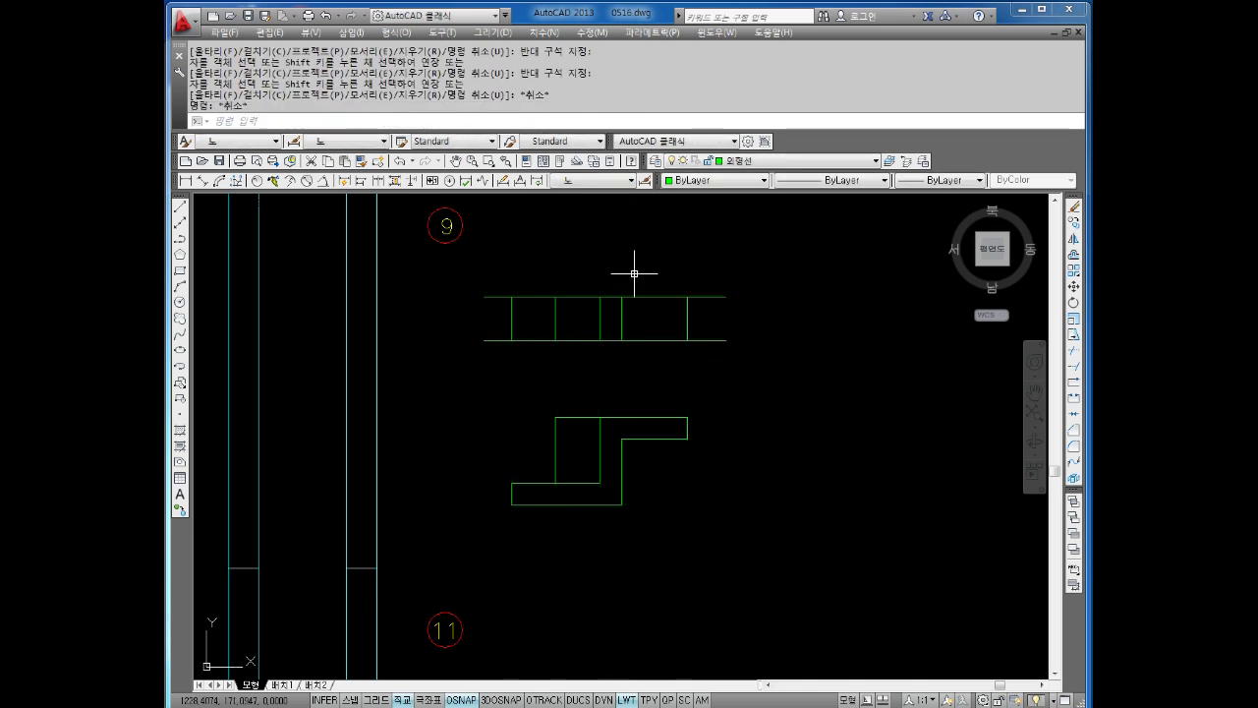
pyautogui.write('tr')
pyautogui.press('Return')
pyautogui.press('Return')
pyautogui.click(729, 287)
pyautogui.click(692, 350)
pyautogui.click(504, 293)
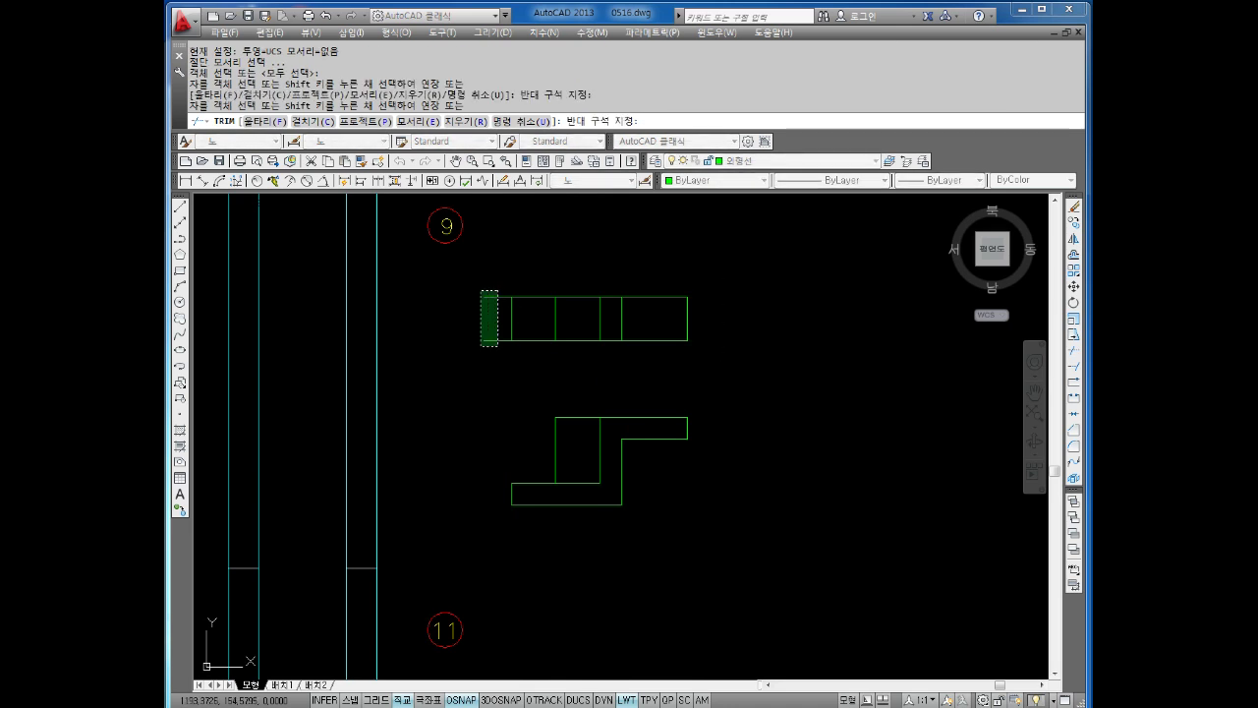
pyautogui.click(482, 348)
pyautogui.press('Escape')
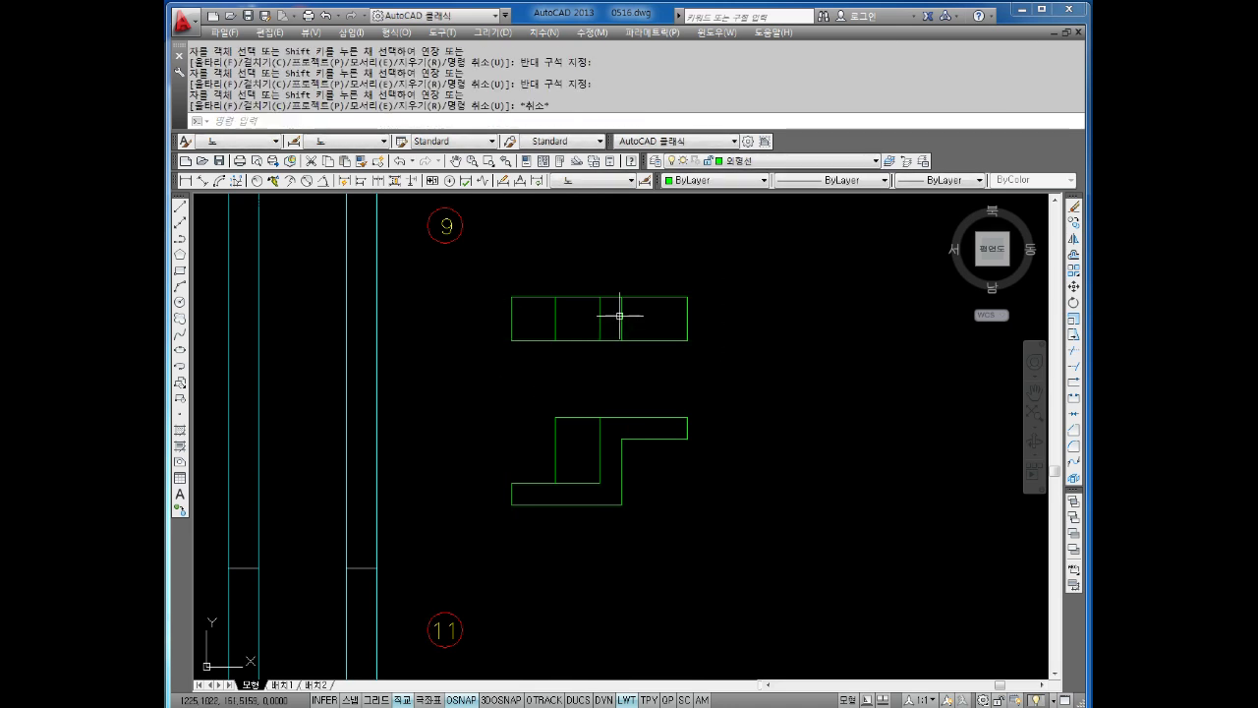
# Put the middle vertical line of the top view on the dashed hidden-line layer.
pyautogui.click(621, 315)
pyautogui.click(686, 163)
pyautogui.click(733, 207)
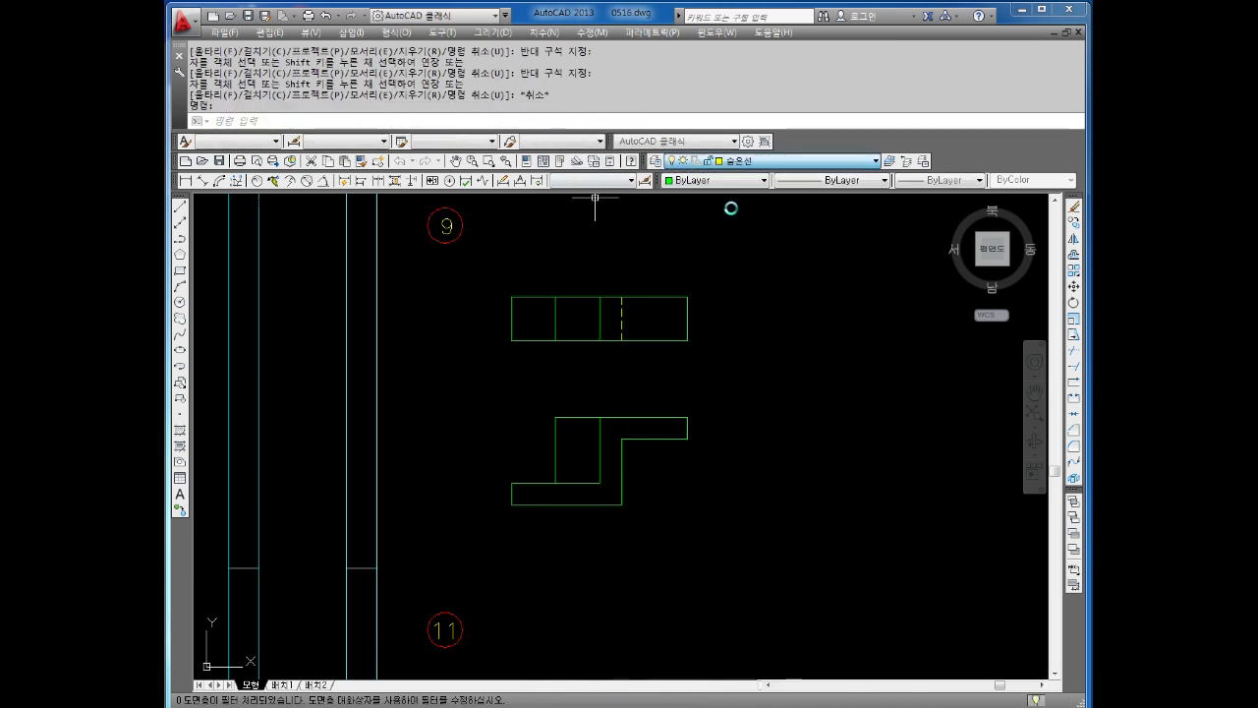
pyautogui.press('Escape')
pyautogui.press('Escape')
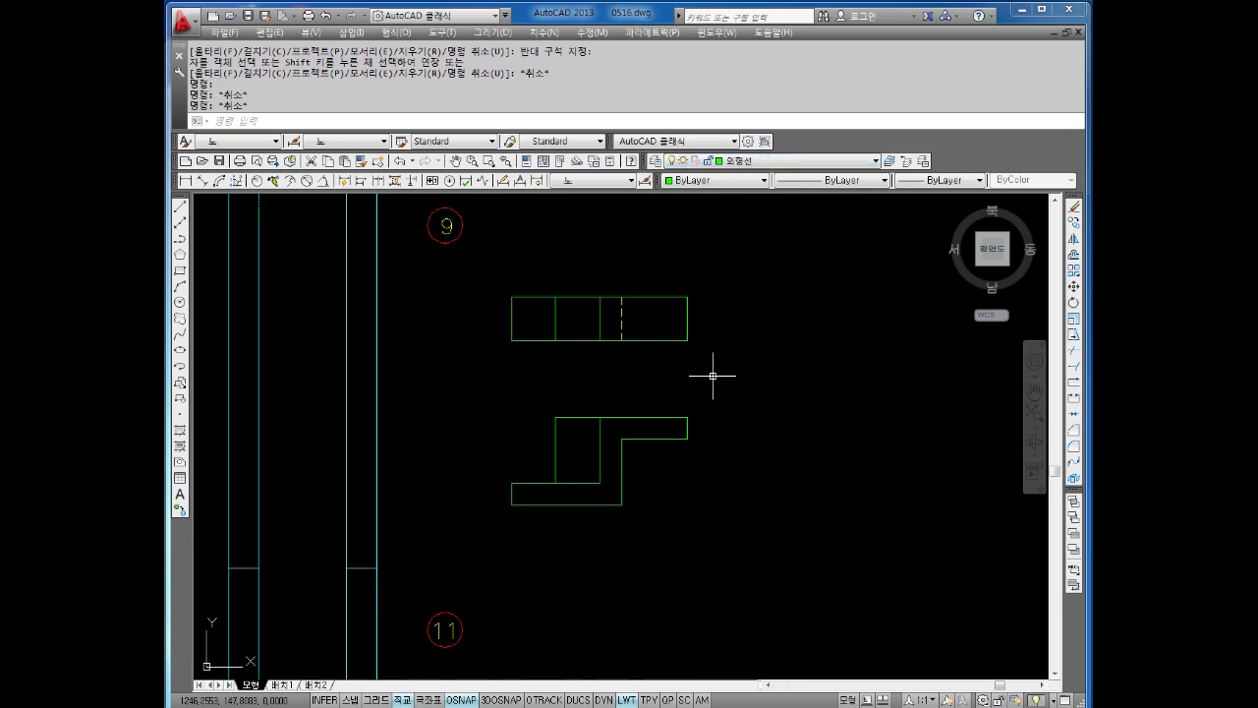
pyautogui.press('Escape')
pyautogui.press('Escape')
pyautogui.press('Escape')
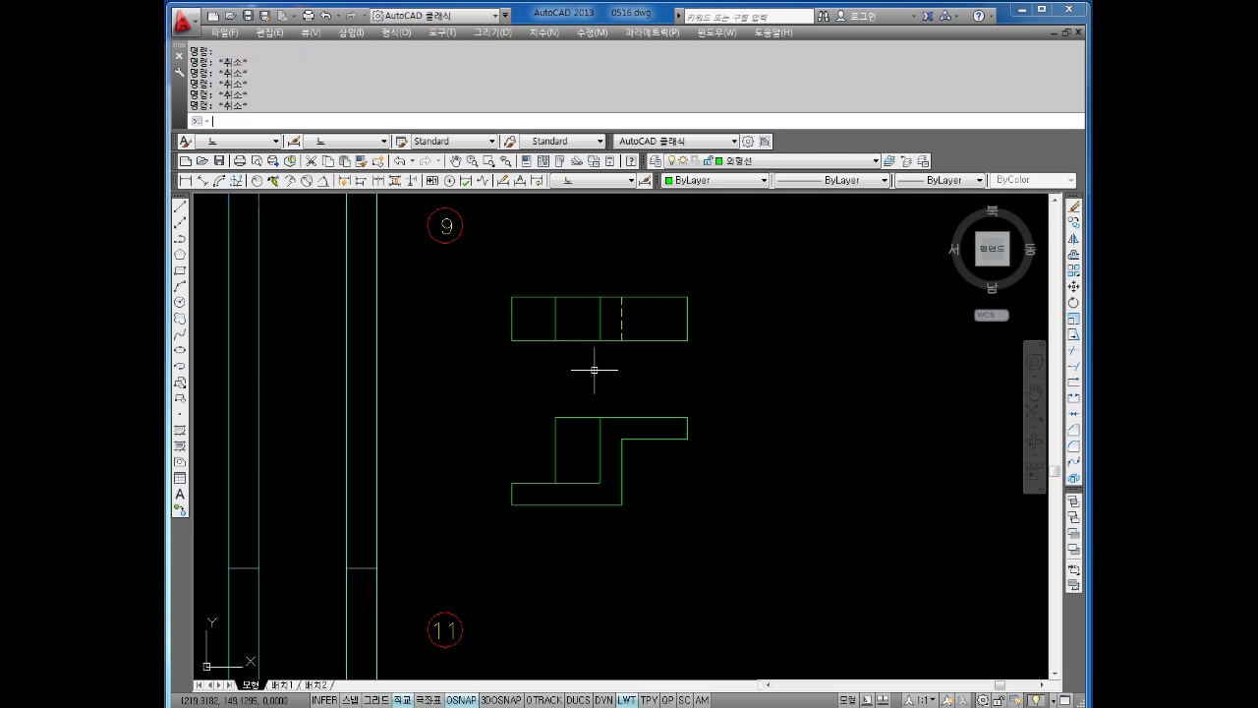
# Draw the inner horizontal step line in the top view and trim away its excess segments.
pyautogui.write('l')
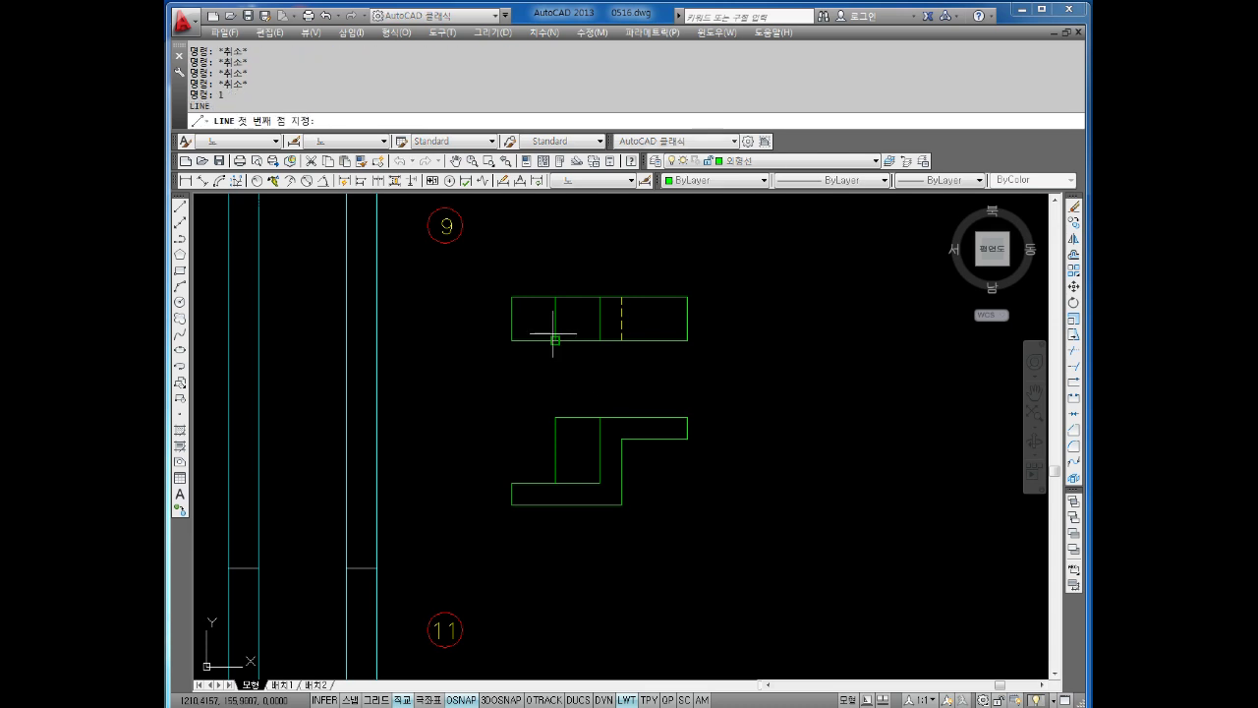
pyautogui.press('Return')
pyautogui.click(557, 319)
pyautogui.click(599, 318)
pyautogui.press('Escape')
pyautogui.press('Escape')
pyautogui.press('Escape')
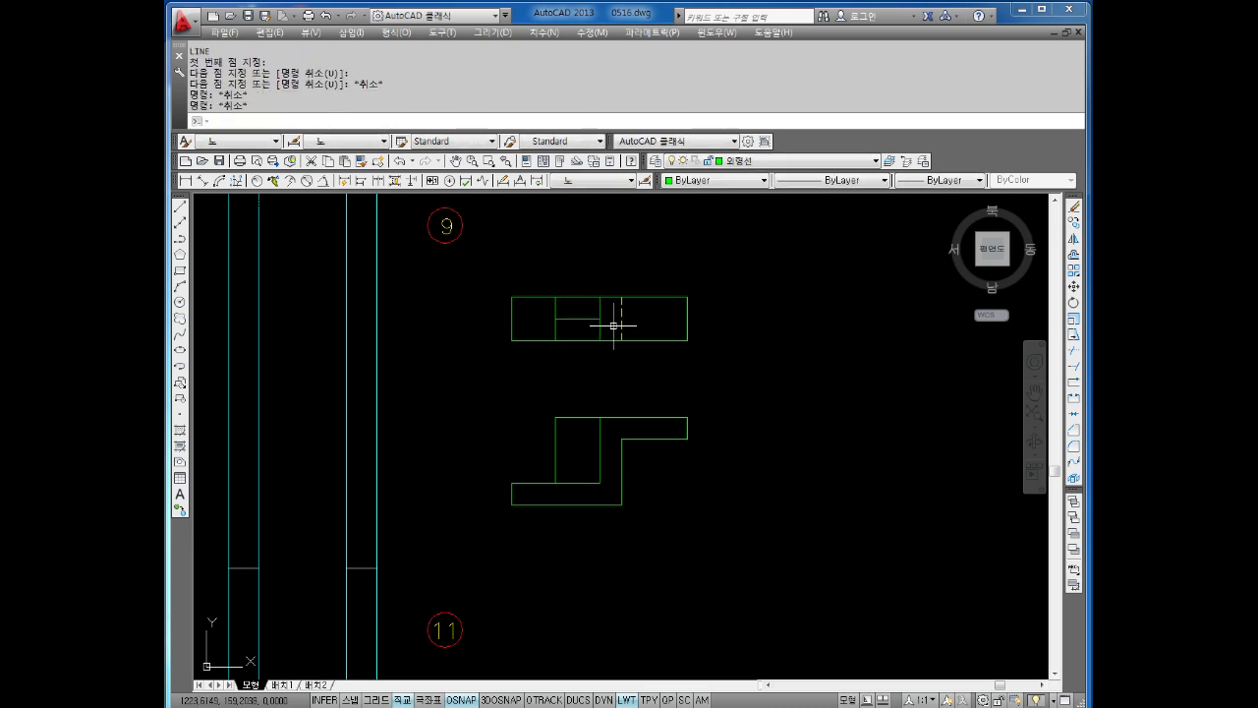
pyautogui.write('tr')
pyautogui.press('Return')
pyautogui.click(599, 310)
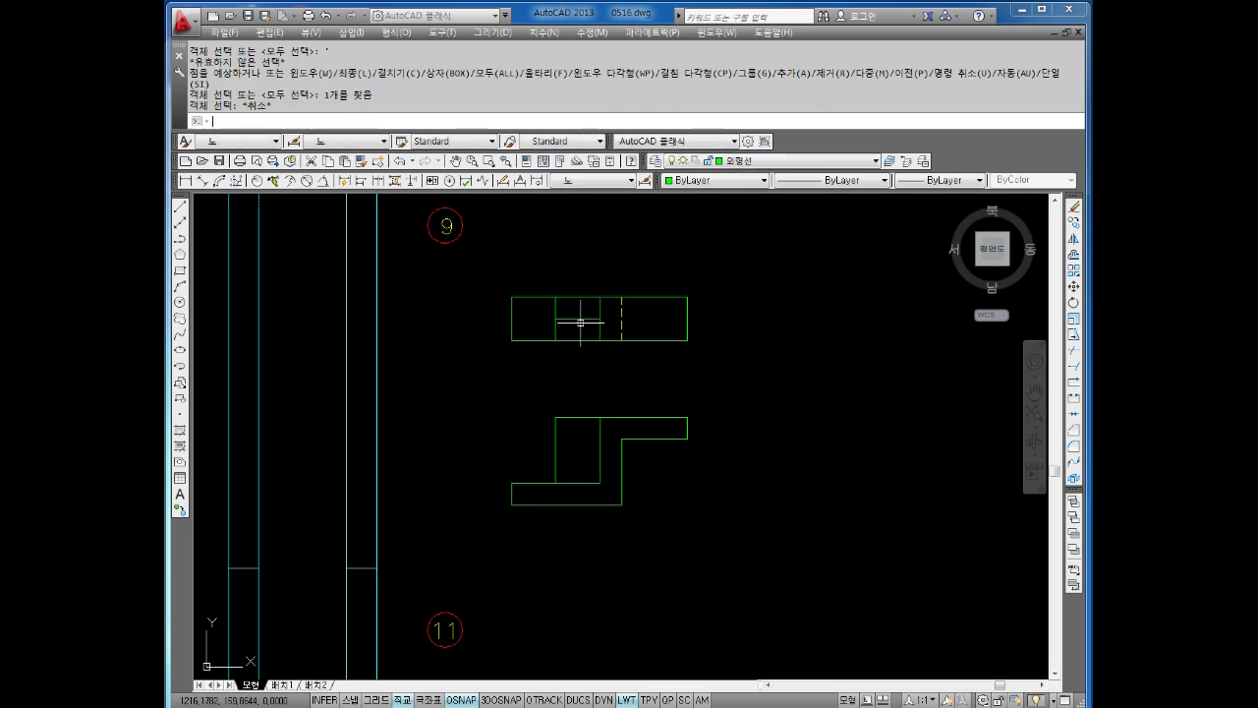
pyautogui.press('Escape')
pyautogui.press('Escape')
pyautogui.press('Return')
pyautogui.press('Return')
pyautogui.click(599, 307)
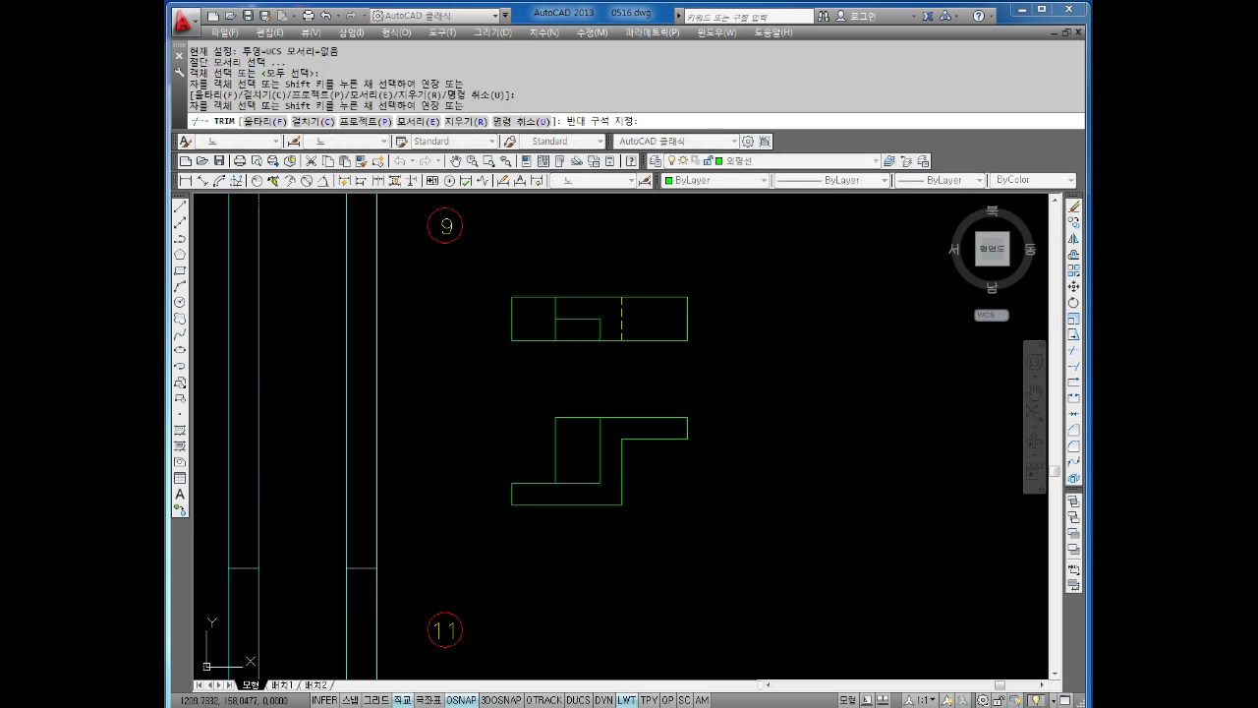
pyautogui.click(563, 330)
pyautogui.click(568, 343)
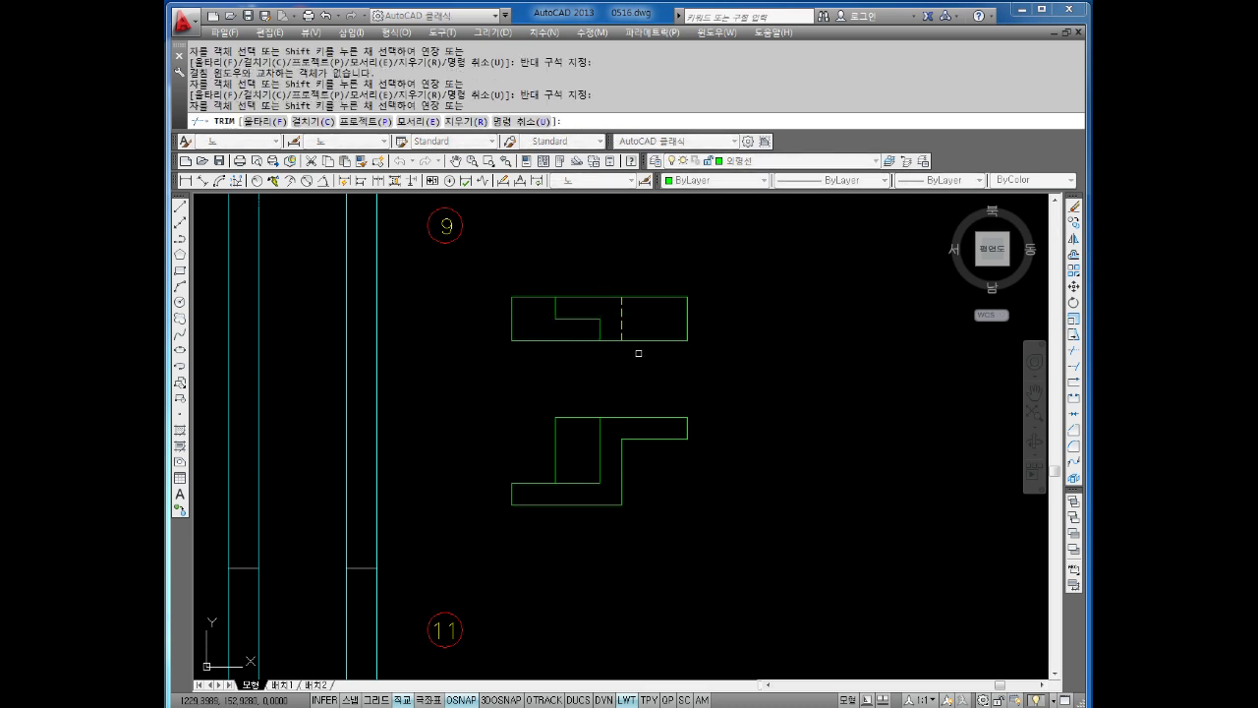
# Move figure 10's top and front views further right on the sheet.
pyautogui.moveTo(682, 390); pyautogui.dragTo(599, 387, button='middle')
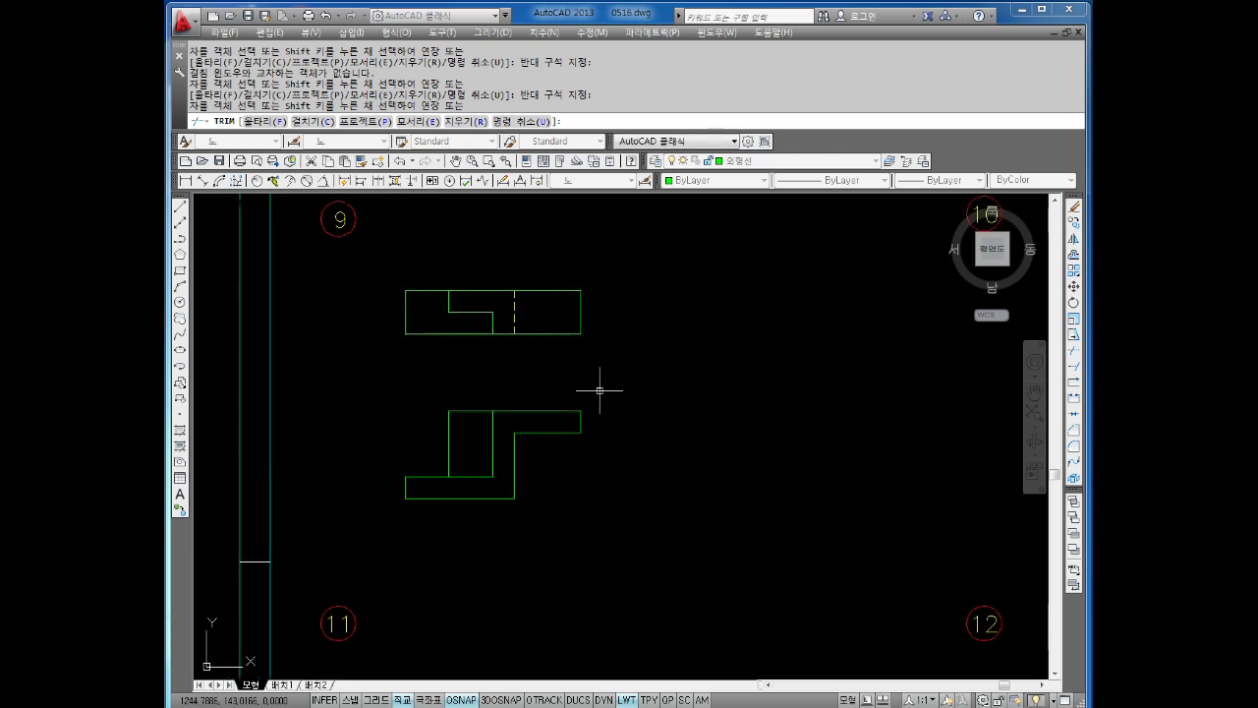
pyautogui.press('Escape')
pyautogui.press('Escape')
pyautogui.write('ㅁ')
pyautogui.press('Return')
pyautogui.click(643, 281)
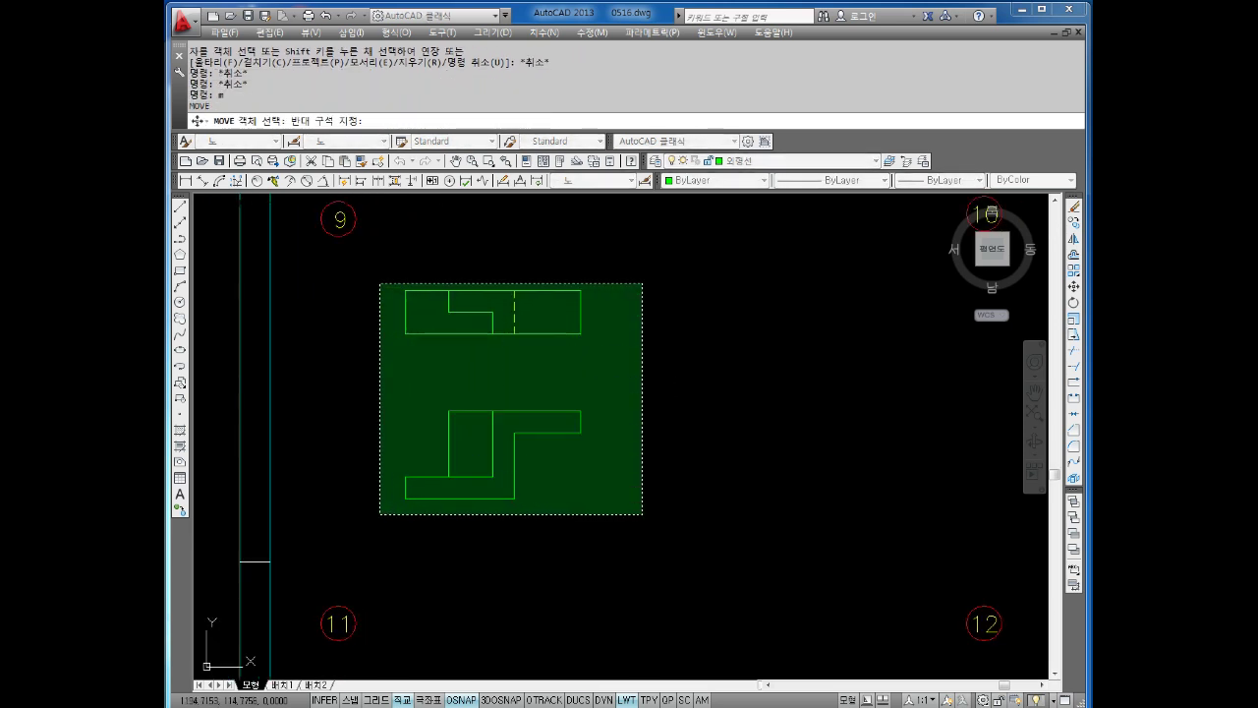
pyautogui.click(380, 516)
pyautogui.press('Return')
pyautogui.click(404, 498)
pyautogui.click(514, 499)
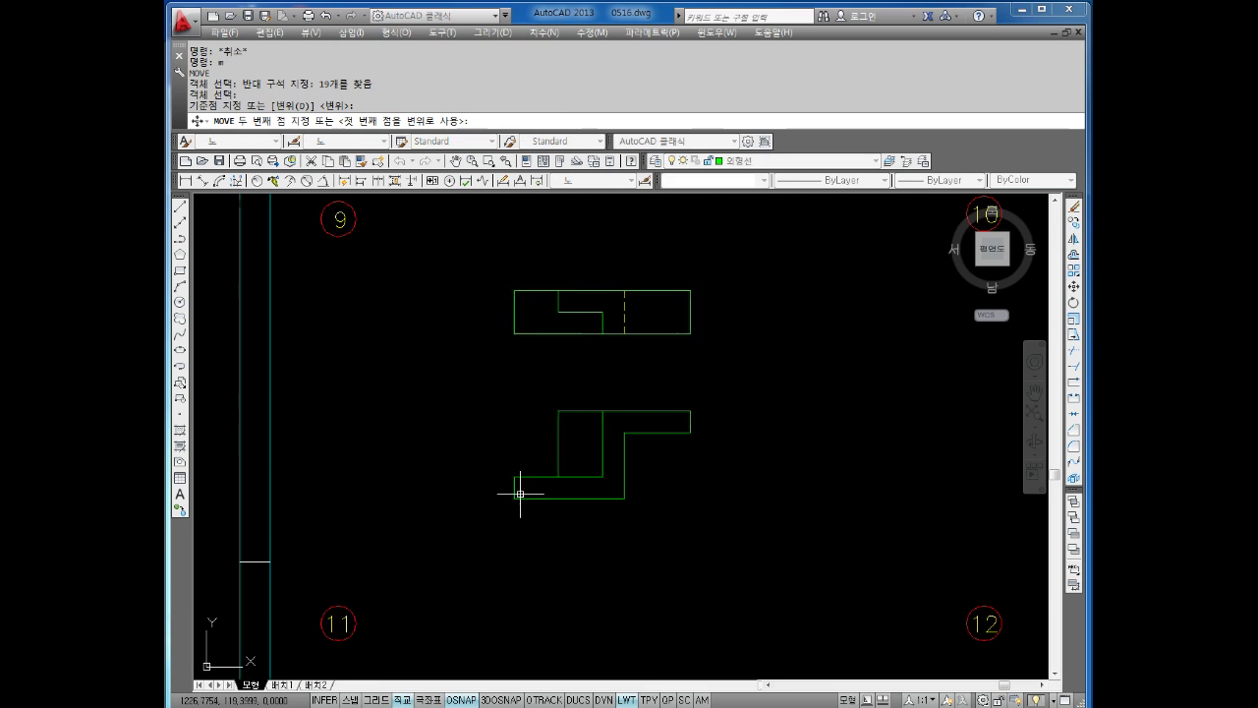
pyautogui.press('Escape')
pyautogui.press('Escape')
pyautogui.press('Escape')
pyautogui.press('Escape')
pyautogui.press('Escape')
pyautogui.write('x')
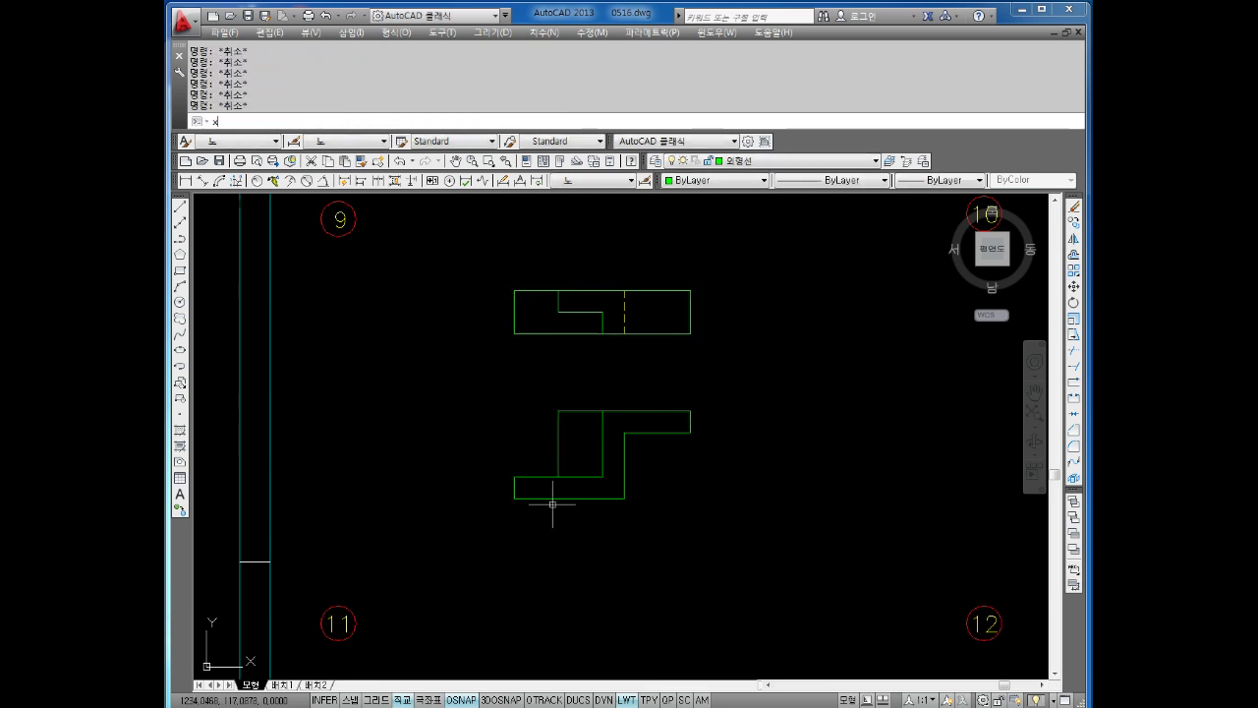
# Project seven horizontal construction lines through the front and top view edges.
pyautogui.write('l')
pyautogui.press('Return')
pyautogui.write('h')
pyautogui.press('Return')
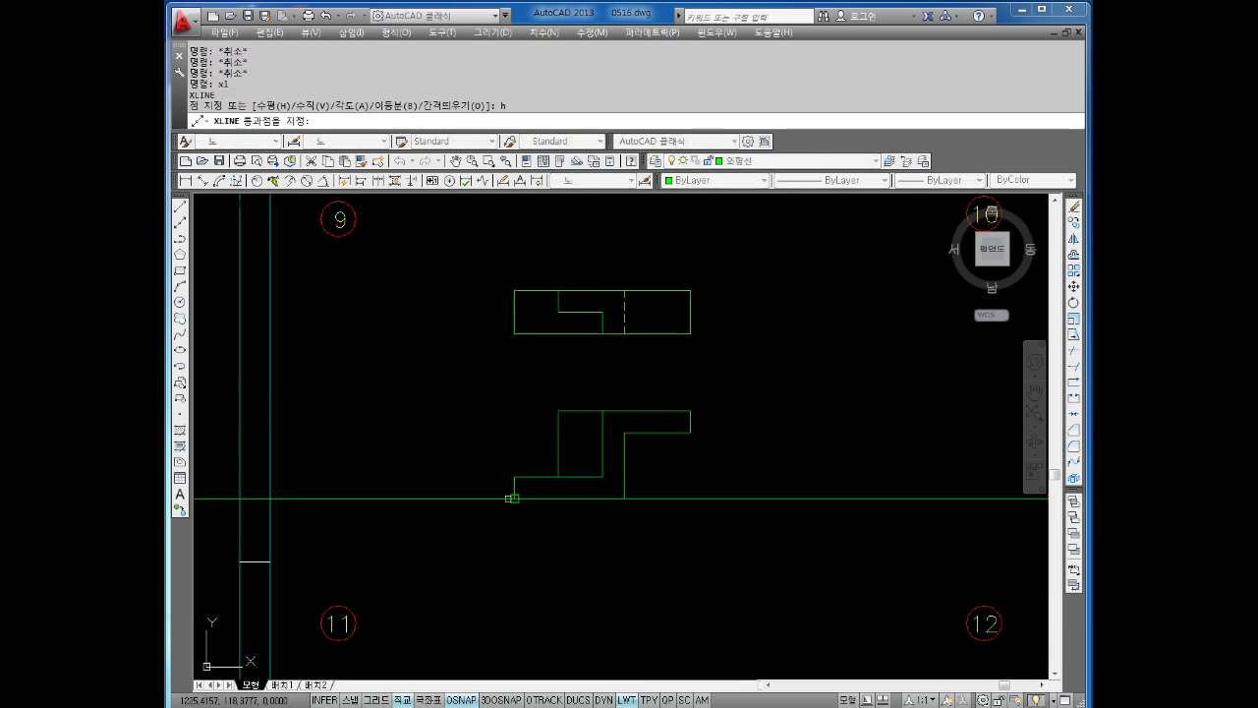
pyautogui.click(512, 498)
pyautogui.click(514, 477)
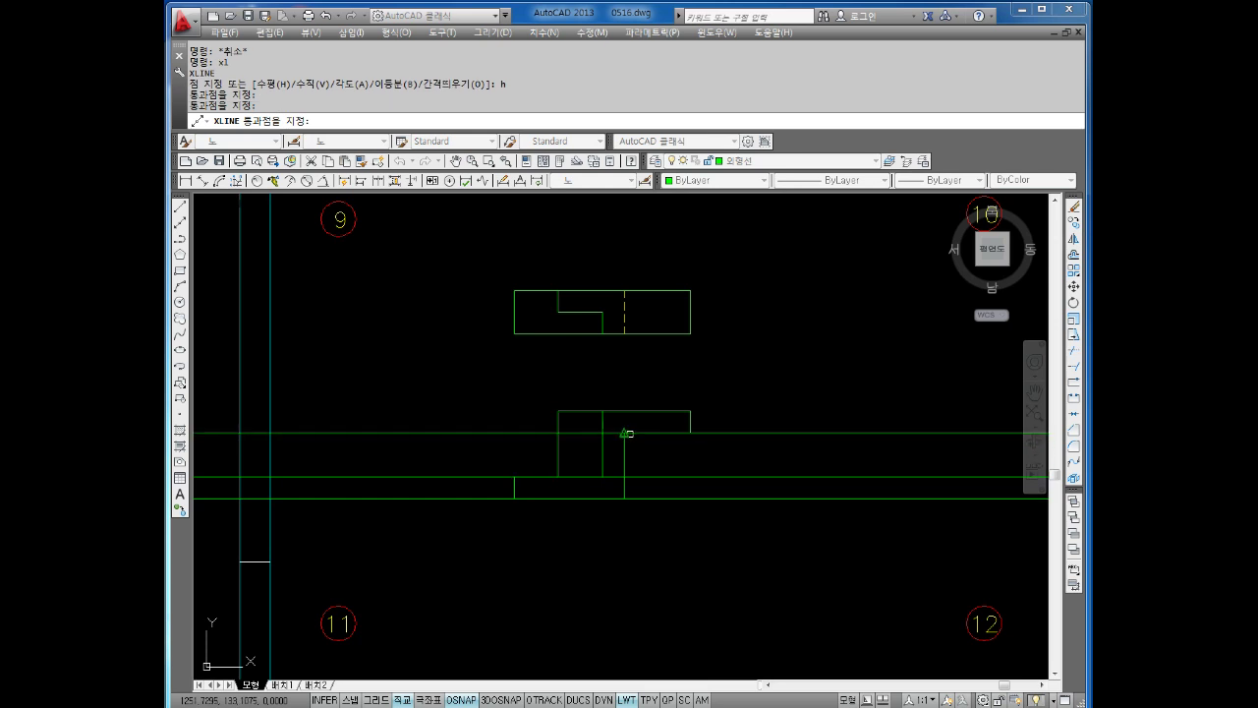
pyautogui.click(627, 433)
pyautogui.click(602, 411)
pyautogui.click(514, 333)
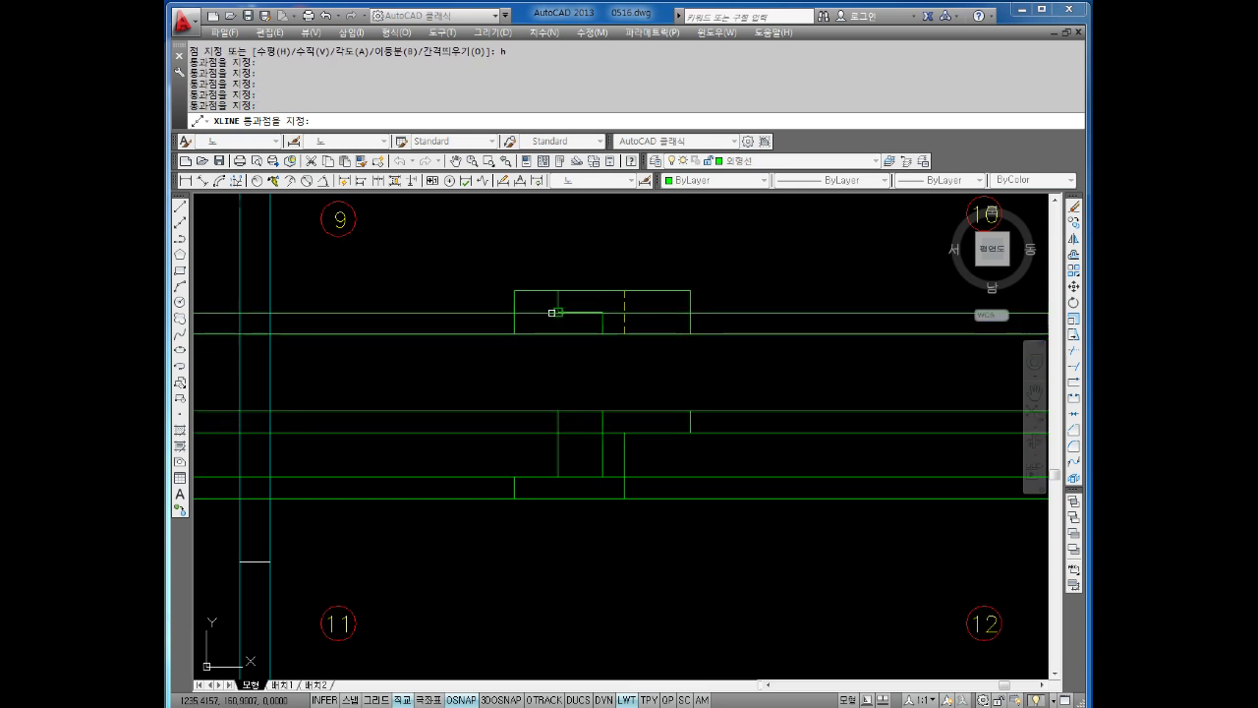
pyautogui.click(551, 312)
pyautogui.click(531, 291)
pyautogui.press('Escape')
pyautogui.press('Escape')
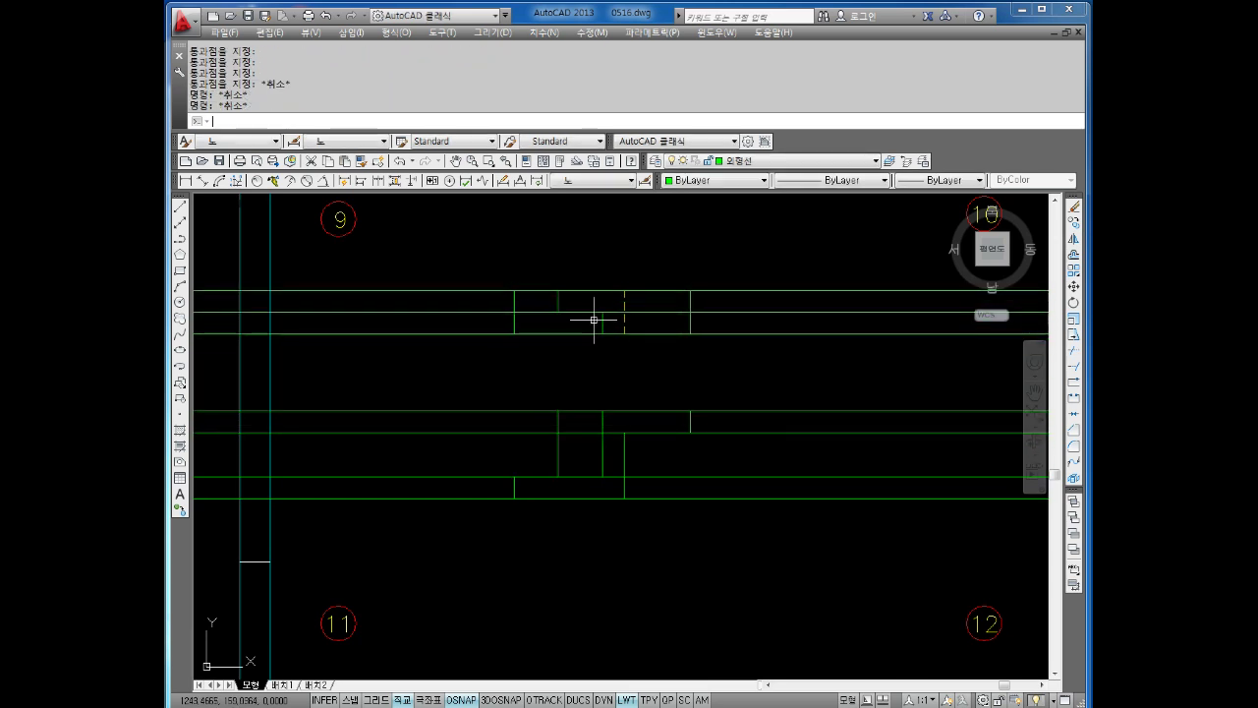
# Add a single -45° miter construction line near the front view, deleting the extra diagonal.
pyautogui.write('xl')
pyautogui.press('Return')
pyautogui.write('a')
pyautogui.press('Return')
pyautogui.write('-45')
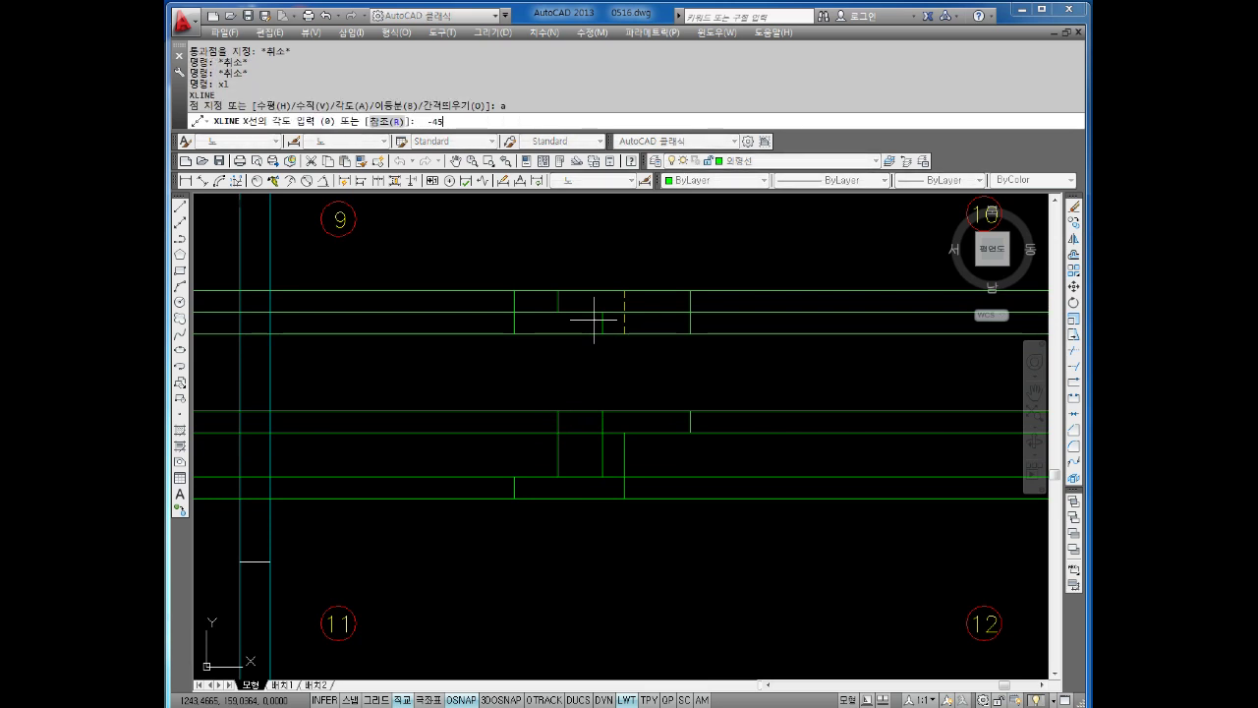
pyautogui.press('Return')
pyautogui.click(514, 477)
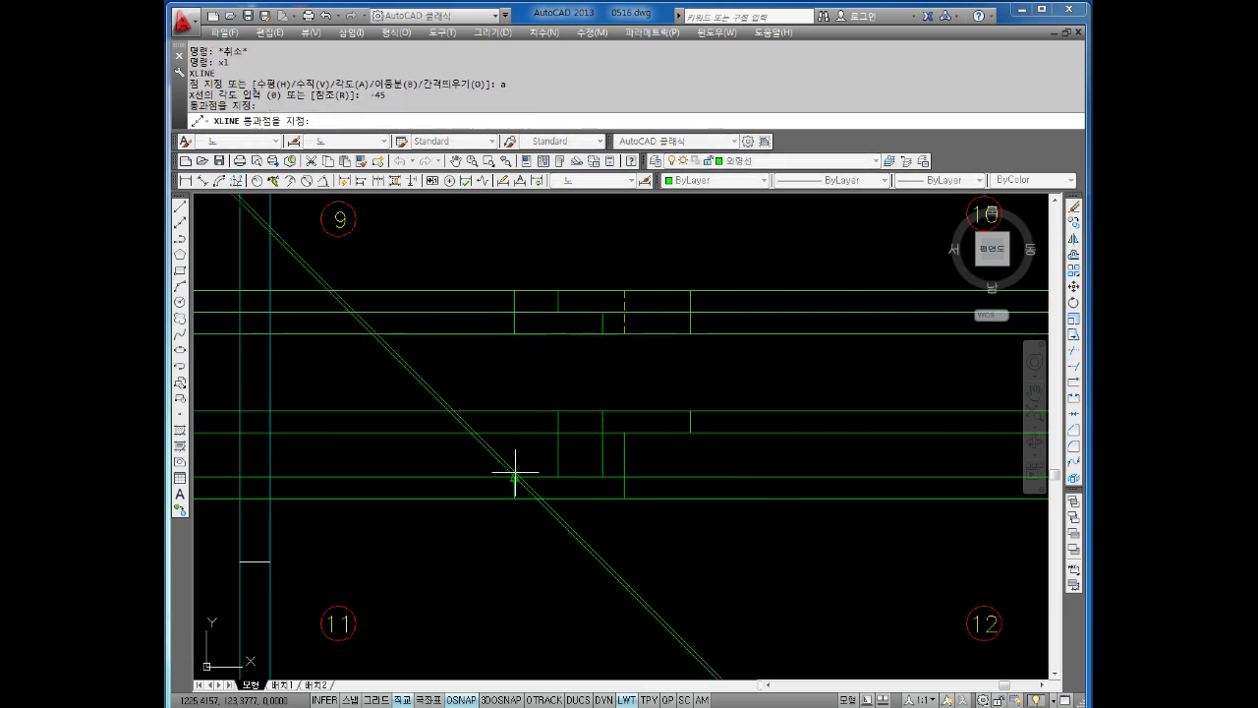
pyautogui.click(582, 505)
pyautogui.press('Escape')
pyautogui.press('Escape')
pyautogui.click(536, 497)
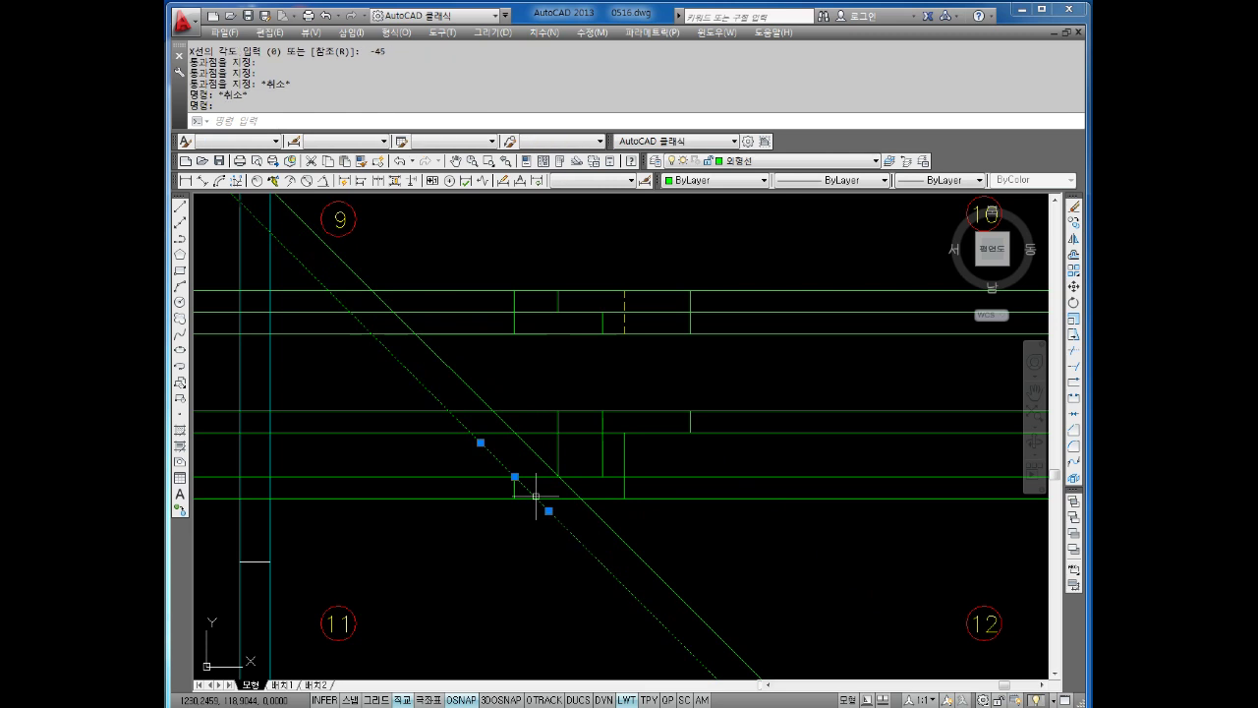
pyautogui.press('Delete')
pyautogui.press('Escape')
pyautogui.press('Escape')
pyautogui.write('xl')
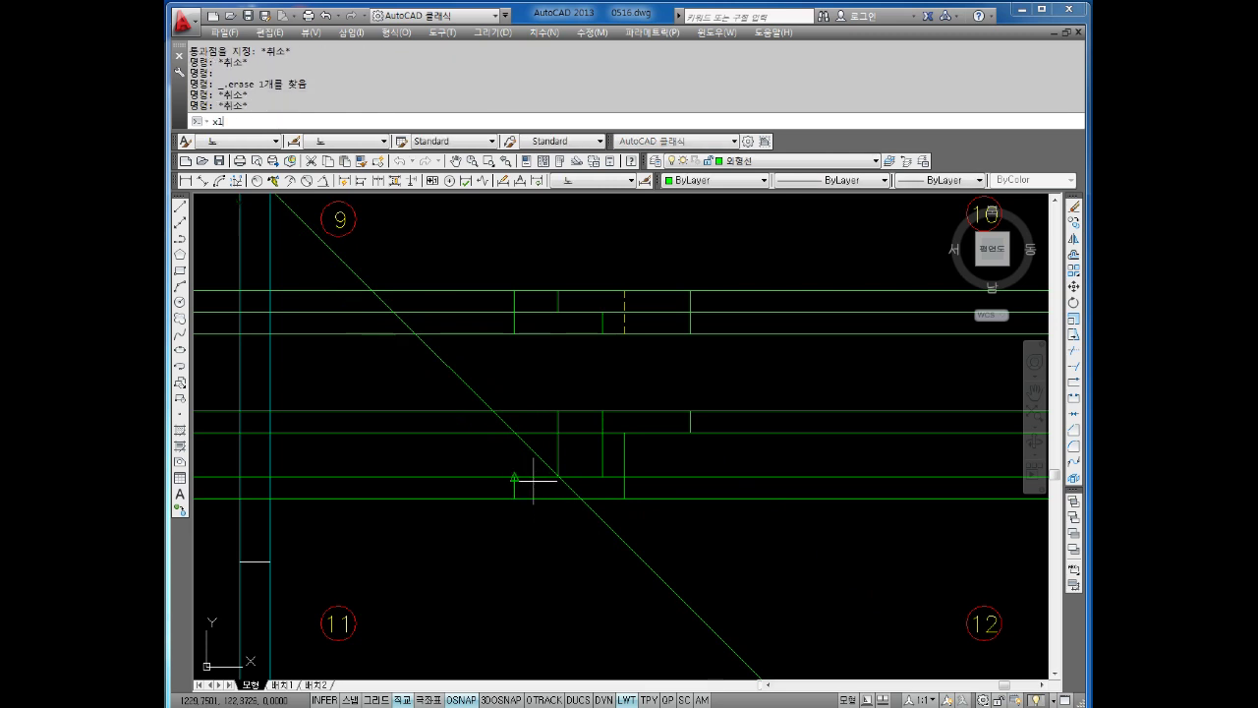
# Drop three vertical construction lines through the miter intersections for the side view.
pyautogui.press('Return')
pyautogui.write('v')
pyautogui.press('Return')
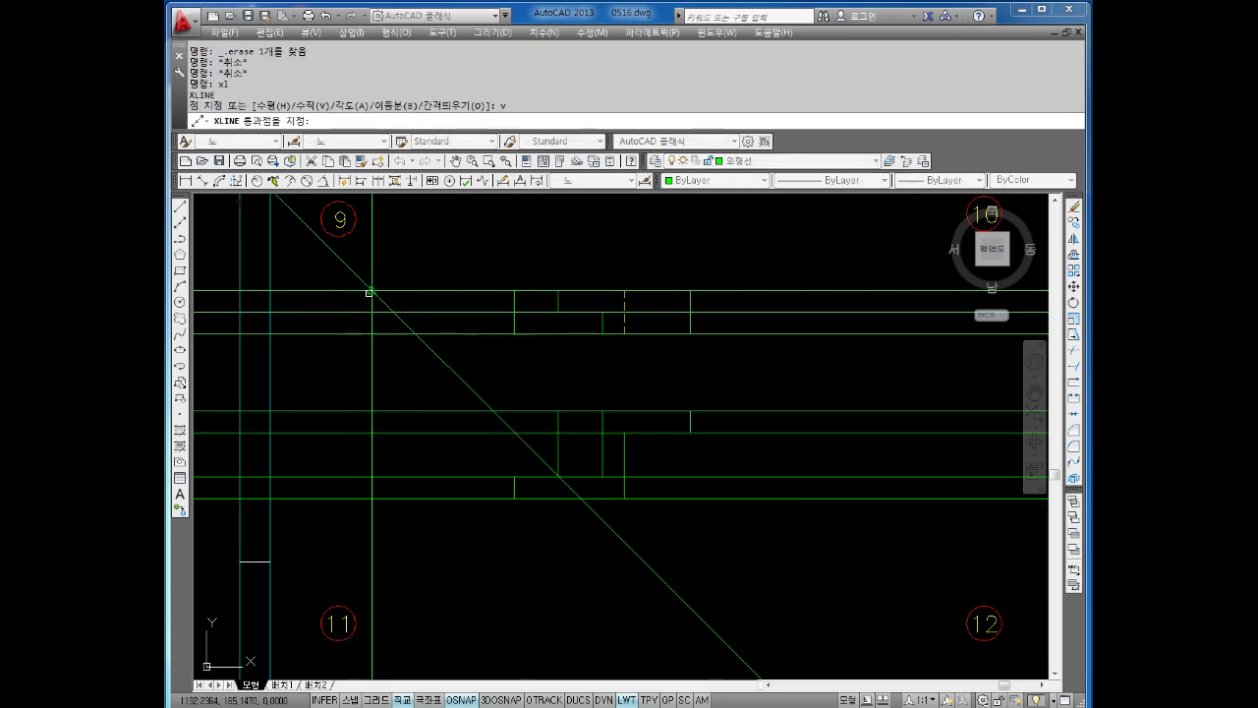
pyautogui.click(370, 292)
pyautogui.click(393, 312)
pyautogui.click(416, 334)
pyautogui.press('Escape')
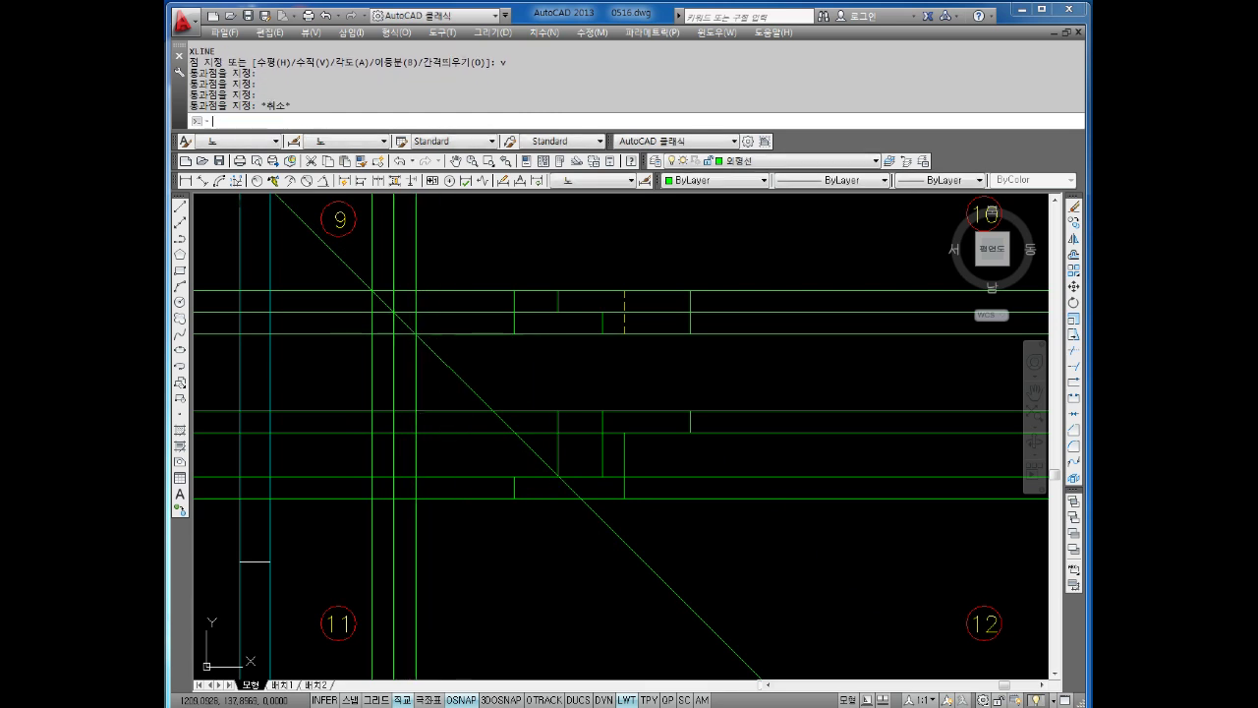
pyautogui.press('Escape')
pyautogui.press('Escape')
pyautogui.press('Escape')
pyautogui.press('Return')
pyautogui.press('Return')
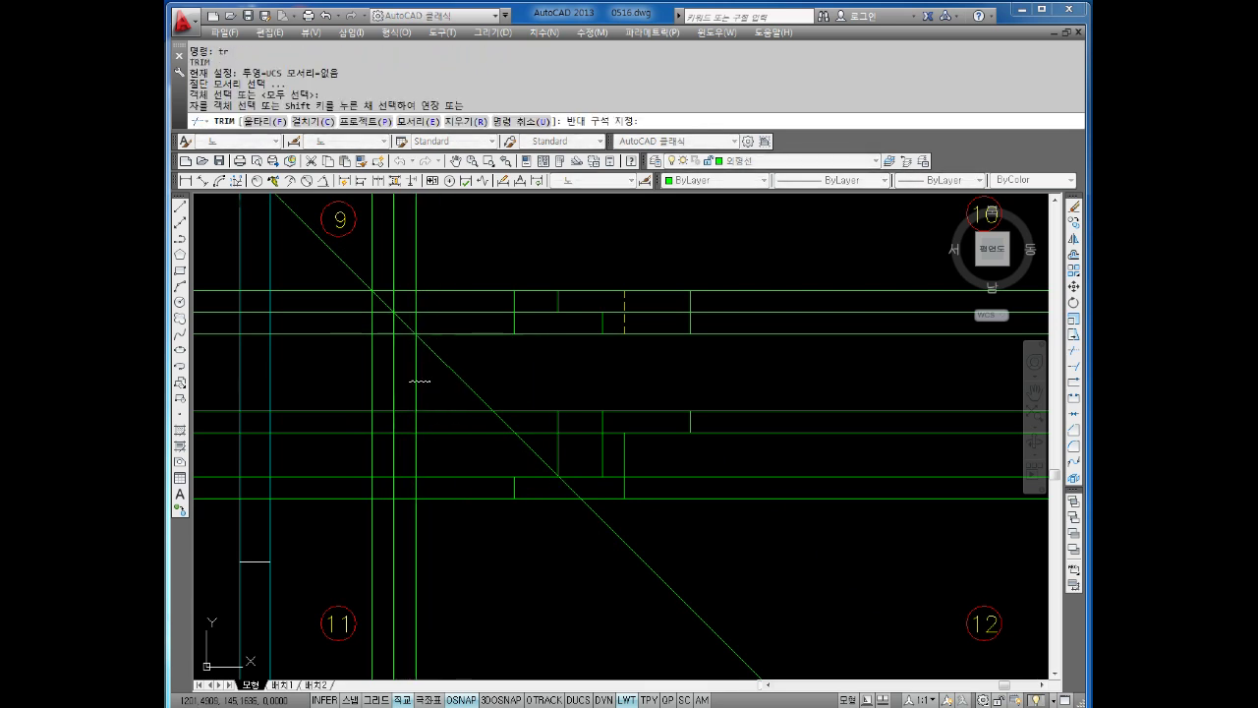
# Trim the construction lines down to the side view outline.
pyautogui.click(462, 404)
pyautogui.click(457, 535)
pyautogui.click(343, 402)
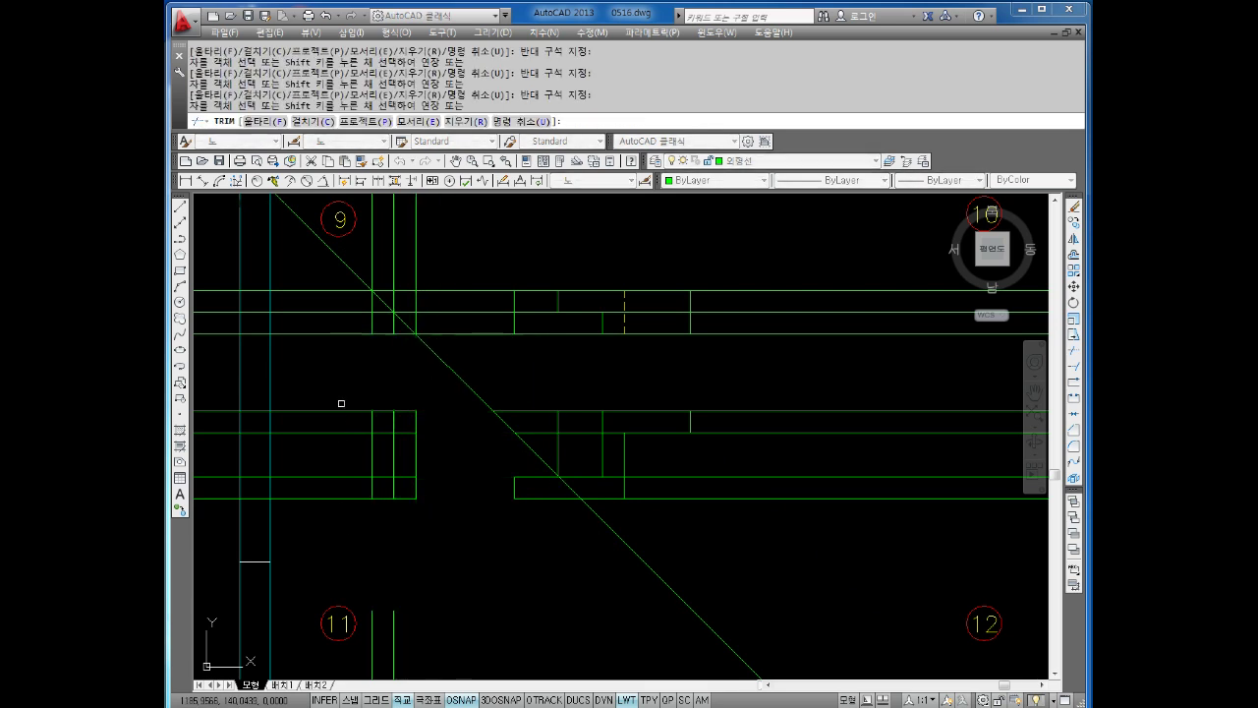
pyautogui.click(336, 502)
pyautogui.press('Escape')
pyautogui.press('Escape')
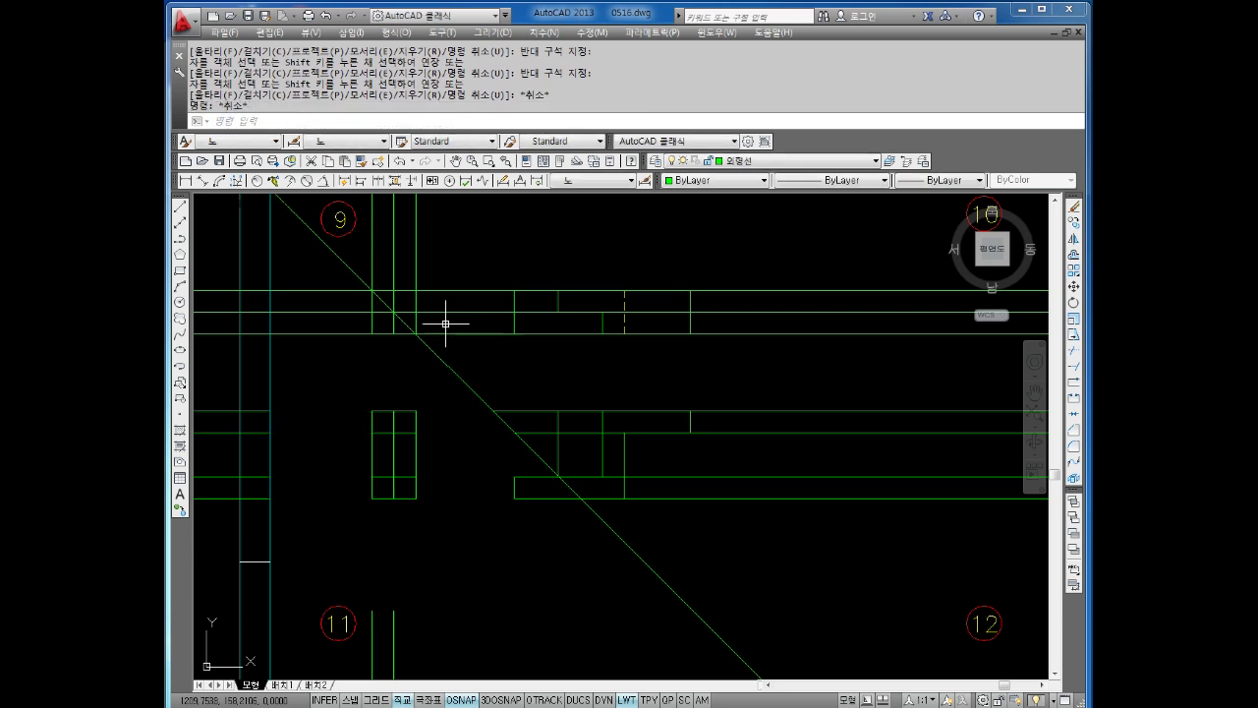
# Erase the leftover construction lines, the diagonal miter line and stray horizontals.
pyautogui.click(445, 273)
pyautogui.click(389, 344)
pyautogui.press('Delete')
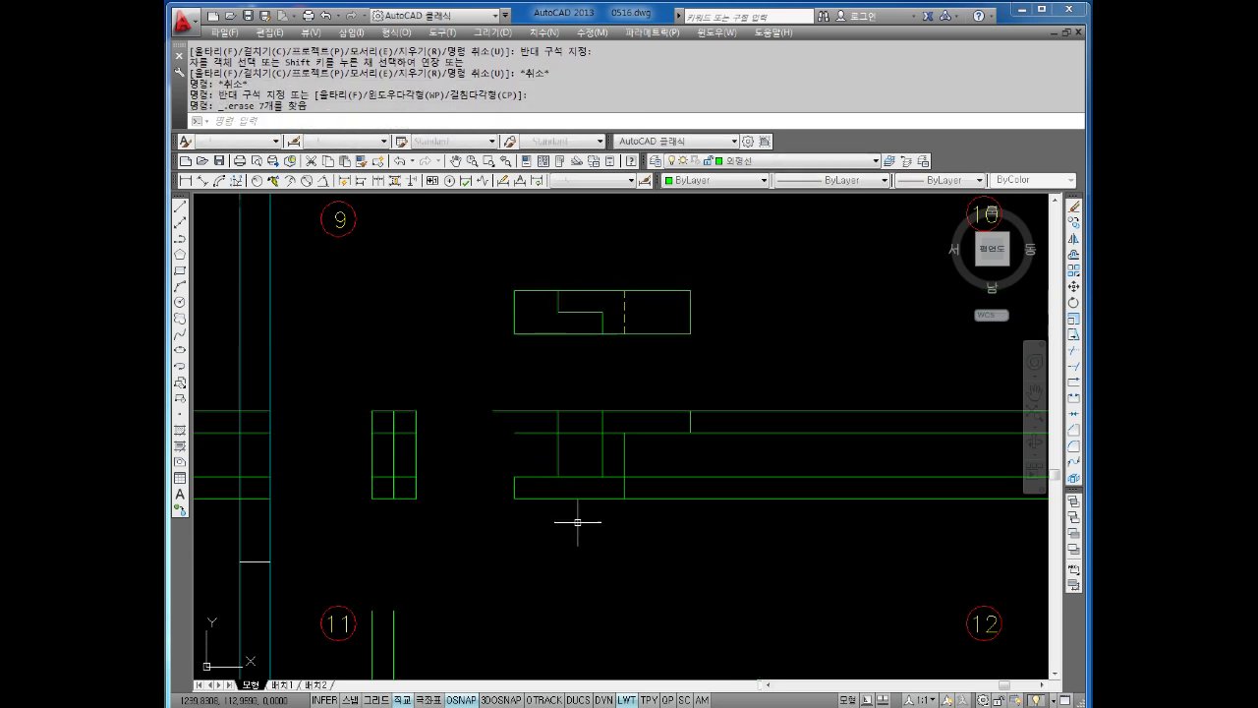
pyautogui.click(781, 388)
pyautogui.click(743, 534)
pyautogui.press('Delete')
pyautogui.scroll(2, 654, 465)
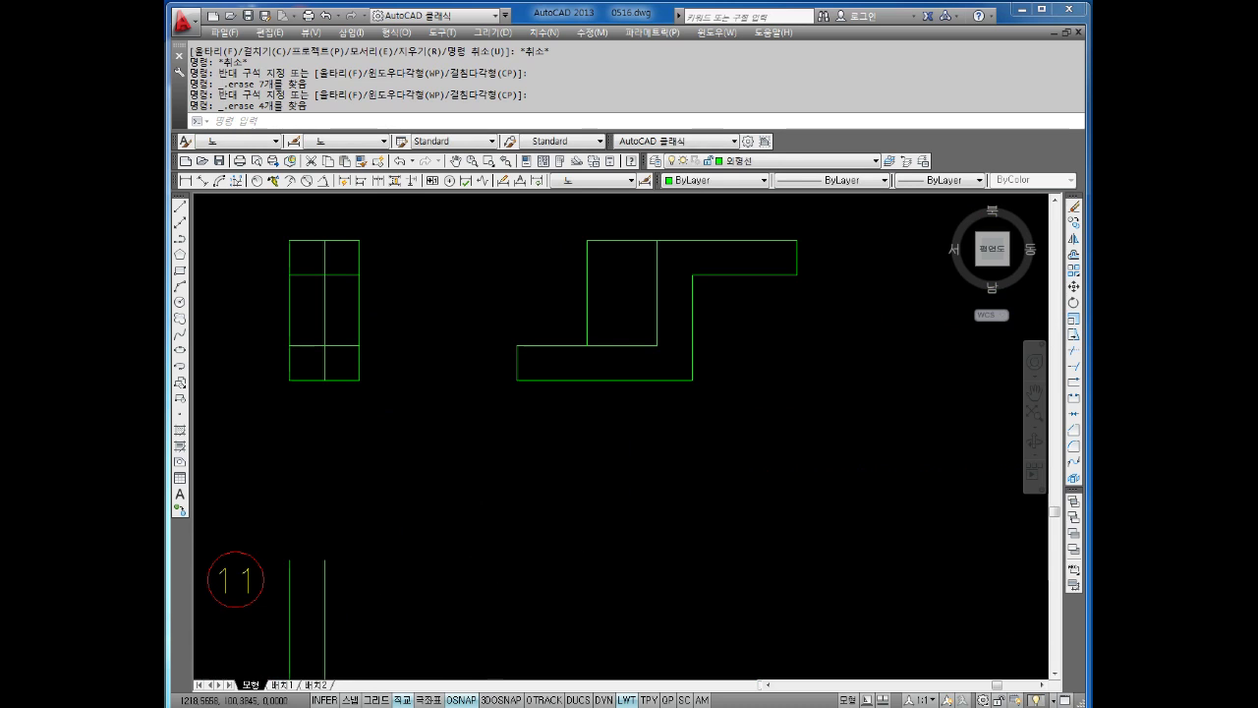
pyautogui.scroll(-3, 551, 491)
# Erase the remaining leftover vertical and horizontal construction lines.
pyautogui.click(500, 572)
pyautogui.click(444, 623)
pyautogui.press('Delete')
pyautogui.click(329, 398)
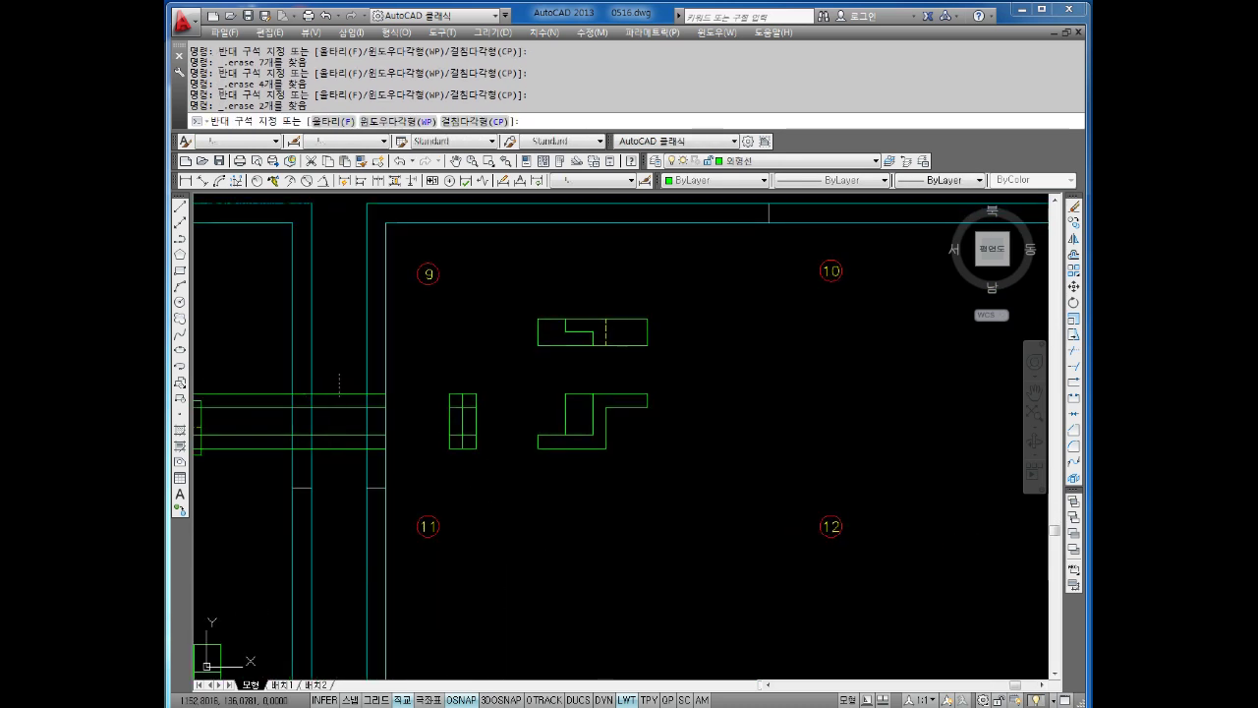
pyautogui.click(335, 462)
pyautogui.press('Delete')
pyautogui.scroll(2, 464, 398)
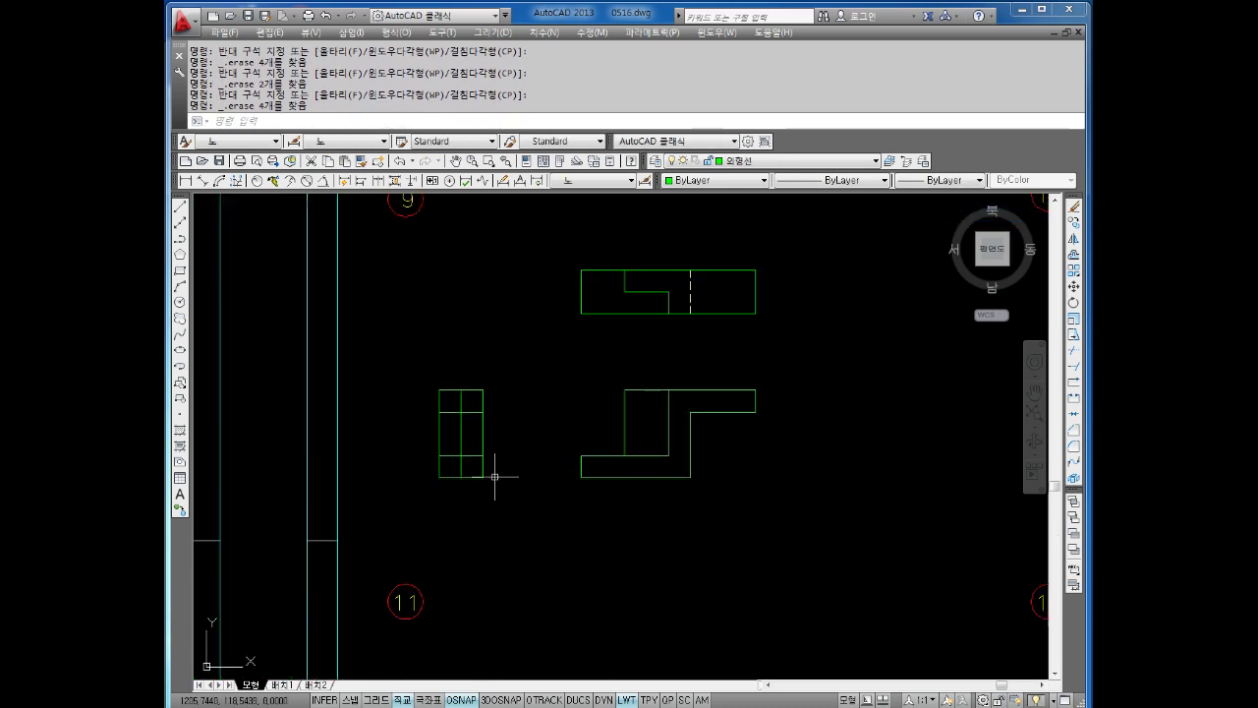
pyautogui.scroll(2, 493, 487)
pyautogui.press('Escape')
# Put the side view's upper inner line on the 은선 hidden-line layer.
pyautogui.click(492, 366)
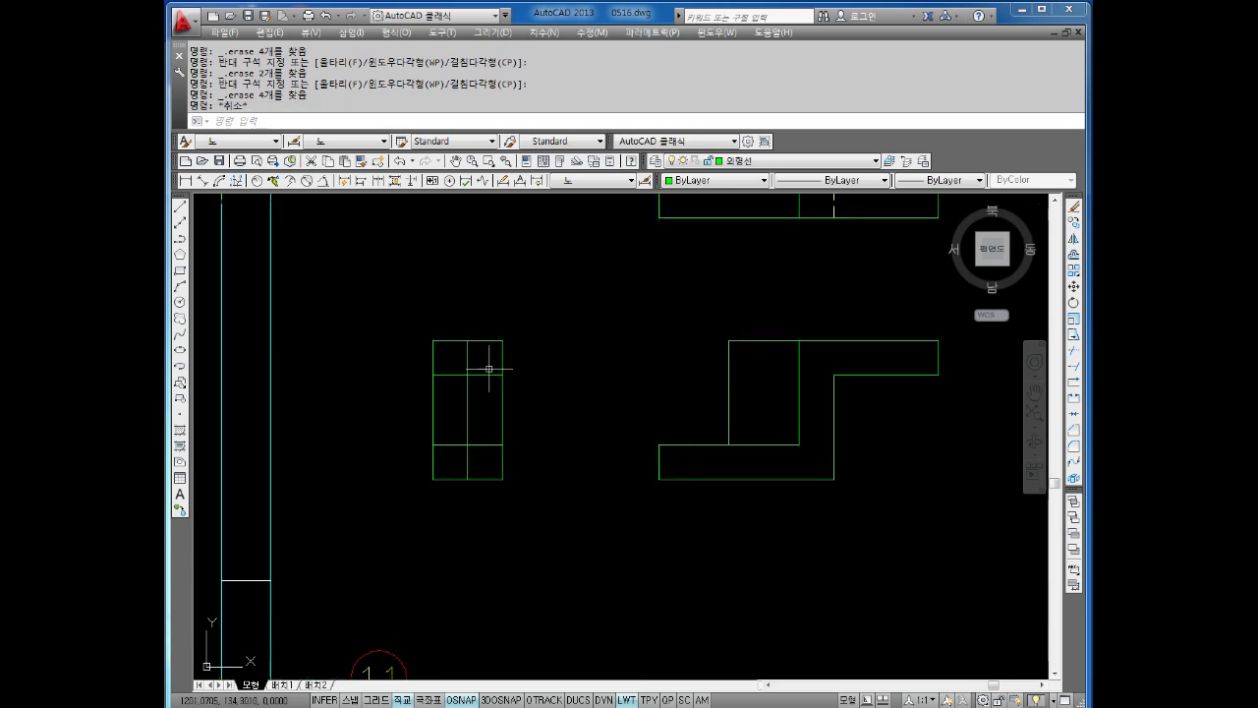
pyautogui.click(502, 401)
pyautogui.click(754, 188)
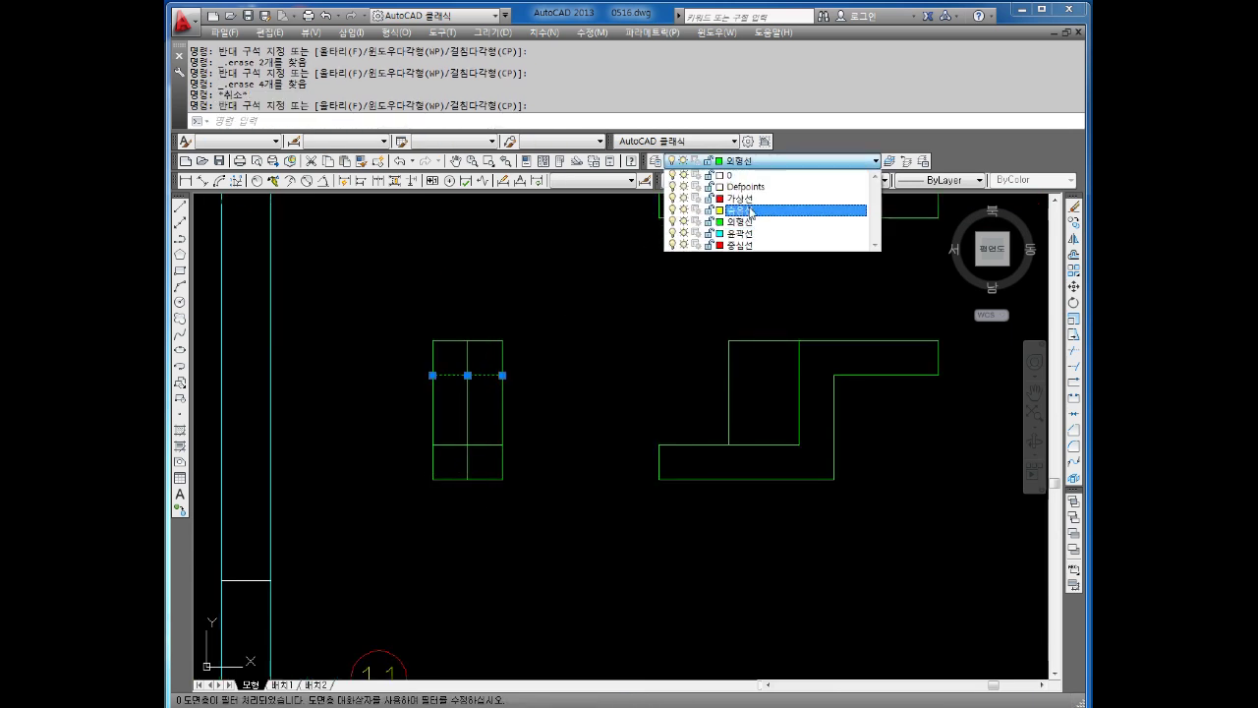
pyautogui.click(777, 205)
pyautogui.press('Escape')
pyautogui.press('Escape')
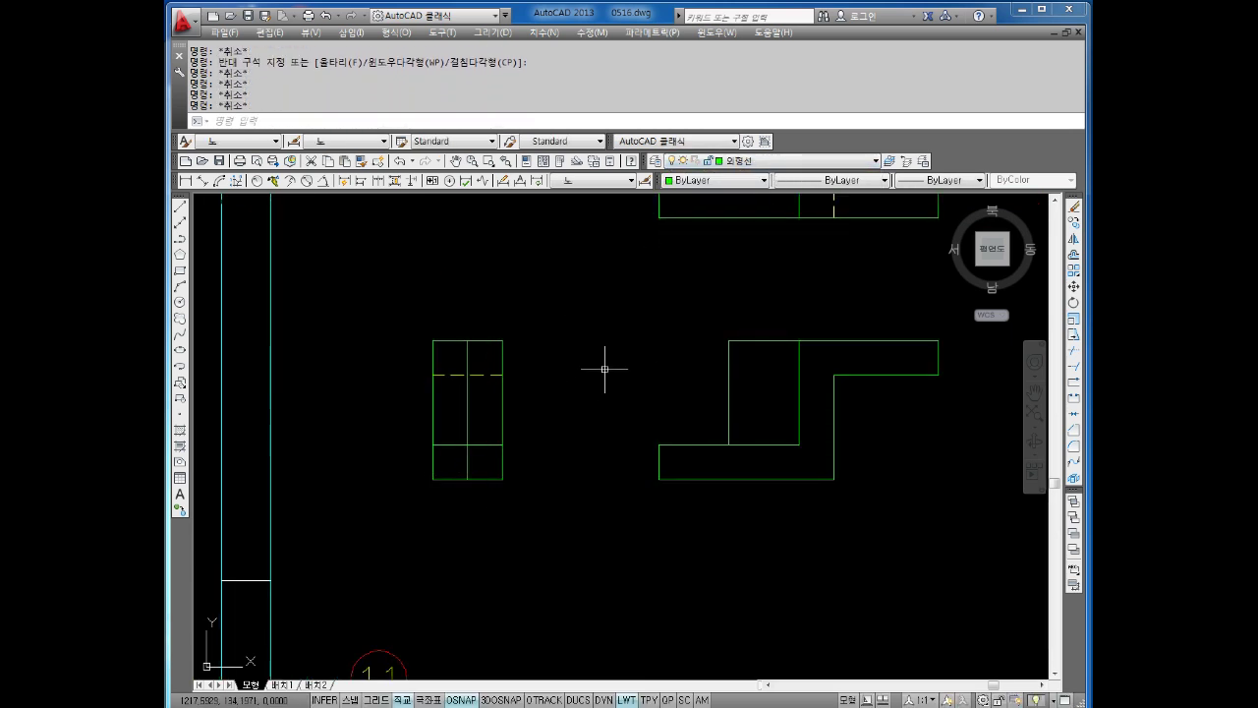
pyautogui.write('tr')
pyautogui.press('Return')
pyautogui.press('Return')
# Move figure 10's top and front views left, closer to the side view.
pyautogui.scroll(-2, 565, 447)
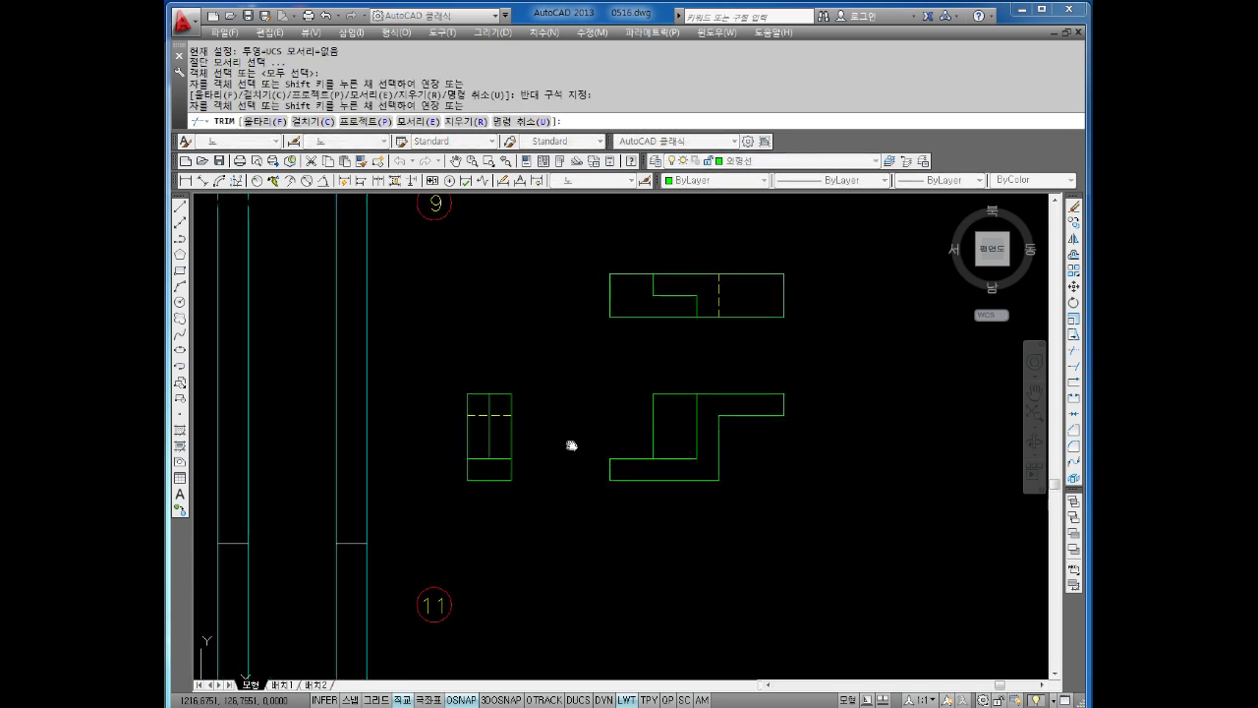
pyautogui.scroll(-1, 649, 472)
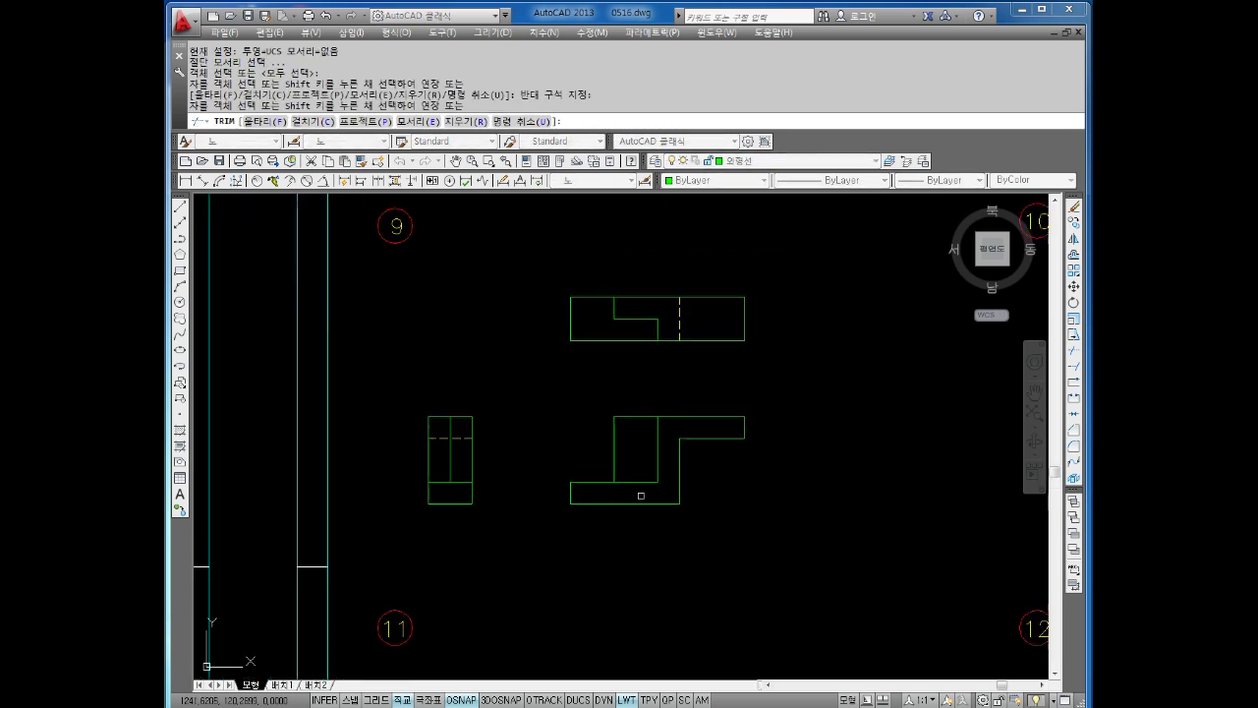
pyautogui.press('Escape')
pyautogui.write('m')
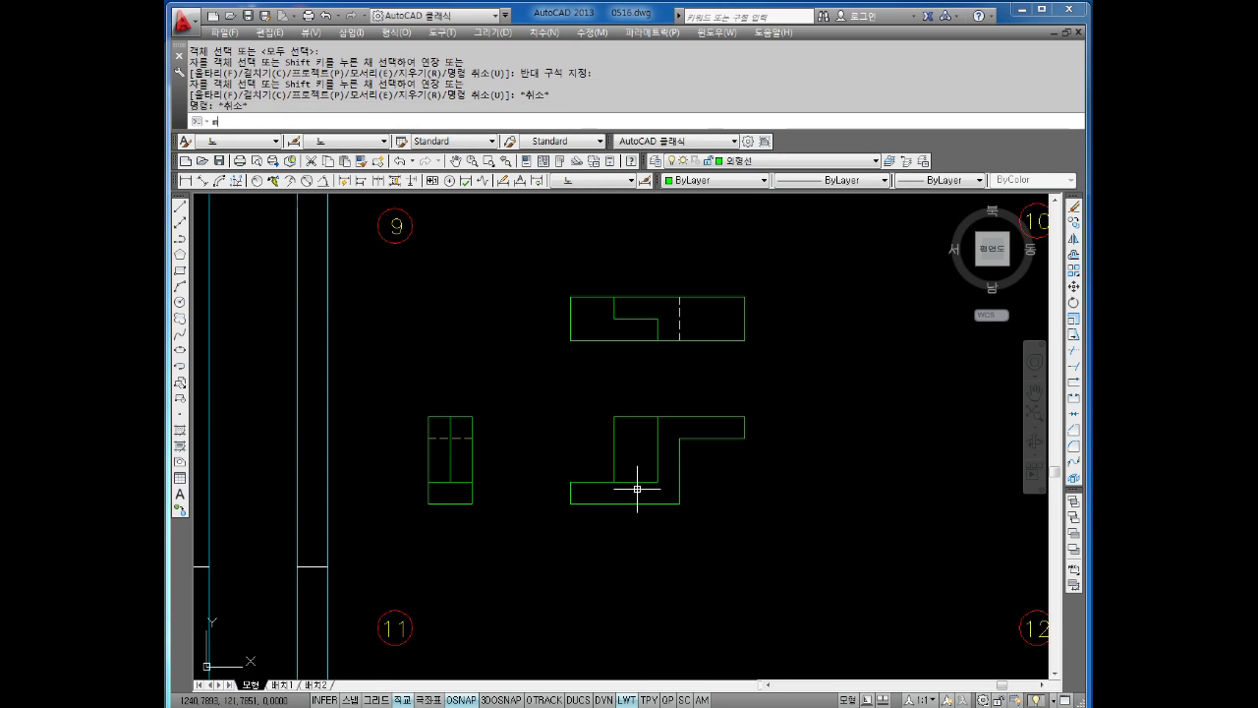
pyautogui.press('Return')
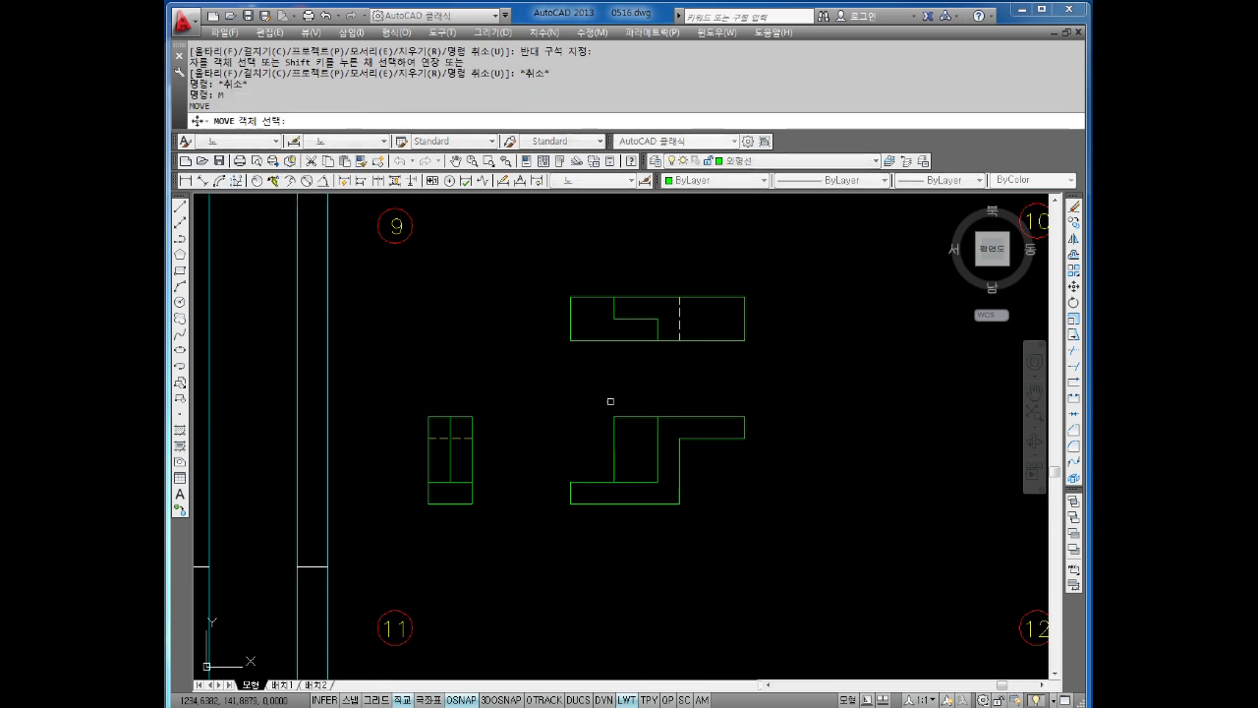
pyautogui.press('Escape')
pyautogui.write('m')
pyautogui.press('Return')
pyautogui.click(733, 348)
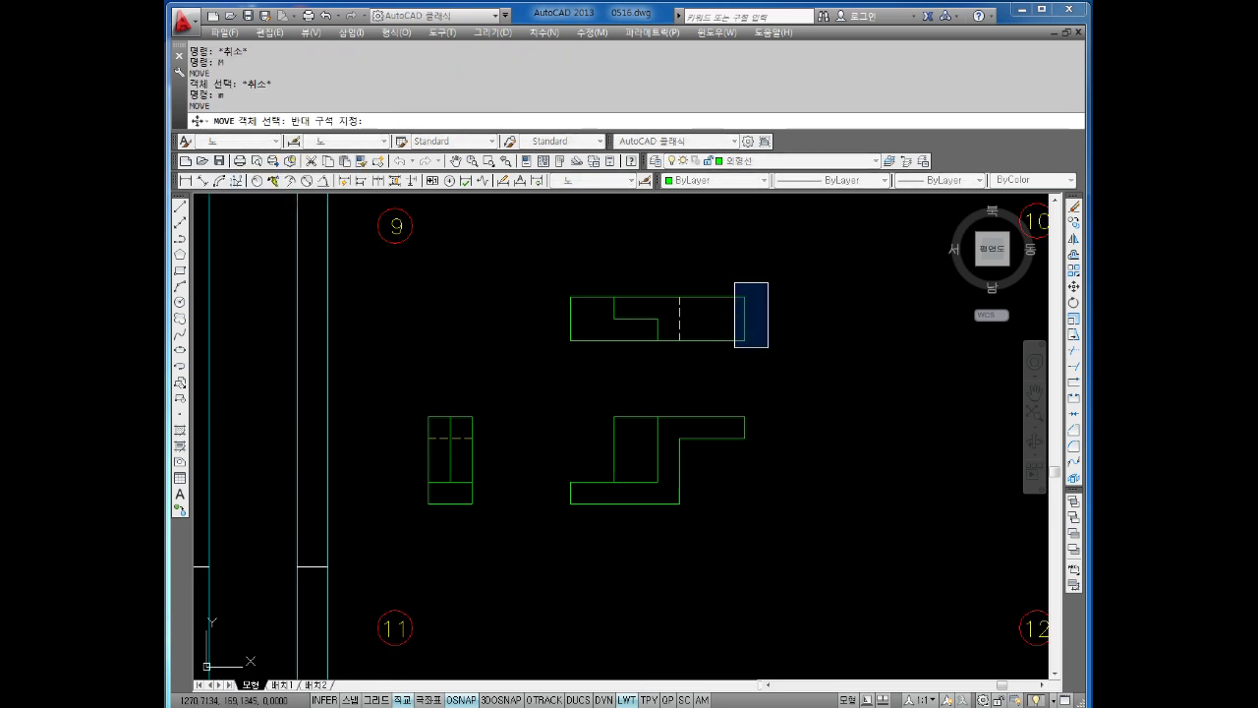
pyautogui.click(787, 267)
pyautogui.click(810, 250)
pyautogui.click(557, 528)
pyautogui.press('Return')
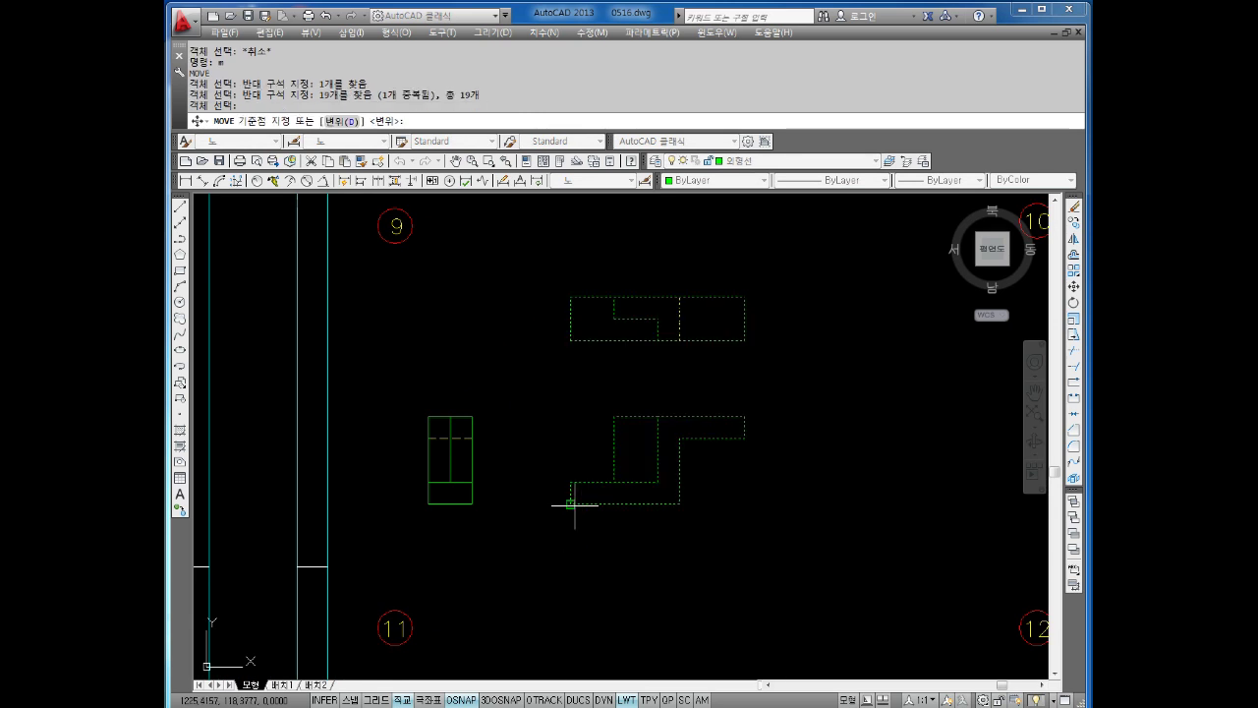
pyautogui.click(573, 505)
pyautogui.press('Escape')
# Frame figures 9–12 and begin a linear dimension on figure 9's top view height.
pyautogui.scroll(-1, 621, 509)
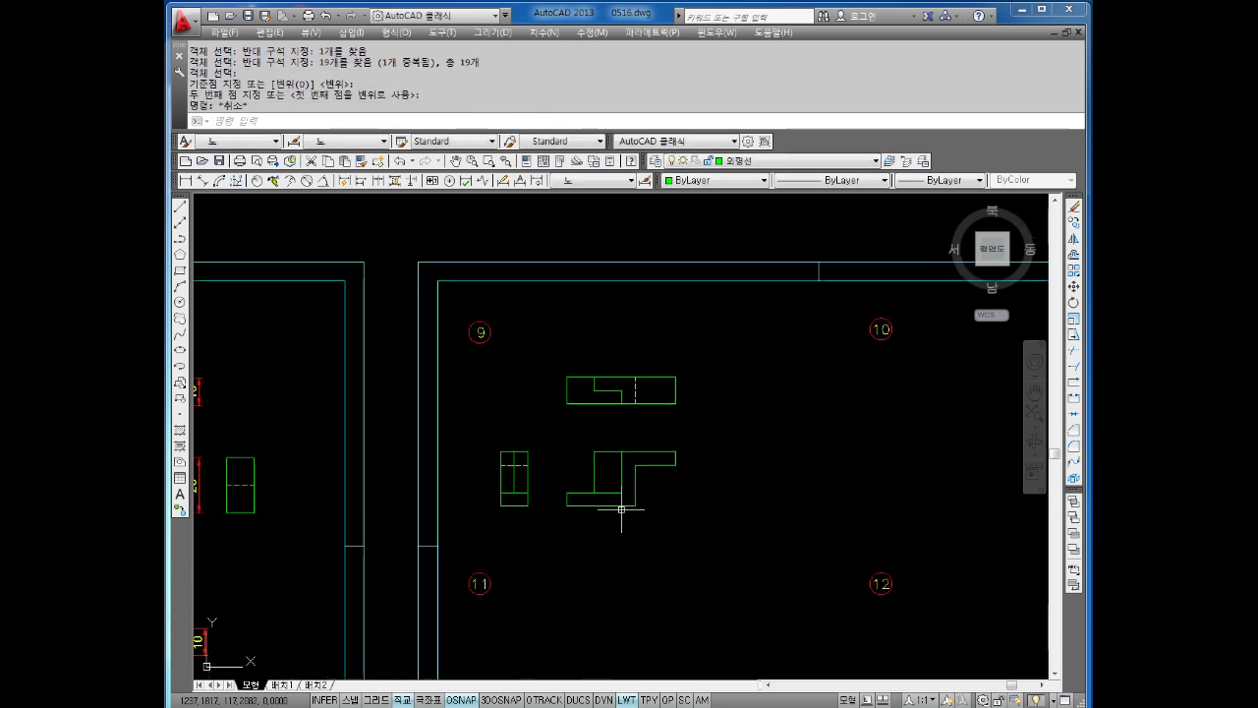
pyautogui.press('Escape')
pyautogui.moveTo(622, 509); pyautogui.dragTo(597, 502, button='middle')
pyautogui.moveTo(700, 542); pyautogui.dragTo(635, 524, button='middle')
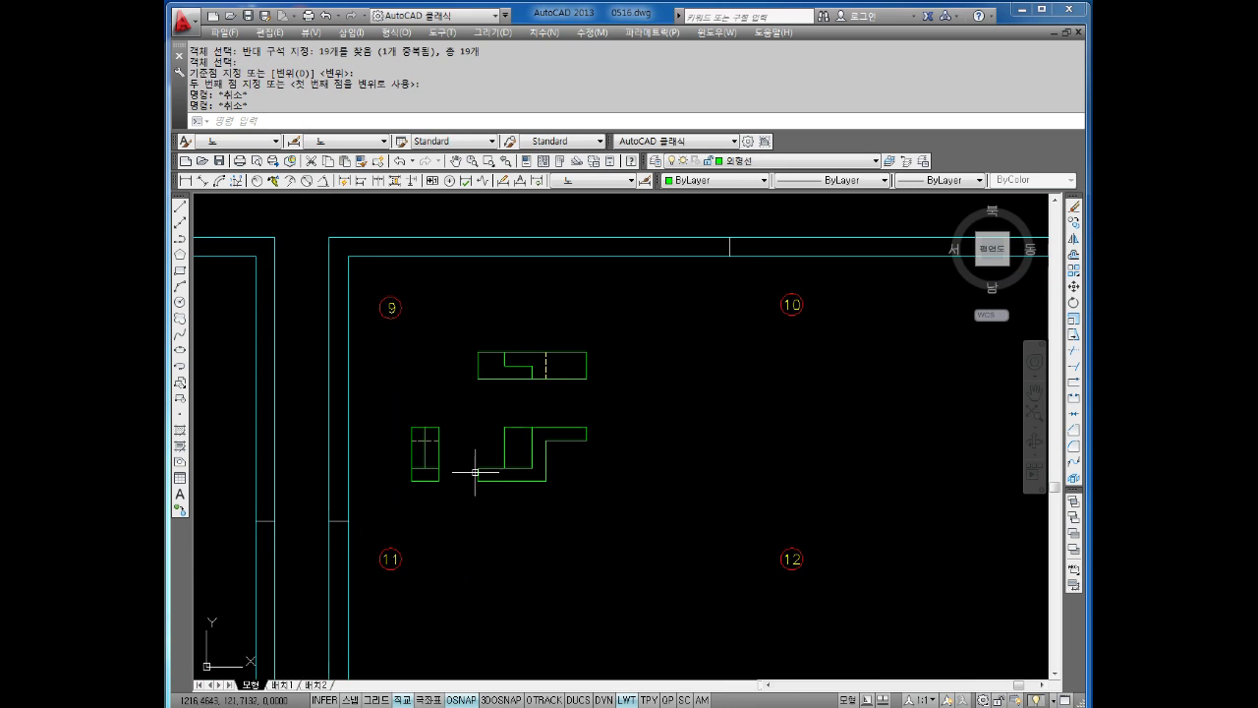
pyautogui.click(185, 180)
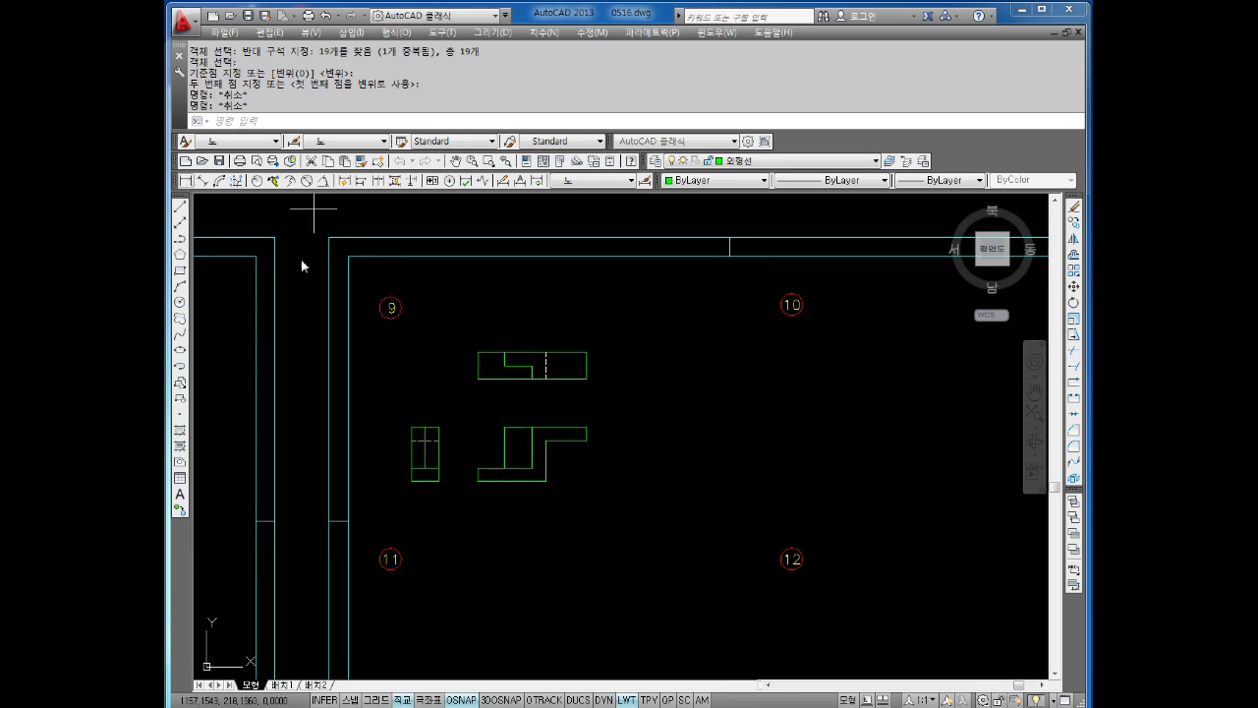
pyautogui.scroll(2, 441, 335)
pyautogui.click(500, 361)
# Dimension figure 9's top view with the 10 height and 5 notch depth.
pyautogui.click(500, 404)
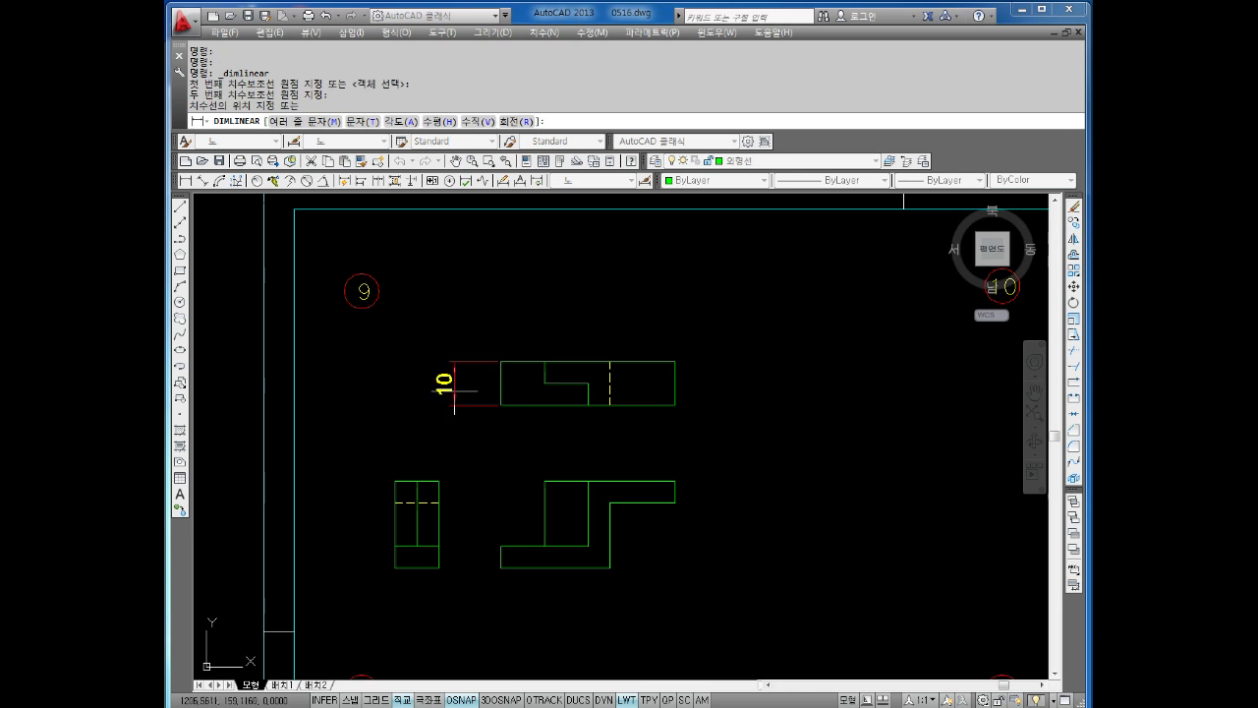
pyautogui.click(462, 391)
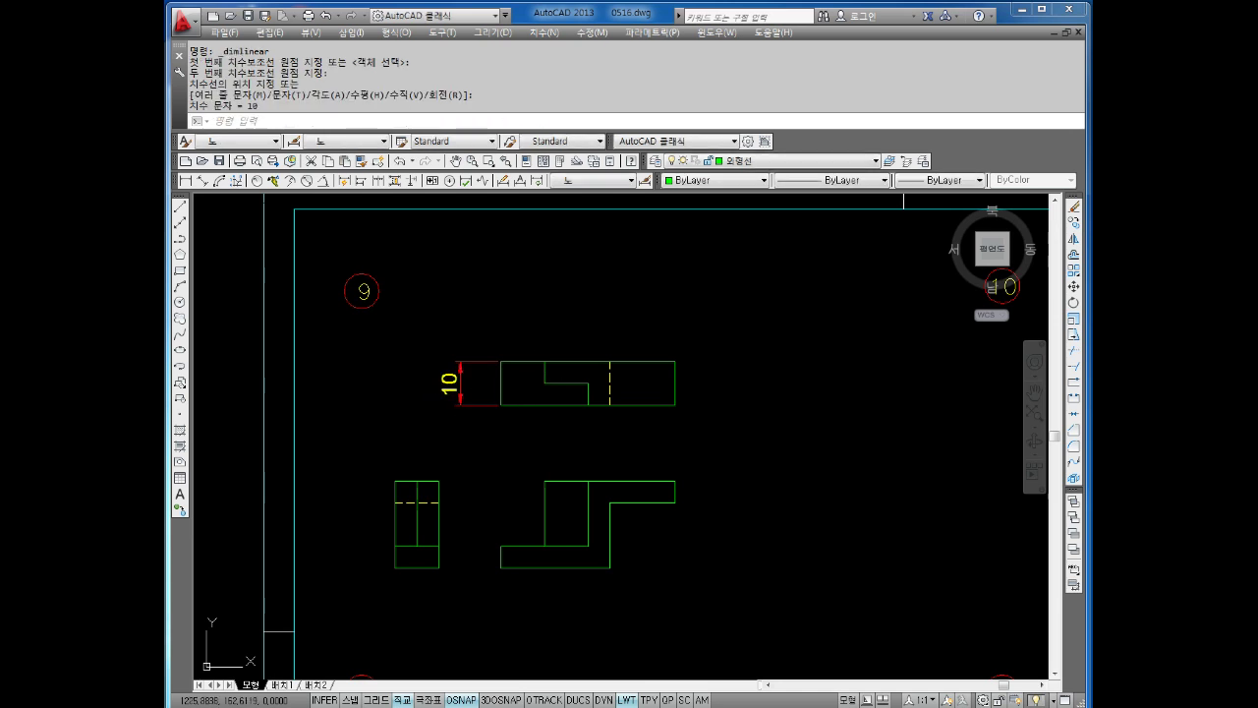
pyautogui.press('Return')
pyautogui.click(545, 362)
pyautogui.click(544, 382)
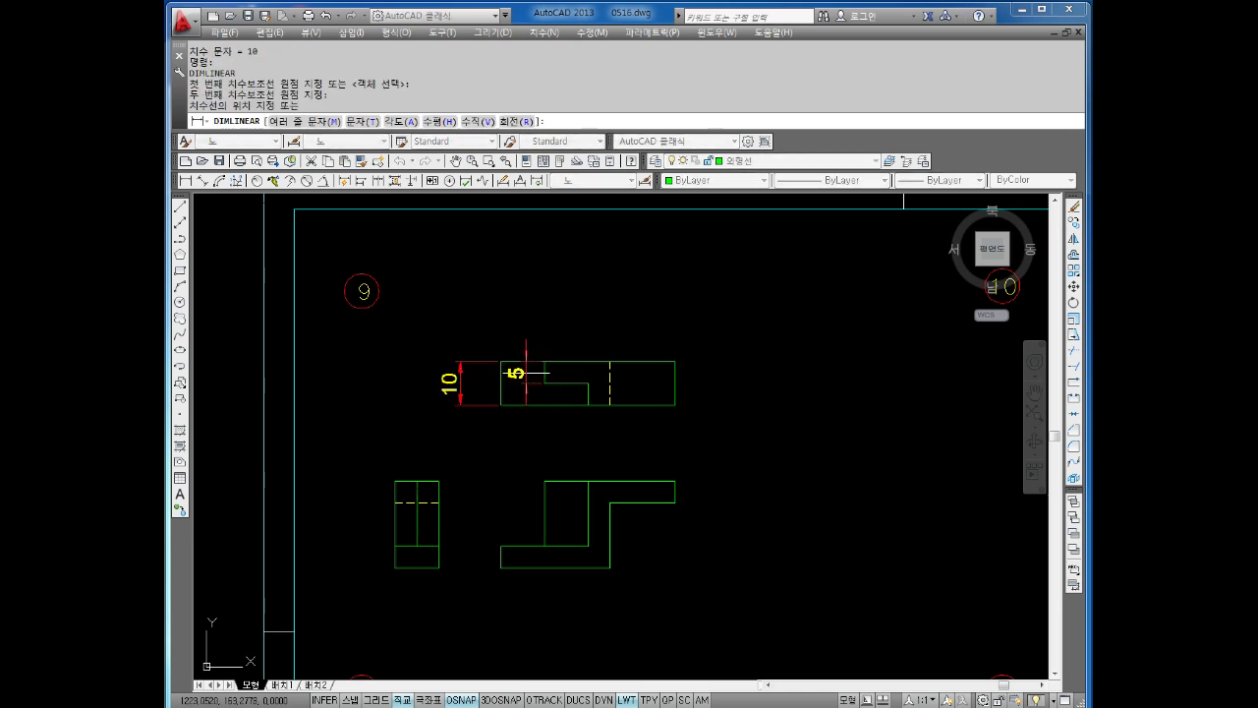
pyautogui.click(526, 372)
# Add the front view's 40 overall width, 10 block width and 20 arm length.
pyautogui.press('Return')
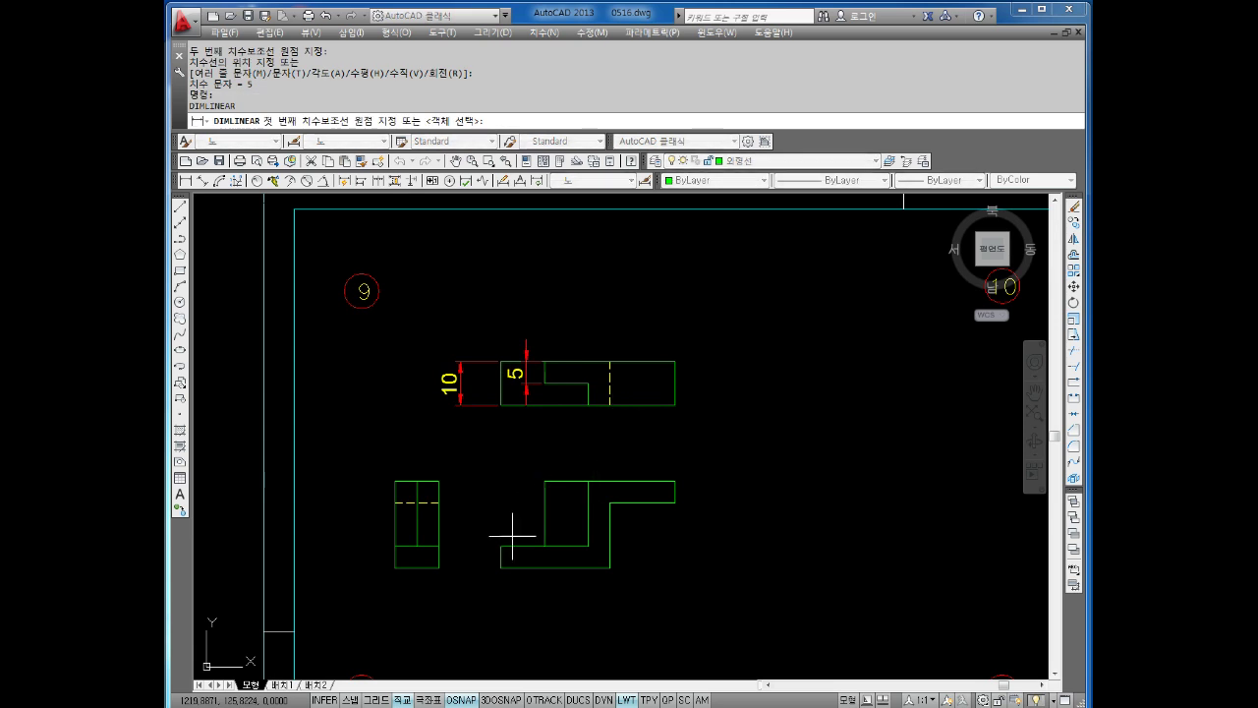
pyautogui.click(589, 546)
pyautogui.click(675, 481)
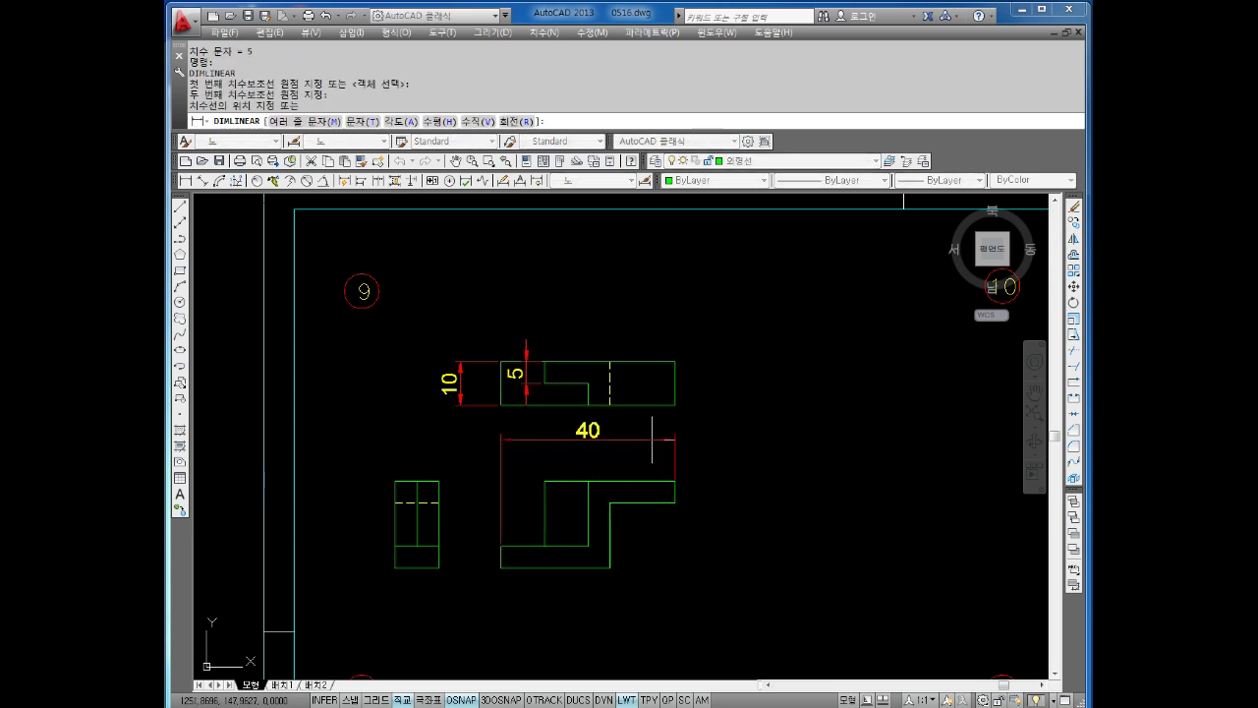
pyautogui.click(652, 439)
pyautogui.press('Return')
pyautogui.click(545, 481)
pyautogui.click(589, 481)
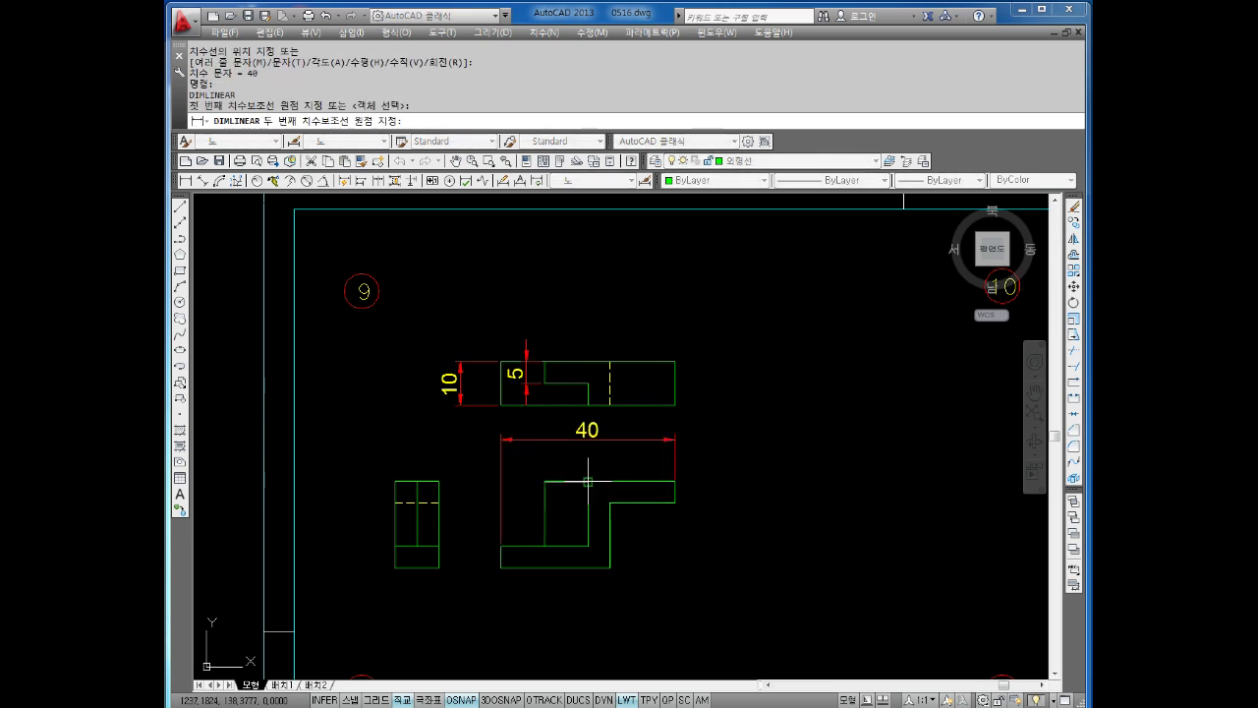
pyautogui.click(586, 466)
pyautogui.press('Return')
pyautogui.click(588, 482)
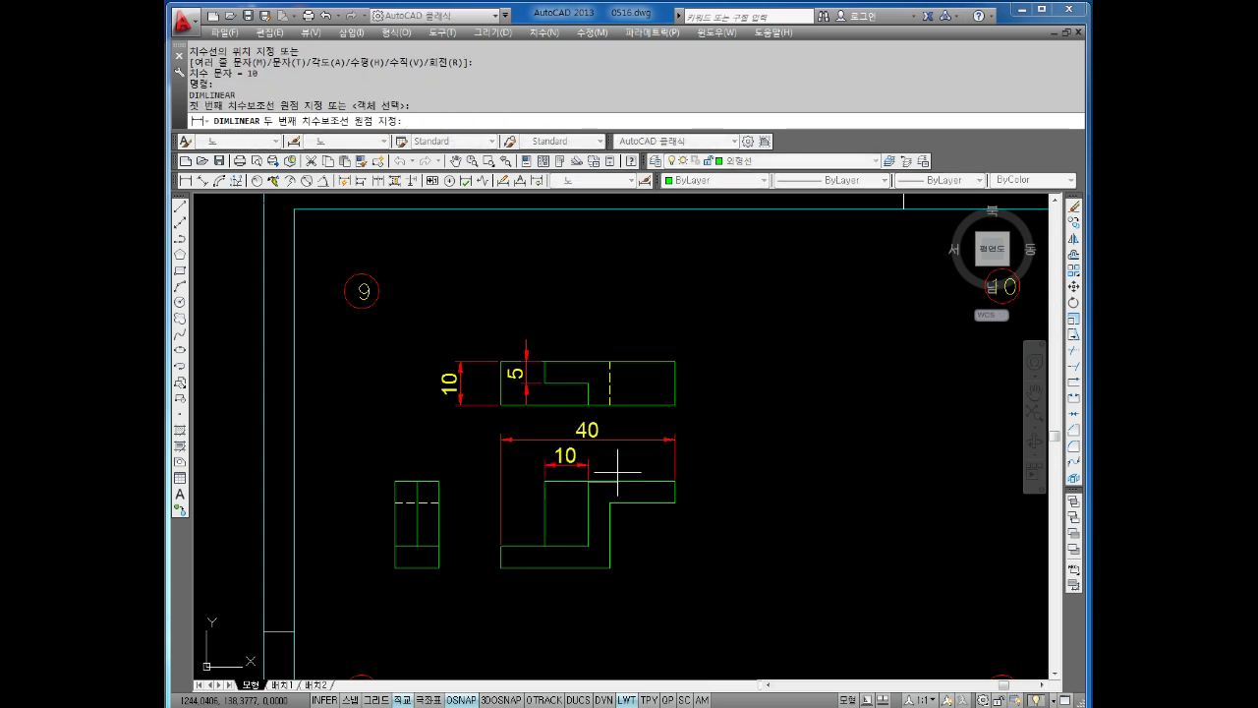
pyautogui.click(675, 482)
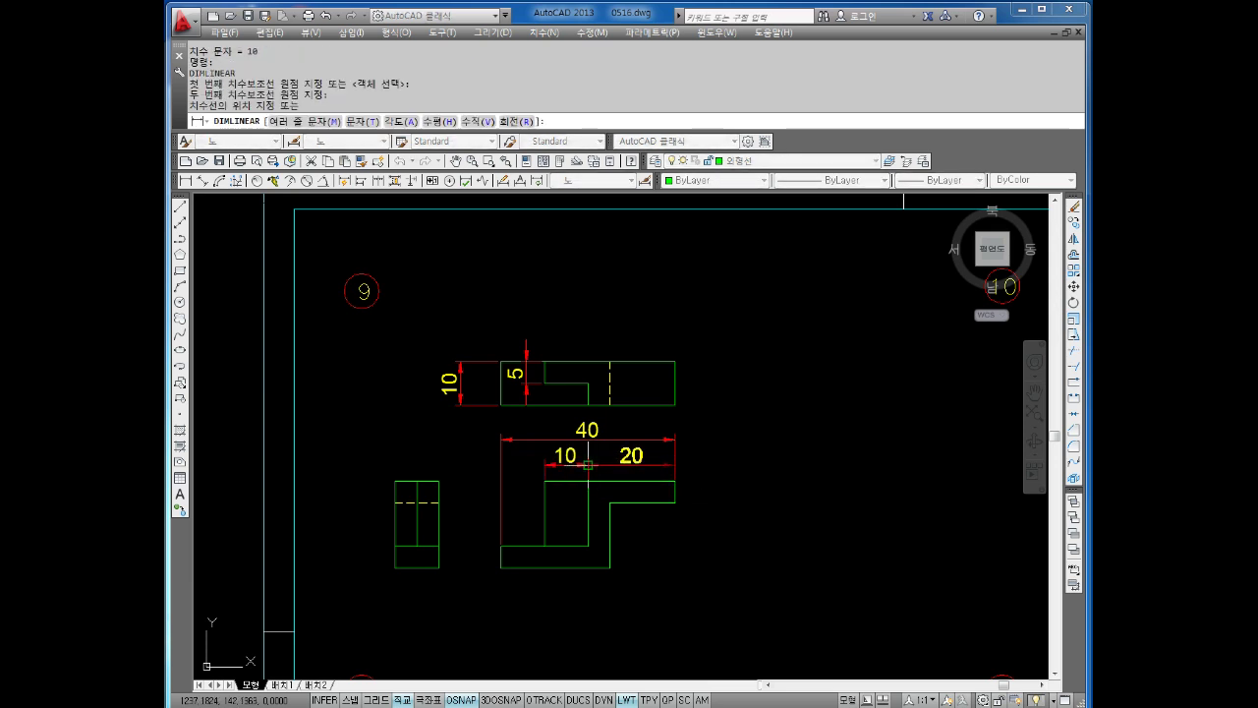
pyautogui.click(588, 465)
# Add the front view's 5 arm thickness, 20 left height and 5 base thickness.
pyautogui.press('Return')
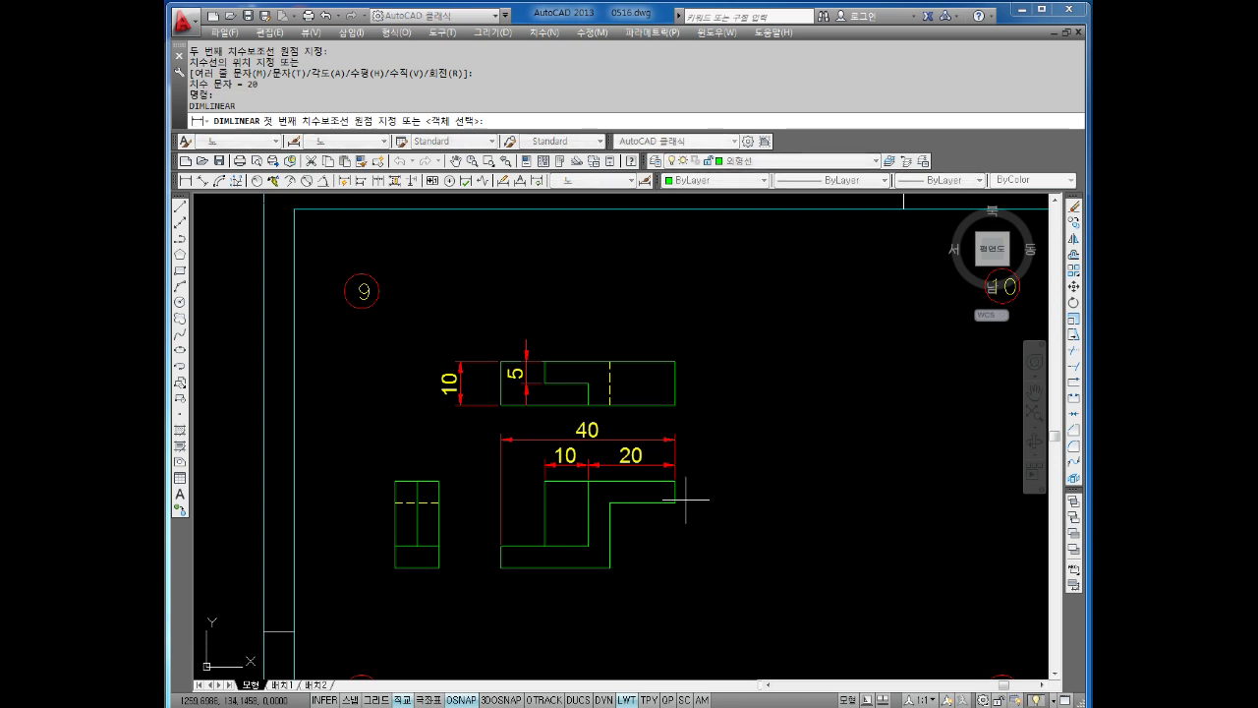
pyautogui.click(675, 481)
pyautogui.click(674, 502)
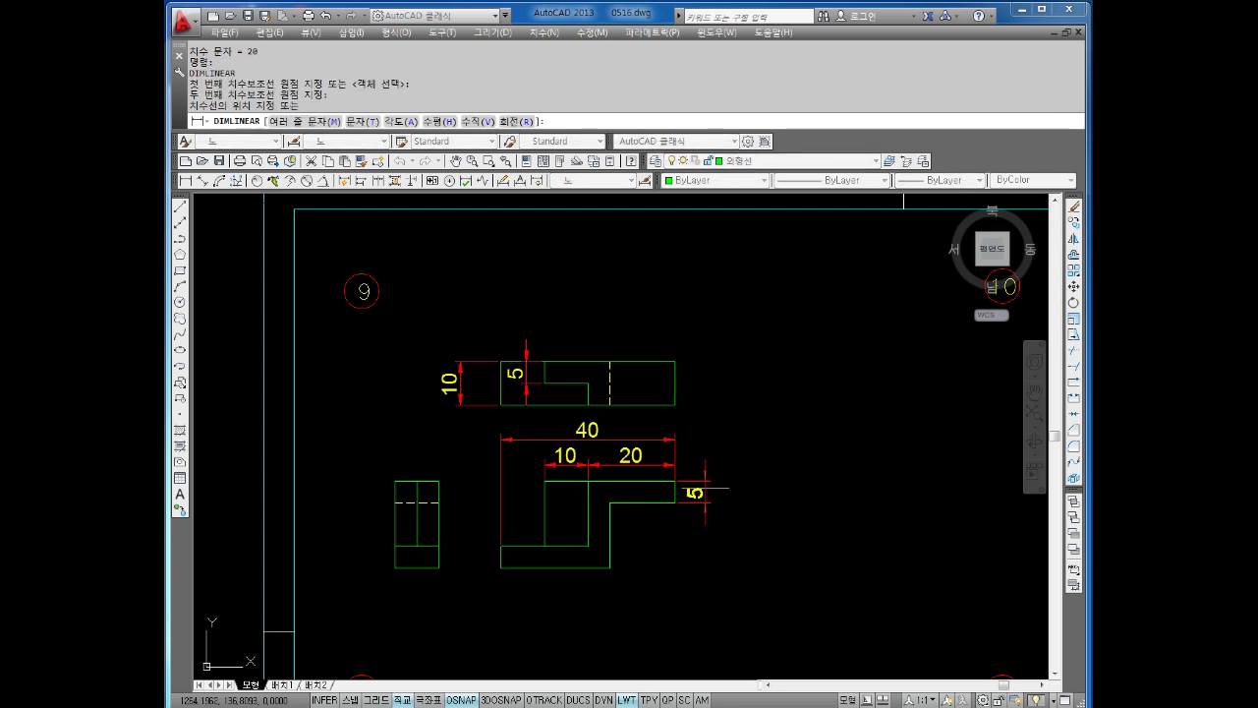
pyautogui.click(706, 487)
pyautogui.press('Return')
pyautogui.click(545, 482)
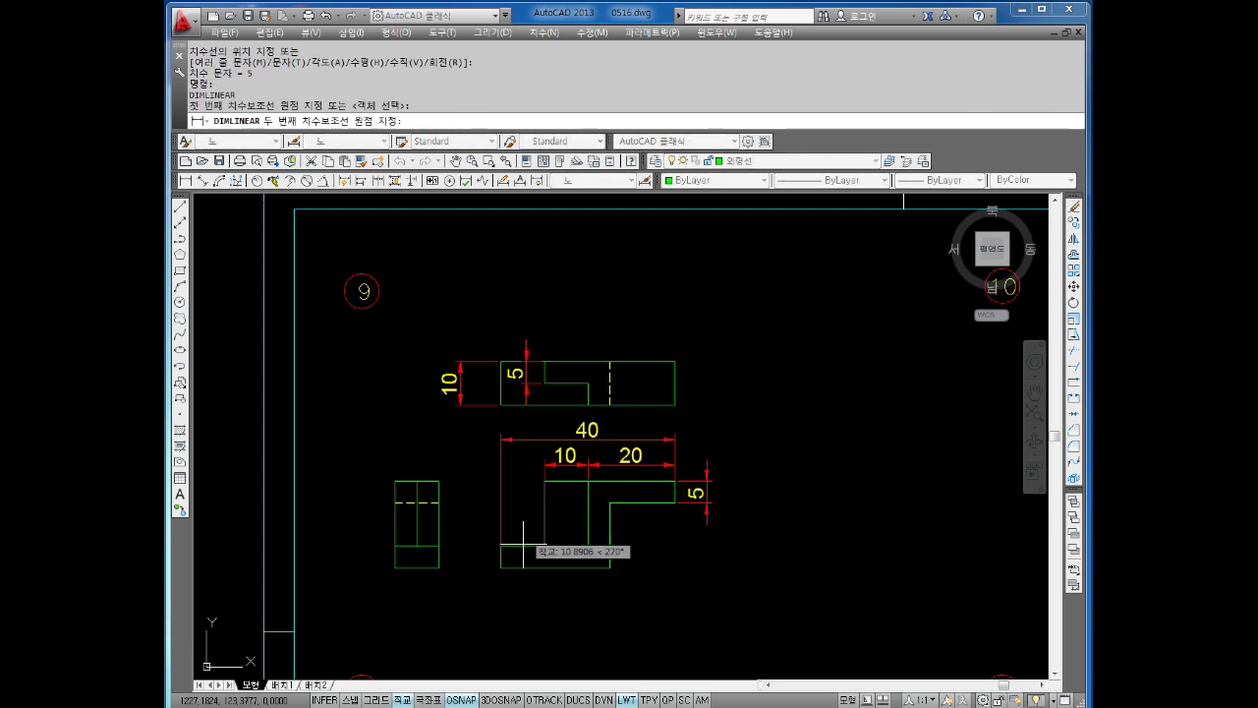
pyautogui.click(502, 567)
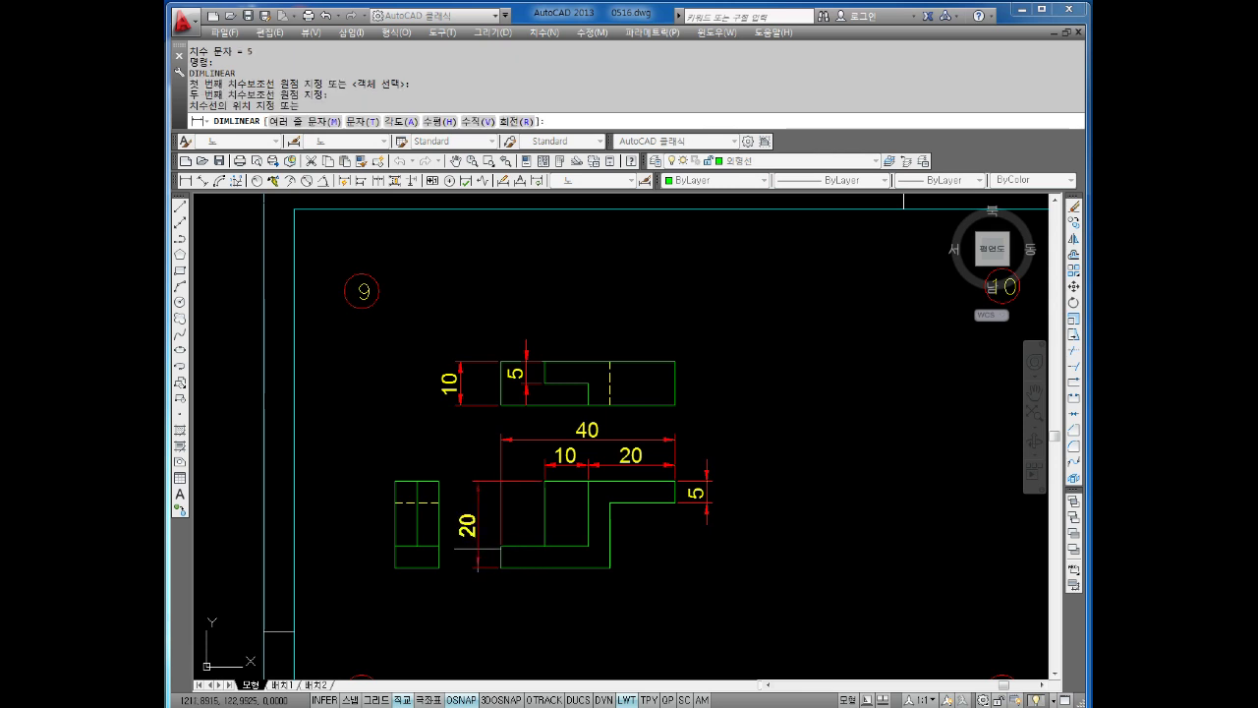
pyautogui.click(468, 546)
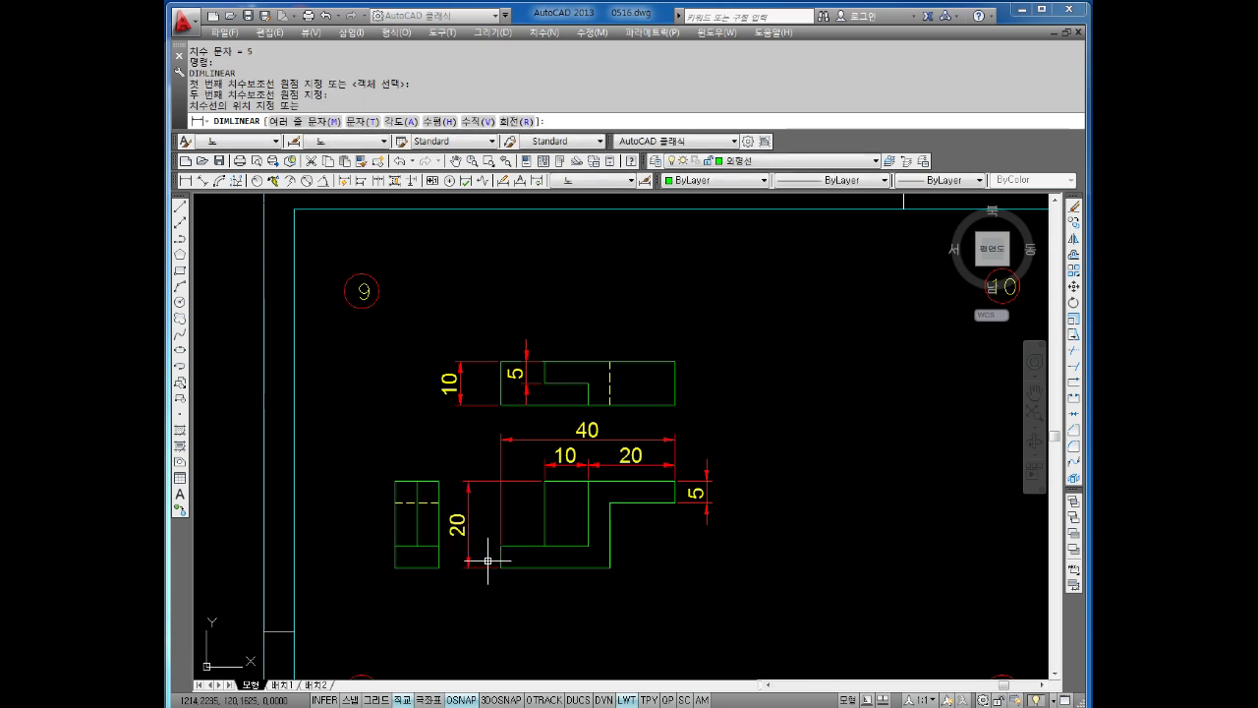
pyautogui.press('Return')
pyautogui.click(500, 558)
pyautogui.click(500, 547)
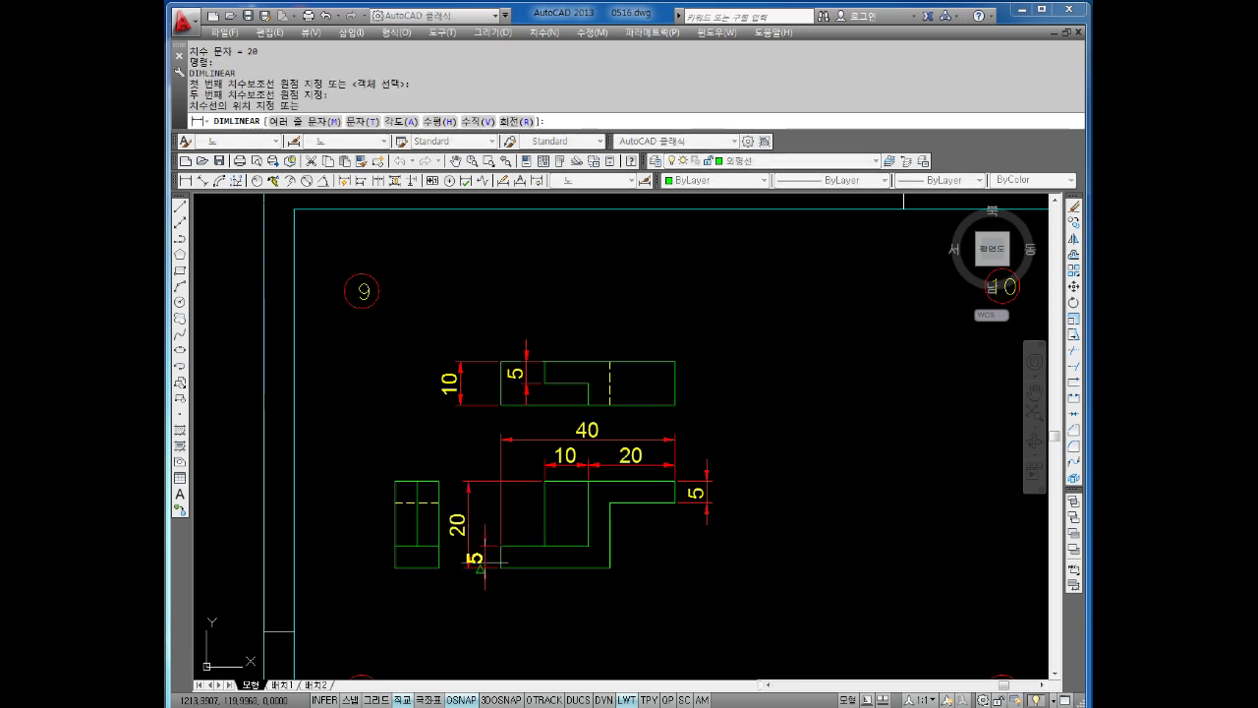
pyautogui.click(482, 575)
pyautogui.scroll(2, 452, 531)
pyautogui.scroll(1, 482, 526)
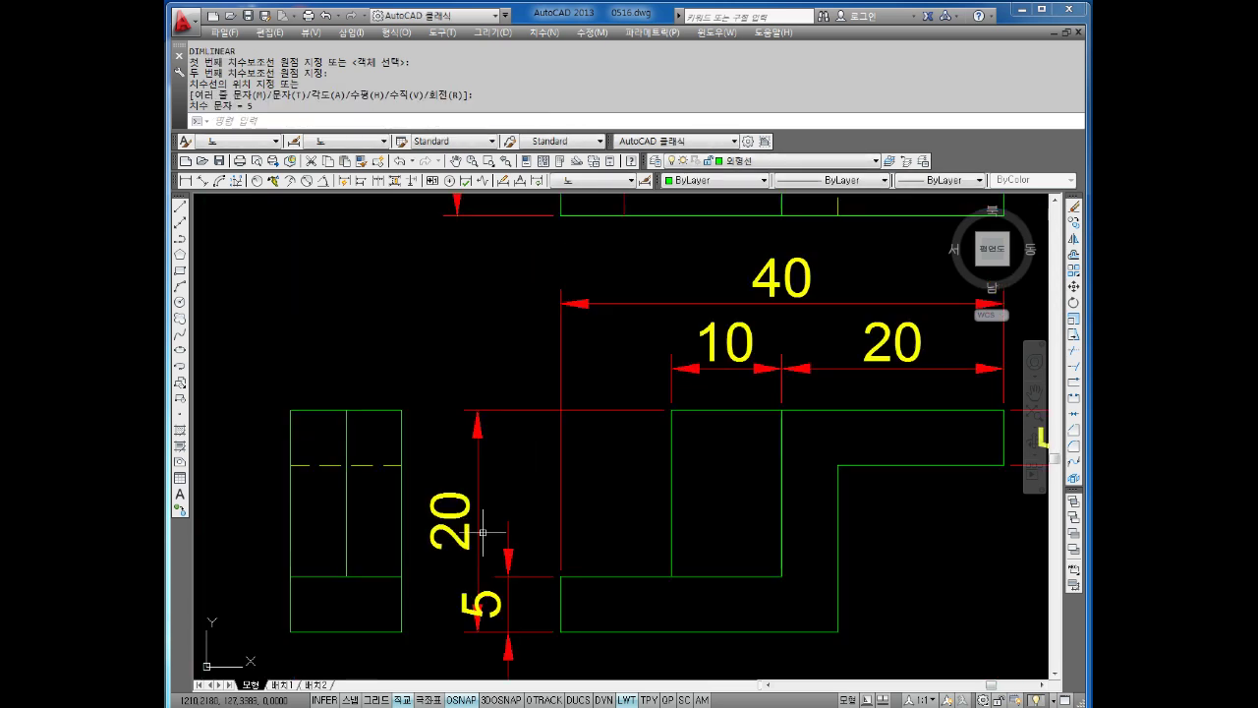
pyautogui.scroll(-3, 472, 521)
pyautogui.press('Escape')
pyautogui.scroll(1, 487, 516)
pyautogui.press('Escape')
pyautogui.press('Escape')
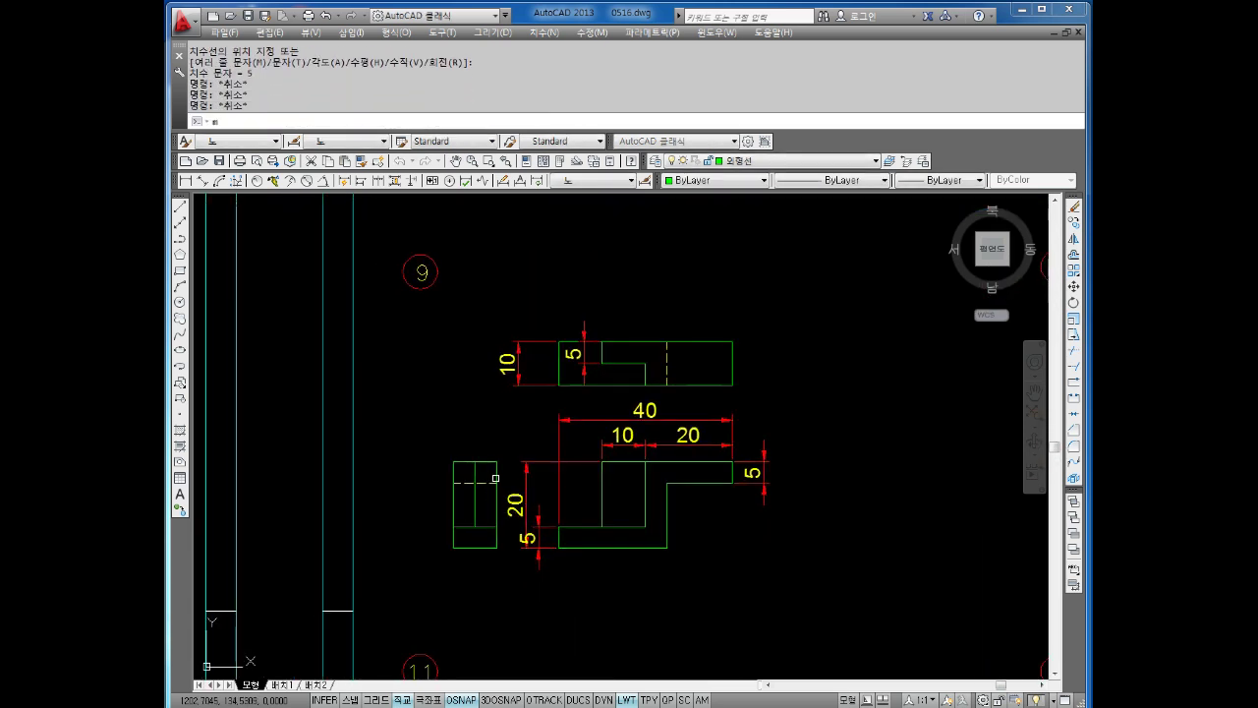
# Shift the front view's 20 height dimension further to the left.
pyautogui.write('m')
pyautogui.press('Return')
pyautogui.click(502, 444)
pyautogui.click(438, 582)
pyautogui.press('Return')
pyautogui.click(453, 548)
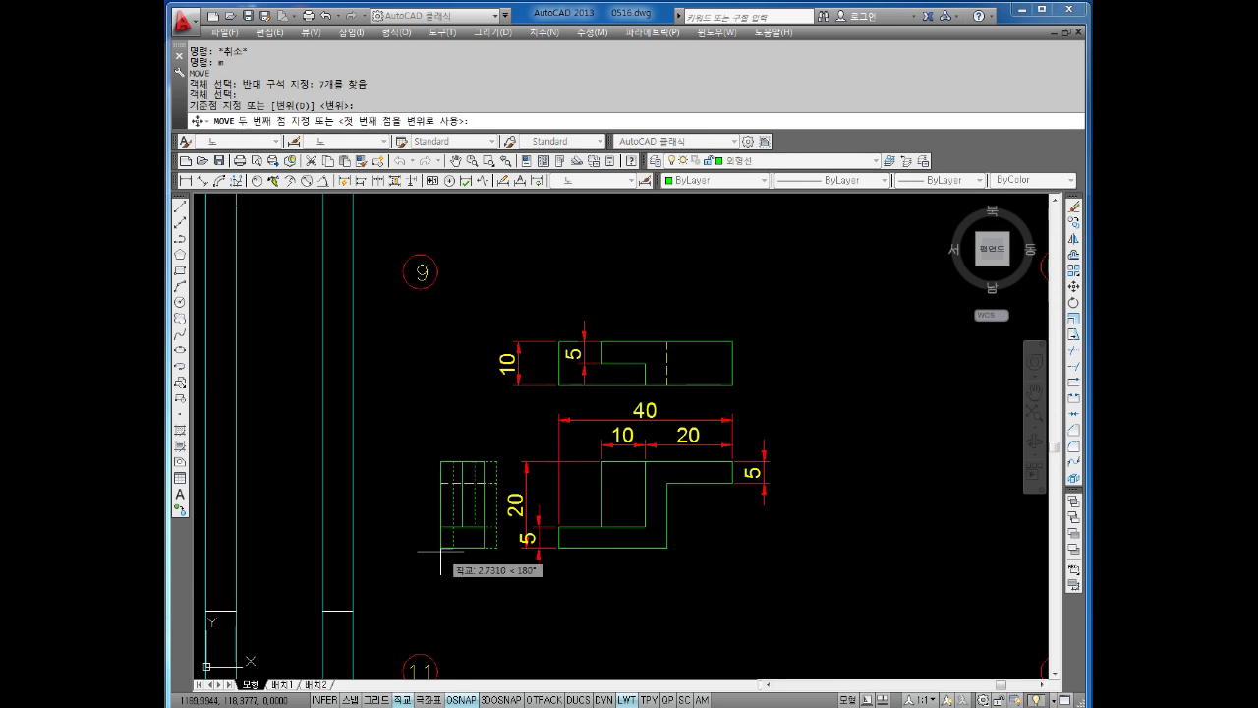
pyautogui.press('Escape')
pyautogui.scroll(2, 503, 518)
pyautogui.click(519, 510)
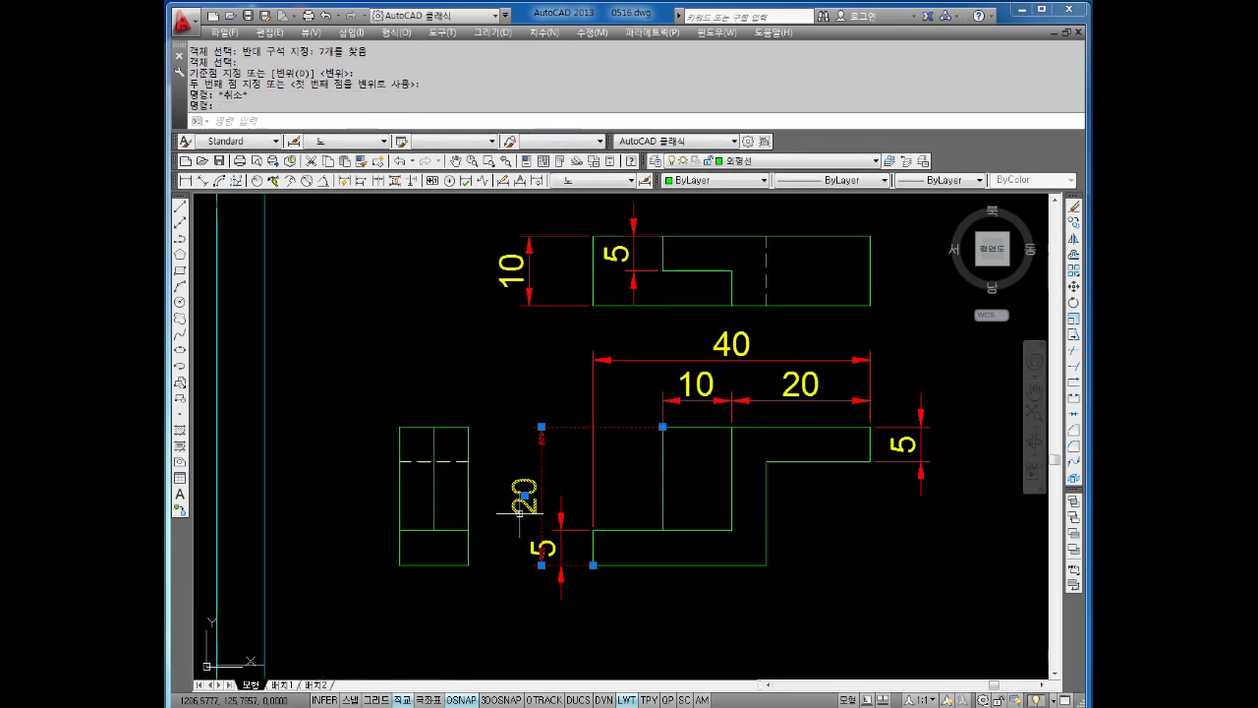
pyautogui.click(541, 428)
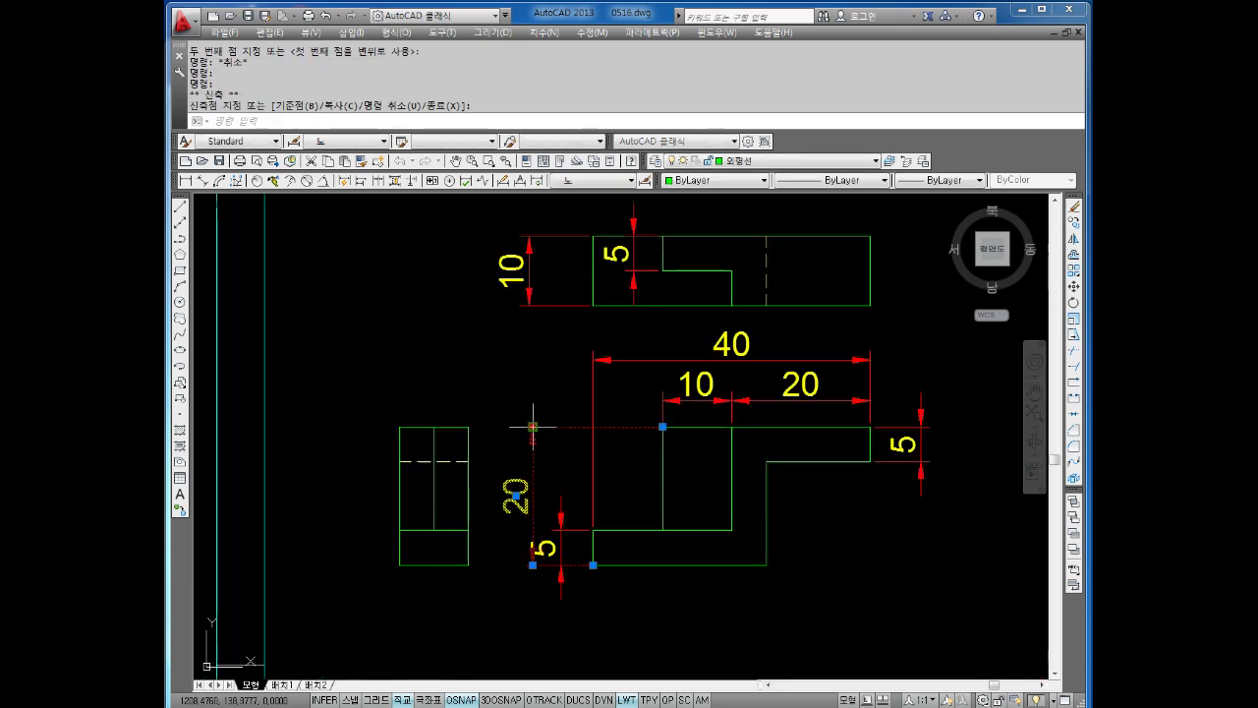
pyautogui.click(516, 425)
pyautogui.press('Escape')
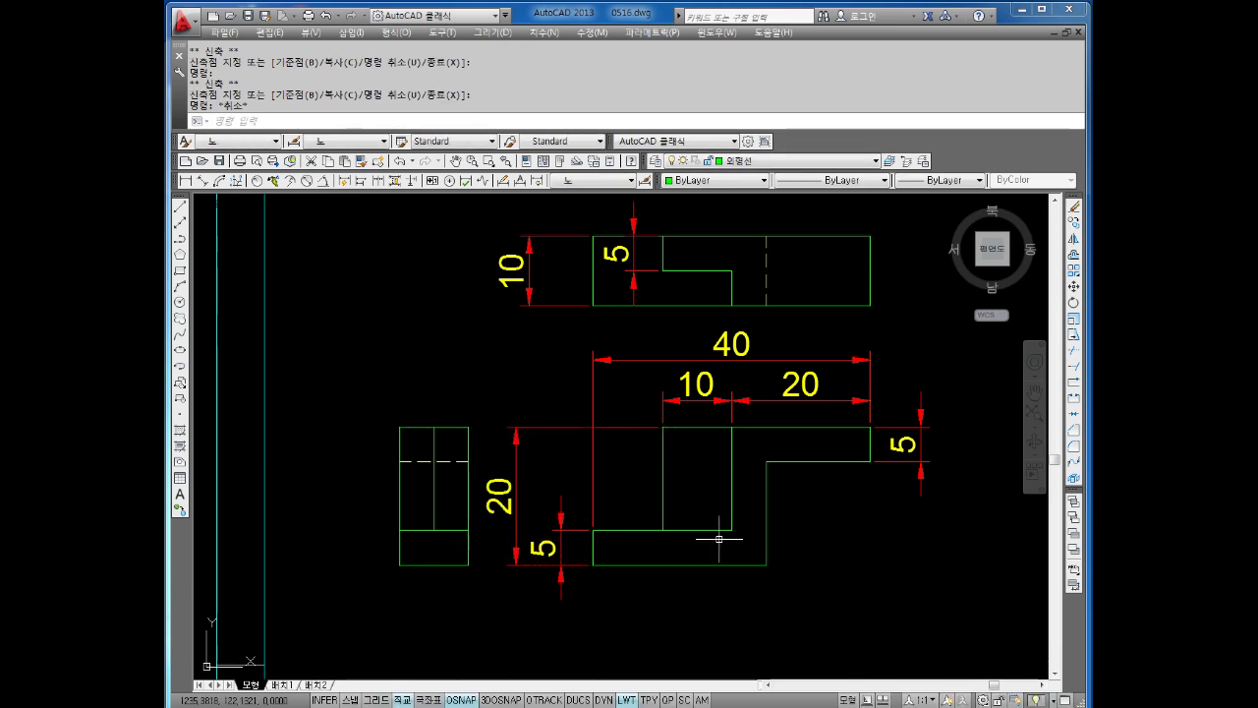
# Save the drawing 0518.dwg.
pyautogui.scroll(-2, 728, 531)
pyautogui.moveTo(758, 520); pyautogui.dragTo(736, 505, button='middle')
pyautogui.scroll(-2, 736, 511)
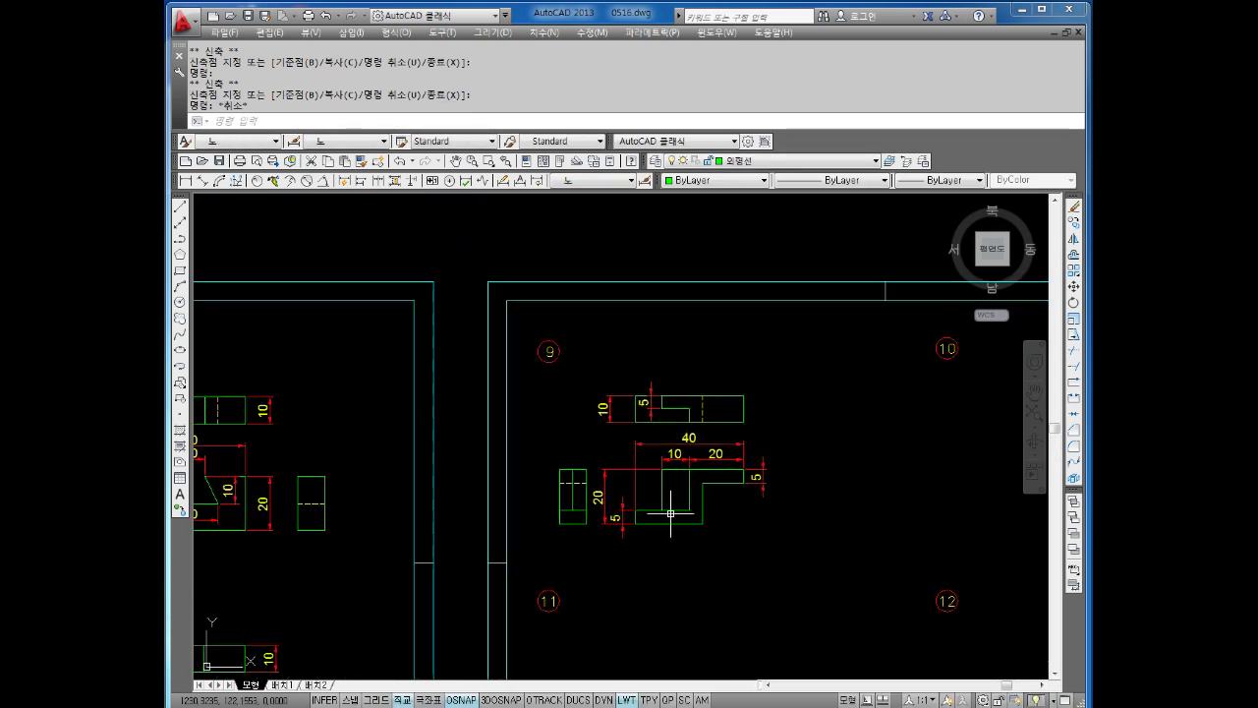
pyautogui.hotkey('ctrl', 's')
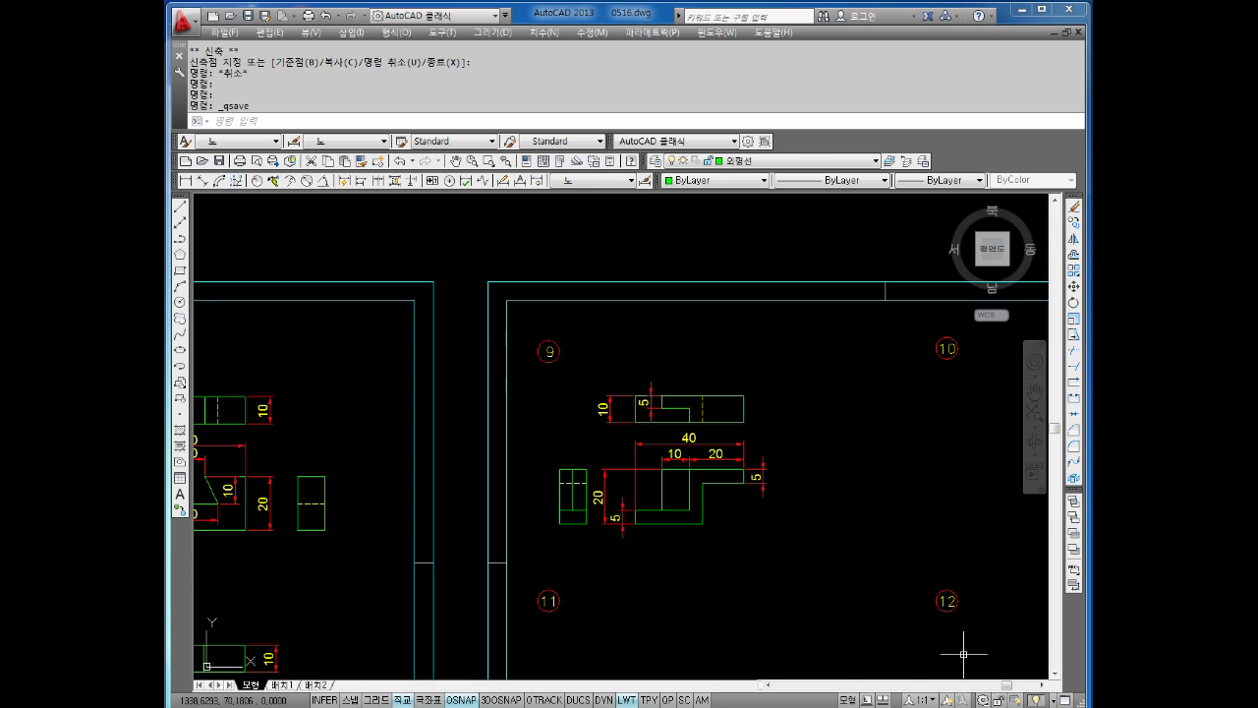
# Erase the stray vertical line below the sheets.
pyautogui.scroll(-3, 963, 653)
pyautogui.scroll(-1, 666, 410)
pyautogui.scroll(1, 584, 472)
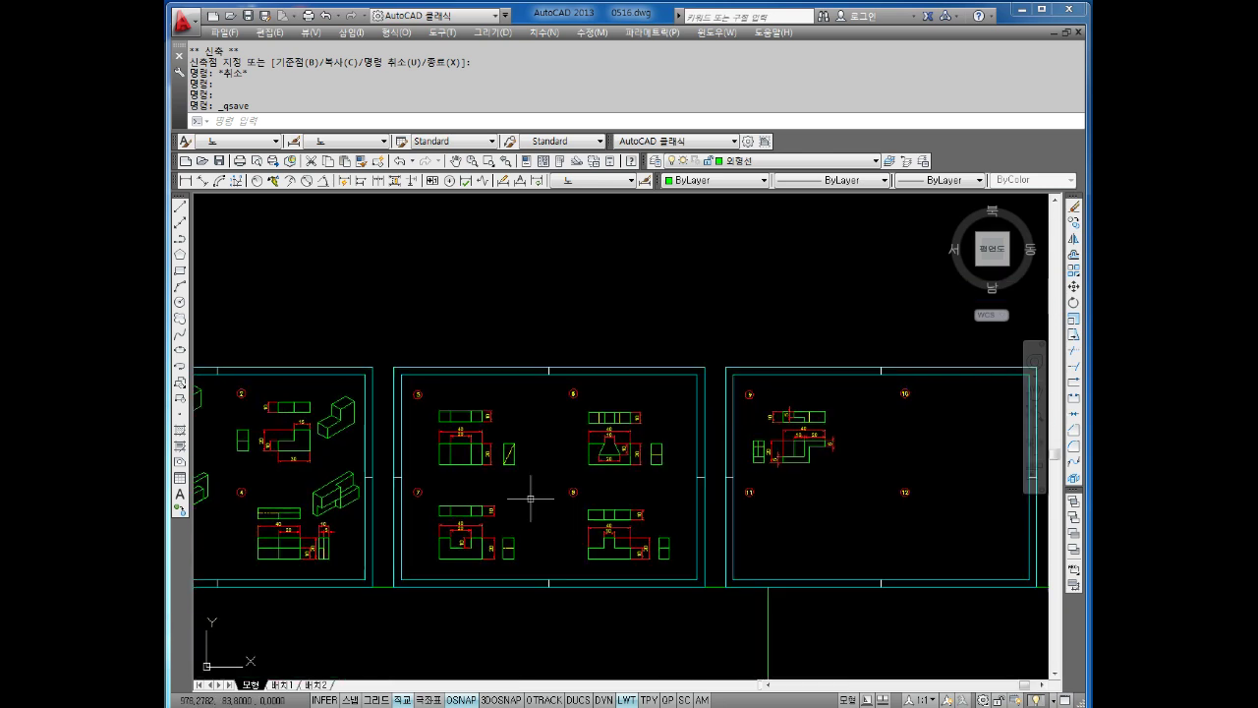
pyautogui.scroll(-1, 531, 498)
pyautogui.scroll(1, 879, 542)
pyautogui.click(801, 521)
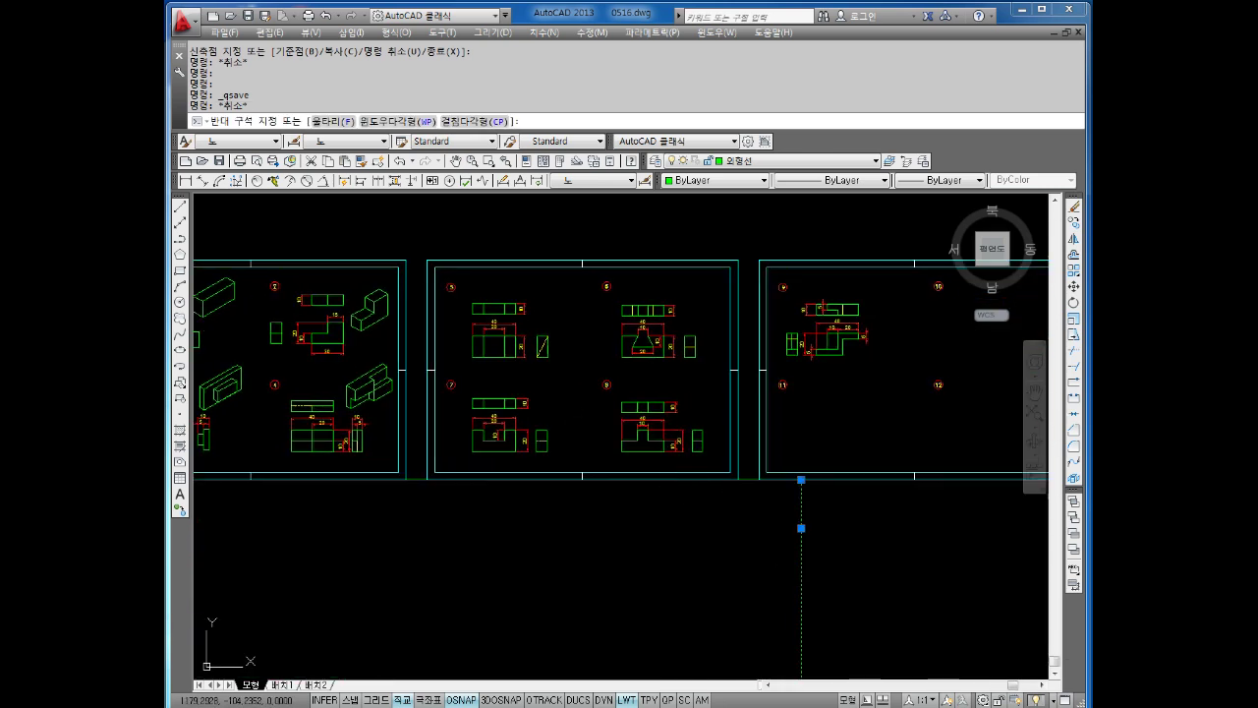
pyautogui.press('Delete')
pyautogui.scroll(2, 880, 458)
pyautogui.scroll(2, 711, 412)
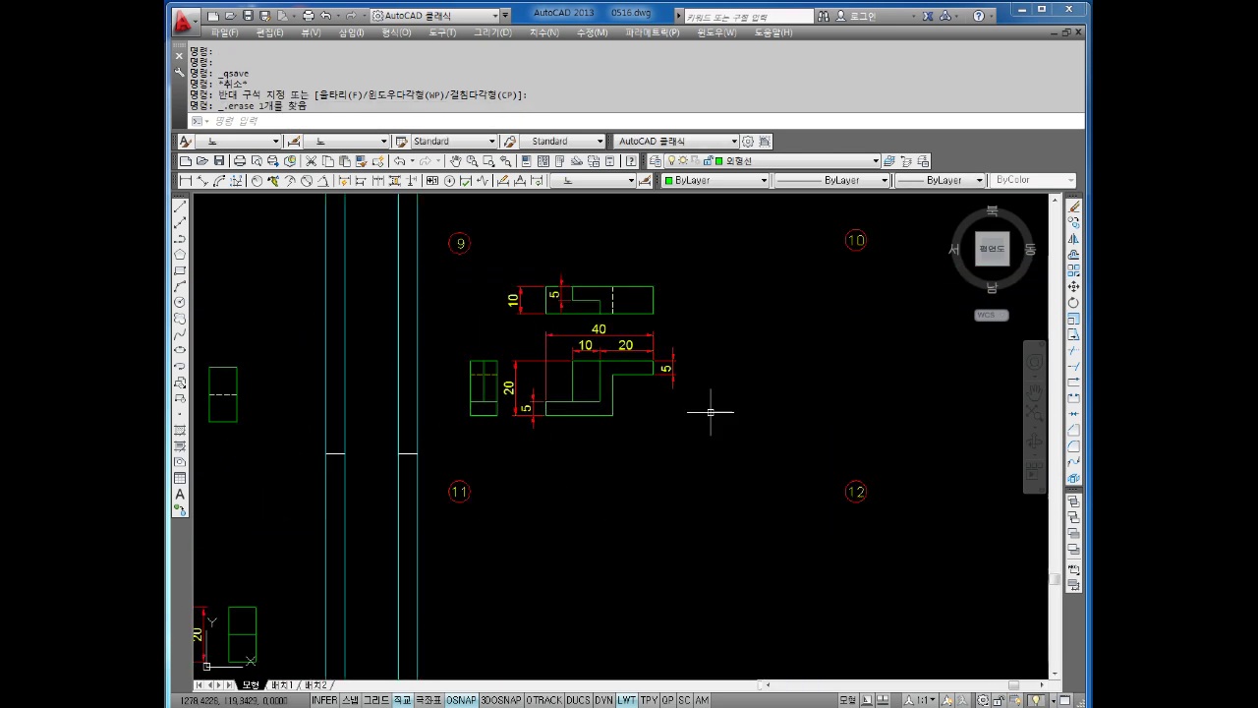
pyautogui.moveTo(800, 390); pyautogui.dragTo(679, 416, button='middle')
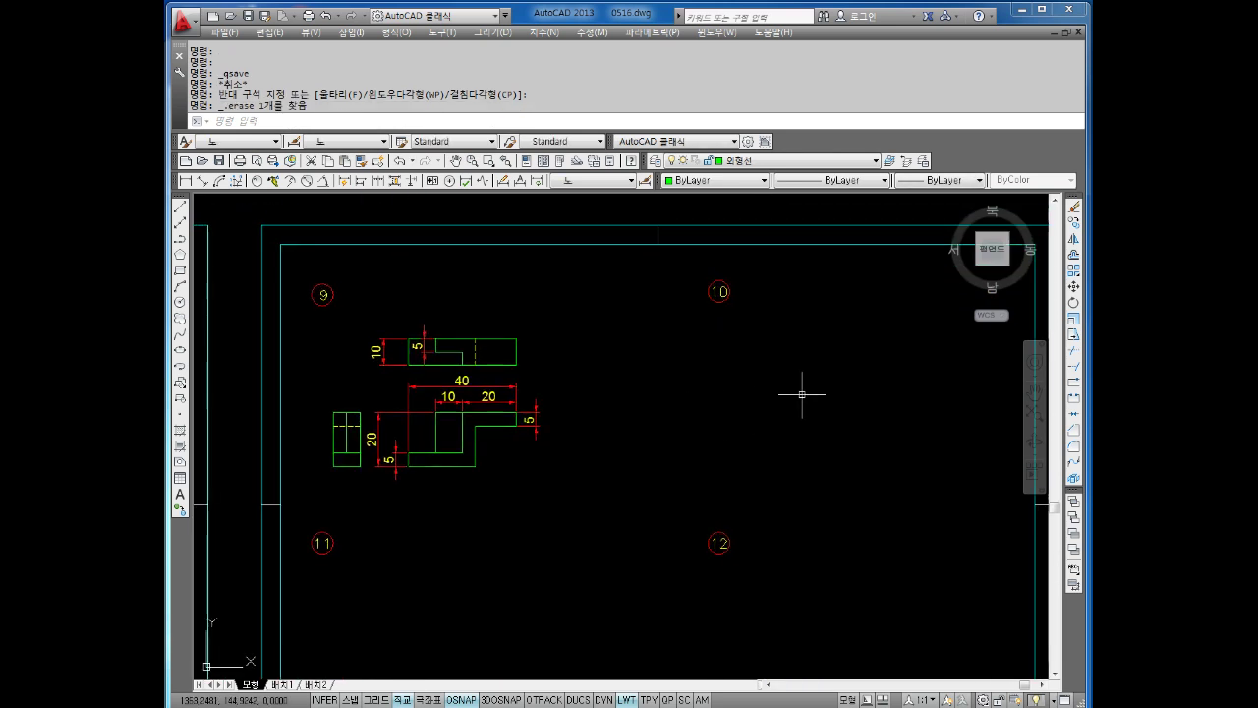
pyautogui.moveTo(799, 416); pyautogui.dragTo(729, 422, button='middle')
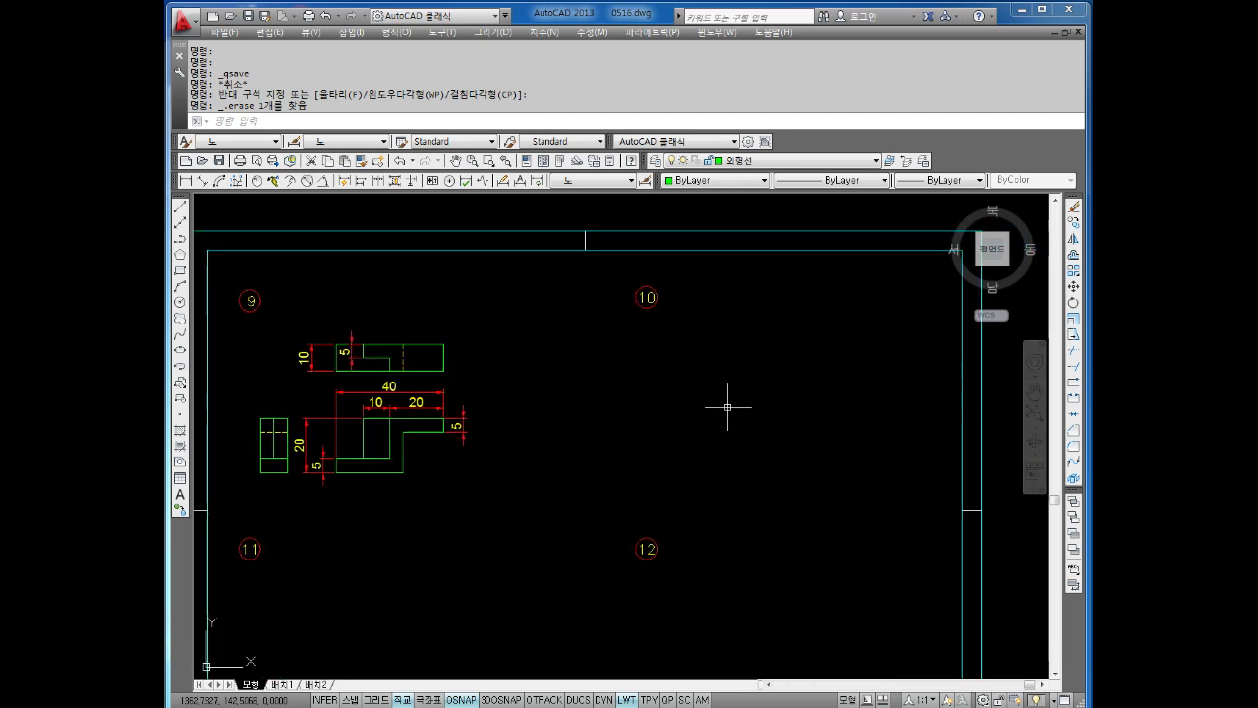
pyautogui.press('Escape')
pyautogui.press('Escape')
# Draw the L-shaped figure 10 front view outline with 40, 10, 20 and 10 unit edges.
pyautogui.write('l')
pyautogui.press('Return')
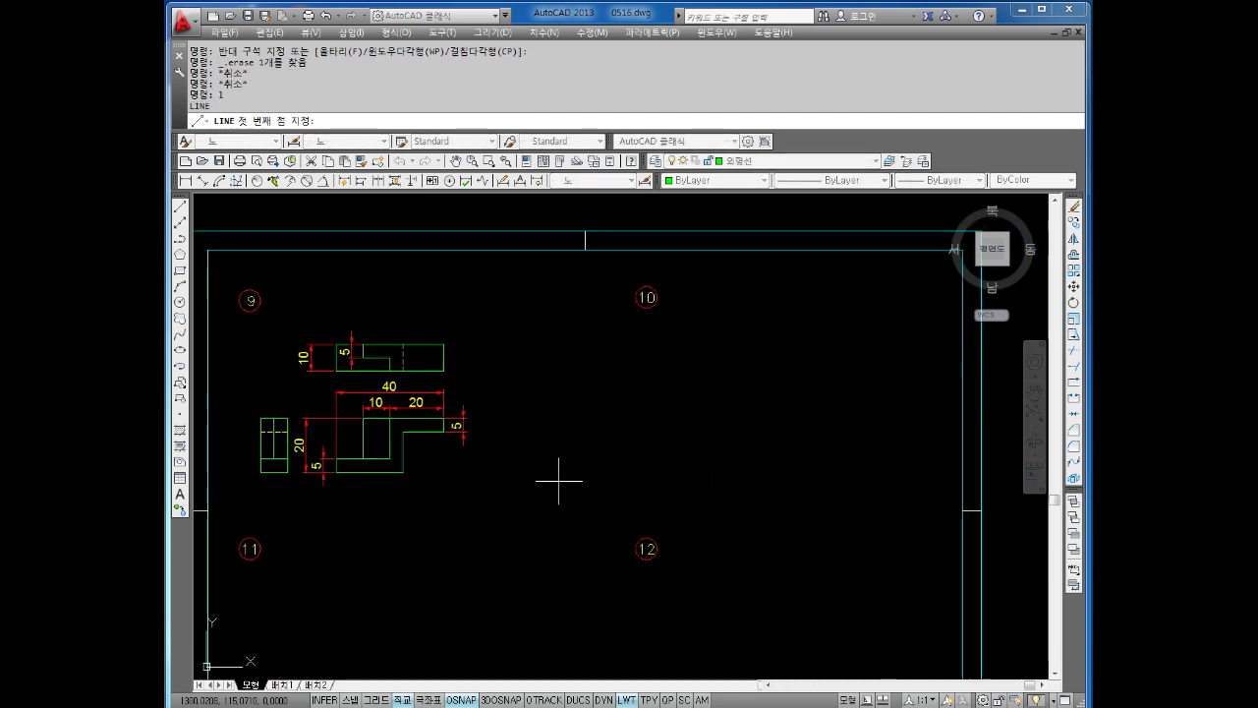
pyautogui.click(402, 472)
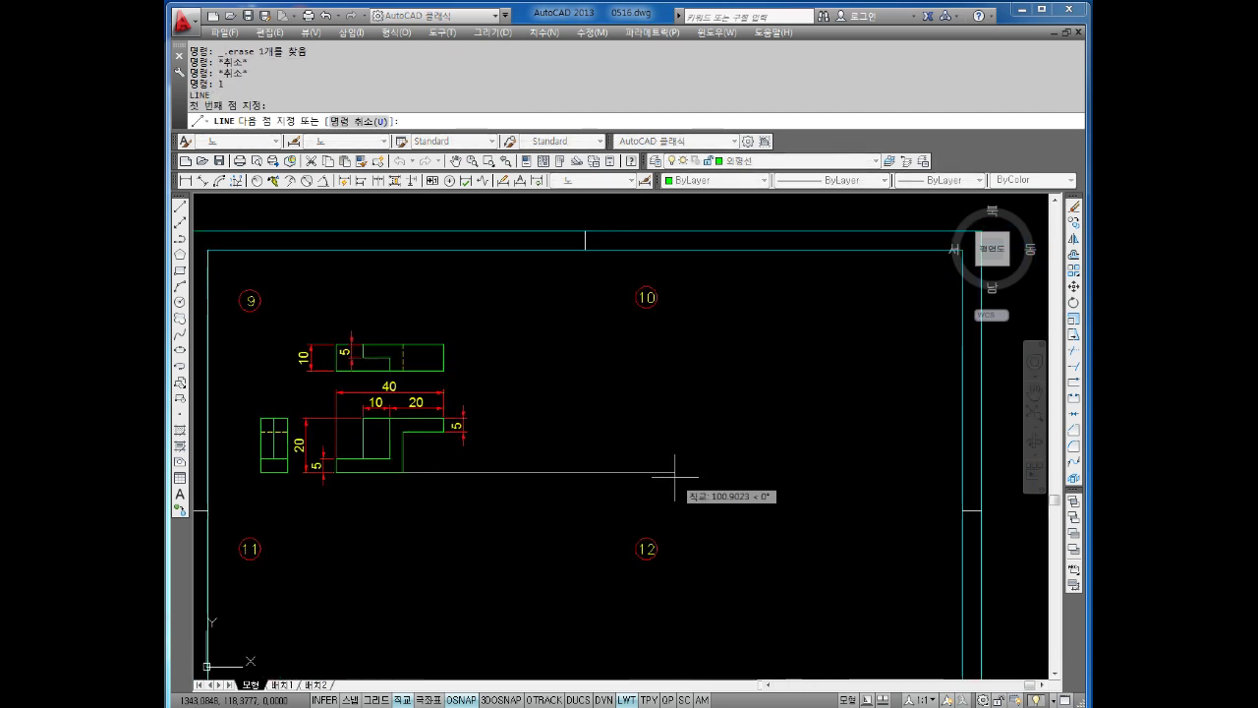
pyautogui.click(674, 473)
pyautogui.write('4')
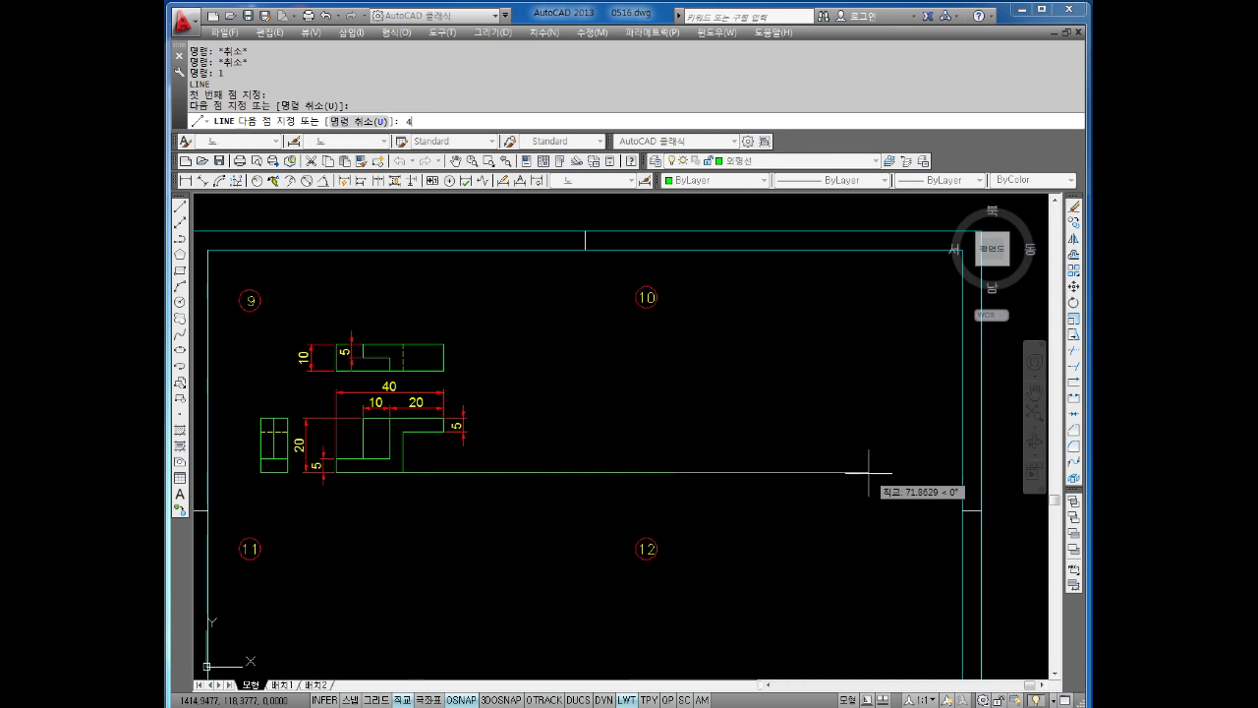
pyautogui.write('0')
pyautogui.press('Return')
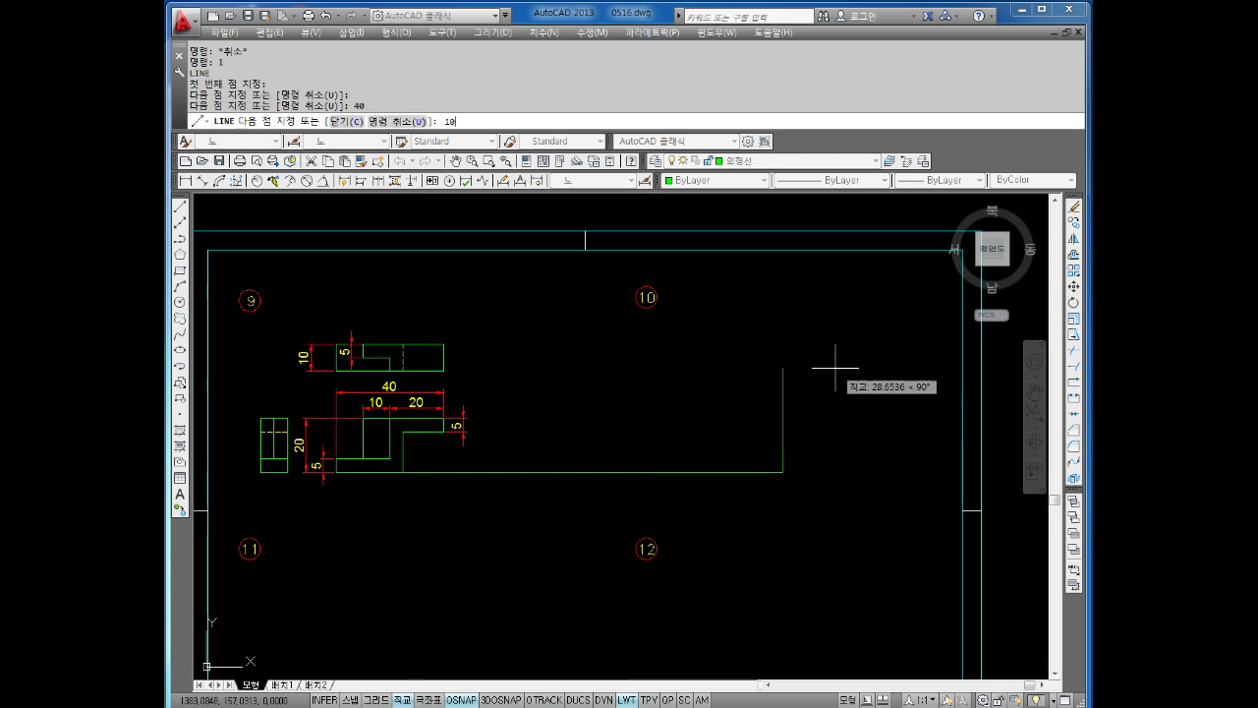
pyautogui.press('Return')
pyautogui.write('20')
pyautogui.press('Return')
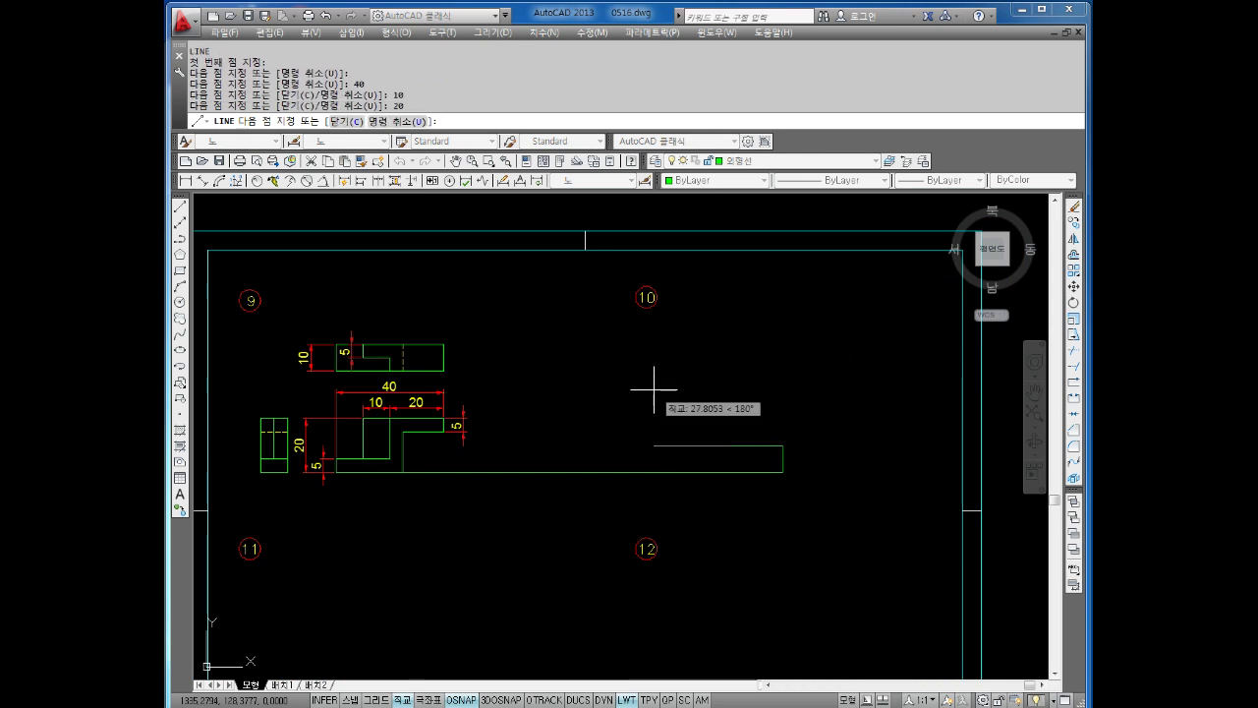
pyautogui.press('Return')
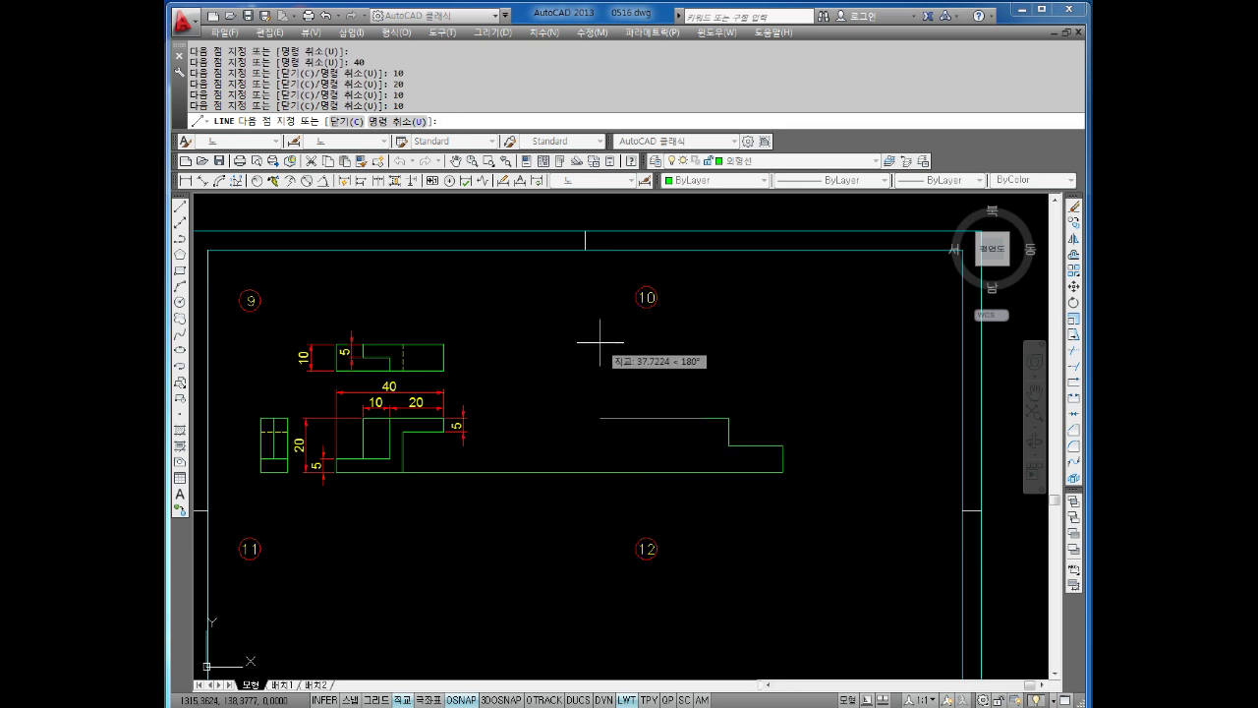
pyautogui.write('10')
pyautogui.press('Return')
pyautogui.write('2')
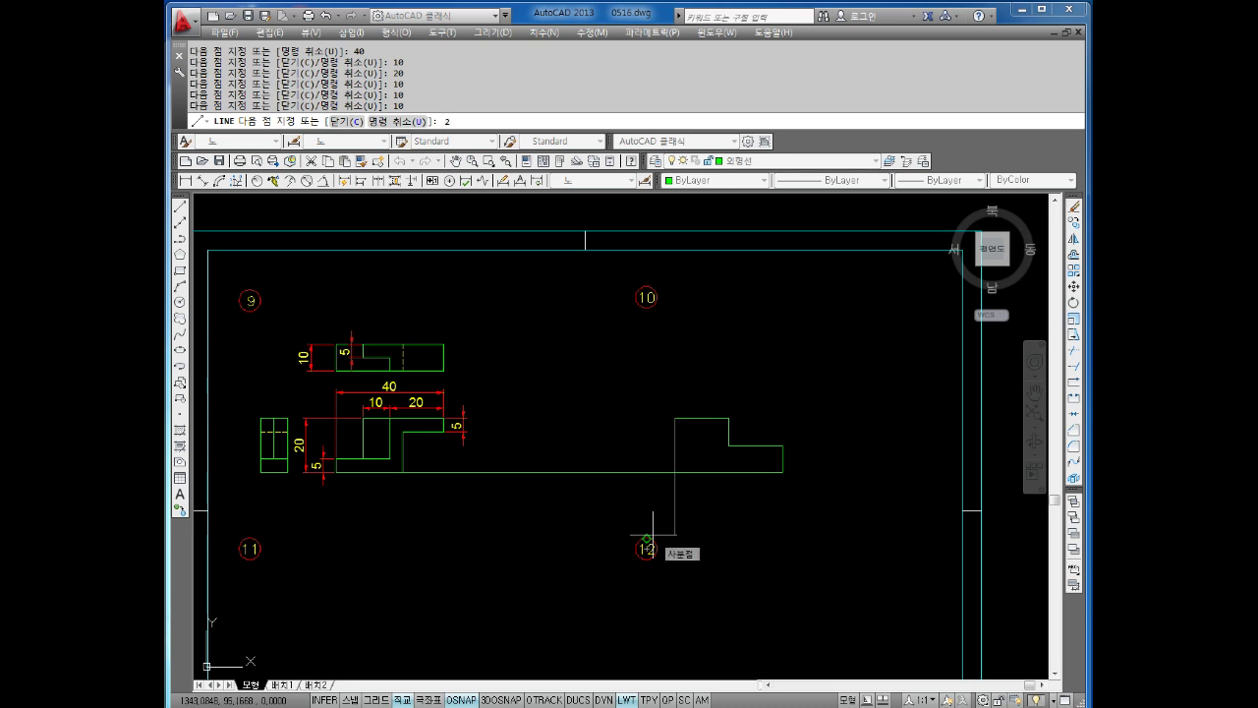
pyautogui.press('Escape')
pyautogui.press('Escape')
# Erase the stray long line near the new outline.
pyautogui.click(584, 442)
pyautogui.click(570, 520)
pyautogui.press('Delete')
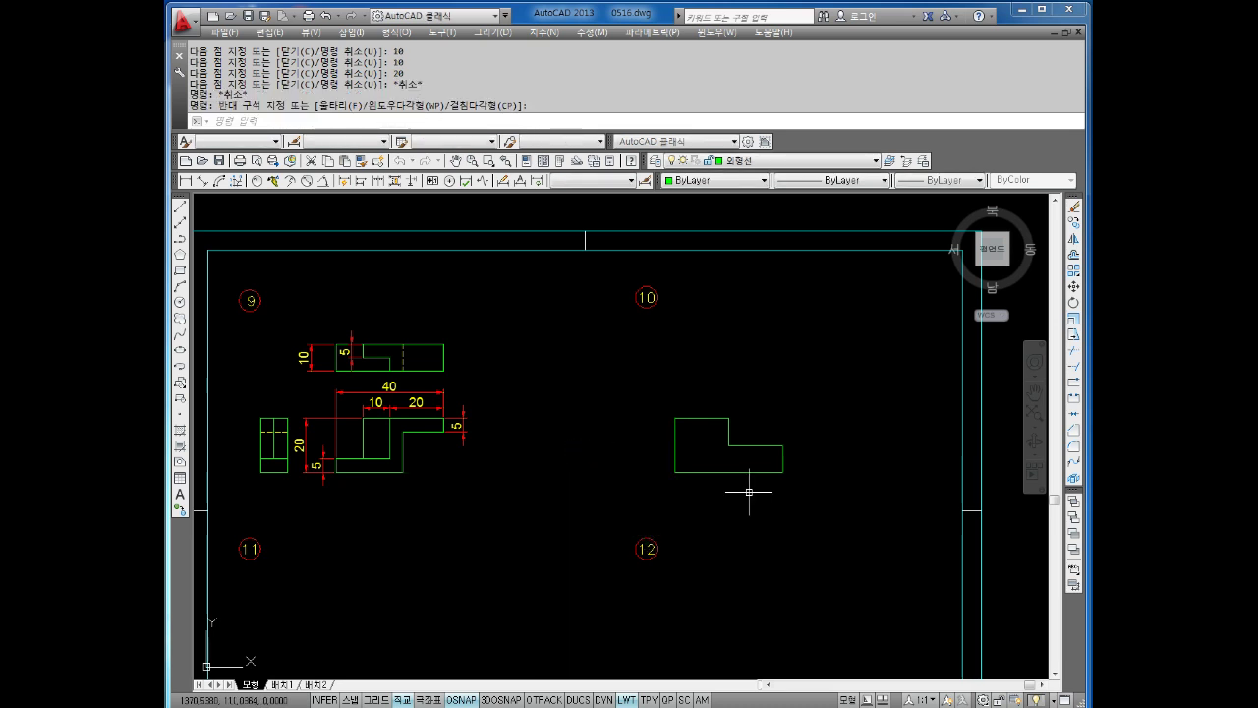
pyautogui.scroll(2, 747, 413)
pyautogui.press('Escape')
# Draw a vertical line down from the top-edge midpoint and trim its stub below the L-shape.
pyautogui.press('Escape')
pyautogui.write('l')
pyautogui.press('Return')
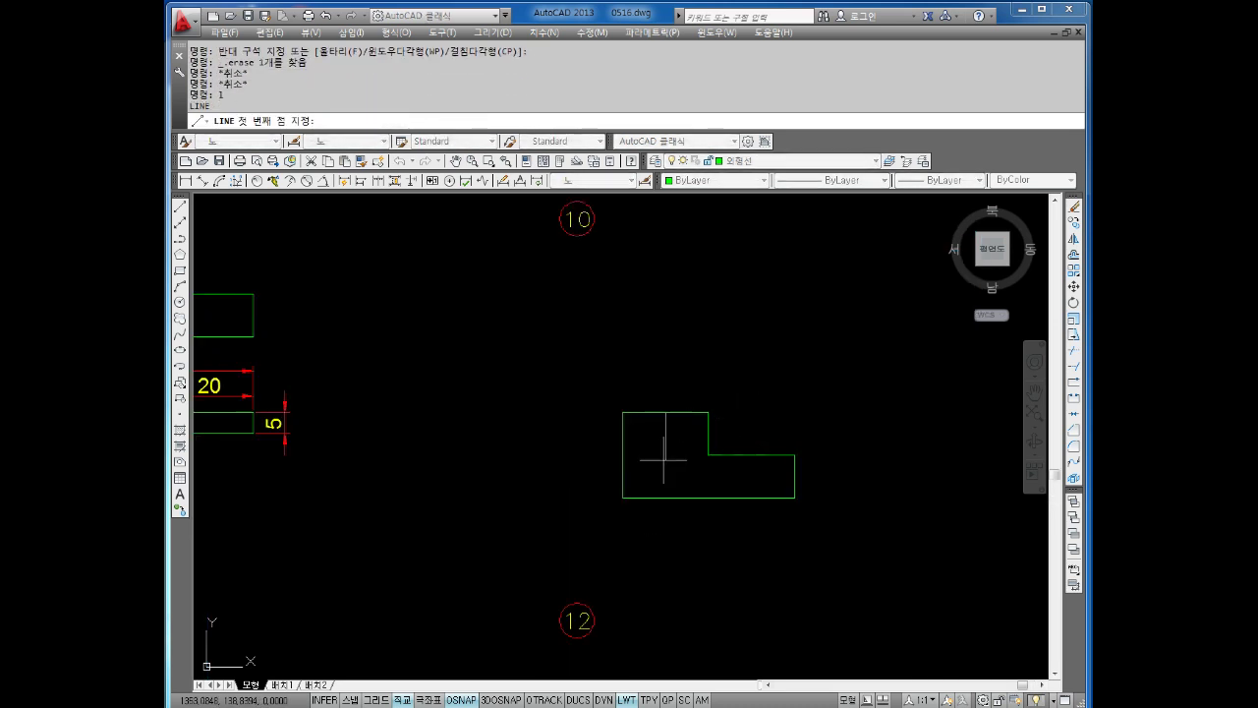
pyautogui.click(665, 413)
pyautogui.click(680, 536)
pyautogui.press('Escape')
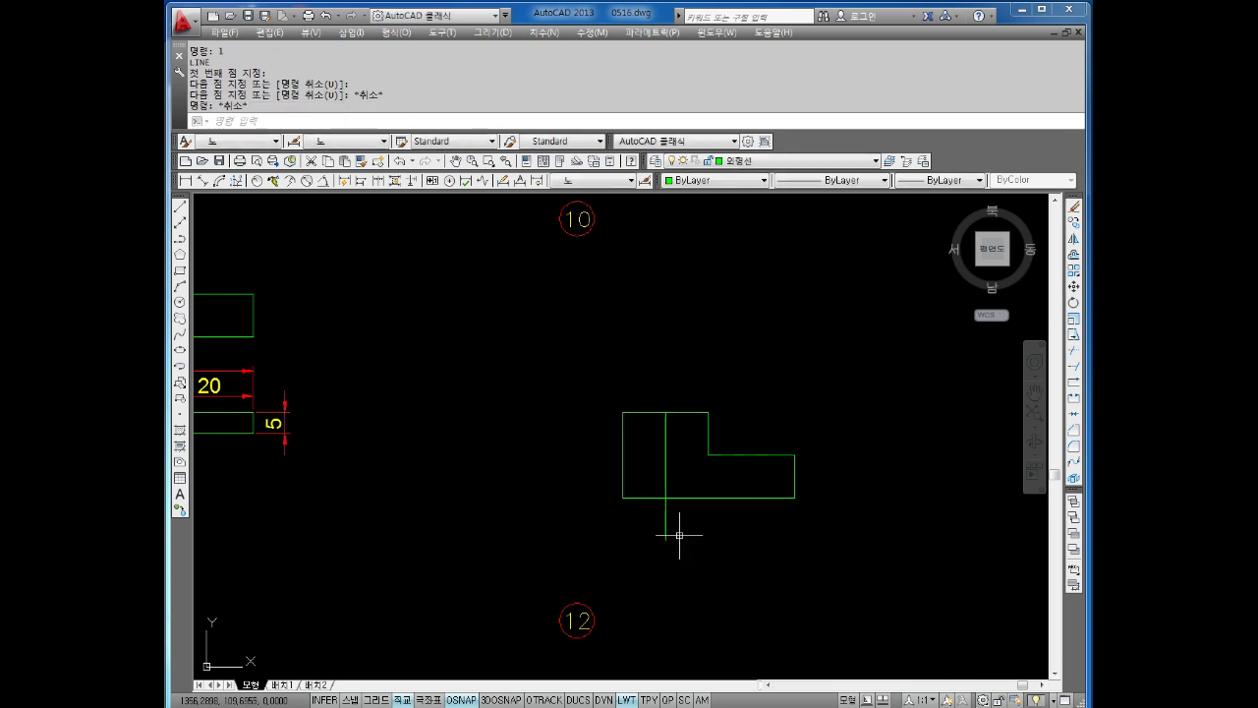
pyautogui.write('tr')
pyautogui.press('Return')
pyautogui.press('Return')
pyautogui.moveTo(688, 516); pyautogui.dragTo(637, 538)
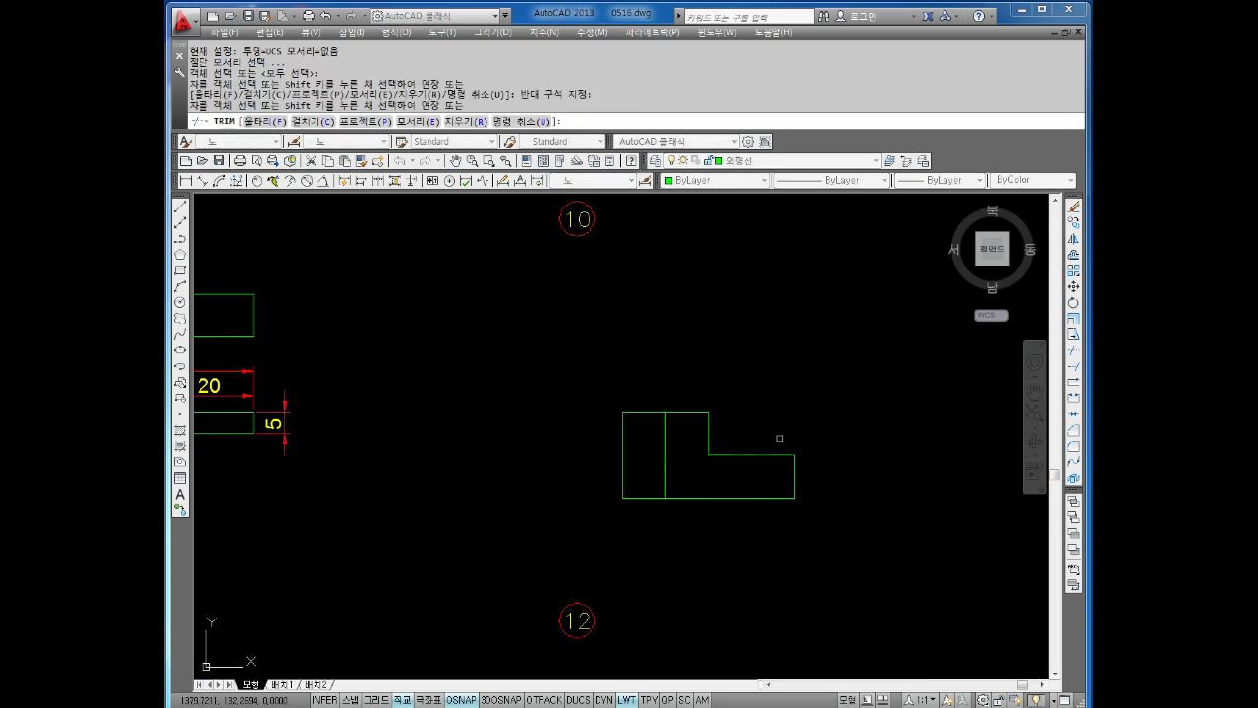
# Offset the L-shape's right edge 10 units inward as a second dividing line.
pyautogui.press('Escape')
pyautogui.press('Escape')
pyautogui.press('Escape')
pyautogui.press('Escape')
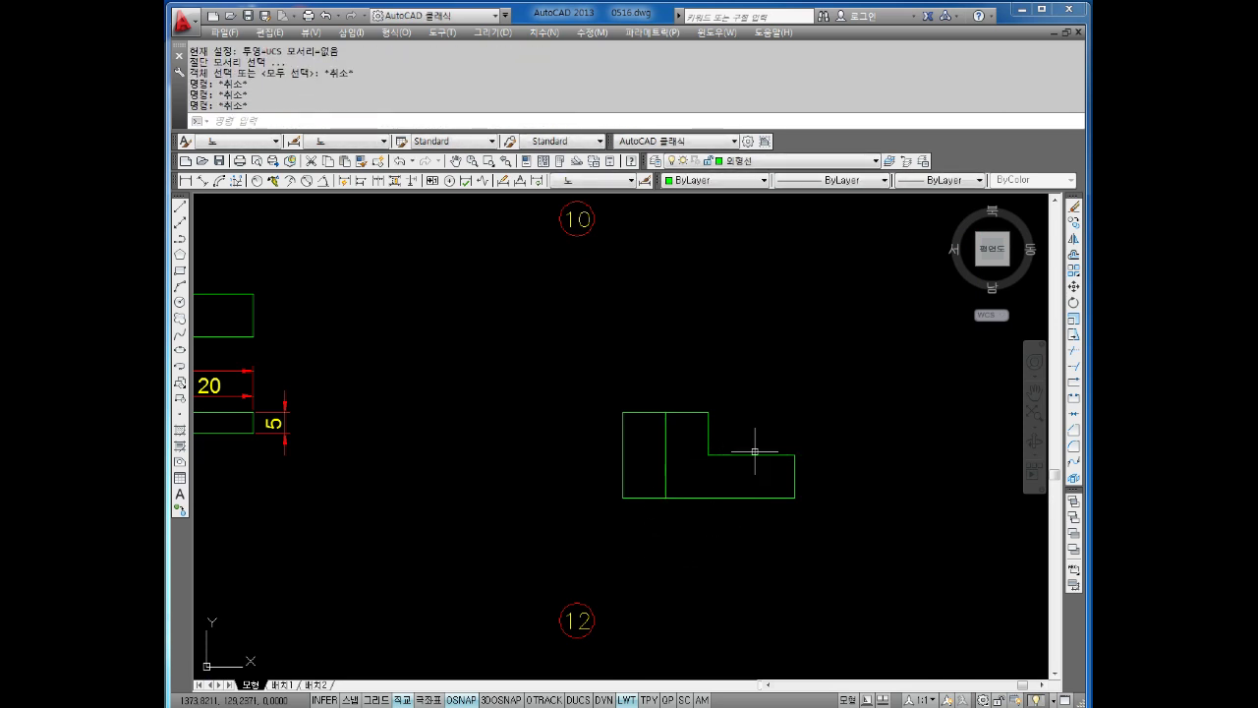
pyautogui.write('o')
pyautogui.press('Return')
pyautogui.write('10')
pyautogui.press('Return')
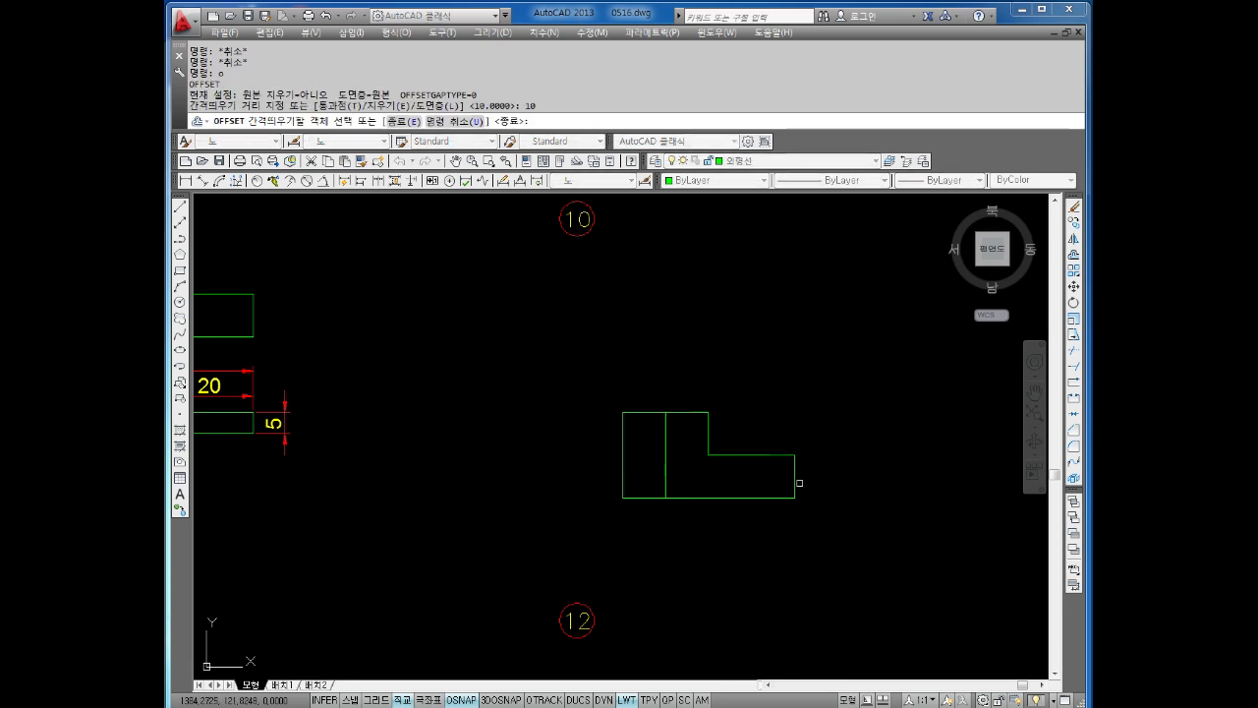
pyautogui.click(795, 476)
pyautogui.click(753, 477)
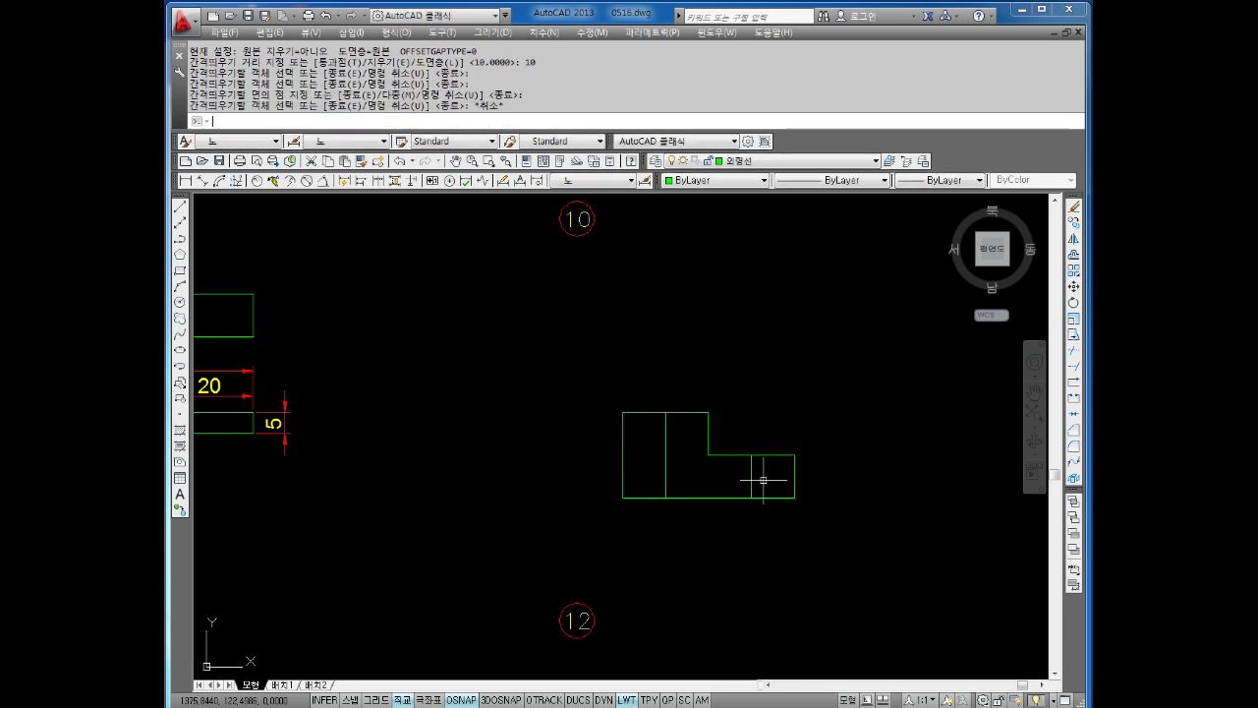
pyautogui.press('Escape')
pyautogui.press('Escape')
pyautogui.press('Escape')
# Project four front-view edges upward with vertical construction lines.
pyautogui.write('x')
pyautogui.press('Return')
pyautogui.write('v')
pyautogui.press('Return')
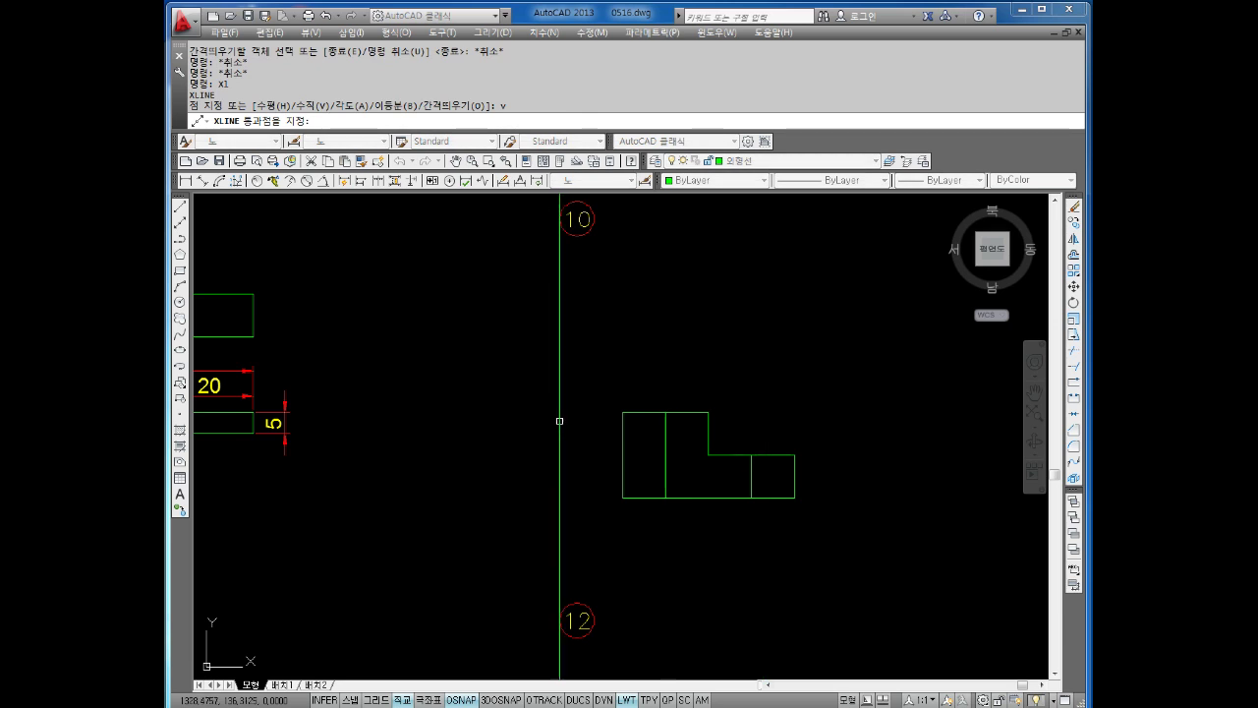
pyautogui.click(624, 414)
pyautogui.click(666, 413)
pyautogui.click(708, 454)
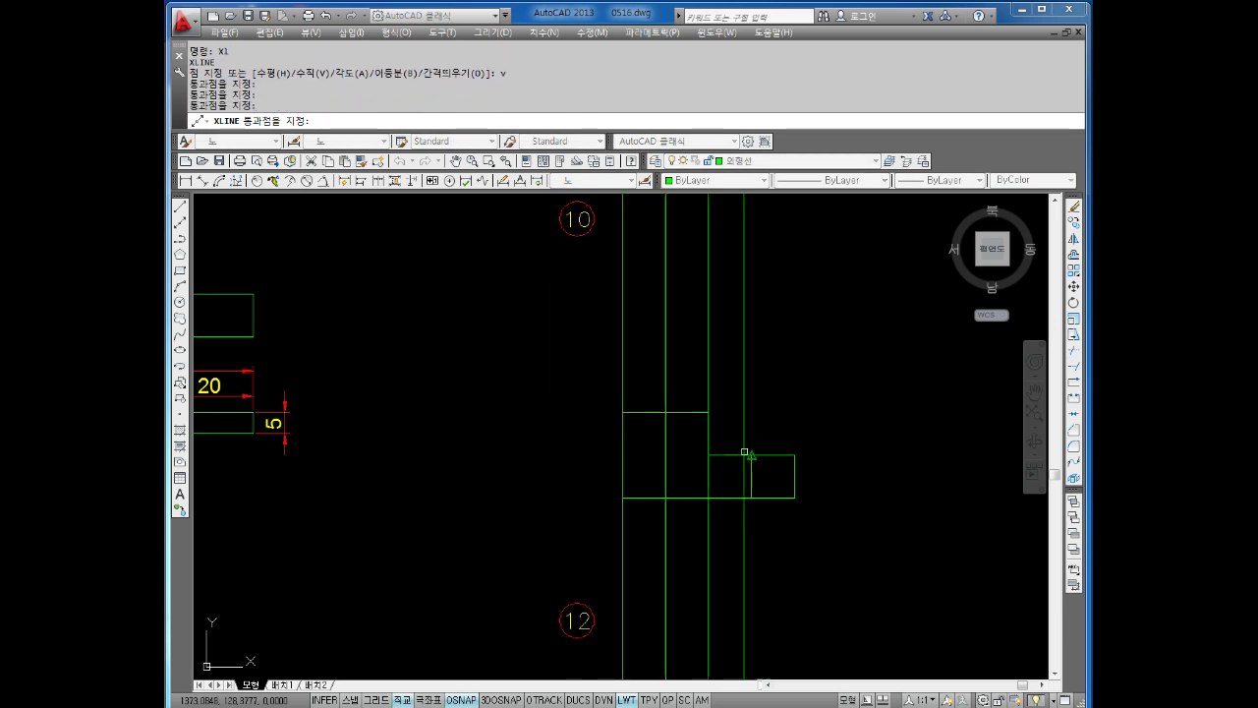
pyautogui.click(751, 455)
pyautogui.press('Escape')
pyautogui.press('Escape')
pyautogui.write('l')
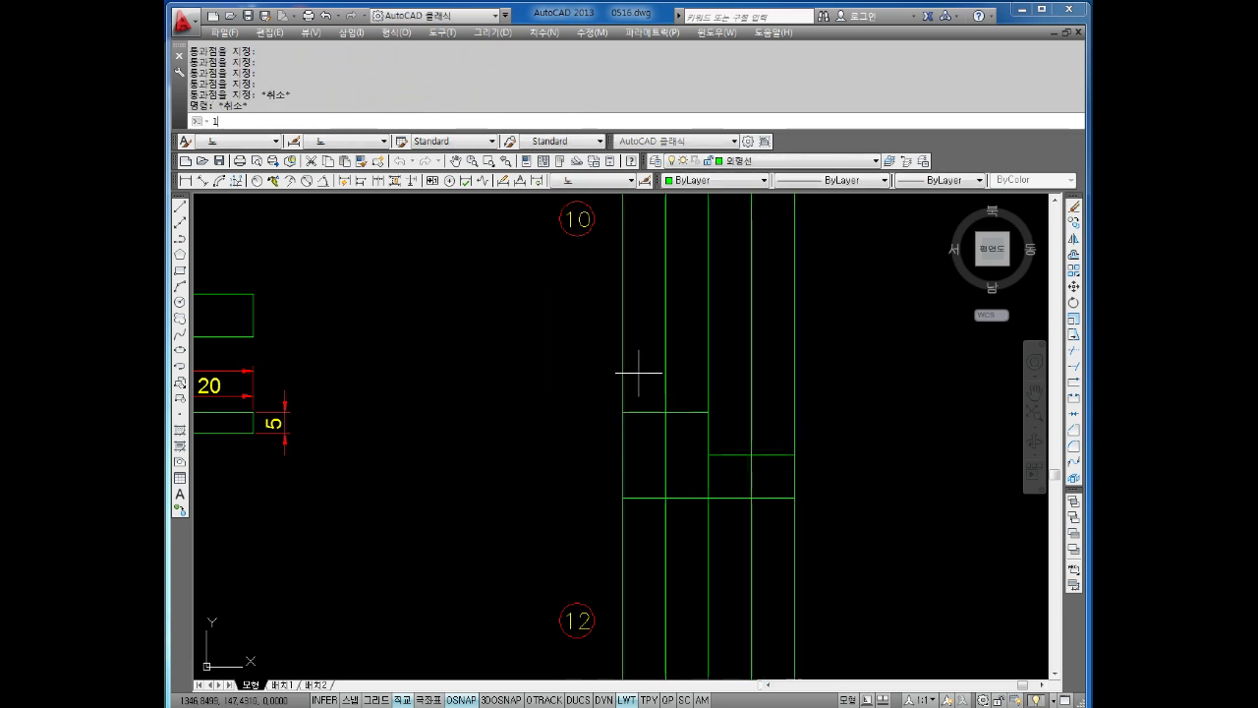
# Draw a horizontal top-view line, offset it 10 upward, then offset the top line 5 down.
pyautogui.press('Return')
pyautogui.click(579, 337)
pyautogui.click(869, 337)
pyautogui.press('Escape')
pyautogui.press('Escape')
pyautogui.write('o')
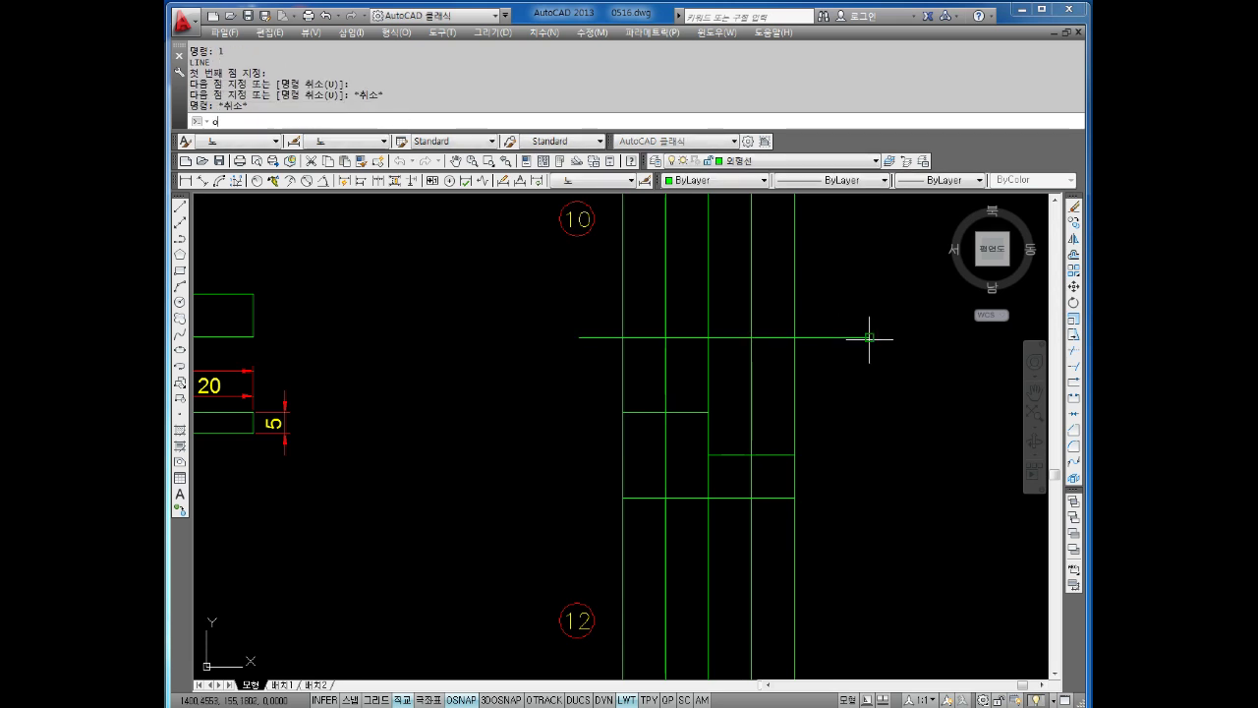
pyautogui.press('Return')
pyautogui.write('10')
pyautogui.press('Return')
pyautogui.click(849, 337)
pyautogui.click(835, 285)
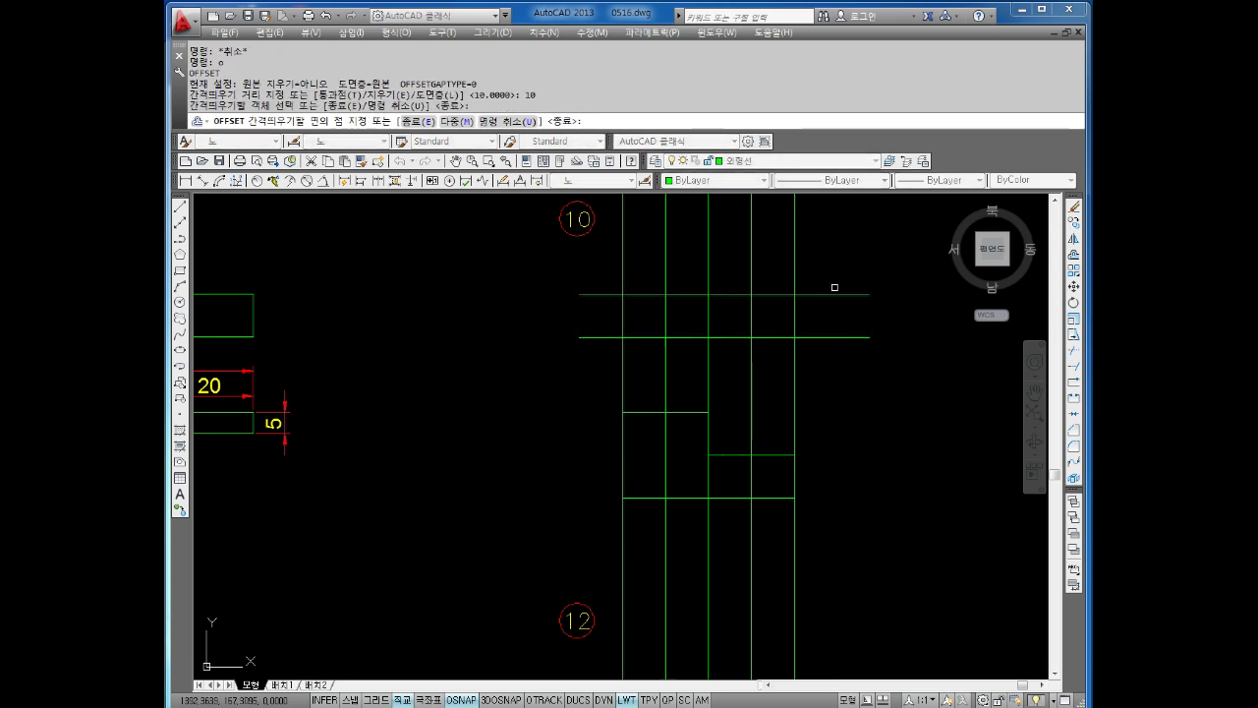
pyautogui.press('Escape')
pyautogui.write('o')
pyautogui.press('Return')
pyautogui.write('5')
pyautogui.click(841, 296)
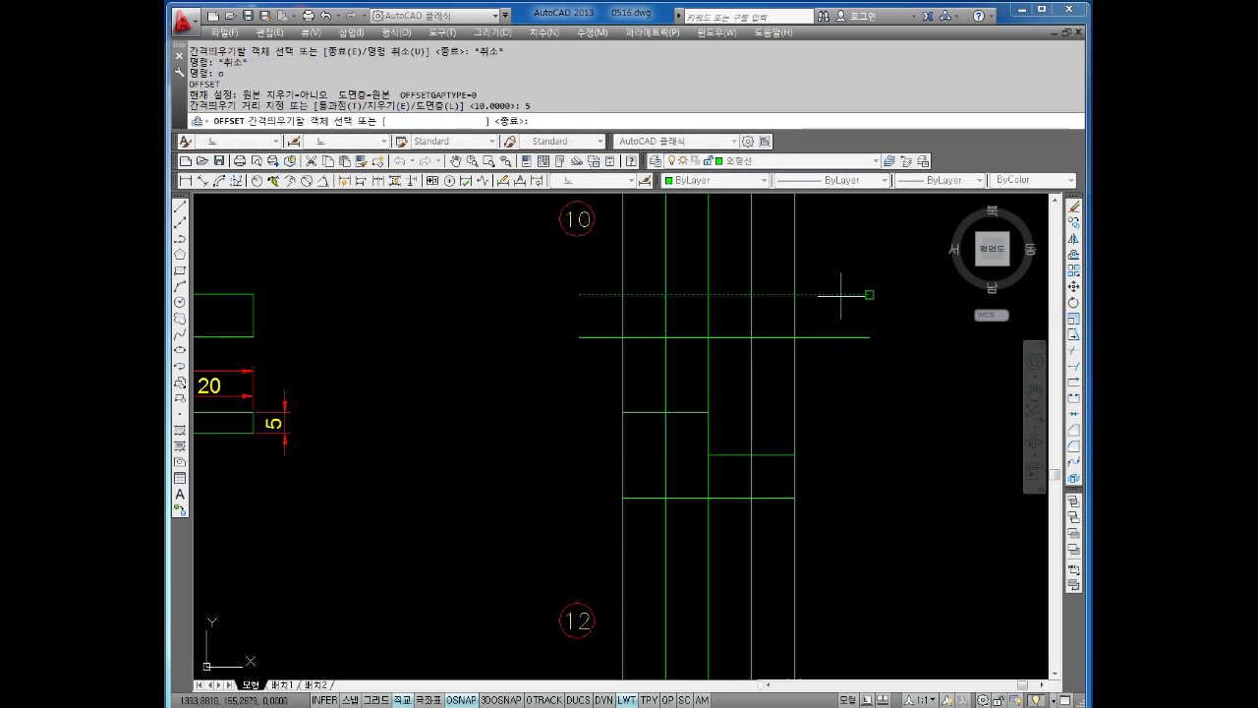
pyautogui.click(846, 319)
pyautogui.press('Escape')
# Trim the projection lines and horizontal line ends to the top view outline.
pyautogui.press('Return')
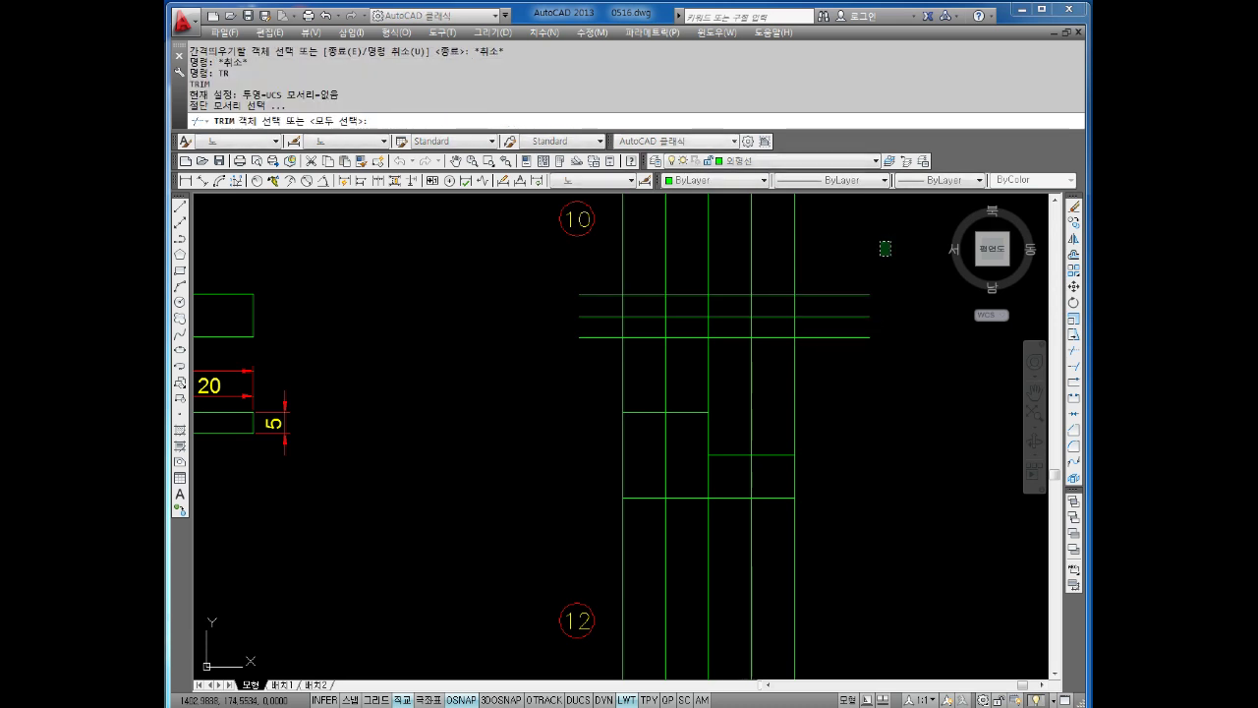
pyautogui.moveTo(570, 285)
pyautogui.mouseDown()
pyautogui.moveTo(879, 368)
pyautogui.moveTo(639, 393)
pyautogui.mouseUp()
pyautogui.press('Return')
pyautogui.click(820, 246)
pyautogui.click(640, 276)
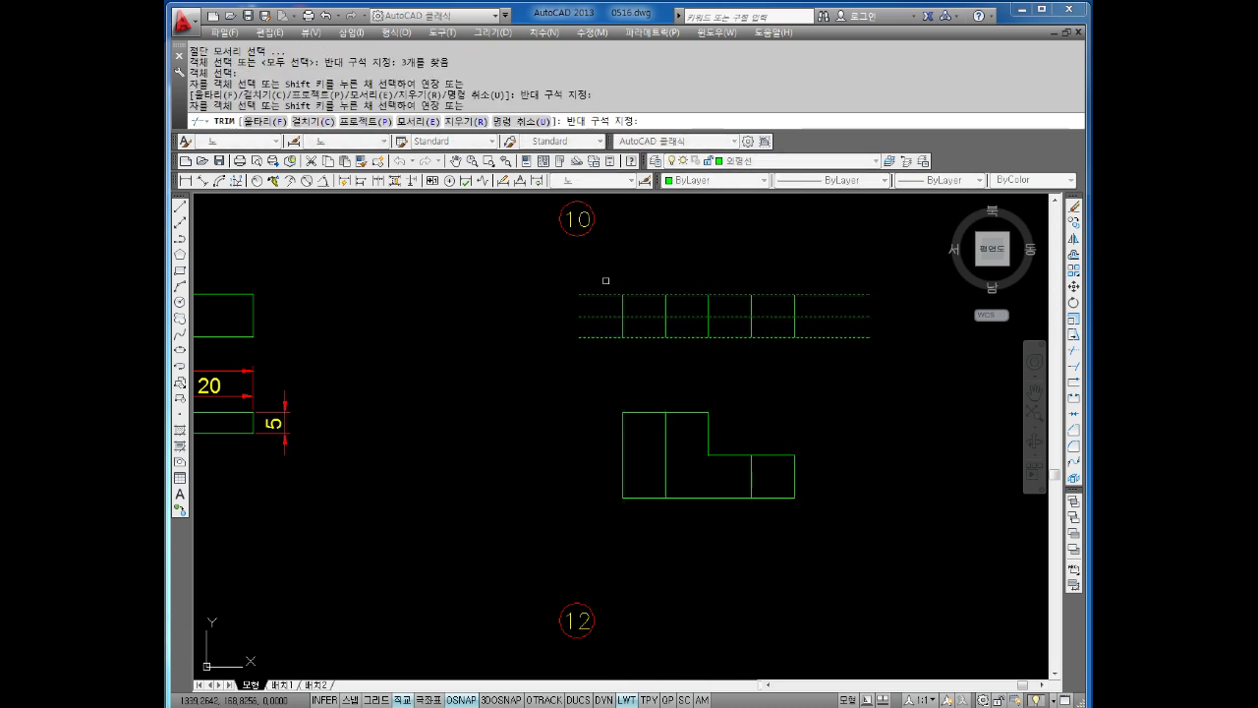
pyautogui.press('Escape')
pyautogui.press('Escape')
pyautogui.write('tr')
pyautogui.press('Return')
pyautogui.press('Return')
pyautogui.moveTo(876, 273); pyautogui.dragTo(816, 346)
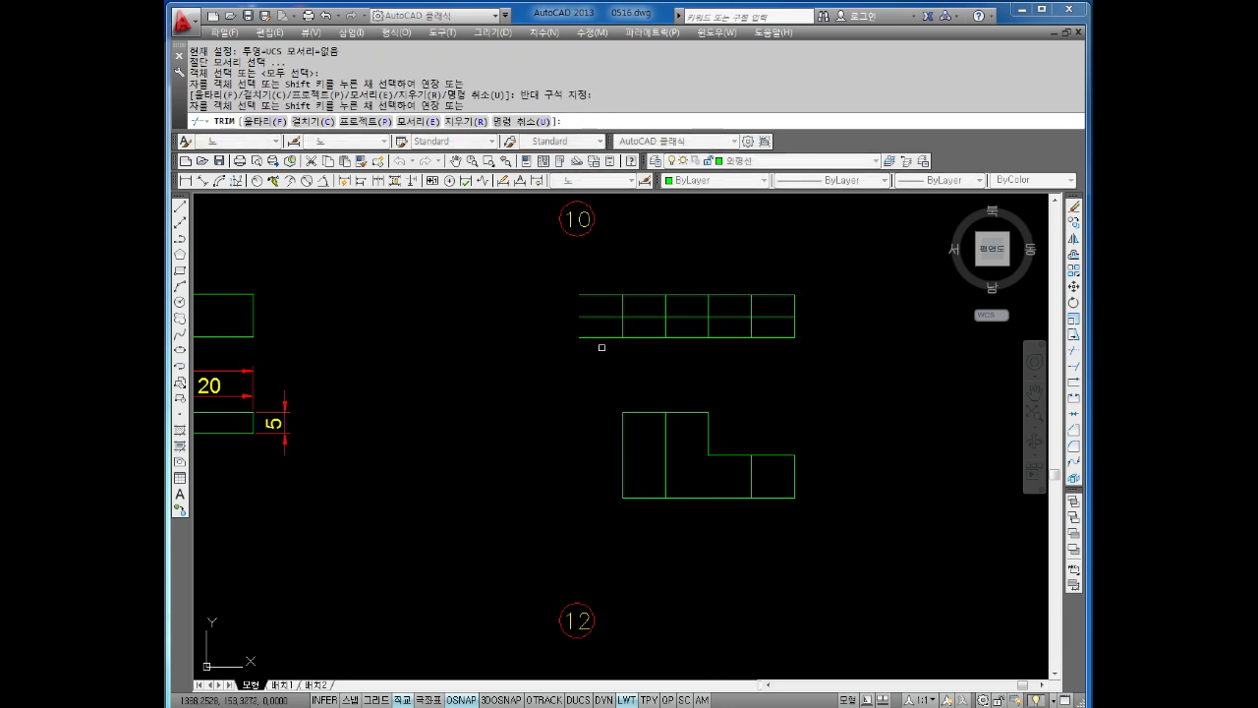
pyautogui.click(588, 313)
pyautogui.press('Escape')
pyautogui.press('Escape')
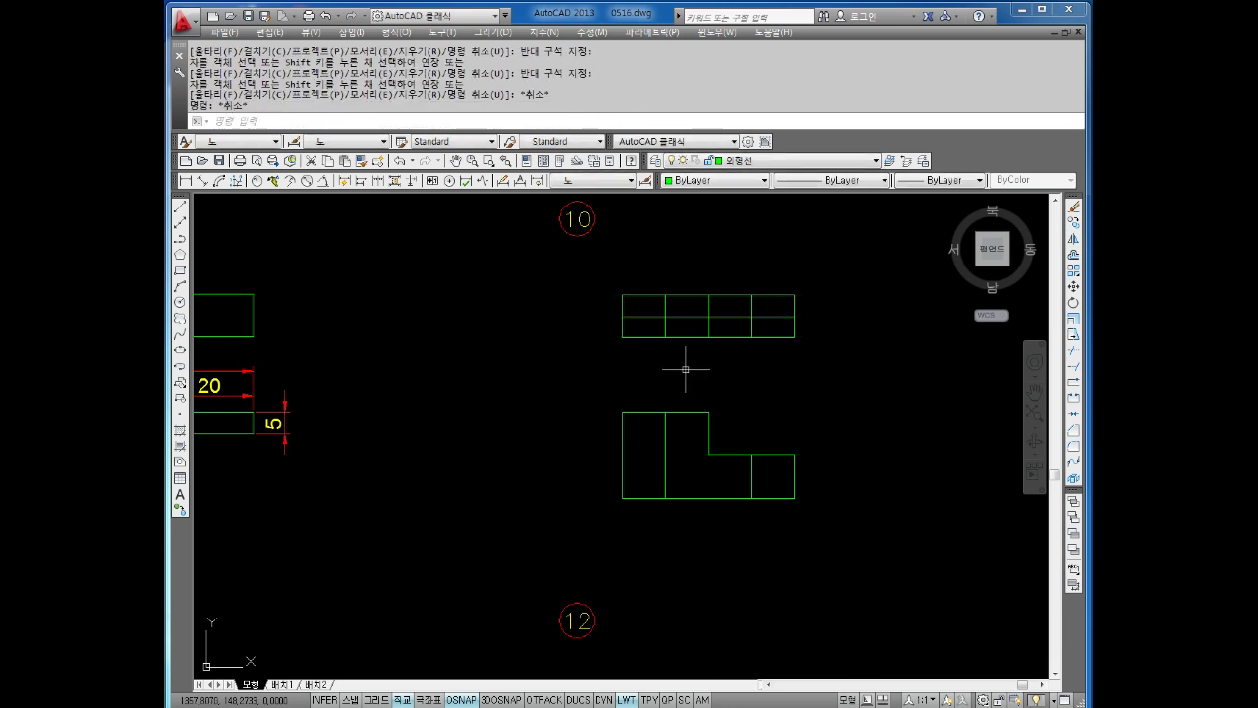
pyautogui.press('Escape')
# Trim the leftover lower parts and extra dividers from the stepped top view.
pyautogui.write('tr')
pyautogui.press('Return')
pyautogui.press('Return')
pyautogui.moveTo(655, 348); pyautogui.dragTo(609, 365)
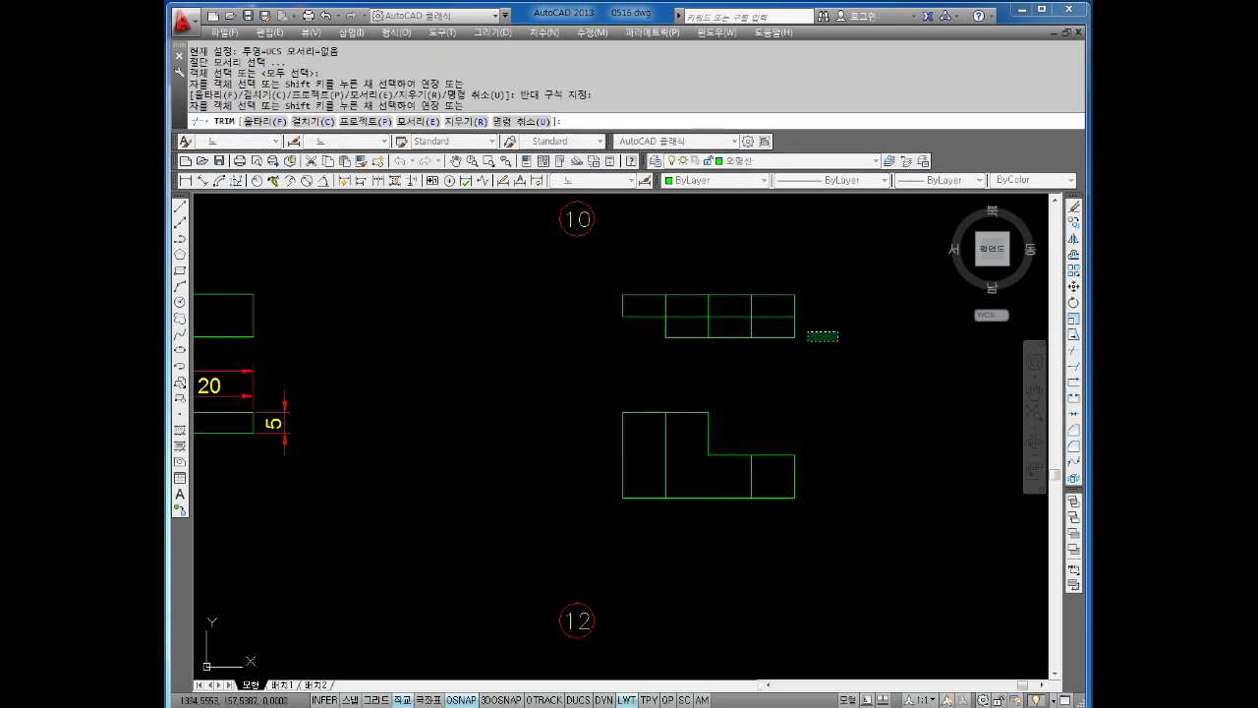
pyautogui.moveTo(840, 330); pyautogui.dragTo(765, 367)
pyautogui.scroll(2, 746, 321)
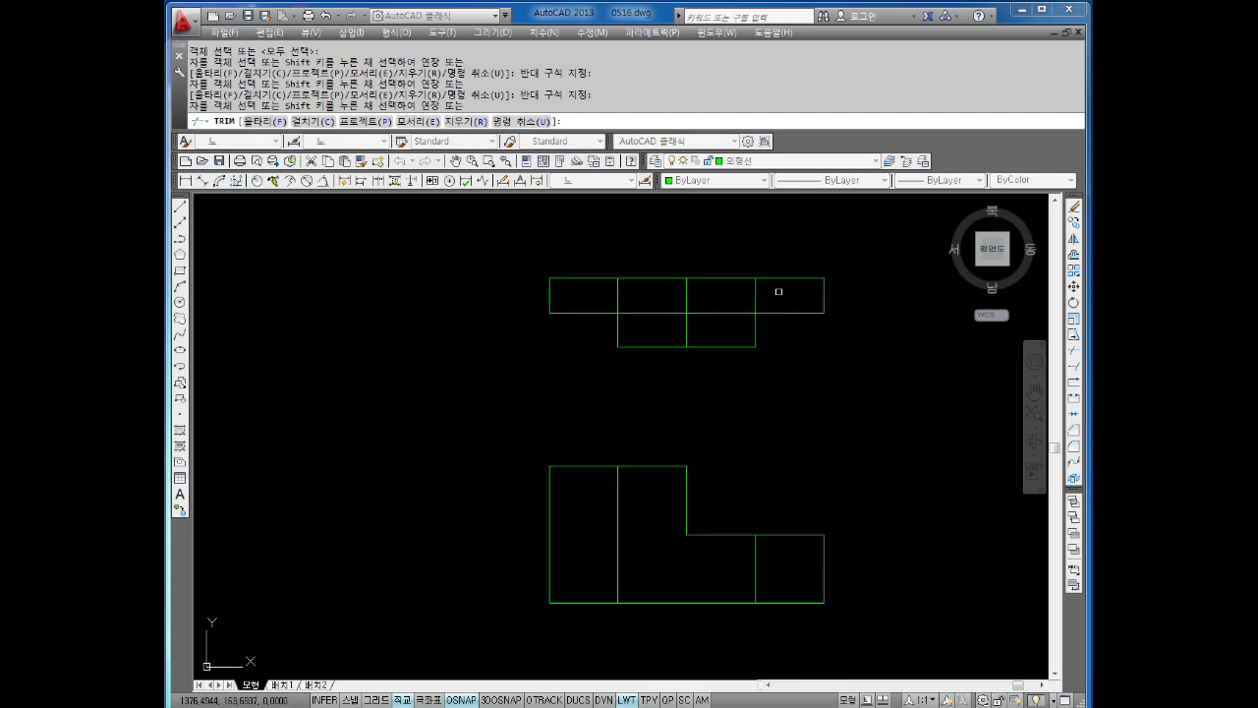
pyautogui.click(740, 298)
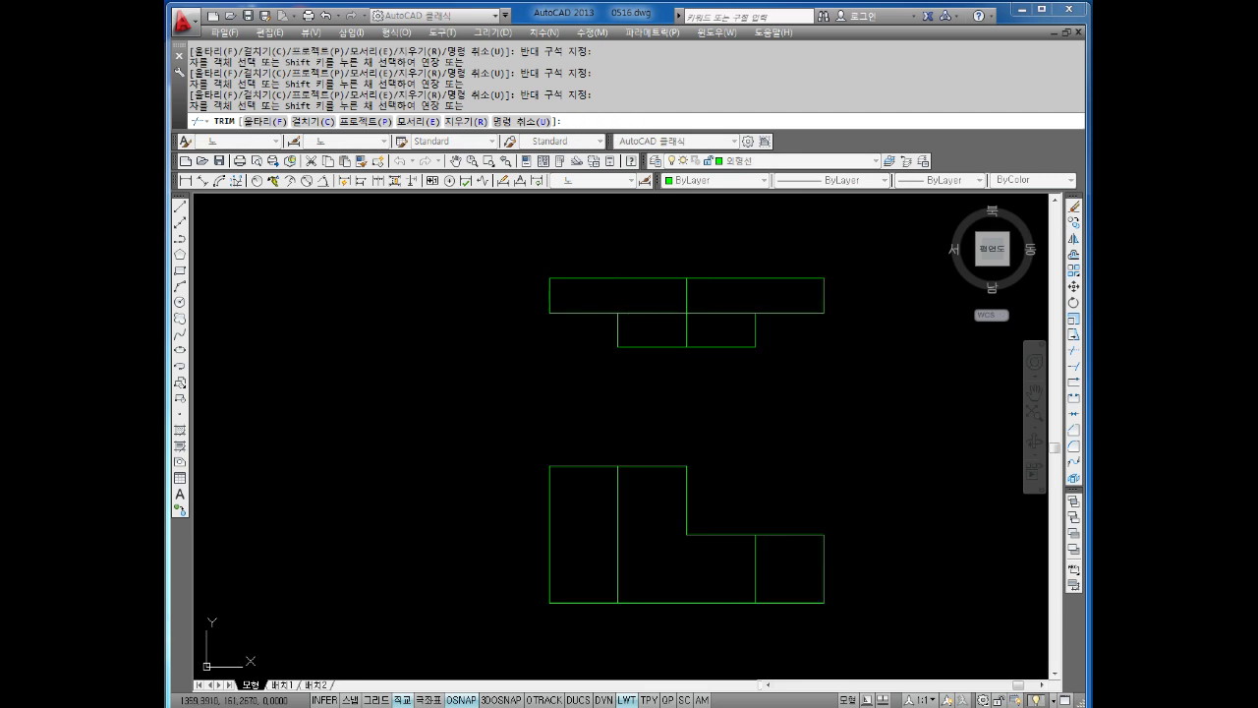
pyautogui.press('Escape')
pyautogui.scroll(-4, 737, 349)
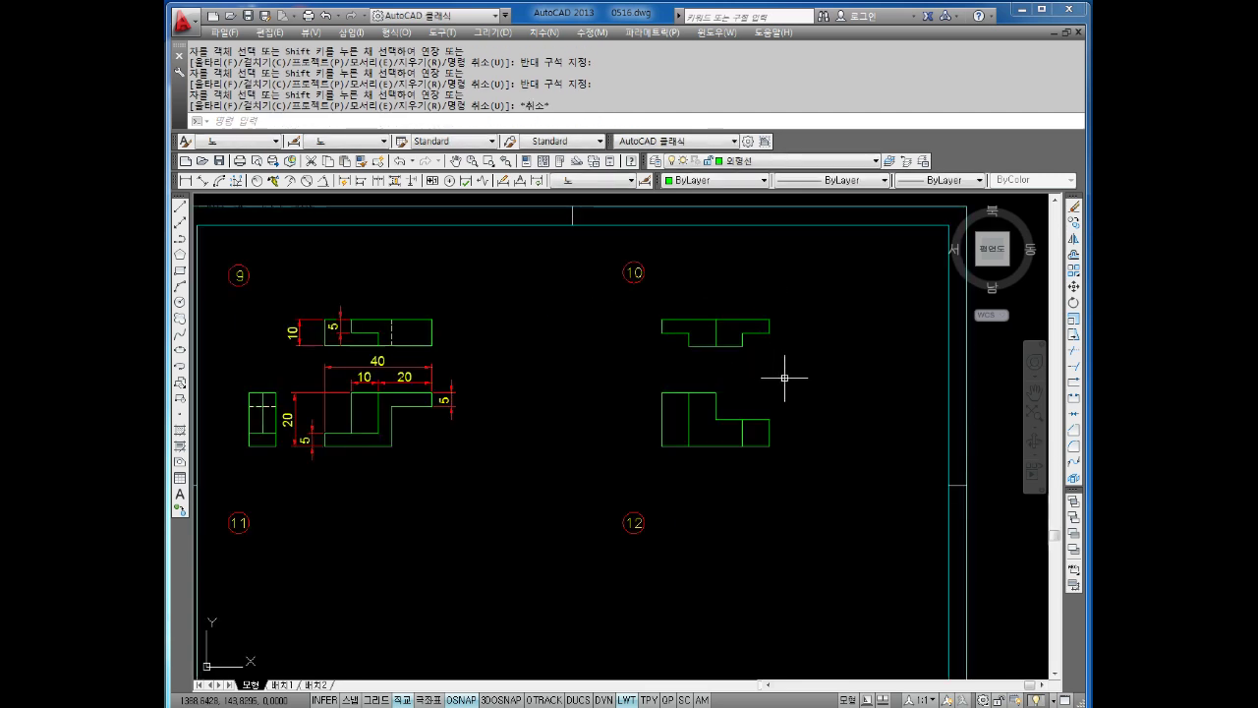
pyautogui.moveTo(785, 377); pyautogui.dragTo(730, 407, button='middle')
# Project six front and top view edges sideways with horizontal construction lines.
pyautogui.press('Escape')
pyautogui.press('Escape')
pyautogui.press('Return')
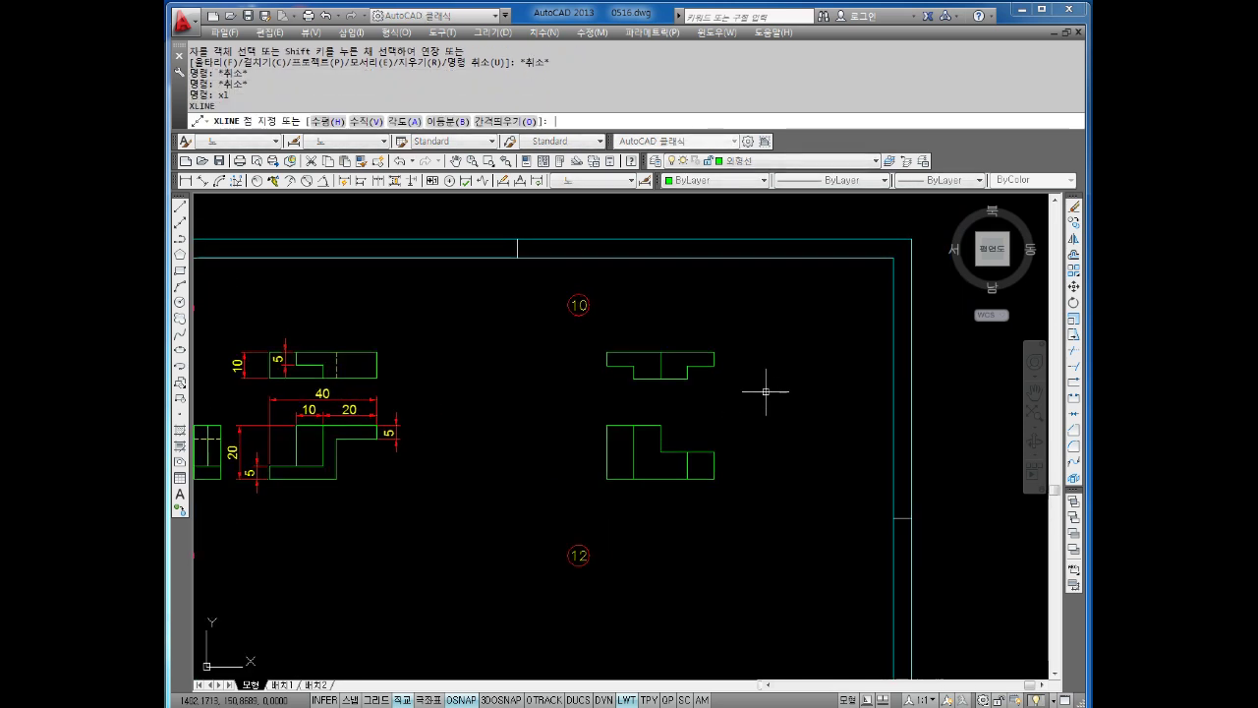
pyautogui.press('Escape')
pyautogui.press('Escape')
pyautogui.write('xl')
pyautogui.press('Return')
pyautogui.write('h')
pyautogui.press('Return')
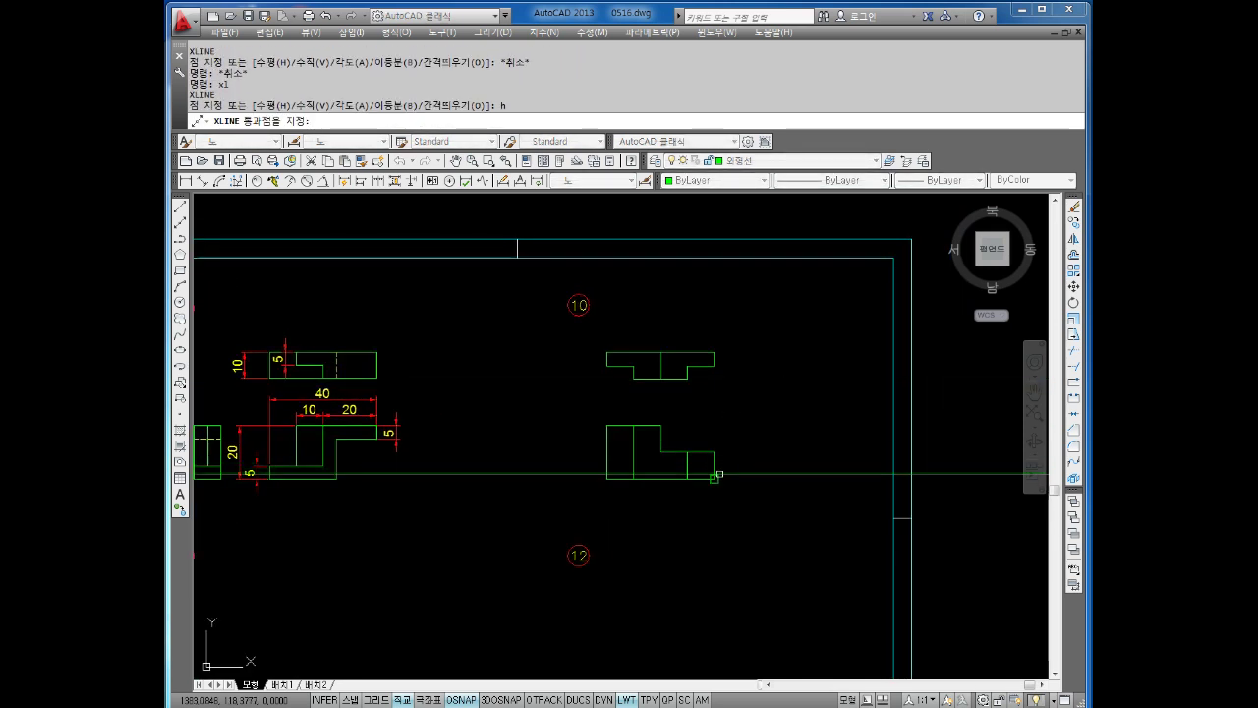
pyautogui.click(714, 479)
pyautogui.click(713, 453)
pyautogui.click(661, 424)
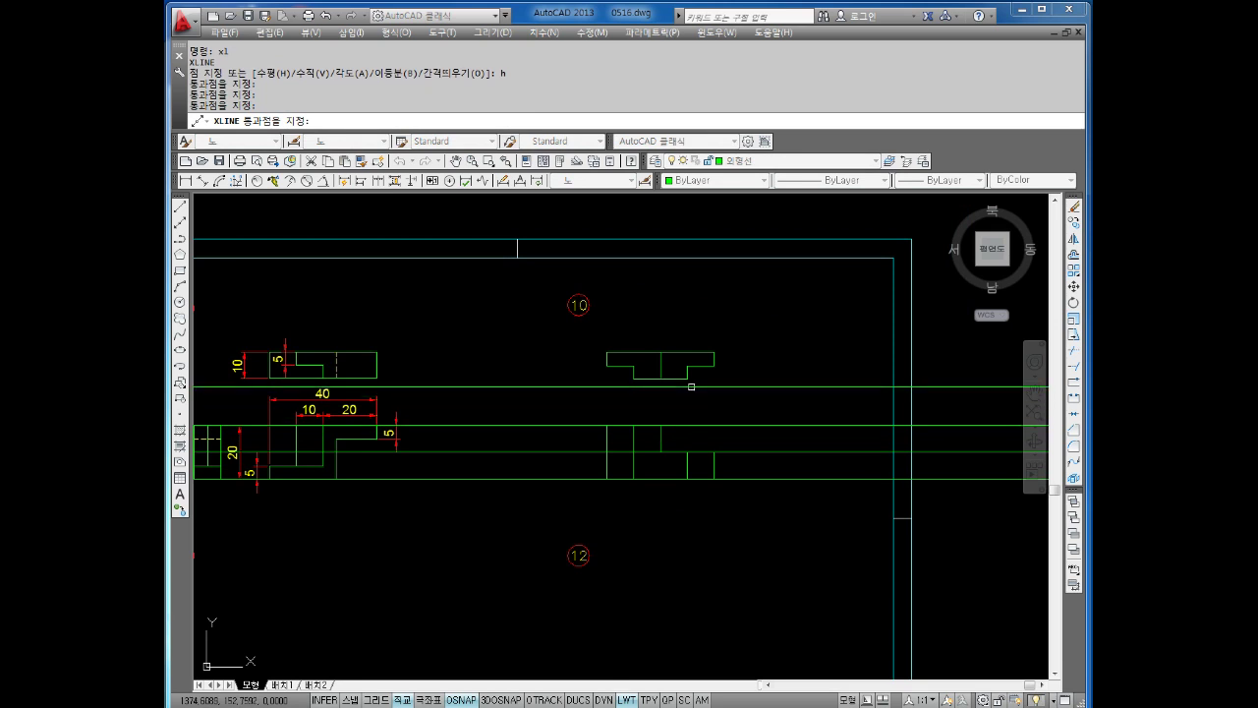
pyautogui.click(688, 378)
pyautogui.click(714, 366)
pyautogui.click(713, 352)
pyautogui.press('Escape')
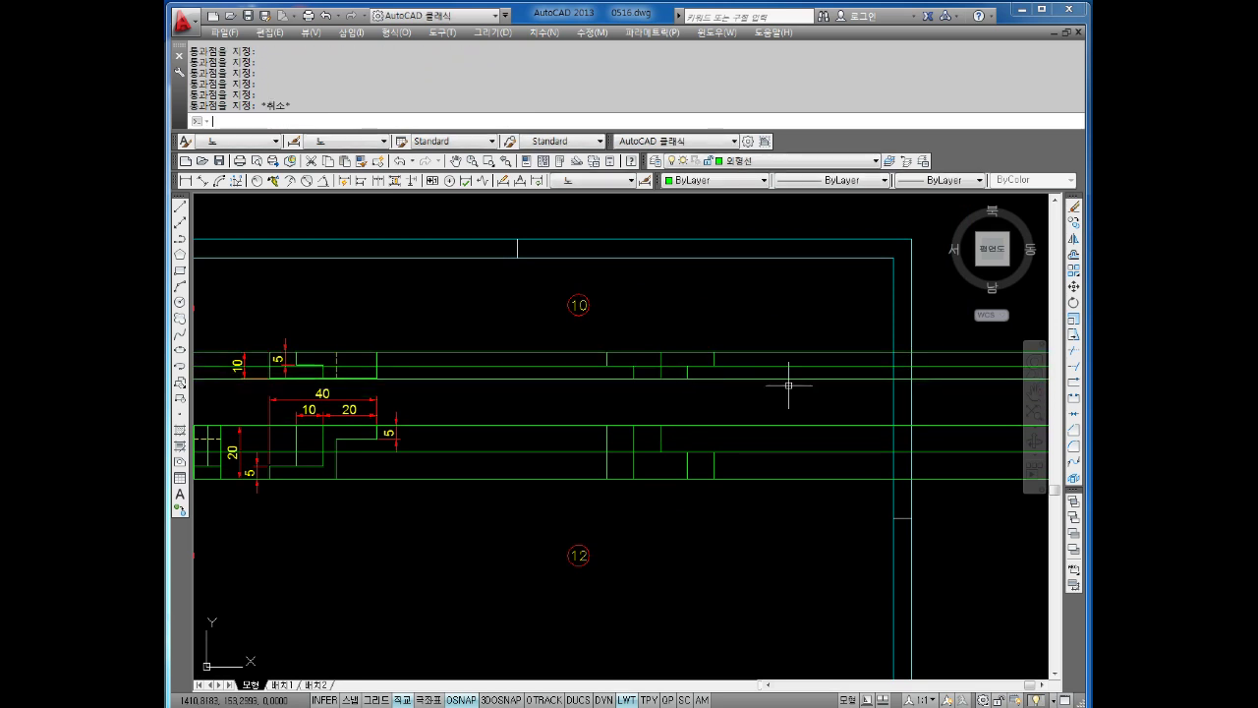
# Place a 45° miter construction line beside the figure 10 views.
pyautogui.write('xl')
pyautogui.press('Return')
pyautogui.write('a')
pyautogui.press('Return')
pyautogui.write('45')
pyautogui.press('Return')
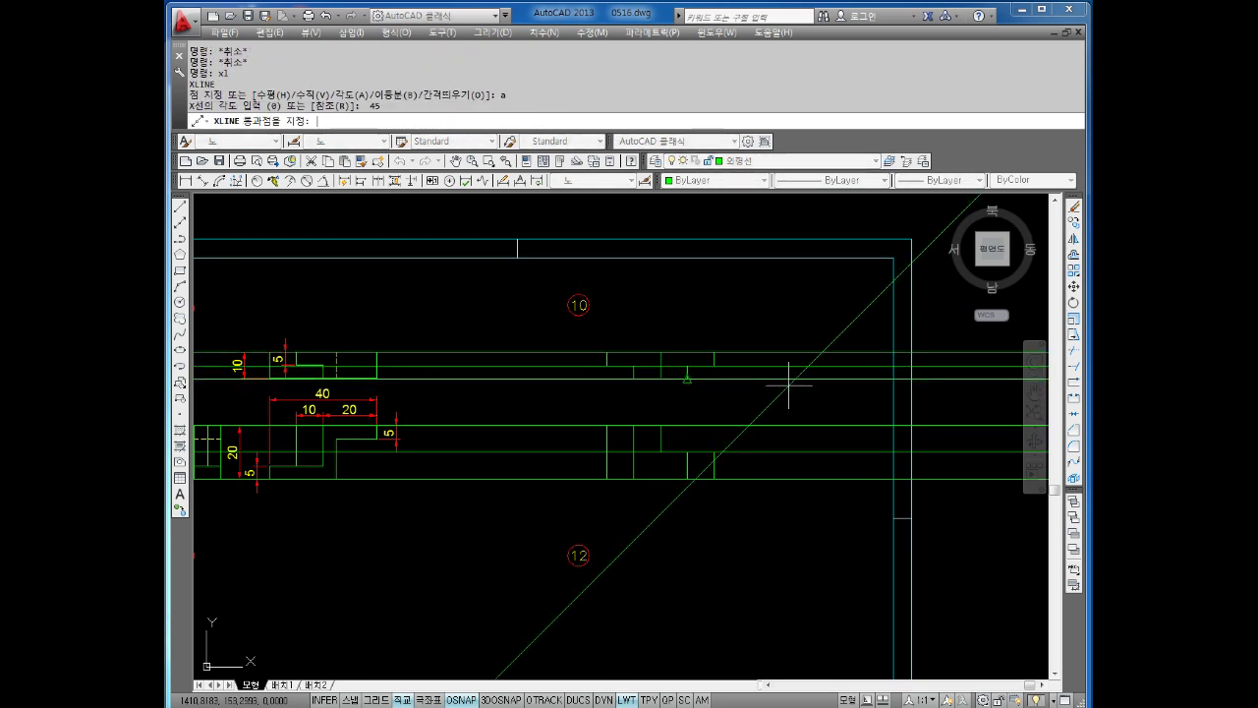
pyautogui.click(687, 451)
pyautogui.press('Escape')
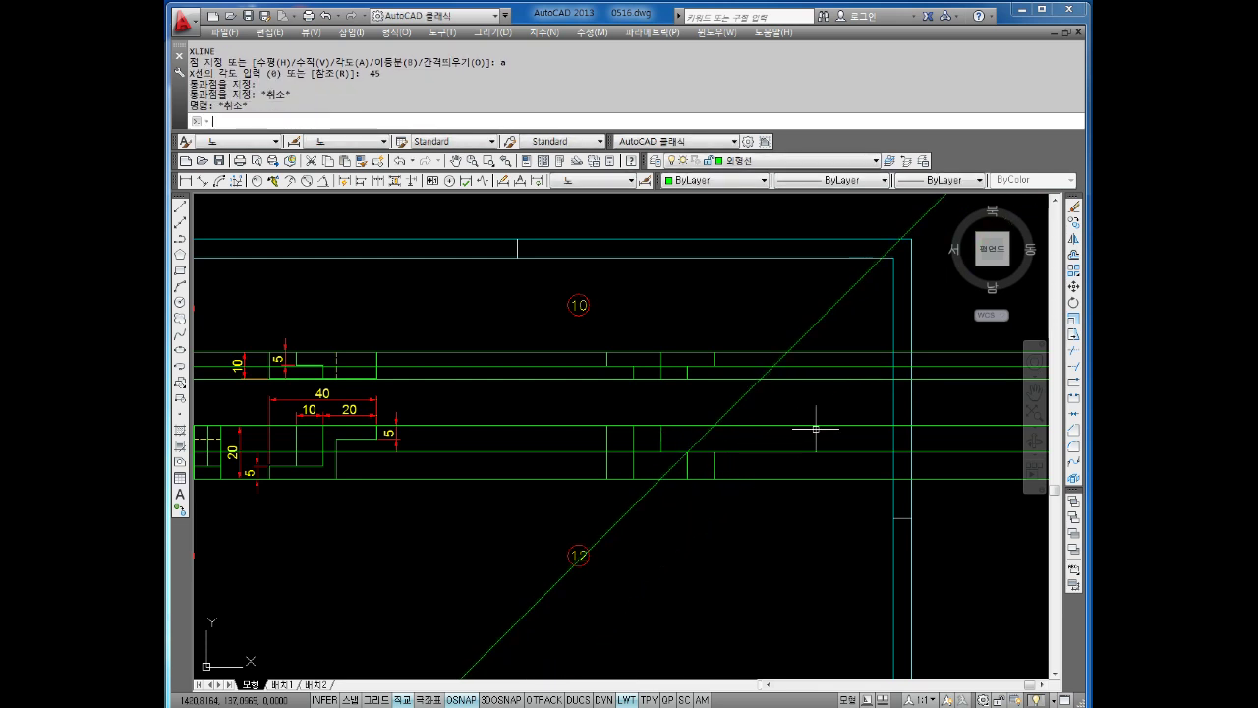
# Project three vertical construction lines from the miter intersections.
pyautogui.write('xl')
pyautogui.press('Return')
pyautogui.write('v')
pyautogui.press('Return')
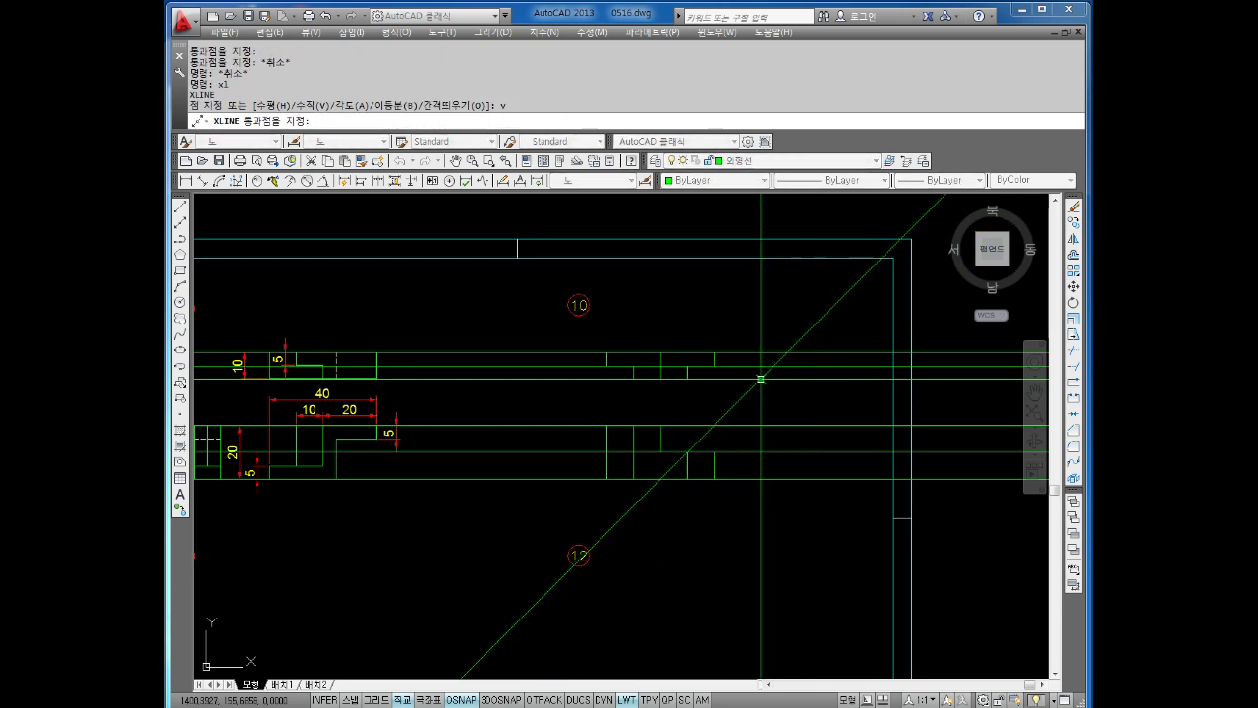
pyautogui.click(760, 379)
pyautogui.click(775, 365)
pyautogui.click(787, 413)
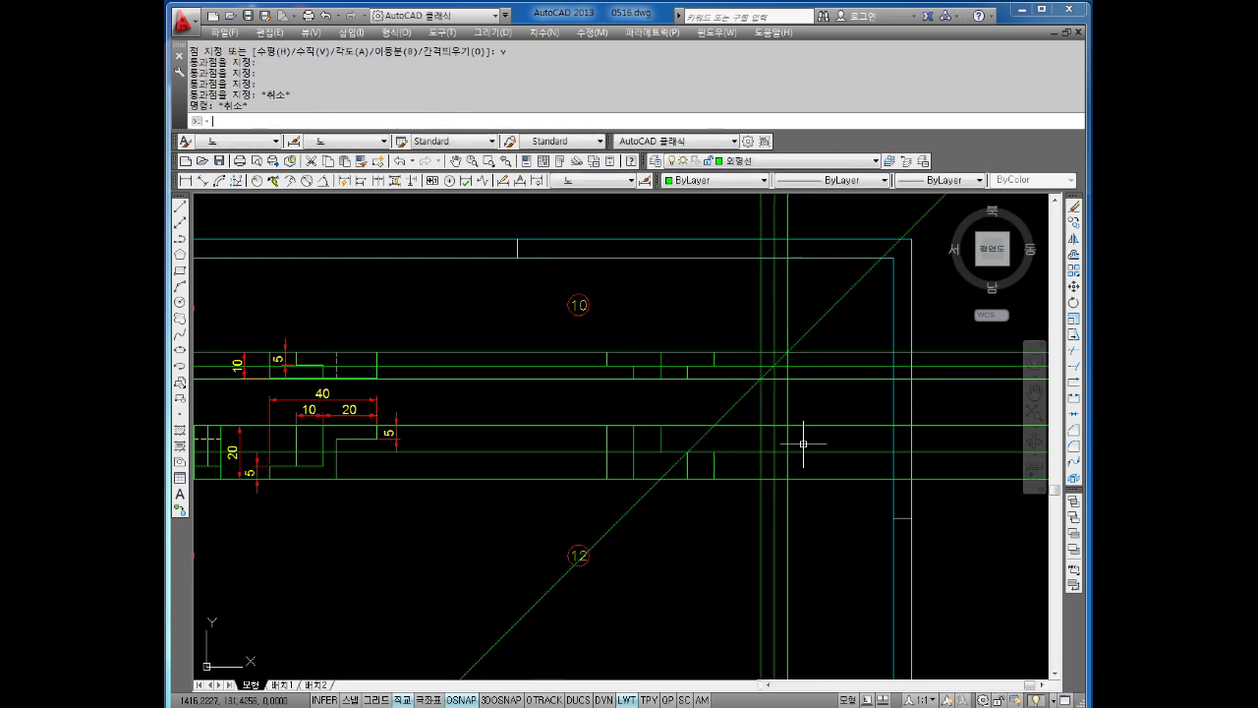
pyautogui.press('Escape')
pyautogui.press('Escape')
# Trim the excess construction lines around and below the side view.
pyautogui.write('tr')
pyautogui.press('Return')
pyautogui.press('Return')
pyautogui.click(843, 413)
pyautogui.click(828, 497)
pyautogui.moveTo(795, 486); pyautogui.dragTo(755, 511)
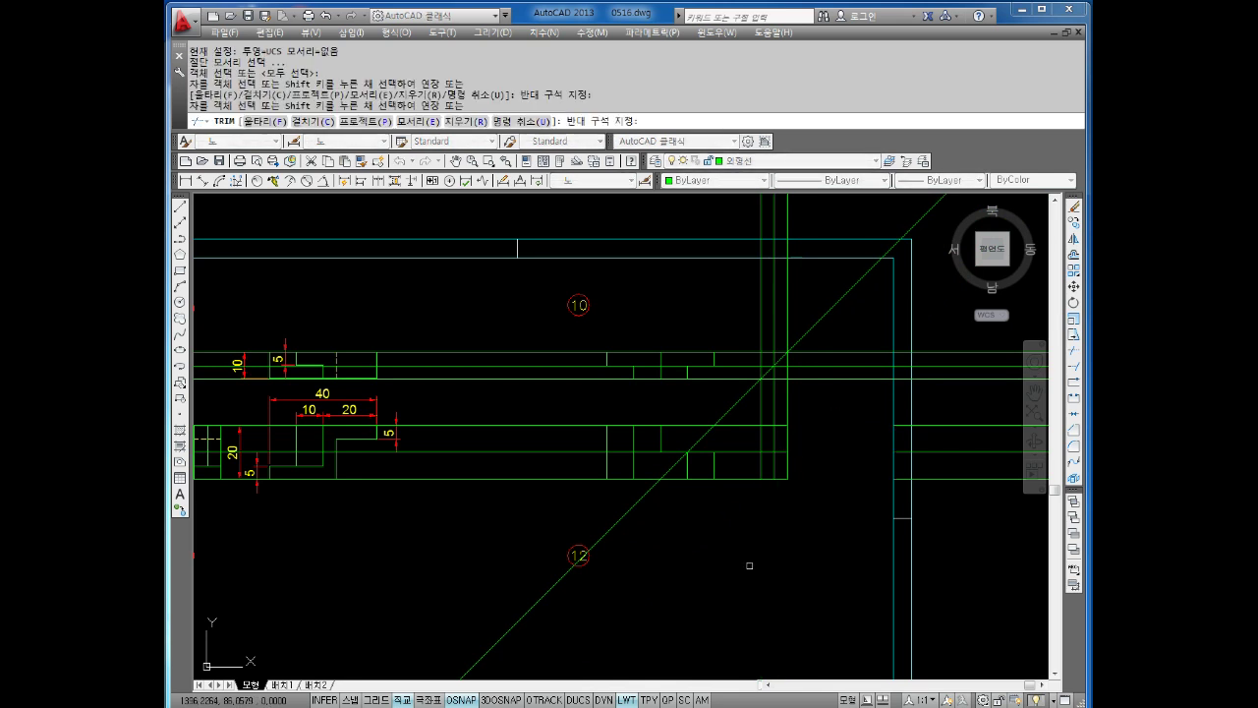
pyautogui.click(745, 430)
pyautogui.click(731, 523)
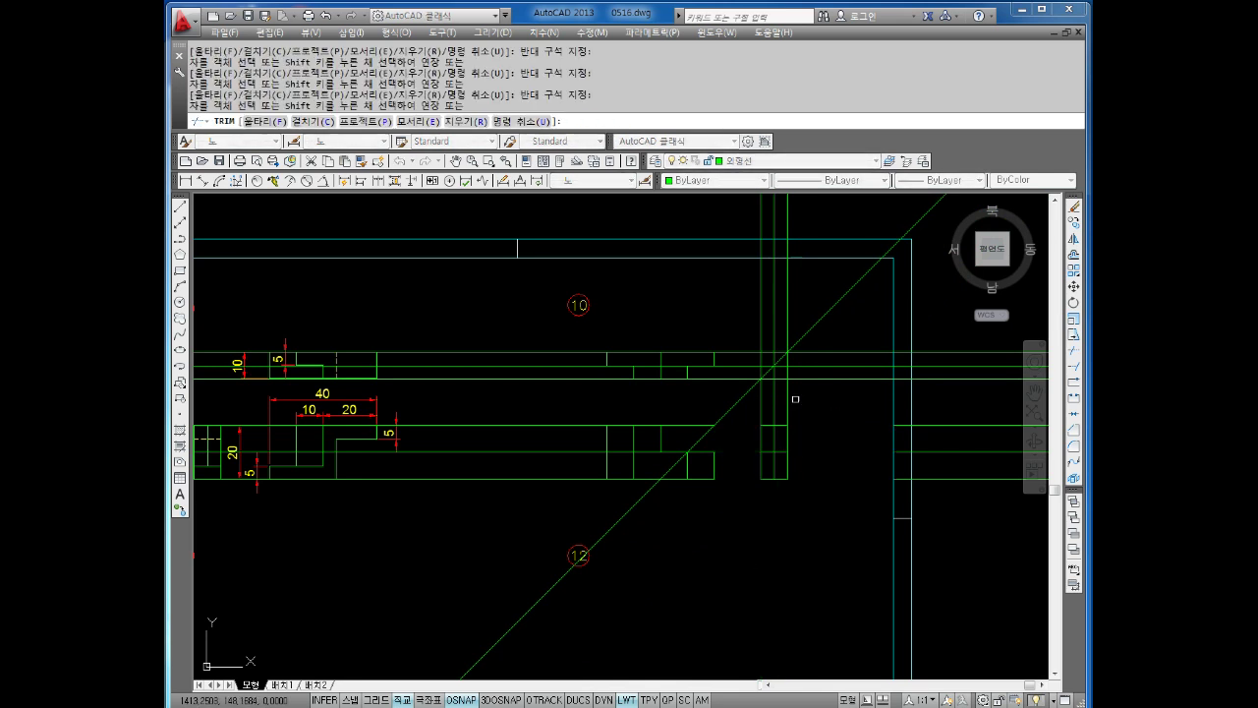
pyautogui.press('Escape')
pyautogui.press('Escape')
# Delete the leftover projection lines.
pyautogui.click(846, 357)
pyautogui.click(767, 387)
pyautogui.press('Delete')
# Delete the remaining horizontal and vertical construction lines around figure 10.
pyautogui.click(963, 407)
pyautogui.click(961, 529)
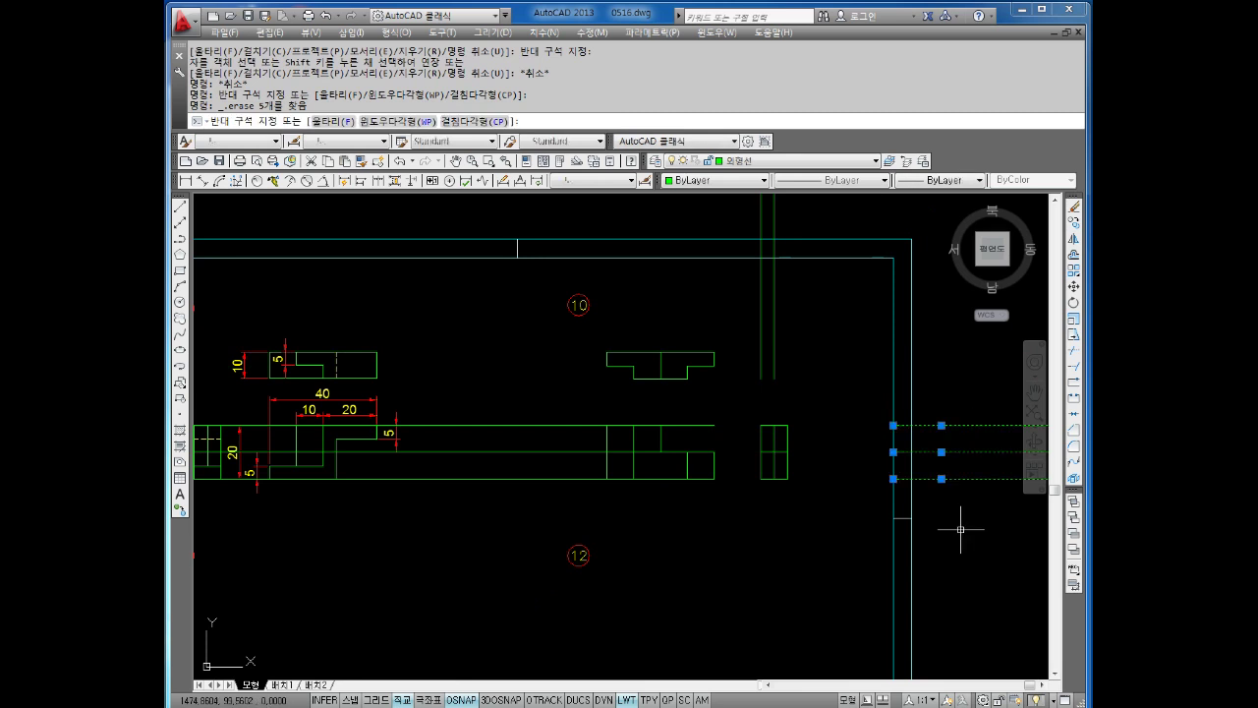
pyautogui.press('Delete')
pyautogui.moveTo(548, 407); pyautogui.dragTo(514, 486)
pyautogui.press('Delete')
pyautogui.moveTo(820, 295); pyautogui.dragTo(752, 351)
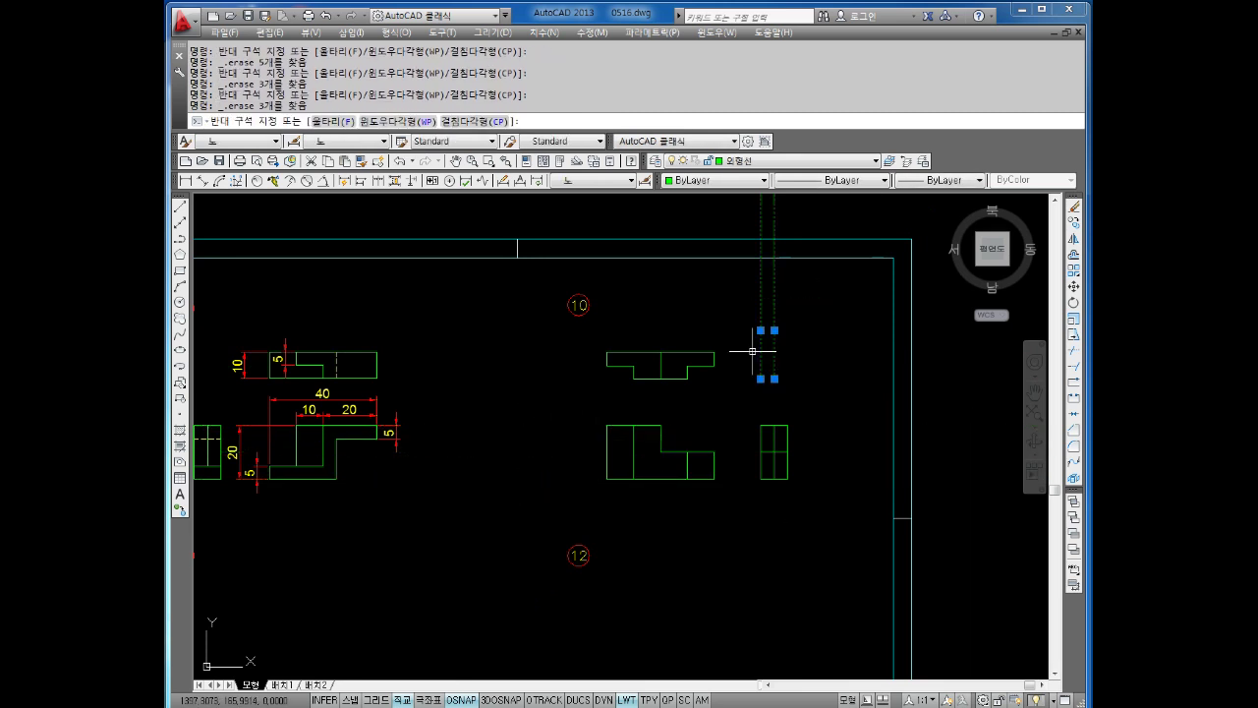
pyautogui.press('Delete')
pyautogui.scroll(2, 754, 443)
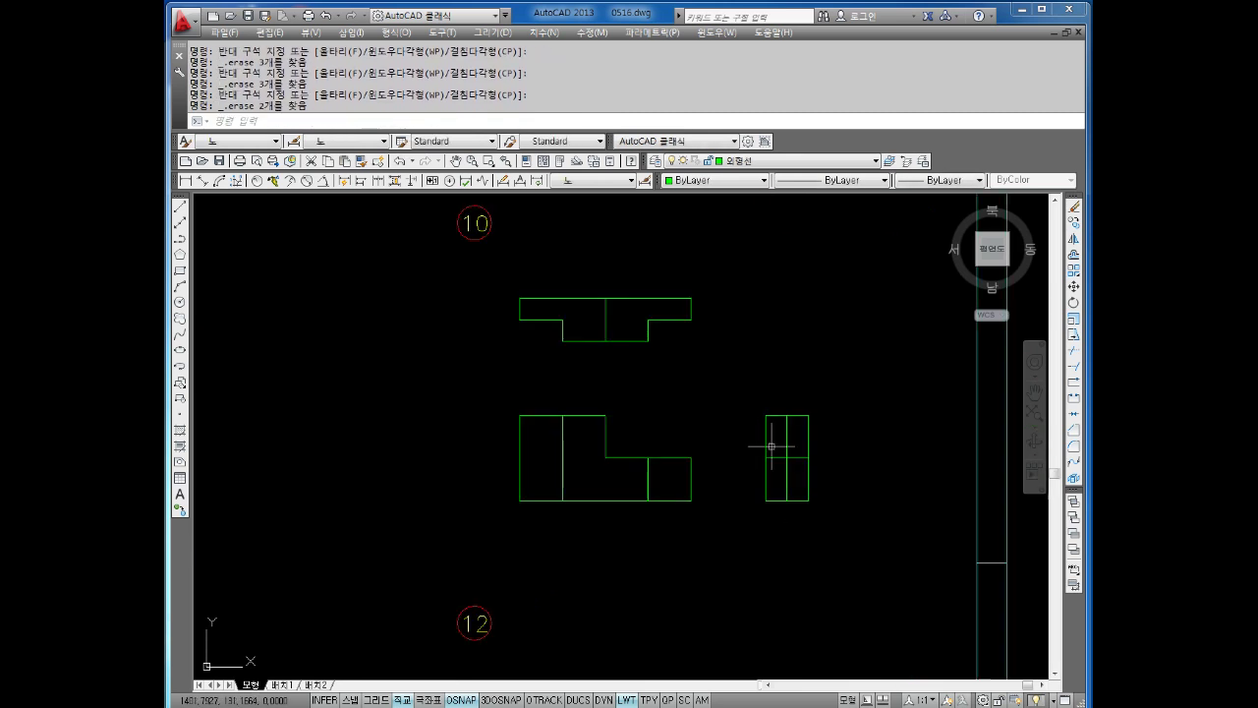
pyautogui.press('Escape')
pyautogui.press('Escape')
pyautogui.press('Escape')
pyautogui.press('Escape')
pyautogui.write('br')
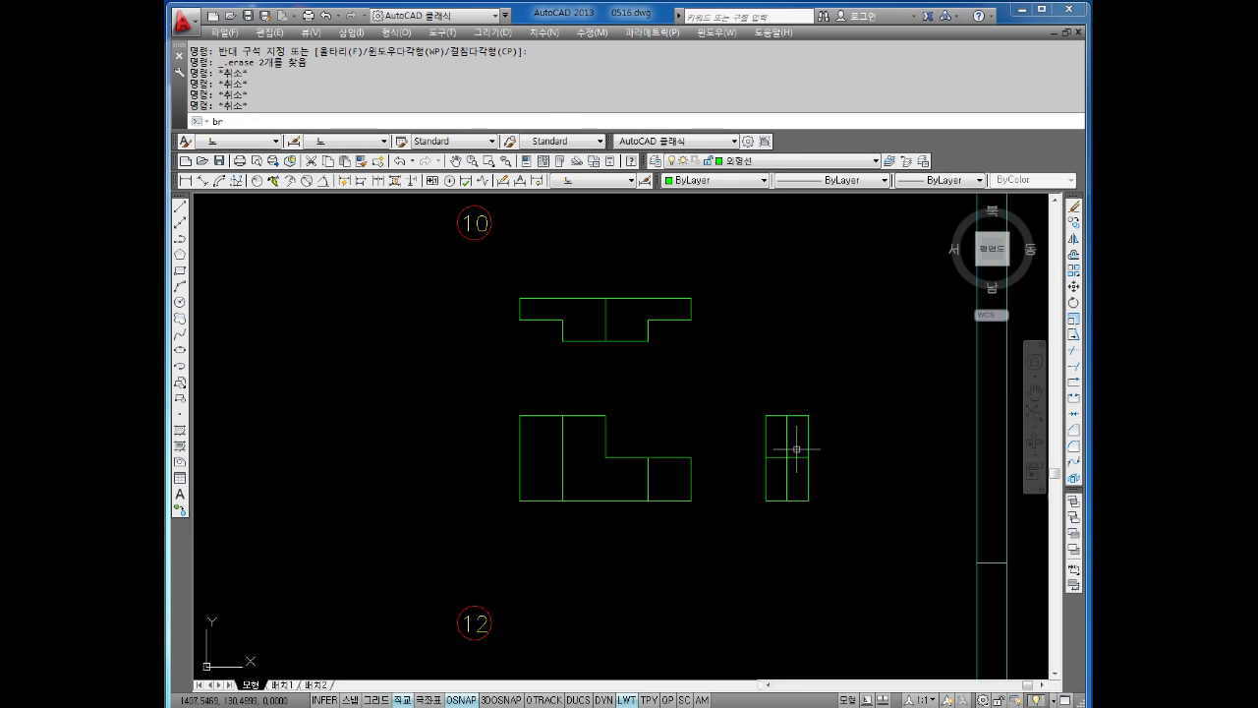
# Break the side view's middle vertical line where it meets the horizontal edge.
pyautogui.press('Return')
pyautogui.click(786, 443)
pyautogui.press('Return')
pyautogui.scroll(2, 793, 445)
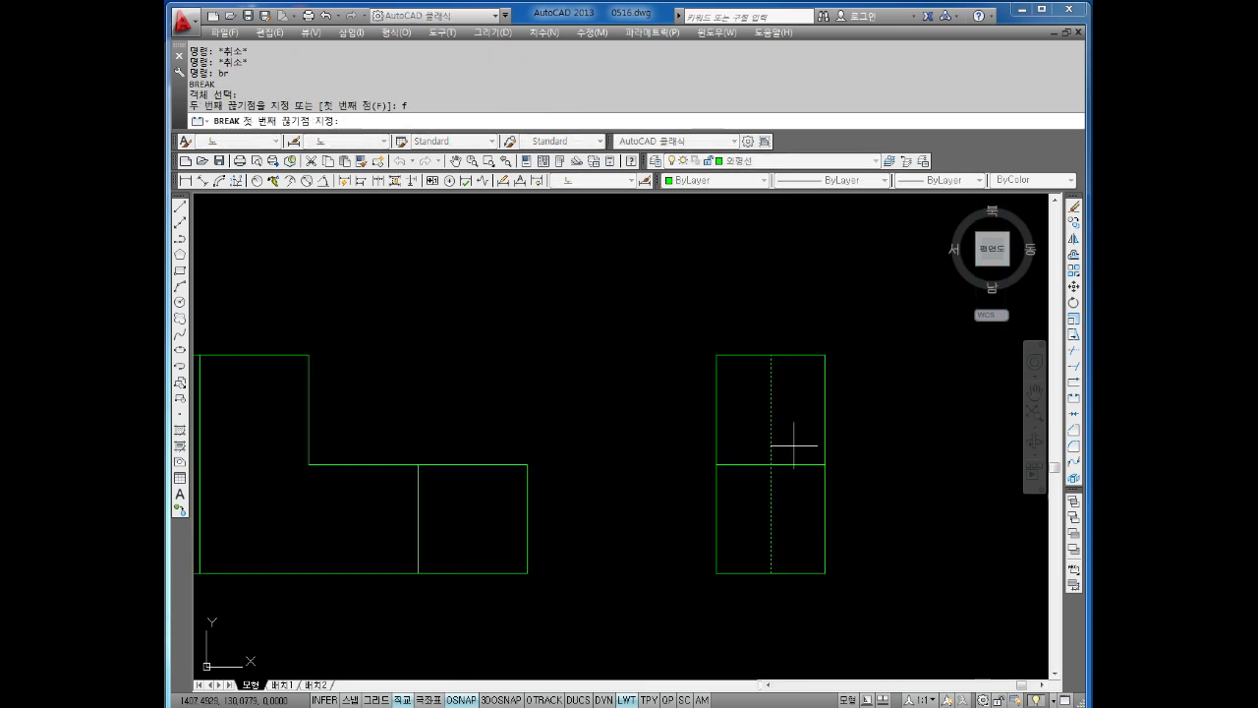
pyautogui.click(771, 464)
pyautogui.click(773, 427)
# Put the upper piece of the broken line on the hidden-line layer.
pyautogui.click(769, 216)
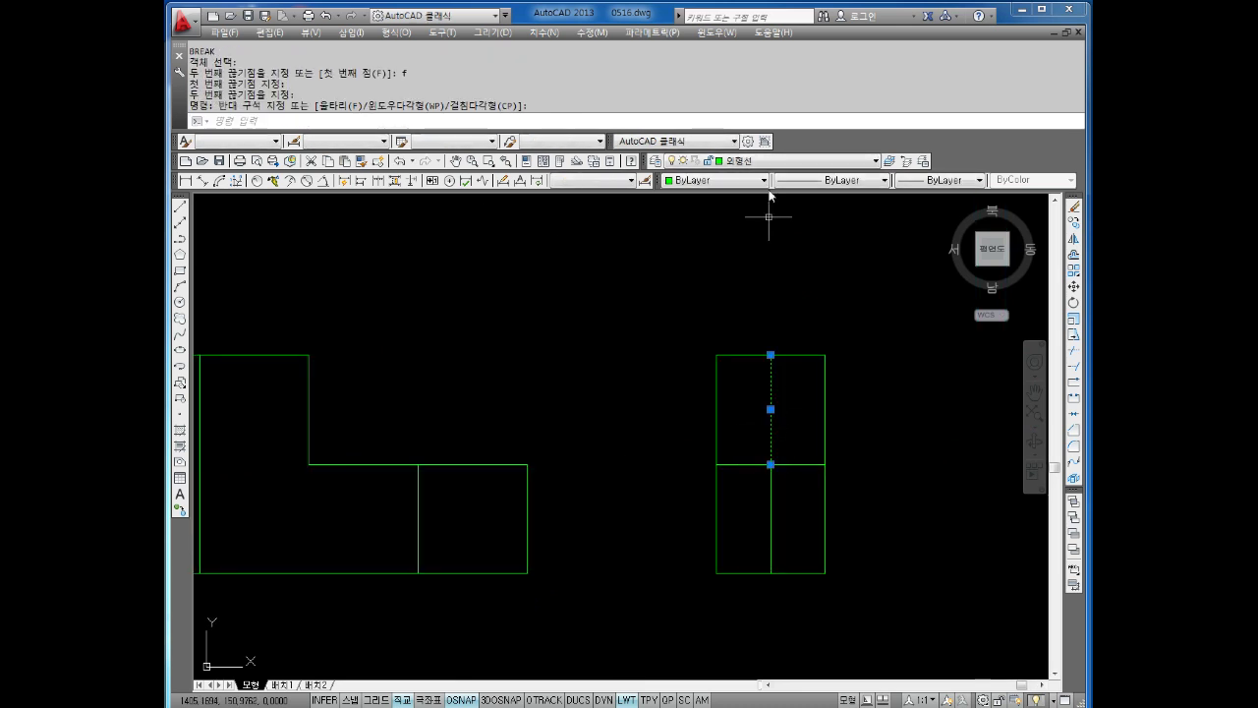
pyautogui.click(798, 163)
pyautogui.click(757, 219)
pyautogui.press('Escape')
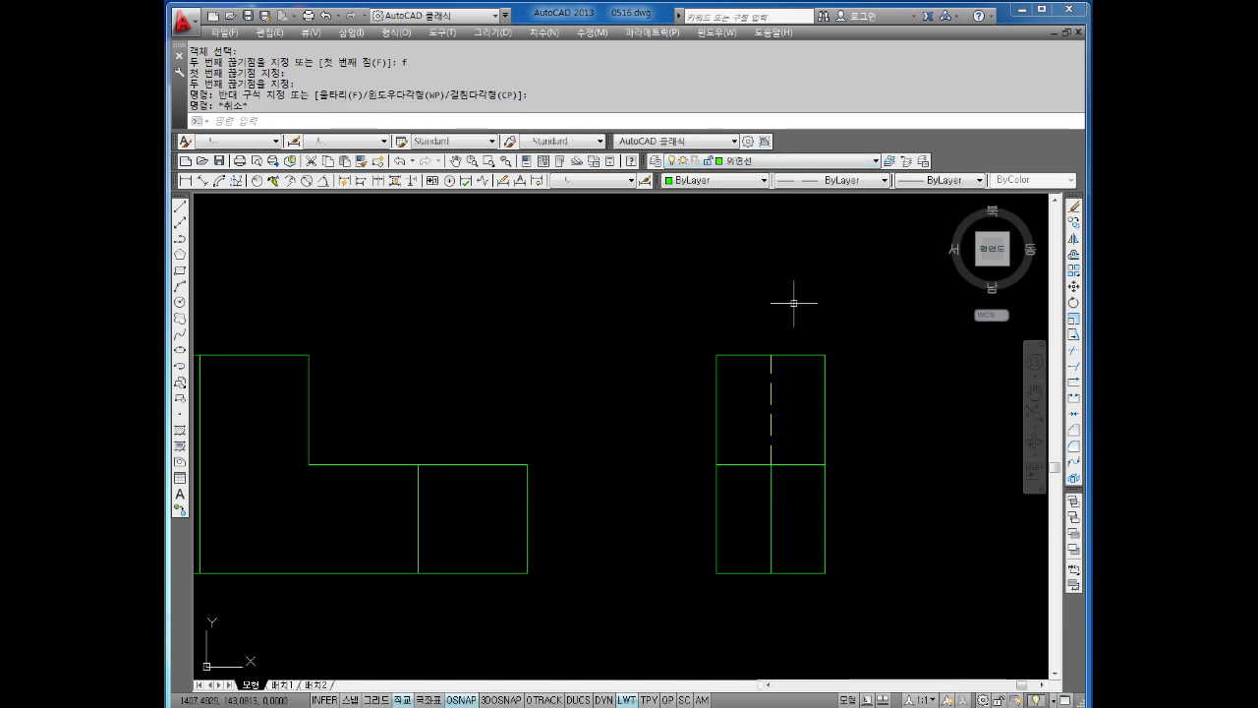
pyautogui.press('Escape')
pyautogui.scroll(-2, 797, 307)
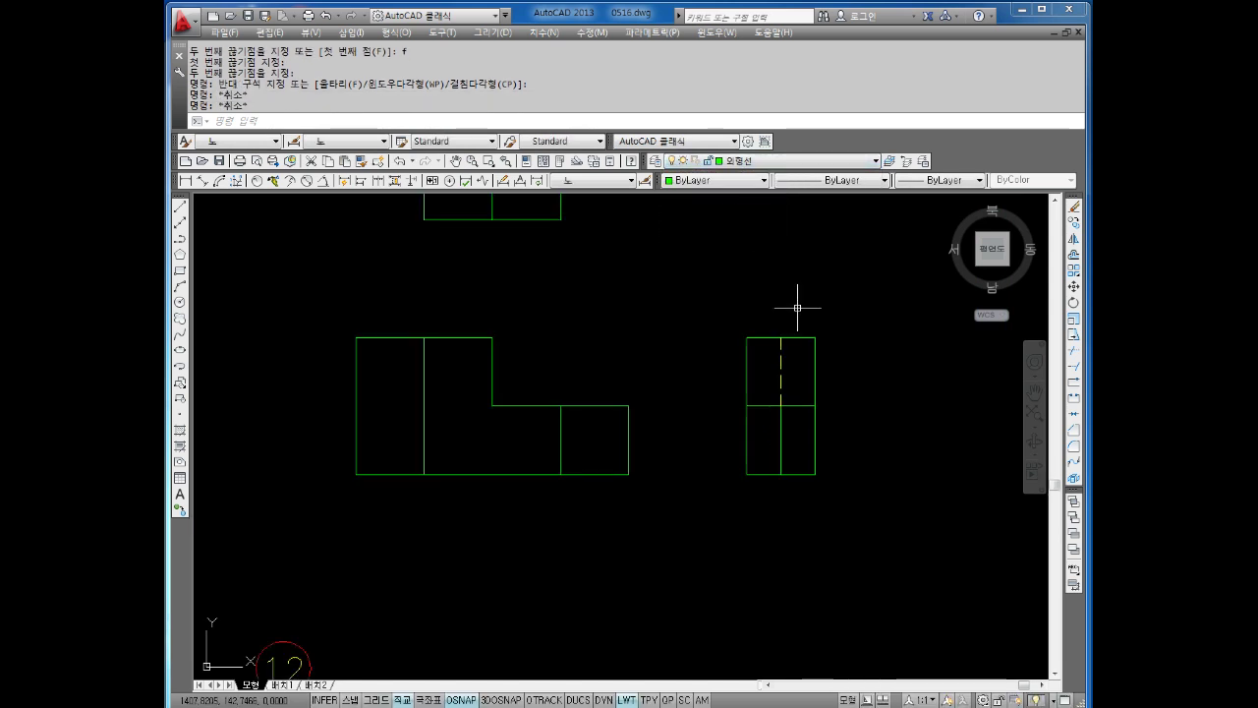
pyautogui.scroll(-4, 708, 369)
pyautogui.scroll(2, 629, 337)
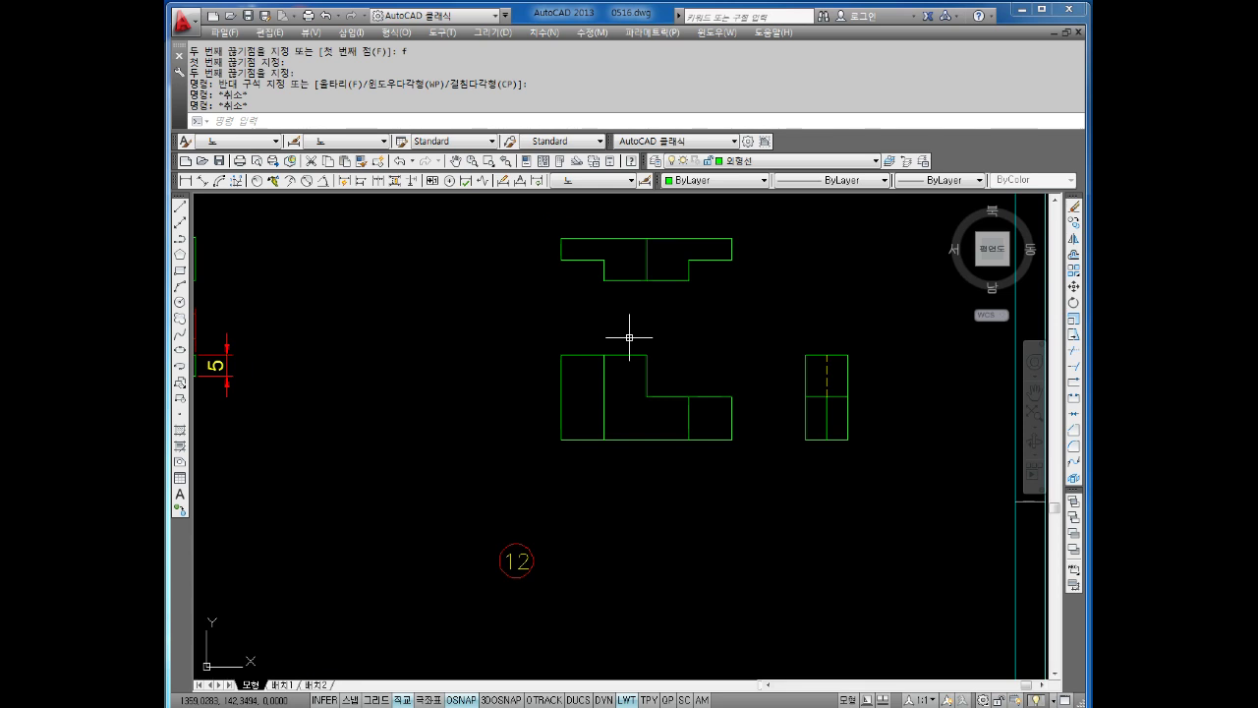
# Dimension the front view's top widths: 10, 10 and 40.
pyautogui.click(185, 181)
pyautogui.click(621, 356)
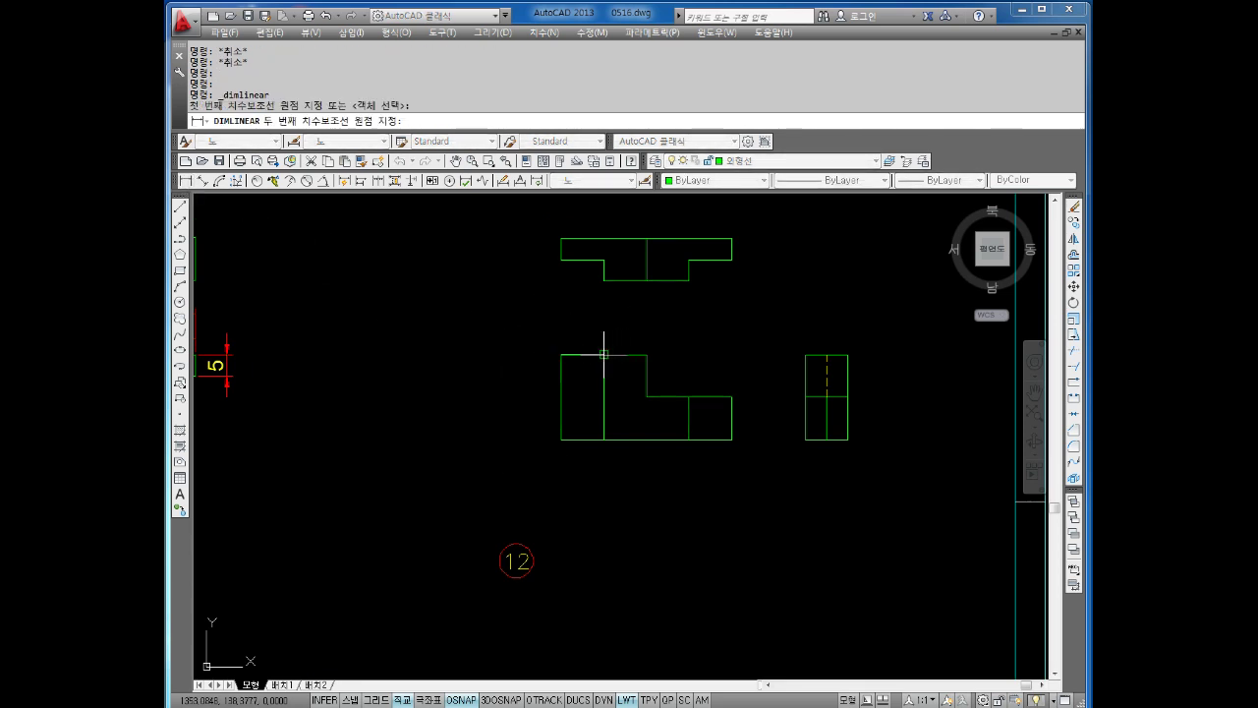
pyautogui.click(604, 353)
pyautogui.click(604, 334)
pyautogui.press('Return')
pyautogui.click(625, 355)
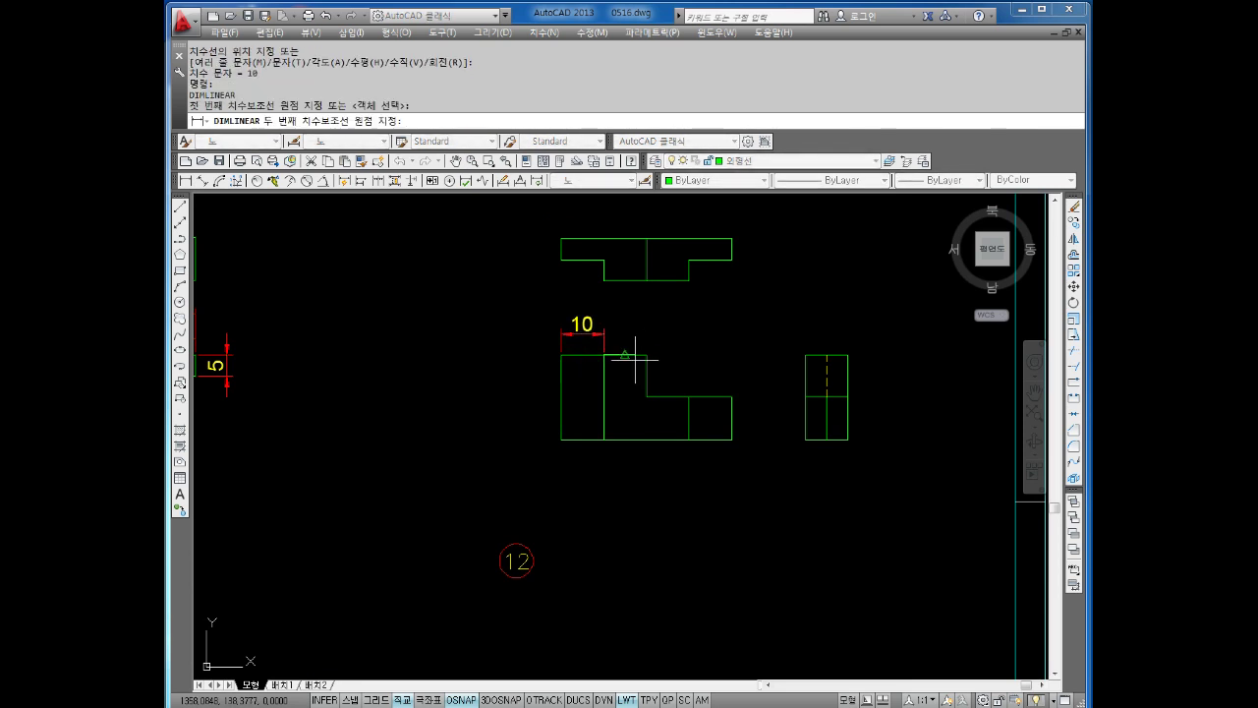
pyautogui.click(645, 355)
pyautogui.click(603, 331)
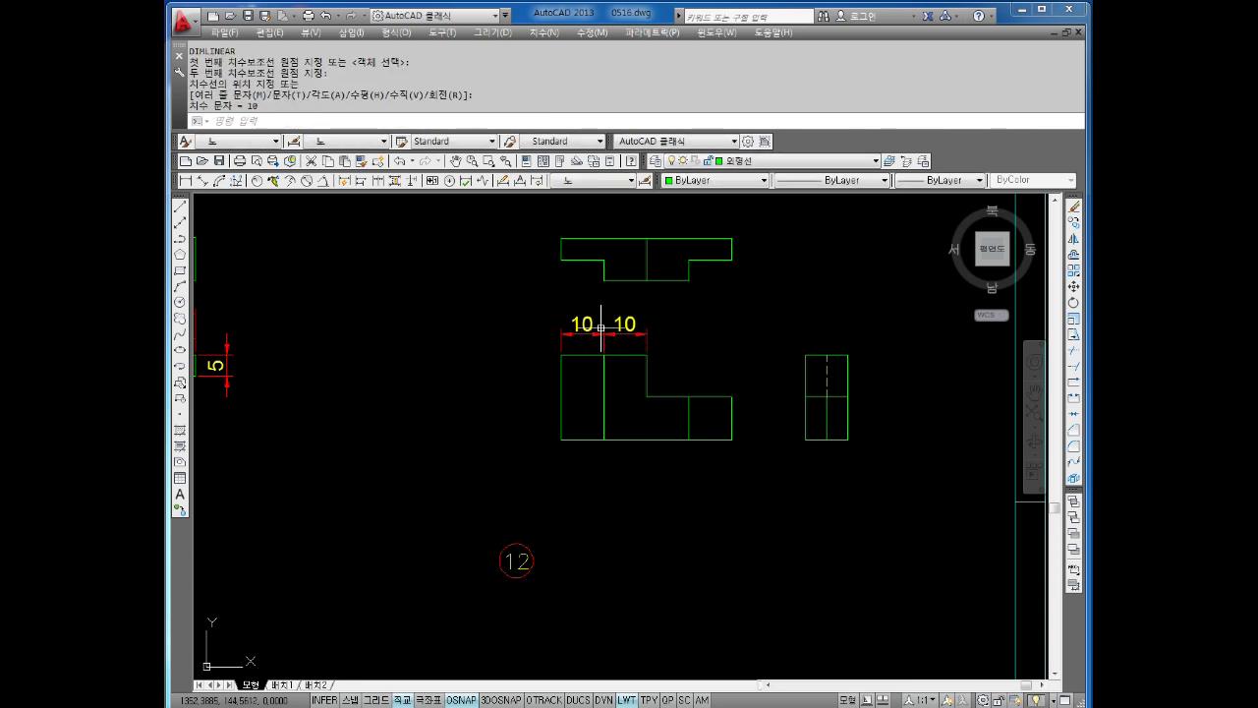
pyautogui.press('Return')
pyautogui.click(647, 355)
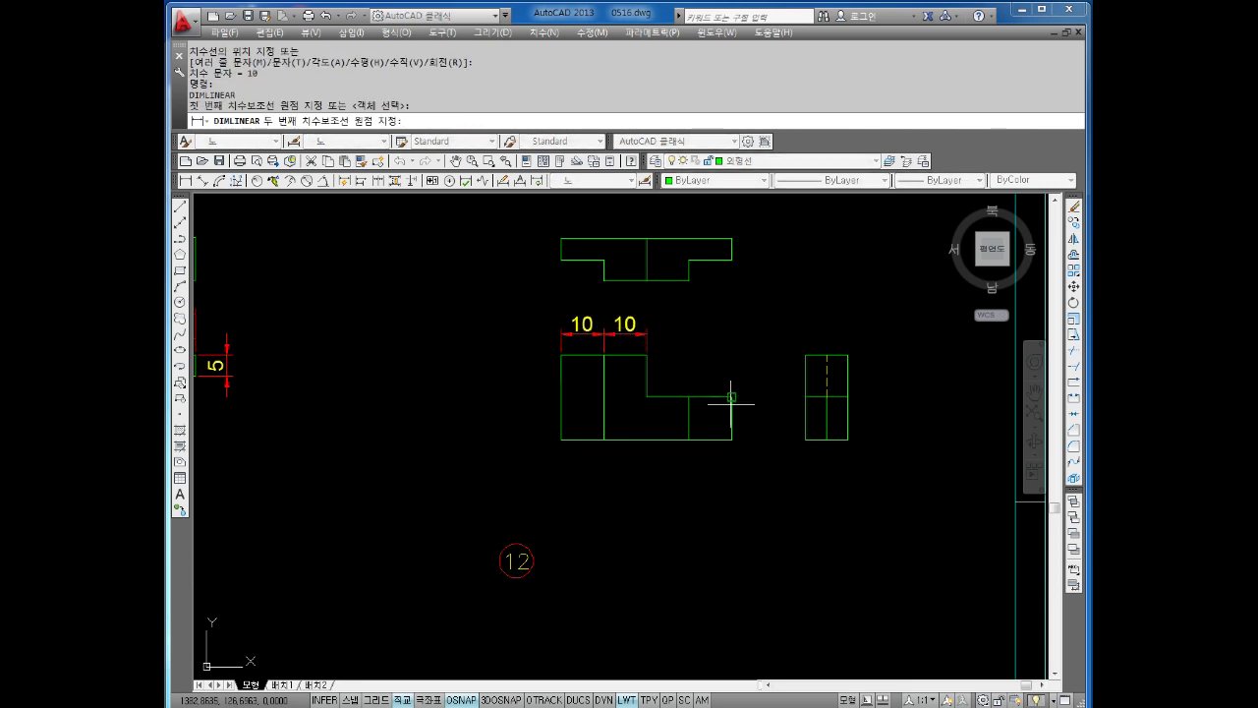
pyautogui.click(732, 399)
pyautogui.click(703, 310)
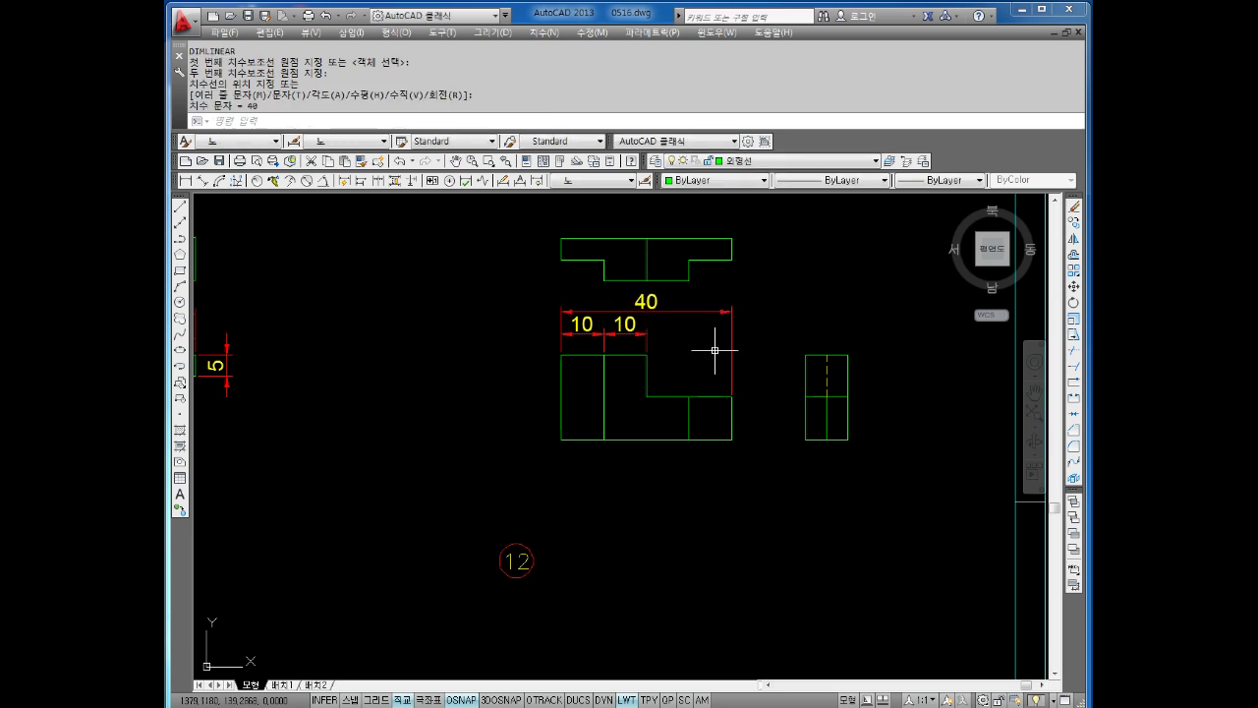
# Add the front view's 10 and 20 heights and the 10 width along its bottom.
pyautogui.press('Return')
pyautogui.click(731, 396)
pyautogui.click(733, 437)
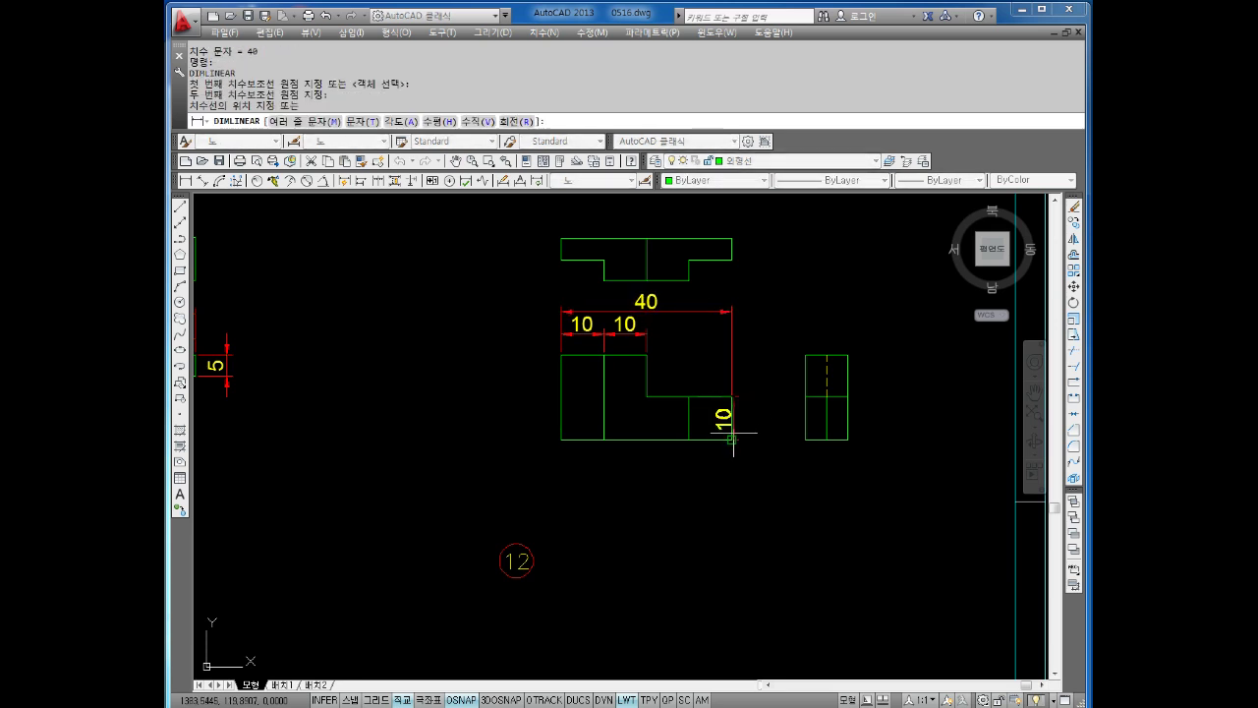
pyautogui.click(763, 418)
pyautogui.press('Return')
pyautogui.click(647, 355)
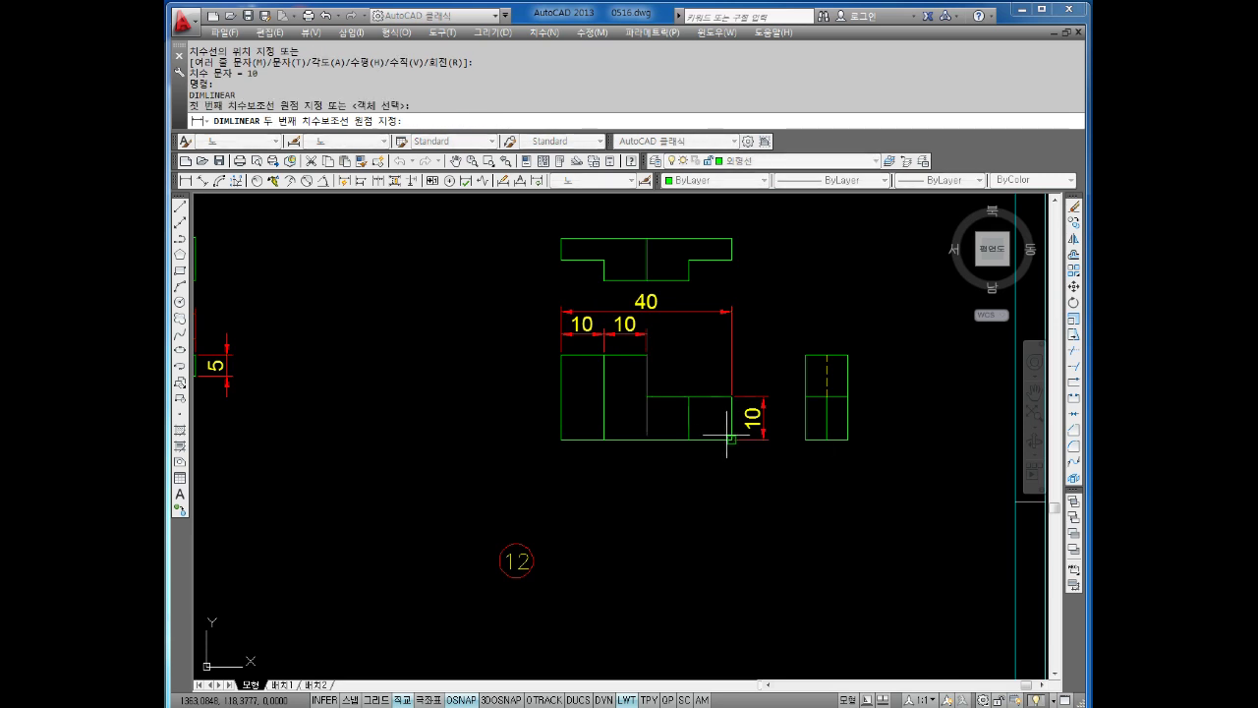
pyautogui.click(786, 413)
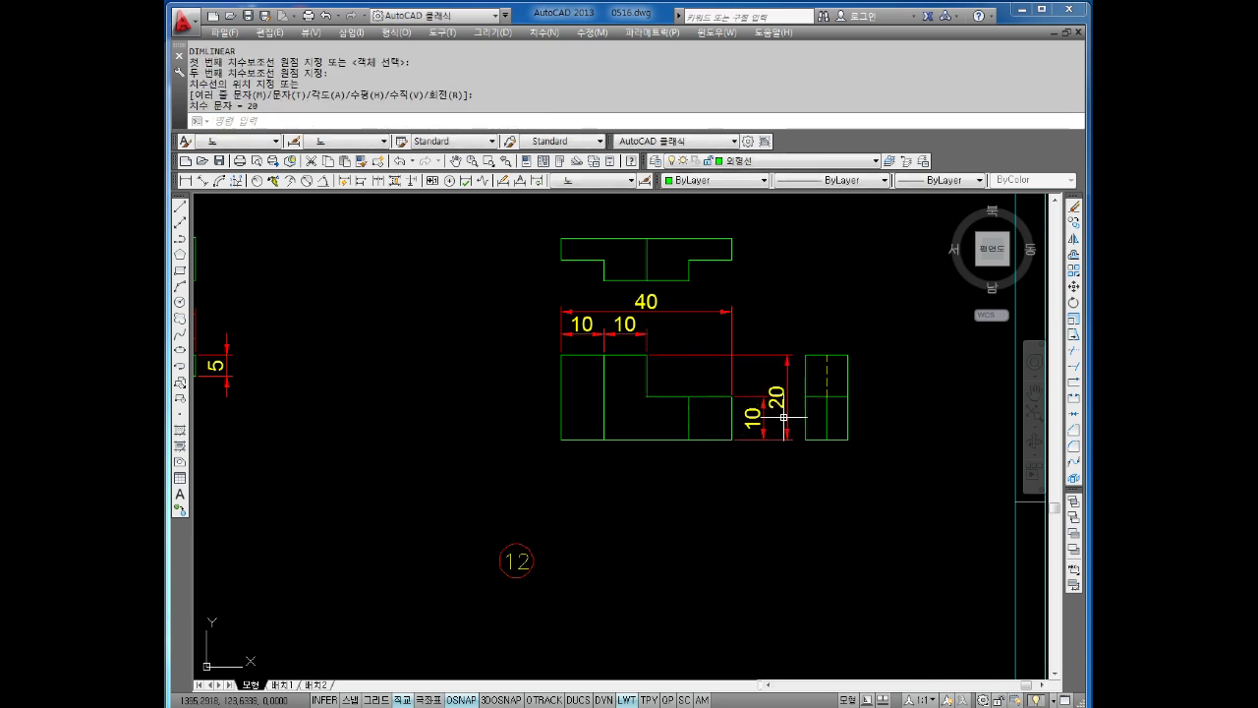
pyautogui.press('Return')
pyautogui.click(689, 440)
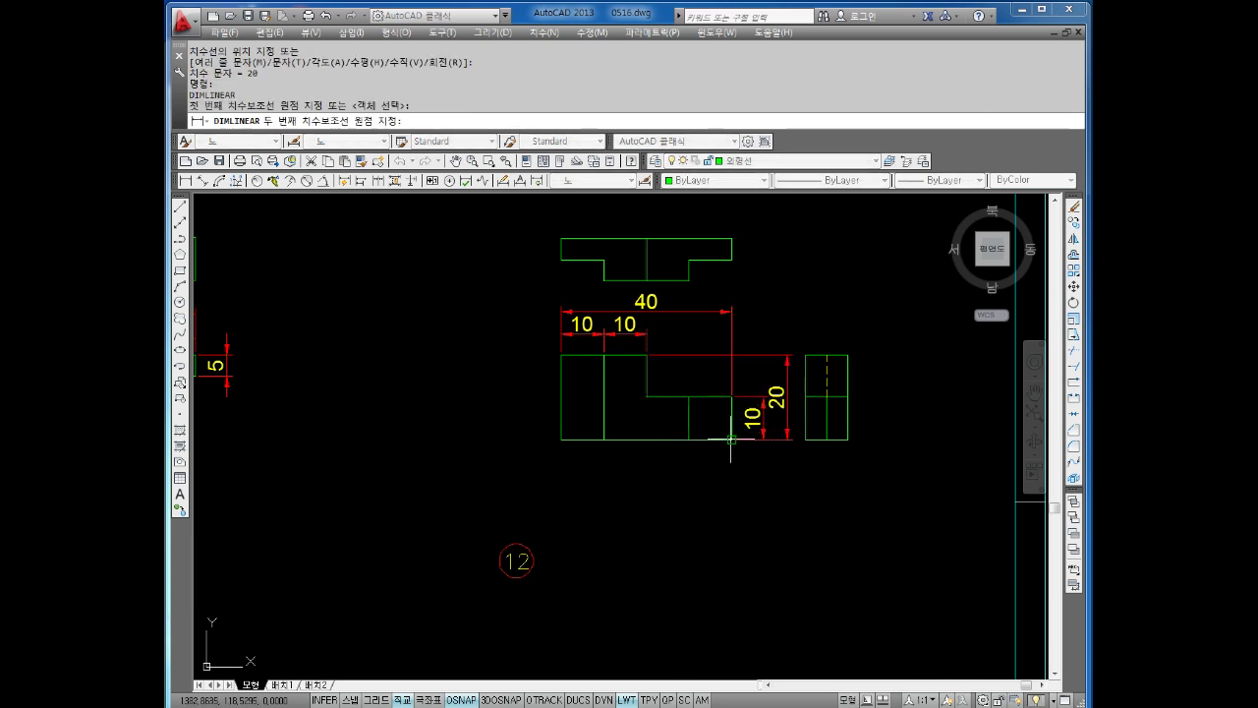
pyautogui.click(732, 440)
pyautogui.click(727, 469)
# Dimension the top view with its 10 height and 5 step.
pyautogui.moveTo(800, 365); pyautogui.dragTo(737, 402, button='middle')
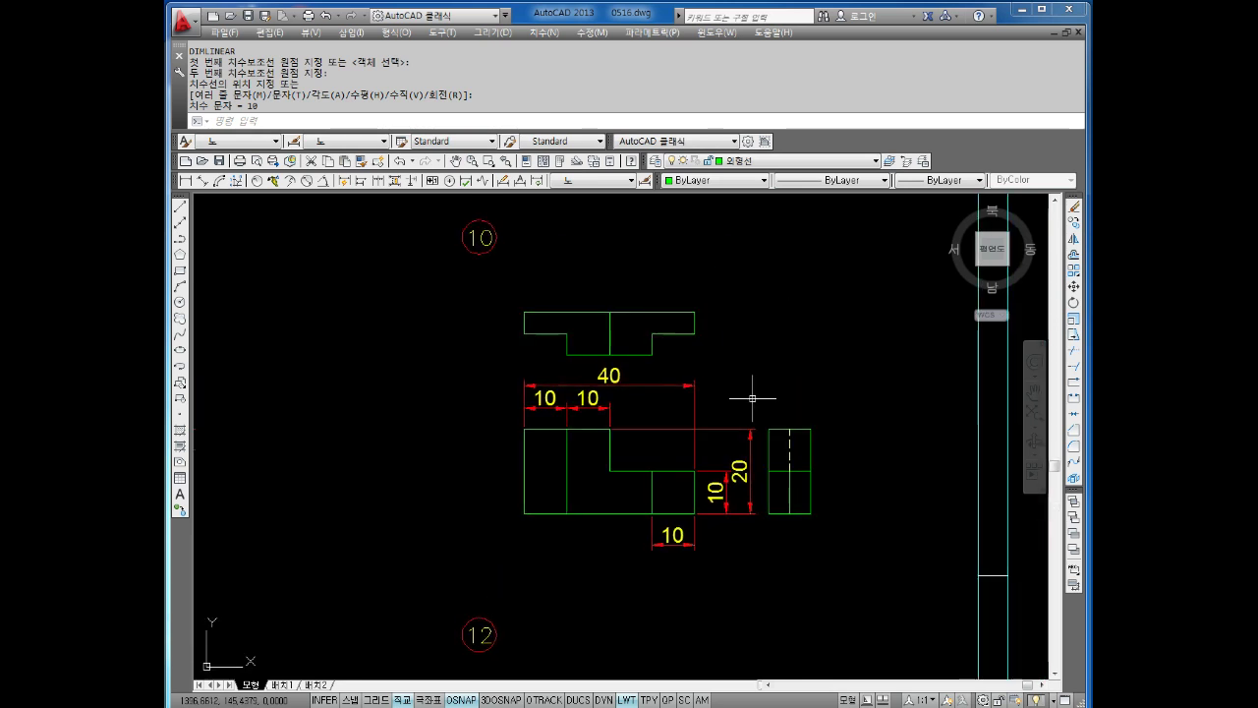
pyautogui.scroll(3, 725, 314)
pyautogui.press('Return')
pyautogui.click(683, 306)
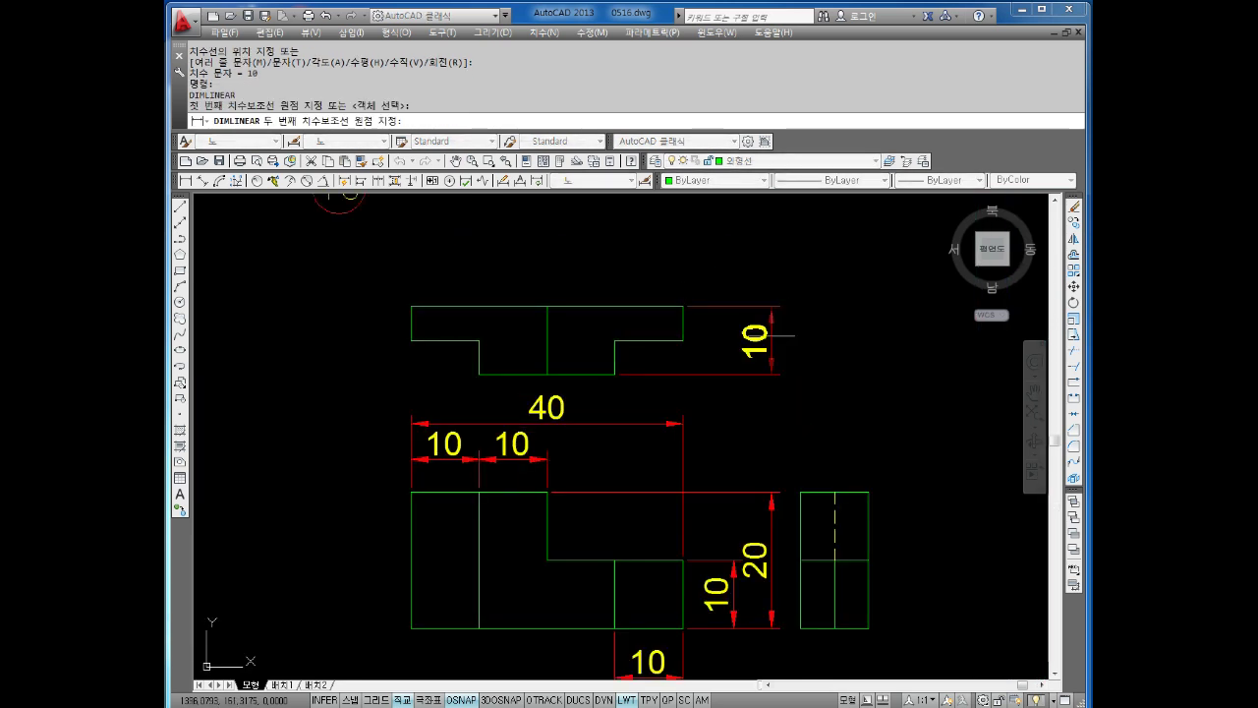
pyautogui.click(684, 374)
pyautogui.click(834, 334)
pyautogui.press('Return')
pyautogui.click(684, 306)
pyautogui.click(683, 340)
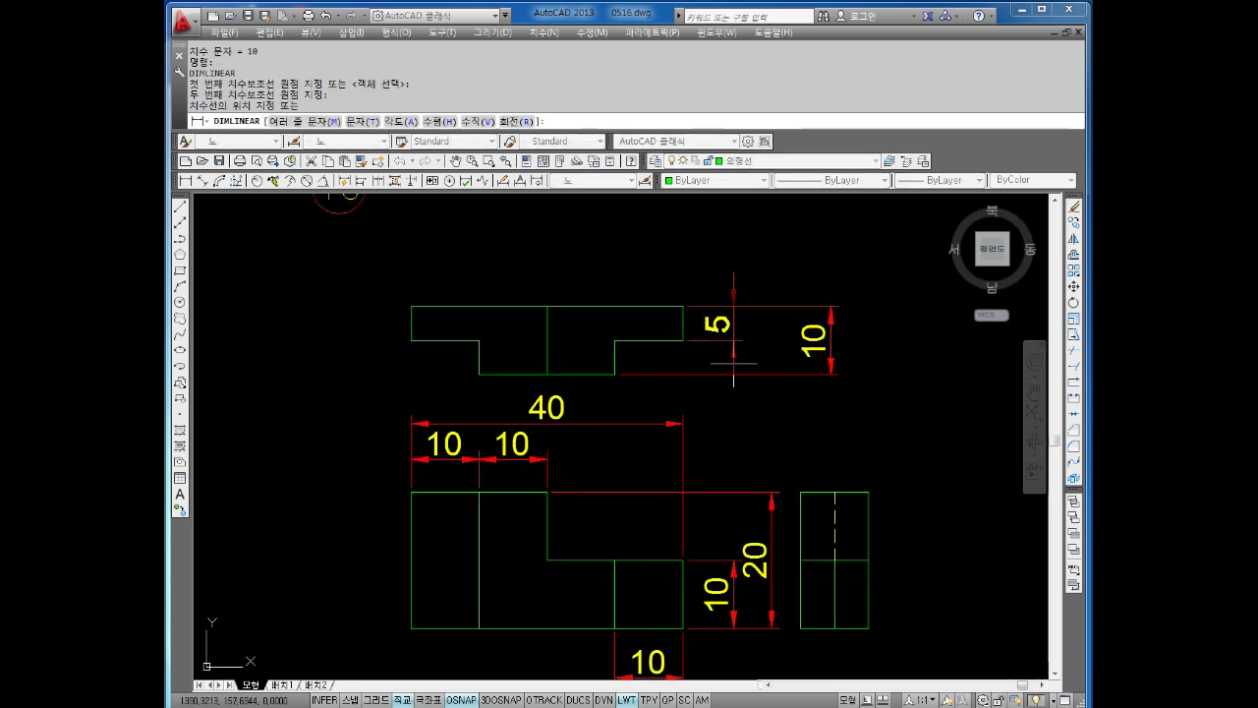
pyautogui.click(734, 559)
pyautogui.press('Escape')
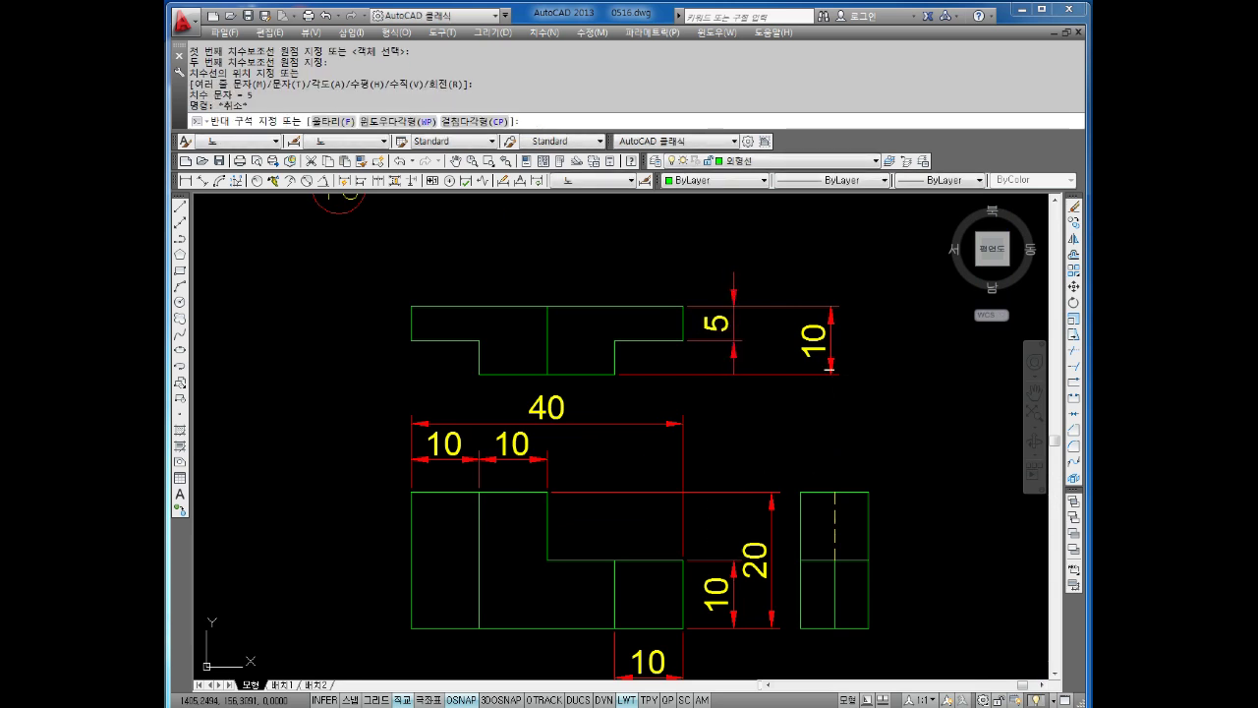
pyautogui.click(826, 375)
pyautogui.click(832, 375)
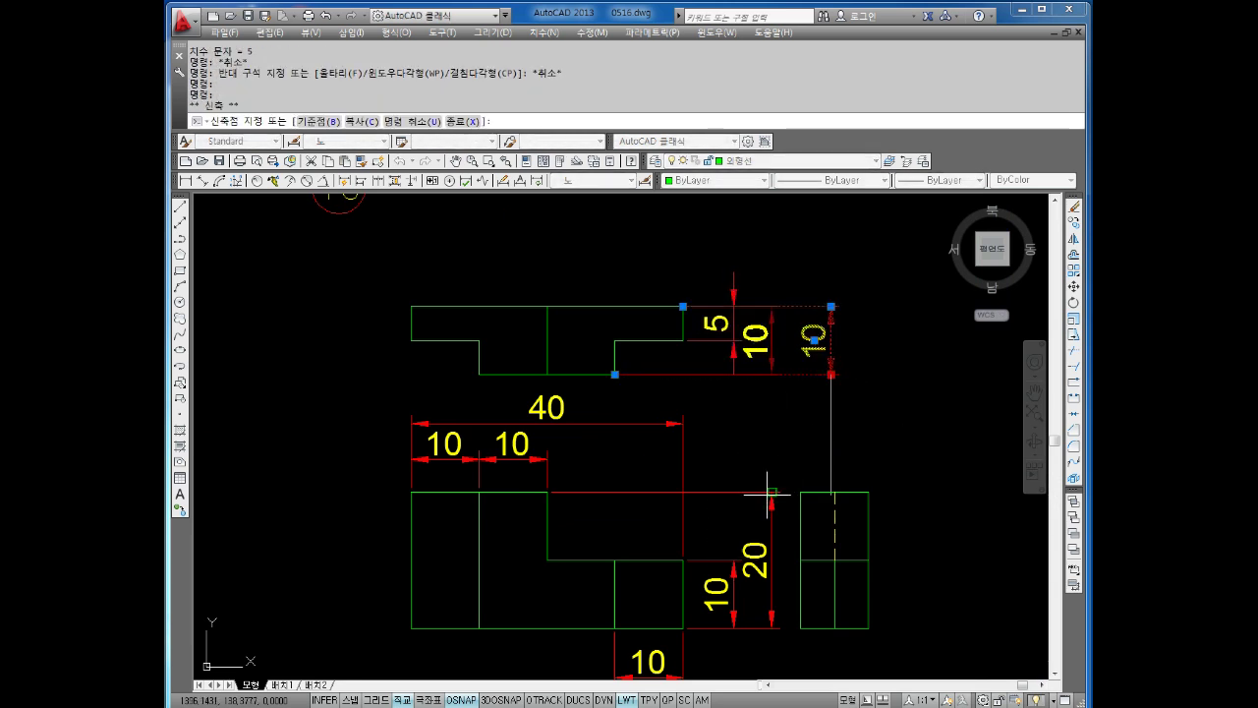
pyautogui.press('Escape')
pyautogui.scroll(-2, 764, 429)
# Move the figure 10 top view and its dimensions upward.
pyautogui.press('Escape')
pyautogui.press('Escape')
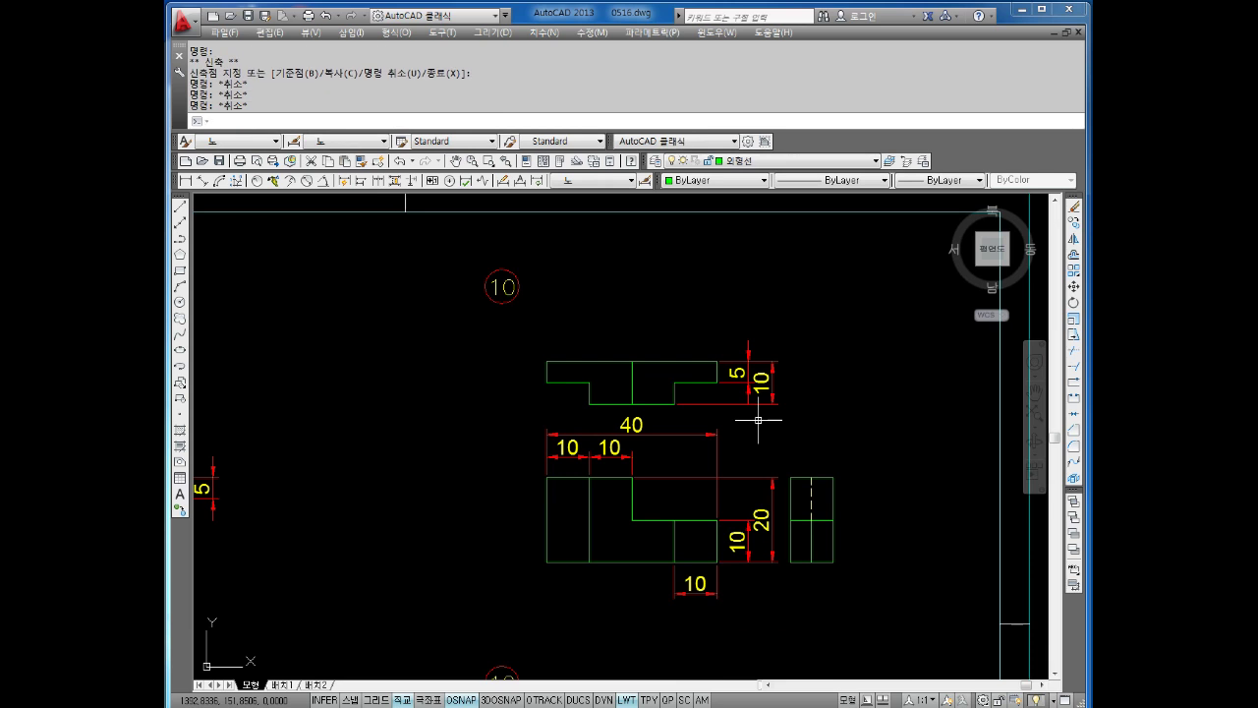
pyautogui.write('ㅁ')
pyautogui.press('Return')
pyautogui.click(807, 337)
pyautogui.click(525, 413)
pyautogui.press('Return')
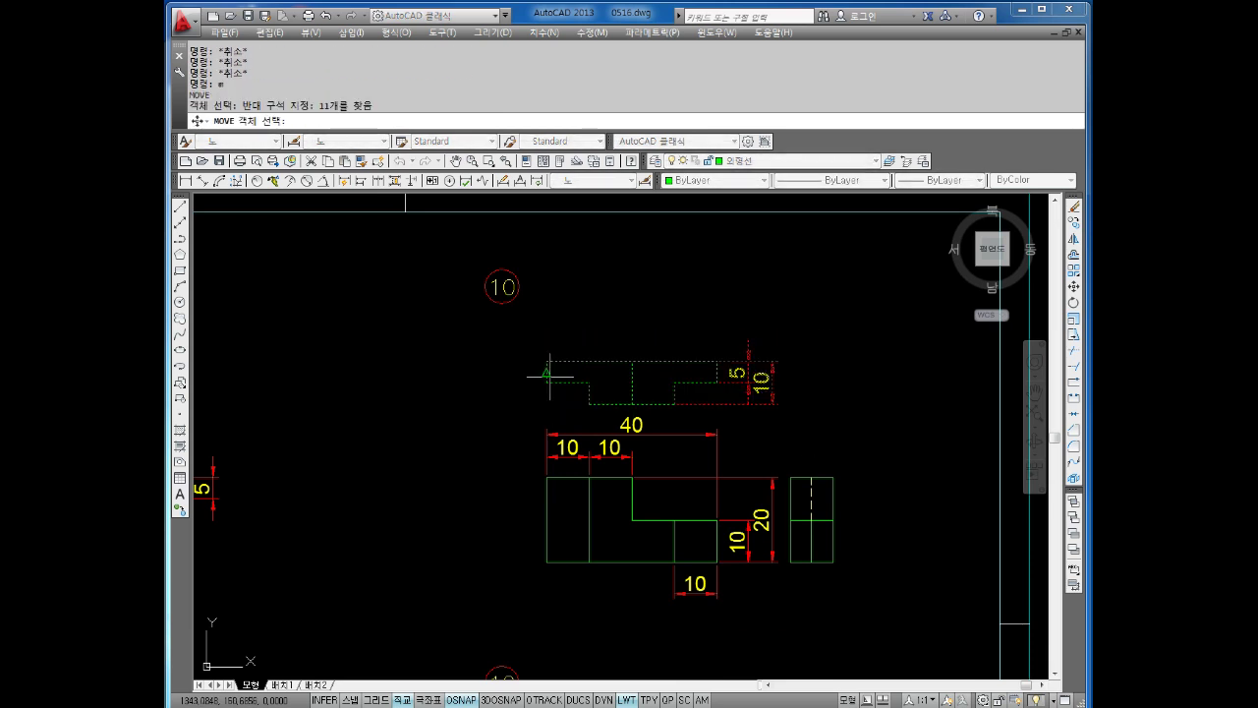
pyautogui.click(547, 362)
pyautogui.press('Escape')
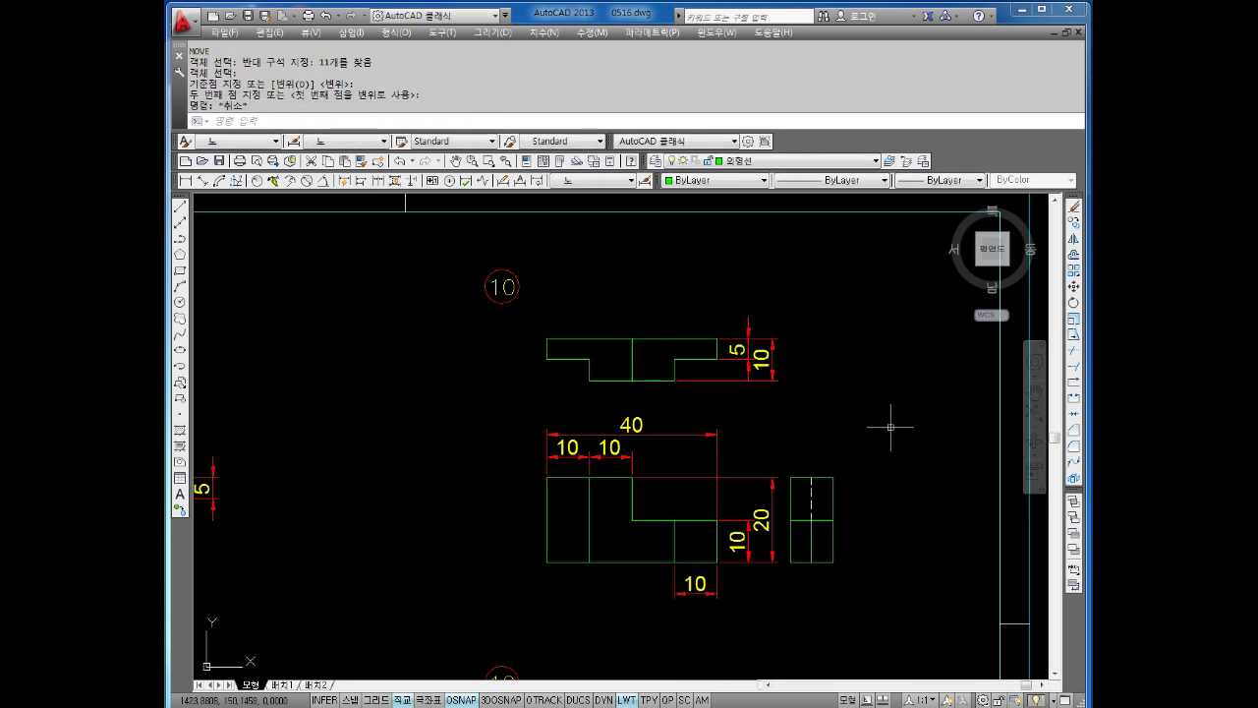
pyautogui.moveTo(891, 430); pyautogui.dragTo(852, 432, button='middle')
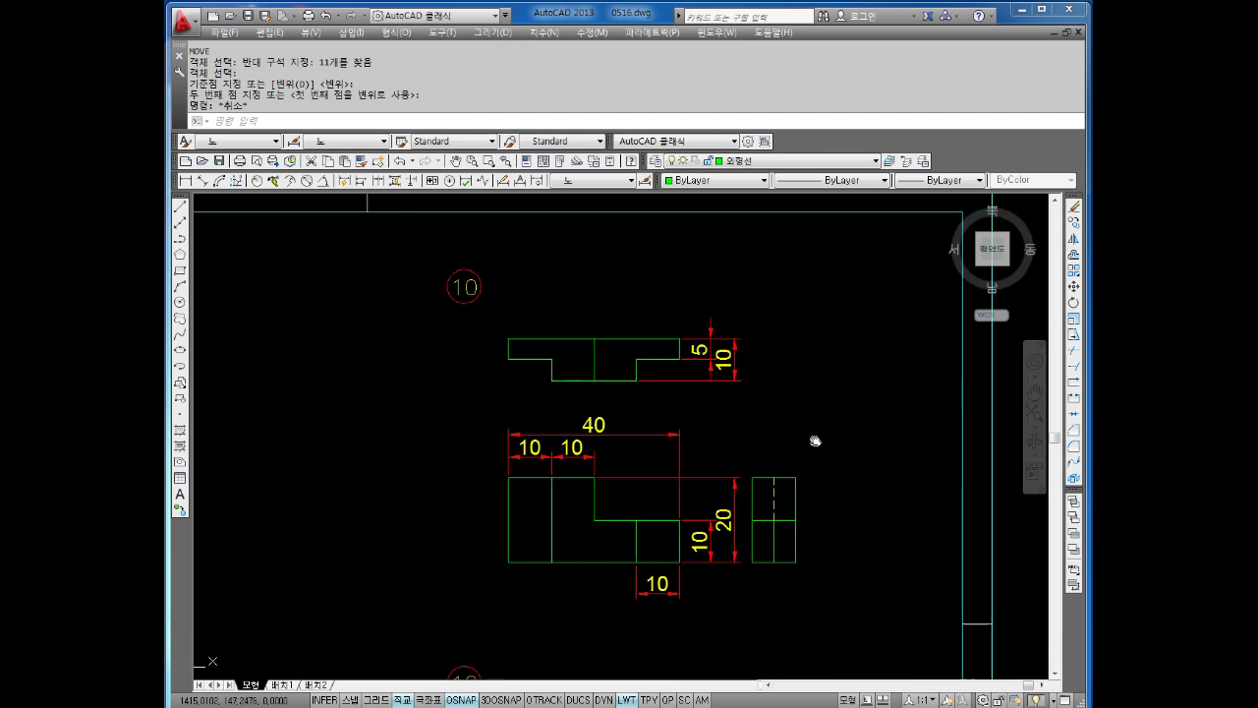
pyautogui.press('Escape')
pyautogui.press('Escape')
pyautogui.press('Escape')
# Move the side view slightly further right of the front view.
pyautogui.write('m')
pyautogui.press('Return')
pyautogui.click(822, 457)
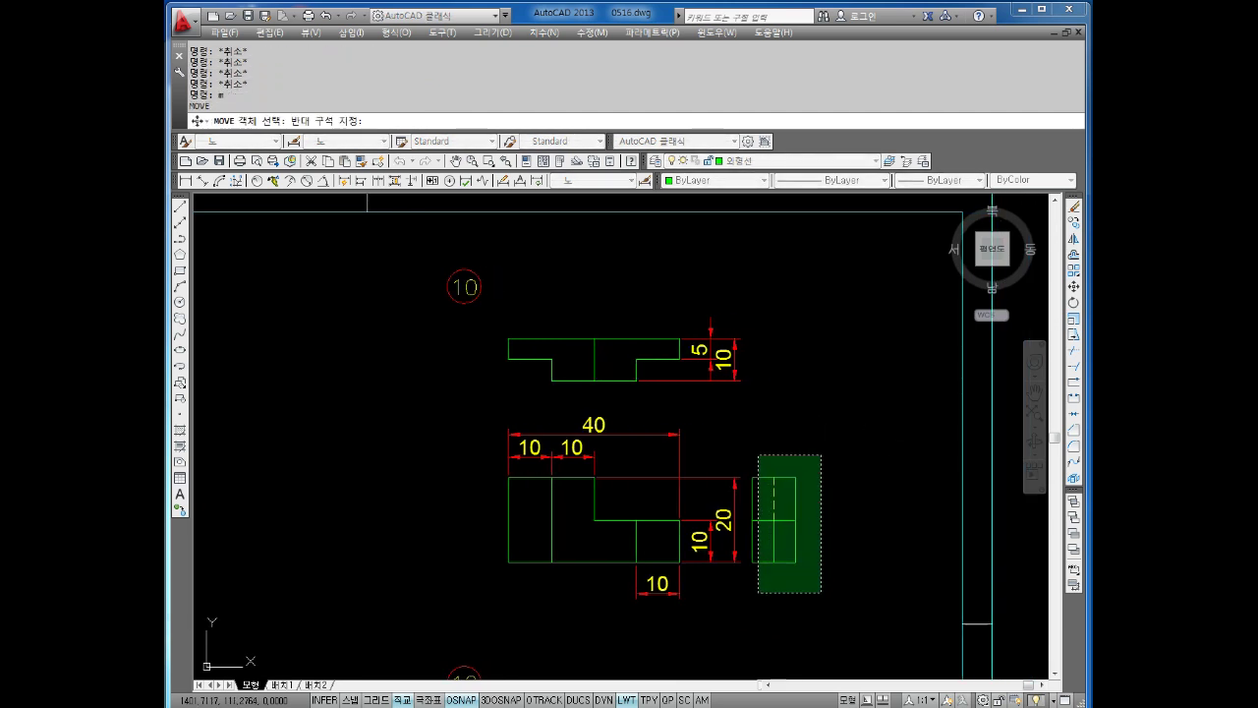
pyautogui.click(753, 597)
pyautogui.press('Return')
pyautogui.click(753, 563)
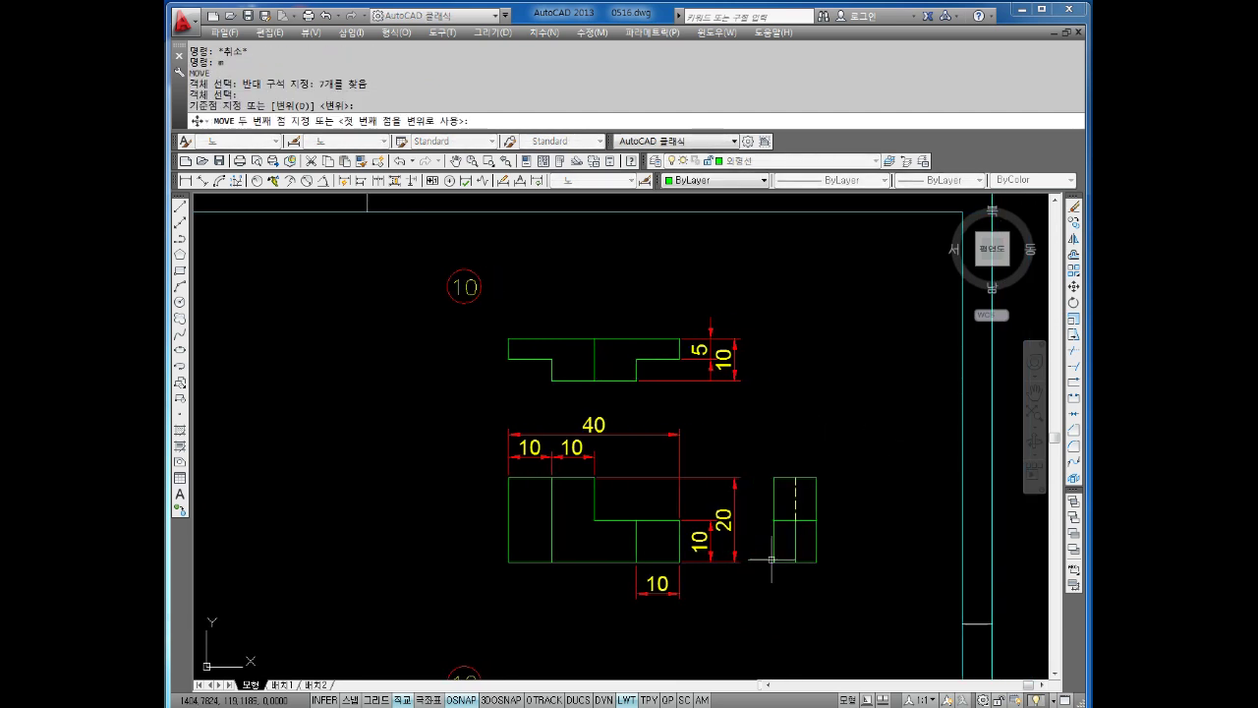
pyautogui.click(774, 560)
pyautogui.press('Escape')
pyautogui.press('Escape')
pyautogui.scroll(-2, 856, 449)
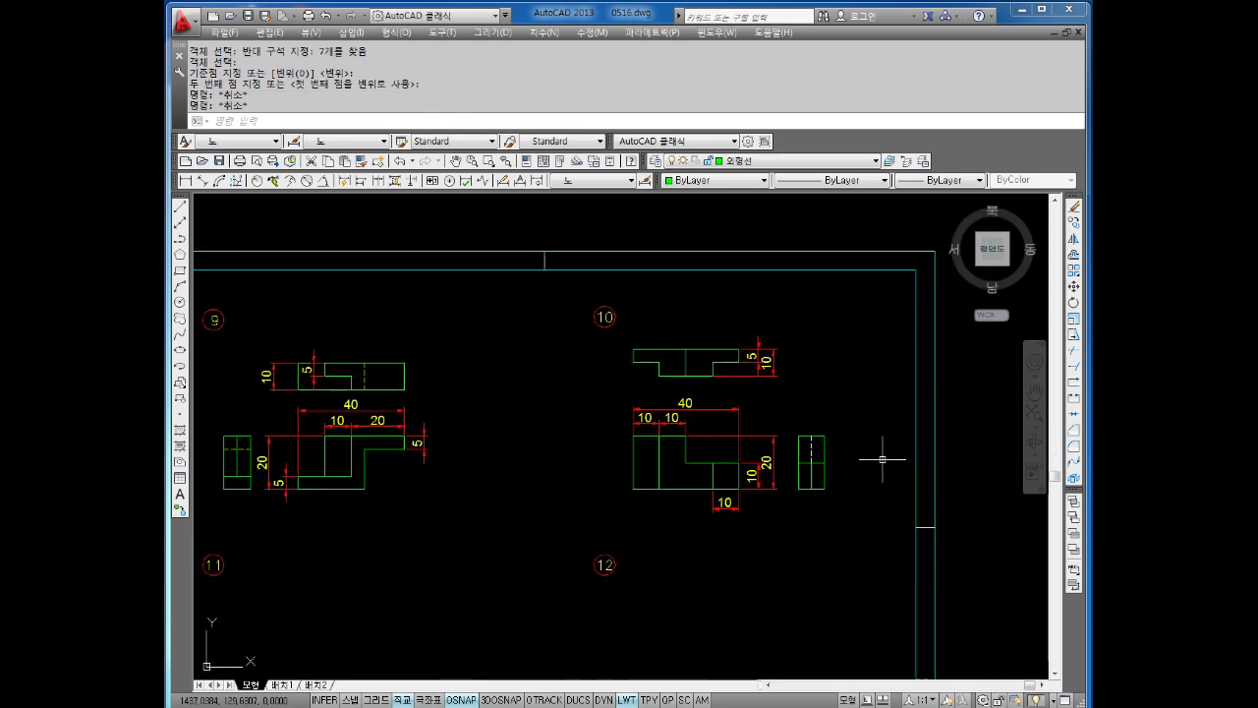
pyautogui.scroll(-5, 883, 459)
pyautogui.scroll(3, 882, 458)
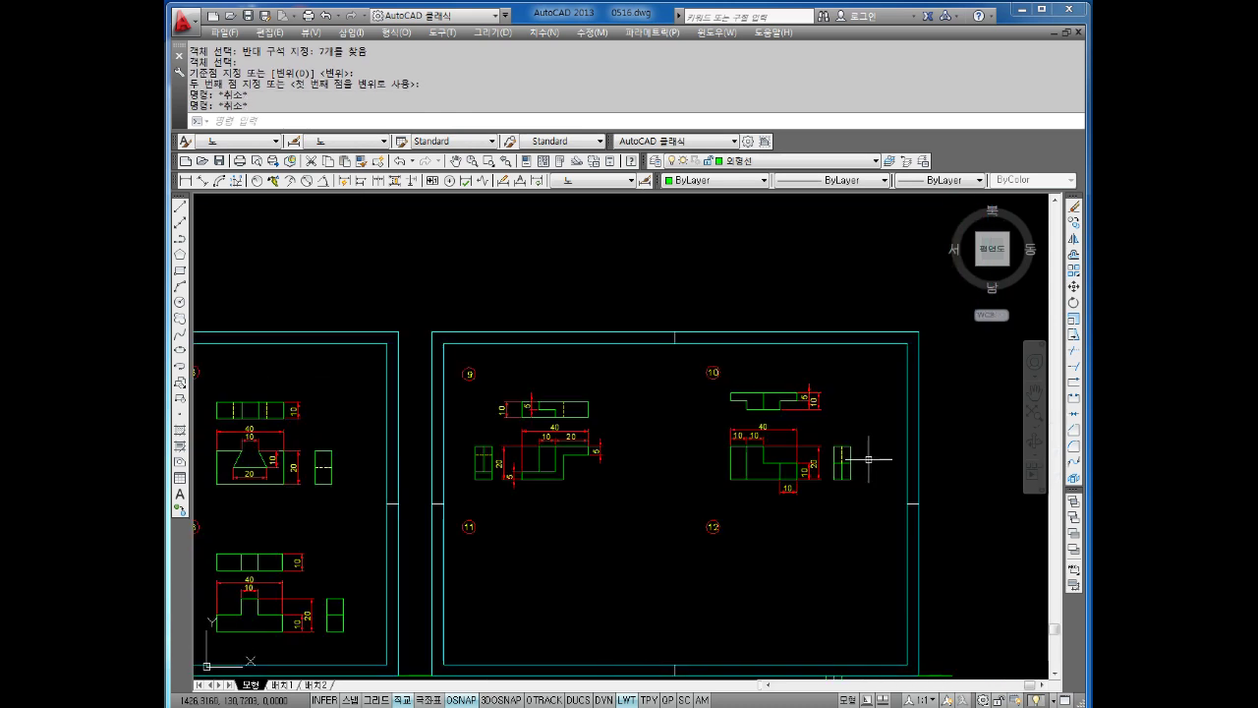
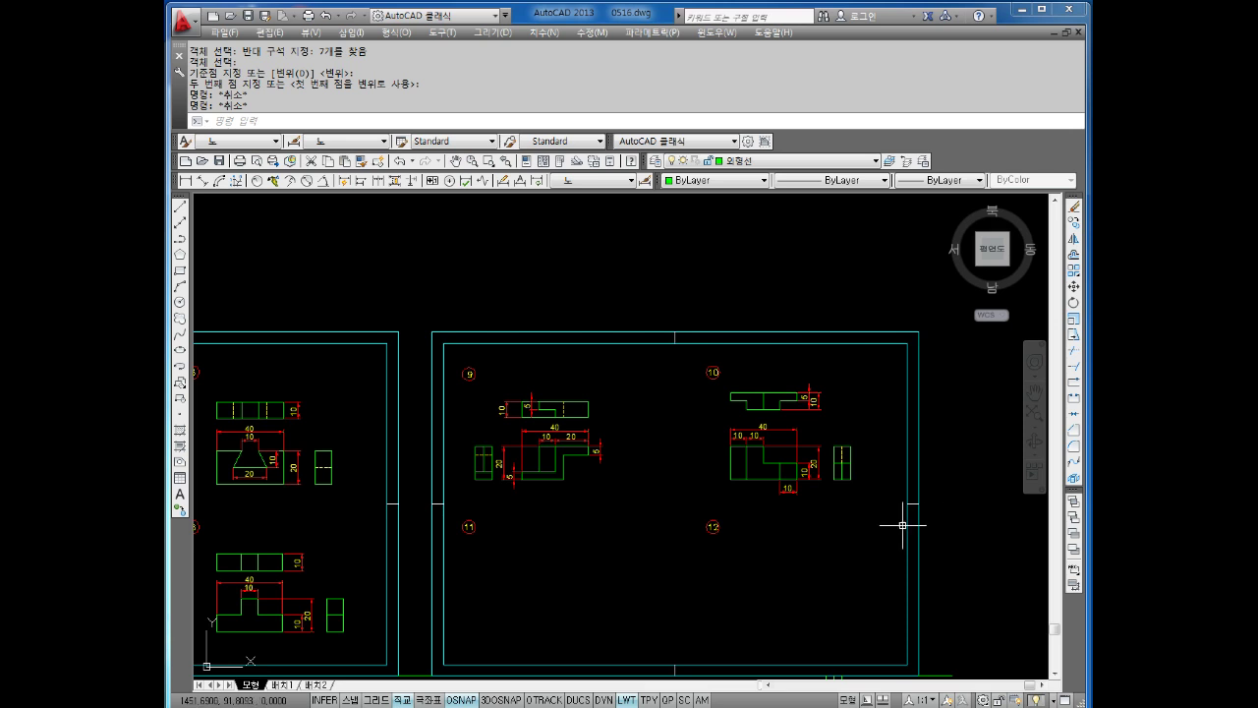
# Select and delete the stray vertical lines below the border.
pyautogui.moveTo(782, 544); pyautogui.dragTo(825, 460, button='middle')
pyautogui.moveTo(690, 543); pyautogui.dragTo(598, 446, button='middle')
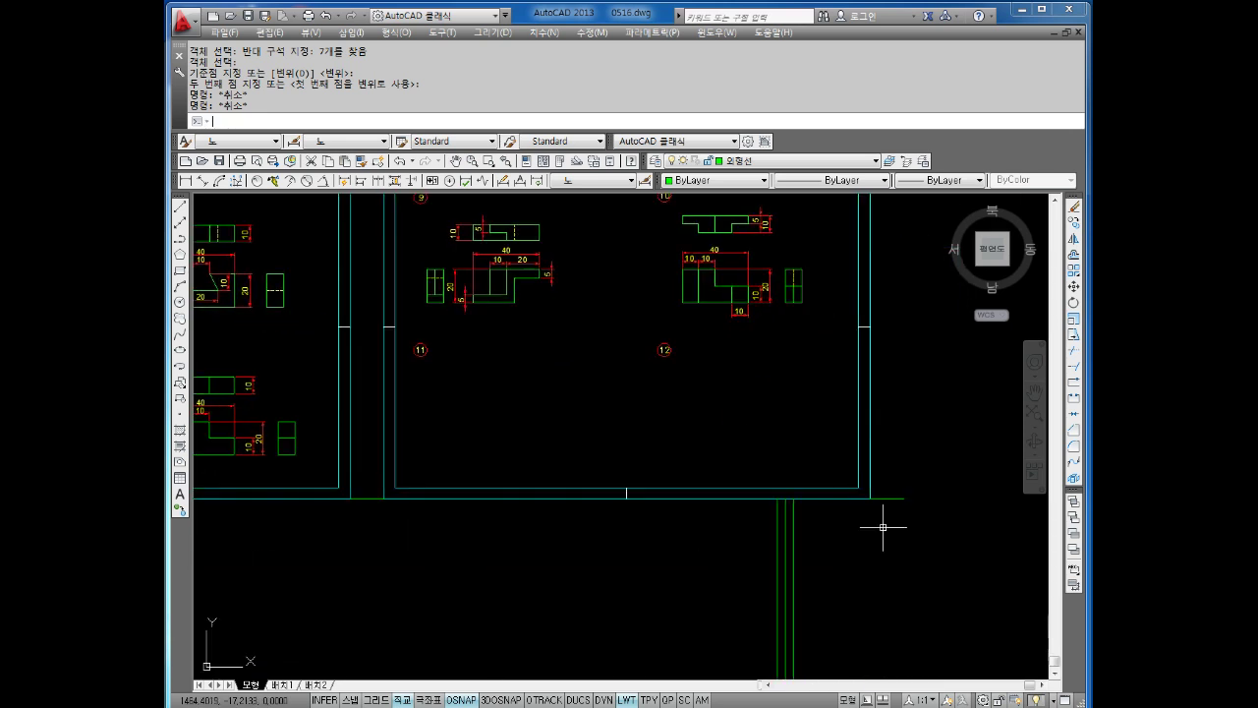
pyautogui.click(885, 520)
pyautogui.click(623, 612)
pyautogui.press('Delete')
# Draw a 40 × 20 rectangle outline with LINE in the empty part of cell 11.
pyautogui.scroll(2, 467, 391)
pyautogui.moveTo(467, 391)
pyautogui.mouseDown(button='middle')
pyautogui.moveTo(498, 394)
pyautogui.moveTo(508, 446)
pyautogui.mouseUp(button='middle')
pyautogui.press('Escape')
pyautogui.press('Escape')
pyautogui.press('Return')
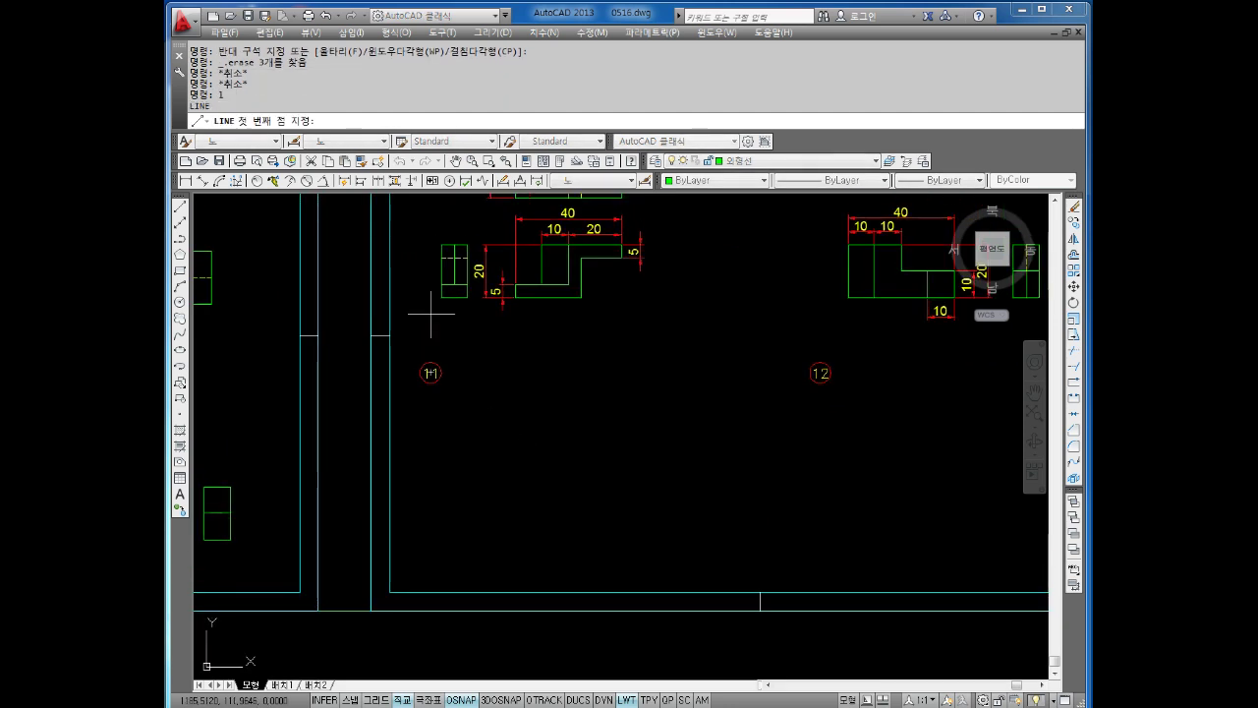
pyautogui.click(441, 297)
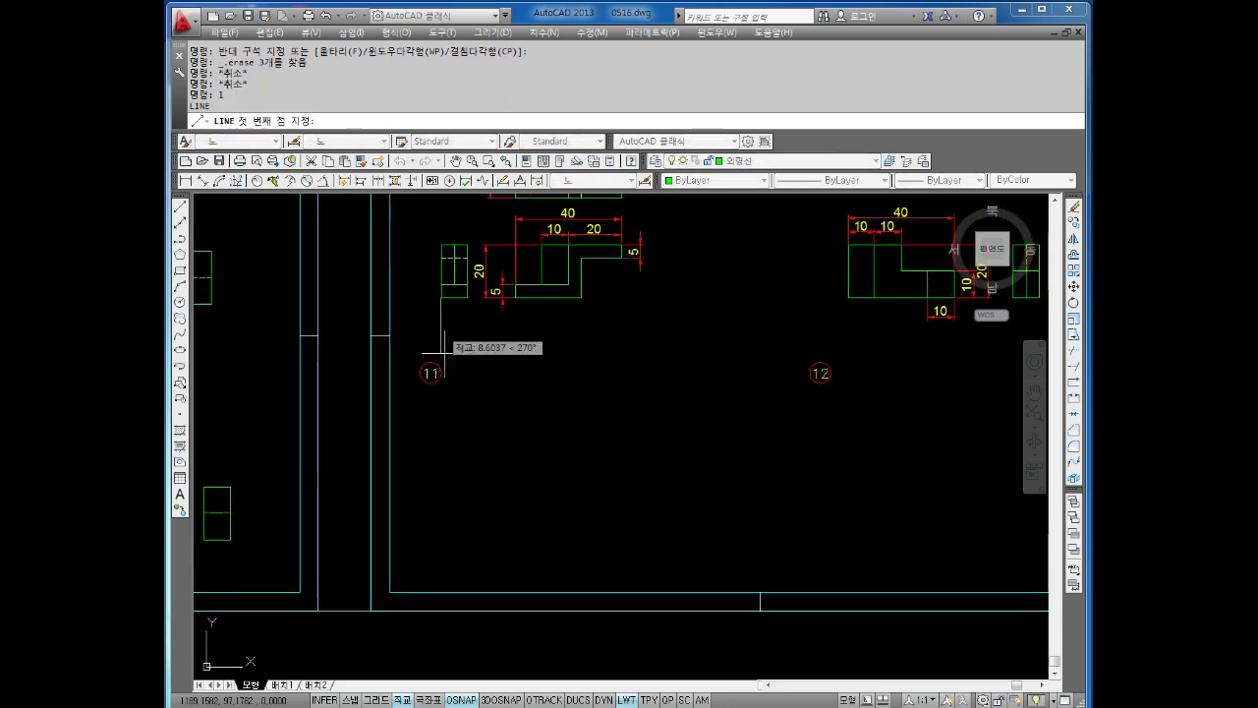
pyautogui.click(441, 548)
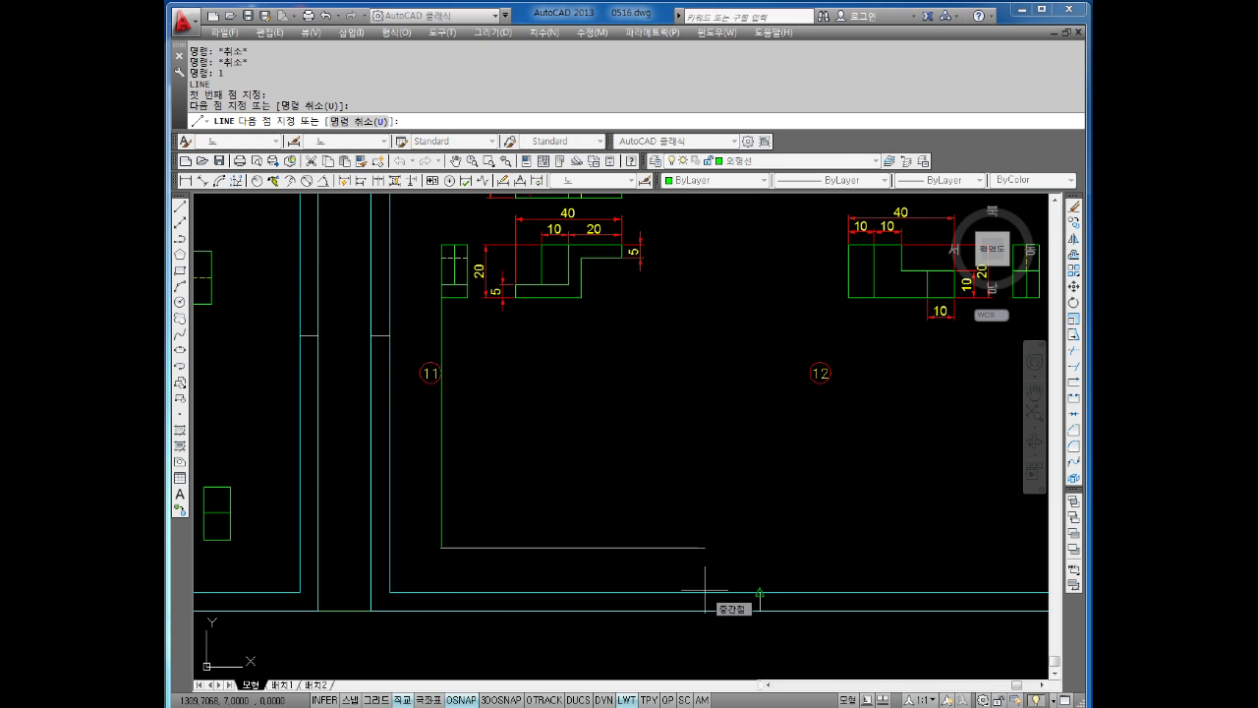
pyautogui.write('40')
pyautogui.press('Return')
pyautogui.write('2')
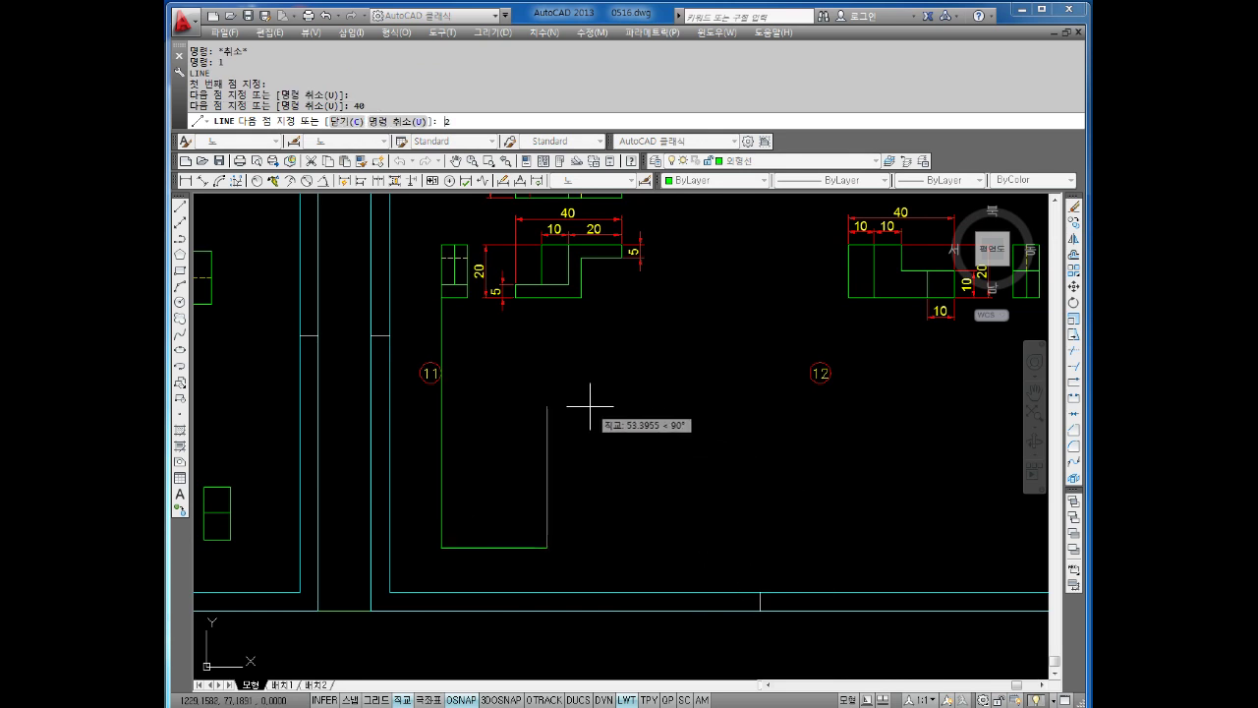
pyautogui.write('0')
pyautogui.press('Return')
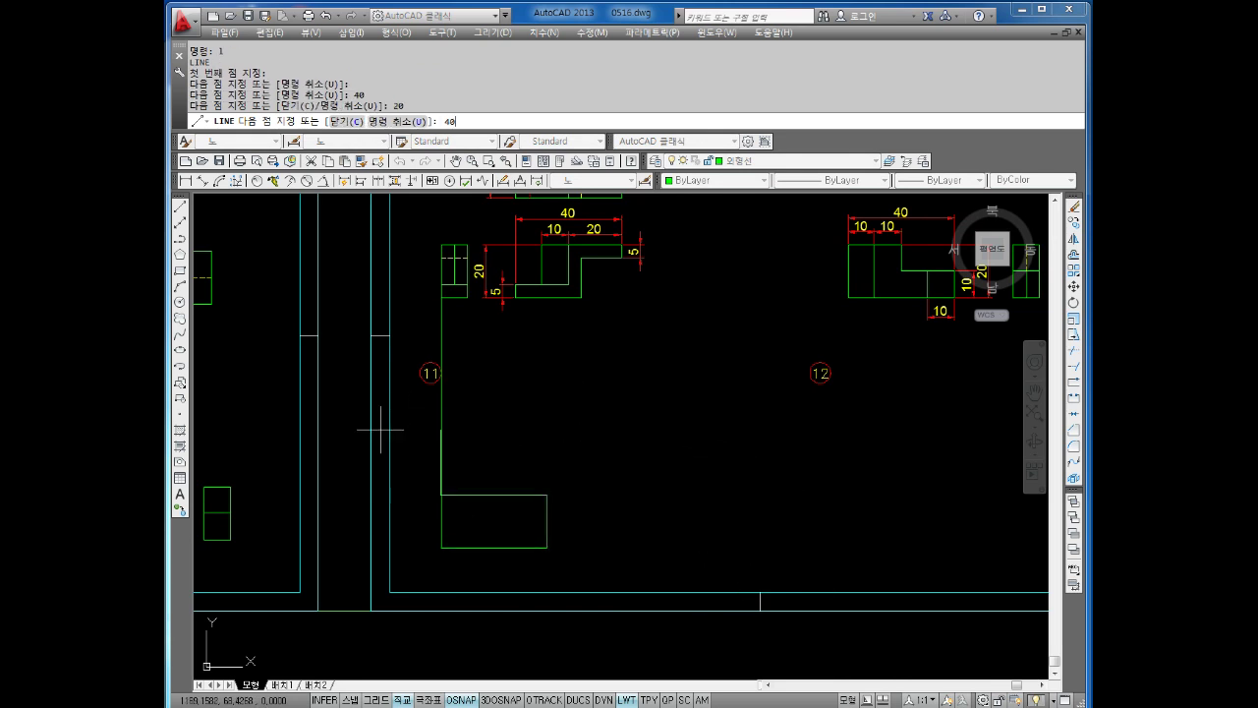
pyautogui.press('Return')
# Trim the leftover line above the rectangle and delete the remaining stray vertical line.
pyautogui.press('Return')
pyautogui.write('tr')
pyautogui.press('Return')
pyautogui.press('Return')
pyautogui.click(463, 438)
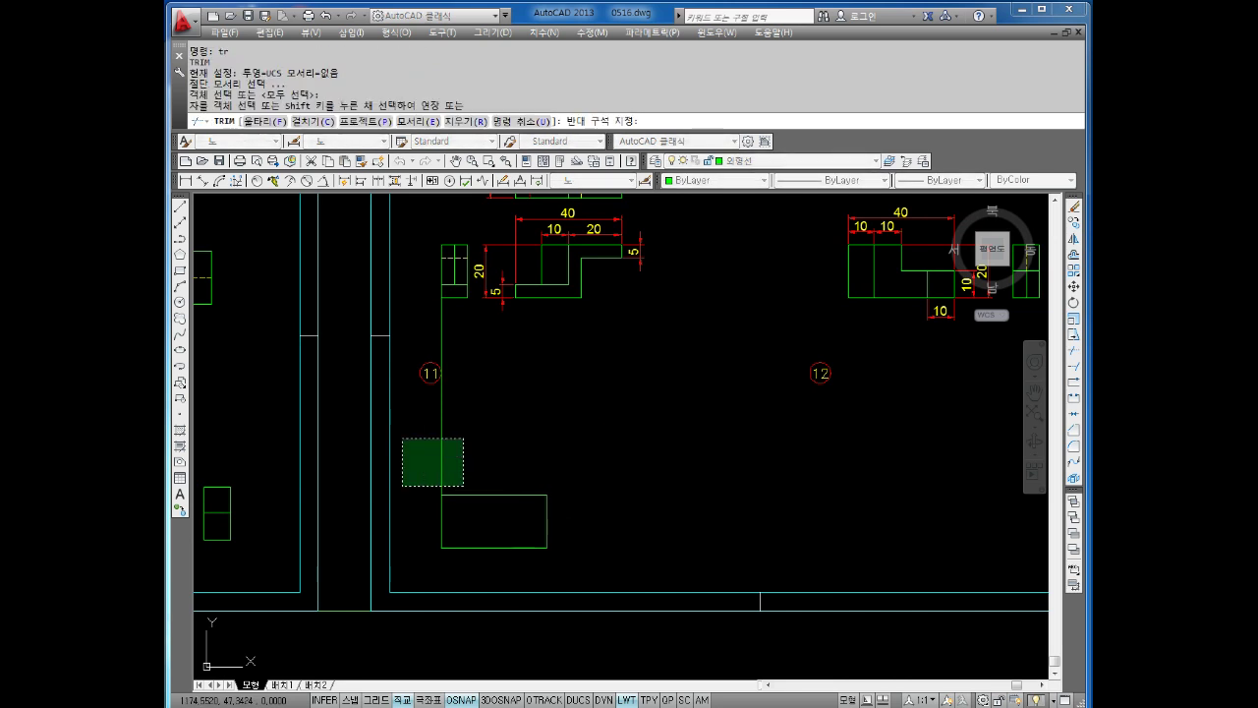
pyautogui.click(403, 486)
pyautogui.press('Escape')
pyautogui.click(442, 325)
pyautogui.click(404, 318)
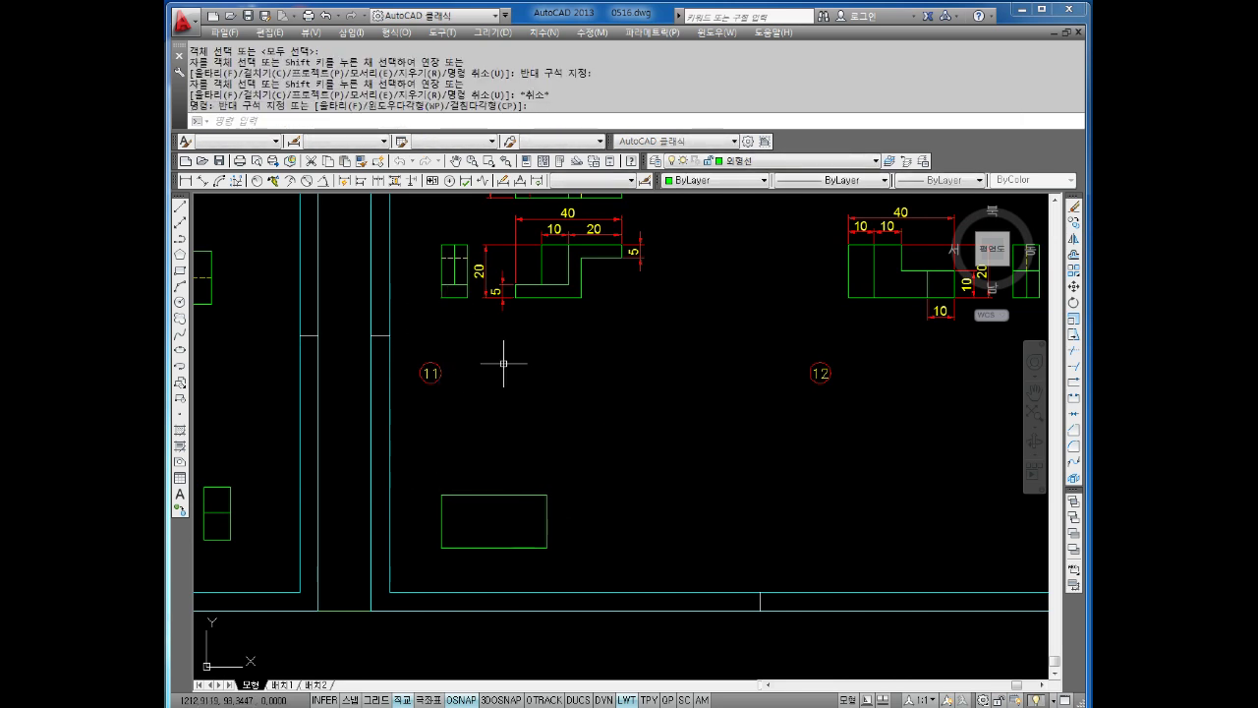
pyautogui.press('Delete')
# Draw a corner-to-corner diagonal across the 40 × 20 rectangle.
pyautogui.moveTo(481, 493); pyautogui.dragTo(489, 450, button='middle')
pyautogui.press('Escape')
pyautogui.press('Escape')
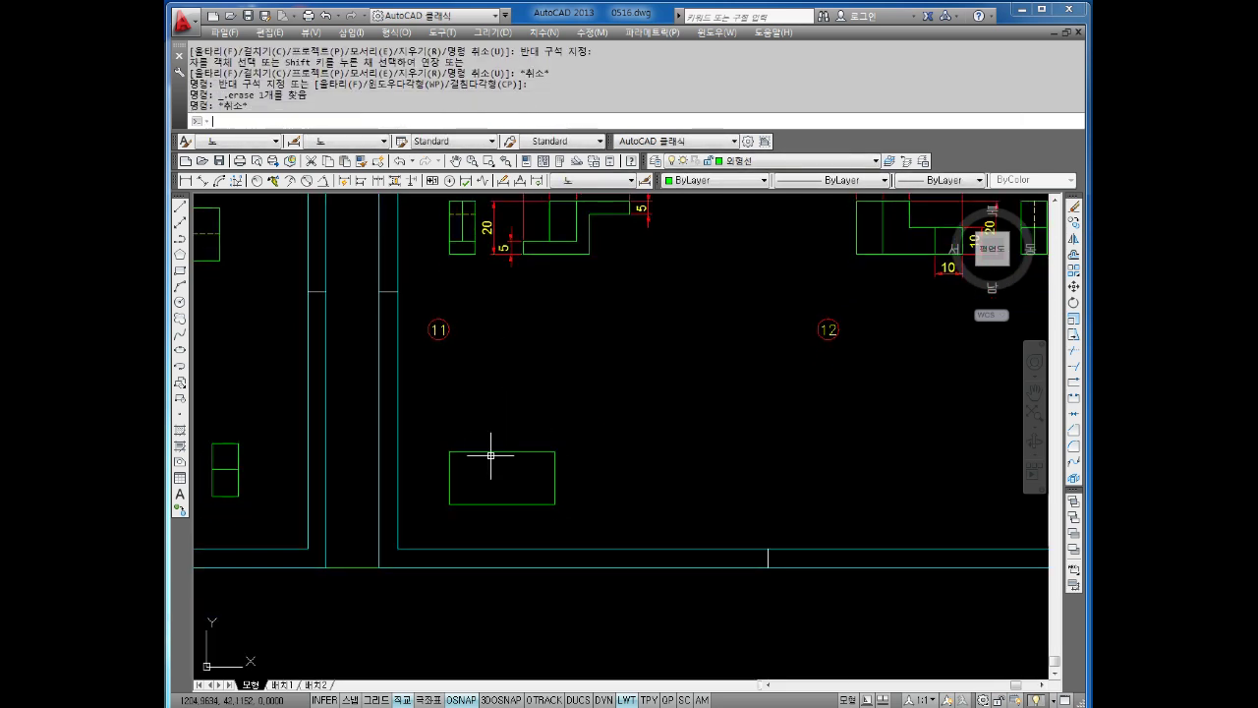
pyautogui.press('Escape')
pyautogui.press('Escape')
pyautogui.press('Escape')
pyautogui.write('l')
pyautogui.press('Return')
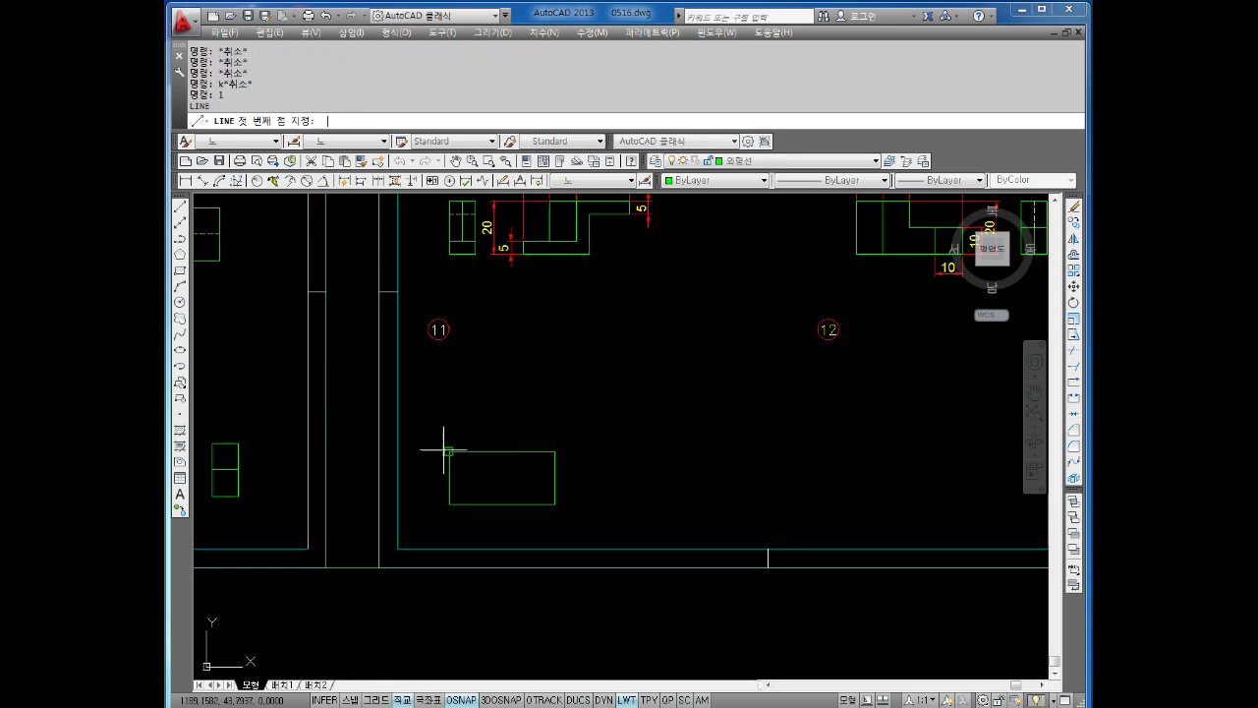
pyautogui.click(450, 505)
pyautogui.press('Escape')
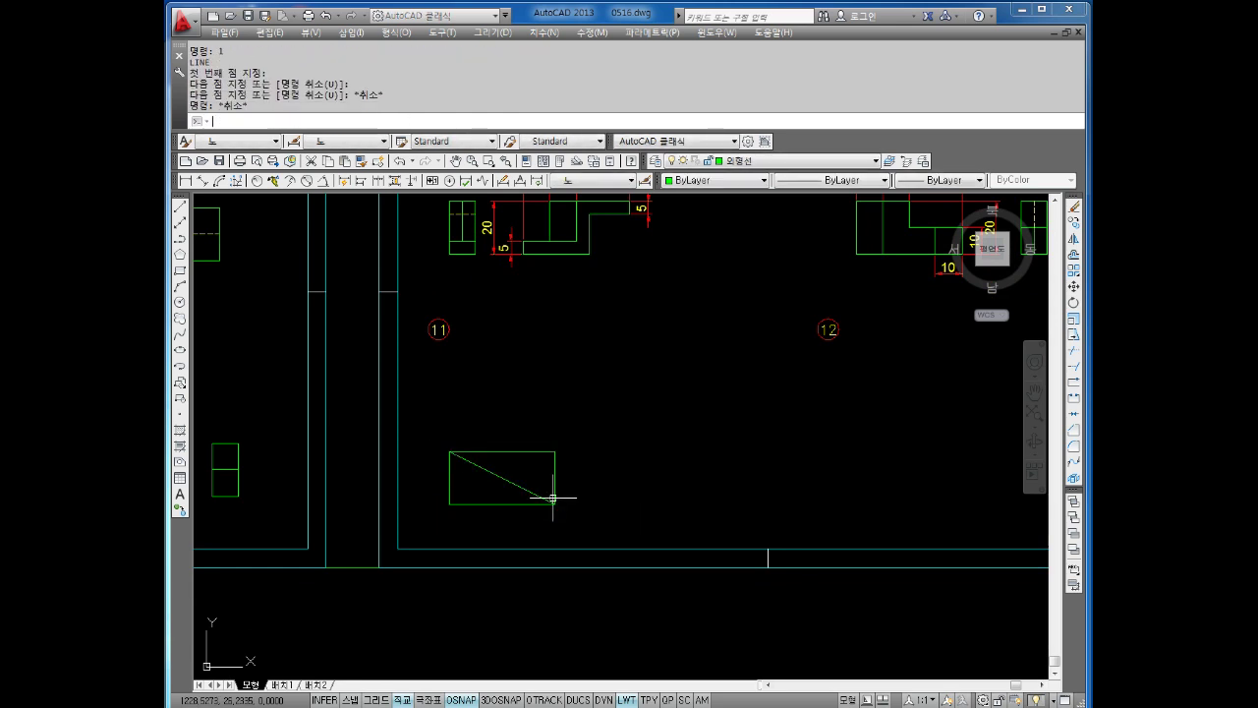
pyautogui.press('Escape')
pyautogui.press('Escape')
pyautogui.write('xl')
pyautogui.press('Return')
# Project vertical construction lines up from the rectangle's left and right edges.
pyautogui.write('v')
pyautogui.press('Return')
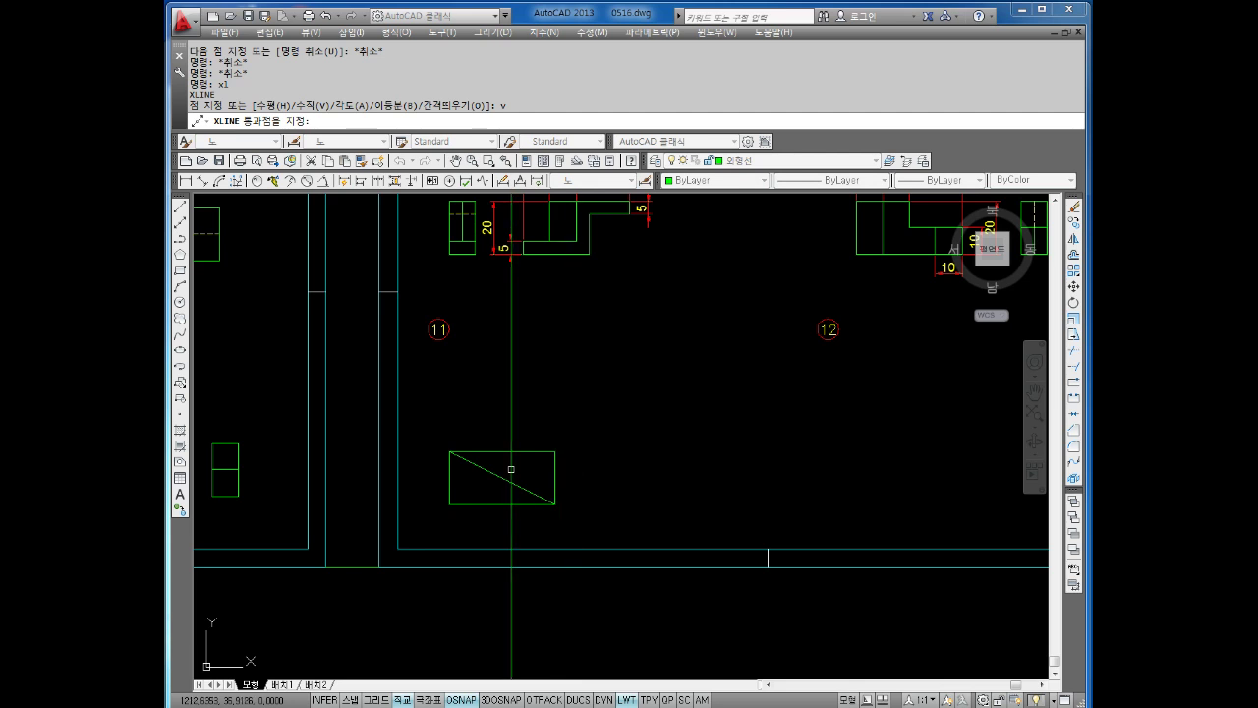
pyautogui.click(449, 452)
pyautogui.click(556, 449)
pyautogui.press('Escape')
pyautogui.press('Escape')
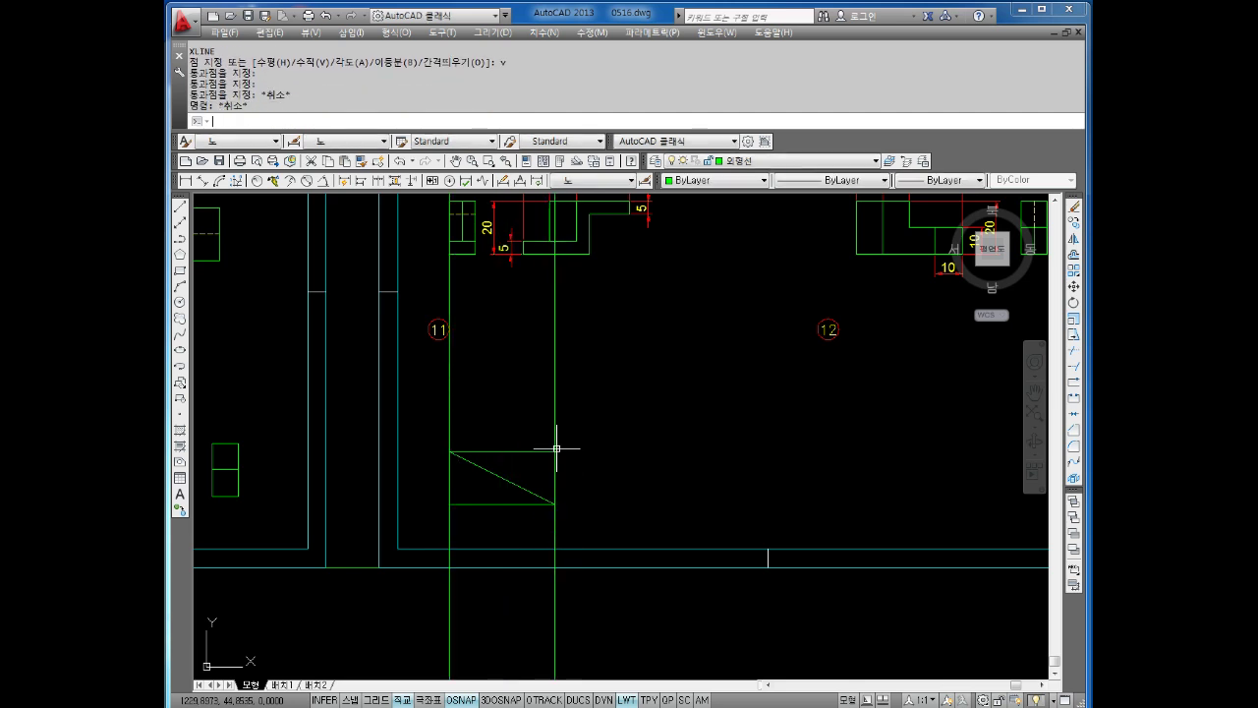
# Draw a horizontal line above the rectangle and offset a copy 10 units higher.
pyautogui.write('l')
pyautogui.press('Return')
pyautogui.click(435, 395)
pyautogui.press('Escape')
pyautogui.press('Escape')
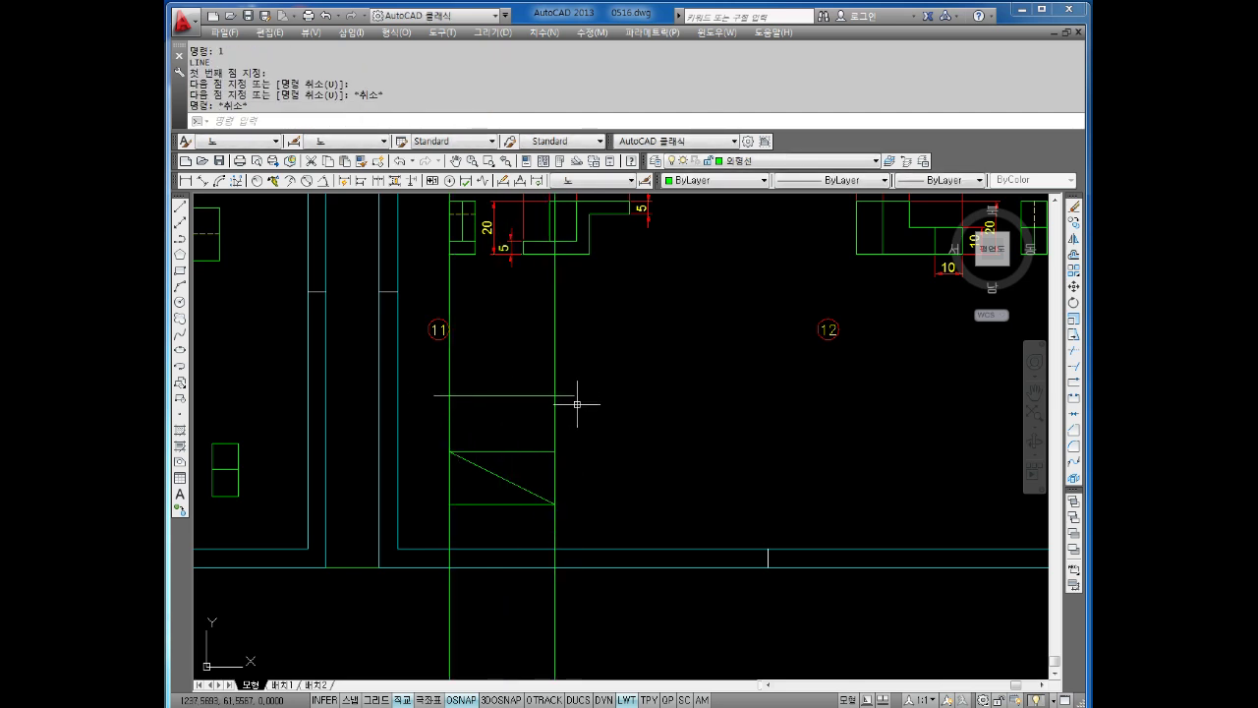
pyautogui.press('Return')
pyautogui.write('10')
# Trim the vertical construction lines to the 10-unit band between the horizontals.
pyautogui.press('Return')
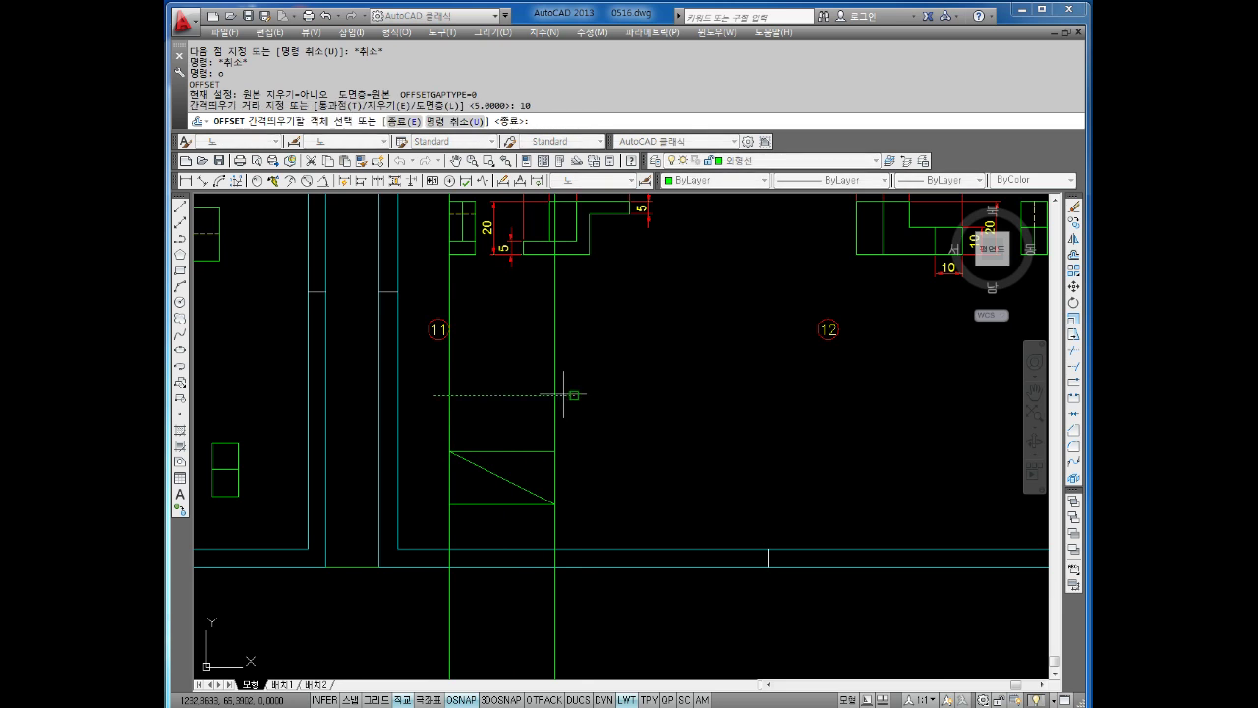
pyautogui.click(574, 395)
pyautogui.click(563, 364)
pyautogui.press('Escape')
pyautogui.press('Escape')
pyautogui.write('tr')
pyautogui.press('Return')
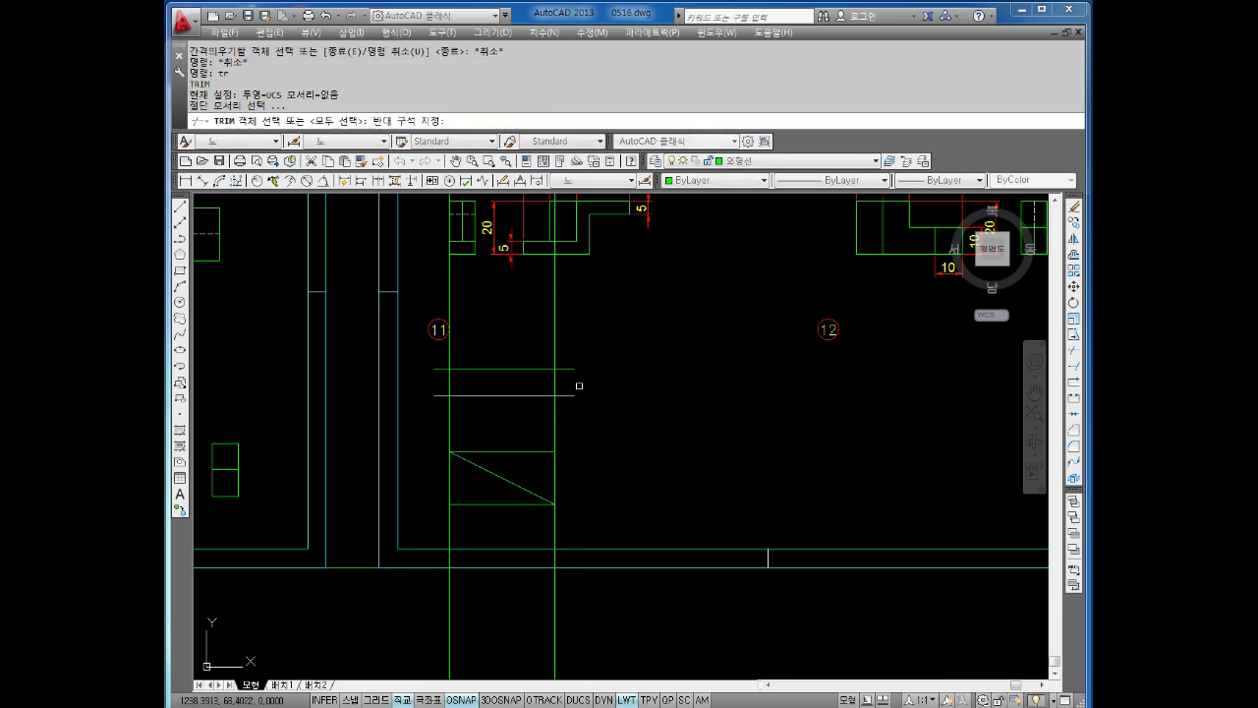
pyautogui.click(590, 350)
pyautogui.click(573, 426)
pyautogui.click(598, 346)
pyautogui.click(580, 430)
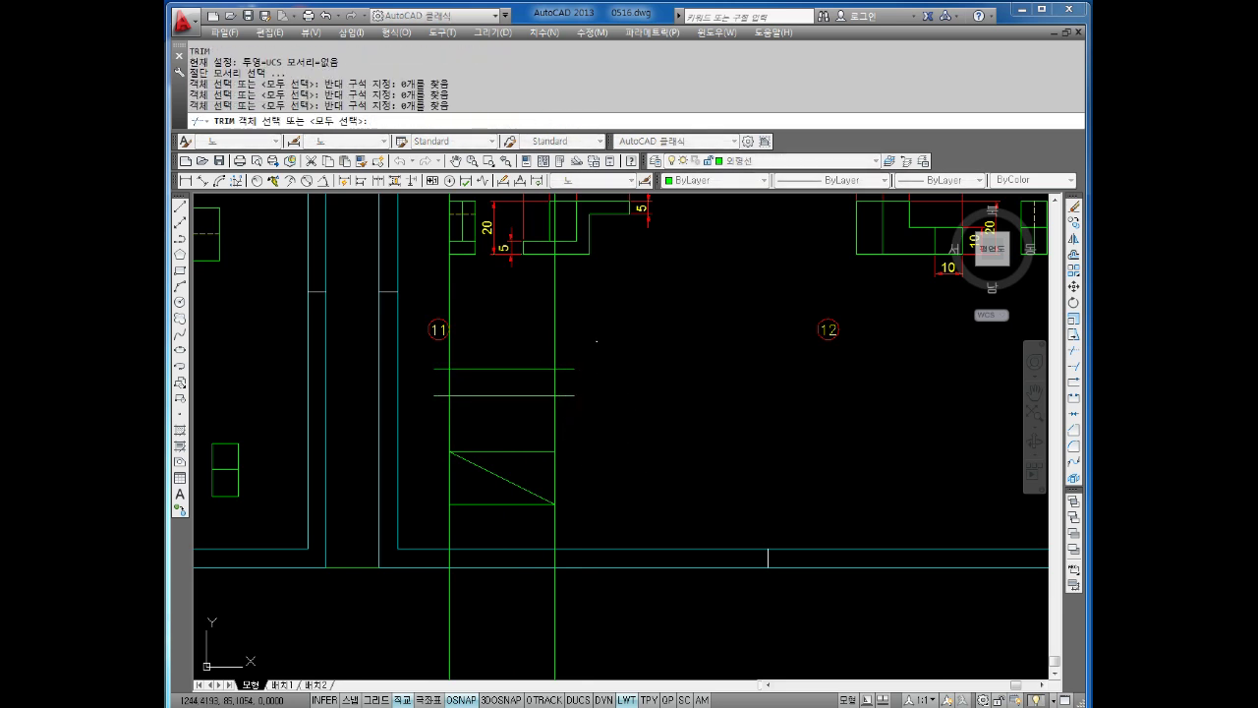
pyautogui.press('Return')
pyautogui.click(590, 416)
pyautogui.click(468, 427)
pyautogui.click(449, 590)
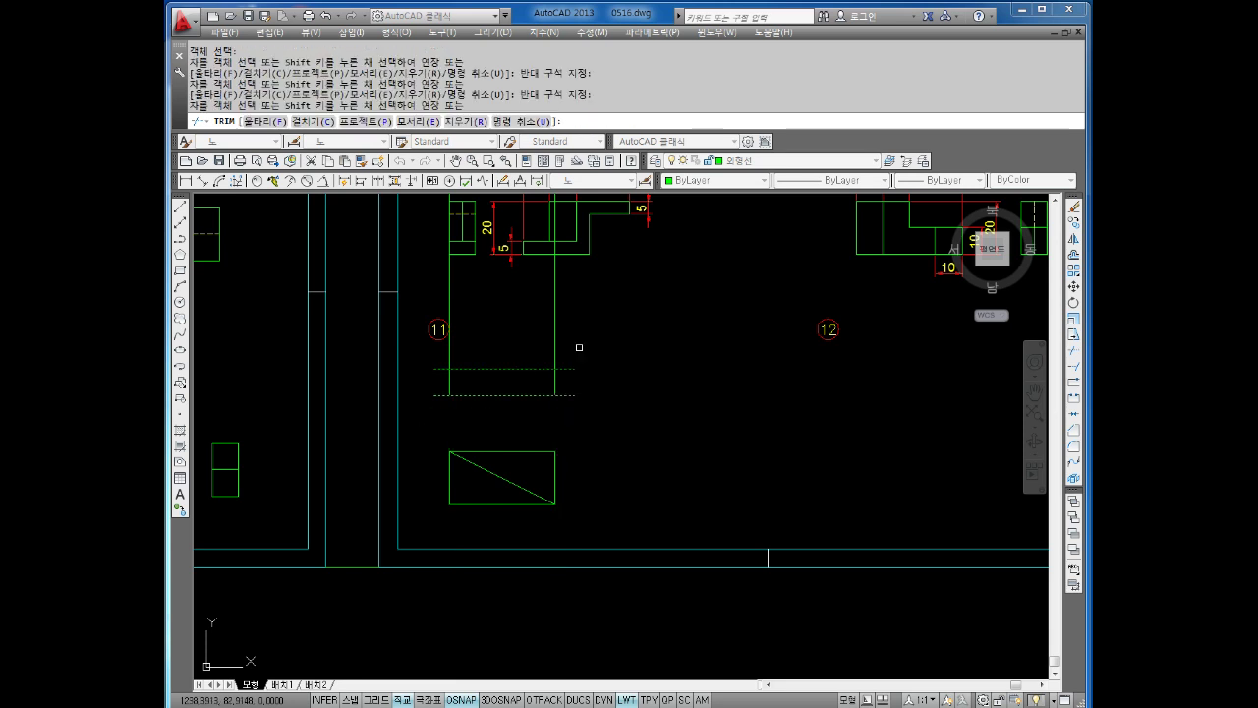
pyautogui.click(582, 344)
pyautogui.click(452, 362)
pyautogui.press('Escape')
# Trim the horizontal lines back to the rectangle's 40-unit width.
pyautogui.write('tr')
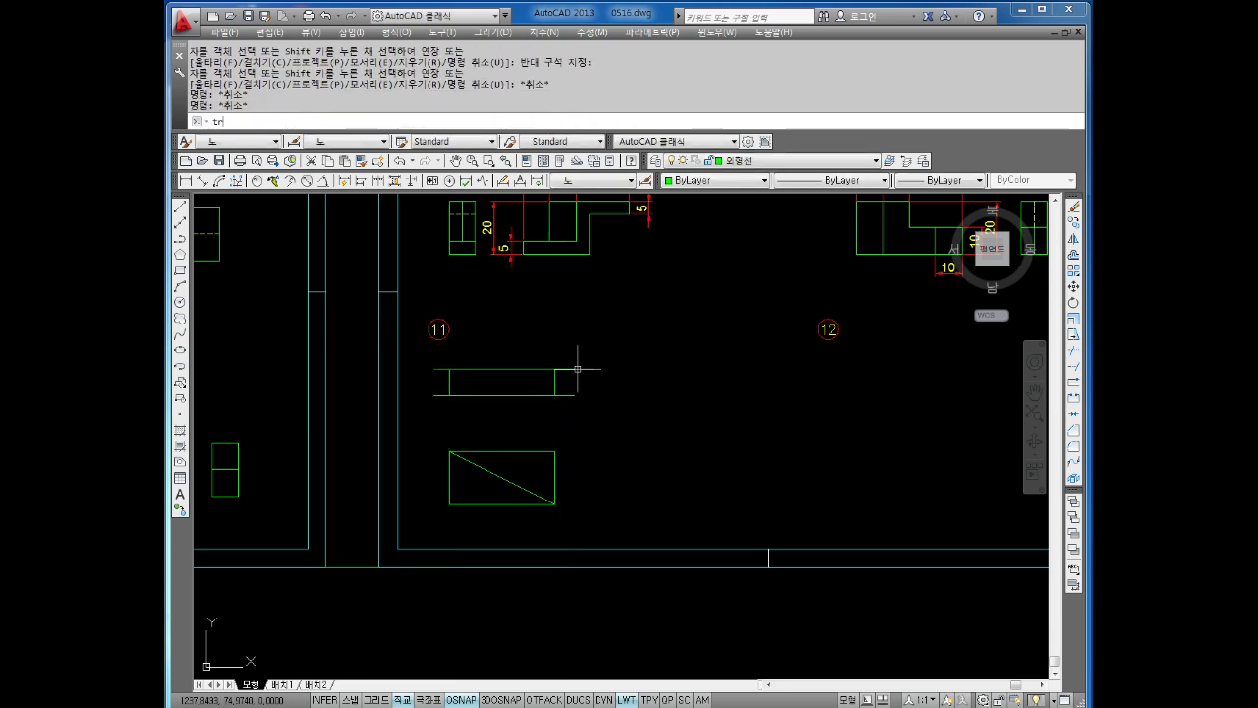
pyautogui.press('Return')
pyautogui.press('Return')
pyautogui.click(584, 356)
pyautogui.click(553, 413)
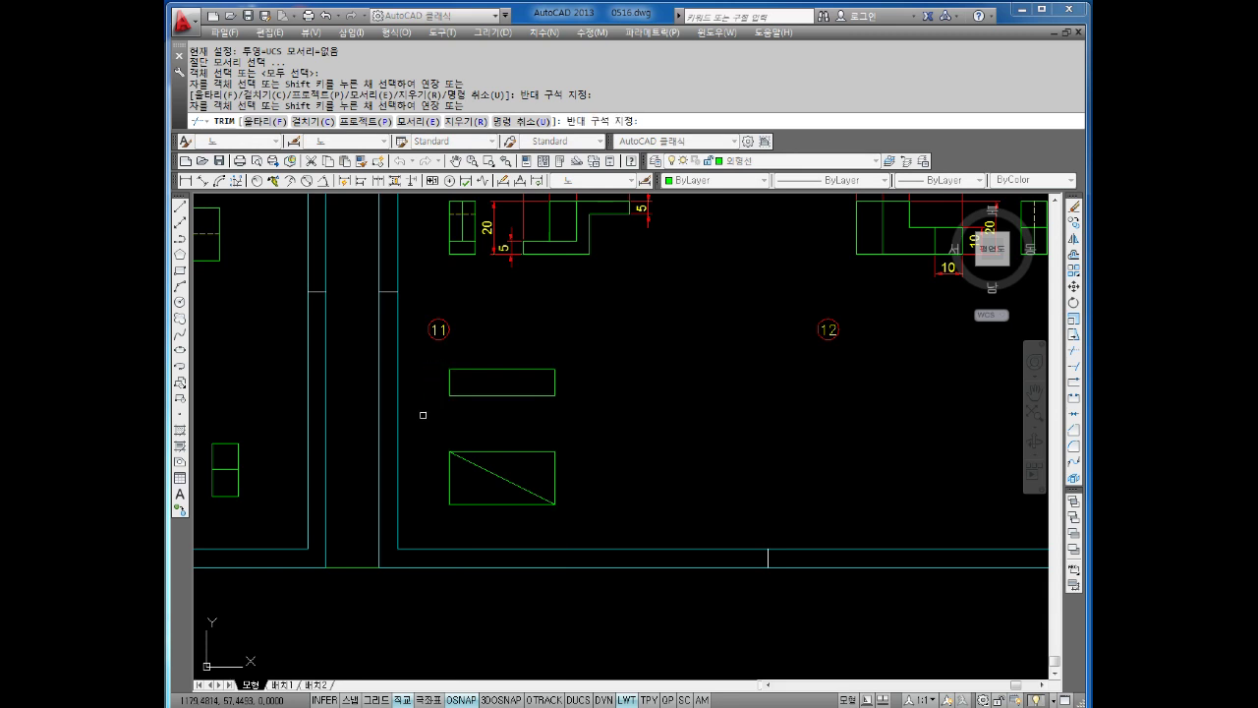
pyautogui.press('Escape')
# Draw a diagonal from the top view's lower-left to upper-right corner.
pyautogui.press('Escape')
pyautogui.press('Escape')
pyautogui.write('1')
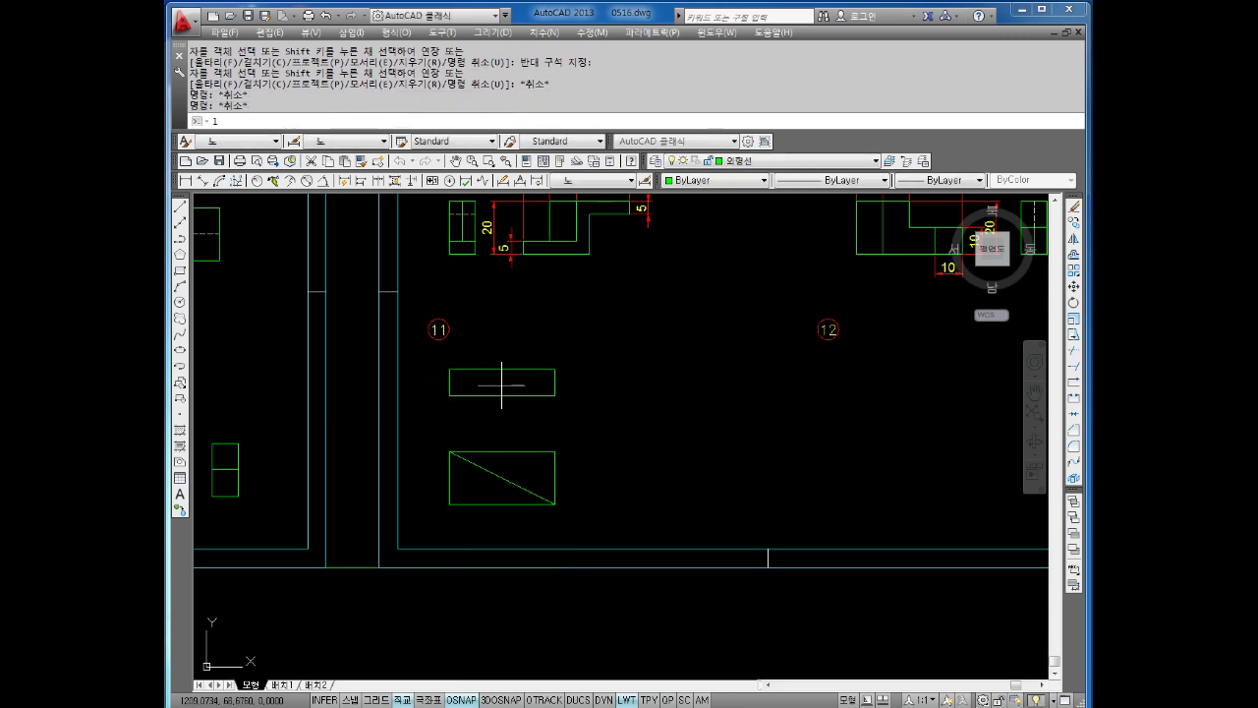
pyautogui.press('Return')
pyautogui.click(450, 395)
pyautogui.click(556, 369)
pyautogui.press('Escape')
pyautogui.press('Escape')
pyautogui.press('Escape')
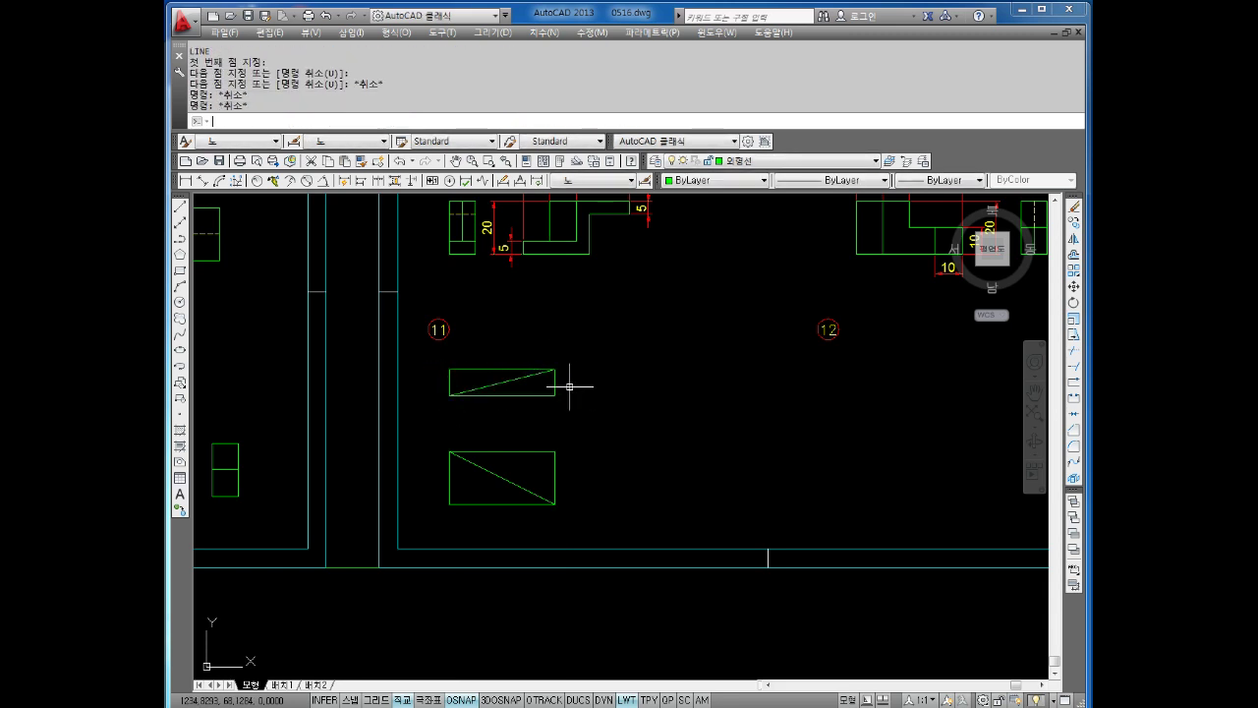
pyautogui.press('Escape')
pyautogui.press('Escape')
# Project three horizontal construction lines from the front and top views.
pyautogui.write('xl')
pyautogui.press('Return')
pyautogui.write('h')
pyautogui.press('Return')
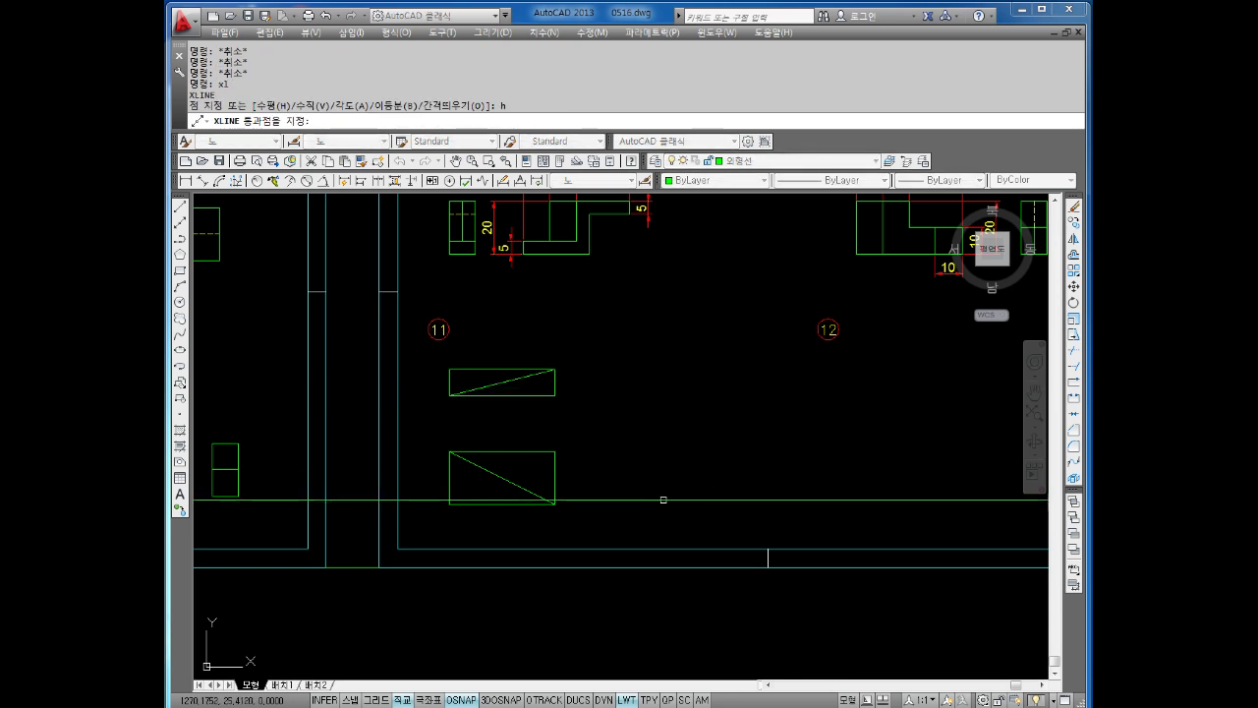
pyautogui.click(554, 452)
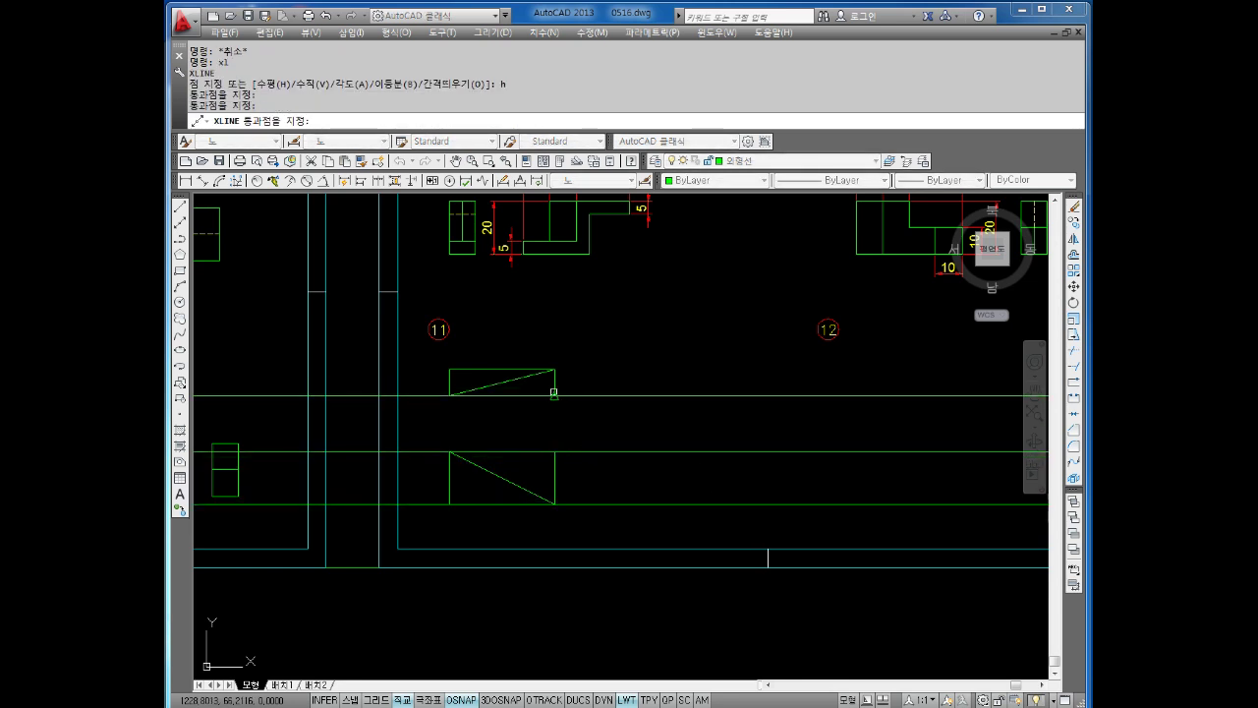
pyautogui.click(555, 395)
pyautogui.click(555, 369)
pyautogui.press('Escape')
# Place a 45° miter construction line at the front view's corner.
pyautogui.write('xl')
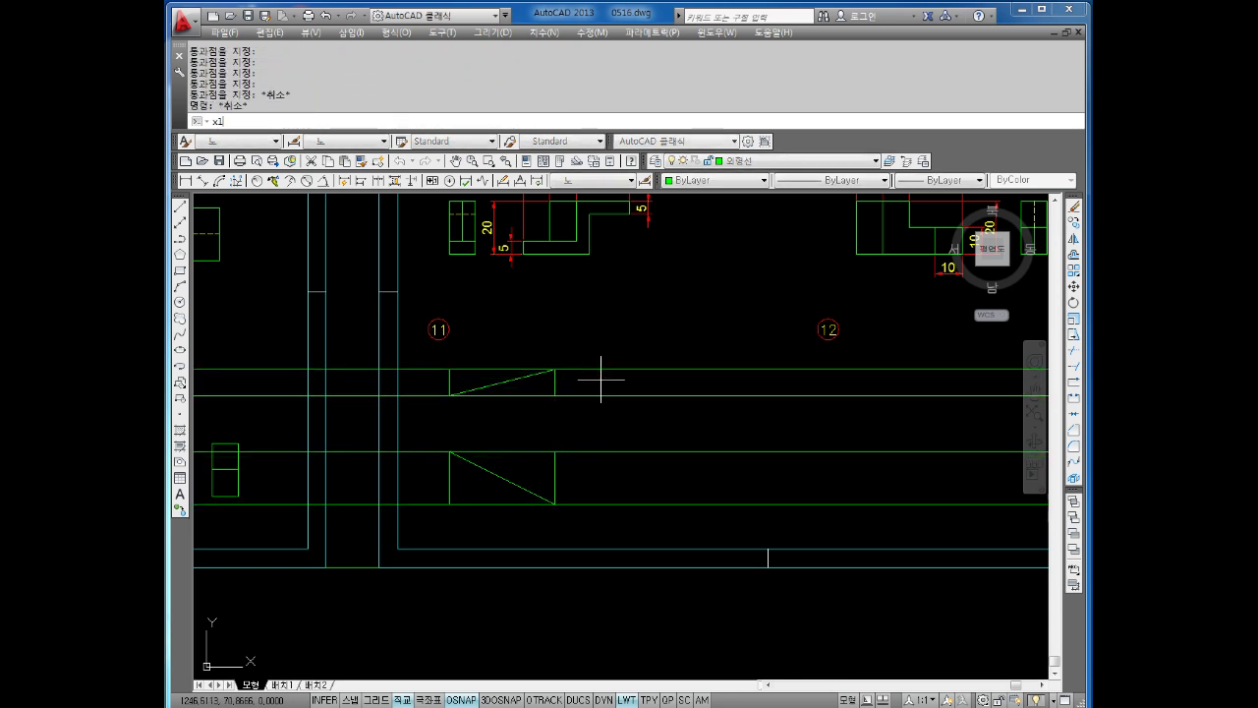
pyautogui.press('Return')
pyautogui.write('a')
pyautogui.press('Return')
pyautogui.write('45')
pyautogui.press('Return')
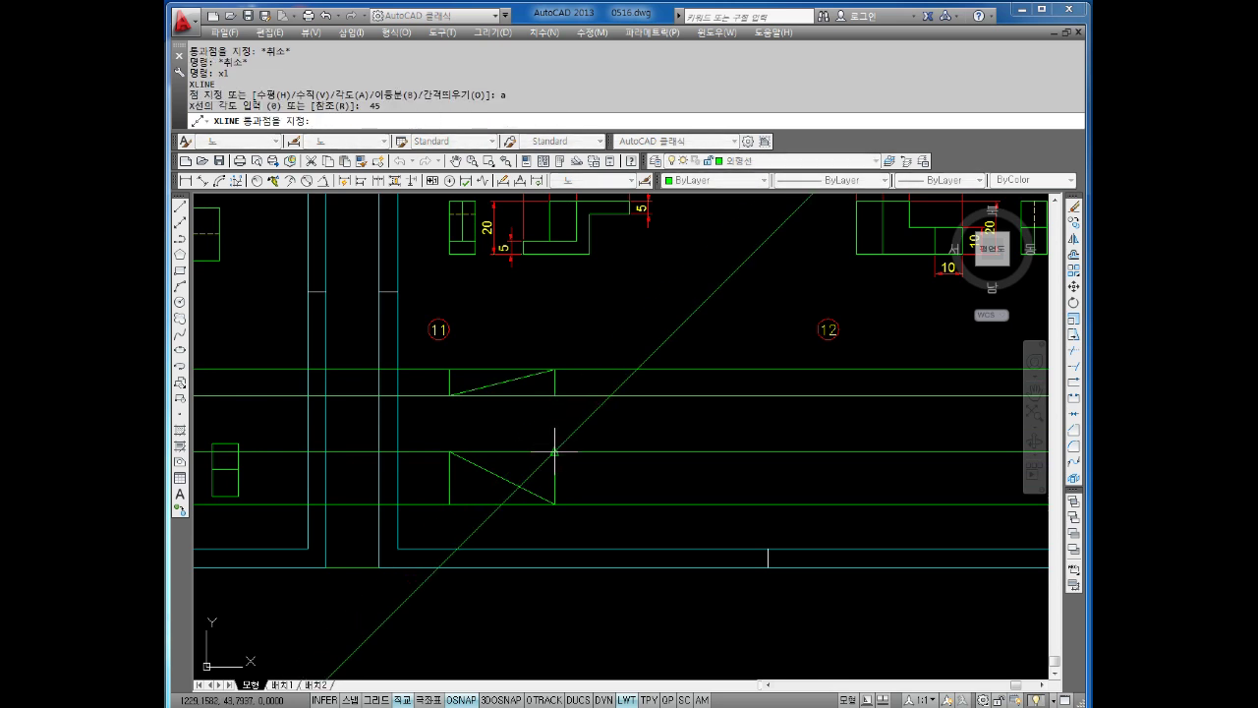
pyautogui.click(554, 450)
pyautogui.press('Escape')
pyautogui.press('Escape')
pyautogui.press('Escape')
# Project two vertical construction lines from the miter line intersections.
pyautogui.press('Return')
pyautogui.write('v')
pyautogui.press('Return')
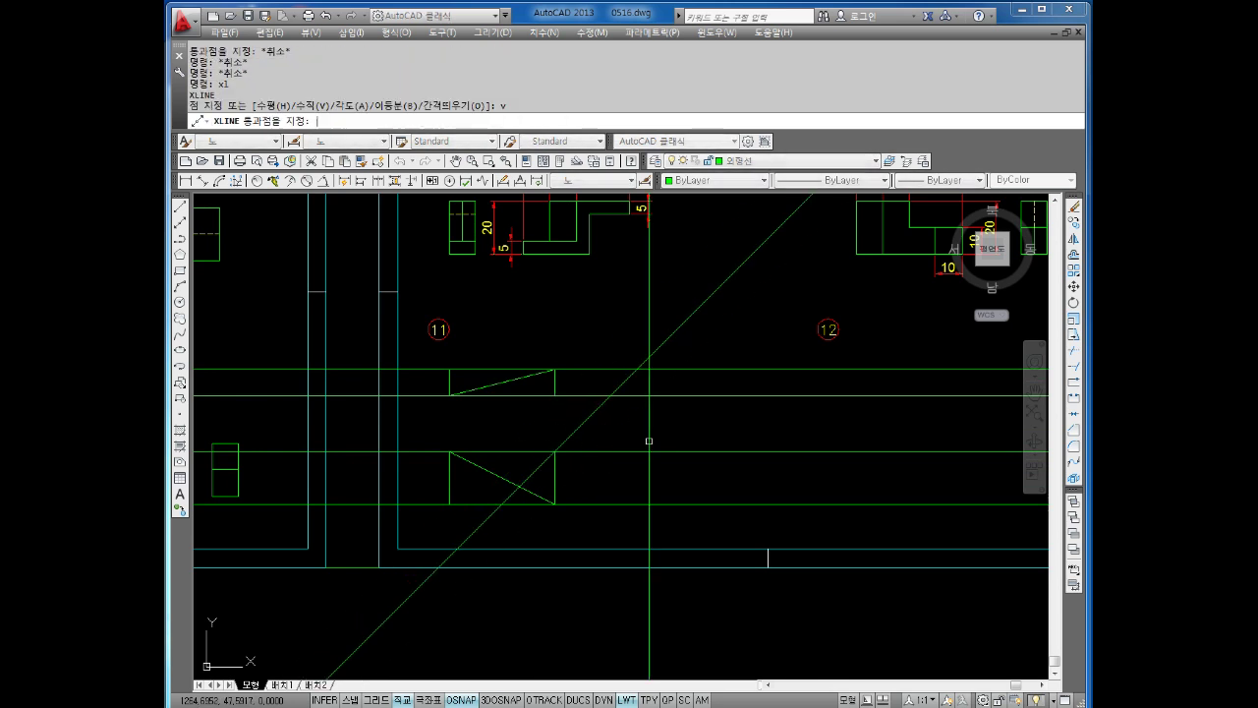
pyautogui.click(611, 395)
pyautogui.click(638, 370)
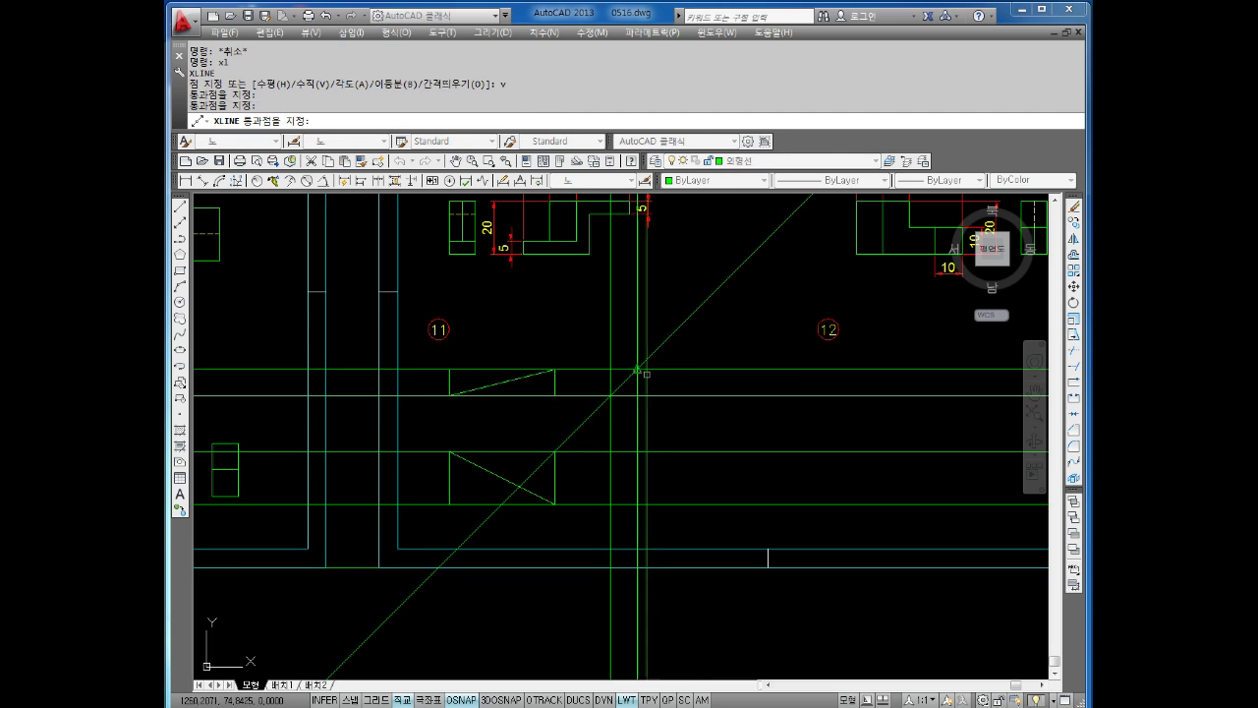
pyautogui.press('Escape')
pyautogui.press('Escape')
pyautogui.press('Escape')
# Trim the excess construction lines around the side view.
pyautogui.write('ㅂ')
pyautogui.press('Return')
pyautogui.press('Return')
pyautogui.click(688, 423)
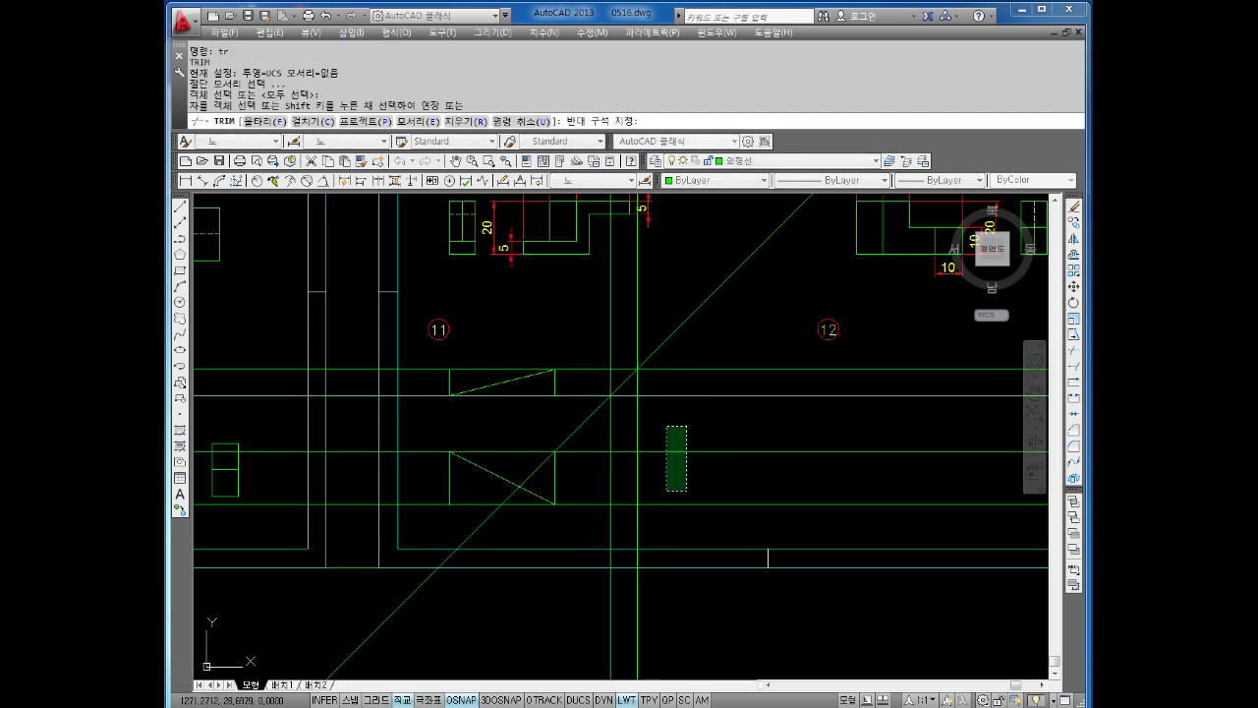
pyautogui.click(665, 516)
pyautogui.click(656, 517)
pyautogui.click(590, 542)
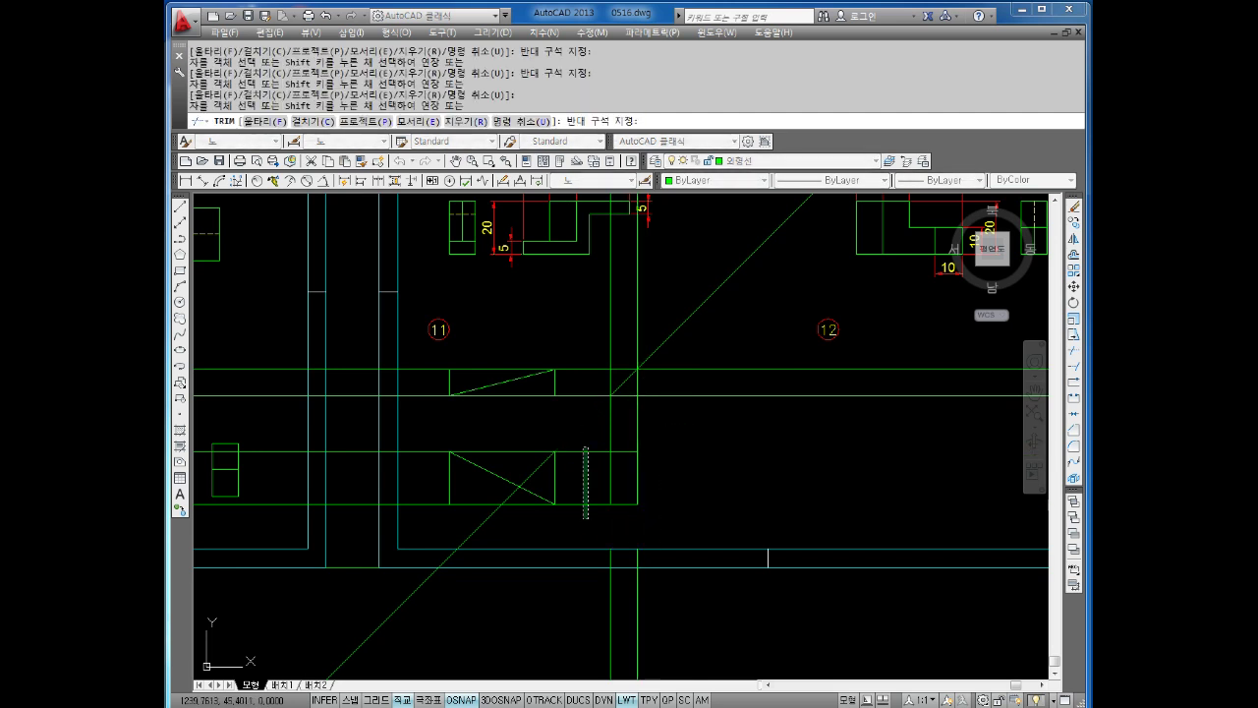
# Delete the leftover construction lines, dashed horizontal guides and long diagonal guide.
pyautogui.press('Escape')
pyautogui.click(691, 329)
pyautogui.click(592, 399)
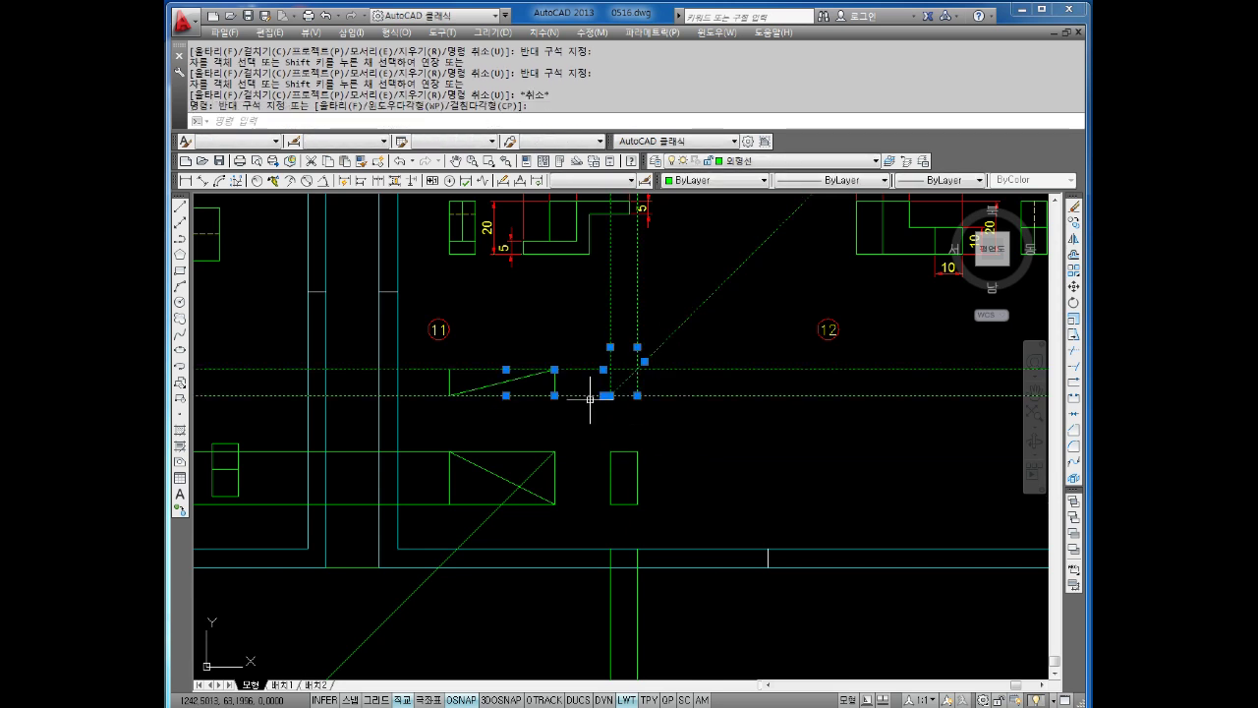
pyautogui.press('Delete')
pyautogui.press('Delete')
pyautogui.click(720, 604)
pyautogui.click(547, 653)
pyautogui.press('Delete')
pyautogui.click(431, 432)
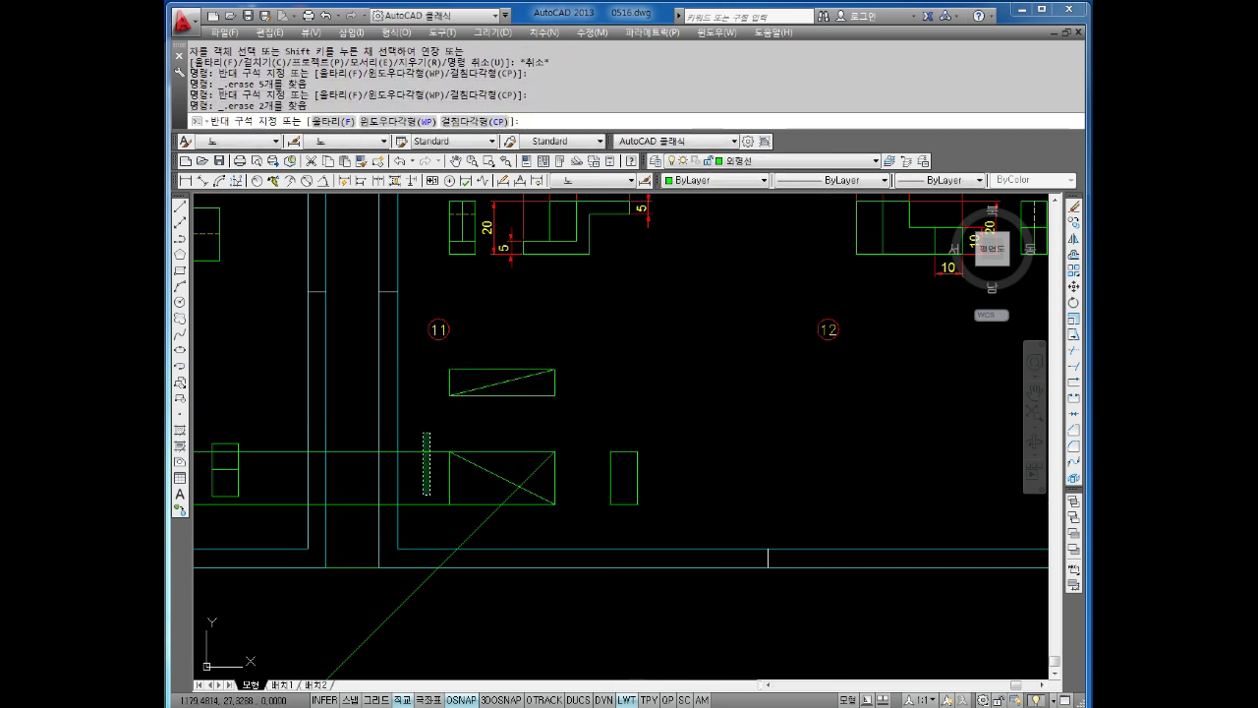
pyautogui.click(419, 509)
pyautogui.press('Delete')
pyautogui.click(478, 529)
pyautogui.press('Delete')
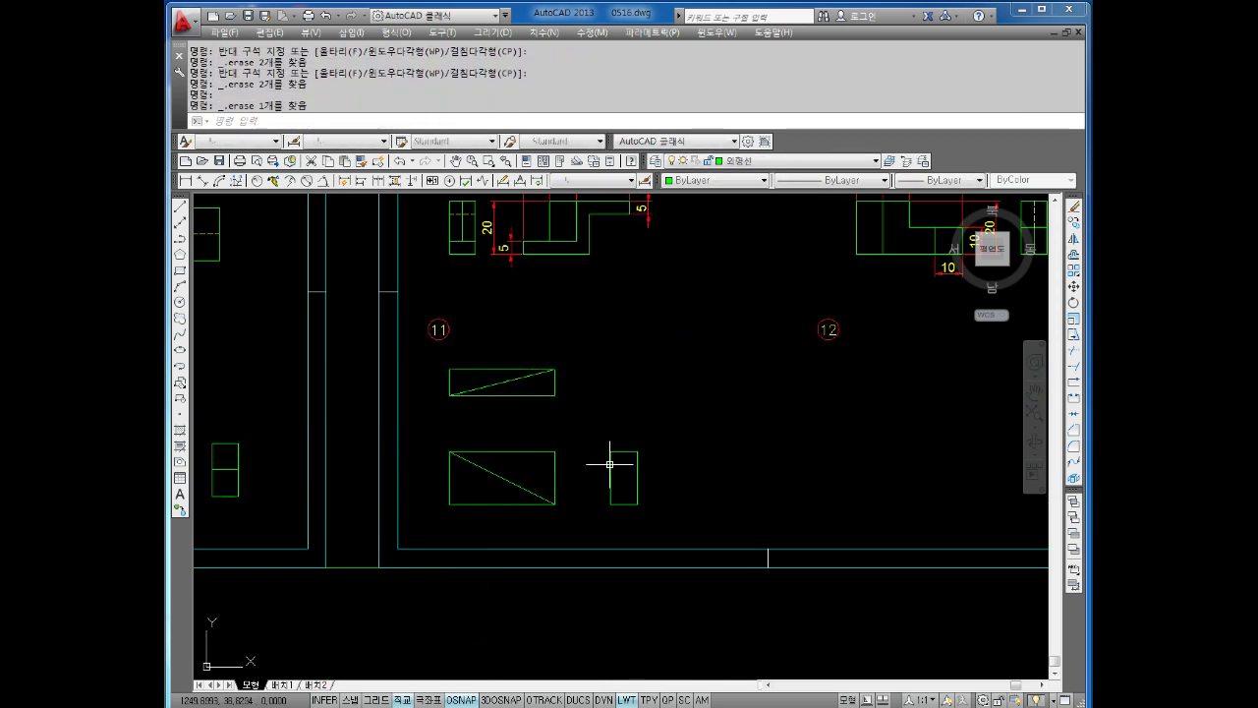
pyautogui.press('Escape')
pyautogui.press('Escape')
# Draw a diagonal across the side view's small rectangle.
pyautogui.press('Return')
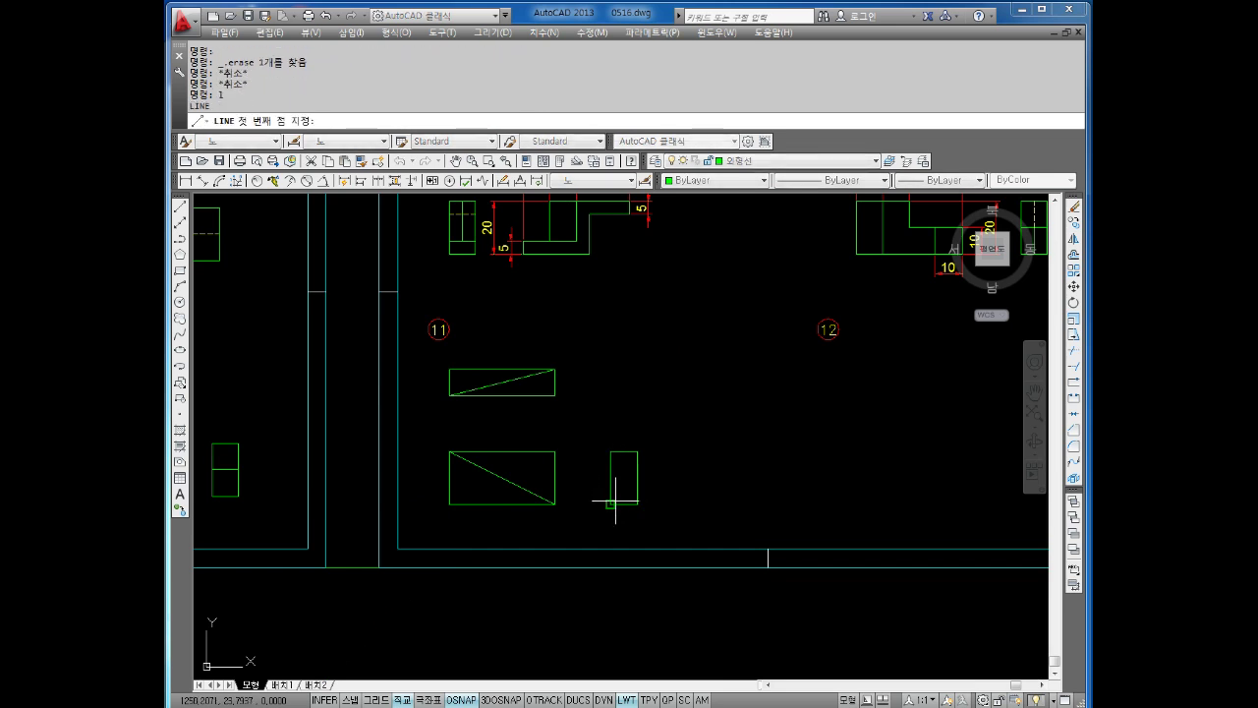
pyautogui.click(611, 504)
pyautogui.click(637, 452)
pyautogui.press('Escape')
pyautogui.press('Escape')
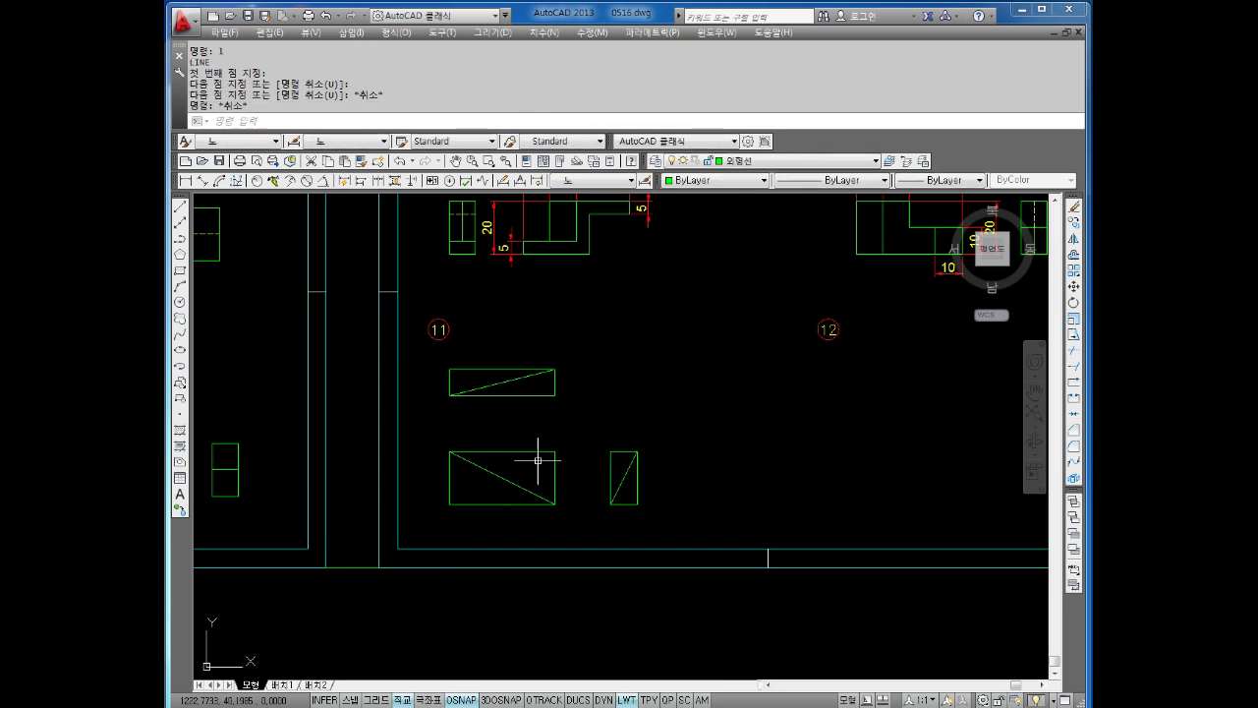
# Add linear dimensions: 20 height and 40 width on the front view, 10 on the top view.
pyautogui.click(186, 180)
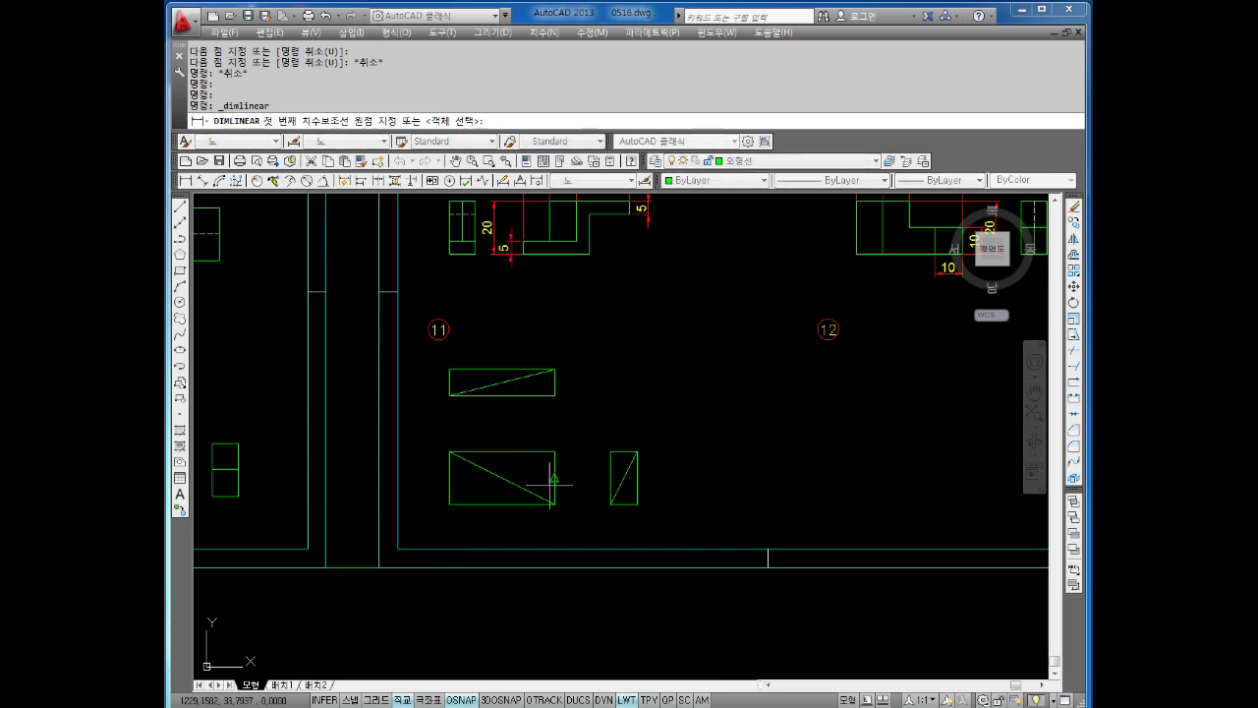
pyautogui.click(554, 504)
pyautogui.click(554, 451)
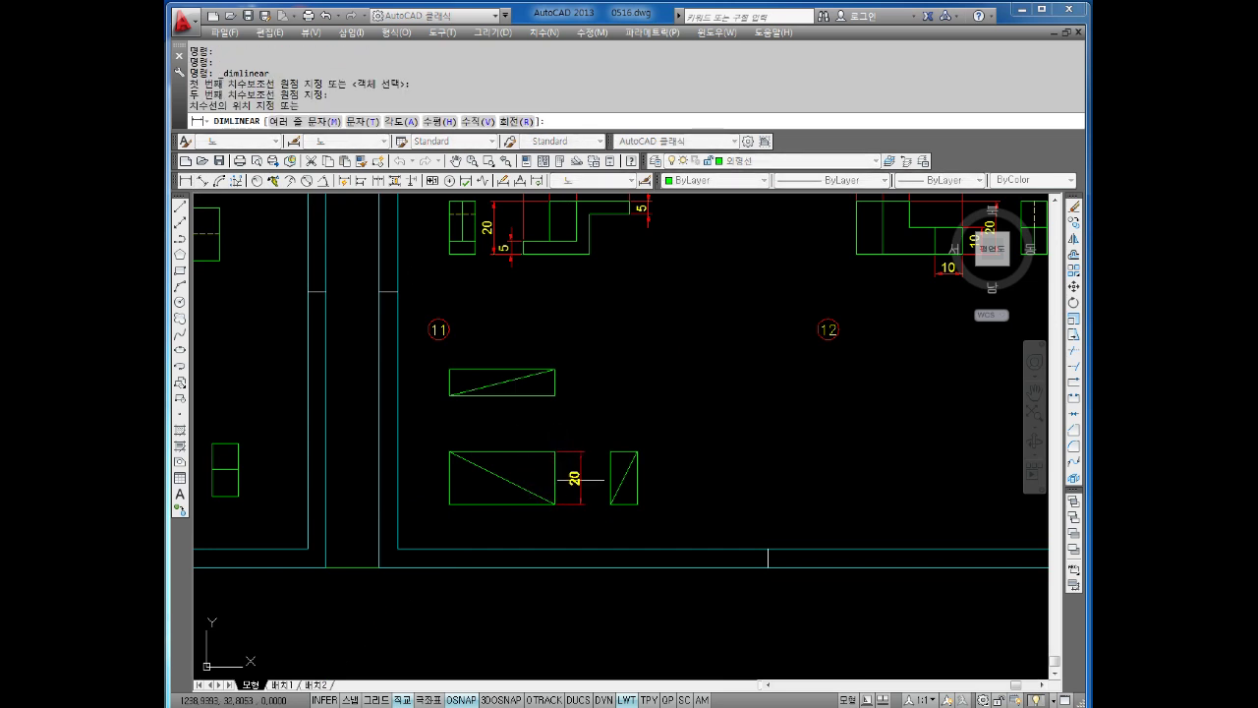
pyautogui.click(588, 481)
pyautogui.press('Return')
pyautogui.click(555, 395)
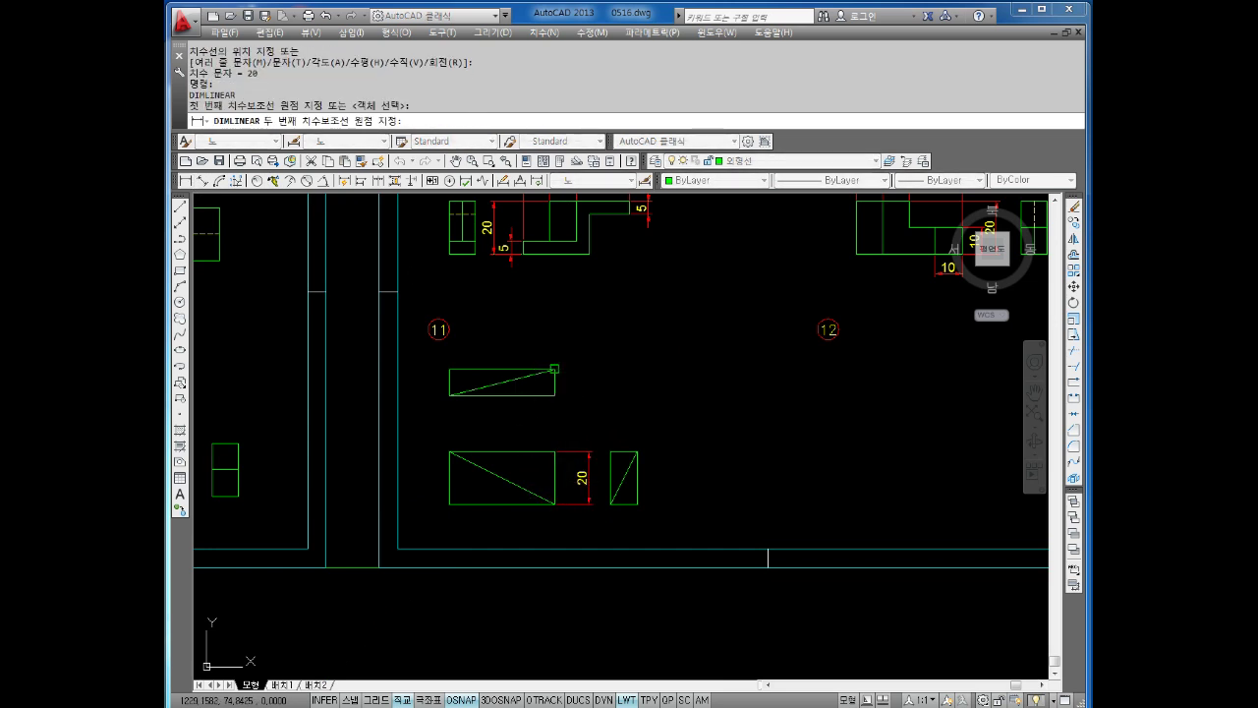
pyautogui.click(555, 369)
pyautogui.click(588, 451)
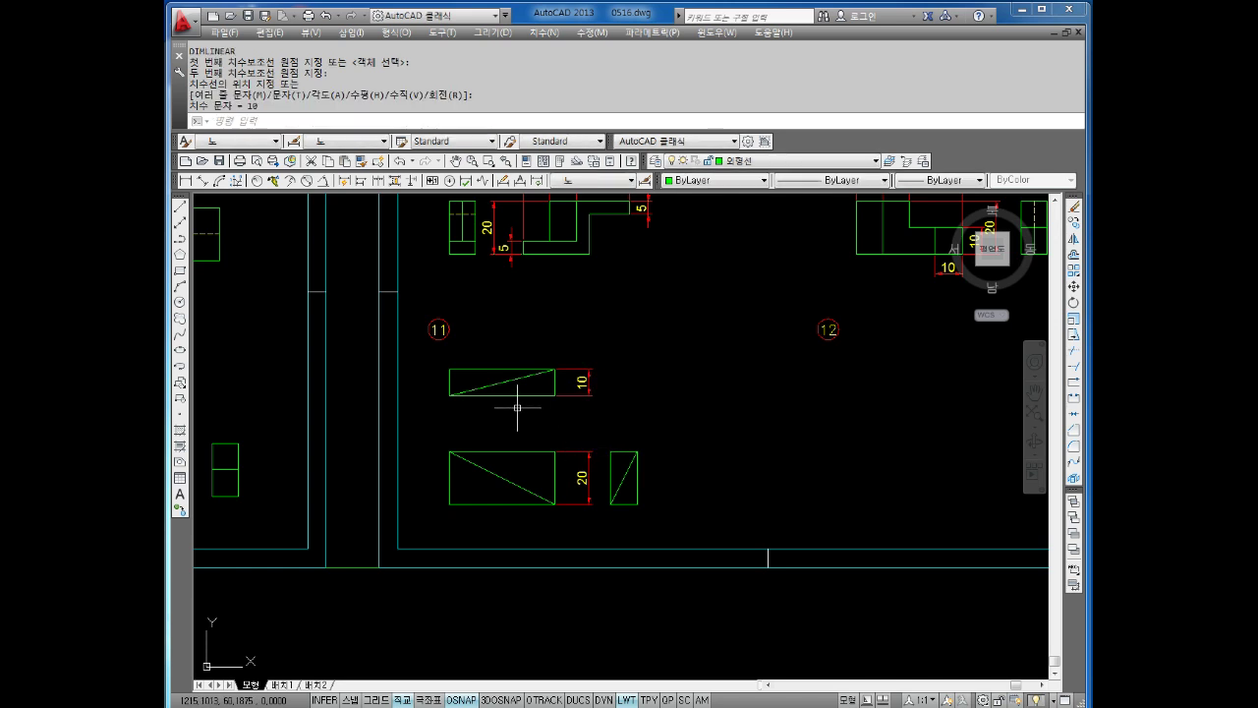
pyautogui.press('Return')
pyautogui.click(449, 451)
pyautogui.click(554, 451)
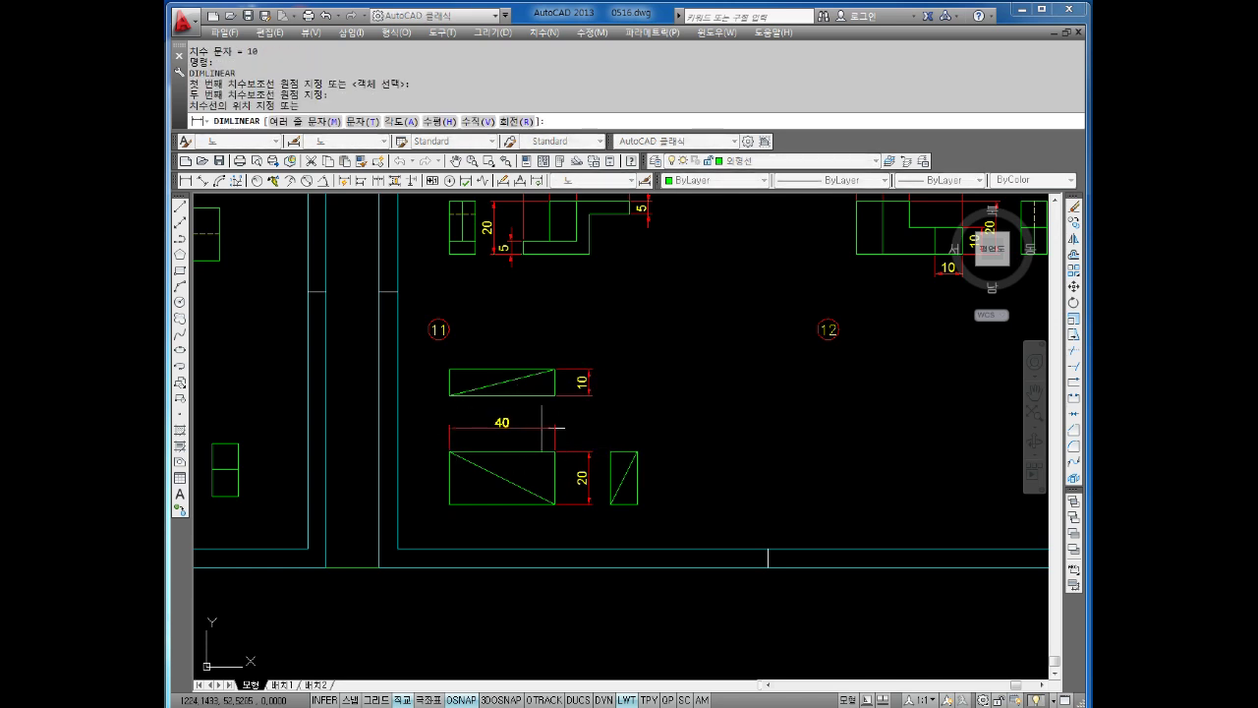
pyautogui.click(542, 427)
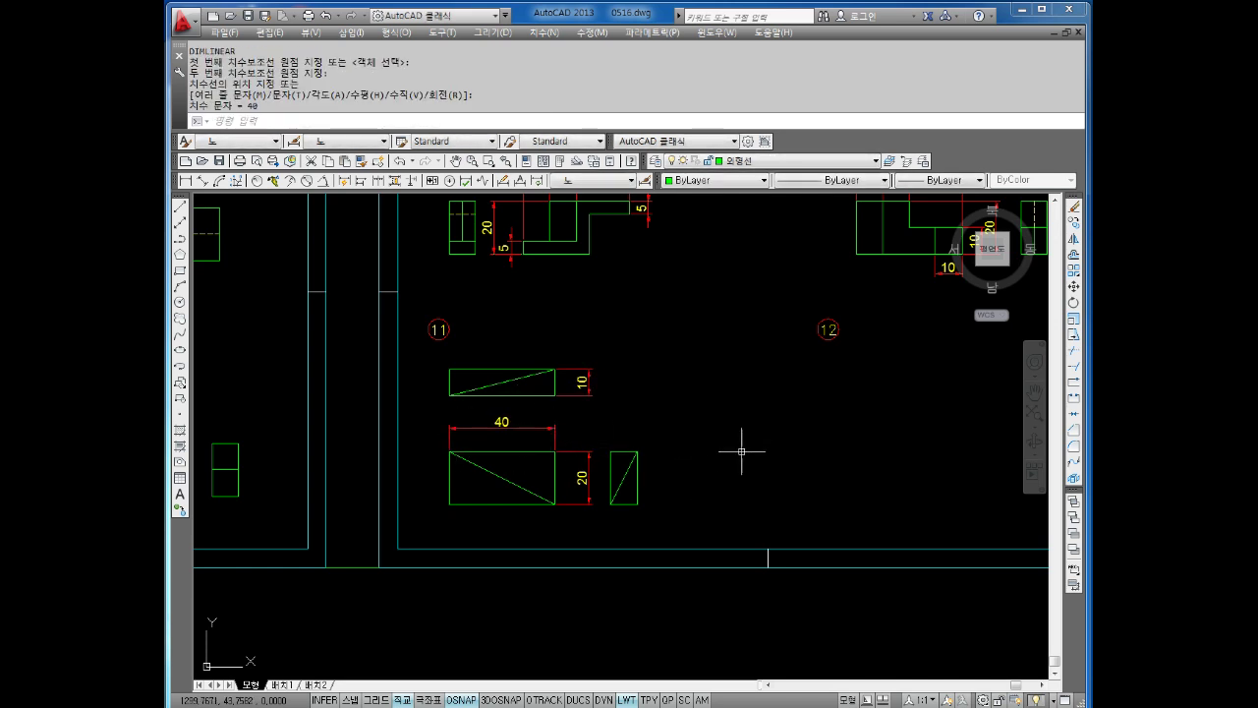
# Delete the two stray horizontal lines beyond the right-hand border.
pyautogui.scroll(-5, 742, 452)
pyautogui.moveTo(837, 430); pyautogui.dragTo(722, 423, button='middle')
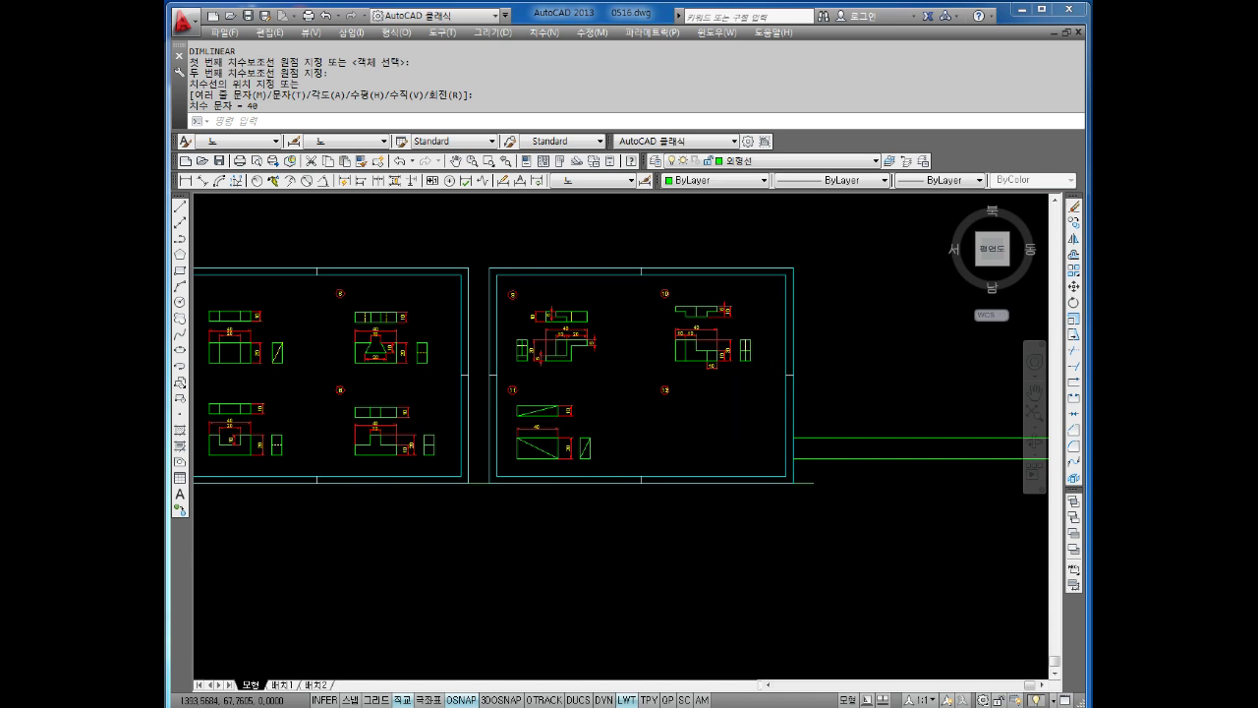
pyautogui.scroll(3, 731, 416)
pyautogui.scroll(-3, 764, 413)
pyautogui.moveTo(764, 413); pyautogui.dragTo(820, 412, button='middle')
pyautogui.click(820, 413)
pyautogui.click(797, 462)
pyautogui.click(783, 494)
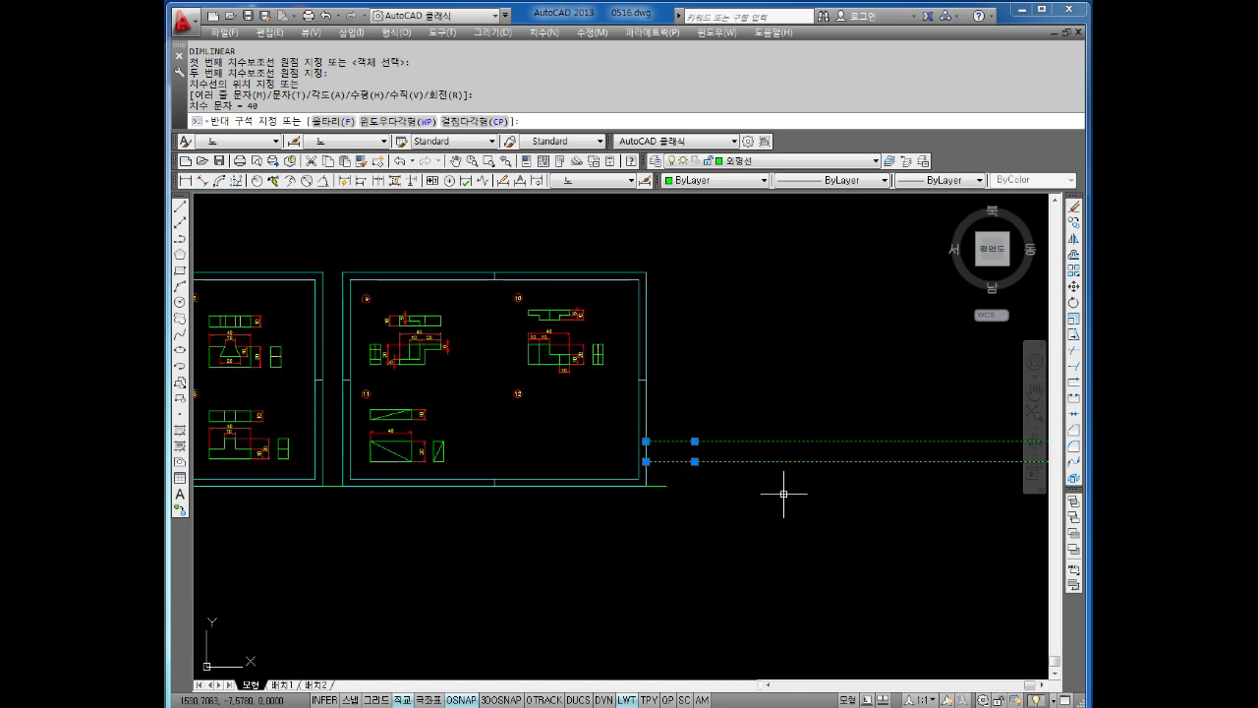
pyautogui.press('Delete')
pyautogui.scroll(2, 530, 442)
pyautogui.scroll(2, 530, 442)
# Draw a horizontal base line and a crossing vertical line in exercise cell 12.
pyautogui.press('Escape')
pyautogui.press('Escape')
pyautogui.press('Escape')
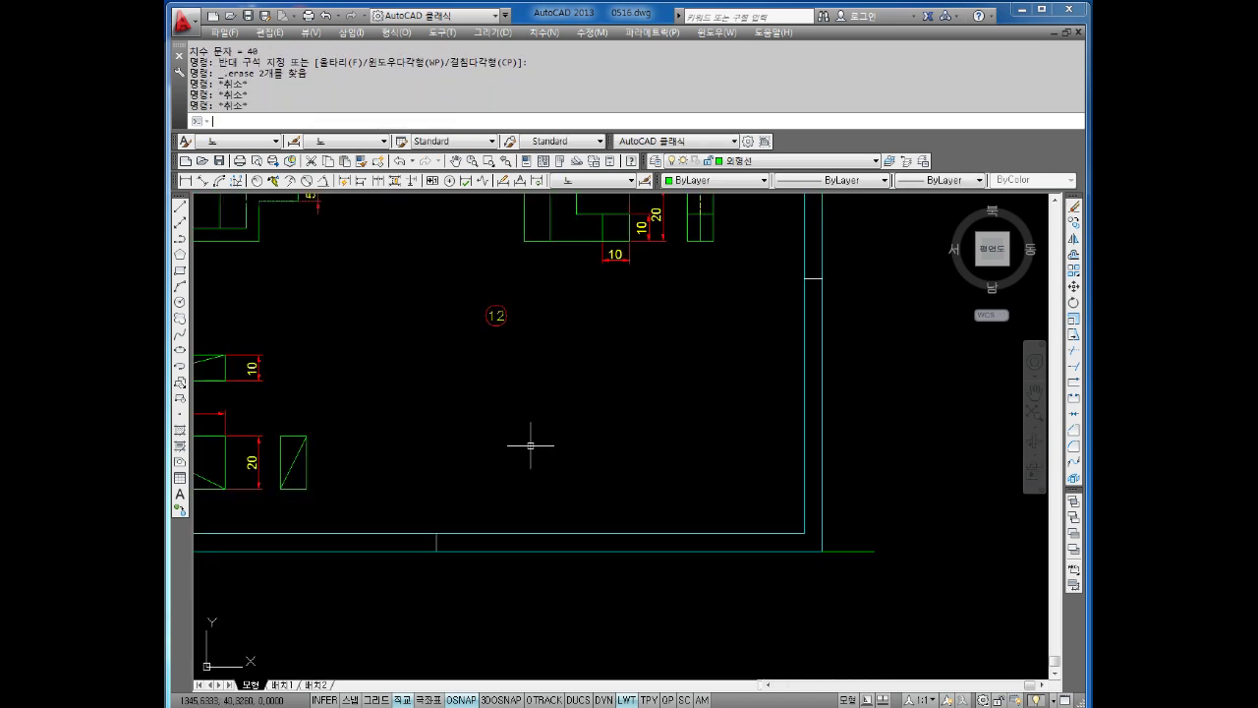
pyautogui.write('1')
pyautogui.press('Return')
pyautogui.click(306, 489)
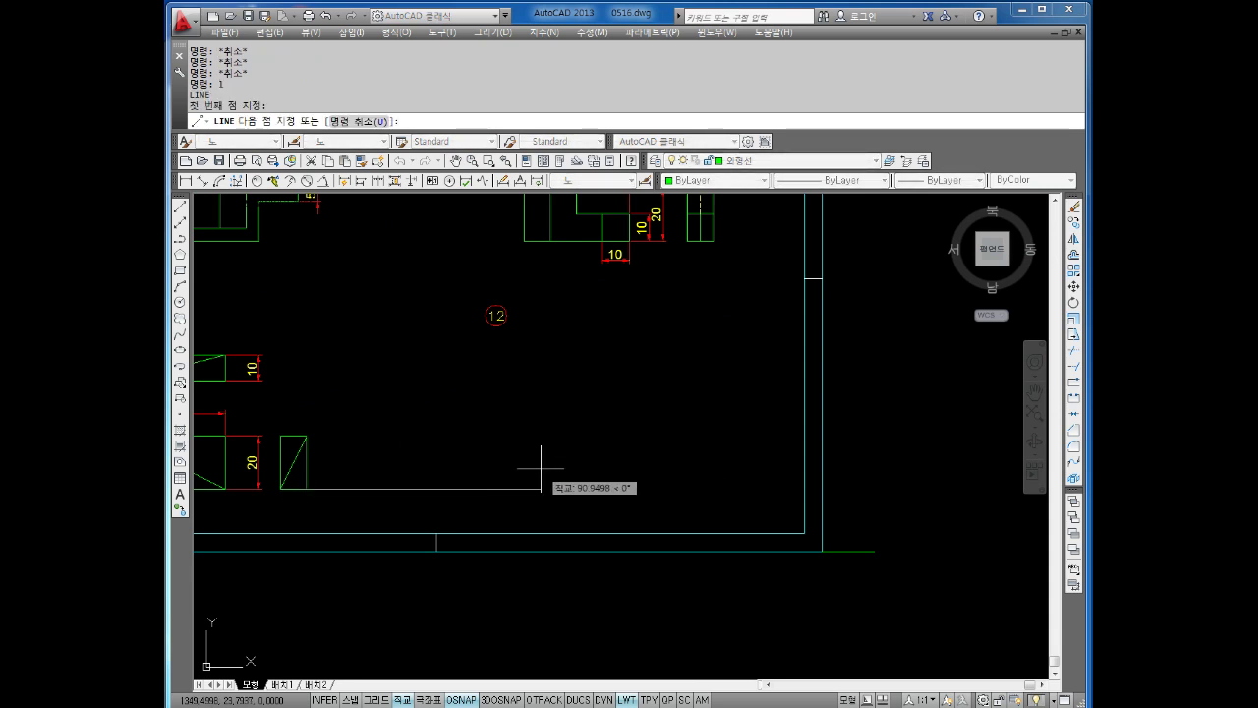
pyautogui.click(610, 449)
pyautogui.press('Escape')
pyautogui.press('Return')
pyautogui.click(525, 244)
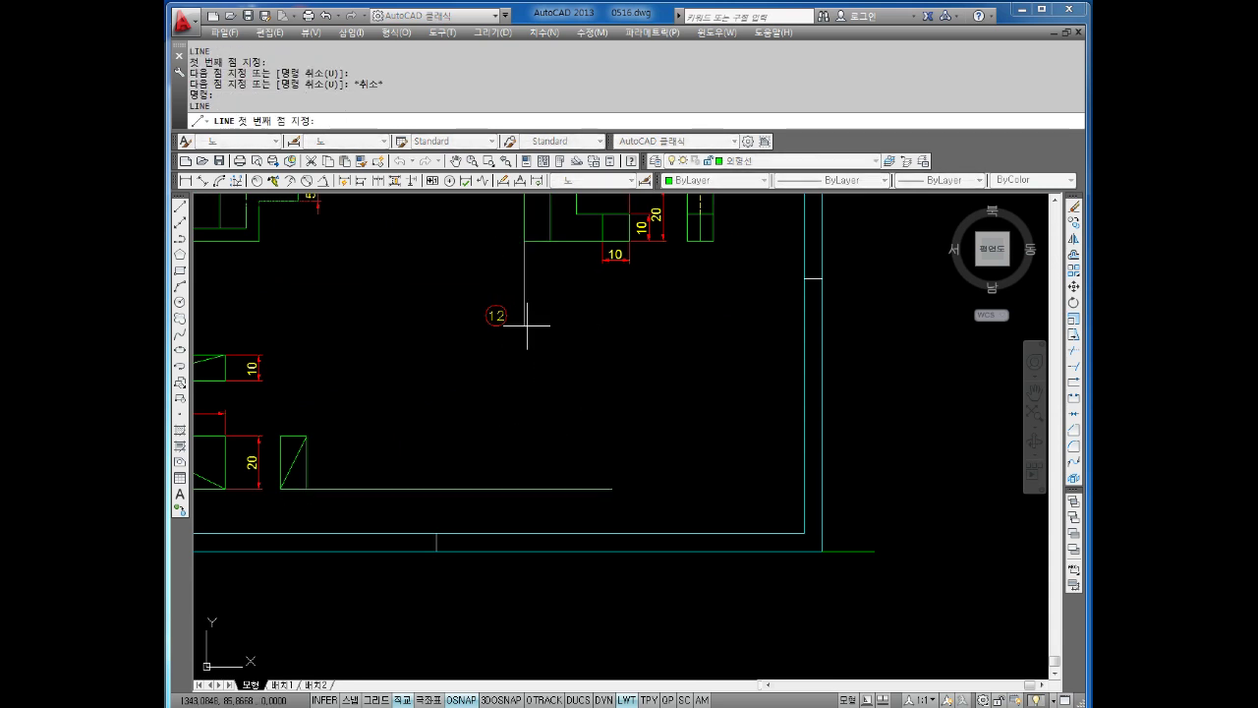
pyautogui.click(529, 500)
pyautogui.press('Escape')
pyautogui.press('Escape')
pyautogui.press('Escape')
pyautogui.press('Escape')
pyautogui.press('Escape')
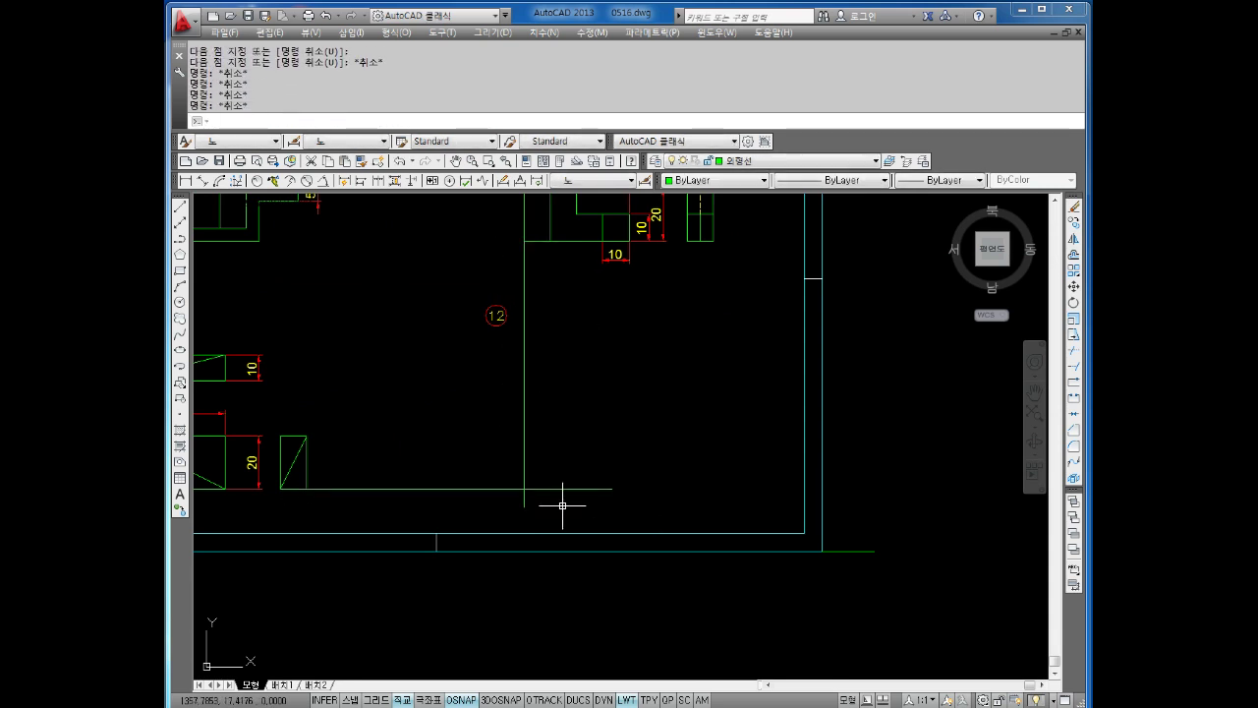
pyautogui.press('Escape')
pyautogui.press('Escape')
# Offset the vertical line 40 to the right and the base line 20 upward.
pyautogui.press('Return')
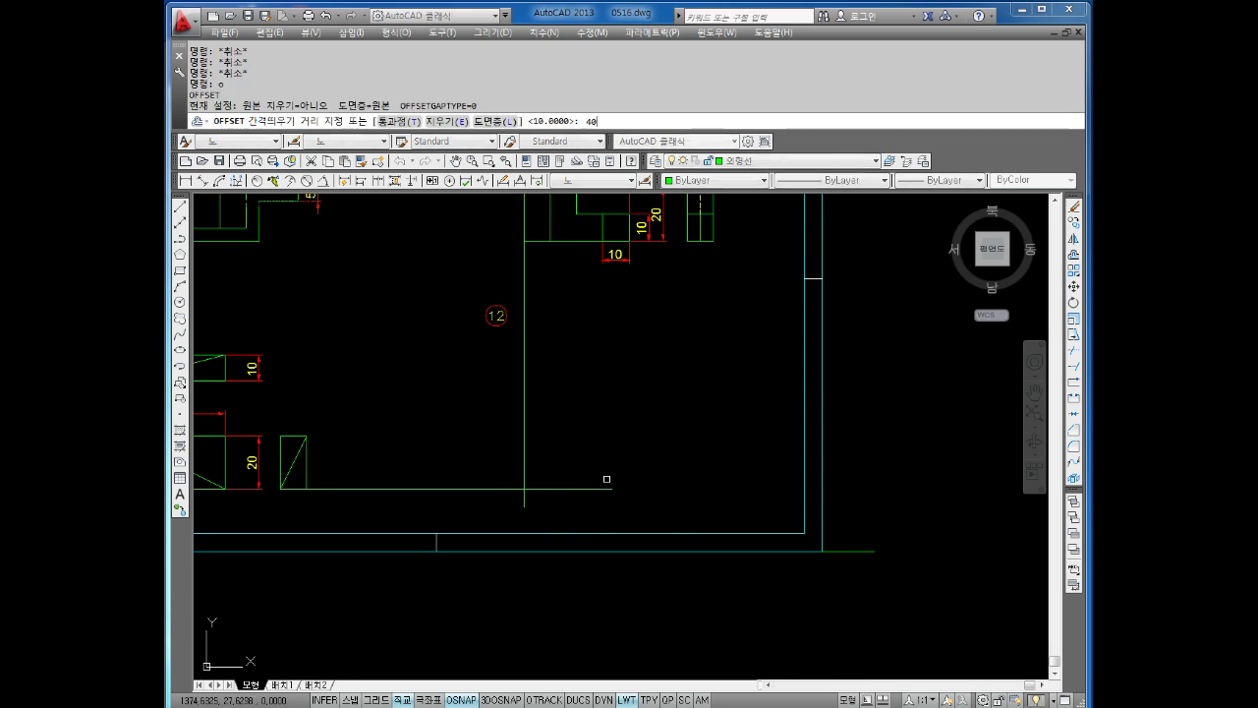
pyautogui.write('40')
pyautogui.press('Return')
pyautogui.click(523, 407)
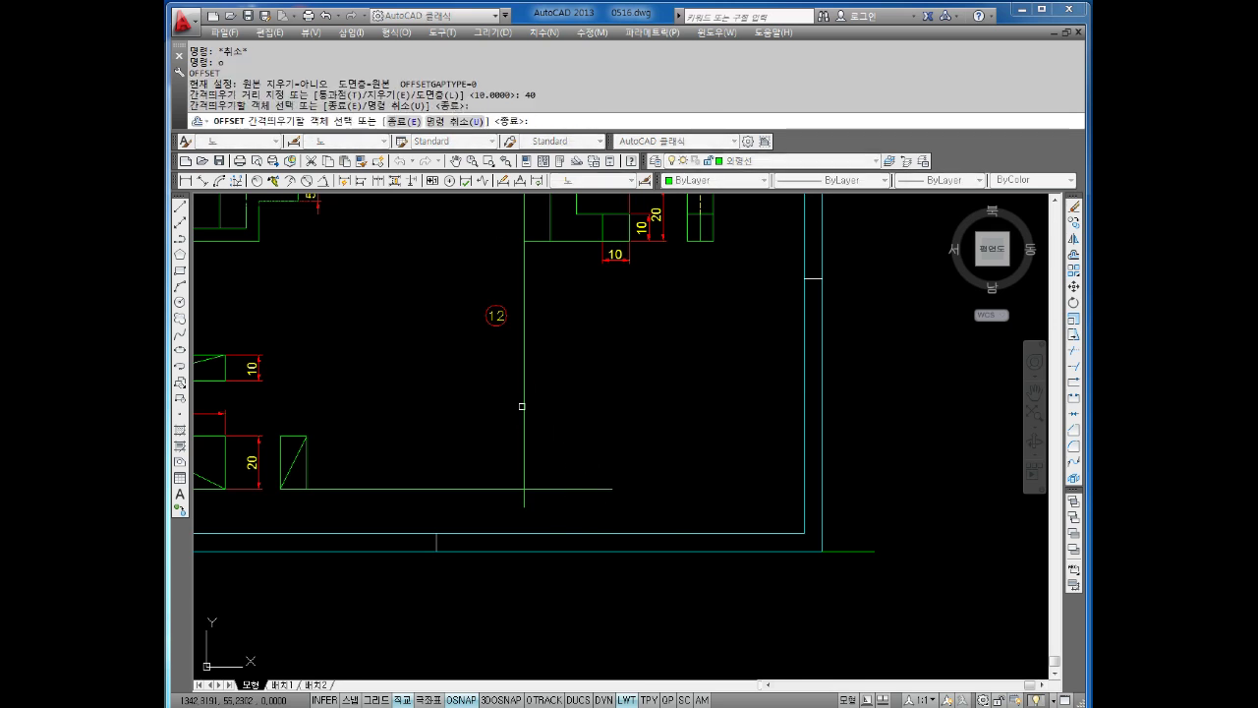
pyautogui.click(598, 406)
pyautogui.press('Escape')
pyautogui.press('Return')
pyautogui.write('20')
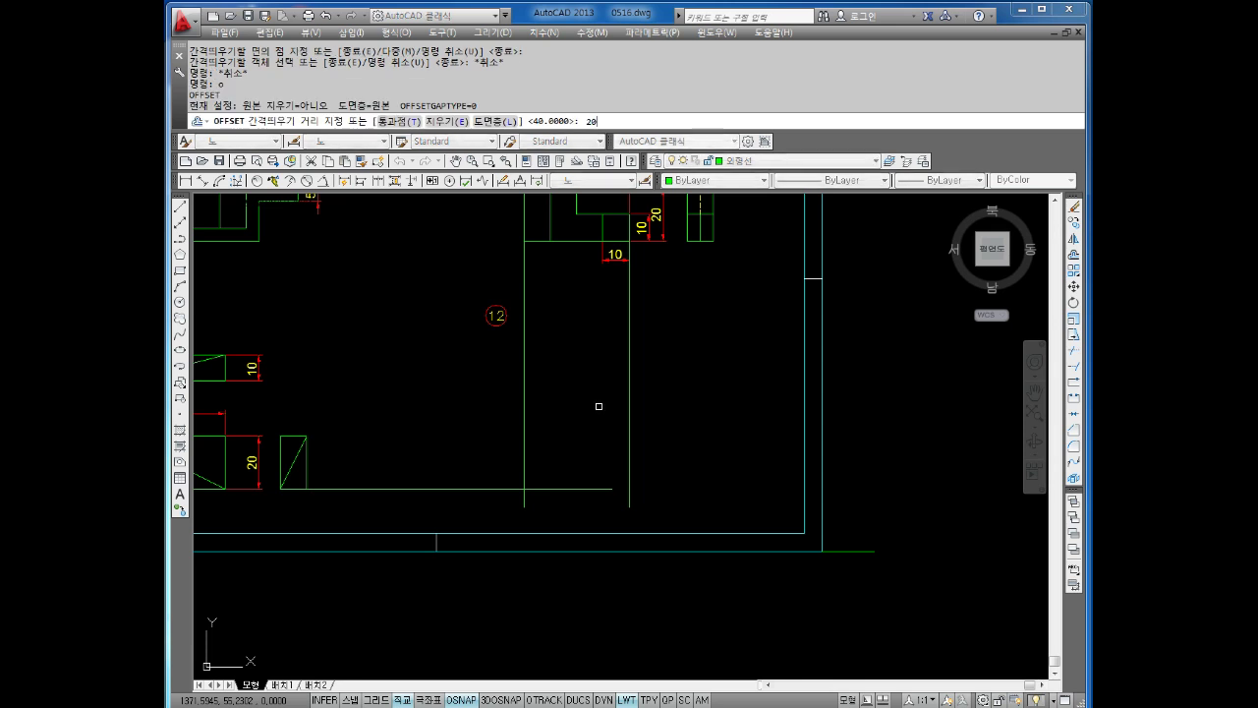
pyautogui.press('Return')
pyautogui.click(602, 491)
pyautogui.click(599, 407)
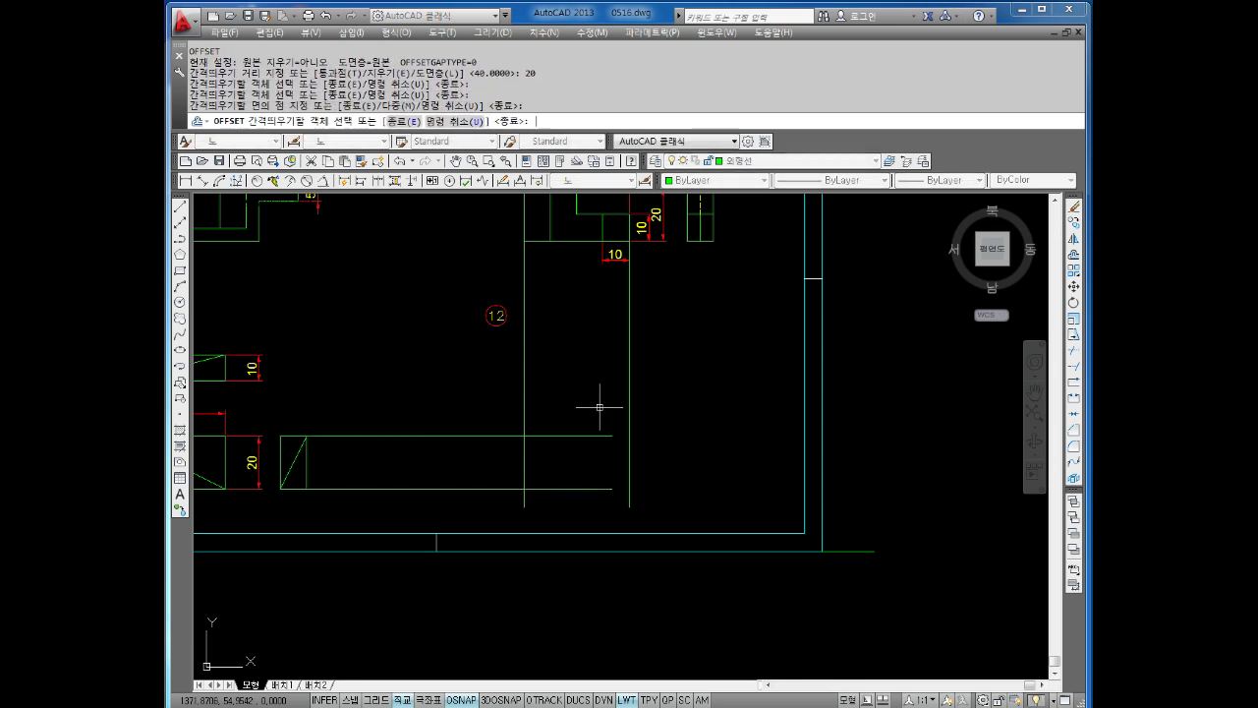
pyautogui.press('Escape')
# Trim the excess line ends and delete the leftover vertical stub above the rectangle.
pyautogui.press('Return')
pyautogui.press('Return')
pyautogui.click(666, 389)
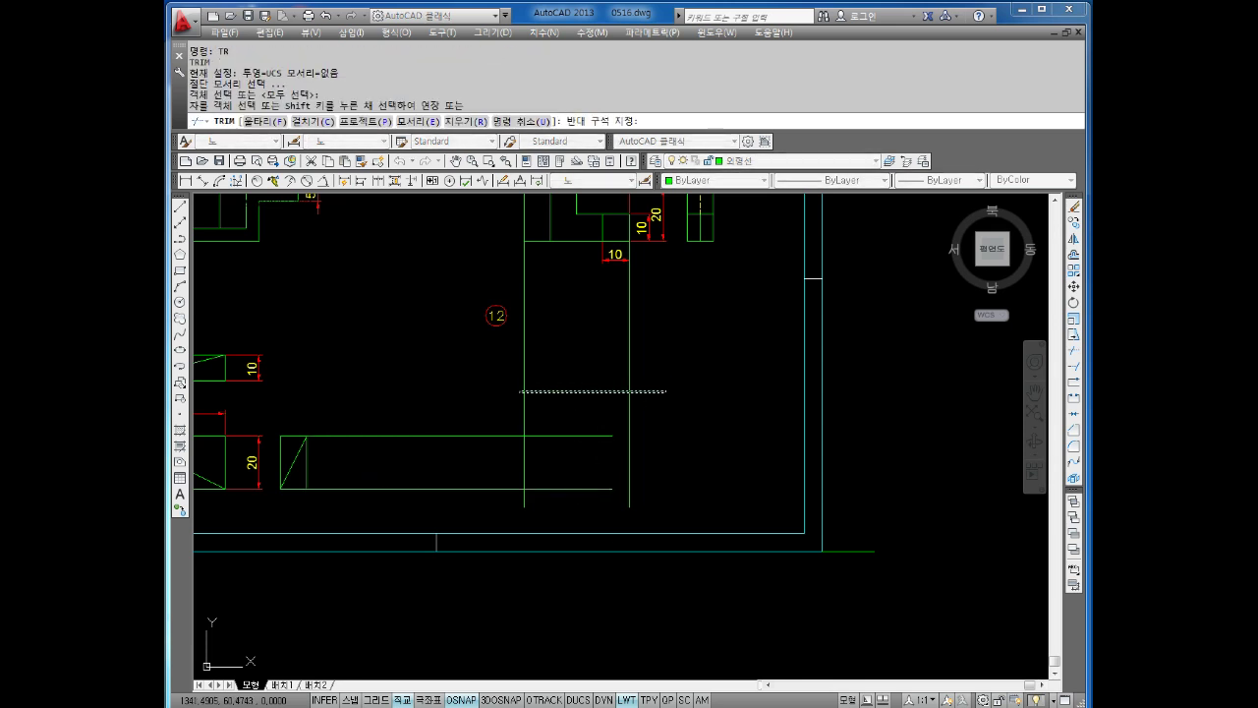
pyautogui.click(496, 401)
pyautogui.click(473, 505)
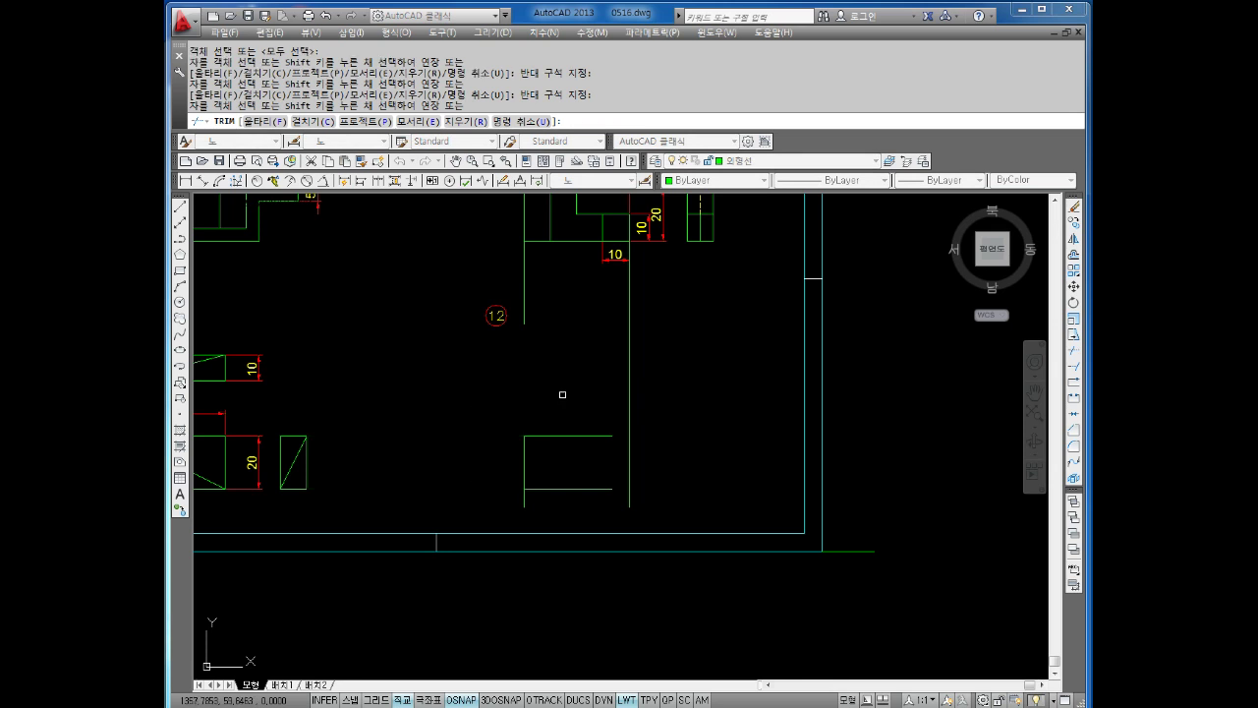
pyautogui.press('Escape')
pyautogui.click(524, 295)
pyautogui.click(507, 278)
pyautogui.press('Delete')
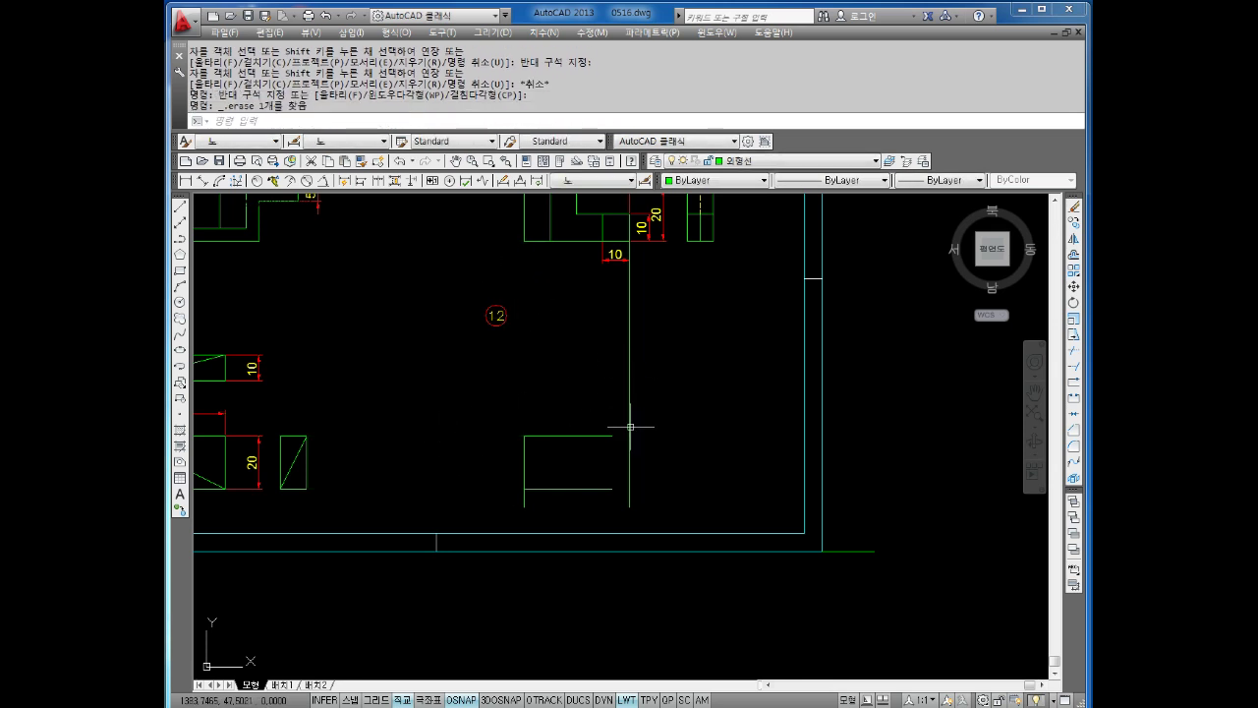
pyautogui.scroll(2, 616, 450)
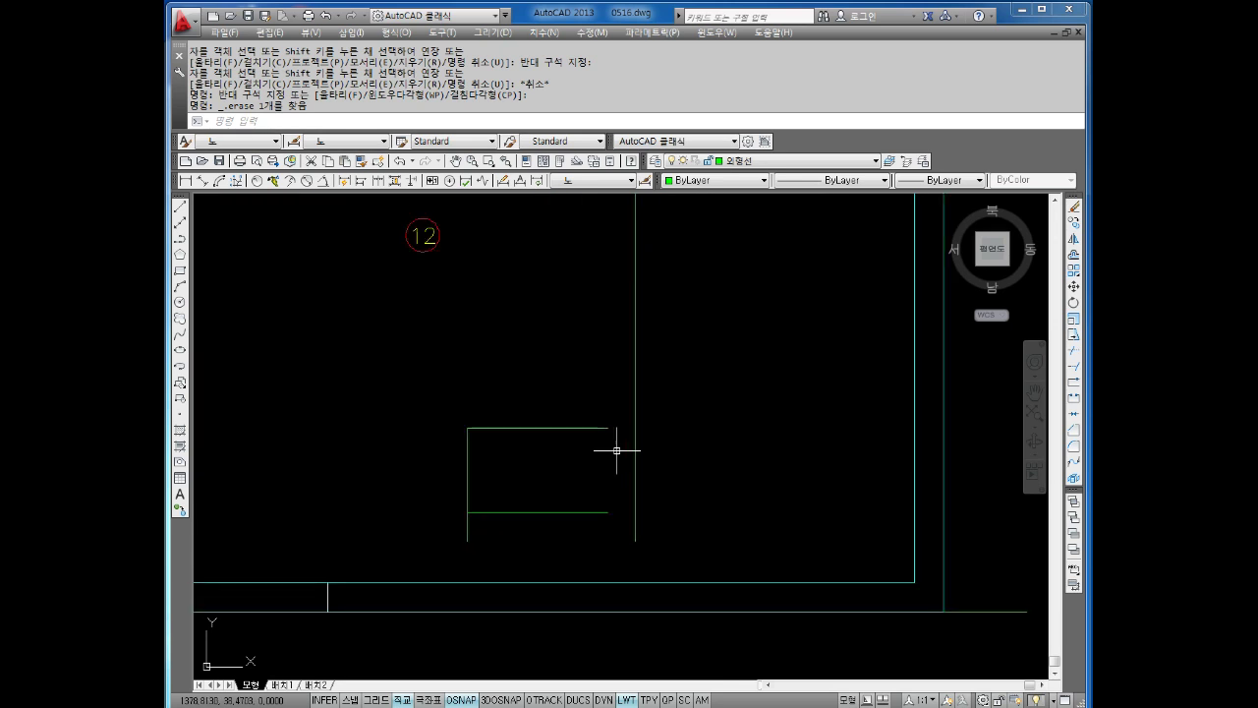
pyautogui.click(595, 445)
pyautogui.press('Escape')
pyautogui.press('Escape')
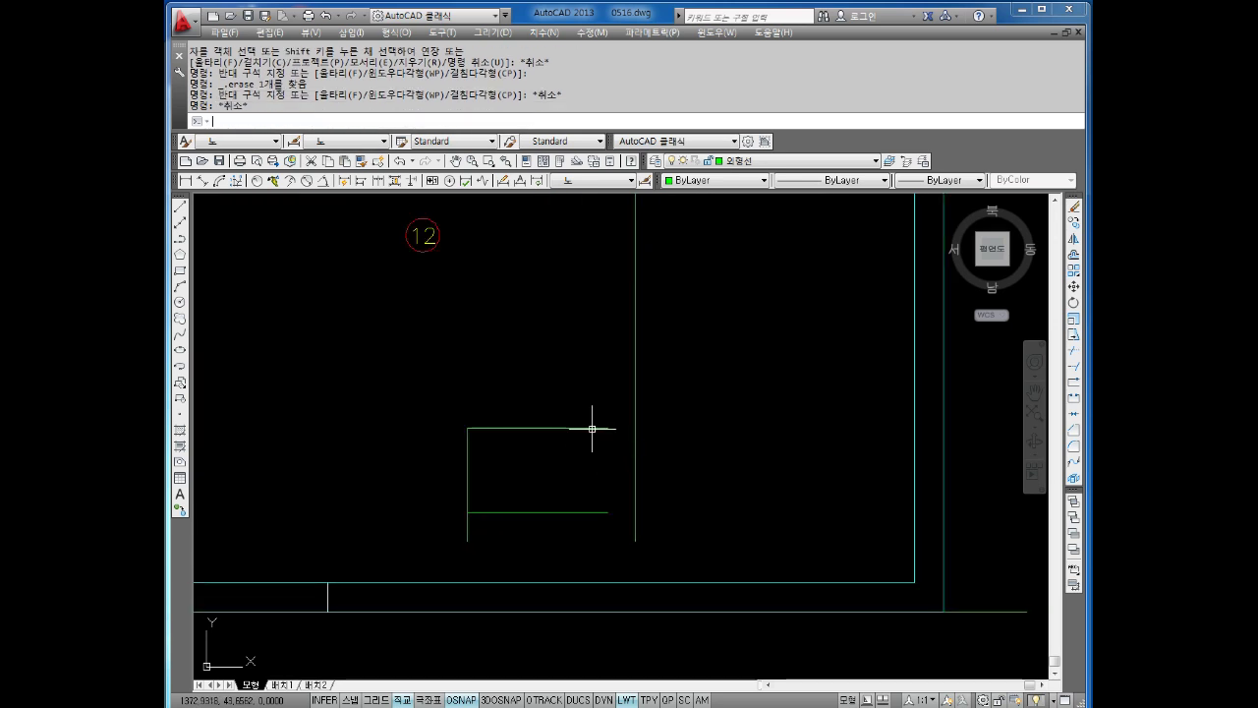
pyautogui.write('ex')
# Extend the top edge to the right vertical and trim the remaining stubs to close the 40 by 20 rectangle.
pyautogui.press('Return')
pyautogui.moveTo(643, 438); pyautogui.dragTo(599, 424)
pyautogui.press('Return')
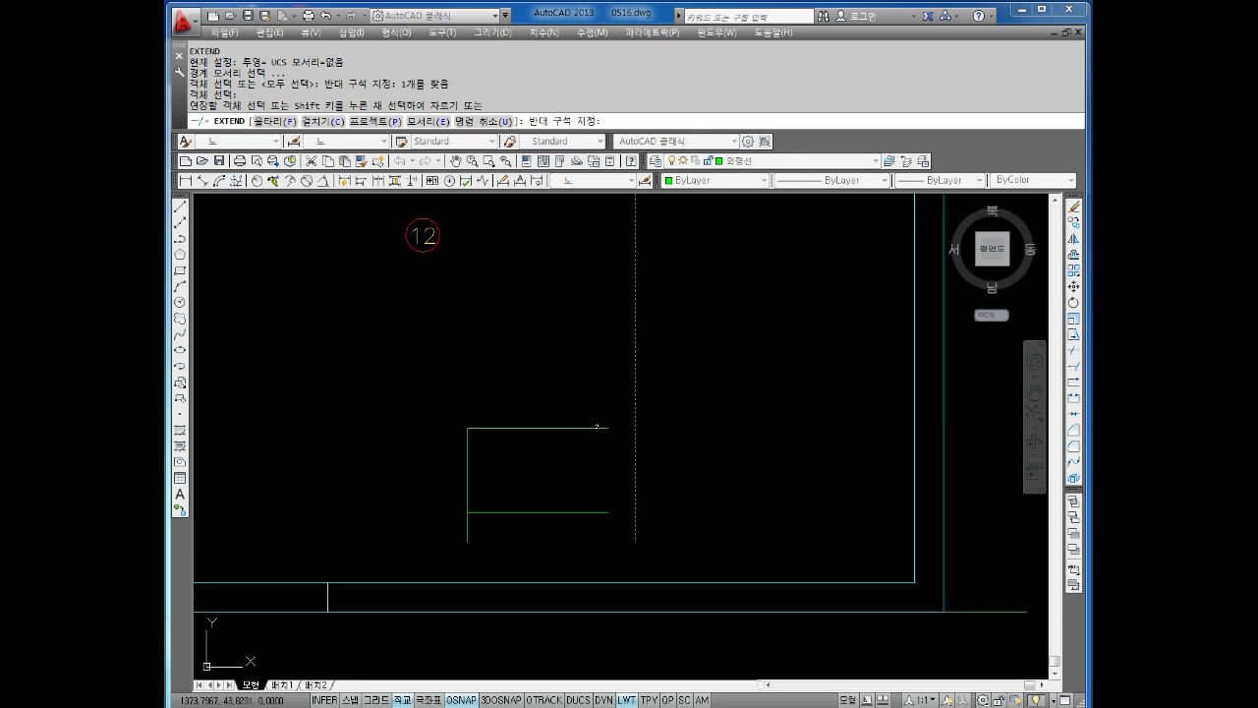
pyautogui.click(597, 426)
pyautogui.click(596, 427)
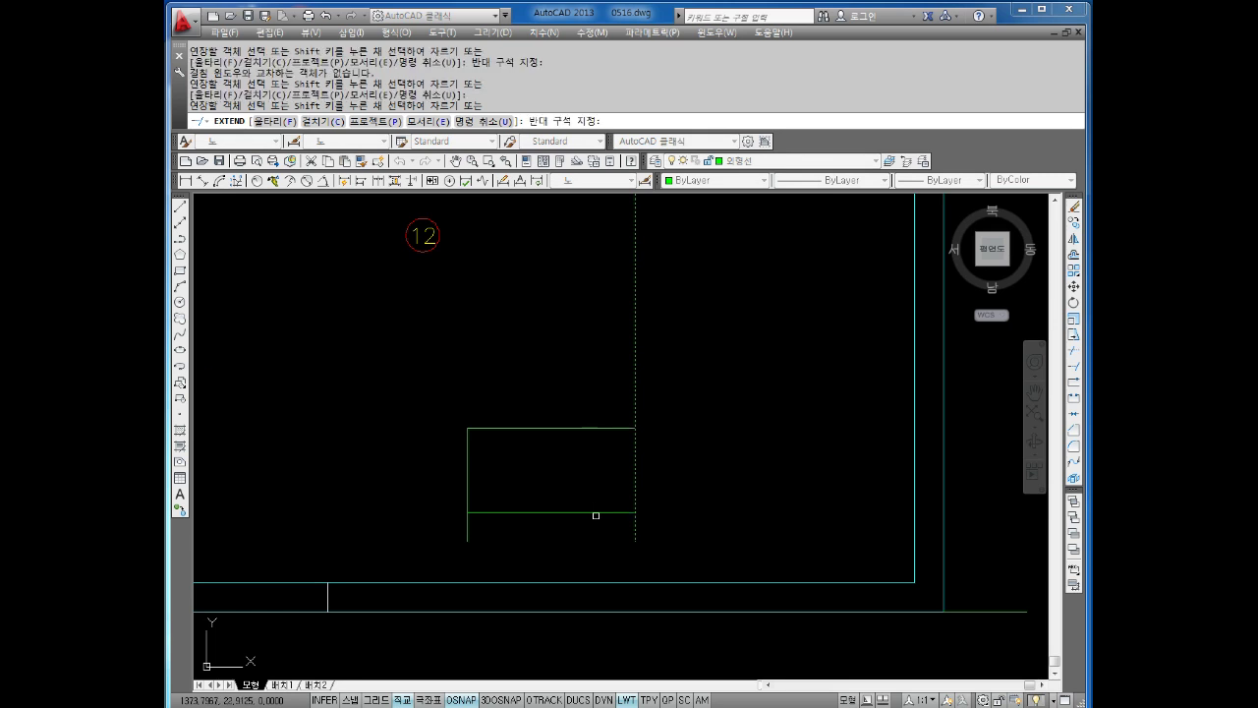
pyautogui.press('Return')
pyautogui.write('tr')
pyautogui.press('Return')
pyautogui.press('Return')
pyautogui.moveTo(679, 522); pyautogui.dragTo(504, 553)
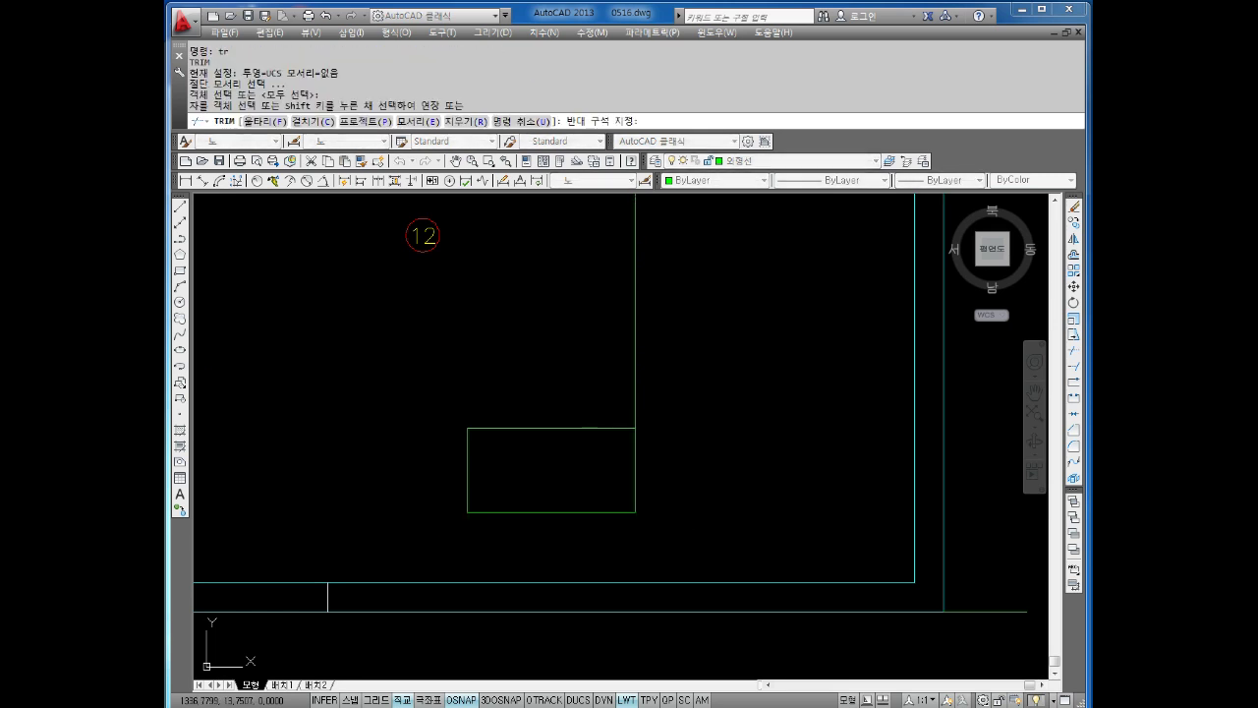
pyautogui.moveTo(669, 325); pyautogui.dragTo(522, 390)
pyautogui.press('Escape')
pyautogui.write('xl')
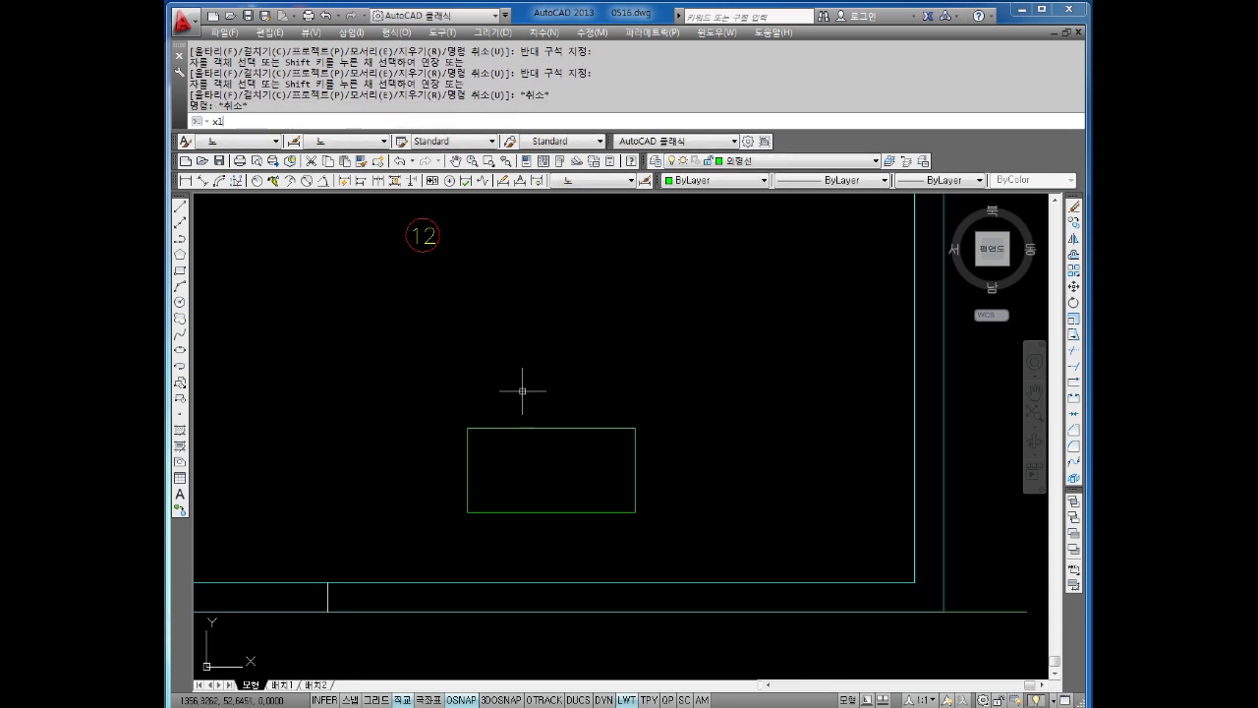
pyautogui.press('Return')
# Offset the rectangle's left and right edges 10 units inward.
pyautogui.write('v')
pyautogui.press('Return')
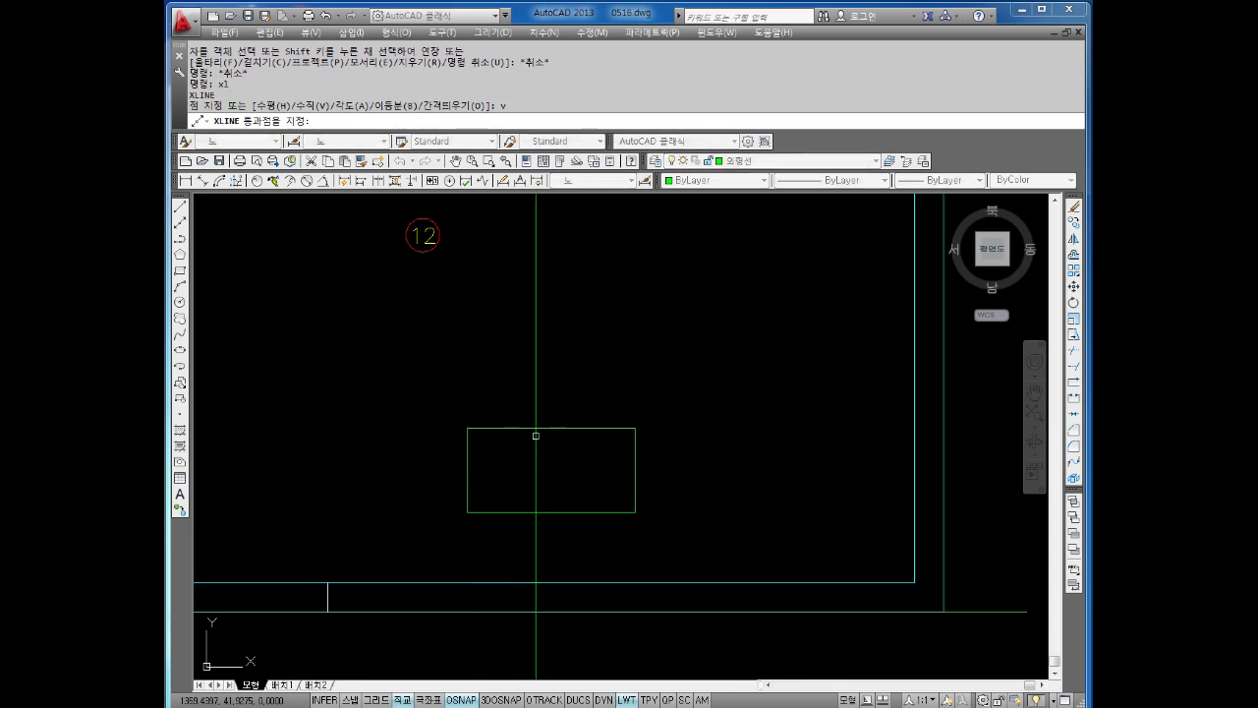
pyautogui.press('Escape')
pyautogui.press('Escape')
pyautogui.press('Escape')
pyautogui.press('Escape')
pyautogui.press('Escape')
pyautogui.press('Escape')
pyautogui.press('Escape')
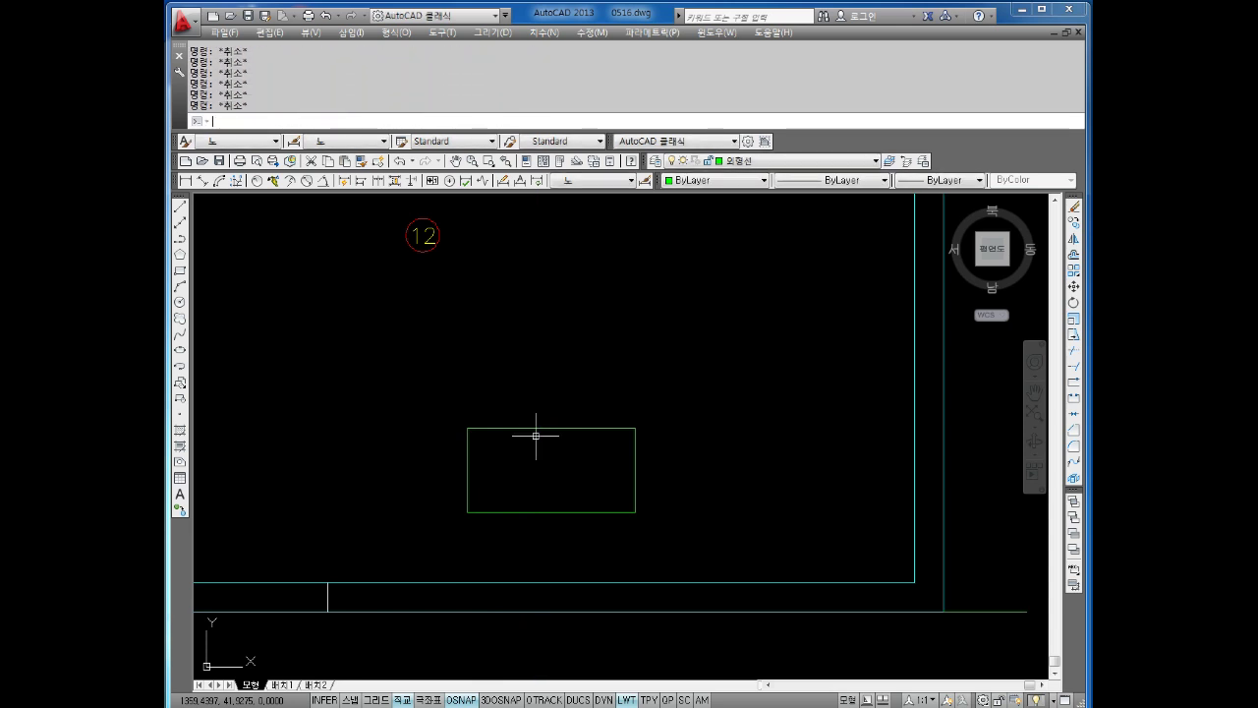
pyautogui.write('o')
pyautogui.press('Return')
pyautogui.write('10')
pyautogui.press('Return')
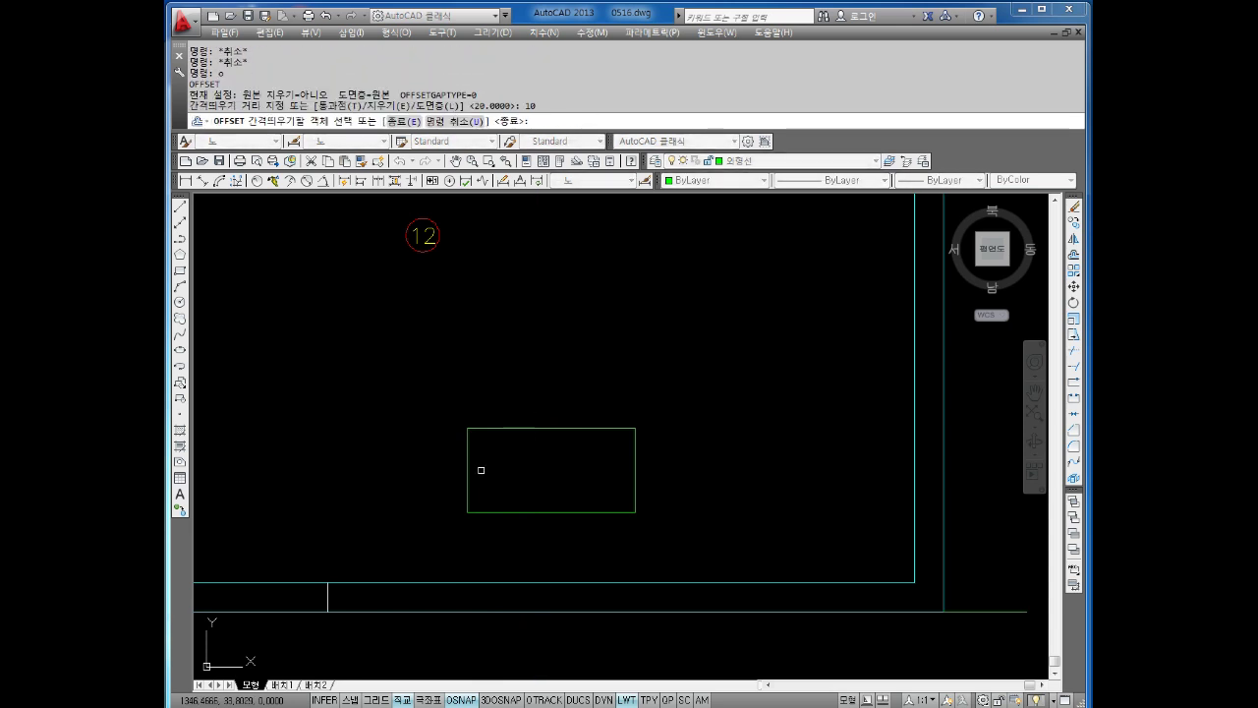
pyautogui.click(470, 474)
pyautogui.click(525, 463)
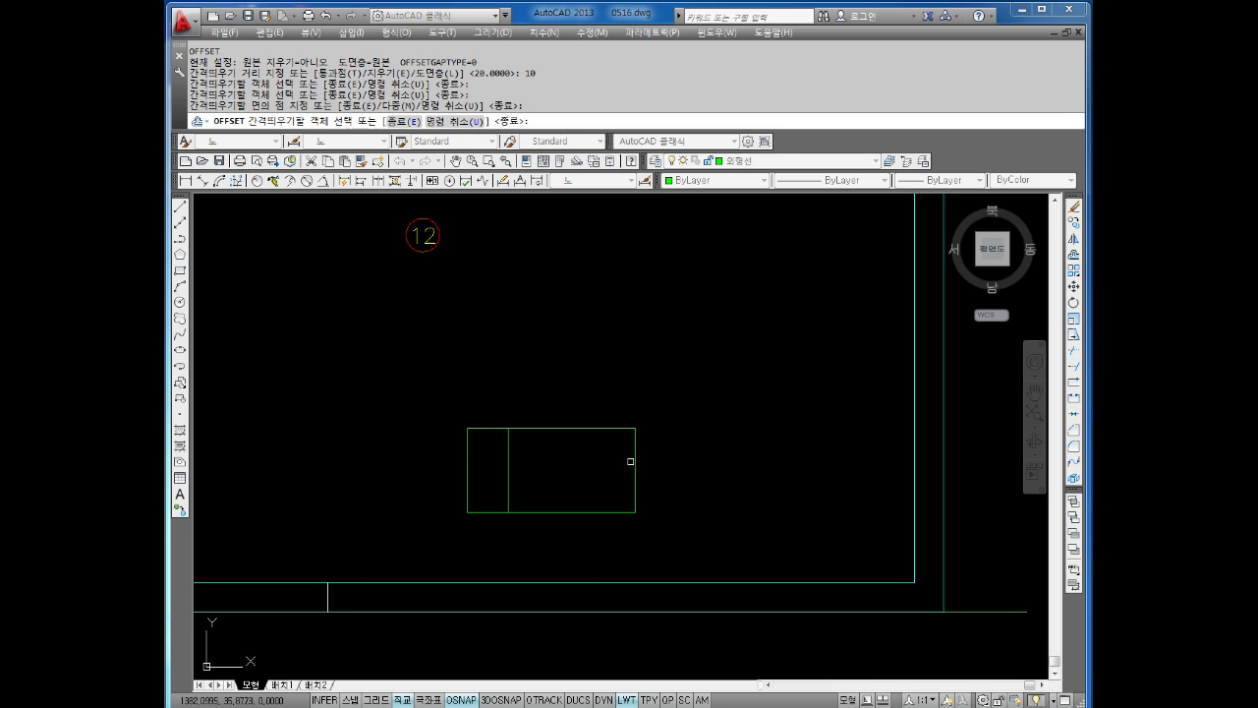
pyautogui.click(635, 458)
pyautogui.click(602, 465)
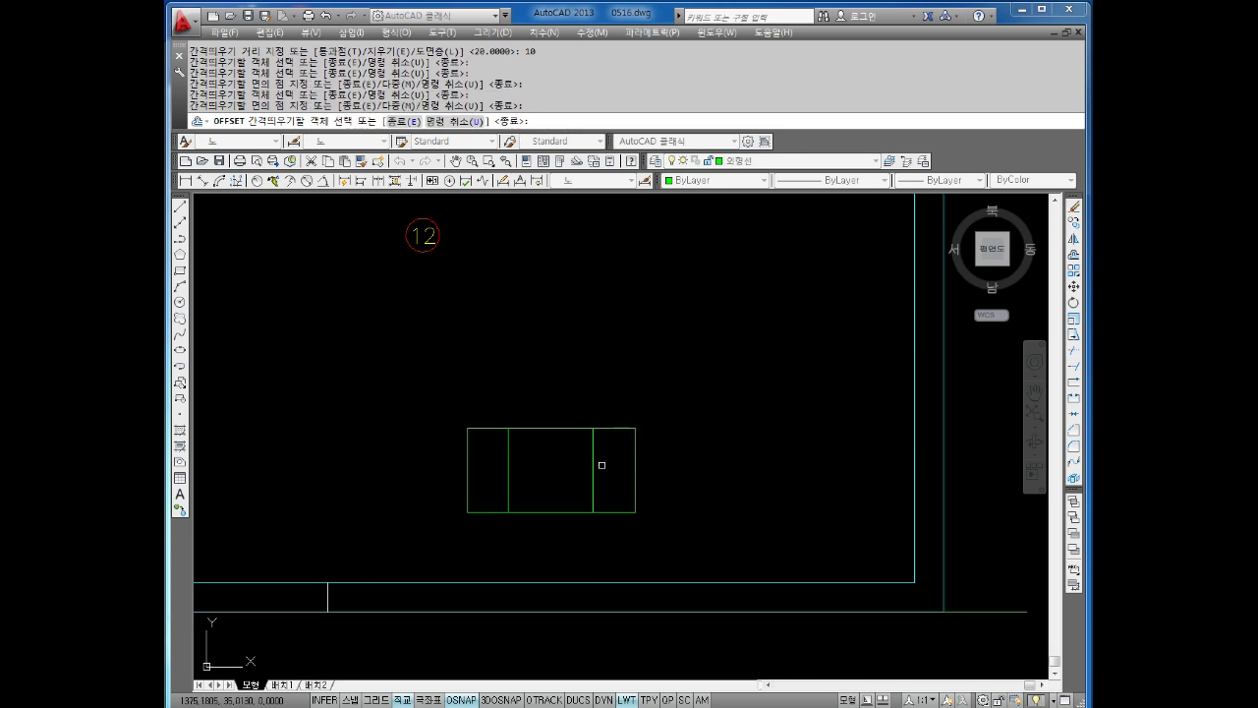
pyautogui.press('Escape')
pyautogui.press('Escape')
# Offset the rectangle's top edge 10 units downward.
pyautogui.write('o')
pyautogui.press('Return')
pyautogui.write('10')
pyautogui.press('Return')
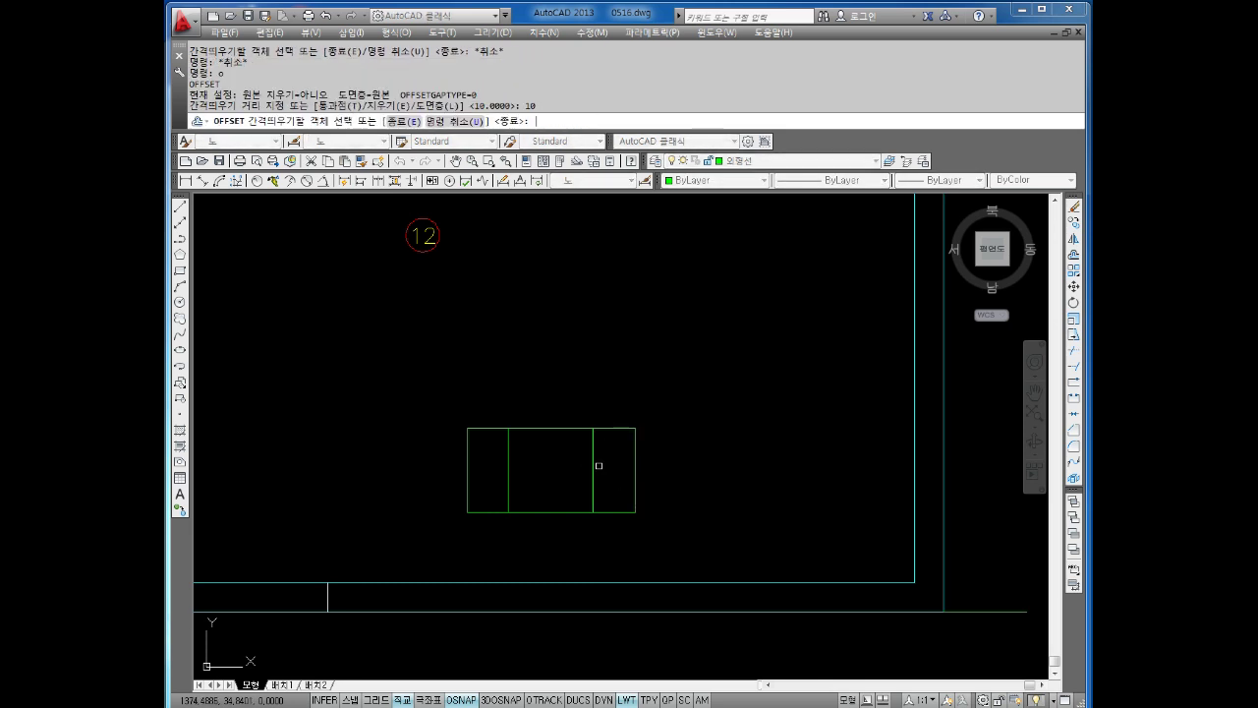
pyautogui.click(562, 429)
pyautogui.click(550, 476)
pyautogui.press('Escape')
pyautogui.press('Escape')
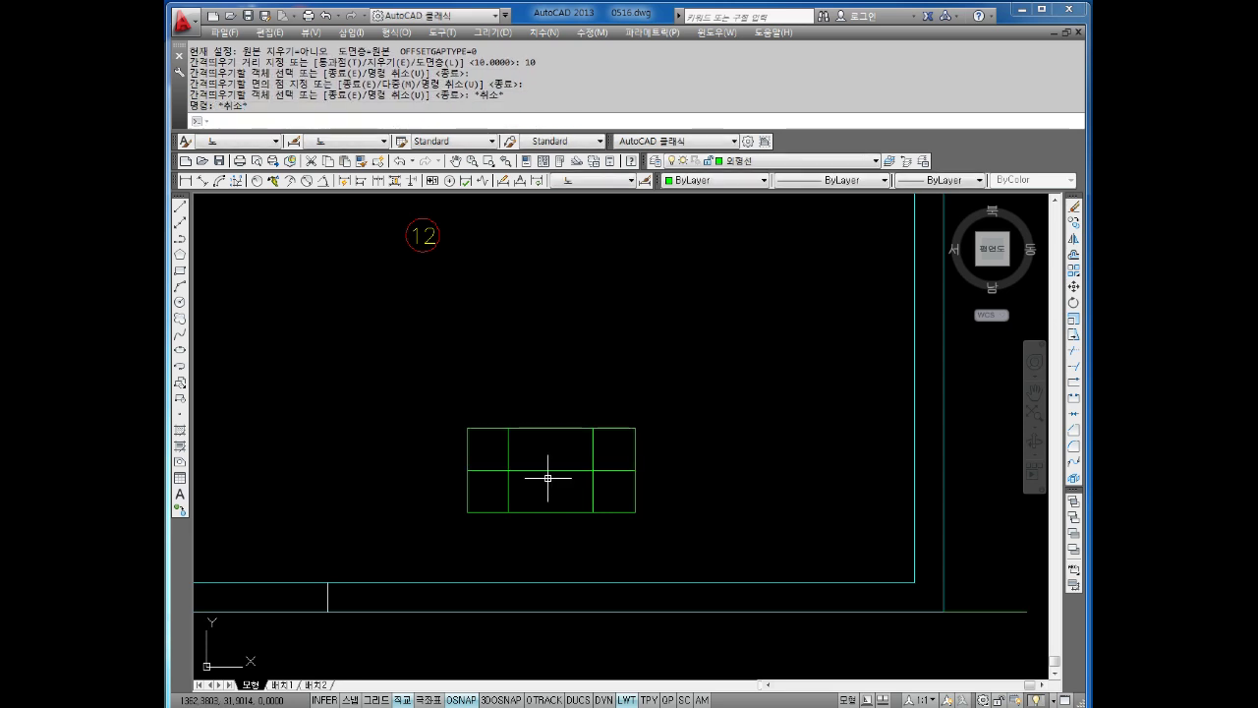
pyautogui.write('1')
# Draw the first V-notch diagonal and erase the vertical and middle helper lines.
pyautogui.press('Return')
pyautogui.click(508, 429)
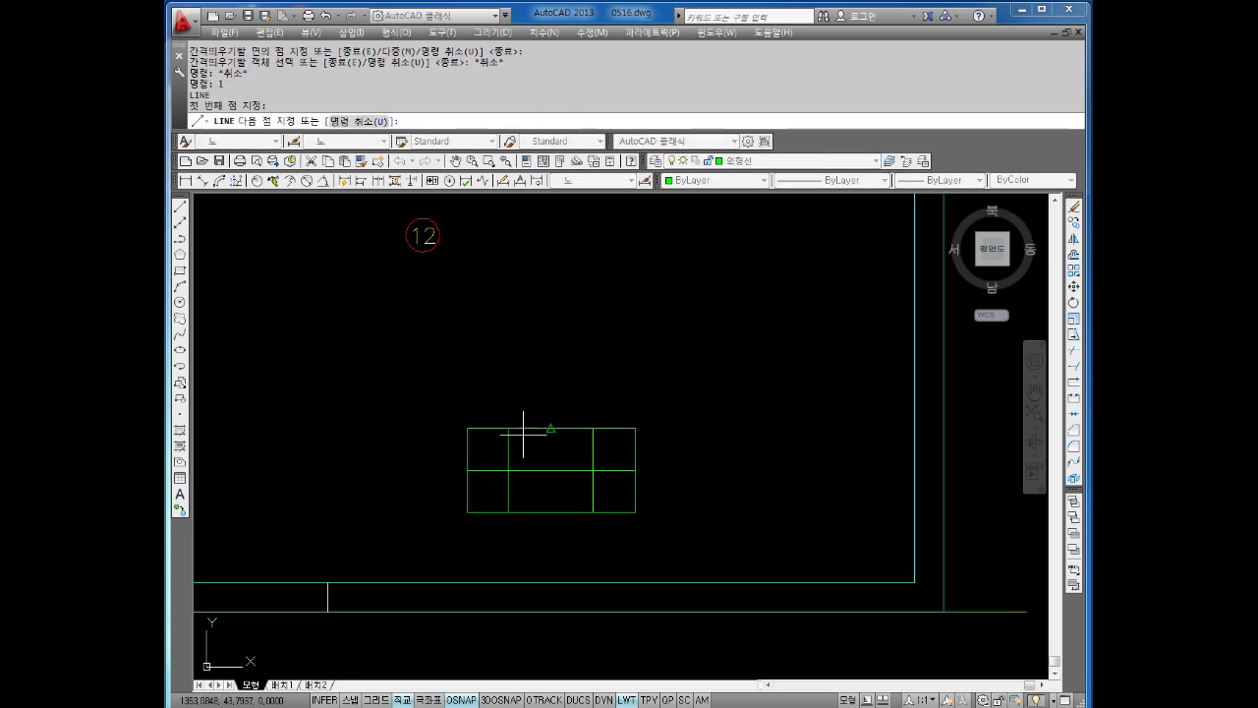
pyautogui.click(551, 470)
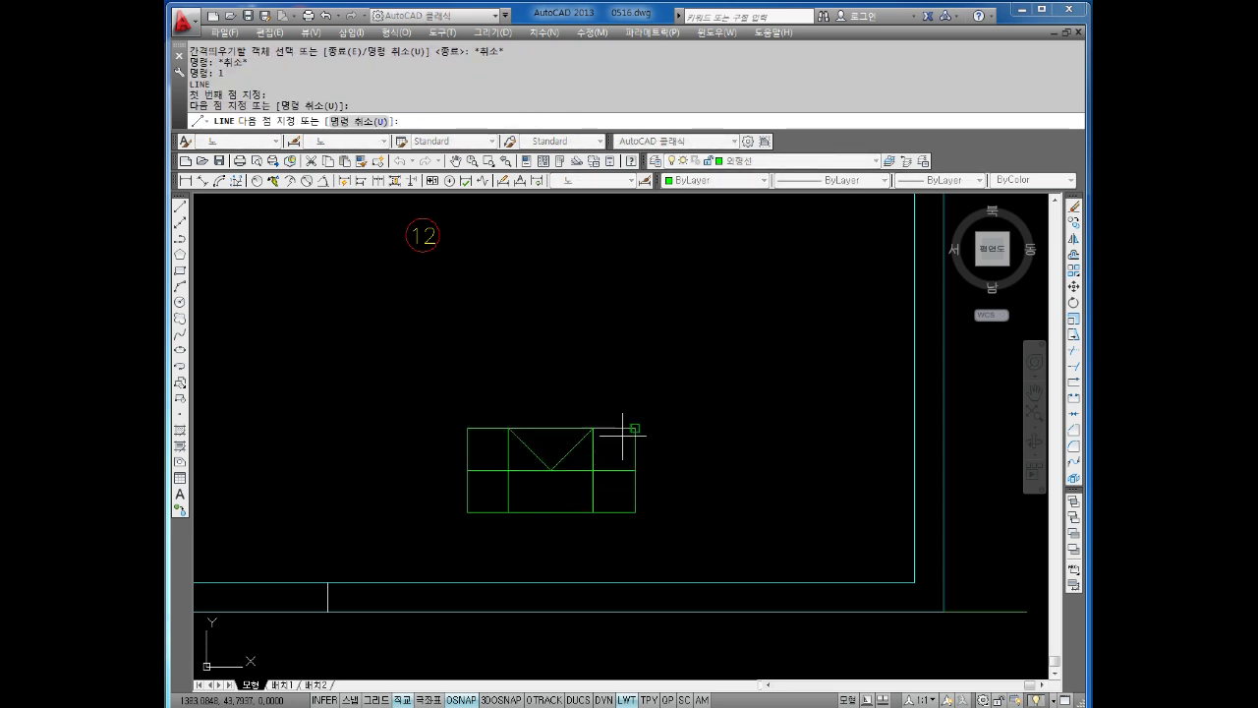
pyautogui.press('Escape')
pyautogui.press('Escape')
pyautogui.press('Escape')
pyautogui.press('Escape')
pyautogui.press('Escape')
pyautogui.press('Escape')
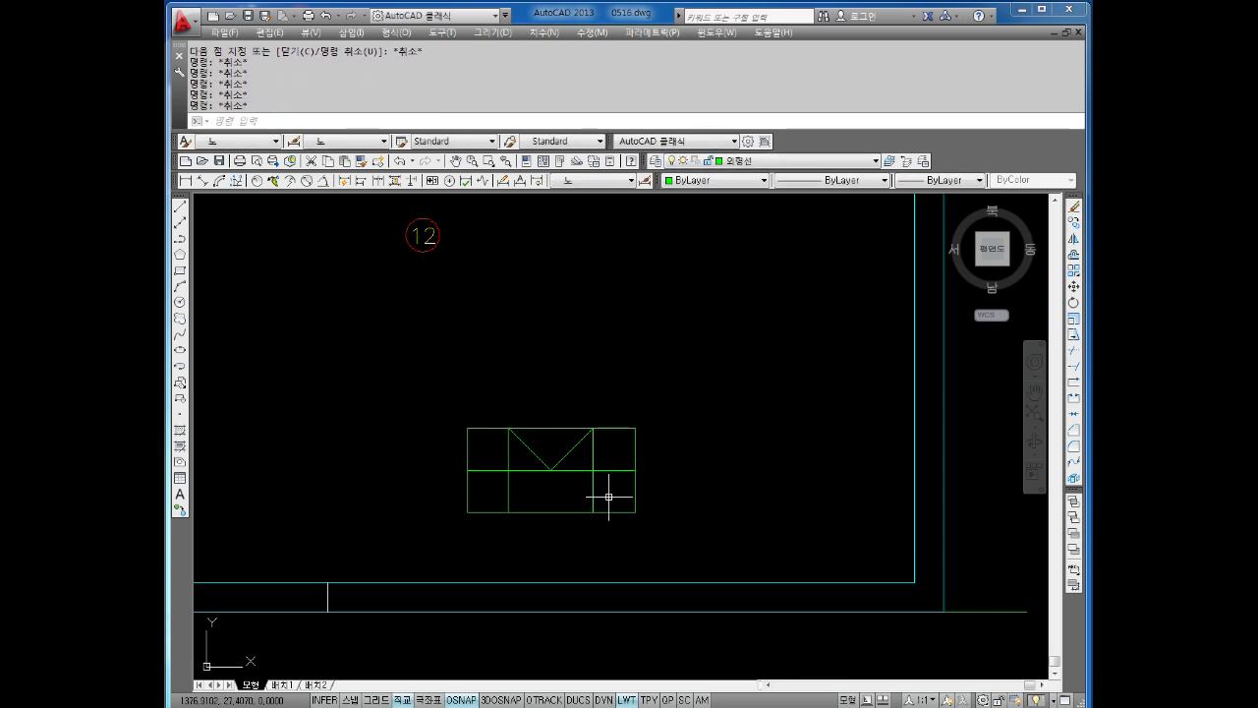
pyautogui.click(593, 471)
pyautogui.click(514, 482)
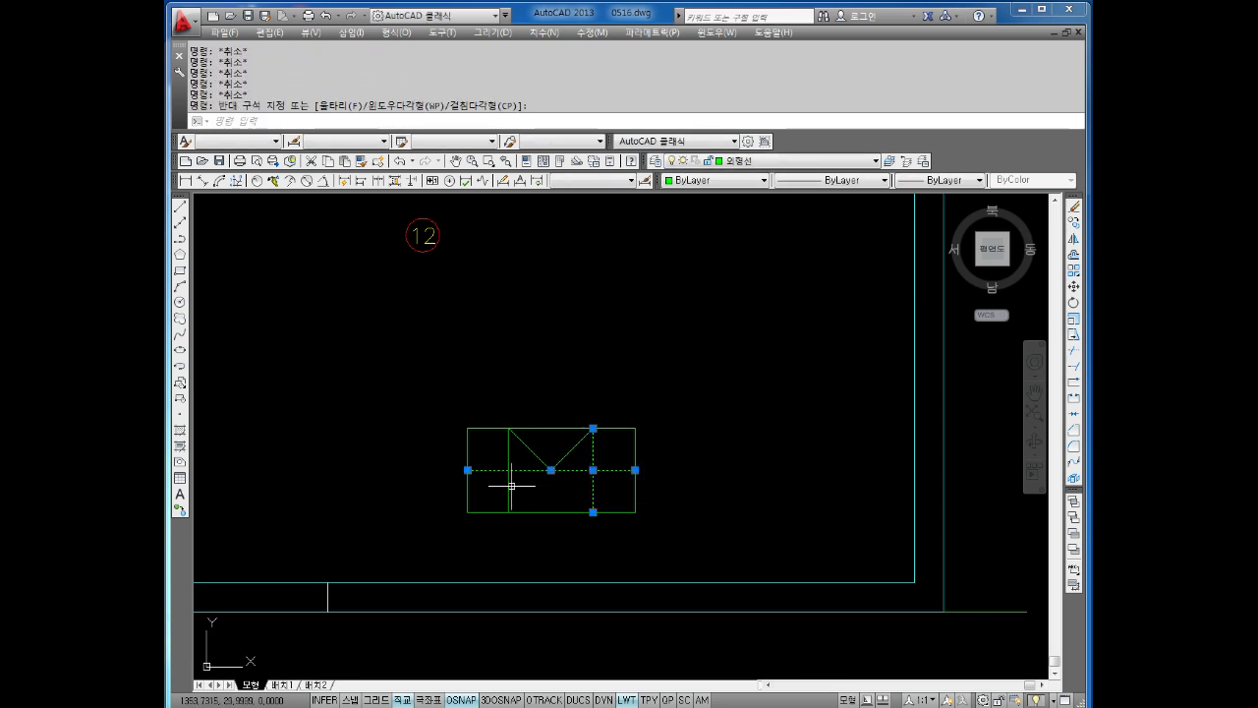
pyautogui.press('Delete')
pyautogui.click(512, 476)
pyautogui.press('Escape')
pyautogui.press('Escape')
pyautogui.press('Escape')
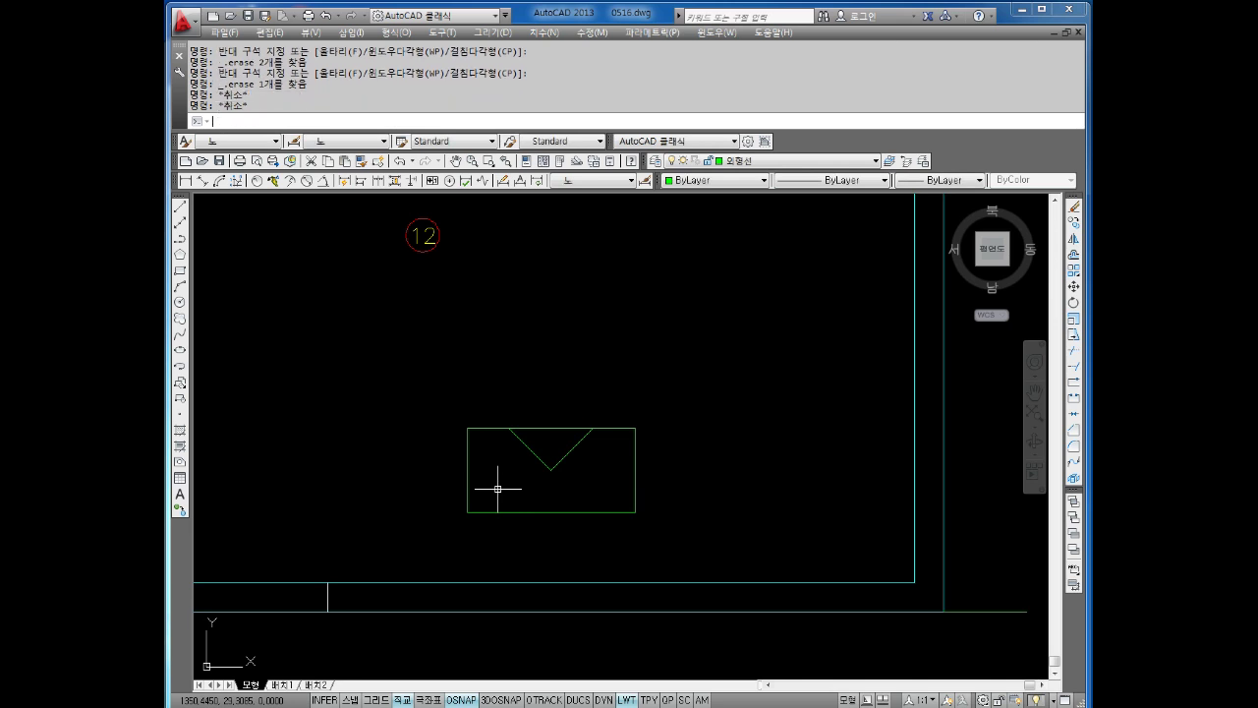
pyautogui.press('Escape')
pyautogui.press('Escape')
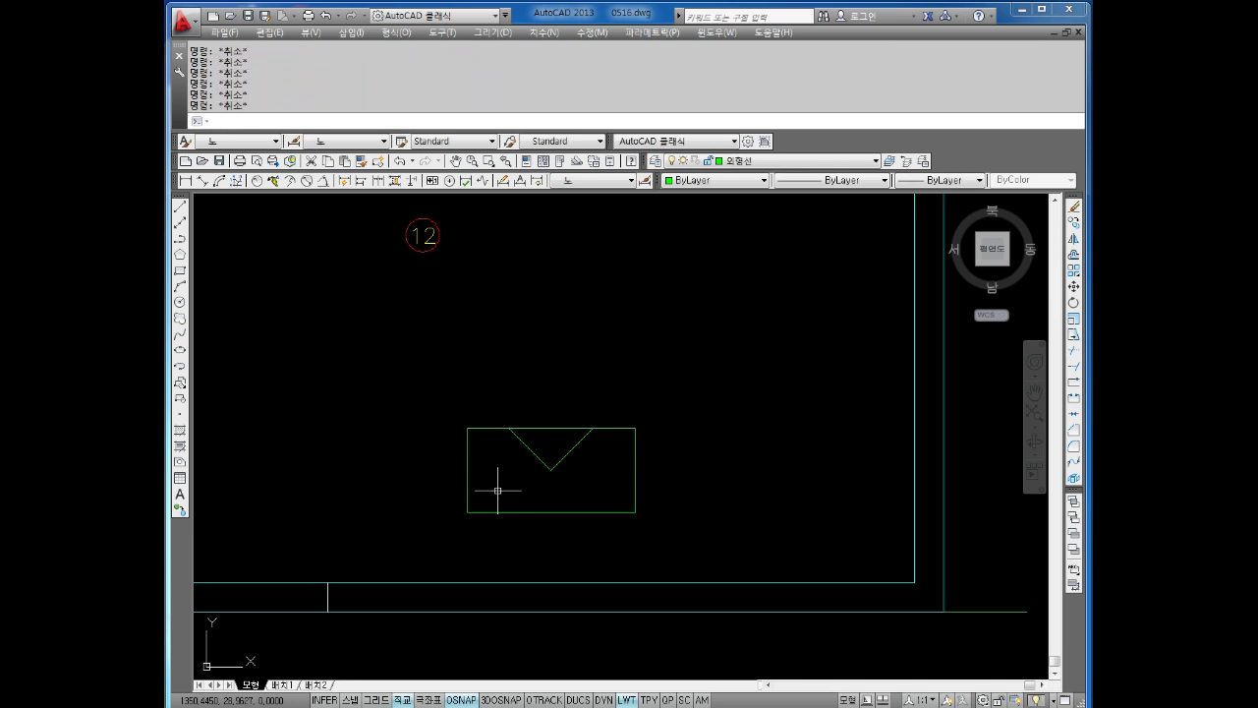
pyautogui.write('l')
# Draw the 5-unit notch lines from the top edge to complete the V shape.
pyautogui.press('Return')
pyautogui.click(468, 429)
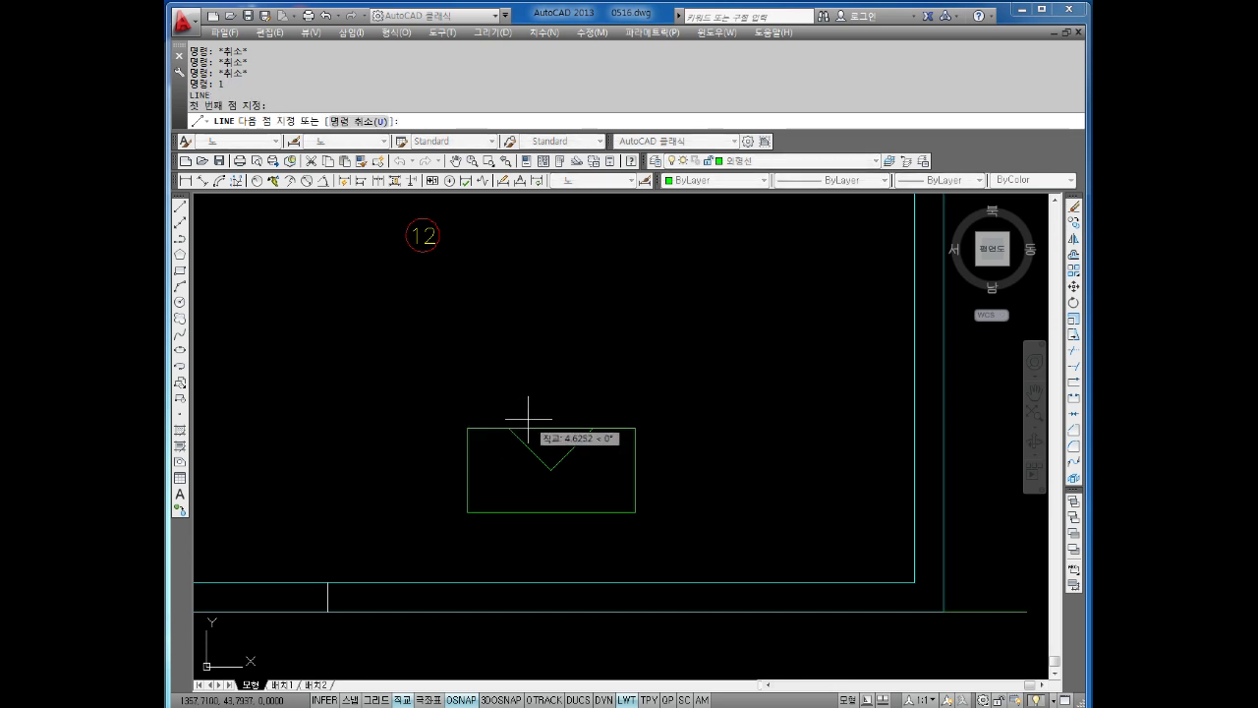
pyautogui.write('5')
pyautogui.press('Return')
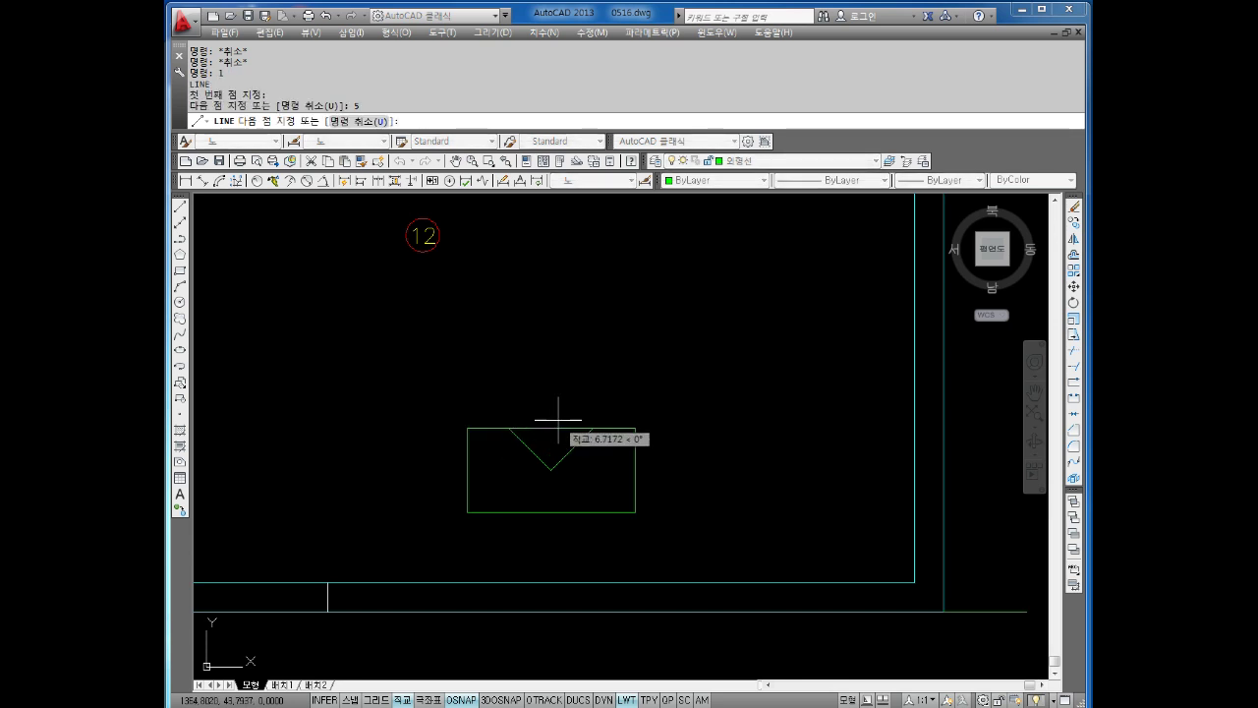
pyautogui.press('Escape')
pyautogui.press('Return')
pyautogui.click(591, 428)
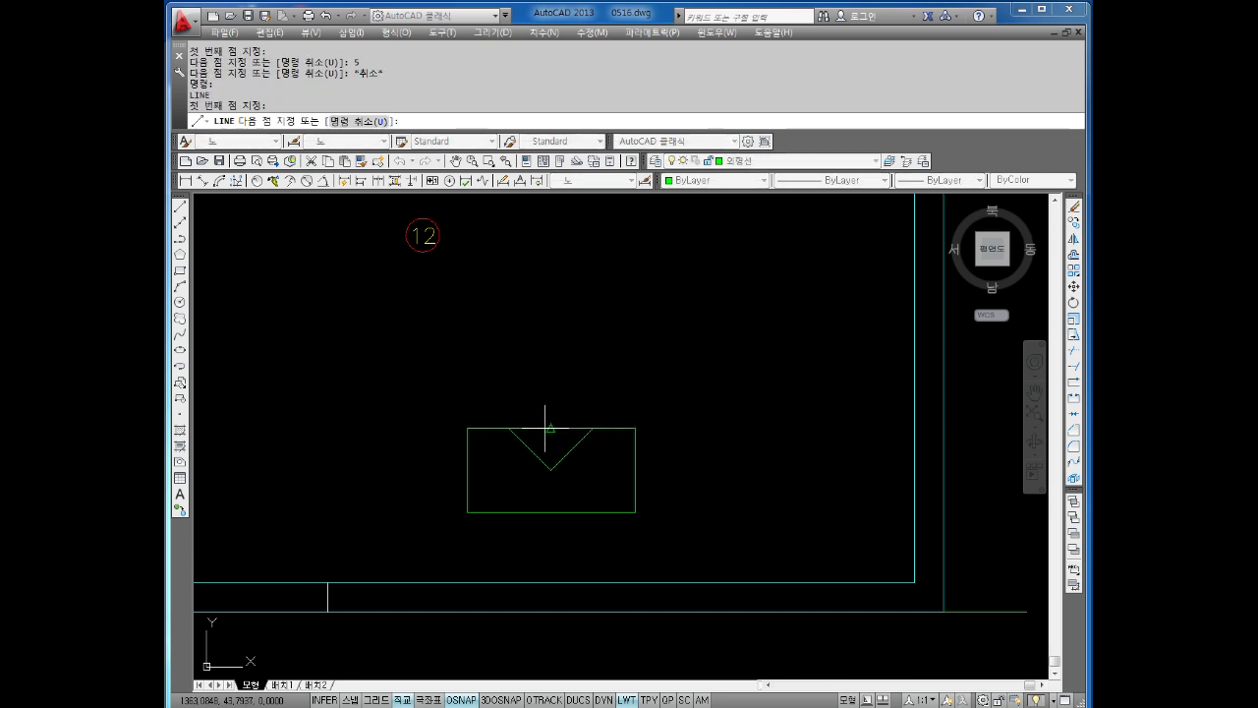
pyautogui.write('5')
pyautogui.press('Return')
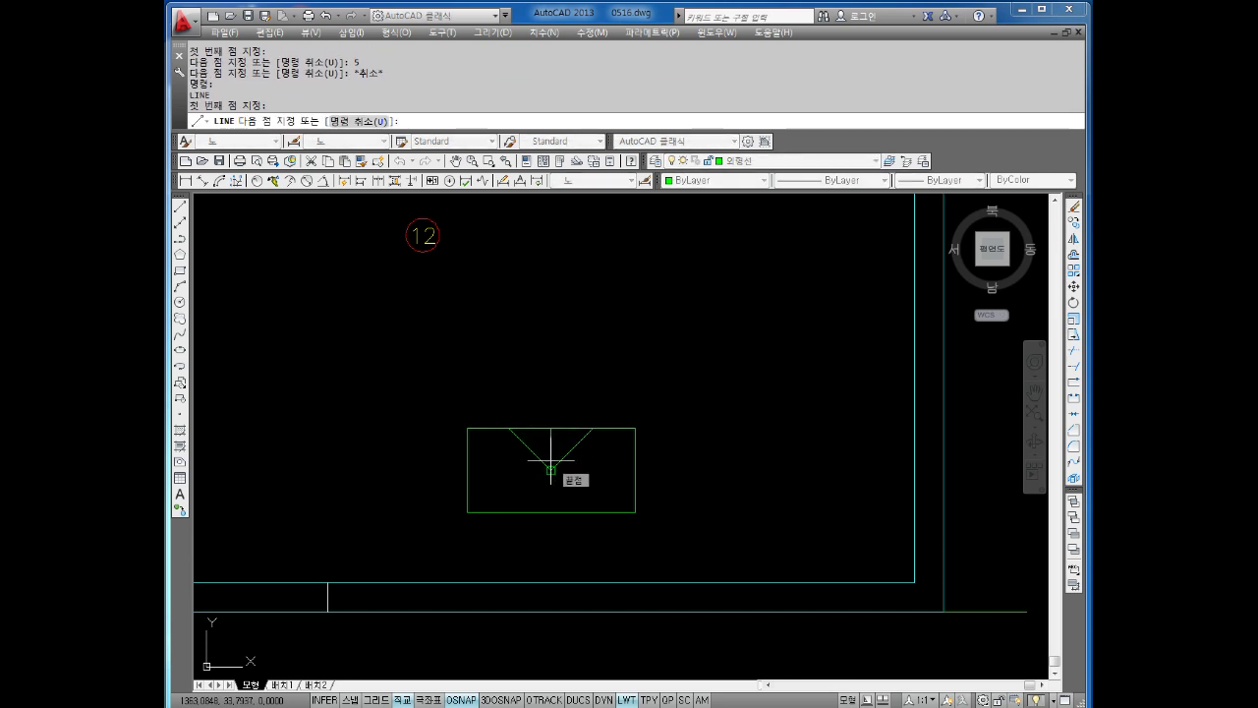
pyautogui.press('Return')
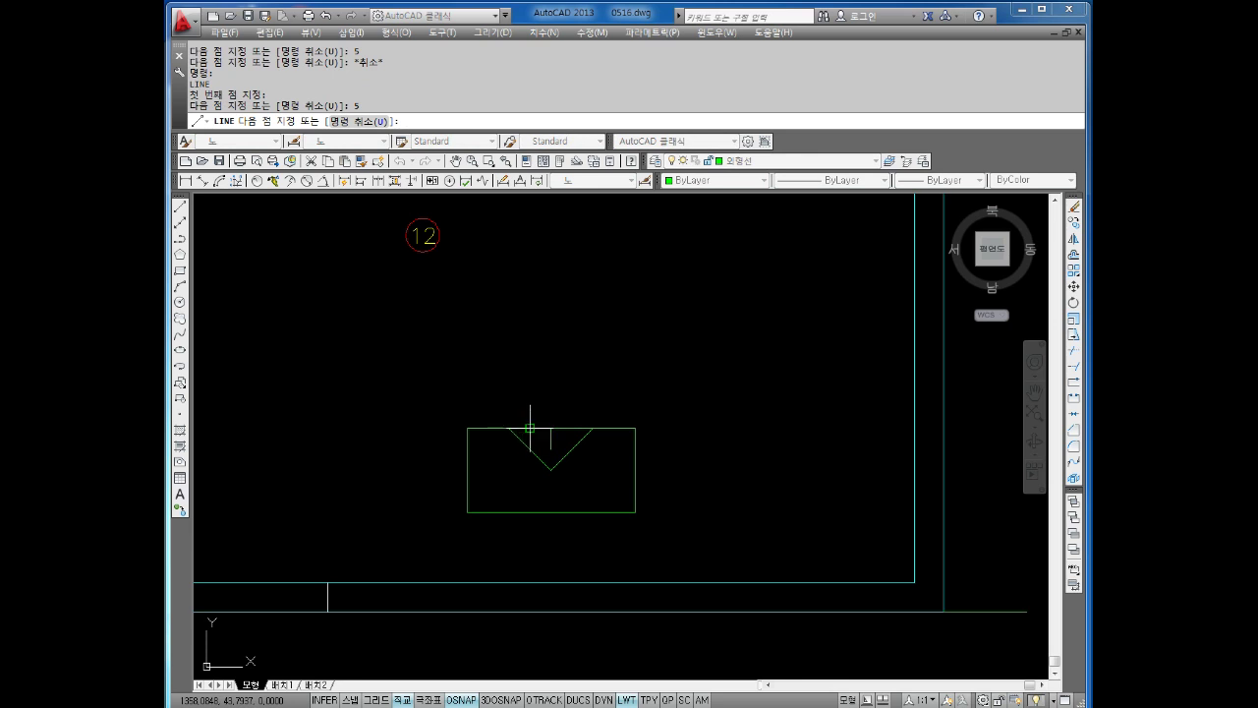
pyautogui.click(570, 449)
pyautogui.press('Escape')
pyautogui.press('Return')
pyautogui.click(572, 428)
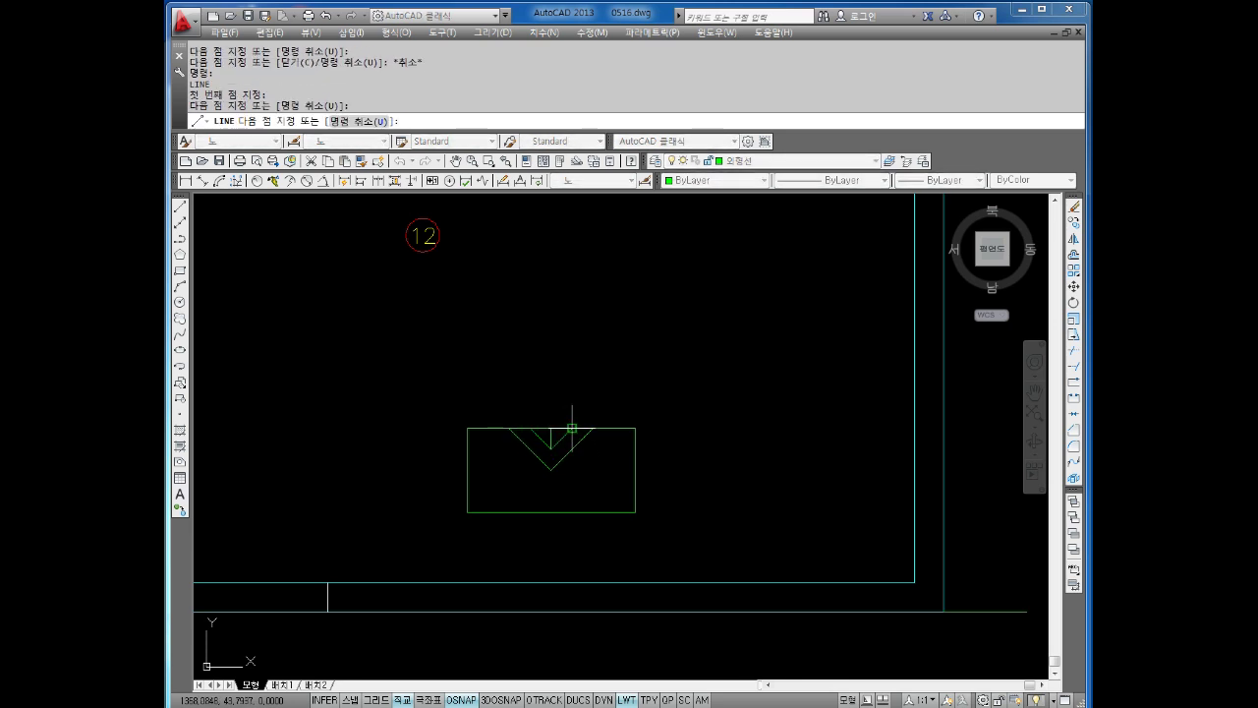
pyautogui.press('Escape')
# Trim the lines around the V notch and erase the leftover vertical line.
pyautogui.scroll(3, 553, 402)
pyautogui.press('Escape')
pyautogui.press('Escape')
pyautogui.press('Escape')
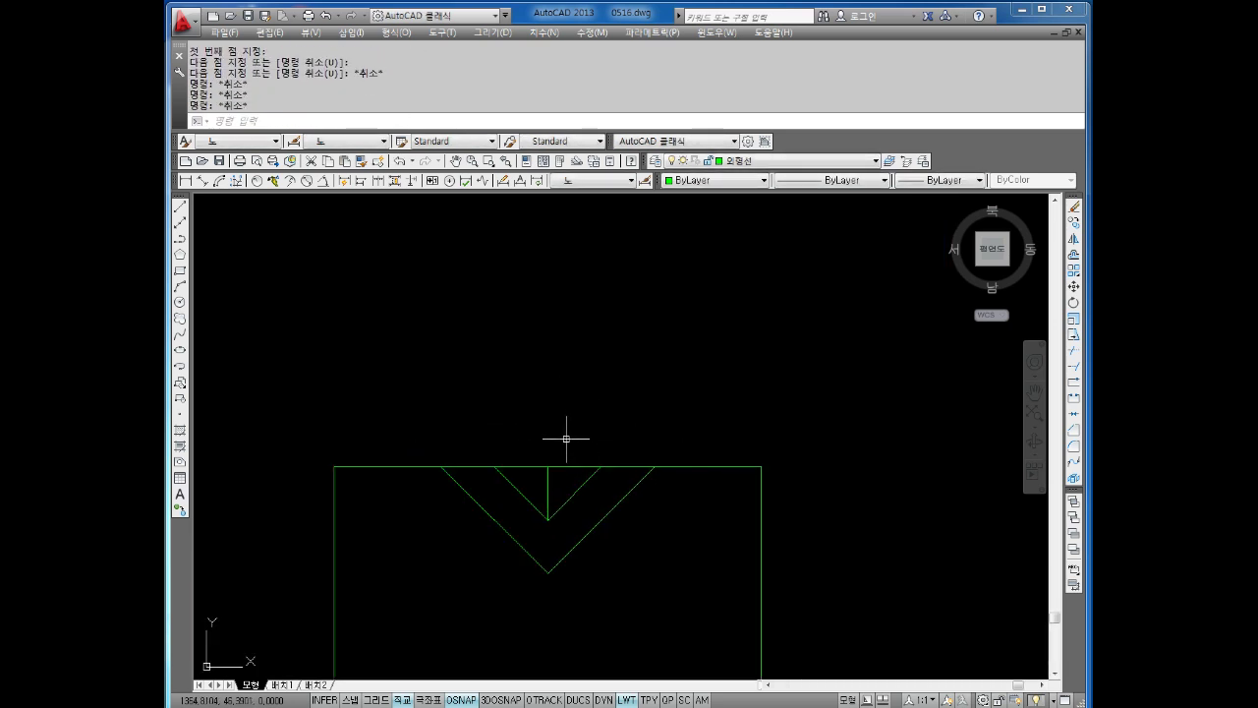
pyautogui.write('tr')
pyautogui.press('Return')
pyautogui.press('Return')
pyautogui.click(554, 483)
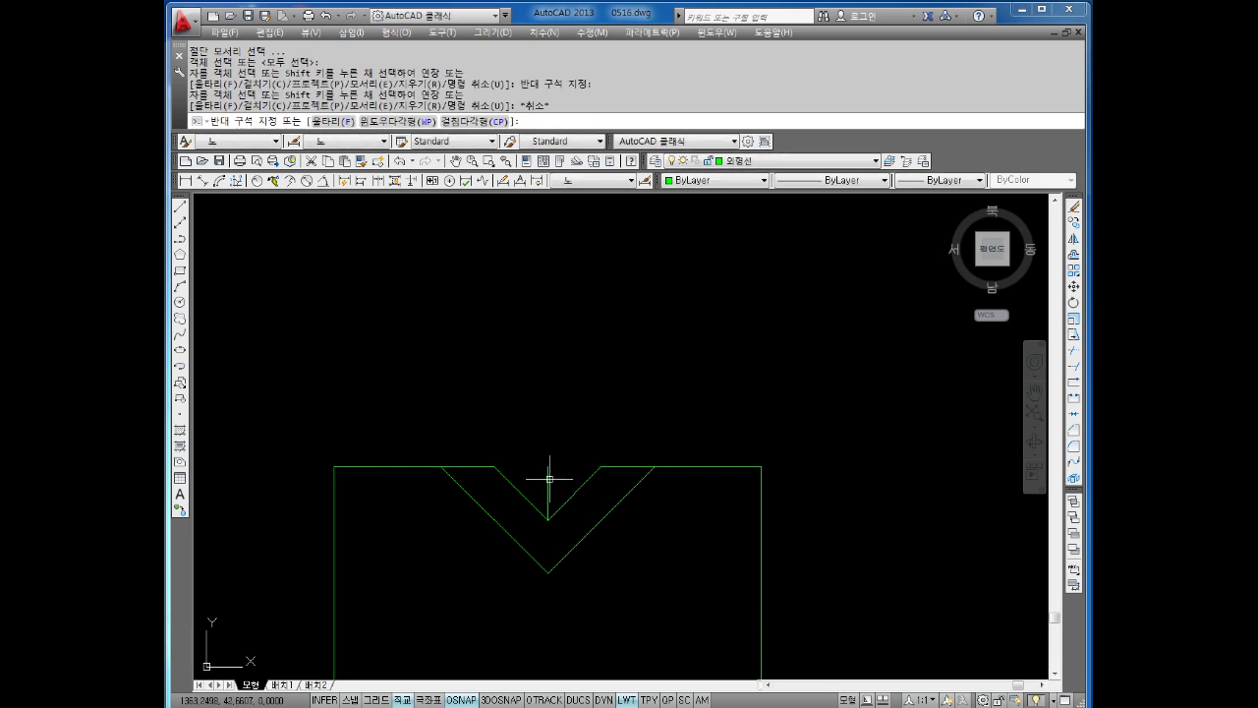
pyautogui.press('Escape')
pyautogui.click(547, 481)
pyautogui.press('Delete')
pyautogui.scroll(-3, 602, 466)
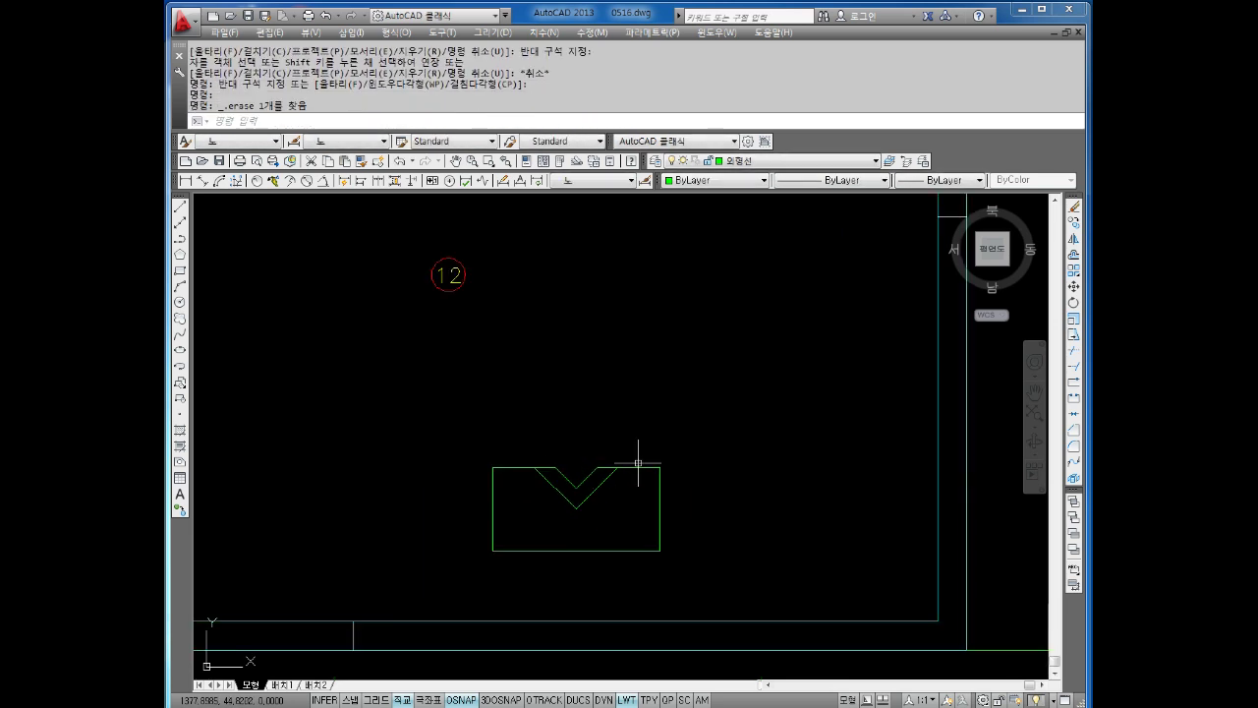
pyautogui.press('Escape')
pyautogui.press('Escape')
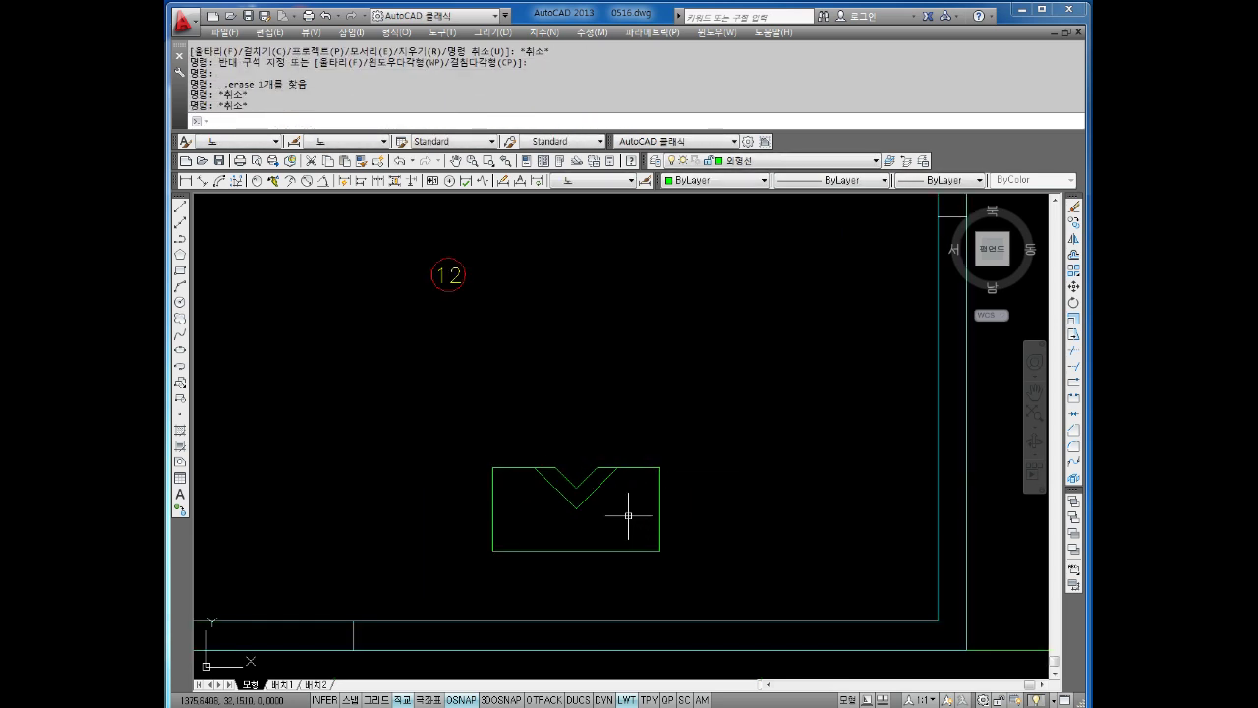
pyautogui.write('xl')
# Project vertical construction lines up from the front view's corners and V-notch points.
pyautogui.press('Return')
pyautogui.write('v')
pyautogui.press('Return')
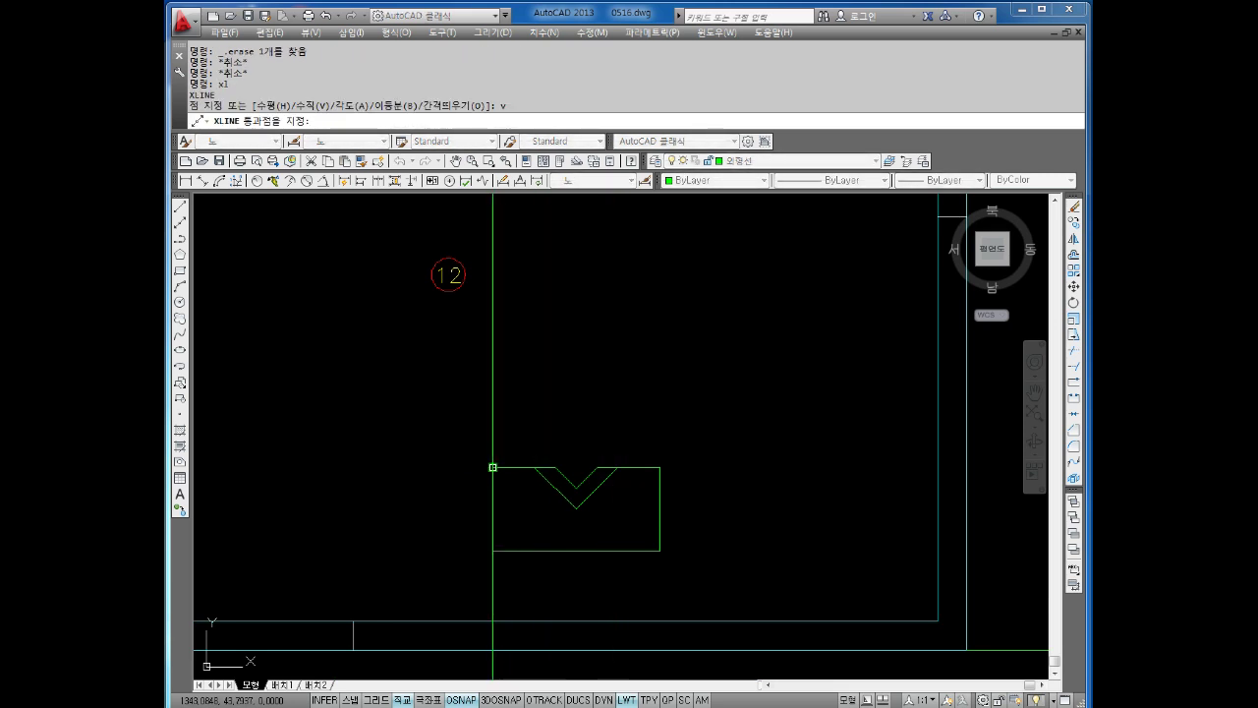
pyautogui.click(493, 467)
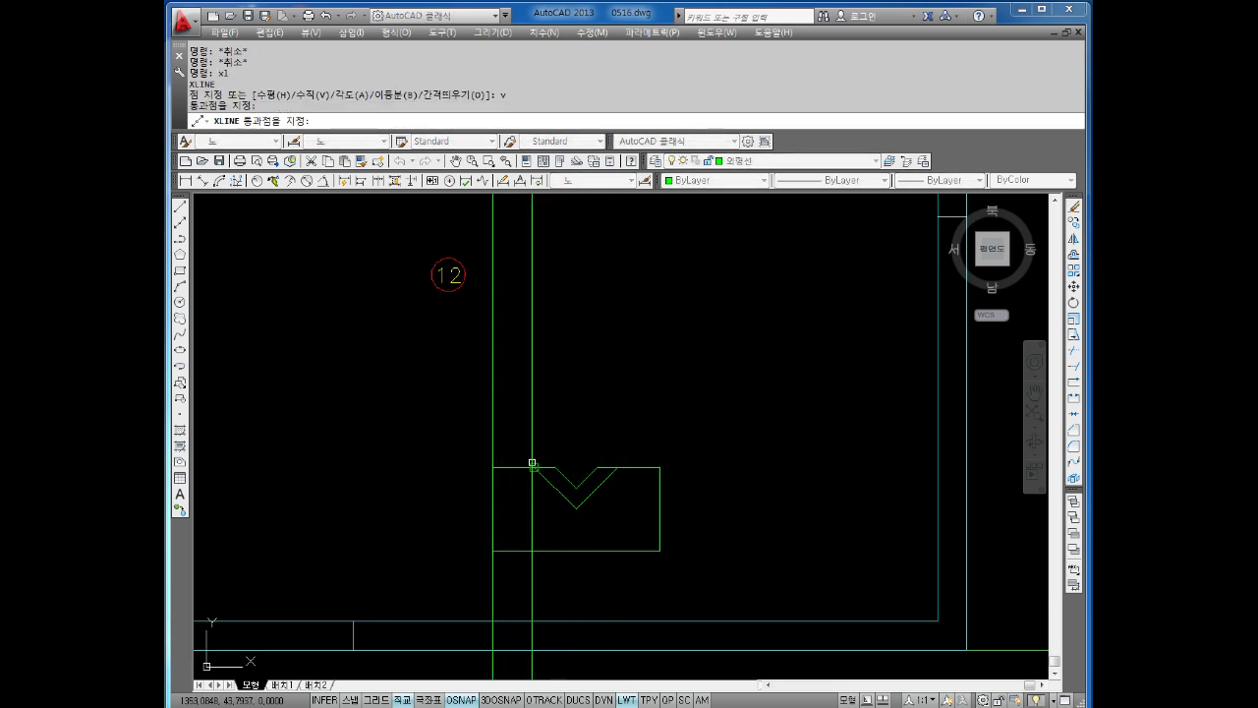
pyautogui.click(534, 468)
pyautogui.click(556, 463)
pyautogui.click(577, 496)
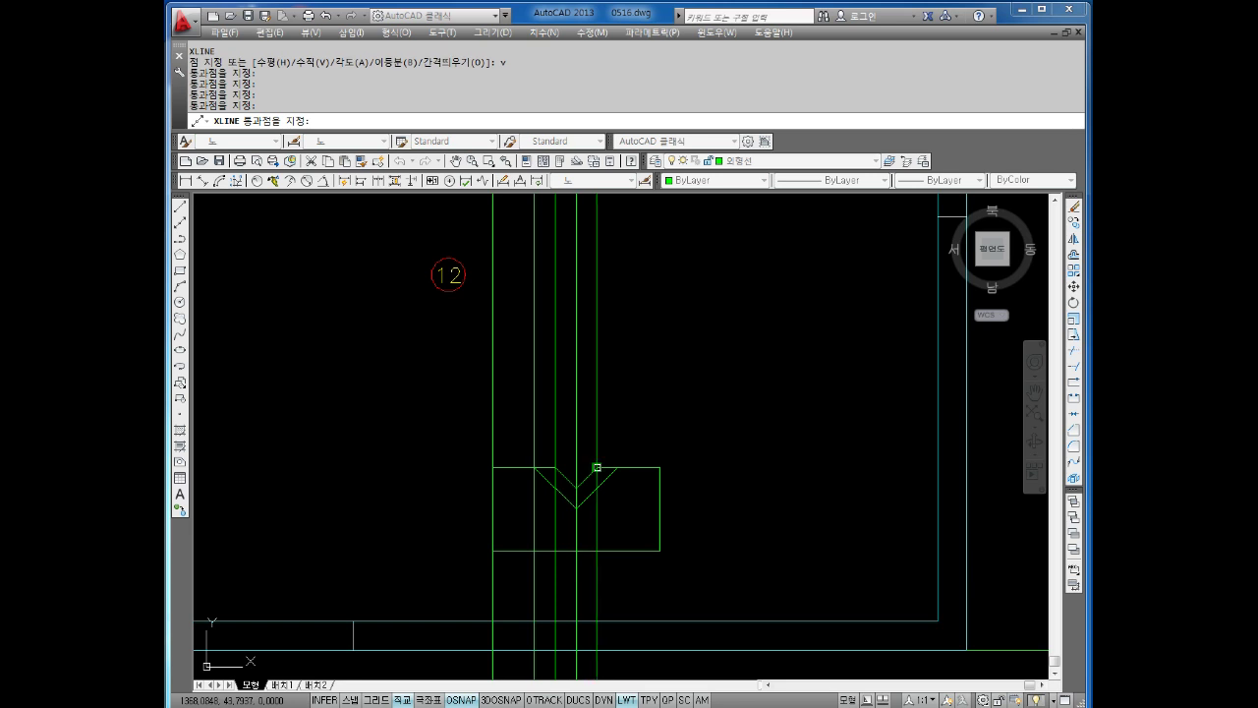
pyautogui.click(596, 467)
pyautogui.click(618, 467)
pyautogui.click(660, 466)
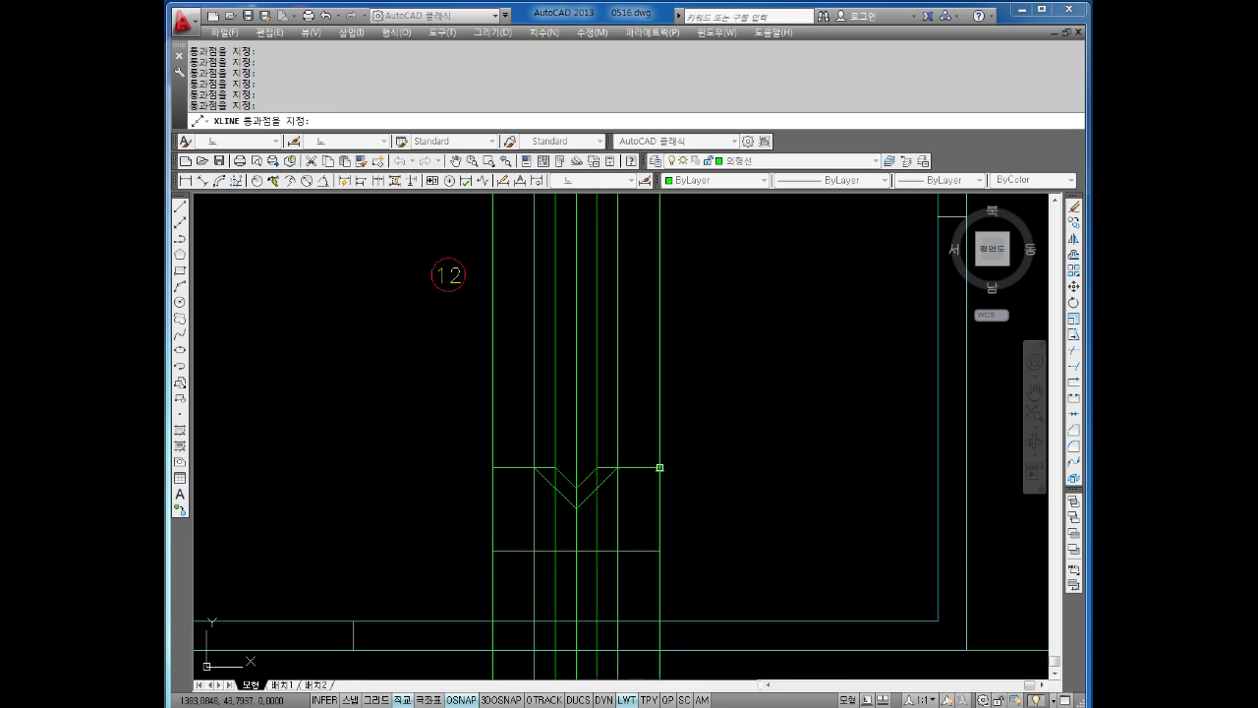
pyautogui.press('Escape')
# Draw the top view's front edge and offset a copy 10 units above it.
pyautogui.press('Return')
pyautogui.click(478, 384)
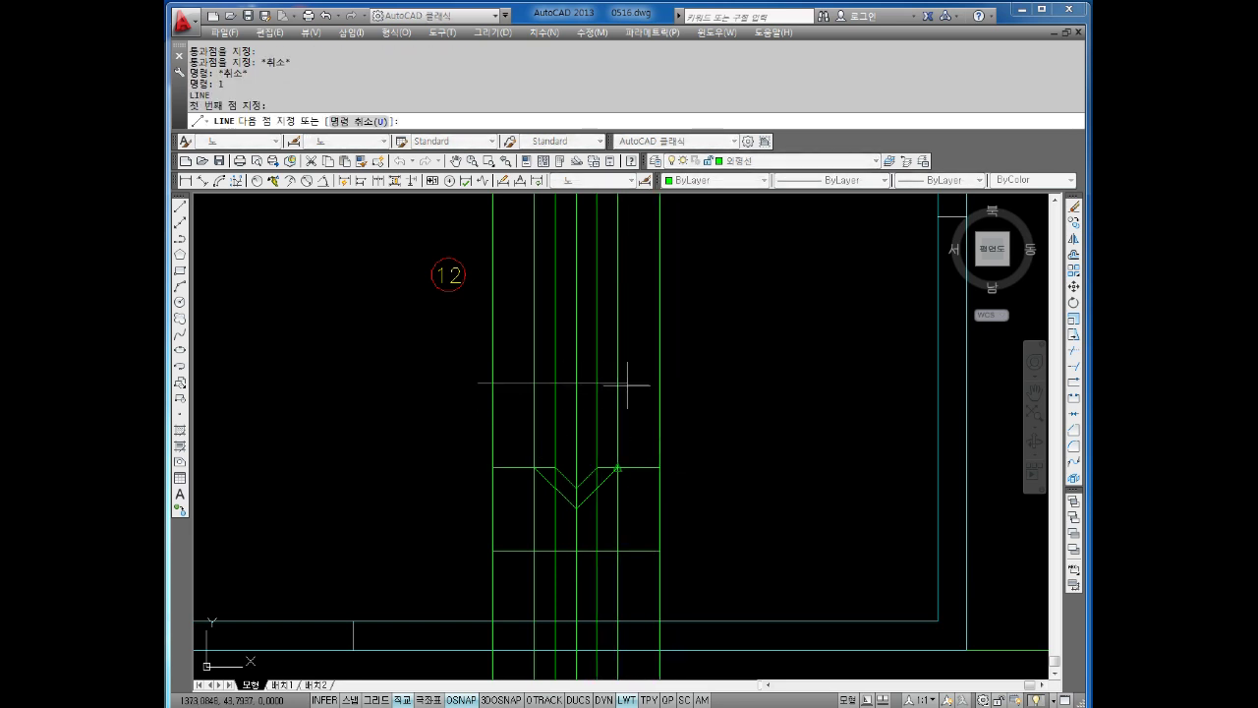
pyautogui.press('Escape')
pyautogui.press('Escape')
pyautogui.press('Escape')
pyautogui.press('Escape')
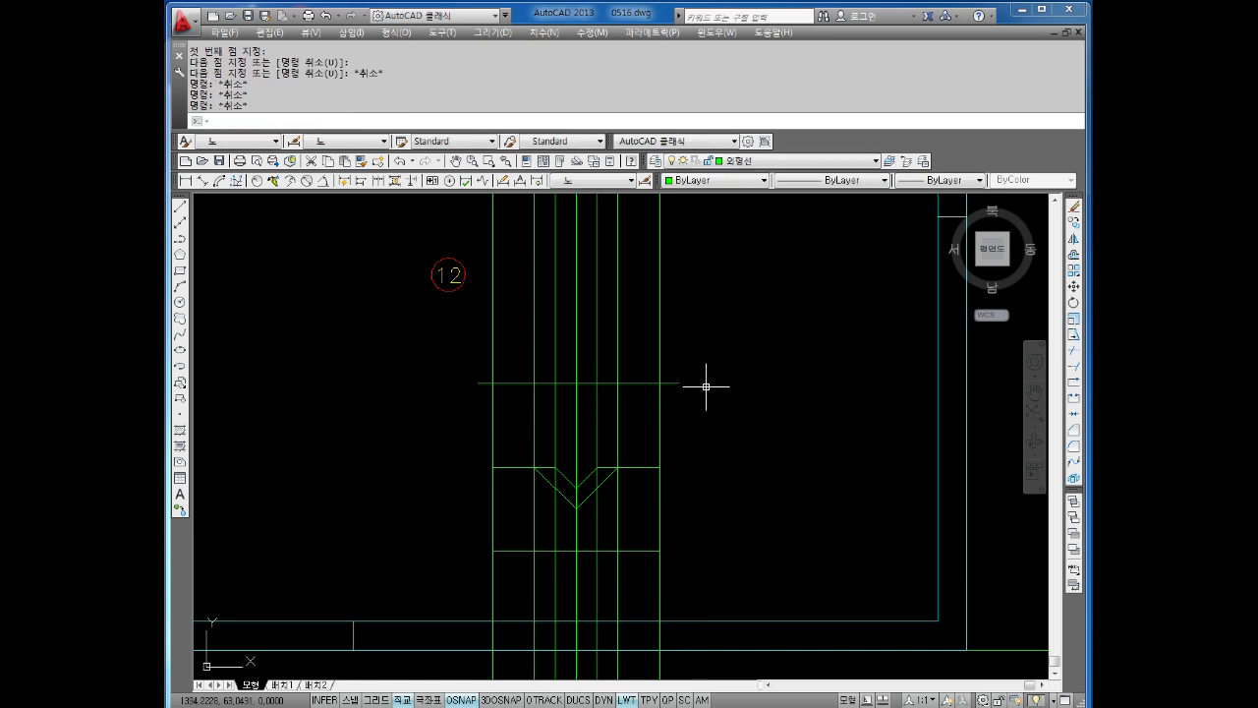
pyautogui.write('o')
pyautogui.press('Return')
pyautogui.write('10')
pyautogui.press('Return')
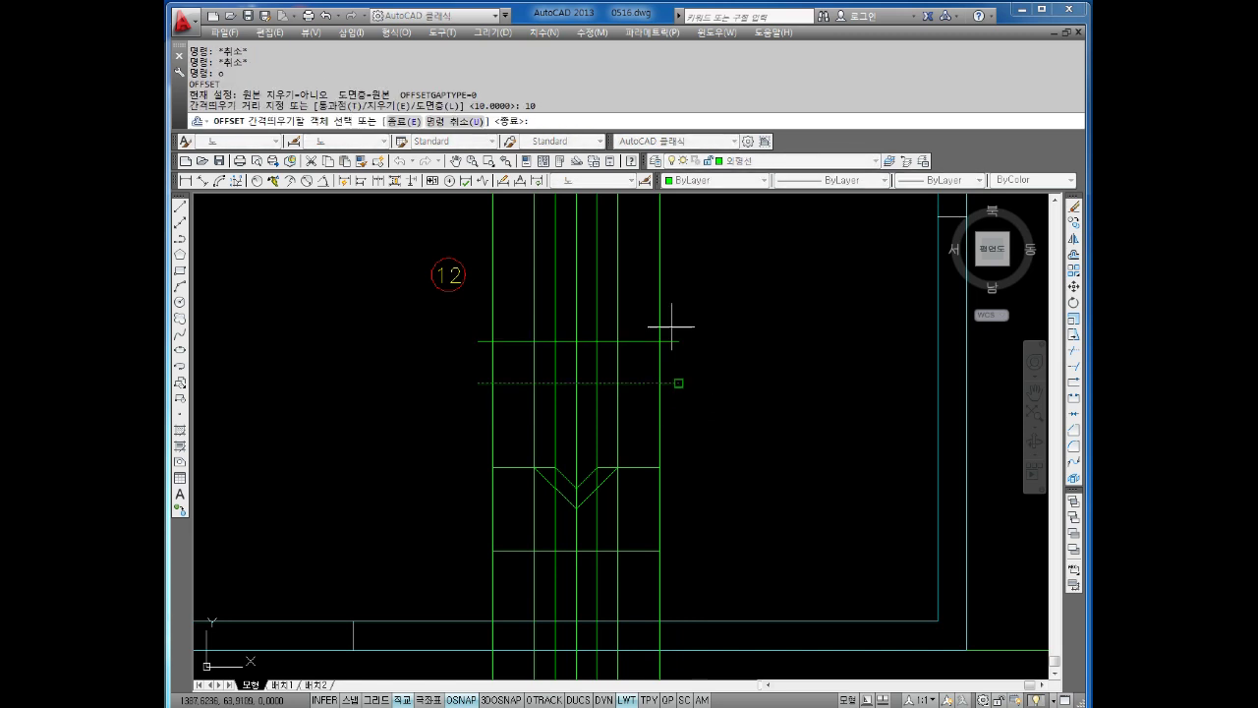
pyautogui.click(672, 326)
pyautogui.click(675, 329)
pyautogui.press('Escape')
pyautogui.press('Escape')
# Trim the projection lines and horizontal line ends to the top view's outline.
pyautogui.press('Return')
pyautogui.moveTo(691, 335)
pyautogui.mouseDown()
pyautogui.moveTo(666, 393)
pyautogui.moveTo(545, 432)
pyautogui.mouseUp()
pyautogui.press('Return')
pyautogui.click(696, 297)
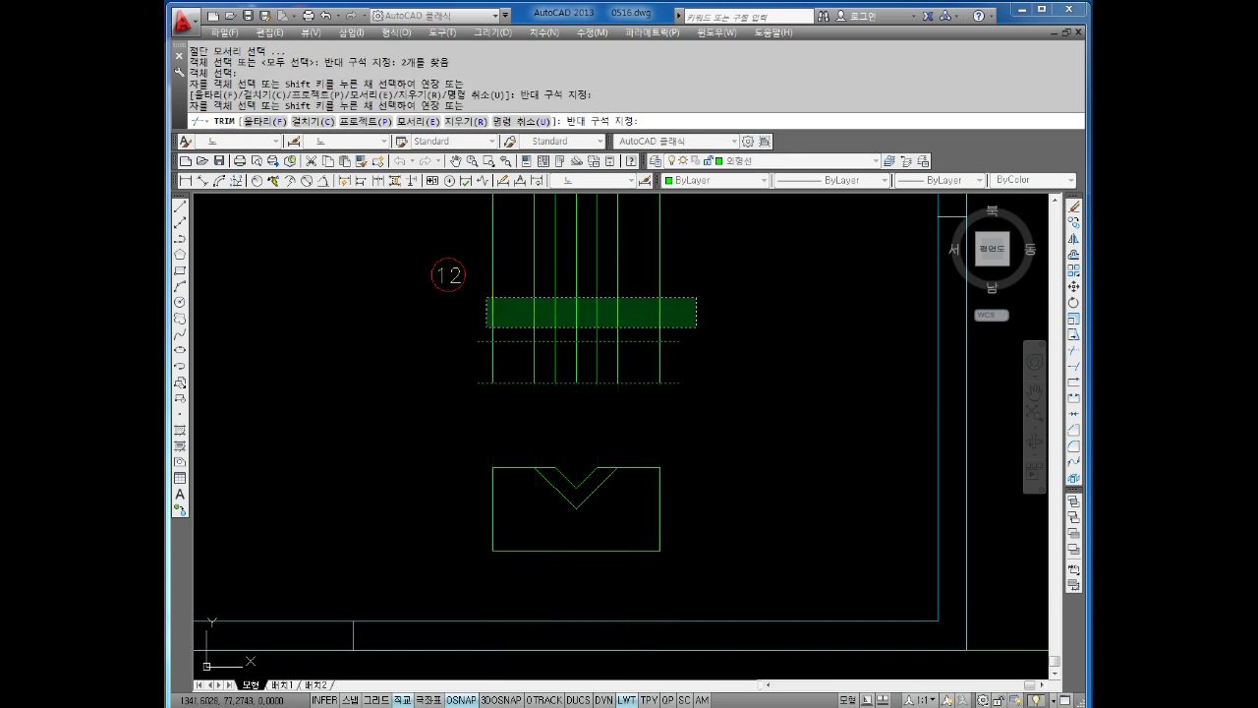
pyautogui.click(486, 327)
pyautogui.press('Escape')
pyautogui.write('tr')
pyautogui.press('Return')
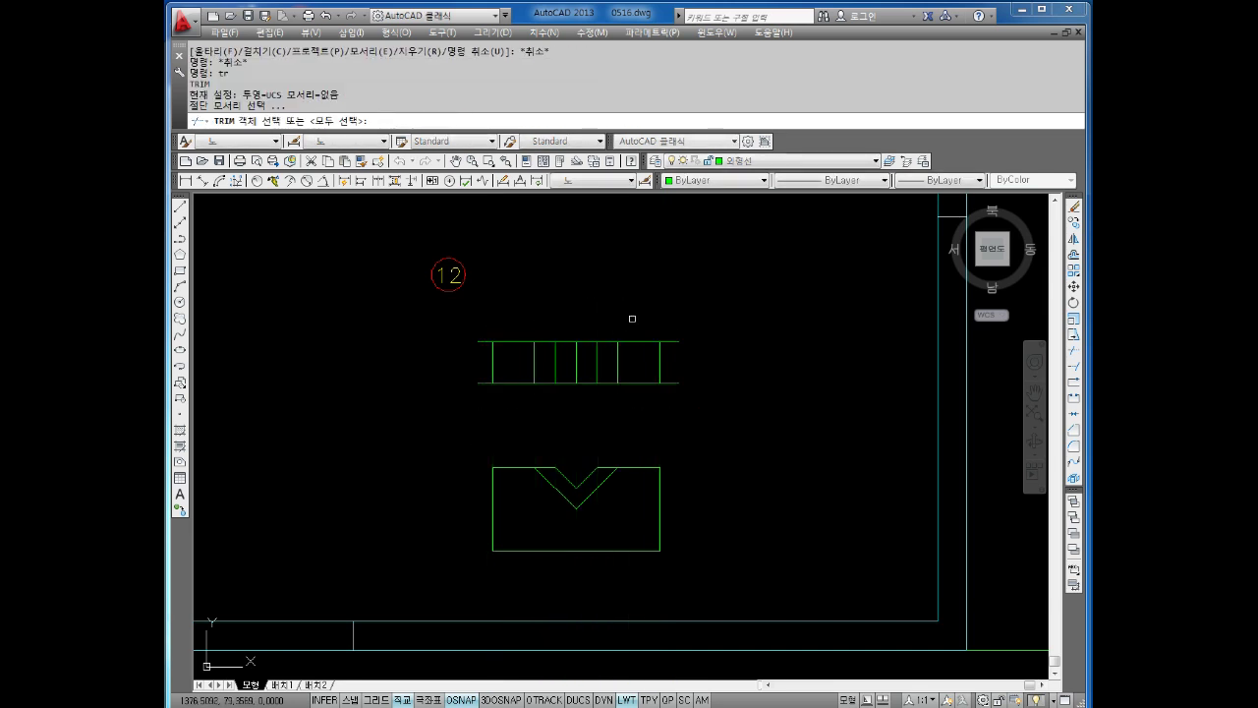
pyautogui.press('Return')
pyautogui.moveTo(691, 328); pyautogui.dragTo(668, 391)
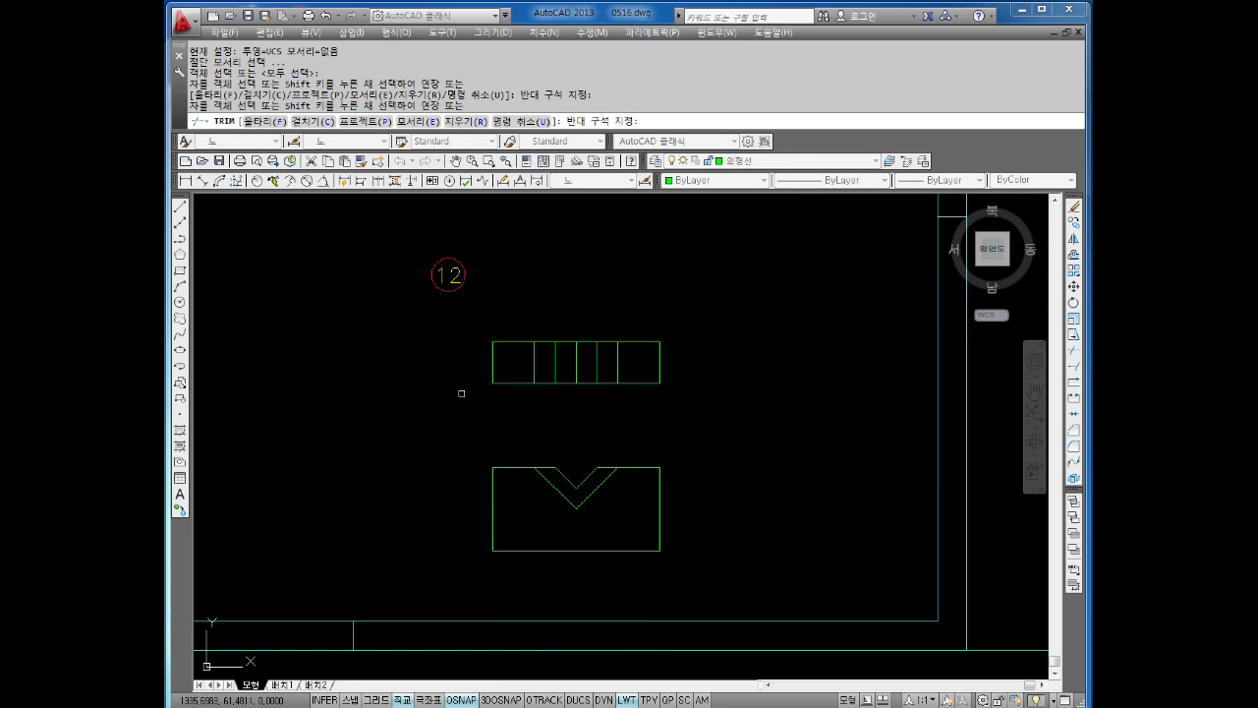
pyautogui.click(466, 394)
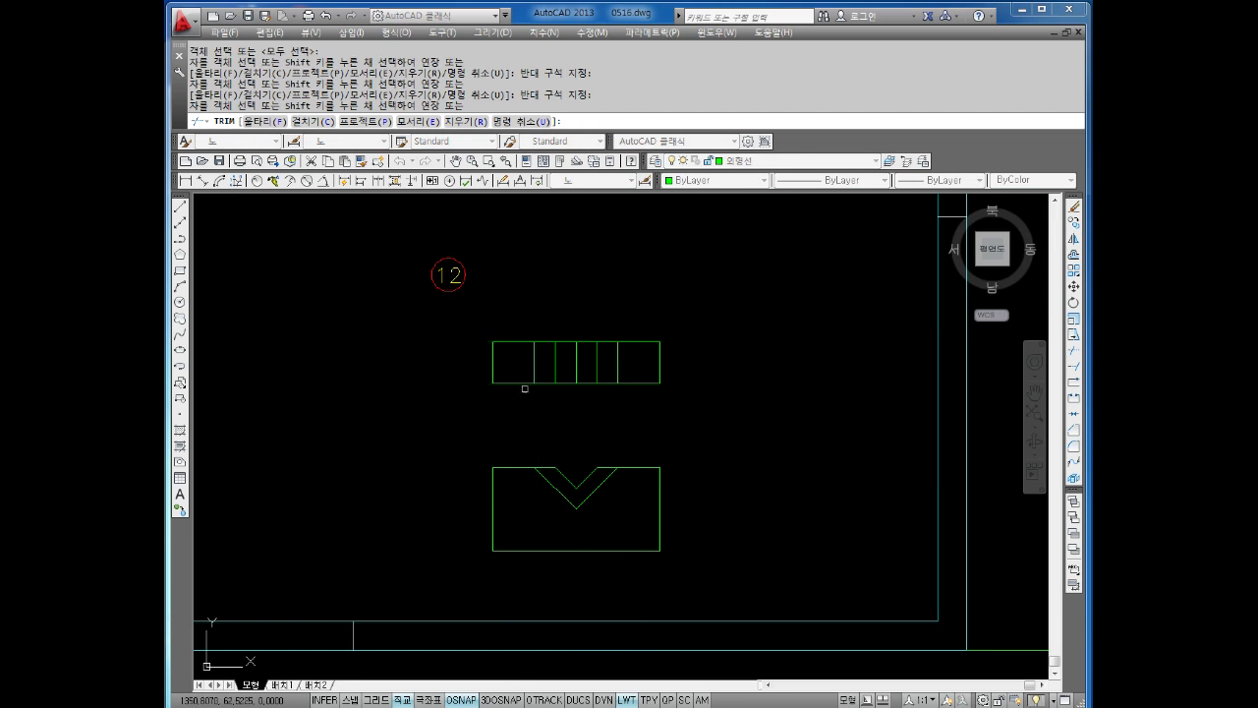
pyautogui.press('Escape')
pyautogui.press('Escape')
pyautogui.scroll(2, 556, 356)
pyautogui.press('Escape')
pyautogui.press('Escape')
pyautogui.write('1')
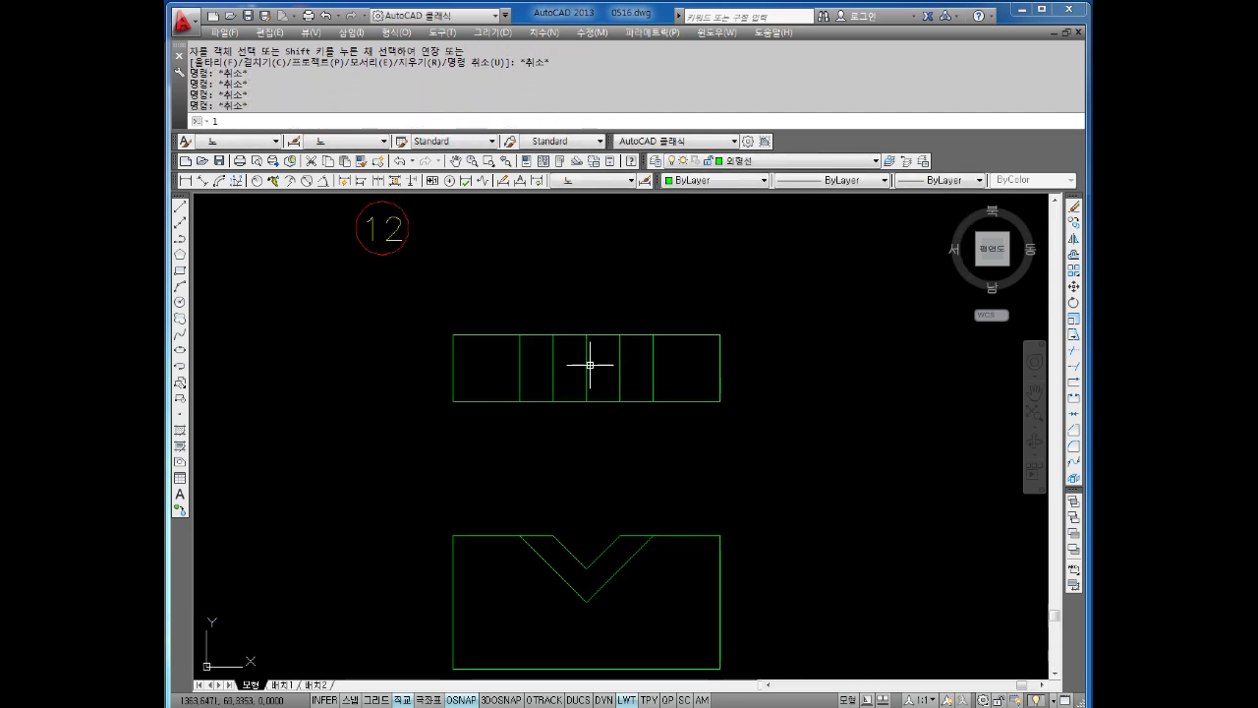
# Draw two vertical lines across the top view at the notch edges.
pyautogui.press('Return')
pyautogui.click(553, 336)
pyautogui.click(554, 401)
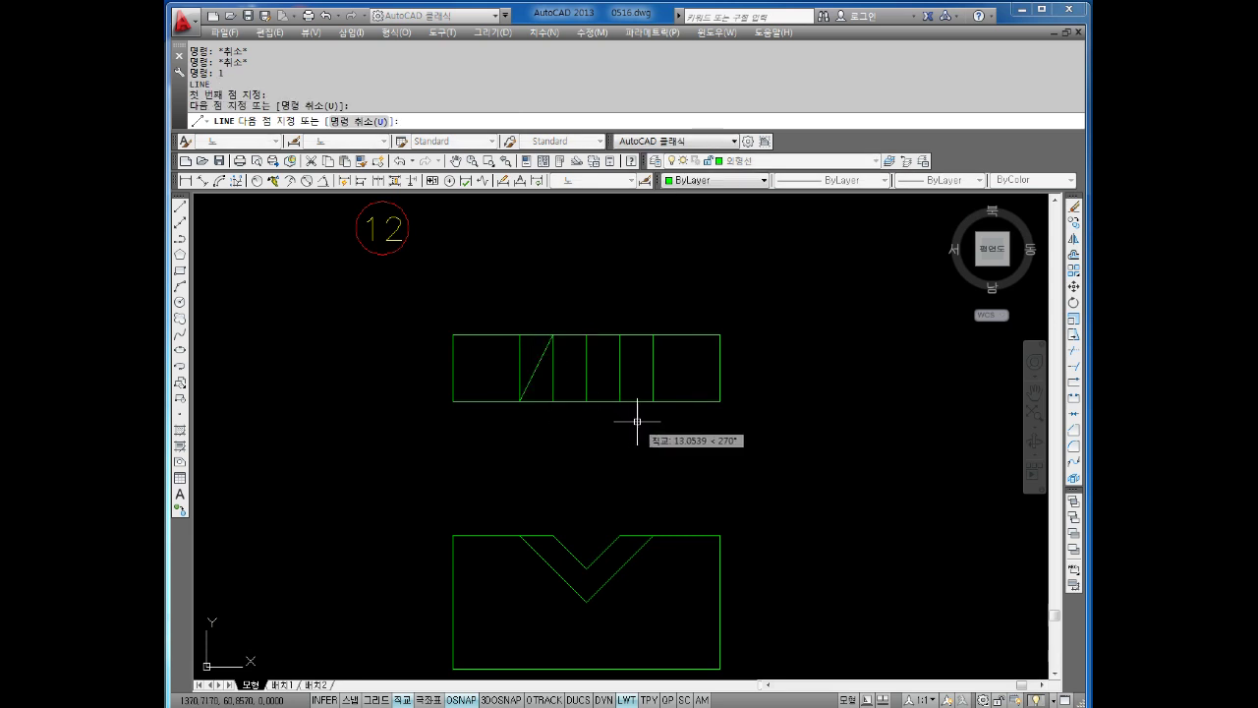
pyautogui.press('Return')
pyautogui.press('Return')
pyautogui.click(620, 335)
pyautogui.click(620, 401)
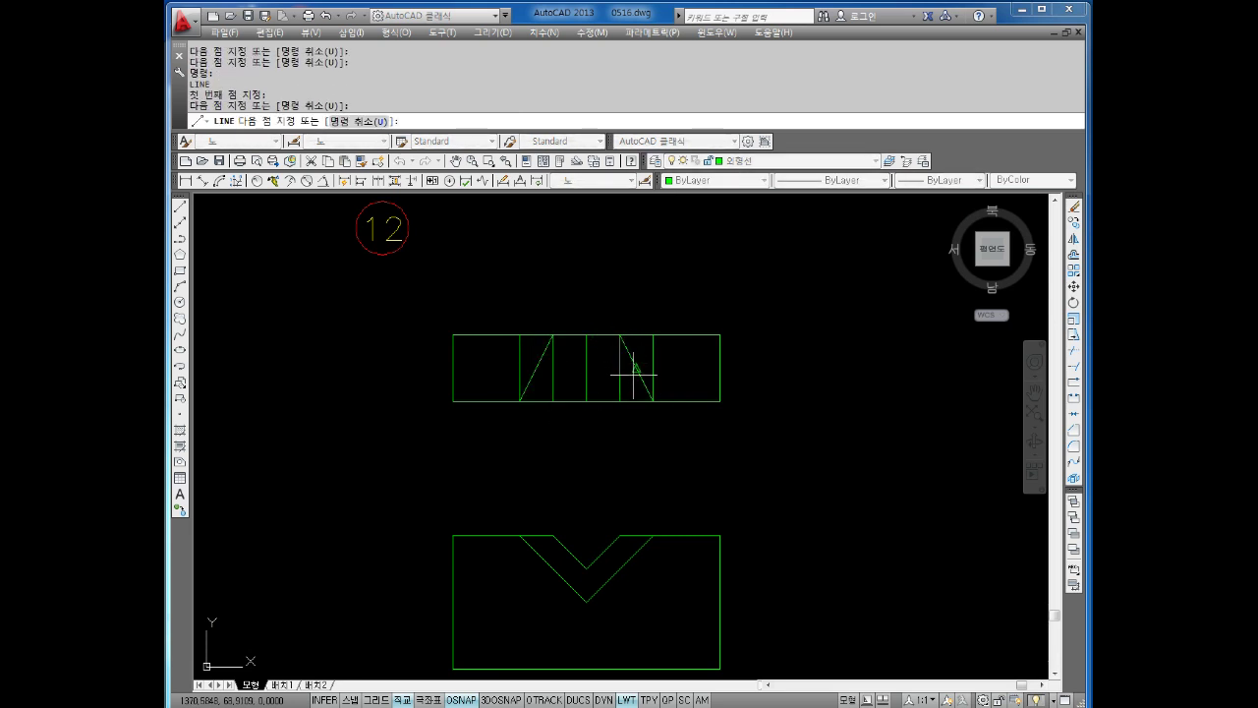
pyautogui.press('Escape')
pyautogui.press('Escape')
# Erase the extra vertical lines inside the top view.
pyautogui.click(629, 365)
pyautogui.click(614, 386)
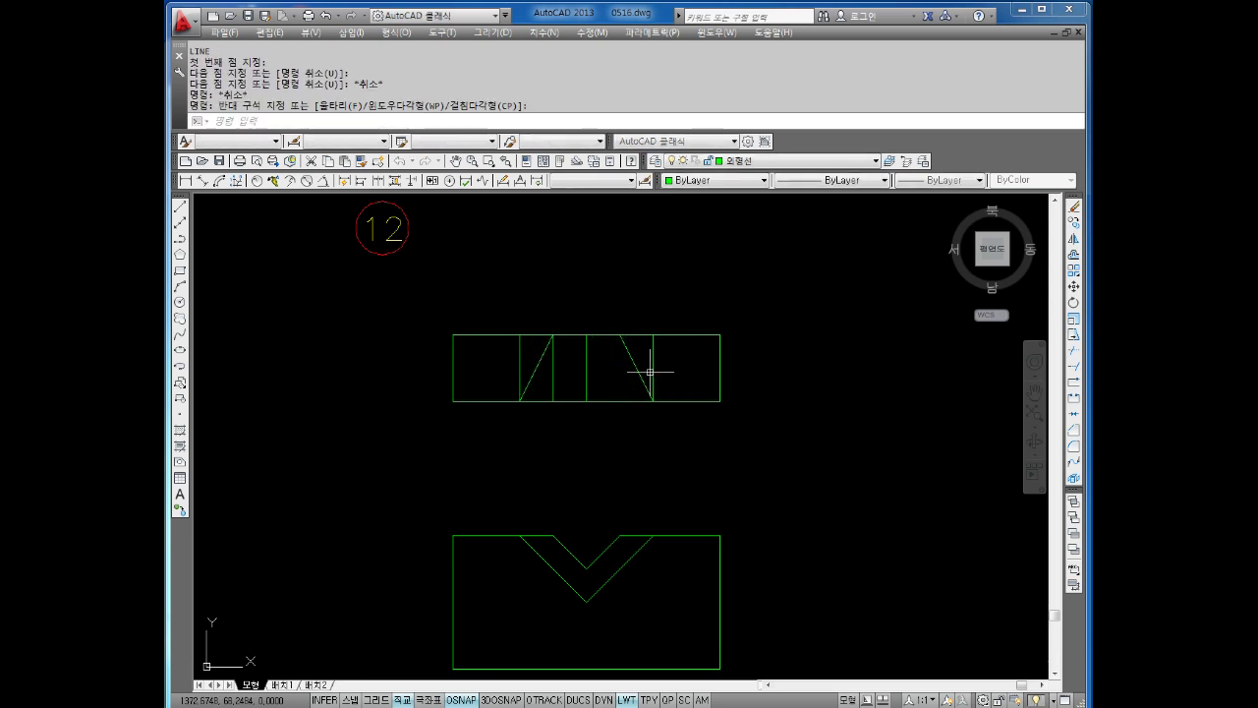
pyautogui.click(649, 371)
pyautogui.press('Delete')
pyautogui.click(519, 369)
pyautogui.press('Delete')
pyautogui.click(553, 368)
pyautogui.press('Delete')
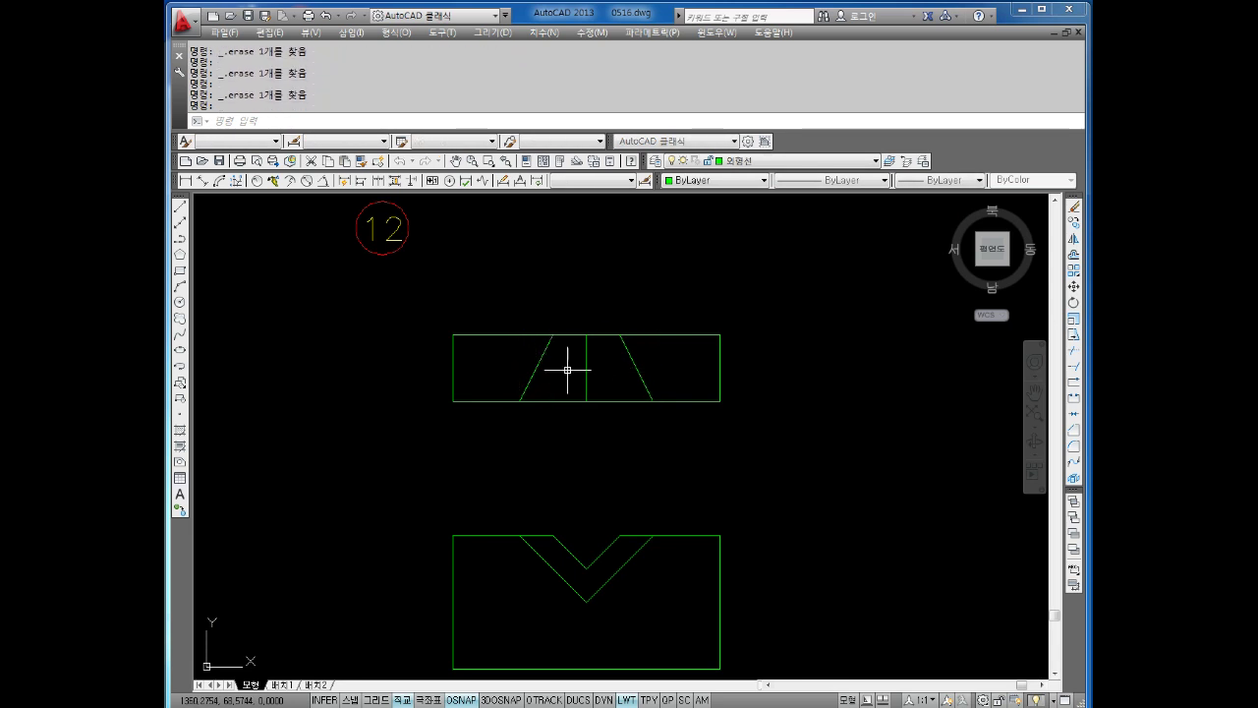
pyautogui.press('Delete')
pyautogui.press('Escape')
pyautogui.press('Escape')
pyautogui.scroll(-4, 662, 311)
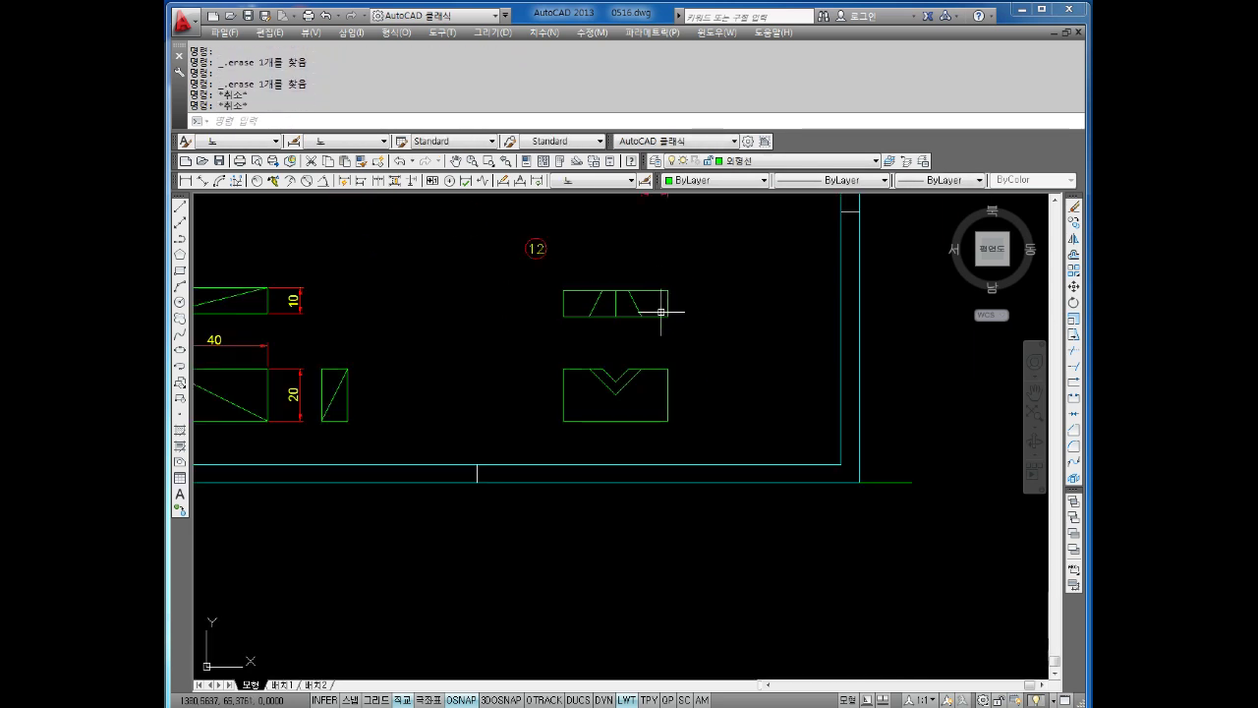
pyautogui.scroll(2, 684, 367)
pyautogui.write('xl')
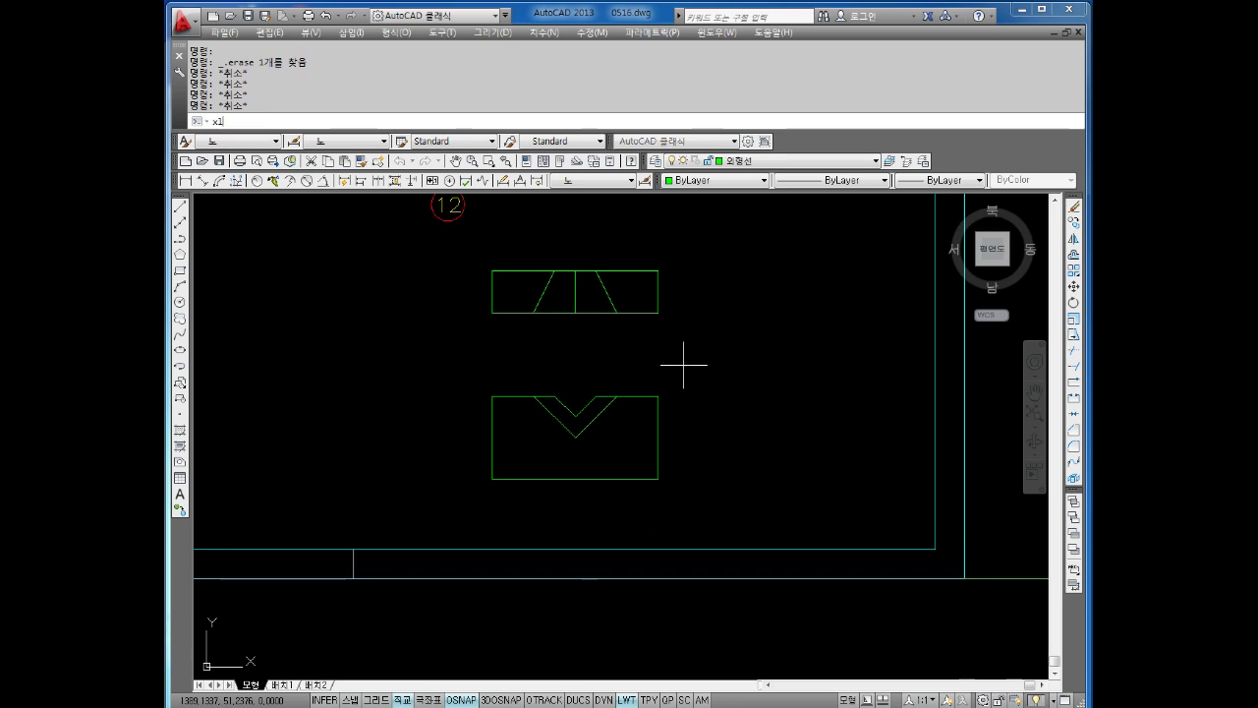
# Run horizontal construction lines through the front and top view edges and notch points.
pyautogui.press('Return')
pyautogui.write('h')
pyautogui.press('Return')
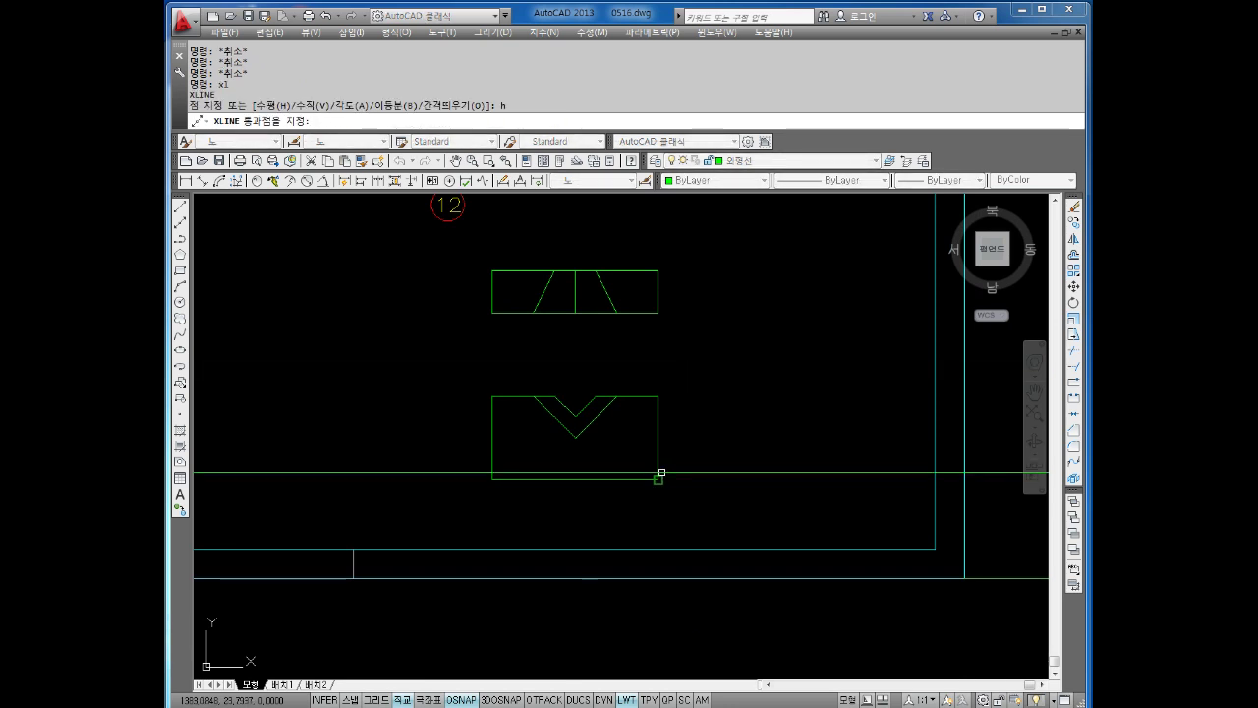
pyautogui.click(658, 479)
pyautogui.click(575, 437)
pyautogui.click(576, 417)
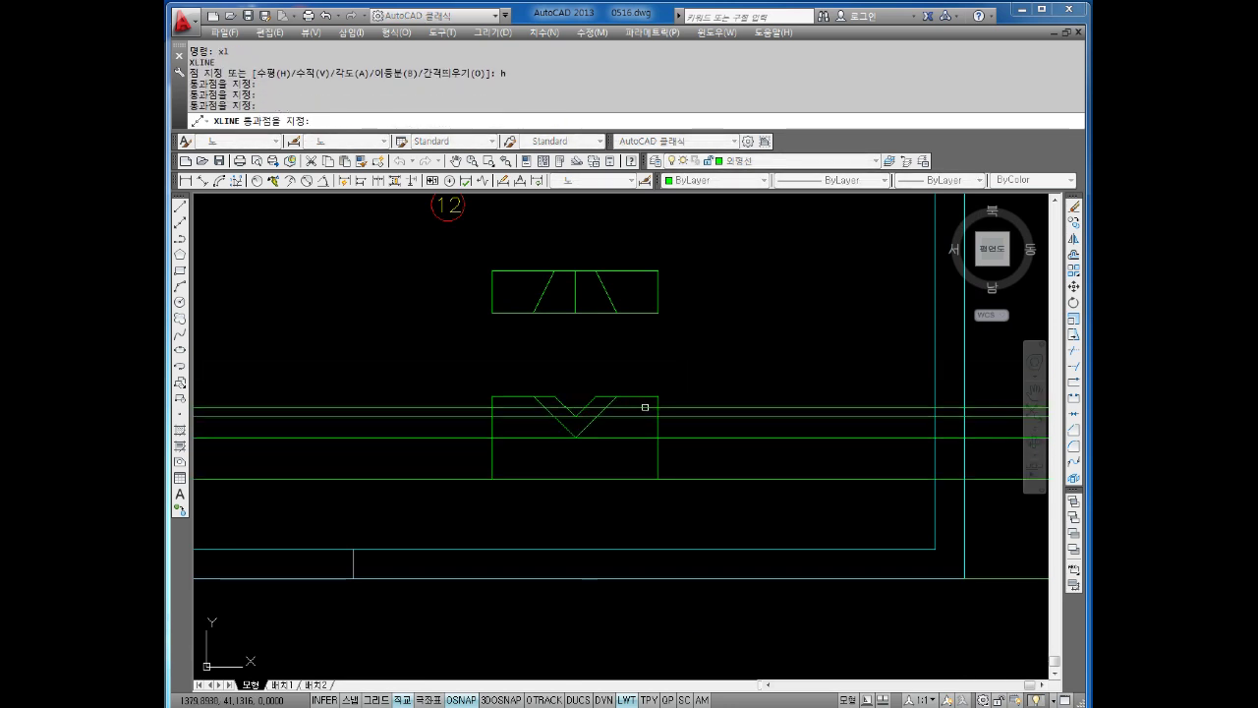
pyautogui.click(658, 396)
pyautogui.click(658, 313)
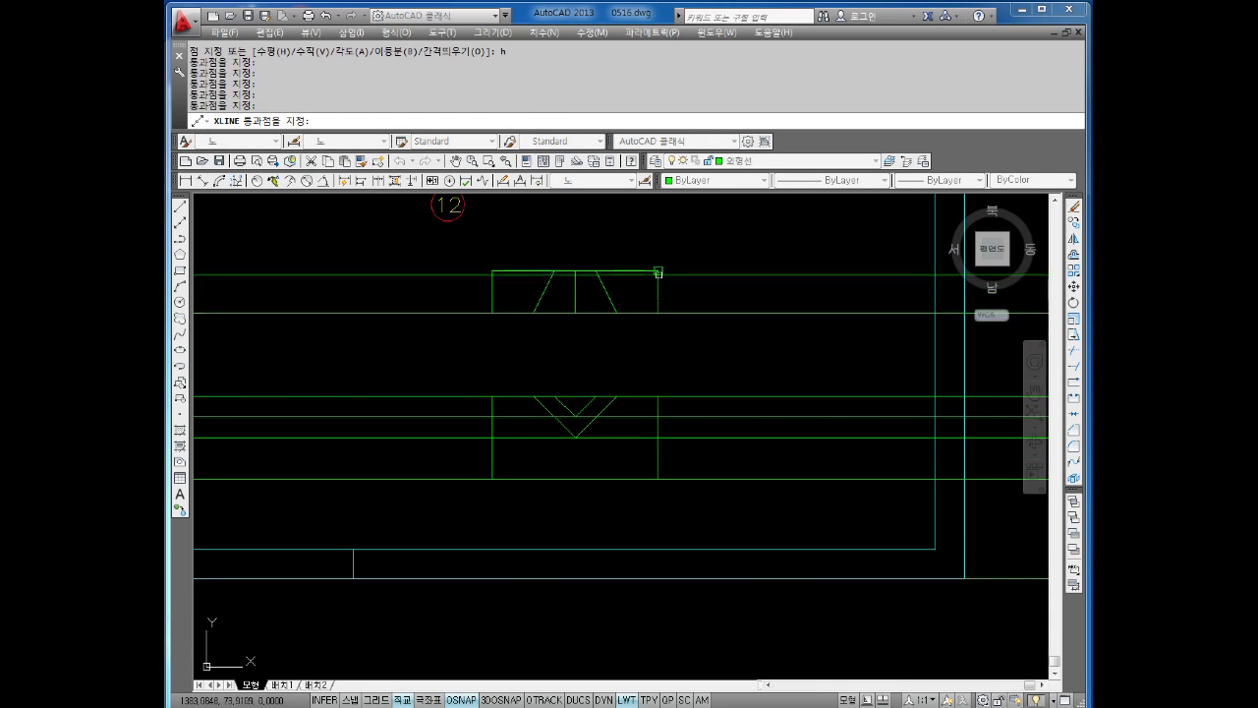
pyautogui.click(657, 270)
pyautogui.press('Escape')
# Add a 45° construction line to the right of the front view.
pyautogui.press('Return')
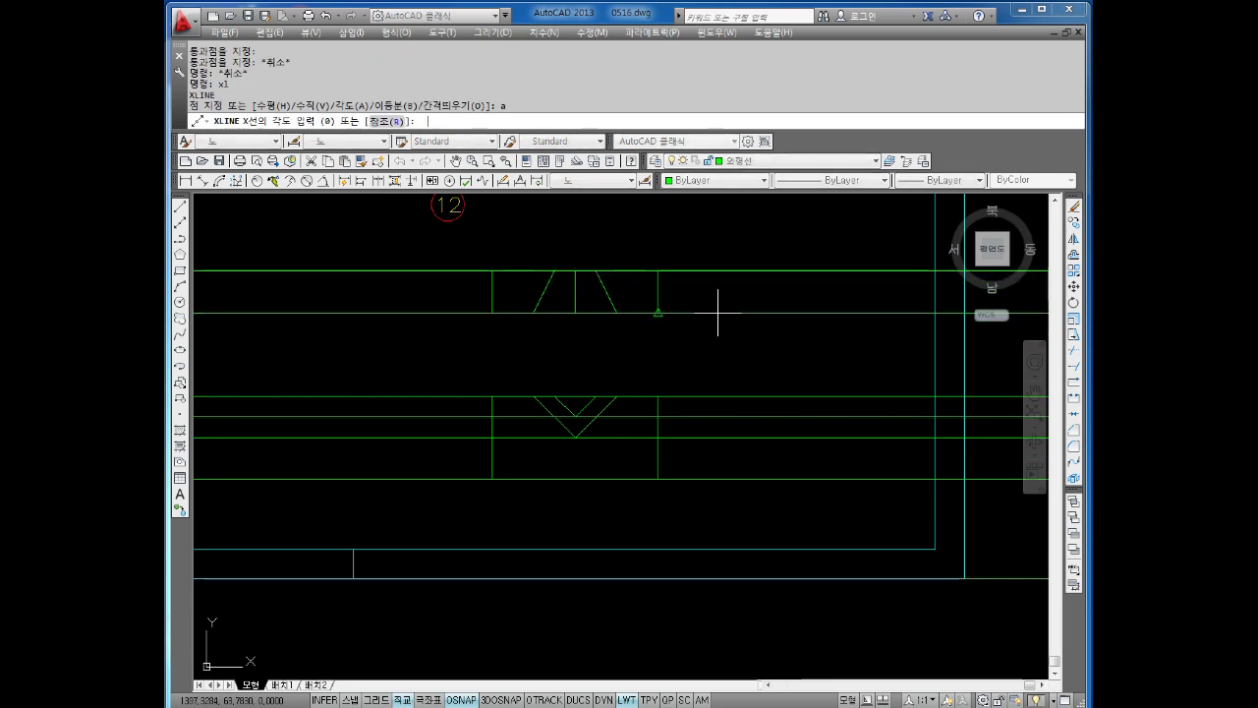
pyautogui.write('a')
pyautogui.press('Return')
pyautogui.write('45')
pyautogui.press('Return')
pyautogui.click(659, 396)
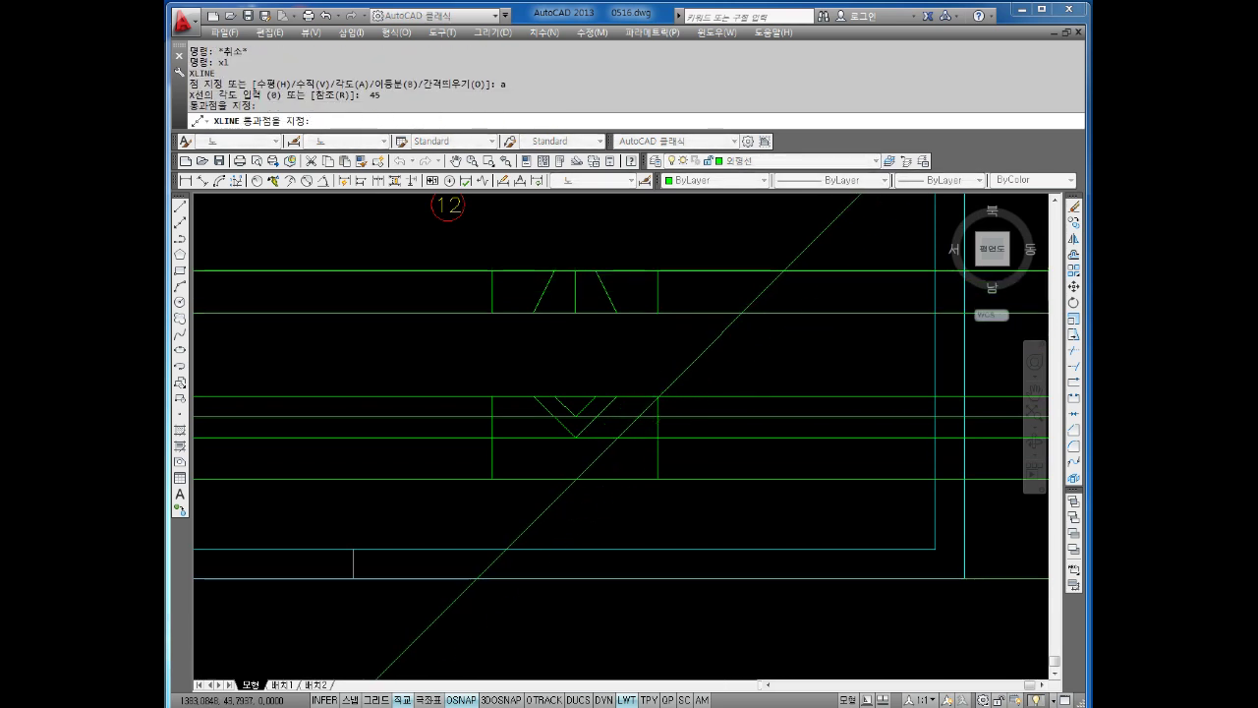
pyautogui.press('Escape')
pyautogui.press('Escape')
# Drop two vertical construction lines where the 45° line meets the top-view lines.
pyautogui.press('Return')
pyautogui.press('Escape')
pyautogui.press('Escape')
pyautogui.write('x')
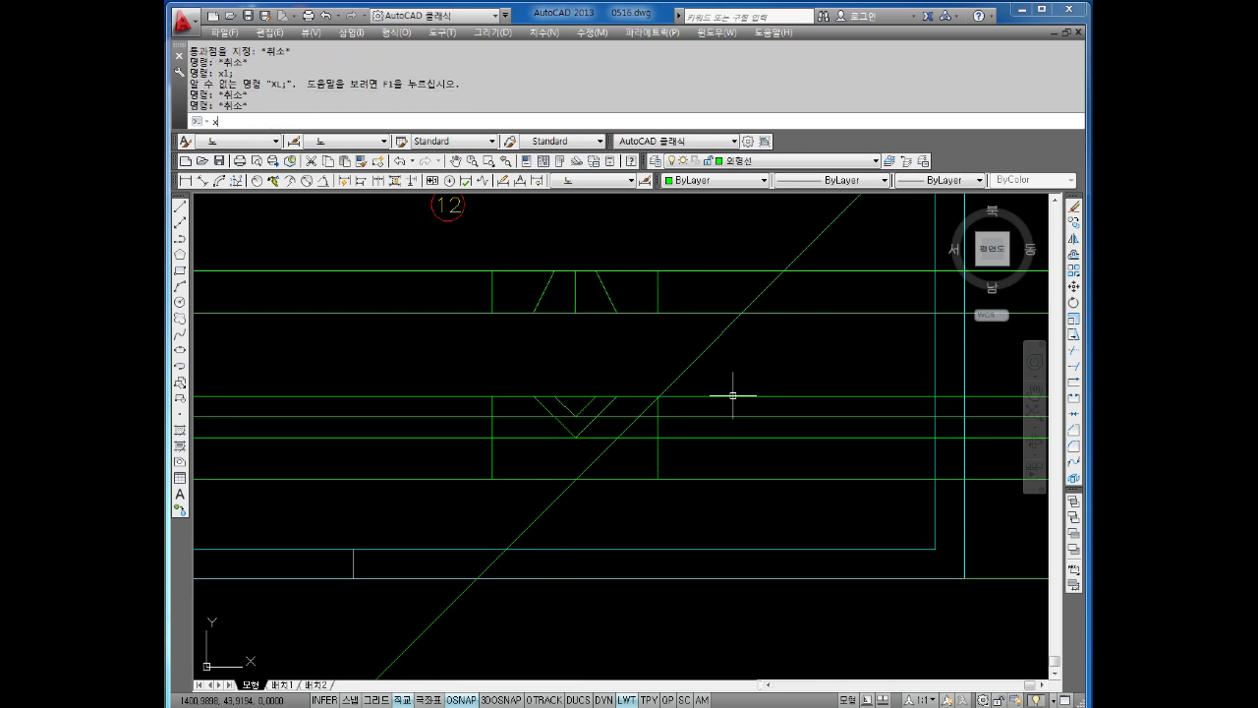
pyautogui.press('Return')
pyautogui.write('v')
pyautogui.press('Return')
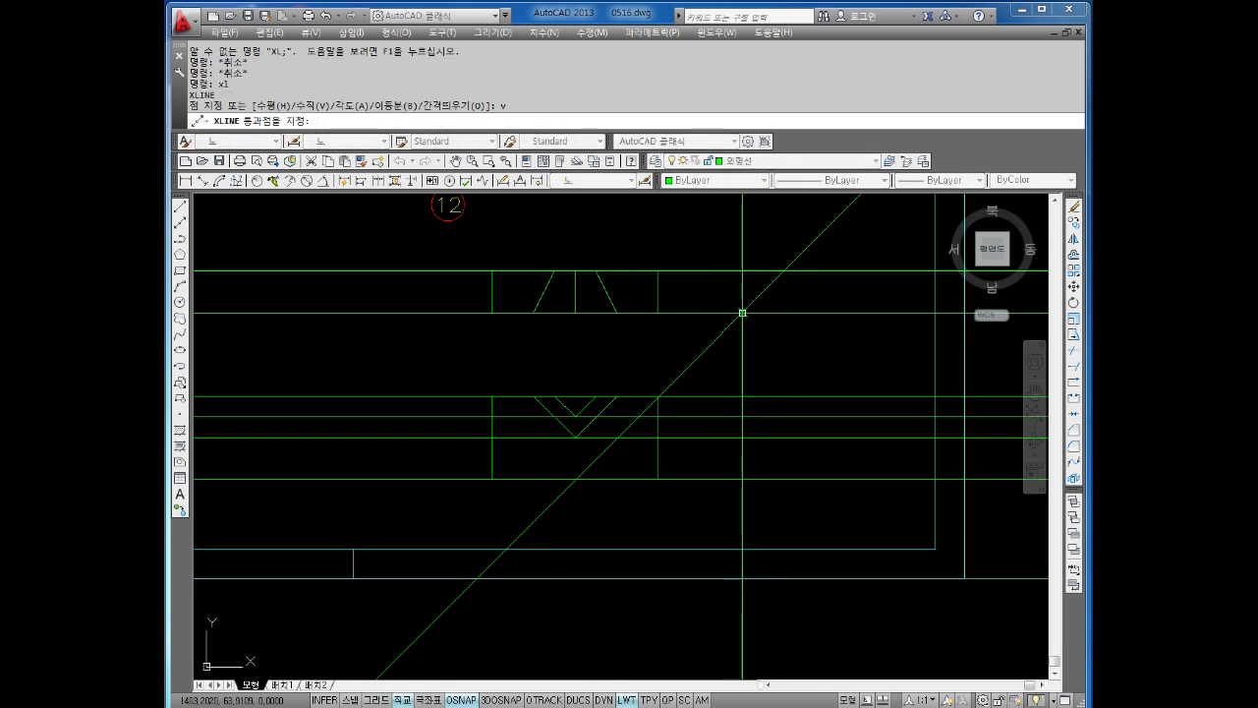
pyautogui.click(742, 312)
pyautogui.click(783, 270)
pyautogui.press('Escape')
# Trim the construction lines down to the side view rectangle.
pyautogui.write('tr')
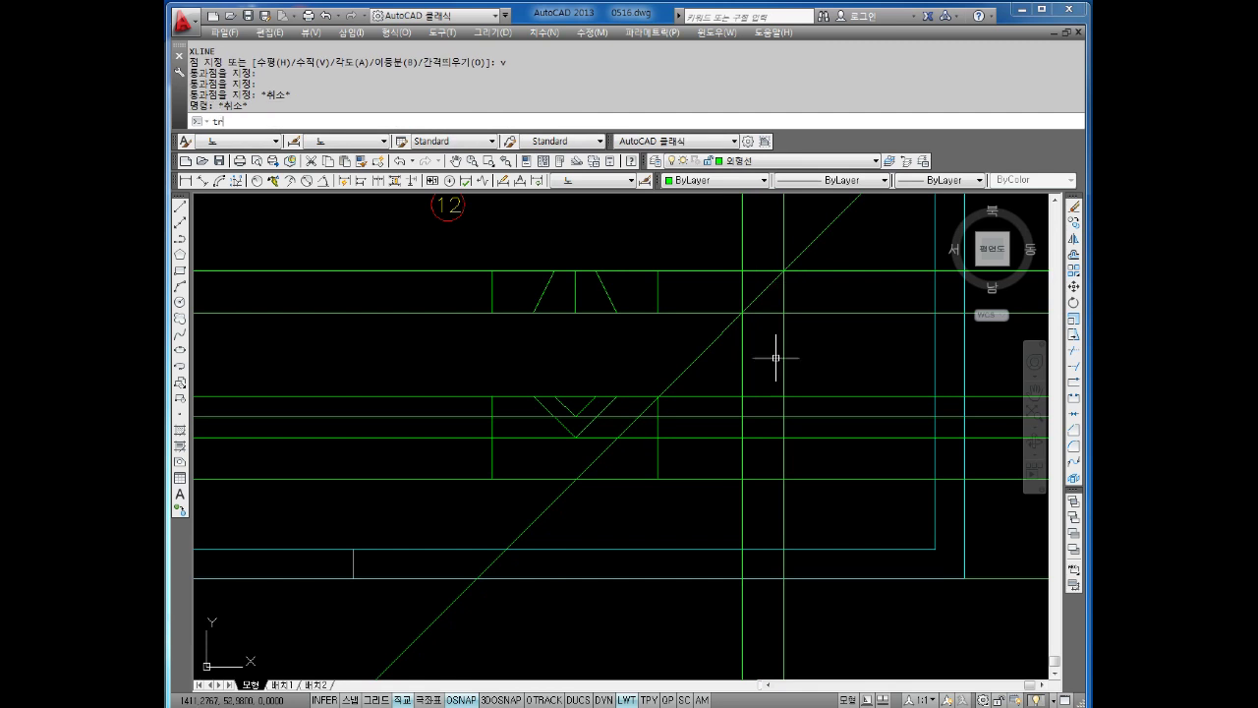
pyautogui.press('Return')
pyautogui.press('Return')
pyautogui.moveTo(849, 355); pyautogui.dragTo(825, 442)
pyautogui.moveTo(812, 500); pyautogui.dragTo(722, 509)
pyautogui.moveTo(727, 462); pyautogui.dragTo(699, 384)
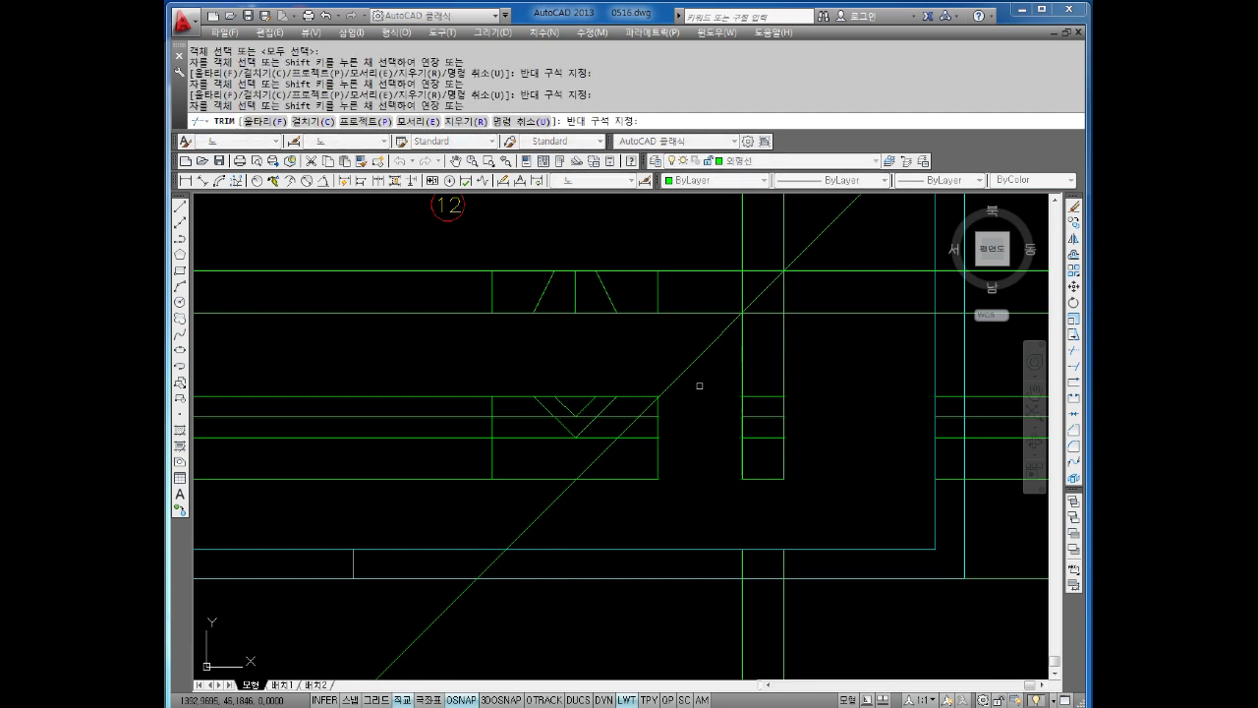
pyautogui.click(798, 345)
pyautogui.click(723, 374)
pyautogui.press('Escape')
# Erase the 45° line and all leftover construction segments.
pyautogui.moveTo(842, 245); pyautogui.dragTo(738, 337)
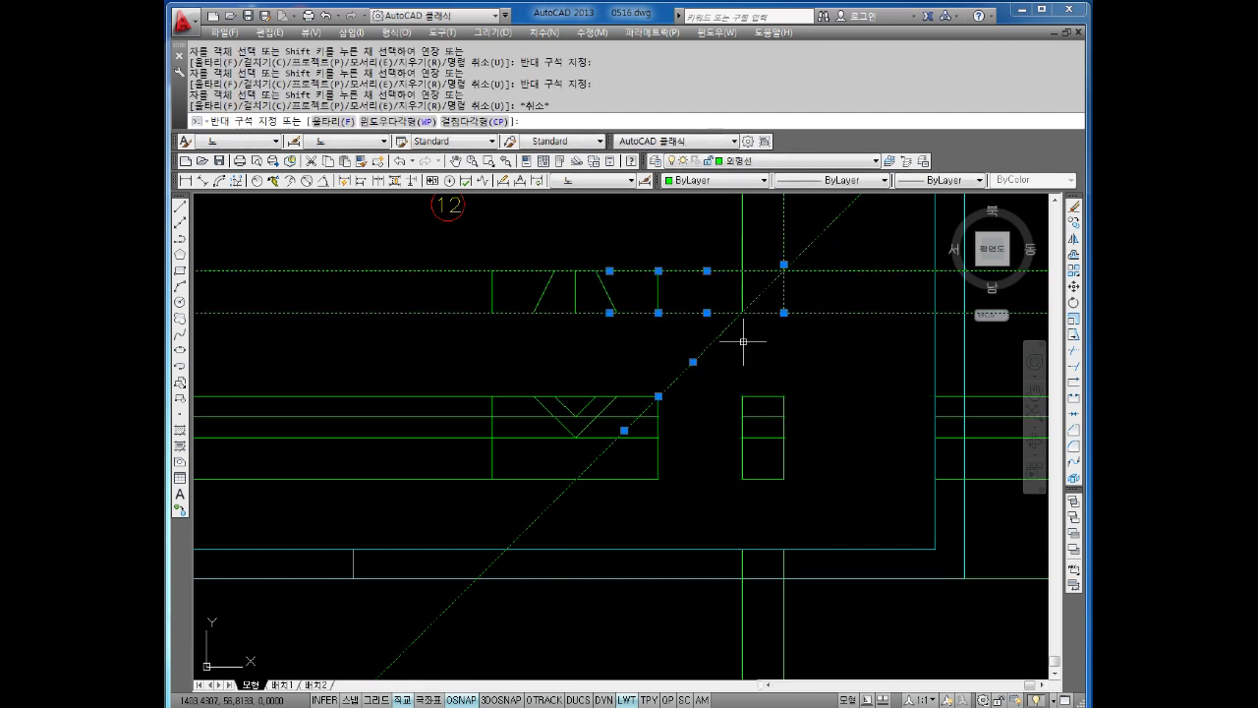
pyautogui.press('Delete')
pyautogui.click(743, 291)
pyautogui.press('Delete')
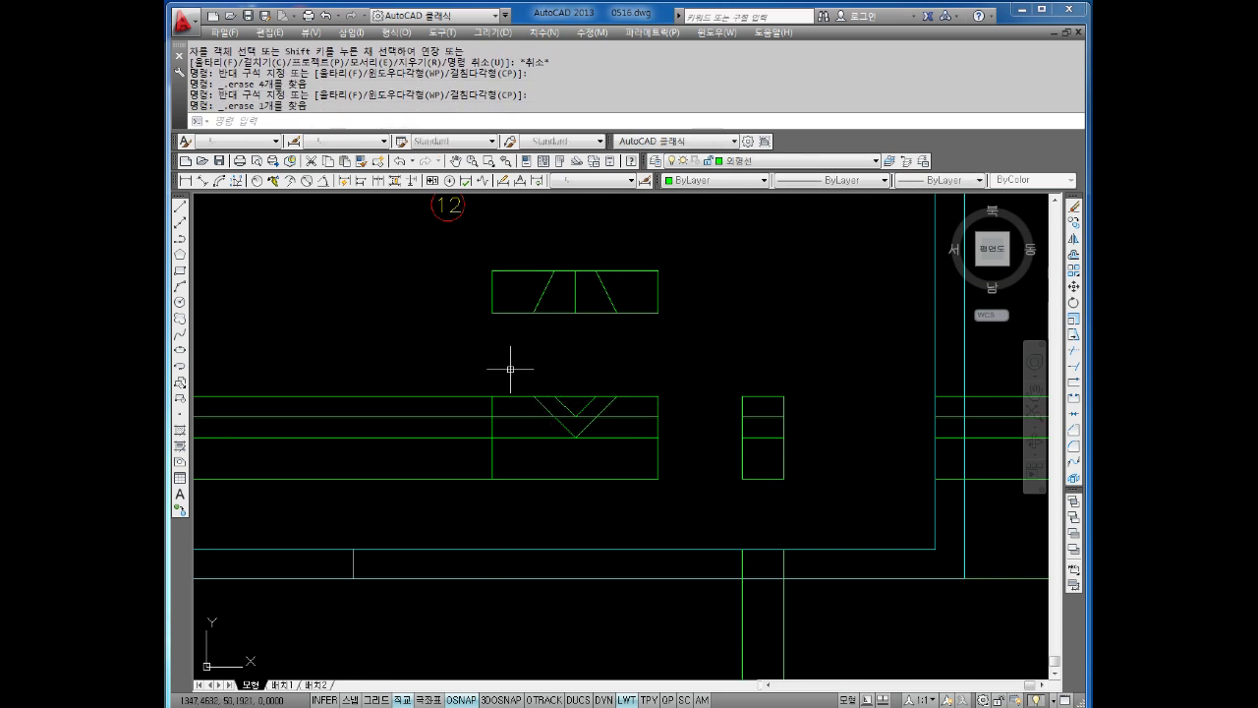
pyautogui.click(483, 367)
pyautogui.click(427, 484)
pyautogui.press('Delete')
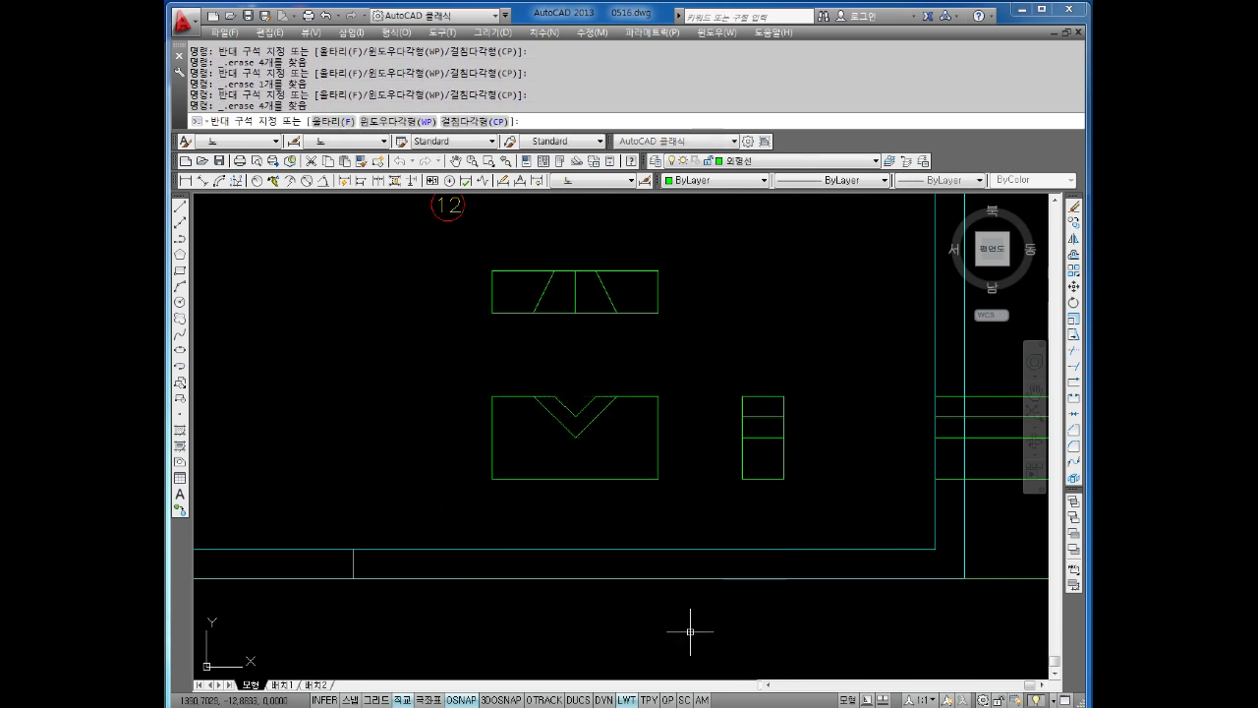
pyautogui.moveTo(896, 471); pyautogui.dragTo(692, 468, button='middle')
pyautogui.click(921, 351)
pyautogui.click(870, 487)
pyautogui.press('Delete')
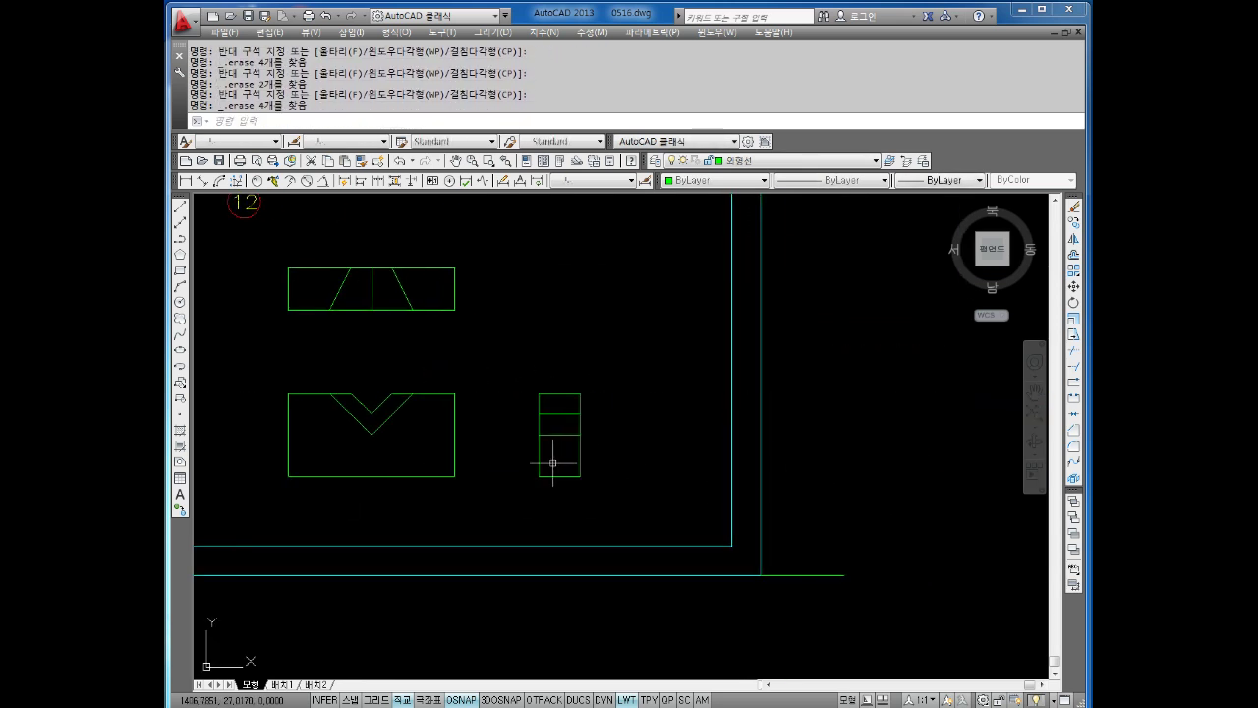
# Draw a diagonal across the side view and put it on the 숨은선 hidden-line layer.
pyautogui.moveTo(554, 464); pyautogui.dragTo(578, 457, button='middle')
pyautogui.scroll(2, 567, 448)
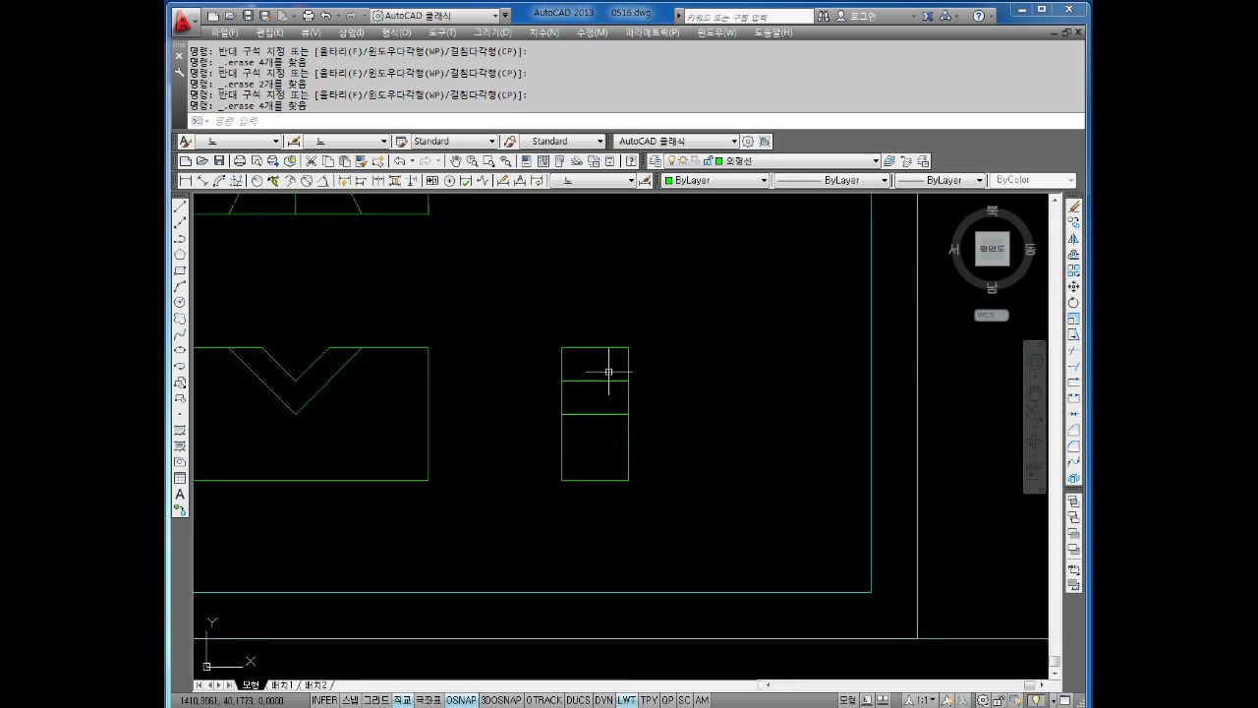
pyautogui.press('Escape')
pyautogui.press('Escape')
pyautogui.press('Escape')
pyautogui.press('Return')
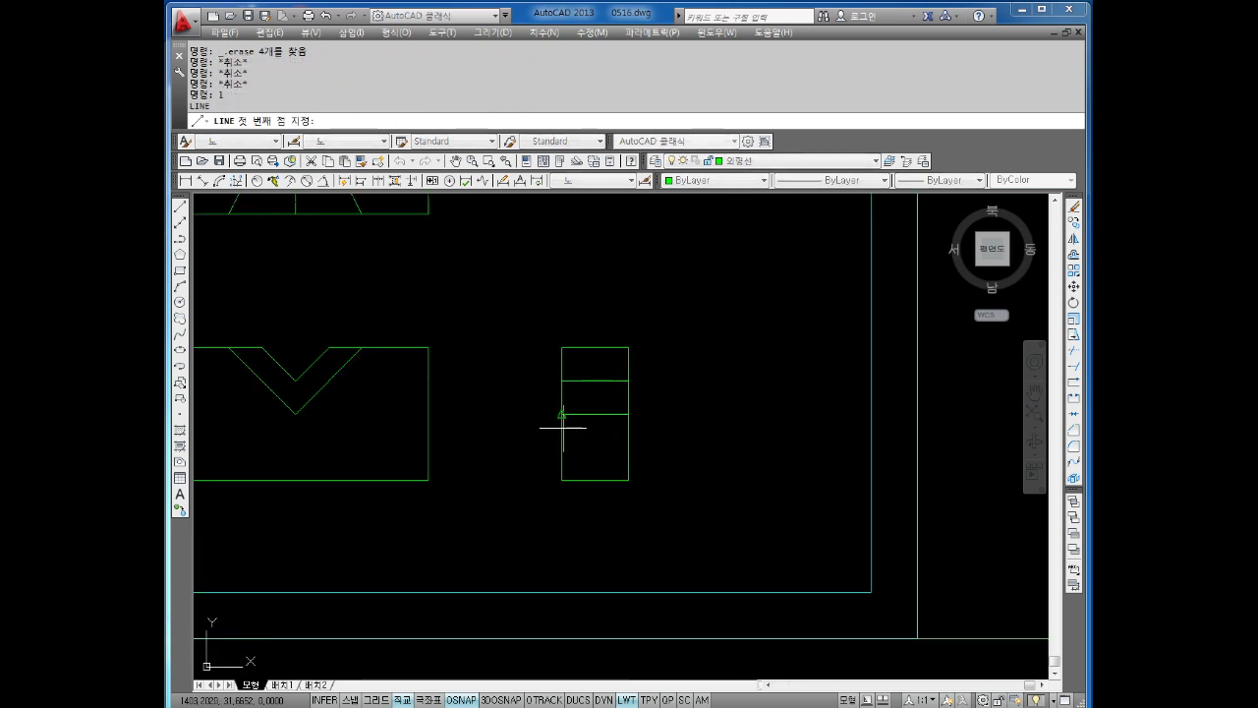
pyautogui.click(561, 414)
pyautogui.click(628, 380)
pyautogui.press('Escape')
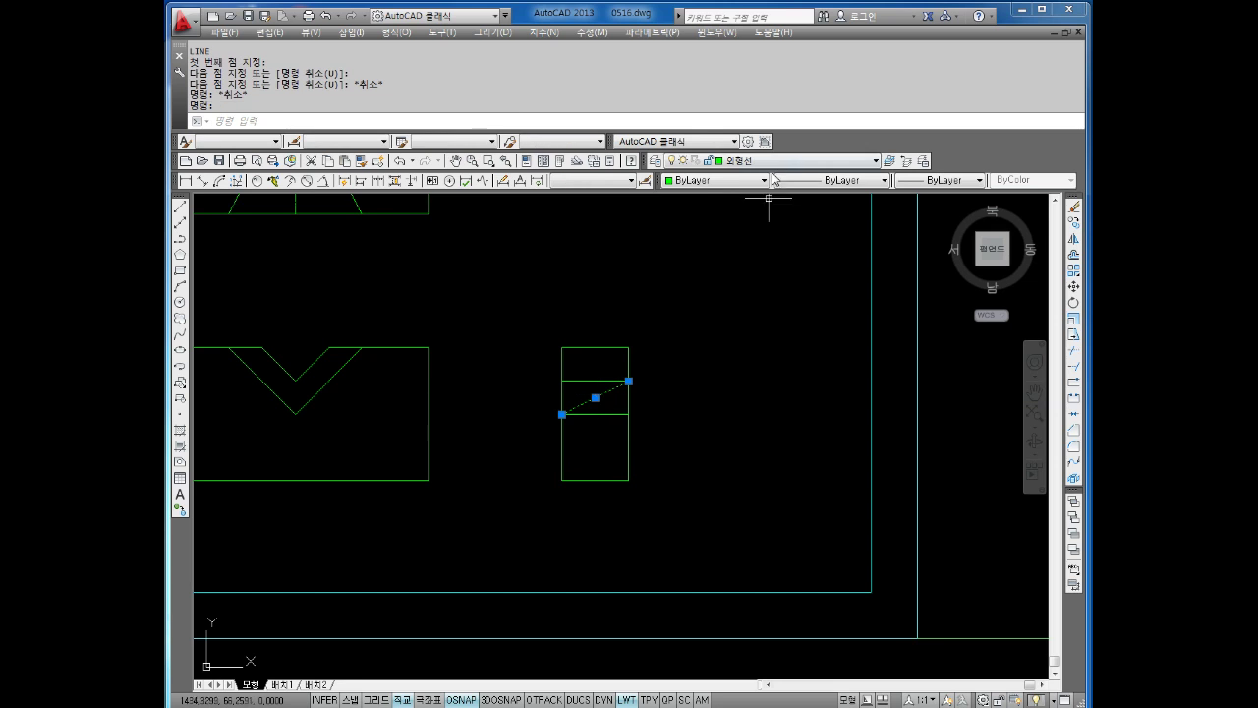
pyautogui.click(757, 161)
pyautogui.click(747, 202)
pyautogui.click(744, 162)
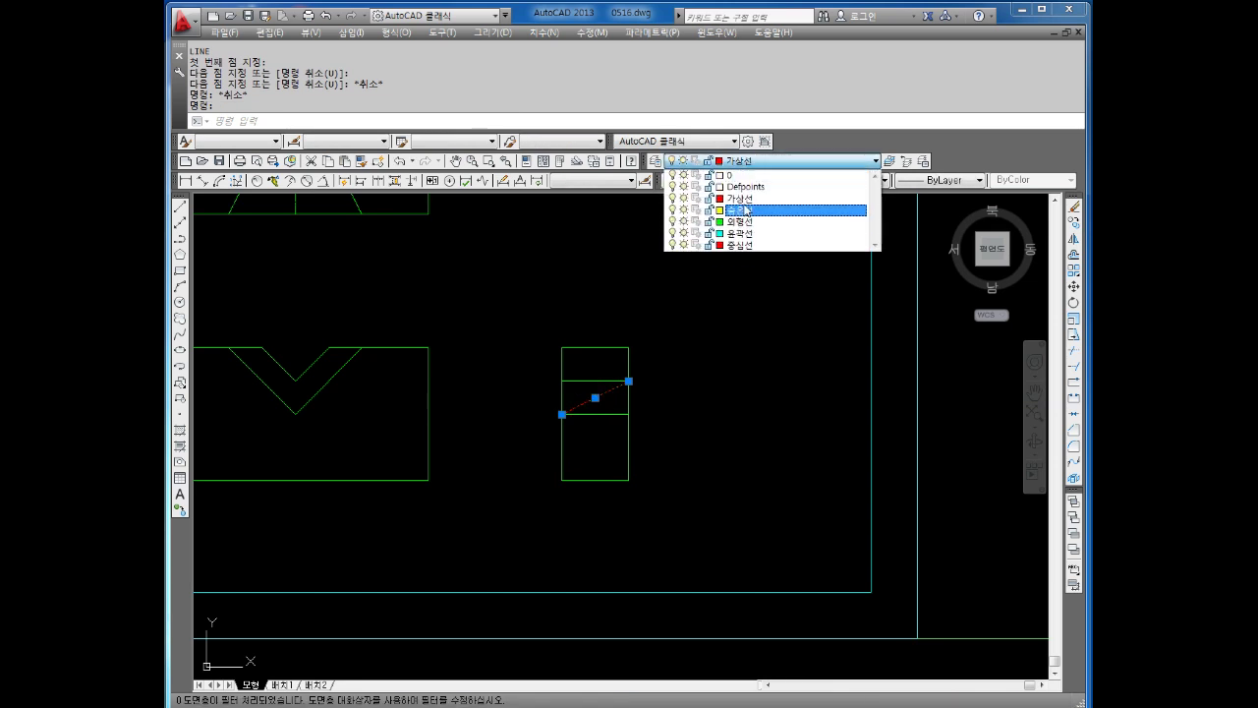
pyautogui.press('Escape')
pyautogui.press('Escape')
# Erase the two horizontal lines from the side view.
pyautogui.click(611, 414)
pyautogui.click(609, 443)
pyautogui.click(599, 432)
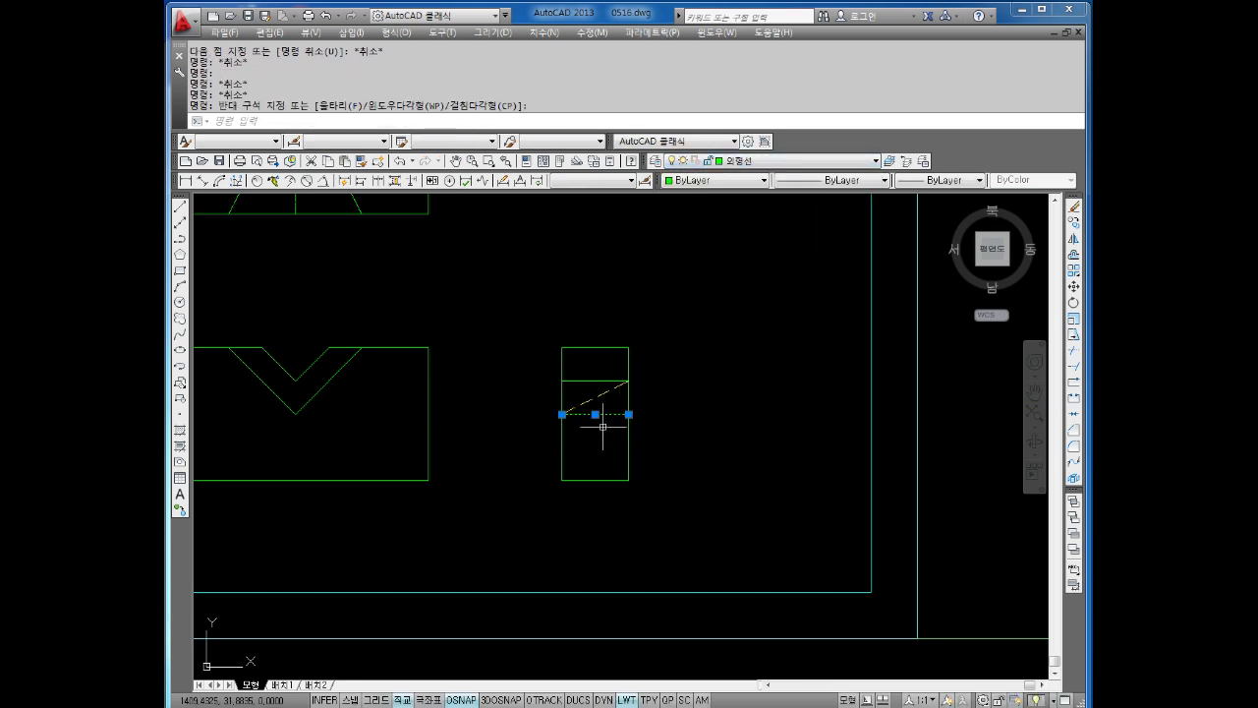
pyautogui.press('Delete')
pyautogui.click(595, 380)
pyautogui.press('Delete')
# Bring exercise 12 back into view and start a linear dimension.
pyautogui.scroll(-4, 590, 403)
pyautogui.moveTo(590, 403); pyautogui.dragTo(617, 404, button='middle')
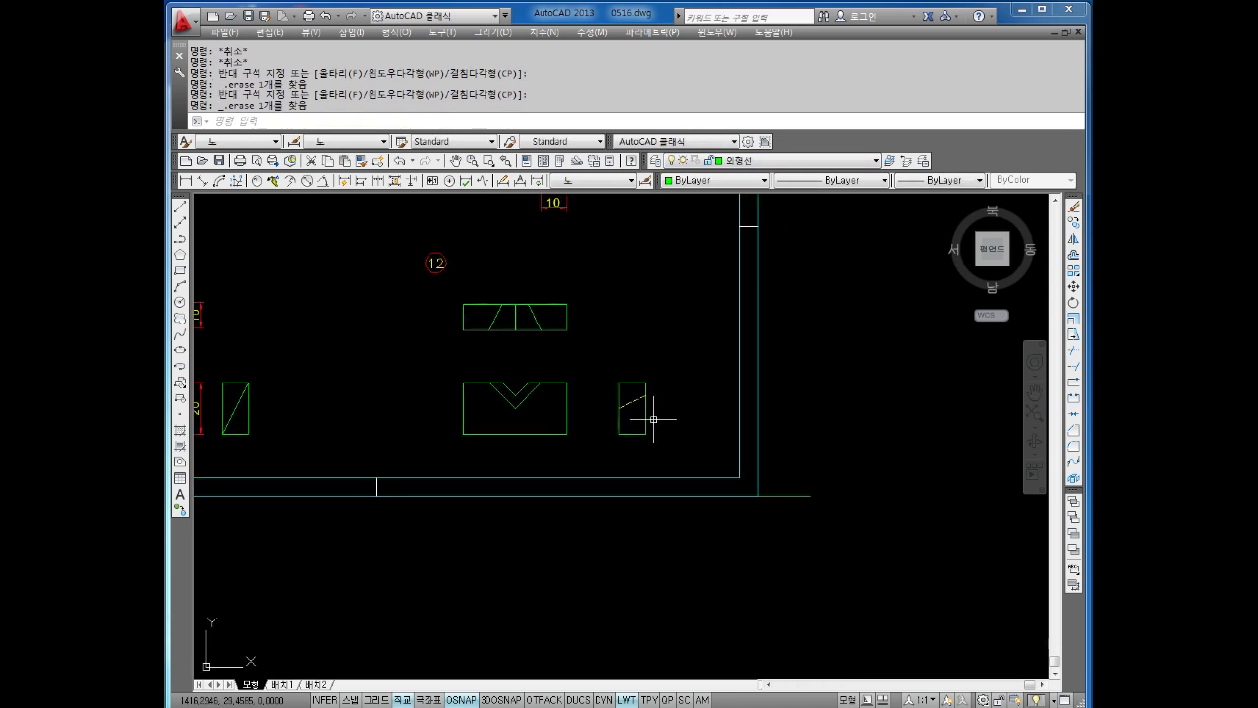
pyautogui.moveTo(517, 340); pyautogui.dragTo(533, 345, button='middle')
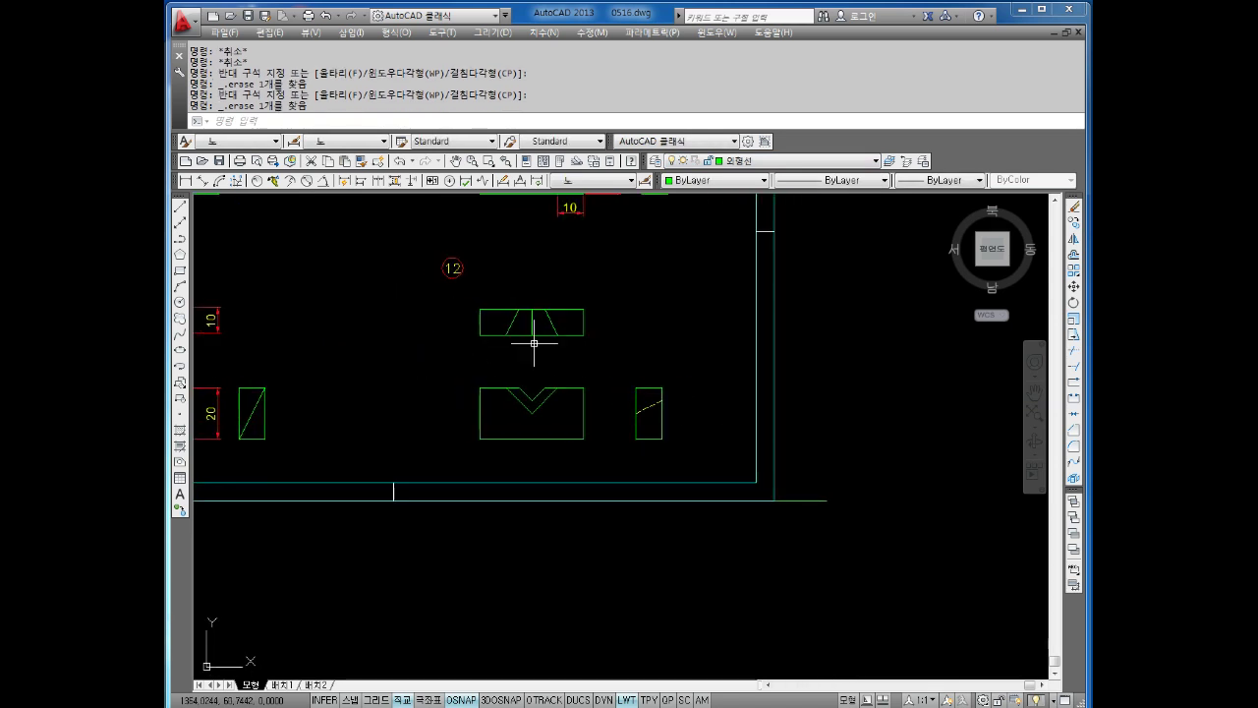
pyautogui.click(185, 180)
pyautogui.scroll(1, 553, 301)
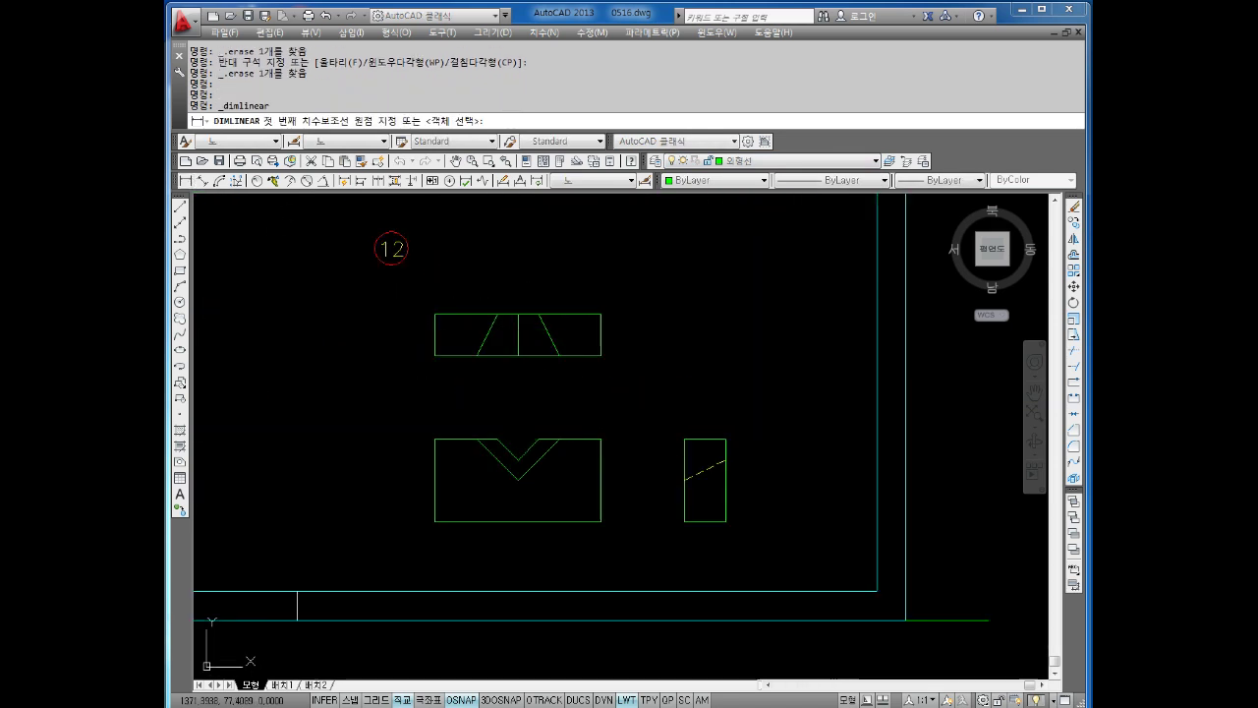
# Add a 10 height dimension beside the top view and a 10 width across the notch.
pyautogui.click(601, 313)
pyautogui.click(601, 355)
pyautogui.click(649, 332)
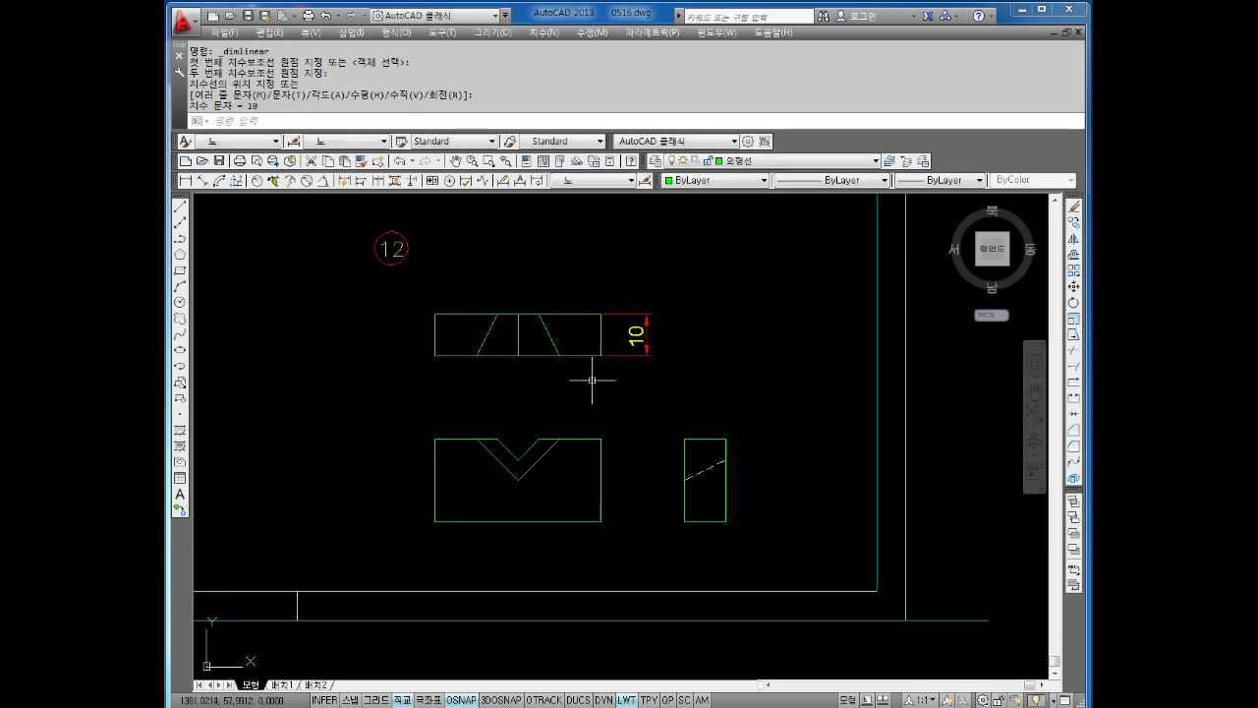
pyautogui.press('Return')
pyautogui.click(497, 439)
pyautogui.click(539, 439)
pyautogui.click(536, 417)
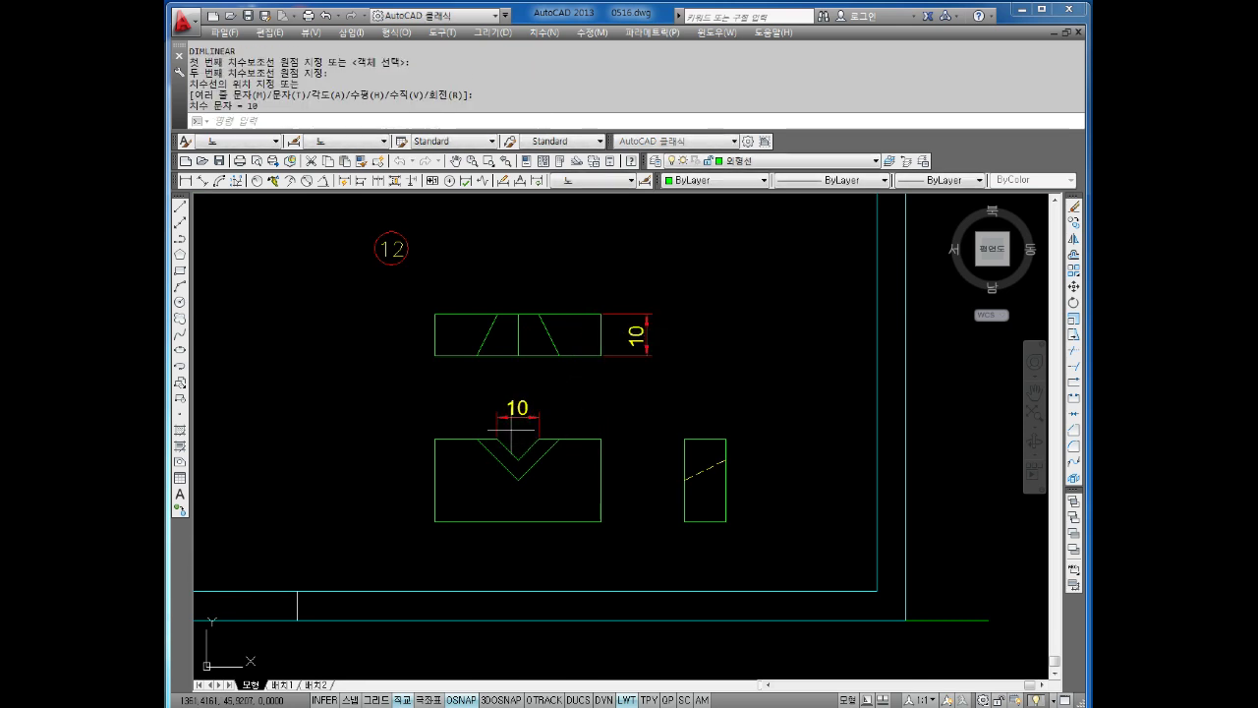
# Dimension the notch's 20 outer width and the front view's 40 overall width.
pyautogui.press('Return')
pyautogui.click(477, 439)
pyautogui.click(559, 438)
pyautogui.click(550, 398)
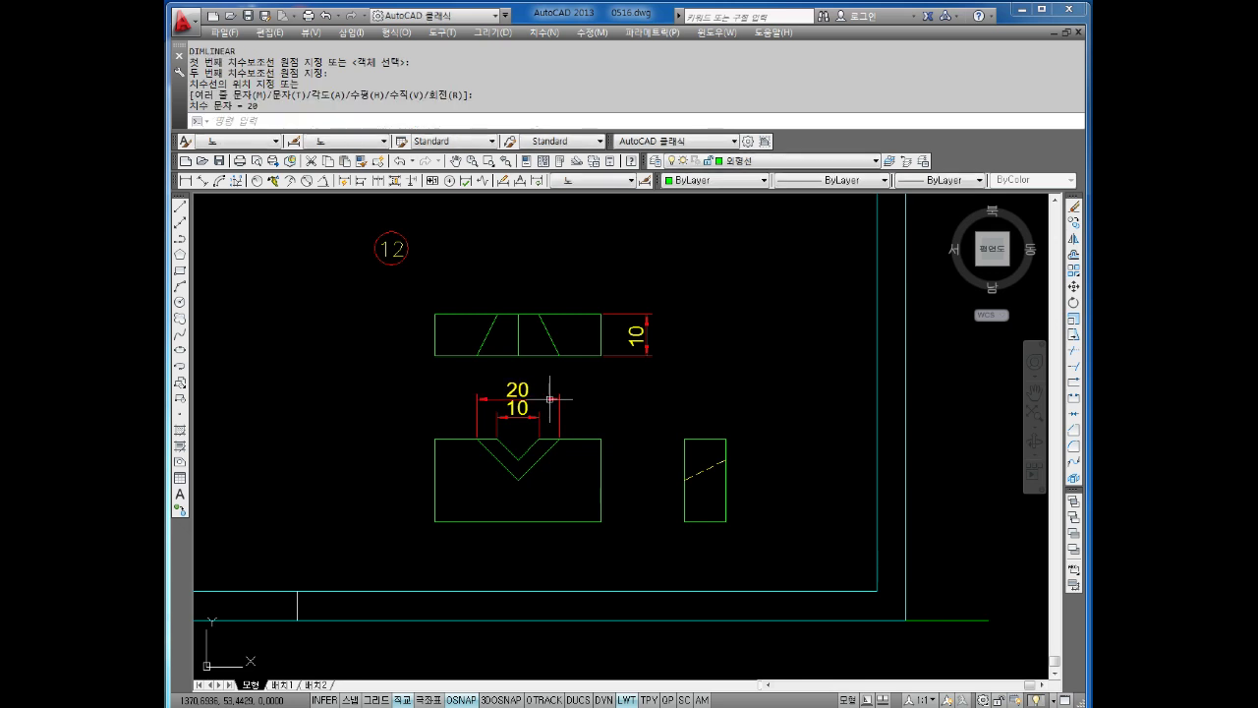
pyautogui.press('Return')
pyautogui.click(436, 439)
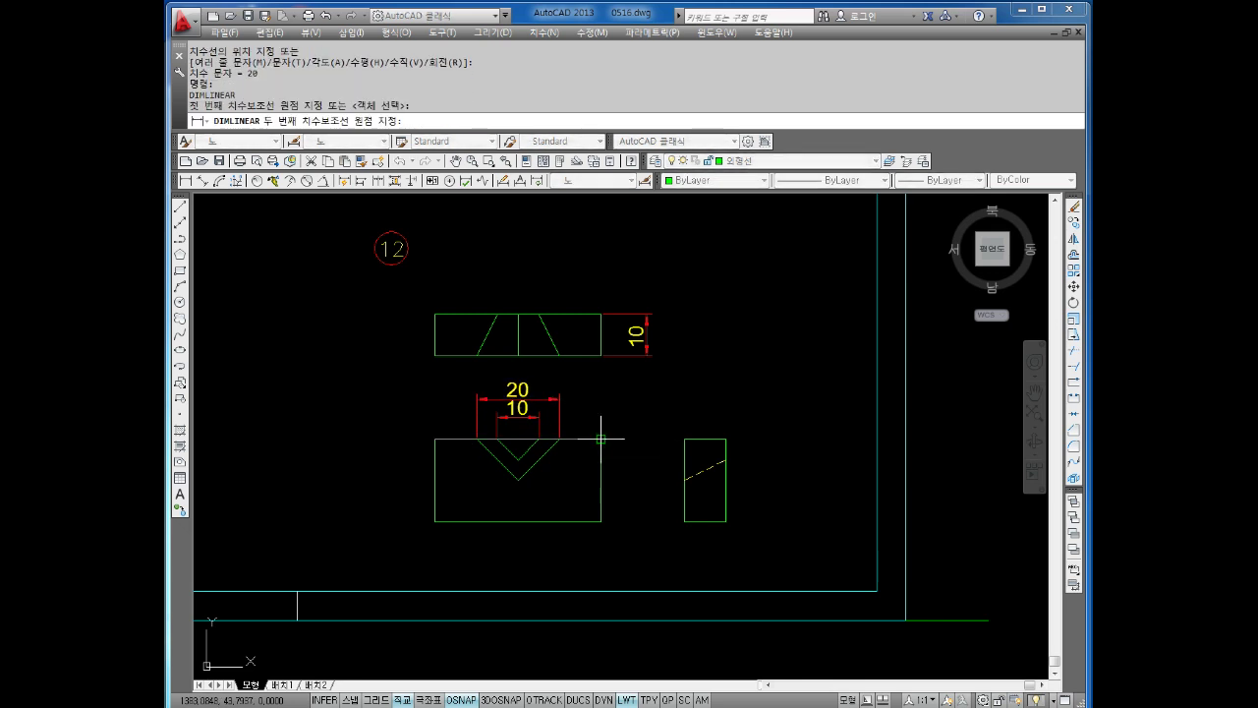
pyautogui.click(600, 439)
pyautogui.click(584, 379)
# Add vertical 10 and 5 dimensions at the notch and the 20 overall height on the right.
pyautogui.press('Return')
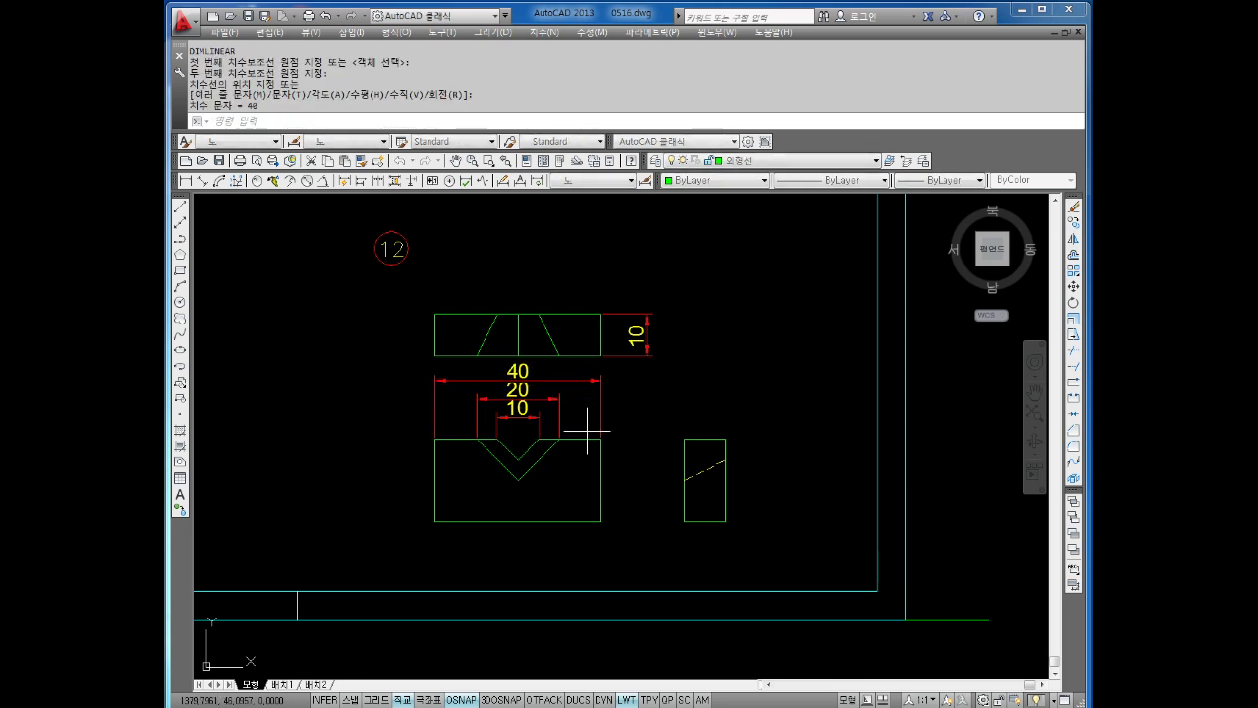
pyautogui.click(517, 479)
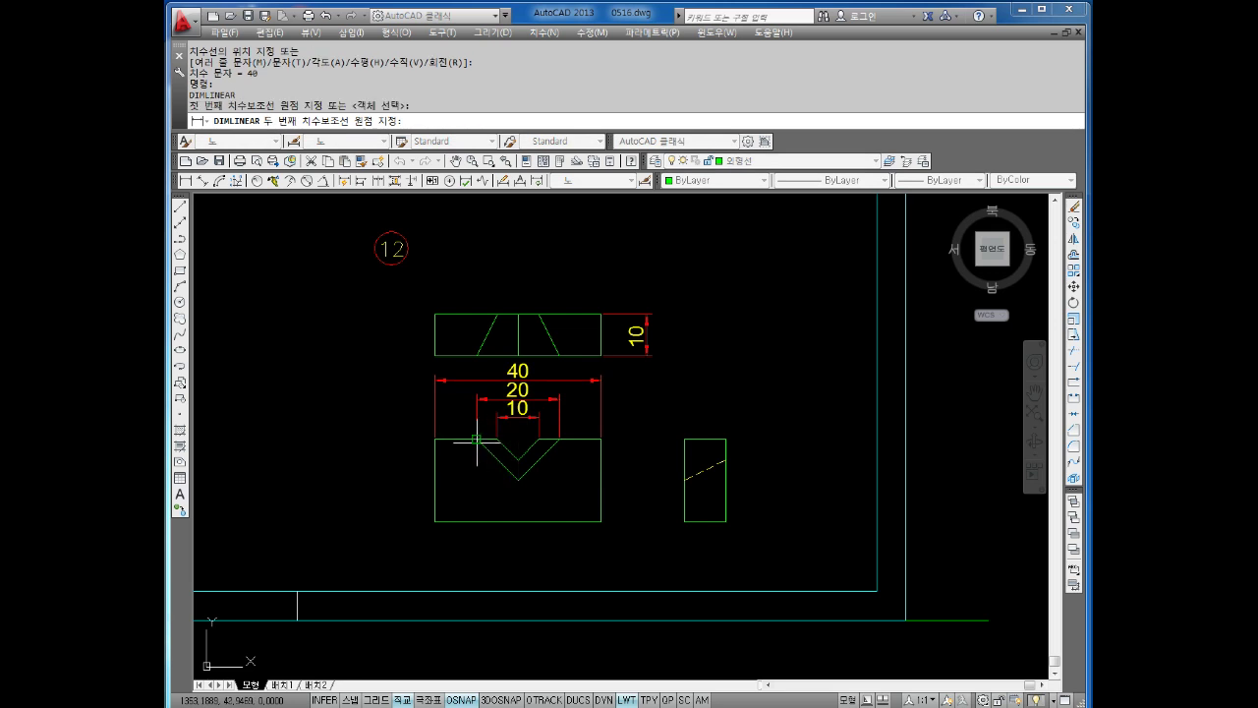
pyautogui.click(476, 439)
pyautogui.click(460, 462)
pyautogui.press('Return')
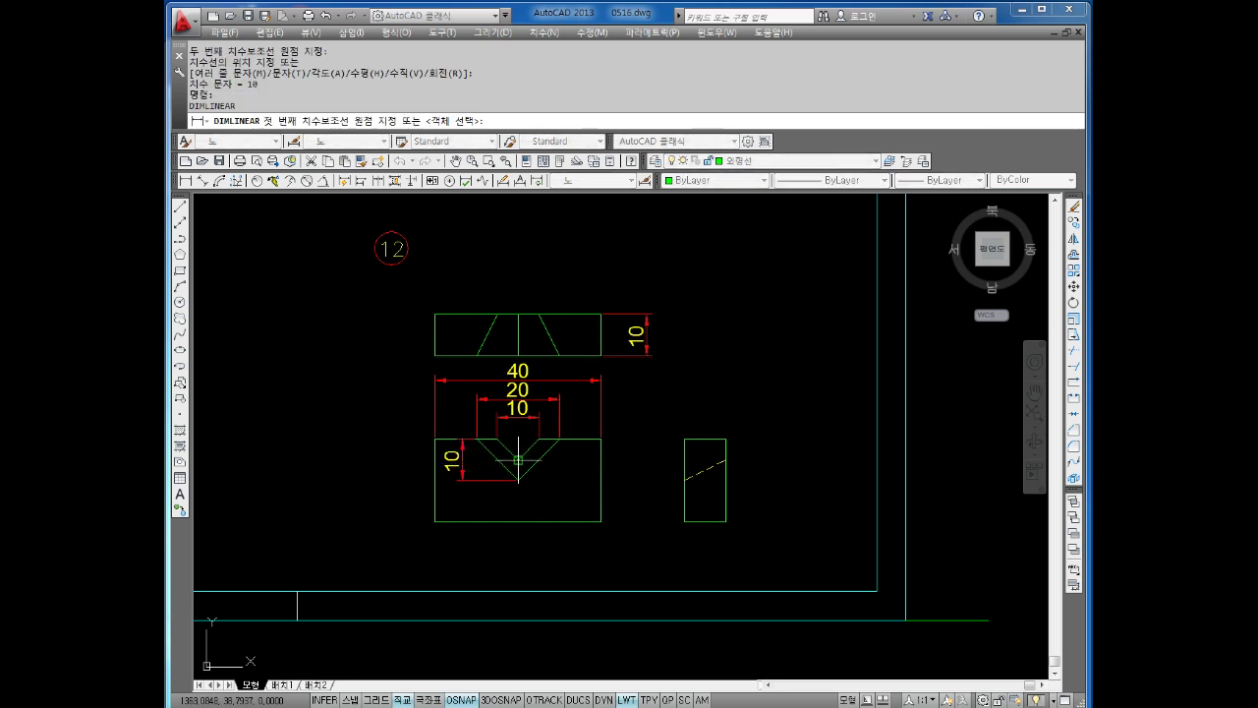
pyautogui.click(548, 439)
pyautogui.click(538, 459)
pyautogui.click(580, 447)
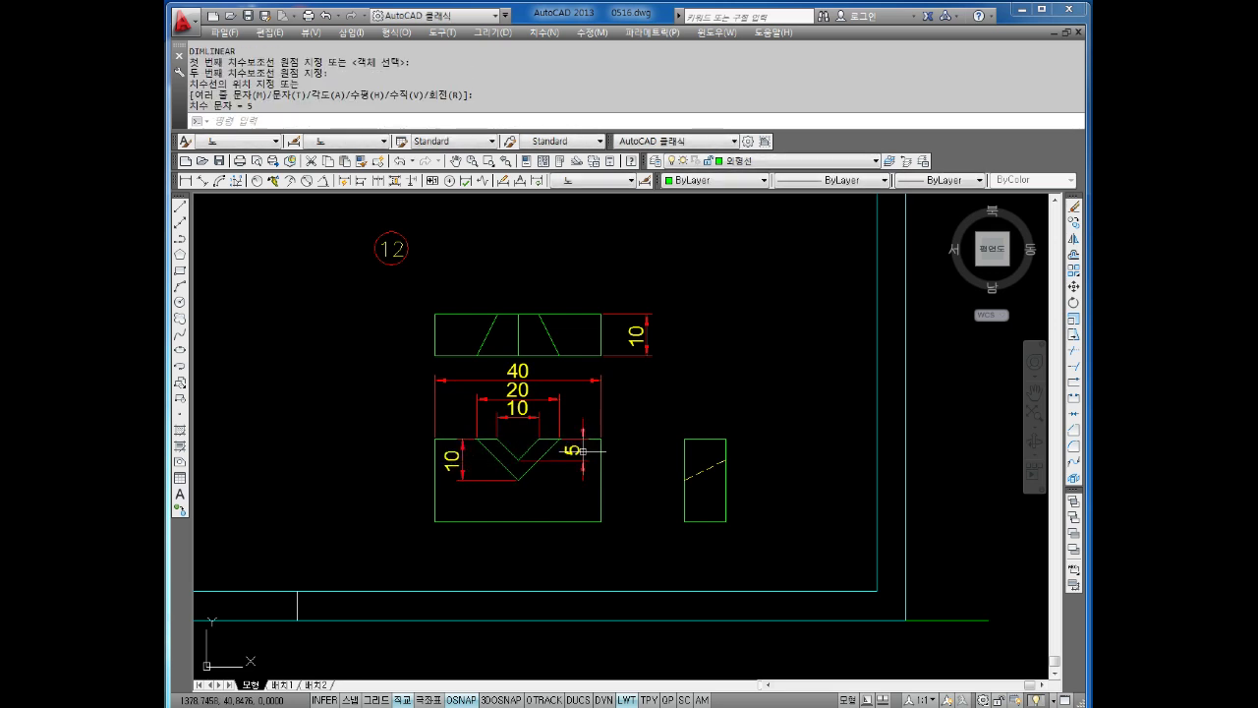
pyautogui.press('Return')
pyautogui.click(601, 439)
pyautogui.click(600, 522)
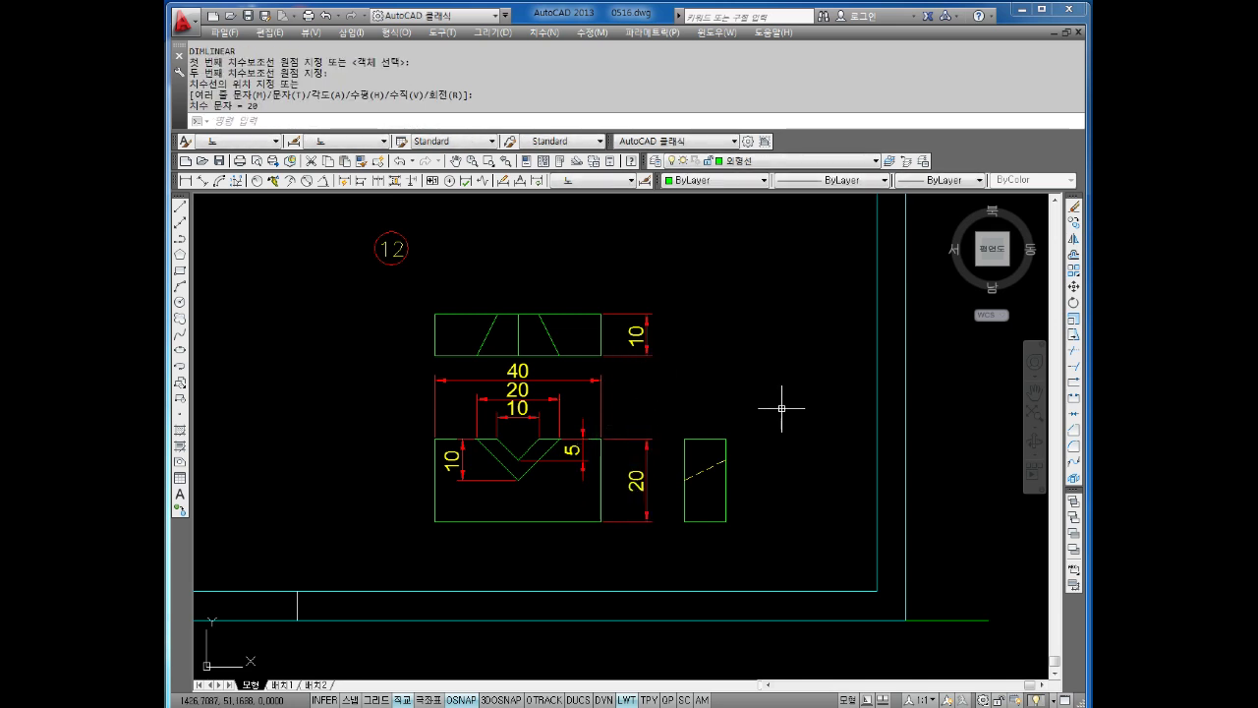
pyautogui.scroll(-4, 782, 407)
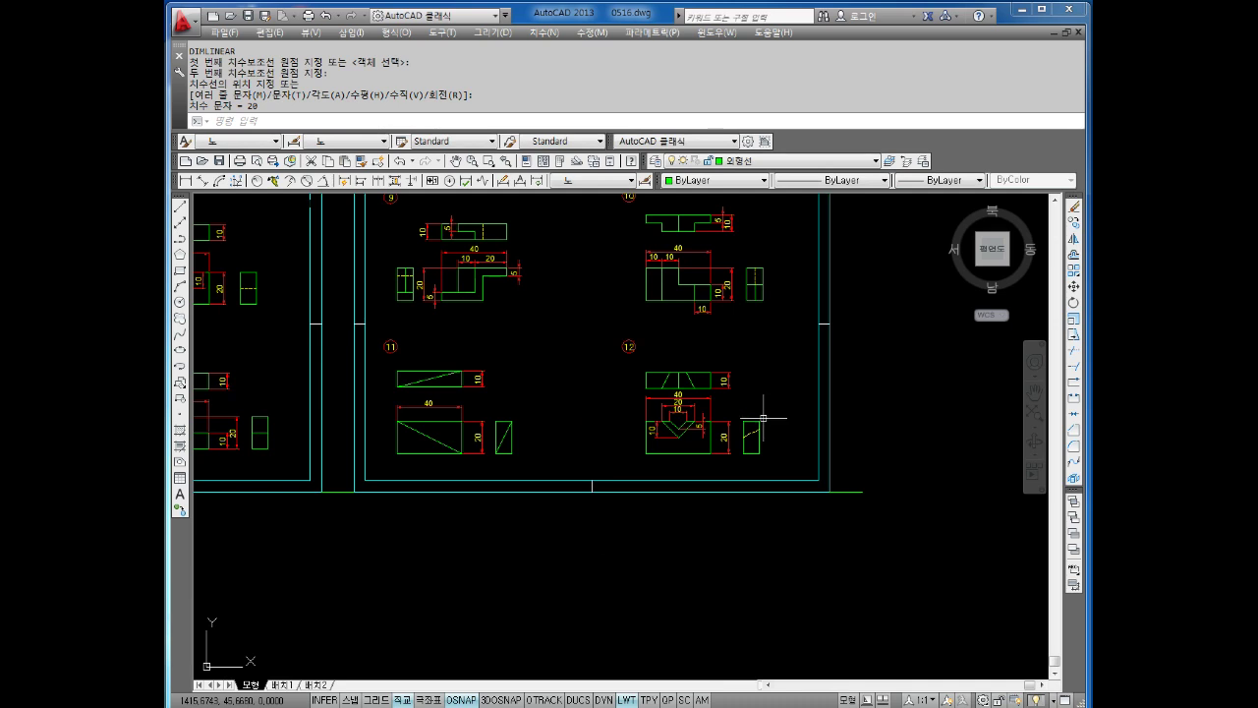
# Save 0516.dwg and pan over to the sheet showing exercise cells 2, 4 and 5–8.
pyautogui.hotkey('ctrl', 's')
pyautogui.moveTo(697, 379); pyautogui.dragTo(697, 442, button='middle')
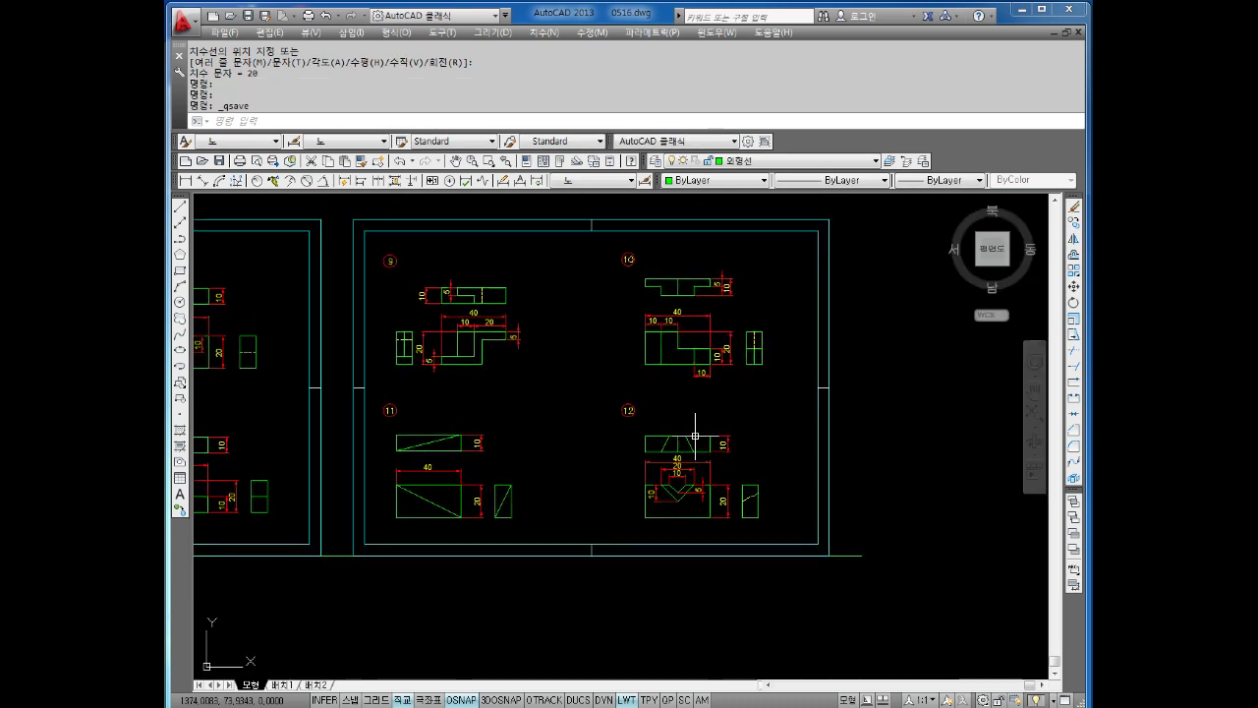
pyautogui.moveTo(271, 417); pyautogui.dragTo(682, 413, button='middle')
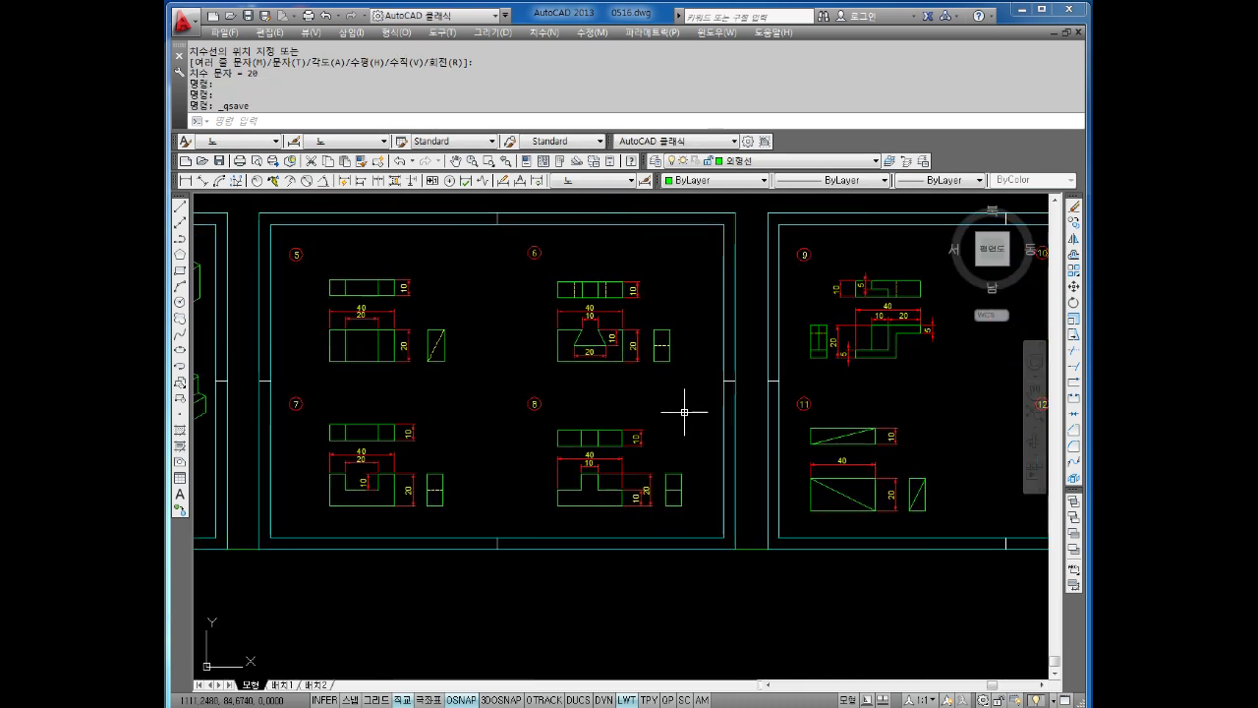
pyautogui.moveTo(379, 413); pyautogui.dragTo(679, 400, button='middle')
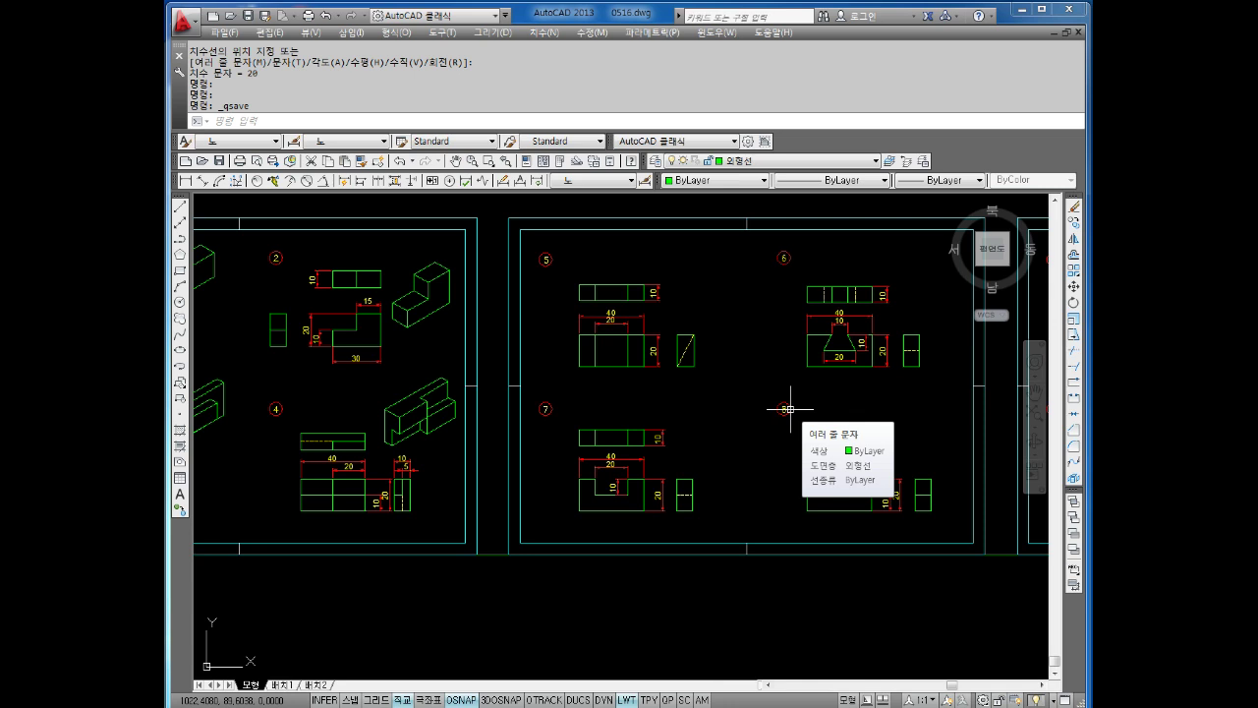
# Set the SNAP style to Isometric, keeping the default snap spacing.
pyautogui.scroll(1, 612, 337)
pyautogui.scroll(1, 639, 341)
pyautogui.press('Escape')
pyautogui.press('Escape')
pyautogui.write('s')
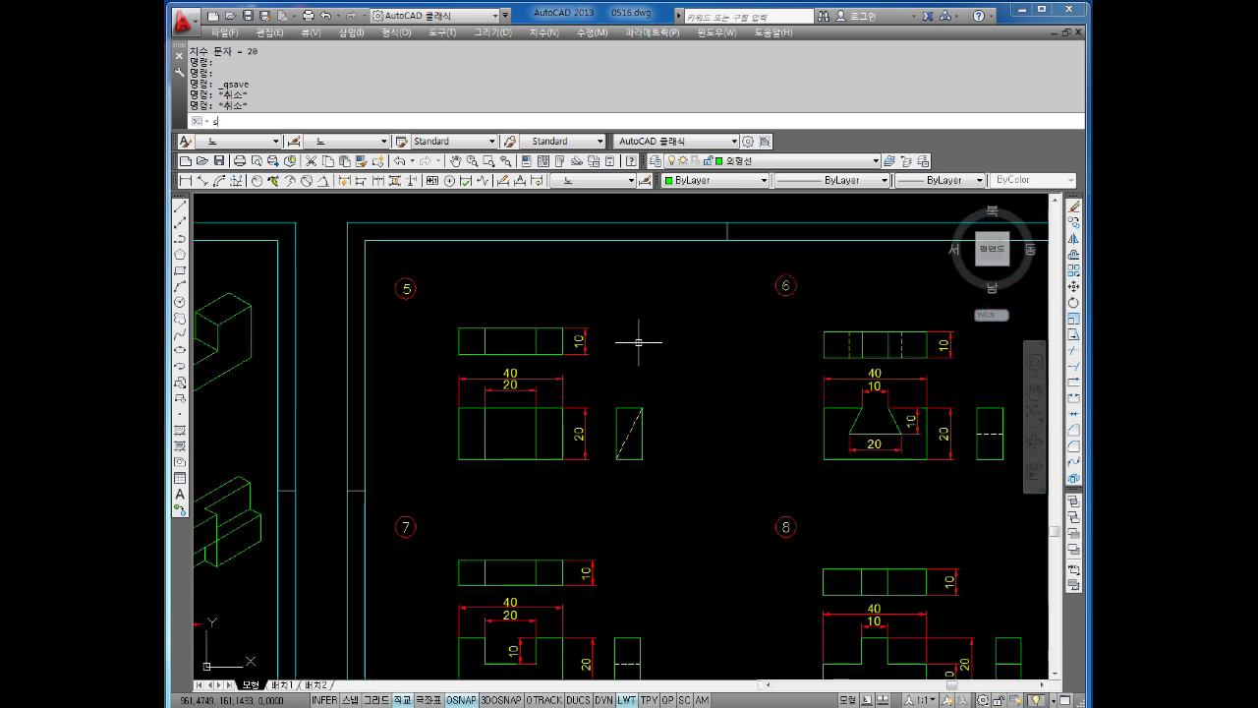
pyautogui.write('na')
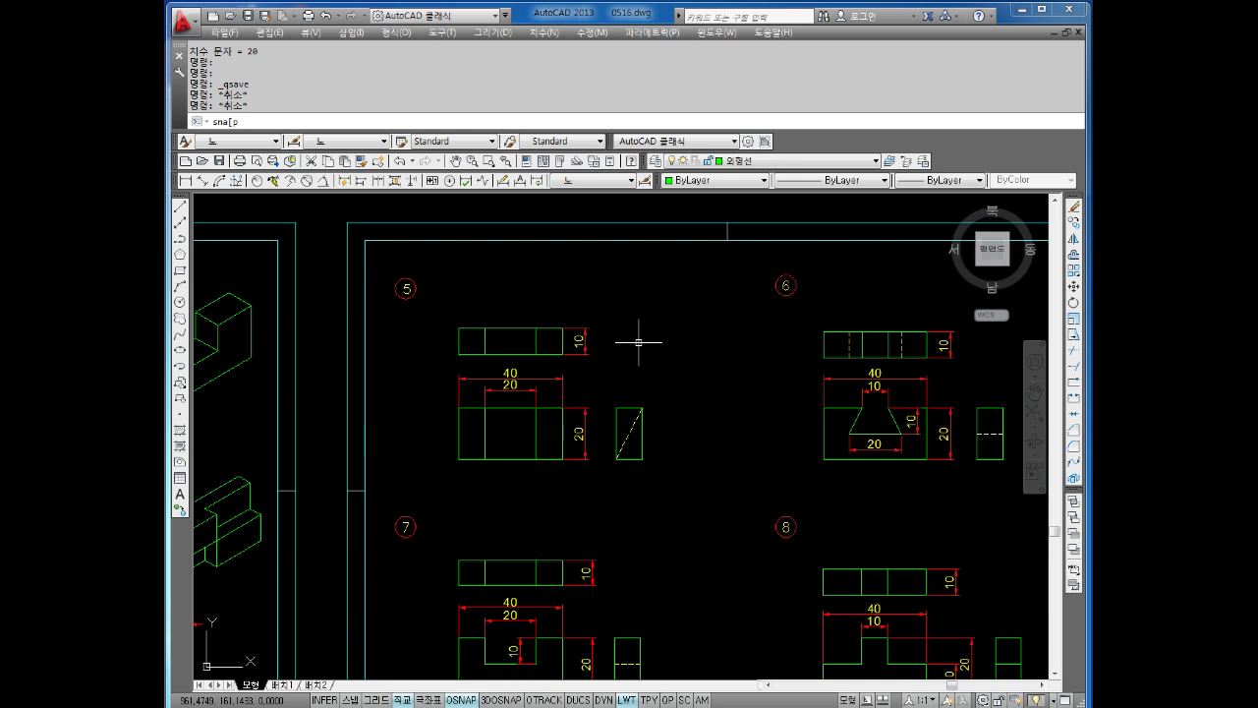
pyautogui.write('p')
pyautogui.press('Return')
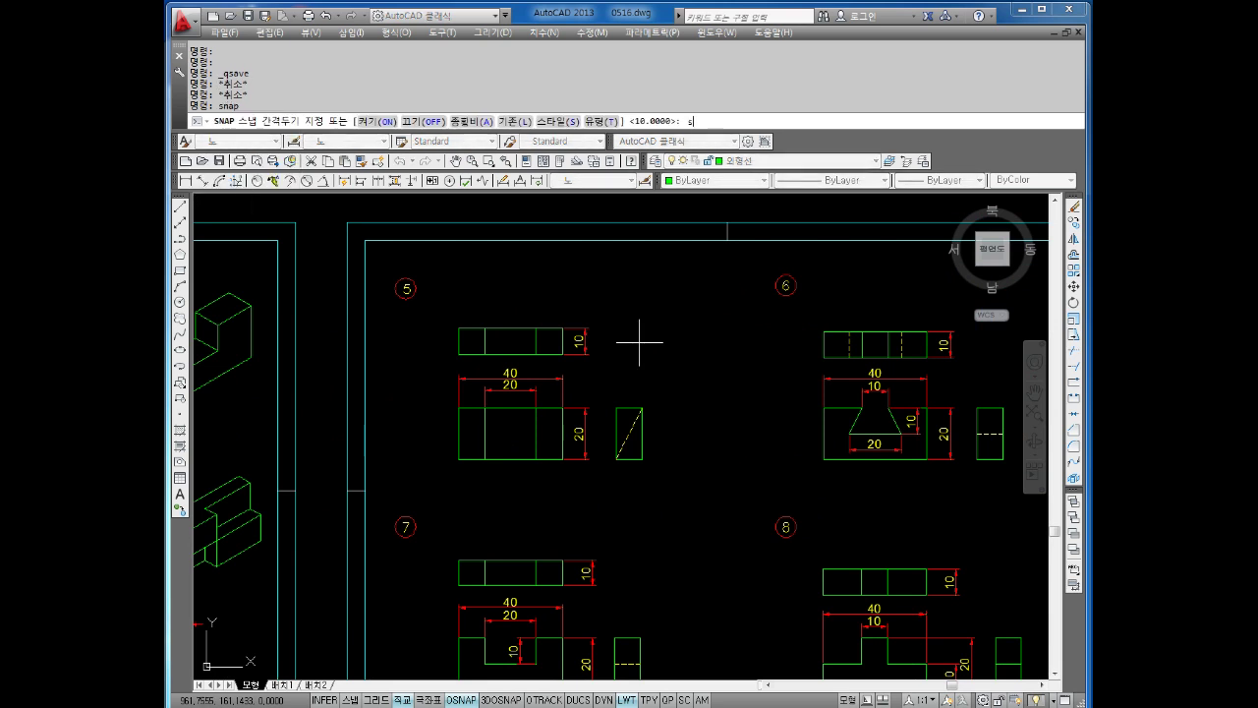
pyautogui.write('s')
pyautogui.press('Return')
pyautogui.write('i')
pyautogui.press('Return')
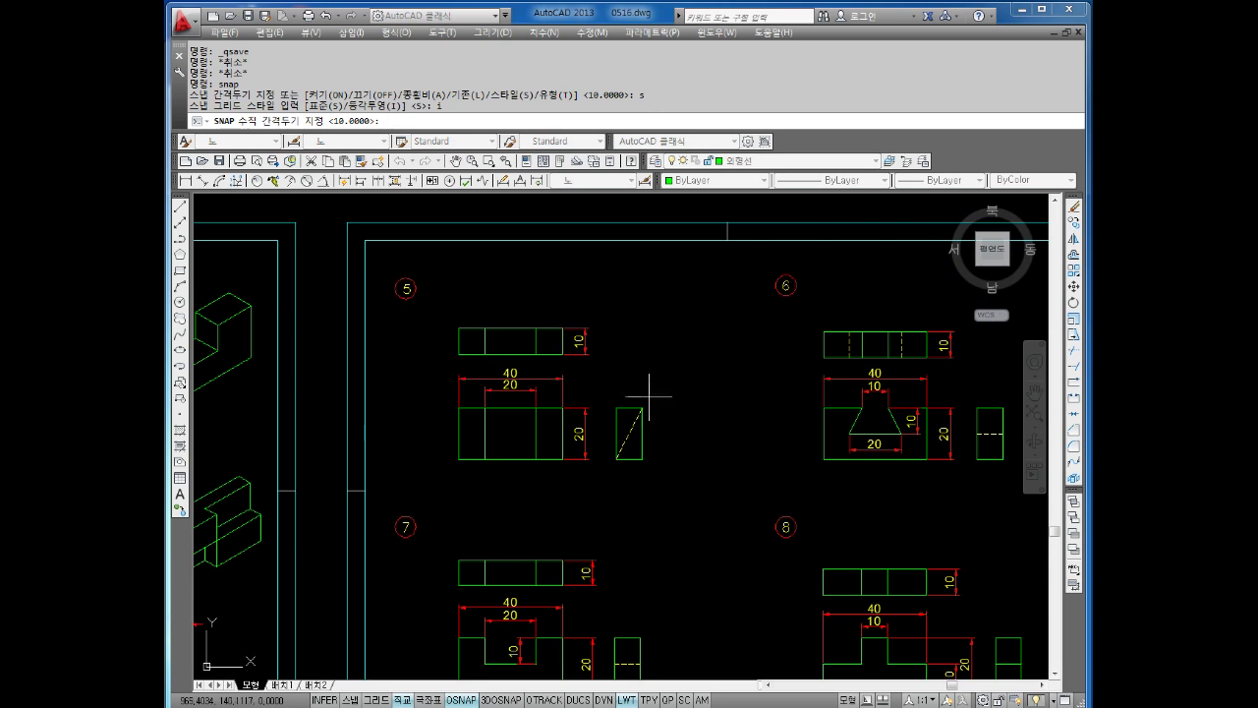
pyautogui.press('Return')
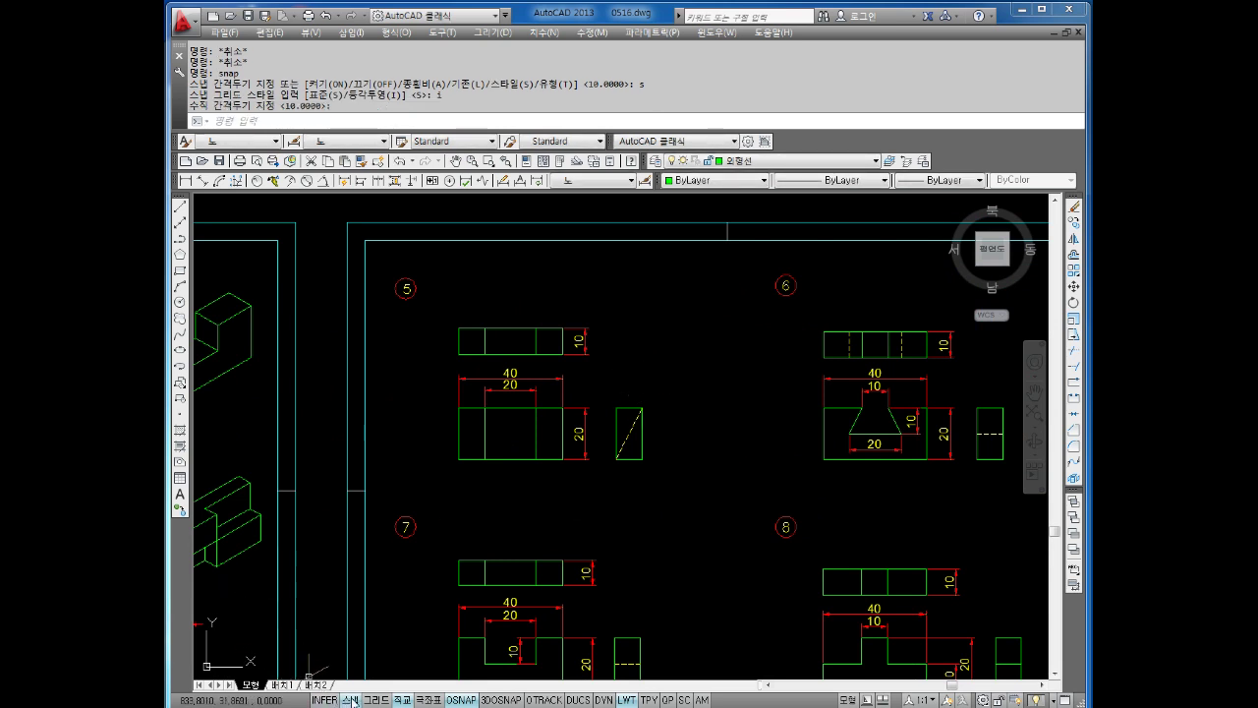
# Turn snap off, switch to the left isoplane and start a line between cells 5 and 6.
pyautogui.click(352, 701)
pyautogui.moveTo(640, 482); pyautogui.dragTo(660, 455, button='middle')
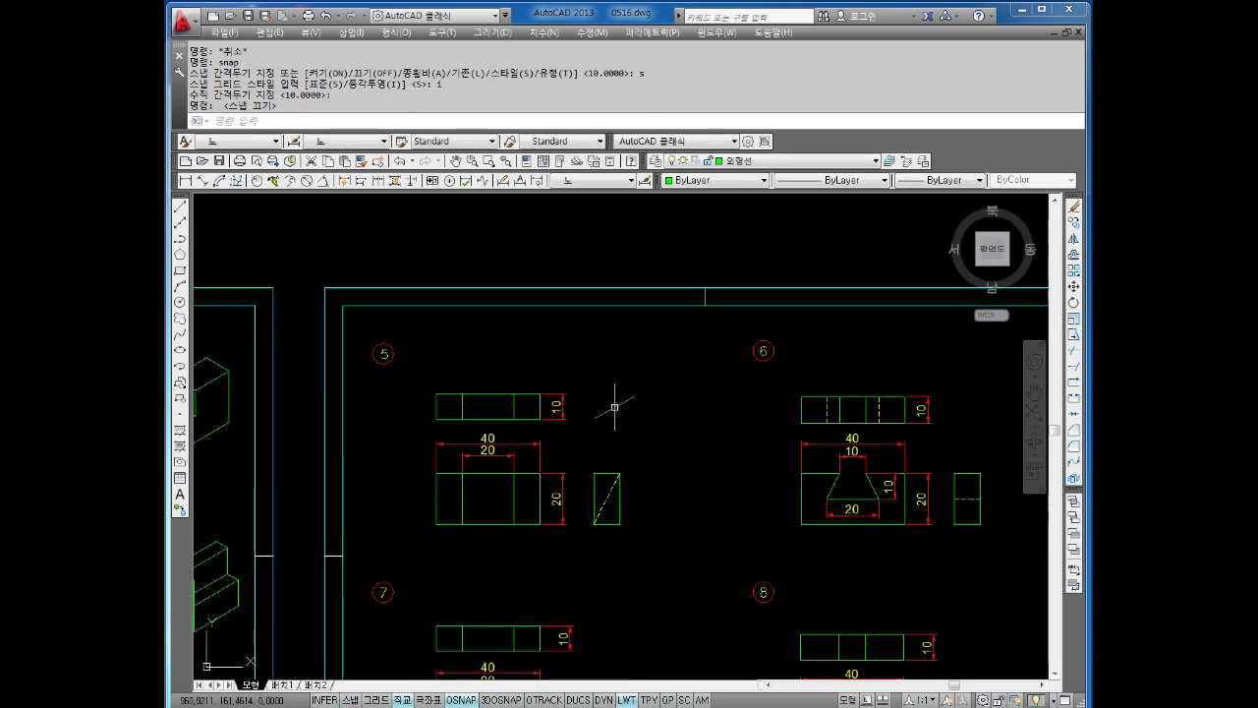
pyautogui.press('F5')
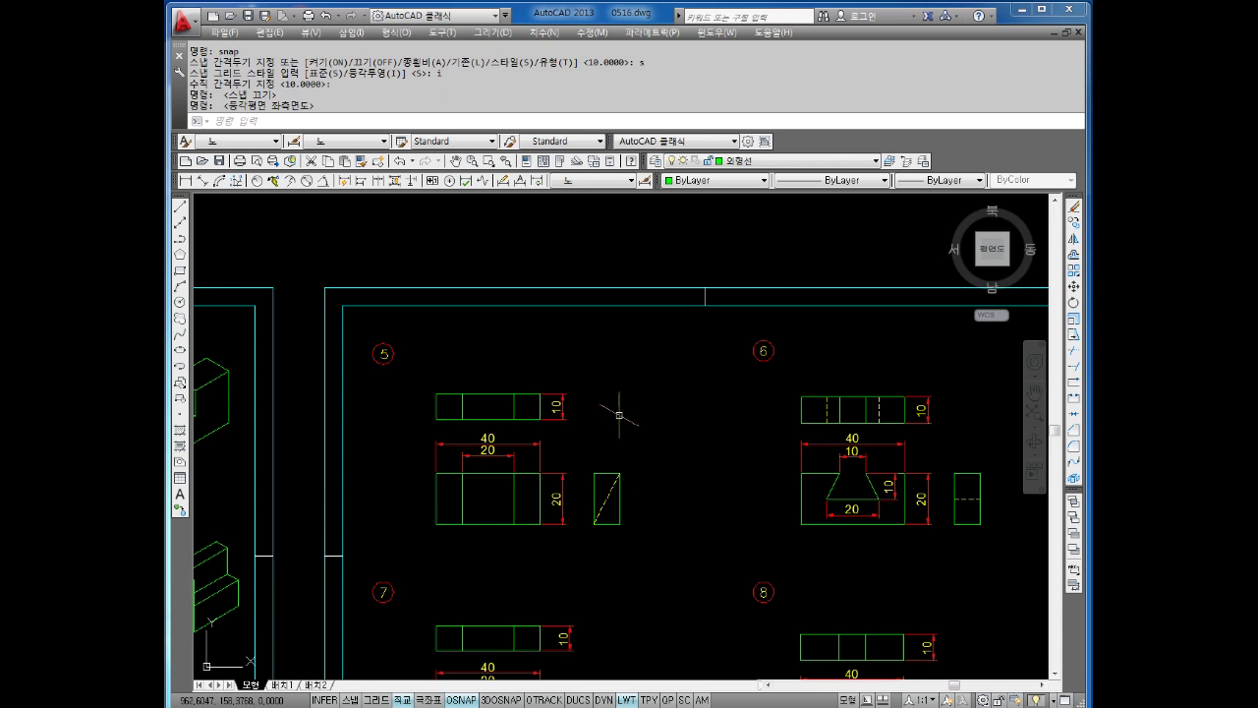
pyautogui.write('l')
pyautogui.press('Return')
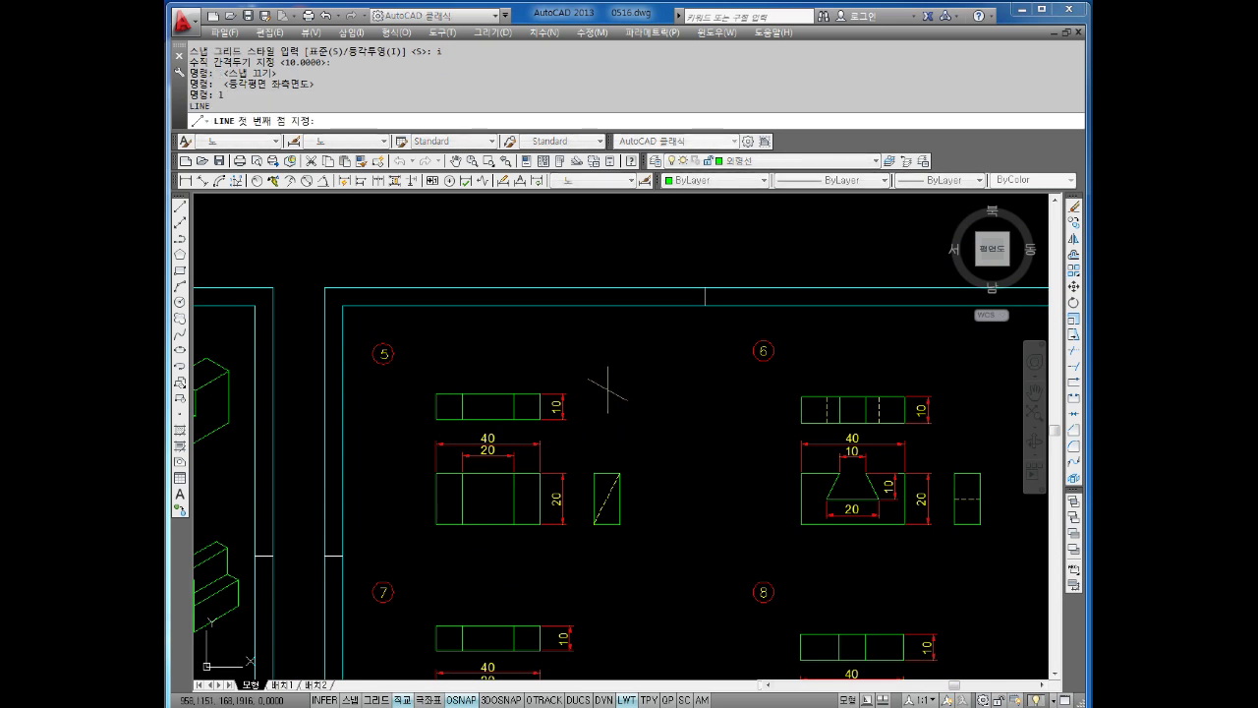
pyautogui.click(608, 389)
# Draw the small top face from 10-unit edges on the top isoplane.
pyautogui.press('F5')
pyautogui.write('1')
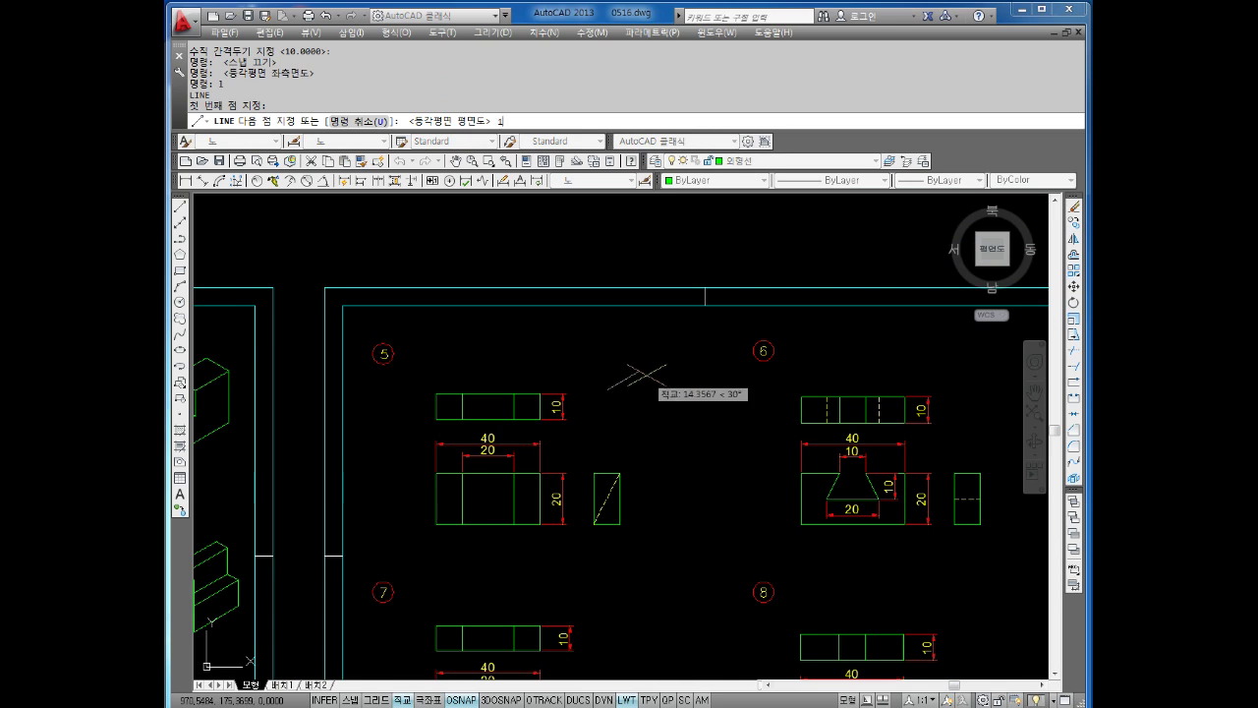
pyautogui.write('0')
pyautogui.press('Return')
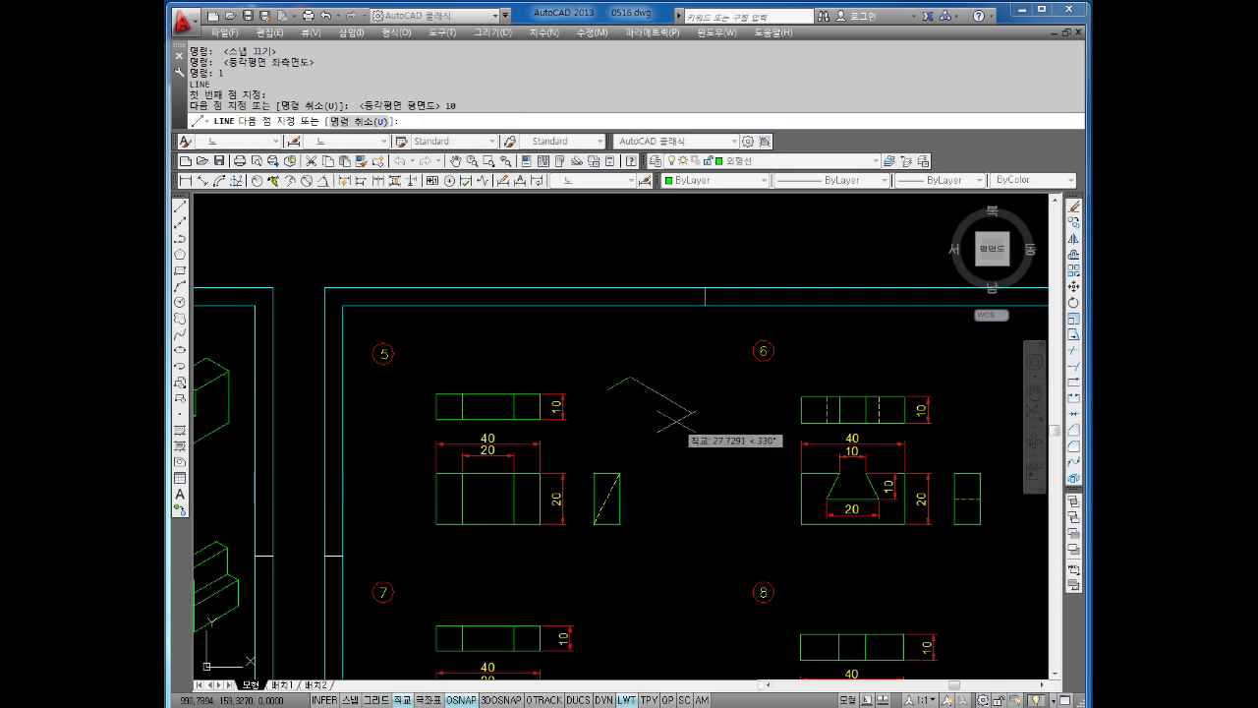
pyautogui.write('10')
pyautogui.press('Return')
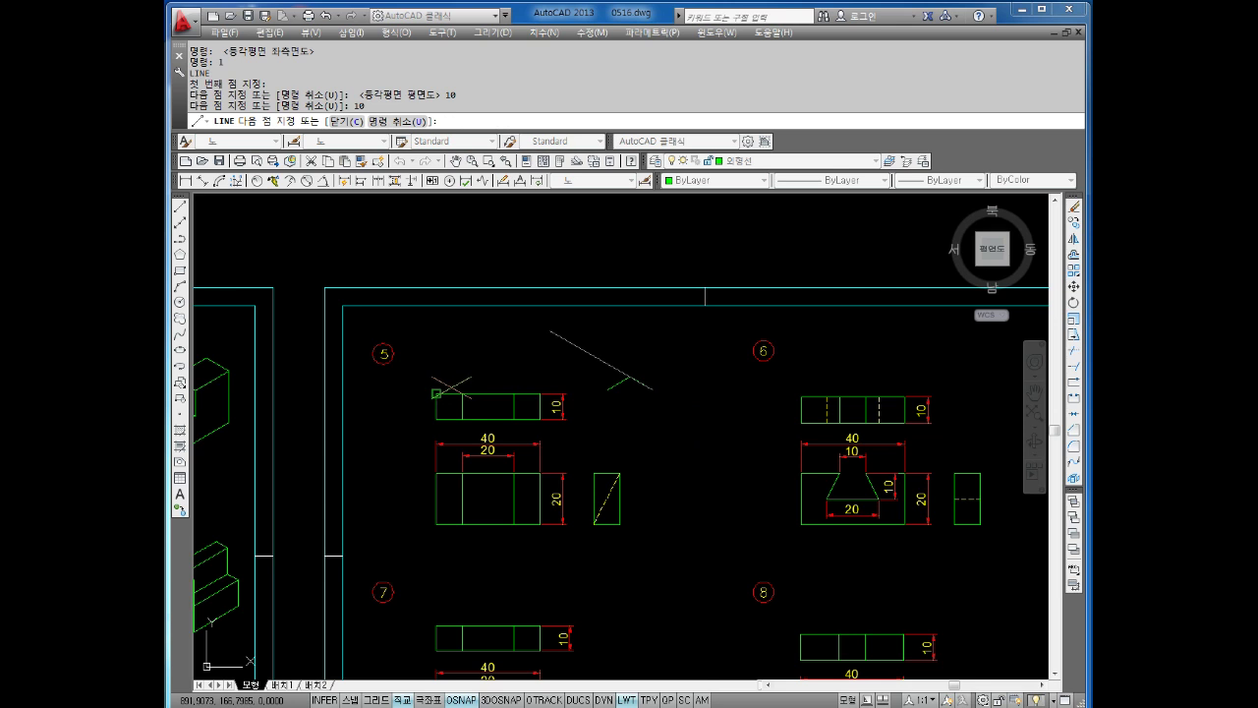
pyautogui.write('0')
pyautogui.press('Return')
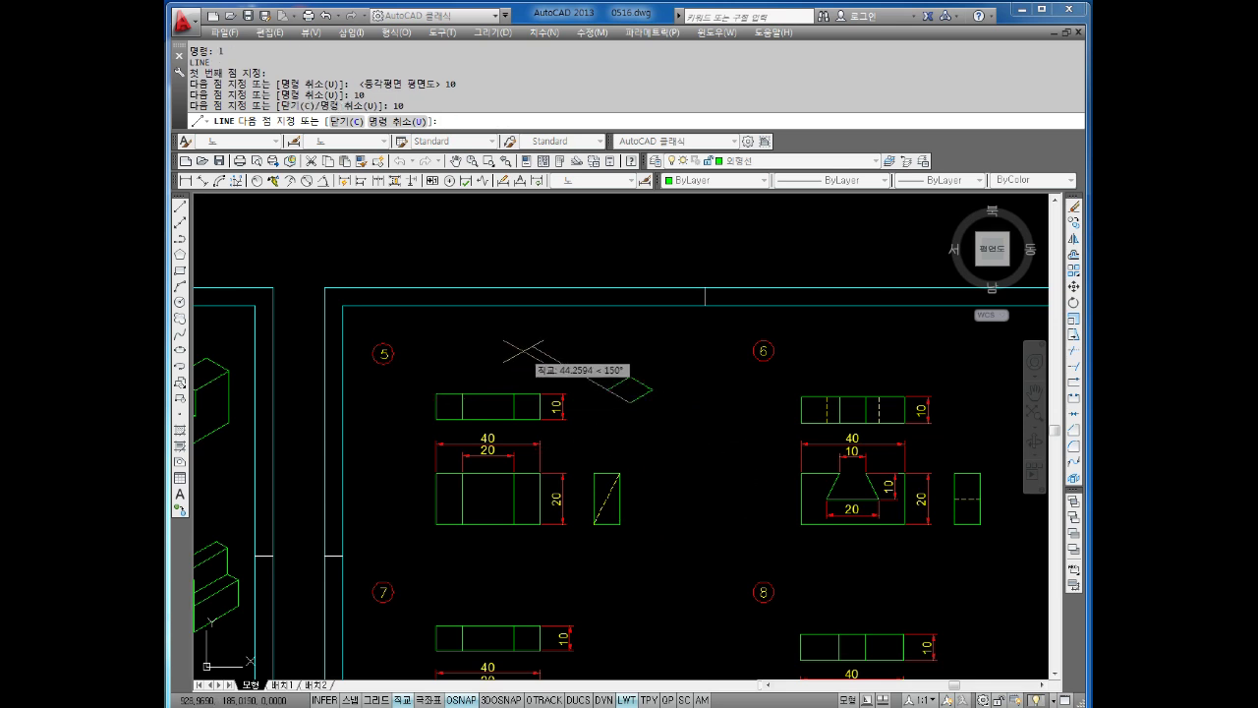
pyautogui.write('0')
pyautogui.press('Return')
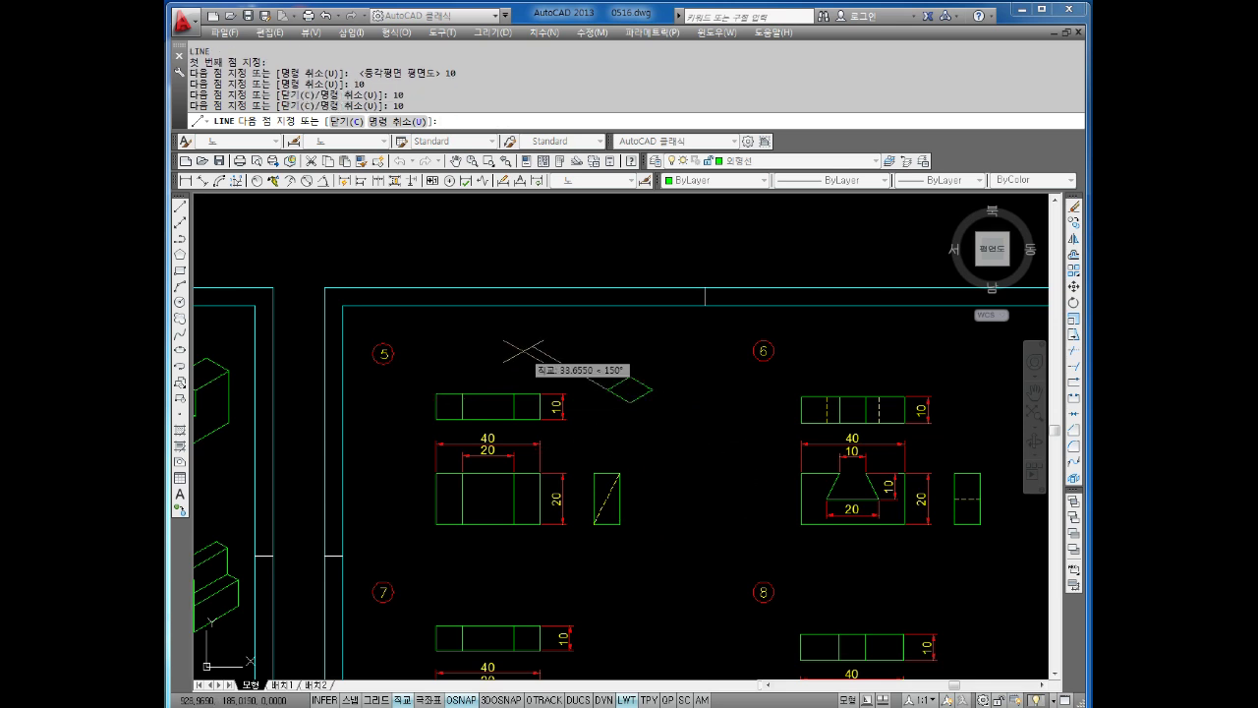
# Add the 20-unit vertical edge, a 10-unit left-plane edge and the 40-unit long edge.
pyautogui.press('F5')
pyautogui.write('20')
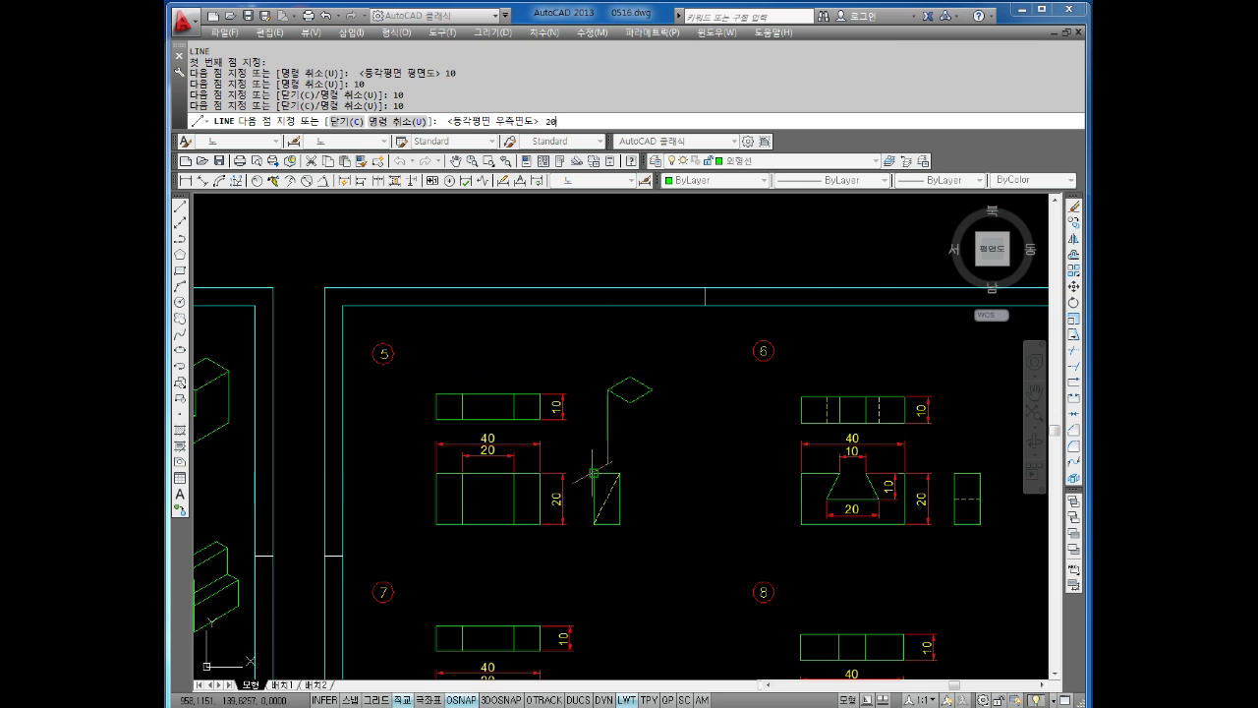
pyautogui.press('Return')
pyautogui.press('F5')
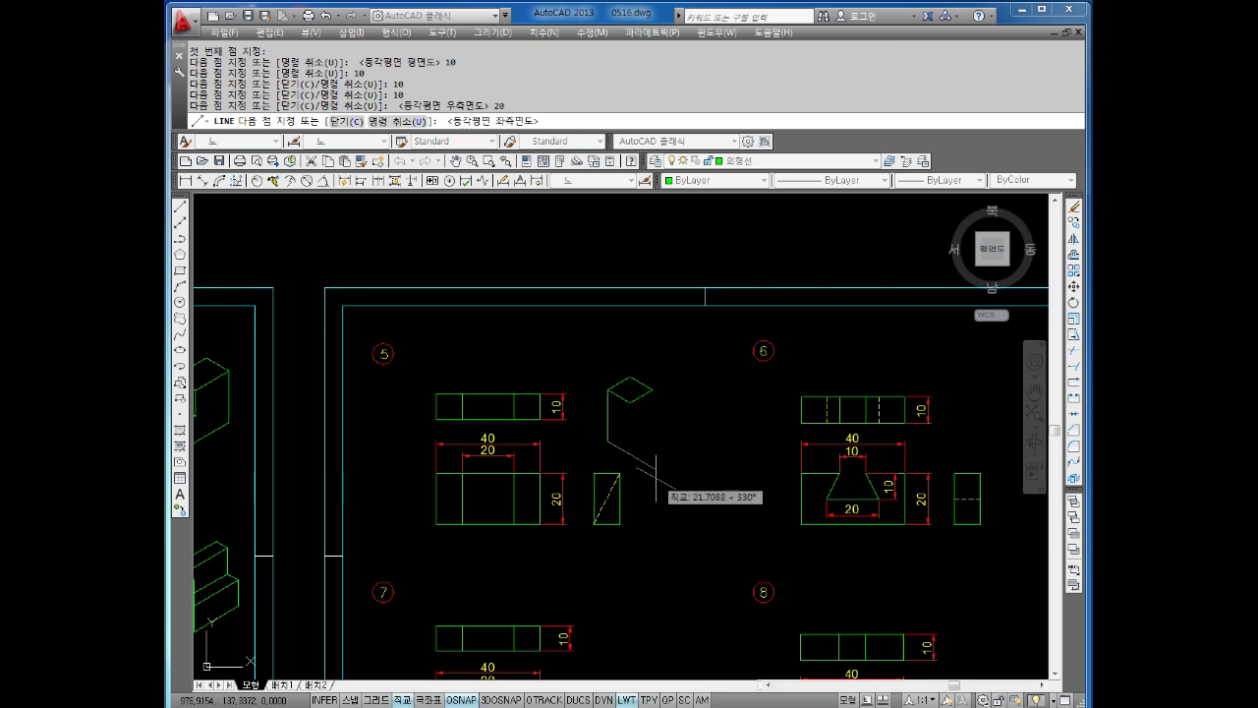
pyautogui.write('10')
pyautogui.press('Return')
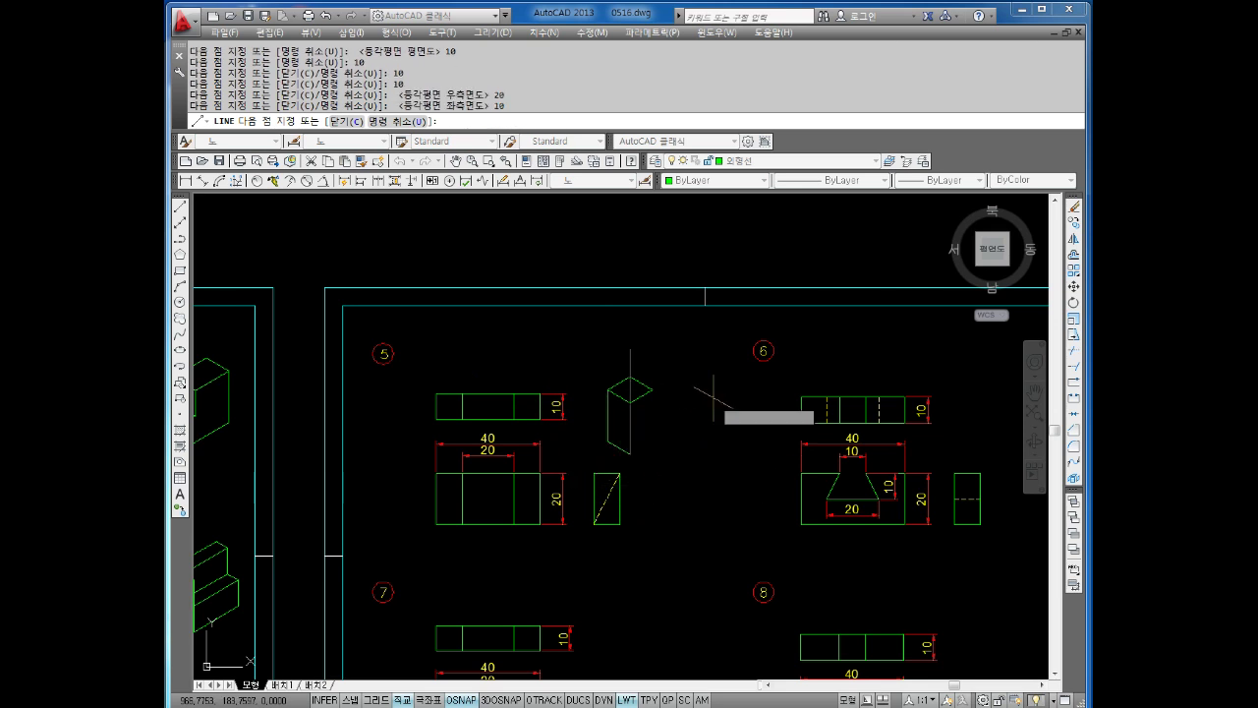
pyautogui.press('F5')
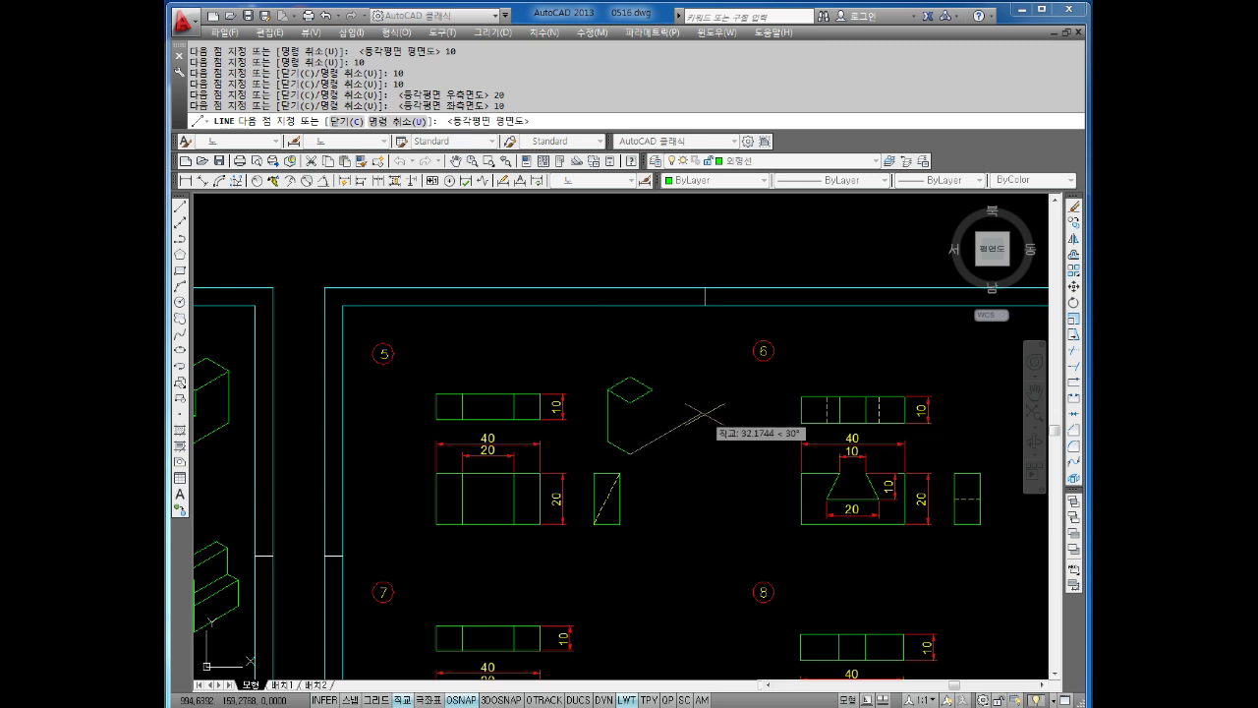
pyautogui.write('40')
pyautogui.press('Return')
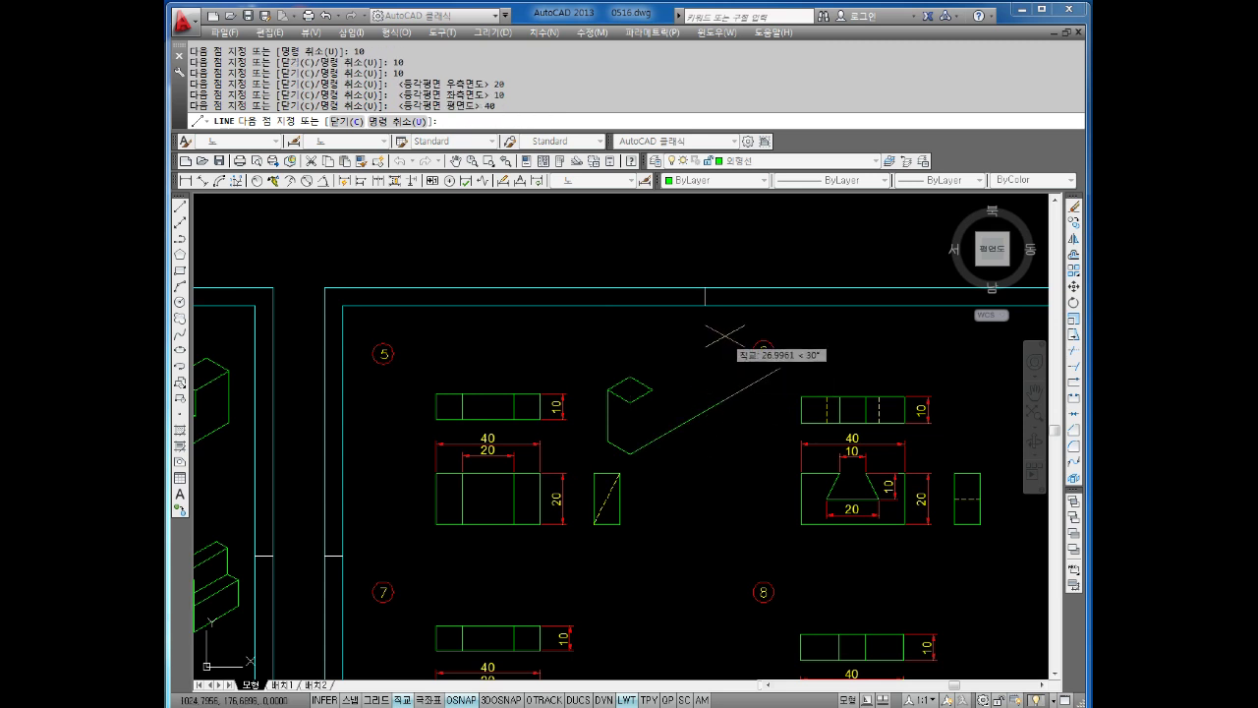
# Draw the 20-unit rise and 10-unit edges, closing the raised top face.
pyautogui.press('F5')
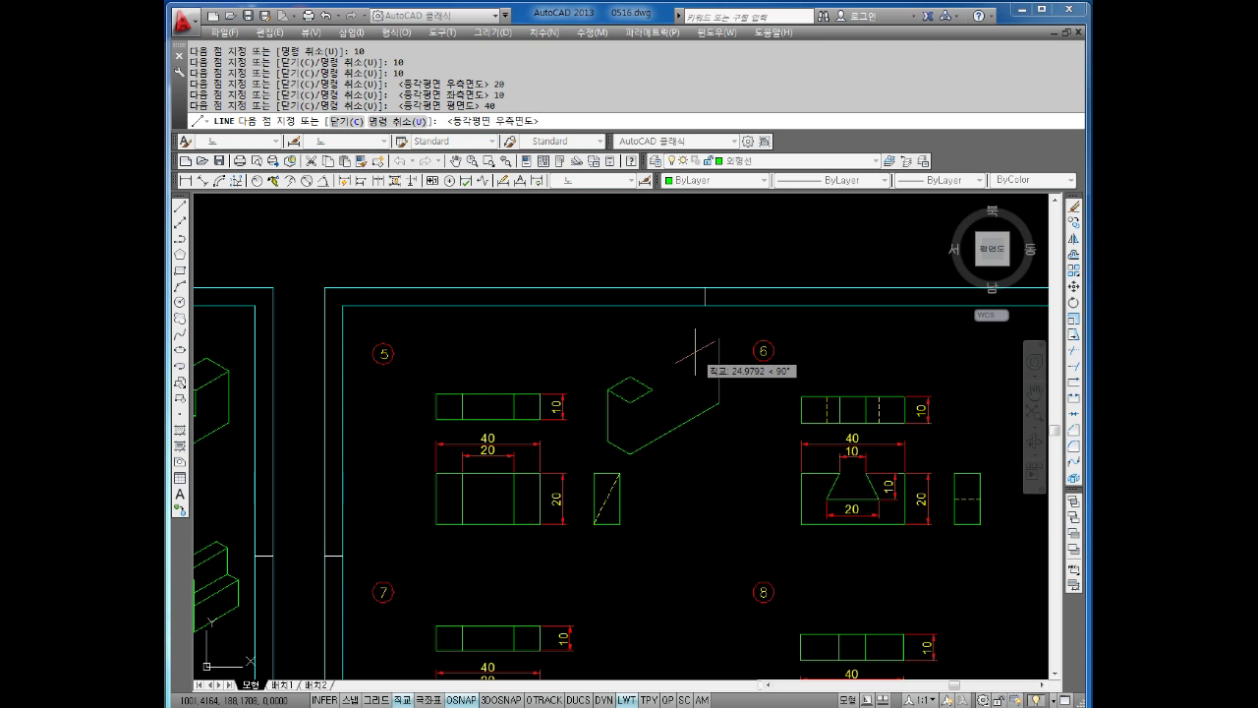
pyautogui.write('20')
pyautogui.press('Return')
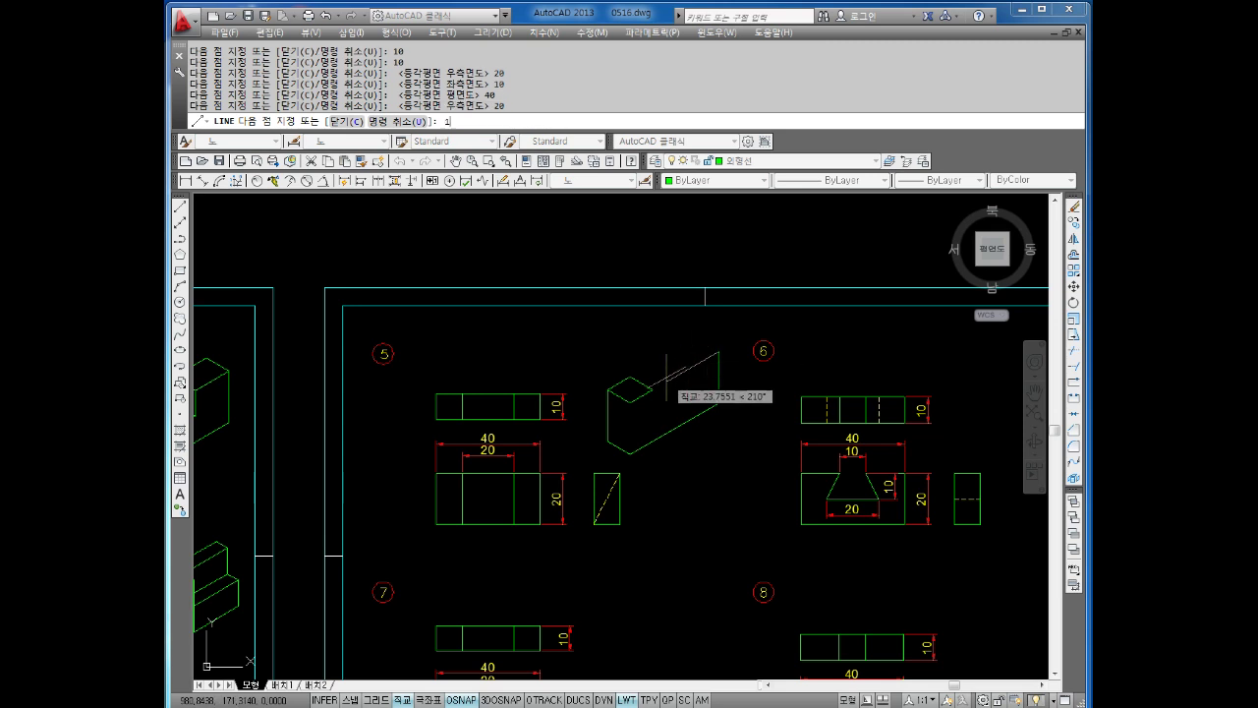
pyautogui.write('0')
pyautogui.press('Return')
pyautogui.press('F5')
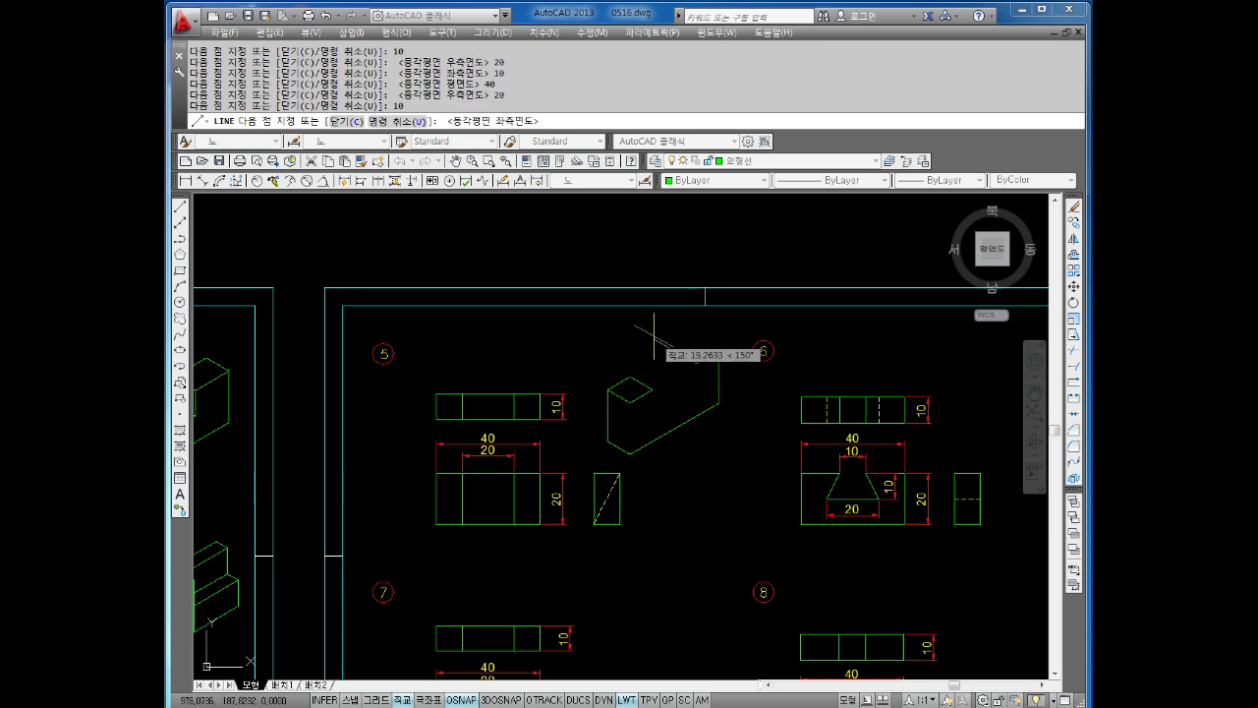
pyautogui.write('0')
pyautogui.press('Return')
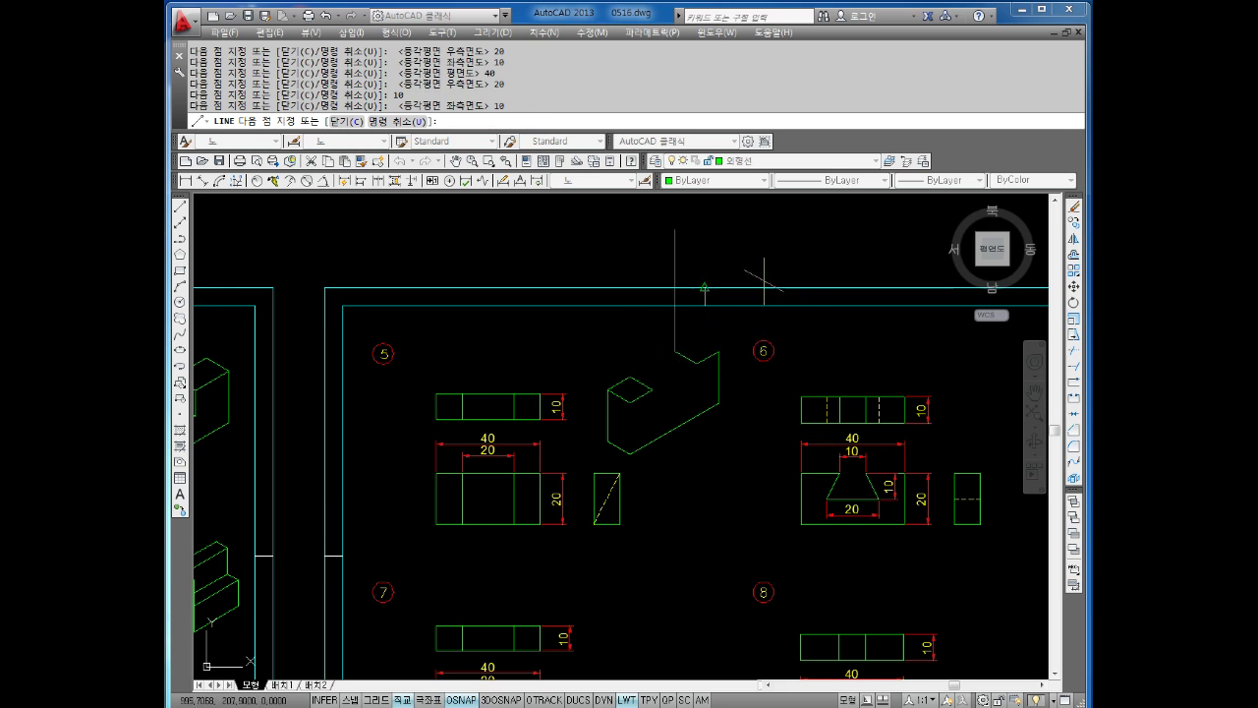
pyautogui.press('F5')
pyautogui.write('10')
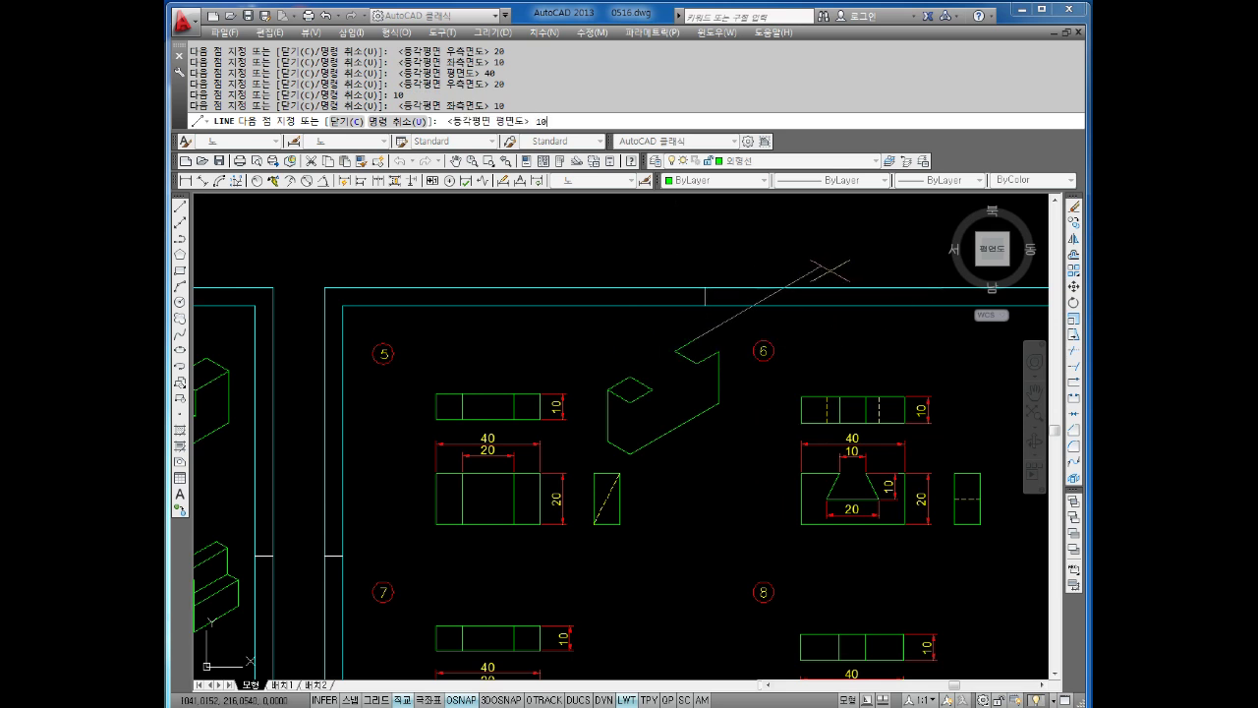
pyautogui.press('Return')
pyautogui.click(698, 339)
pyautogui.press('Escape')
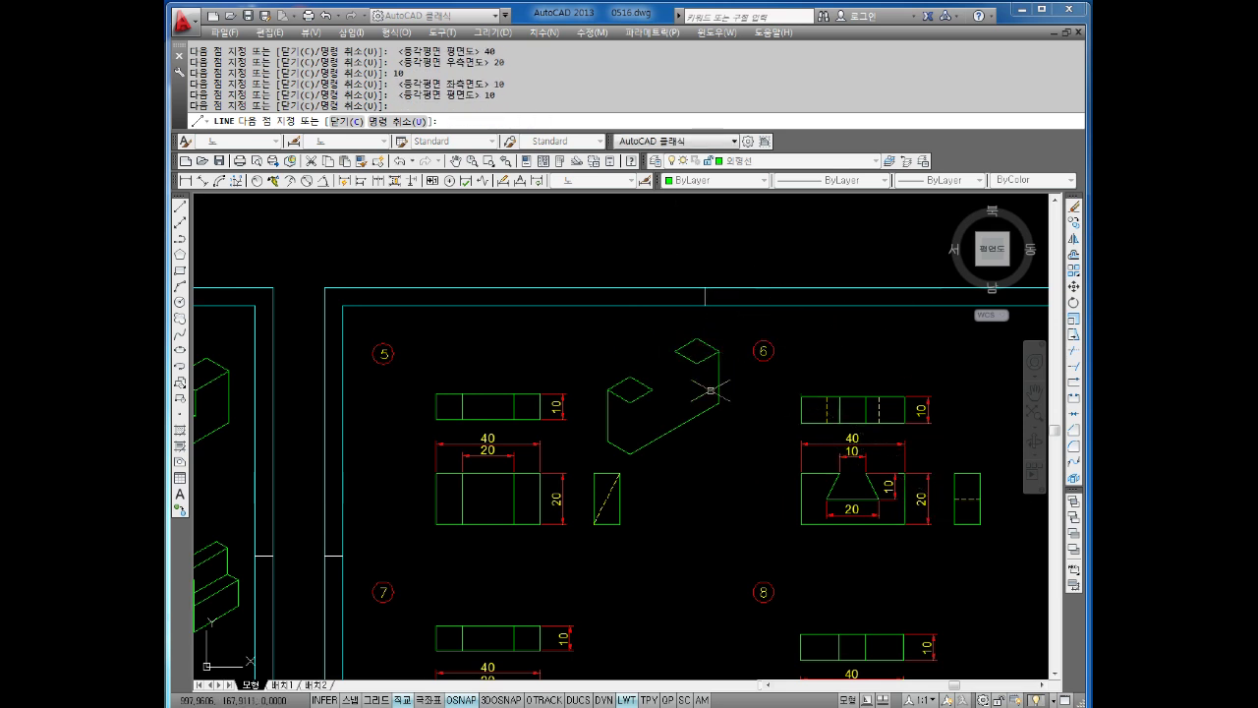
pyautogui.press('Escape')
pyautogui.press('Return')
# Add a 20-unit vertical edge at the block's right corner and a slanted cut line from its end.
pyautogui.click(631, 376)
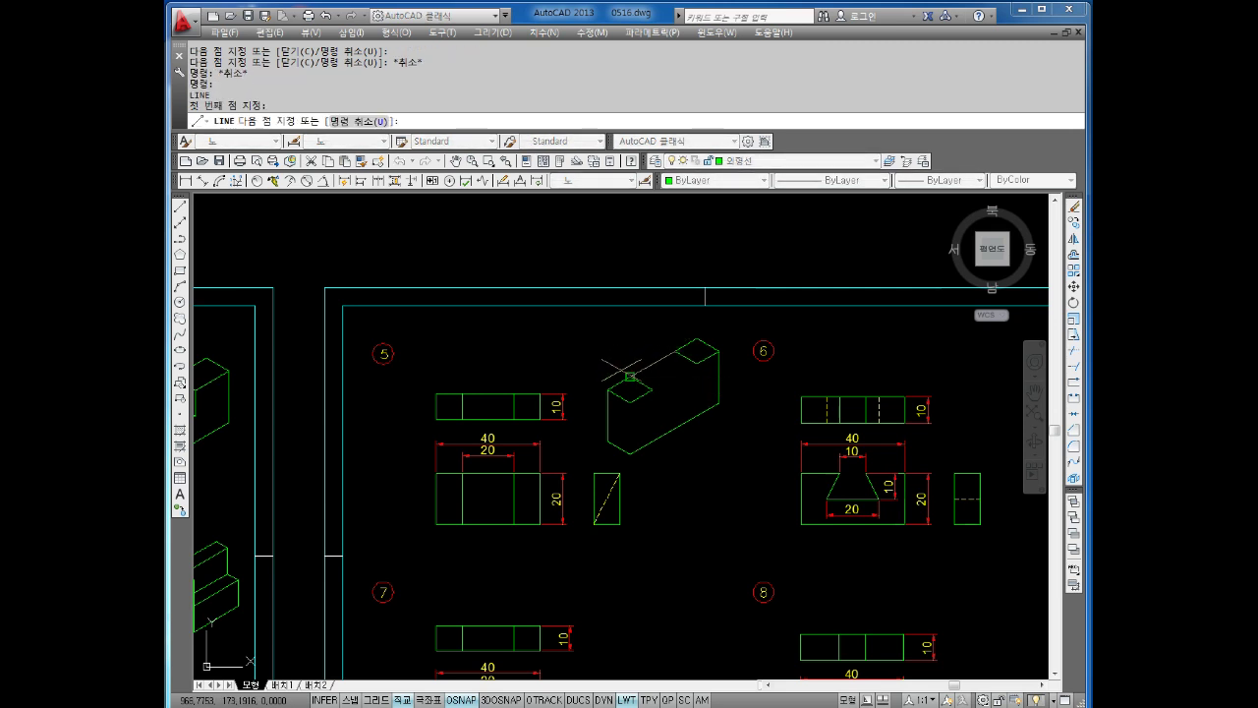
pyautogui.press('Escape')
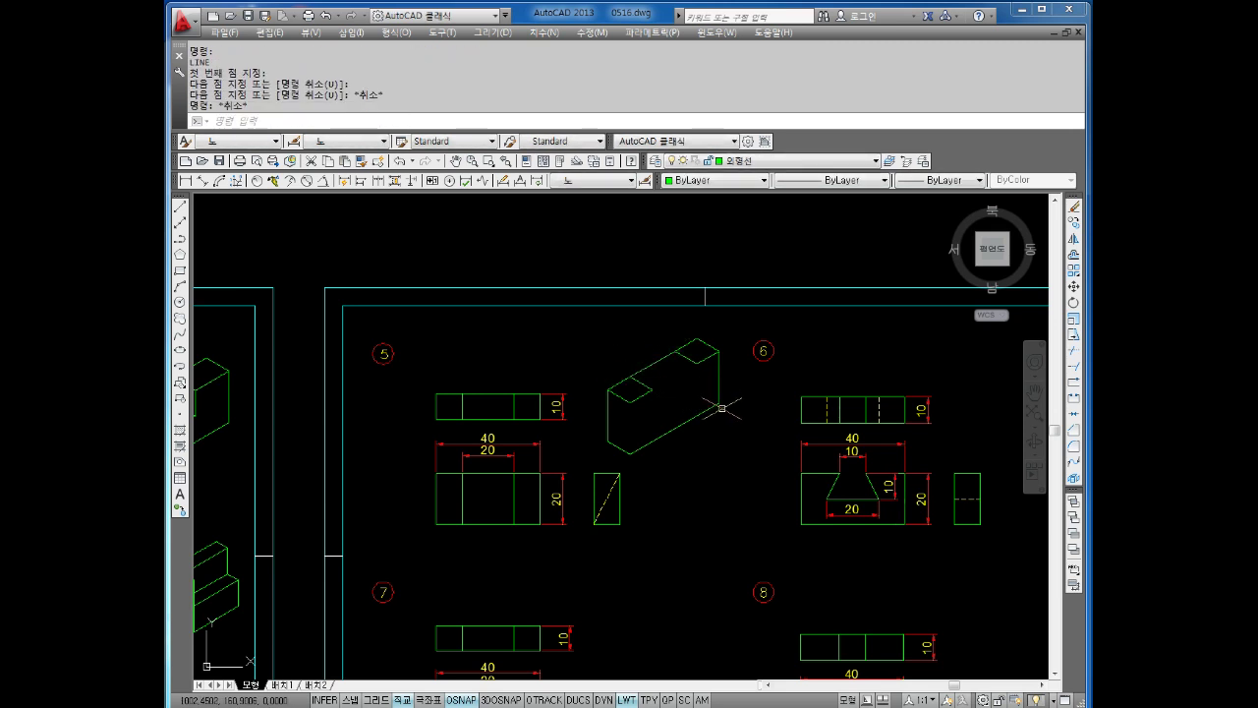
pyautogui.press('Return')
pyautogui.click(698, 362)
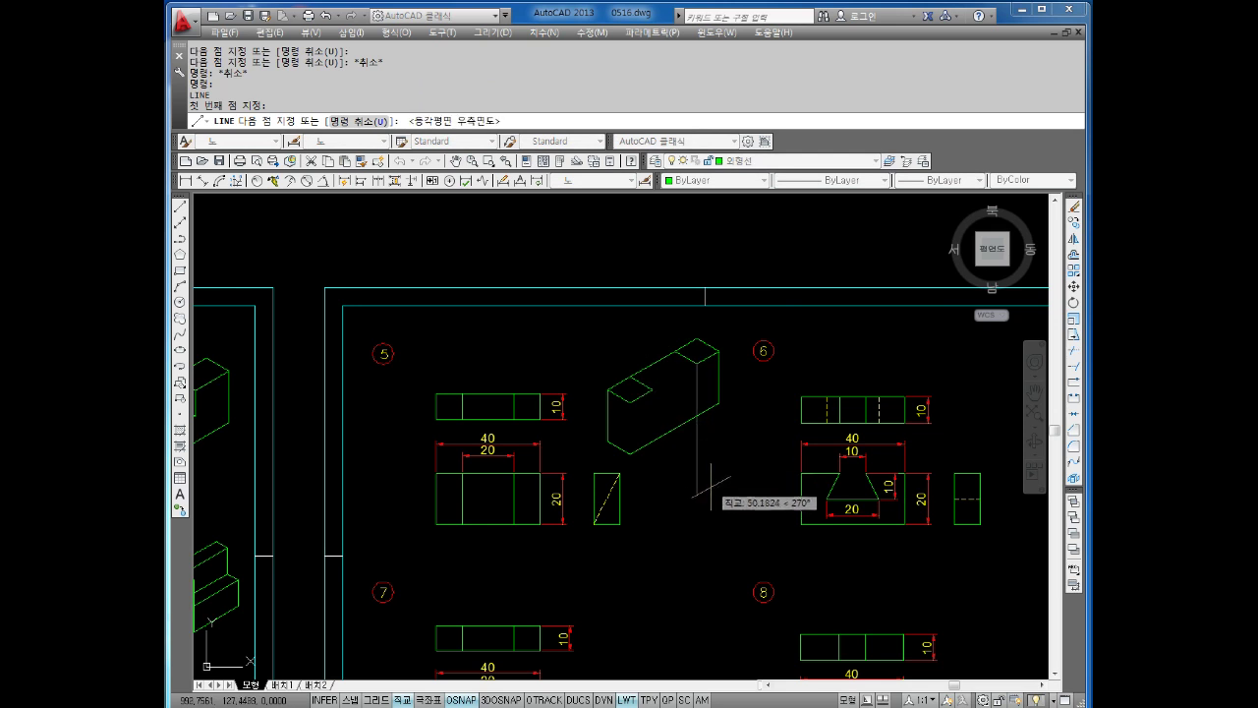
pyautogui.write('20')
pyautogui.press('Return')
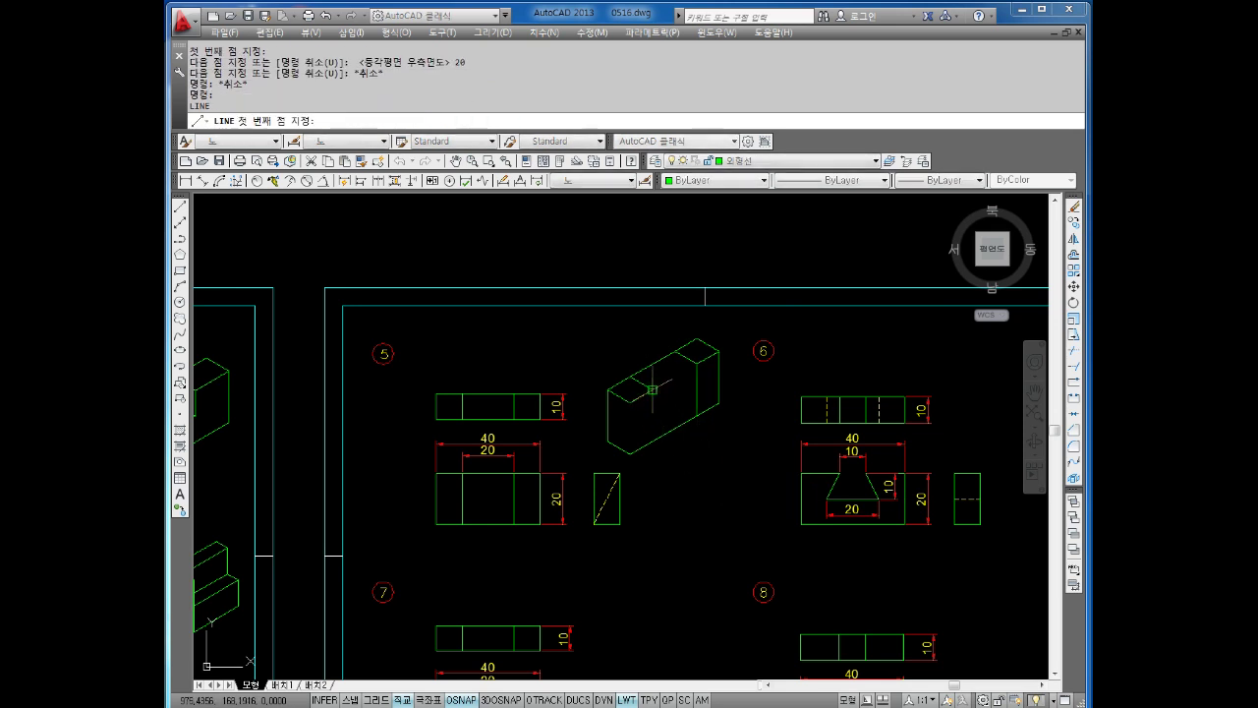
pyautogui.write('20')
pyautogui.press('Return')
pyautogui.press('Escape')
pyautogui.press('Escape')
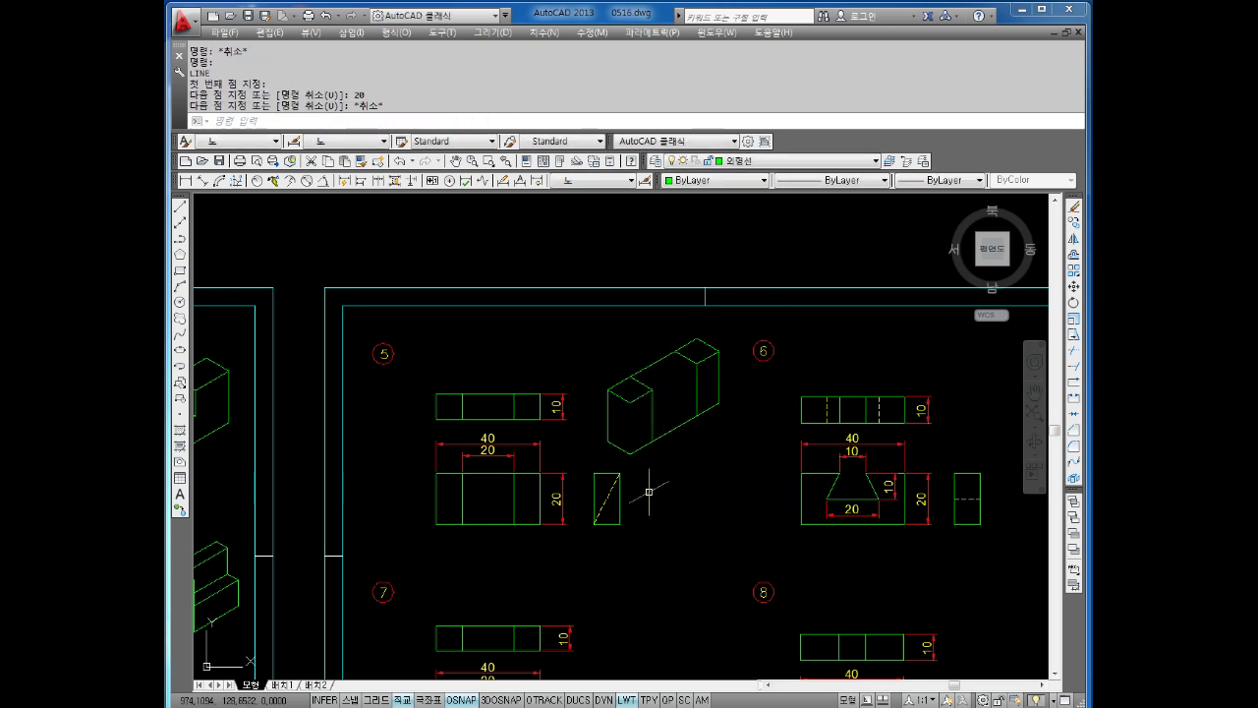
pyautogui.press('Return')
pyautogui.click(697, 415)
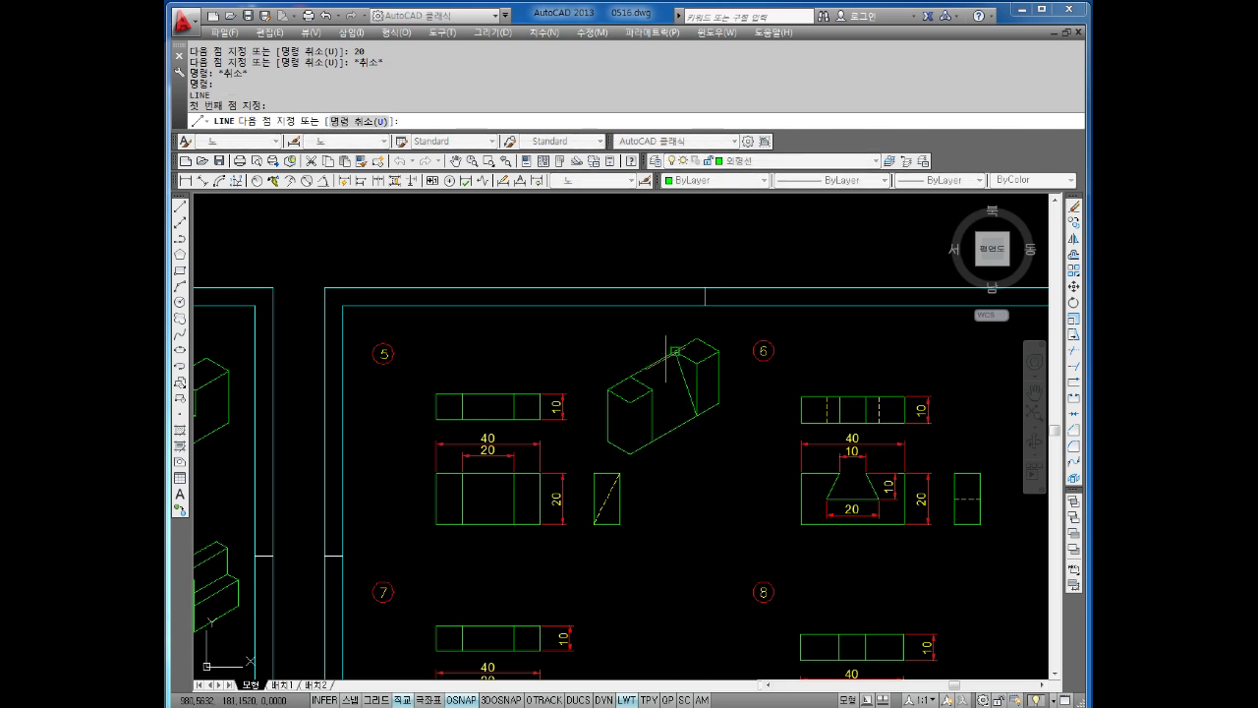
pyautogui.press('Escape')
pyautogui.press('Escape')
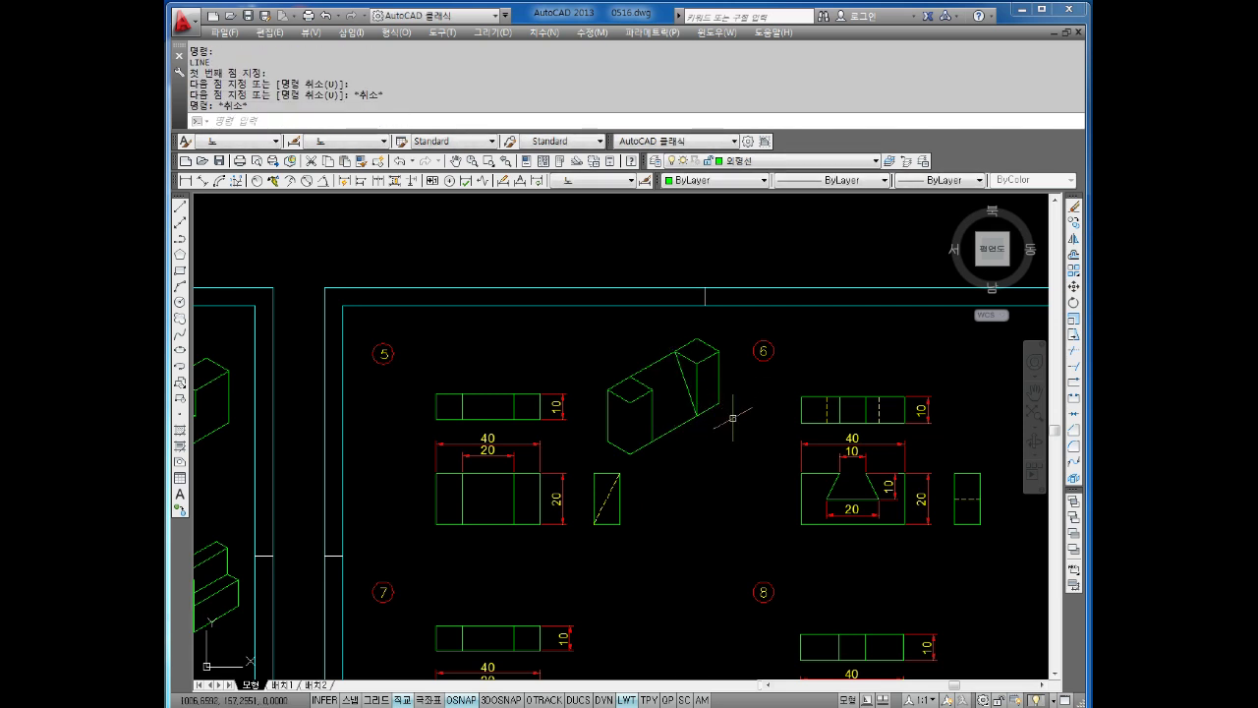
pyautogui.moveTo(718, 419); pyautogui.dragTo(633, 370, button='middle')
# Pan the drawing to center exercise cell 6 in the view.
pyautogui.press('Return')
pyautogui.click(546, 351)
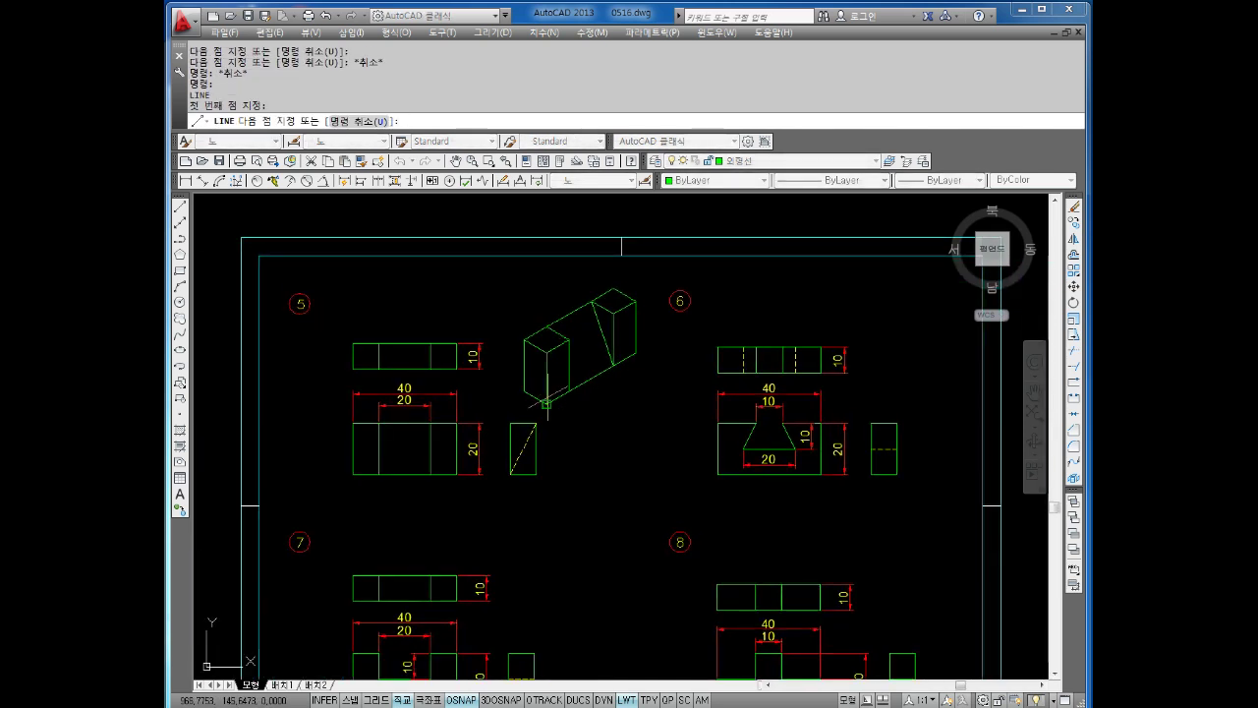
pyautogui.press('Escape')
pyautogui.moveTo(603, 487); pyautogui.dragTo(600, 420, button='middle')
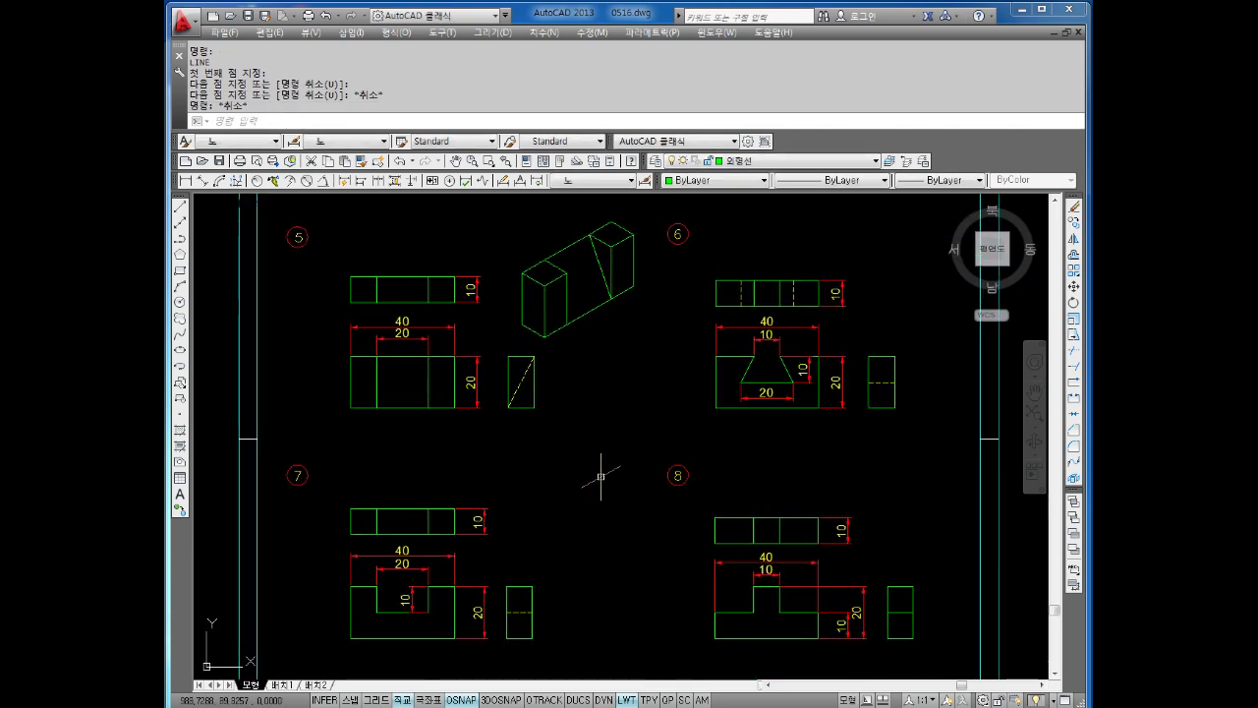
pyautogui.moveTo(768, 373); pyautogui.dragTo(599, 446, button='middle')
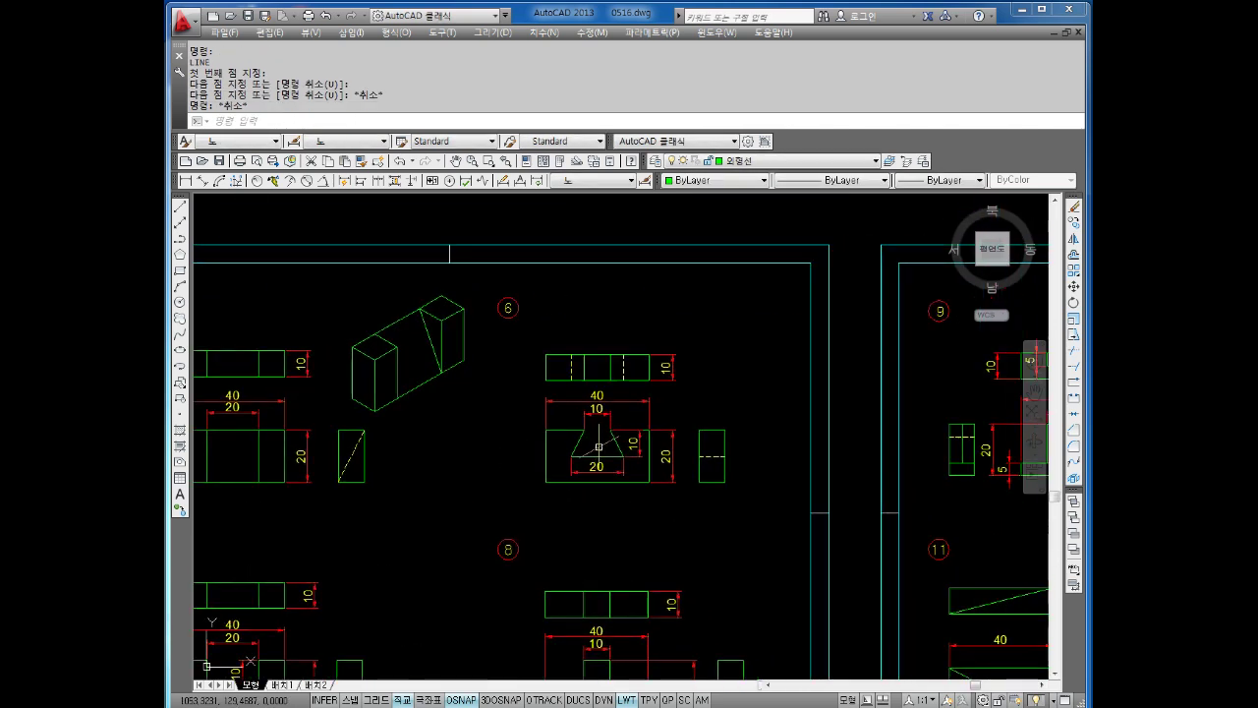
pyautogui.moveTo(733, 399); pyautogui.dragTo(683, 401, button='middle')
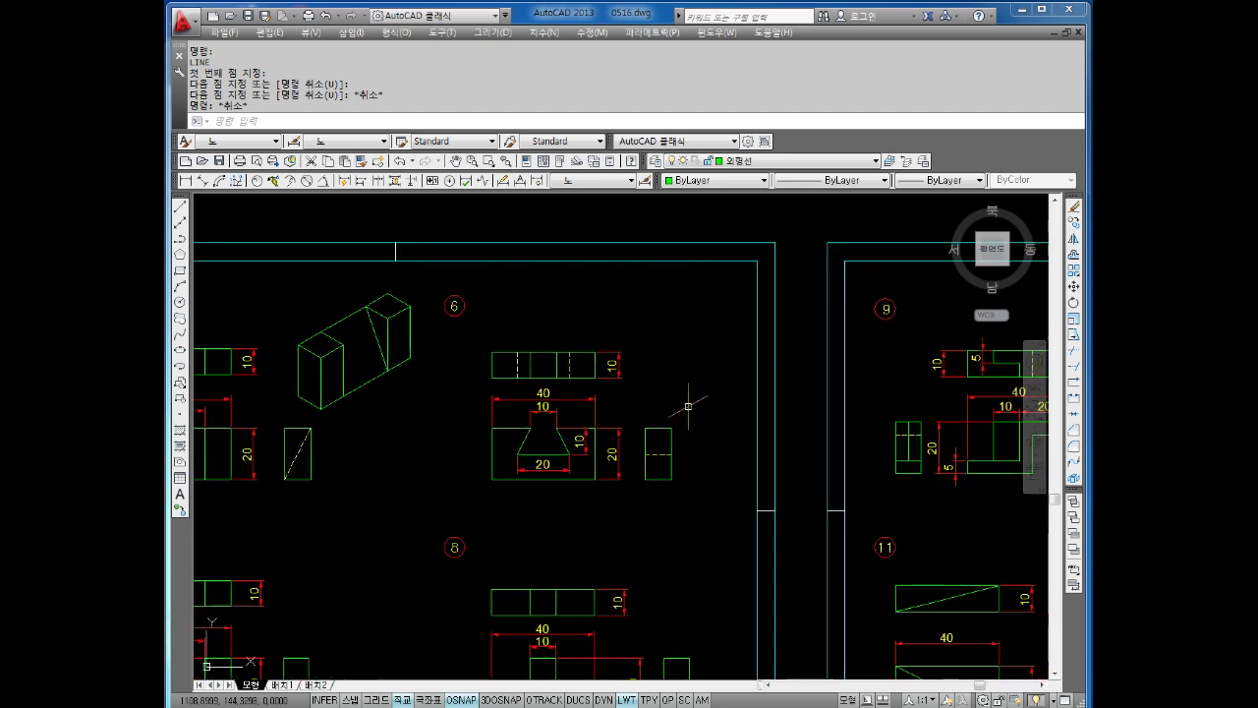
# Draw the 20-tall, 10-deep end face of exercise 6's block on the left isoplane.
pyautogui.press('Escape')
pyautogui.press('Escape')
pyautogui.press('Escape')
pyautogui.press('Return')
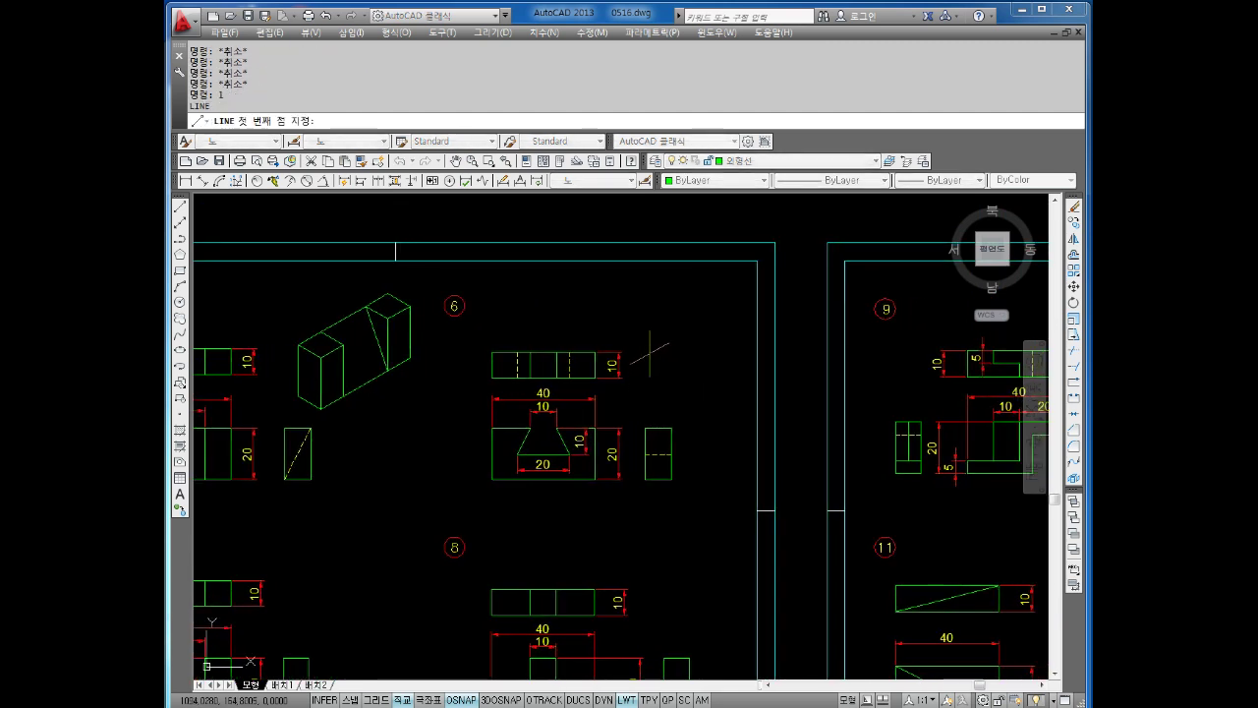
pyautogui.click(646, 351)
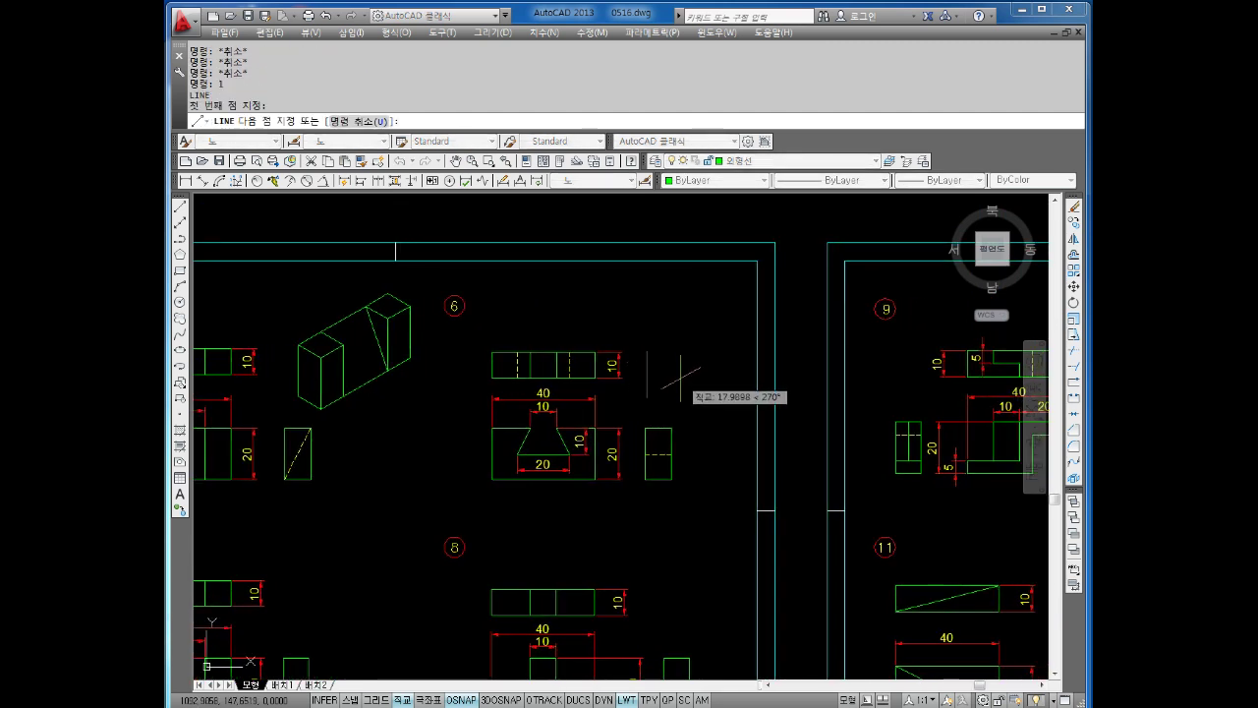
pyautogui.write('20')
pyautogui.press('Return')
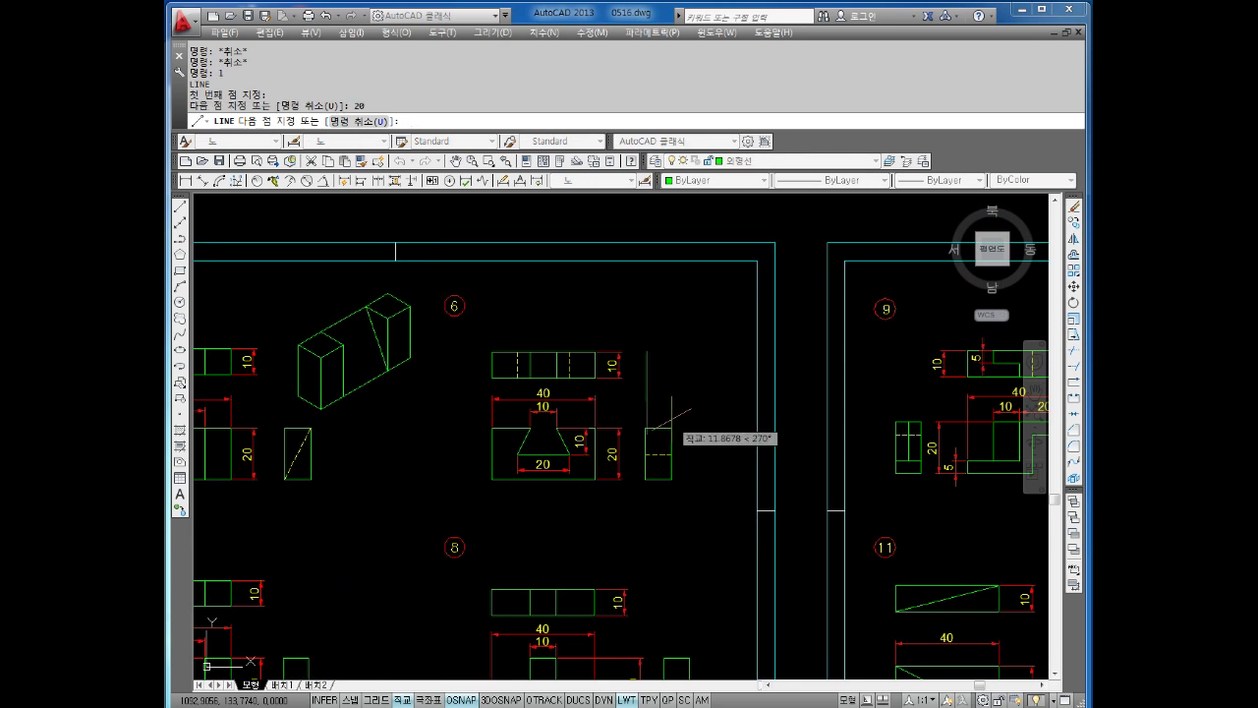
pyautogui.press('F5')
pyautogui.write('10')
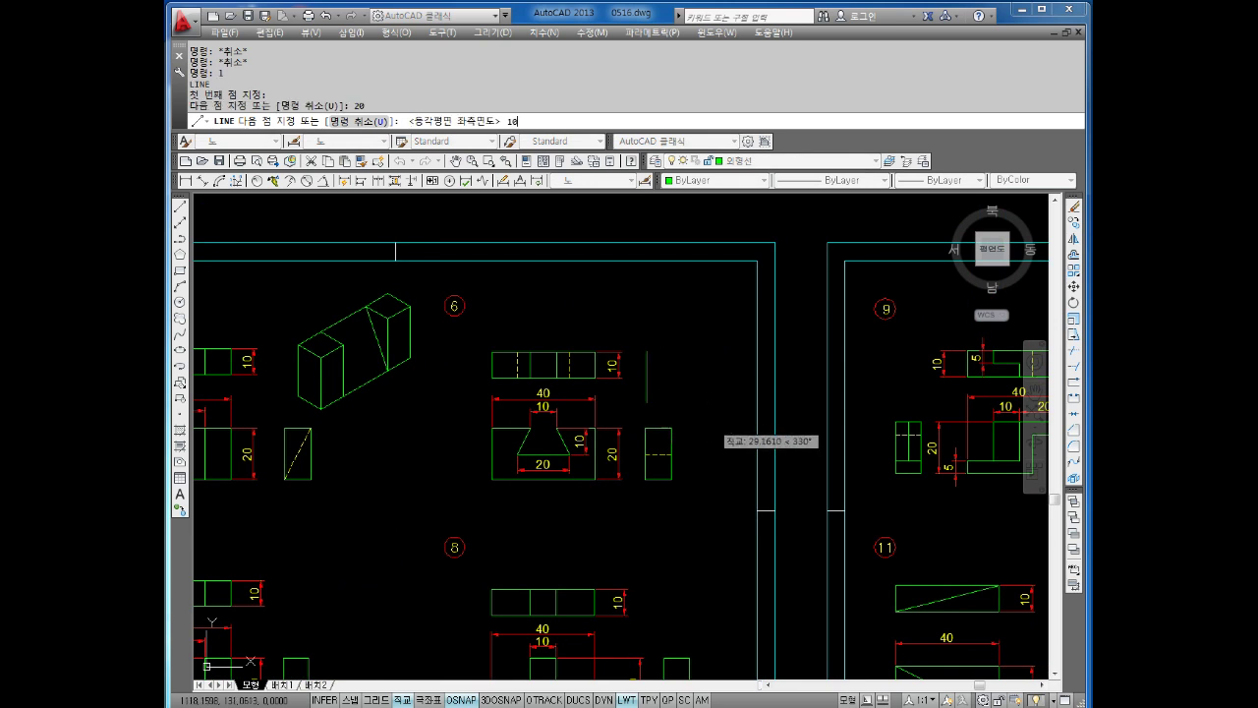
pyautogui.press('Return')
pyautogui.write('0')
pyautogui.press('Return')
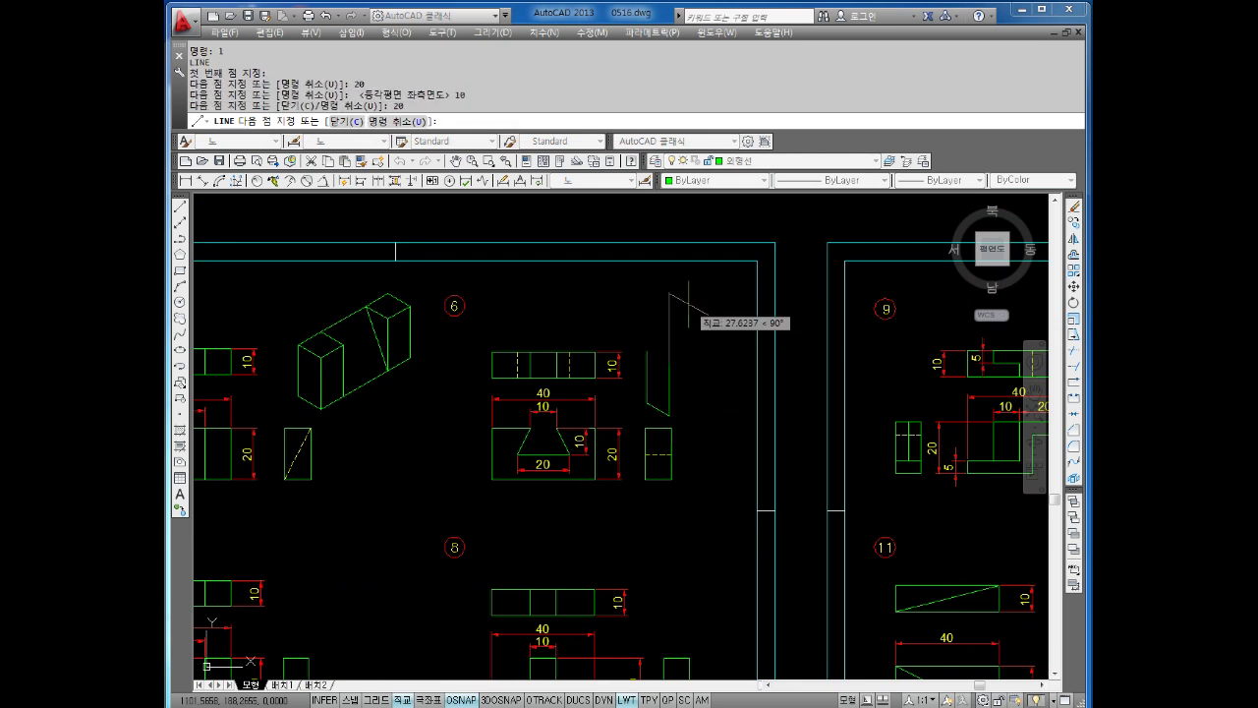
pyautogui.click(647, 350)
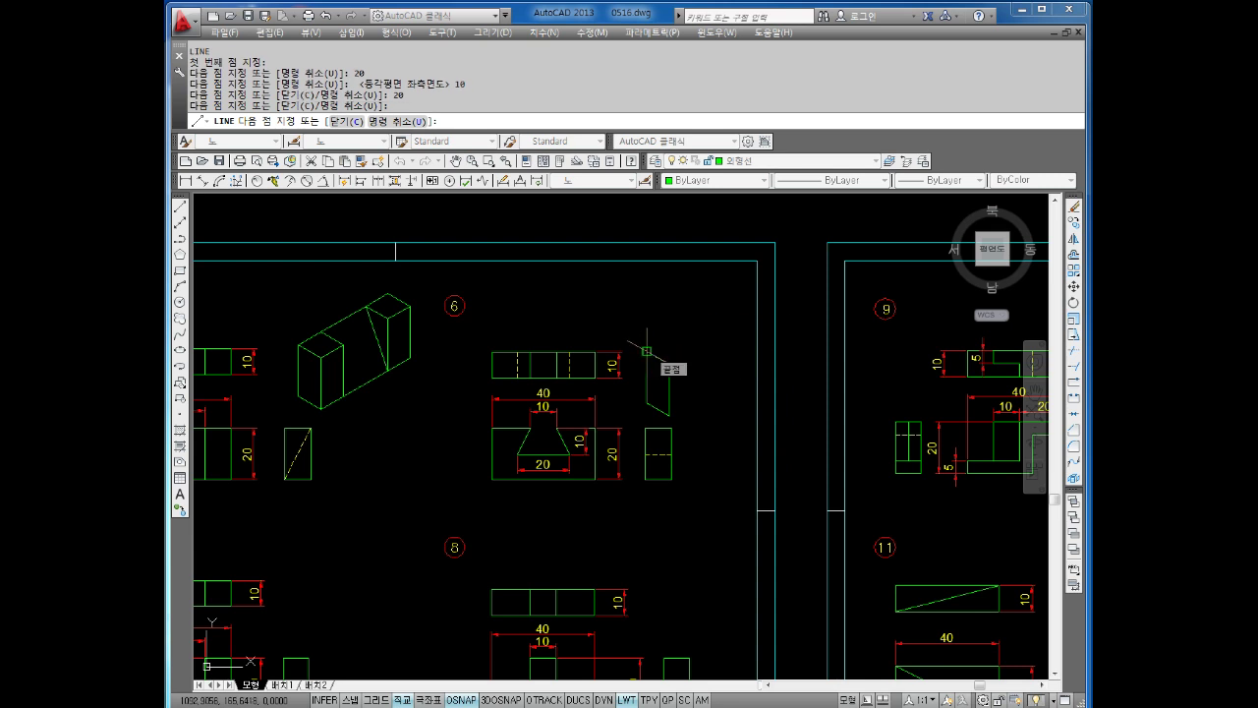
# Add the 15, 10 and 15-unit top edges on the top isoplane.
pyautogui.press('F5')
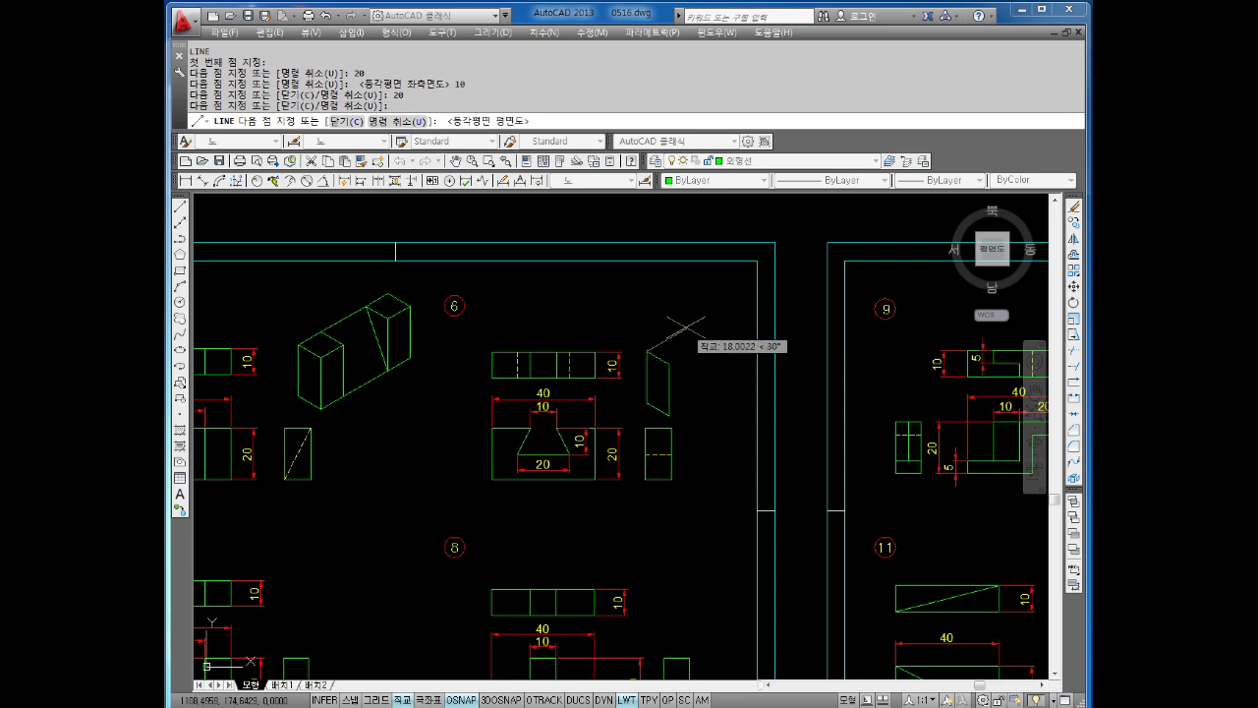
pyautogui.write('15')
pyautogui.press('Return')
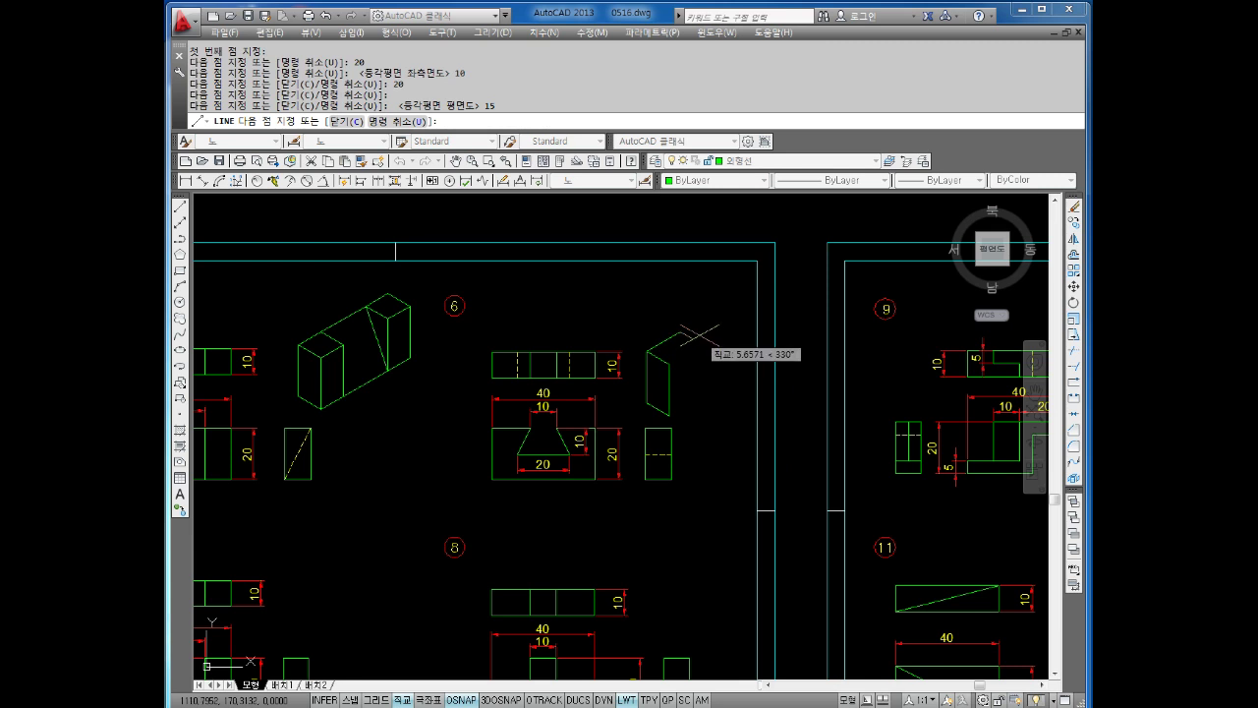
pyautogui.write('10')
pyautogui.press('Return')
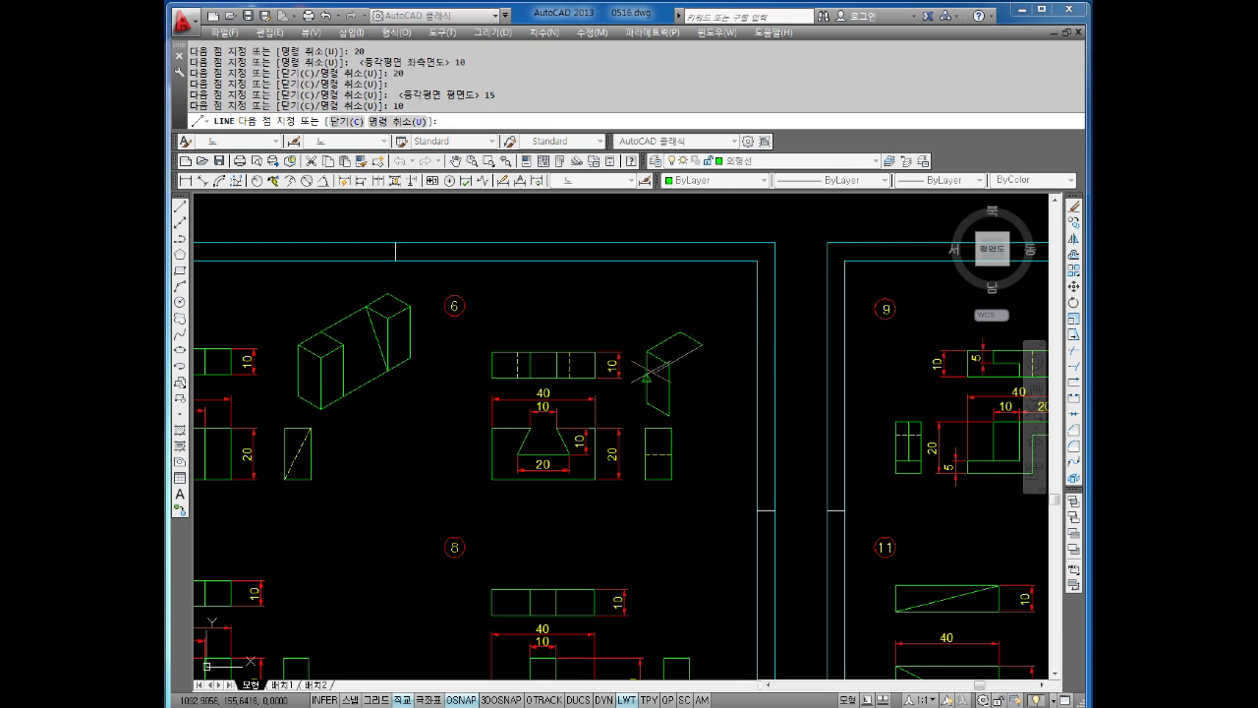
pyautogui.write('15')
pyautogui.press('Return')
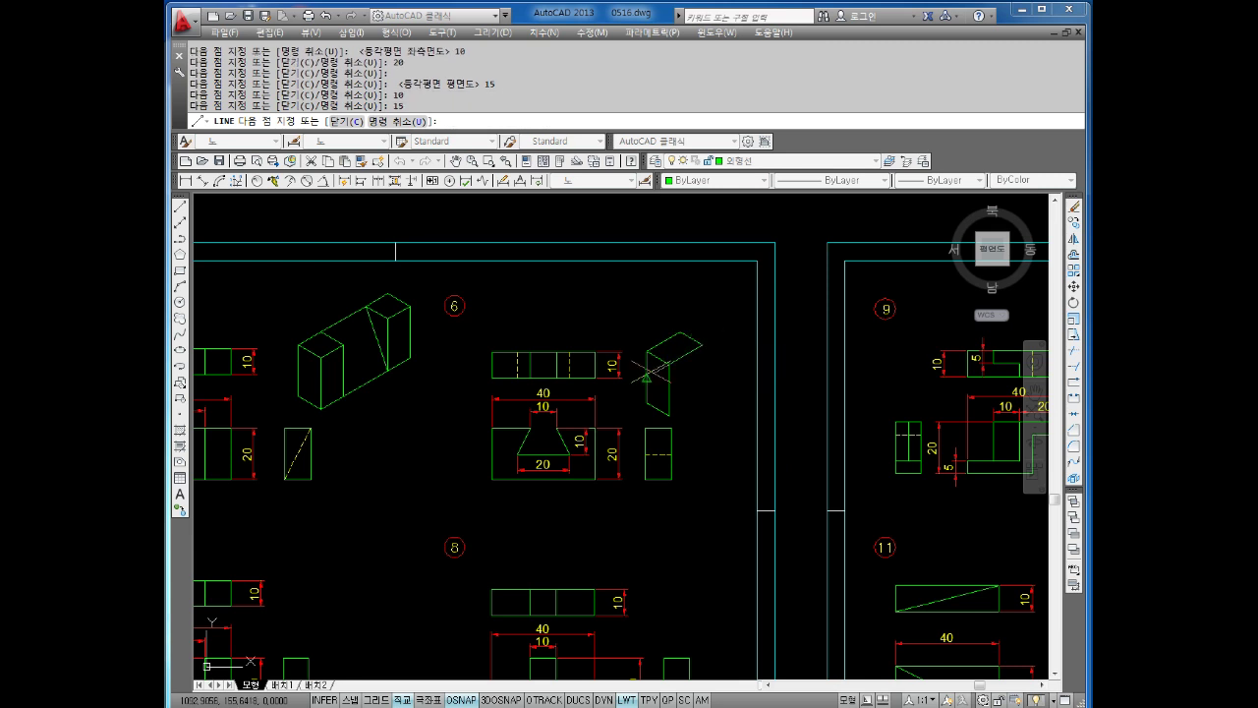
pyautogui.press('Escape')
pyautogui.press('Escape')
# Draw a 40-unit line back along the 30° axis from the block's corner.
pyautogui.press('Return')
pyautogui.click(669, 416)
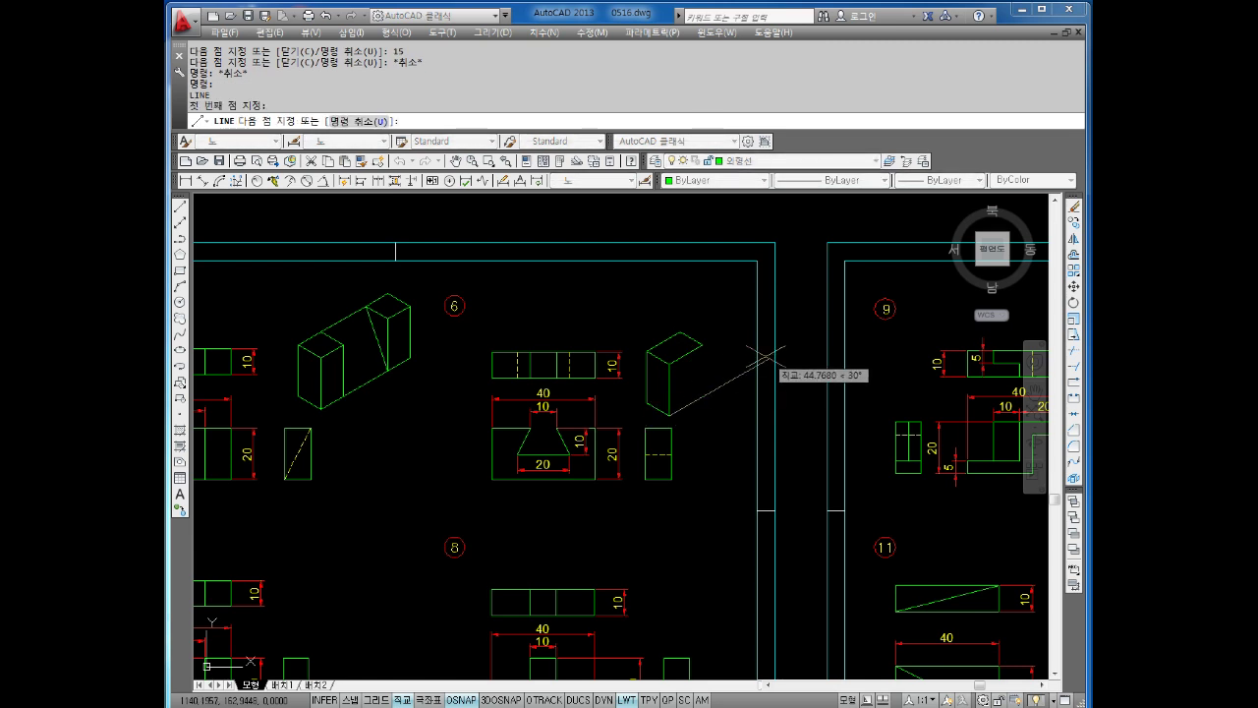
pyautogui.write('40')
pyautogui.press('Return')
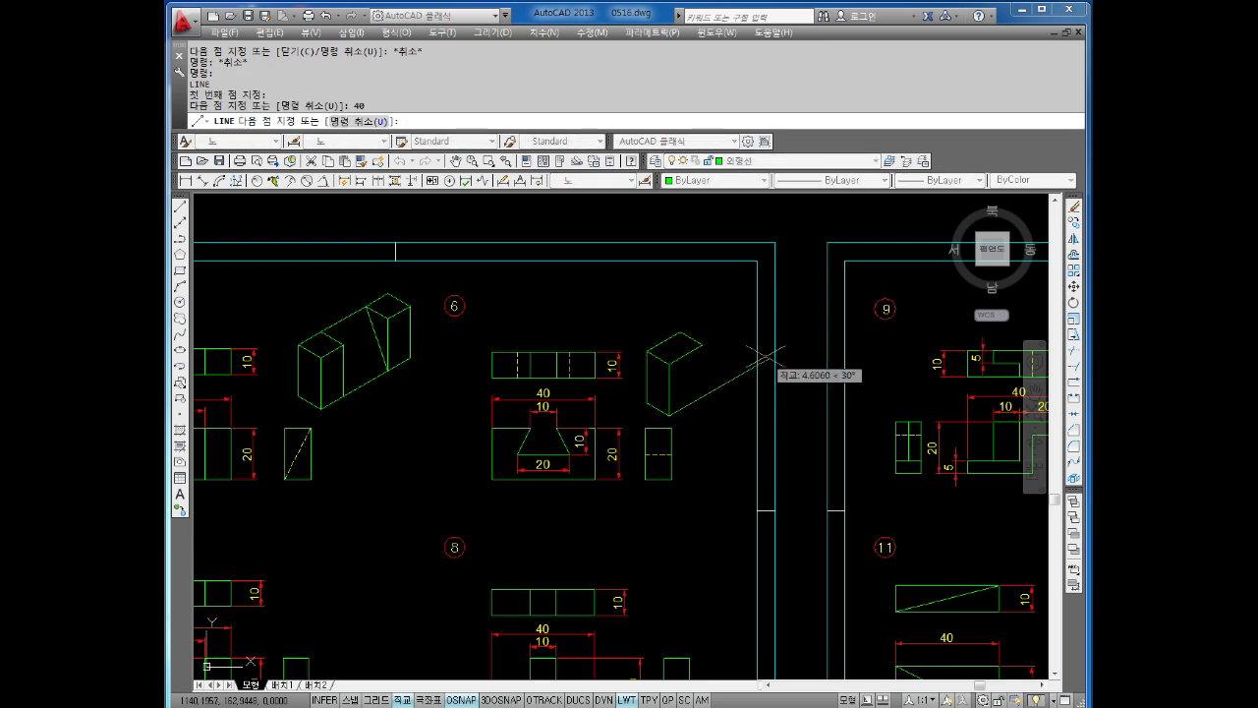
pyautogui.press('F5')
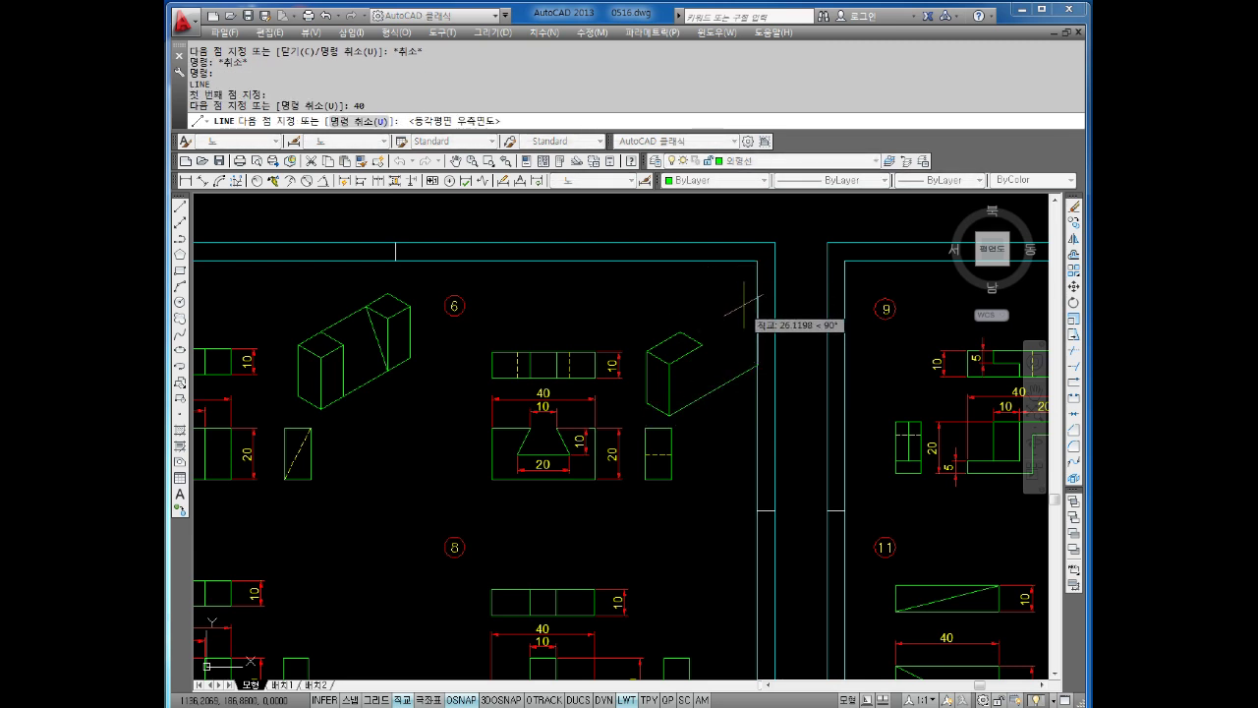
pyautogui.press('Escape')
pyautogui.press('Escape')
pyautogui.press('Escape')
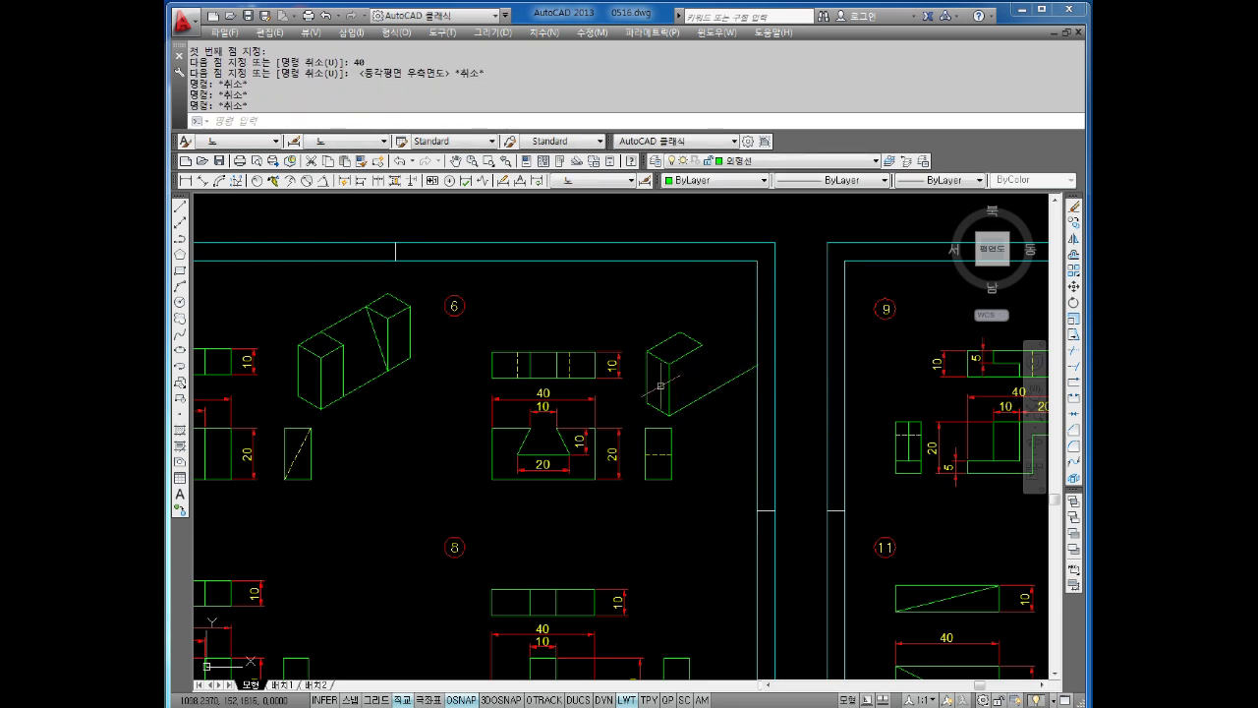
pyautogui.press('Escape')
pyautogui.press('Escape')
pyautogui.press('Escape')
# Move exercise 6's views to a new position with Ortho turned off.
pyautogui.write('m')
pyautogui.press('Return')
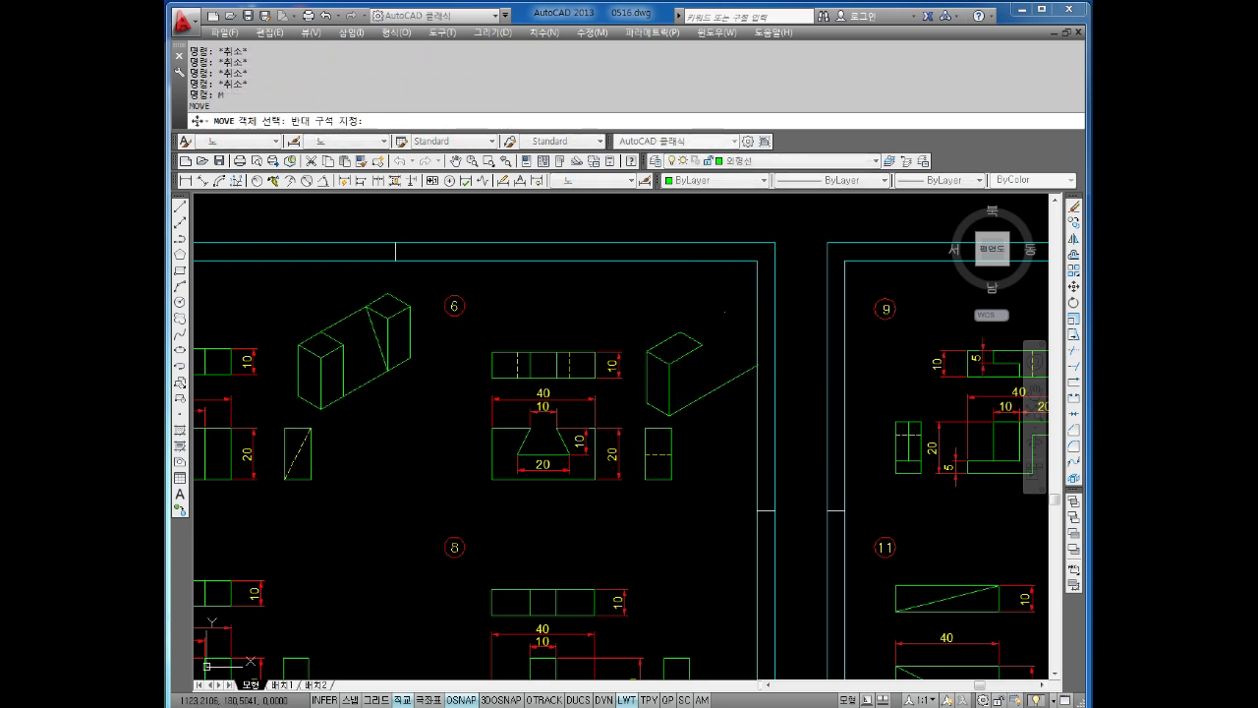
pyautogui.click(725, 310)
pyautogui.click(474, 492)
pyautogui.press('Return')
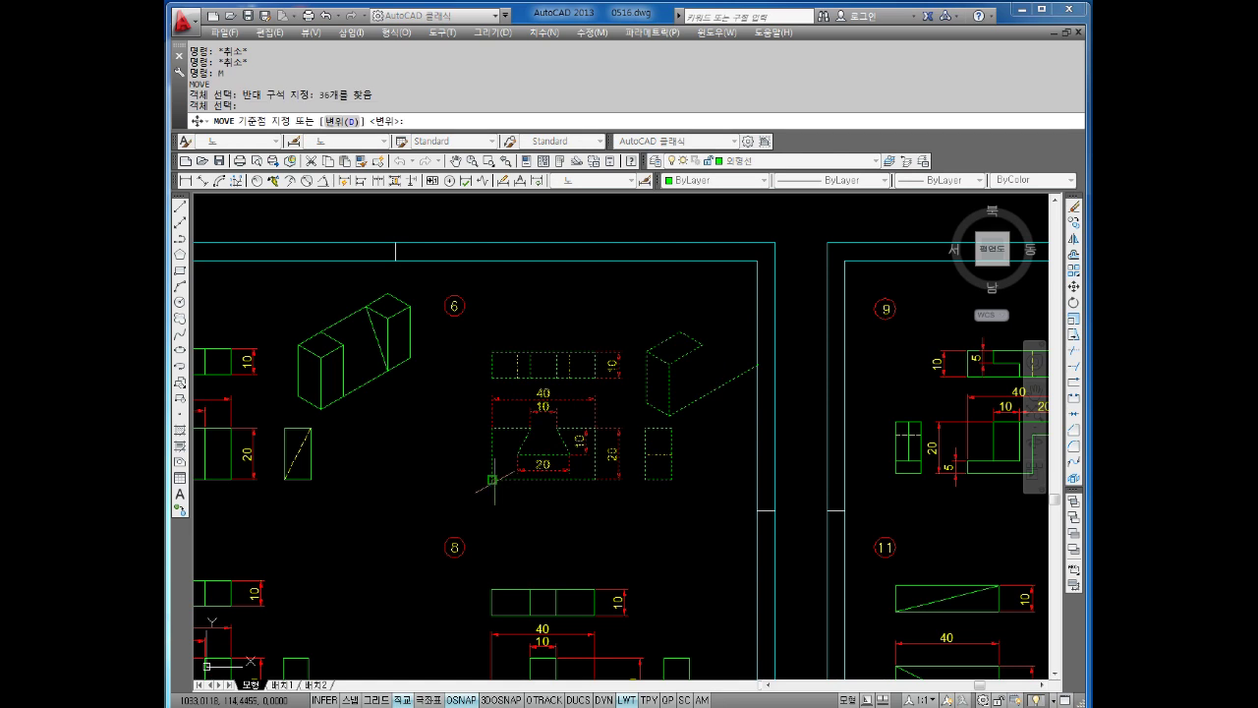
pyautogui.click(492, 485)
pyautogui.press('F5')
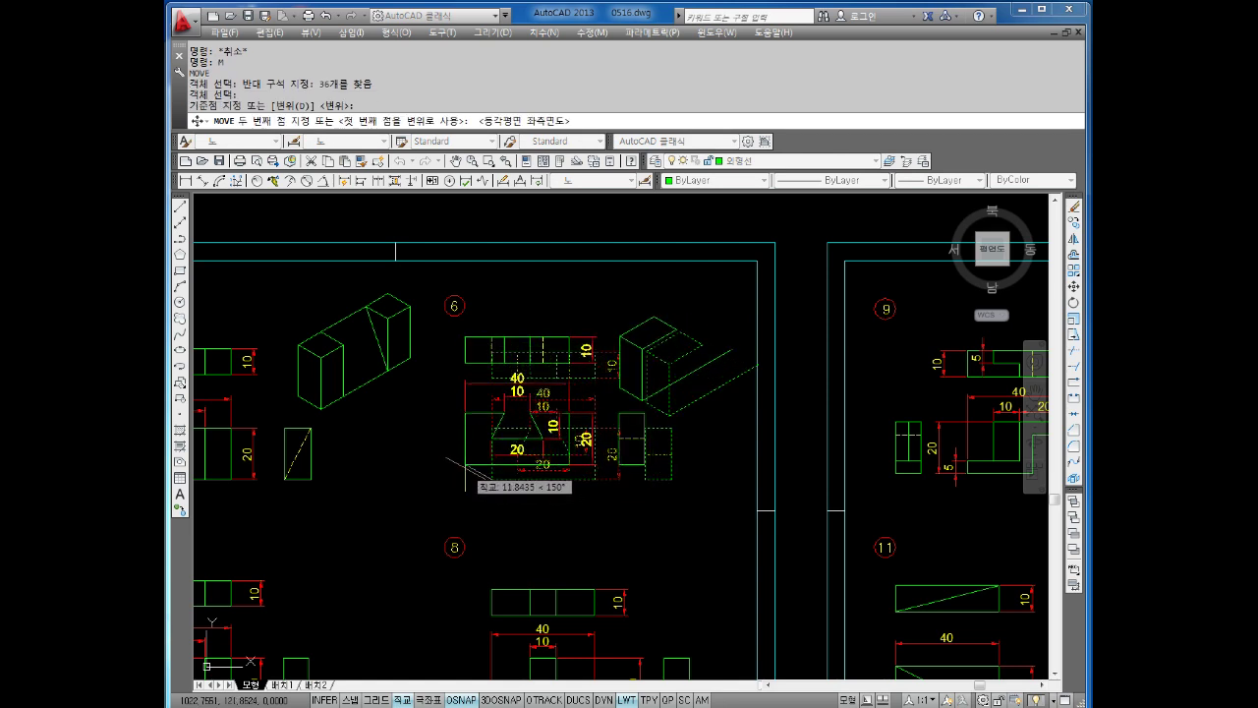
pyautogui.press('F5')
pyautogui.press('F5')
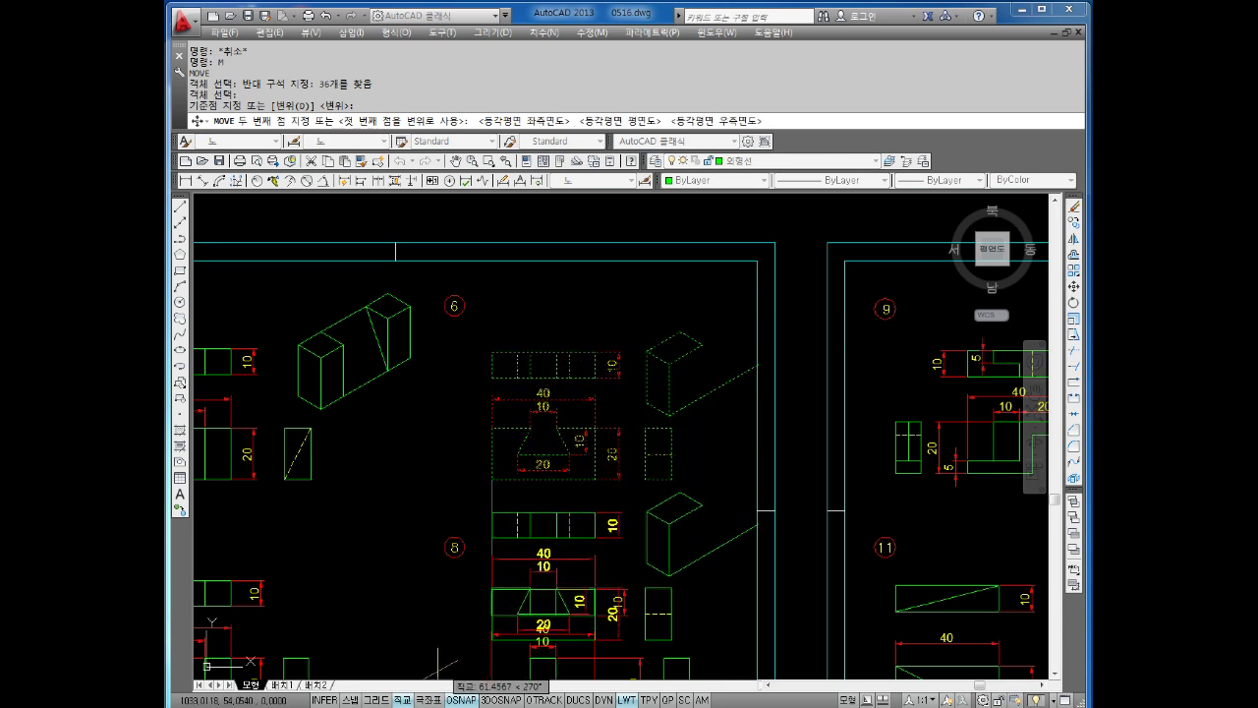
pyautogui.click(402, 700)
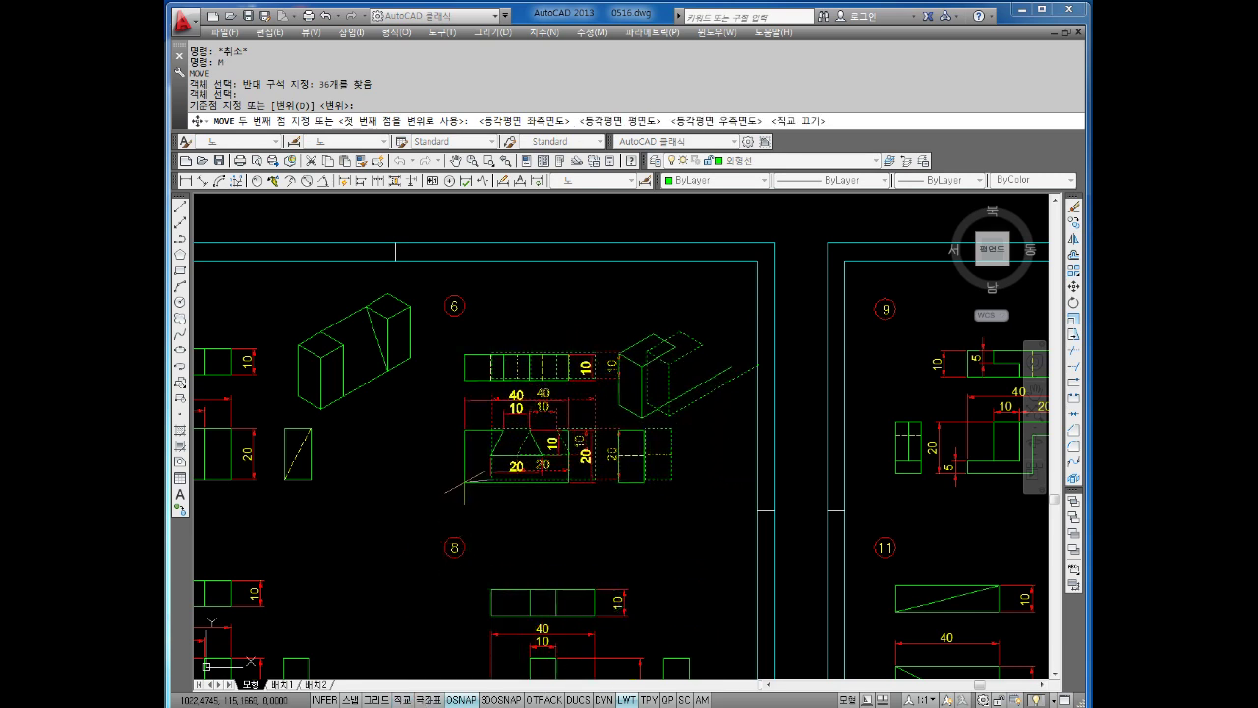
pyautogui.click(459, 481)
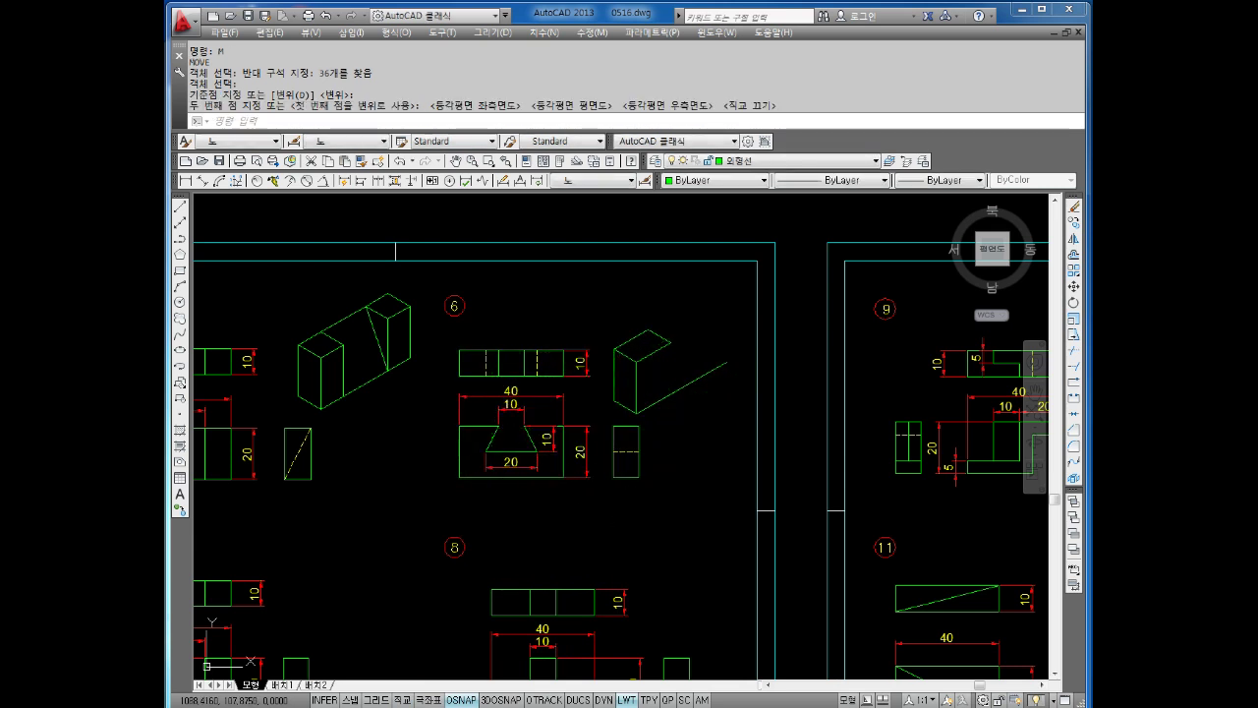
pyautogui.moveTo(628, 501); pyautogui.dragTo(643, 449, button='middle')
pyautogui.press('Escape')
pyautogui.press('Escape')
pyautogui.press('Escape')
# Draw a vertical guide line down from the isometric shape's corner with Ortho on.
pyautogui.write('l')
pyautogui.press('Return')
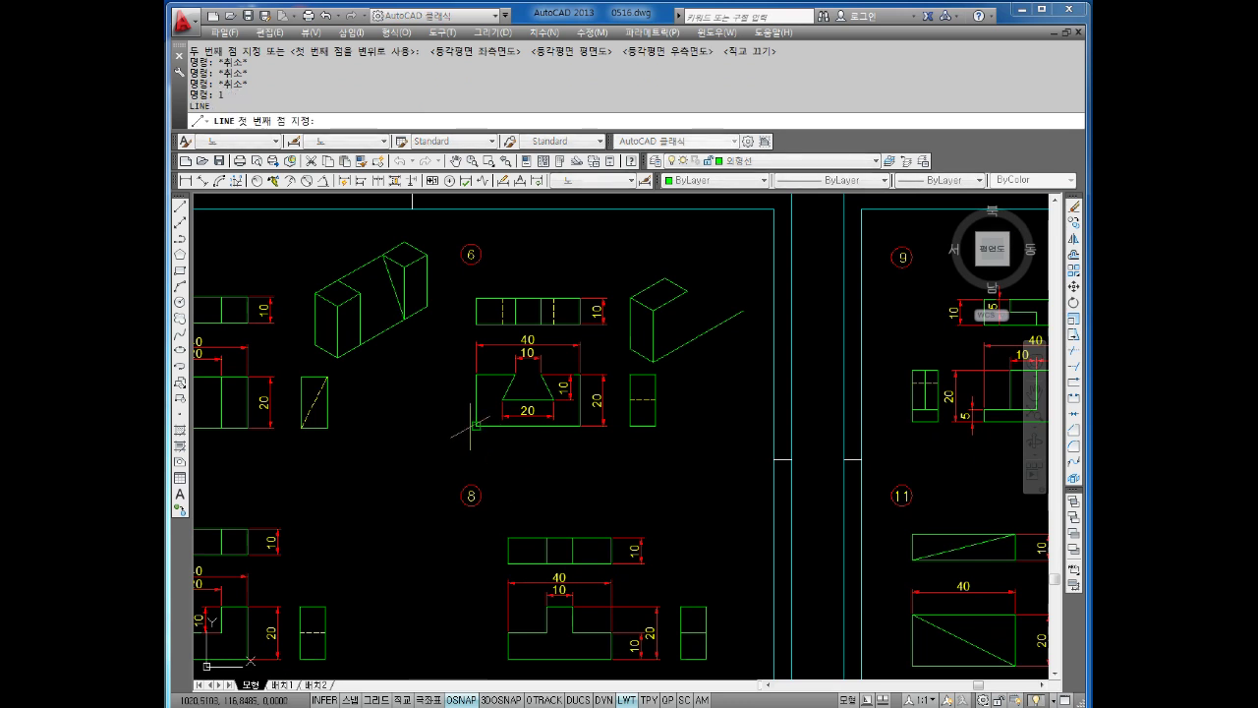
pyautogui.click(476, 425)
pyautogui.press('F5')
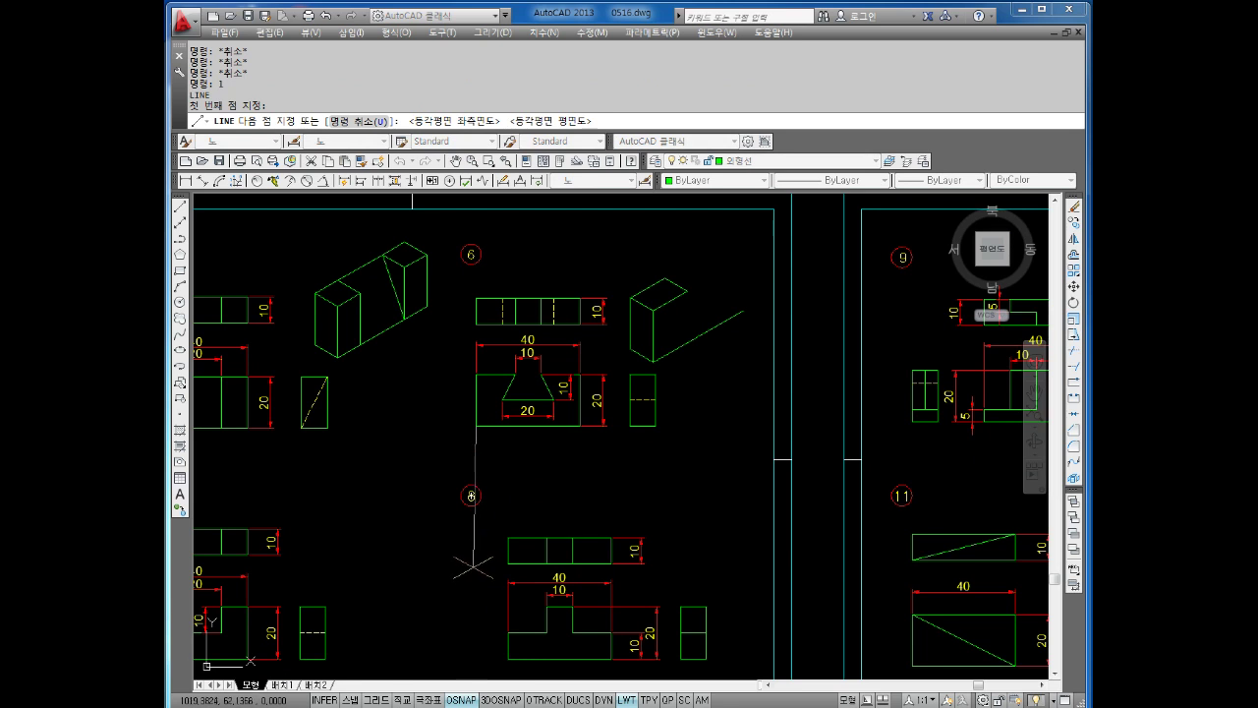
pyautogui.press('F8')
pyautogui.press('F5')
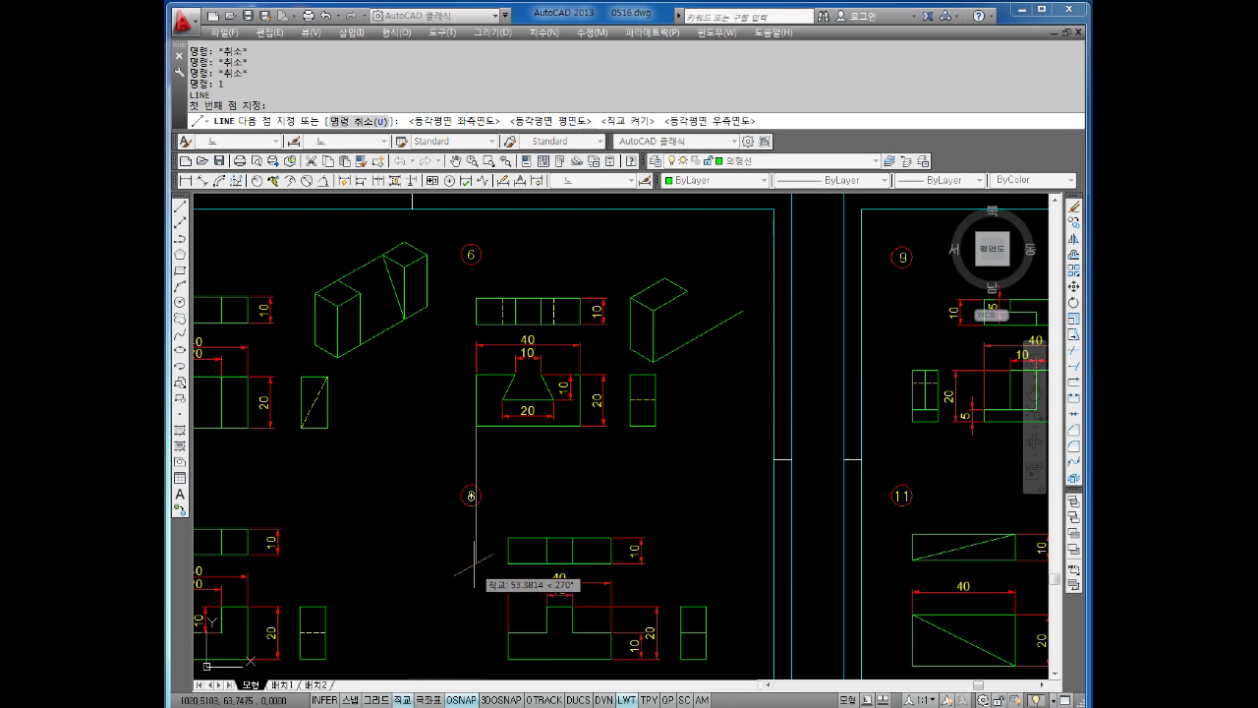
pyautogui.click(476, 585)
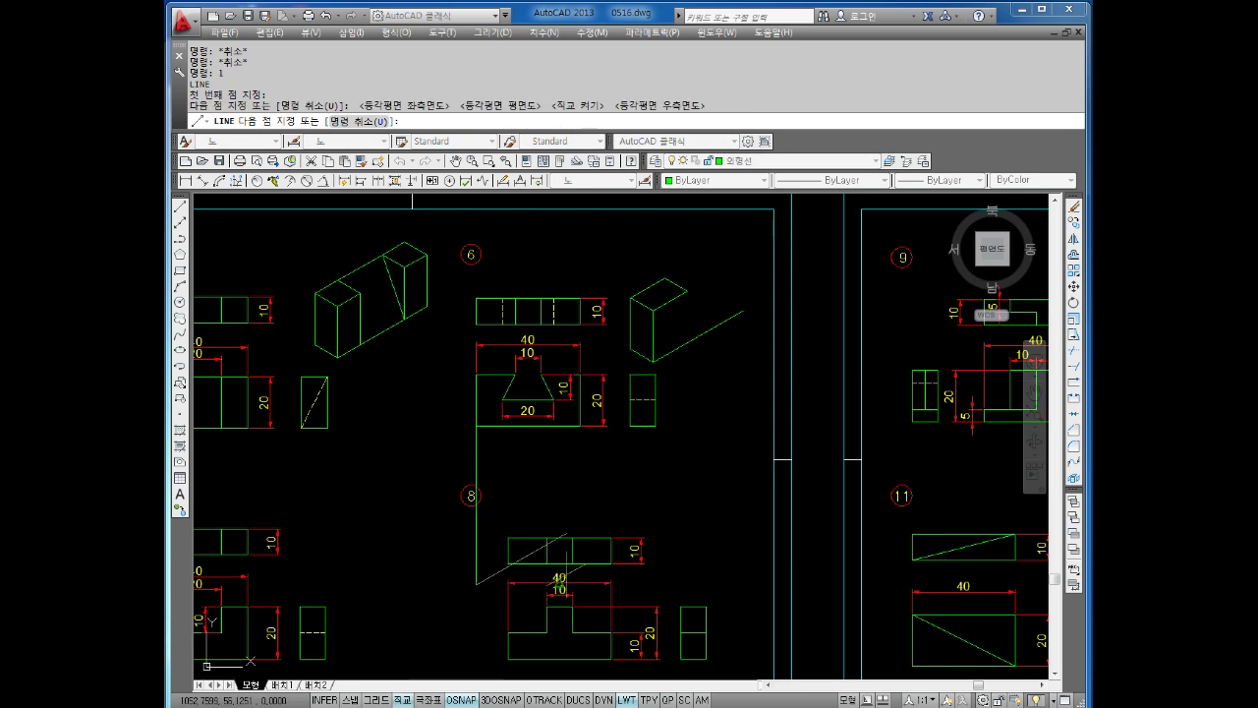
pyautogui.moveTo(559, 582); pyautogui.dragTo(576, 509, button='middle')
pyautogui.press('Escape')
pyautogui.press('Escape')
pyautogui.press('Escape')
pyautogui.press('Escape')
pyautogui.press('Escape')
pyautogui.press('Escape')
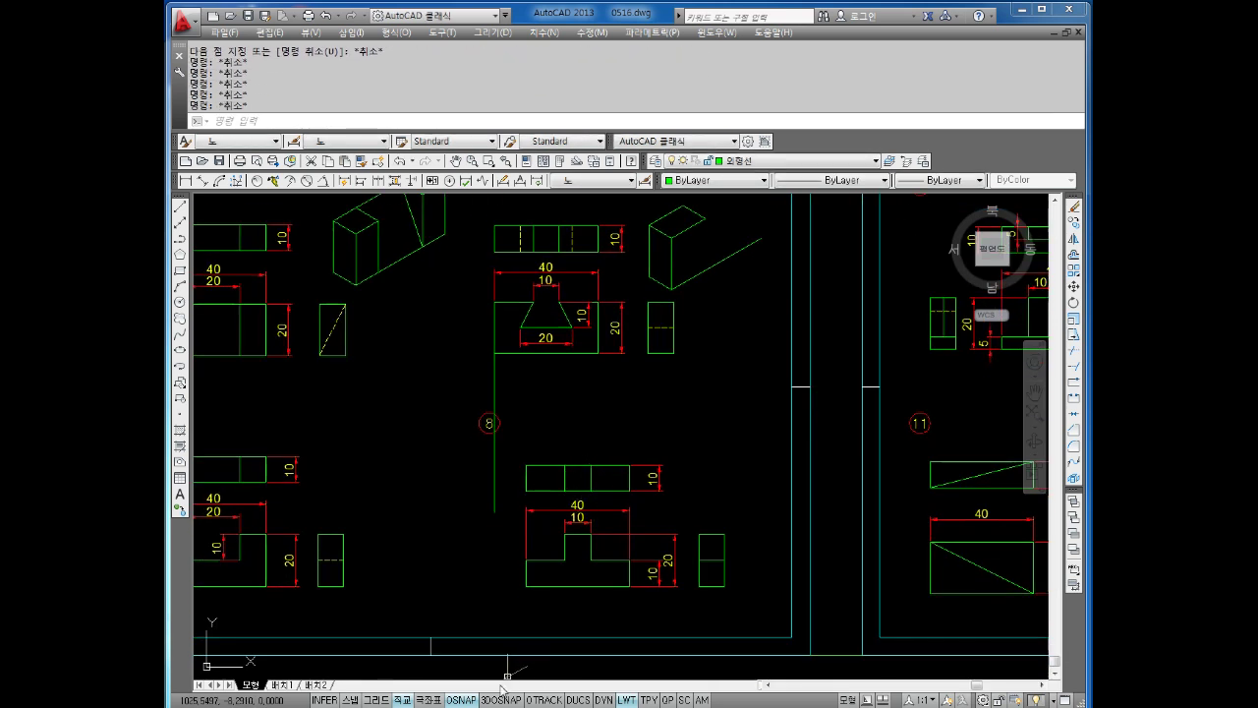
pyautogui.click(402, 700)
pyautogui.press('Escape')
pyautogui.press('Escape')
# Move exercise 8's 24 lower-view objects left onto the guide line using Nearest snap, then erase the line.
pyautogui.write('m')
pyautogui.press('Return')
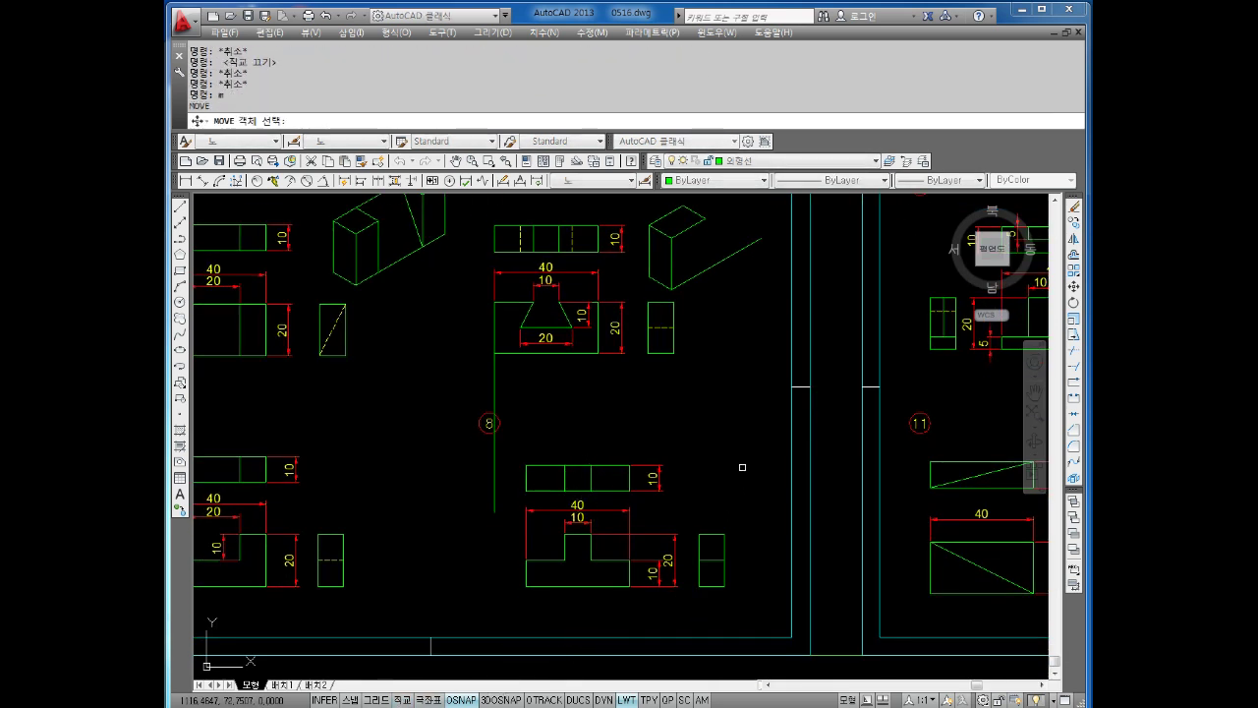
pyautogui.click(739, 448)
pyautogui.click(551, 588)
pyautogui.press('Return')
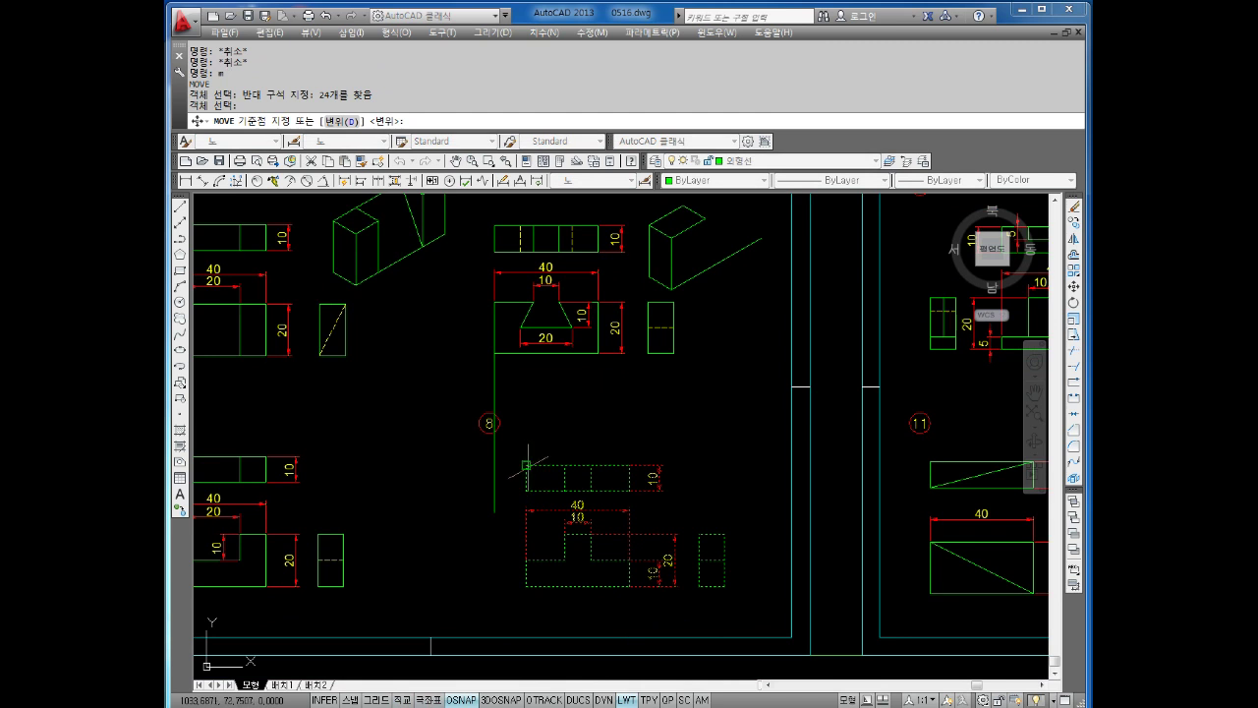
pyautogui.click(526, 464)
pyautogui.keyDown('shift'); pyautogui.rightClick(510, 470); pyautogui.keyUp('shift')
pyautogui.click(565, 413)
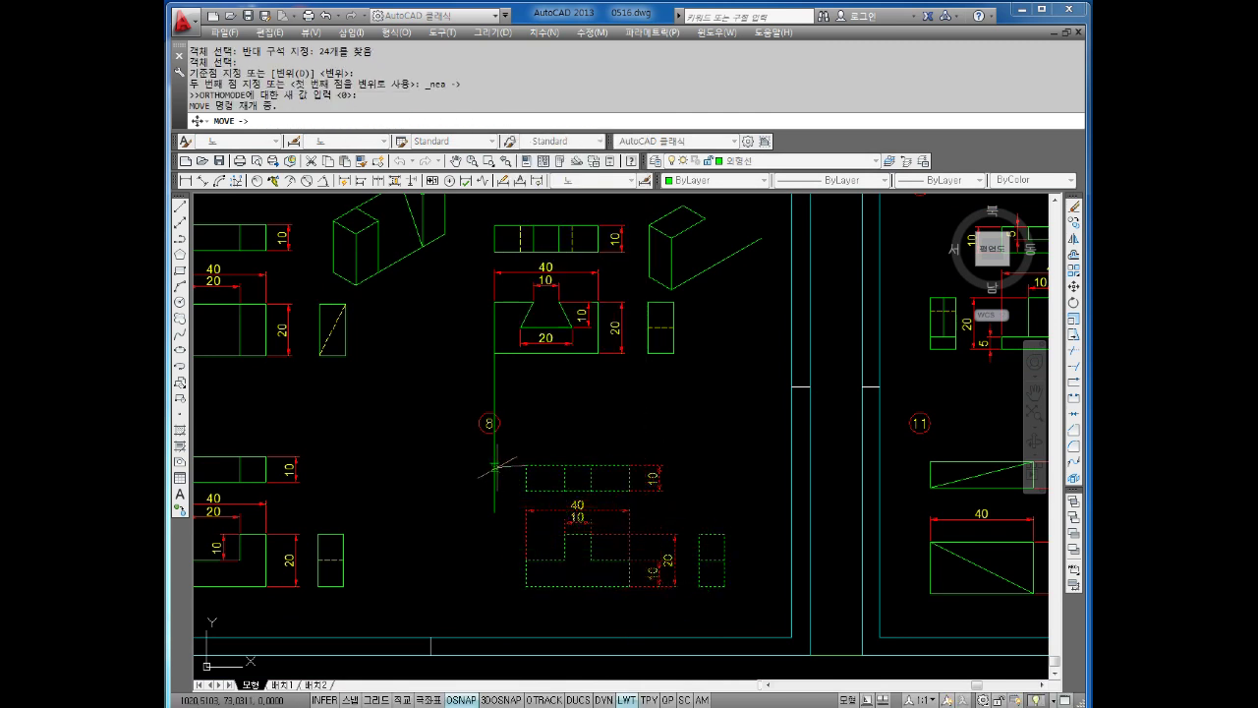
pyautogui.press('F8')
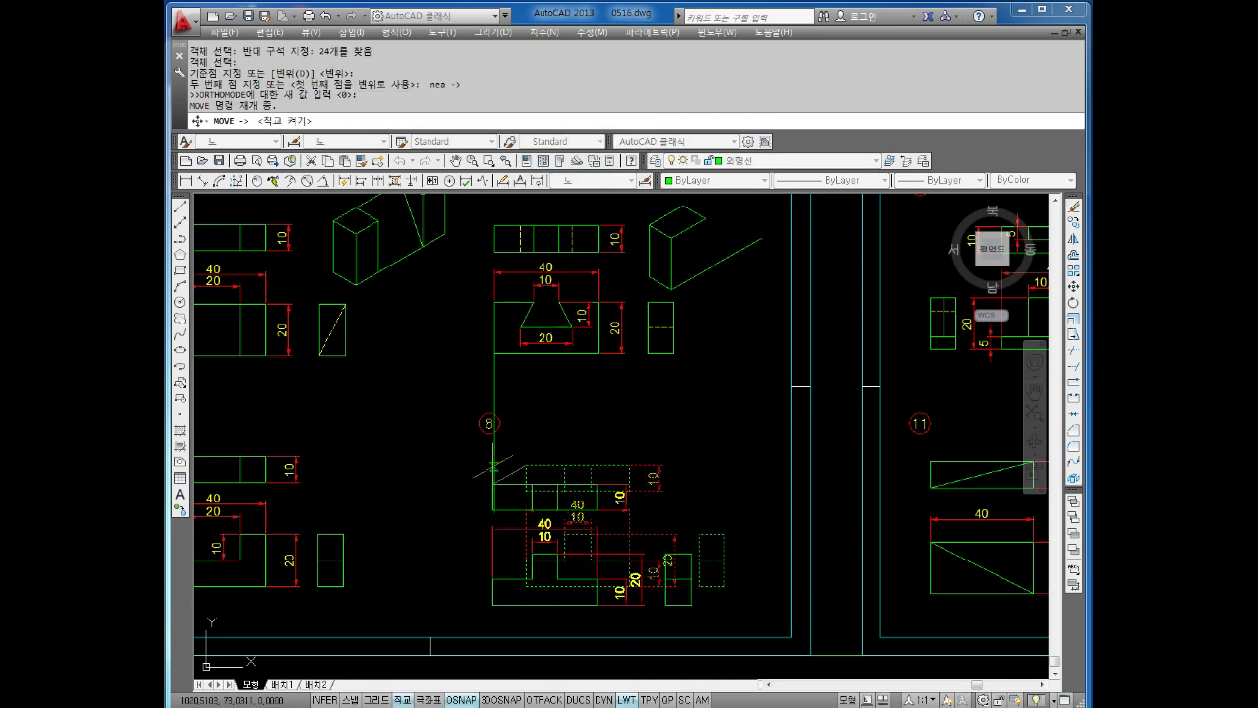
pyautogui.press('F8')
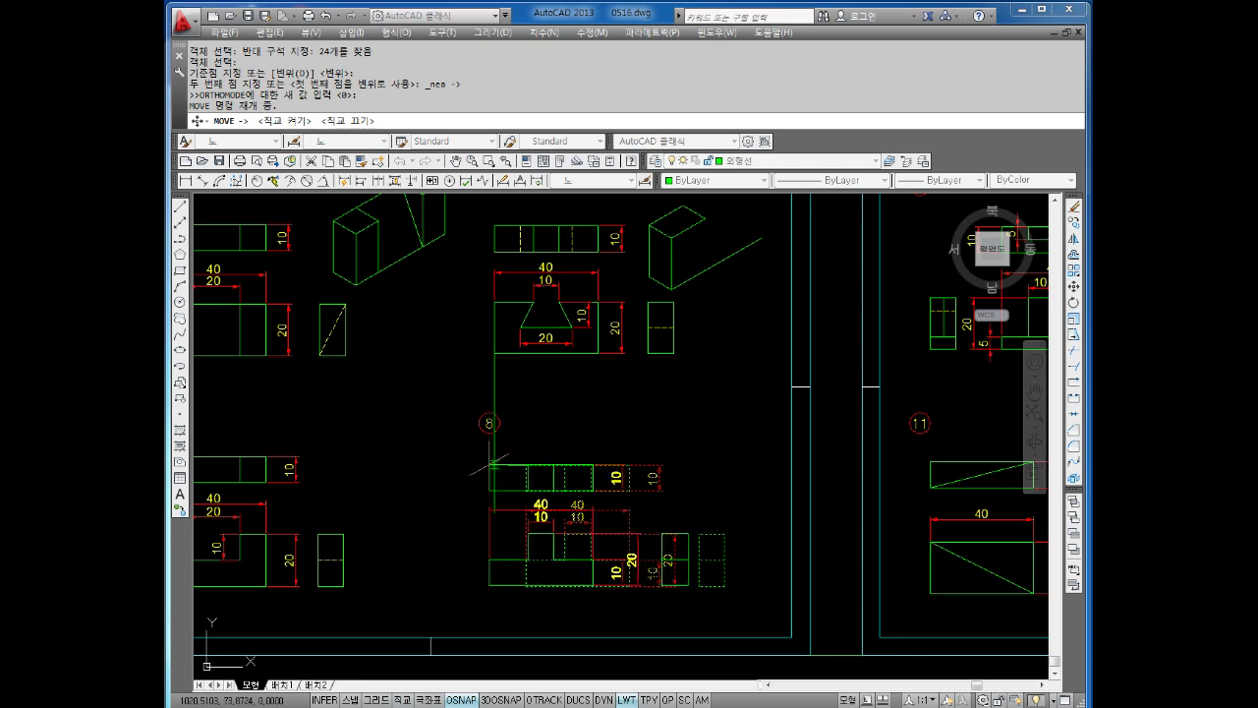
pyautogui.click(496, 464)
pyautogui.press('Escape')
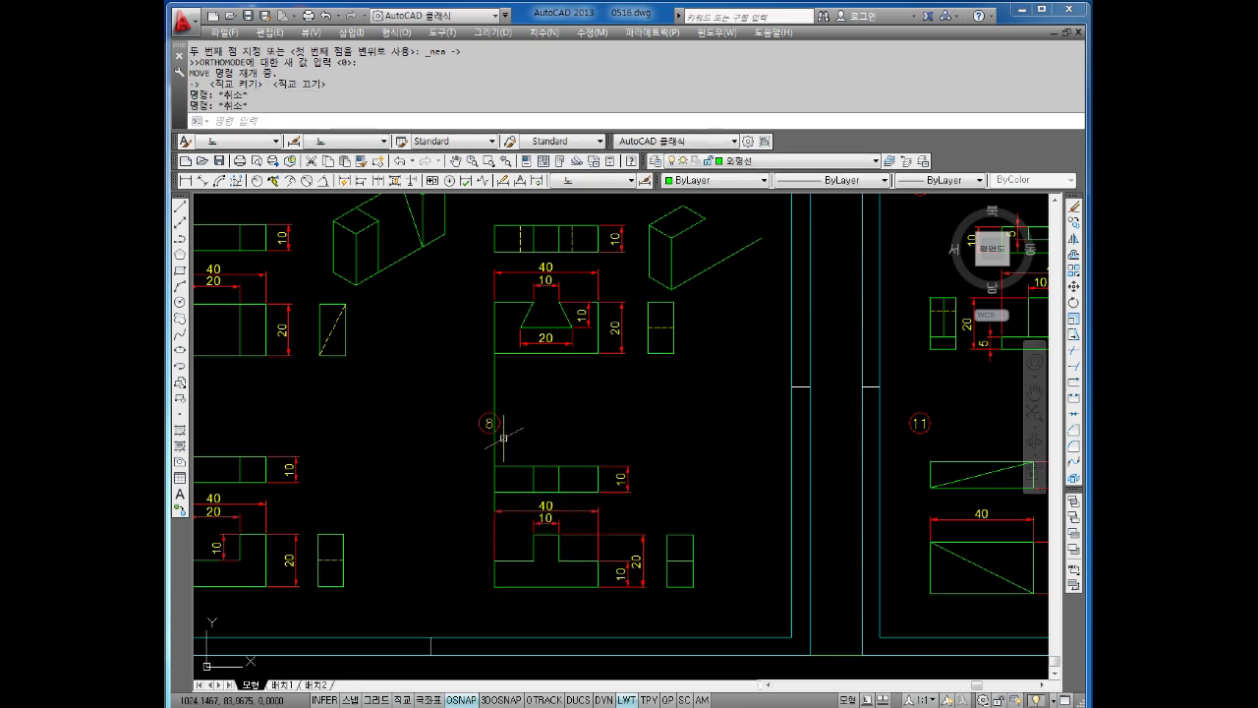
pyautogui.moveTo(503, 432); pyautogui.dragTo(474, 447)
pyautogui.press('Delete')
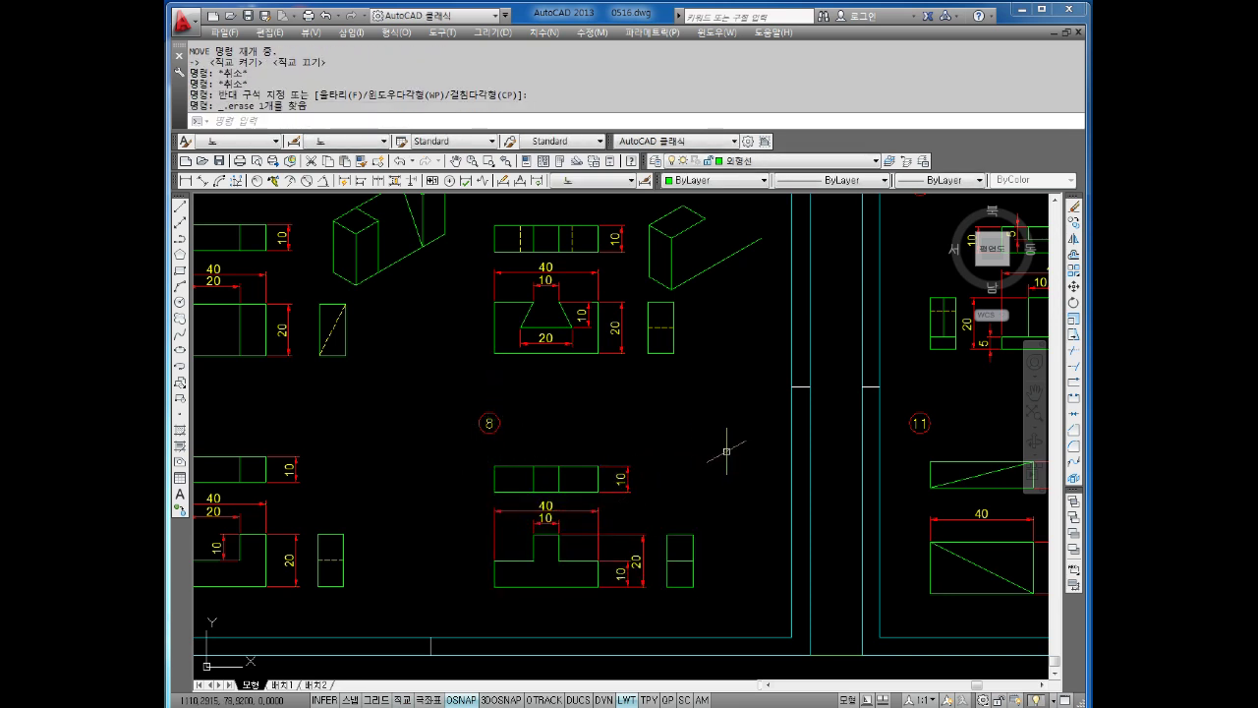
# Draw the block's 20-unit vertical edge and 15-unit edge from the isometric sketch's corner.
pyautogui.scroll(-2, 724, 443)
pyautogui.scroll(2, 645, 451)
pyautogui.press('Escape')
pyautogui.press('Escape')
pyautogui.write('l')
pyautogui.press('Return')
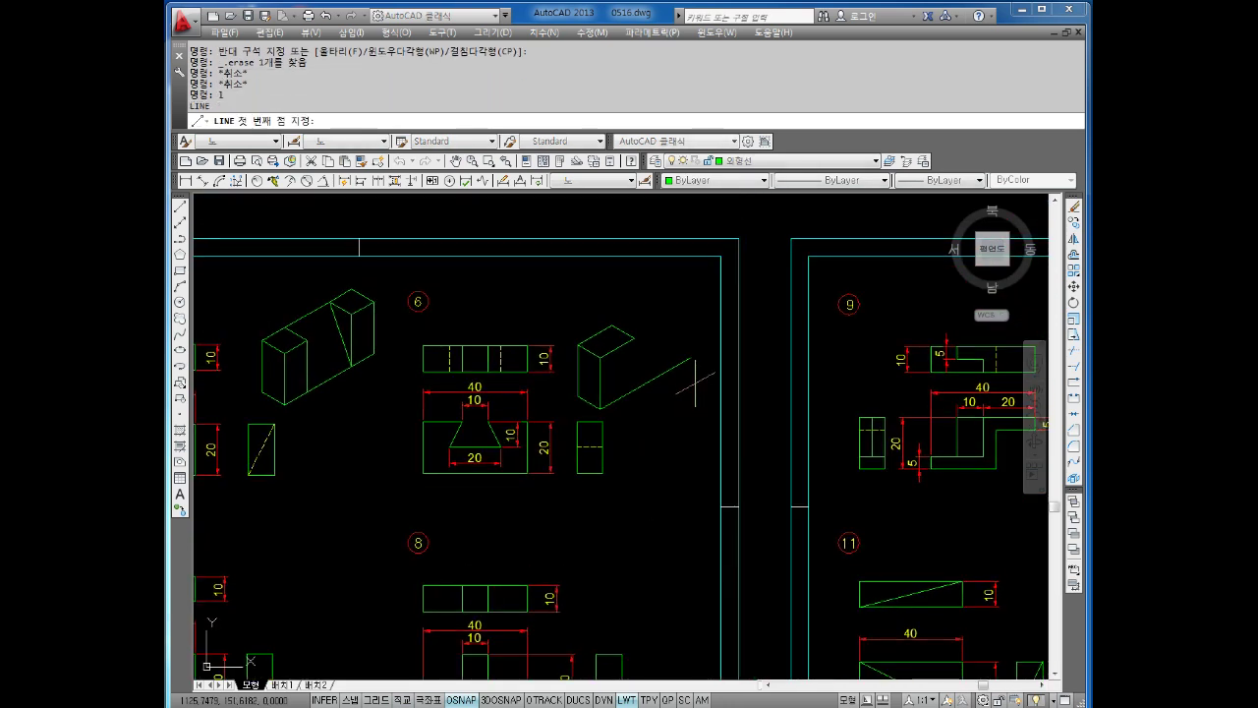
pyautogui.click(691, 356)
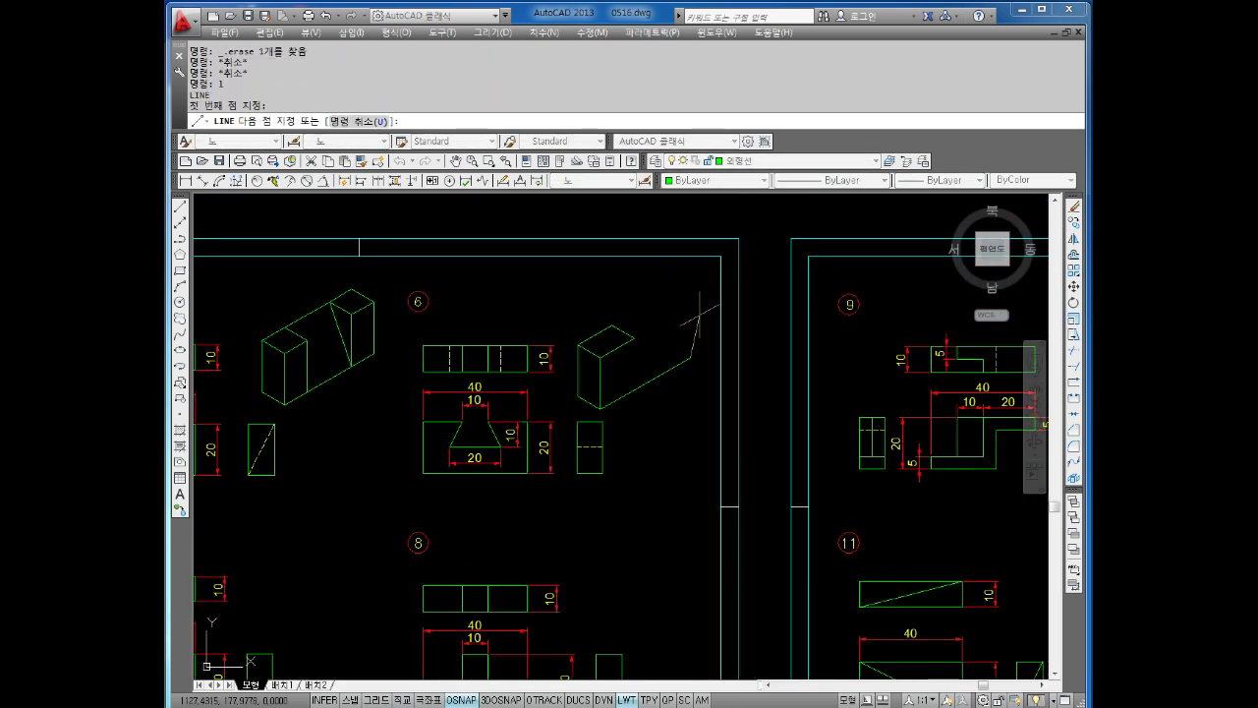
pyautogui.press('F8')
pyautogui.write('20')
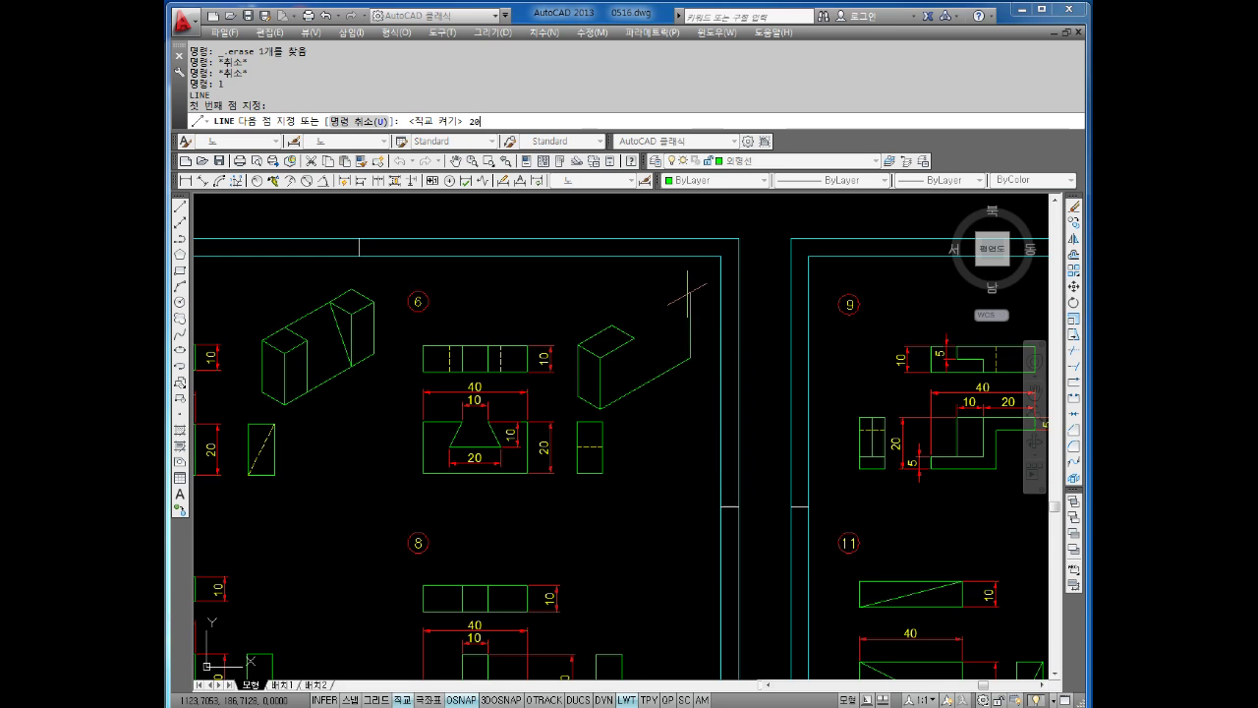
pyautogui.press('Return')
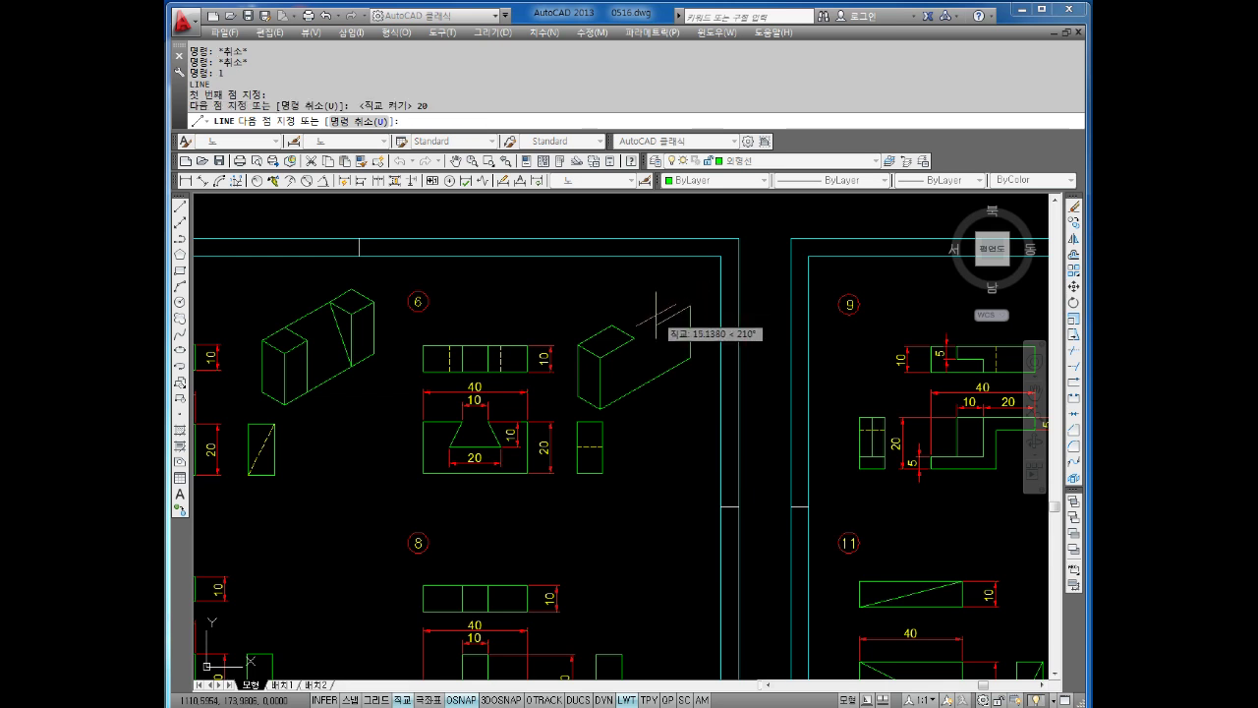
pyautogui.write('15')
pyautogui.press('Return')
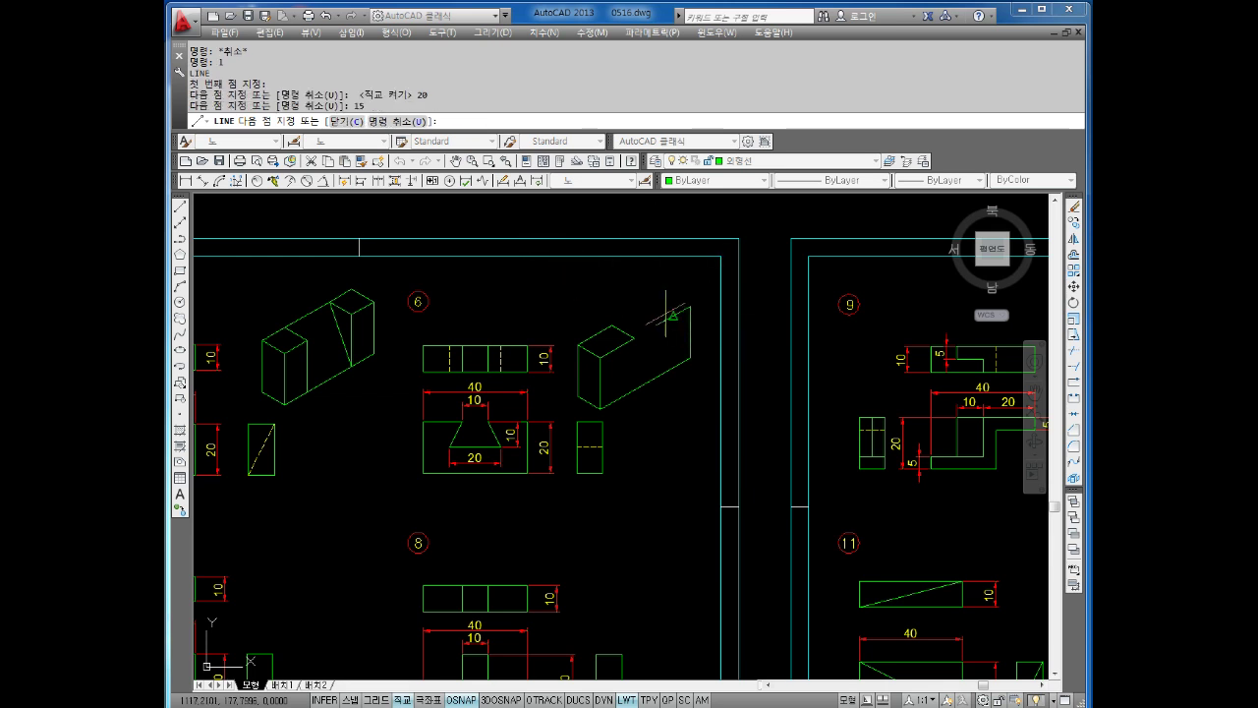
# Continue with a 10-unit edge on the left isoplane and a 15-unit top edge.
pyautogui.press('F5')
pyautogui.write('10')
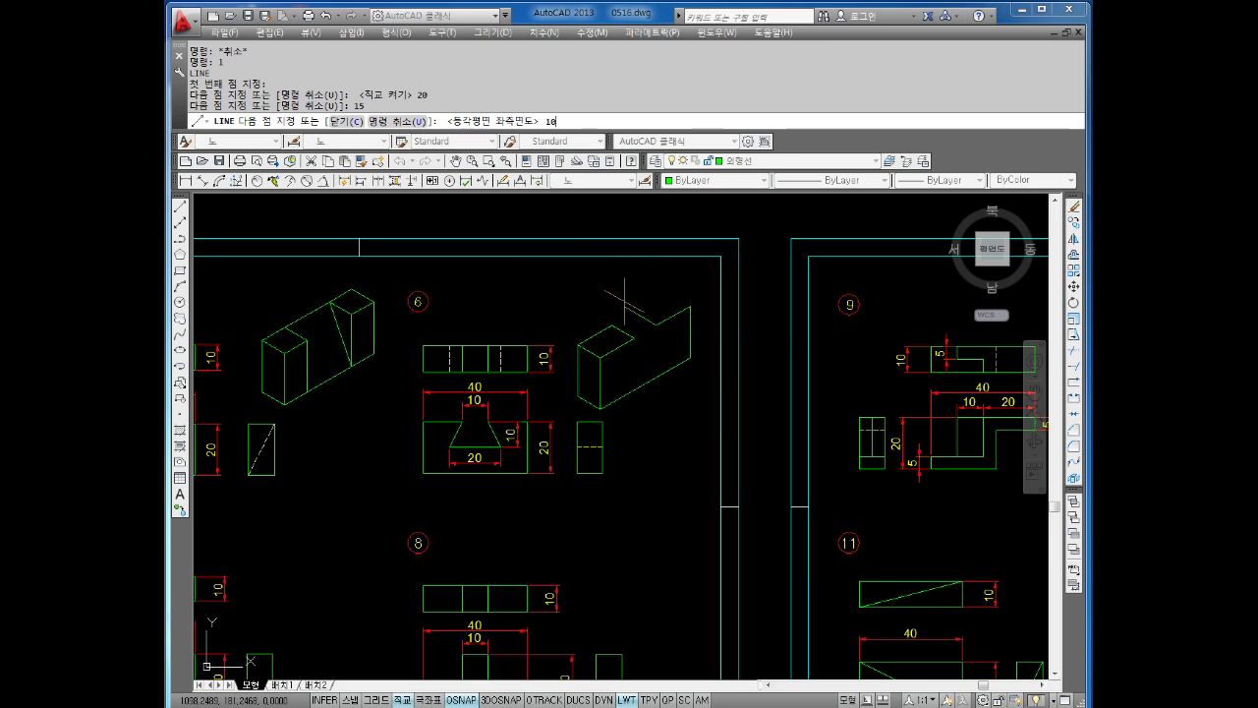
pyautogui.press('Return')
pyautogui.press('F5')
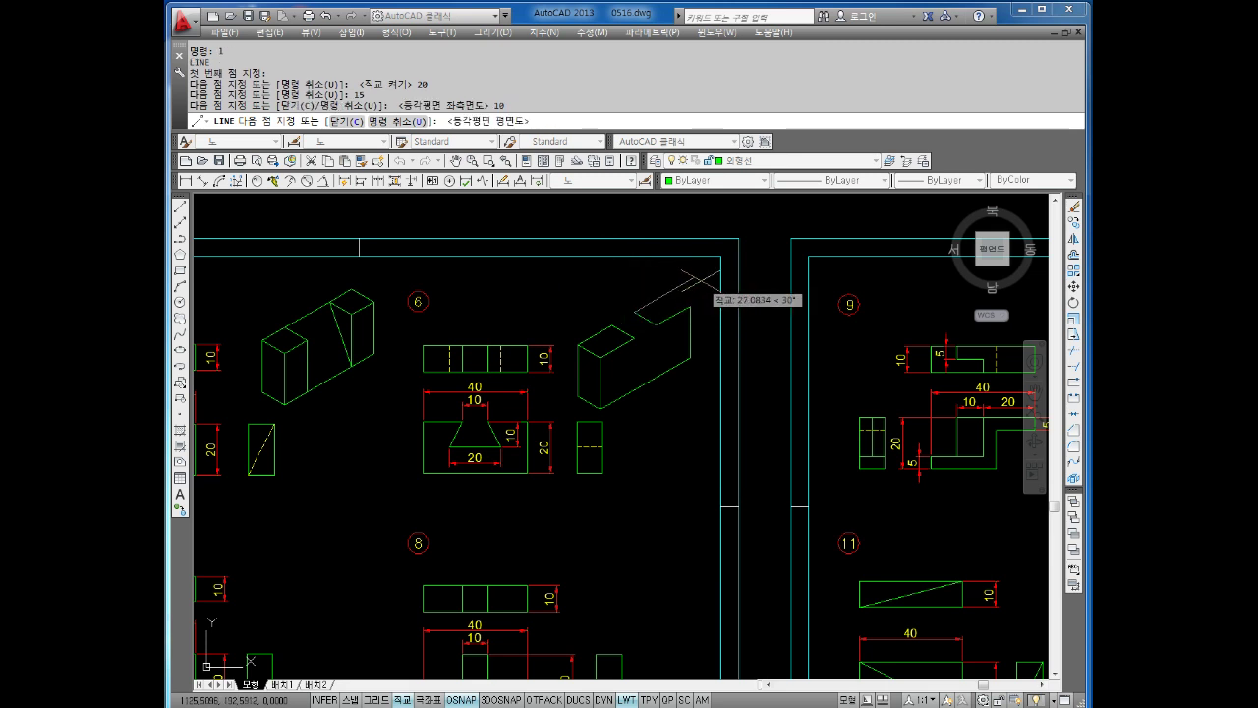
pyautogui.write('15')
pyautogui.press('Return')
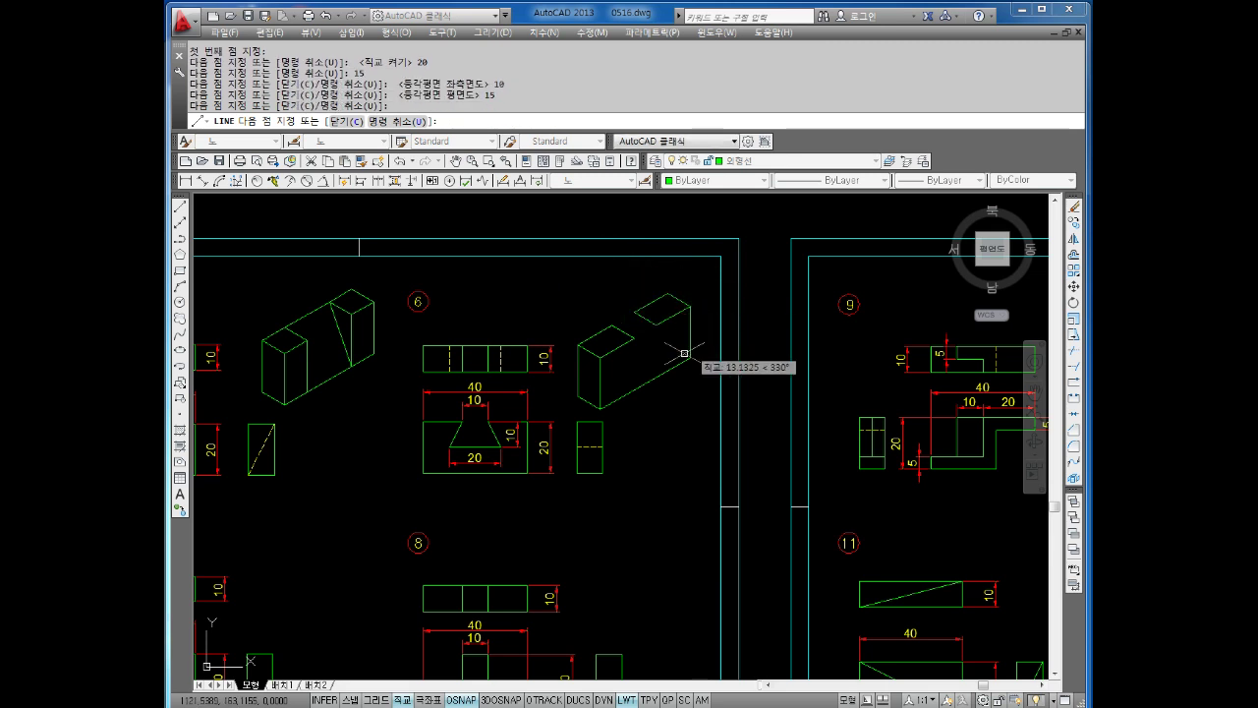
pyautogui.press('Escape')
# Draw the first notch lines, 10 and 5 units, from the block's endpoint.
pyautogui.press('Return')
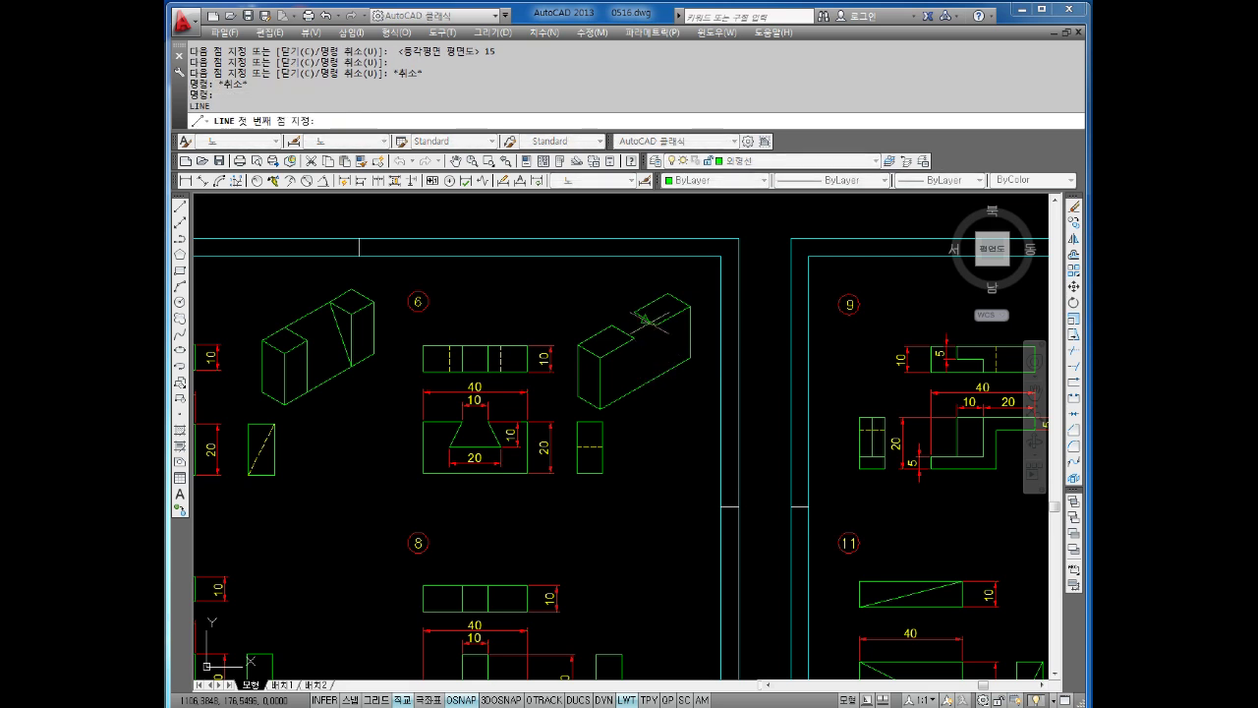
pyautogui.click(656, 324)
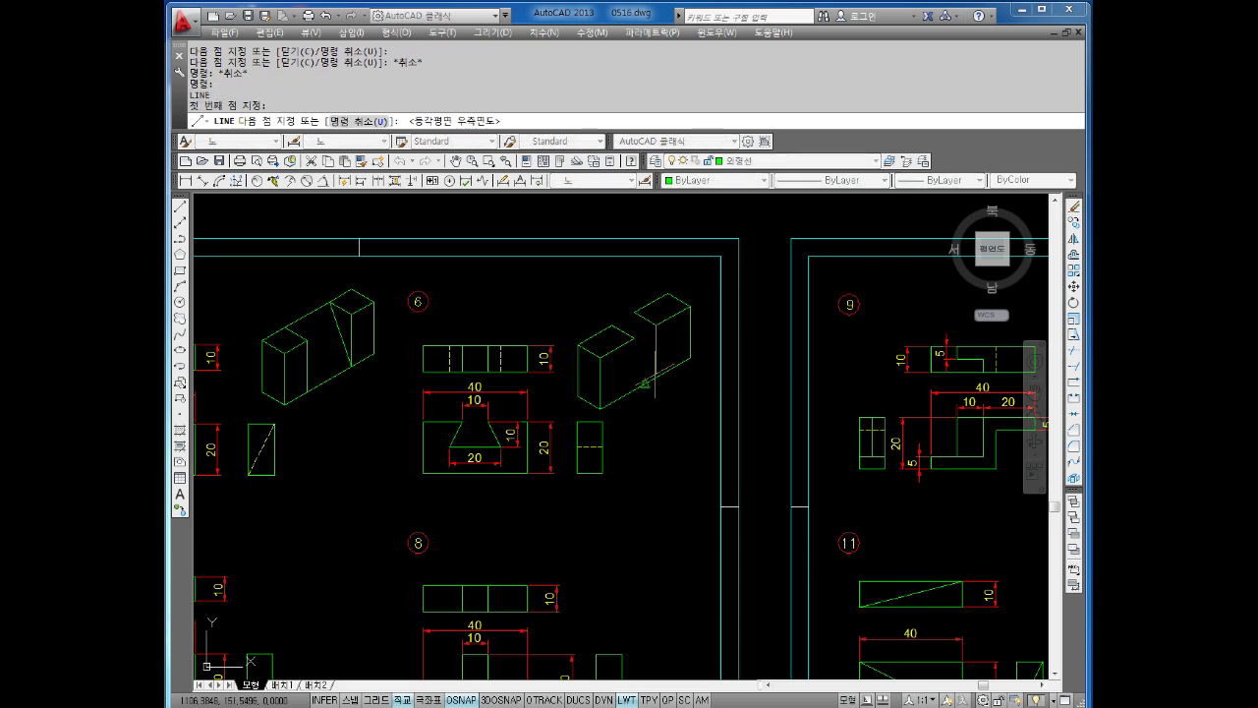
pyautogui.write('10')
pyautogui.press('Return')
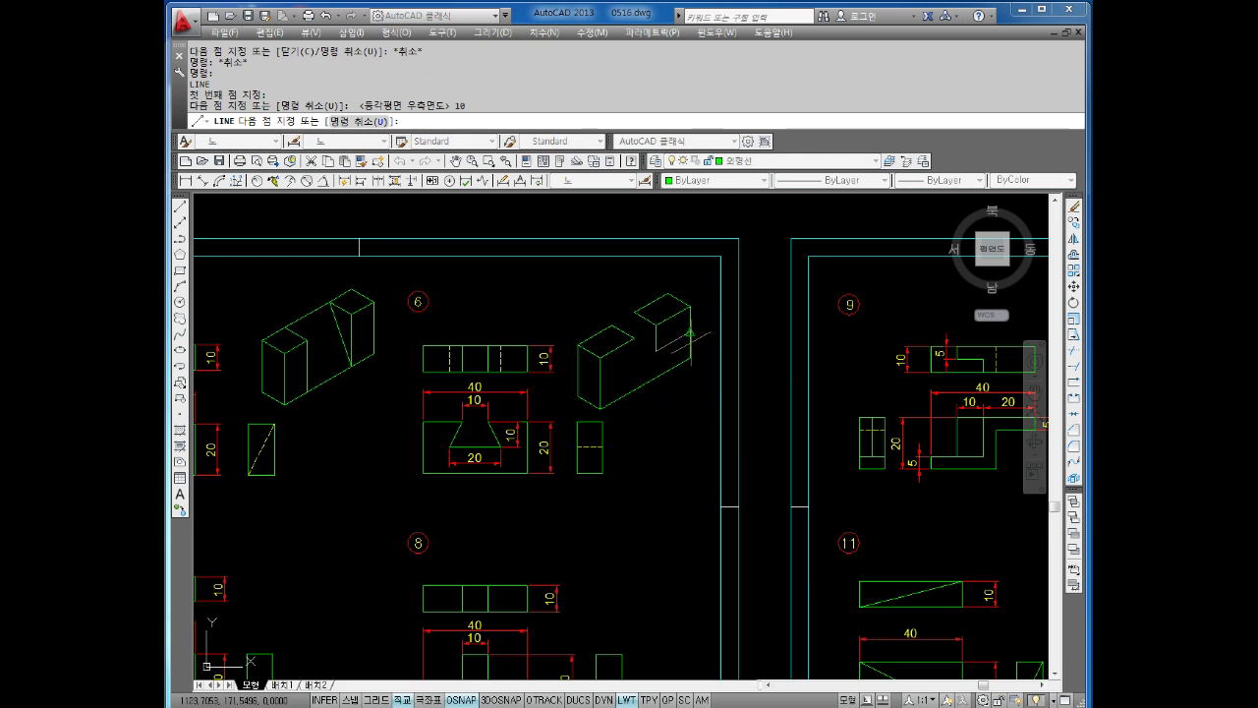
pyautogui.write('5')
pyautogui.press('Return')
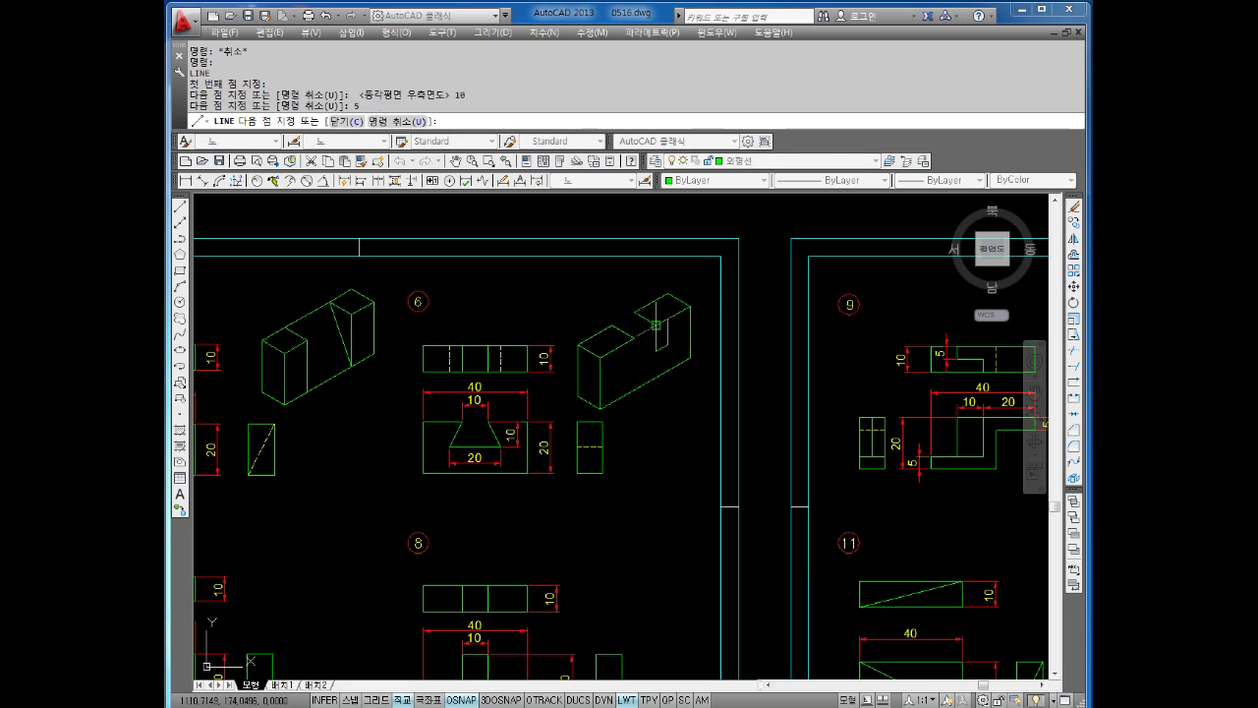
pyautogui.click(656, 324)
pyautogui.press('Escape')
# Draw a second pair of notch lines, 10 and 5 units, from the edge's midpoint.
pyautogui.press('Return')
pyautogui.click(637, 371)
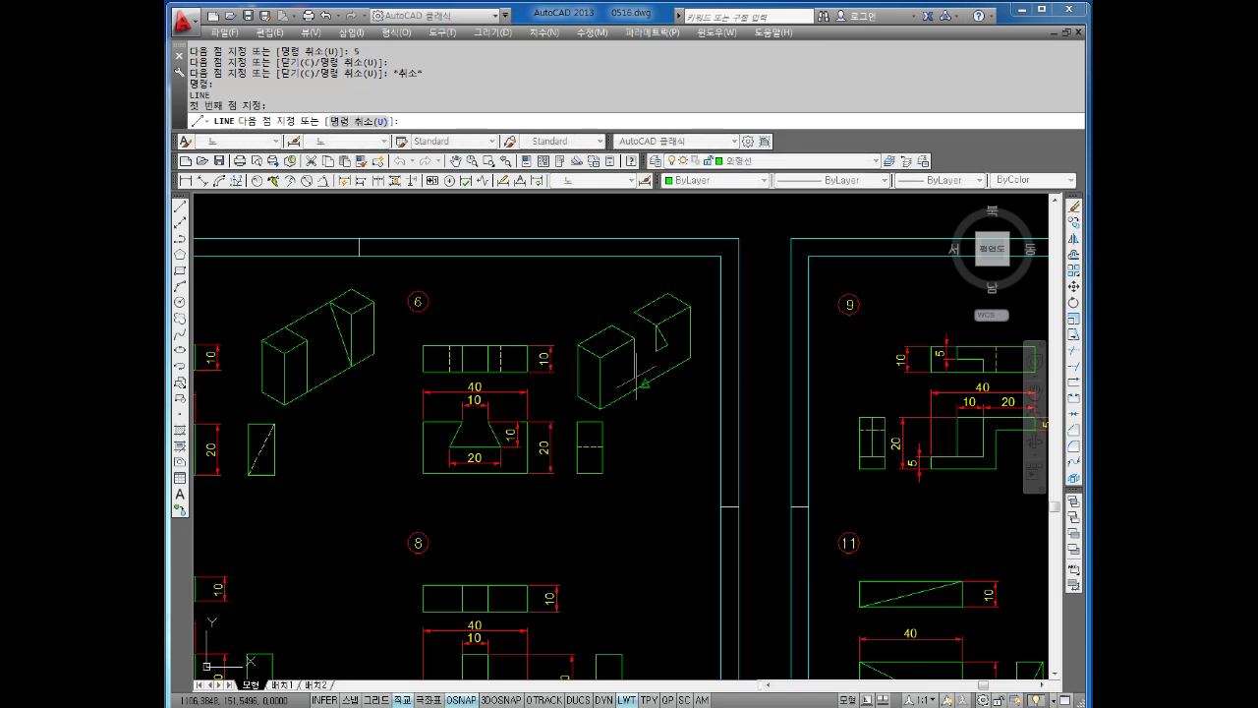
pyautogui.write('10')
pyautogui.press('Return')
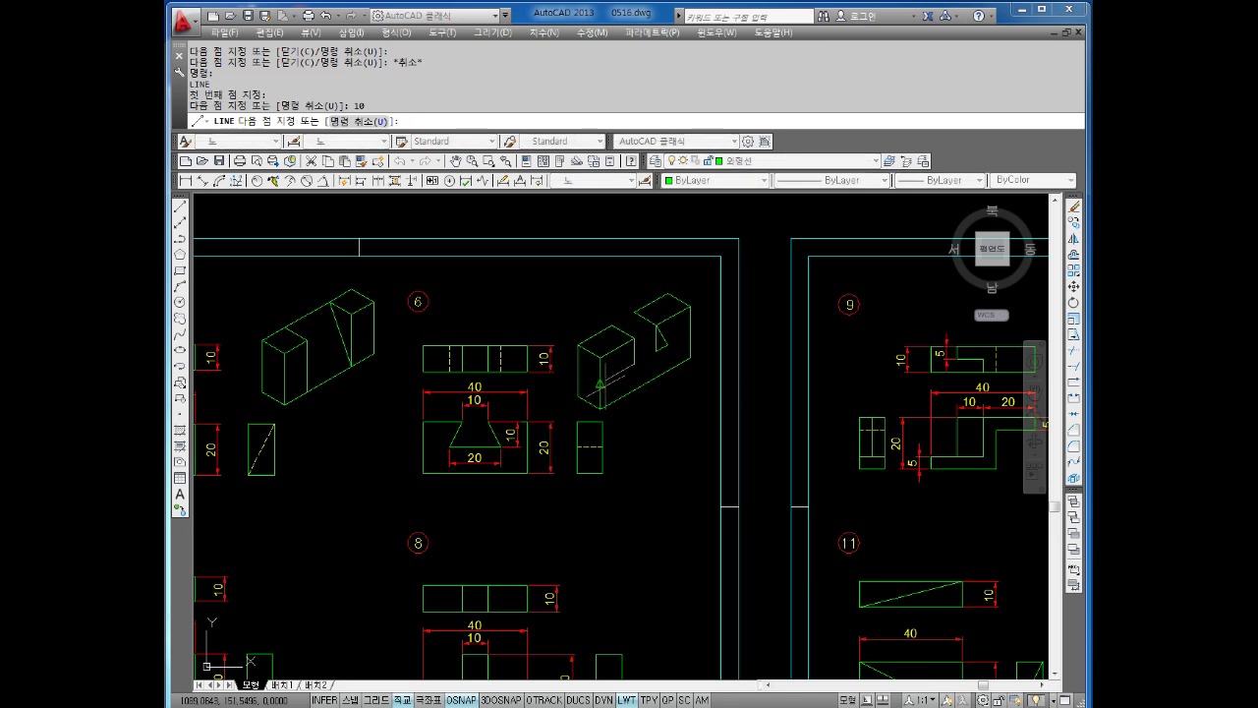
pyautogui.write('5')
pyautogui.press('Return')
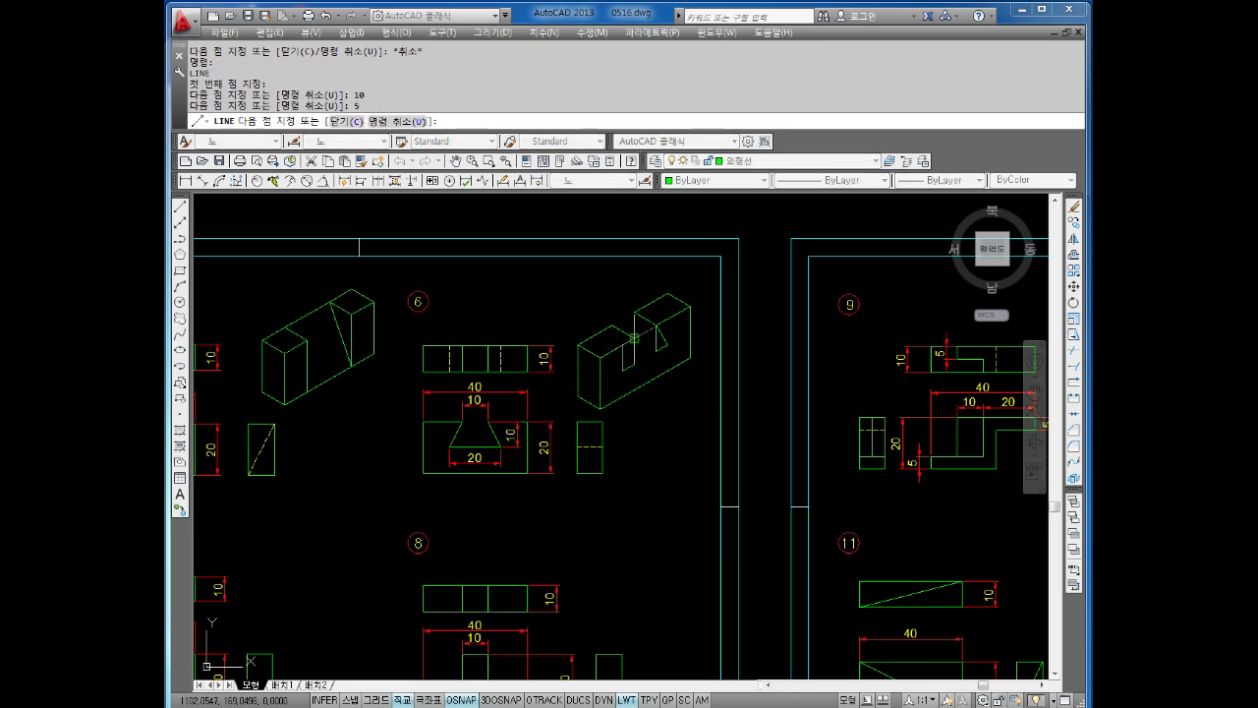
pyautogui.press('Escape')
pyautogui.press('Escape')
# Delete the stray vertical notch line from the isometric block.
pyautogui.scroll(2, 639, 342)
pyautogui.scroll(2, 649, 344)
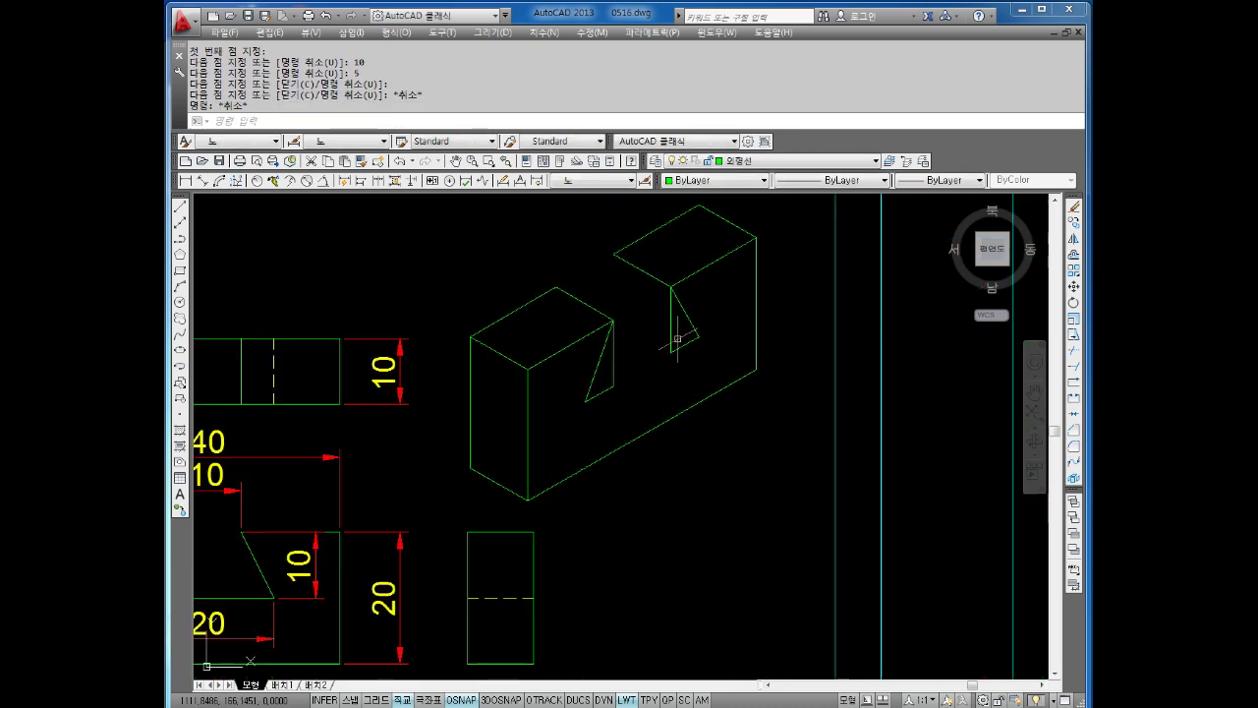
pyautogui.click(677, 338)
pyautogui.click(660, 330)
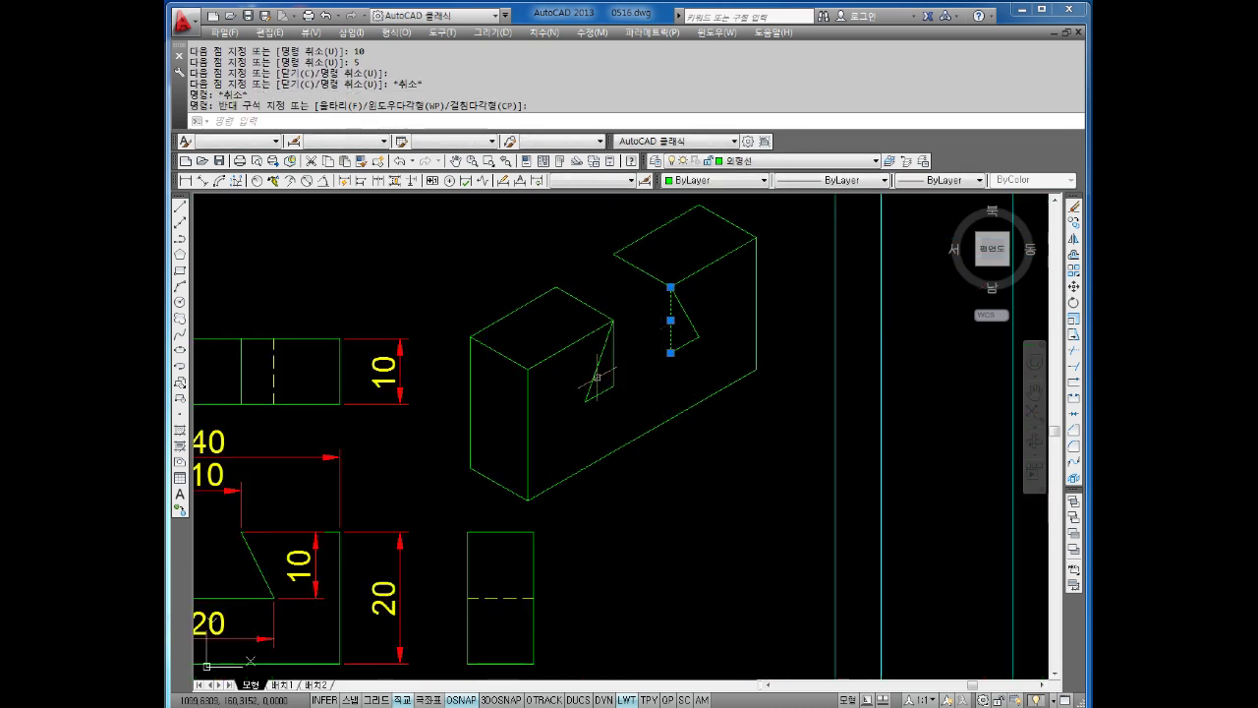
pyautogui.press('Delete')
pyautogui.click(626, 350)
pyautogui.click(612, 363)
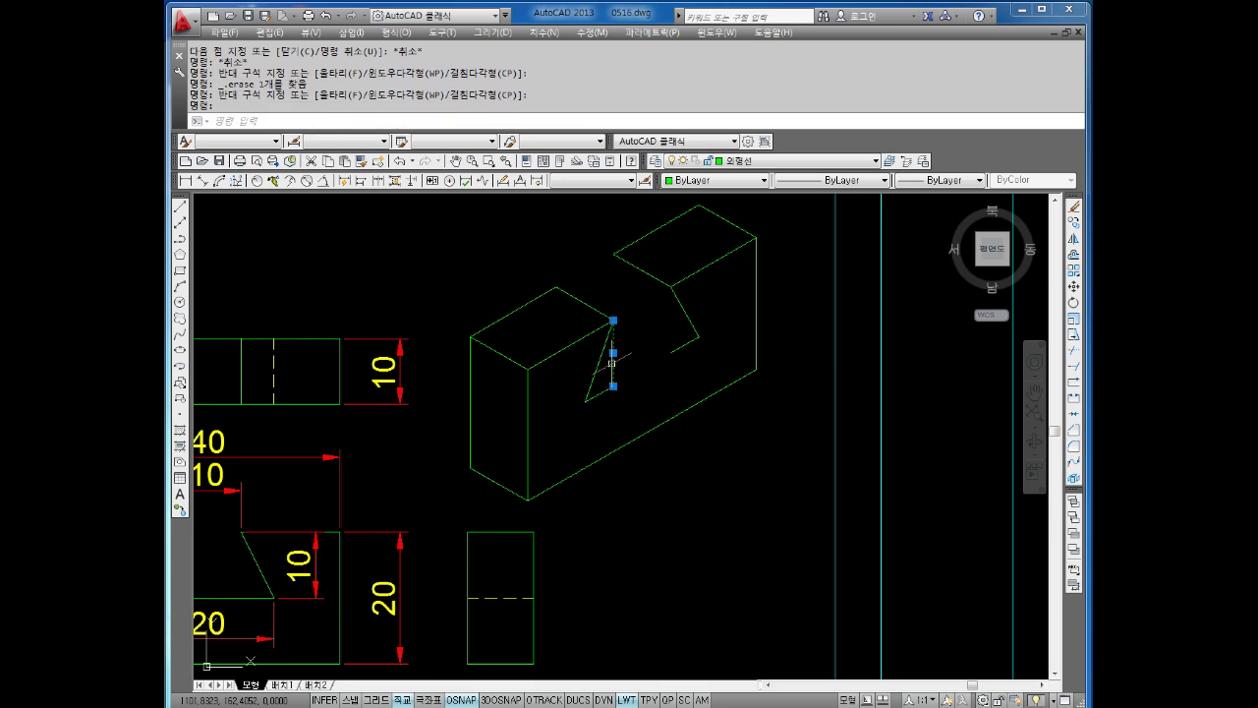
pyautogui.press('Escape')
# Draw a line closing the gap in the slanted notch edge.
pyautogui.press('Escape')
pyautogui.press('Escape')
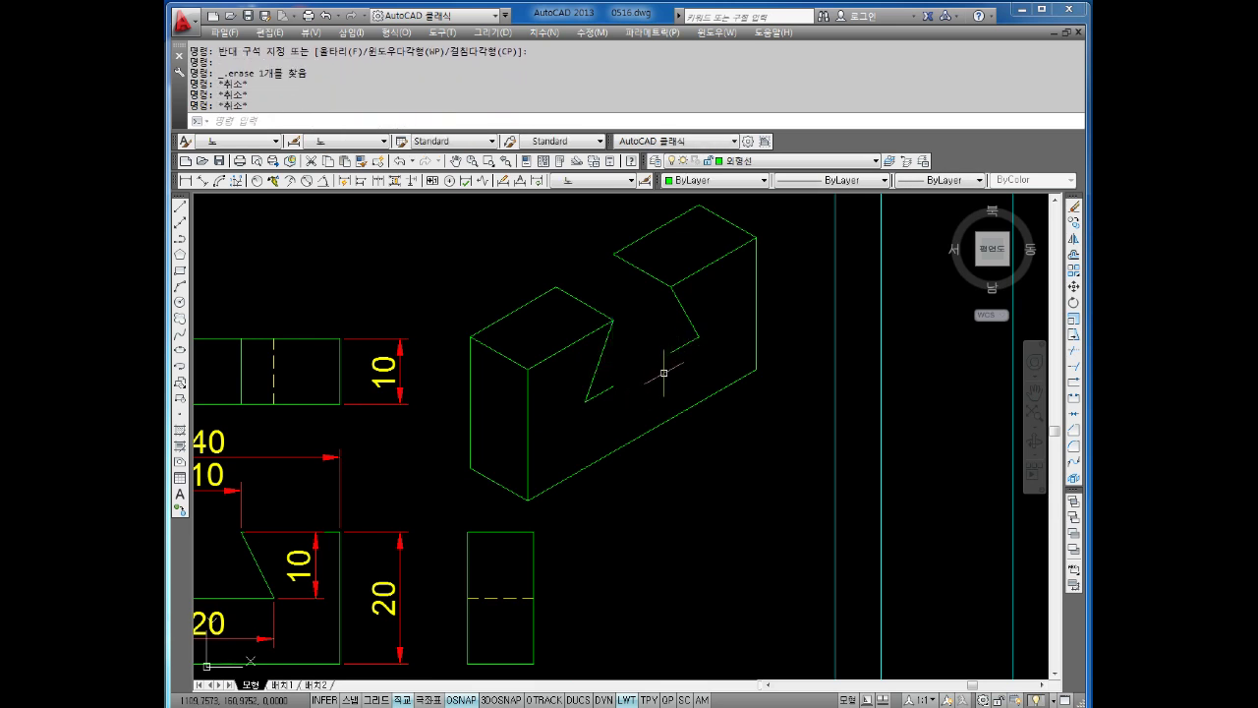
pyautogui.write('l')
pyautogui.press('Return')
pyautogui.click(613, 387)
pyautogui.click(674, 350)
pyautogui.press('Escape')
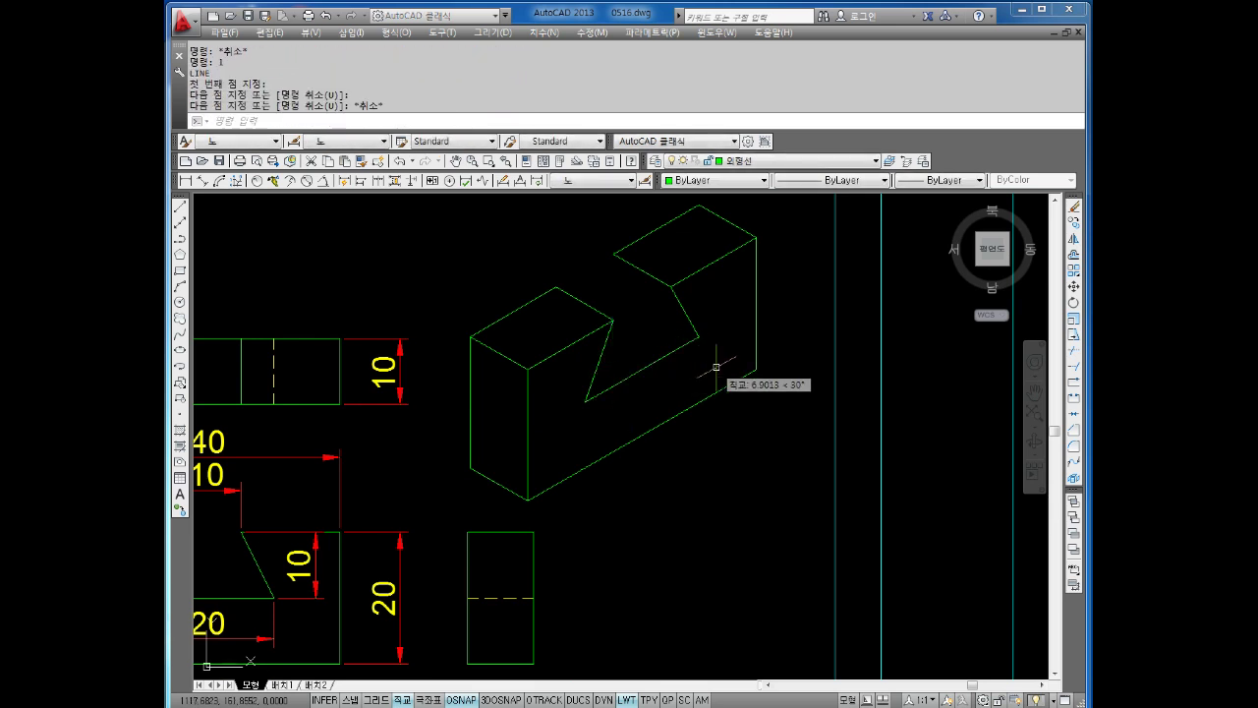
pyautogui.press('Escape')
pyautogui.press('Escape')
pyautogui.press('Escape')
pyautogui.press('Escape')
pyautogui.press('Escape')
pyautogui.press('Escape')
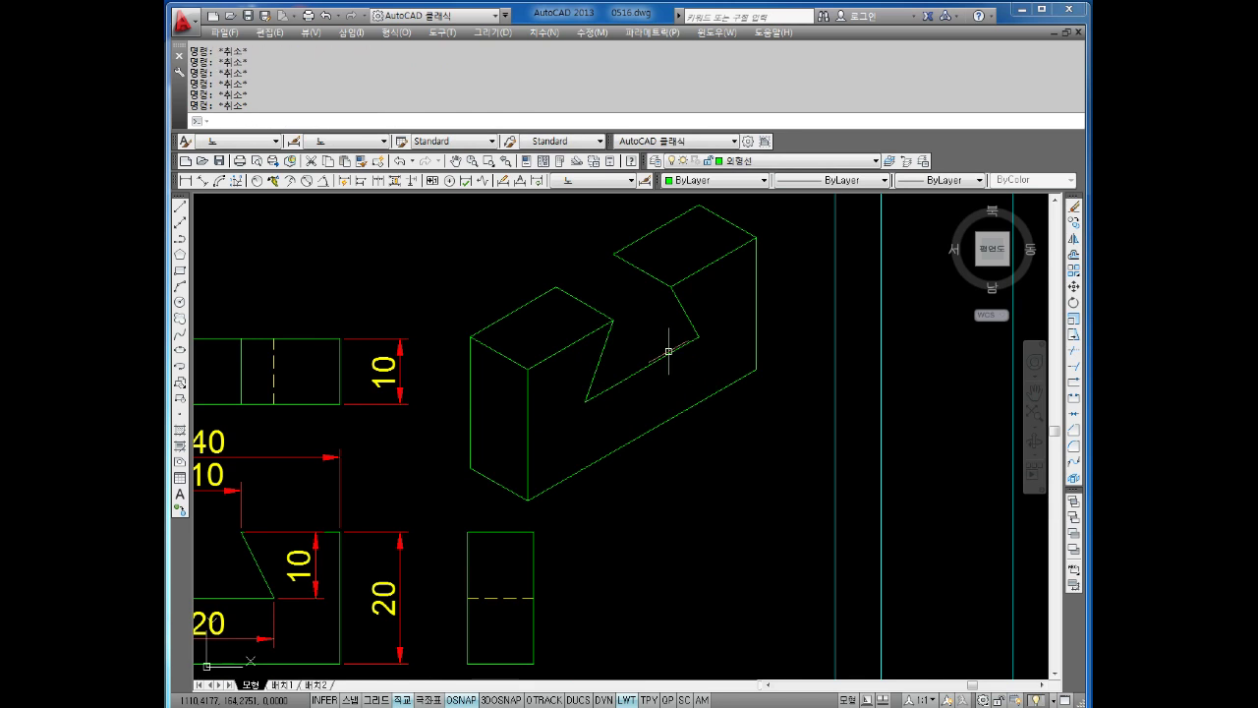
# Draw a 10-unit receding edge on the left isoplane from the notch corner to the block's corner.
pyautogui.write('l')
pyautogui.press('Return')
pyautogui.click(699, 336)
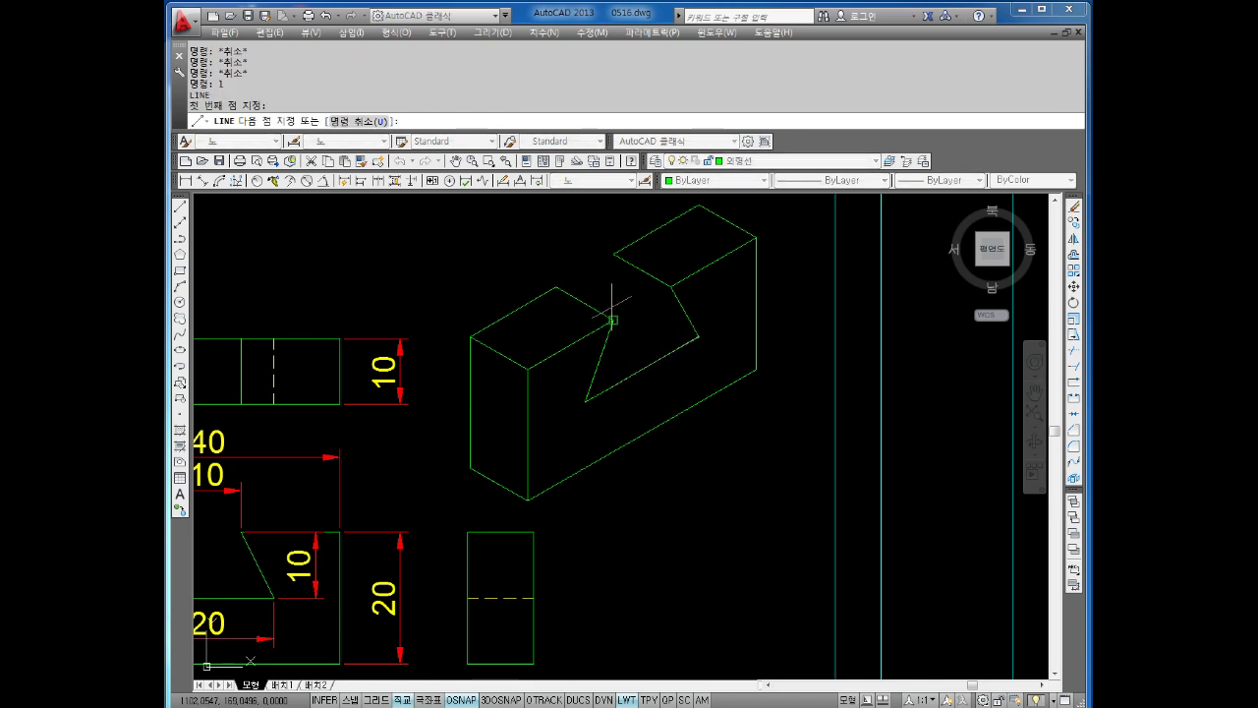
pyautogui.press('F5')
pyautogui.write('10')
pyautogui.press('Return')
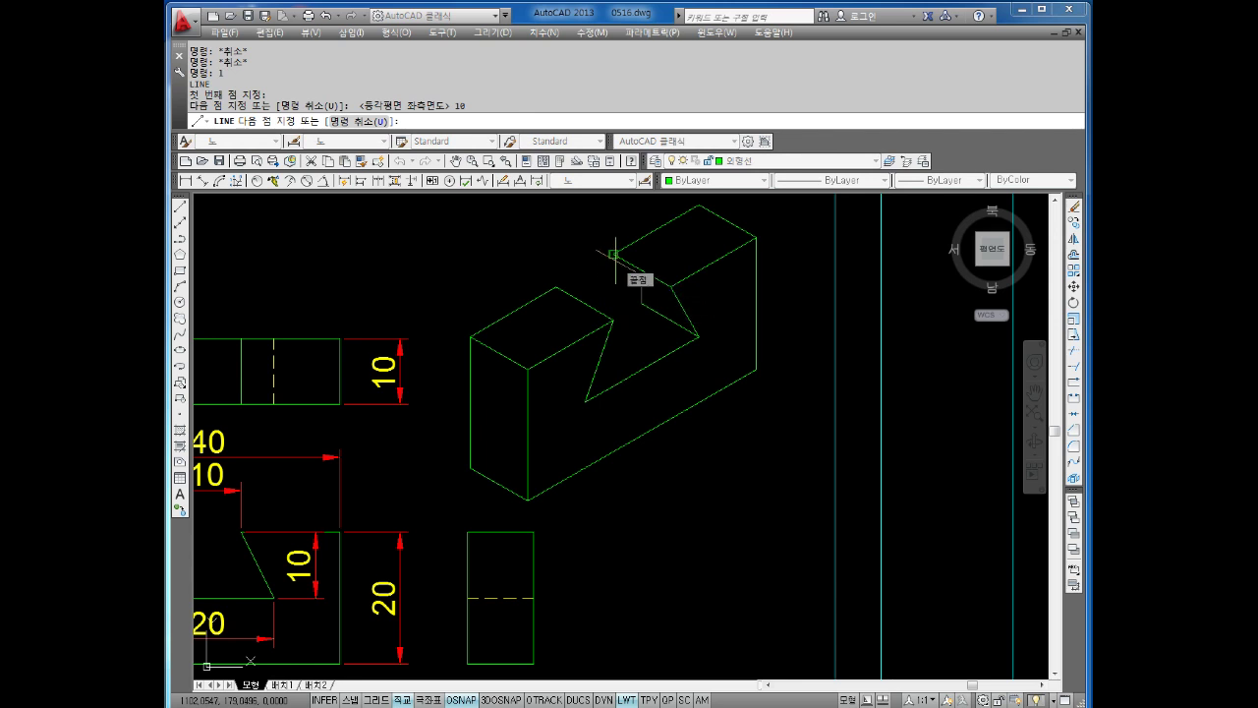
pyautogui.click(615, 254)
pyautogui.press('Escape')
pyautogui.press('Escape')
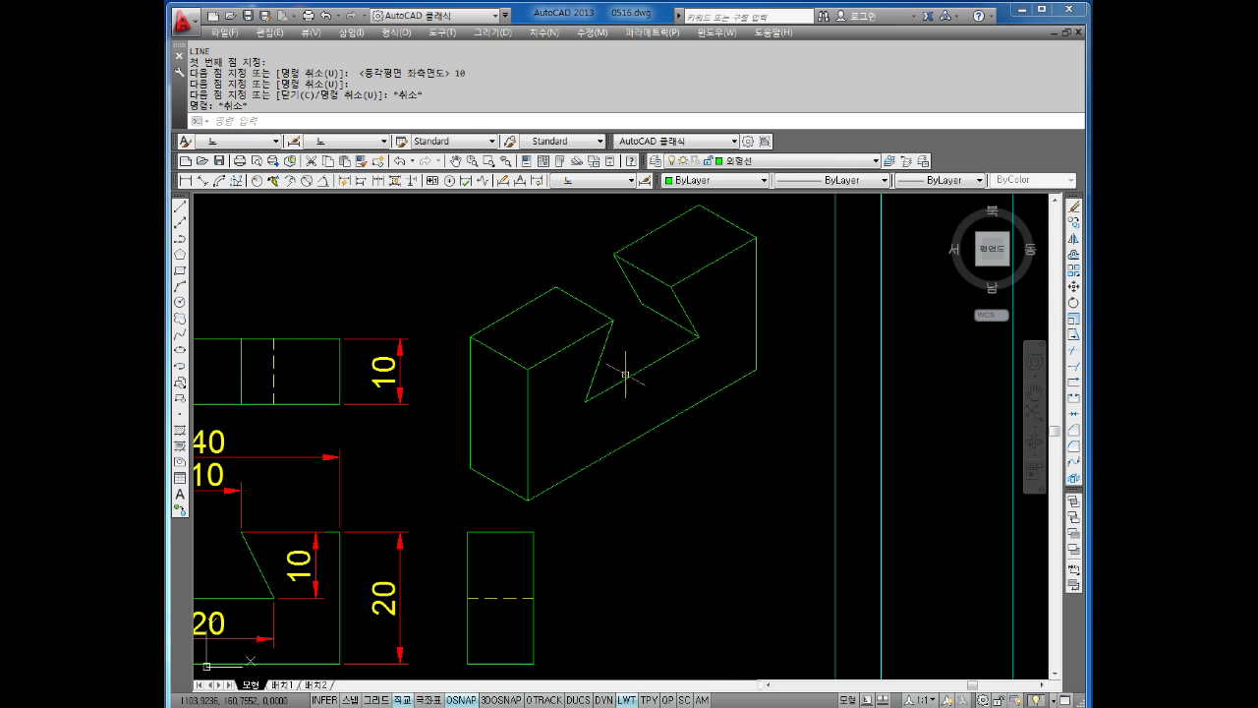
# Draw a line from the notch corner to the edge's midpoint.
pyautogui.press('Return')
pyautogui.click(641, 305)
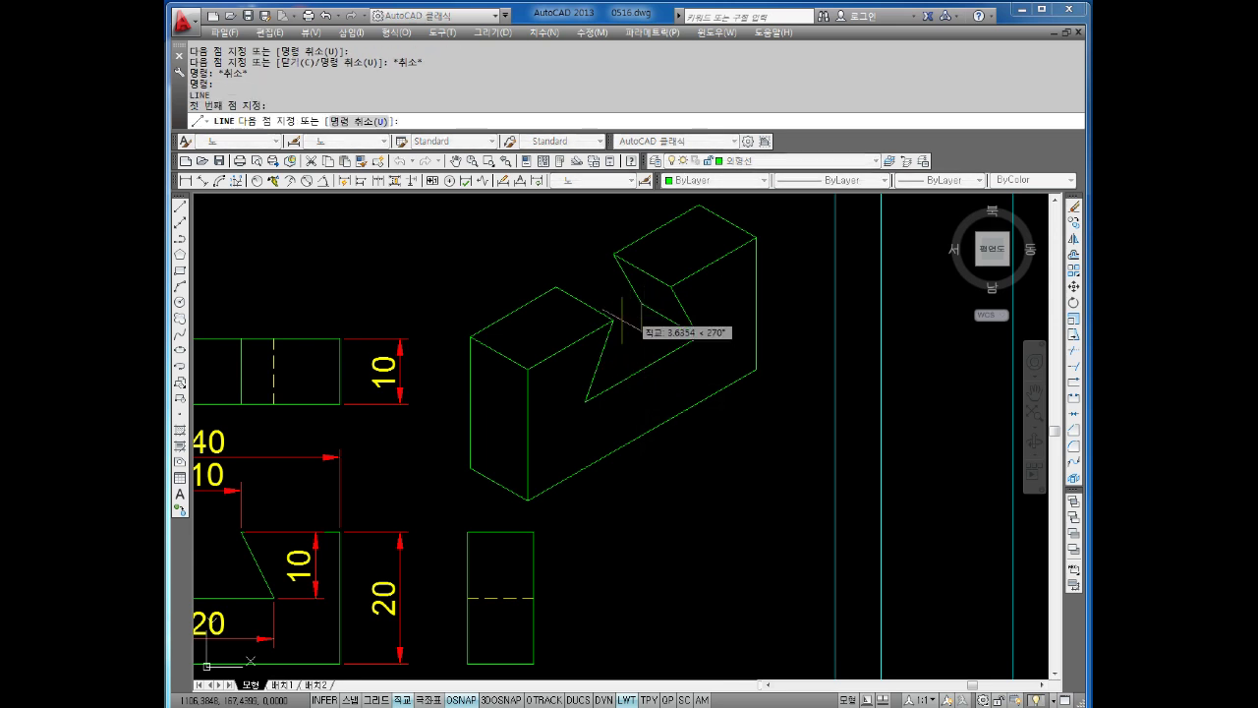
pyautogui.click(552, 347)
pyautogui.press('Escape')
pyautogui.press('Escape')
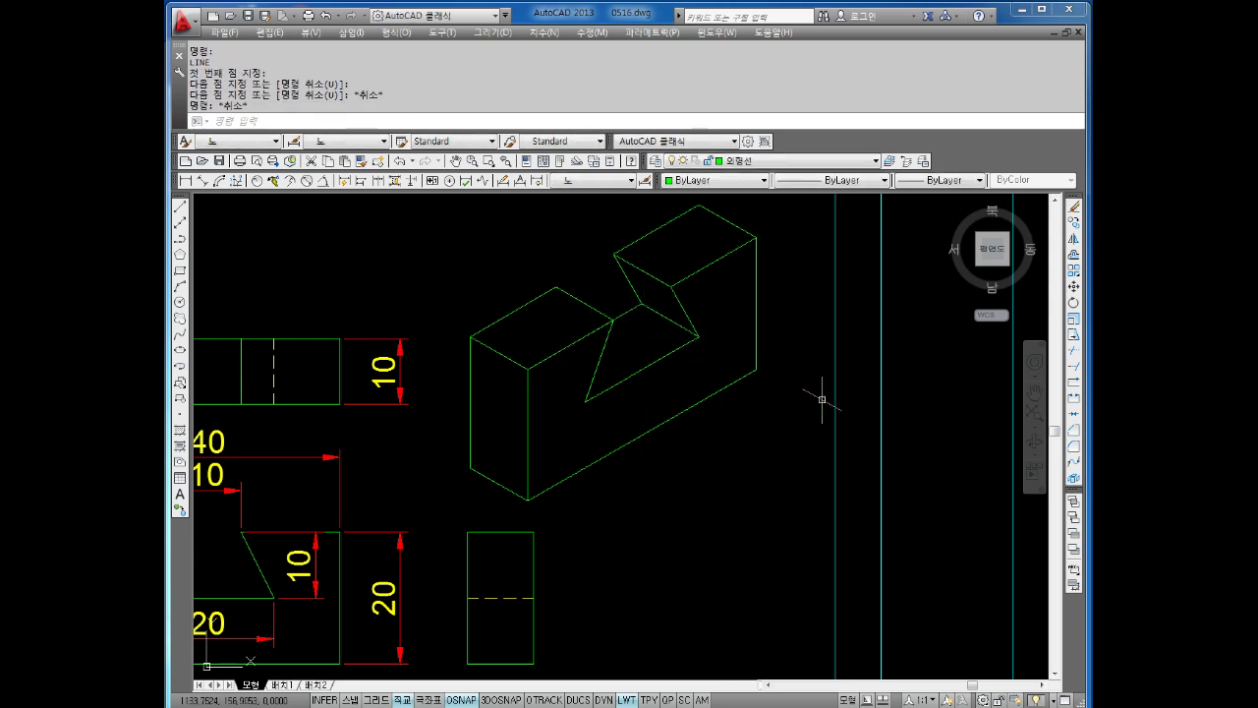
# Beside exercise 7, start the block's outline with a 20-unit vertical edge, a 10-unit edge and a 20-unit edge down.
pyautogui.scroll(-4, 763, 378)
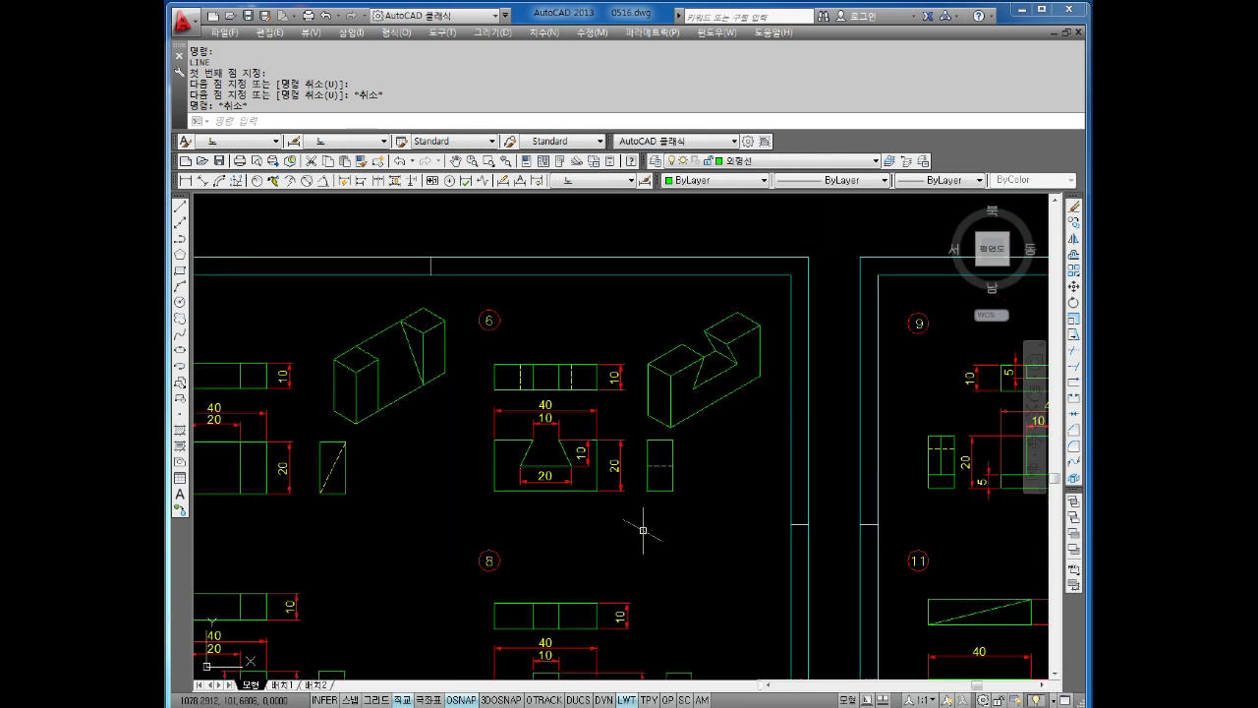
pyautogui.moveTo(643, 530); pyautogui.dragTo(708, 449, button='middle')
pyautogui.moveTo(605, 518); pyautogui.dragTo(710, 455, button='middle')
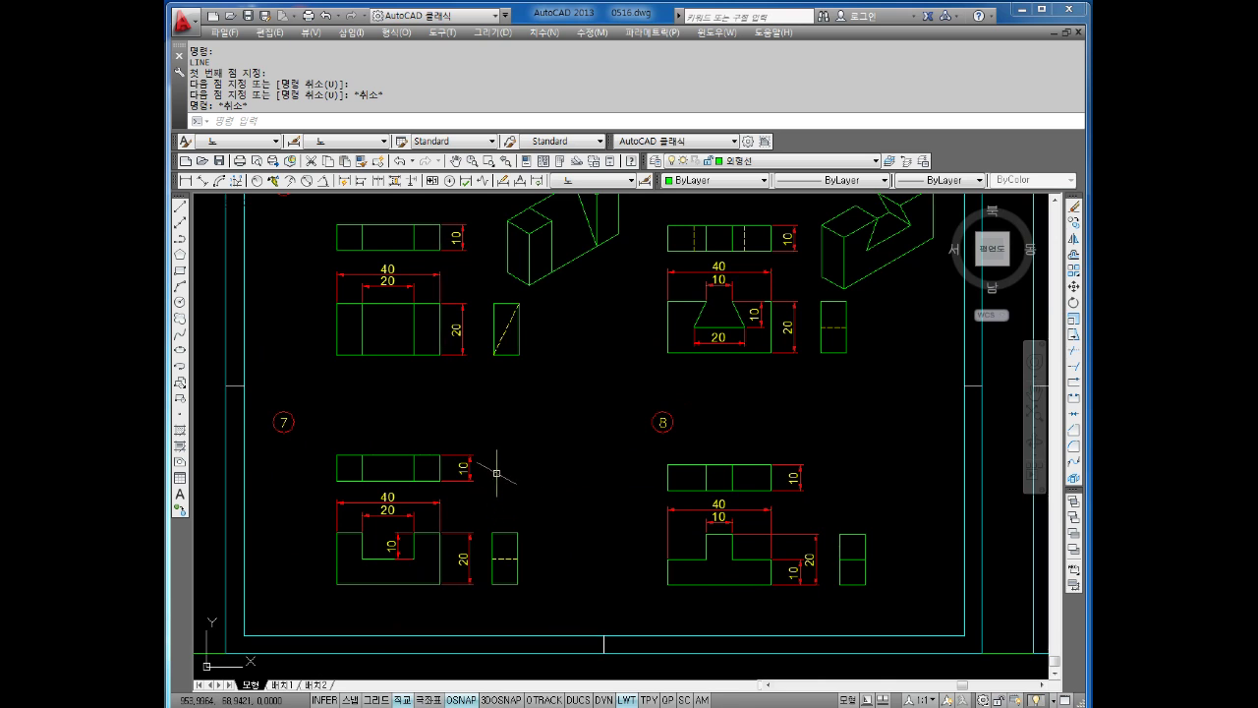
pyautogui.scroll(2, 561, 572)
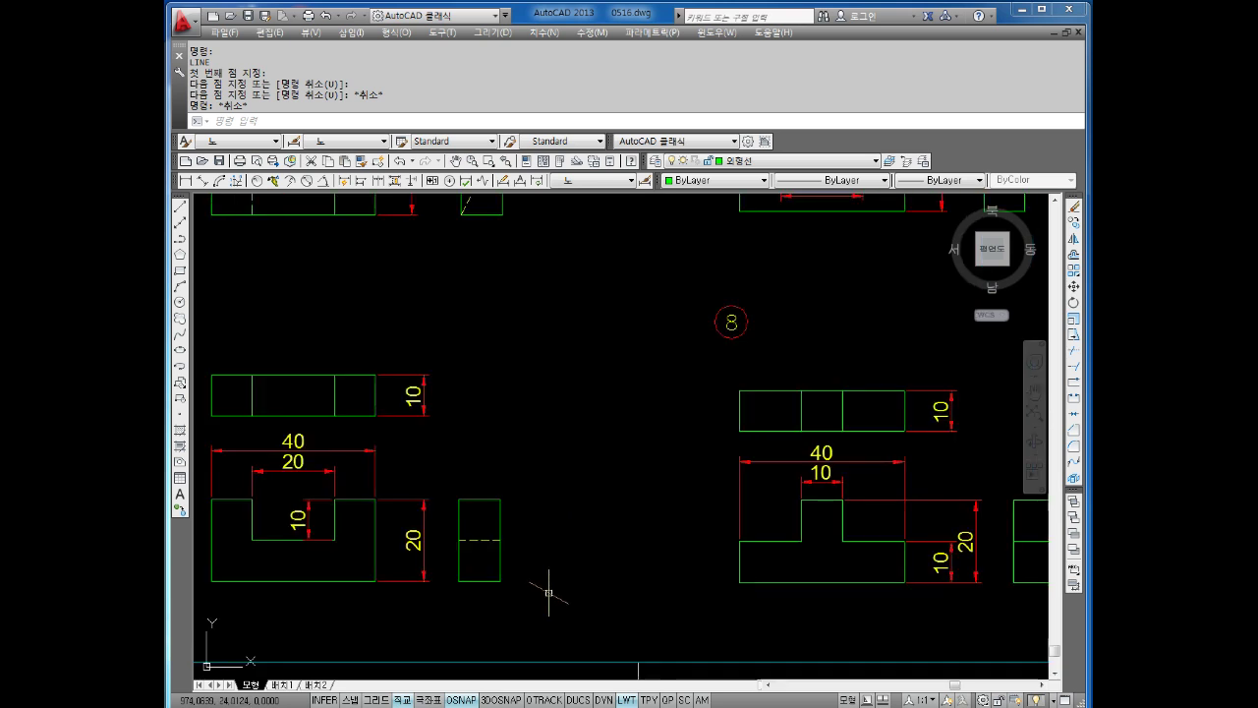
pyautogui.press('Escape')
pyautogui.press('Escape')
pyautogui.press('Return')
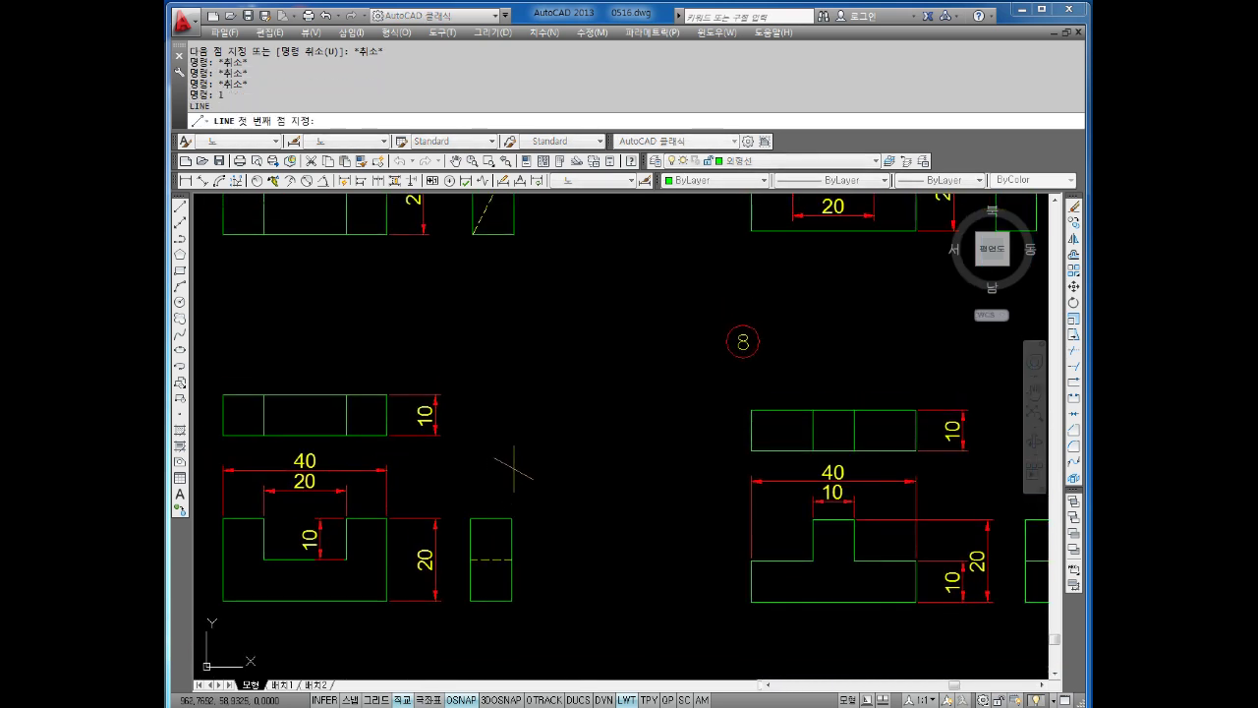
pyautogui.click(499, 465)
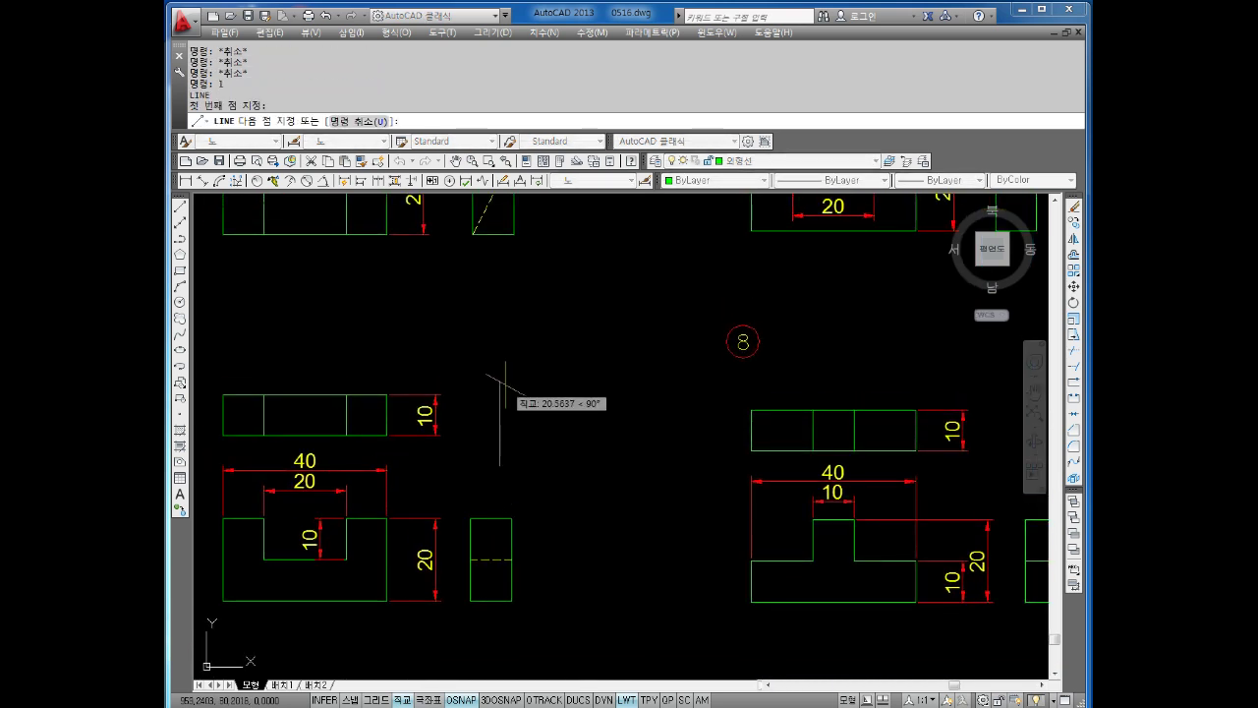
pyautogui.write('20')
pyautogui.press('Return')
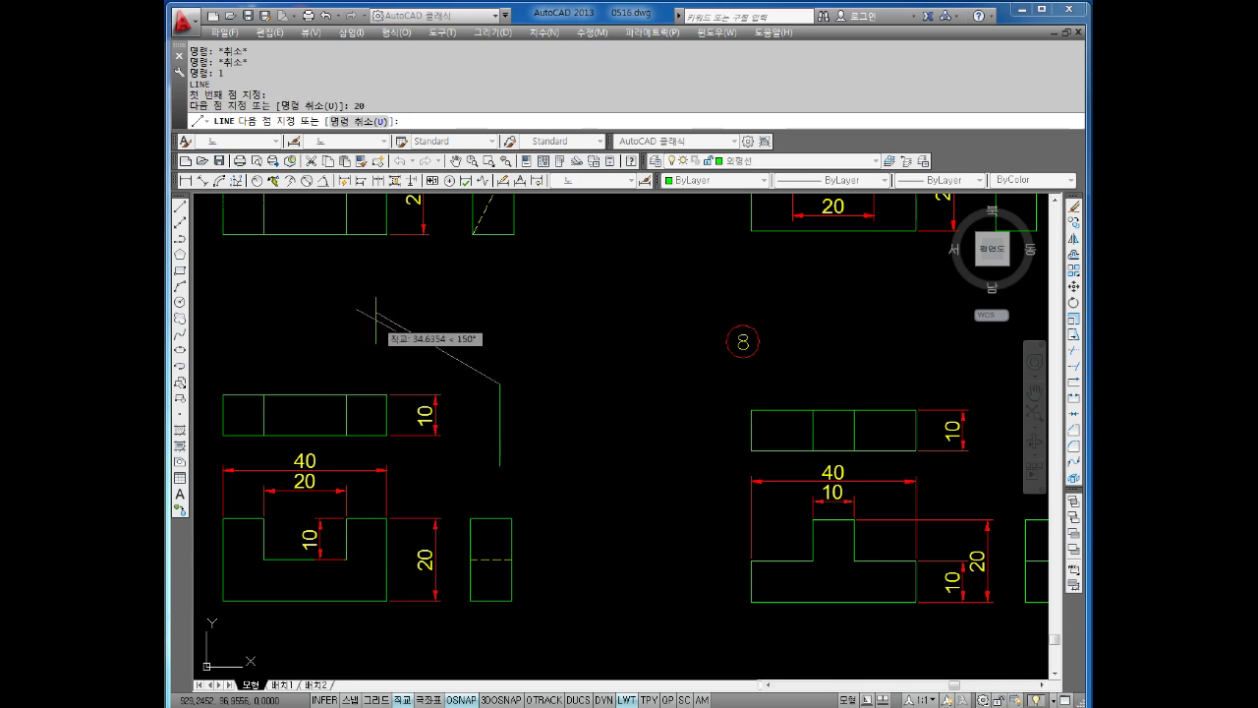
pyautogui.write('10')
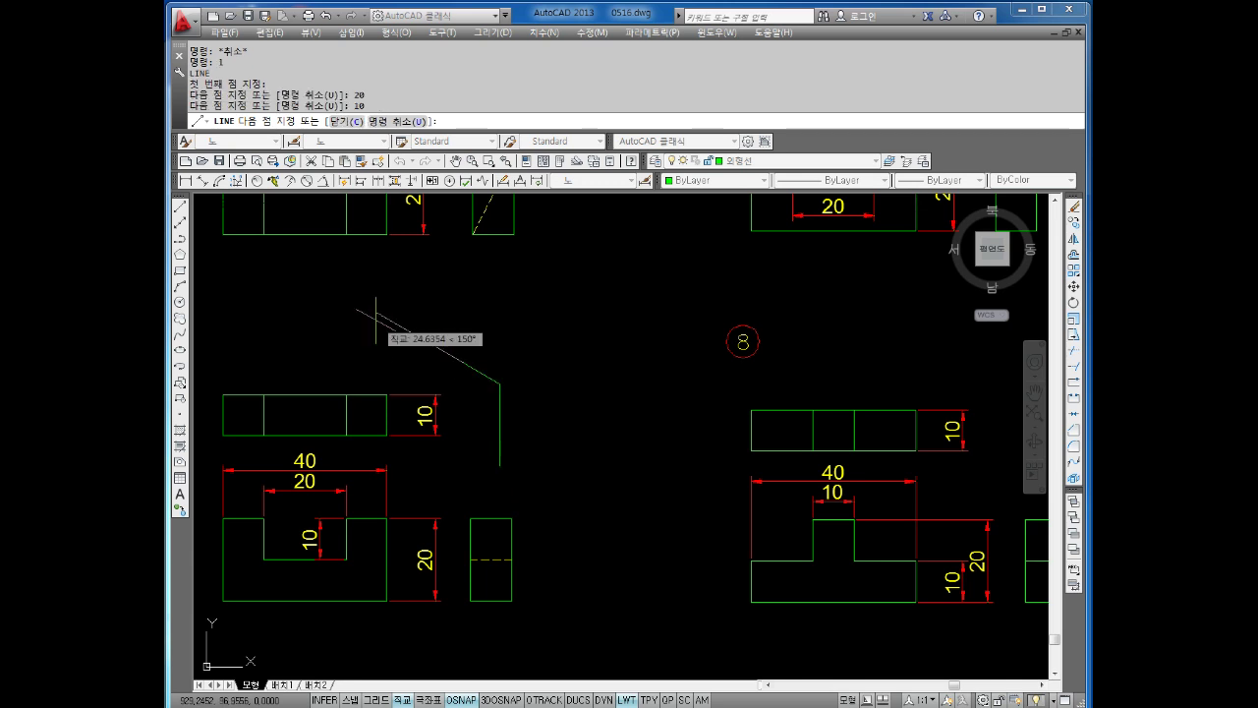
pyautogui.press('Return')
pyautogui.write('20')
pyautogui.press('Return')
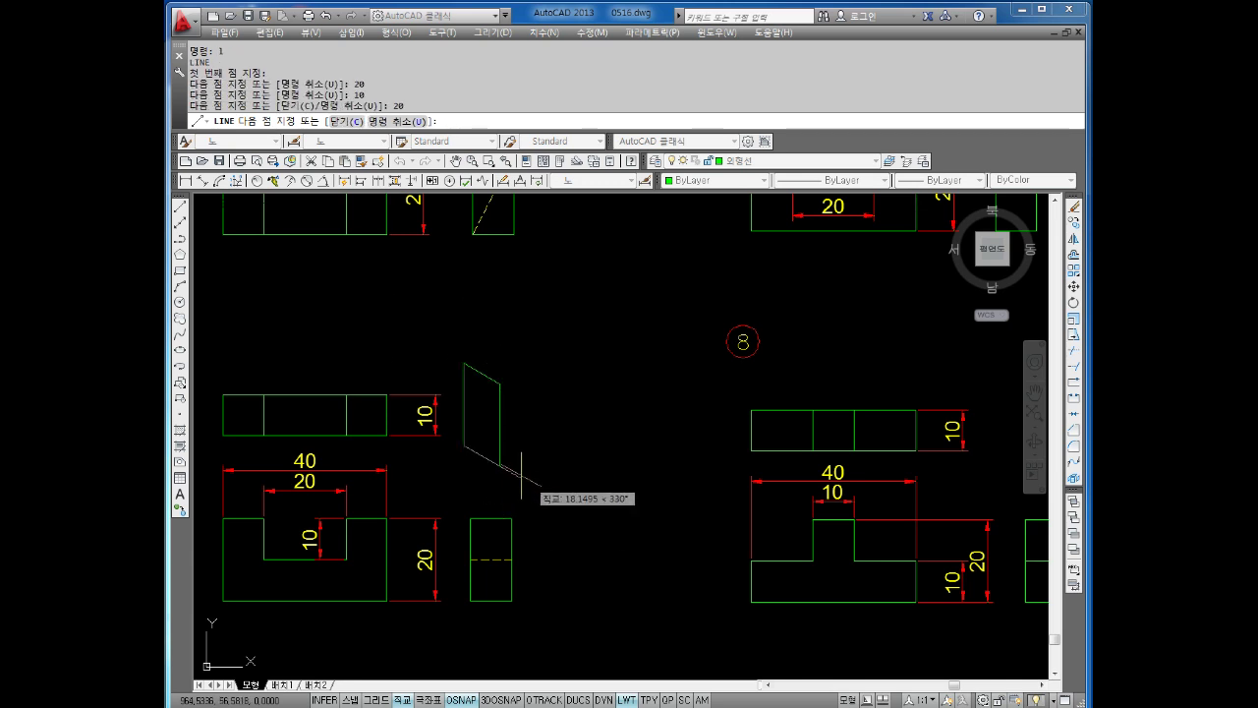
# Continue the outline with the 40-unit bottom edge, then edges of 20, 10, 10 and 10 across the isoplanes.
pyautogui.press('F5')
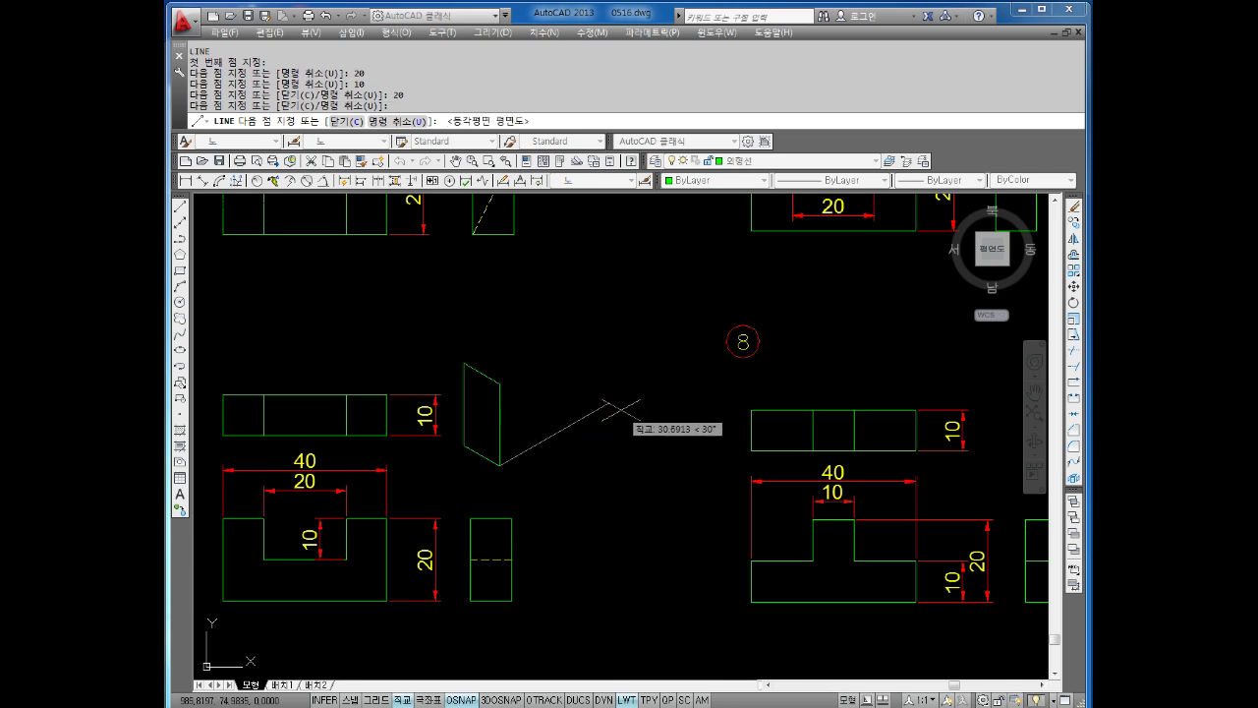
pyautogui.write('40')
pyautogui.press('Return')
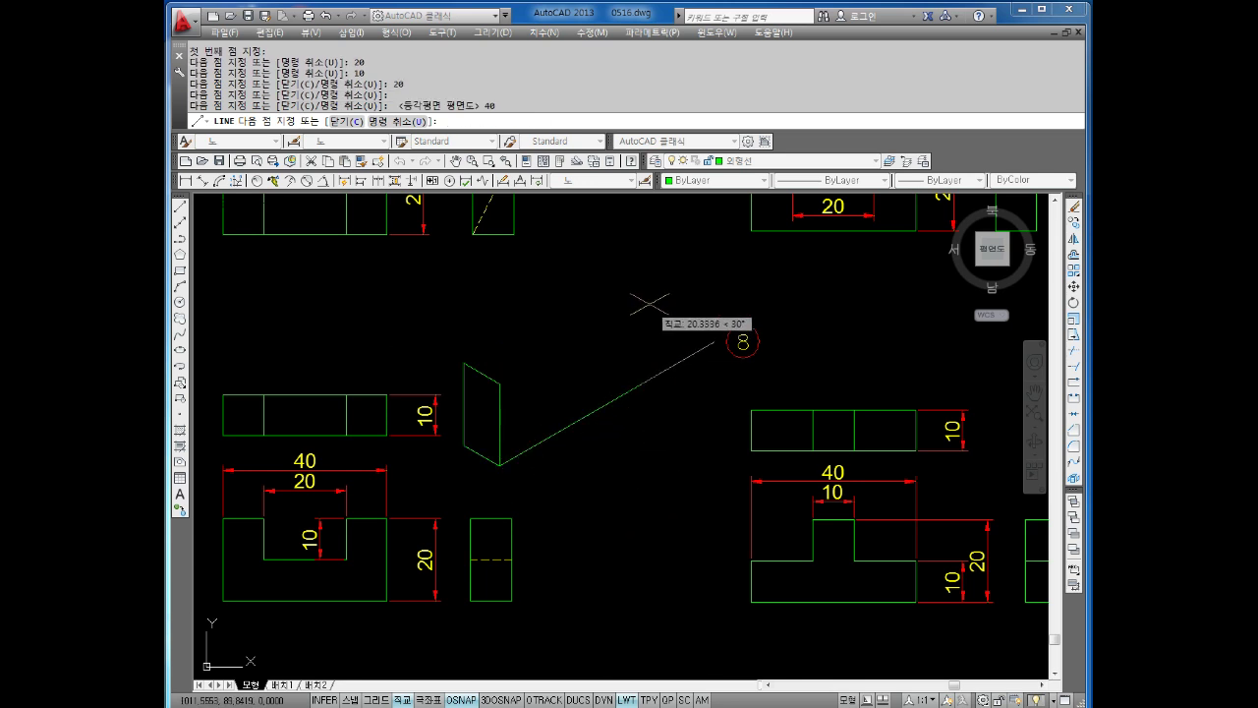
pyautogui.press('F5')
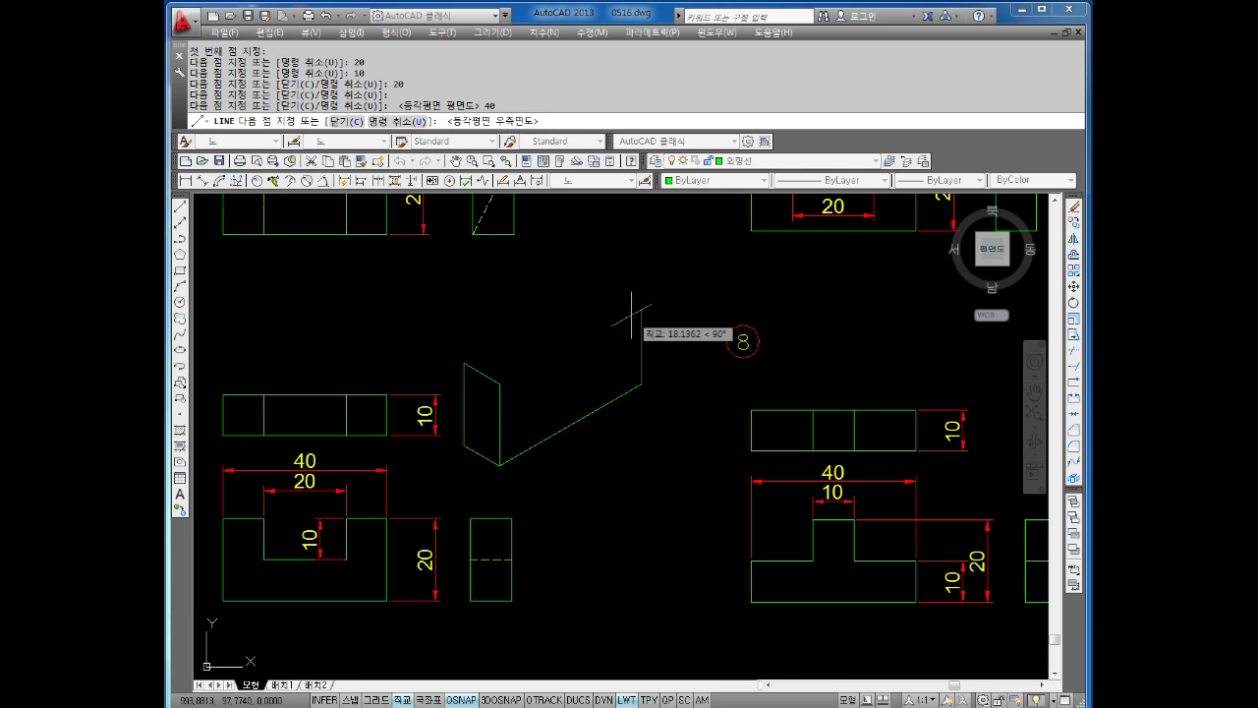
pyautogui.write('20')
pyautogui.press('Return')
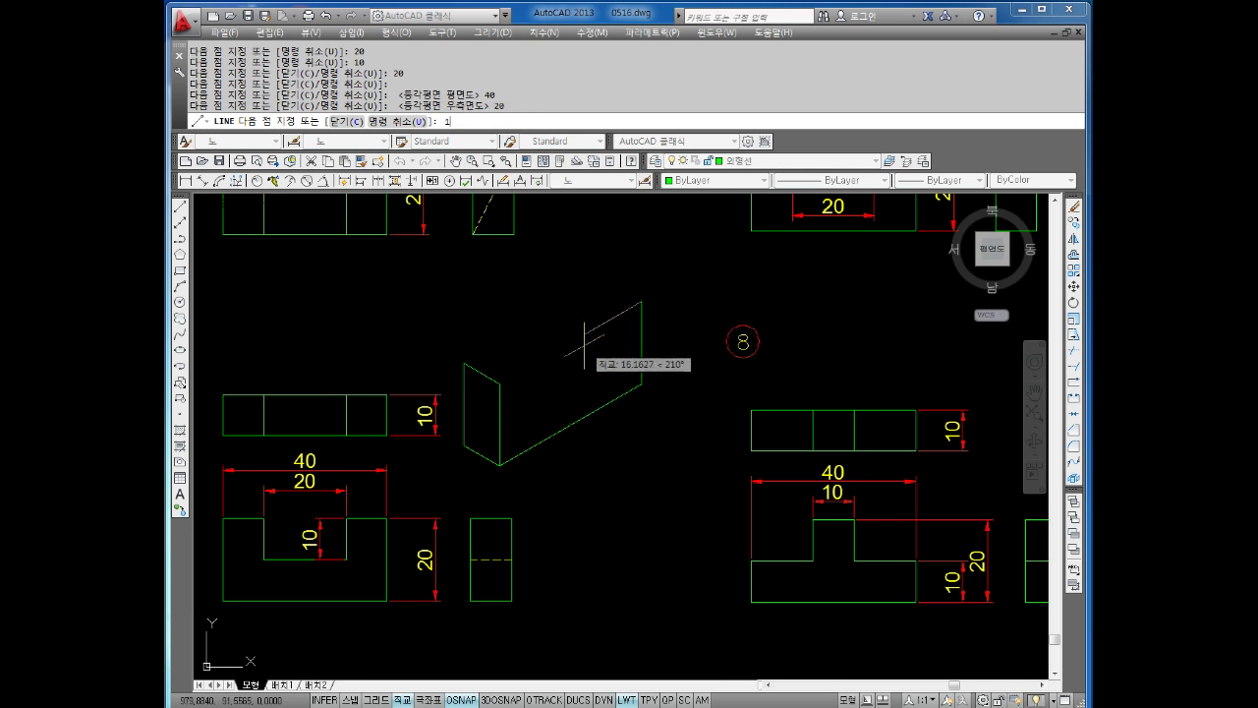
pyautogui.write('0')
pyautogui.press('Return')
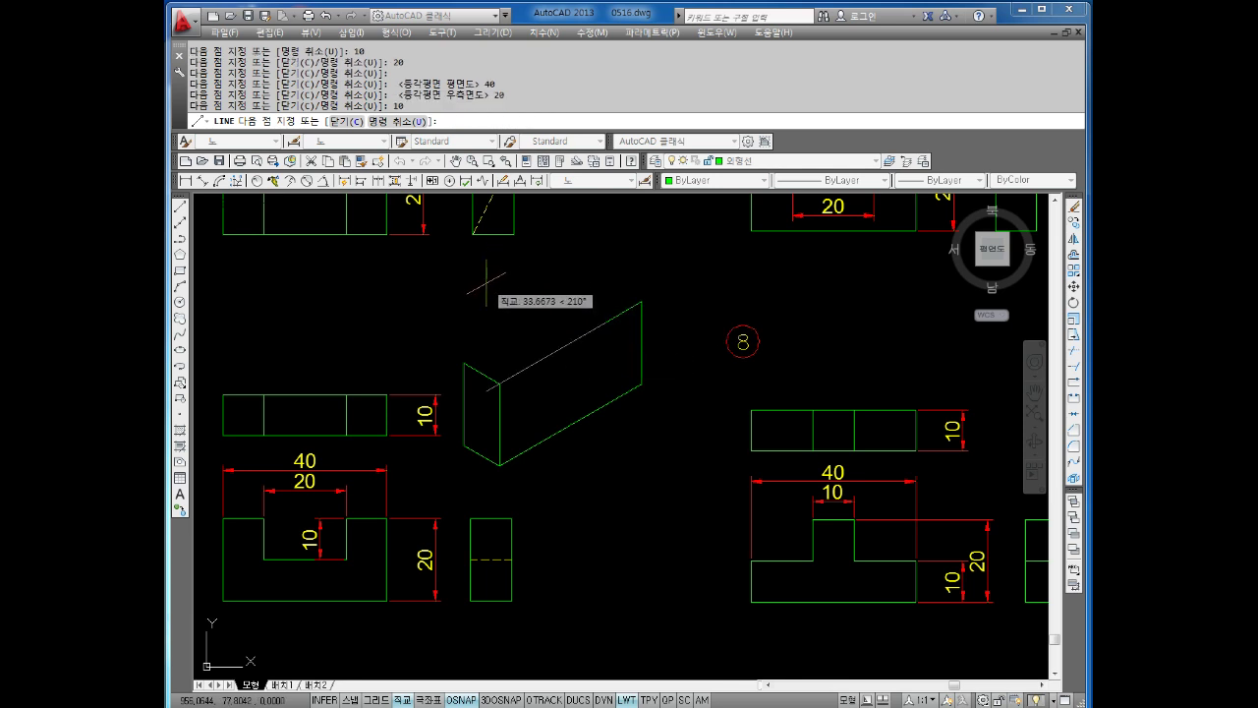
pyautogui.press('F5')
pyautogui.write('10')
pyautogui.press('Return')
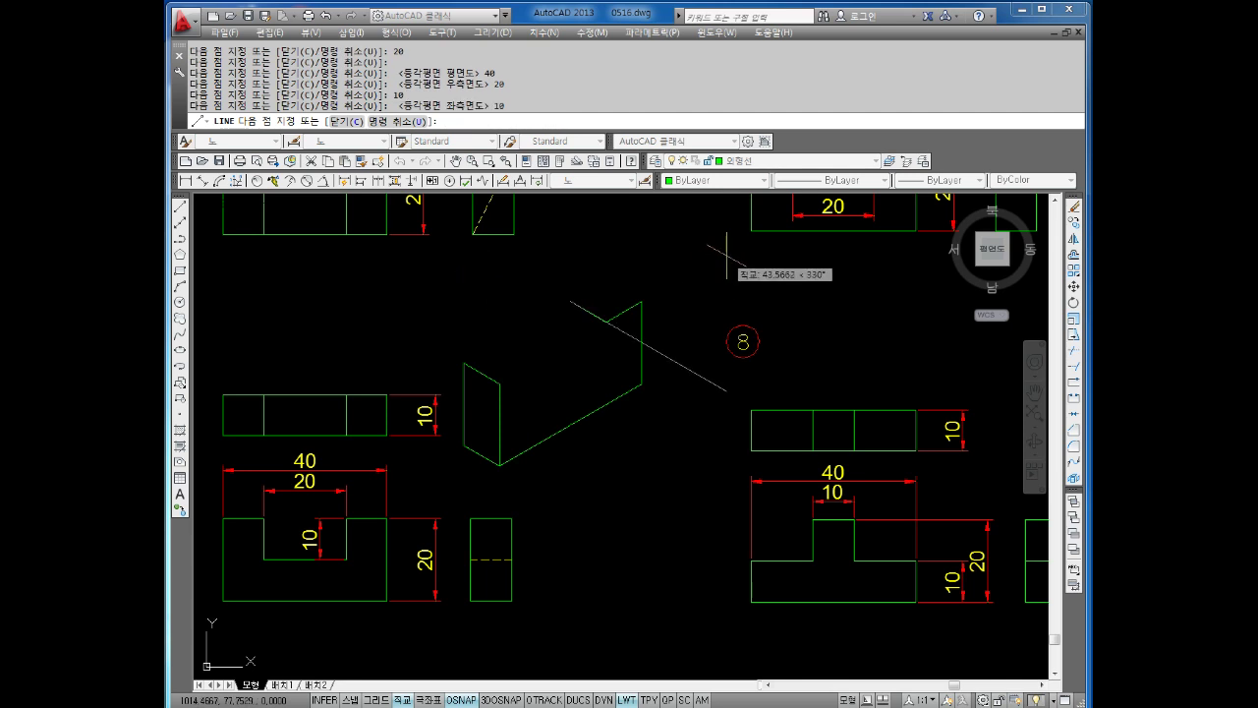
pyautogui.press('F5')
pyautogui.write('1')
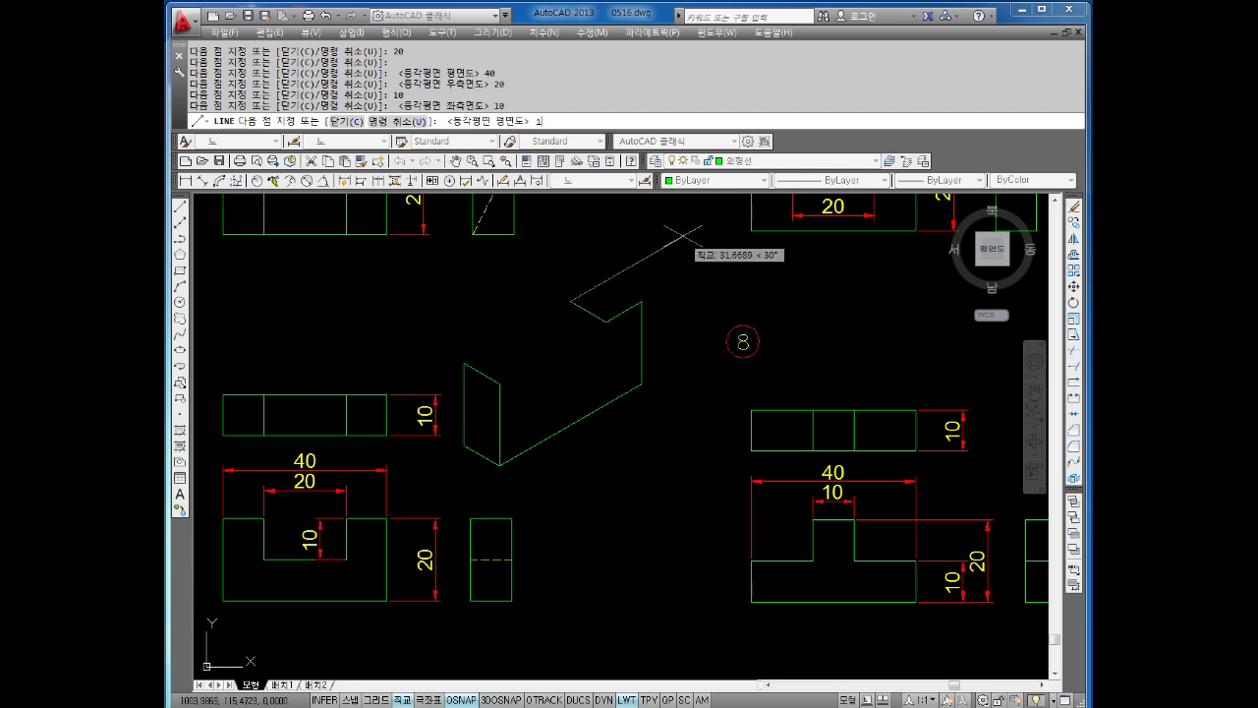
pyautogui.write('0')
pyautogui.press('Return')
pyautogui.press('Escape')
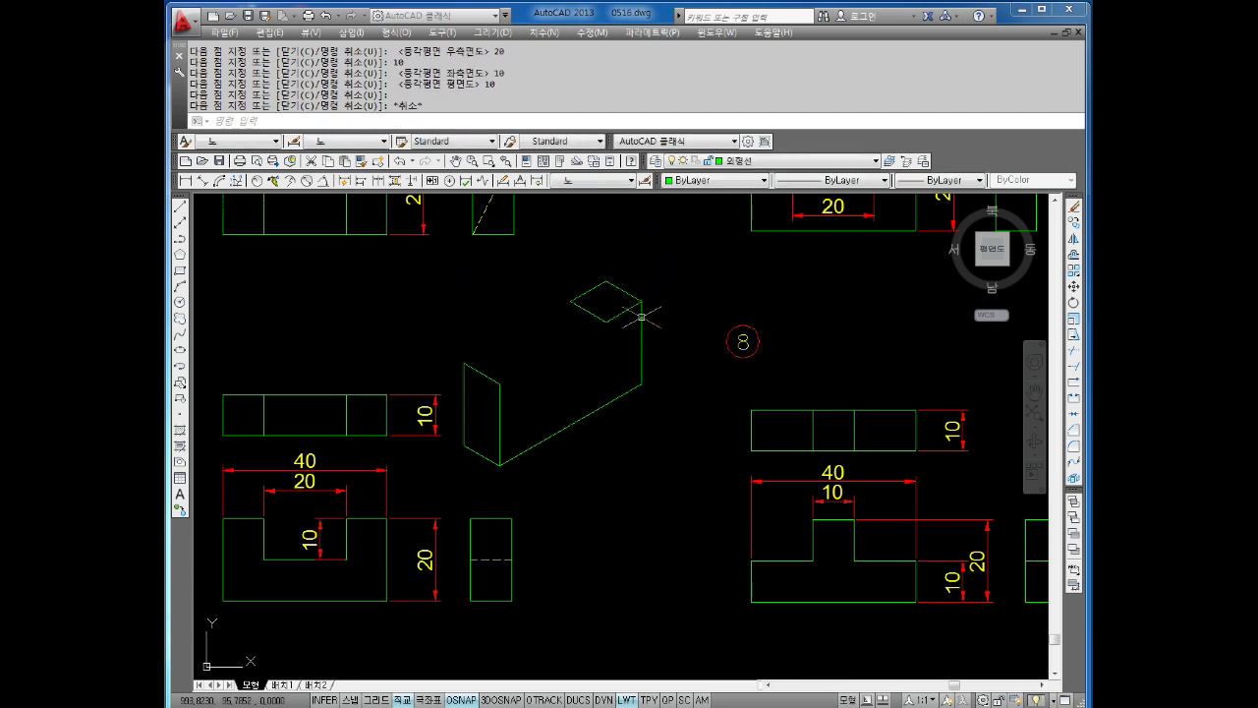
# Draw two 10-unit edges from the block's front corner.
pyautogui.press('Return')
pyautogui.click(463, 363)
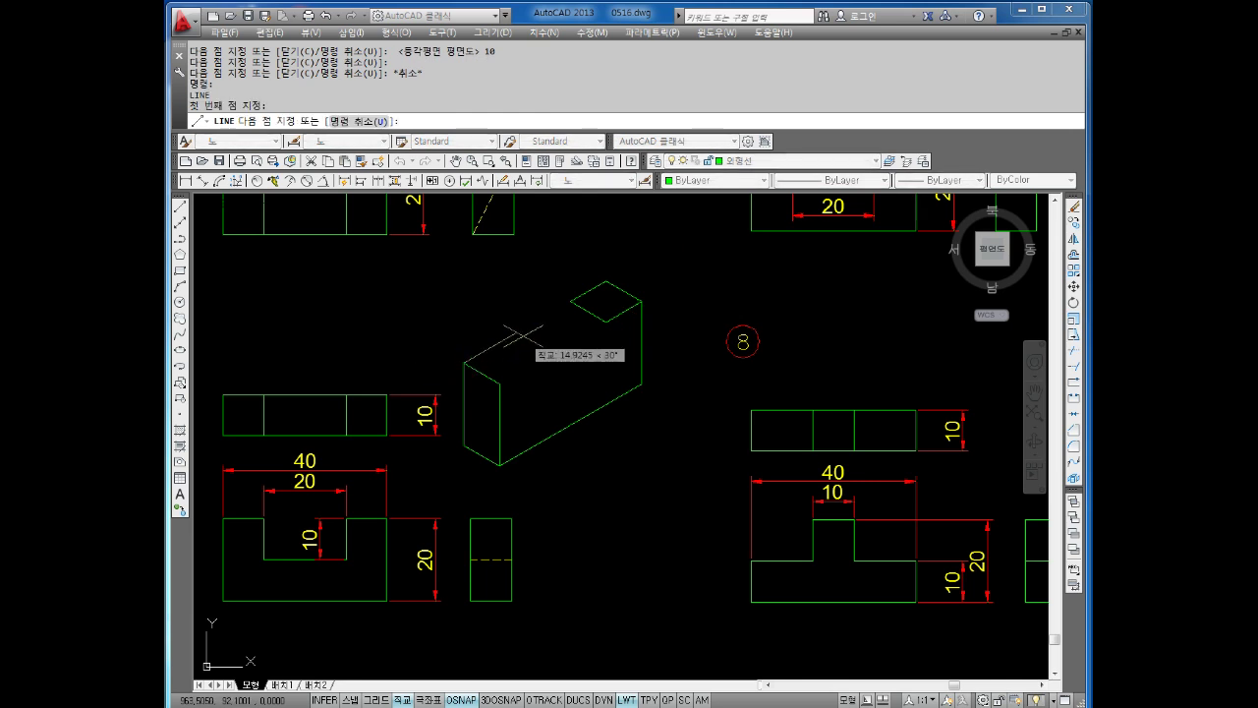
pyautogui.write('10')
pyautogui.press('Return')
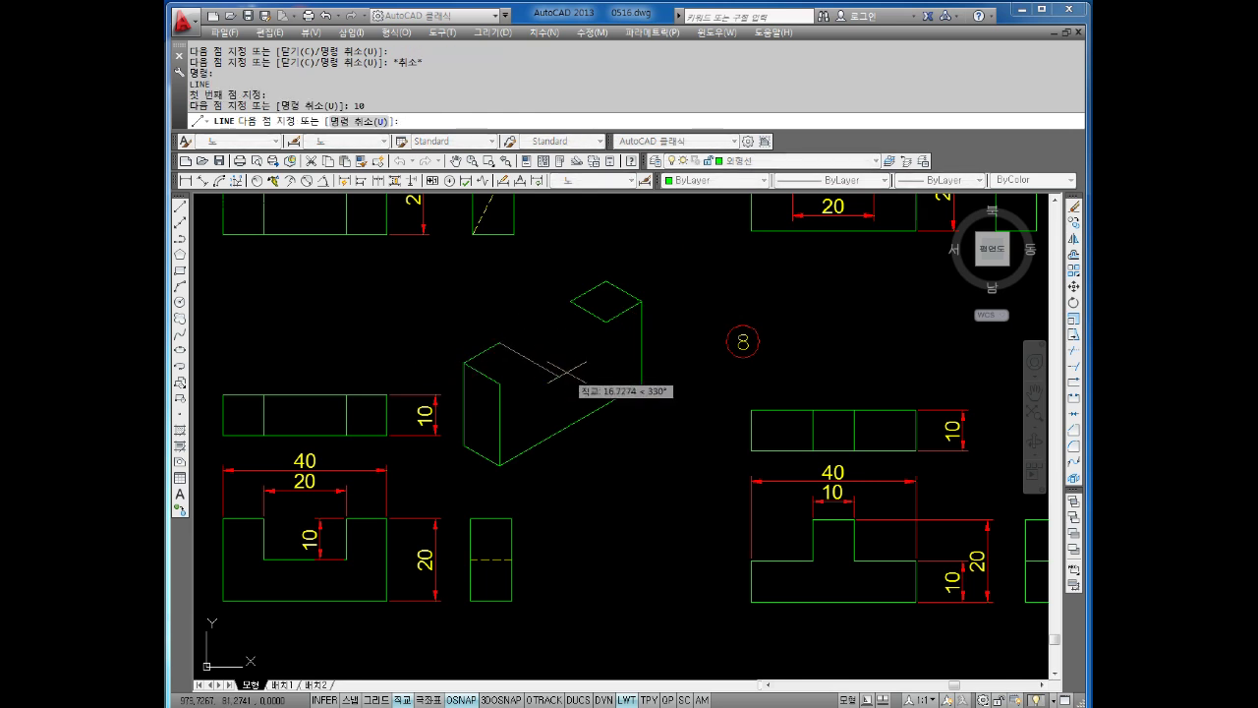
pyautogui.write('10')
pyautogui.press('Return')
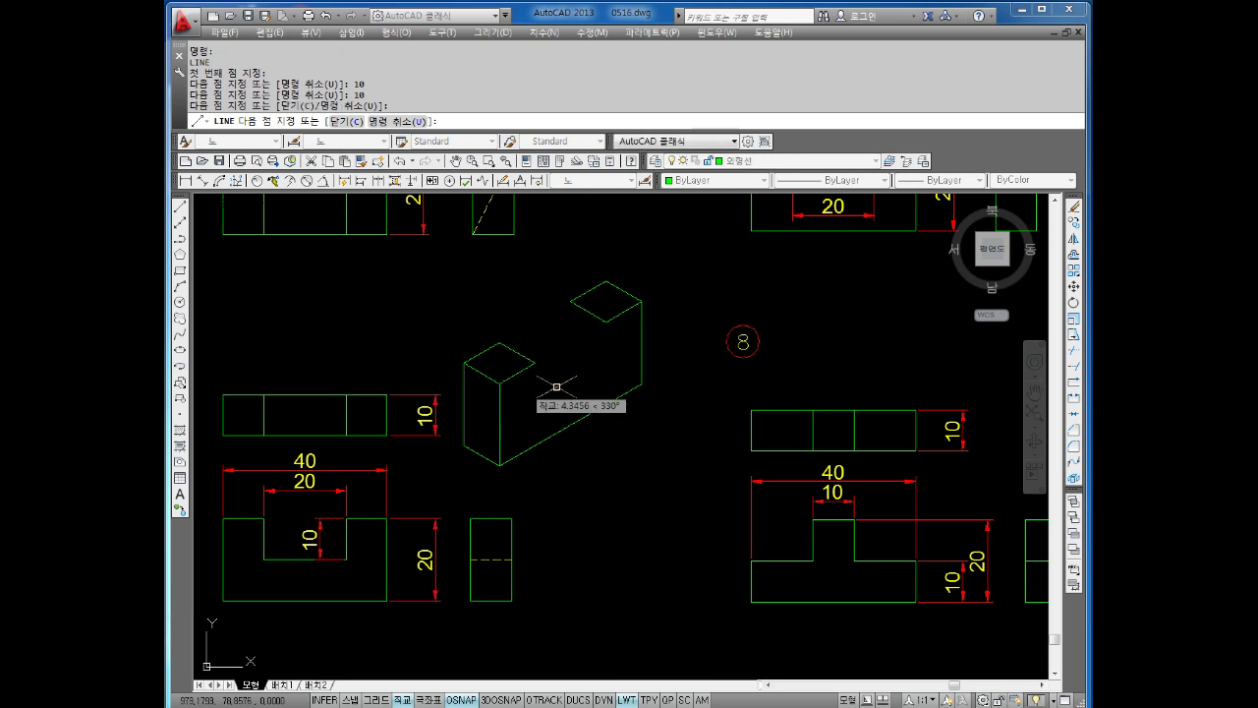
pyautogui.press('Escape')
# From the box's top-right corner, draw 10 units down and 20 across to the post's top corner.
pyautogui.press('Return')
pyautogui.click(534, 363)
pyautogui.press('F5')
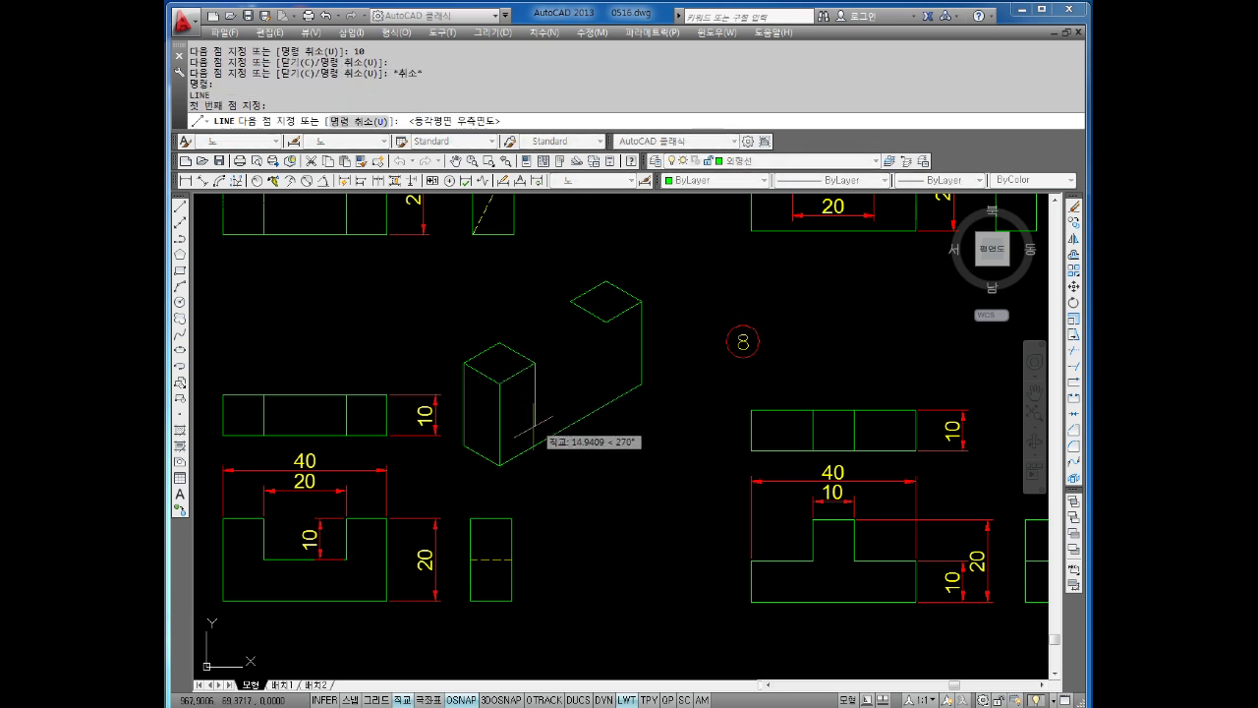
pyautogui.write('10')
pyautogui.press('Return')
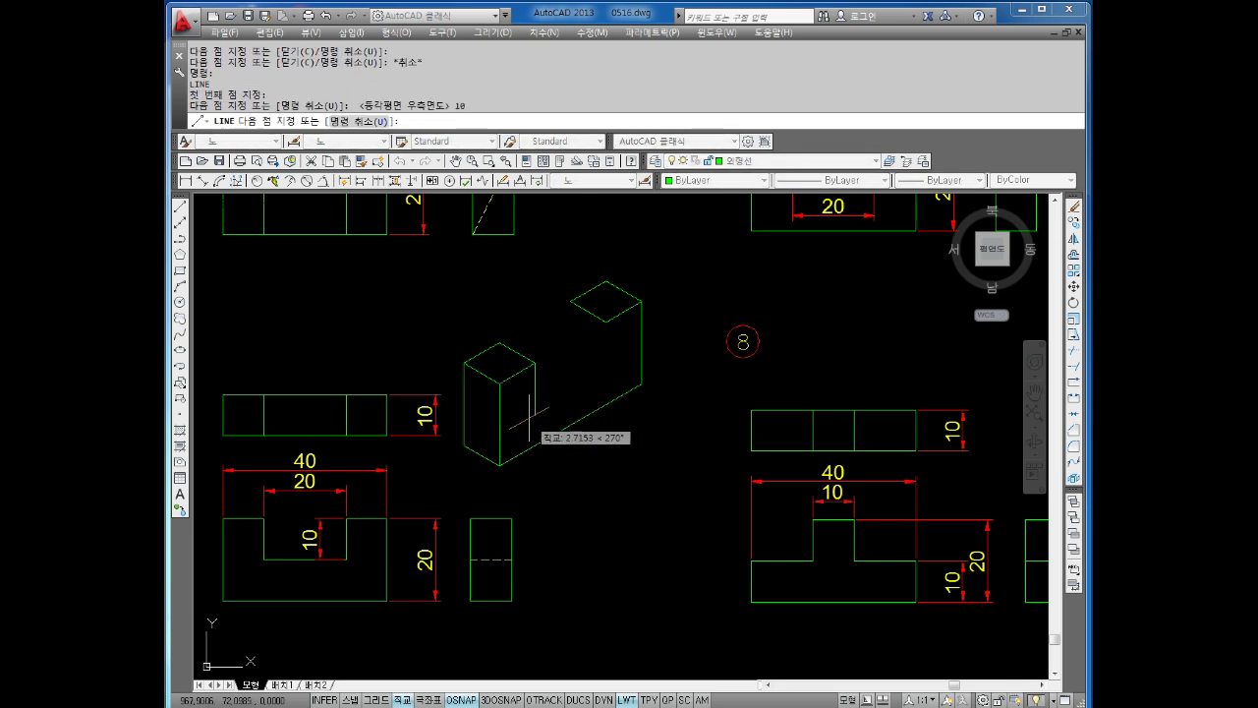
pyautogui.press('F5')
pyautogui.press('F5')
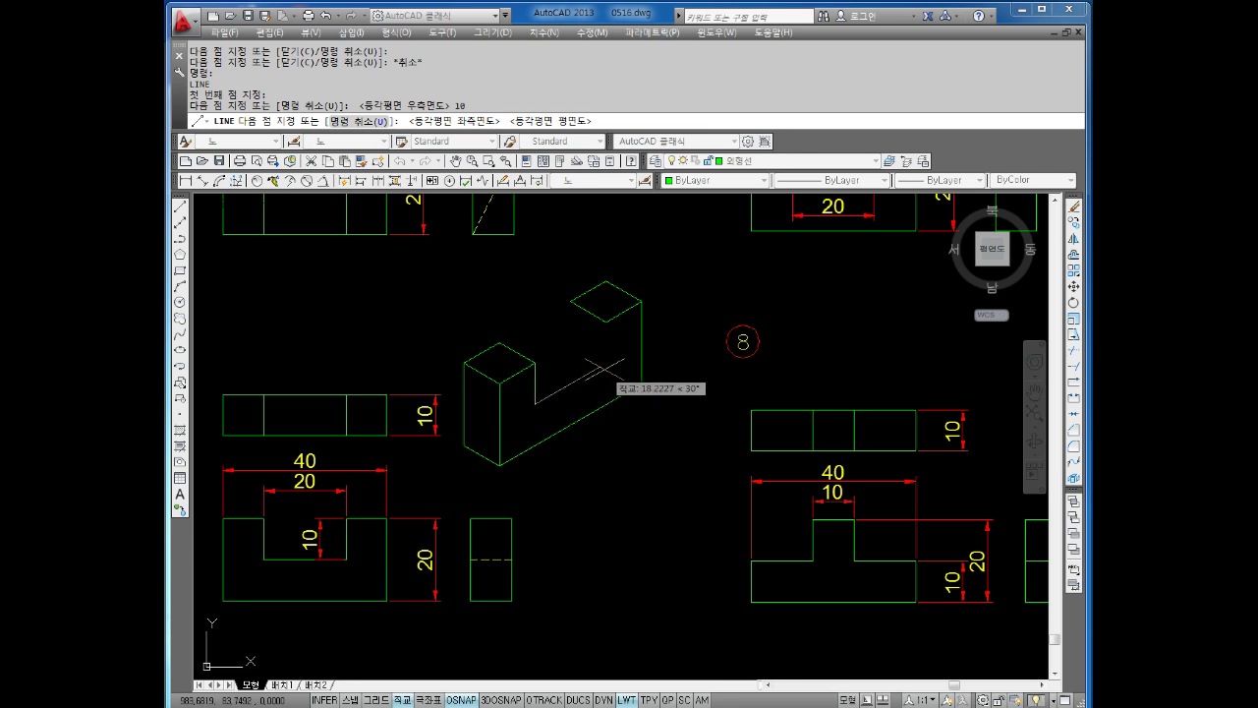
pyautogui.write('20')
pyautogui.press('Return')
pyautogui.click(605, 322)
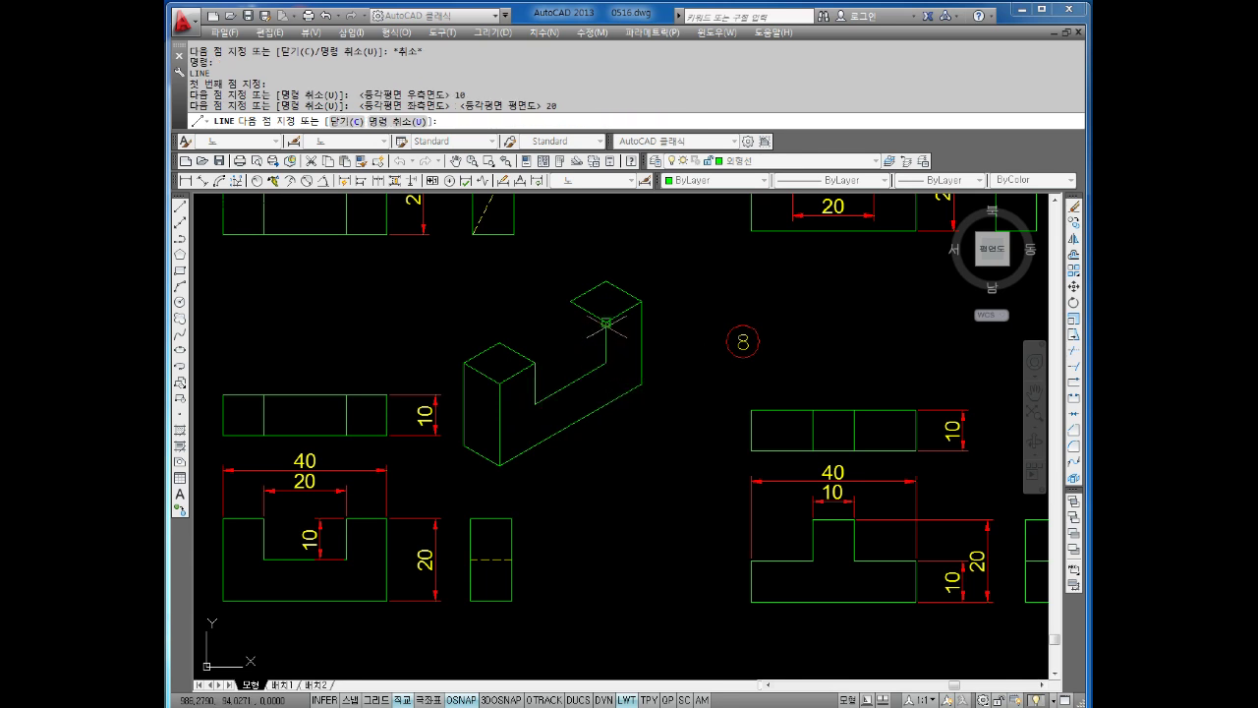
pyautogui.press('Escape')
# Add a 10-unit edge from the post's top corner down to the slot's corner.
pyautogui.press('Return')
pyautogui.click(570, 301)
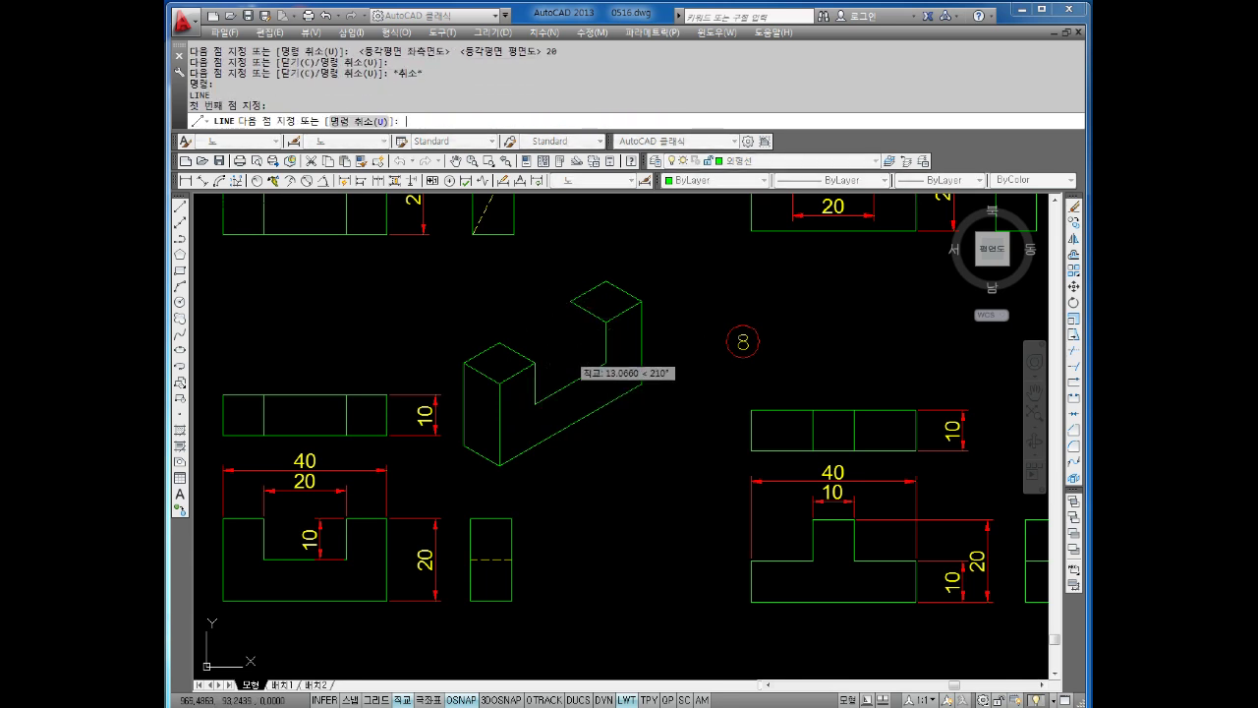
pyautogui.press('F5')
pyautogui.write('10')
pyautogui.press('Return')
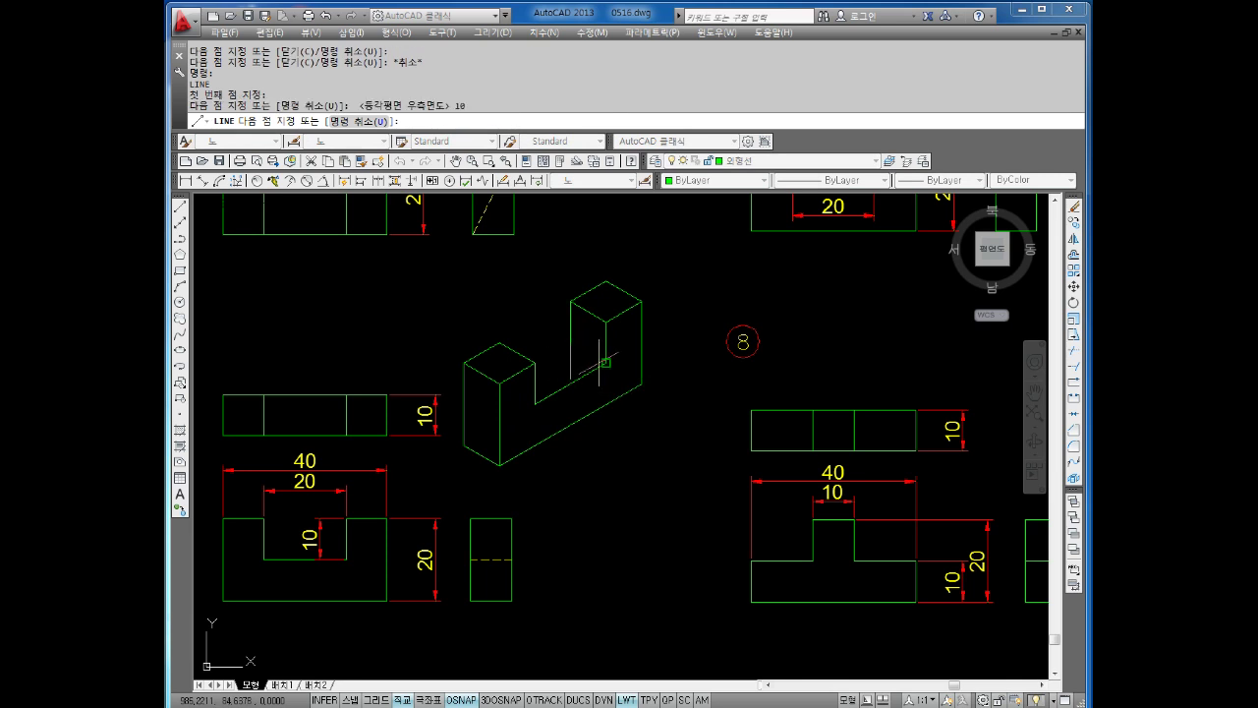
pyautogui.click(535, 354)
pyautogui.press('Escape')
pyautogui.press('Return')
pyautogui.click(513, 371)
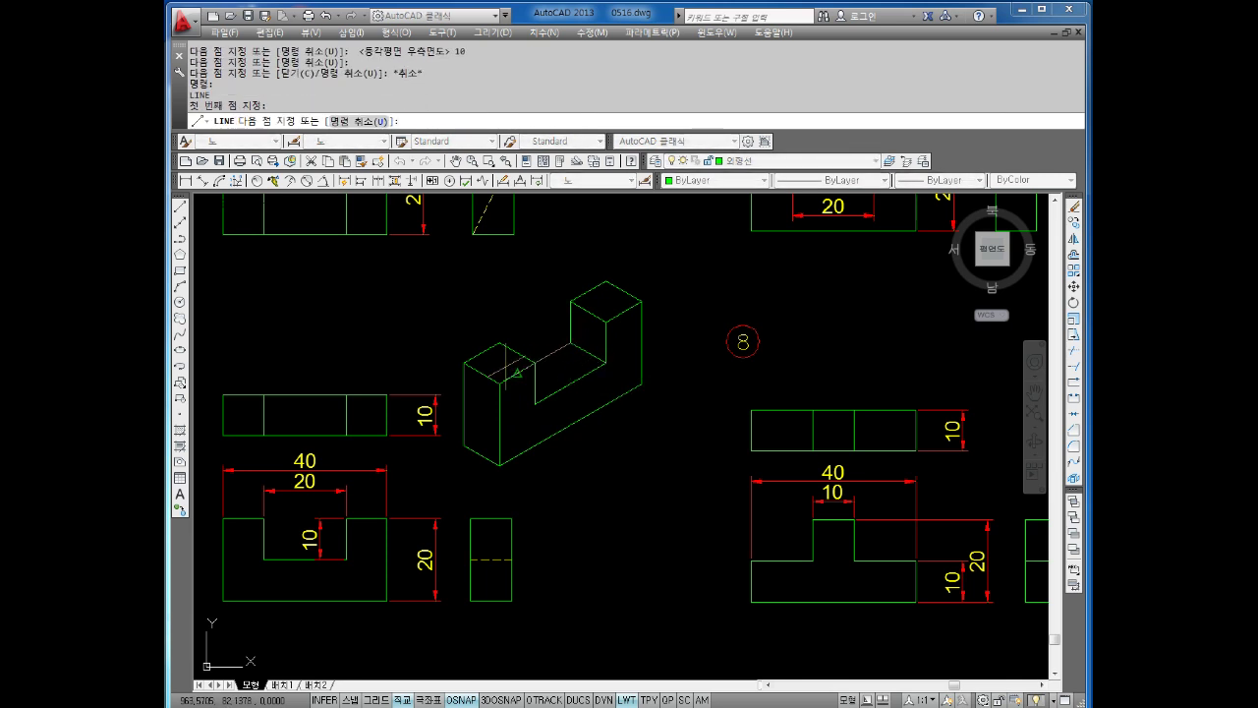
pyautogui.press('Escape')
pyautogui.press('Escape')
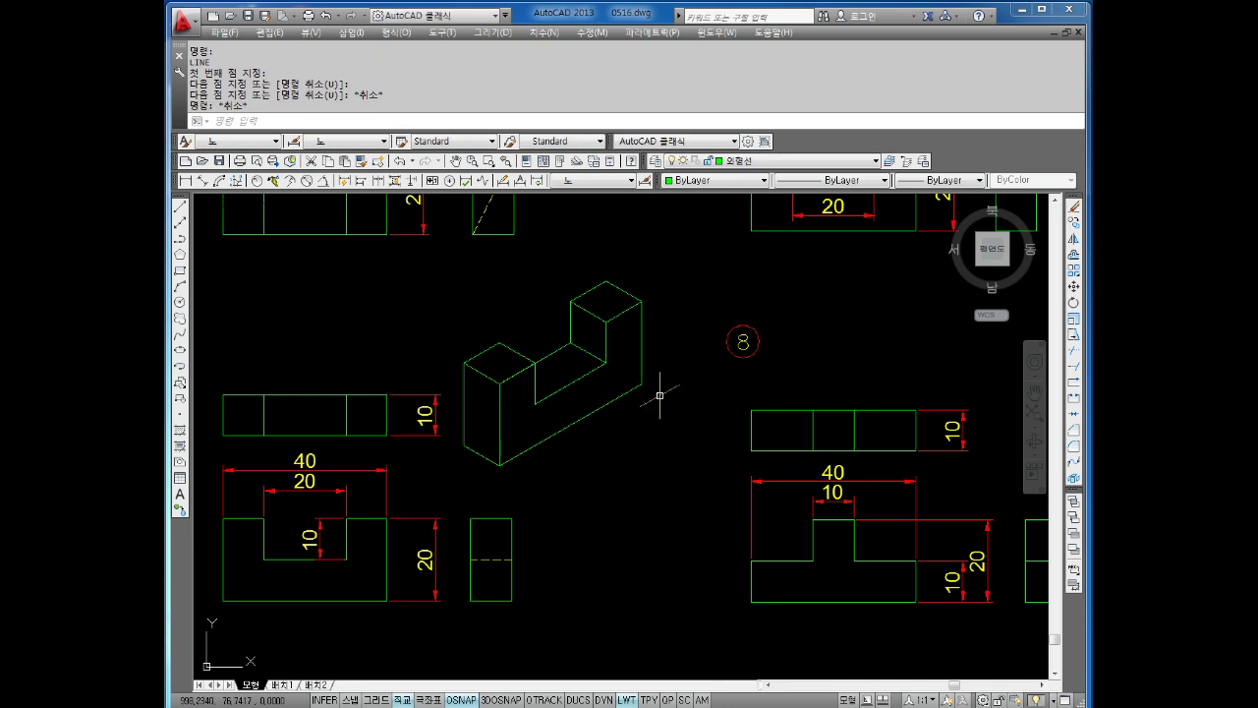
# Start exercise 8's isometric sketch to the right of its views with a 10-unit vertical edge.
pyautogui.scroll(-4, 660, 395)
pyautogui.scroll(1, 688, 413)
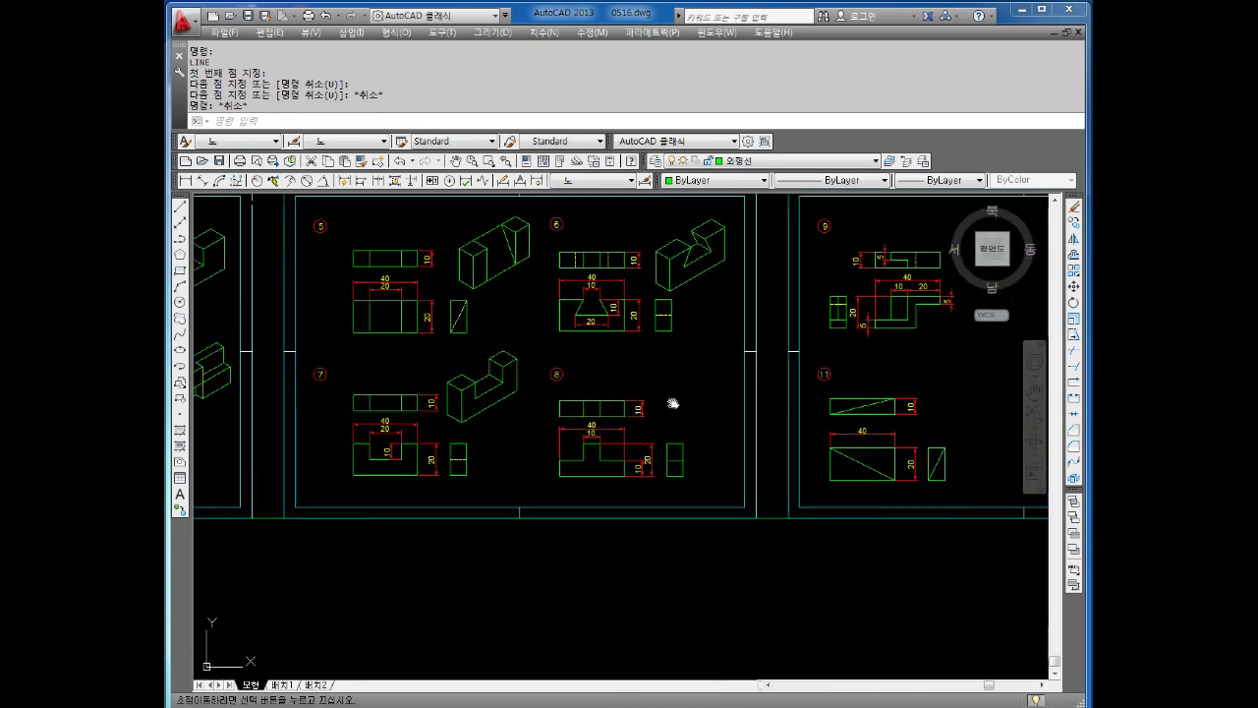
pyautogui.scroll(1, 682, 400)
pyautogui.moveTo(683, 400); pyautogui.dragTo(662, 416, button='middle')
pyautogui.press('Escape')
pyautogui.press('Escape')
pyautogui.write('1')
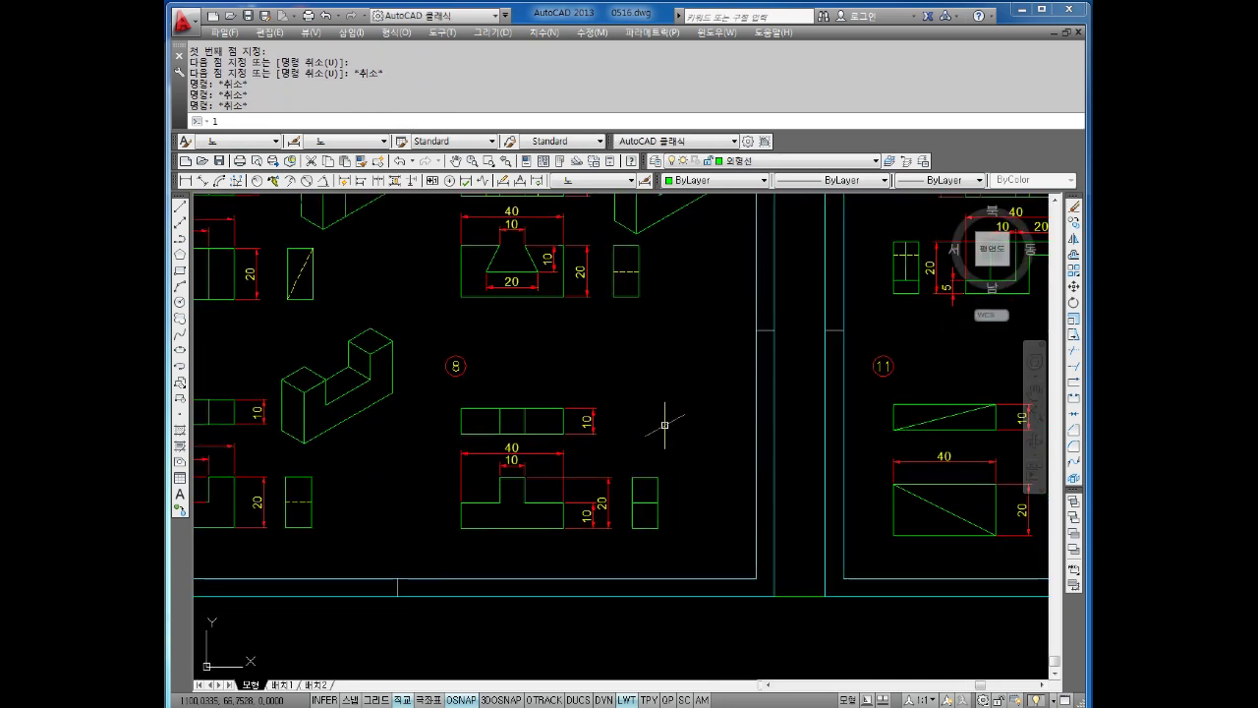
pyautogui.press('Return')
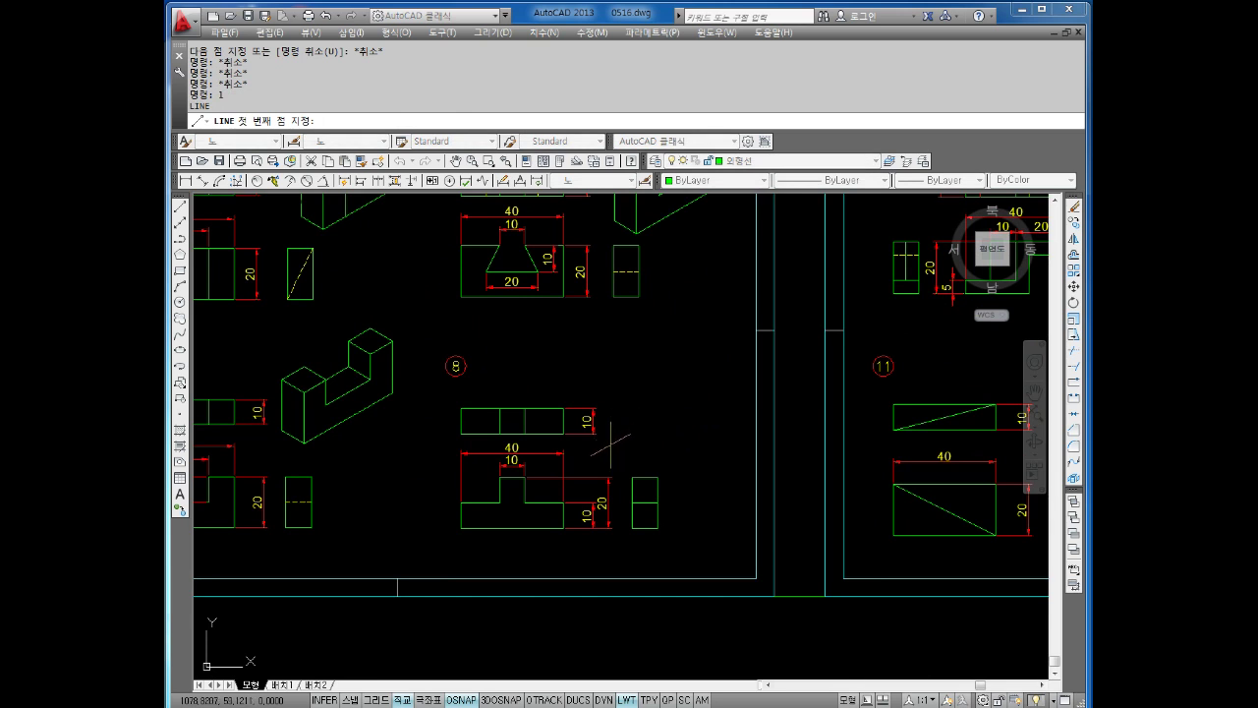
pyautogui.click(610, 441)
pyautogui.write('20')
pyautogui.press('Return')
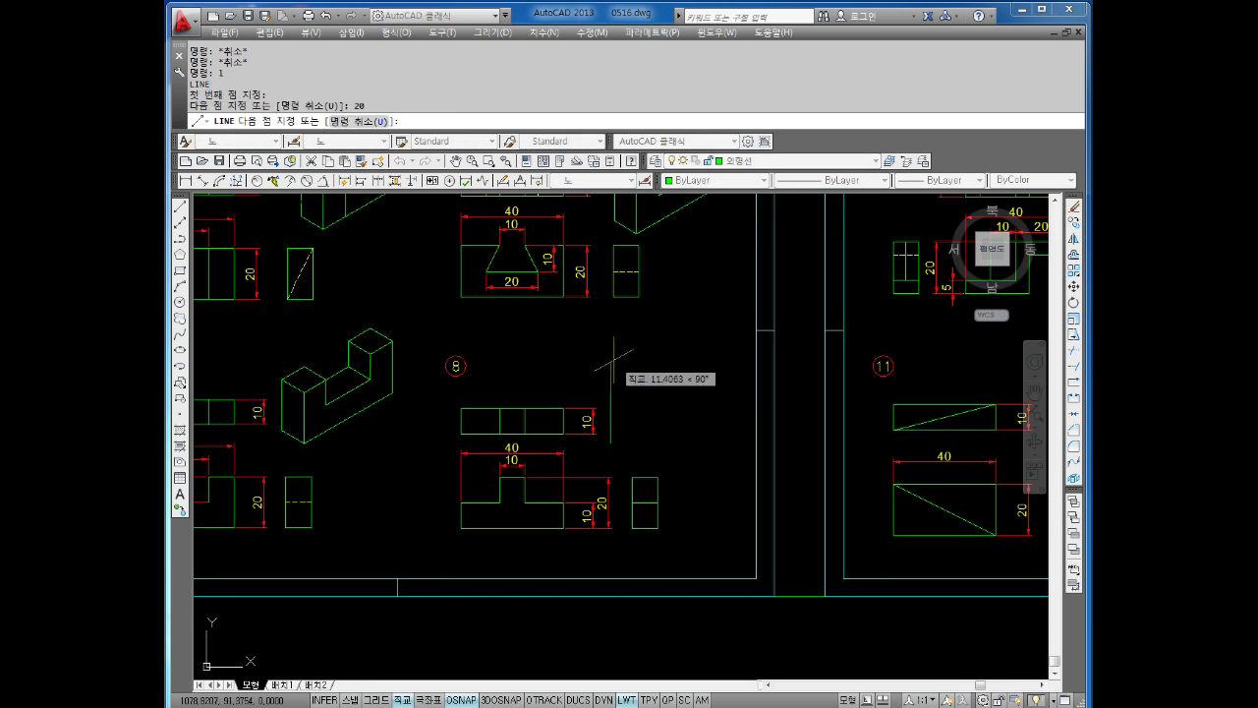
pyautogui.press('F5')
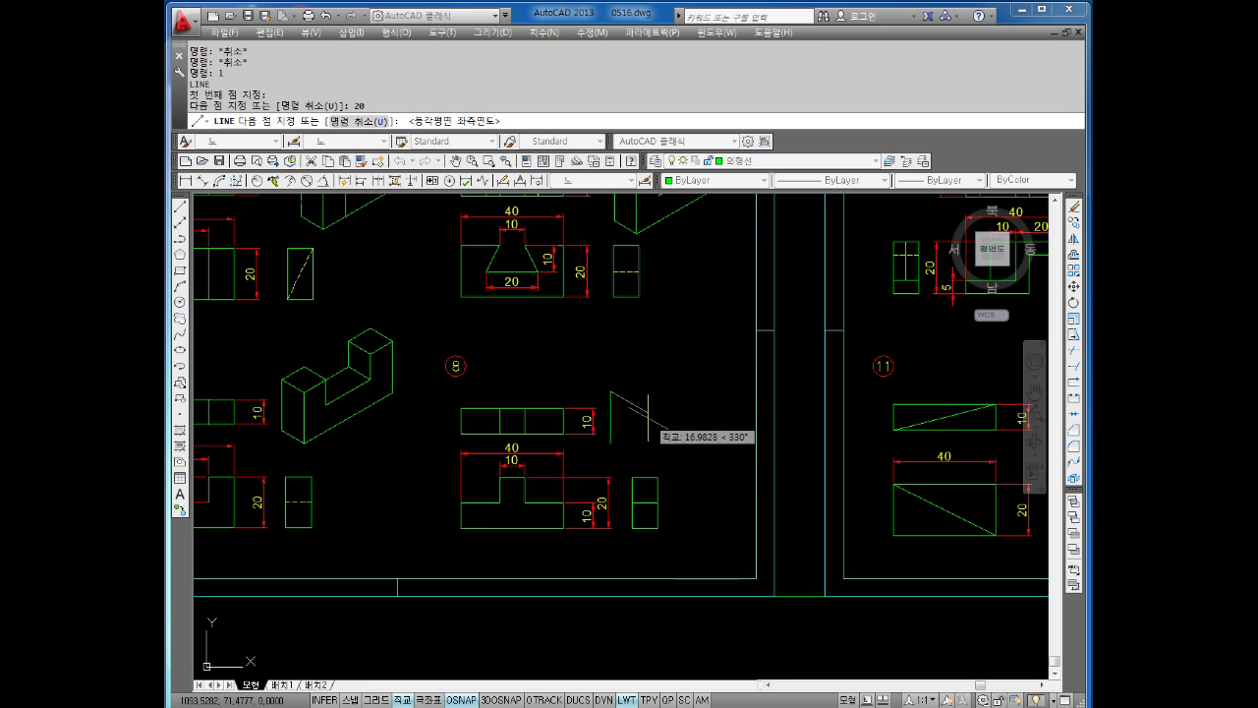
pyautogui.press('Return')
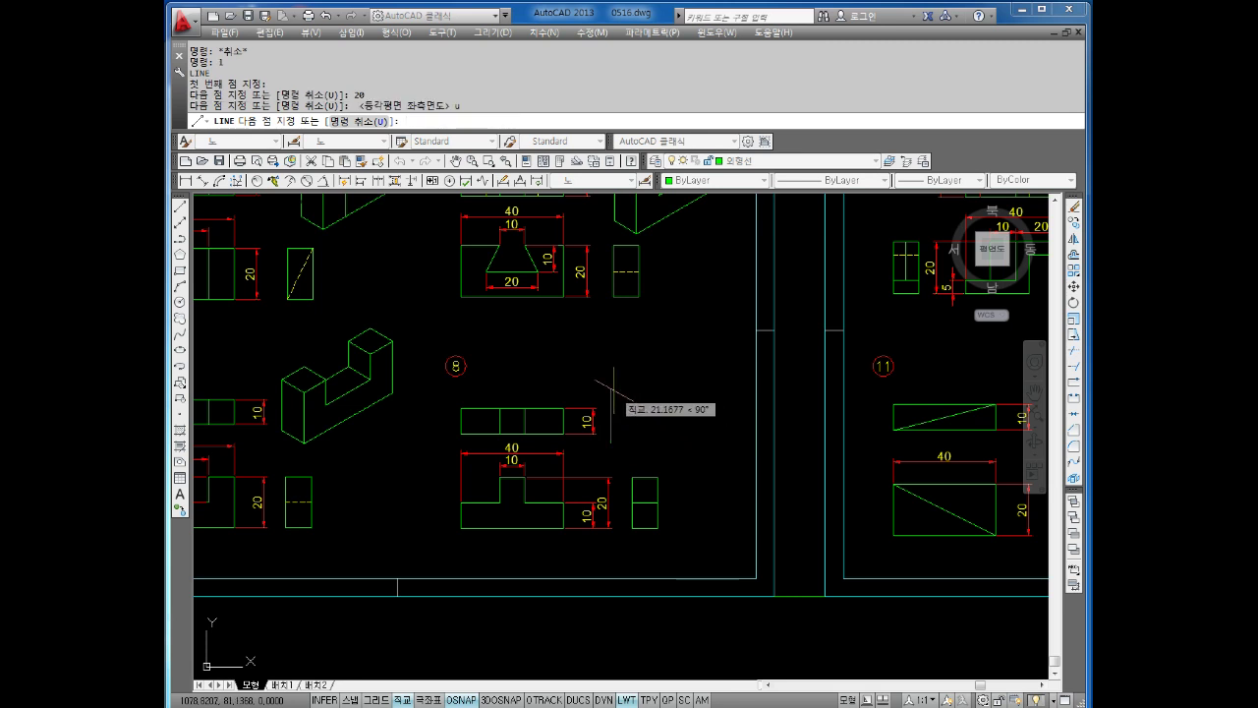
pyautogui.write('10')
pyautogui.press('Return')
# Complete the end face with edges of 15, 10 and 15 units.
pyautogui.press('F5')
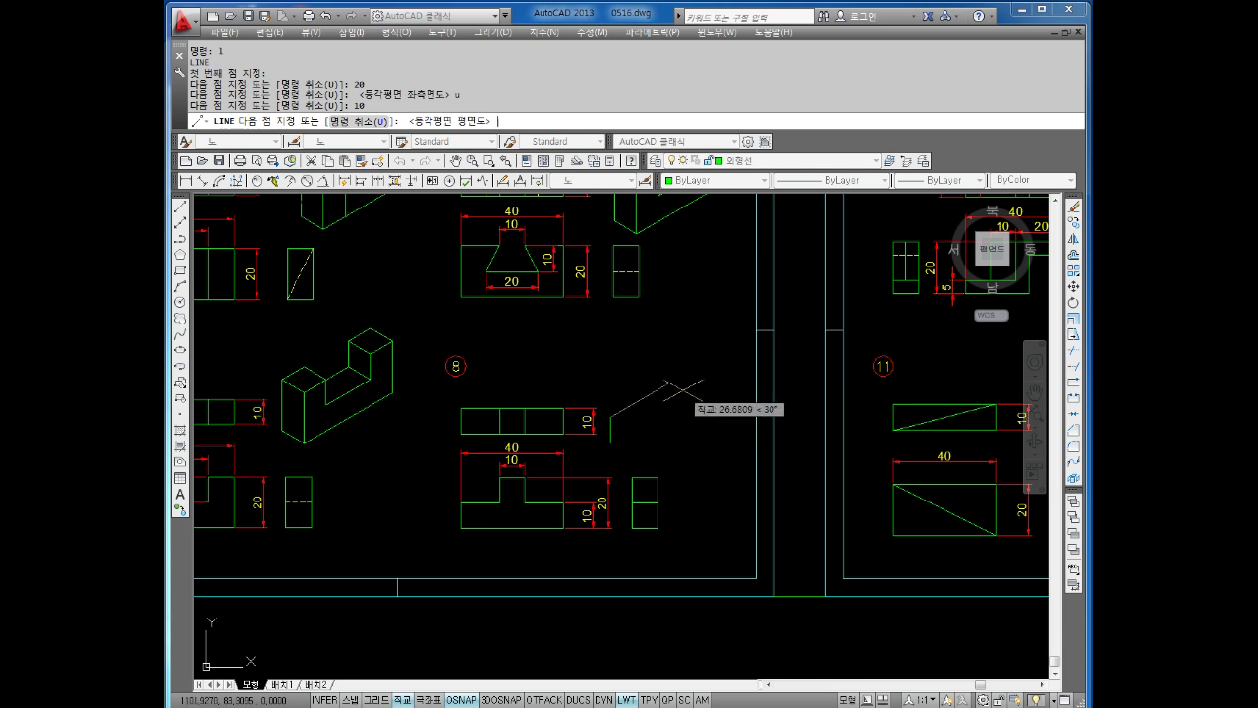
pyautogui.write('15')
pyautogui.press('Return')
pyautogui.press('F5')
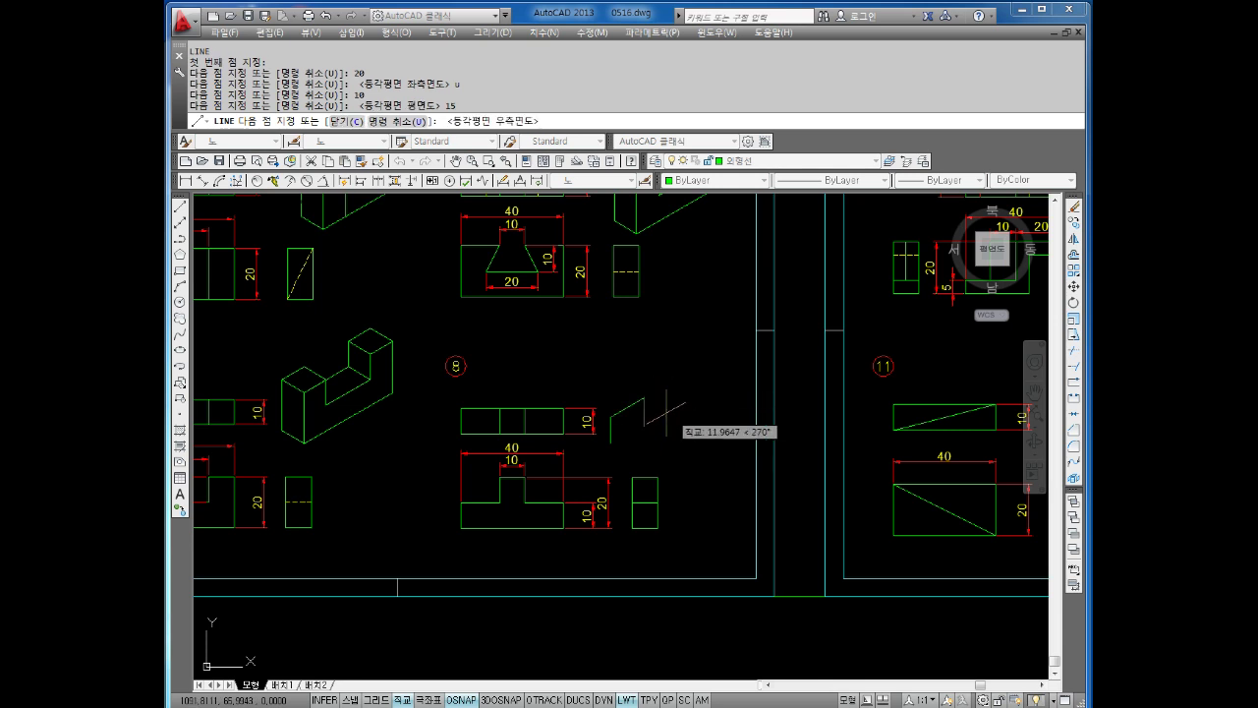
pyautogui.press('F5')
pyautogui.write('10')
pyautogui.press('Return')
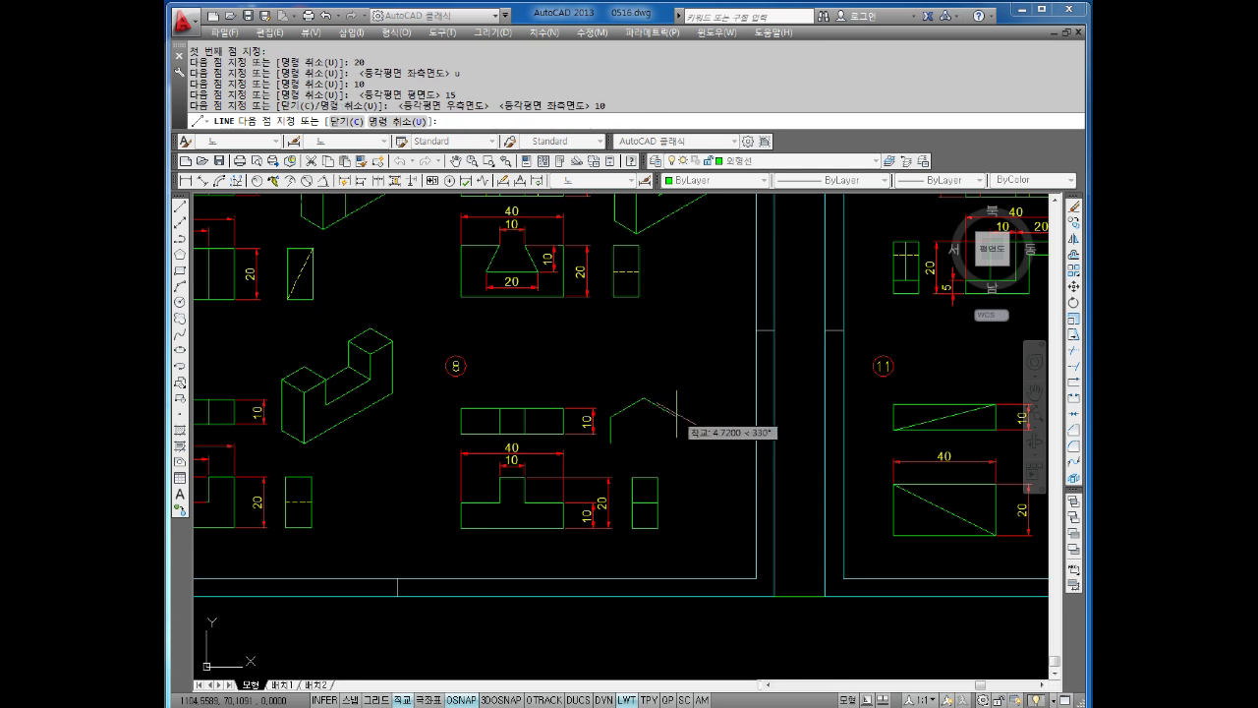
pyautogui.press('F5')
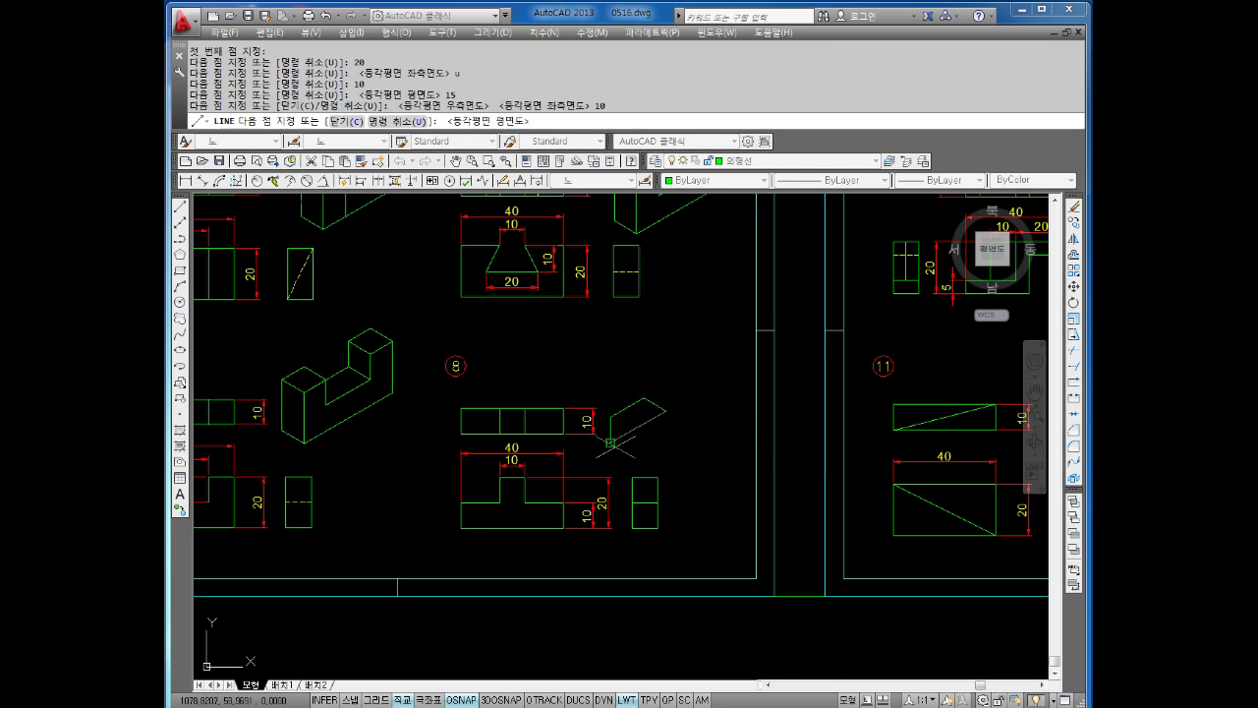
pyautogui.write('15')
pyautogui.press('Return')
pyautogui.press('Escape')
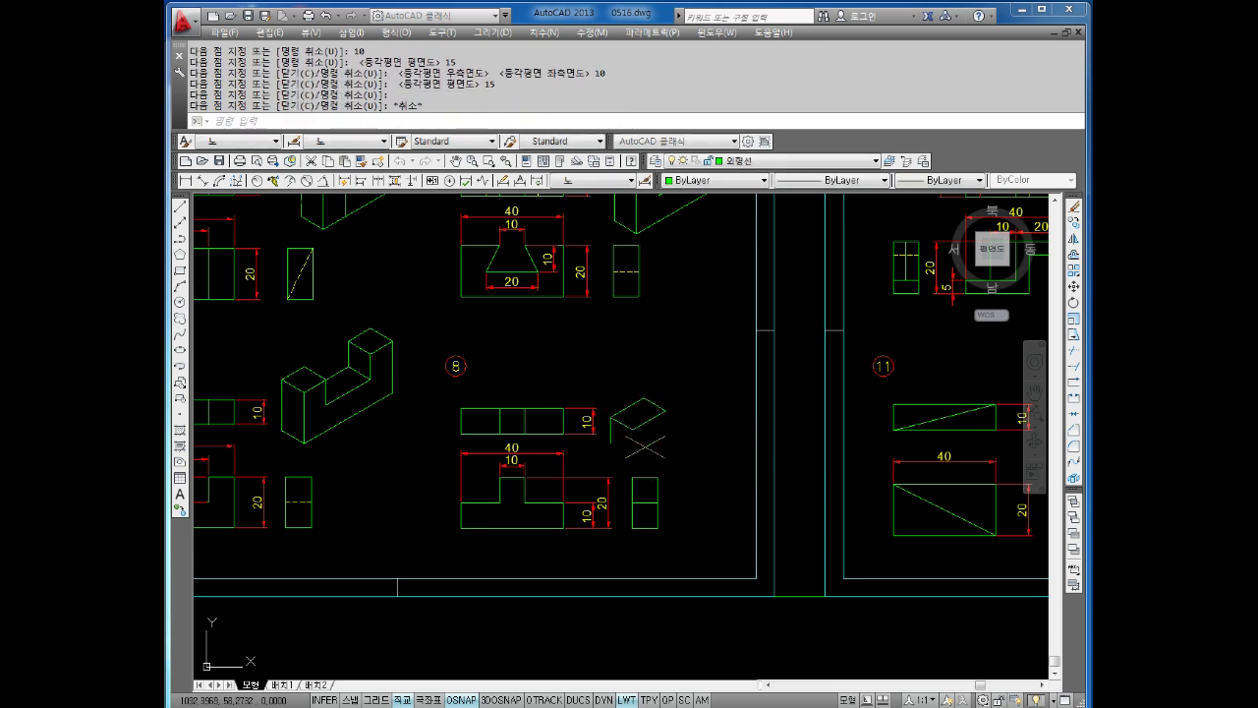
# Draw a 10-unit edge from the block's corner back to the face corner.
pyautogui.press('Return')
pyautogui.click(632, 430)
pyautogui.press('F5')
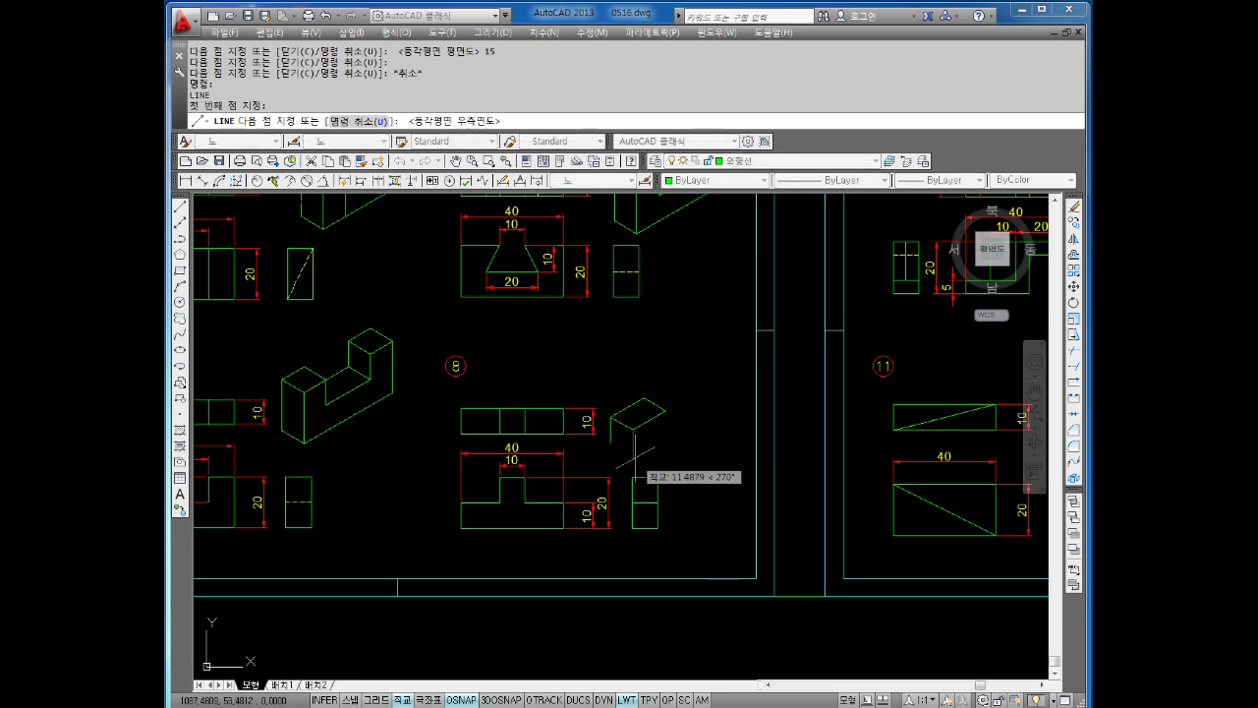
pyautogui.write('10')
pyautogui.press('Return')
pyautogui.click(610, 442)
pyautogui.press('Escape')
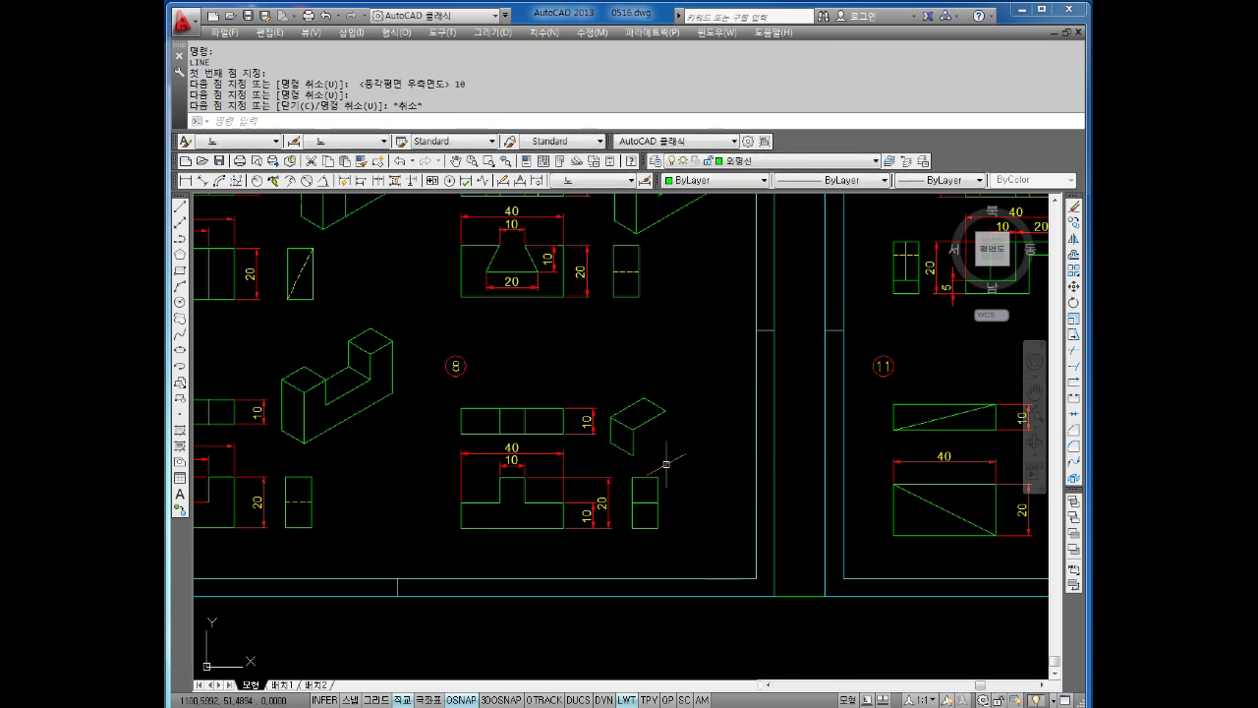
# From the lower corner, draw the 40-unit long edge, a 10-unit rise, a 10-unit edge and the 15-unit top edge.
pyautogui.press('Return')
pyautogui.click(632, 456)
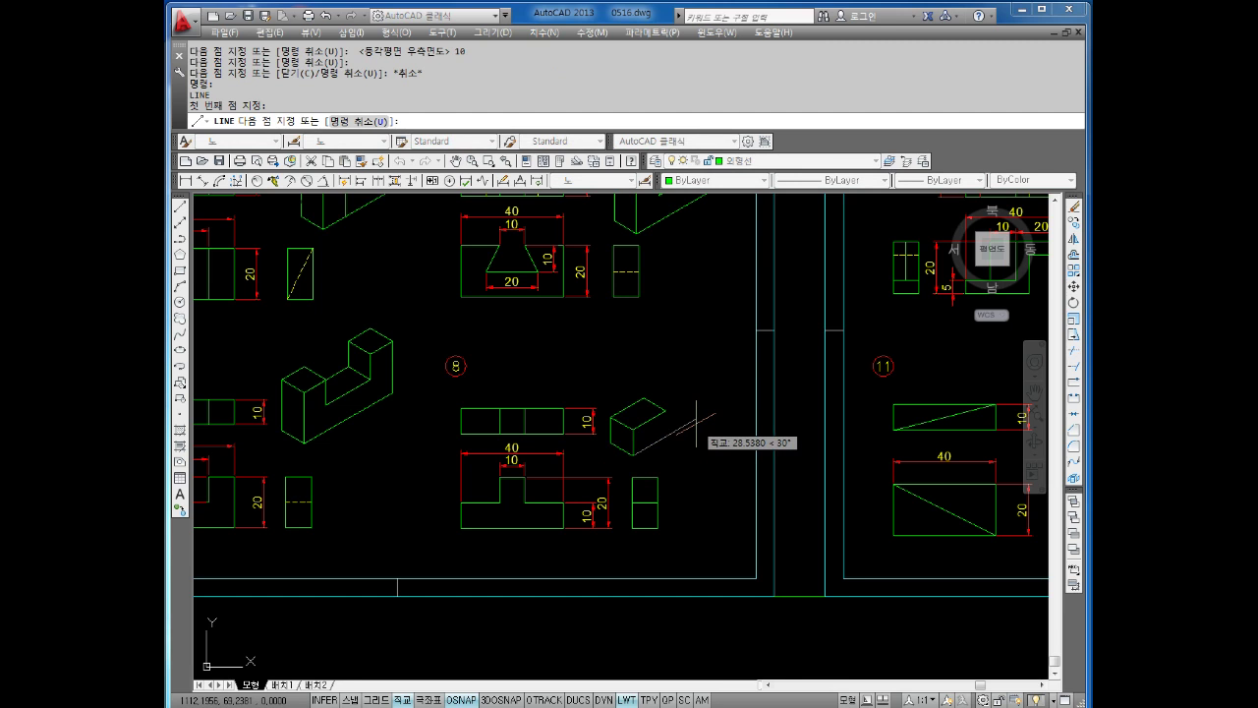
pyautogui.write('40')
pyautogui.press('Return')
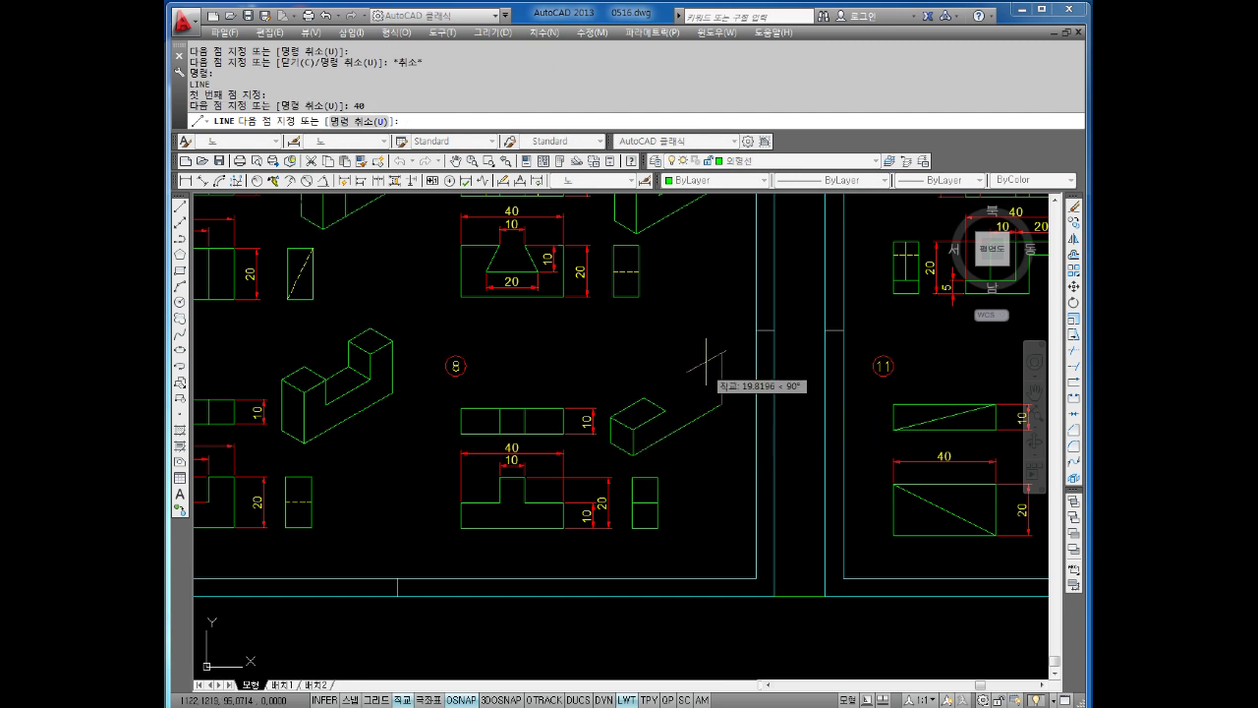
pyautogui.write('0')
pyautogui.press('Return')
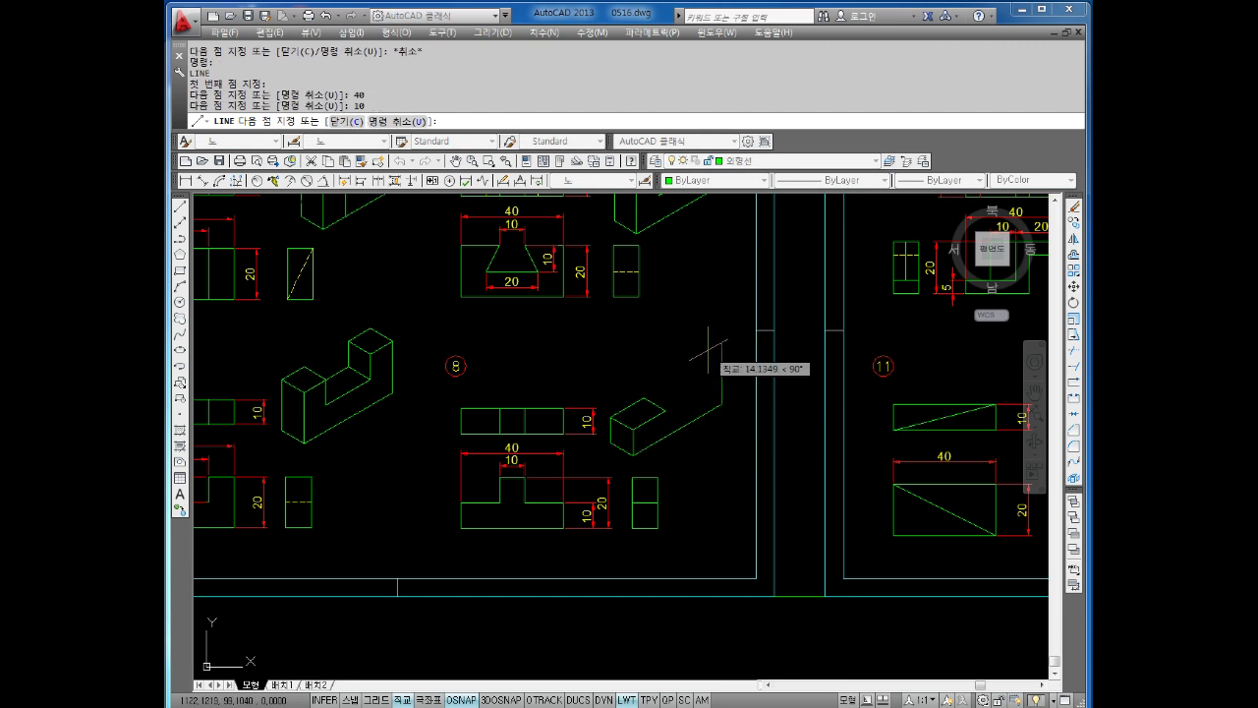
pyautogui.press('F5')
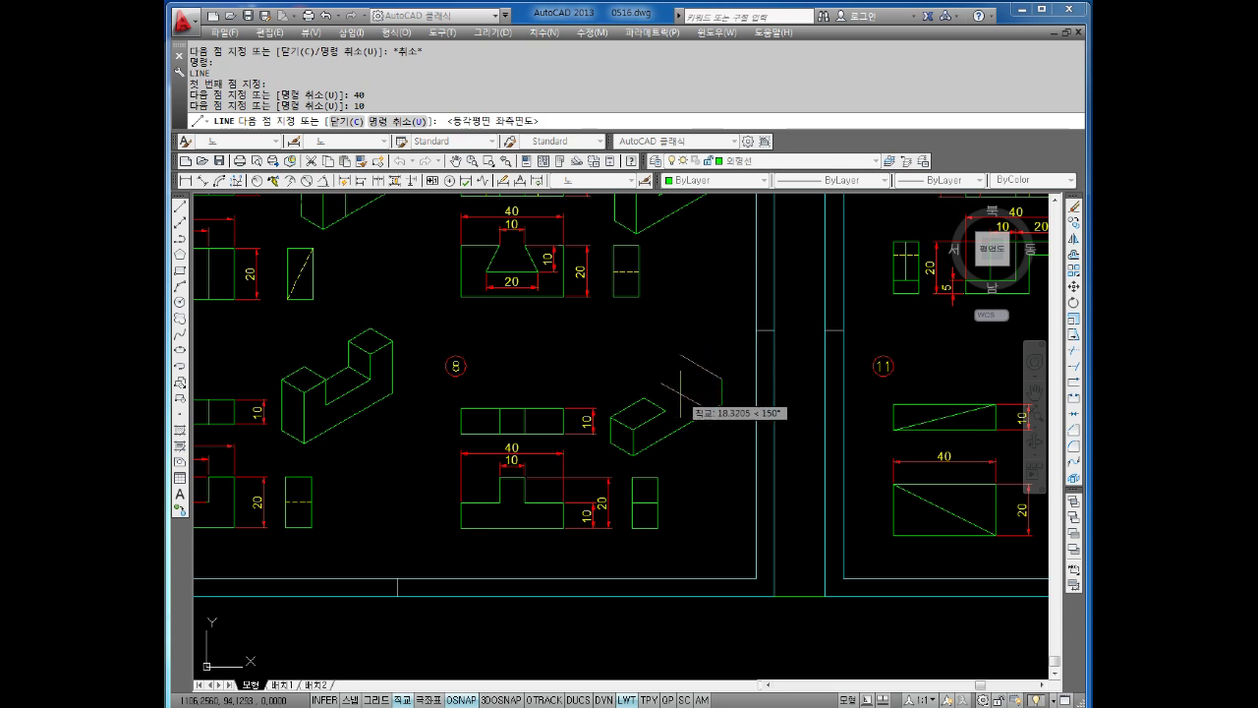
pyautogui.write('10')
pyautogui.press('Return')
pyautogui.press('F5')
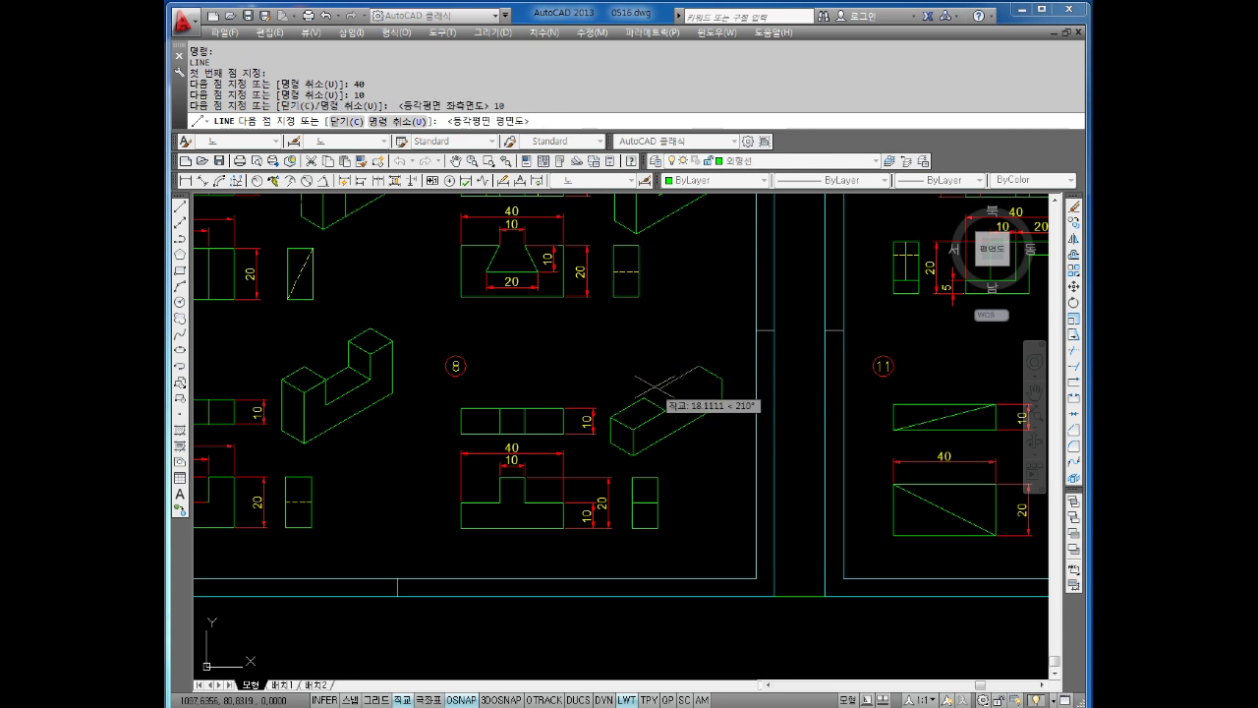
pyautogui.write('15')
pyautogui.press('Return')
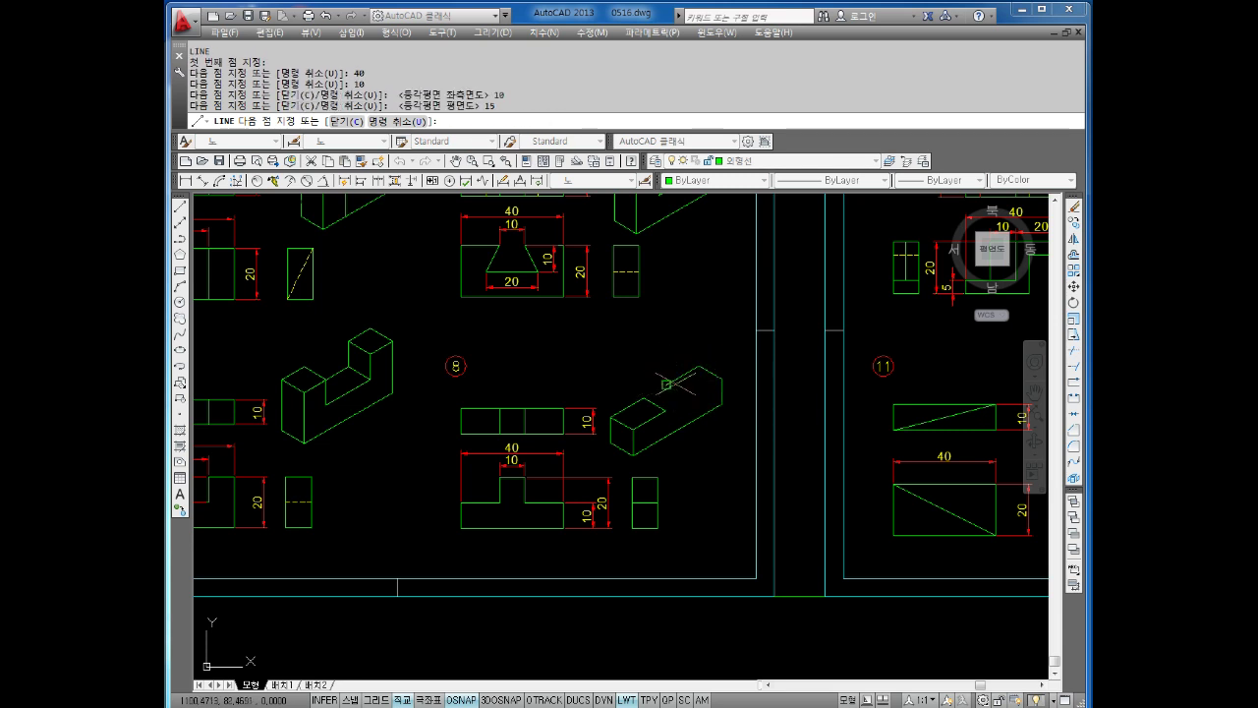
pyautogui.press('Escape')
# From the step's corner, draw the raised ridge with edges of 15, 10, 10 and 10 units.
pyautogui.press('Return')
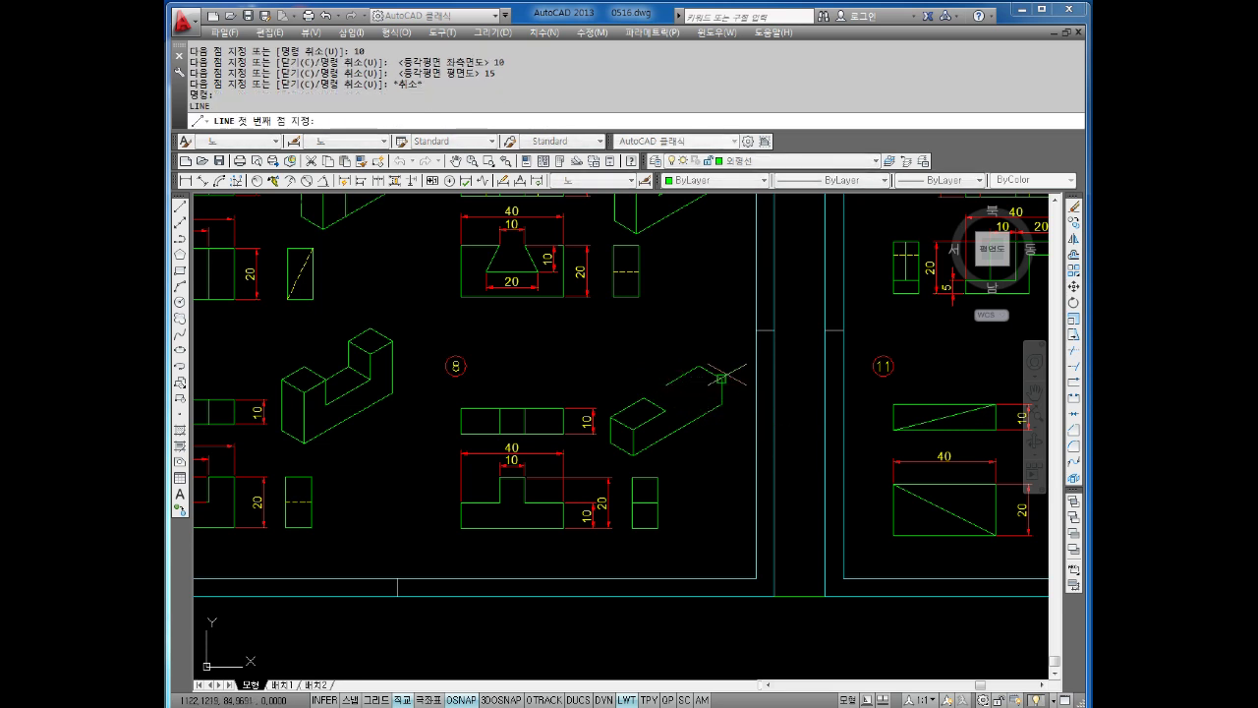
pyautogui.click(649, 418)
pyautogui.press('Return')
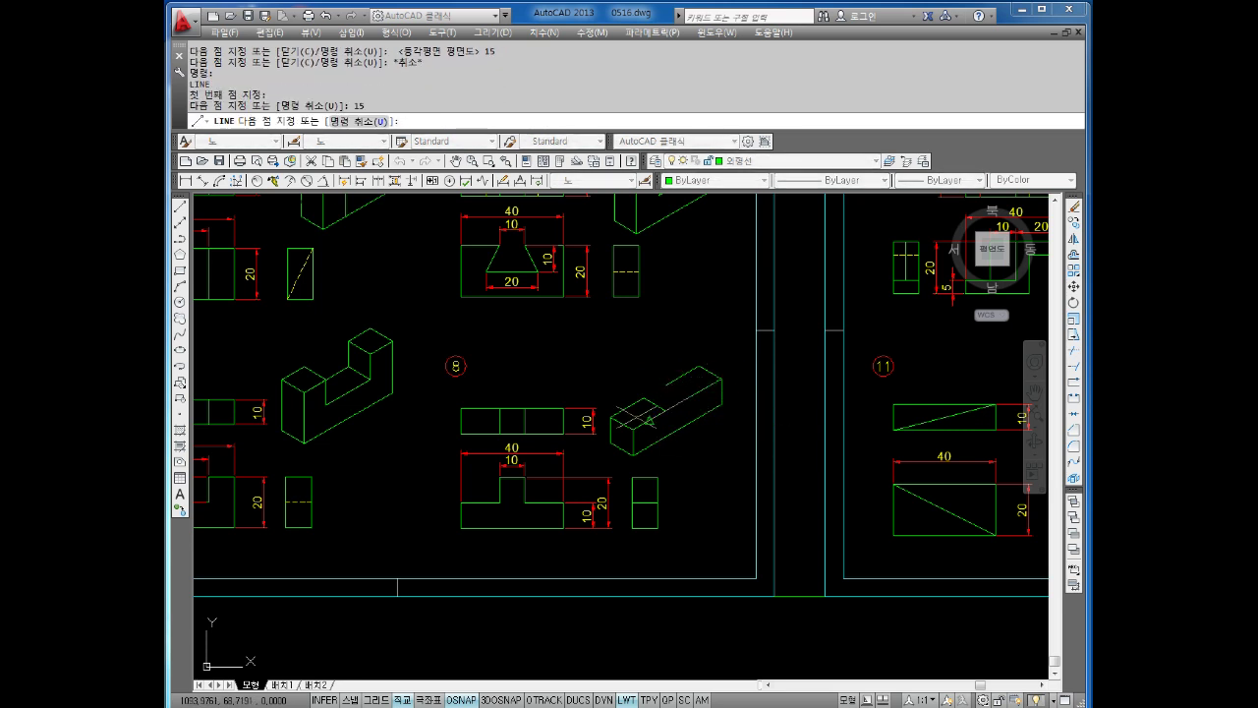
pyautogui.press('F5')
pyautogui.write('10')
pyautogui.press('Return')
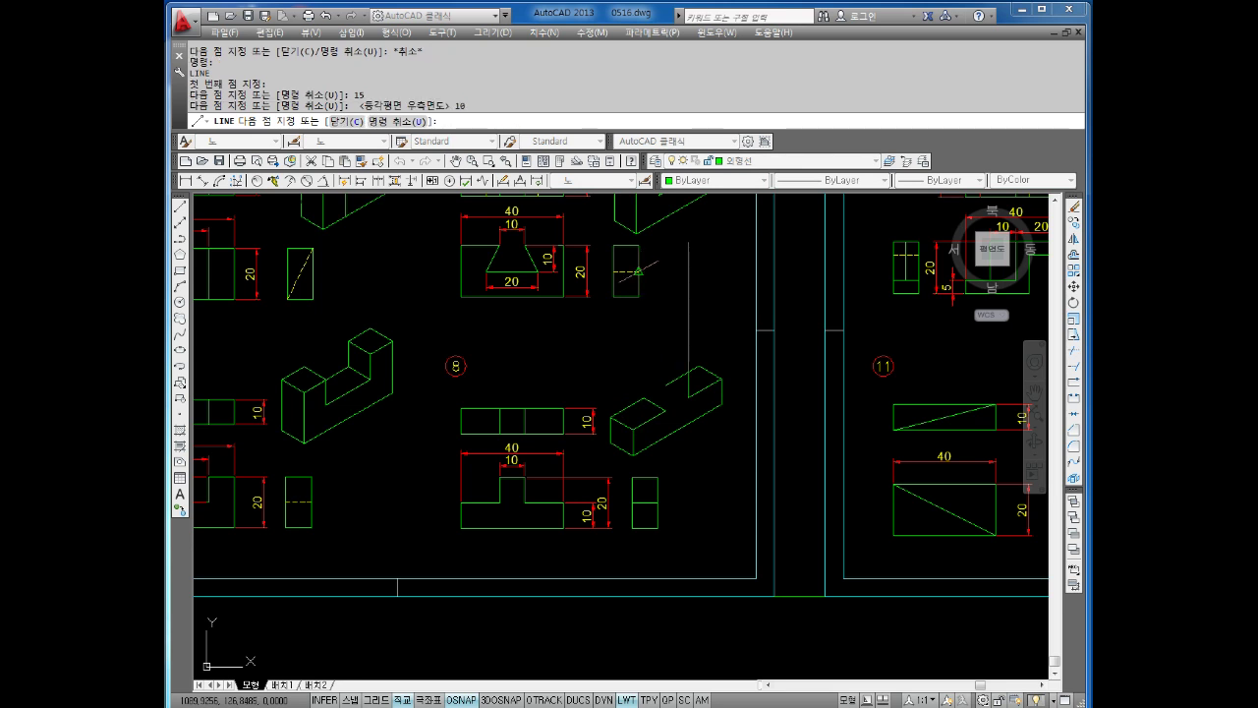
pyautogui.press('F5')
pyautogui.write('0')
pyautogui.press('Return')
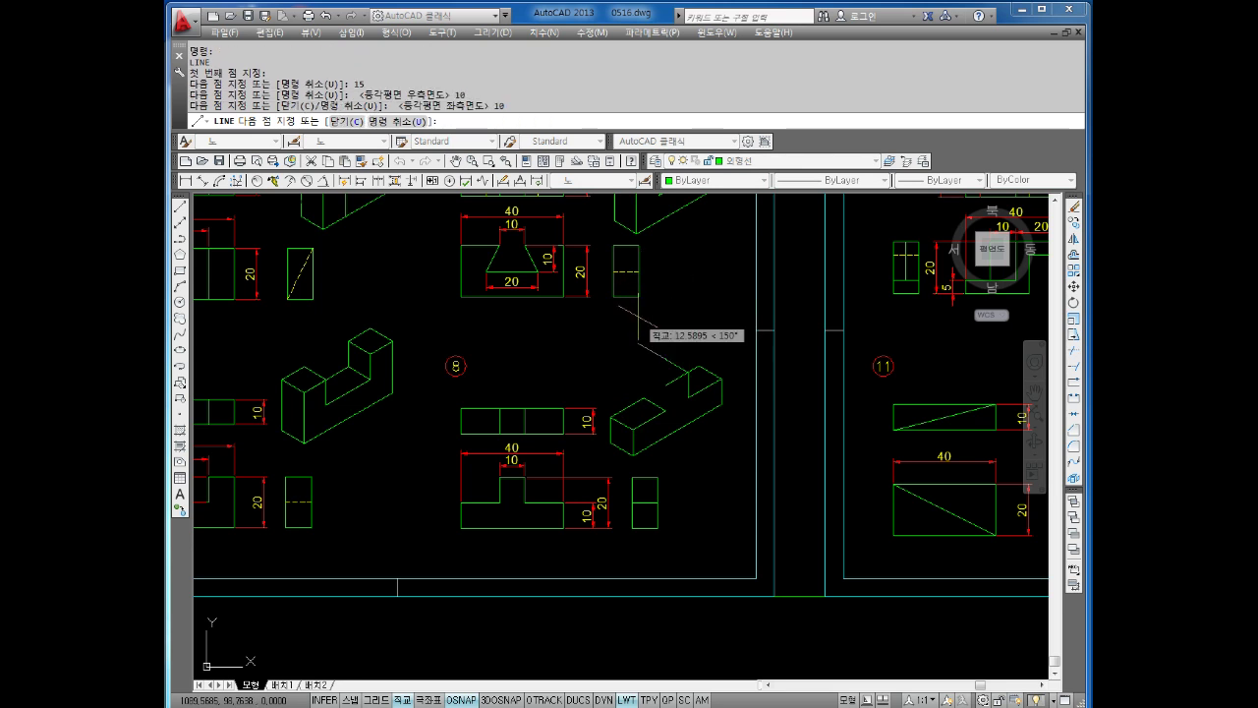
pyautogui.press('F5')
pyautogui.write('10')
pyautogui.press('Return')
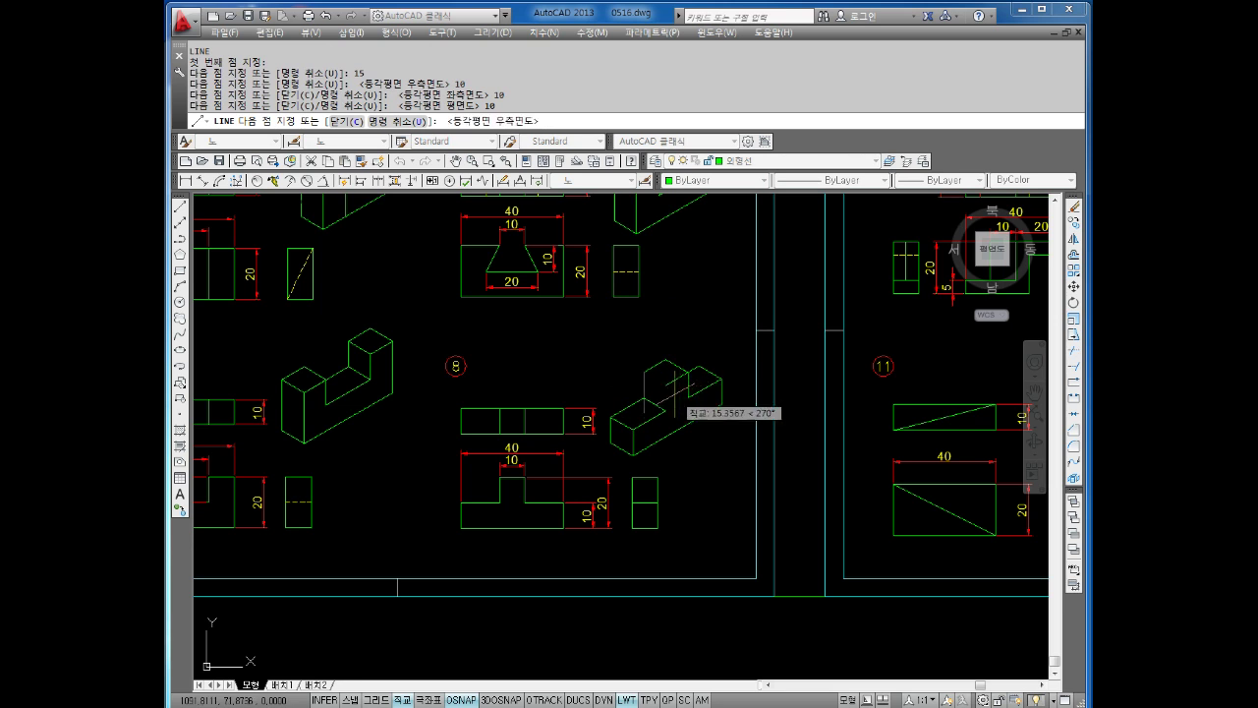
pyautogui.press('F5')
pyautogui.press('Escape')
# Connect the remaining block edge between two corners.
pyautogui.press('Return')
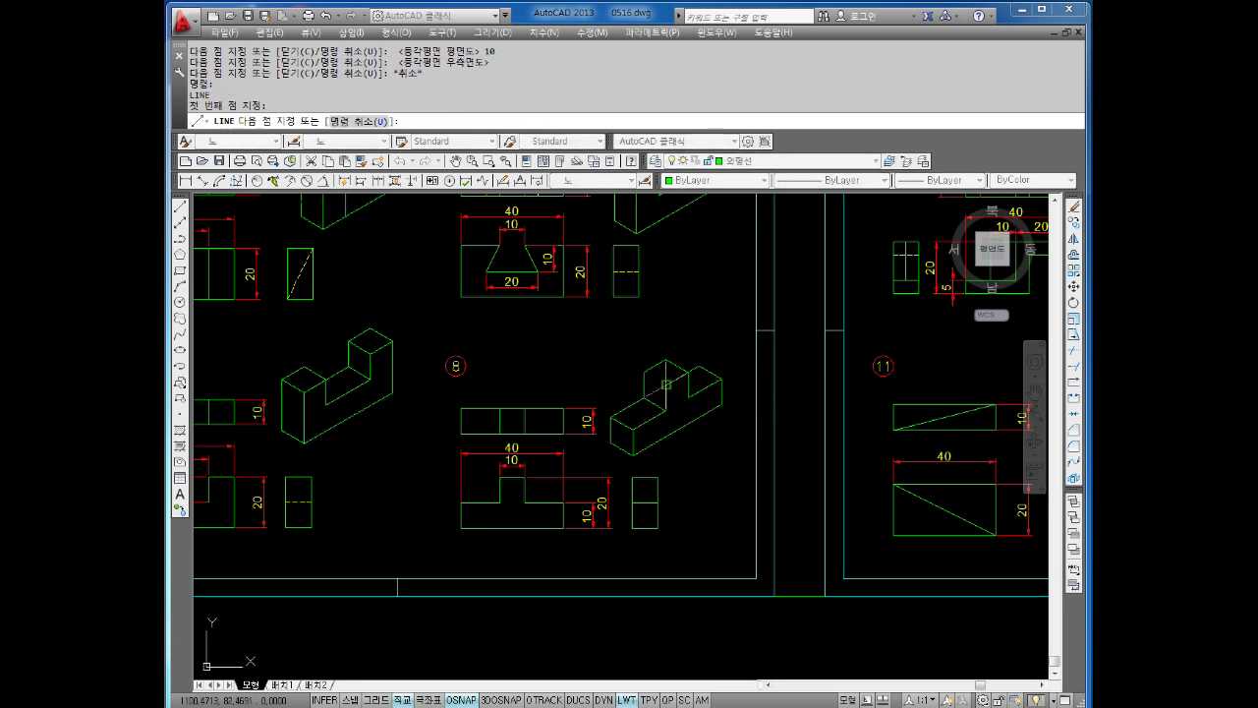
pyautogui.click(666, 410)
pyautogui.click(645, 373)
# Close the block's last edge, quick-save 0516.dwg and zoom out to show all three exercise sheets.
pyautogui.click(678, 362)
pyautogui.press('Escape')
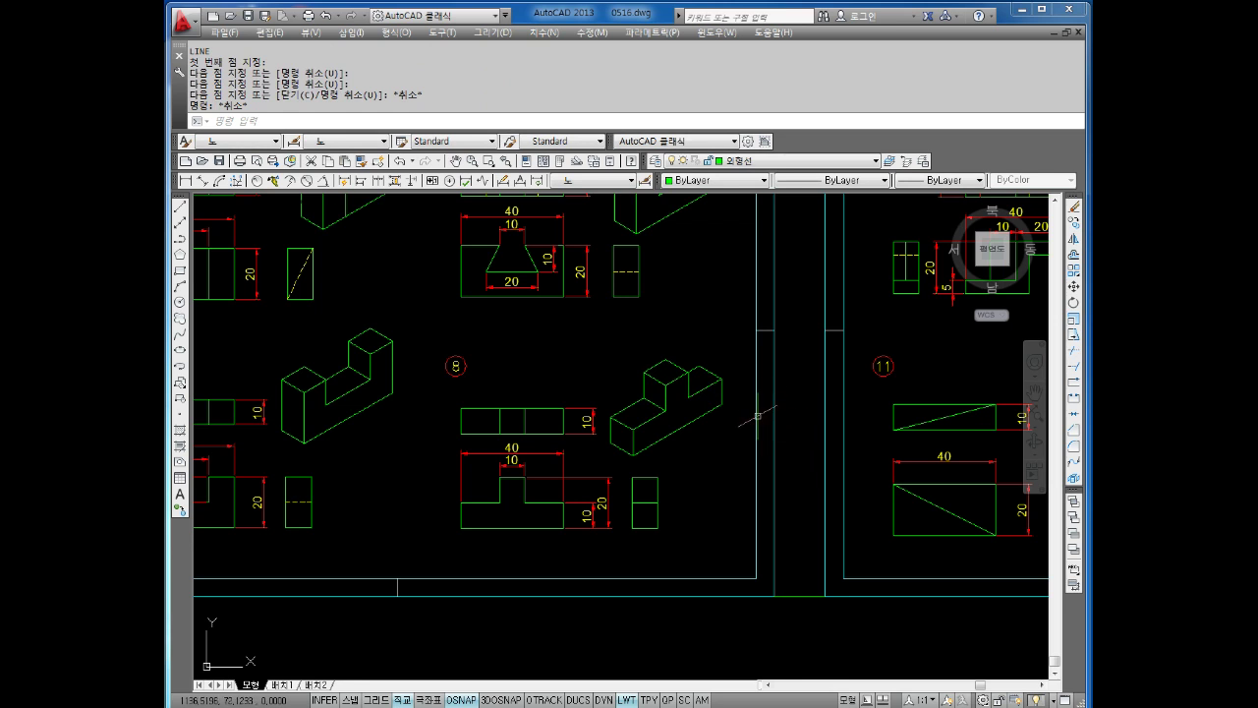
pyautogui.moveTo(721, 443); pyautogui.dragTo(716, 431, button='middle')
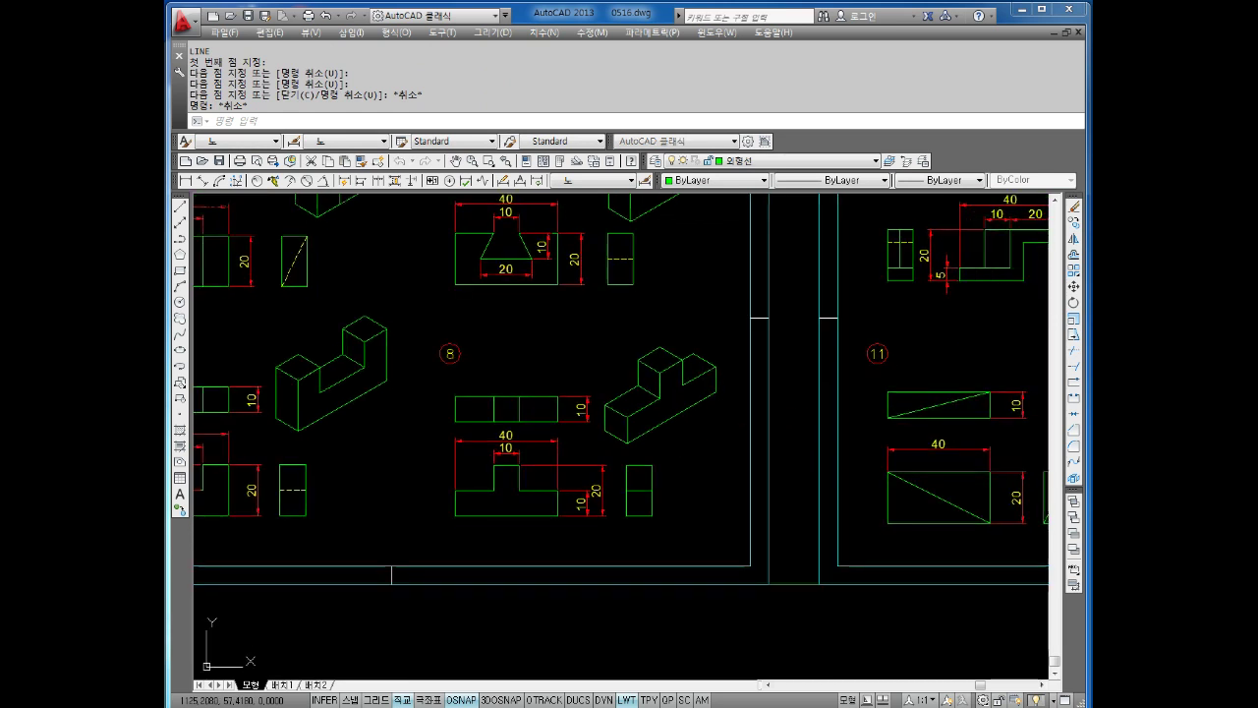
pyautogui.hotkey('ctrl', 's')
pyautogui.scroll(-5, 726, 425)
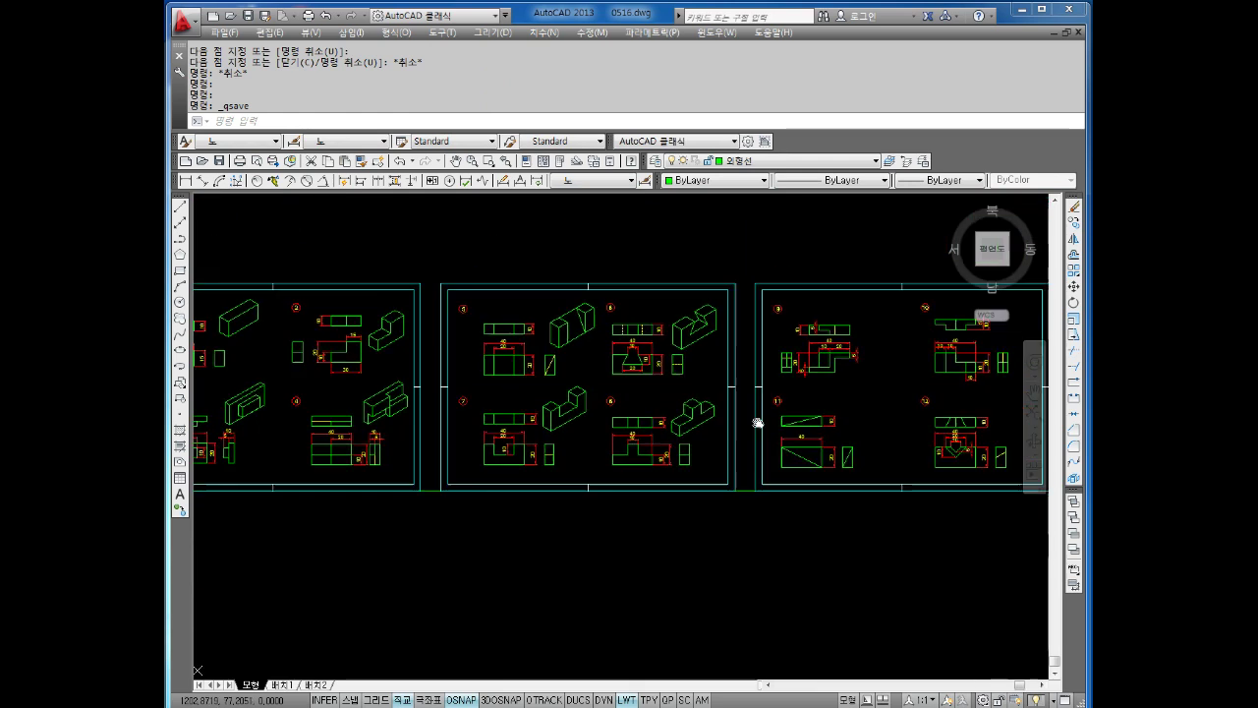
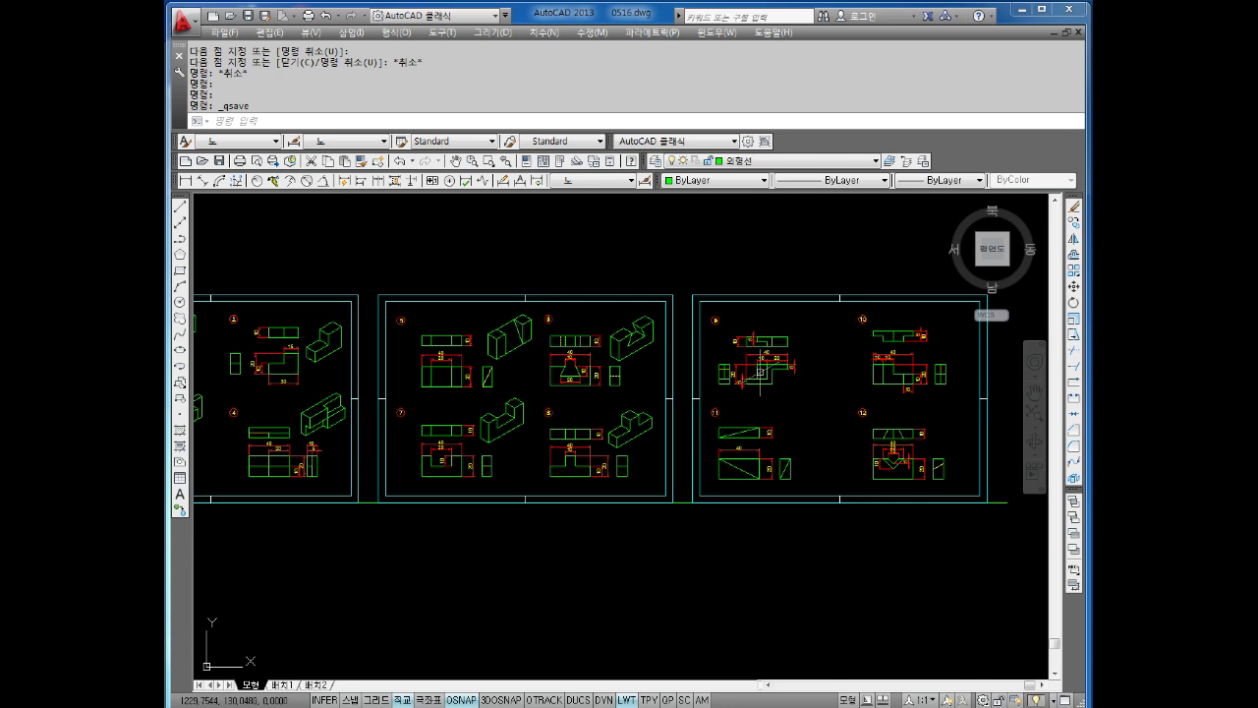
# Bring the drawings for parts 9 to 12 into view, clearing any pending command.
pyautogui.scroll(4, 786, 394)
pyautogui.moveTo(744, 373); pyautogui.dragTo(716, 384, button='middle')
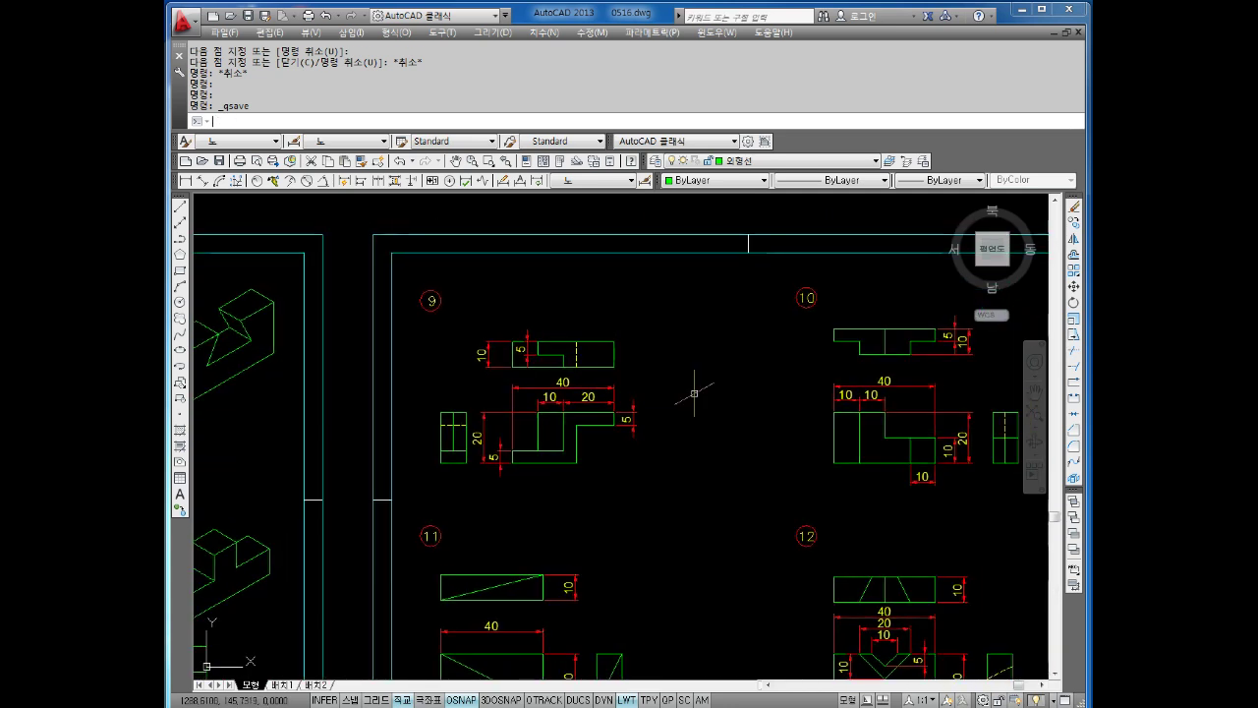
pyautogui.press('Escape')
pyautogui.press('Escape')
pyautogui.scroll(-3, 777, 418)
pyautogui.scroll(1, 778, 418)
pyautogui.press('Escape')
pyautogui.press('Escape')
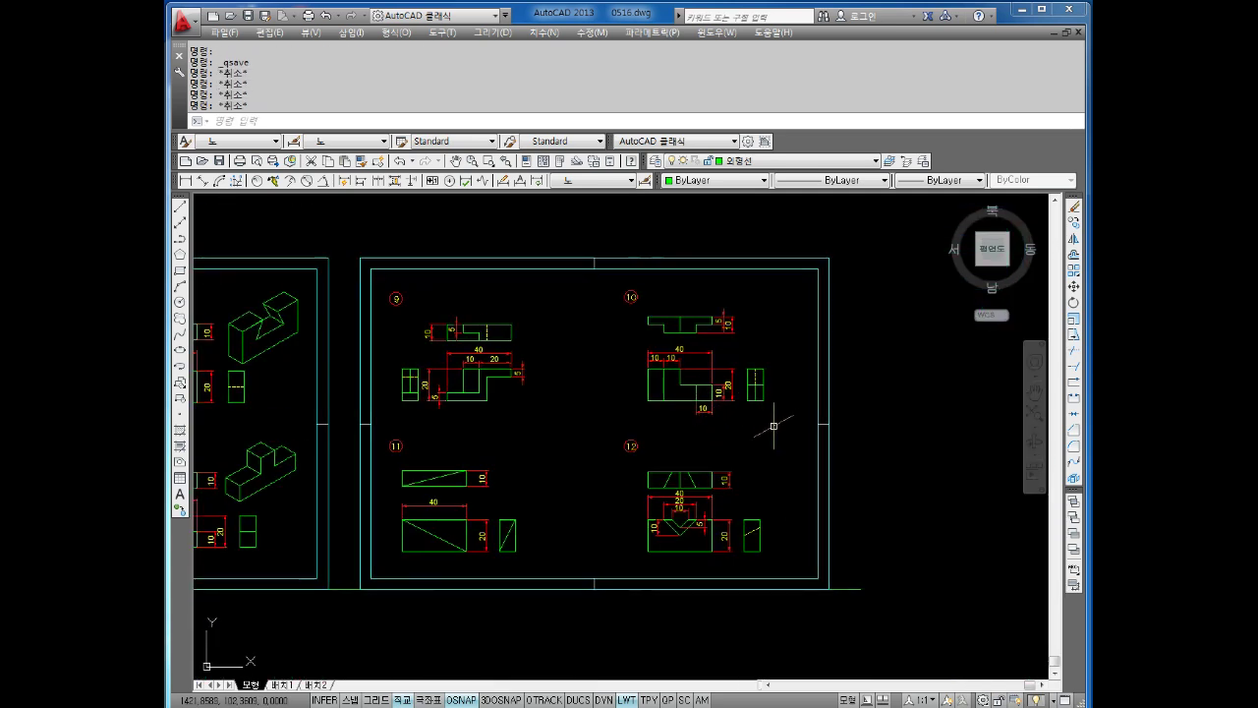
pyautogui.press('Escape')
pyautogui.press('Escape')
# Move the views of parts 10 and 12 slightly left with Ortho off.
pyautogui.write('m')
pyautogui.press('Return')
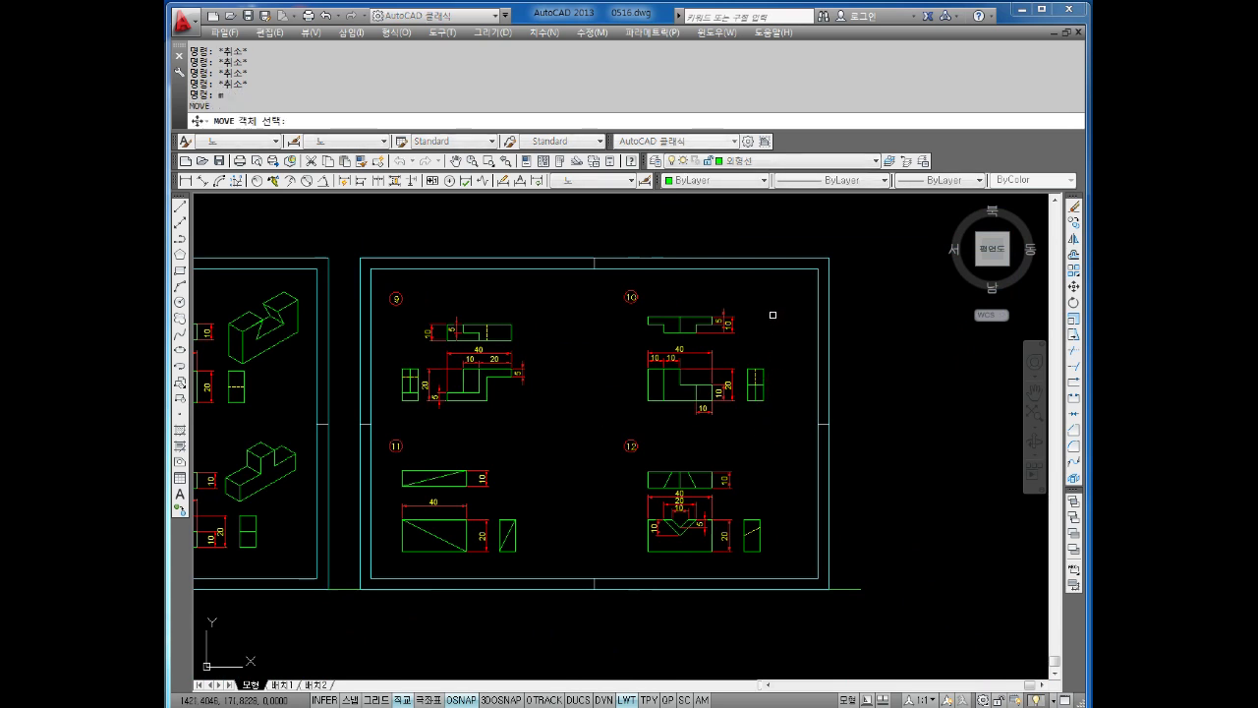
pyautogui.click(773, 314)
pyautogui.click(601, 404)
pyautogui.click(602, 404)
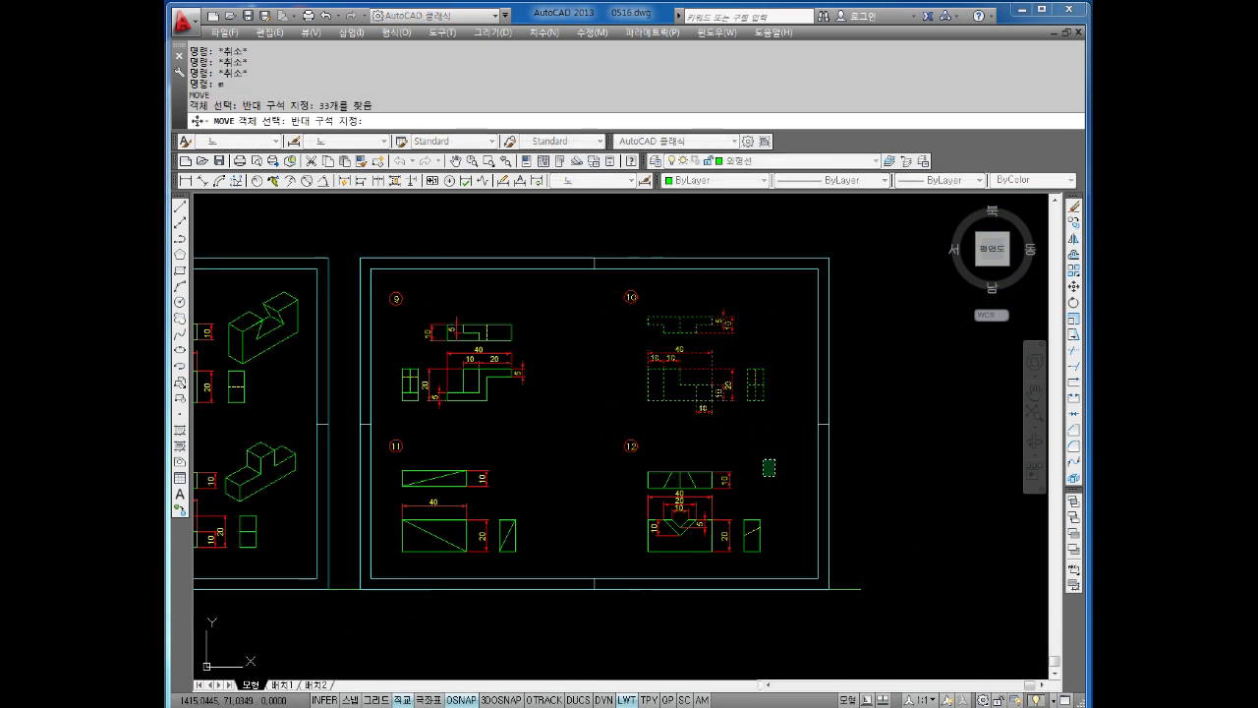
pyautogui.click(629, 560)
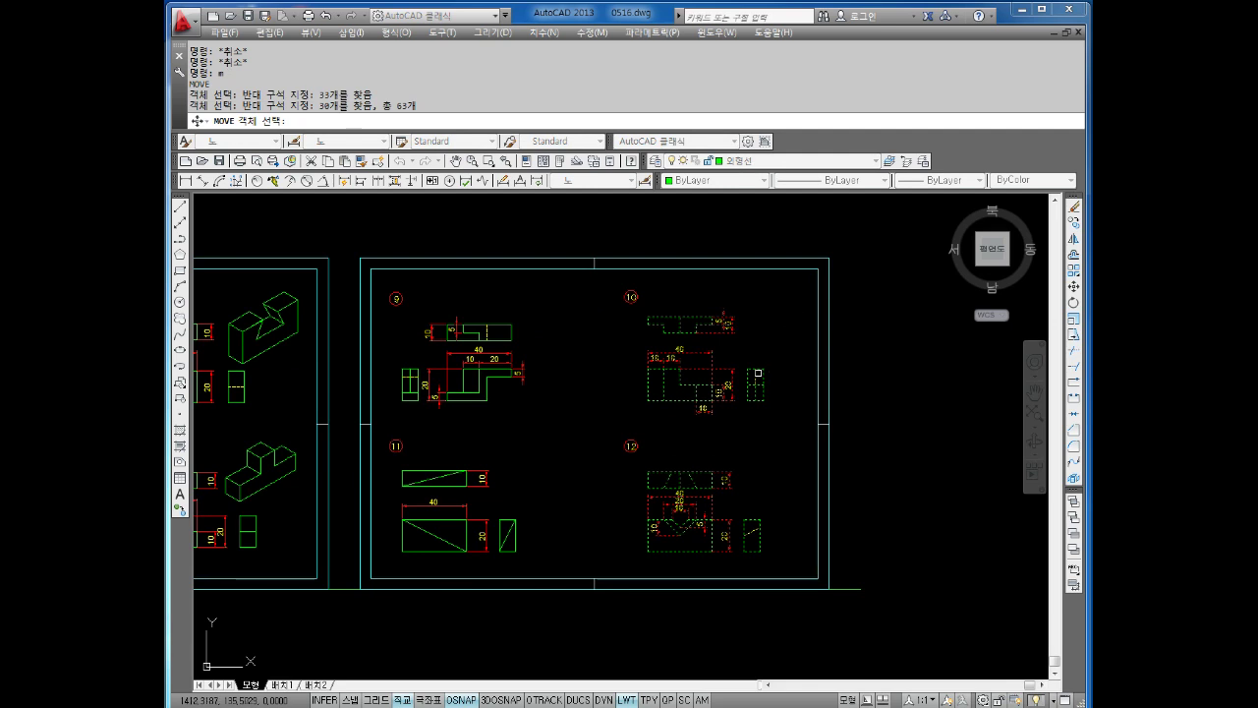
pyautogui.press('Return')
pyautogui.click(651, 350)
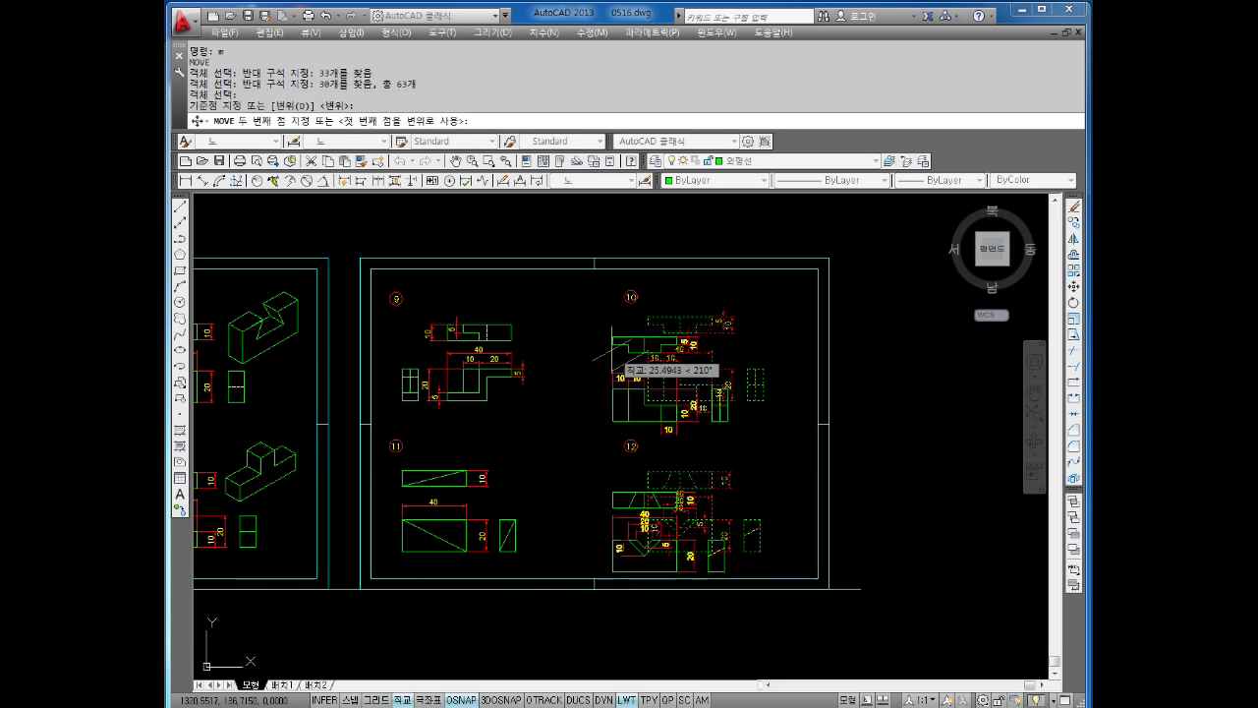
pyautogui.press('F8')
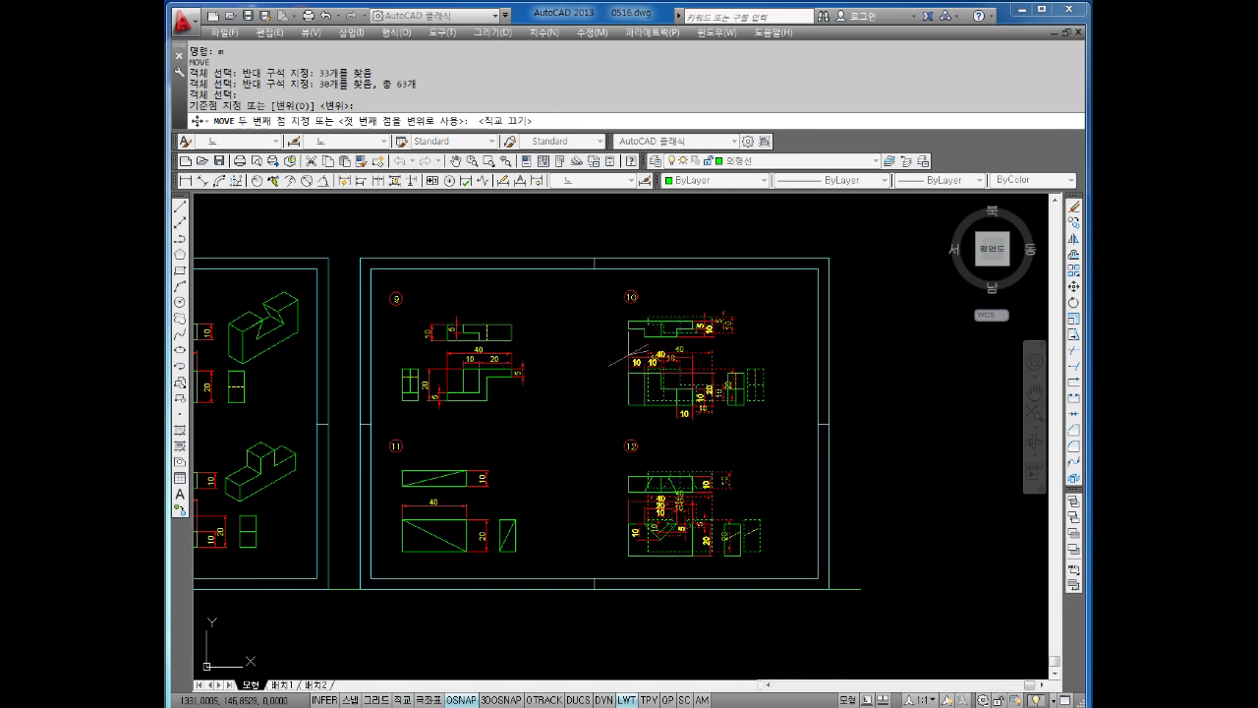
pyautogui.press('Escape')
pyautogui.press('Escape')
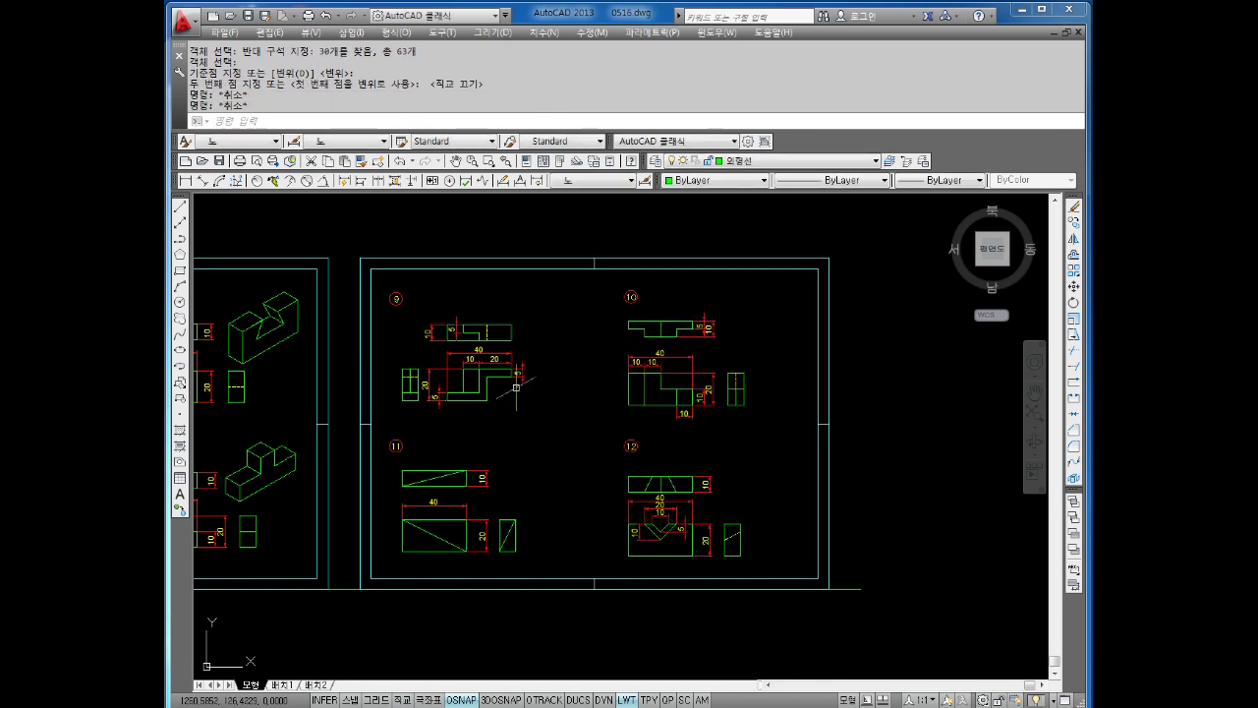
# Draw the sketch's first face as a closed 20-by-5 isometric parallelogram.
pyautogui.scroll(2, 529, 360)
pyautogui.moveTo(529, 359); pyautogui.dragTo(555, 383, button='middle')
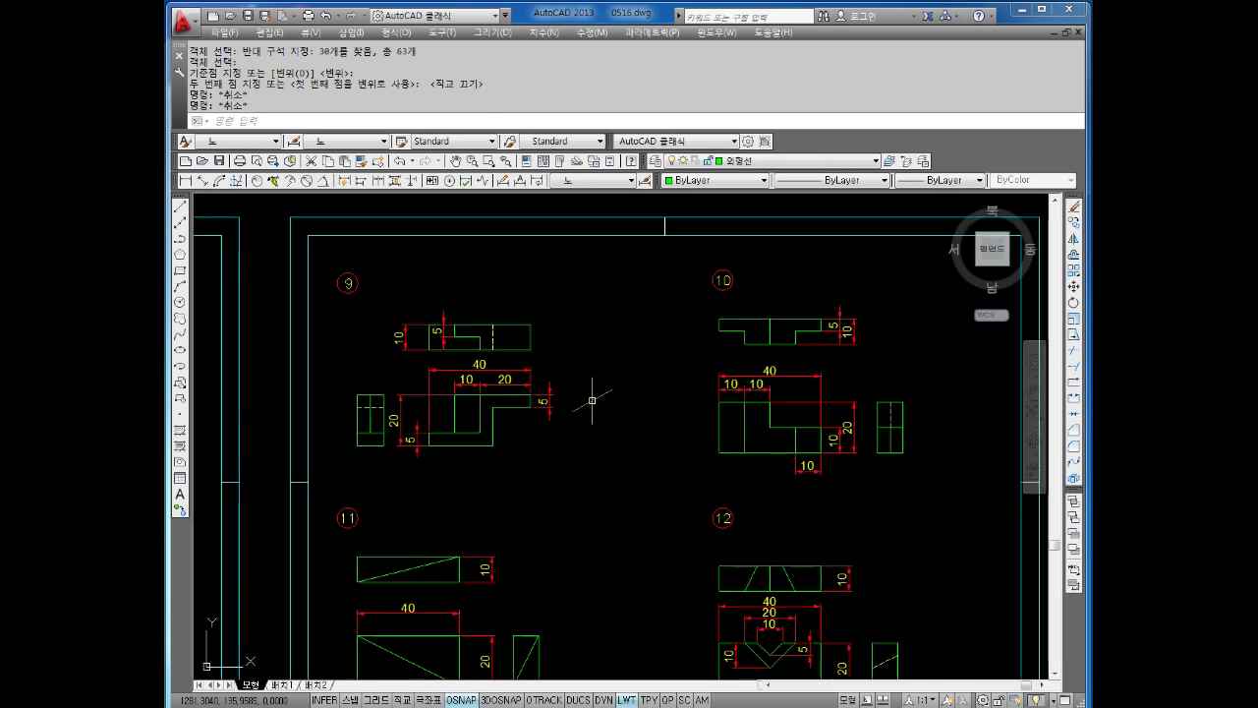
pyautogui.press('Escape')
pyautogui.press('Escape')
pyautogui.write('l')
pyautogui.press('Return')
pyautogui.click(556, 360)
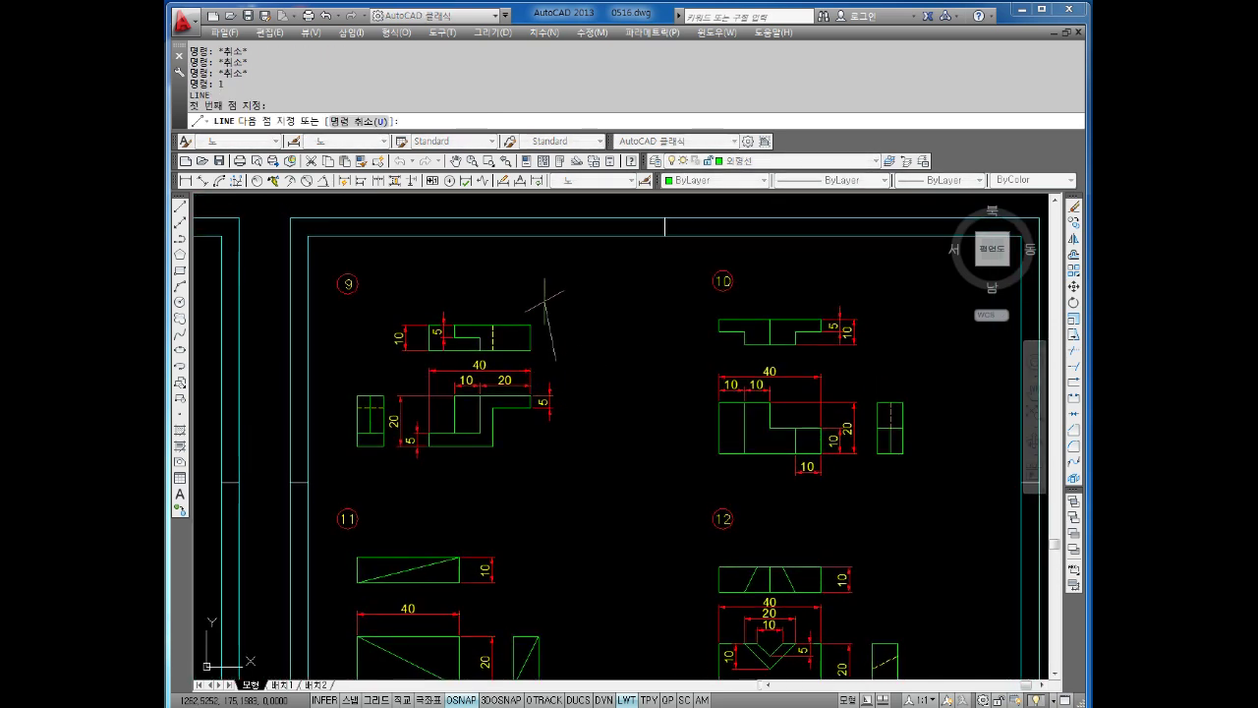
pyautogui.press('F8')
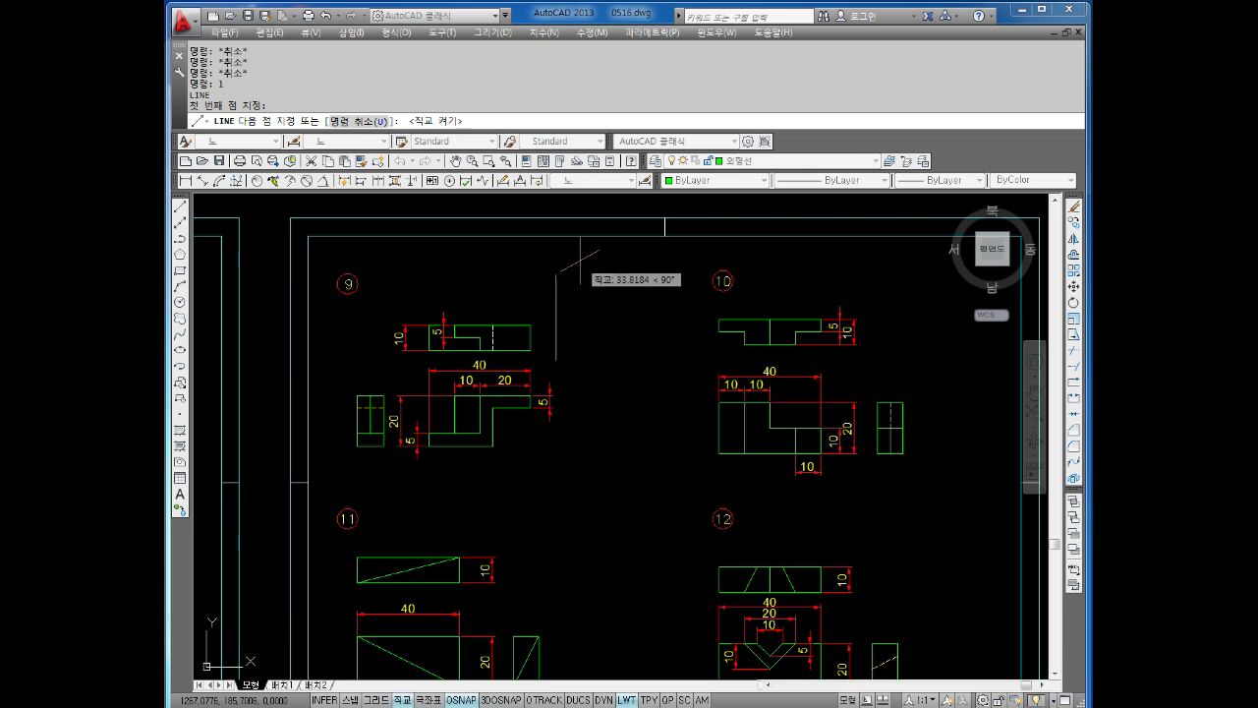
pyautogui.write('20')
pyautogui.press('Return')
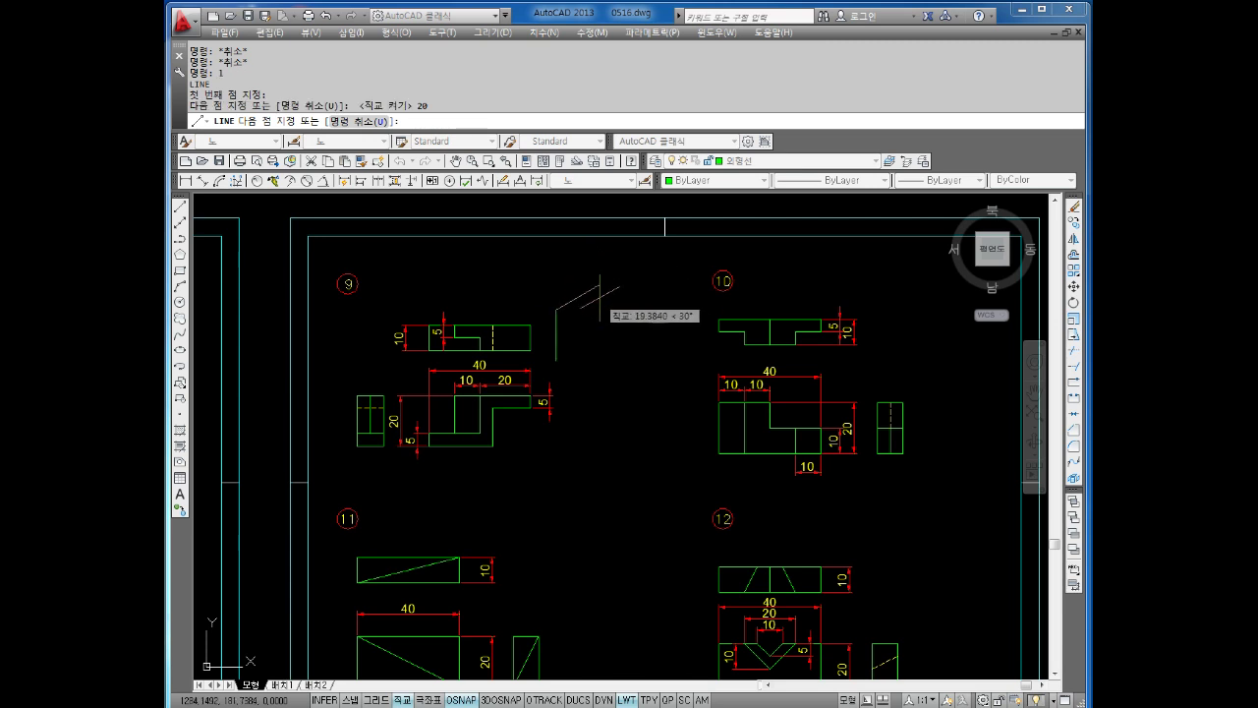
pyautogui.press('F5')
pyautogui.write('5')
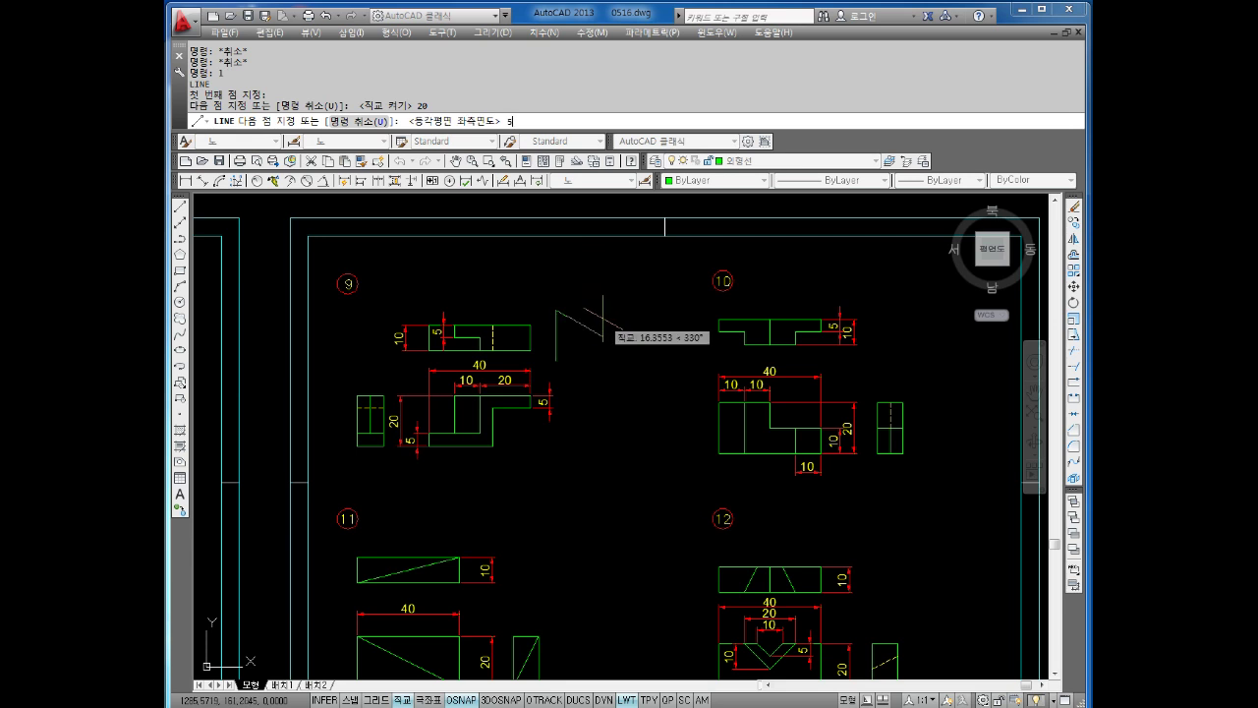
pyautogui.press('Return')
pyautogui.write('20')
pyautogui.press('Return')
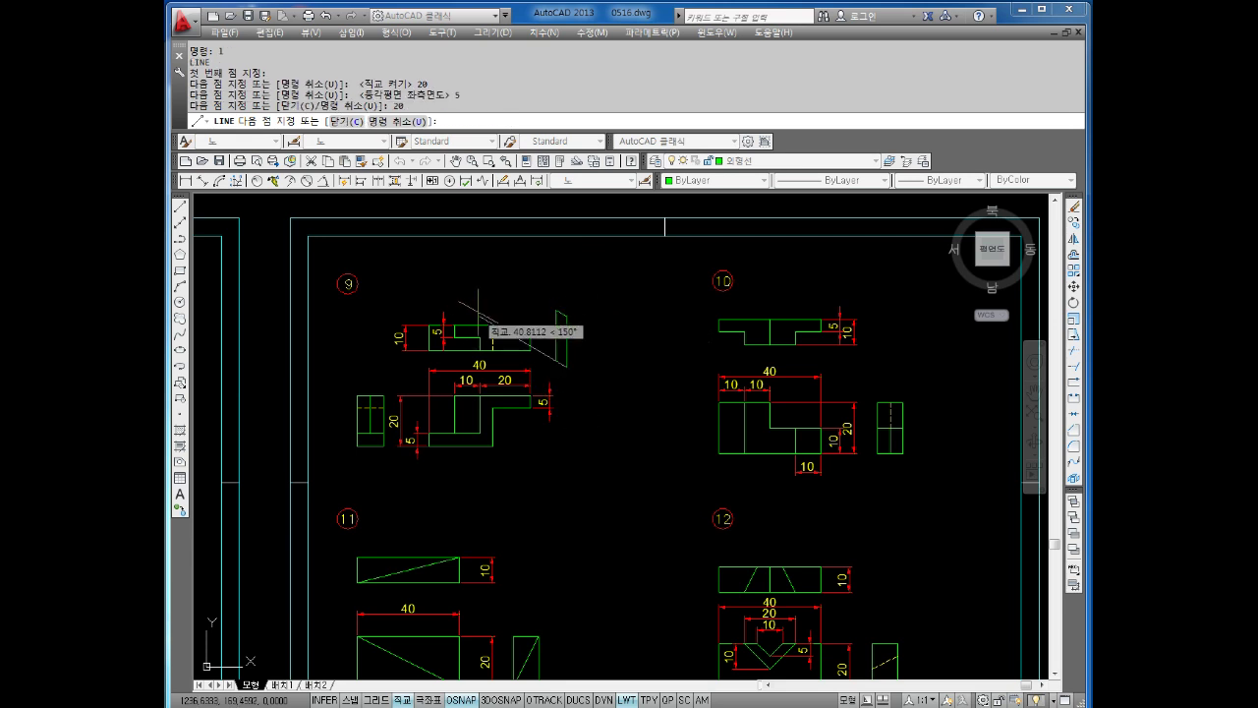
pyautogui.click(557, 360)
pyautogui.press('Escape')
# Draw the top outline from the parallelogram's corner with 20, 10, 10 and 5-unit edges.
pyautogui.press('Return')
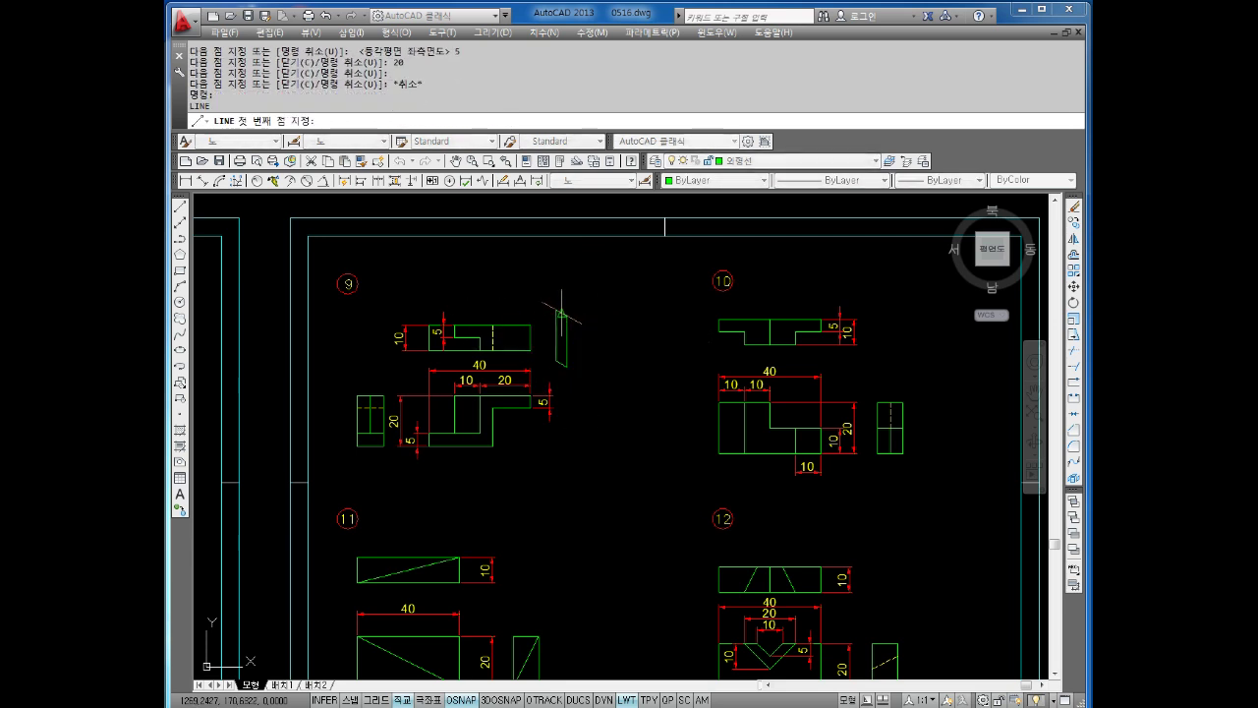
pyautogui.click(559, 312)
pyautogui.press('F5')
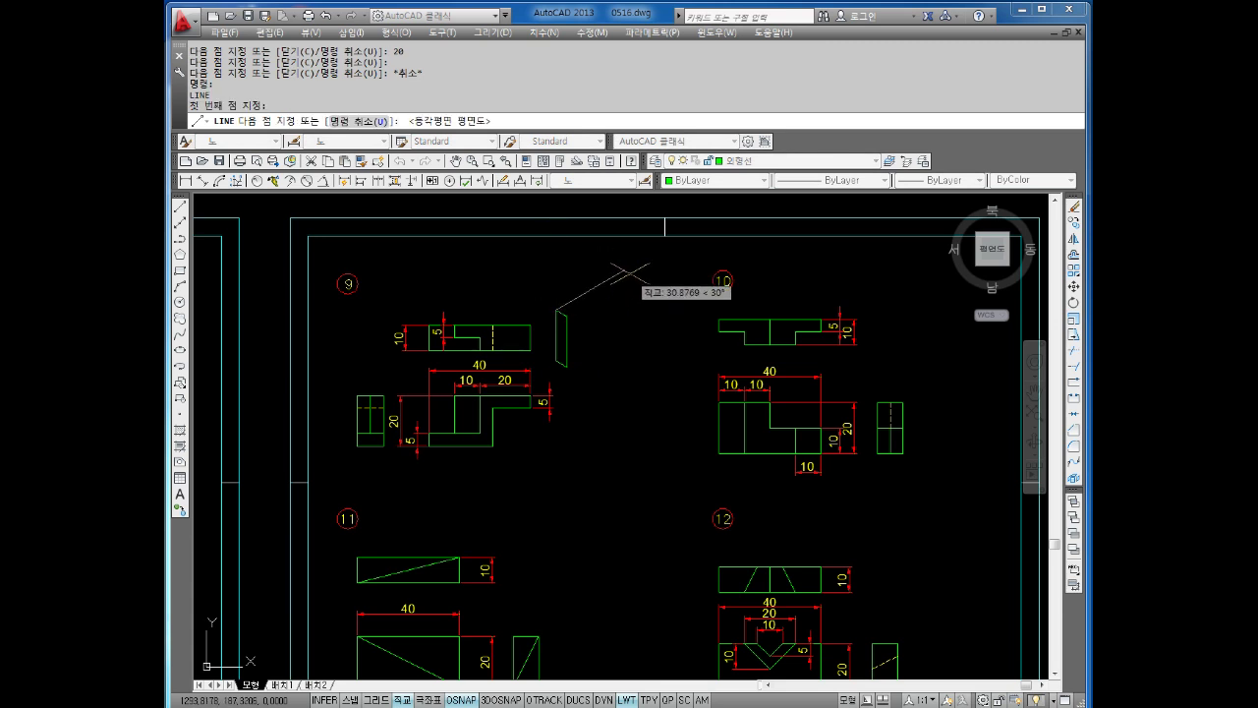
pyautogui.write('20')
pyautogui.press('Return')
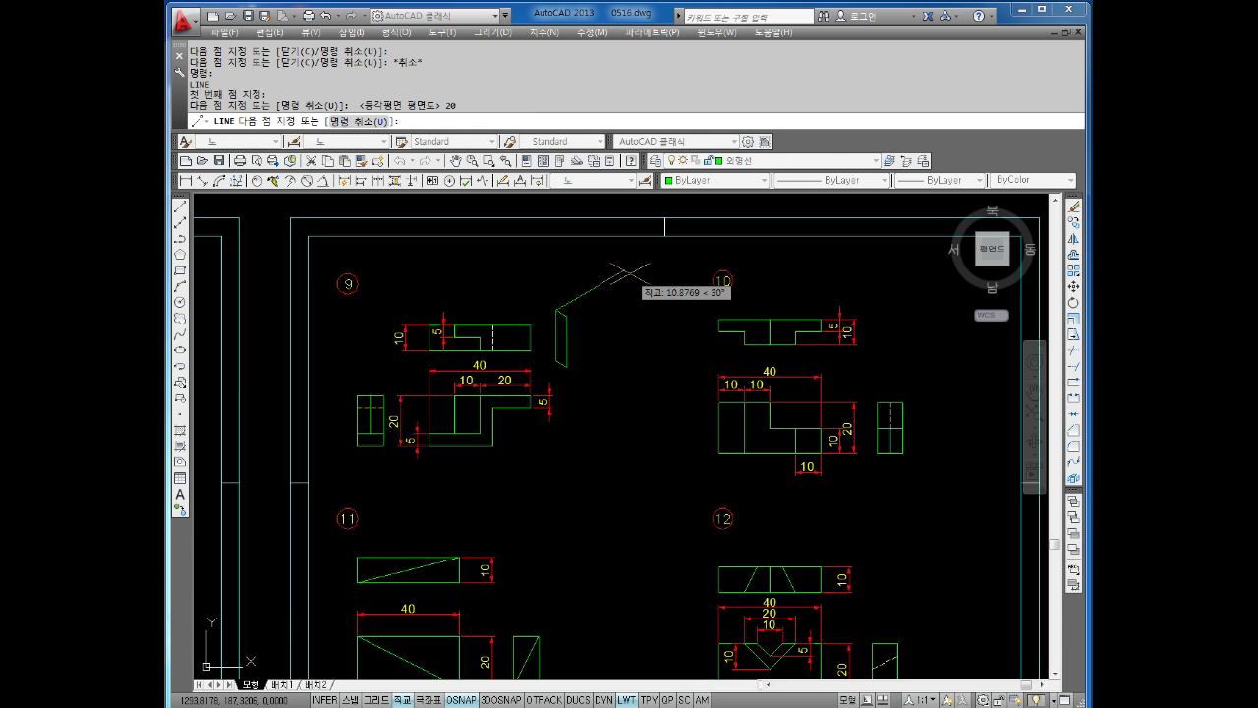
pyautogui.write('10')
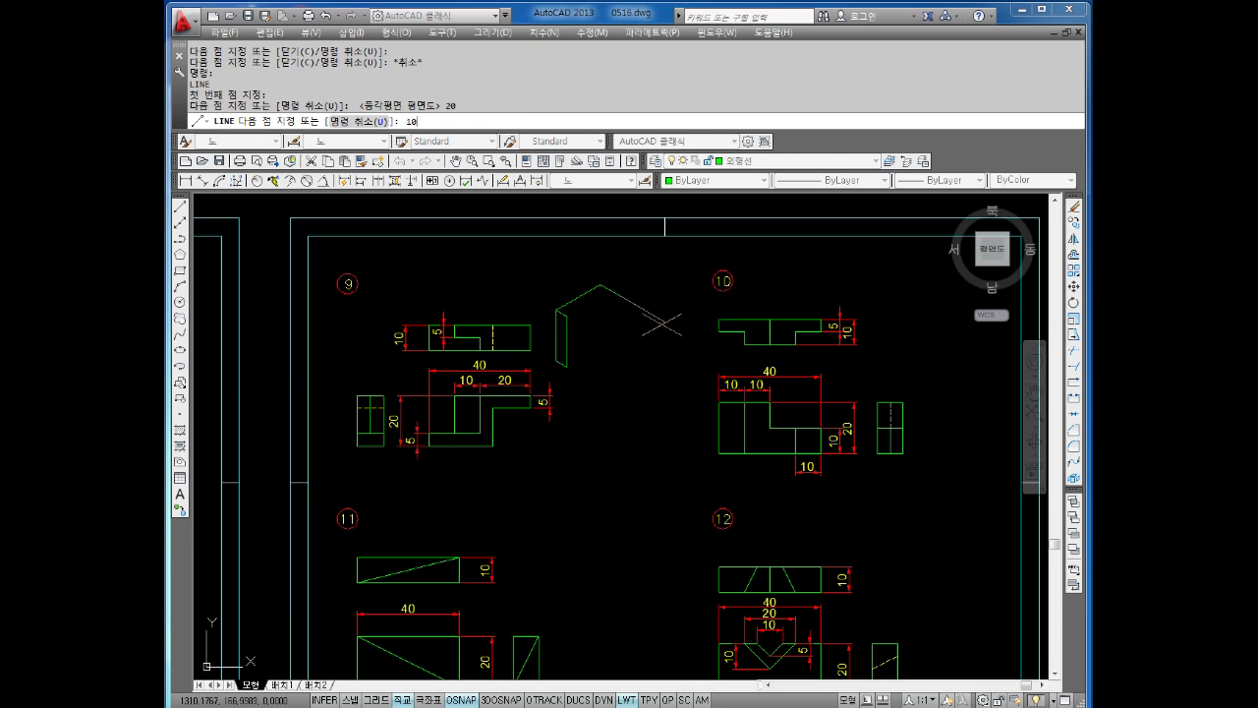
pyautogui.press('Return')
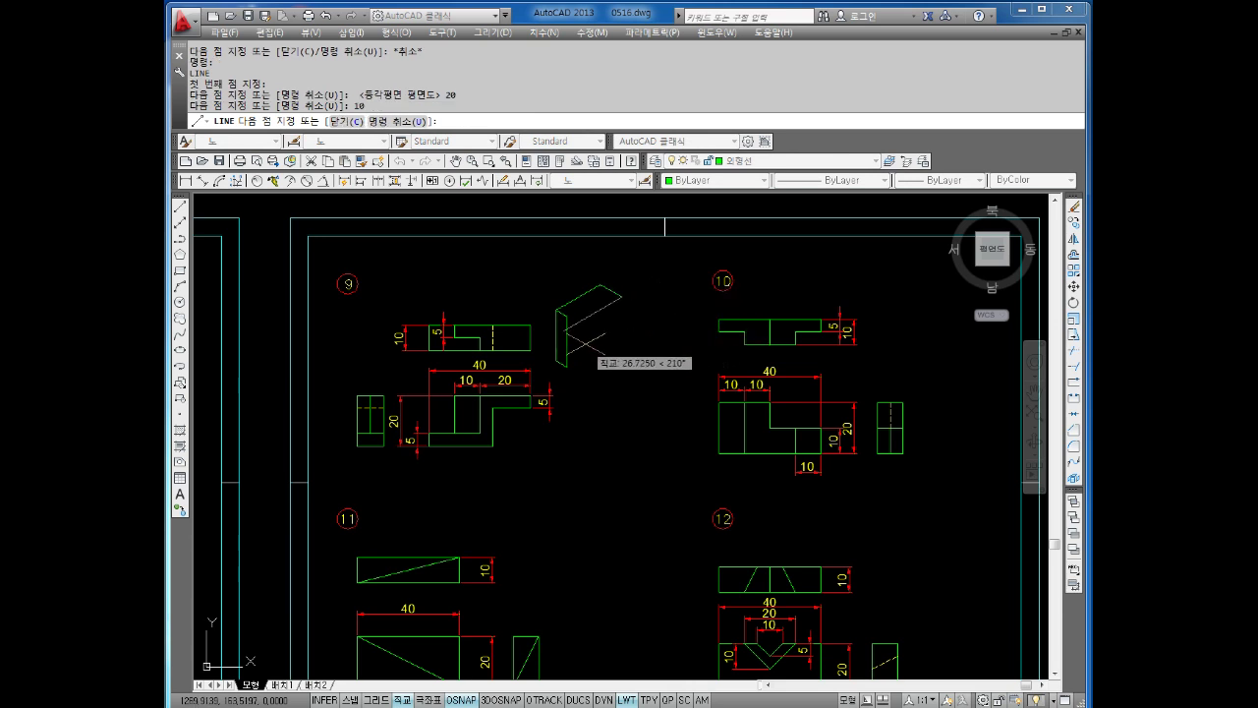
pyautogui.write('10')
pyautogui.press('Return')
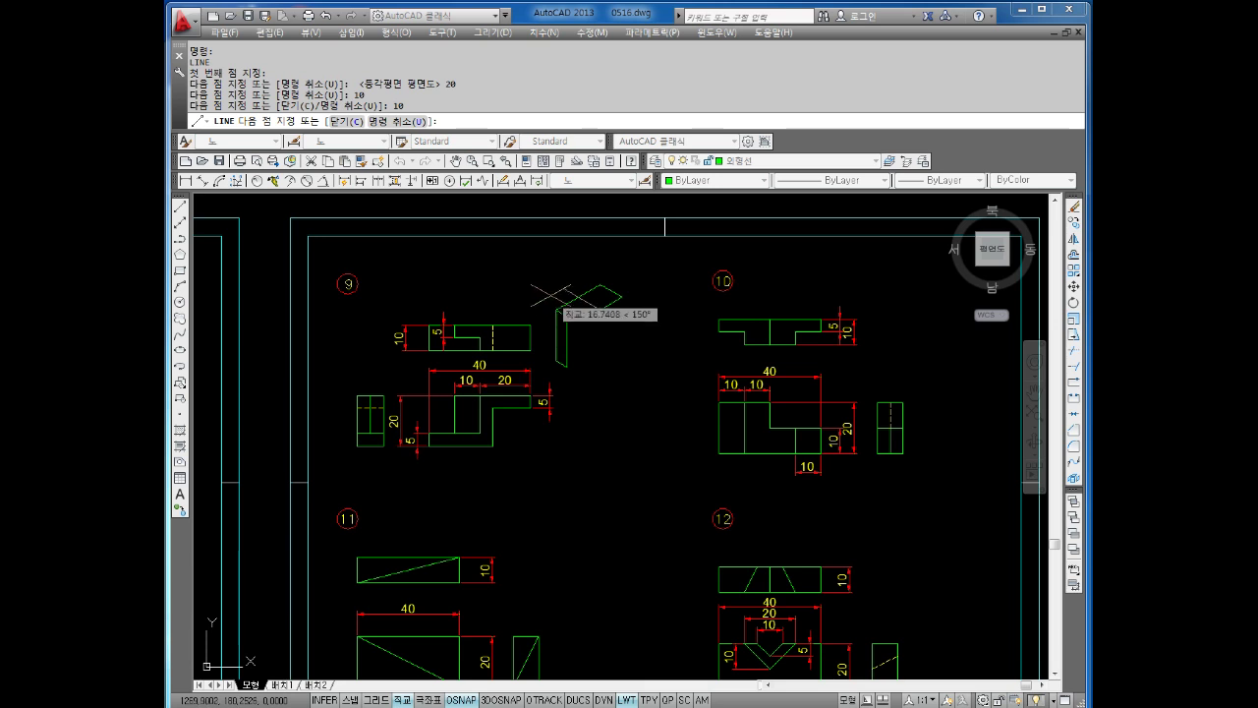
pyautogui.write('5')
pyautogui.press('Return')
pyautogui.click(566, 316)
pyautogui.press('Escape')
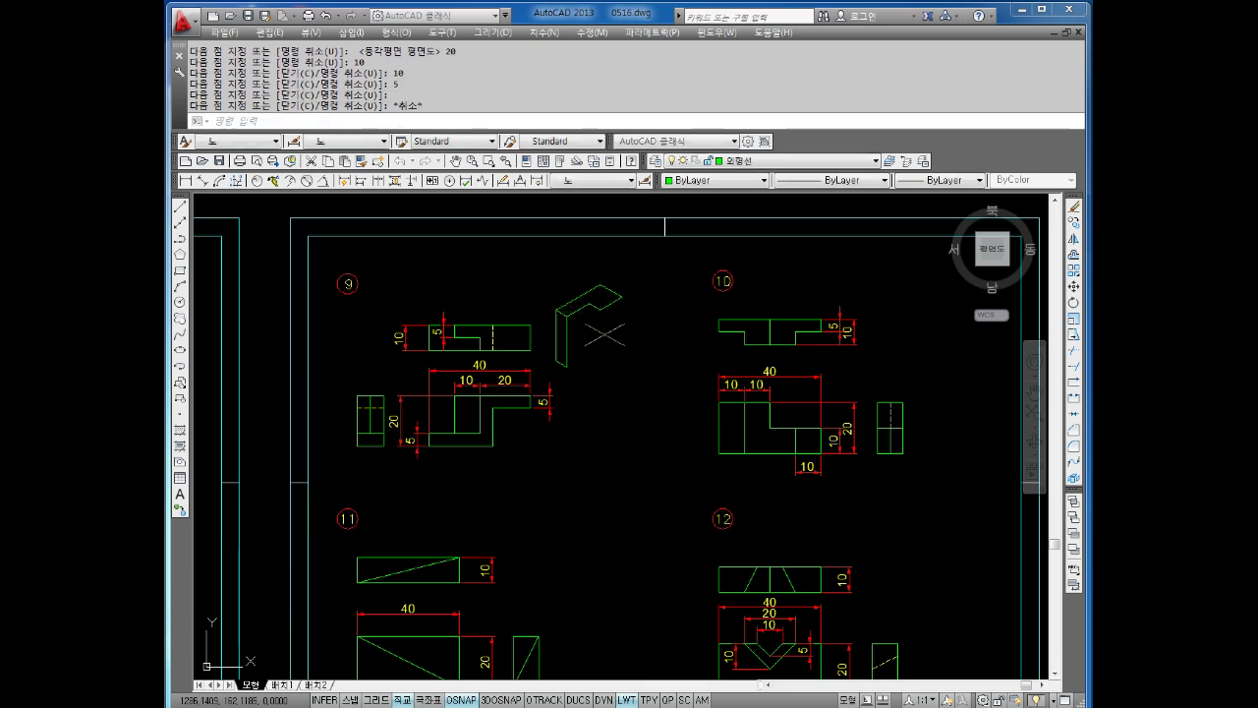
# Add a 20-unit vertical edge with its closing segment and a 5-unit edge.
pyautogui.press('Return')
pyautogui.click(587, 305)
pyautogui.press('F5')
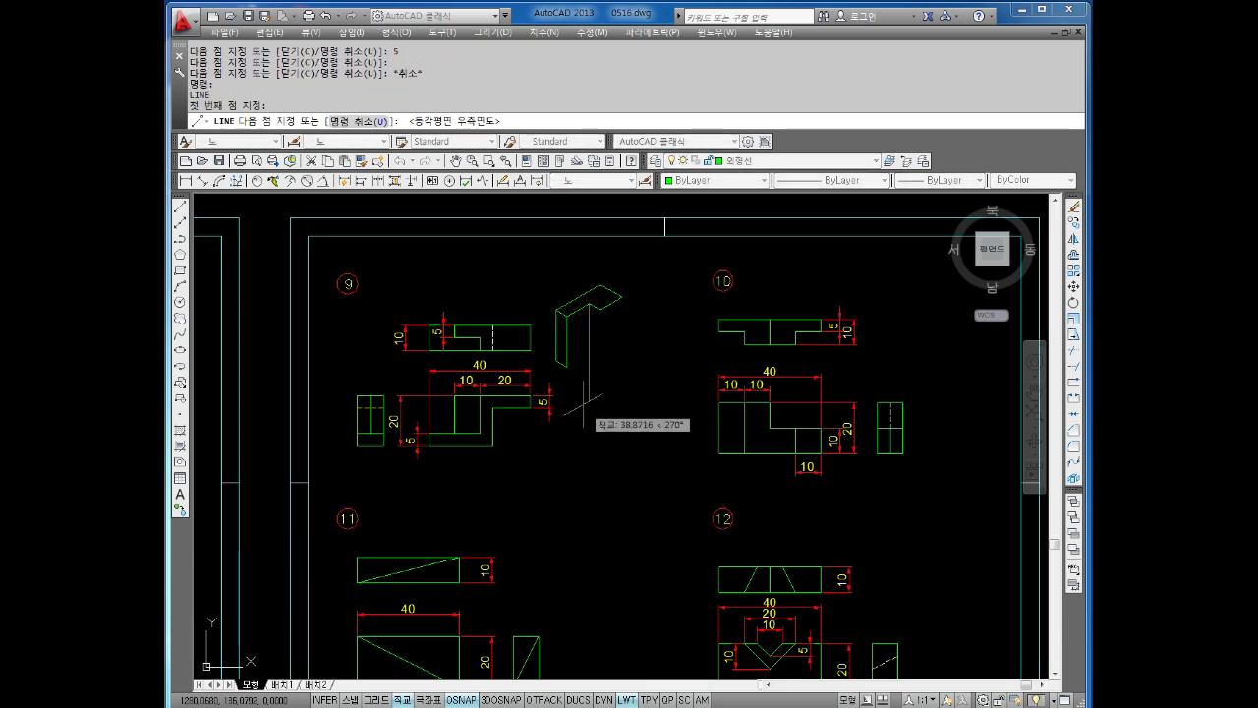
pyautogui.write('20')
pyautogui.press('Return')
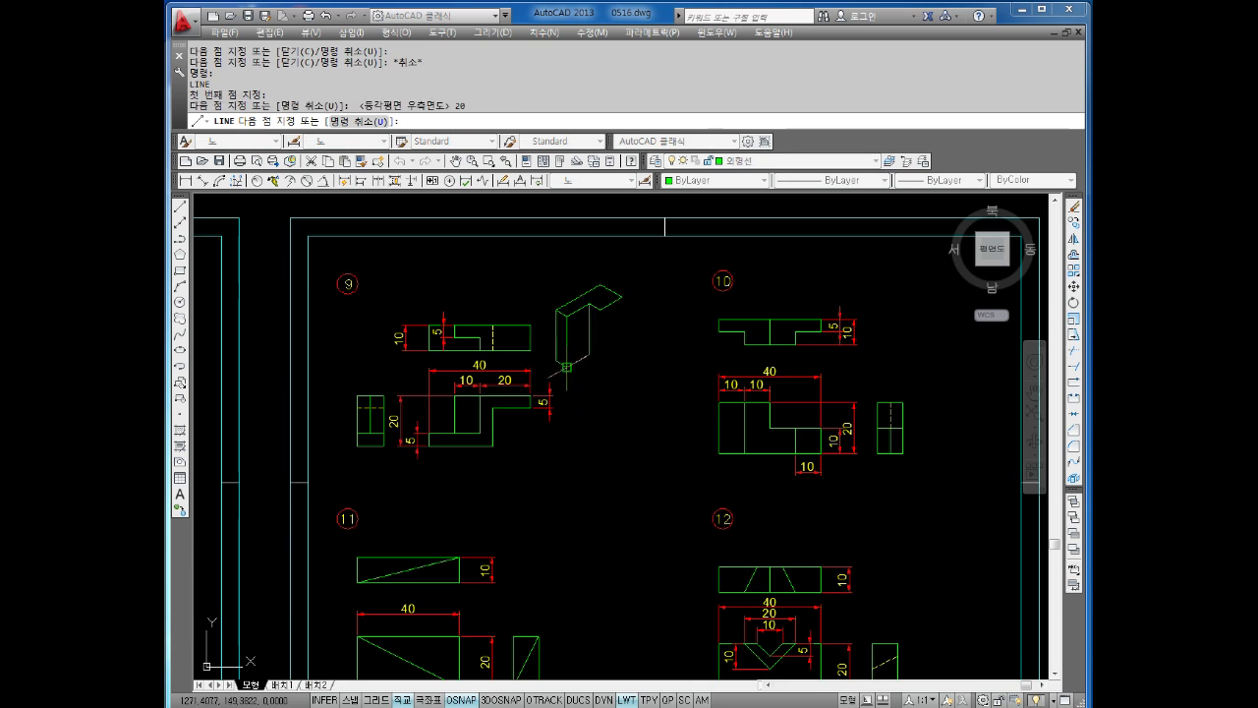
pyautogui.click(590, 352)
pyautogui.press('Escape')
pyautogui.press('Return')
pyautogui.click(594, 388)
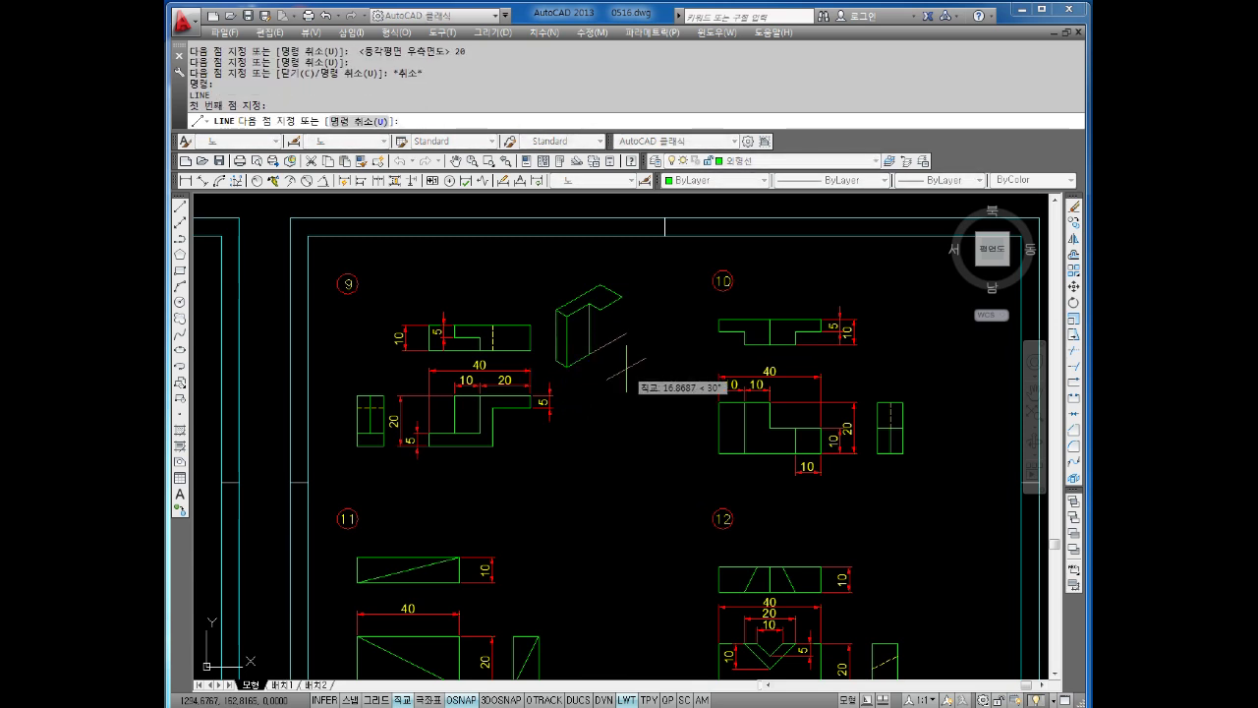
pyautogui.press('F5')
pyautogui.write('5')
pyautogui.press('Return')
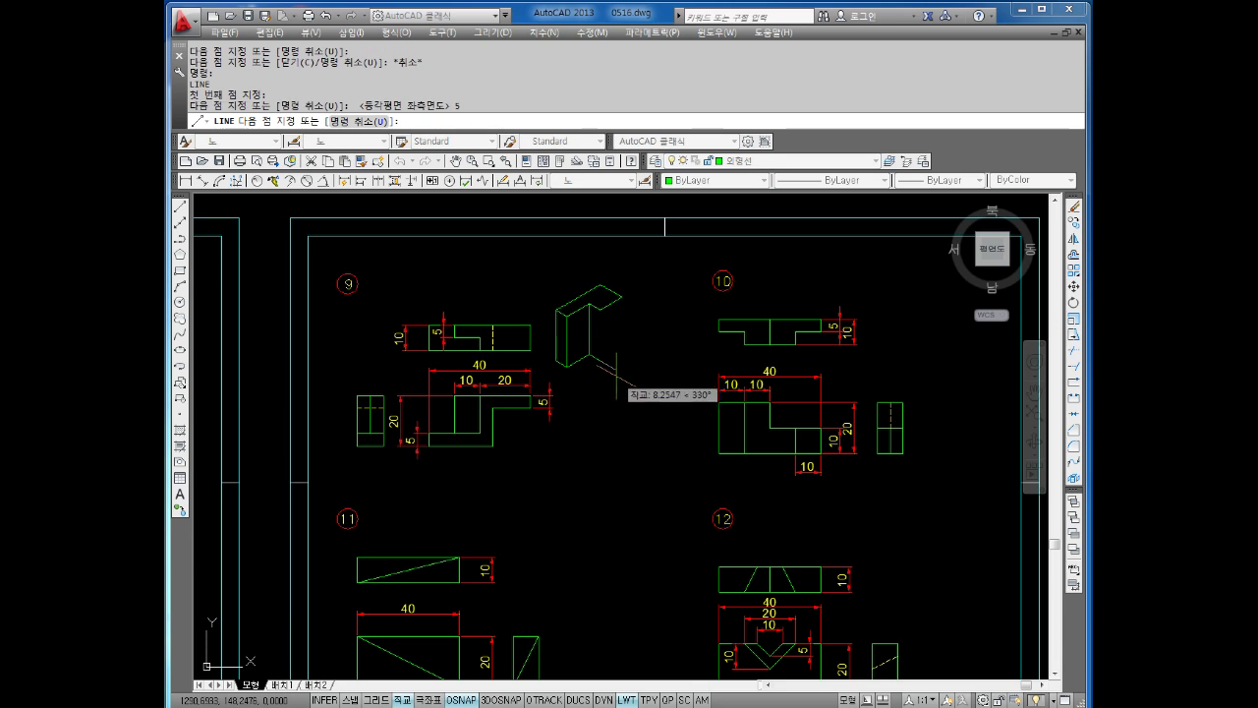
pyautogui.click(599, 350)
pyautogui.press('Escape')
# Draw three 10-unit notch edges, then begin a 5-unit edge at the block corner.
pyautogui.press('Return')
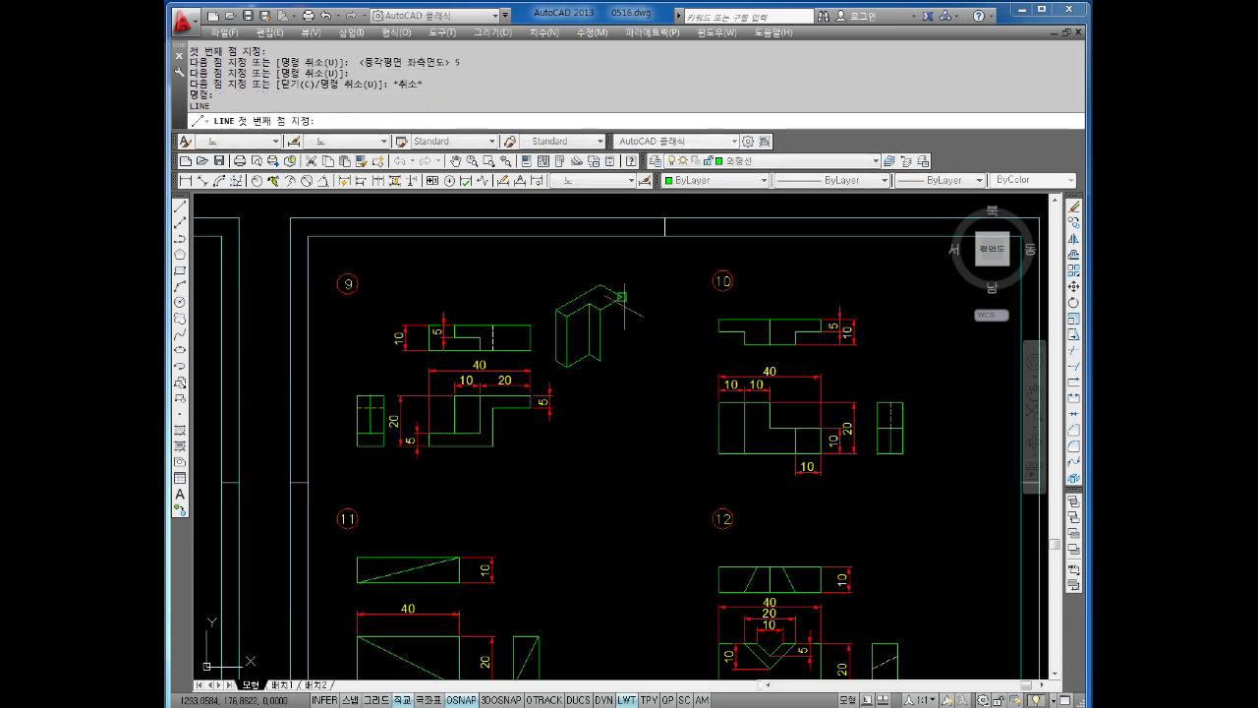
pyautogui.click(602, 316)
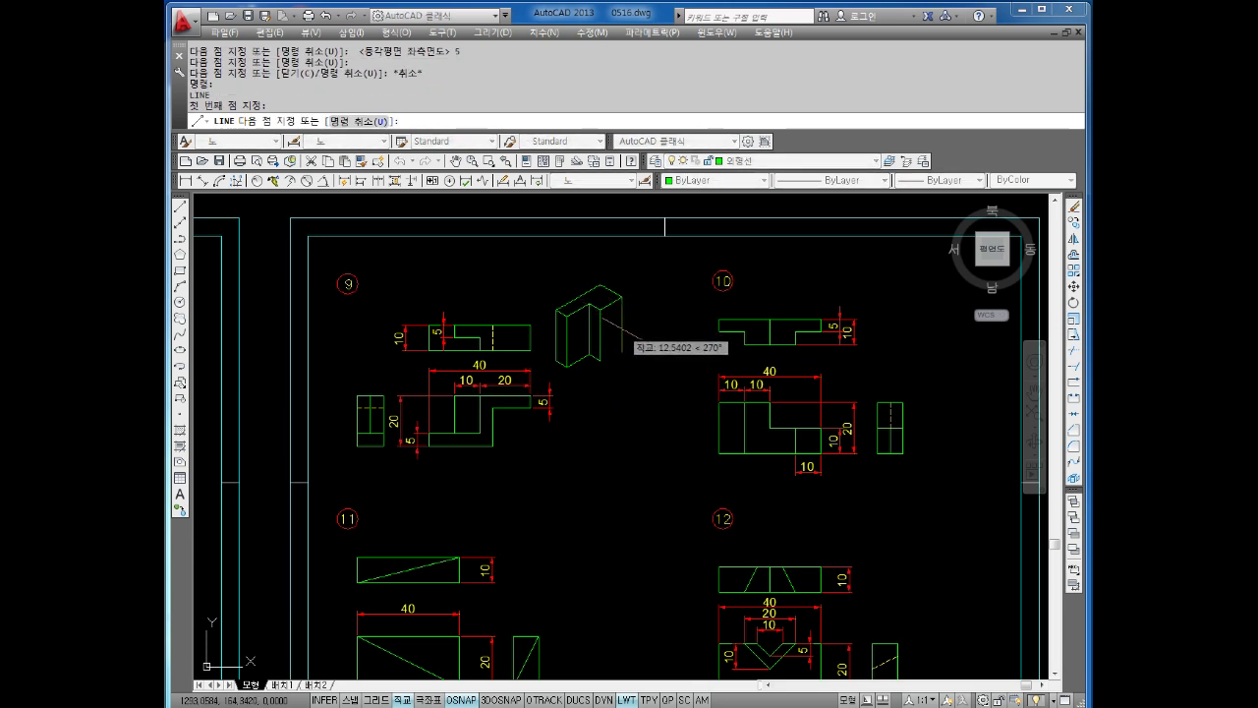
pyautogui.write('10')
pyautogui.press('Return')
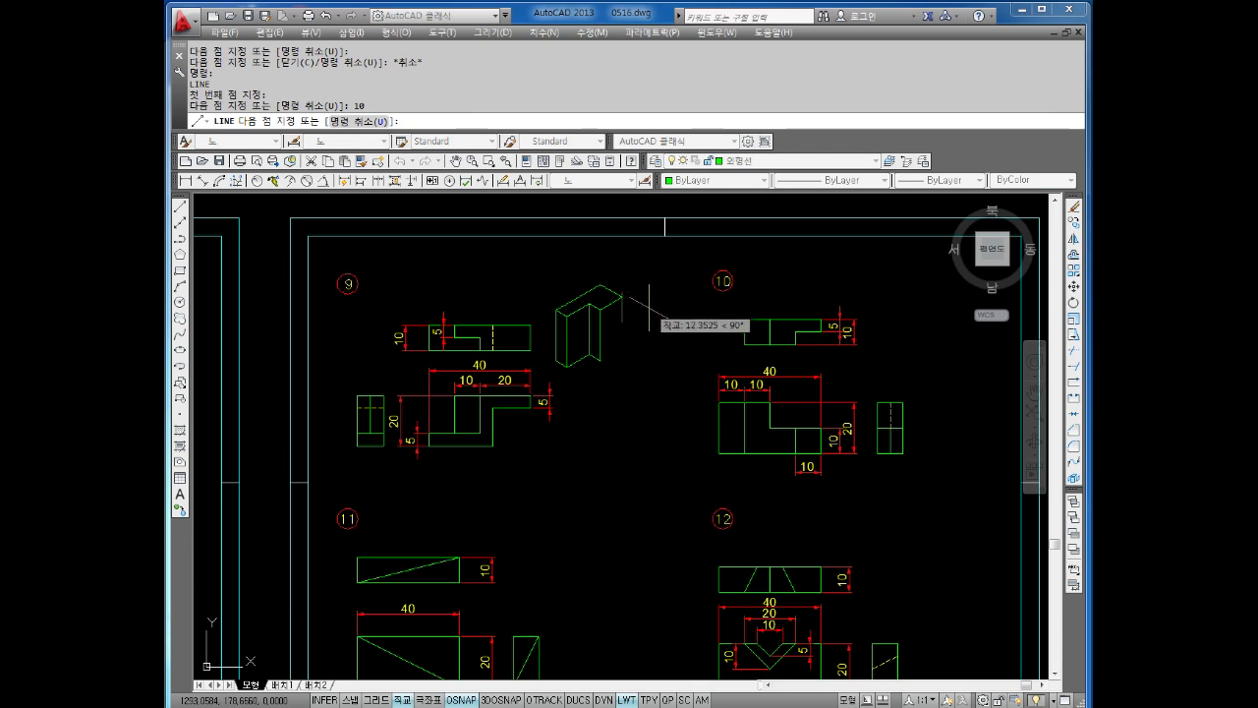
pyautogui.press('F5')
pyautogui.write('10')
pyautogui.press('Return')
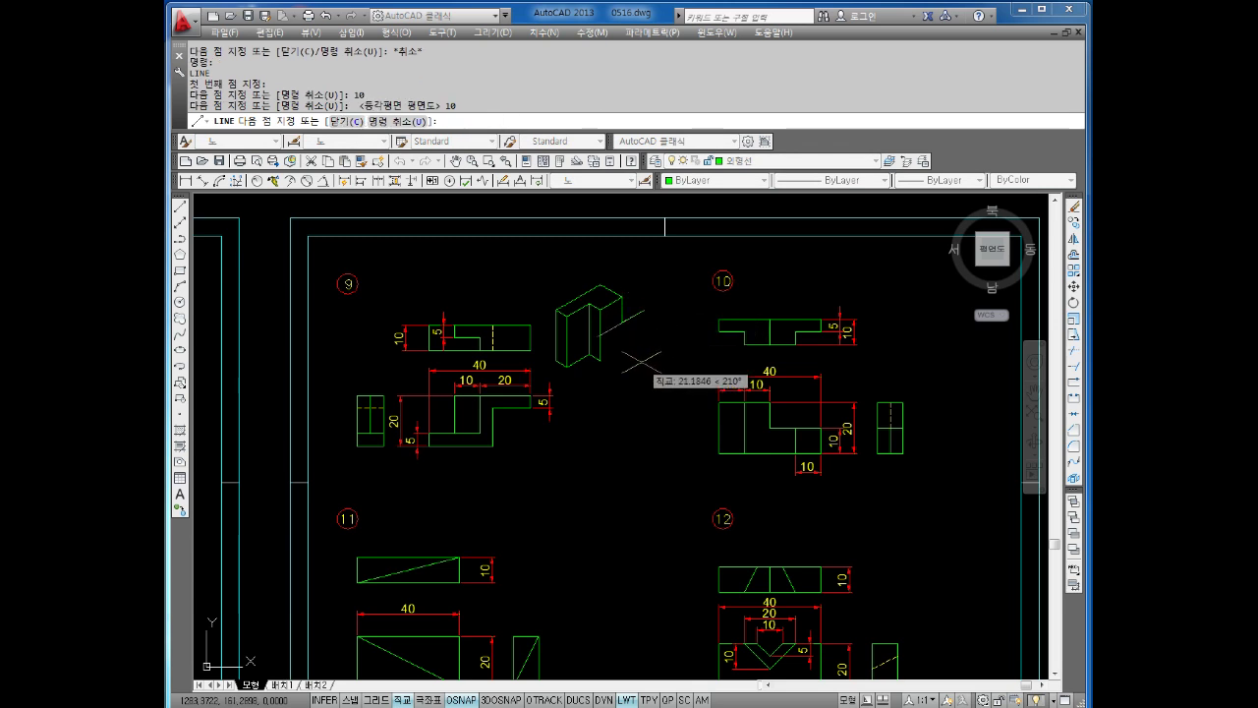
pyautogui.press('F5')
pyautogui.write('10')
pyautogui.press('Return')
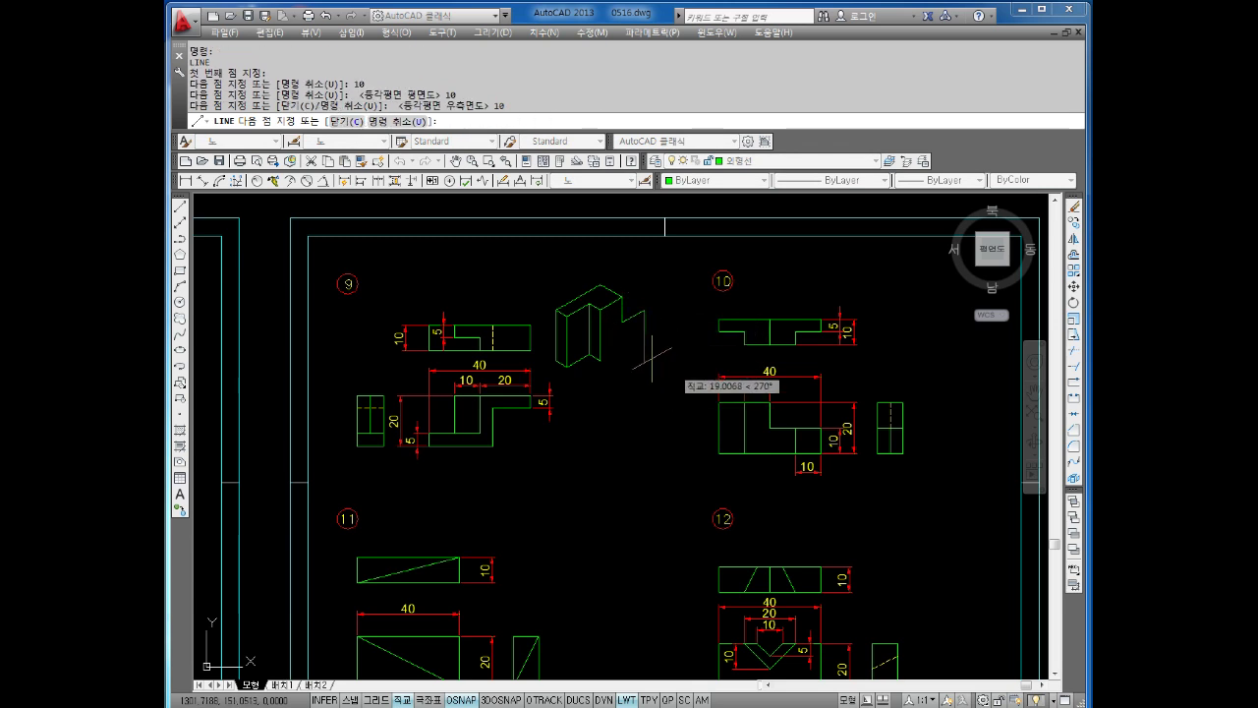
pyautogui.click(647, 334)
pyautogui.press('Escape')
pyautogui.press('Return')
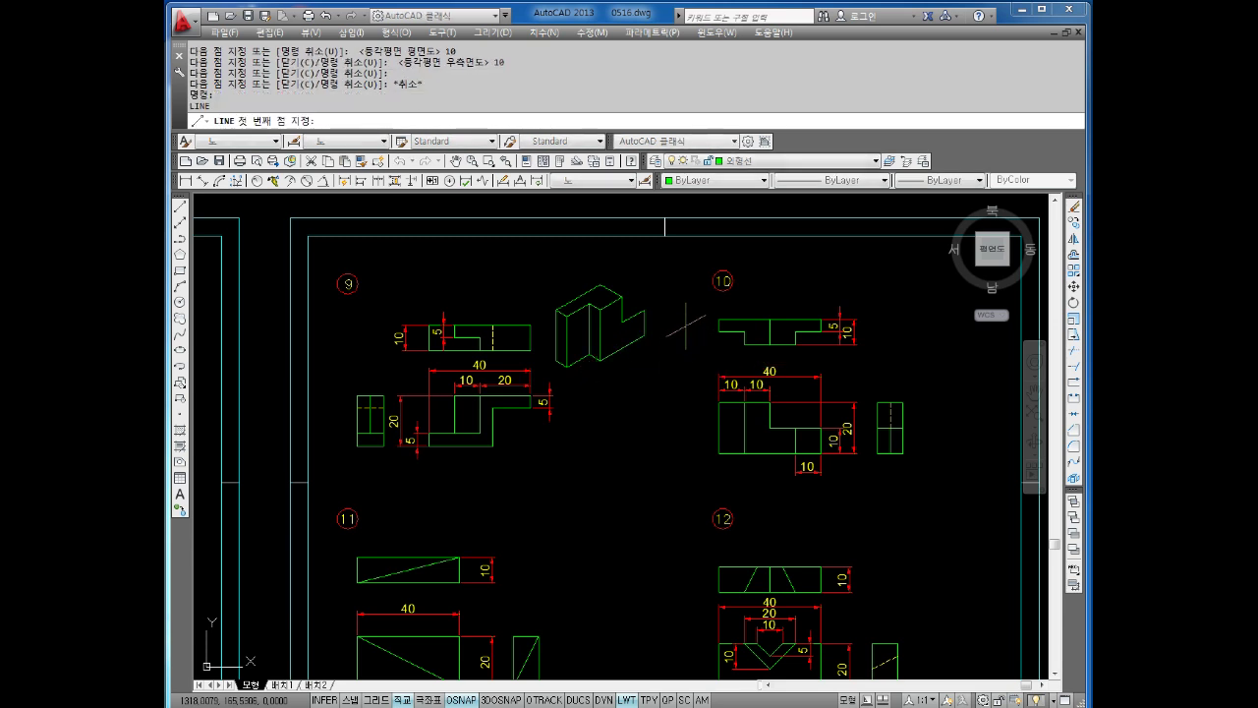
pyautogui.click(644, 311)
pyautogui.press('F5')
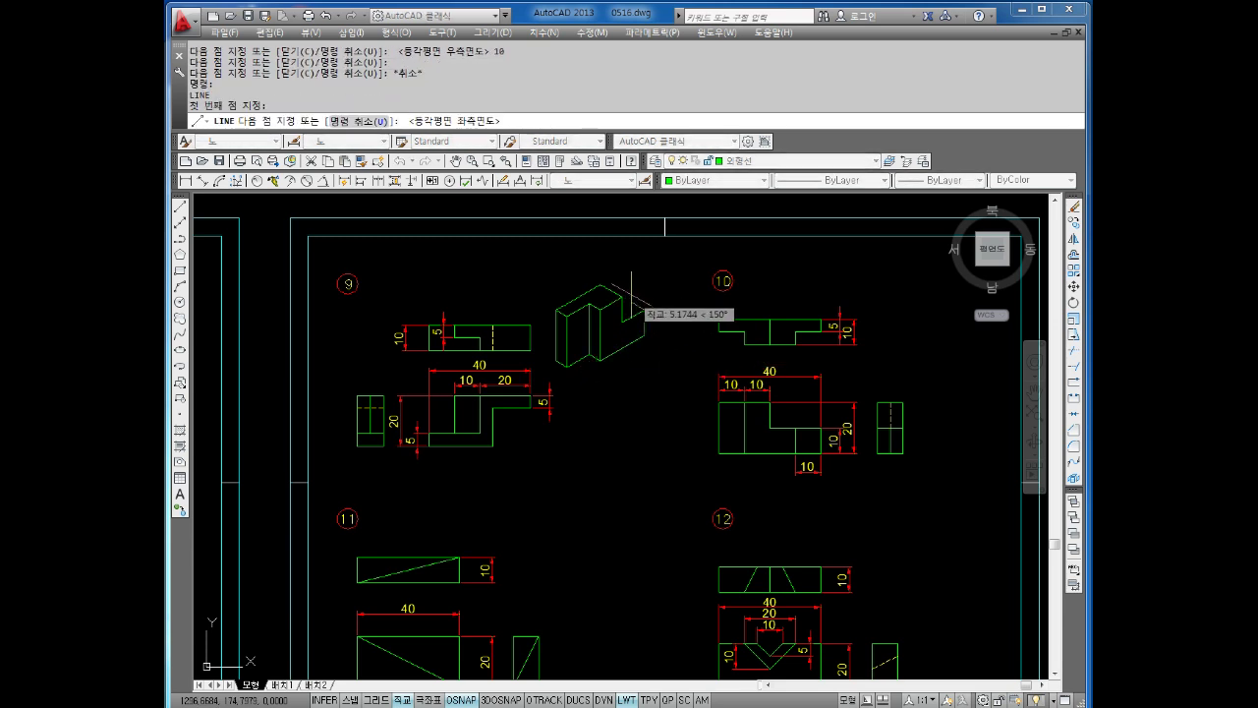
pyautogui.write('5')
pyautogui.press('Return')
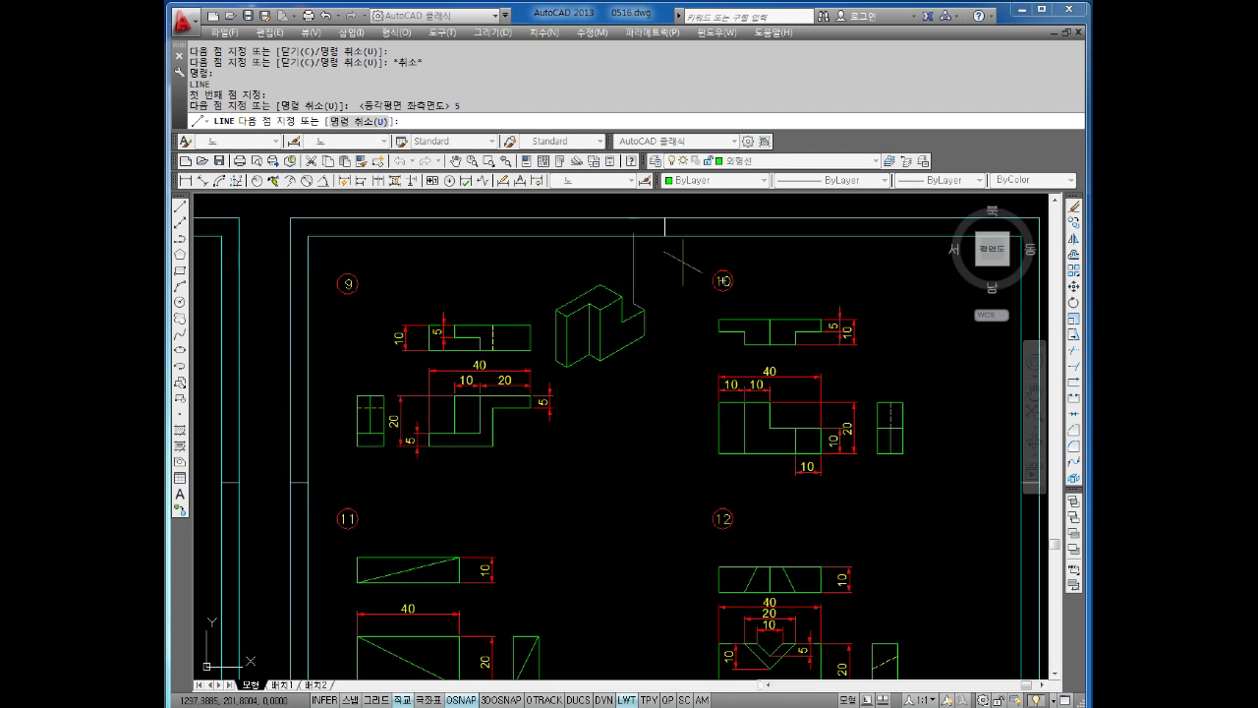
pyautogui.press('F5')
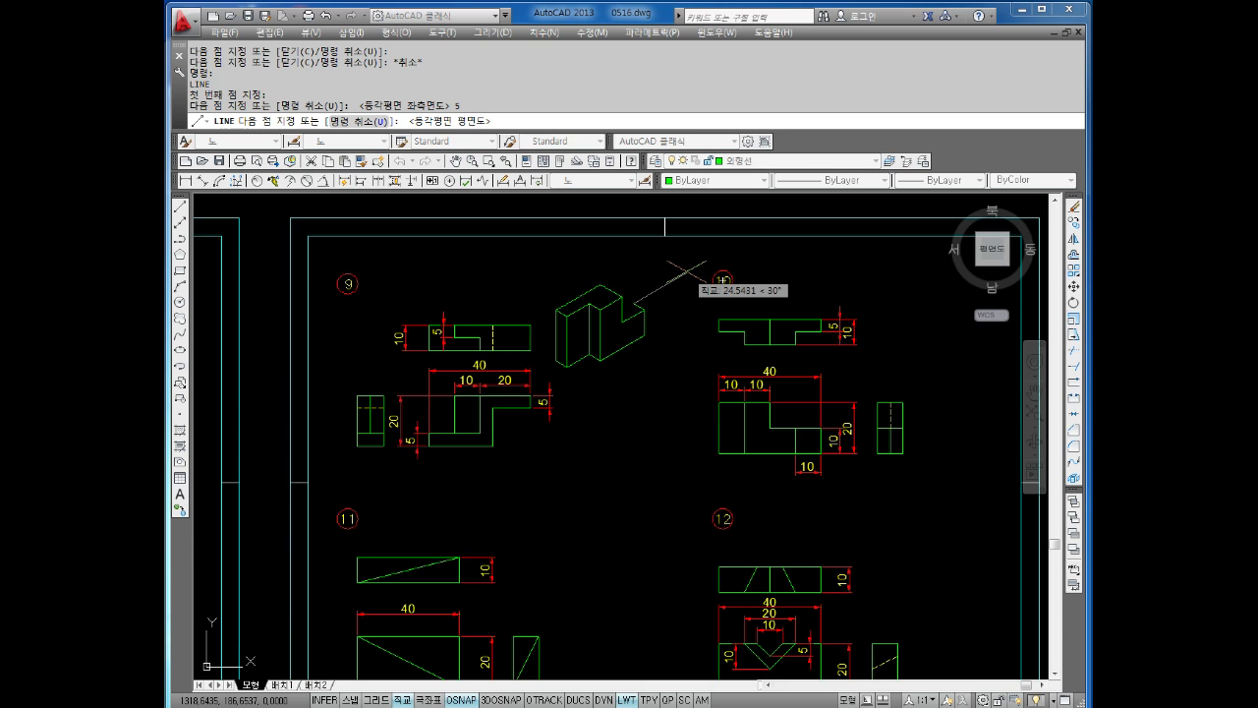
# Finish the notch with 10, 5 and 20-unit edges, then two 10-unit edges on the right plane.
pyautogui.write('1')
pyautogui.write('0')
pyautogui.press('Return')
pyautogui.write('5')
pyautogui.press('Return')
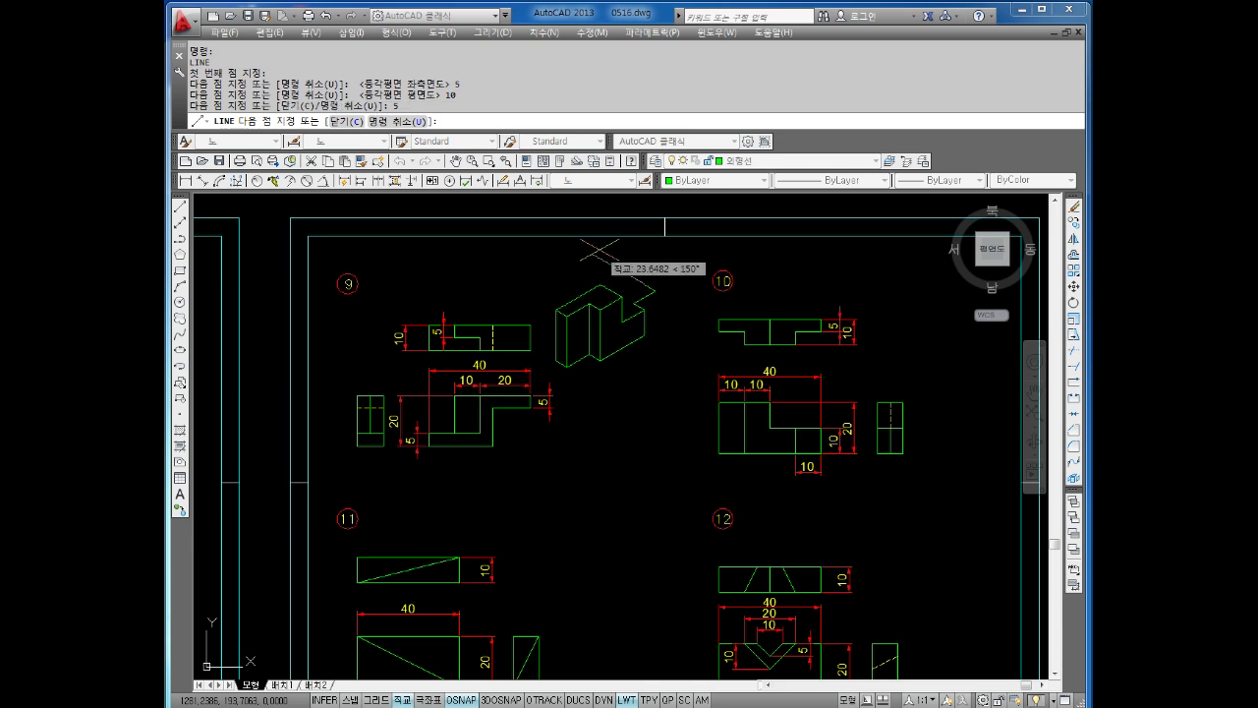
pyautogui.write('20')
pyautogui.press('Return')
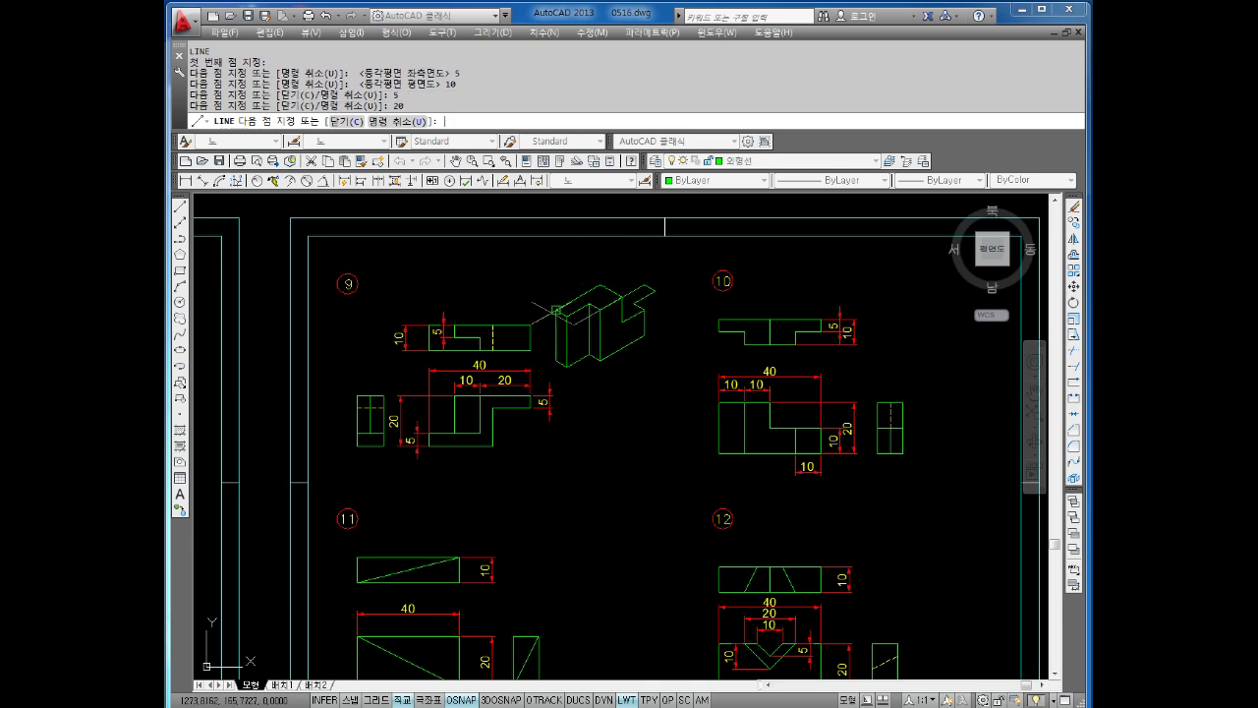
pyautogui.press('Escape')
pyautogui.press('Escape')
pyautogui.press('Return')
pyautogui.click(654, 291)
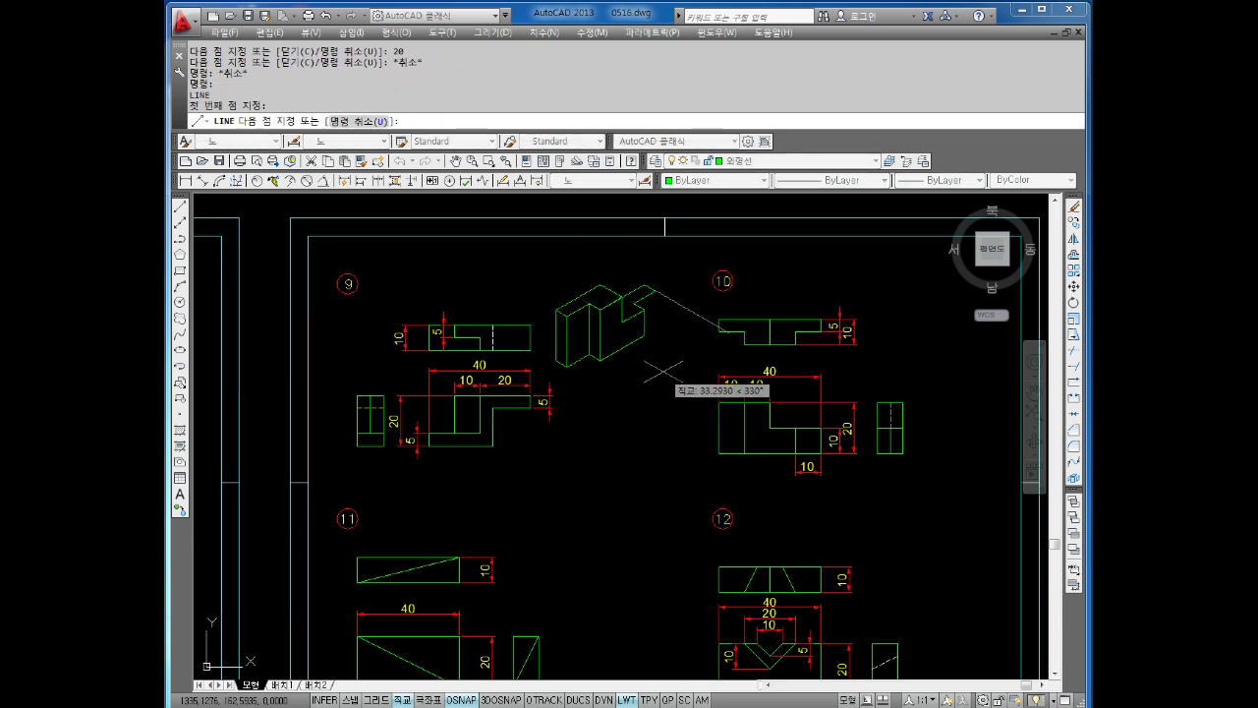
pyautogui.press('F5')
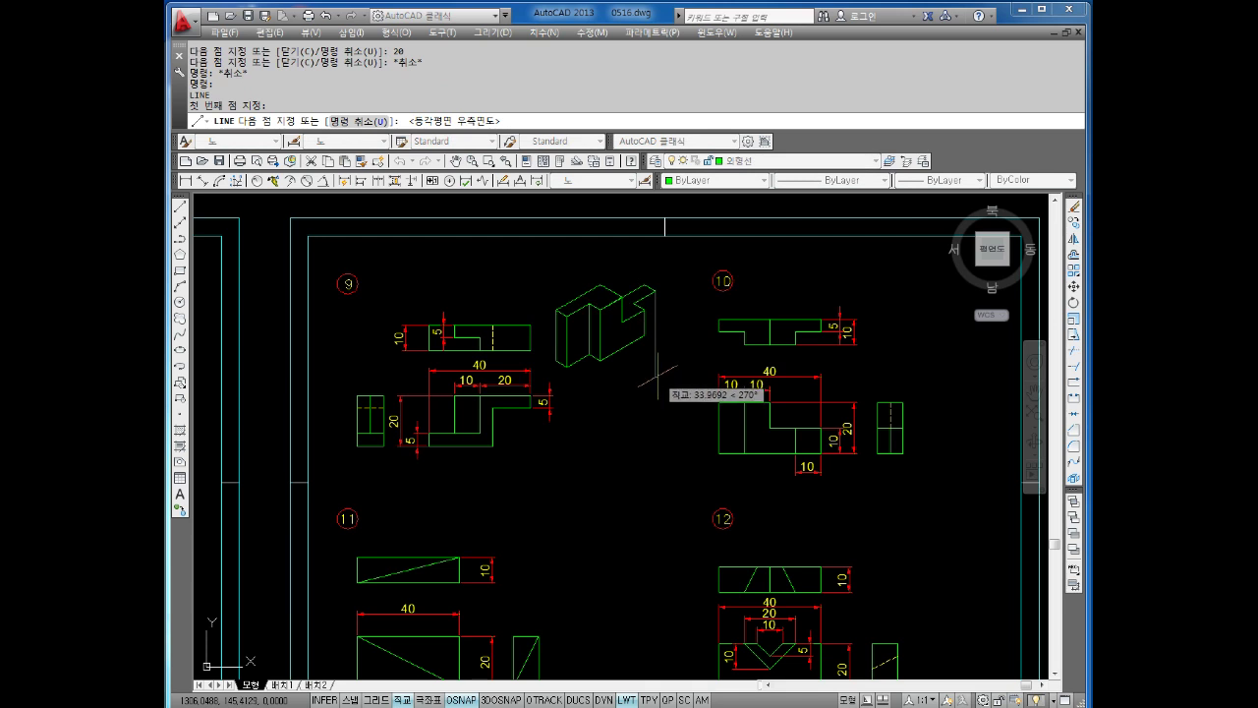
pyautogui.write('10')
pyautogui.press('Return')
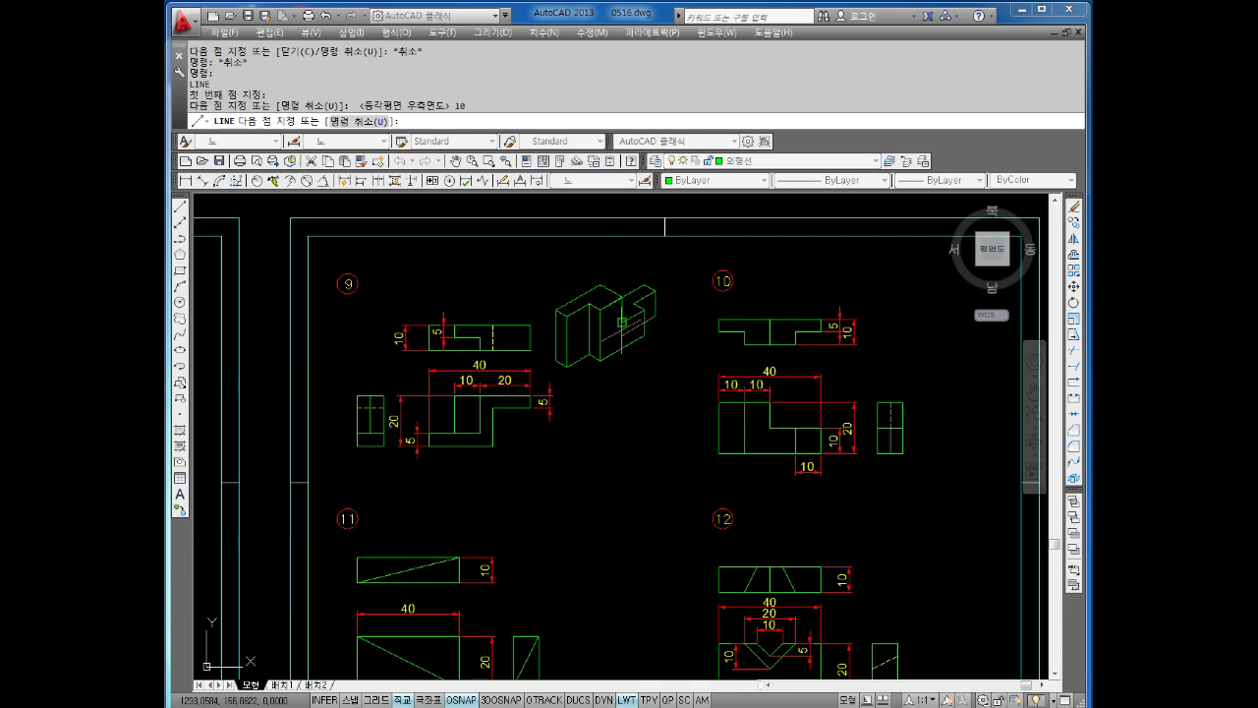
pyautogui.write('10')
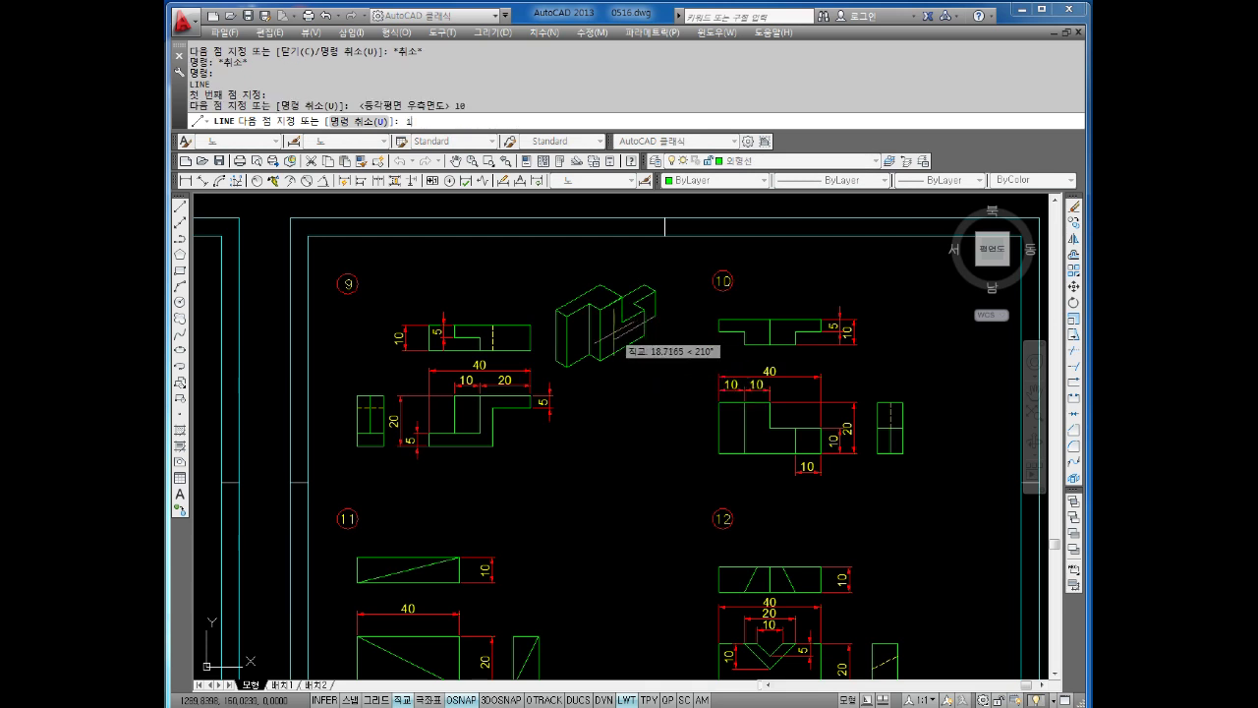
pyautogui.press('Return')
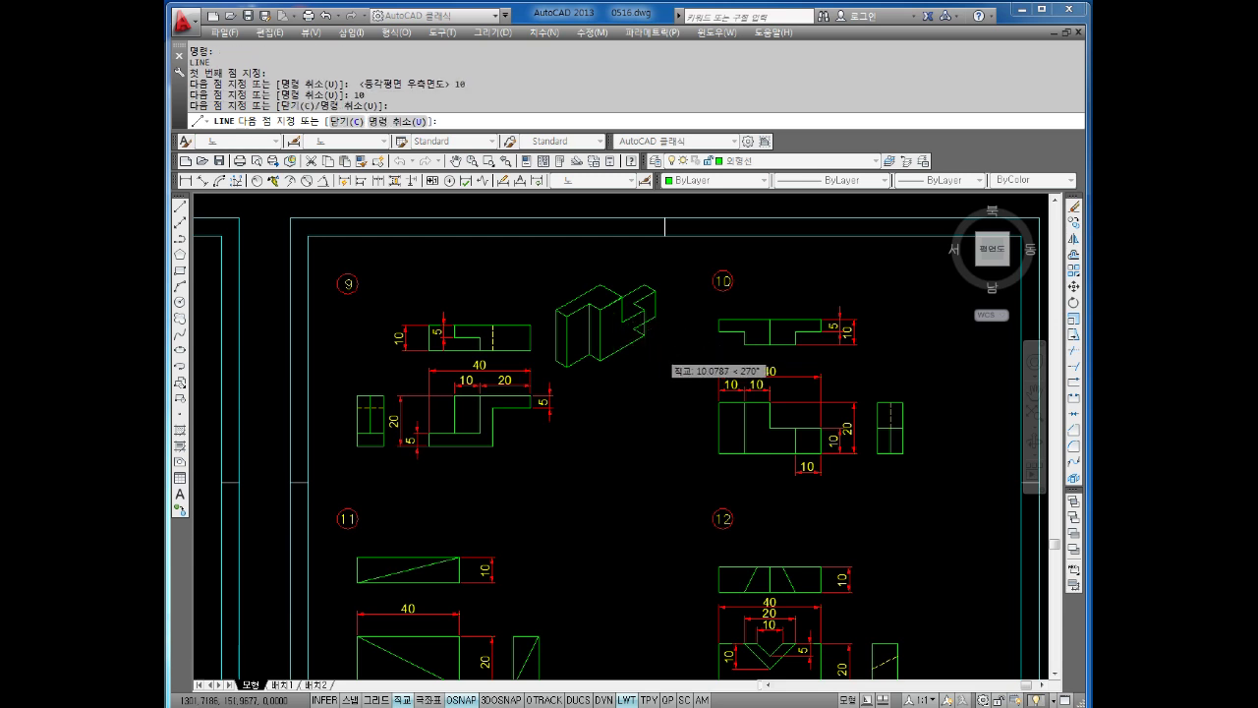
# Trim the overshooting edge and delete the leftover short line.
pyautogui.scroll(4, 640, 331)
pyautogui.press('Escape')
pyautogui.press('Escape')
pyautogui.press('Escape')
pyautogui.write('tr')
pyautogui.press('Return')
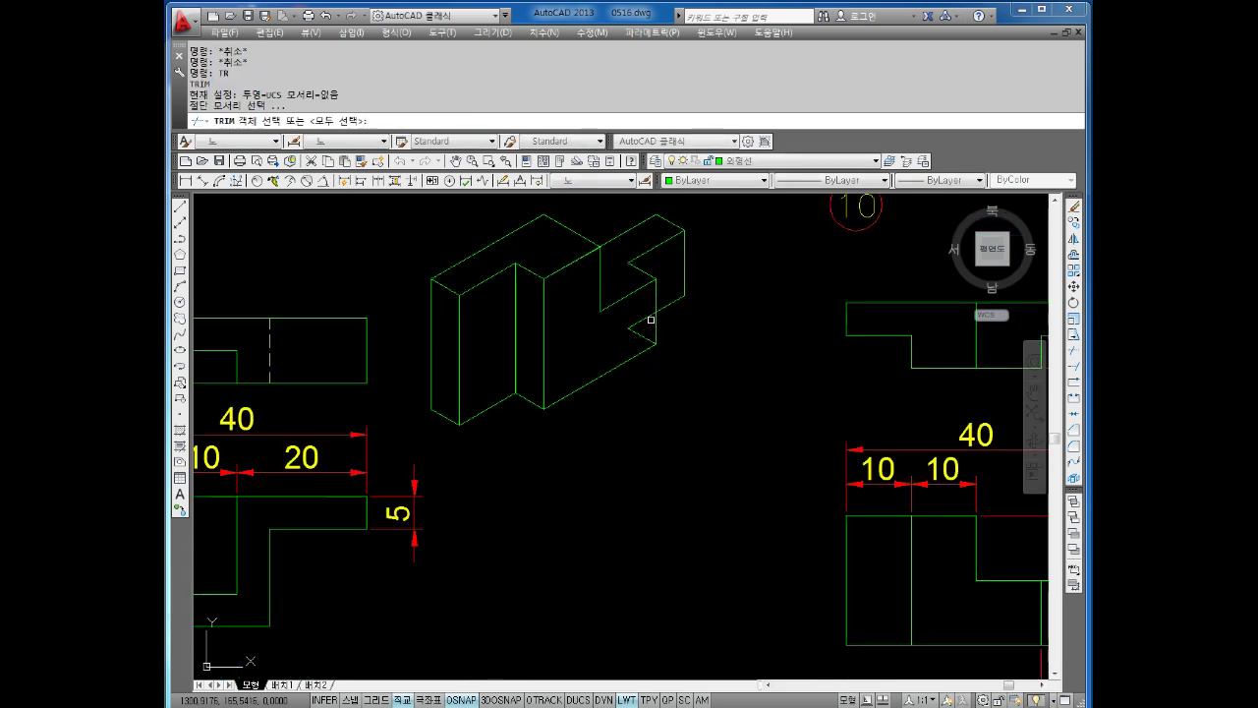
pyautogui.press('Return')
pyautogui.click(634, 334)
pyautogui.press('Escape')
pyautogui.click(634, 333)
pyautogui.press('Delete')
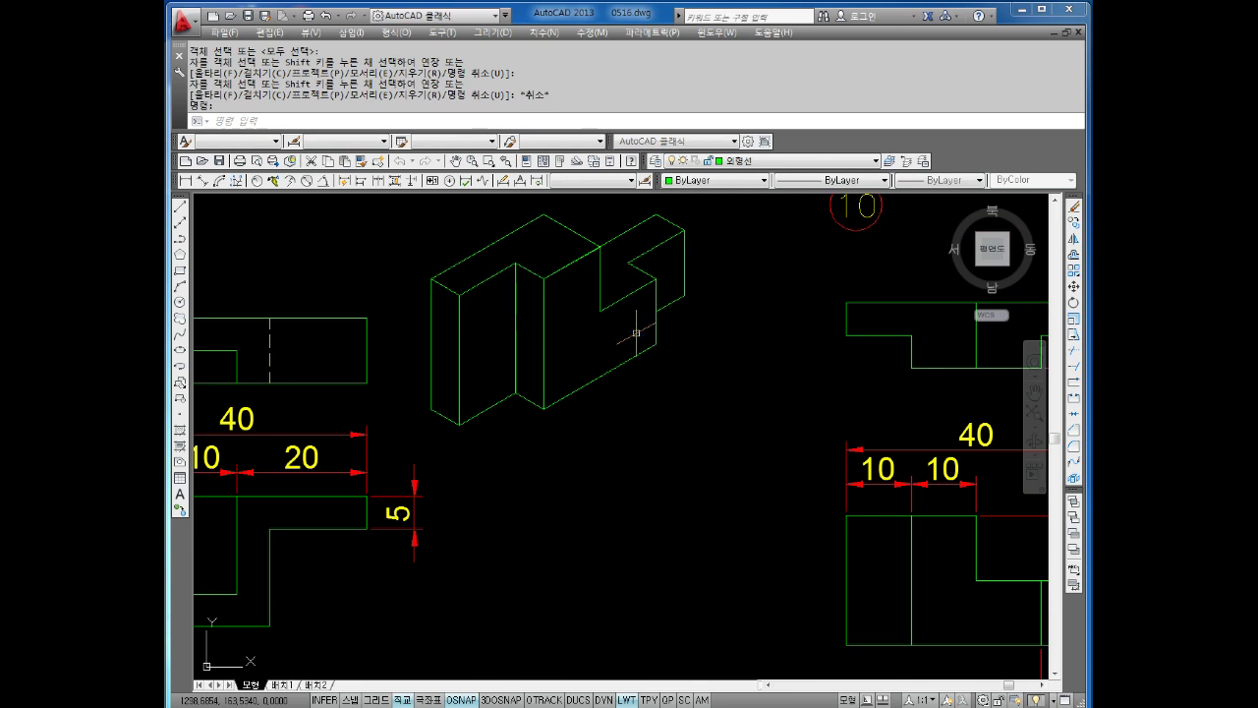
pyautogui.scroll(-4, 688, 330)
pyautogui.moveTo(718, 404); pyautogui.dragTo(694, 378, button='middle')
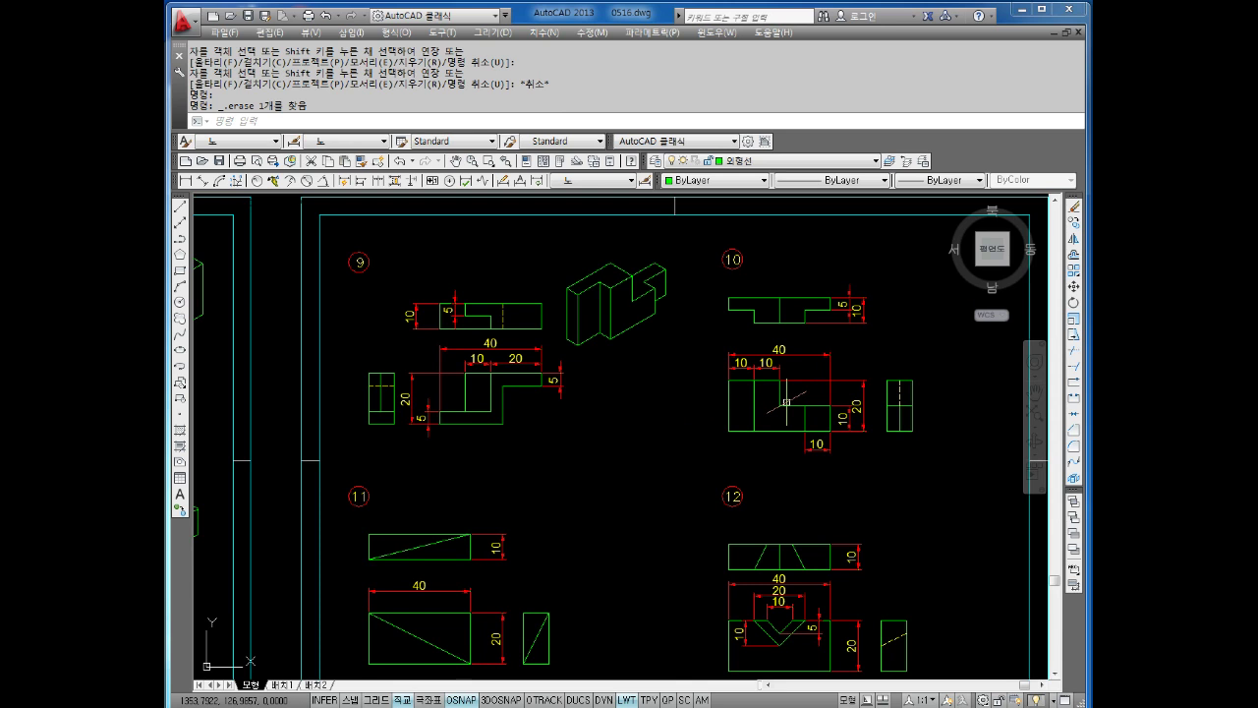
pyautogui.moveTo(788, 403)
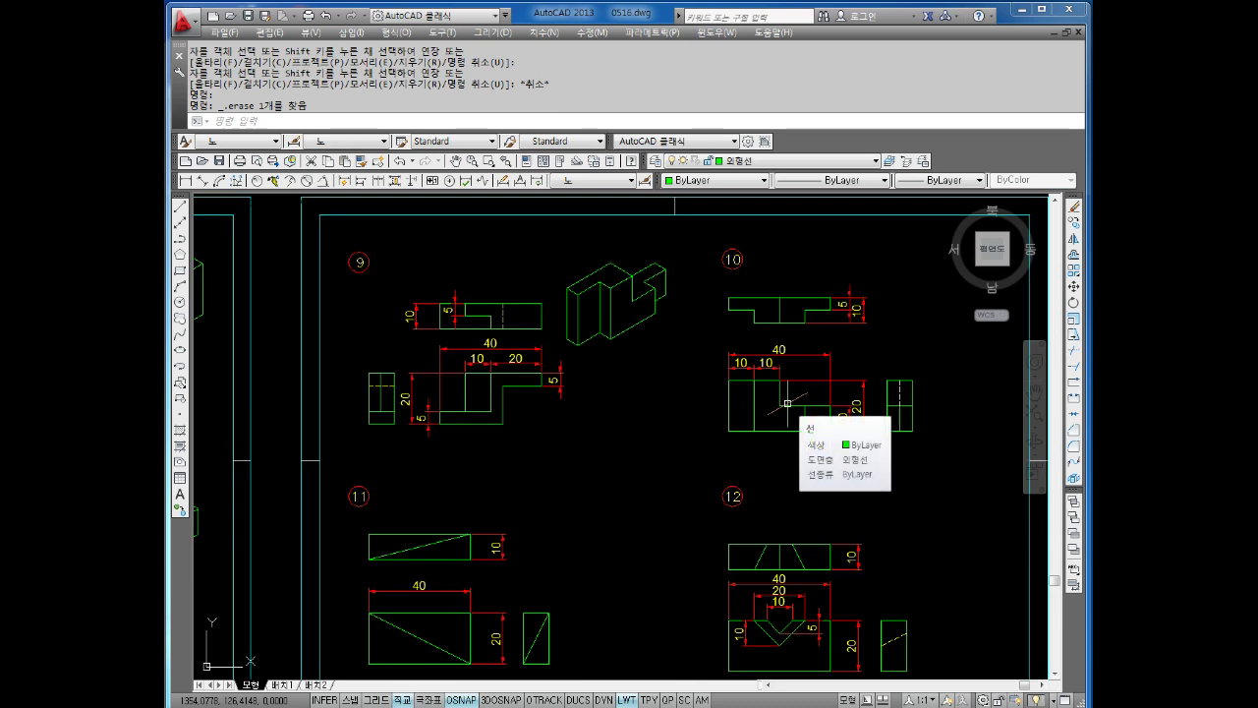
# Zoom and pan across the sheets to show parts 6 through 12 side by side.
pyautogui.scroll(-5, 788, 403)
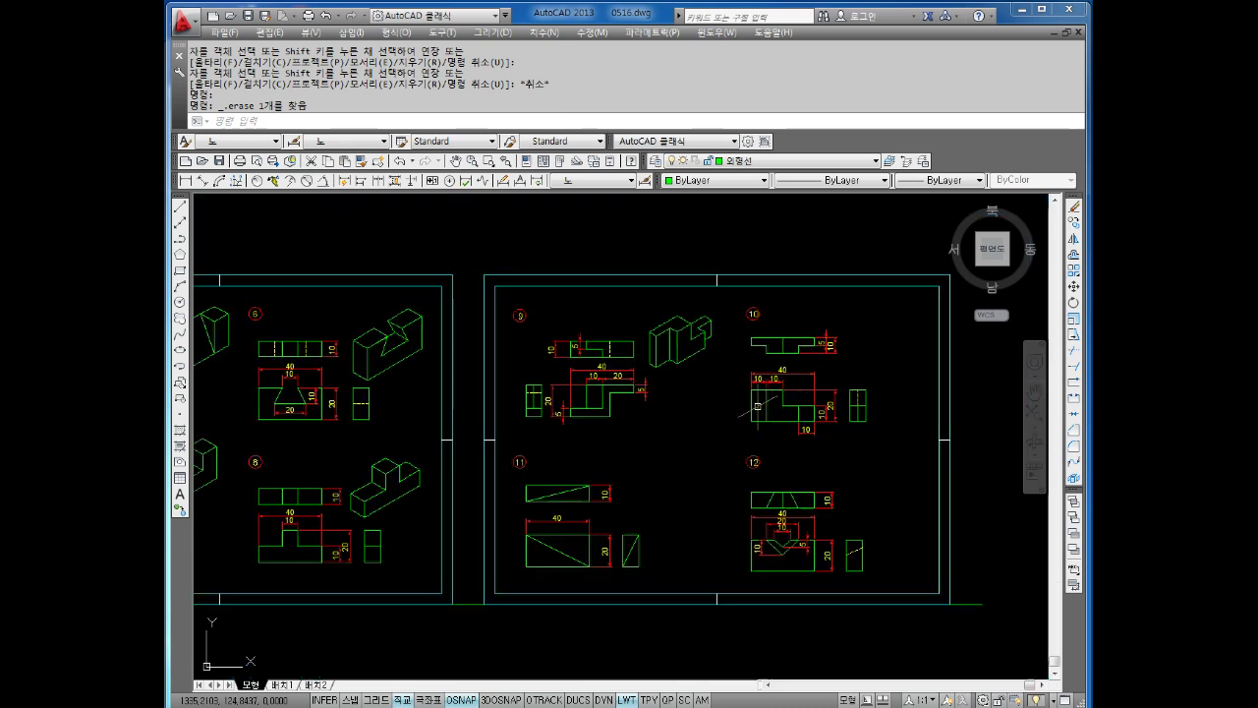
pyautogui.scroll(3, 683, 404)
pyautogui.scroll(-3, 683, 404)
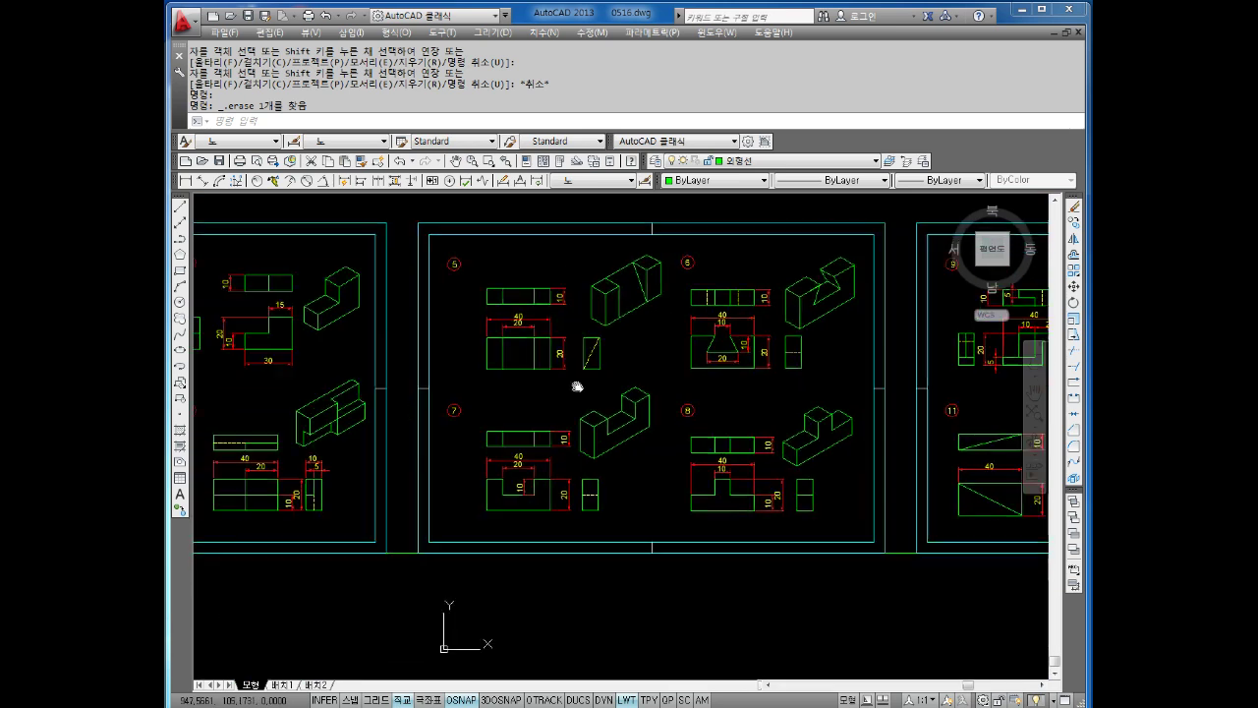
pyautogui.scroll(3, 449, 365)
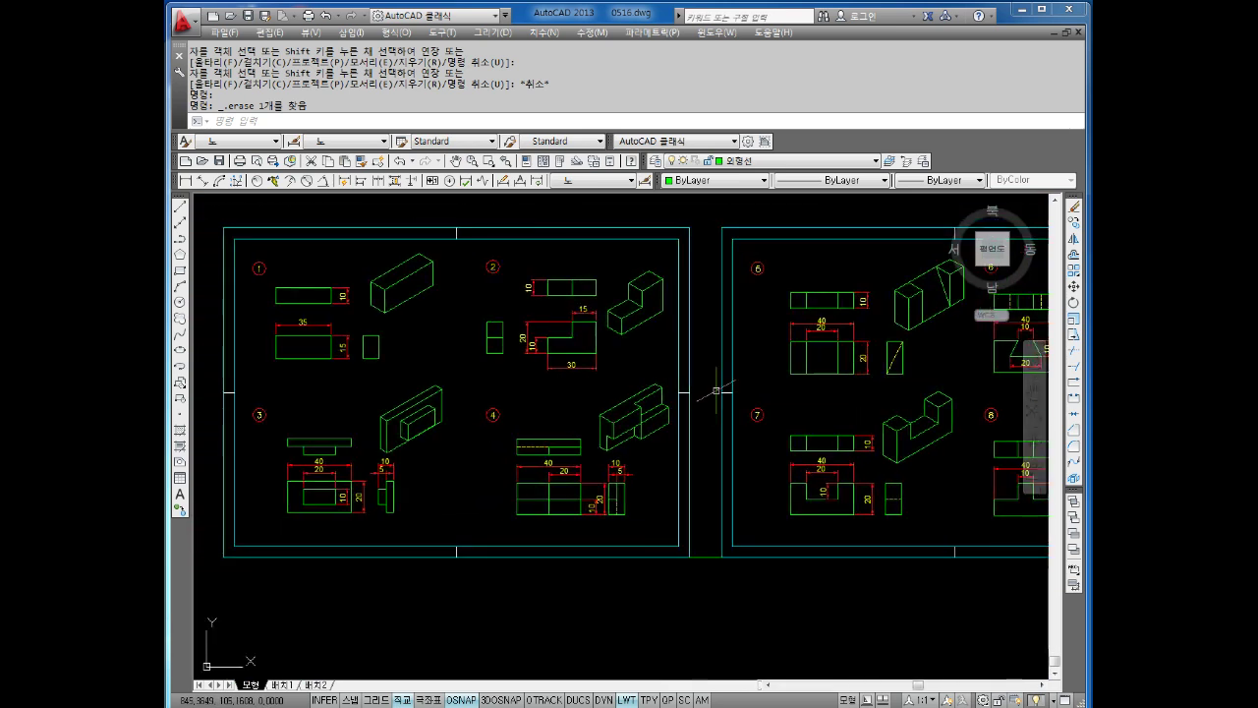
pyautogui.moveTo(717, 390); pyautogui.dragTo(591, 386, button='middle')
pyautogui.moveTo(816, 346)
pyautogui.mouseDown(button='middle')
pyautogui.moveTo(478, 357)
pyautogui.moveTo(724, 351)
pyautogui.moveTo(662, 352)
pyautogui.mouseUp(button='middle')
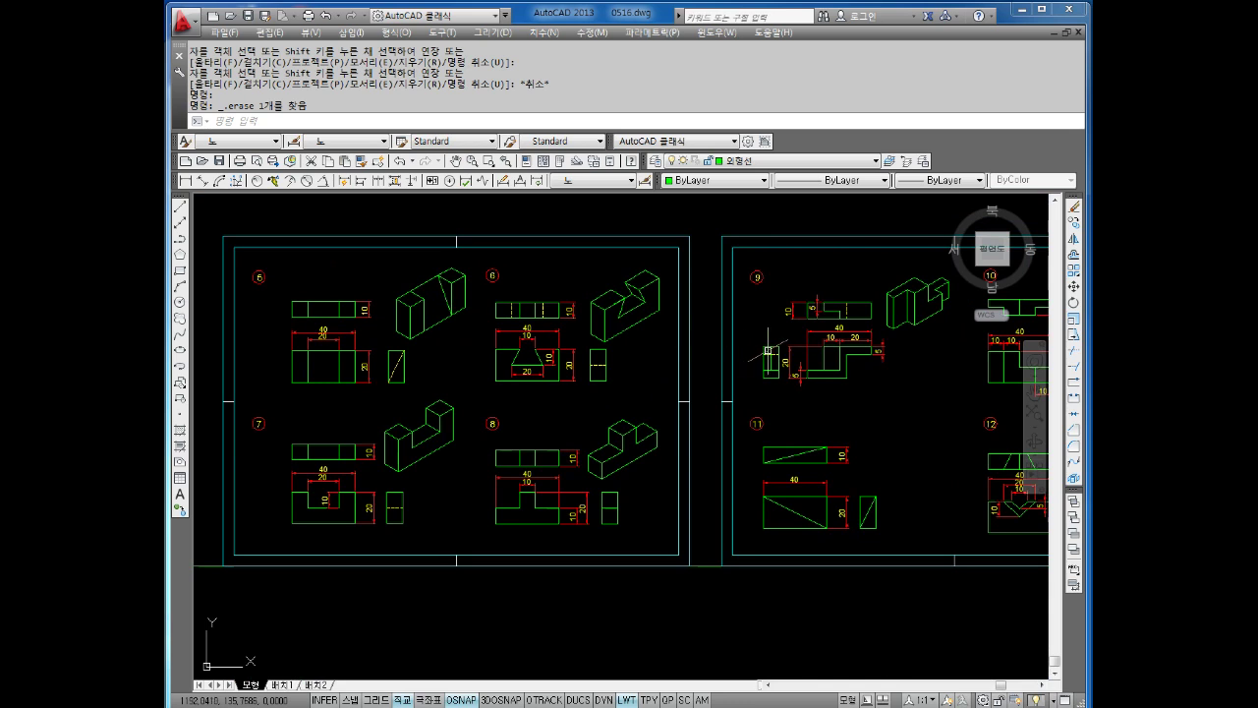
pyautogui.moveTo(768, 351); pyautogui.dragTo(641, 365, button='middle')
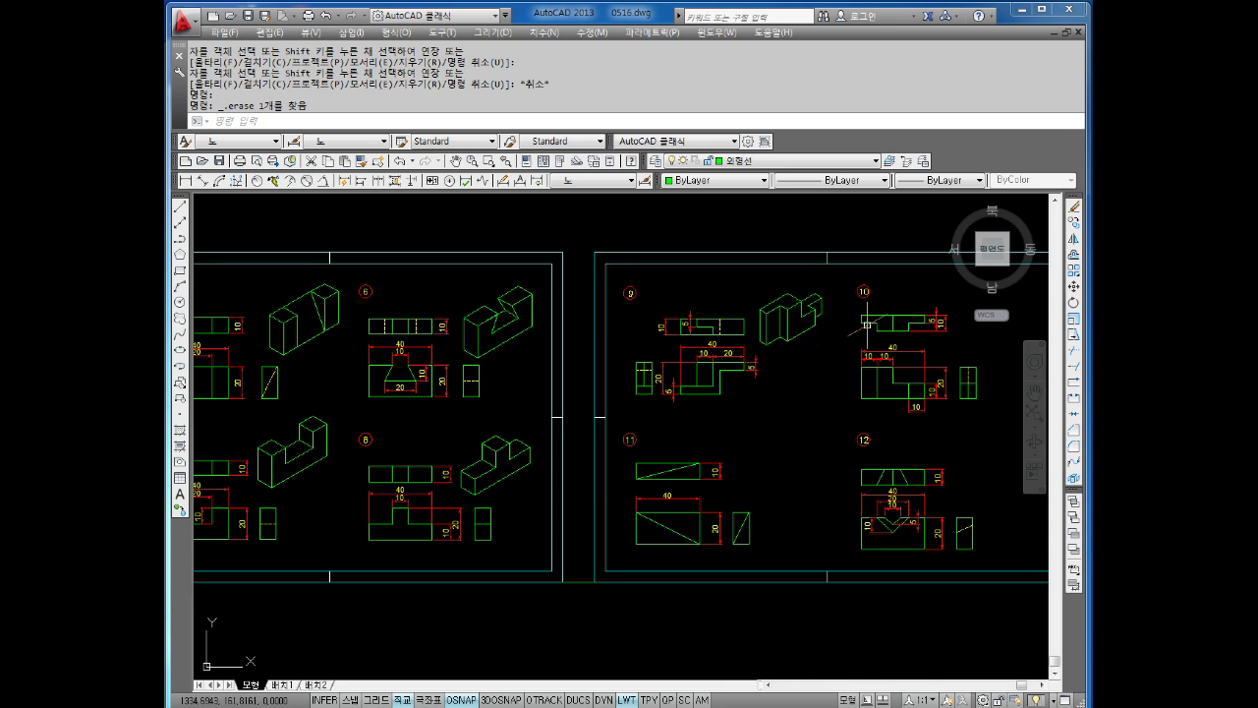
# Move the stepped-block isometric sketch from near part 9 to beside part 10's views.
pyautogui.scroll(2, 849, 312)
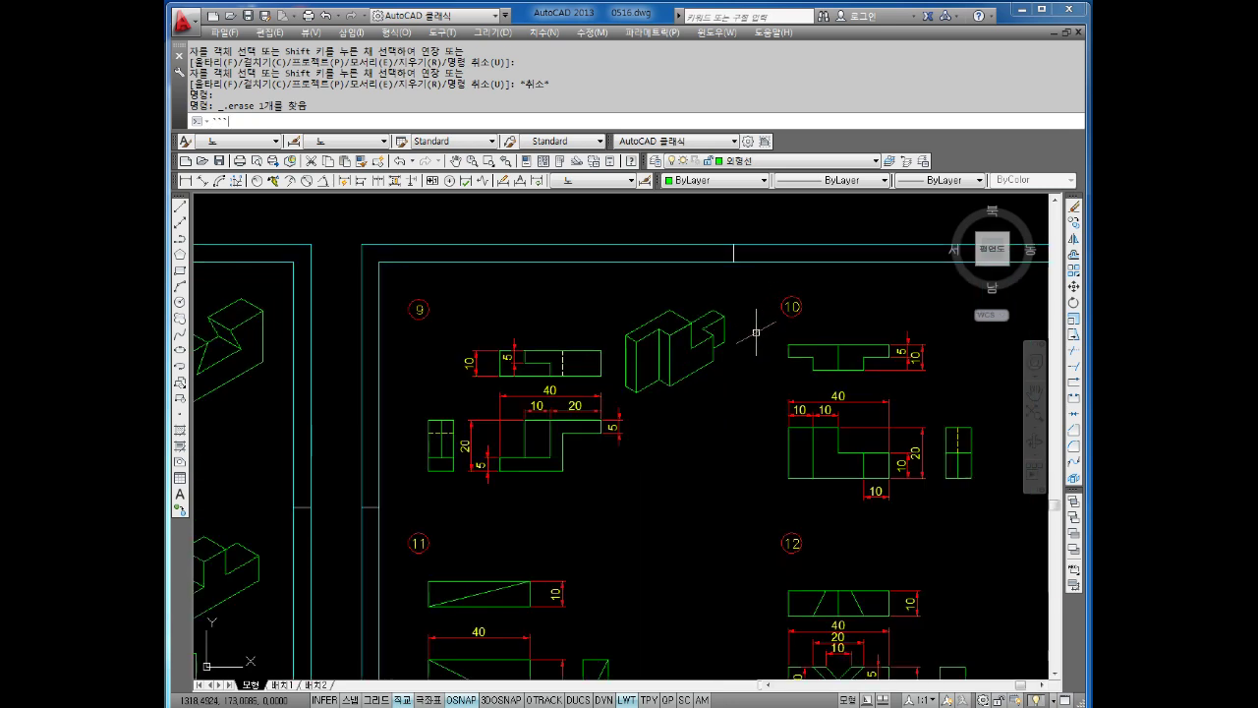
pyautogui.press('Escape')
pyautogui.press('Escape')
pyautogui.press('Escape')
pyautogui.write('m')
pyautogui.press('Return')
pyautogui.click(745, 295)
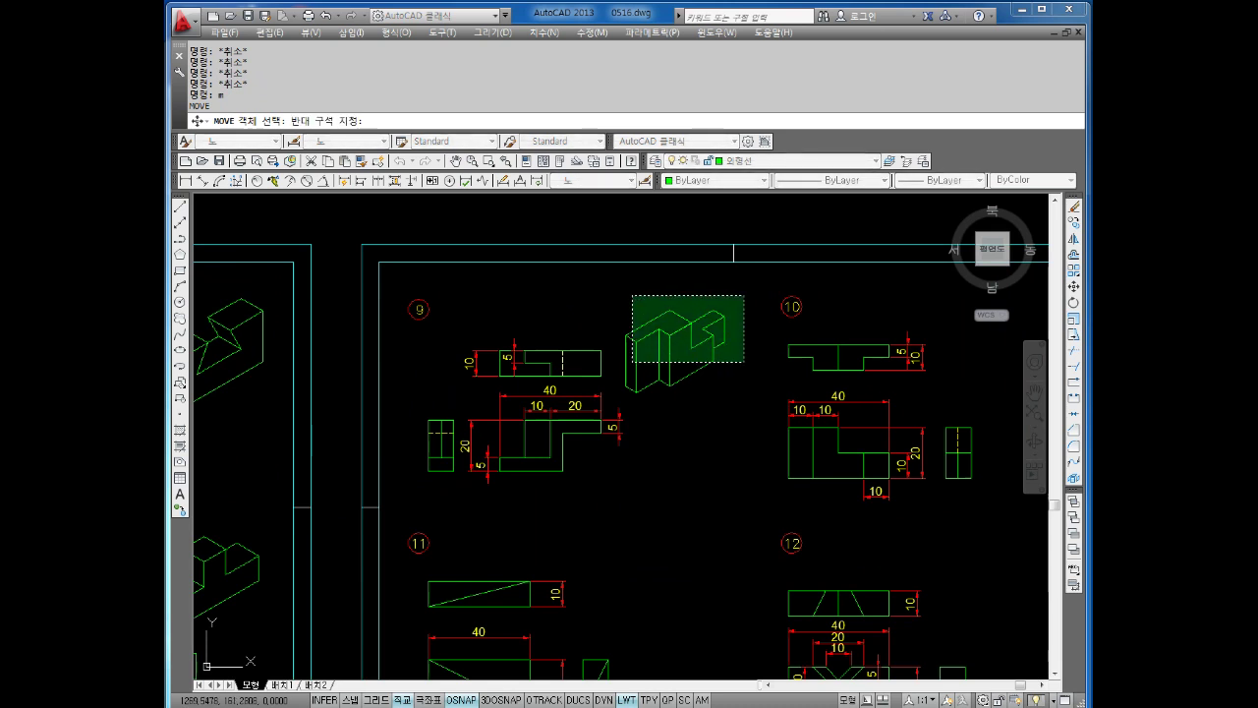
pyautogui.click(614, 400)
pyautogui.press('Return')
pyautogui.click(635, 389)
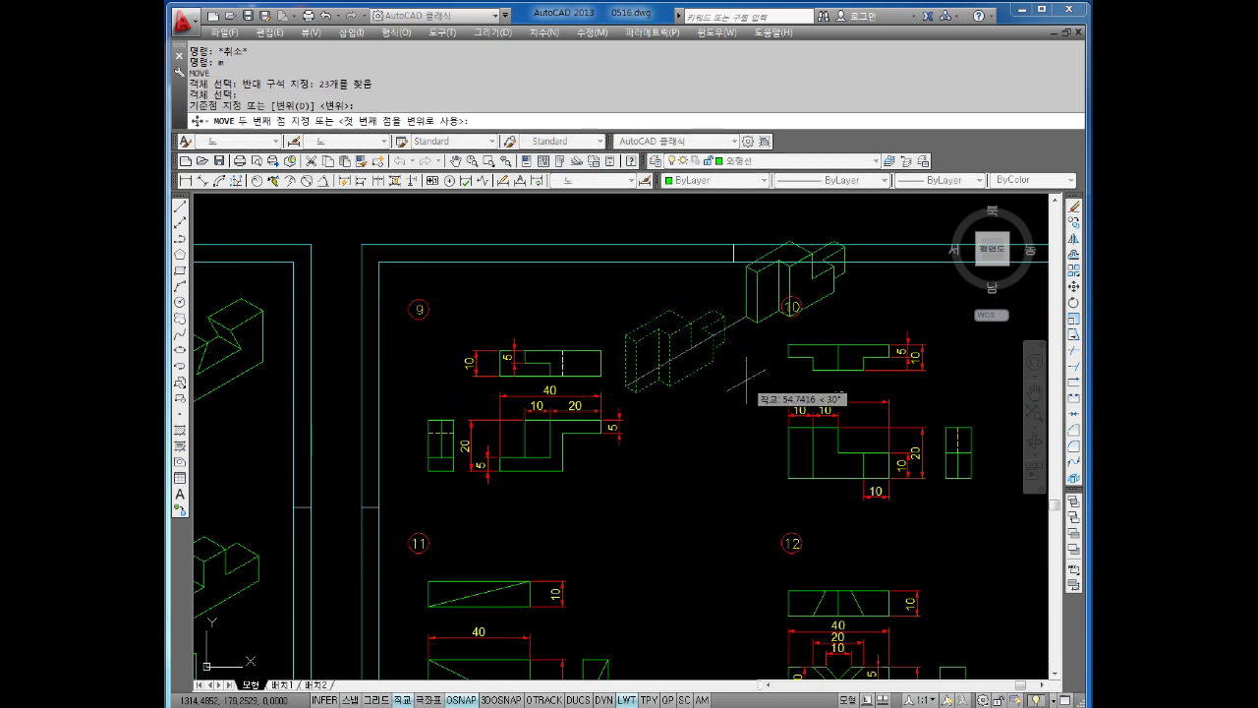
pyautogui.press('F8')
pyautogui.moveTo(851, 397); pyautogui.dragTo(673, 414, button='middle')
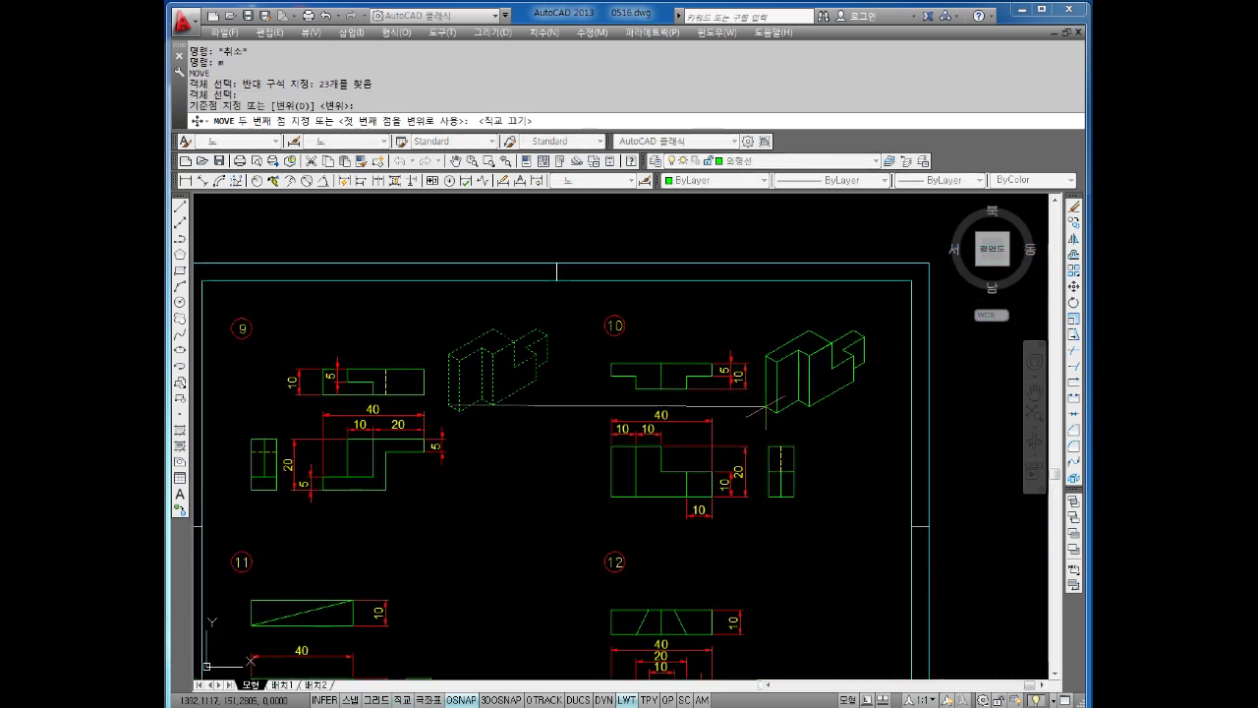
pyautogui.click(772, 408)
pyautogui.press('Escape')
pyautogui.moveTo(501, 404); pyautogui.dragTo(663, 402, button='middle')
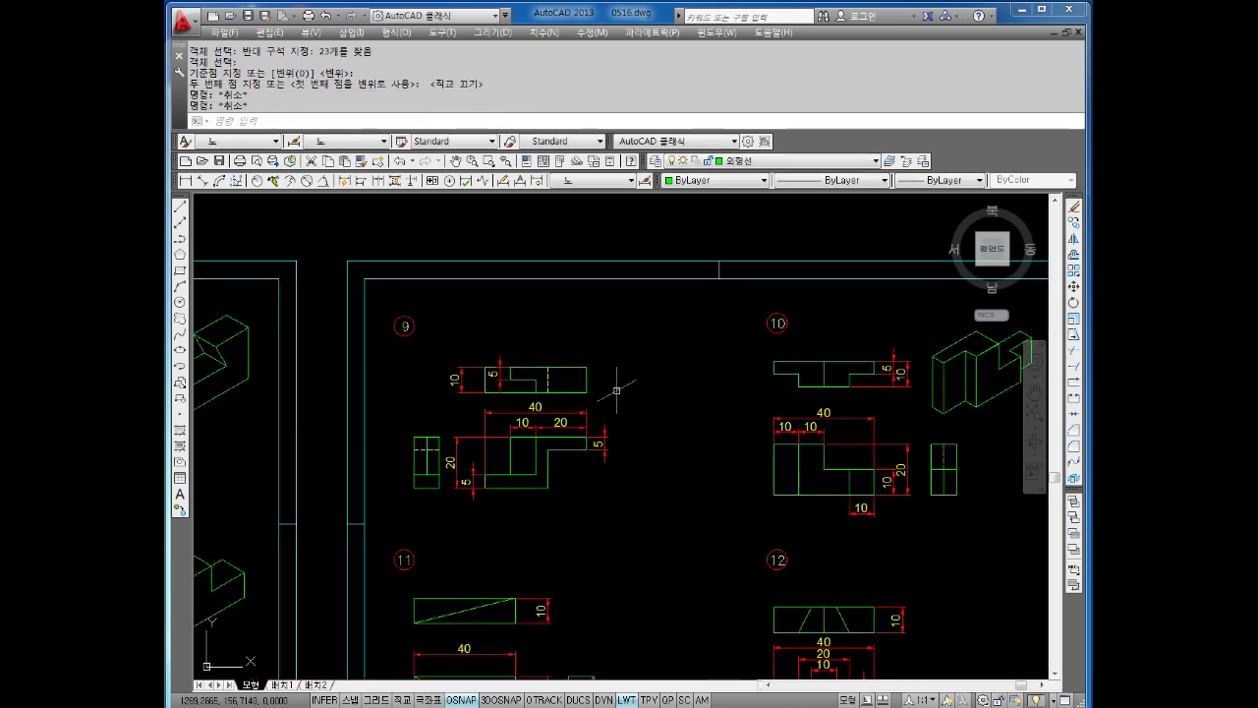
# Draw part 9's small 10-by-5 isometric end face beside its views with Ortho on.
pyautogui.press('Escape')
pyautogui.write('l')
pyautogui.press('Return')
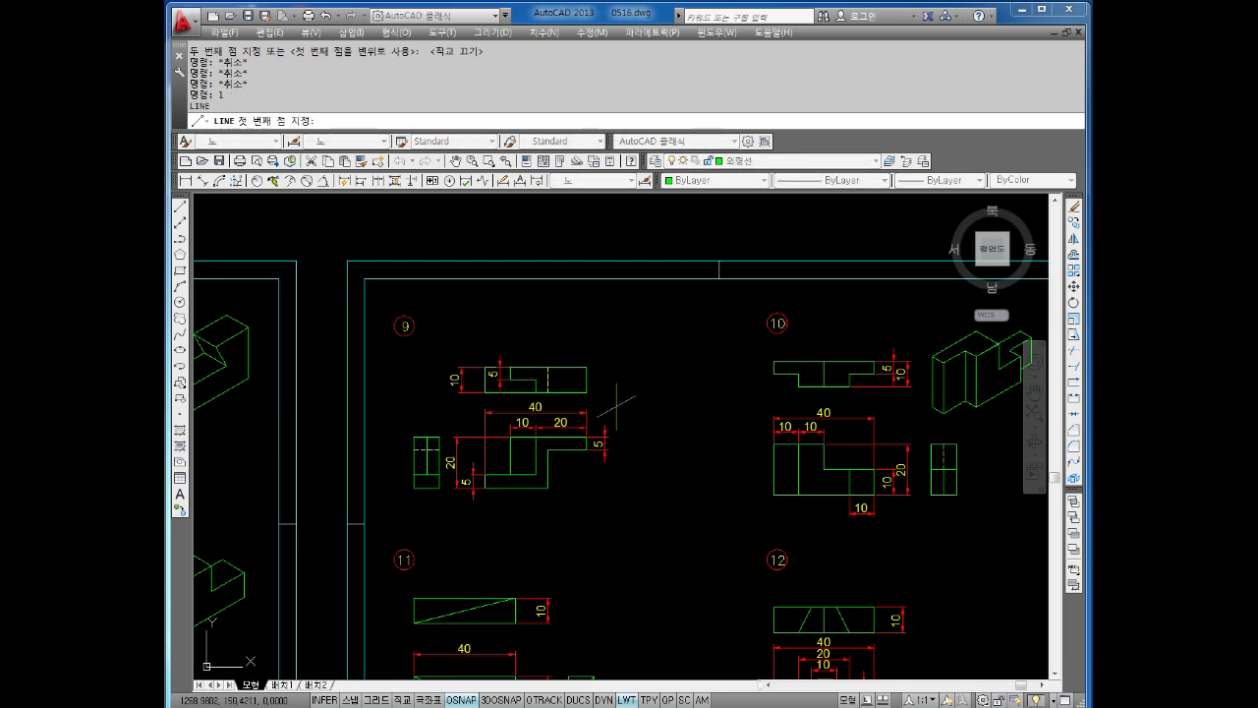
pyautogui.click(613, 405)
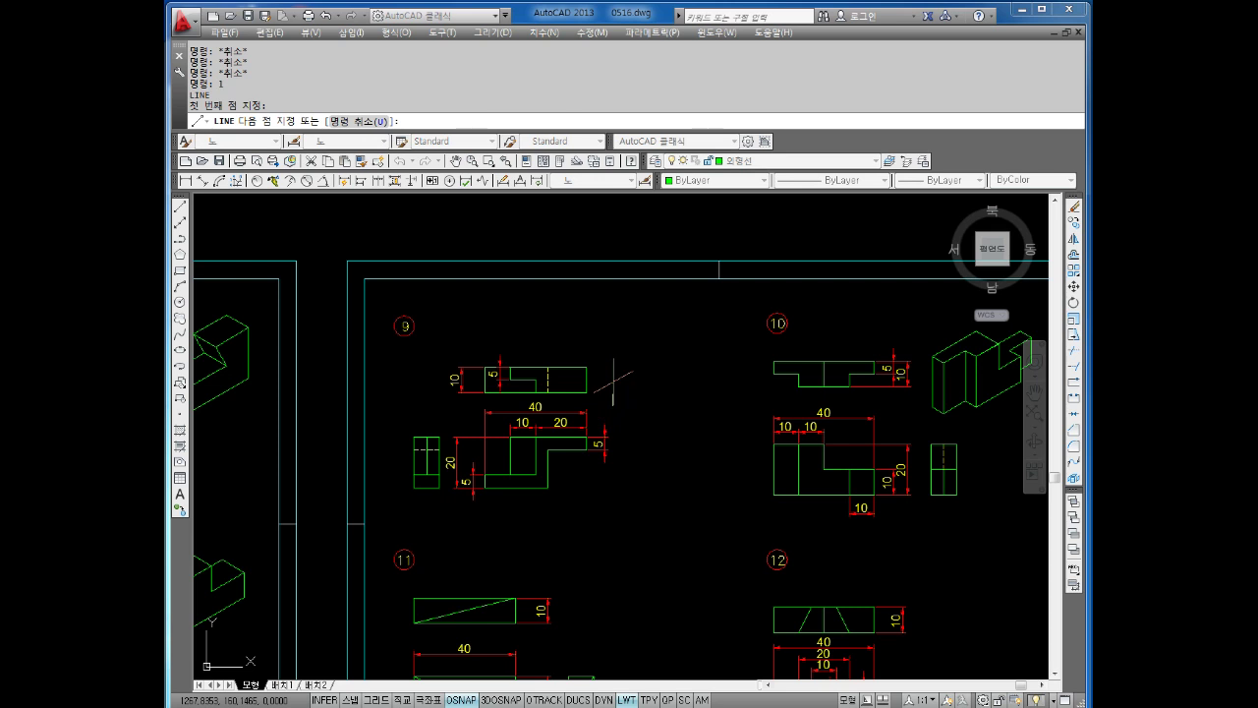
pyautogui.write('5')
pyautogui.press('Return')
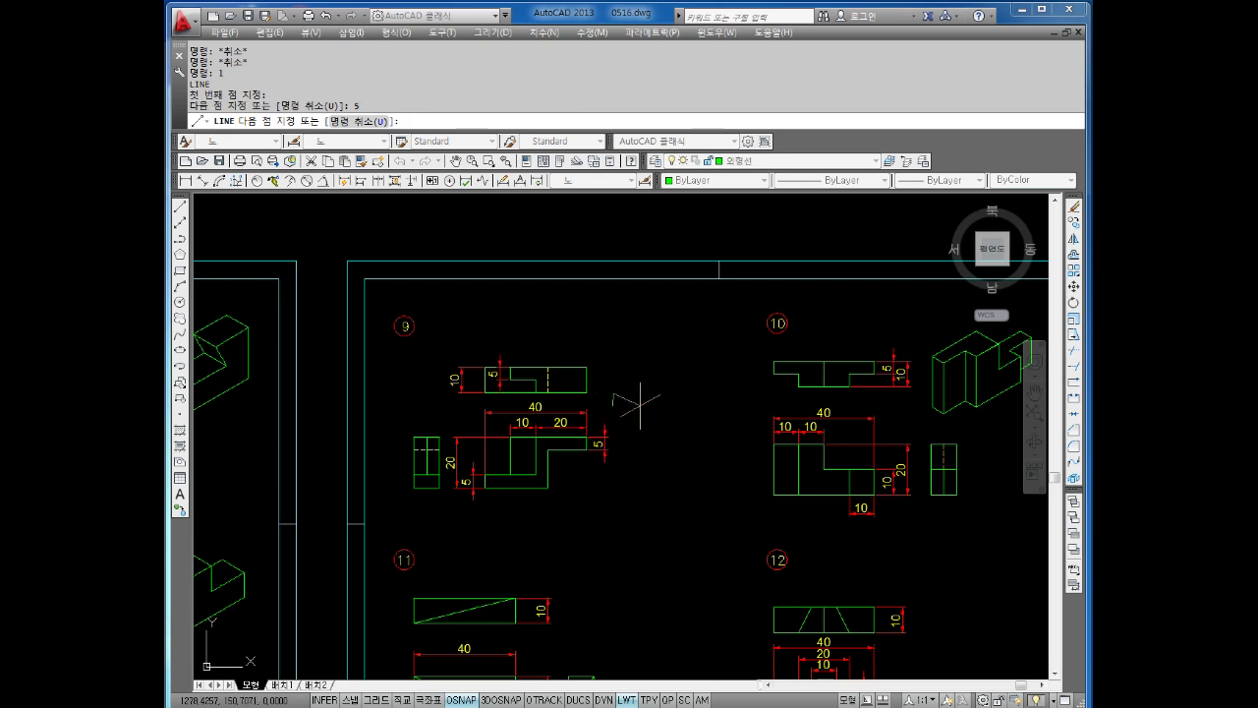
pyautogui.scroll(4, 640, 393)
pyautogui.write('u')
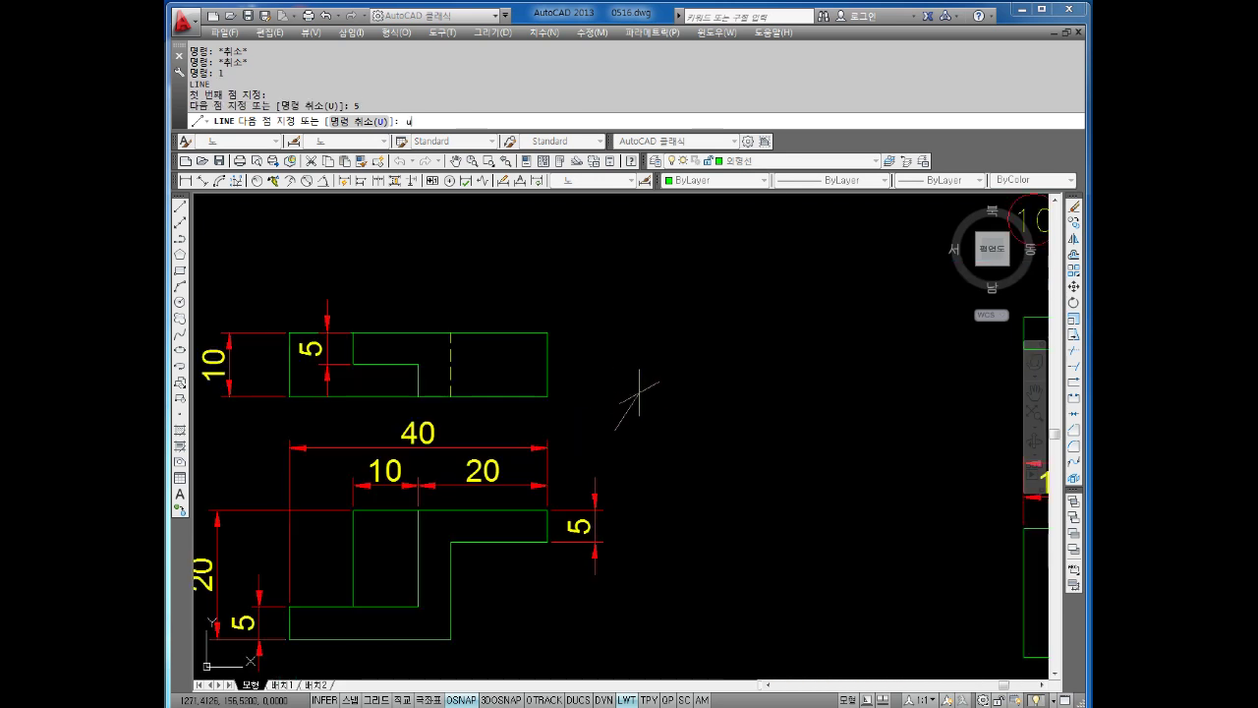
pyautogui.press('Return')
pyautogui.press('F8')
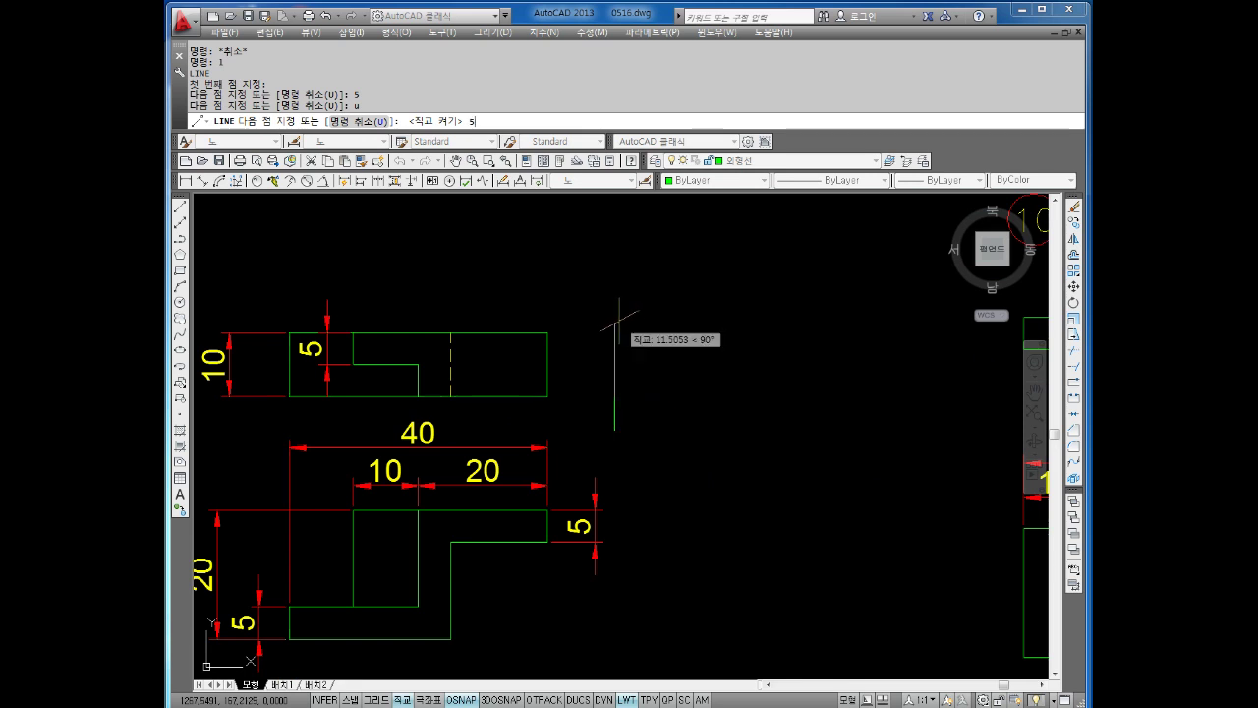
pyautogui.press('Return')
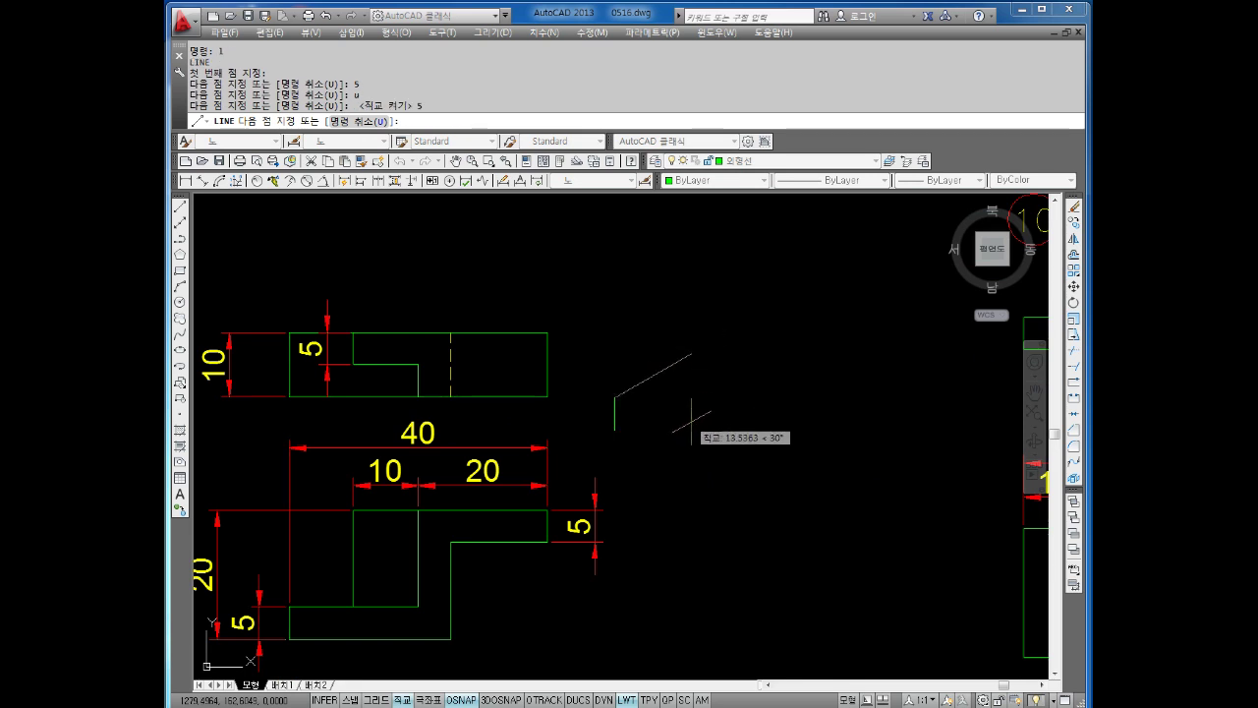
pyautogui.press('F8')
pyautogui.press('F8')
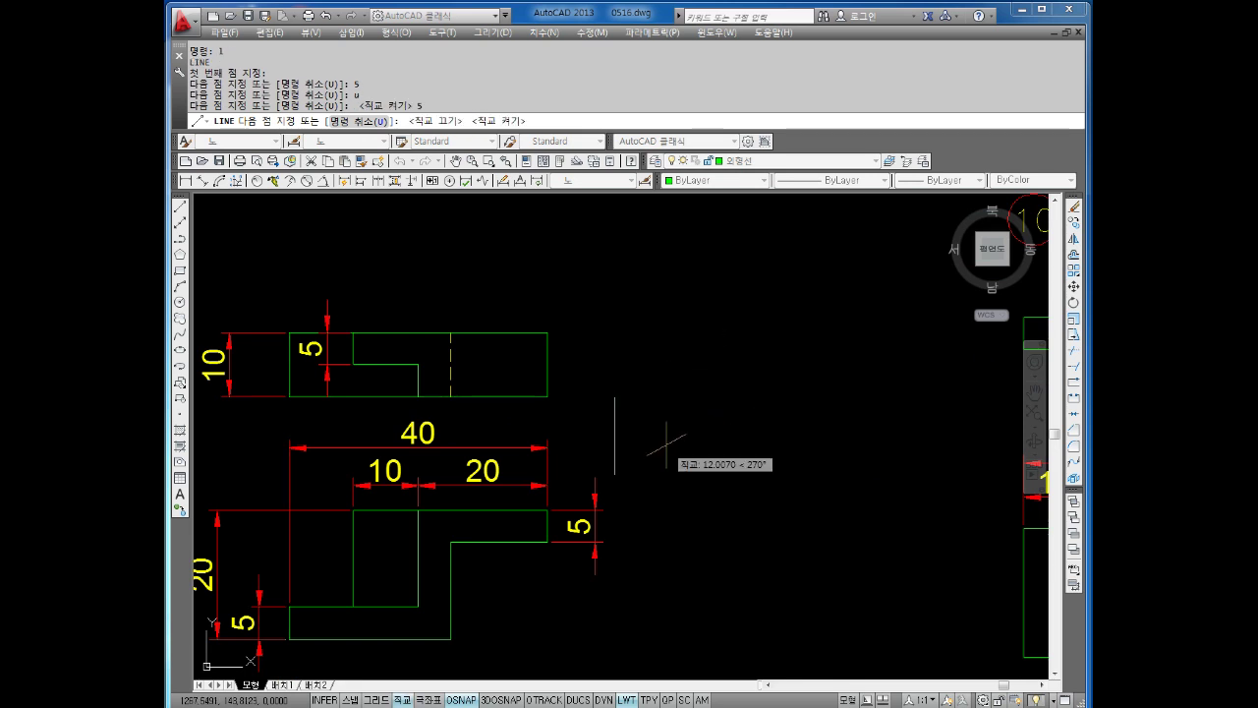
pyautogui.press('F5')
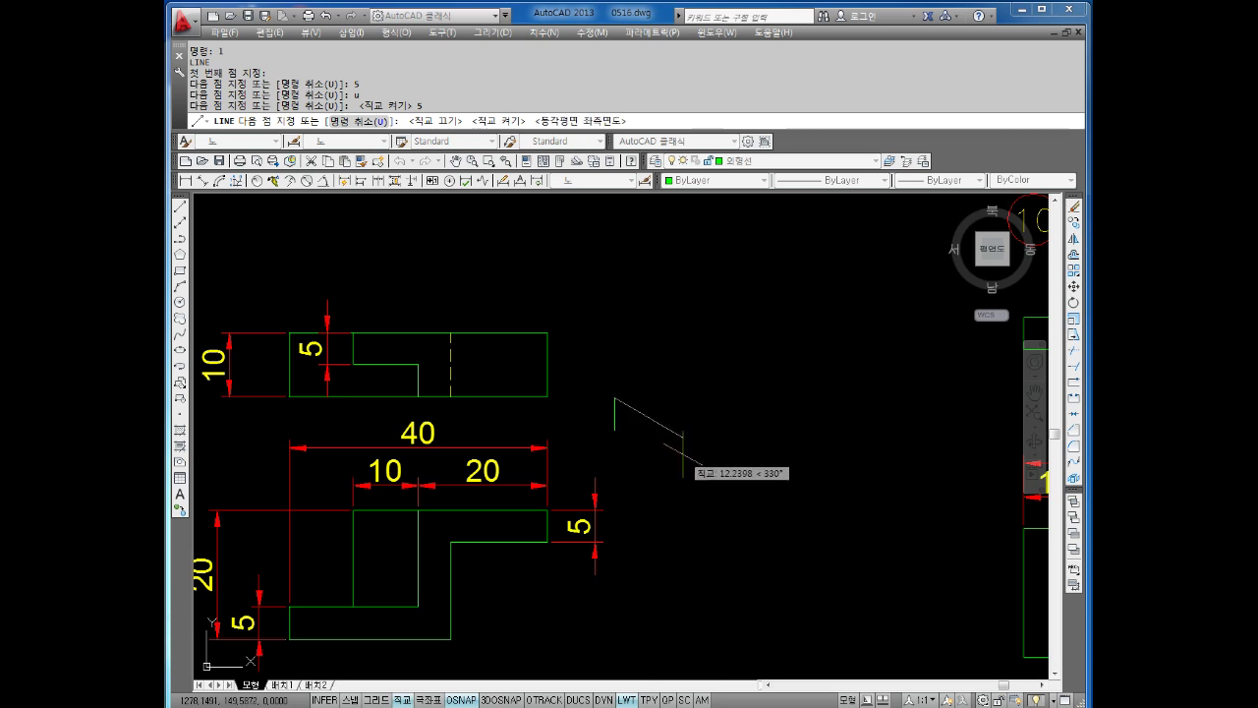
pyautogui.write('10')
pyautogui.press('Return')
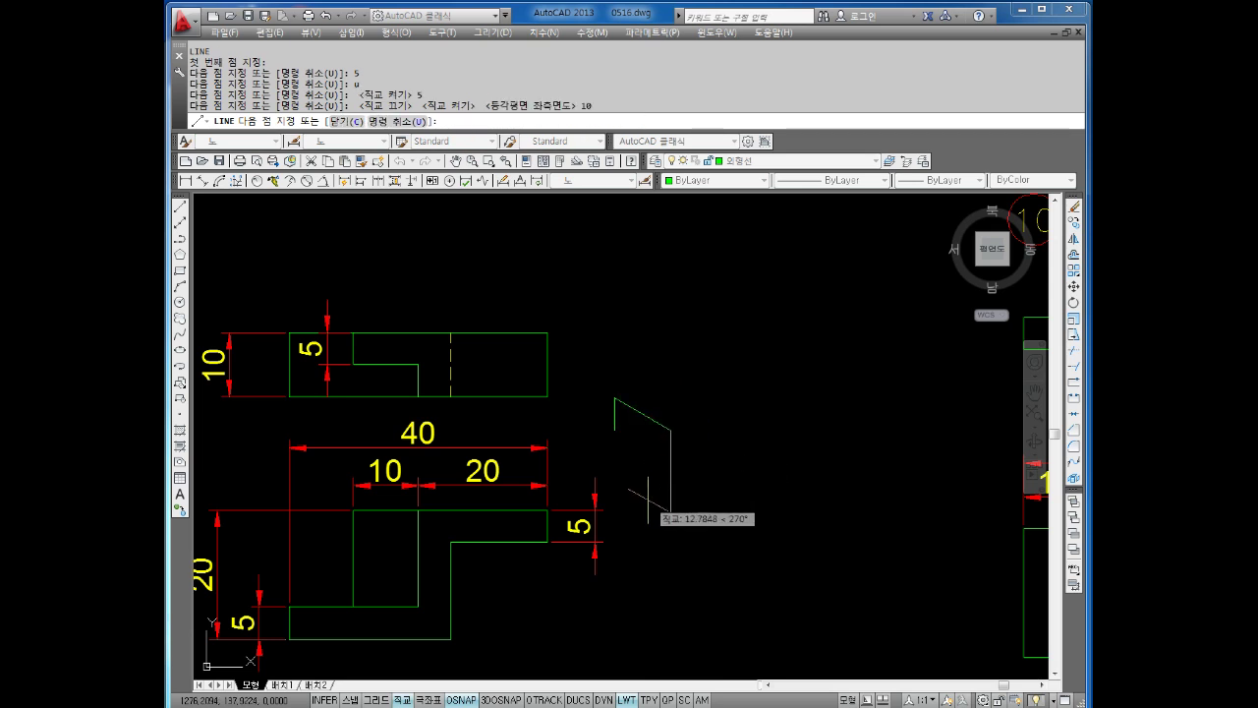
pyautogui.write('5')
pyautogui.press('Return')
pyautogui.click(615, 430)
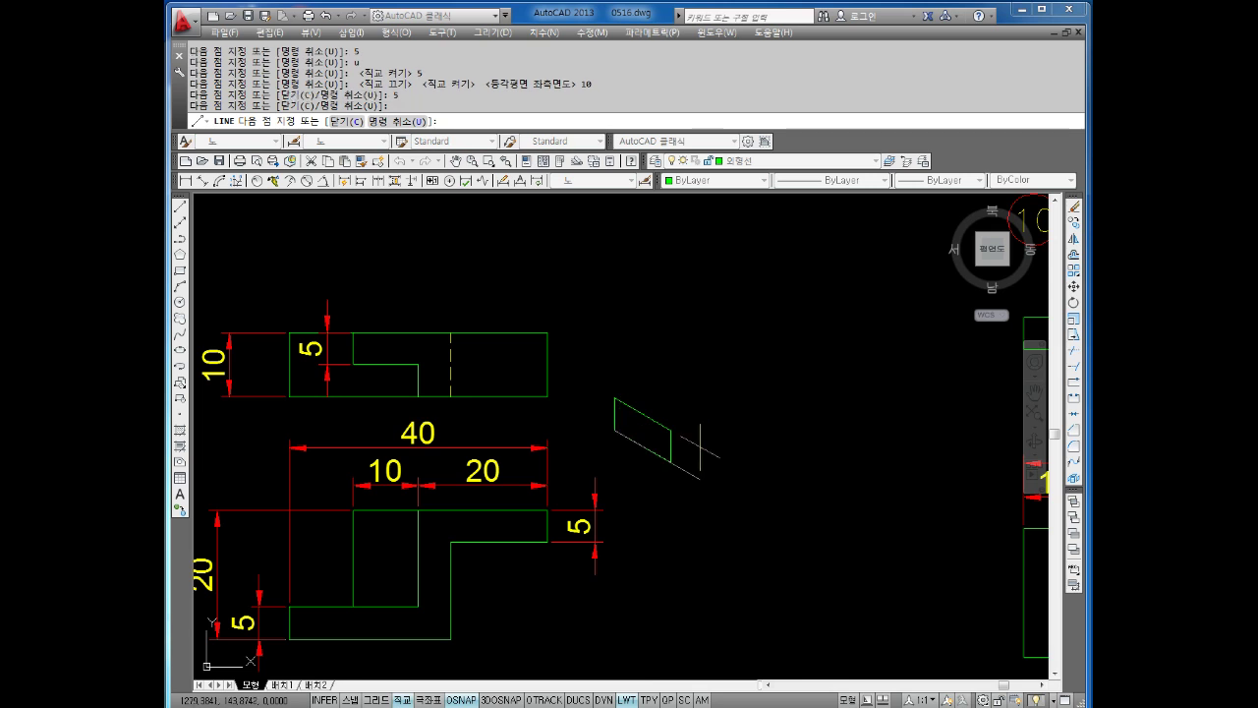
pyautogui.press('Escape')
pyautogui.press('Escape')
pyautogui.press('Escape')
# From the end face's corner, draw step-outline edges of 20, 10, 5, 10 and 5 units, switching isoplanes.
pyautogui.press('space')
pyautogui.click(670, 430)
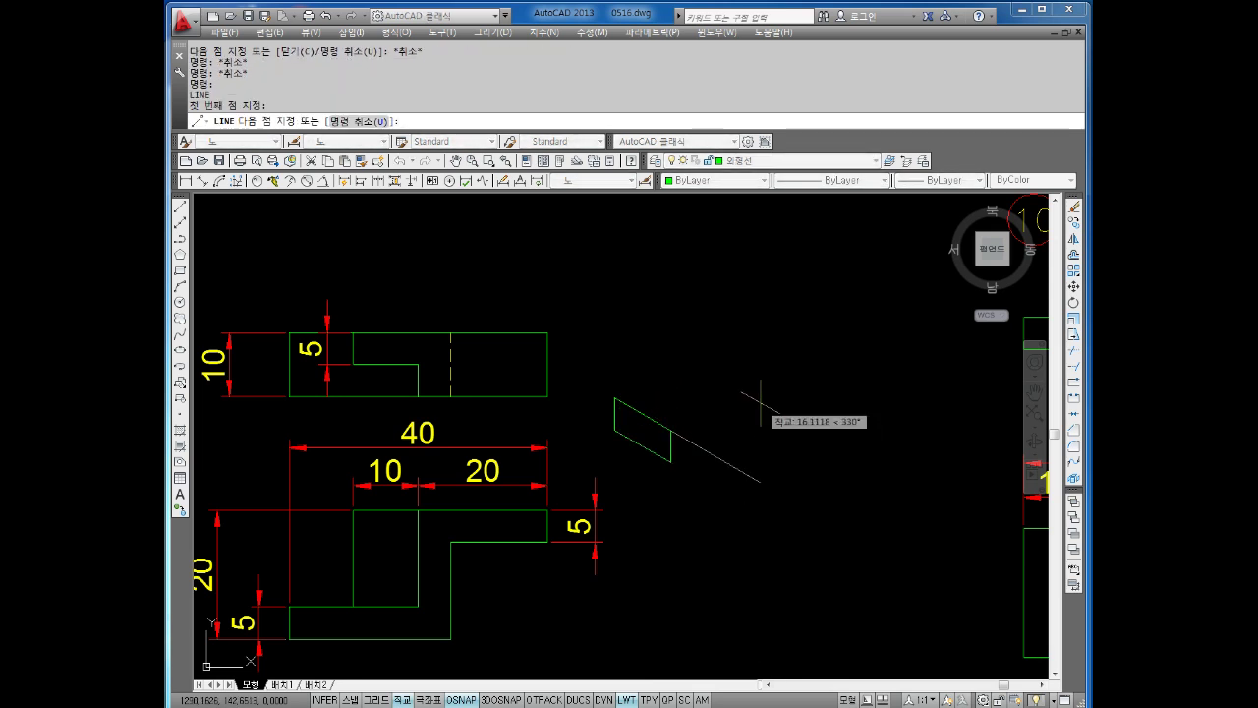
pyautogui.press('F5')
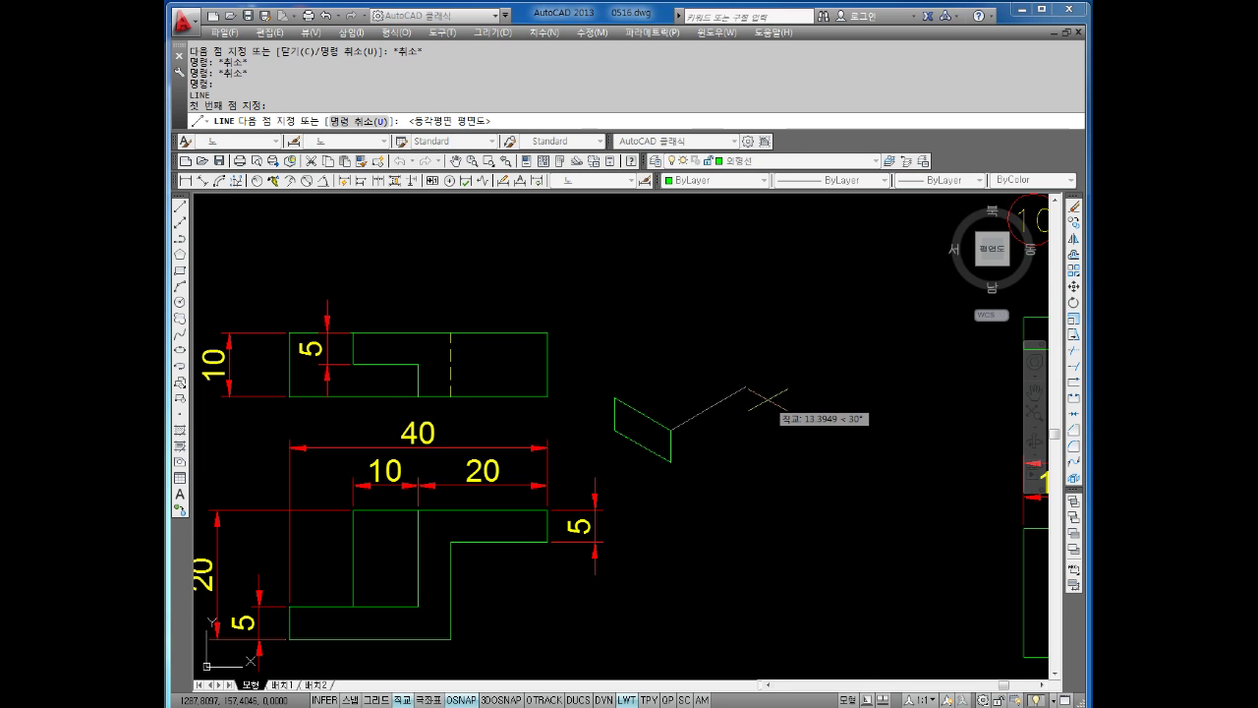
pyautogui.write('20')
pyautogui.press('Return')
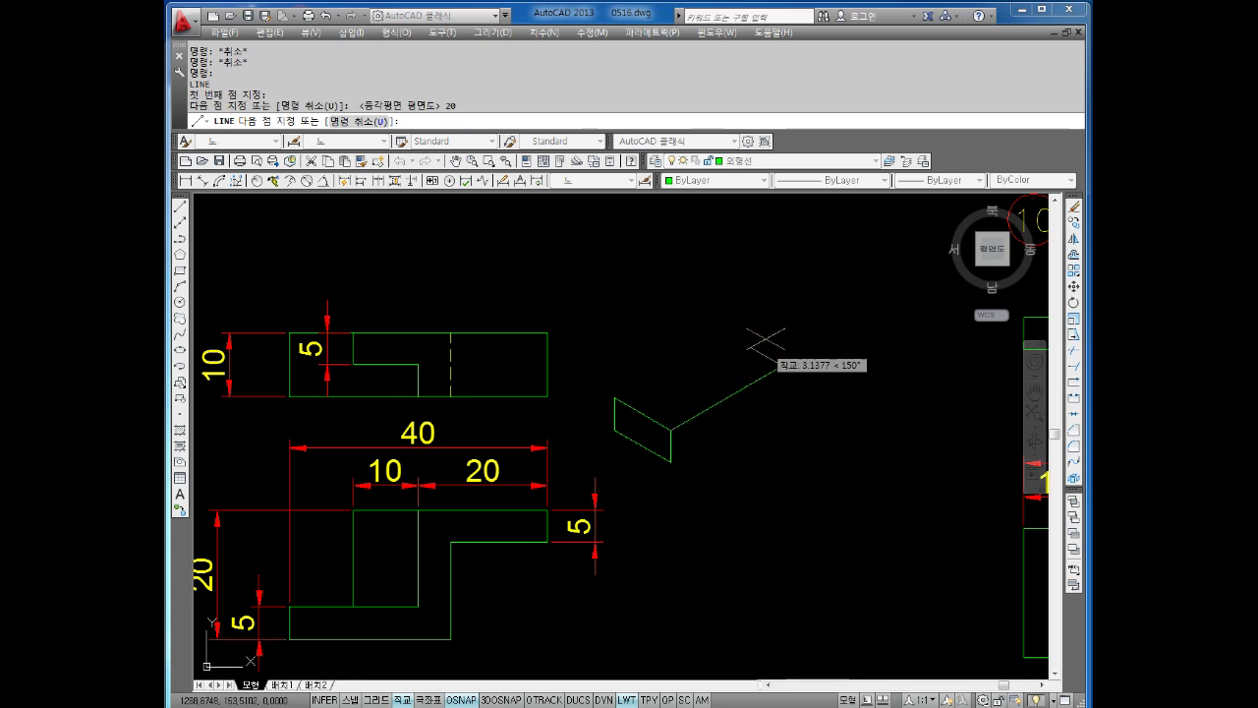
pyautogui.press('F5')
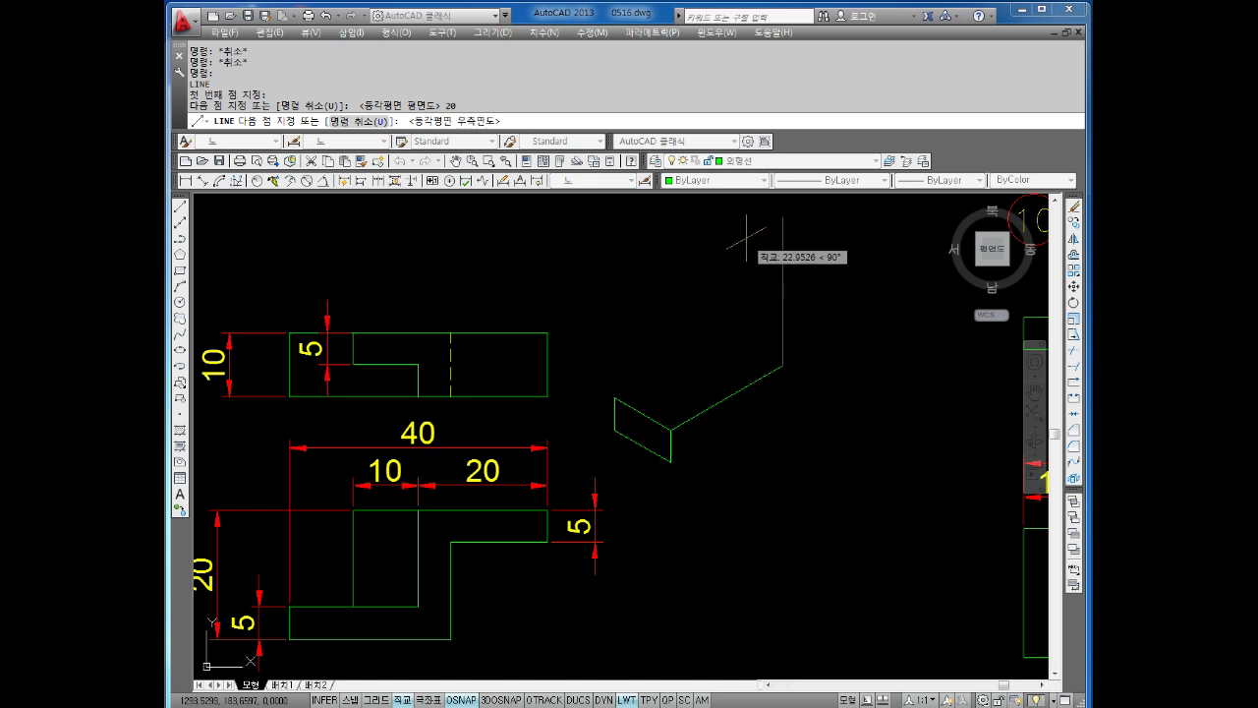
pyautogui.write('10')
pyautogui.press('Return')
pyautogui.press('F5')
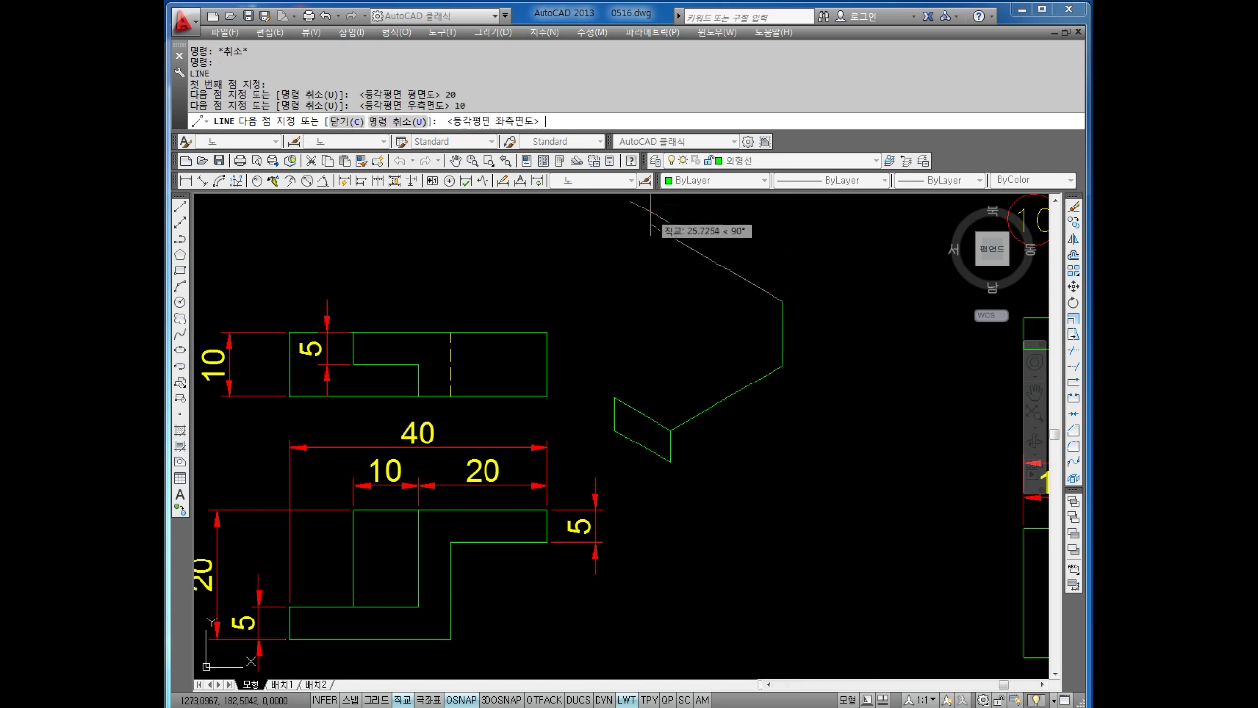
pyautogui.write('5')
pyautogui.press('Return')
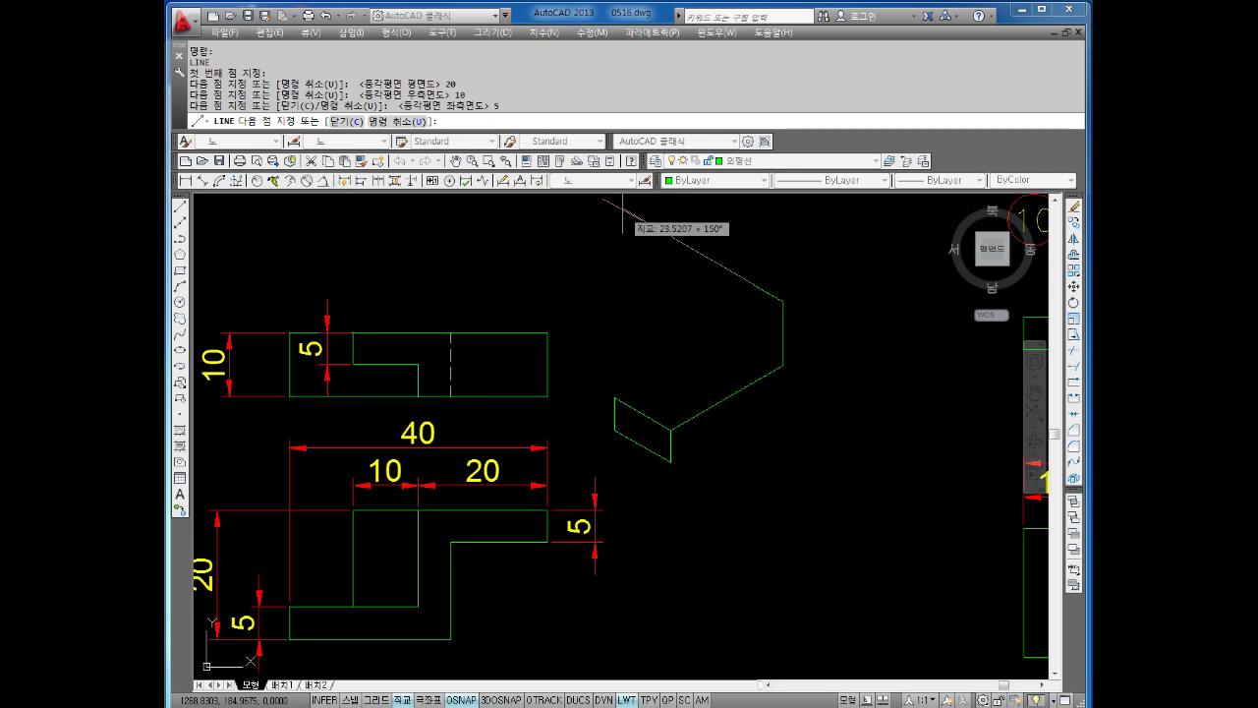
pyautogui.press('F5')
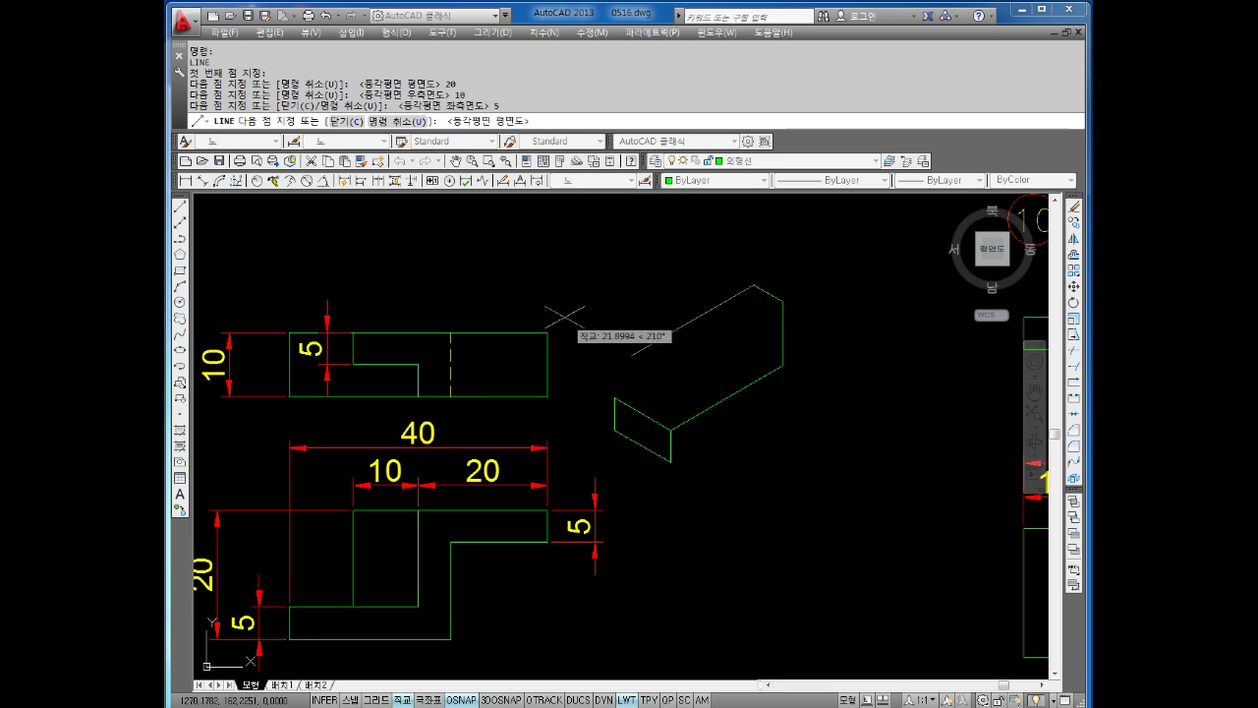
pyautogui.write('10')
pyautogui.press('Return')
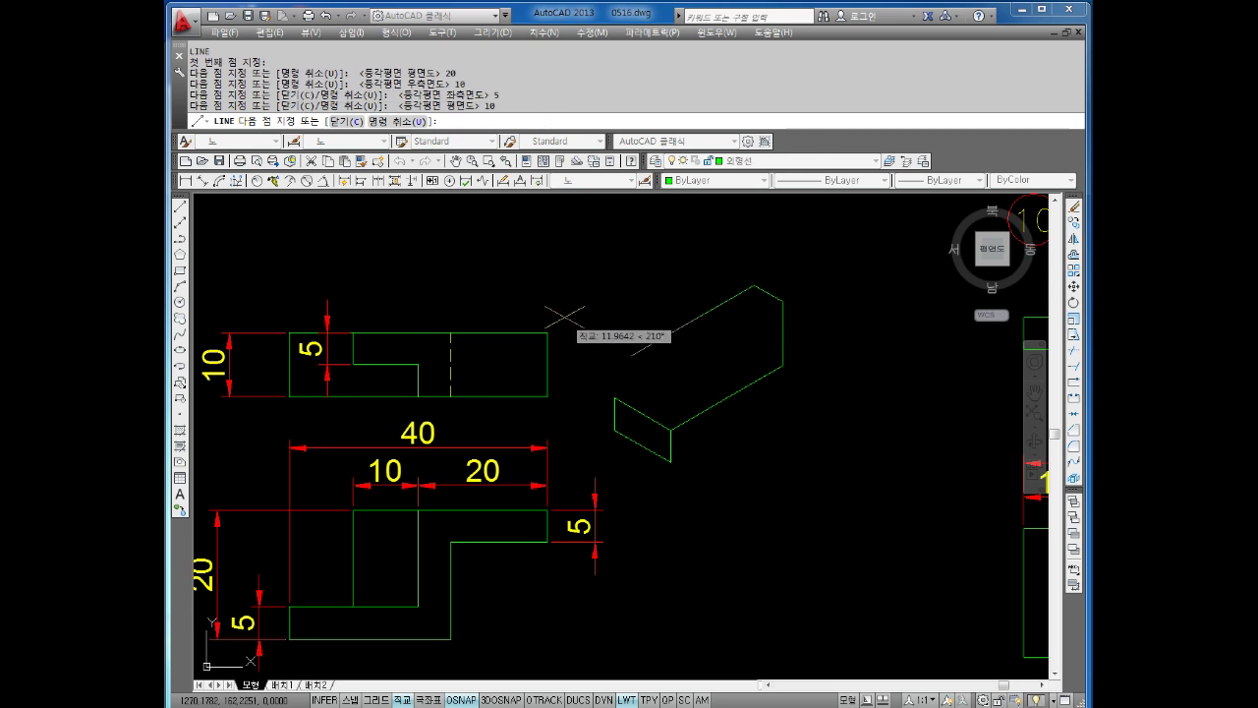
pyautogui.write('5')
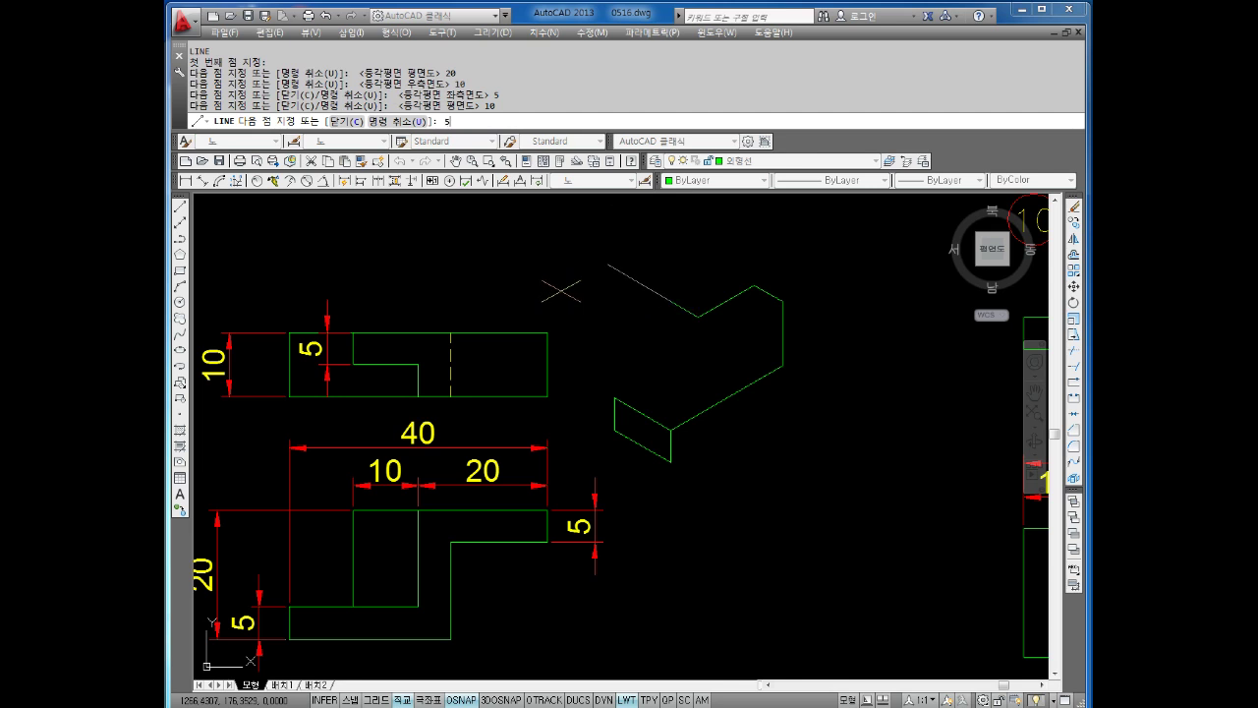
pyautogui.press('Return')
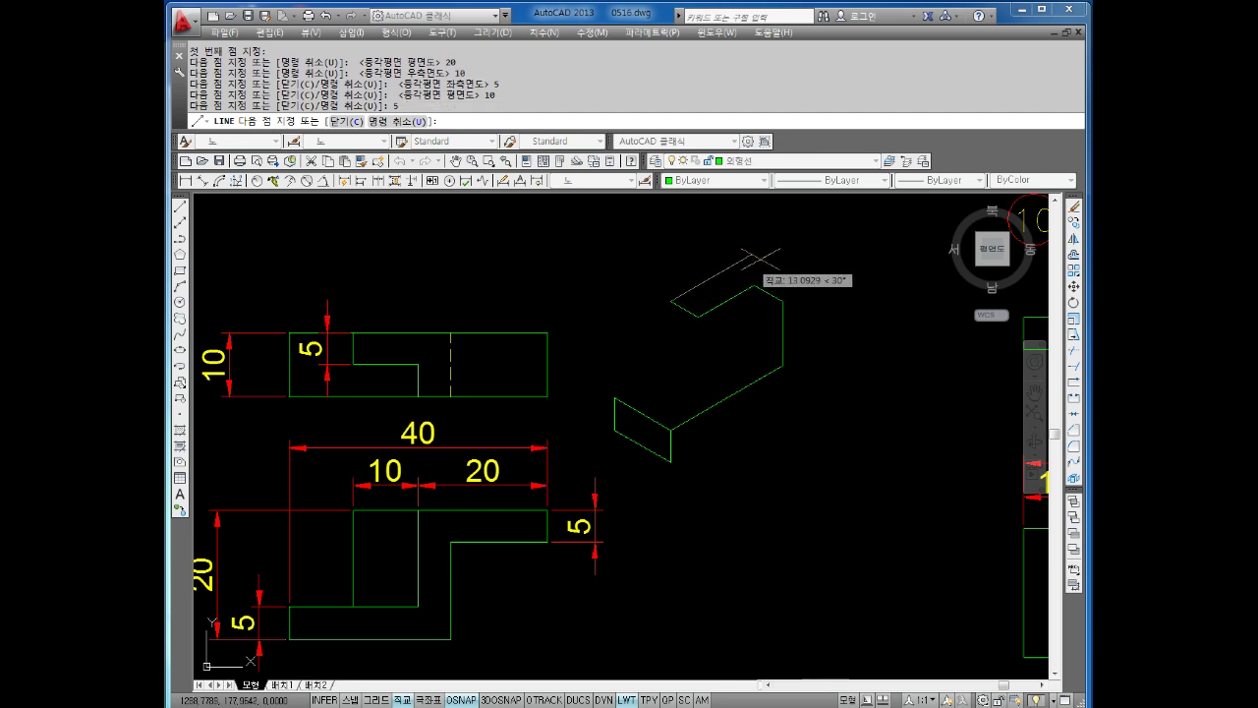
# Close the top face with 25, 5 and 5-unit edges ending on the existing endpoint.
pyautogui.moveTo(843, 228); pyautogui.dragTo(779, 268, button='middle')
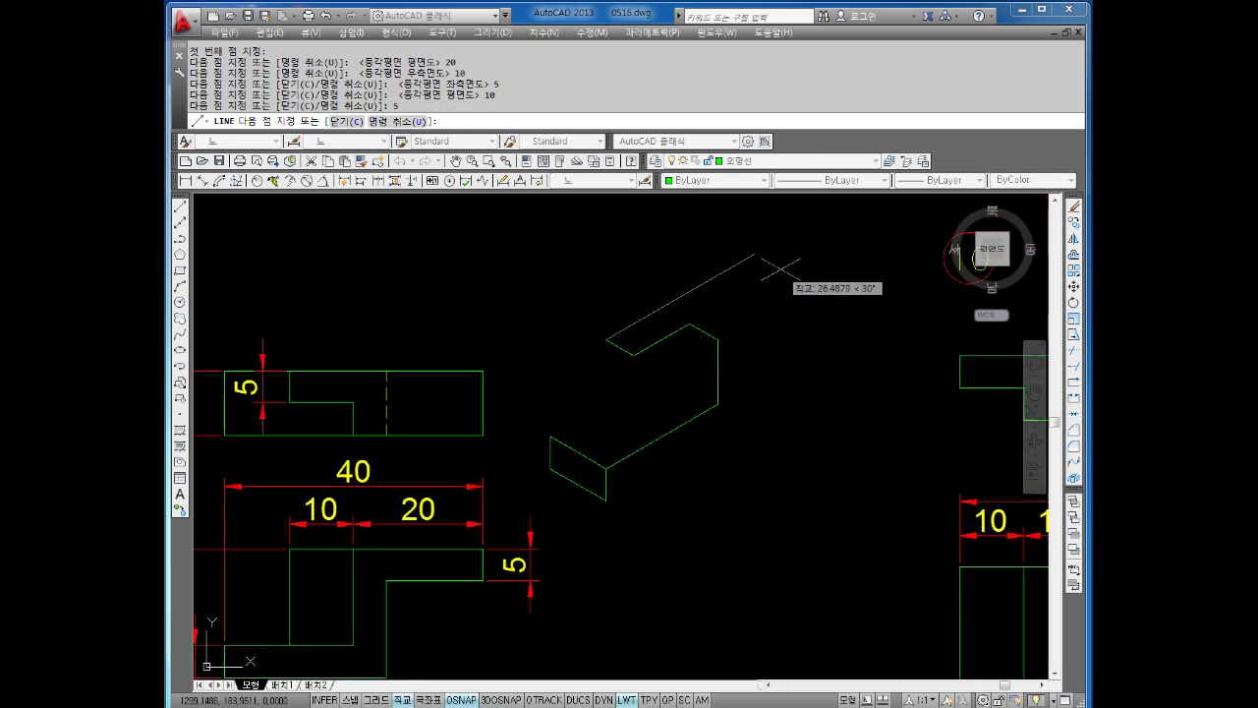
pyautogui.write('25')
pyautogui.press('Return')
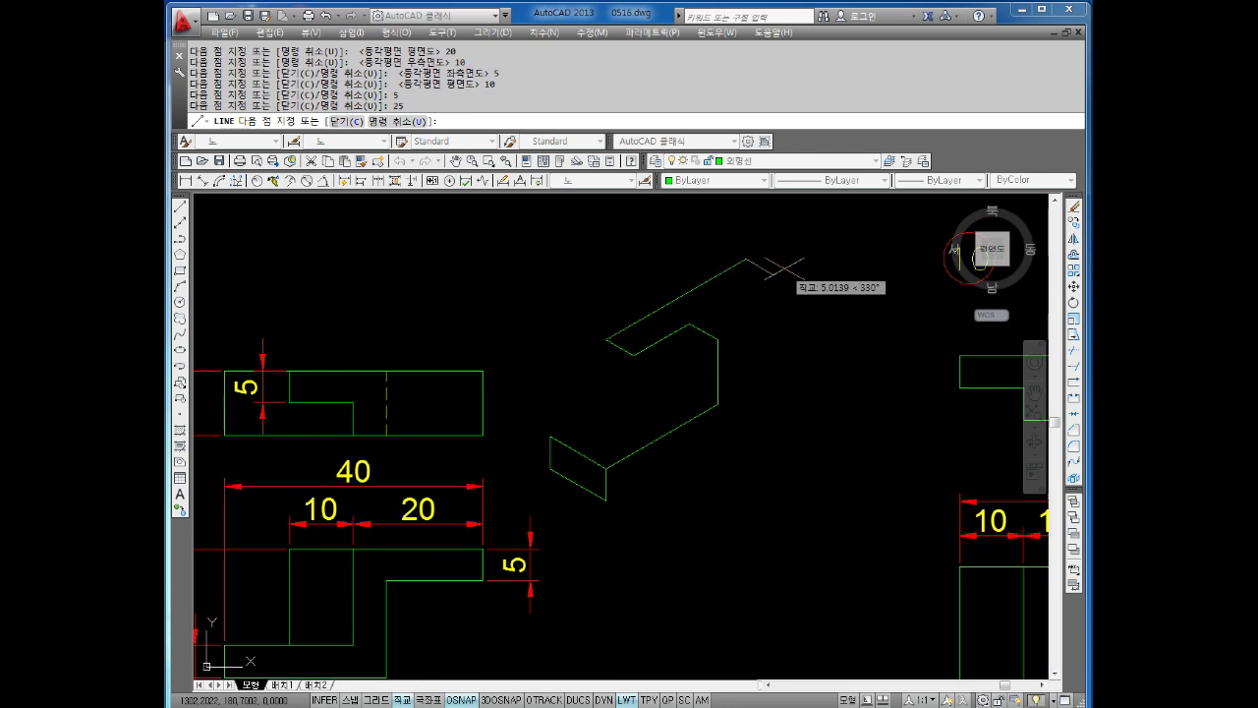
pyautogui.write('5')
pyautogui.press('Return')
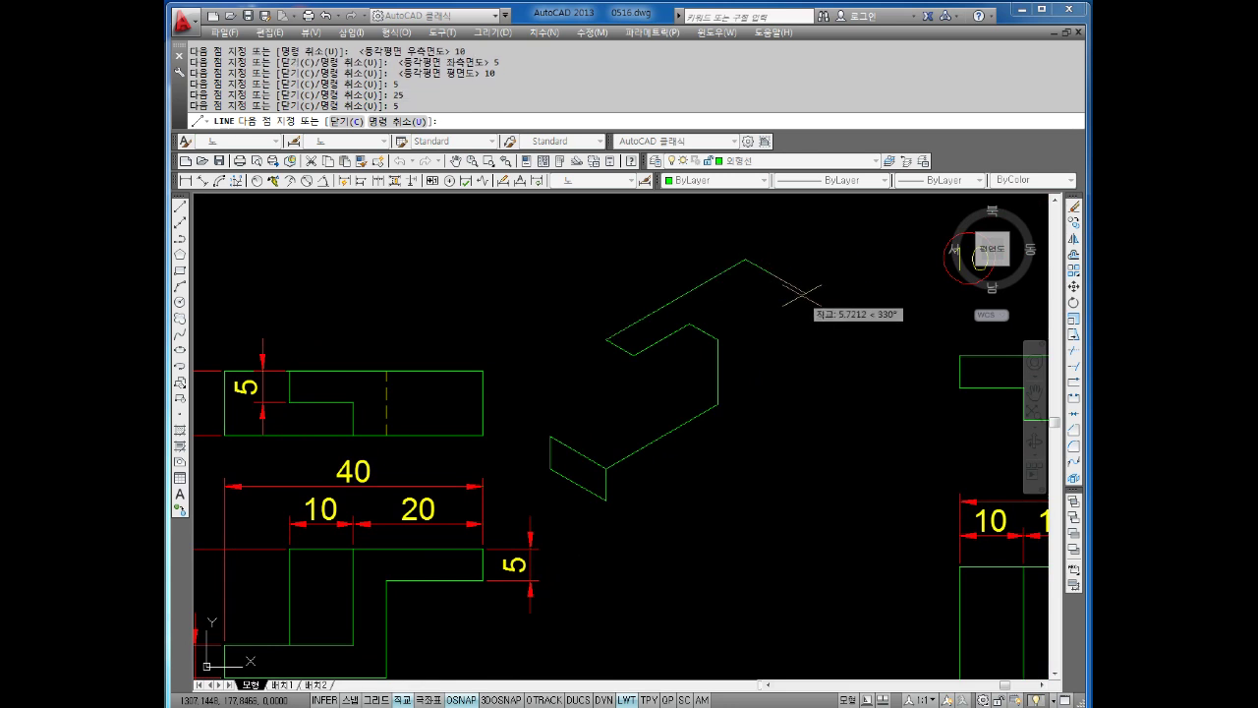
pyautogui.write('5')
pyautogui.press('Return')
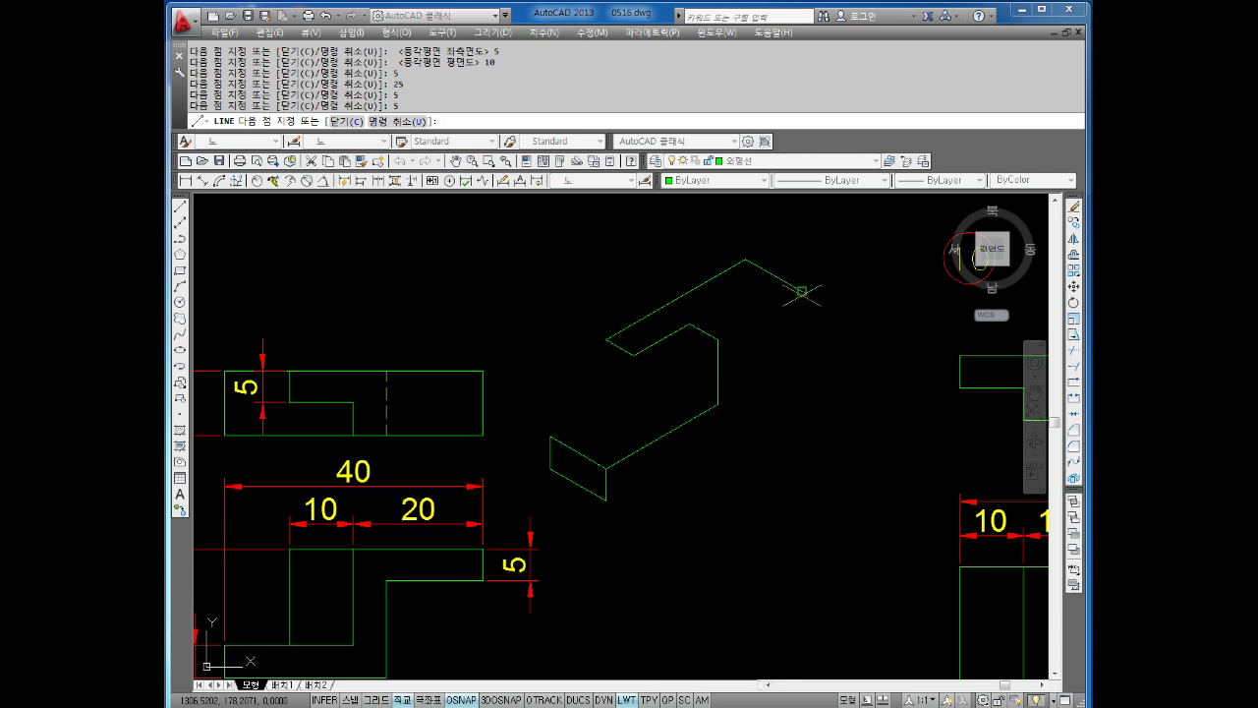
pyautogui.click(801, 291)
pyautogui.press('Escape')
# Draw vertical edges of 10 and 15 units down from the top face corners.
pyautogui.press('Return')
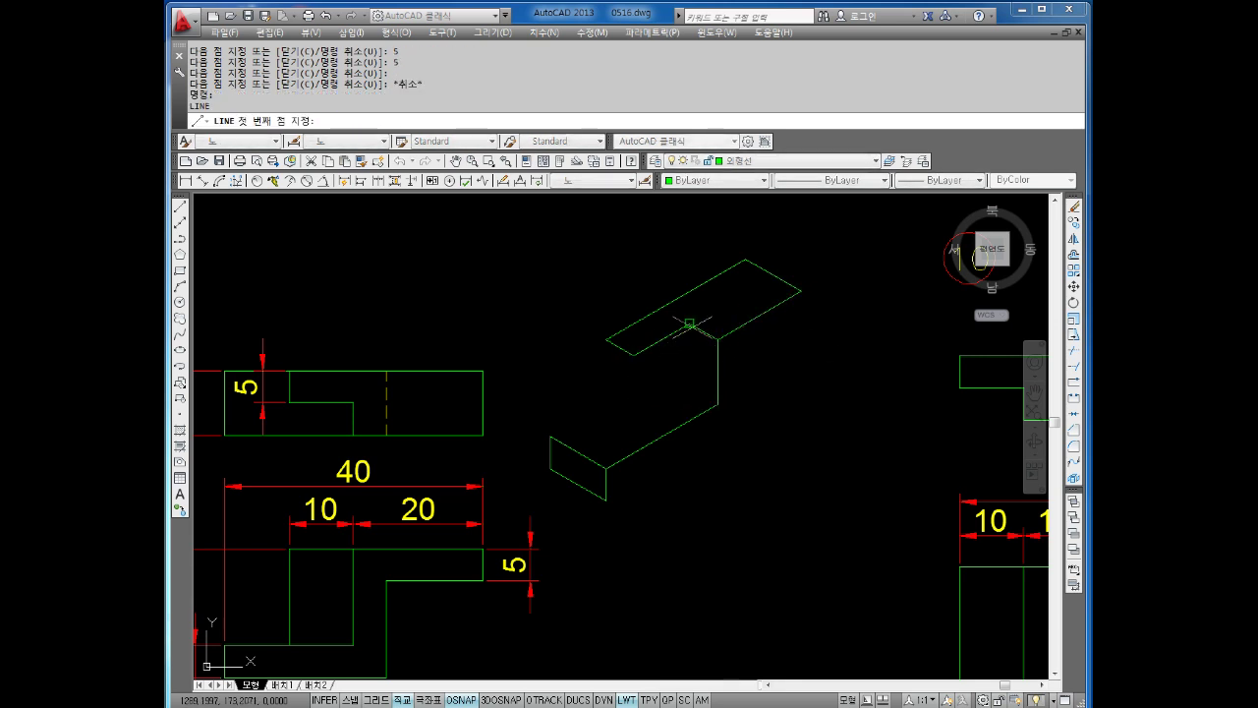
pyautogui.click(690, 325)
pyautogui.press('F5')
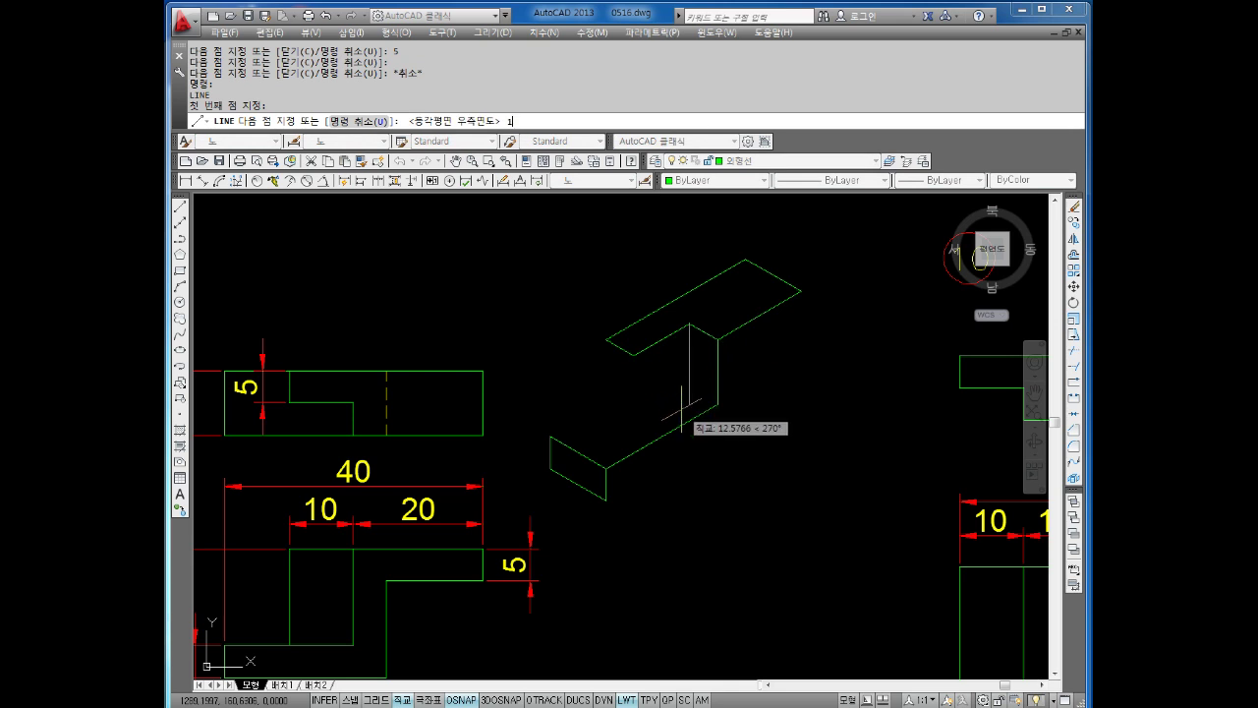
pyautogui.write('0')
pyautogui.press('Return')
pyautogui.click(716, 395)
pyautogui.press('Escape')
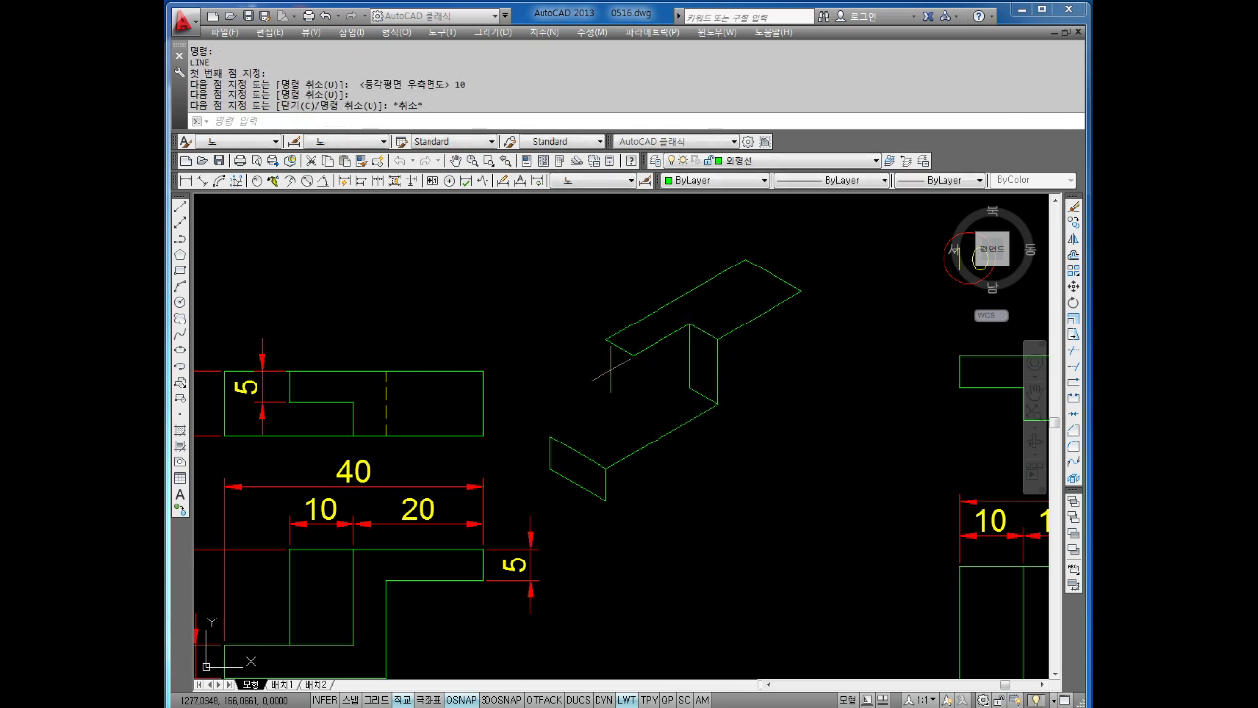
pyautogui.press('Return')
pyautogui.click(634, 356)
pyautogui.write('15')
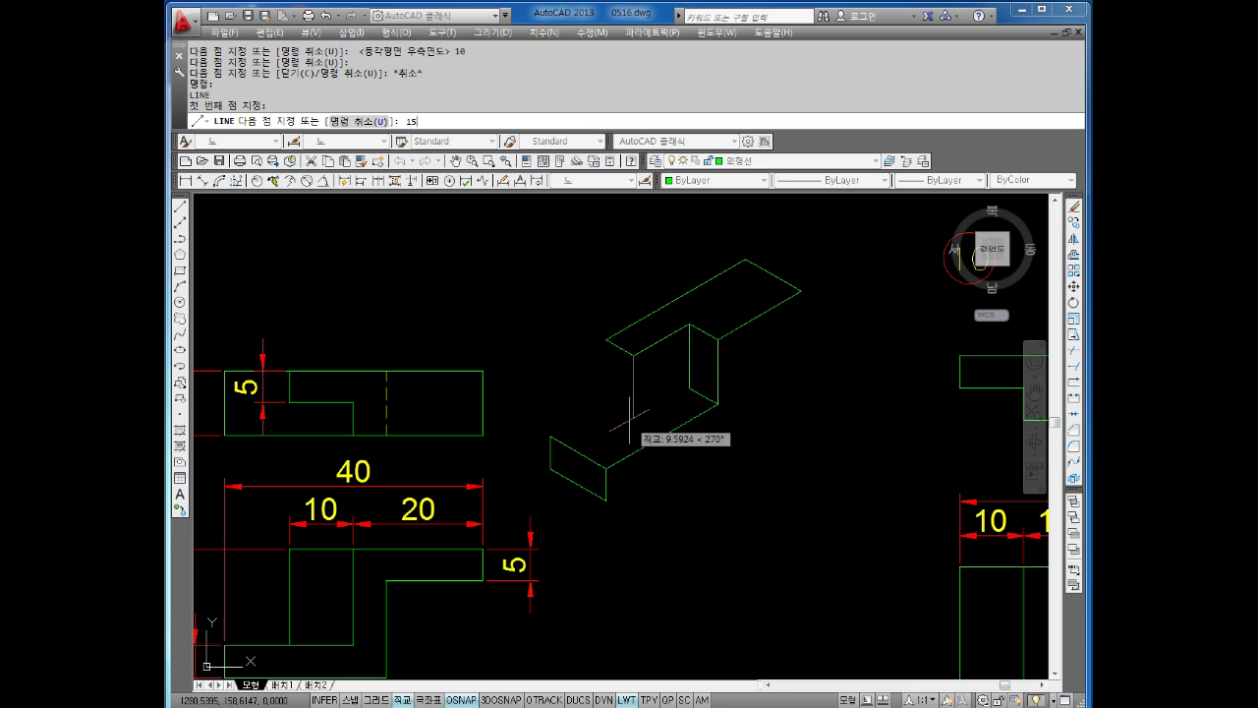
pyautogui.press('Return')
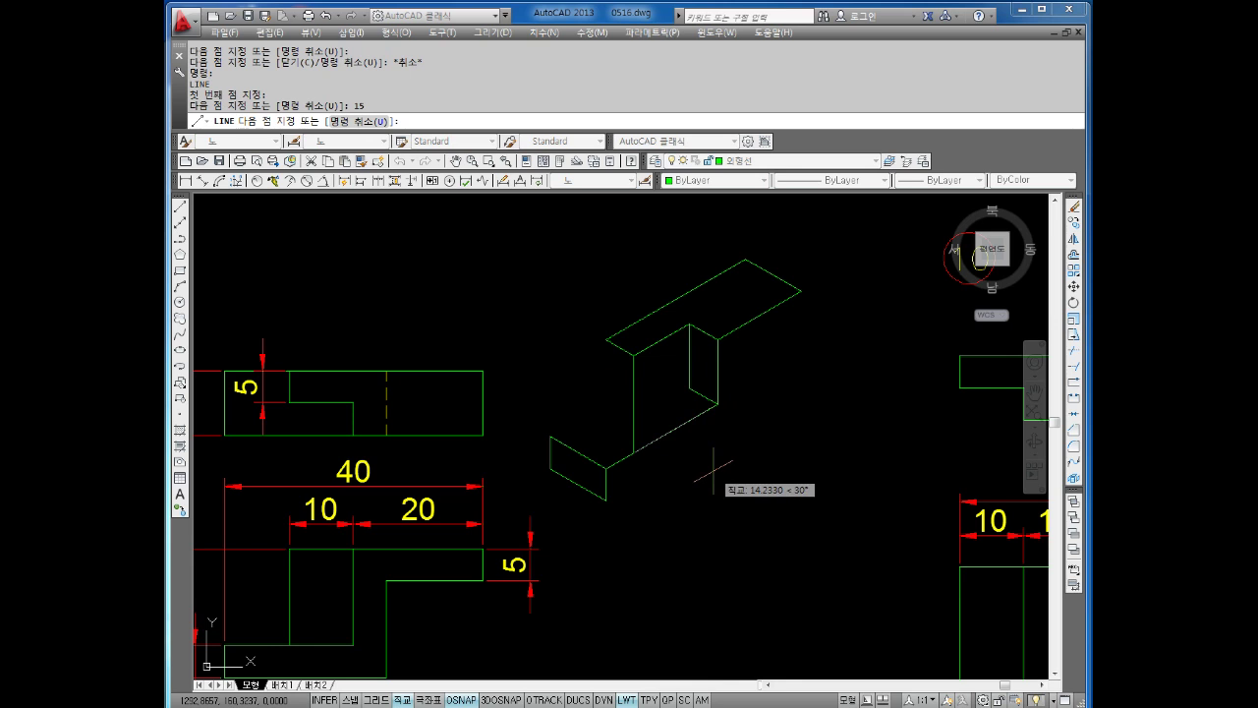
pyautogui.moveTo(714, 477); pyautogui.dragTo(688, 512, button='middle')
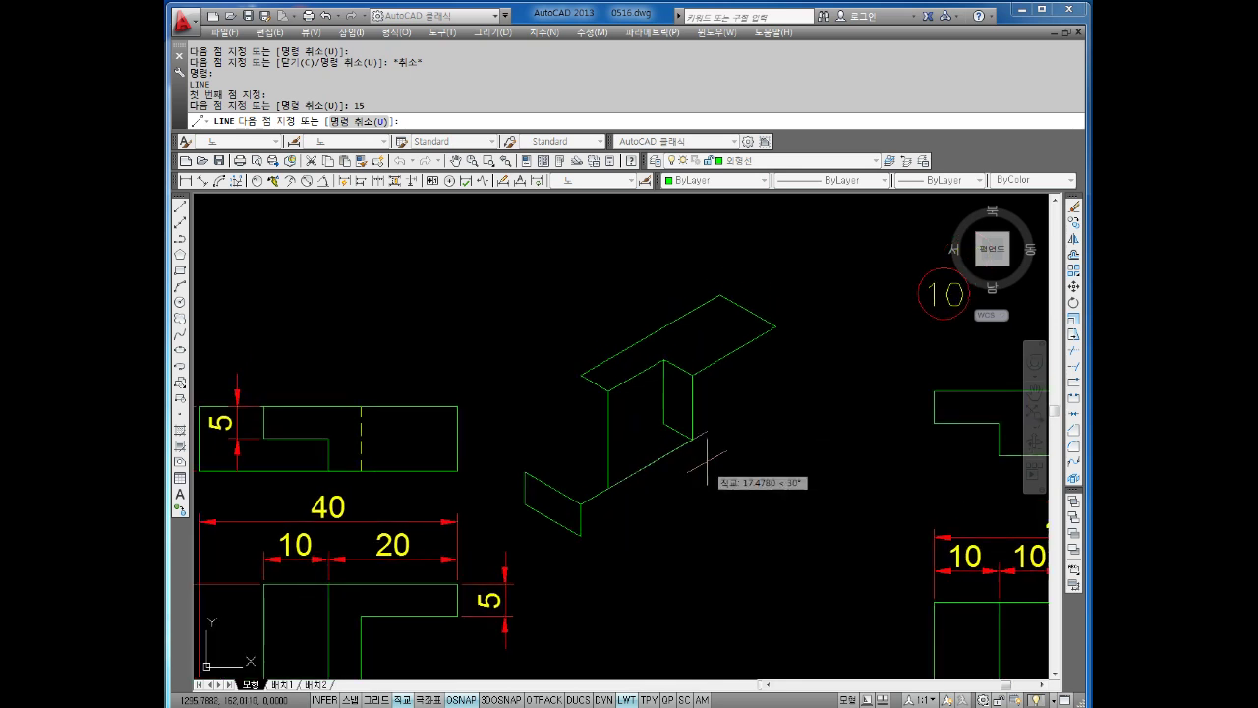
pyautogui.press('Escape')
pyautogui.press('Escape')
pyautogui.press('Escape')
pyautogui.press('Escape')
pyautogui.press('Escape')
pyautogui.press('Escape')
pyautogui.press('Escape')
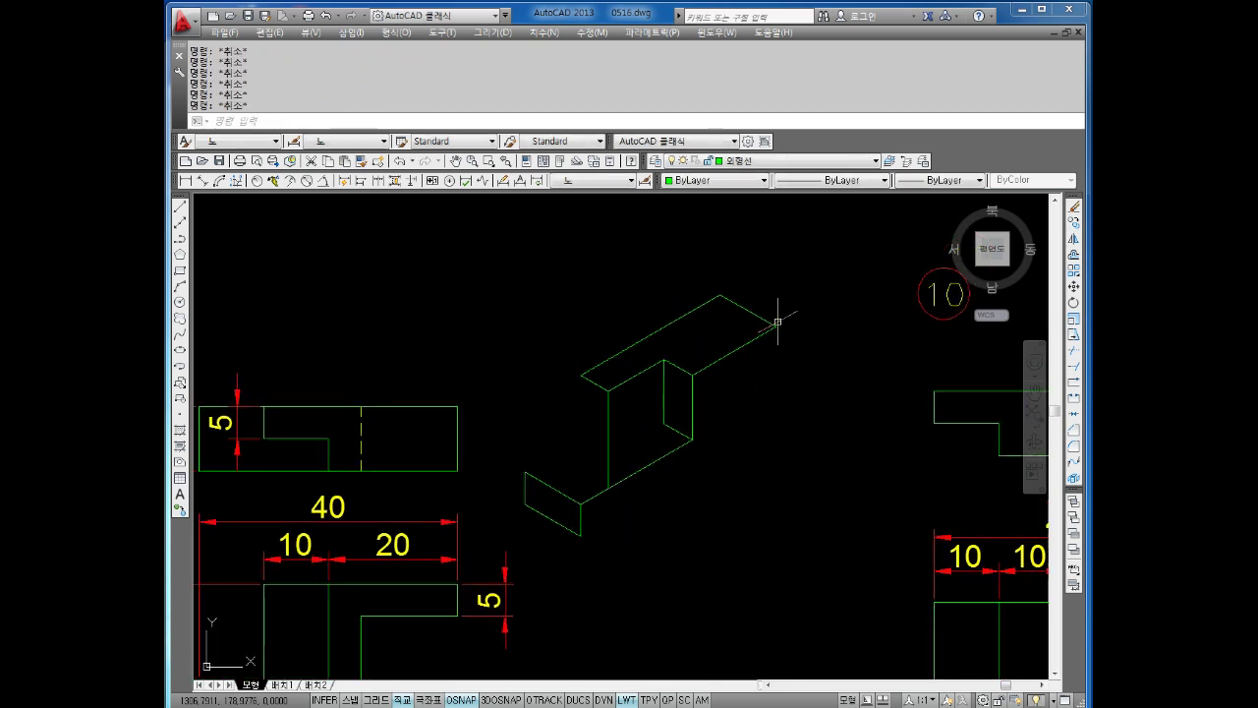
pyautogui.write('ㅁ')
# Select the isometric's upper edges to move them, then cancel the move.
pyautogui.press('Return')
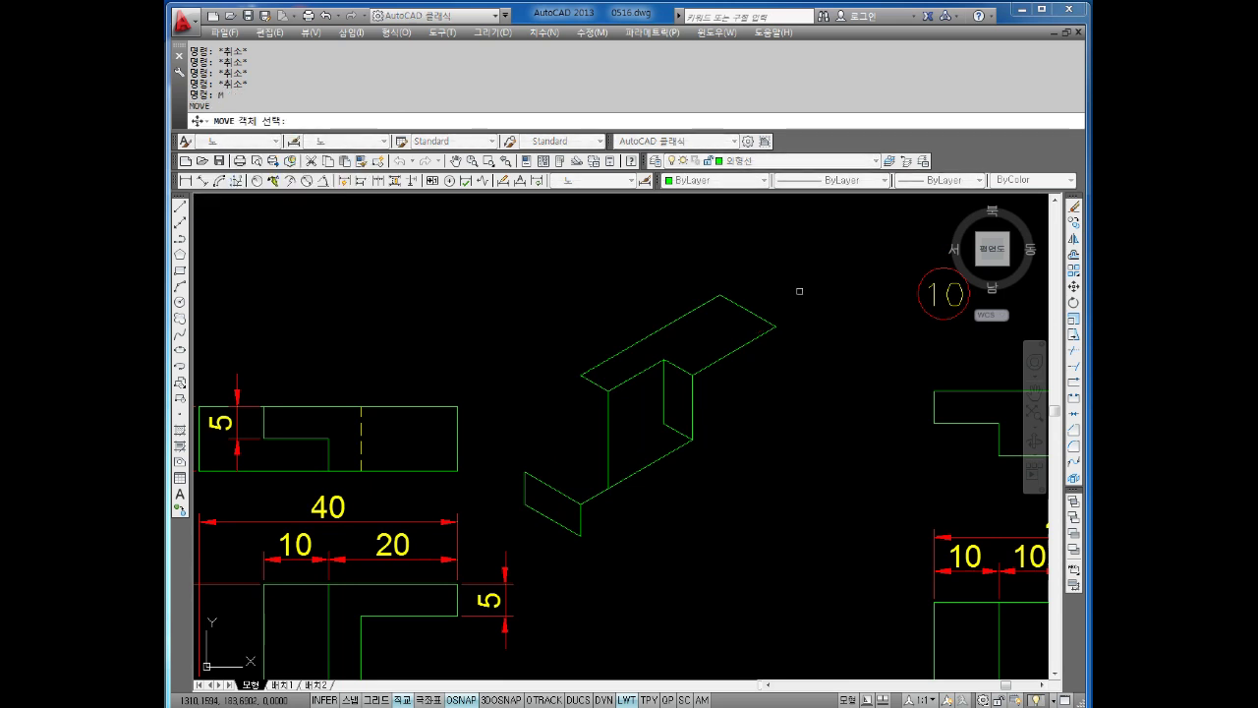
pyautogui.press('Escape')
pyautogui.press('Escape')
pyautogui.press('Escape')
pyautogui.press('Escape')
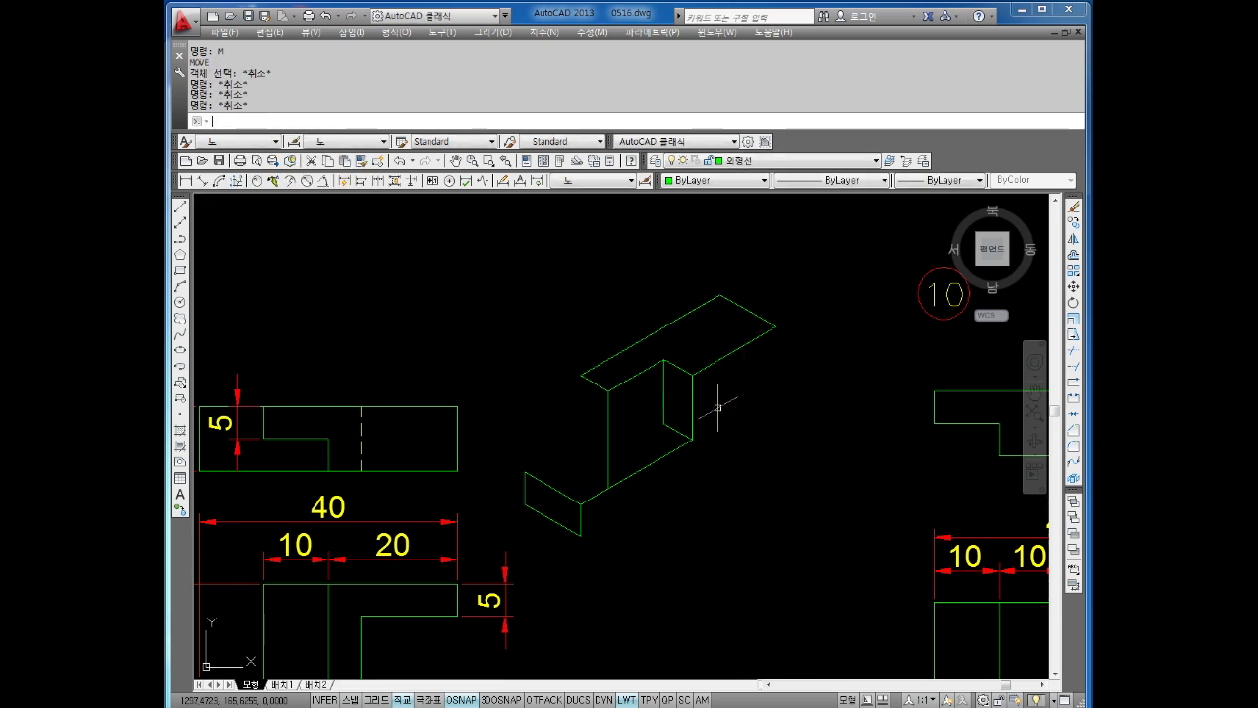
pyautogui.press('Escape')
pyautogui.press('Escape')
pyautogui.press('Escape')
pyautogui.press('Return')
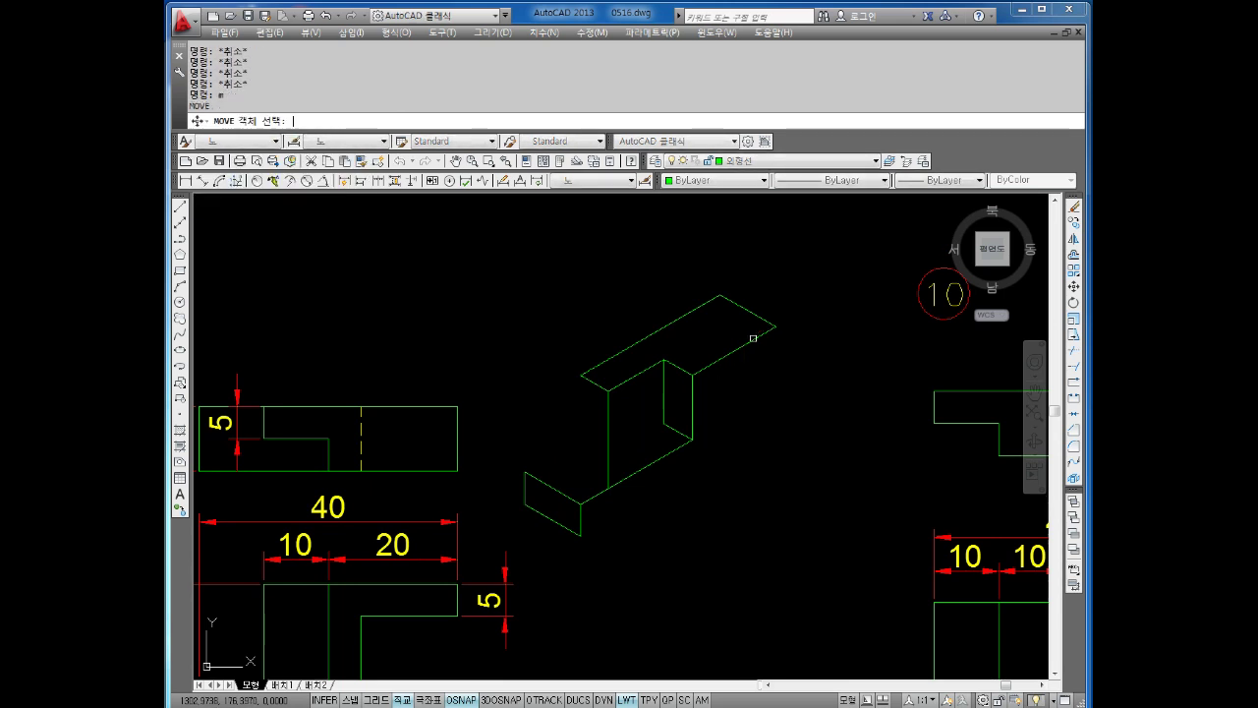
pyautogui.click(714, 319)
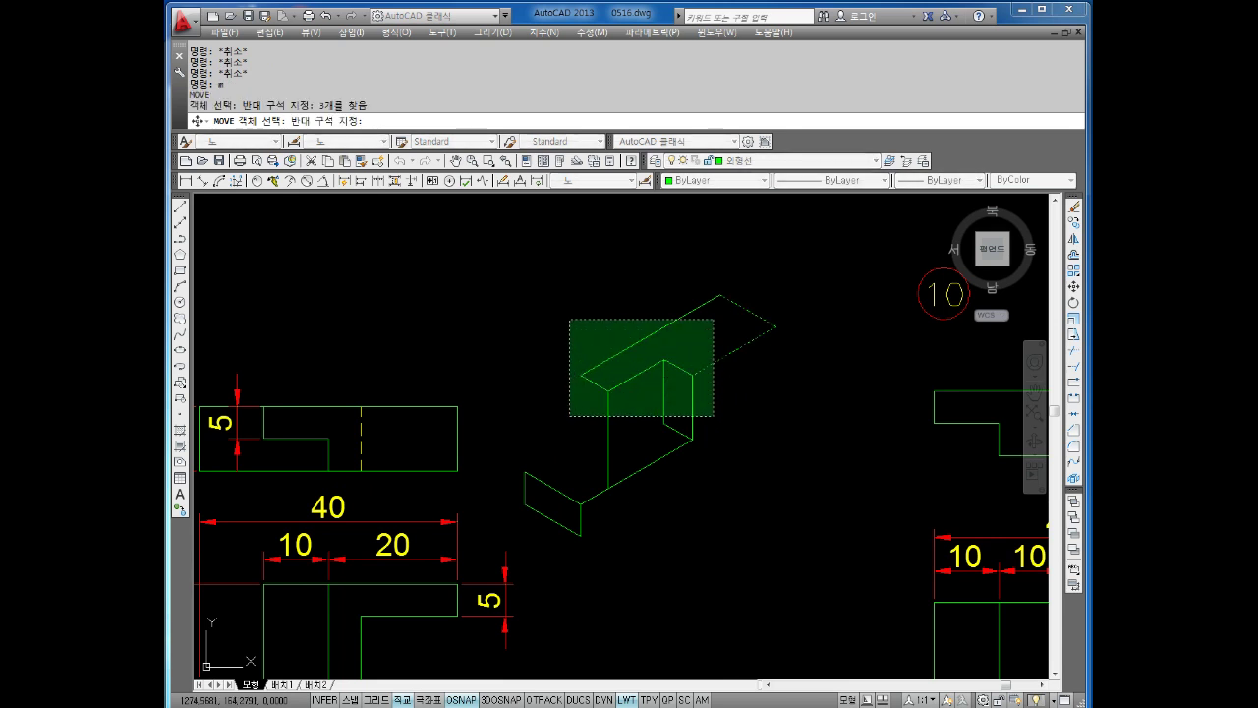
pyautogui.click(570, 419)
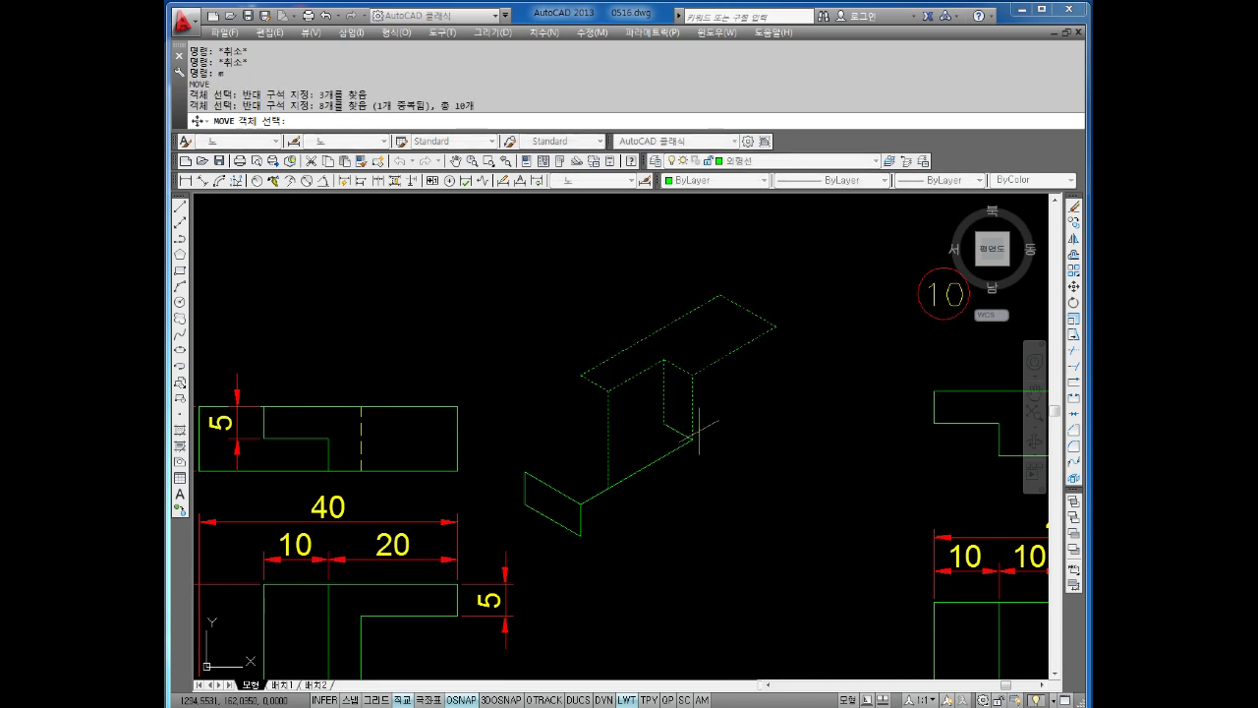
pyautogui.press('Return')
pyautogui.click(692, 437)
pyautogui.press('Escape')
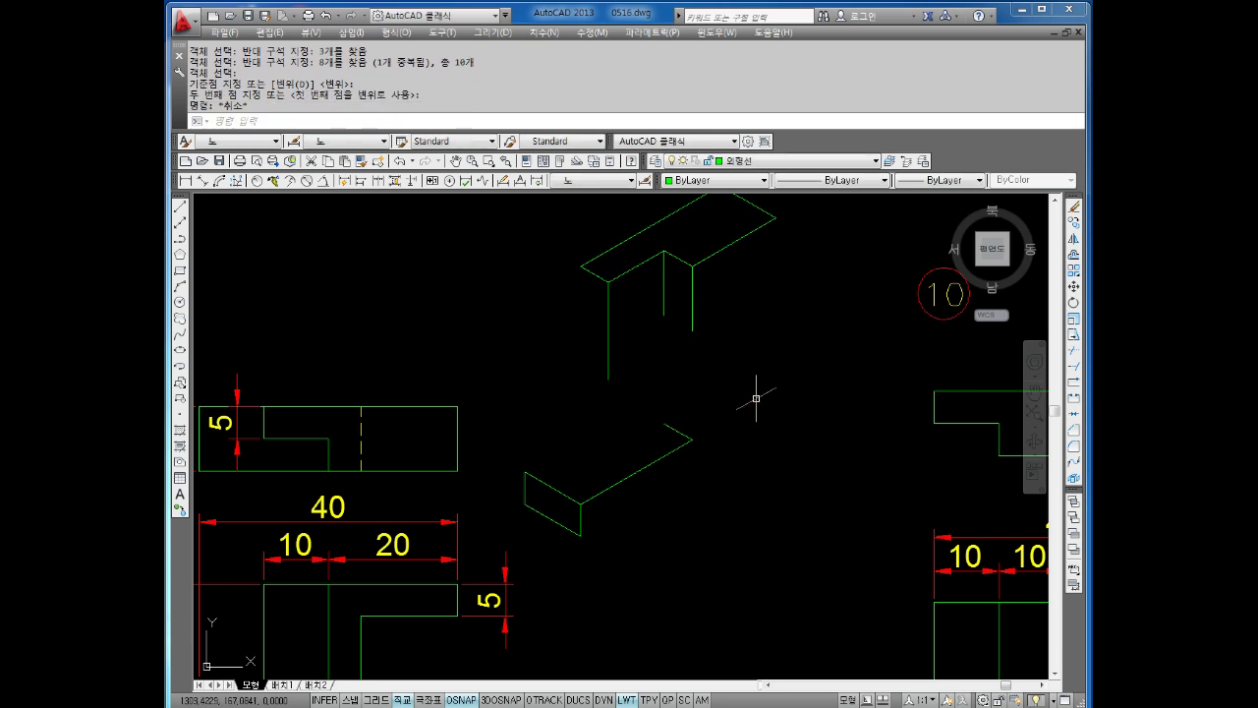
pyautogui.press('Escape')
pyautogui.press('Escape')
# Draw a 15-unit line from the wall's lower corner.
pyautogui.write('l')
pyautogui.press('Return')
pyautogui.click(692, 439)
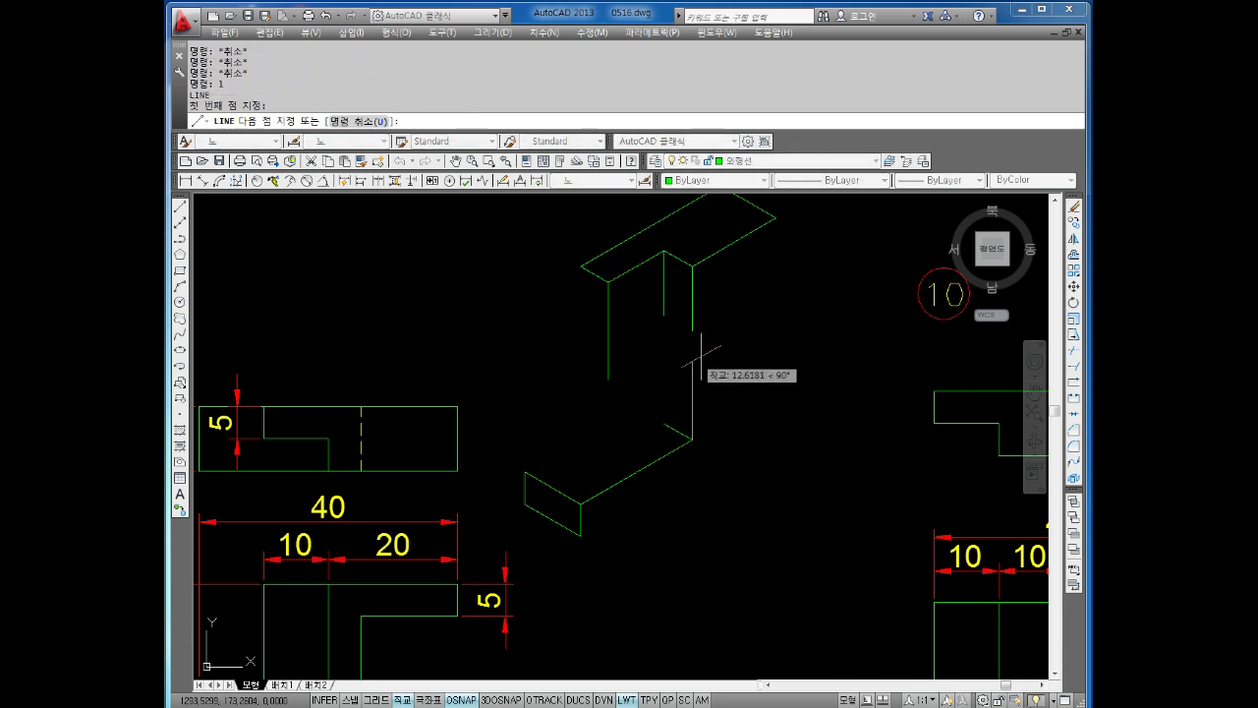
pyautogui.write('15')
pyautogui.press('Return')
pyautogui.press('Escape')
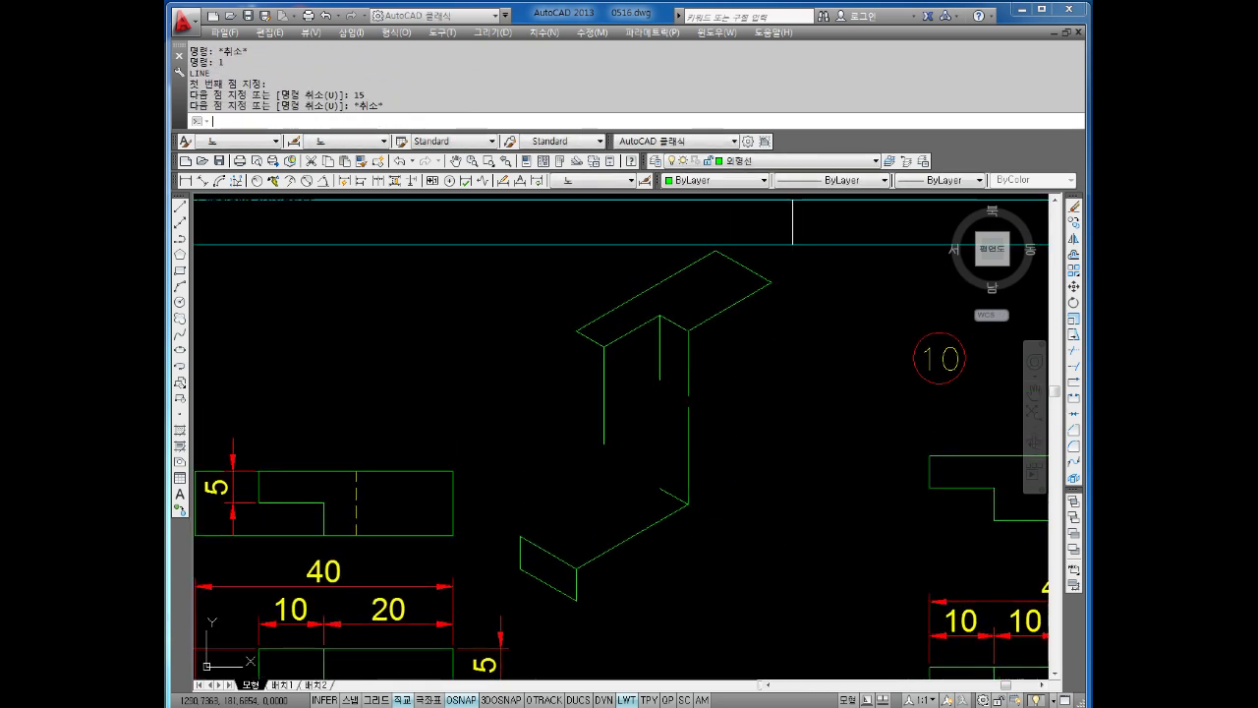
pyautogui.press('Escape')
# Erase the stray vertical lines from the isometric.
pyautogui.click(694, 335)
pyautogui.click(639, 388)
pyautogui.click(688, 364)
pyautogui.press('Delete')
pyautogui.click(599, 408)
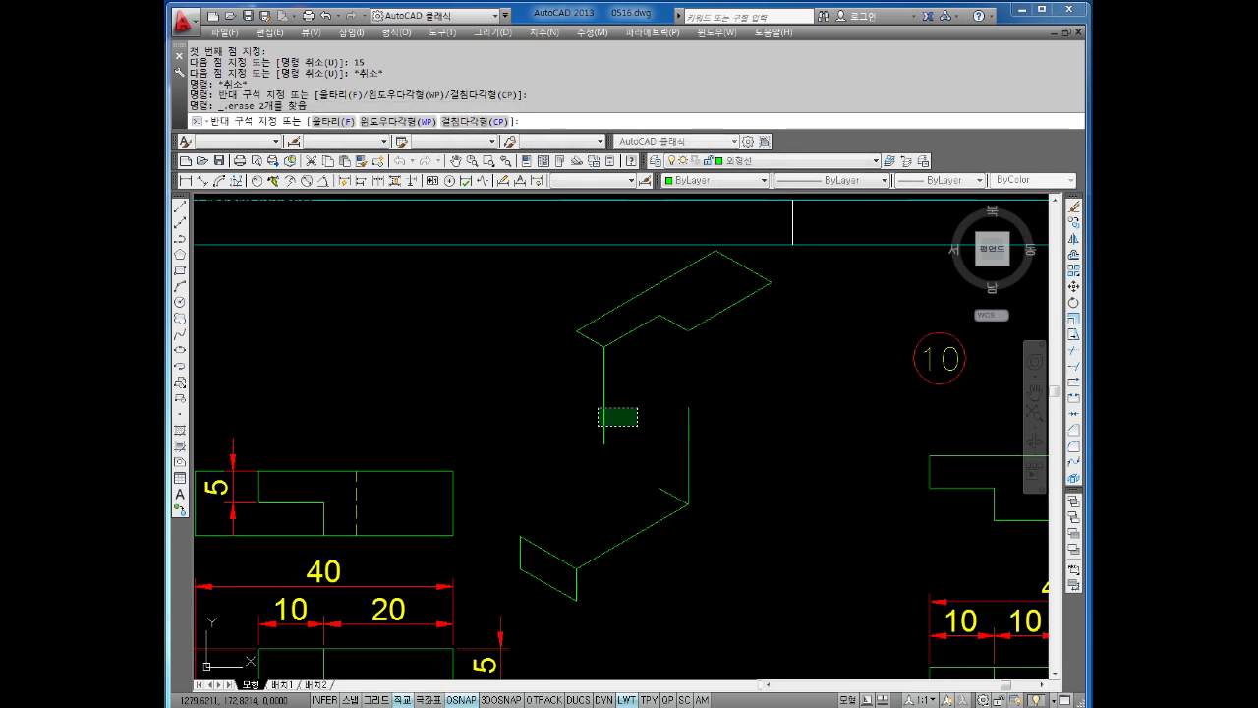
pyautogui.press('Escape')
pyautogui.press('Escape')
pyautogui.press('Escape')
# Move the upper part down onto the wall using a crossing selection.
pyautogui.write('m')
pyautogui.press('Return')
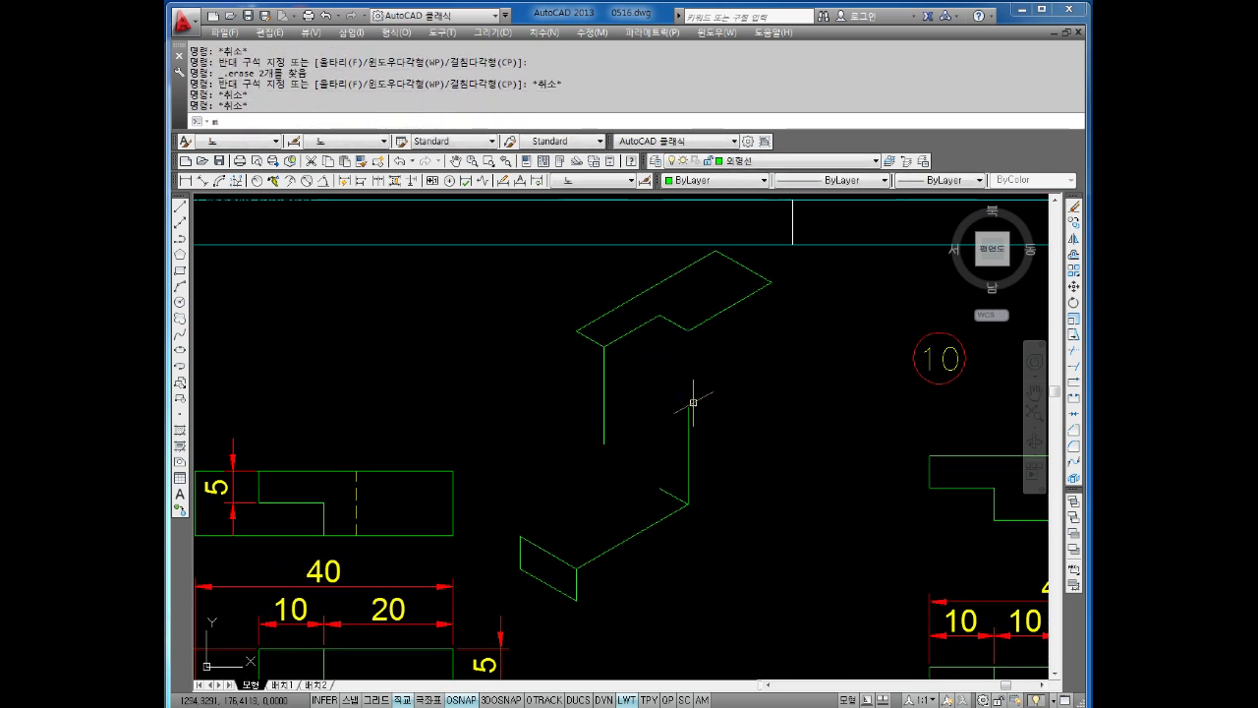
pyautogui.click(718, 354)
pyautogui.click(588, 316)
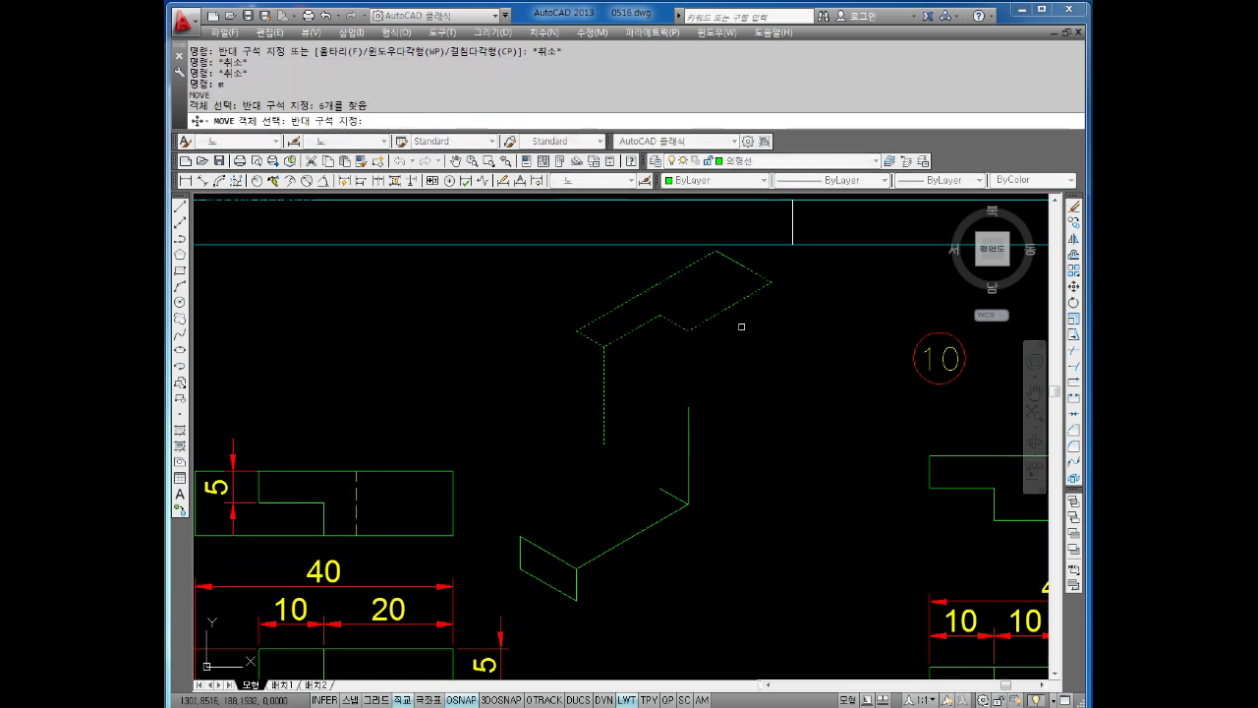
pyautogui.click(689, 331)
pyautogui.press('Return')
pyautogui.click(688, 331)
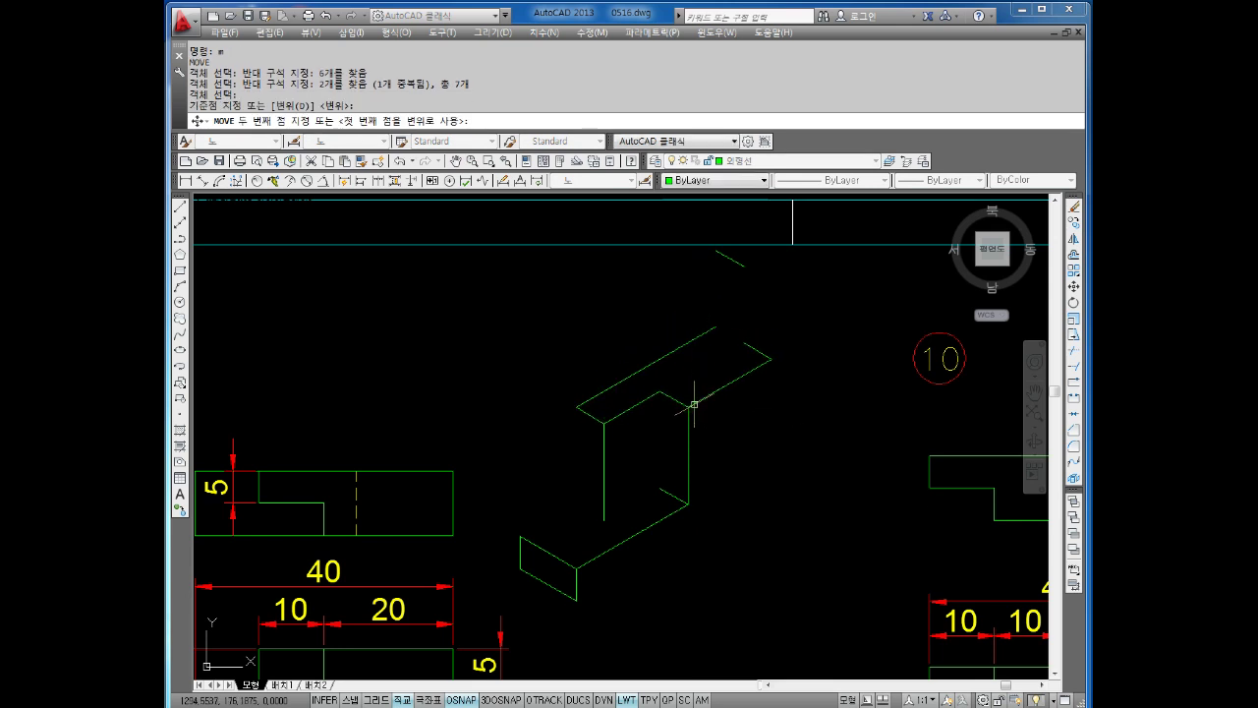
pyautogui.press('Escape')
# Erase the short stray line and check the top face's edge line.
pyautogui.press('Escape')
pyautogui.click(753, 246)
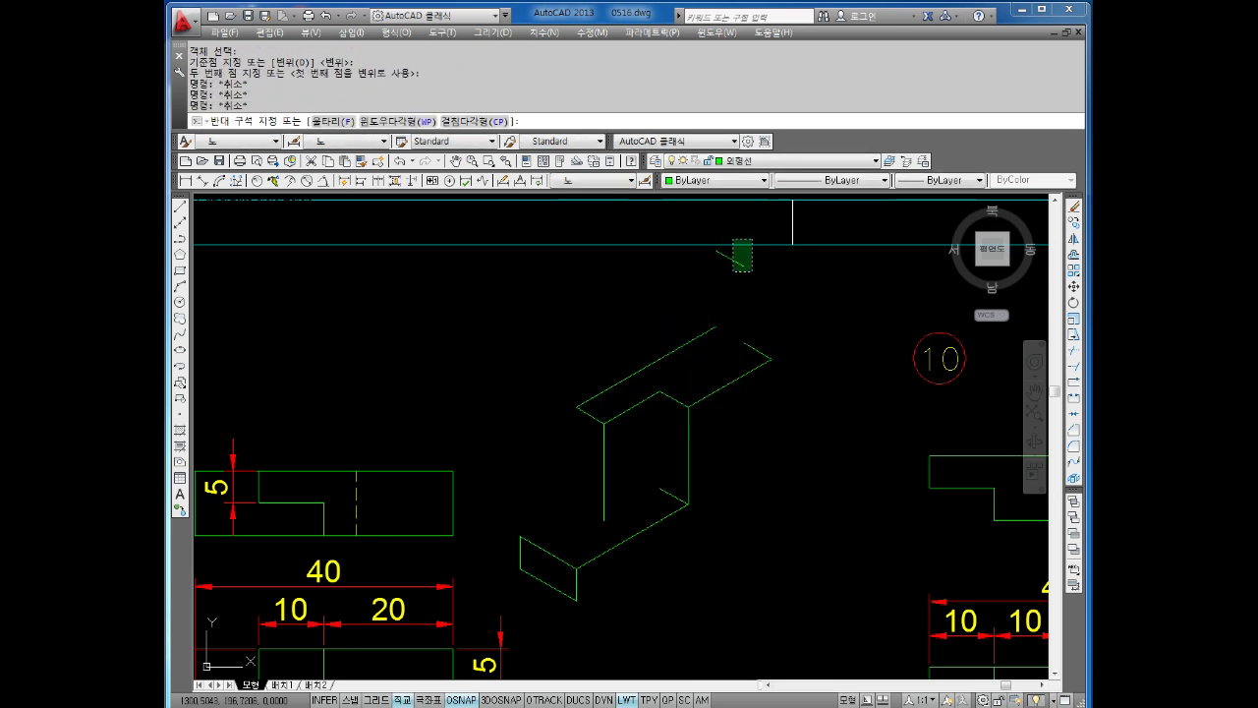
pyautogui.press('Escape')
pyautogui.click(734, 261)
pyautogui.click(724, 284)
pyautogui.click(736, 314)
pyautogui.press('Delete')
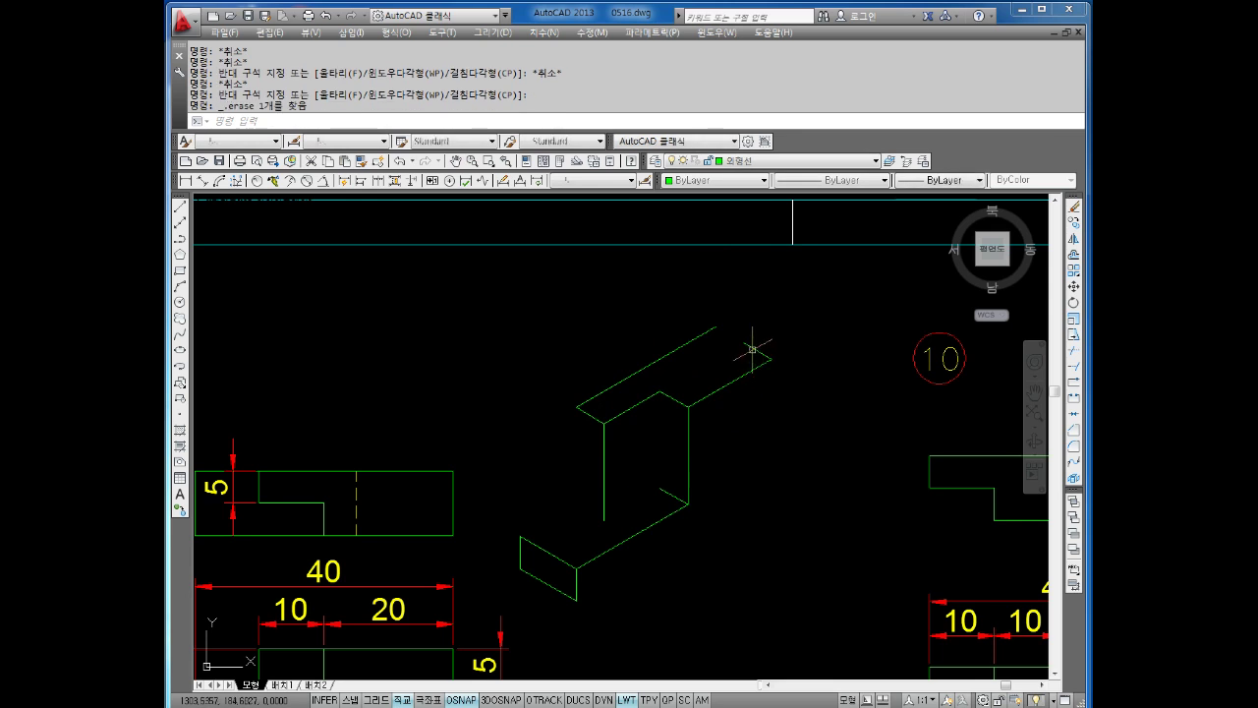
pyautogui.click(754, 349)
pyautogui.click(745, 342)
pyautogui.press('Escape')
pyautogui.press('Escape')
pyautogui.press('Escape')
pyautogui.moveTo(704, 370); pyautogui.dragTo(717, 343, button='middle')
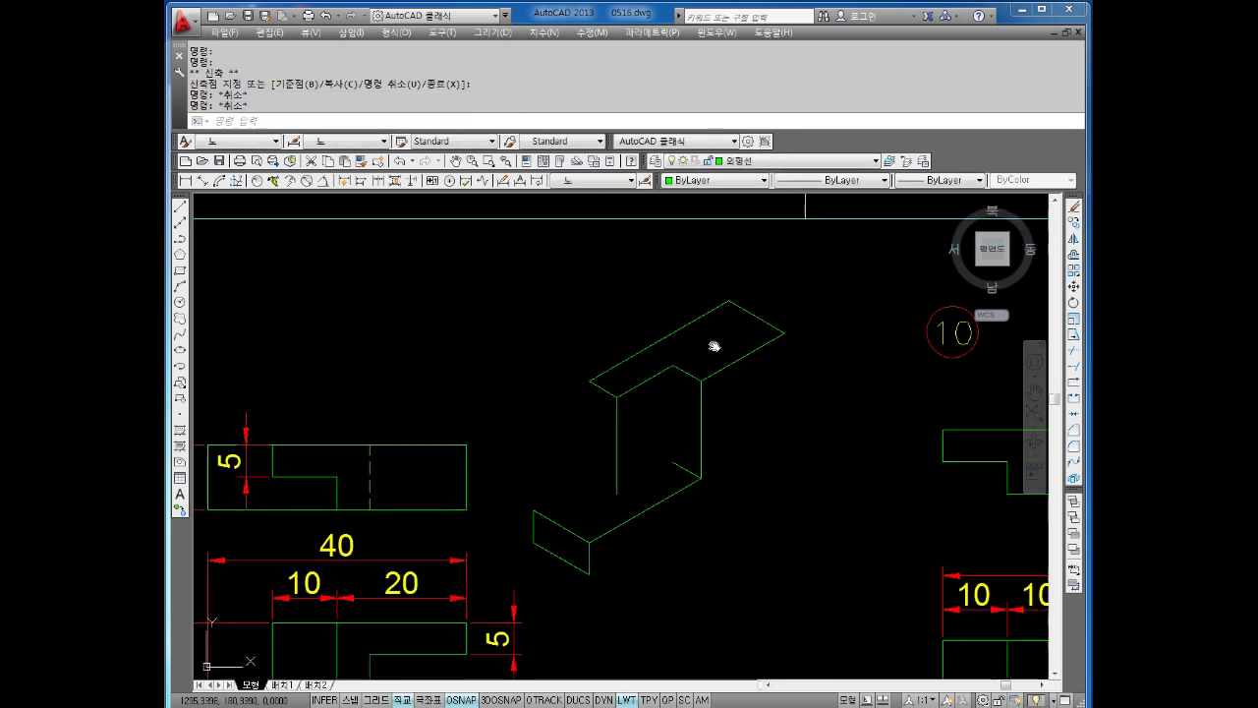
pyautogui.press('Escape')
pyautogui.press('Escape')
pyautogui.press('Escape')
pyautogui.write('l')
pyautogui.press('Return')
# Draw the base's back edge and a 15-unit edge down from the wall's top-left corner.
pyautogui.click(673, 462)
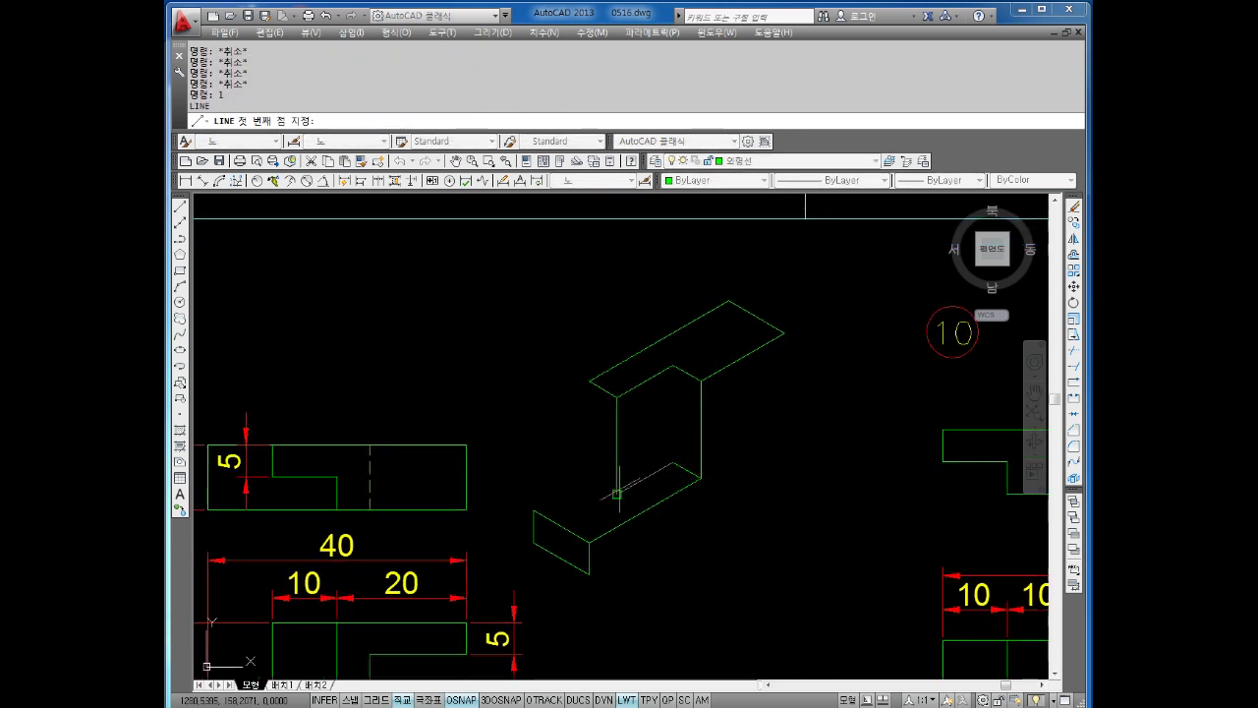
pyautogui.click(616, 492)
pyautogui.press('Escape')
pyautogui.press('Return')
pyautogui.click(590, 381)
pyautogui.write('15')
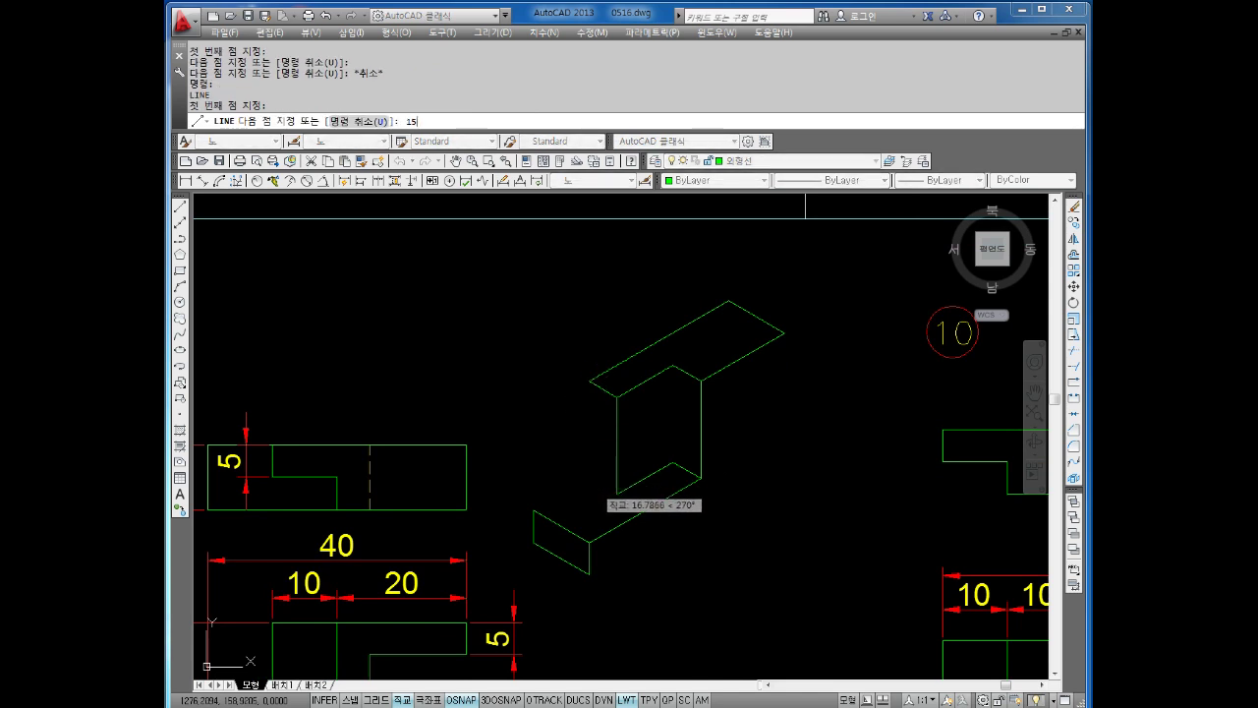
pyautogui.press('Return')
pyautogui.press('Escape')
# Add the 25 and 15-unit base edges and a 5-unit edge down from the top flange.
pyautogui.press('Return')
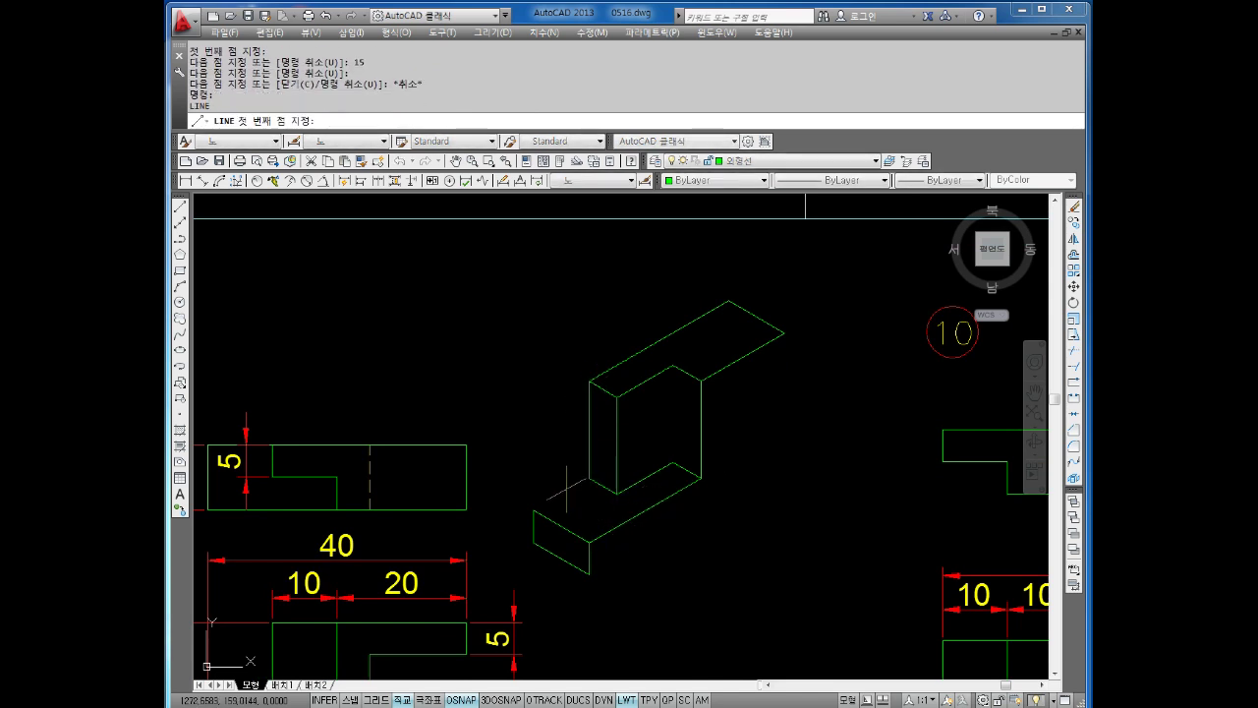
pyautogui.click(534, 511)
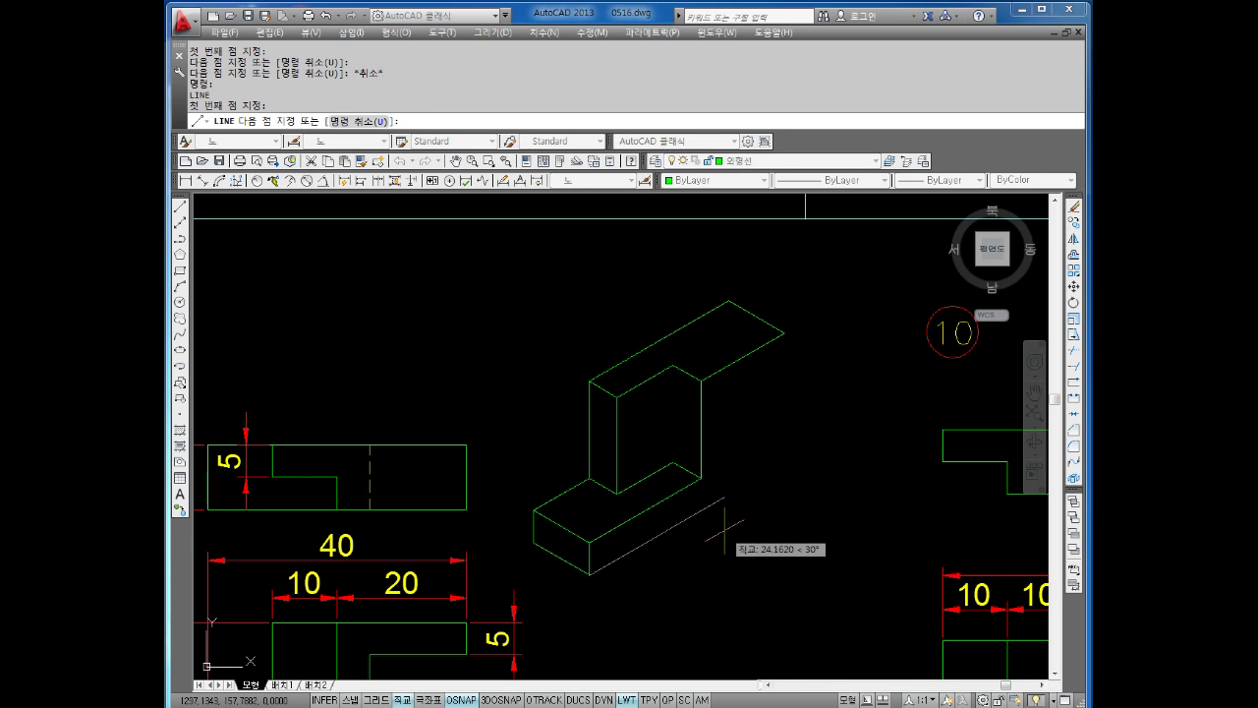
pyautogui.write('25')
pyautogui.press('Return')
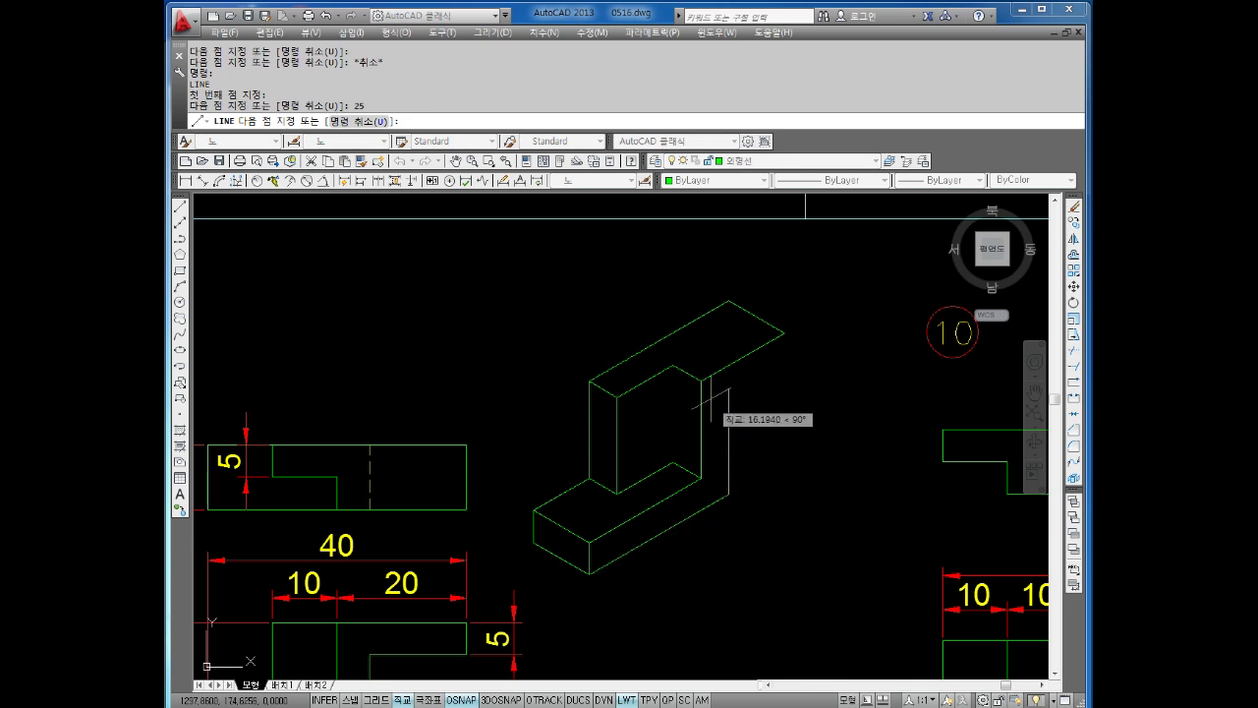
pyautogui.write('15')
pyautogui.press('Return')
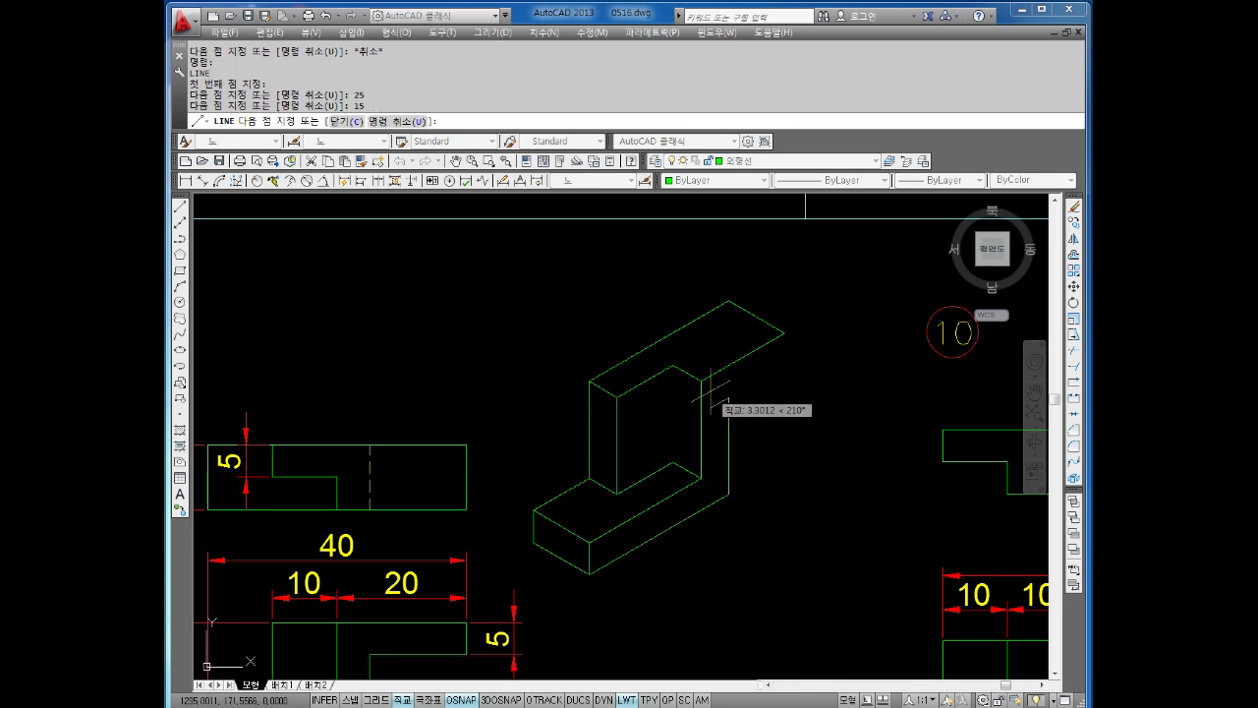
pyautogui.press('Escape')
pyautogui.press('Return')
pyautogui.click(784, 334)
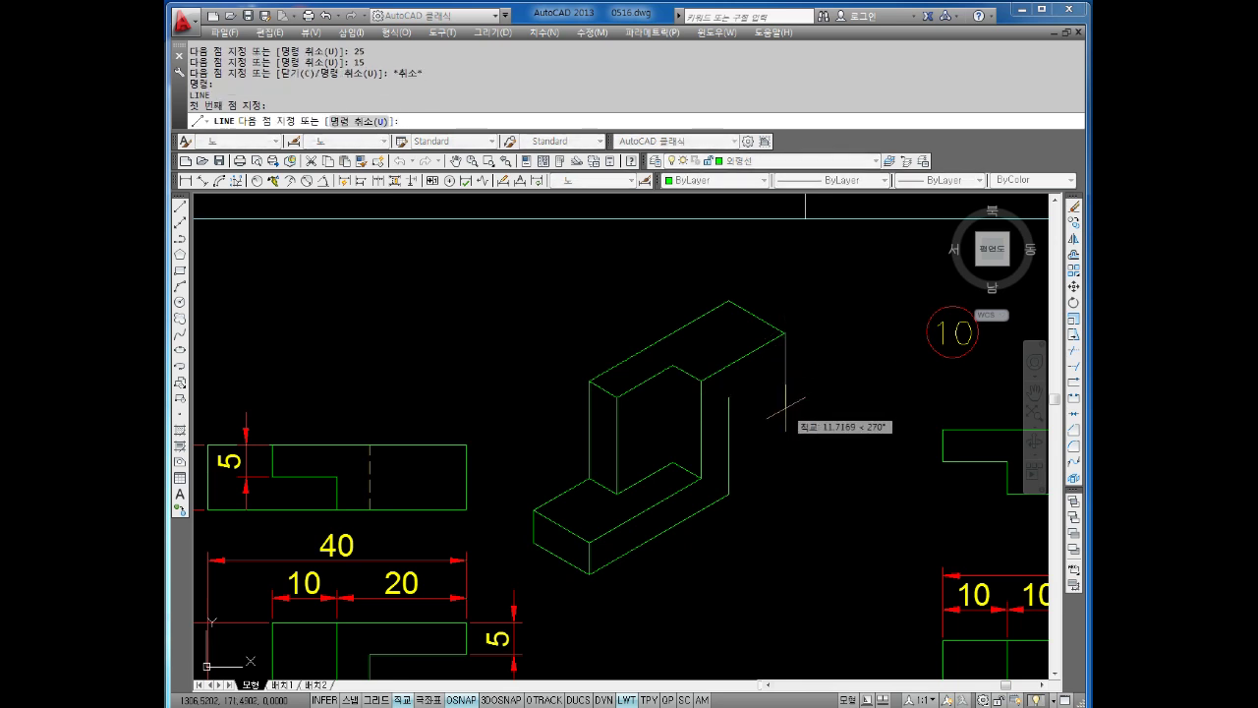
pyautogui.write('5')
pyautogui.press('Return')
pyautogui.click(729, 397)
pyautogui.press('Escape')
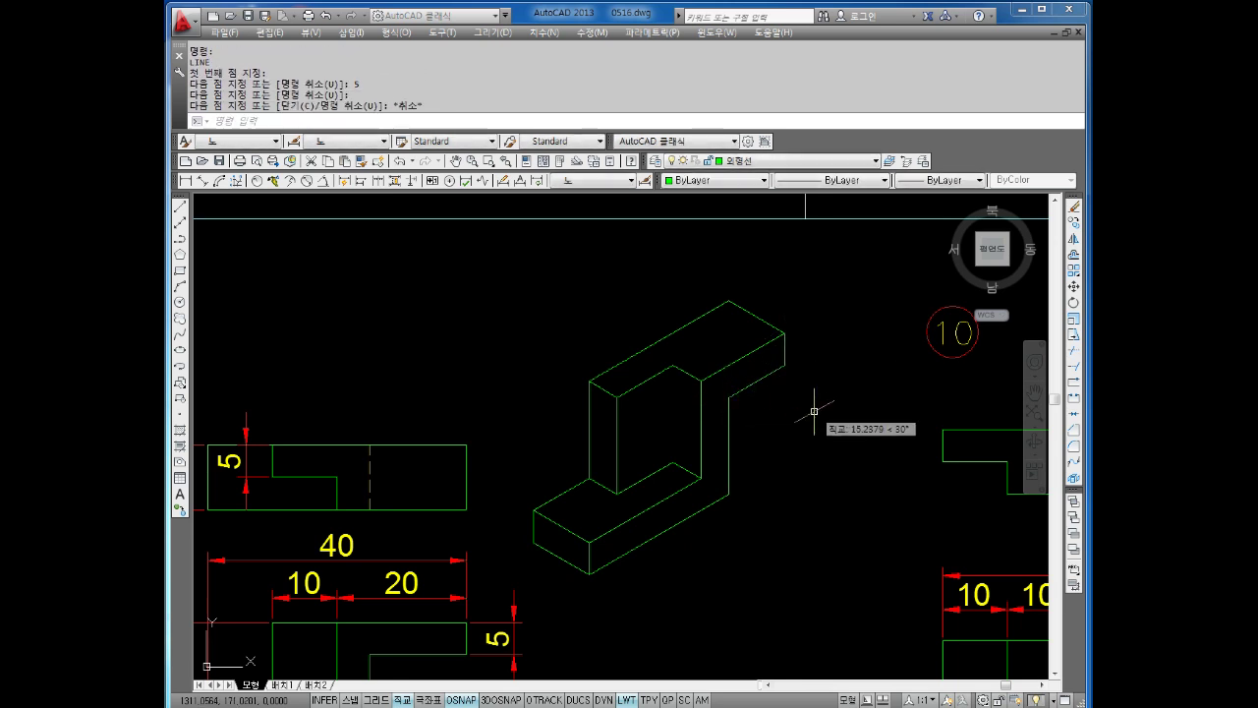
pyautogui.press('Escape')
# Zoom out, pan across the sheet, and zoom in on the dimensioned views of parts 11 and 12.
pyautogui.scroll(-2, 800, 422)
pyautogui.scroll(-2, 675, 370)
pyautogui.moveTo(803, 452)
pyautogui.mouseDown(button='middle')
pyautogui.moveTo(705, 423)
pyautogui.moveTo(651, 364)
pyautogui.mouseUp(button='middle')
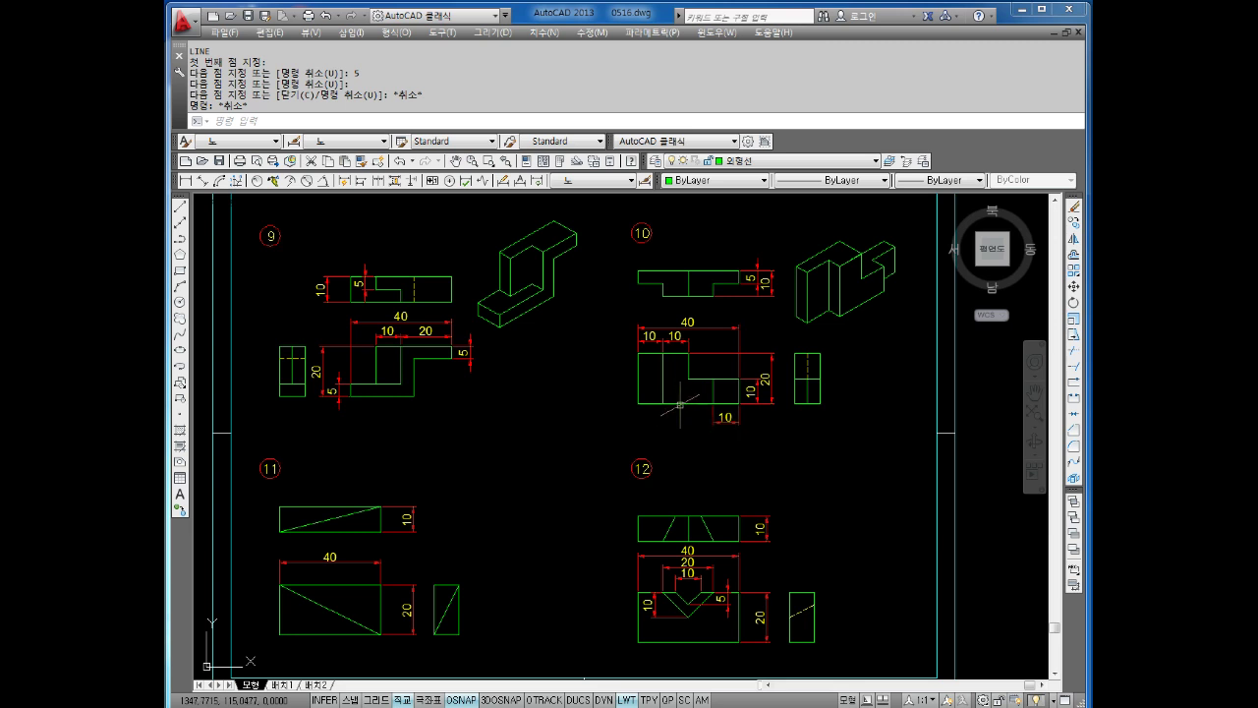
pyautogui.moveTo(686, 422); pyautogui.dragTo(686, 389, button='middle')
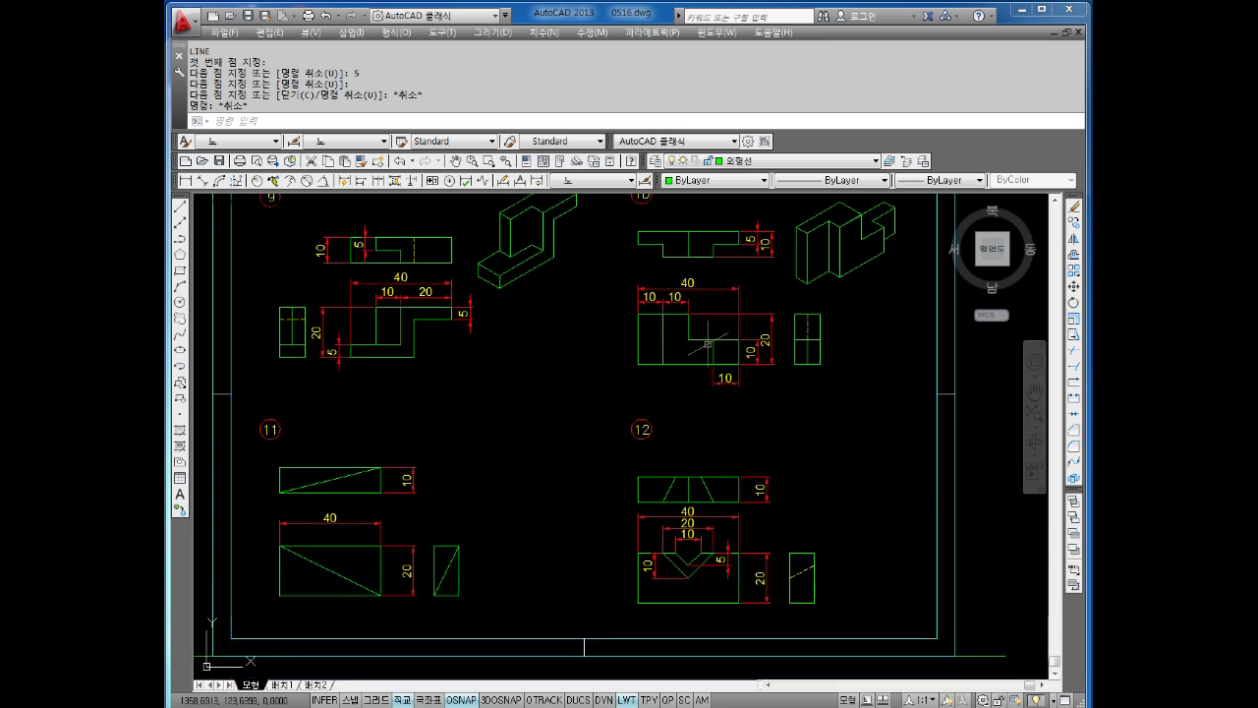
pyautogui.scroll(-2, 685, 358)
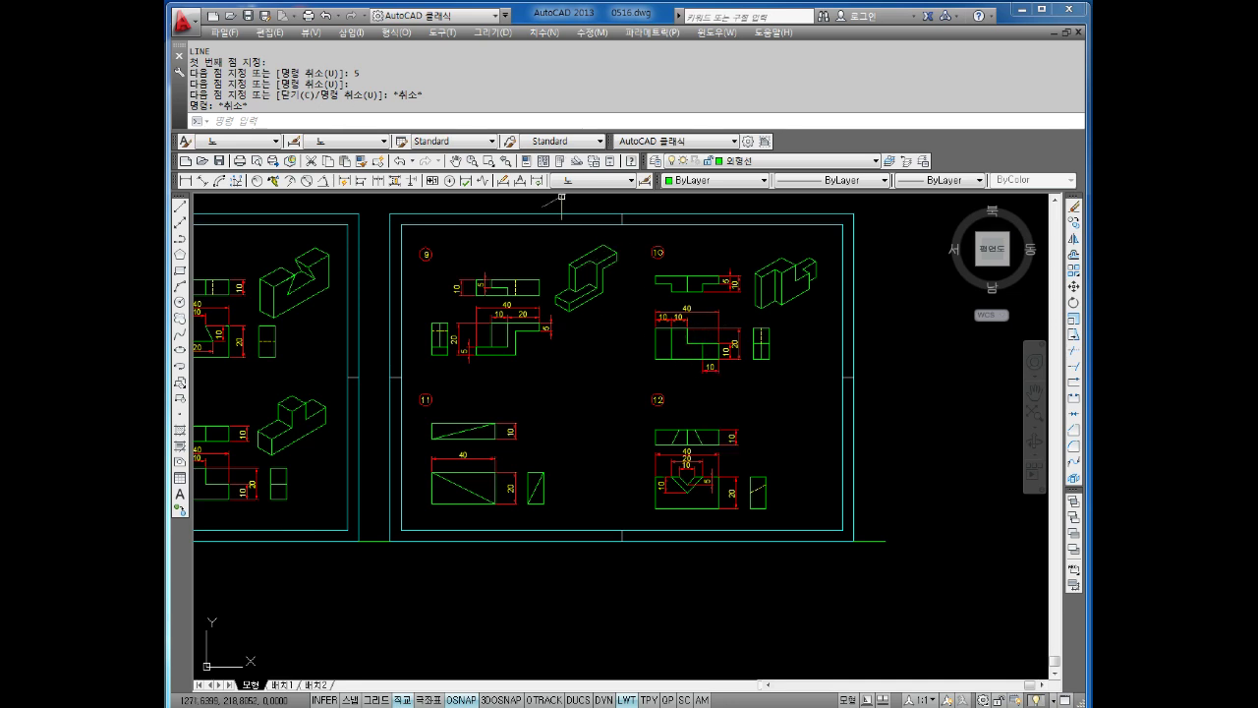
pyautogui.scroll(2, 568, 416)
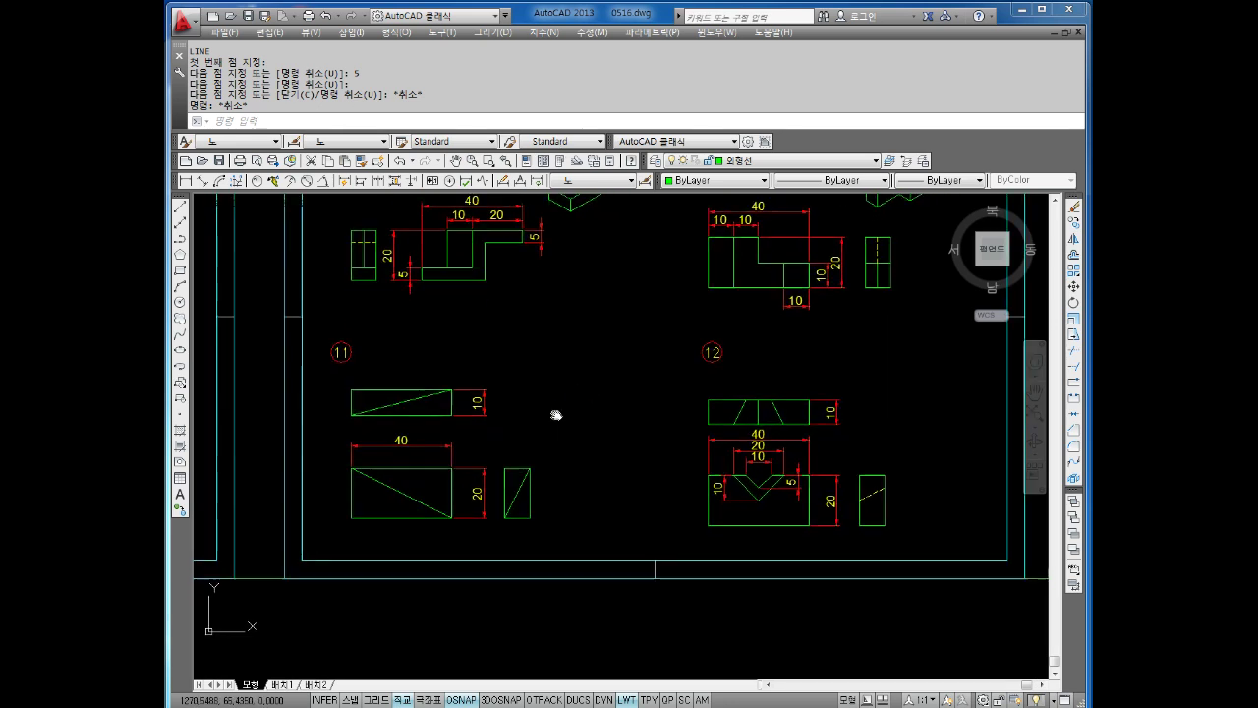
pyautogui.scroll(2, 531, 421)
pyautogui.press('Escape')
# Draw part 11's side outline beside its views: 20 up, 10 across, 20 down, closed to the start.
pyautogui.write('l')
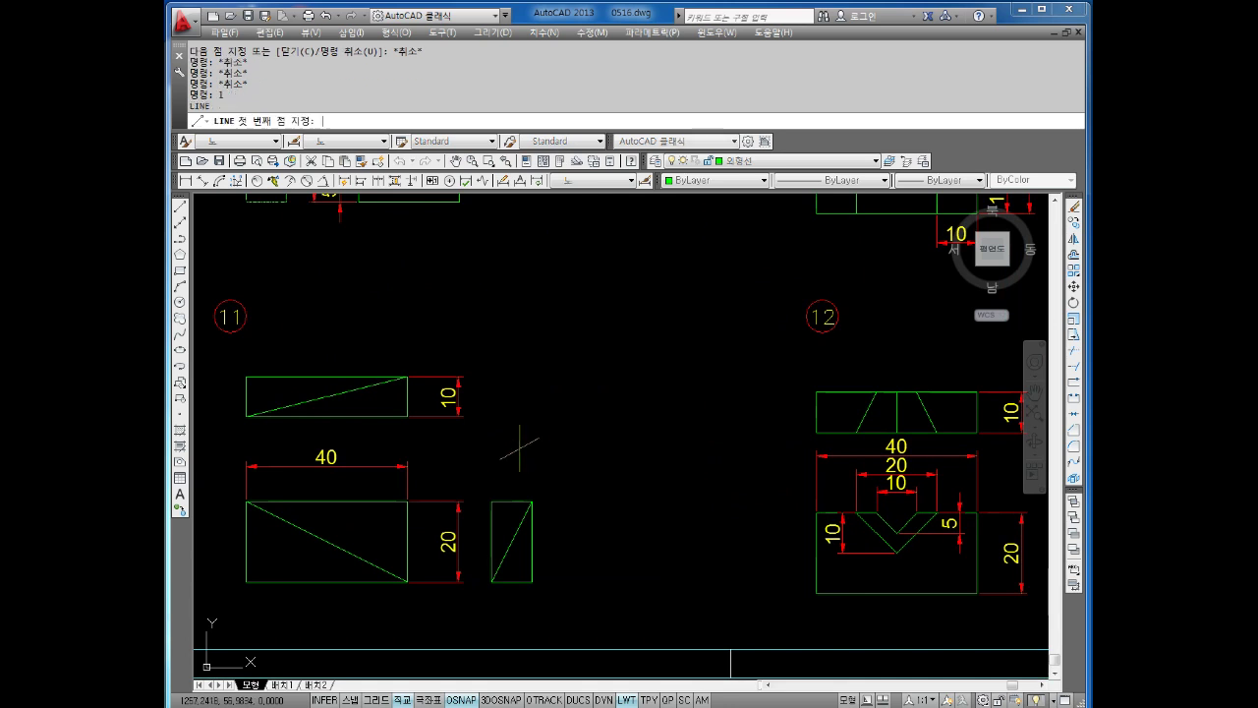
pyautogui.press('Return')
pyautogui.click(513, 457)
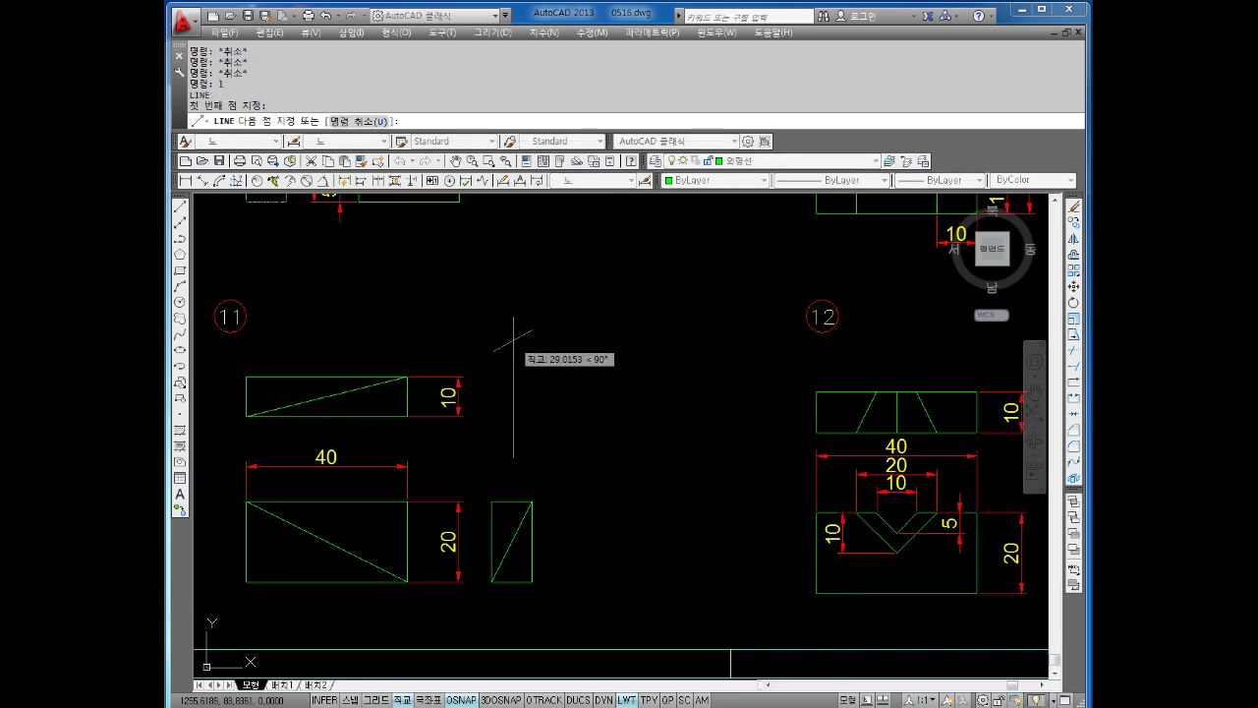
pyautogui.write('2')
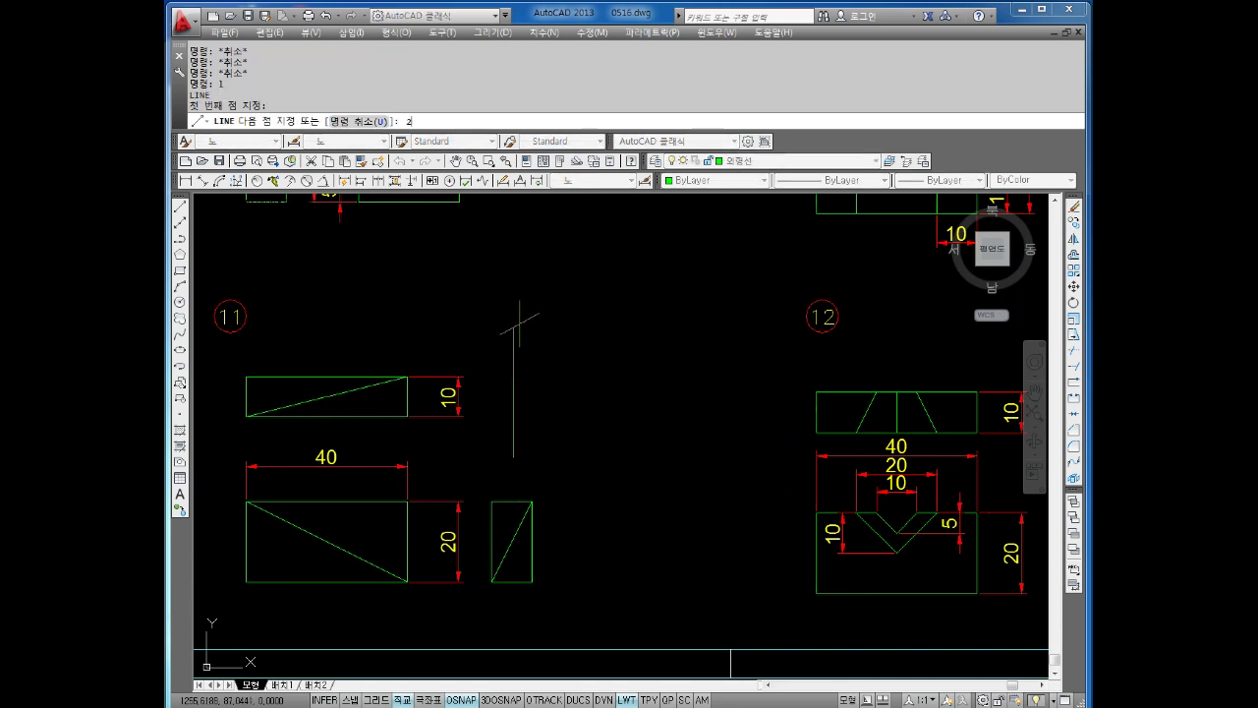
pyautogui.write('0')
pyautogui.press('Return')
pyautogui.press('F5')
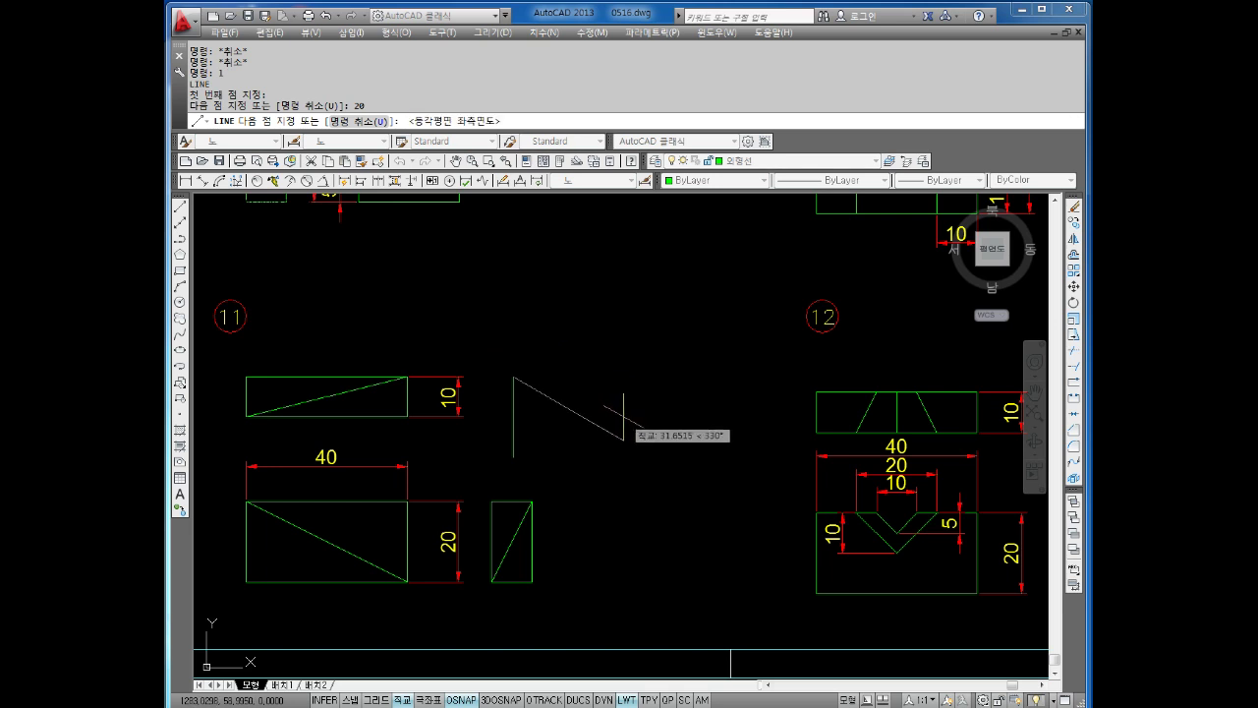
pyautogui.write('0')
pyautogui.press('Return')
pyautogui.write('2')
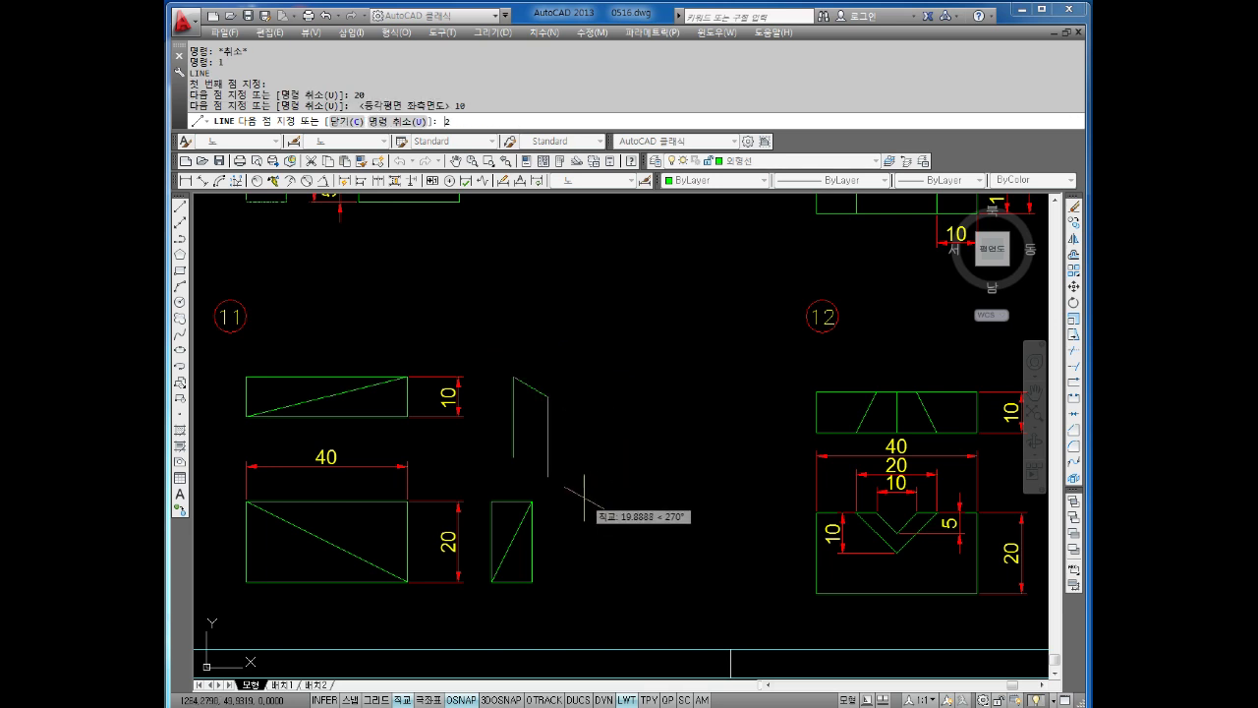
pyautogui.write('0')
pyautogui.press('Return')
pyautogui.click(513, 457)
pyautogui.press('Escape')
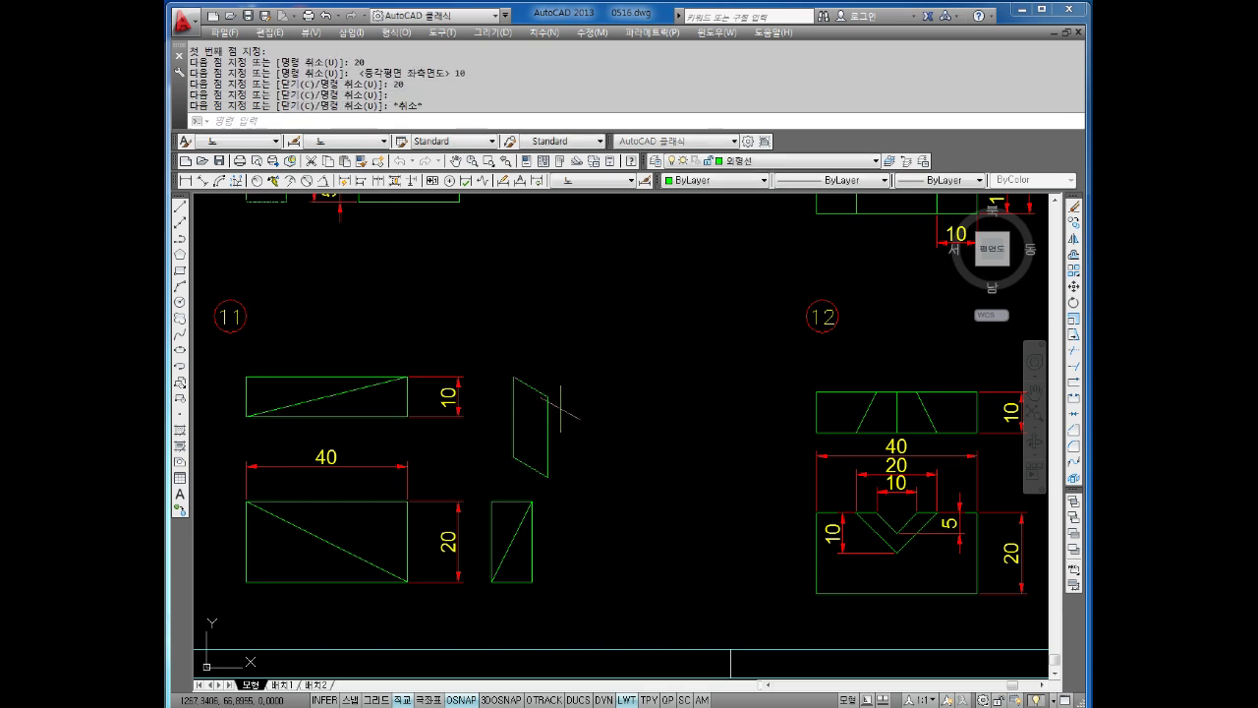
# Draw an edge from the top corner on the top isoplane, undoing the stray segment.
pyautogui.press('Return')
pyautogui.click(513, 377)
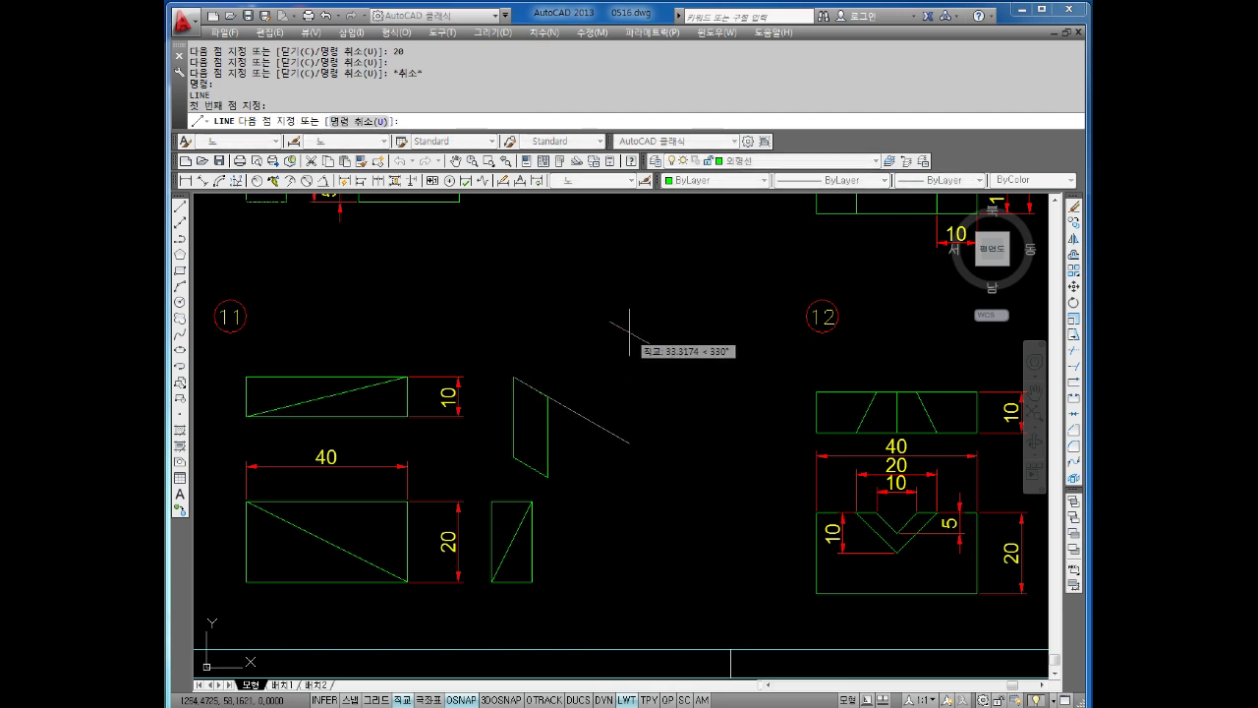
pyautogui.press('F5')
pyautogui.write('4')
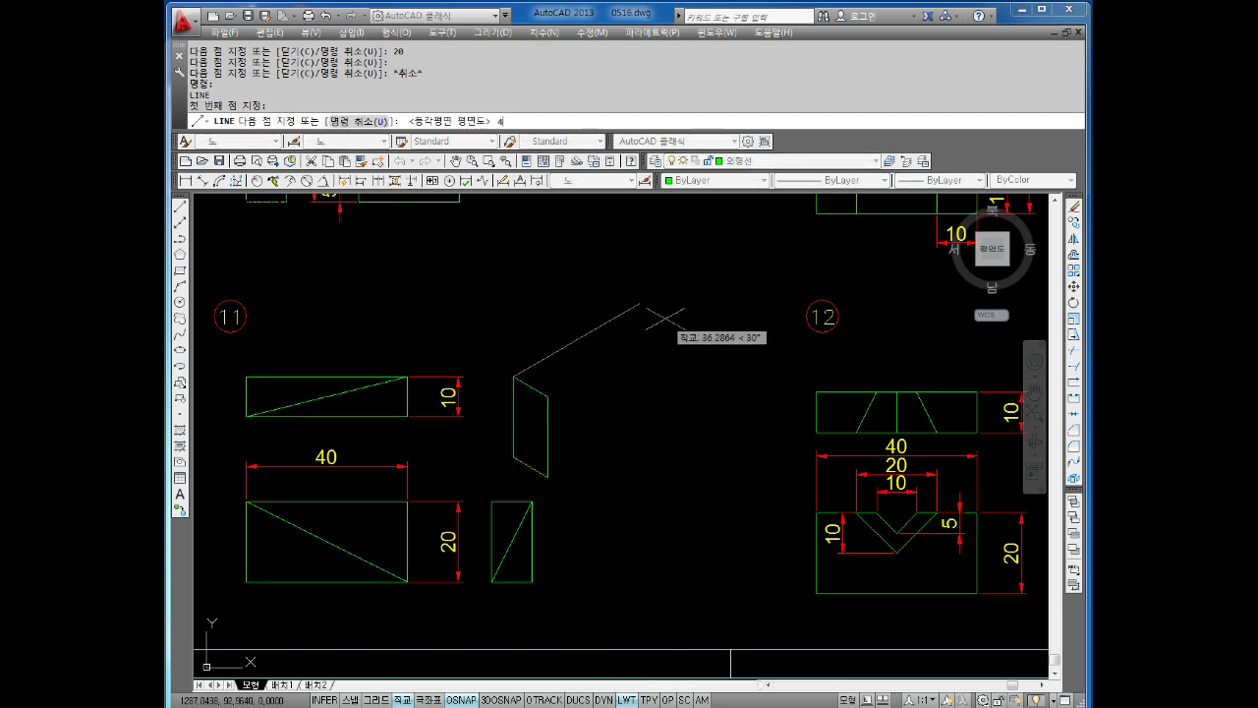
pyautogui.write('0')
pyautogui.press('Return')
pyautogui.click(514, 376)
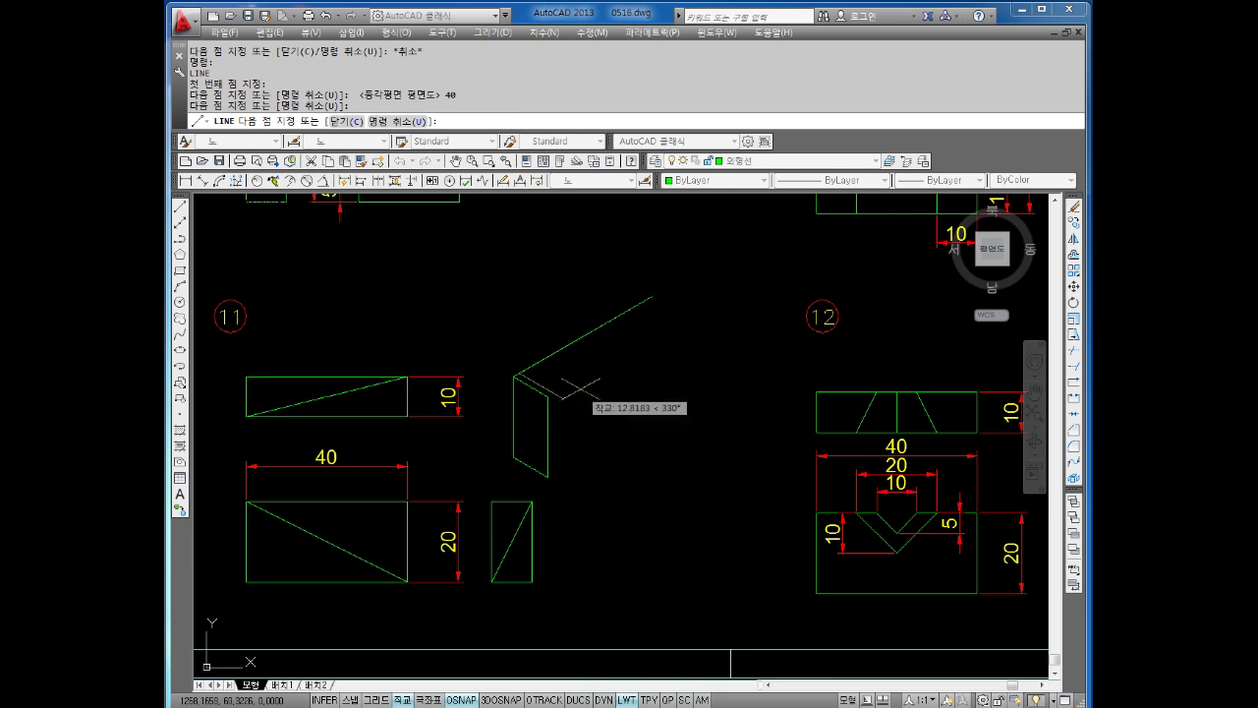
pyautogui.write('u')
pyautogui.press('Return')
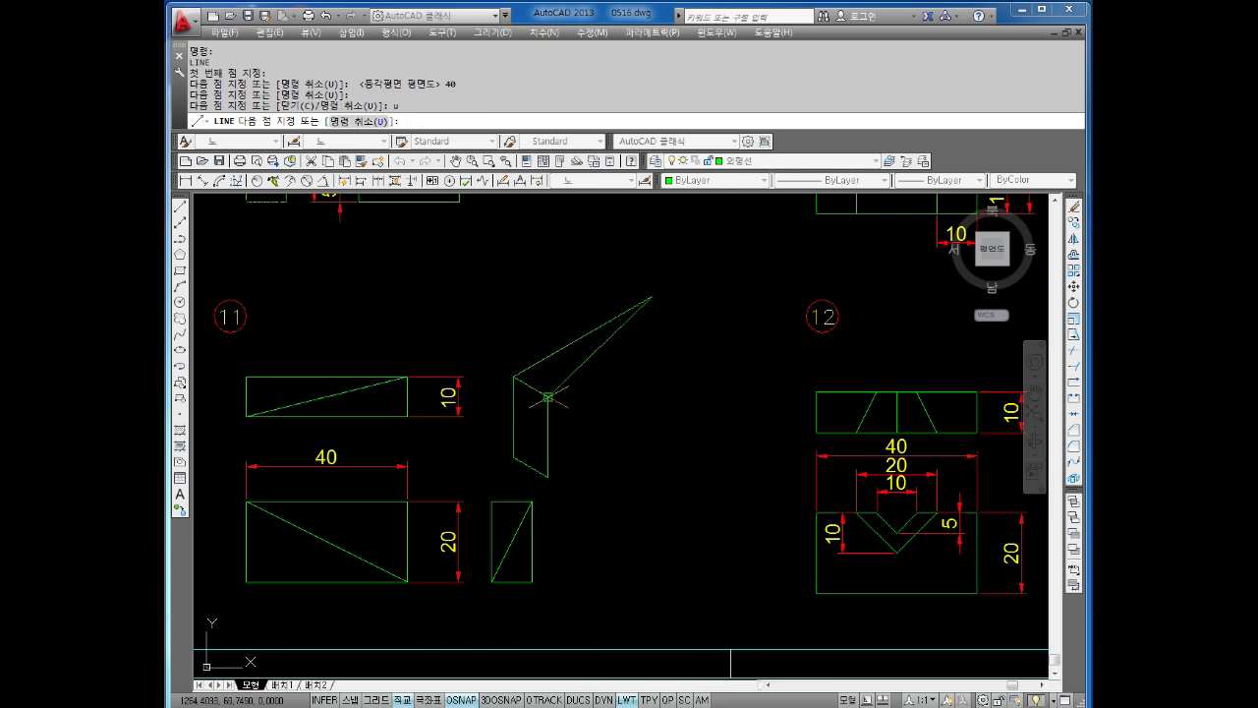
pyautogui.press('Escape')
pyautogui.press('Escape')
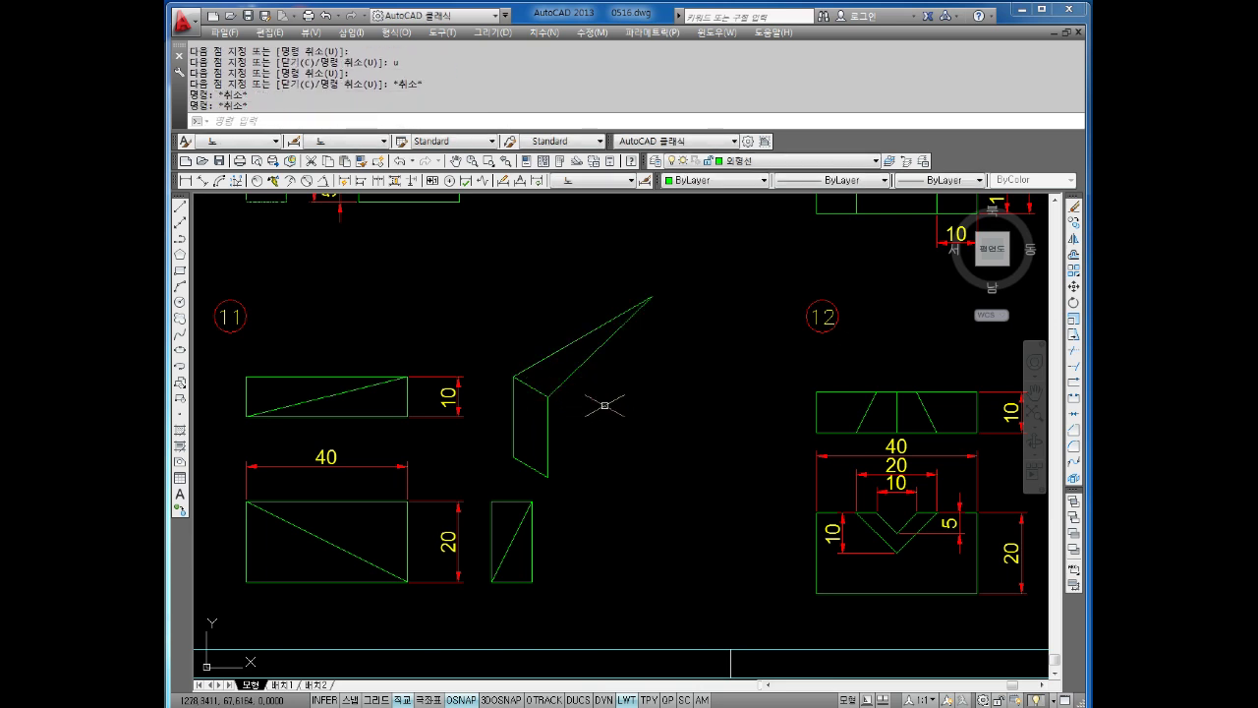
# Draw the 40-unit lower edge along 30° and connect it up to the wedge tip.
pyautogui.press('Return')
pyautogui.click(547, 476)
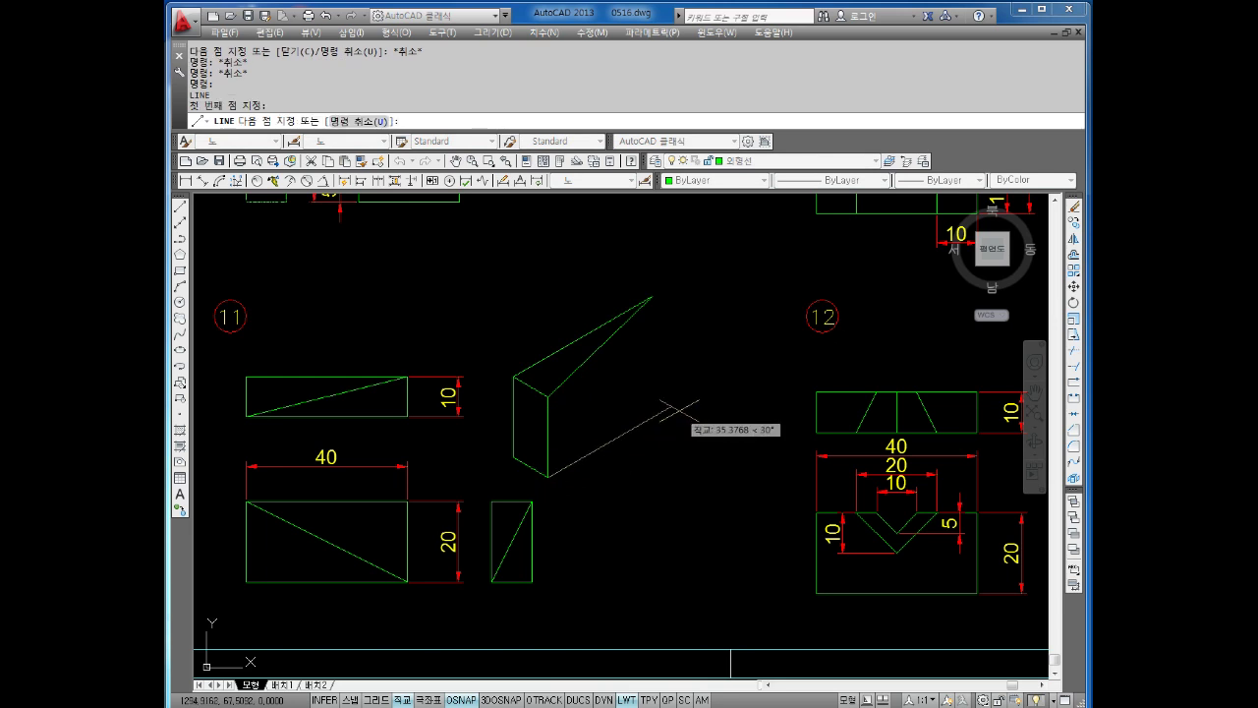
pyautogui.write('40')
pyautogui.press('Return')
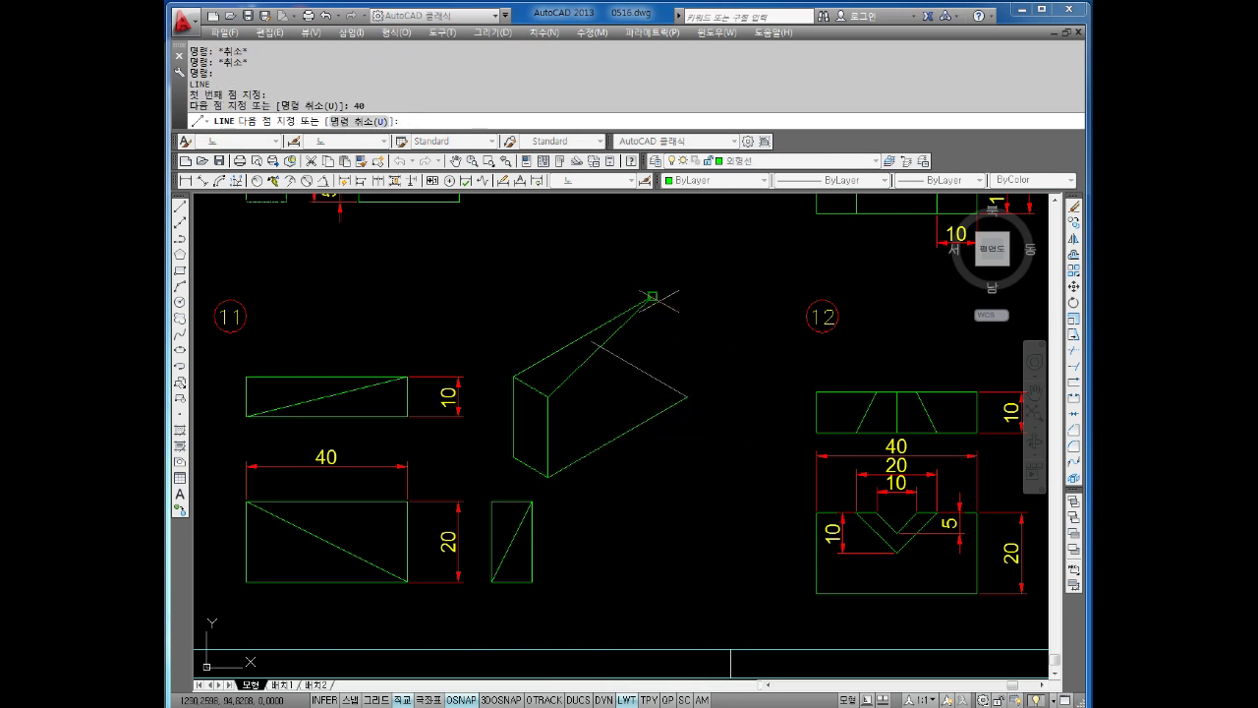
pyautogui.click(654, 299)
pyautogui.press('Escape')
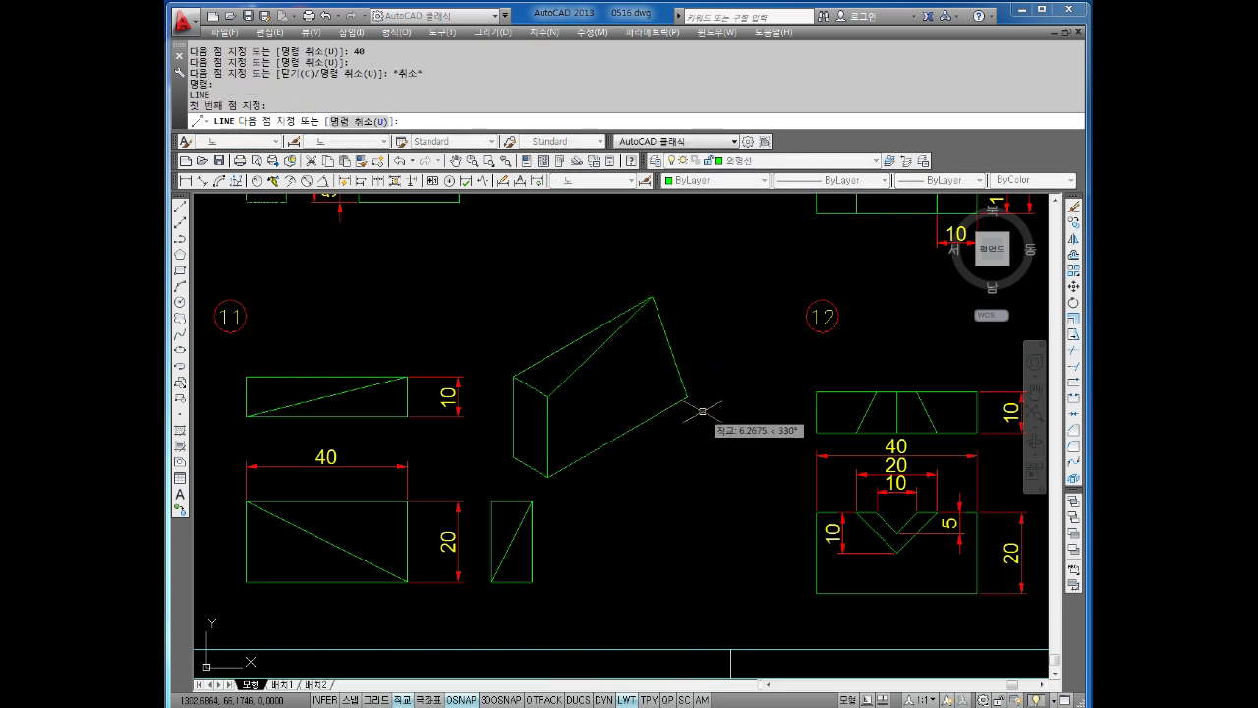
# Close the top edge from the back corner to the front corner of the wedge.
pyautogui.click(687, 396)
pyautogui.press('Escape')
pyautogui.press('Return')
pyautogui.click(687, 396)
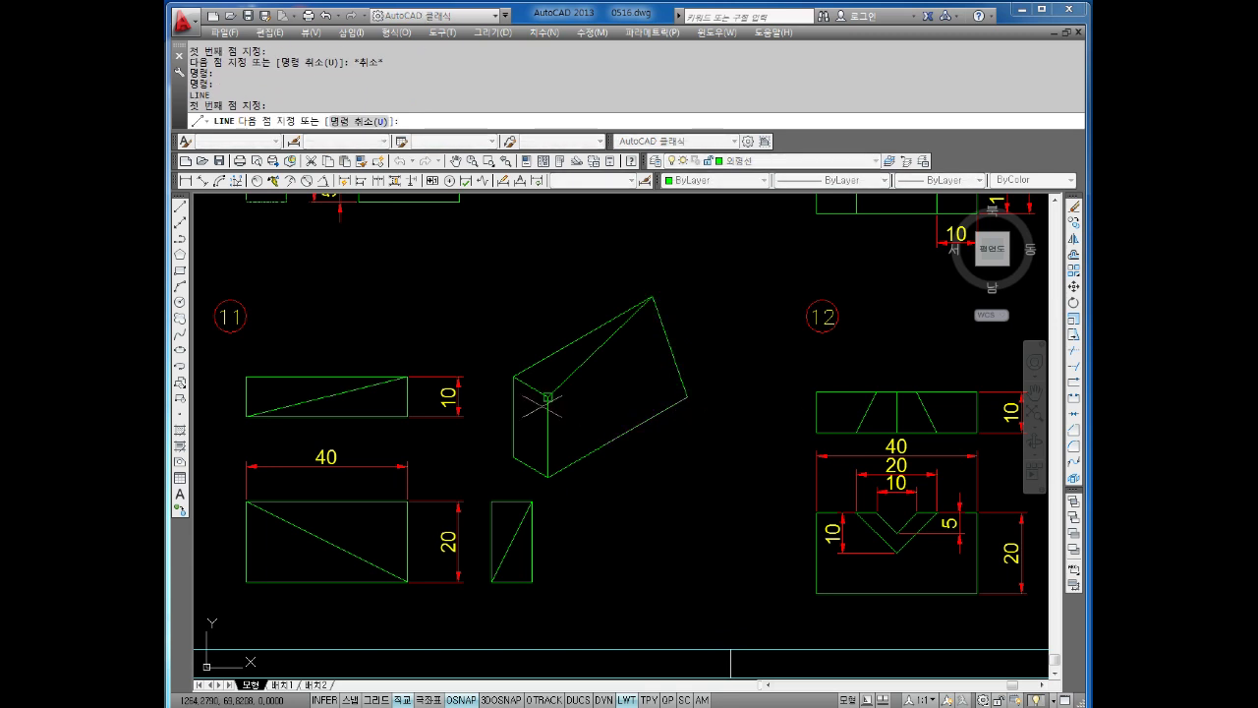
pyautogui.click(548, 396)
pyautogui.press('Escape')
# Bring part 12 into view and start its isometric with a 20-unit vertical edge.
pyautogui.scroll(-2, 747, 299)
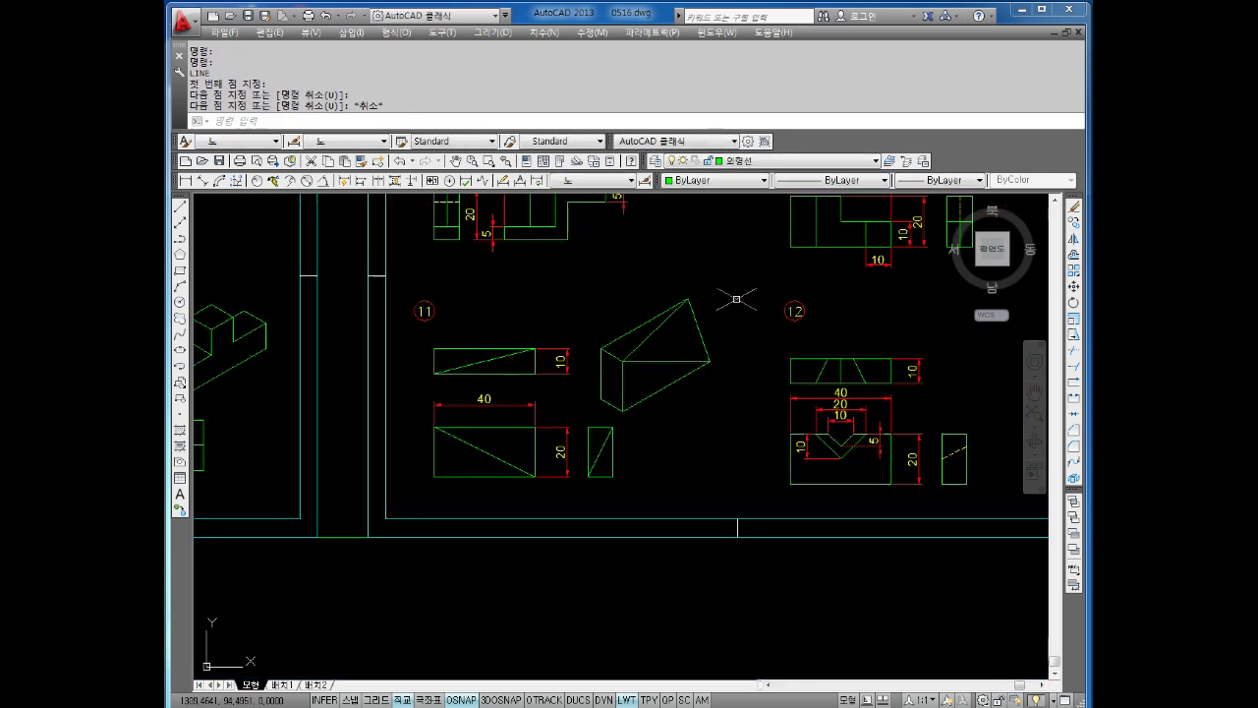
pyautogui.moveTo(862, 333); pyautogui.dragTo(665, 319, button='middle')
pyautogui.press('Escape')
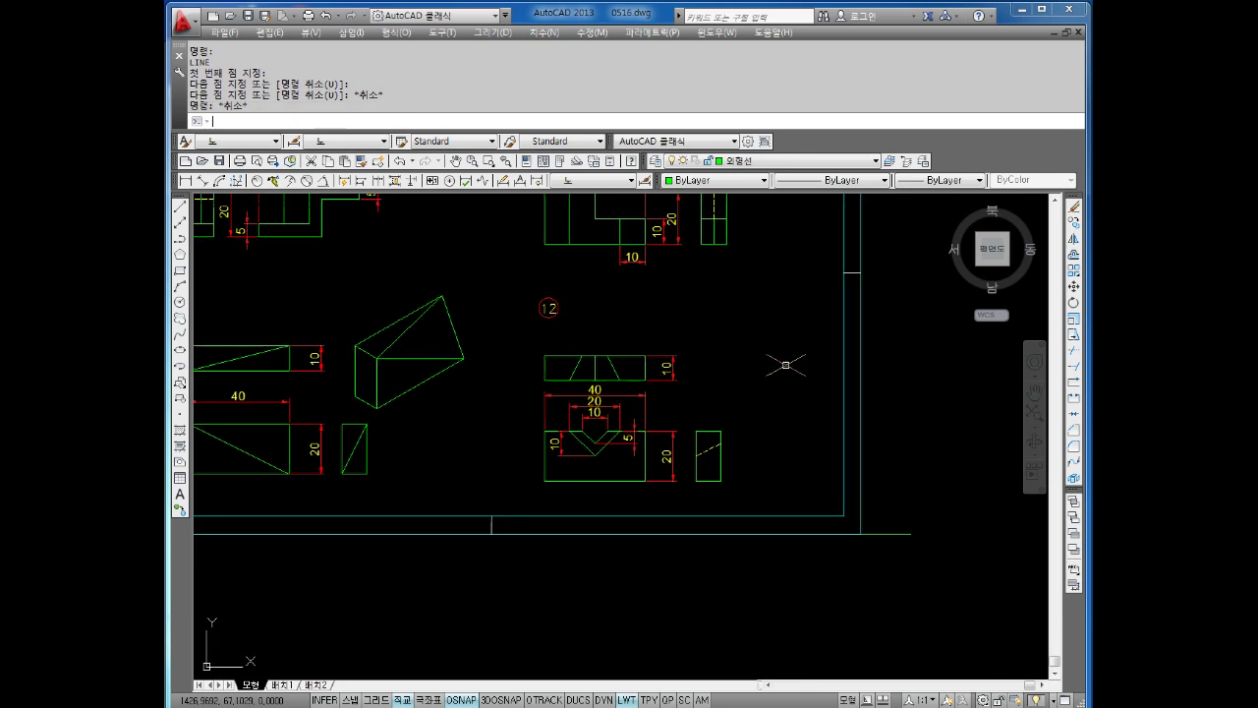
pyautogui.press('Escape')
pyautogui.write('l')
pyautogui.press('Return')
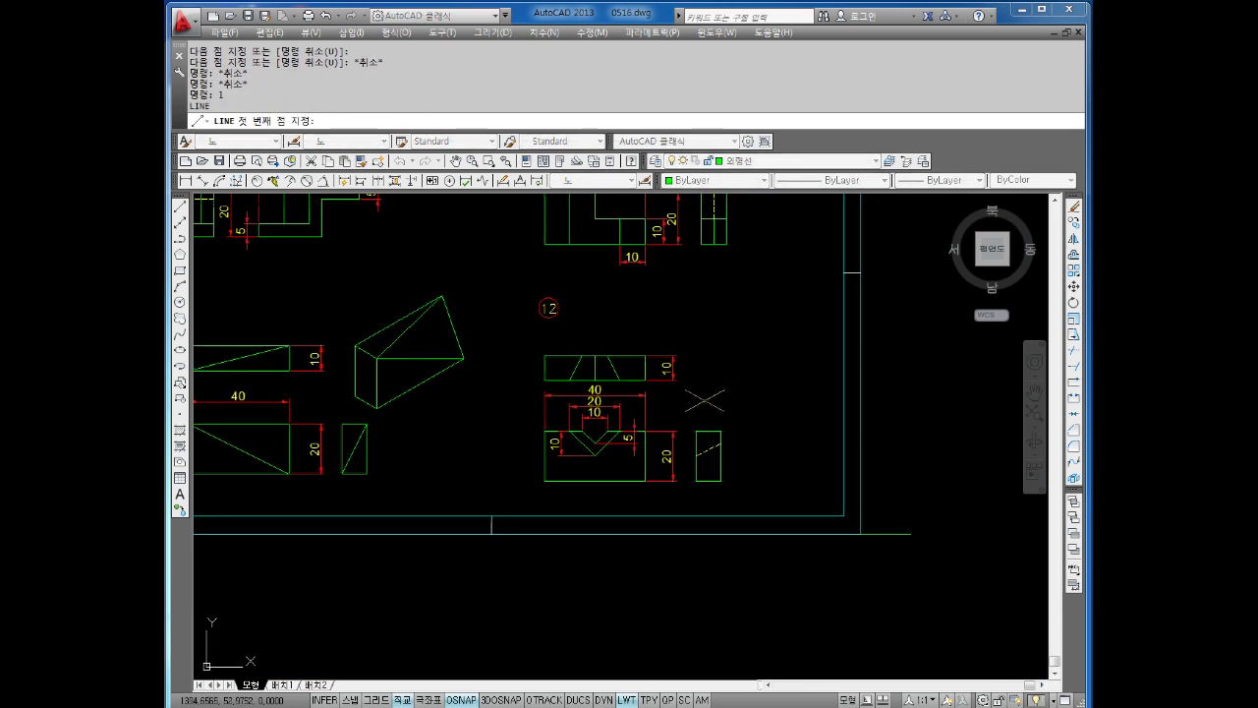
pyautogui.click(704, 400)
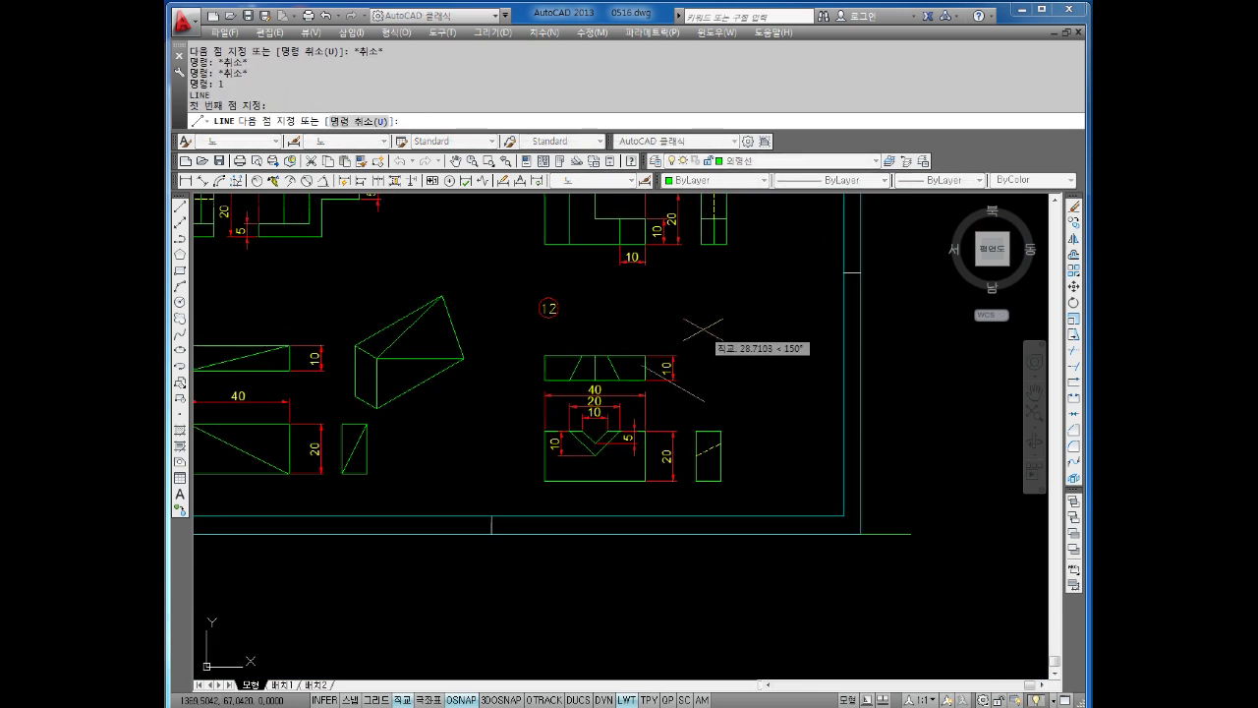
pyautogui.press('F5')
pyautogui.write('20')
pyautogui.press('Return')
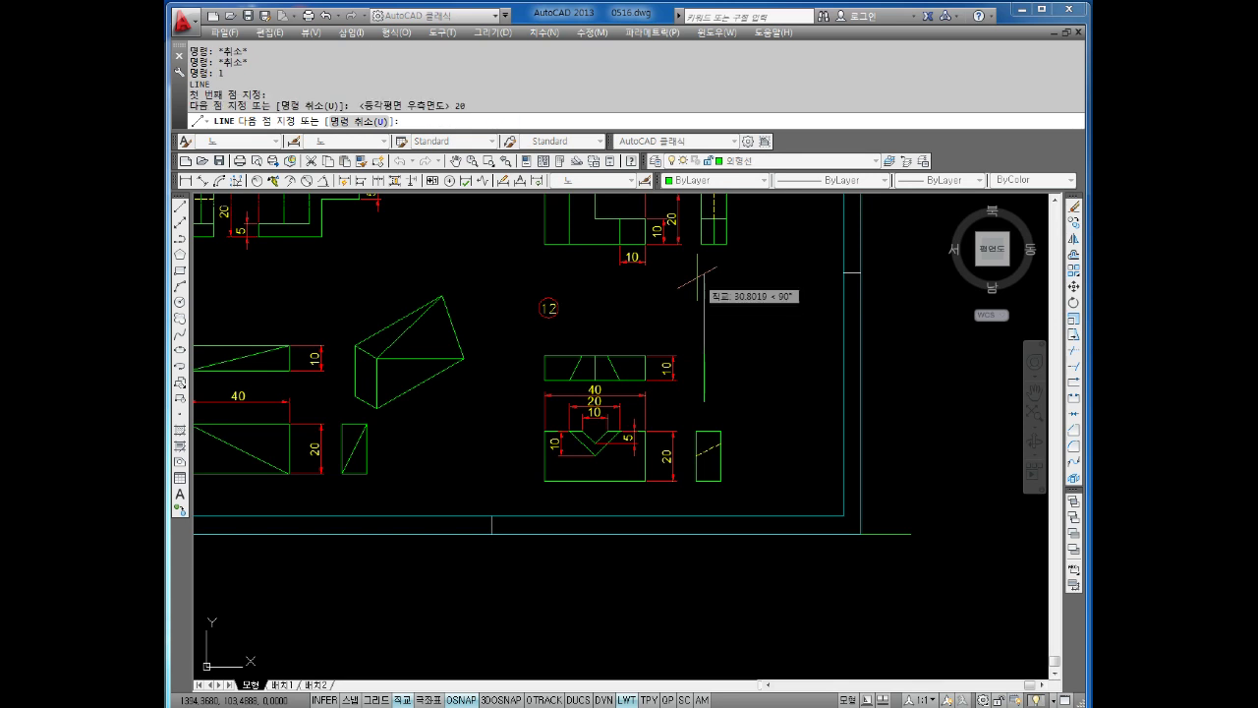
# Add a 10-unit left-face edge, undo the overlong edge, and close the side with 20 units.
pyautogui.press('F5')
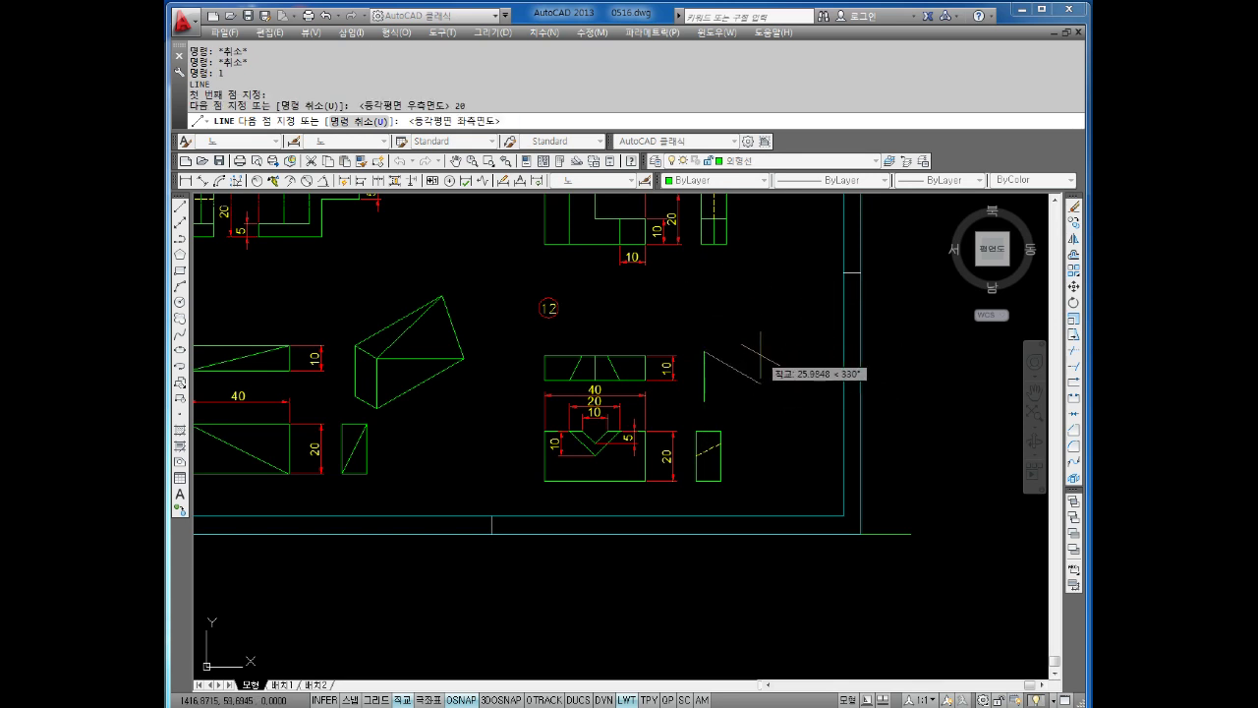
pyautogui.write('10')
pyautogui.press('Return')
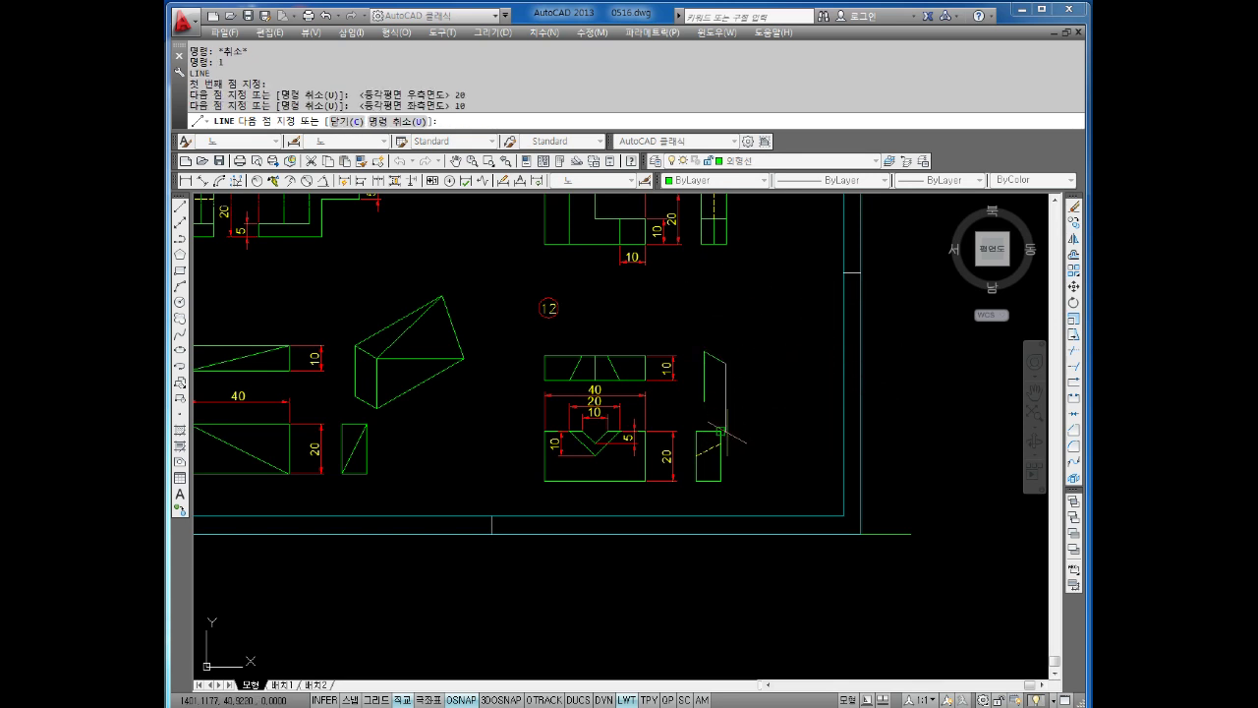
pyautogui.press('Return')
pyautogui.write('u')
pyautogui.press('Return')
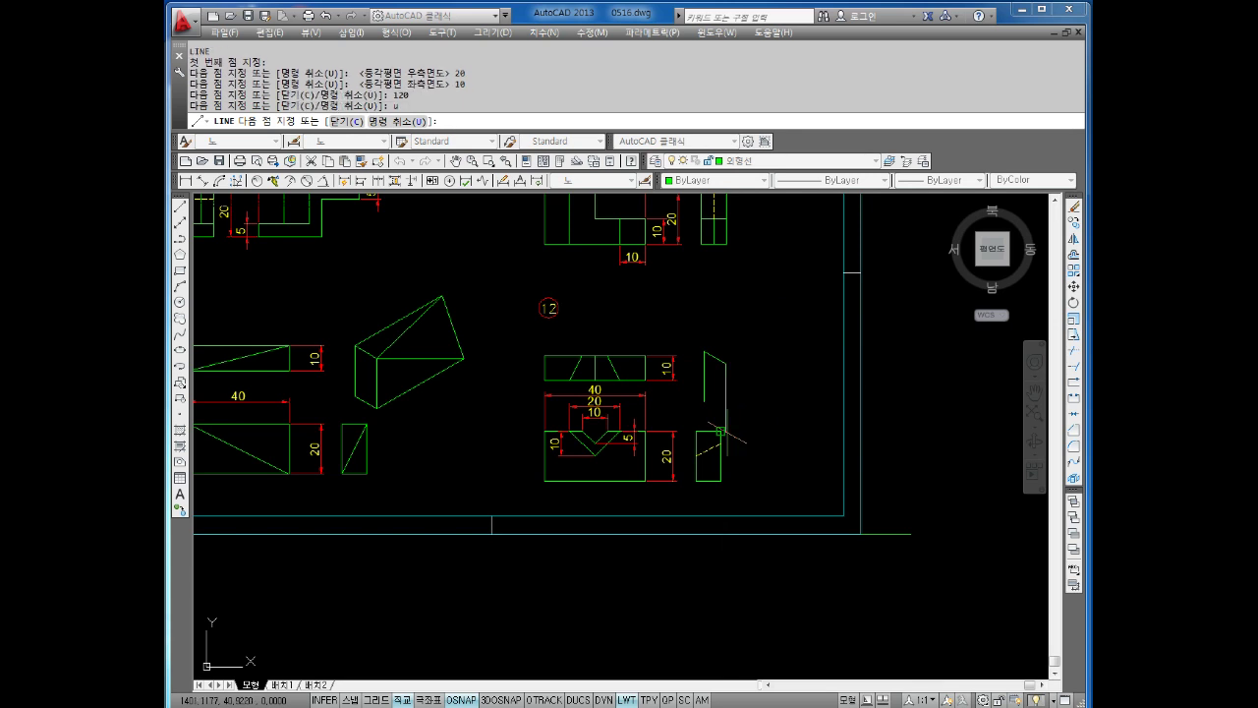
pyautogui.write('20')
pyautogui.press('Return')
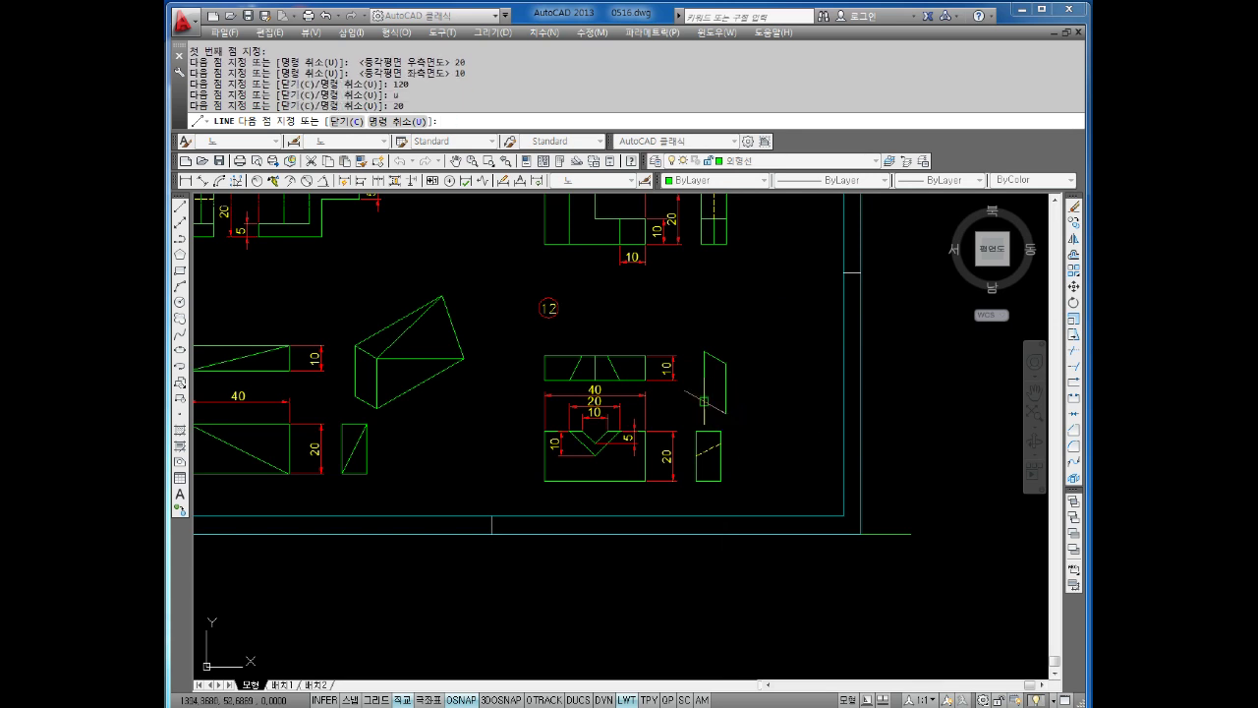
pyautogui.press('Escape')
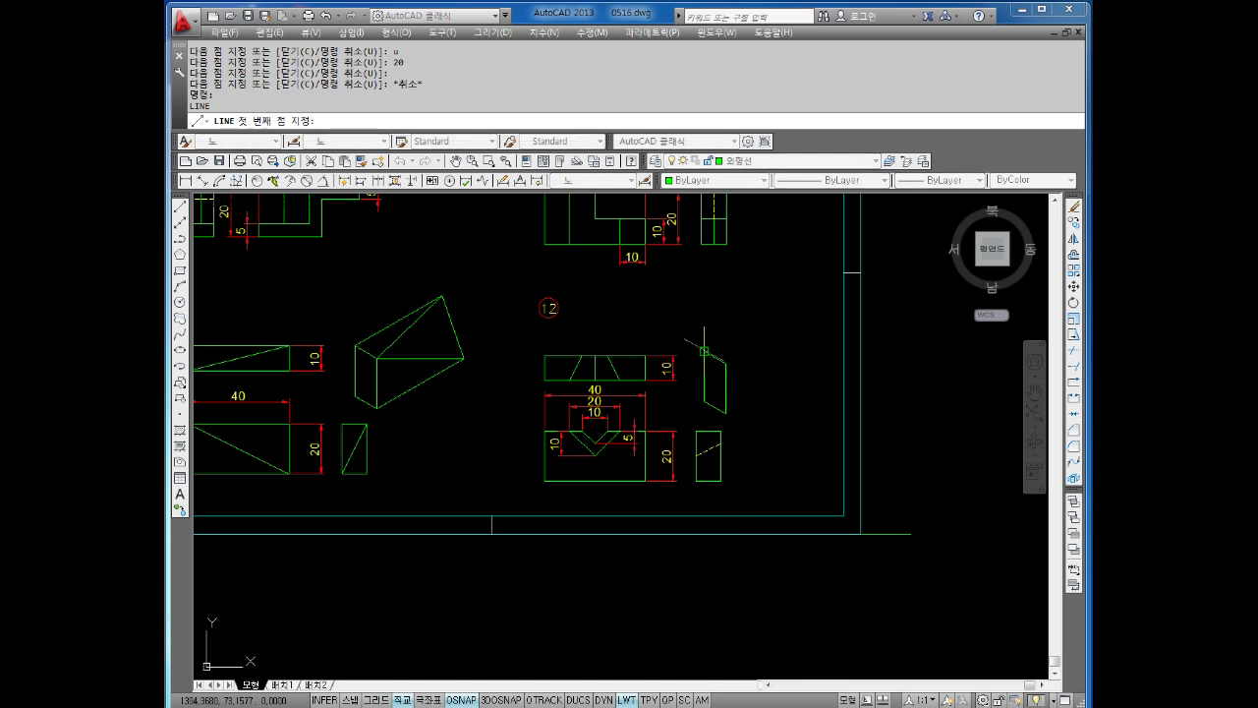
# Draw a 15-unit edge and a 10-unit edge along 30° from the side's corners.
pyautogui.click(707, 349)
pyautogui.write('15')
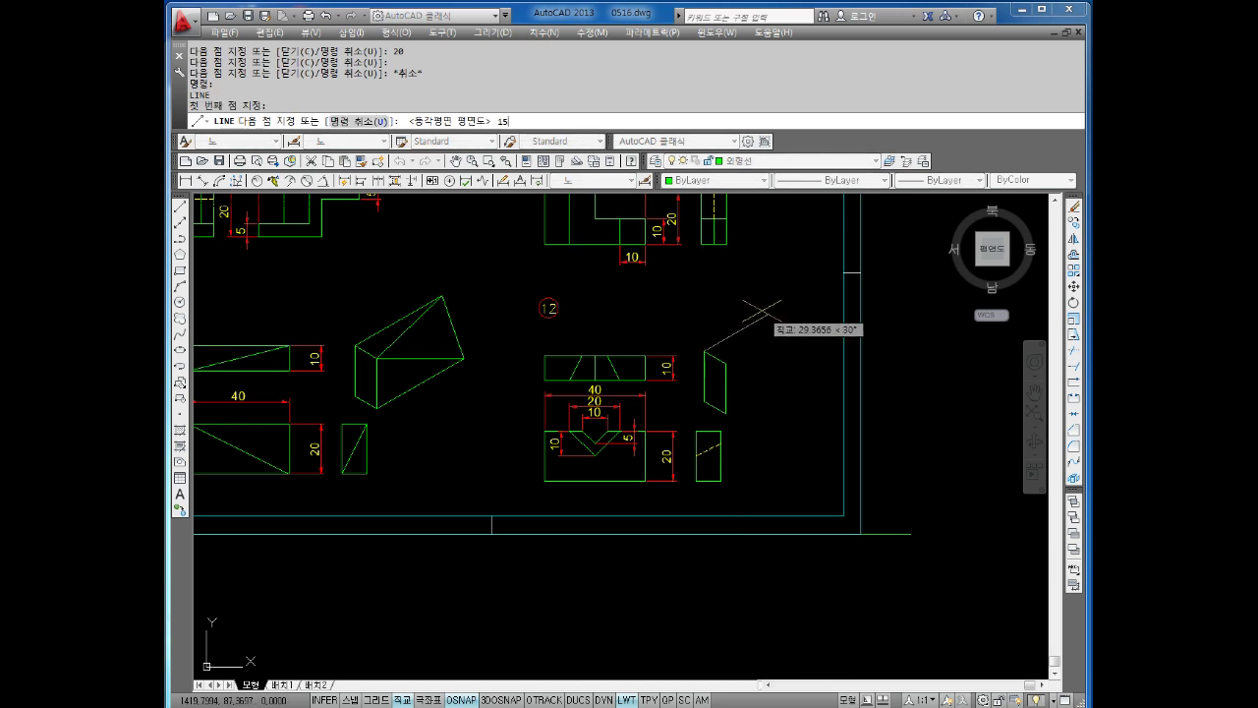
pyautogui.press('Return')
pyautogui.press('Escape')
pyautogui.press('Return')
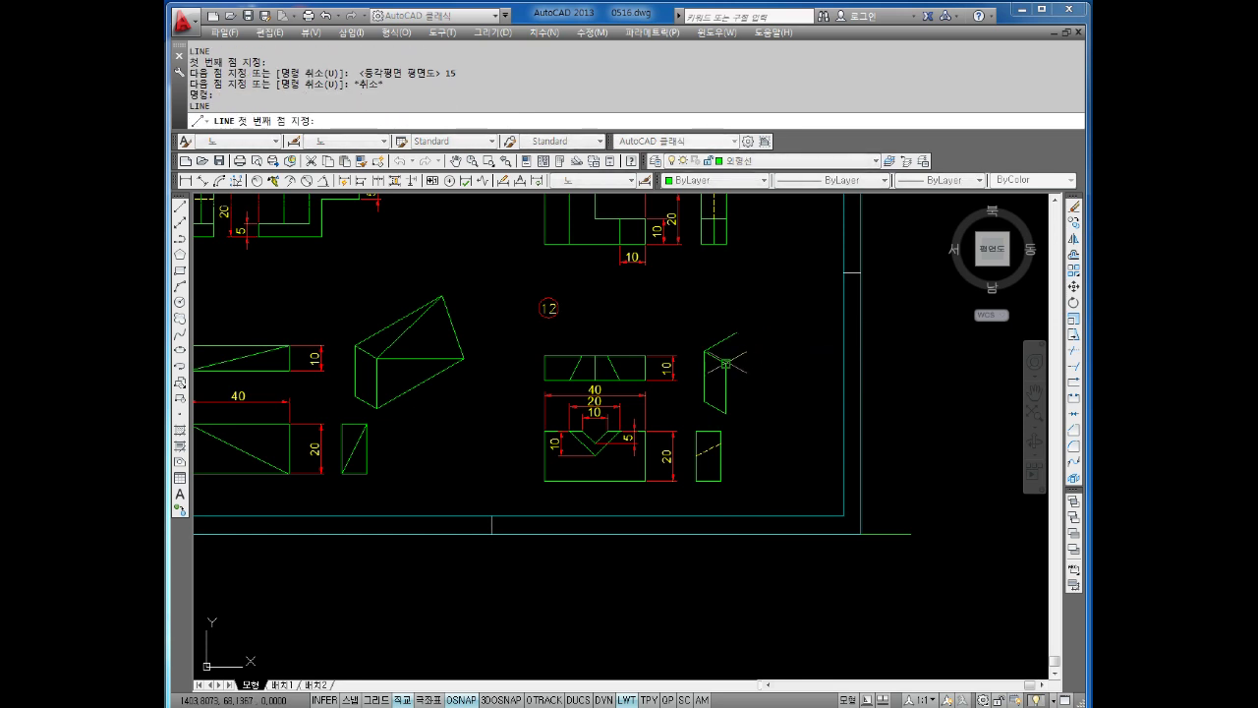
pyautogui.click(726, 363)
pyautogui.write('1')
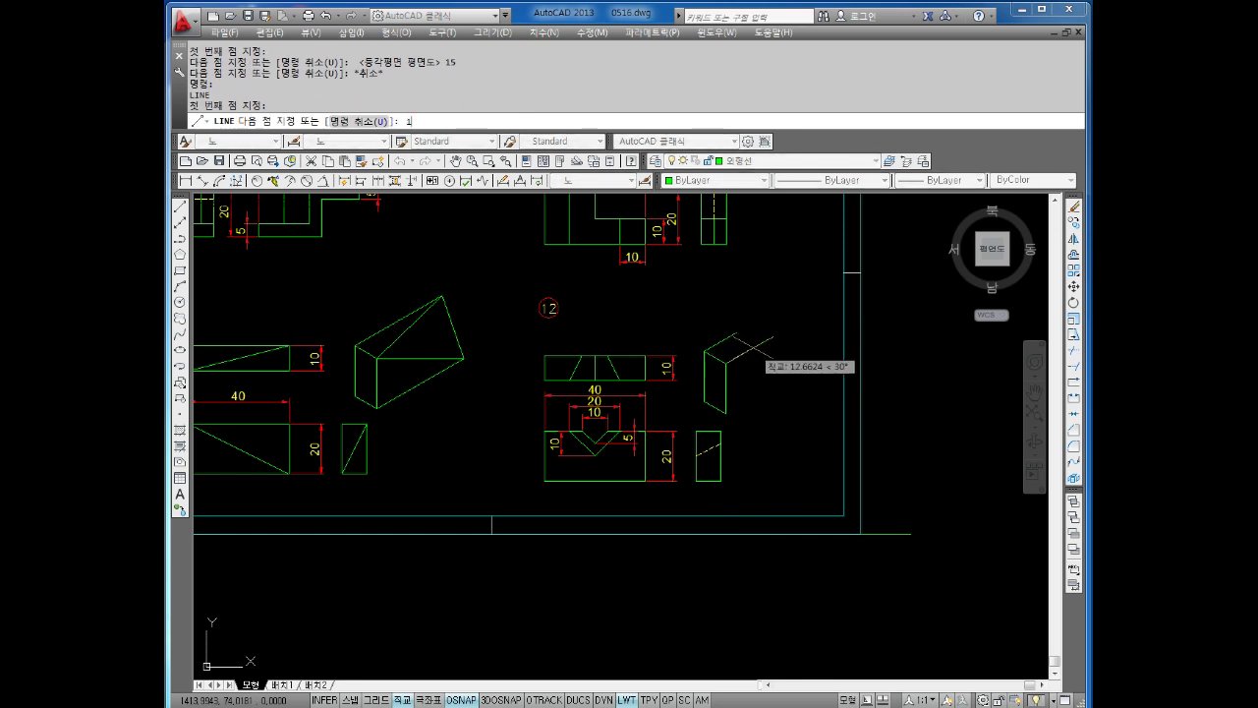
pyautogui.write('0')
pyautogui.press('Return')
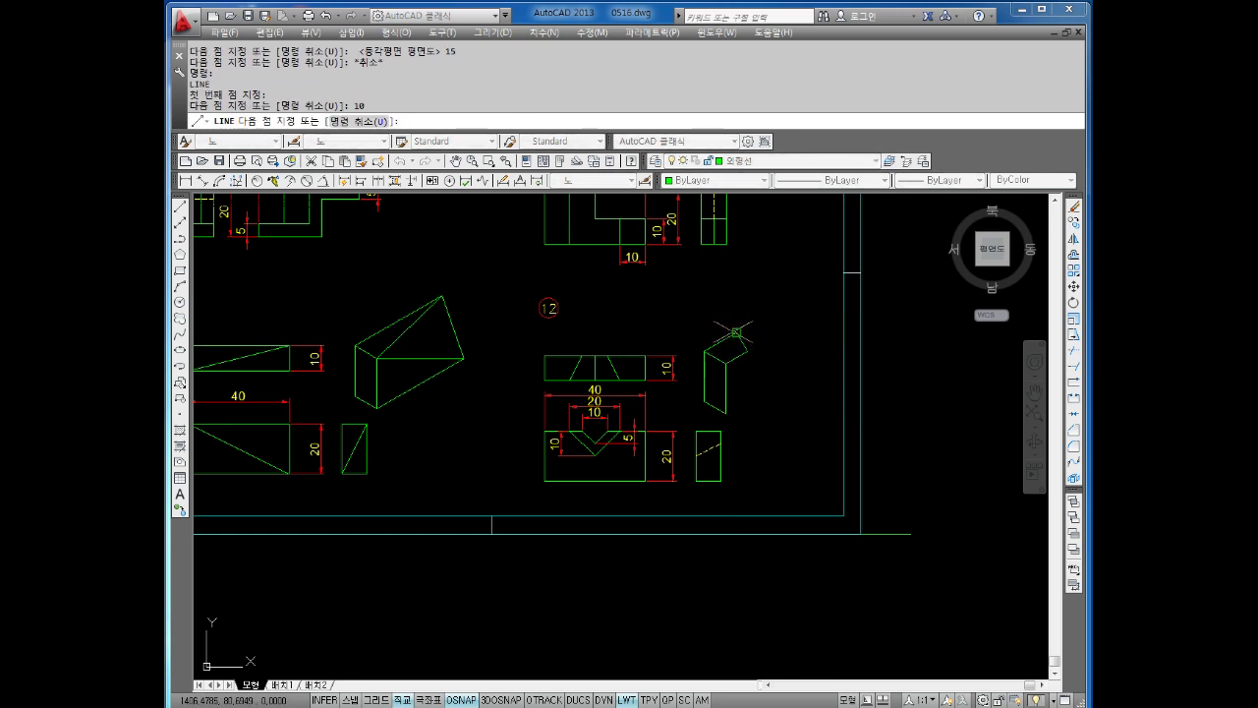
pyautogui.press('Escape')
pyautogui.press('Escape')
# Draw the 40-unit bottom edge along 30°, a 20-unit vertical edge, and a 10-unit edge at 210°.
pyautogui.moveTo(735, 332); pyautogui.dragTo(684, 338, button='middle')
pyautogui.press('Return')
pyautogui.click(677, 418)
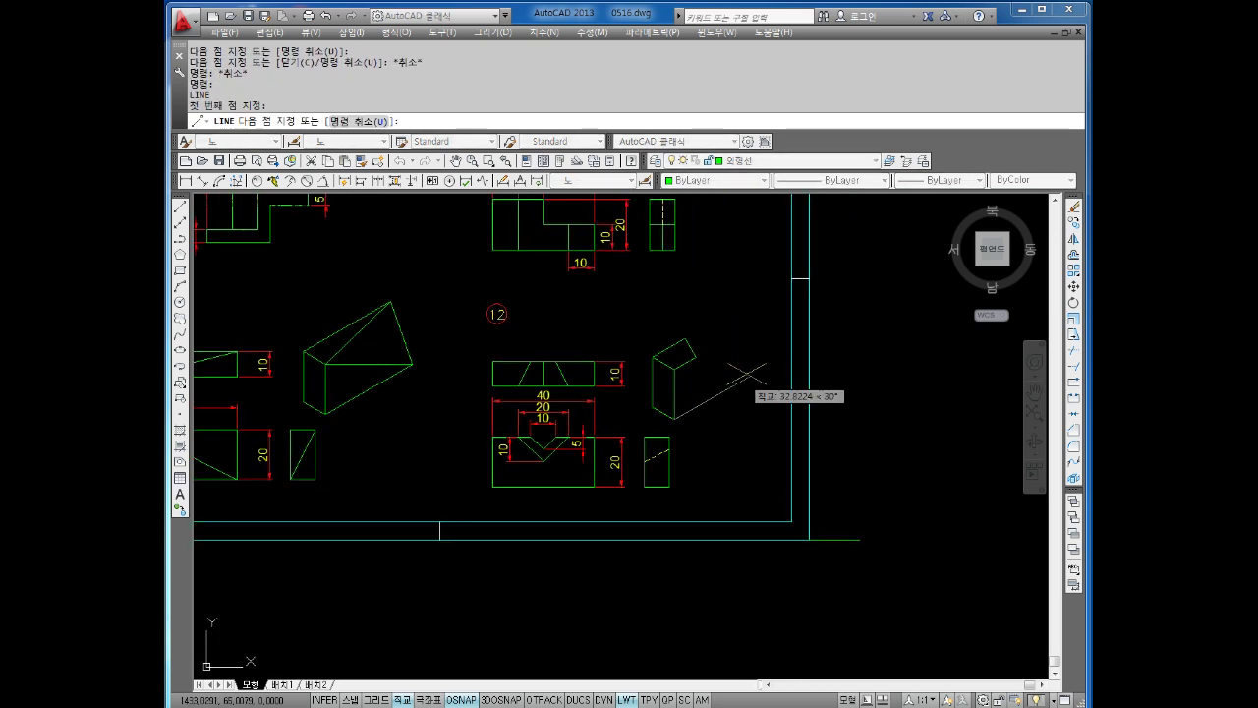
pyautogui.write('0')
pyautogui.press('Return')
pyautogui.press('F5')
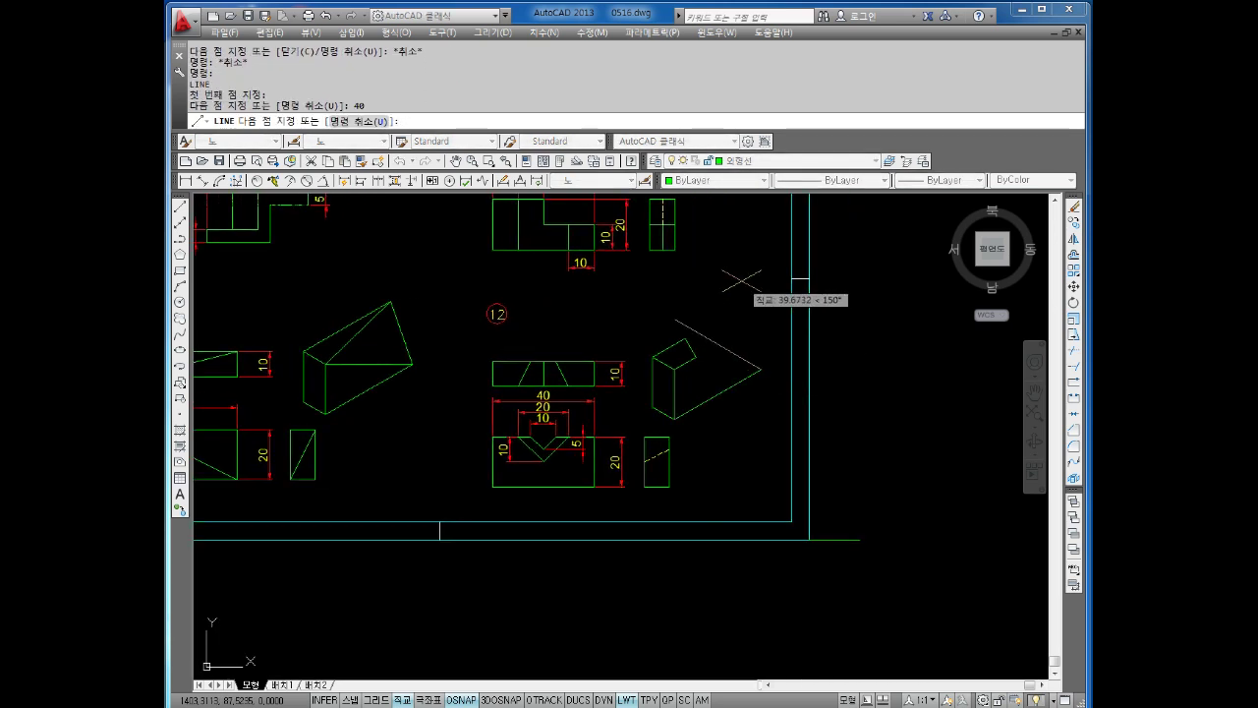
pyautogui.write('20')
pyautogui.press('Return')
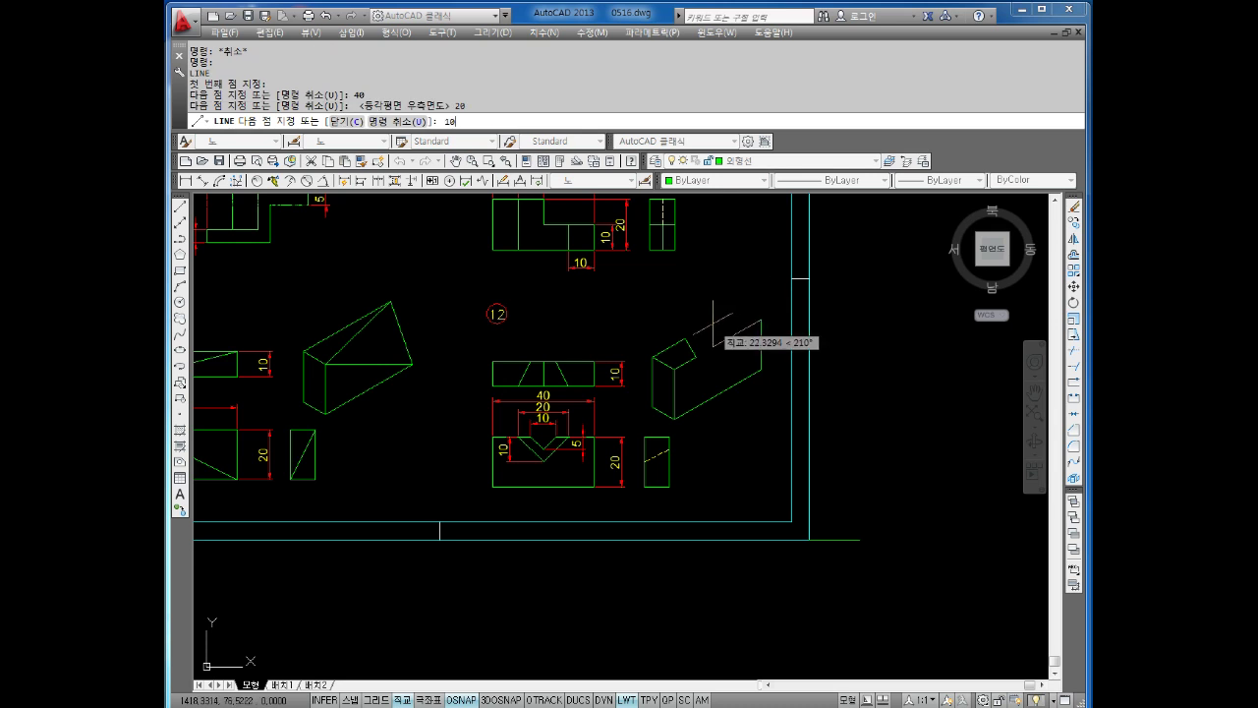
pyautogui.press('Return')
pyautogui.press('Escape')
# From the back corner draw a 10-unit edge at 150° and a 15-unit top edge.
pyautogui.press('Return')
pyautogui.click(761, 319)
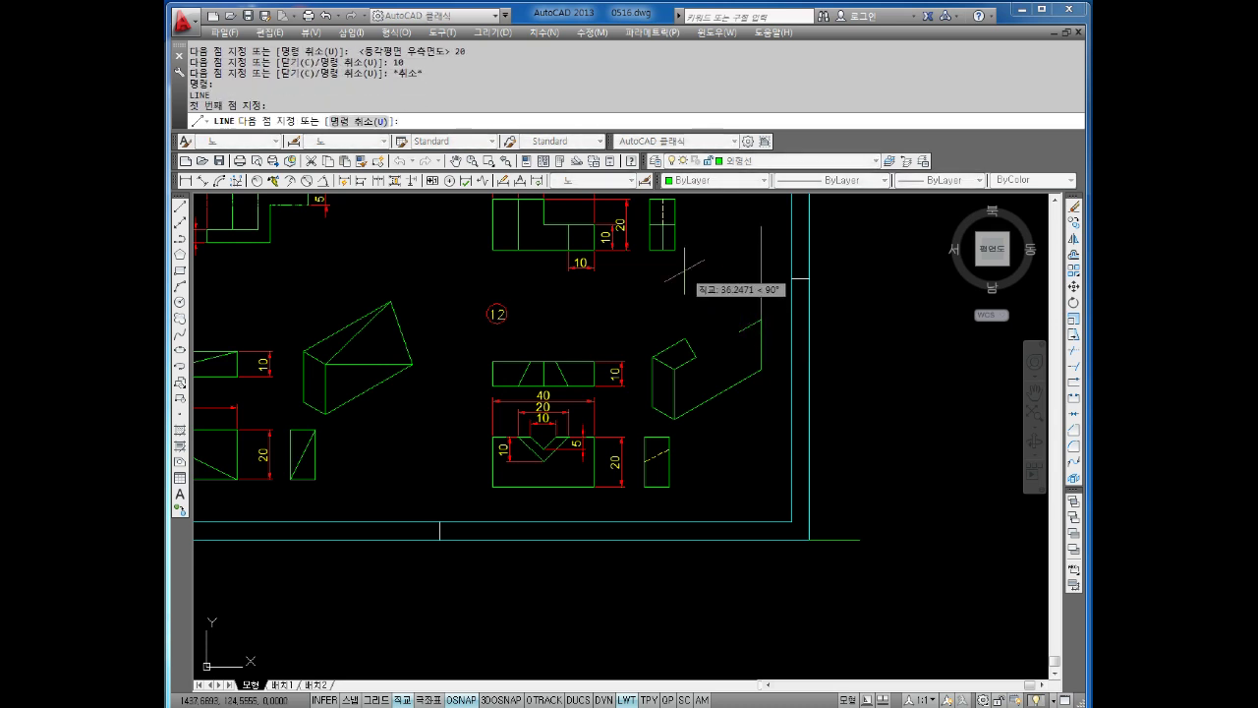
pyautogui.press('F5')
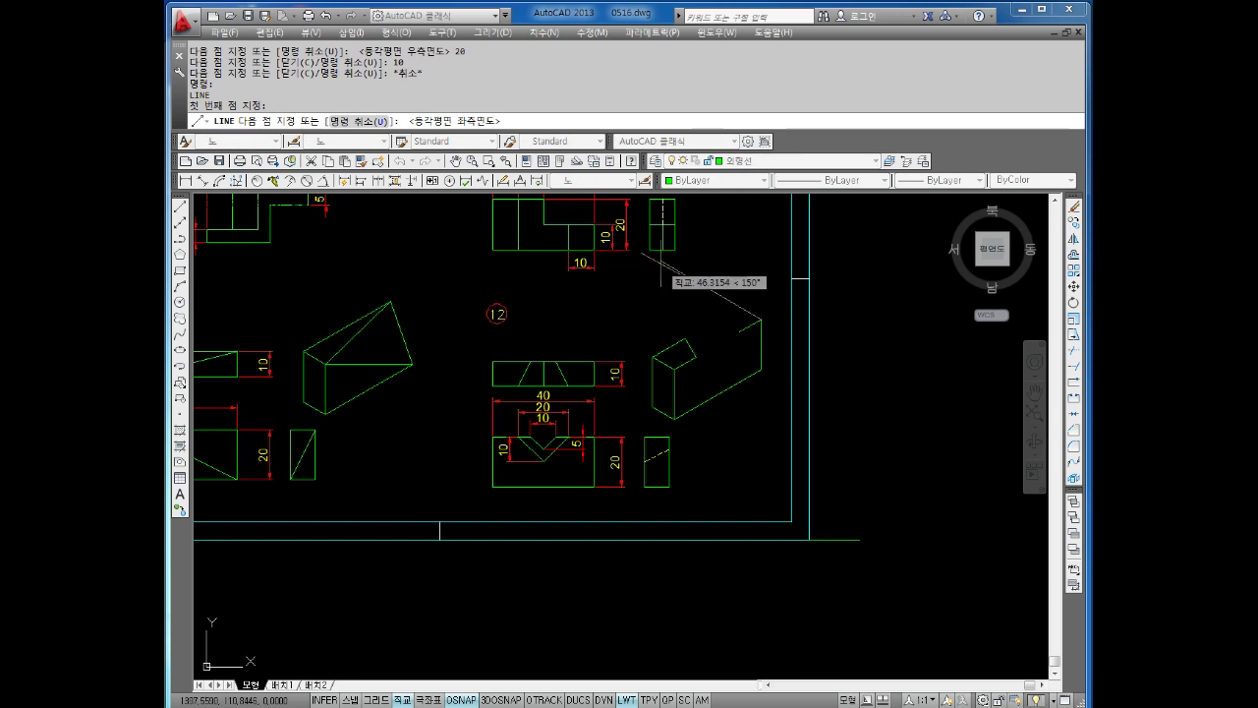
pyautogui.write('10')
pyautogui.press('Return')
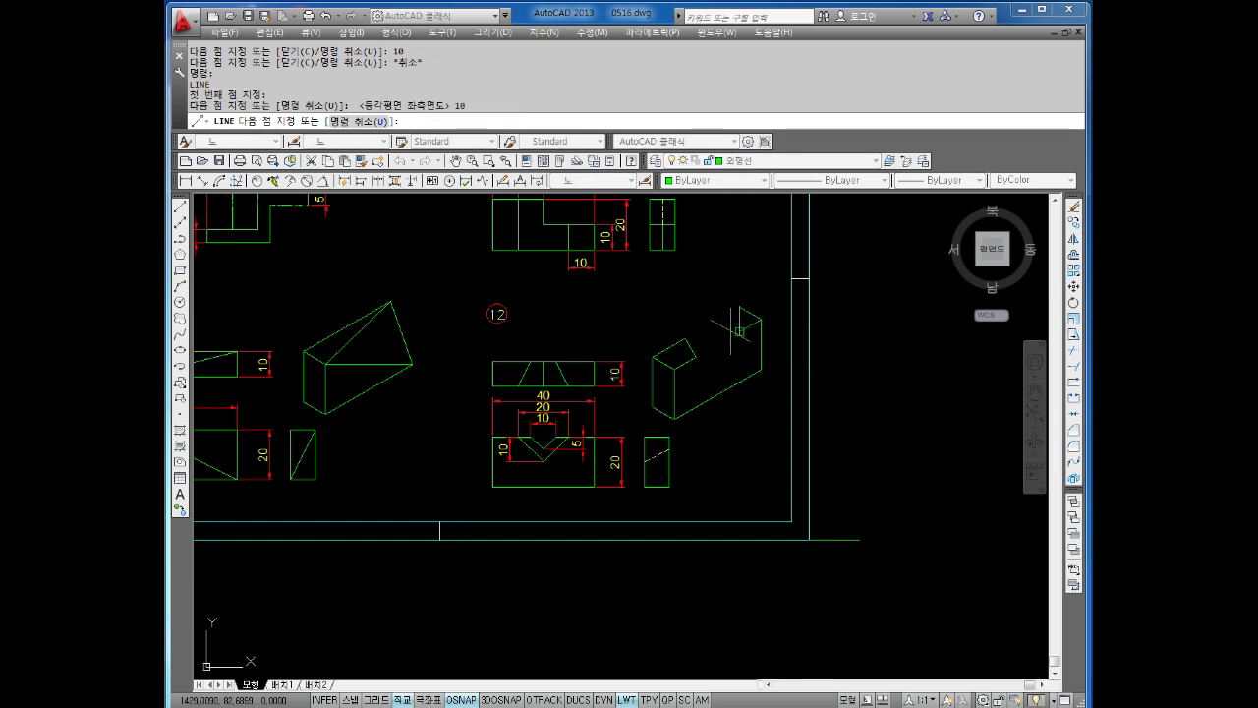
pyautogui.press('F5')
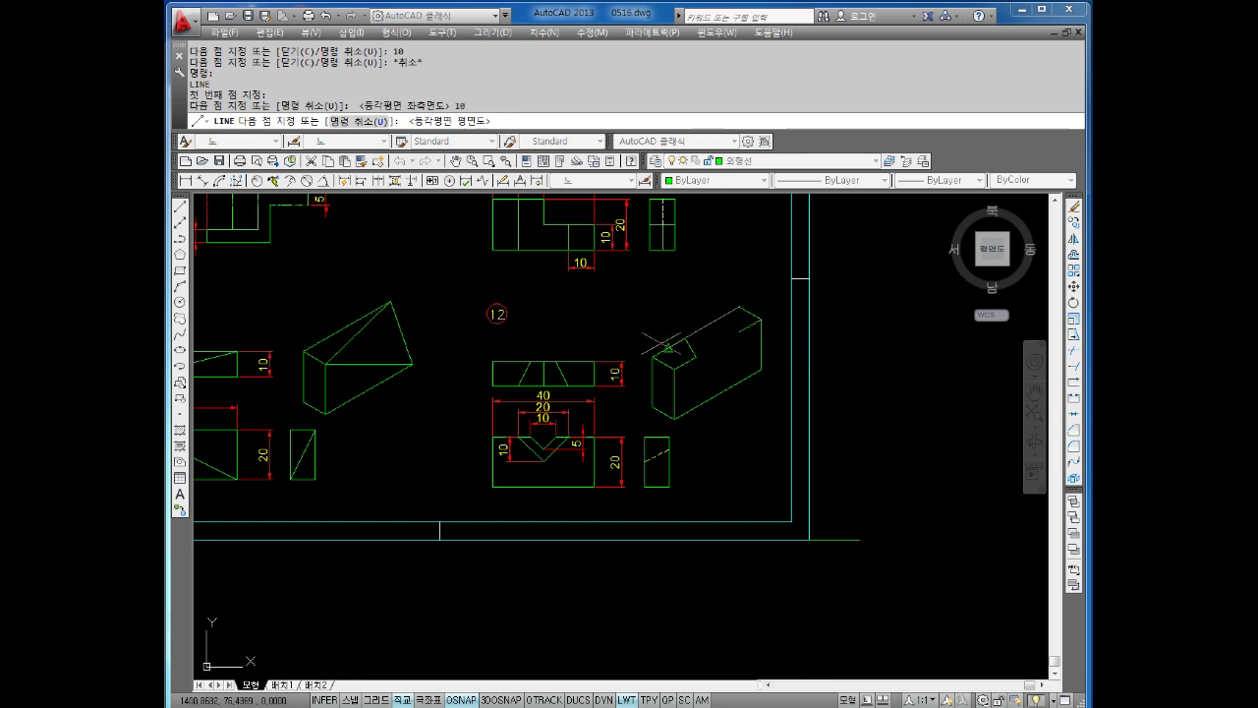
pyautogui.write('15')
pyautogui.press('Return')
pyautogui.press('Escape')
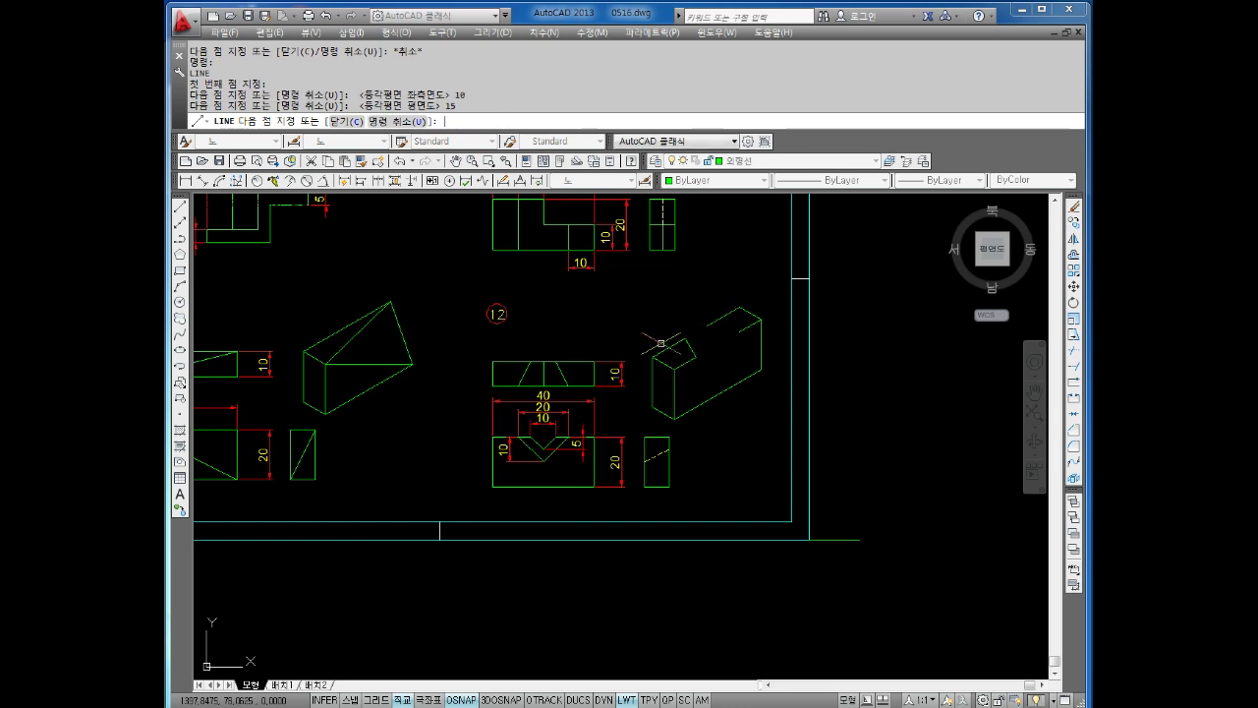
pyautogui.press('Return')
pyautogui.click(706, 324)
# Draw 5-unit vertical and 5-unit 30° trial segments from the block's top notch corner.
pyautogui.press('Escape')
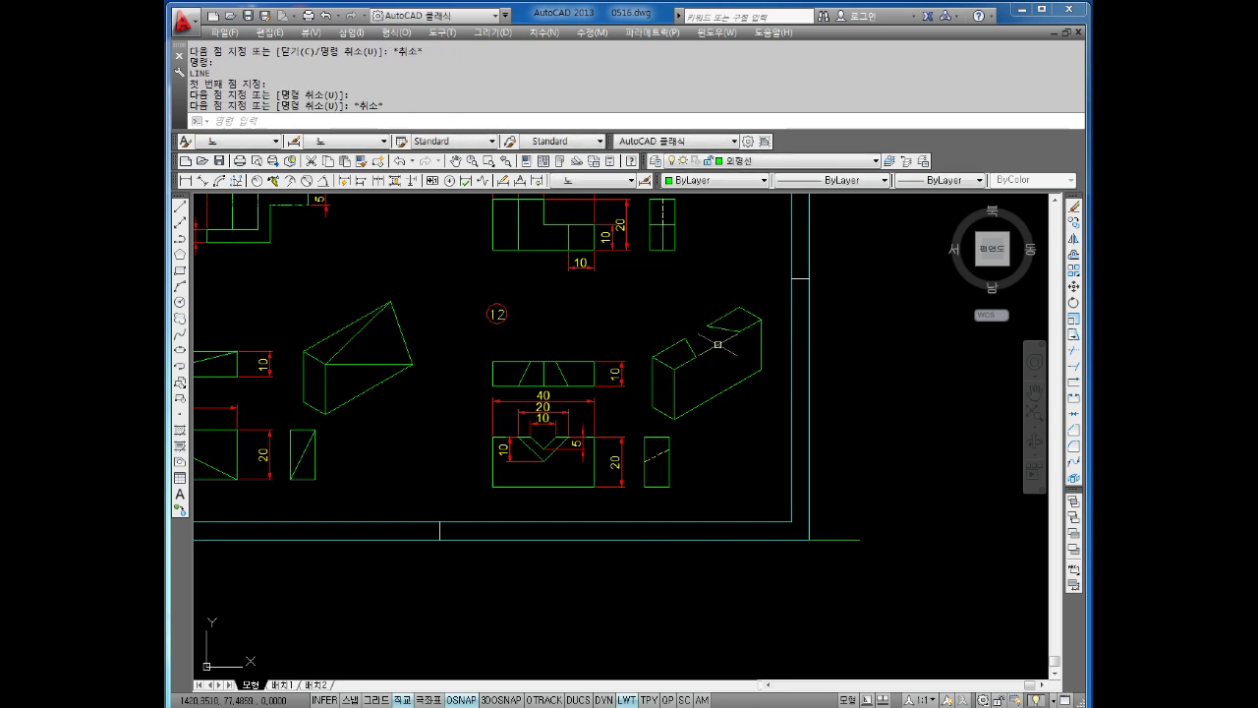
pyautogui.scroll(5, 713, 329)
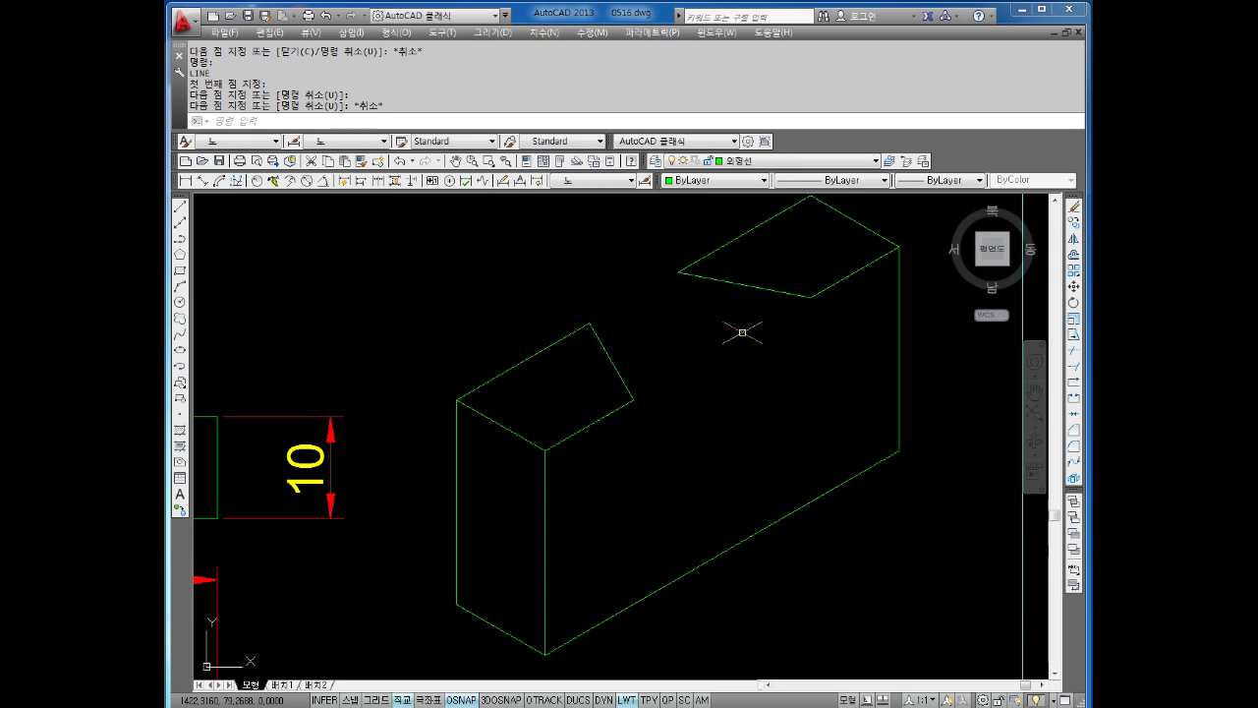
pyautogui.press('Escape')
pyautogui.press('Escape')
pyautogui.press('Escape')
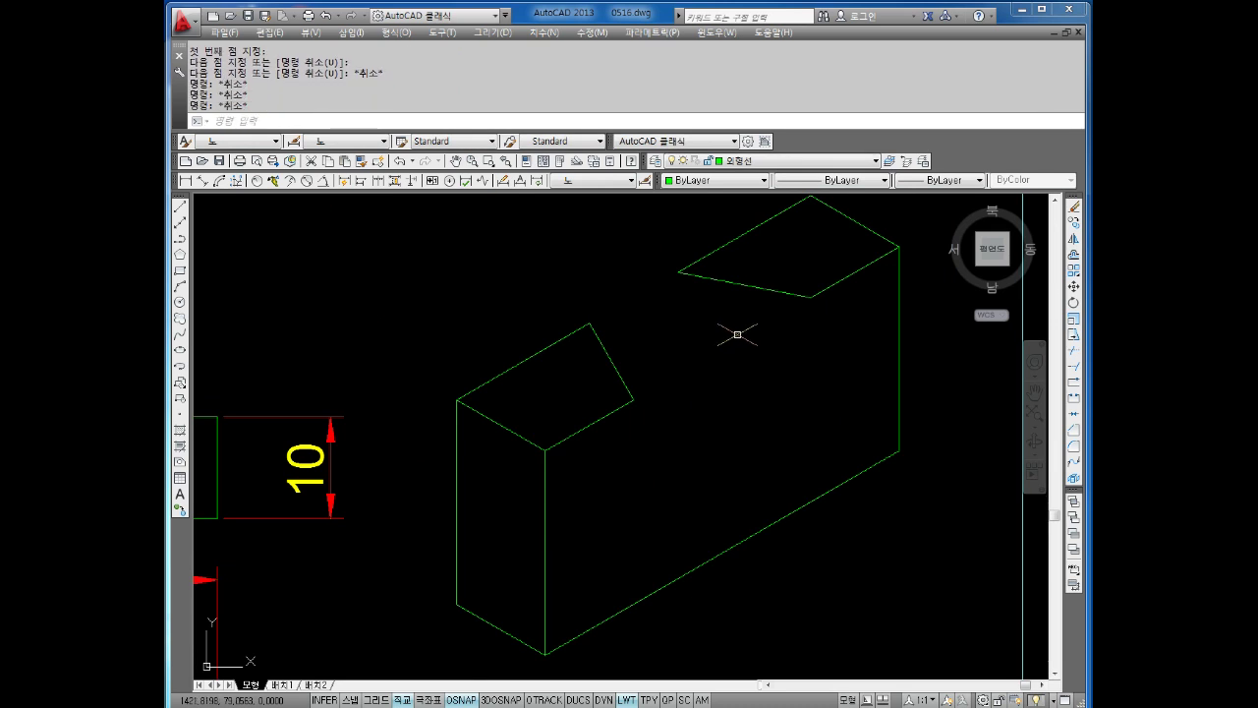
pyautogui.write('l')
pyautogui.press('Return')
pyautogui.click(589, 324)
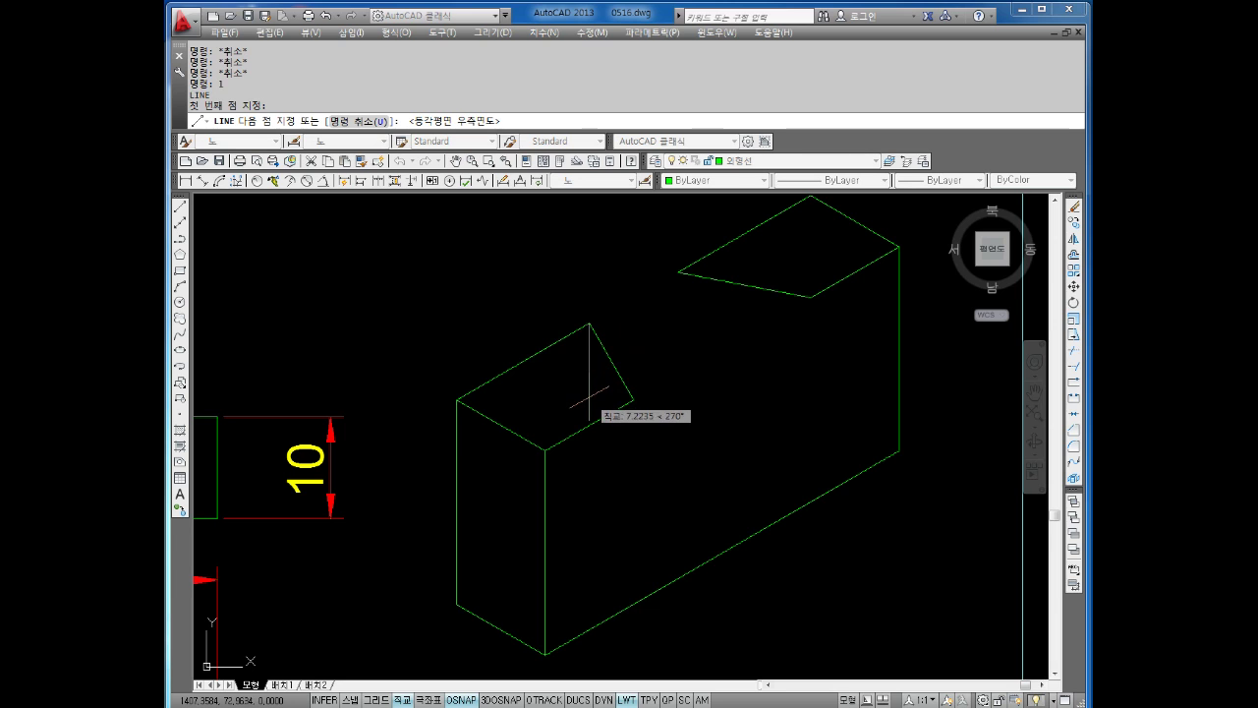
pyautogui.write('5')
pyautogui.press('Return')
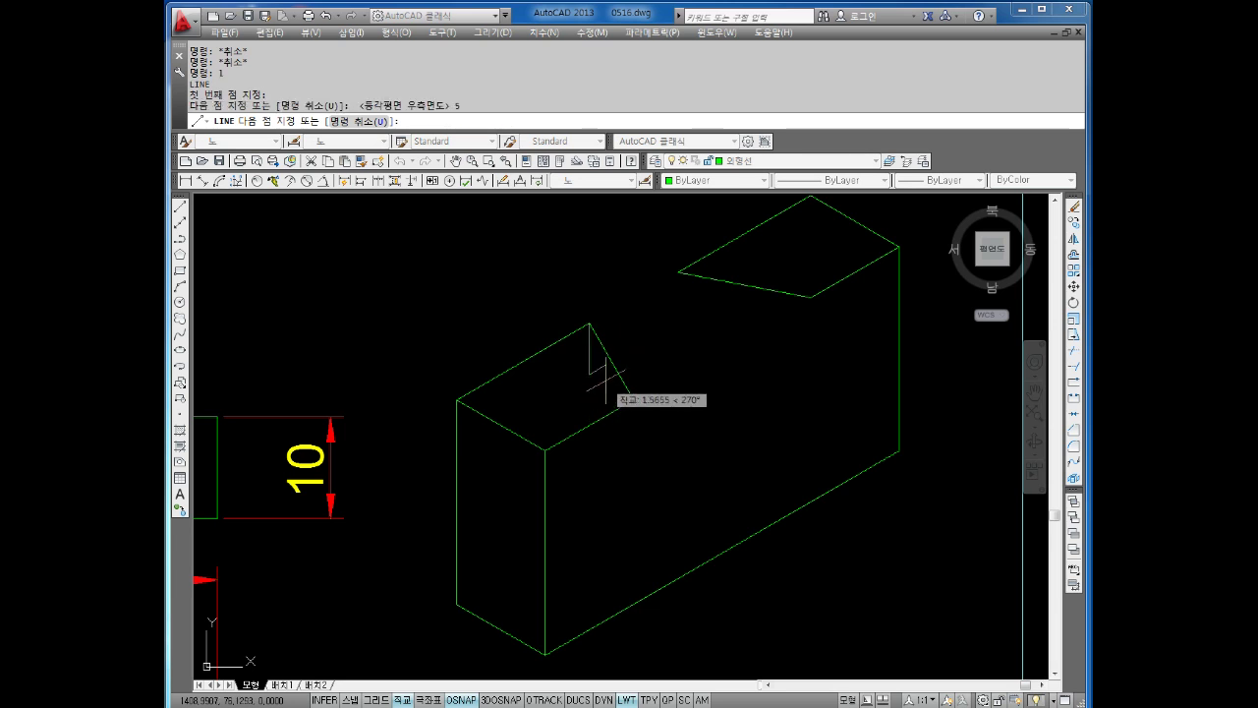
pyautogui.write('5')
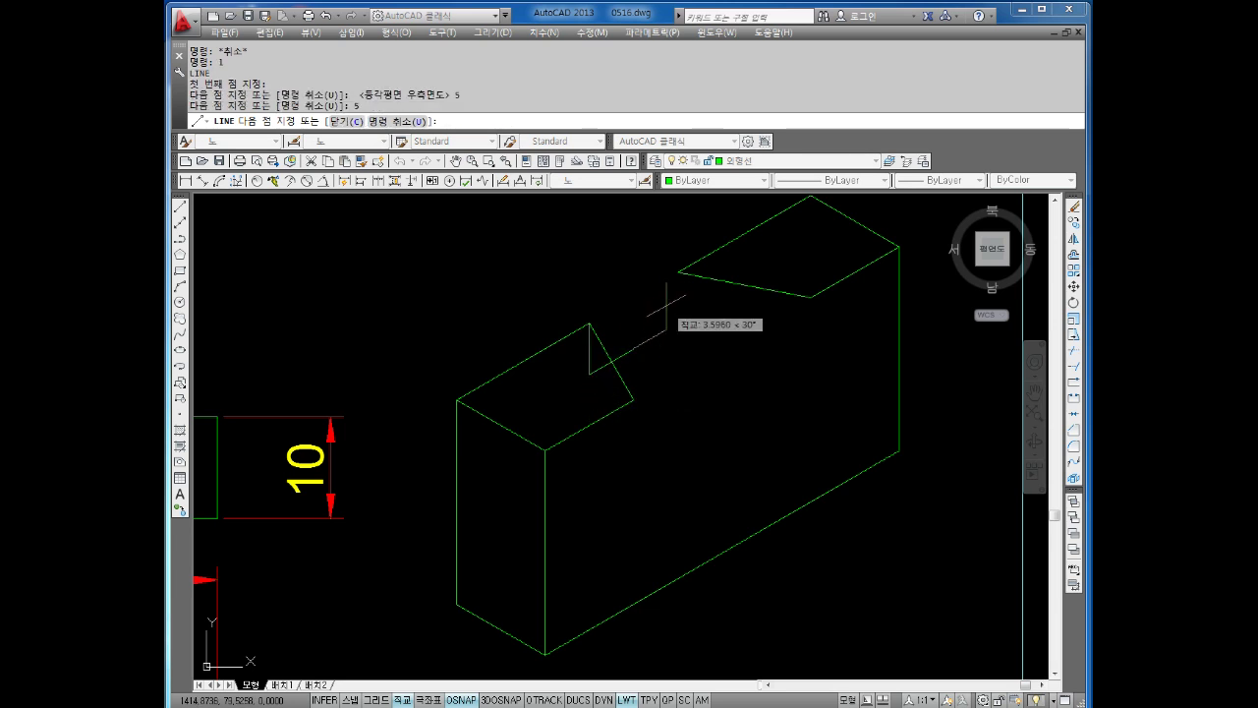
pyautogui.press('Return')
# Join the trial segment's end to the notch peak with a V-notch edge.
pyautogui.press('Escape')
pyautogui.press('Return')
pyautogui.click(633, 348)
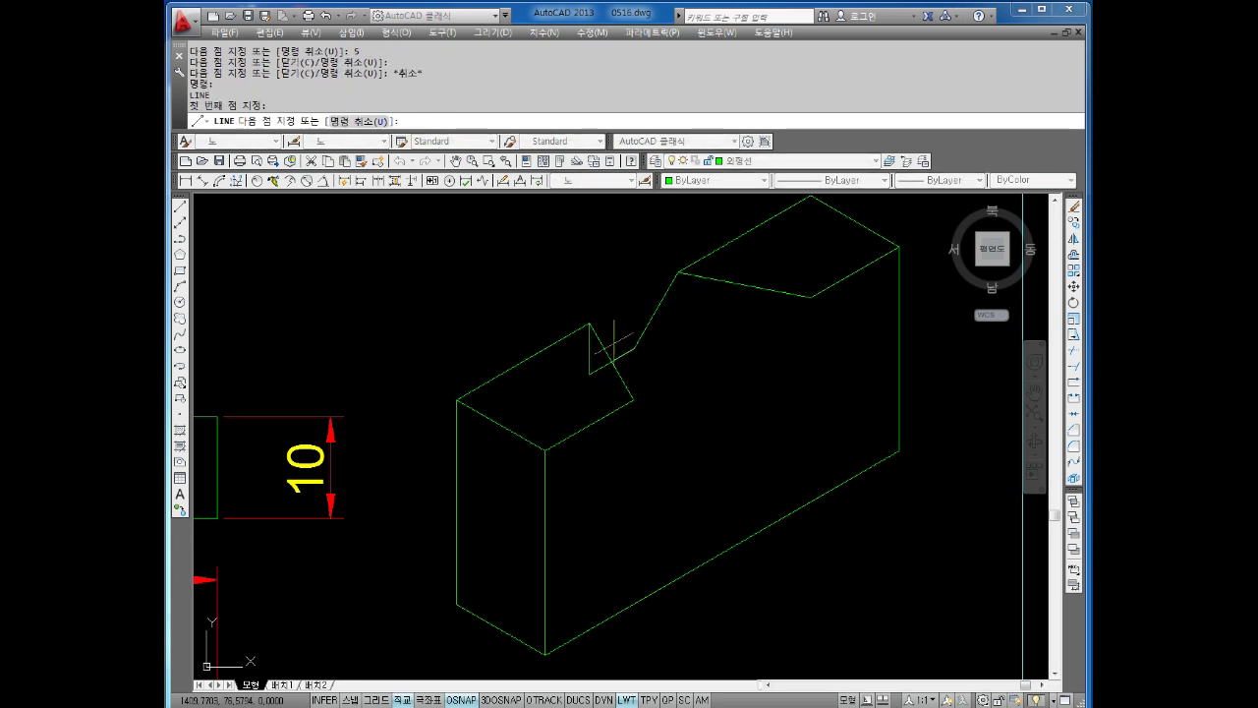
pyautogui.click(589, 324)
pyautogui.press('Escape')
# Erase the short and vertical trial segments.
pyautogui.click(596, 370)
pyautogui.click(589, 353)
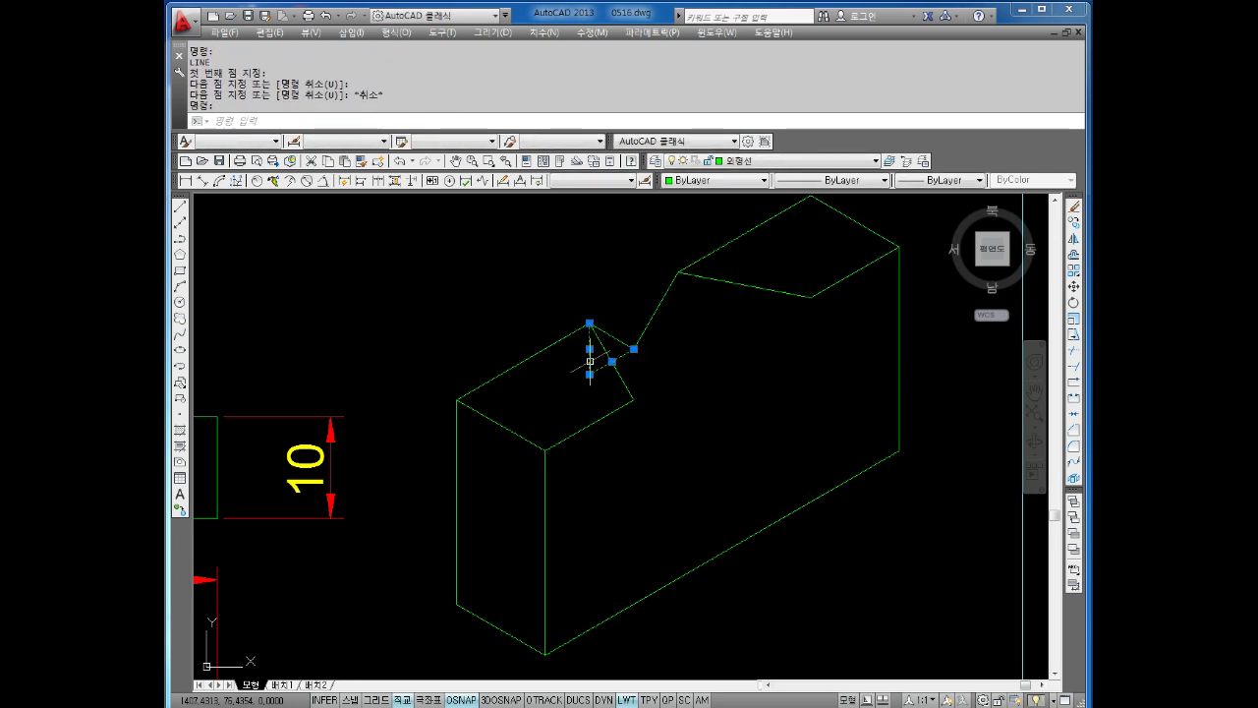
pyautogui.press('Delete')
pyautogui.press('Escape')
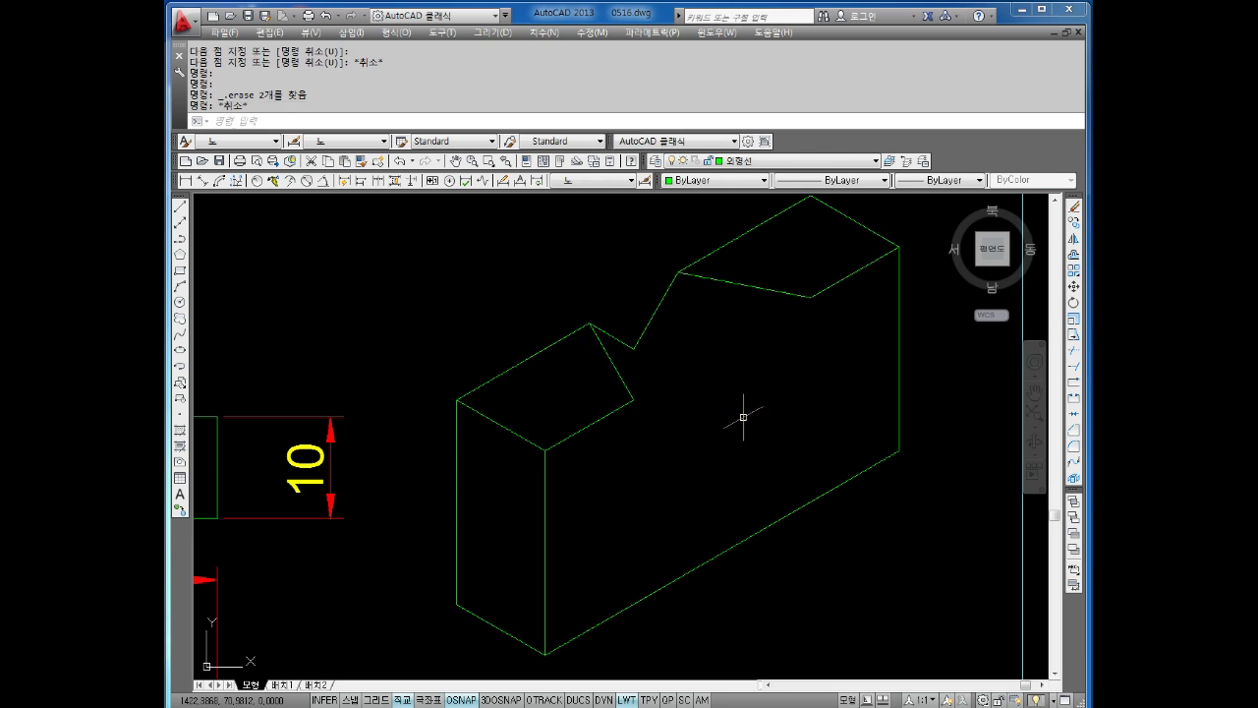
pyautogui.press('Escape')
pyautogui.press('Delete')
pyautogui.press('Escape')
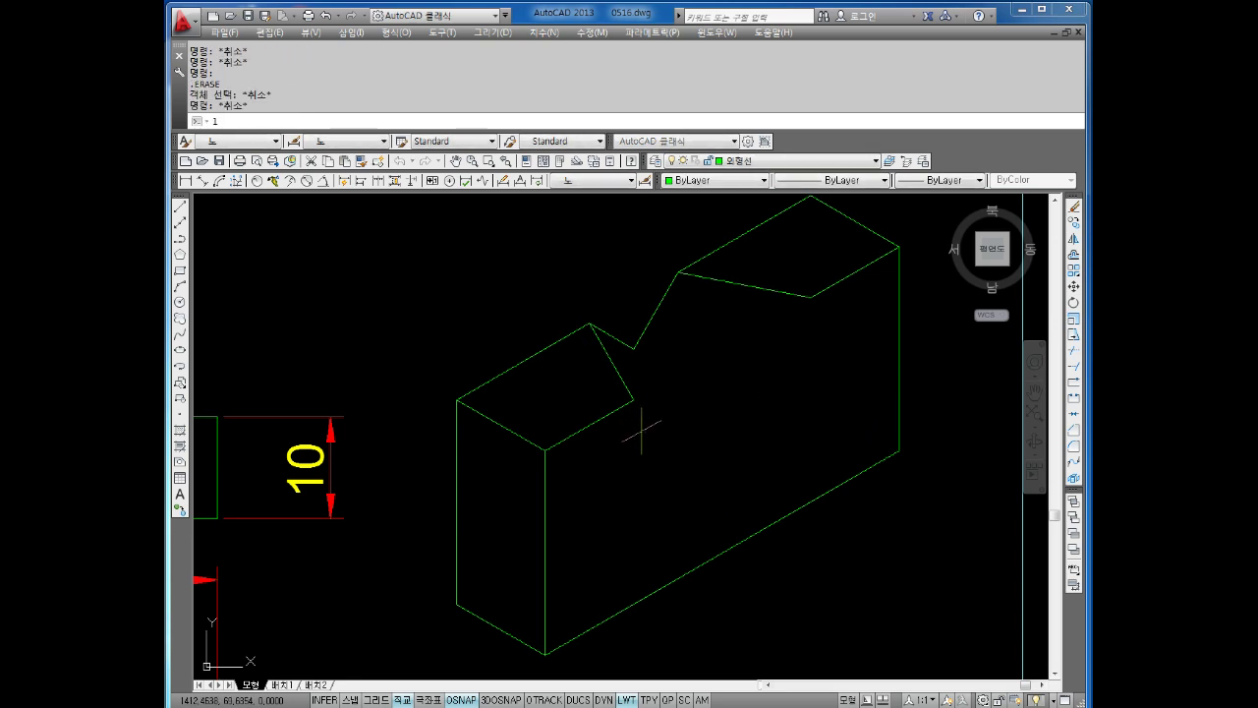
pyautogui.write('l')
pyautogui.press('Return')
# Draw 10-unit vertical and 30° construction lines, then connect their end to the notch's lower corner.
pyautogui.click(634, 400)
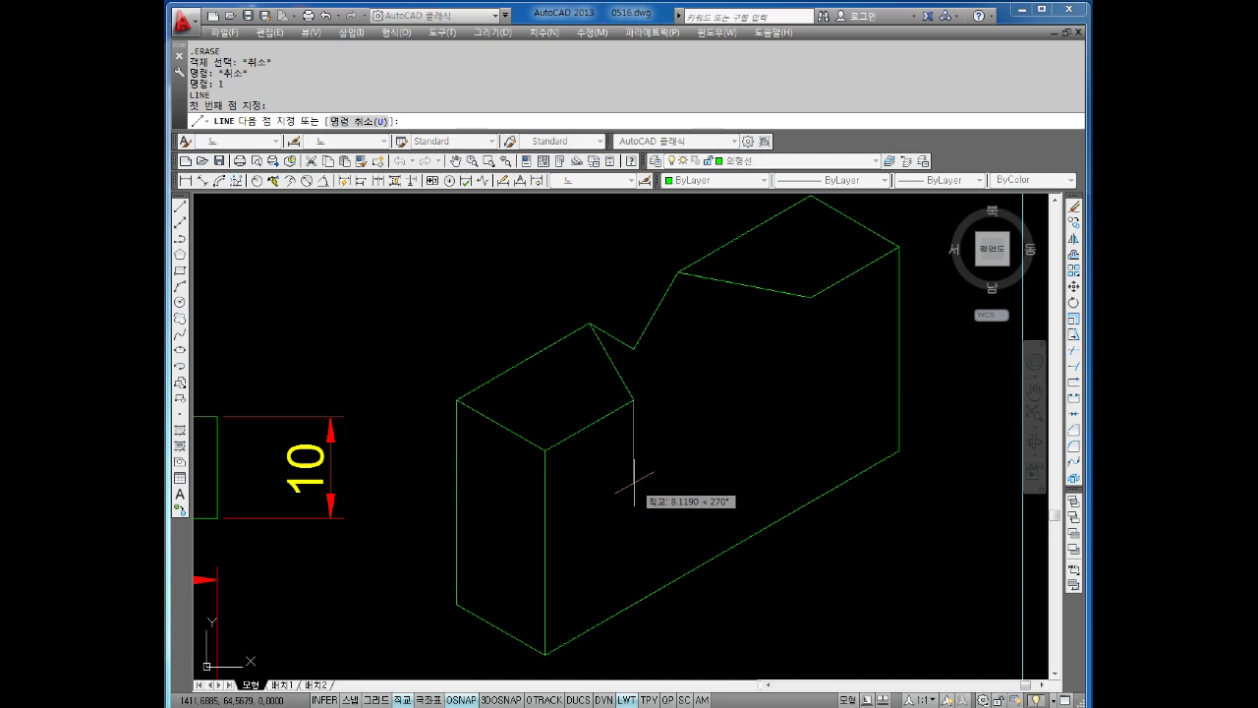
pyautogui.write('10')
pyautogui.press('Return')
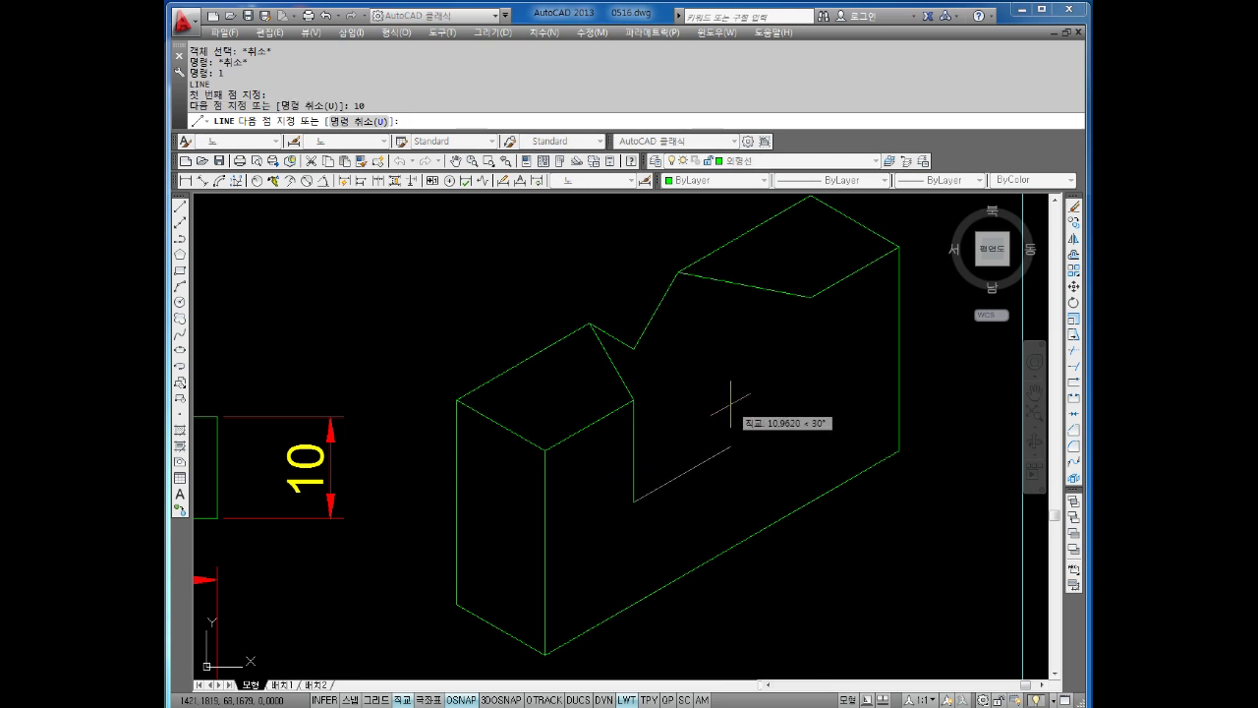
pyautogui.write('10')
pyautogui.press('Return')
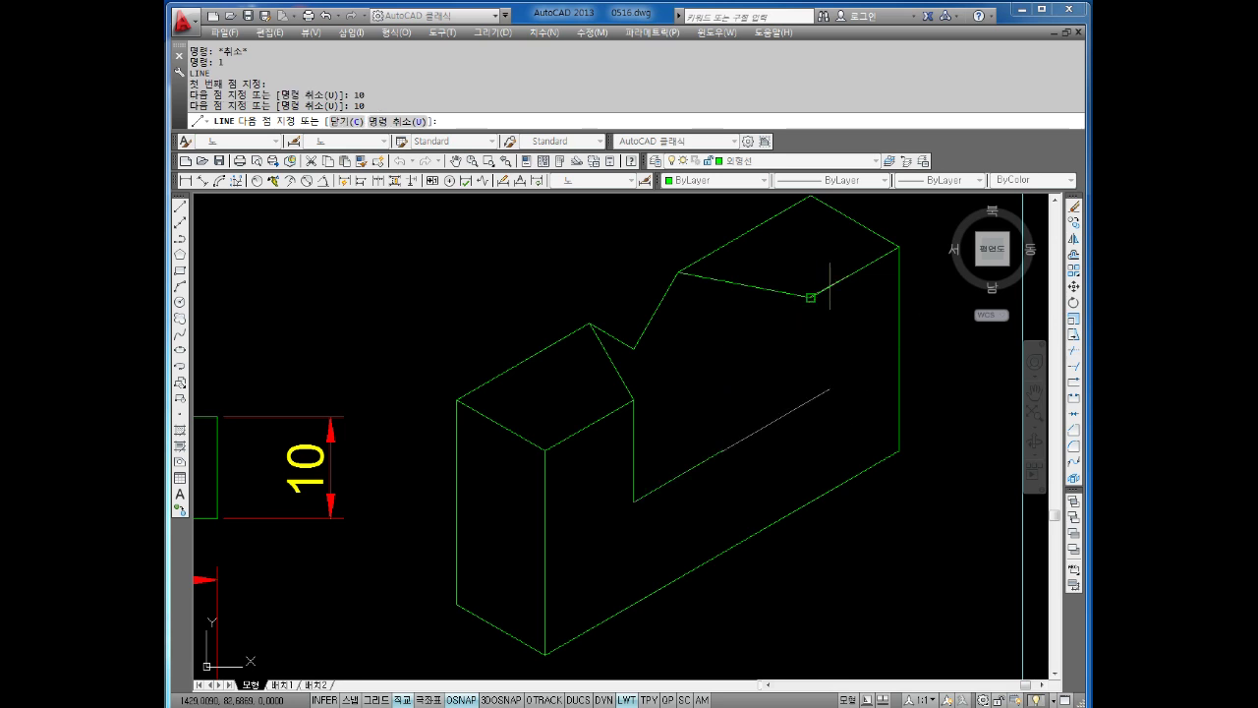
pyautogui.click(811, 297)
pyautogui.press('Escape')
pyautogui.press('Return')
pyautogui.click(723, 450)
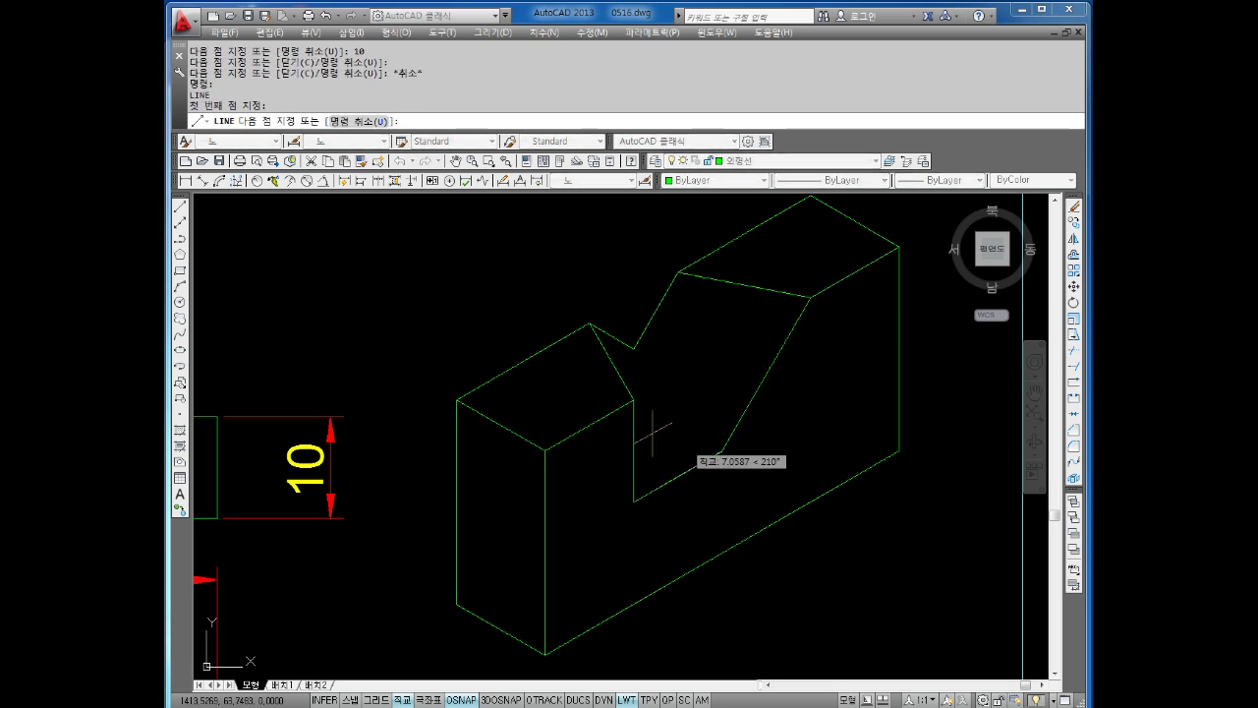
pyautogui.click(633, 400)
pyautogui.press('Escape')
pyautogui.press('Escape')
# Erase the vertical and diagonal construction lines.
pyautogui.moveTo(643, 441); pyautogui.dragTo(623, 519)
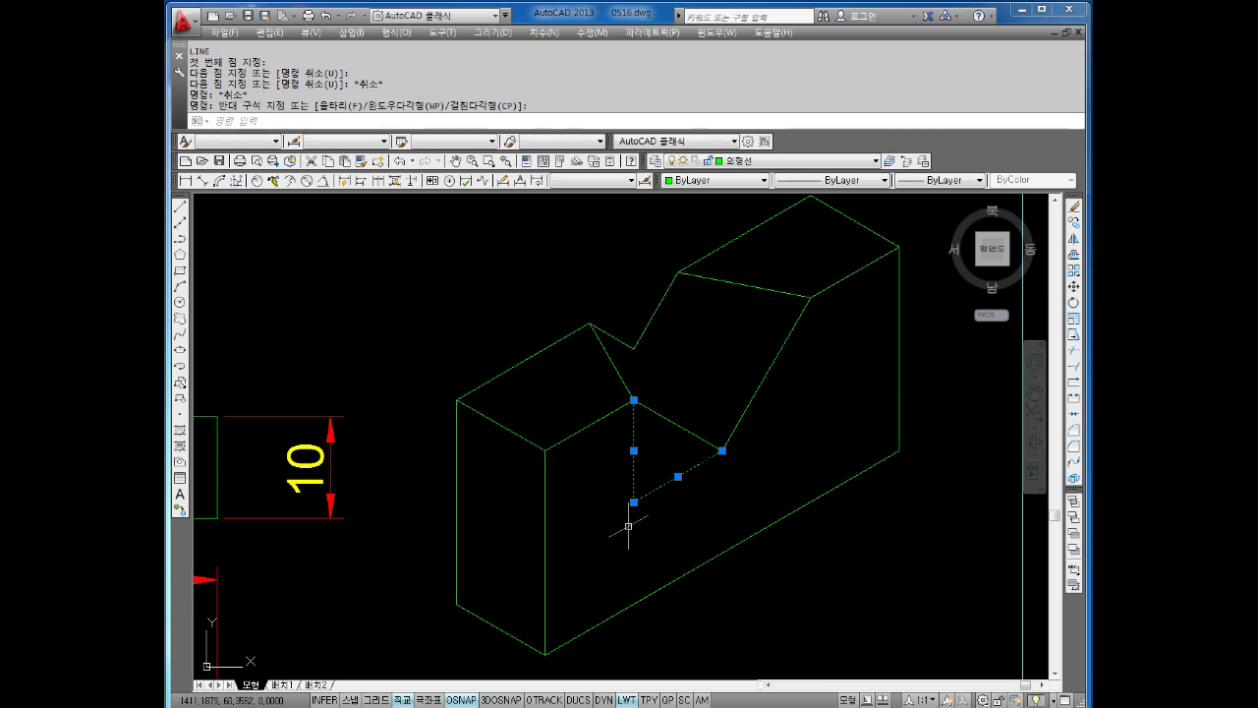
pyautogui.press('Escape')
pyautogui.press('Escape')
pyautogui.press('Escape')
pyautogui.moveTo(671, 480); pyautogui.dragTo(624, 515)
pyautogui.press('Delete')
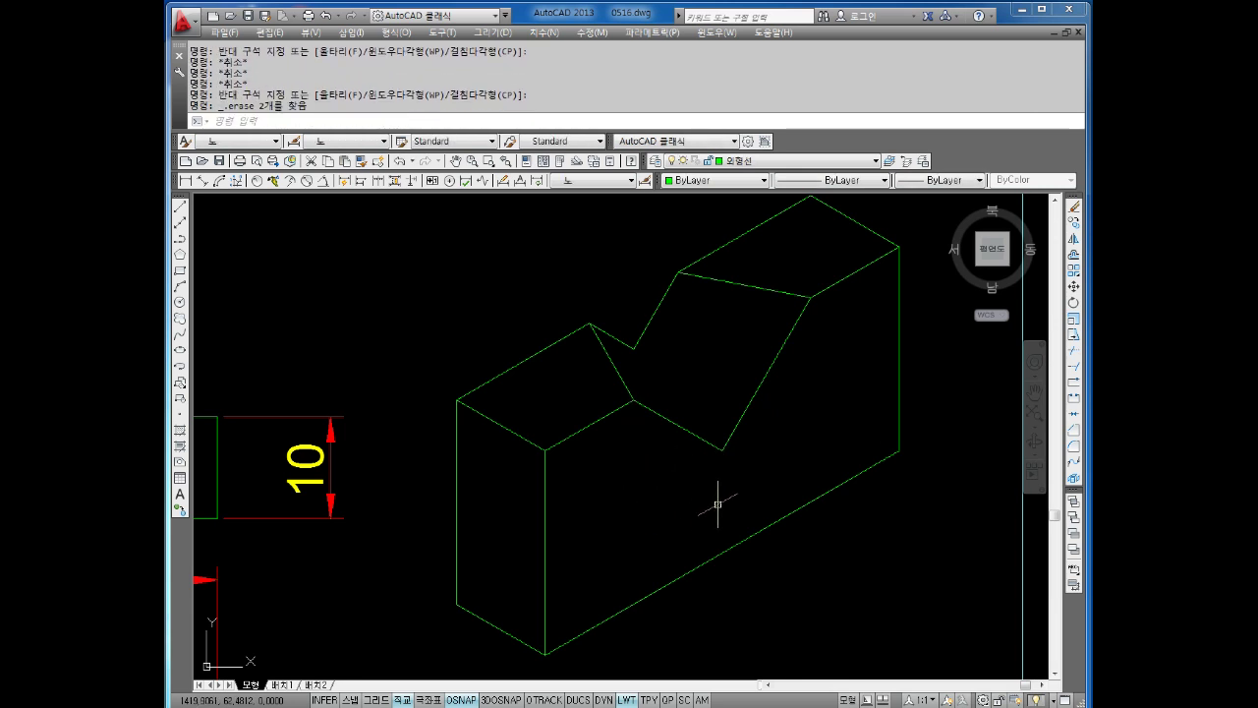
pyautogui.press('Escape')
pyautogui.press('Escape')
pyautogui.press('Escape')
# Draw the valley edge from the V-groove bottom up to the notch corner.
pyautogui.write('l')
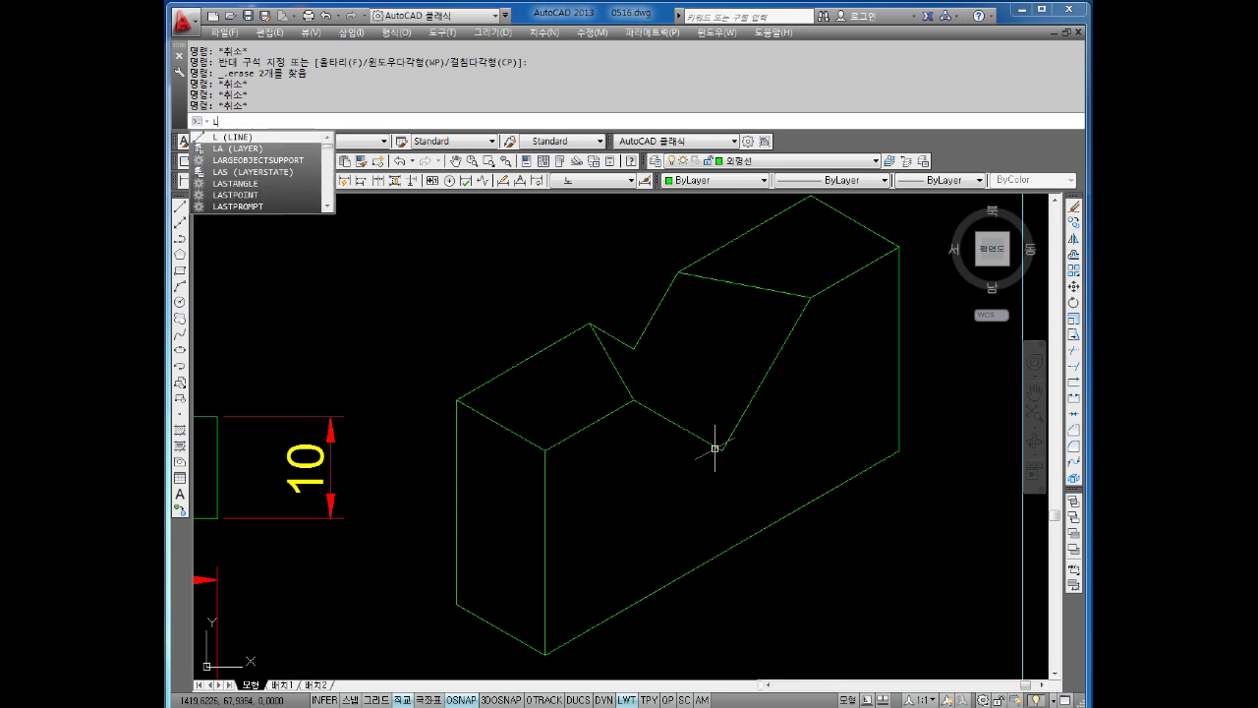
pyautogui.press('Return')
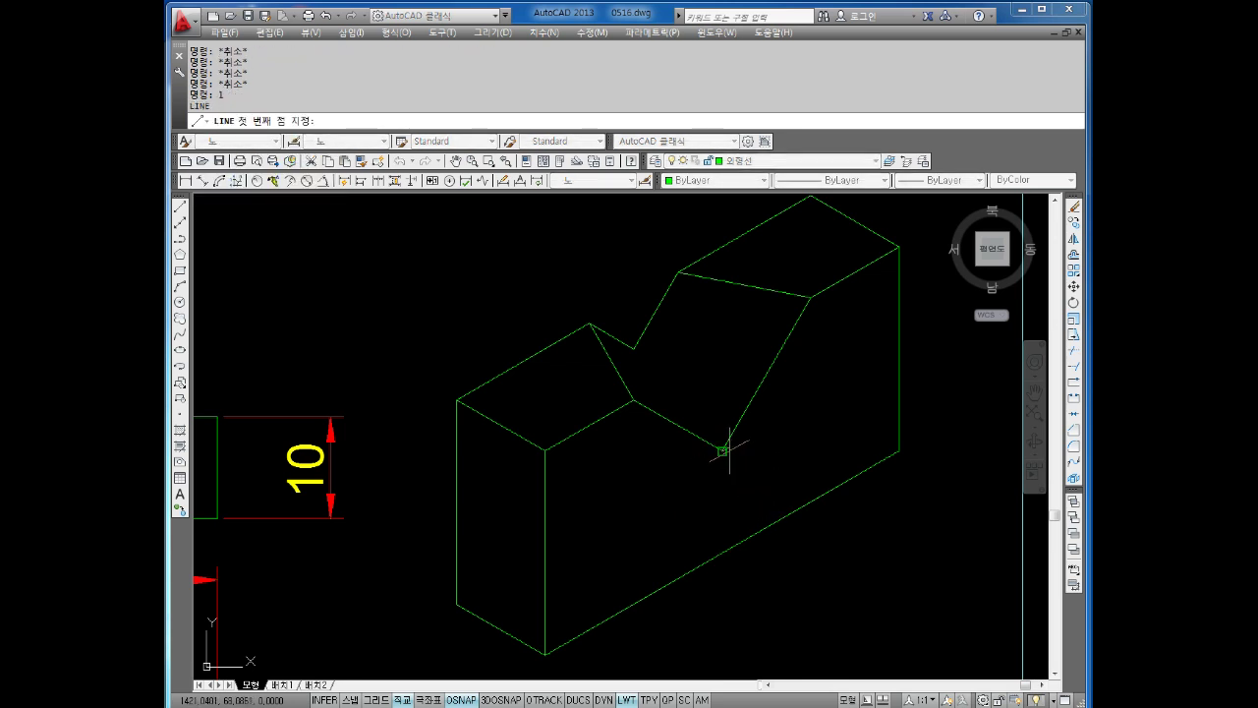
pyautogui.click(722, 450)
pyautogui.click(634, 348)
pyautogui.press('Escape')
pyautogui.press('Escape')
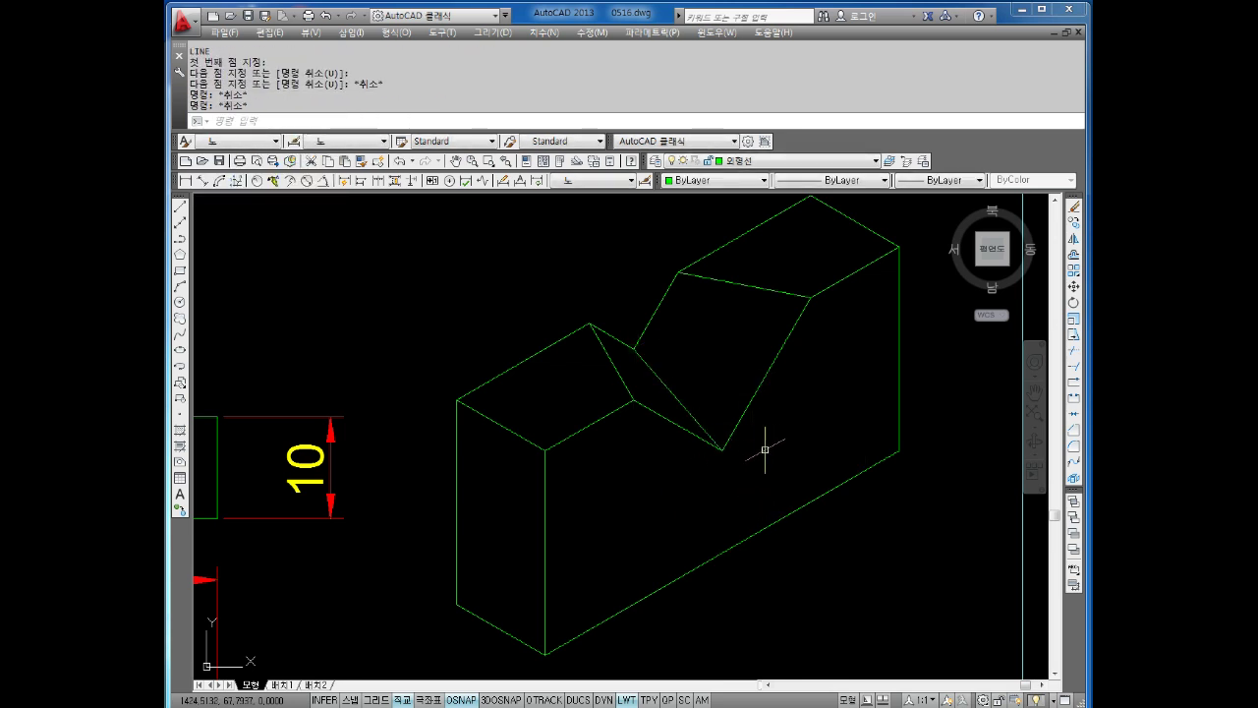
# Zoom and pan across the sheets to compare parts 9–12's isometrics with their views.
pyautogui.scroll(-4, 764, 450)
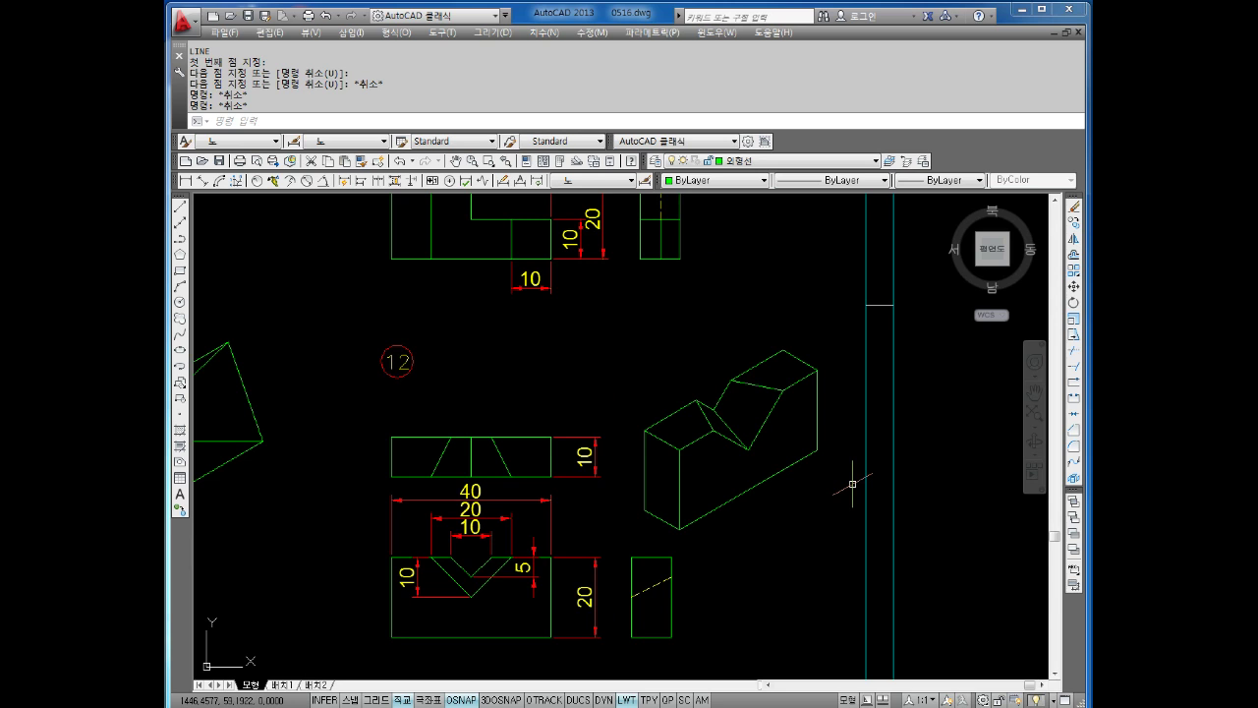
pyautogui.scroll(-5, 830, 503)
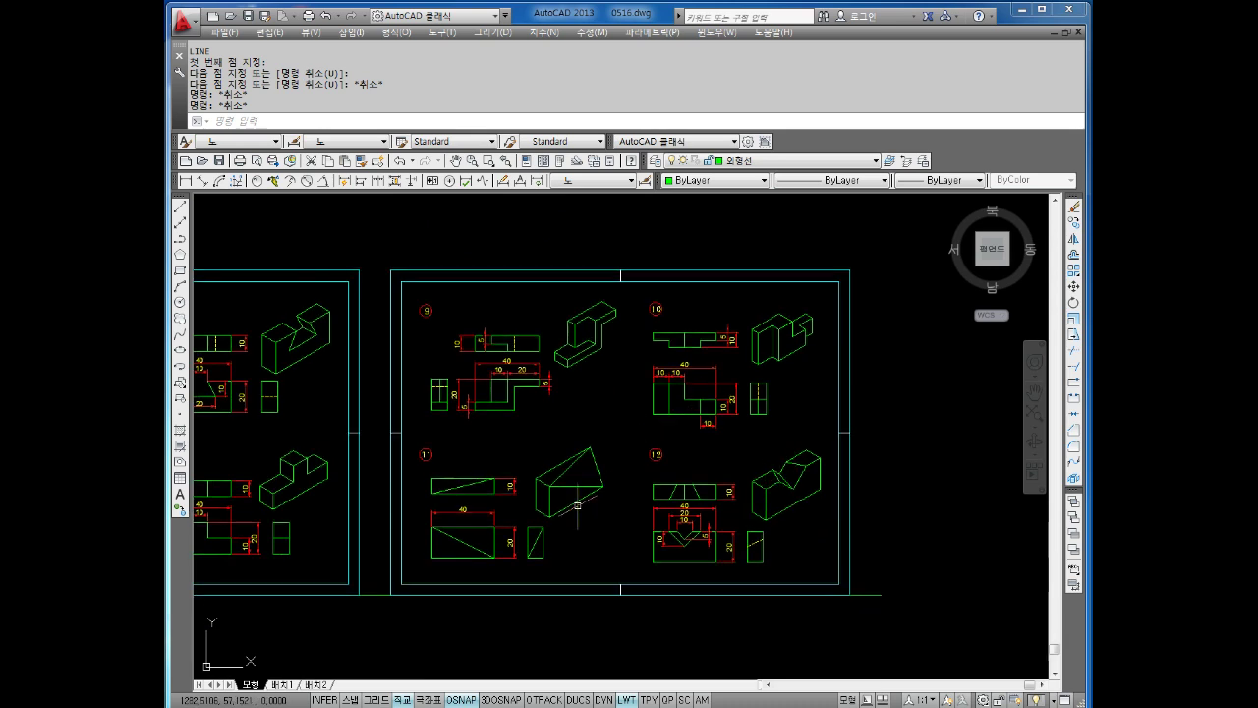
pyautogui.moveTo(519, 489); pyautogui.dragTo(576, 446, button='middle')
pyautogui.scroll(2, 807, 482)
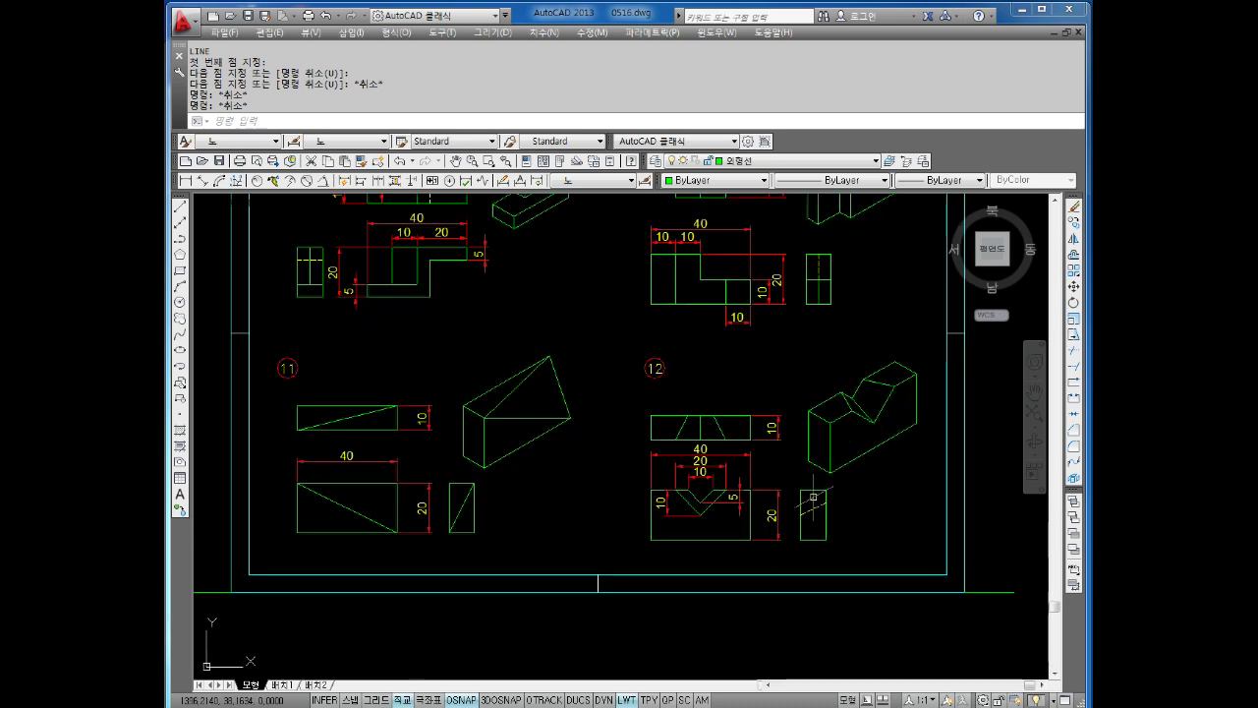
pyautogui.scroll(-2, 757, 463)
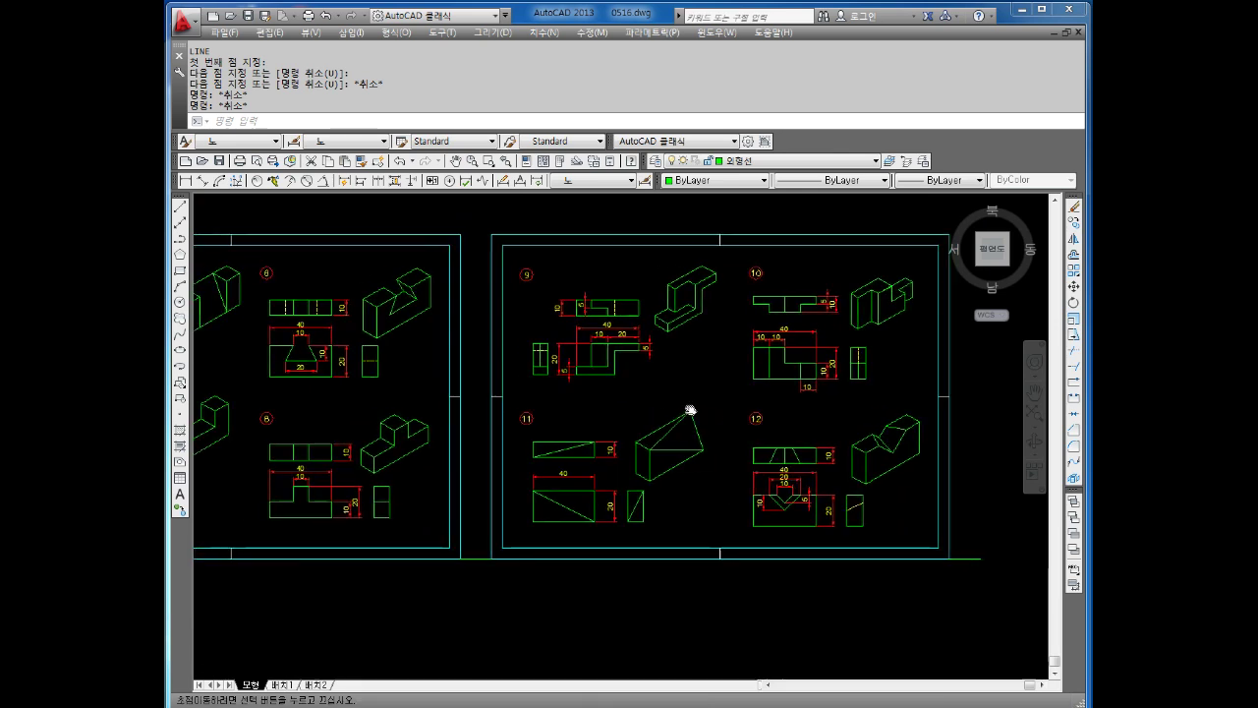
pyautogui.moveTo(644, 409); pyautogui.dragTo(686, 411, button='middle')
pyautogui.scroll(4, 854, 455)
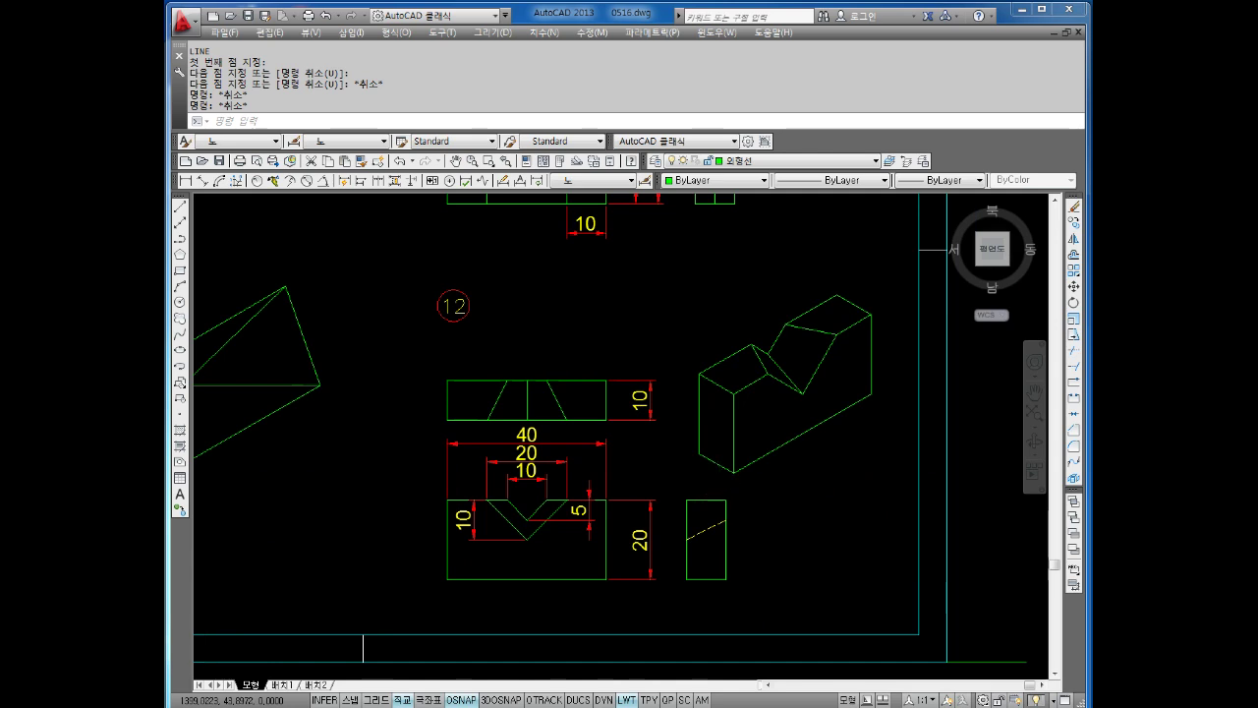
pyautogui.scroll(-5, 721, 486)
pyautogui.moveTo(656, 462)
pyautogui.mouseDown(button='middle')
pyautogui.moveTo(682, 436)
pyautogui.moveTo(716, 451)
pyautogui.mouseUp(button='middle')
pyautogui.scroll(-2, 704, 457)
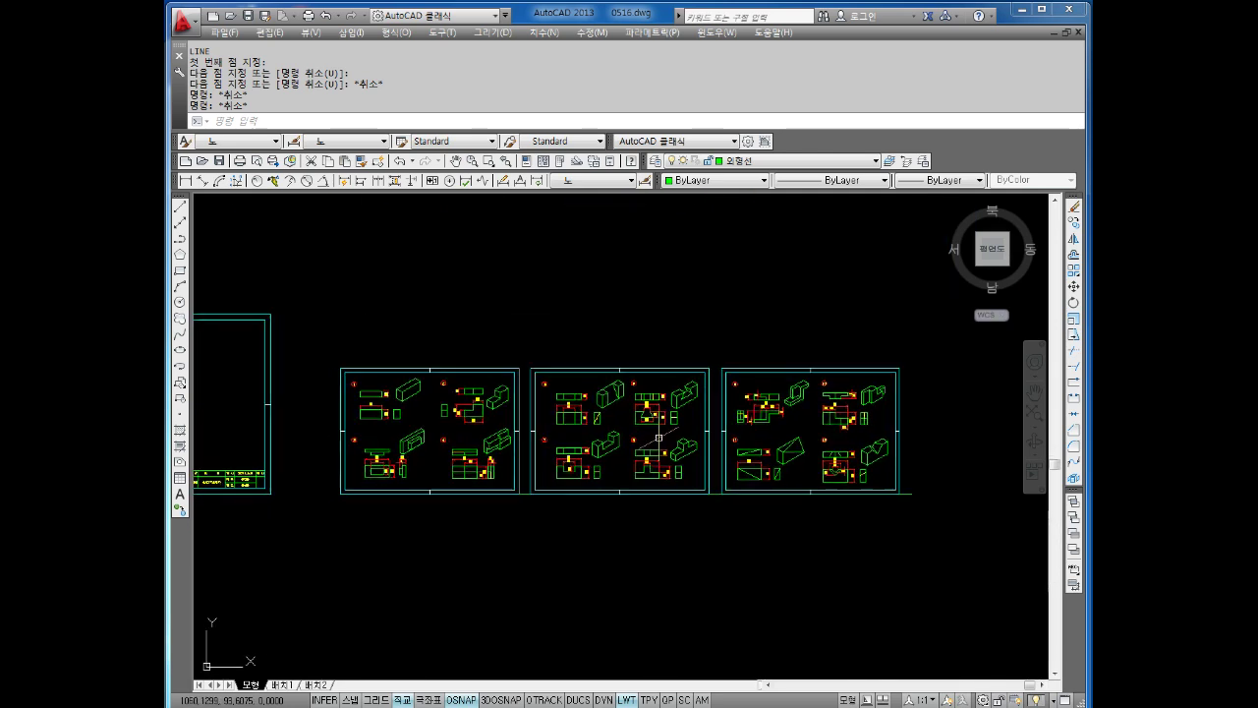
# Quick-save 0516.dwg and recentre parts 9–12 in the view.
pyautogui.hotkey('ctrl', 's')
pyautogui.hotkey('ctrl', 's')
pyautogui.scroll(4, 738, 468)
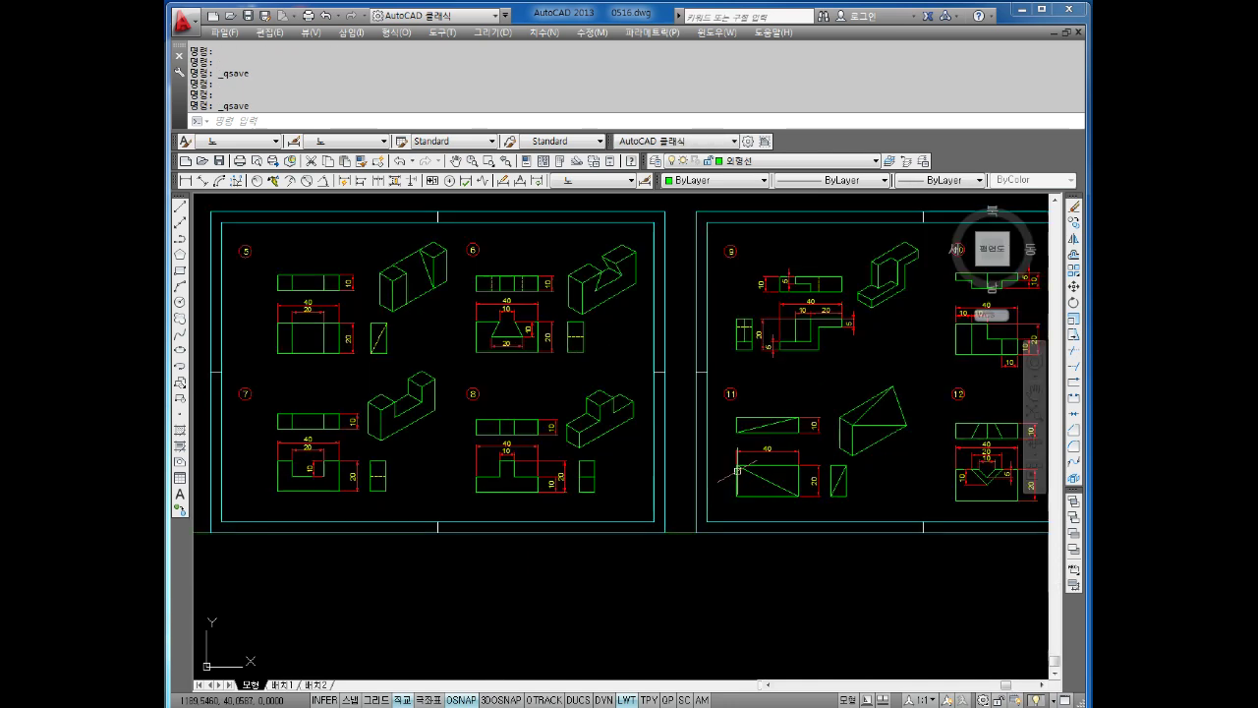
pyautogui.moveTo(737, 470); pyautogui.dragTo(530, 442, button='middle')
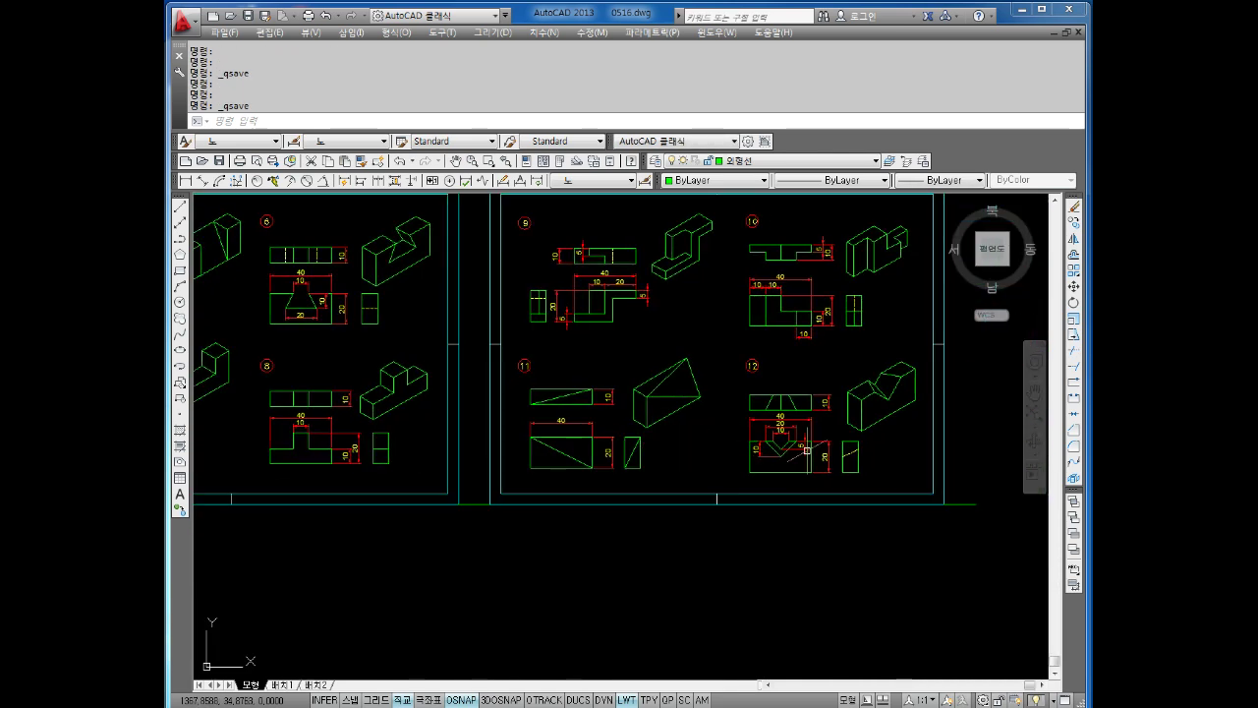